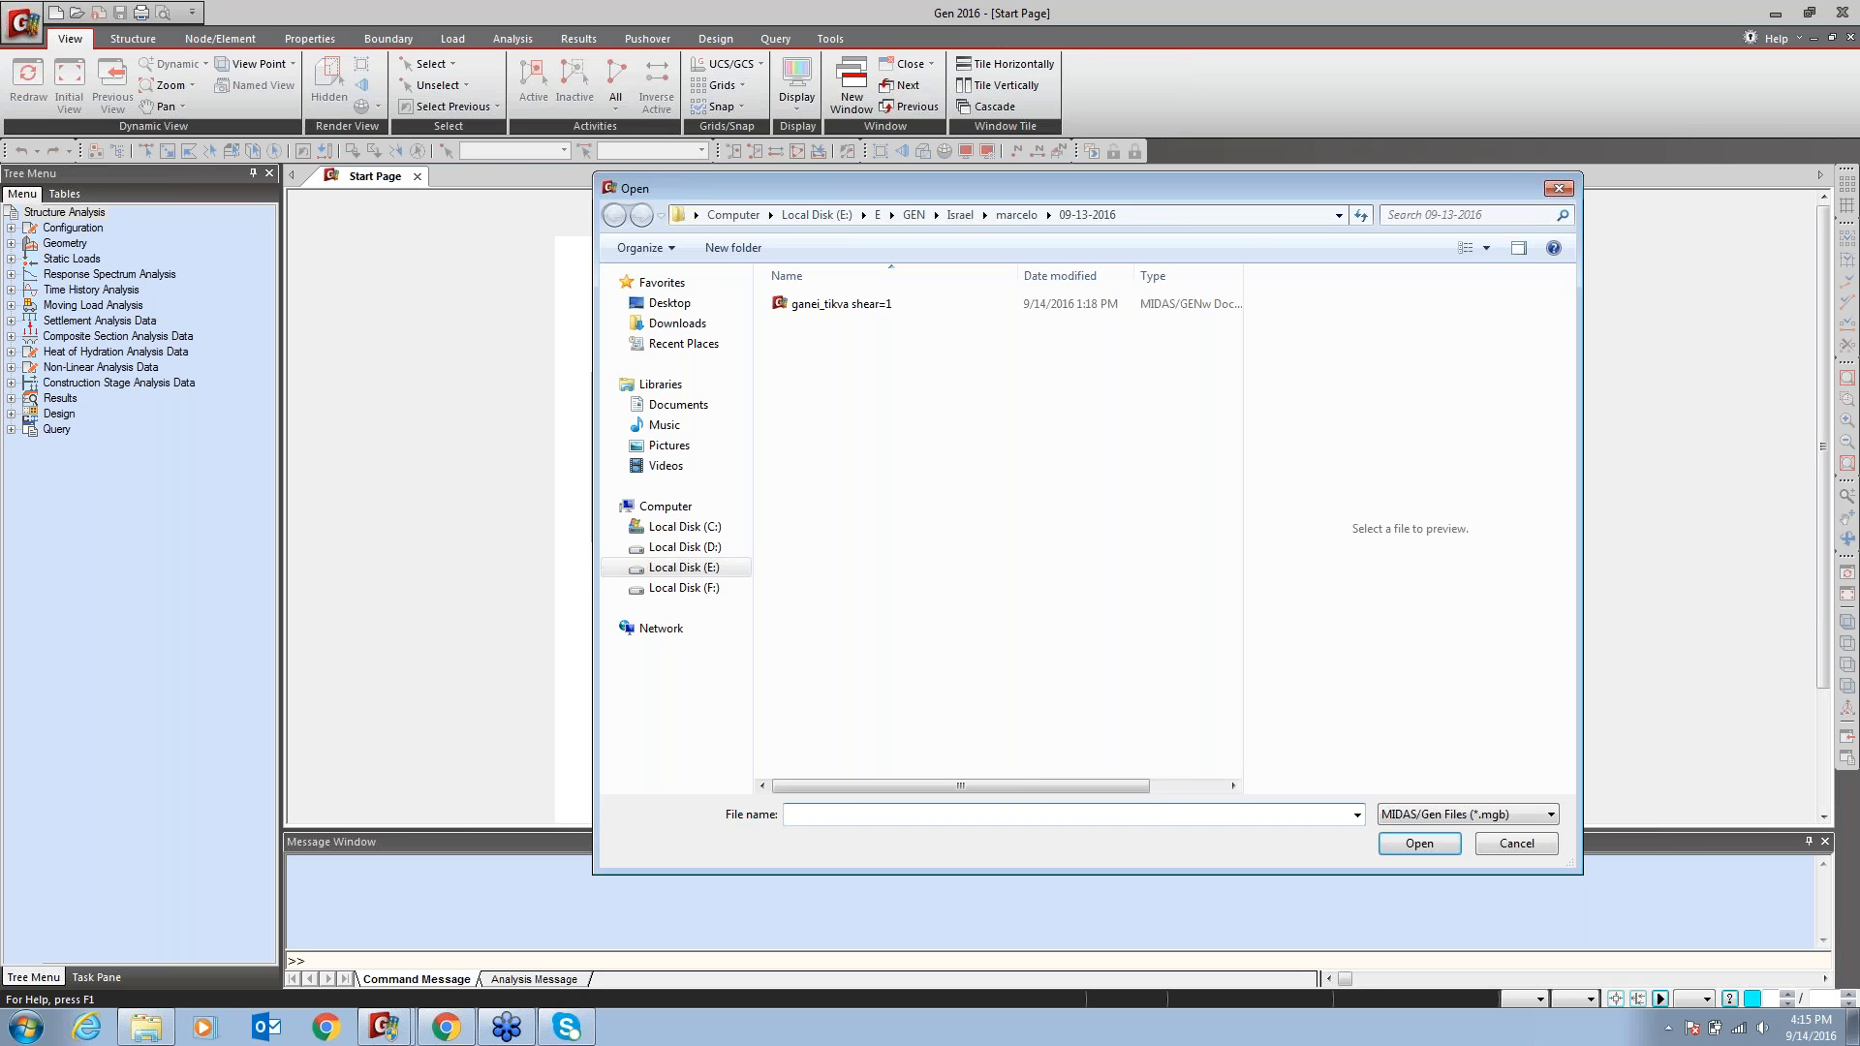
Dismiss the file-opening dialog and start a new, empty project
click(775, 262)
click(1619, 805)
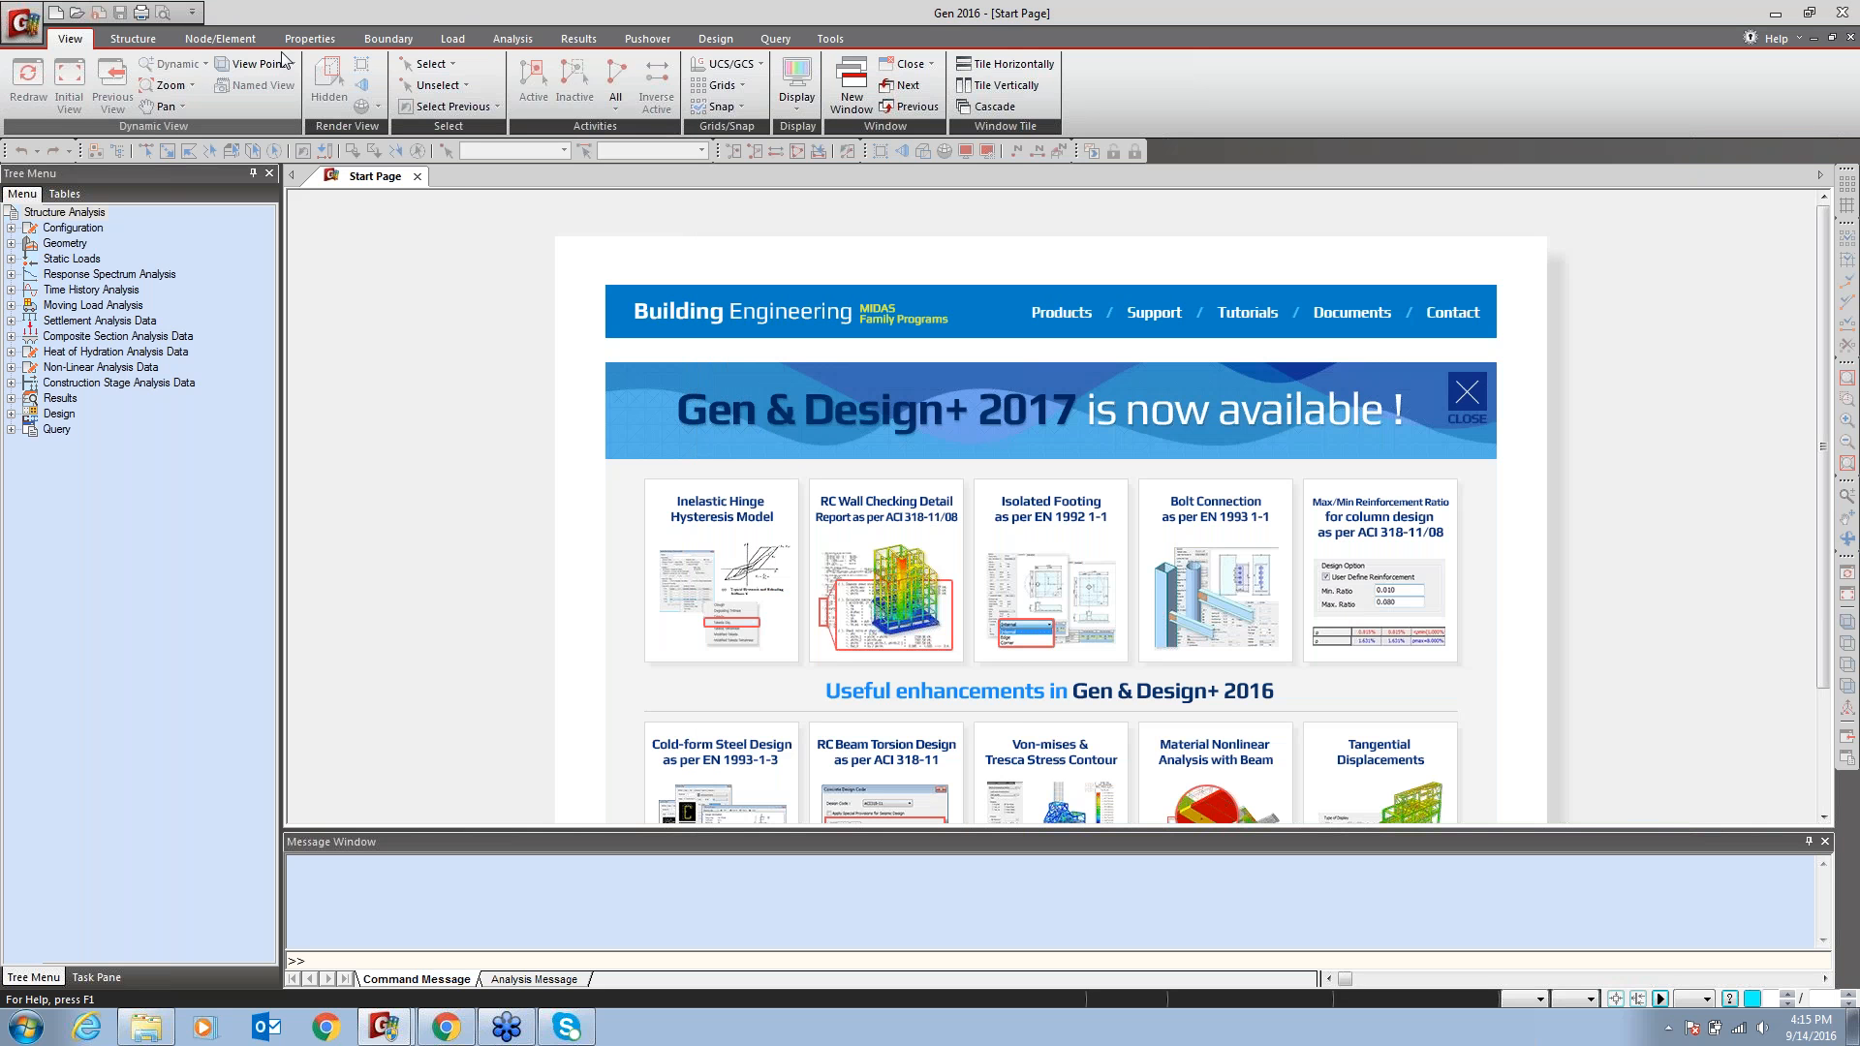
click(23, 20)
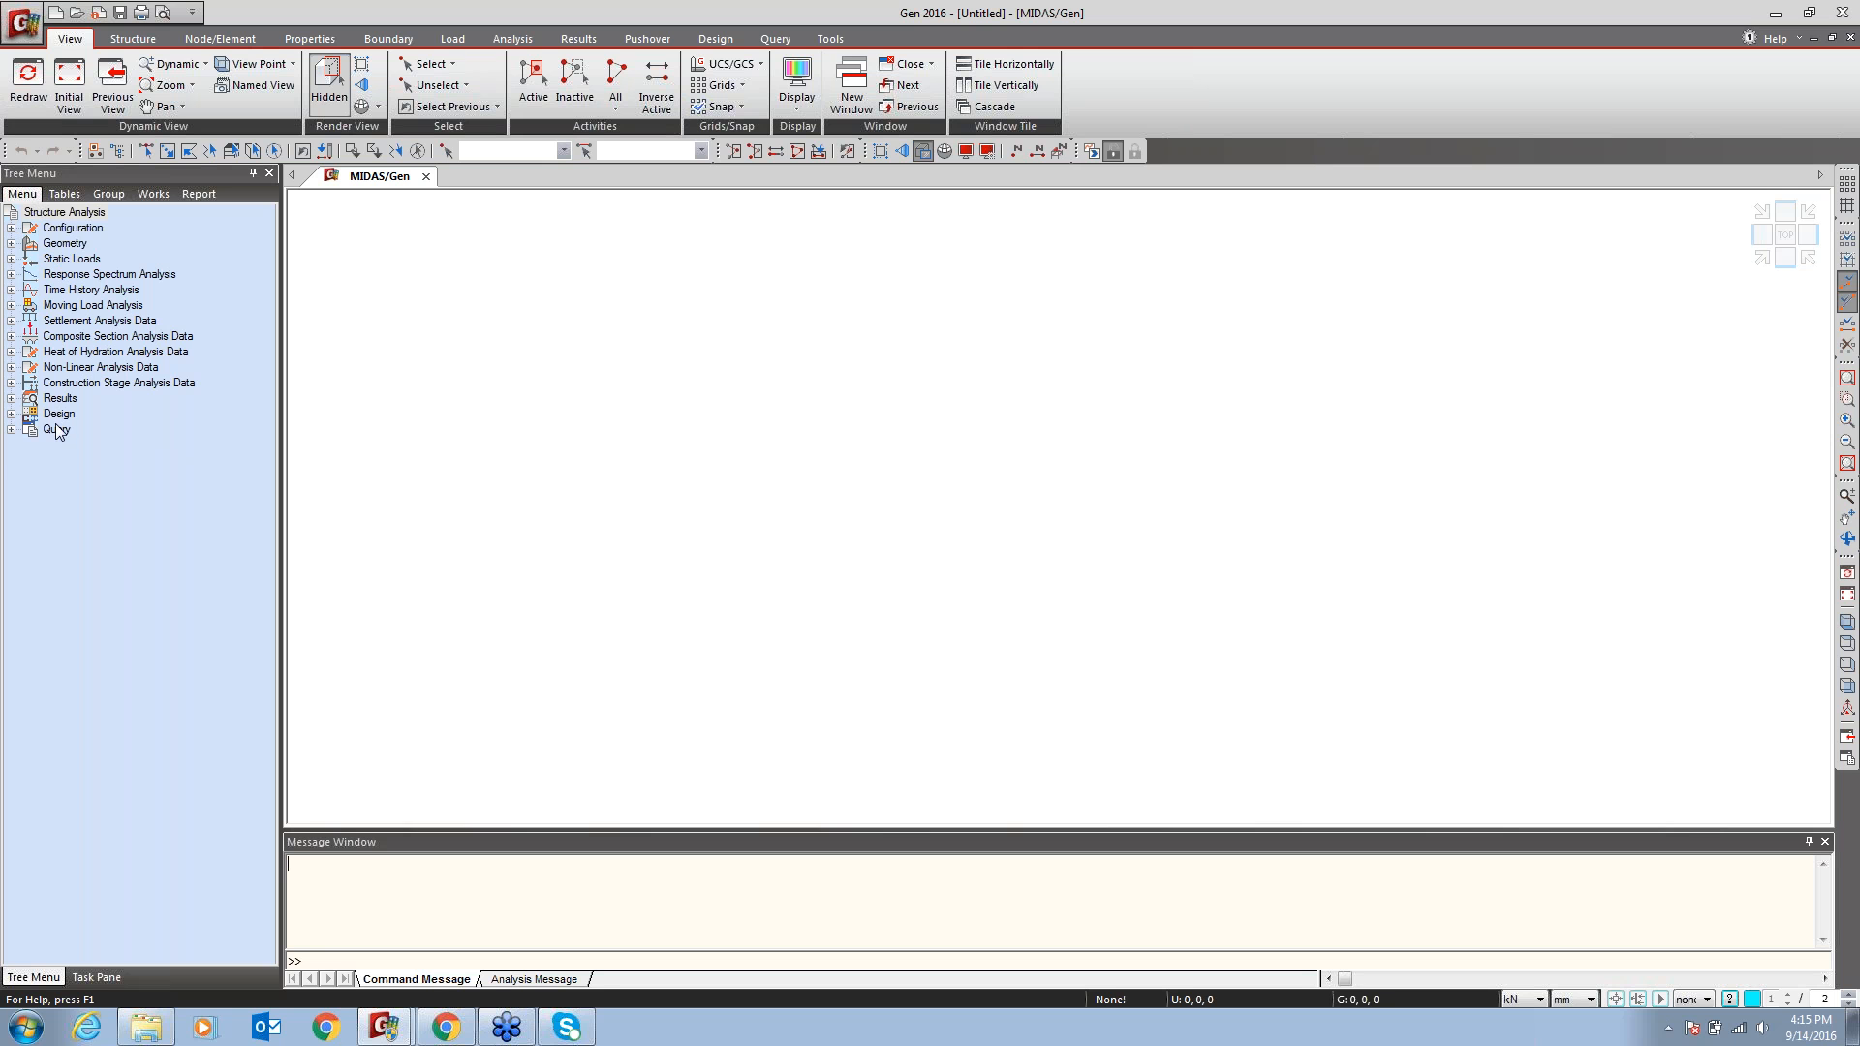
View the coordinate columns of the structure's Nodes table, close it, and look at the Group and Works trees
click(51, 197)
click(11, 227)
double_click(64, 246)
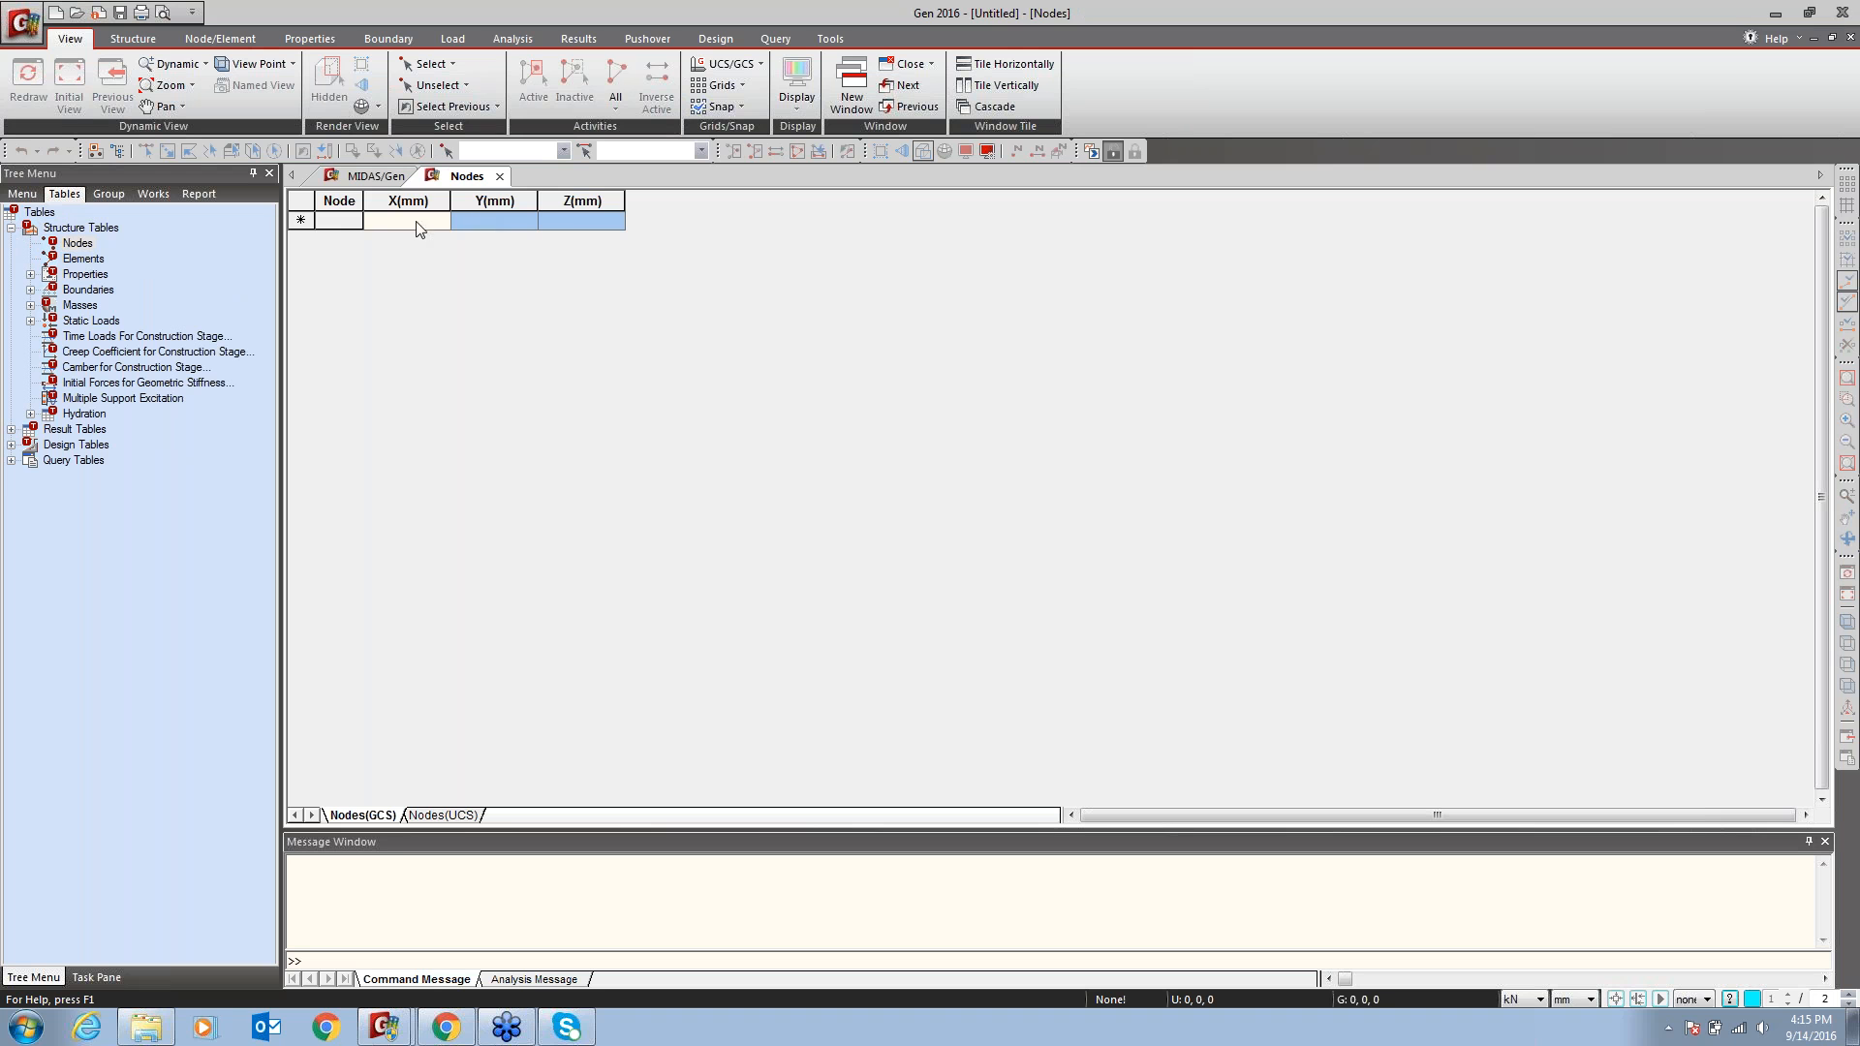
click(585, 224)
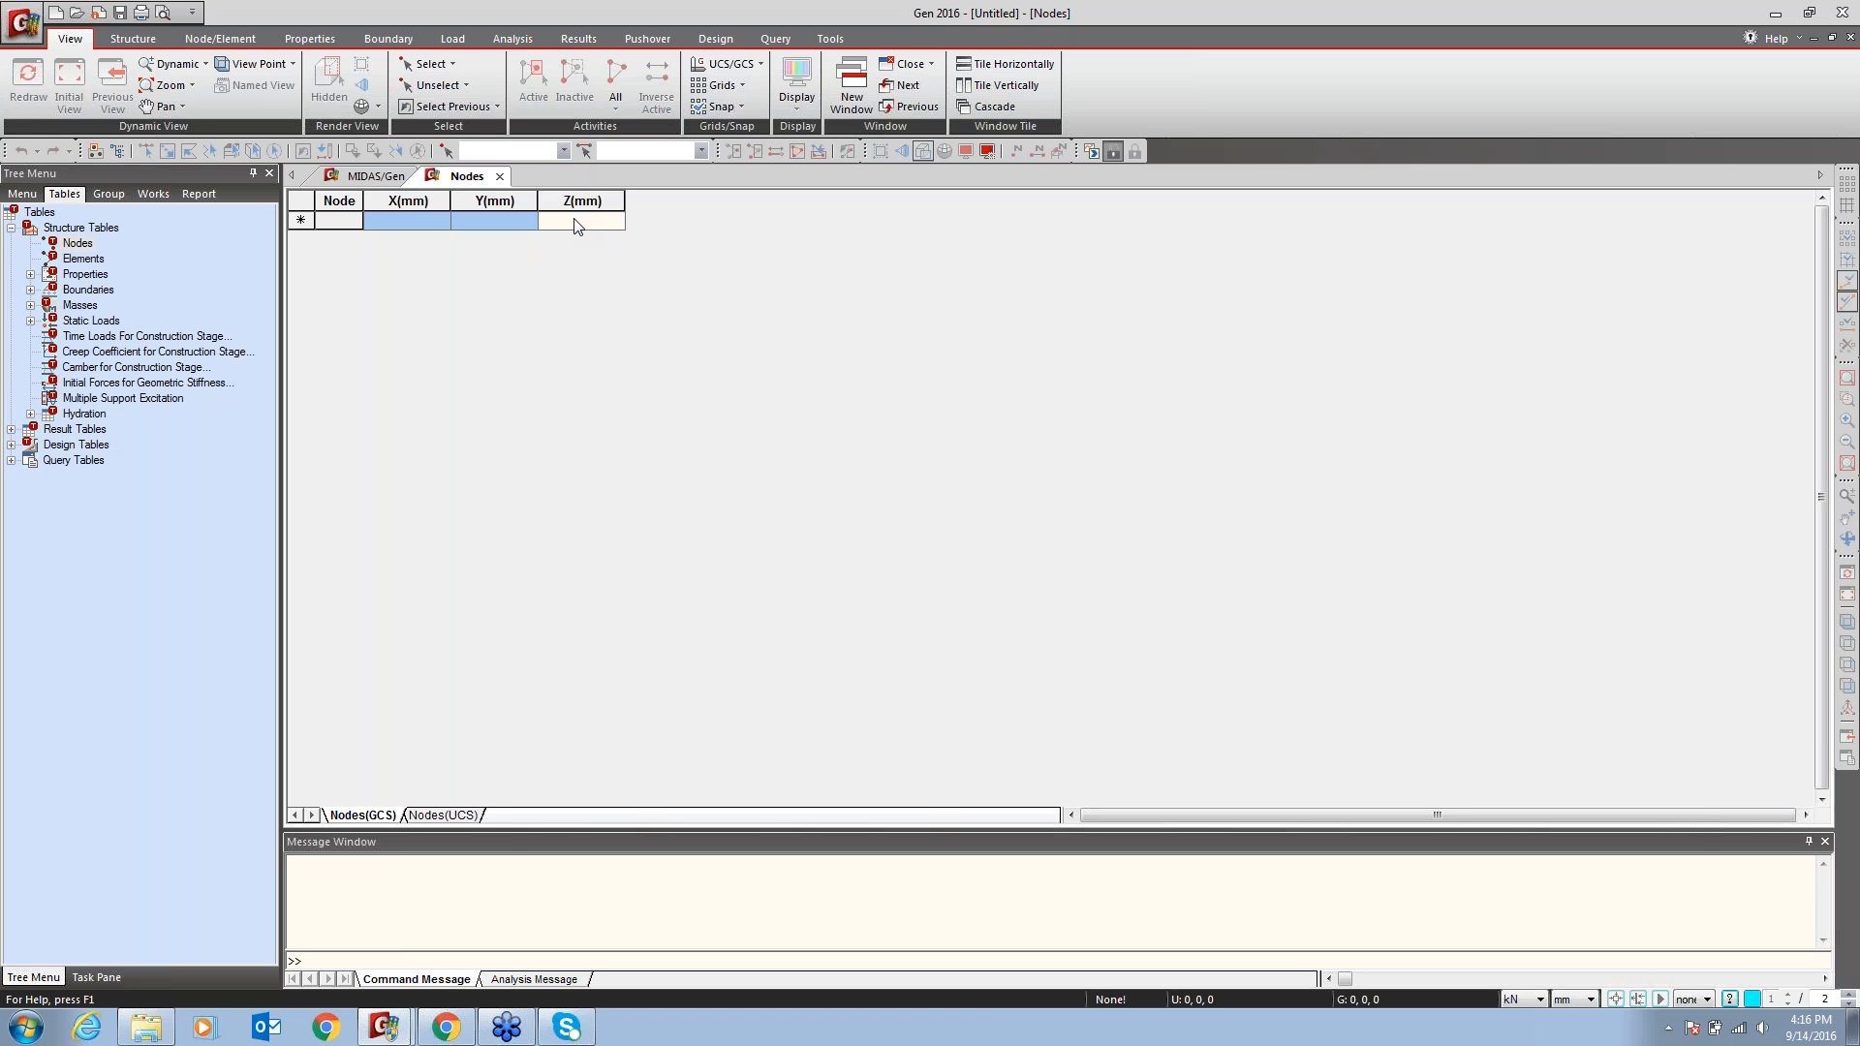
click(499, 176)
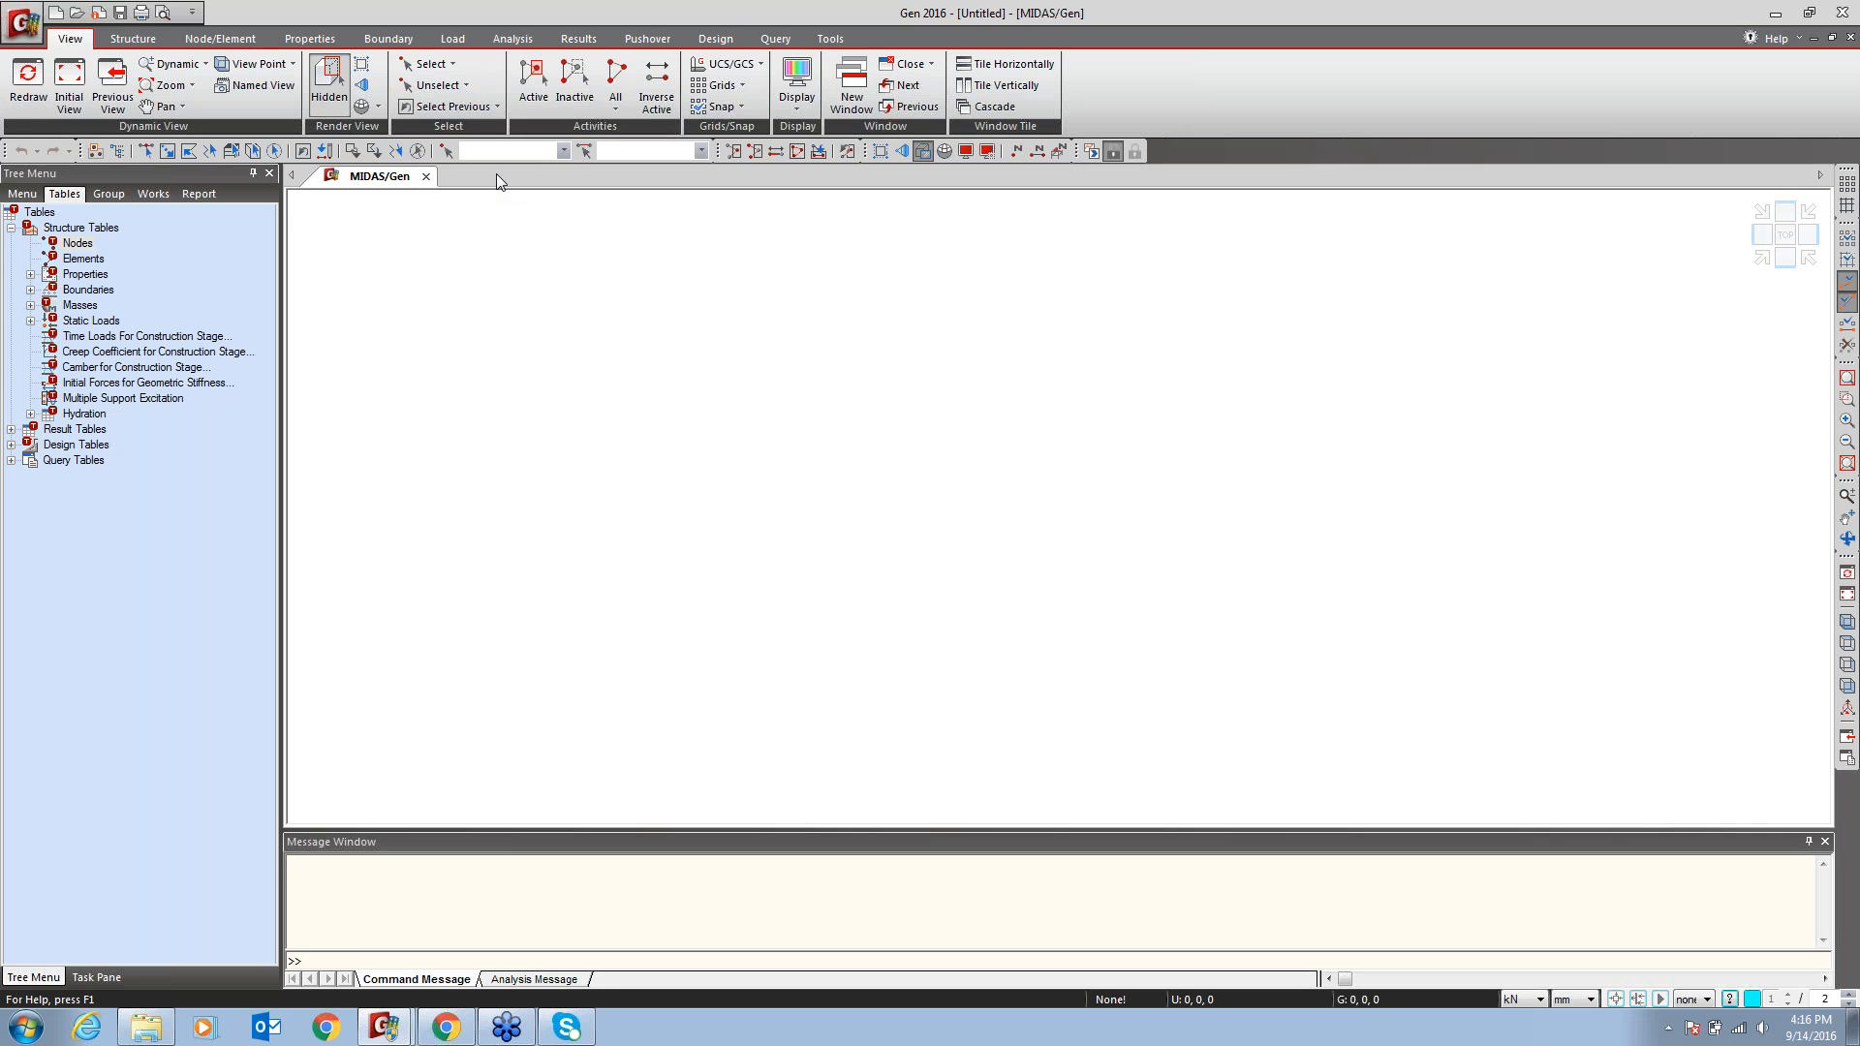
click(105, 194)
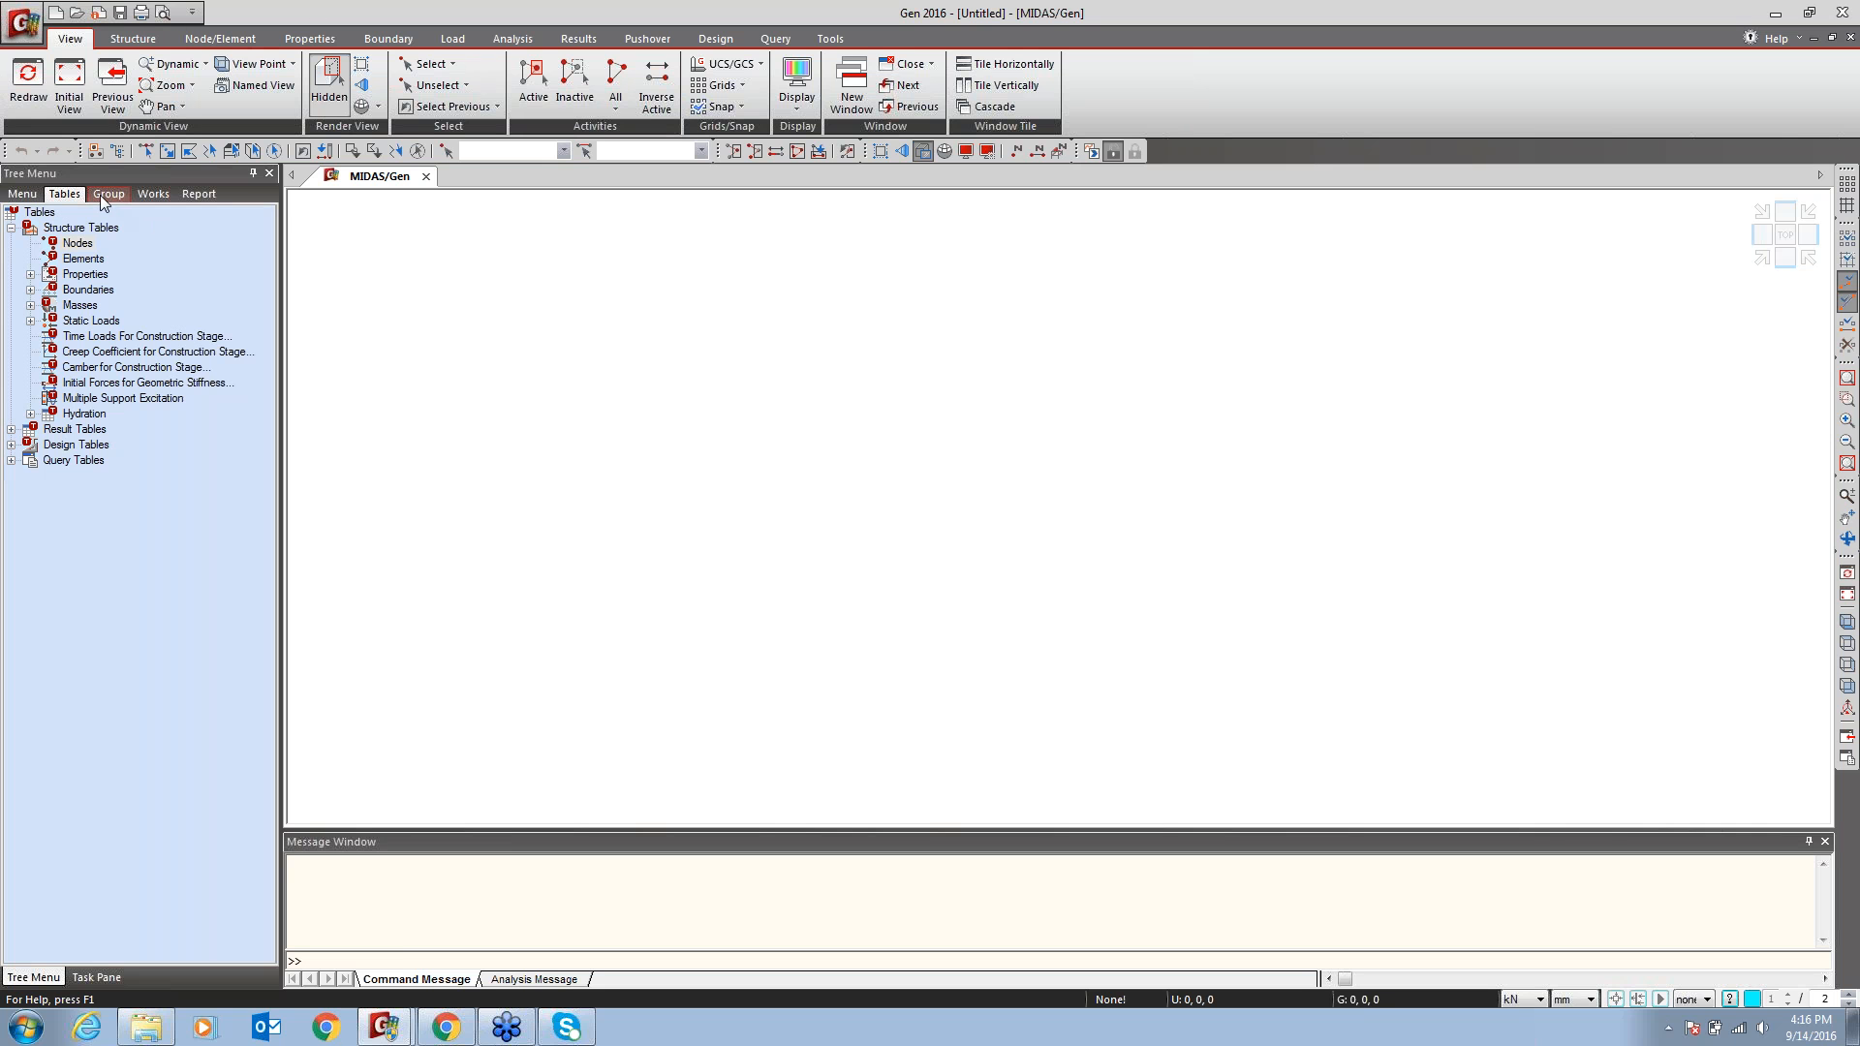
click(152, 194)
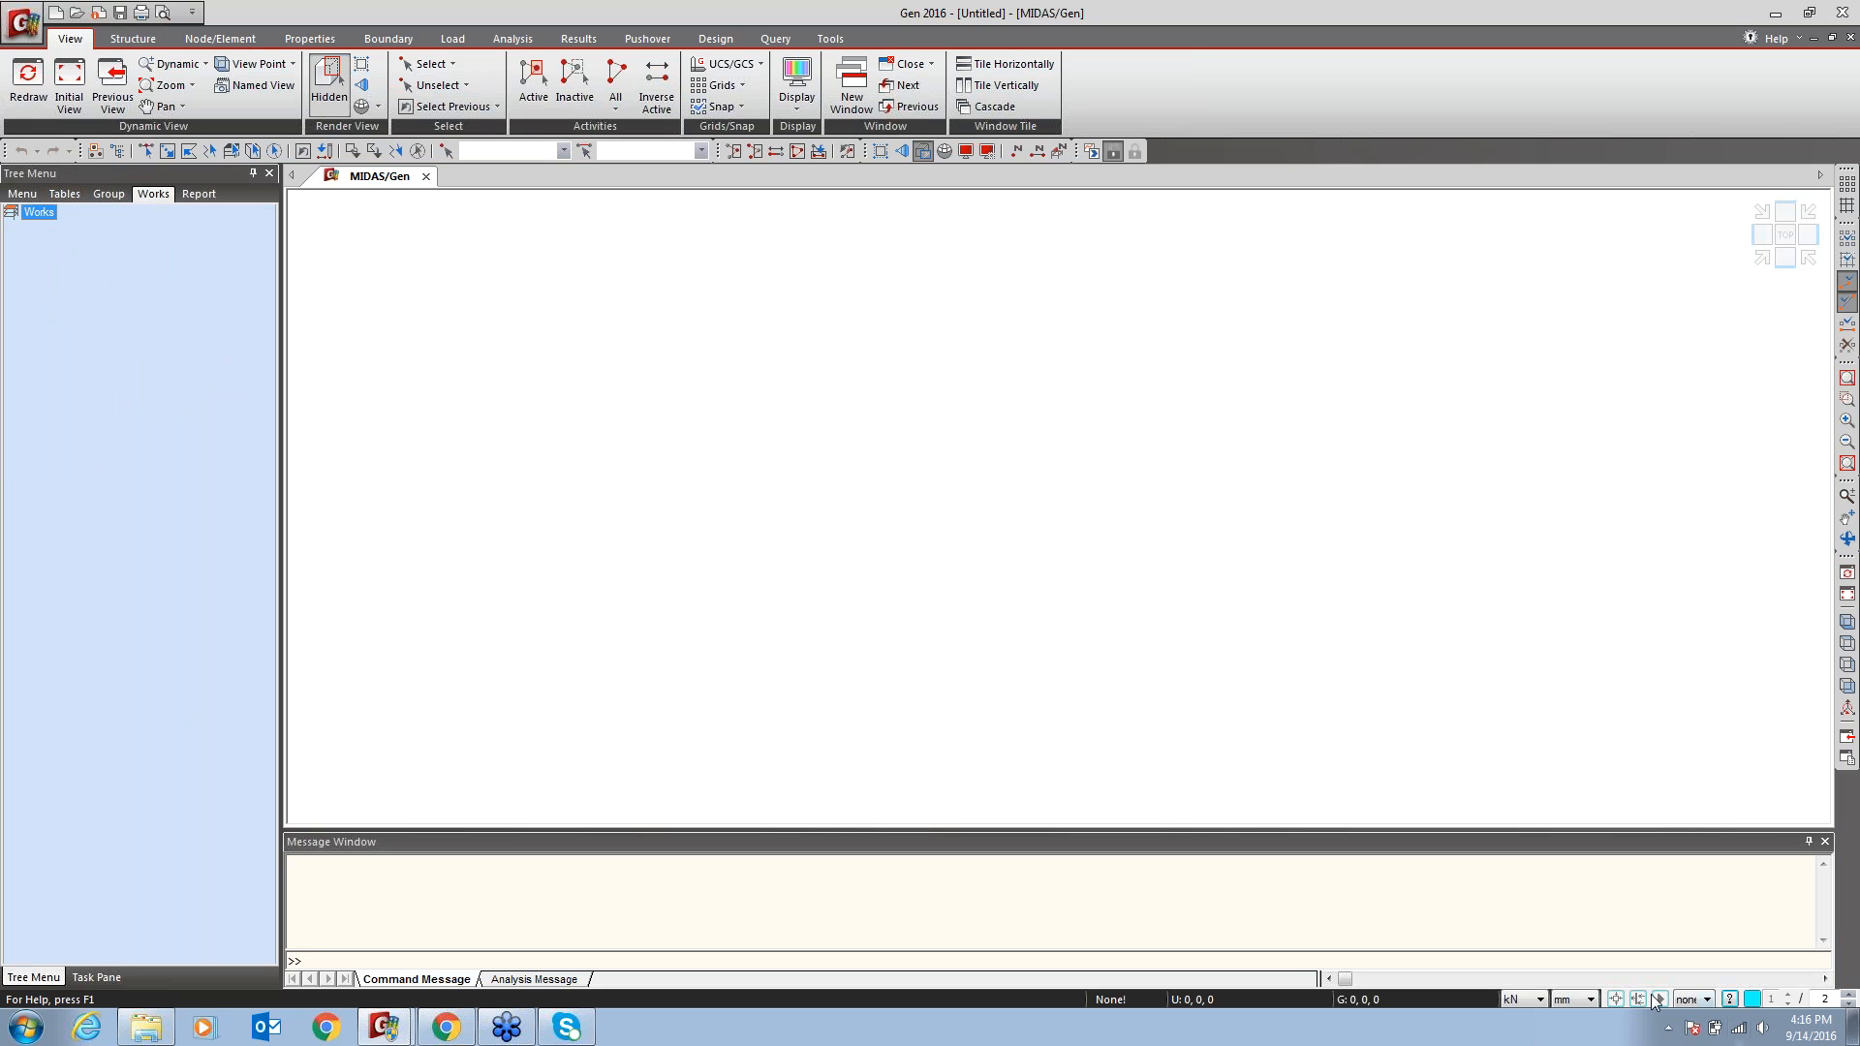
Set the project's length unit to m
click(1574, 999)
click(1568, 955)
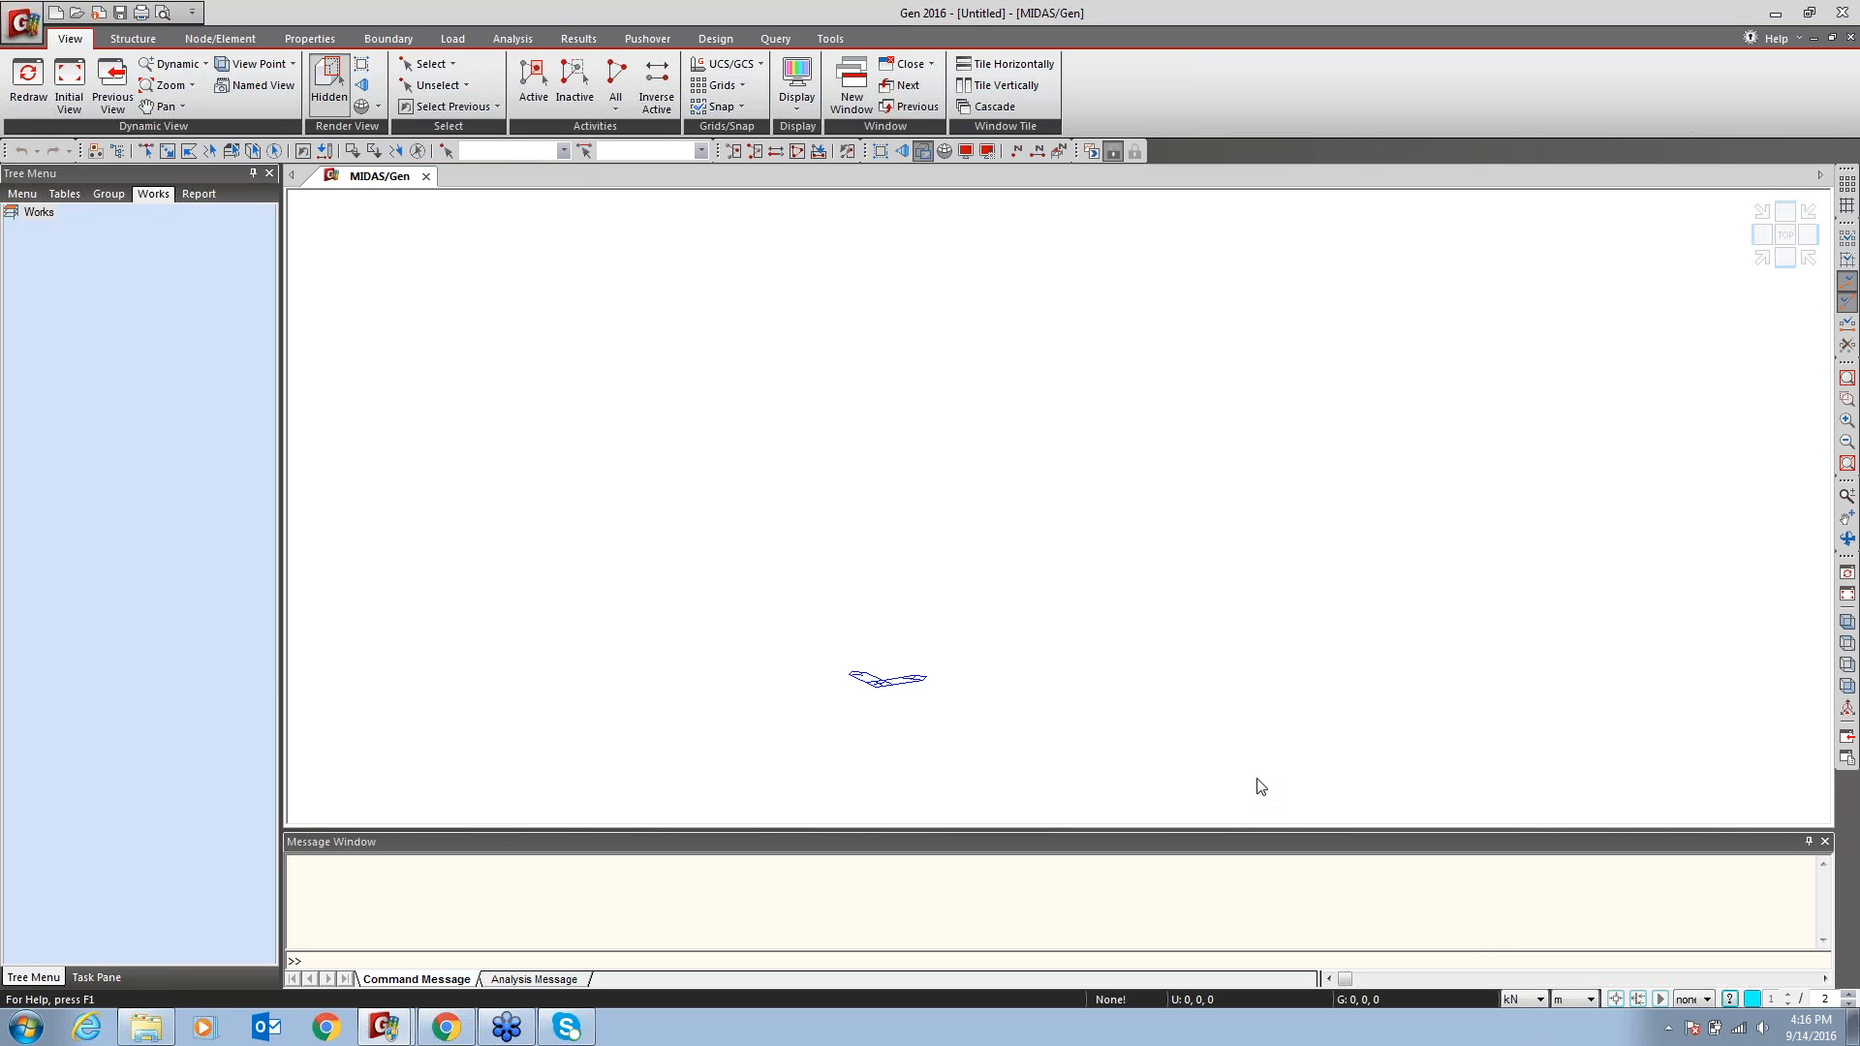
click(514, 149)
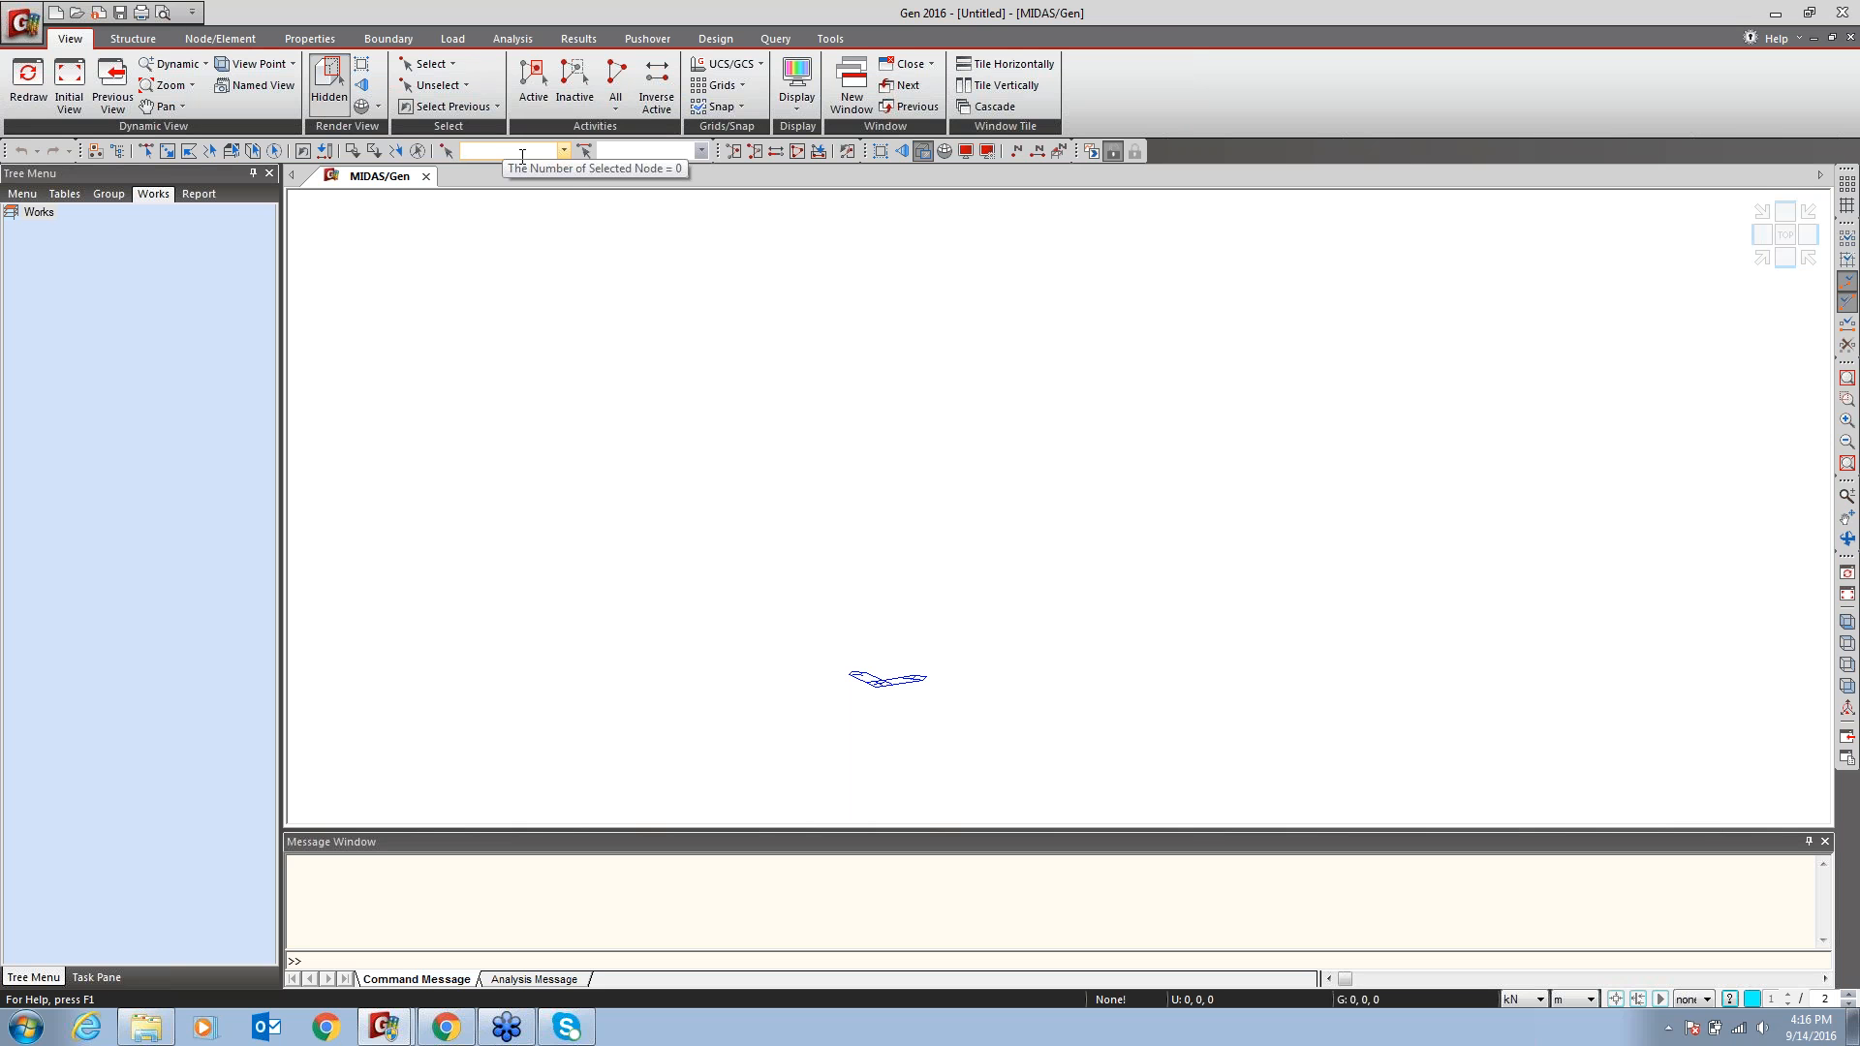
click(563, 150)
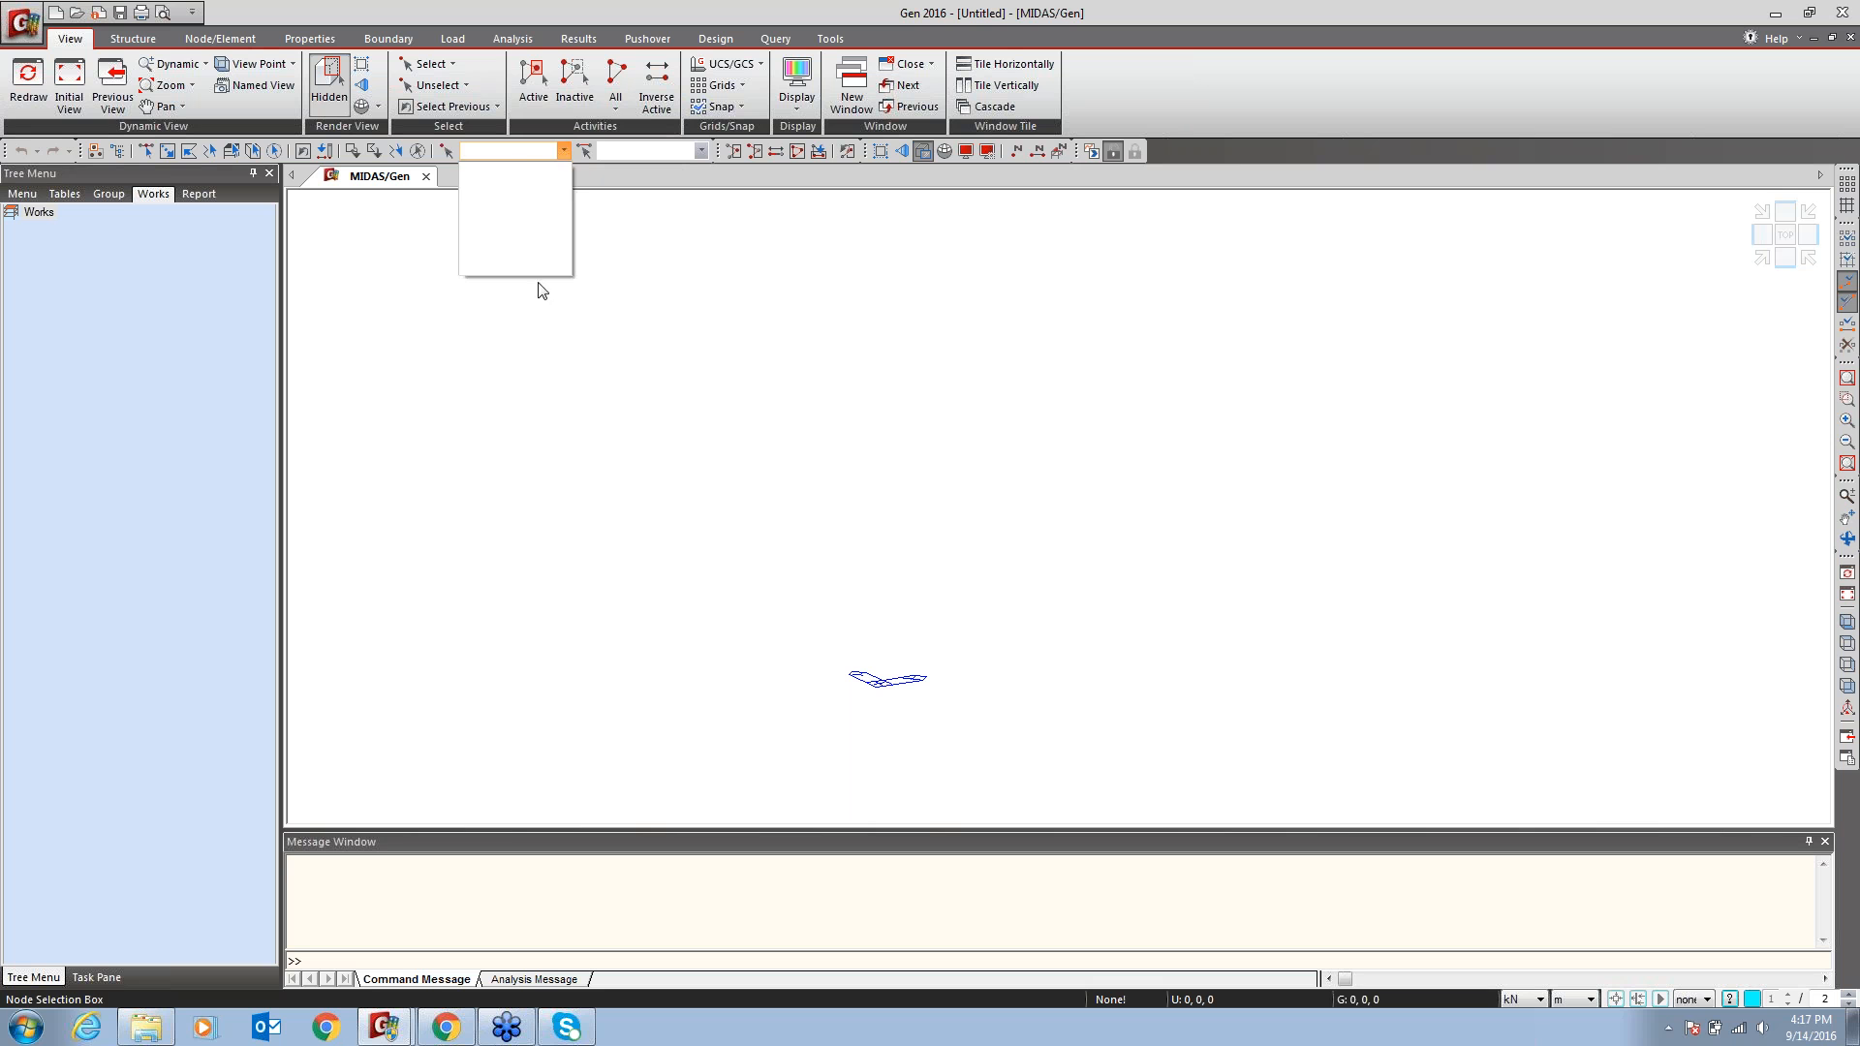
click(484, 151)
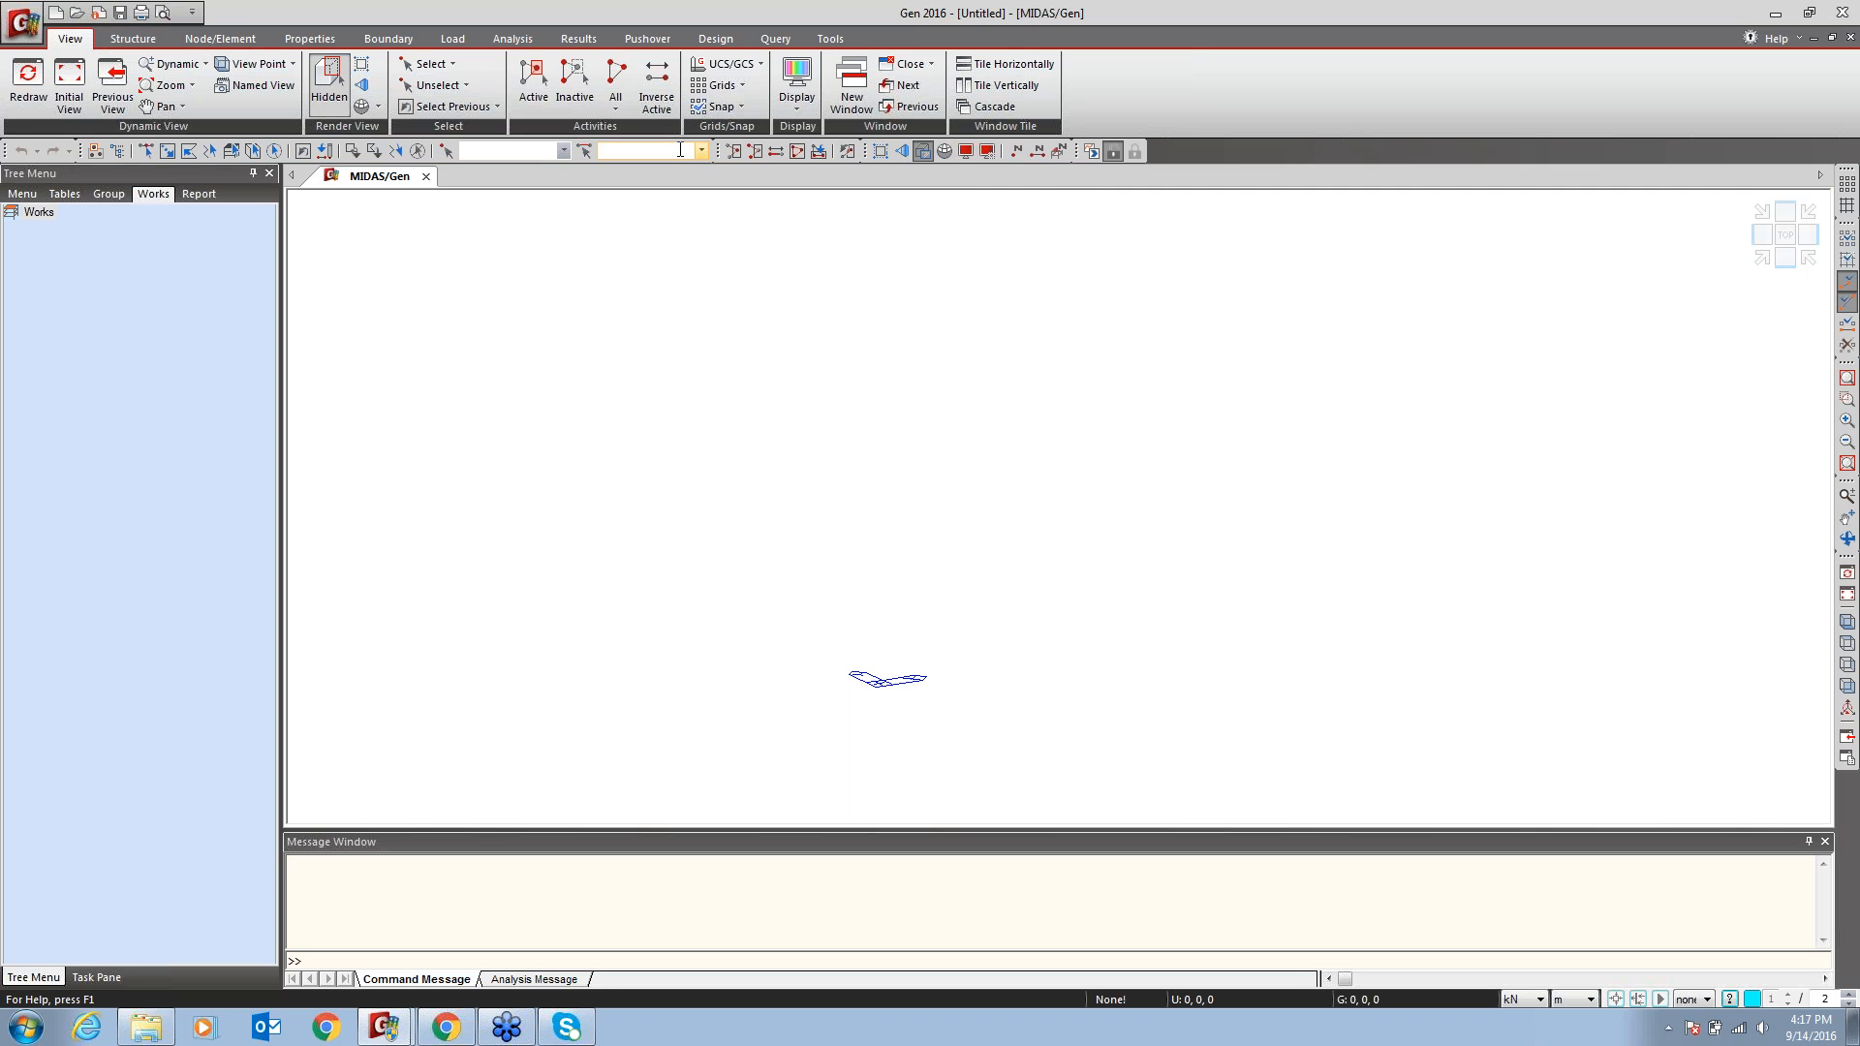
Review the Display settings for nodes, elements, properties, view and design, and close the dialog without changes
click(797, 105)
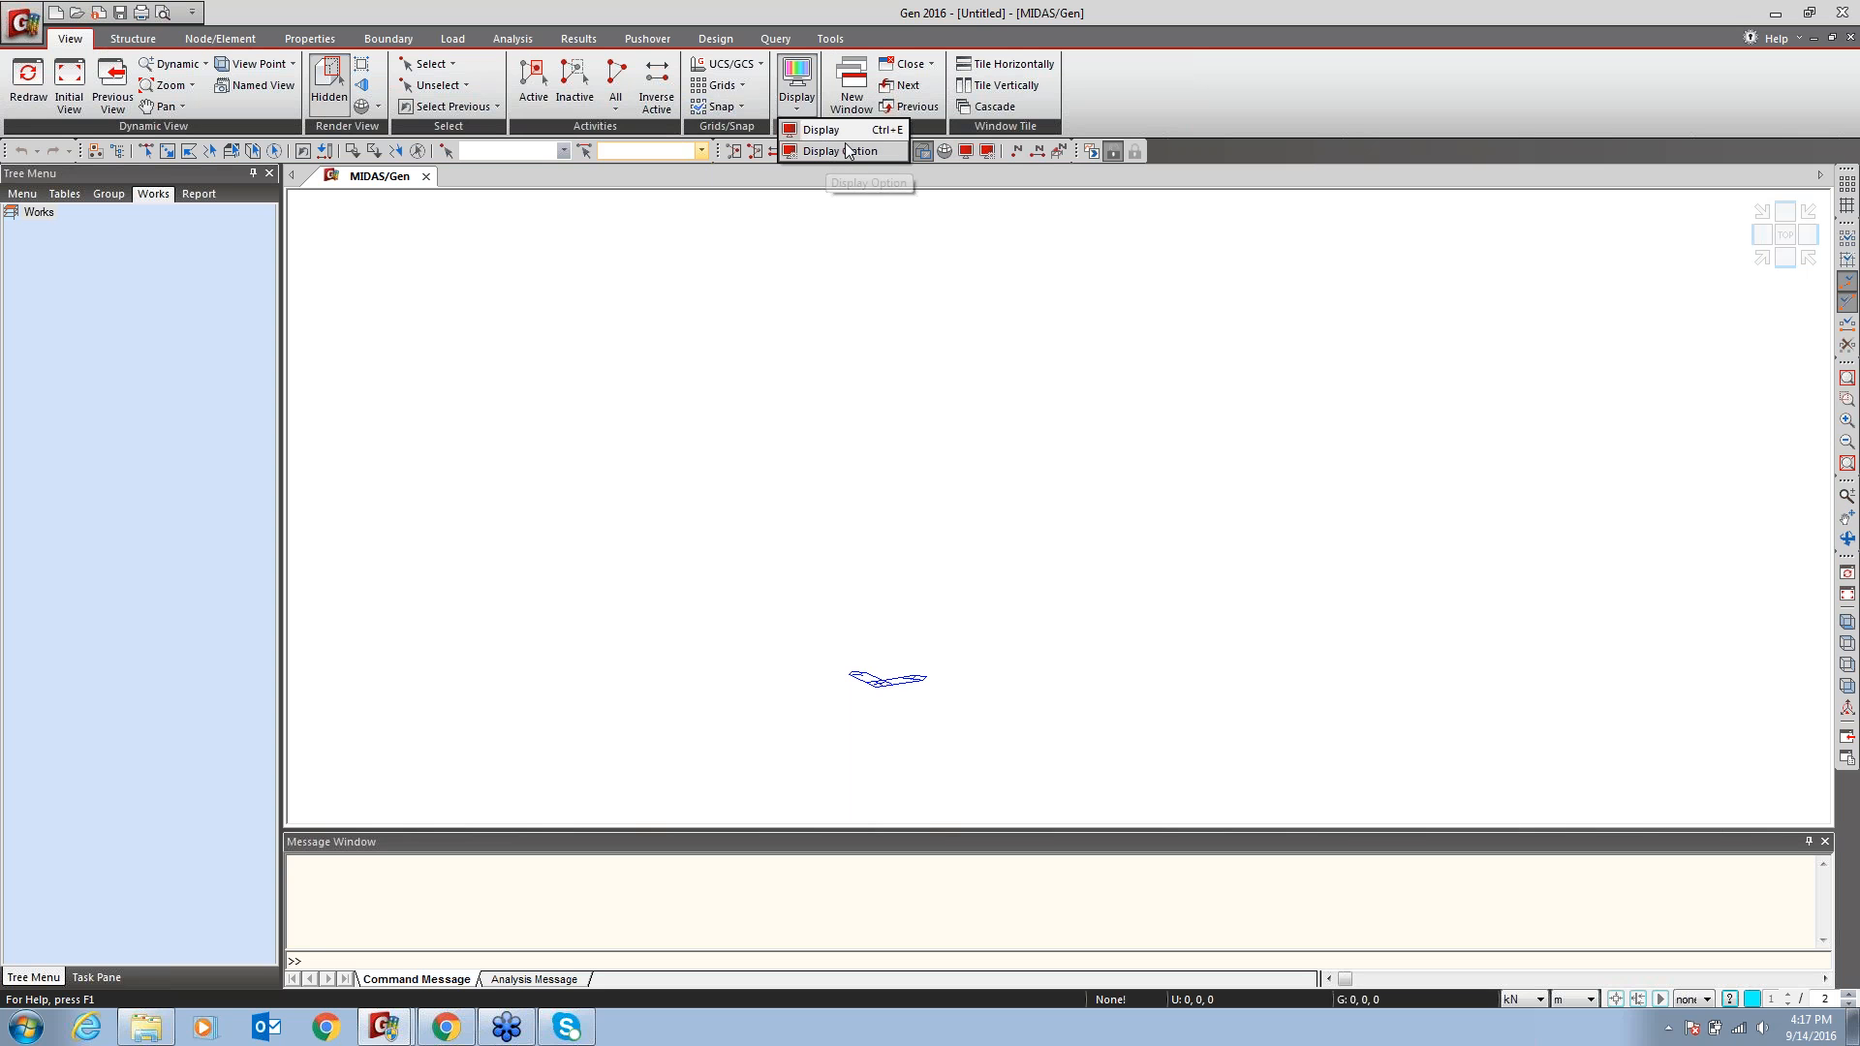
click(839, 131)
drag(864, 259, 537, 36)
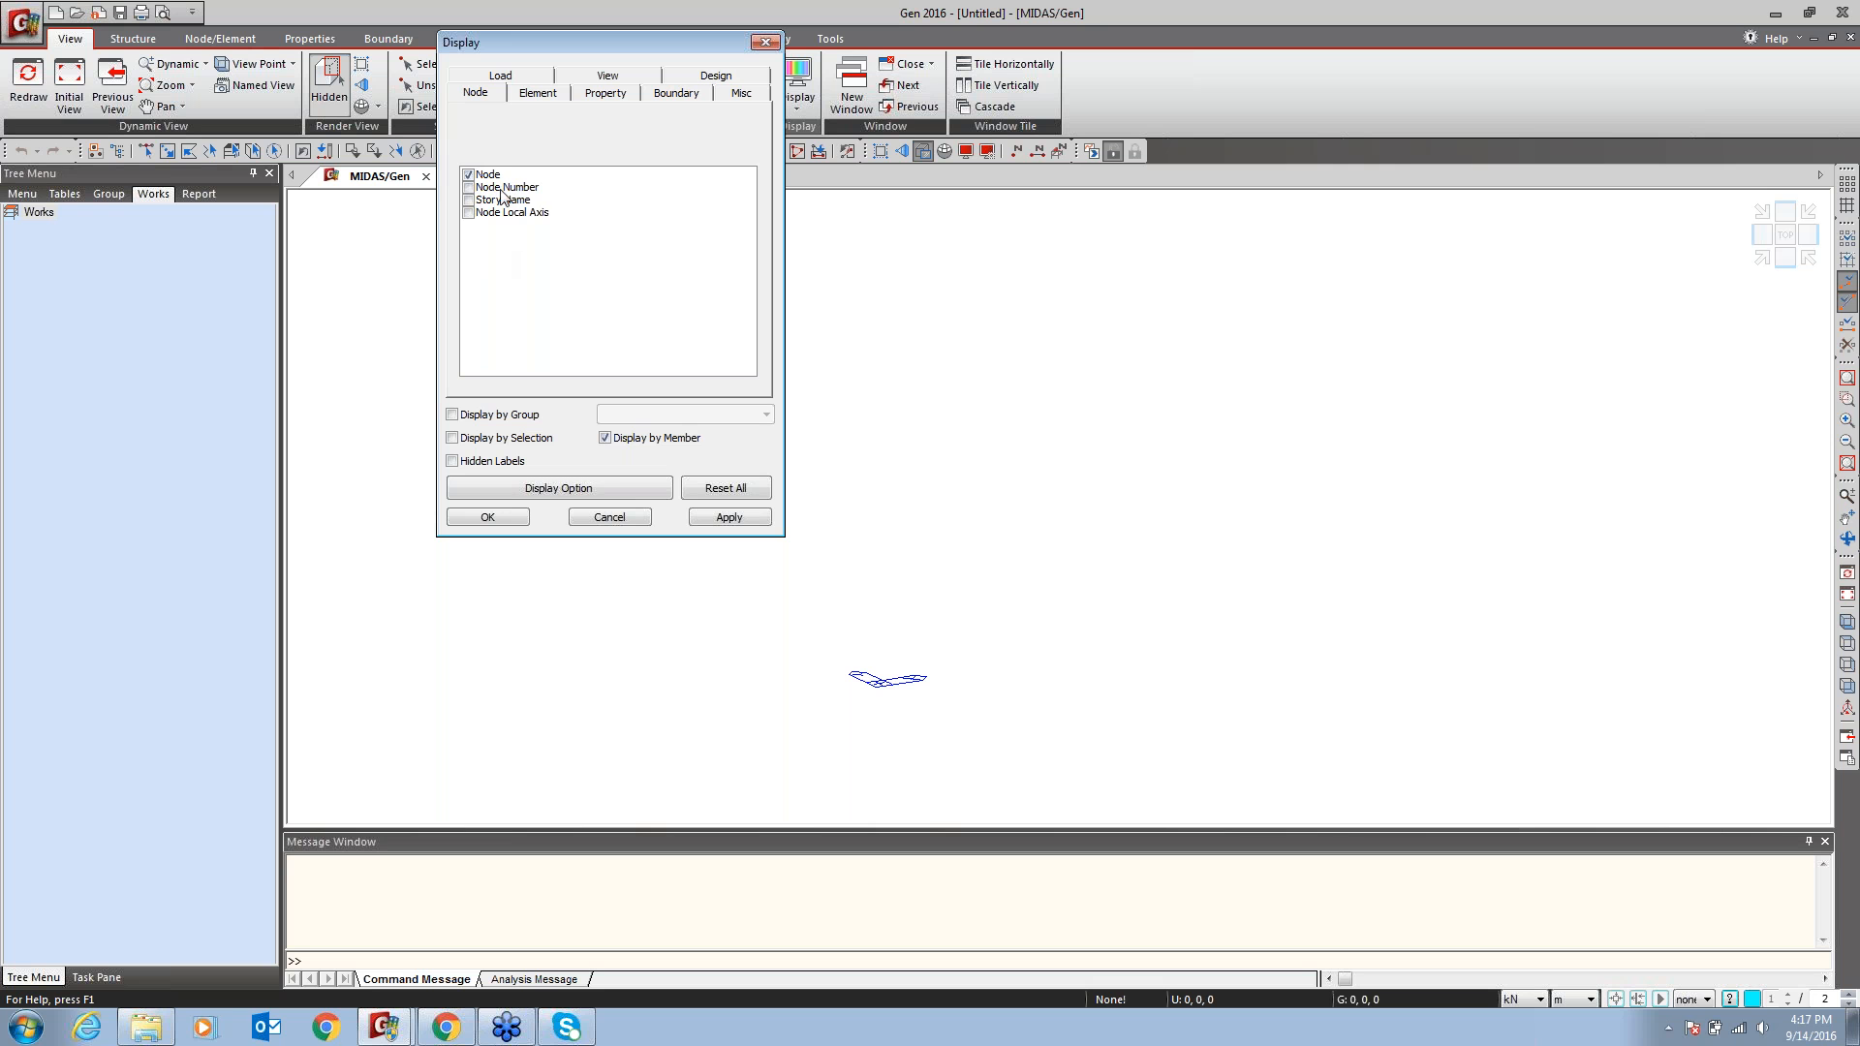
click(547, 94)
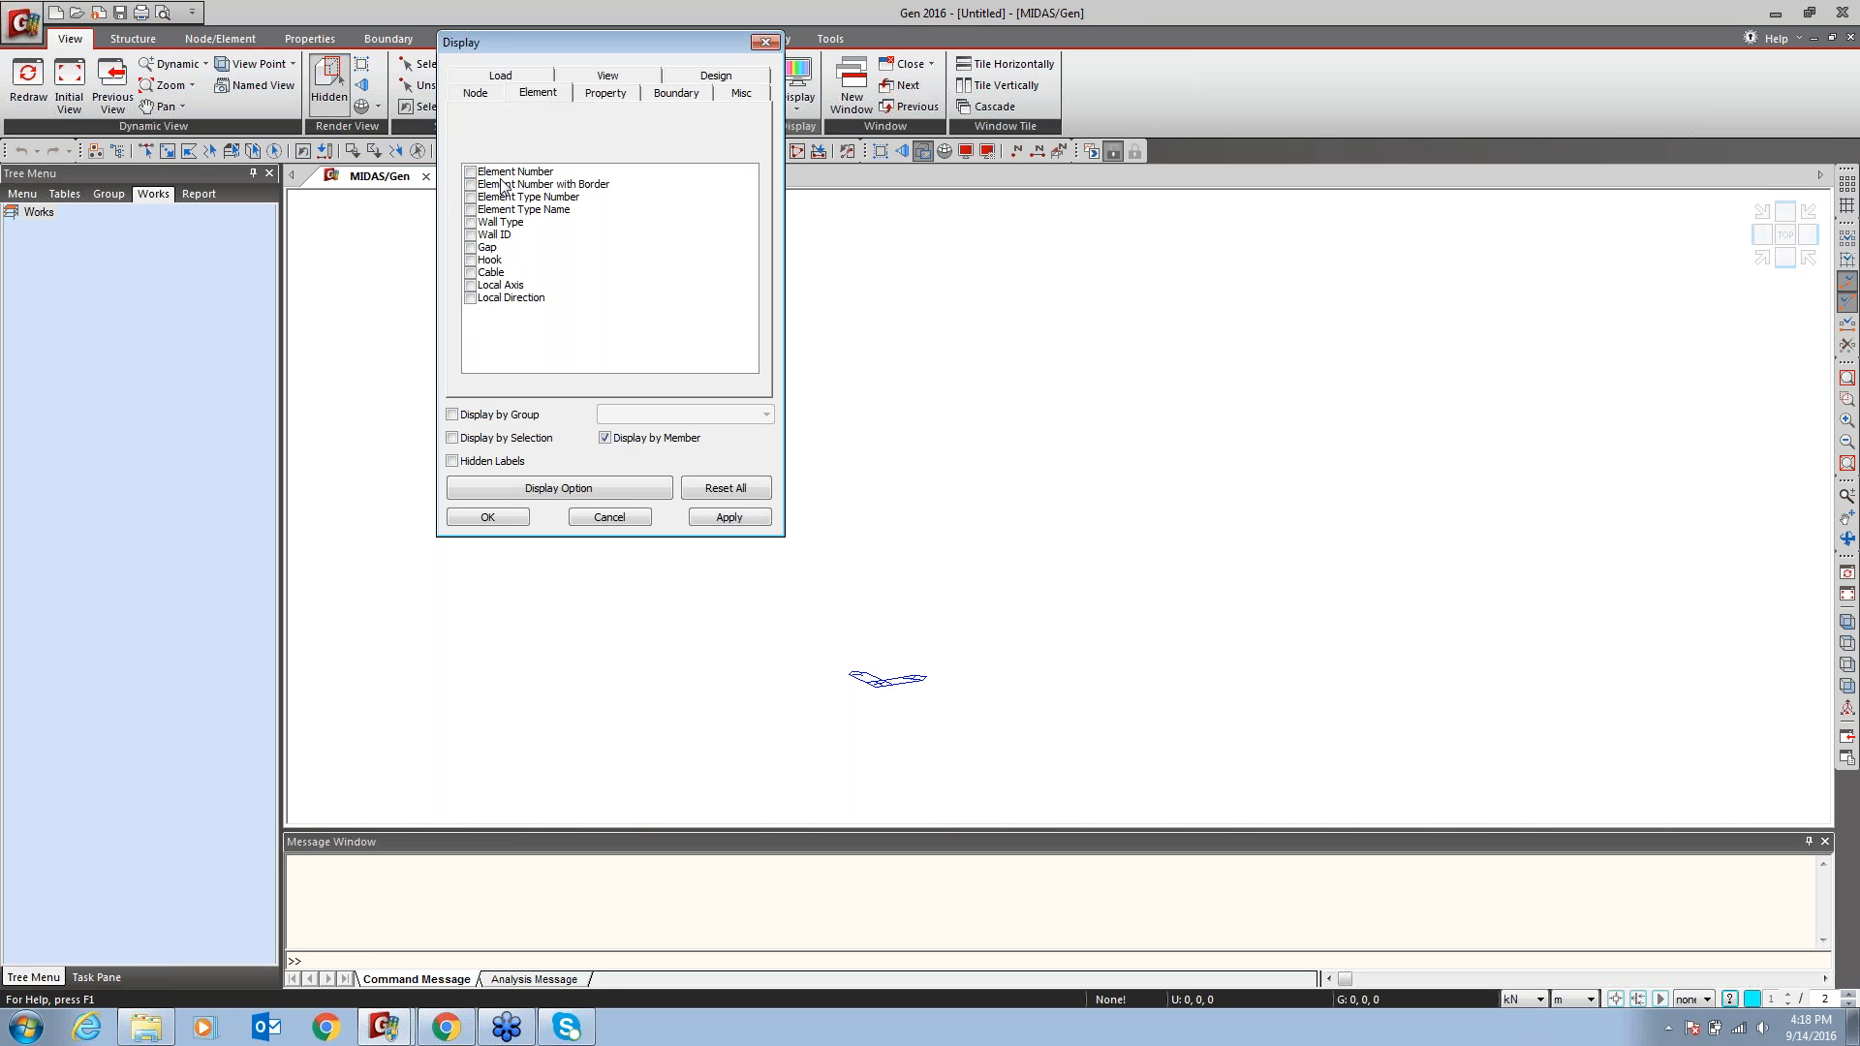
click(607, 95)
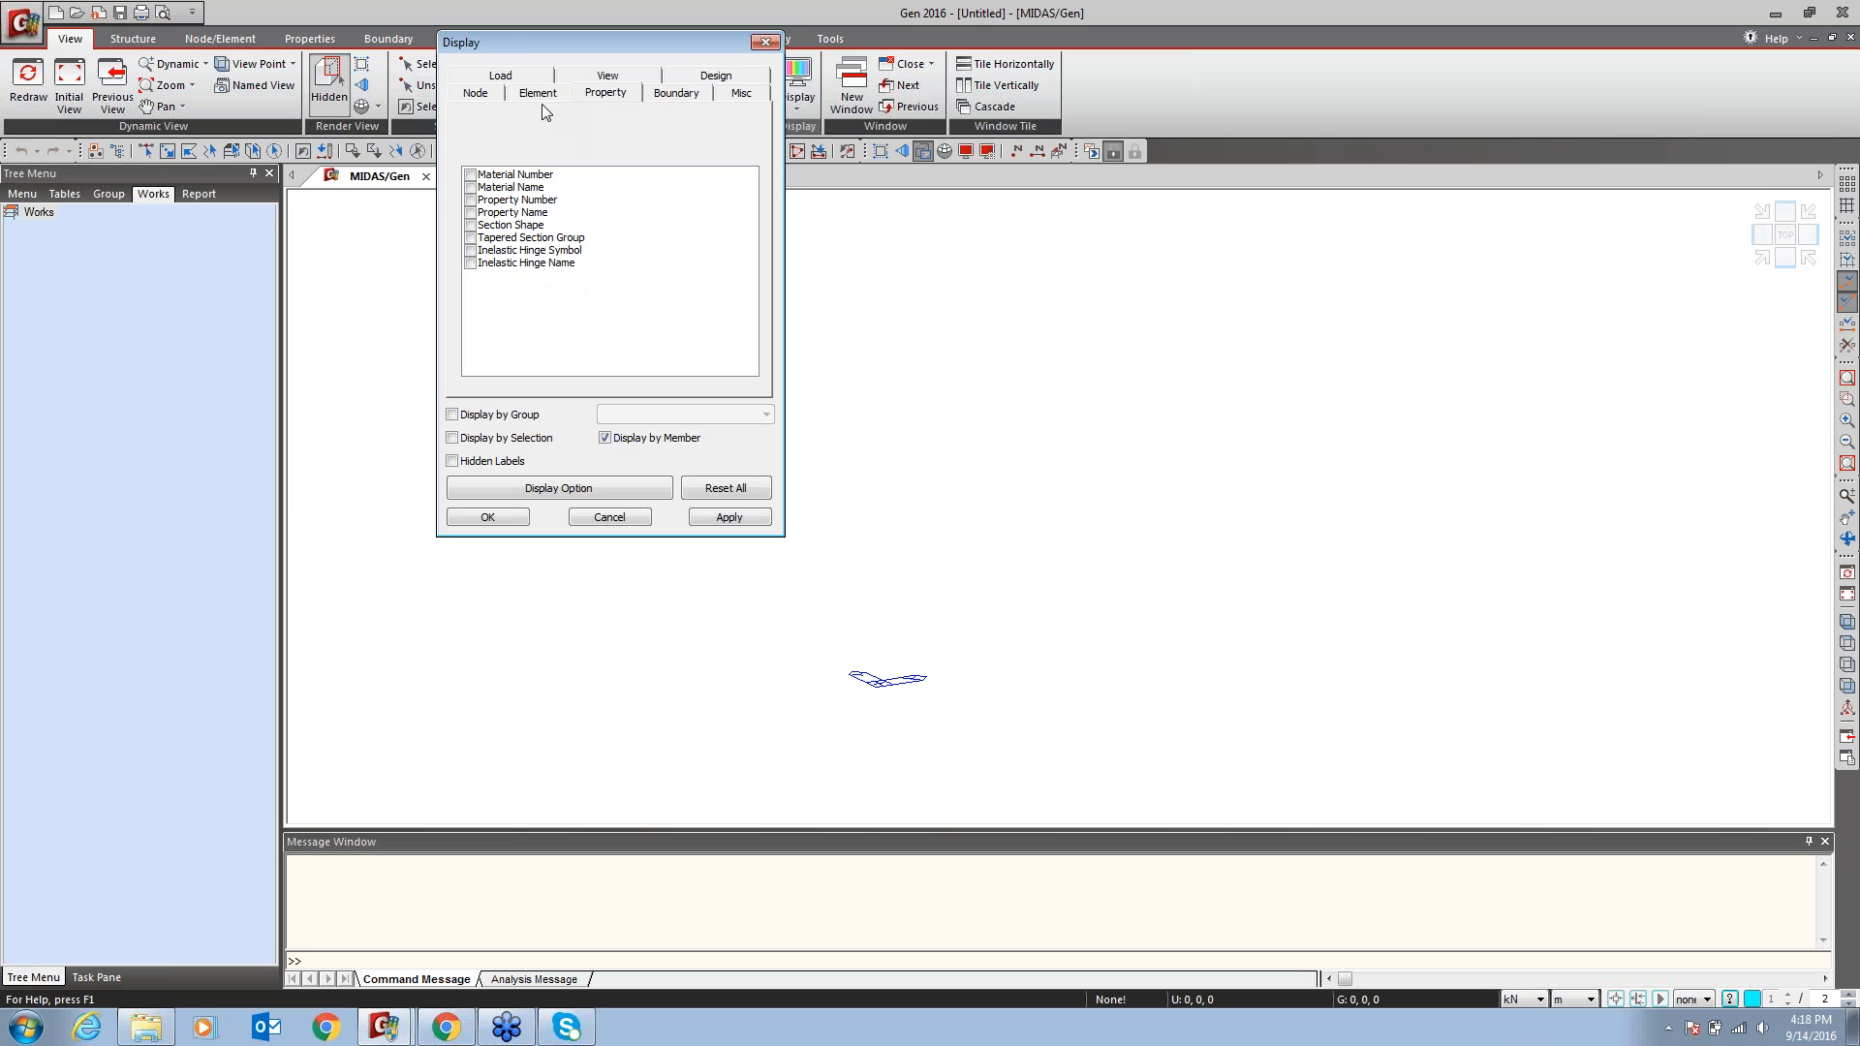
drag(674, 43, 304, 32)
click(222, 85)
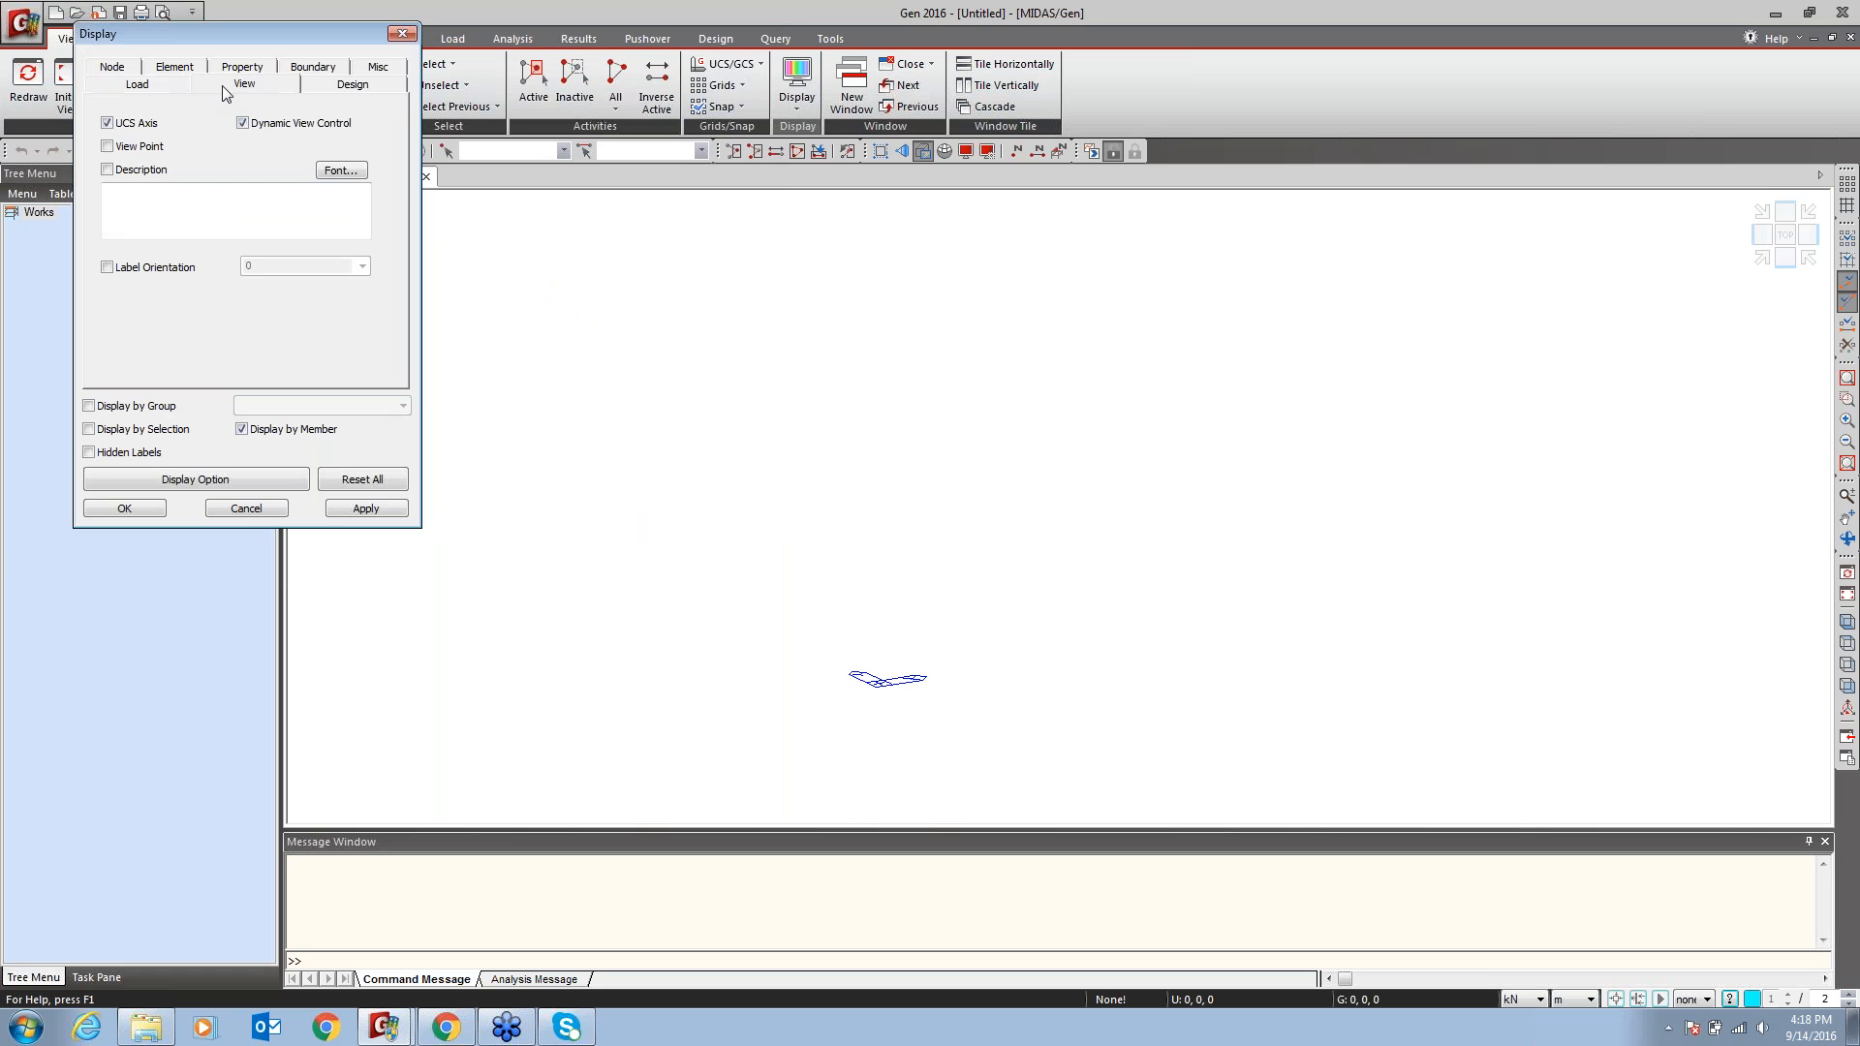
click(352, 85)
drag(188, 35, 1283, 98)
click(1288, 566)
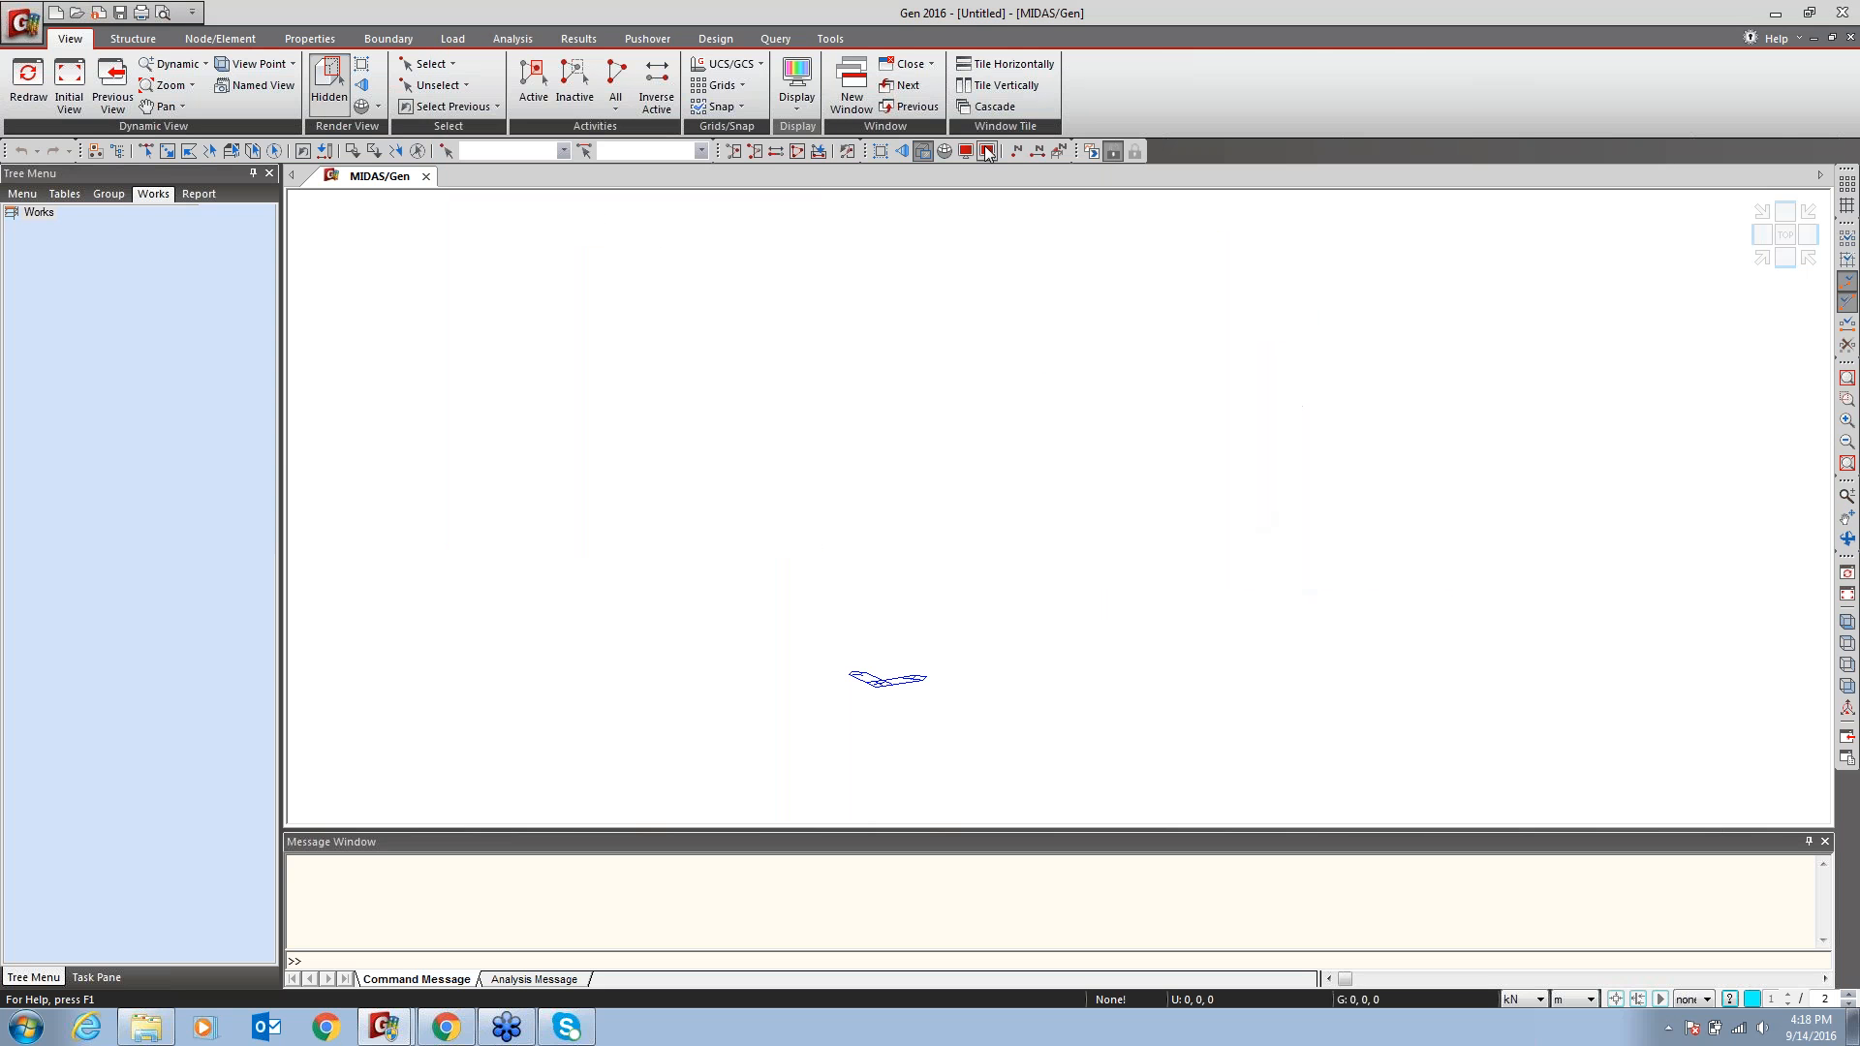
Try the white background preset in the Display Option colour settings and view the colour palette for the top background
click(798, 109)
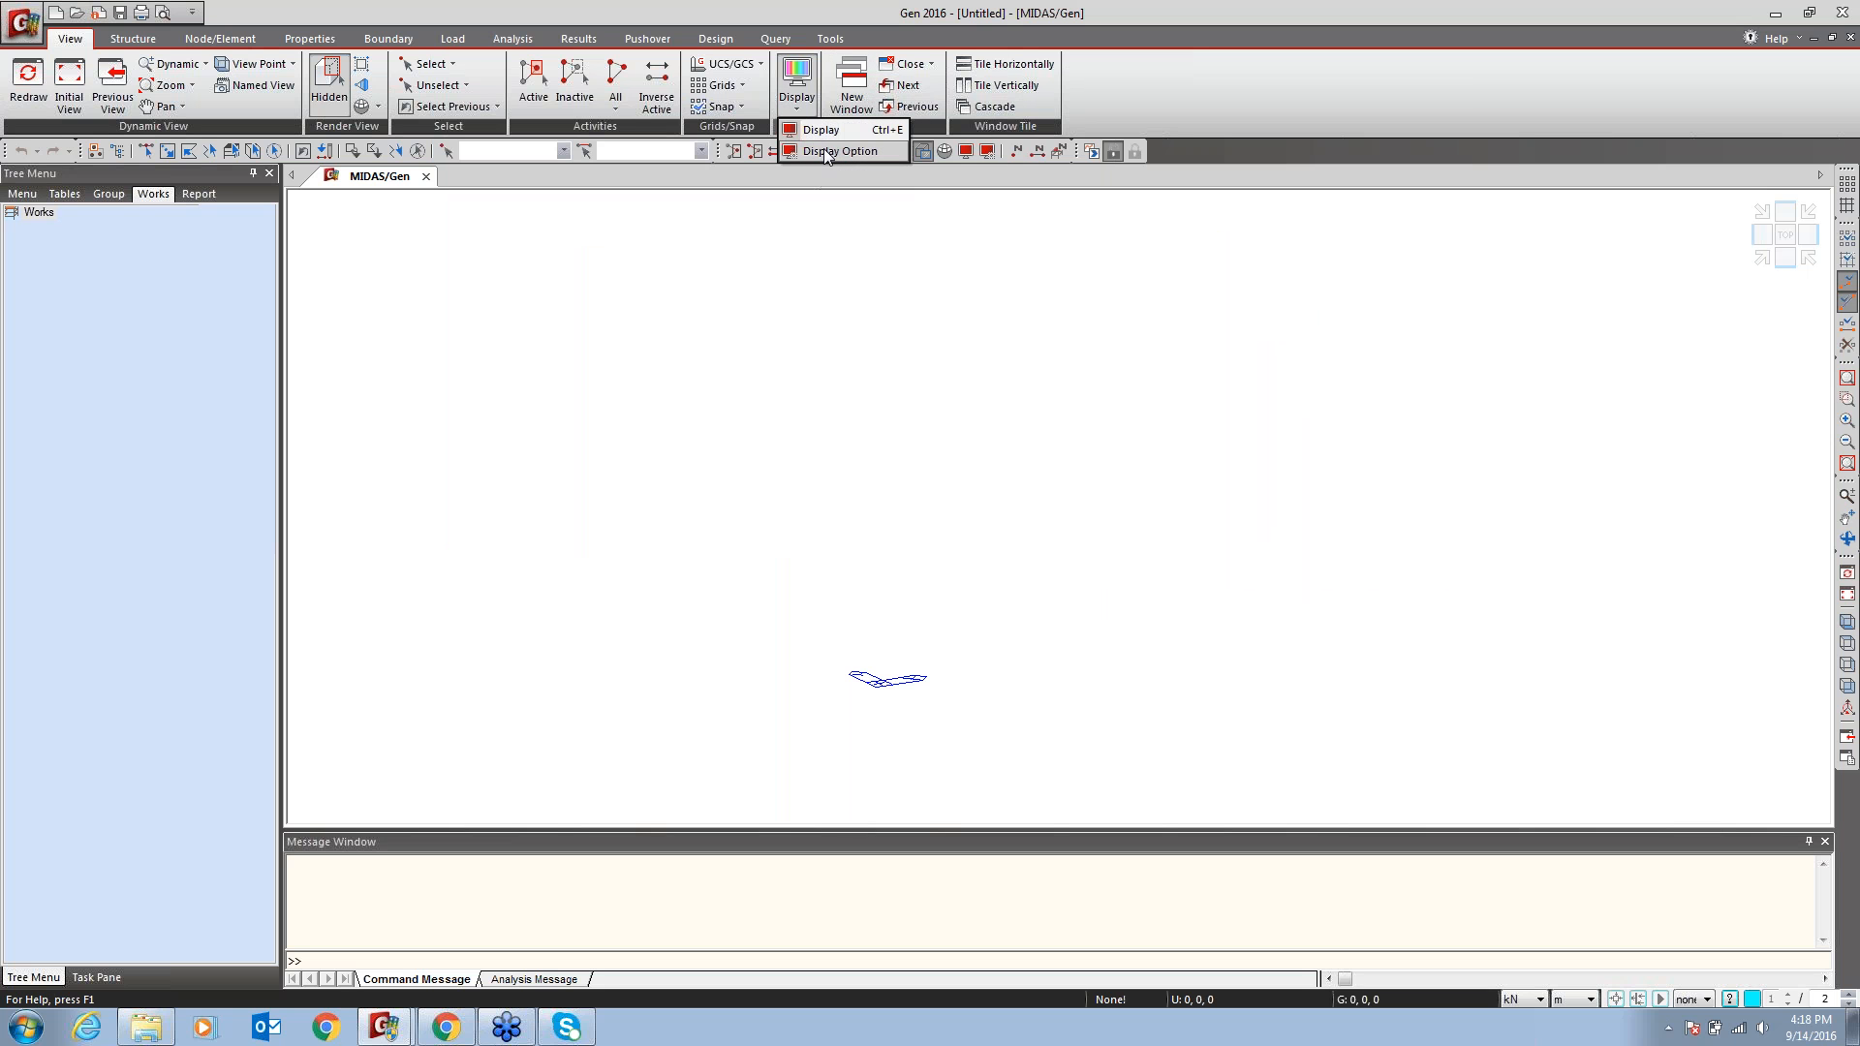
click(826, 152)
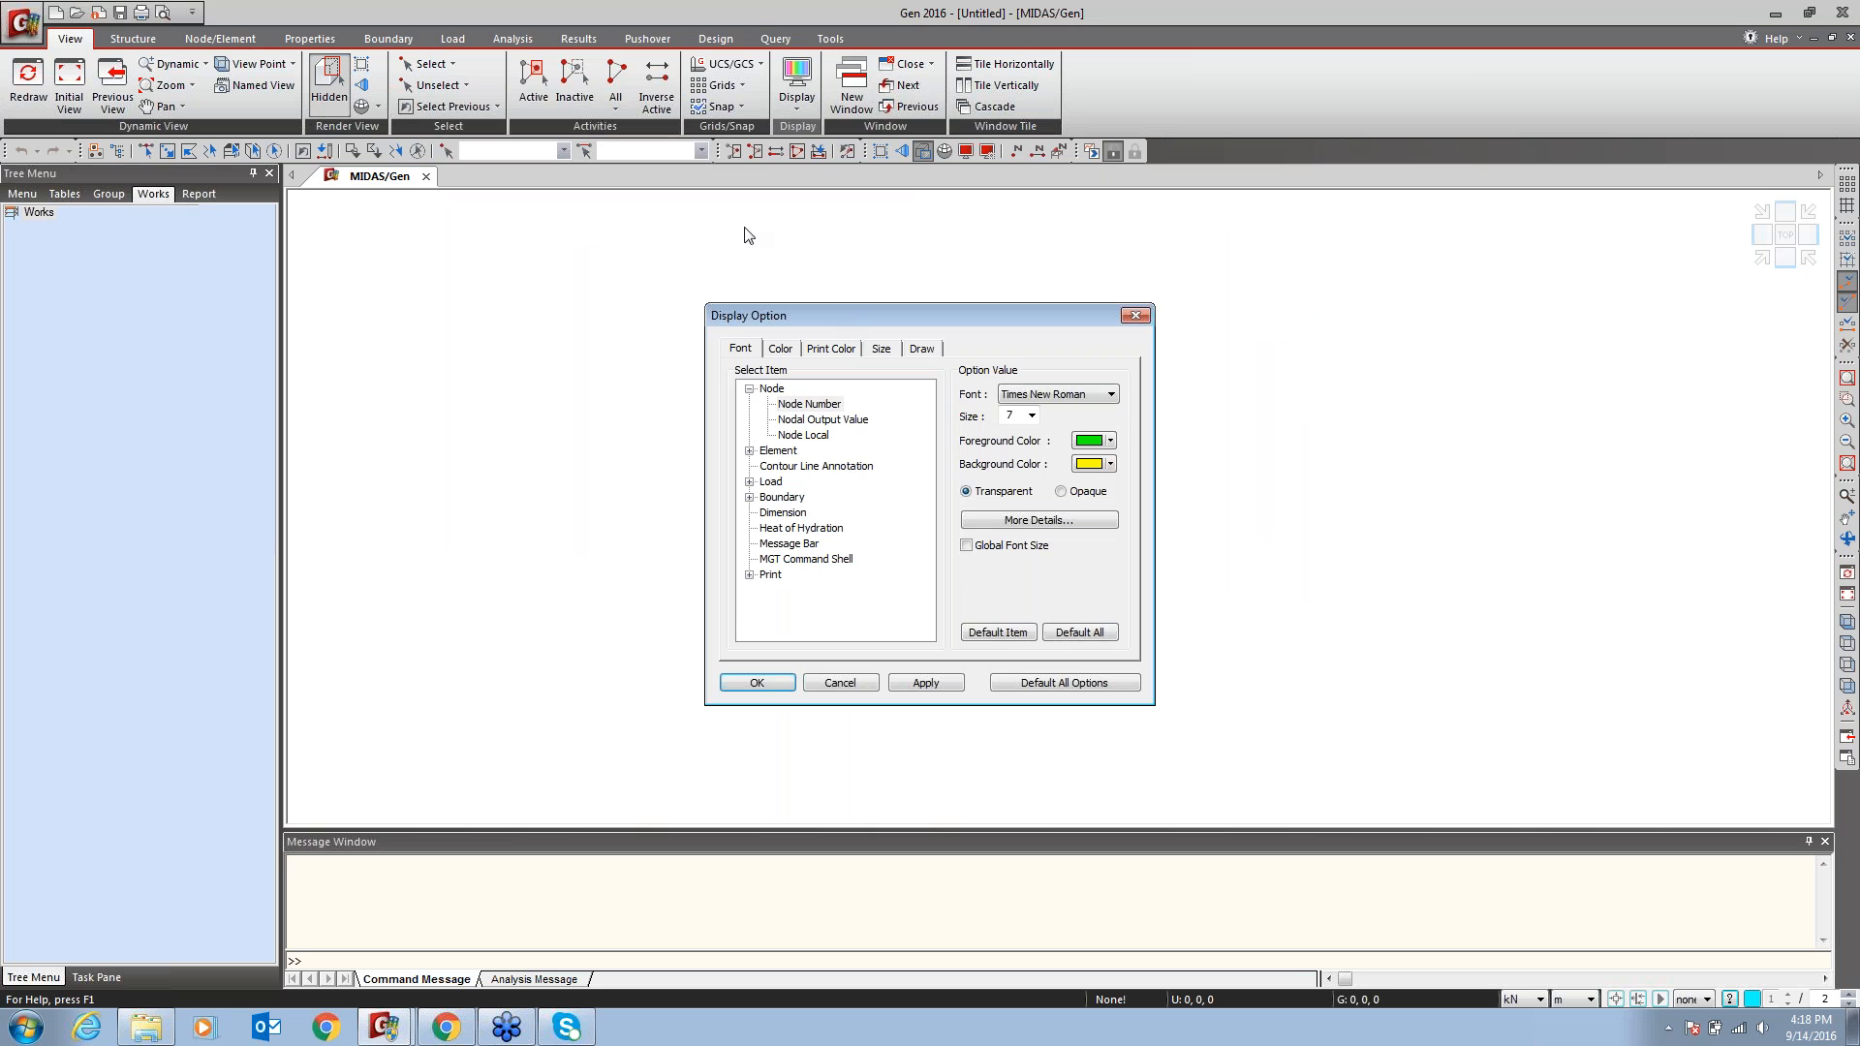
drag(721, 319, 328, 36)
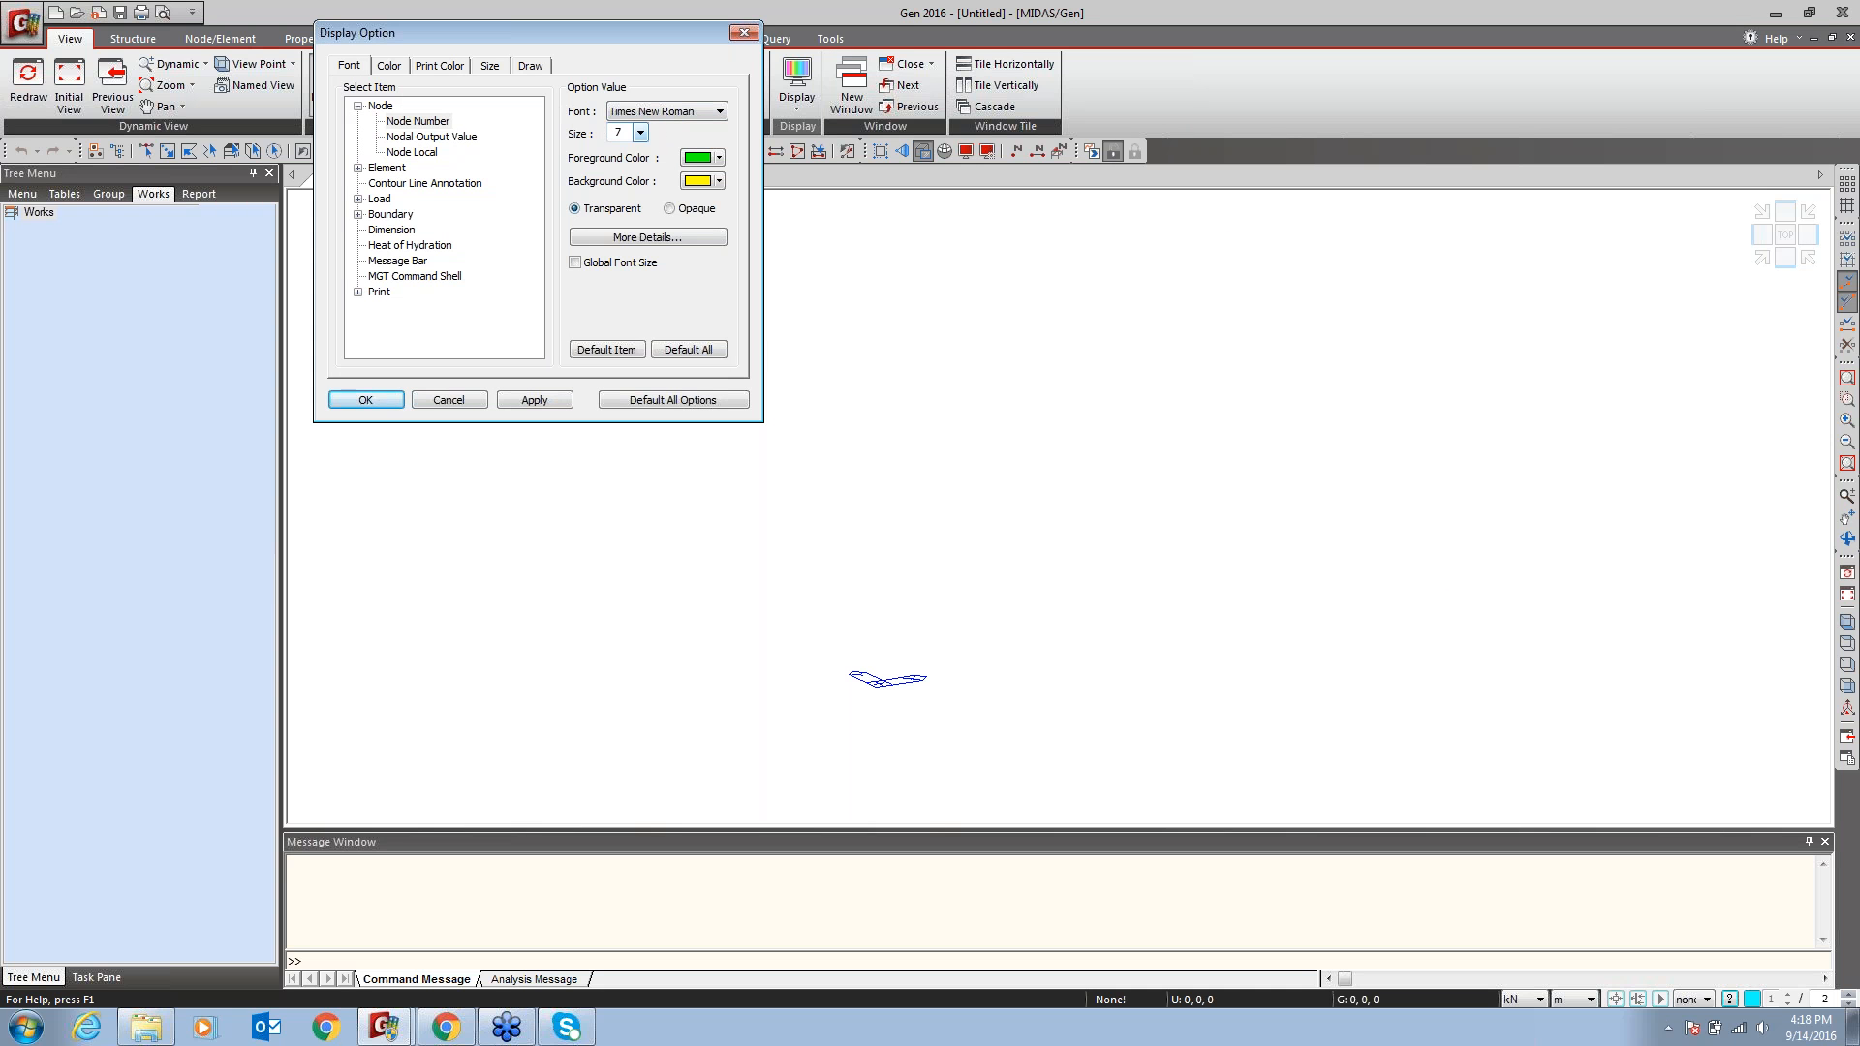
click(395, 66)
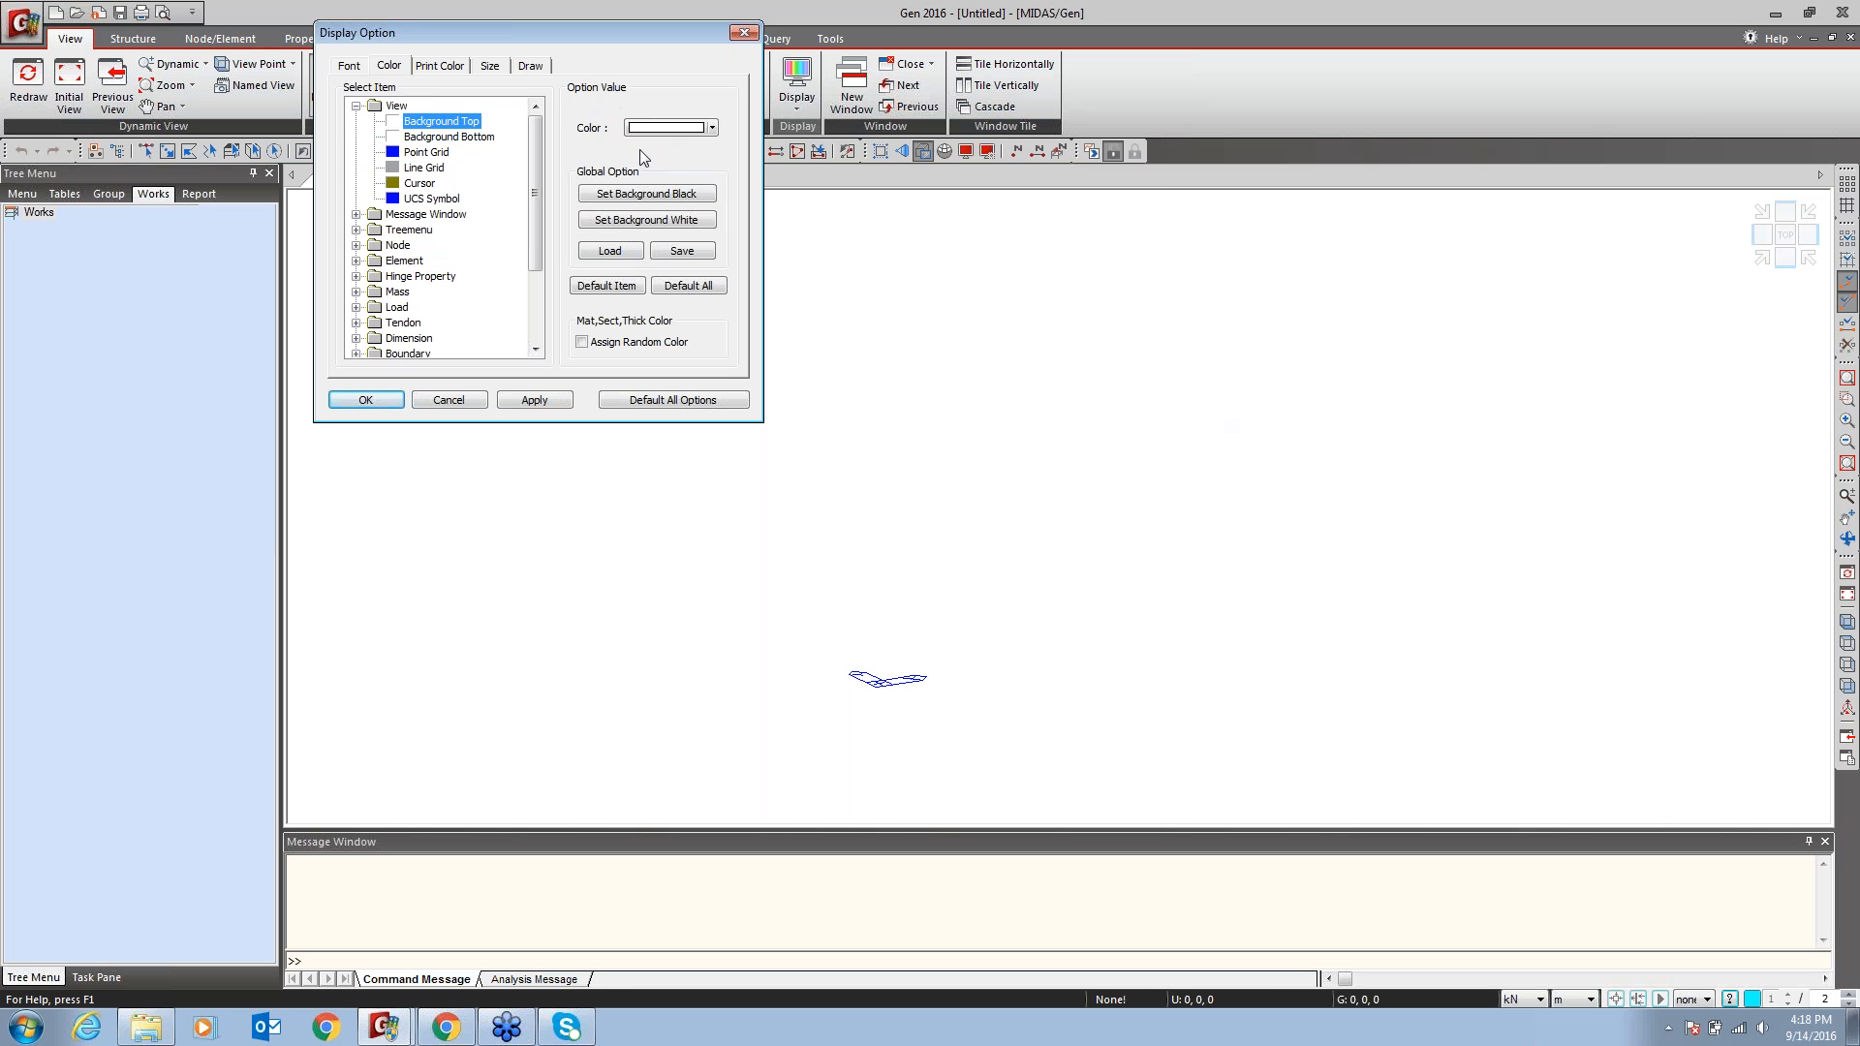
click(662, 217)
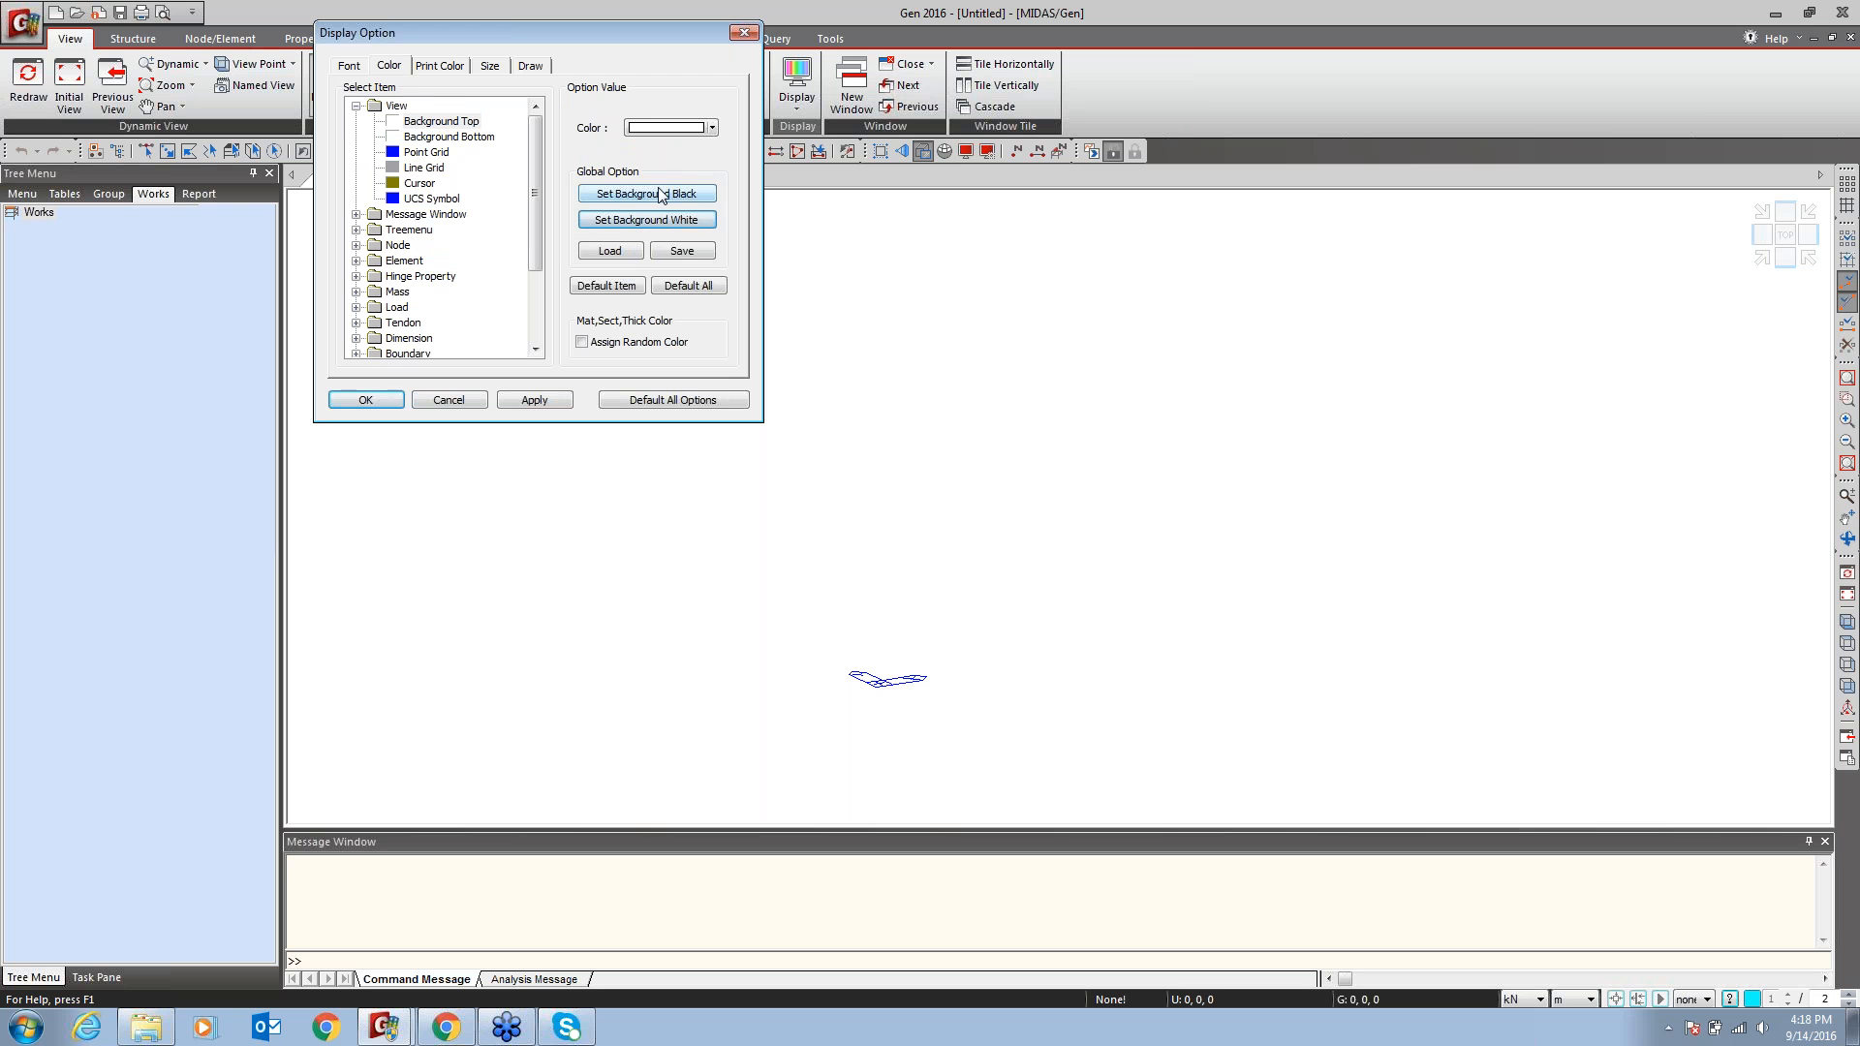
click(713, 129)
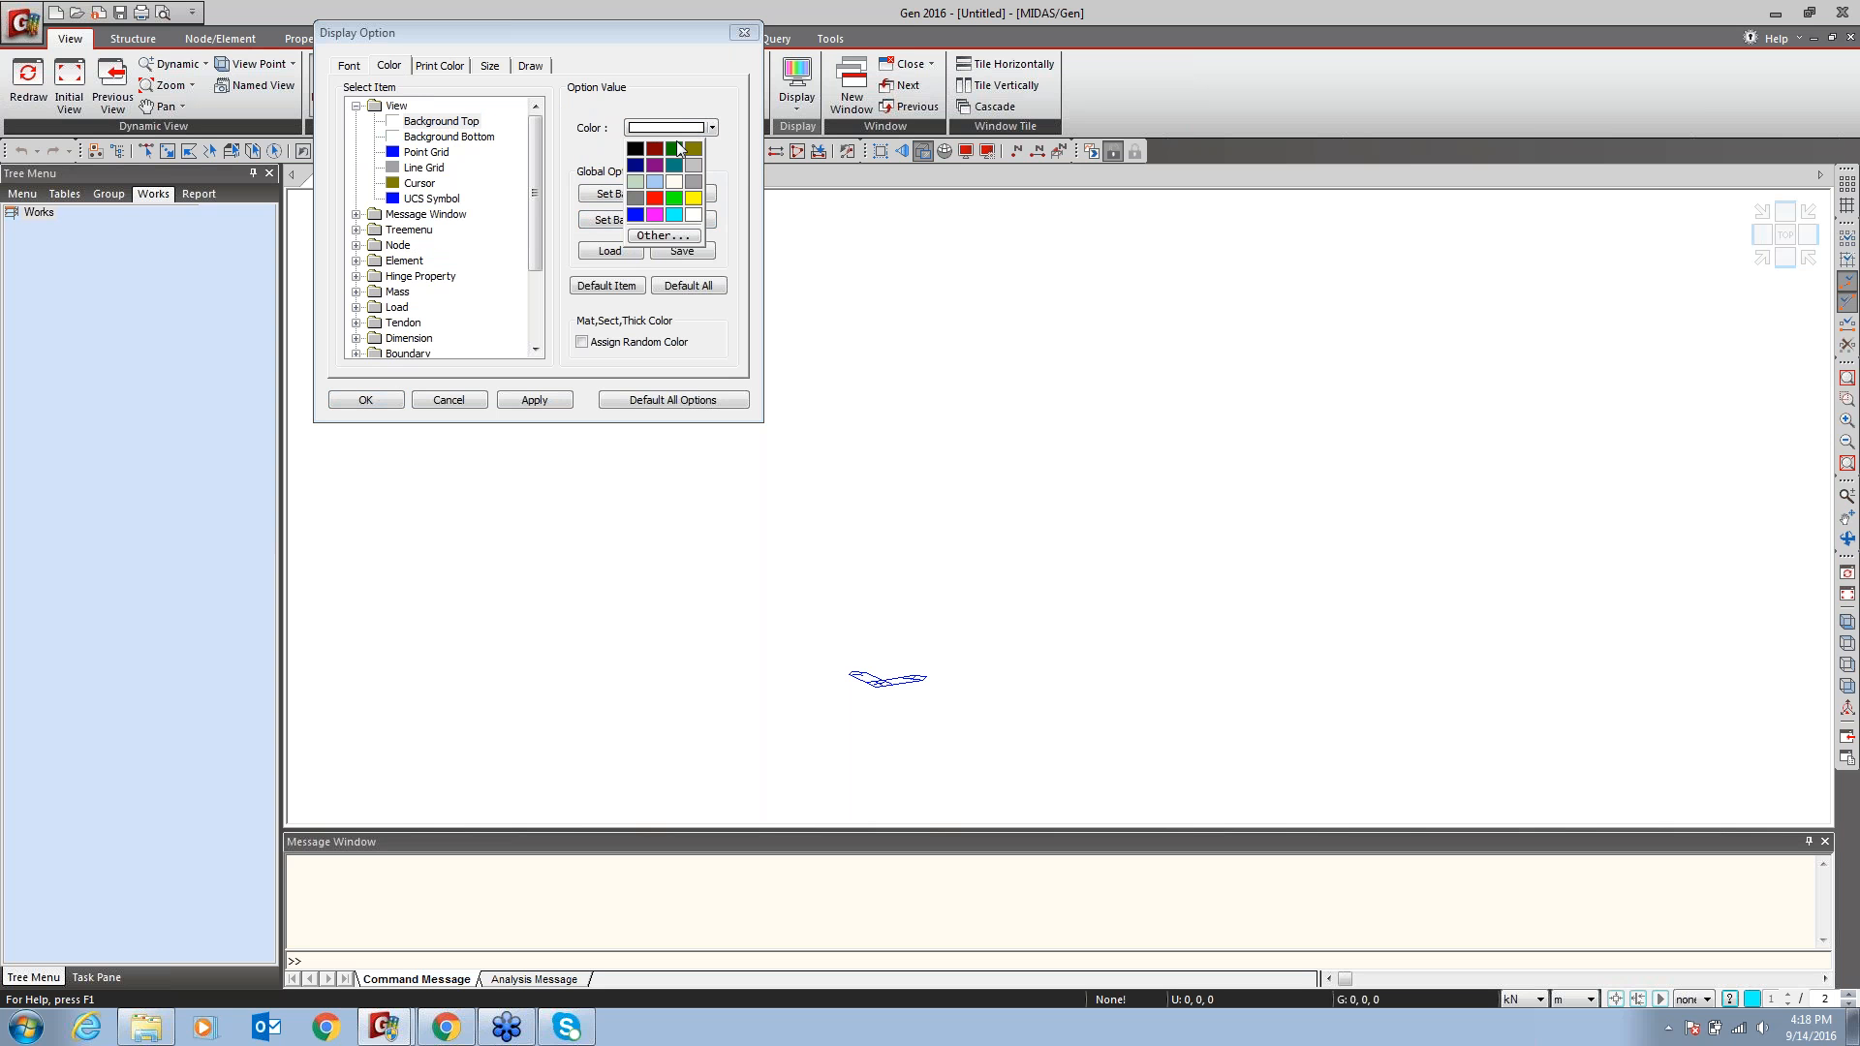
click(654, 83)
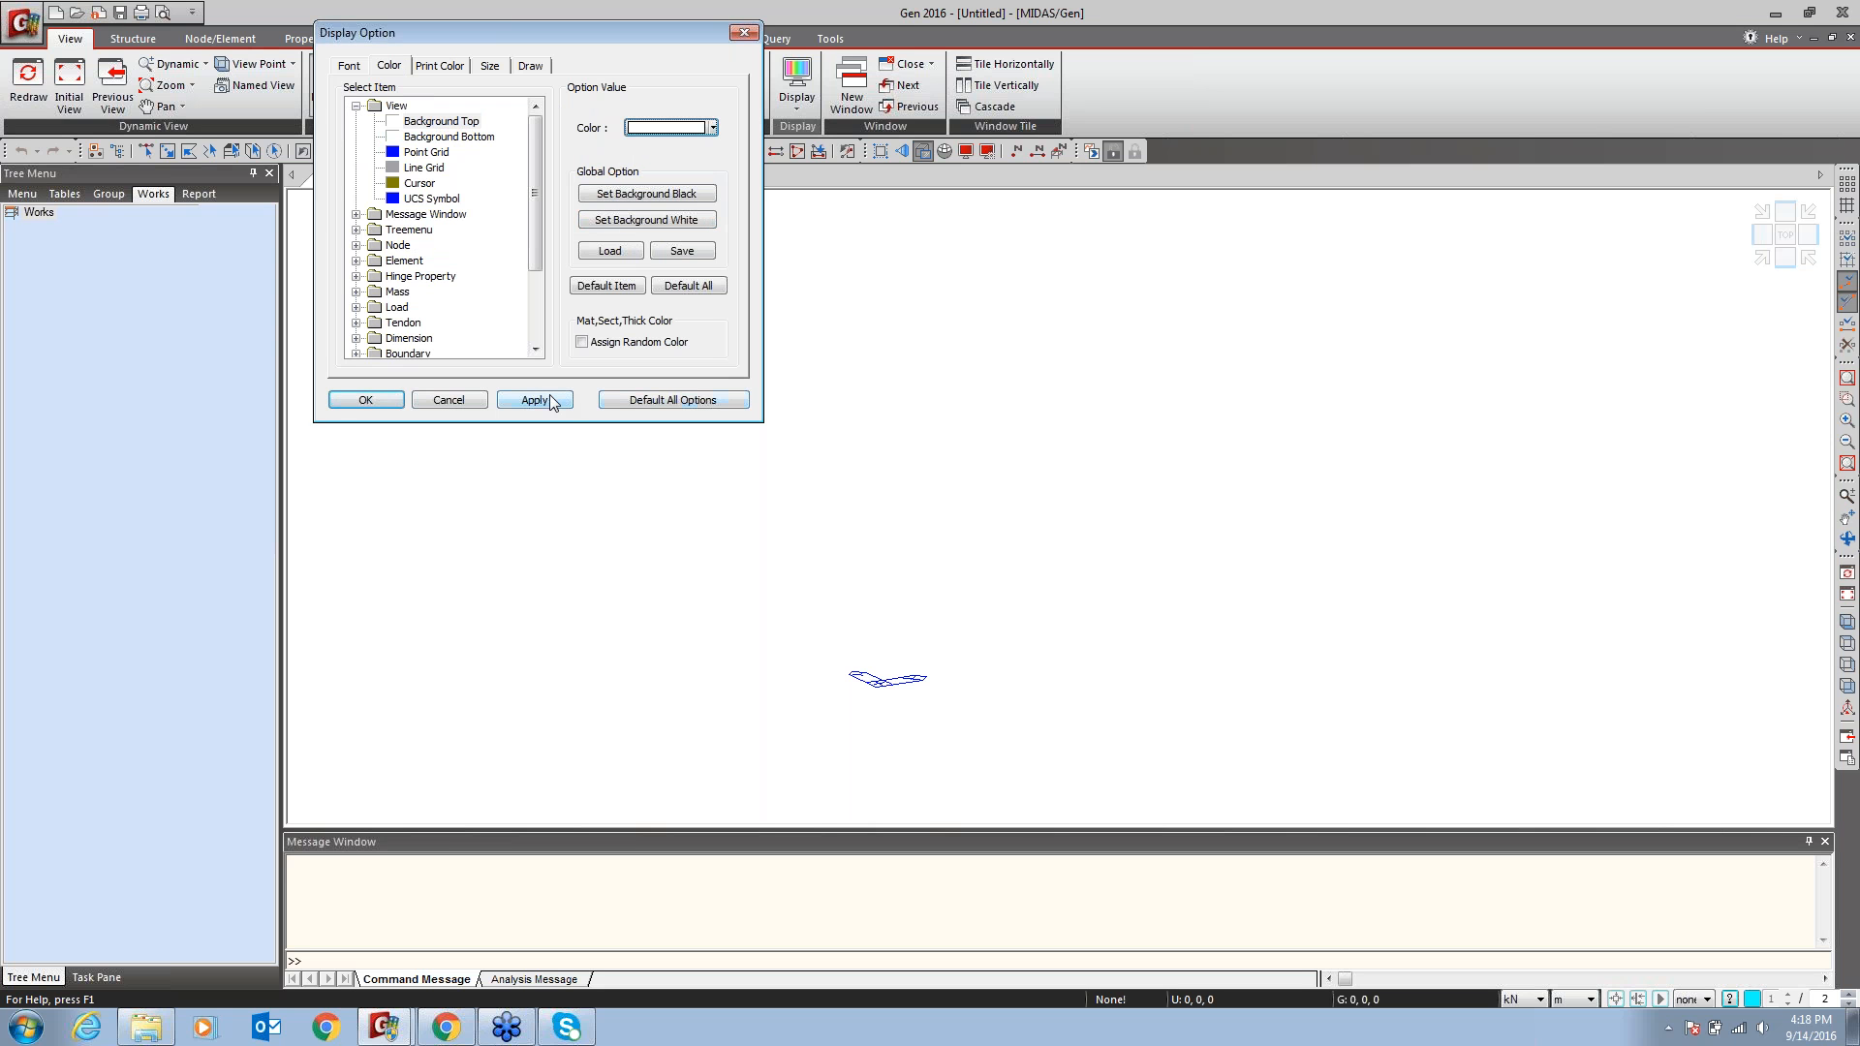
Examine the colour categories, including Element, and the Draw options in Display Option, and cancel the dialog
drag(530, 207, 539, 275)
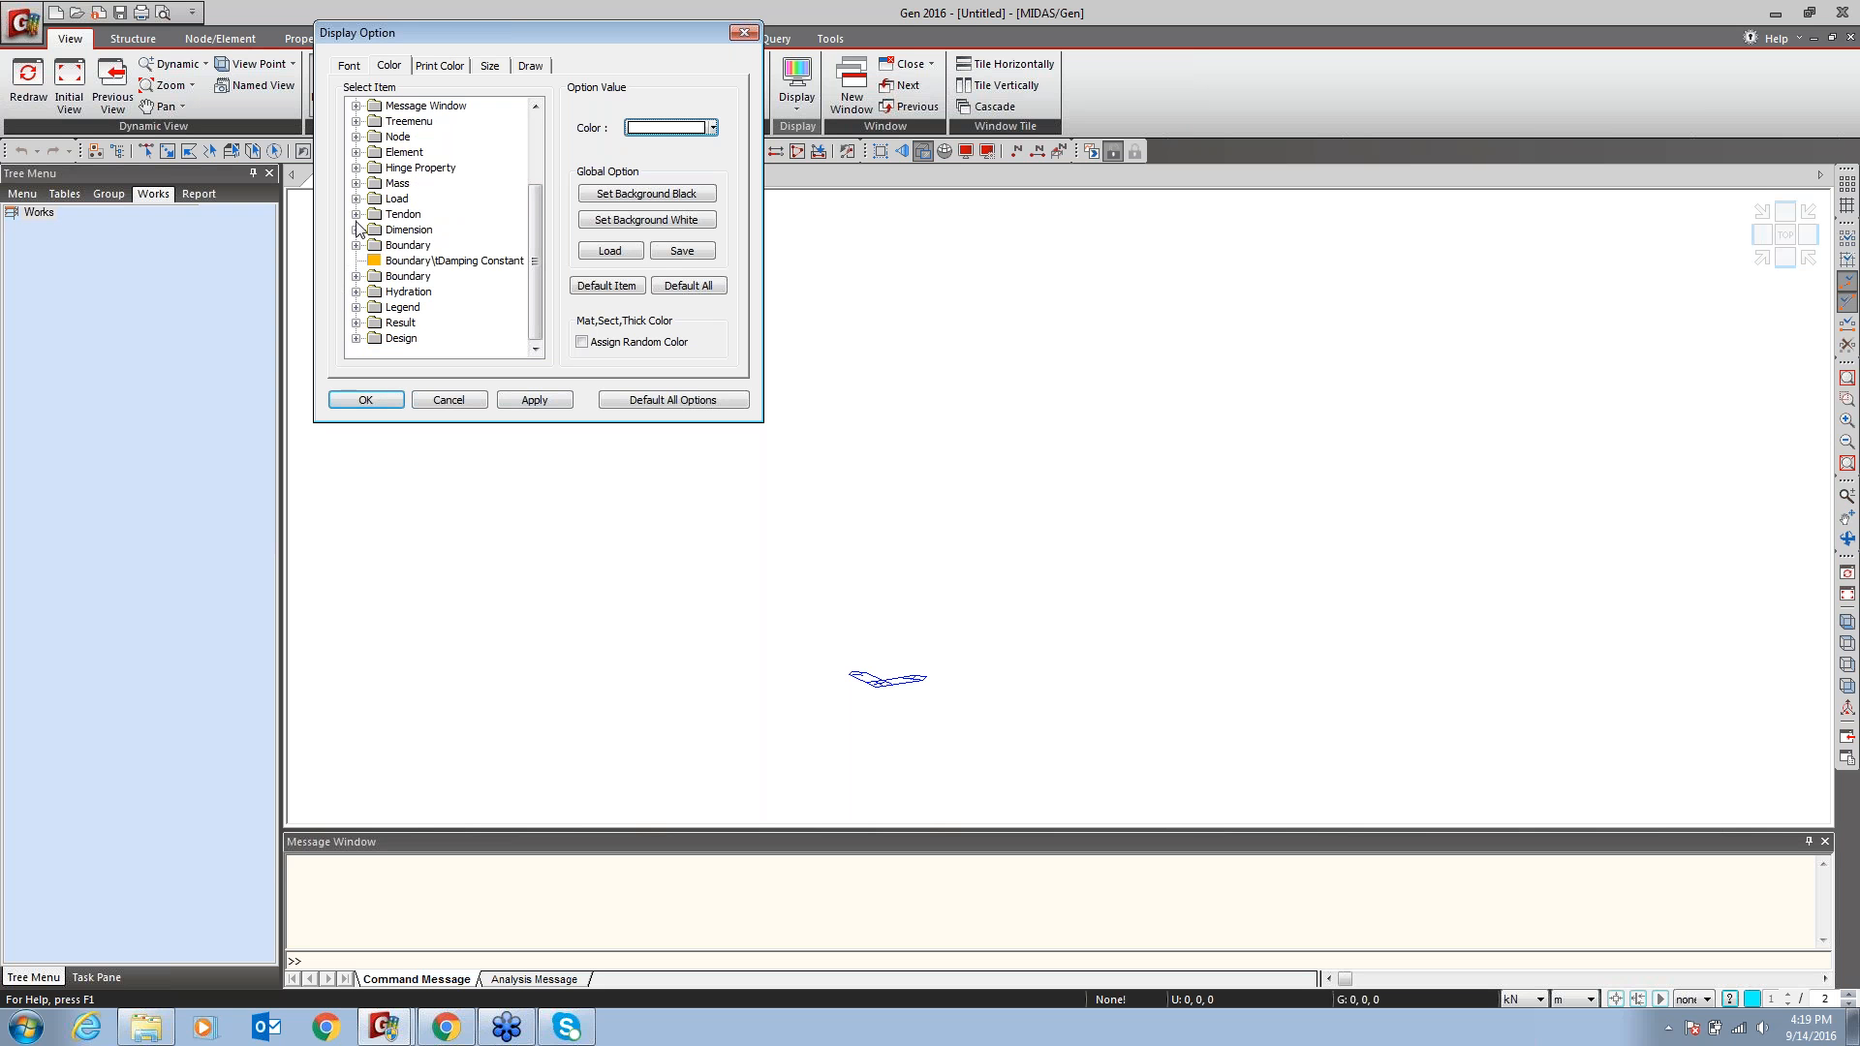
click(355, 152)
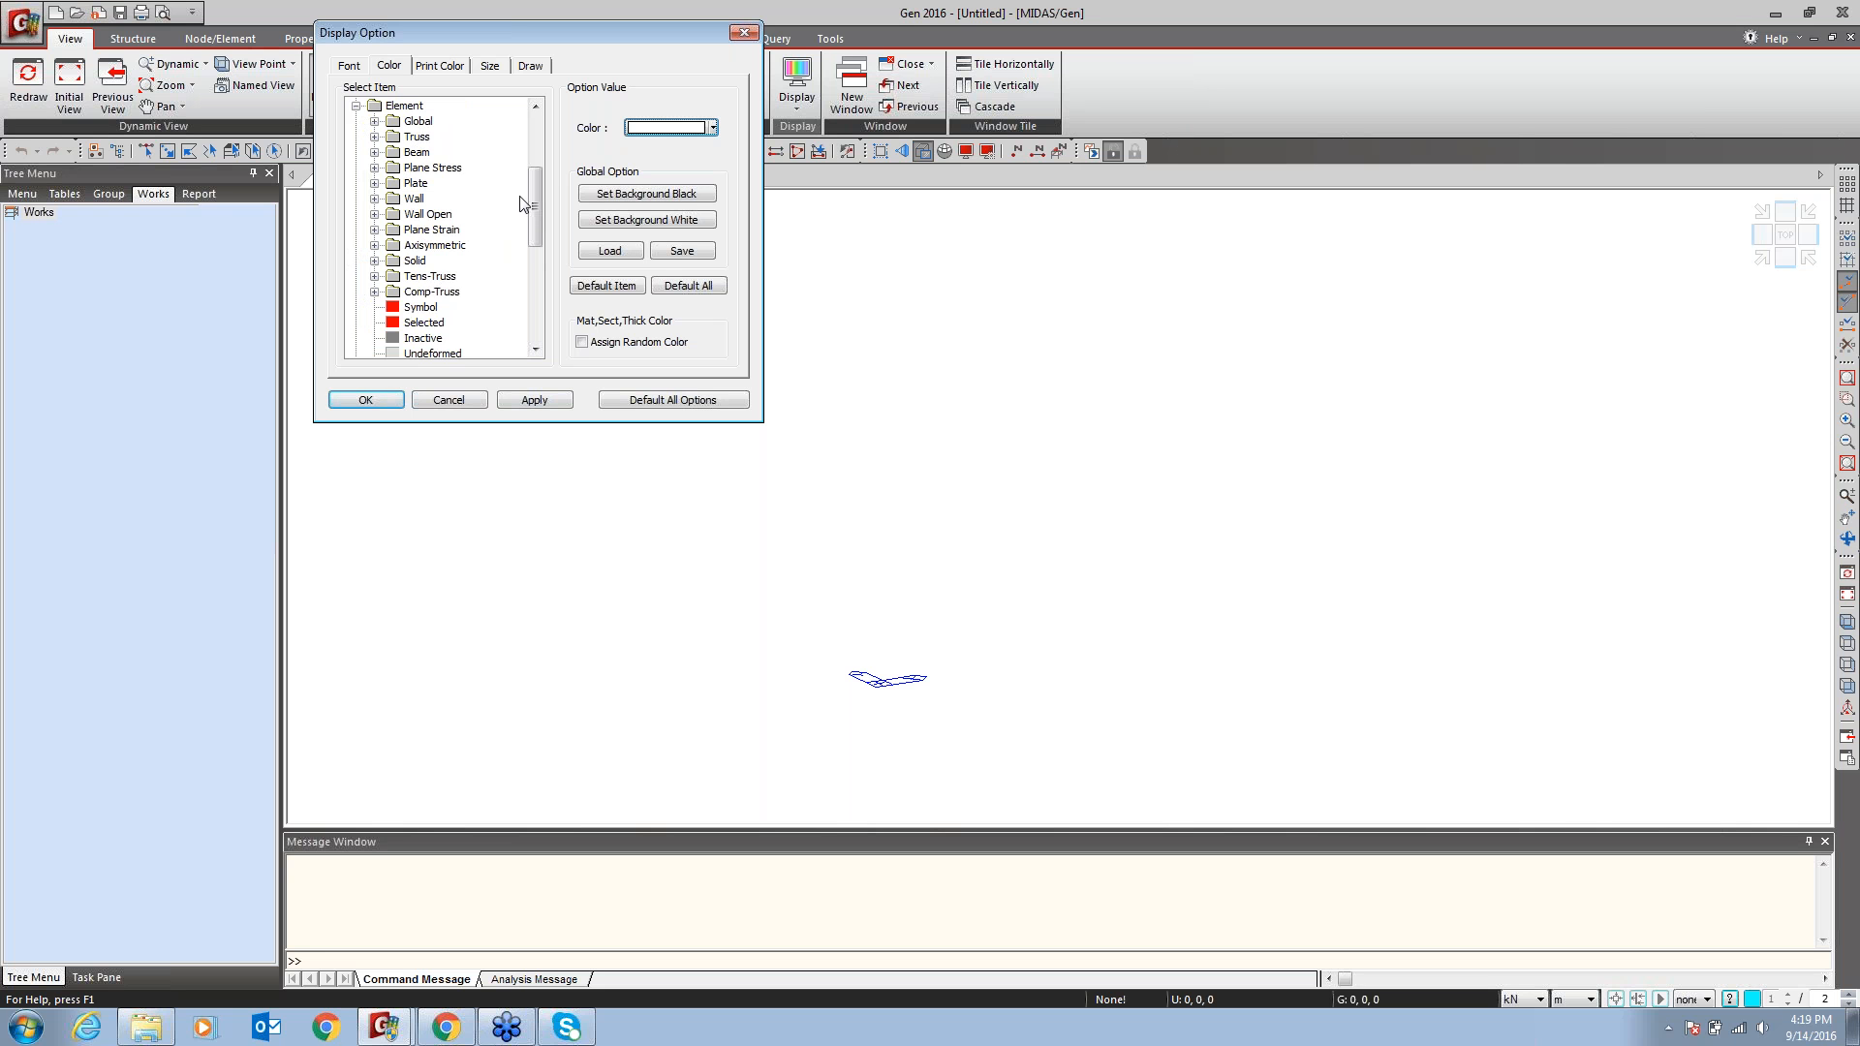
mouse_move(537, 187)
mouse_down()
mouse_move(542, 249)
mouse_move(536, 190)
mouse_up()
click(356, 121)
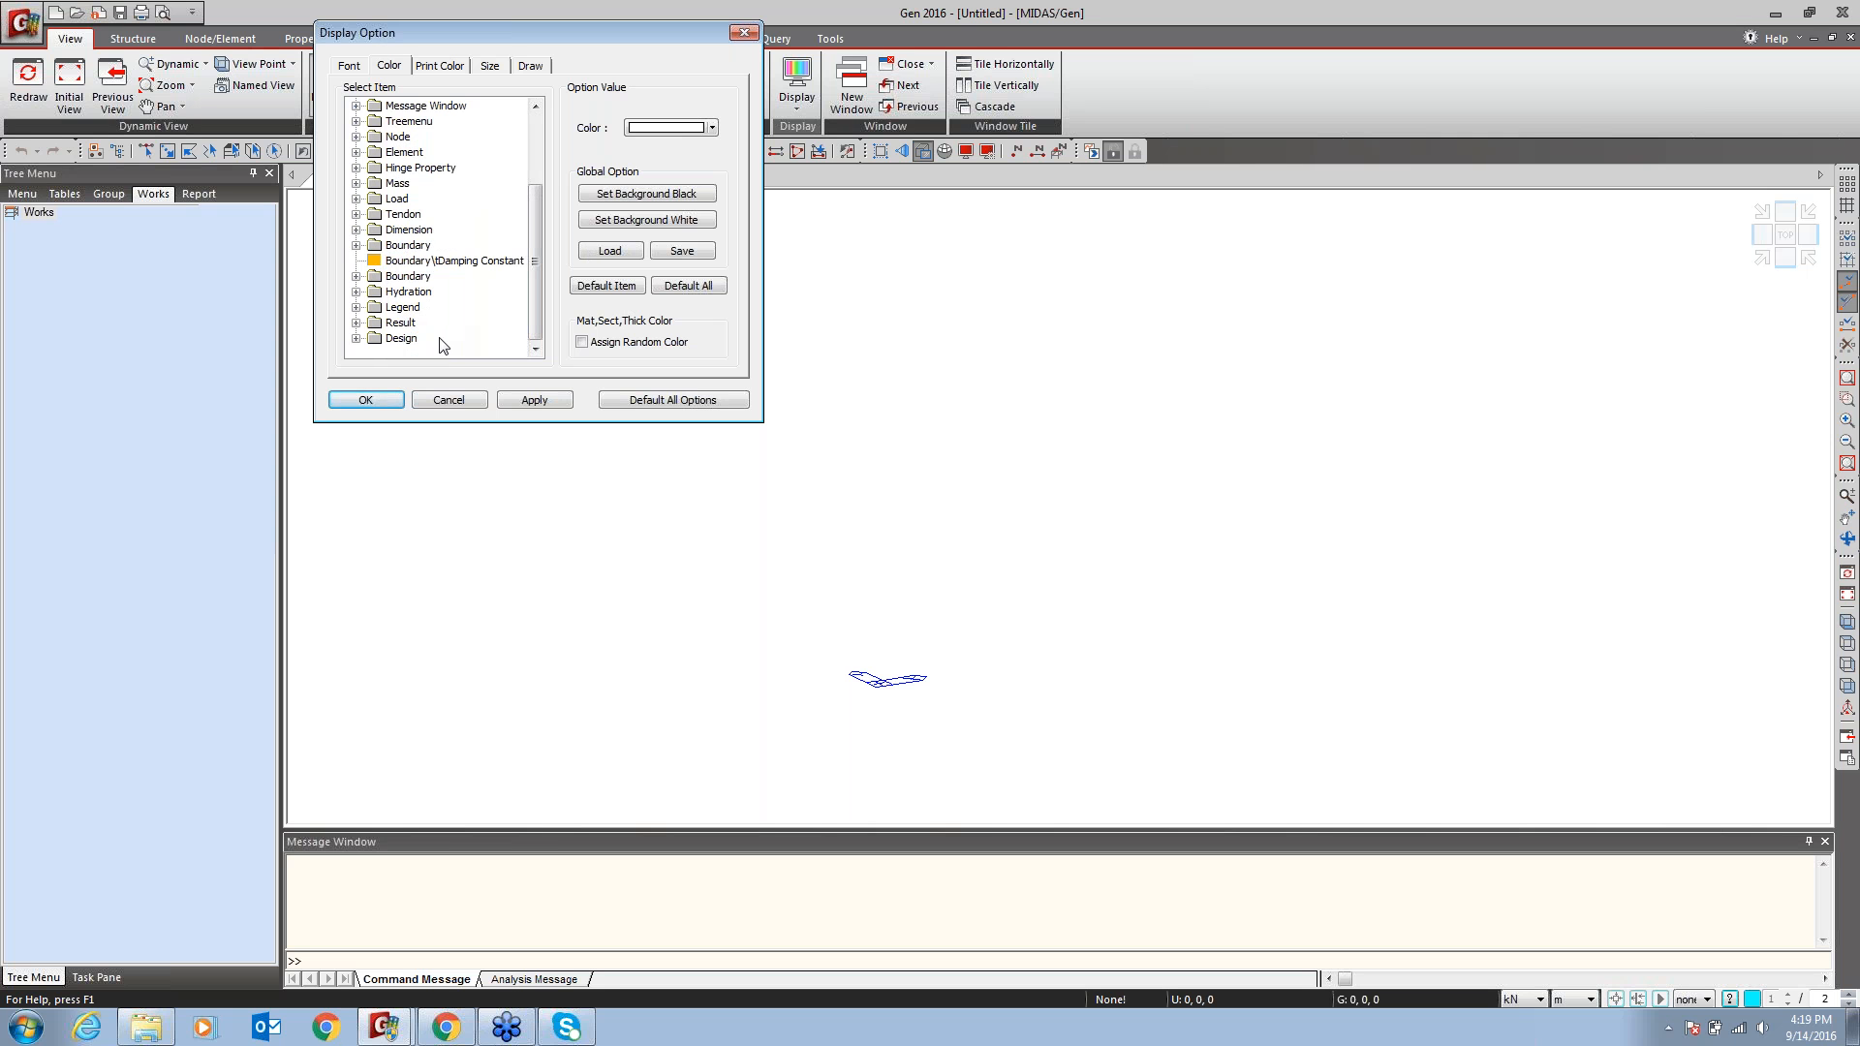
mouse_move(533, 283)
mouse_down()
mouse_move(528, 196)
mouse_move(541, 266)
mouse_up()
click(529, 66)
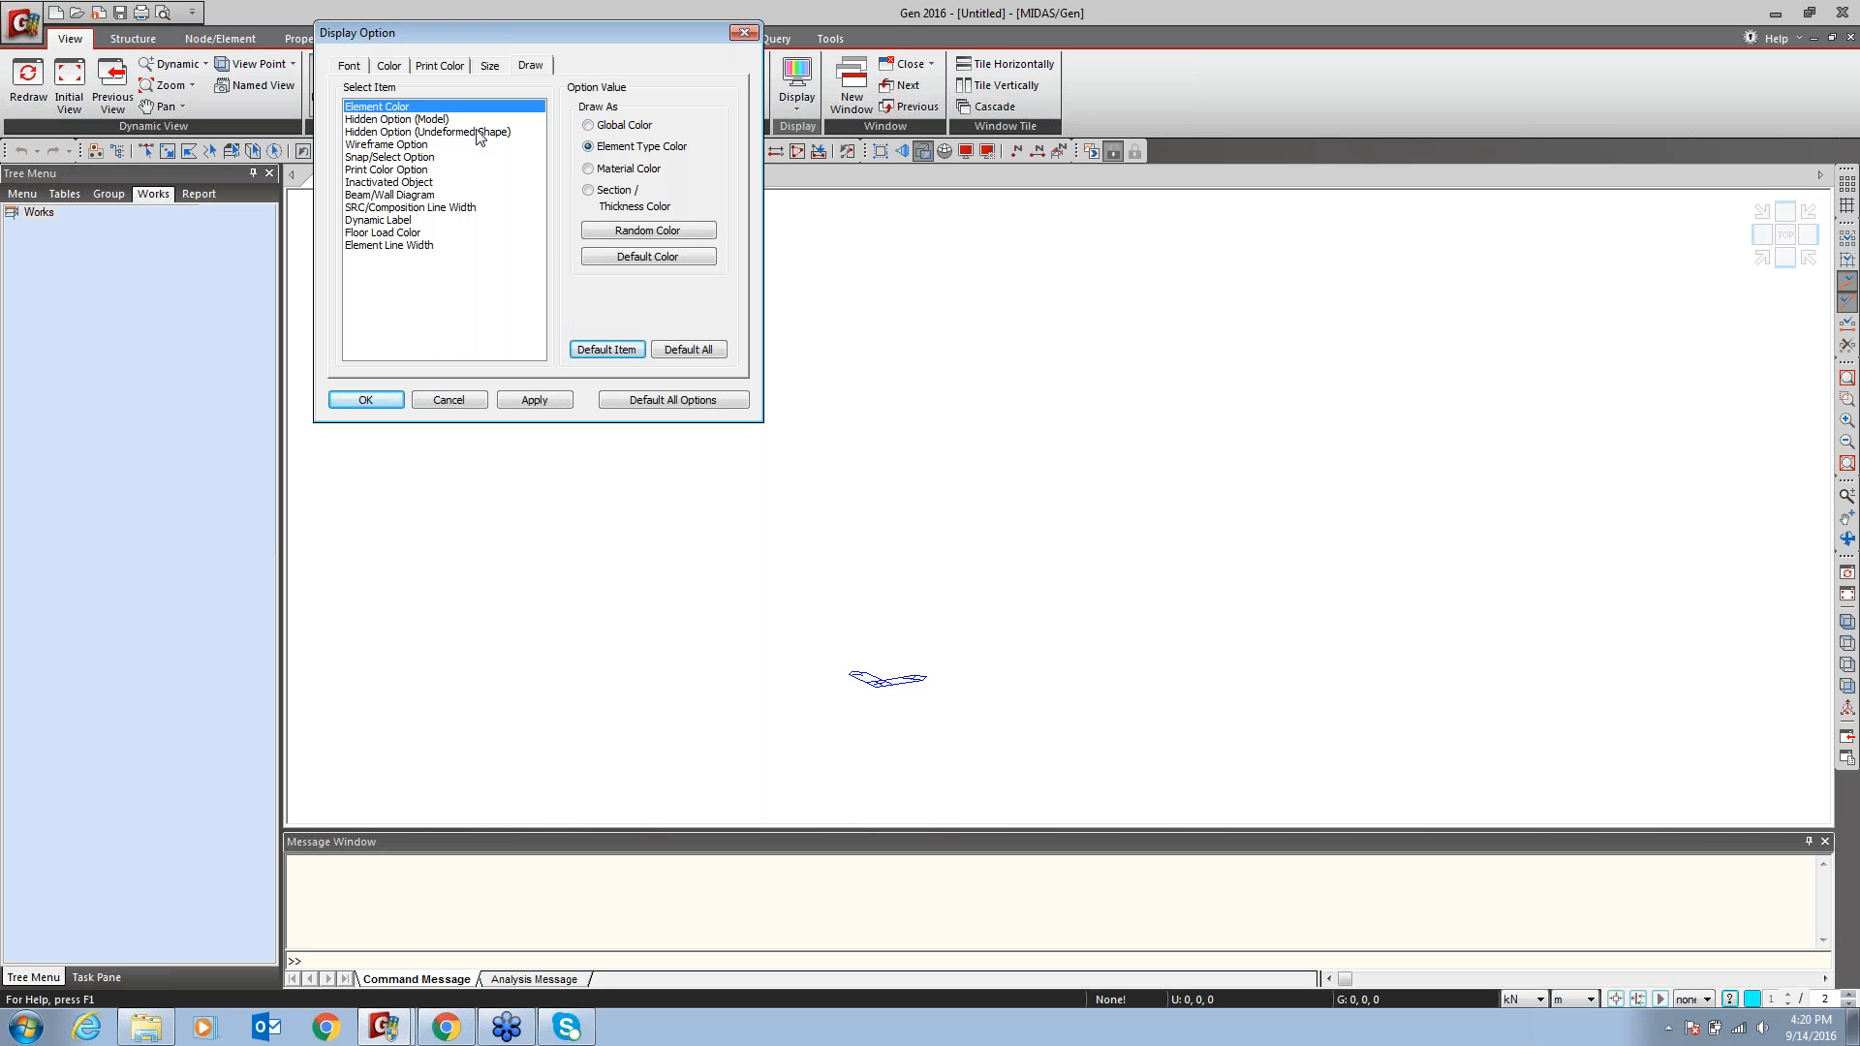
click(446, 400)
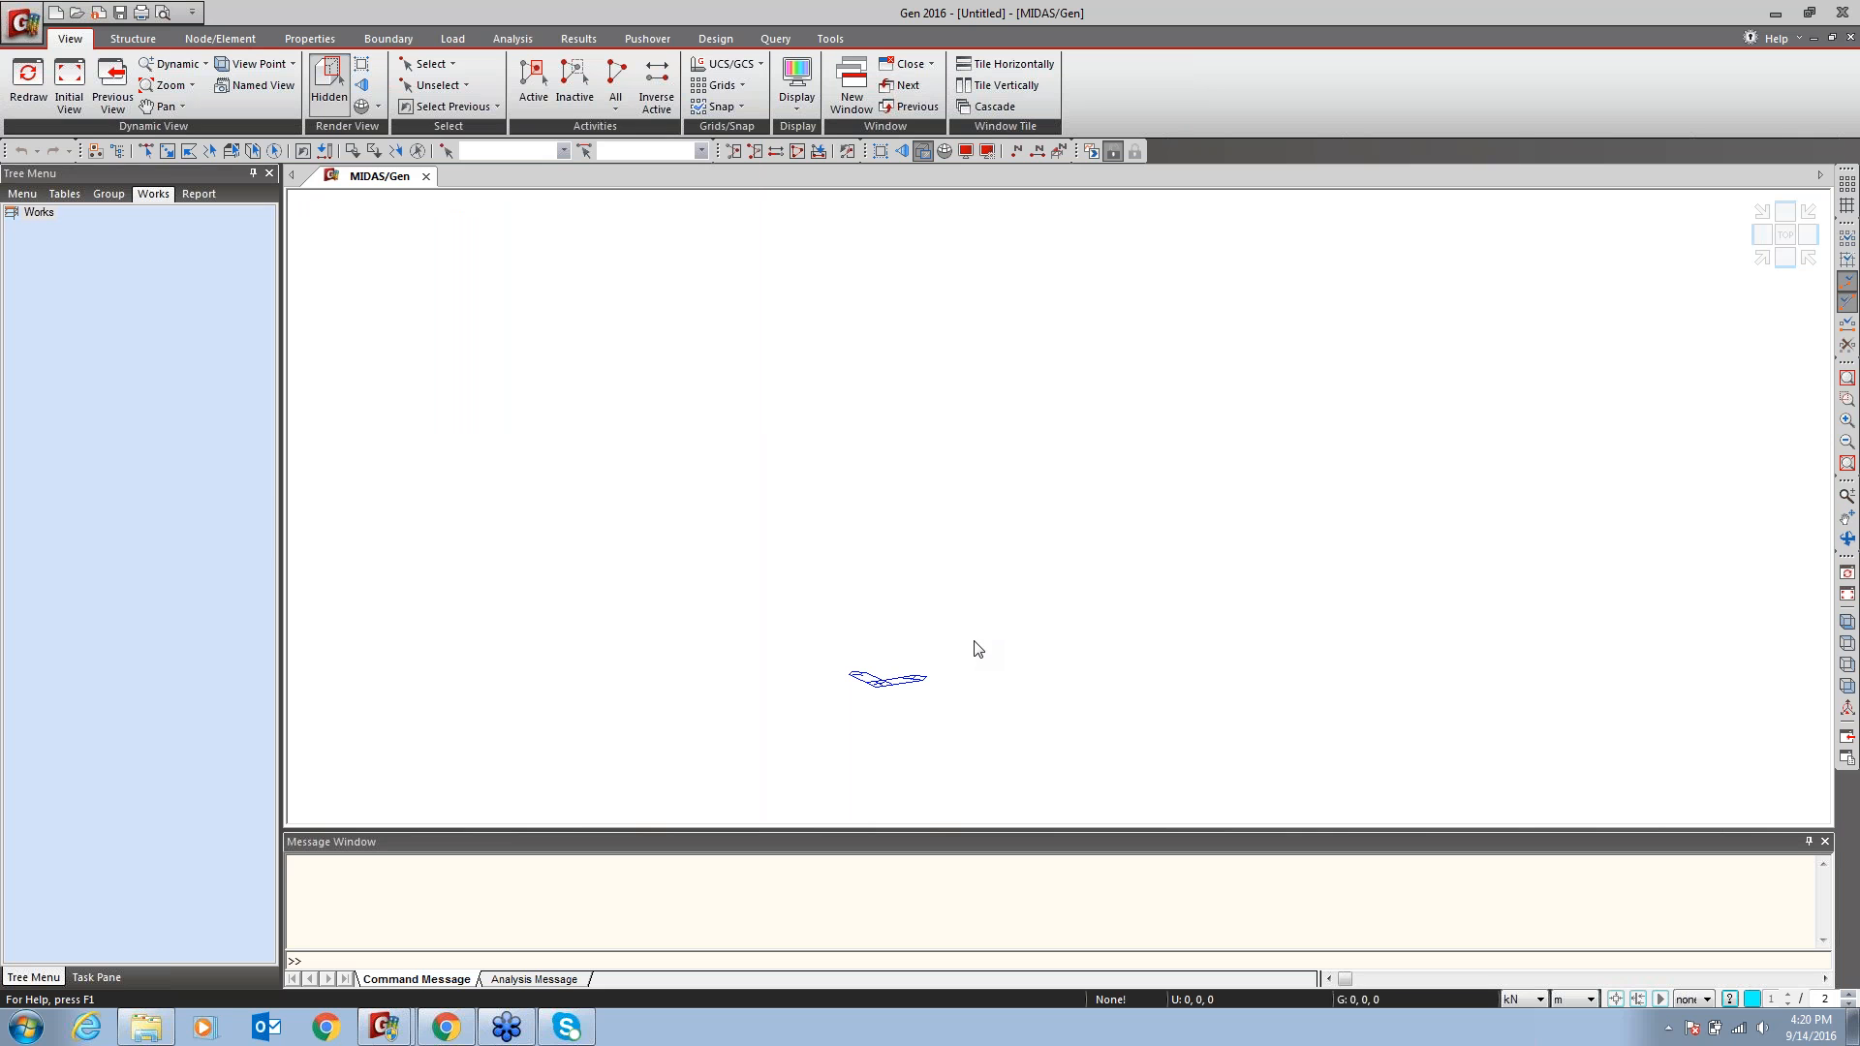
View the list of file formats that can be imported into the project
click(25, 19)
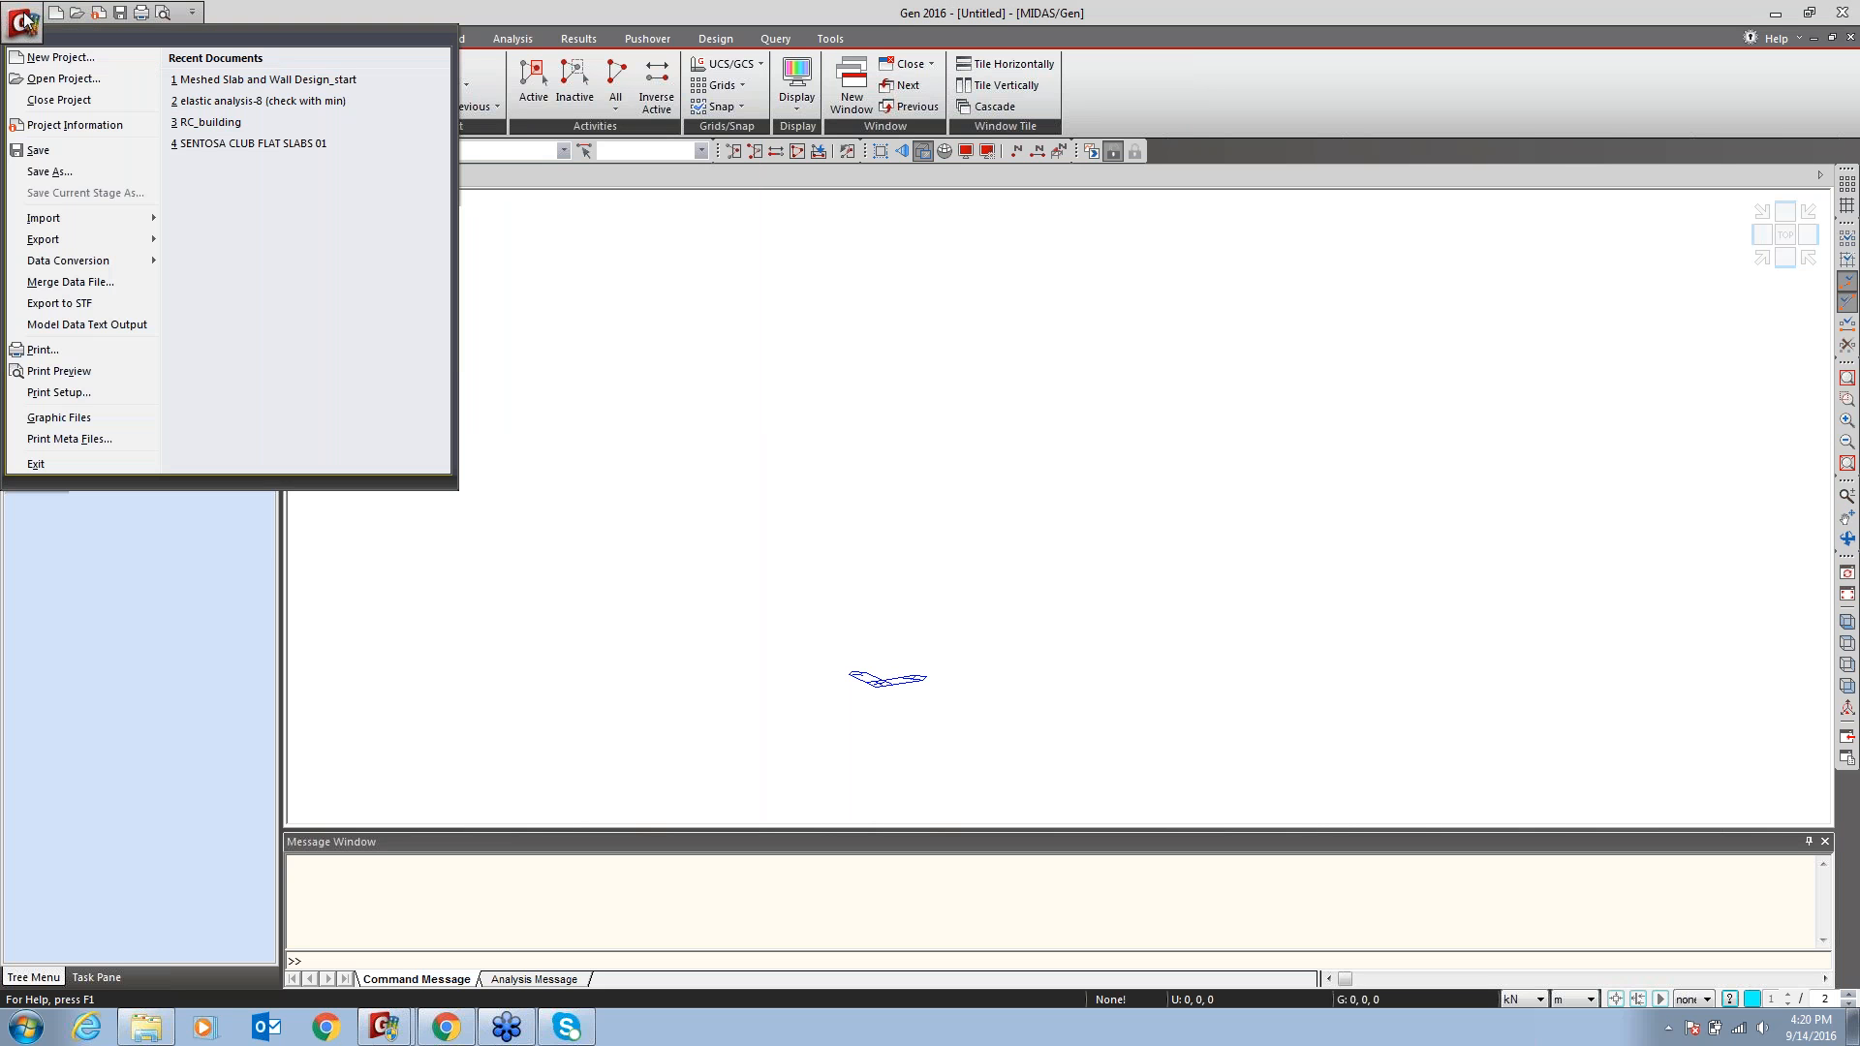
mouse_move(48, 218)
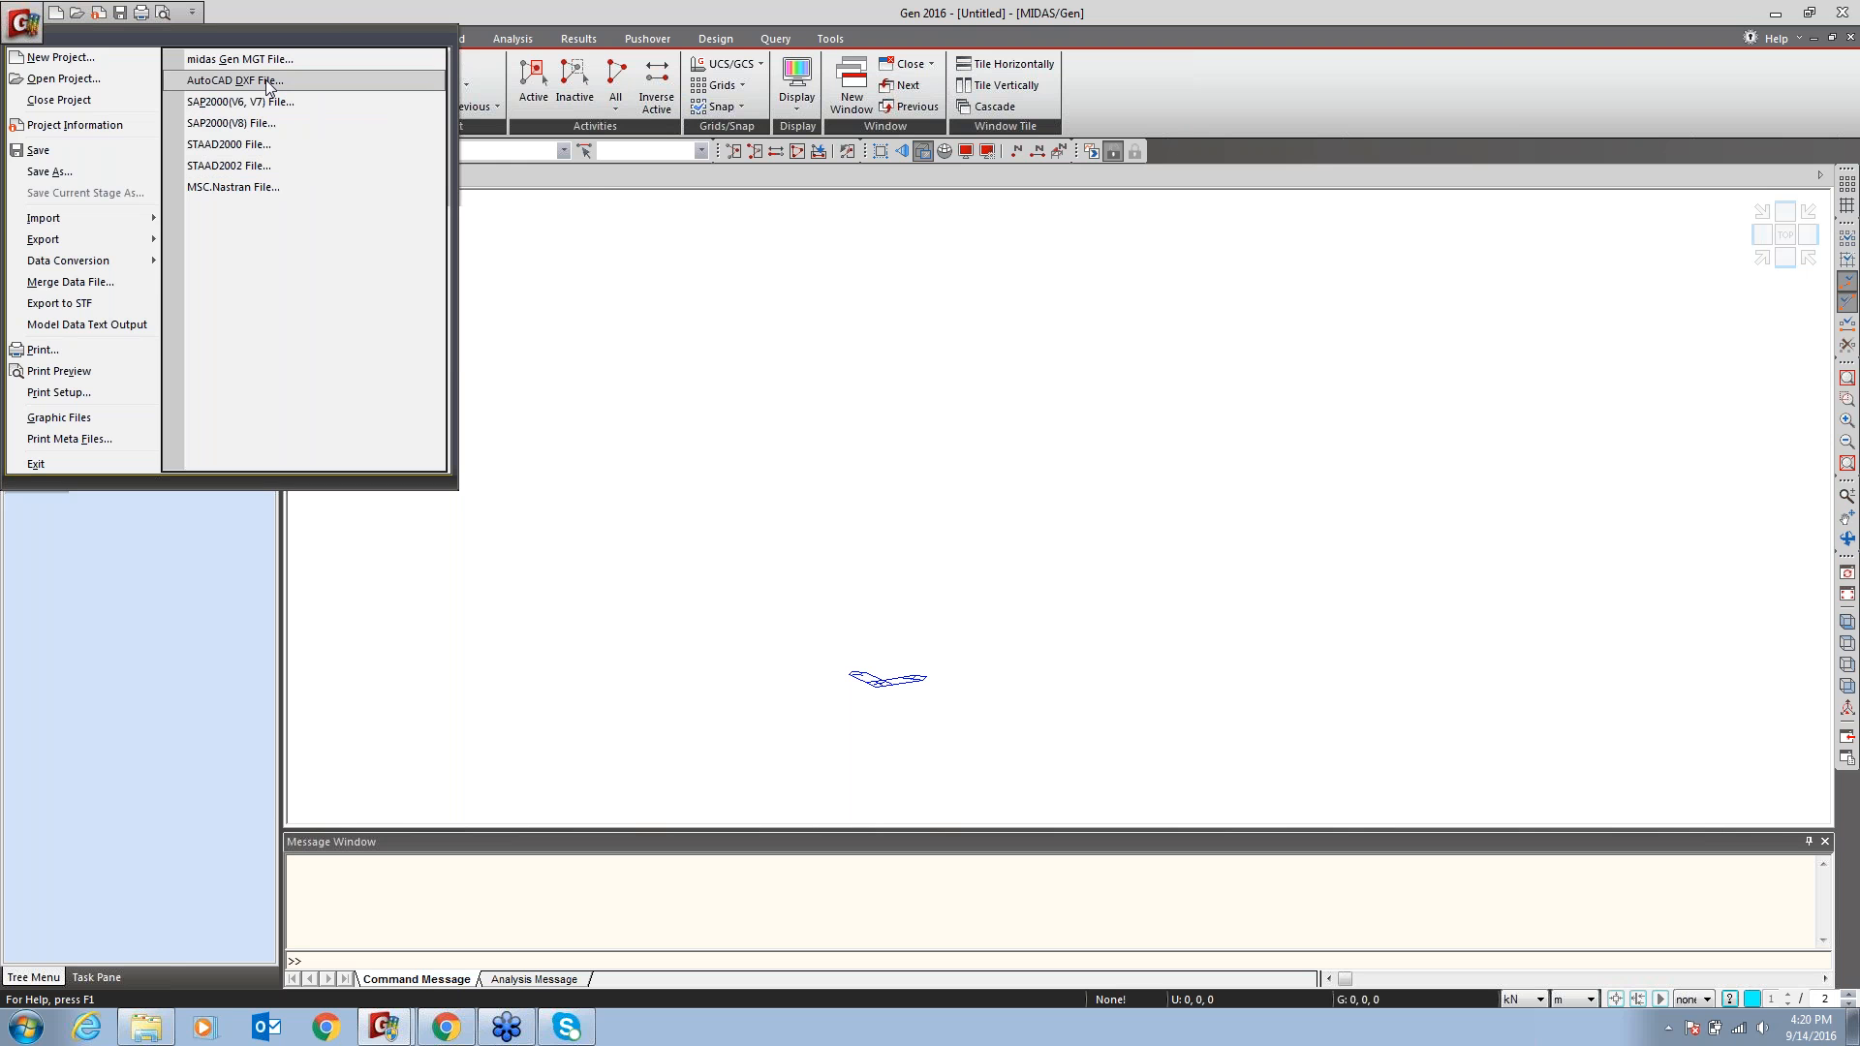
click(591, 191)
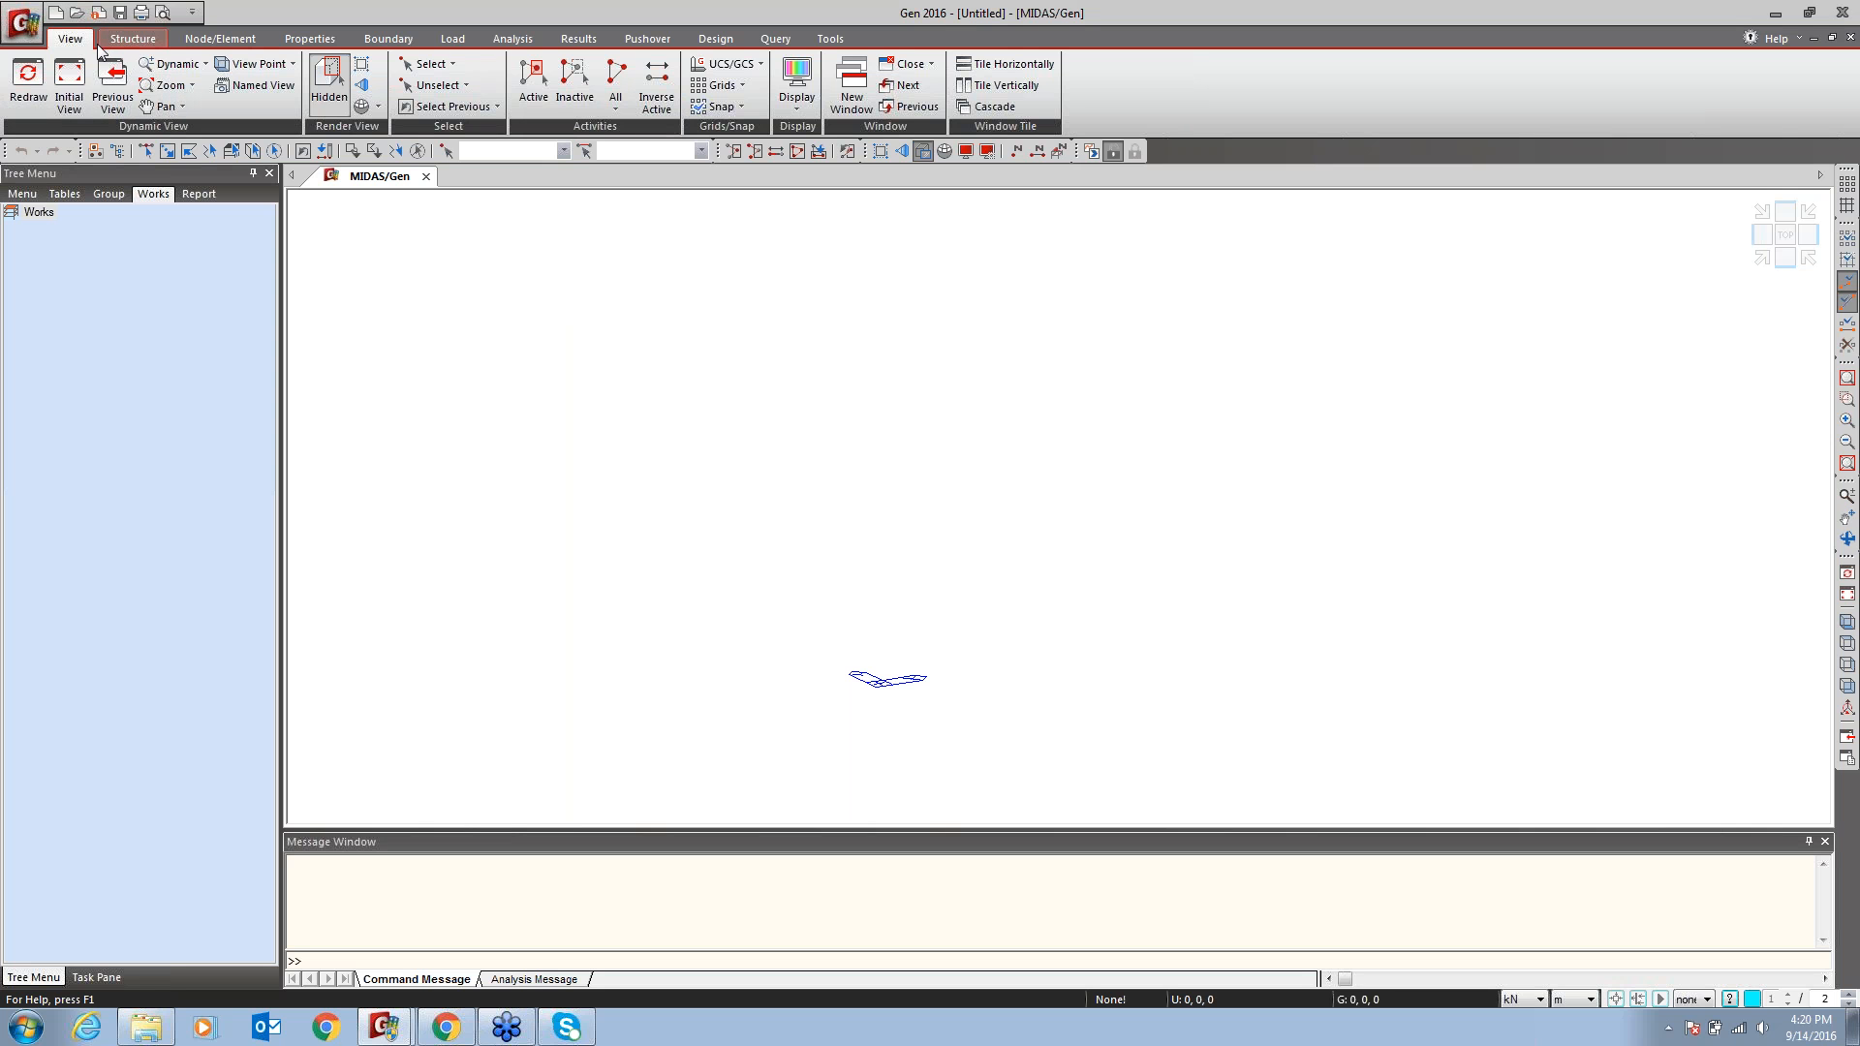
View the commands for defining point and line grids among the structure tools
click(132, 38)
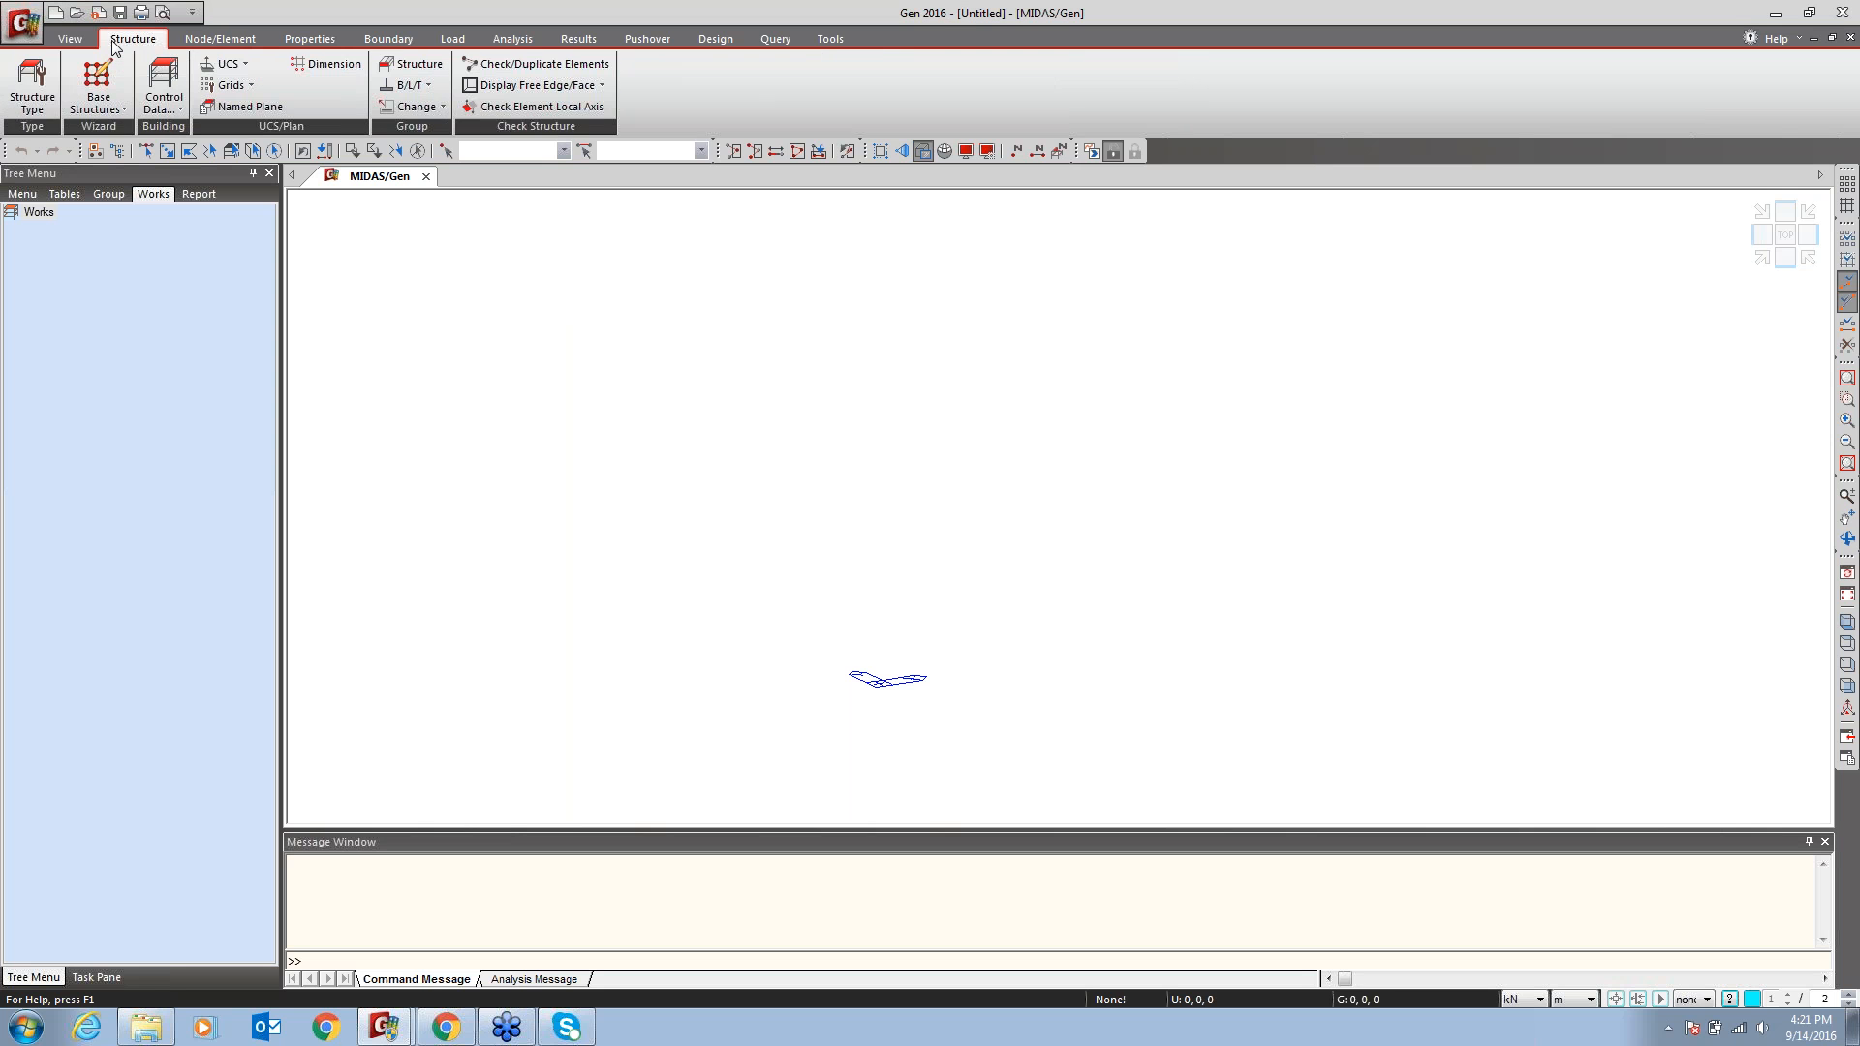
click(230, 85)
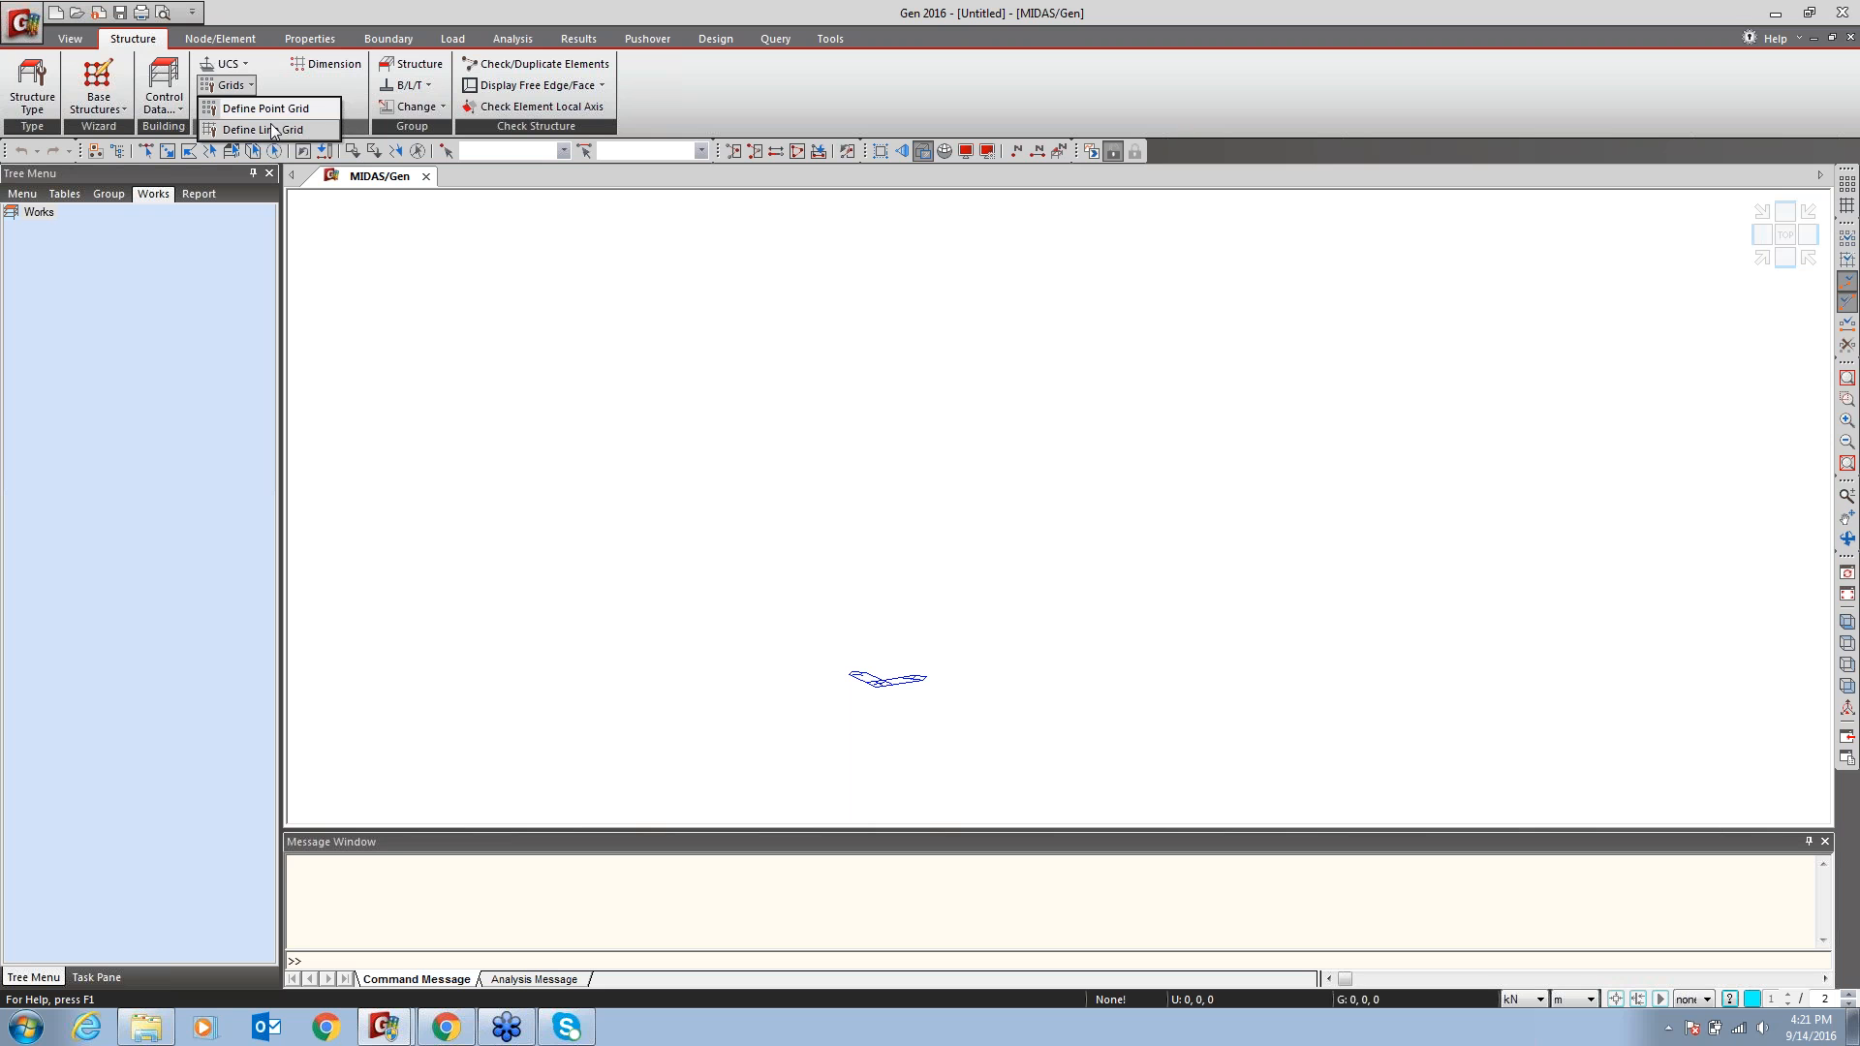
click(525, 170)
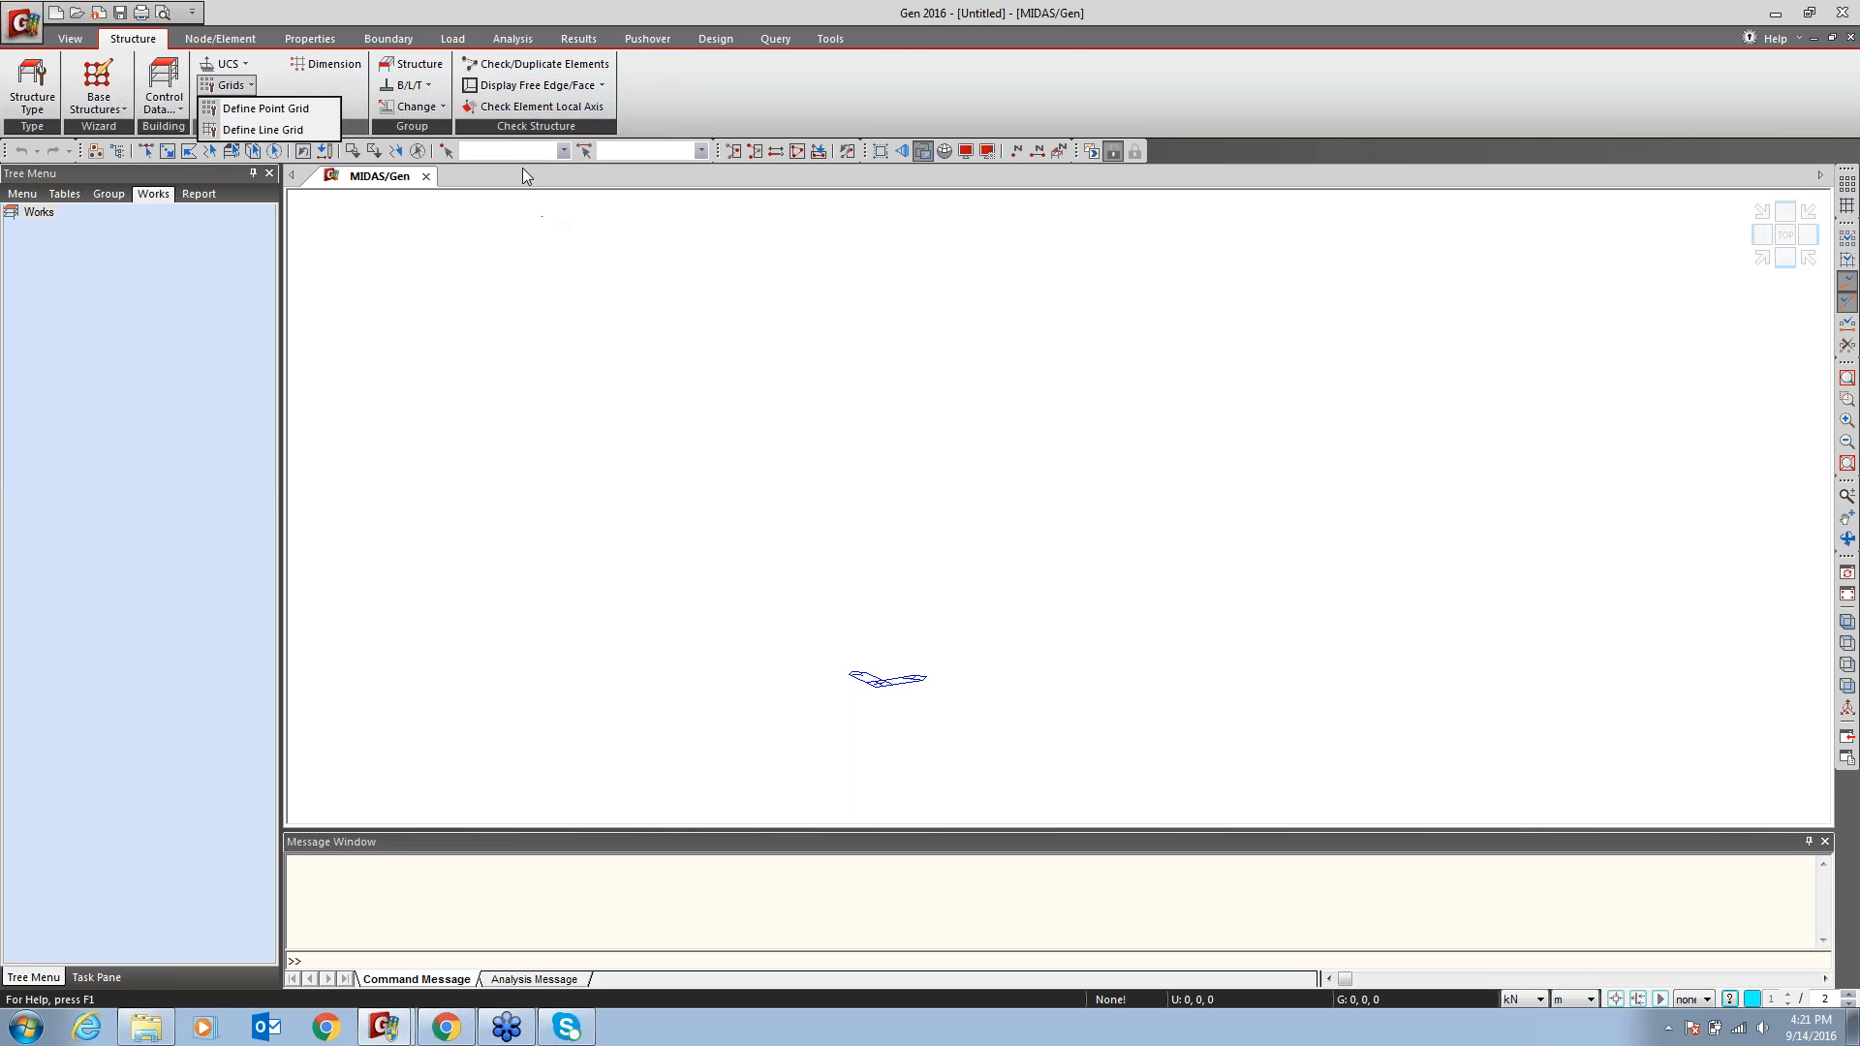
Create a node at coordinates 0, 0, 0 with the Create Nodes command
click(220, 39)
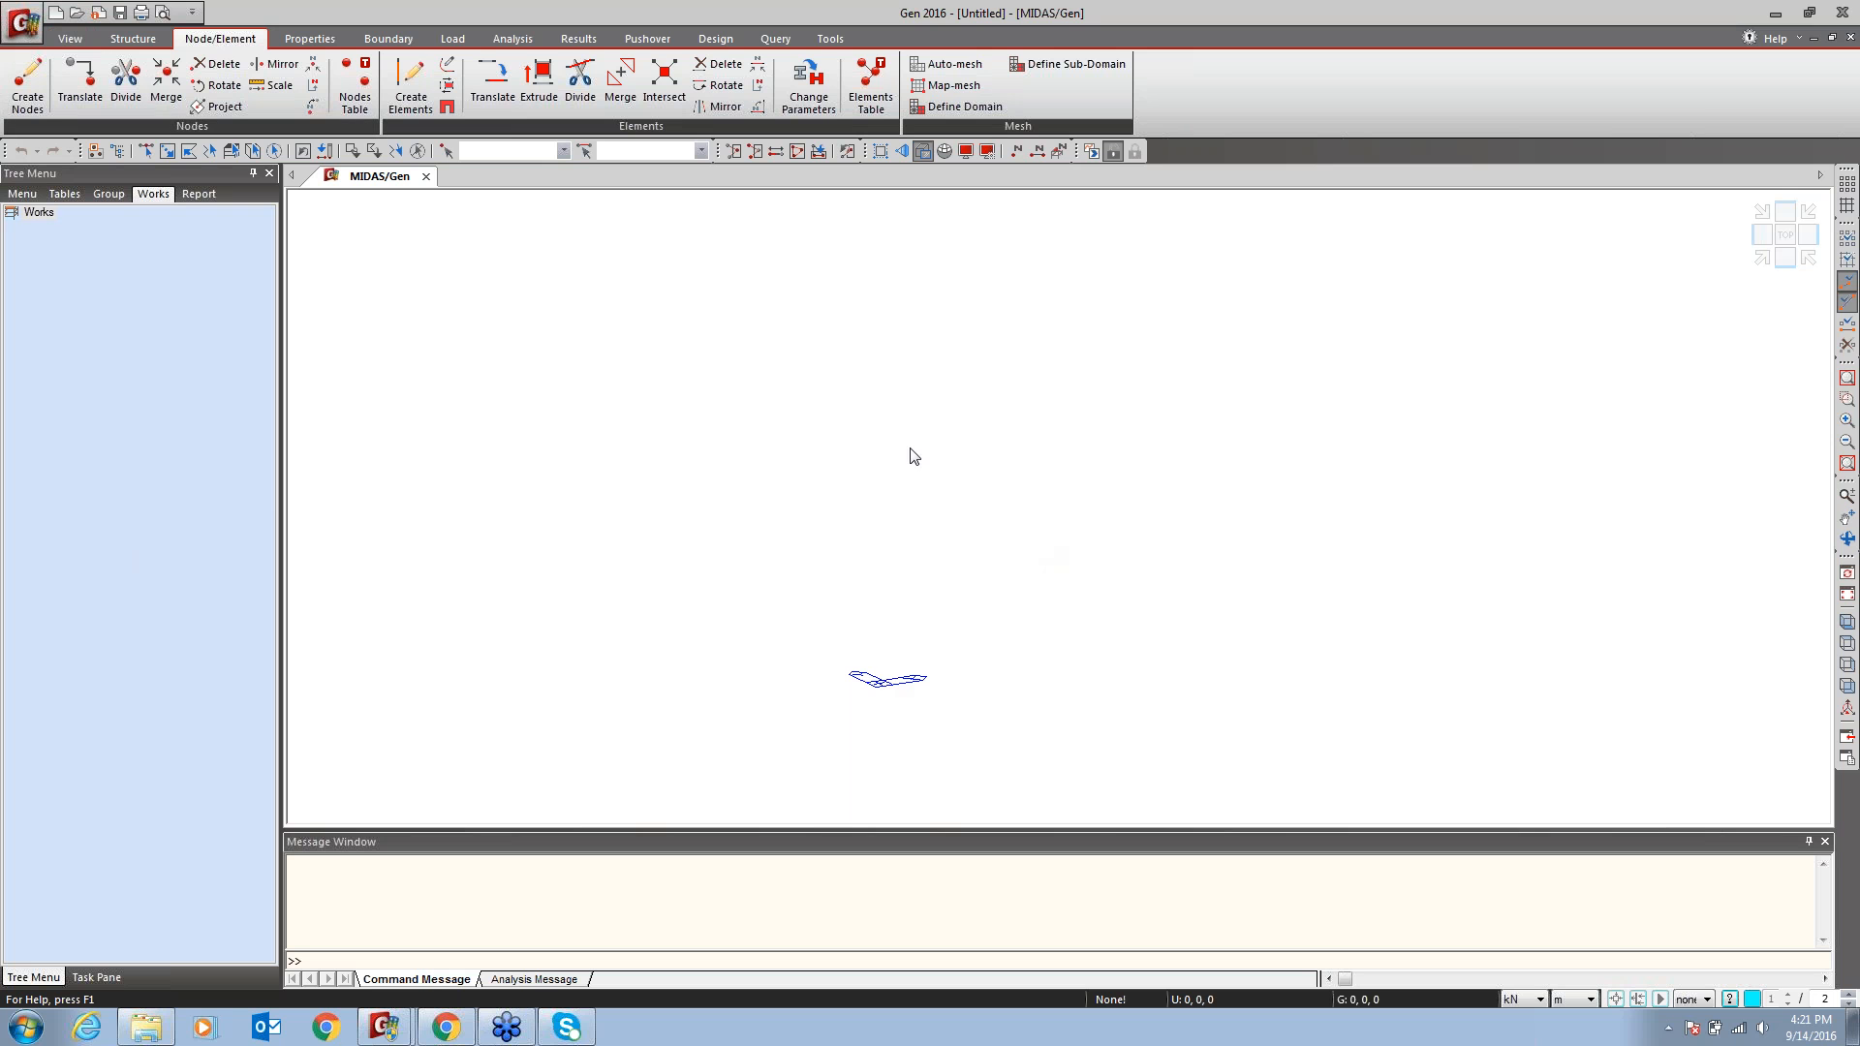
right_click(871, 399)
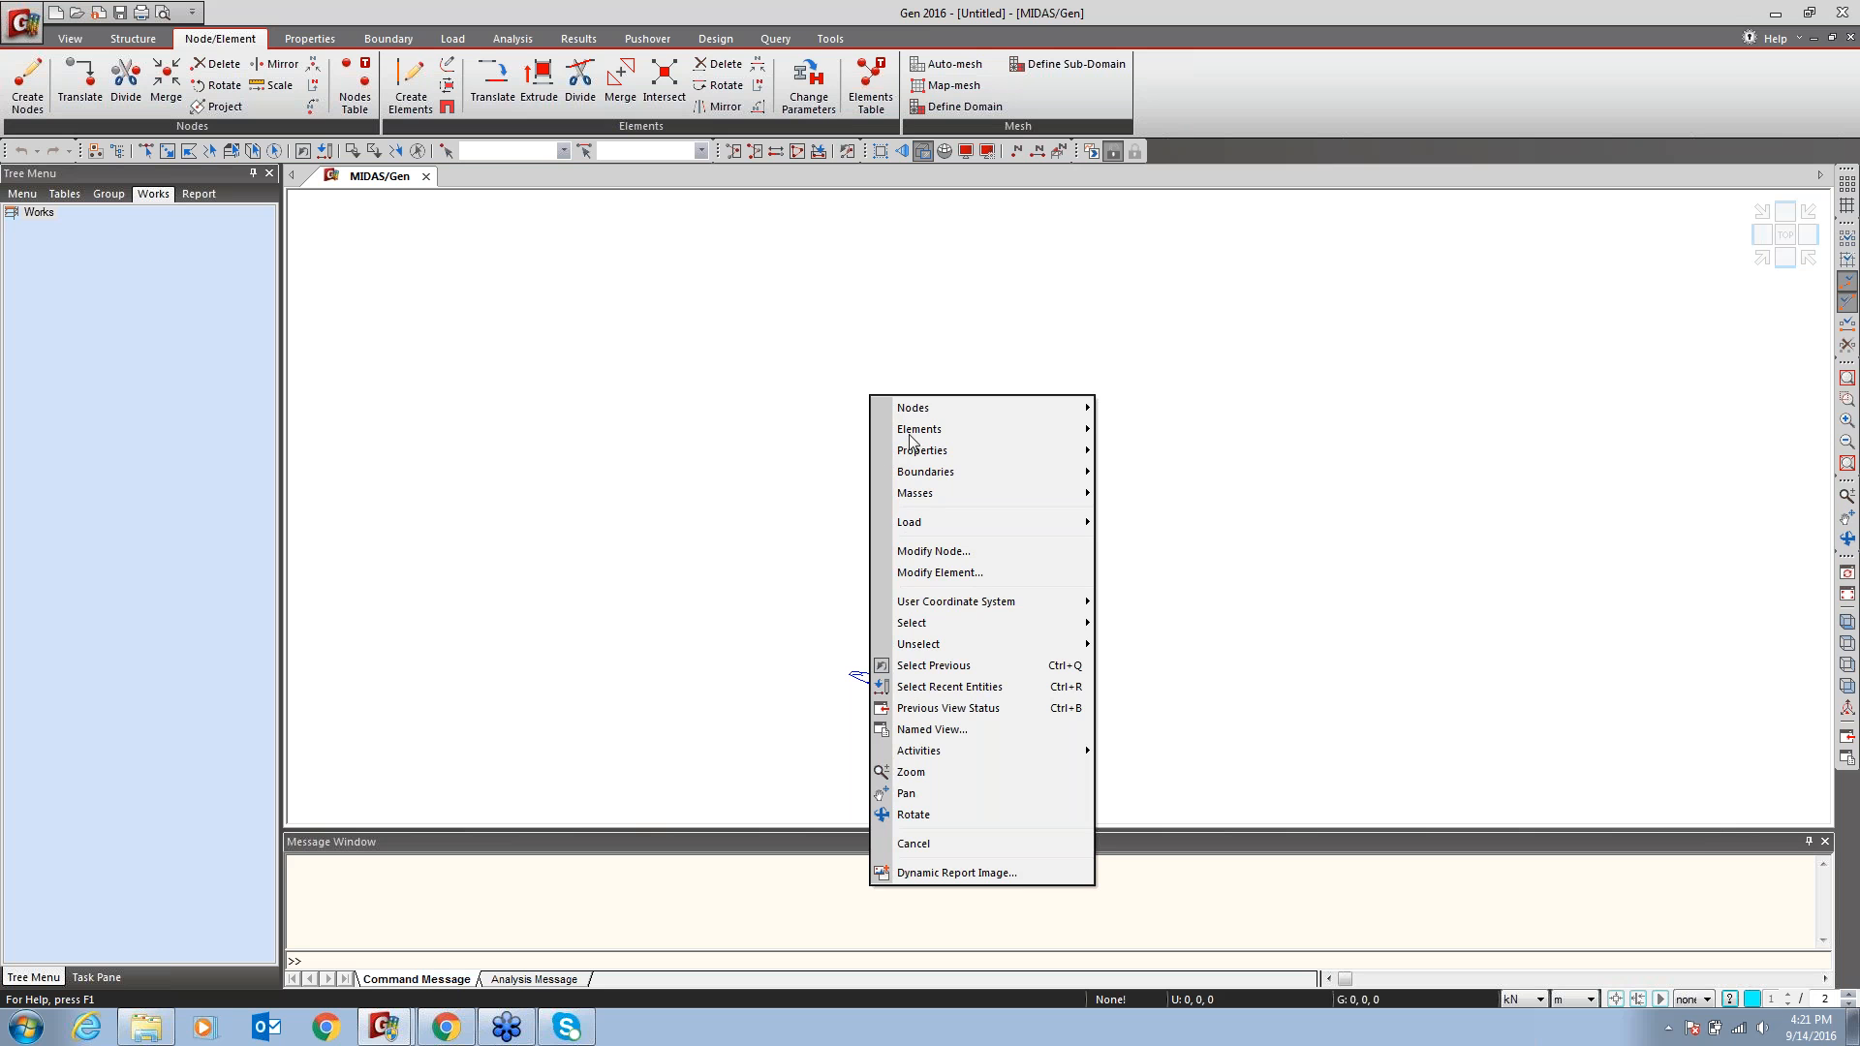
mouse_move(910, 408)
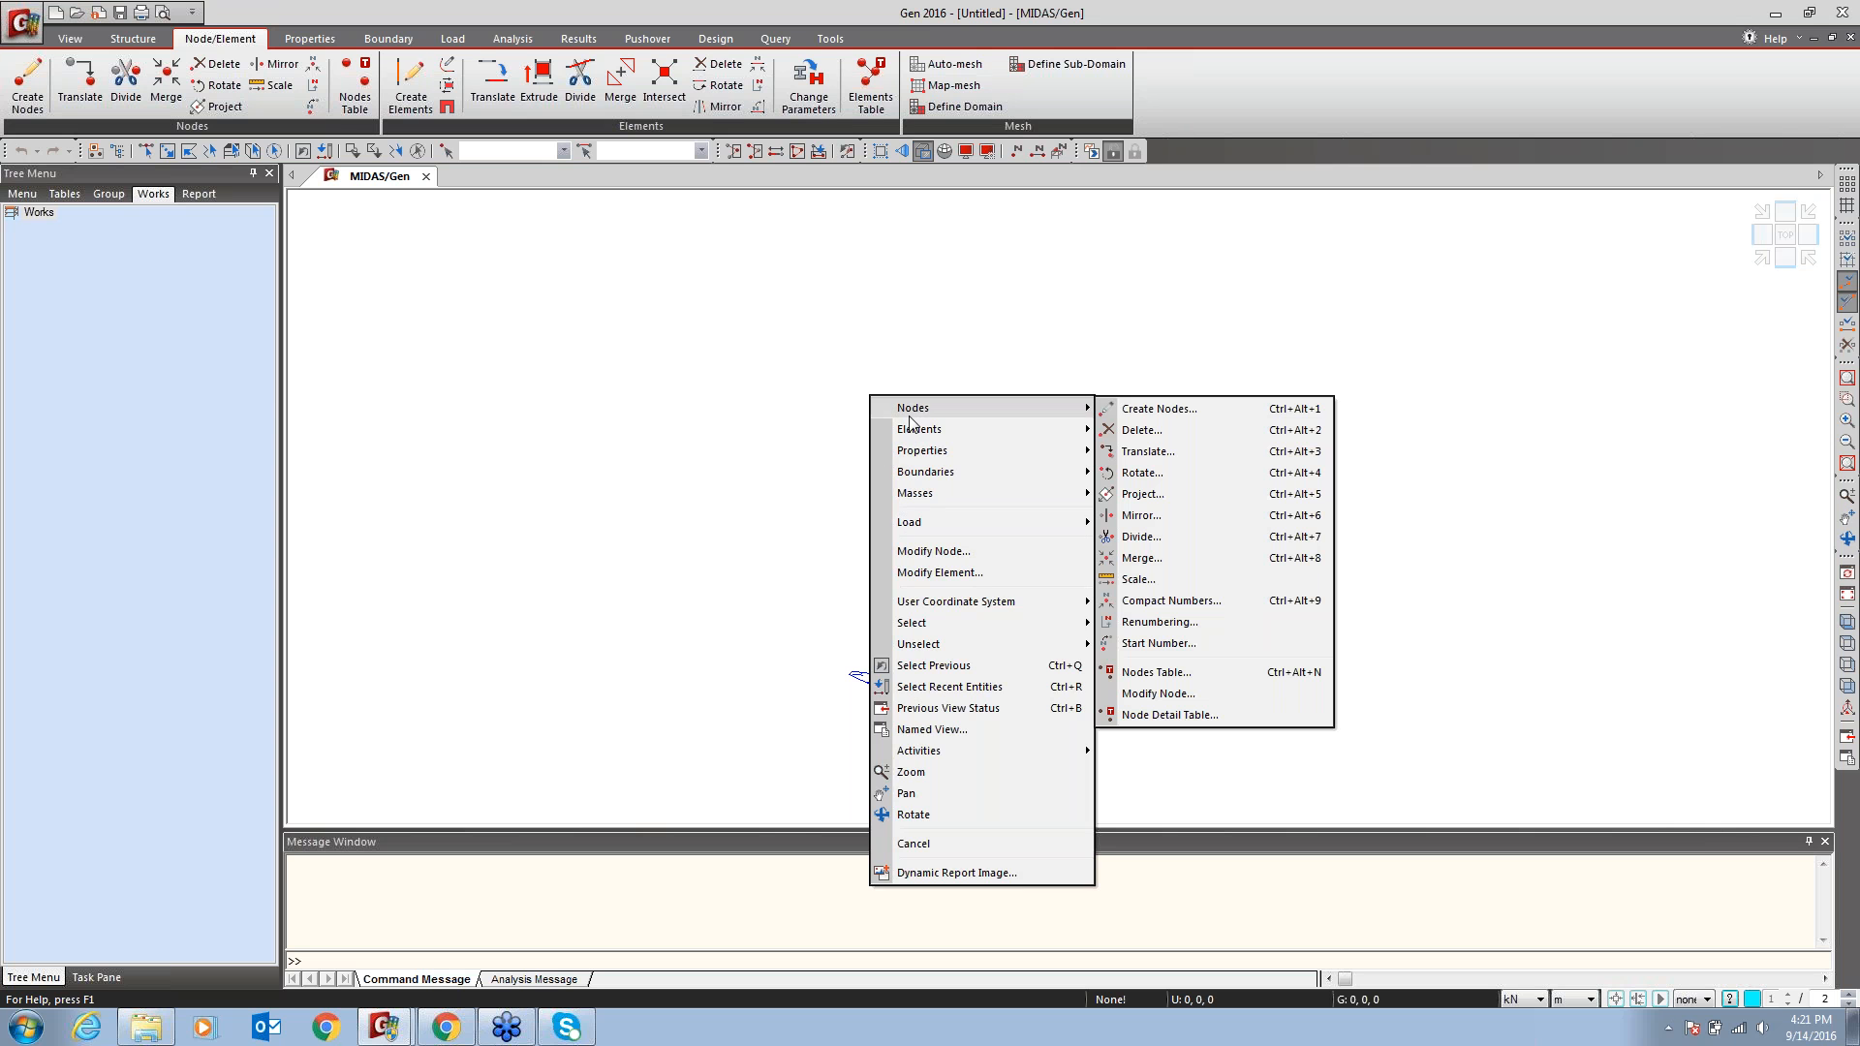
click(1182, 410)
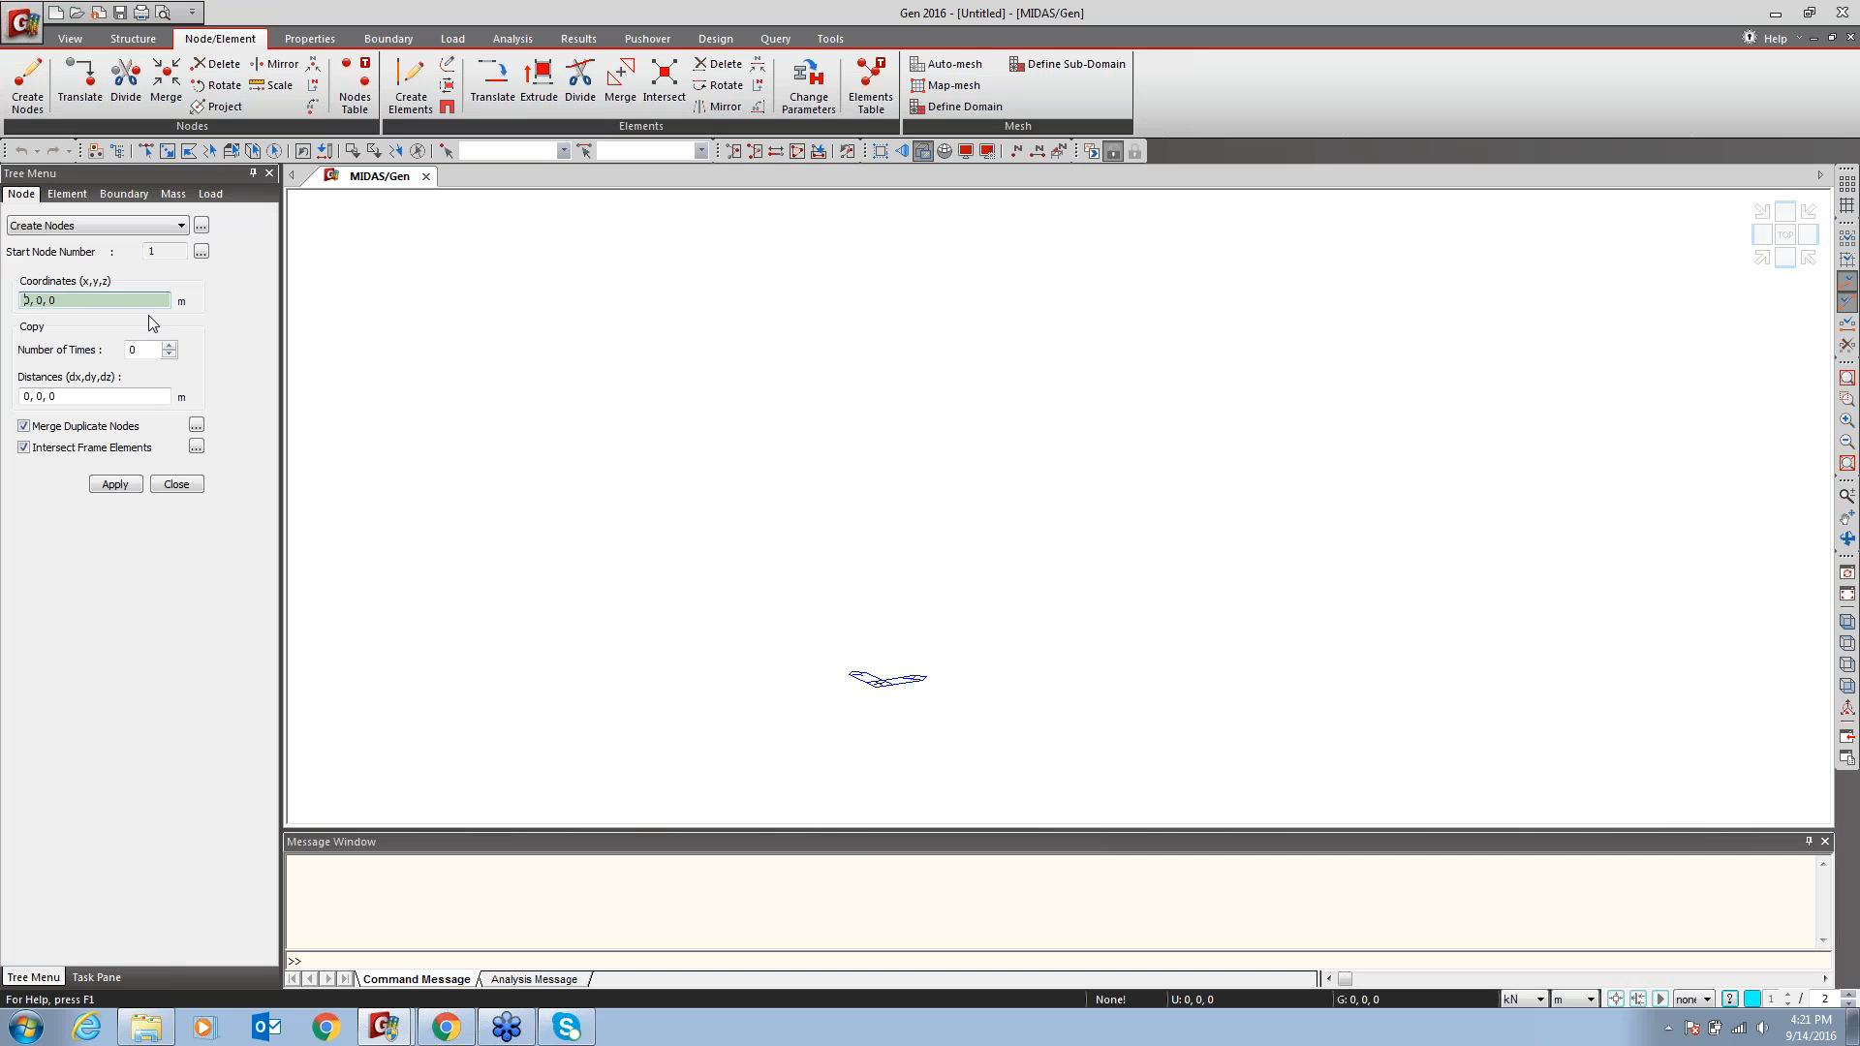
click(114, 486)
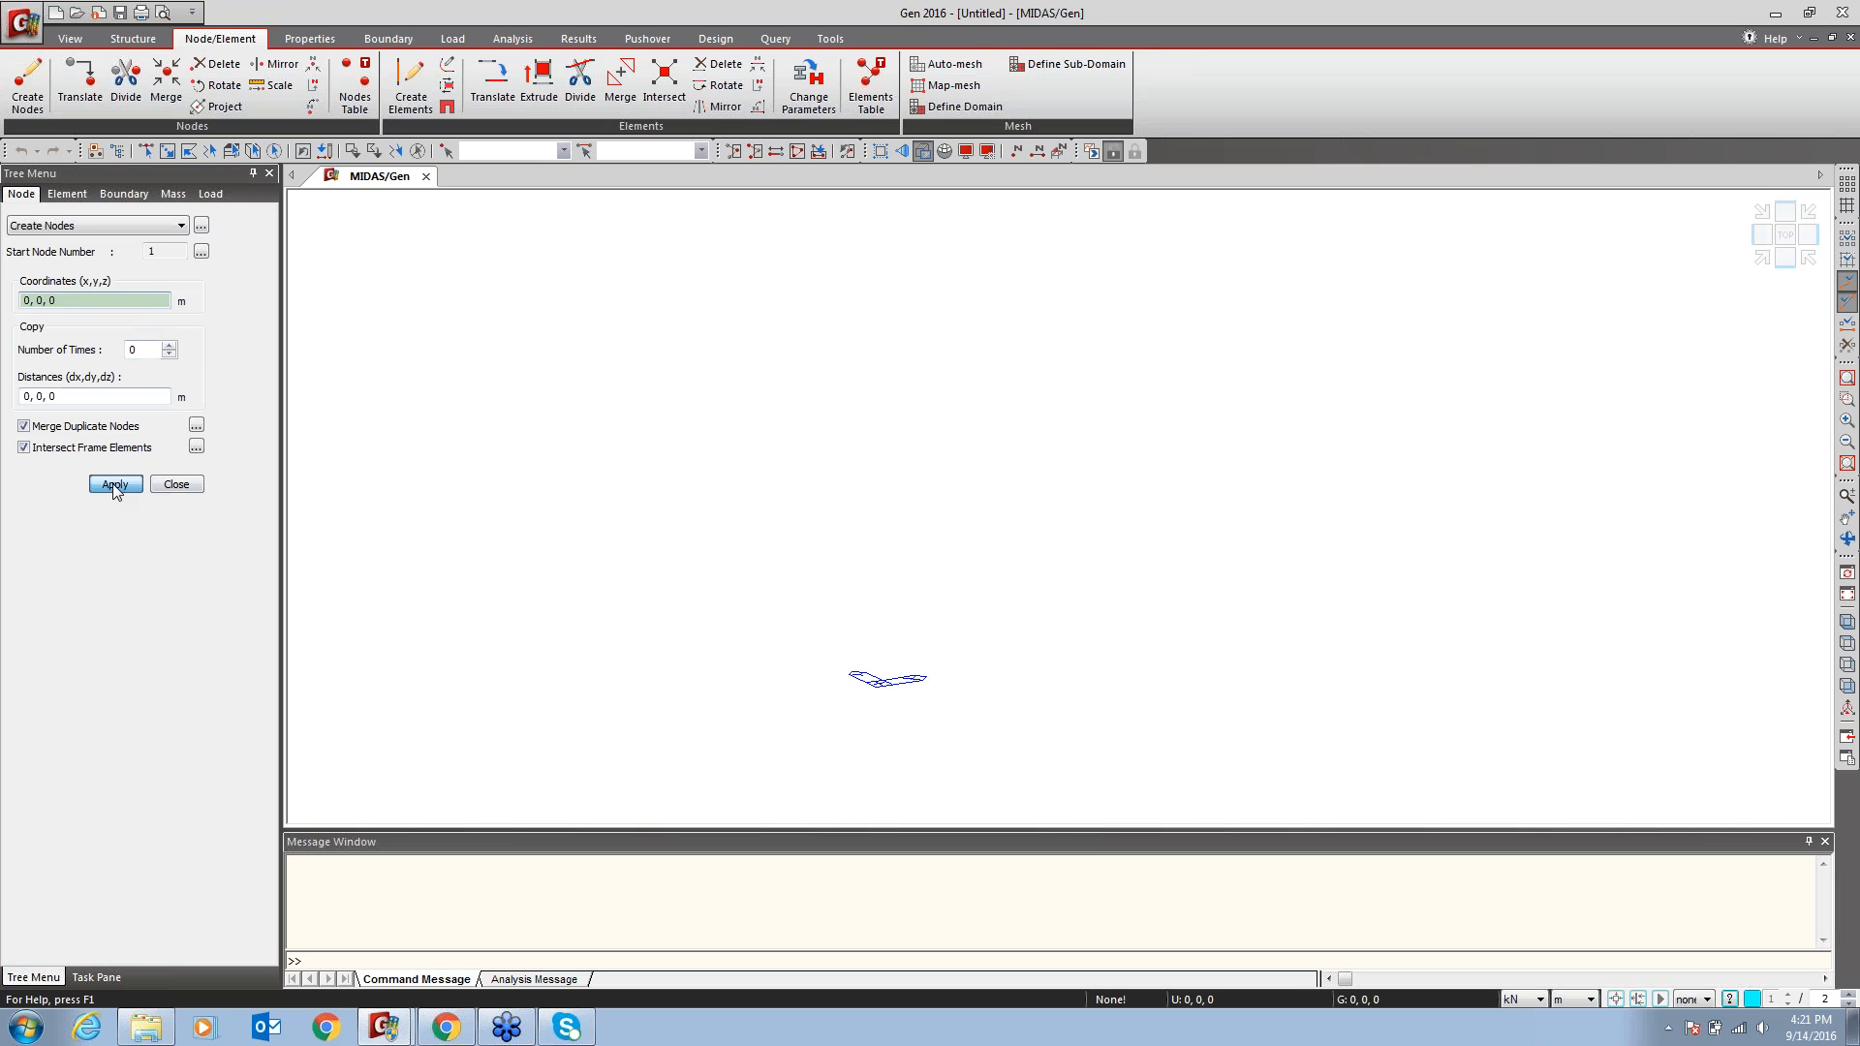
Select the node at the origin and copy it 4 times at an equal distance of 4, 0, 0 m with Translate Nodes
click(144, 152)
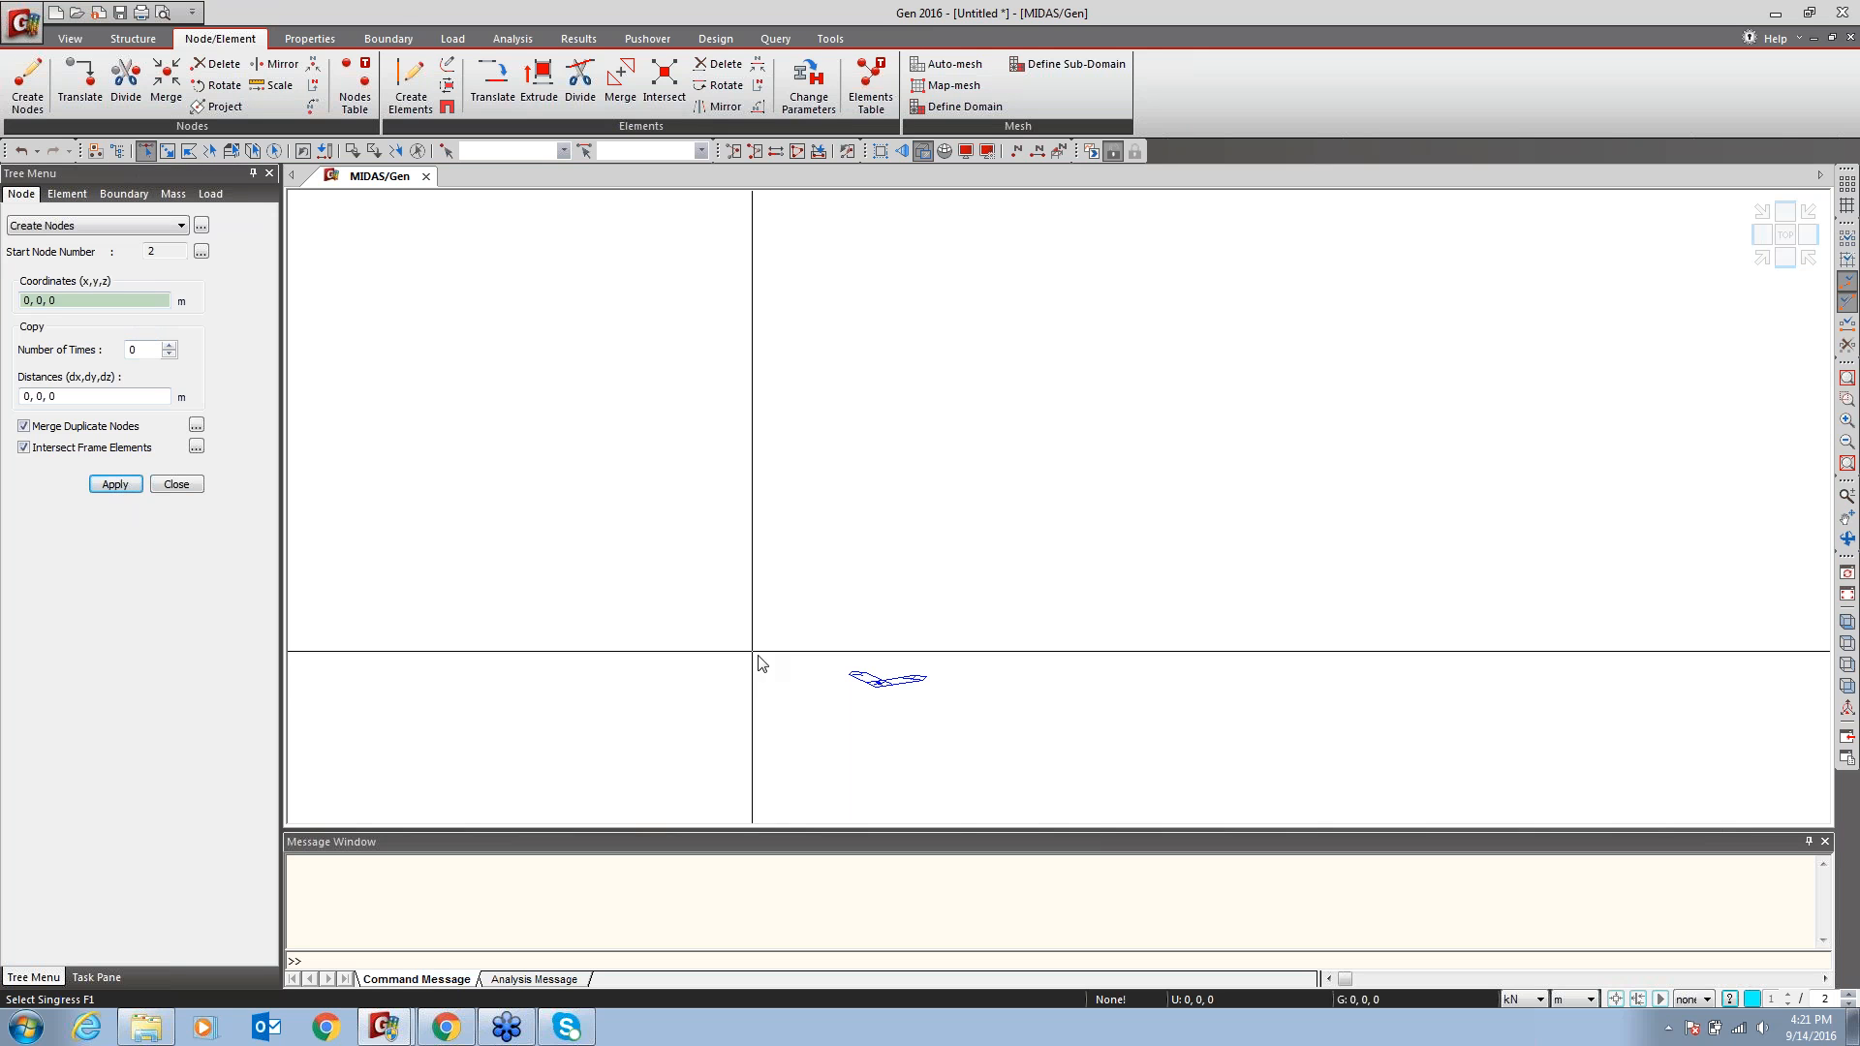
drag(932, 659, 849, 690)
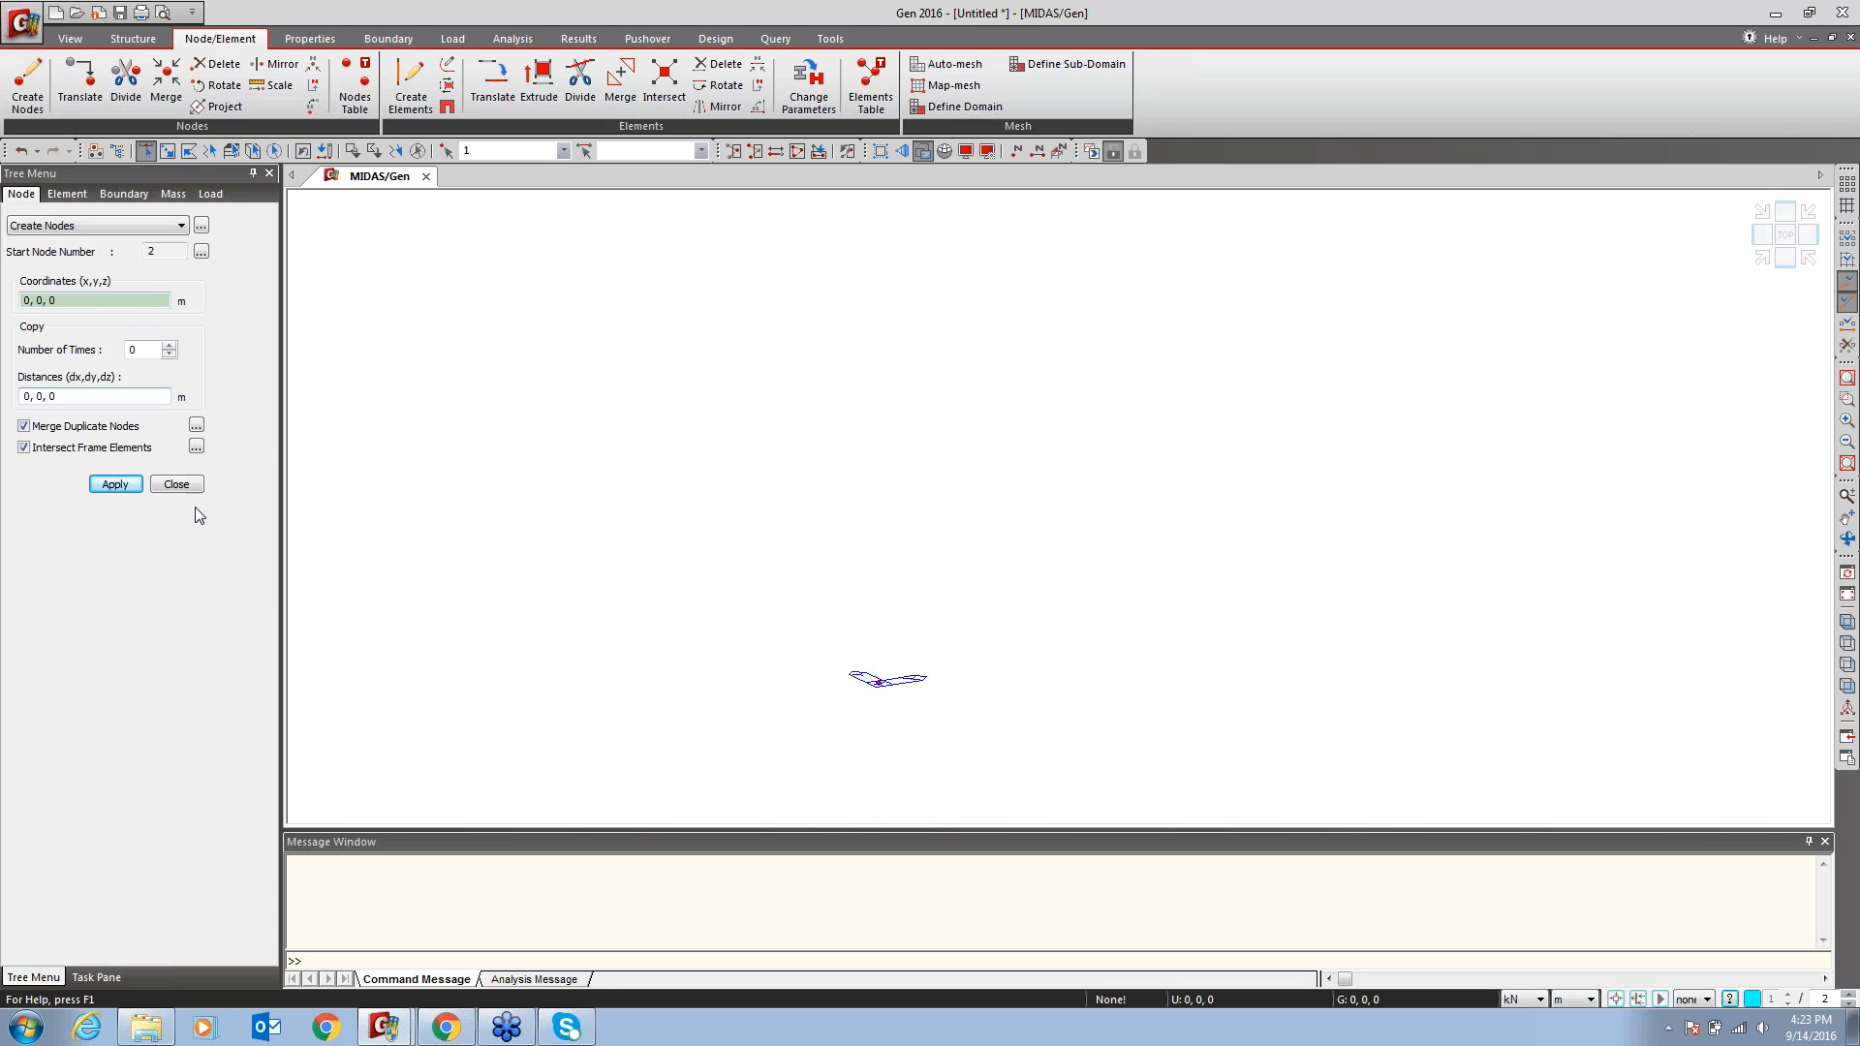
click(184, 485)
mouse_move(860, 694)
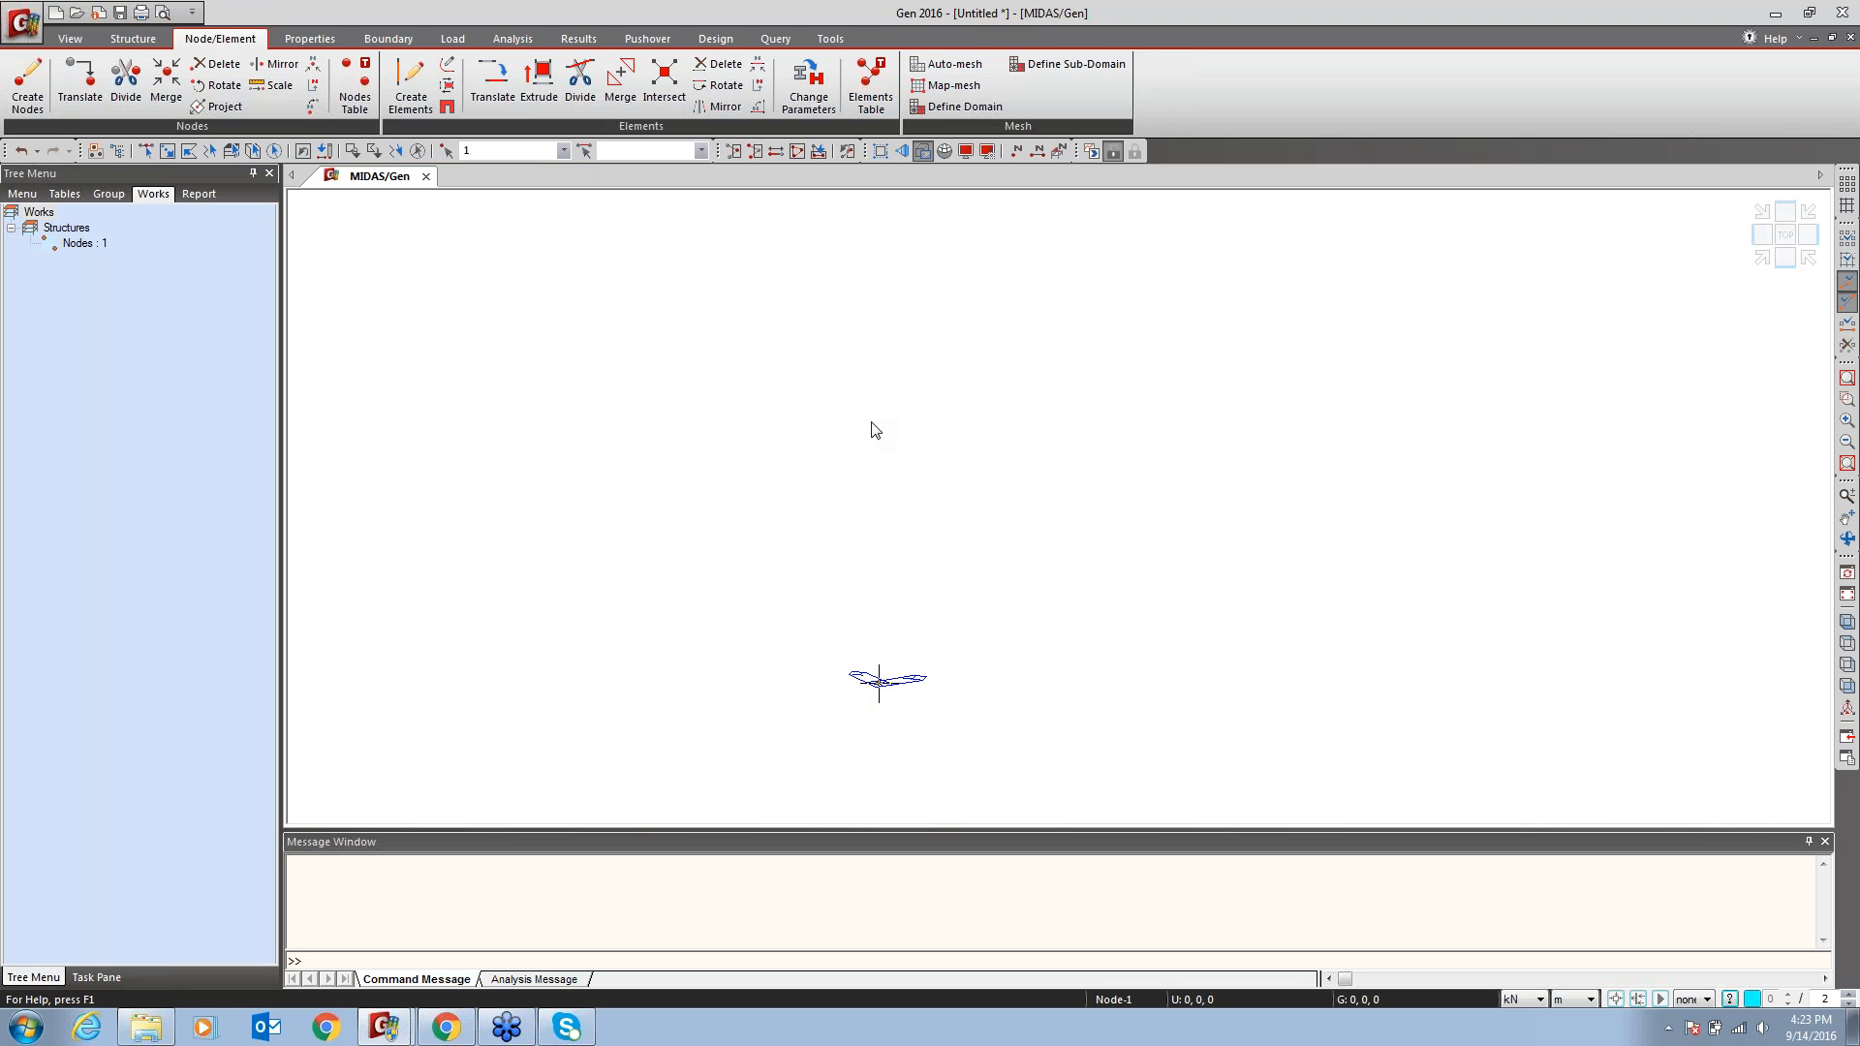
right_click(872, 491)
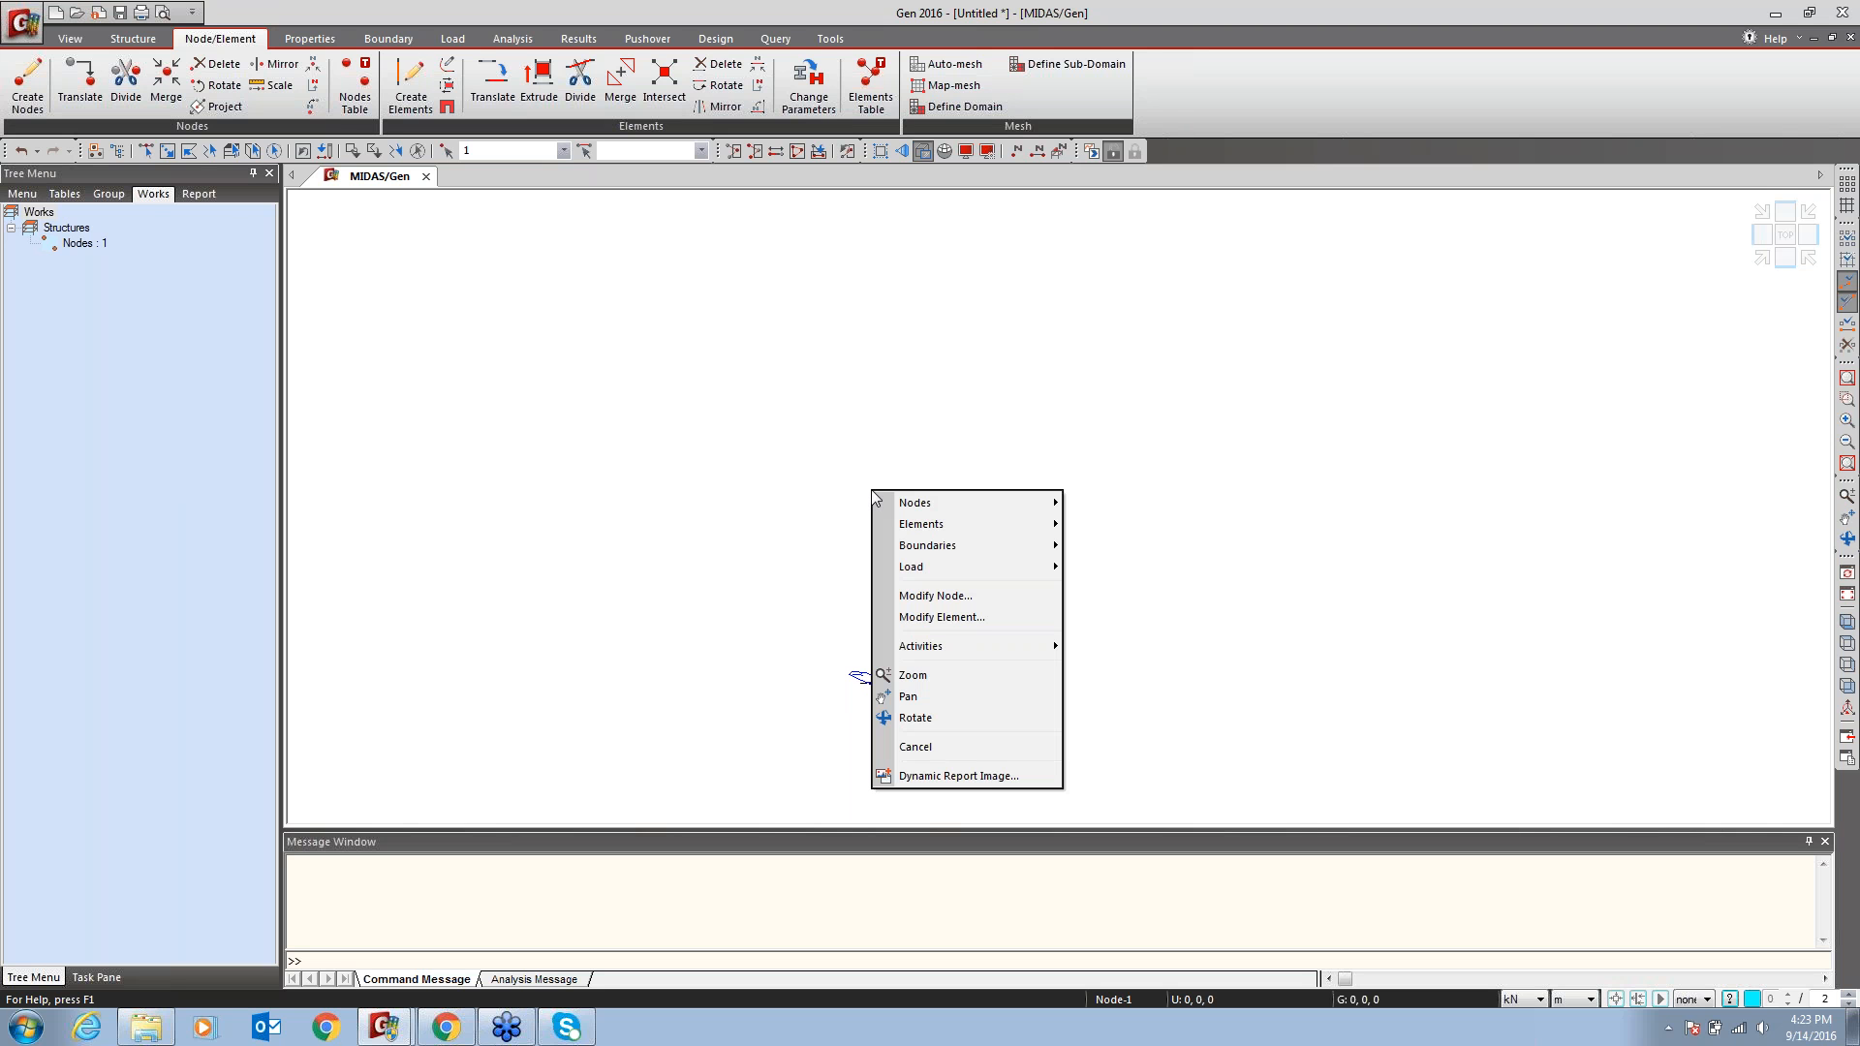
mouse_move(949, 502)
click(1148, 545)
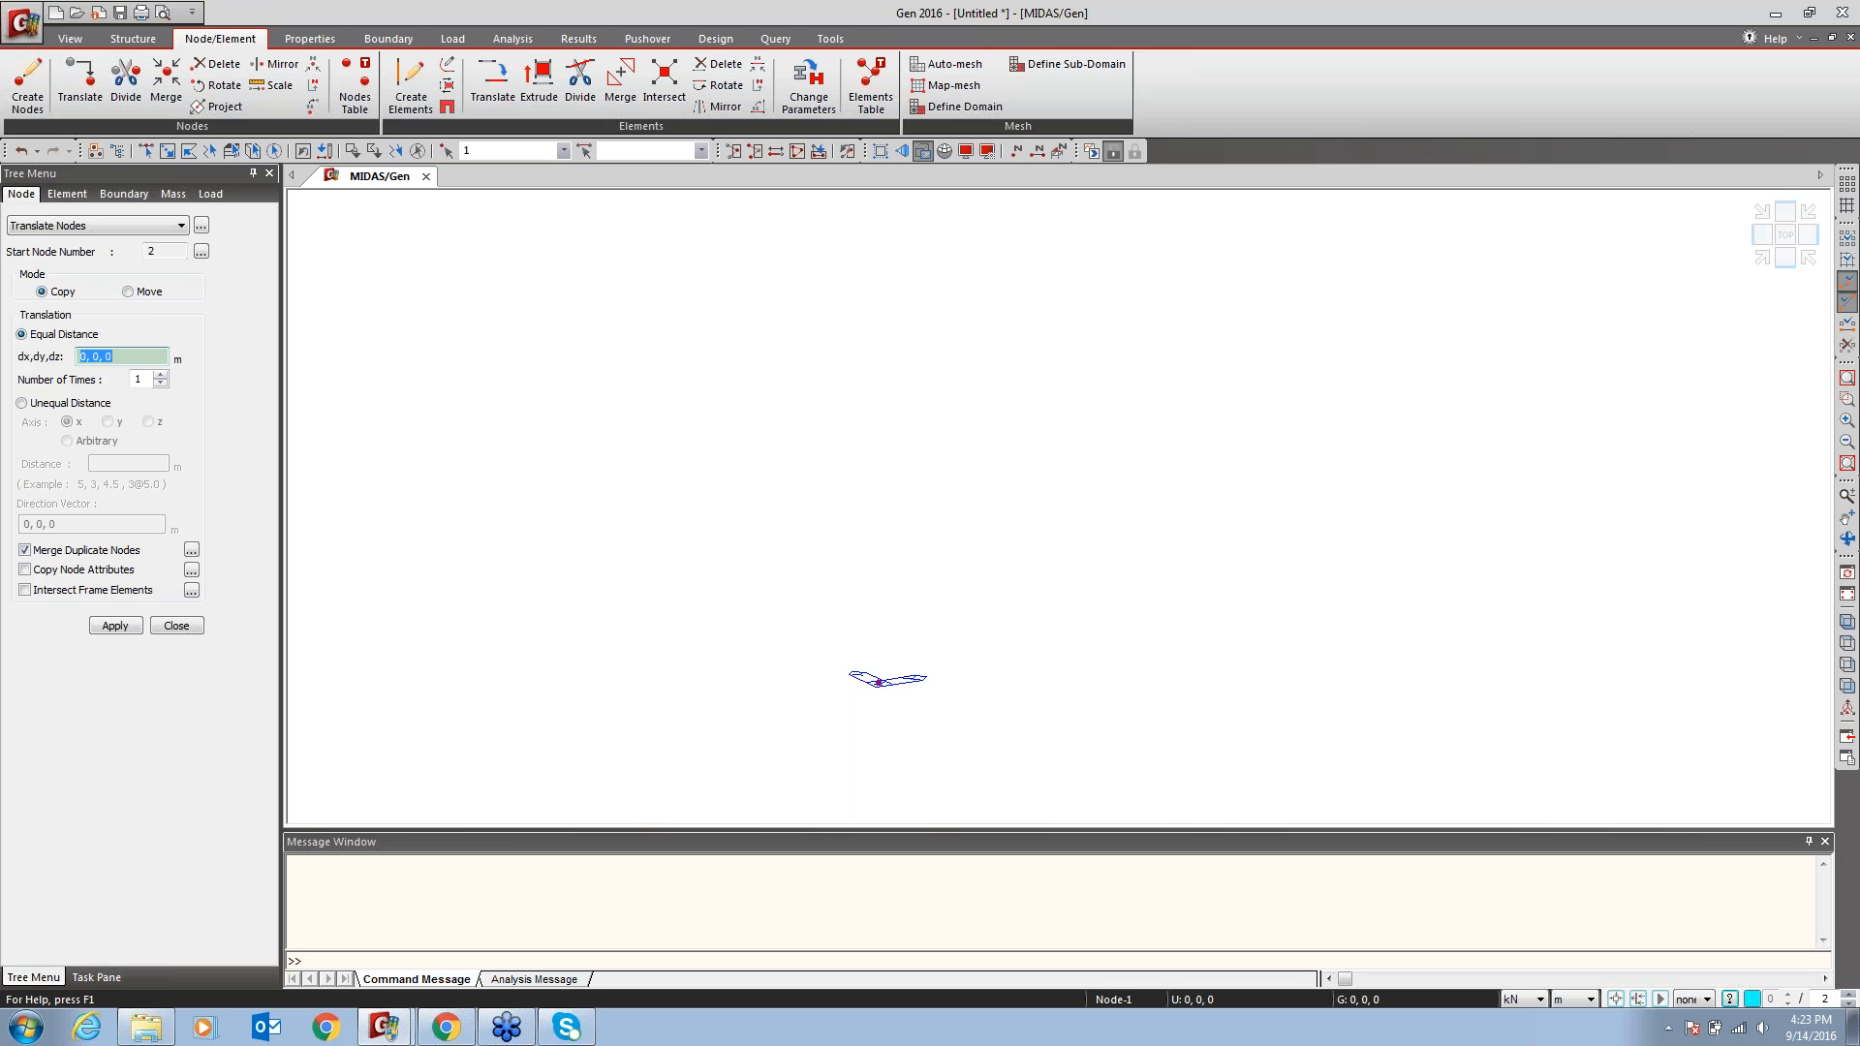
drag(85, 357, 18, 340)
text(4)
key(Tab)
click(116, 628)
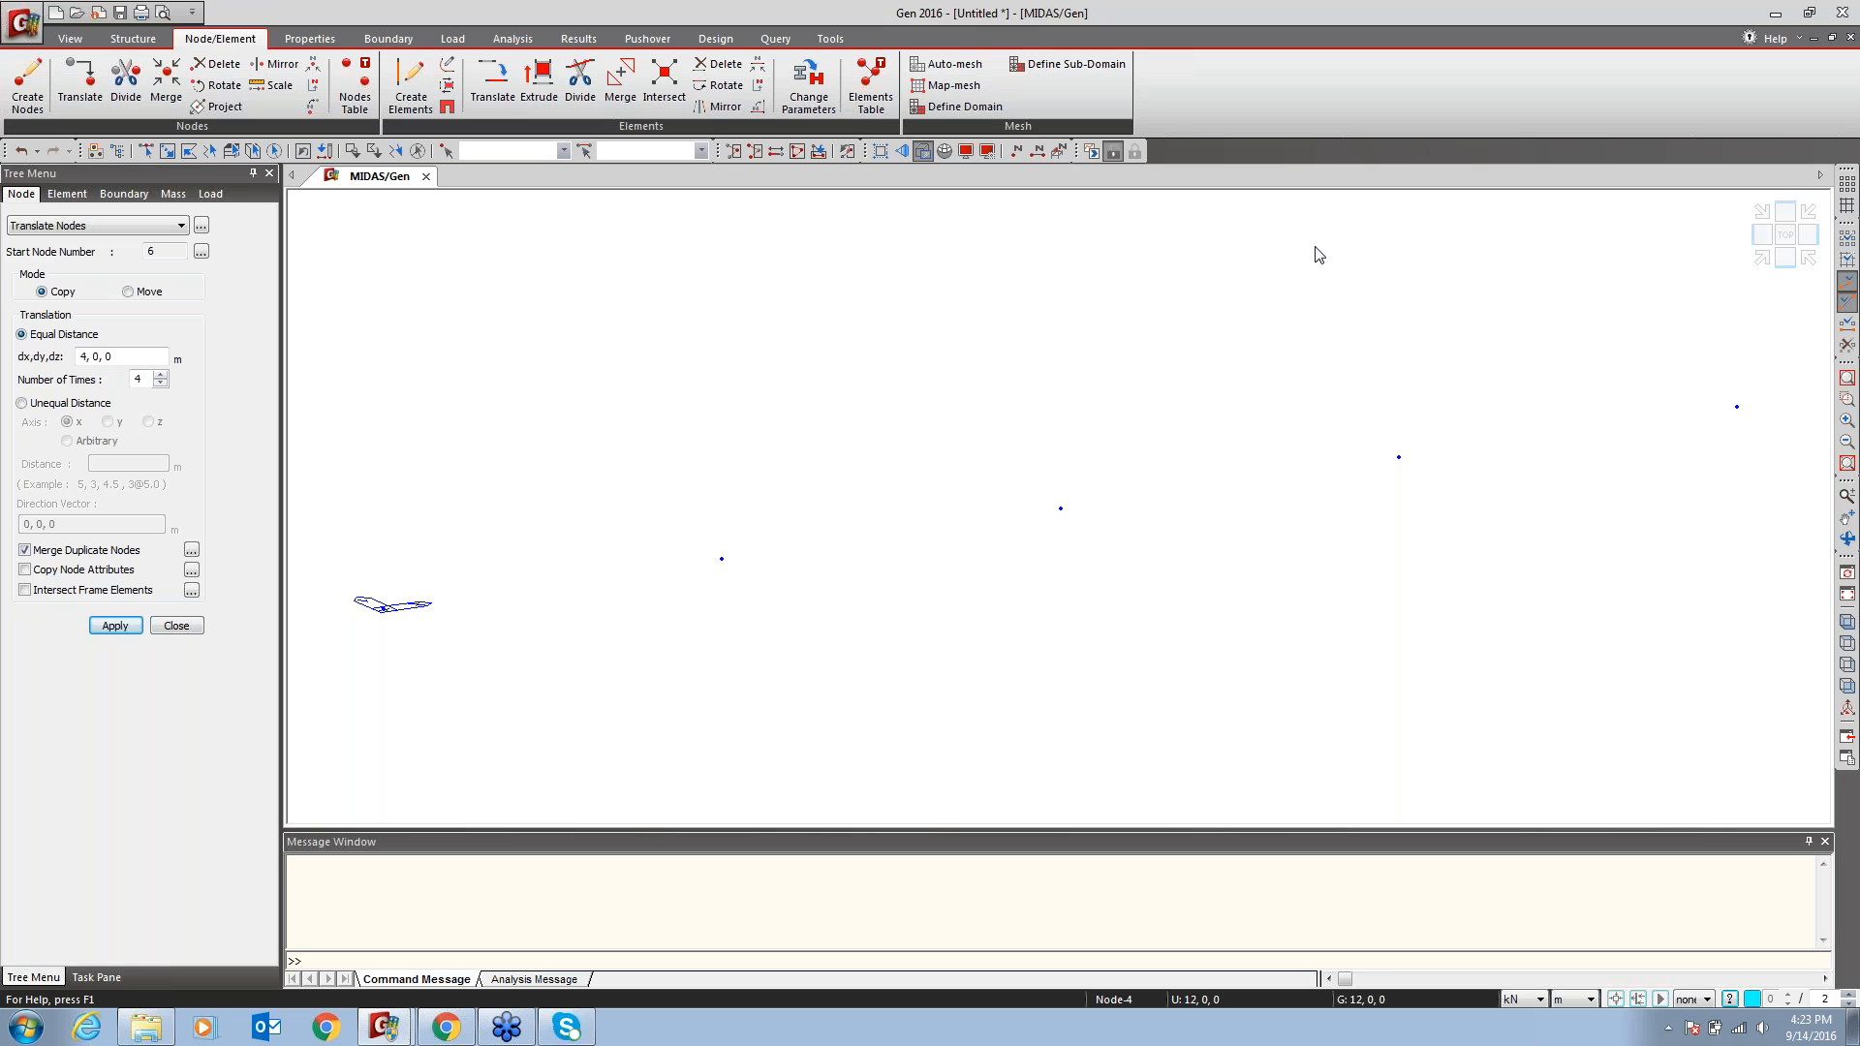
Turn on the display of node numbers in the model view
click(968, 153)
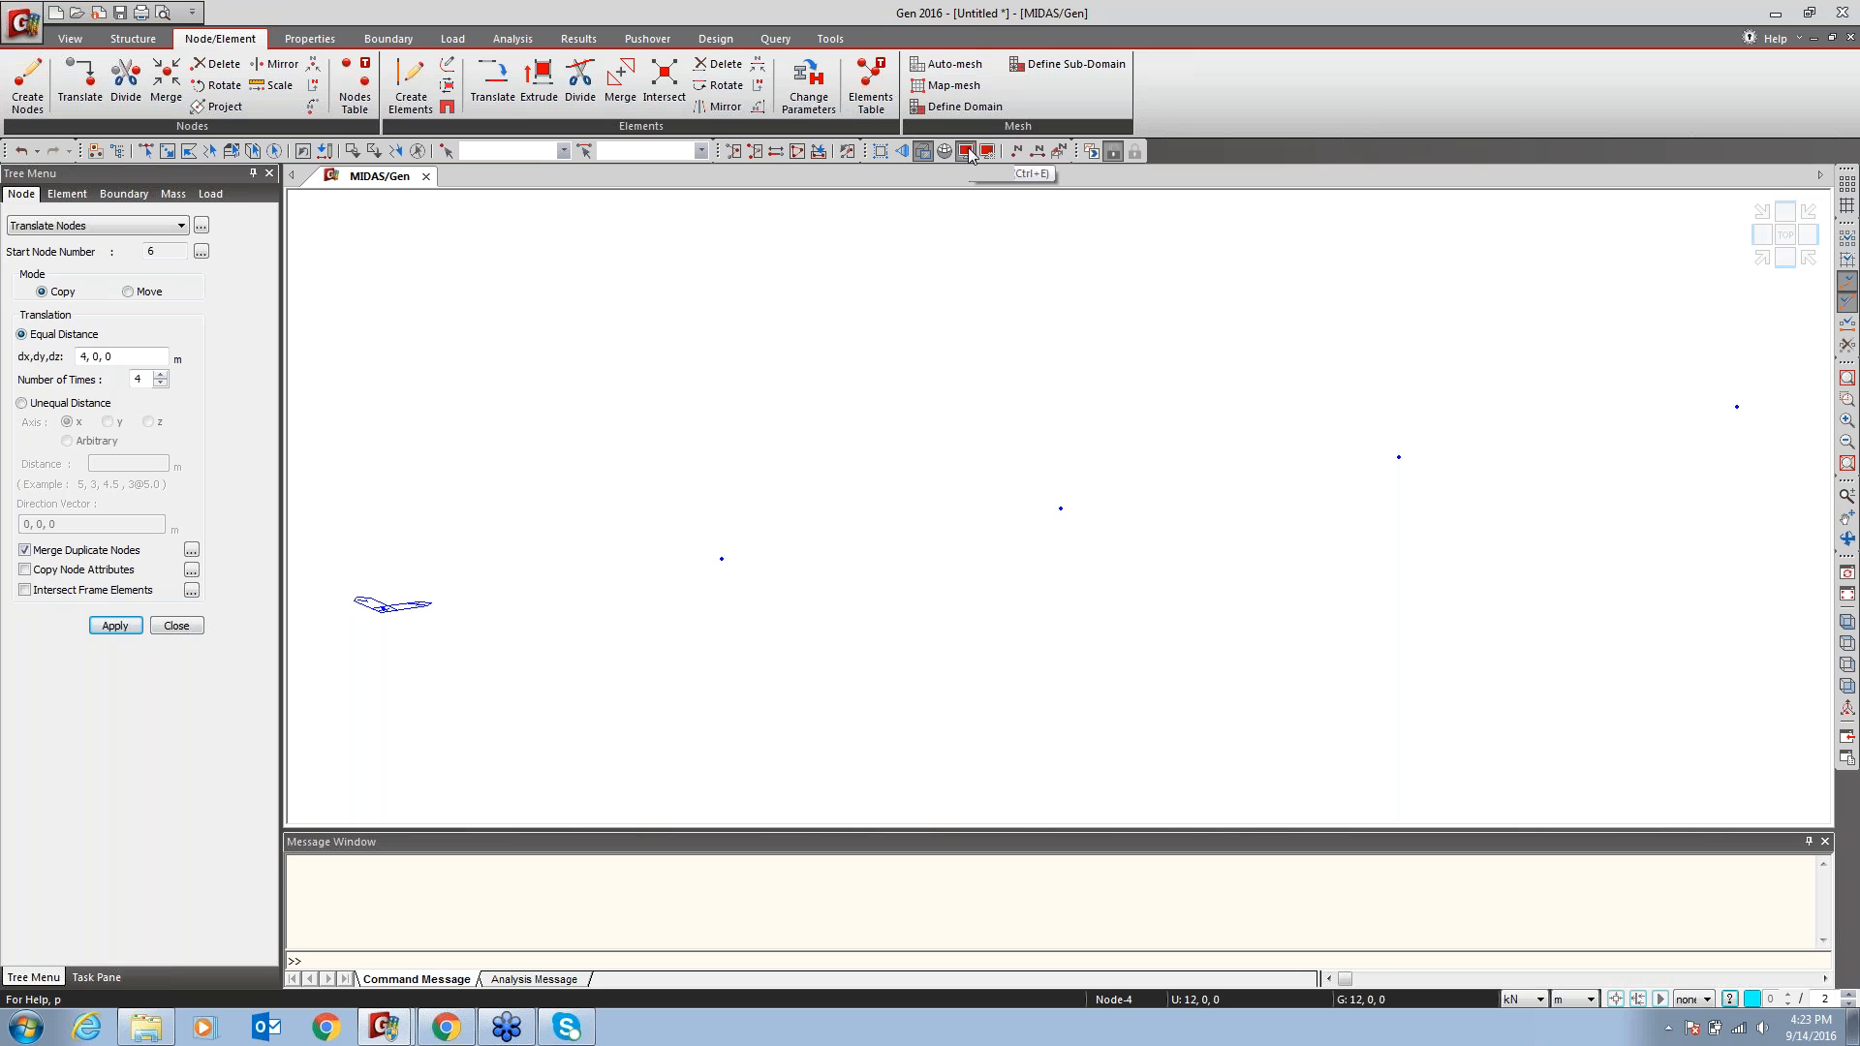
click(789, 408)
click(828, 741)
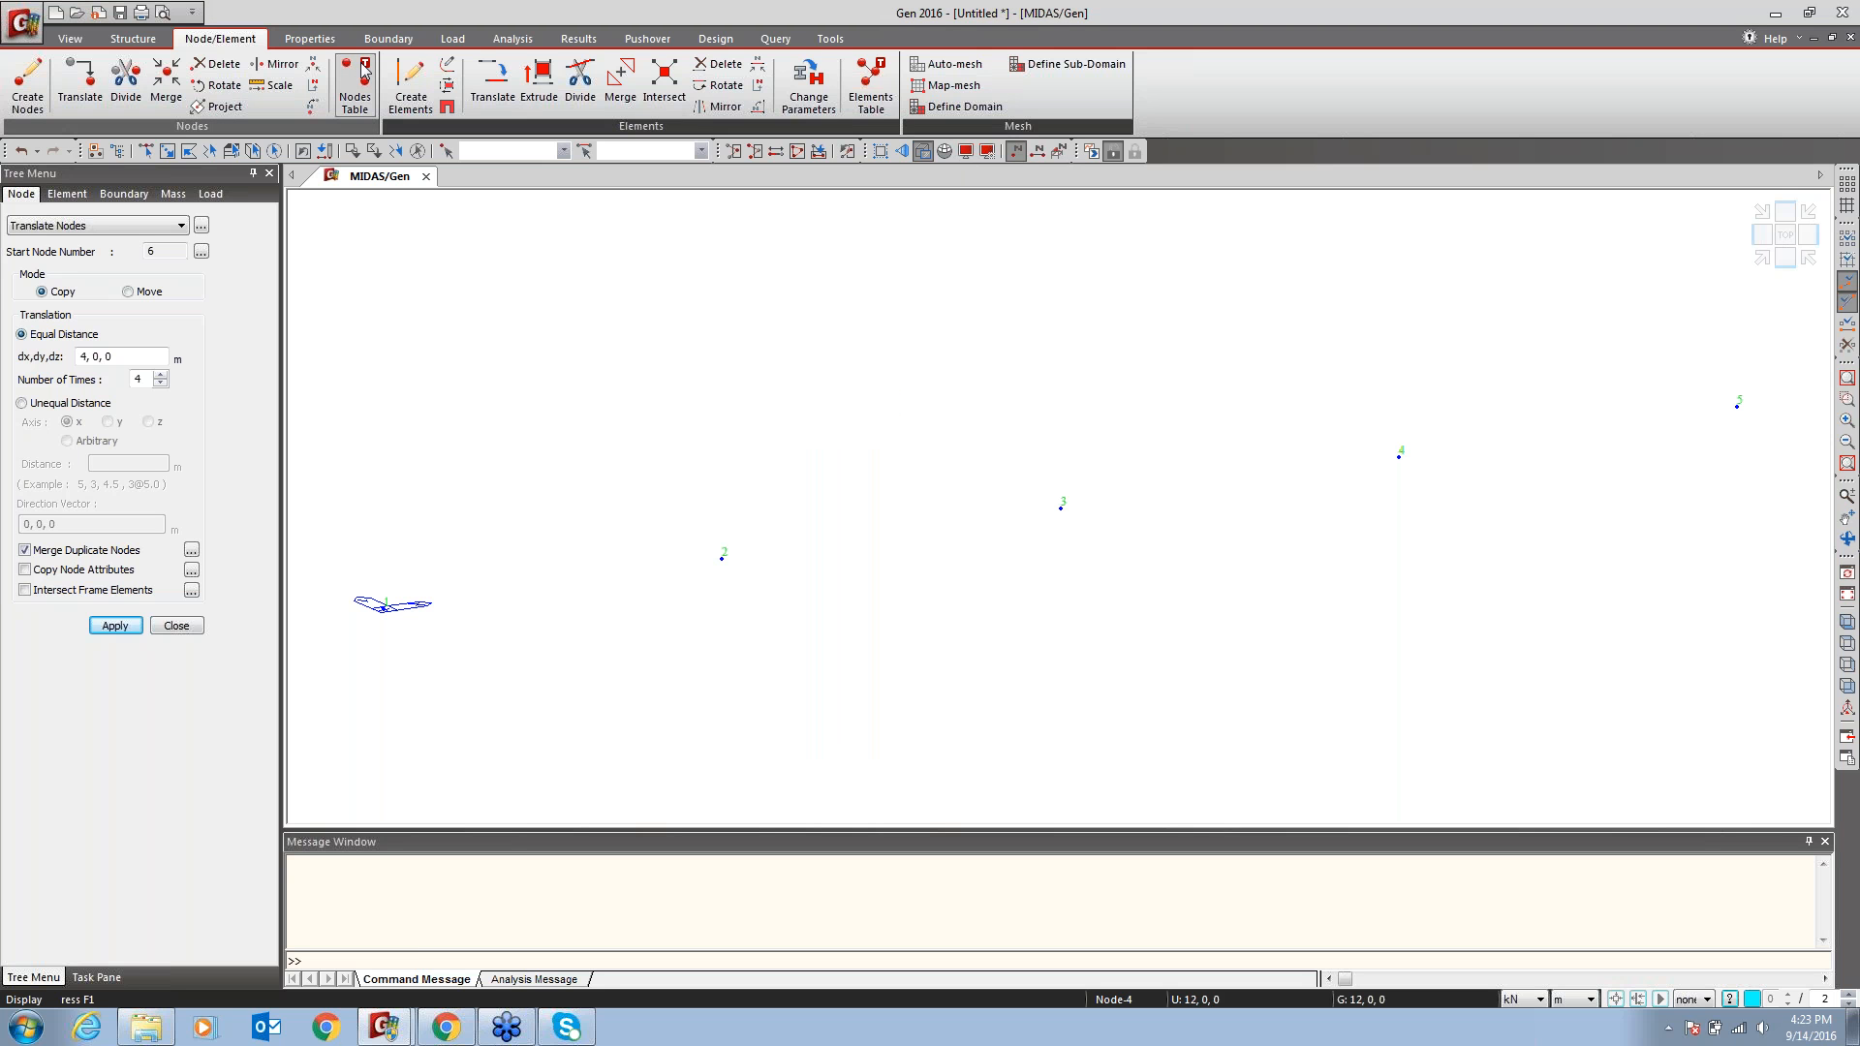
Try single selection on nodes 3, 4 and 1, and clear the selection with the whole model in view
click(146, 150)
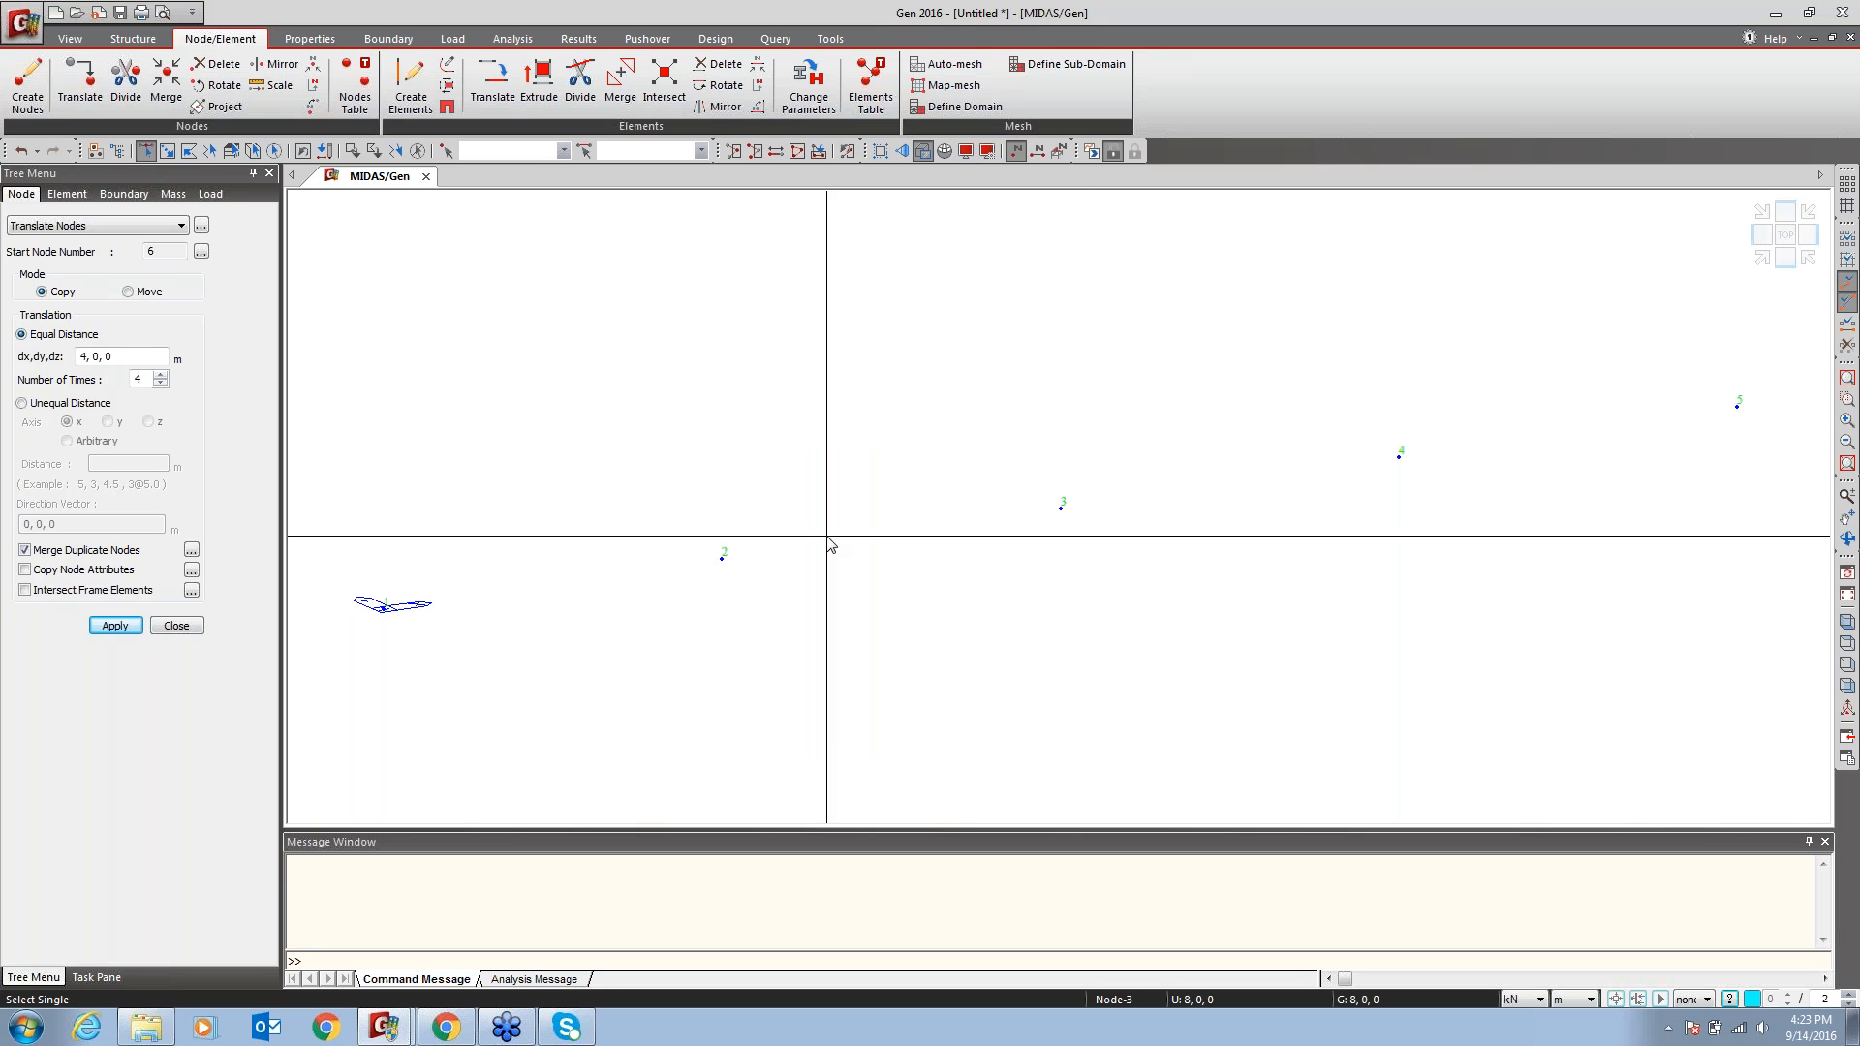
drag(1084, 481, 1031, 556)
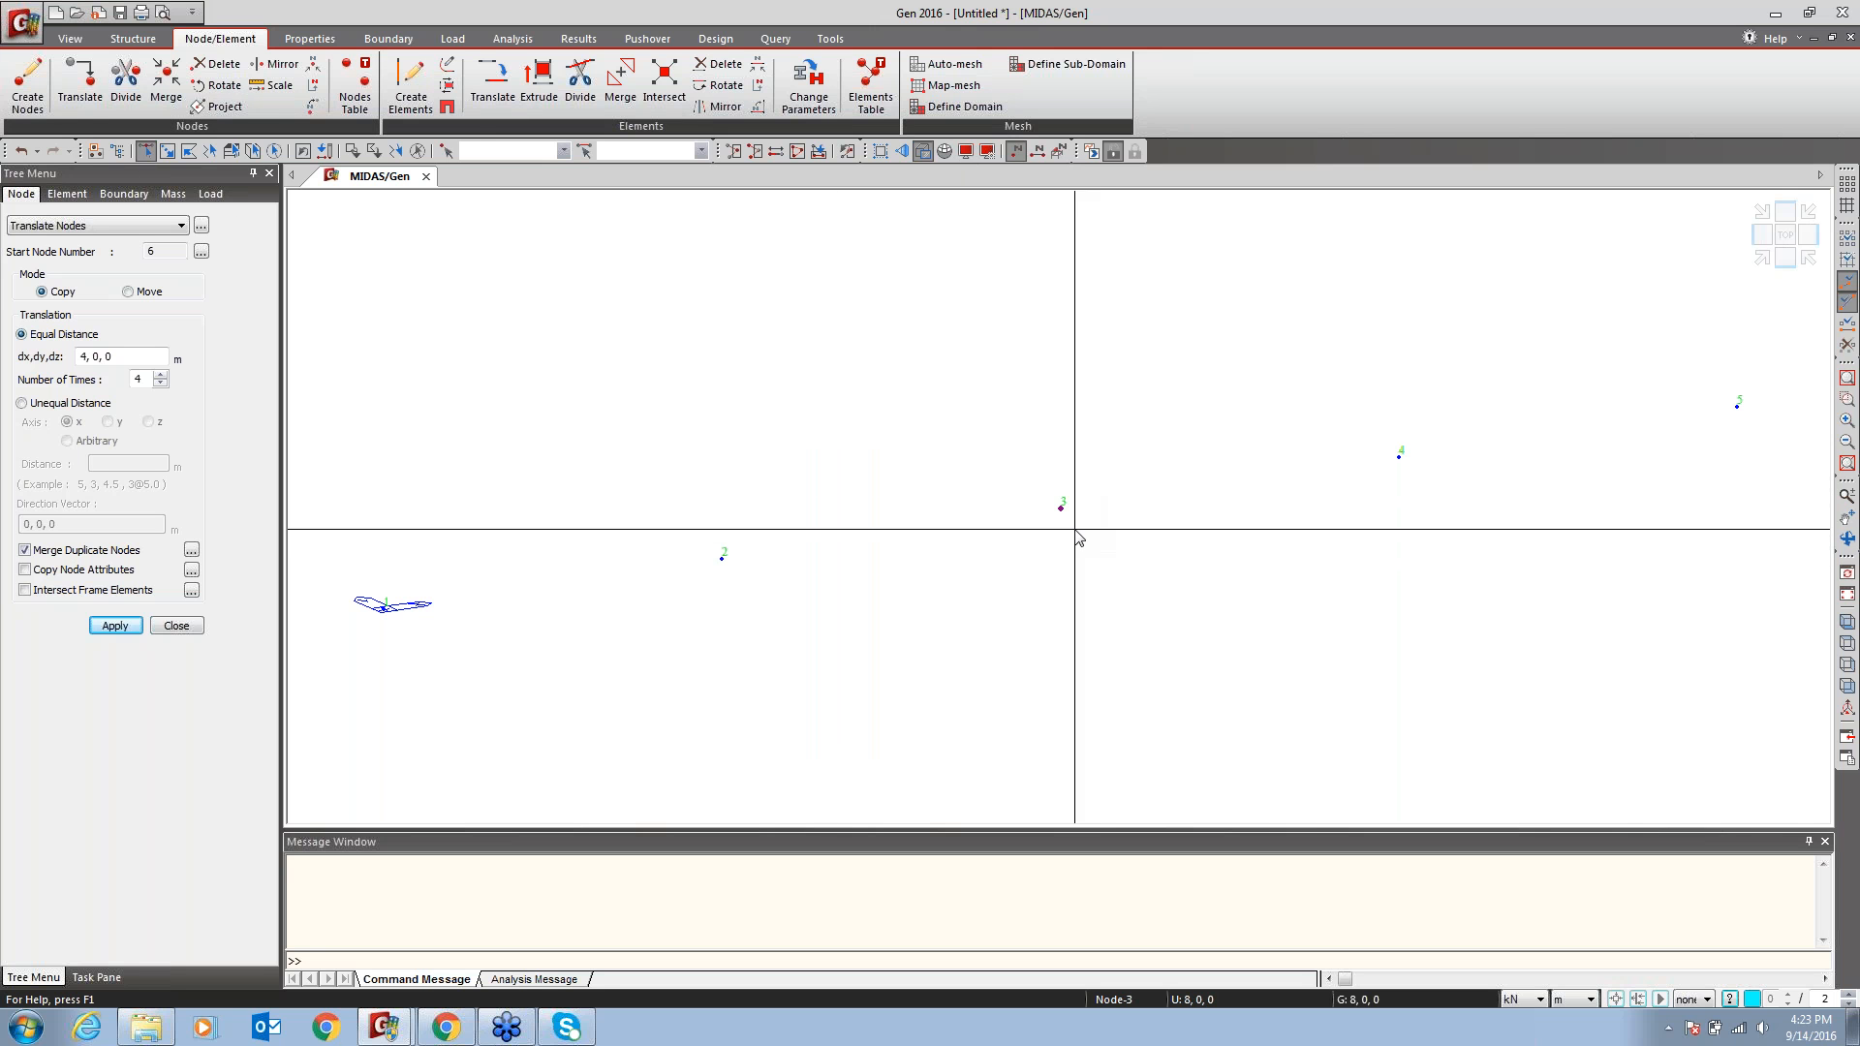
click(475, 148)
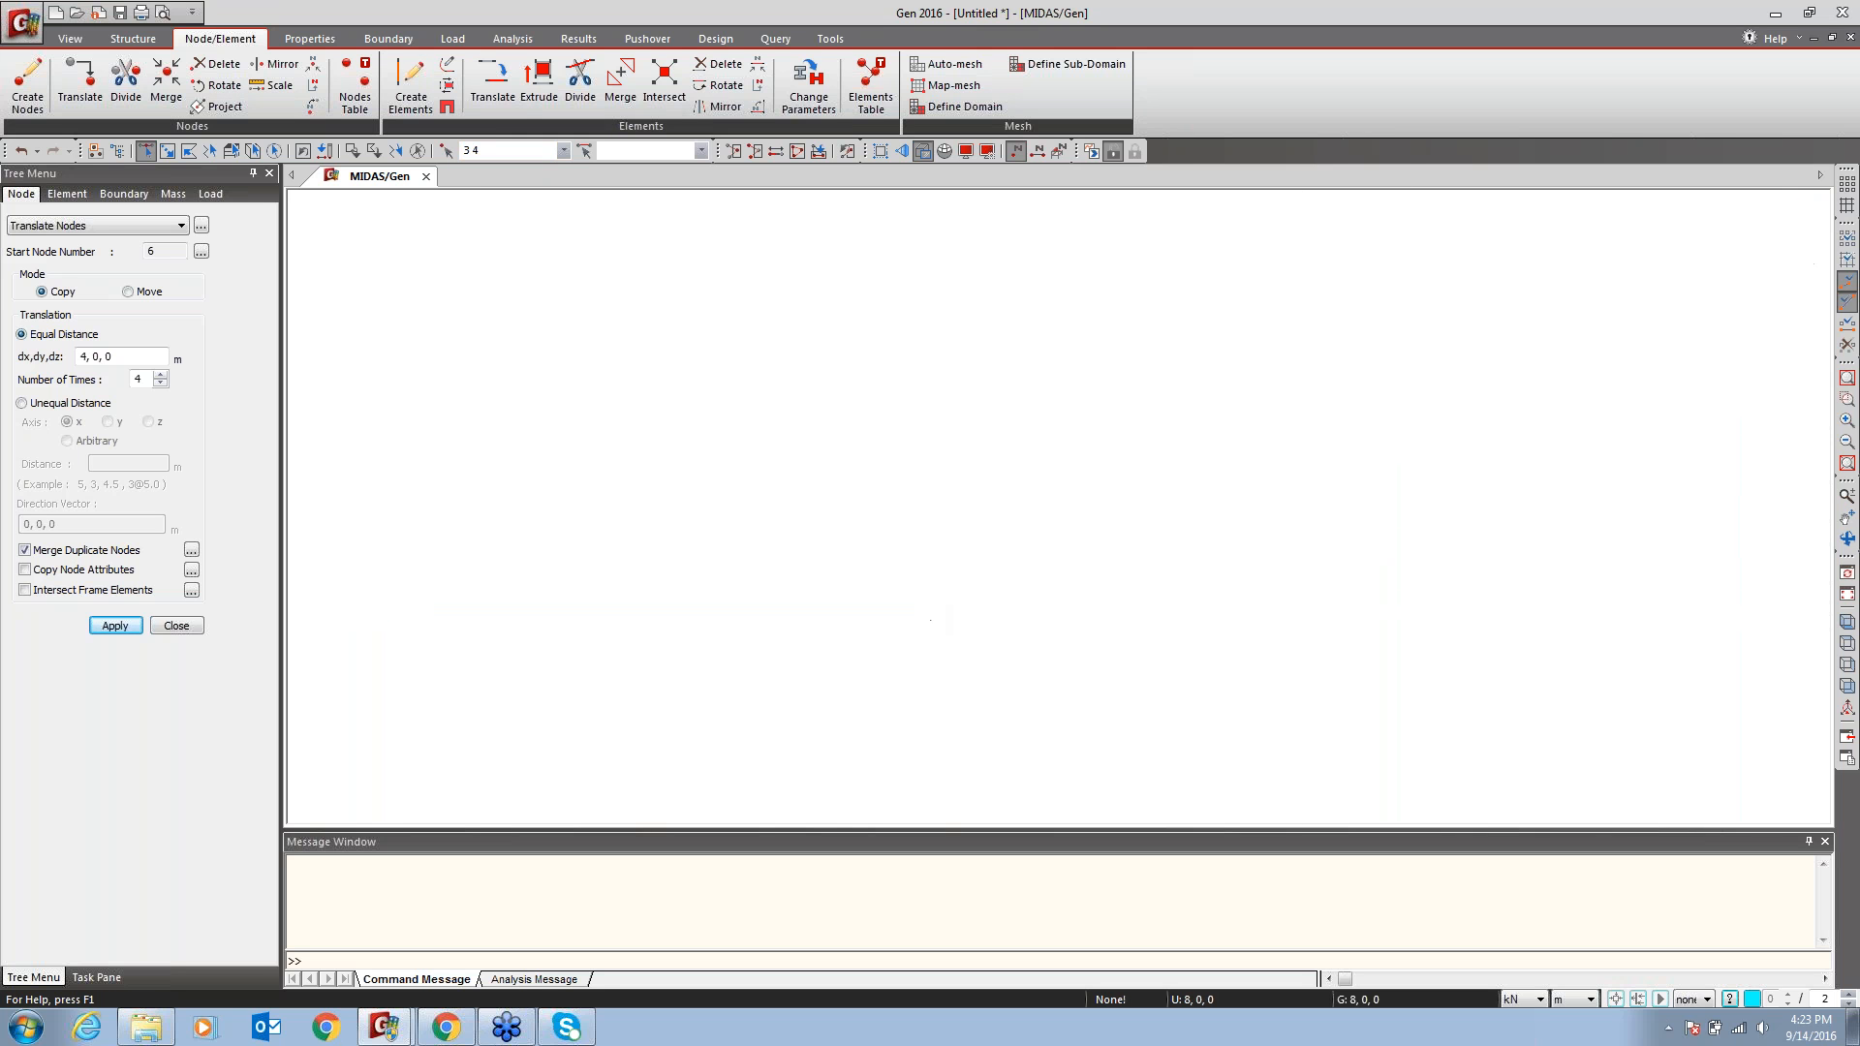
drag(771, 539, 662, 604)
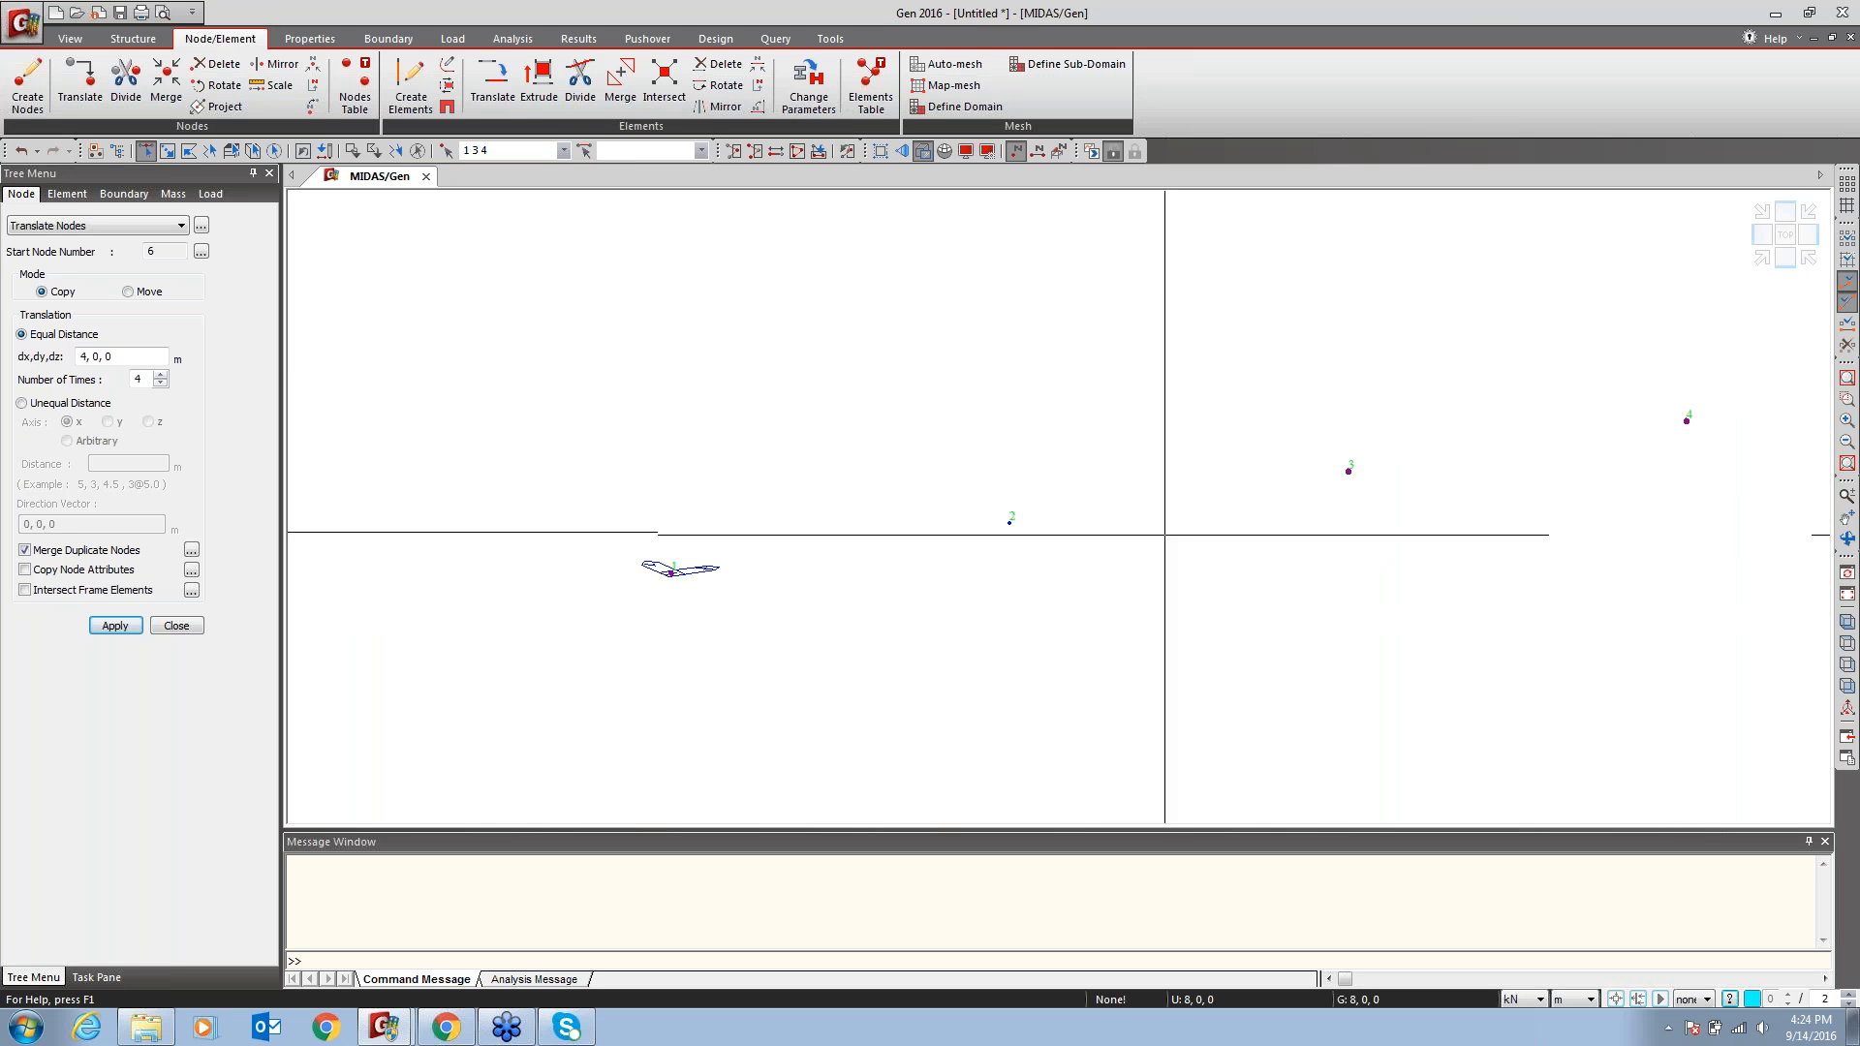
click(416, 150)
scroll(1014, 645, down, 1)
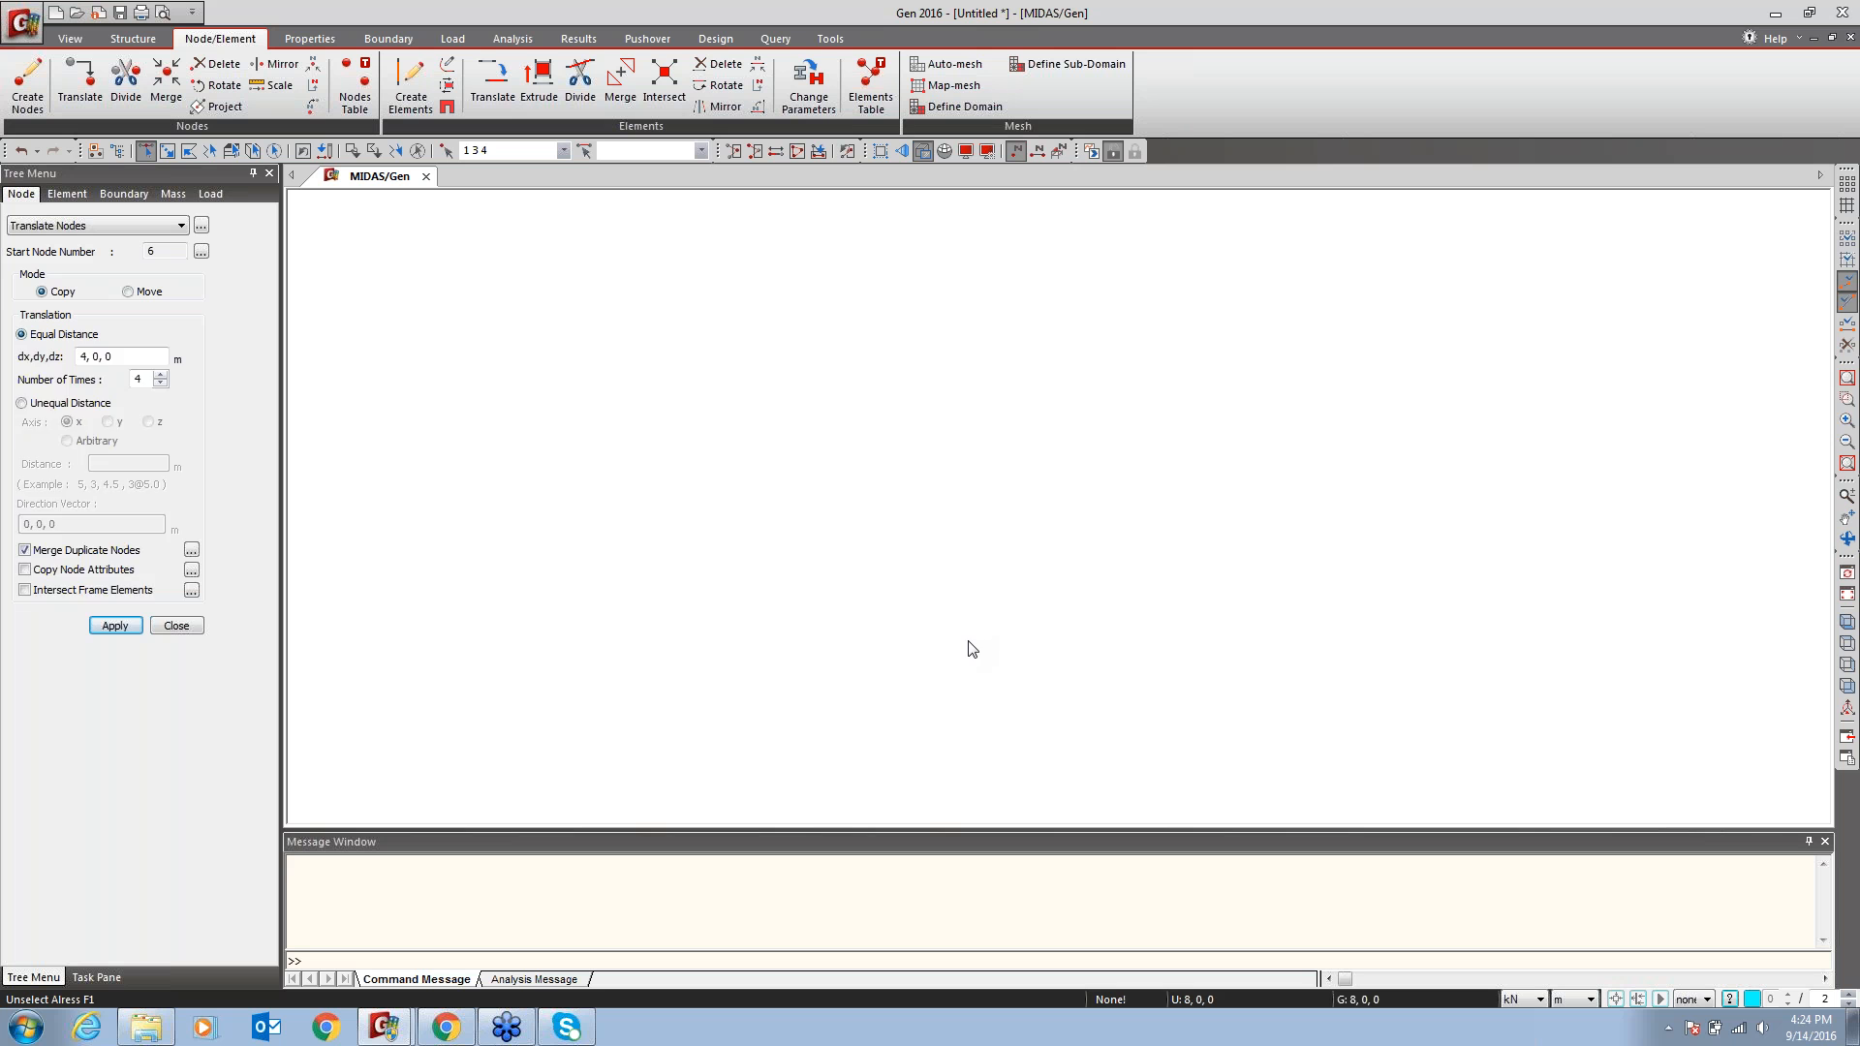
click(1846, 378)
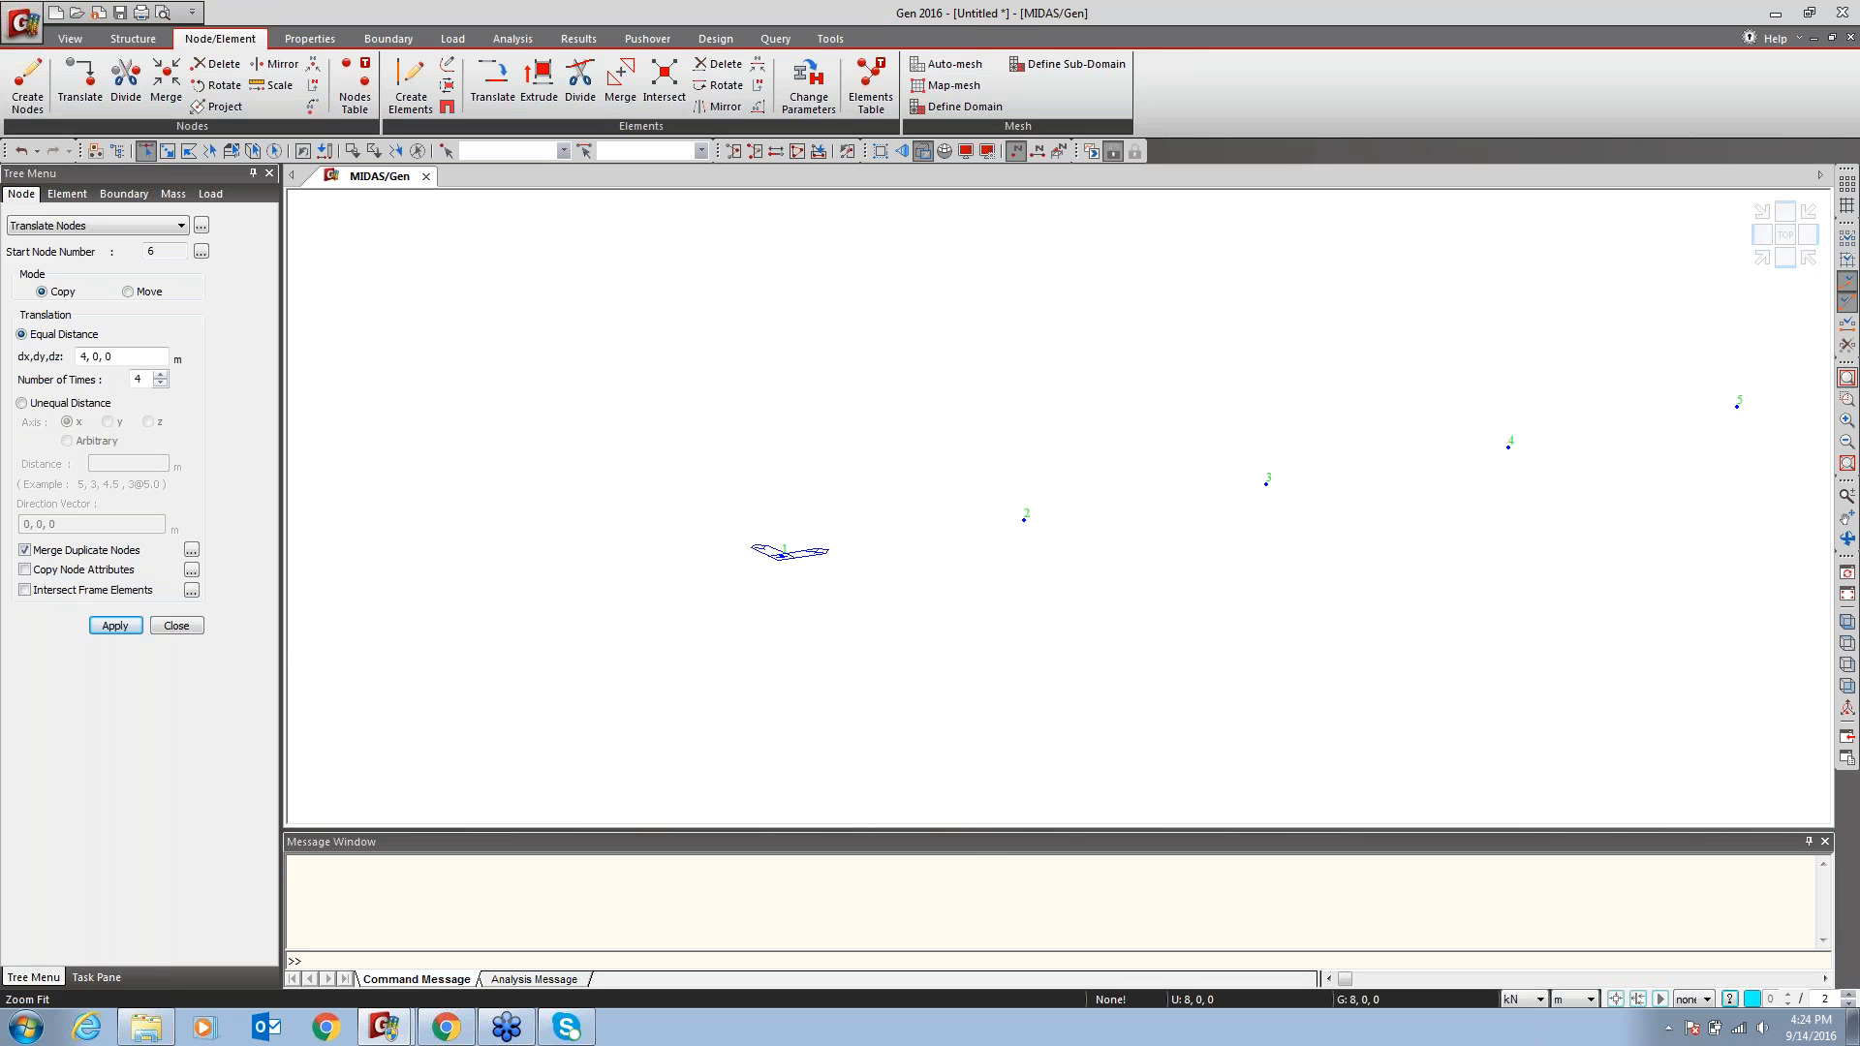
Hide the node numbers, and try selecting and unselecting all nodes
click(1015, 150)
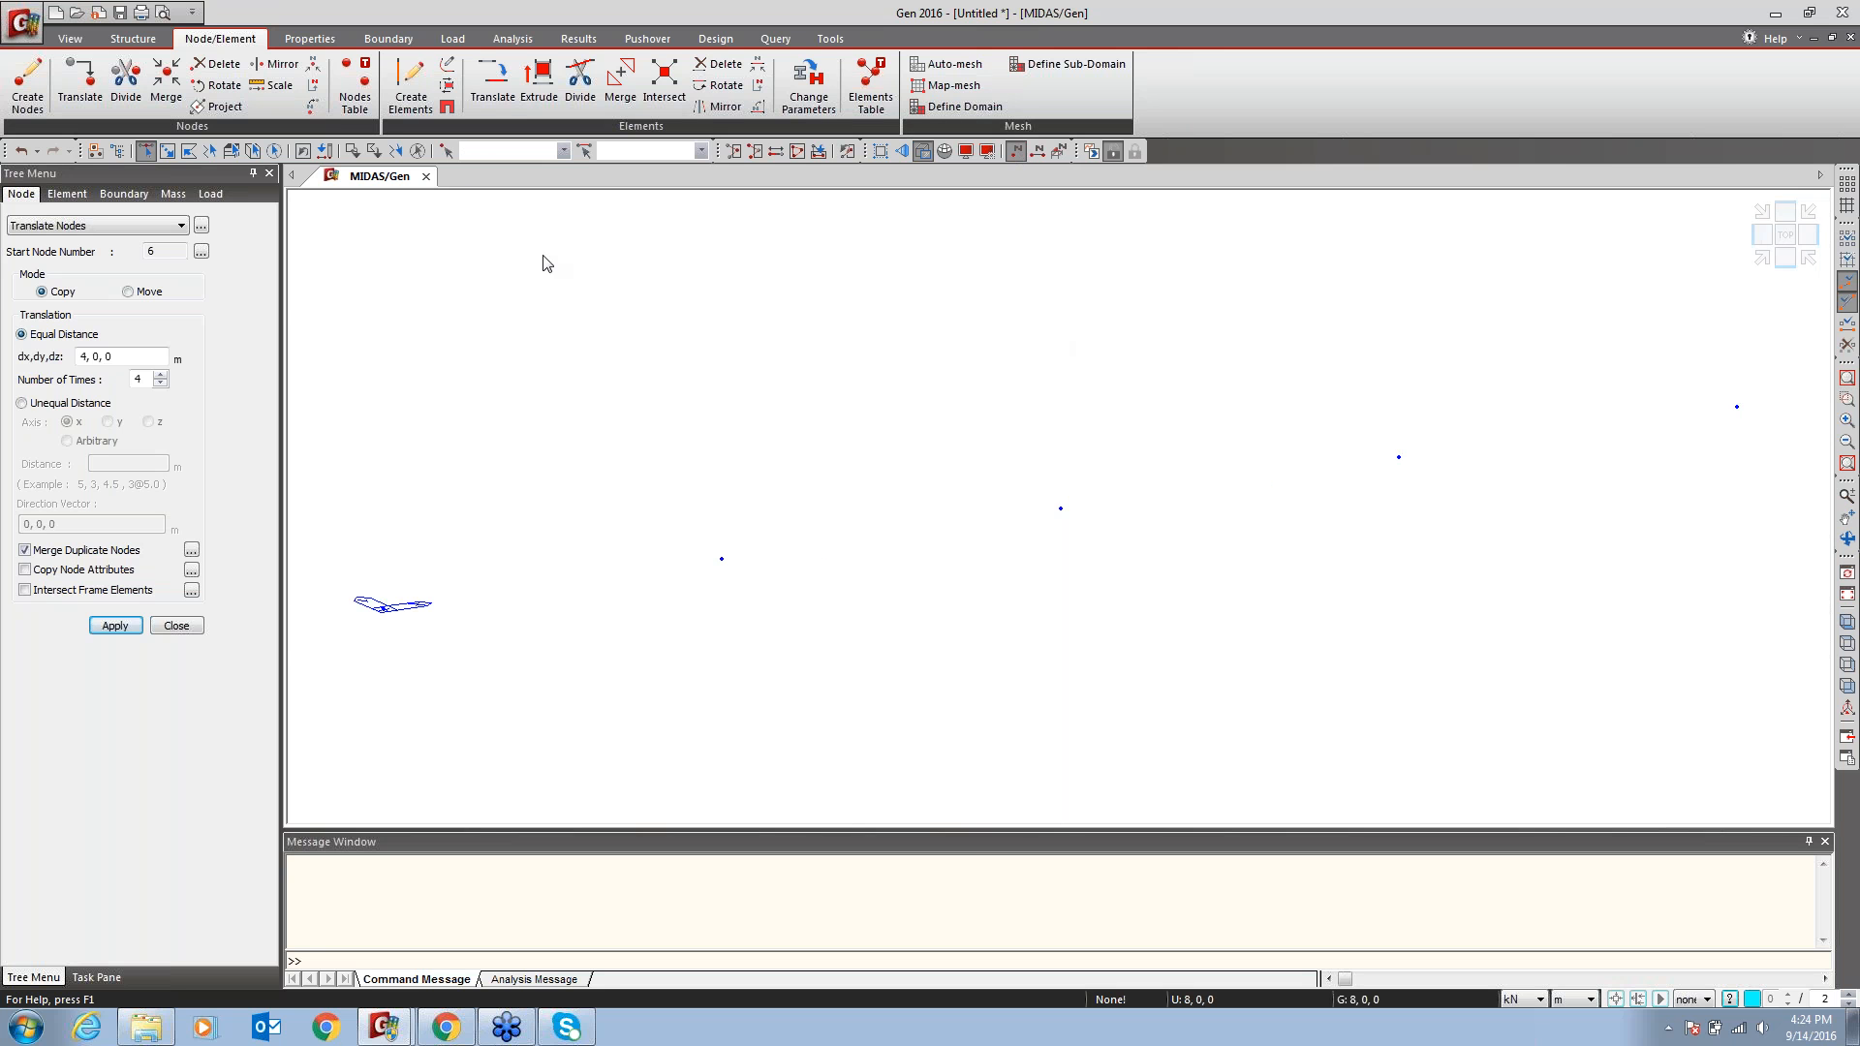
click(176, 625)
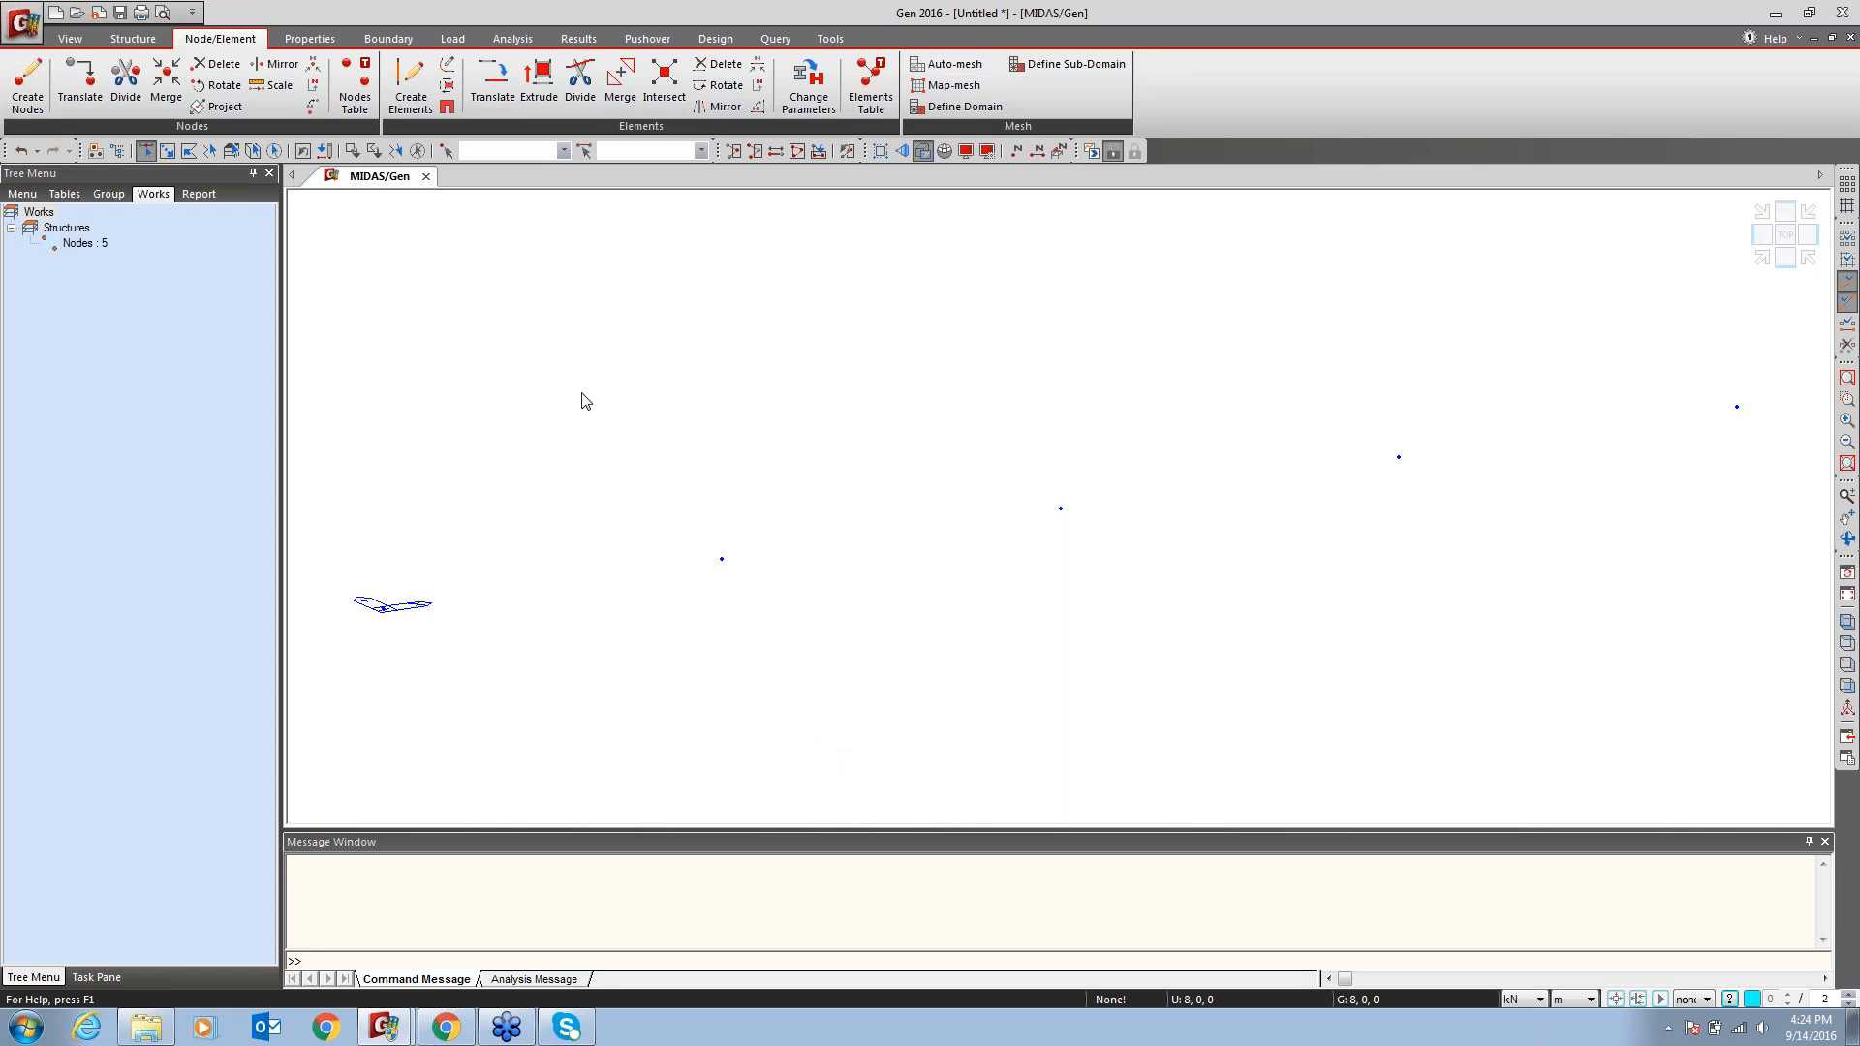
click(274, 150)
click(417, 150)
Set Translate Nodes to copy at unequal distances of 4,6,4 m along the y axis and try applying it without a node selection
right_click(890, 351)
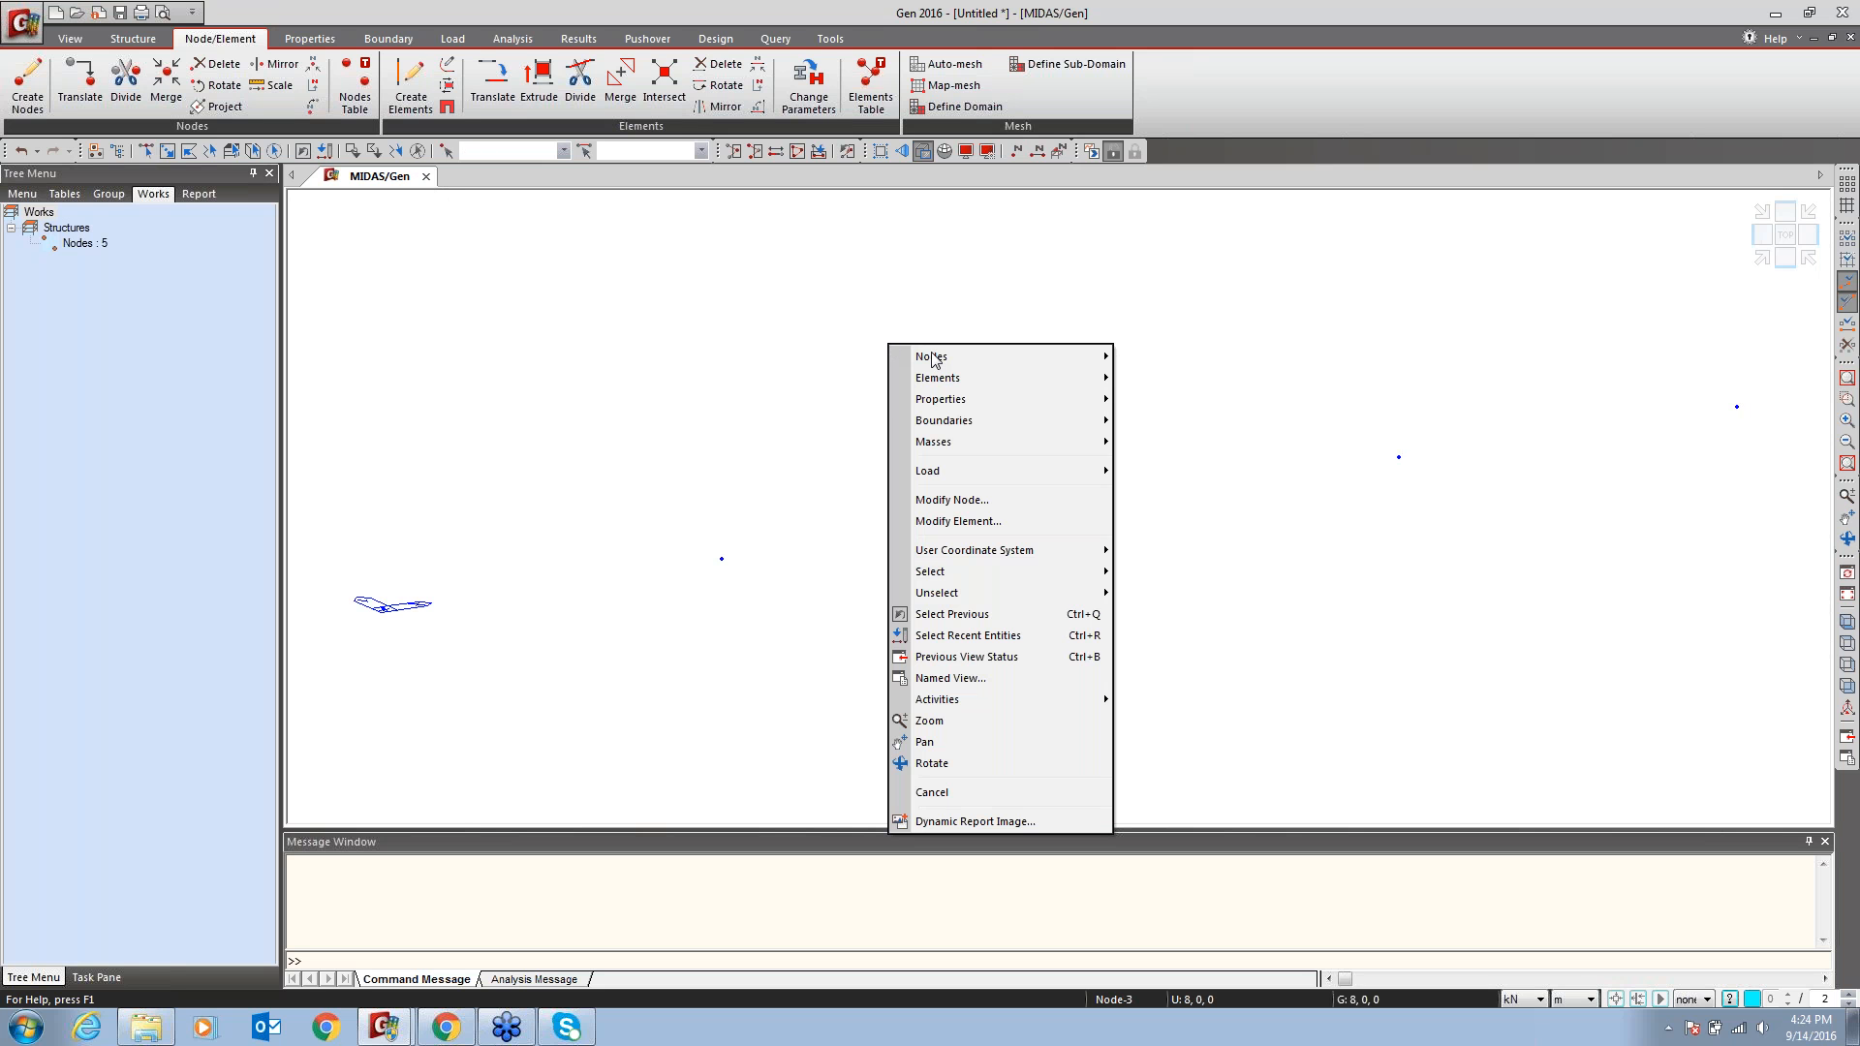
mouse_move(932, 355)
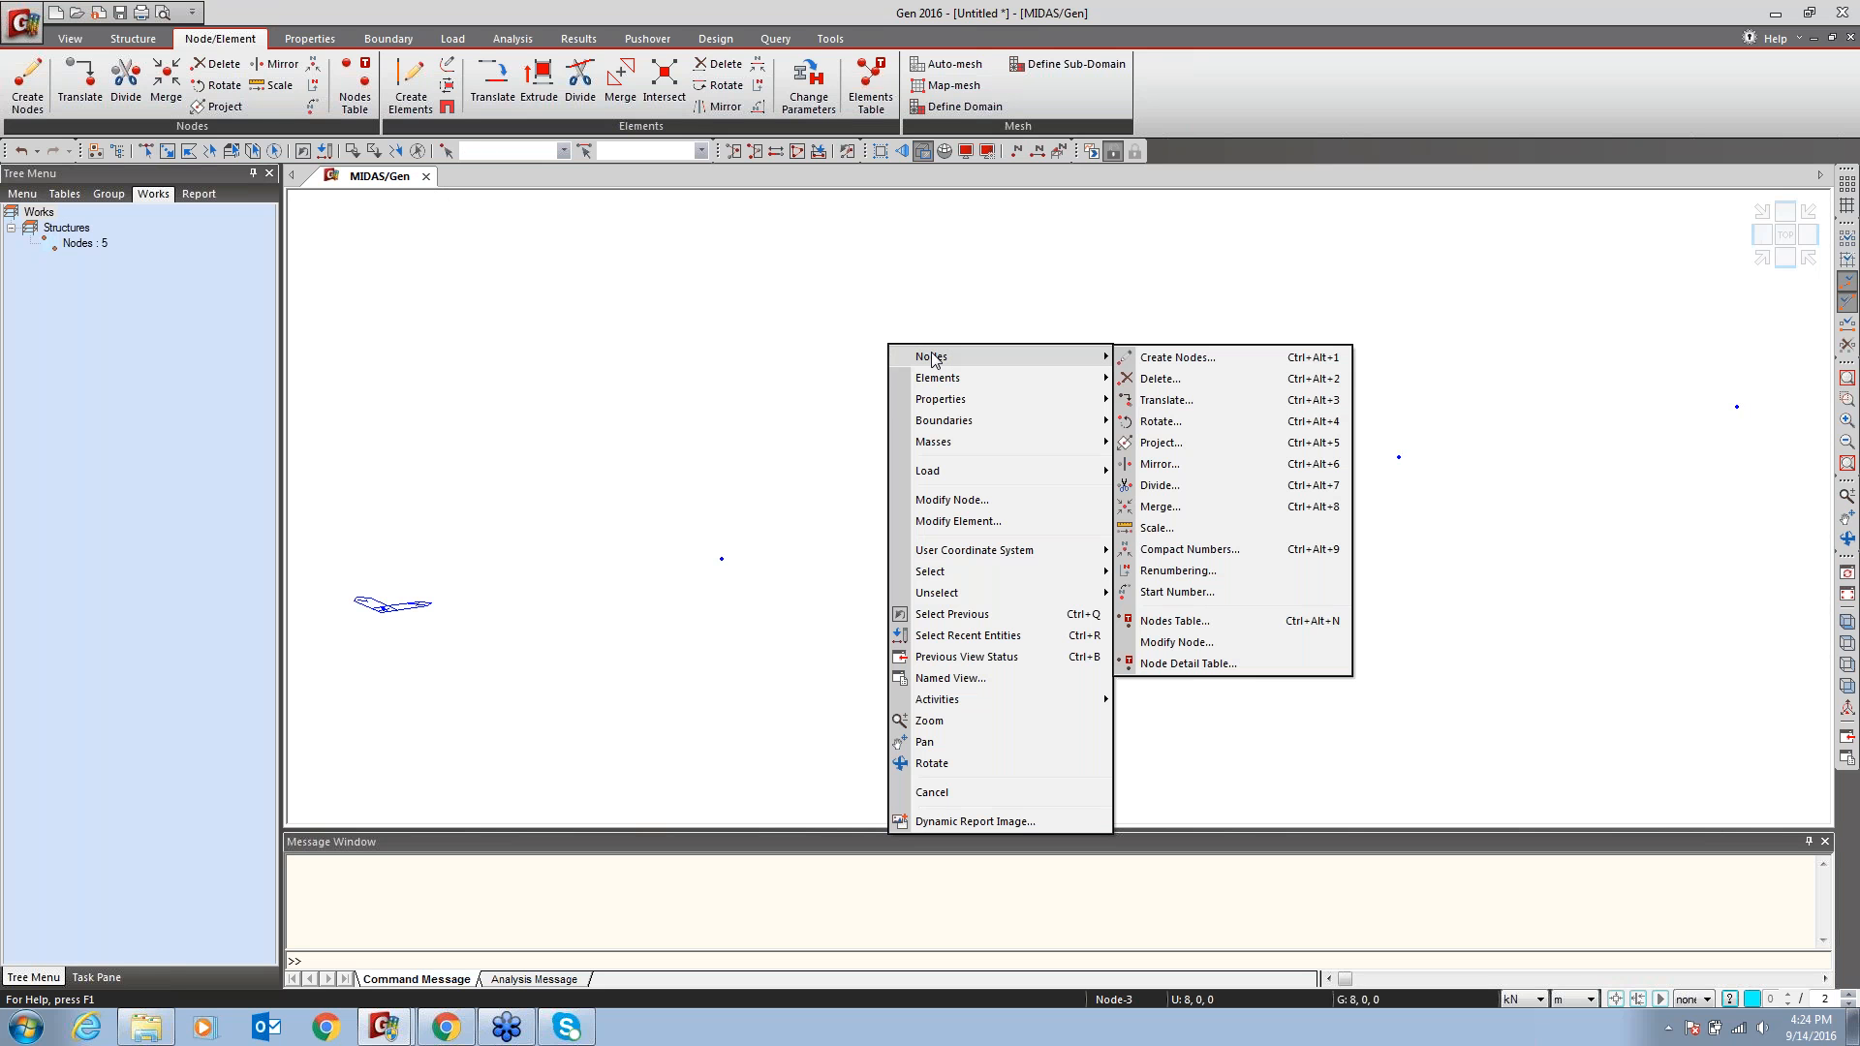
click(1180, 406)
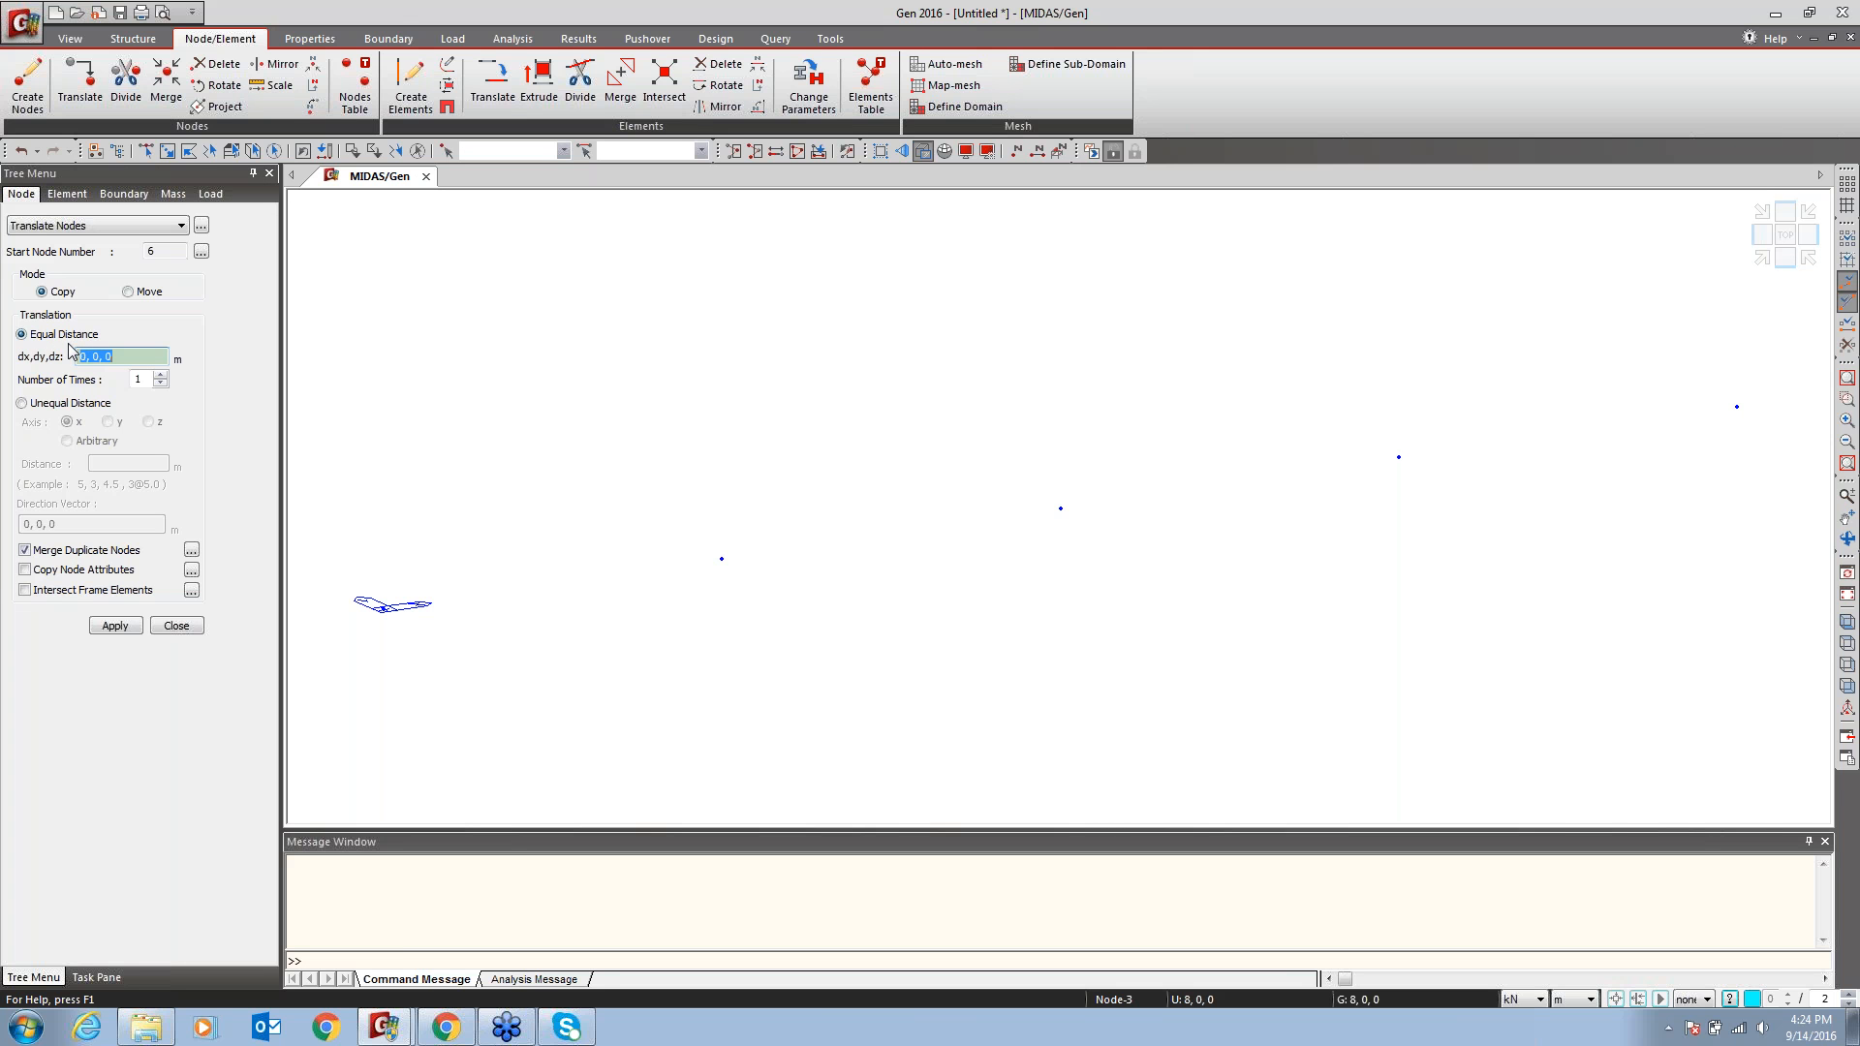
click(22, 404)
click(107, 422)
click(119, 465)
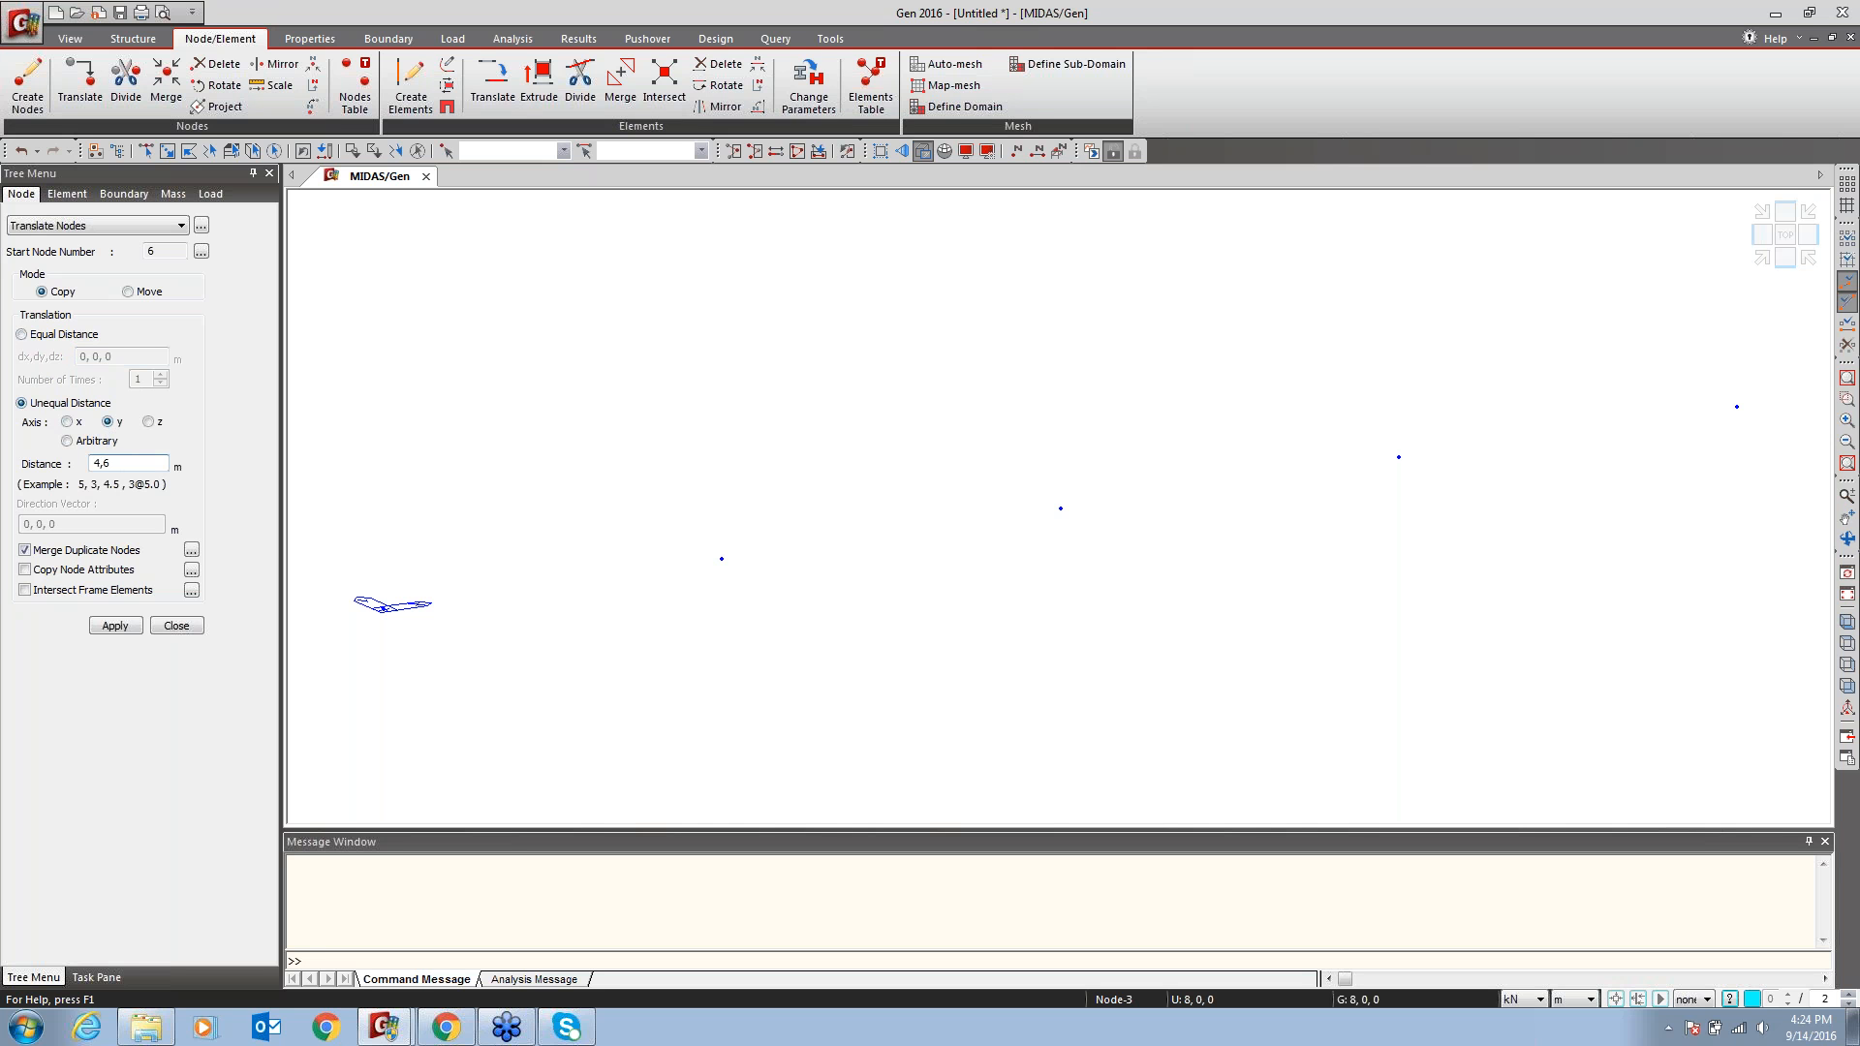
text(4)
click(124, 628)
click(470, 874)
drag(289, 864, 315, 879)
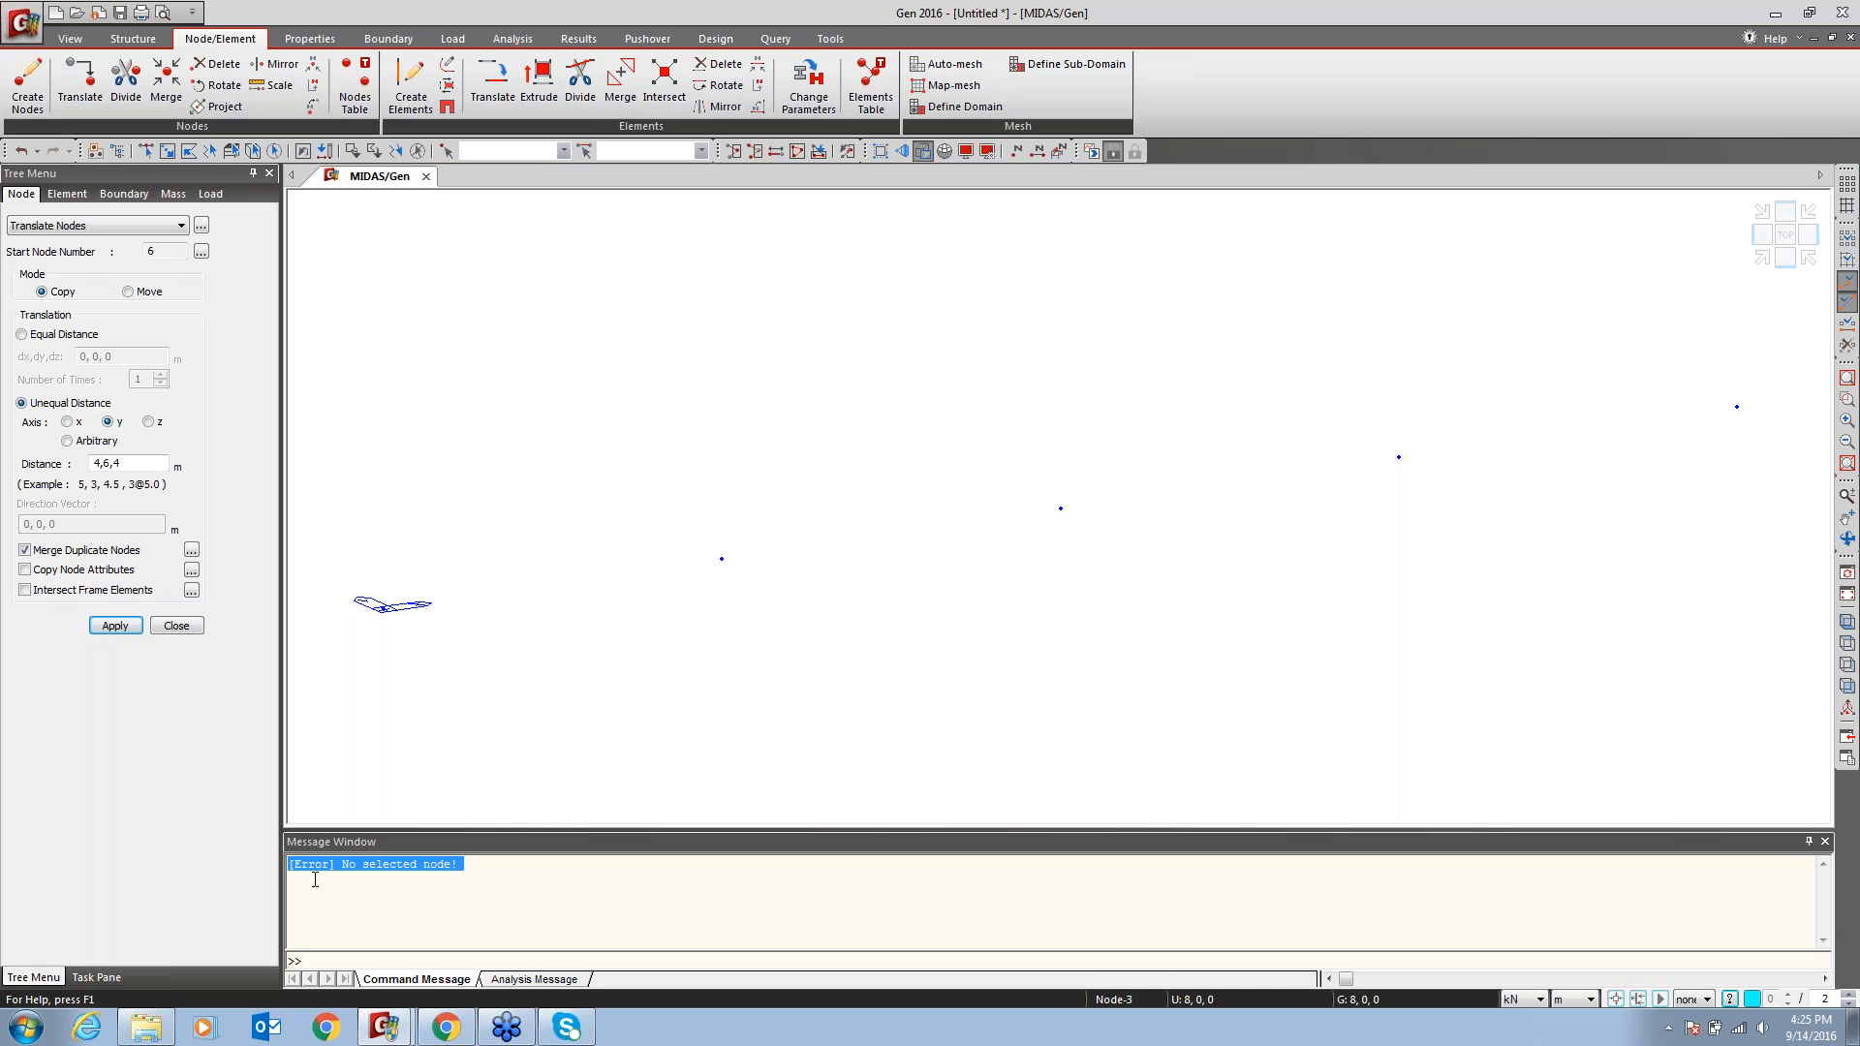
click(479, 867)
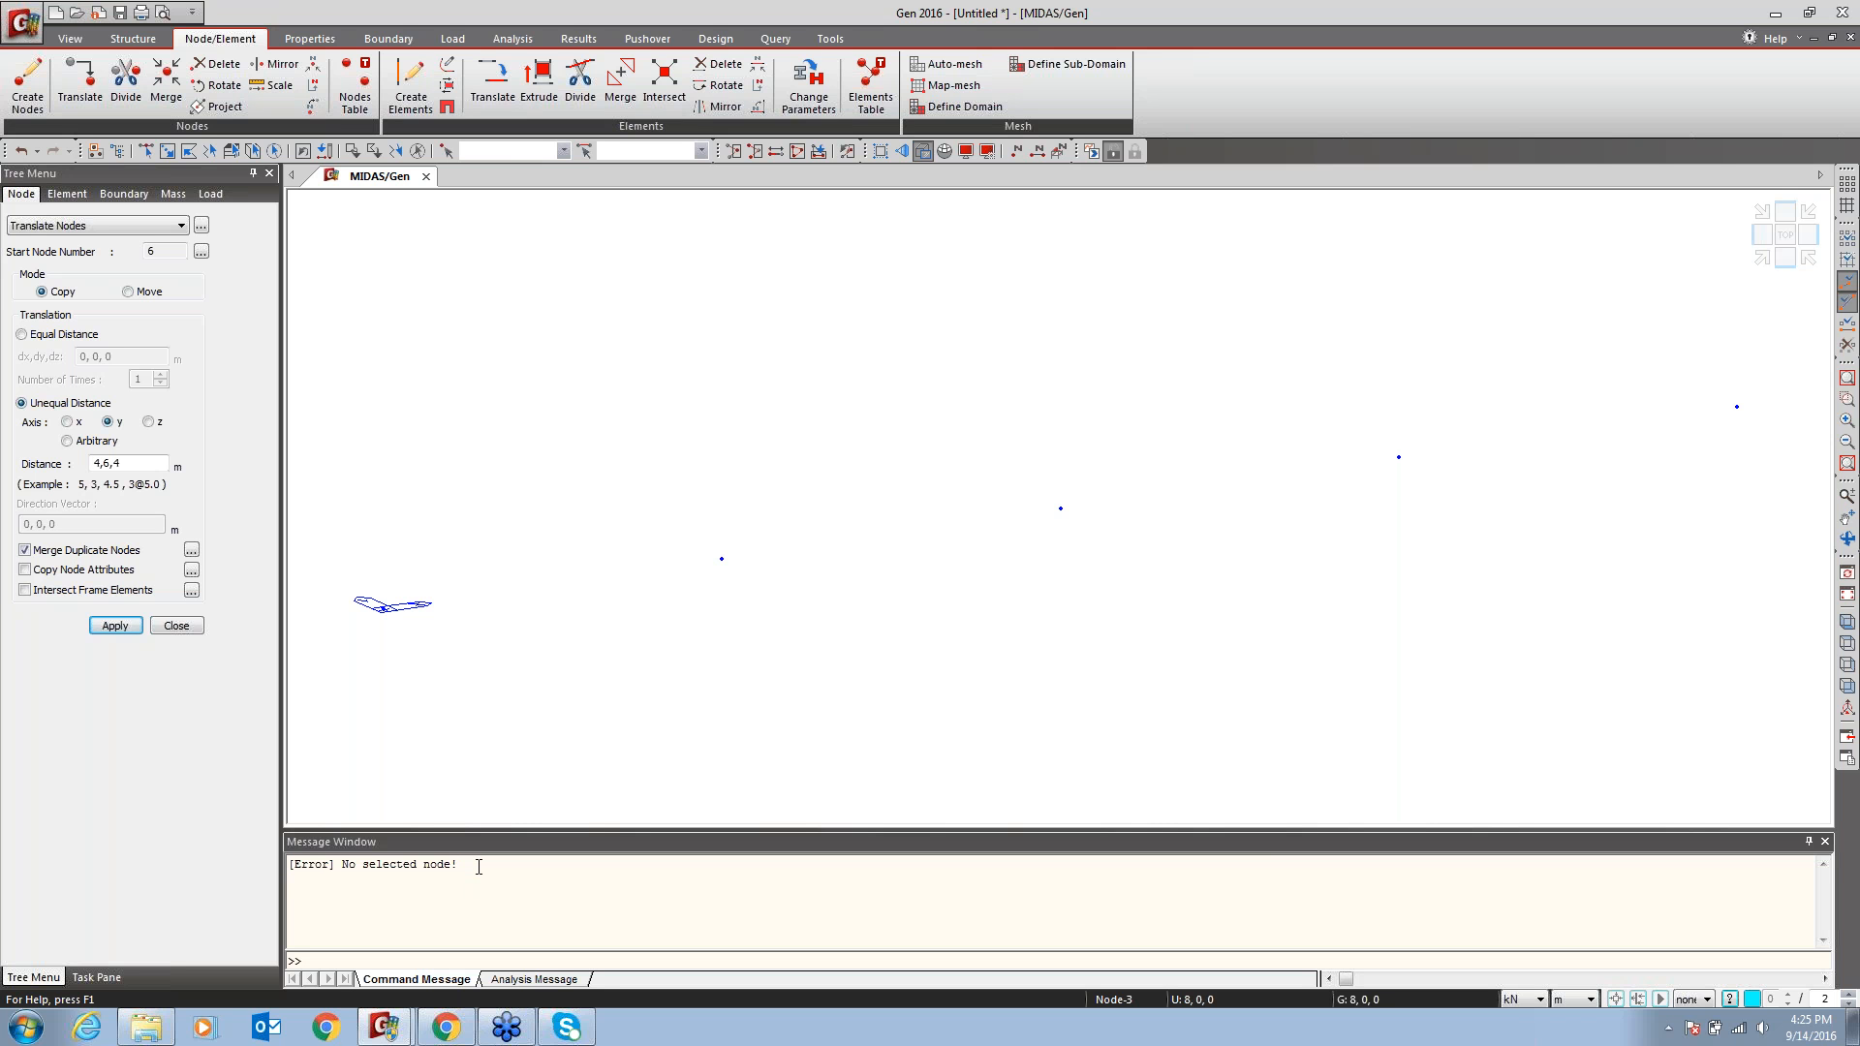
Select all nodes and copy them along the y axis at the unequal distances 4,6,4 m
click(273, 152)
click(115, 625)
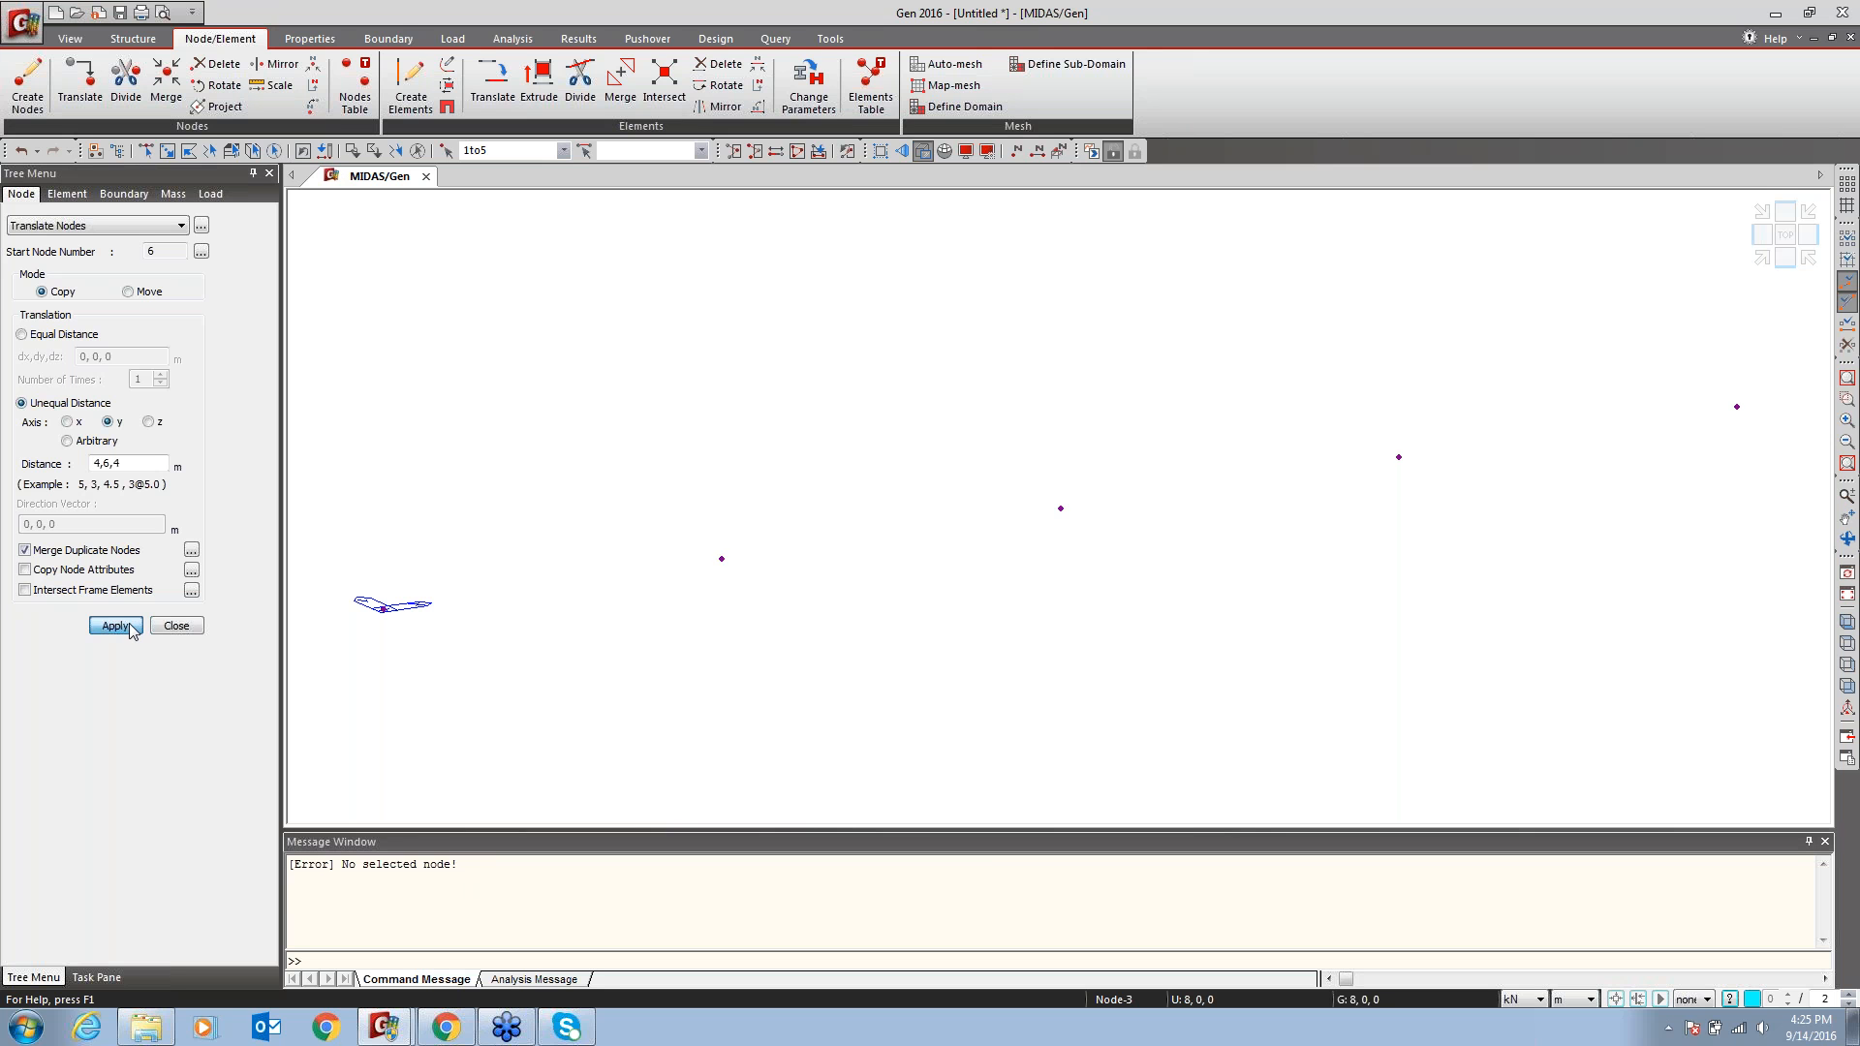
click(1846, 379)
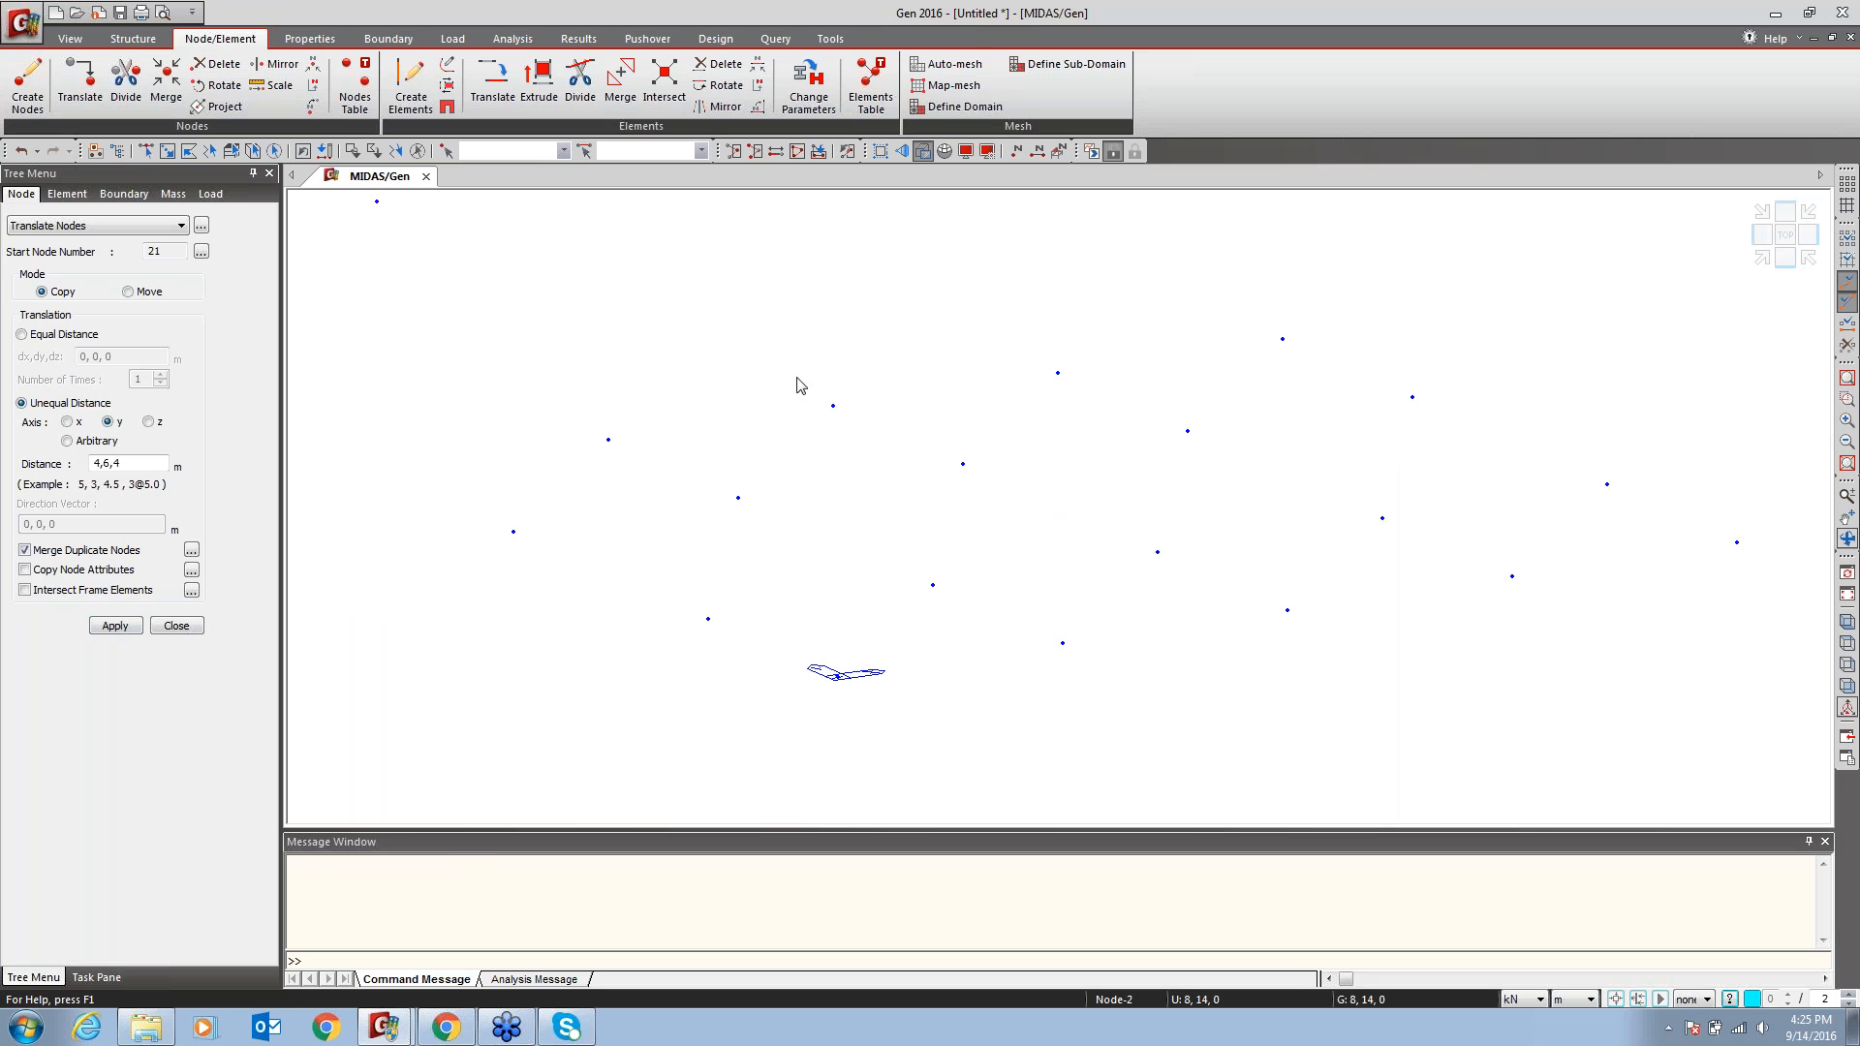
click(177, 625)
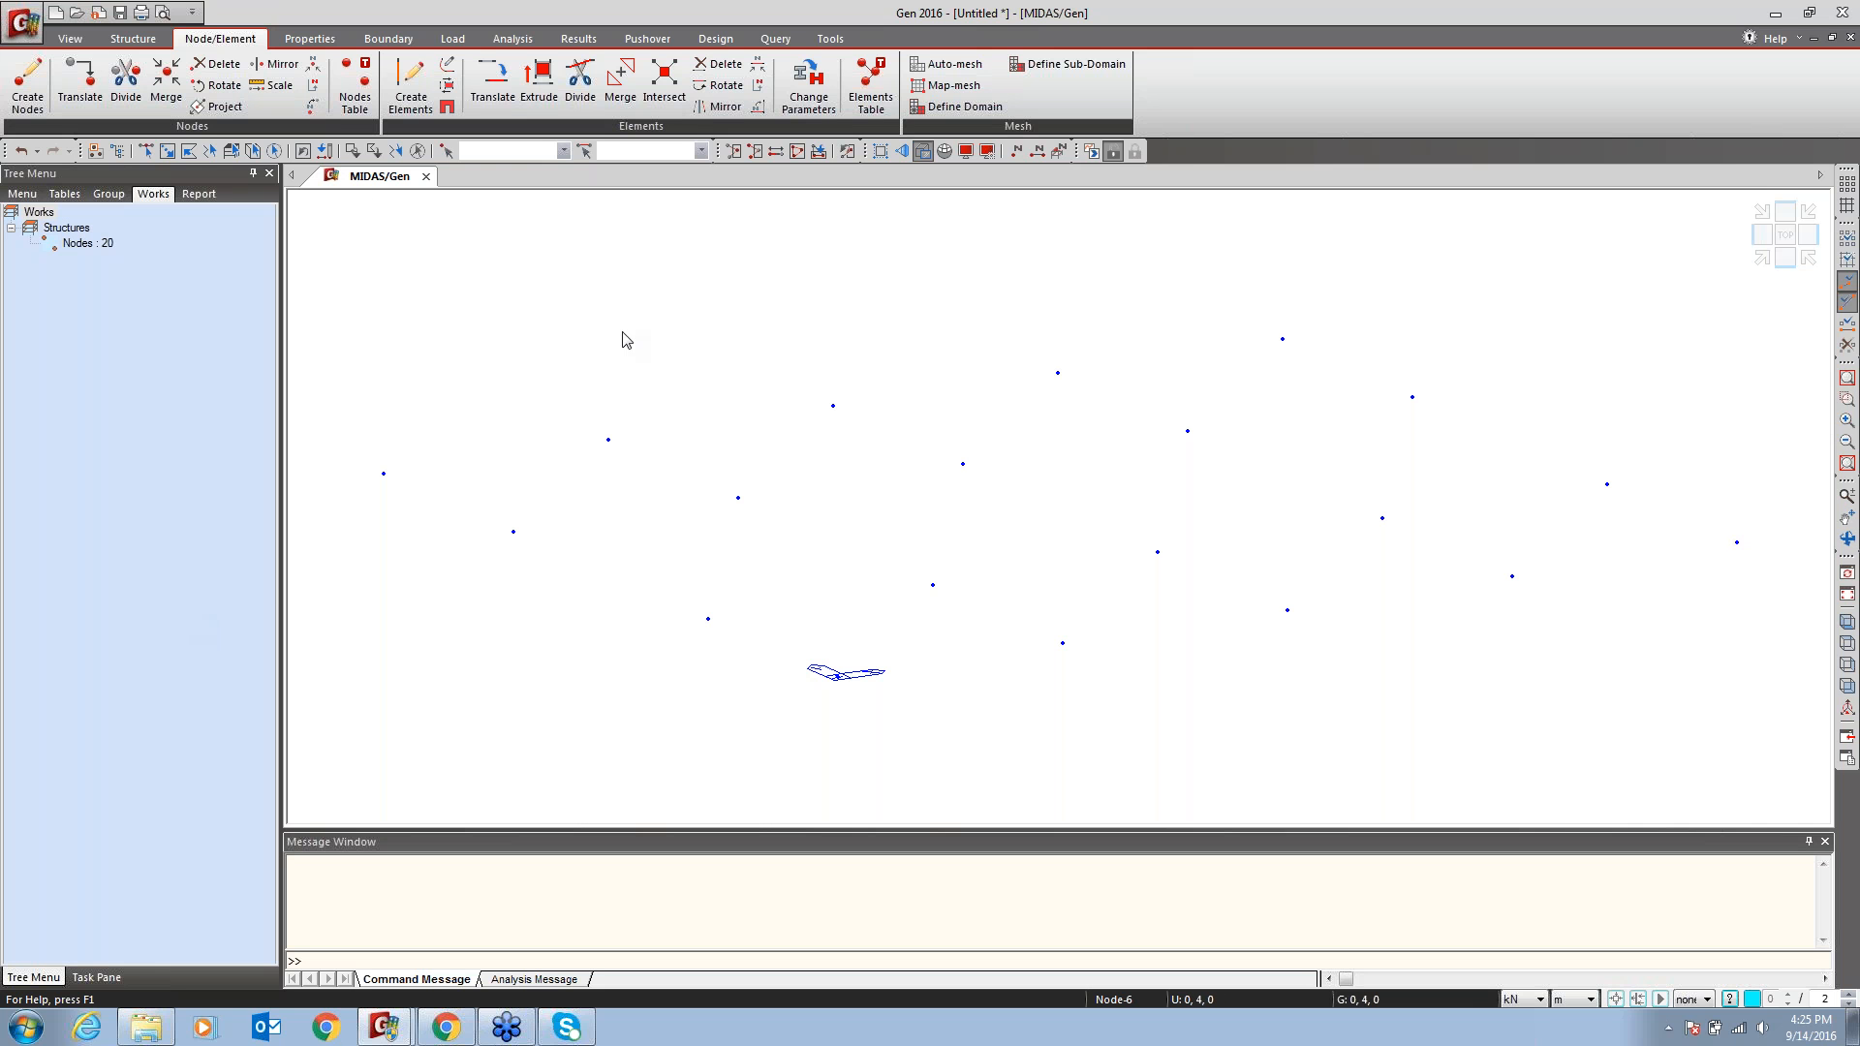
Save the project as traning1 in the test folder on the Desktop
key(ctrl+s)
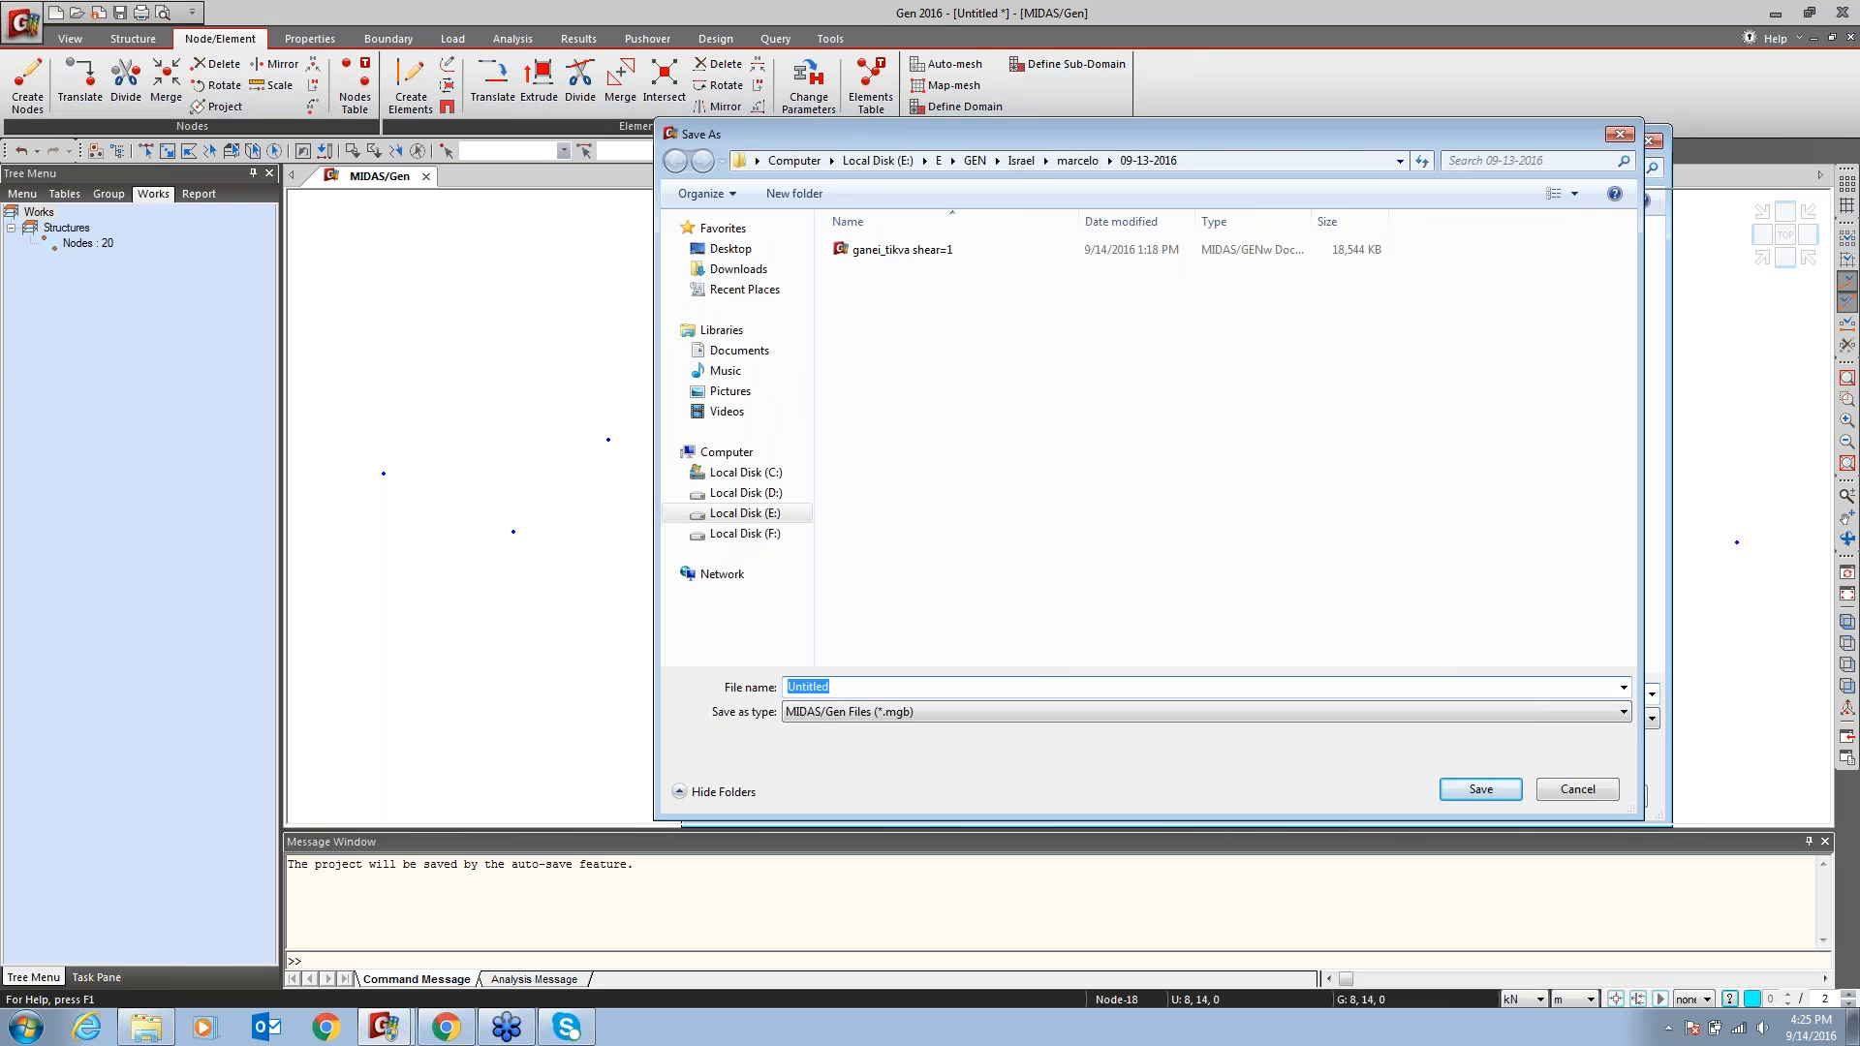
click(849, 262)
click(1513, 360)
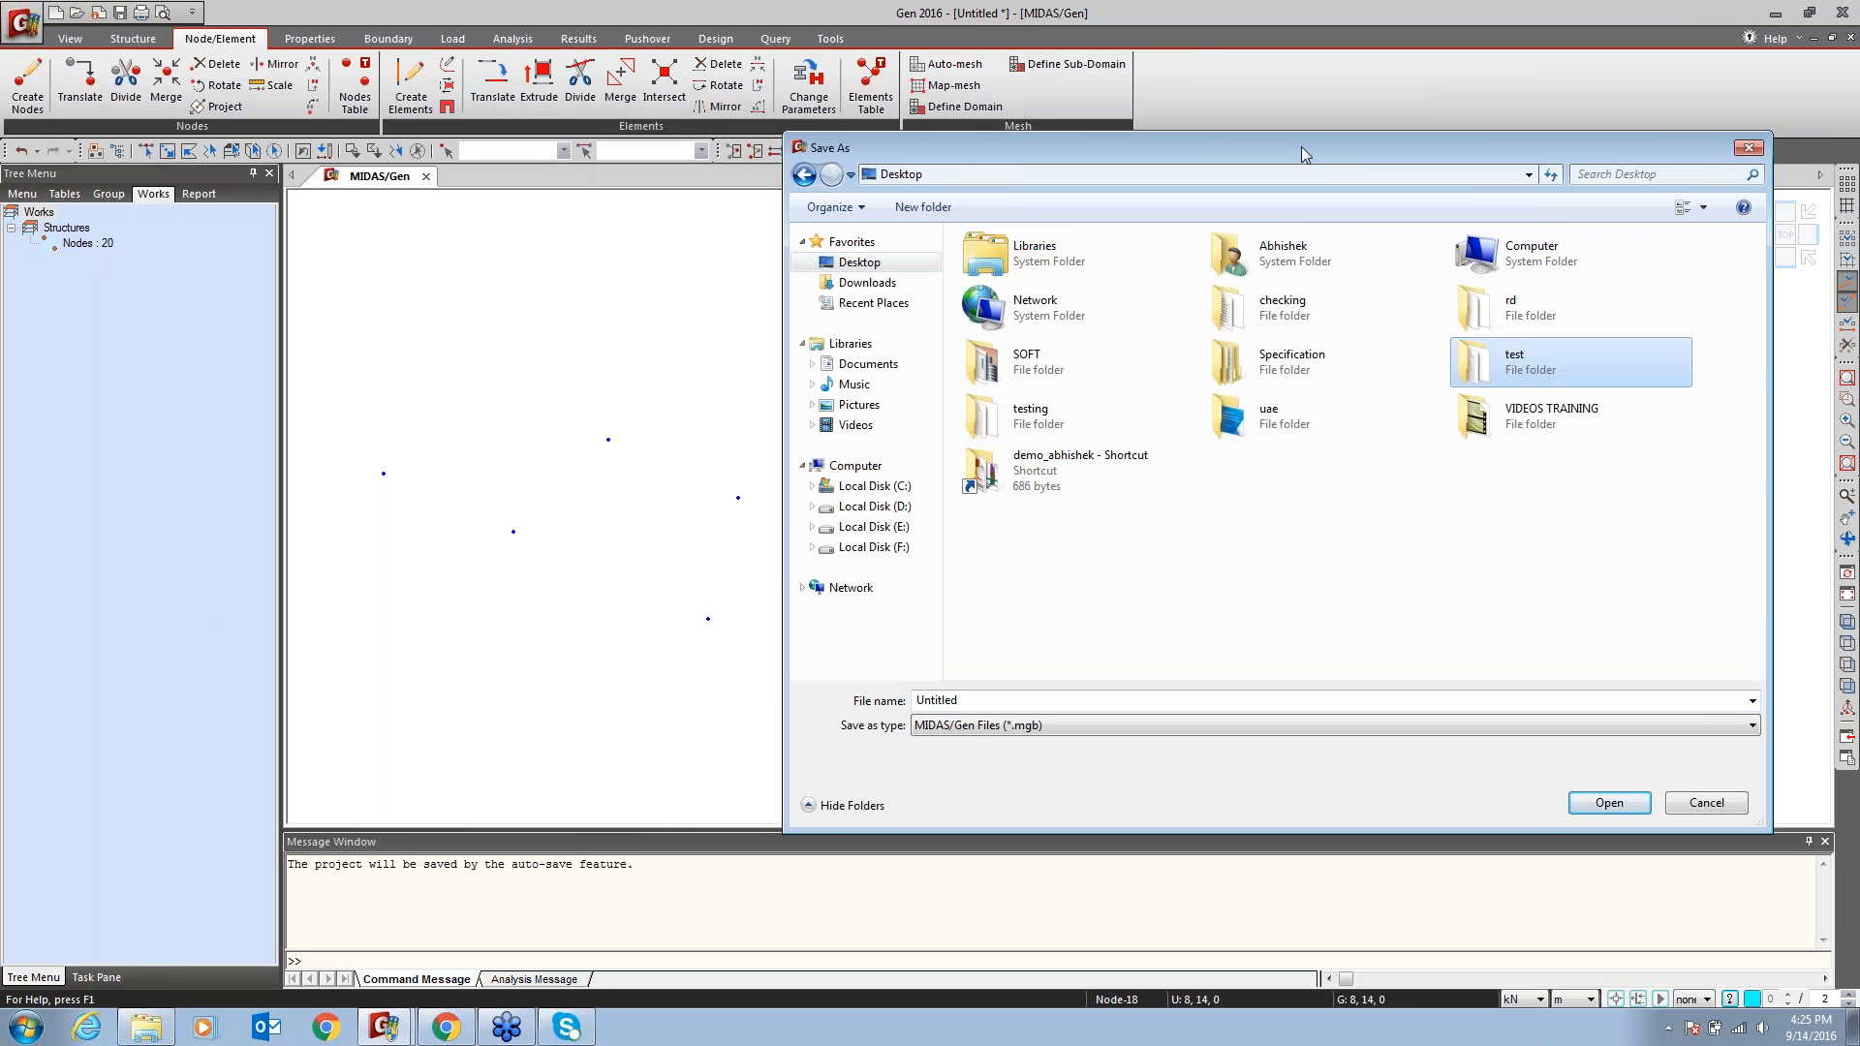
drag(1300, 147, 1159, 112)
double_click(1400, 327)
double_click(880, 668)
text(t)
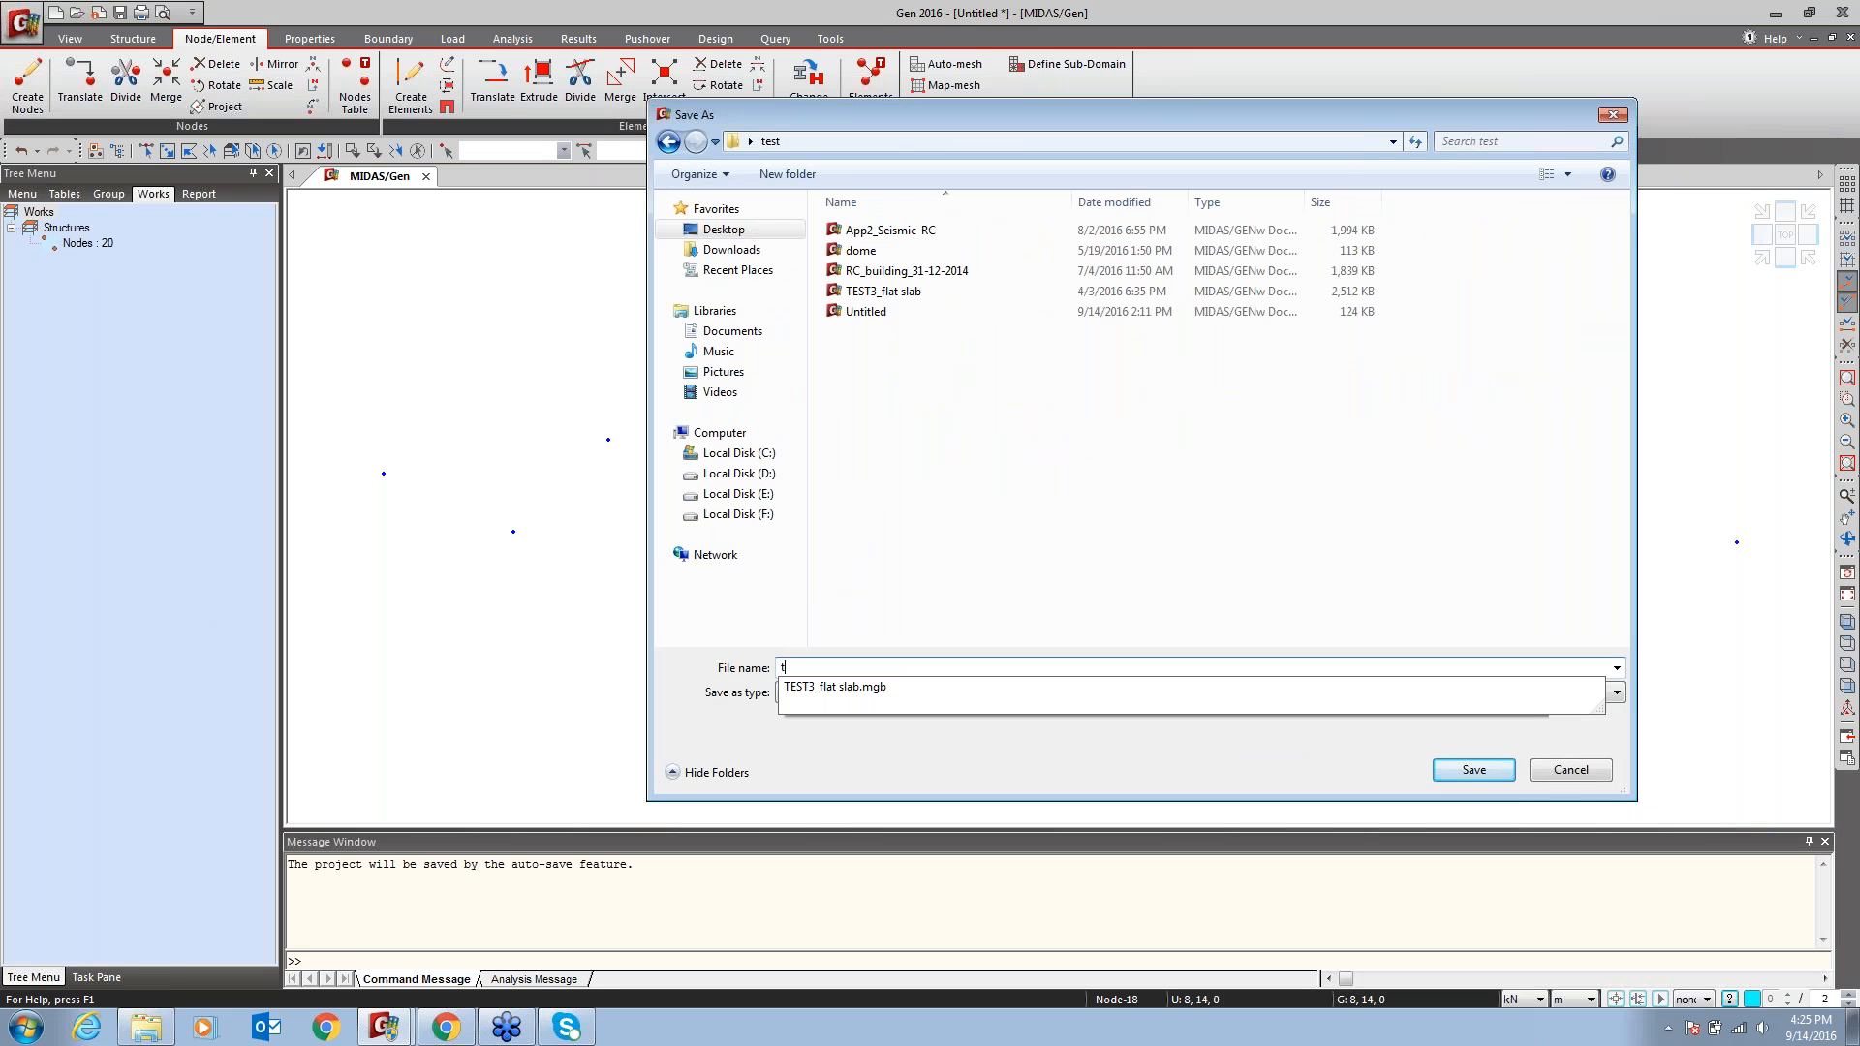
text(ra)
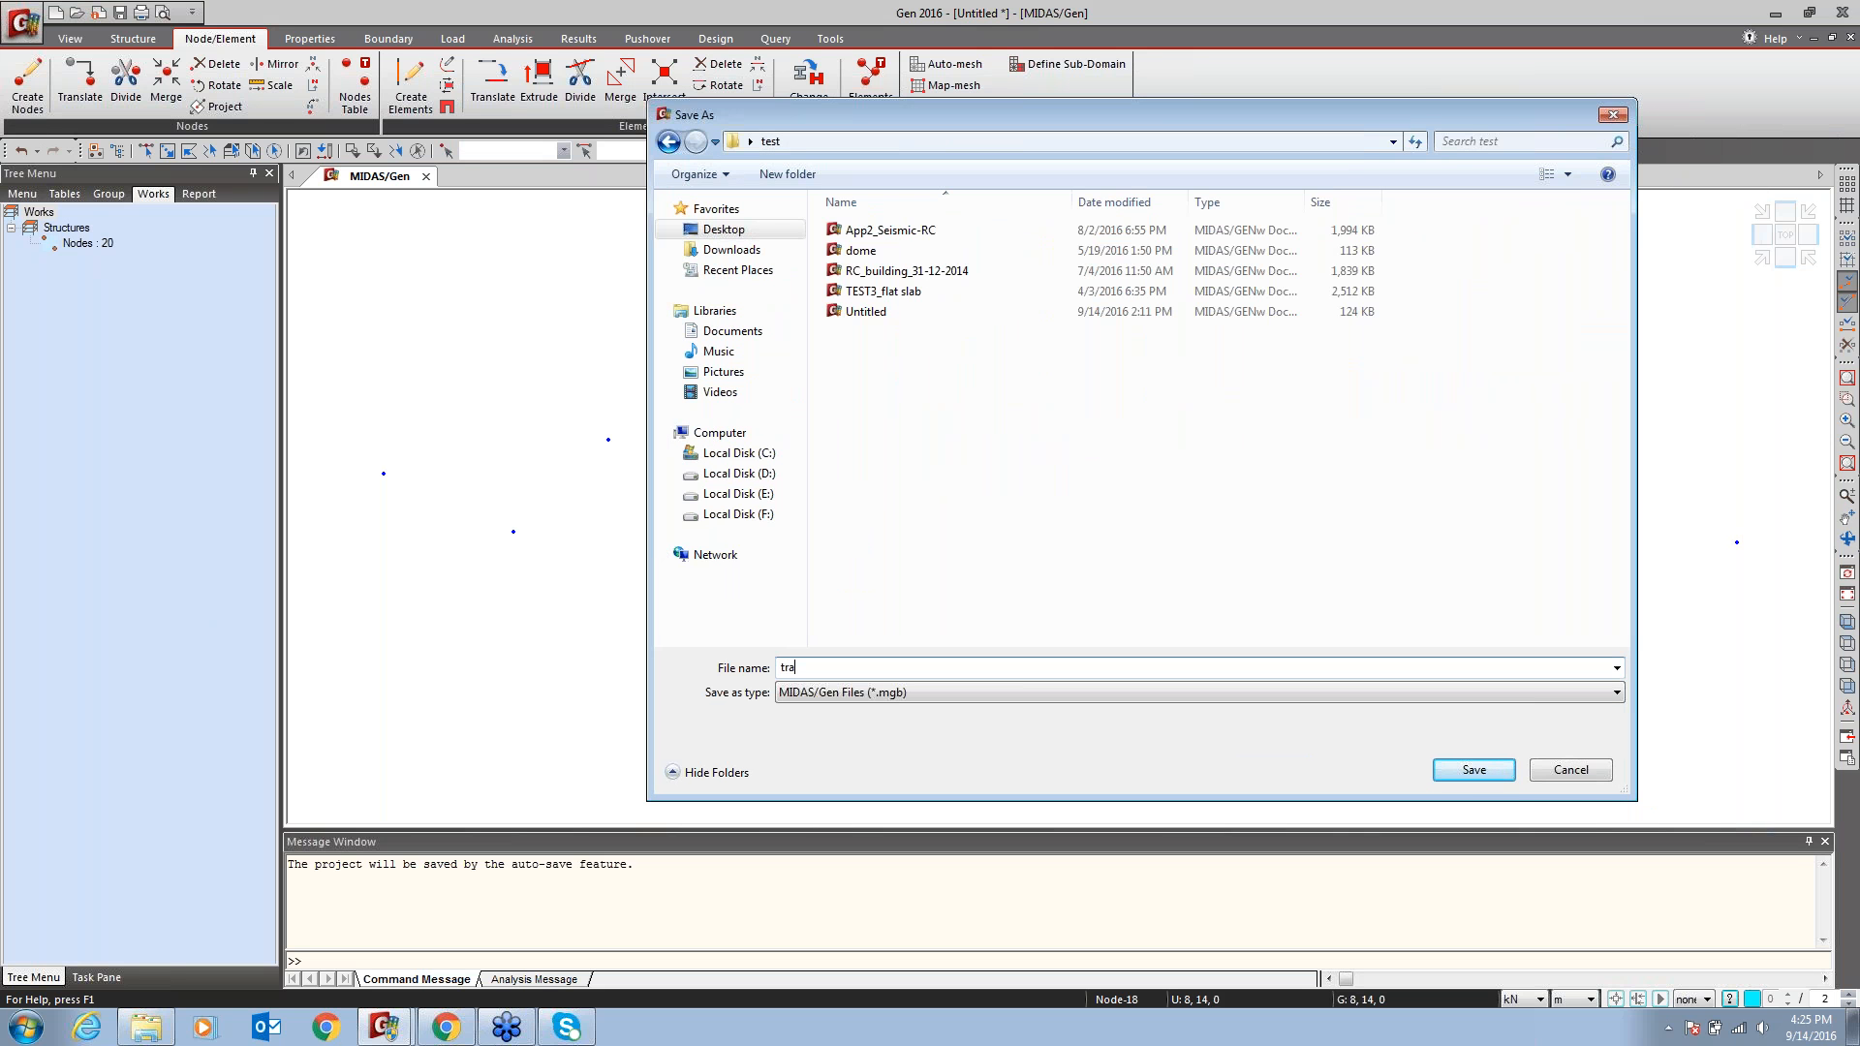
text(ining1)
click(1447, 773)
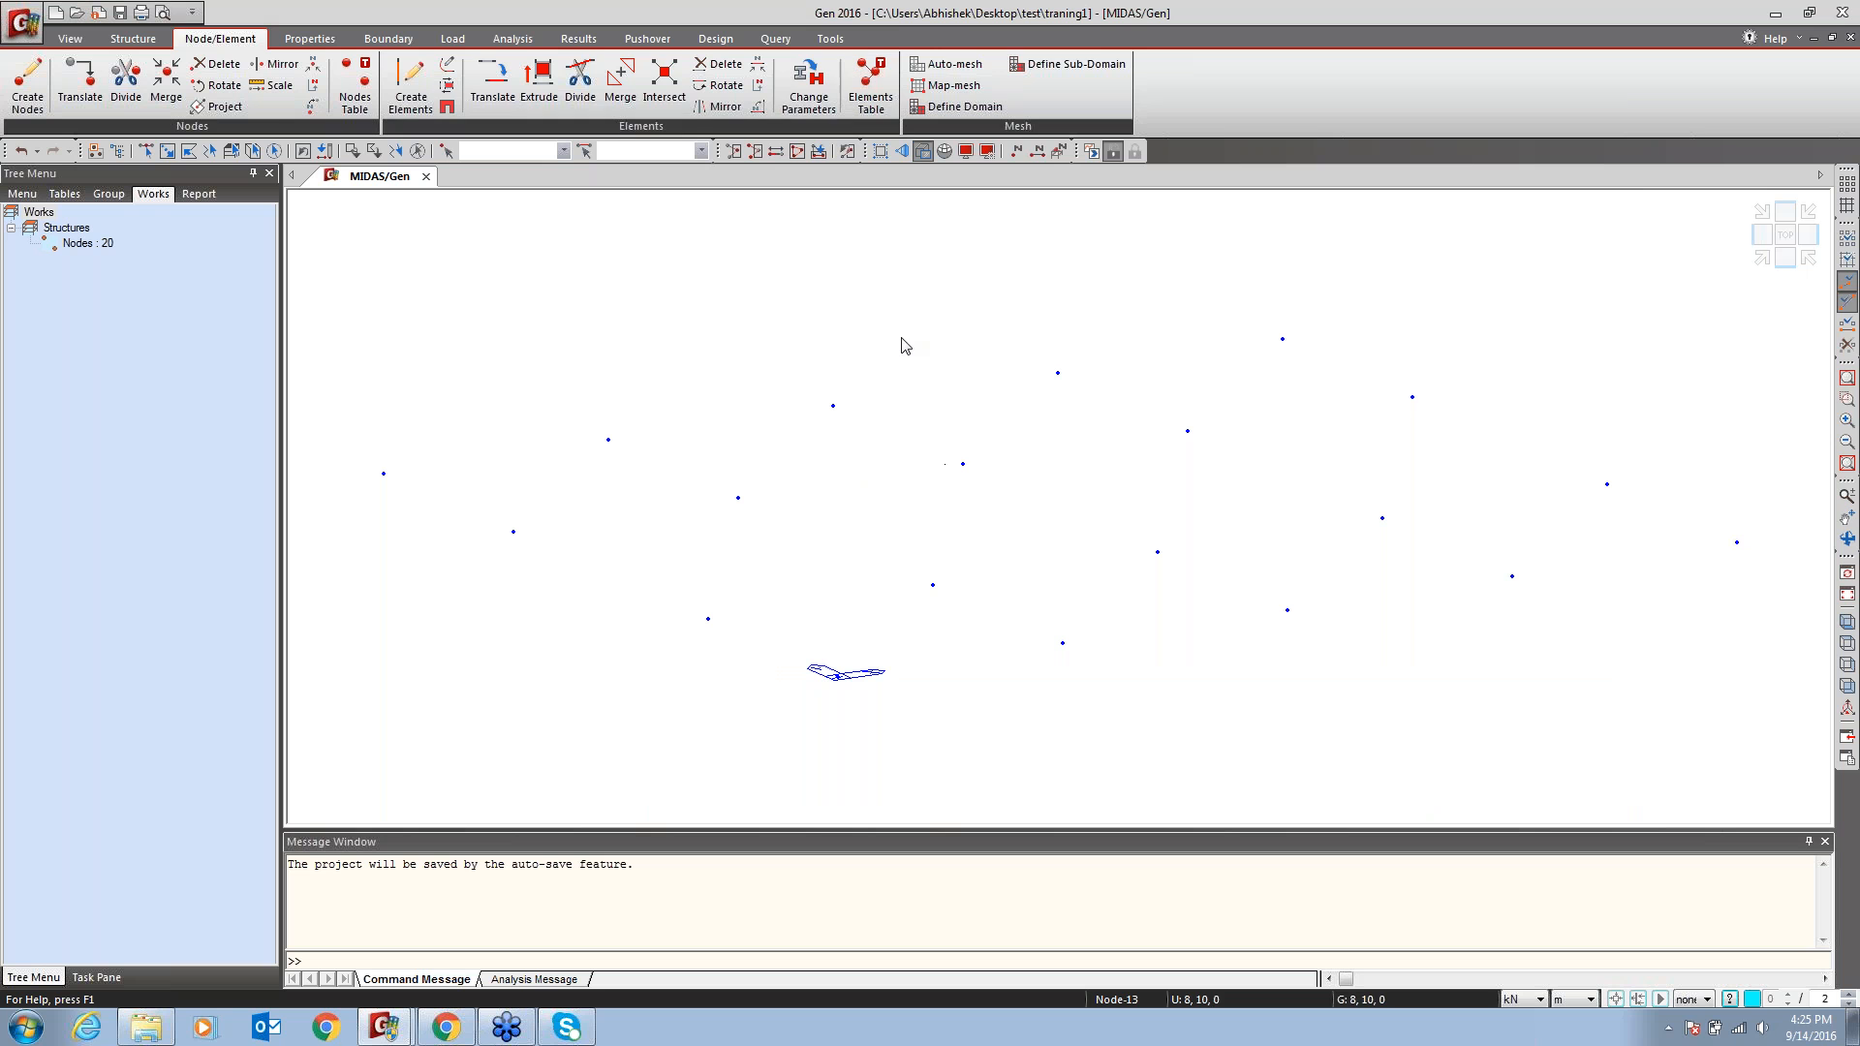
Review the auto-save interval in the general environment preferences and close them without saving changes
click(828, 39)
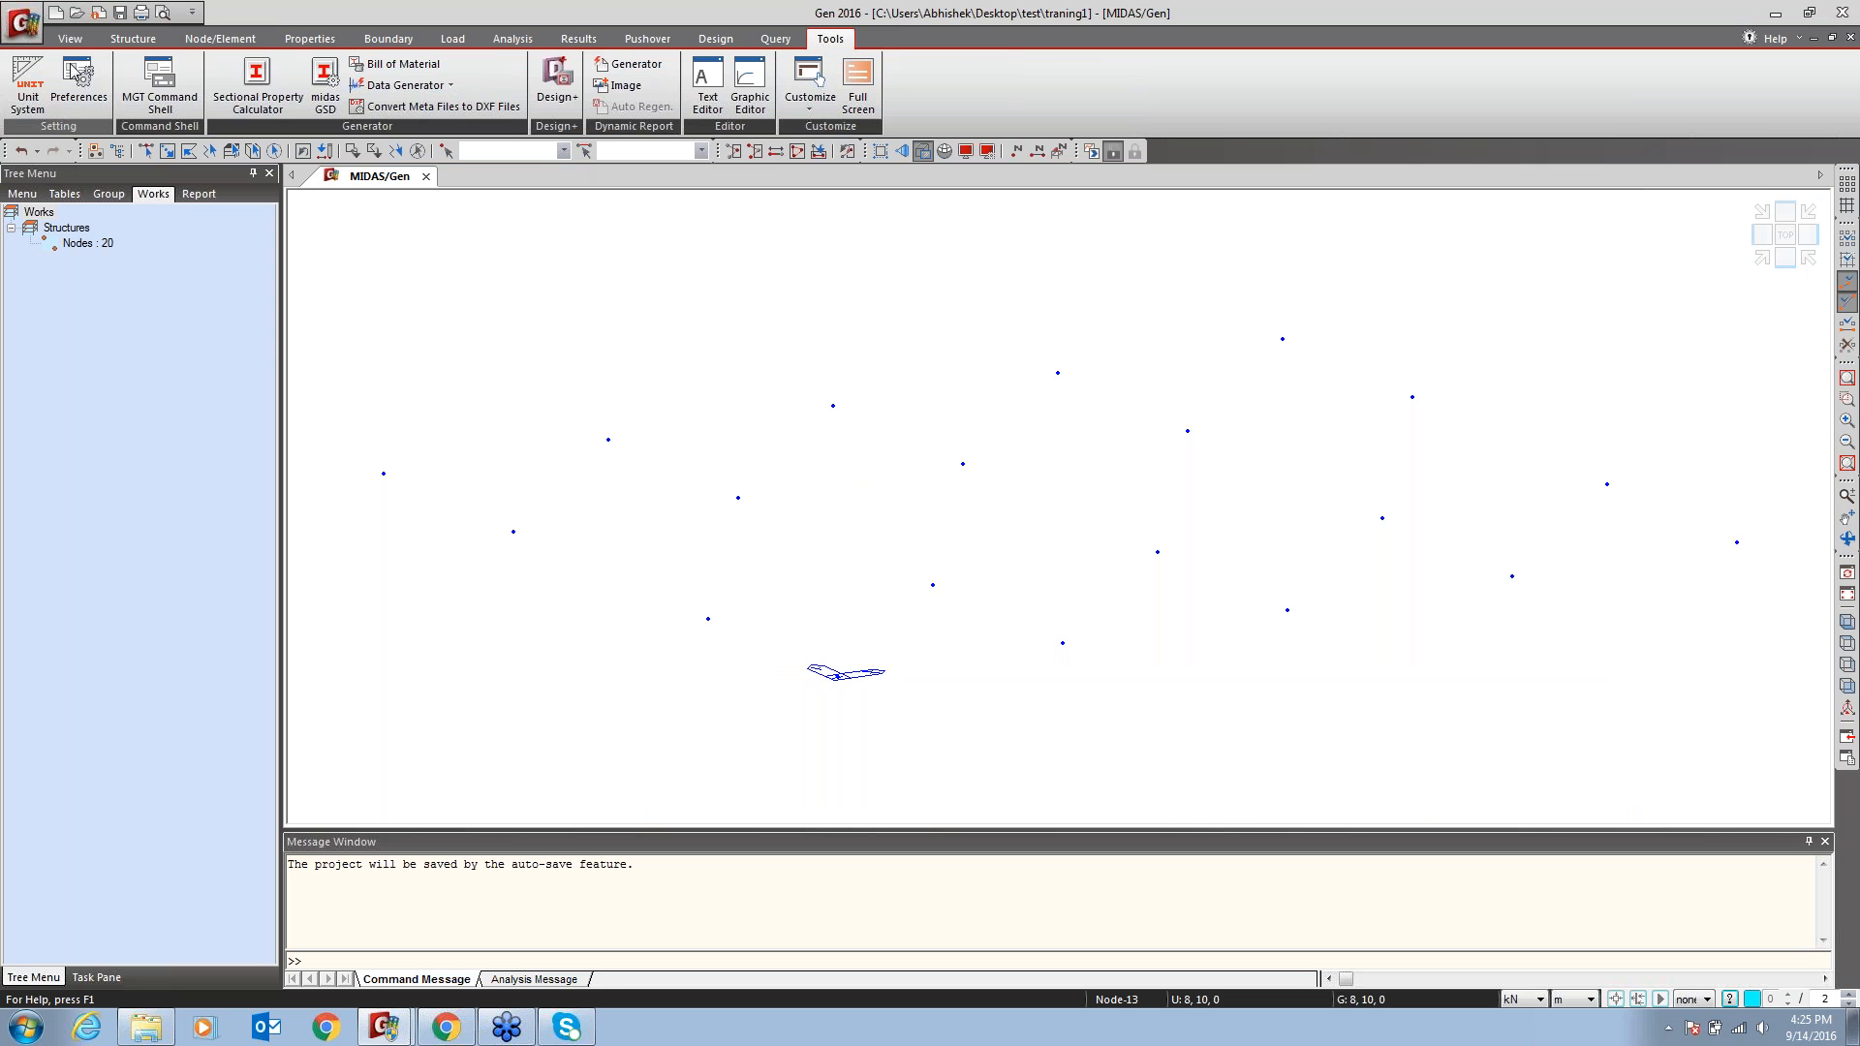
click(79, 82)
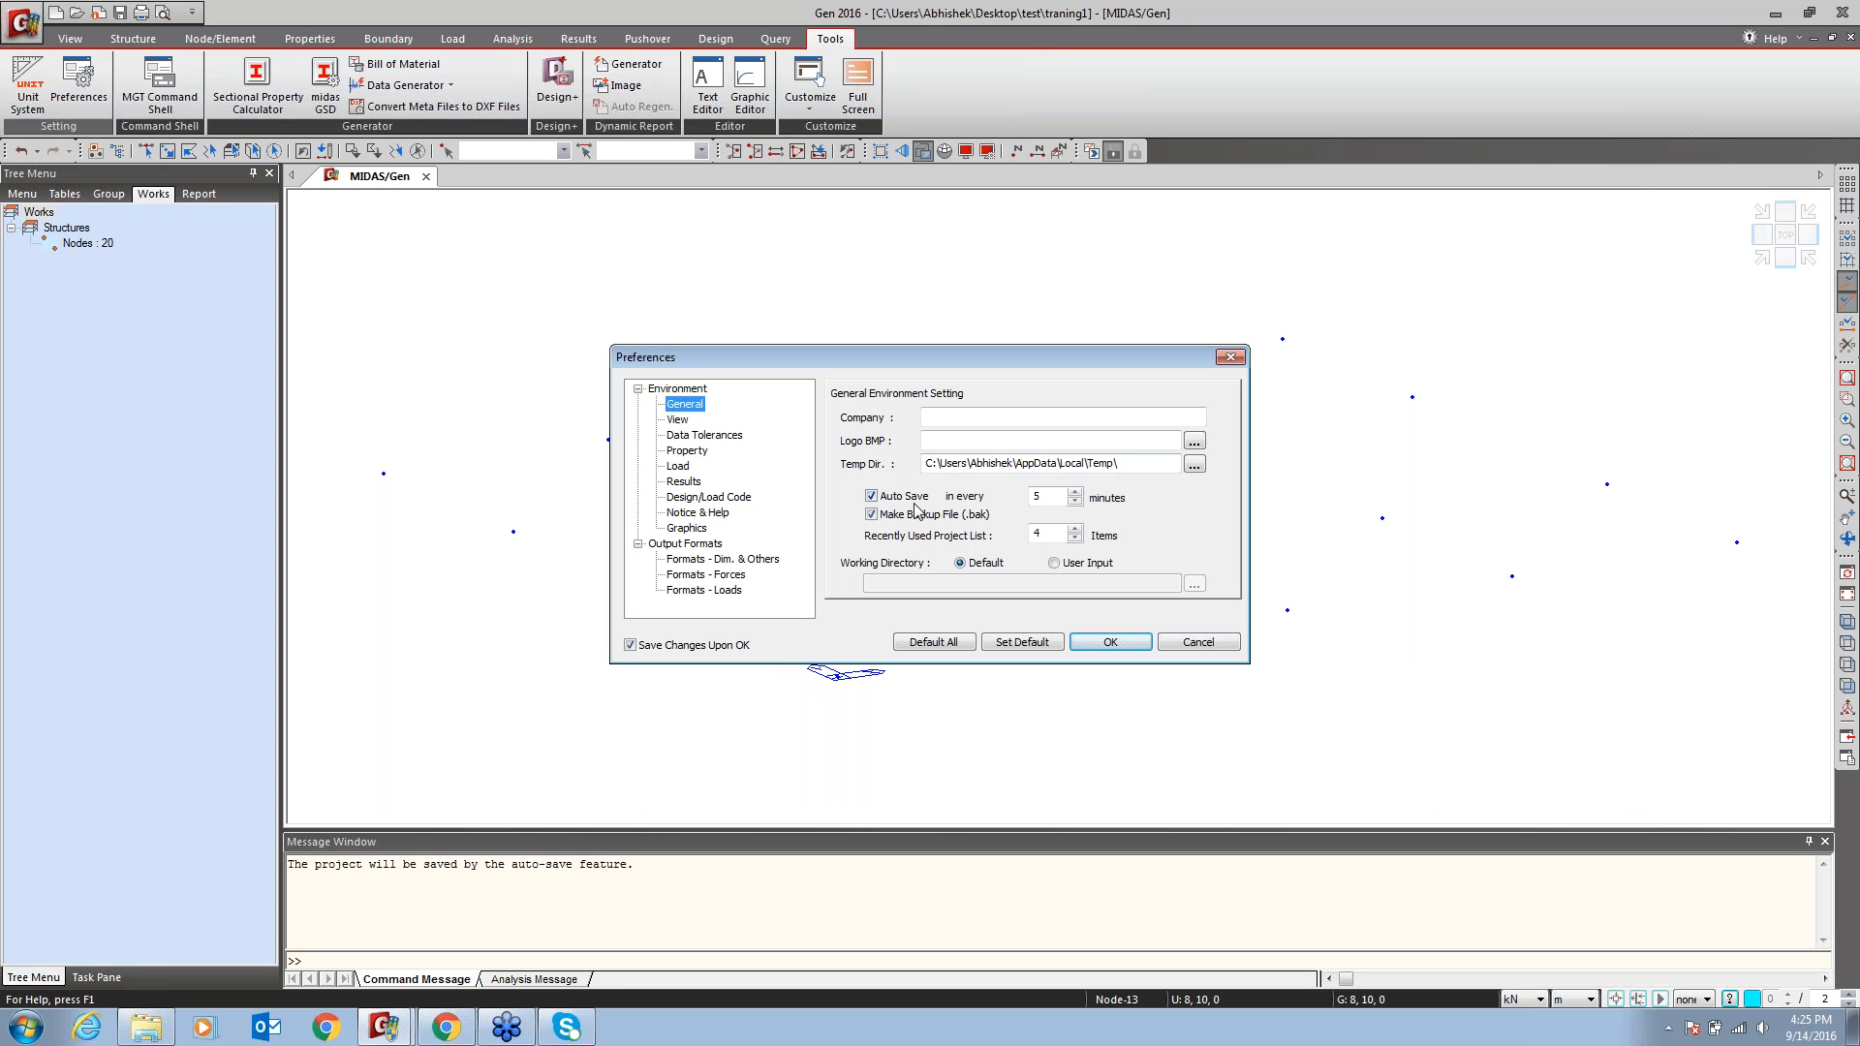
click(1051, 496)
drag(1002, 490, 996, 492)
click(1201, 643)
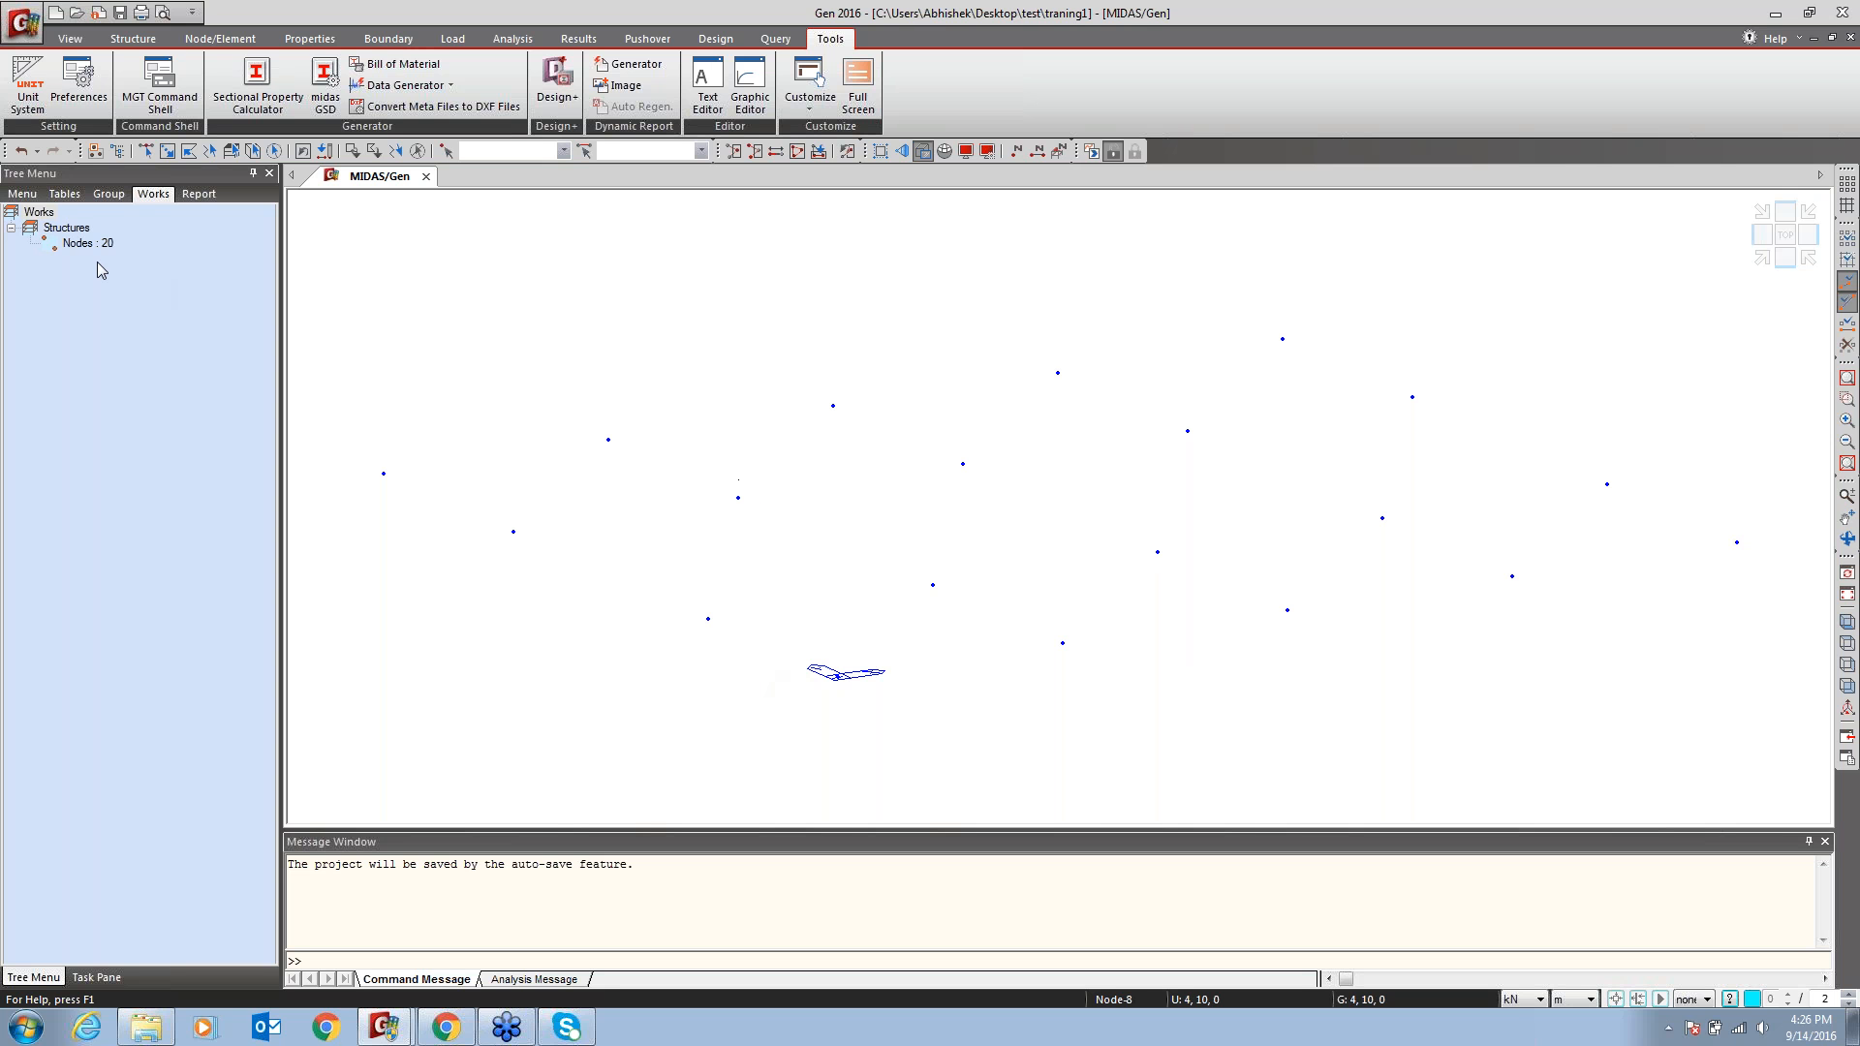
Select all nodes through the Works tree and unselect them again
click(77, 244)
double_click(78, 245)
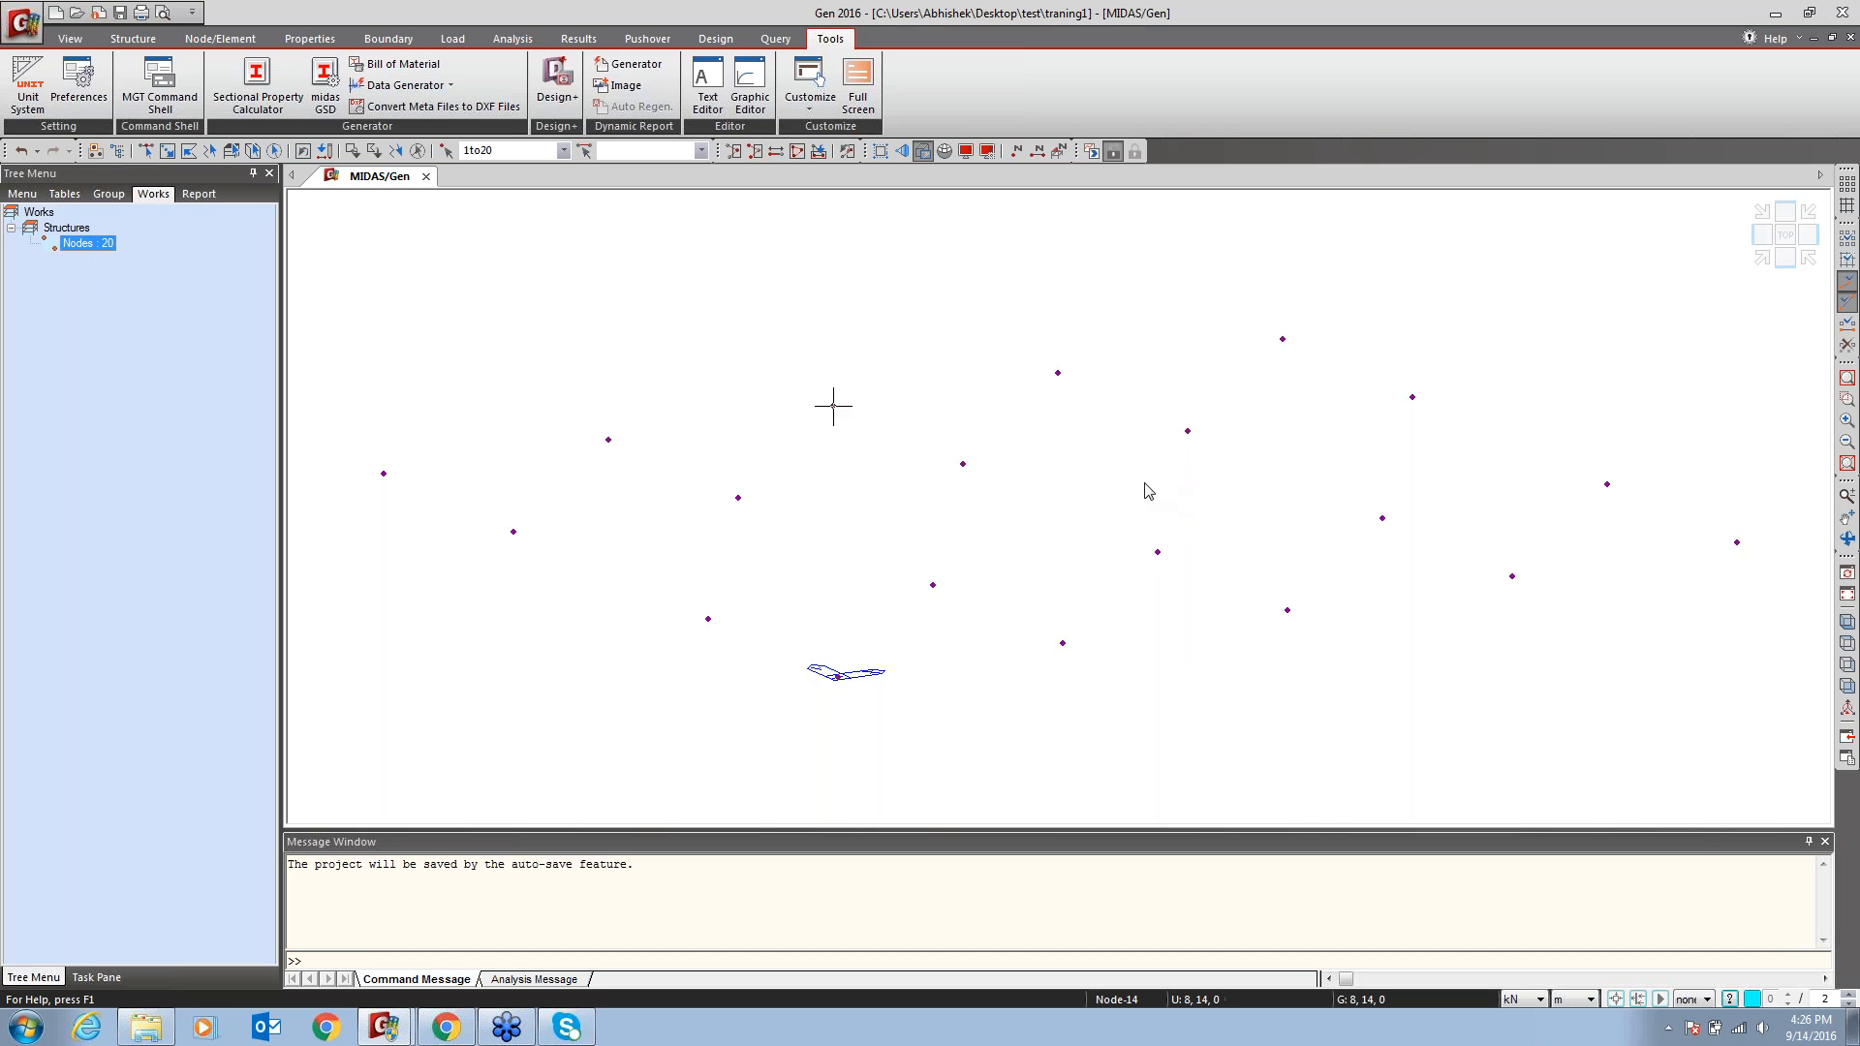
click(416, 152)
Examine the node coordinates and the available table commands in the nodes table, and close the table
right_click(87, 245)
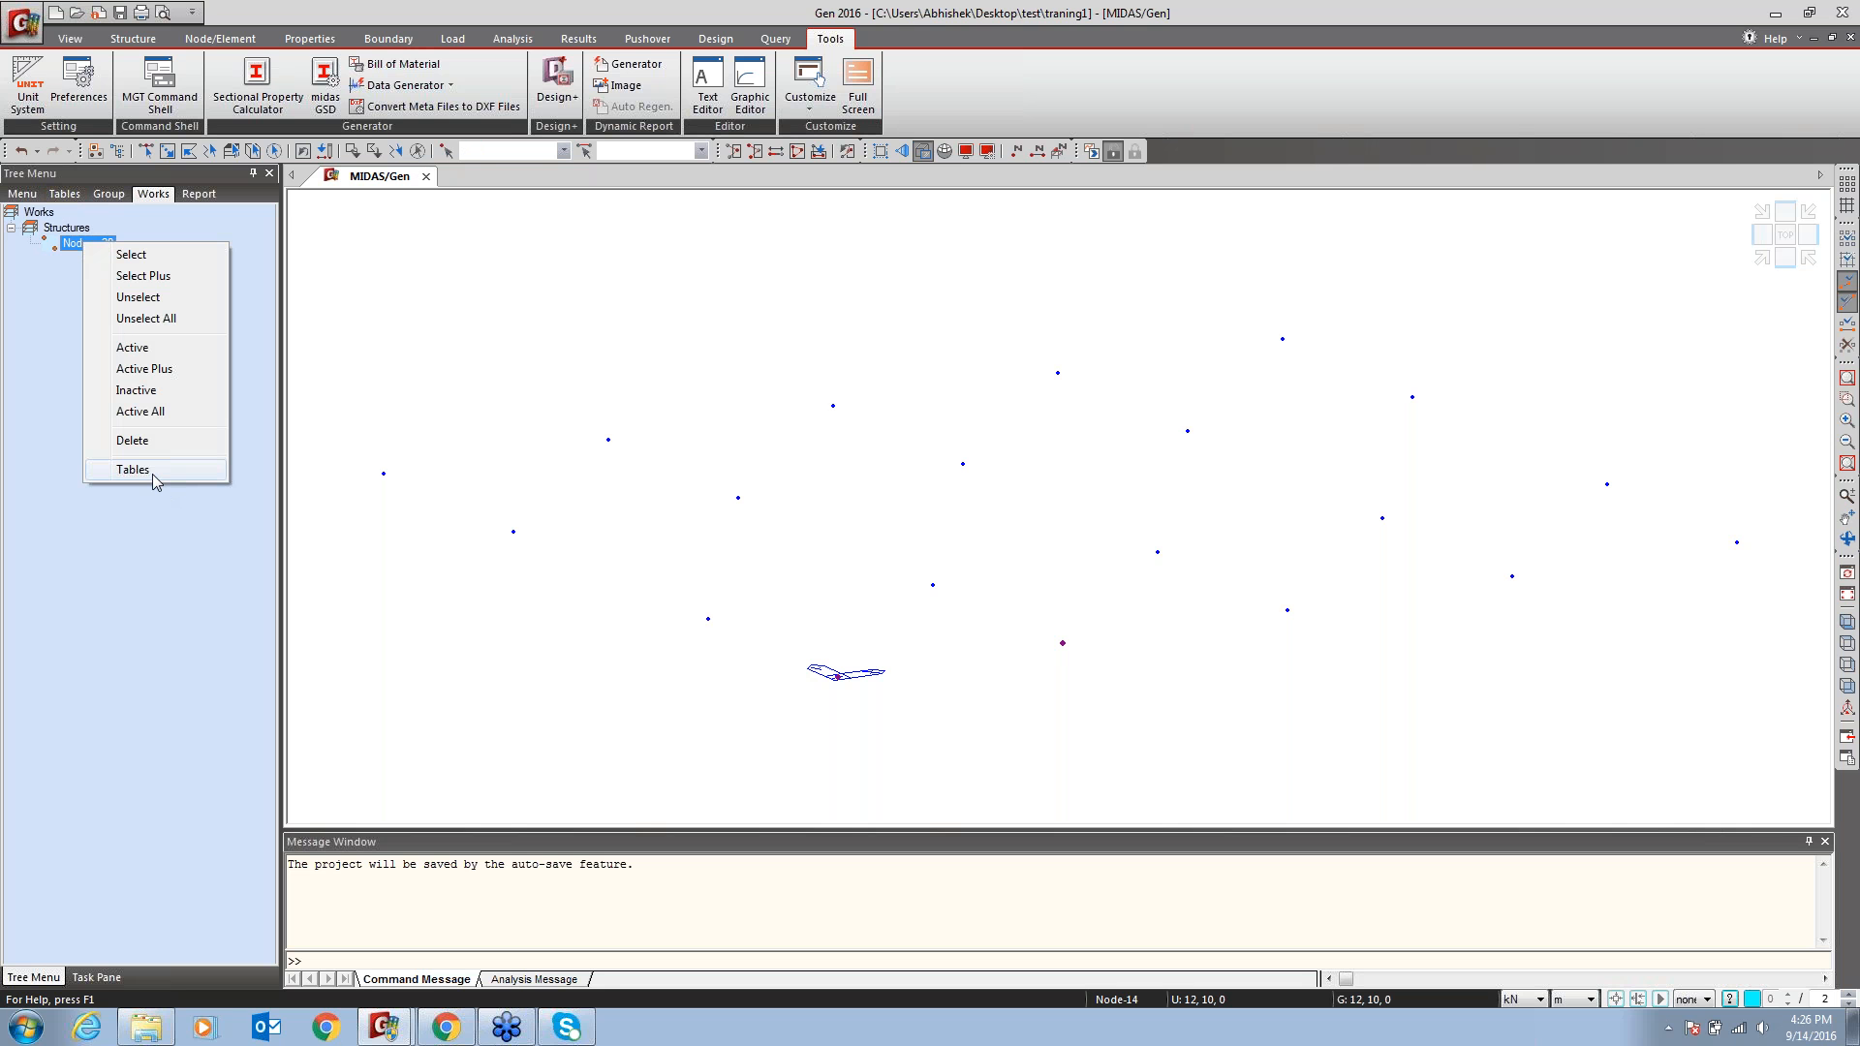
click(75, 254)
right_click(75, 248)
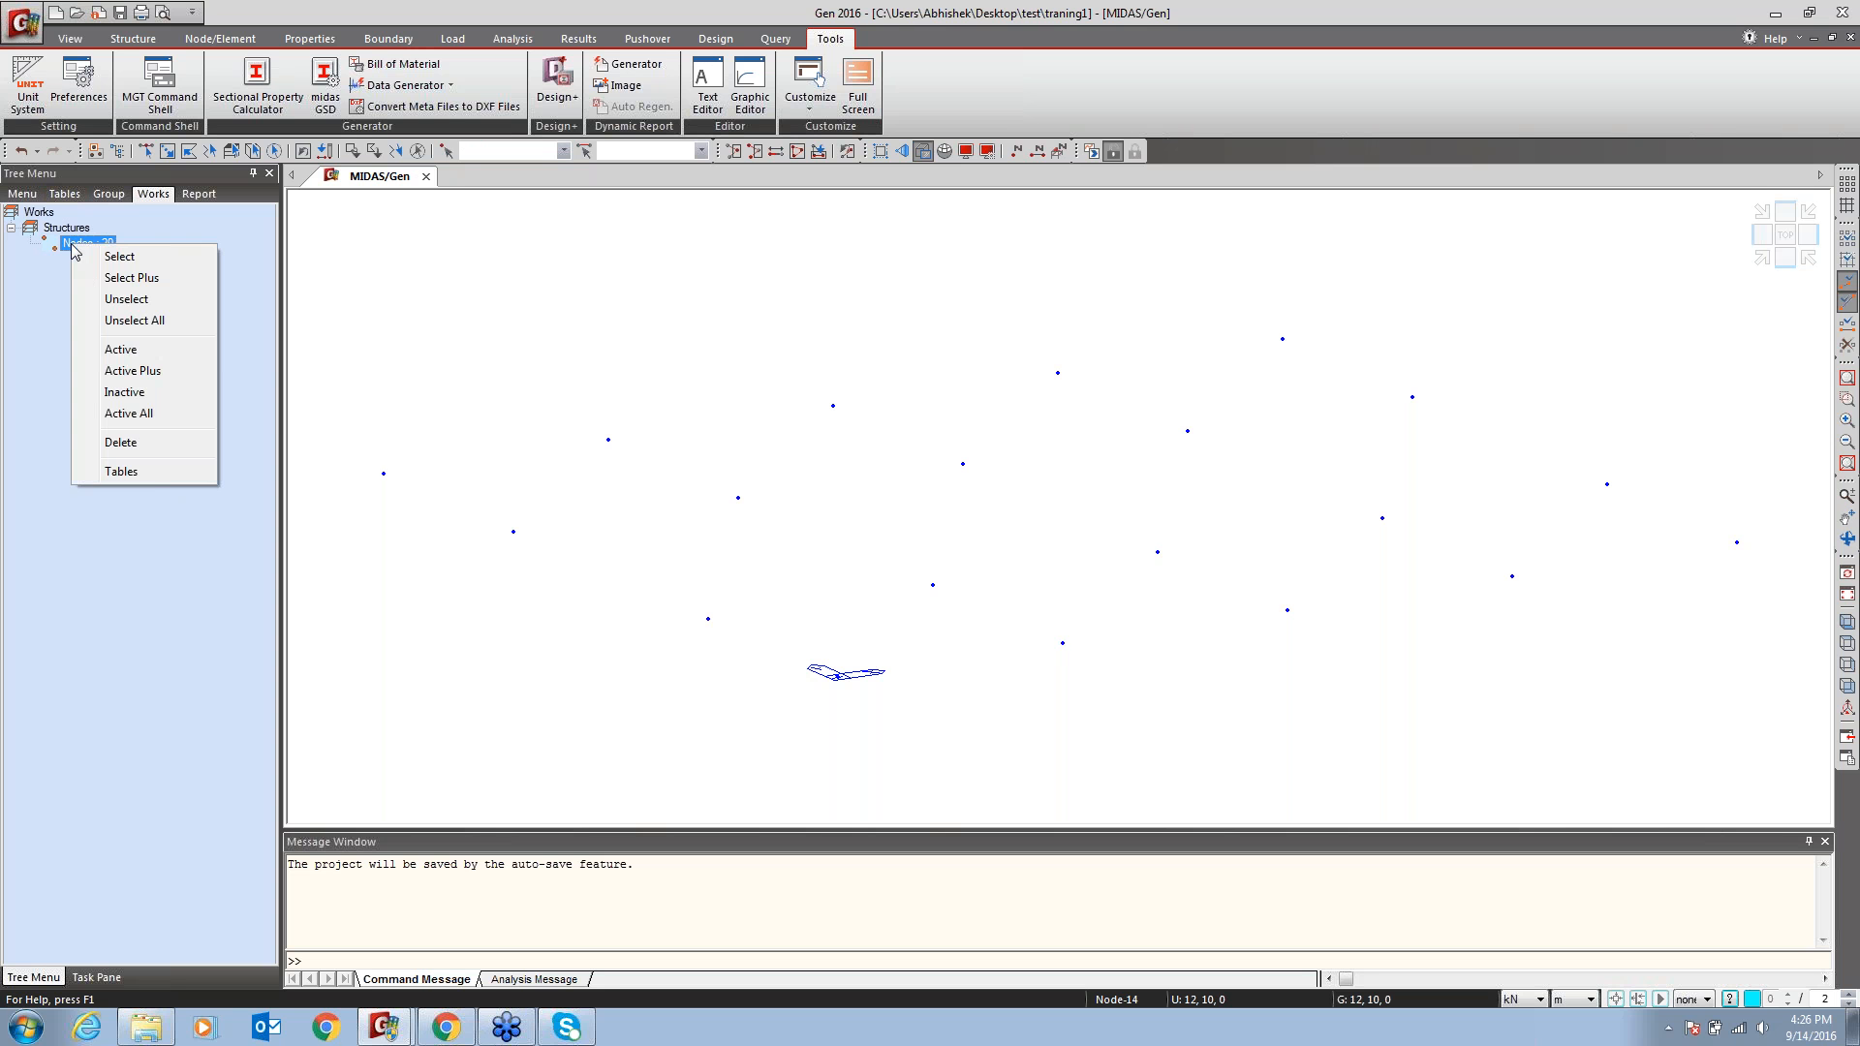
click(176, 478)
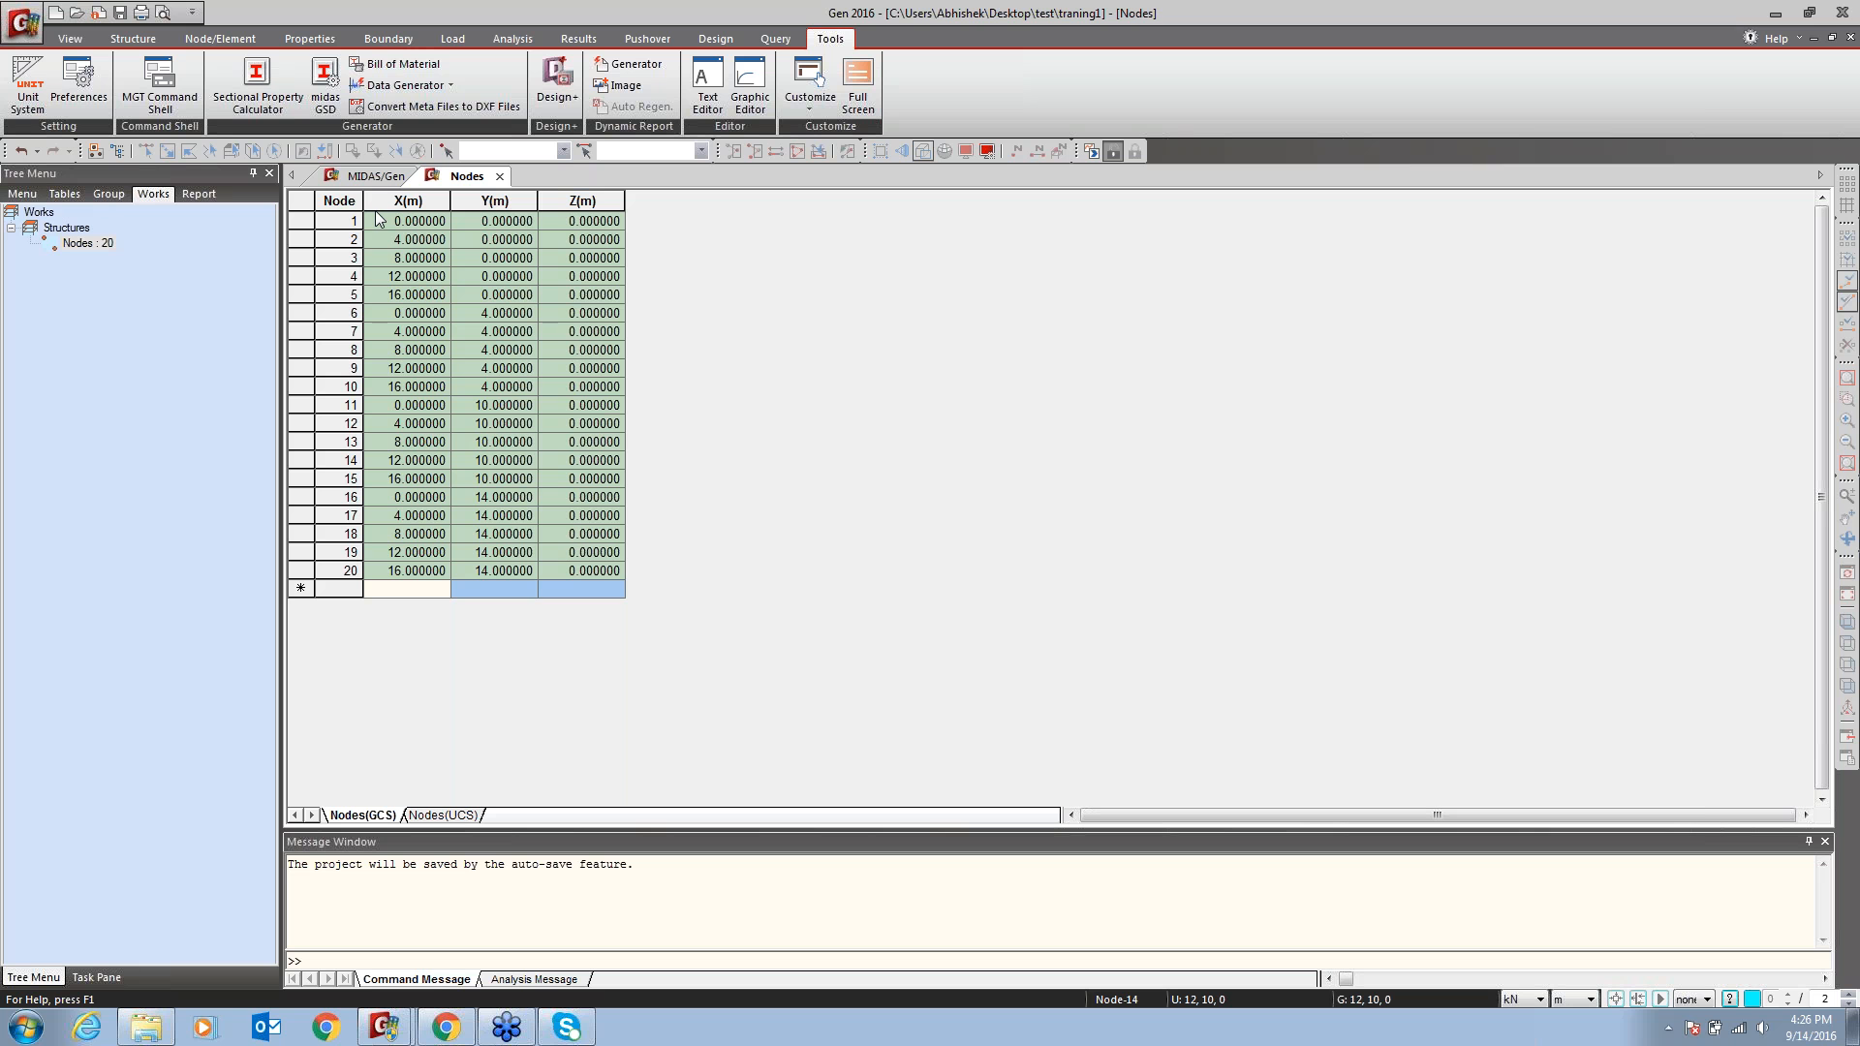
right_click(498, 306)
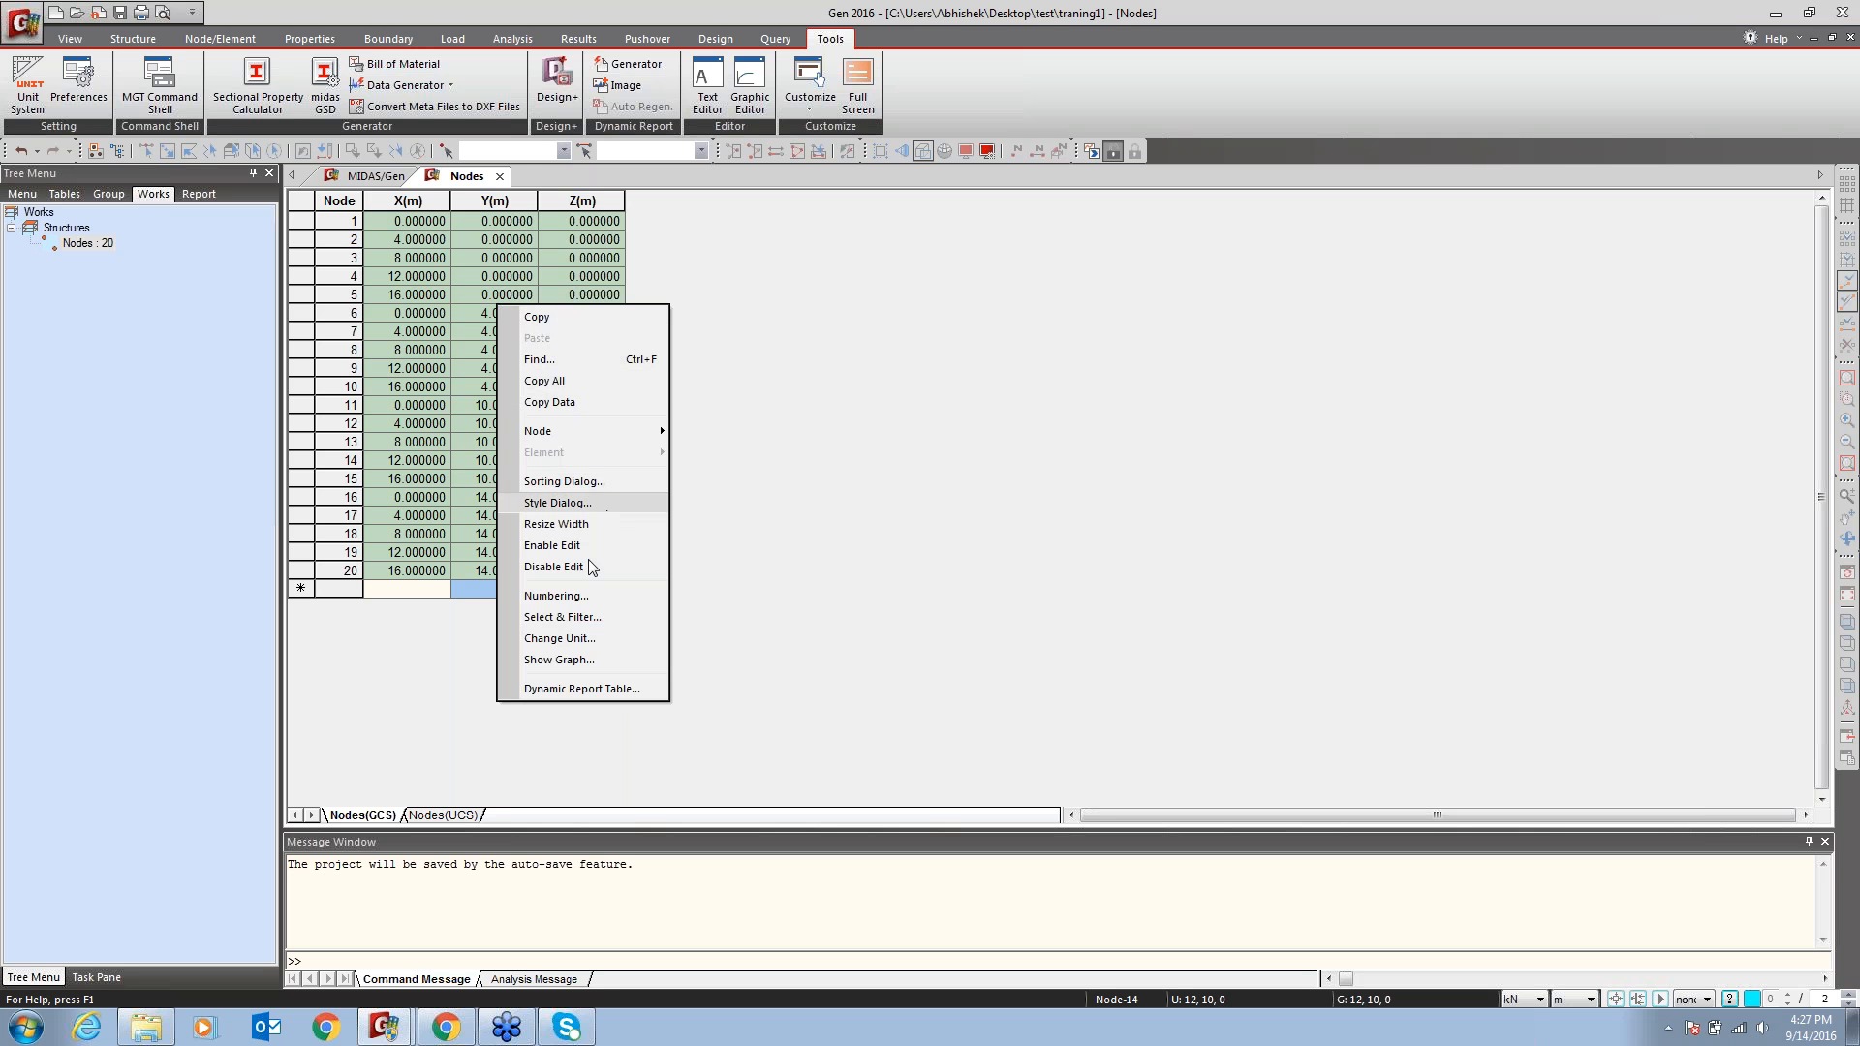
click(435, 542)
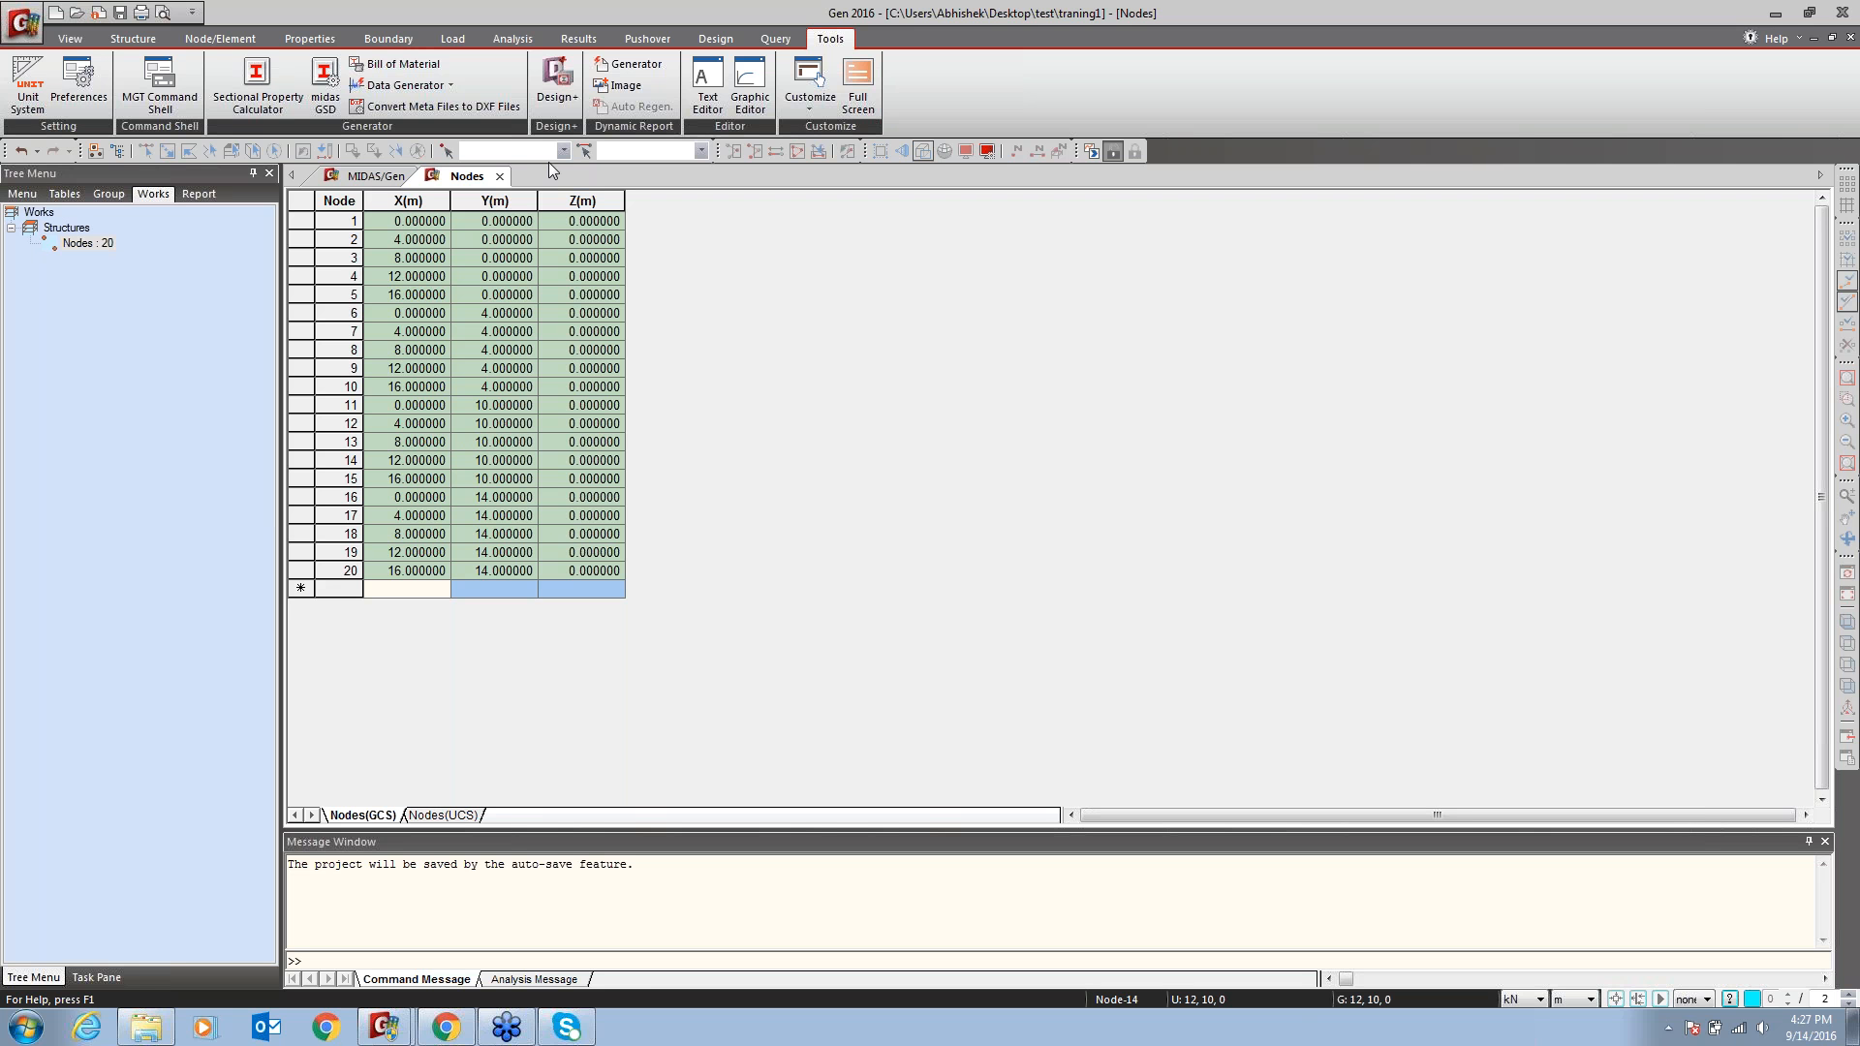
click(499, 176)
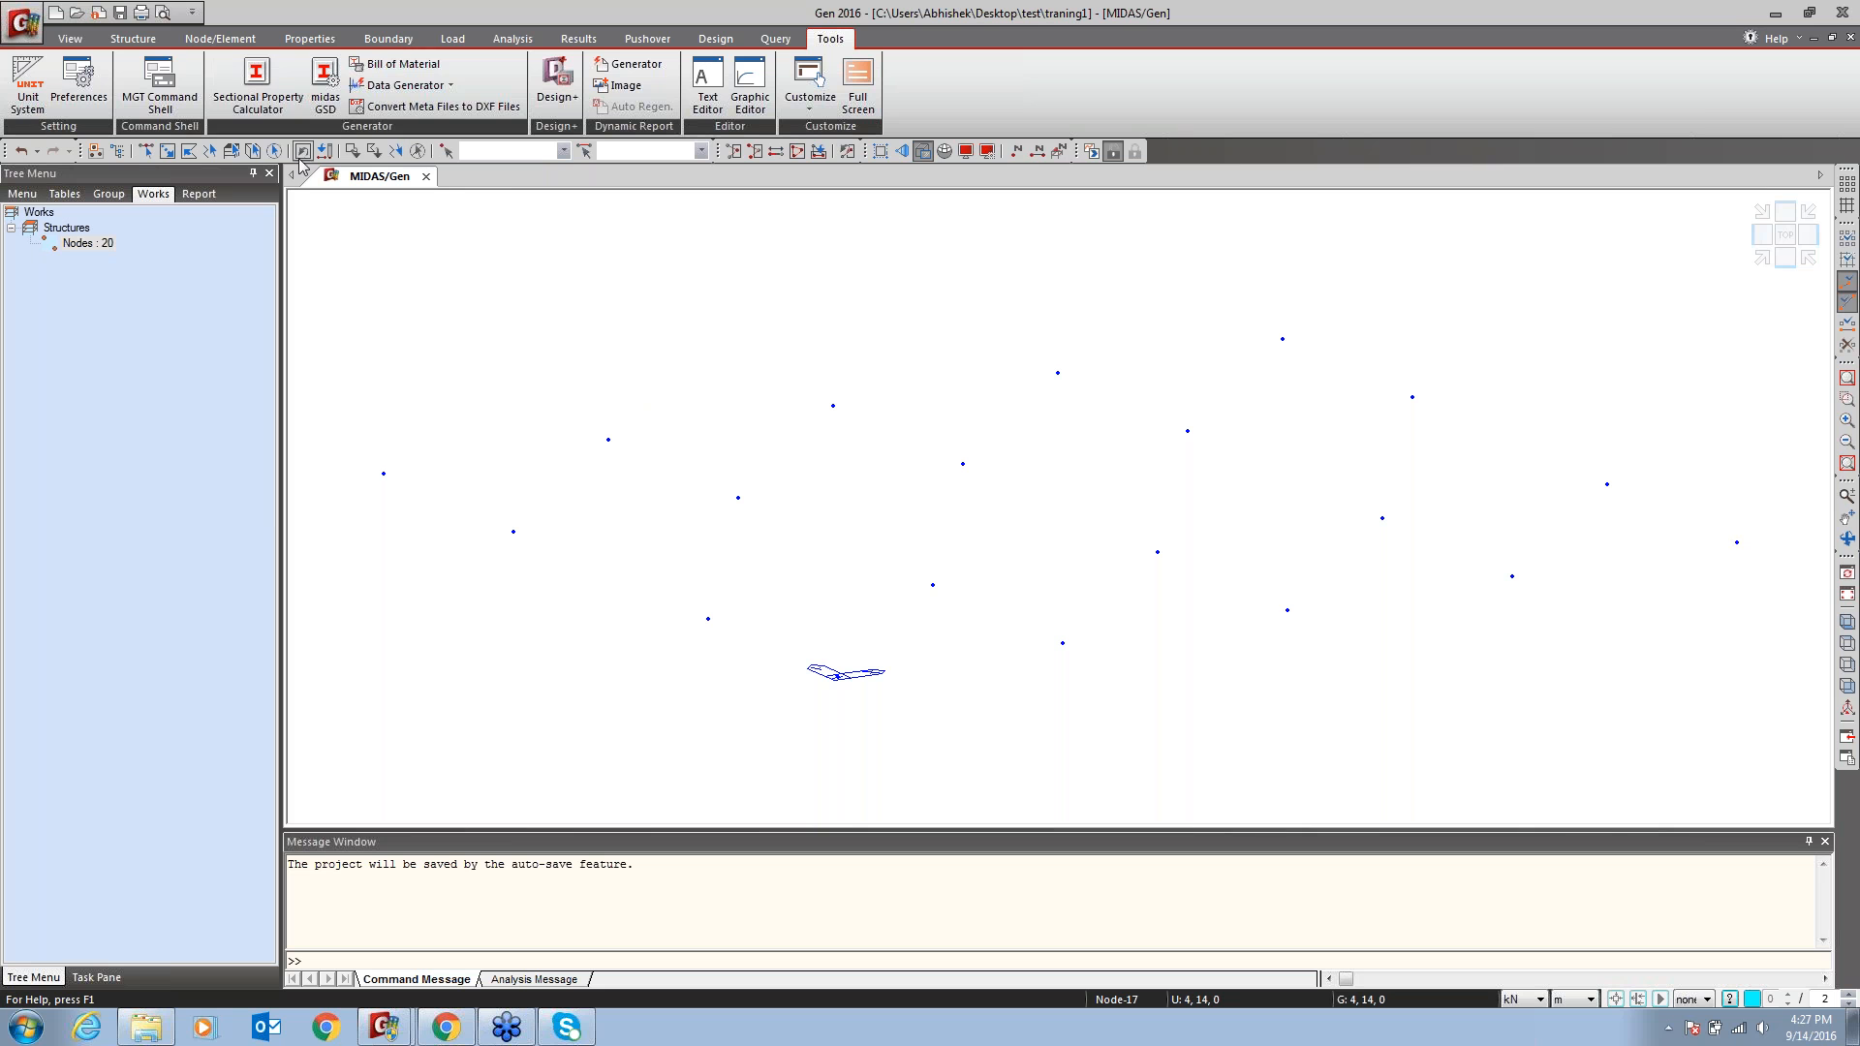
Open the material properties and start adding a new material
click(309, 38)
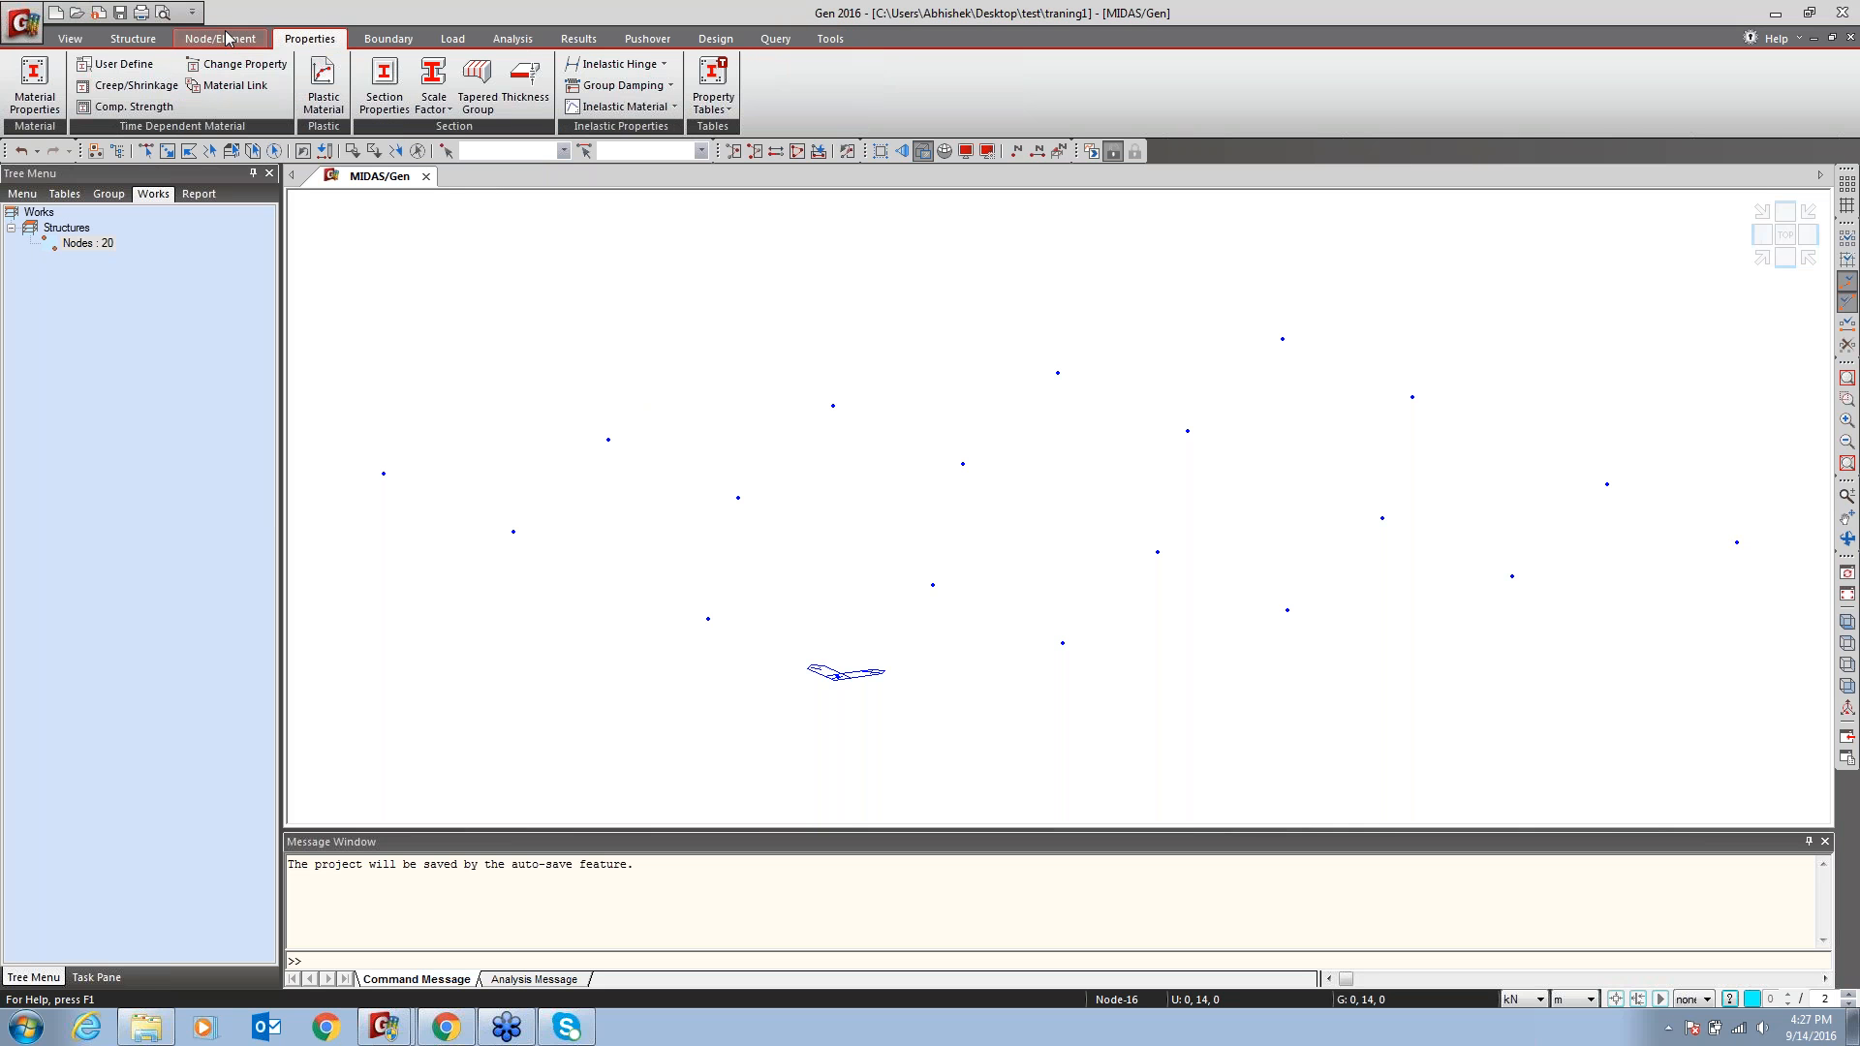
right_click(493, 336)
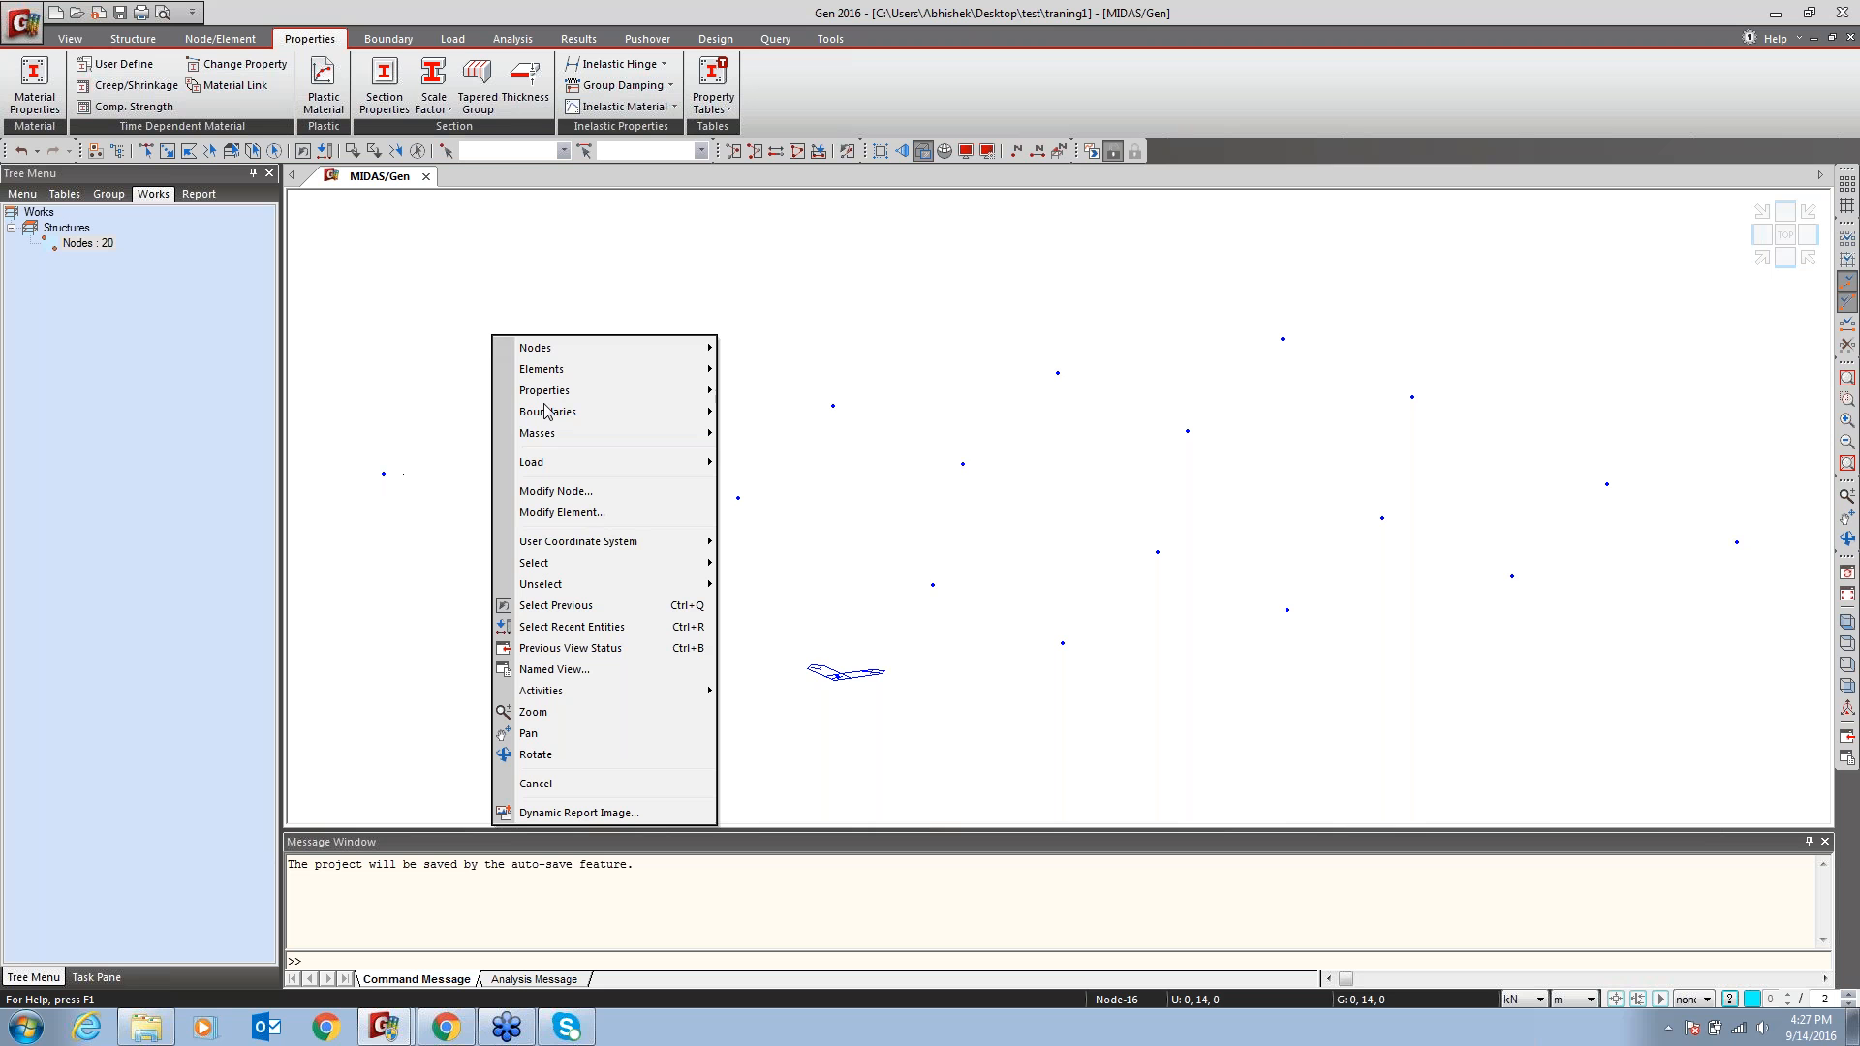
mouse_move(550, 395)
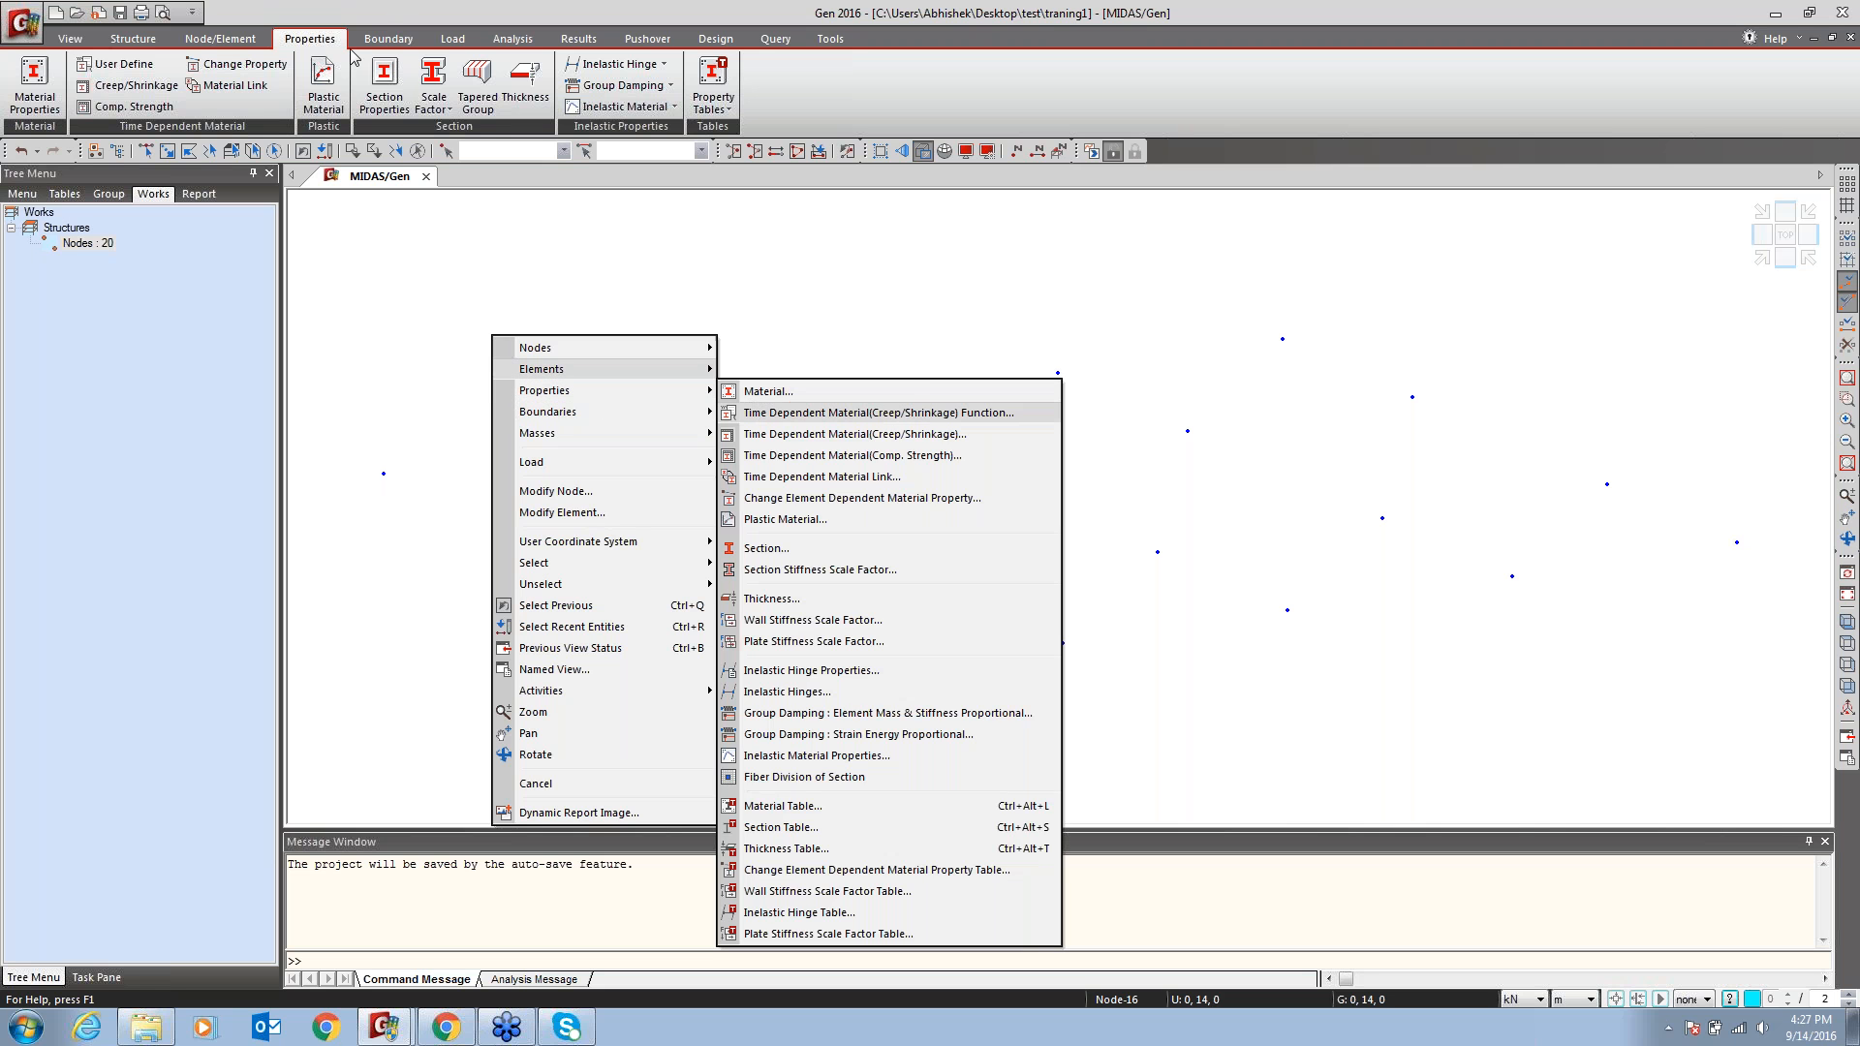
click(35, 78)
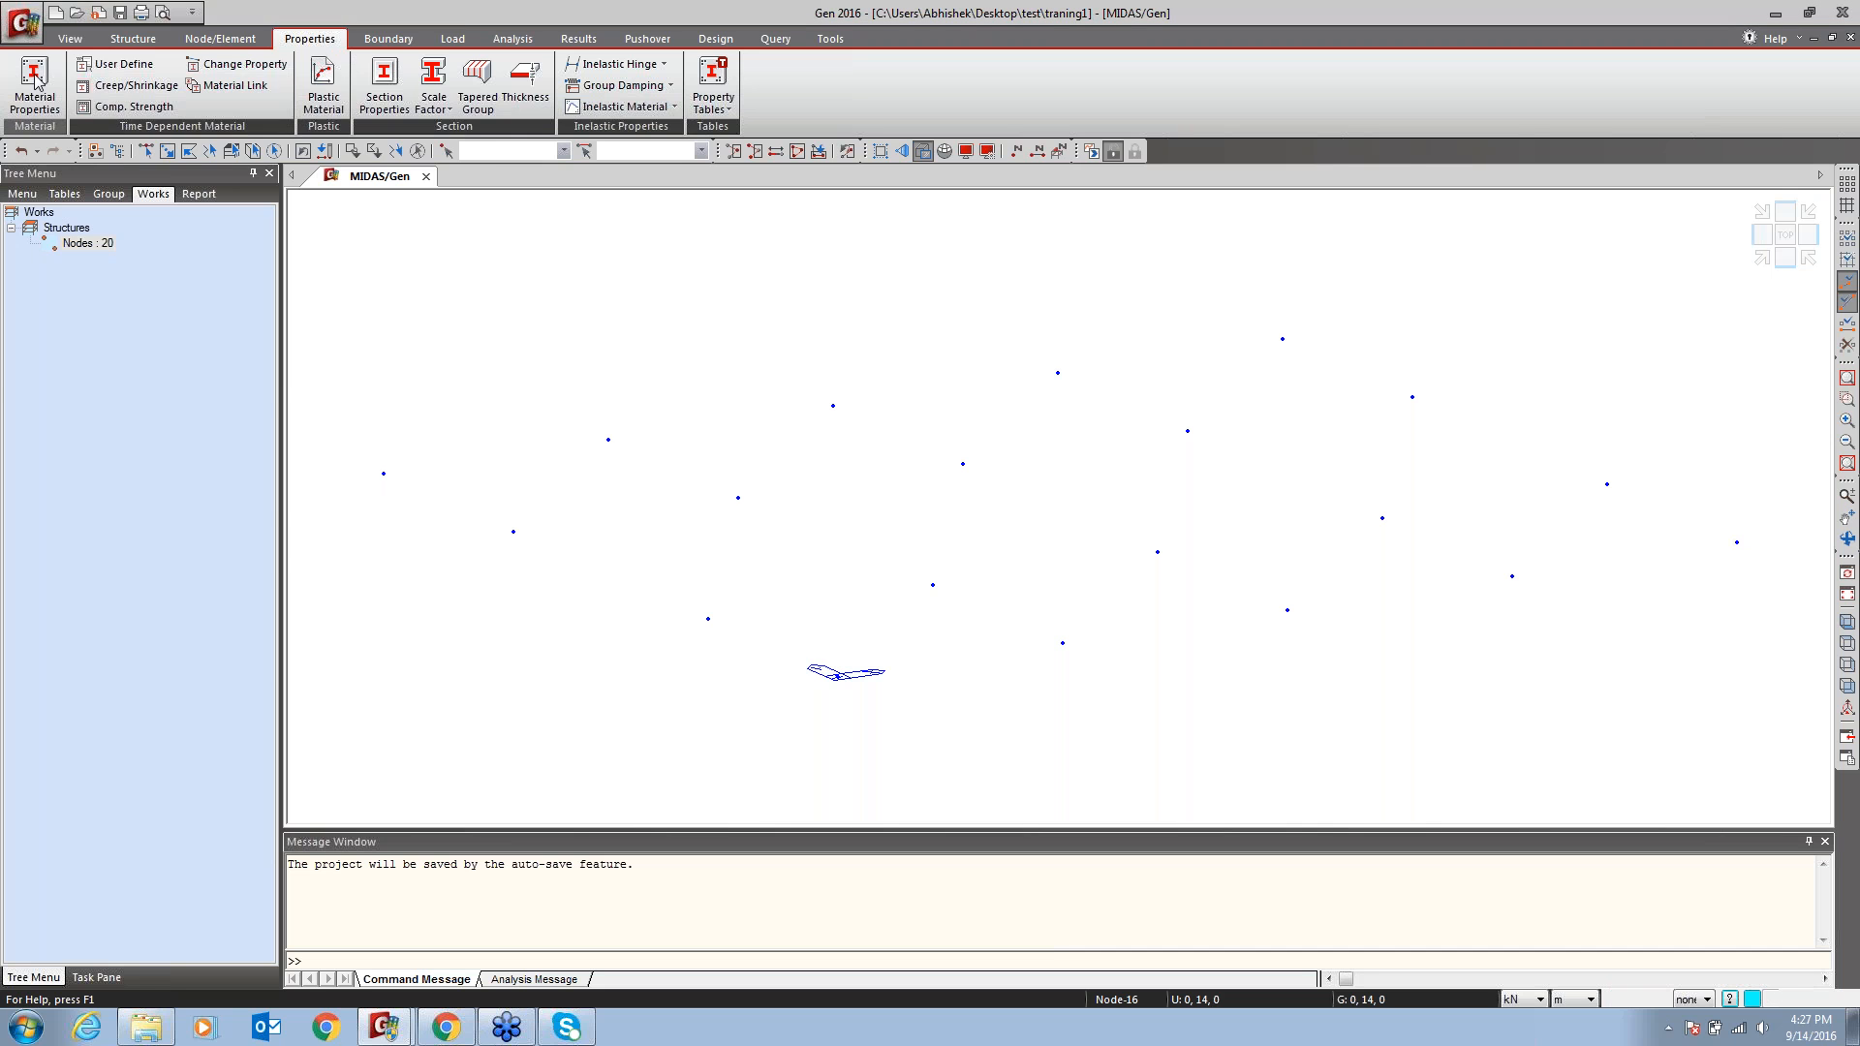
click(35, 78)
drag(435, 131, 476, 171)
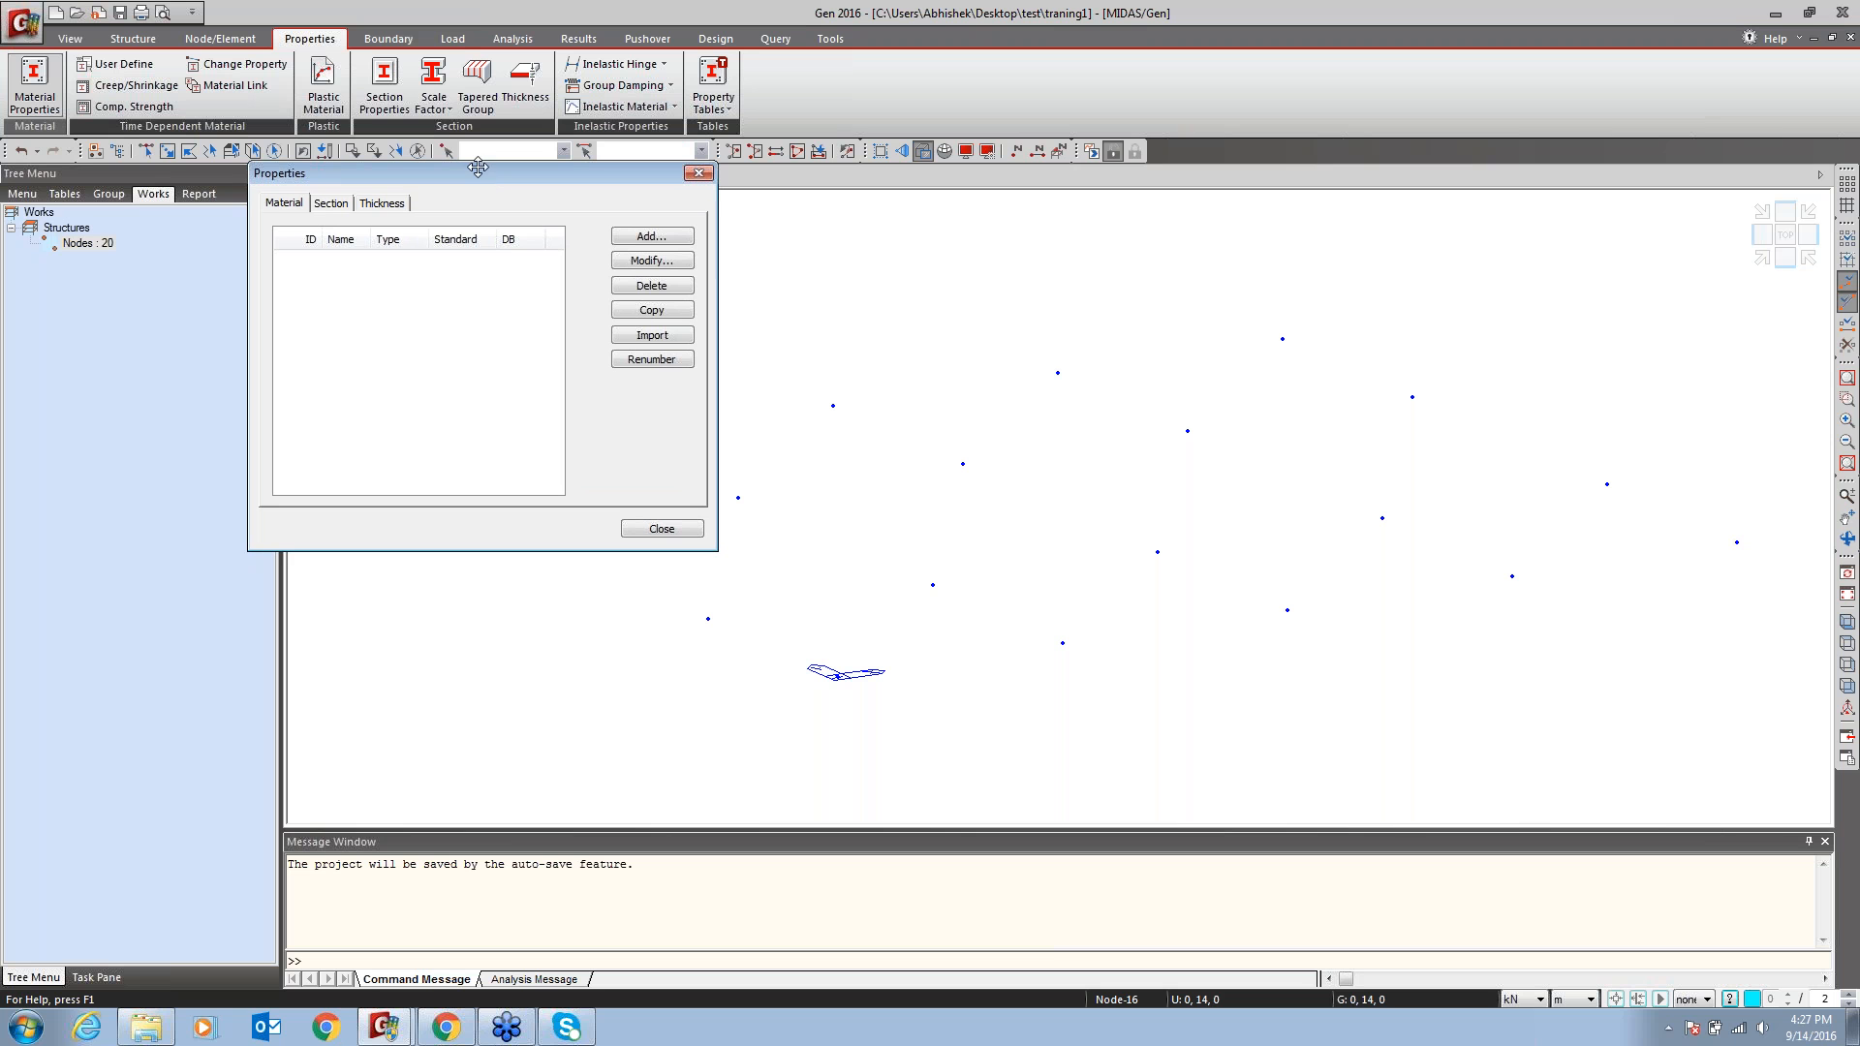
click(674, 241)
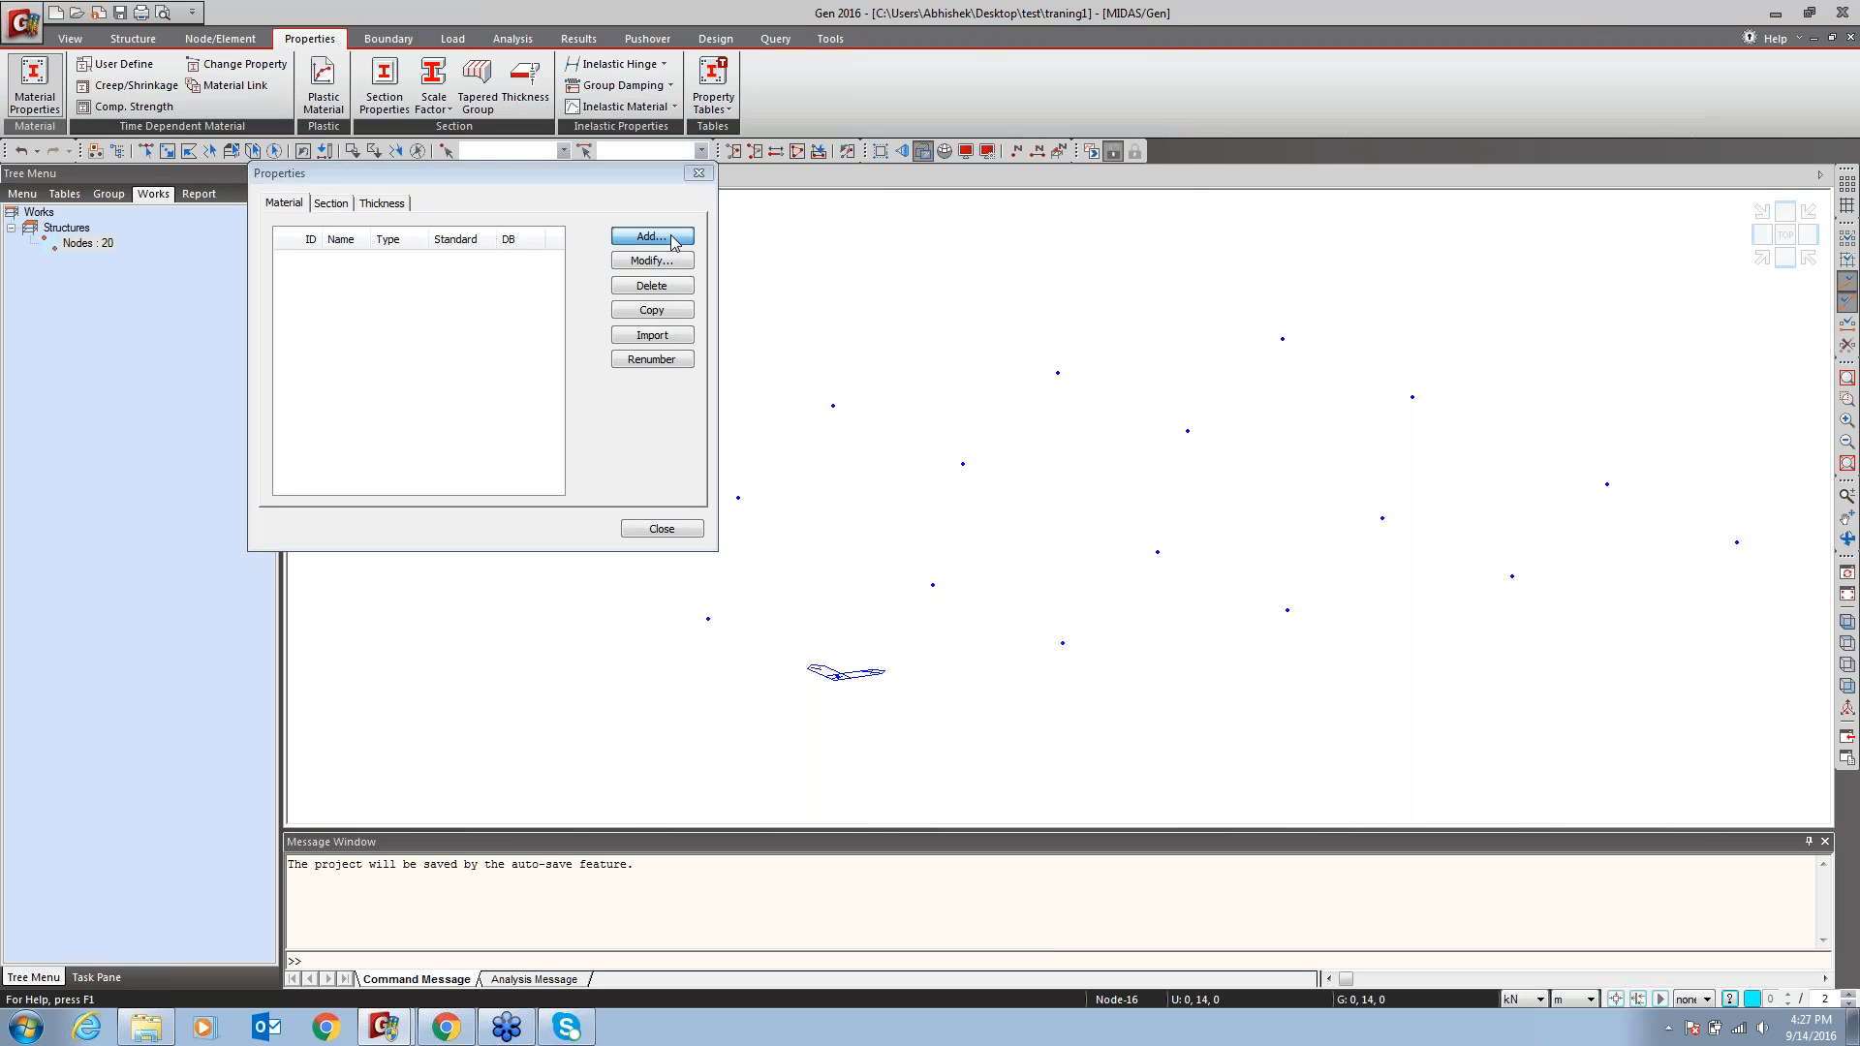
Define the new material as concrete with the IS(RC) standard and grade M25
click(912, 118)
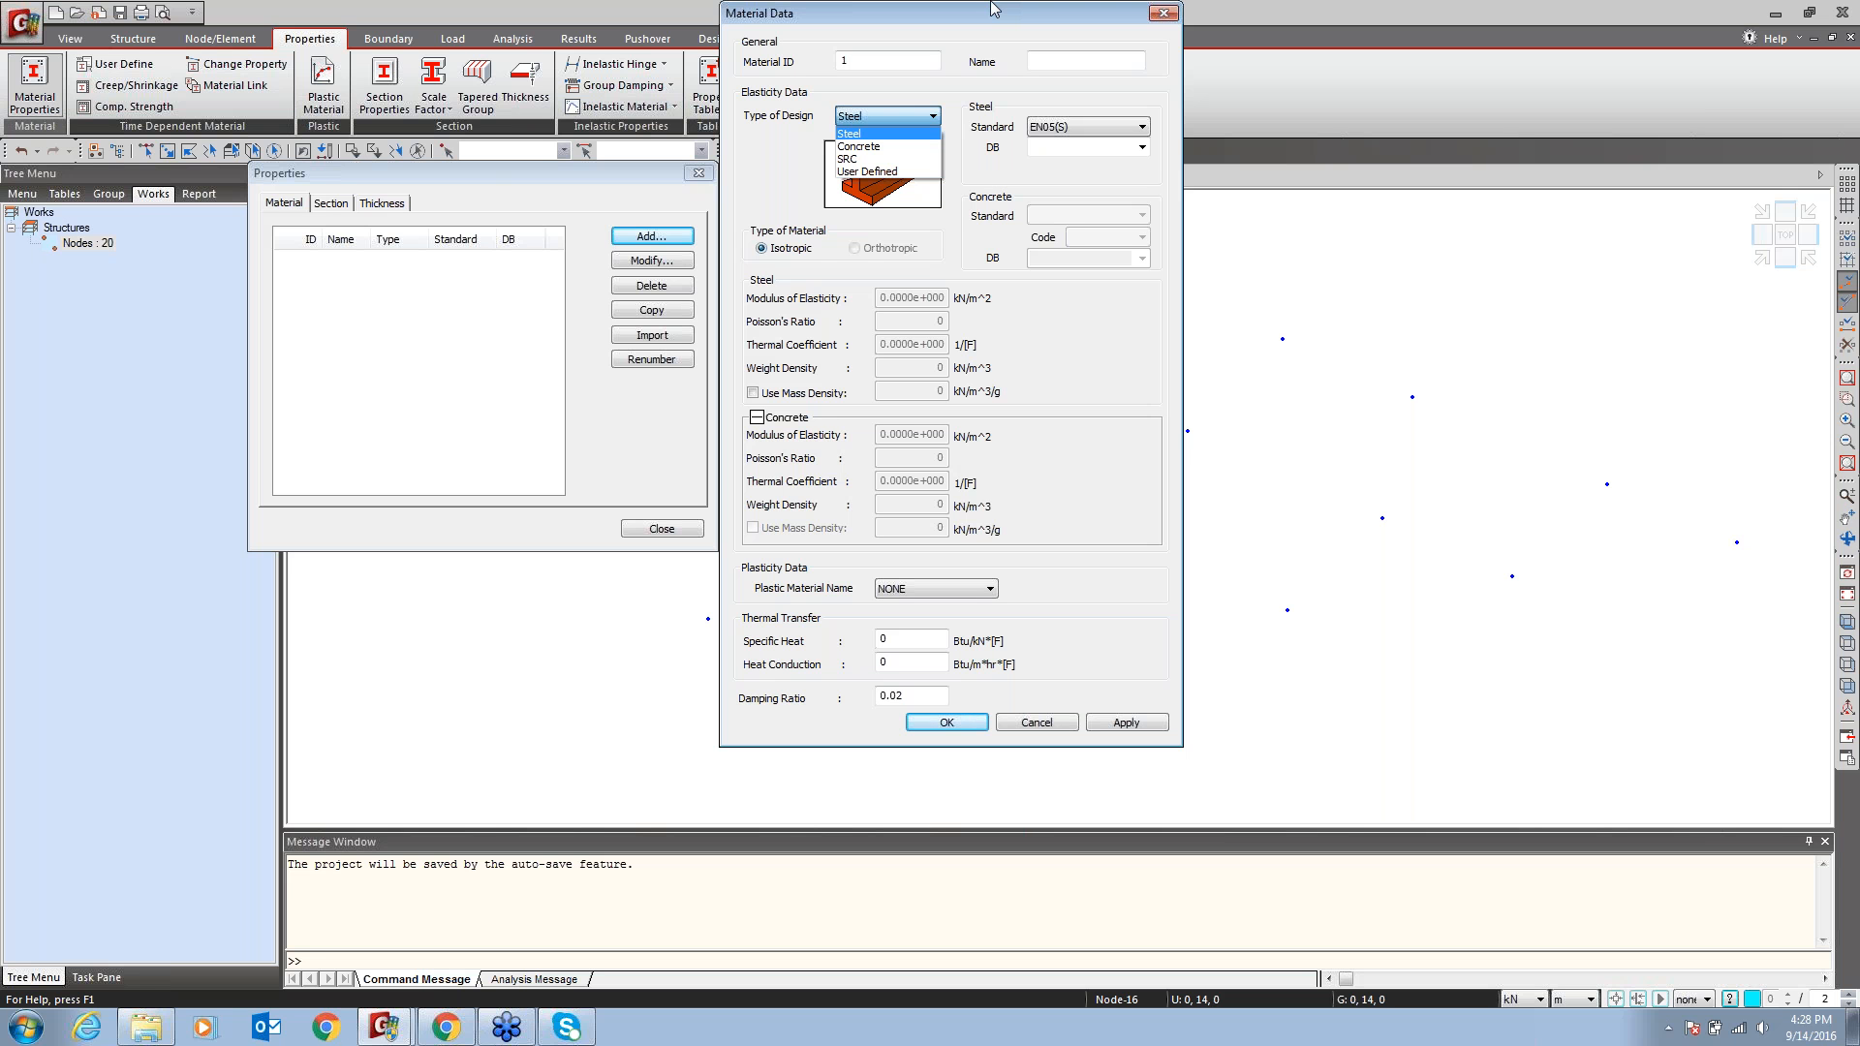
click(885, 147)
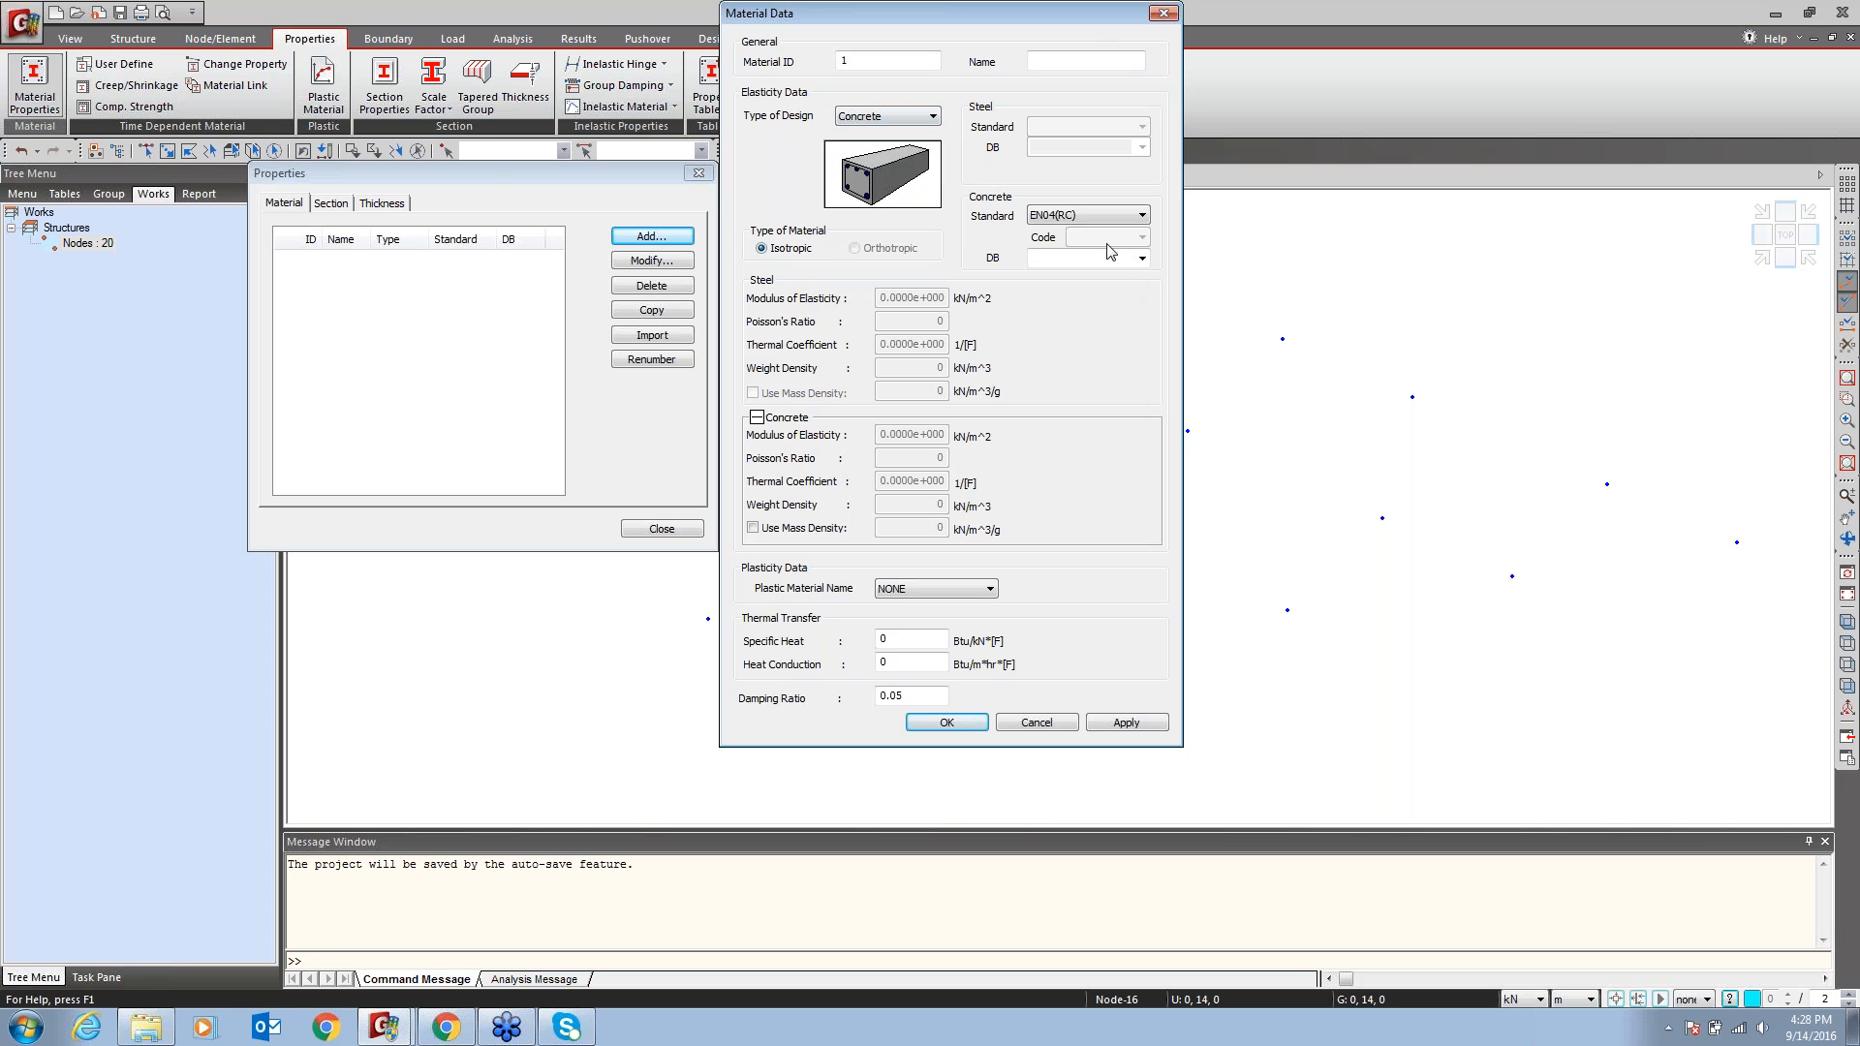
click(1104, 217)
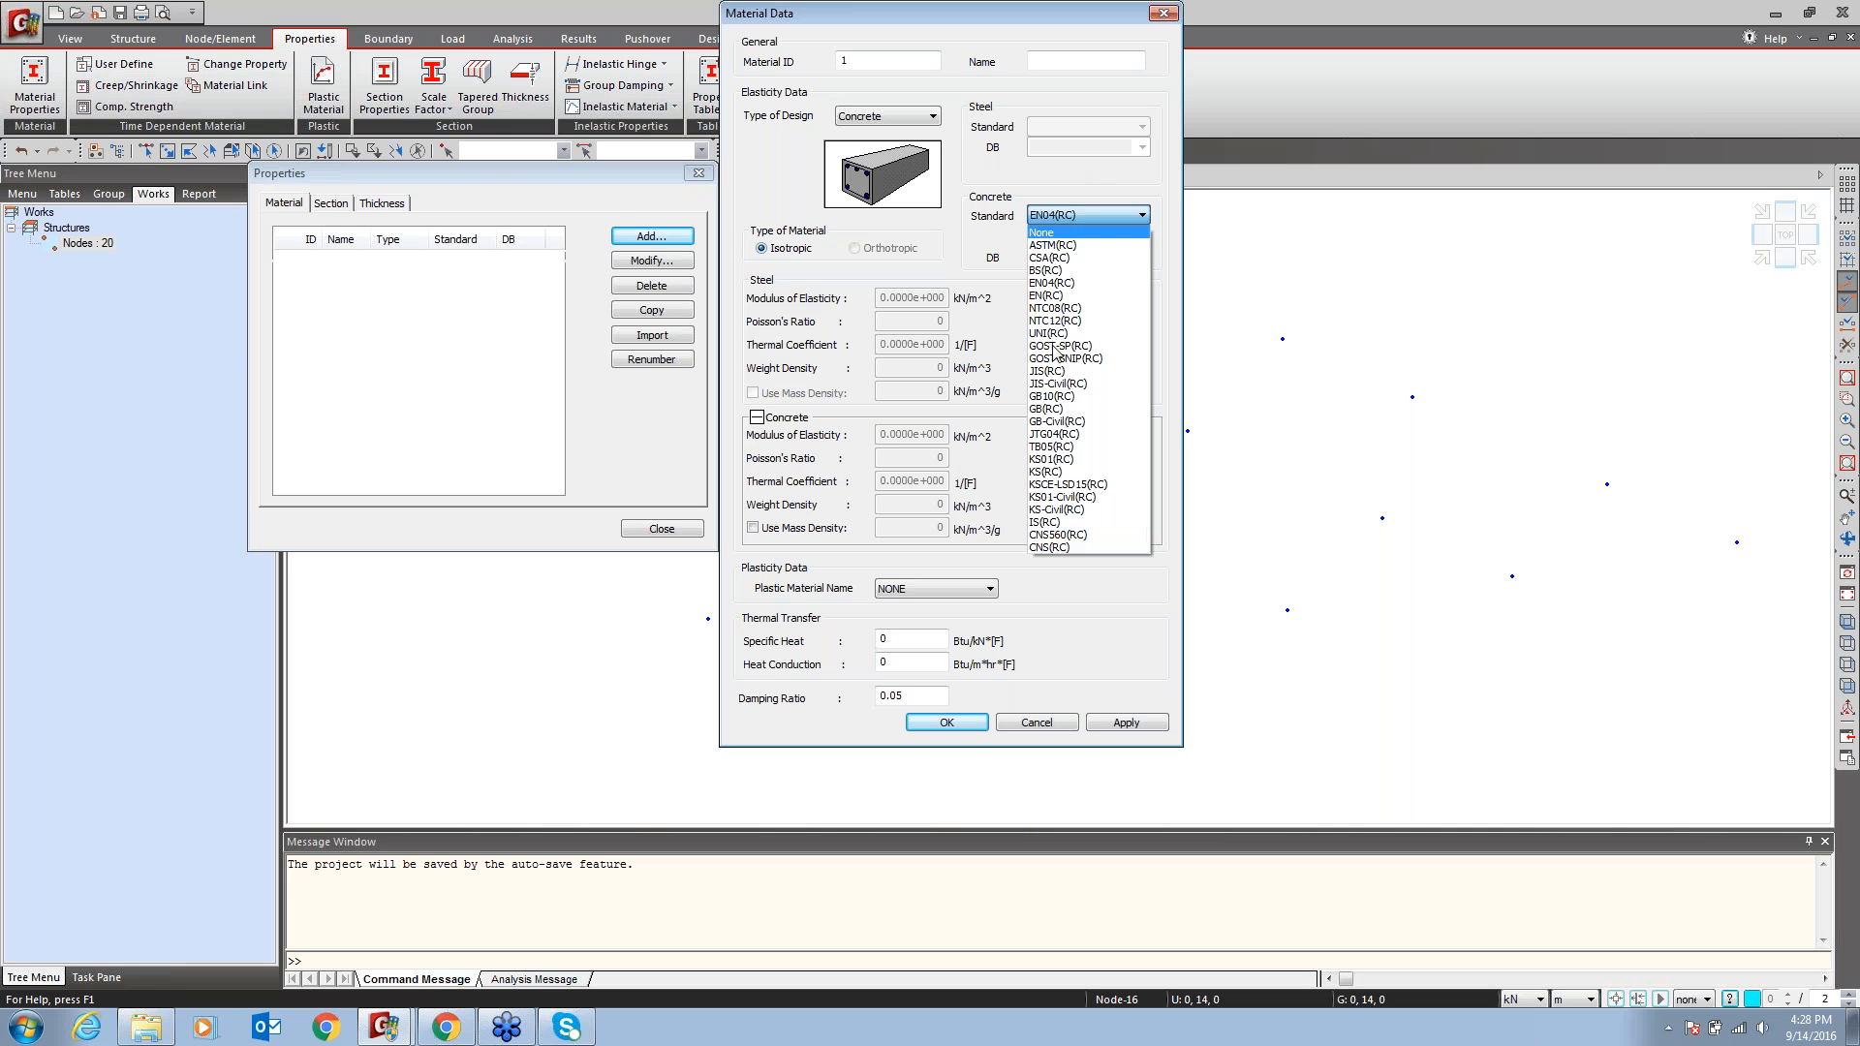
click(1050, 522)
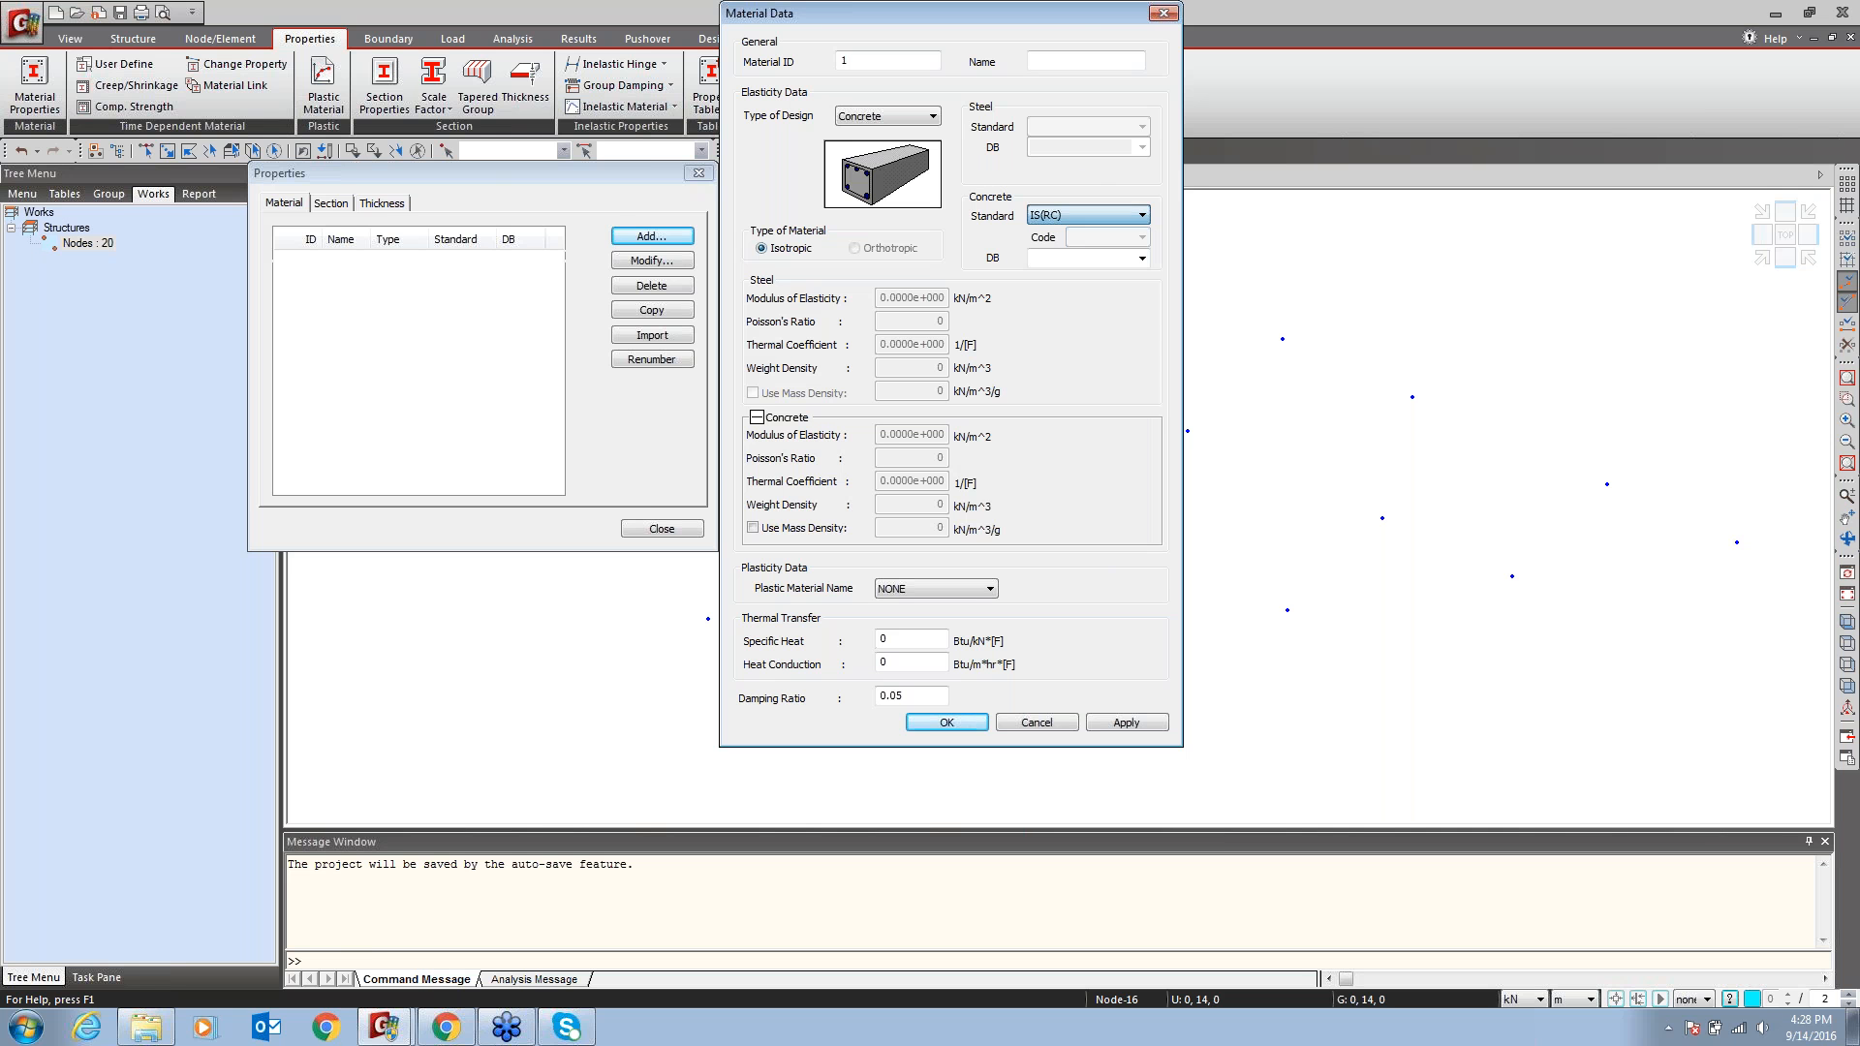
click(1142, 258)
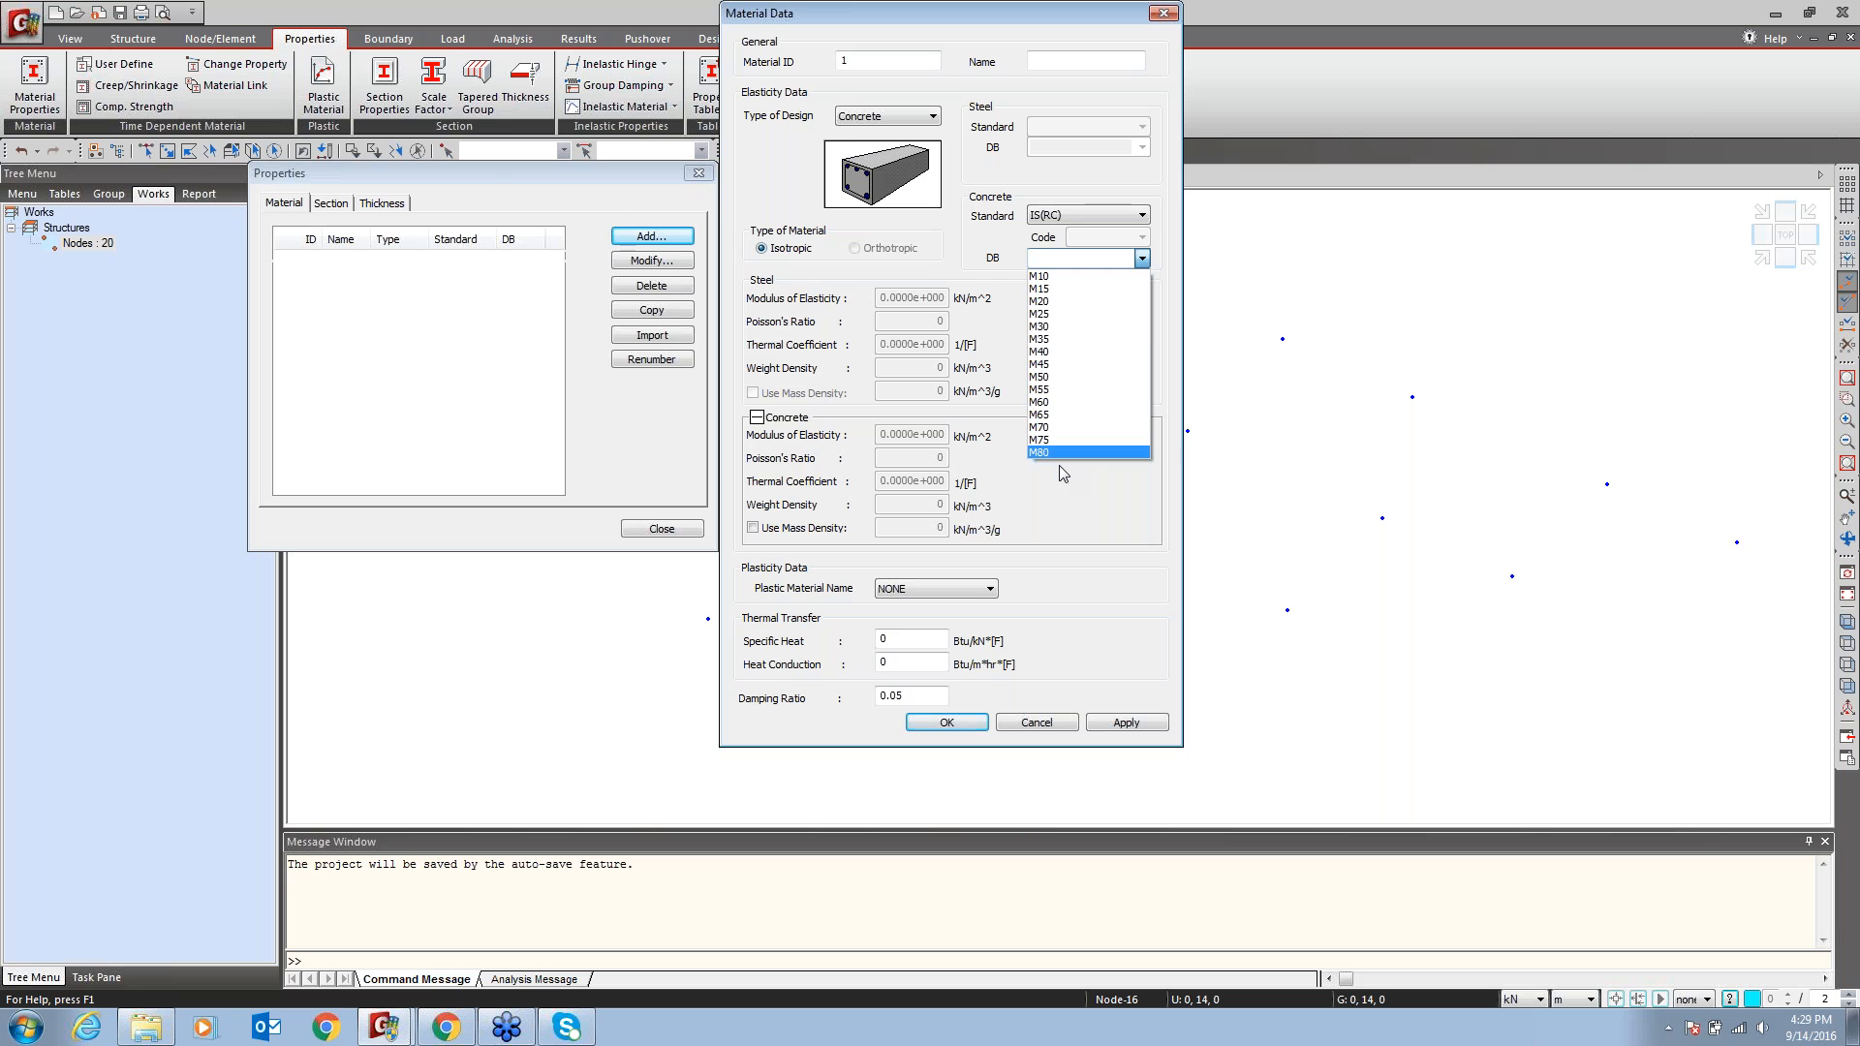
click(1055, 313)
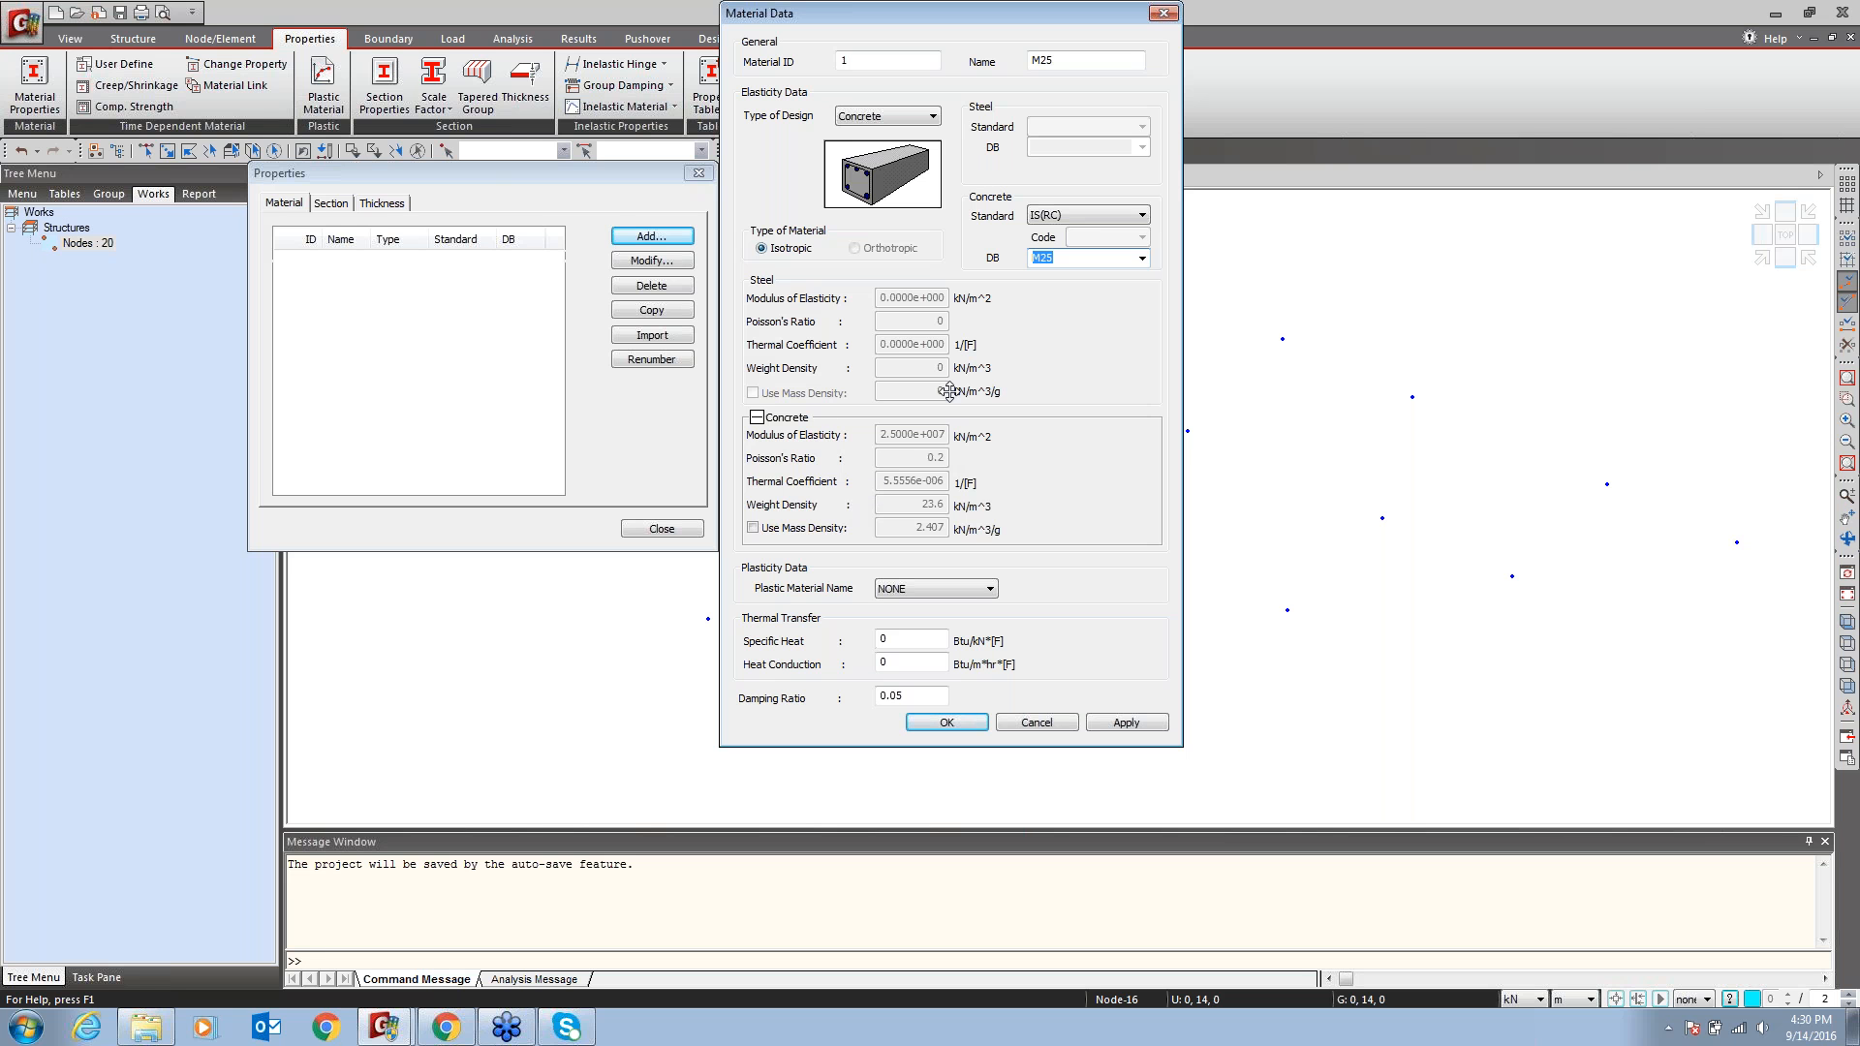
Switch the concrete standard to None and try selecting the modulus of elasticity for manual entry
click(1080, 215)
click(1066, 233)
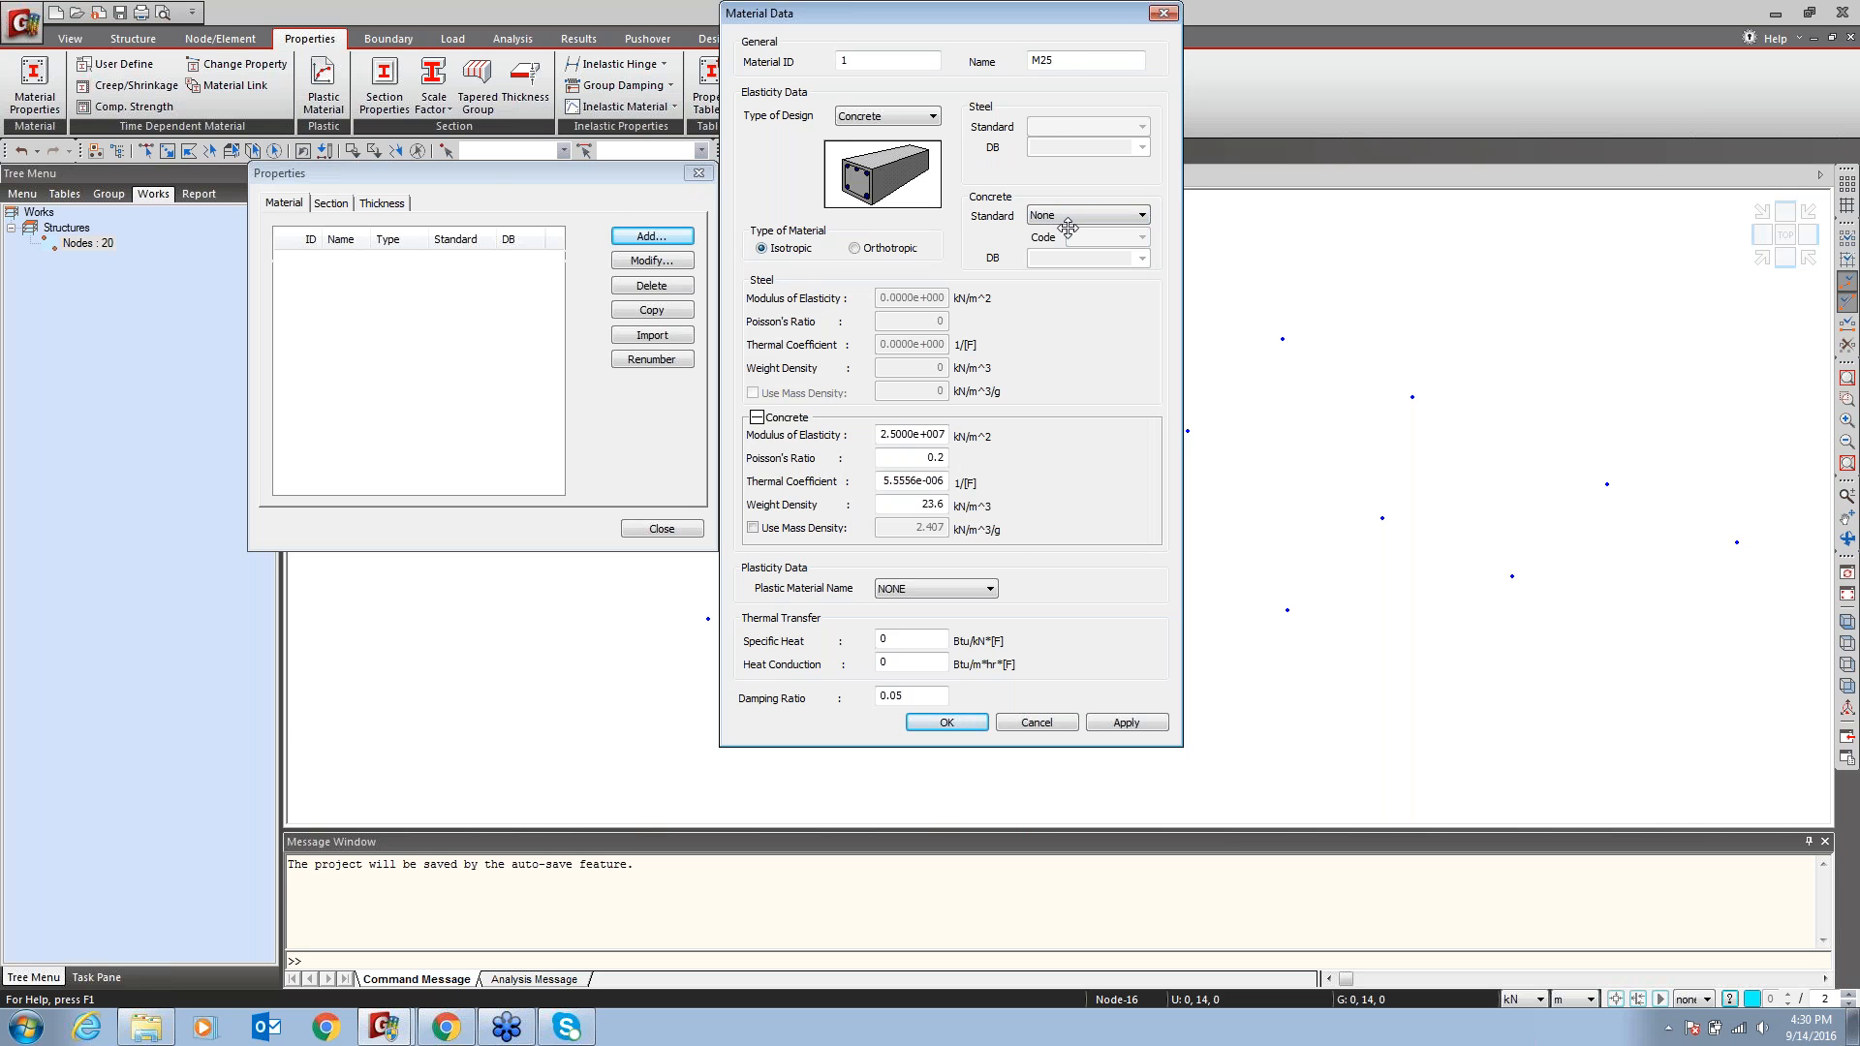
drag(900, 436, 969, 441)
Set the concrete standard back to IS(RC) with grade M25 and add the material to the model
click(1118, 215)
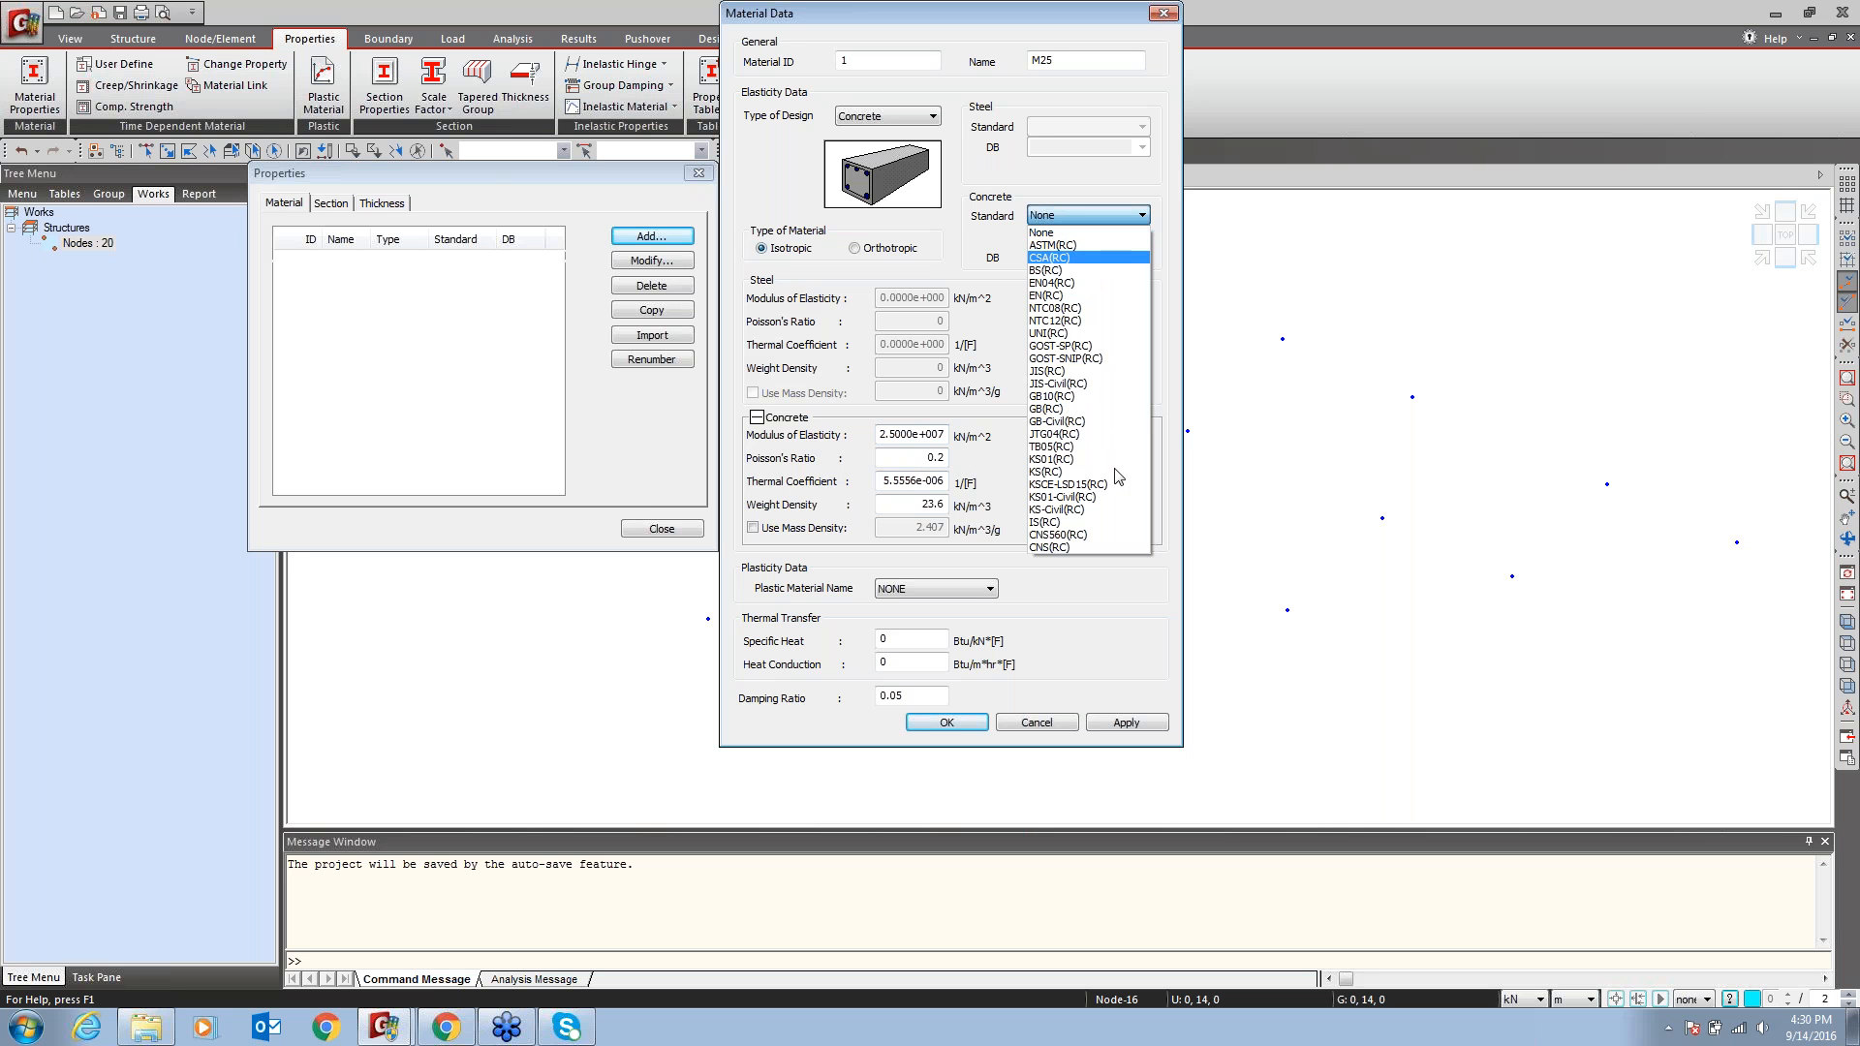
click(1112, 527)
click(1142, 257)
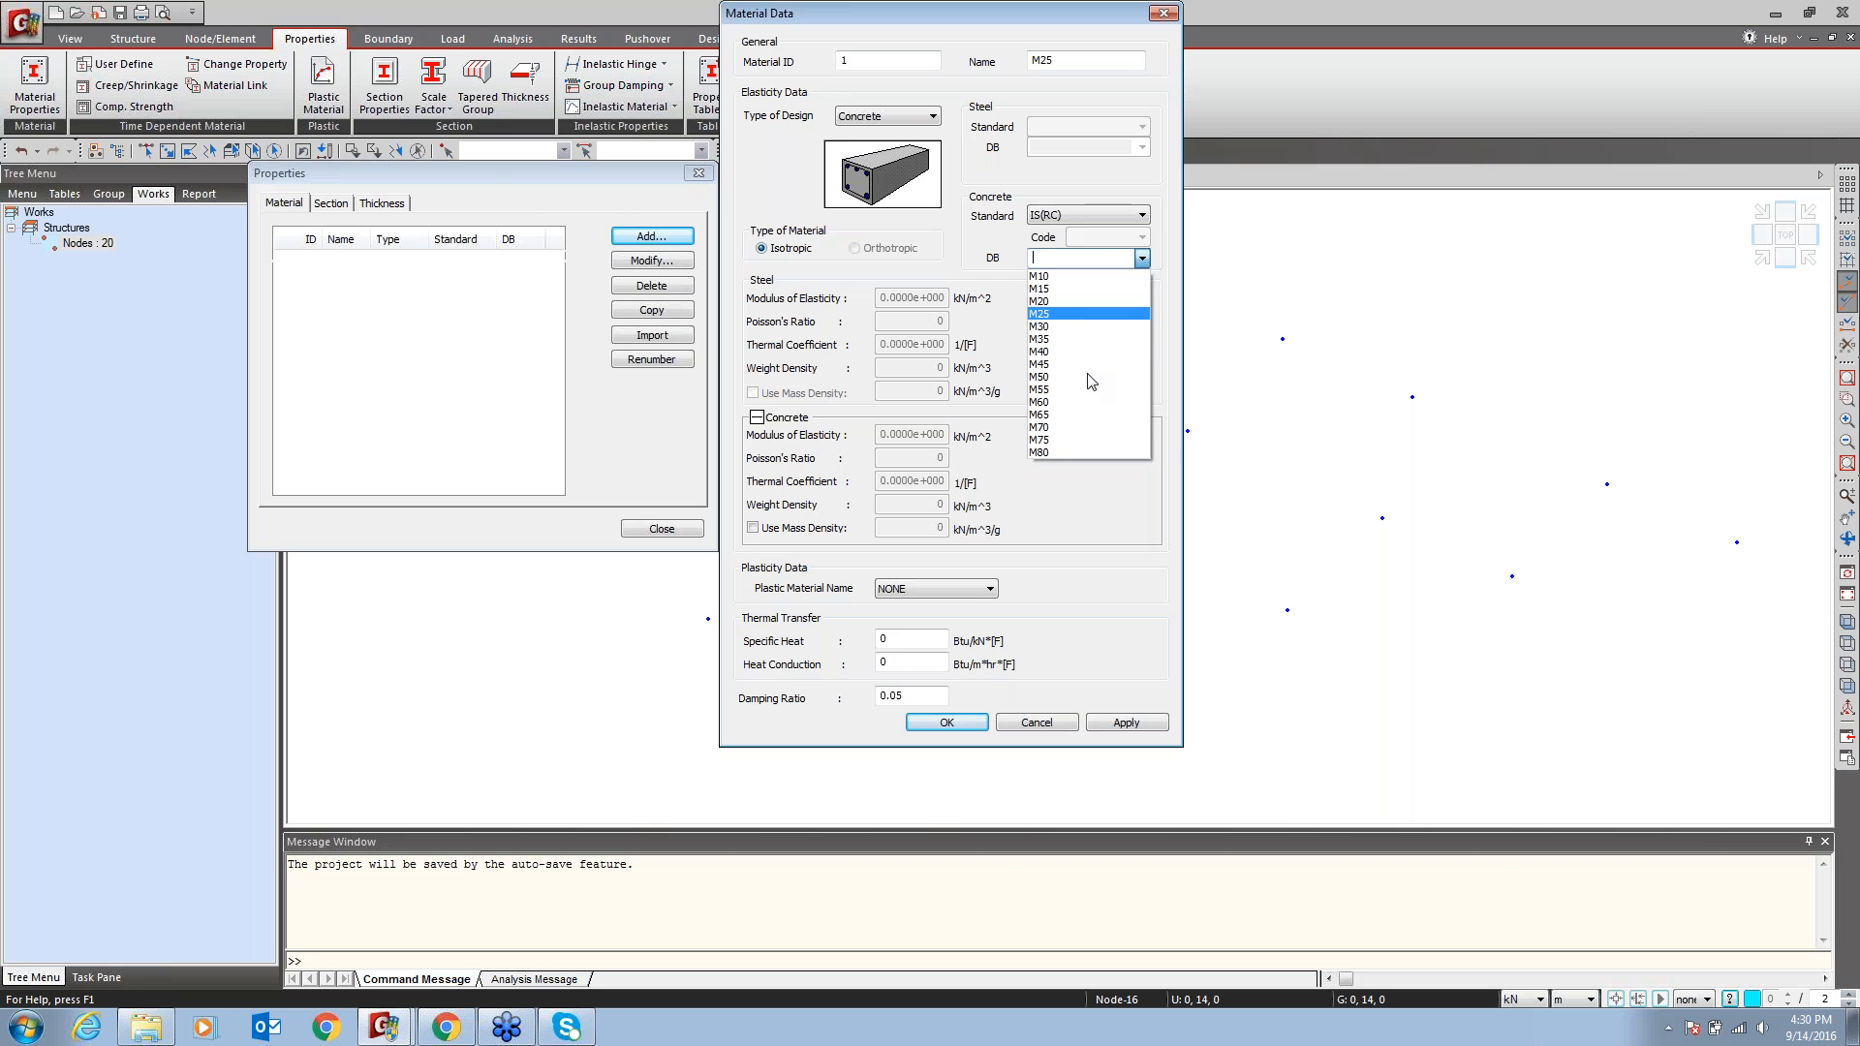
click(1080, 329)
click(1130, 726)
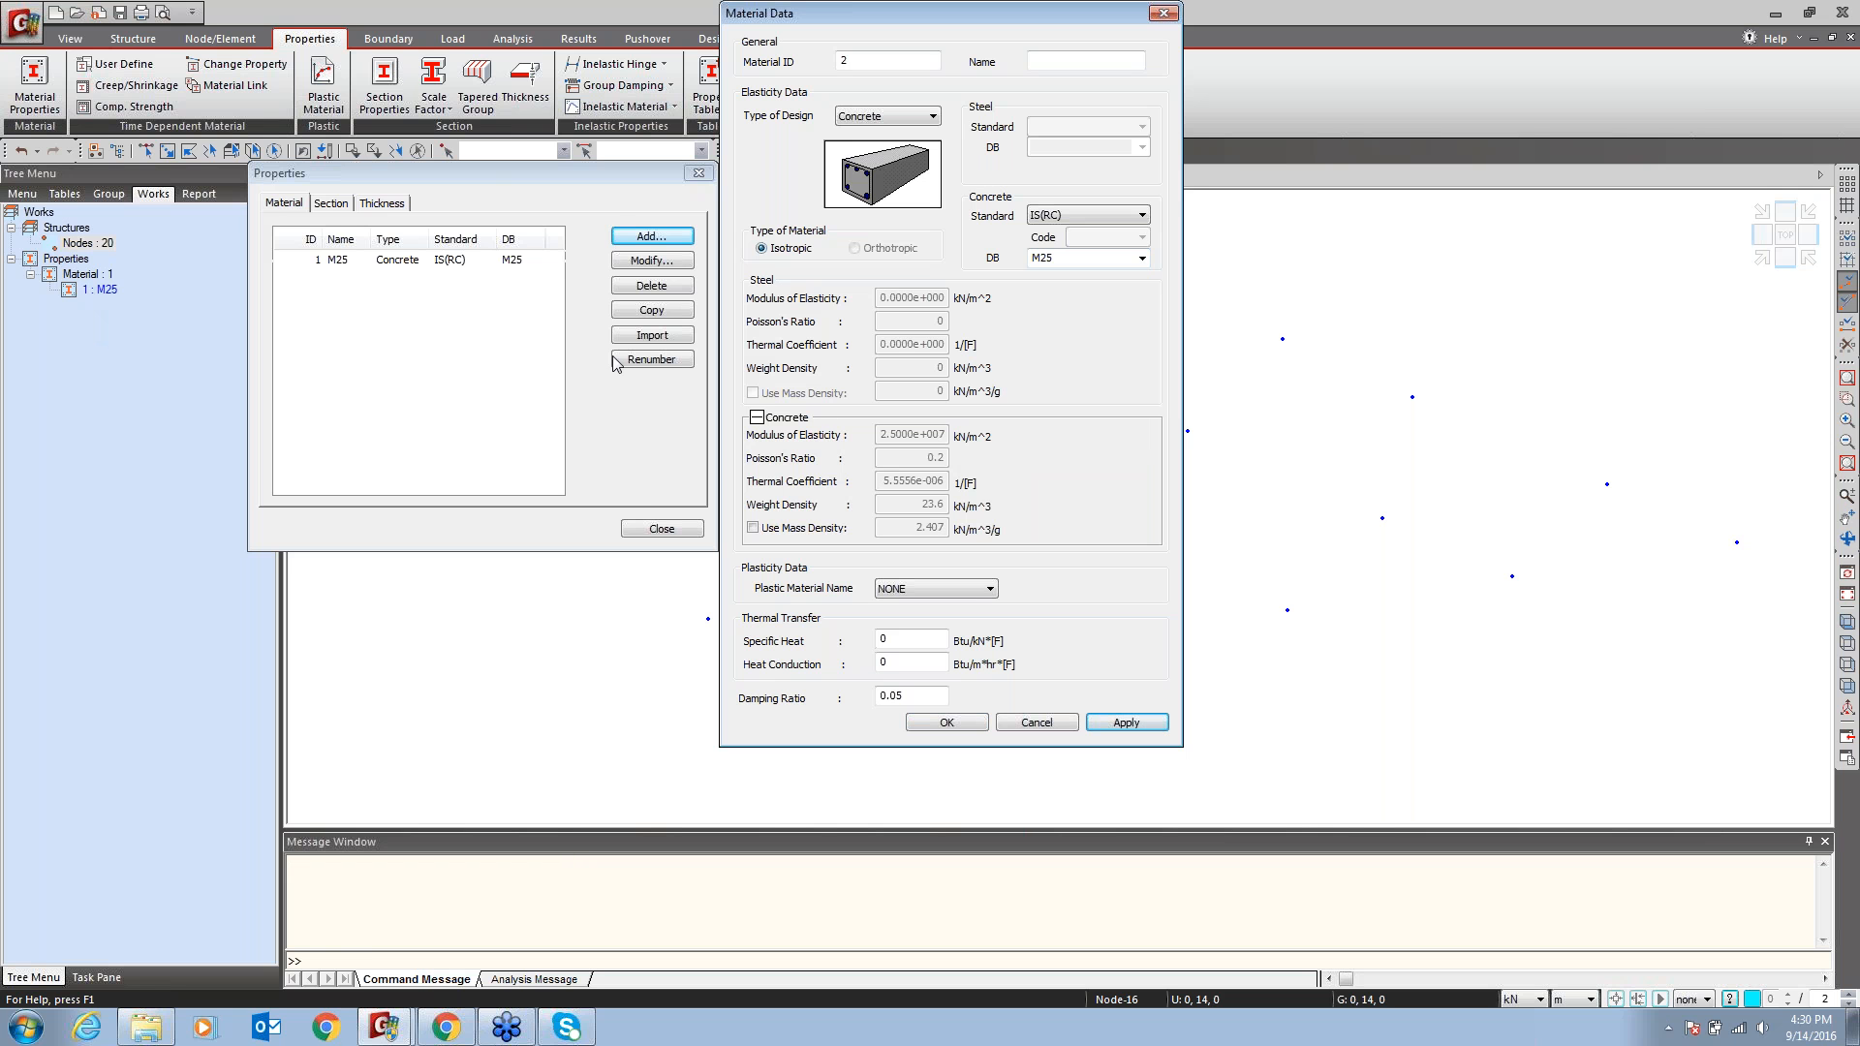
Add a second IS(RC) concrete material of grade M30 and close the material data
click(1142, 258)
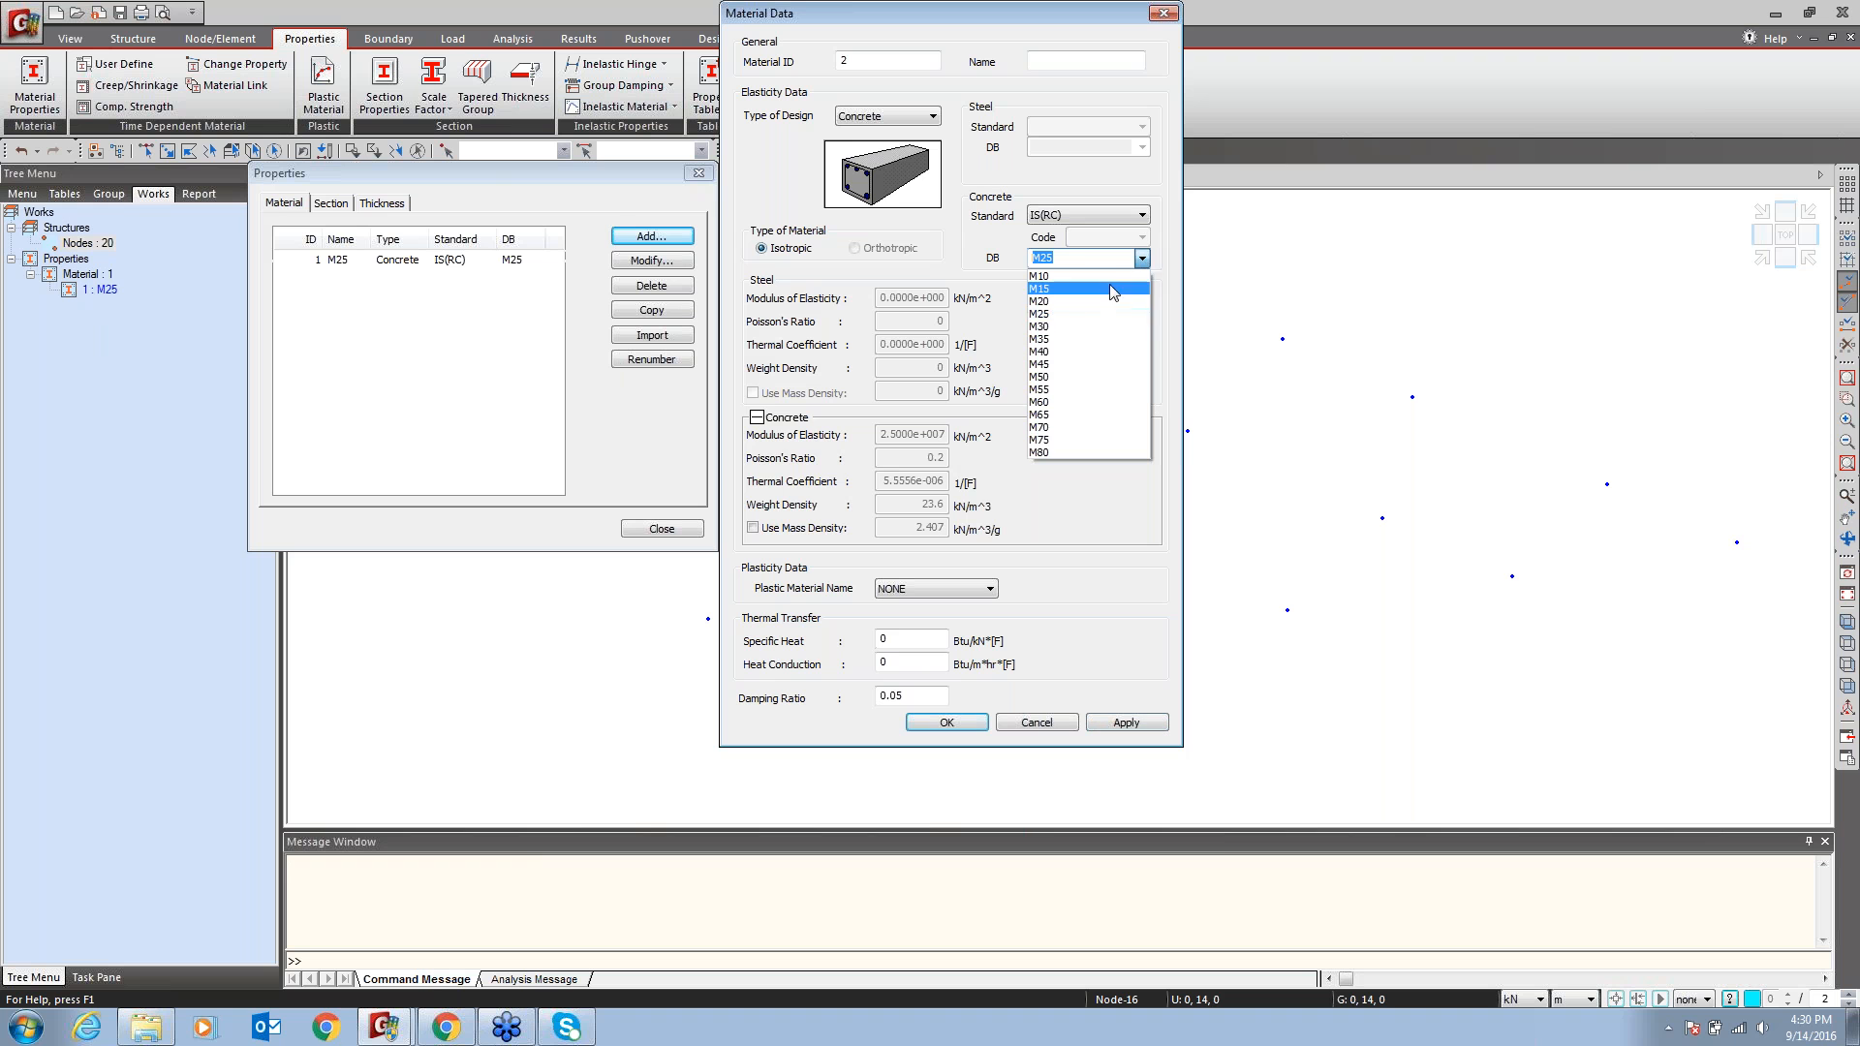
click(1040, 327)
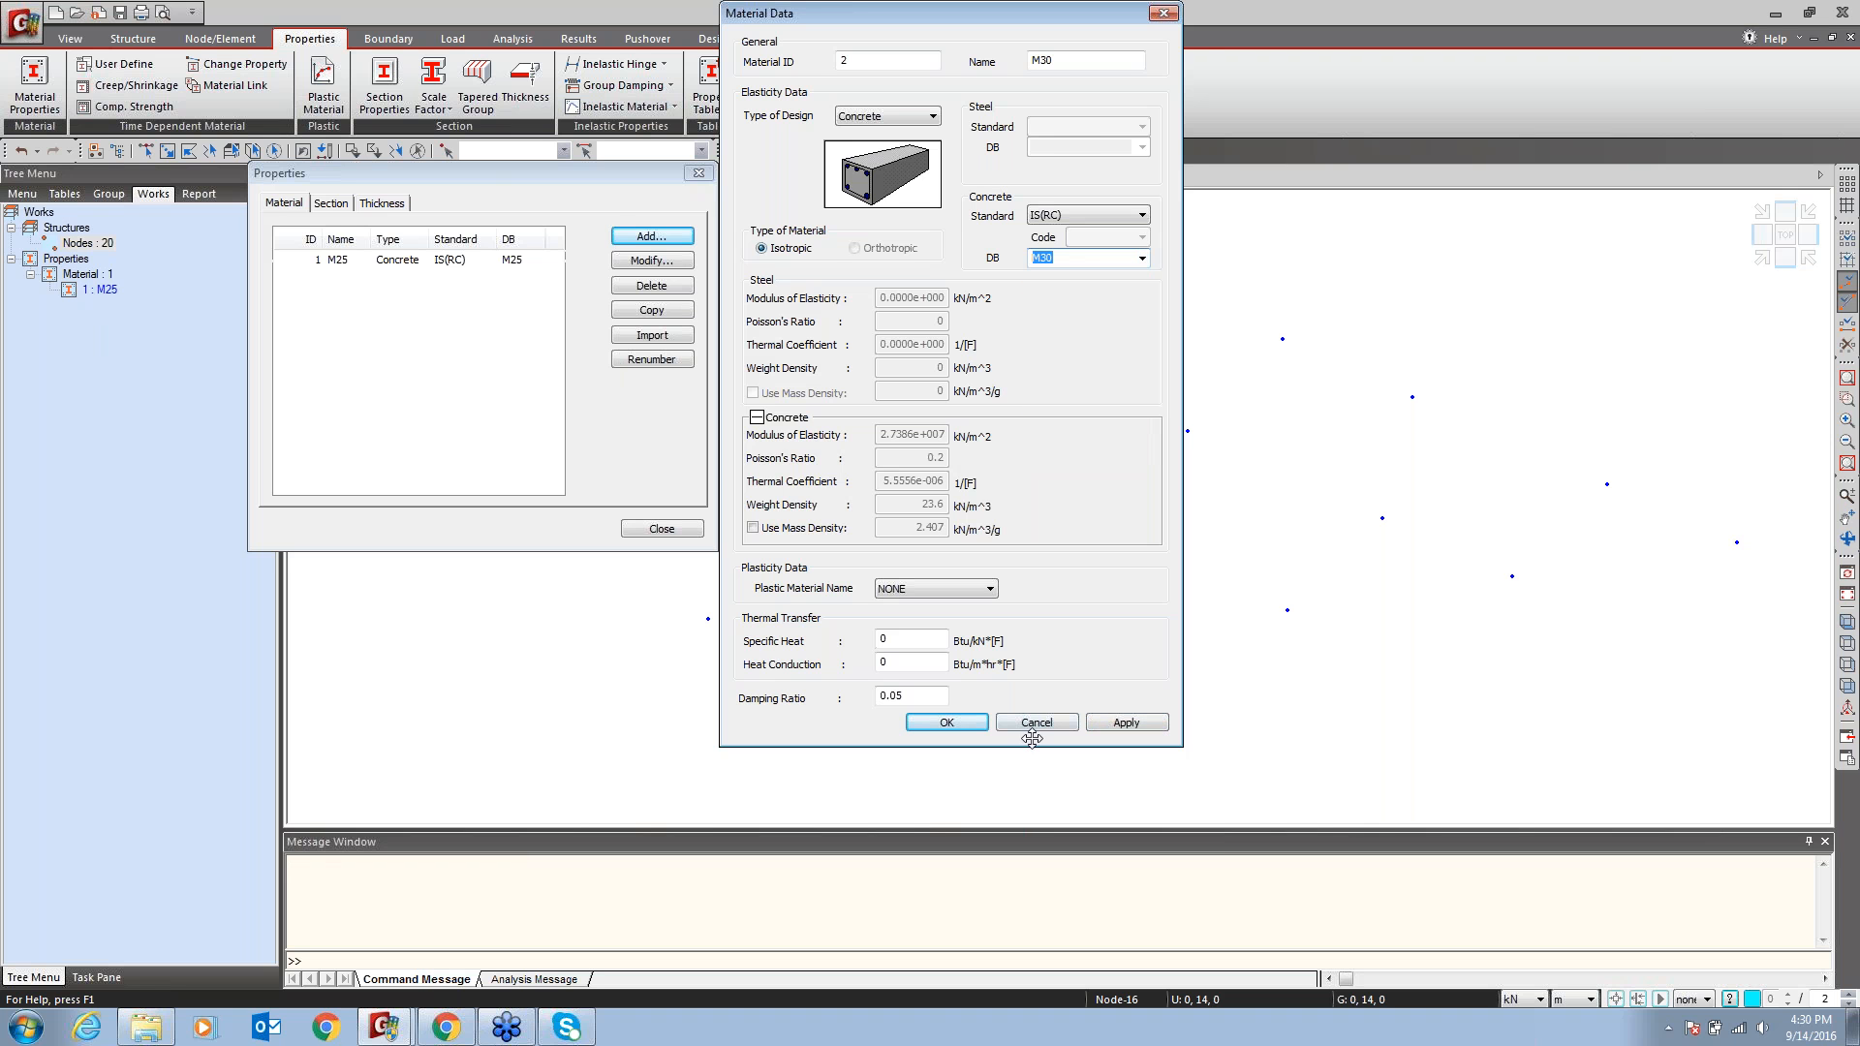
click(946, 722)
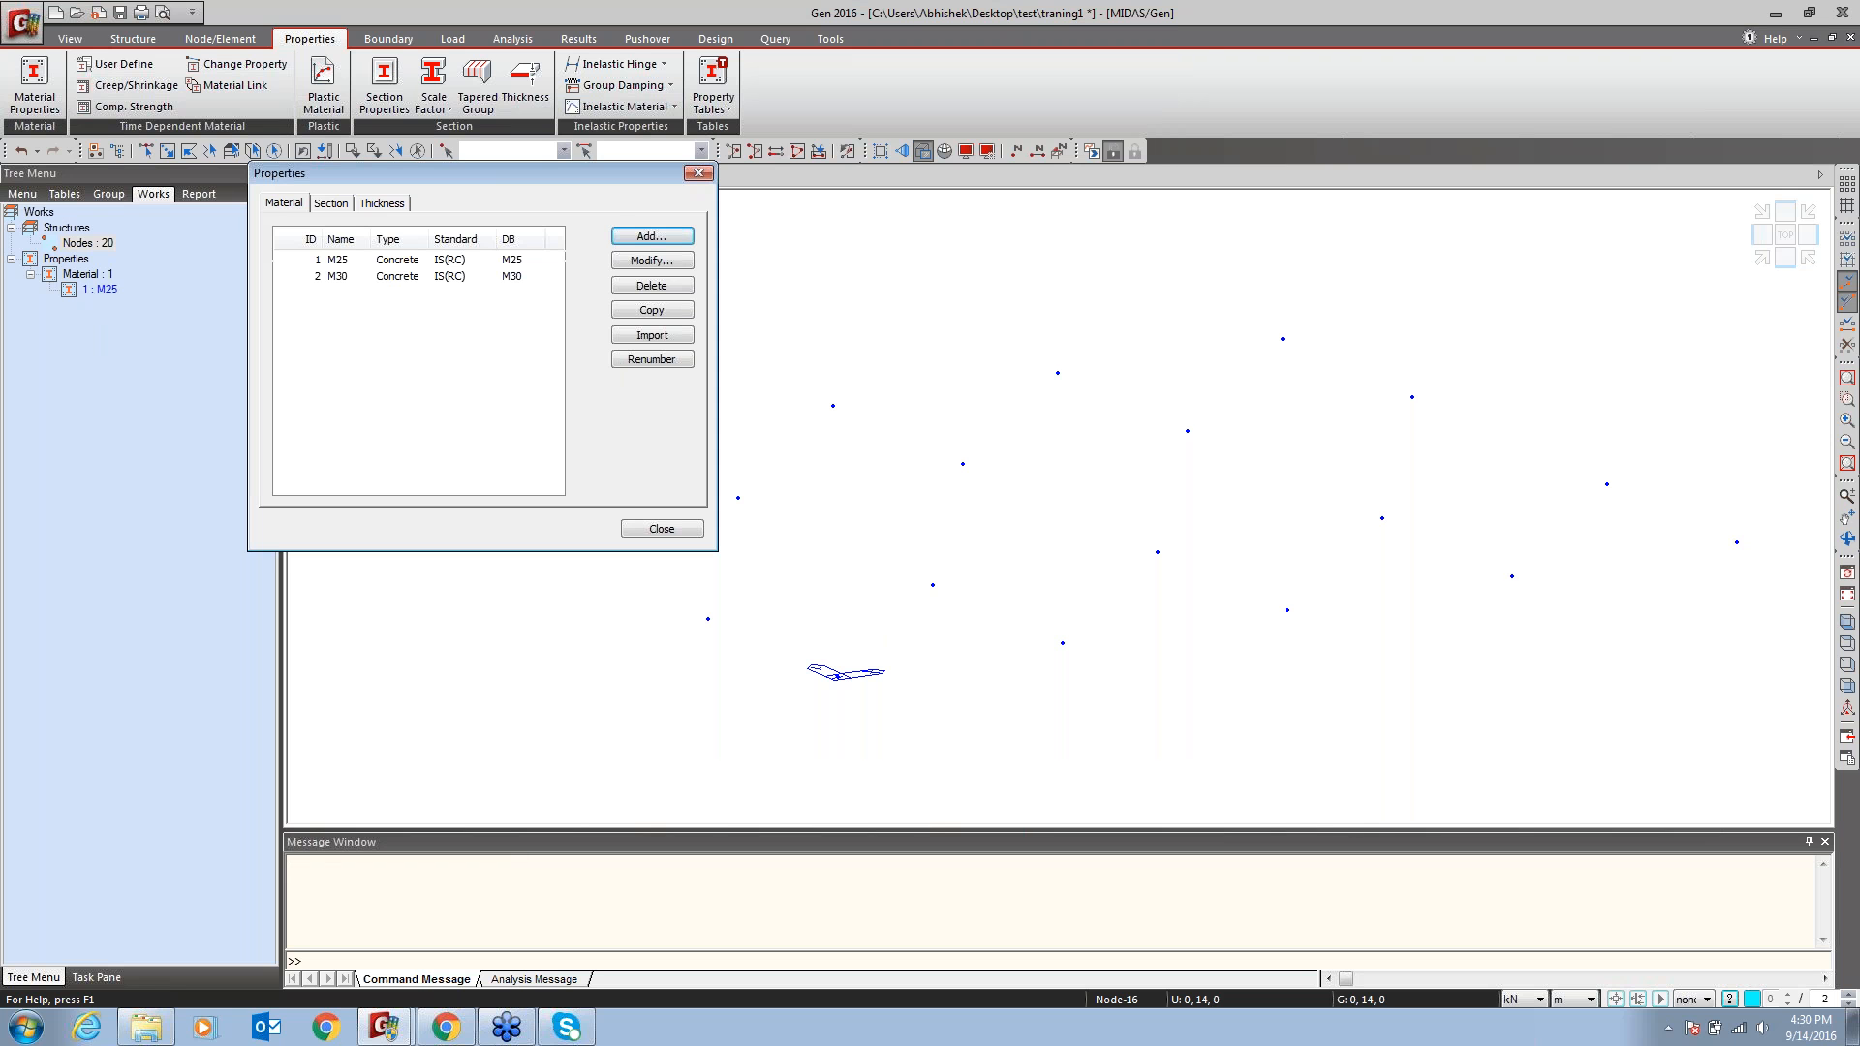
Highlight the M25 and M30 materials in the Works tree and save the project
click(99, 293)
click(102, 306)
key(ctrl+s)
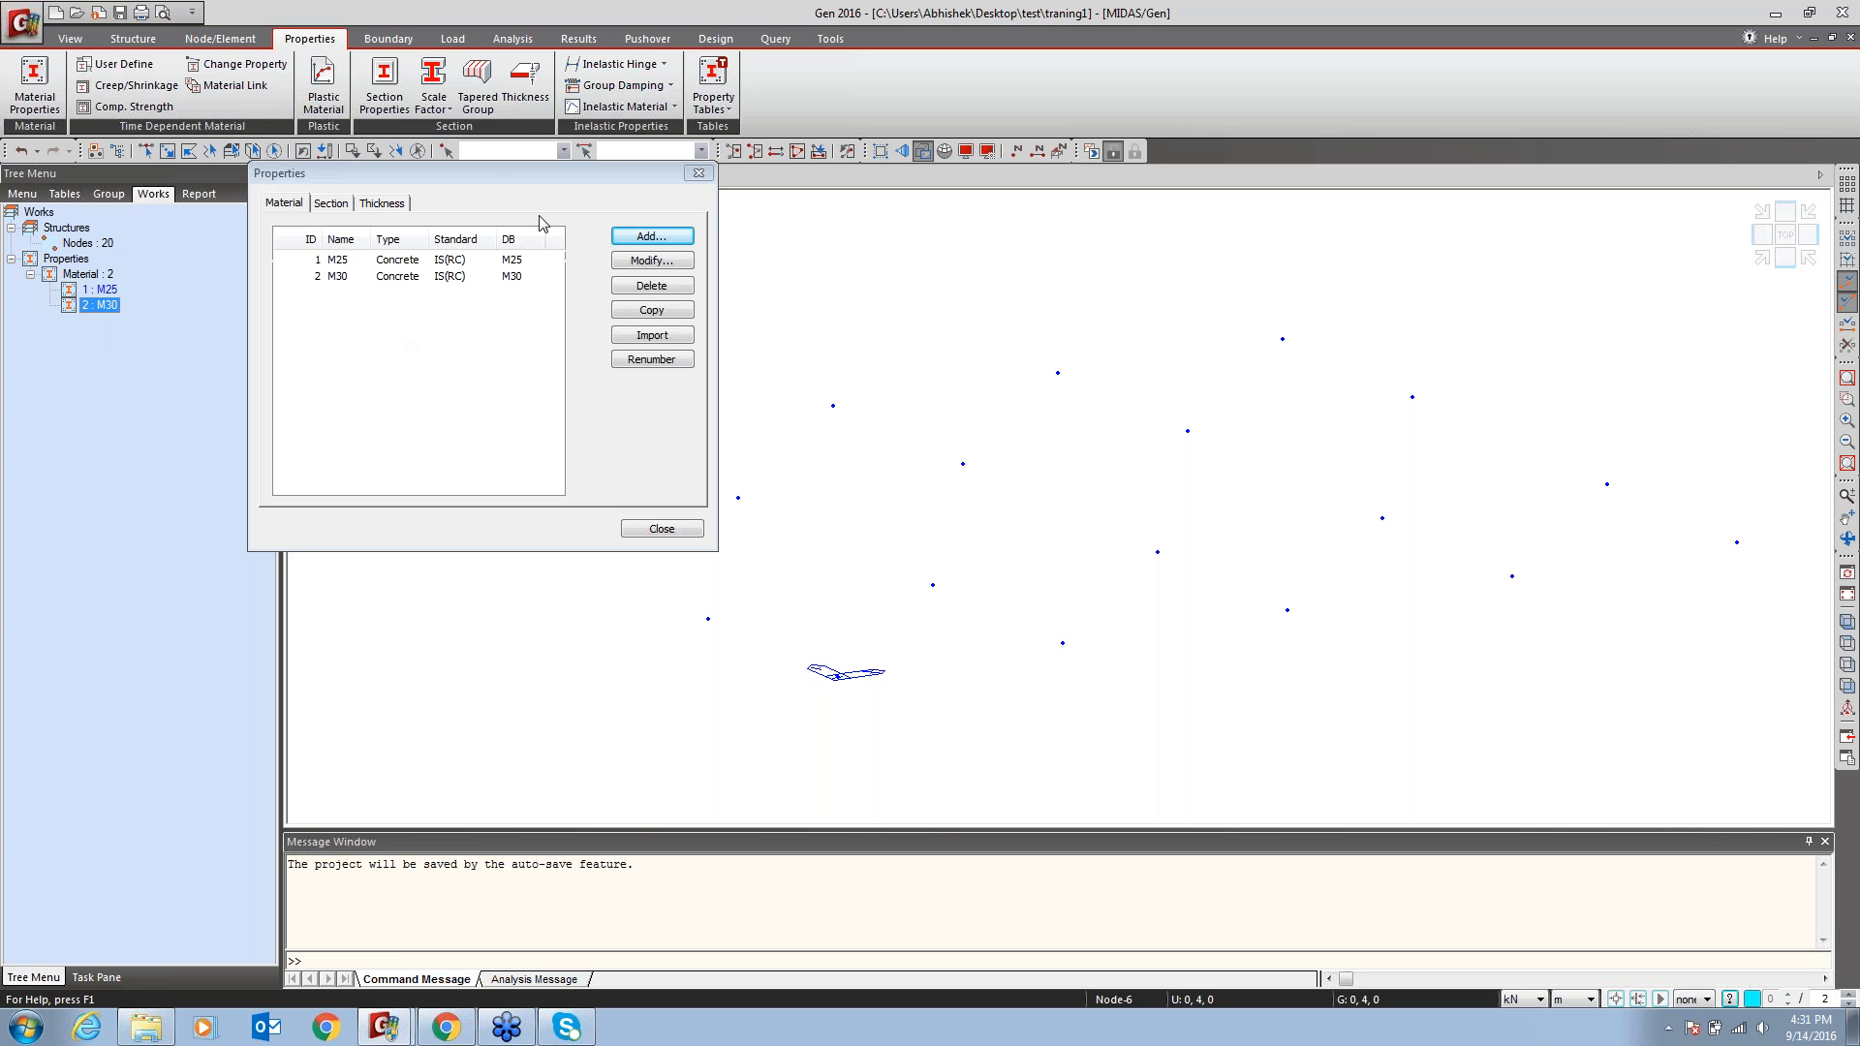
click(661, 260)
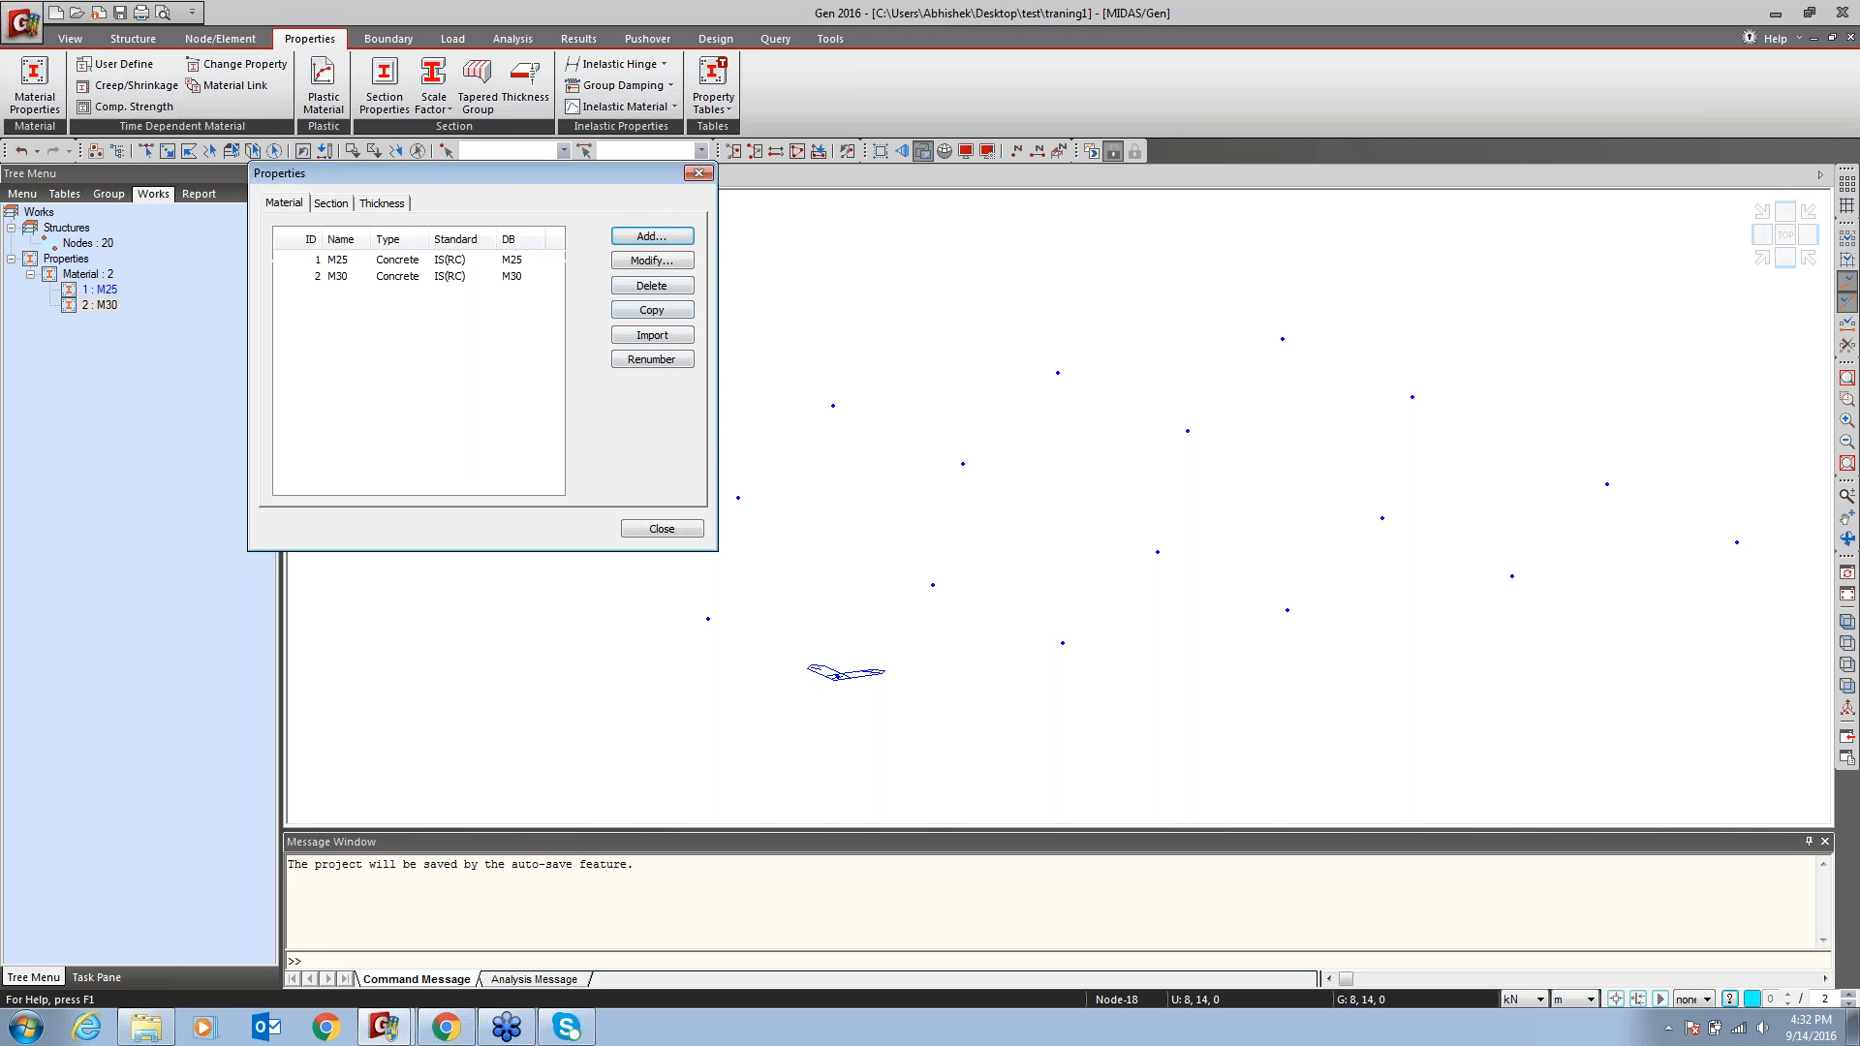
Show the section list in the properties and open the data for a new section
drag(499, 176, 828, 158)
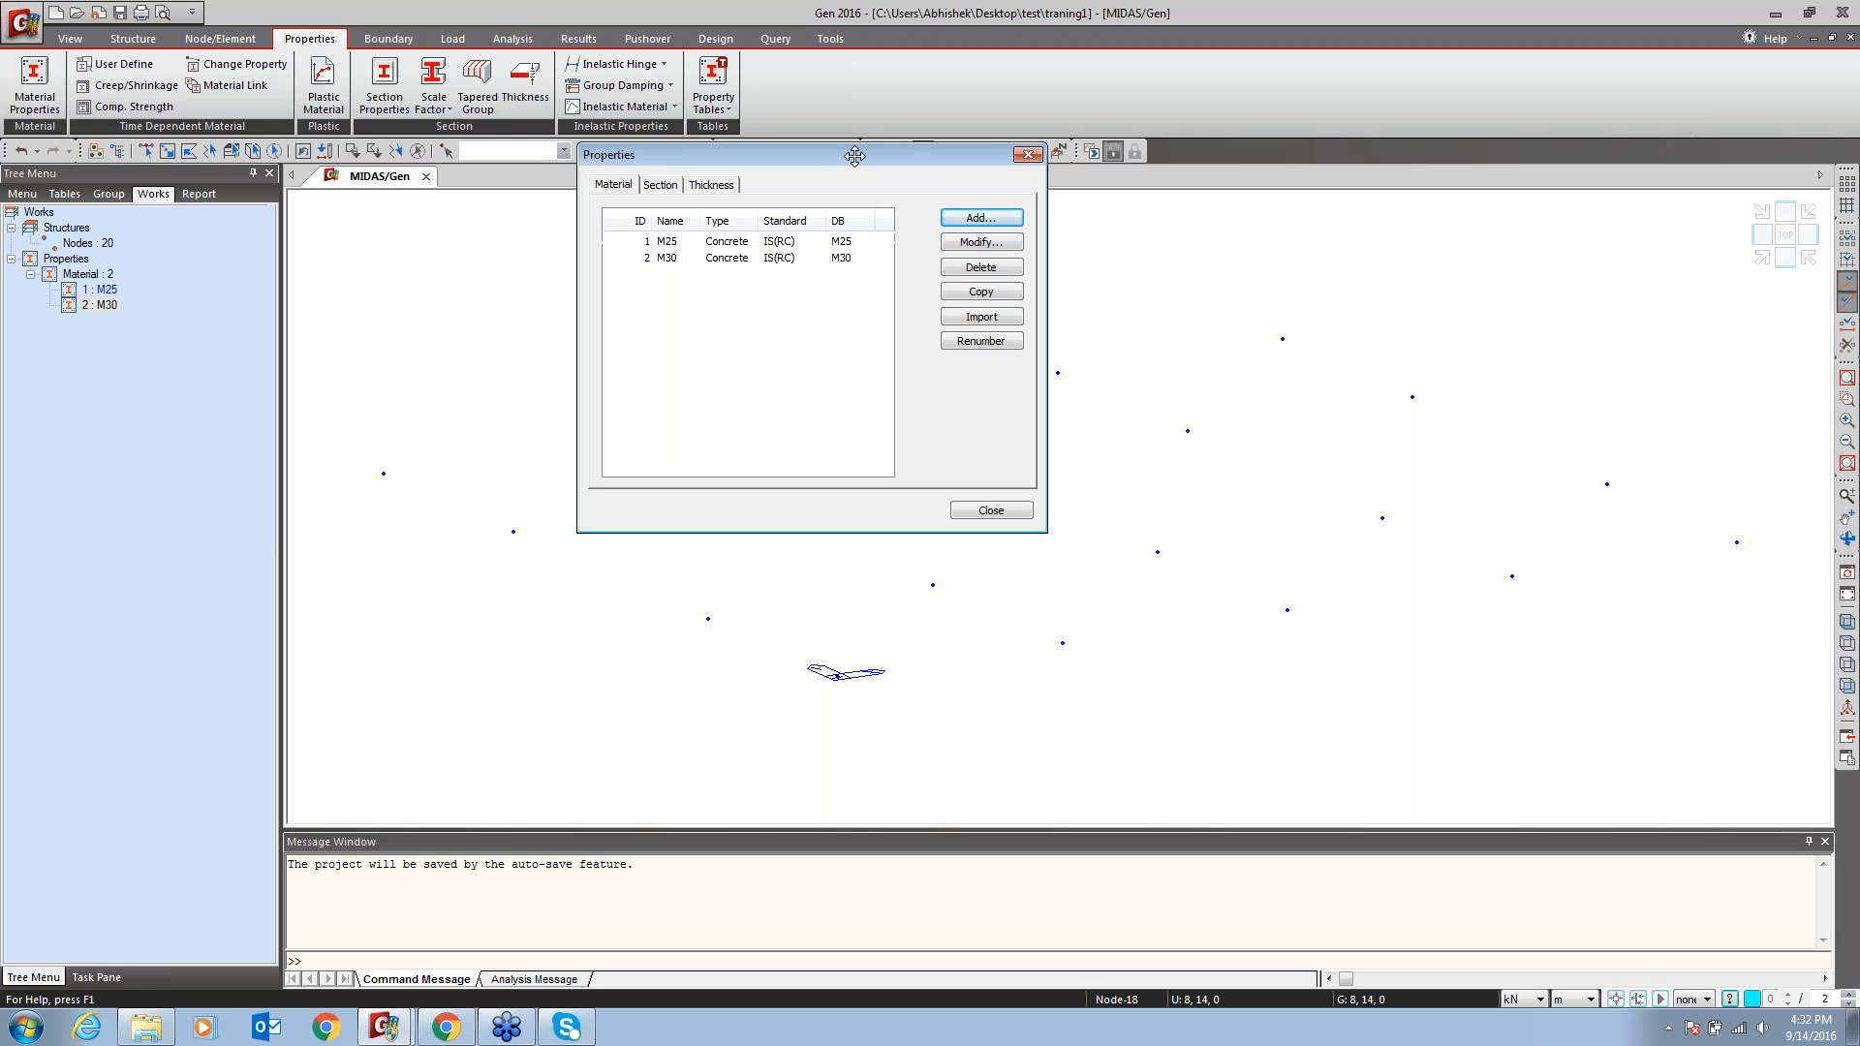
click(663, 185)
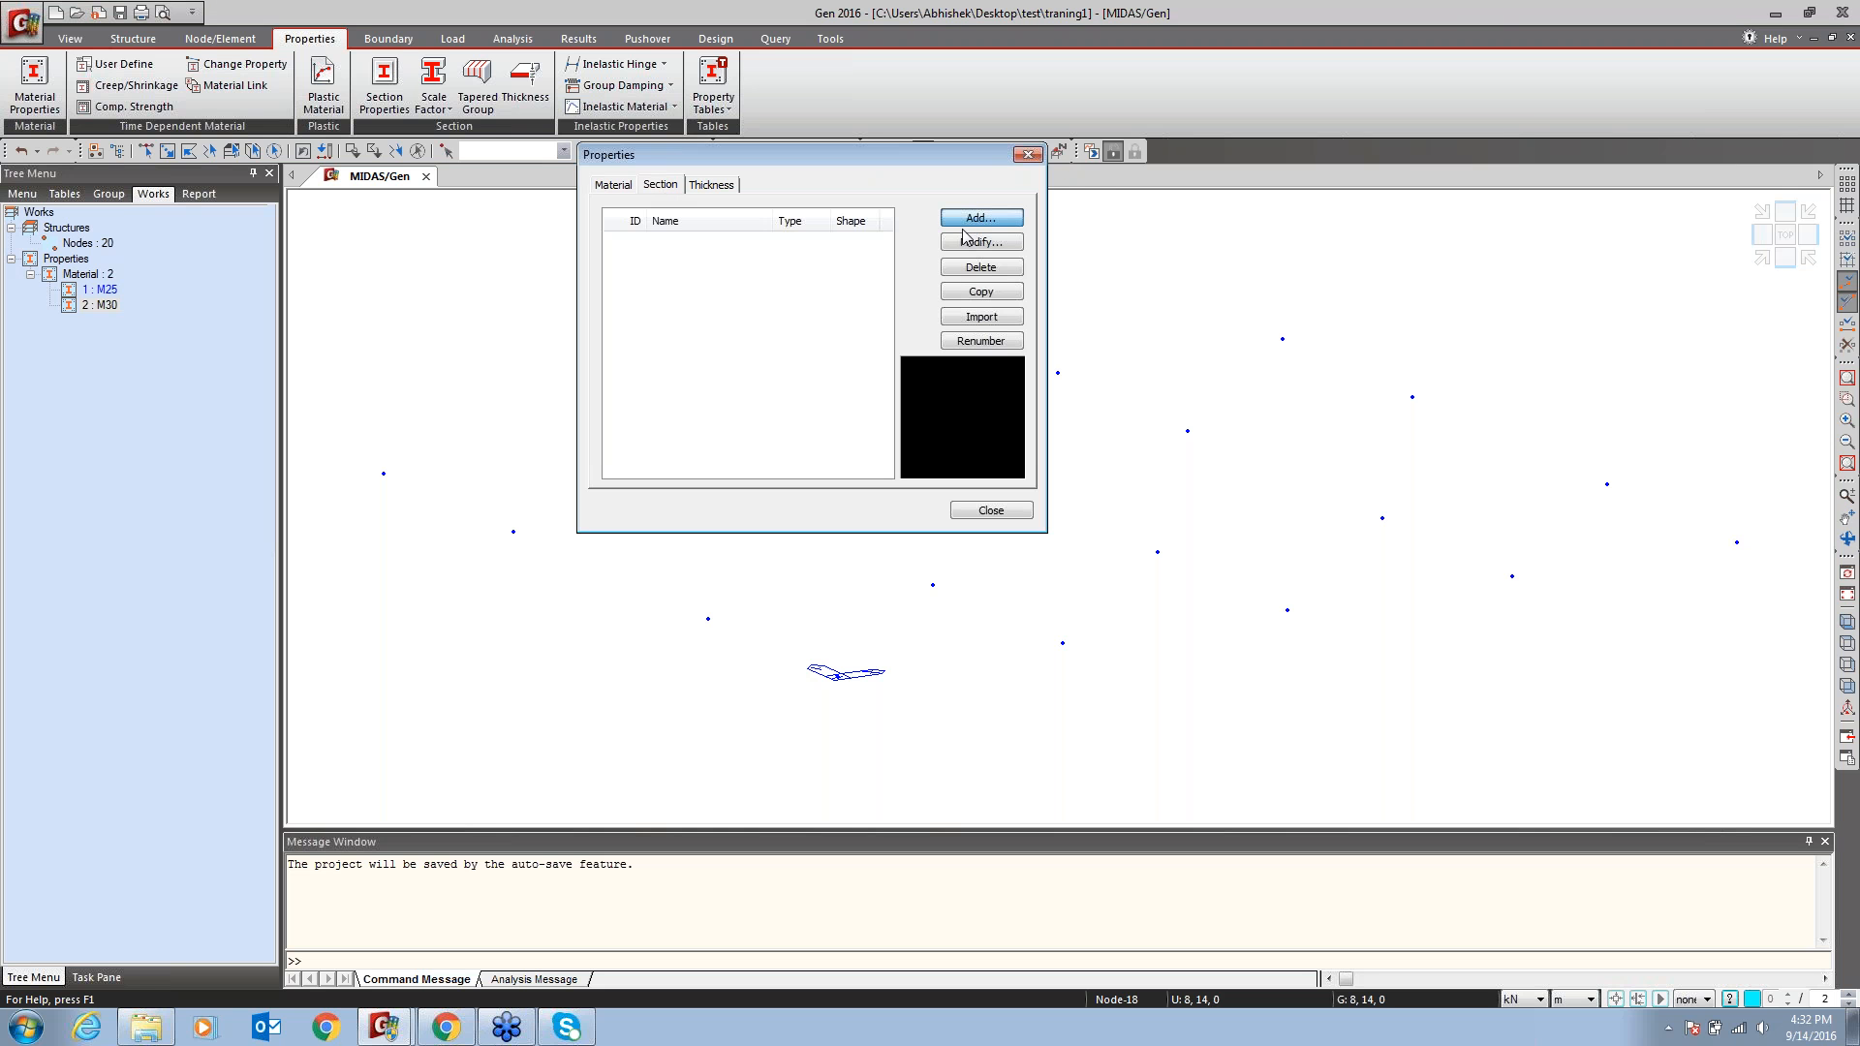
click(963, 224)
drag(1150, 158, 1141, 112)
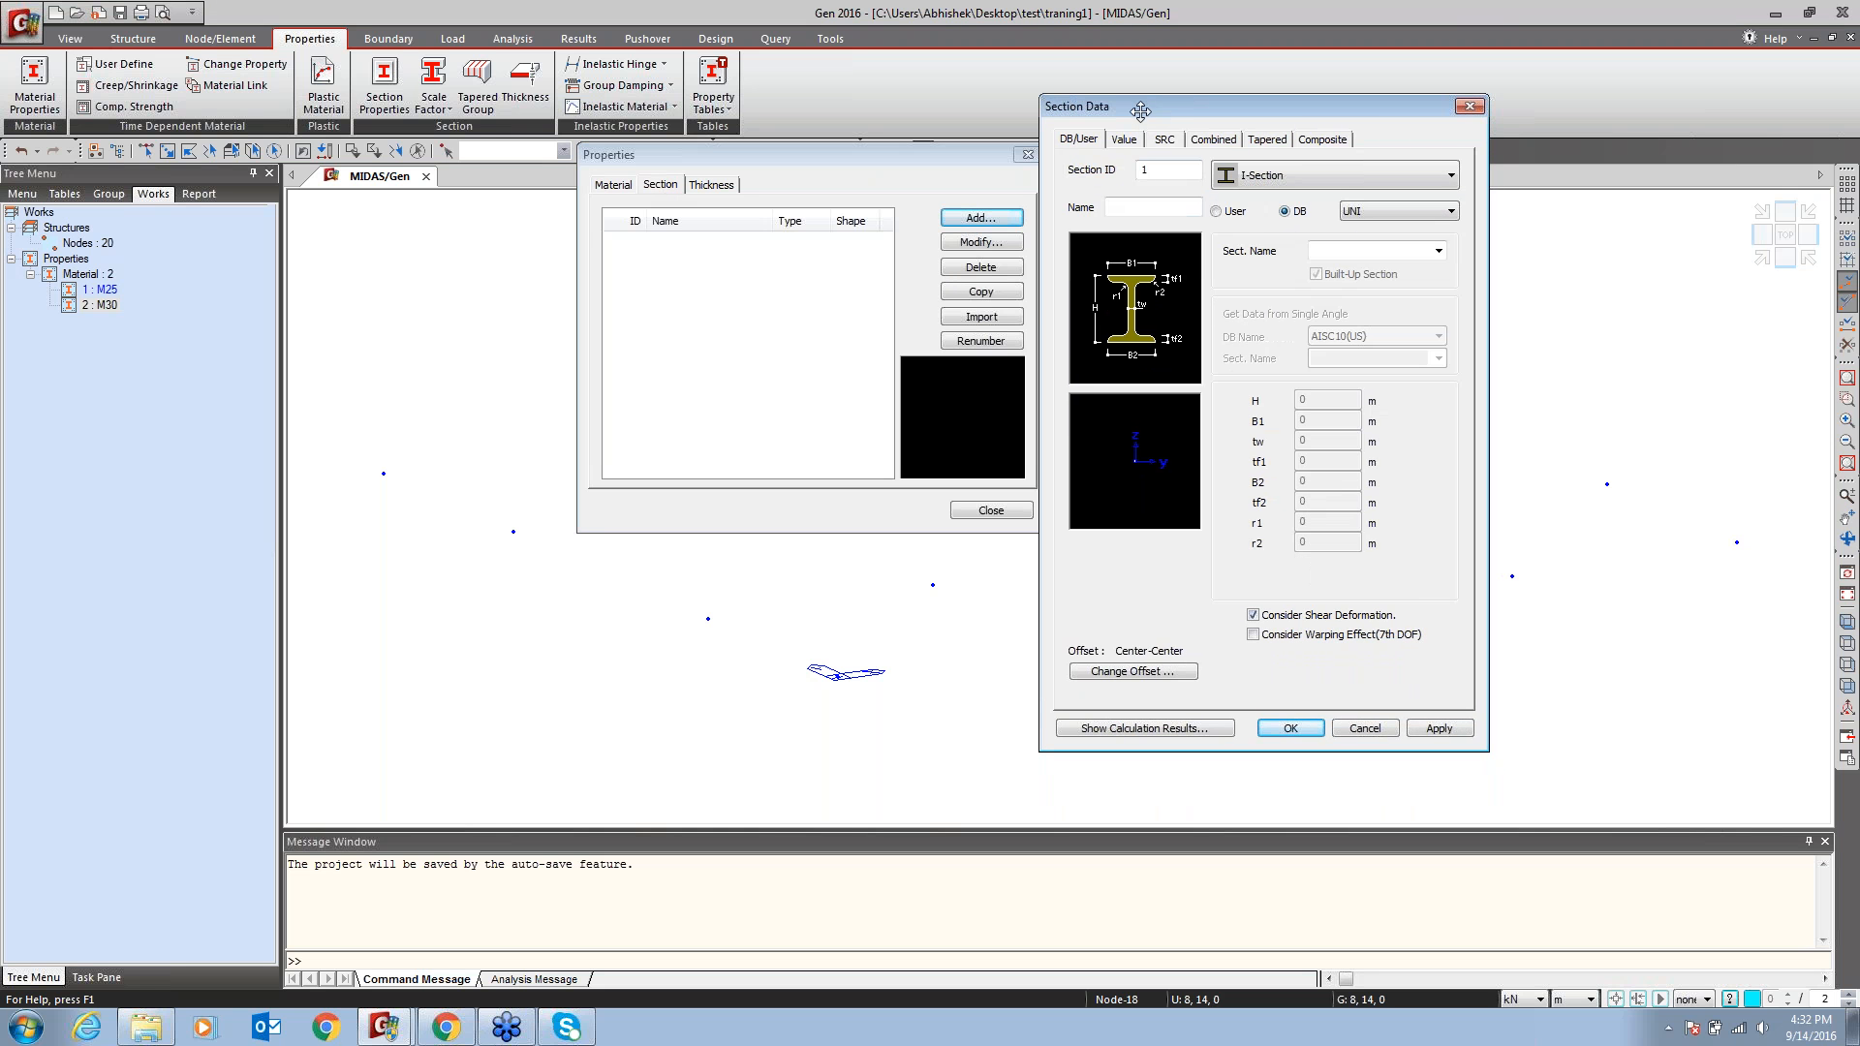
Set the new section's shape to Angle and its database to IS
click(1276, 174)
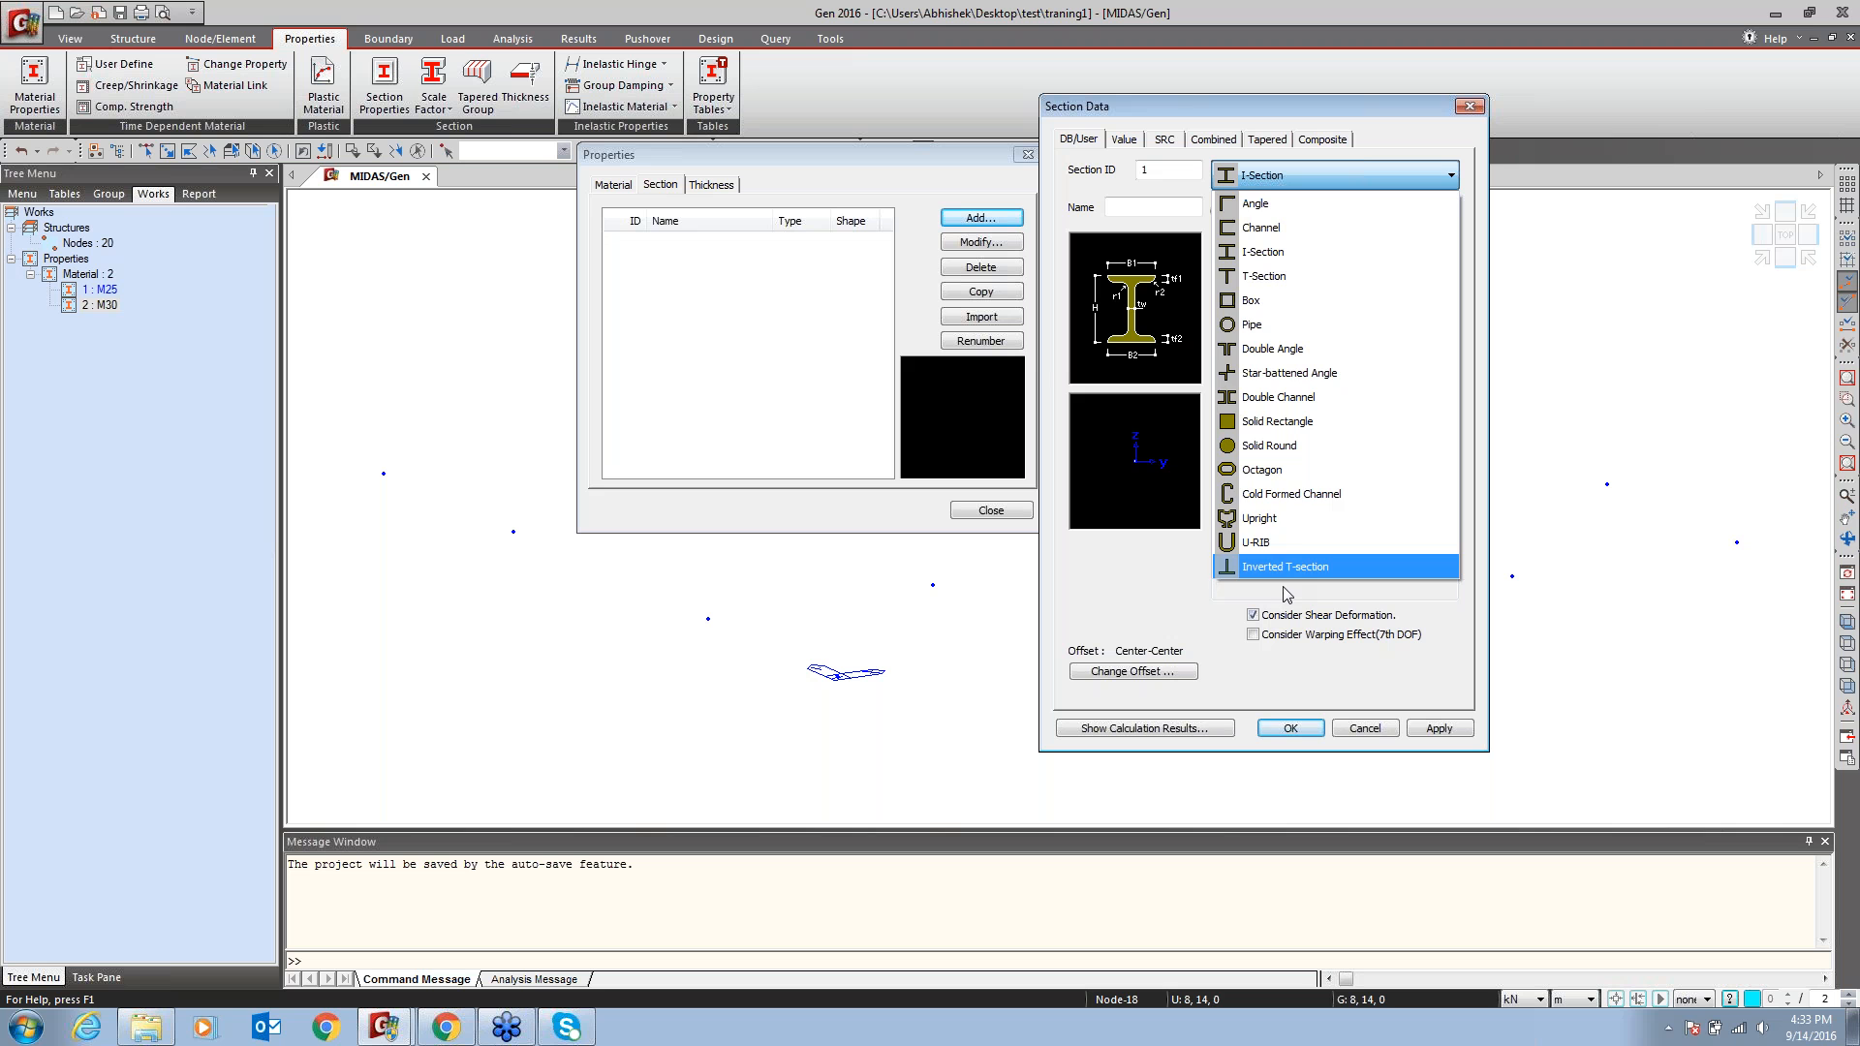
click(1300, 212)
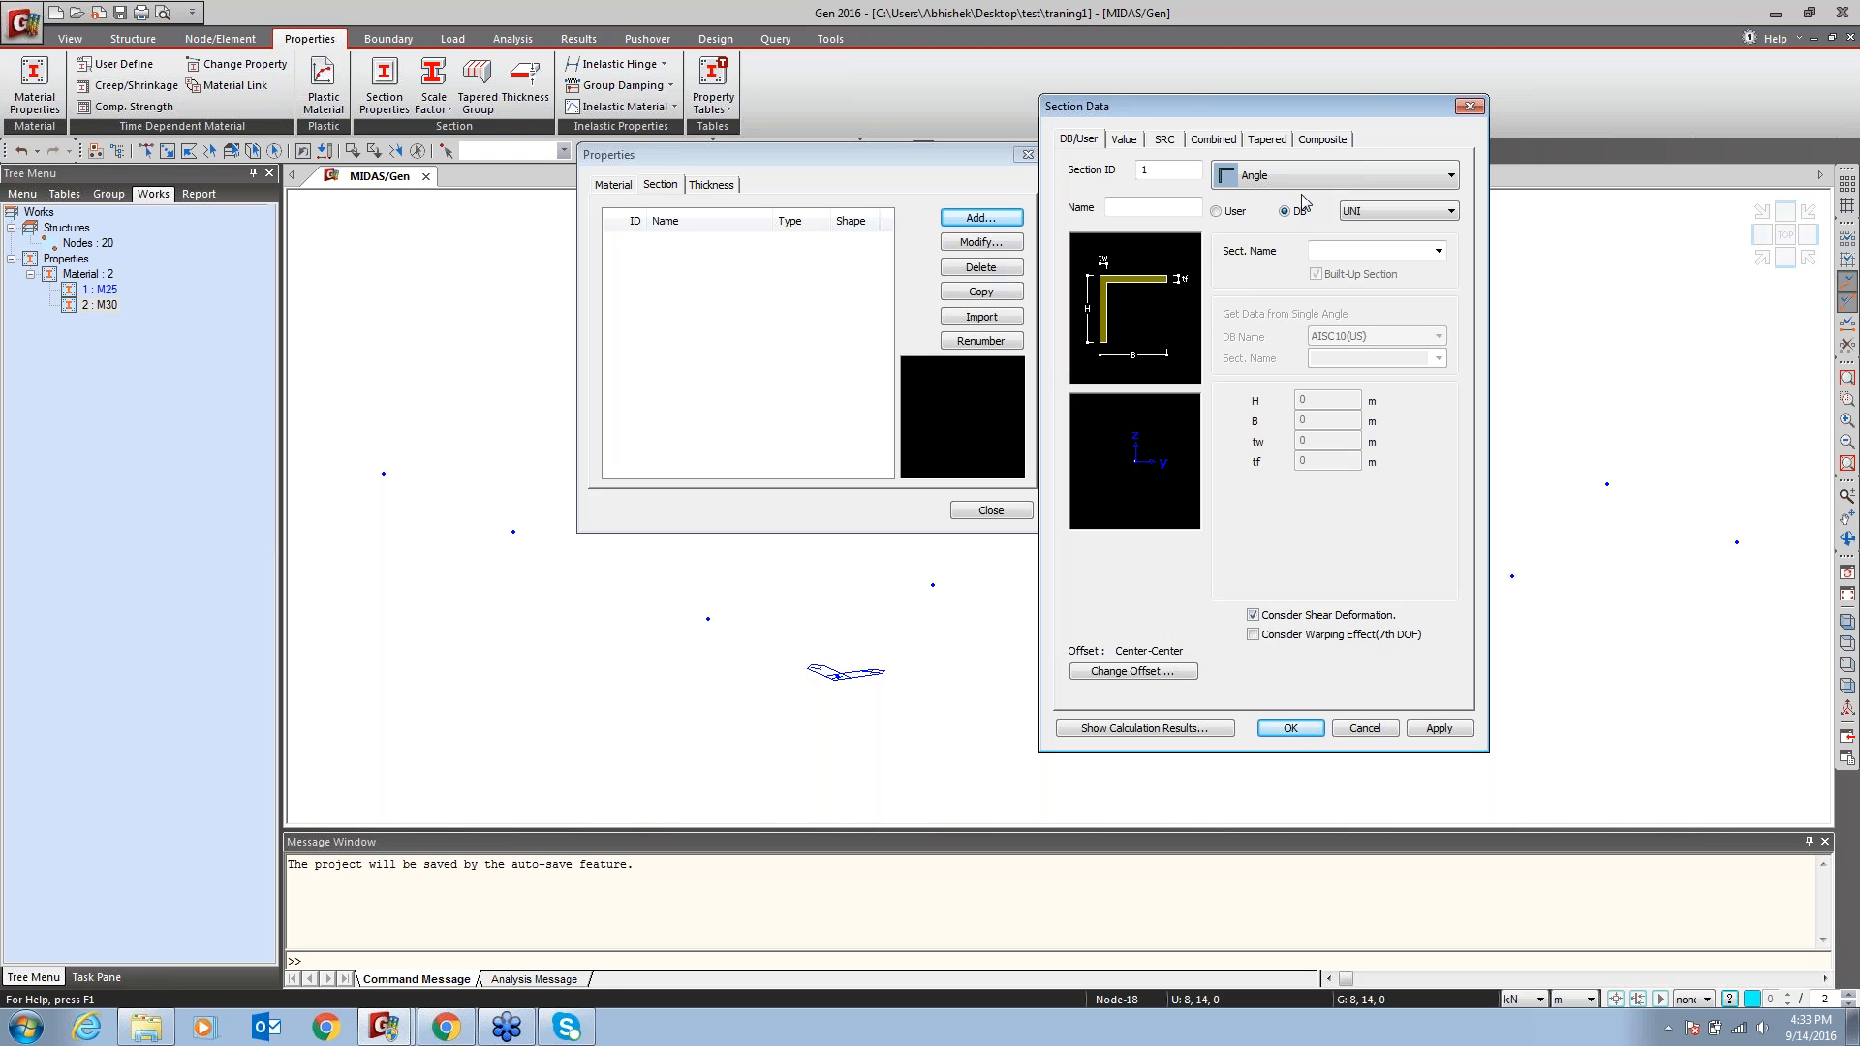
click(1386, 213)
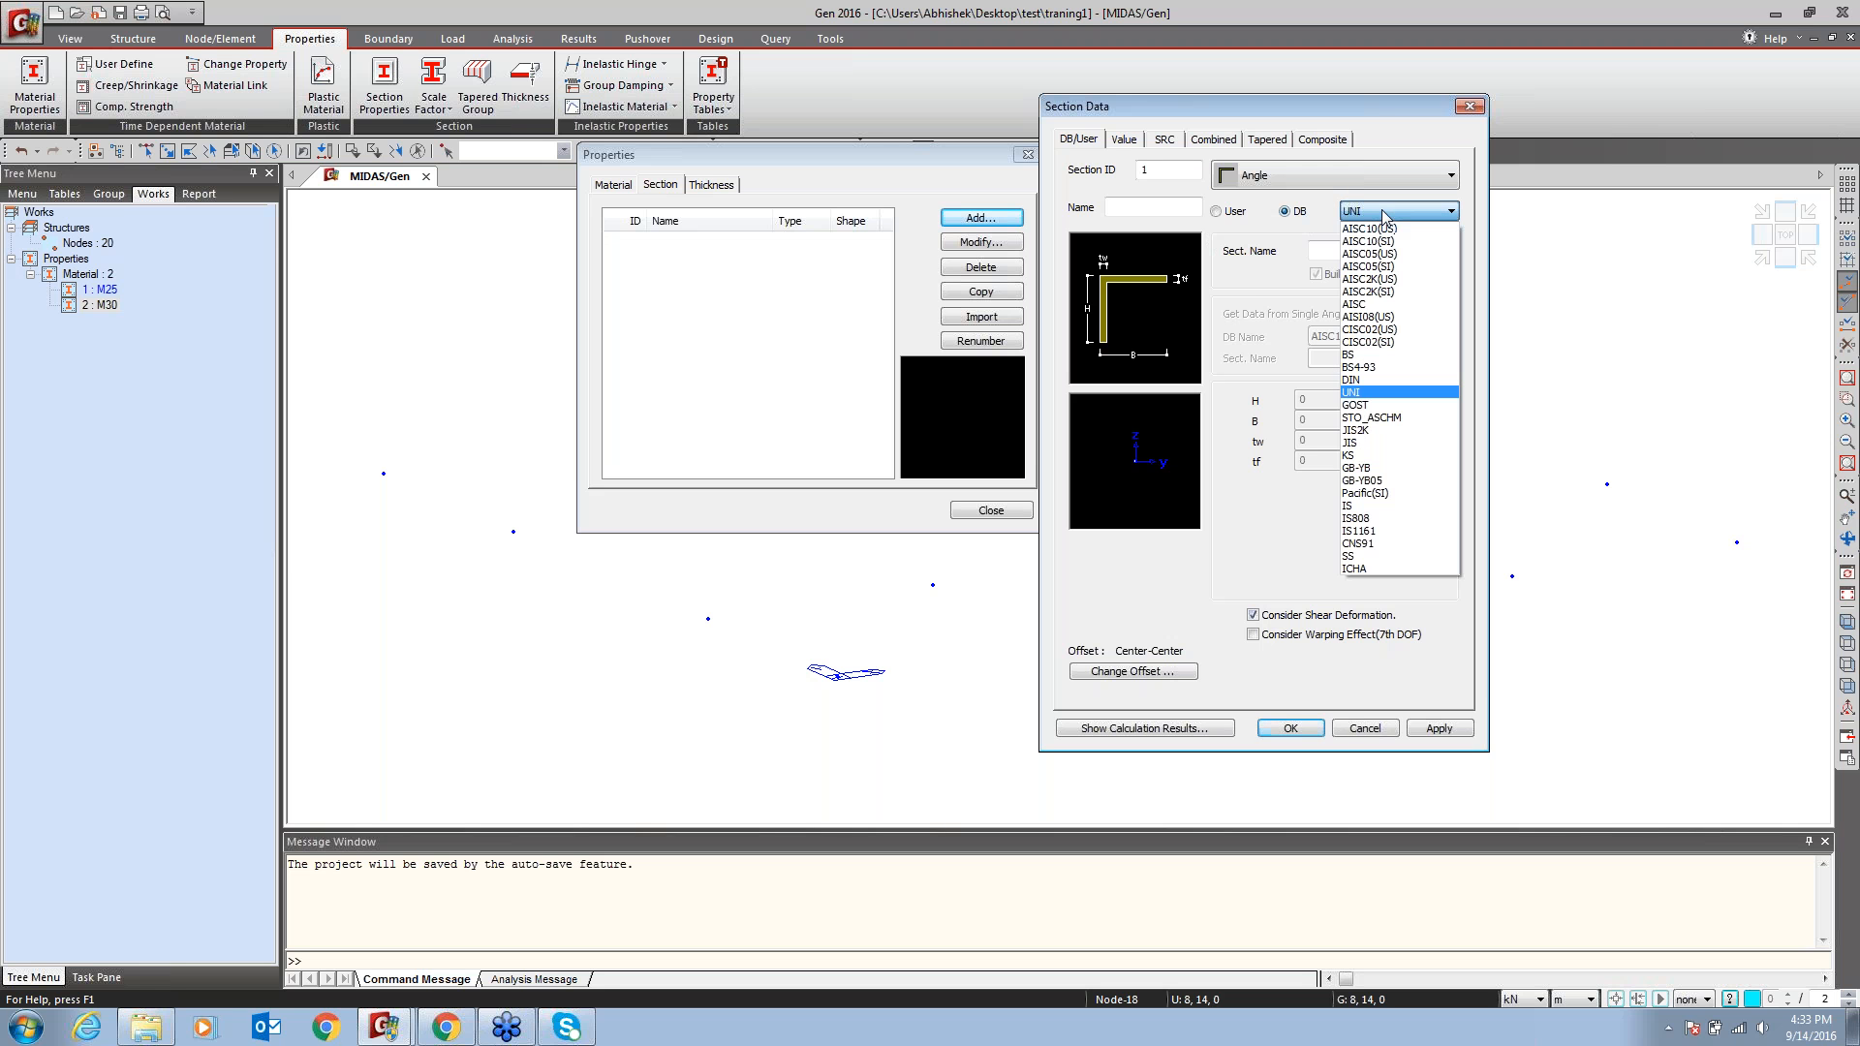
click(1374, 506)
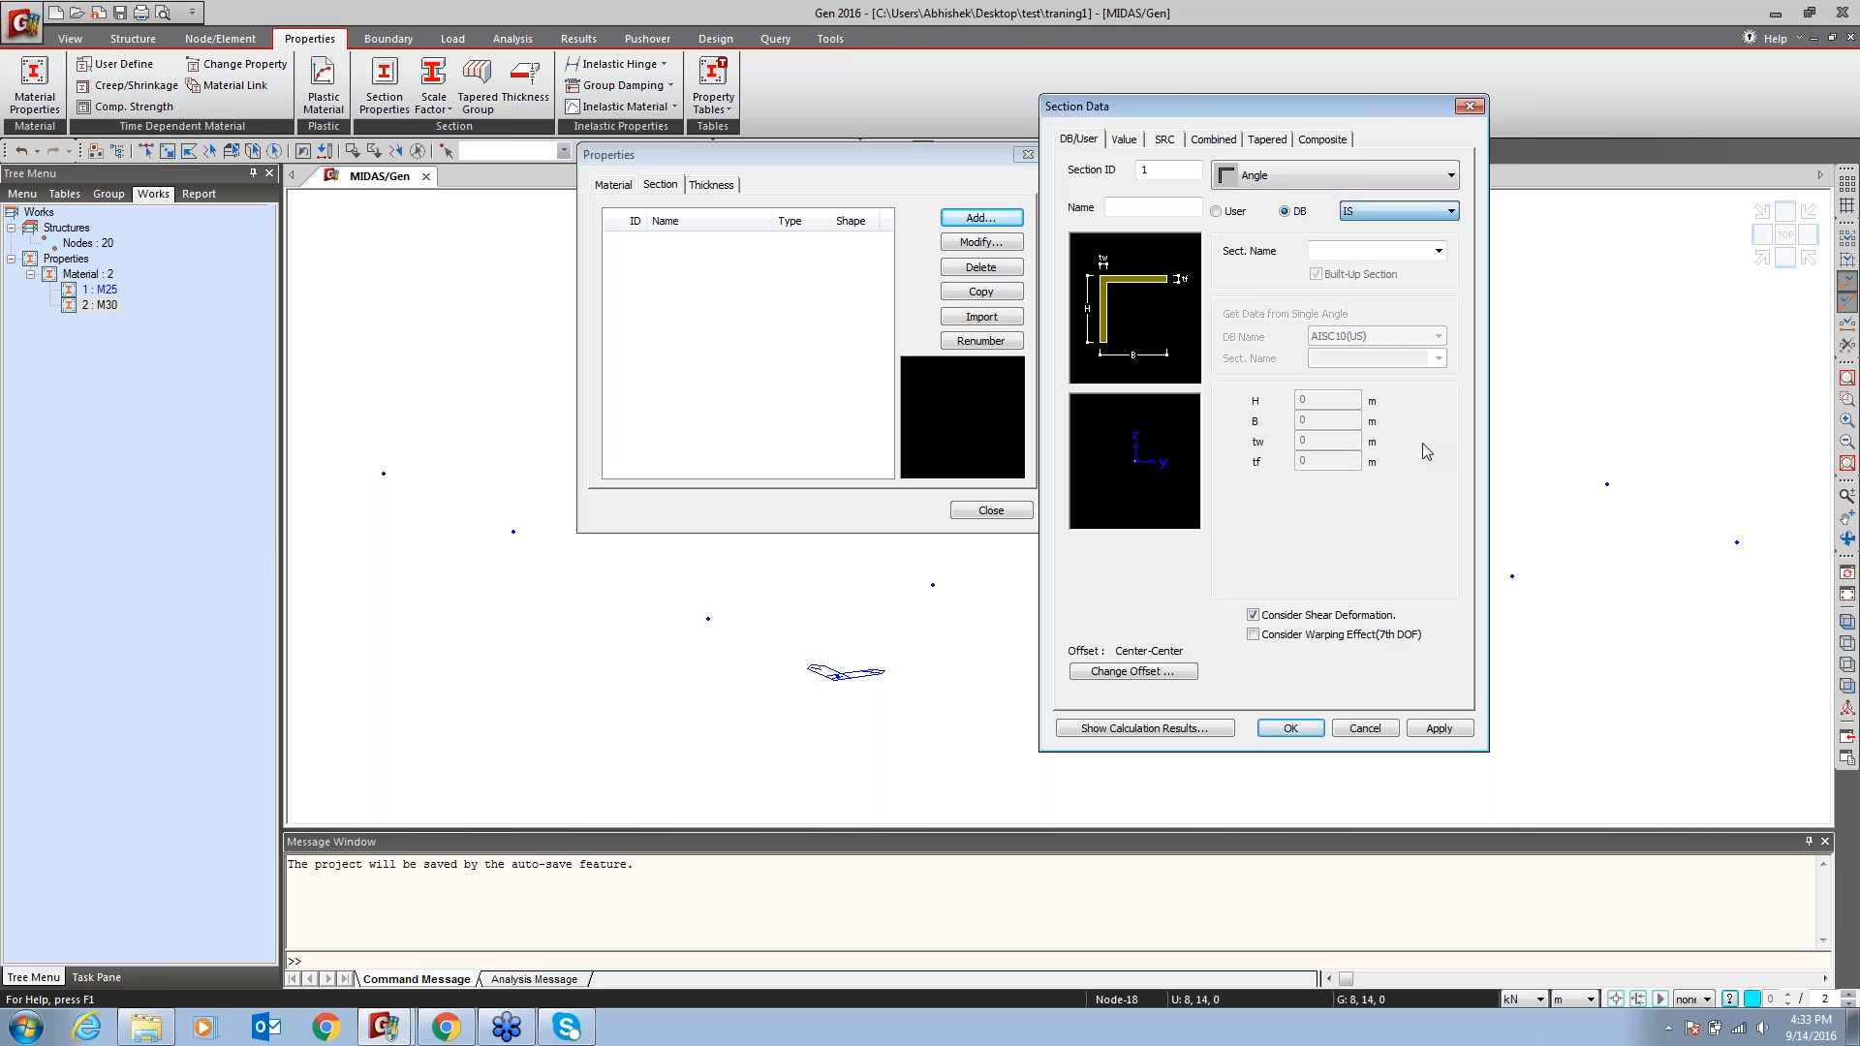
Choose the ISA 75x75x10 angle, switch it to user-defined dimensions, and cancel the section
click(1438, 251)
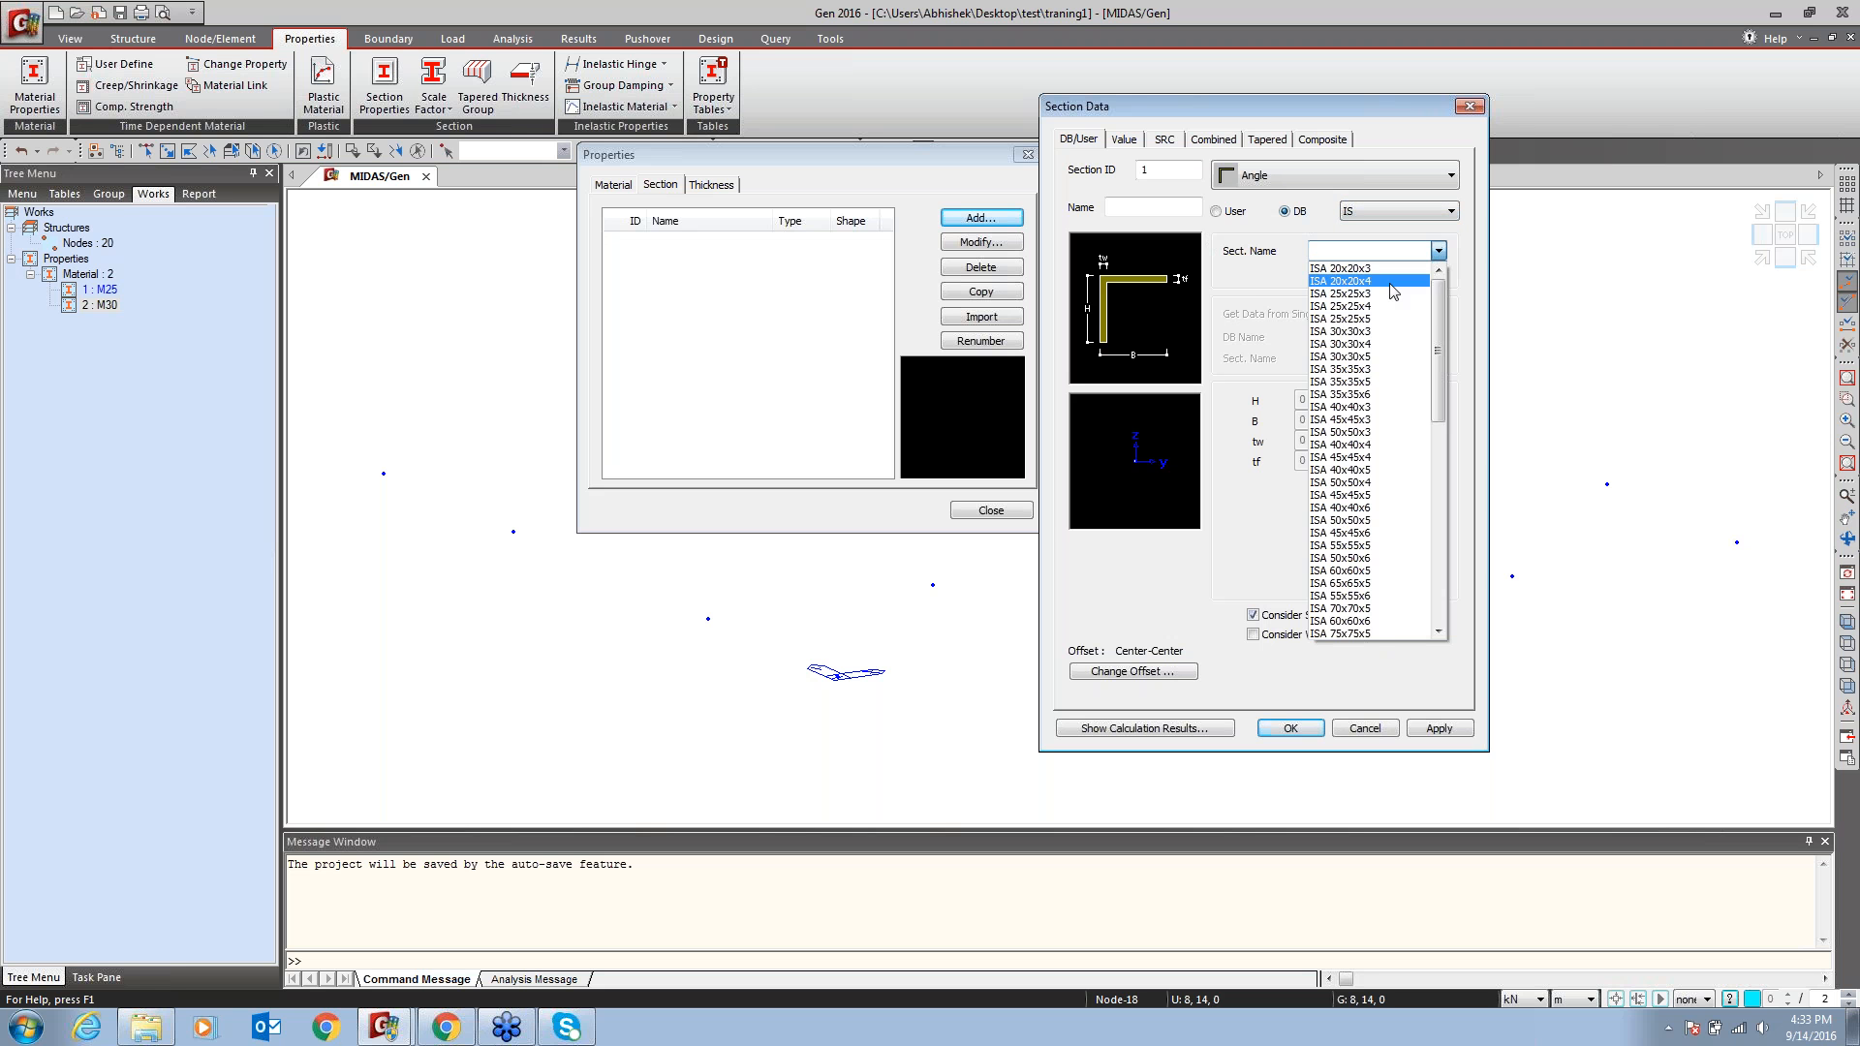
scroll(1369, 436, down, 10)
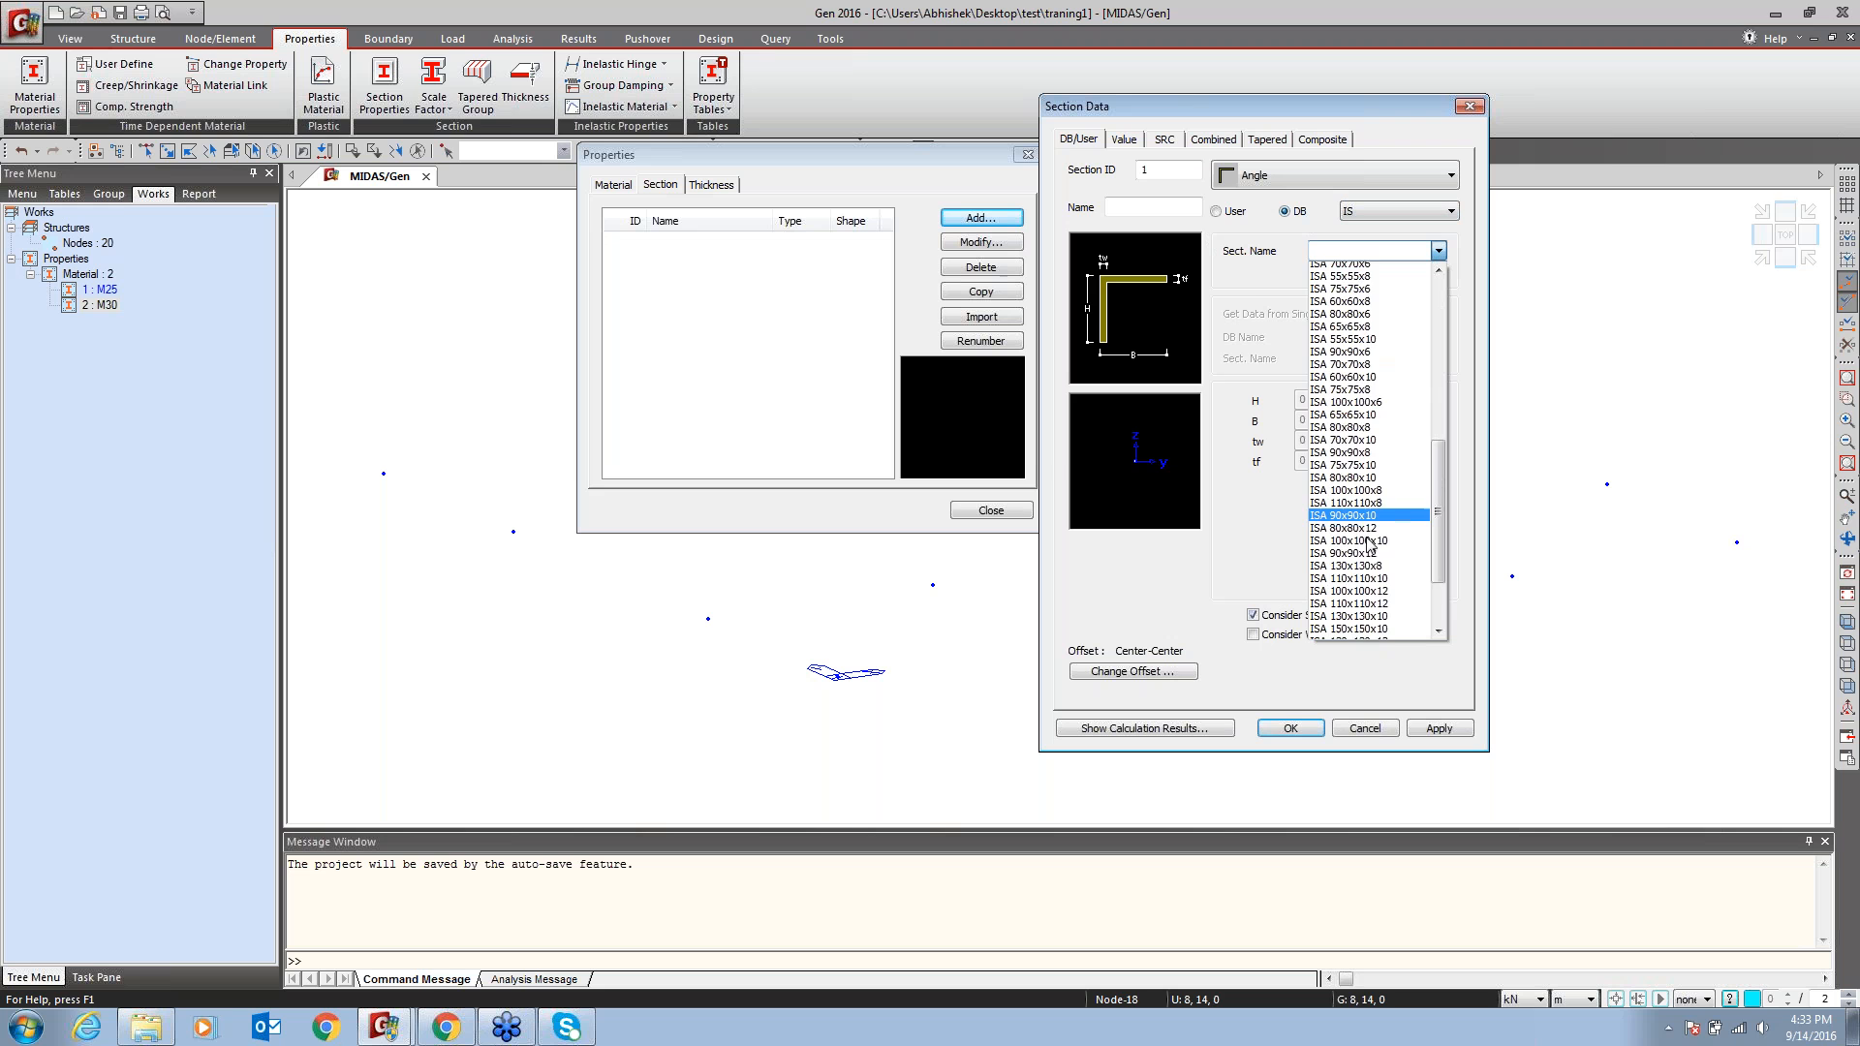
scroll(1369, 547, down, 3)
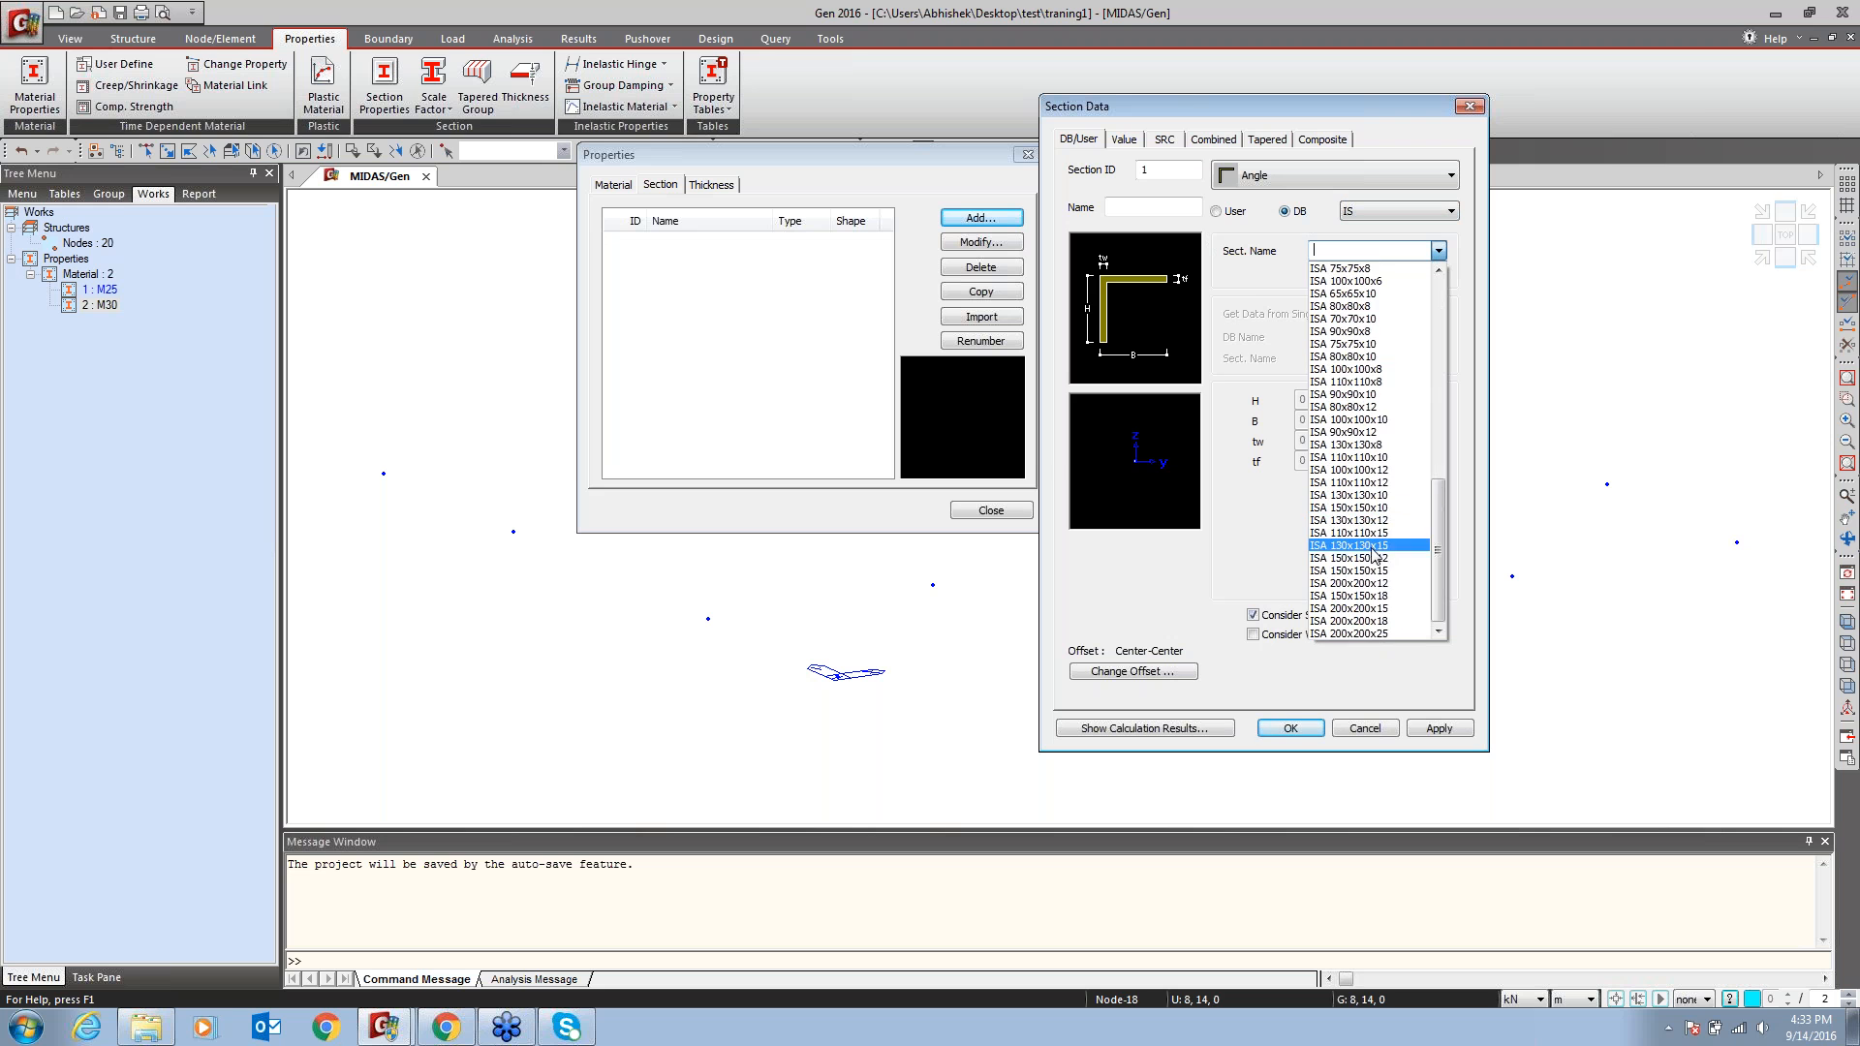
click(1391, 356)
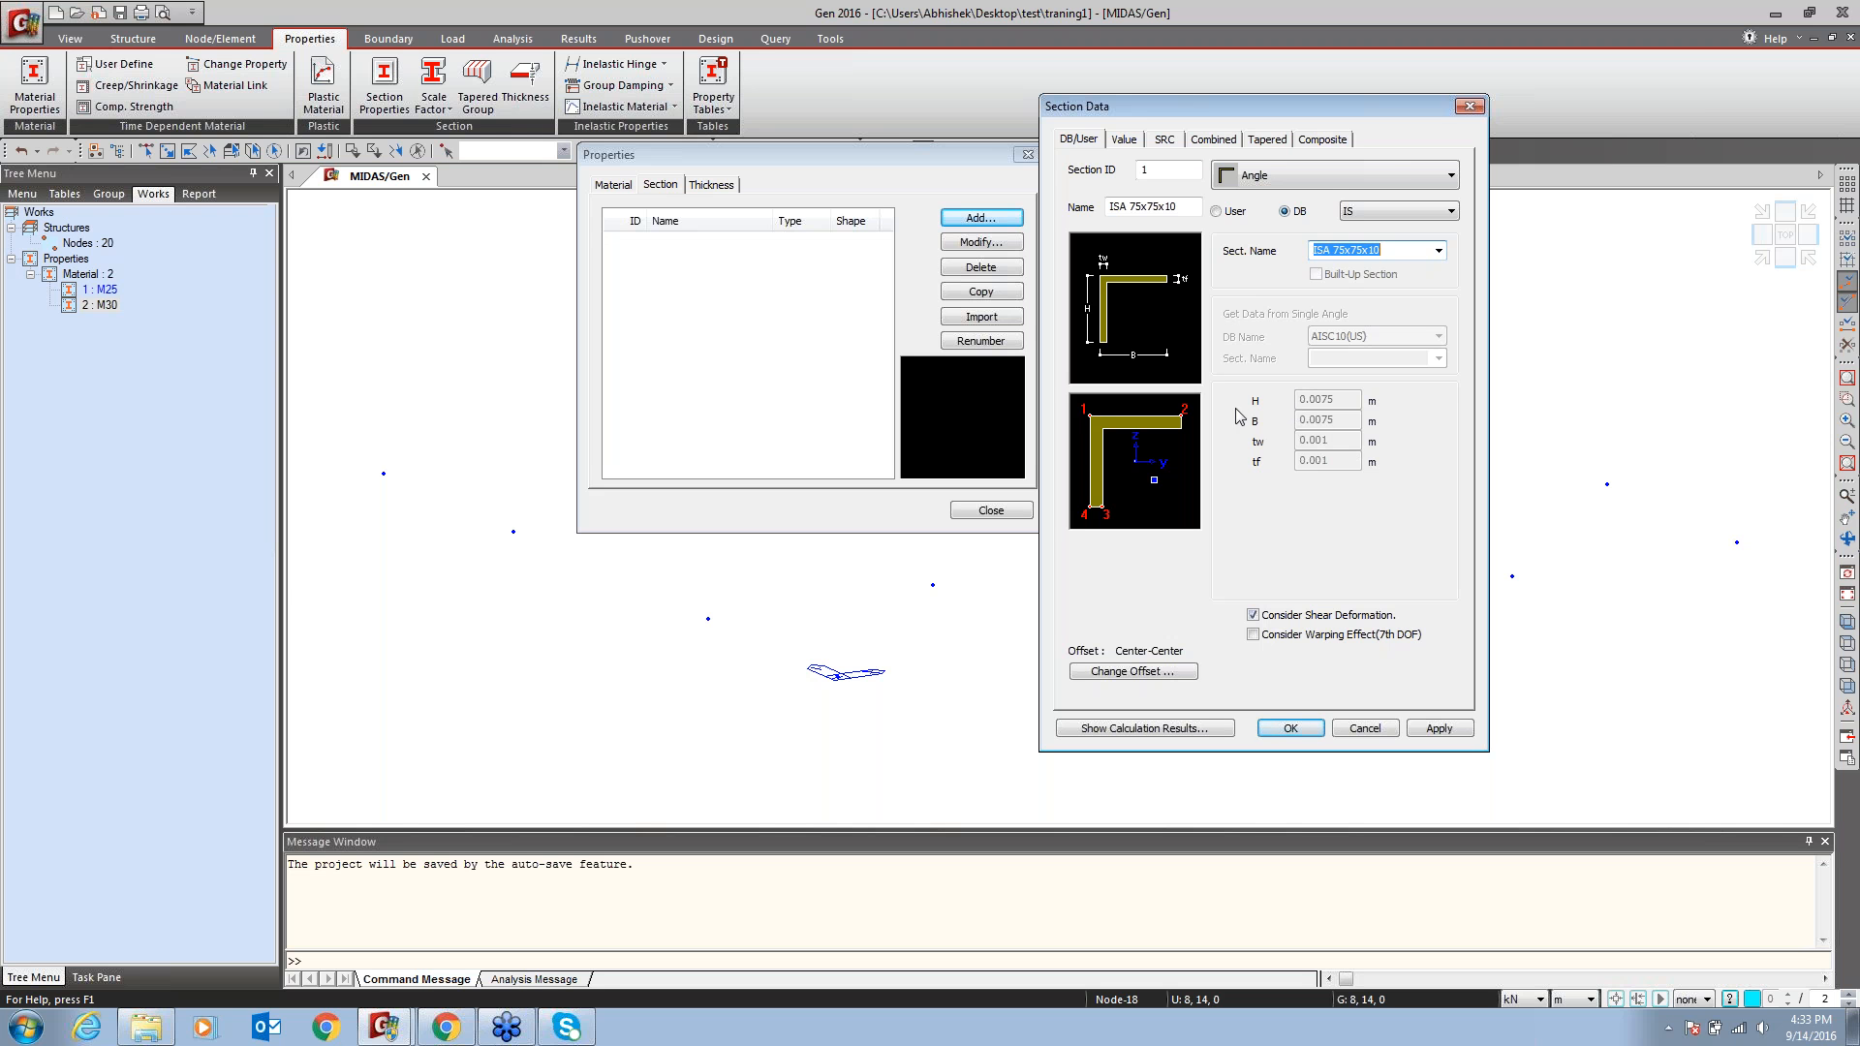
click(1220, 216)
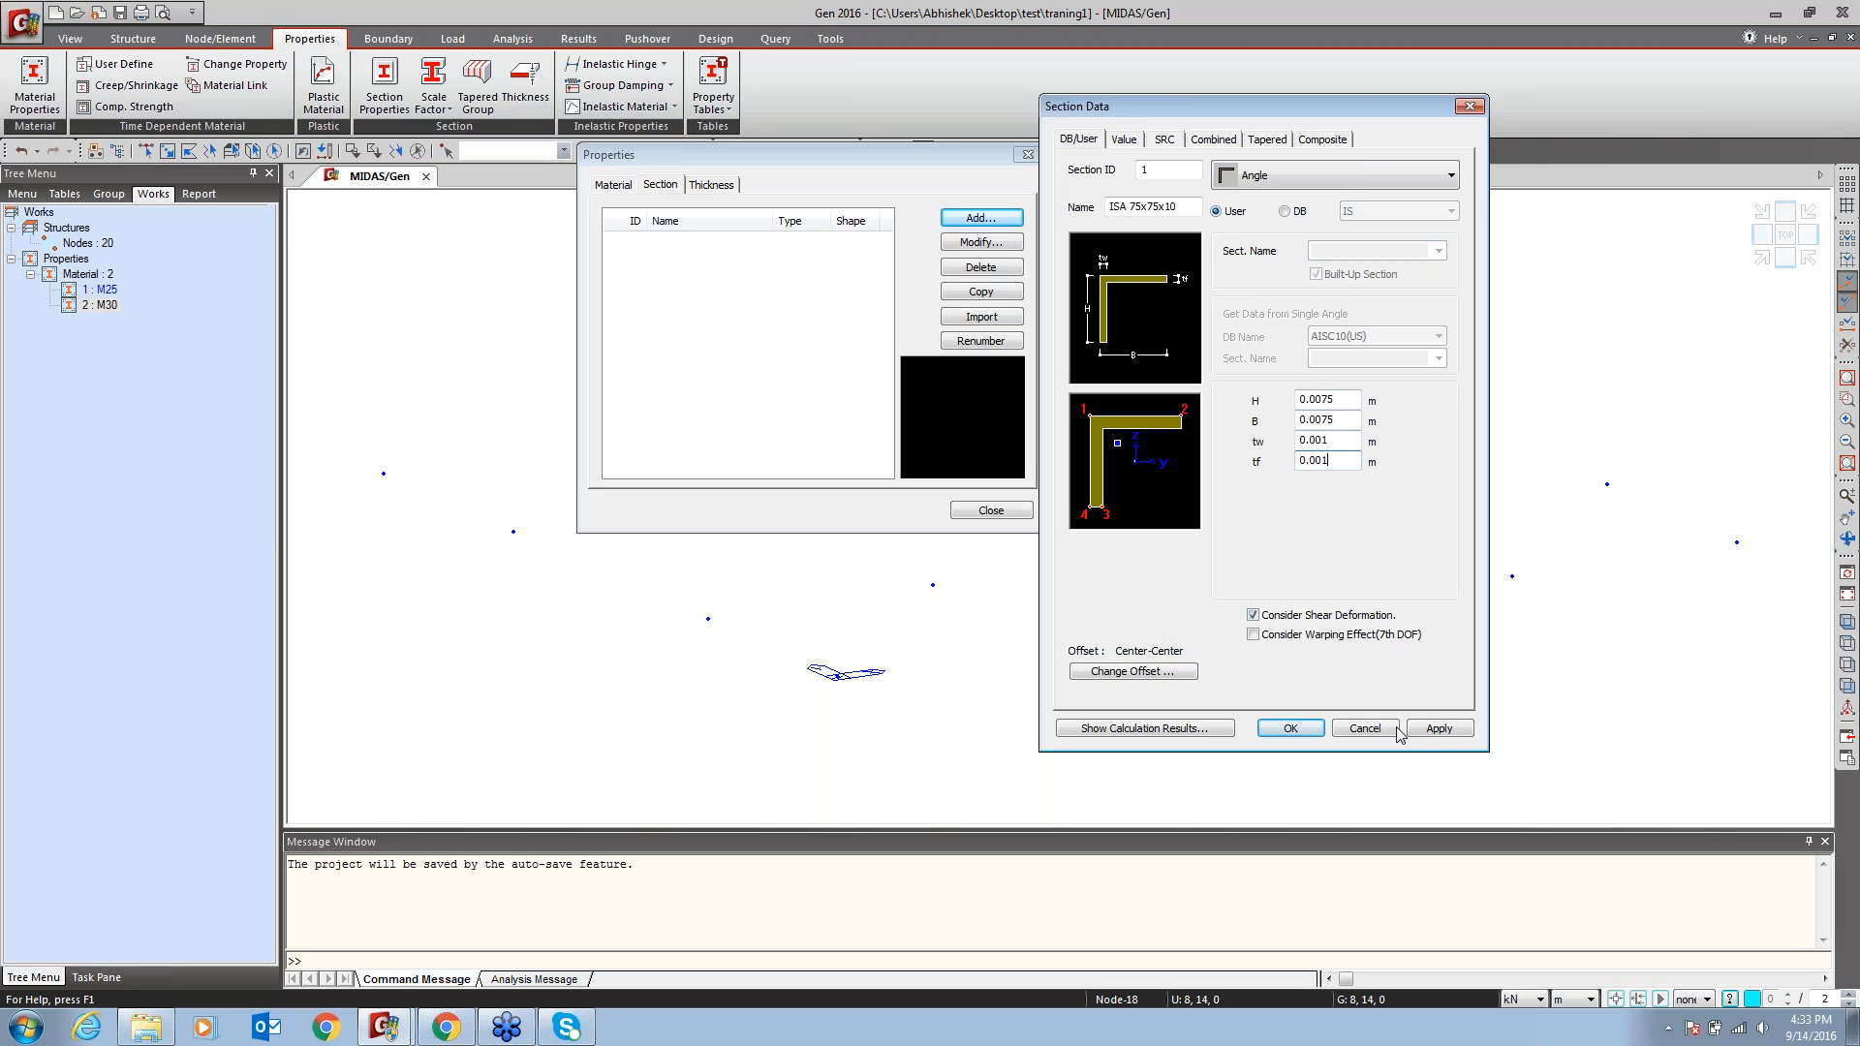
click(1366, 729)
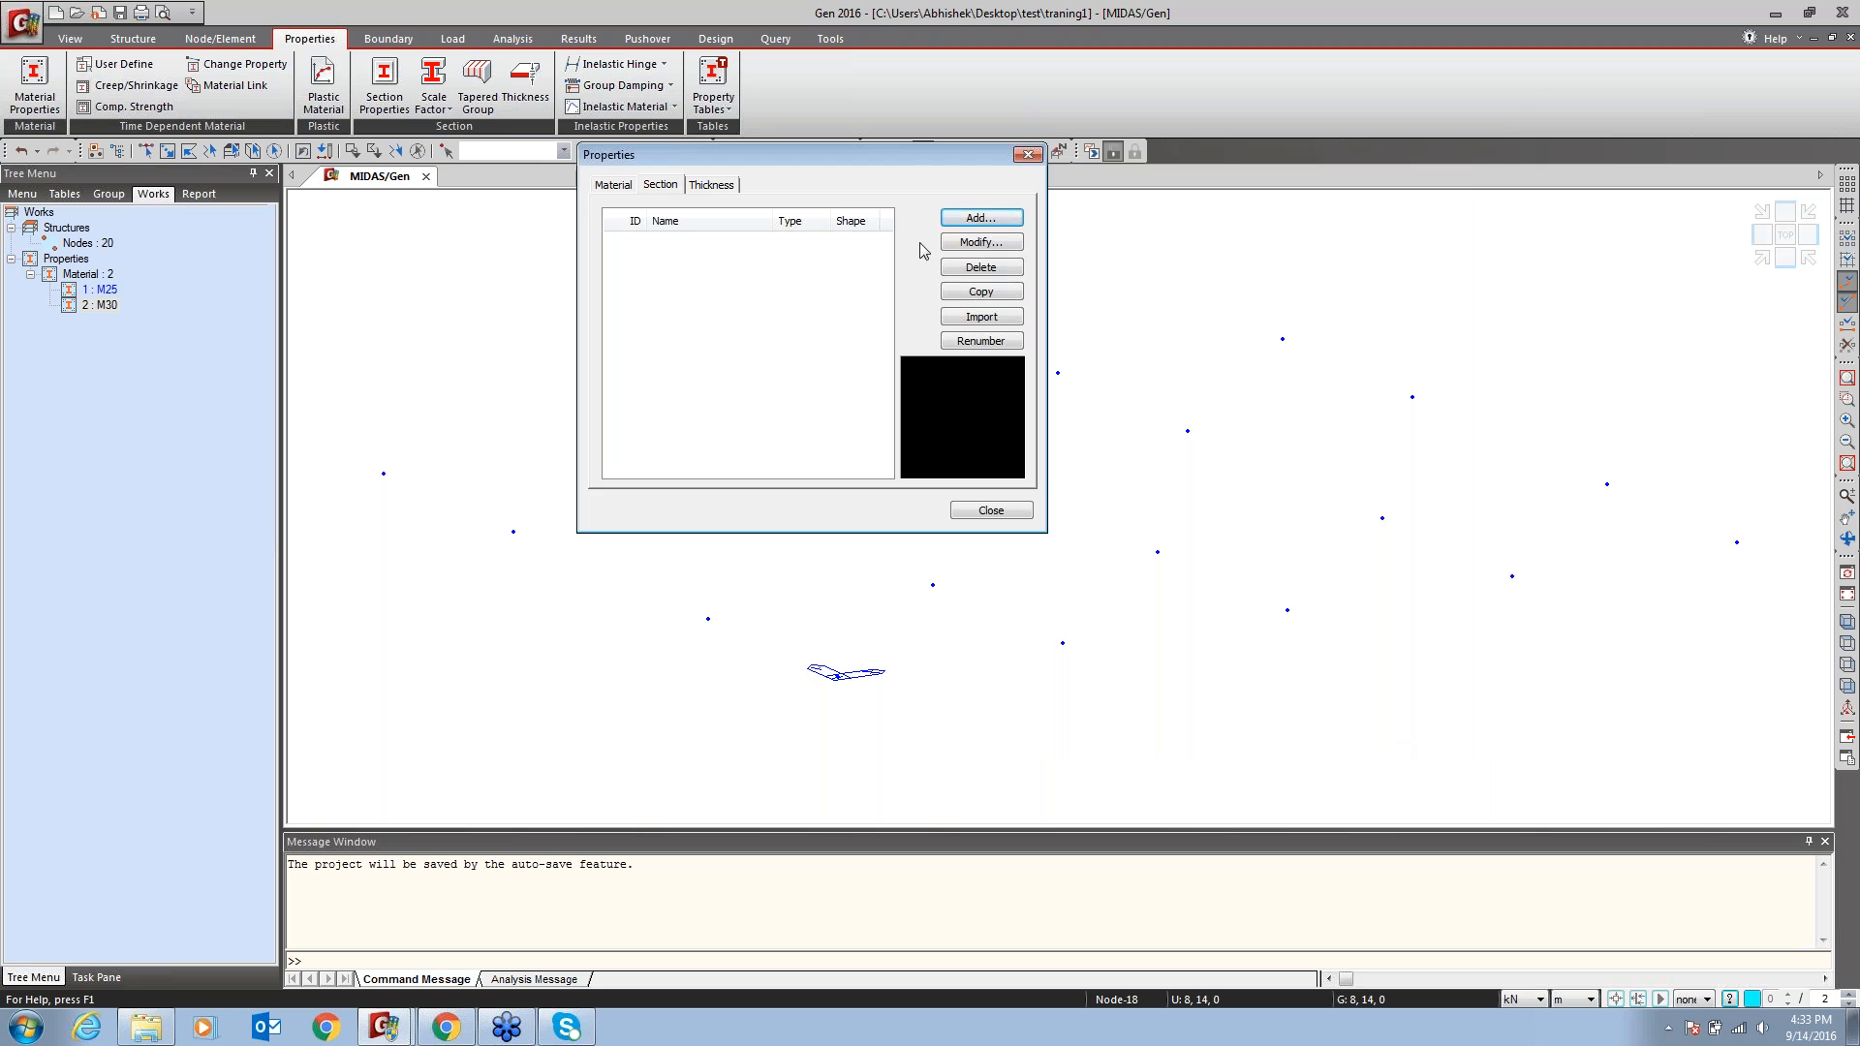
Start a new section named B230X450 with the Solid Rectangle shape
click(967, 220)
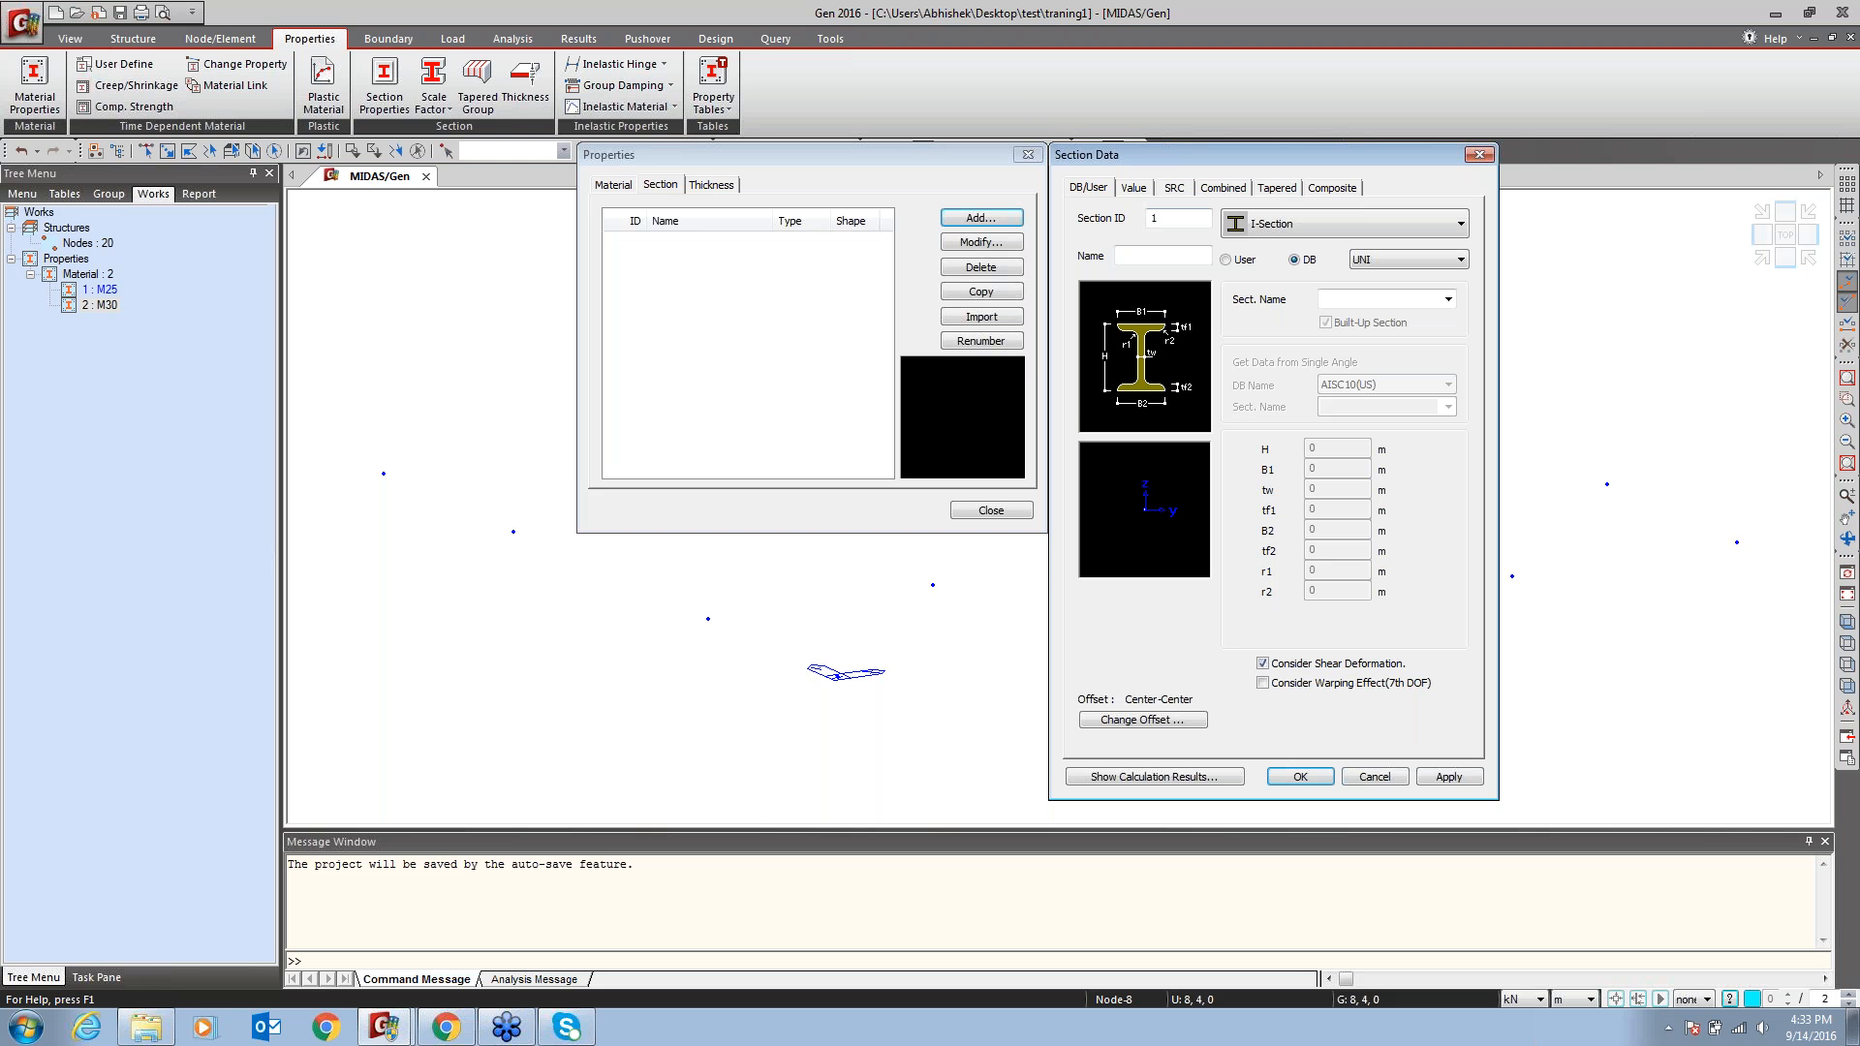
click(1190, 259)
text(b)
text(B230X45)
text(0)
click(1294, 223)
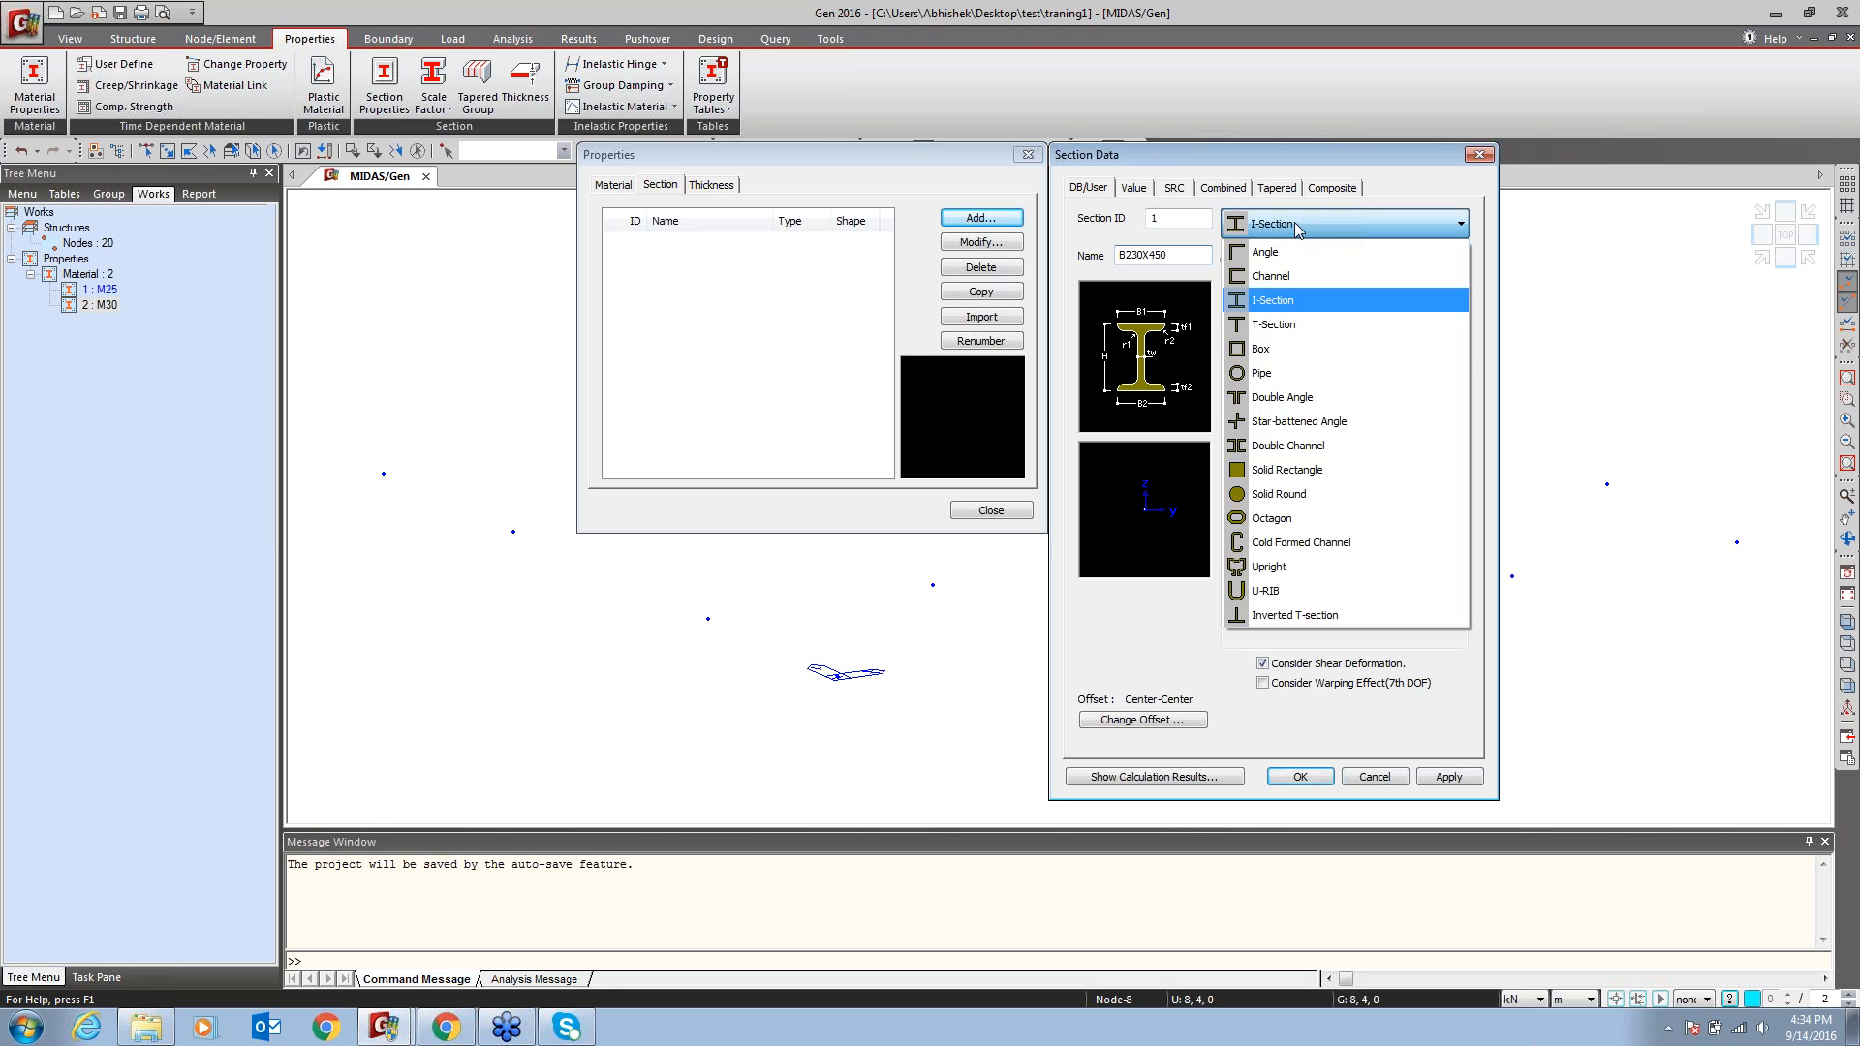
click(1298, 472)
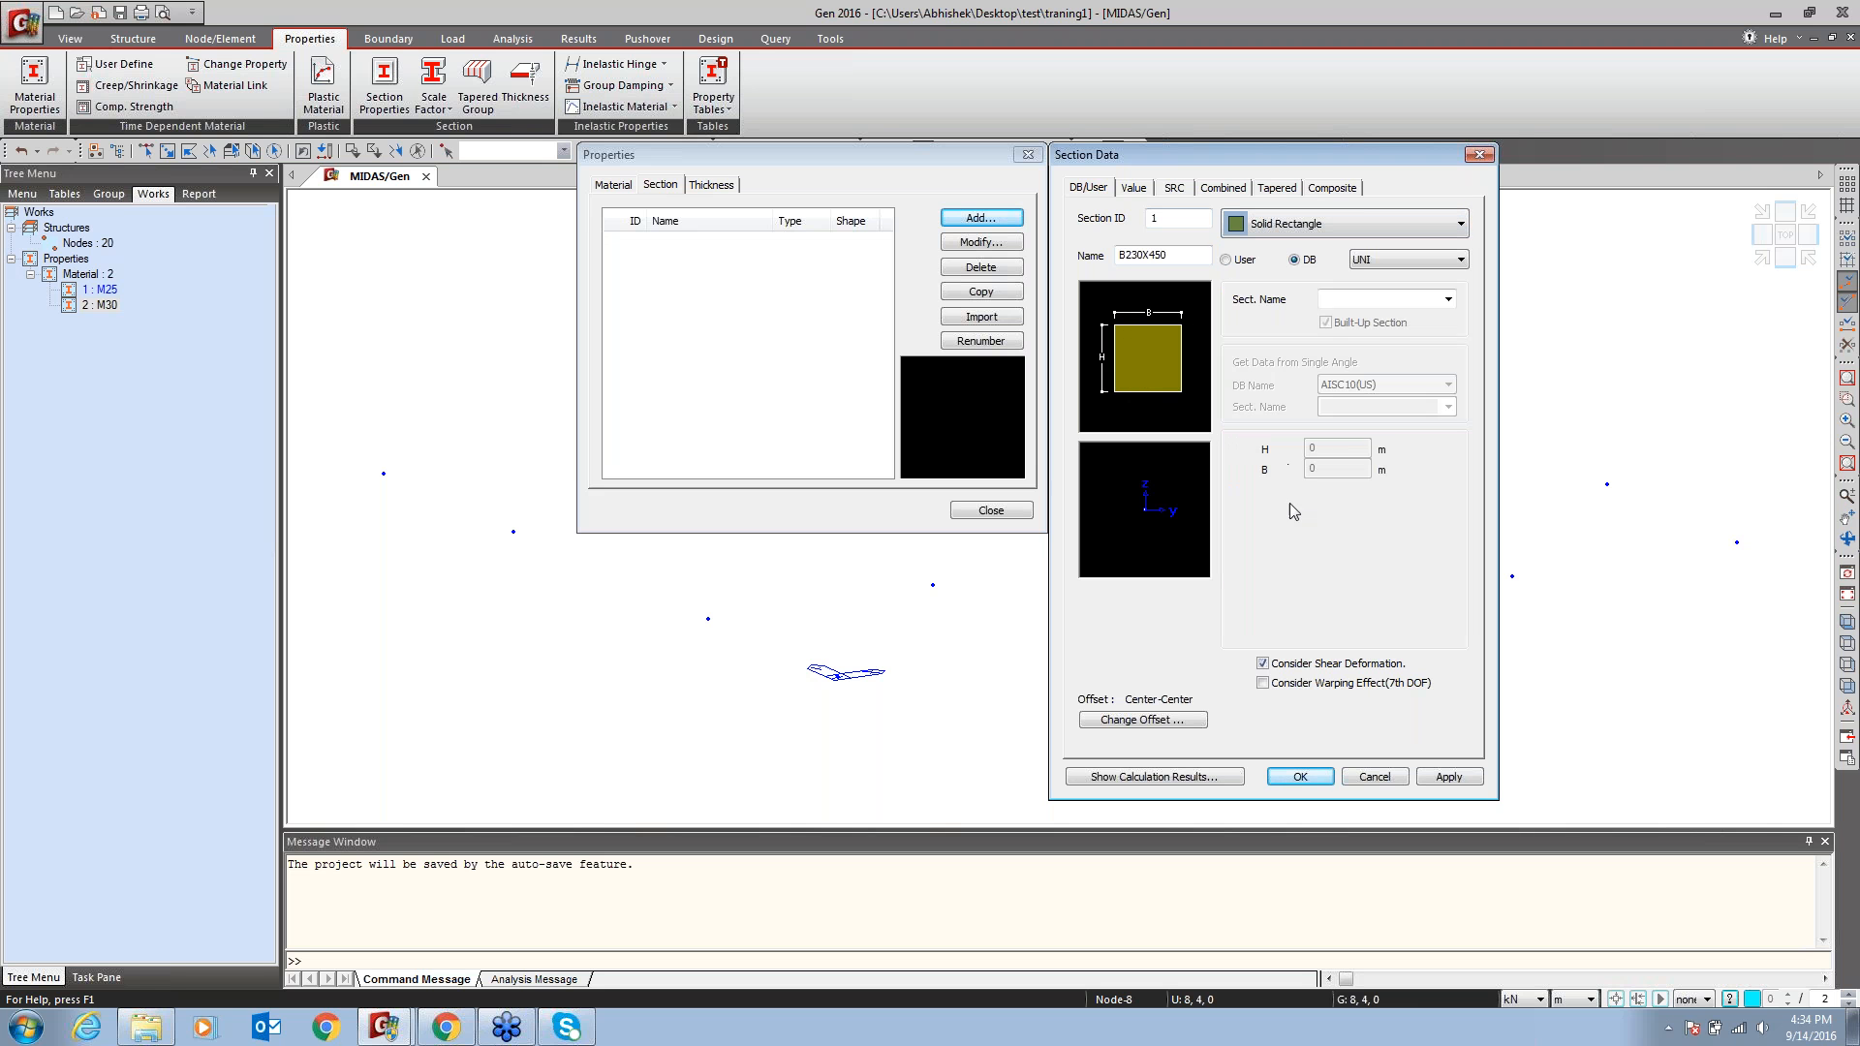
Define the B230X450 section with user dimensions H 0.45 m and B 0.23 m and add it to the model
click(1227, 259)
click(1338, 448)
text(.45)
key(Tab)
text(0.23)
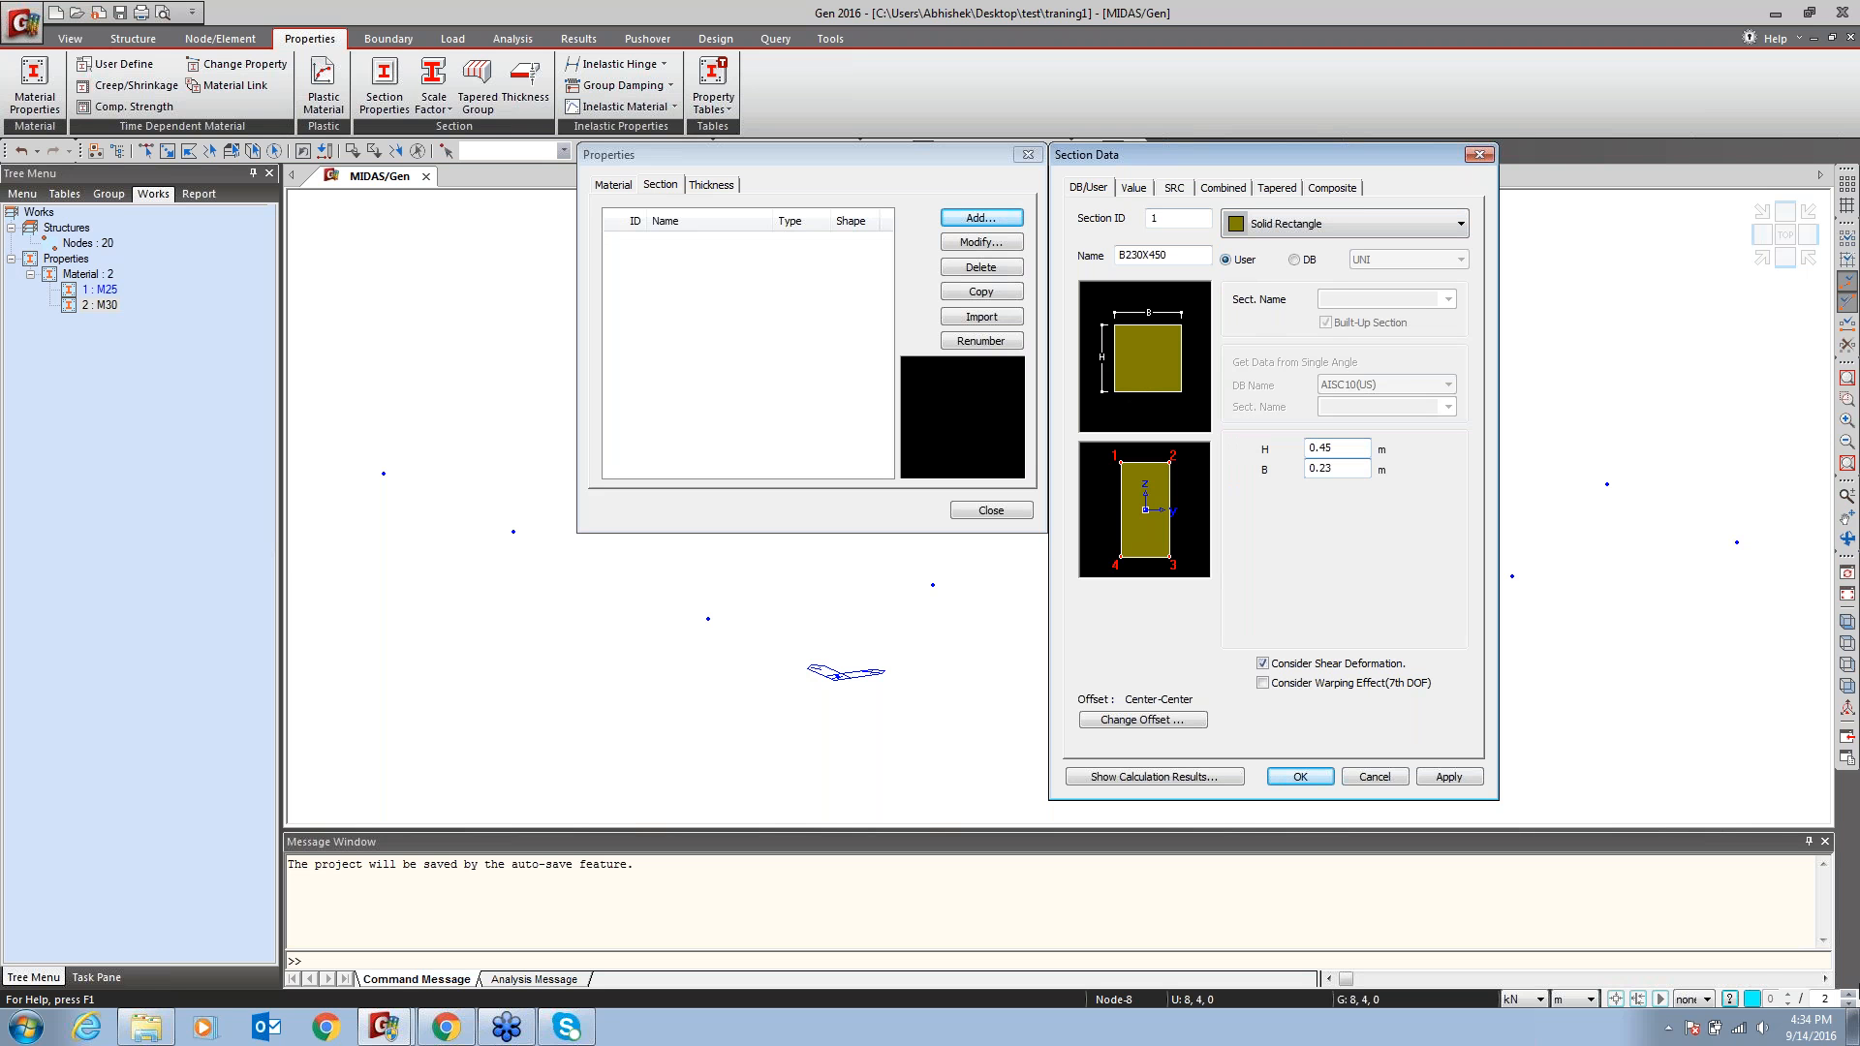
click(1439, 781)
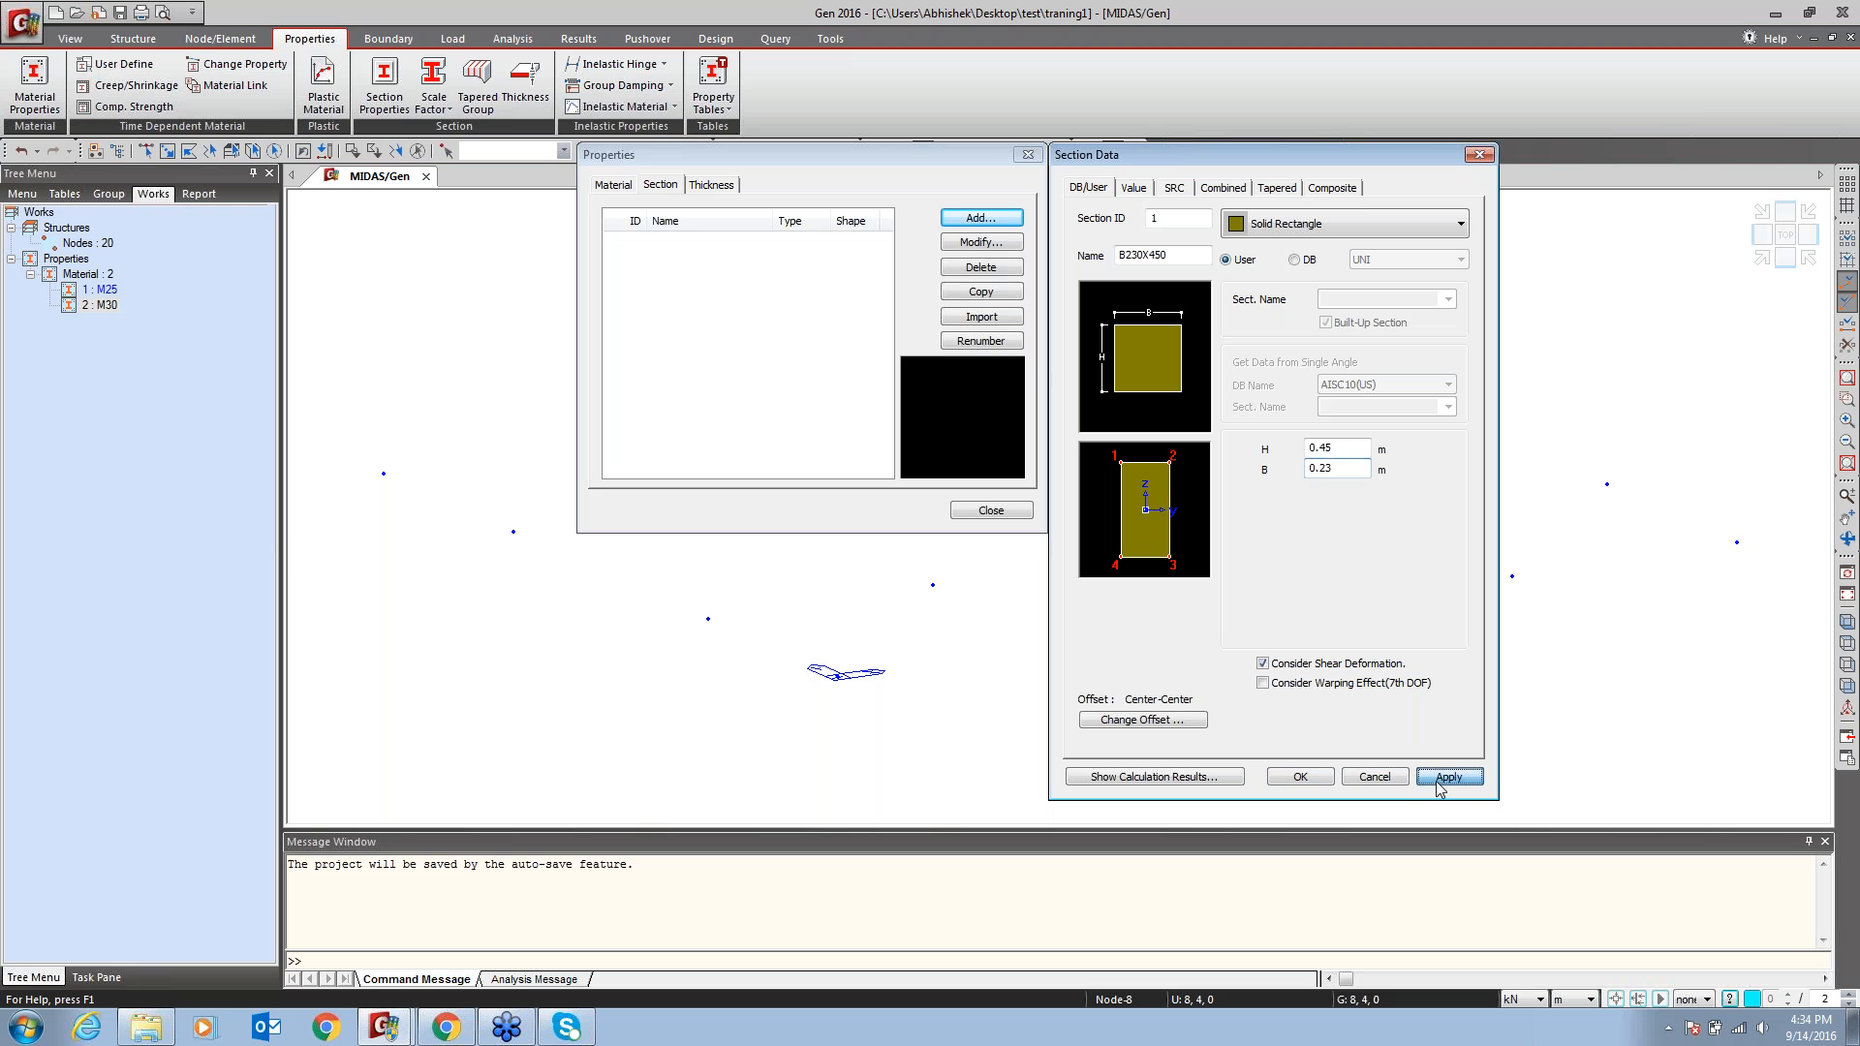
Add a second rectangular beam section named B230X600 with its height H set to 0.6 m
double_click(1184, 251)
click(1183, 252)
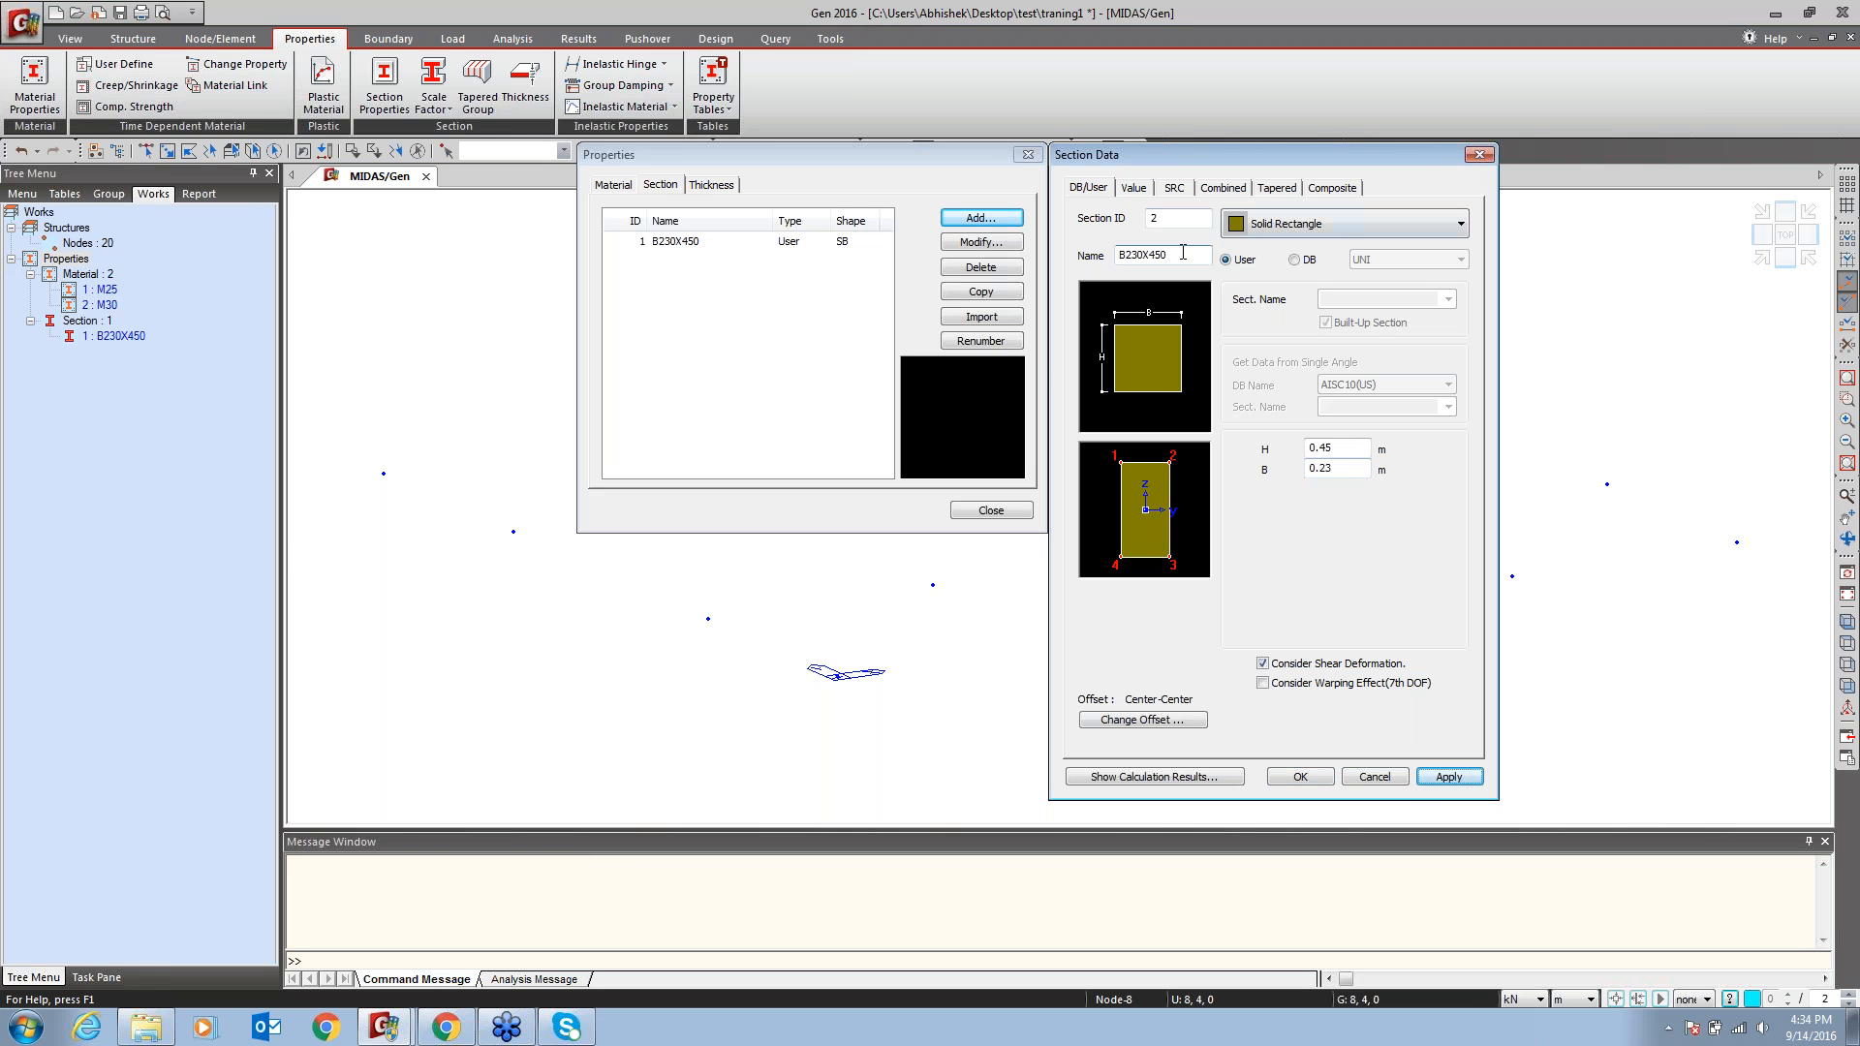
key(BackSpace)
key(BackSpace)
key(BackSpace)
text(600)
click(1352, 446)
key(BackSpace)
key(BackSpace)
text(6)
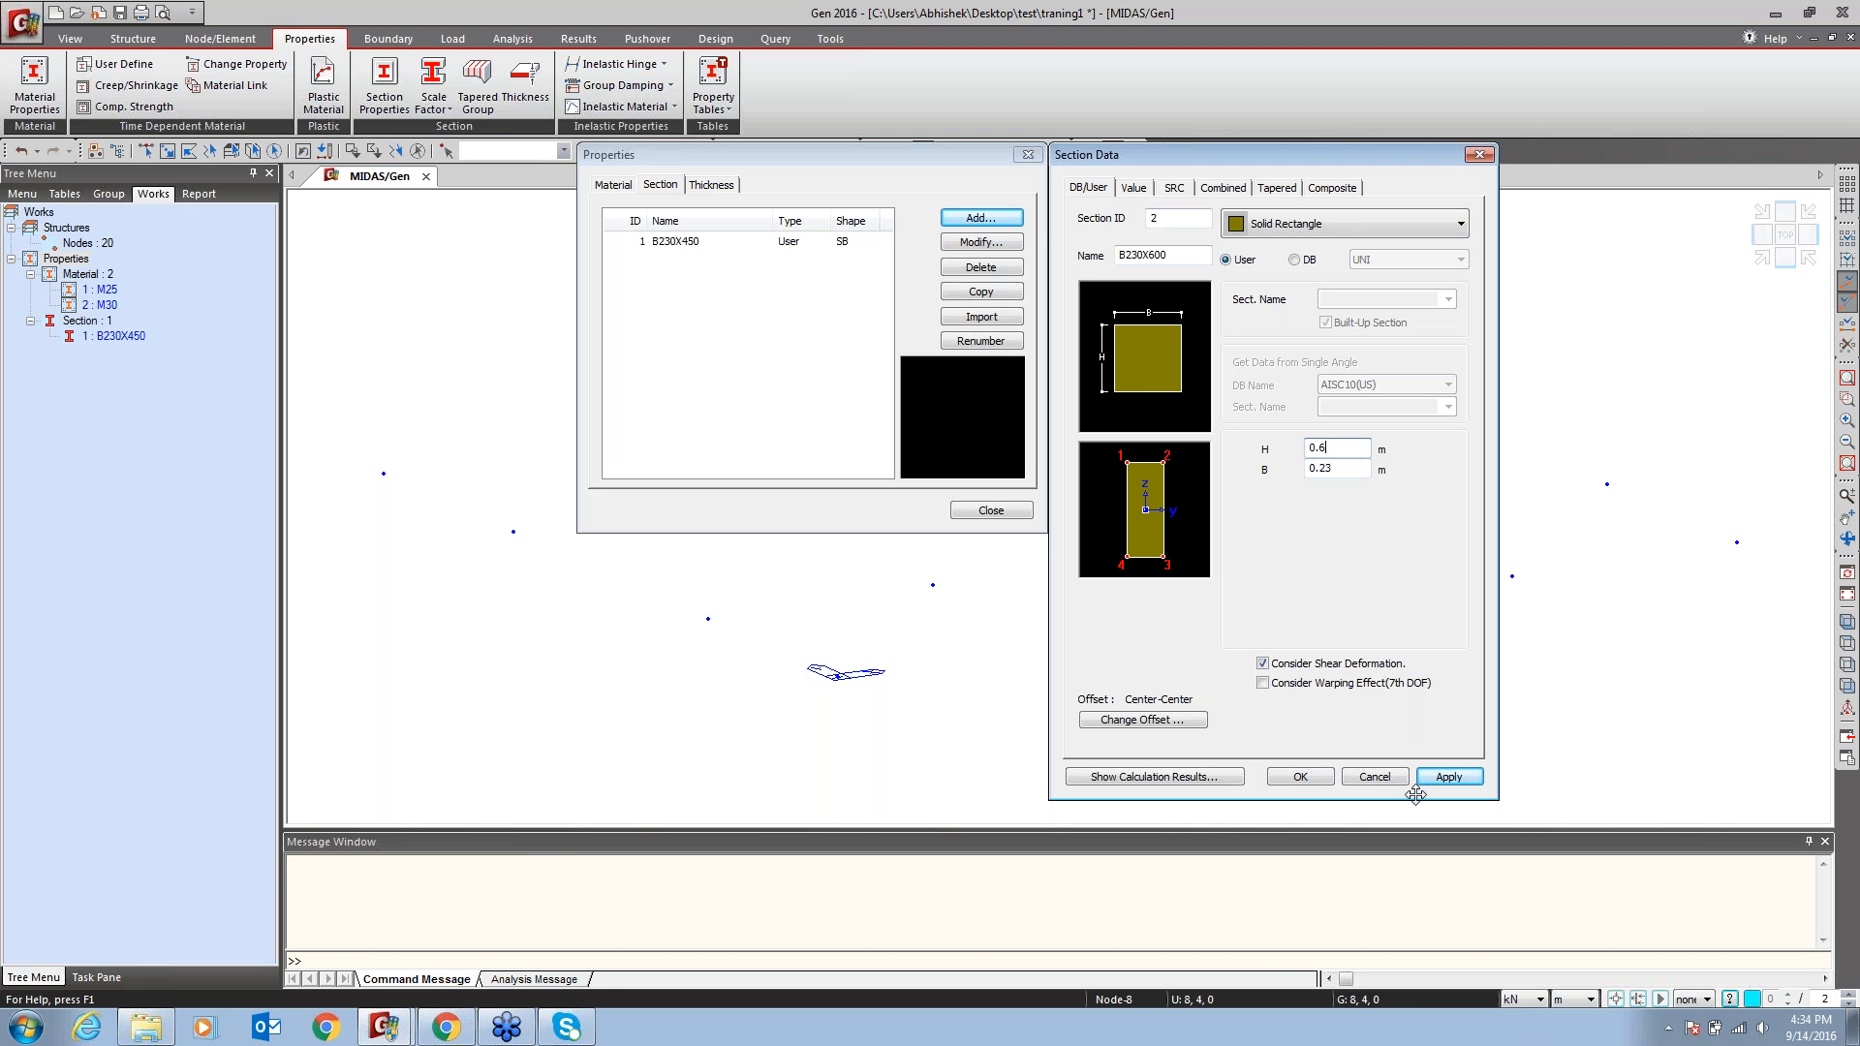
click(1443, 778)
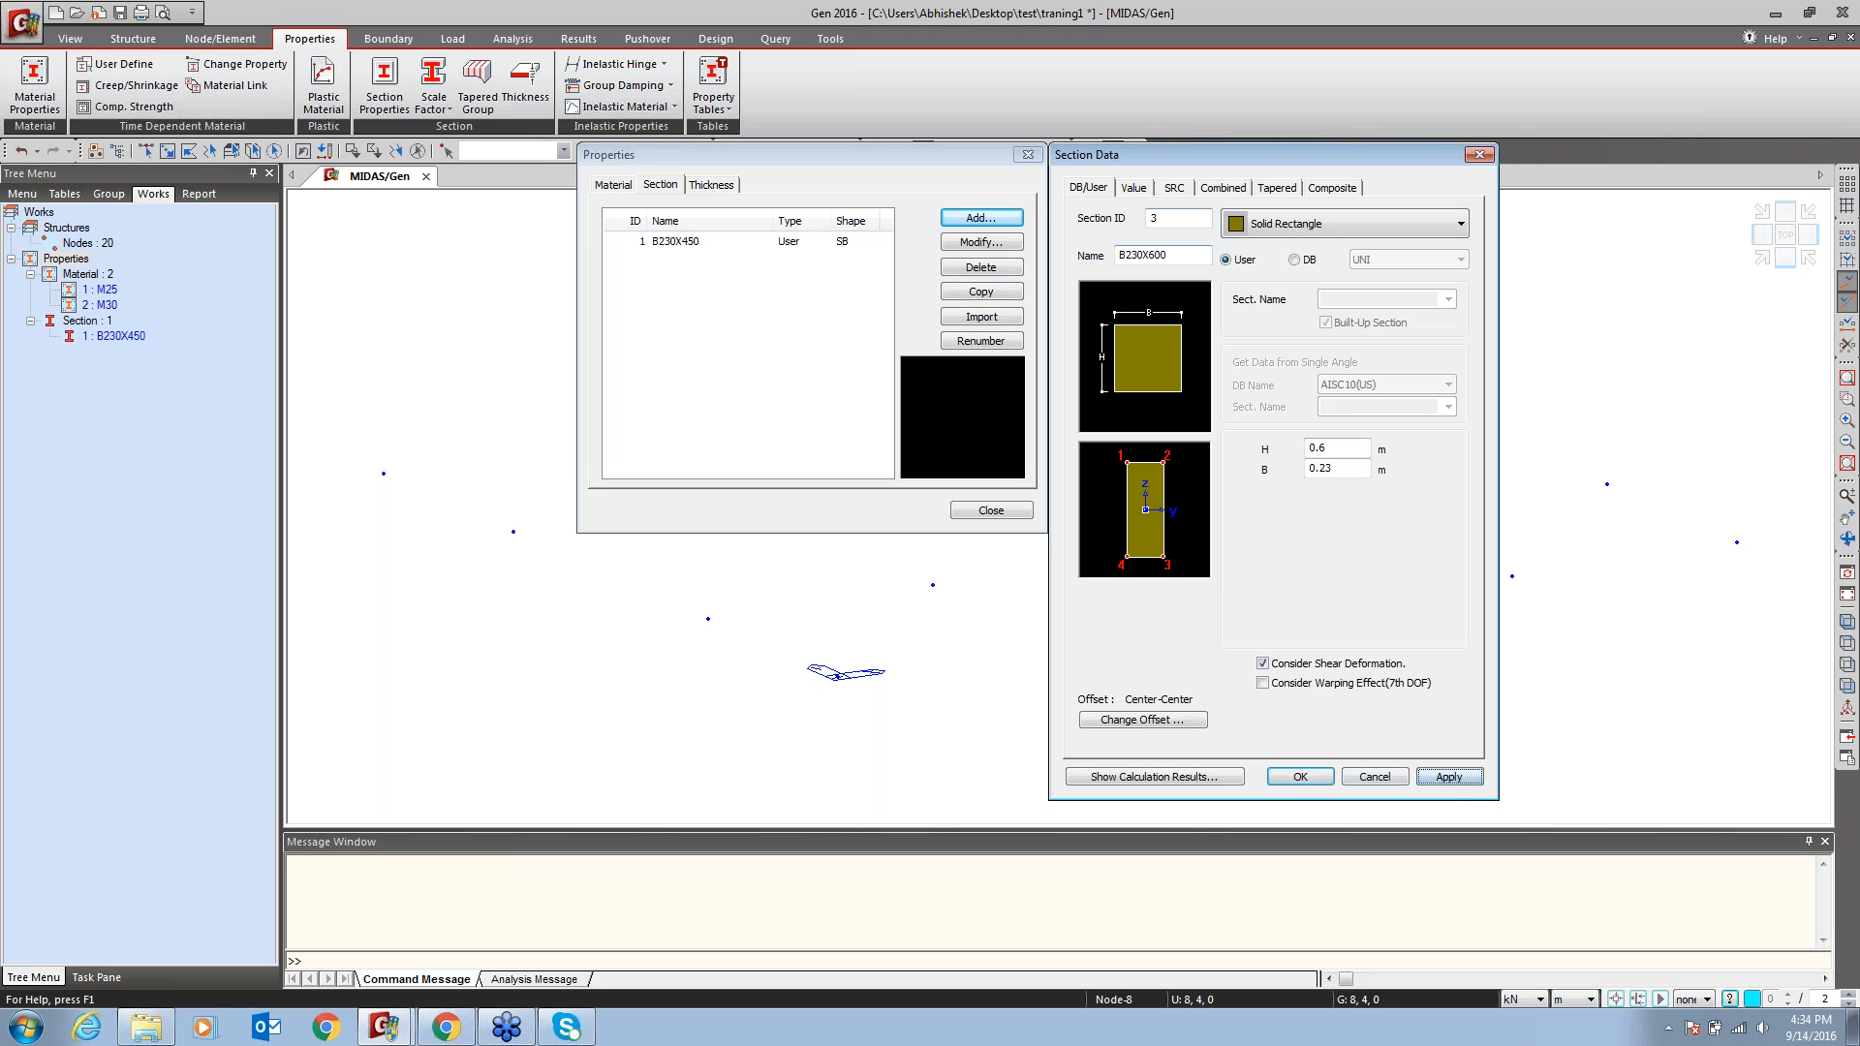
Add a rectangular column section named C300X600 with H 0.3 m and B 0.6 m
text(C)
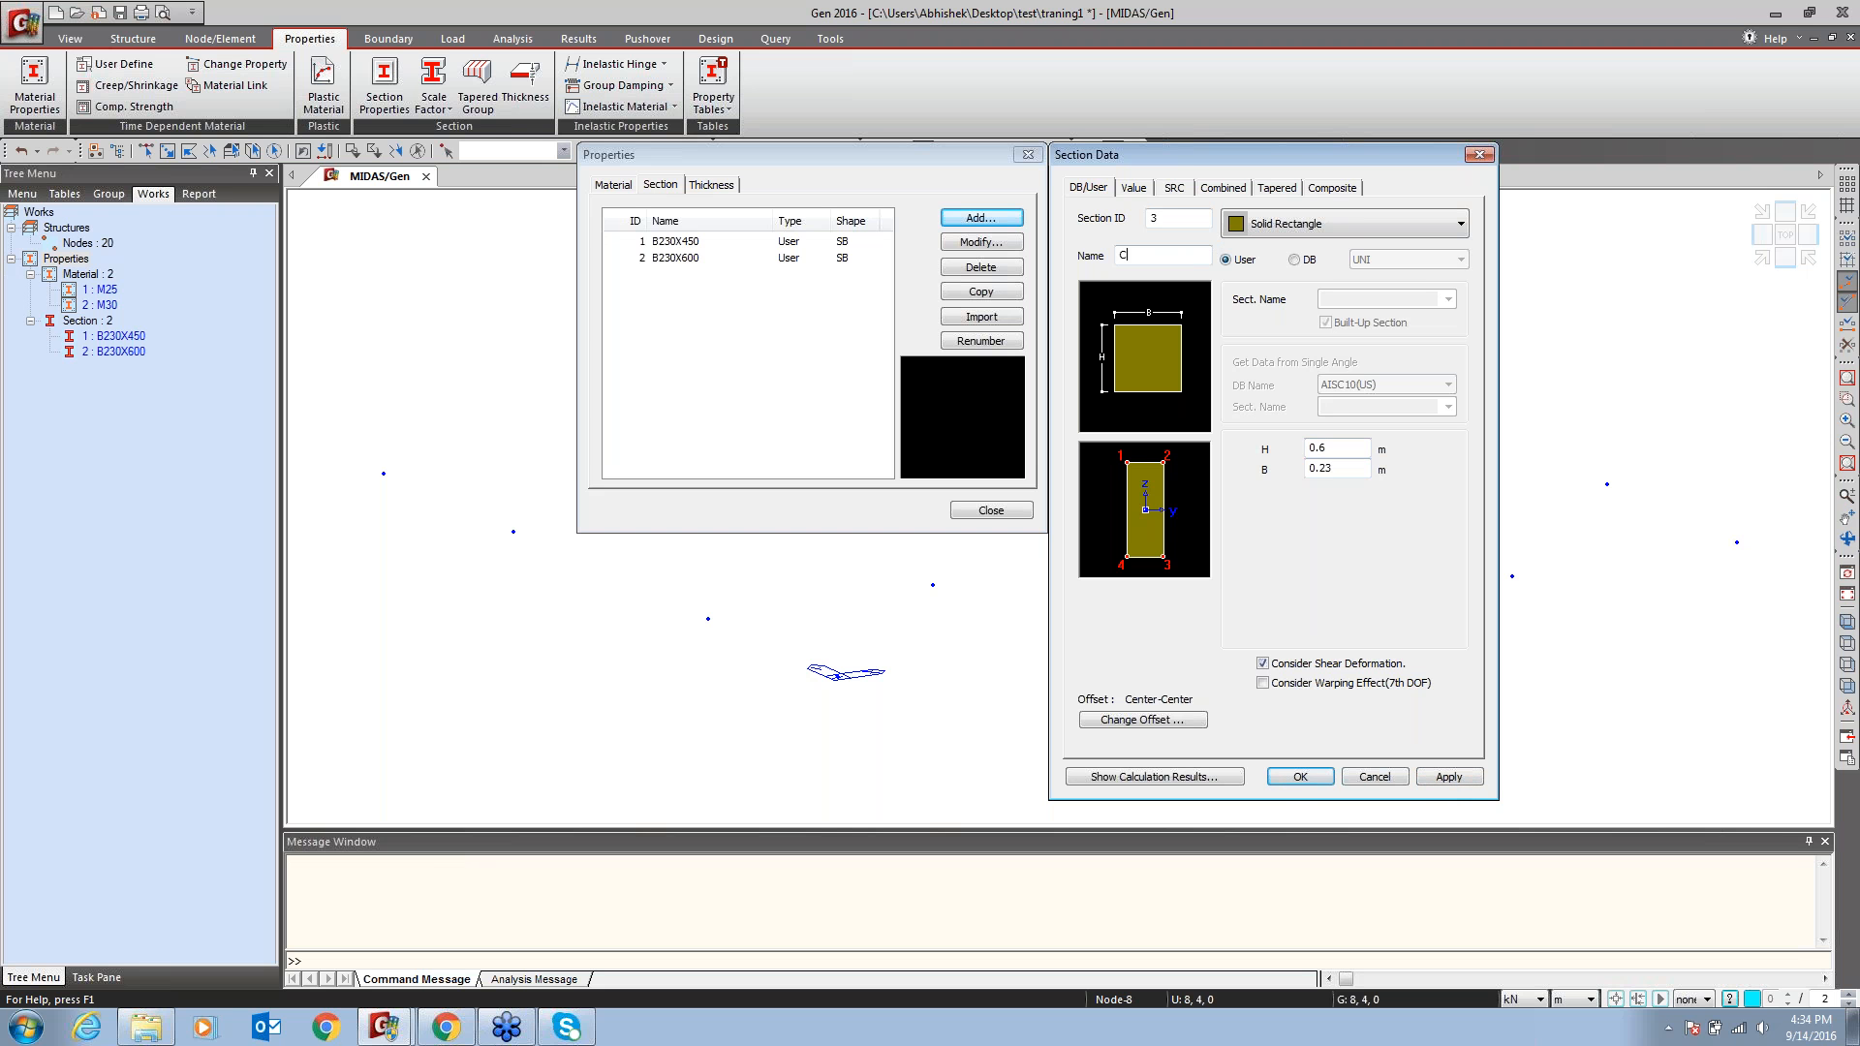
text(300X600)
click(1354, 452)
key(BackSpace)
text(3)
key(Tab)
text(0)
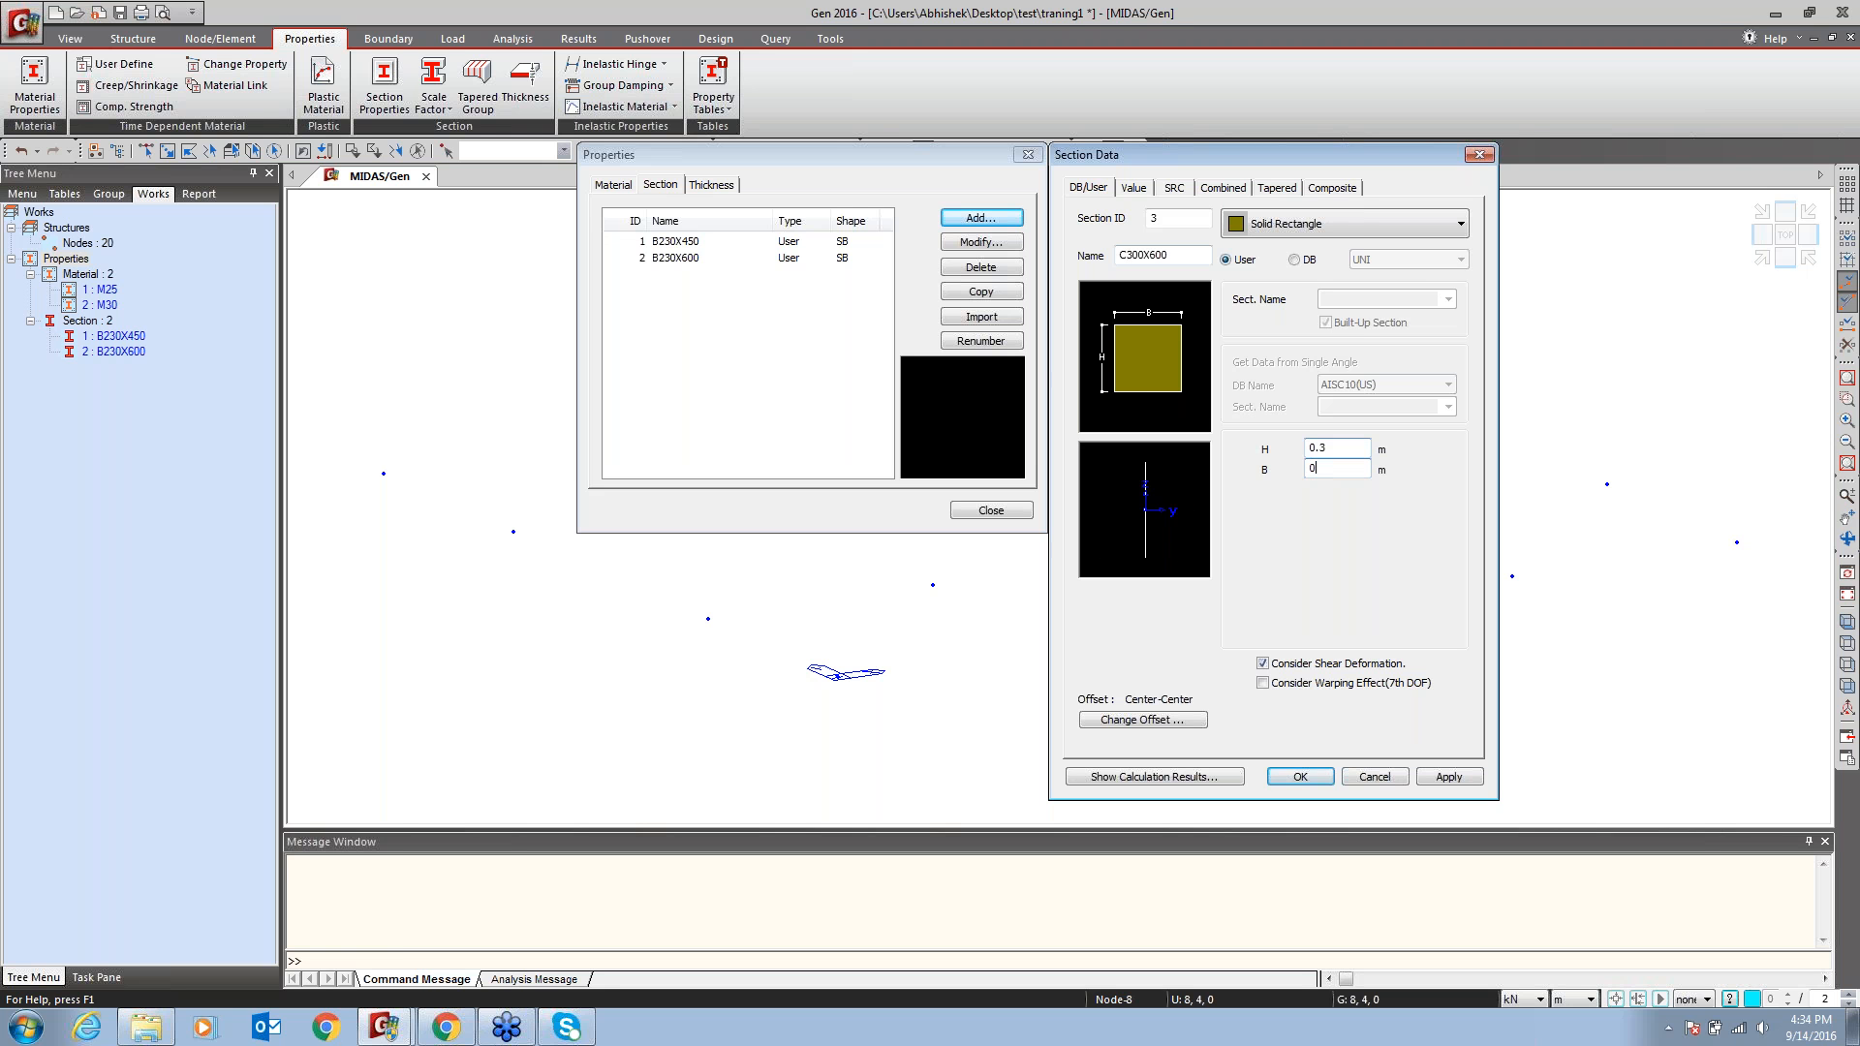
text(.6)
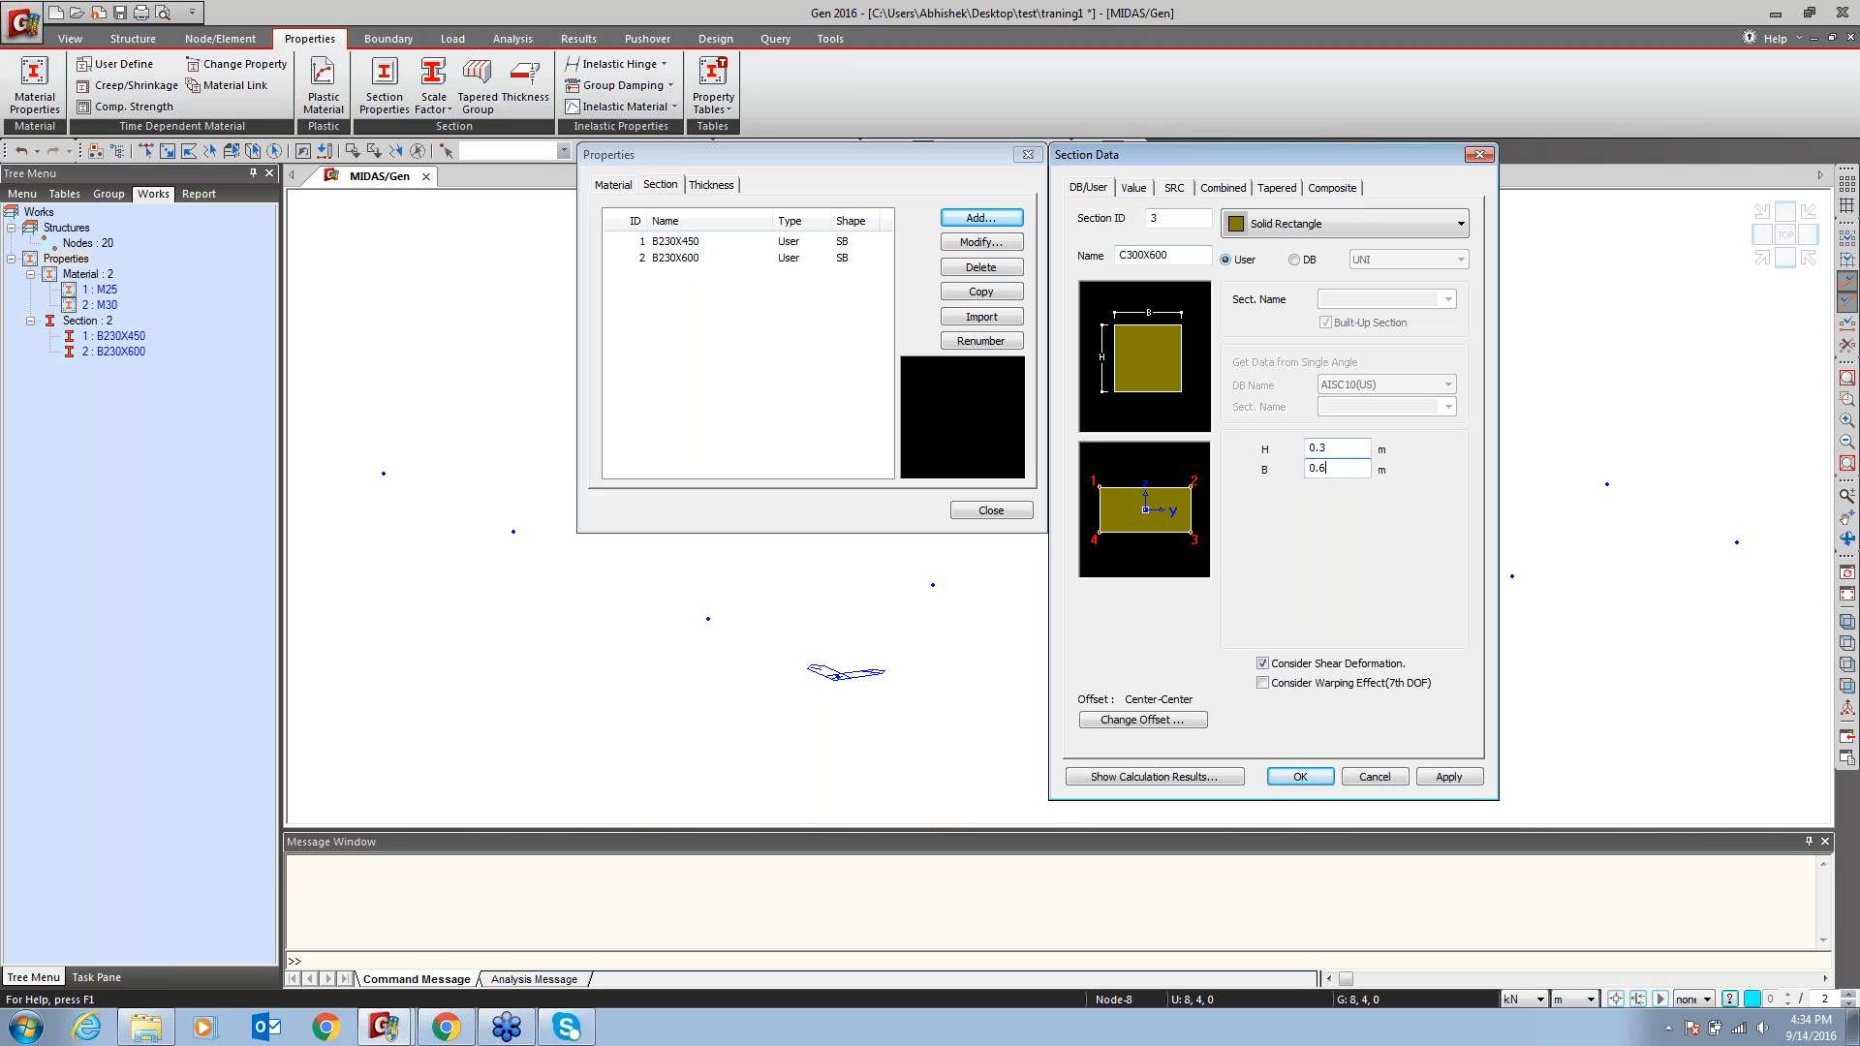
click(1467, 781)
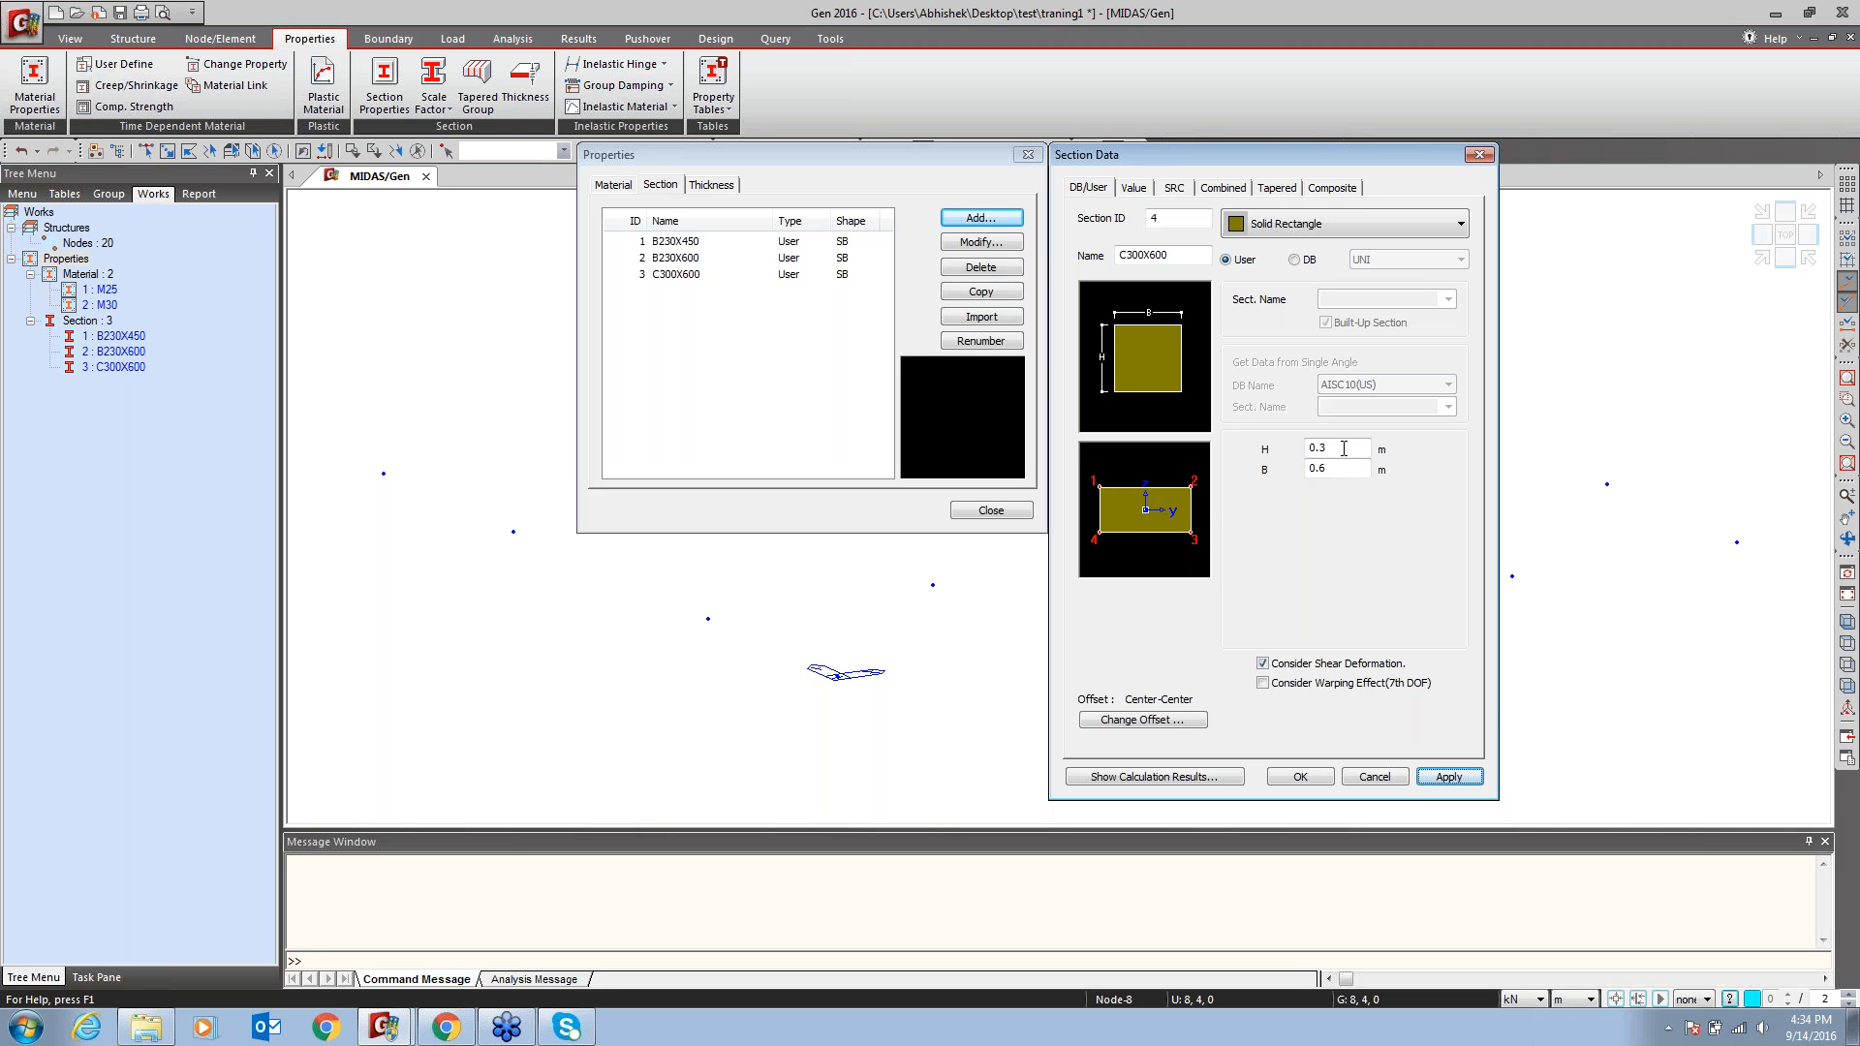
Add another column section named C300X450 with B set to 0.45 m and close the section data
click(1190, 255)
key(BackSpace)
key(BackSpace)
key(BackSpace)
key(BackSpace)
key(BackSpace)
key(BackSpace)
key(BackSpace)
text(300X450)
click(1361, 469)
key(BackSpace)
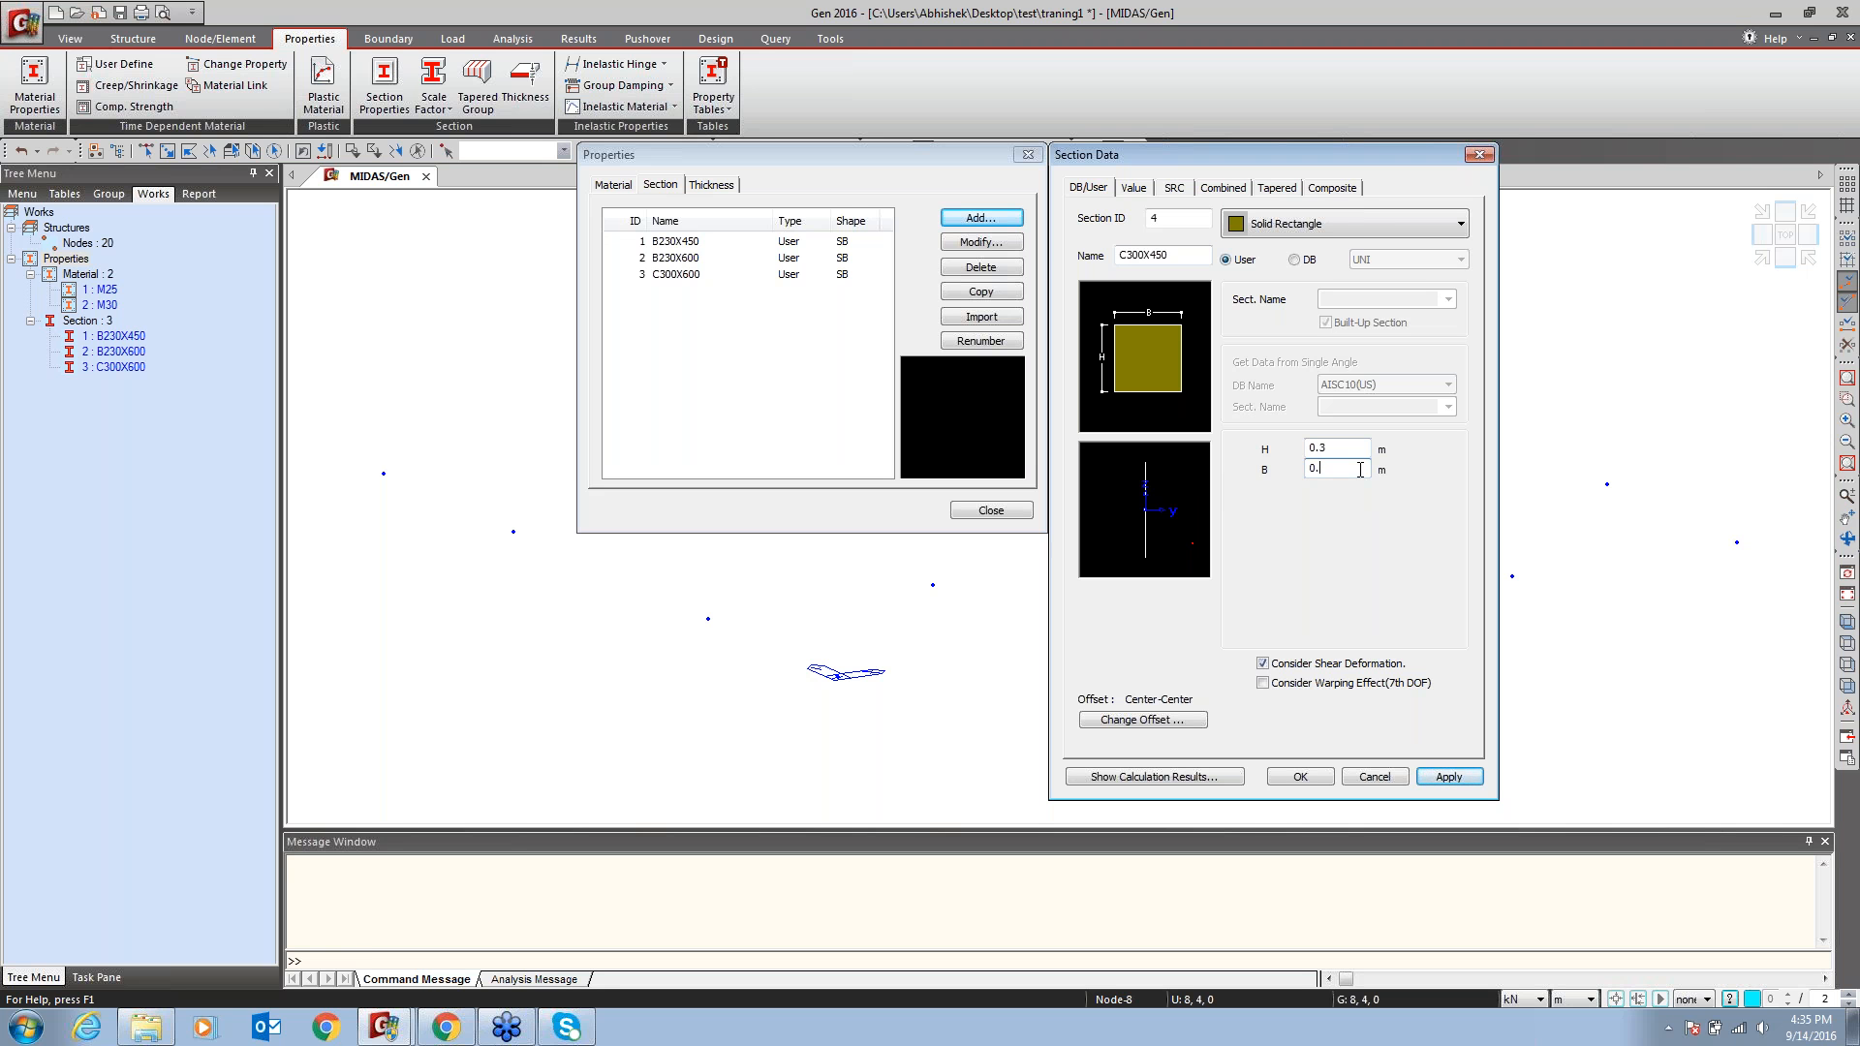
text(45)
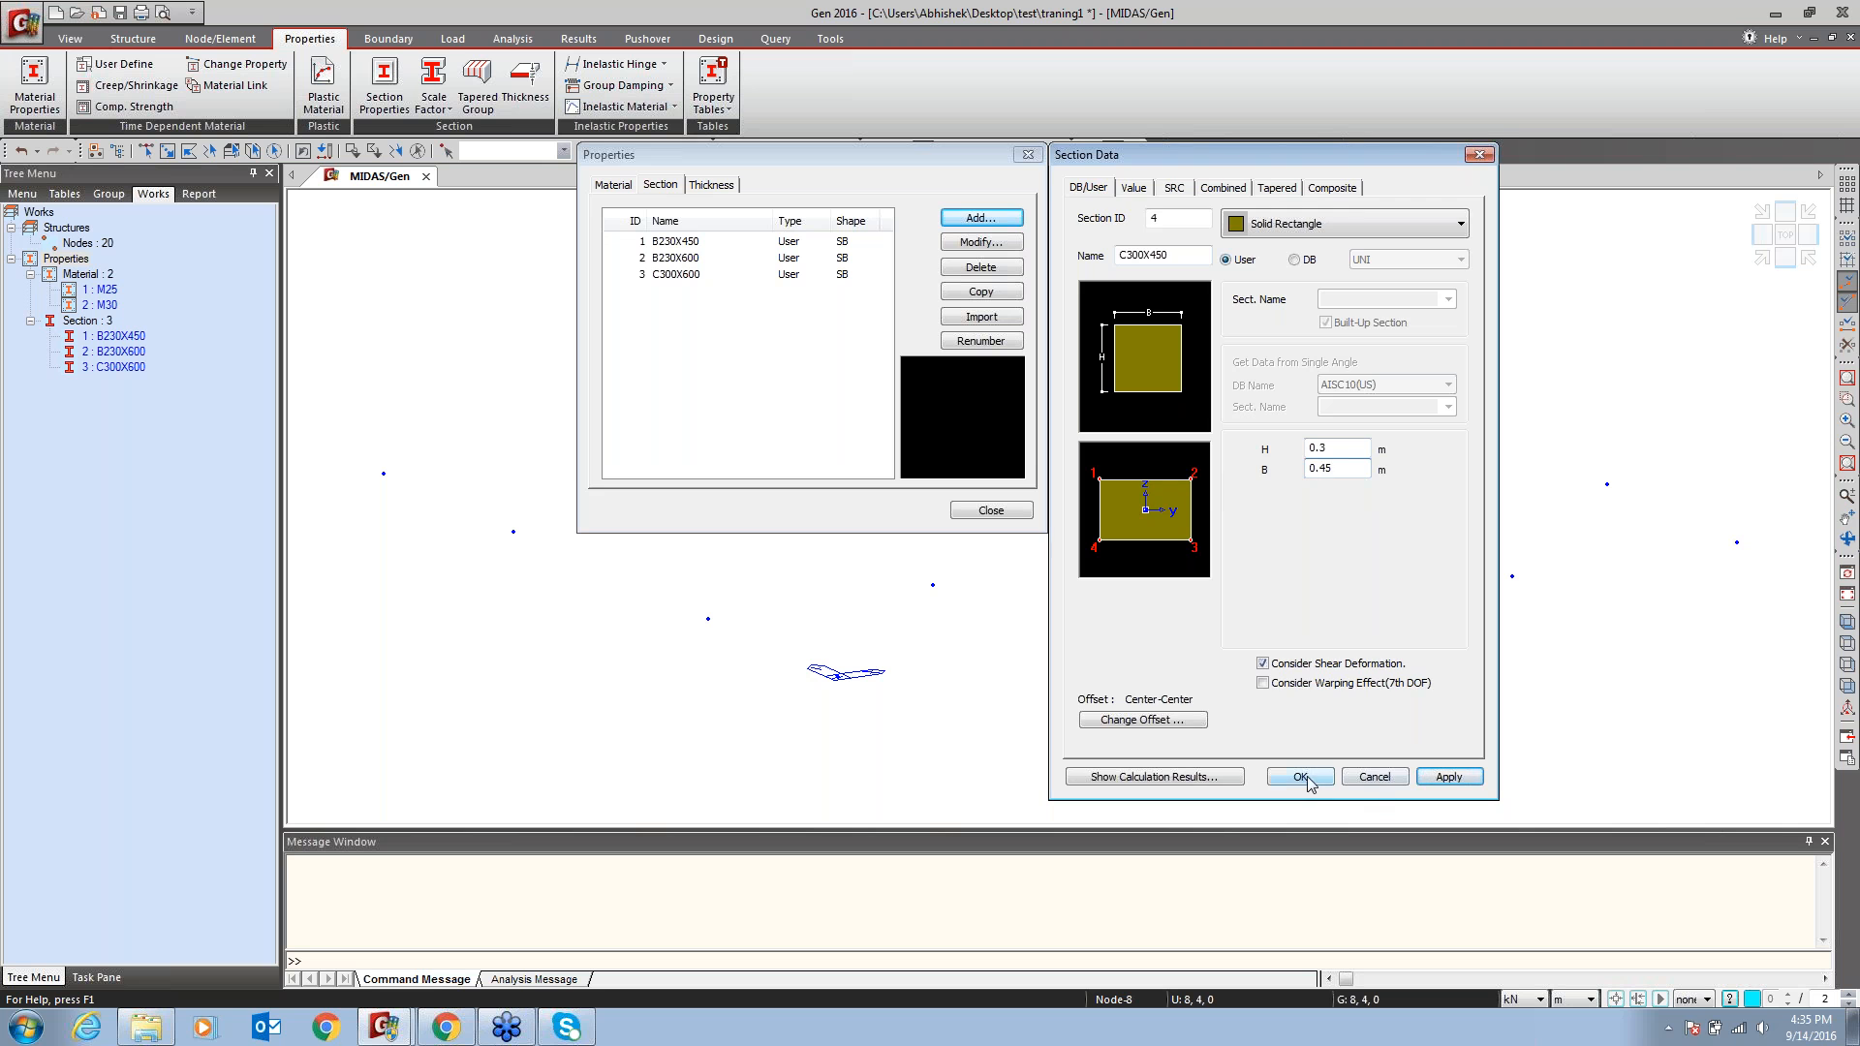
click(1299, 776)
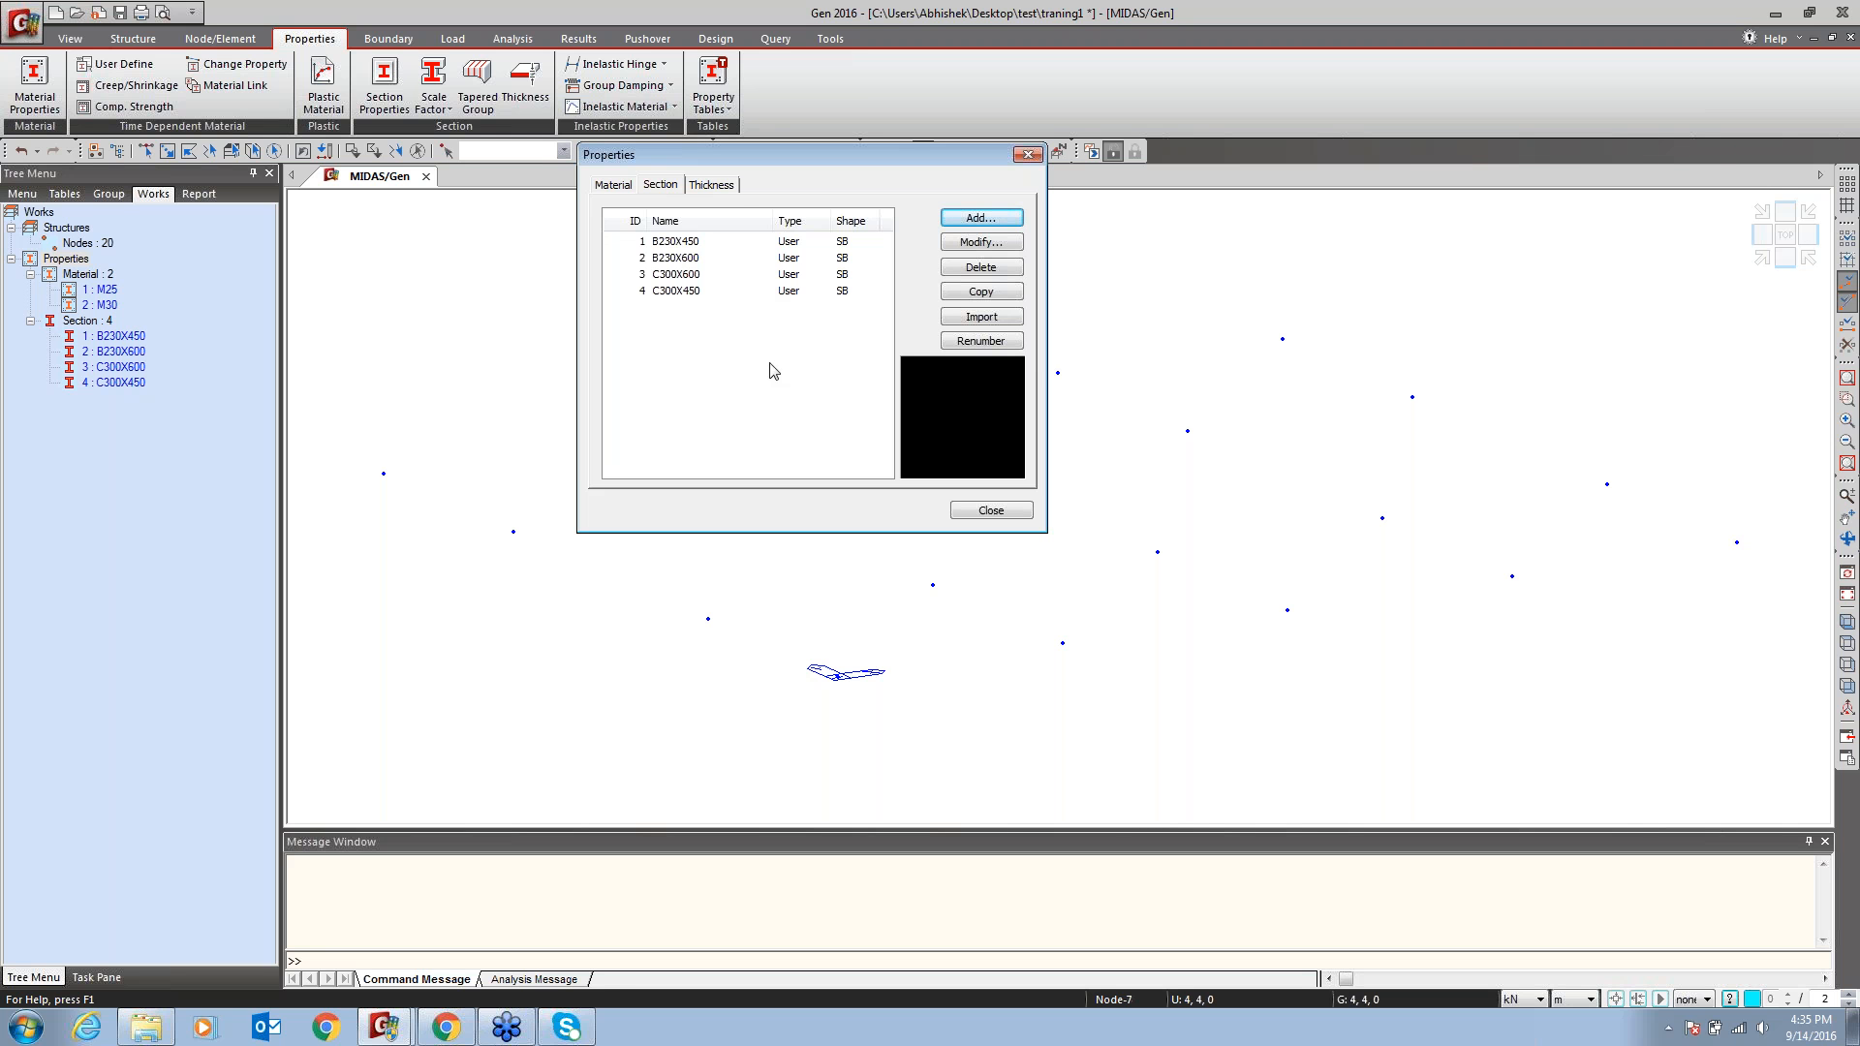
Open the data for another new section and examine its Value and SRC definition options
click(980, 217)
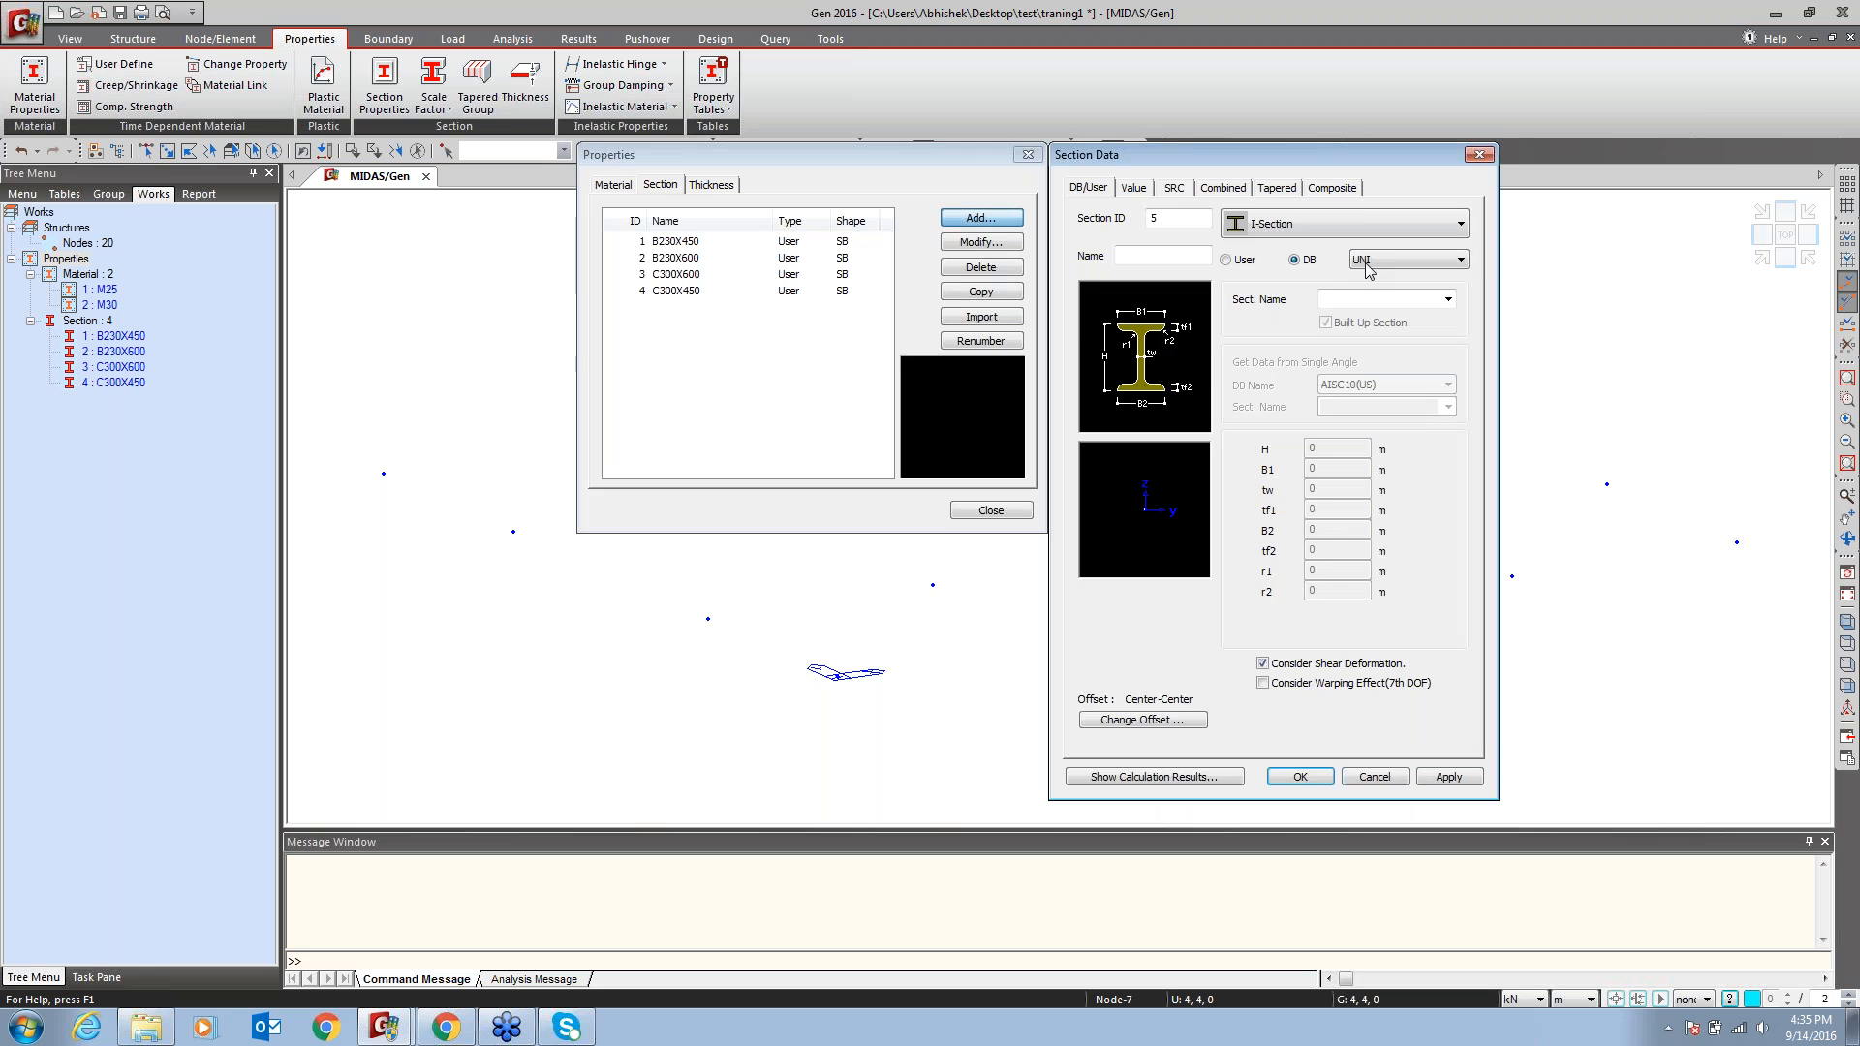
drag(1355, 155, 1130, 109)
click(911, 142)
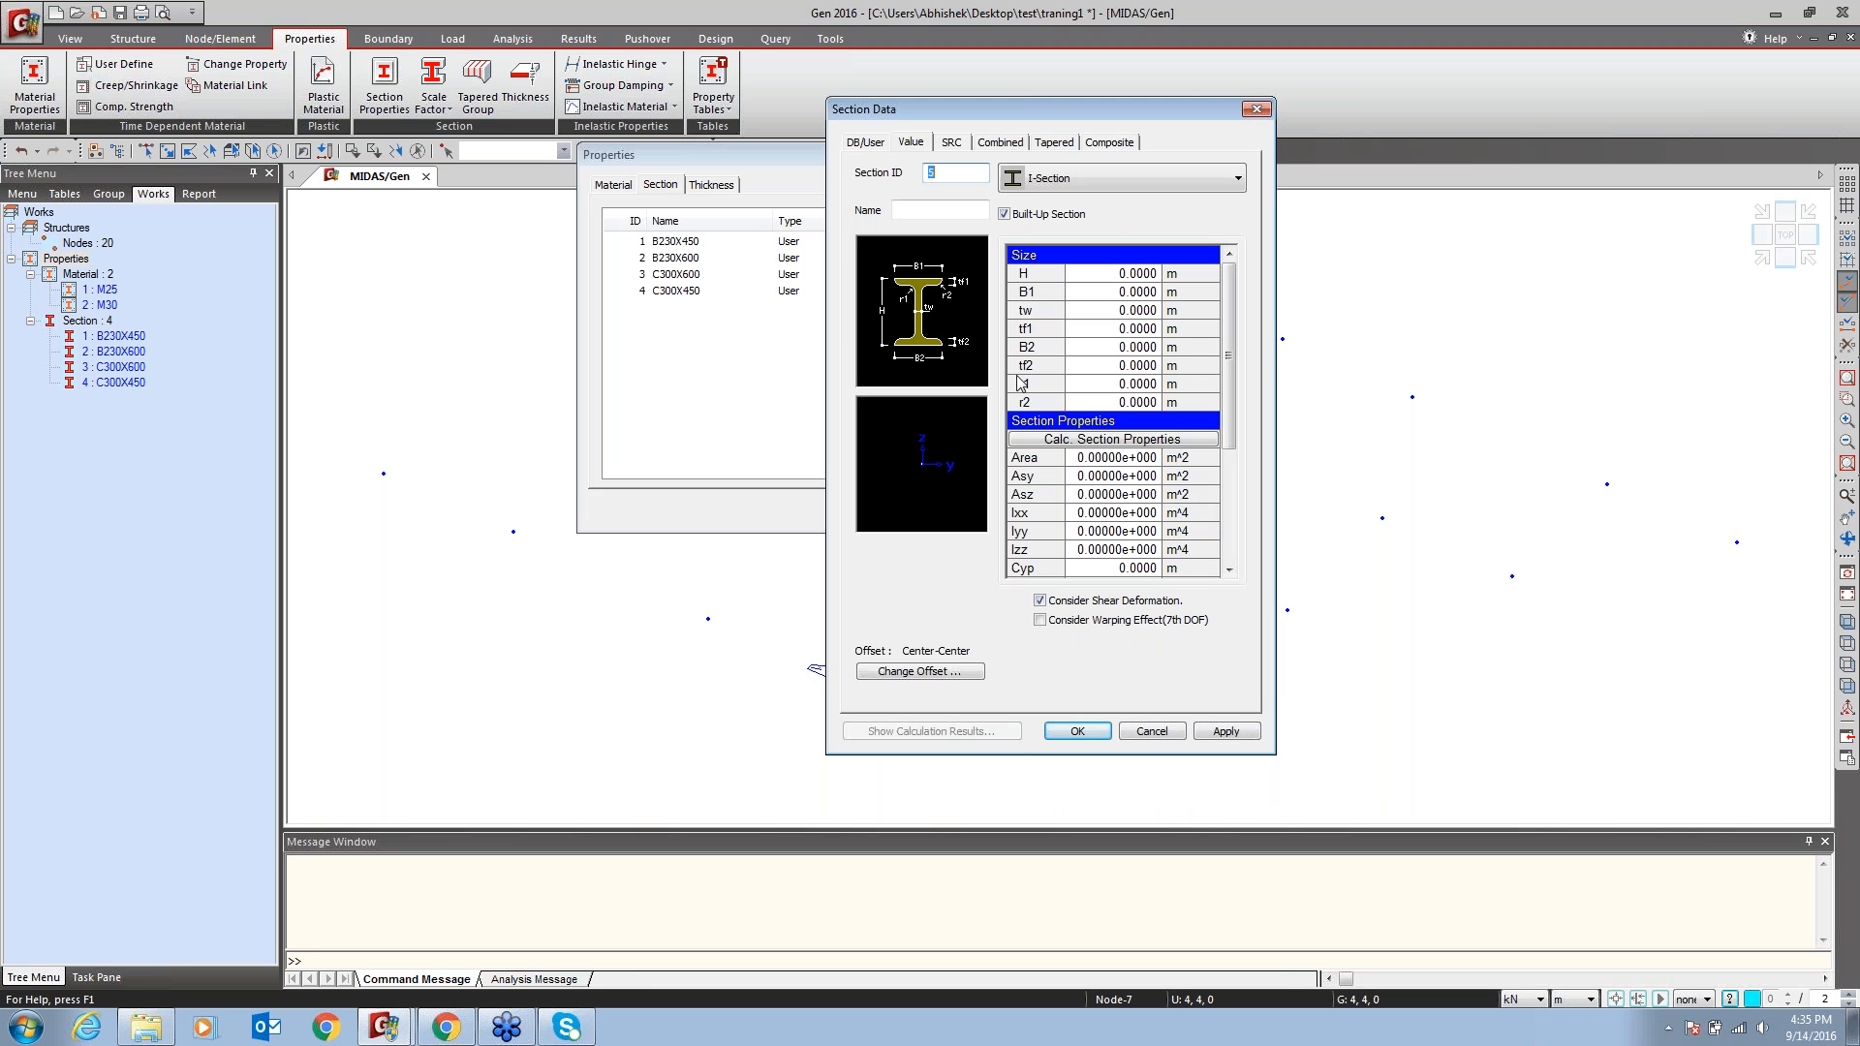
click(952, 143)
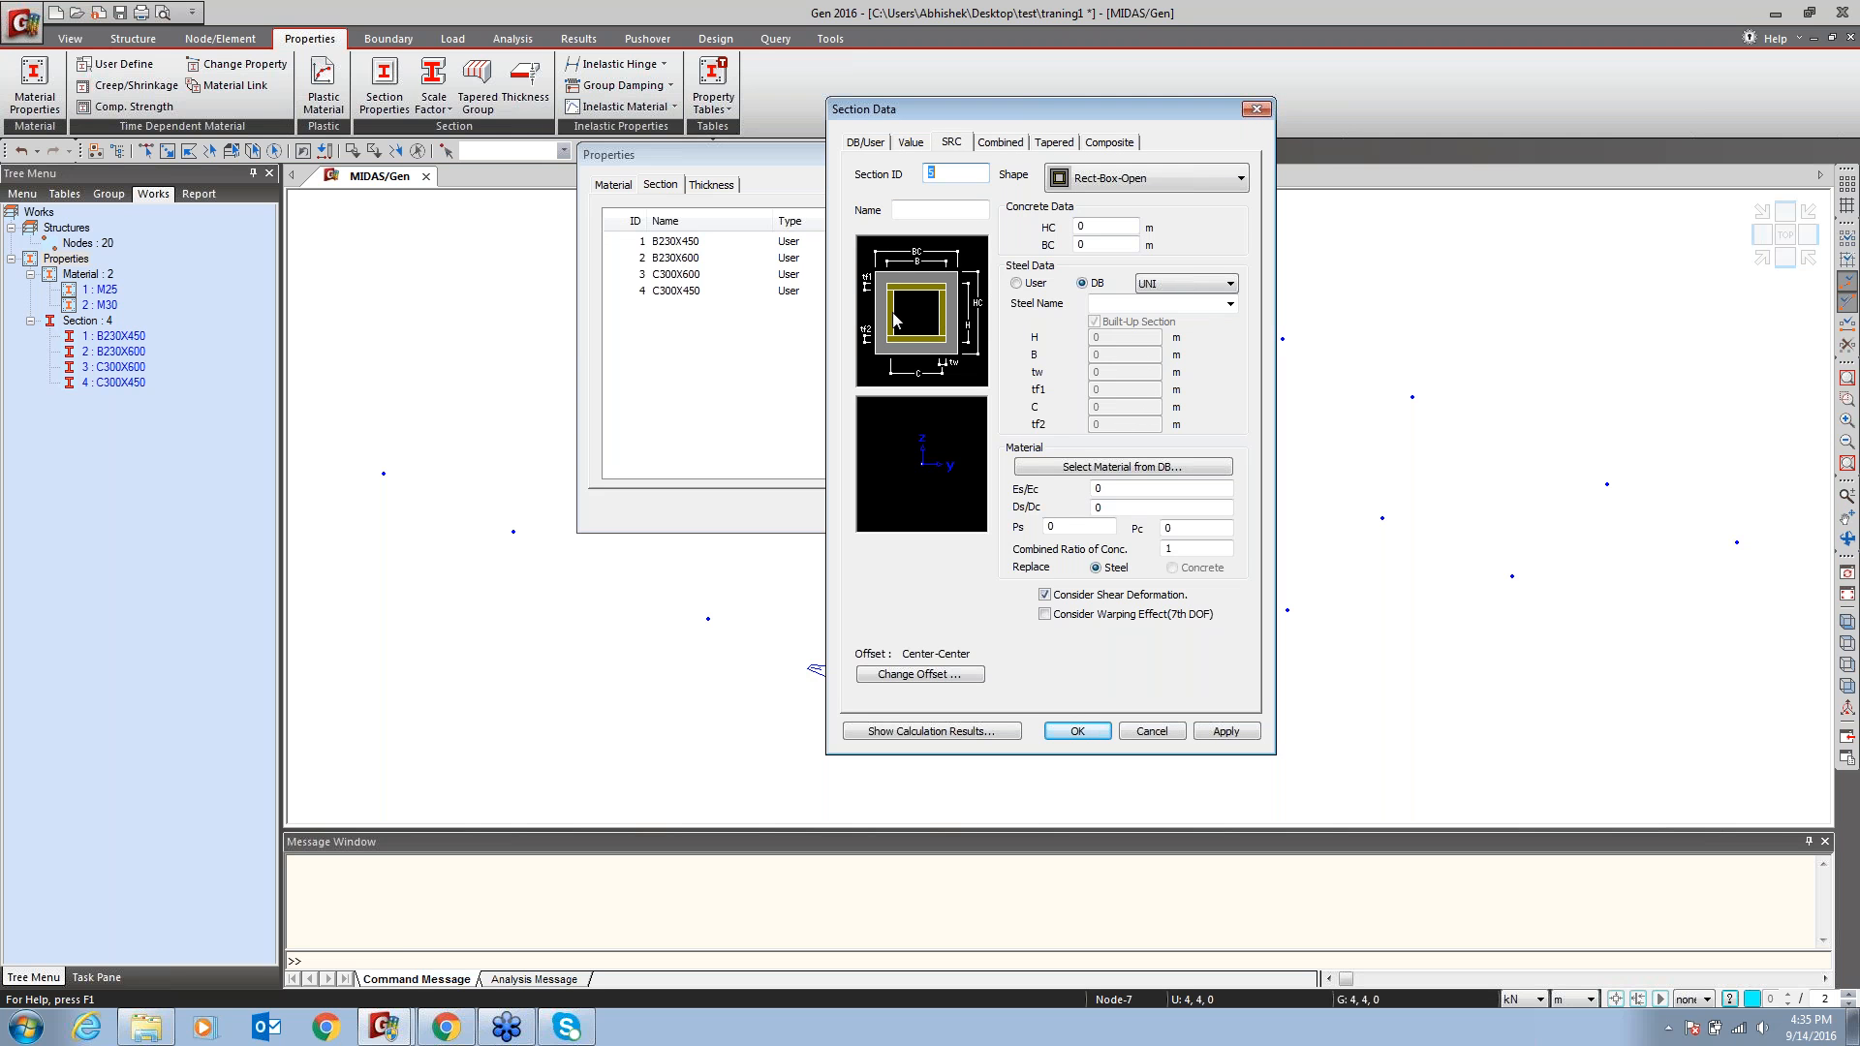
Try the Rect-IBeam shape for the SRC section and switch it to Circle-IBeam
click(1197, 174)
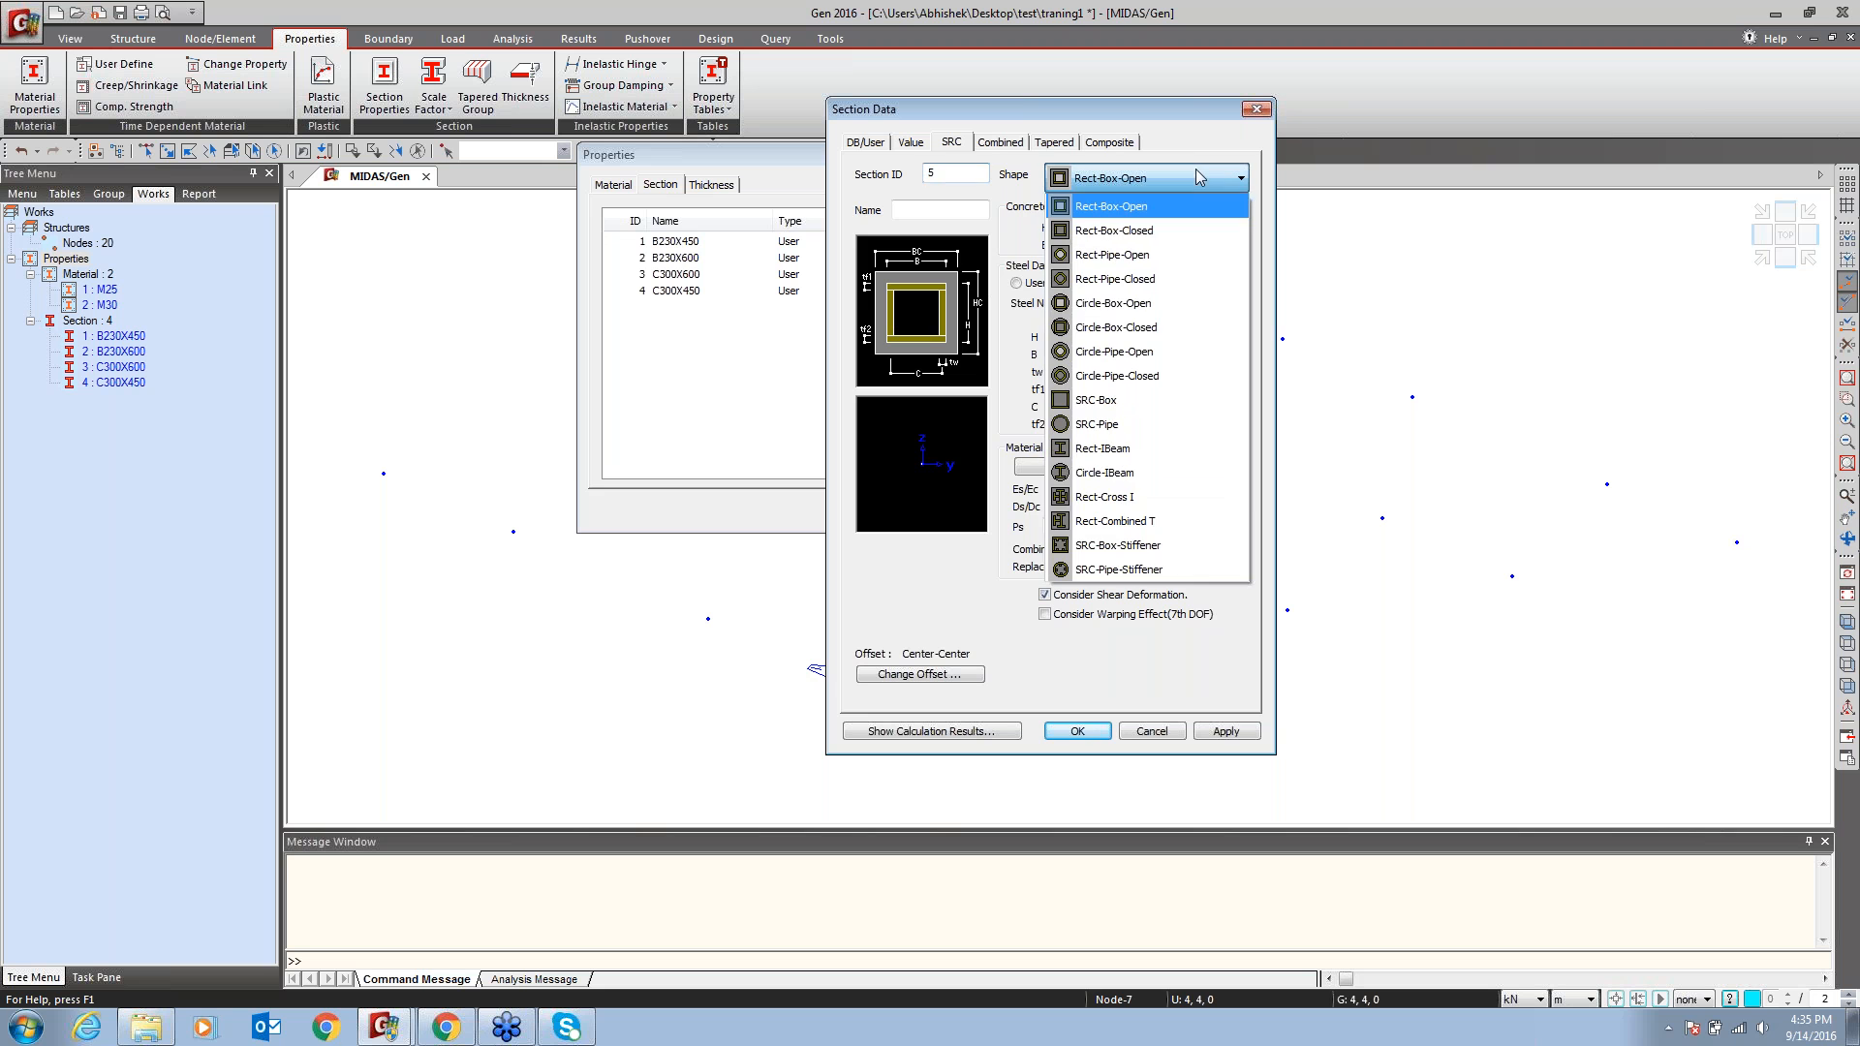
click(1101, 451)
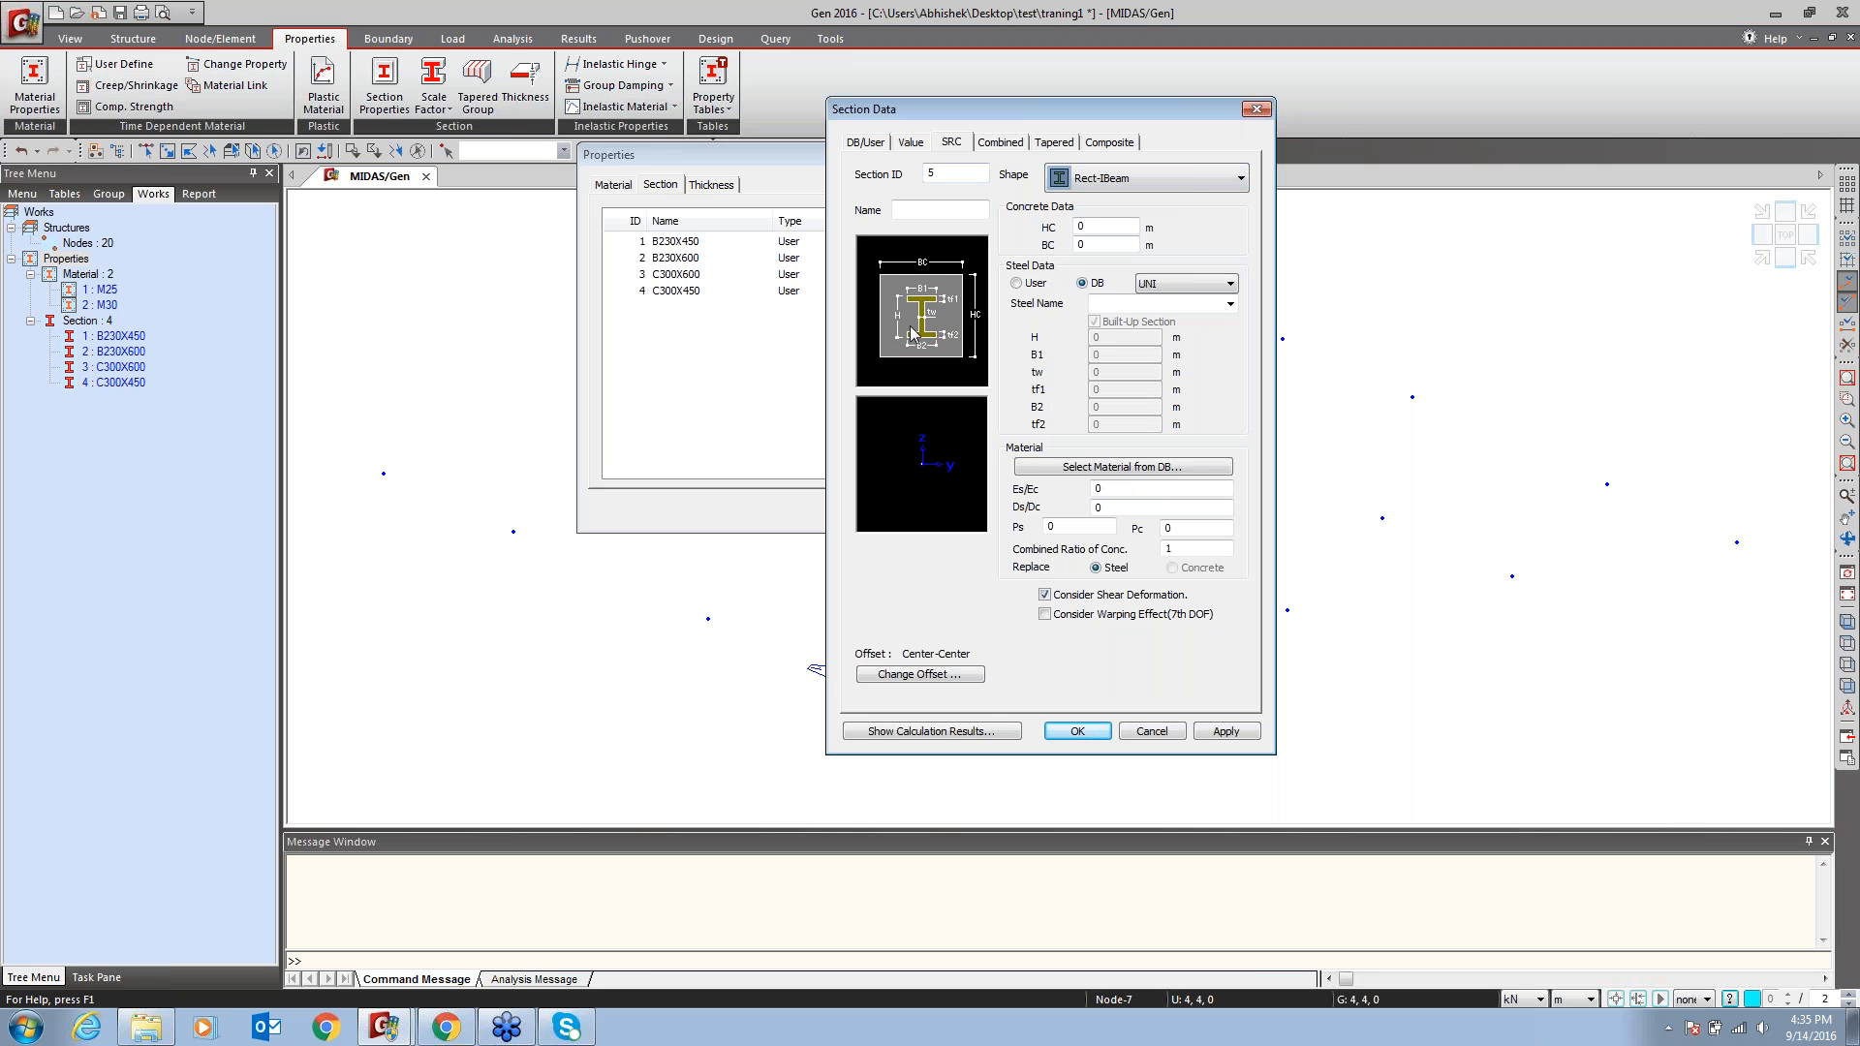
key(ctrl+s)
click(1146, 177)
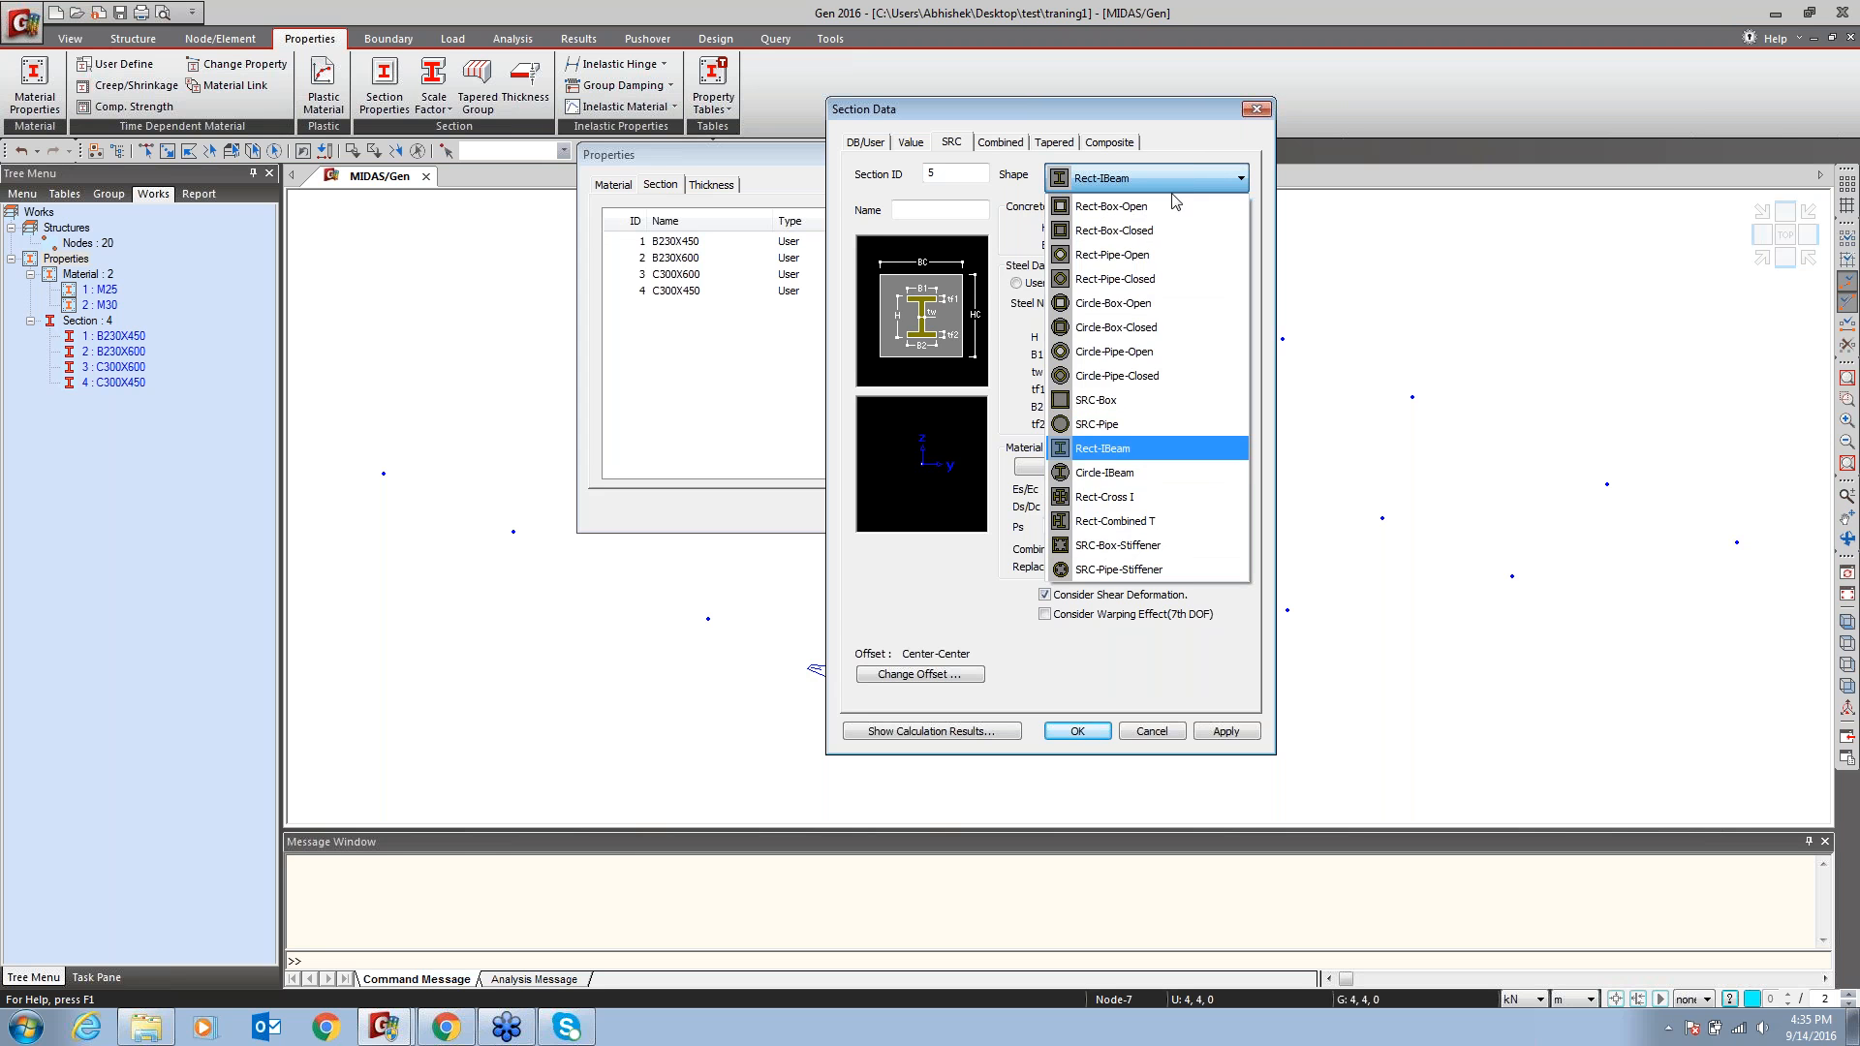
click(1143, 487)
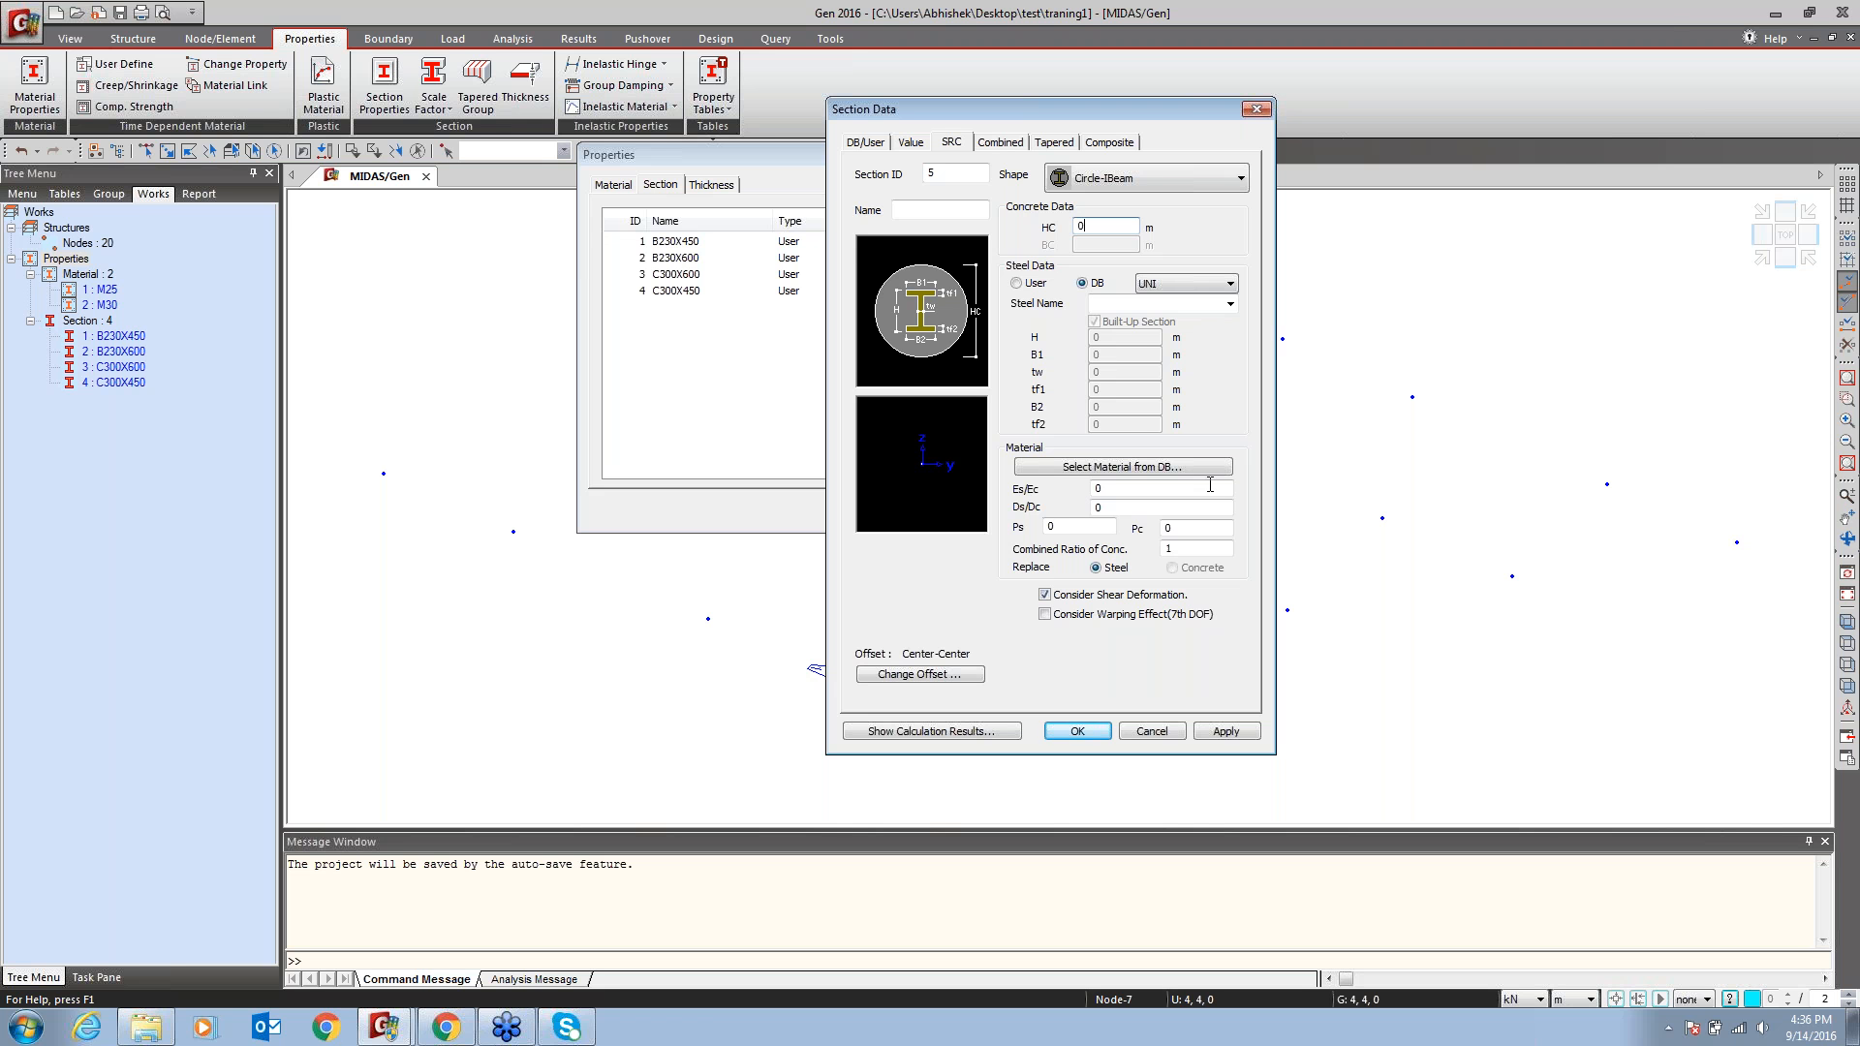
Preview the I-C Combined Shape2 and 2I Combined Shape options among the combined section shapes for the new section
click(1018, 146)
click(1120, 178)
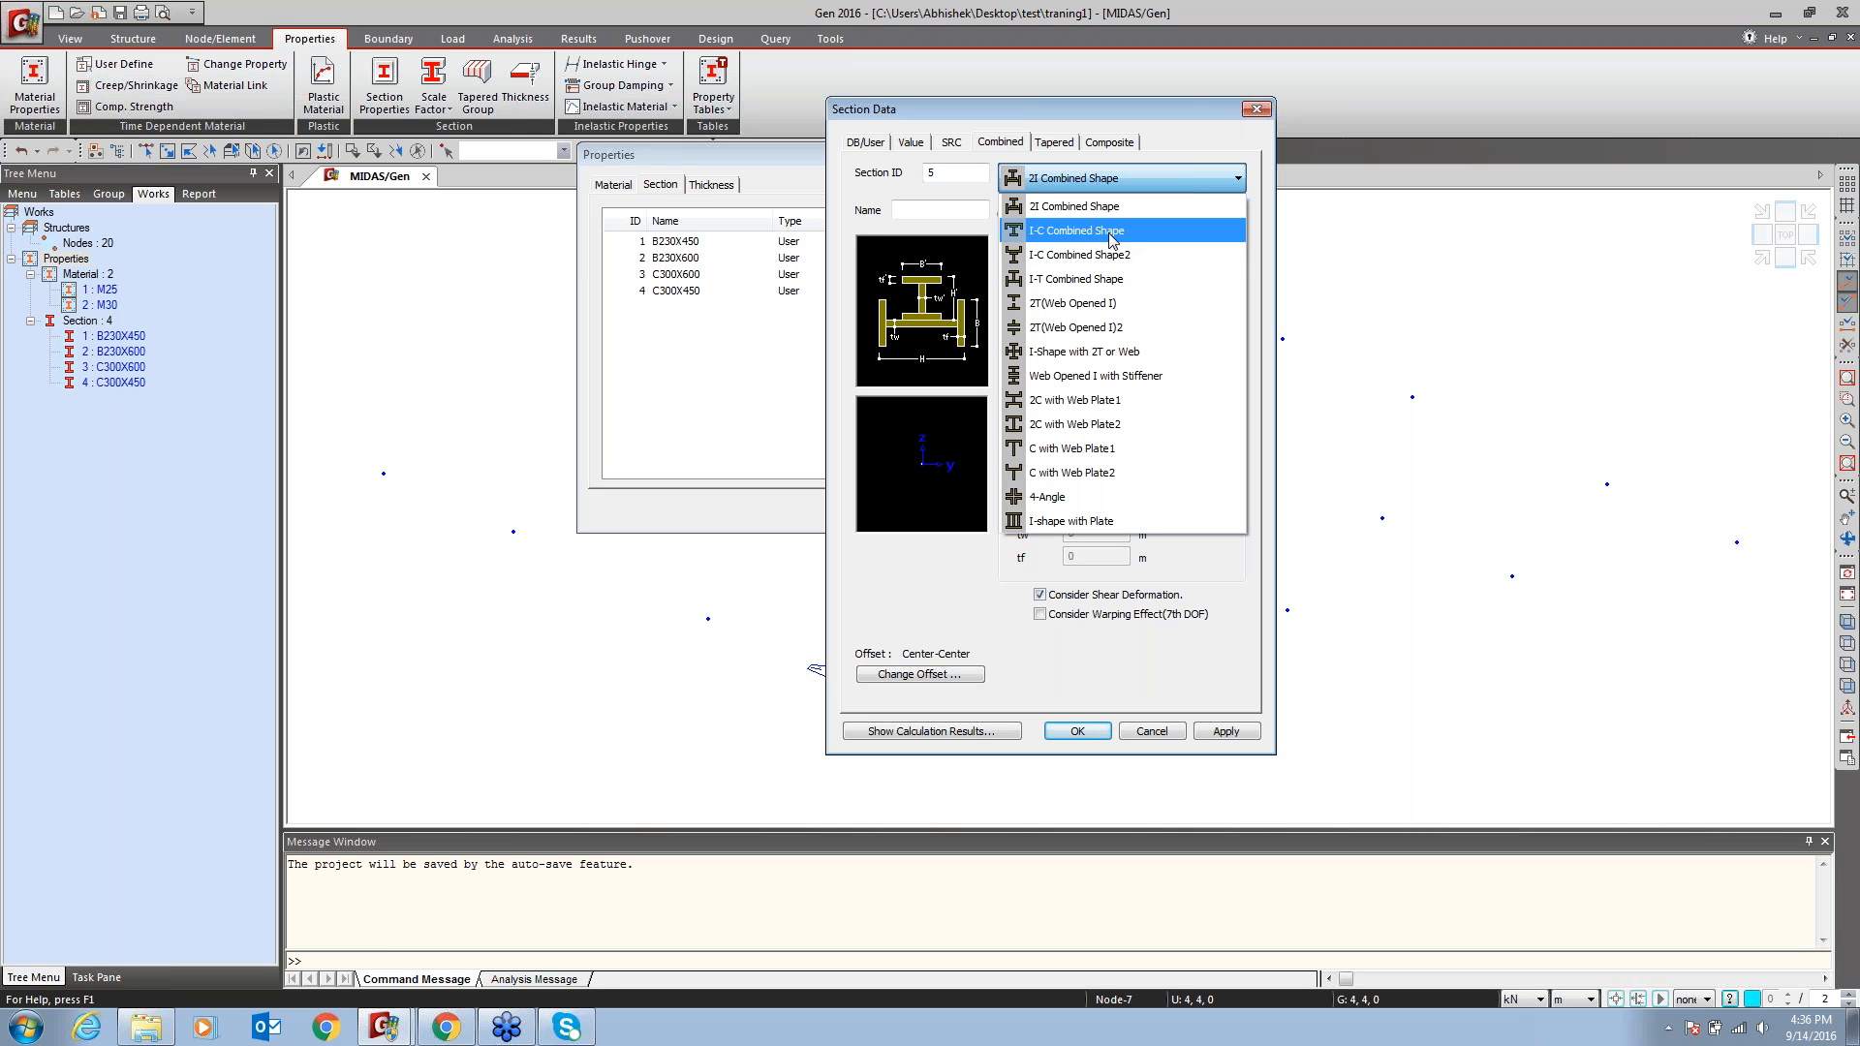
click(1054, 219)
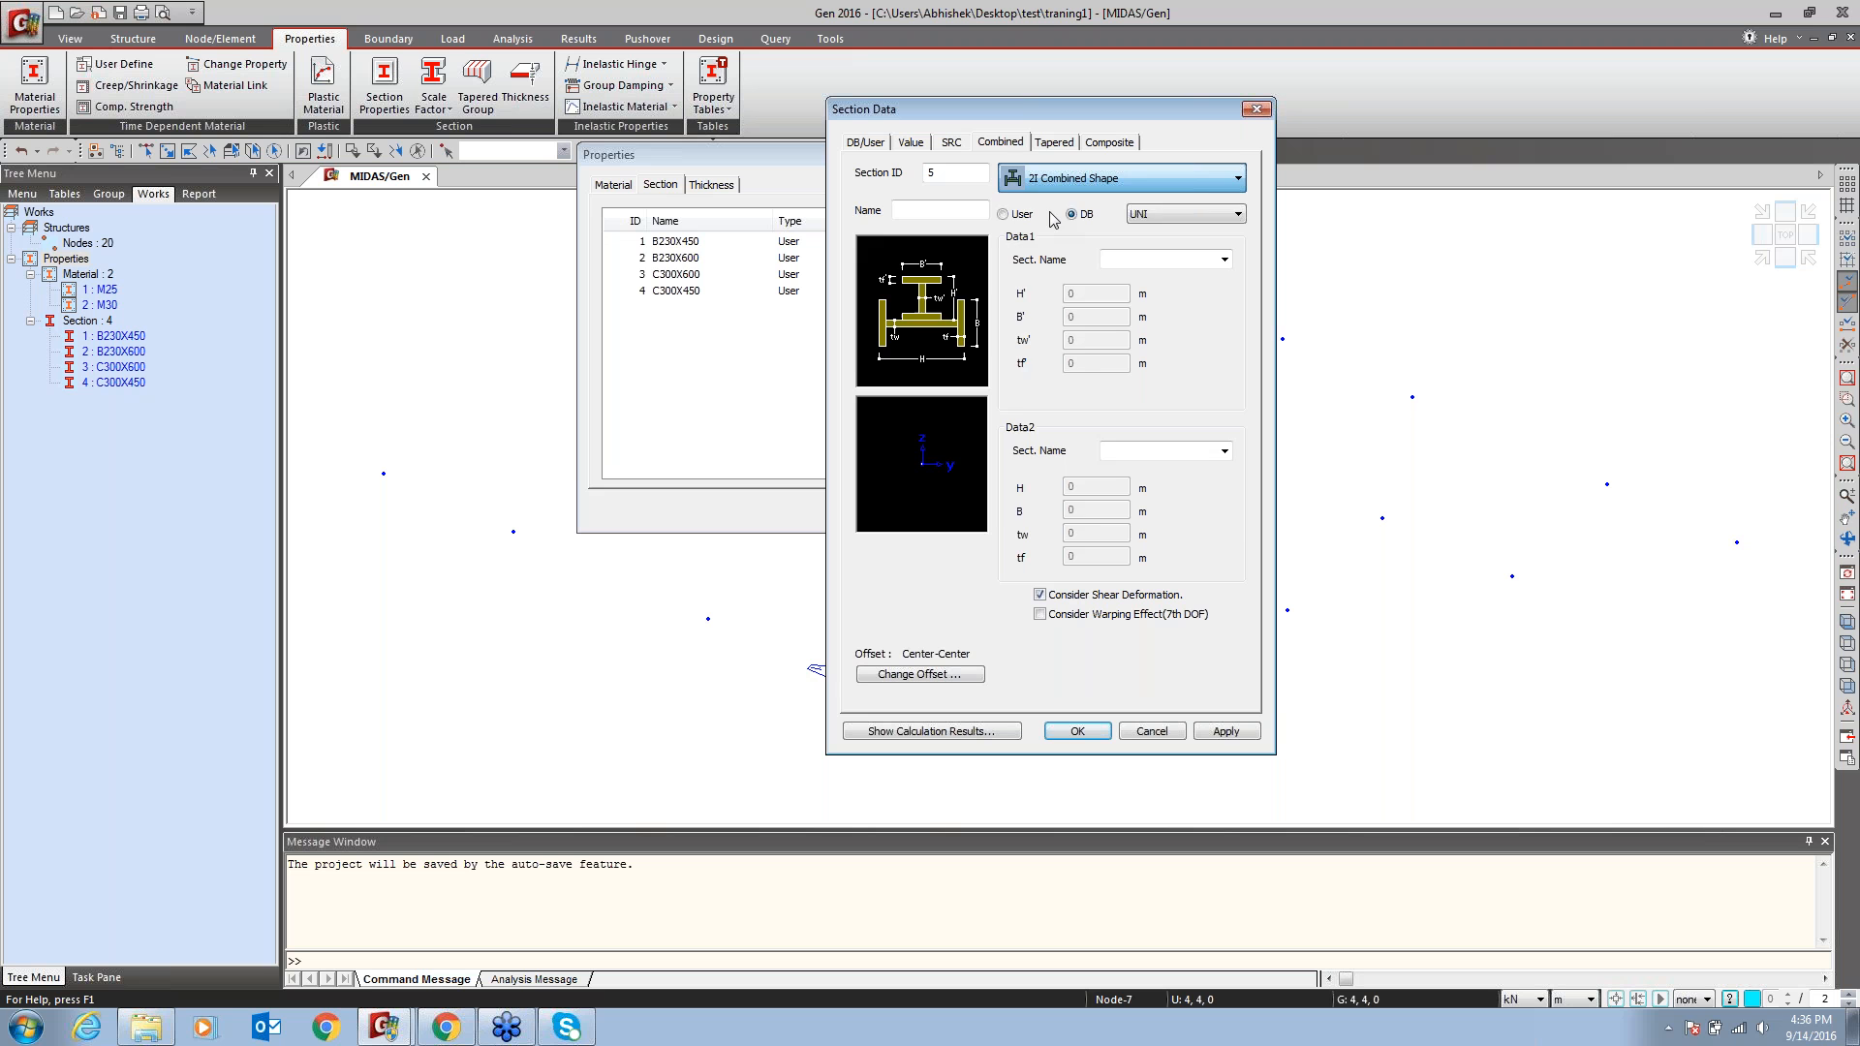
click(1065, 179)
click(1046, 244)
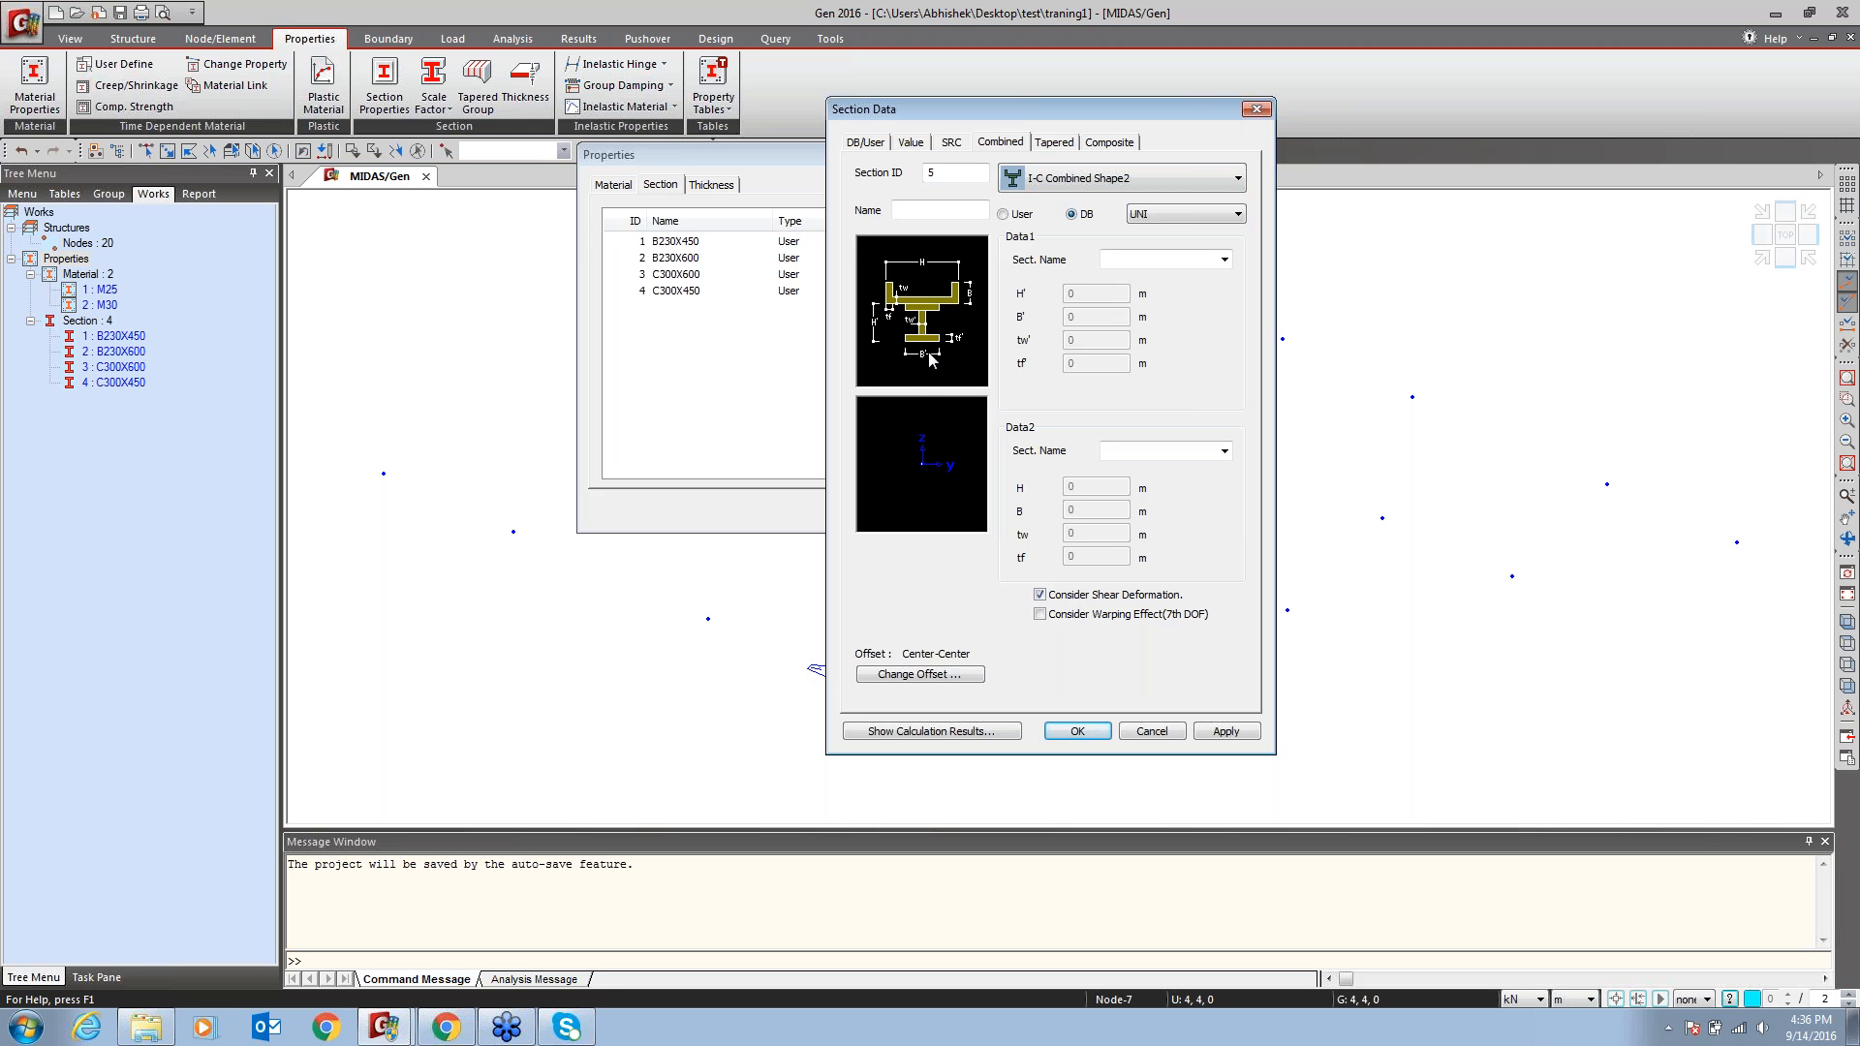
click(1110, 178)
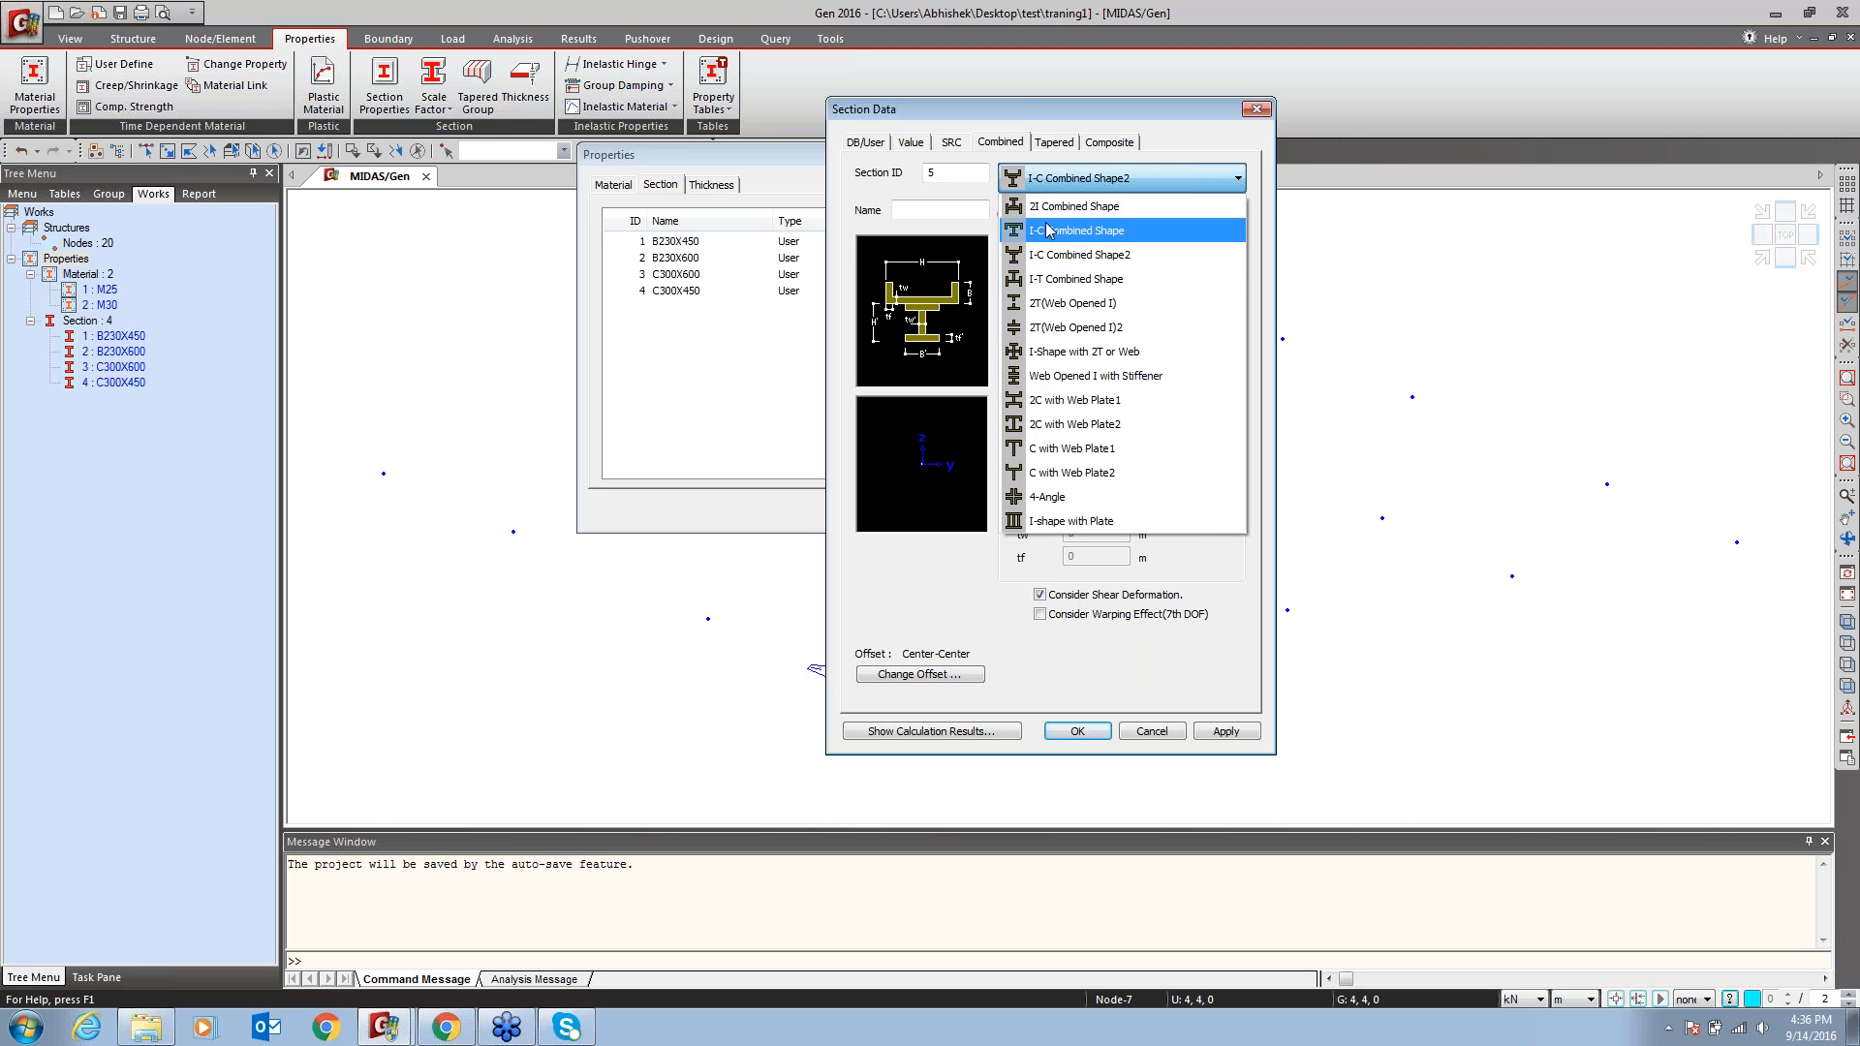
click(1071, 206)
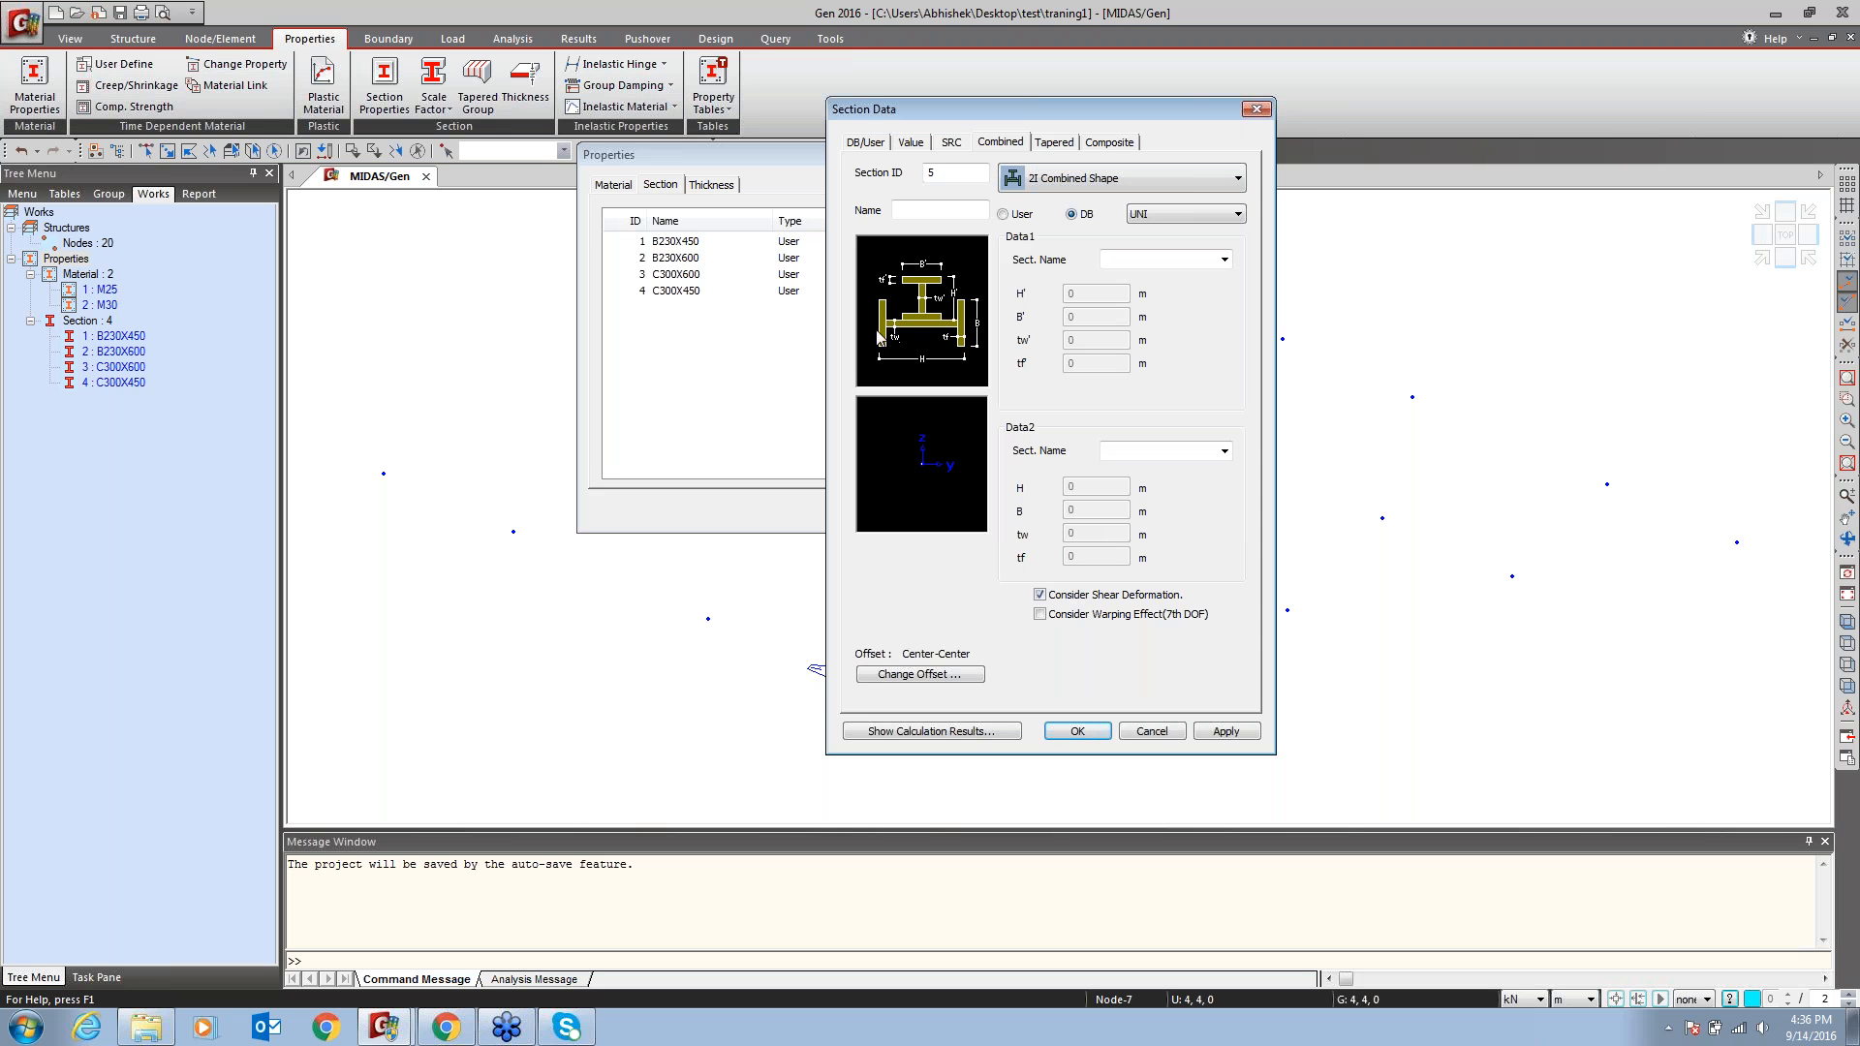
Preview the combined shapes I-Shape with 2T or Web, 2T(Web Opened I) and 2T(Web Opened I)2
click(1075, 181)
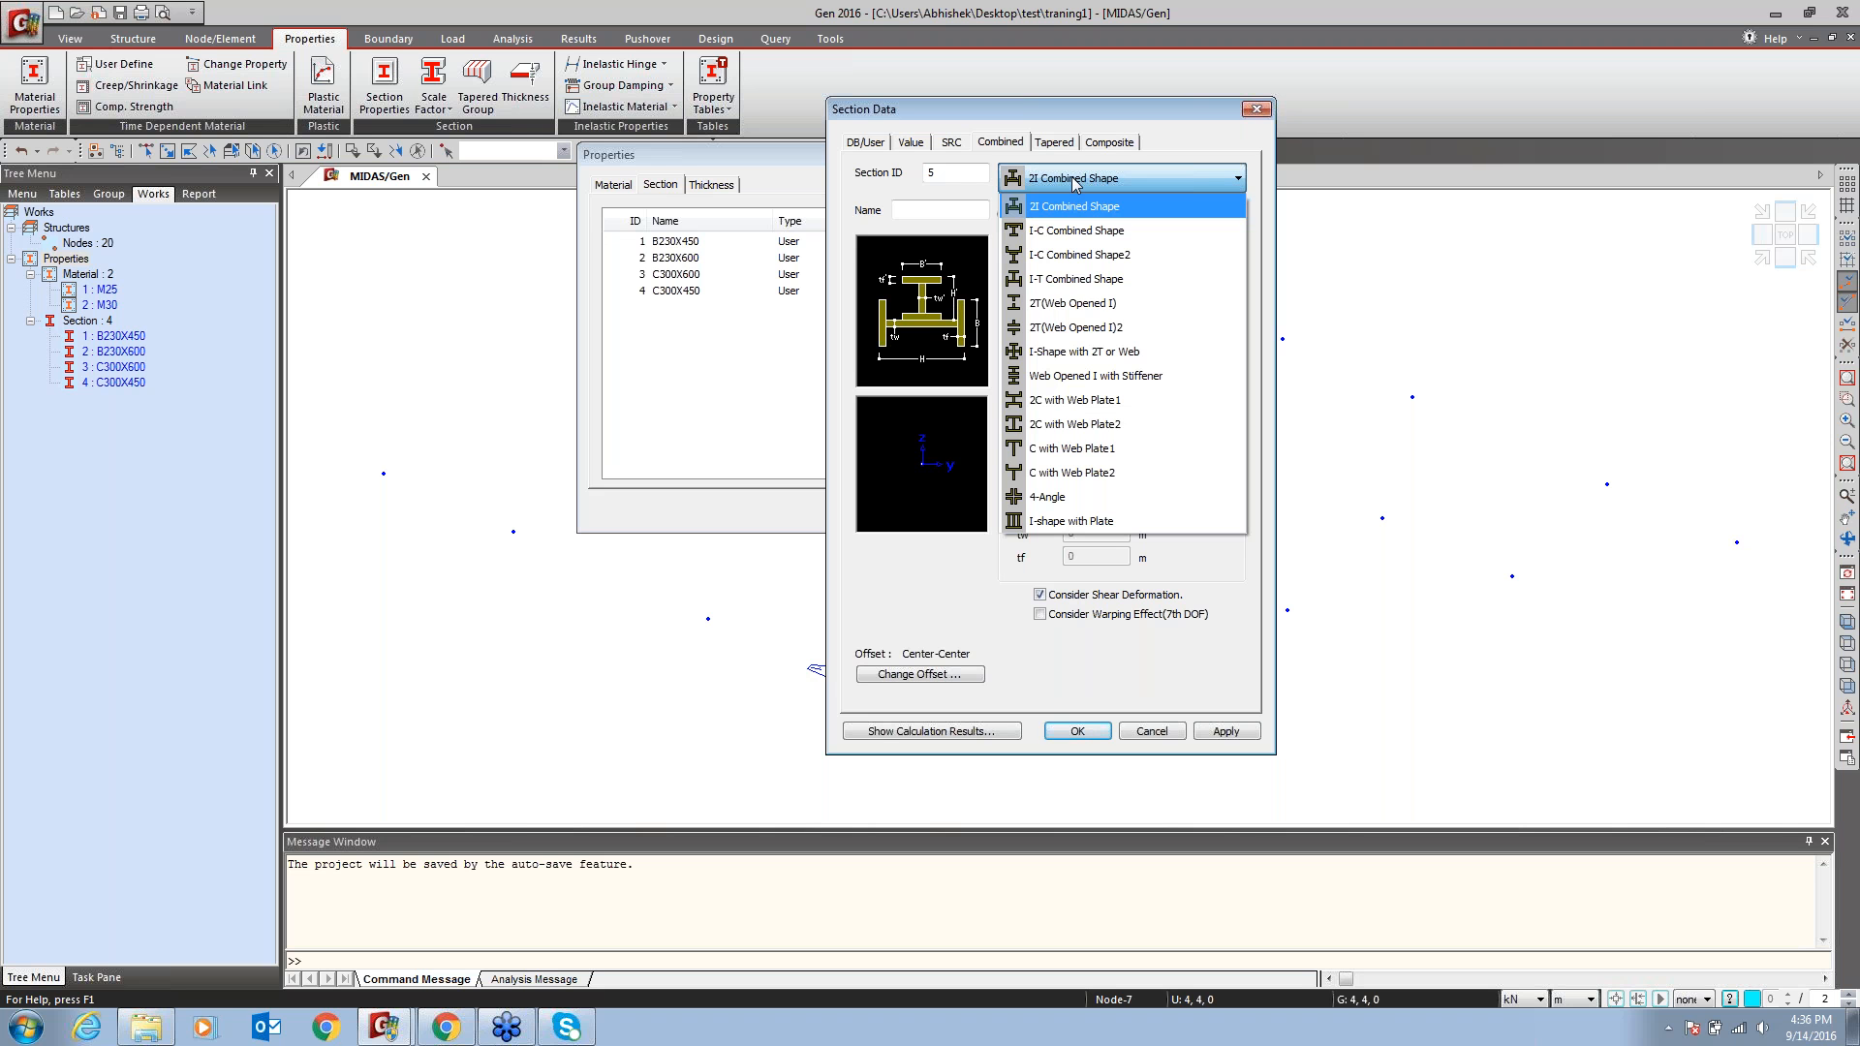
click(1047, 352)
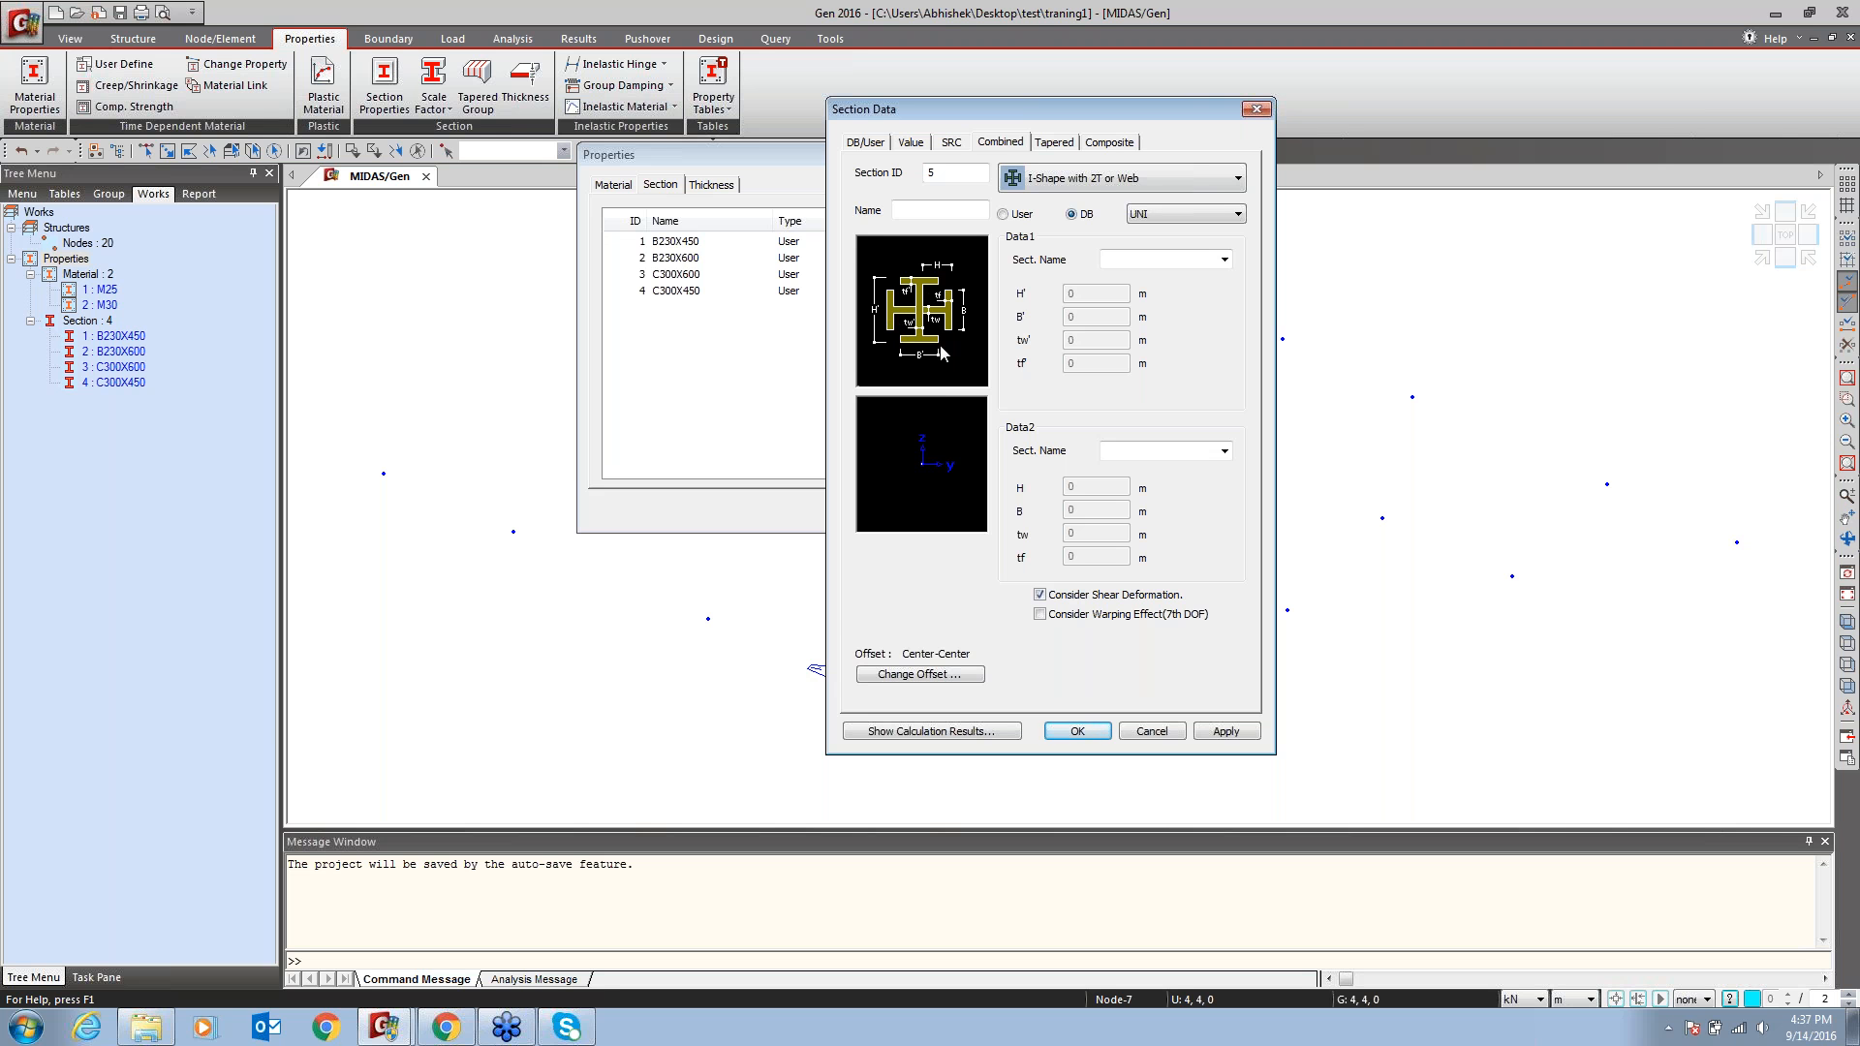
click(1100, 181)
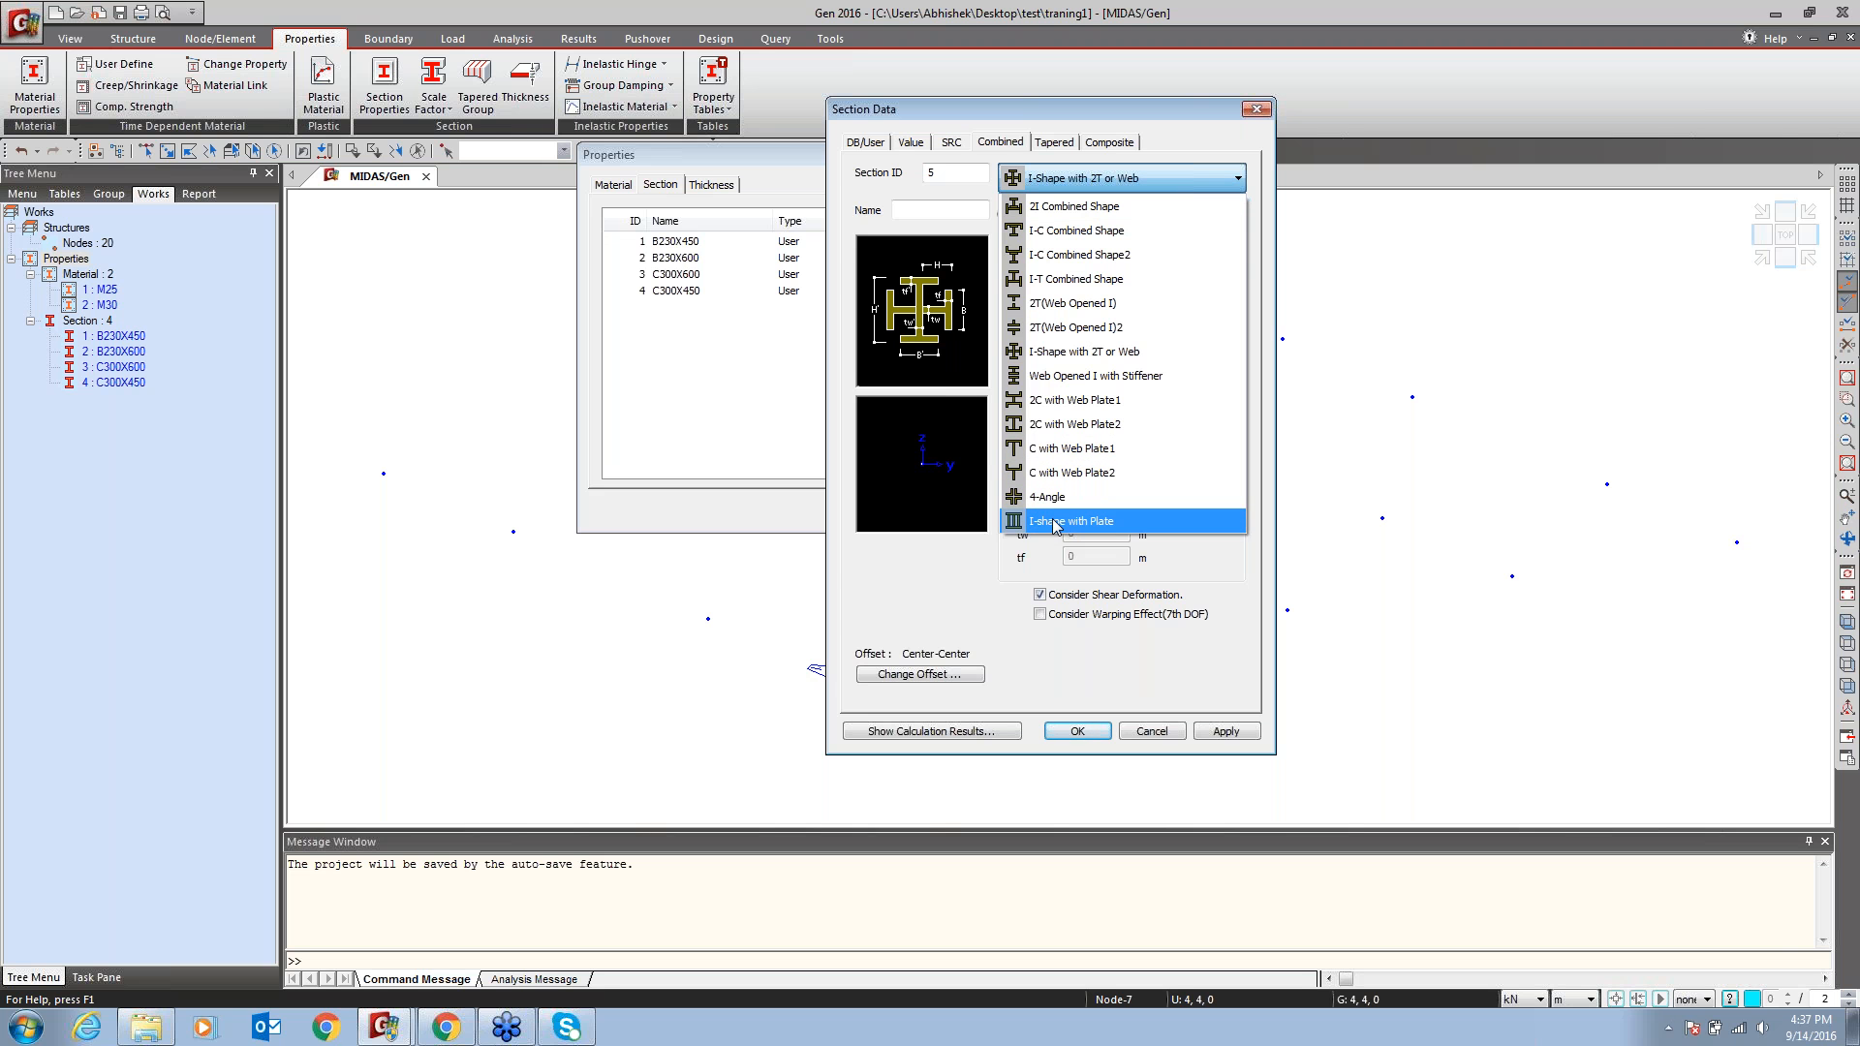
click(1059, 303)
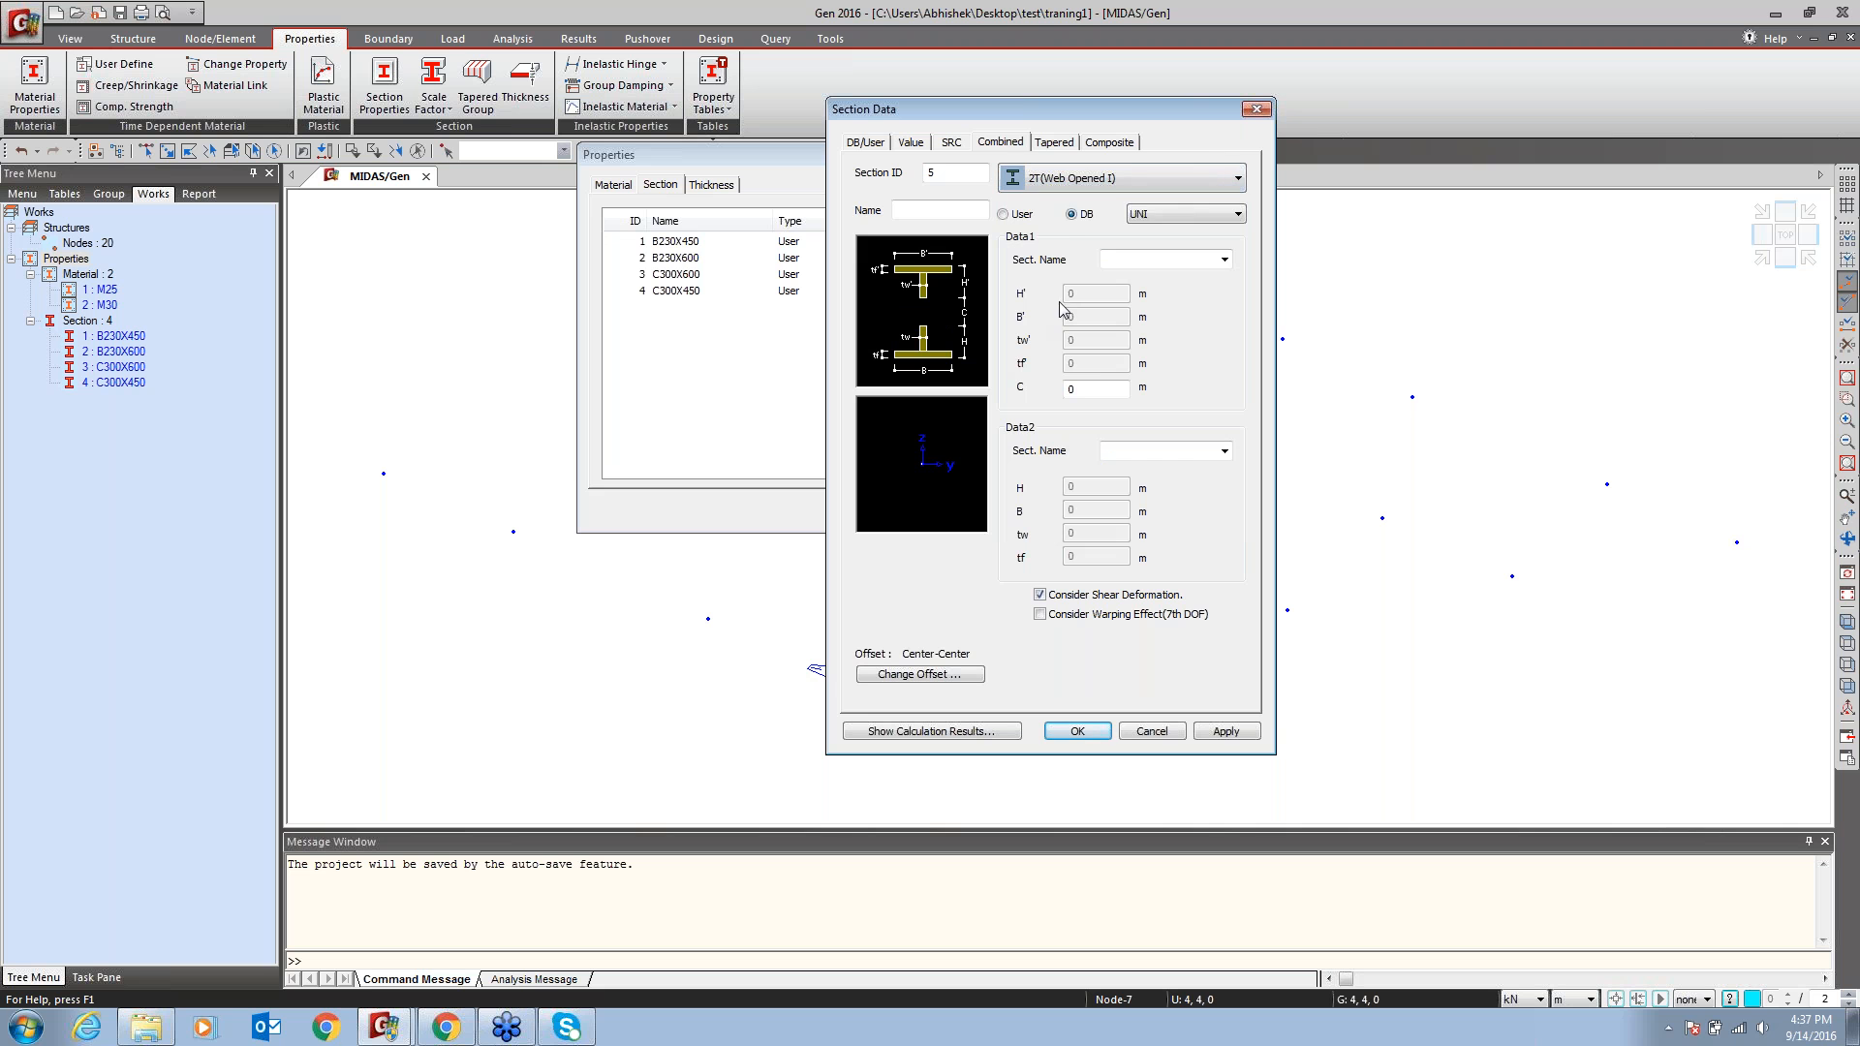
click(1110, 184)
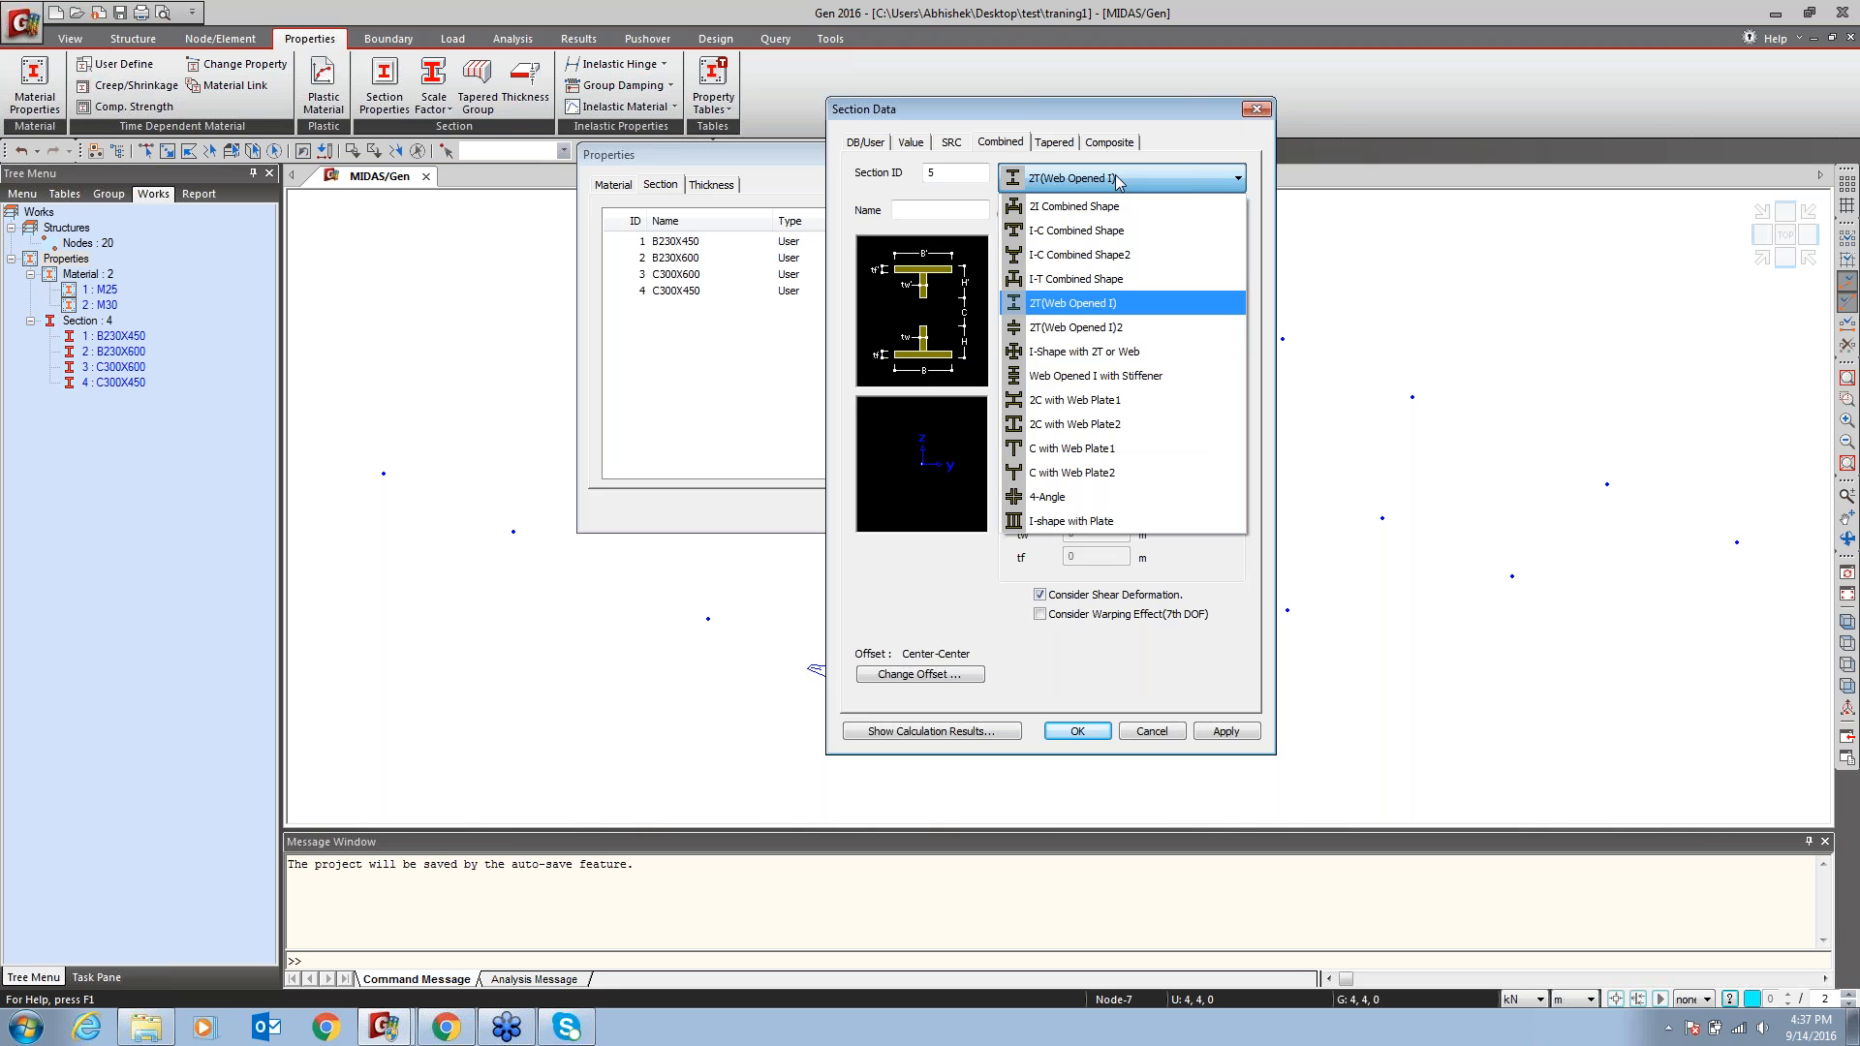
click(1058, 327)
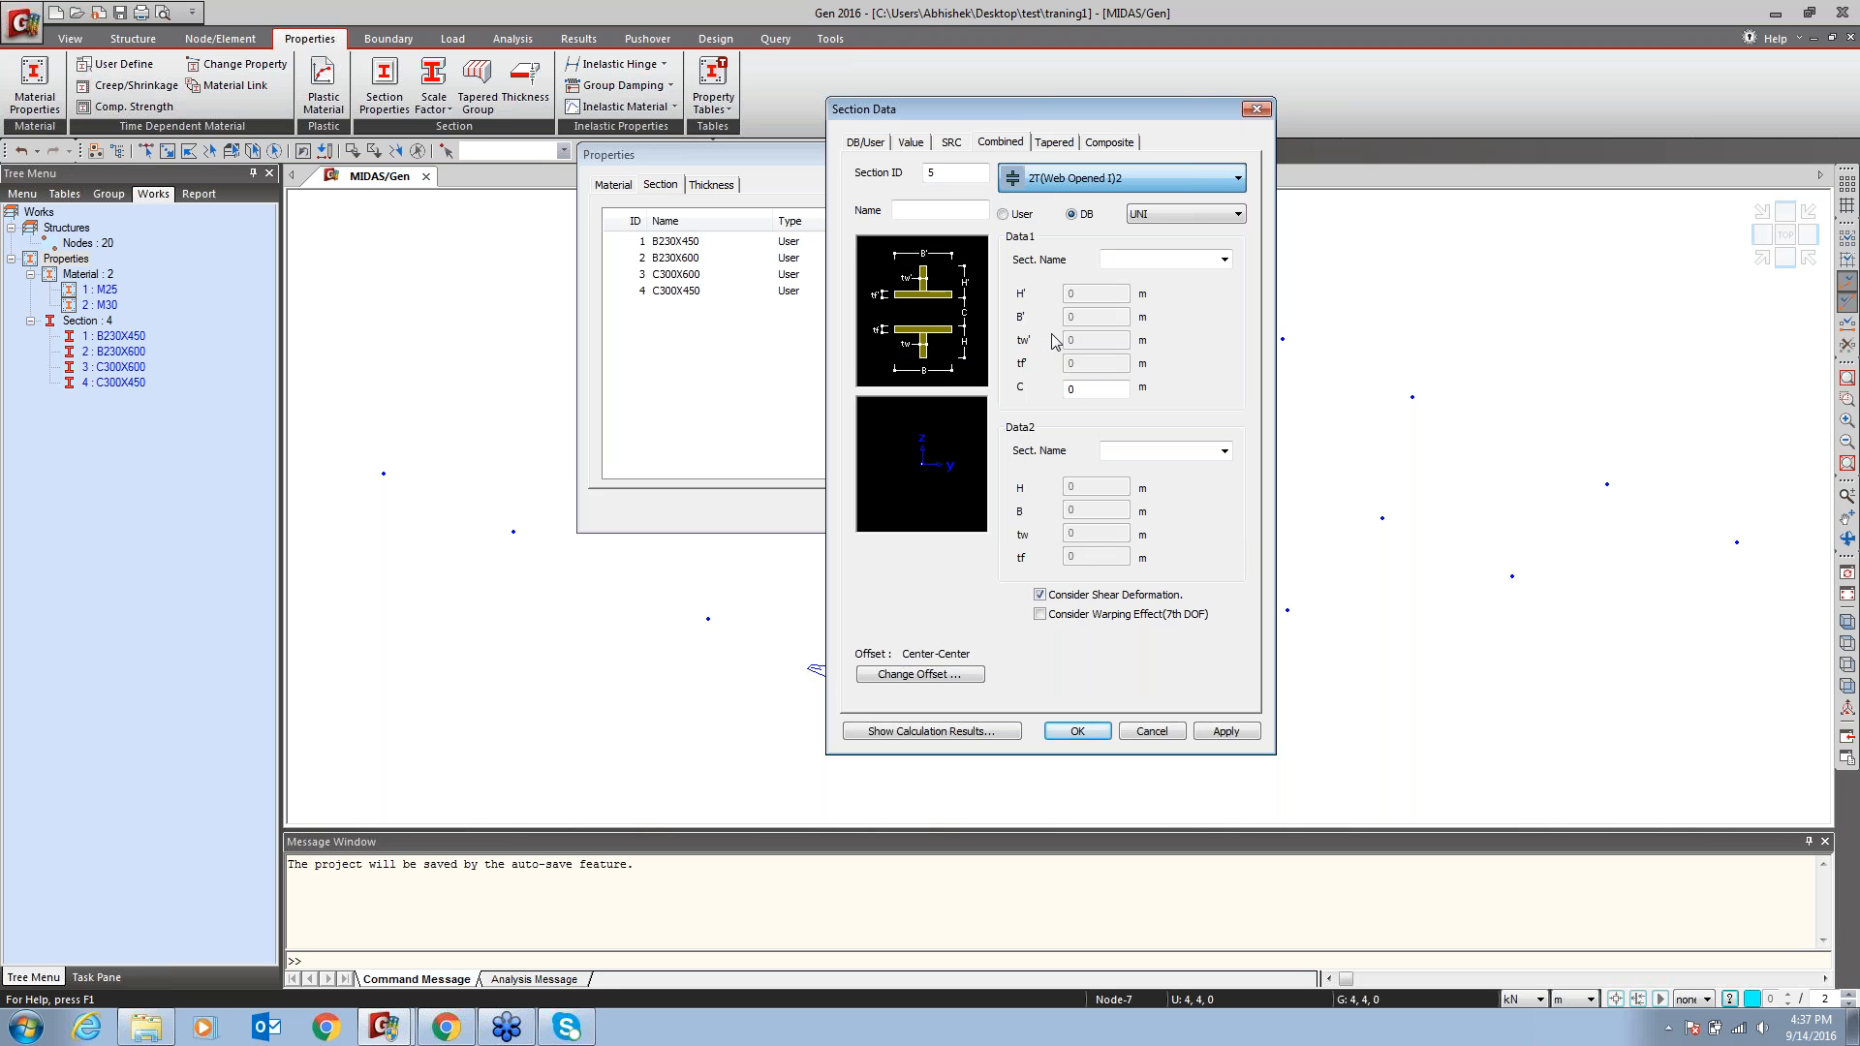
Try the I-shape with Plate combined section, using the IS database section ISMB 175 for its first part
click(1109, 184)
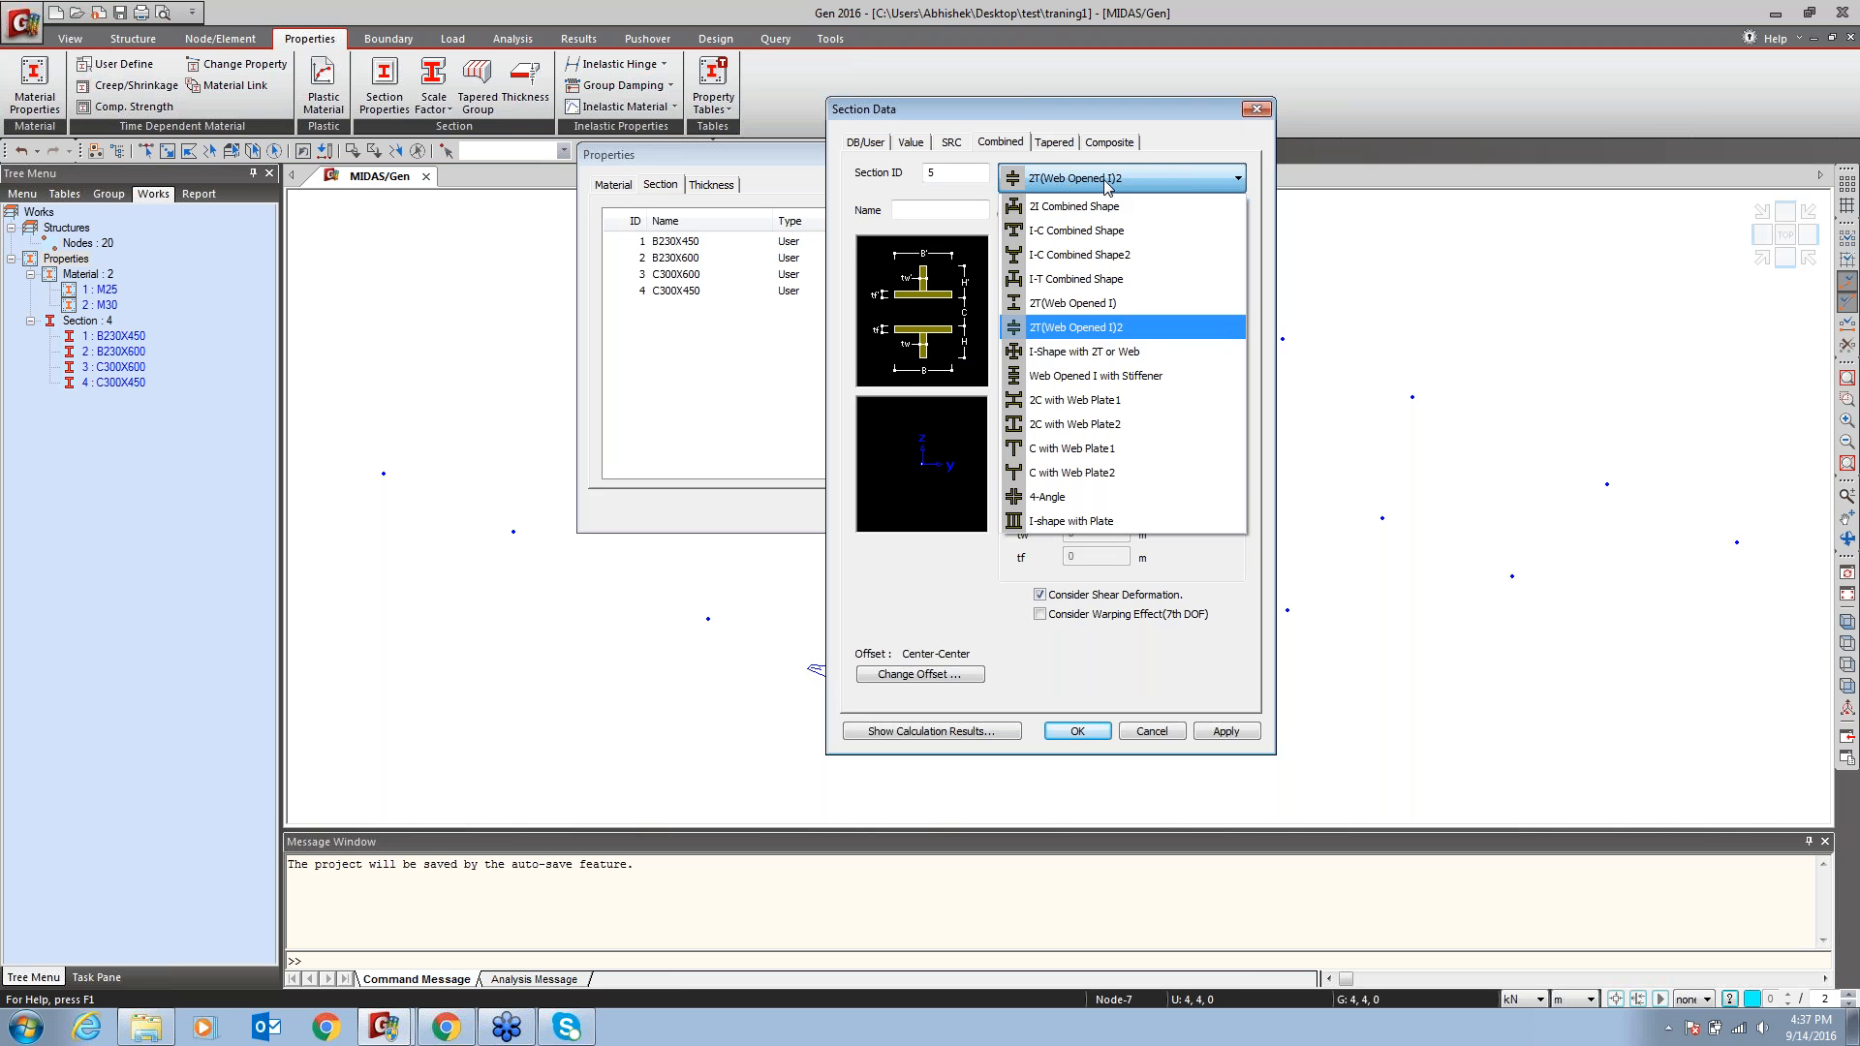
click(1070, 521)
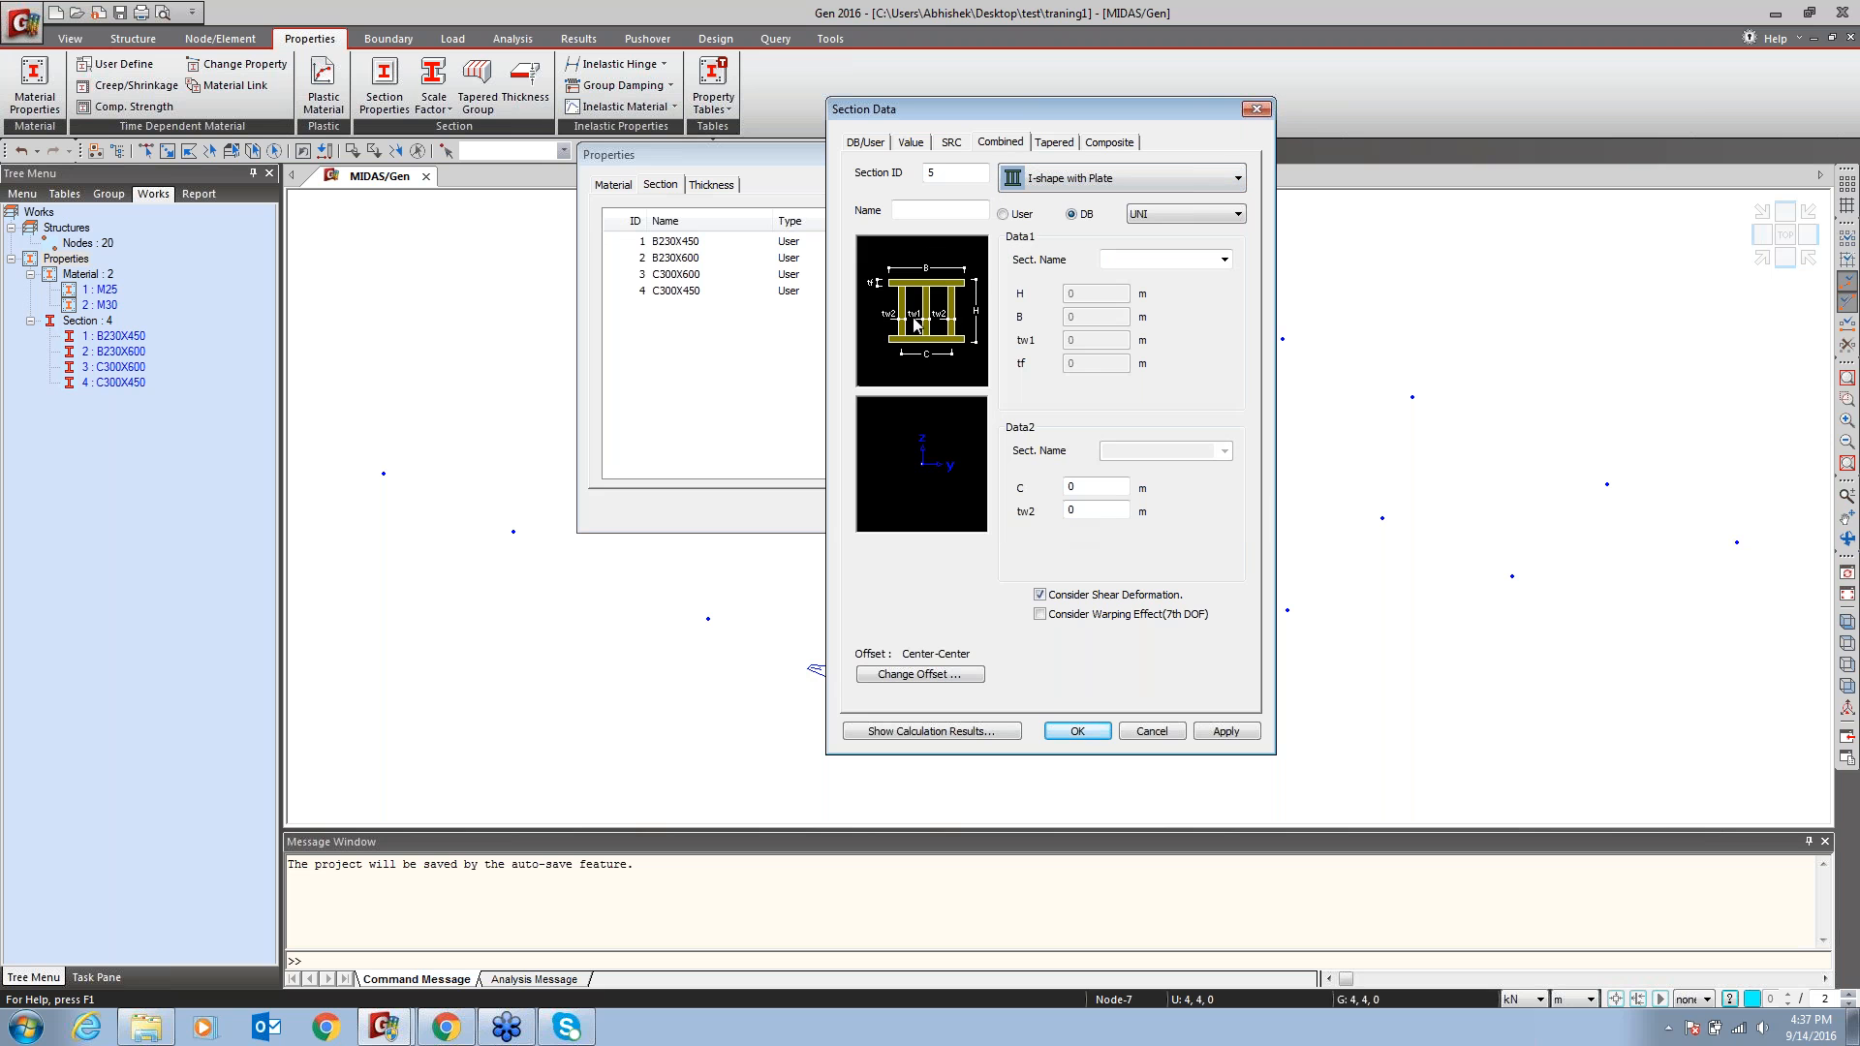
click(1004, 215)
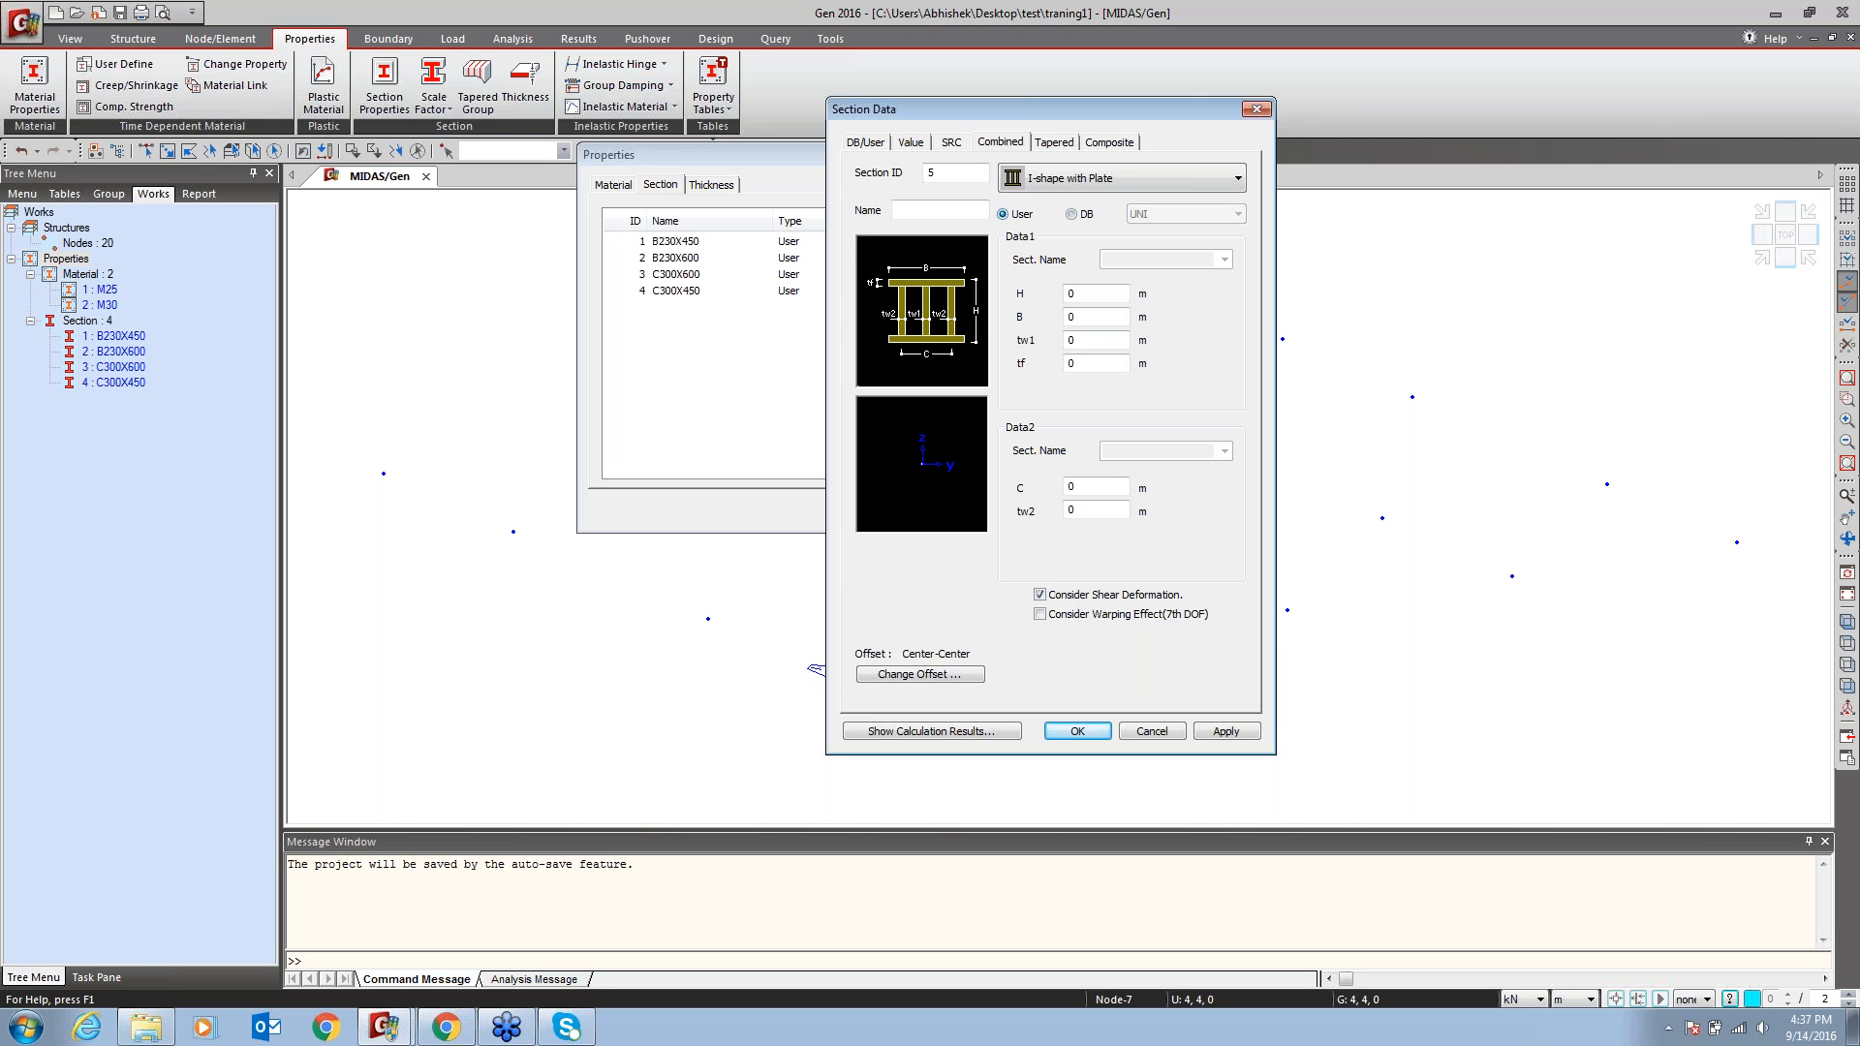
drag(1031, 294, 1030, 320)
click(1071, 214)
click(1211, 215)
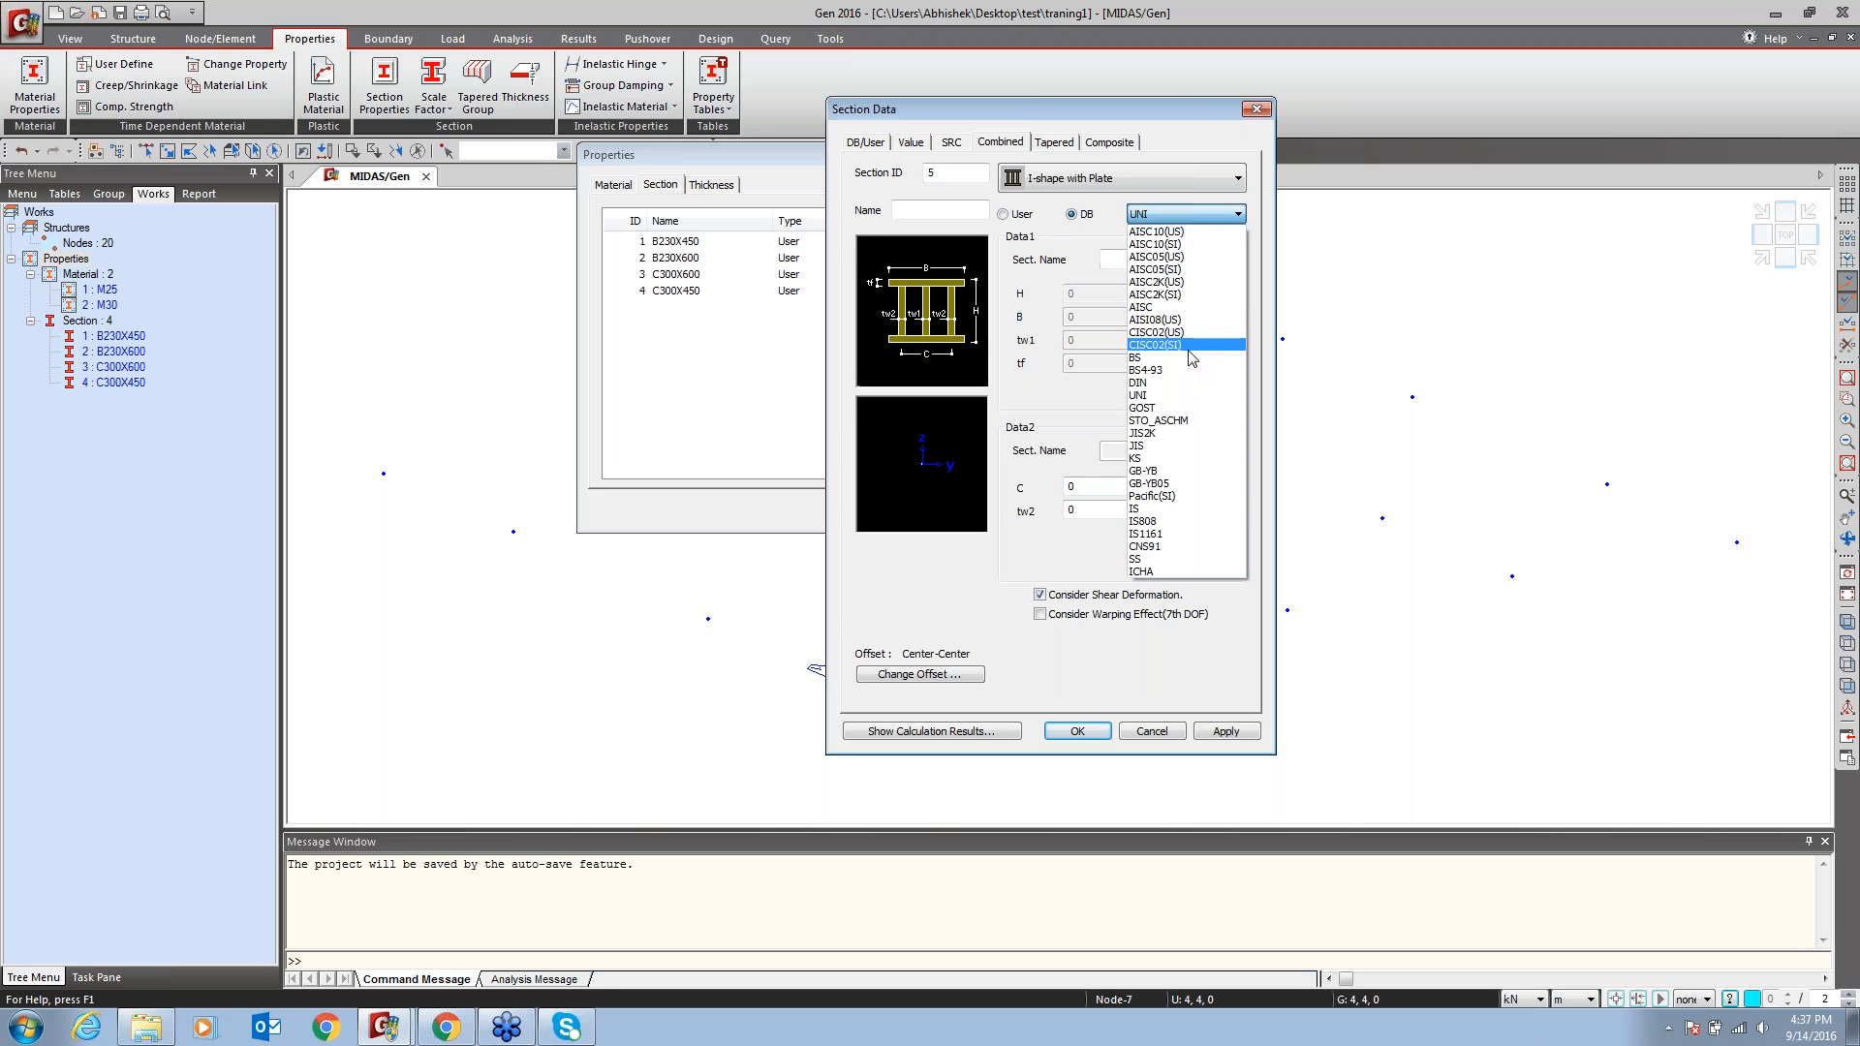
click(1159, 510)
click(1224, 260)
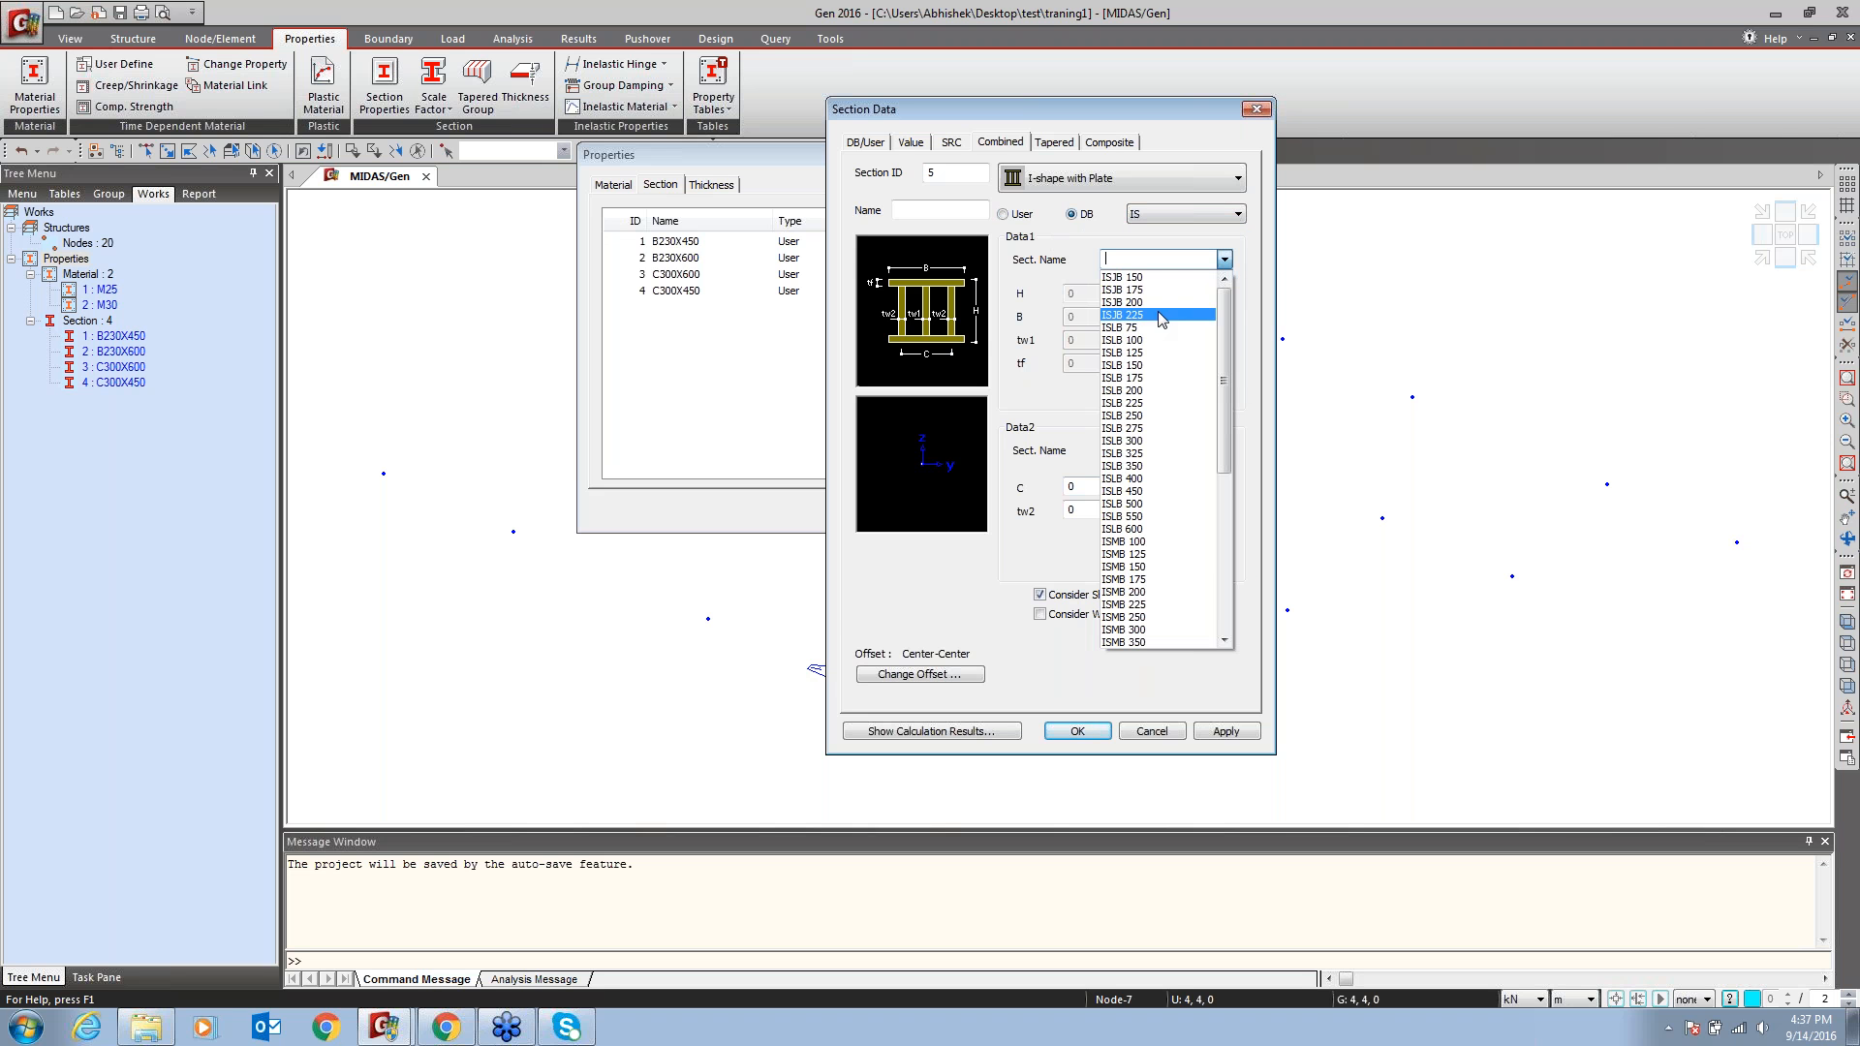
click(1153, 582)
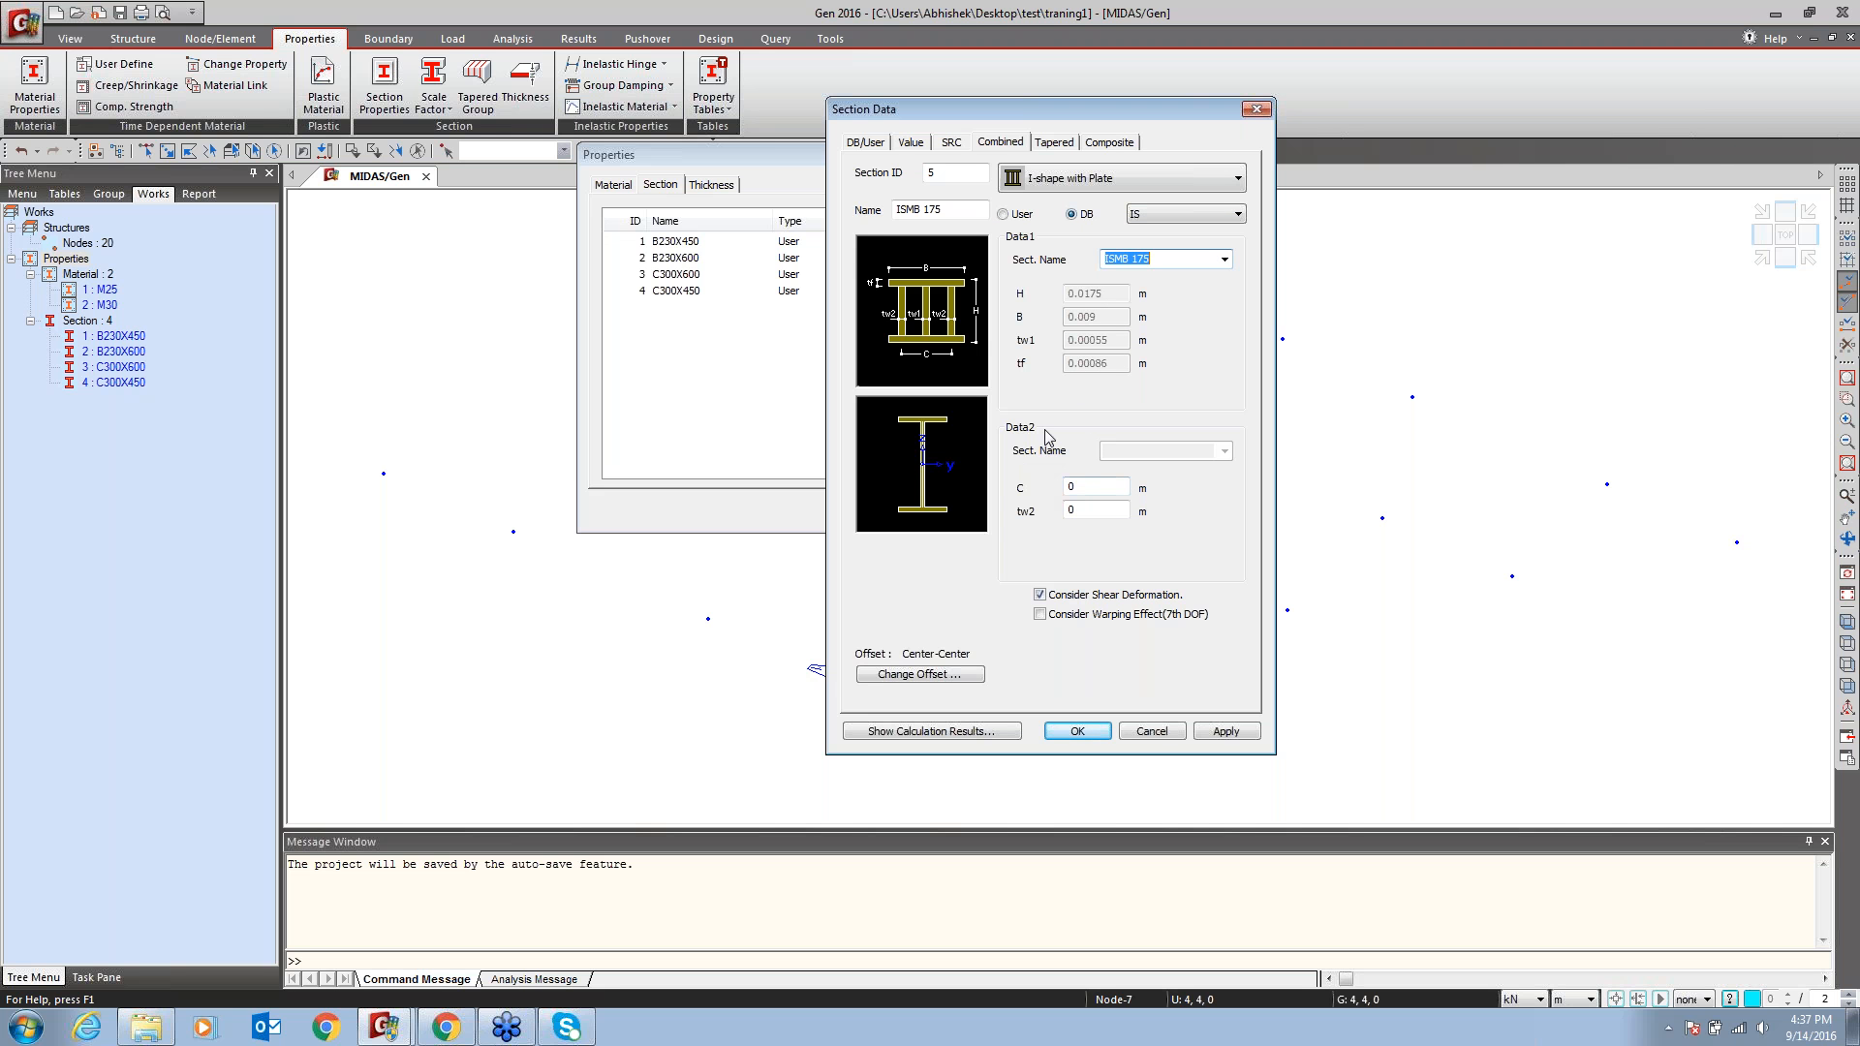
Check the user-defined dimension option, return to the IS database and select ISMB 200 for the plated I-shape
click(1008, 214)
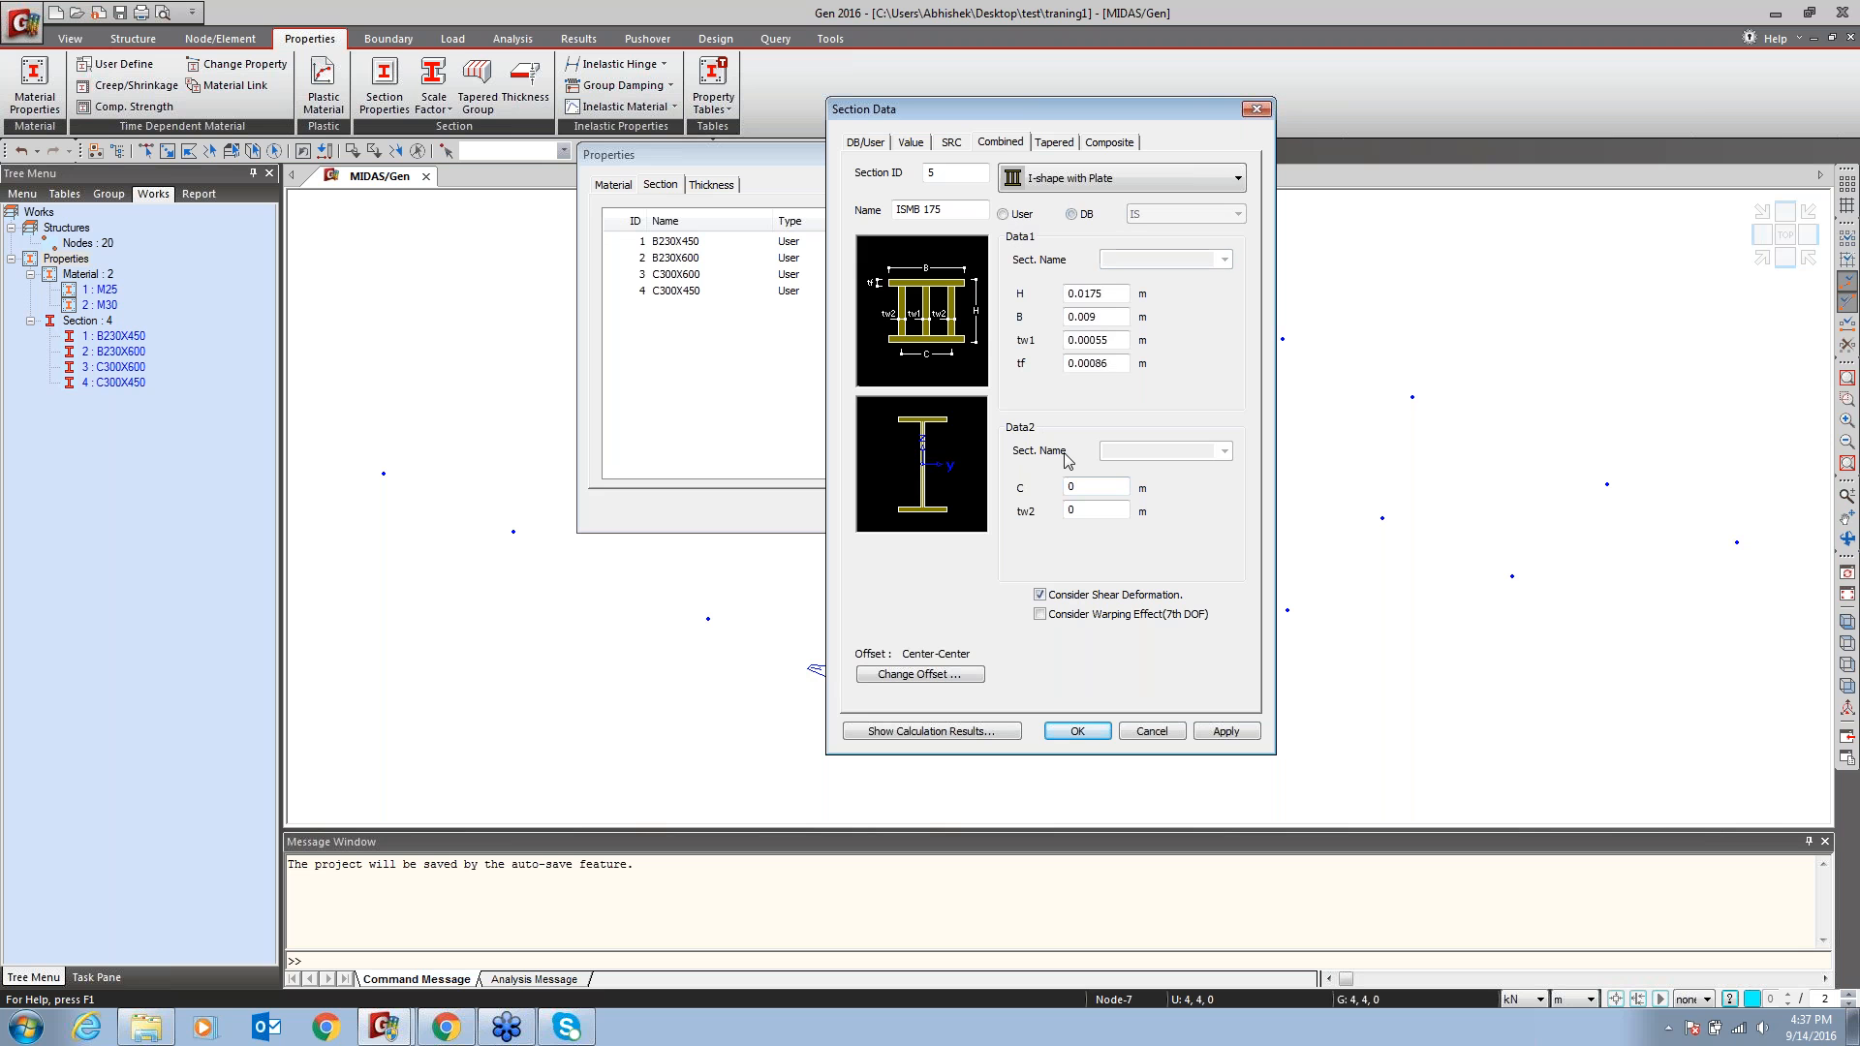
click(1079, 214)
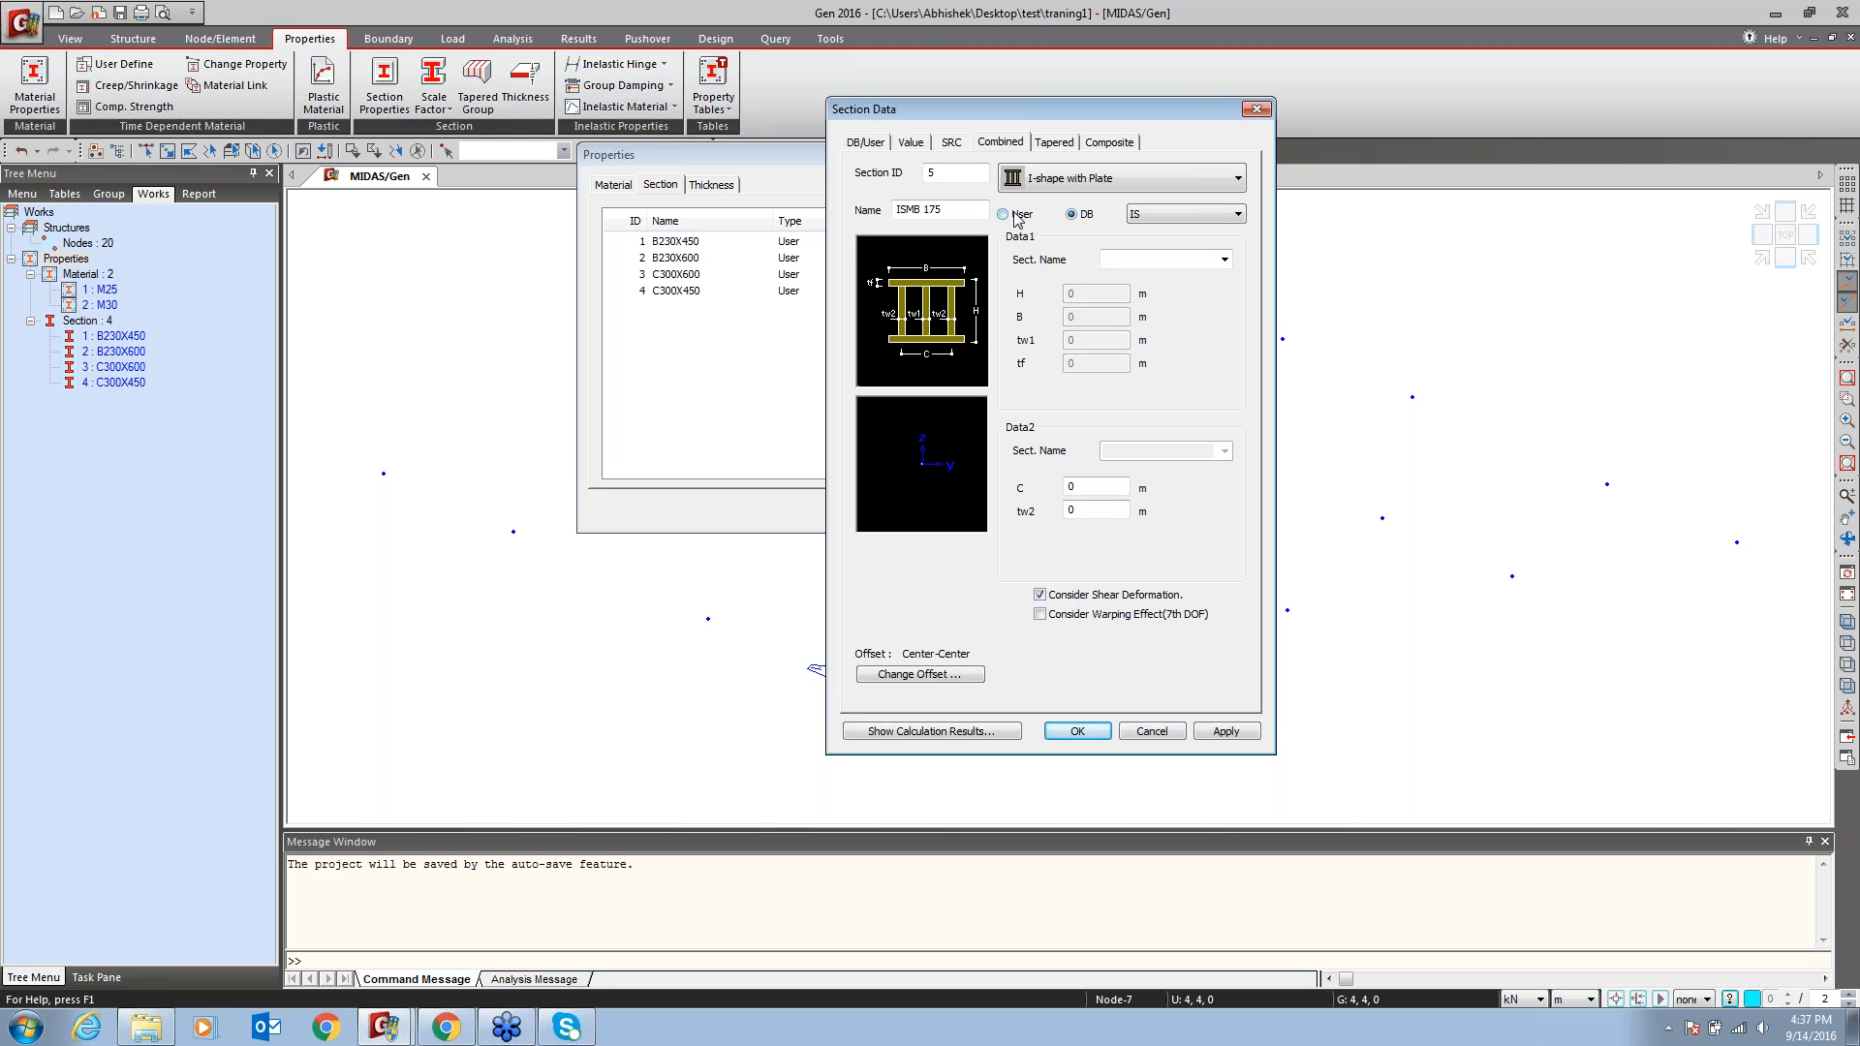
click(1222, 260)
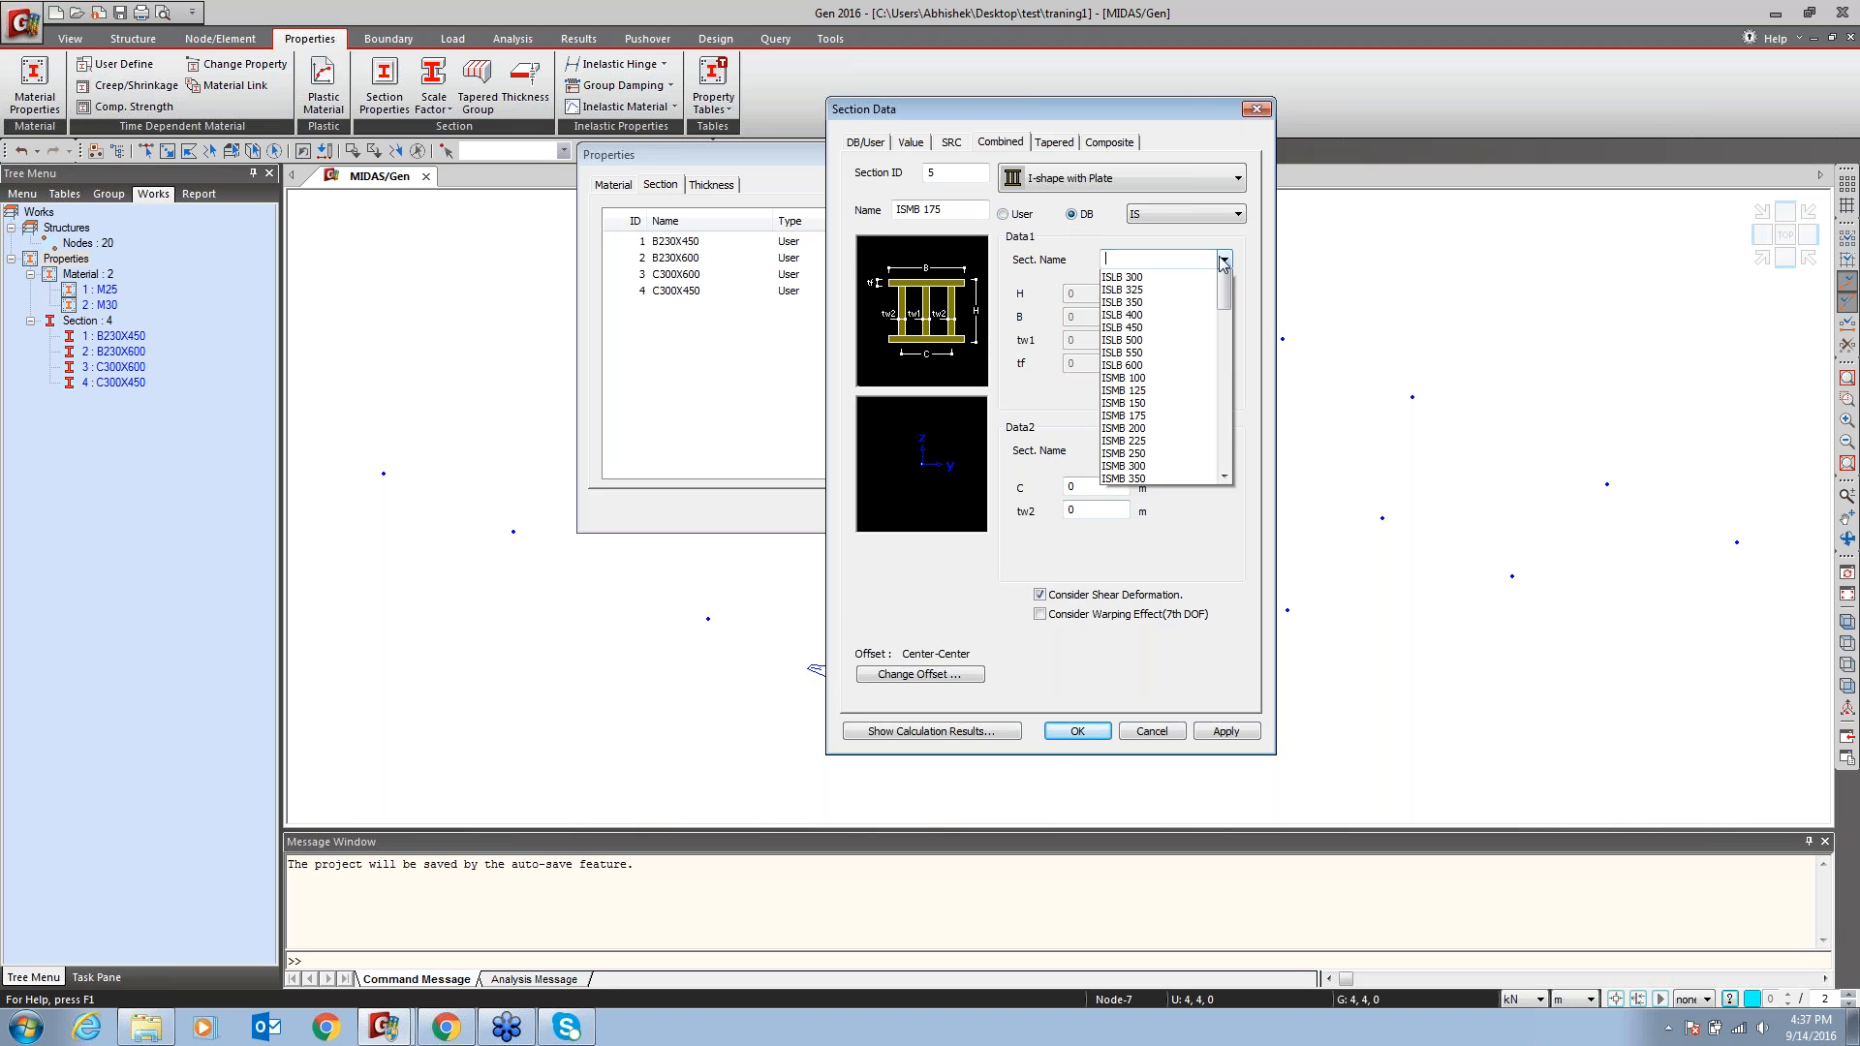
click(1152, 599)
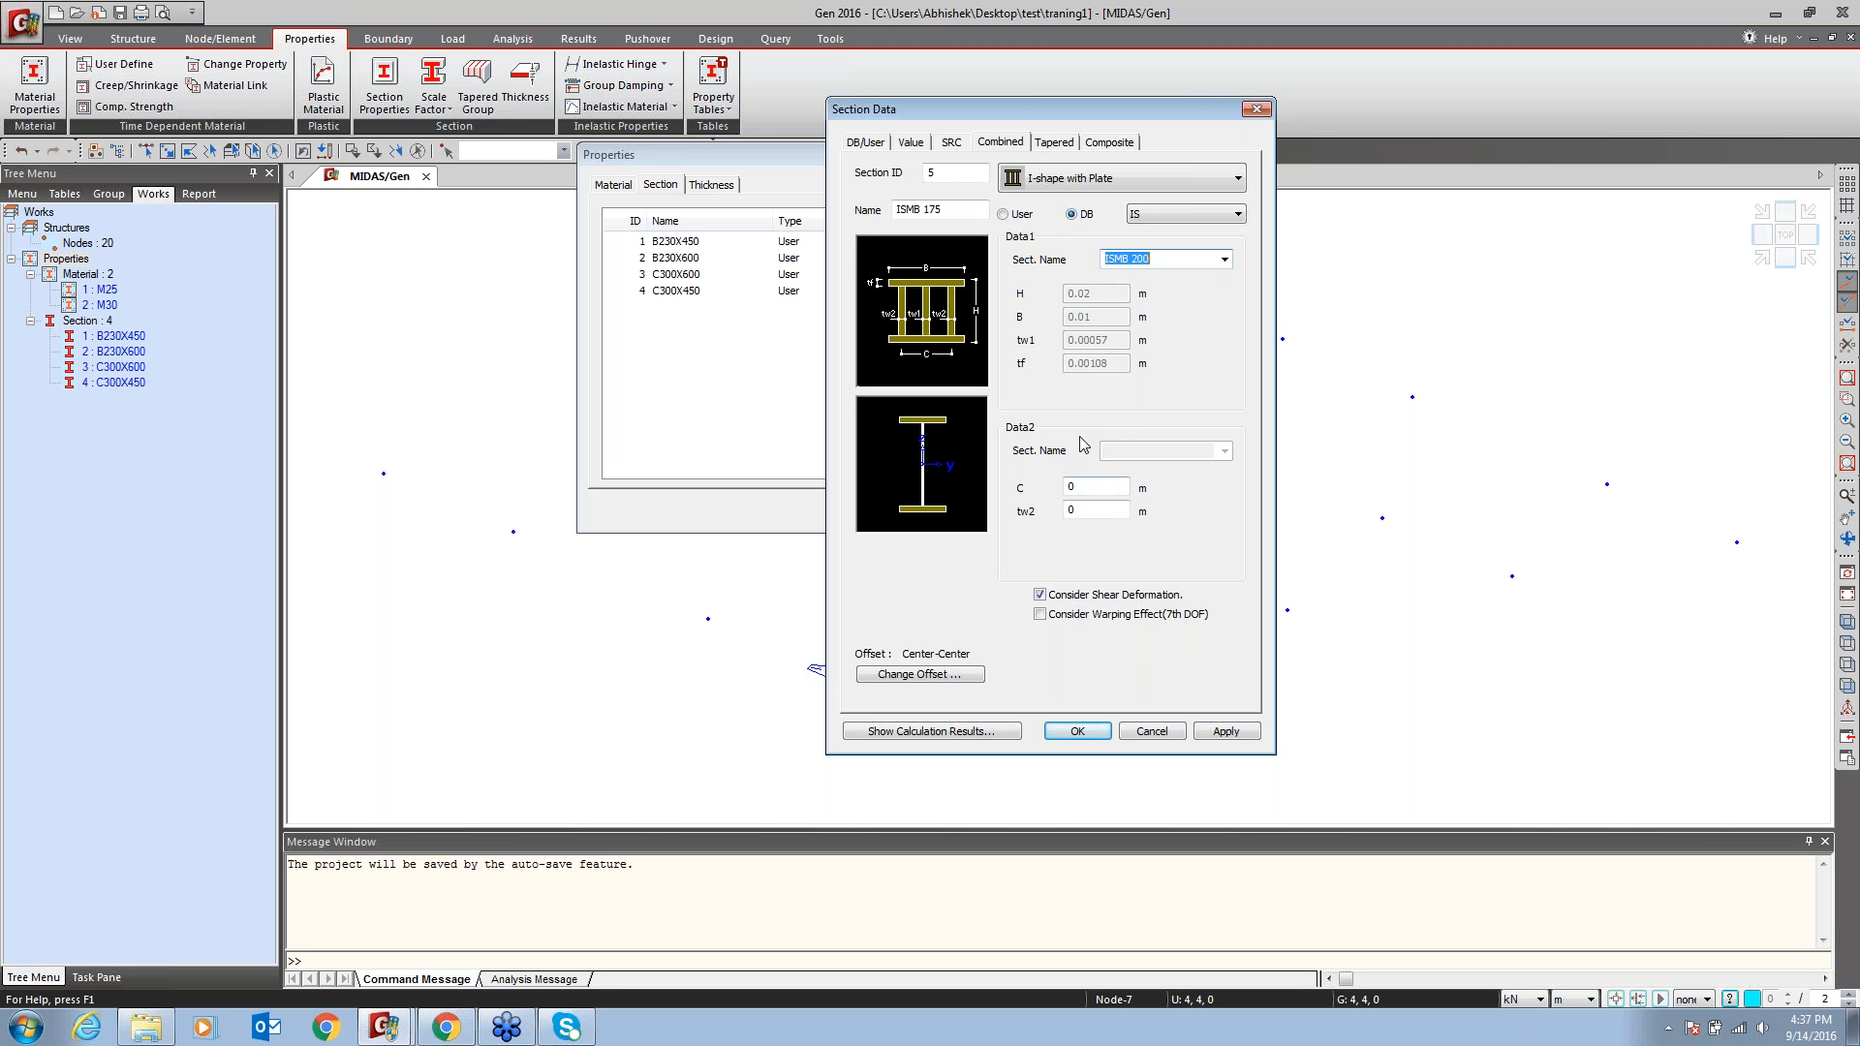
Set the plated I-shape's C distance to 0.01 m and enter a thin plate thickness for tw2
click(1093, 485)
text(0.)
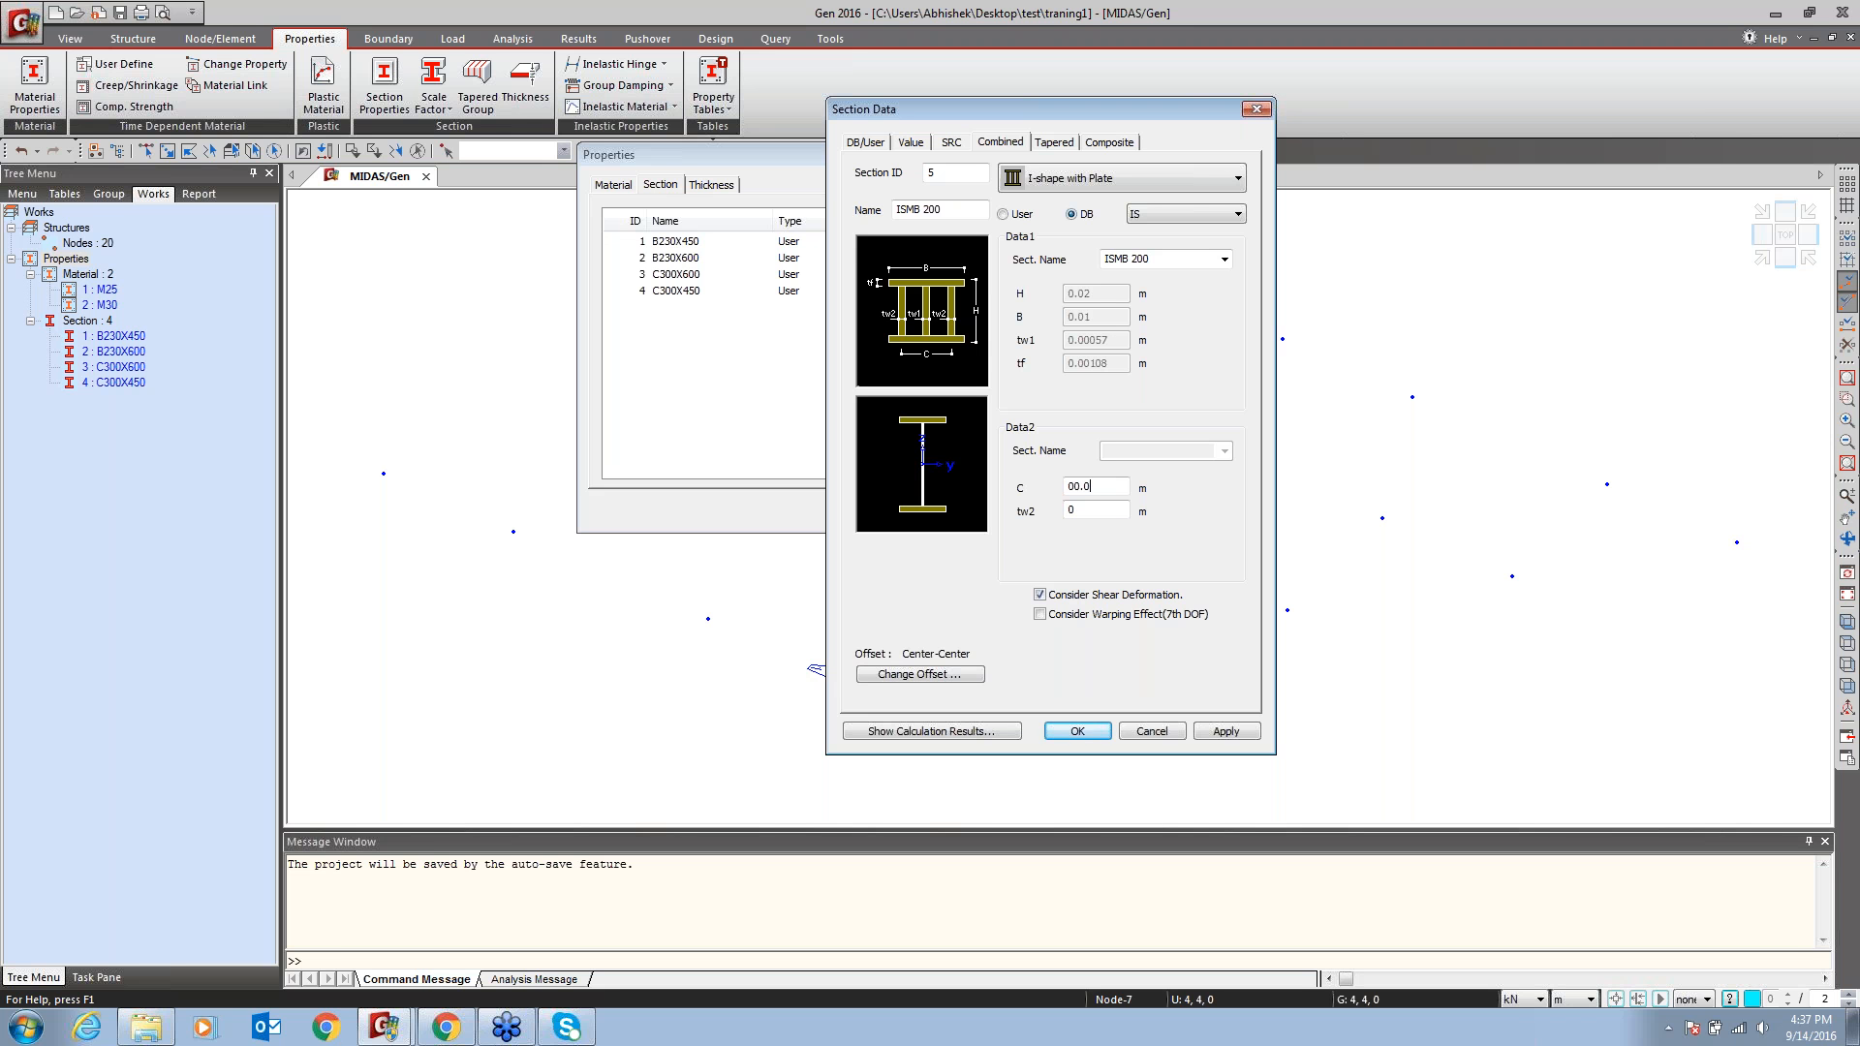
text(03)
key(BackSpace)
text(1)
double_click(1105, 510)
text(0.01)
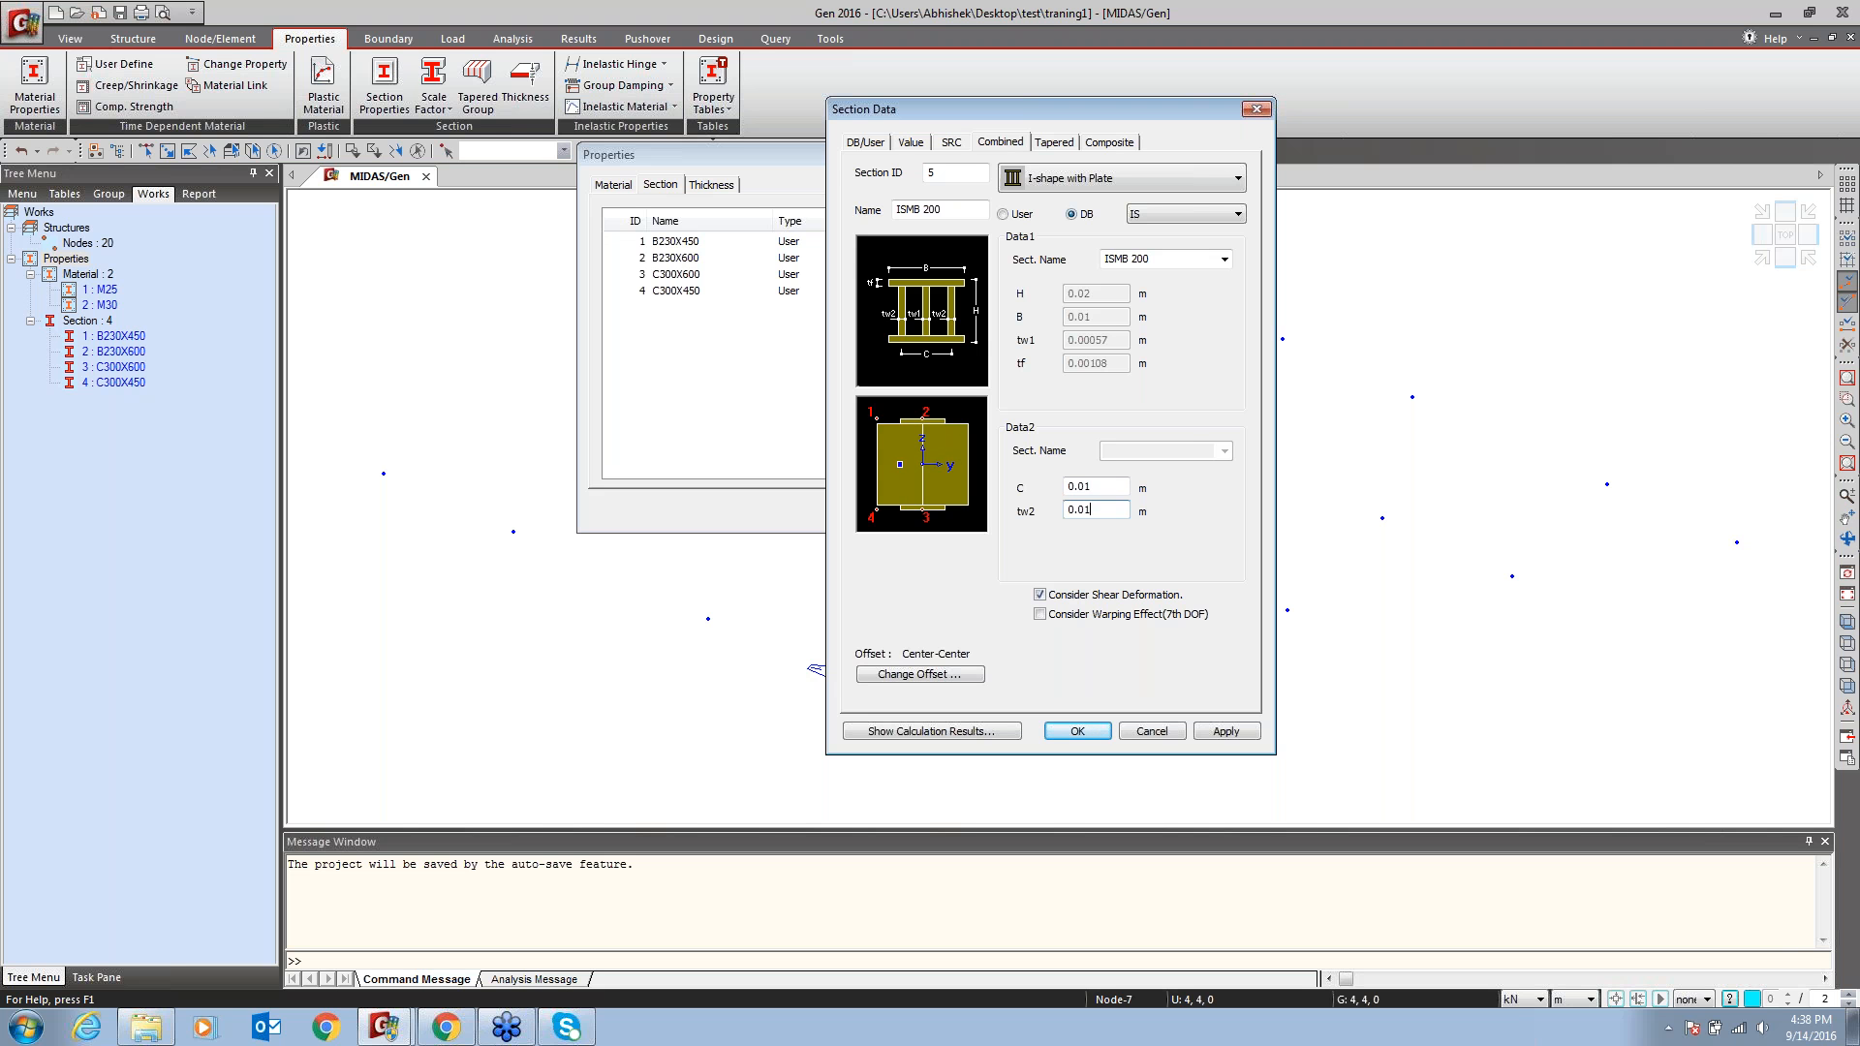
key(BackSpace)
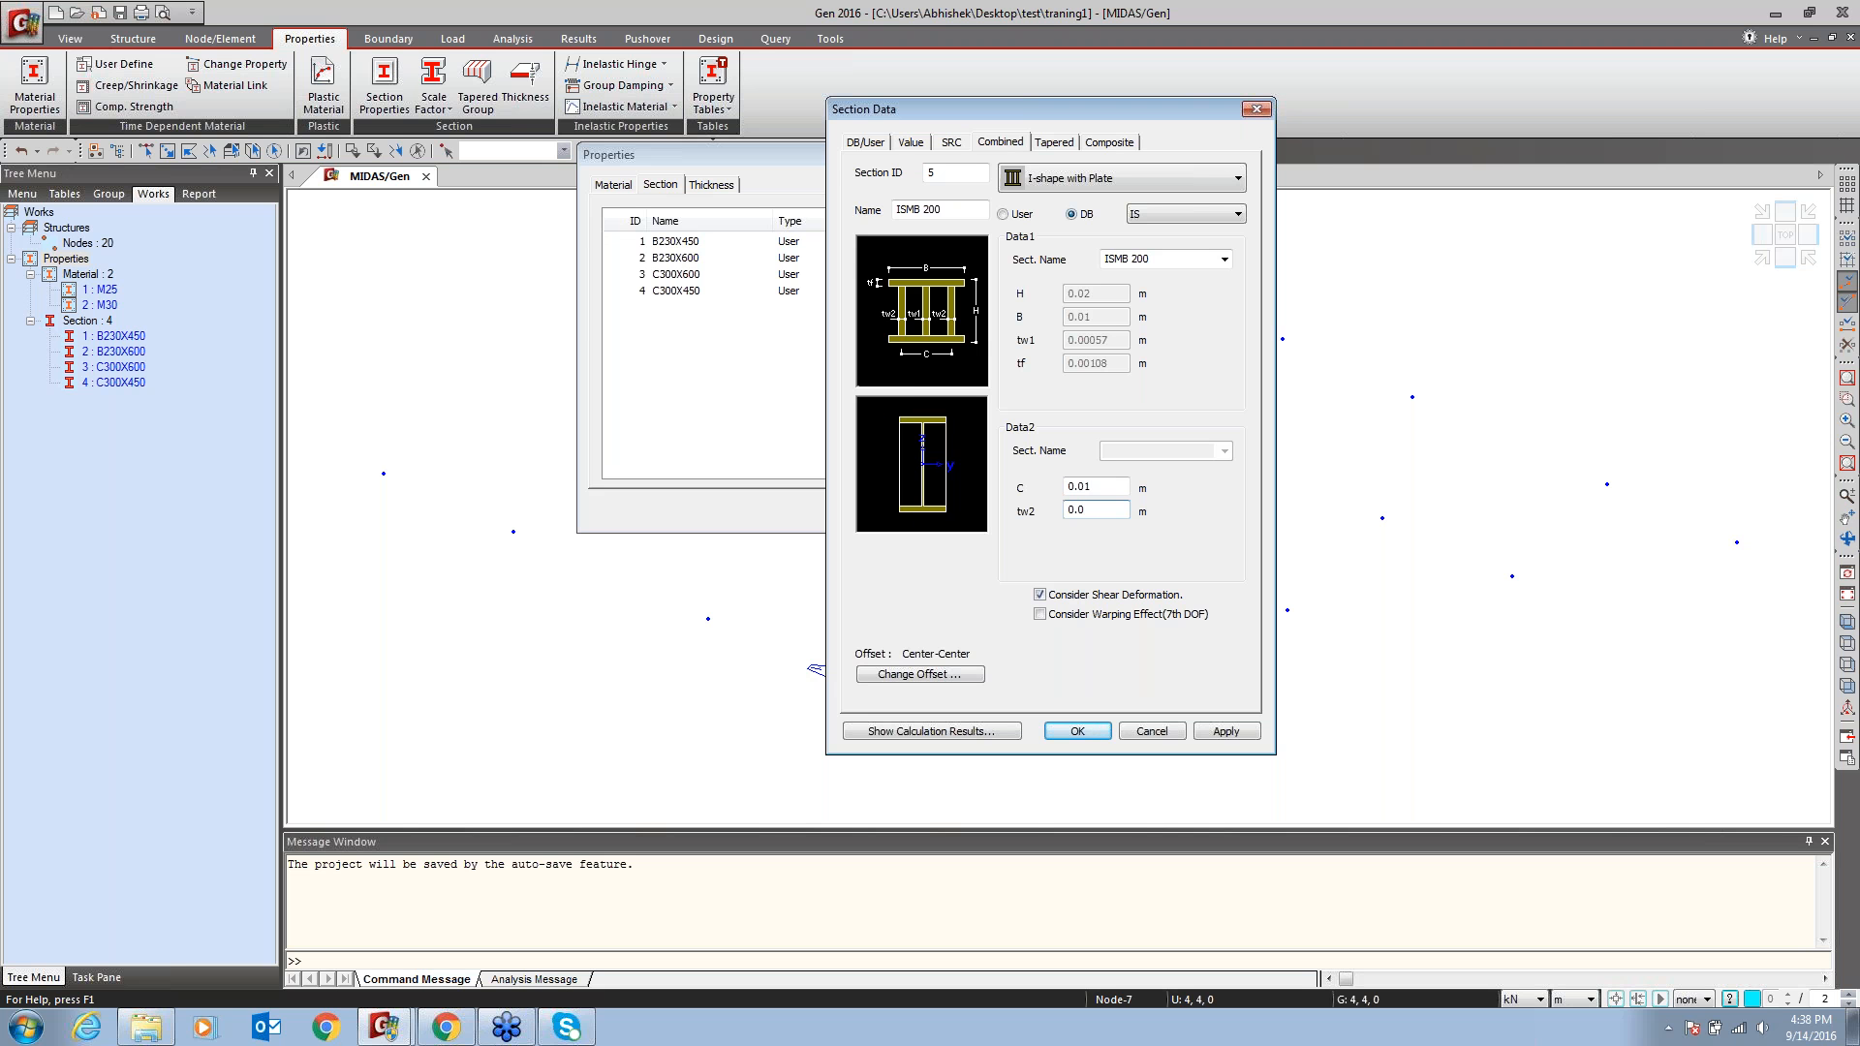
text(001)
Preview the I-C Combined Shape2 and I-Shape with 2T or Web, and cancel the new section and close the properties
click(1097, 184)
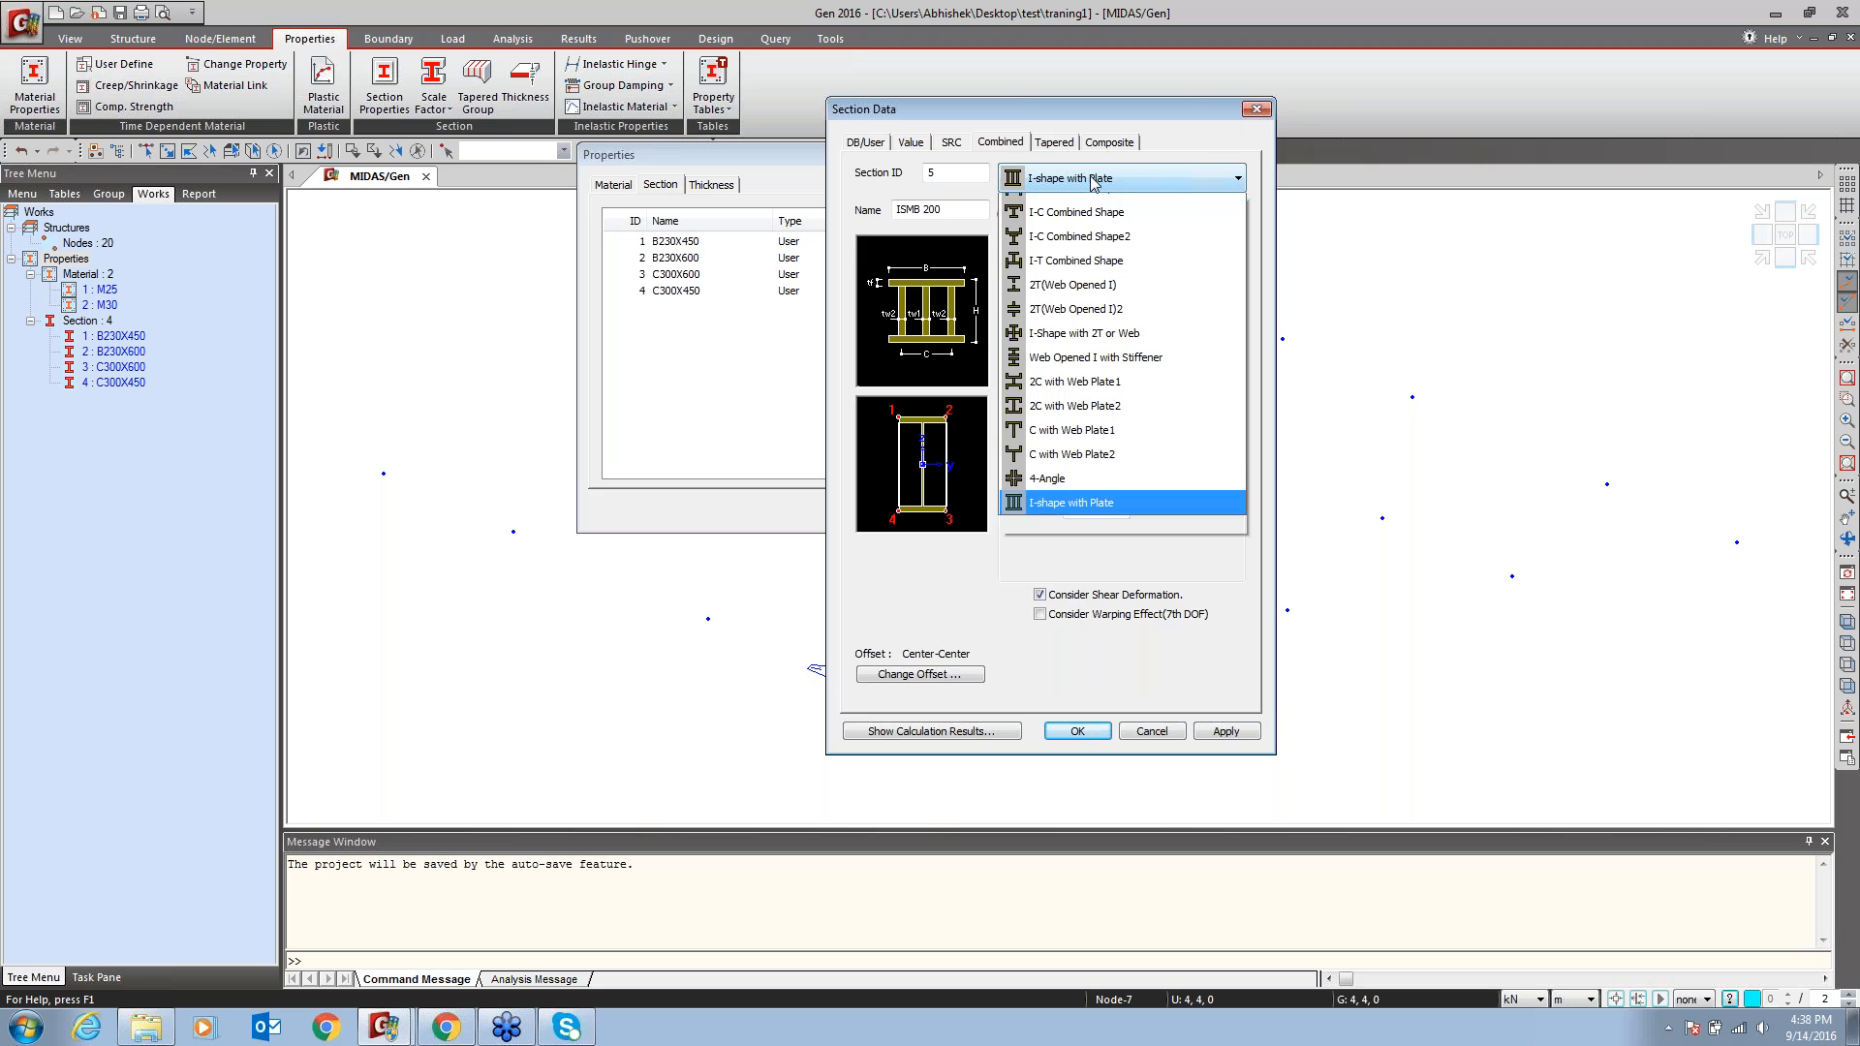
click(1065, 256)
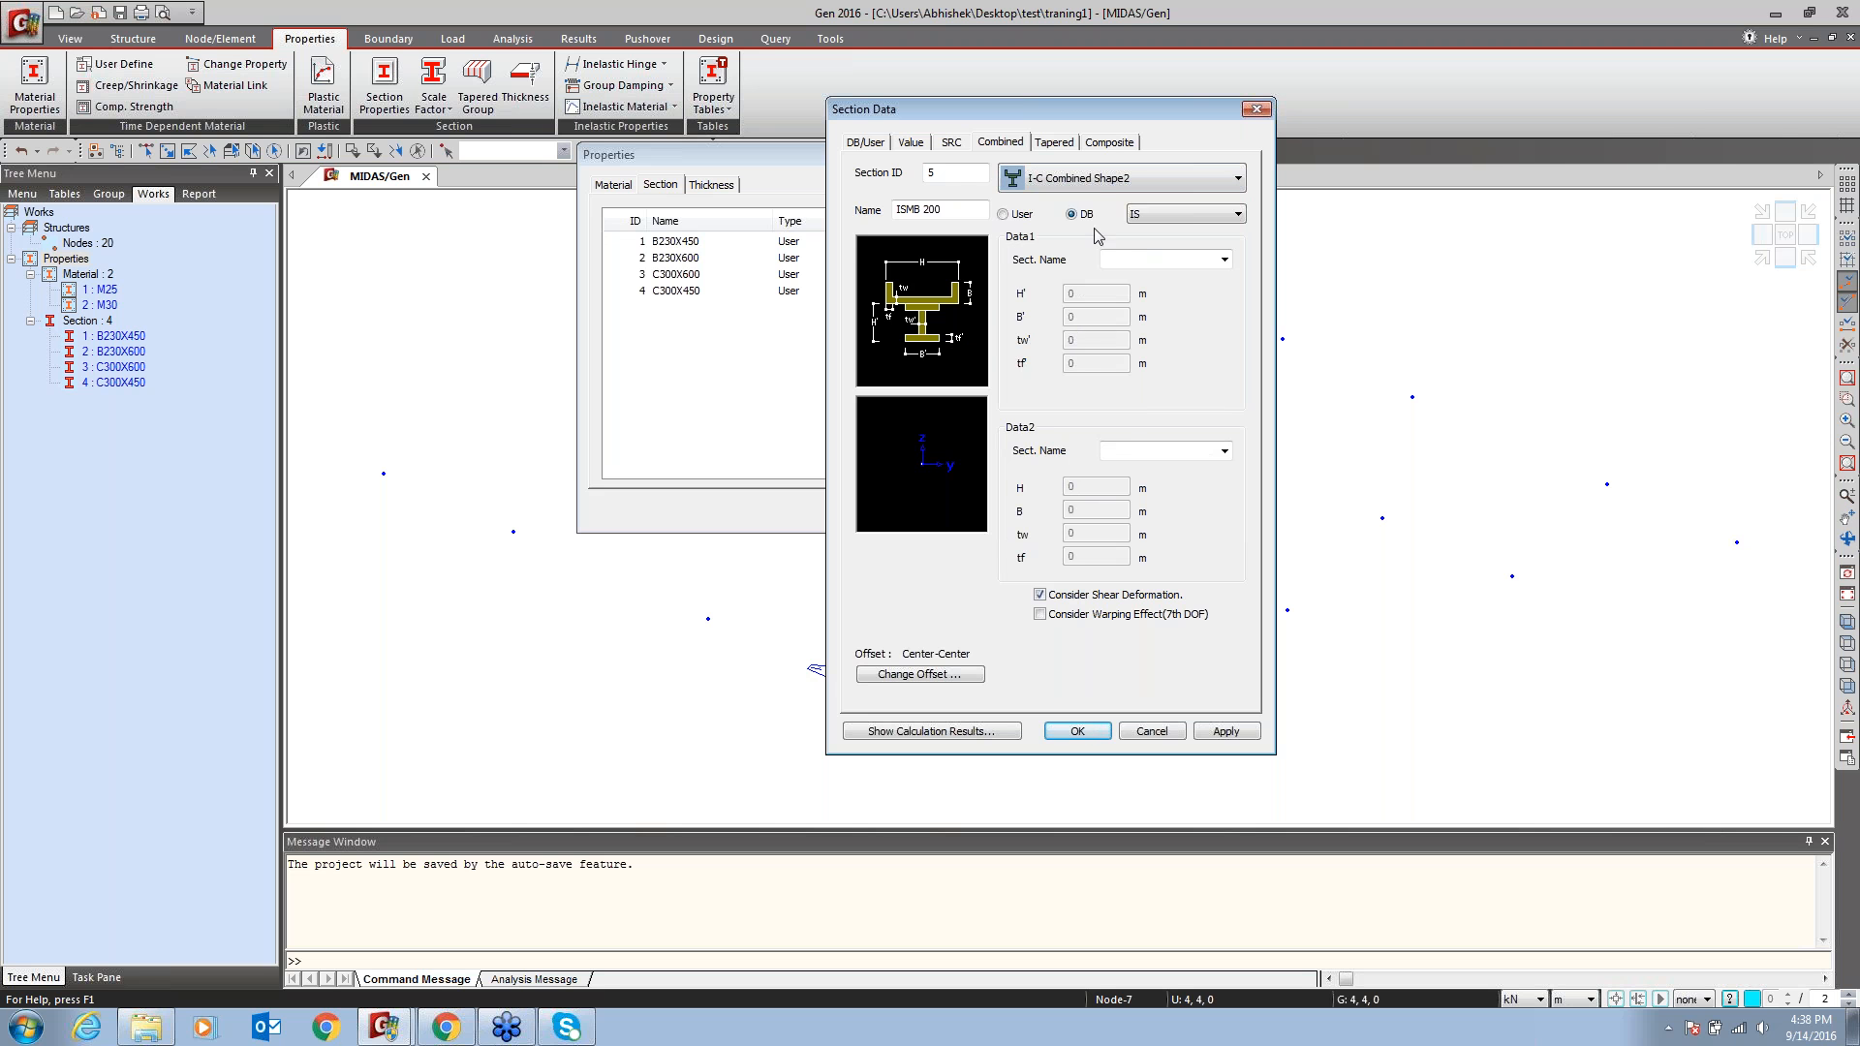
click(1084, 180)
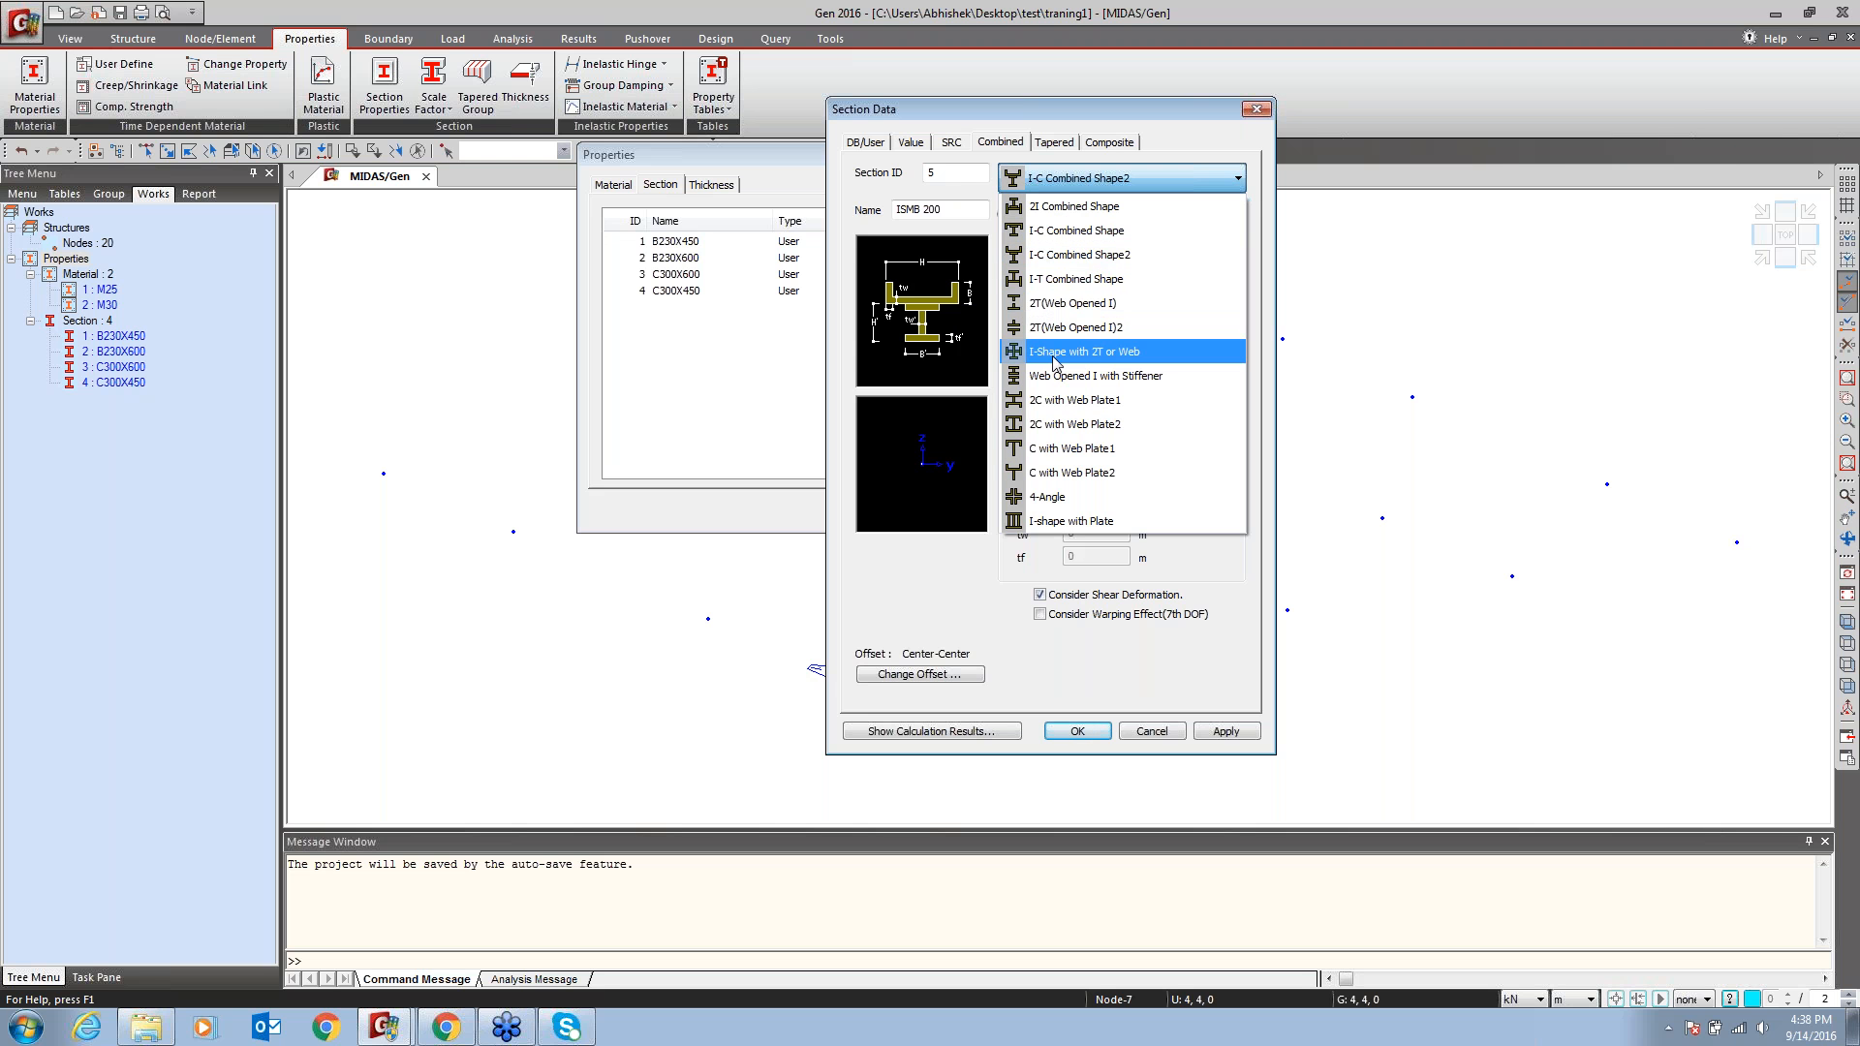
click(1054, 354)
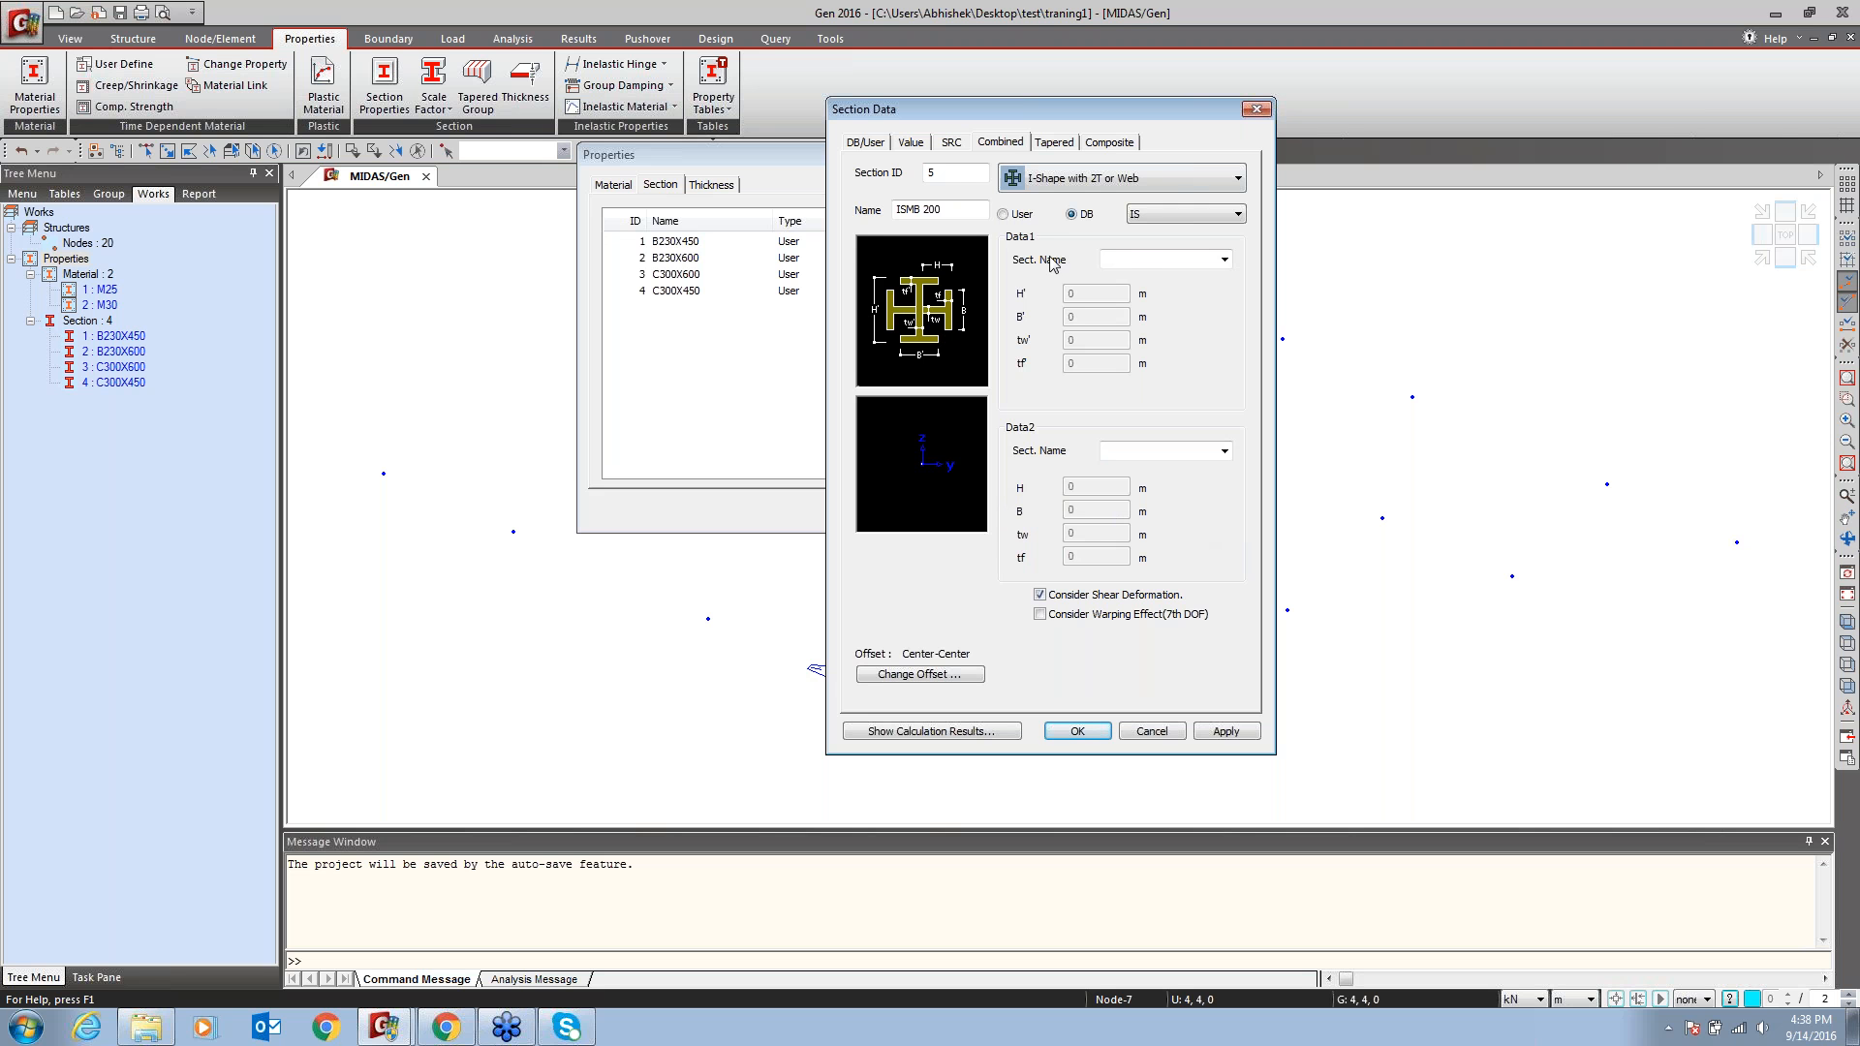
click(1074, 180)
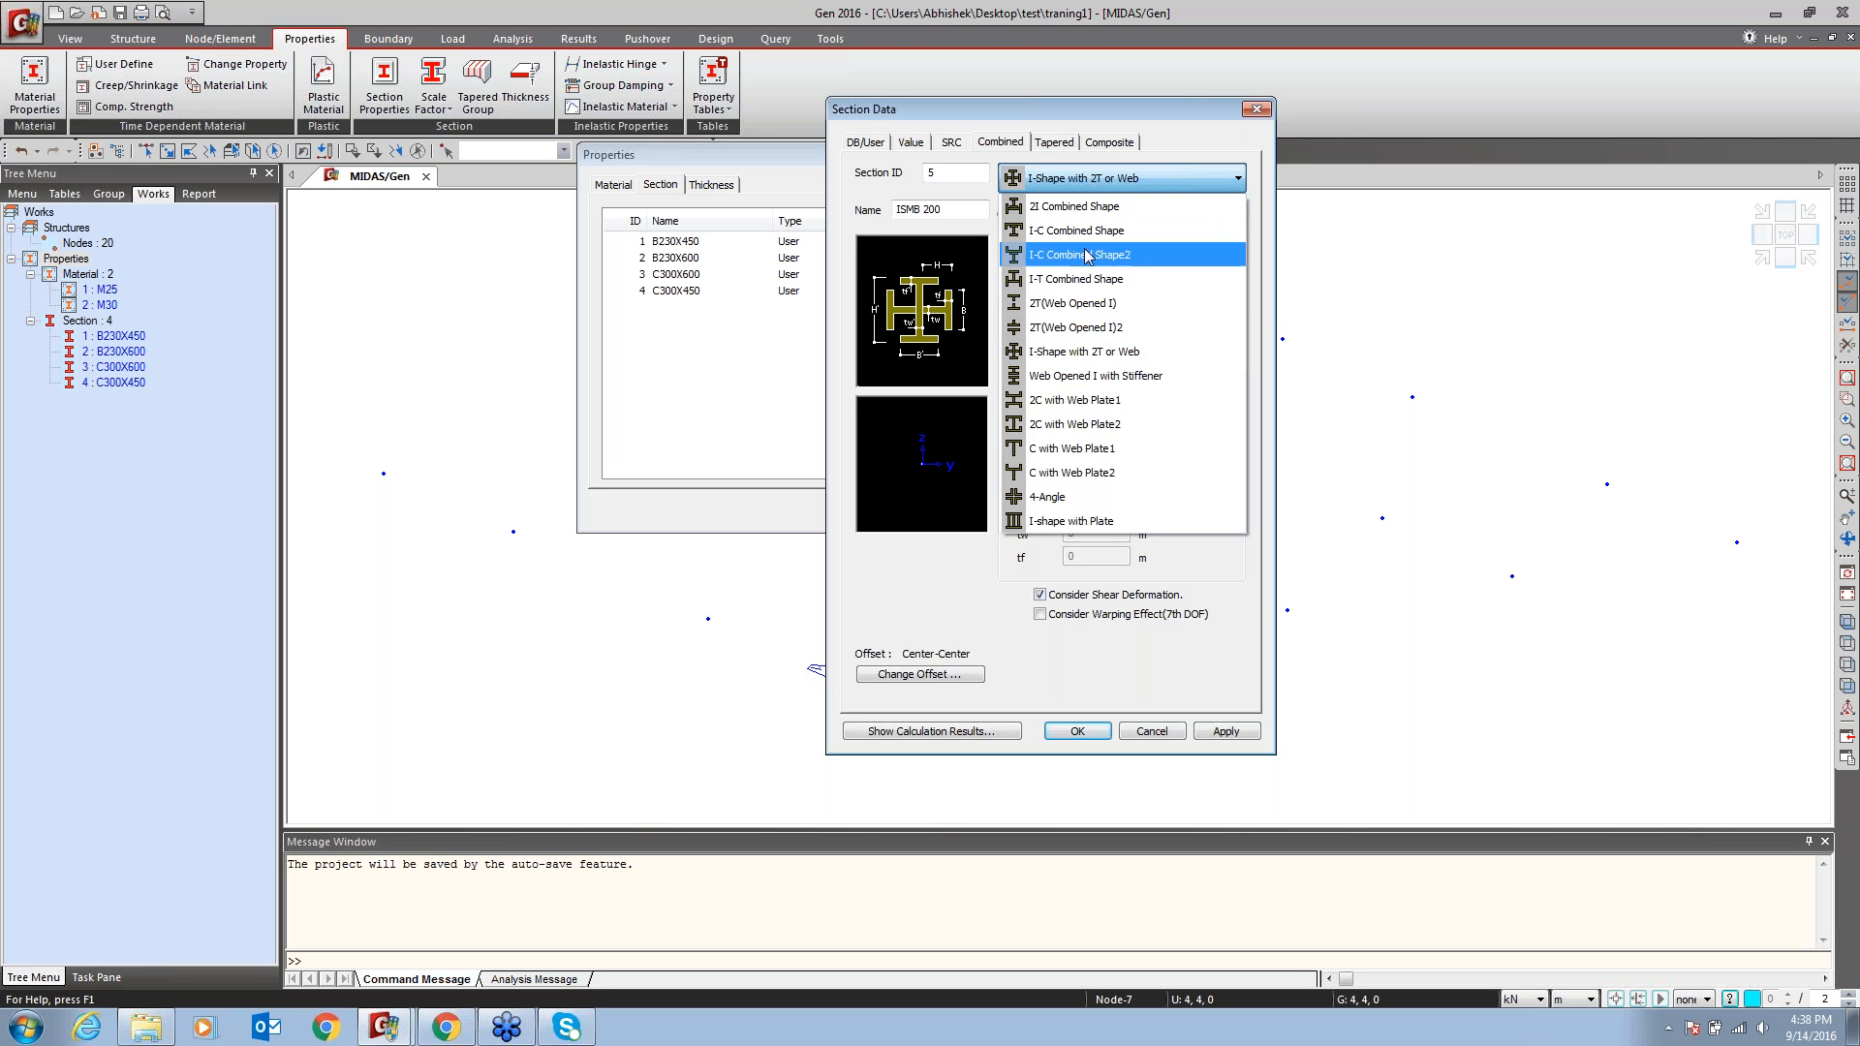
click(1176, 732)
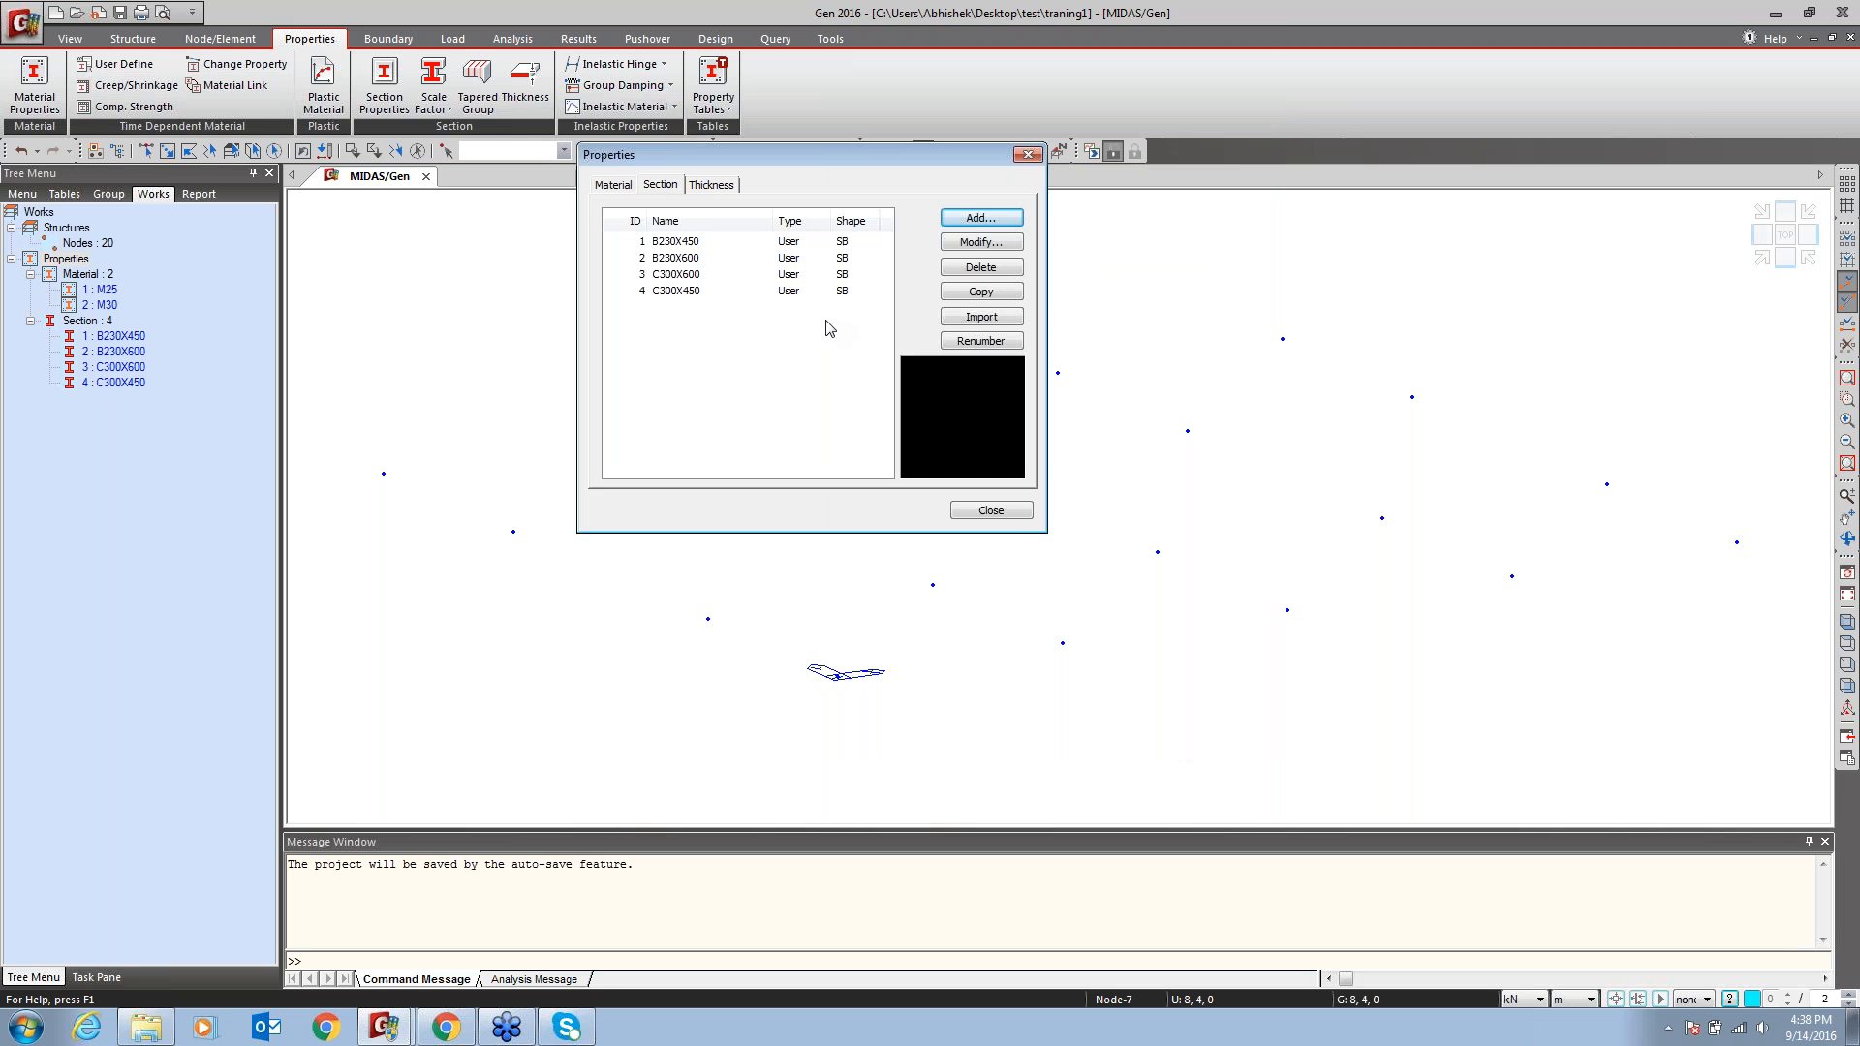
click(986, 514)
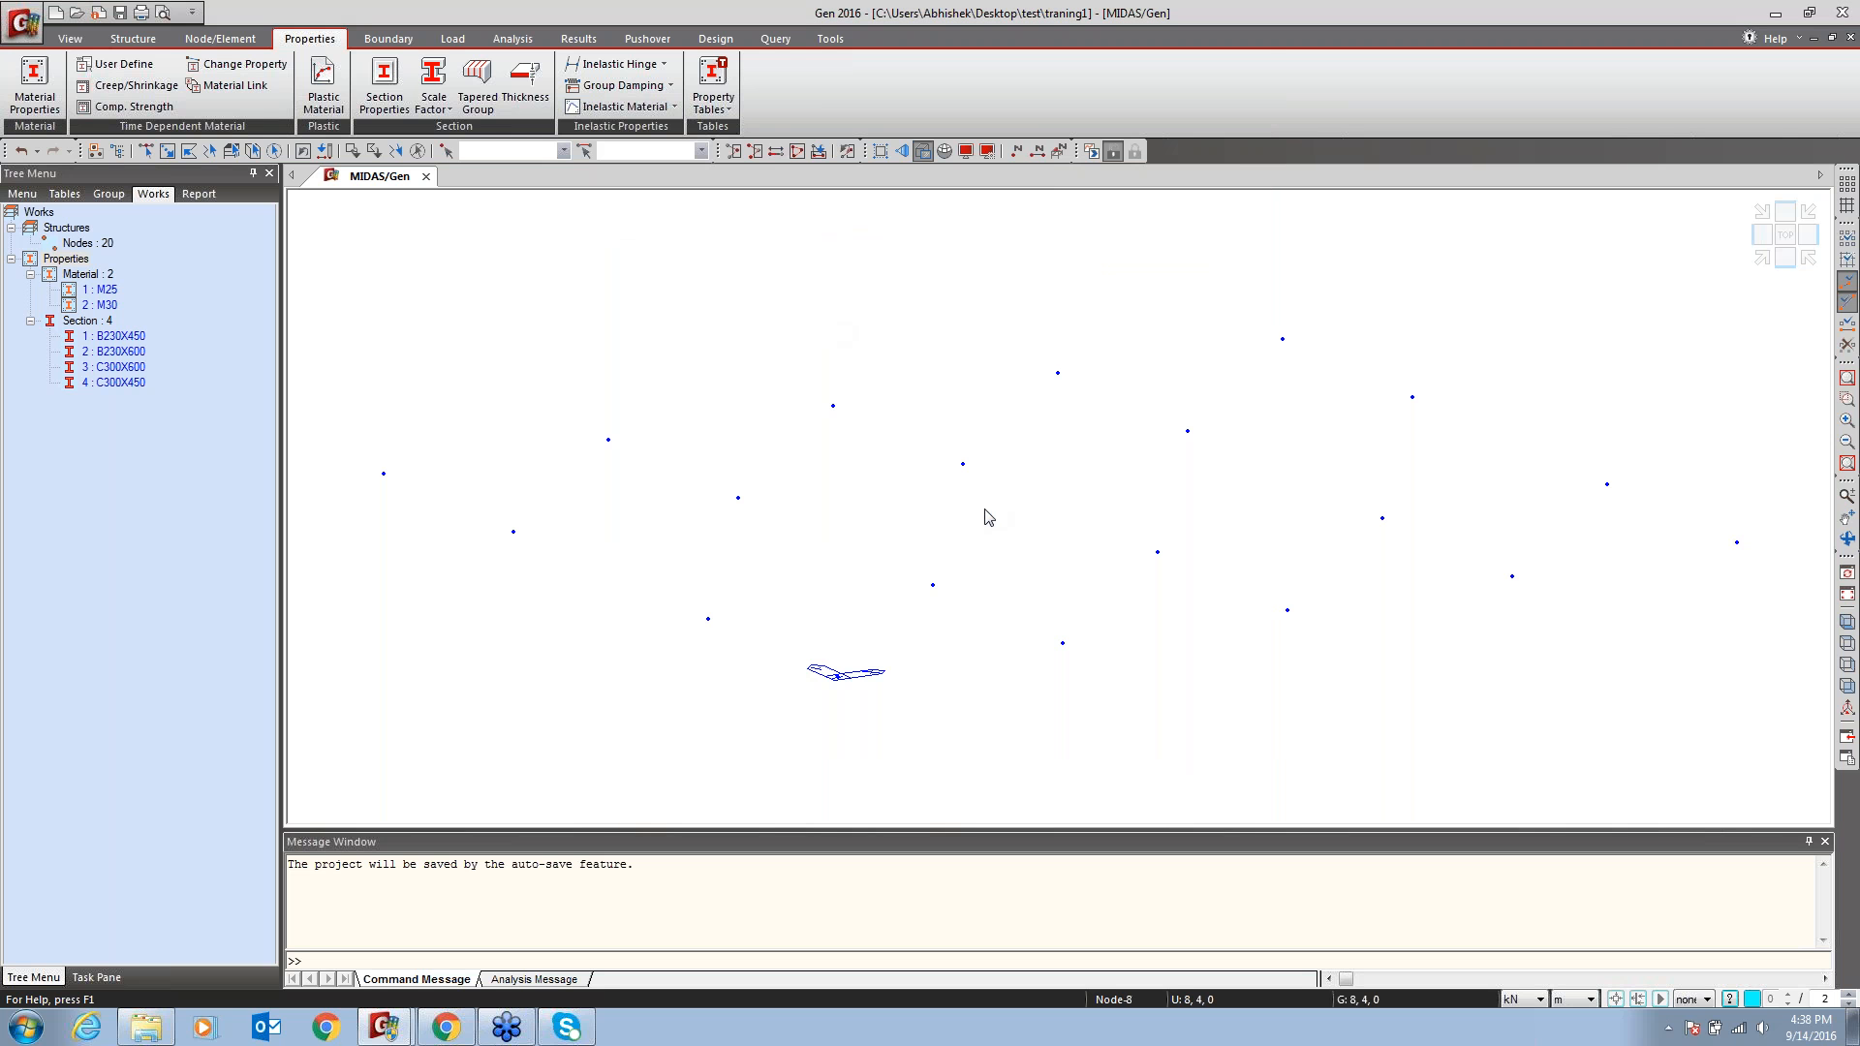
Open the Sectional Property Calculator and look through its section and group modelling commands
click(830, 39)
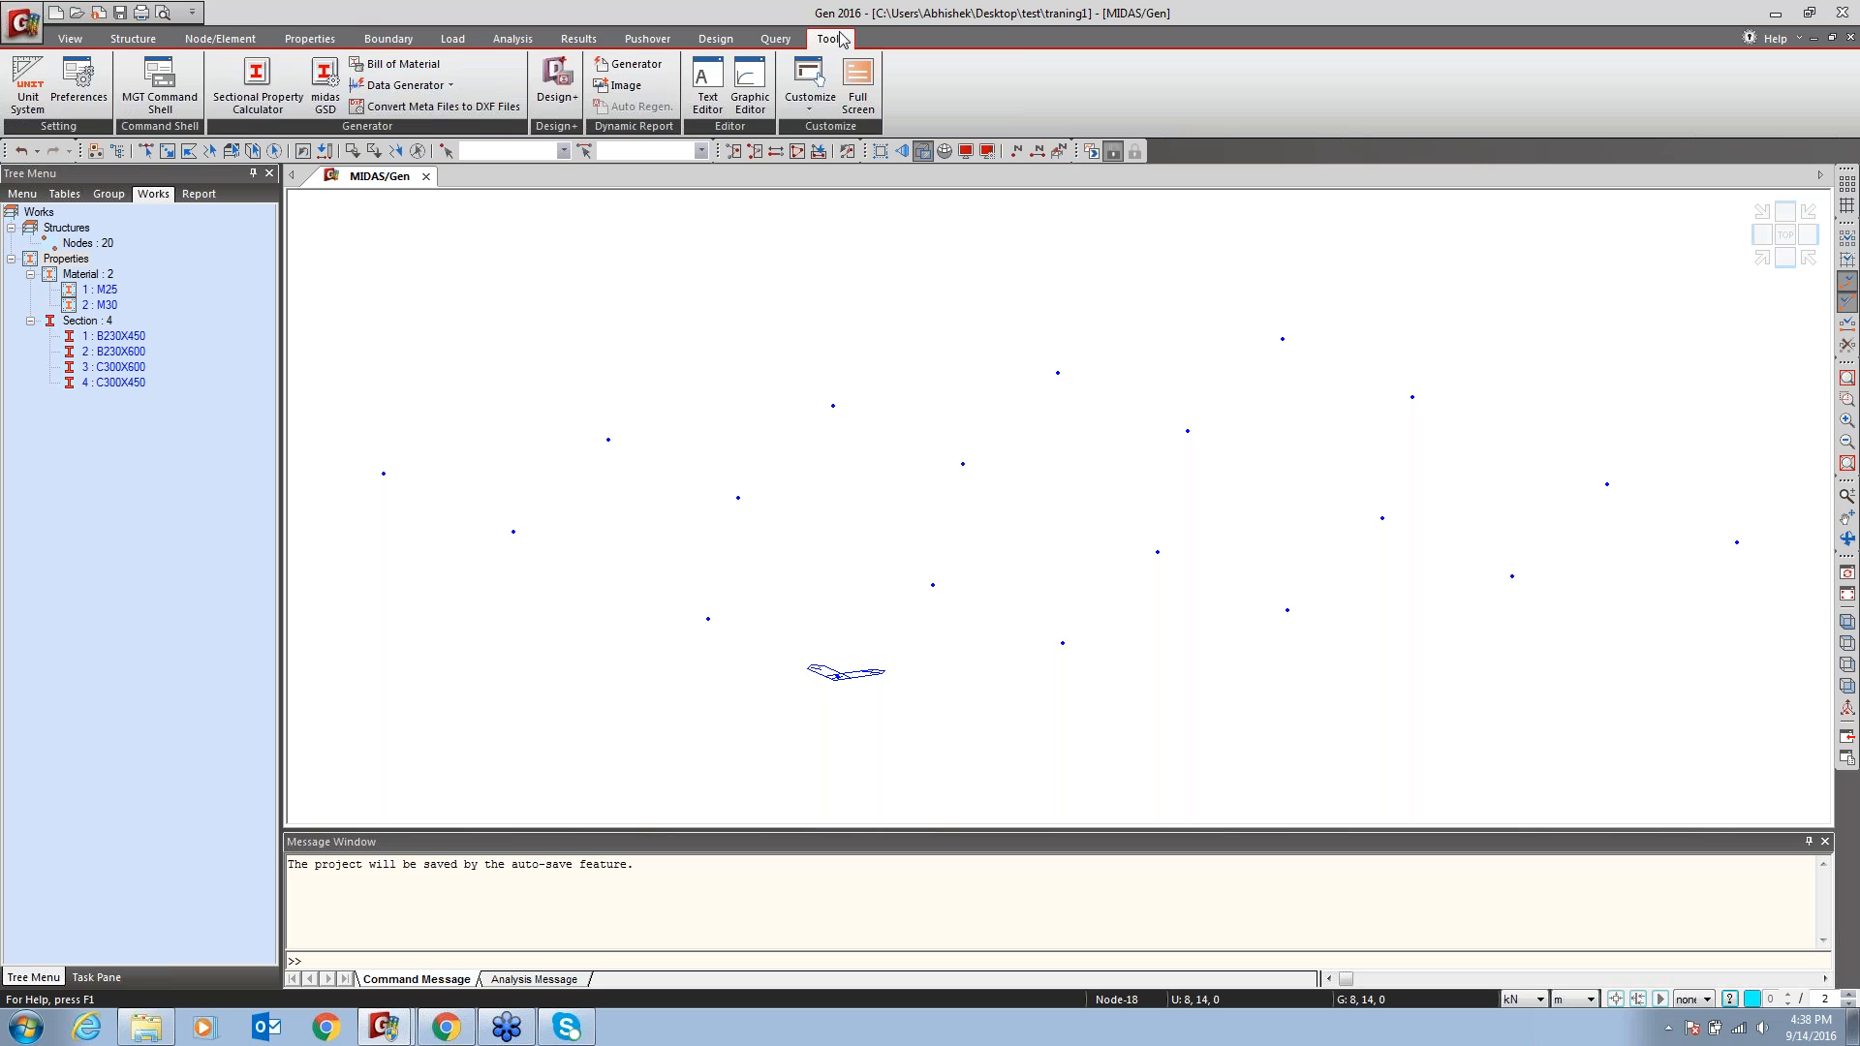
click(268, 92)
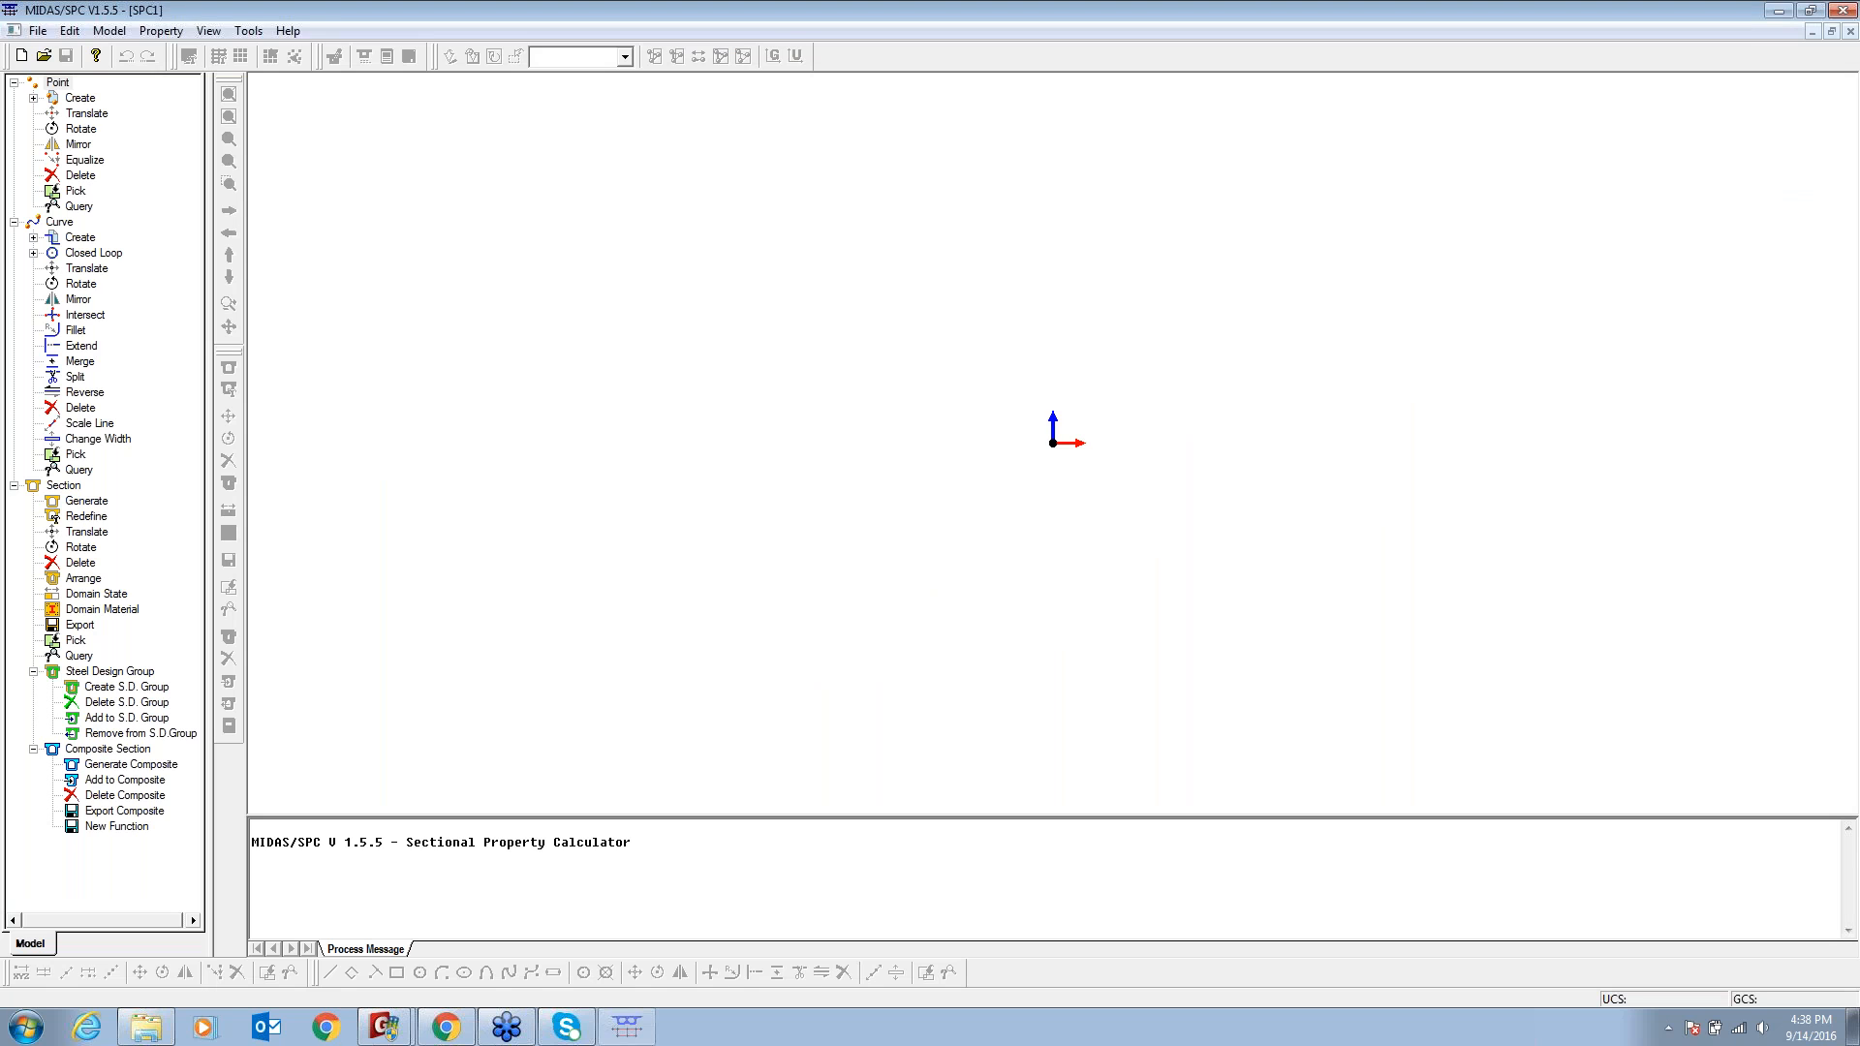
key(Return)
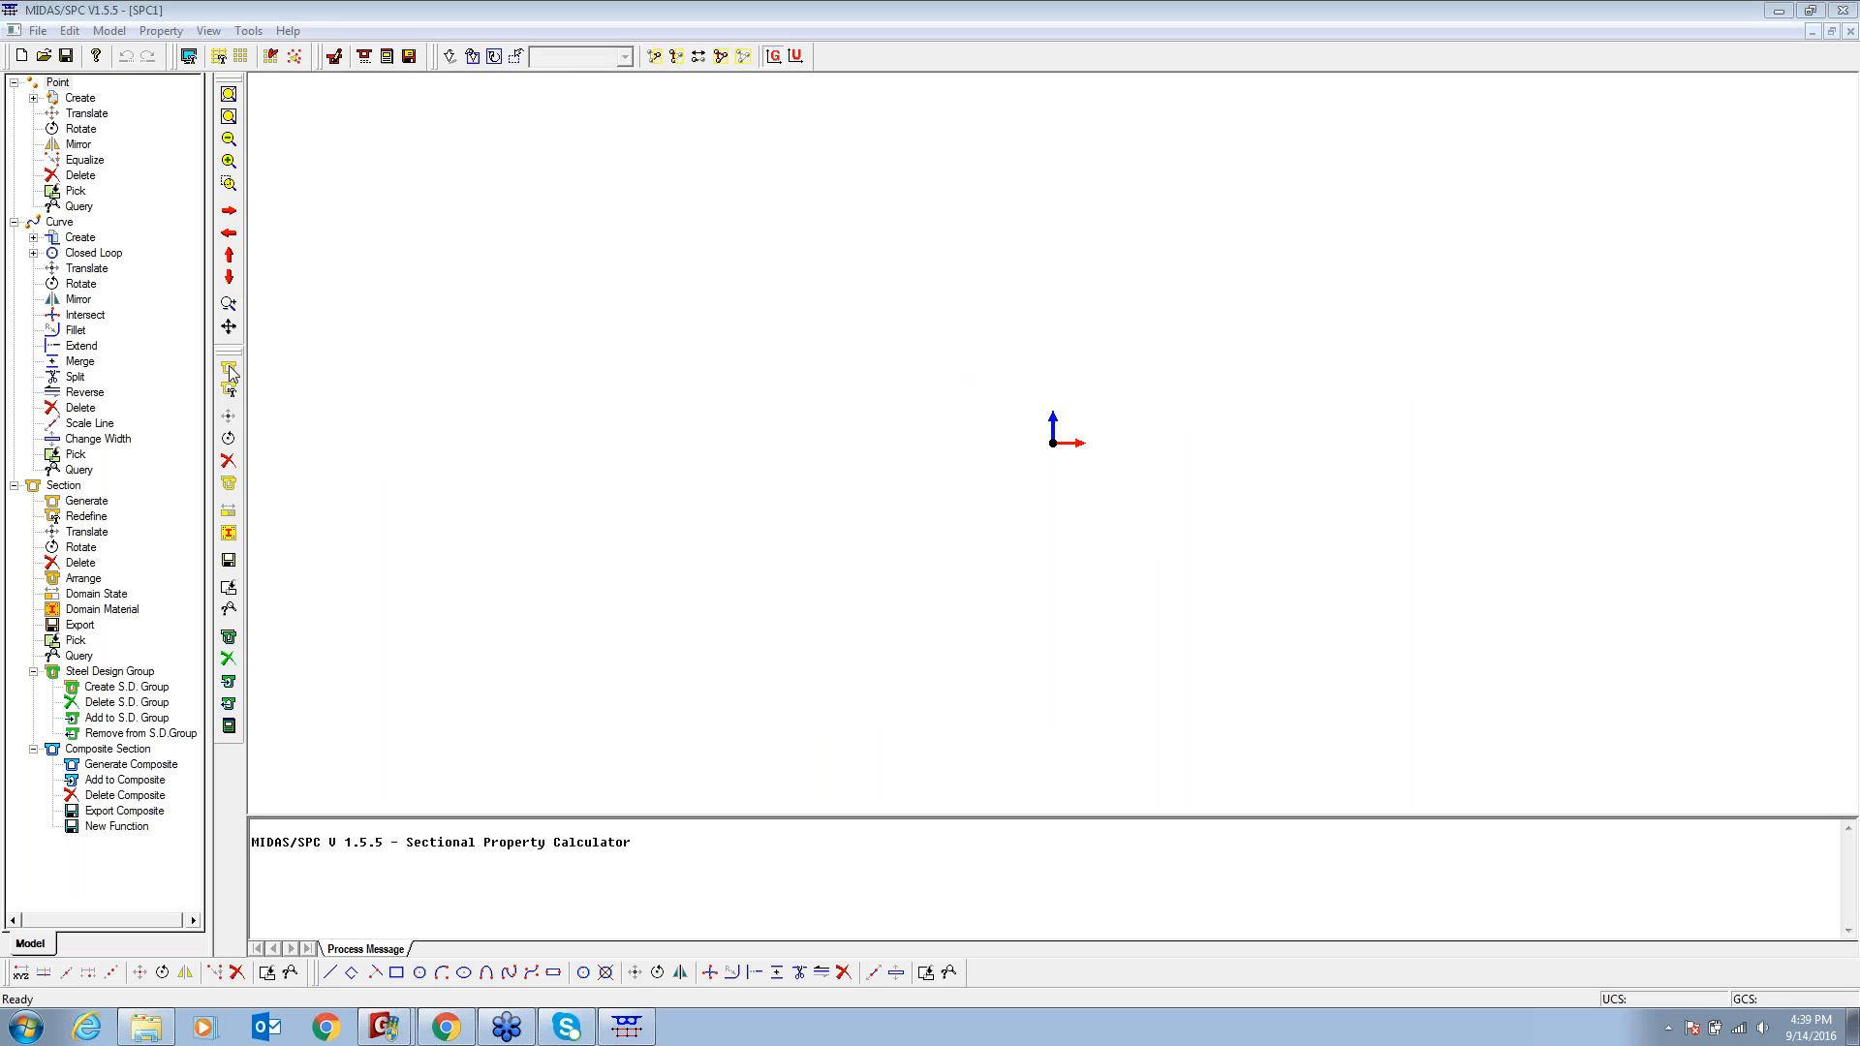
click(124, 31)
click(106, 30)
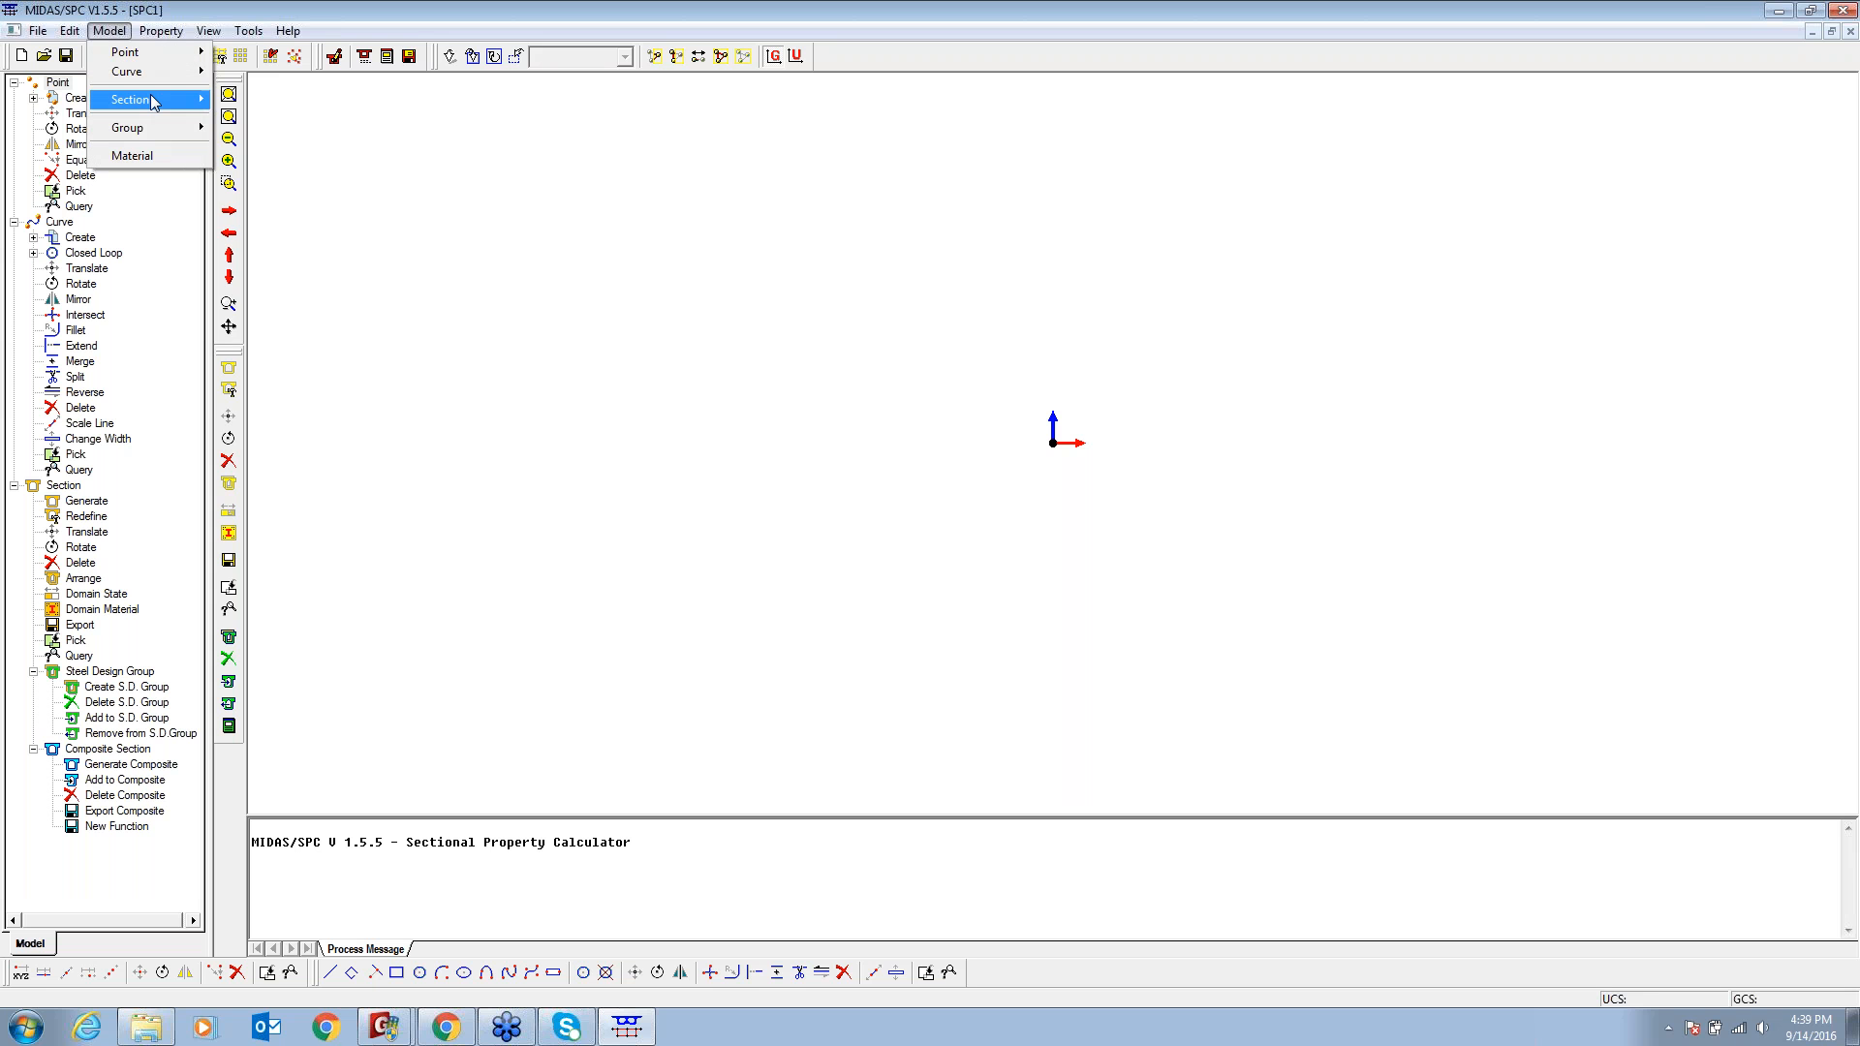
mouse_move(152, 102)
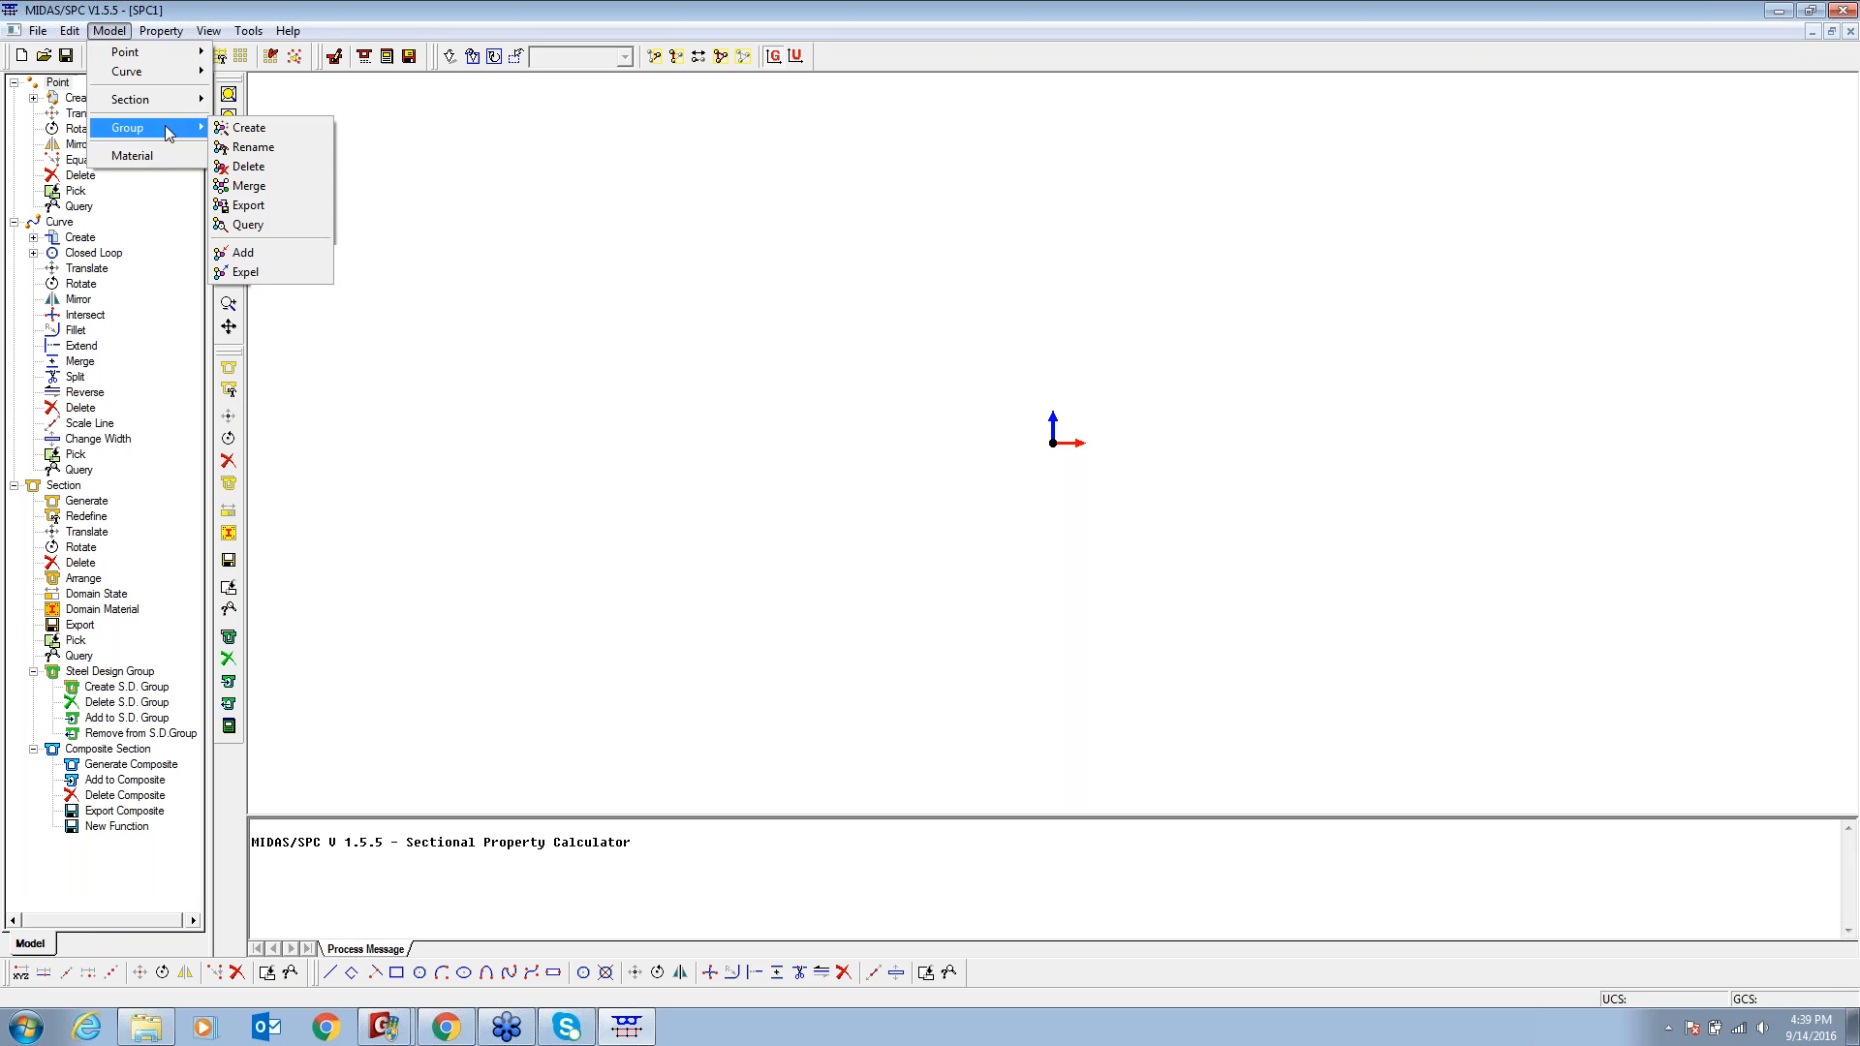
click(237, 130)
click(158, 200)
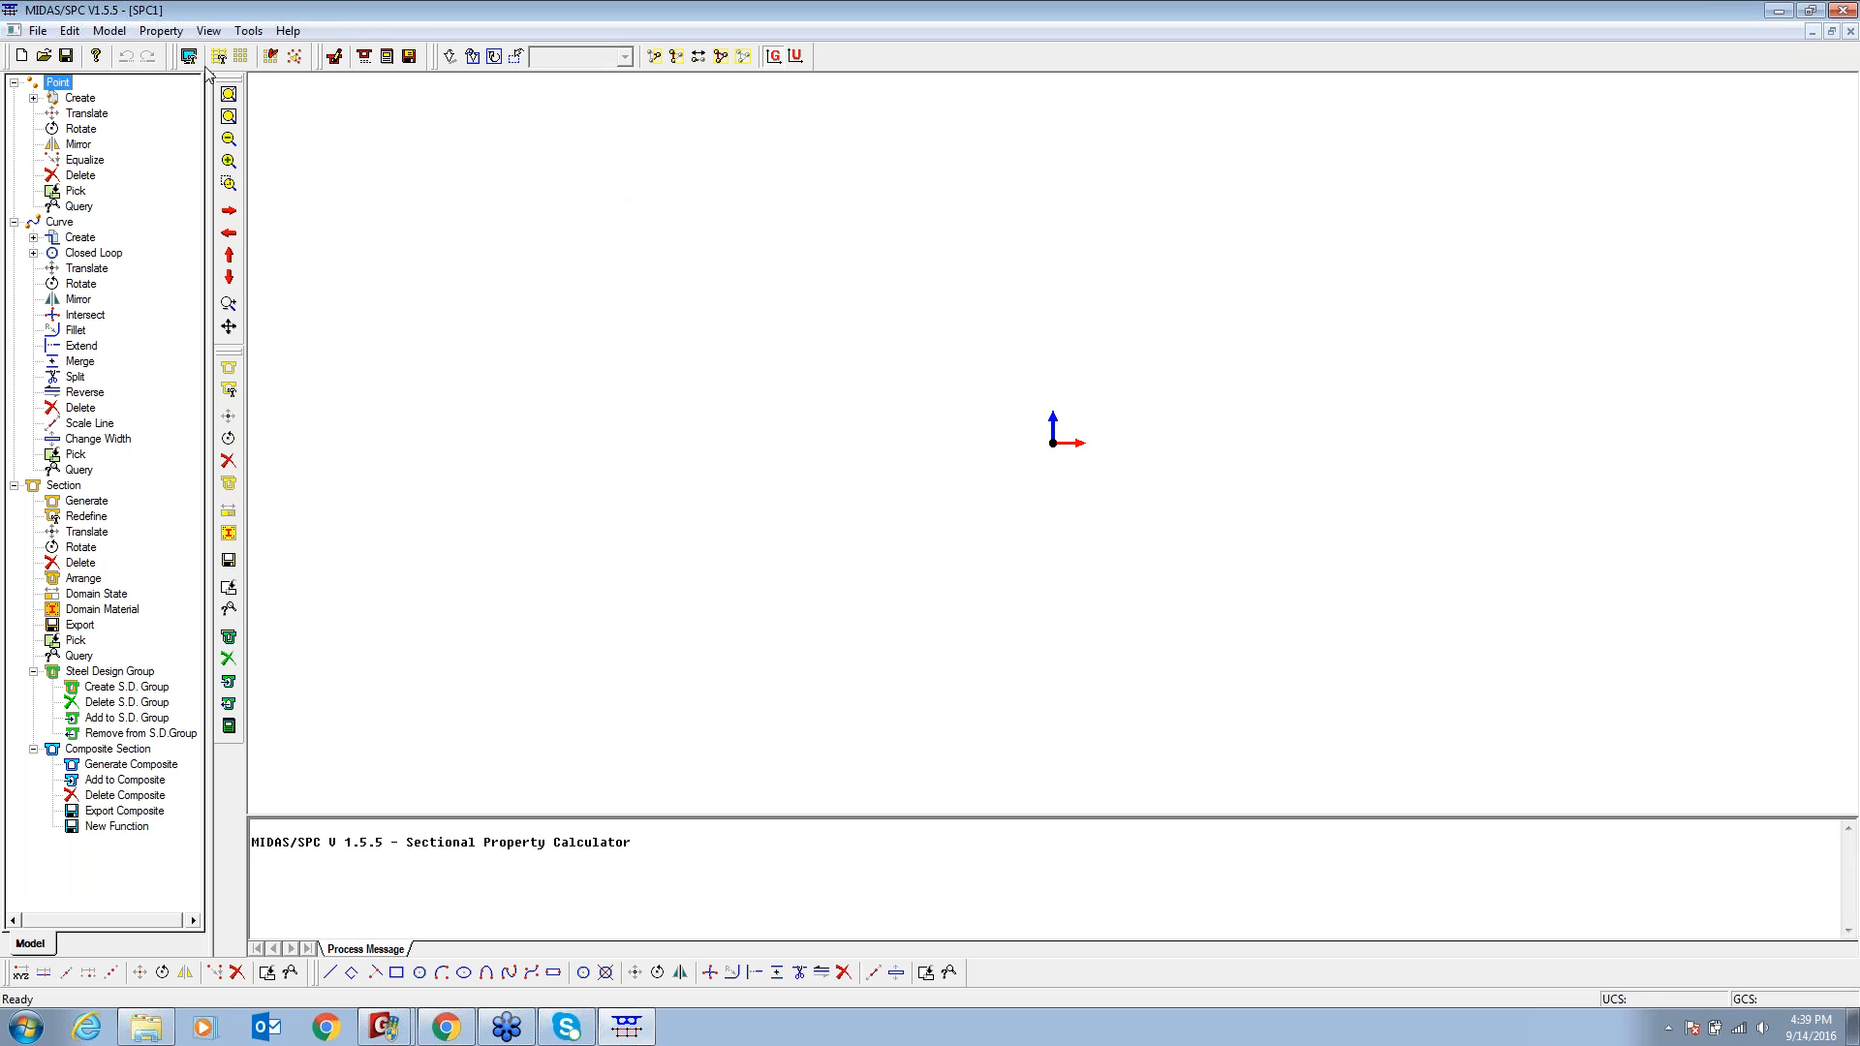
Review the property calculation and section modelling commands, and open the Generate Composite Section settings
click(165, 34)
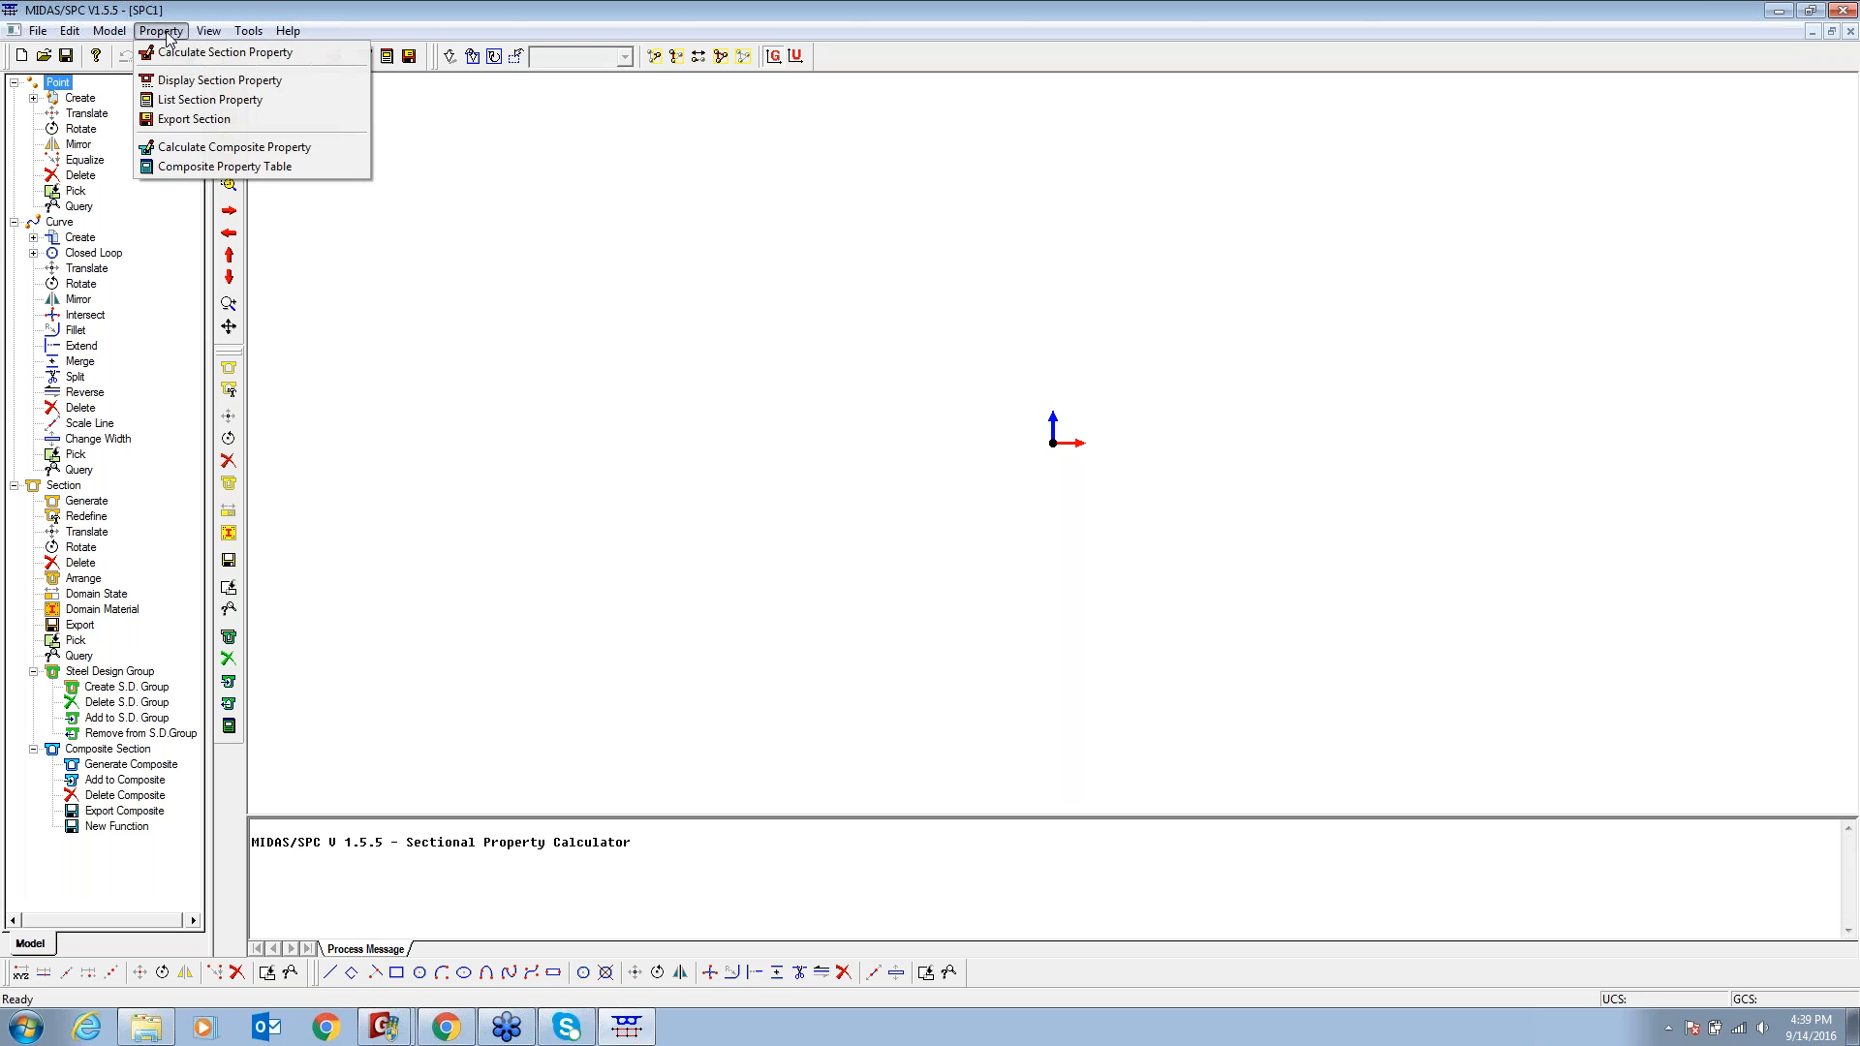
click(165, 32)
click(111, 31)
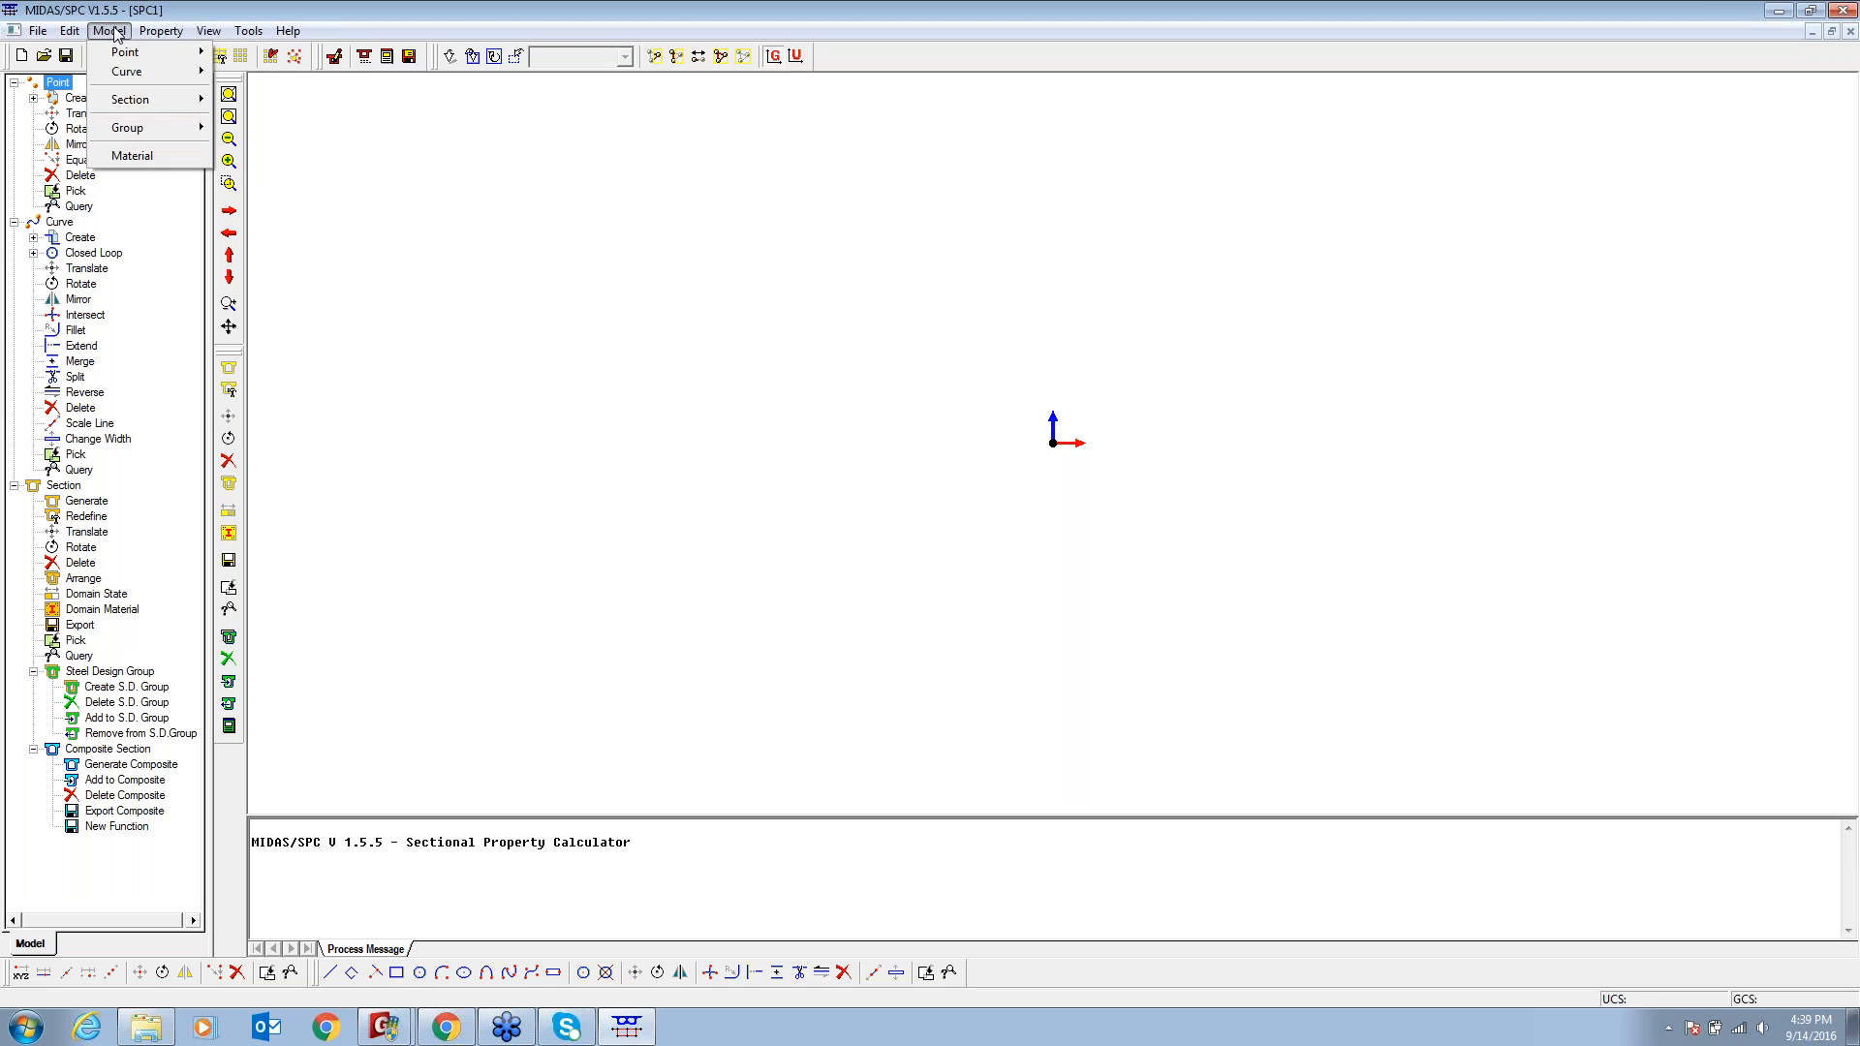
mouse_move(163, 109)
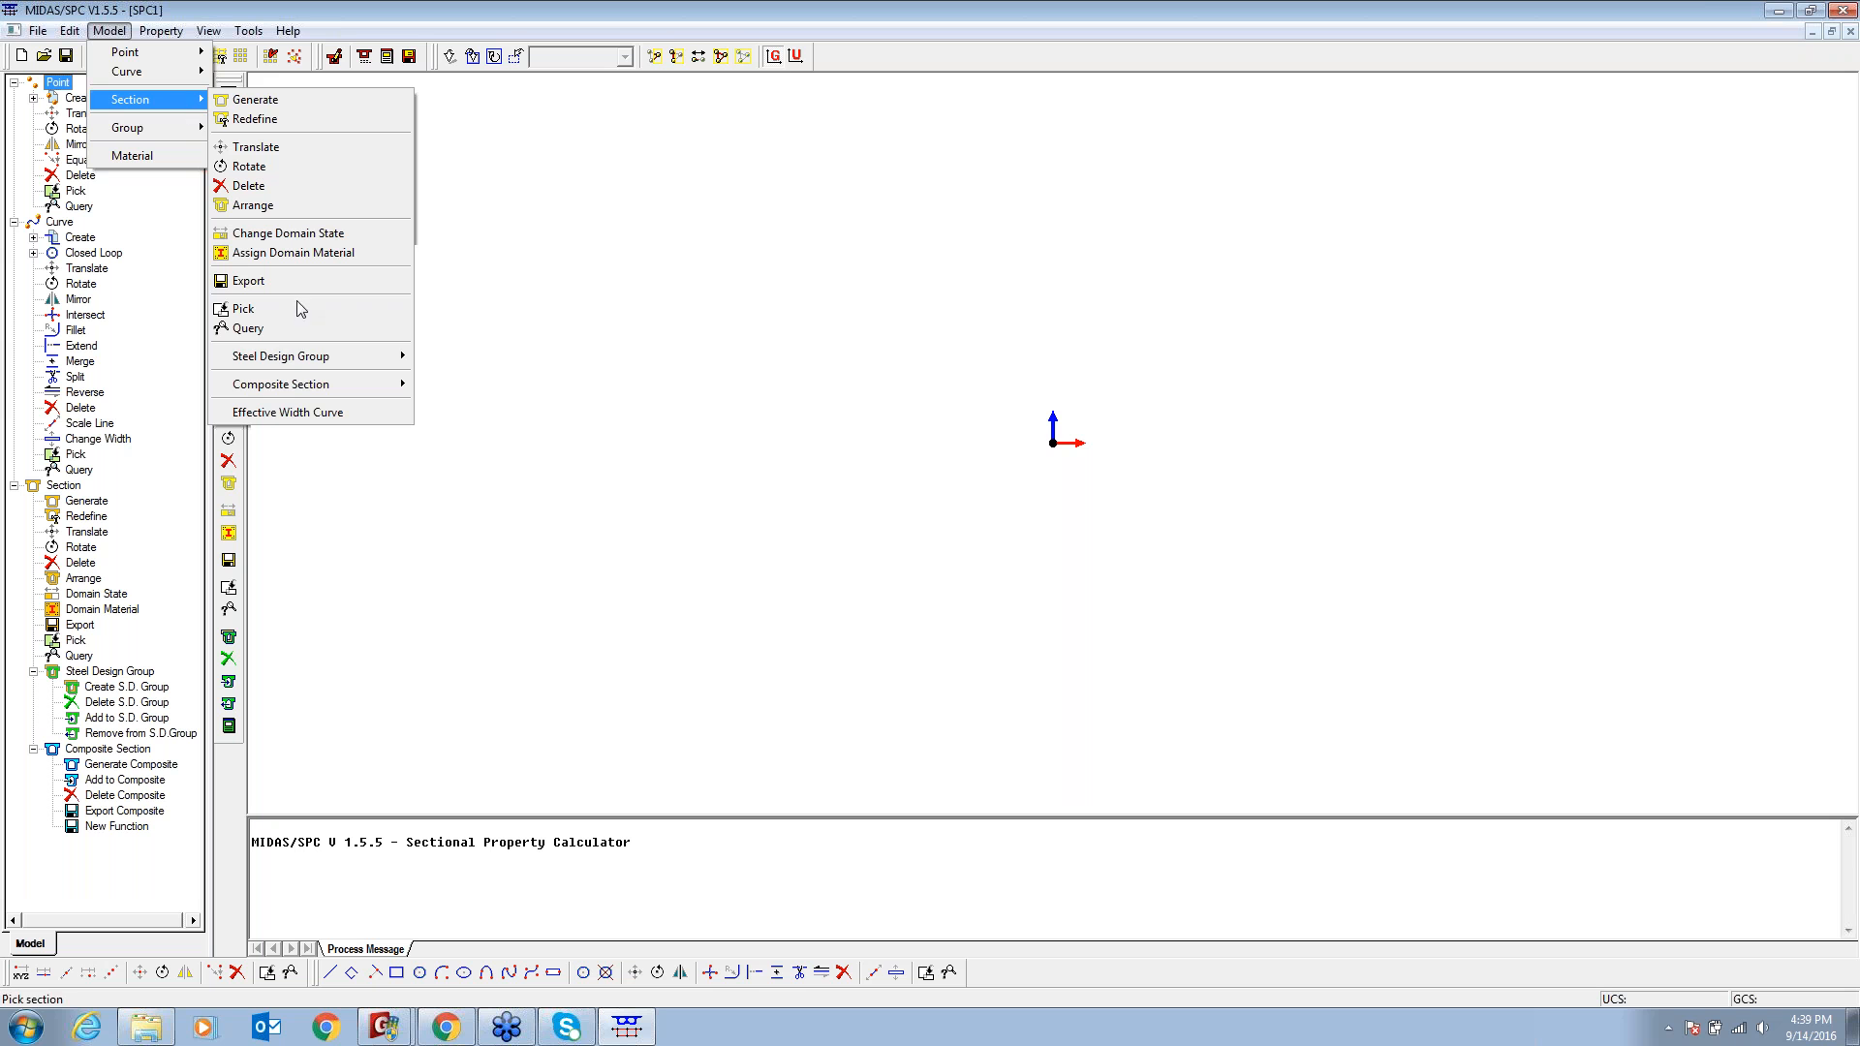
mouse_move(312, 361)
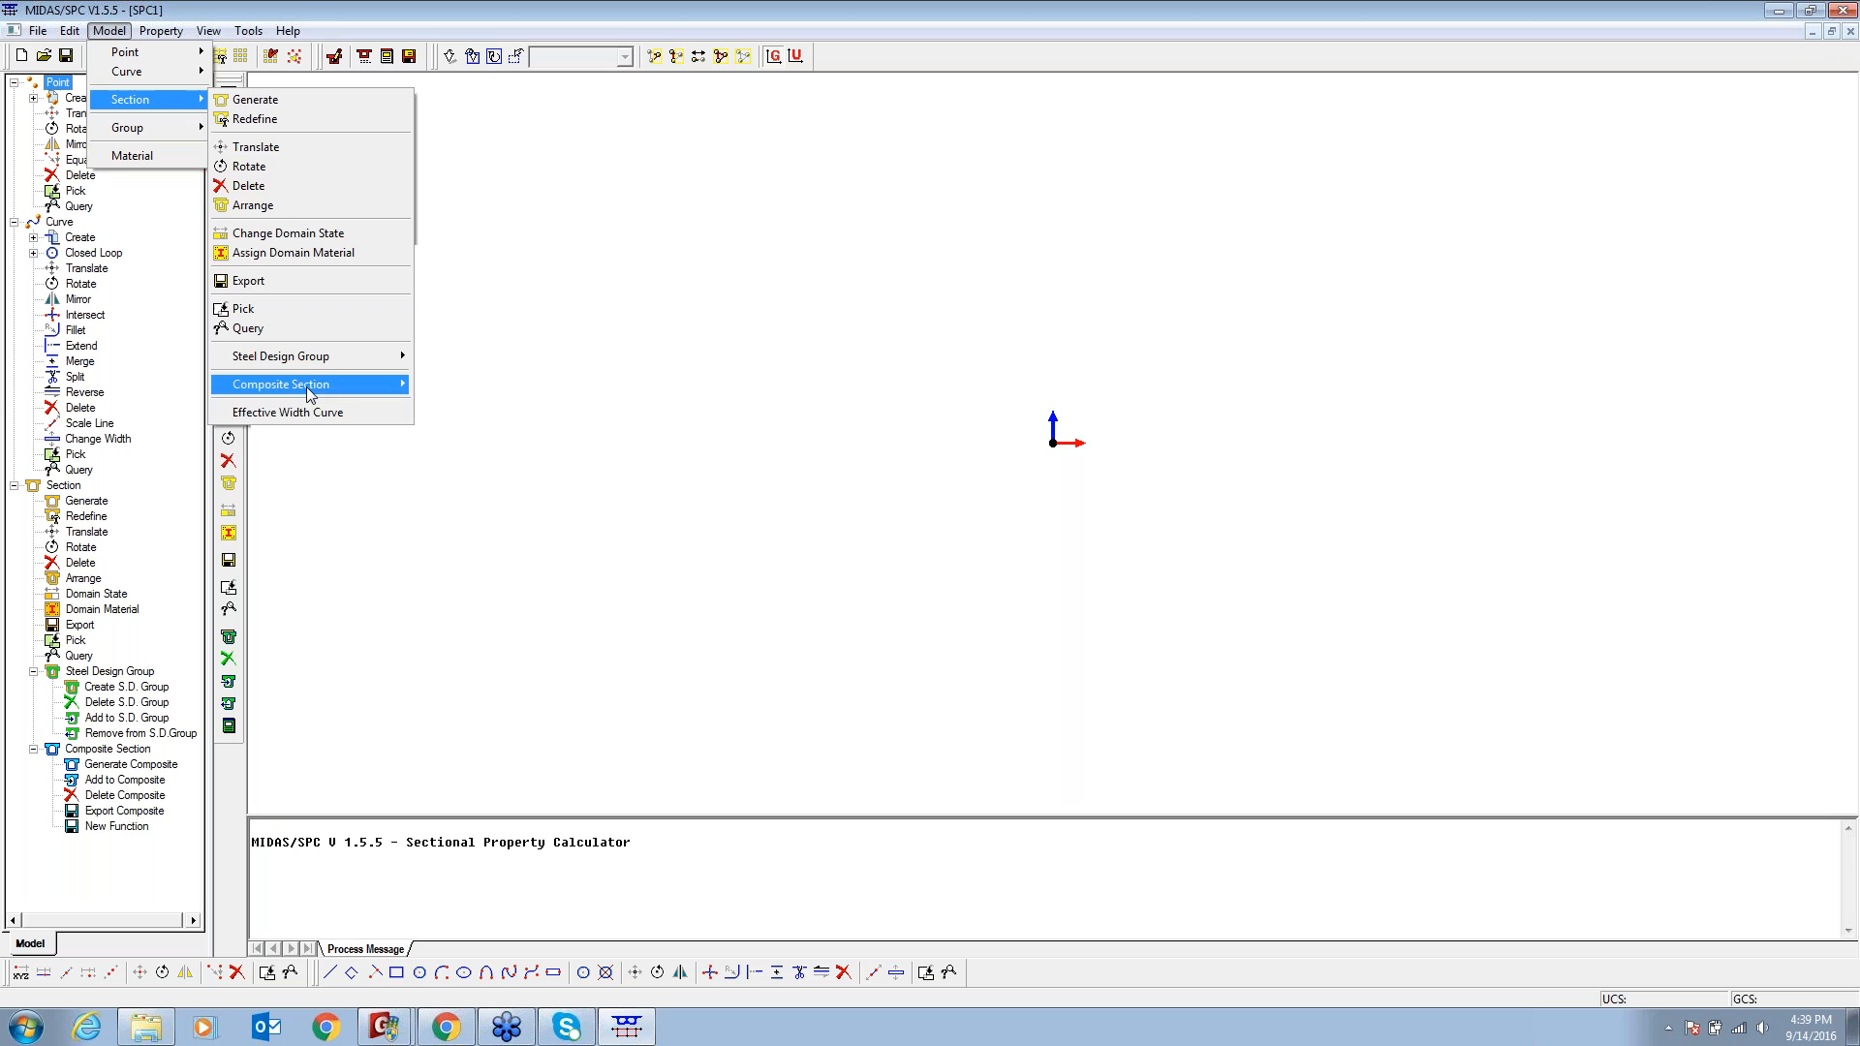
click(455, 386)
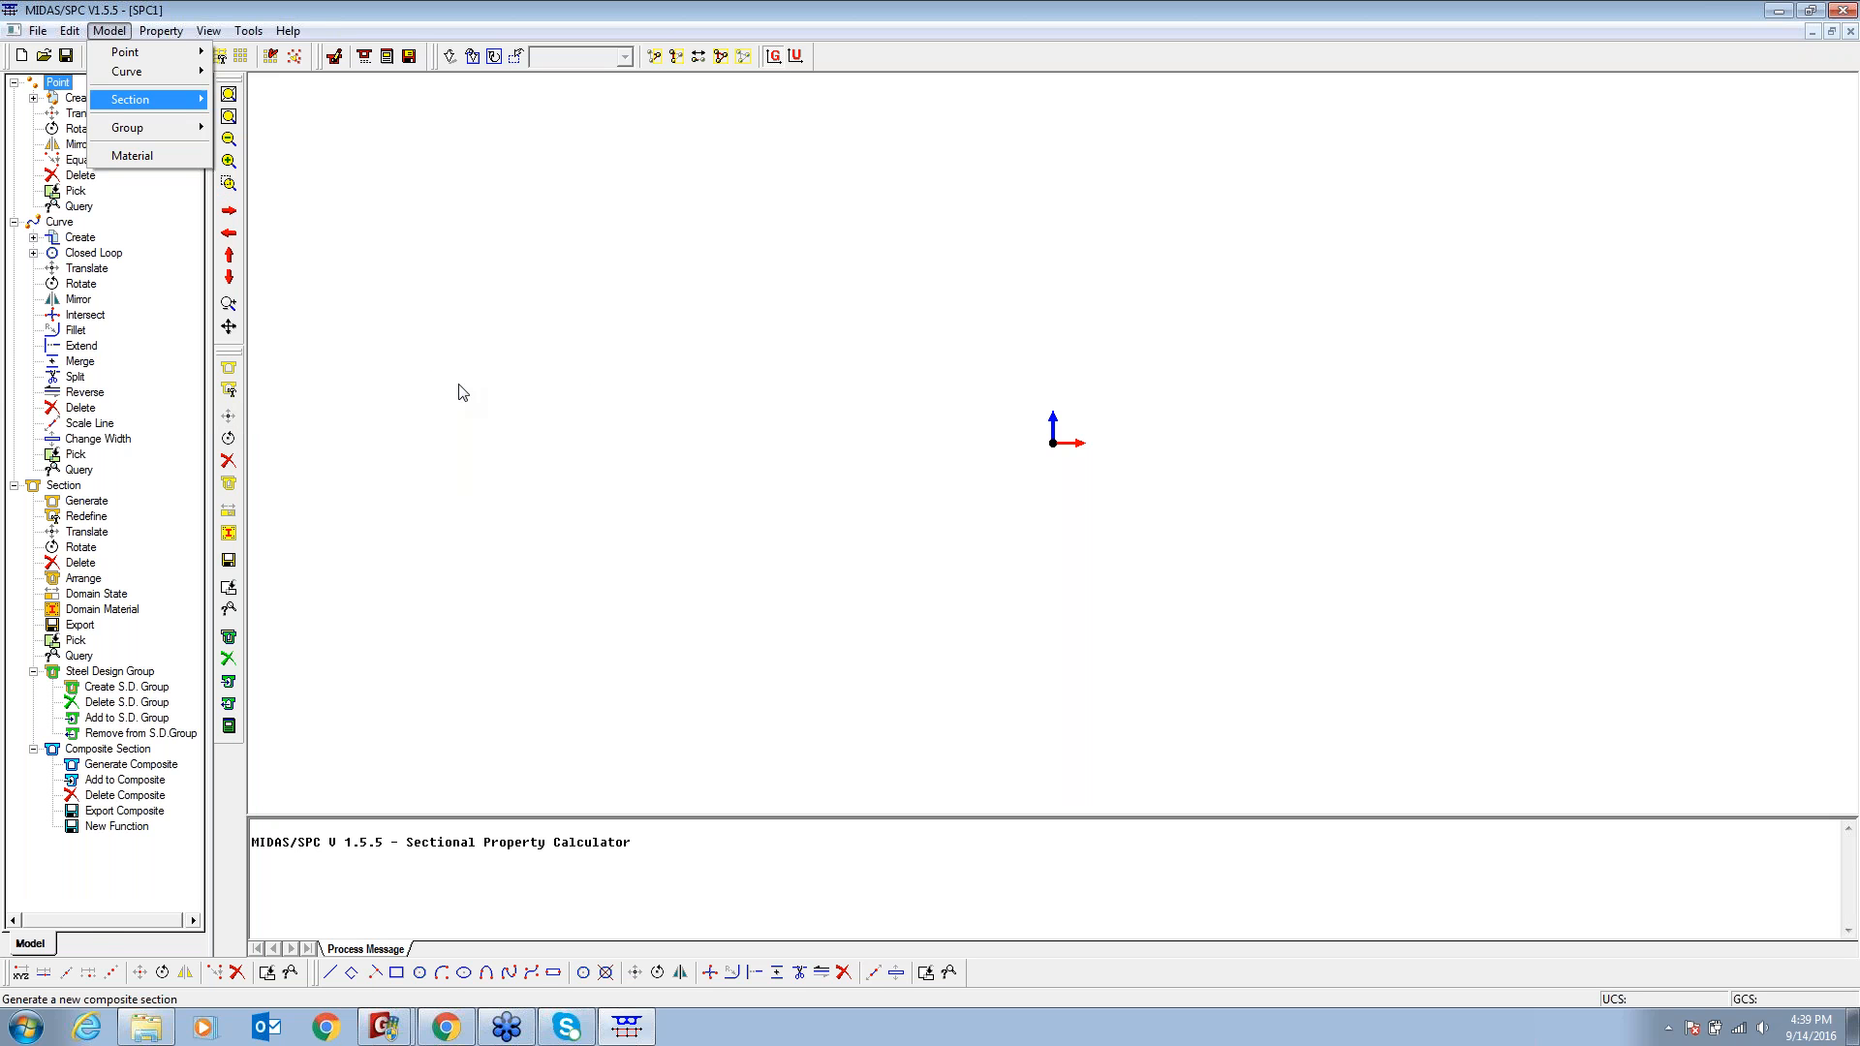
Check the calculator's import options for SPC projects and AutoCAD DXF files
click(37, 30)
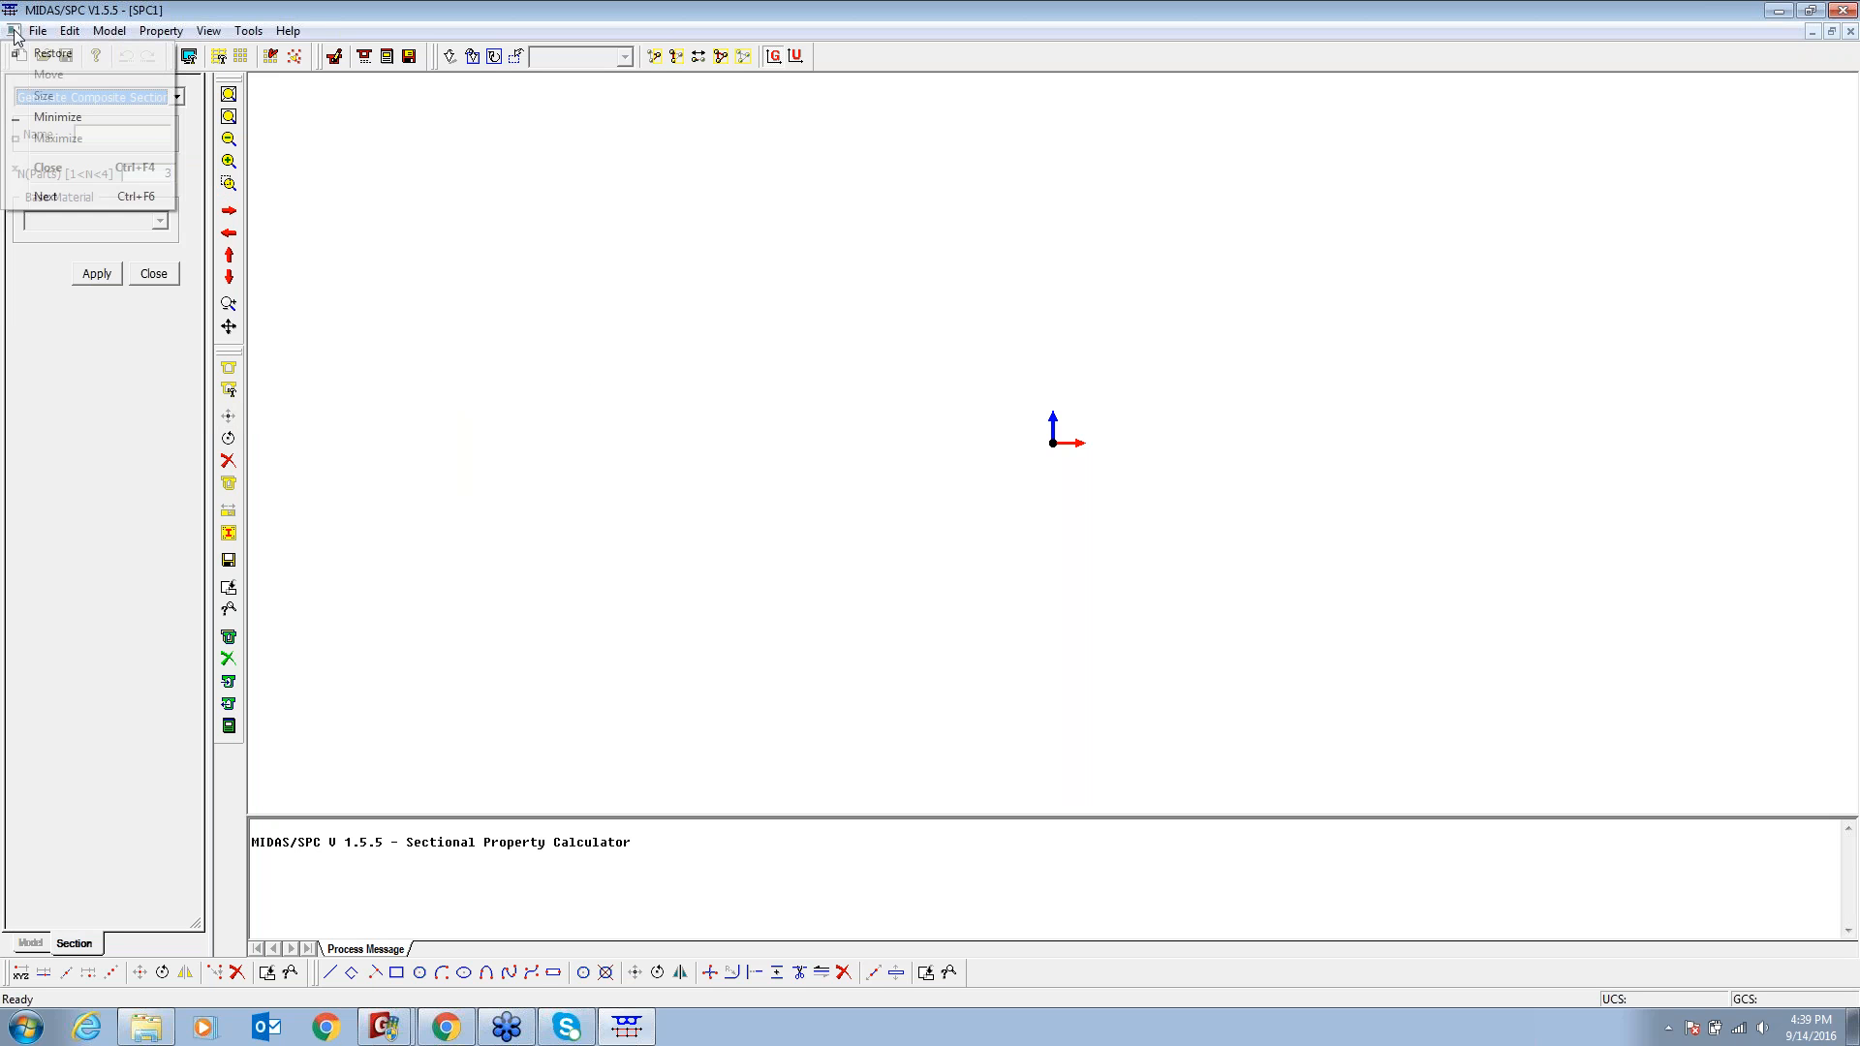
click(44, 33)
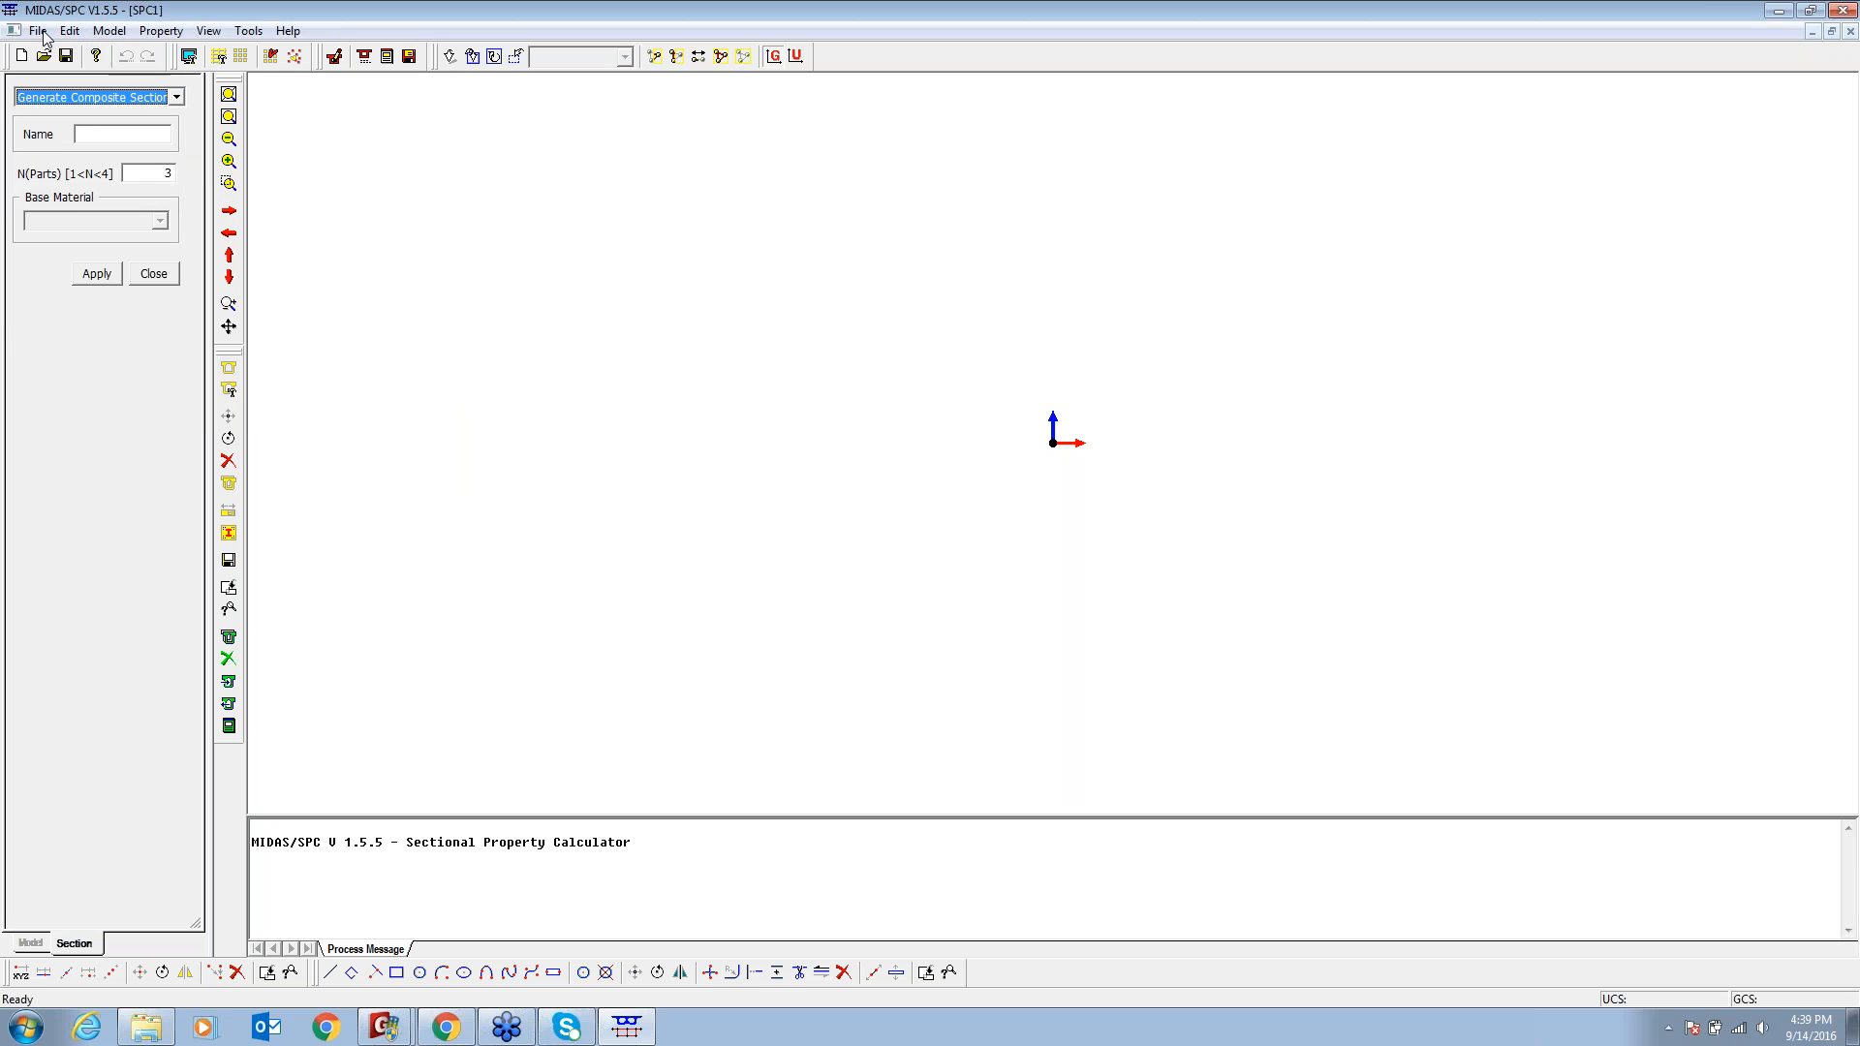
click(45, 35)
mouse_move(113, 146)
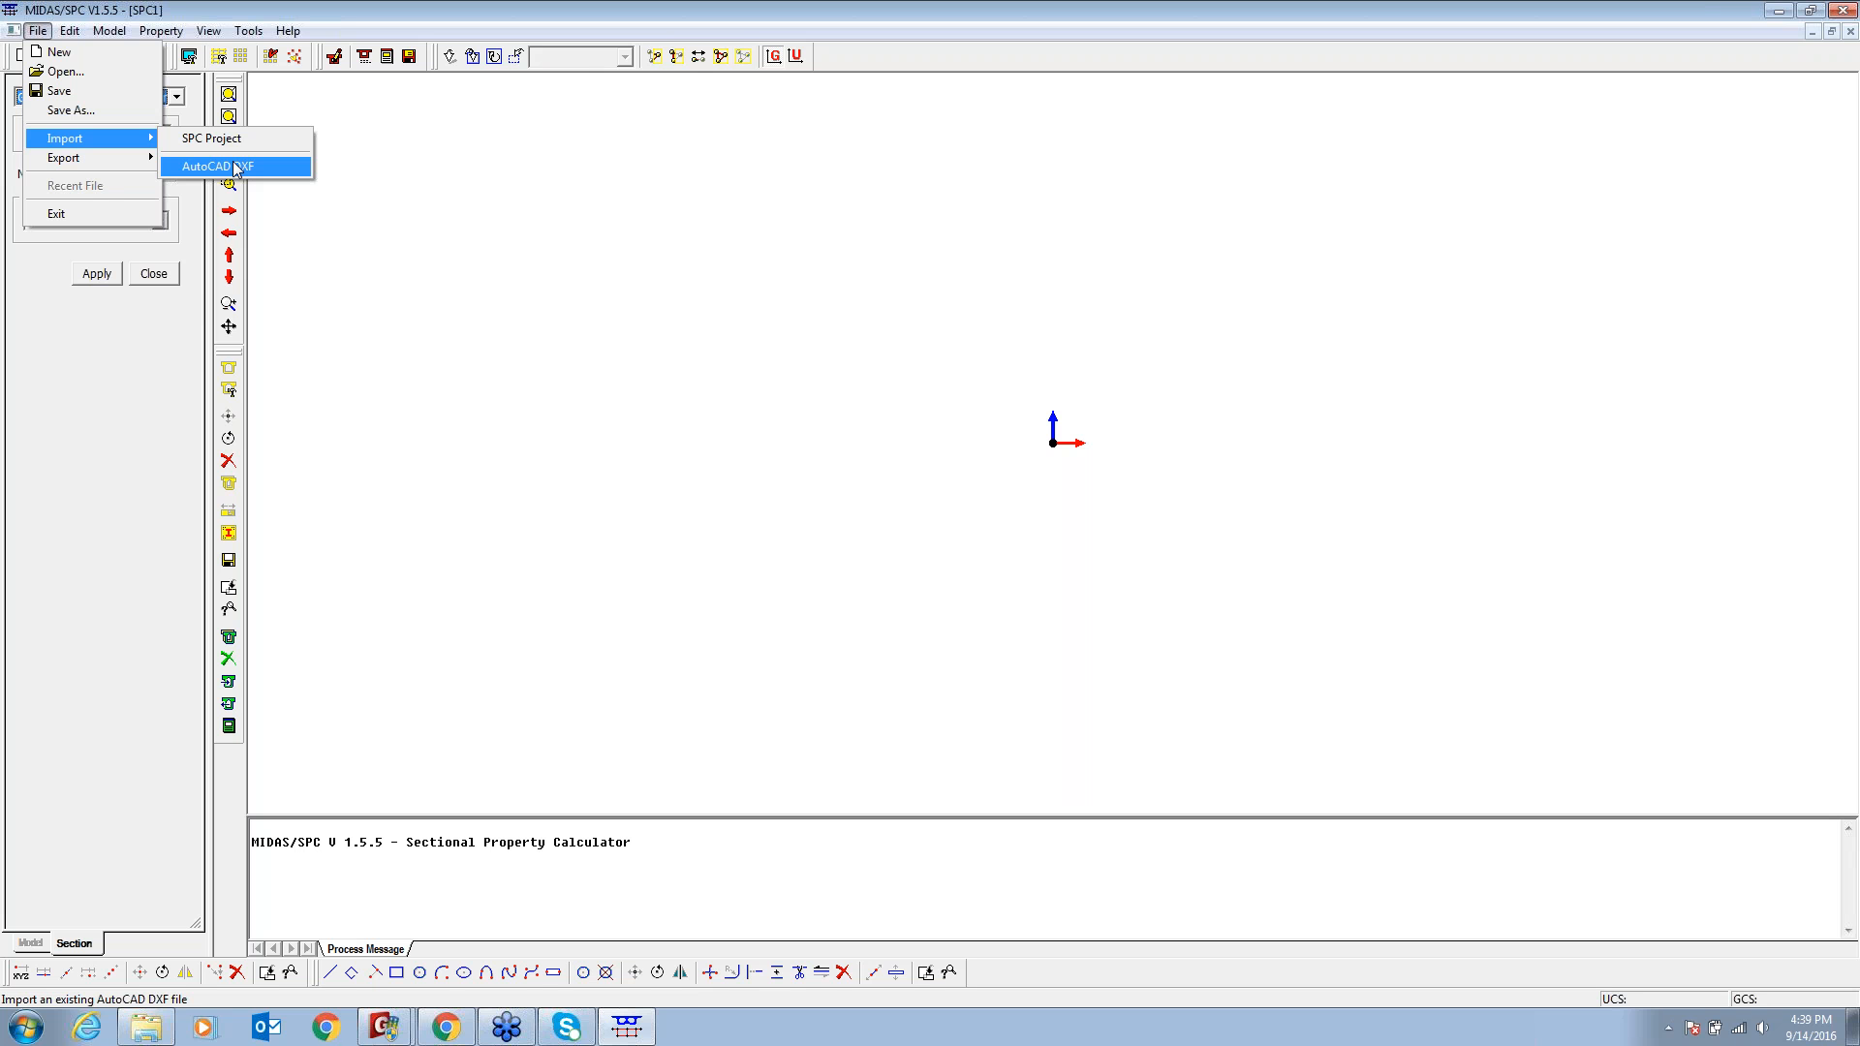
click(339, 89)
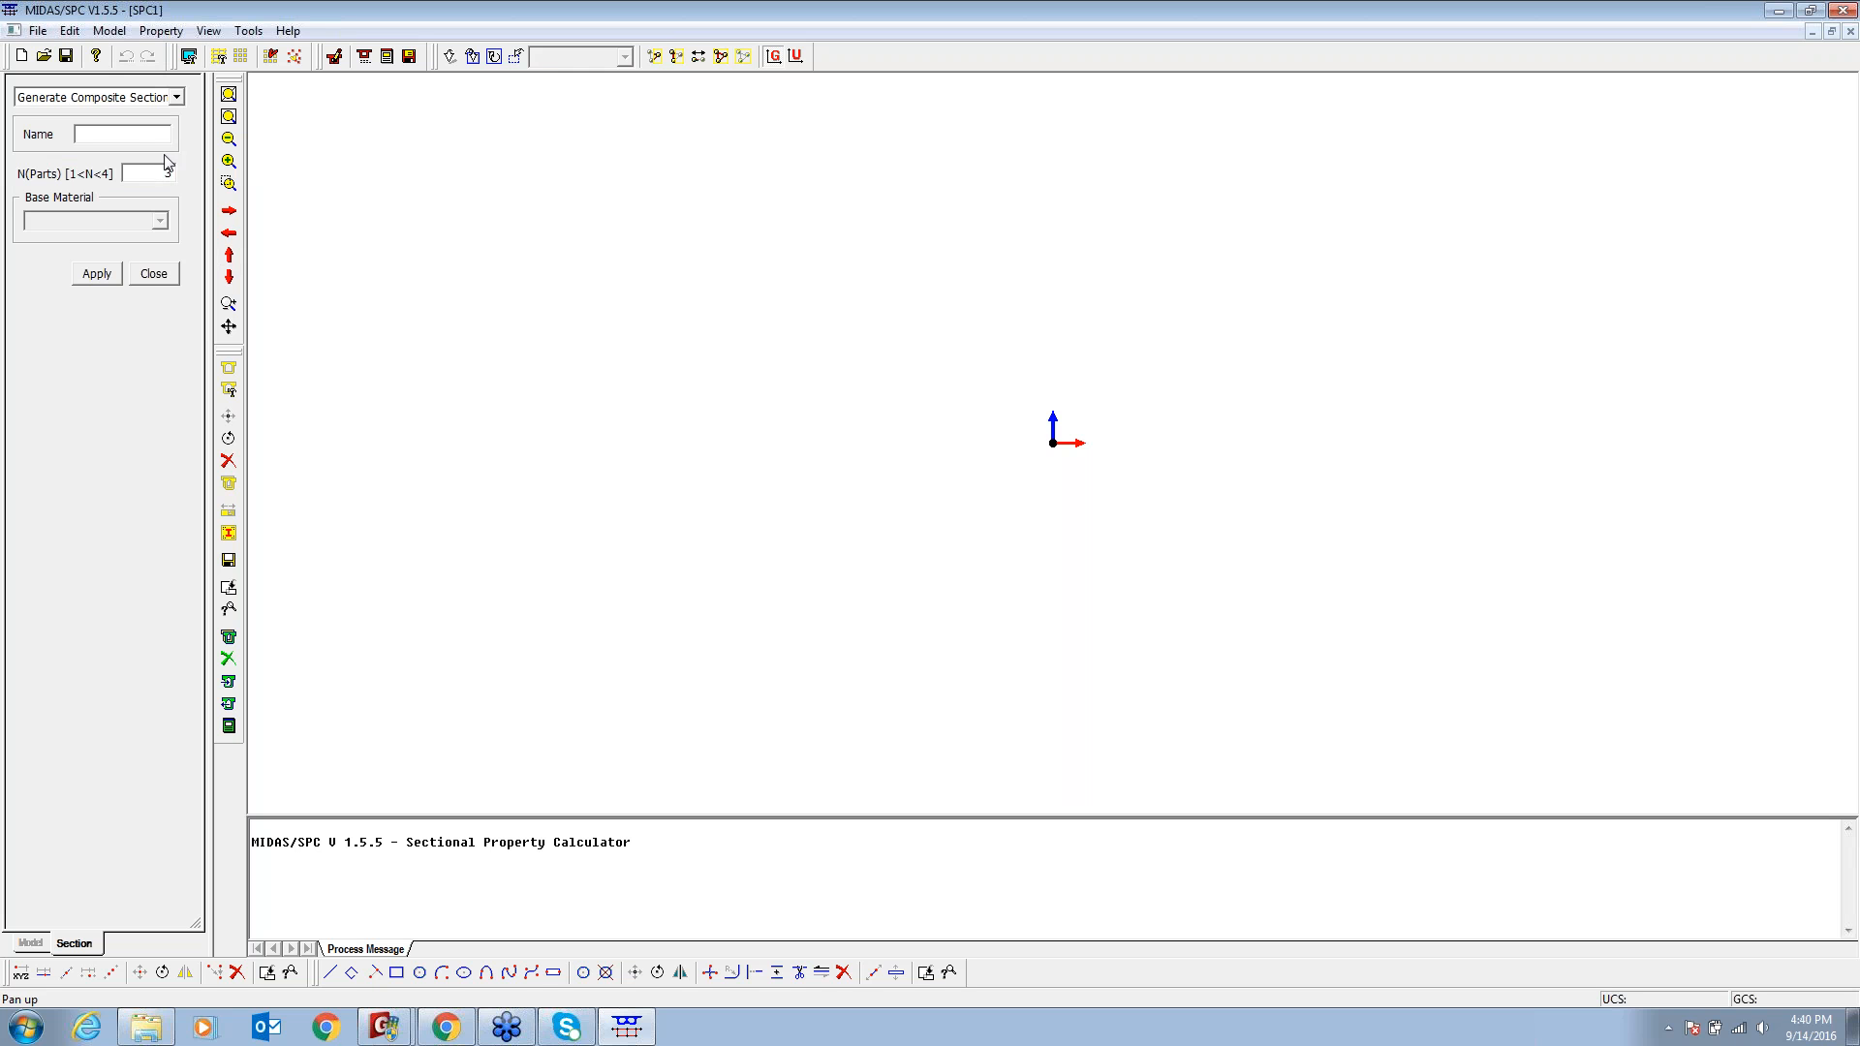
Try to generate a composite section without a name, and close the Sectional Property Calculator
click(142, 134)
click(95, 277)
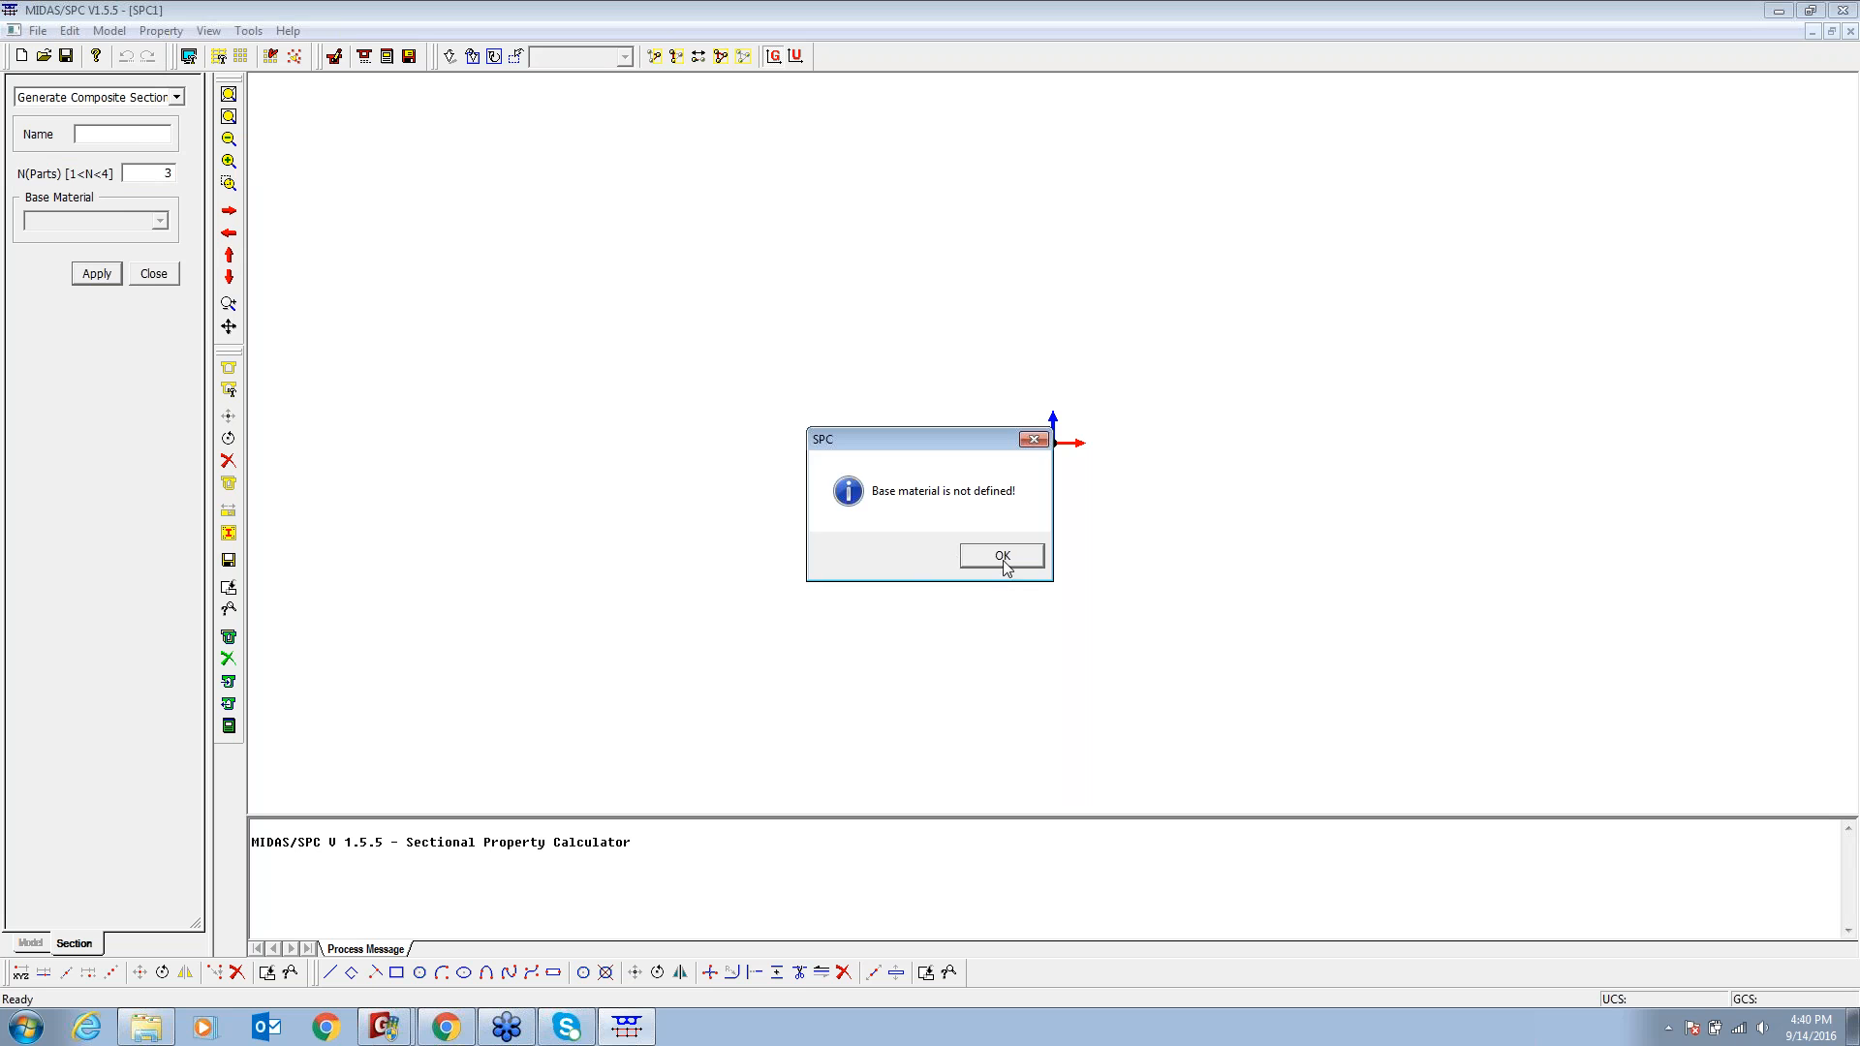
click(1003, 559)
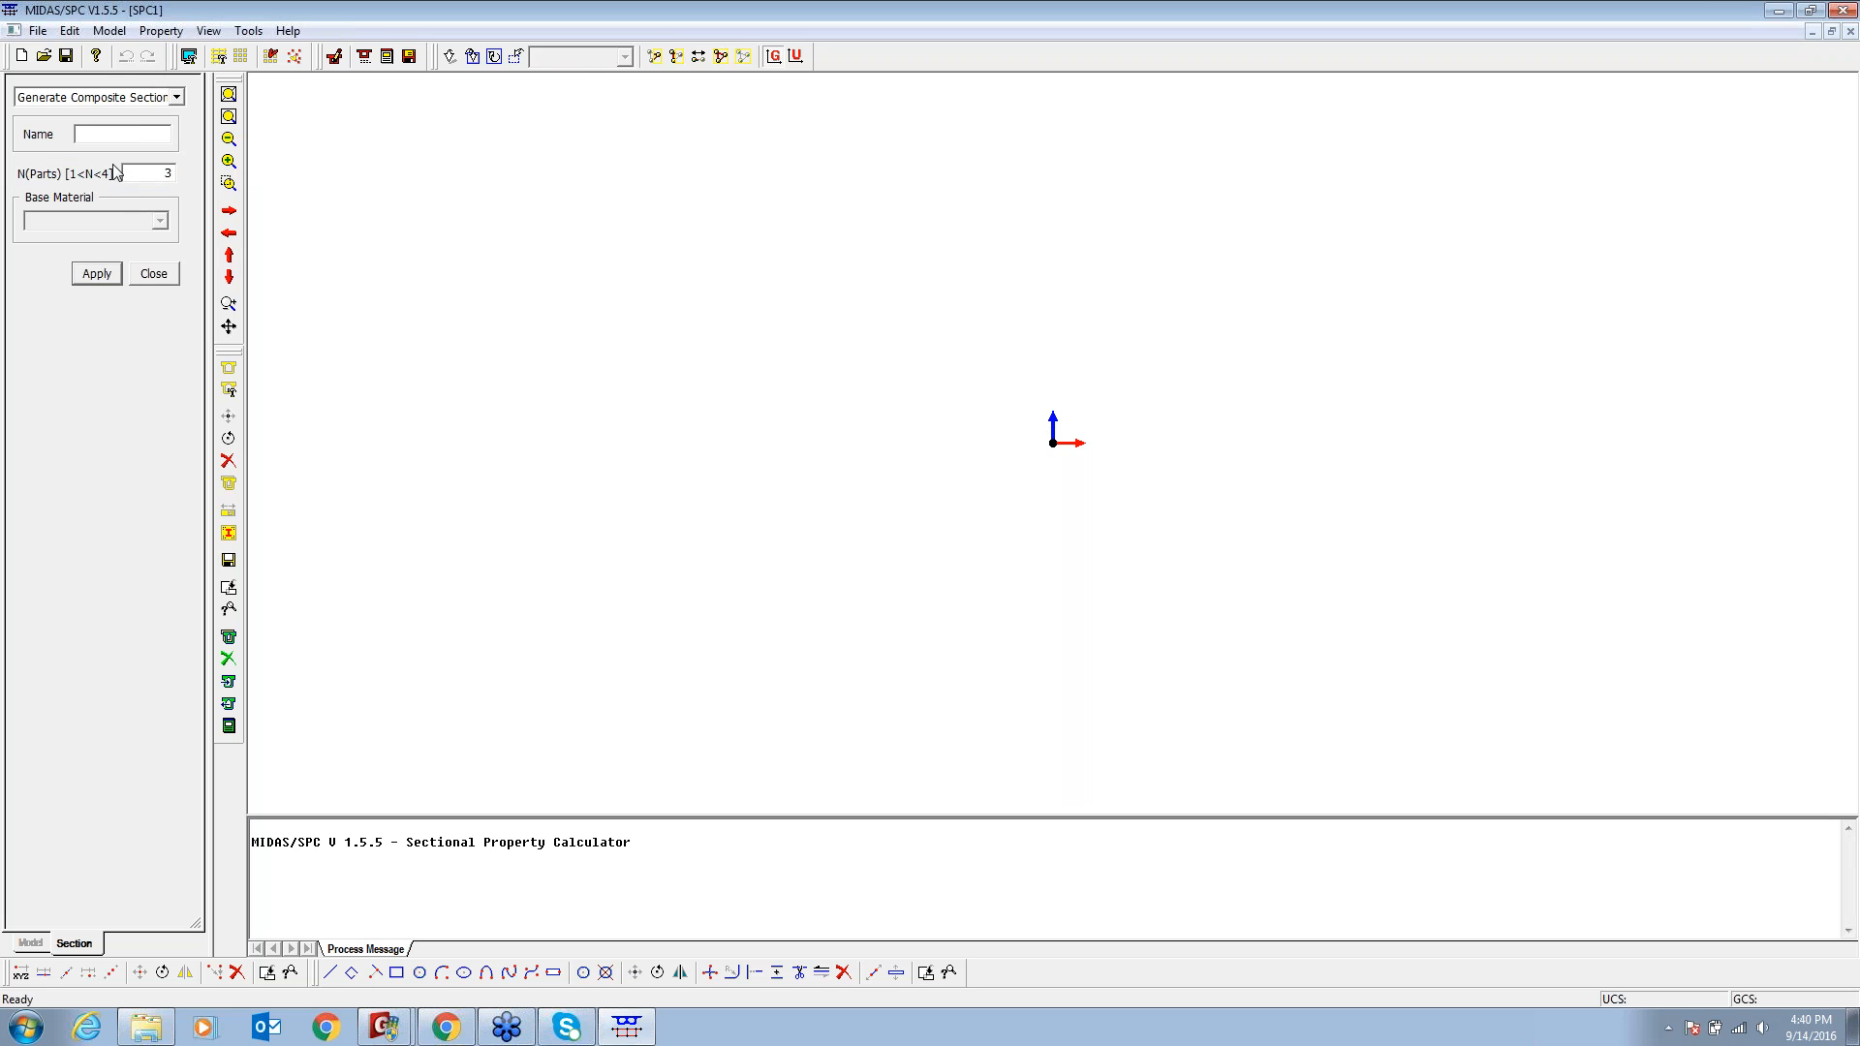
click(150, 279)
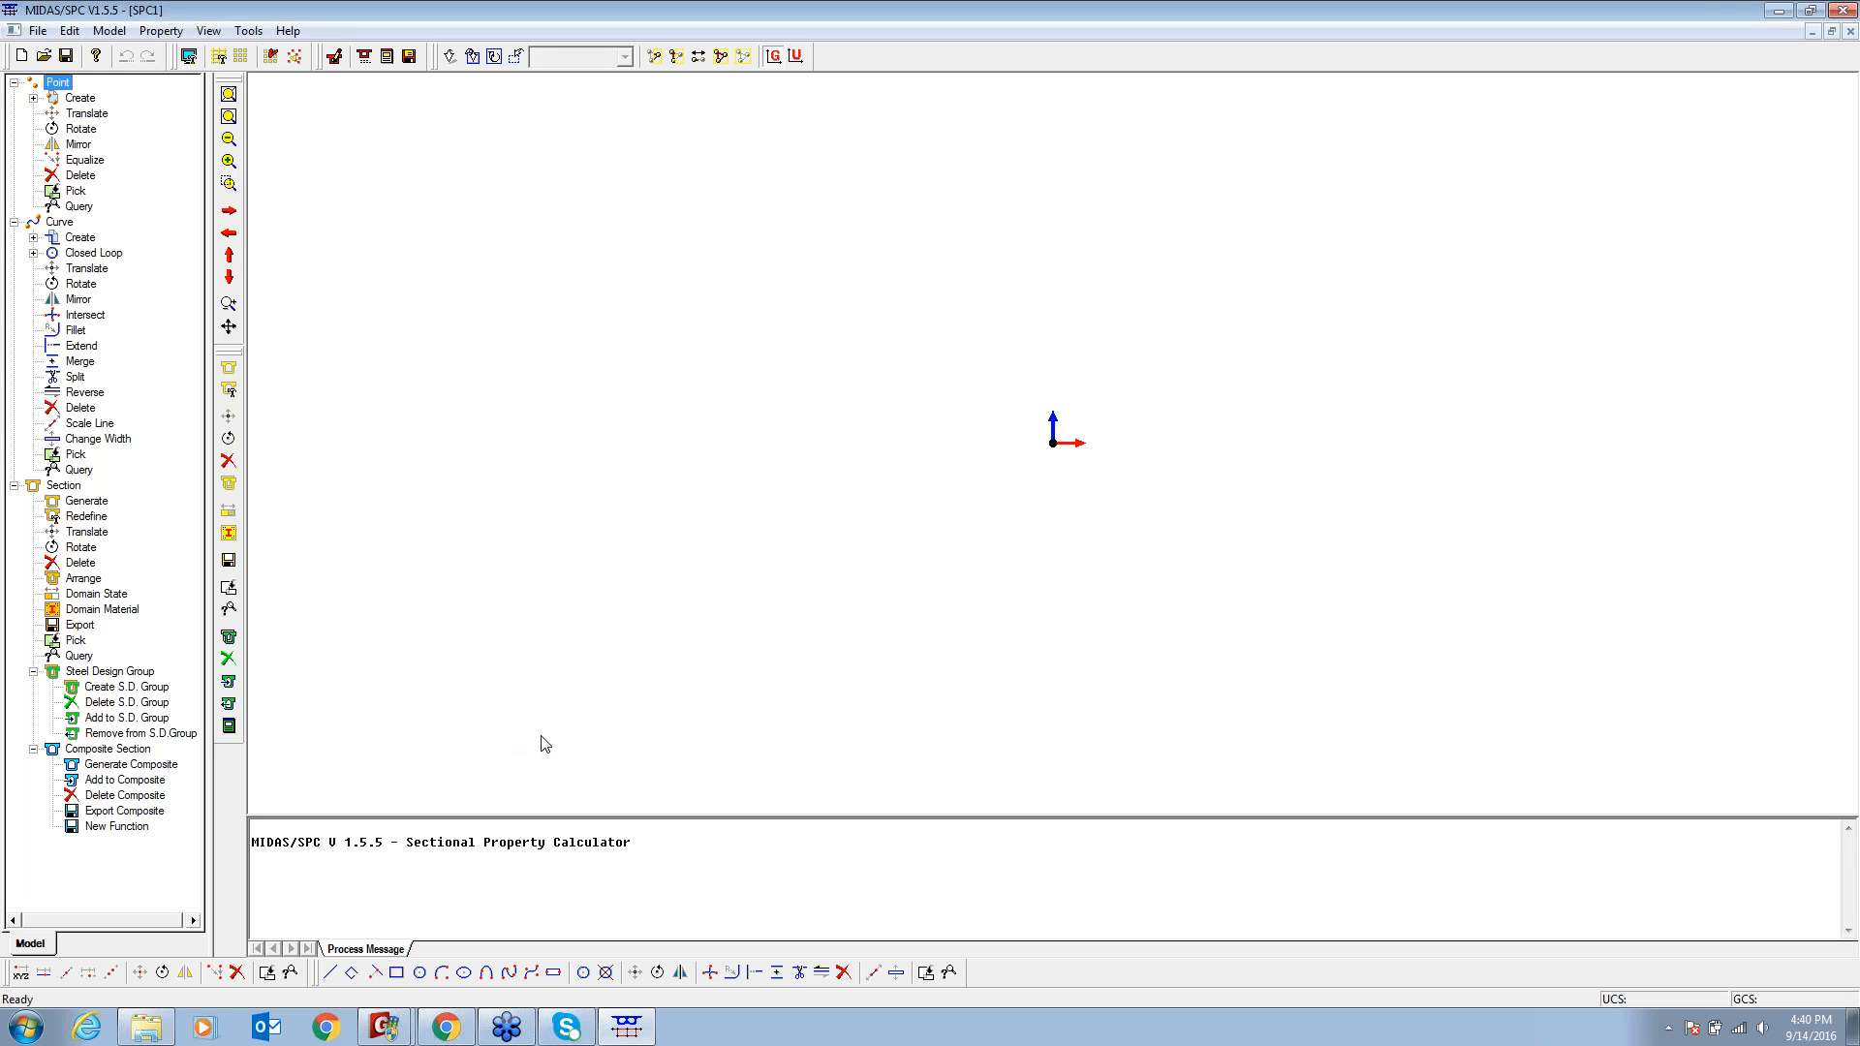
click(1841, 10)
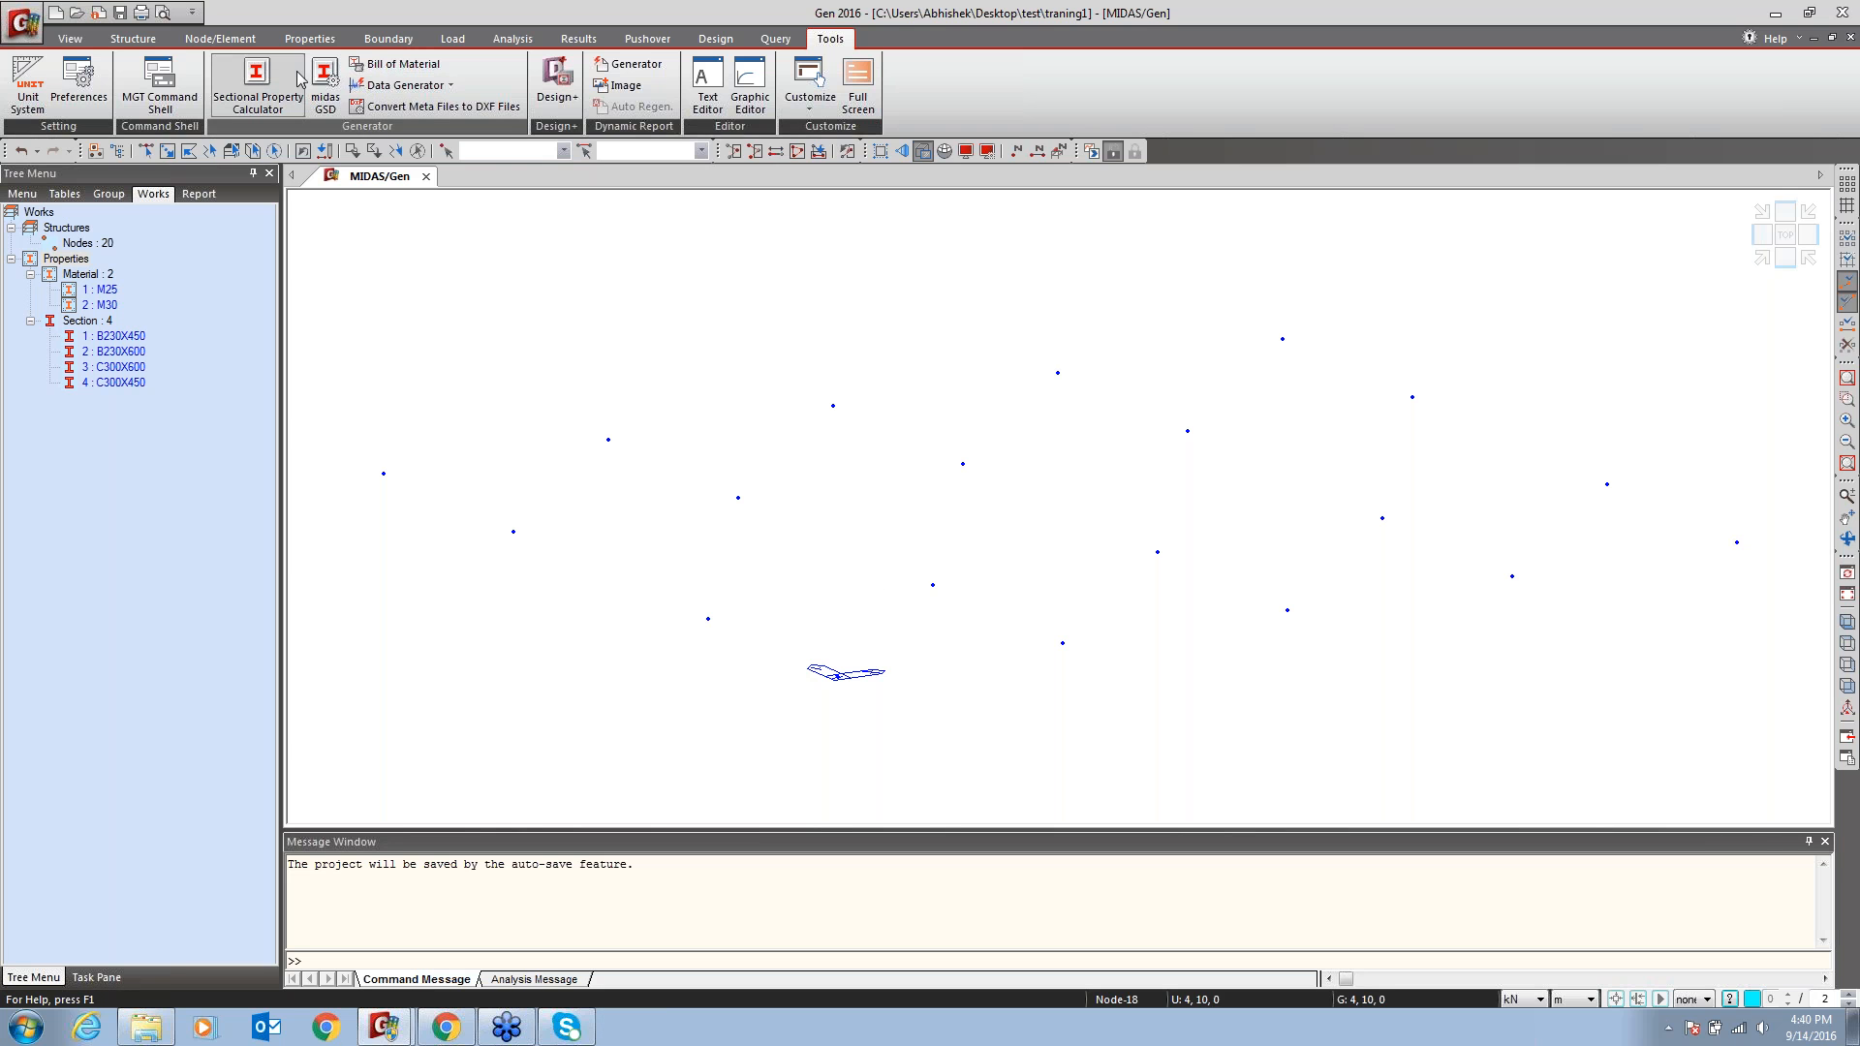
Add a plate thickness of 0.23 m for in-plane and out-of-plane, and close the properties
click(308, 39)
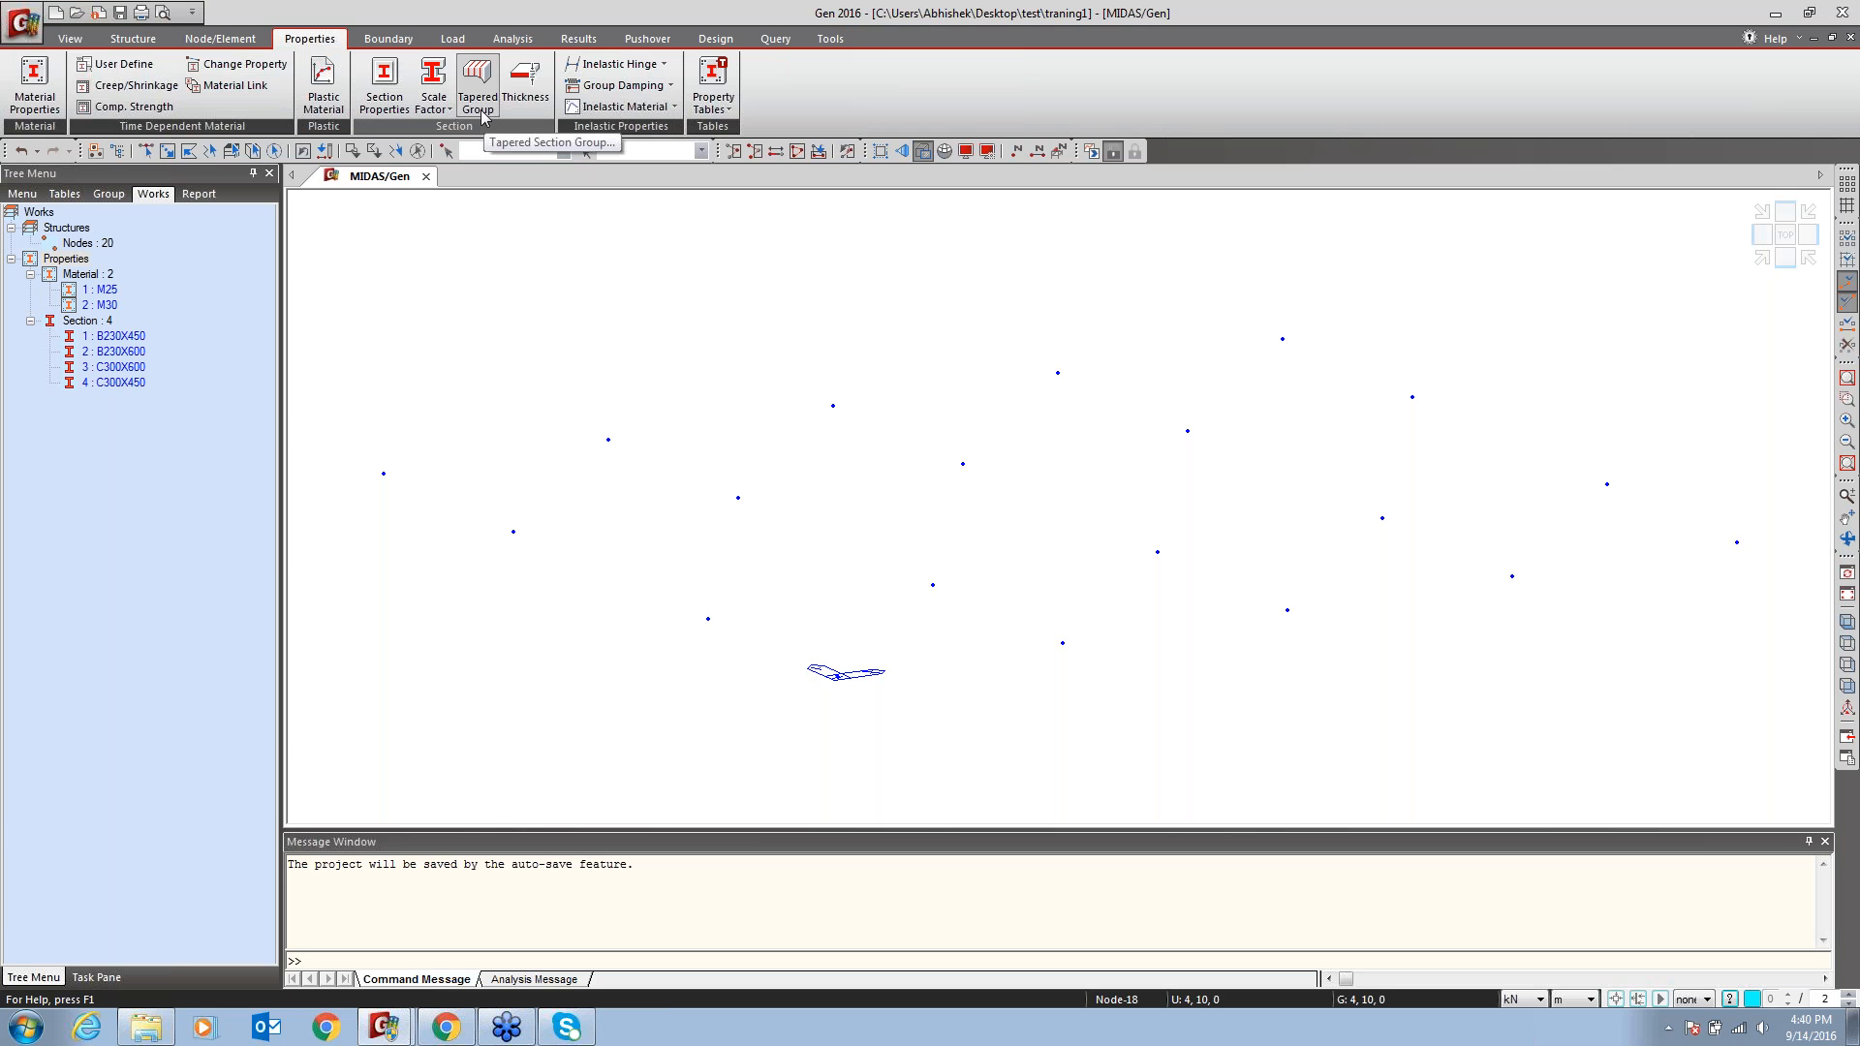
click(373, 92)
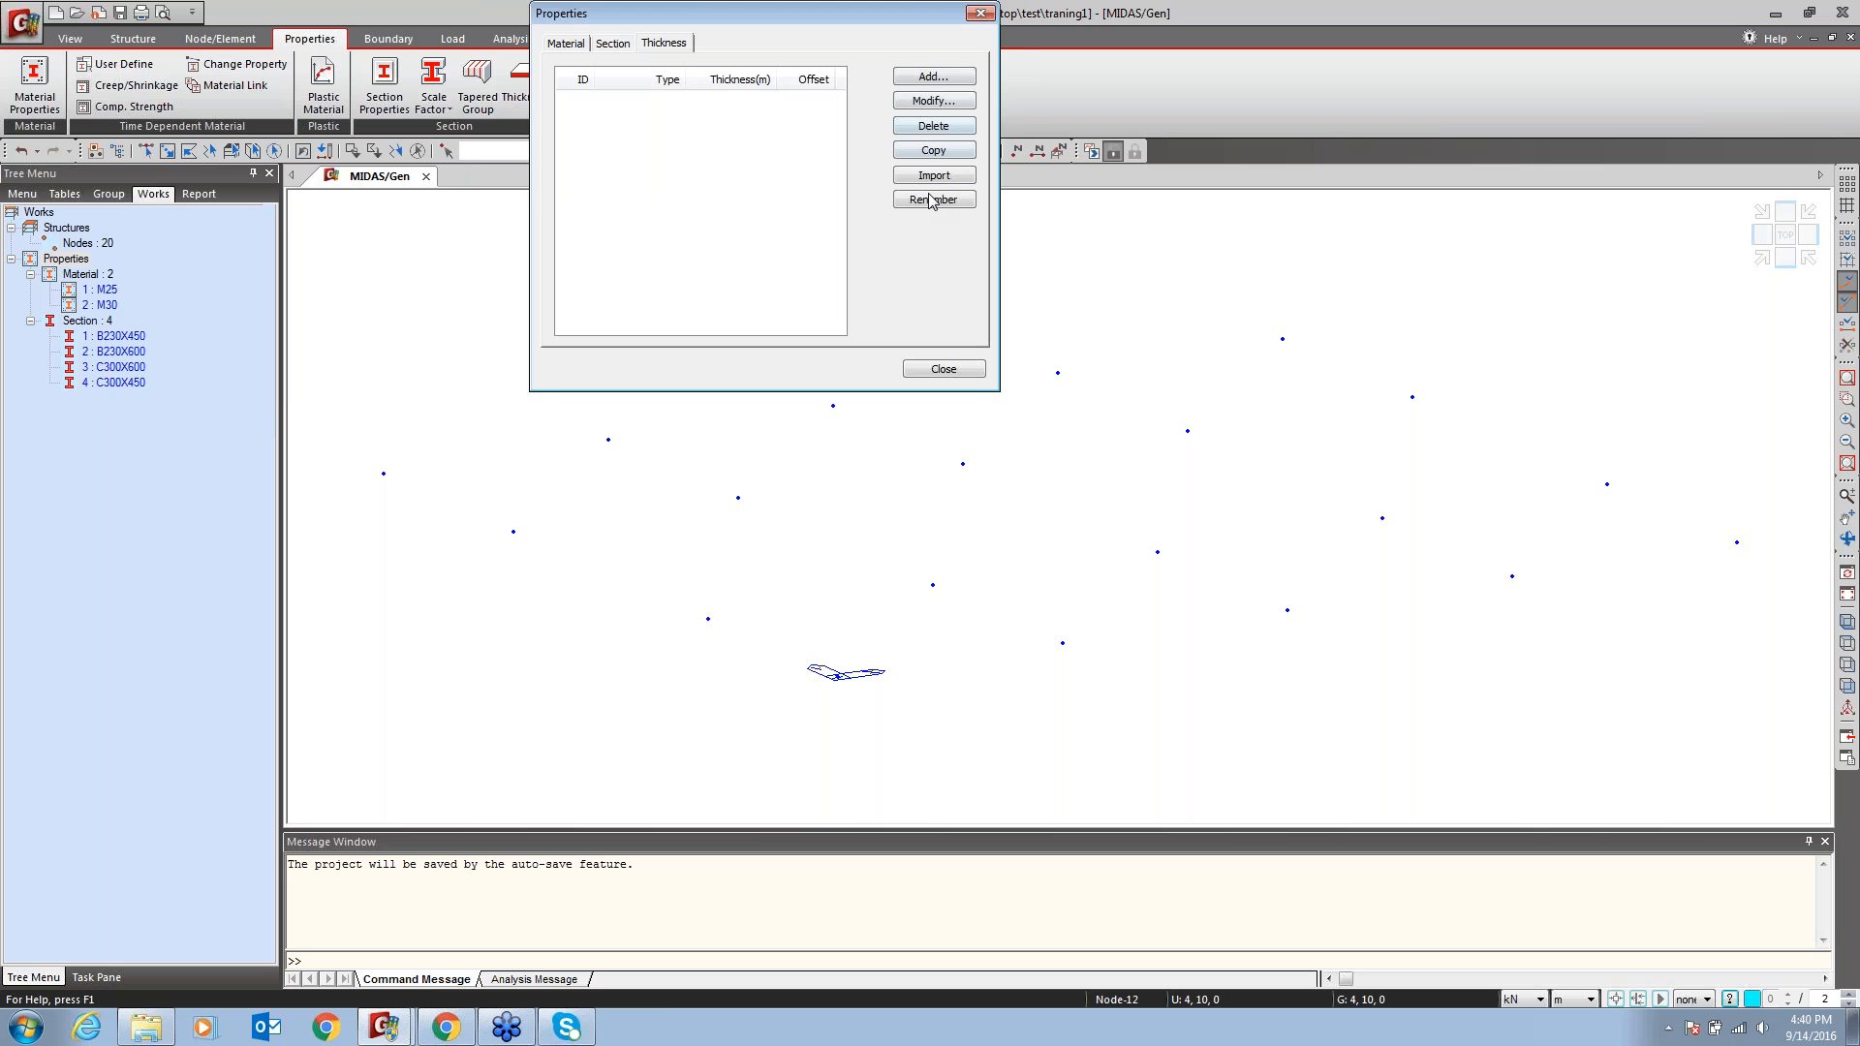
click(933, 77)
click(1201, 111)
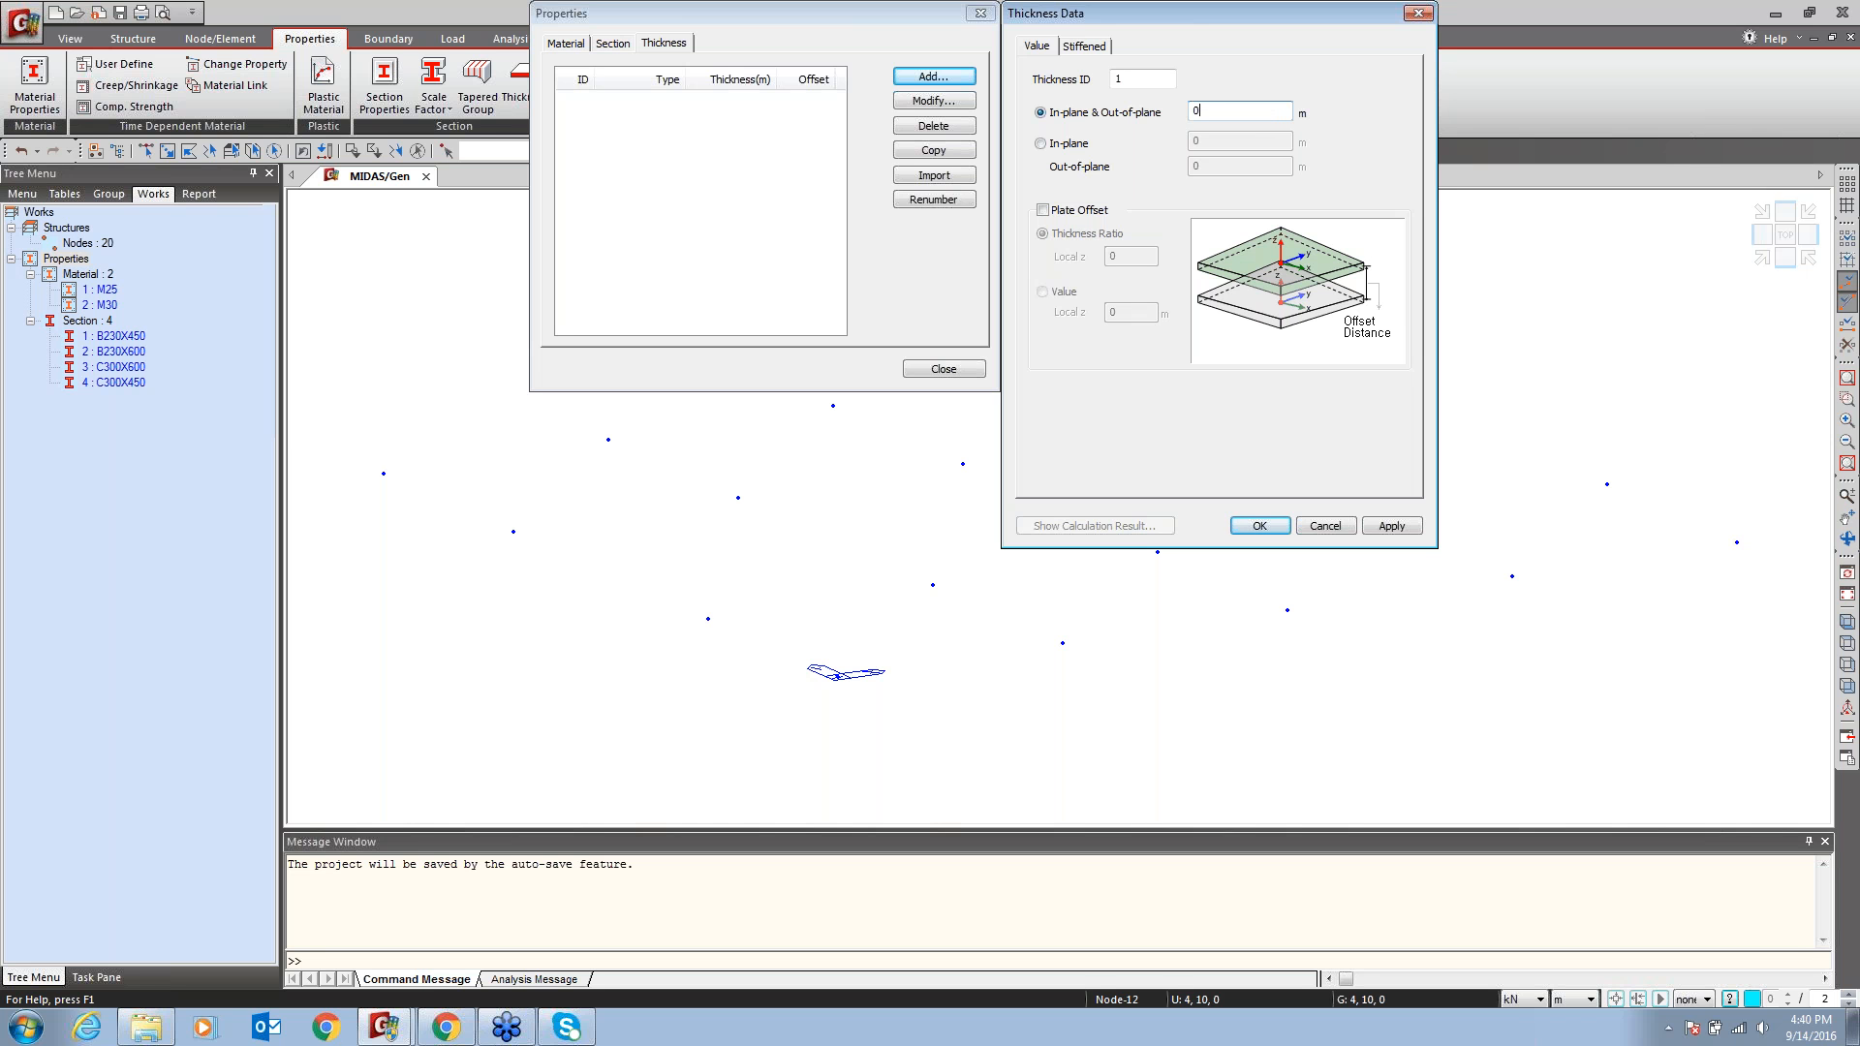
text(.23)
click(1260, 527)
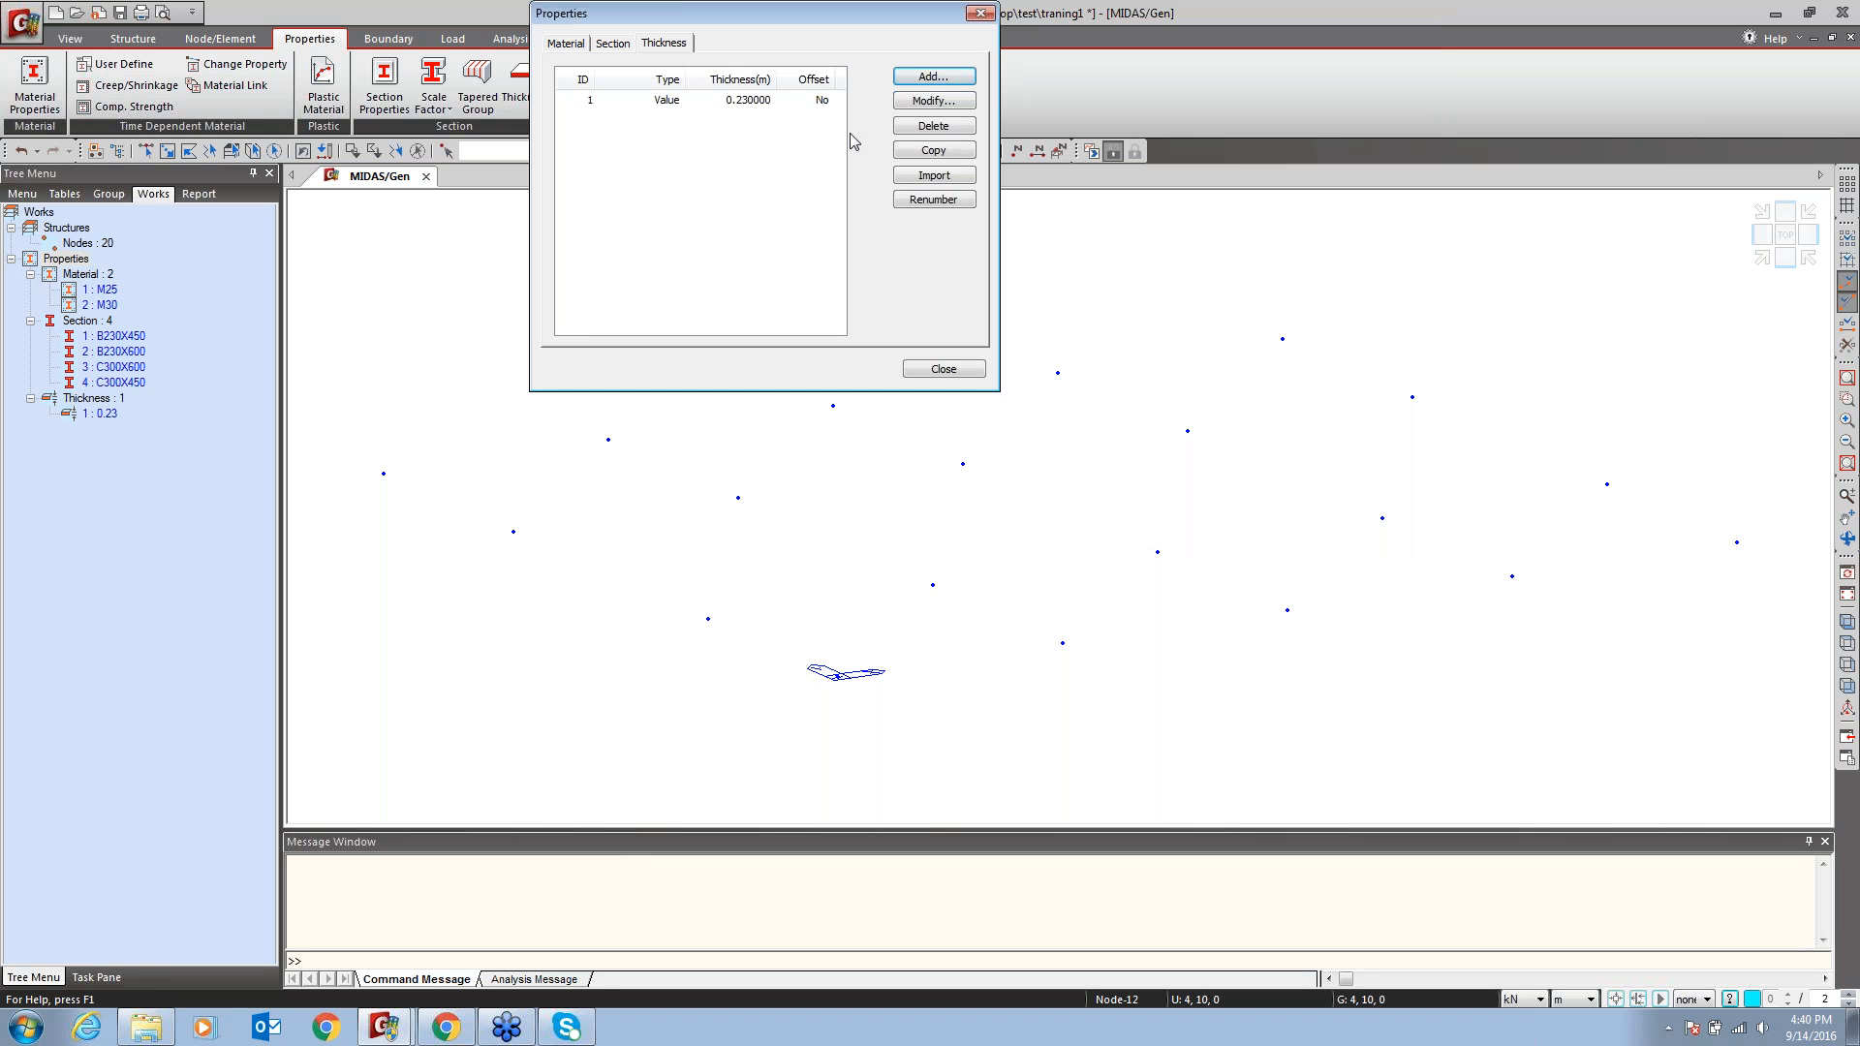
click(938, 369)
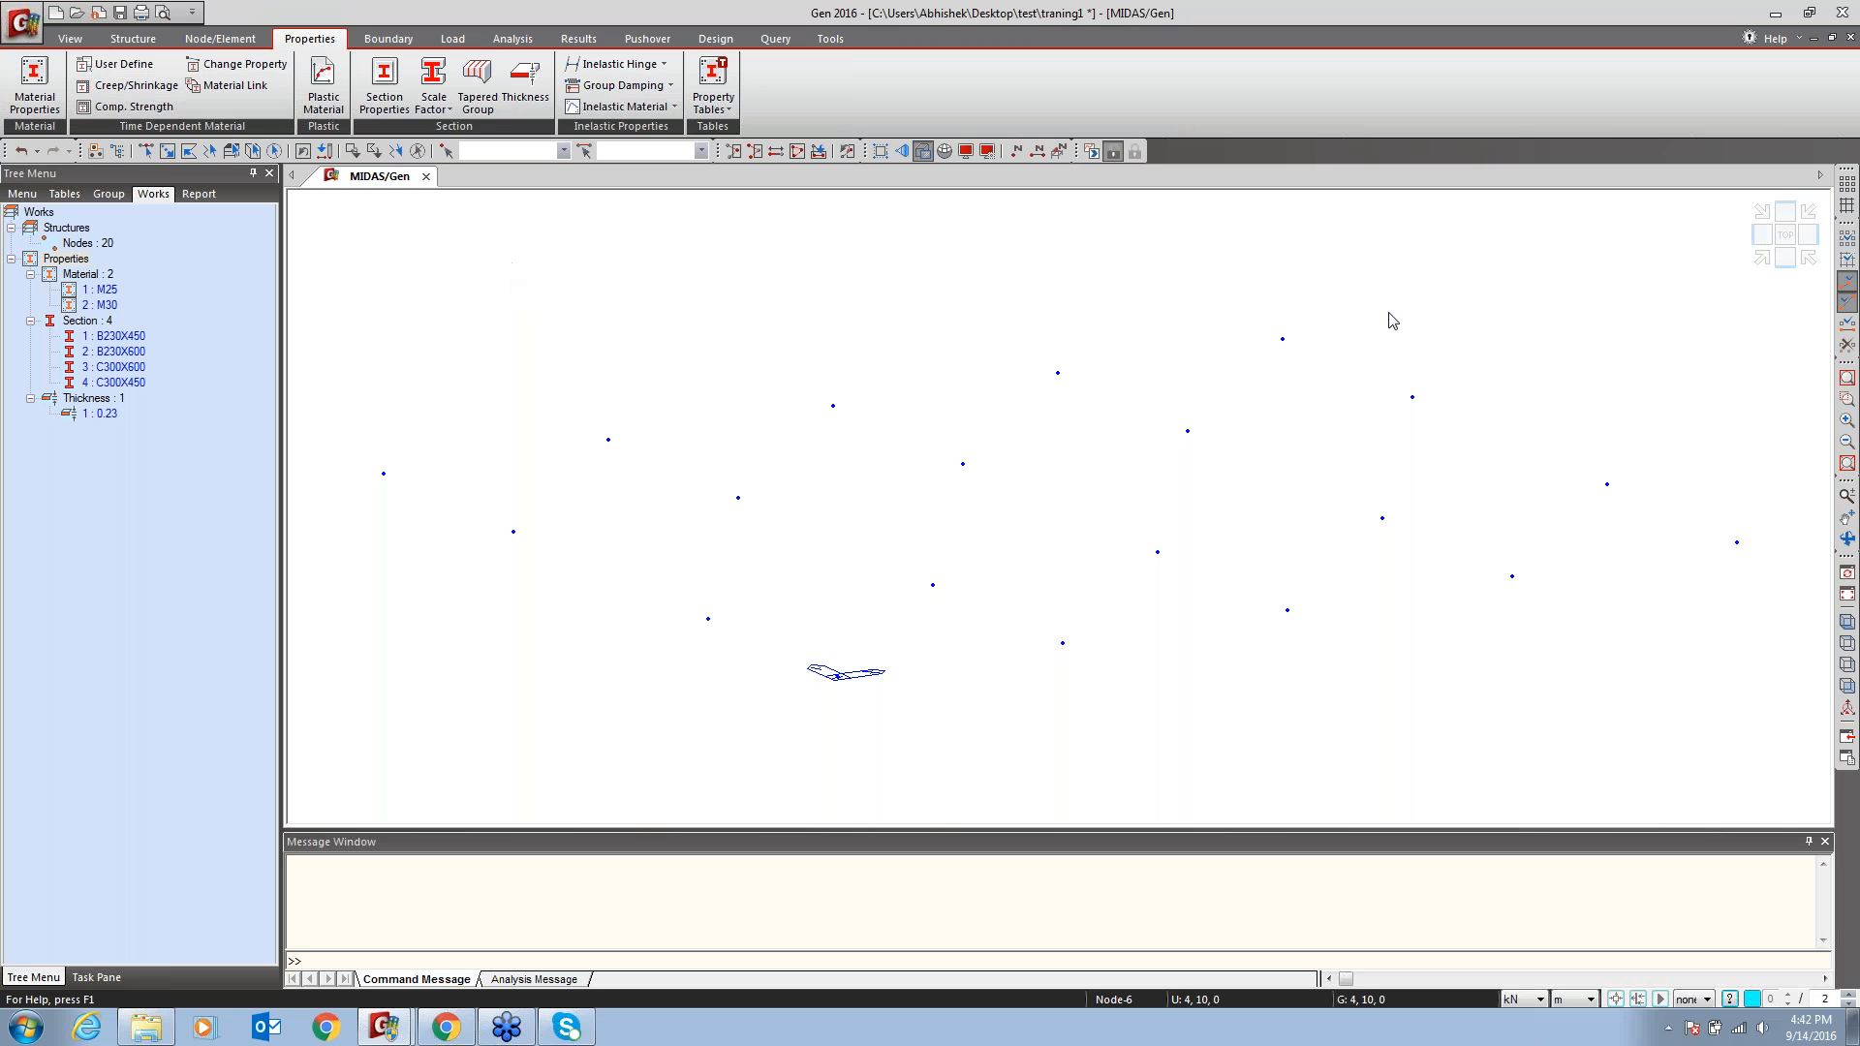
Select all nodes and set up a node-to-line-element extrusion of beam elements with material M30 and section C300X600
click(276, 153)
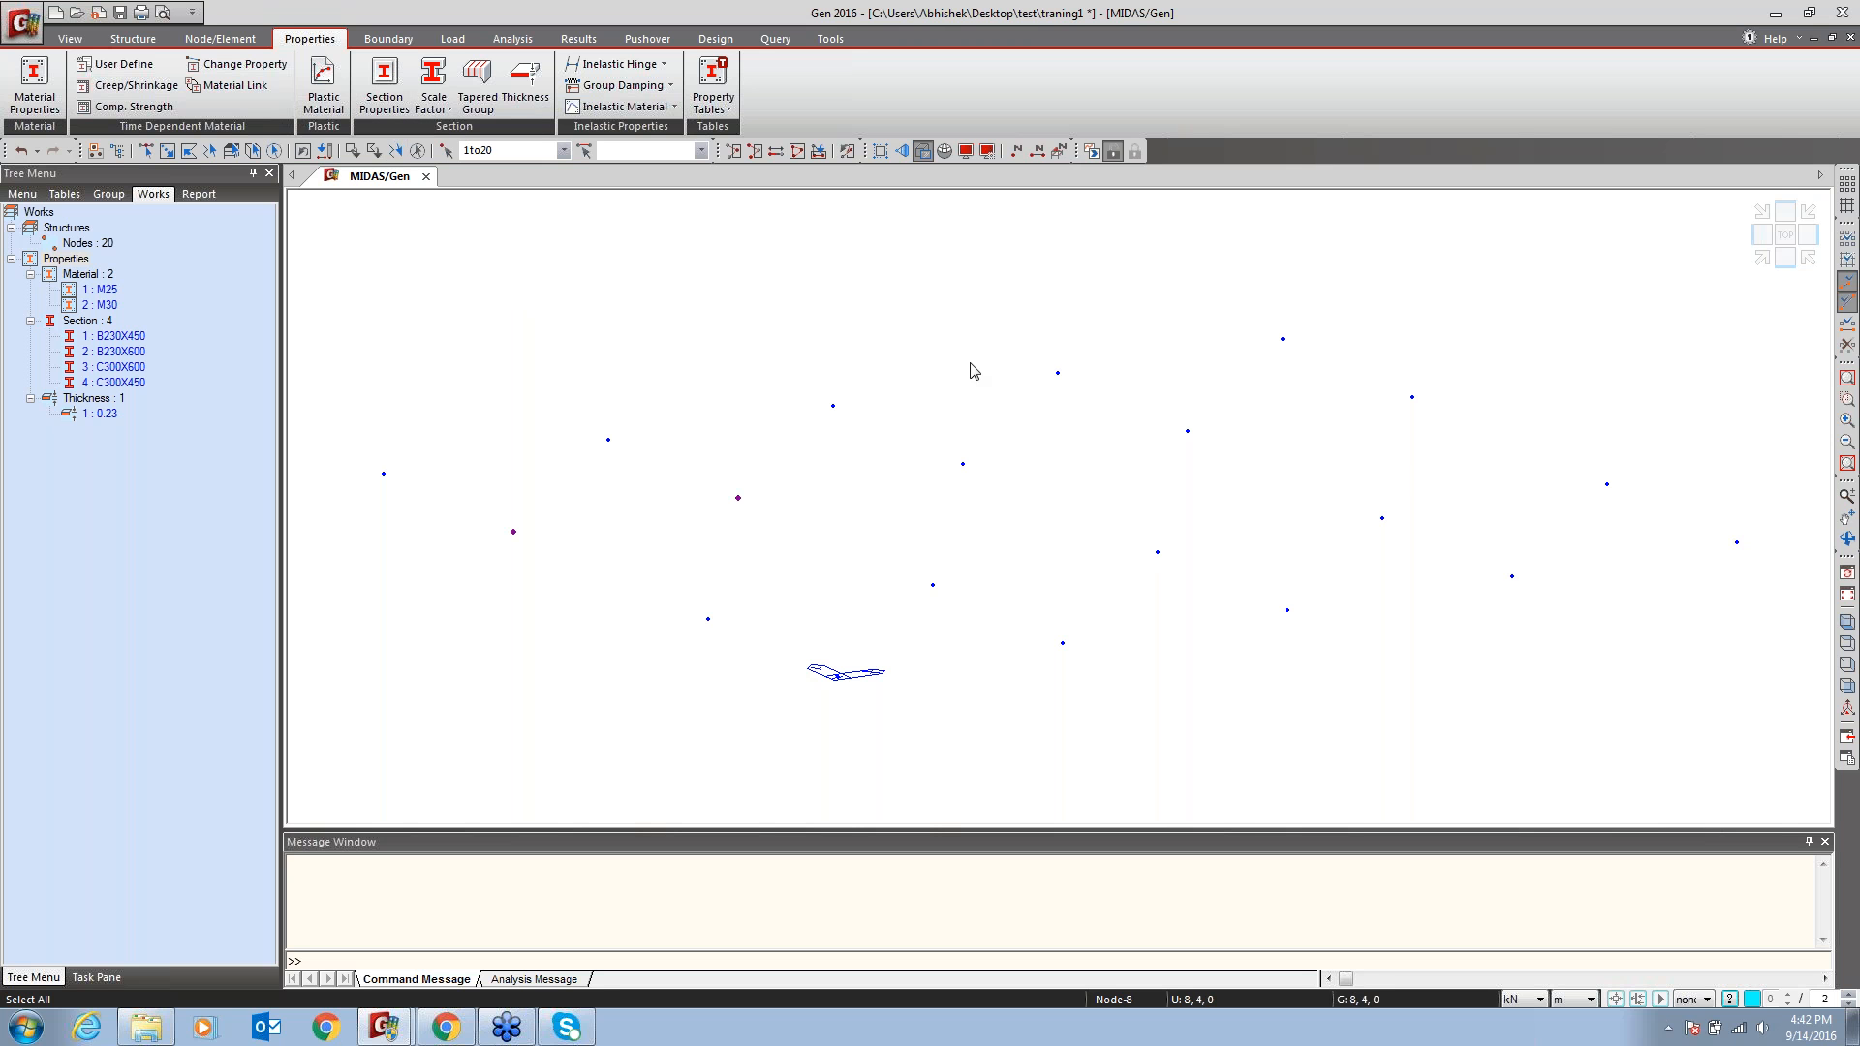
right_click(819, 269)
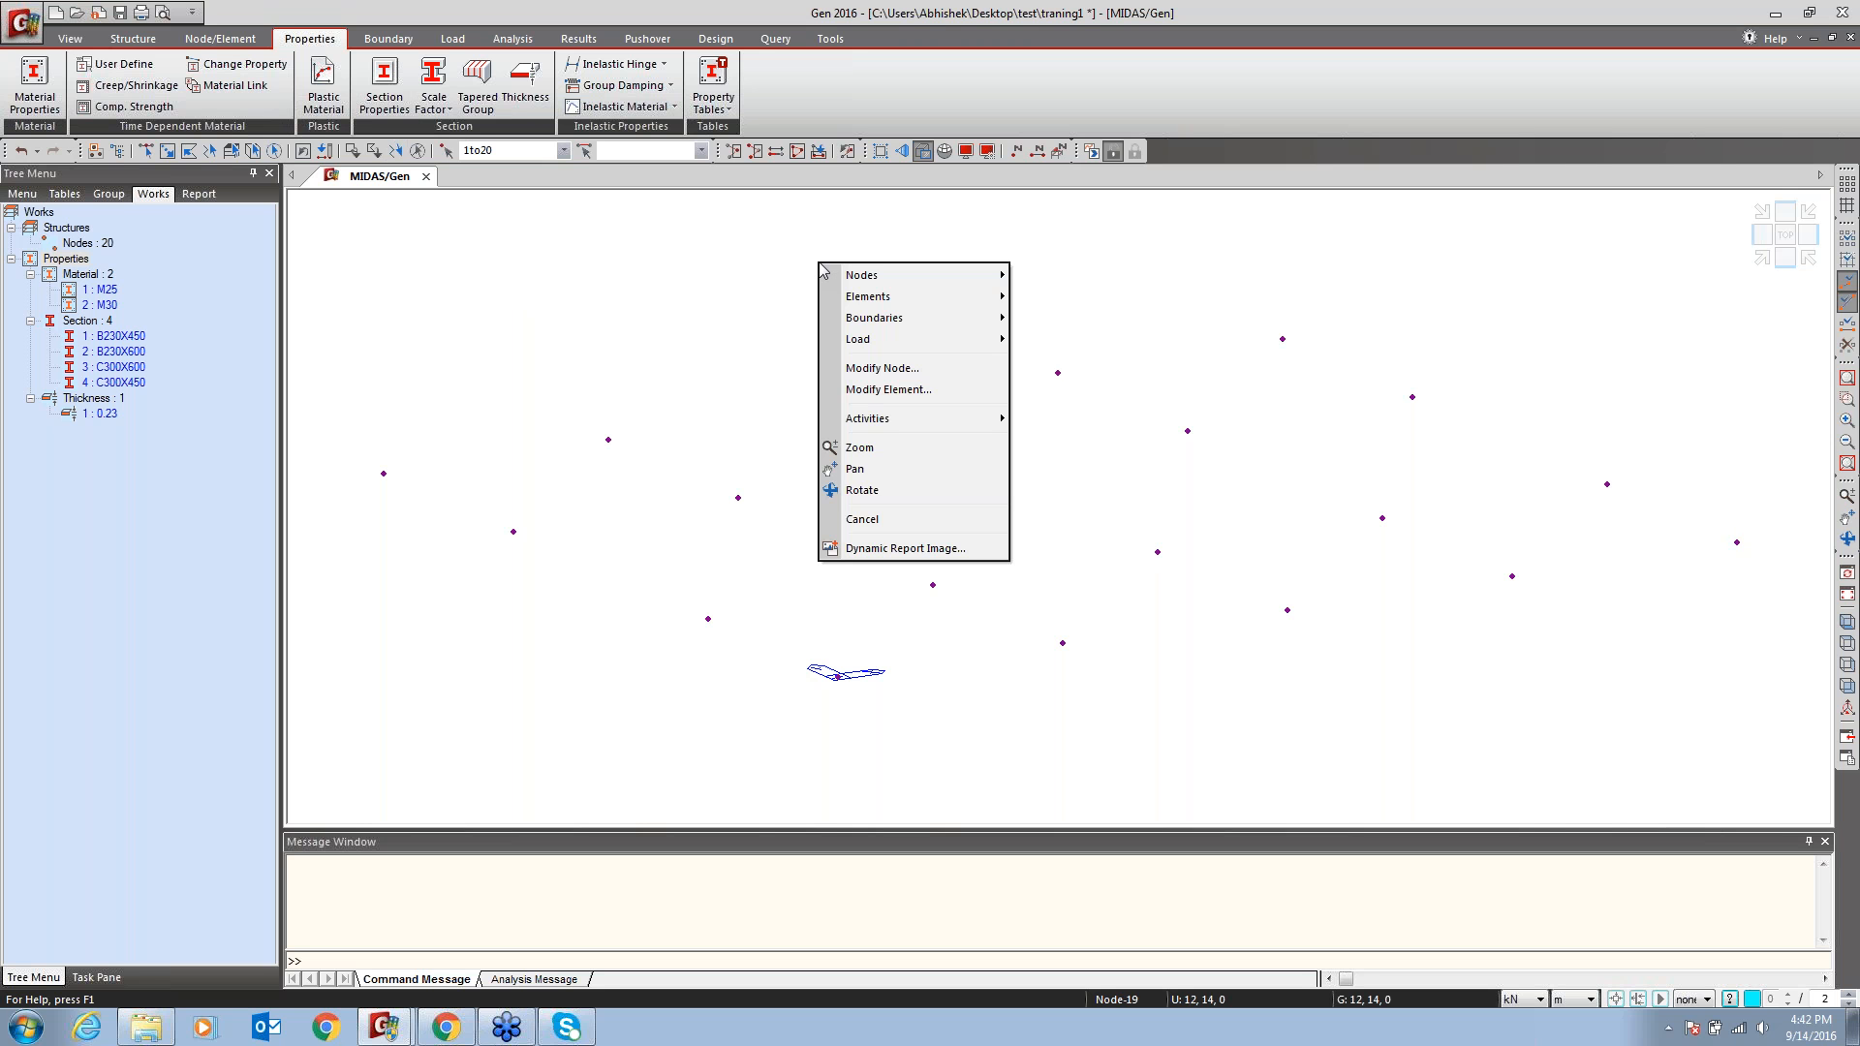
mouse_move(871, 297)
click(1073, 436)
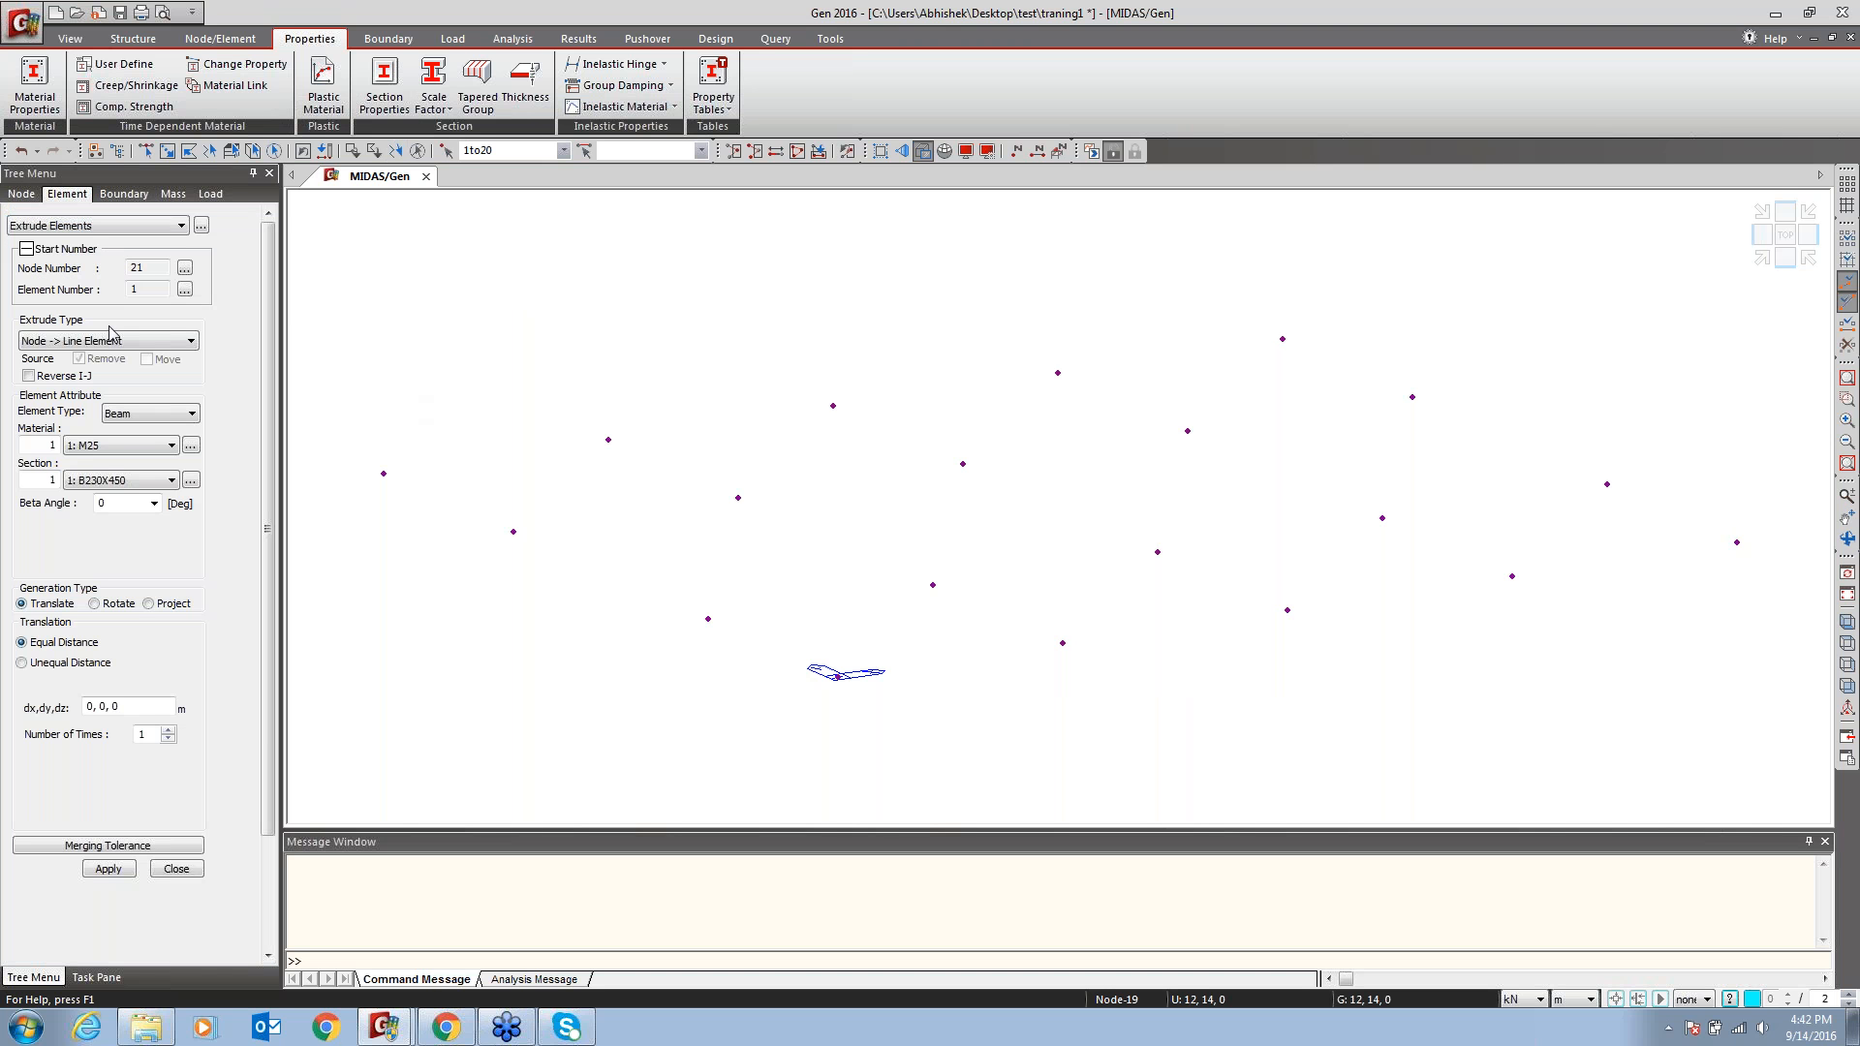
click(36, 344)
click(136, 449)
click(135, 448)
click(134, 448)
click(136, 466)
click(133, 482)
click(131, 524)
click(154, 503)
Extrude the selected nodes into columns with an equal distance of 0, 0, 3 m, and close the extrusion settings
click(136, 706)
key(BackSpace)
text(3)
click(113, 872)
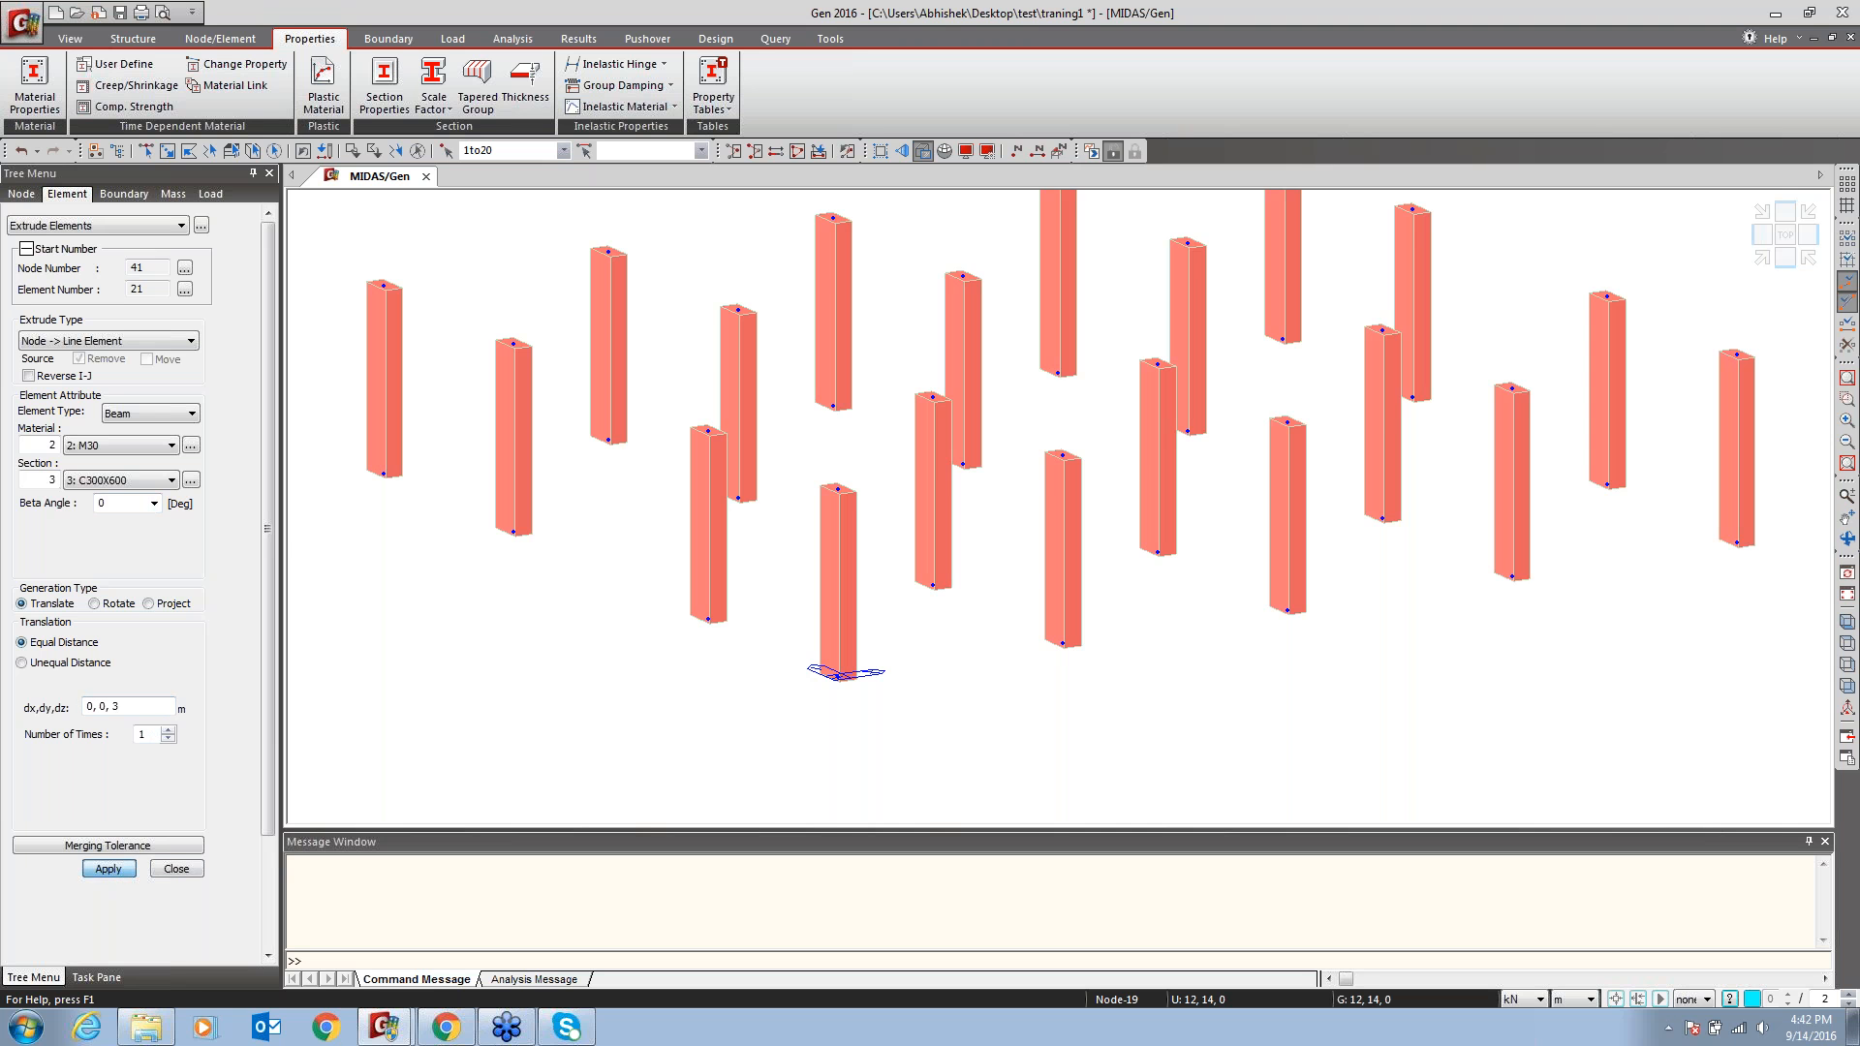
click(180, 871)
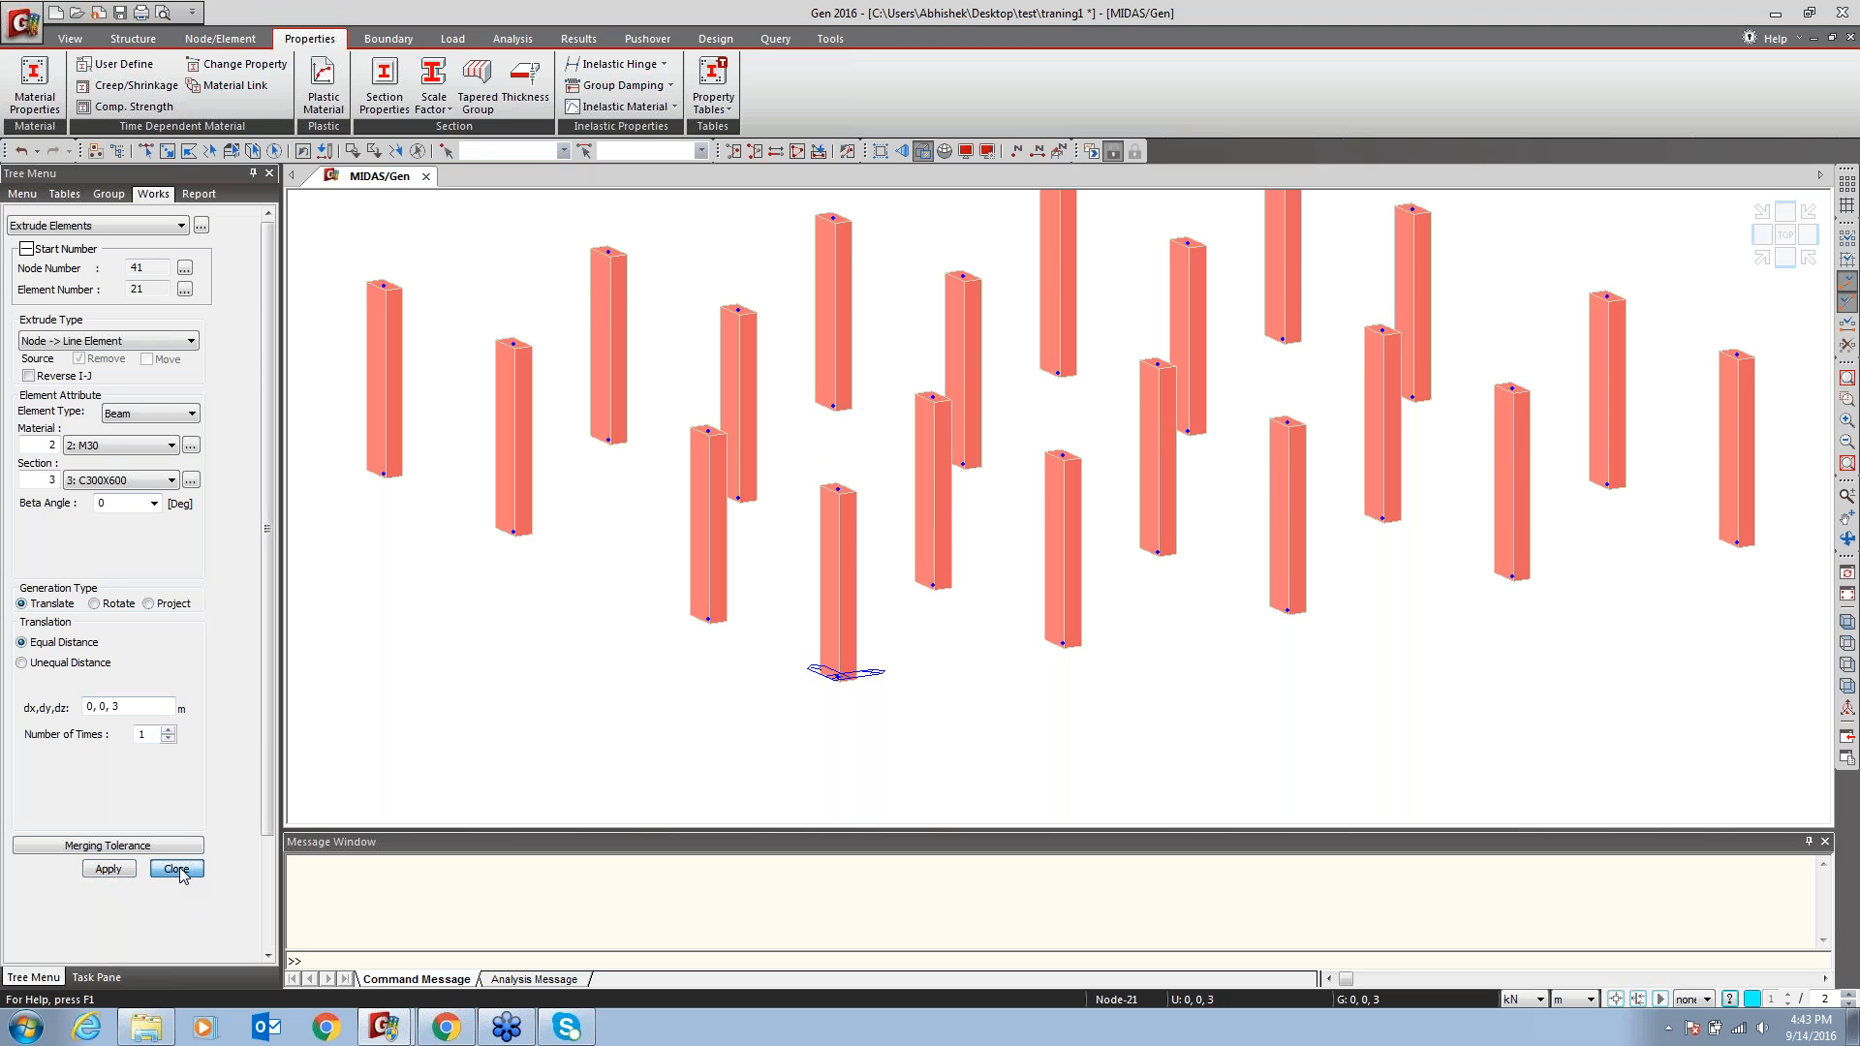
Set up the creation of general beam elements with material M25, section B230X450 and a beta angle of 0
middle_drag(1302, 519, 1269, 581)
scroll(1269, 581, down, 5)
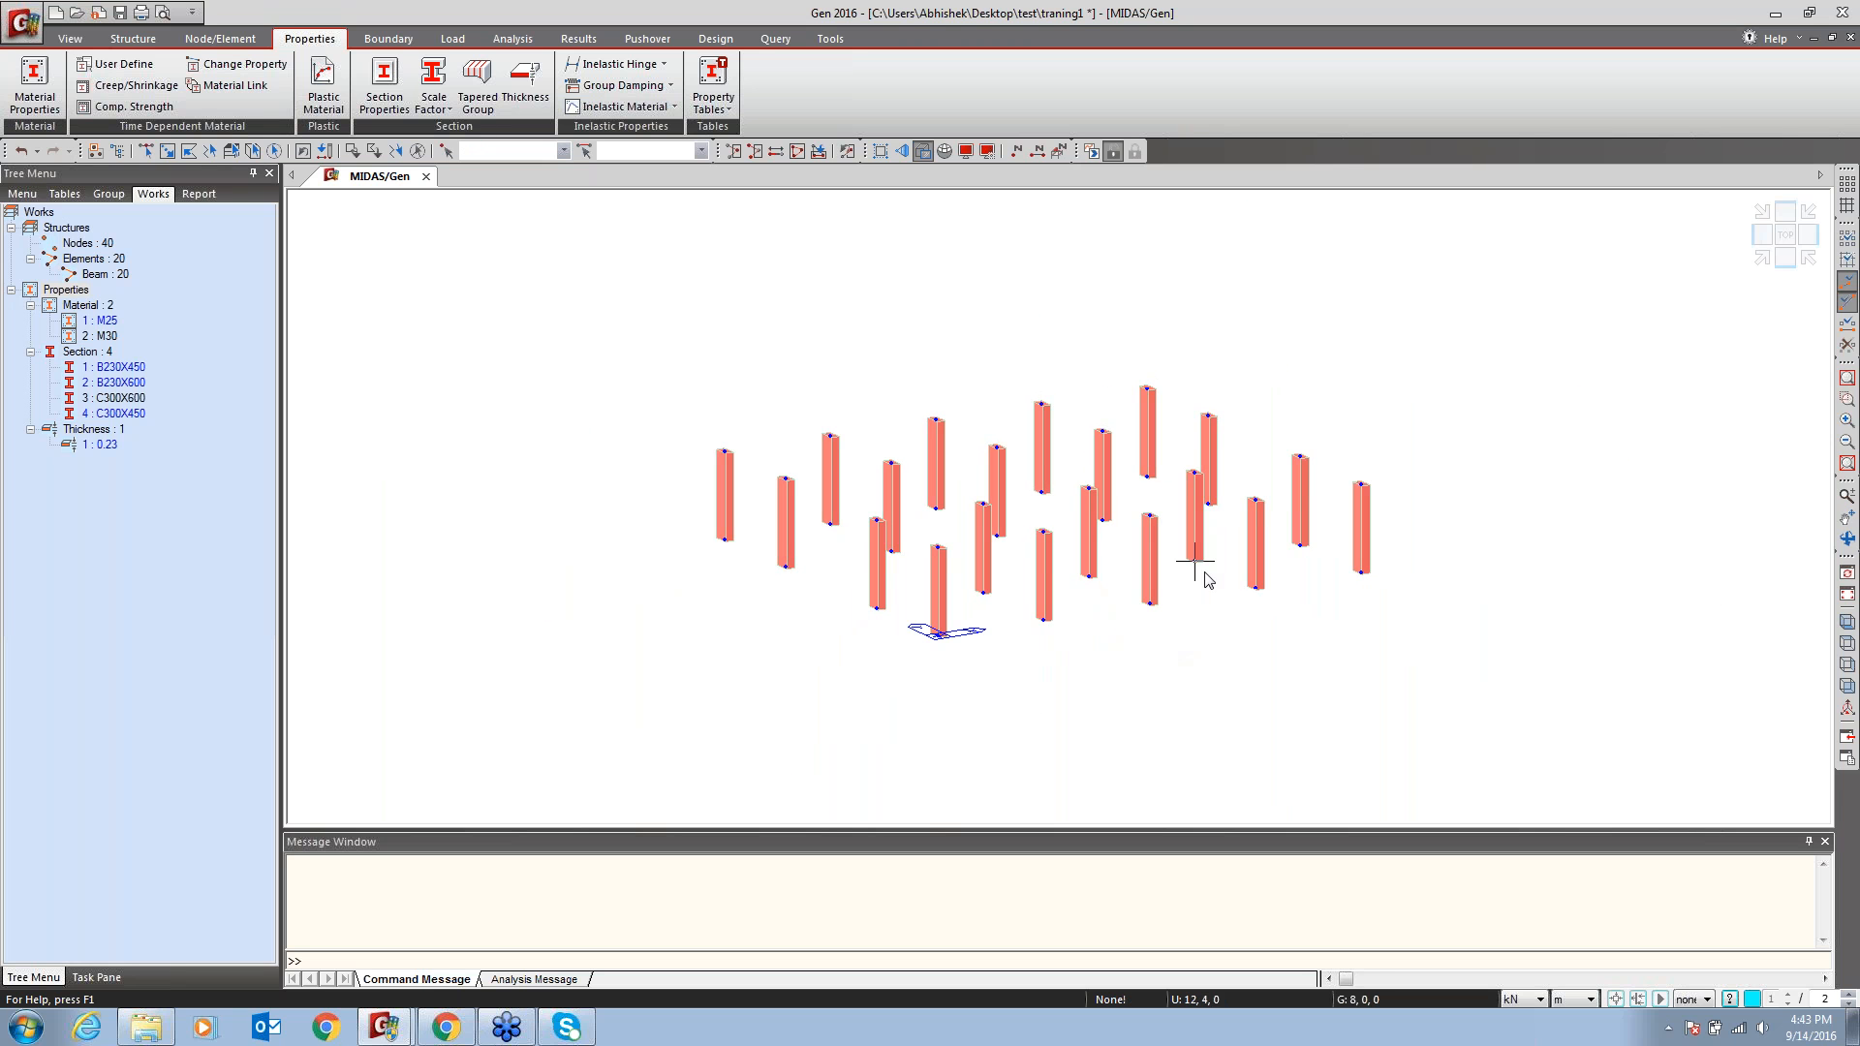
scroll(1177, 689, up, 3)
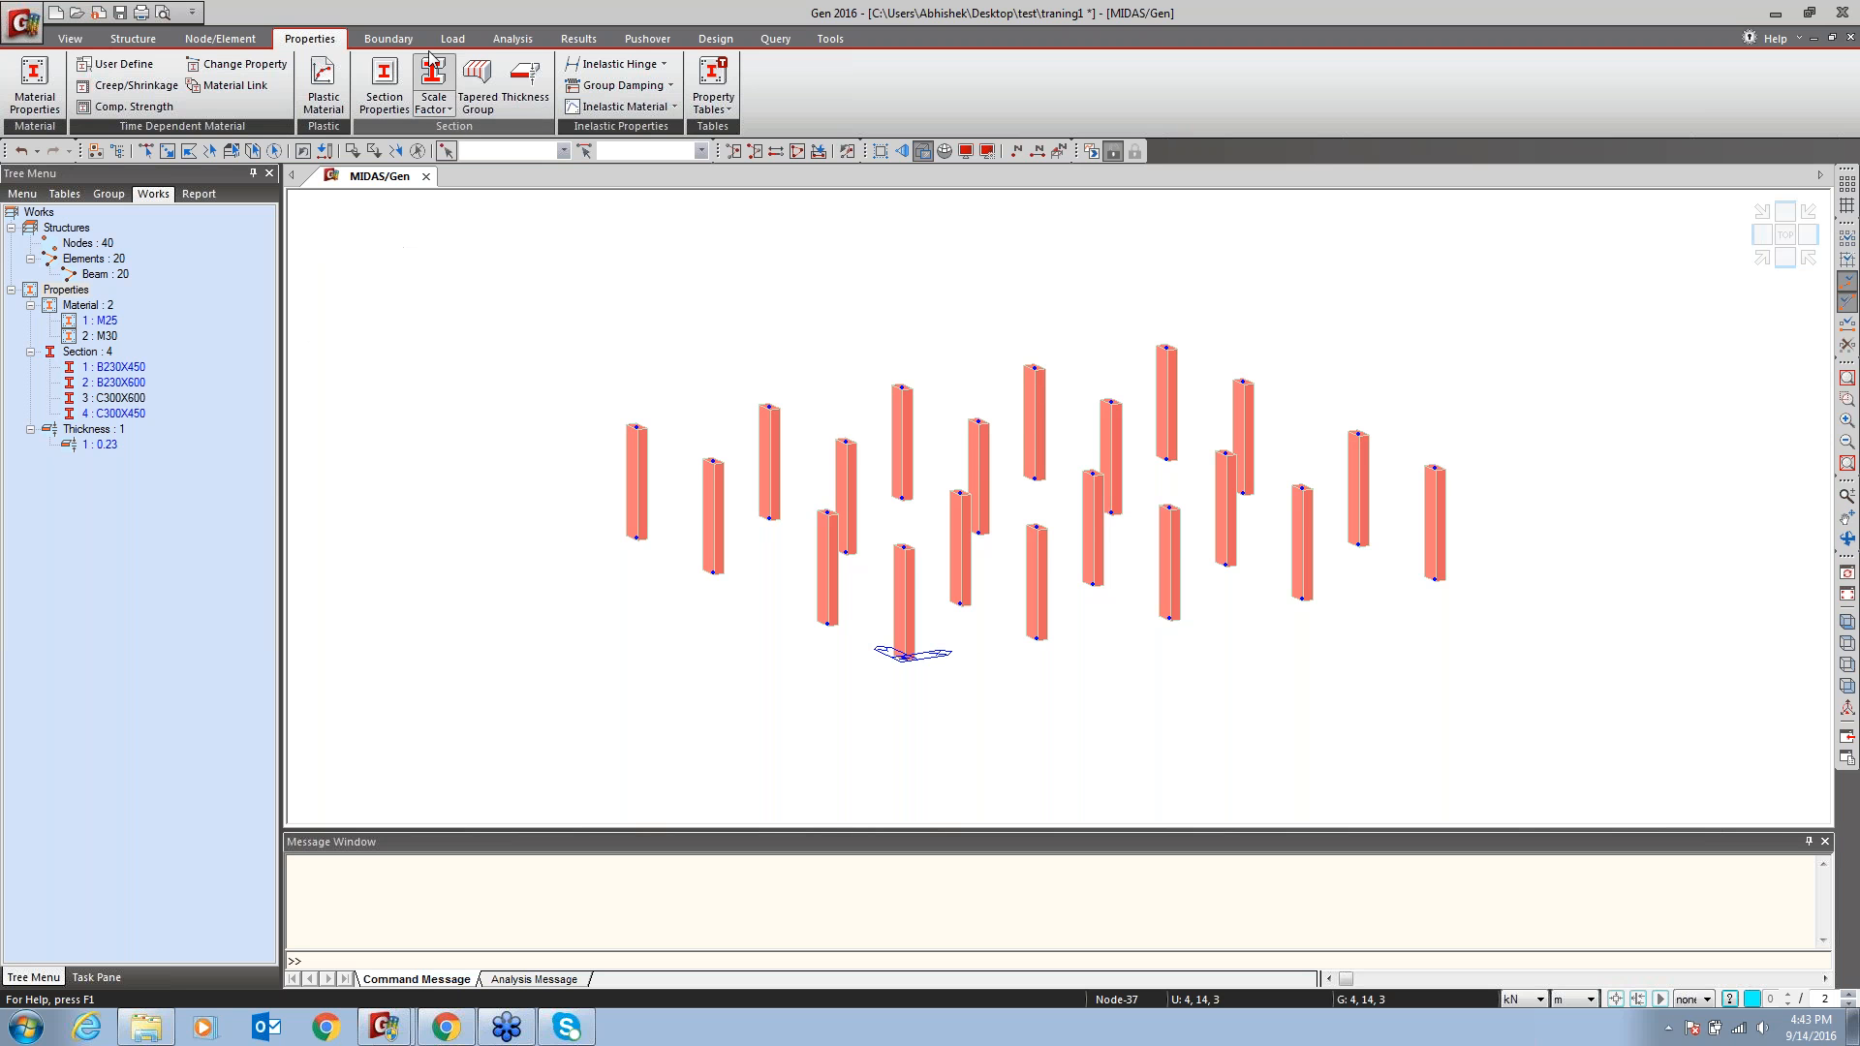
right_click(895, 259)
mouse_move(964, 291)
click(1221, 303)
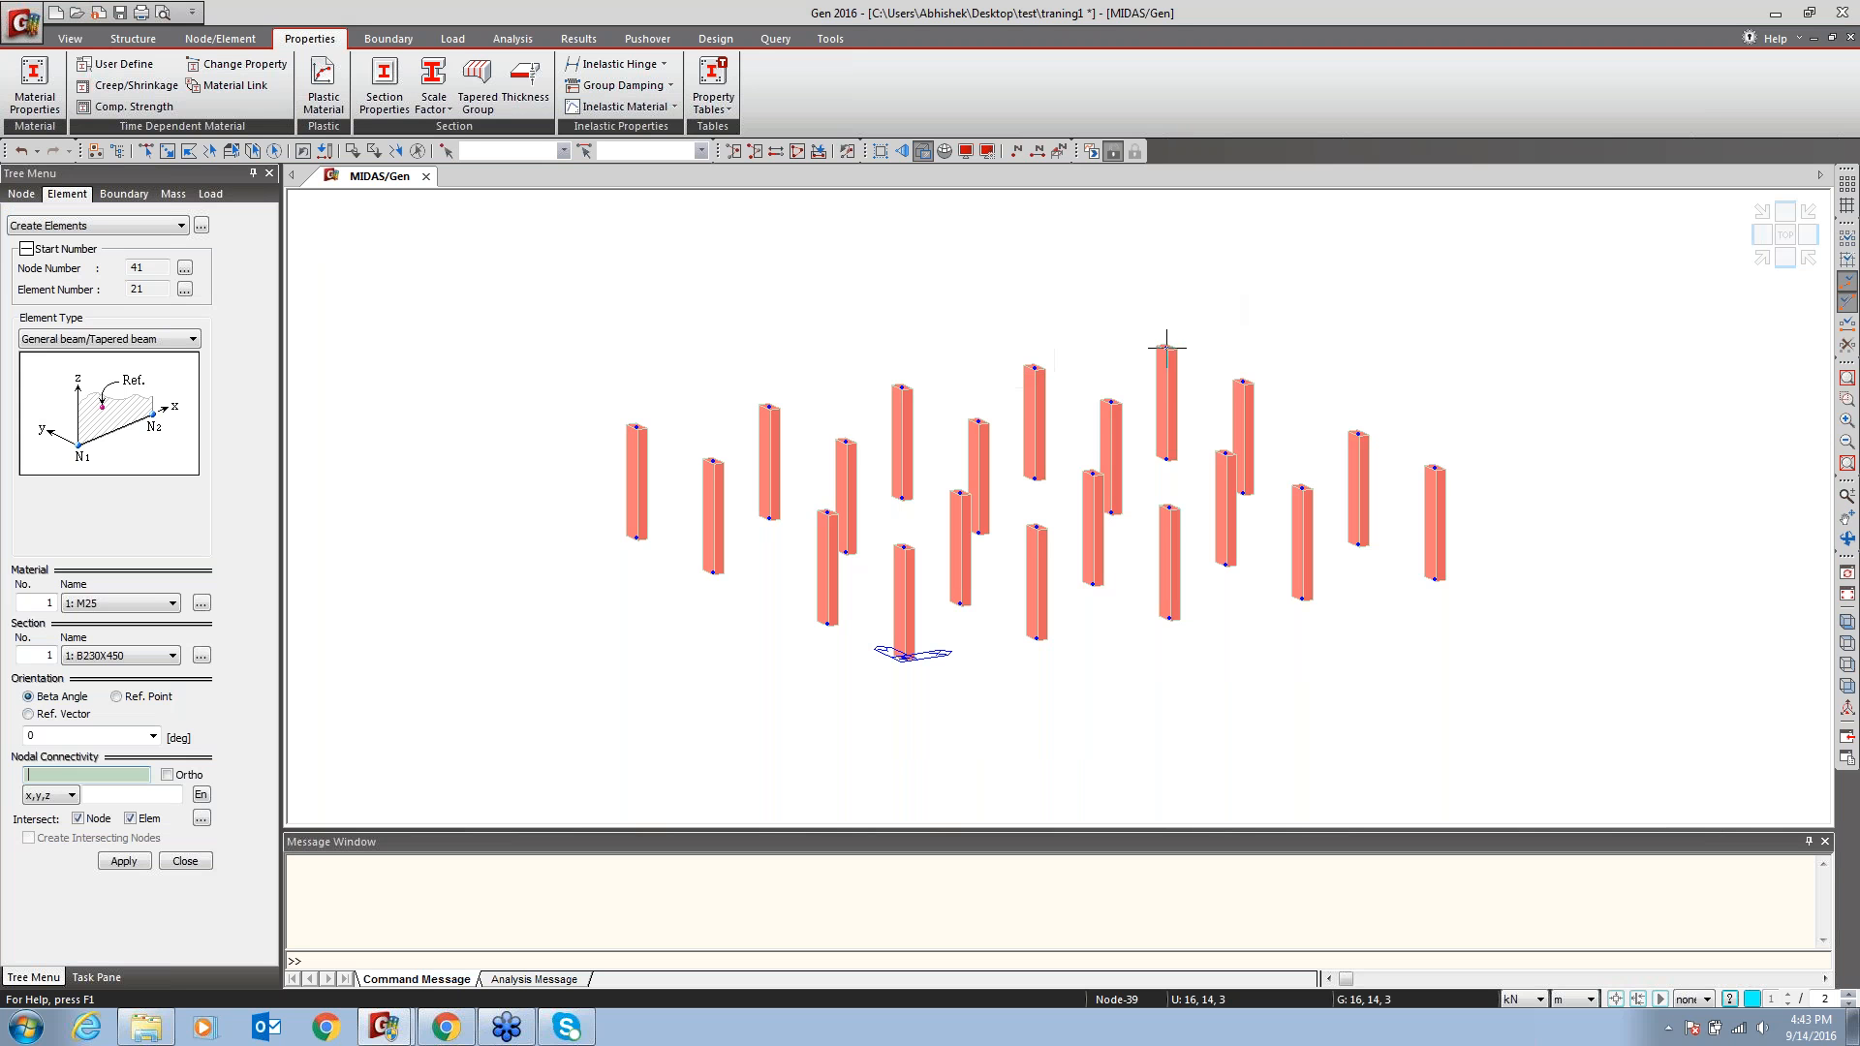
click(82, 341)
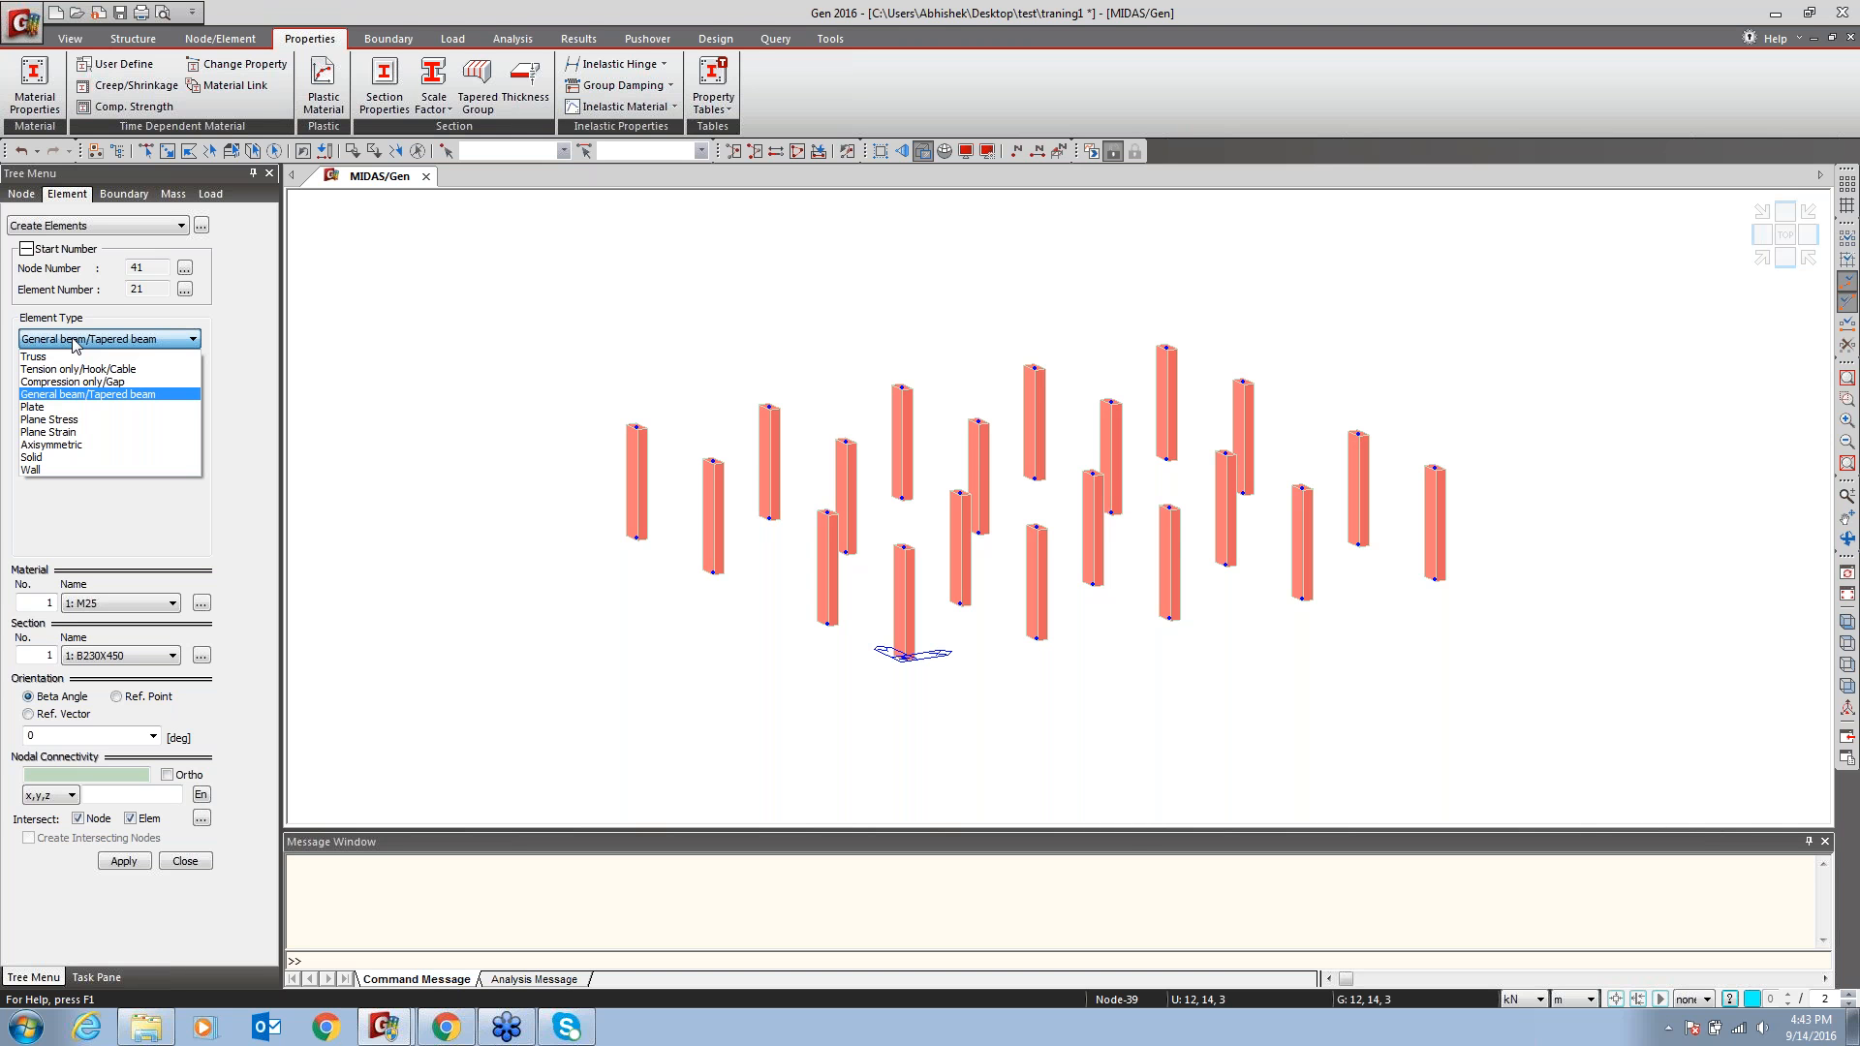
click(98, 403)
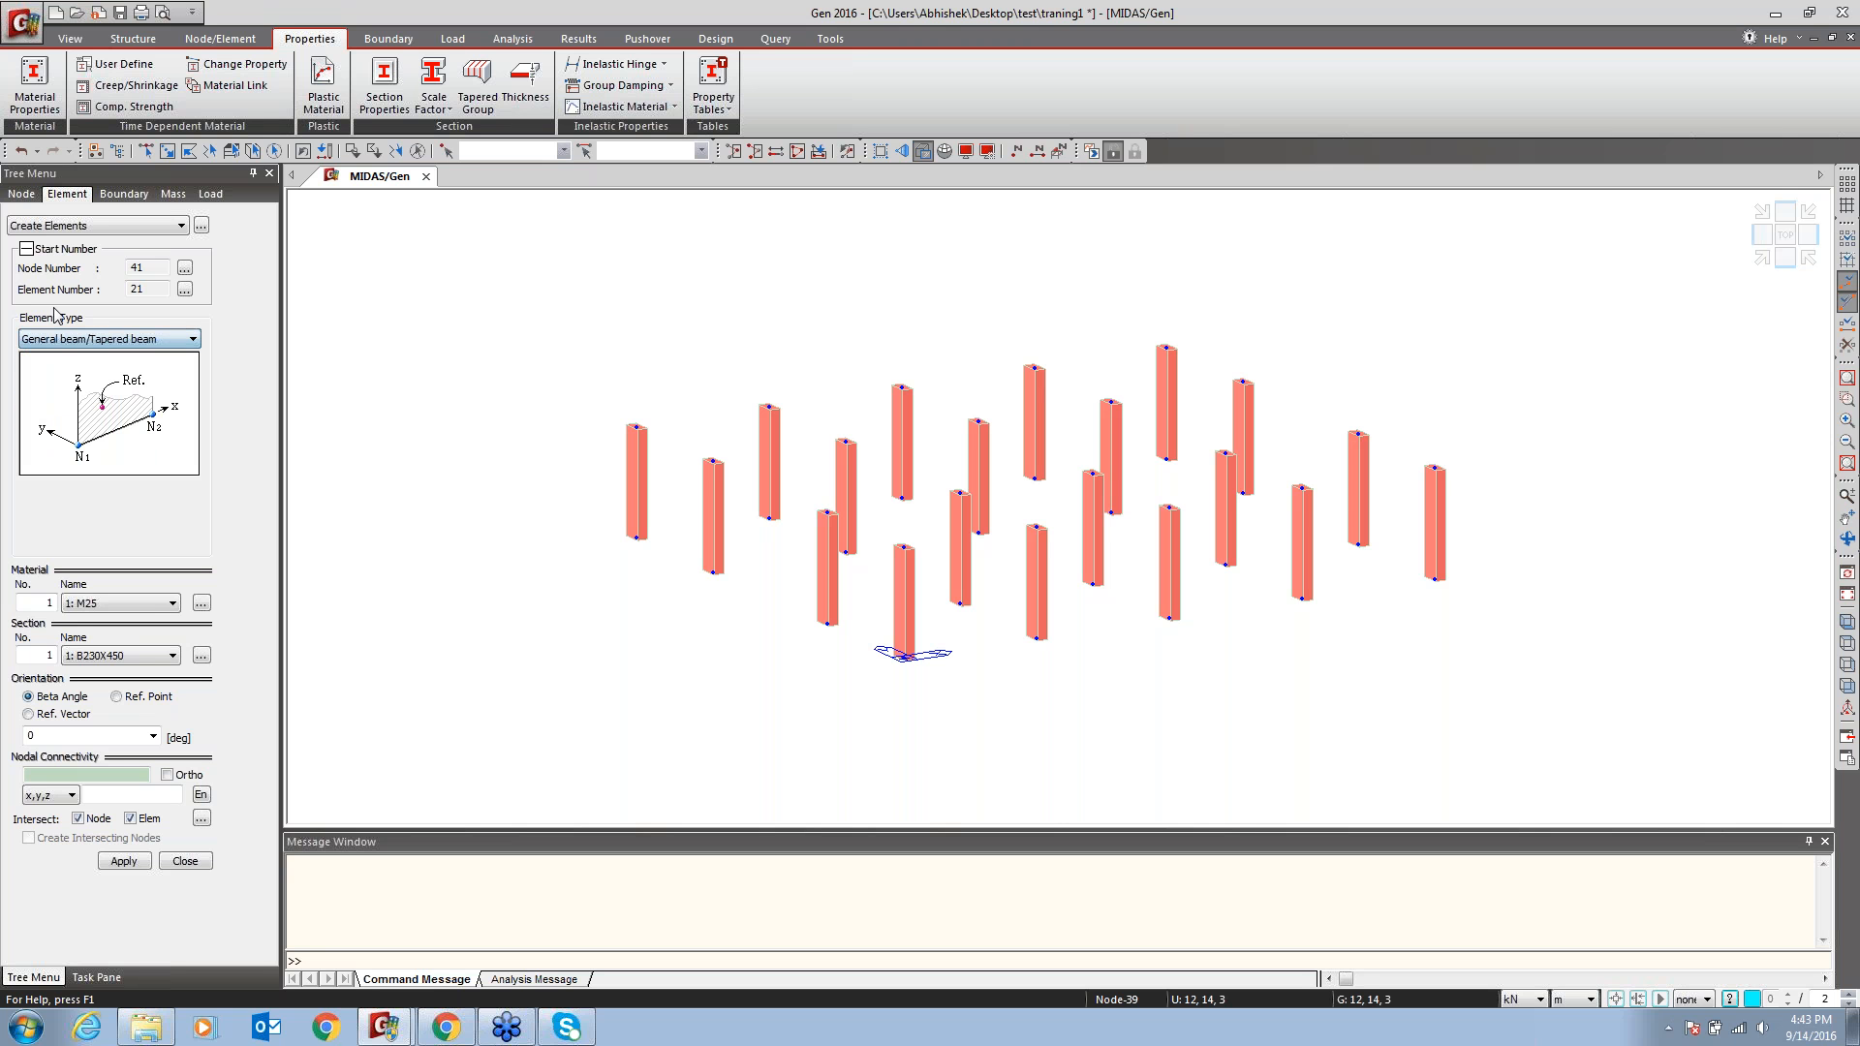
click(115, 657)
click(115, 657)
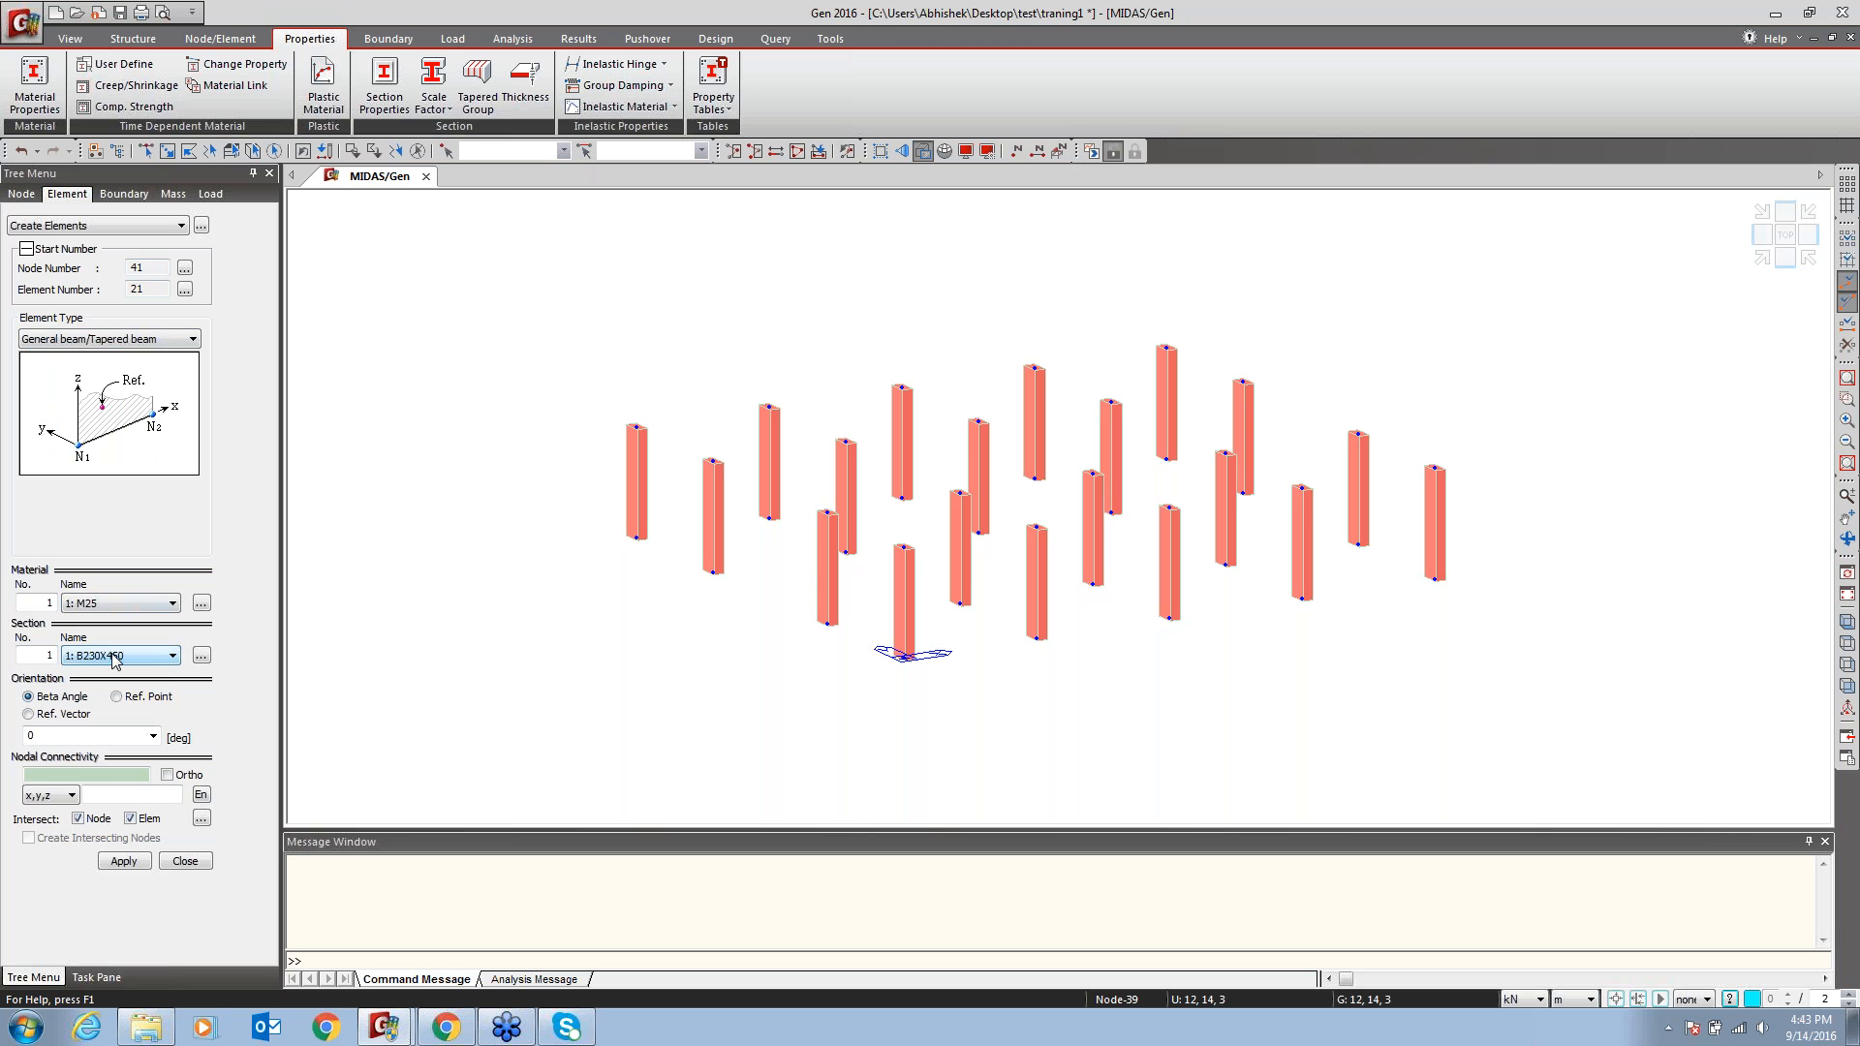
click(87, 775)
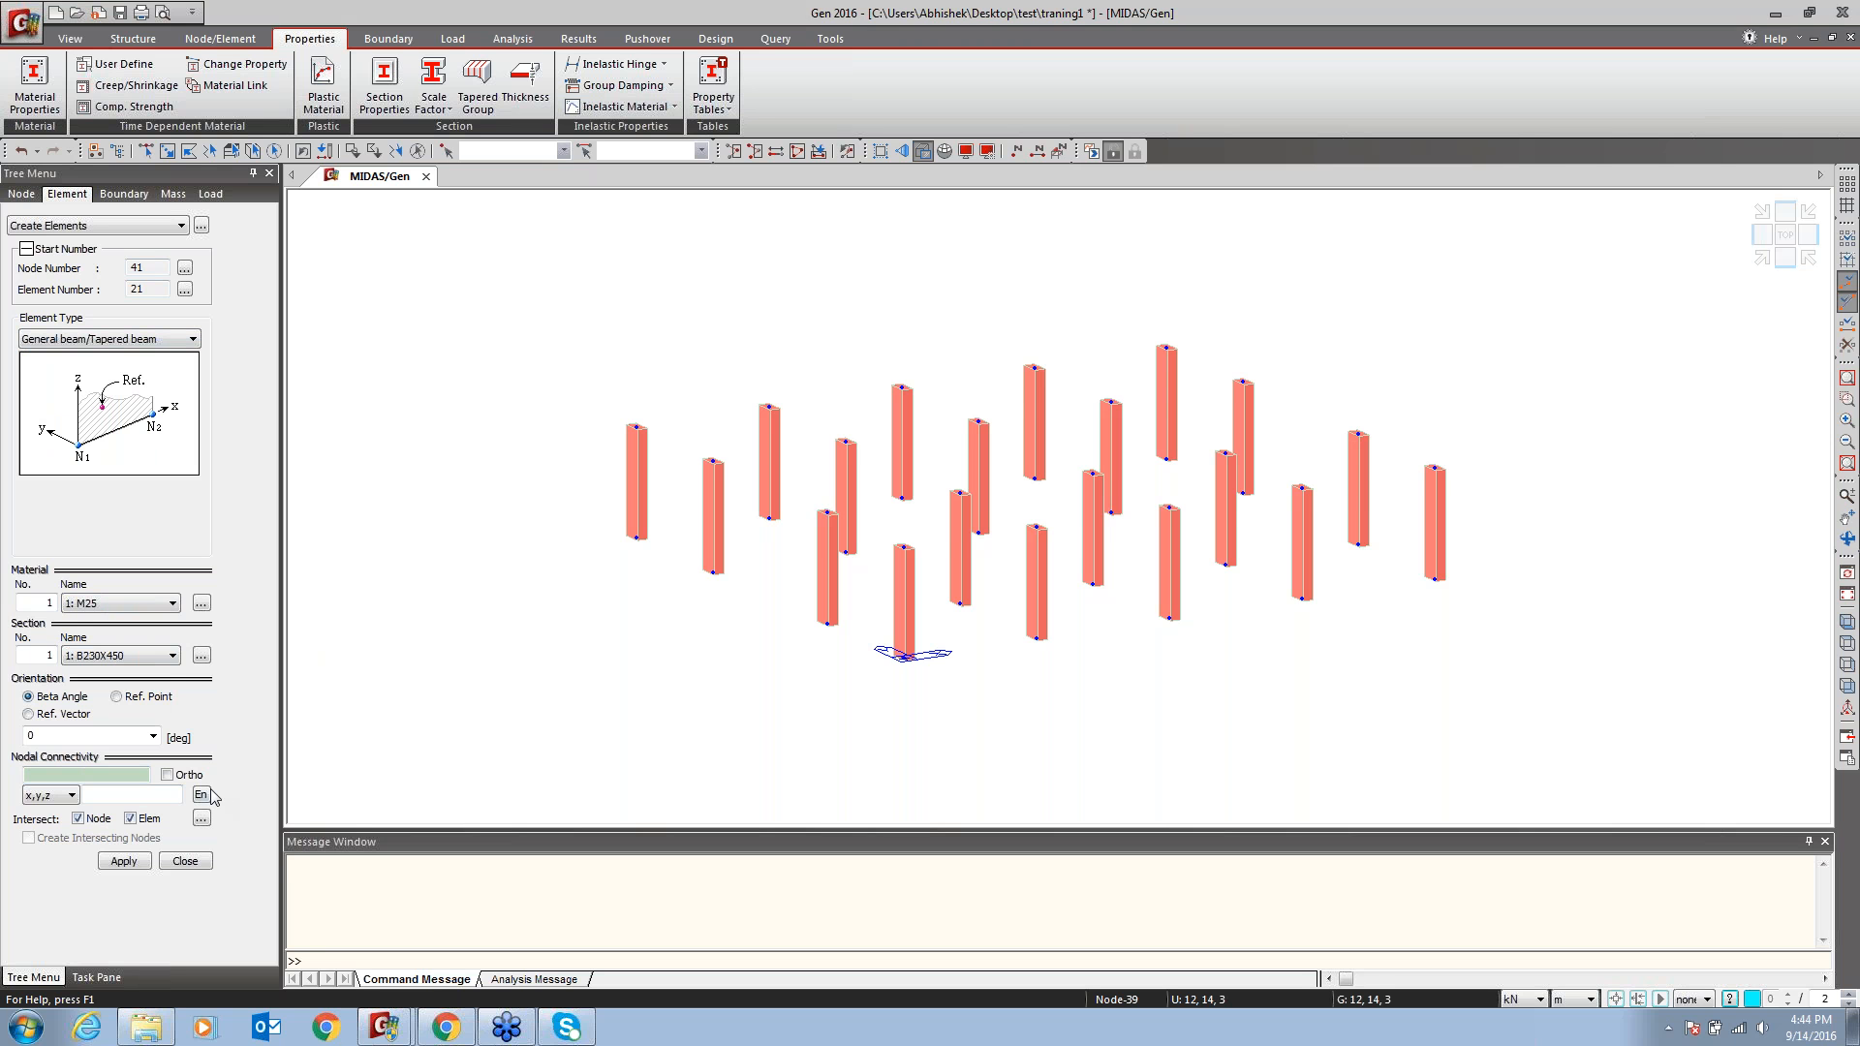
Create beams along two outer edges of the column tops, from node 21 to 25 and from node 21 to 36
click(903, 547)
click(1434, 468)
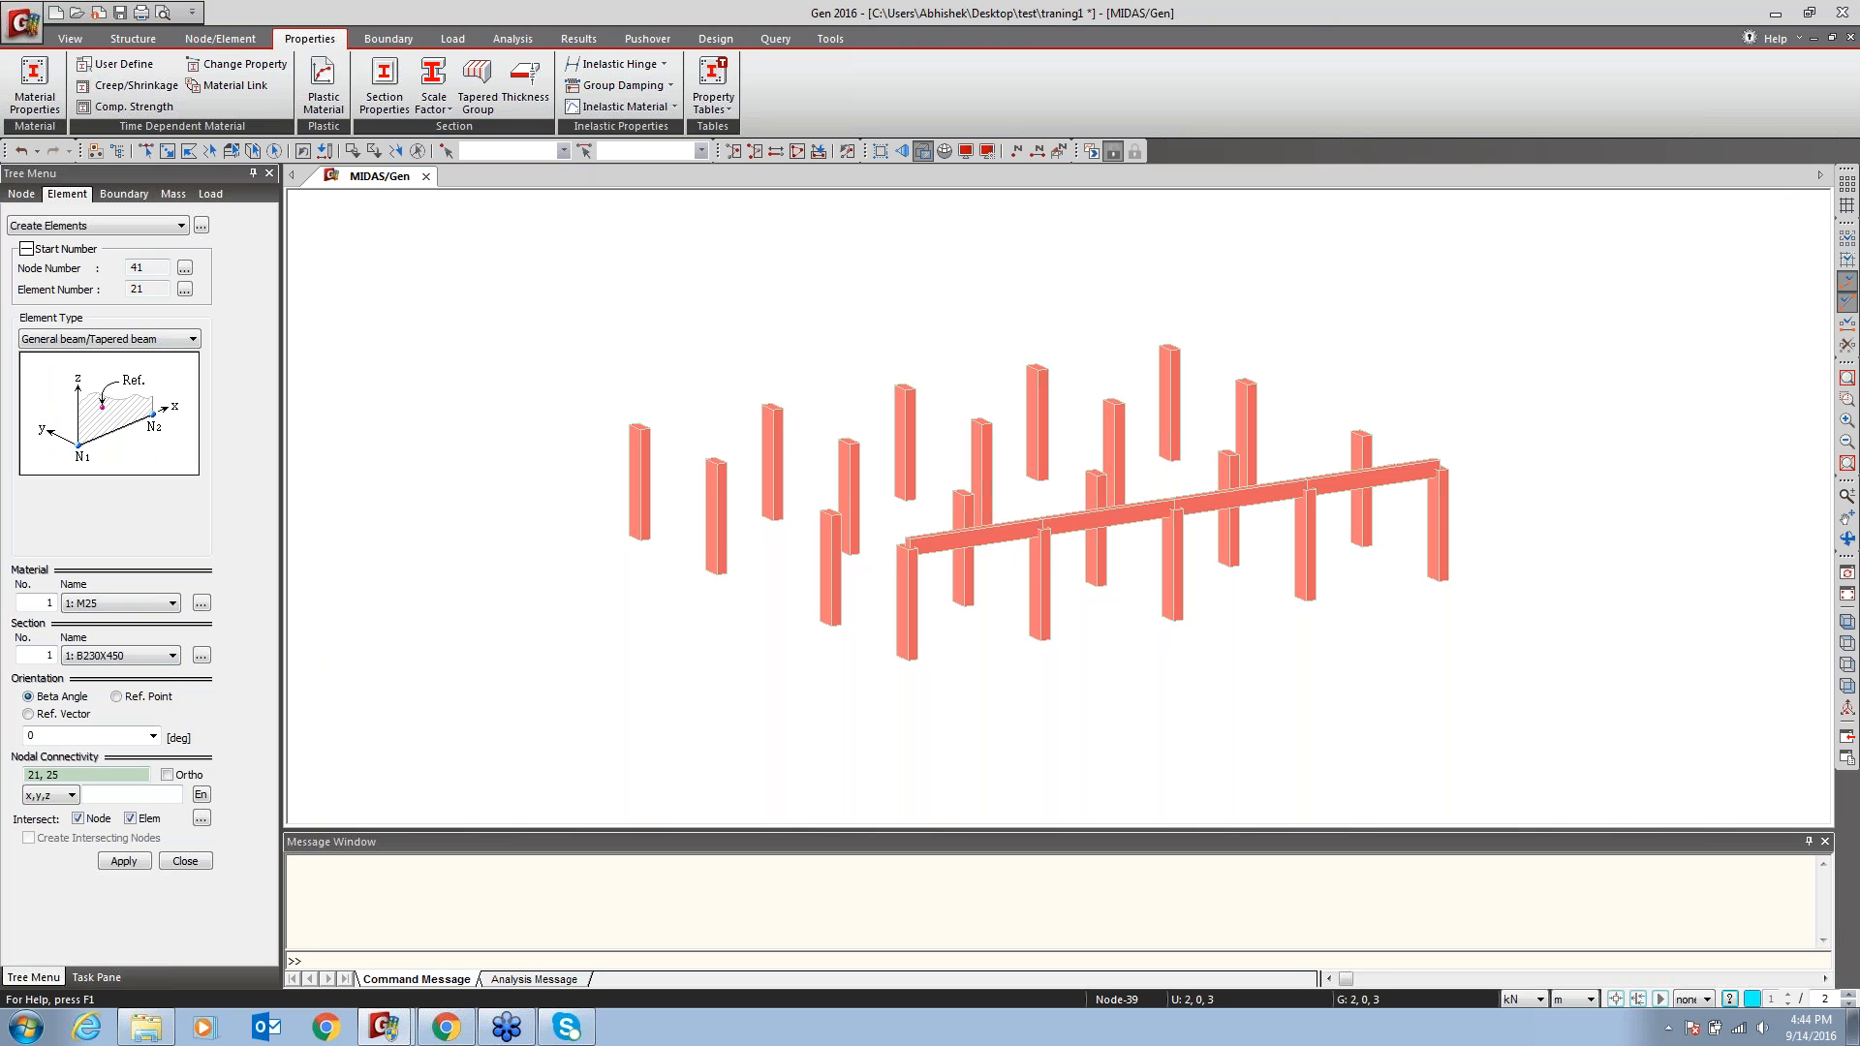
click(1003, 554)
click(735, 436)
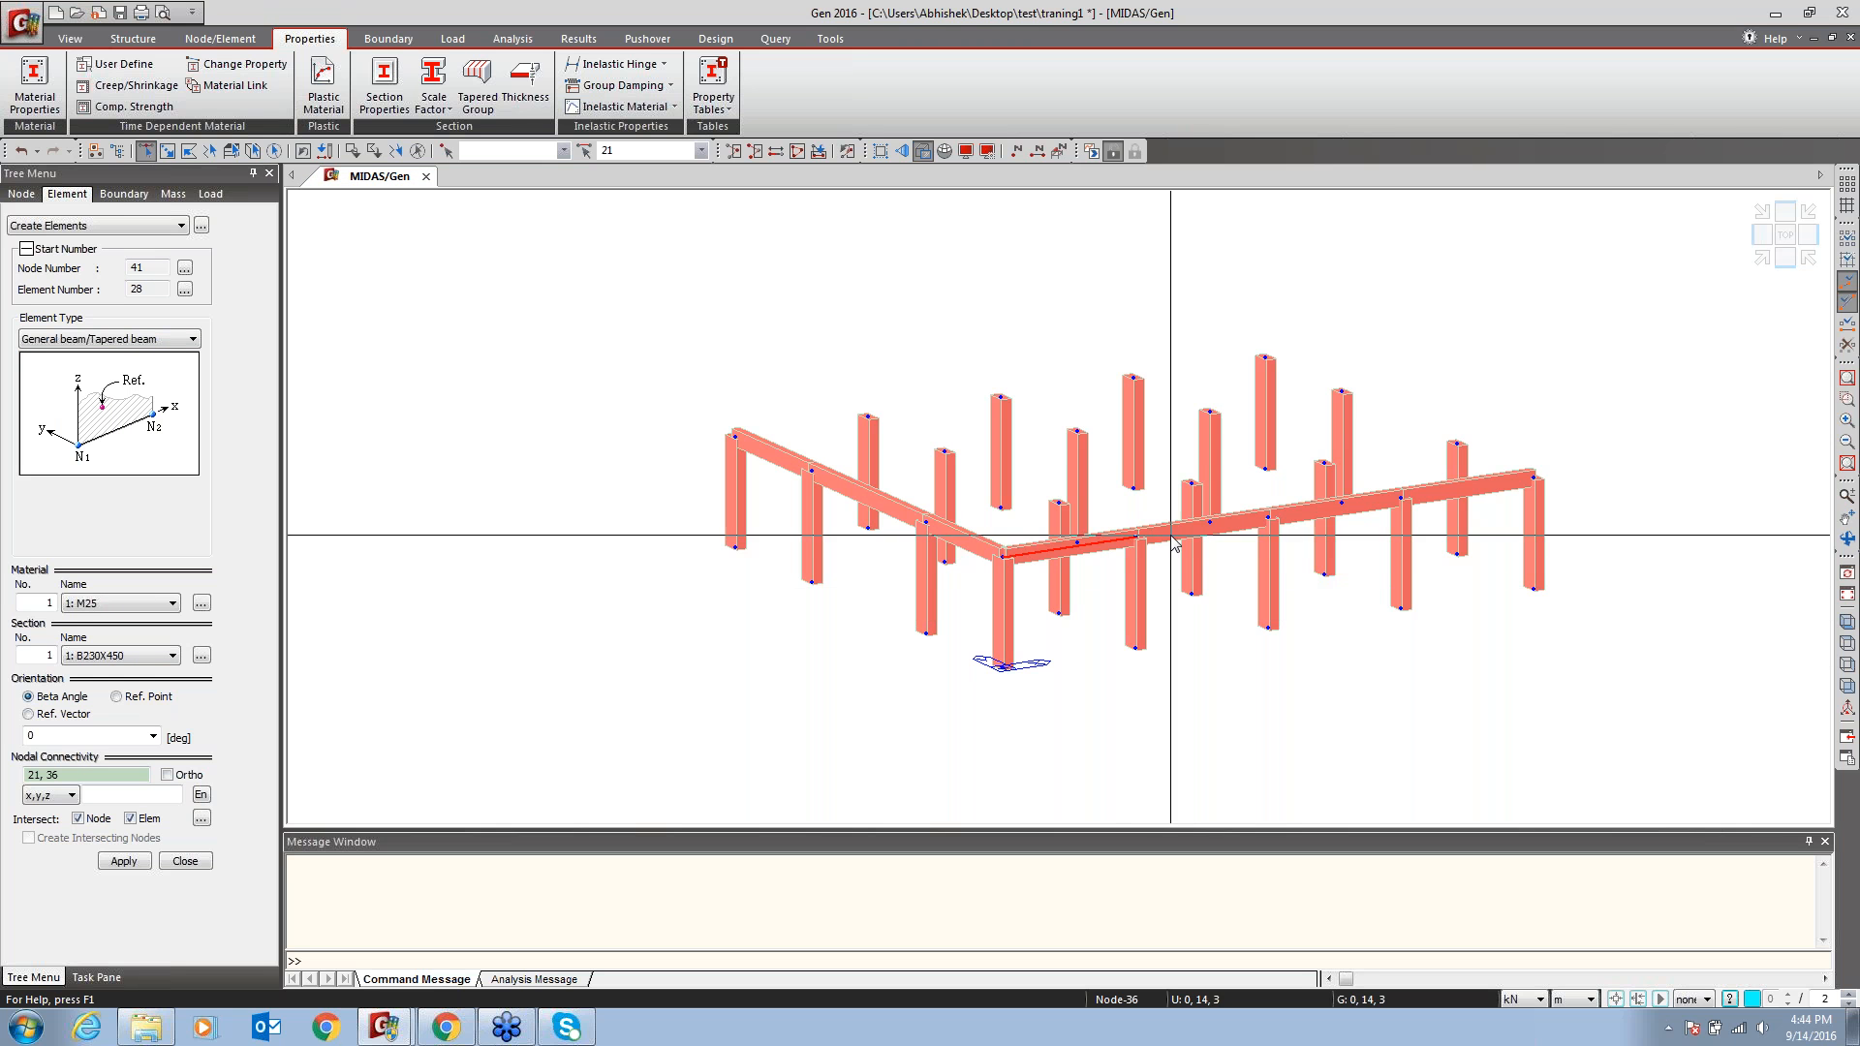
click(1383, 506)
click(1383, 506)
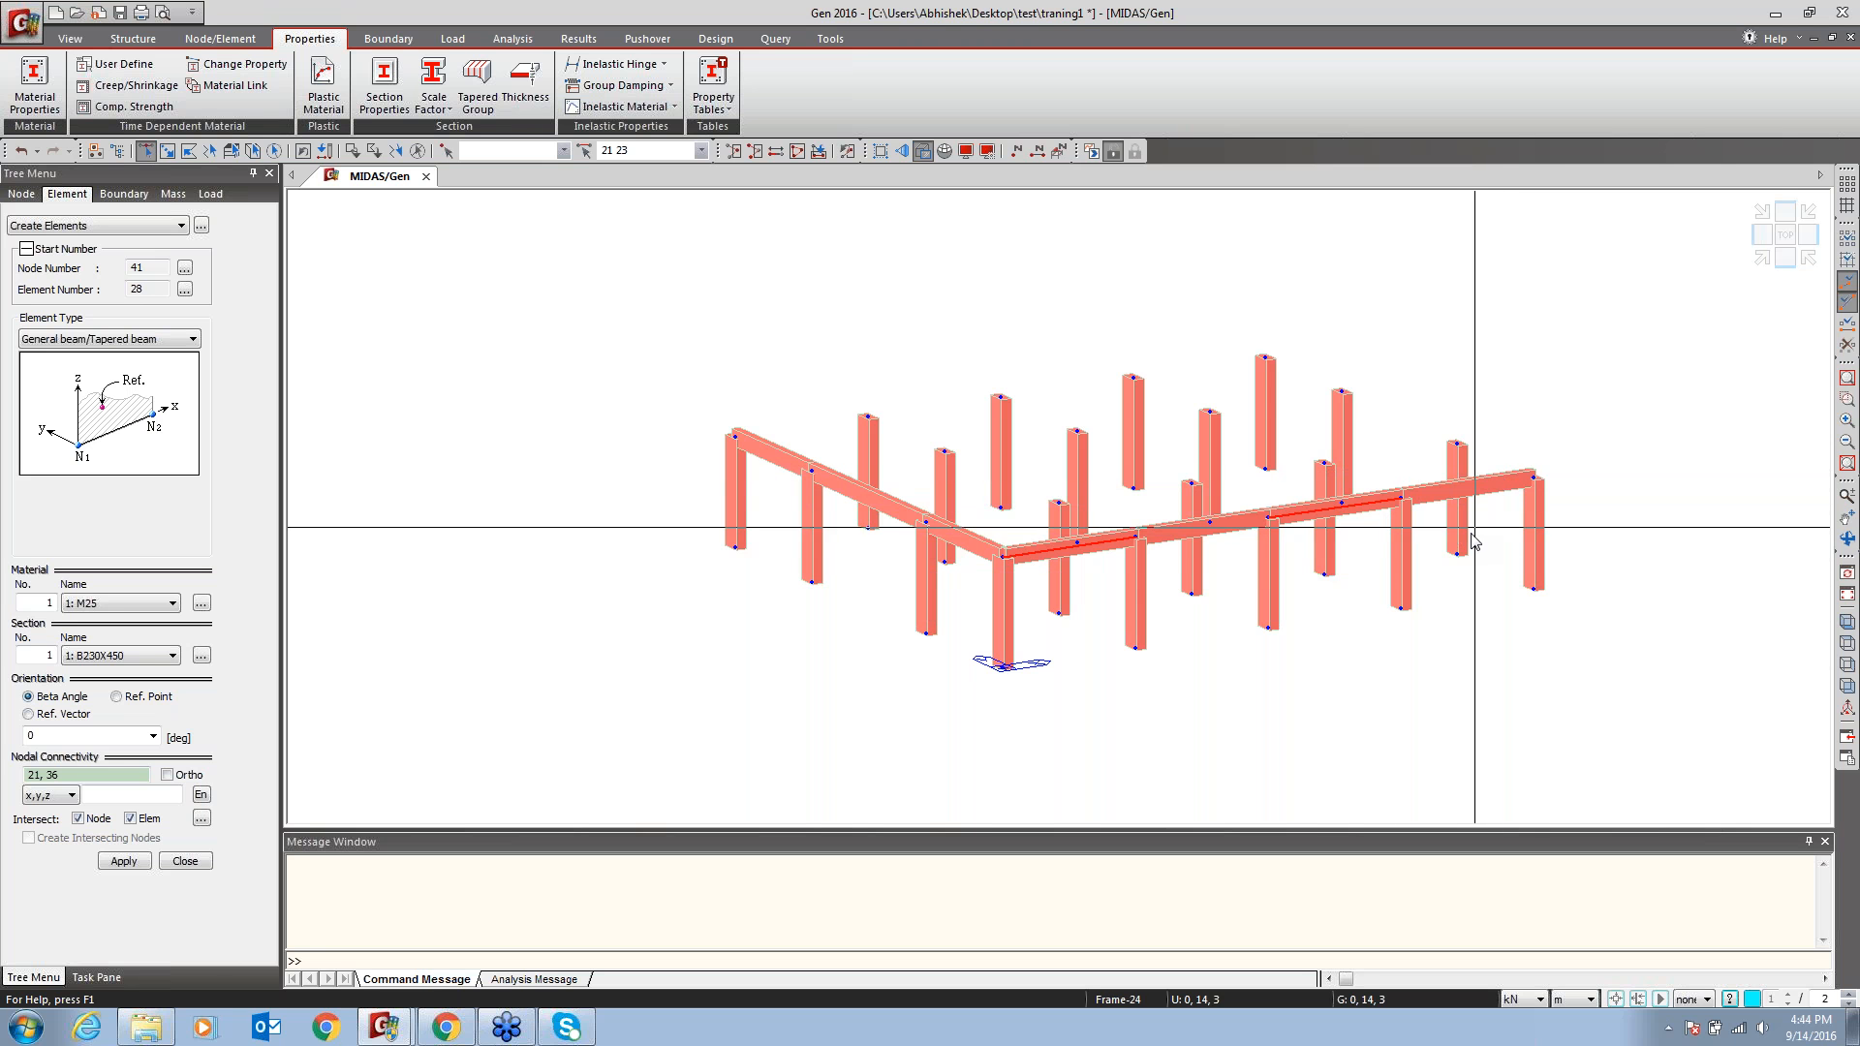
click(418, 151)
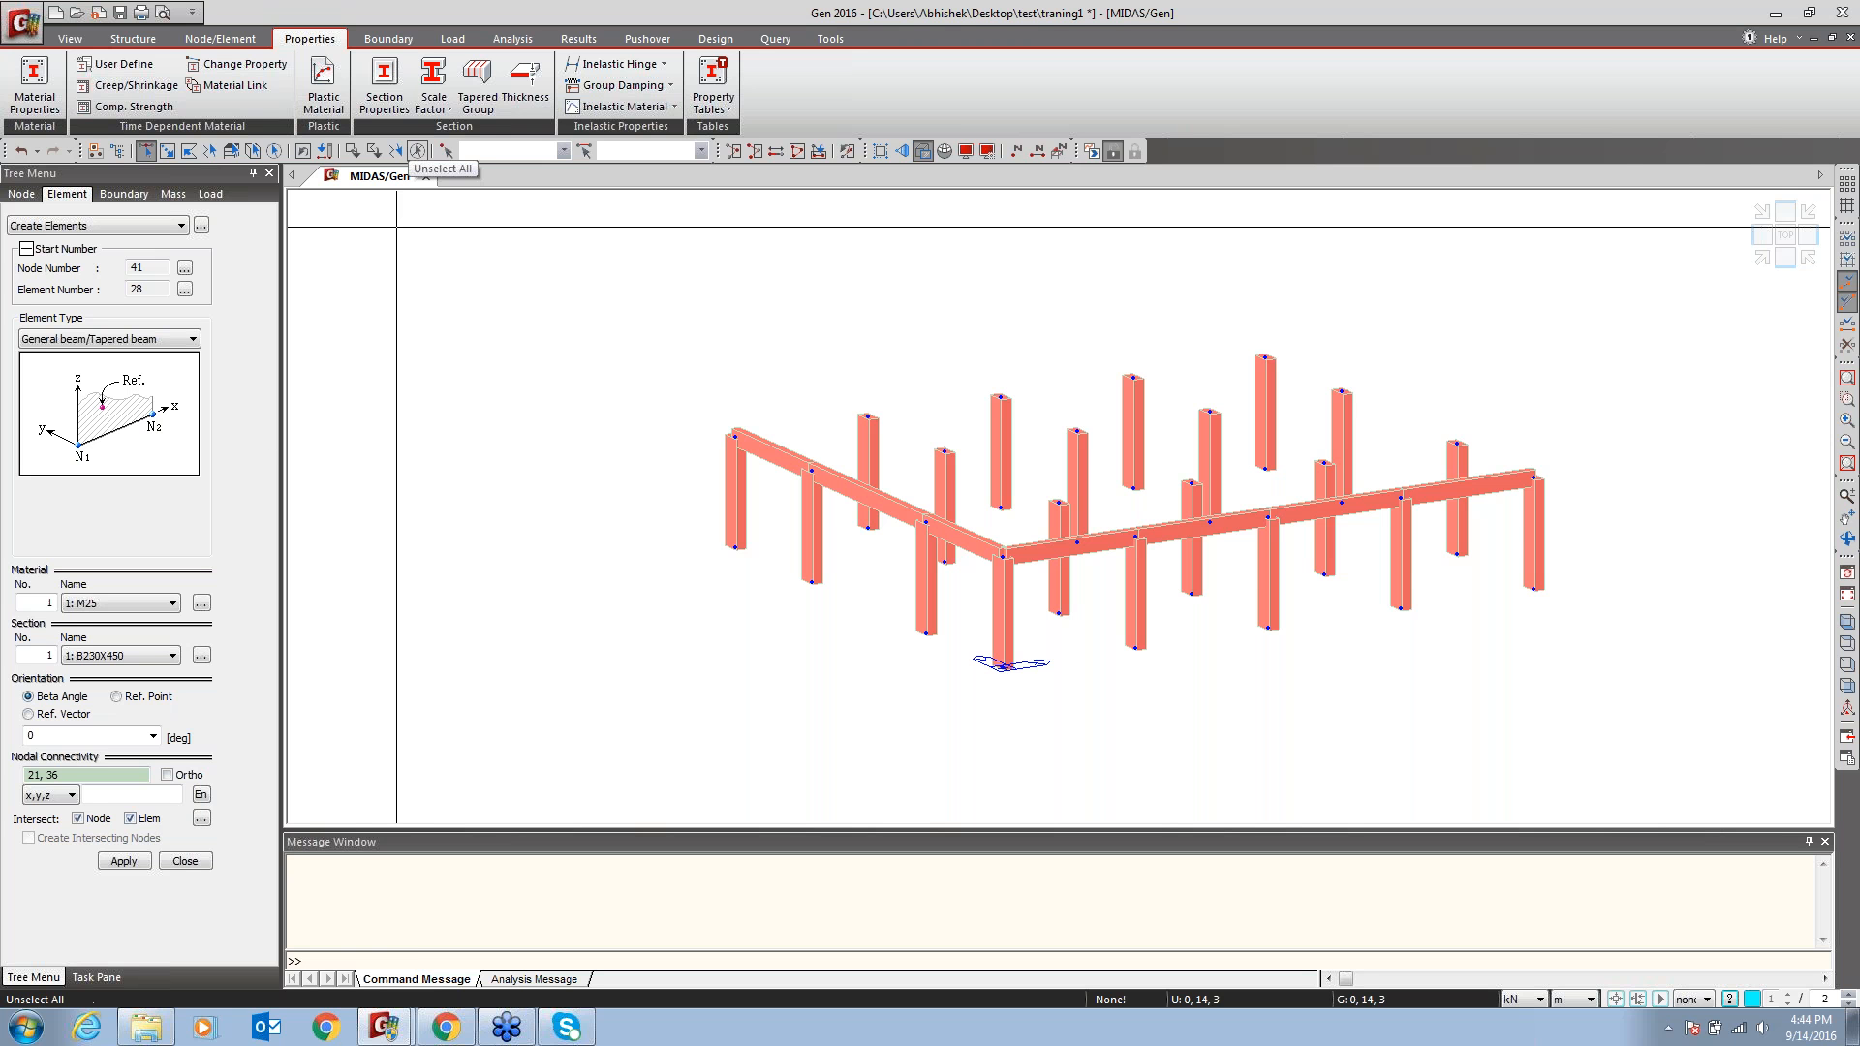
Close the beam creation, select the four beams of the x-direction edge and start translating elements
click(184, 861)
click(146, 151)
click(1061, 548)
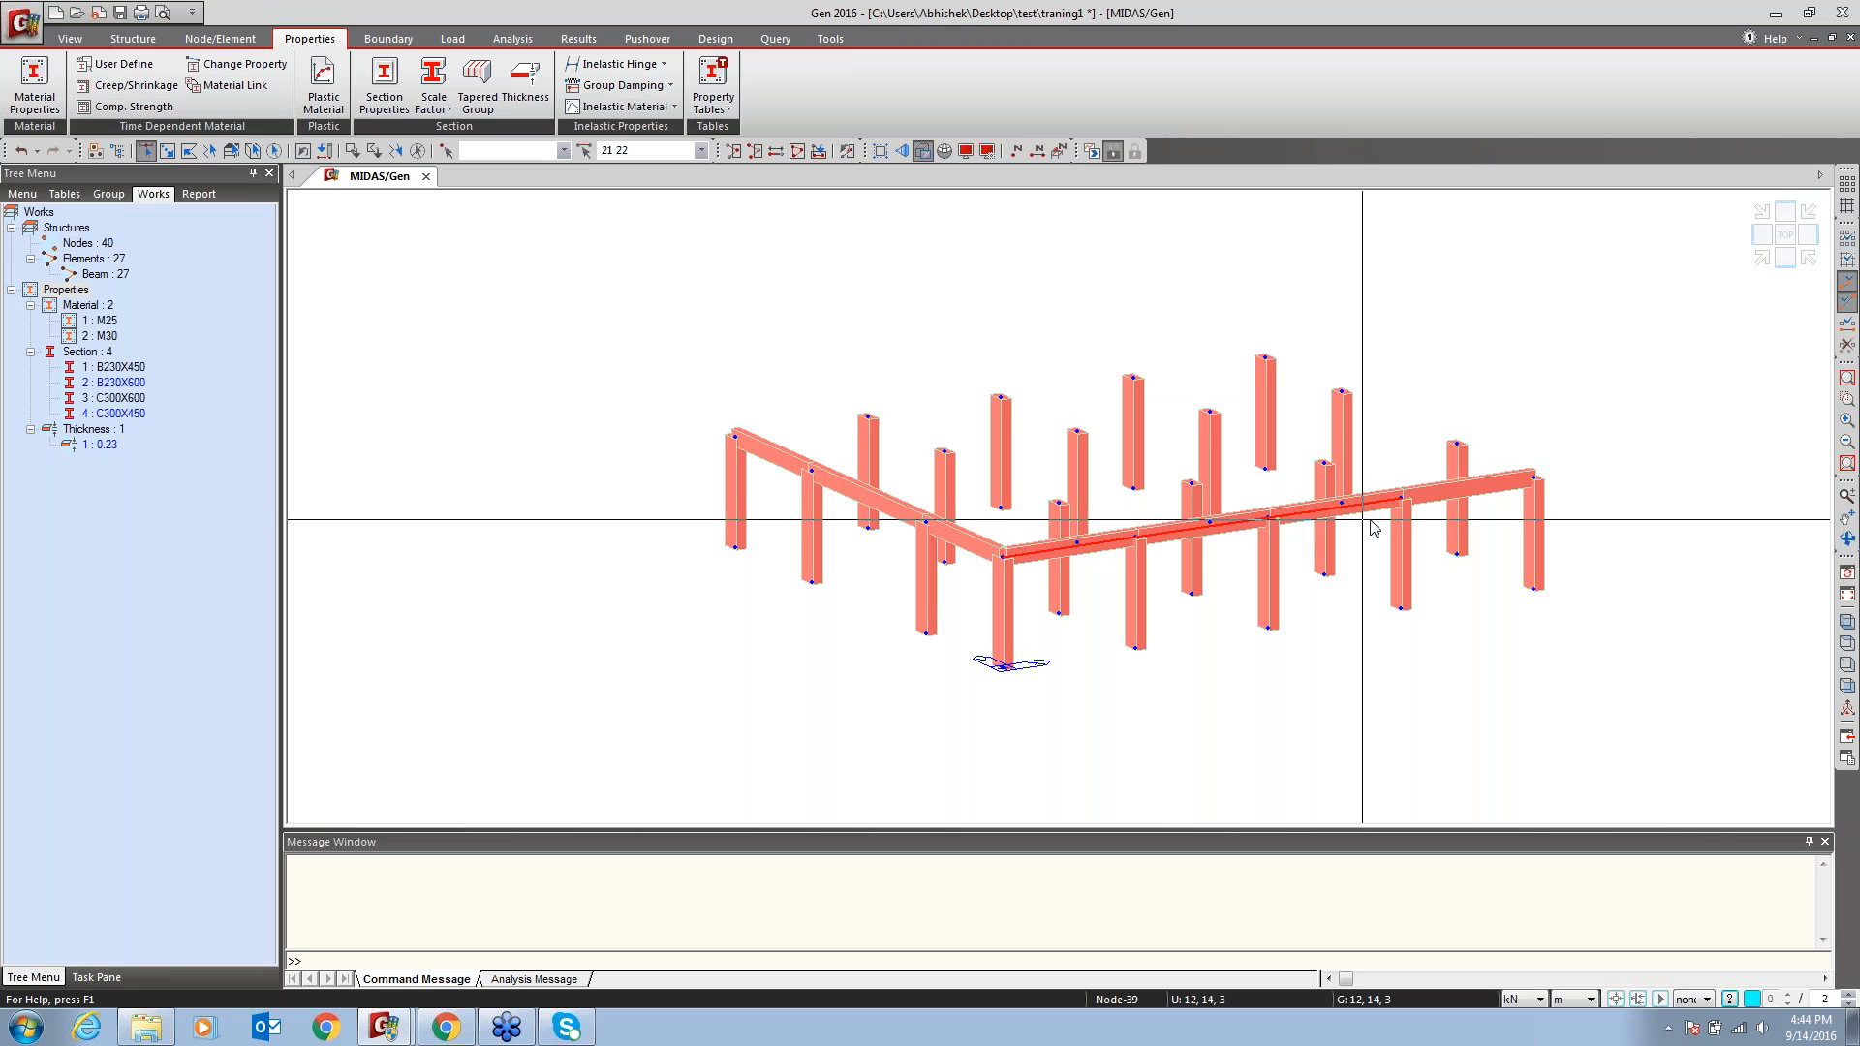
click(1423, 492)
right_click(829, 286)
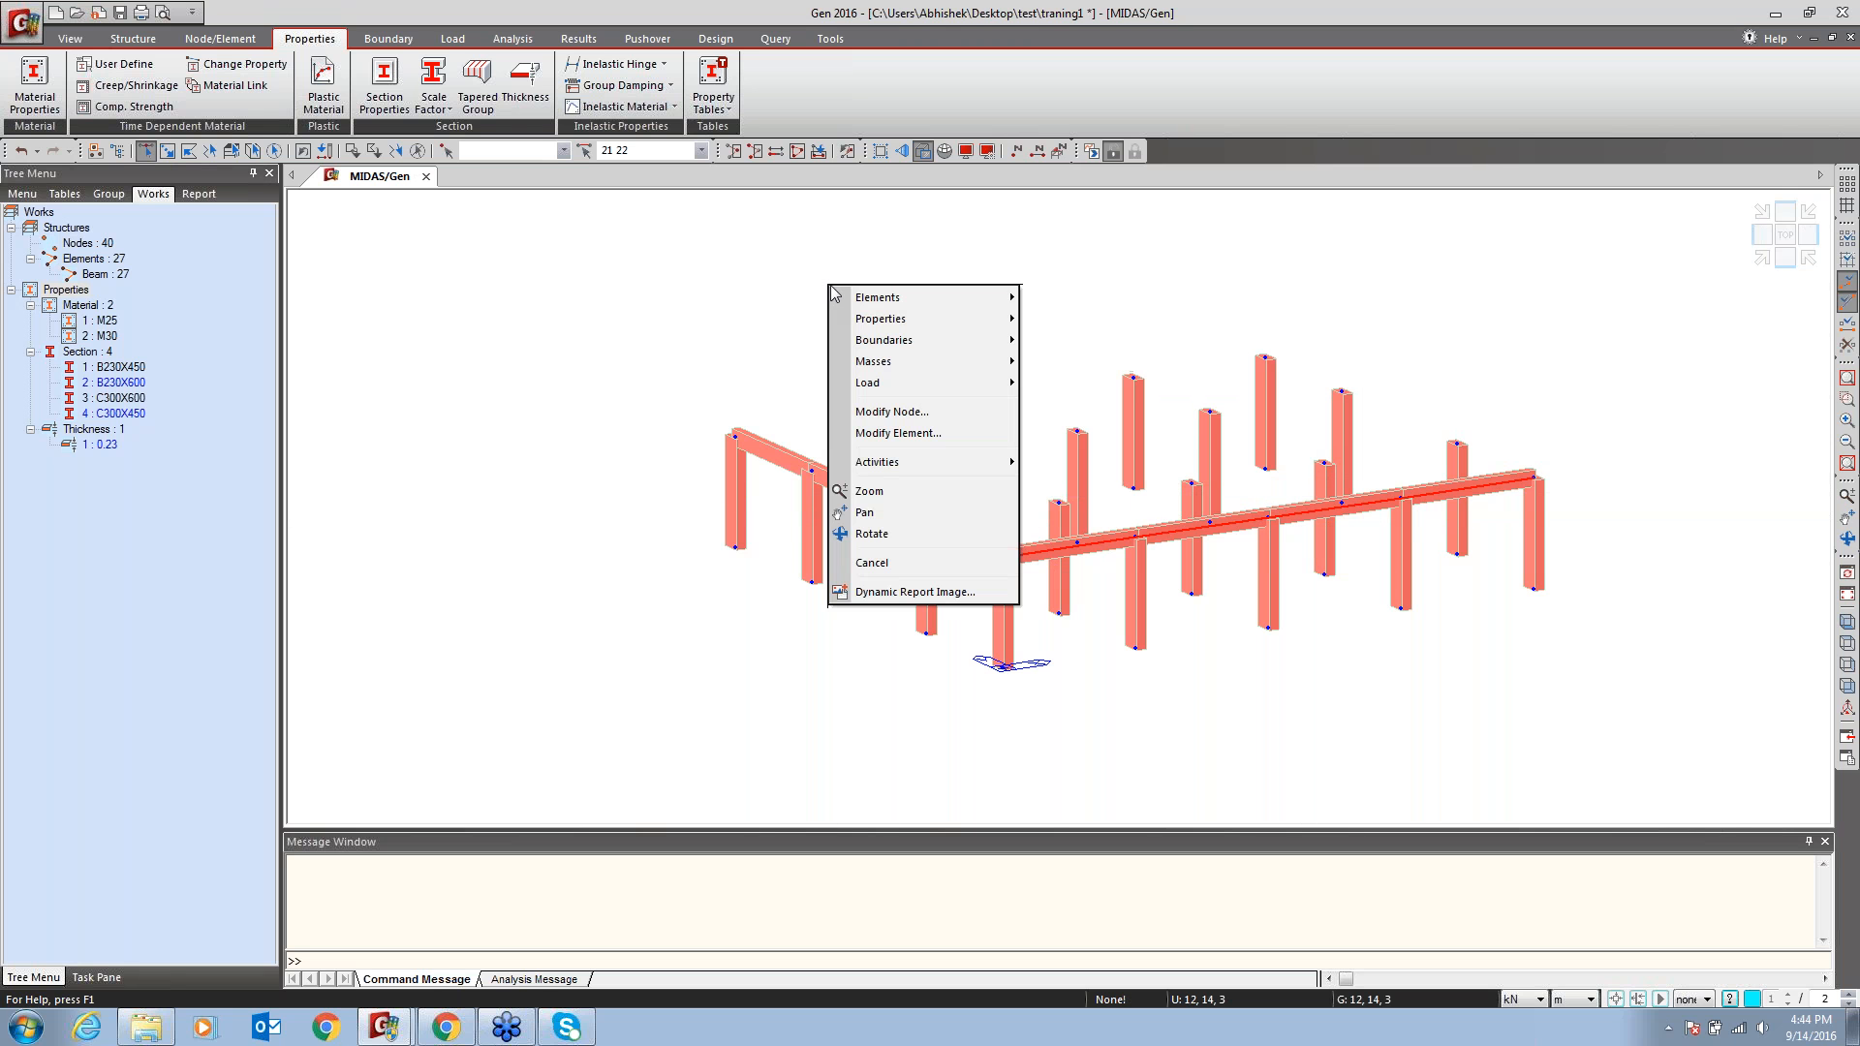
click(1071, 384)
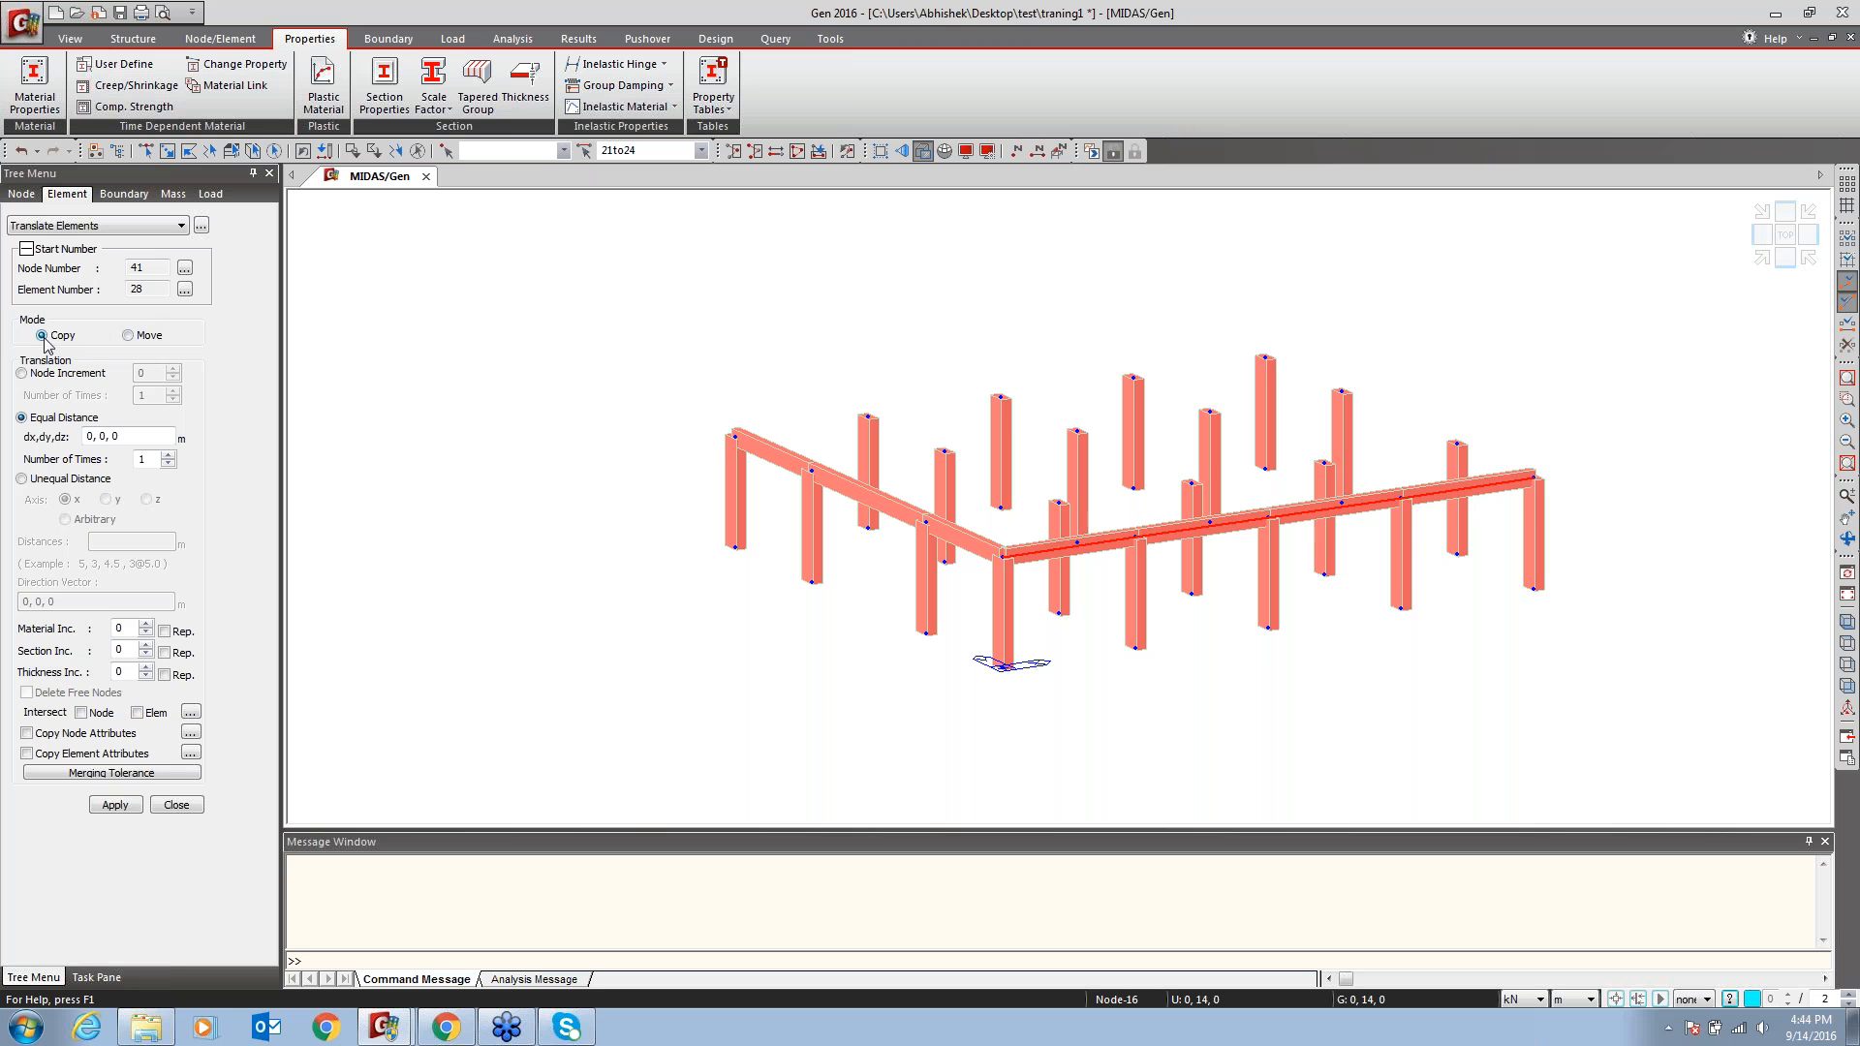
Try to copy the selected beams three times at an equal distance of 0, 4, 0 m, and undo the copies
click(130, 434)
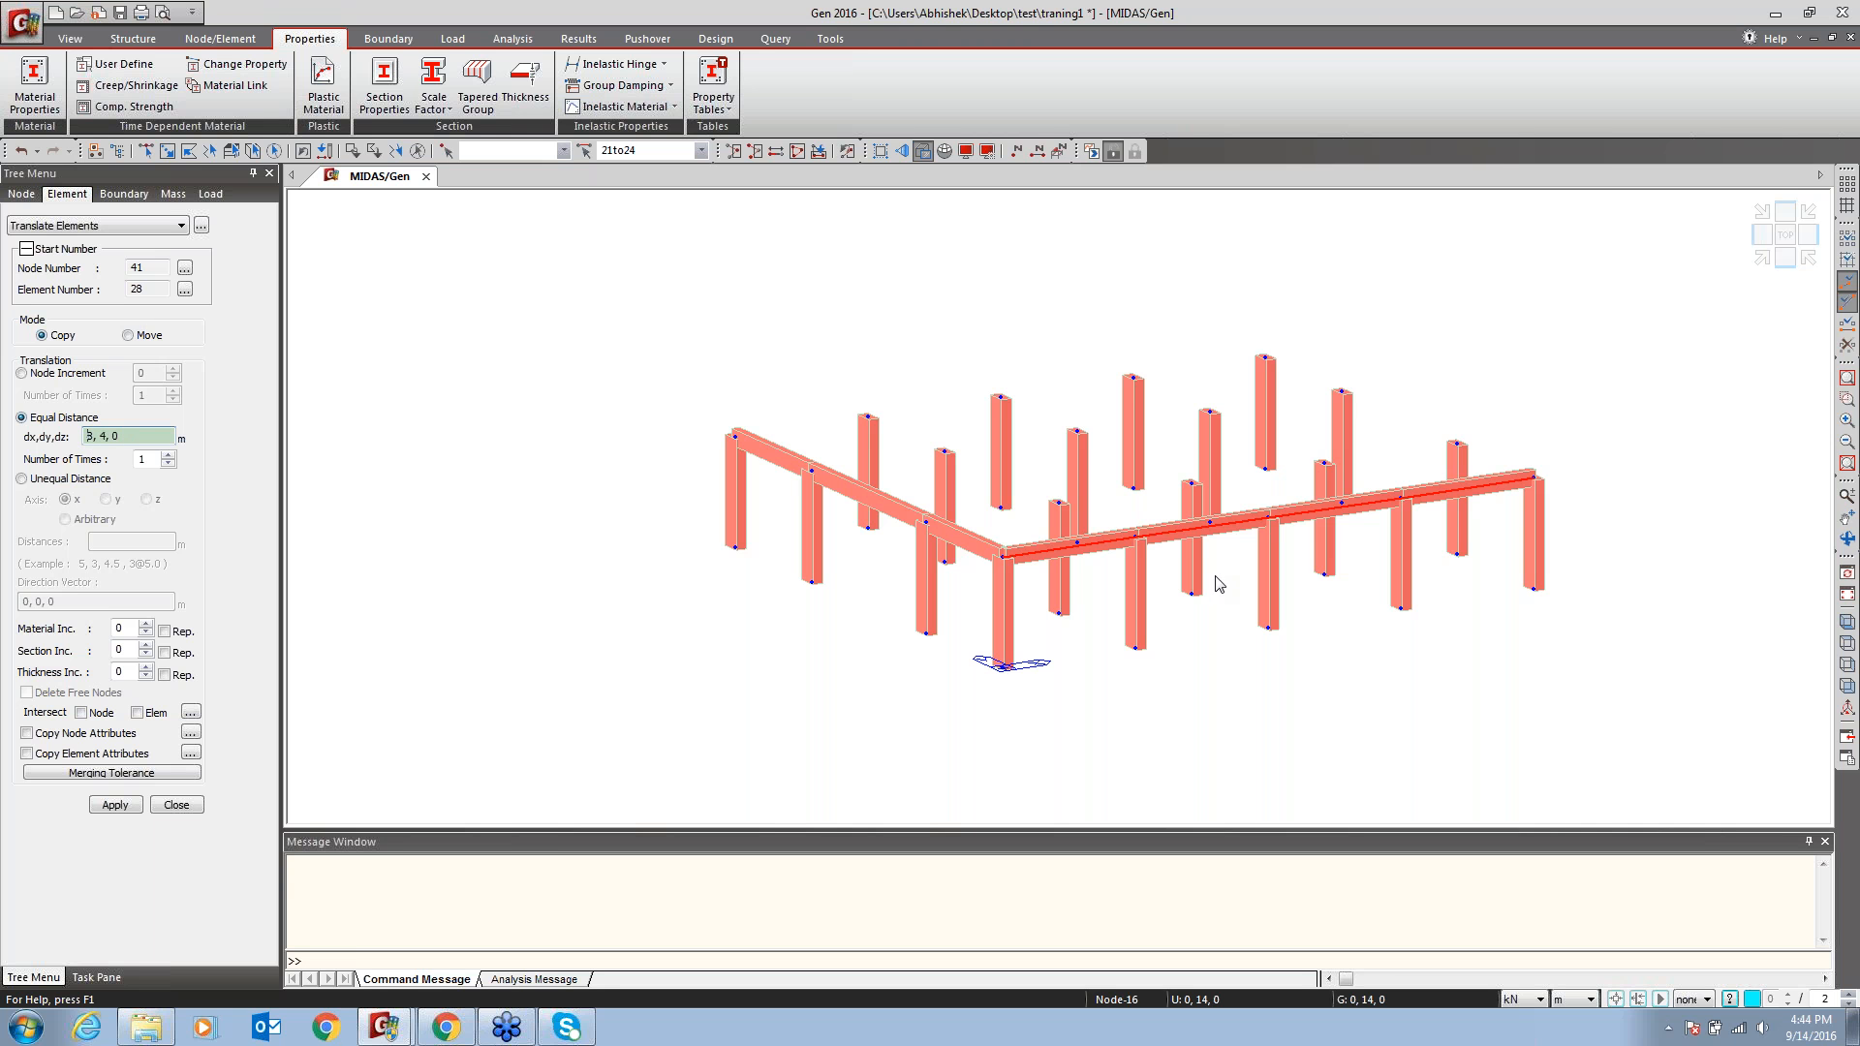
click(1001, 557)
click(927, 533)
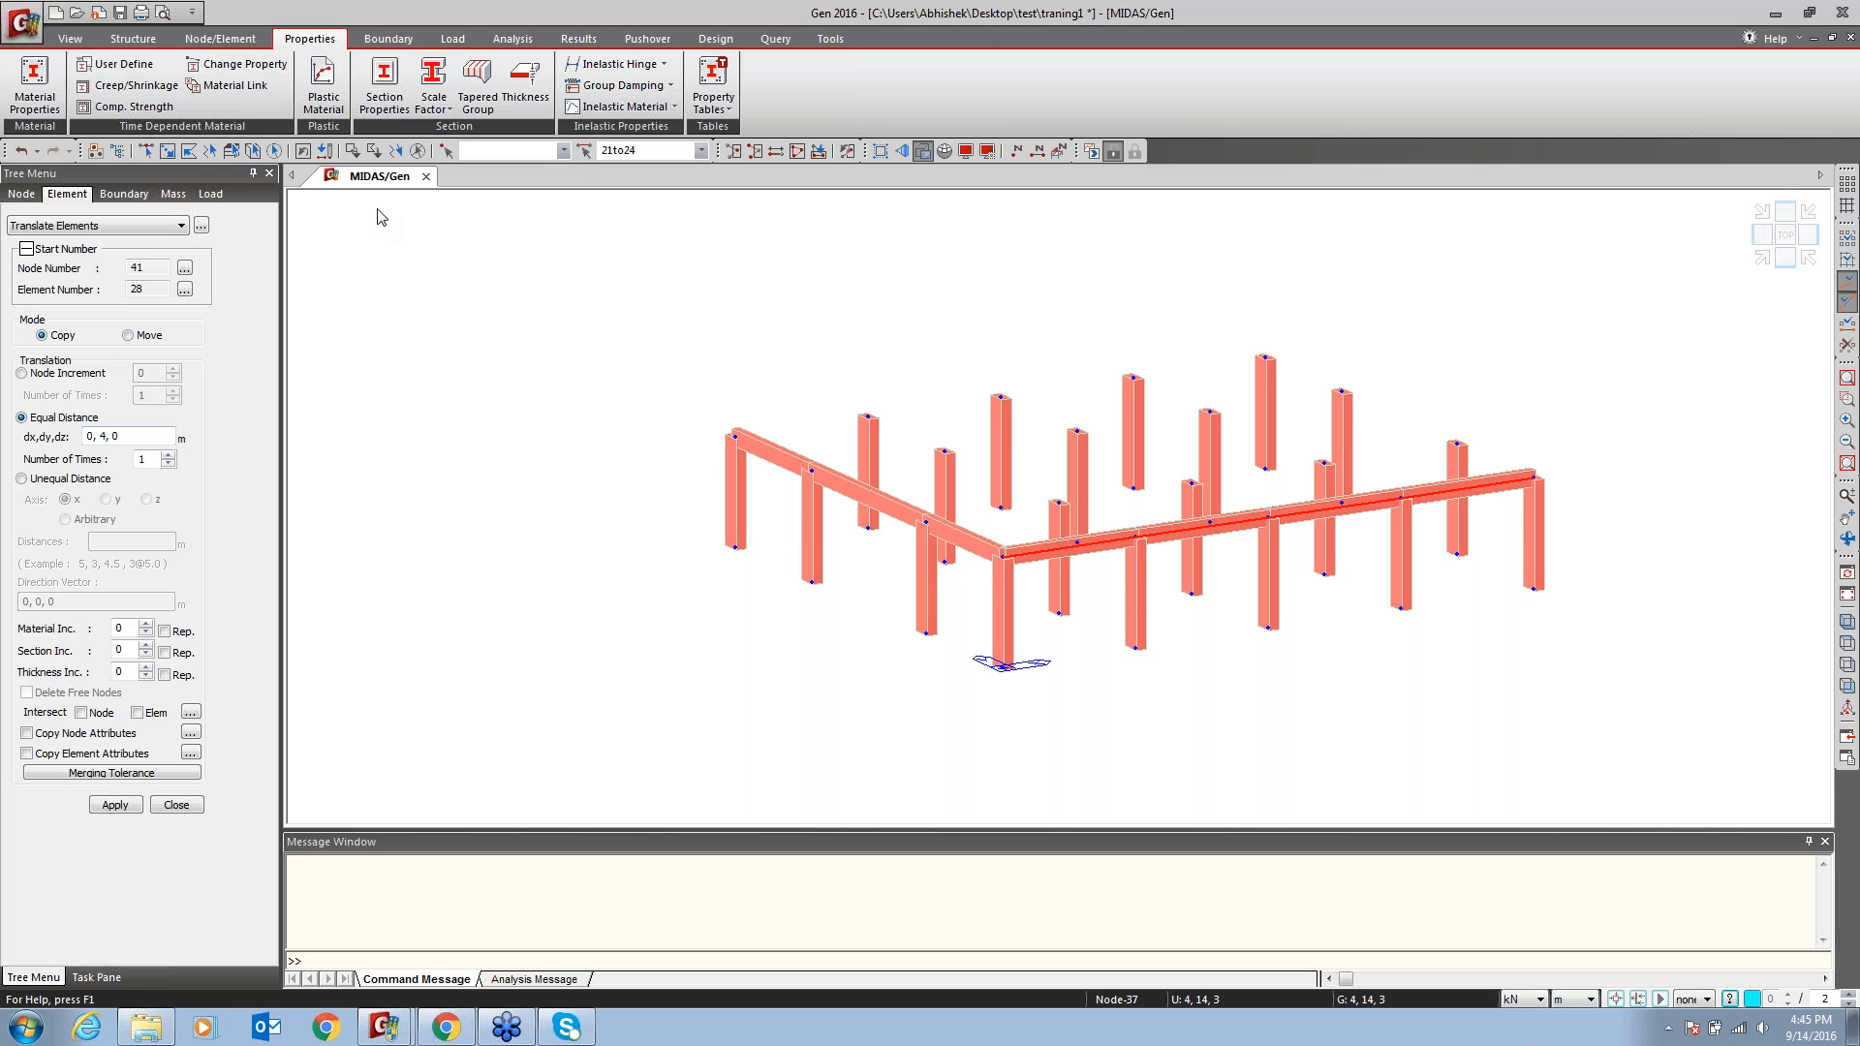
click(168, 454)
click(169, 454)
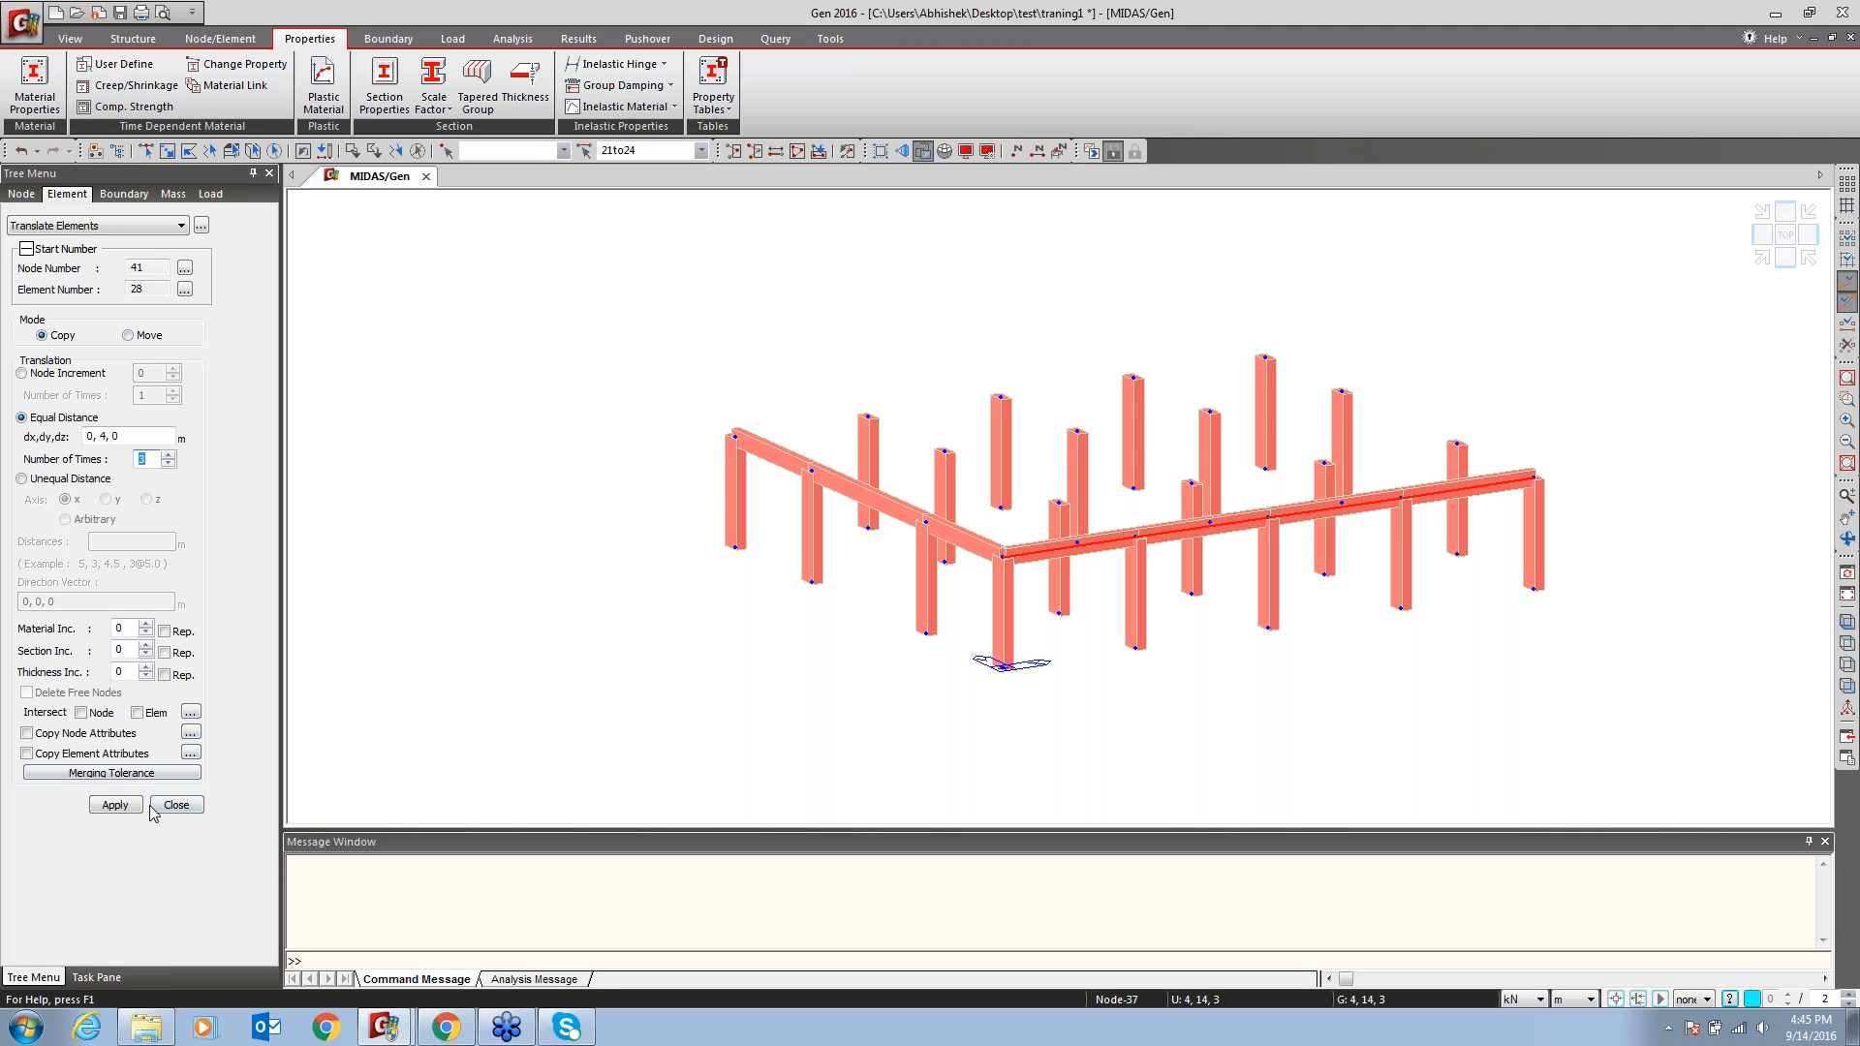
click(115, 805)
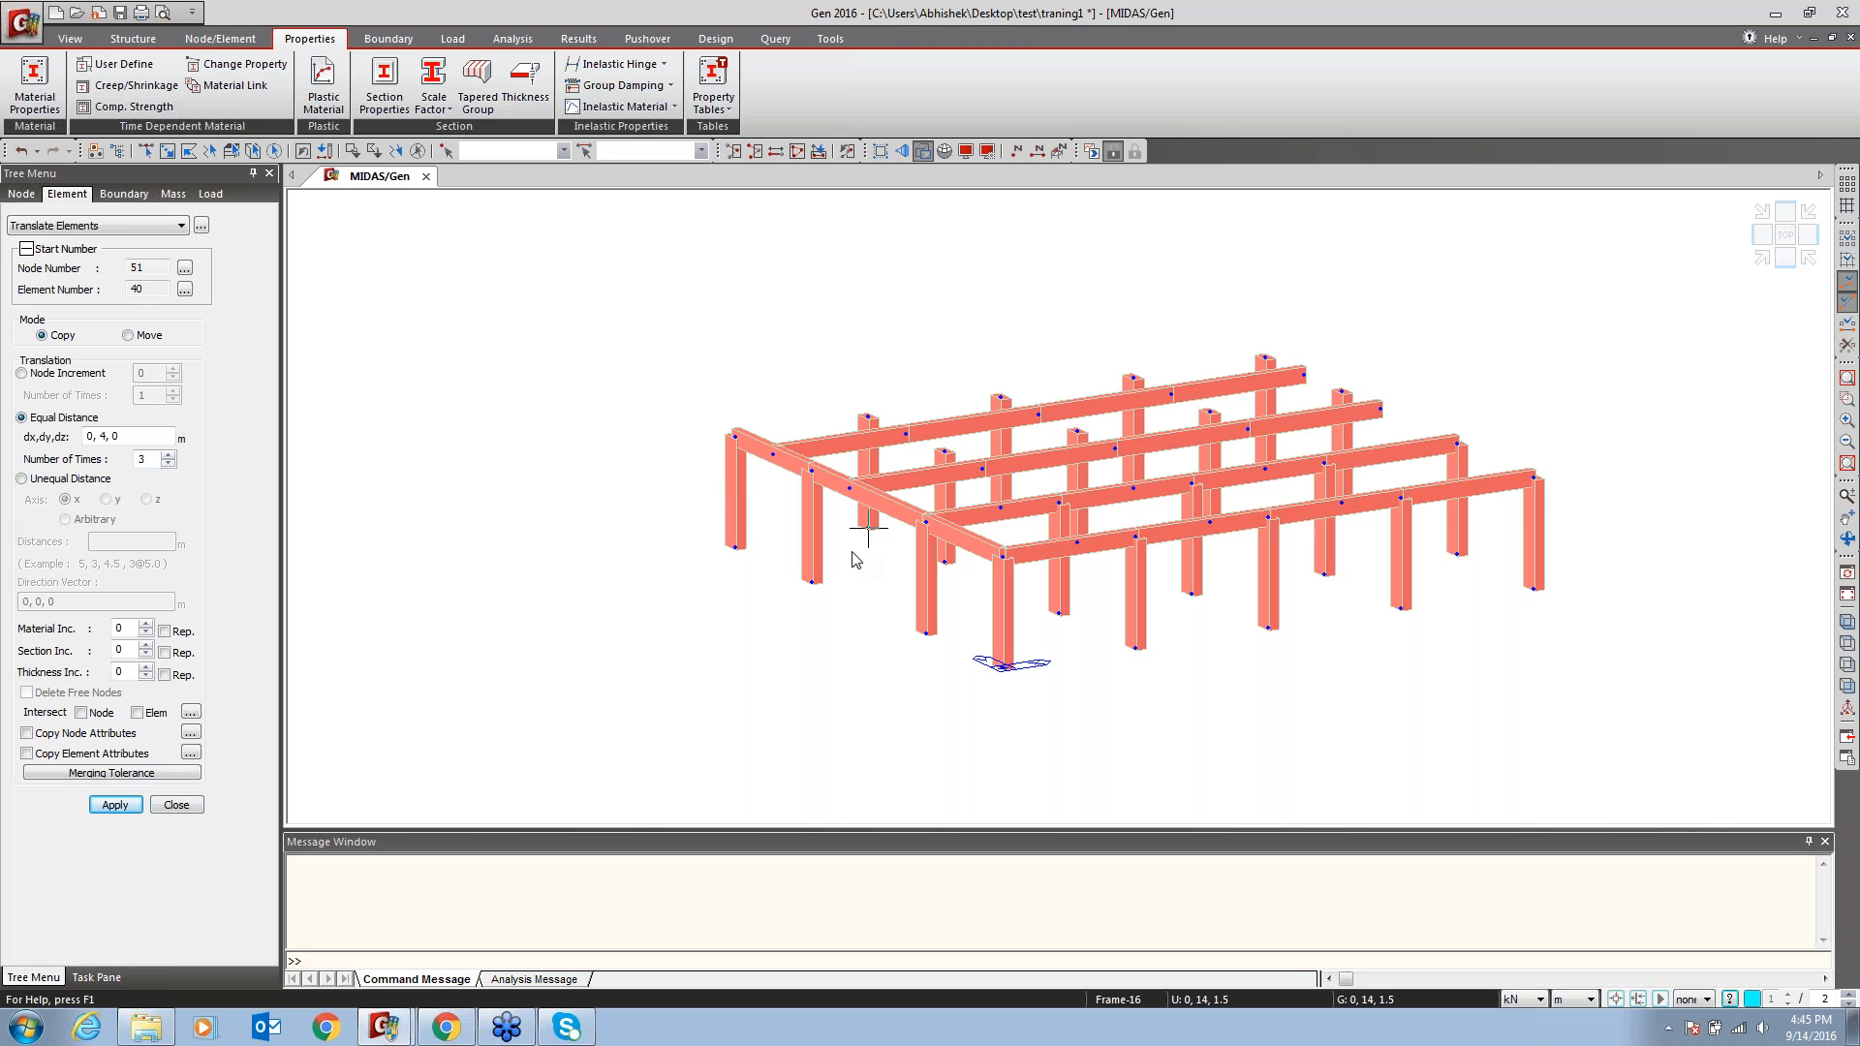
key(ctrl+z)
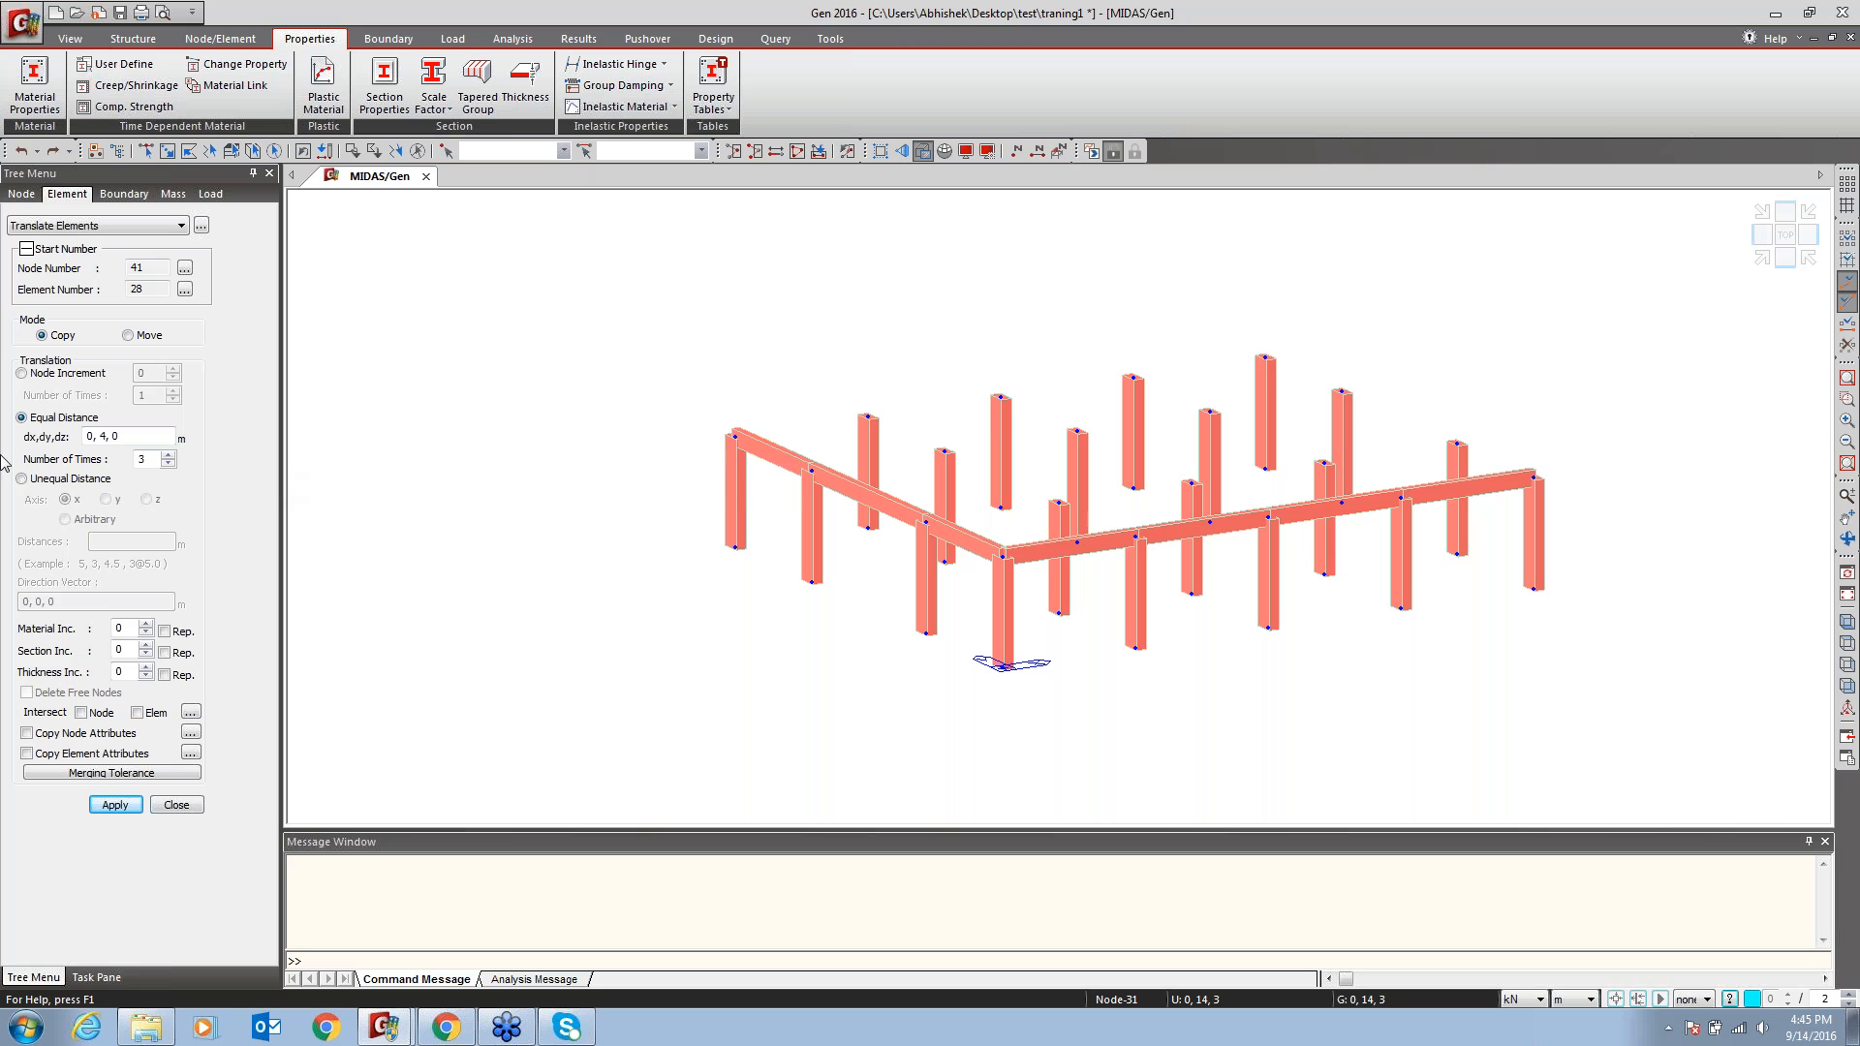
Set the translation to unequal distances of 4,6,4 m along the y axis and reselect the four edge beams
click(21, 478)
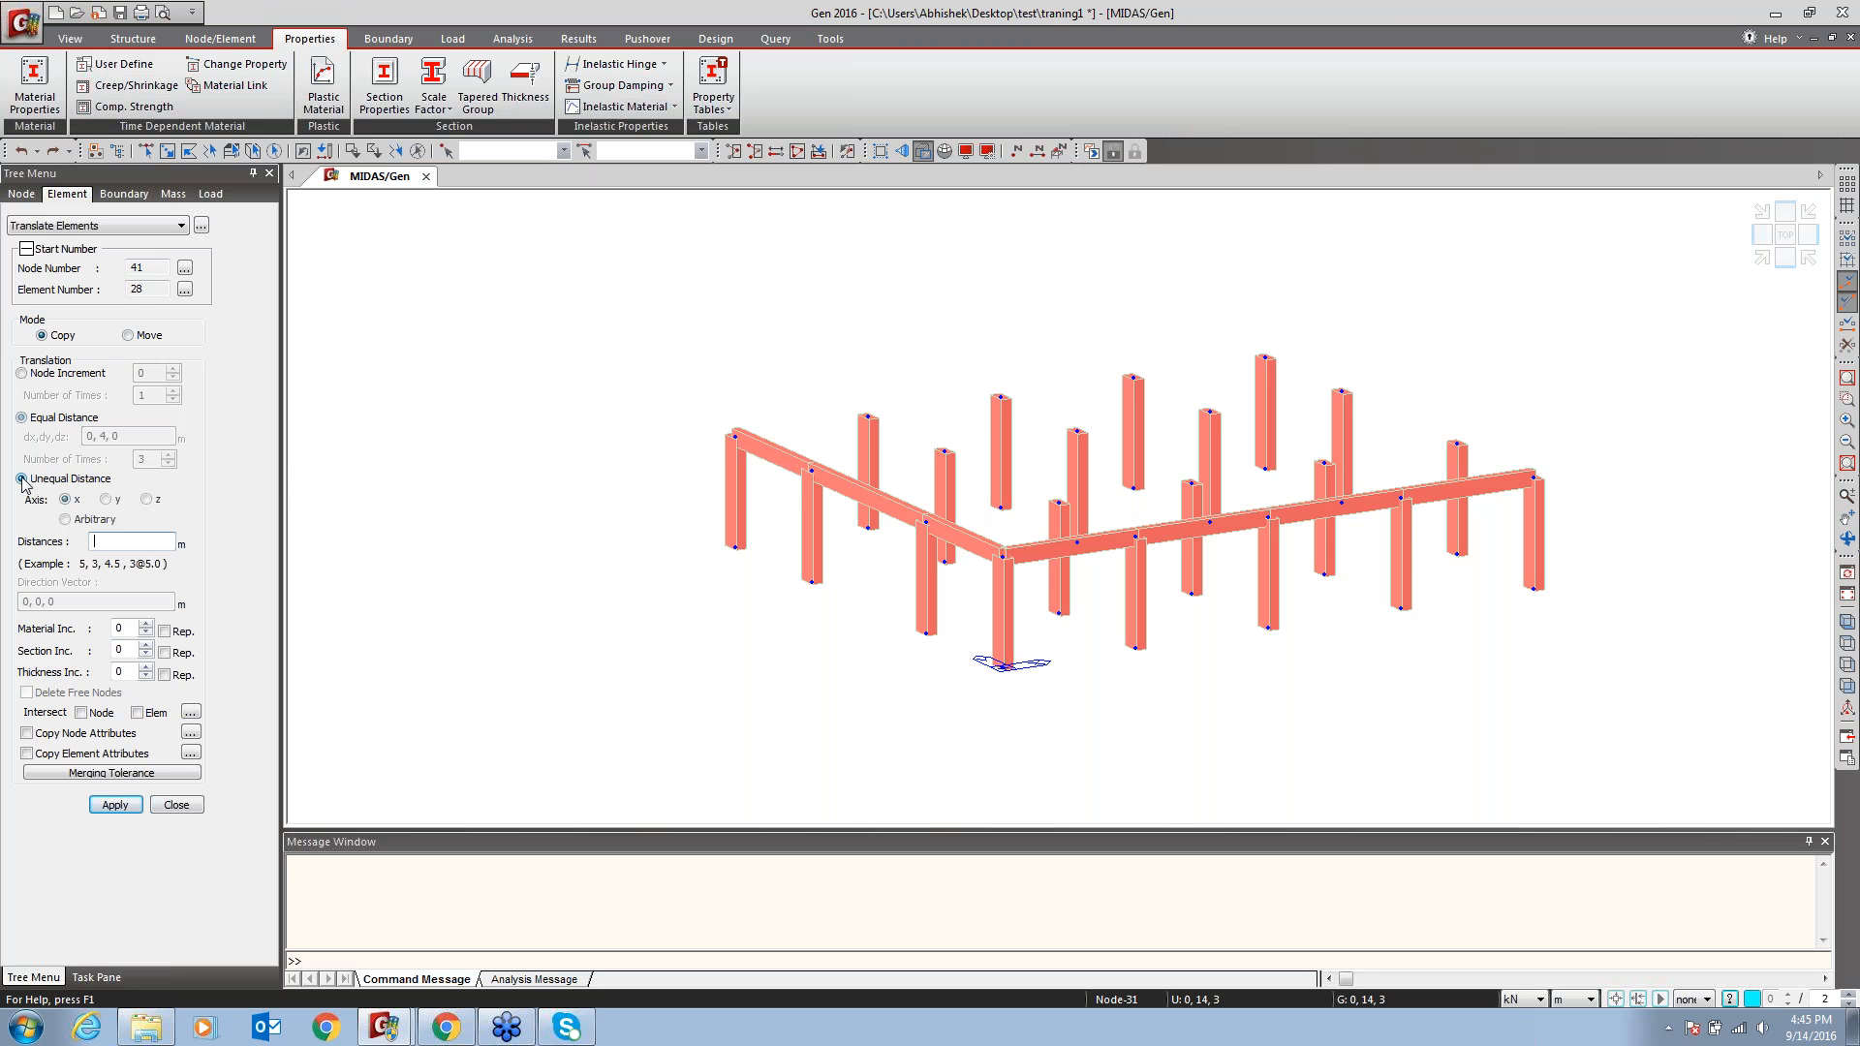
click(106, 499)
text(4,6,4)
click(304, 152)
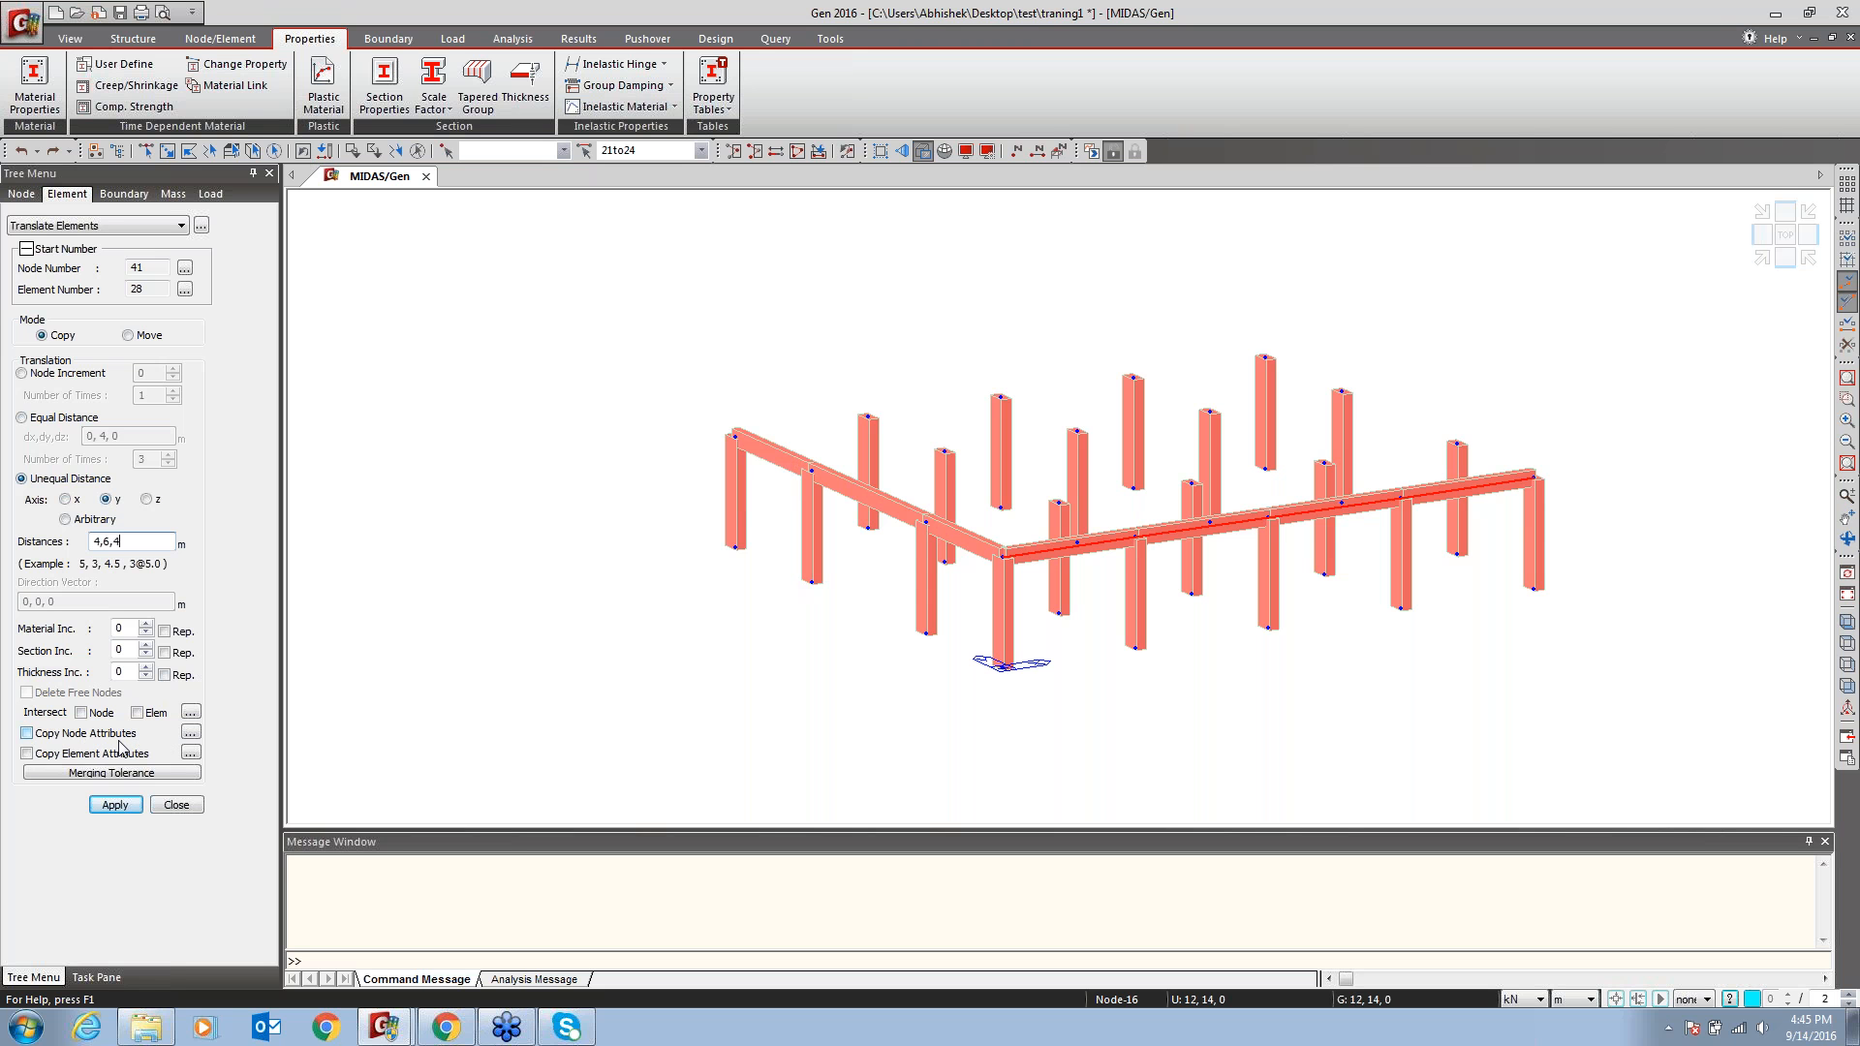
Review the node and element attribute copy options without changing them, and copy the selected beams along y
click(190, 733)
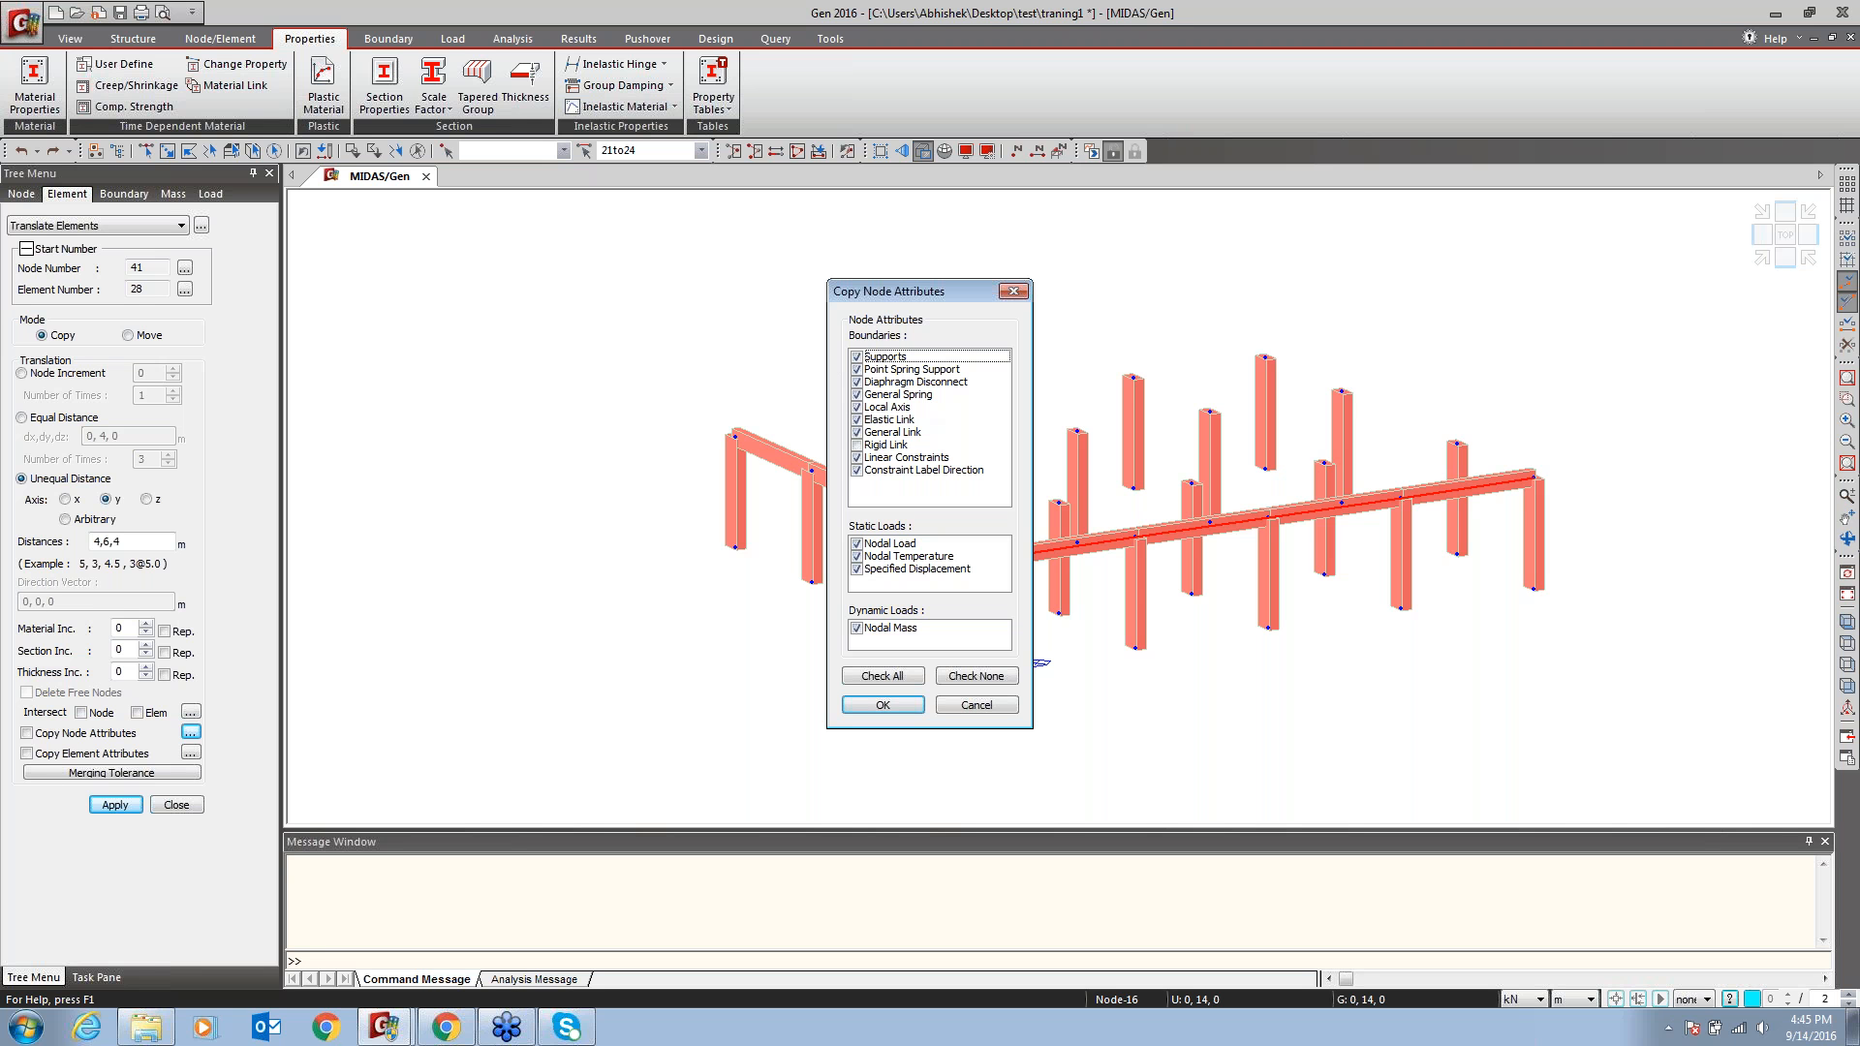
click(974, 706)
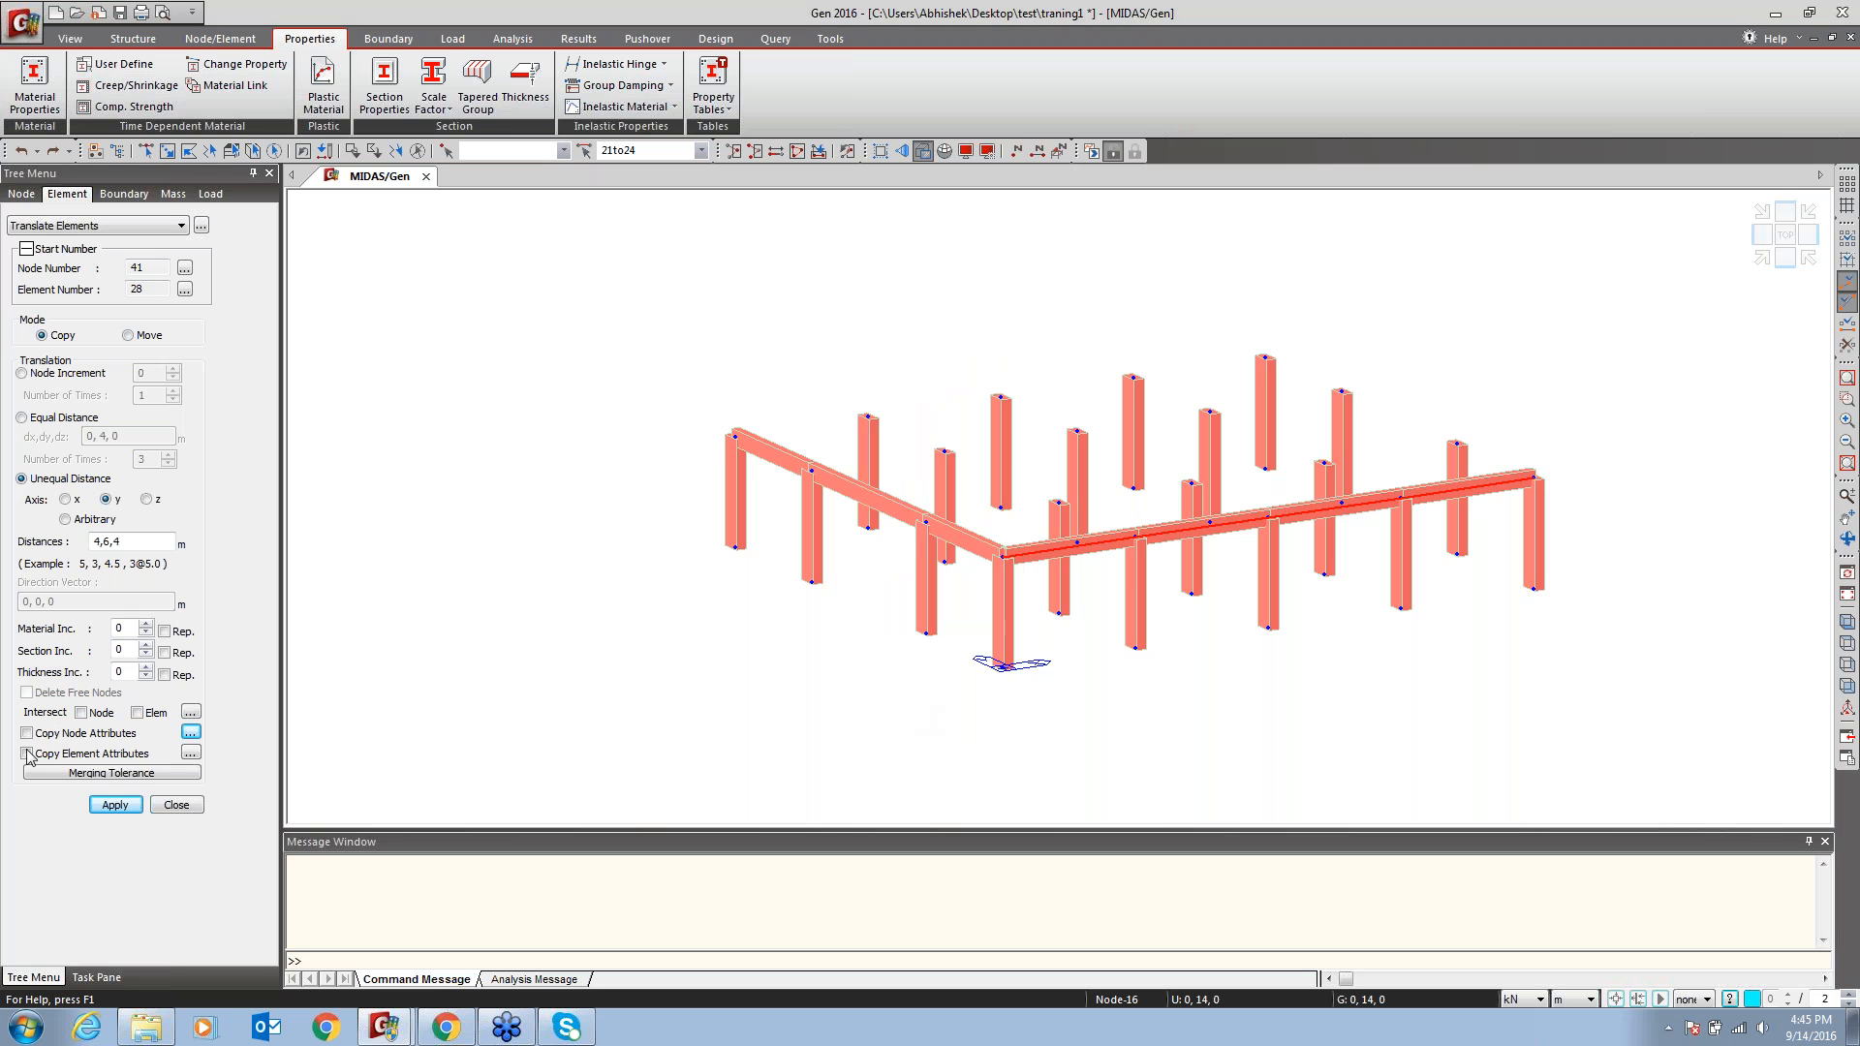
click(191, 753)
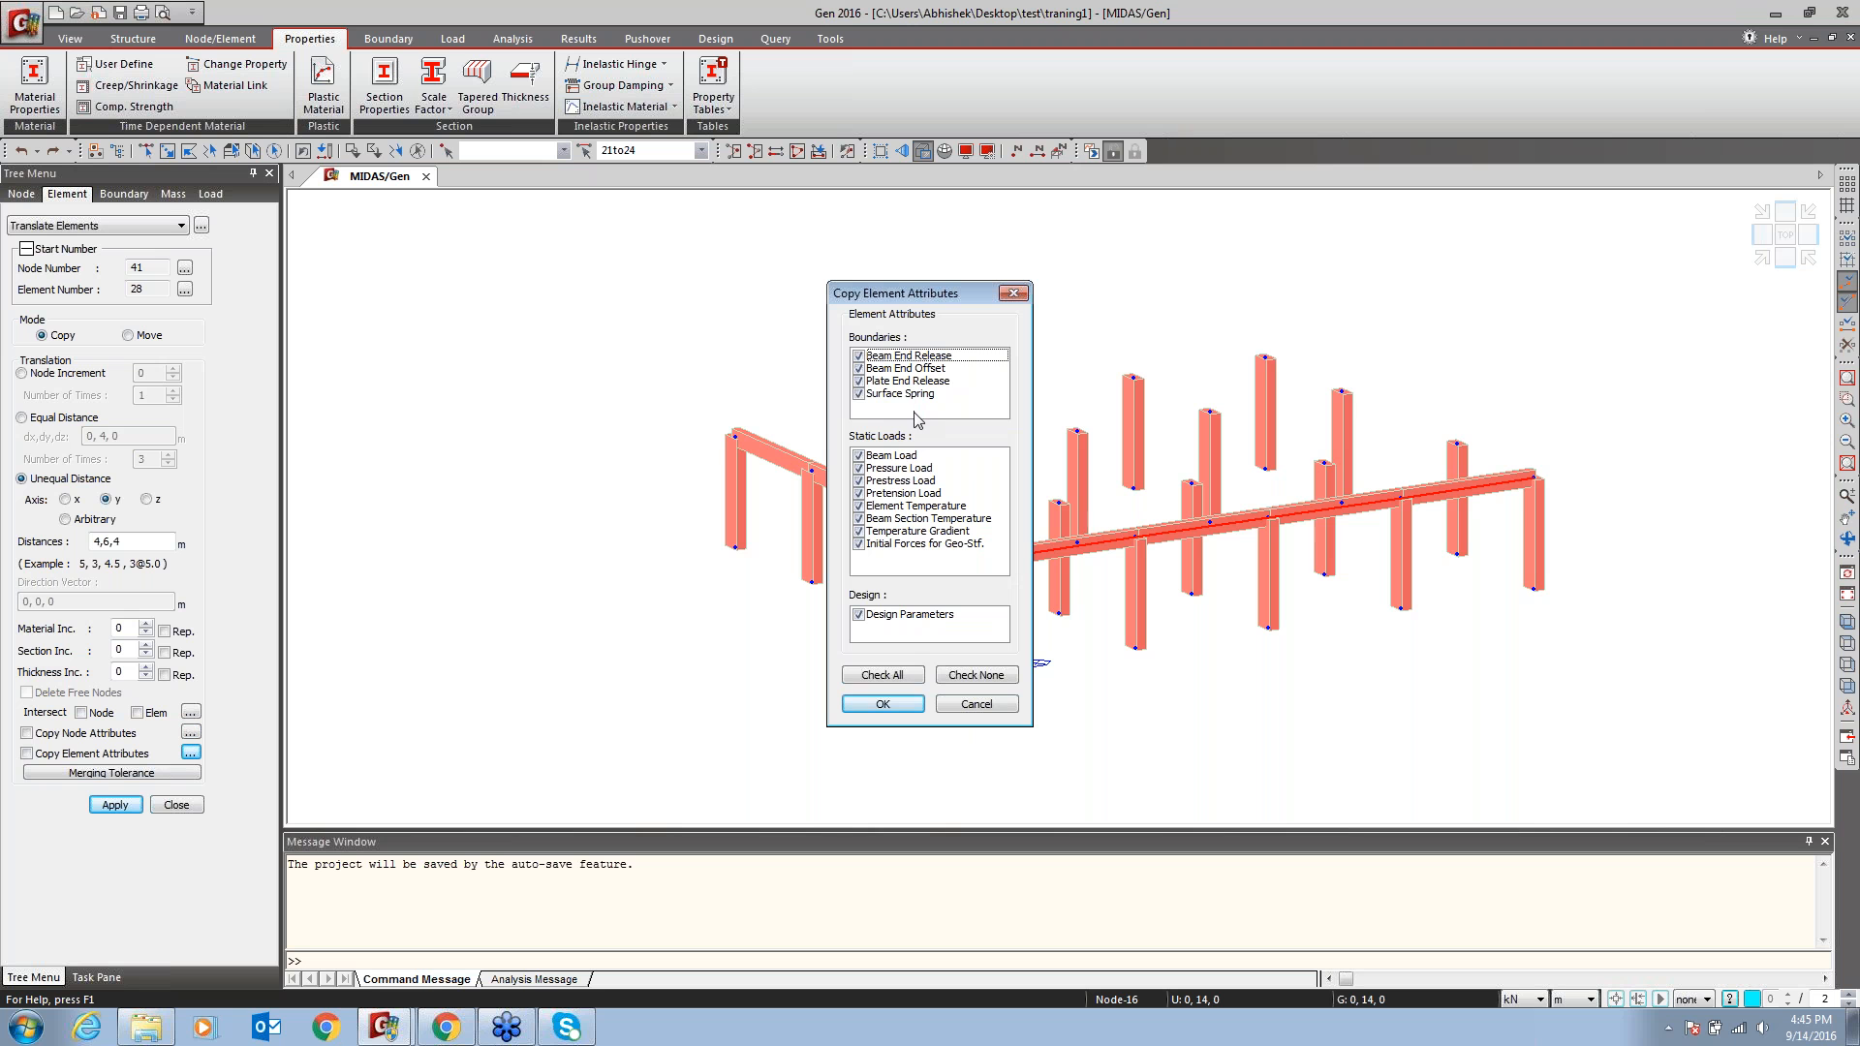
click(858, 393)
click(964, 708)
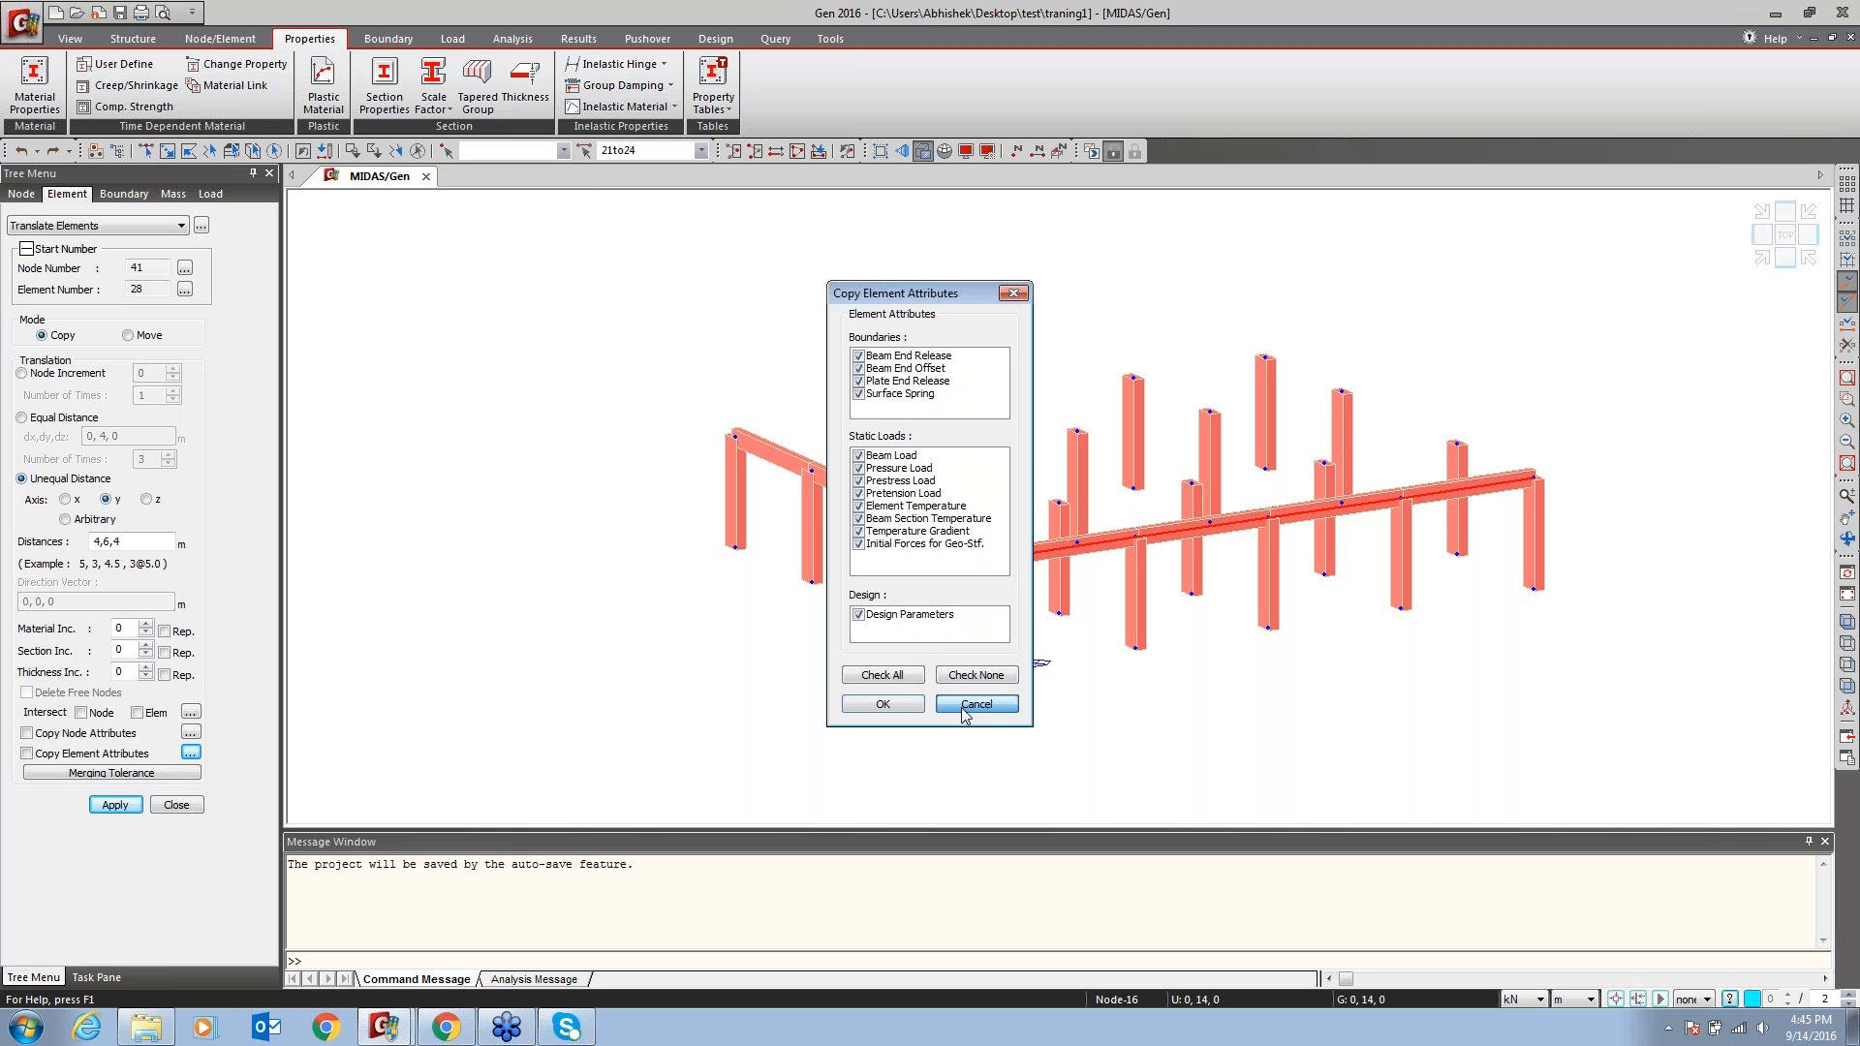
click(114, 807)
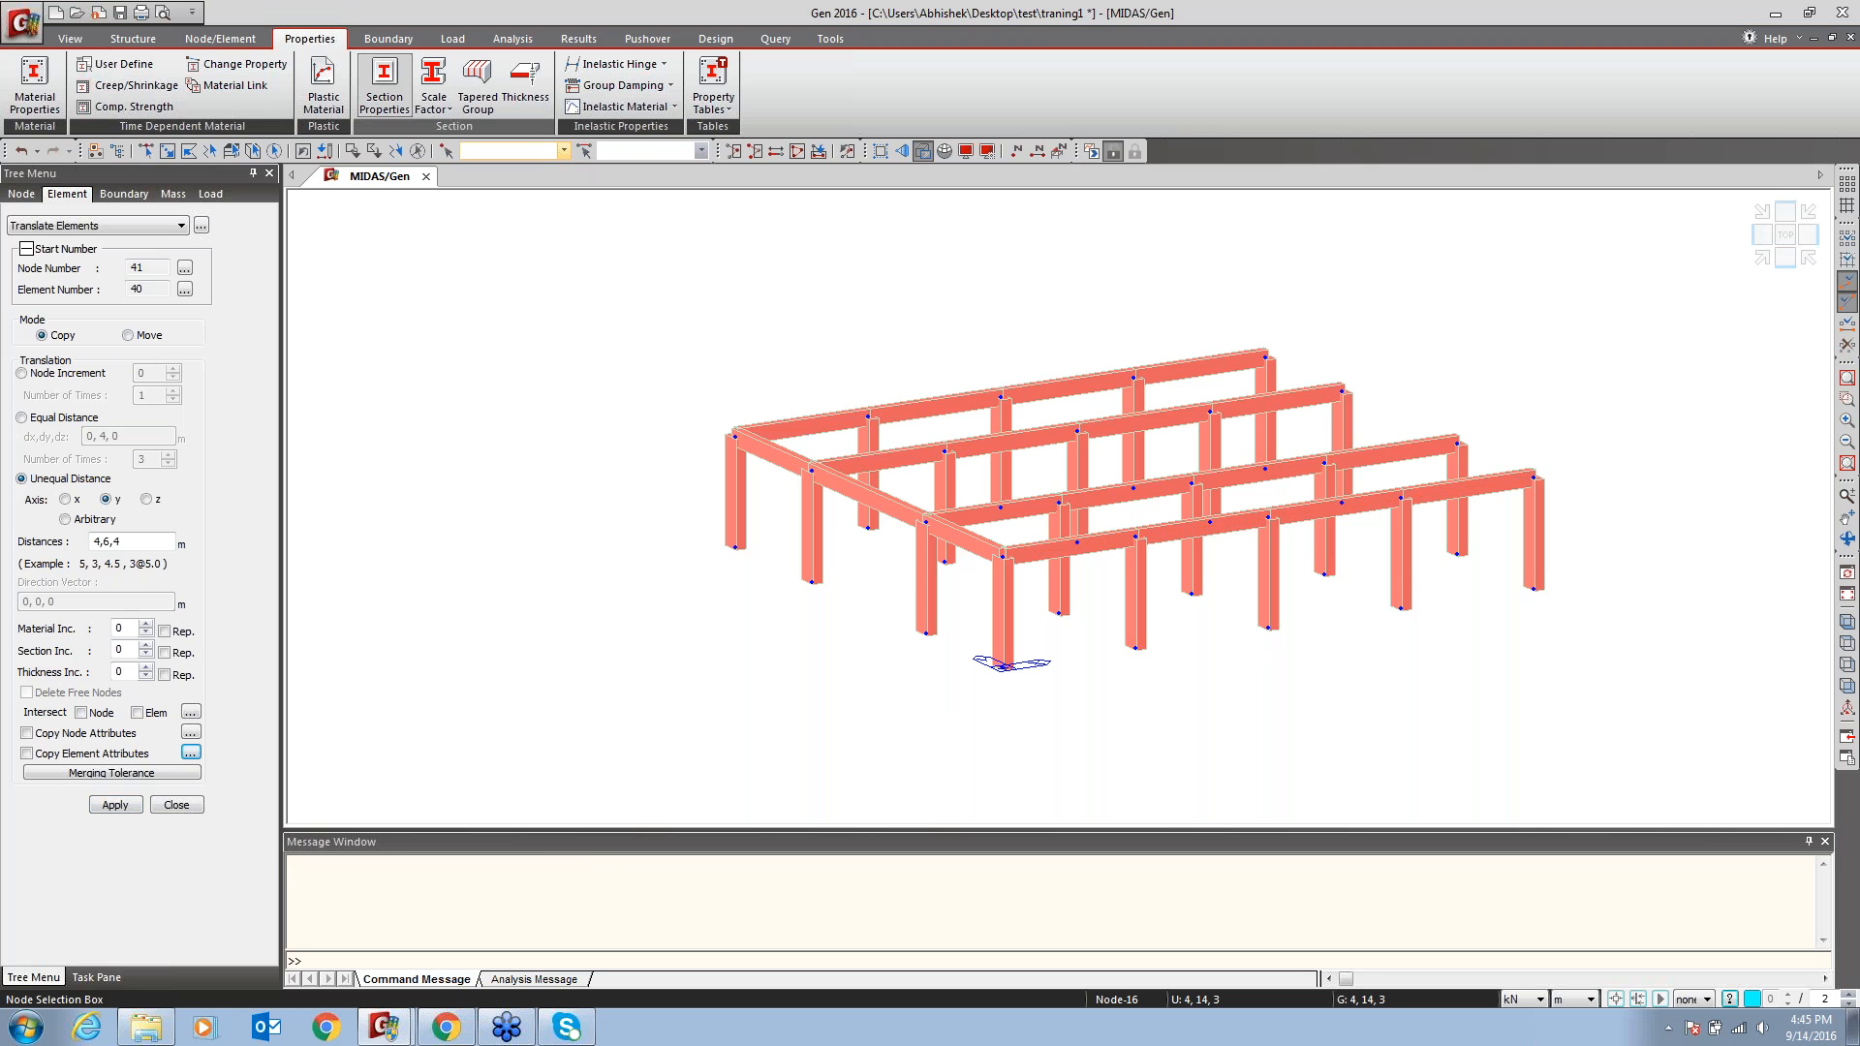
Copy the three y-direction edge beams four times at an equal distance of 4, 0, 0 m, and close the translation settings
click(764, 465)
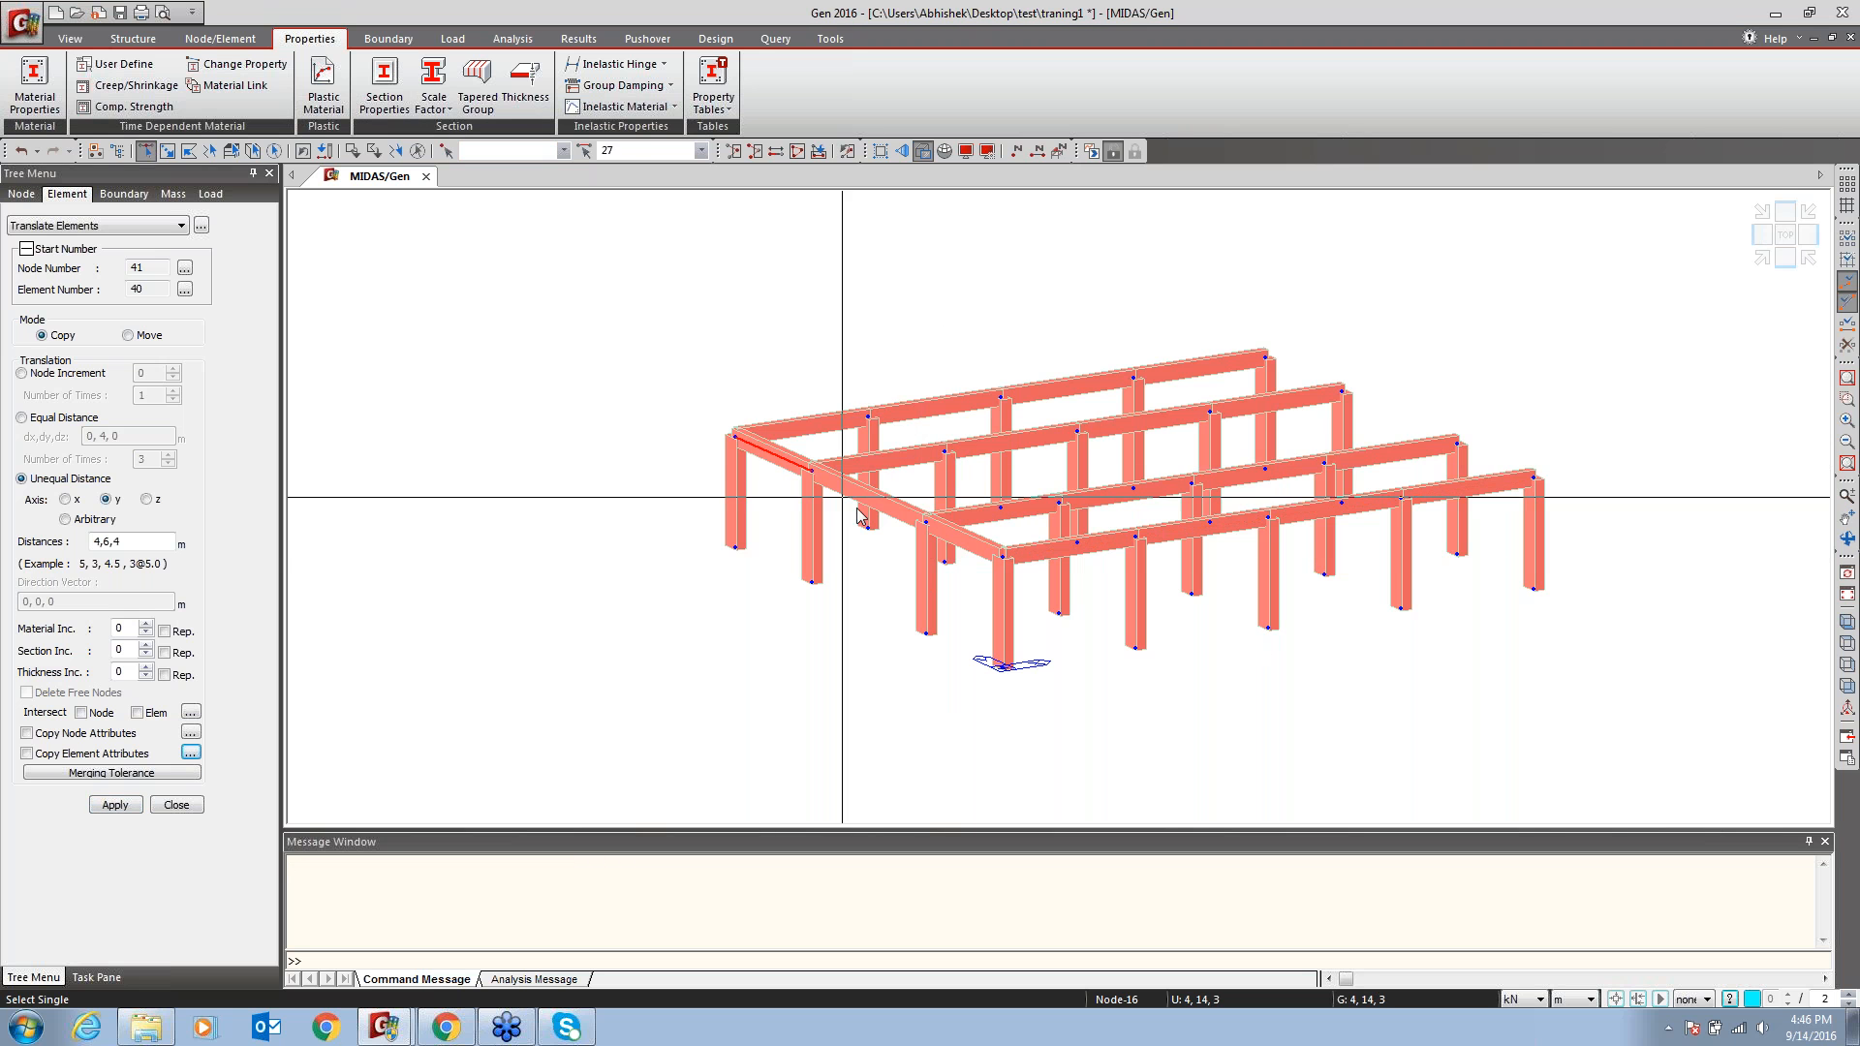
click(880, 506)
click(988, 550)
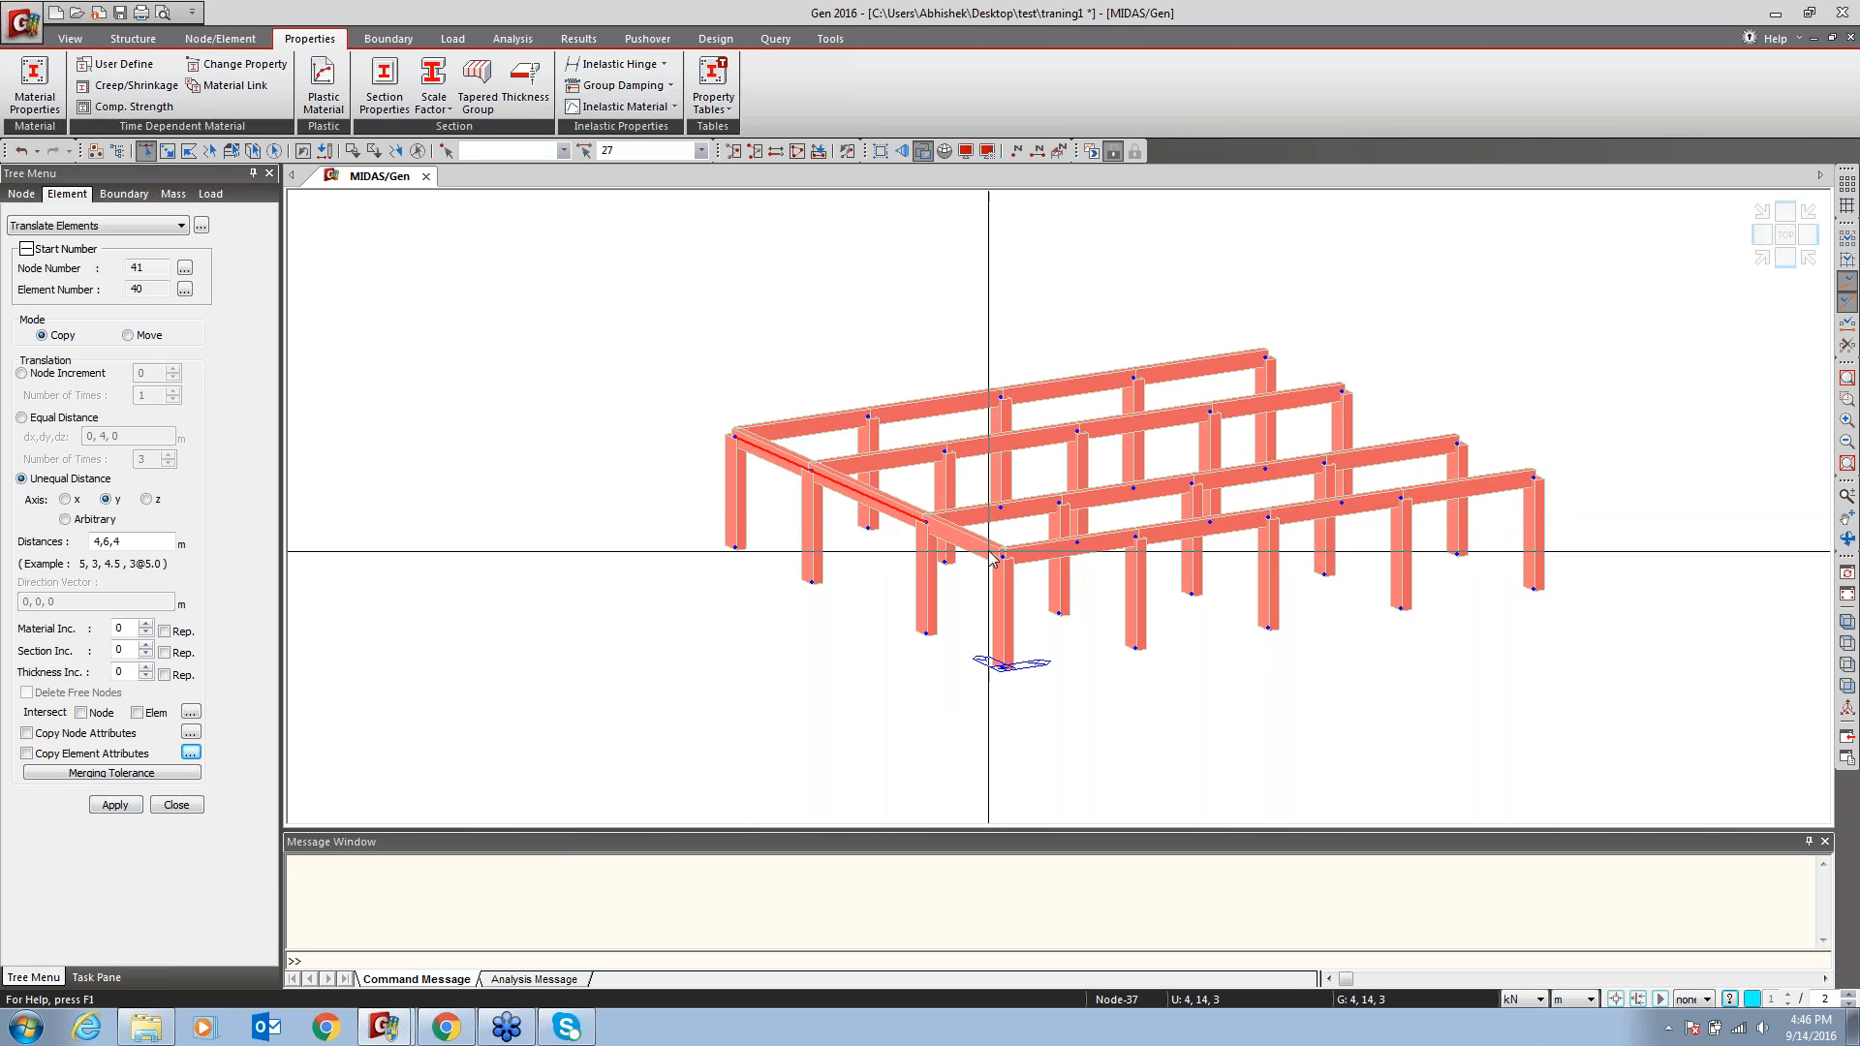
click(22, 417)
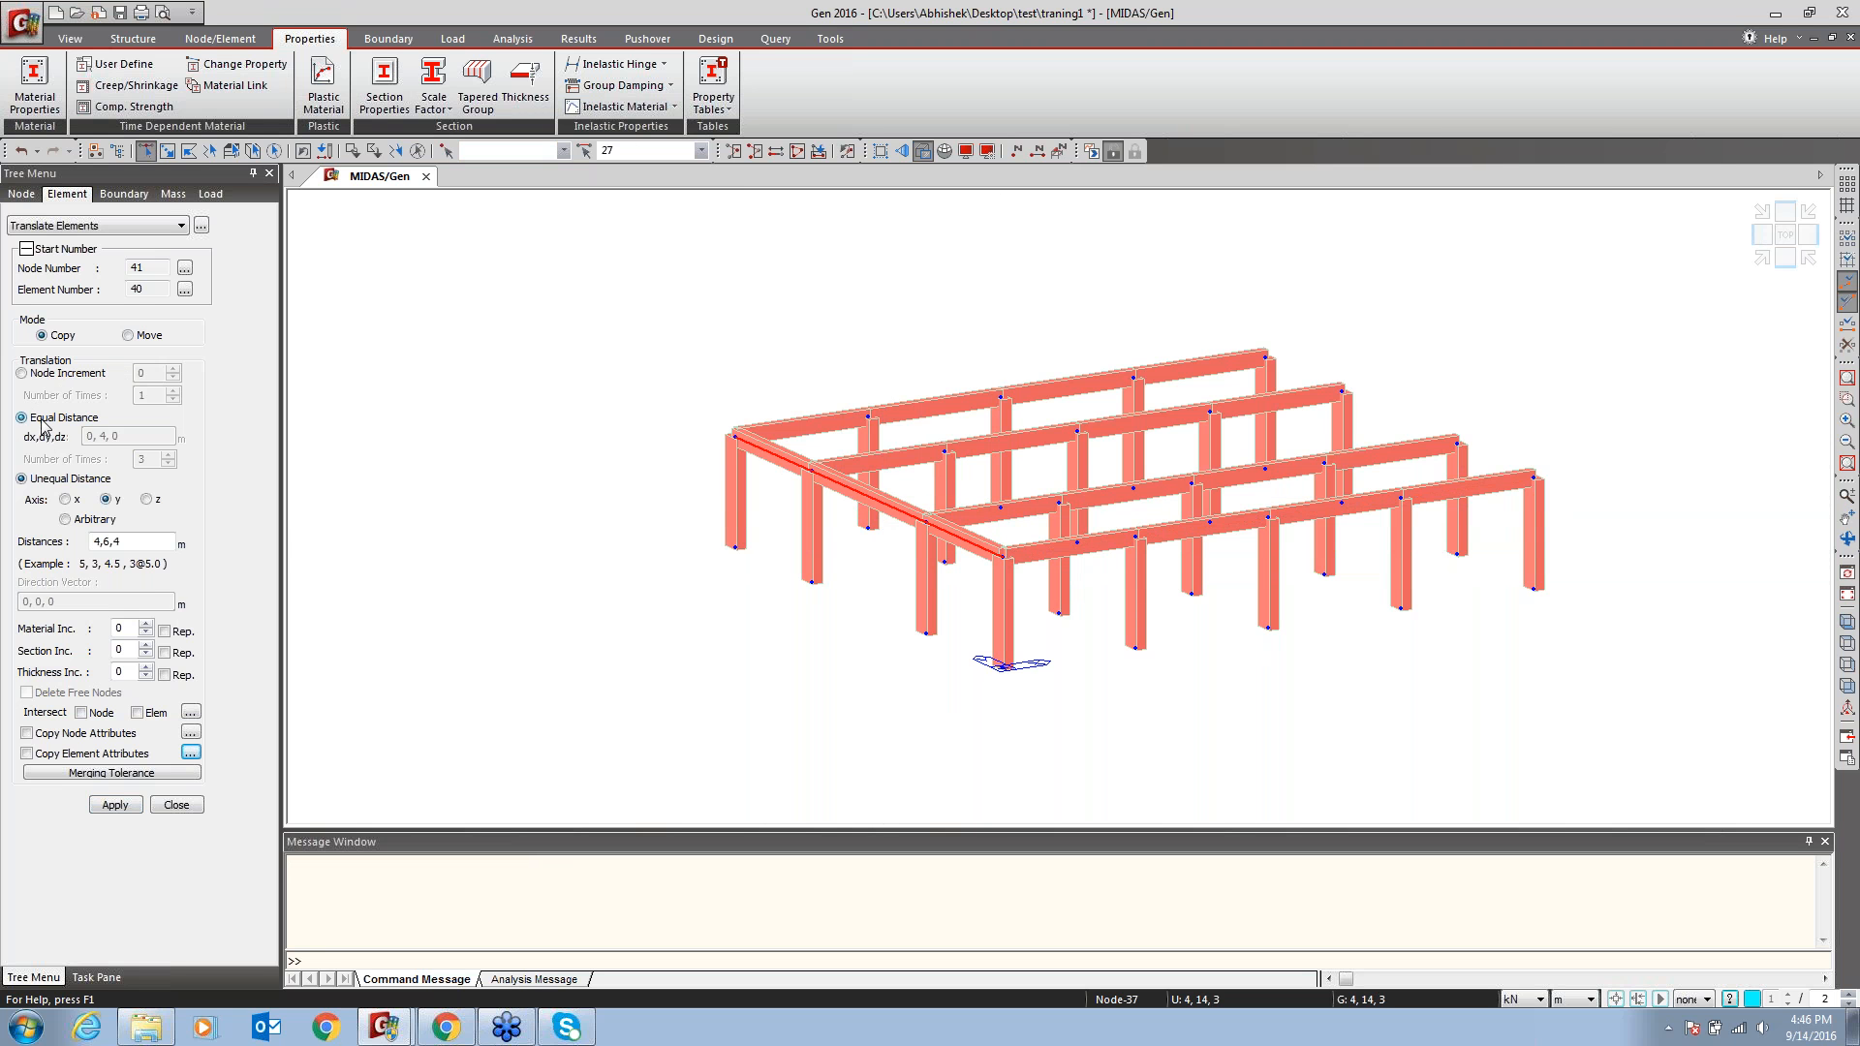
drag(95, 439, 87, 437)
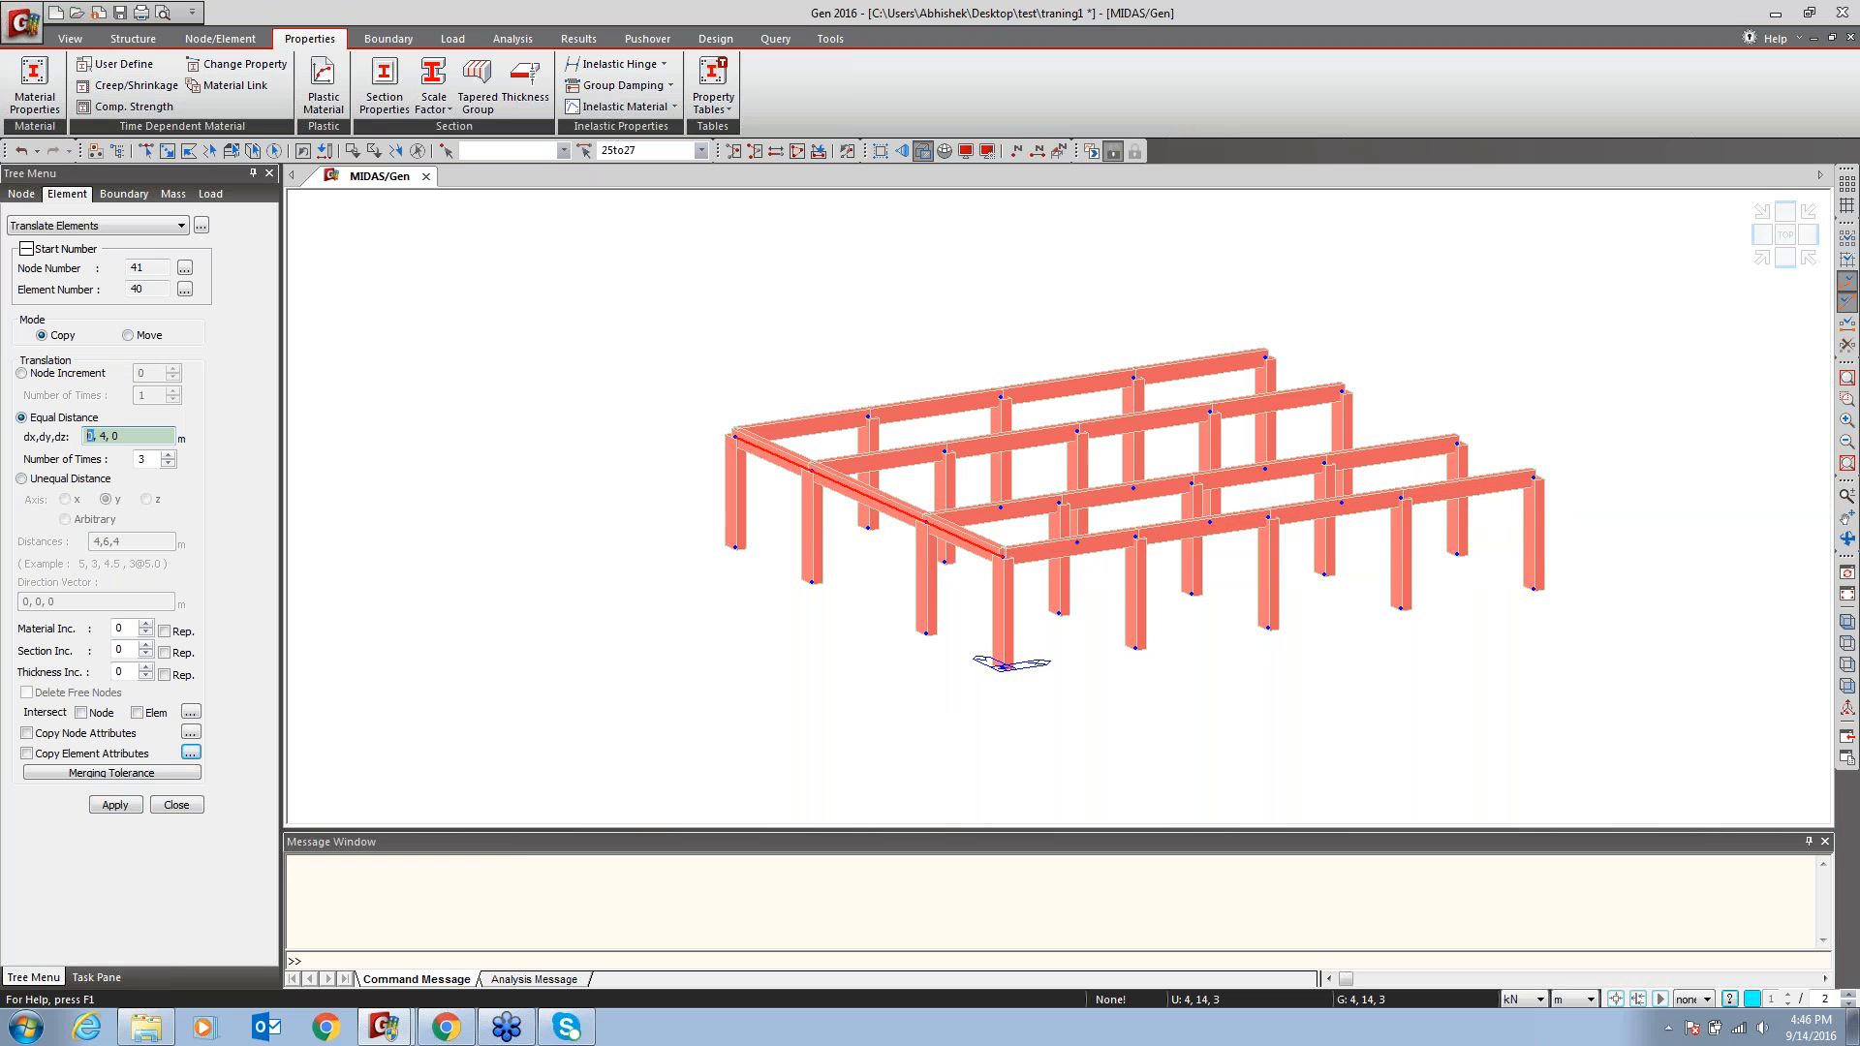
text(4)
double_click(101, 436)
text(0)
click(169, 455)
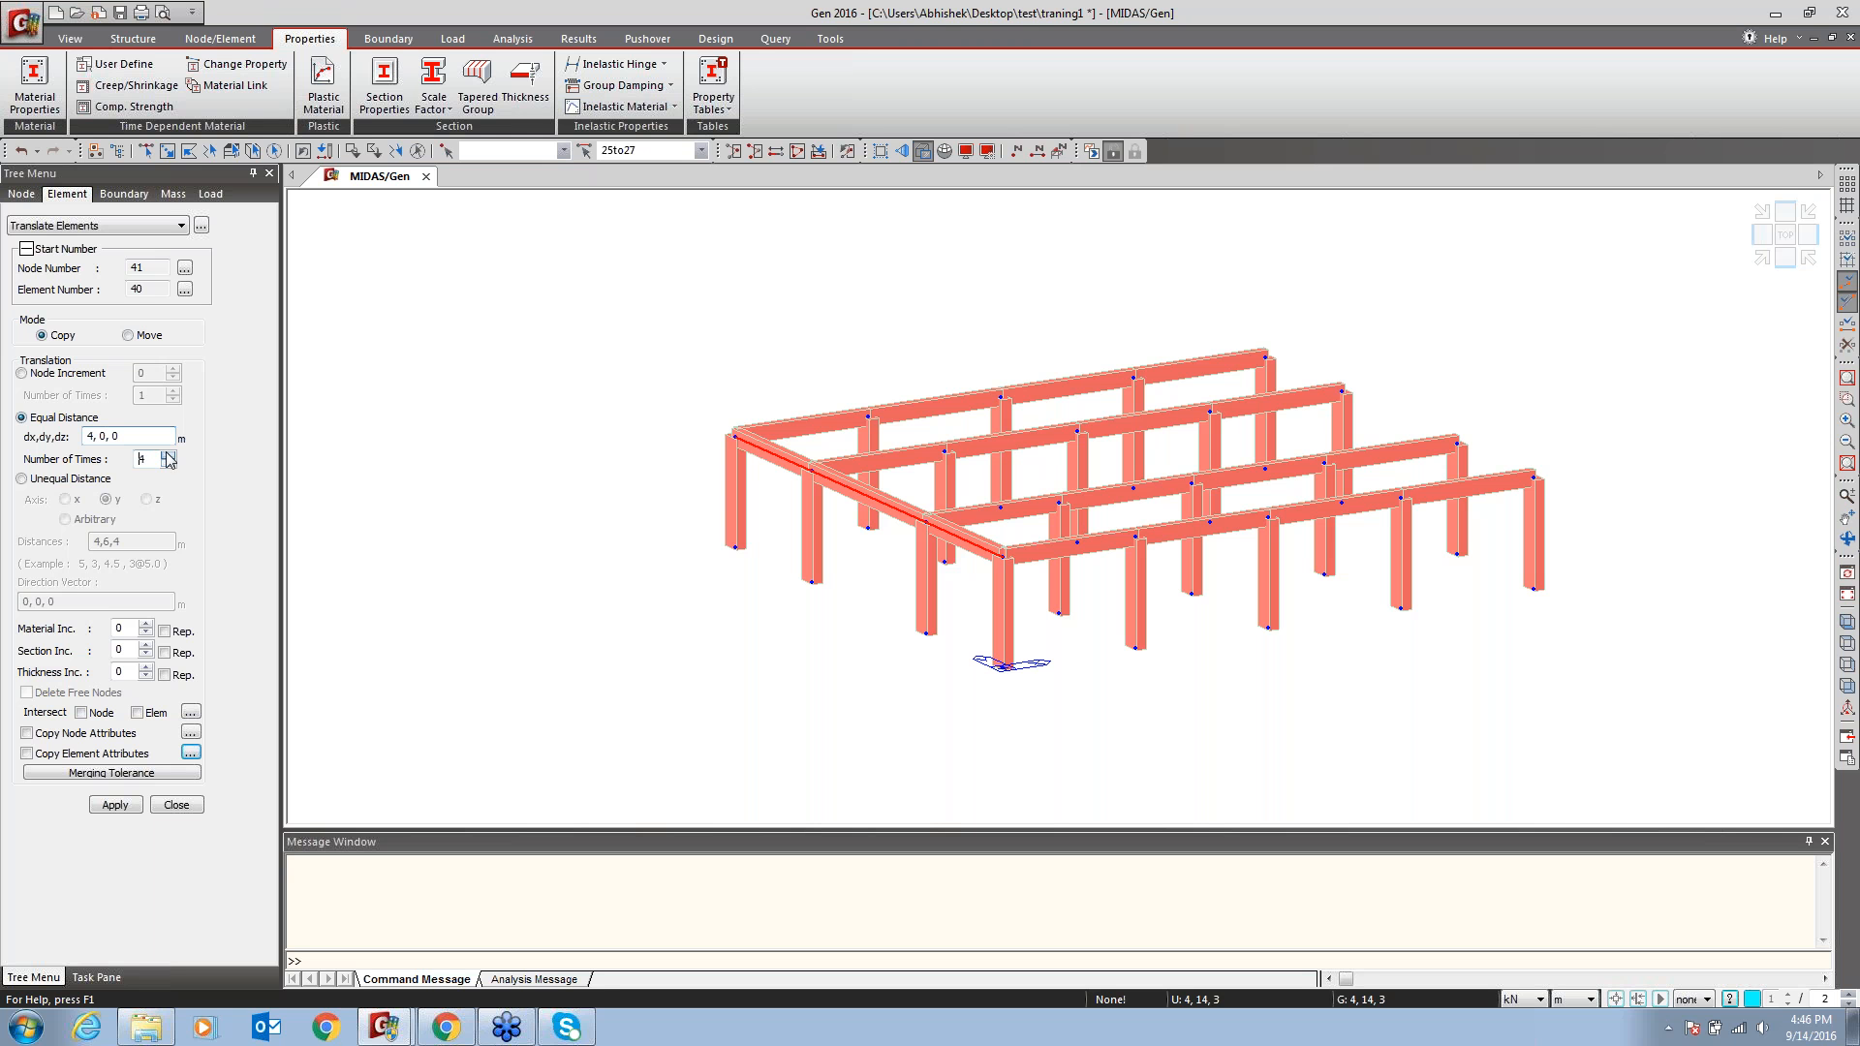
click(122, 806)
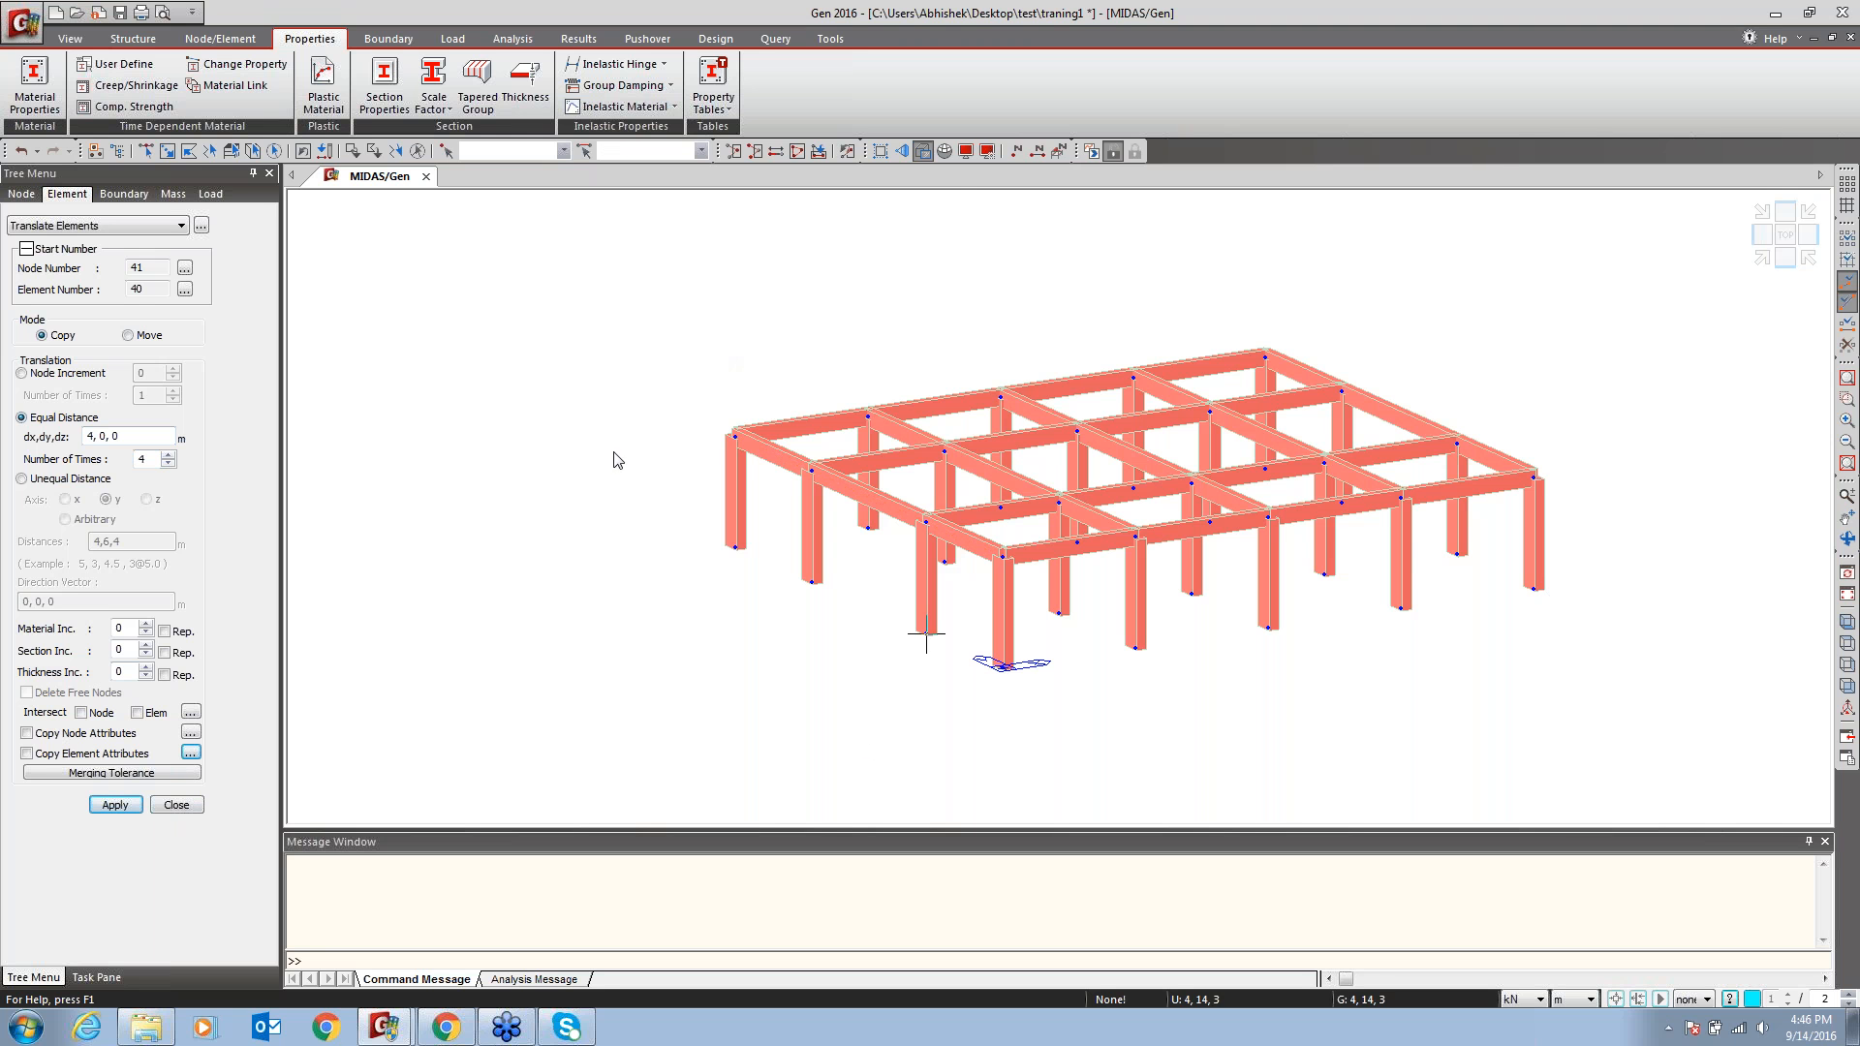
click(174, 805)
Examine the beam-to-column joints around the front corner of the frame up close
click(1847, 377)
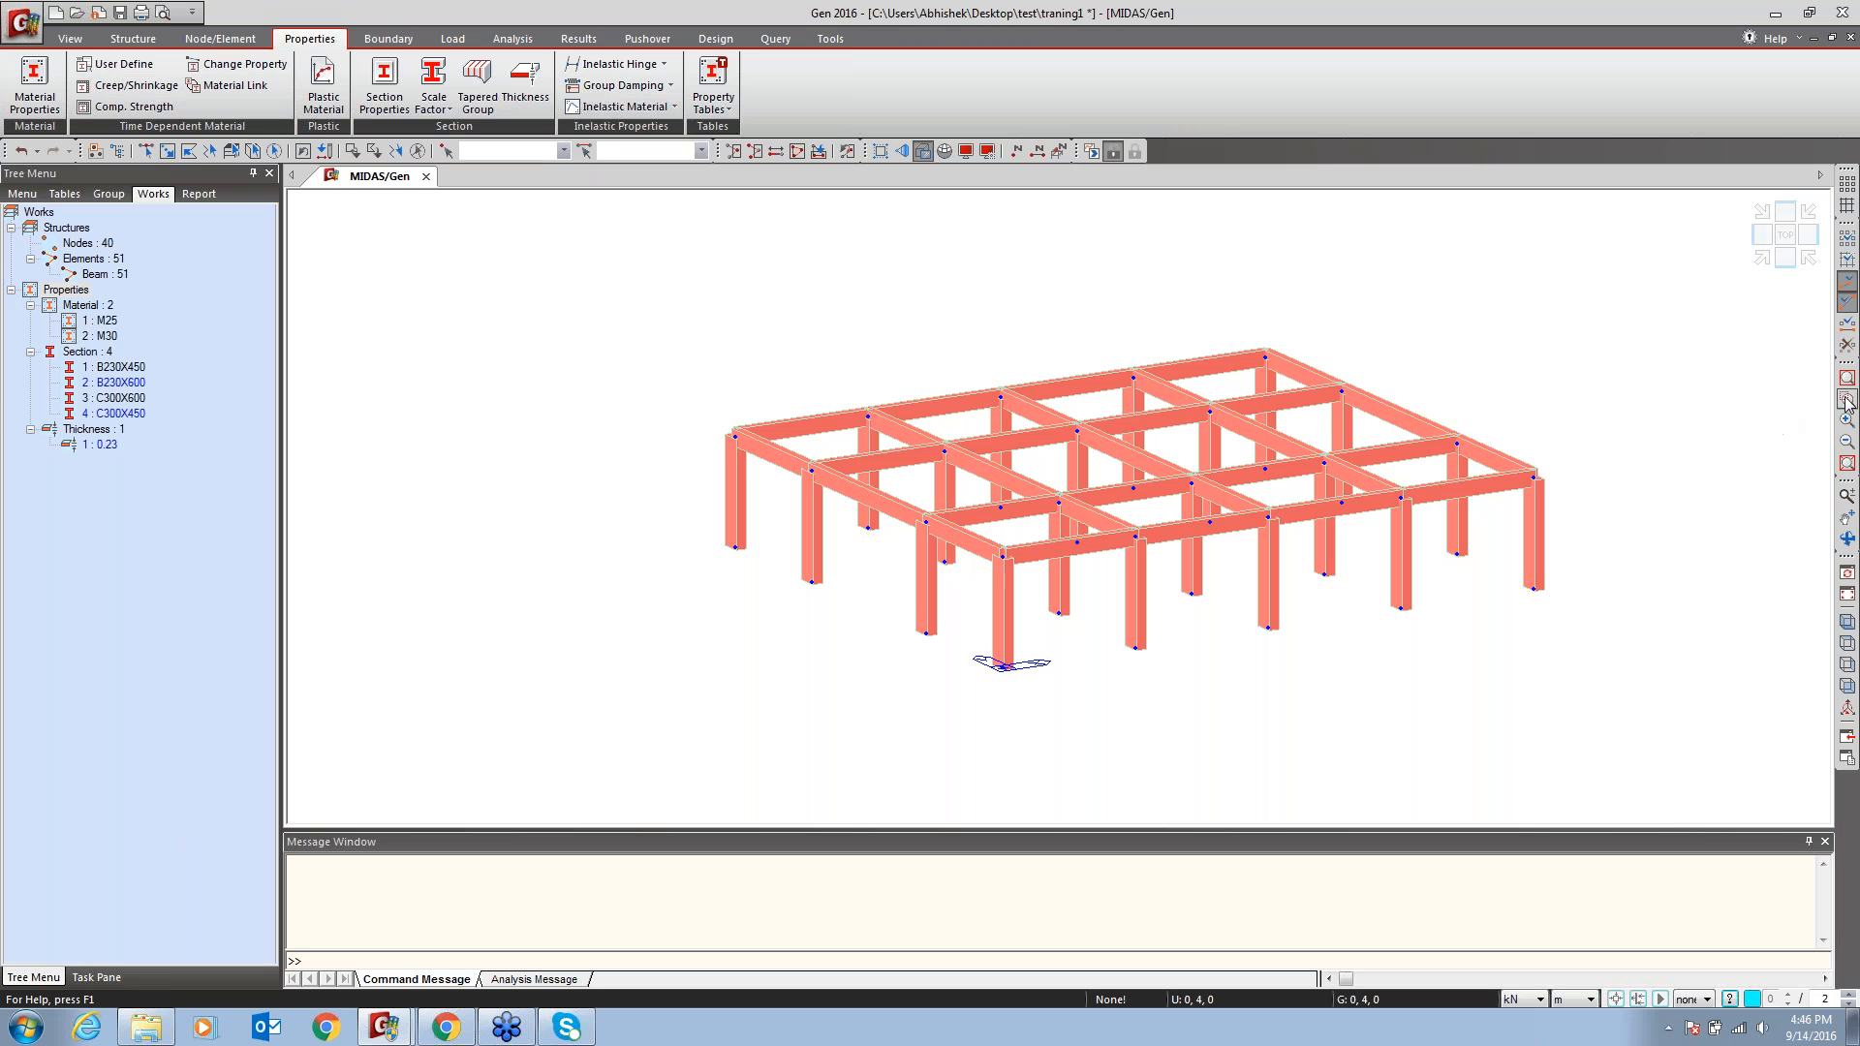
drag(1416, 409, 810, 635)
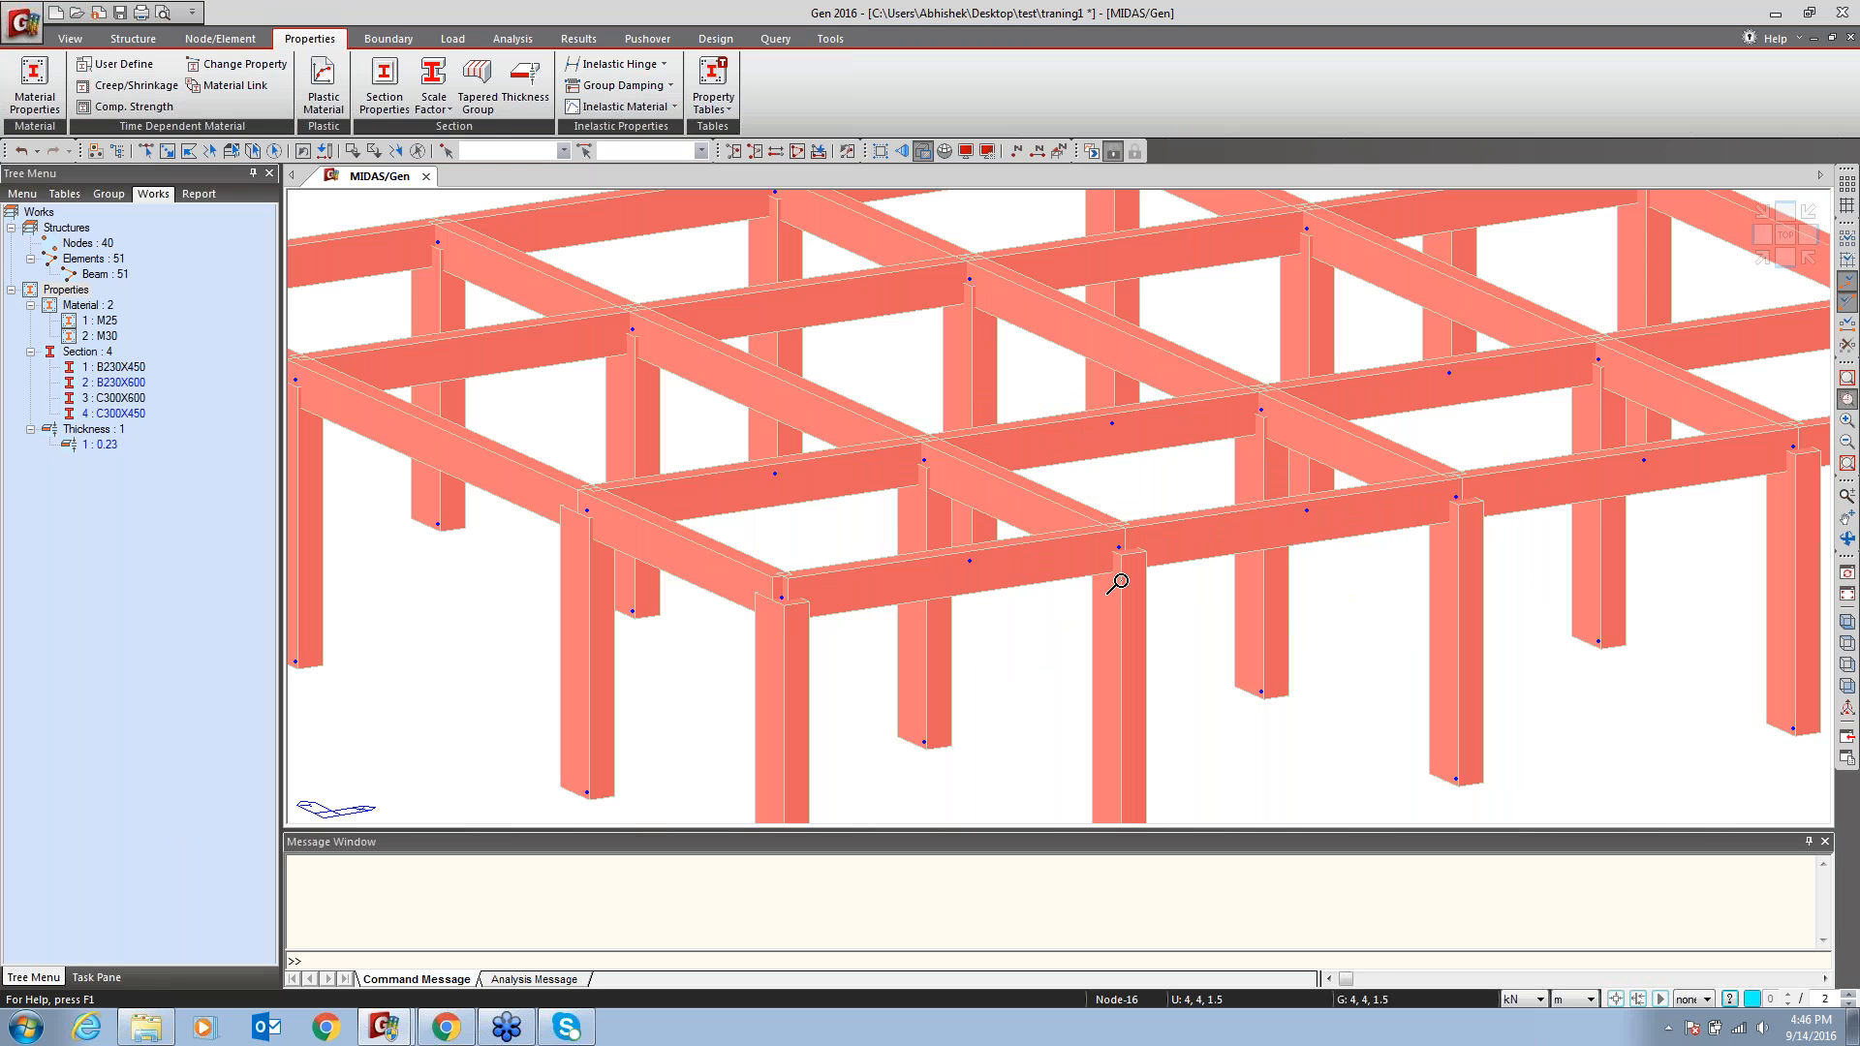
click(1847, 377)
mouse_move(1341, 800)
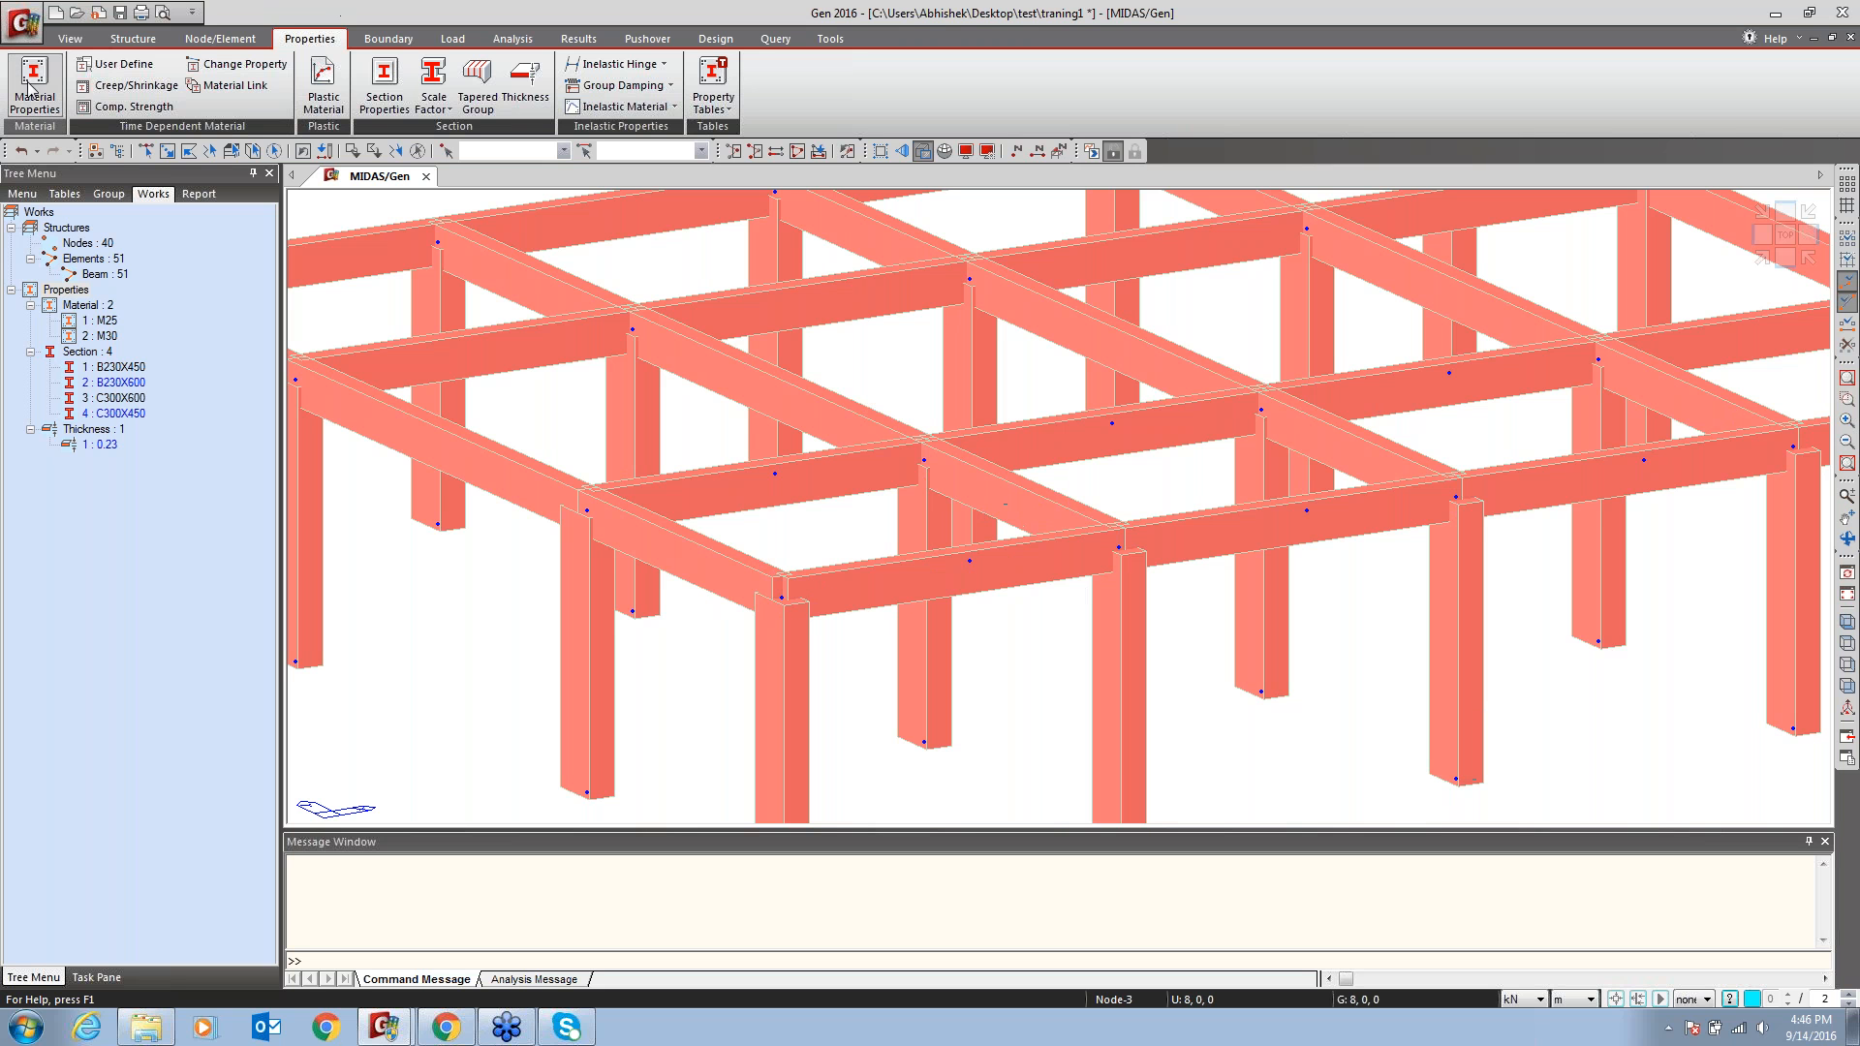
Set the structure type to convert self-weight into X, Y, Z masses and align beam and slab section tops with the floor
click(132, 39)
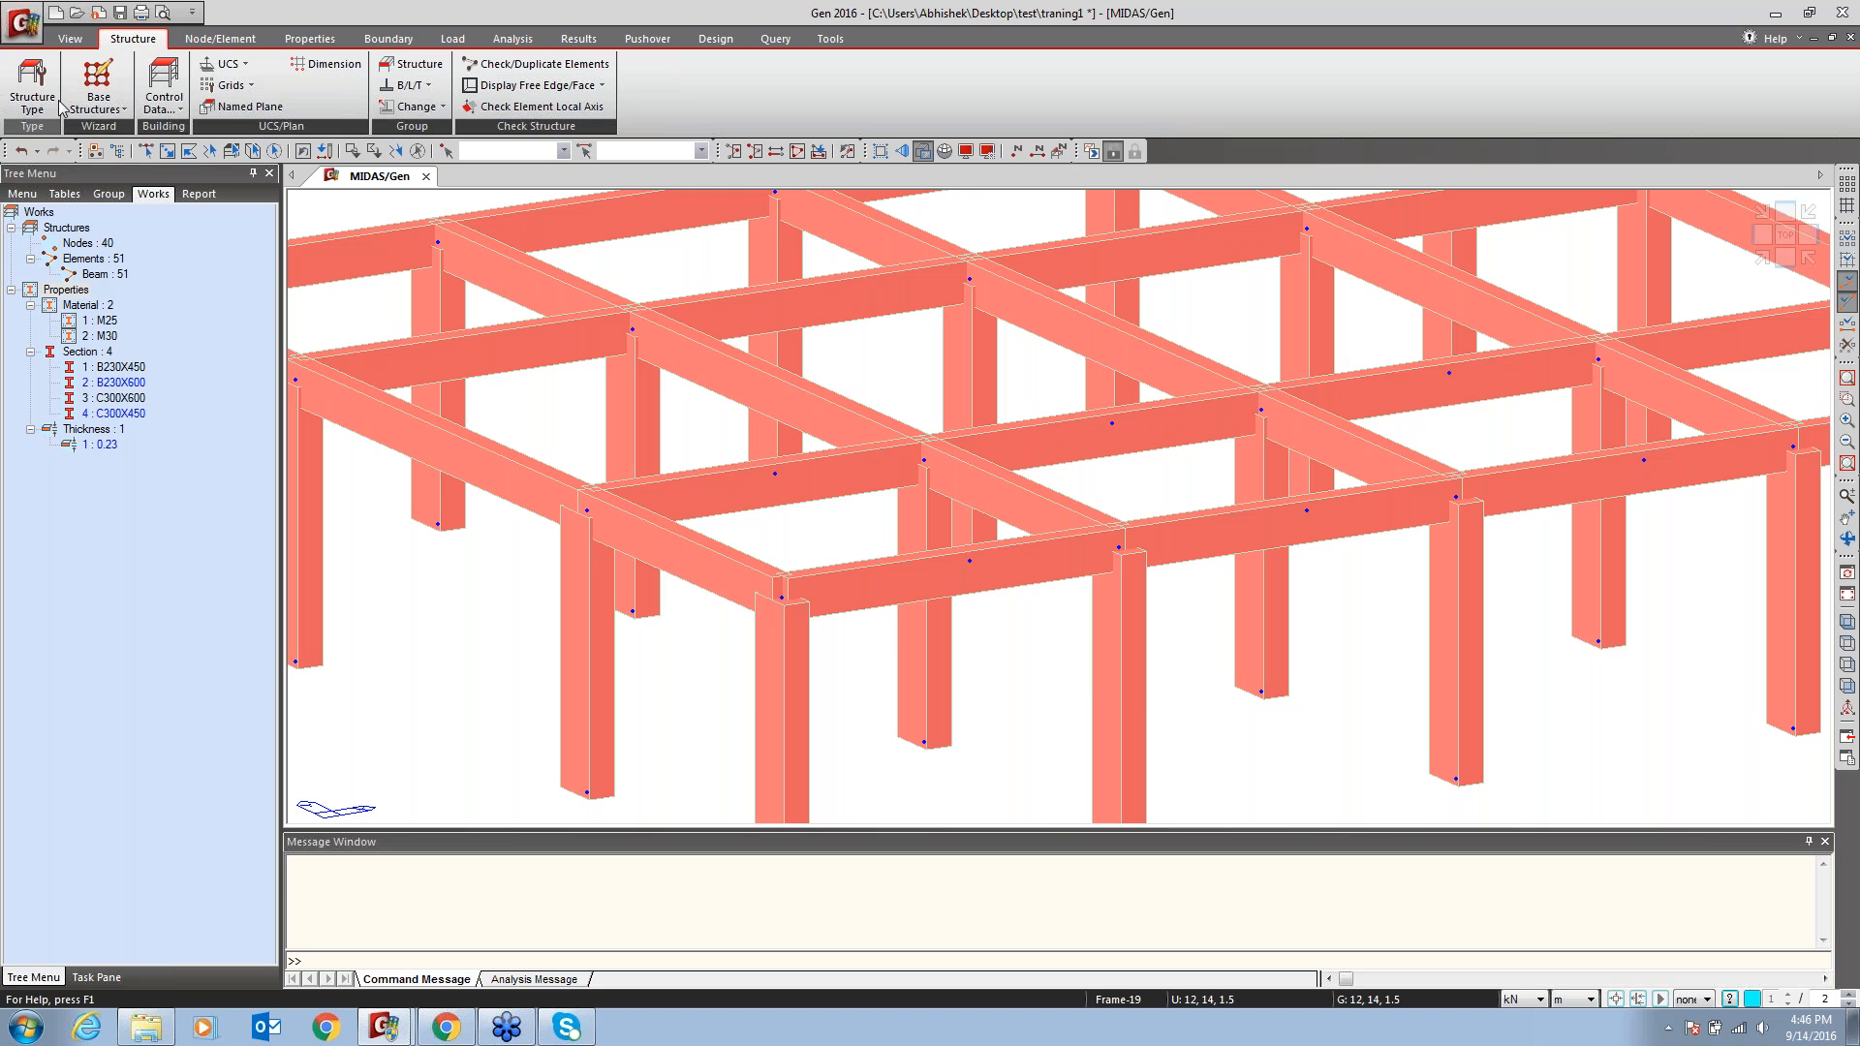
click(31, 83)
click(713, 519)
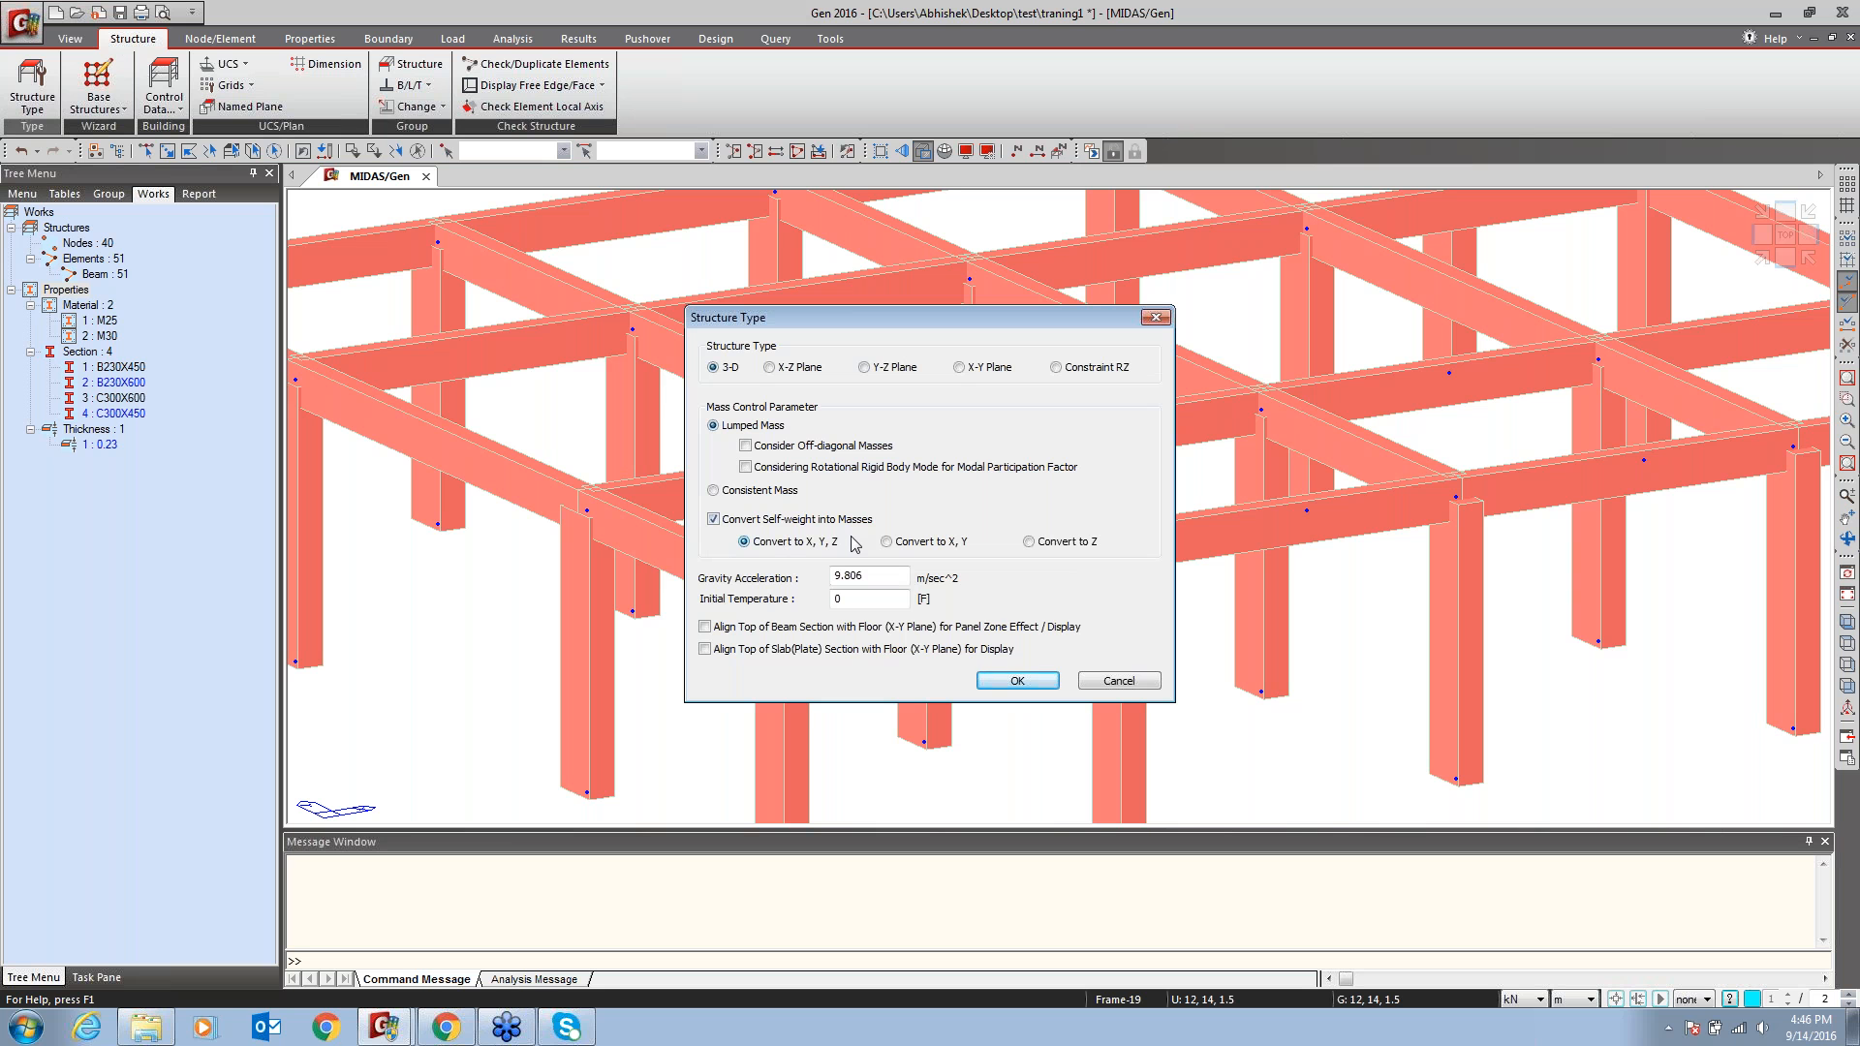
click(775, 627)
click(769, 649)
click(1017, 680)
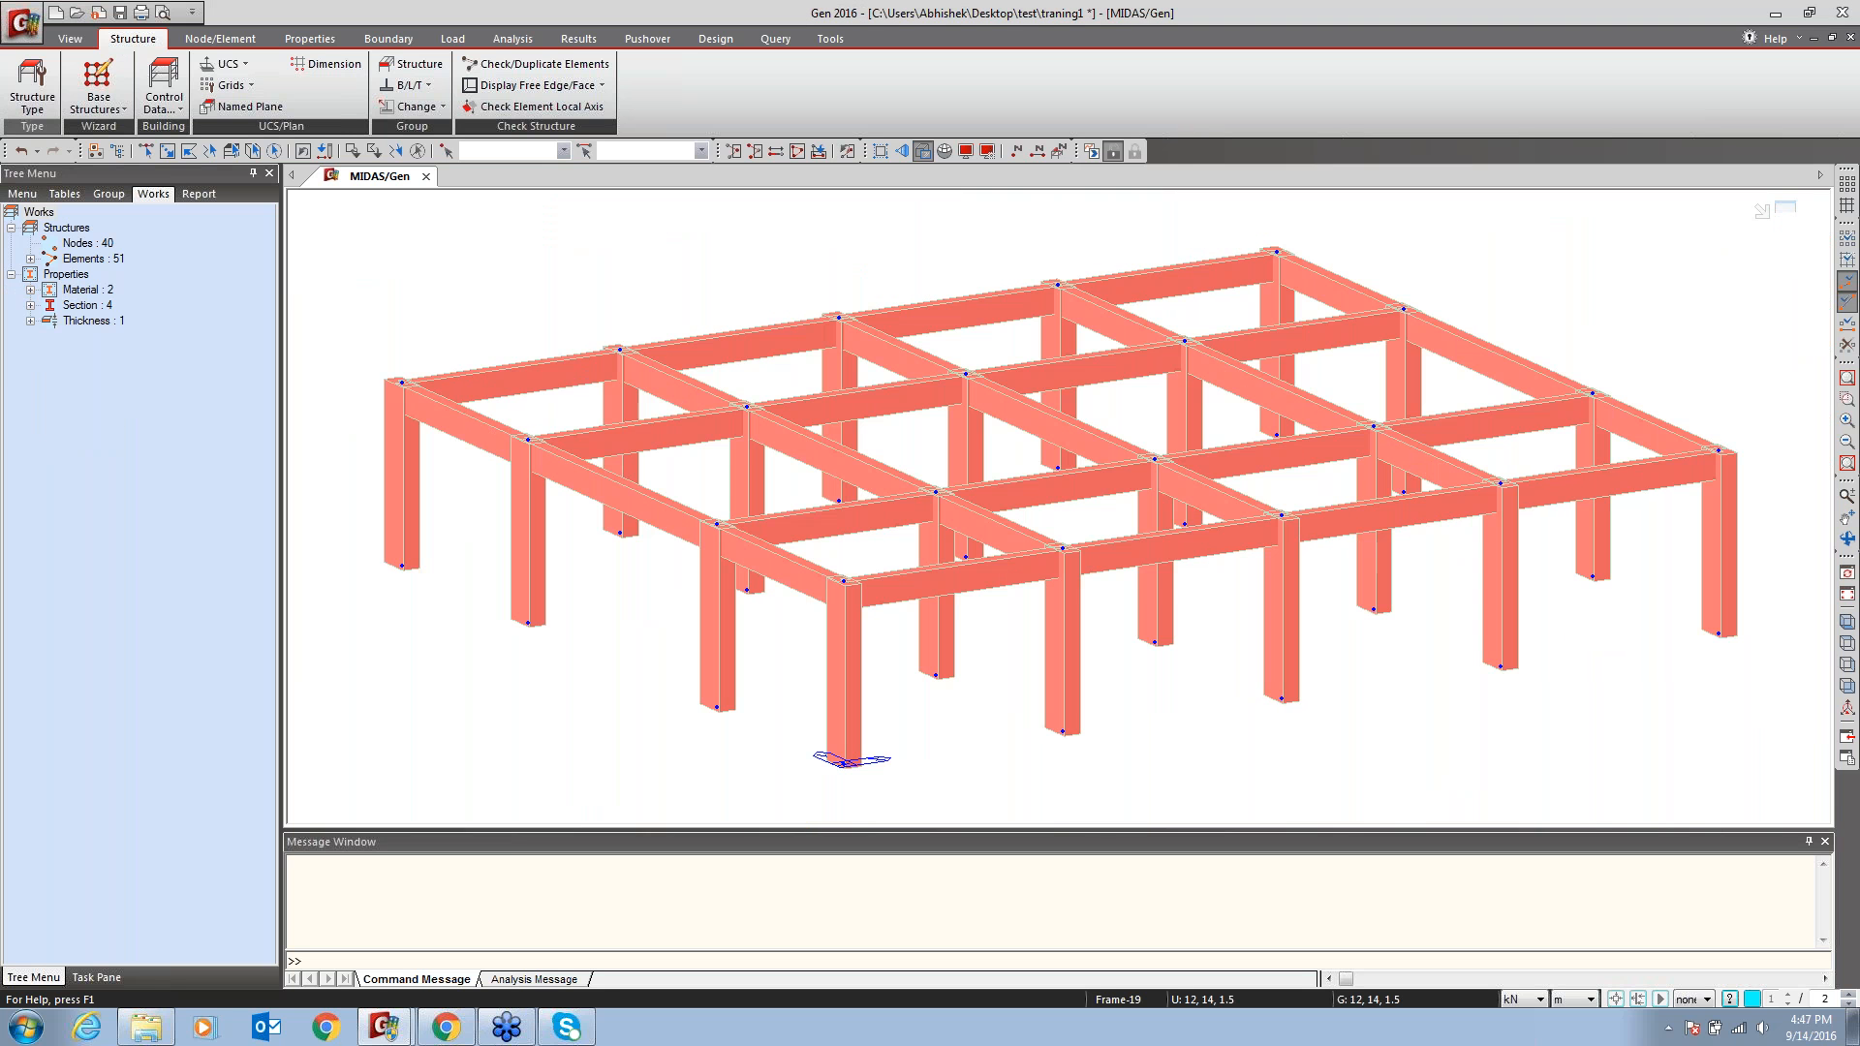
drag(1175, 434, 689, 686)
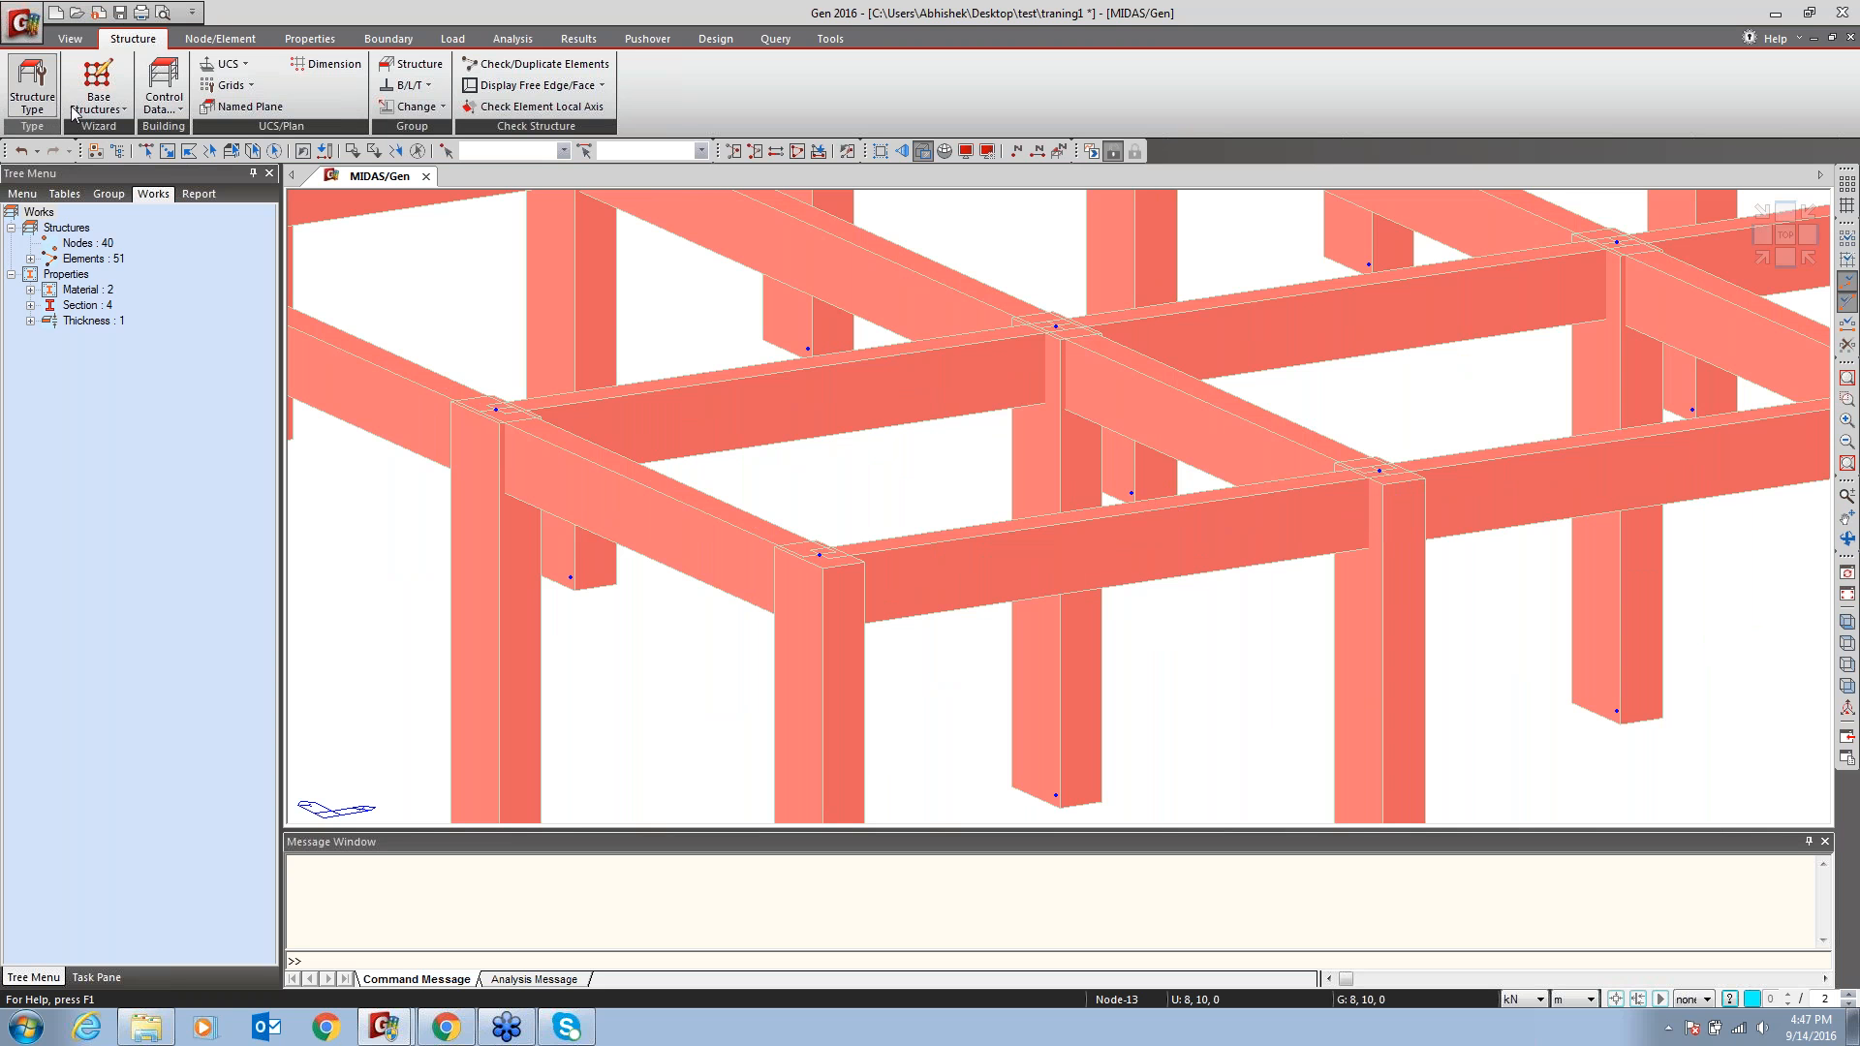
click(1846, 377)
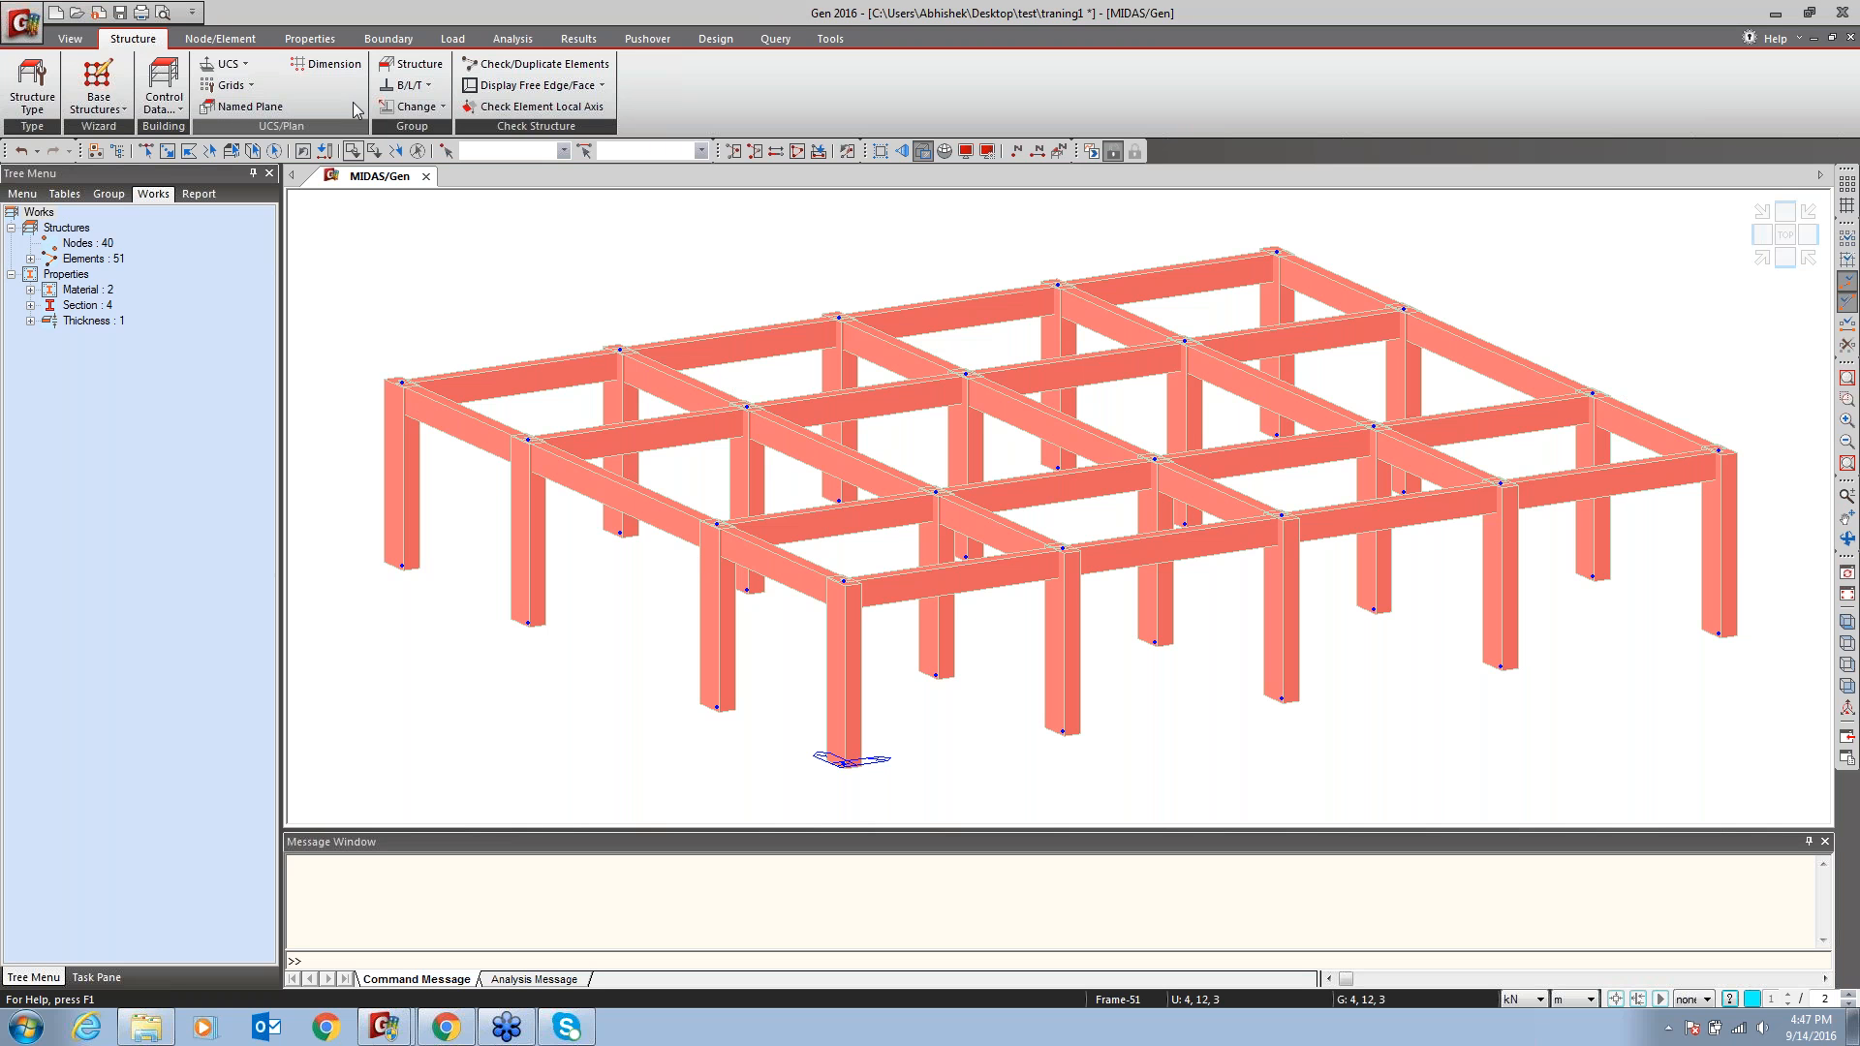
Enable automatic panel zone offset distances with an offset factor of 1 and the output position at the panel zone
click(309, 38)
click(388, 39)
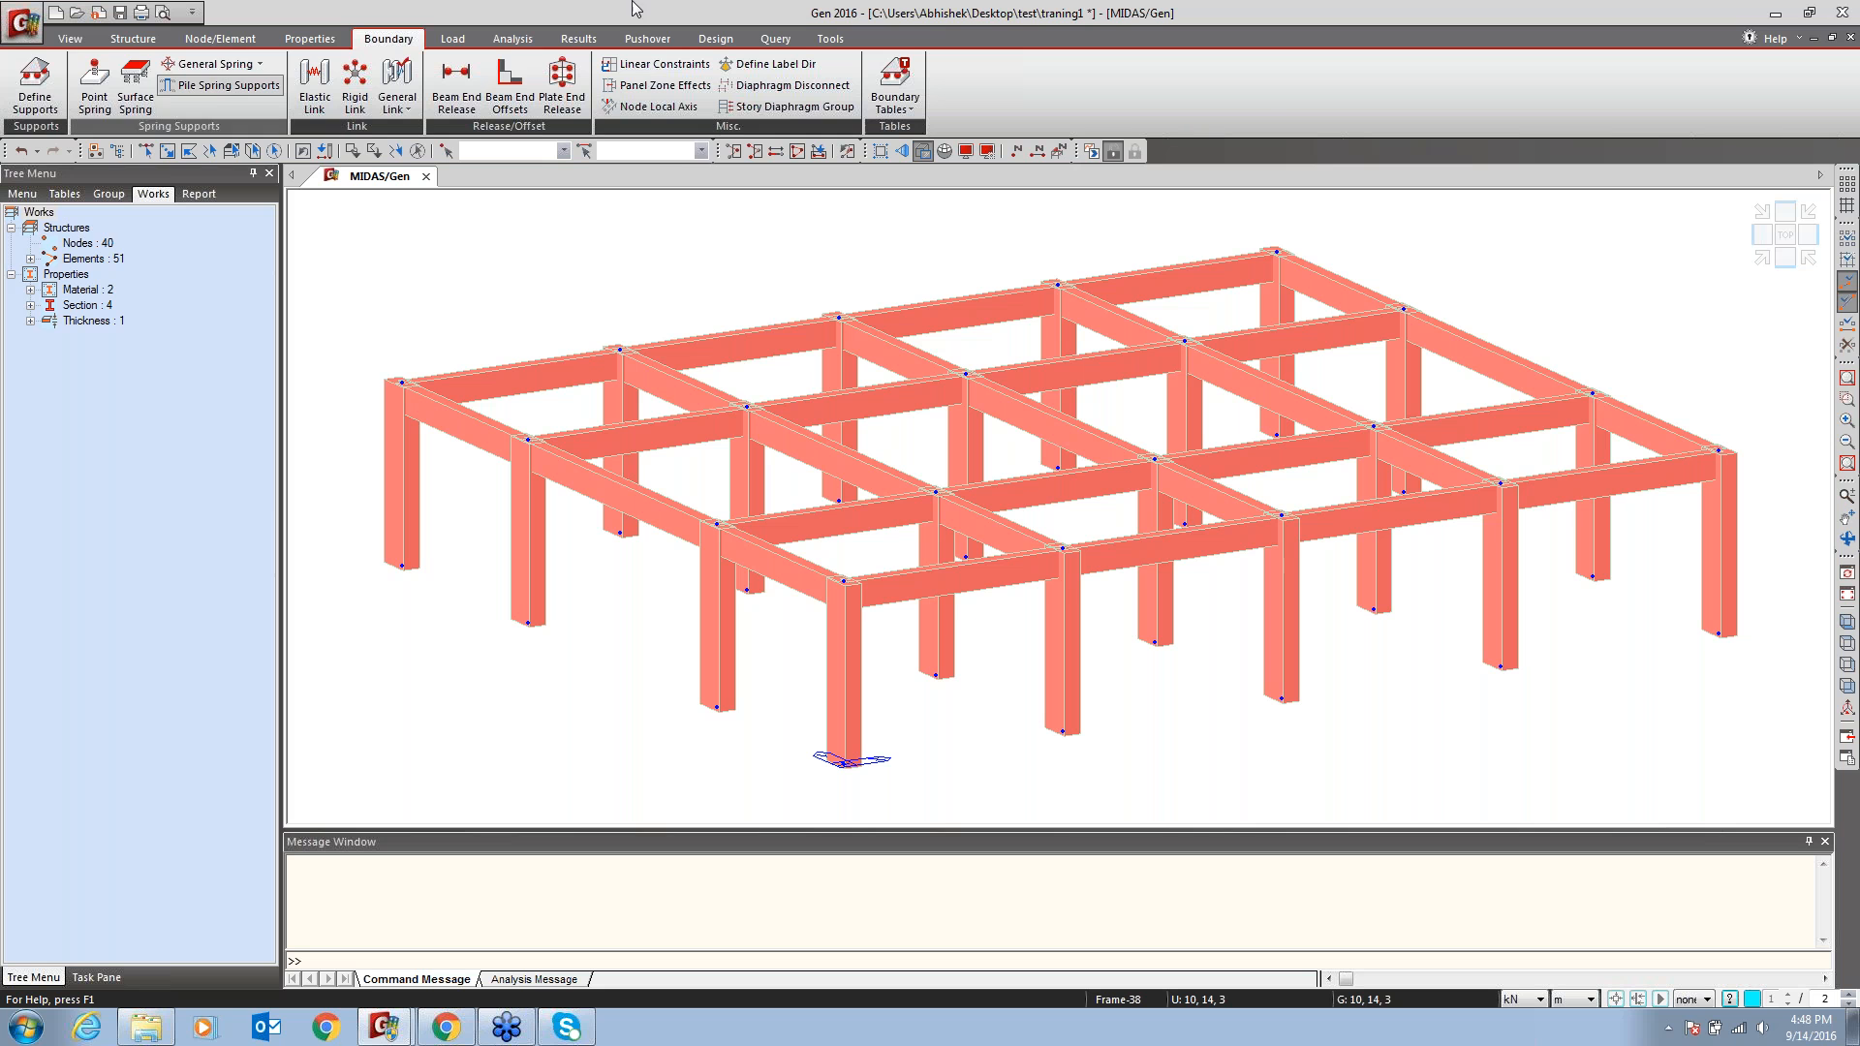
click(663, 85)
click(37, 109)
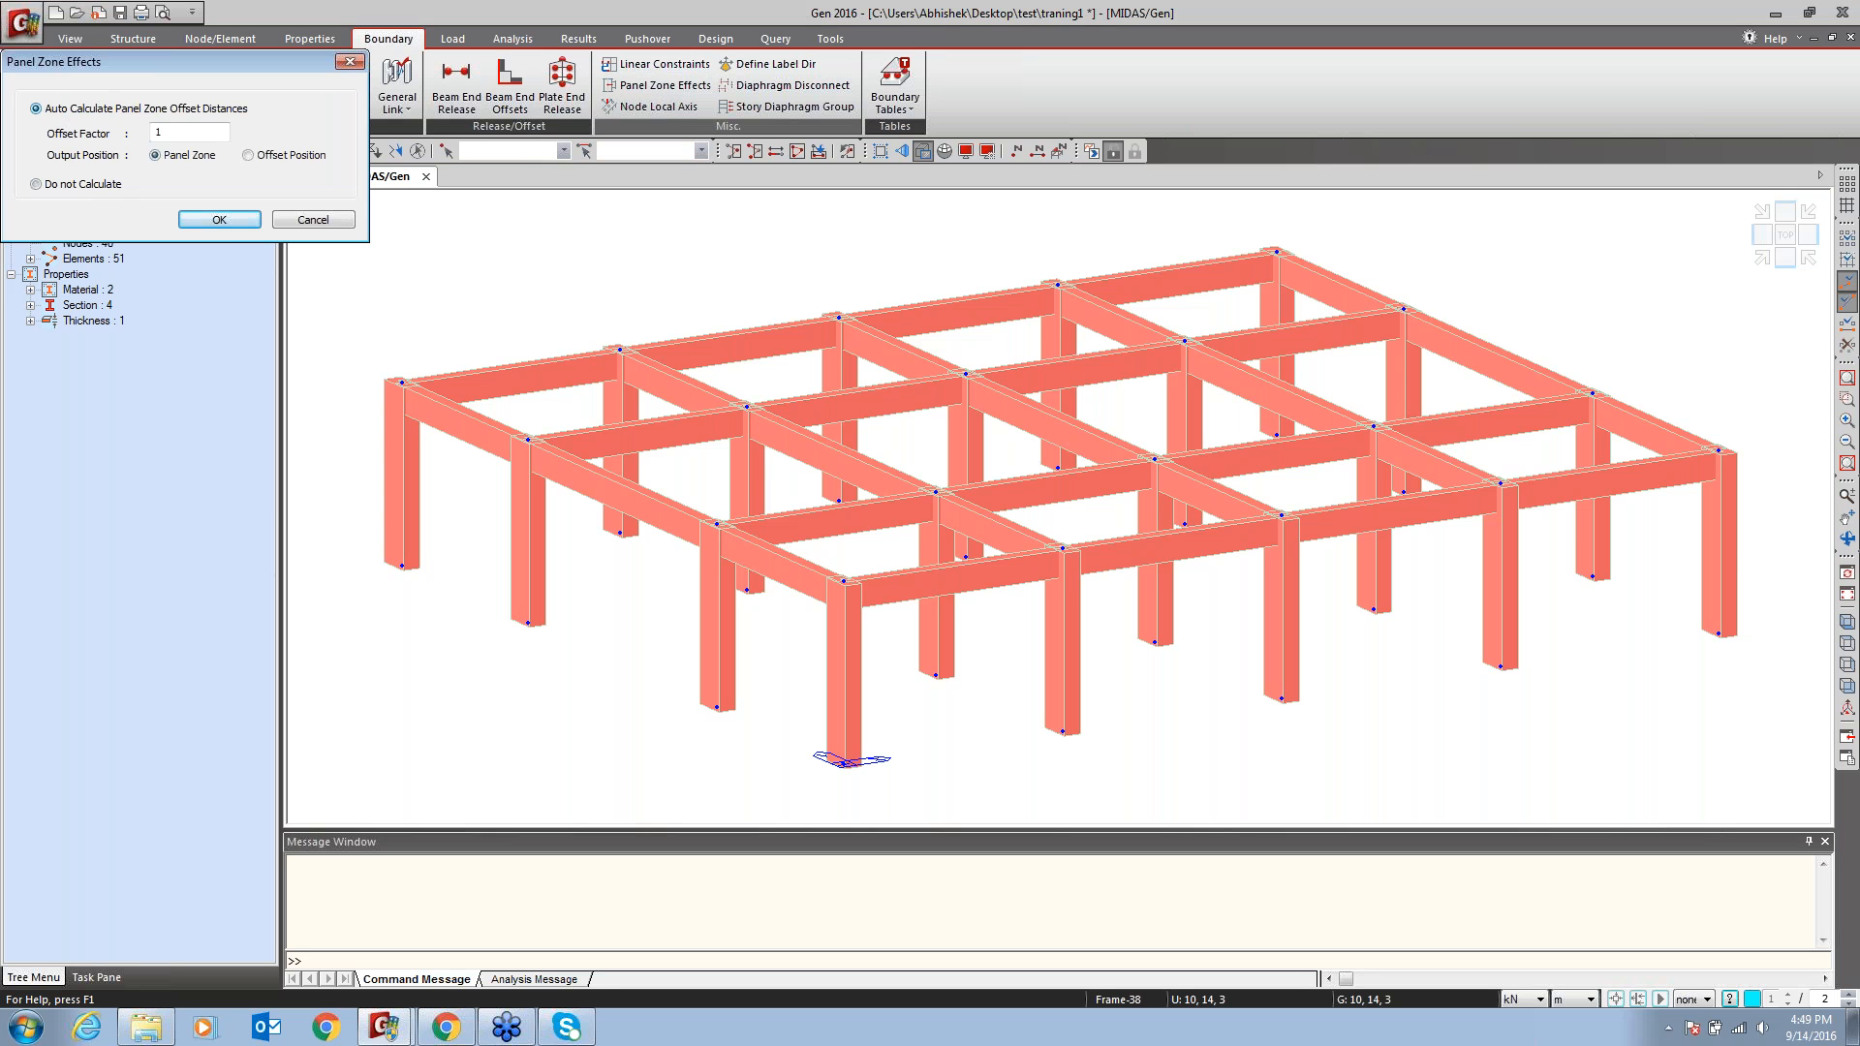
click(219, 218)
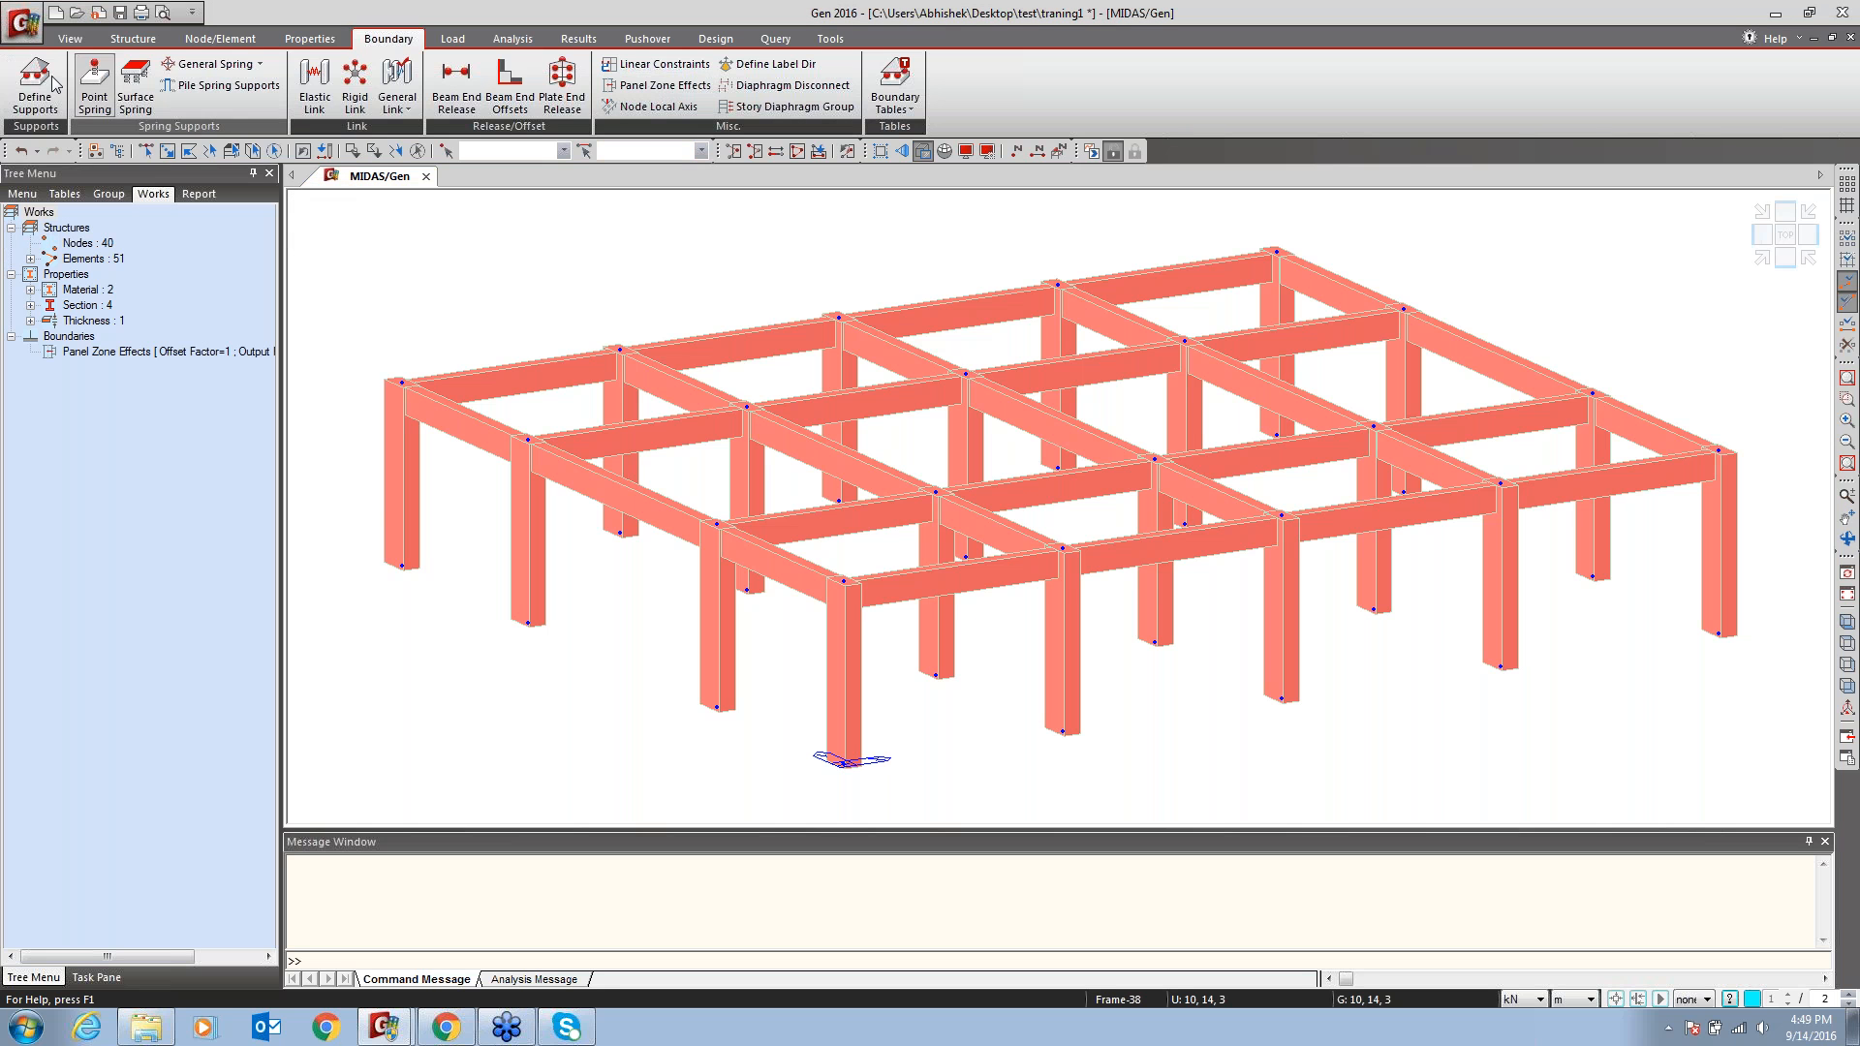
Add a static load case named SW of type Dead Load (D)
click(453, 41)
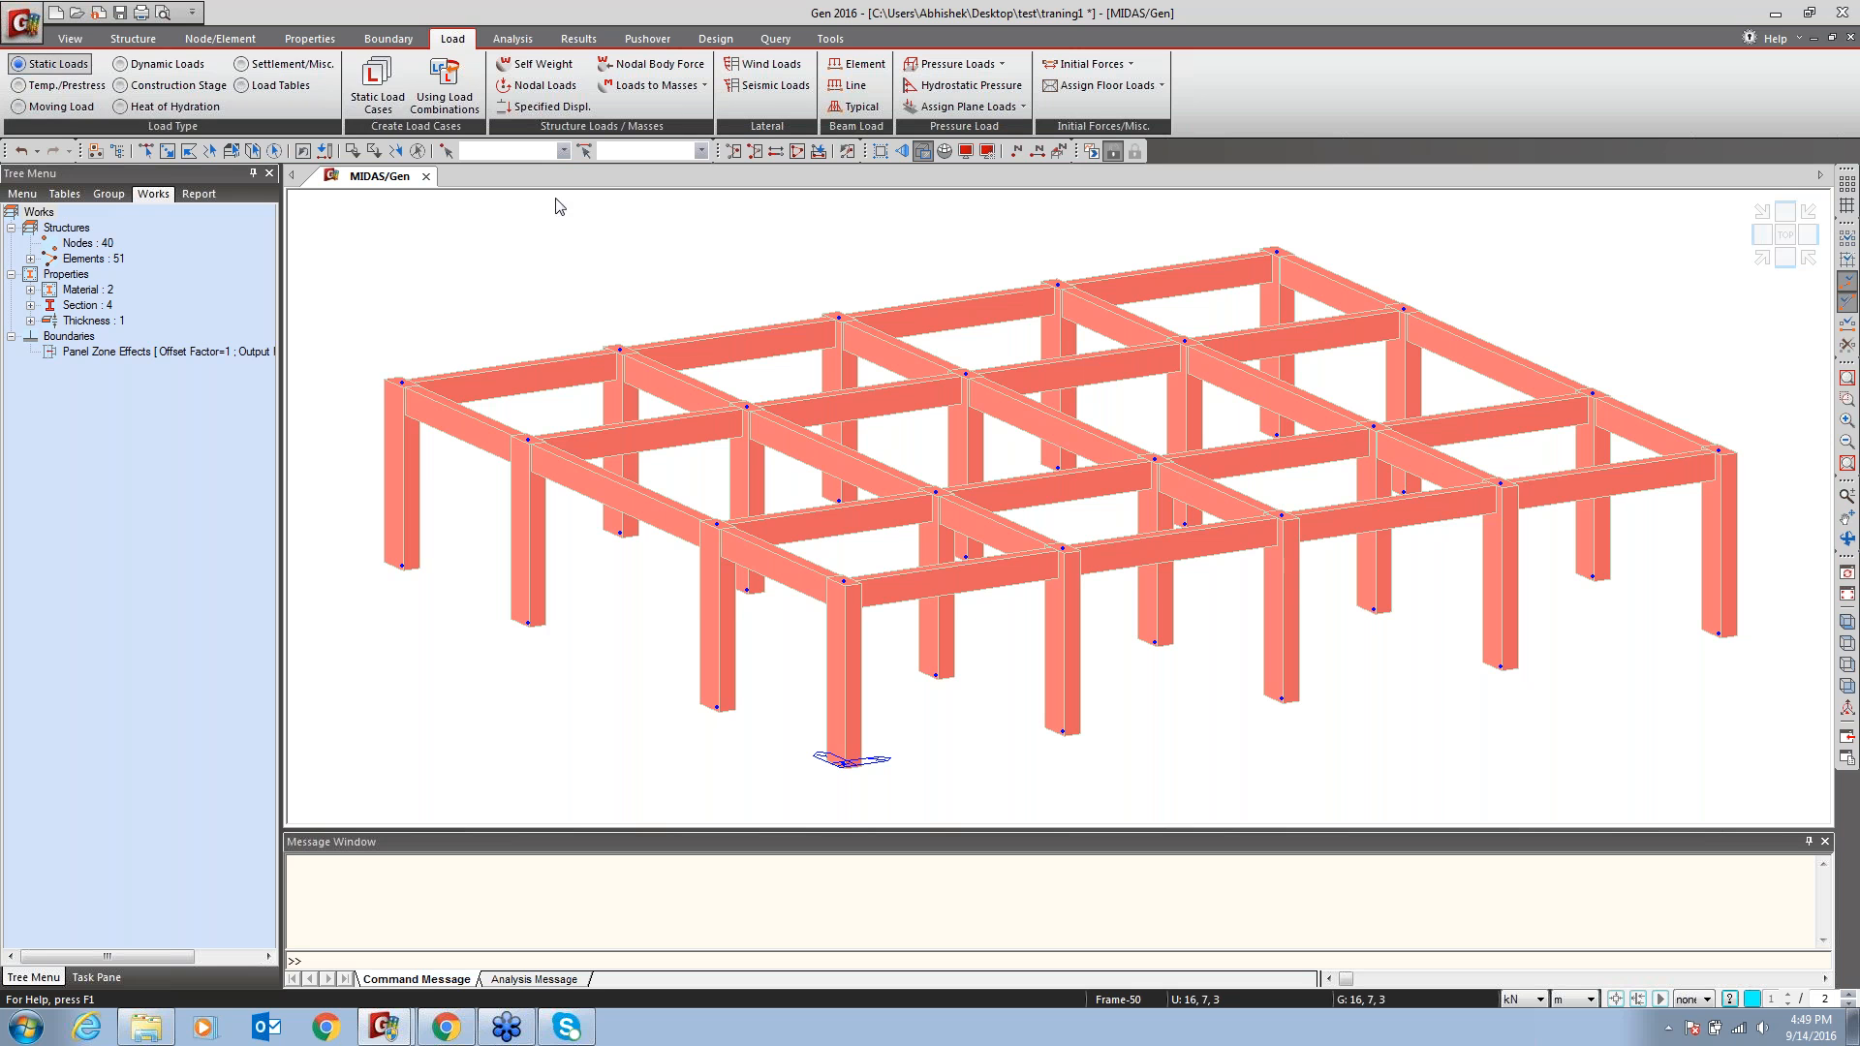
click(376, 77)
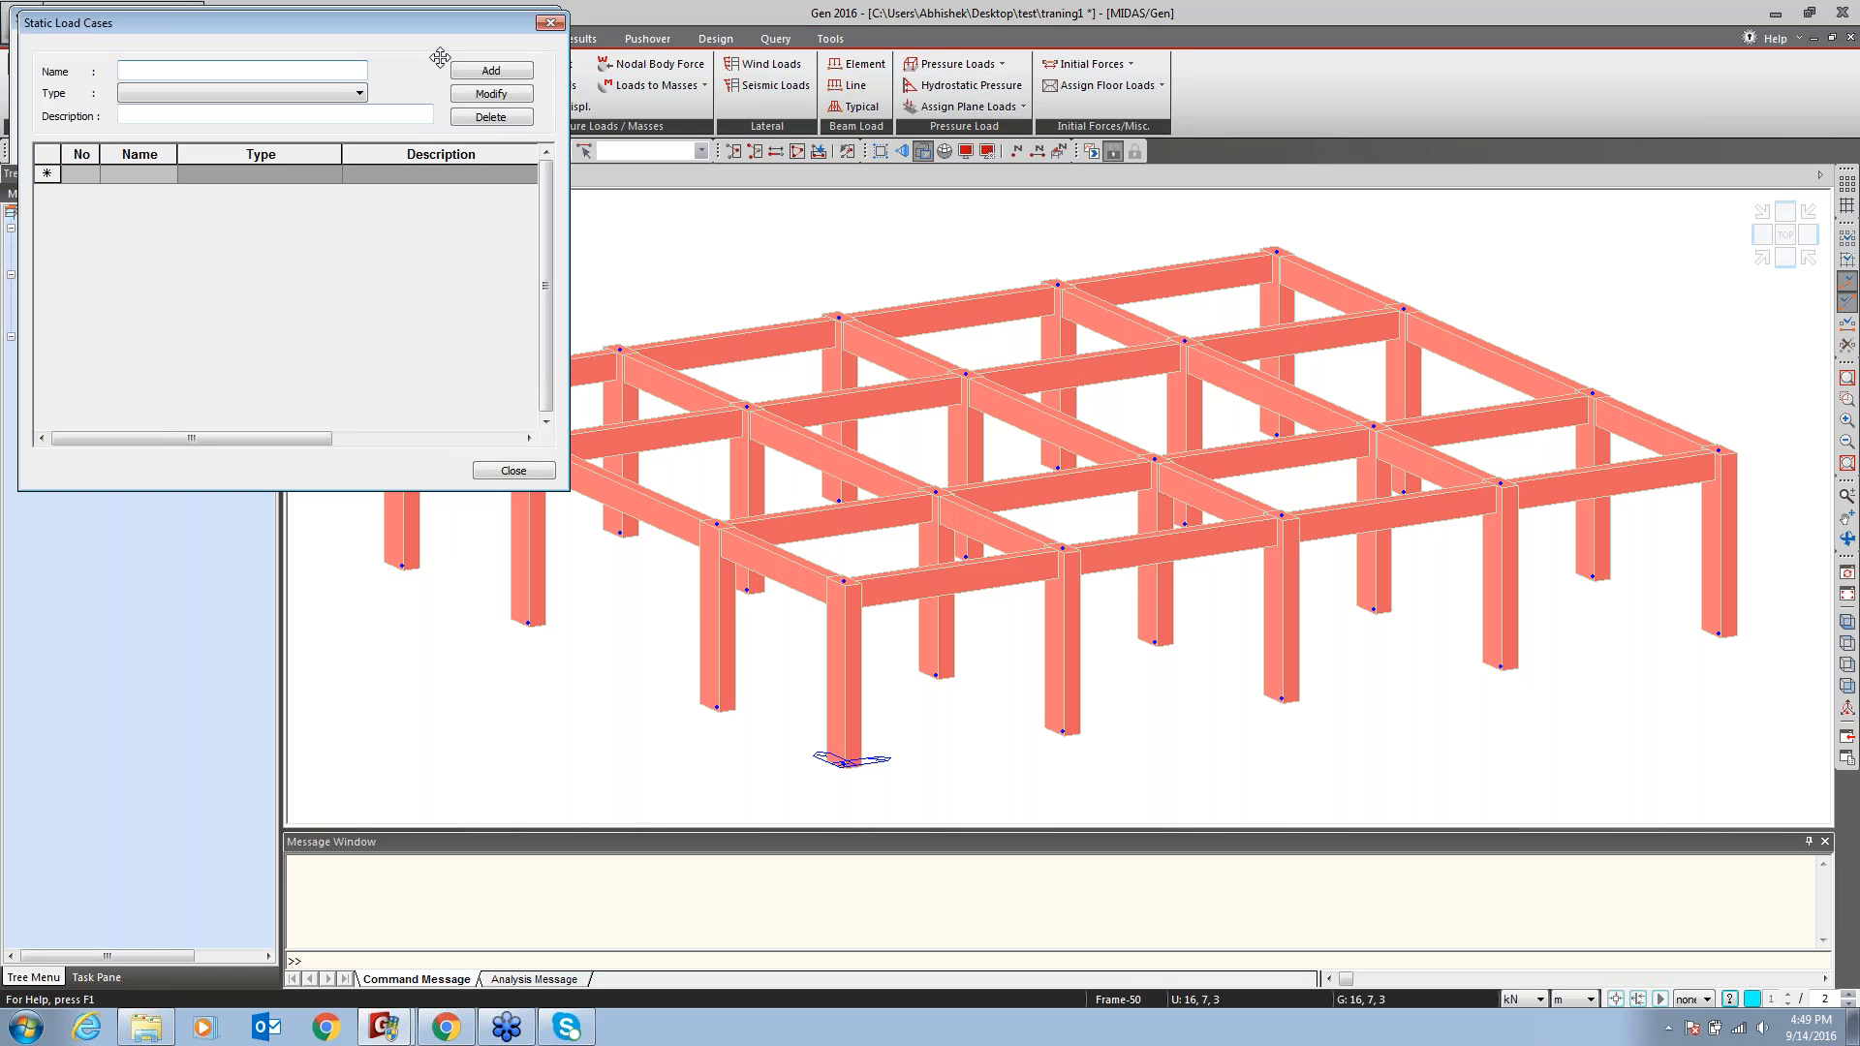
drag(440, 57, 1117, 209)
text(SW)
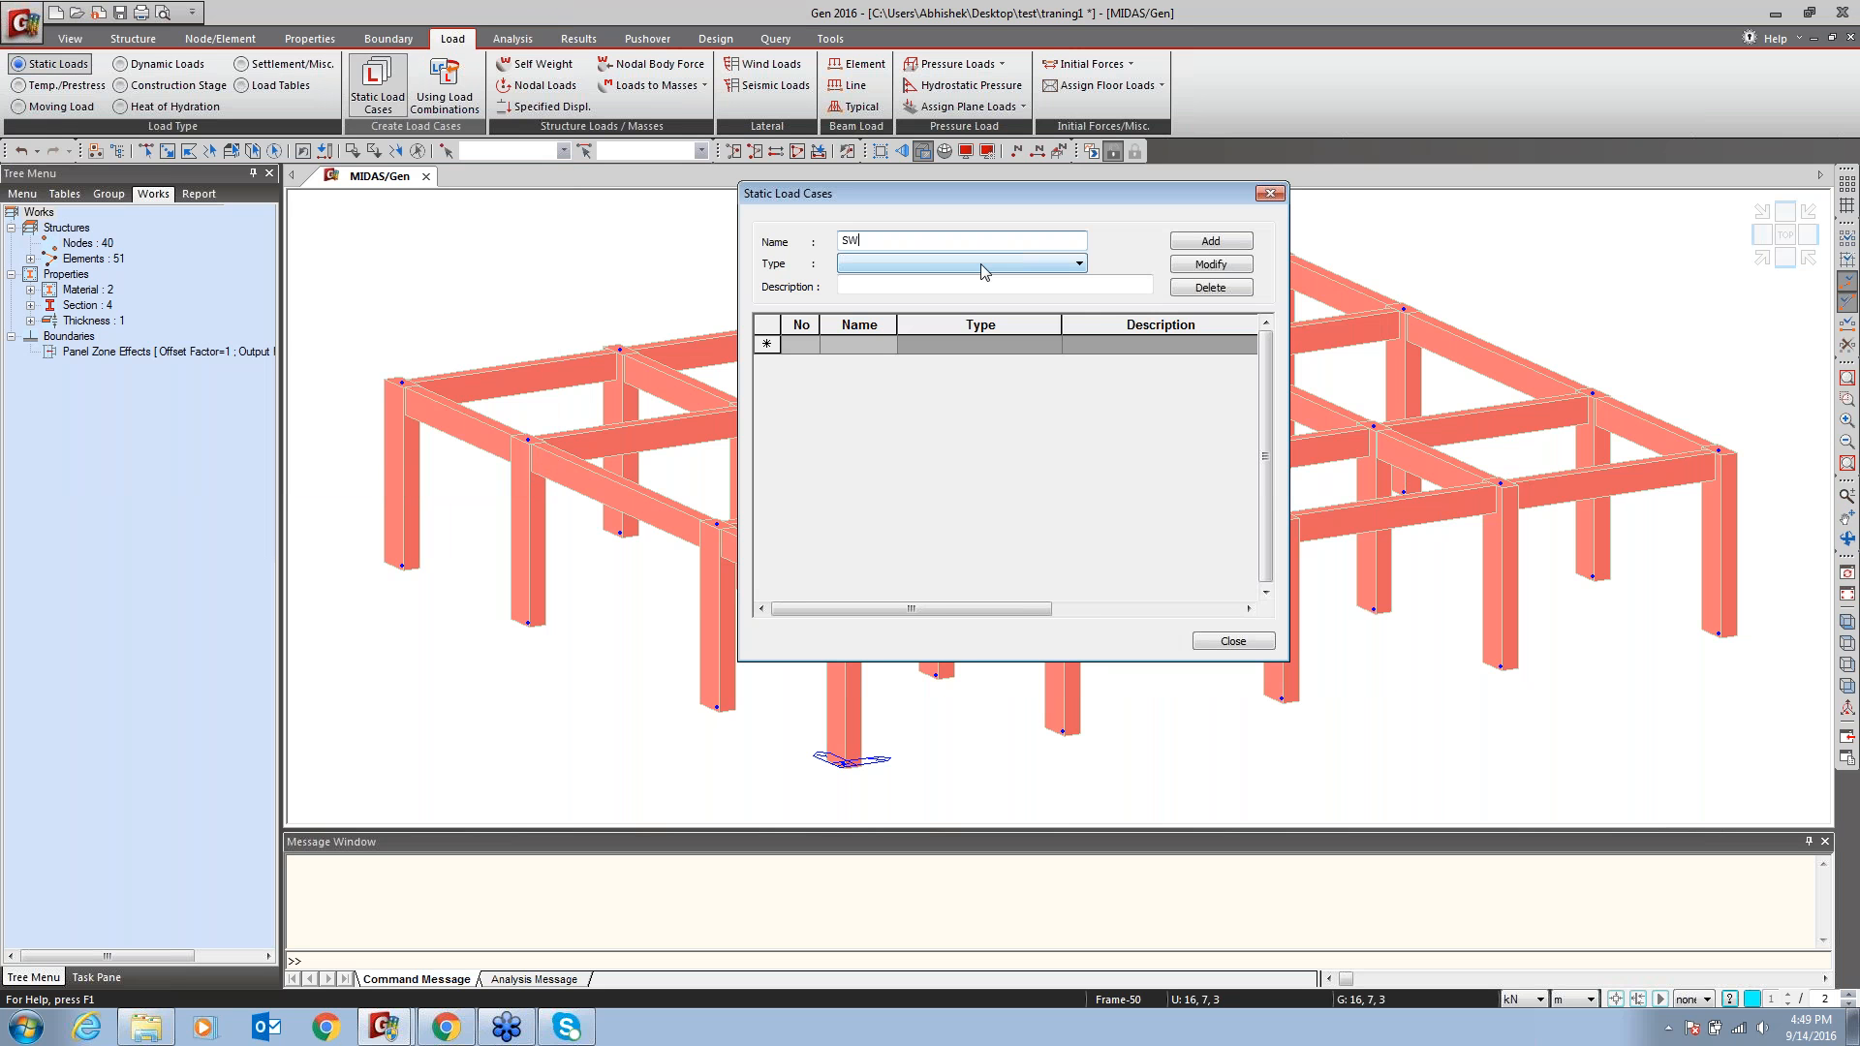
click(976, 263)
click(977, 293)
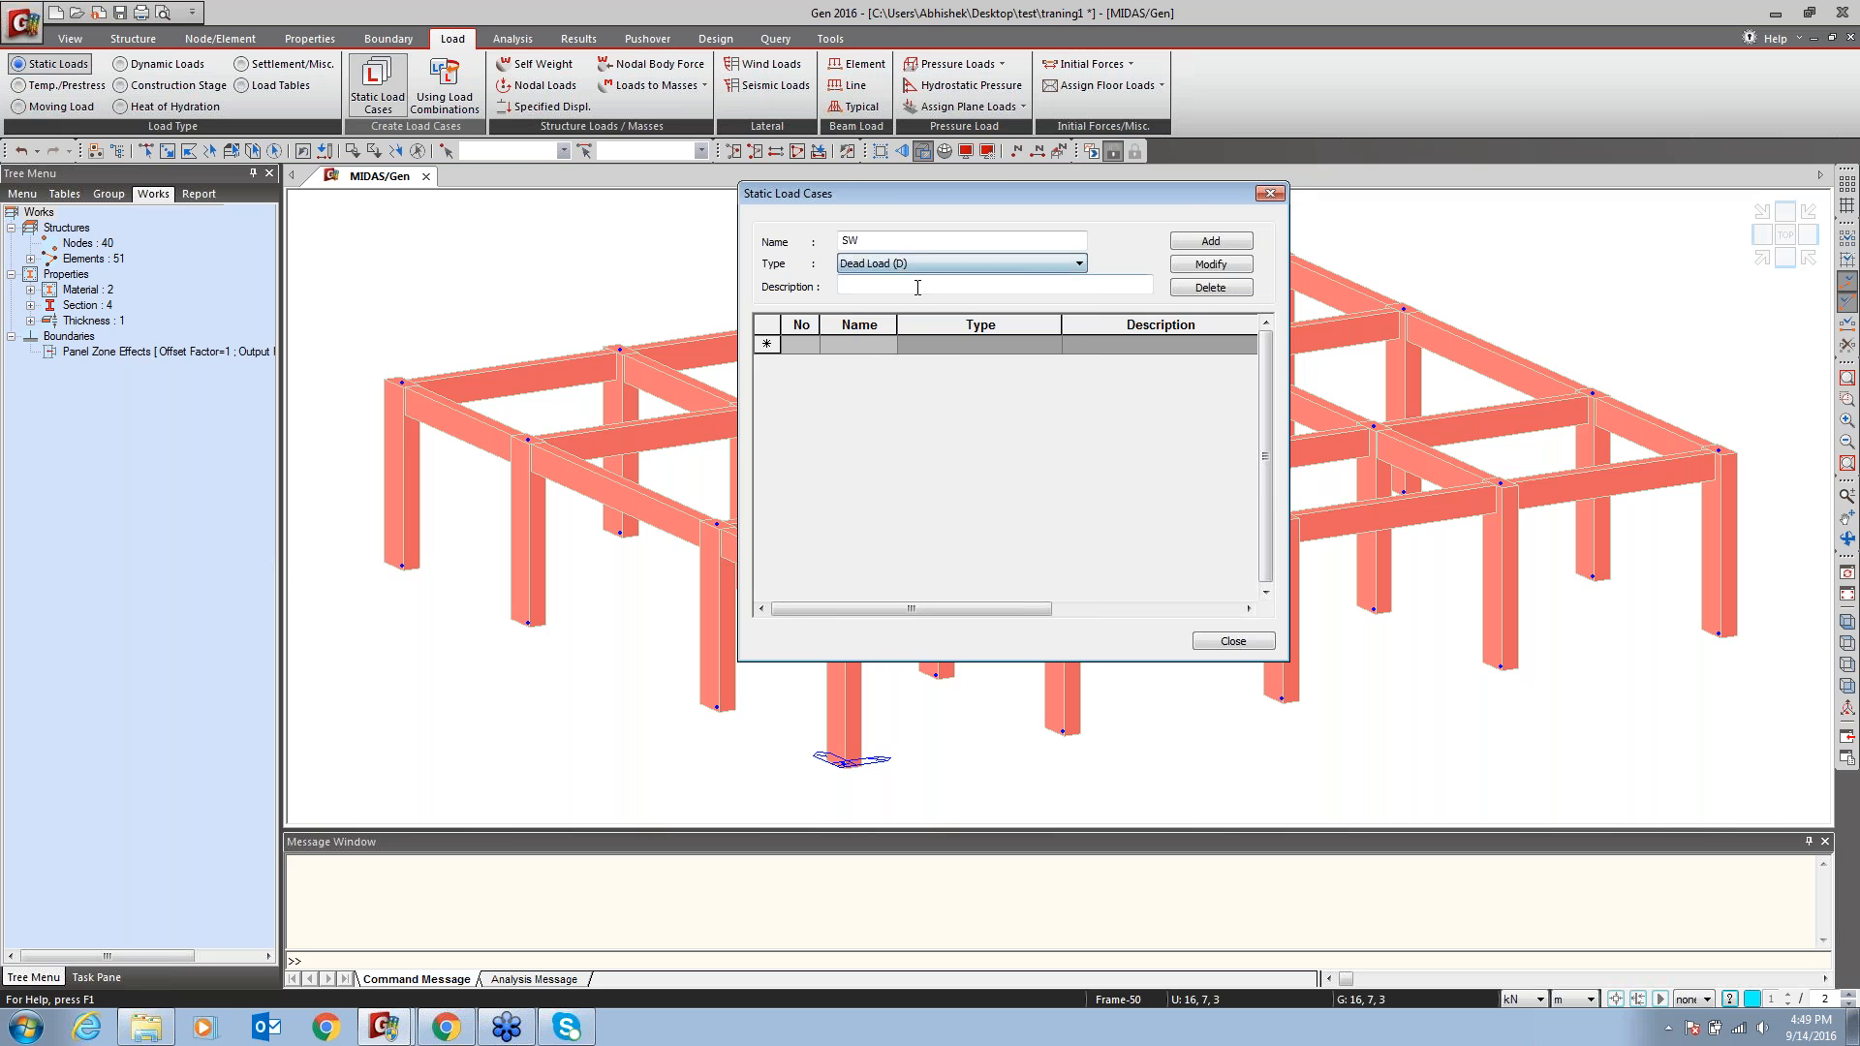
click(1233, 246)
Add a second static load case named SIDL of type Dead Load (D)
double_click(884, 246)
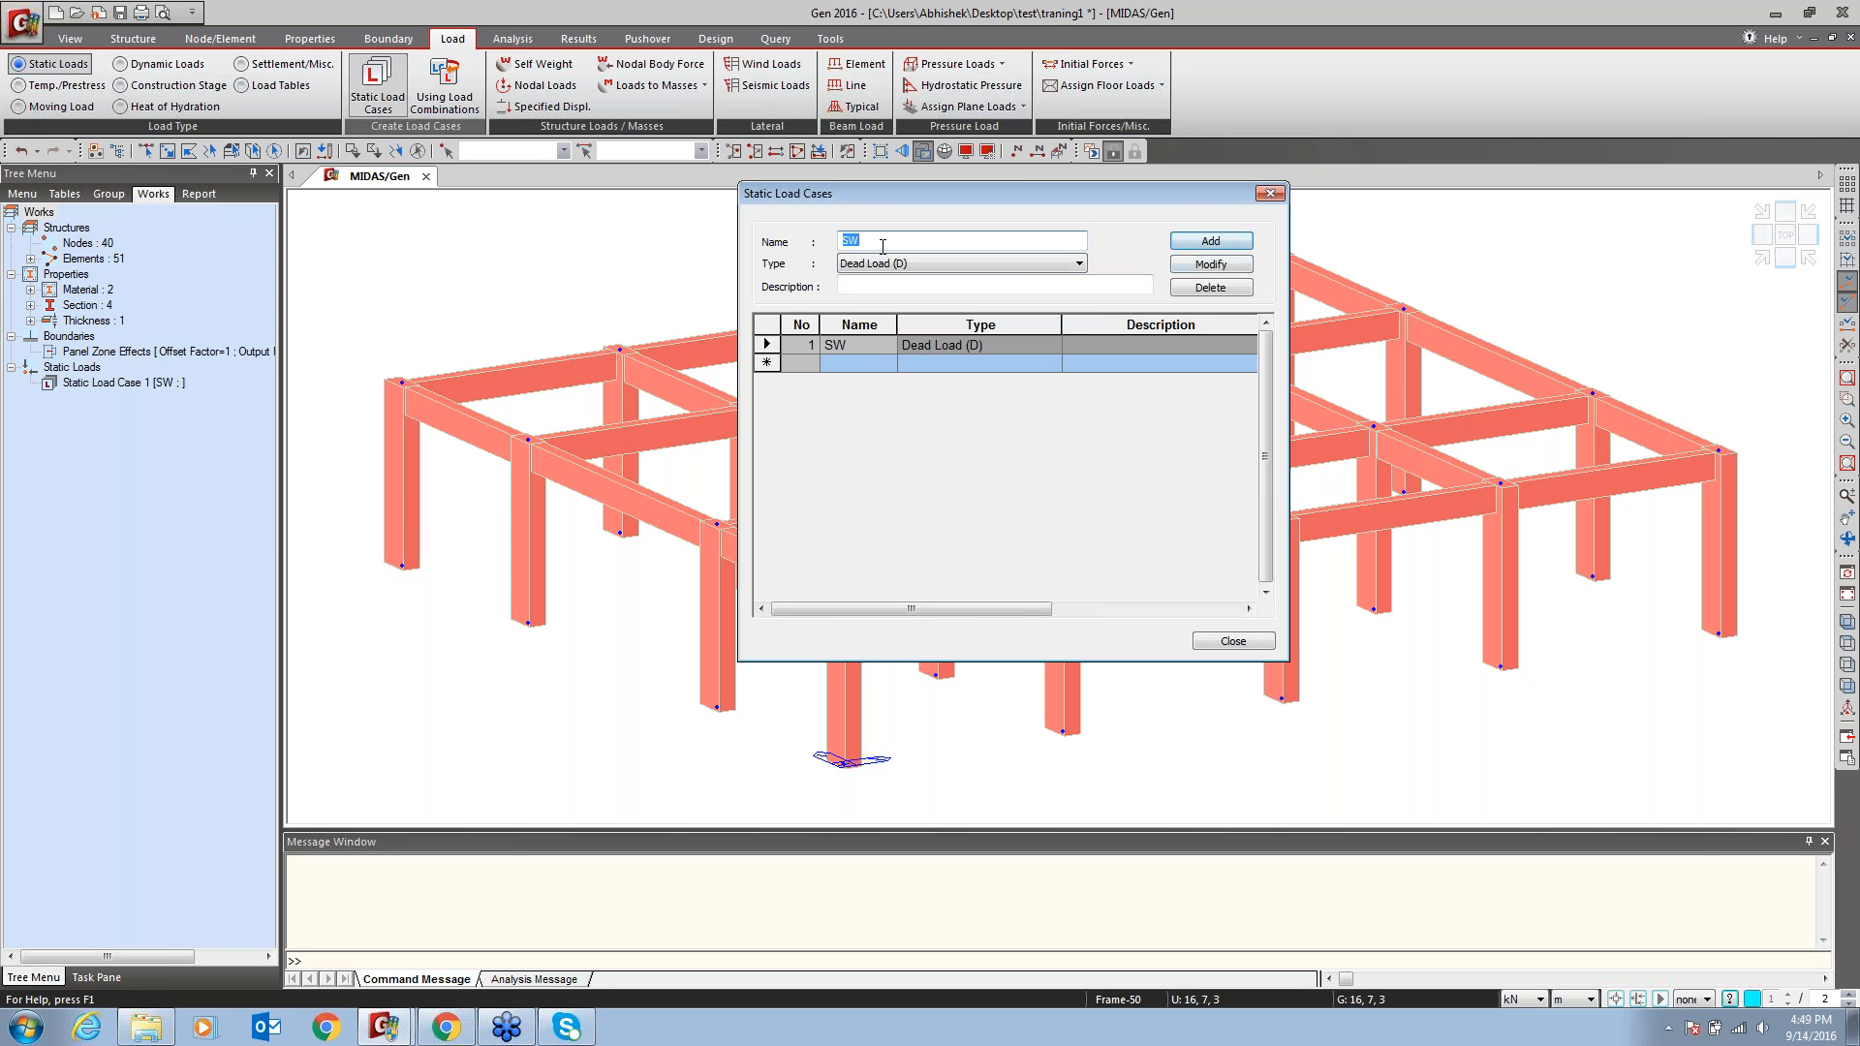
text(SIDL)
click(930, 263)
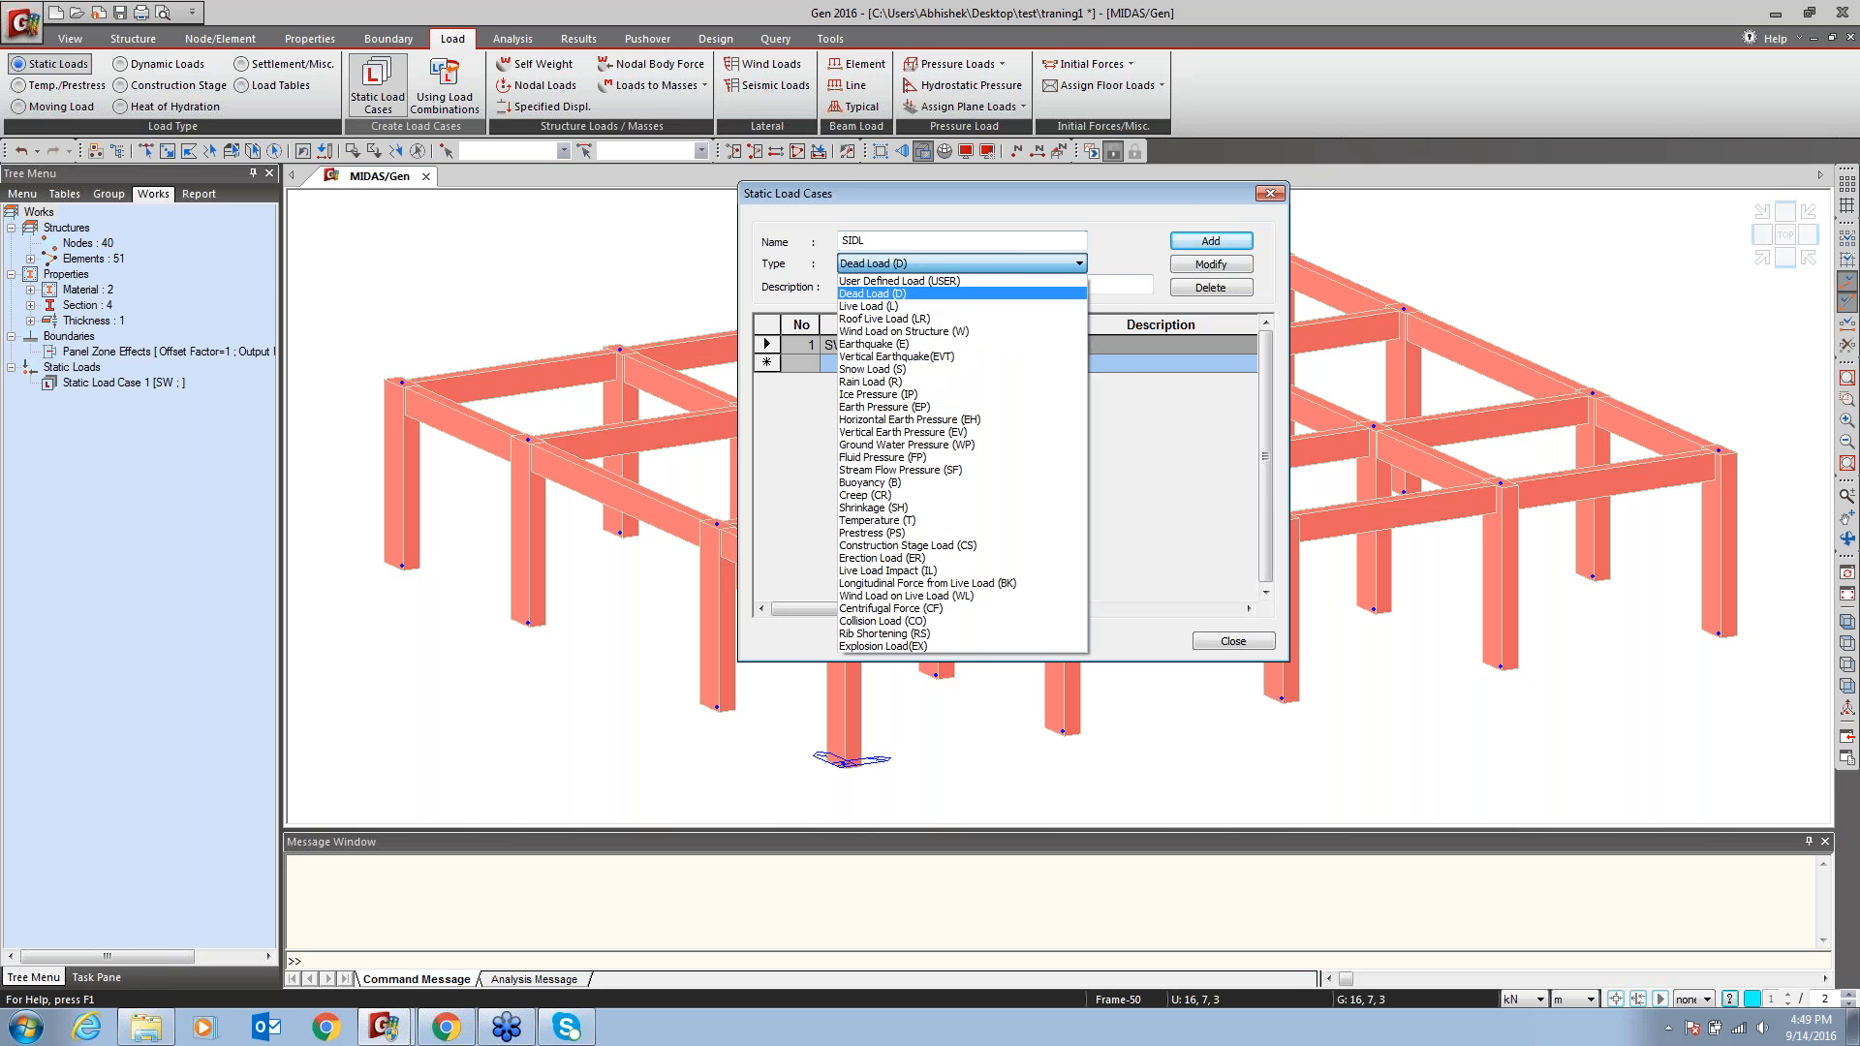
click(872, 294)
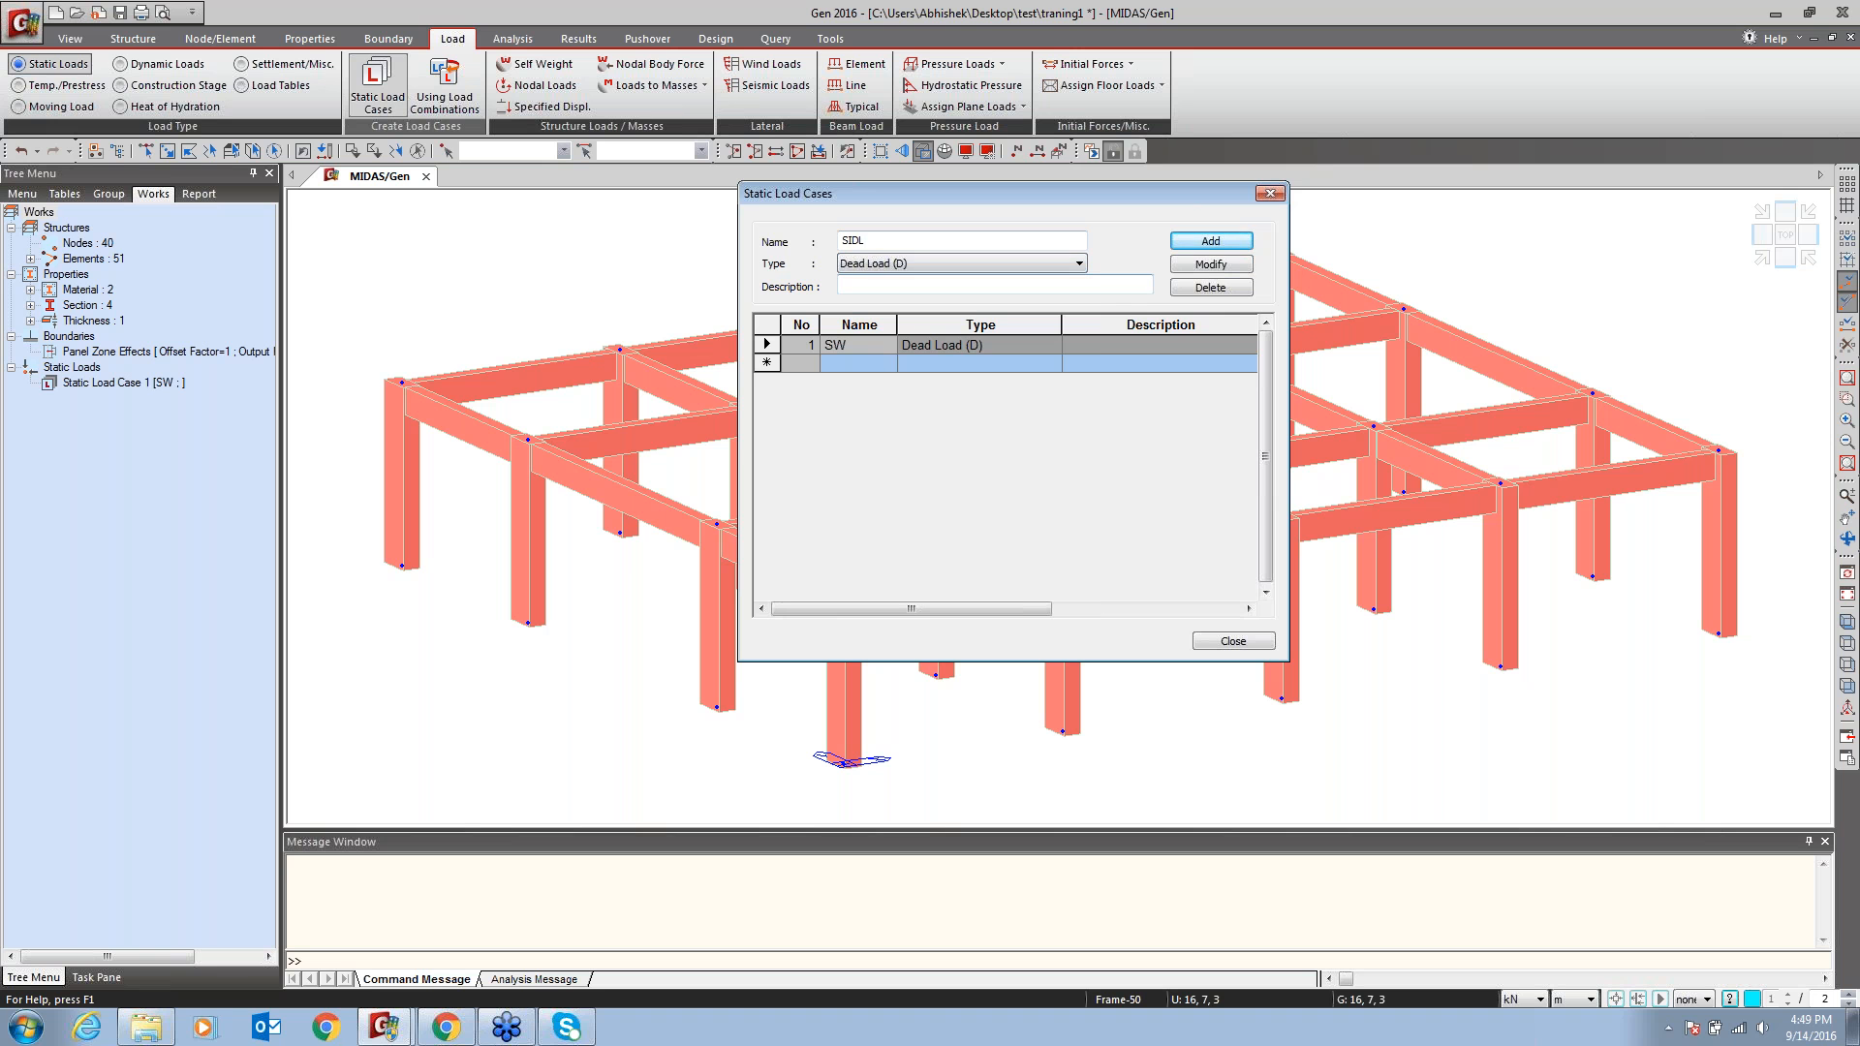
click(1211, 240)
Add a static load case named LL of type Live Load (L)
text(LL)
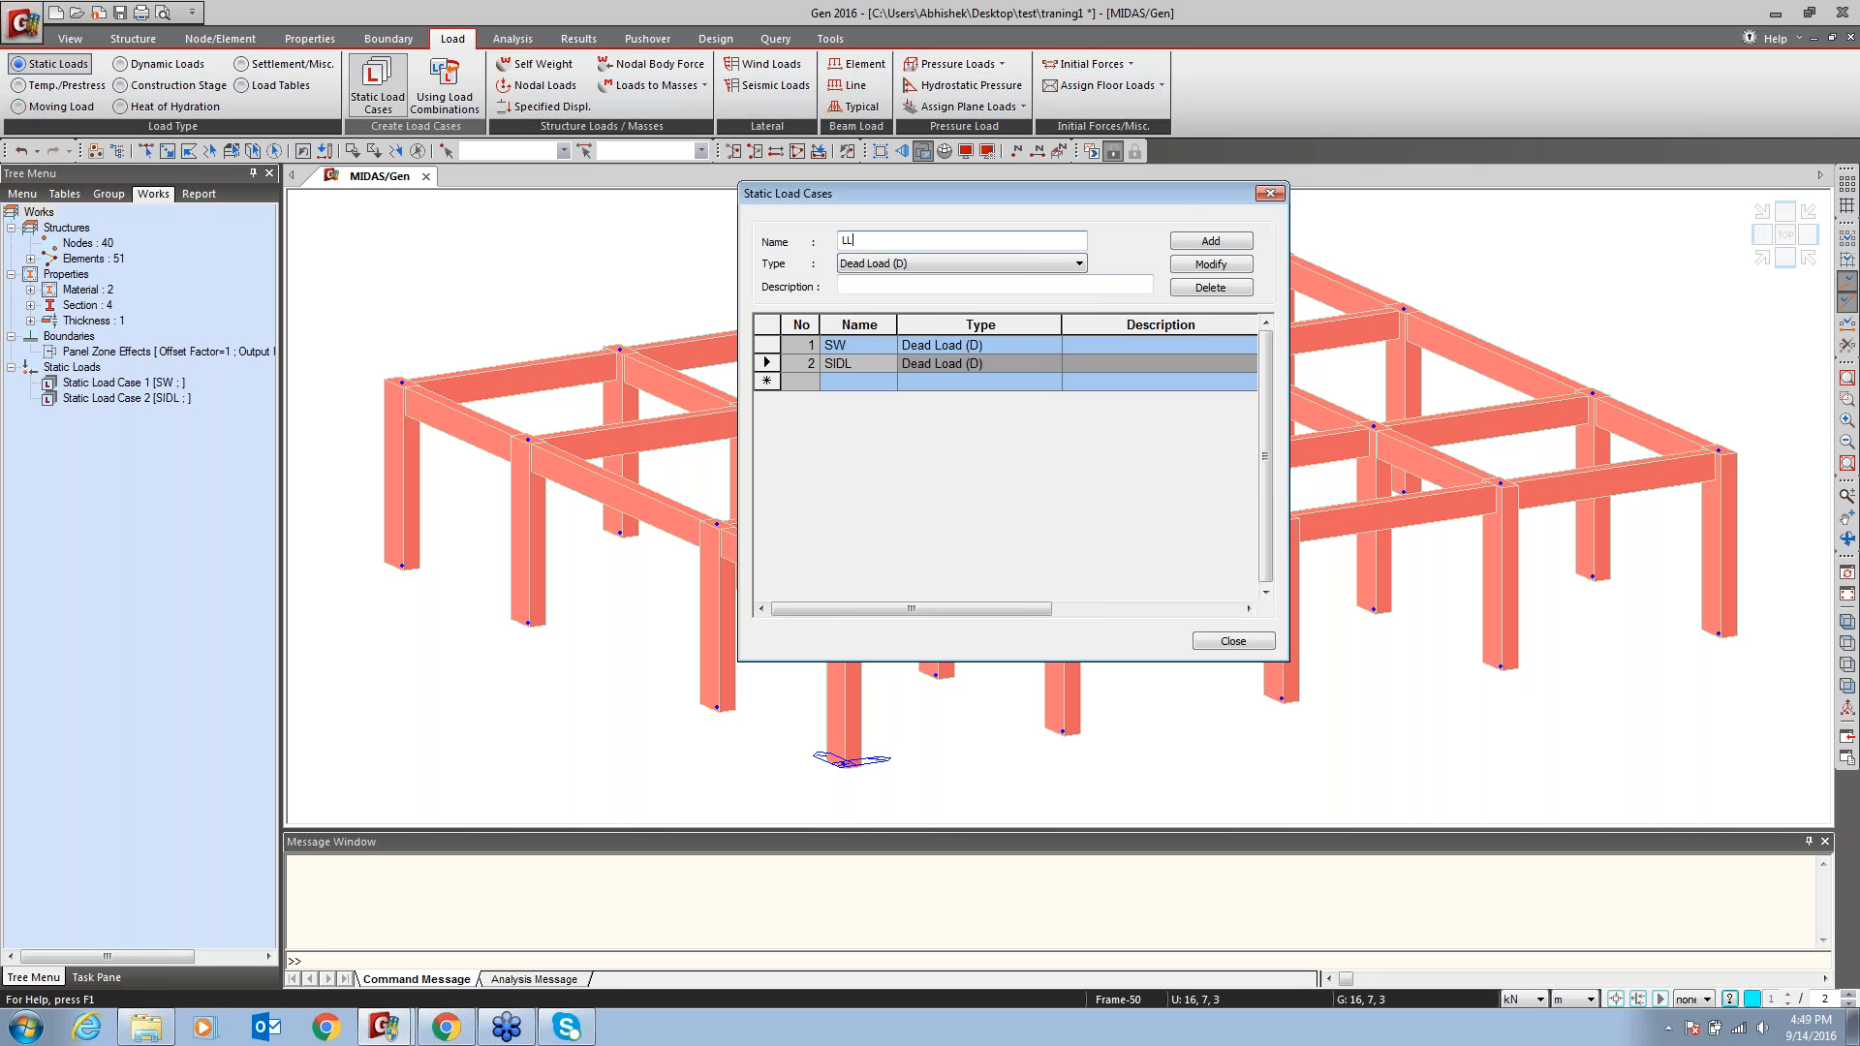
click(927, 263)
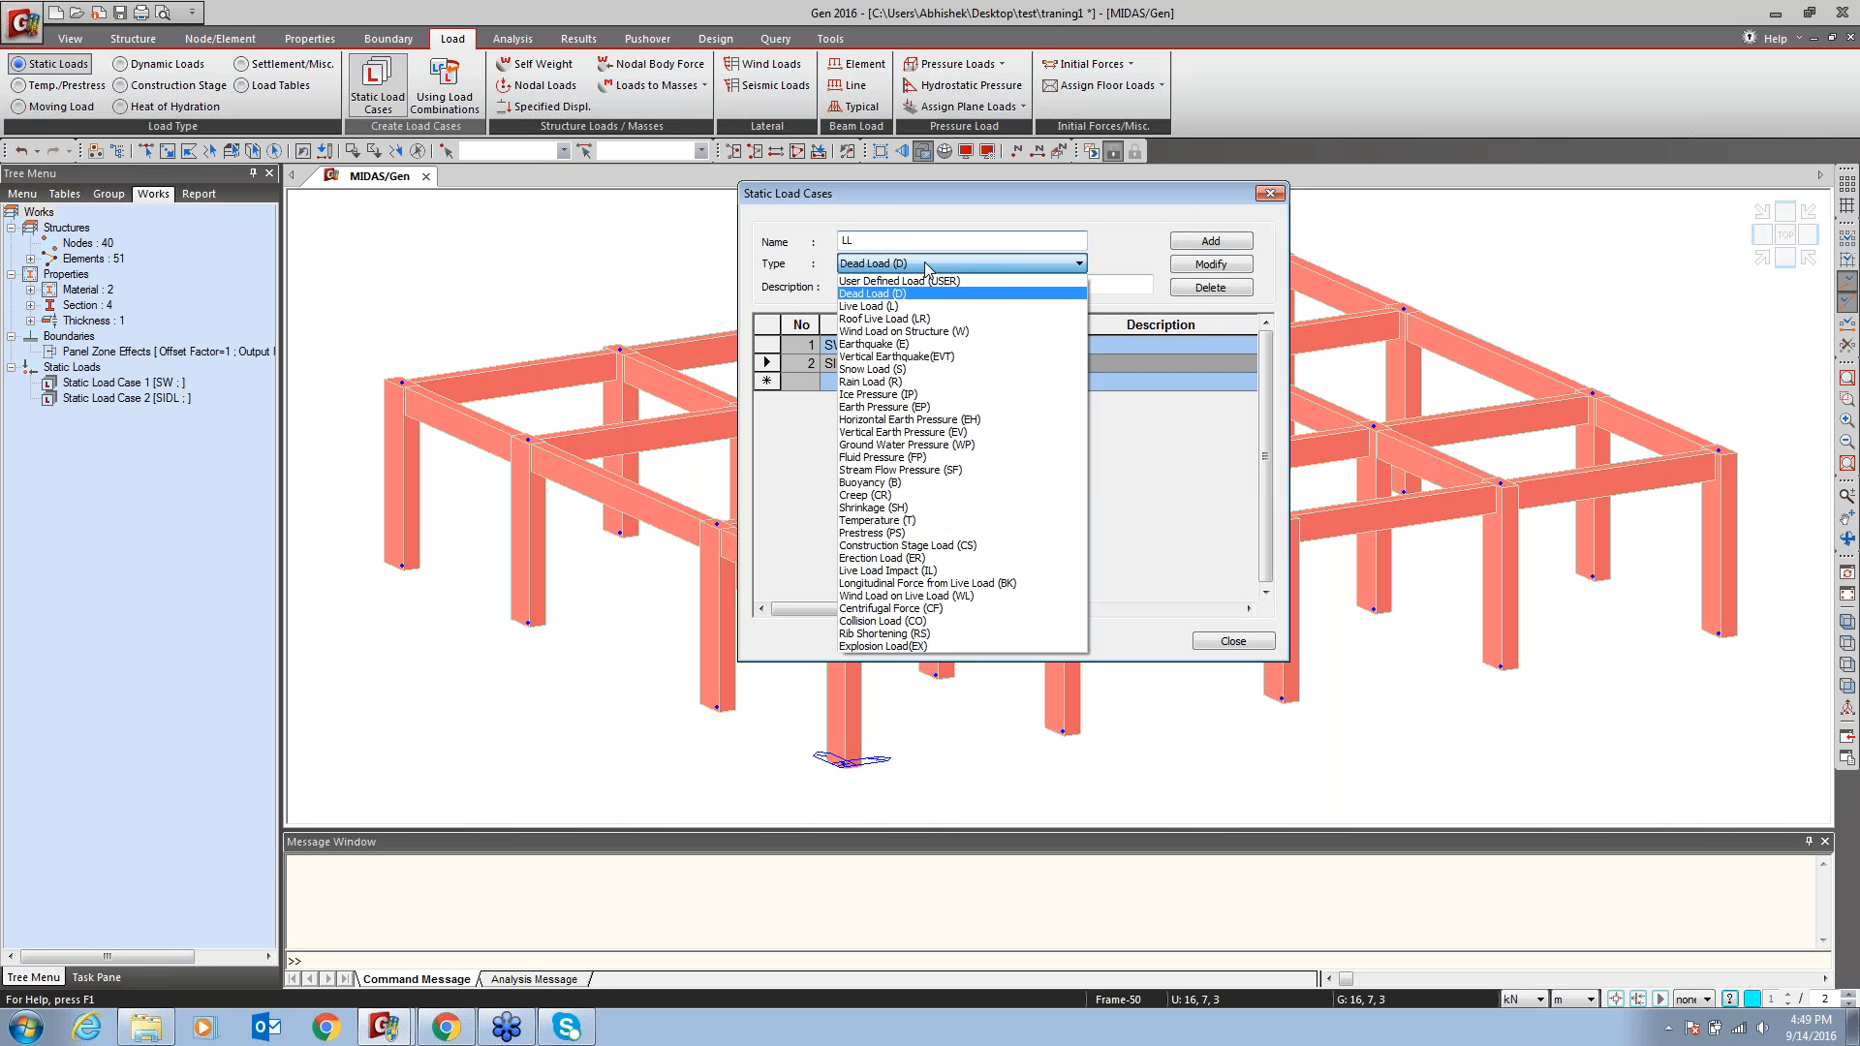
click(881, 293)
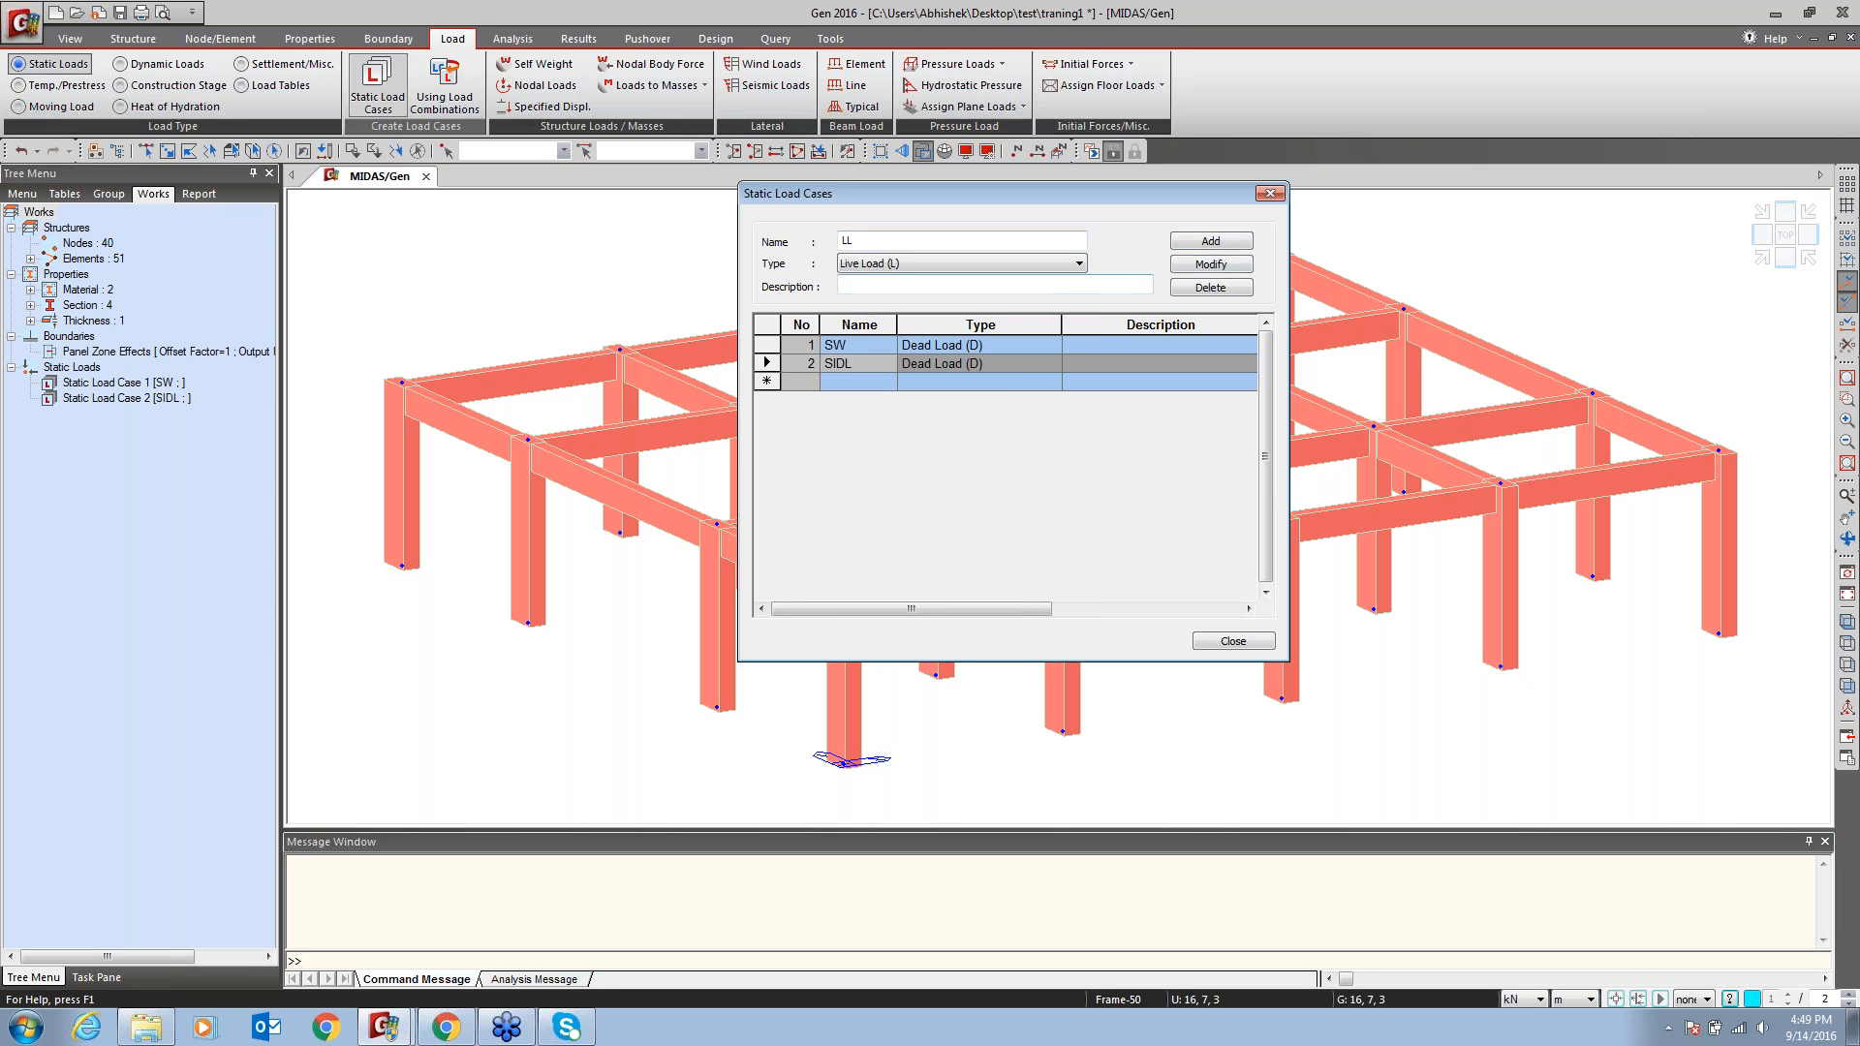
click(1210, 240)
Add the static load cases EQX and EQY, both of type Earthquake (E)
text(EQX)
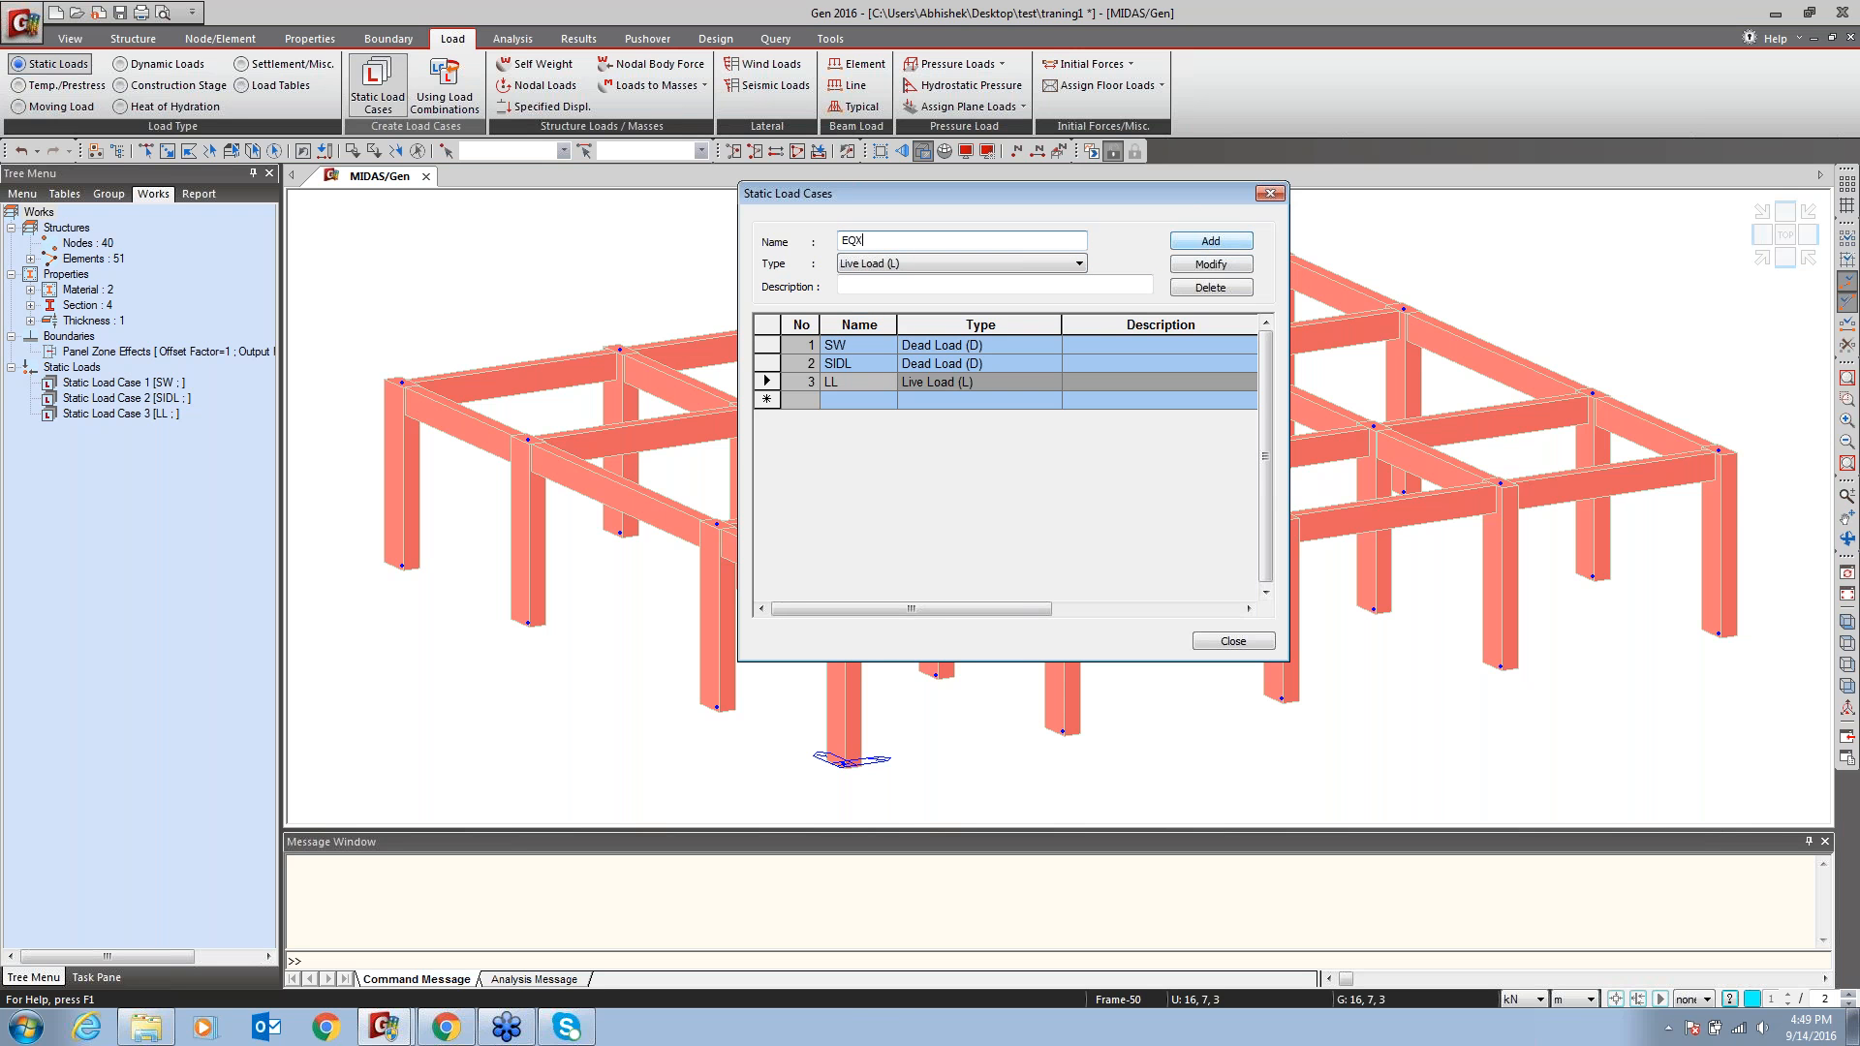
click(942, 263)
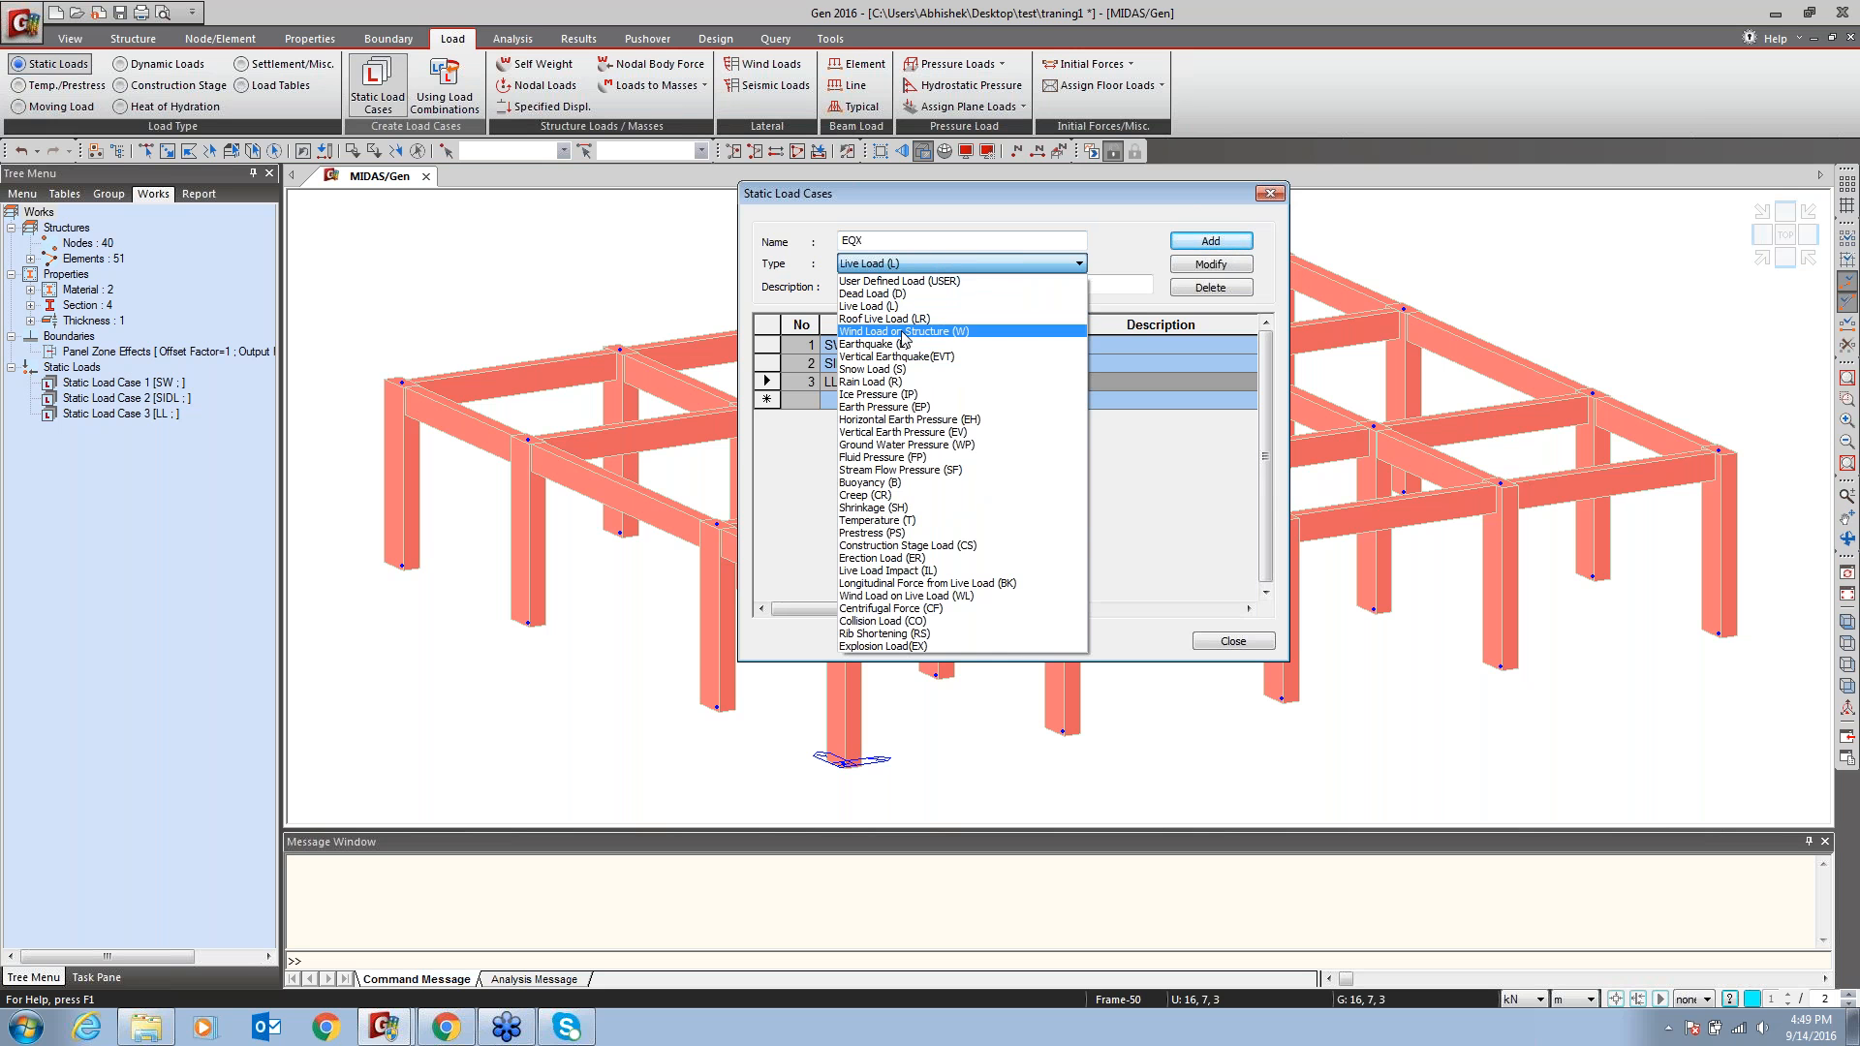
click(903, 342)
click(1210, 240)
click(899, 240)
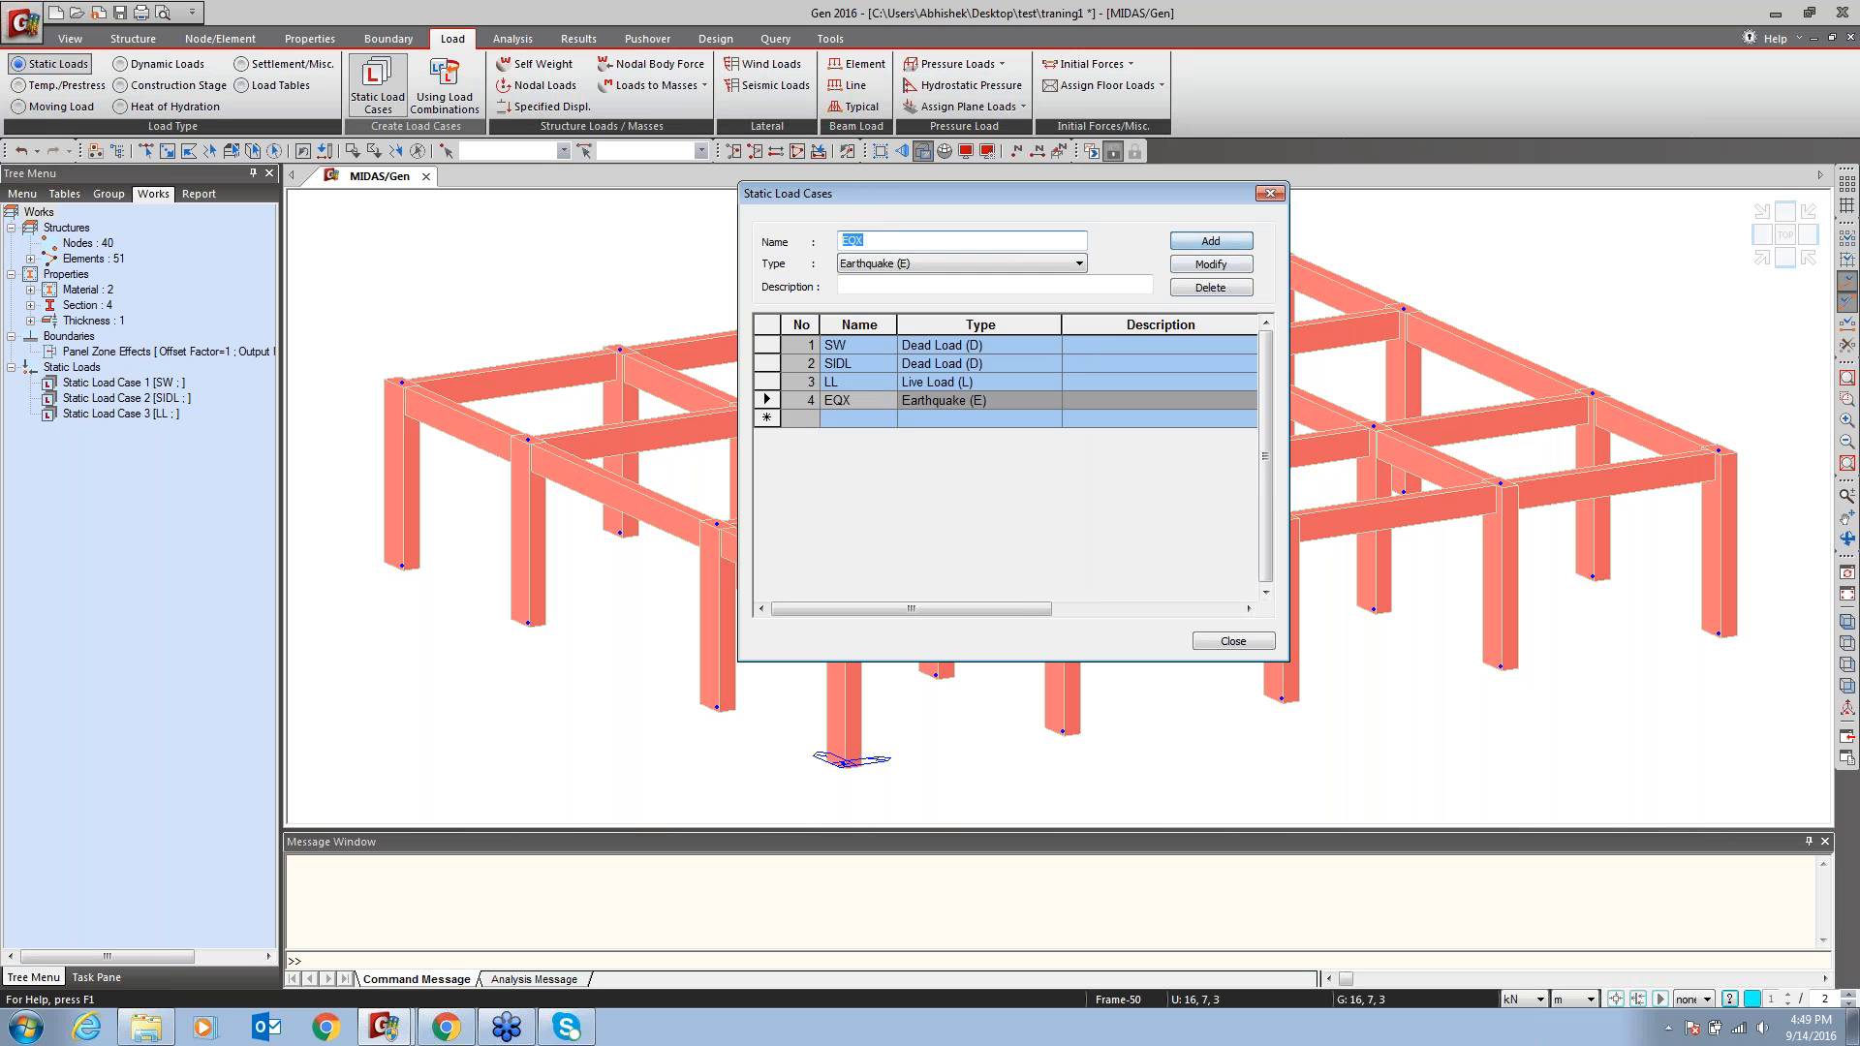
text(Y)
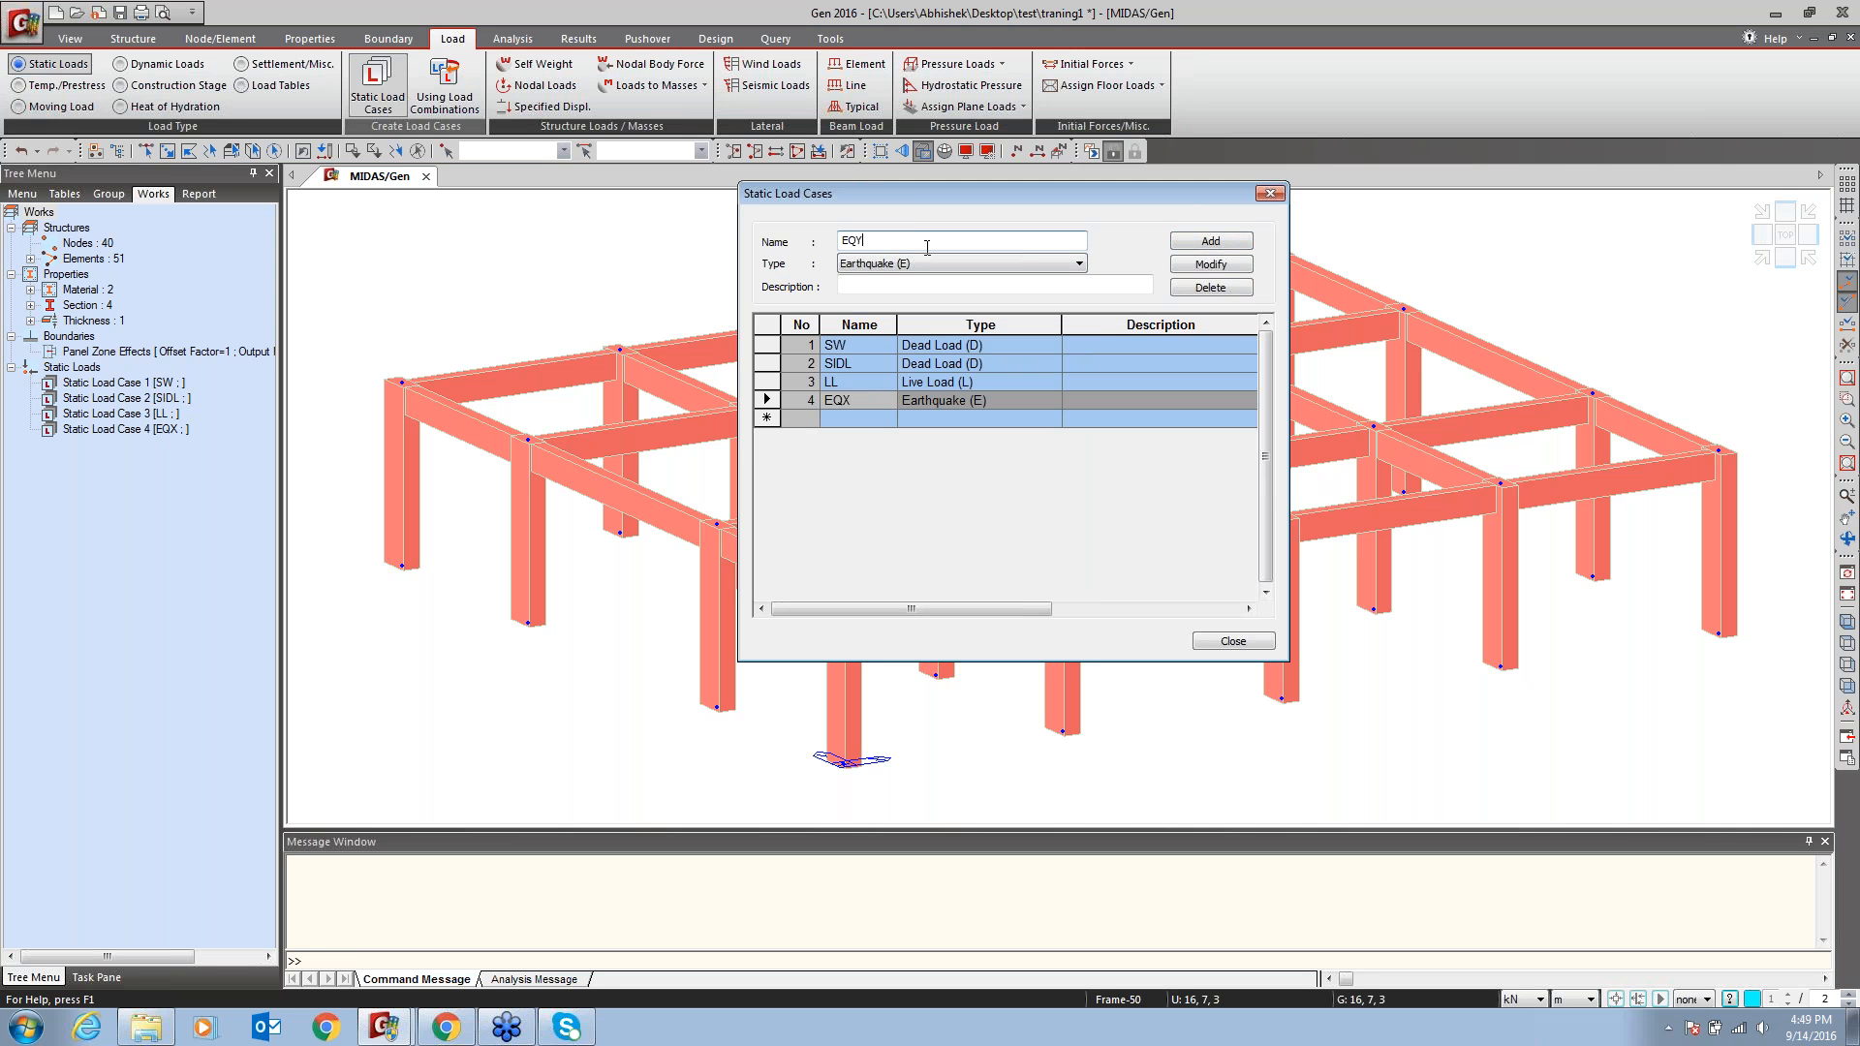
click(1201, 242)
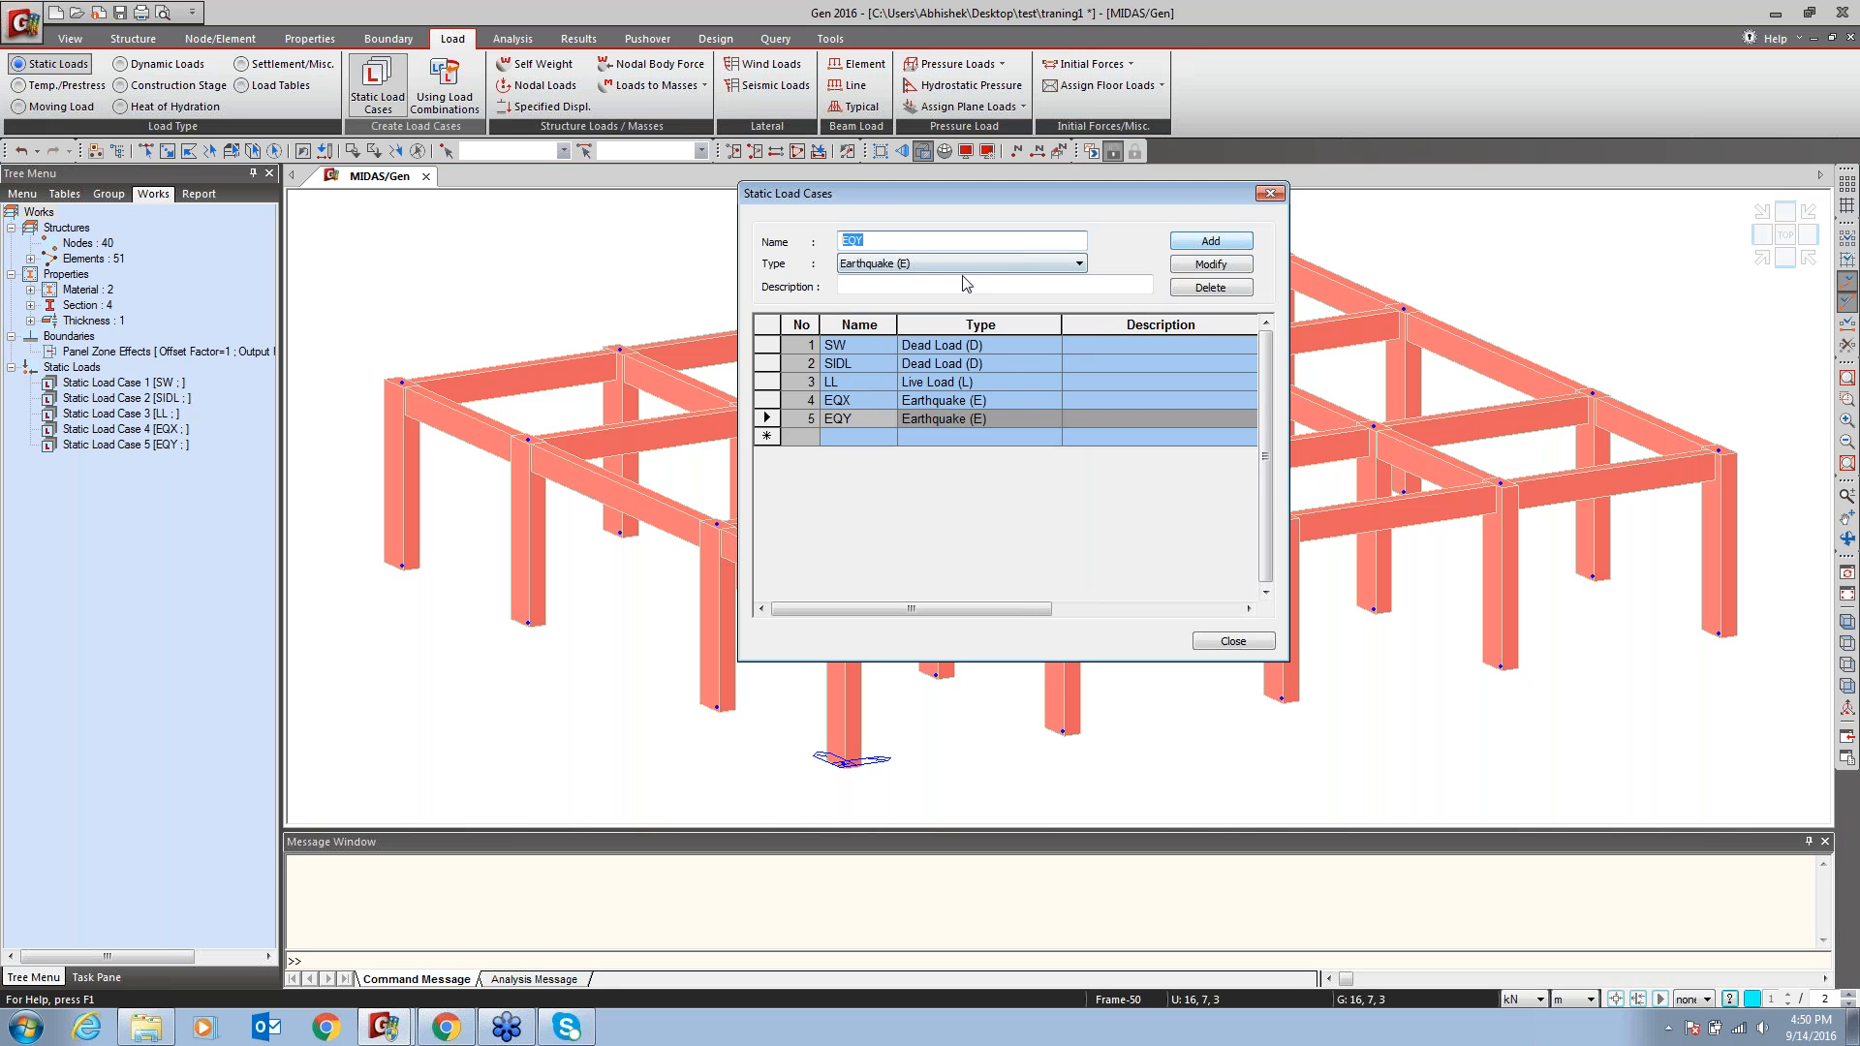
Add the static load cases WINDX and WINDY of type Wind Load on Structure (W) and close the load case definitions
text(WINDX)
click(922, 260)
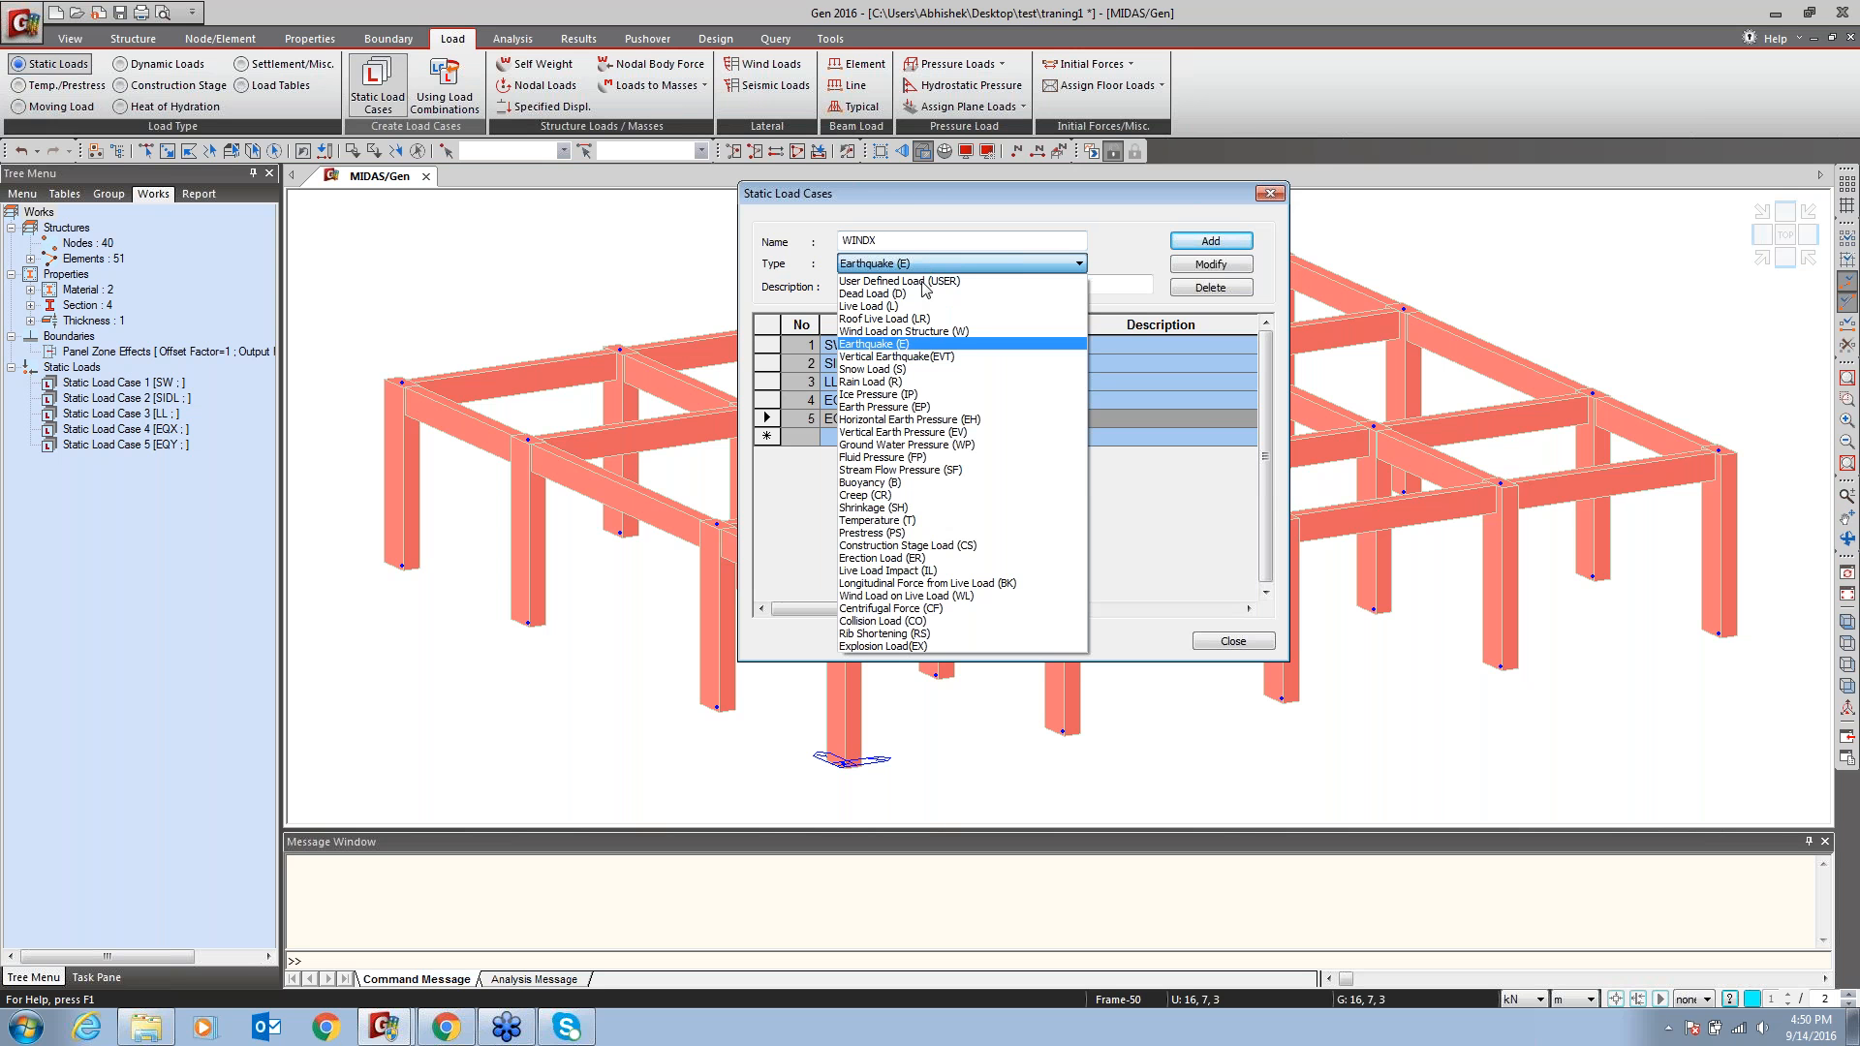
click(901, 331)
key(Return)
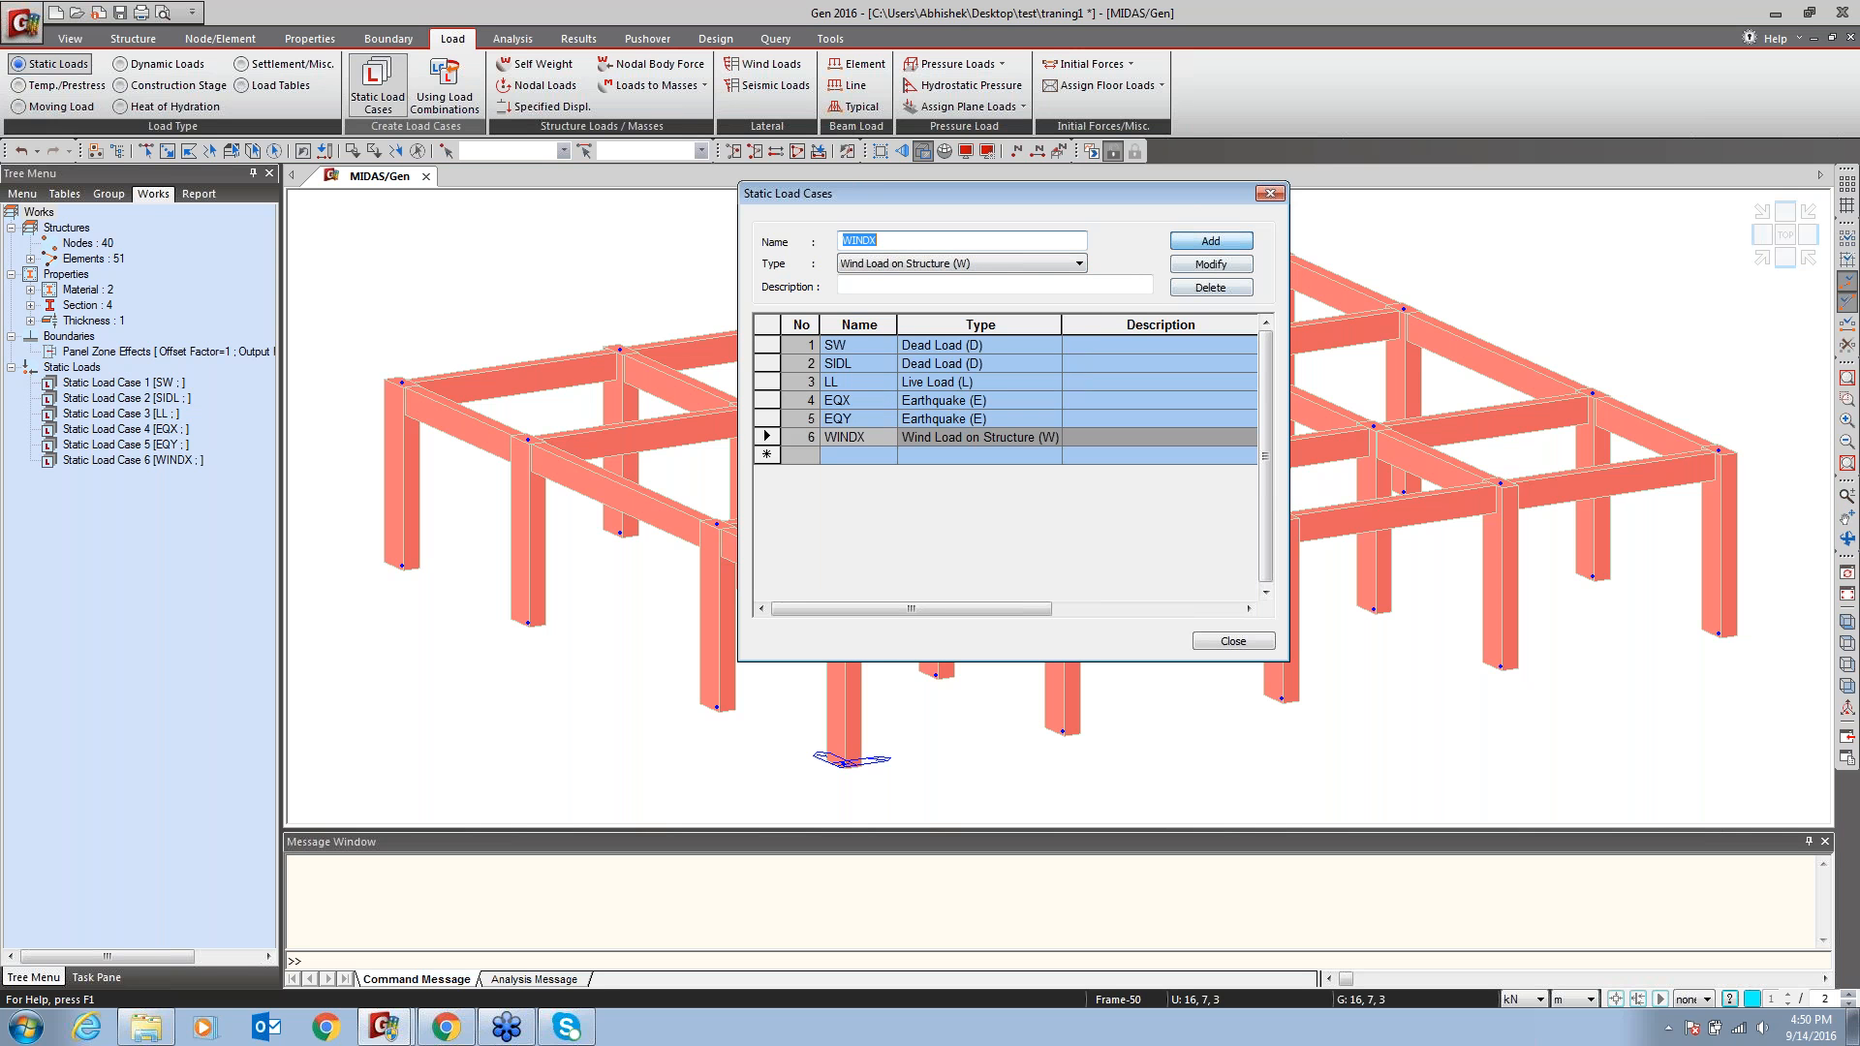
text(WINDY)
click(1230, 241)
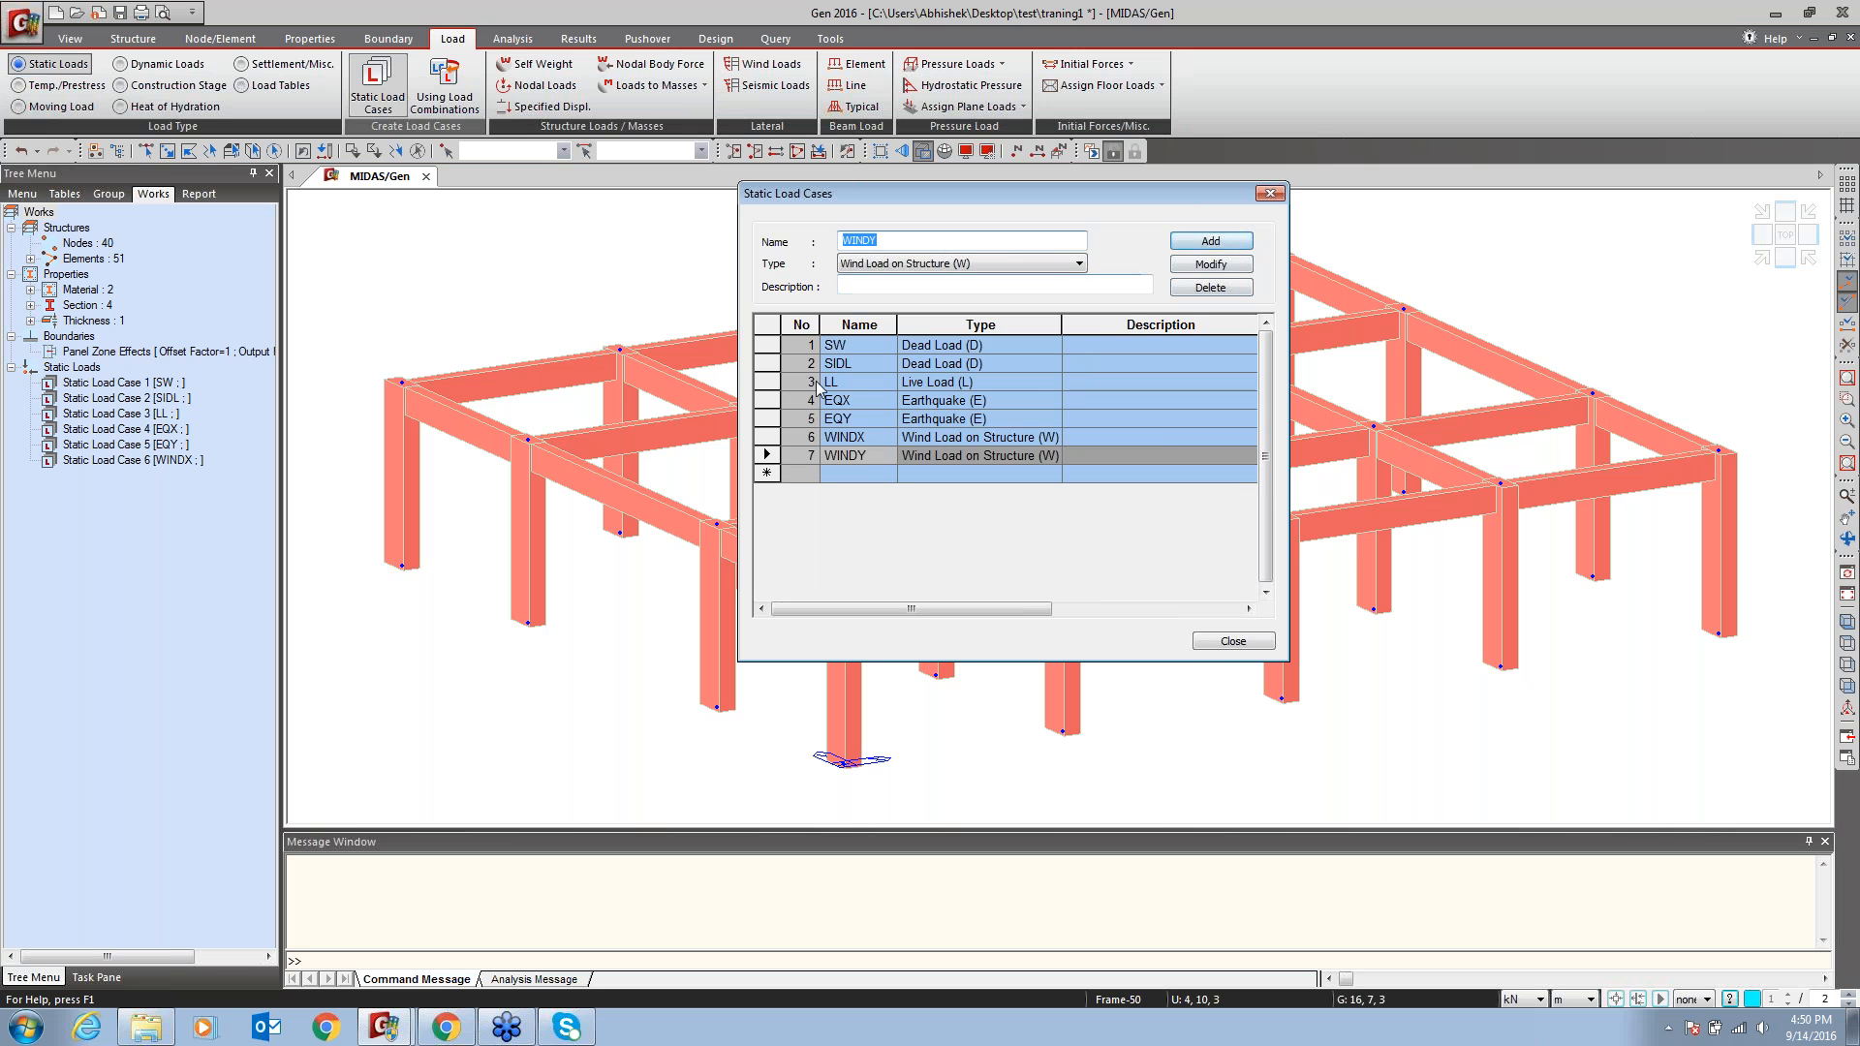
click(1232, 642)
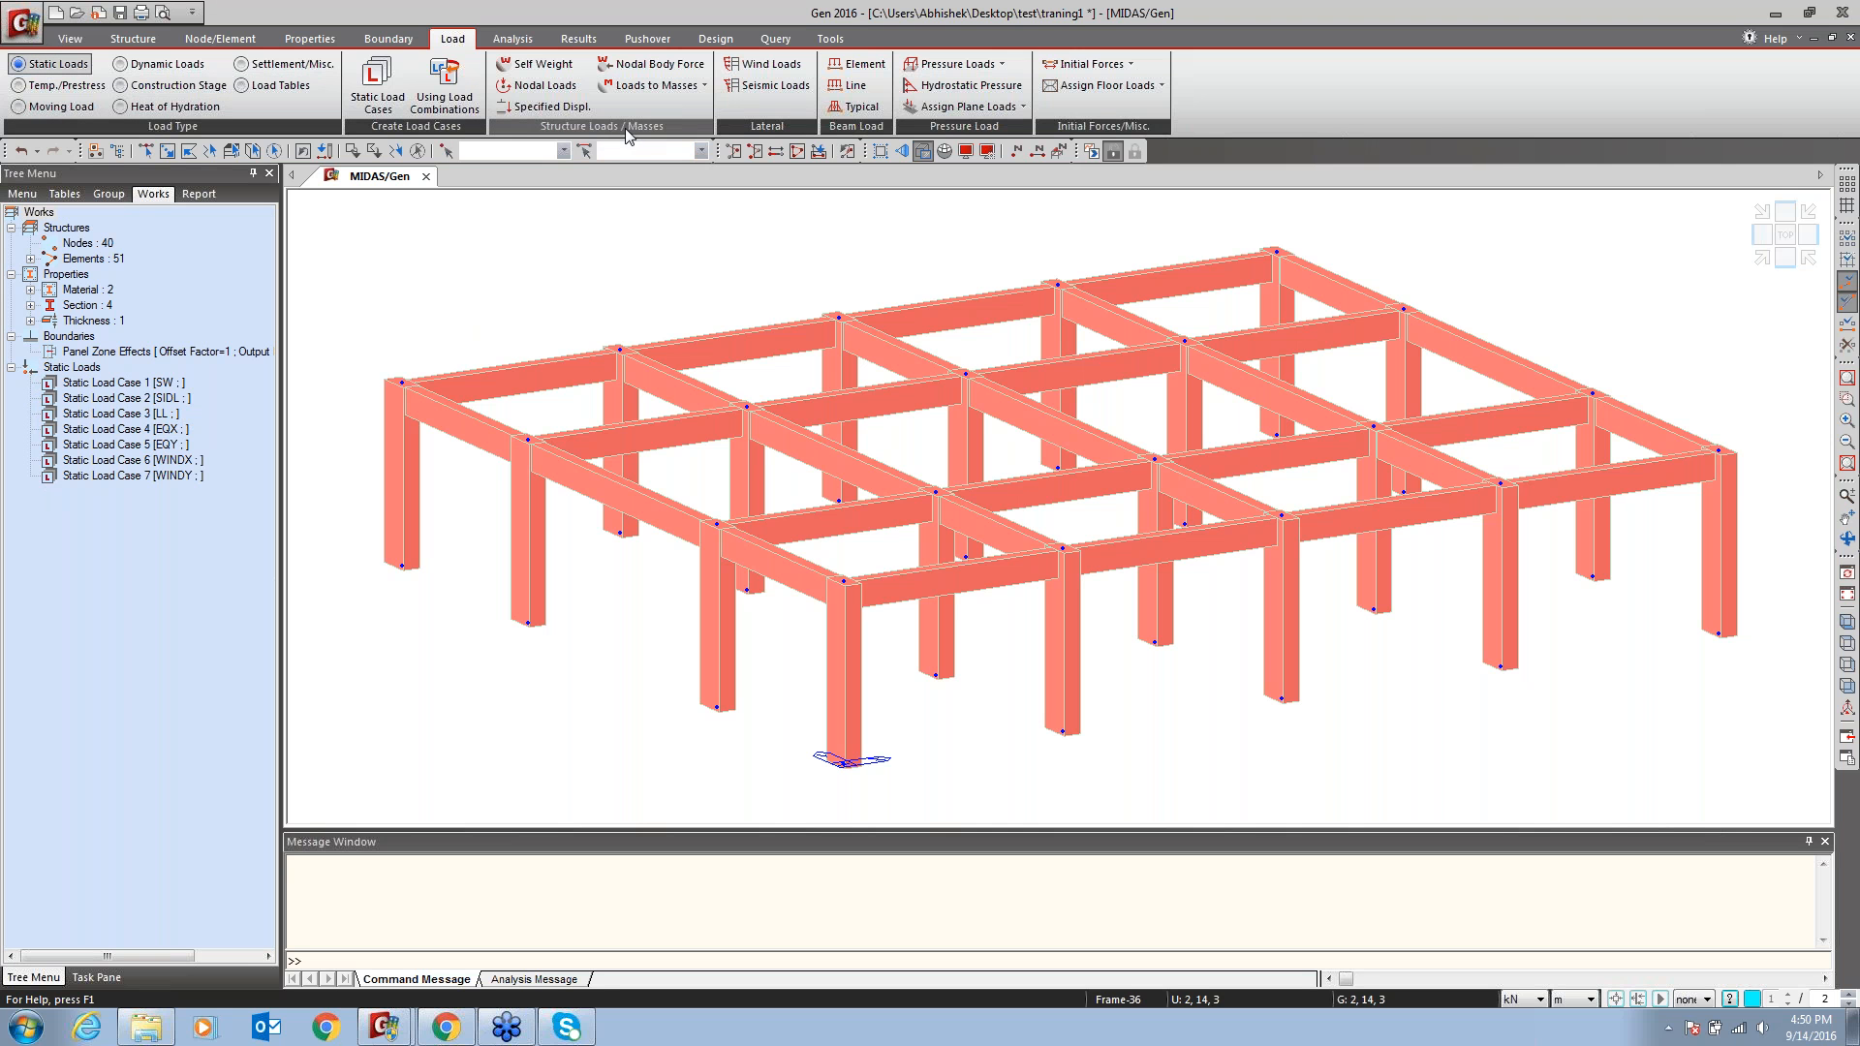
Assign self weight to the SW load case with a Z factor of -1 and close the self weight settings
click(536, 65)
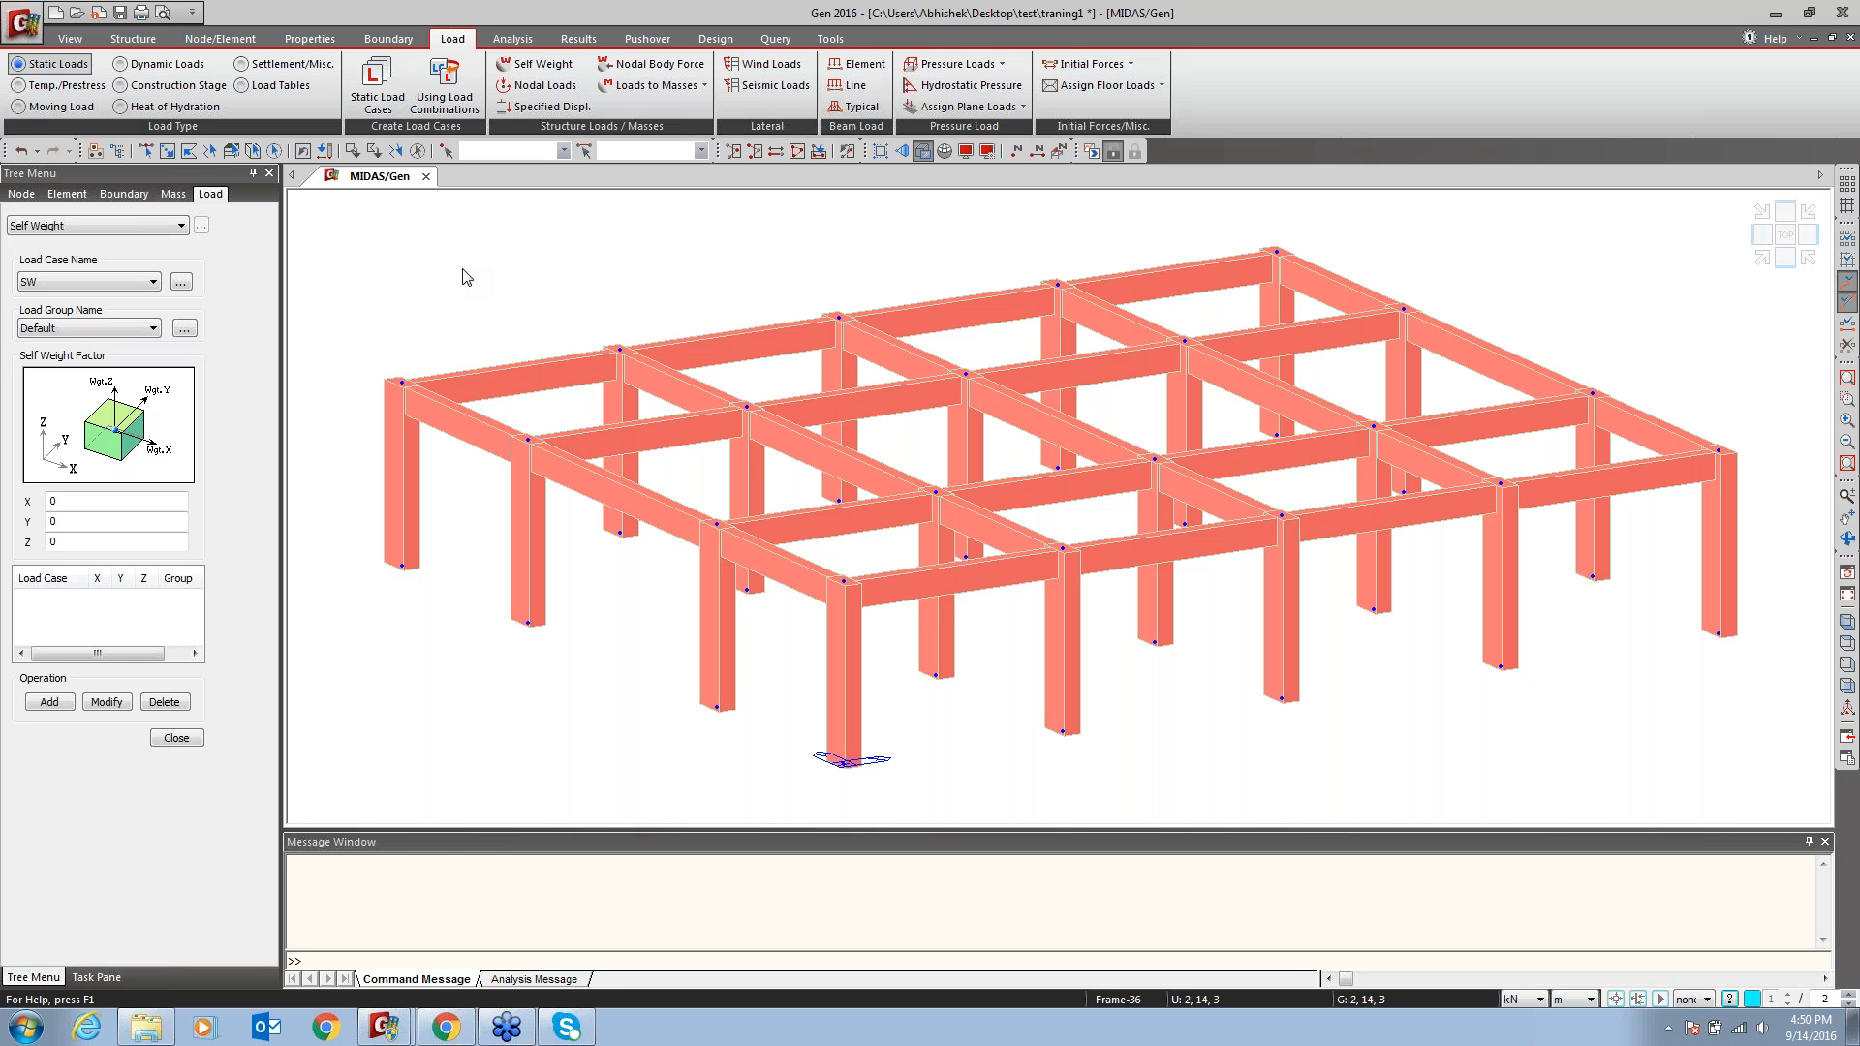
click(59, 282)
click(58, 297)
double_click(54, 541)
text(-1)
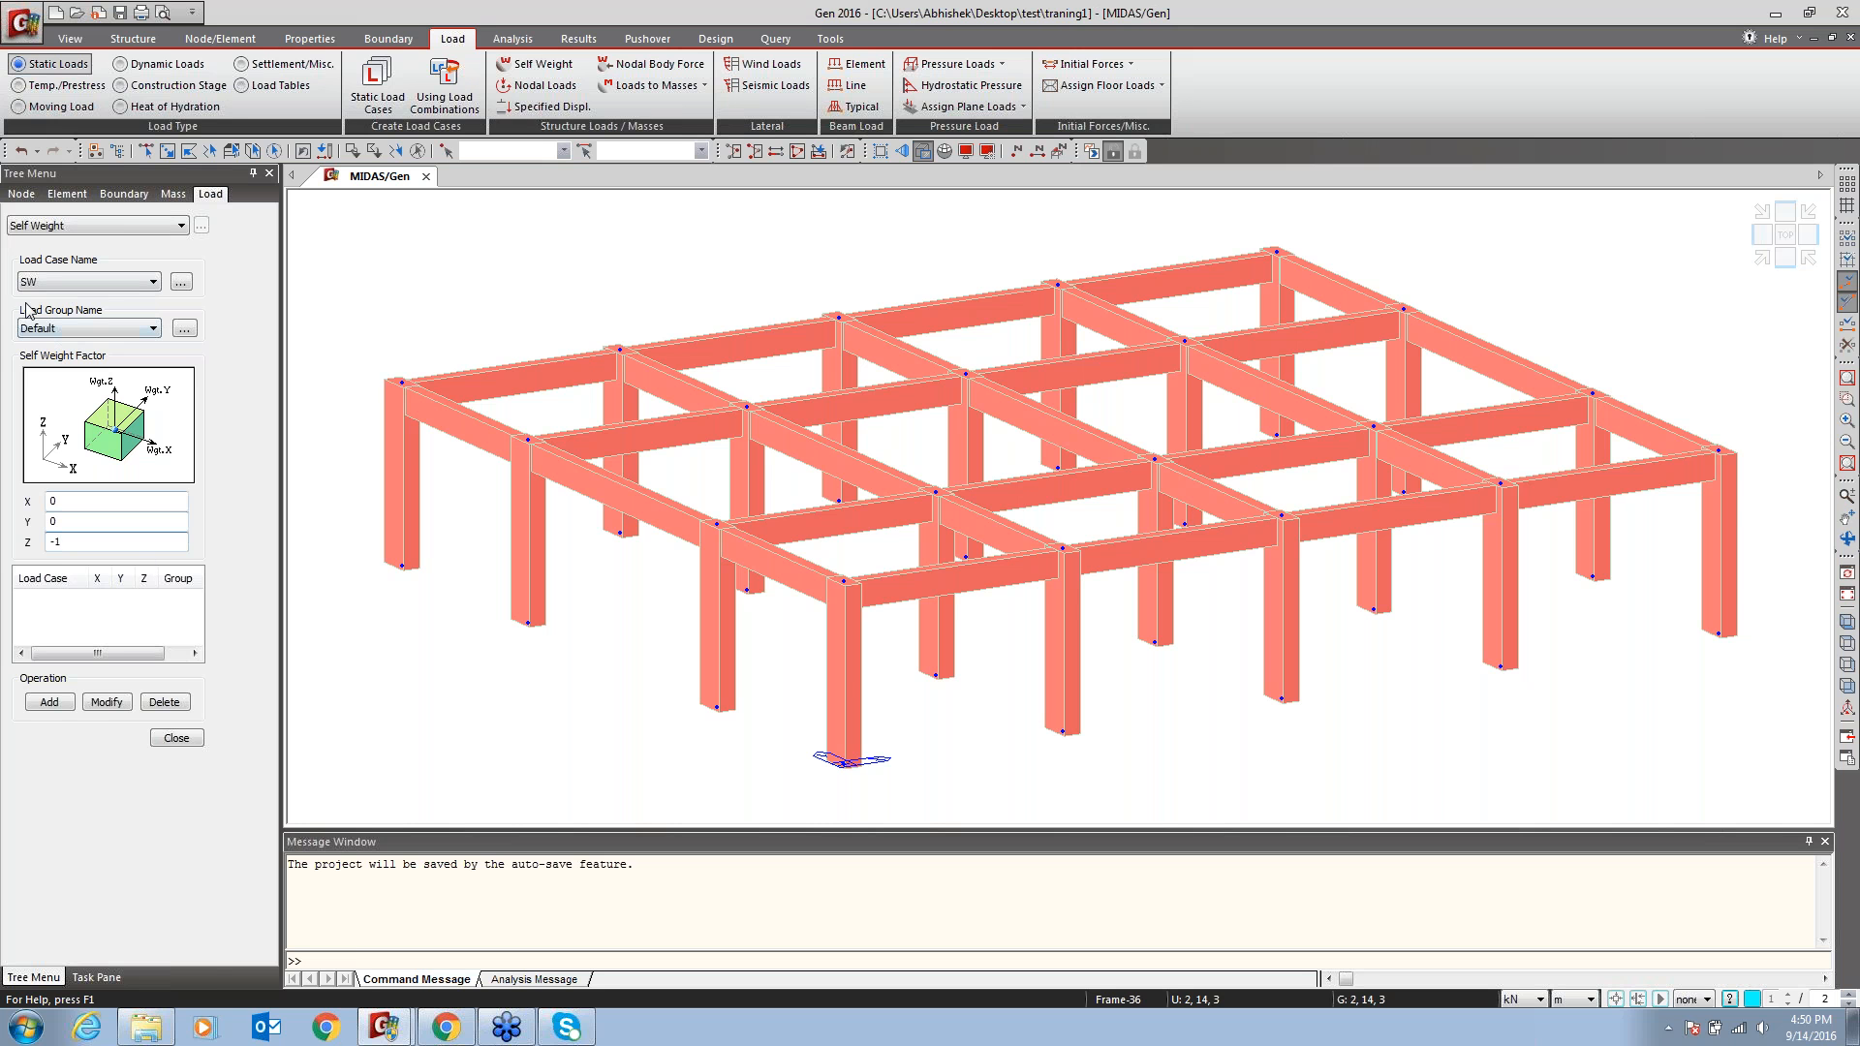
click(50, 705)
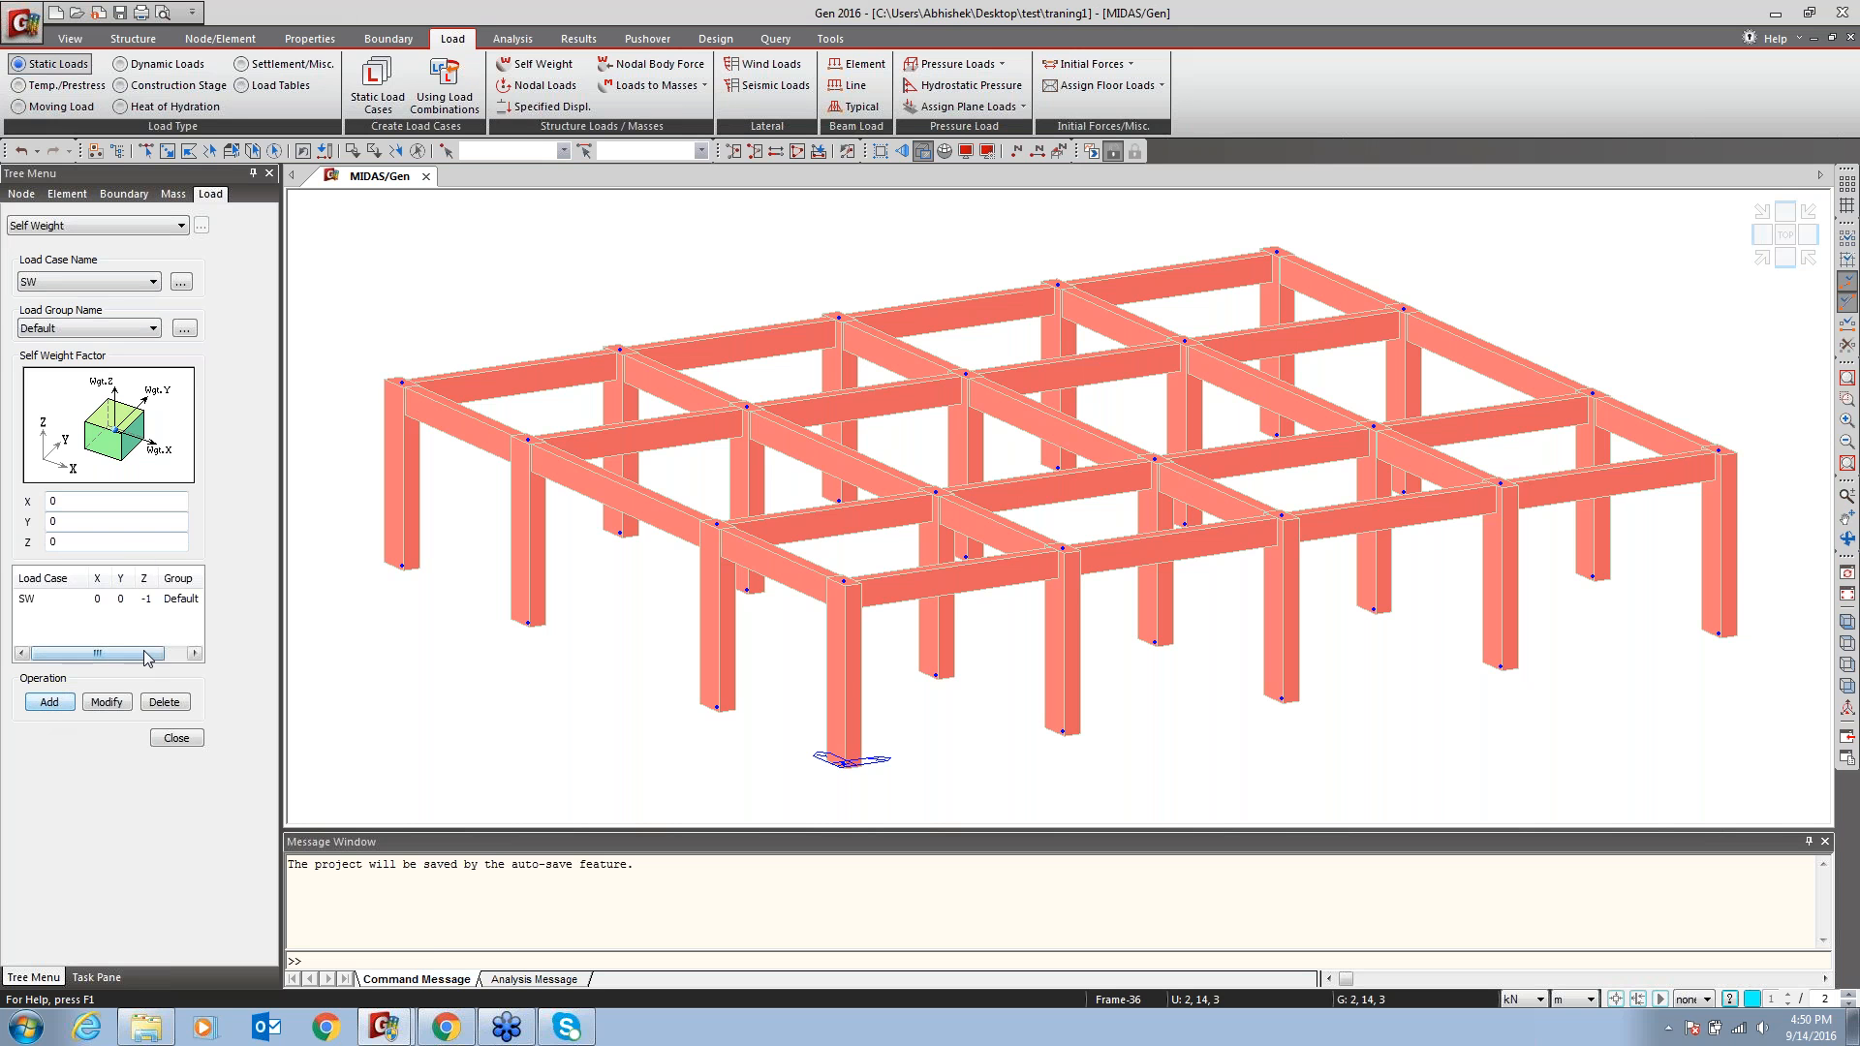
click(147, 599)
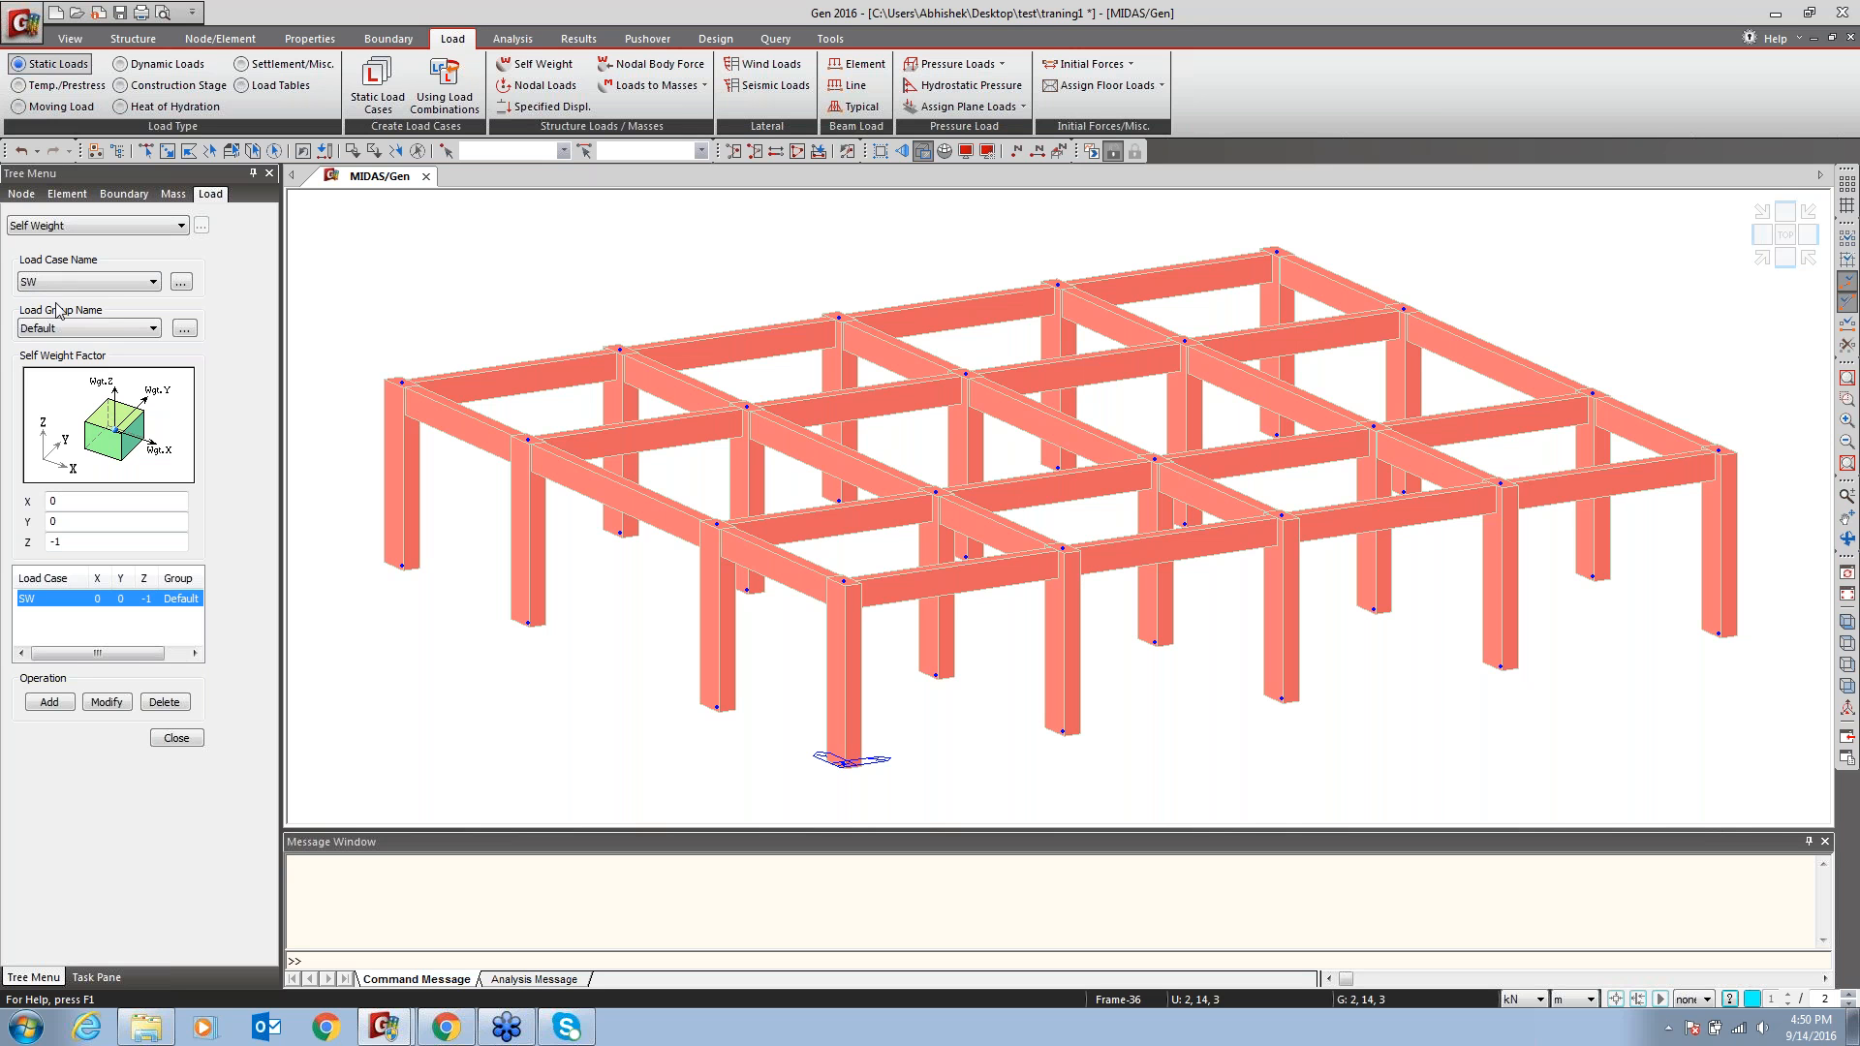
click(176, 738)
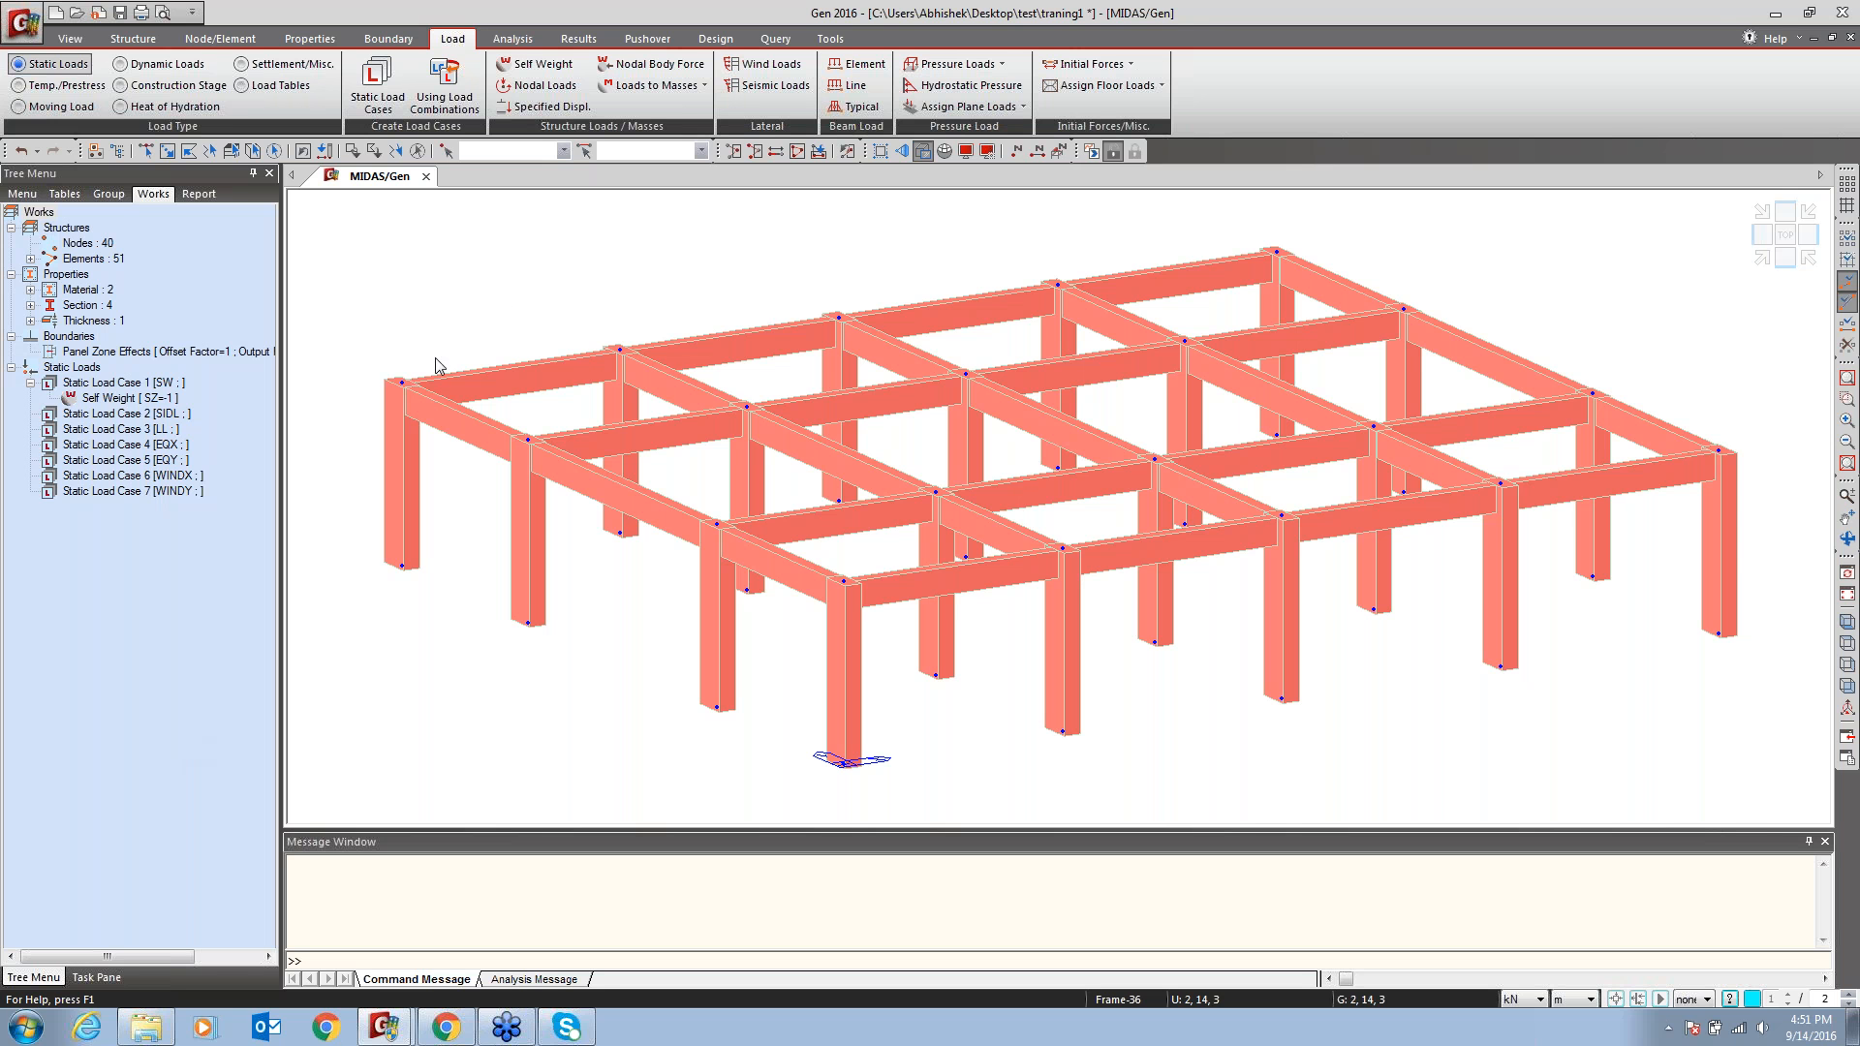
Set up the conversion of loads to masses in X, Y with load cases SW and SIDL at scale factor 1
click(639, 88)
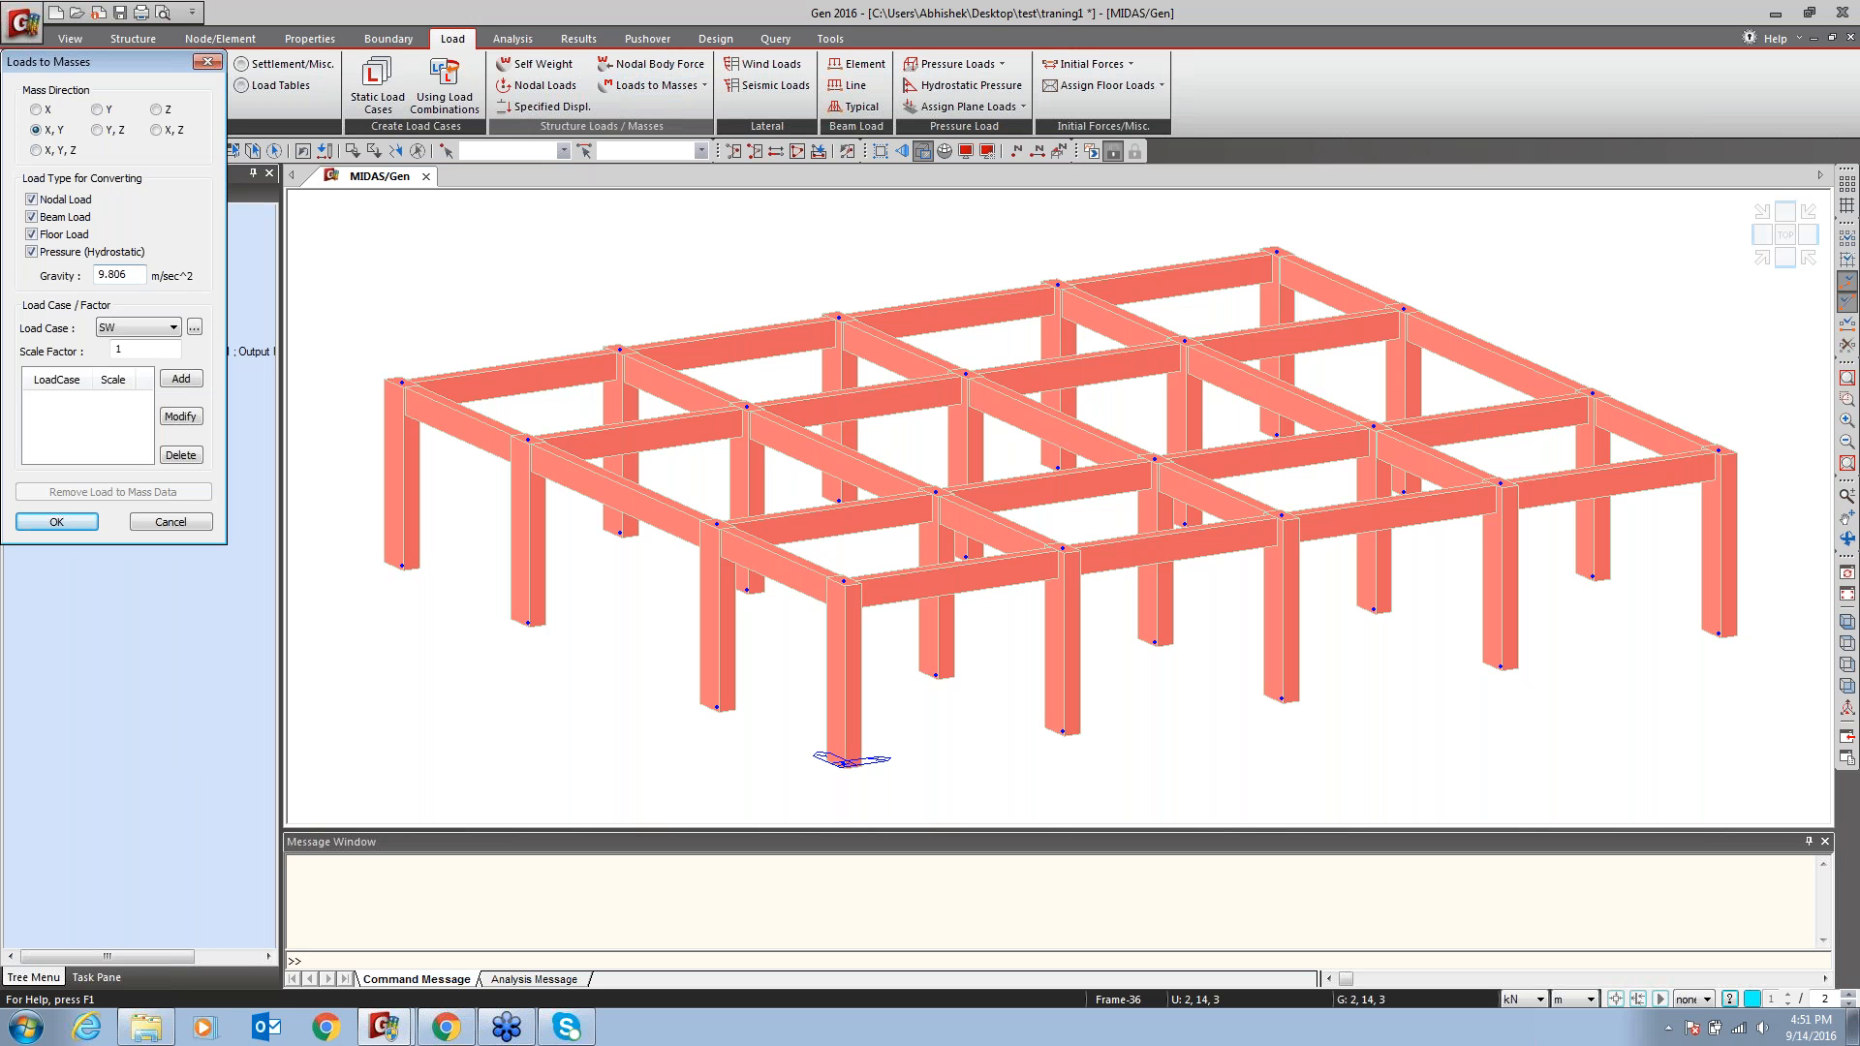
click(182, 379)
click(145, 329)
click(131, 358)
click(182, 380)
Add load case LL to the mass conversion with a scale factor of 0.25 and check the listed load cases
click(138, 329)
click(136, 372)
double_click(136, 349)
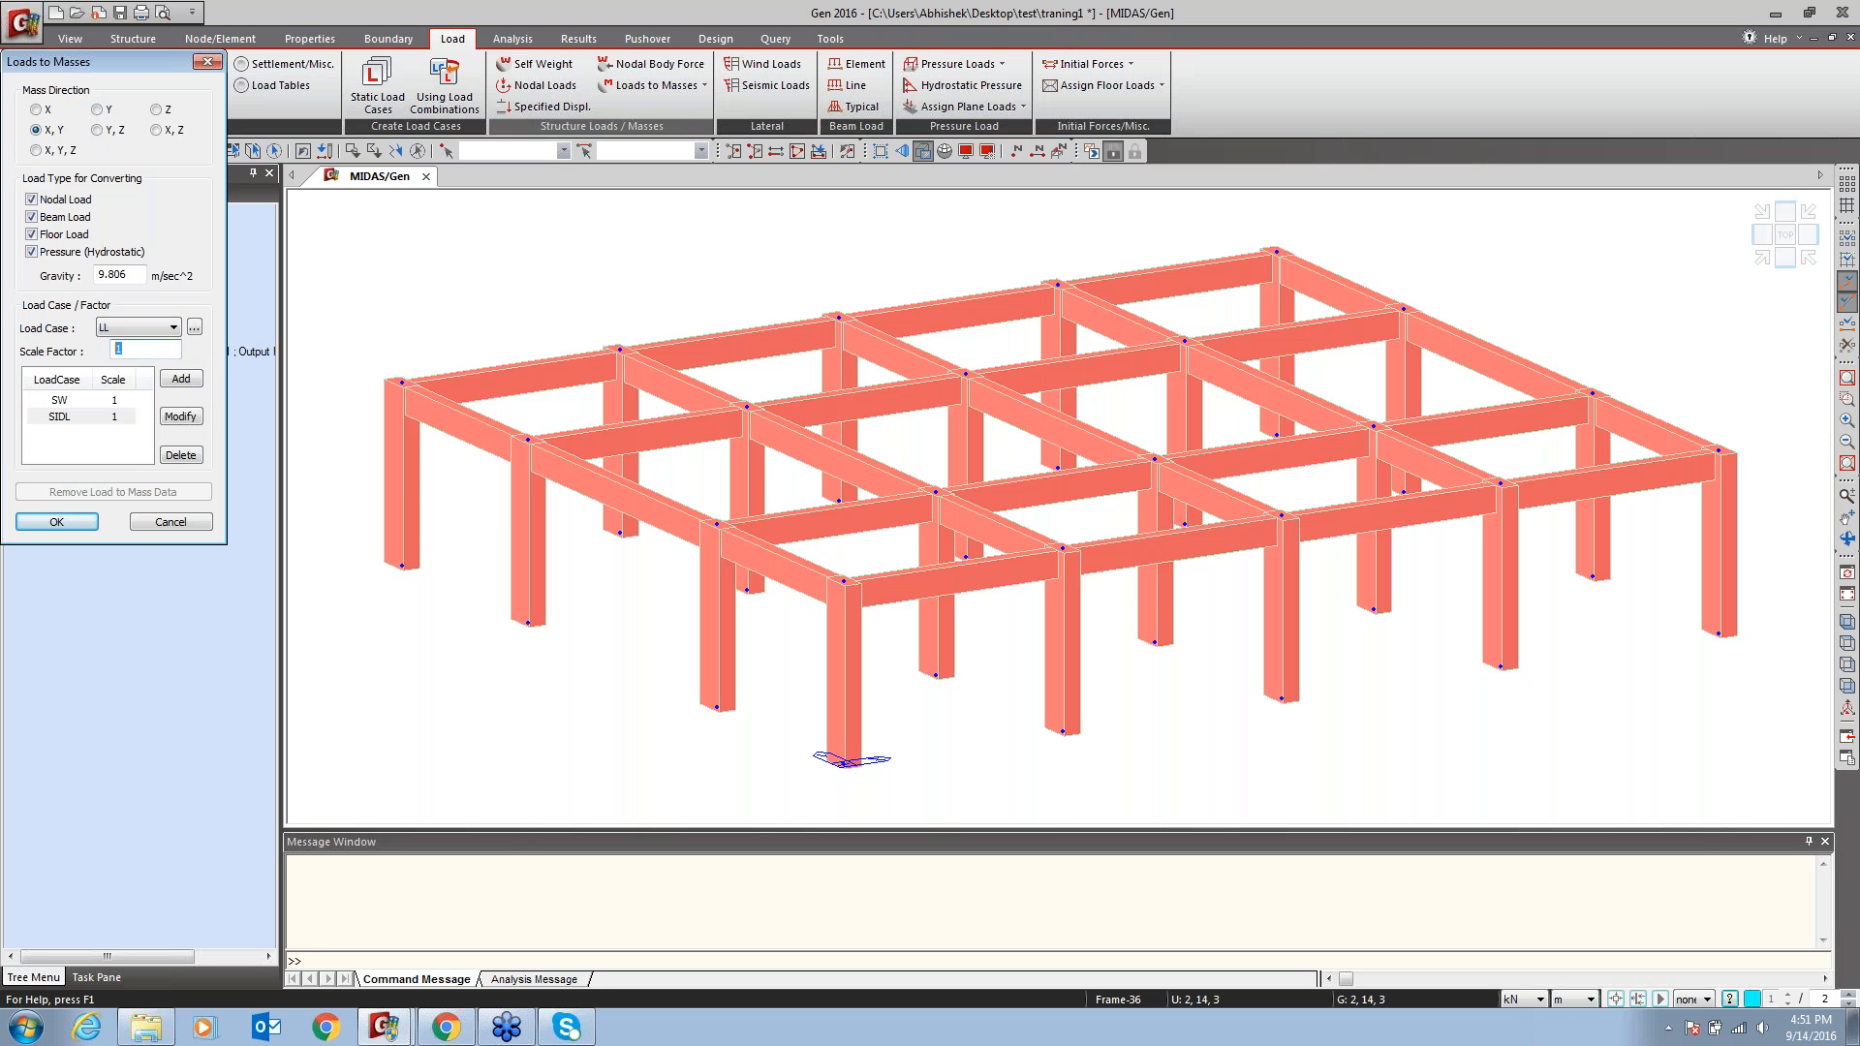
text(0.25)
click(181, 379)
click(58, 399)
click(66, 418)
click(61, 434)
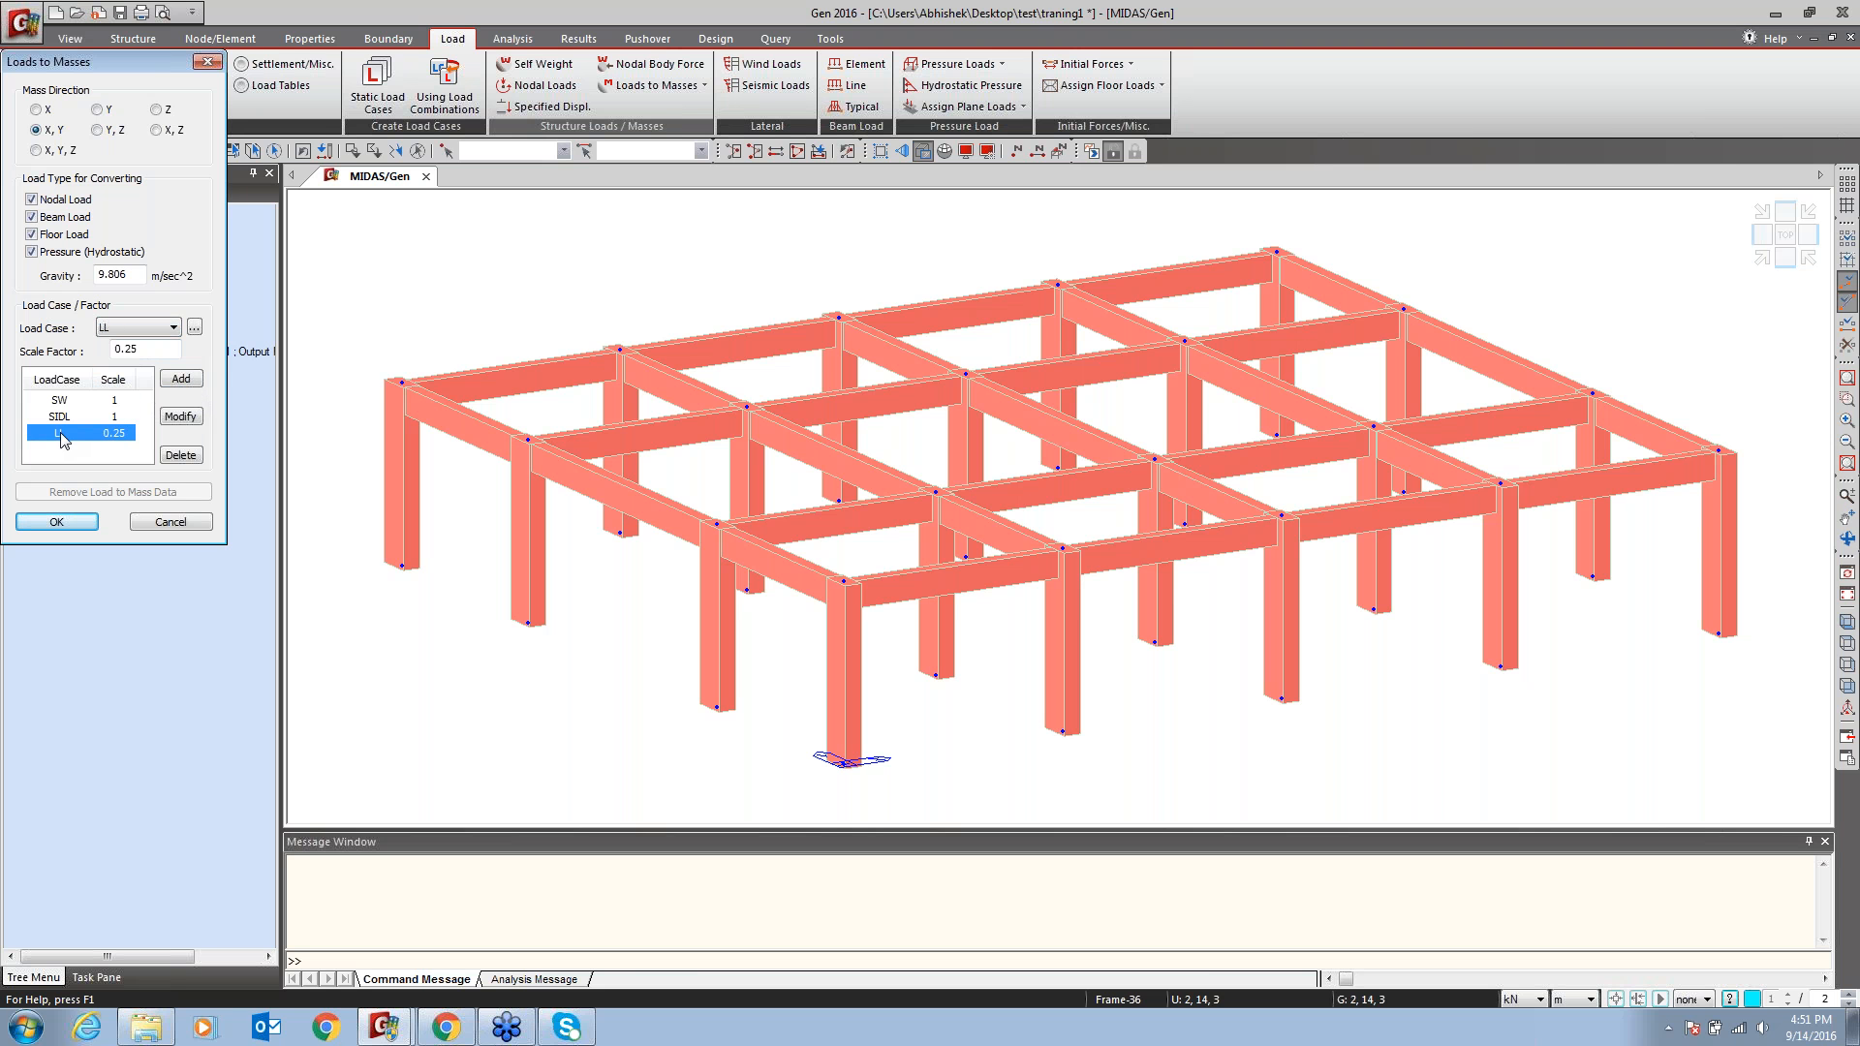
Confirm the loads-to-masses conversion and check the LL mass and self weight entries in the model tree
drag(192, 516, 44, 519)
click(46, 522)
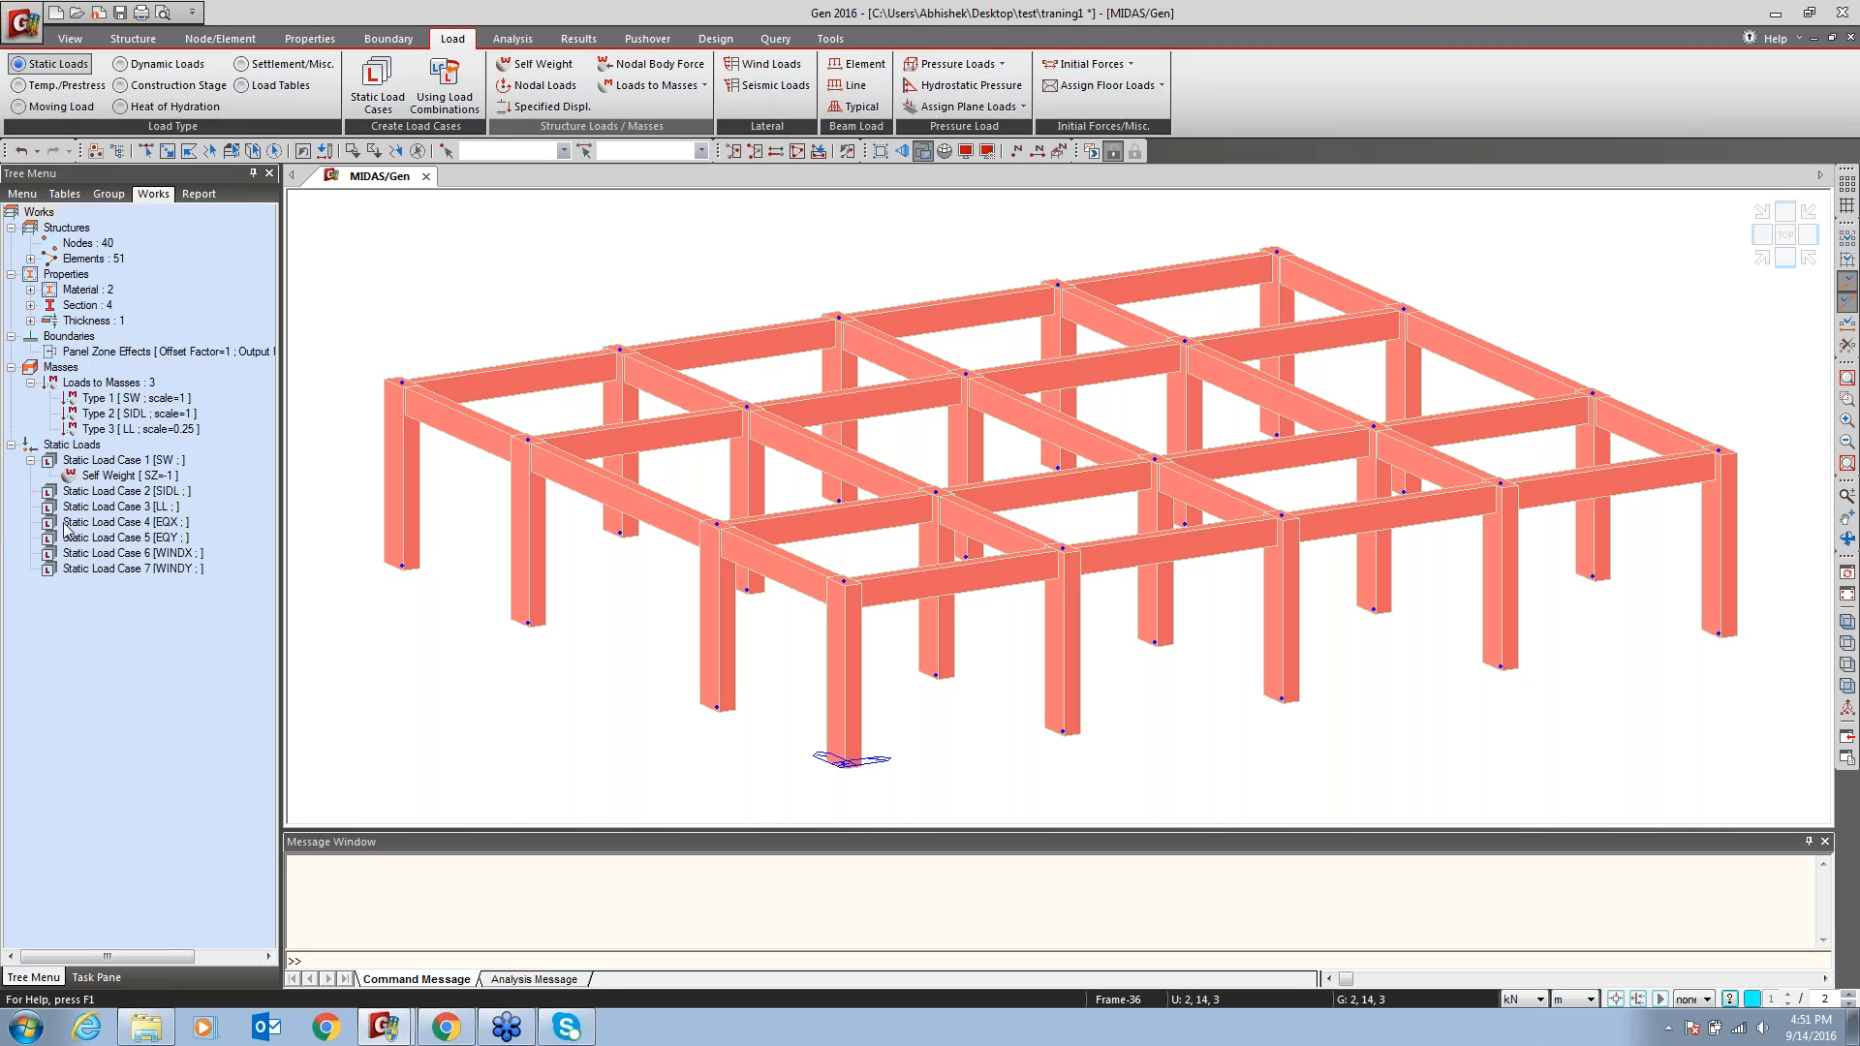
click(111, 426)
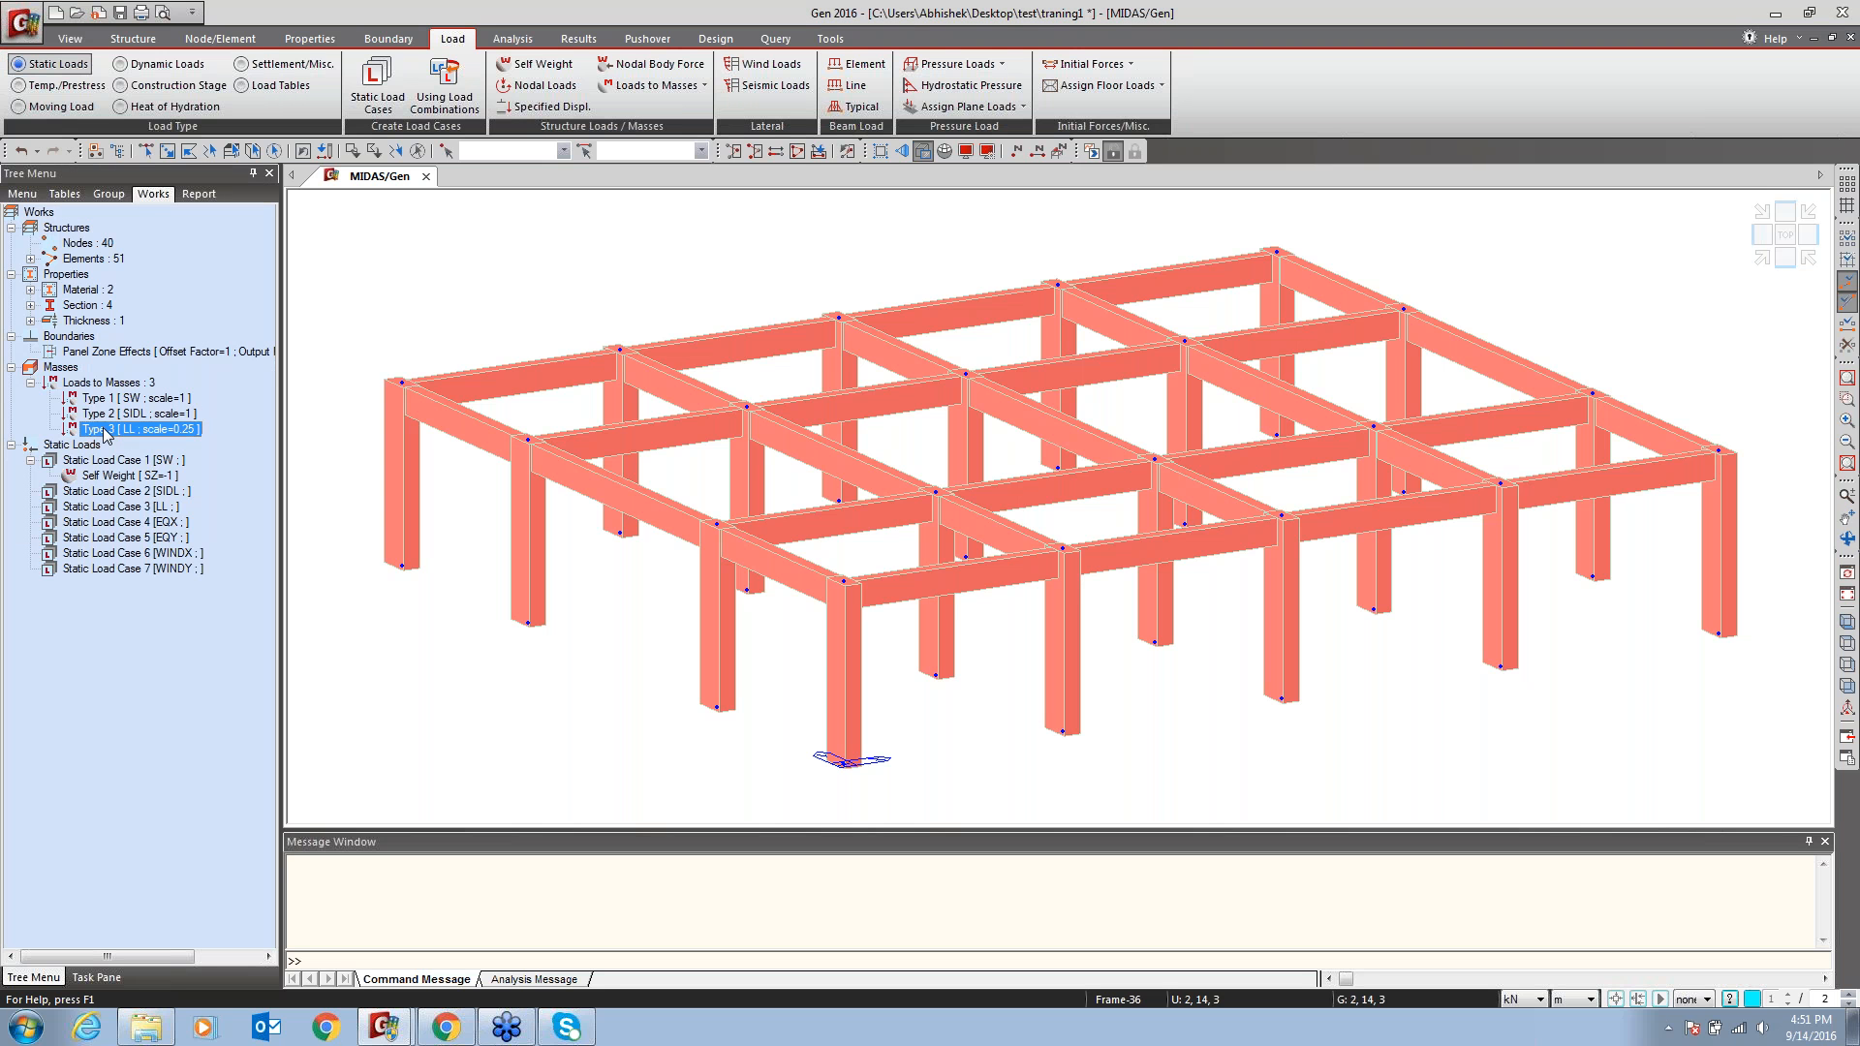
click(121, 477)
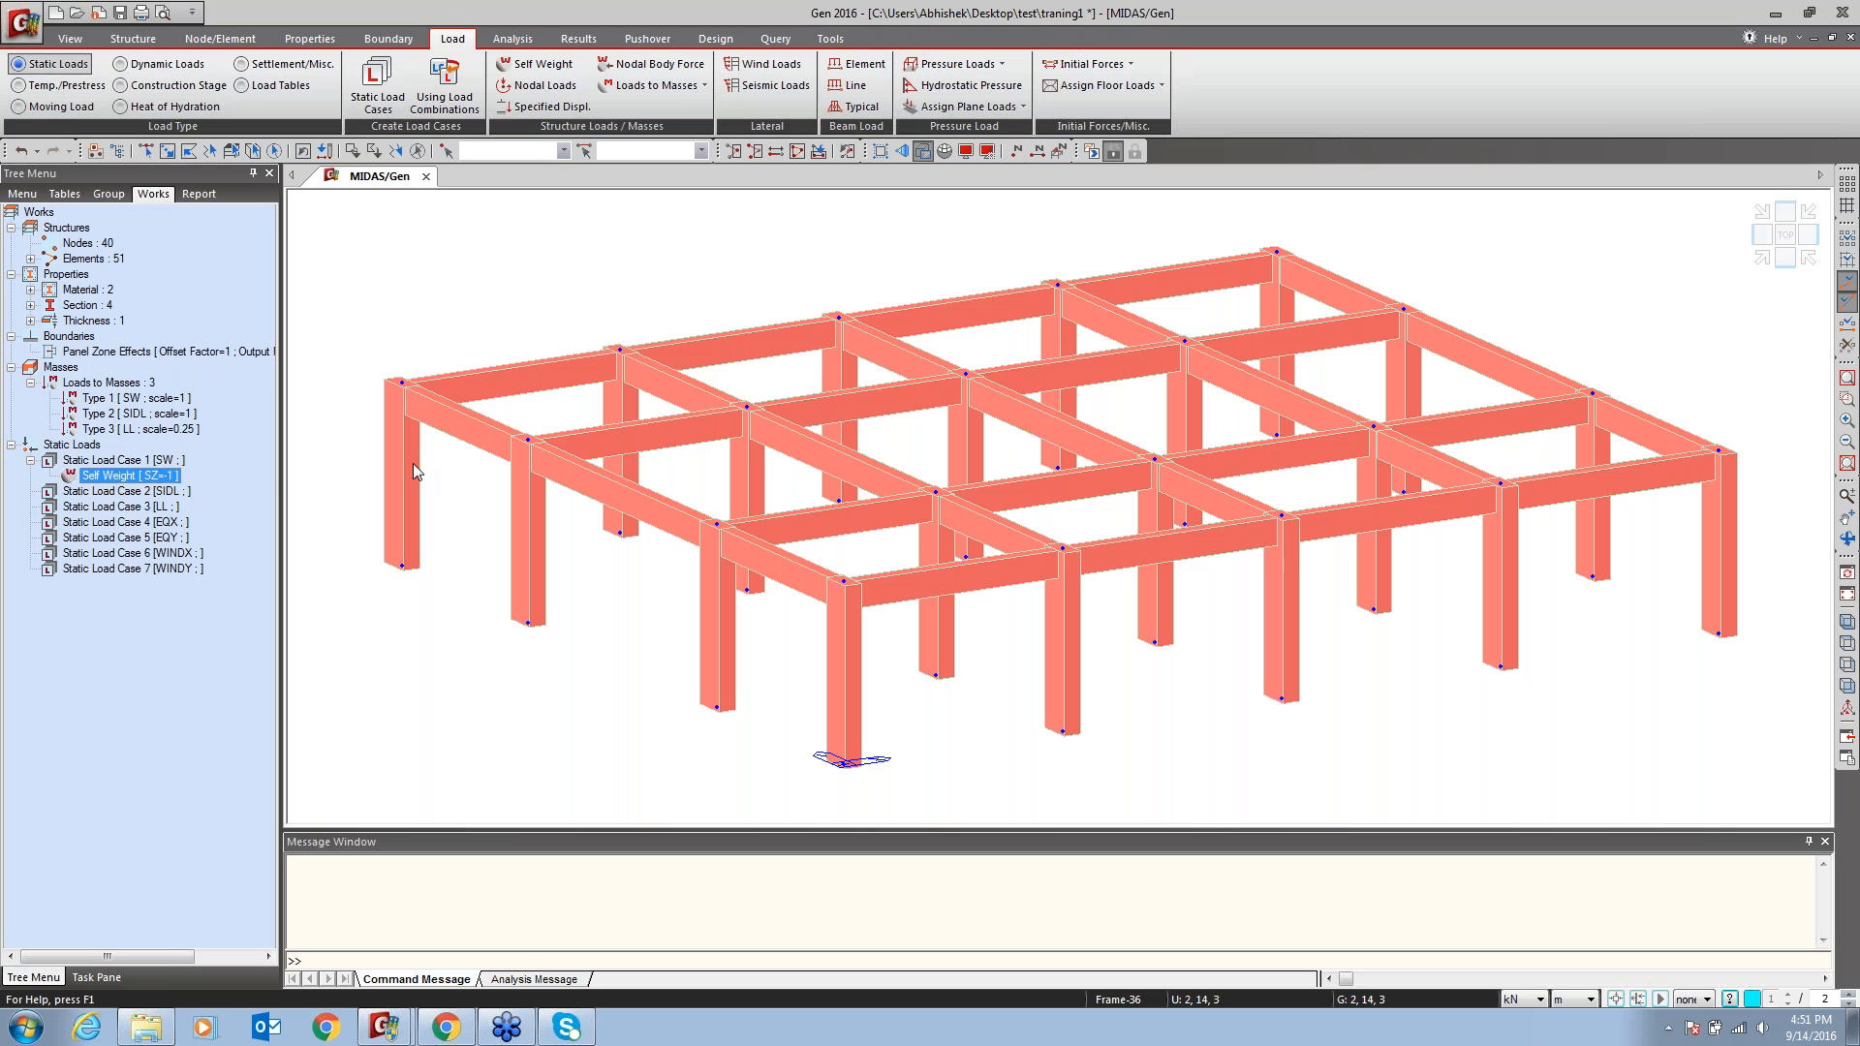
click(325, 489)
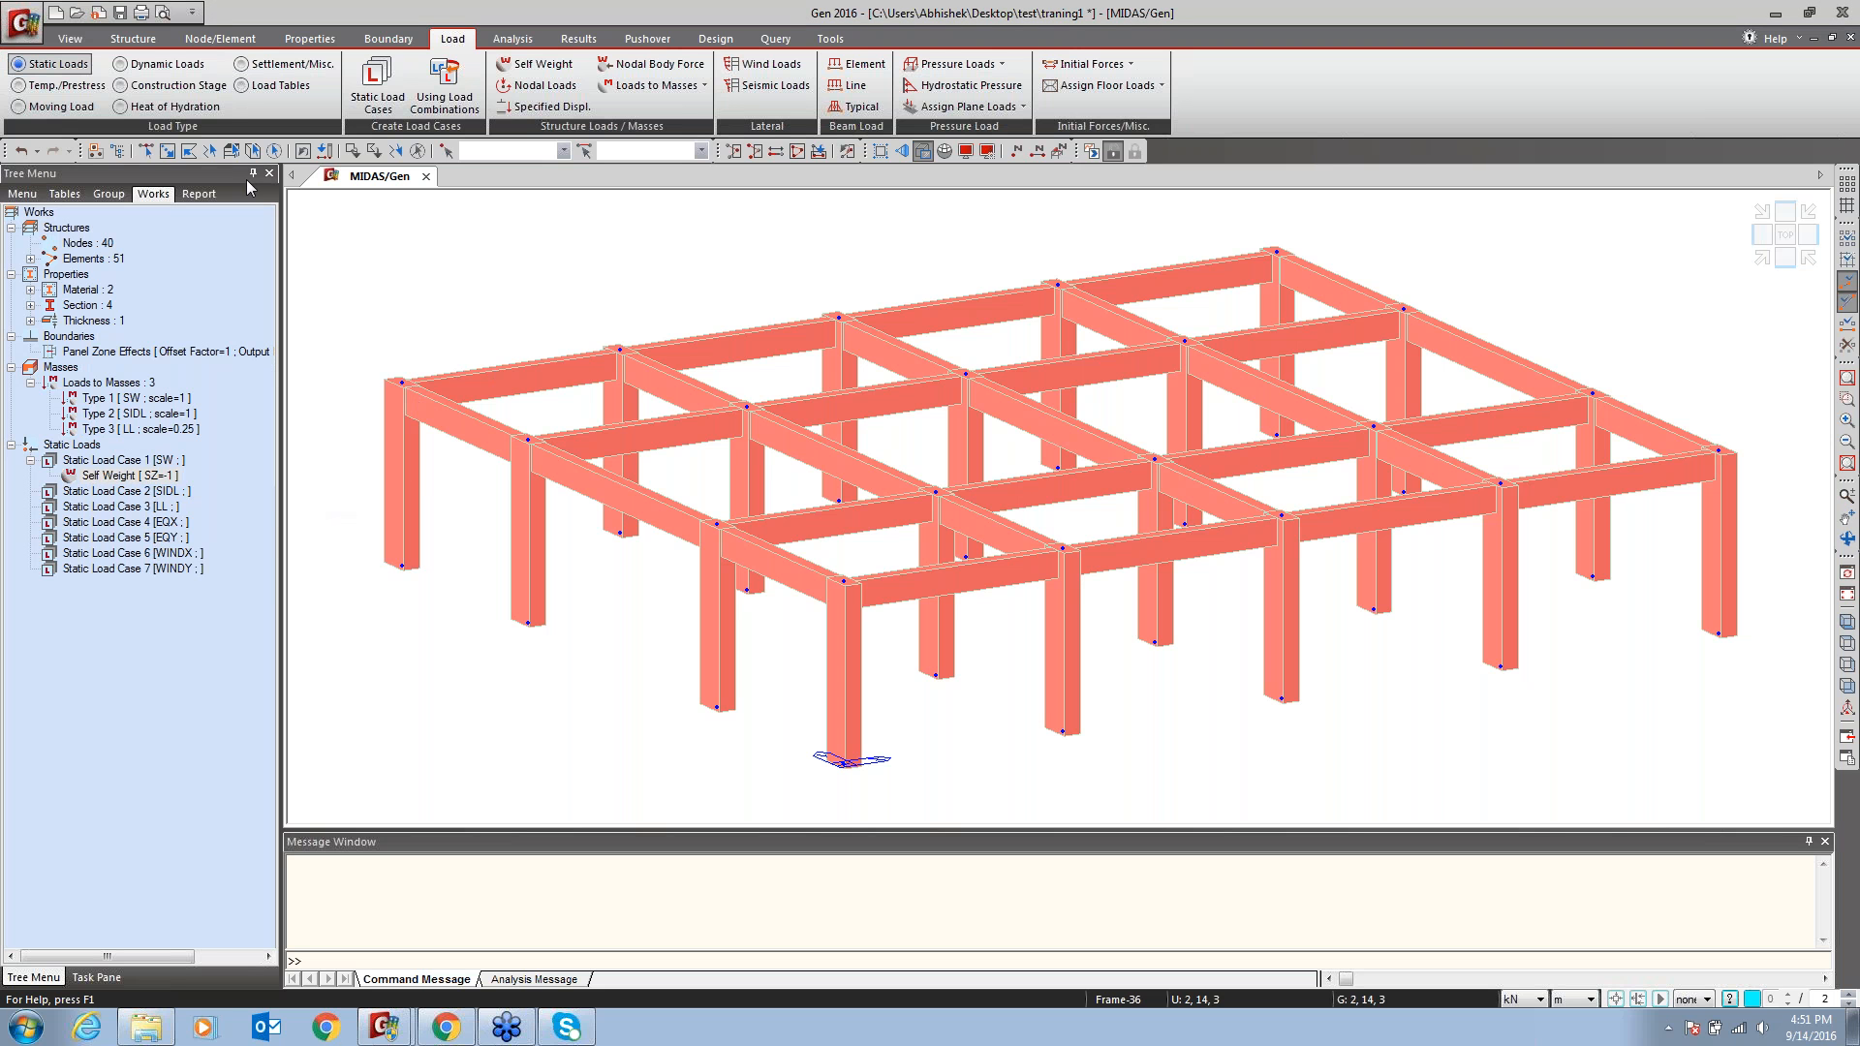
Apply a uniform element beam load of -10 kN/m in Global Z to all B230X450 beams under load case SIDL, using the Replace option
click(30, 305)
double_click(114, 321)
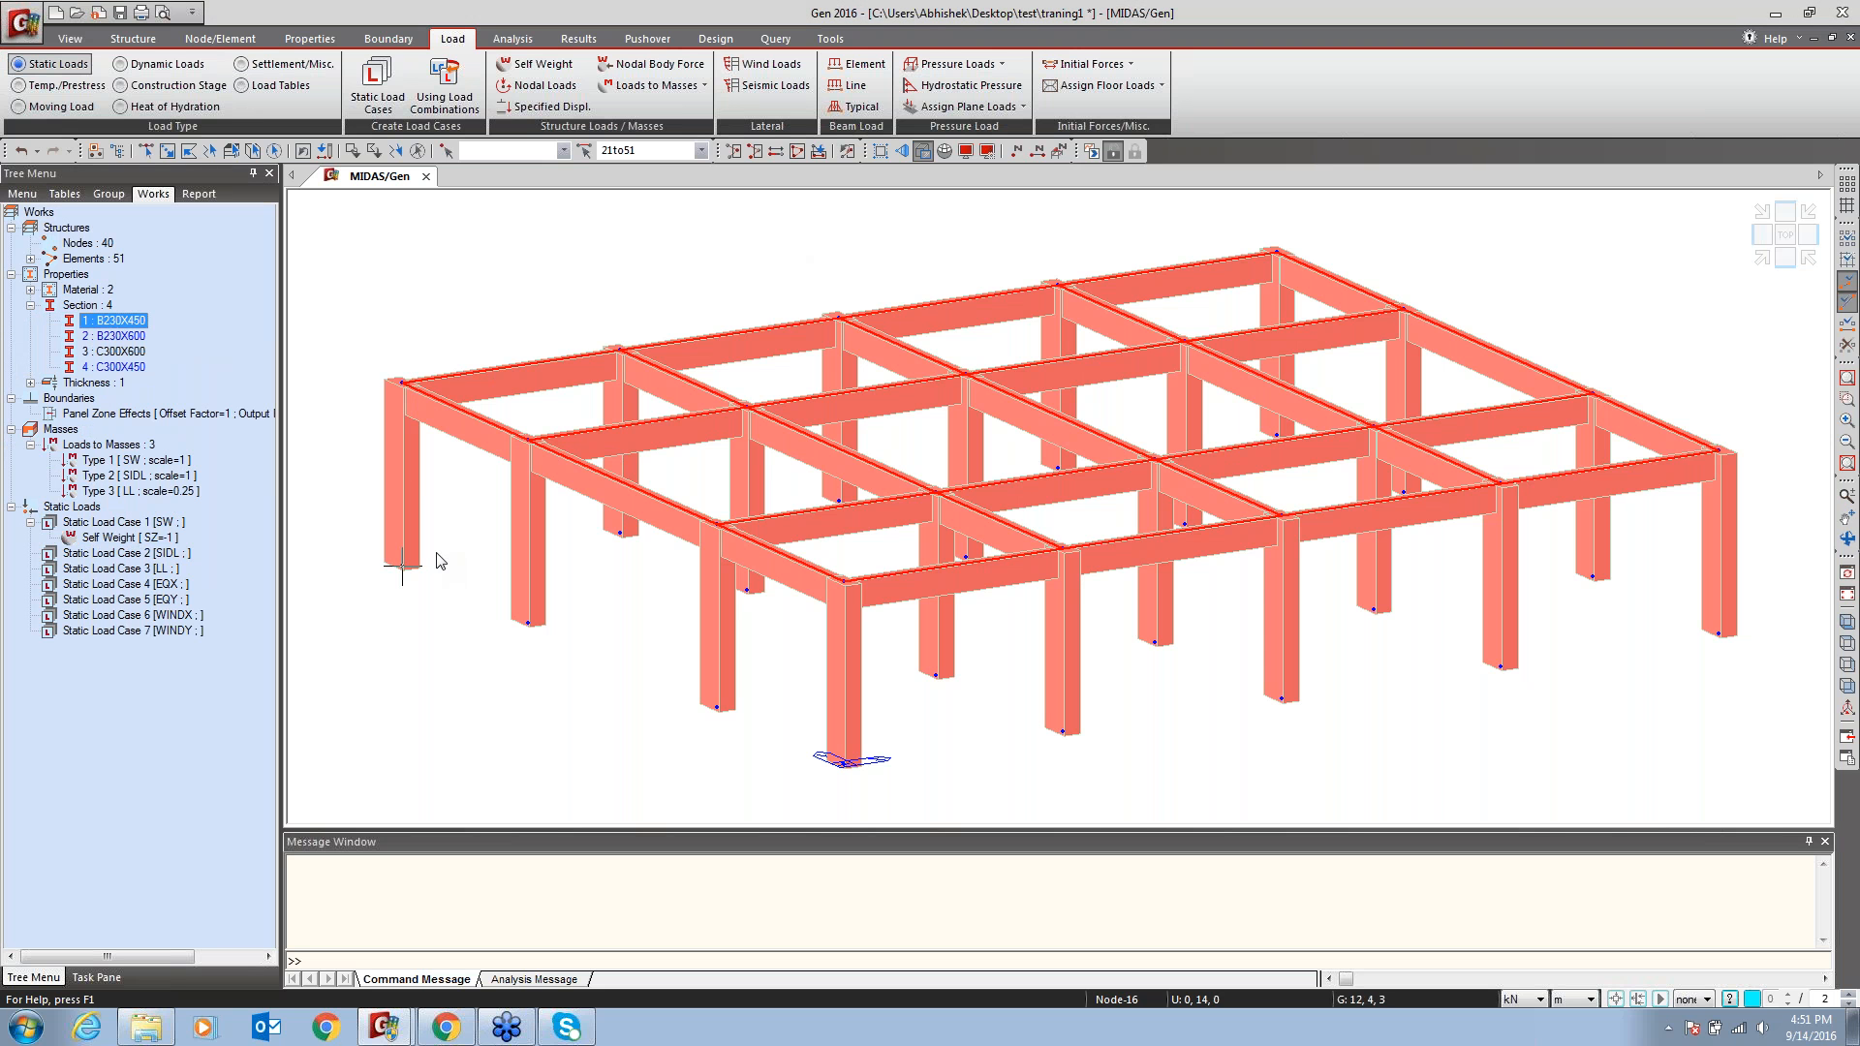
click(455, 286)
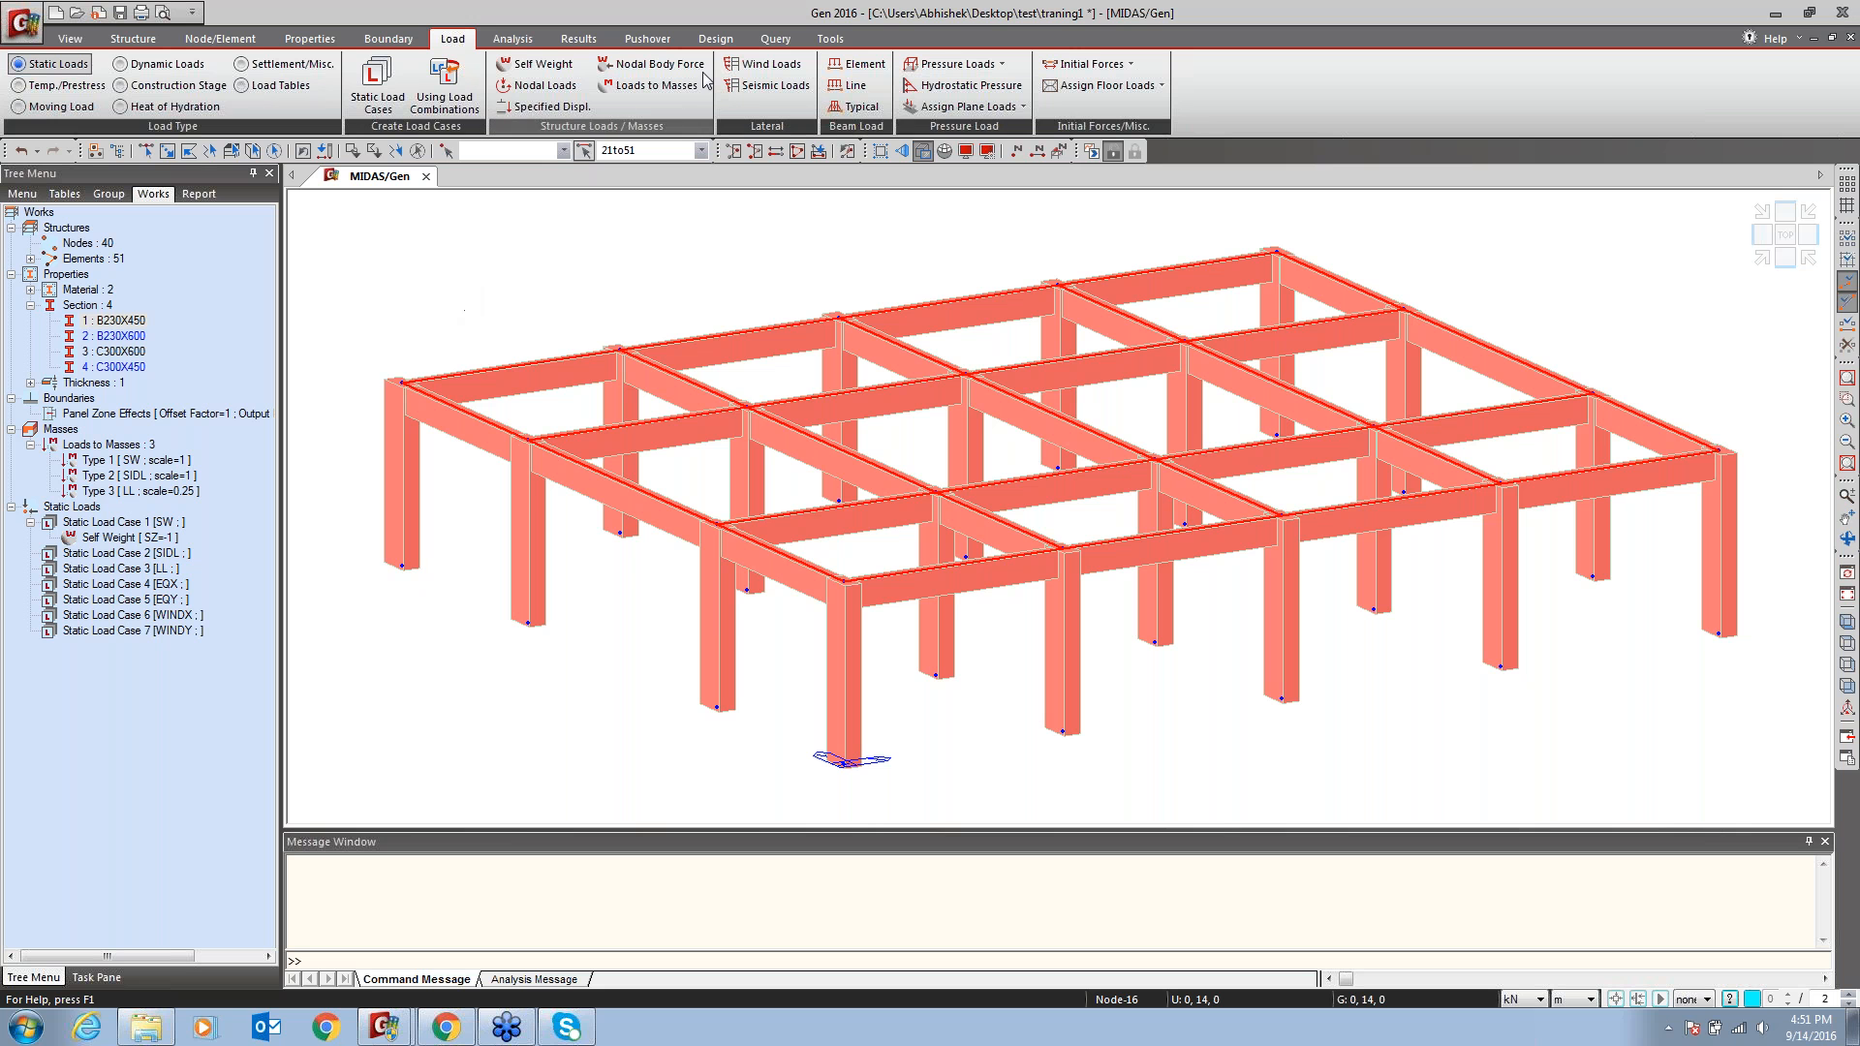
click(852, 66)
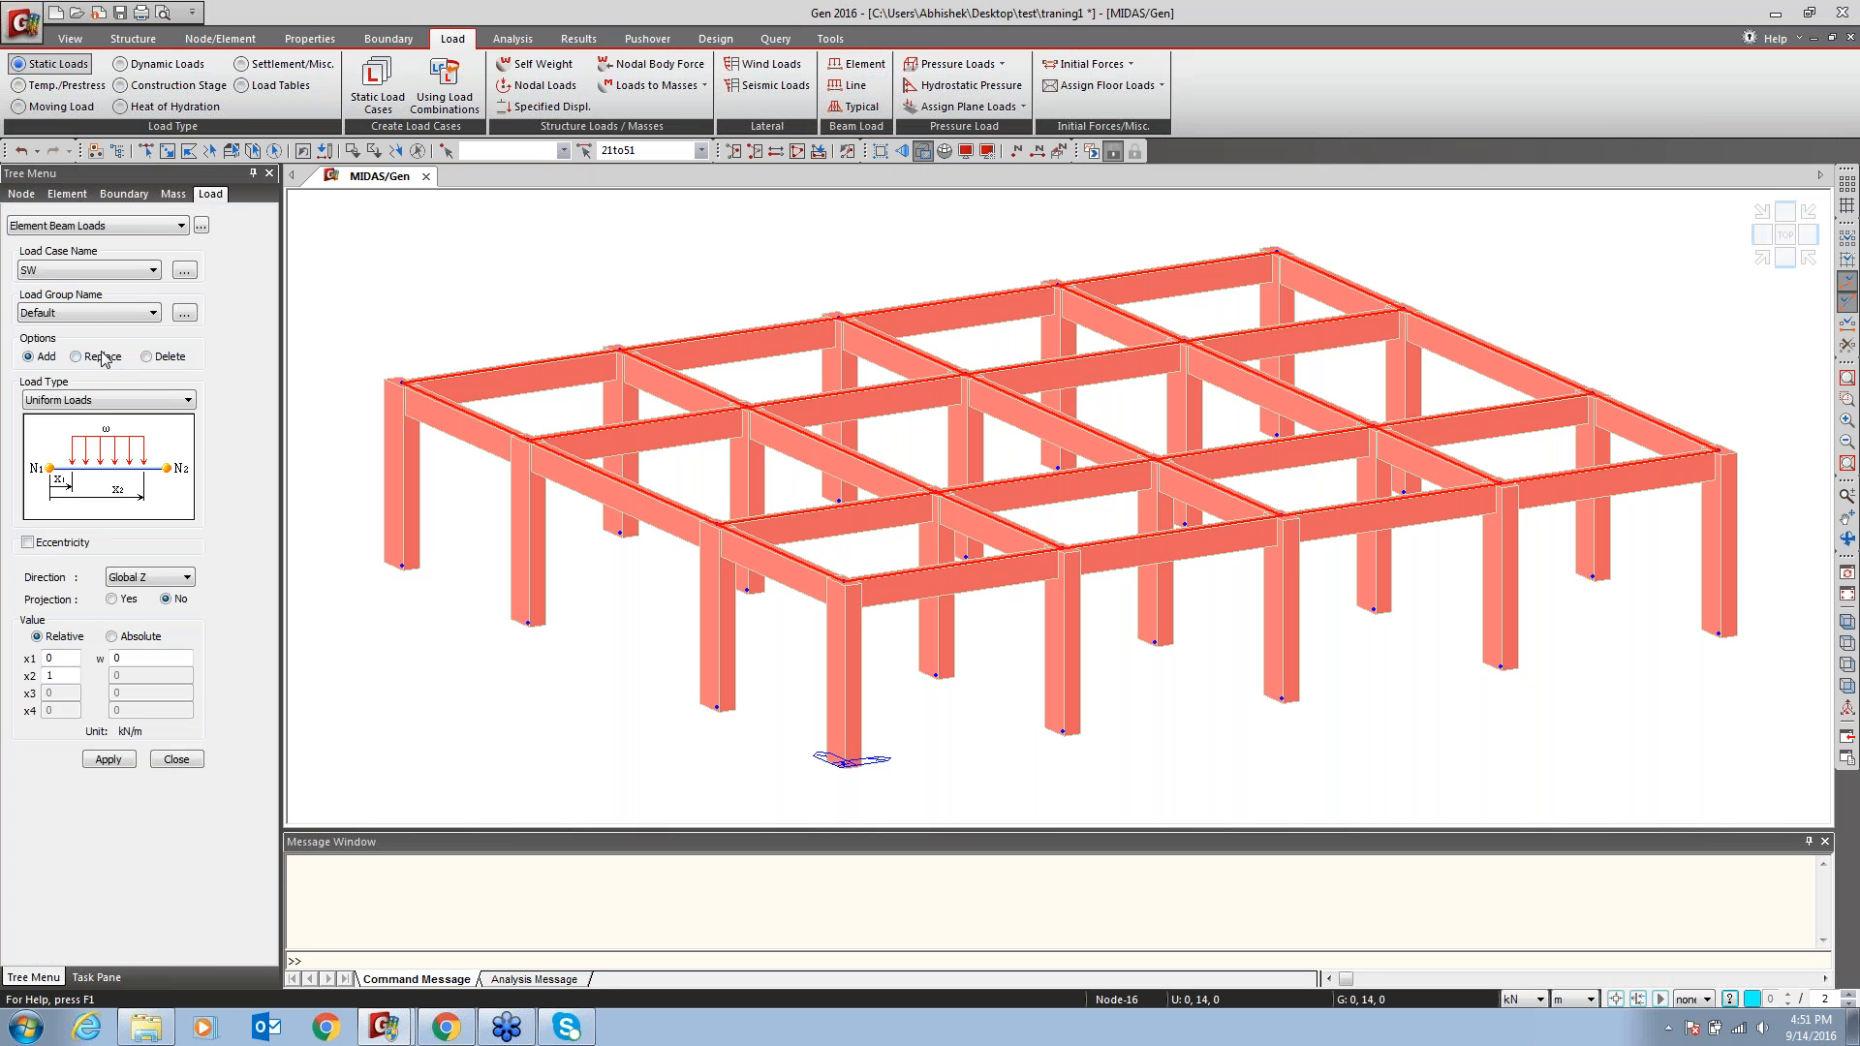
click(136, 270)
click(87, 295)
click(75, 357)
click(146, 662)
text(-10)
click(110, 759)
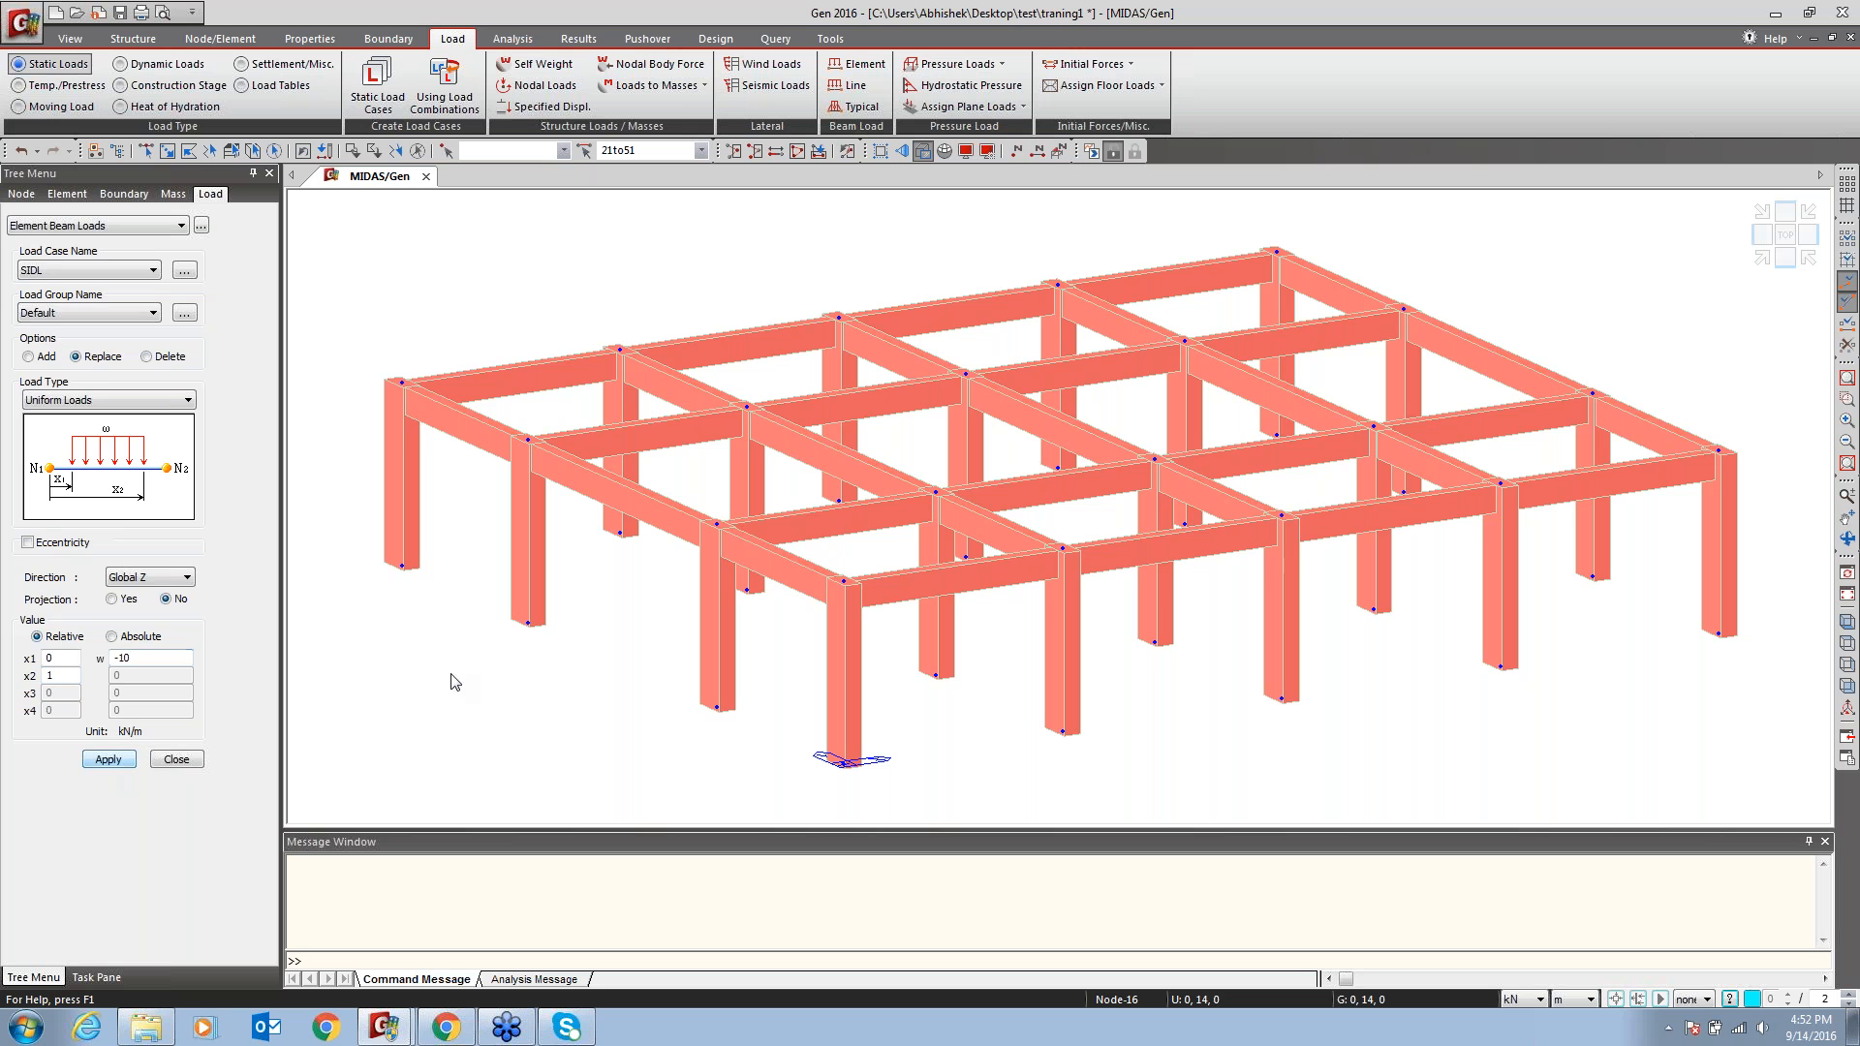
click(179, 759)
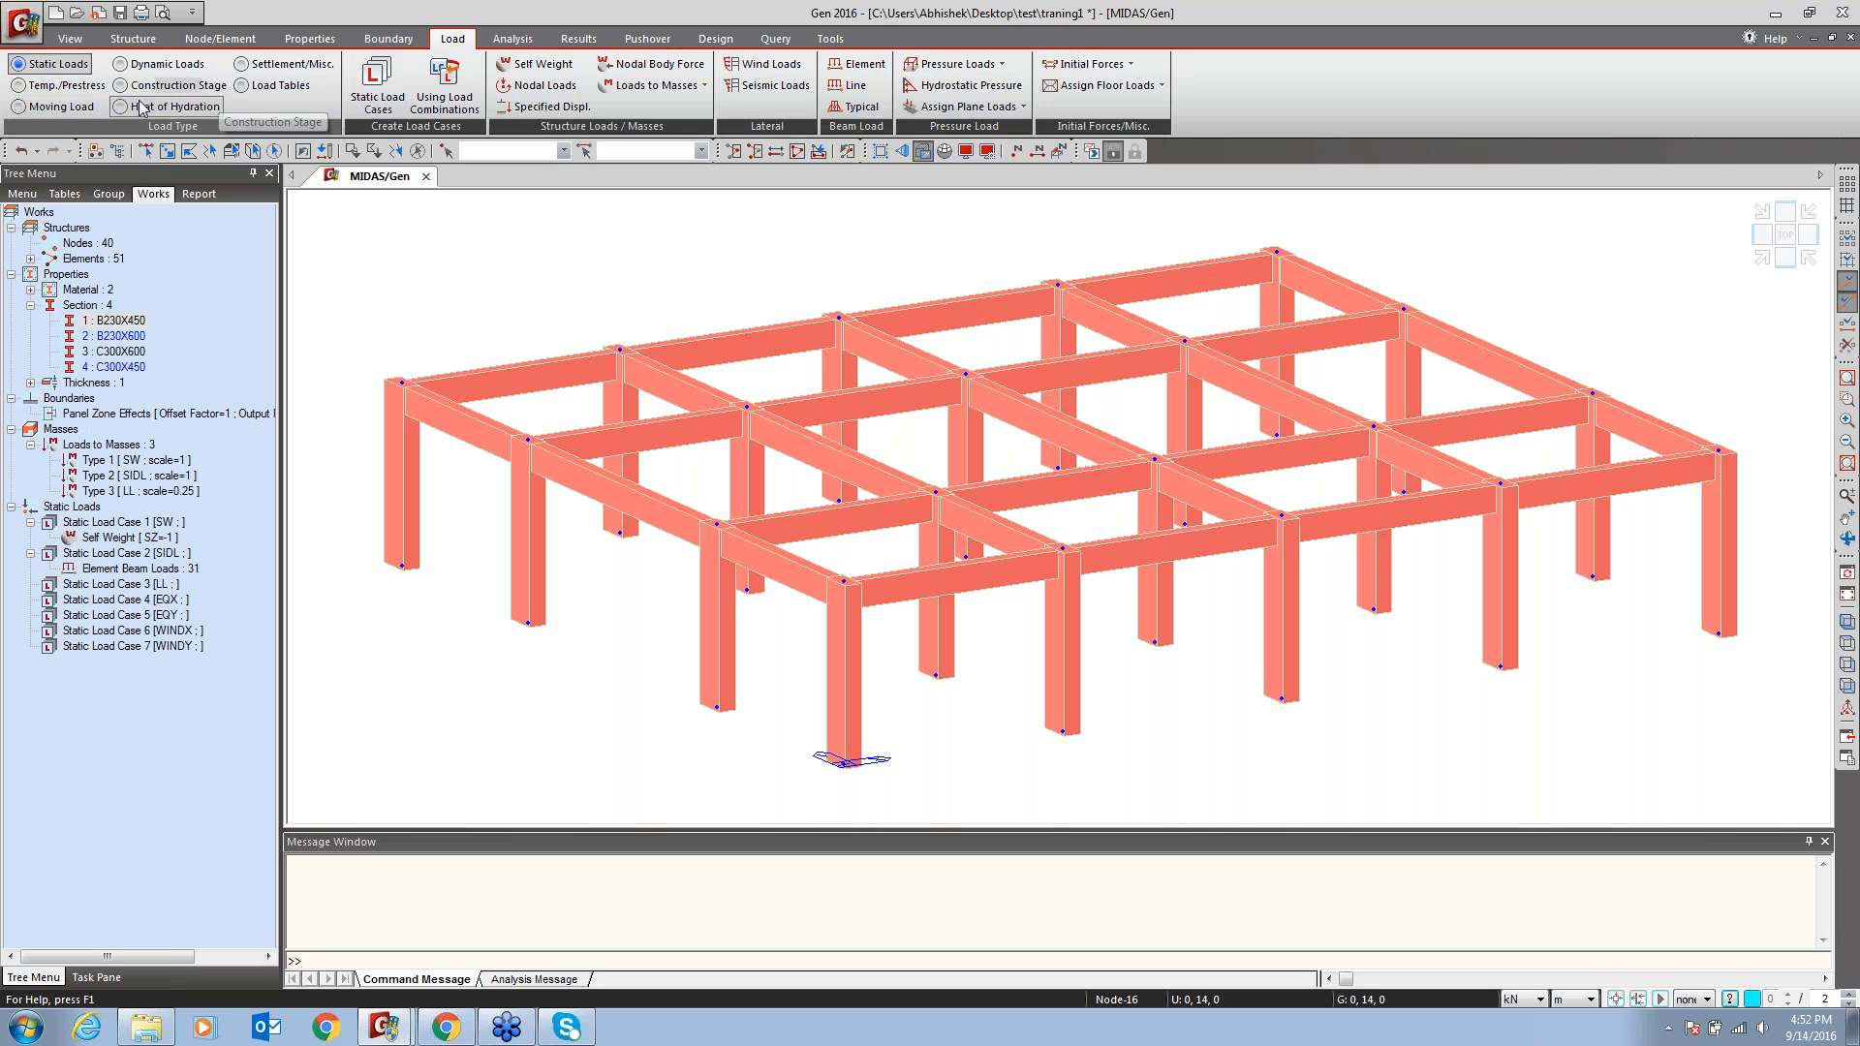
Display the element beam loads of the SIDL load case on the model, and hide them again
click(152, 555)
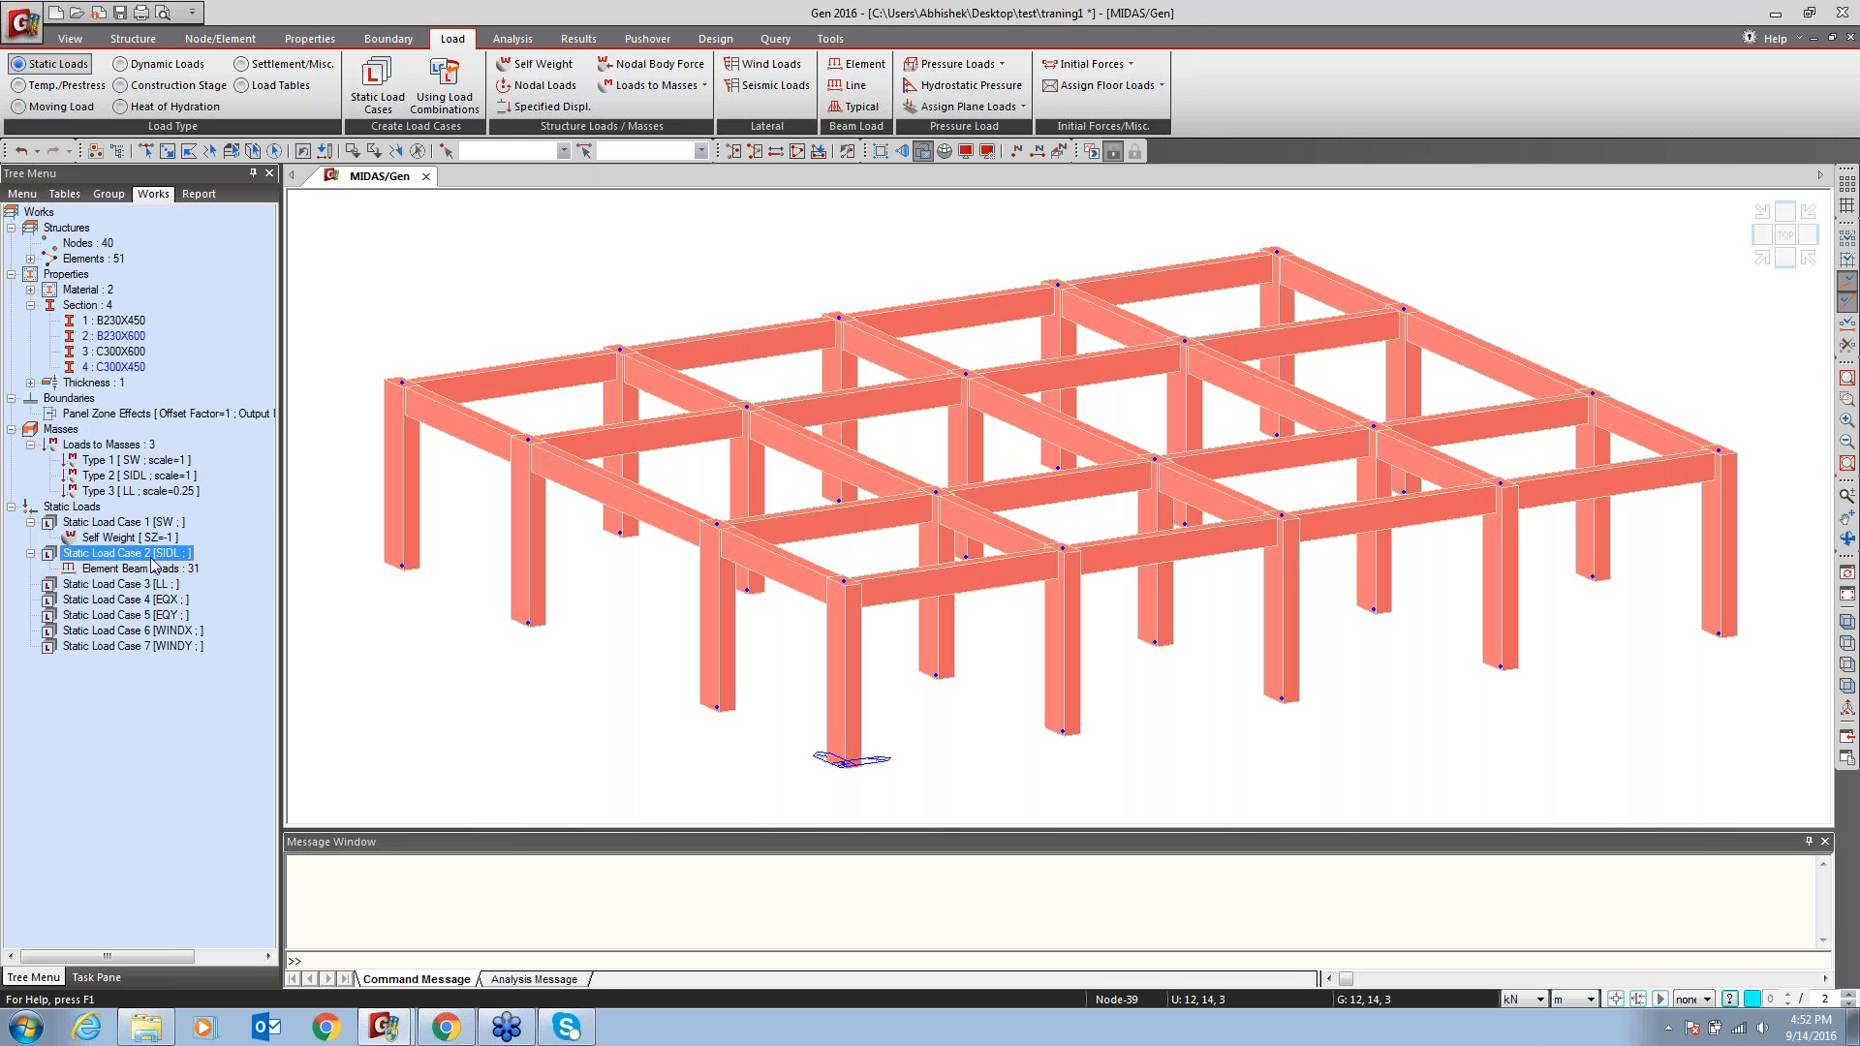
click(113, 572)
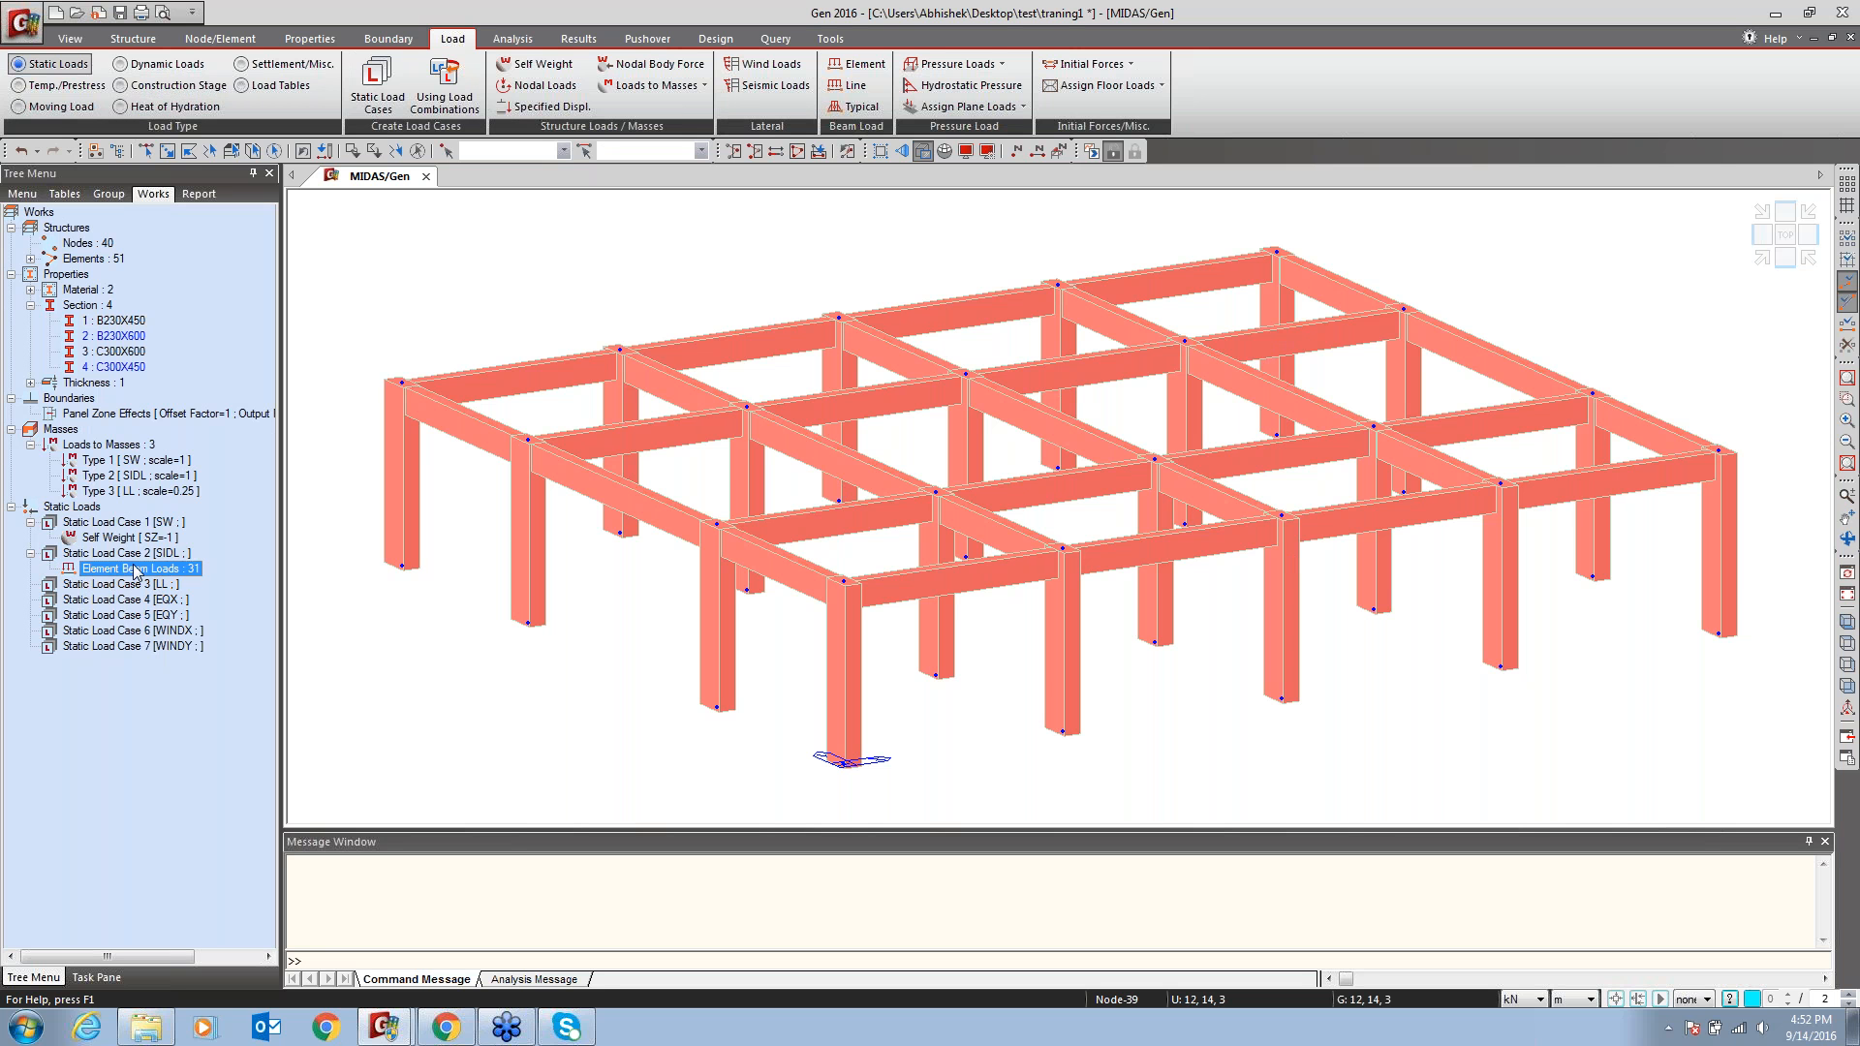
right_click(124, 572)
click(165, 611)
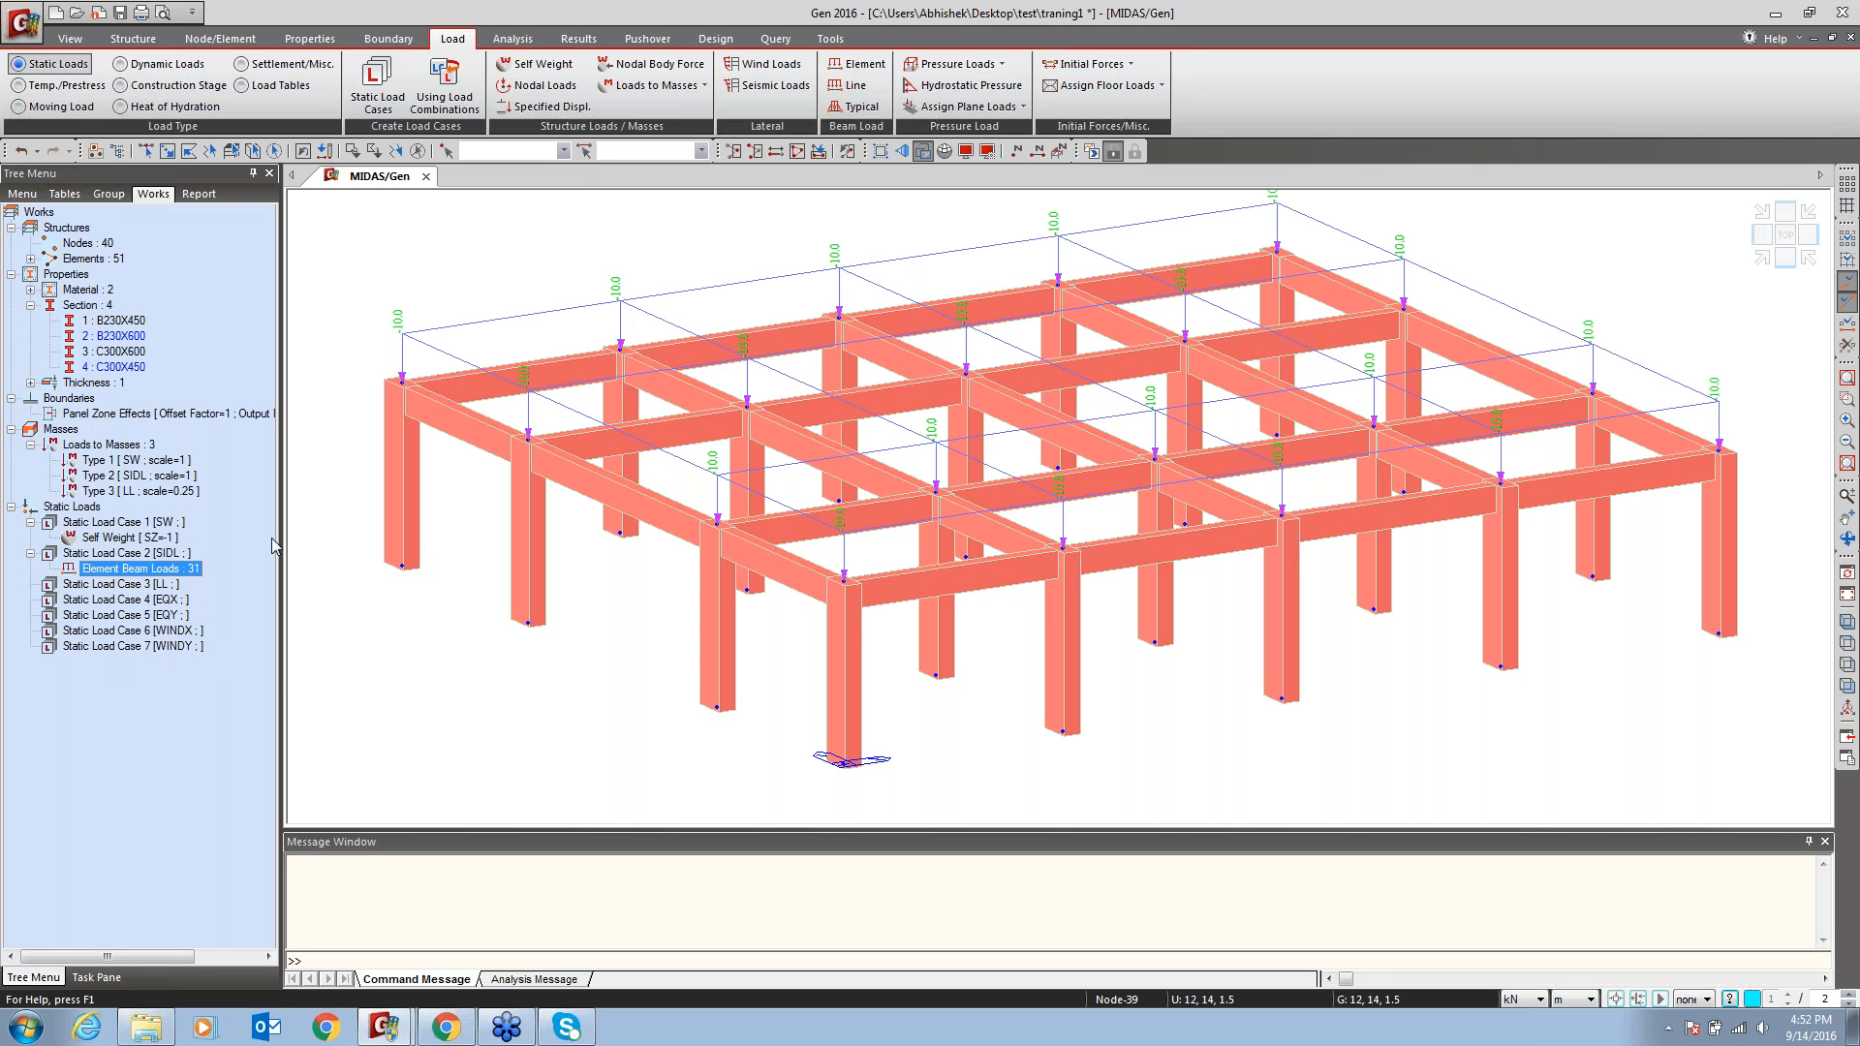
right_click(155, 571)
click(211, 630)
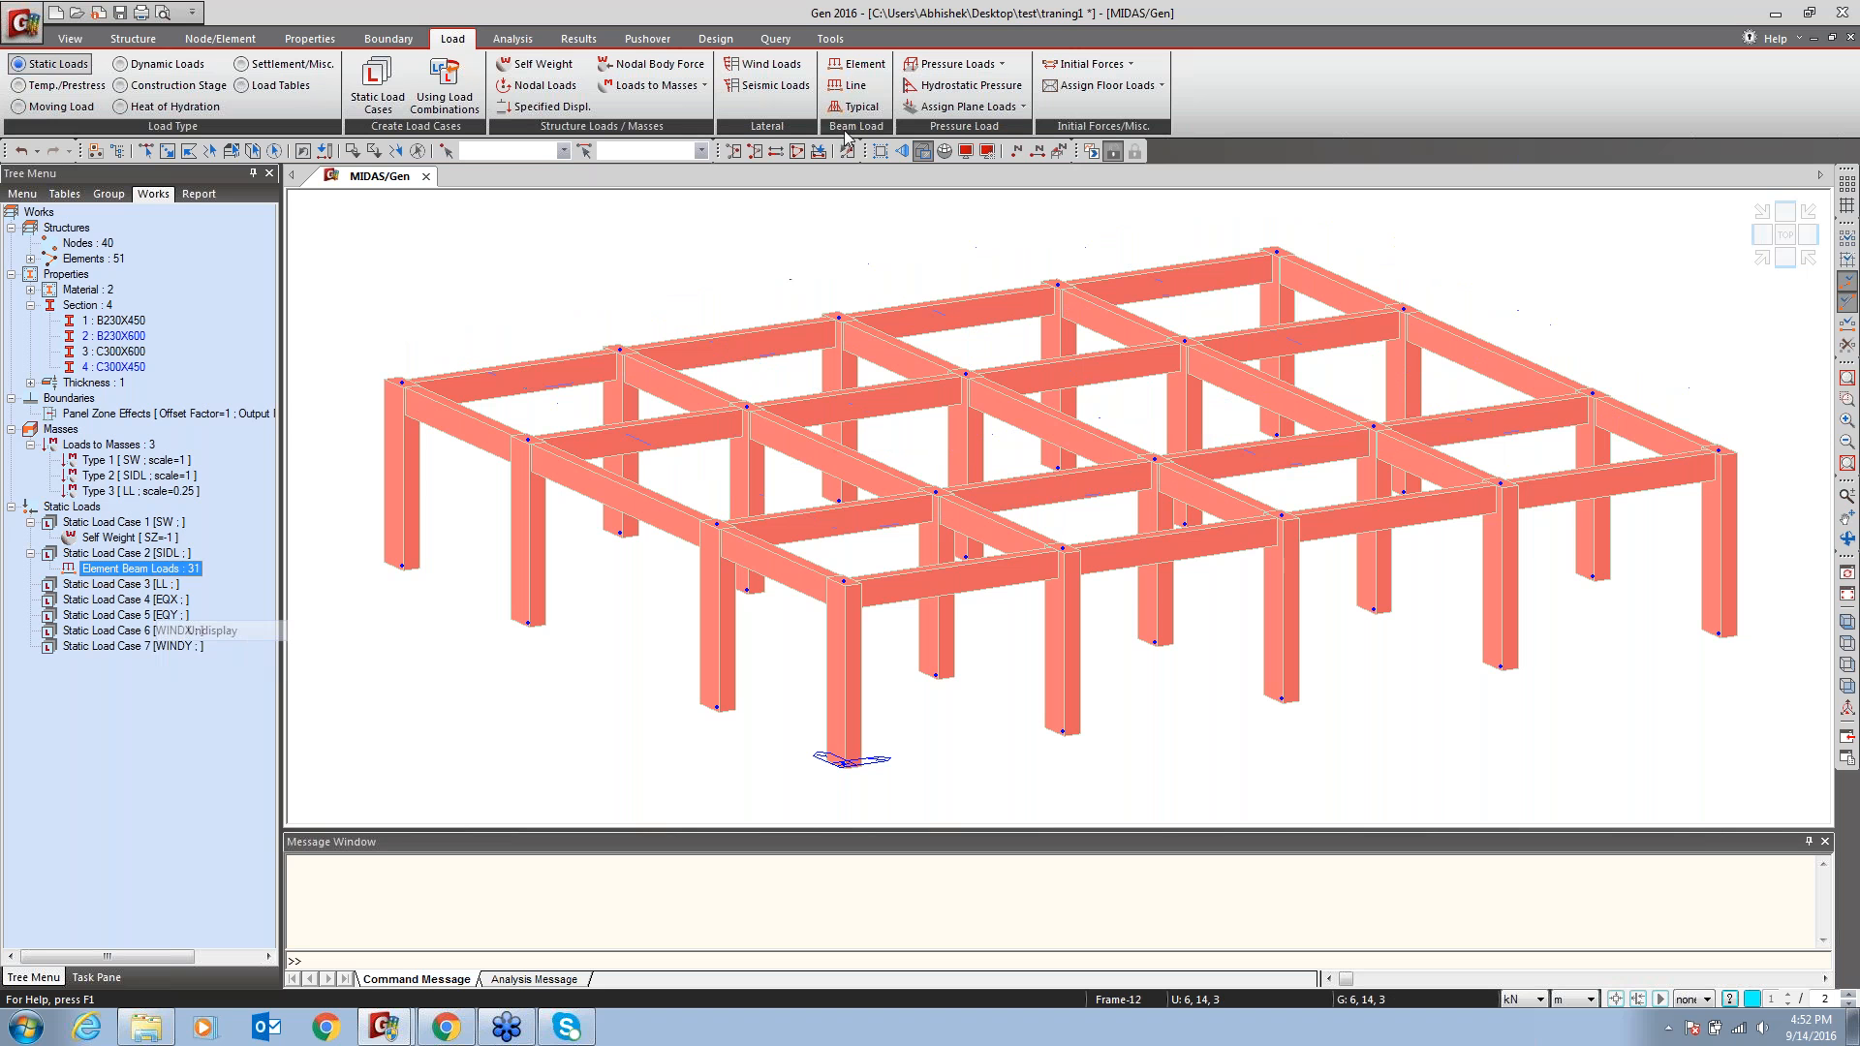
Review the load types and load directions available for element beam loads, and close the settings
click(859, 68)
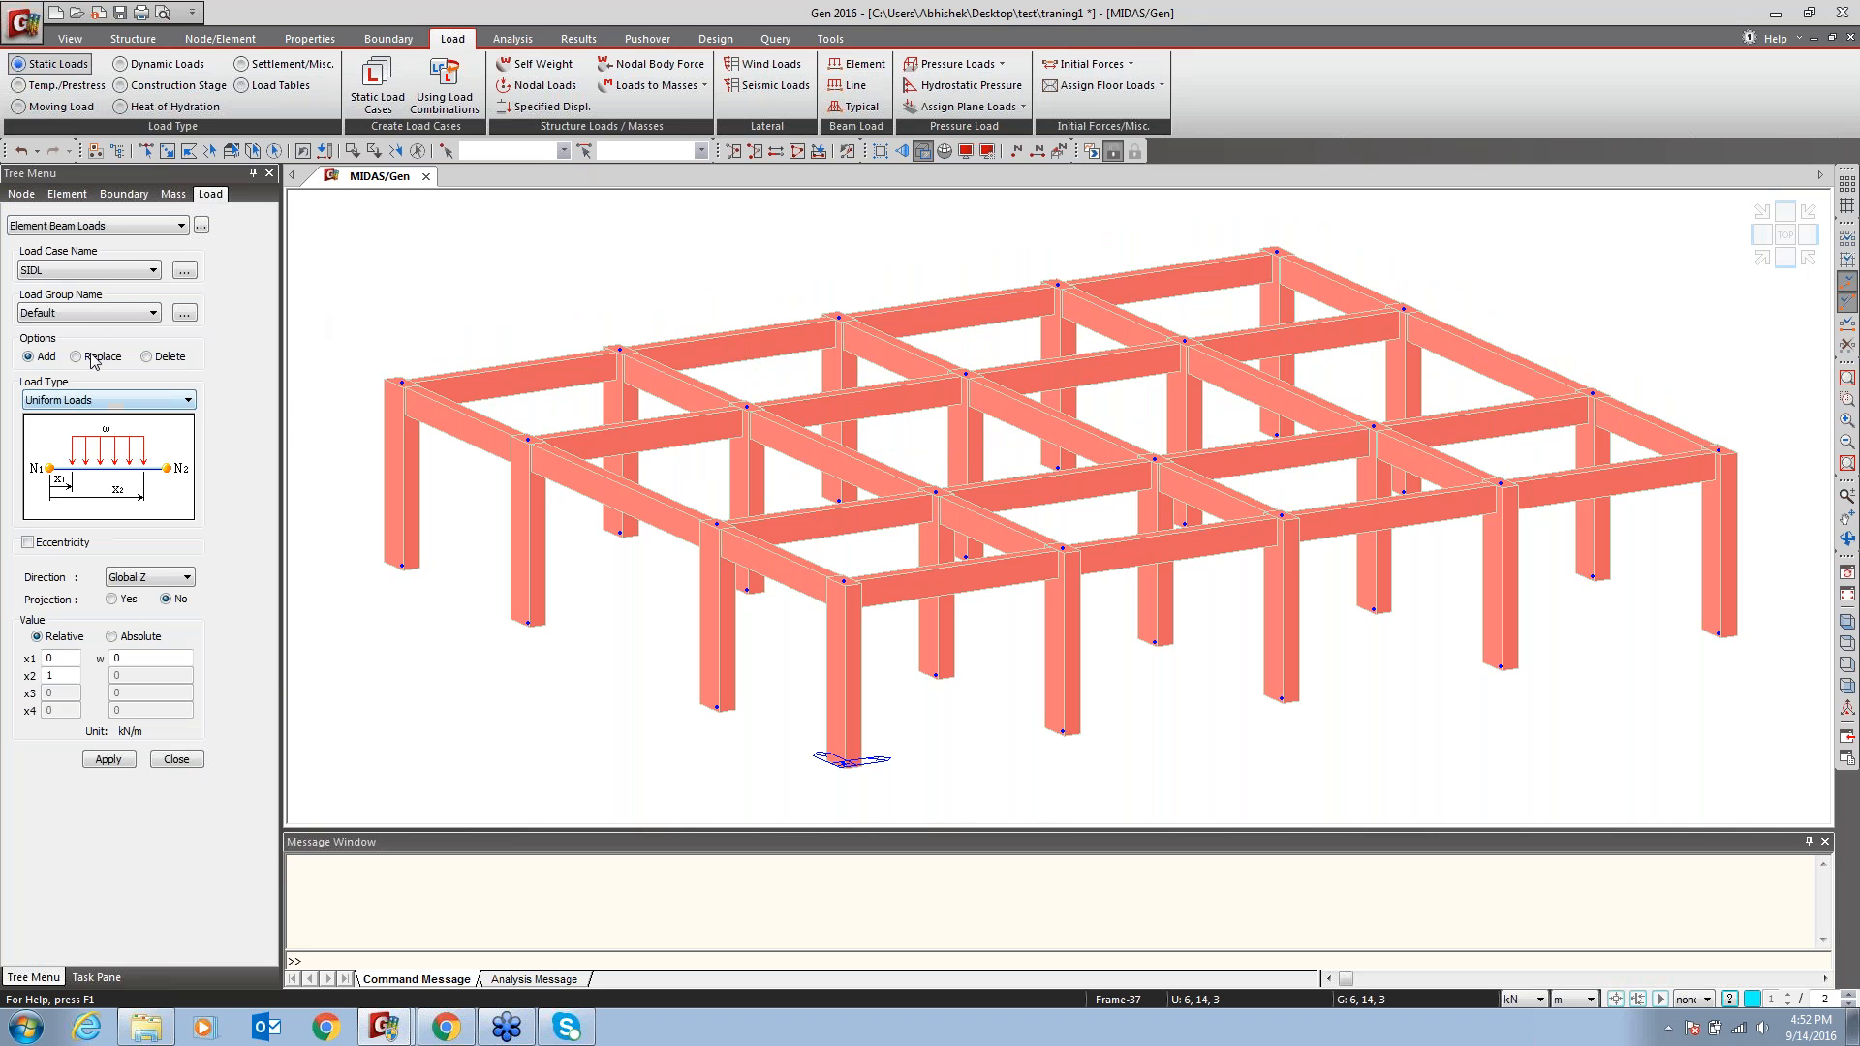
click(94, 400)
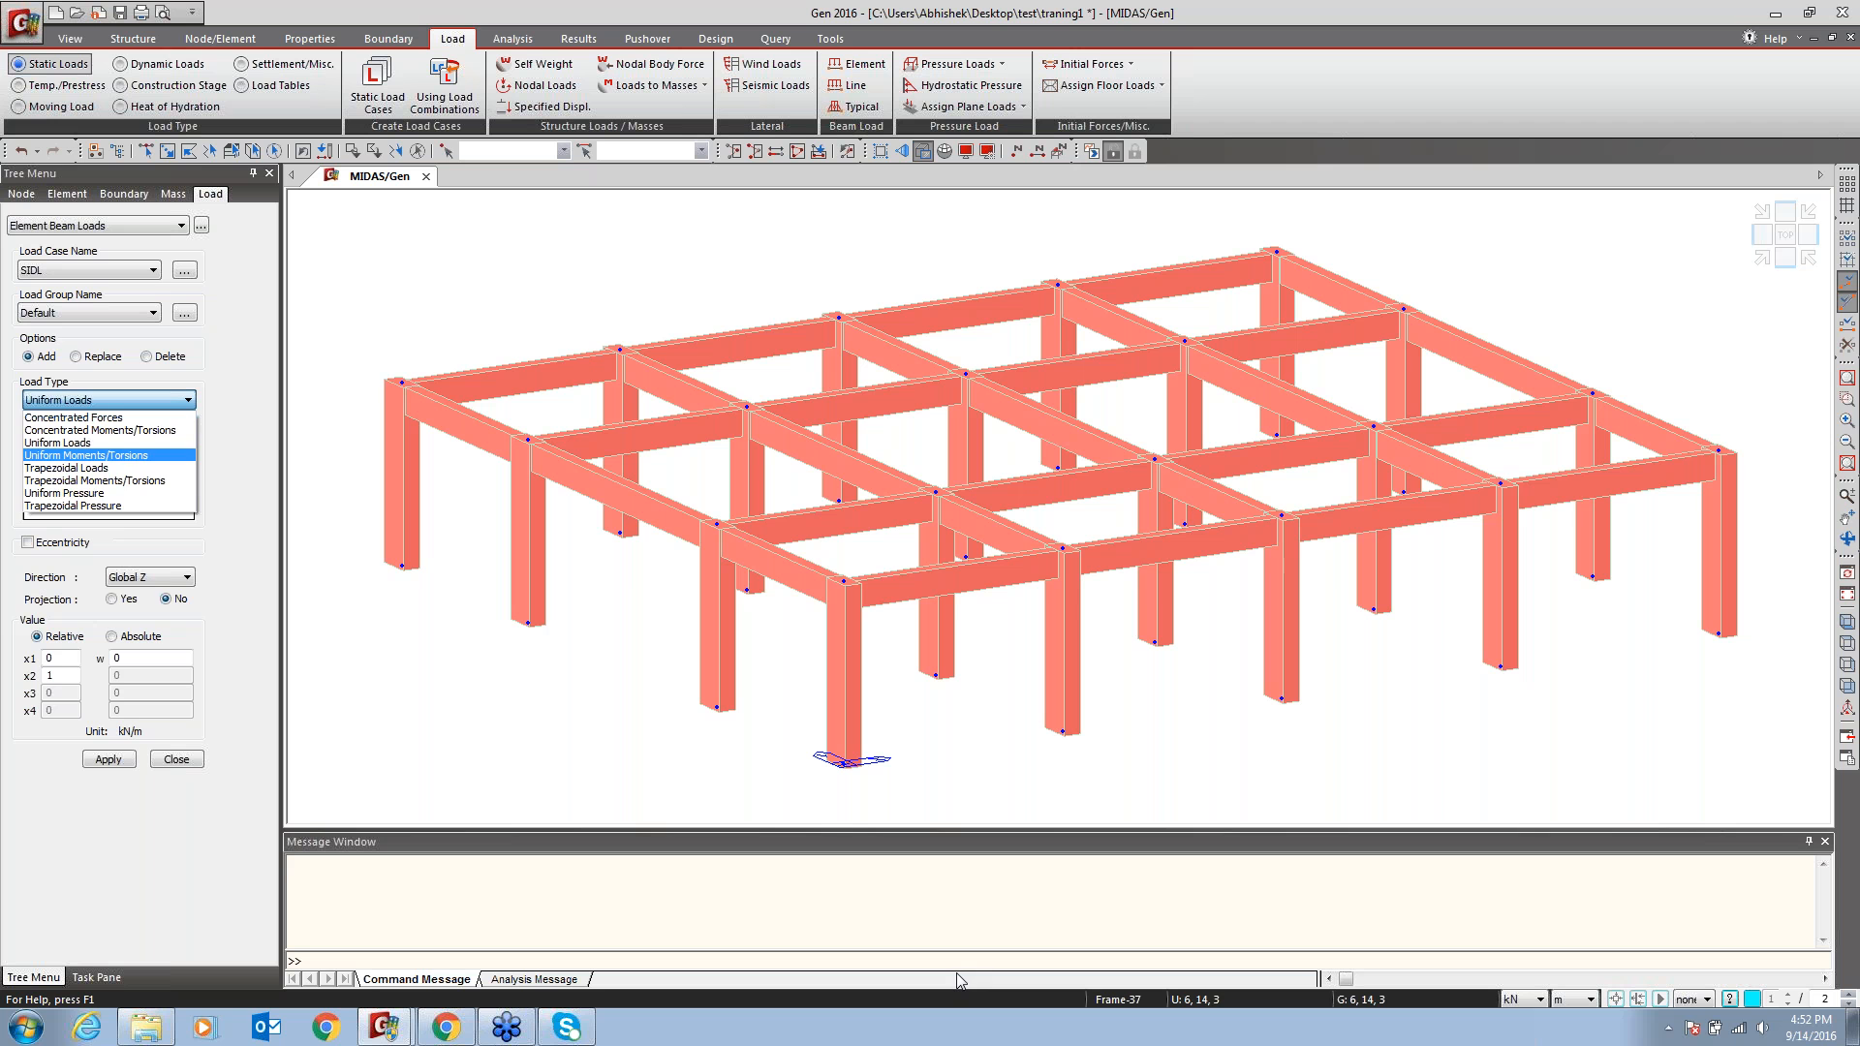
click(97, 443)
click(159, 579)
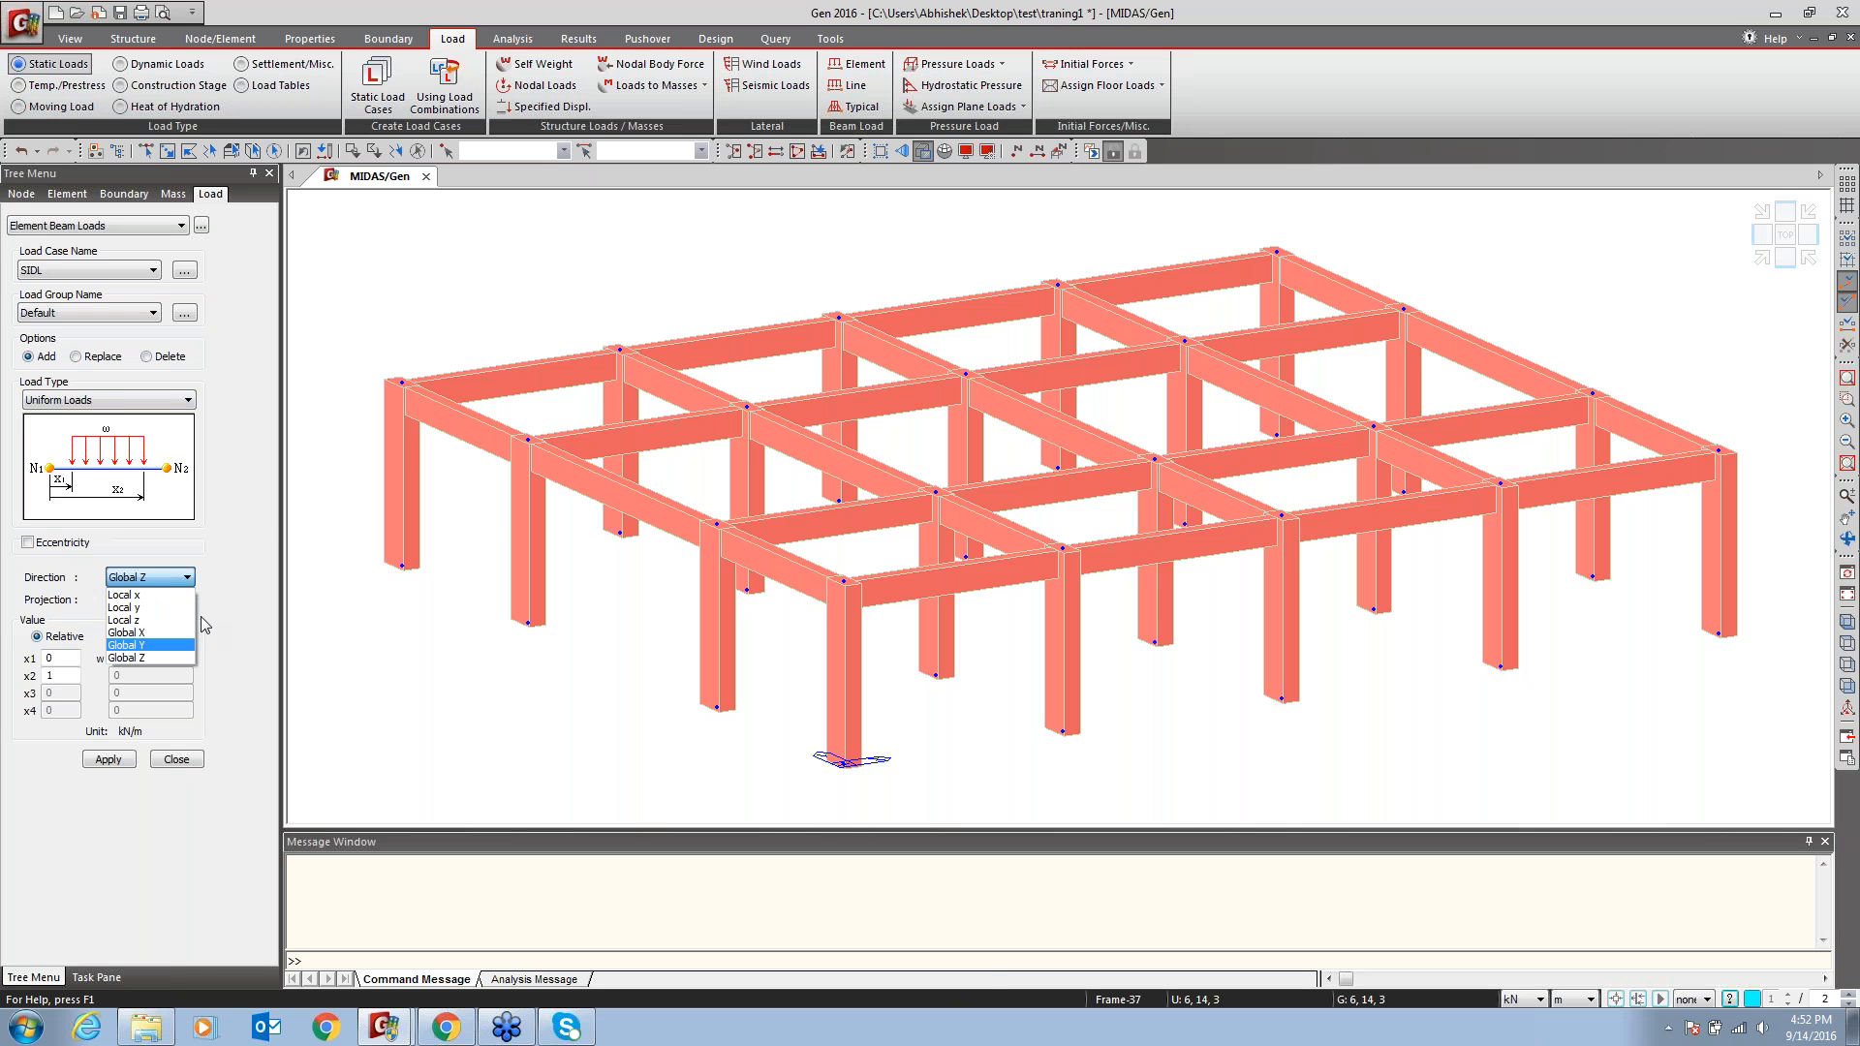
click(260, 490)
click(186, 759)
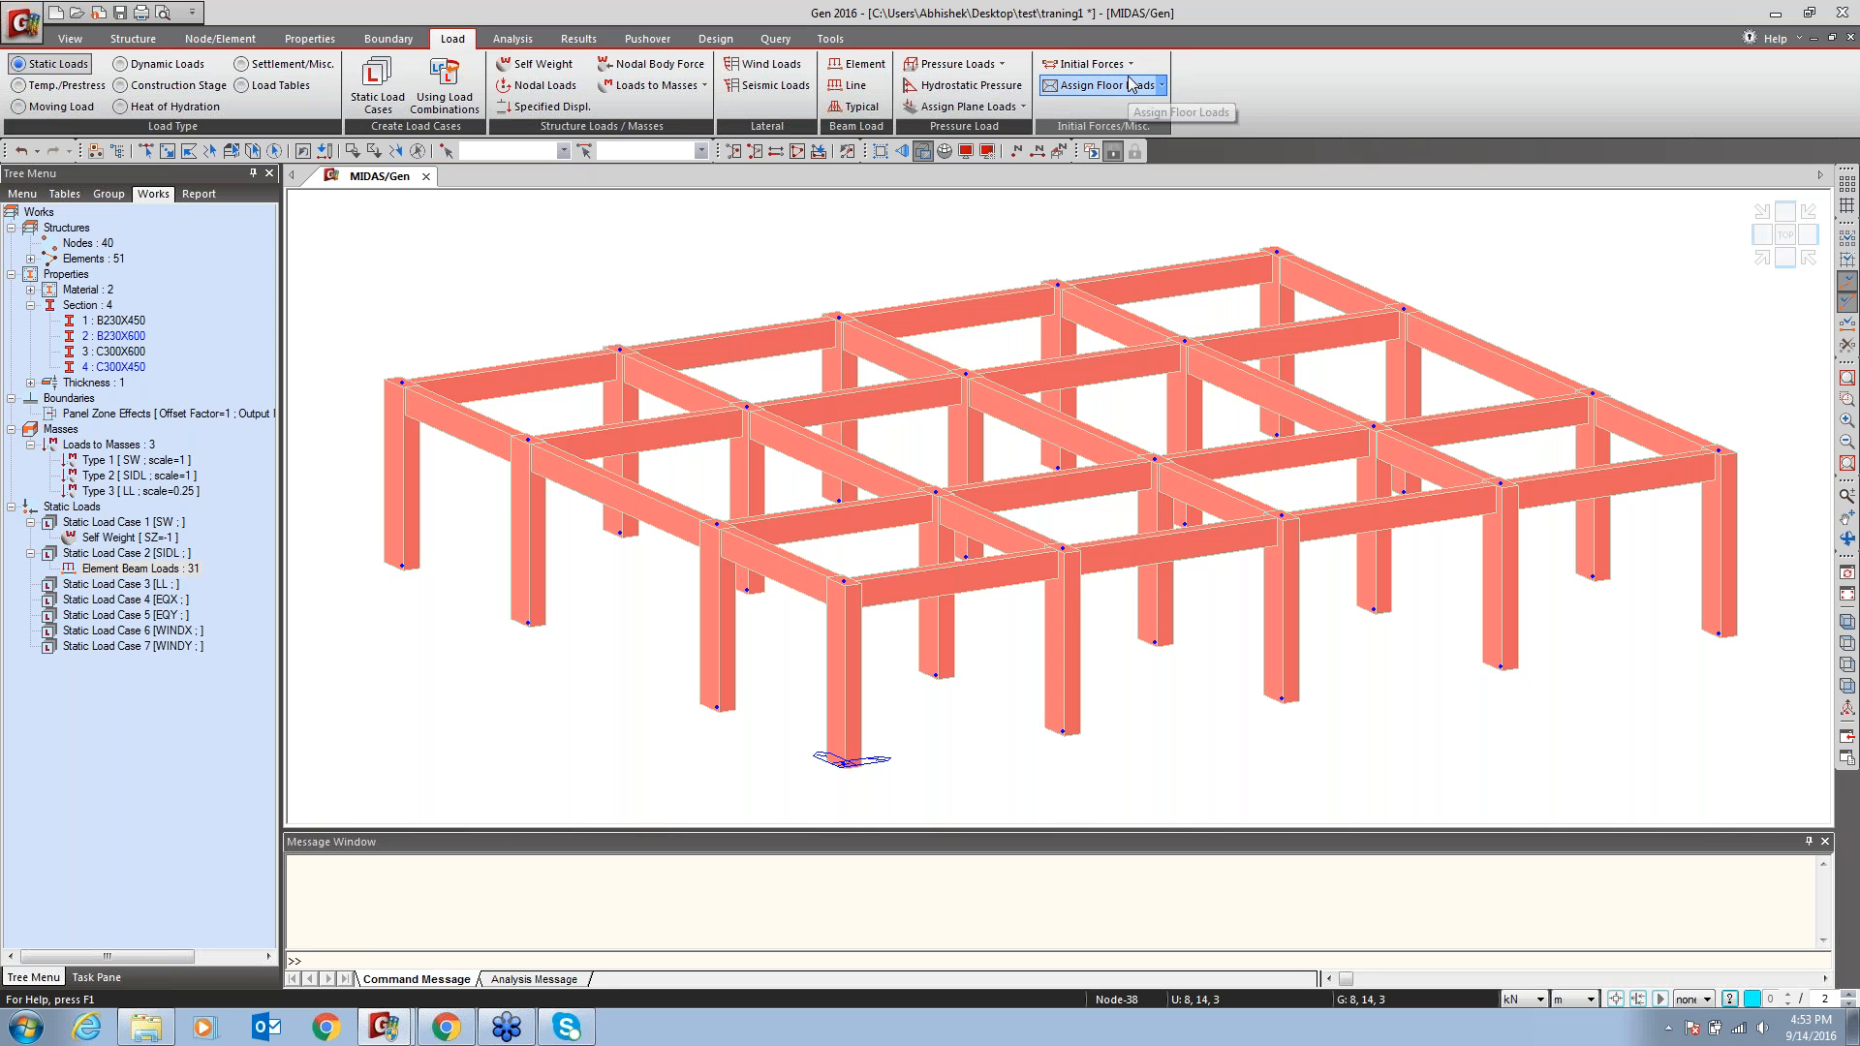
Begin defining a floor load type named S1 with load case SW at -2.5 kN/m^2
click(1161, 86)
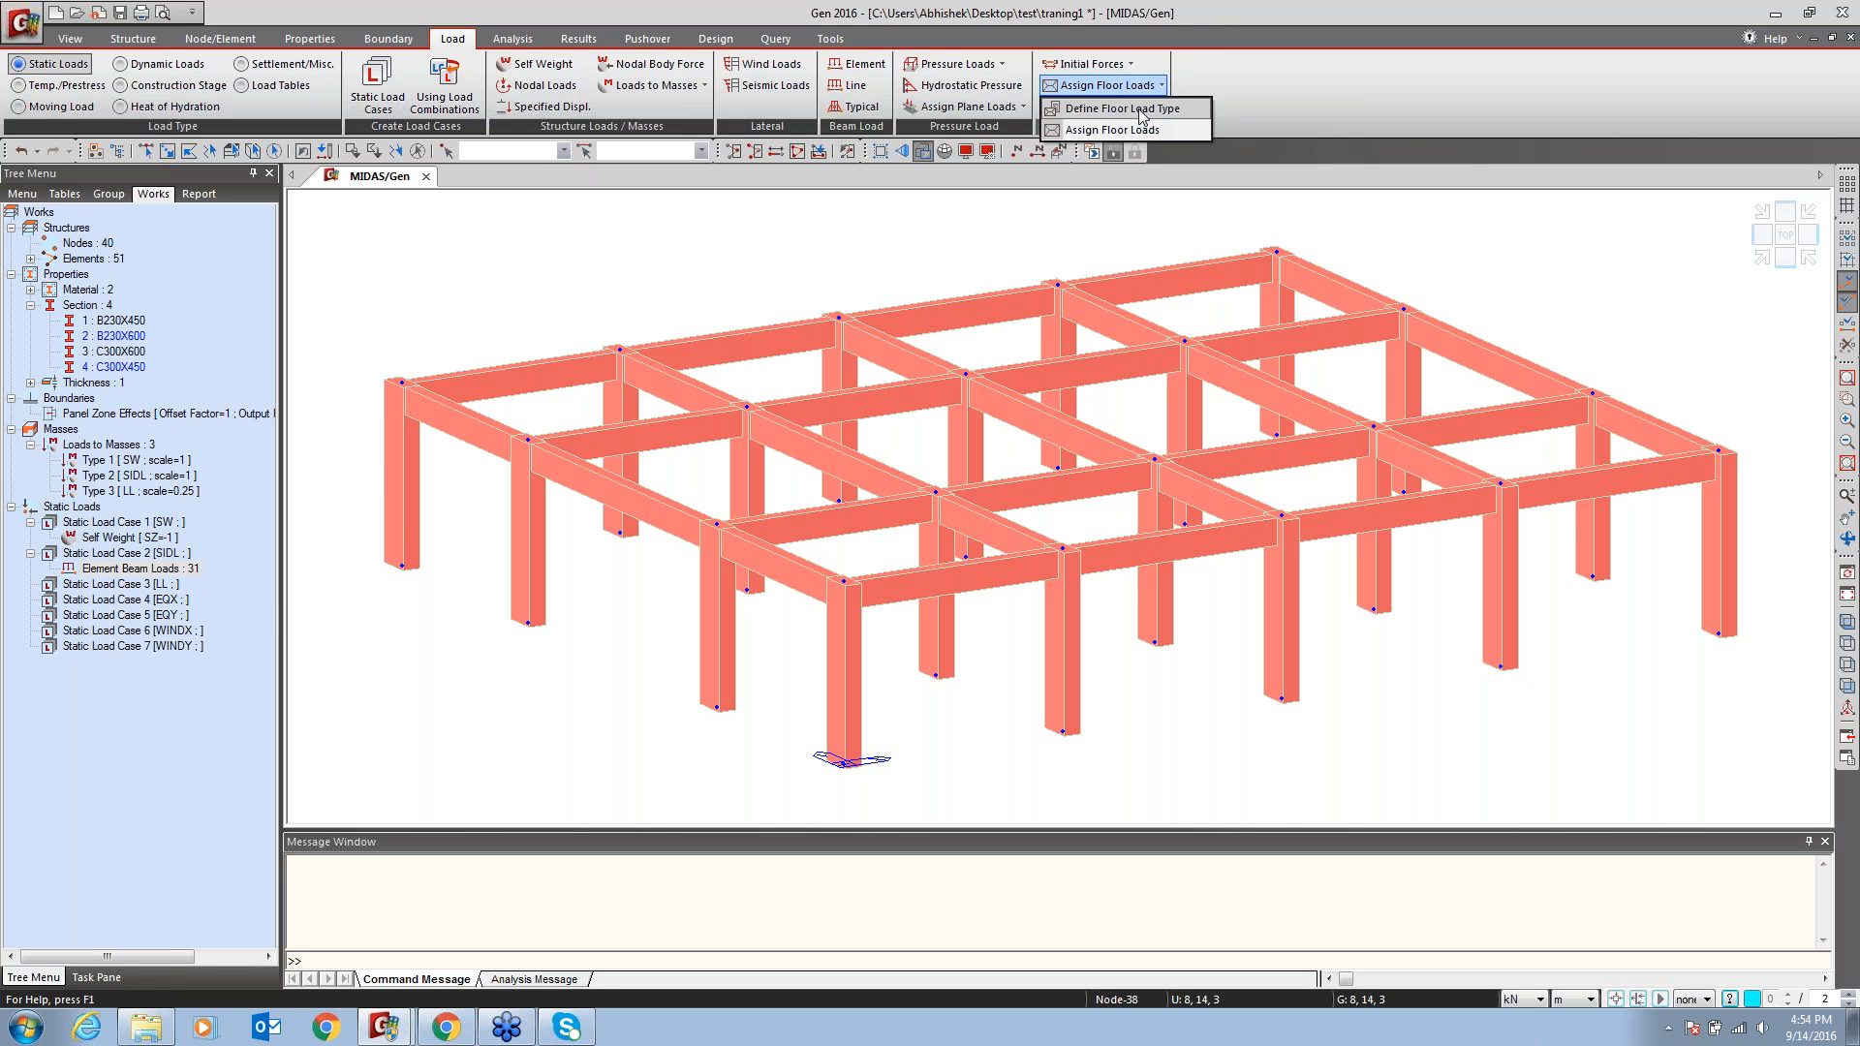
click(1141, 111)
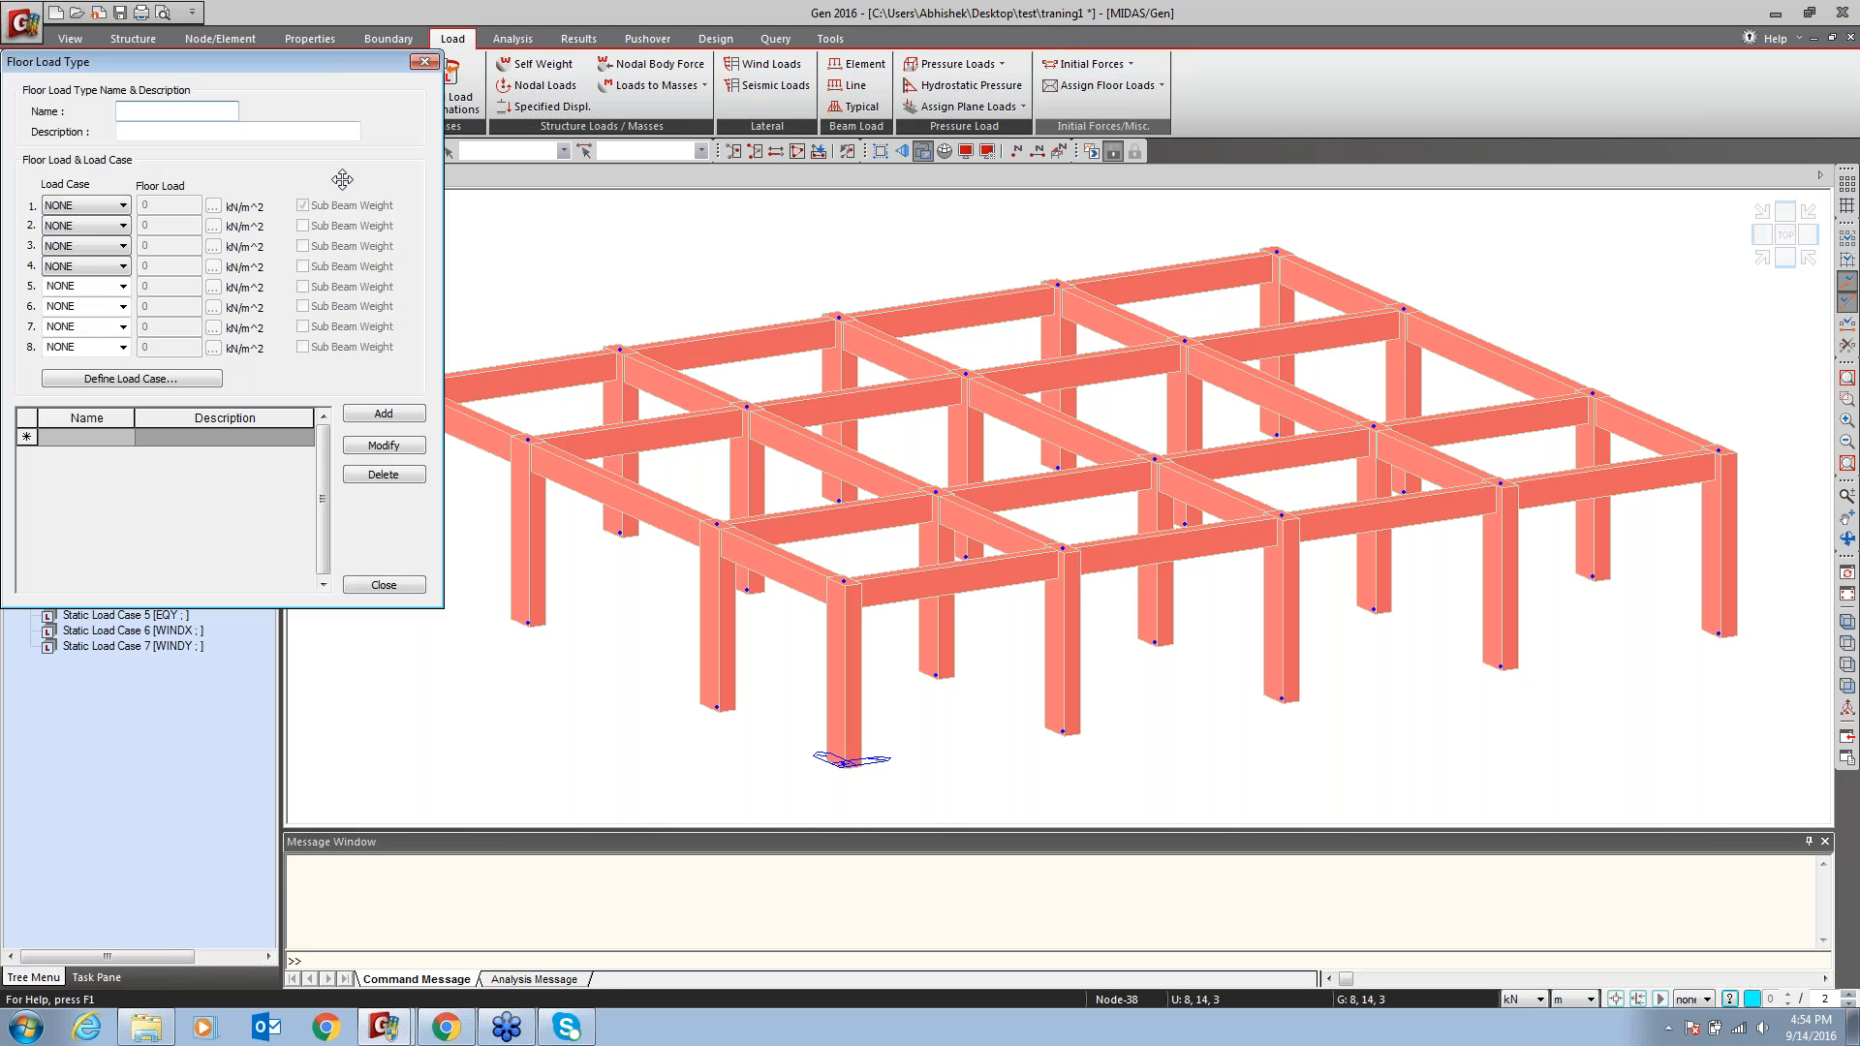
drag(324, 74, 1213, 154)
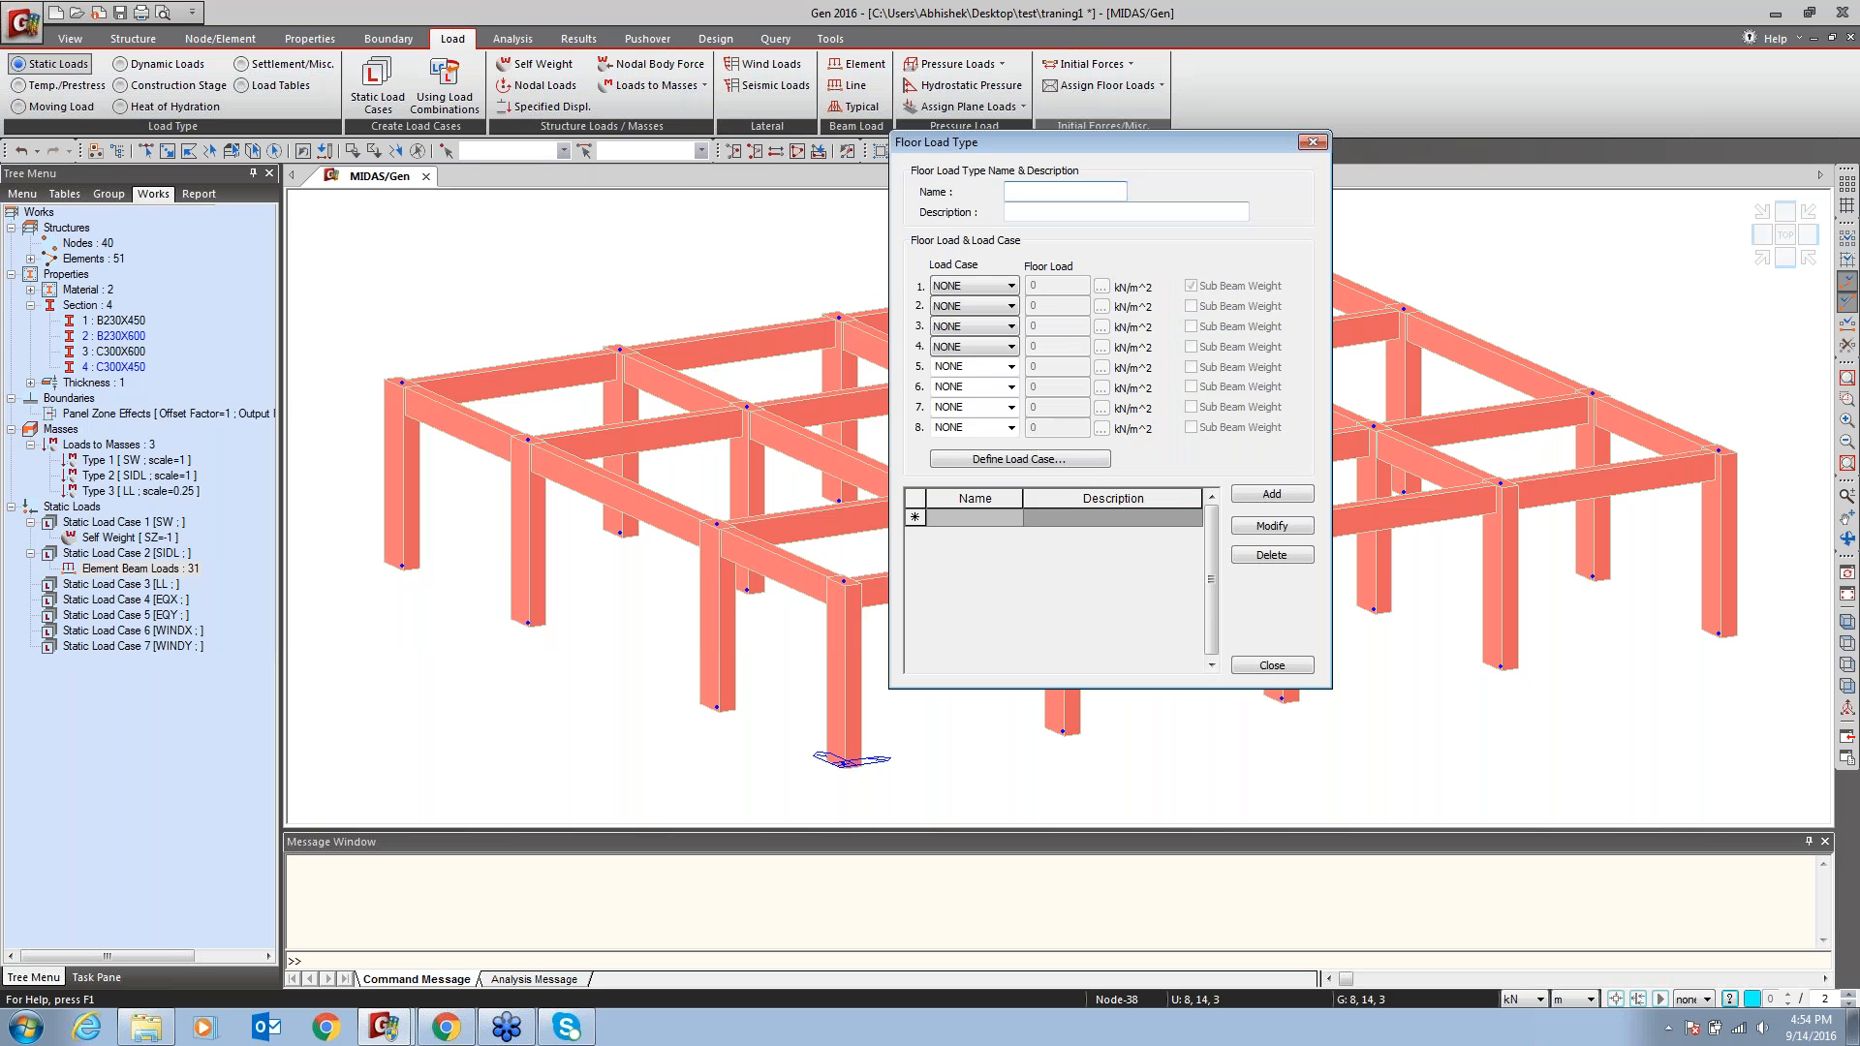
text(S1)
click(978, 286)
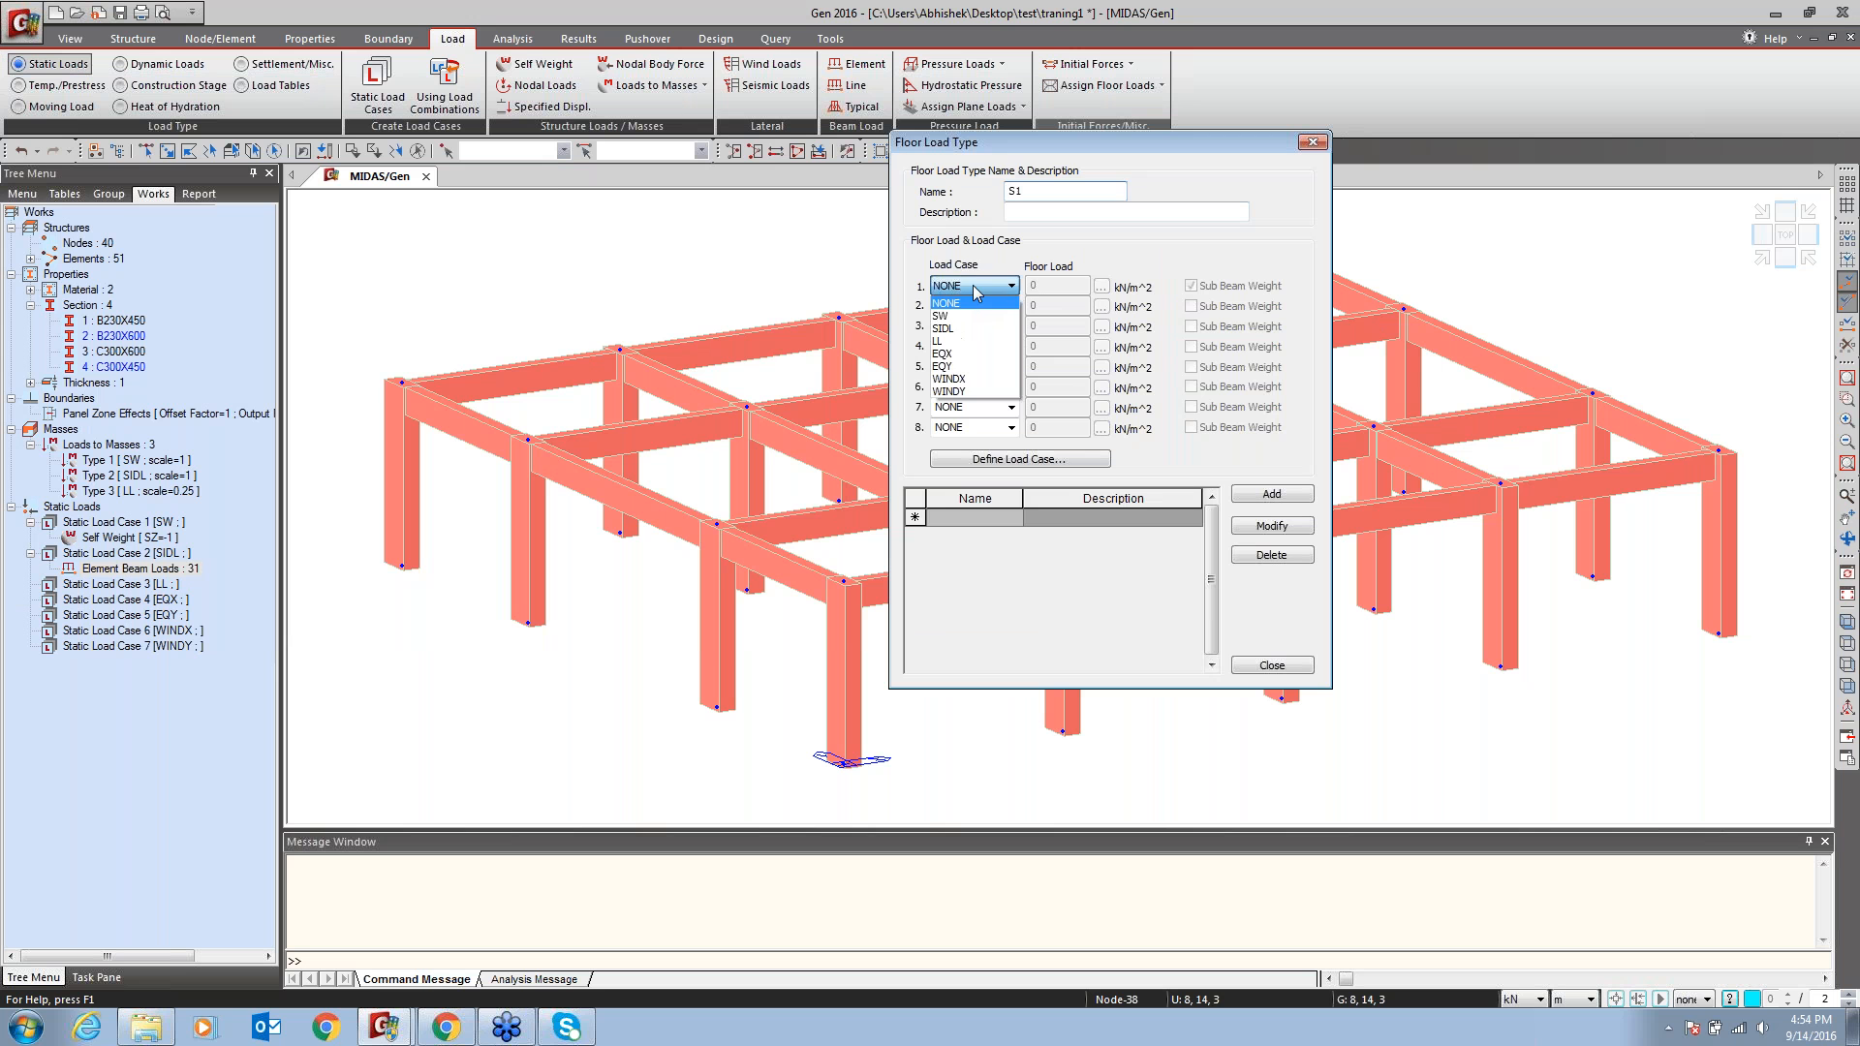
click(969, 317)
drag(1082, 285, 919, 295)
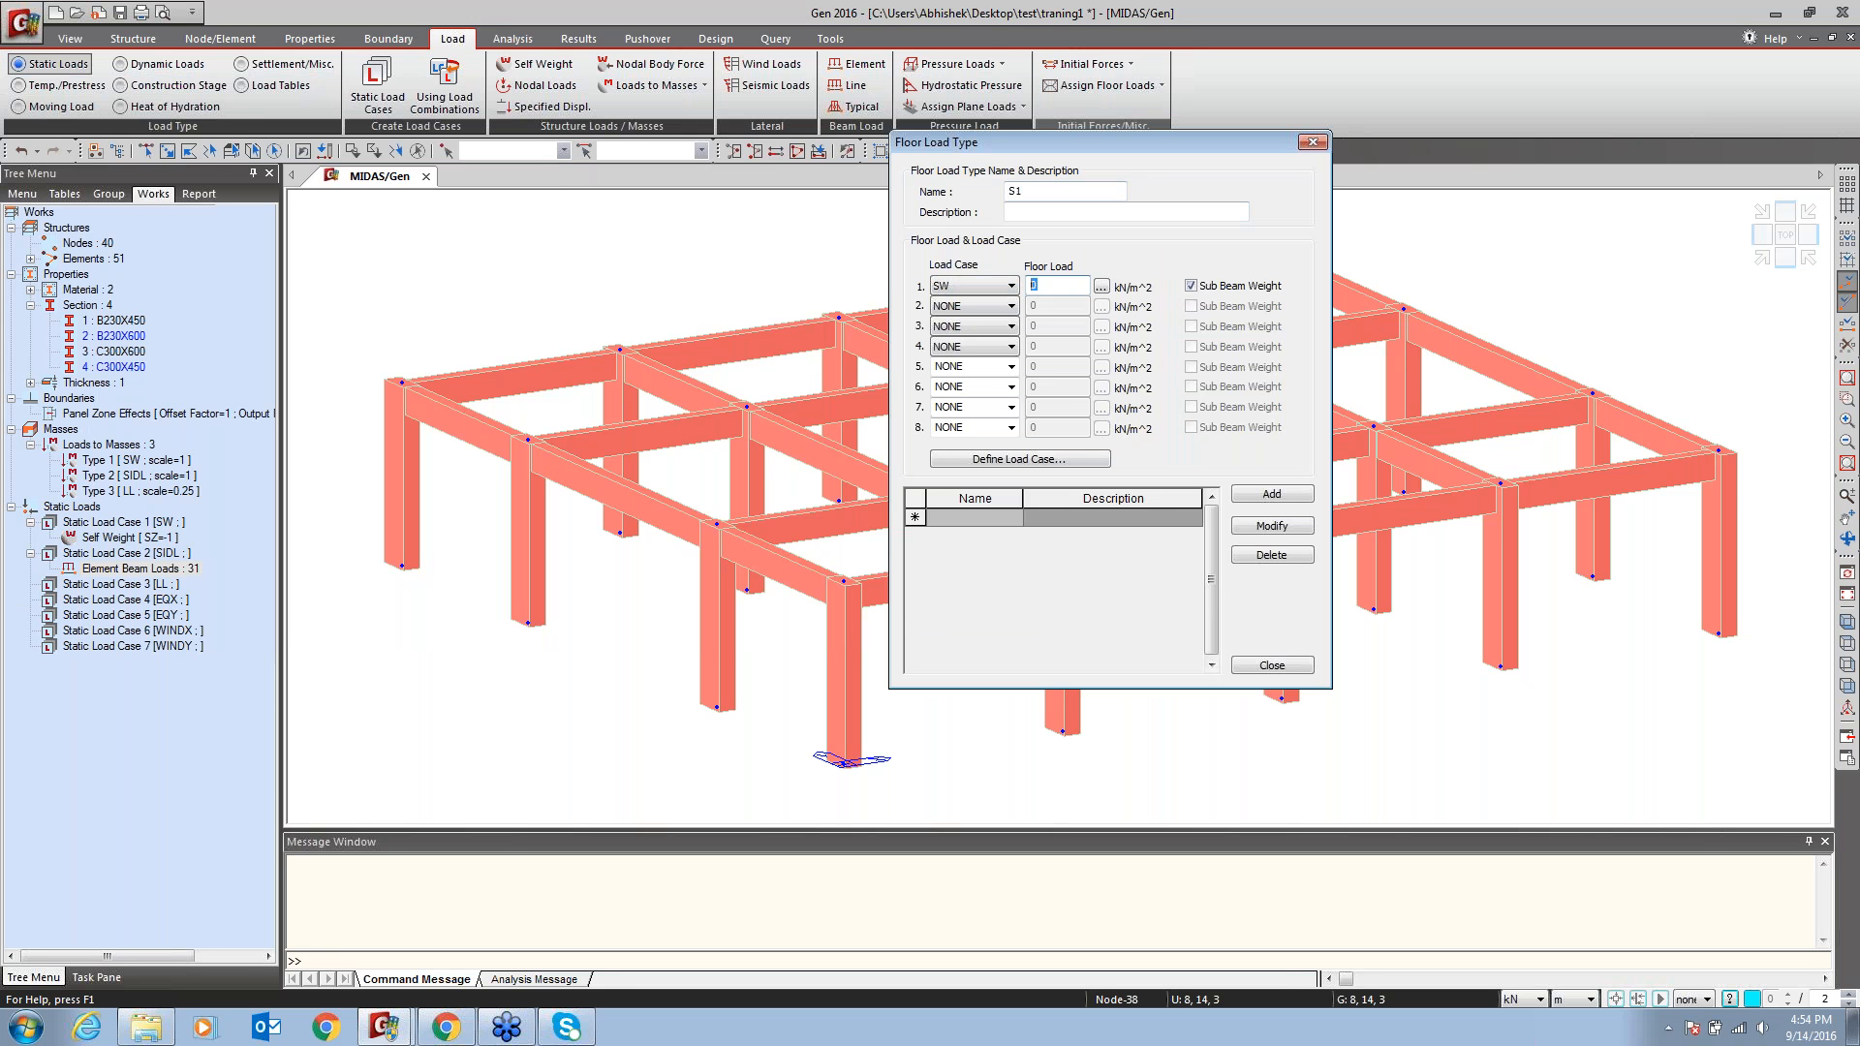
text(-2.5)
Include SIDL at -1.5 kN/m^2 and LL at -2 kN/m^2 in floor load type S1, and add it to the list
click(1008, 306)
click(969, 358)
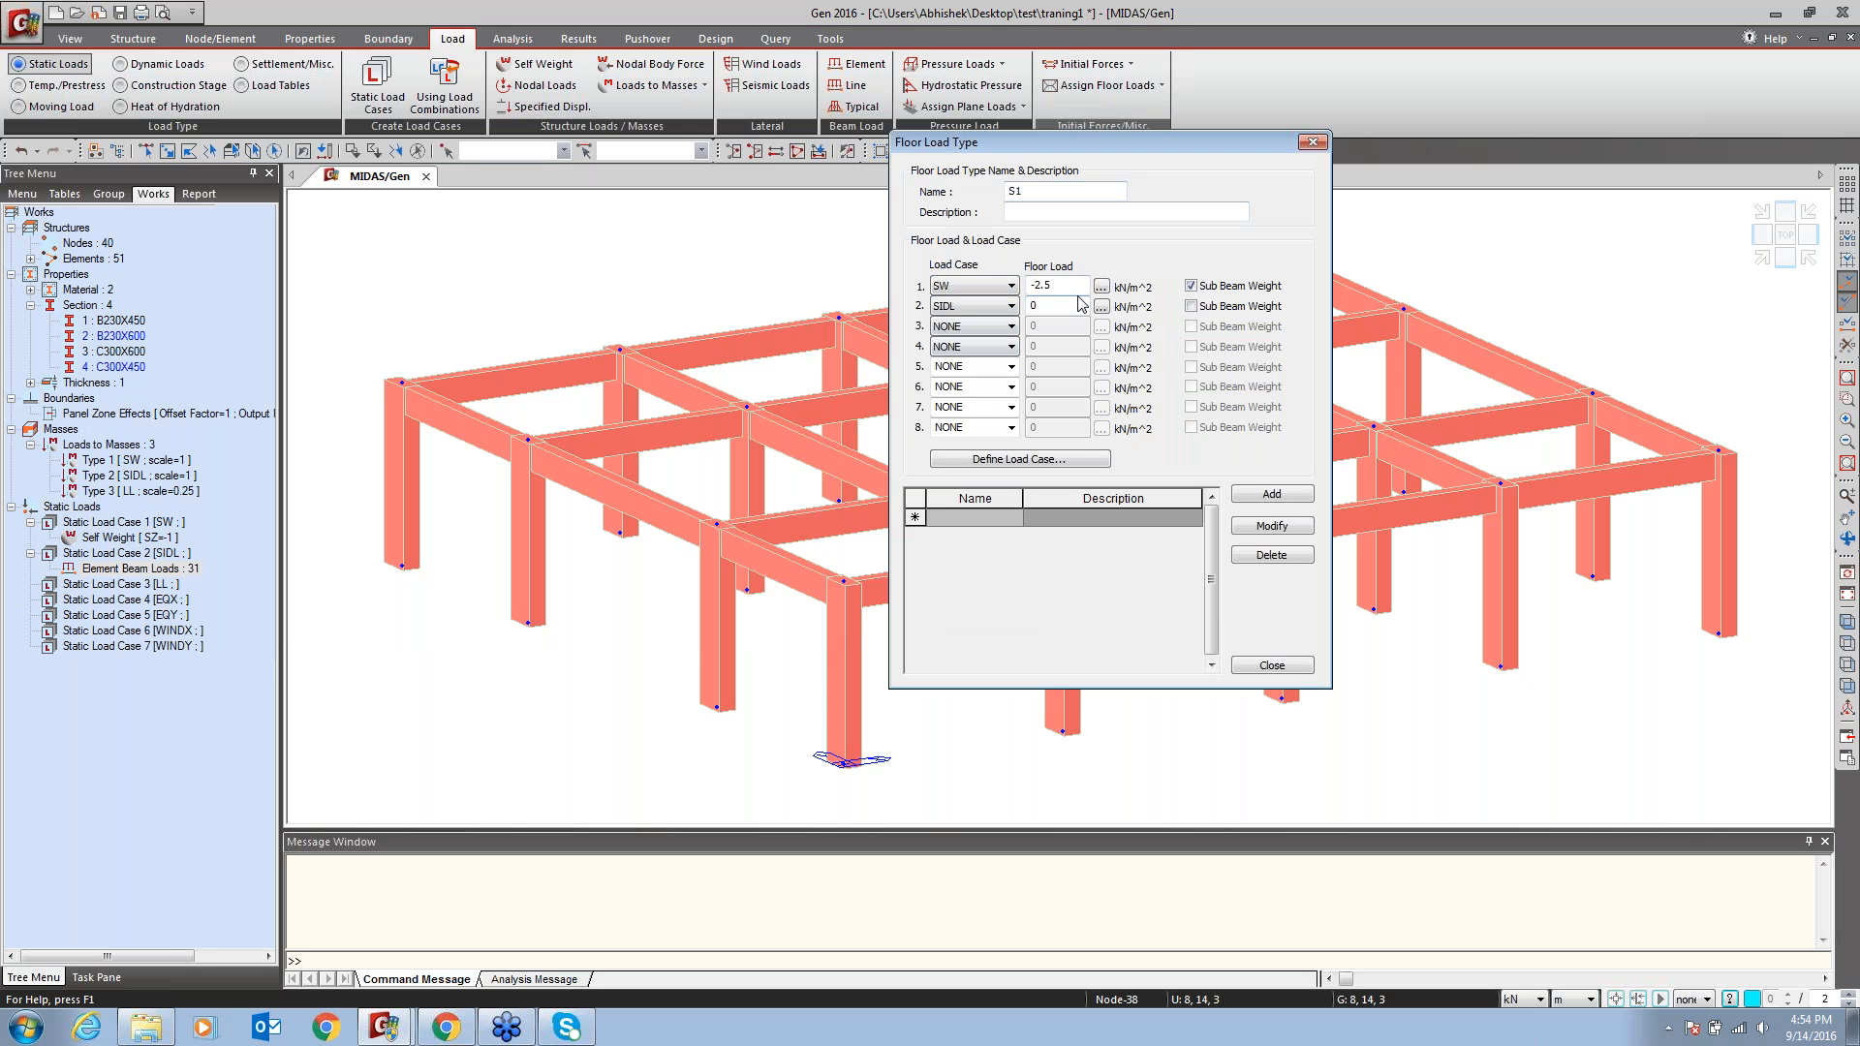
key(Tab)
text(-1.5)
click(959, 327)
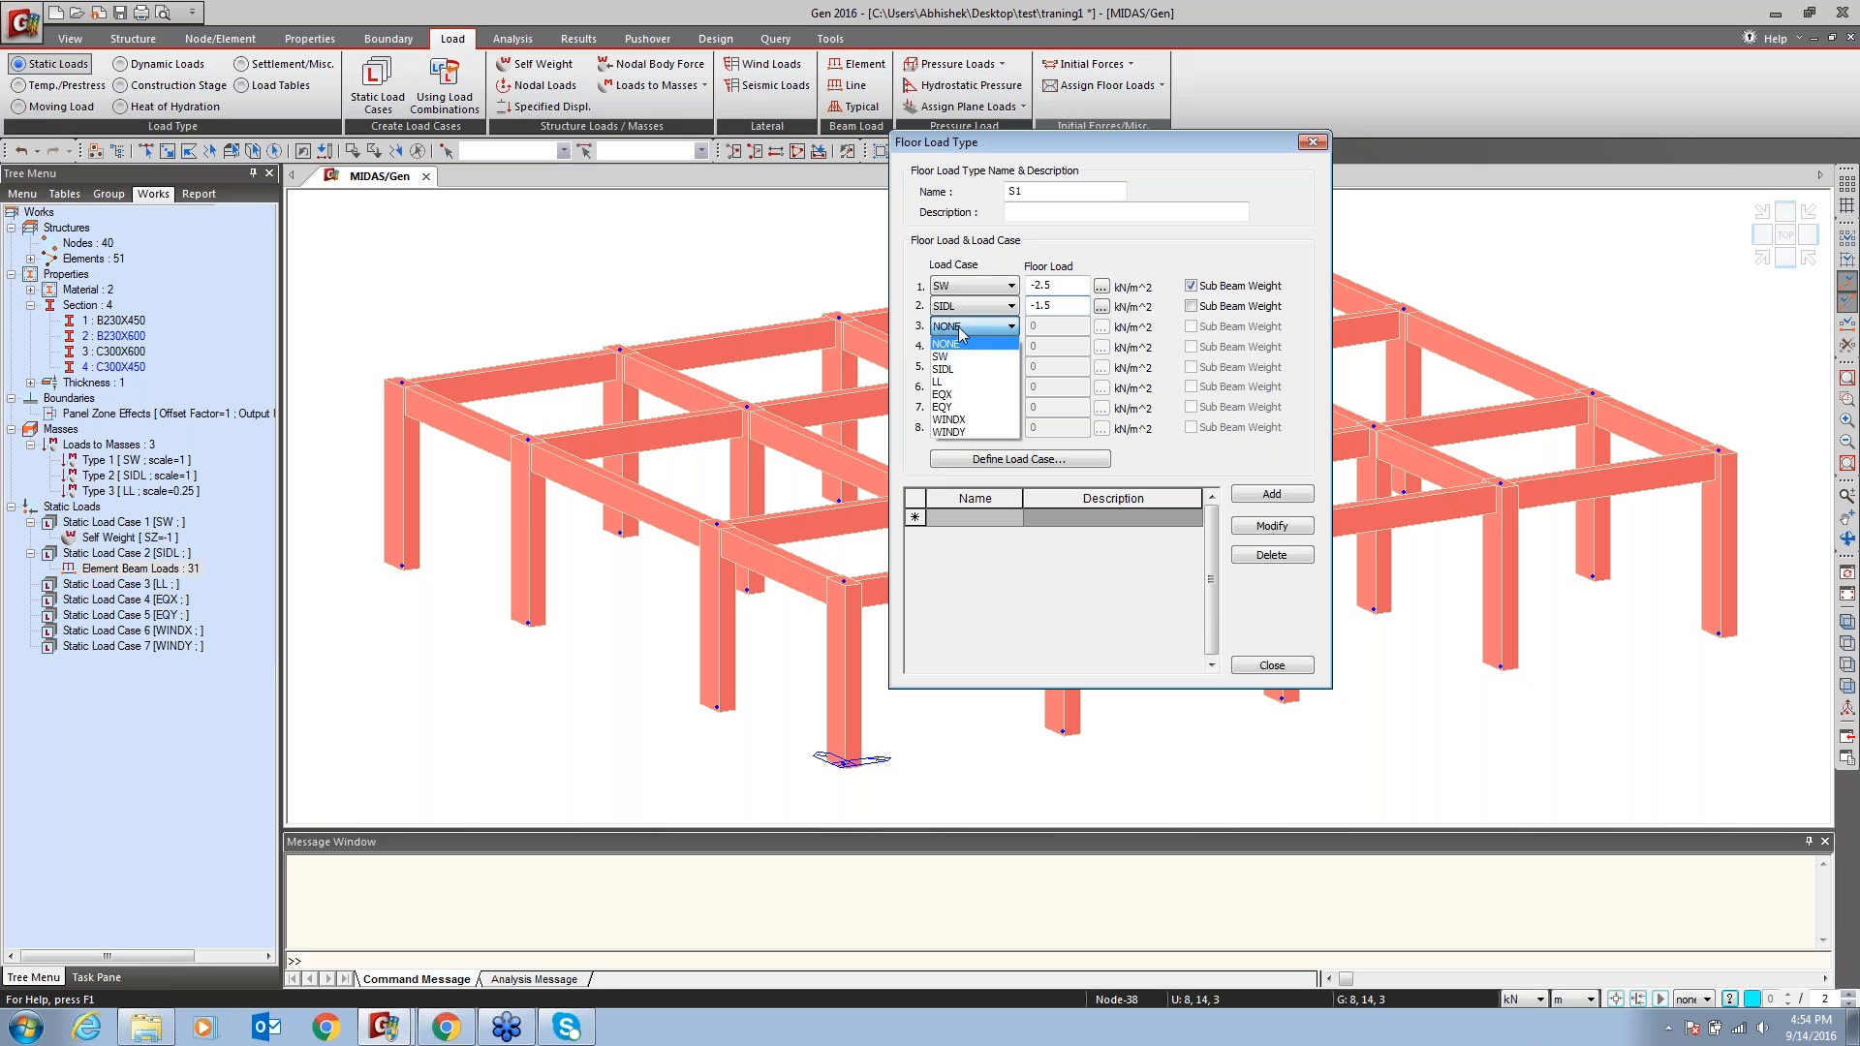
click(969, 388)
click(1060, 326)
key(BackSpace)
text(-2)
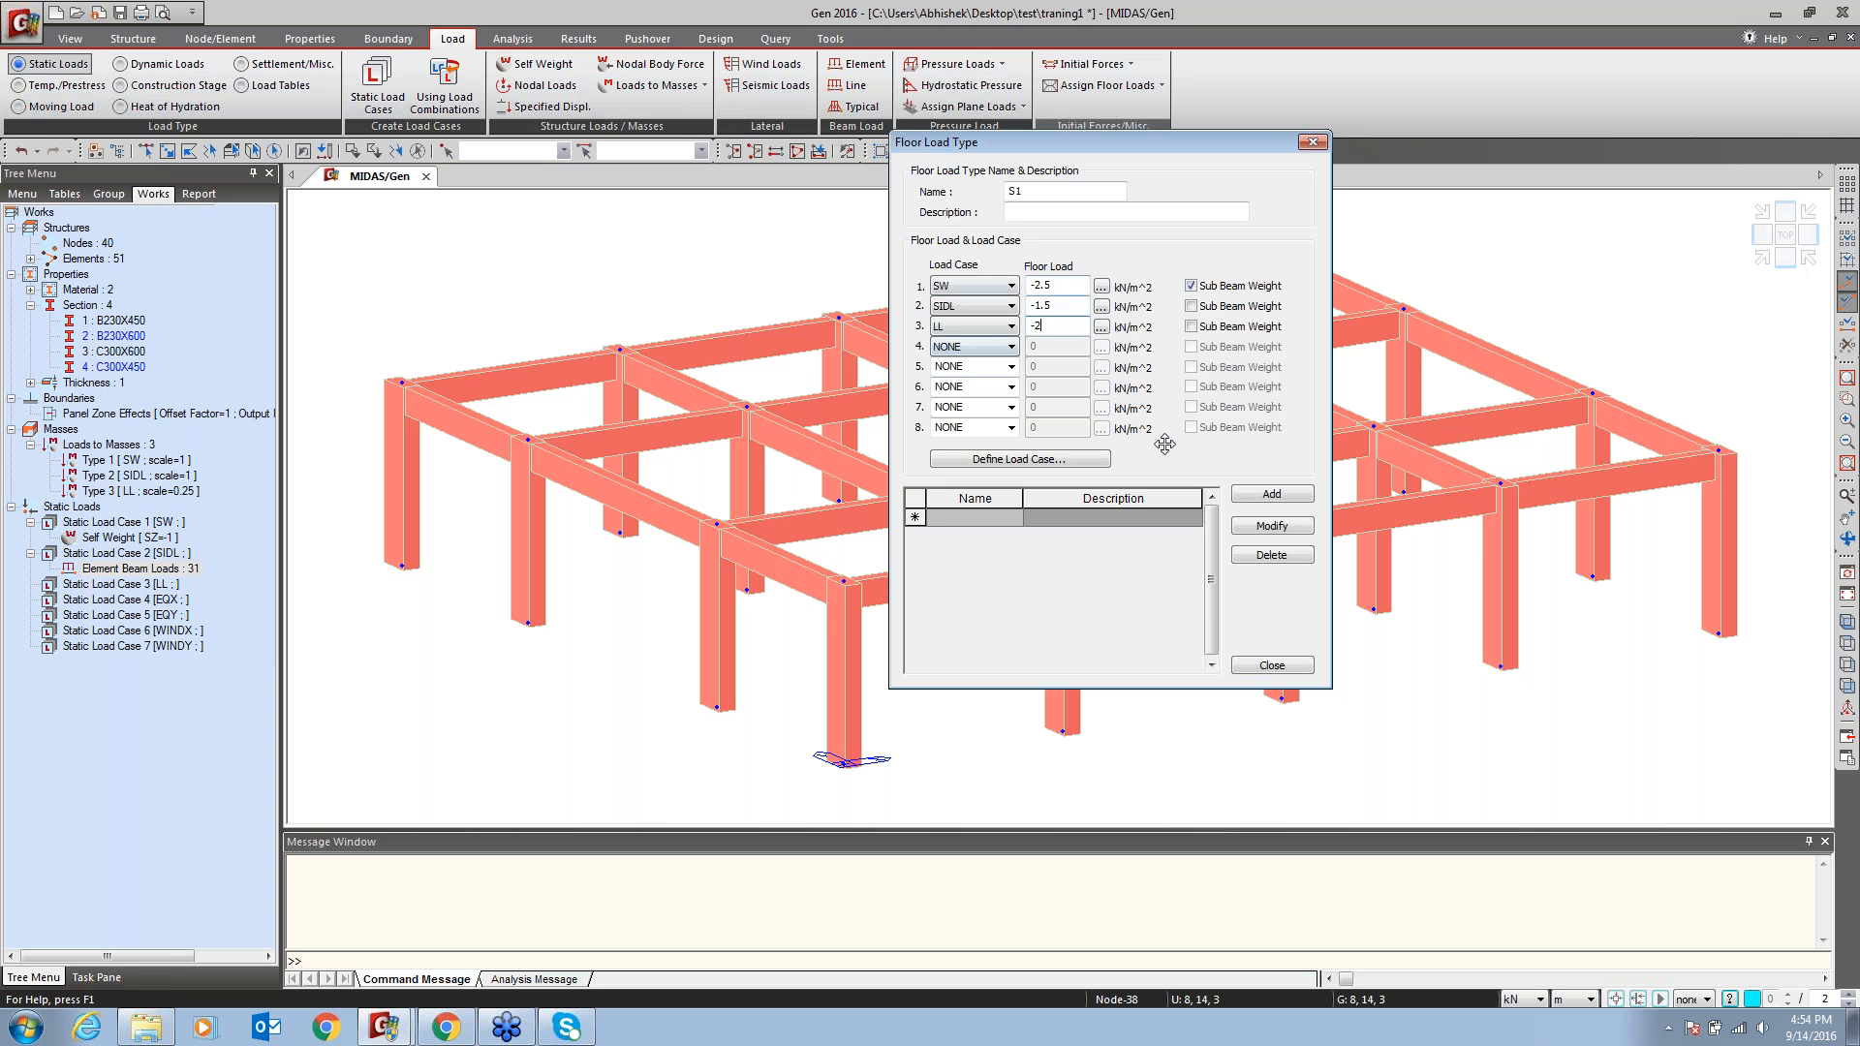
key(Return)
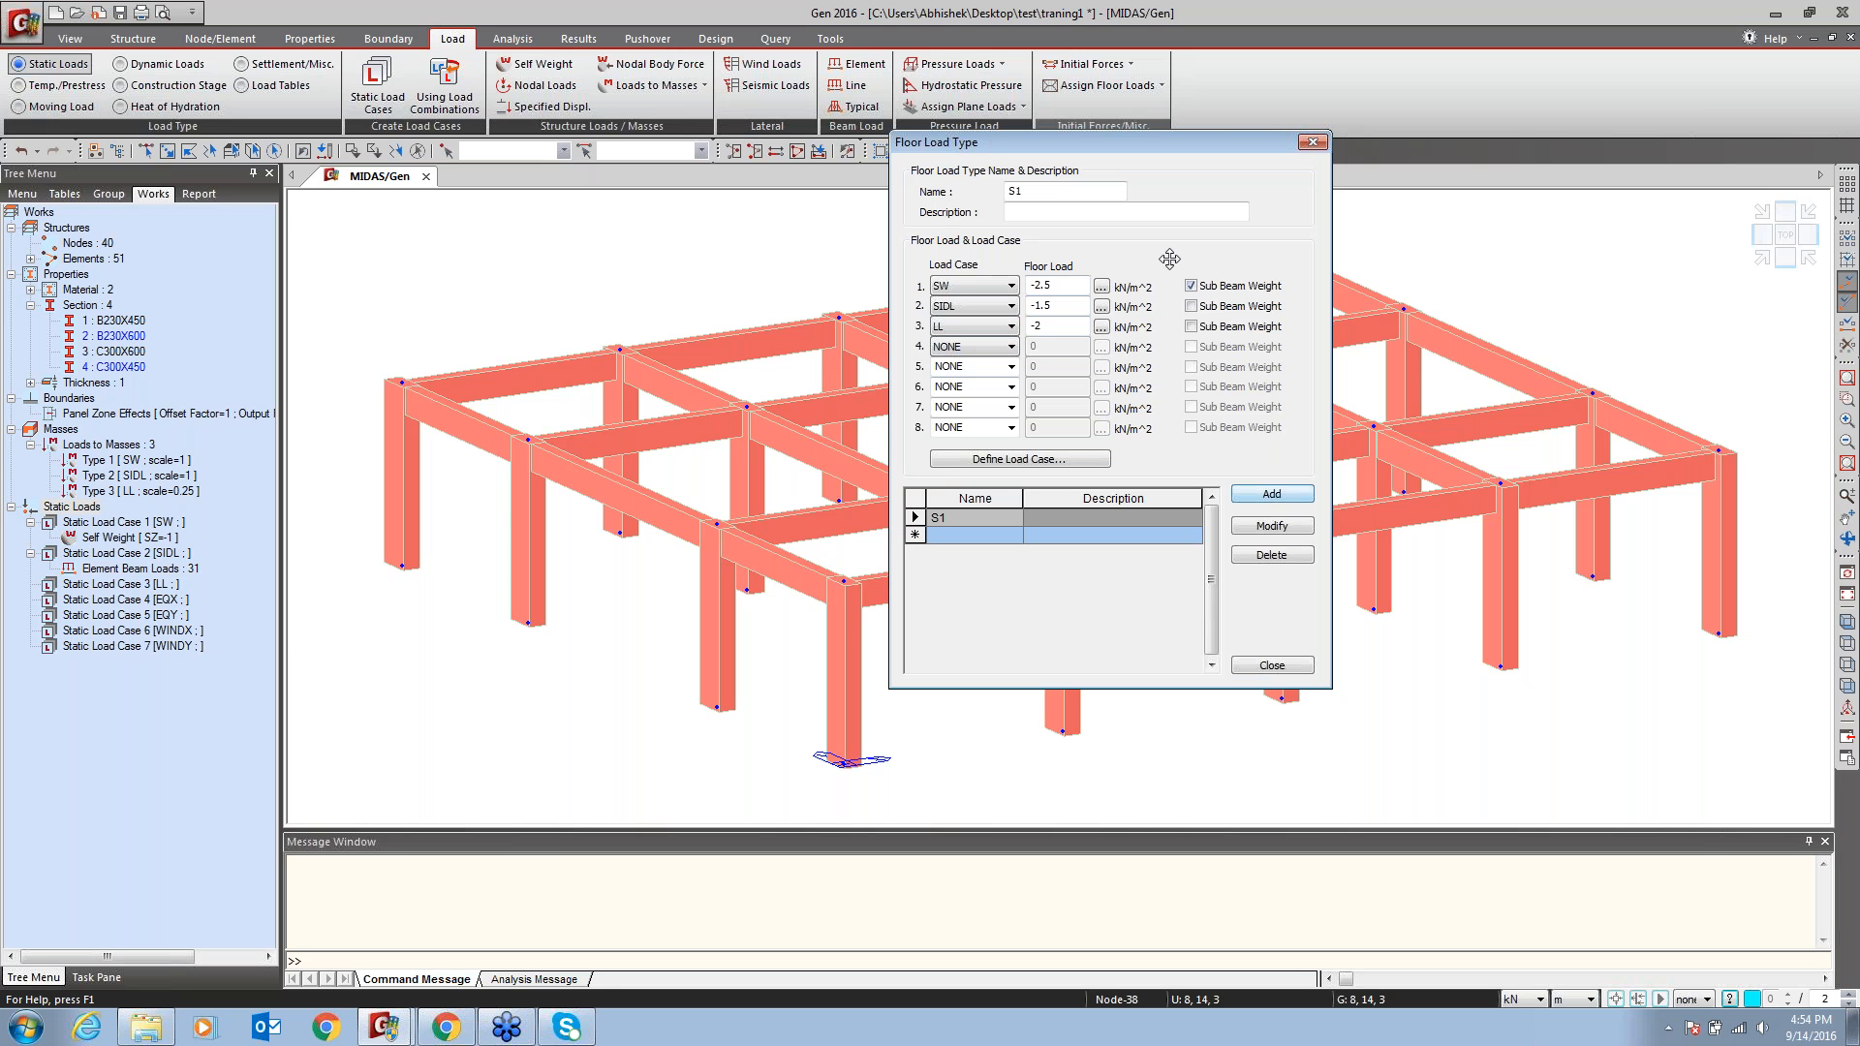
Add a second floor load type S2 with the SW load set to -3.25 kN/m^2, and close the floor load type definitions
click(1066, 190)
key(BackSpace)
text(2)
click(1062, 281)
key(BackSpace)
key(BackSpace)
text(3.25)
click(1283, 493)
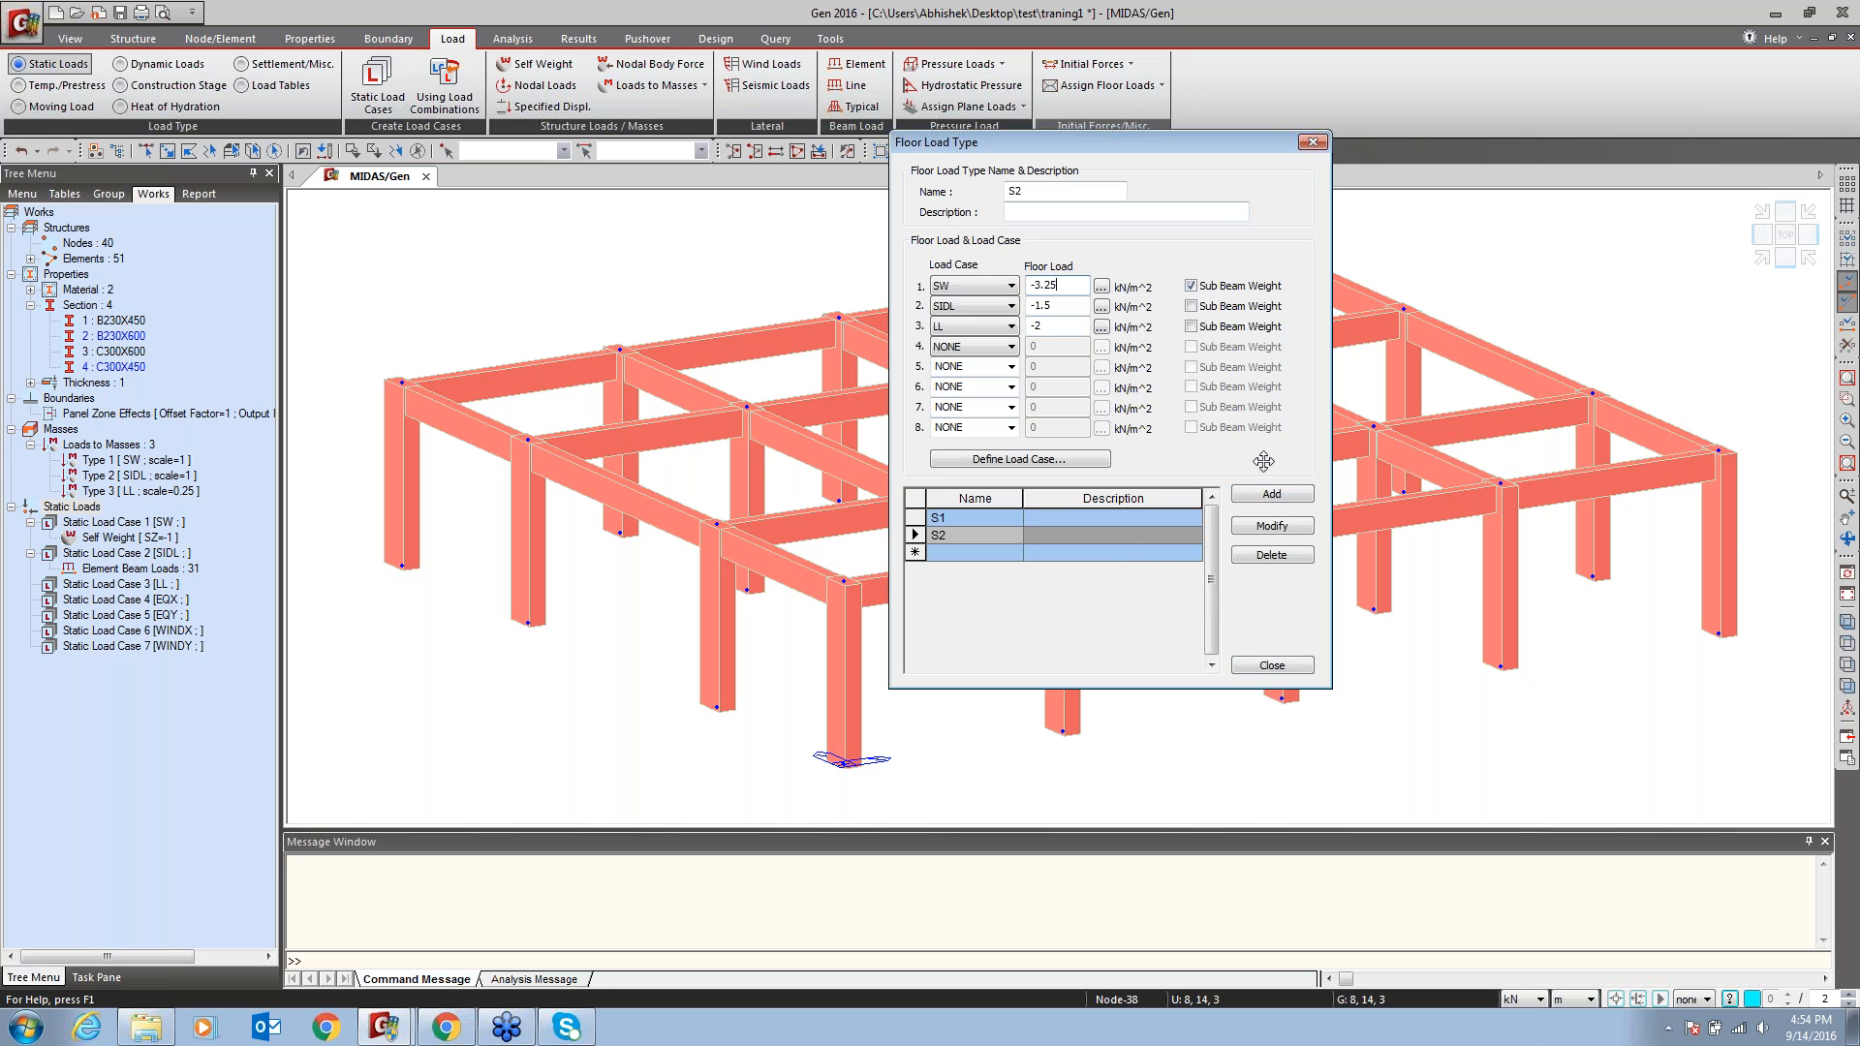
click(1301, 664)
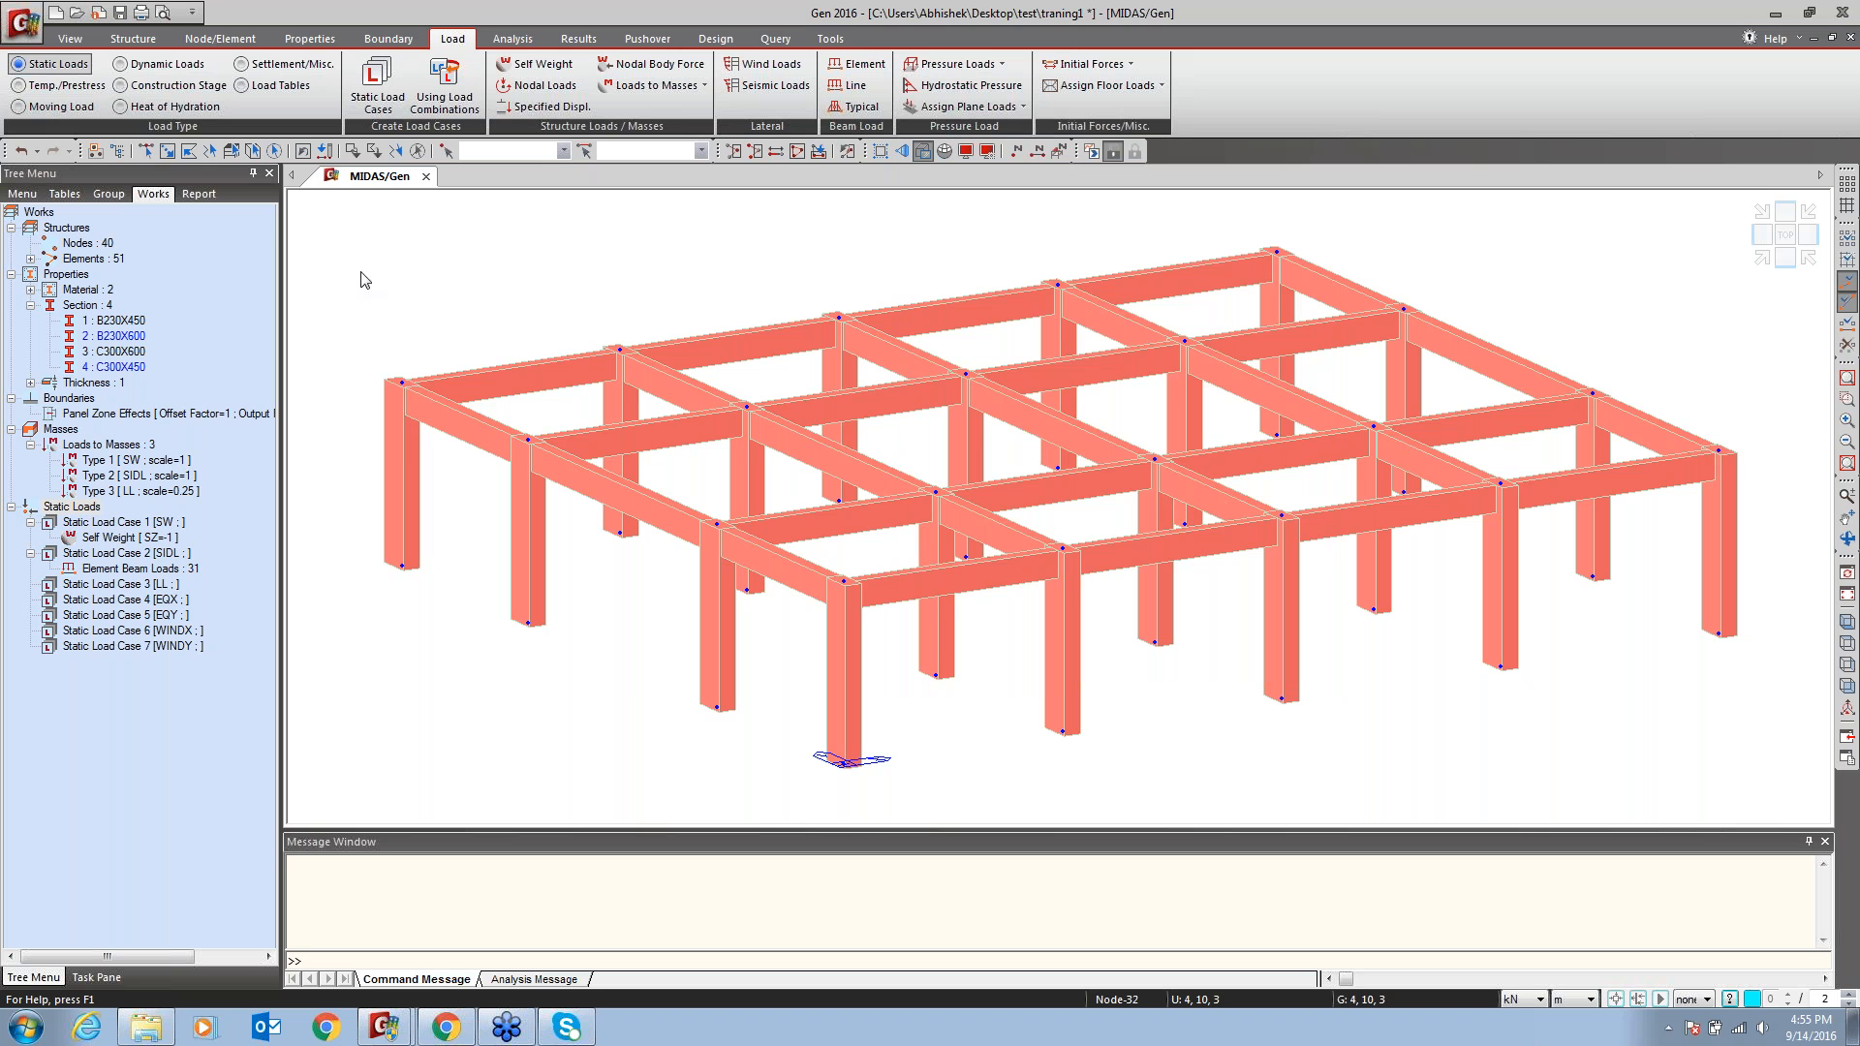
Assign floor load S1 with two way distribution to the front strip of four bays by its corner nodes, and close the assignment settings
click(1087, 93)
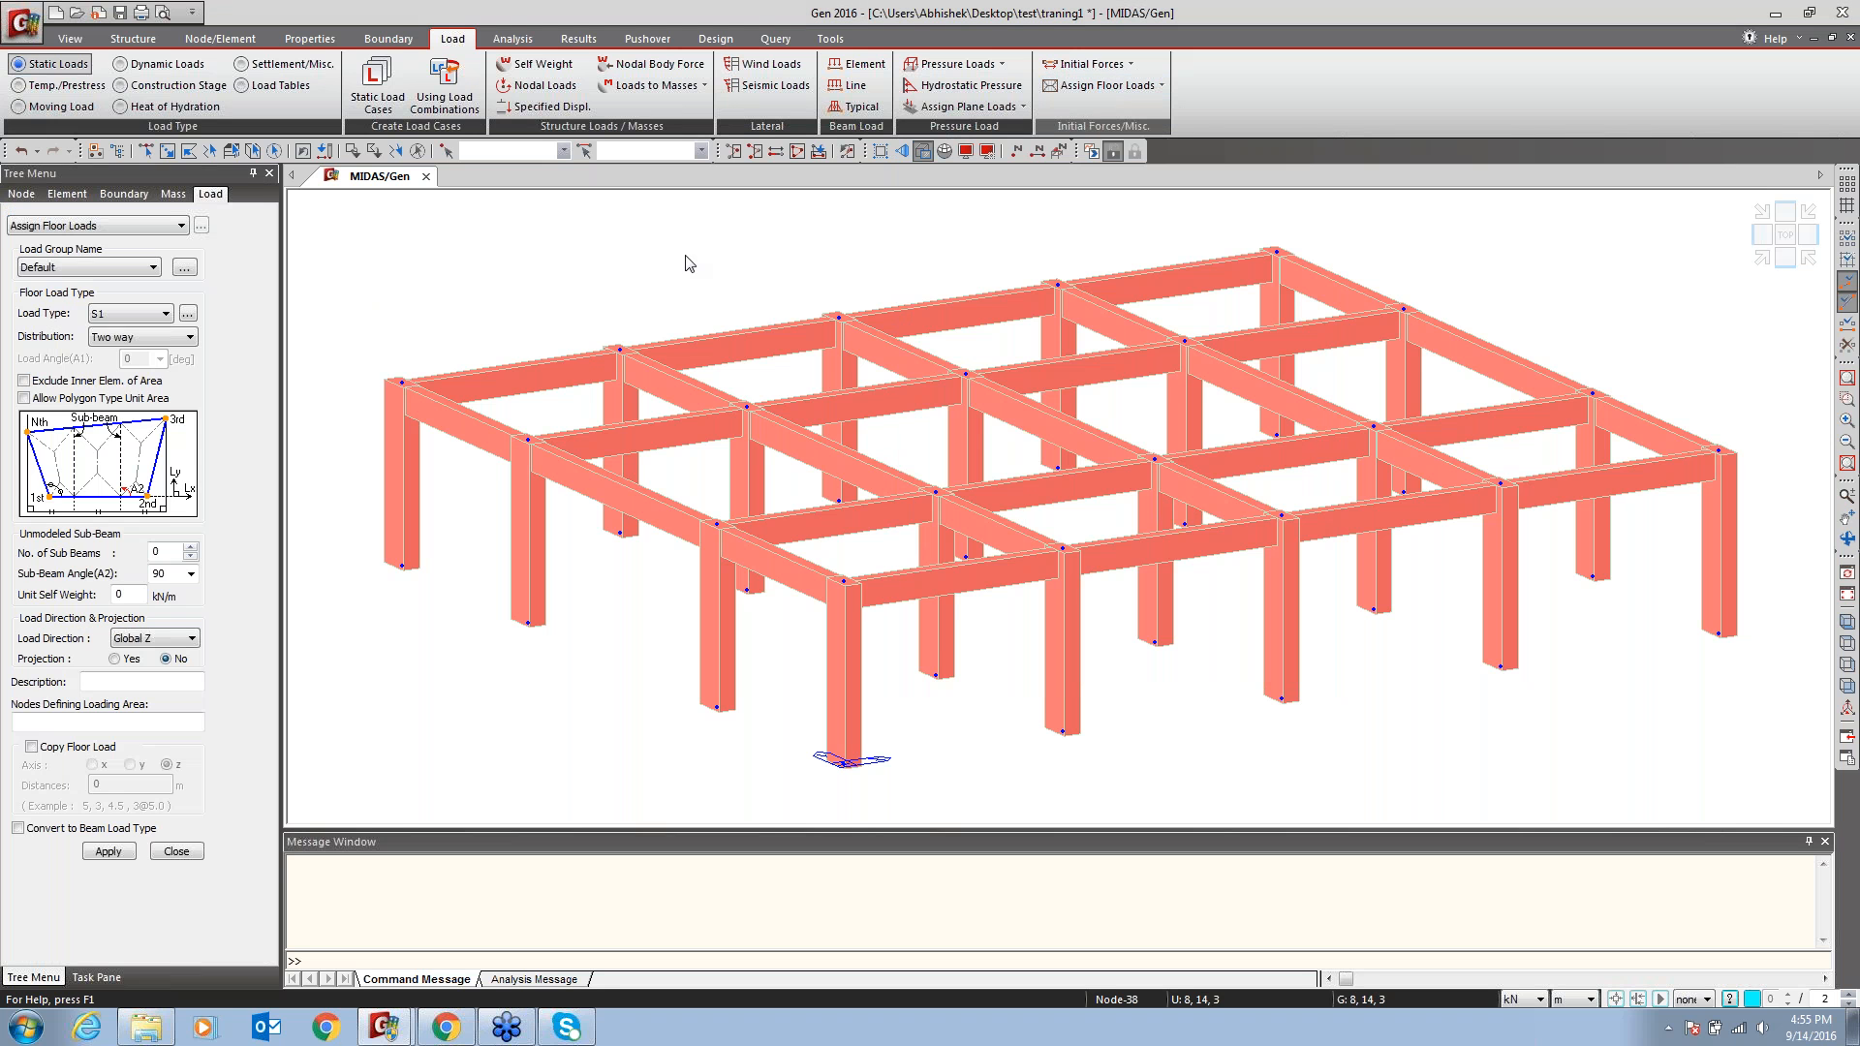
click(145, 318)
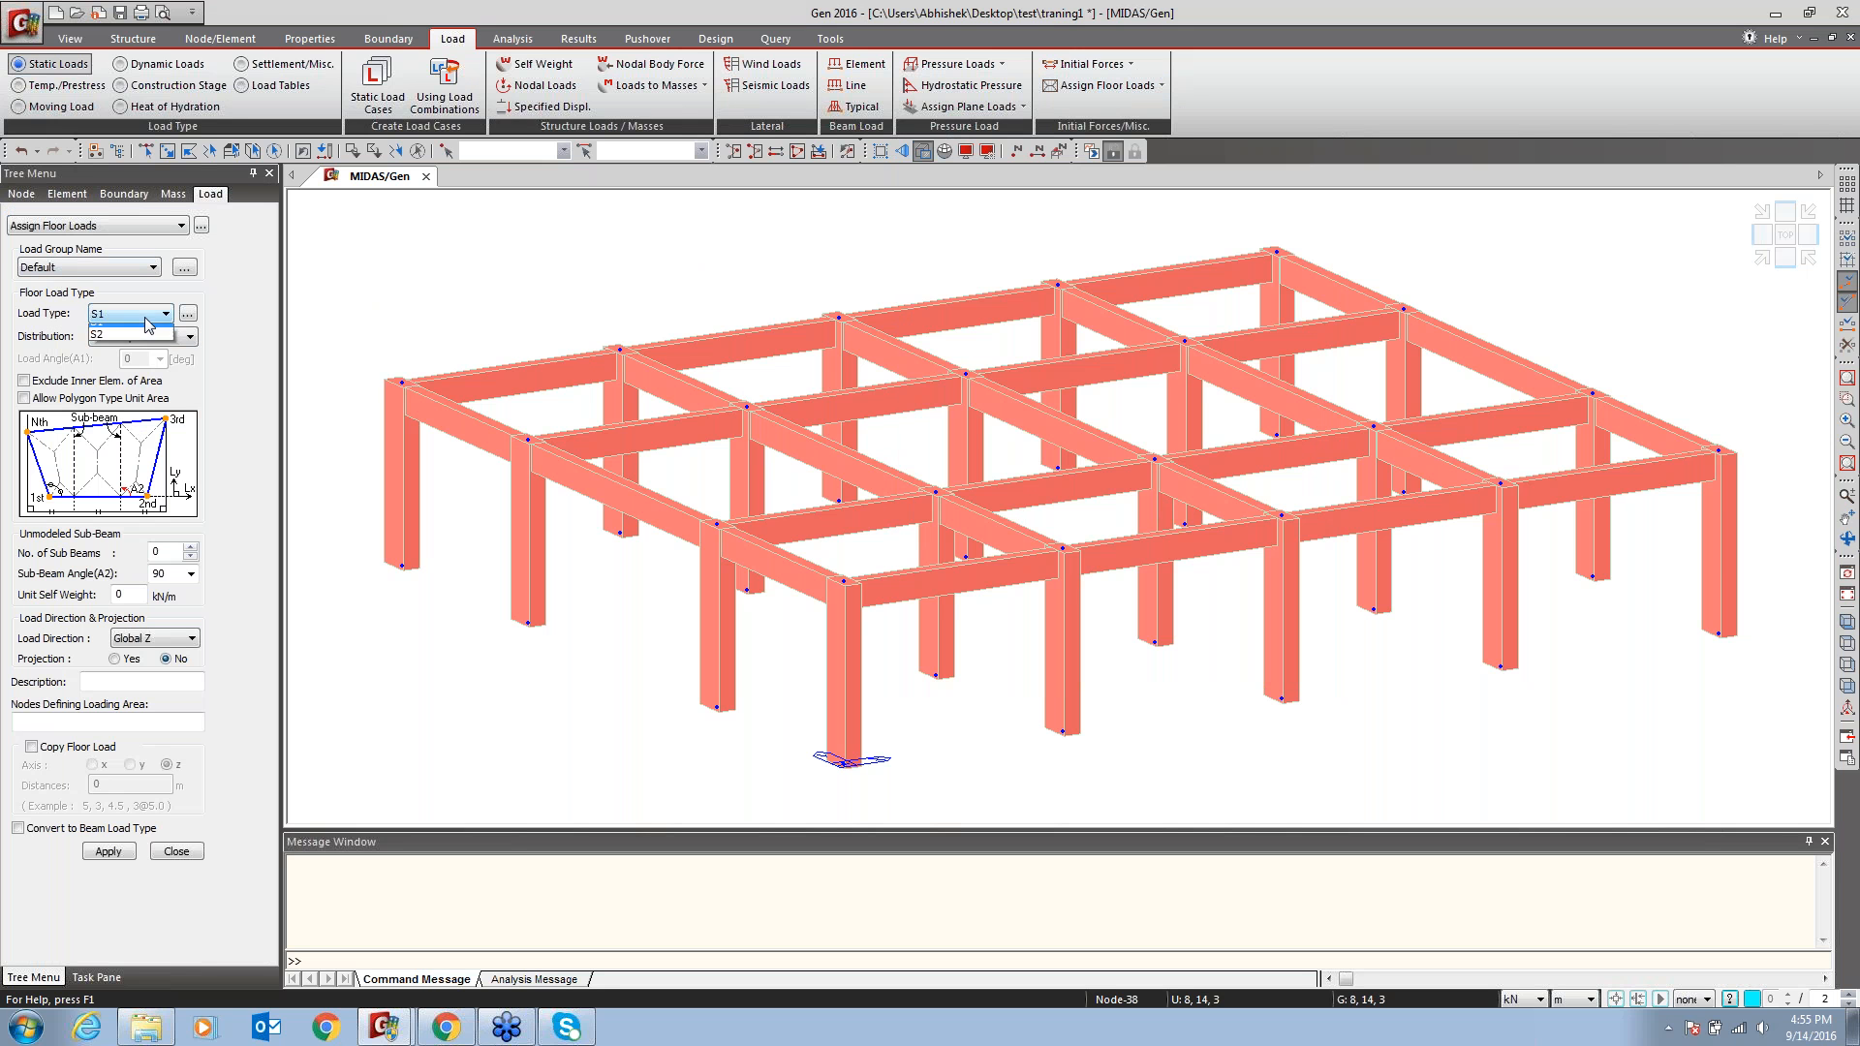
click(147, 339)
click(148, 339)
middle_drag(1008, 458, 924, 379)
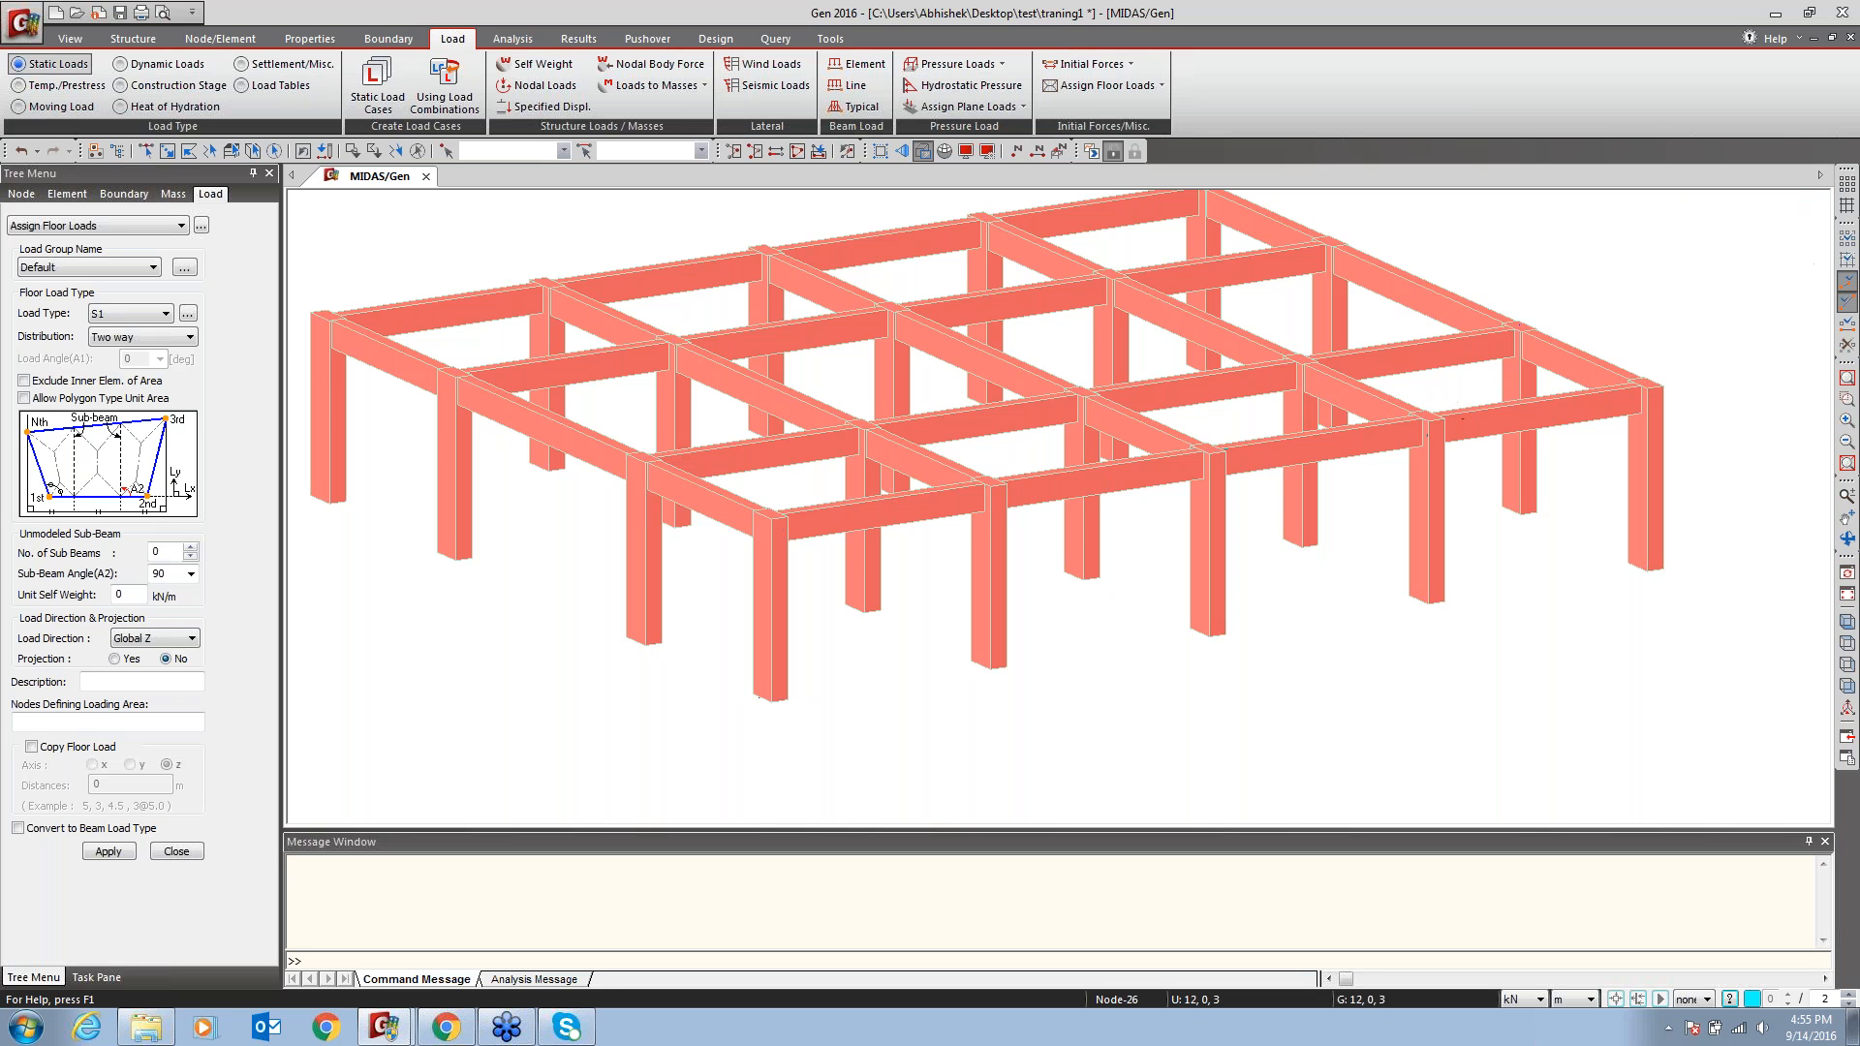
middle_drag(1440, 405, 1367, 402)
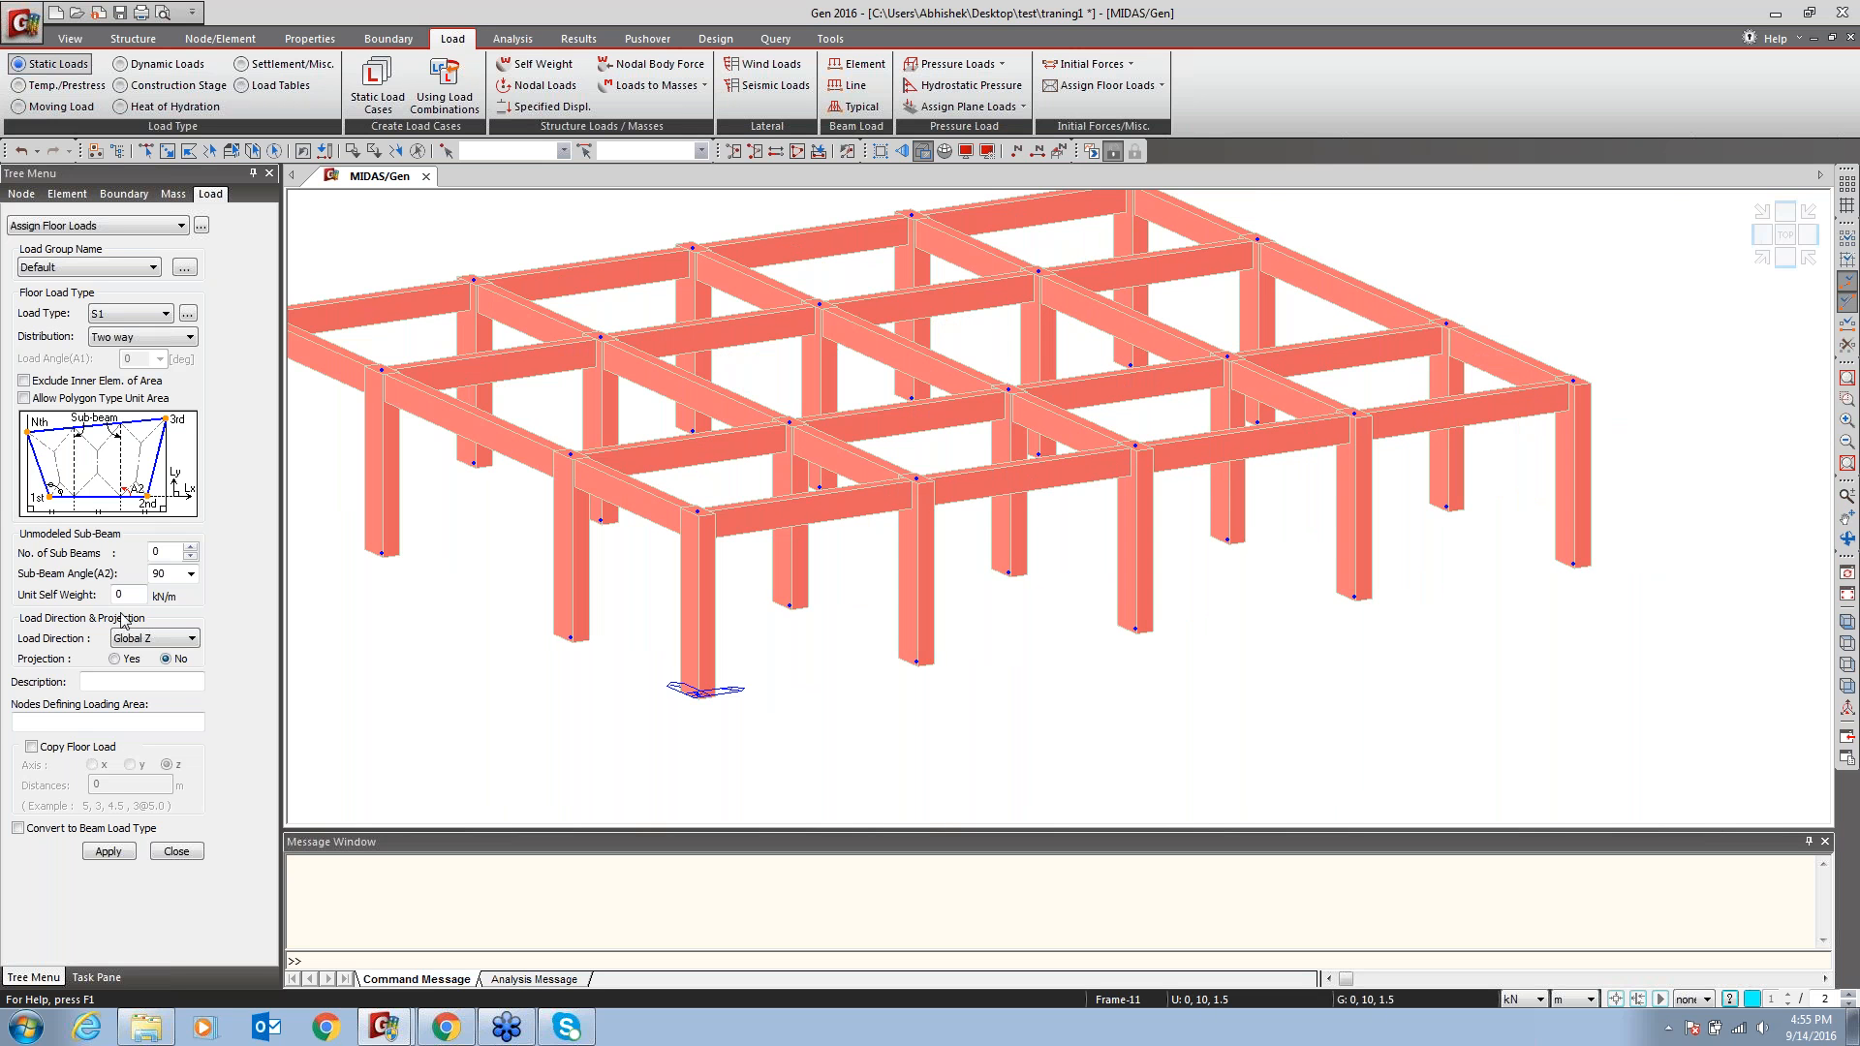
click(136, 722)
click(698, 510)
middle_drag(1464, 397, 1313, 387)
click(1421, 370)
click(1293, 312)
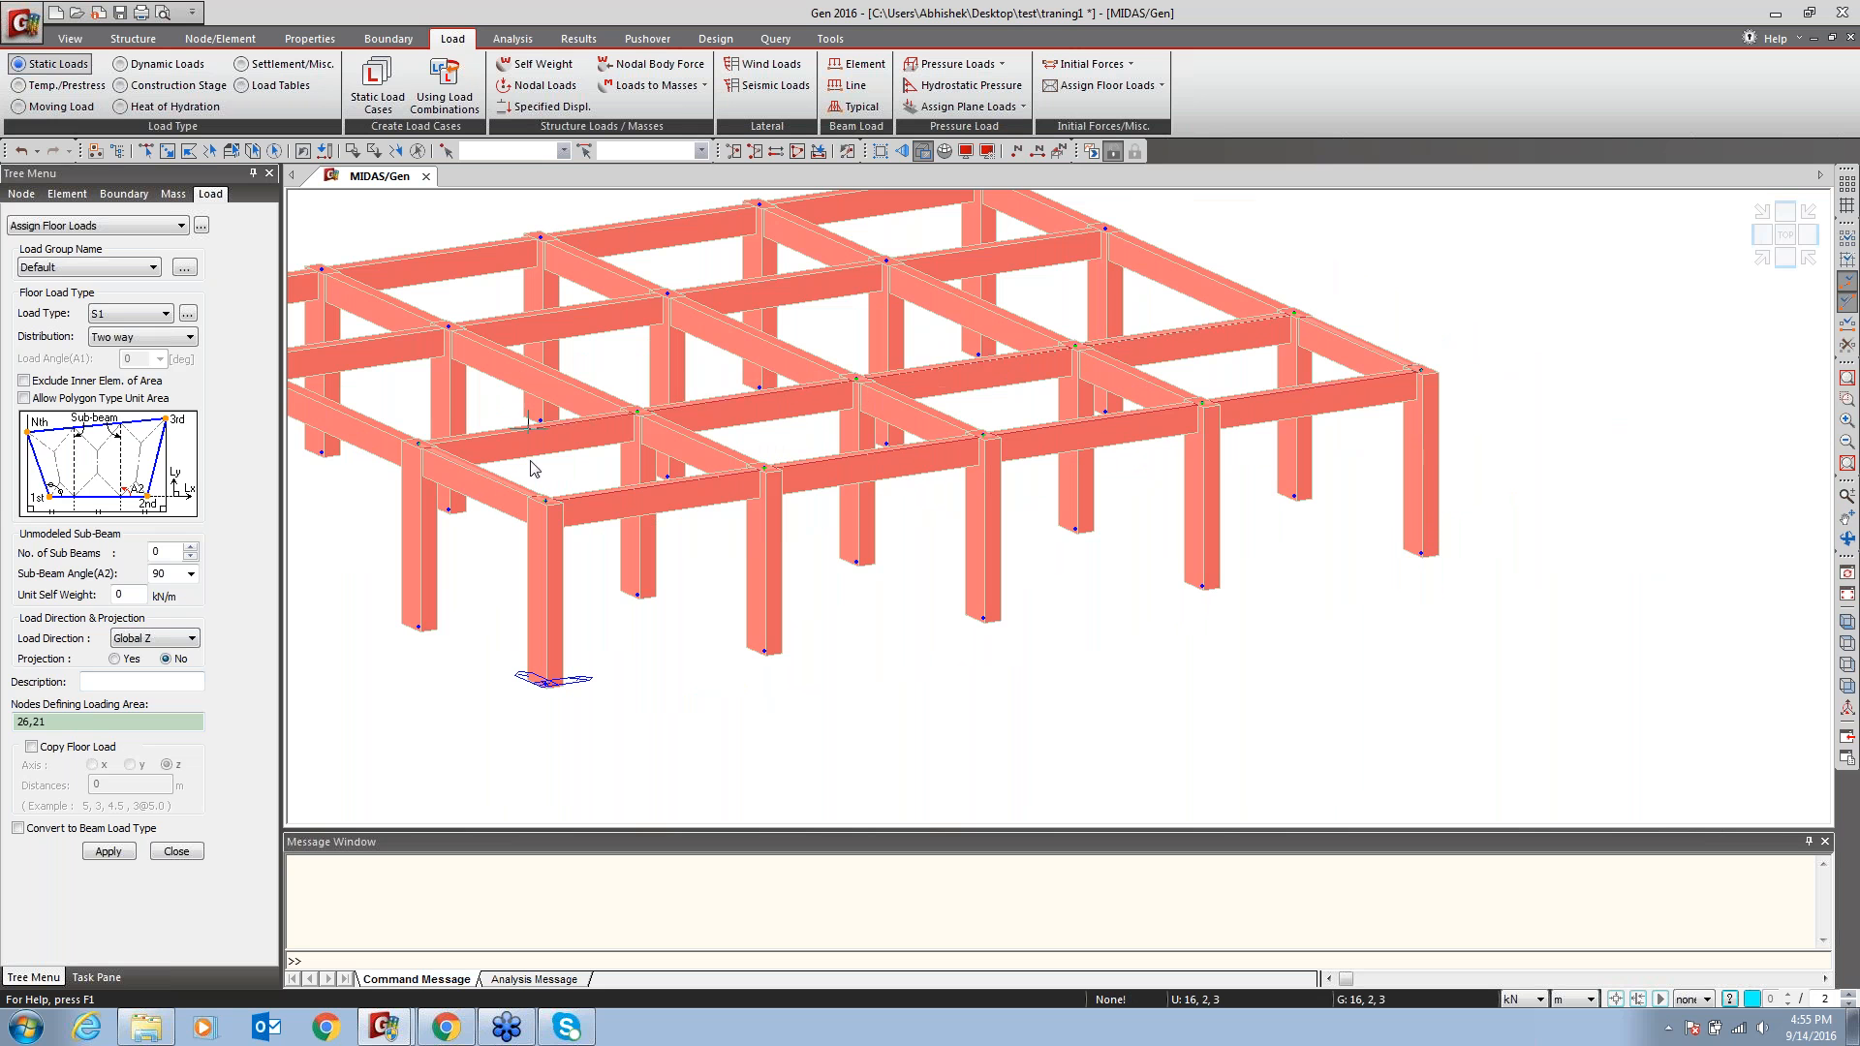
click(418, 444)
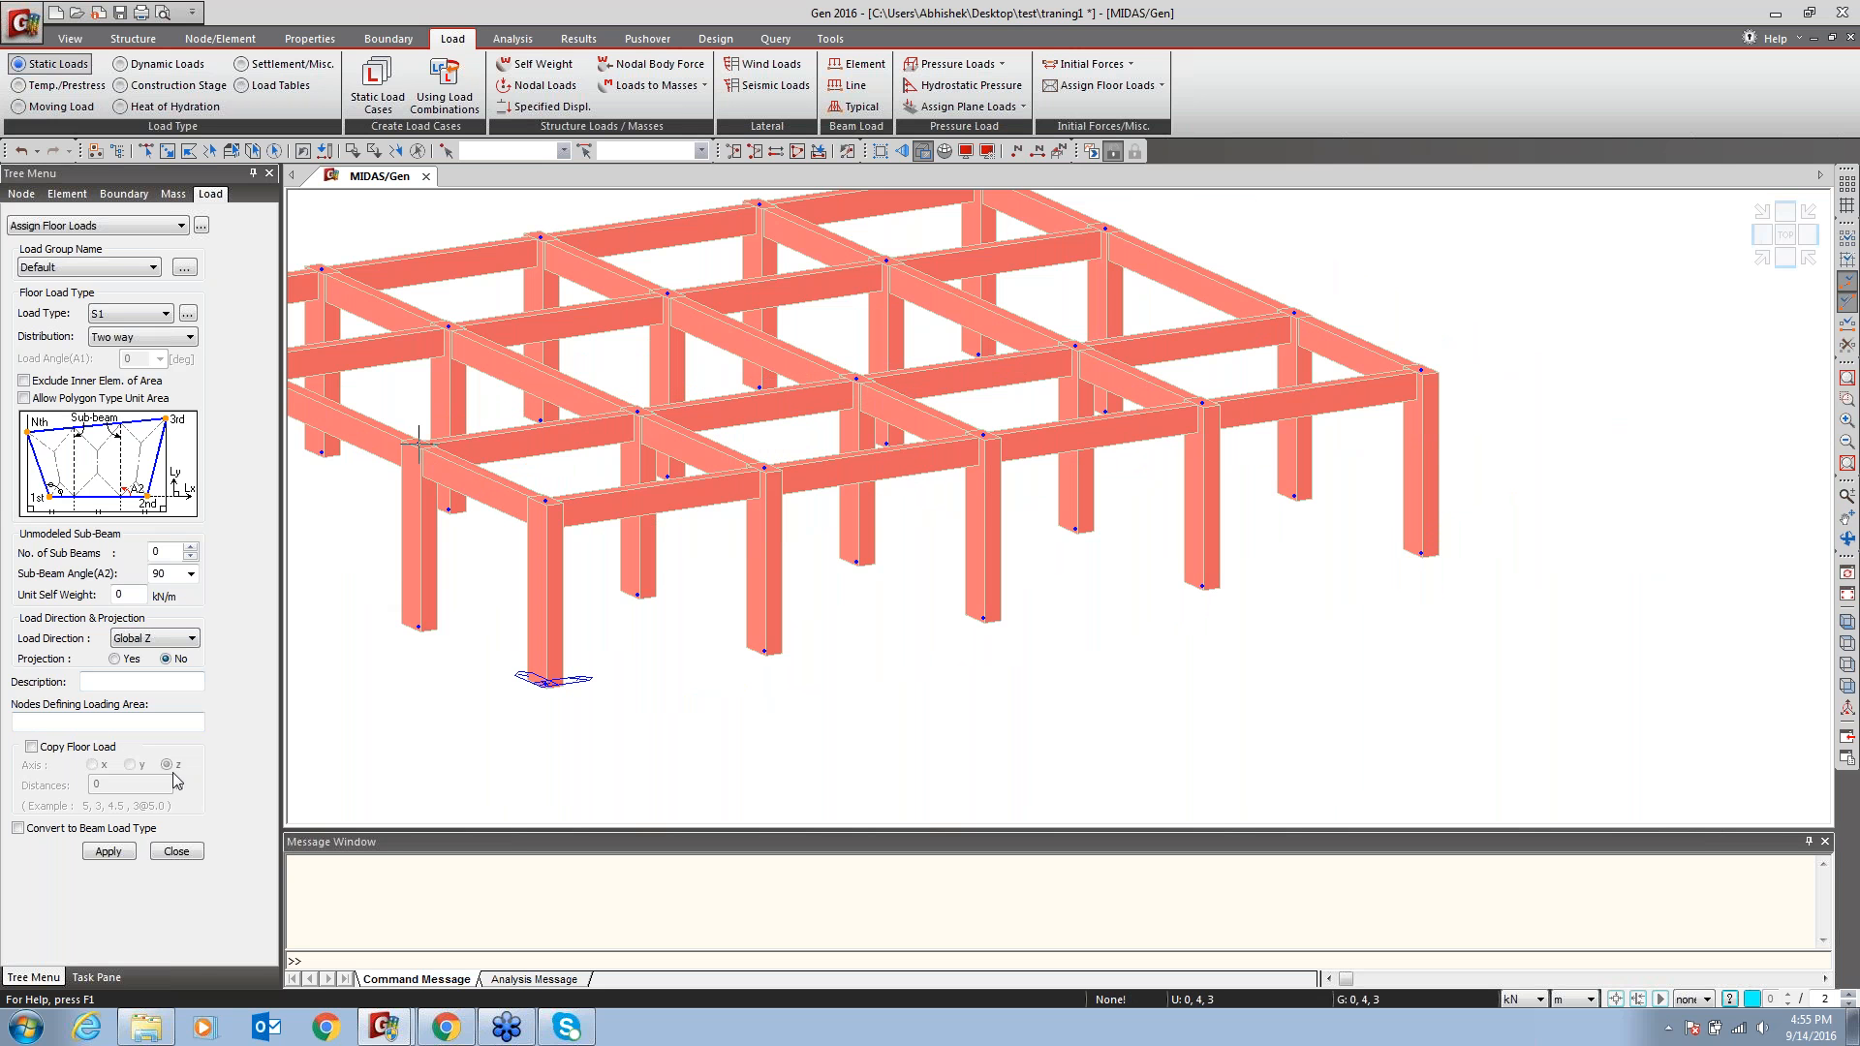
click(175, 849)
Display the floor loads of the SIDL load case on the frame
right_click(97, 609)
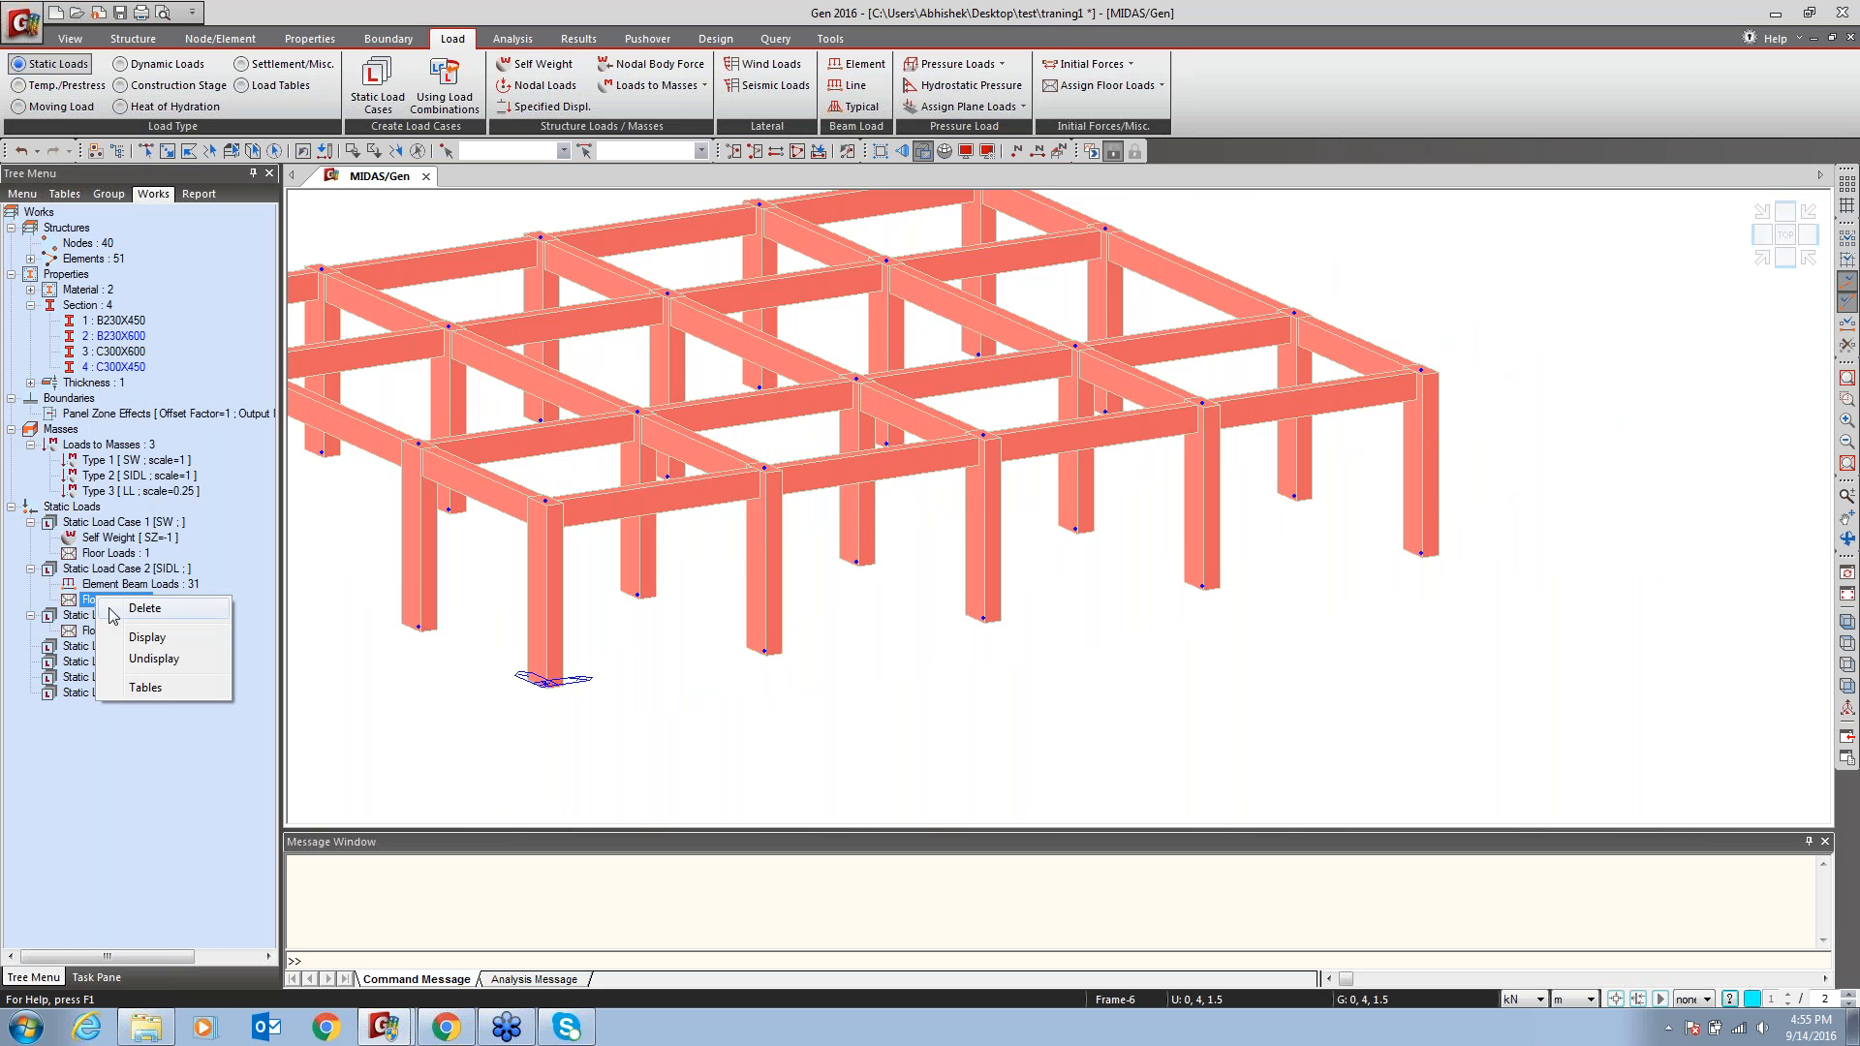
click(155, 647)
middle_drag(1128, 378, 1374, 440)
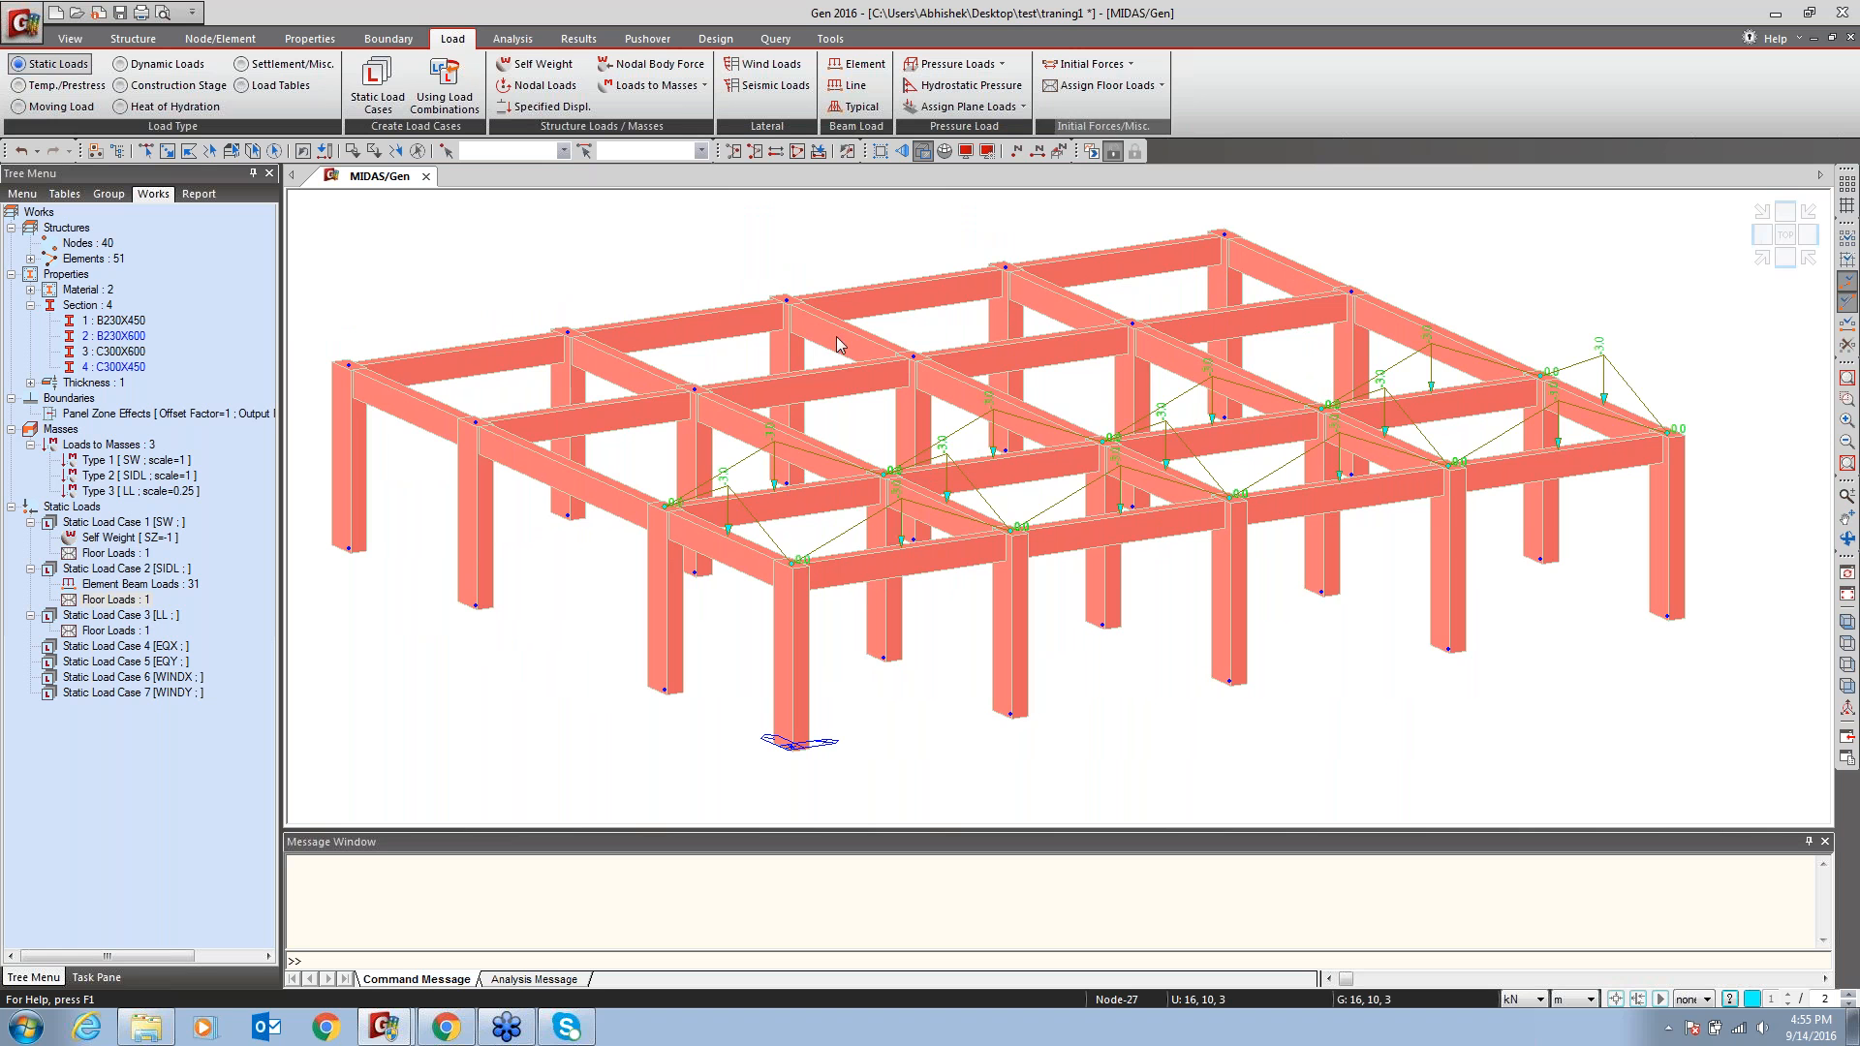
Assign floor load S2 with two way distribution to the middle strip of four bays by its corner nodes
click(1104, 86)
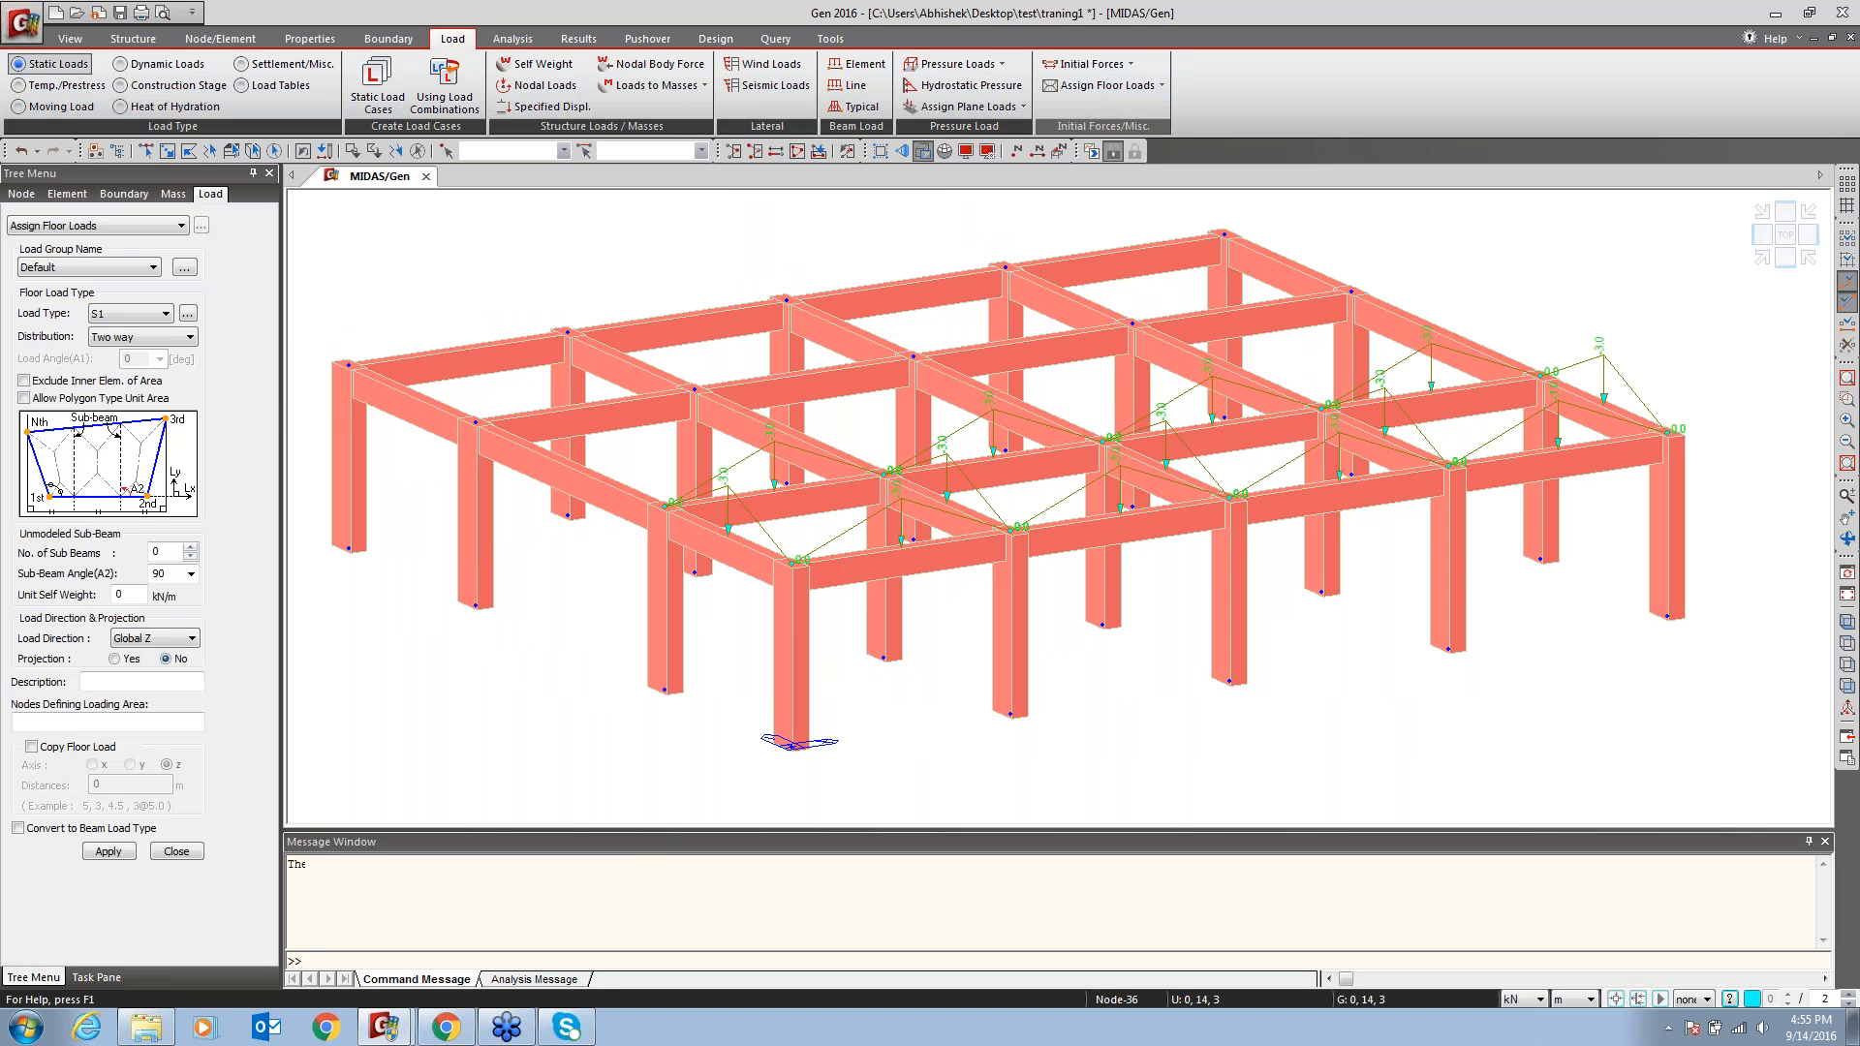
click(124, 325)
click(121, 341)
click(92, 722)
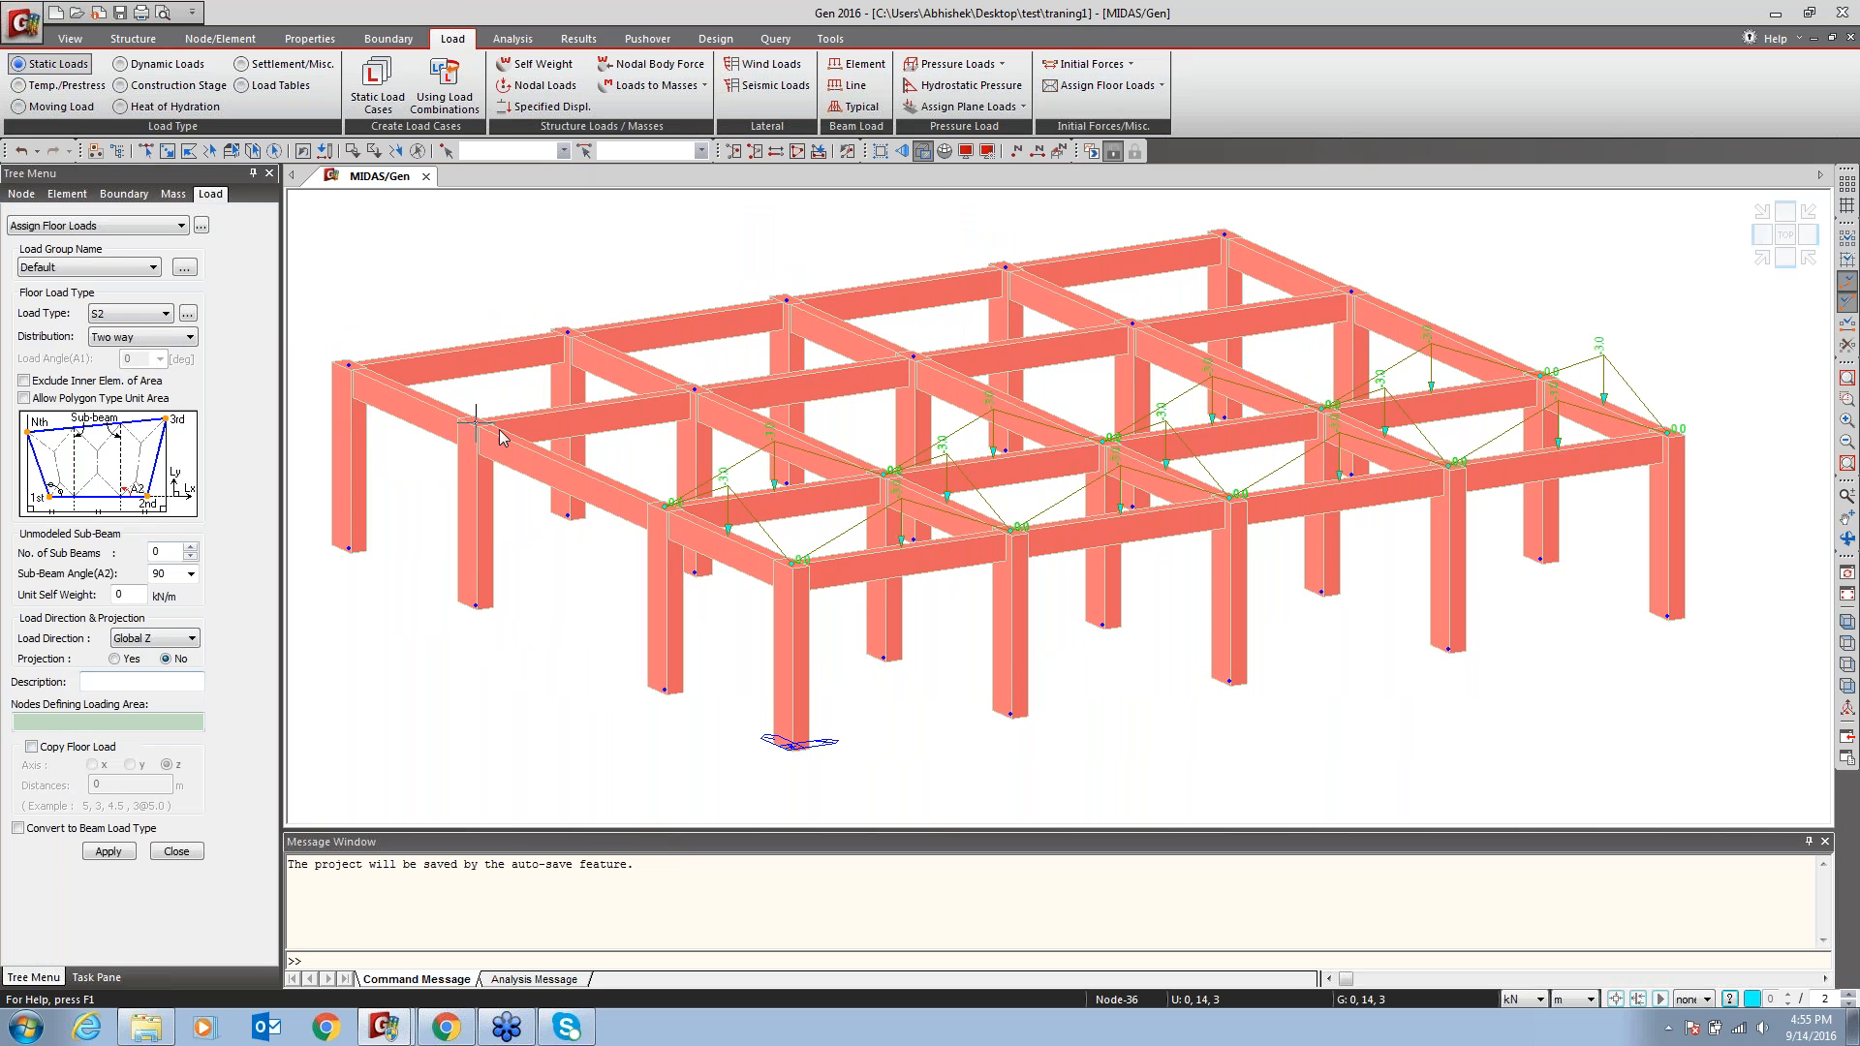
click(664, 503)
click(1540, 374)
click(1361, 311)
click(480, 435)
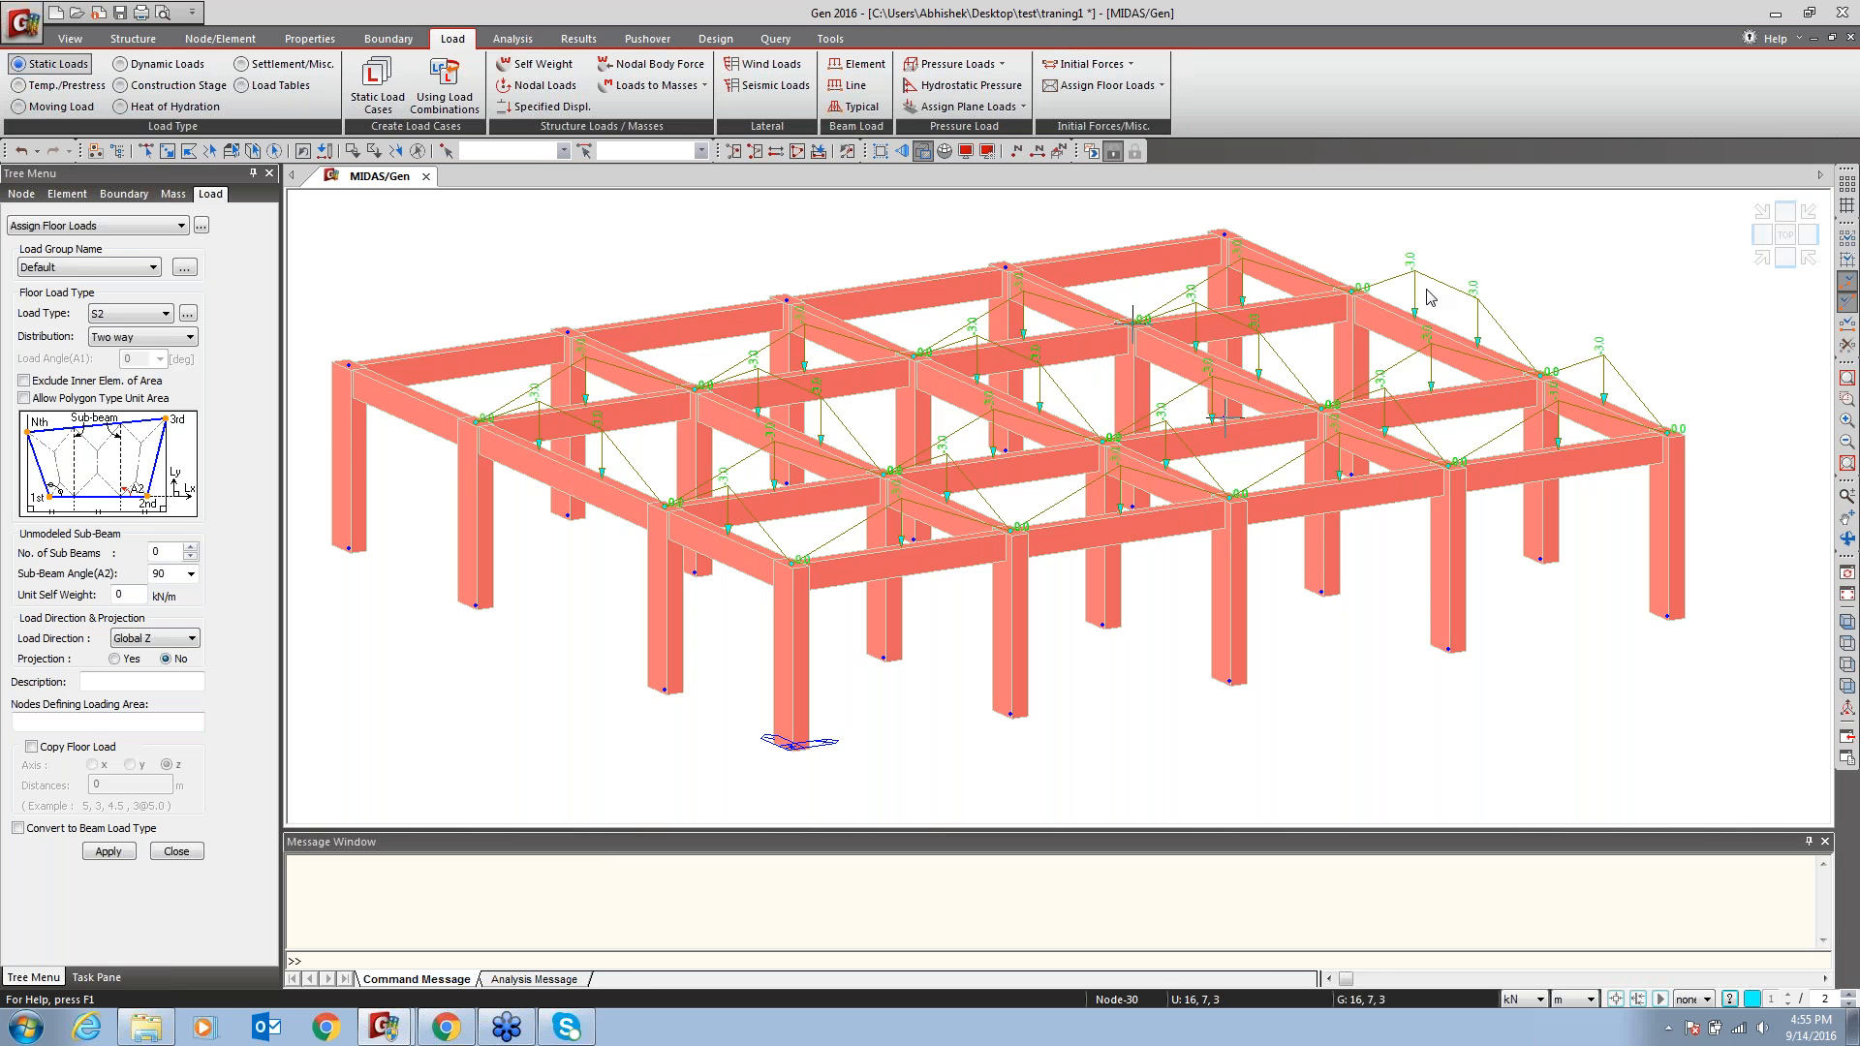
mouse_move(1480, 333)
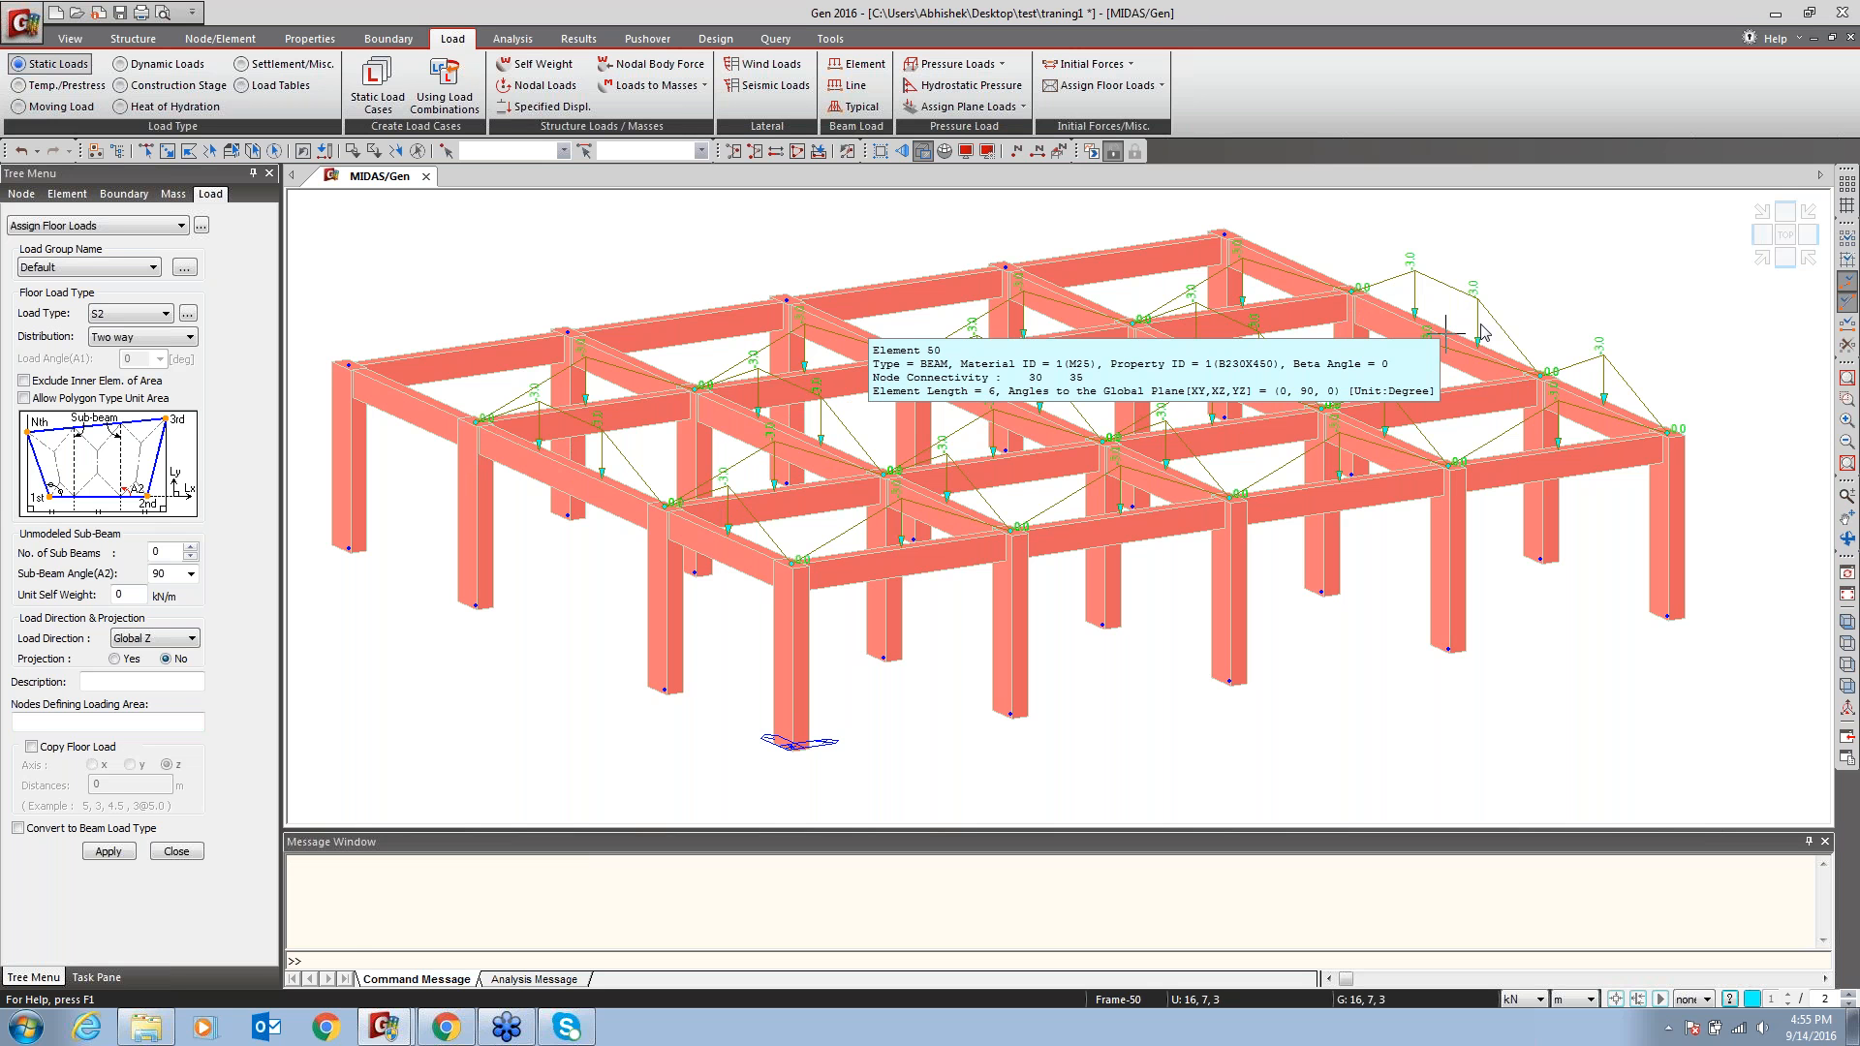
mouse_move(1361, 354)
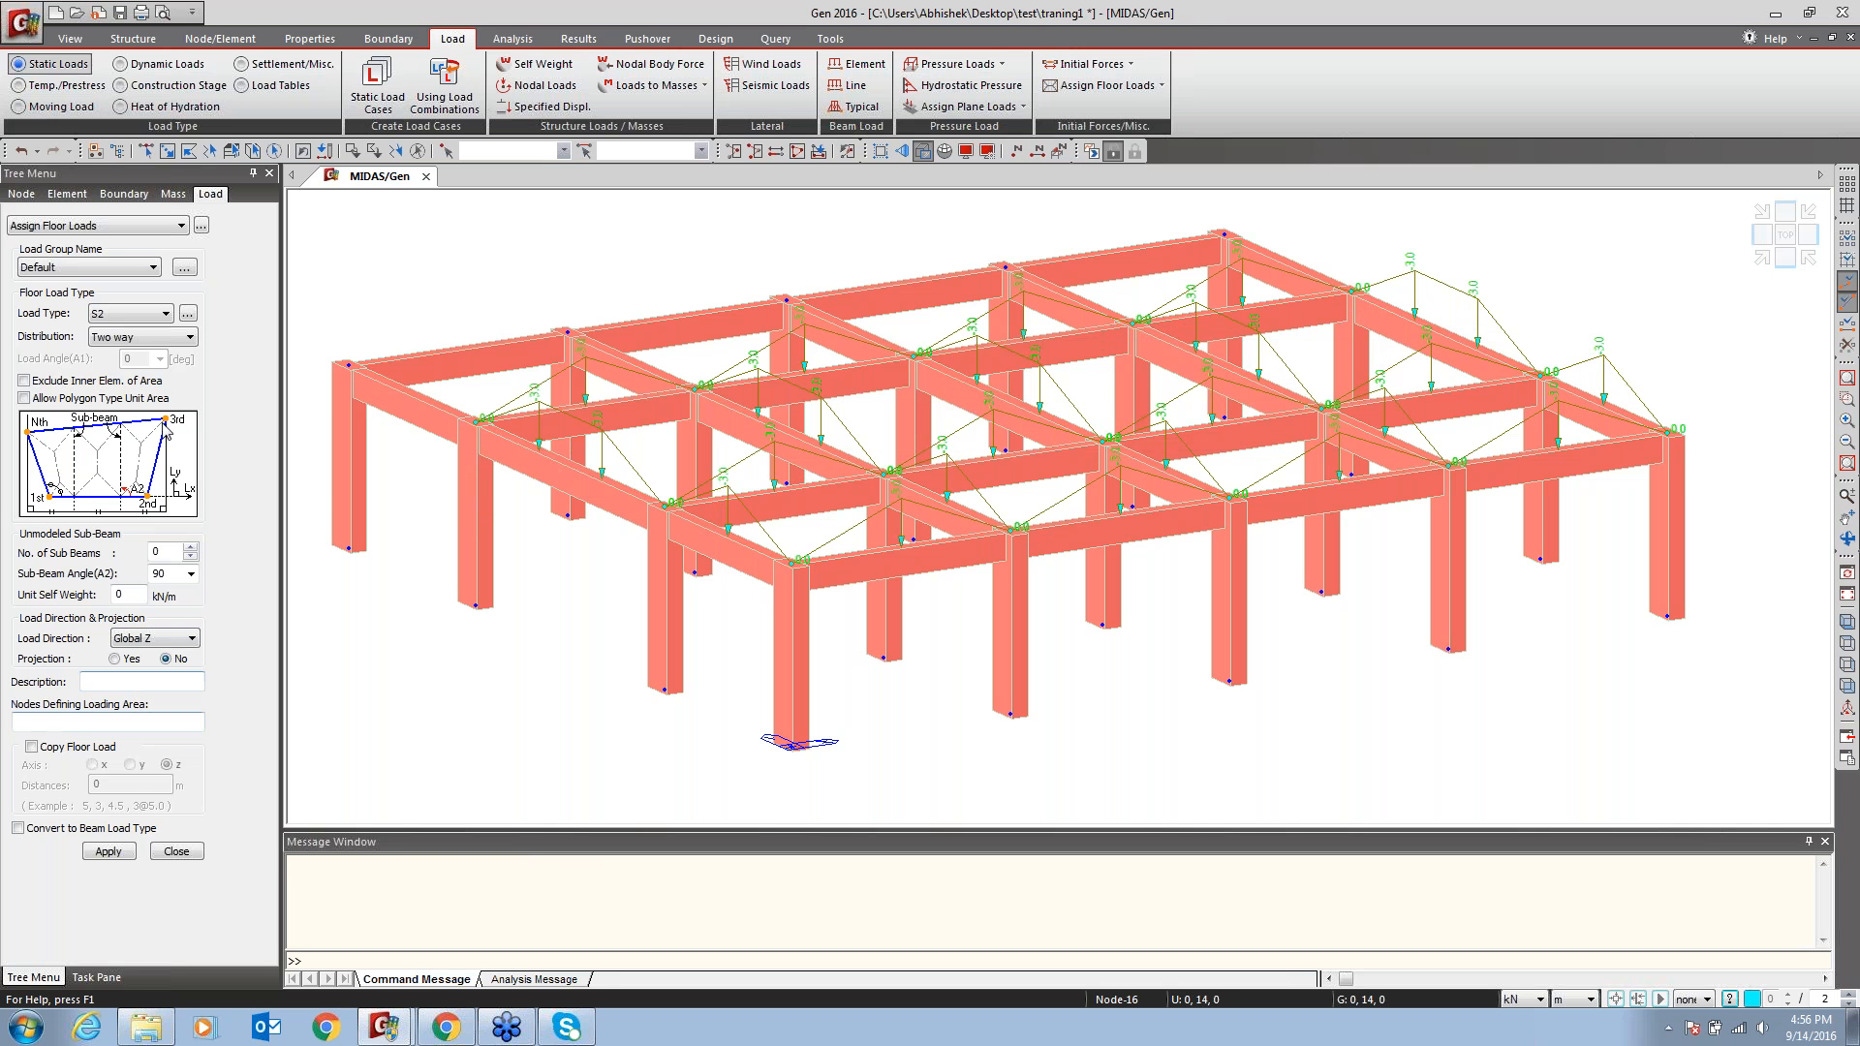
Assign floor load S2 with one way distribution to the rear strip of four bays by its corner nodes, and close the assignment settings
click(153, 337)
click(126, 351)
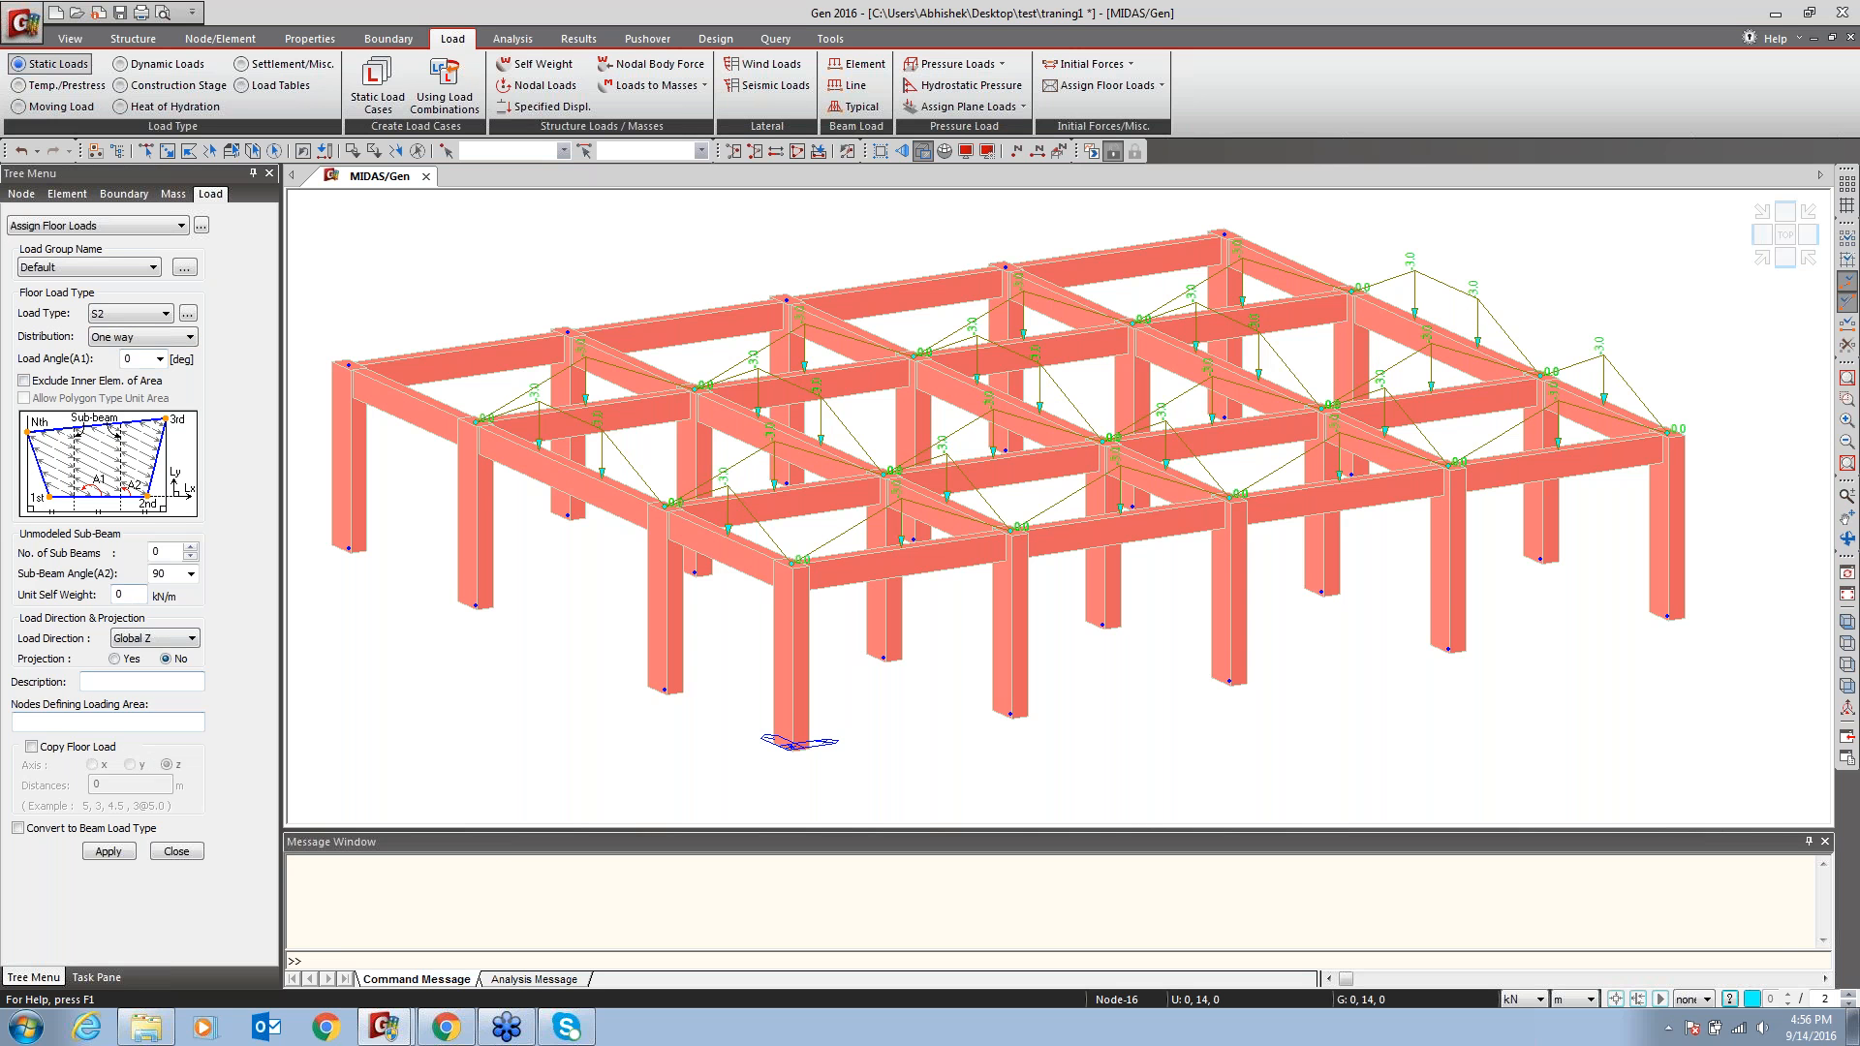
click(107, 722)
click(1352, 288)
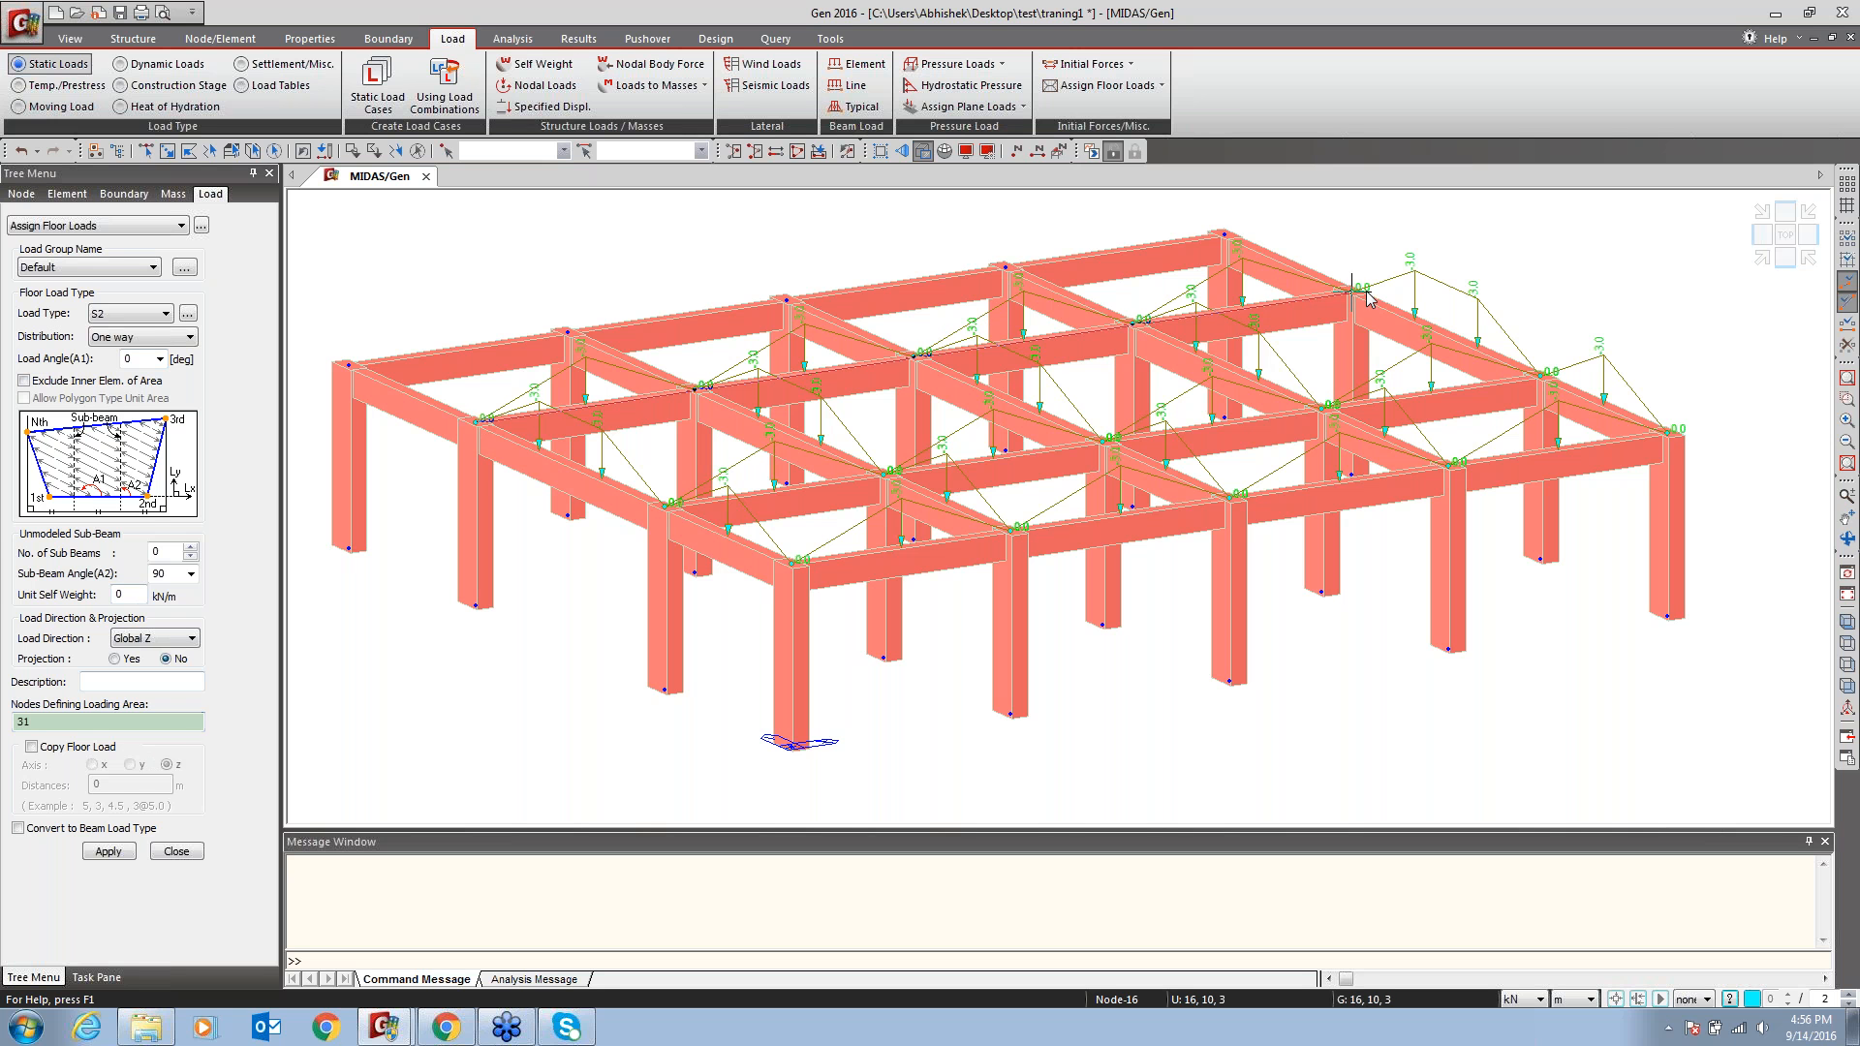
click(1222, 233)
click(345, 364)
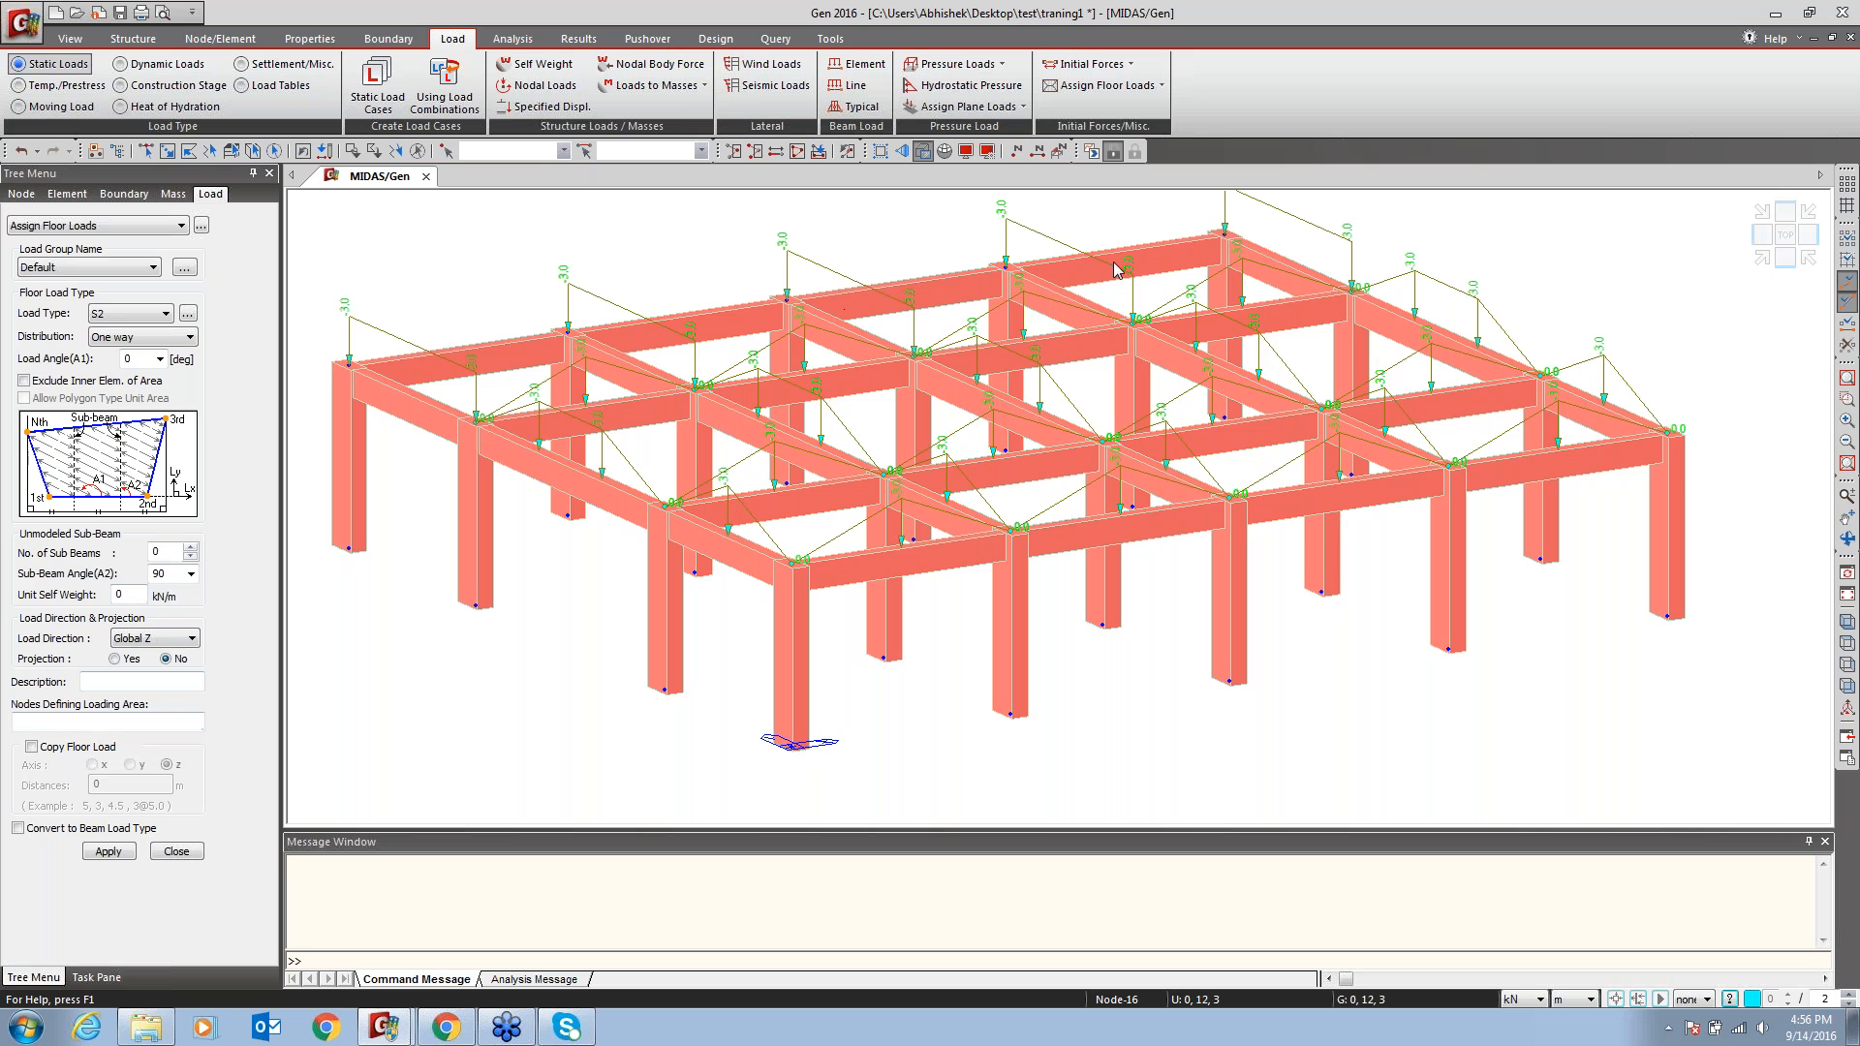
middle_drag(1016, 335, 1043, 363)
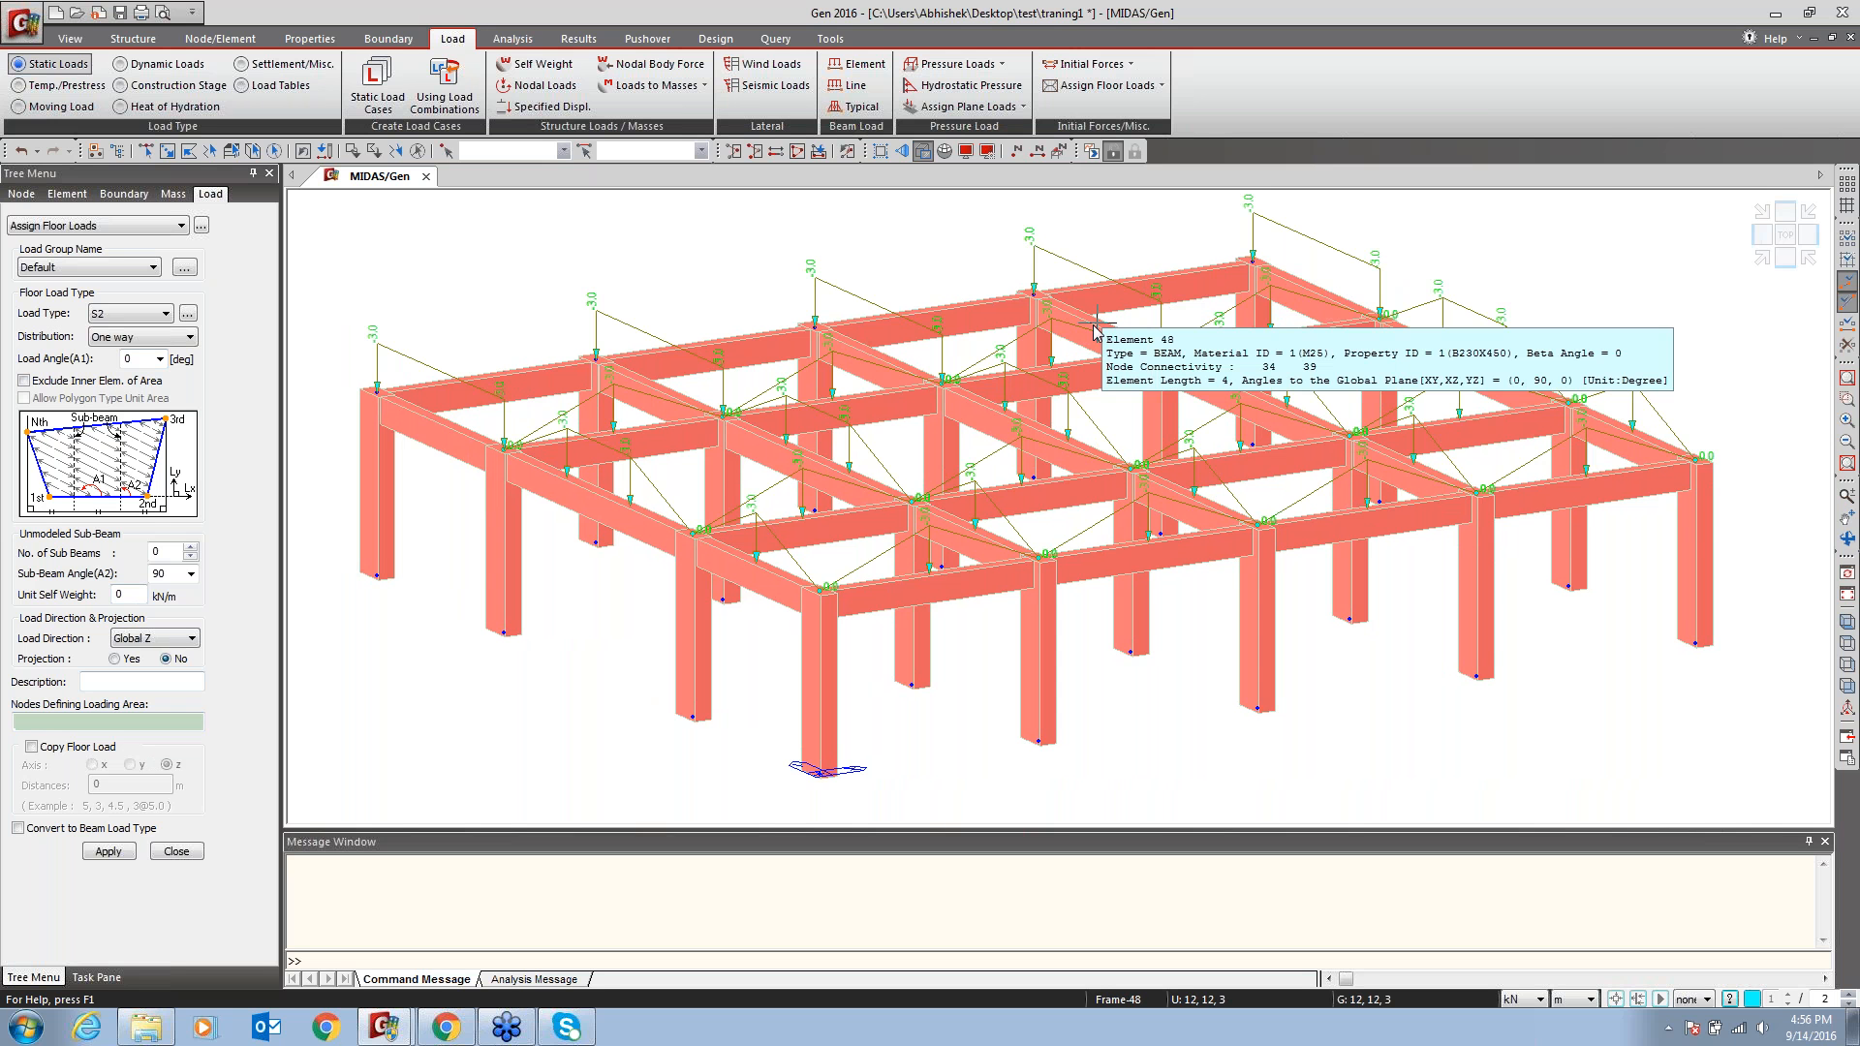
click(176, 853)
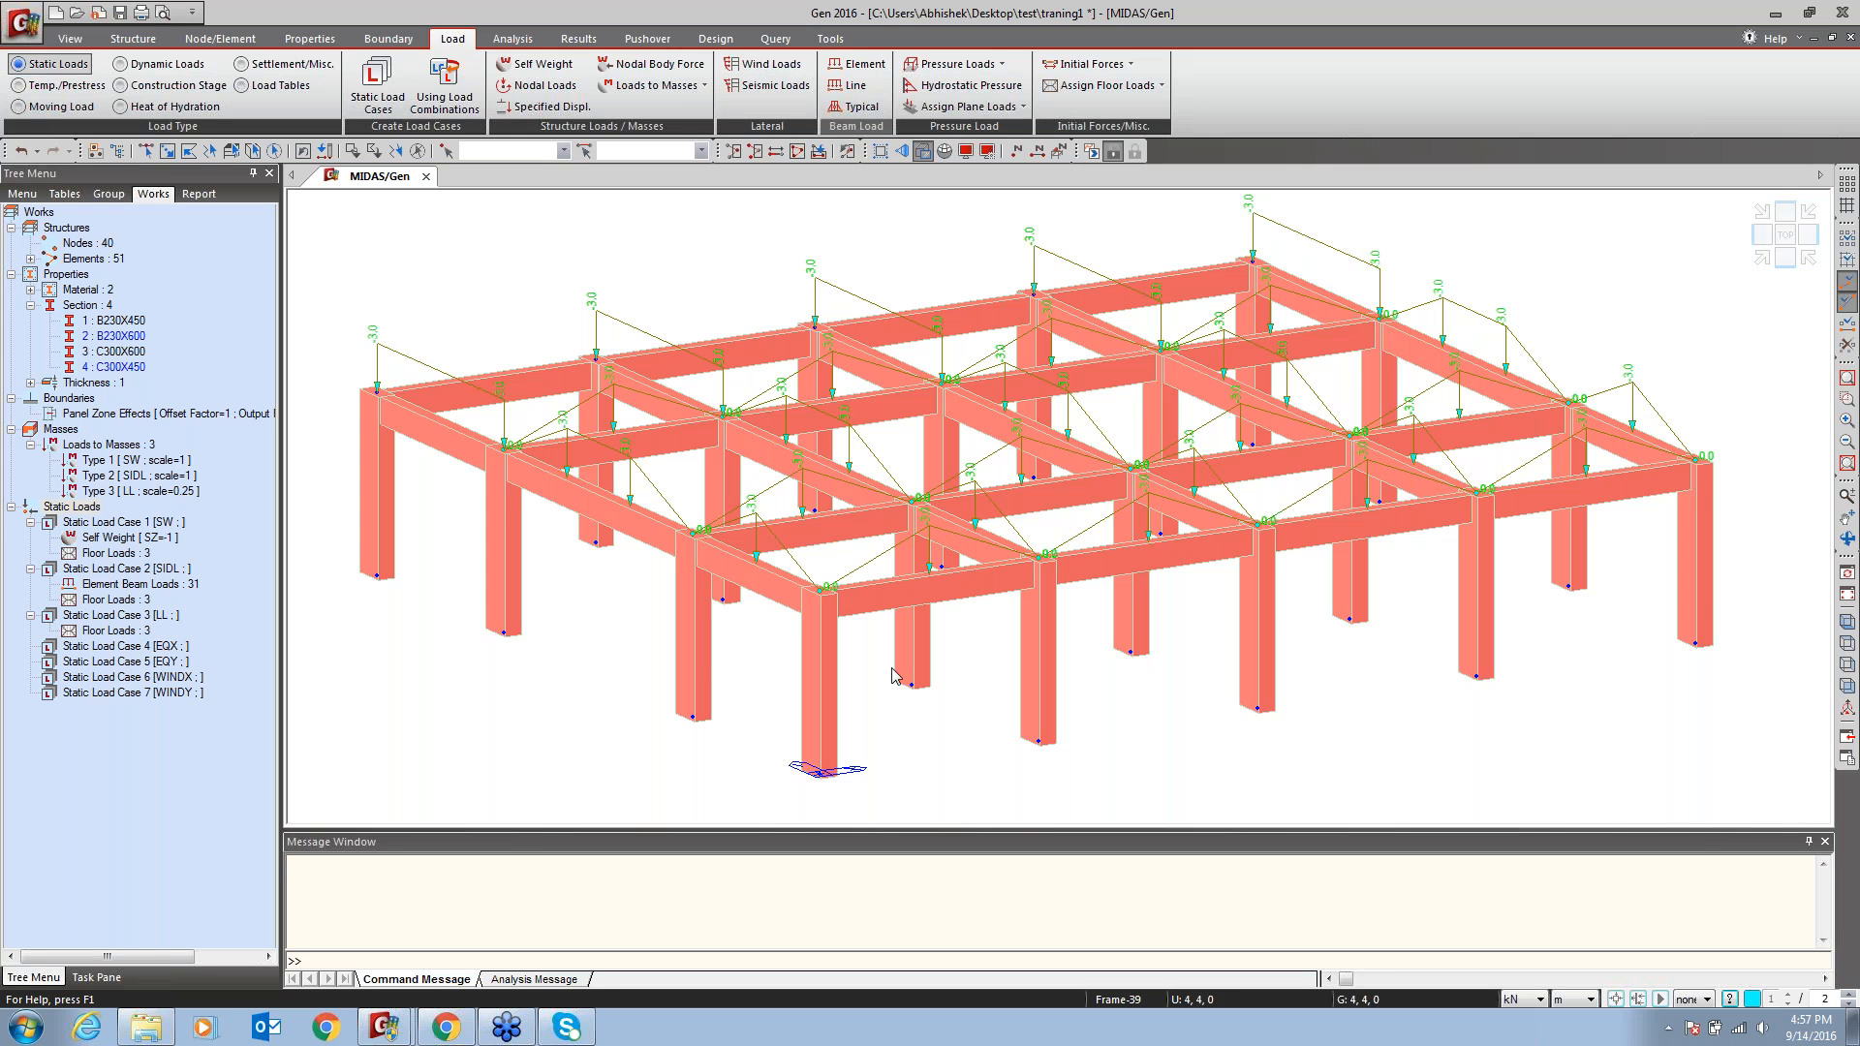
Review the SIDL floor loads on all three strips, and hide them from the model view
mouse_move(1041, 435)
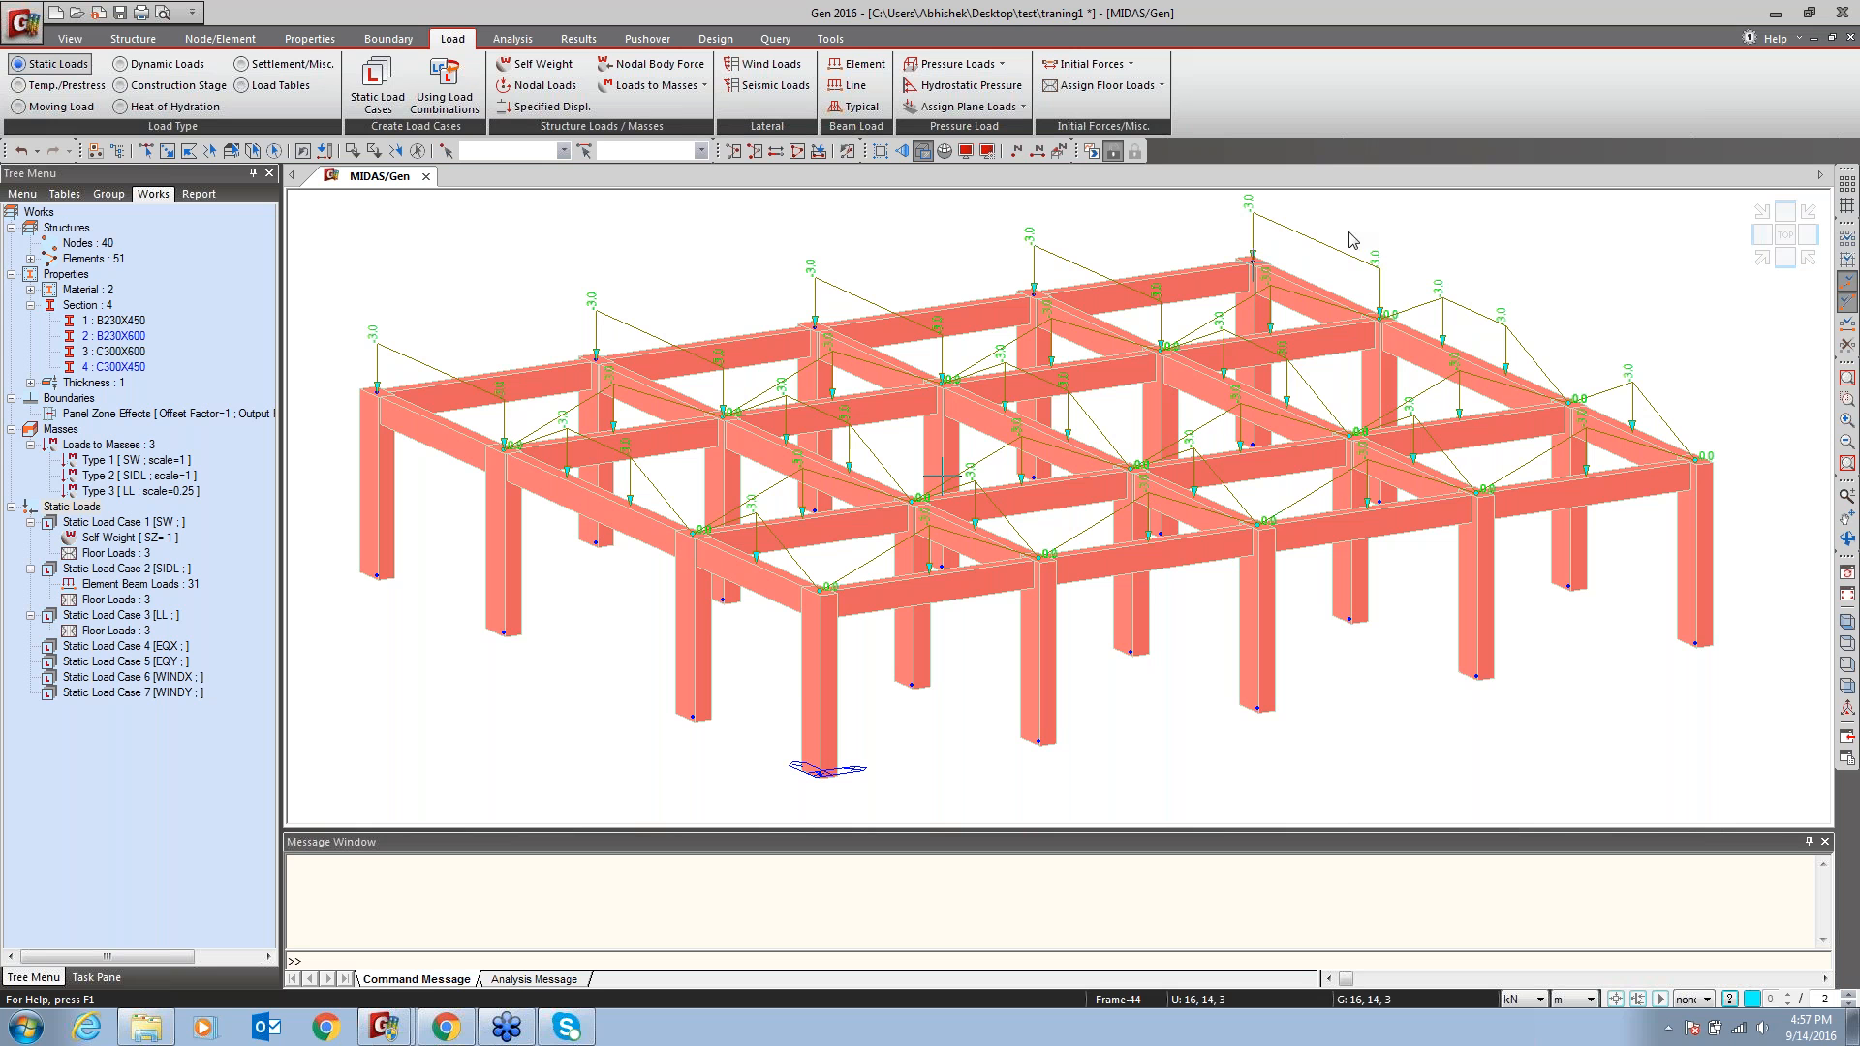
right_click(94, 601)
click(150, 664)
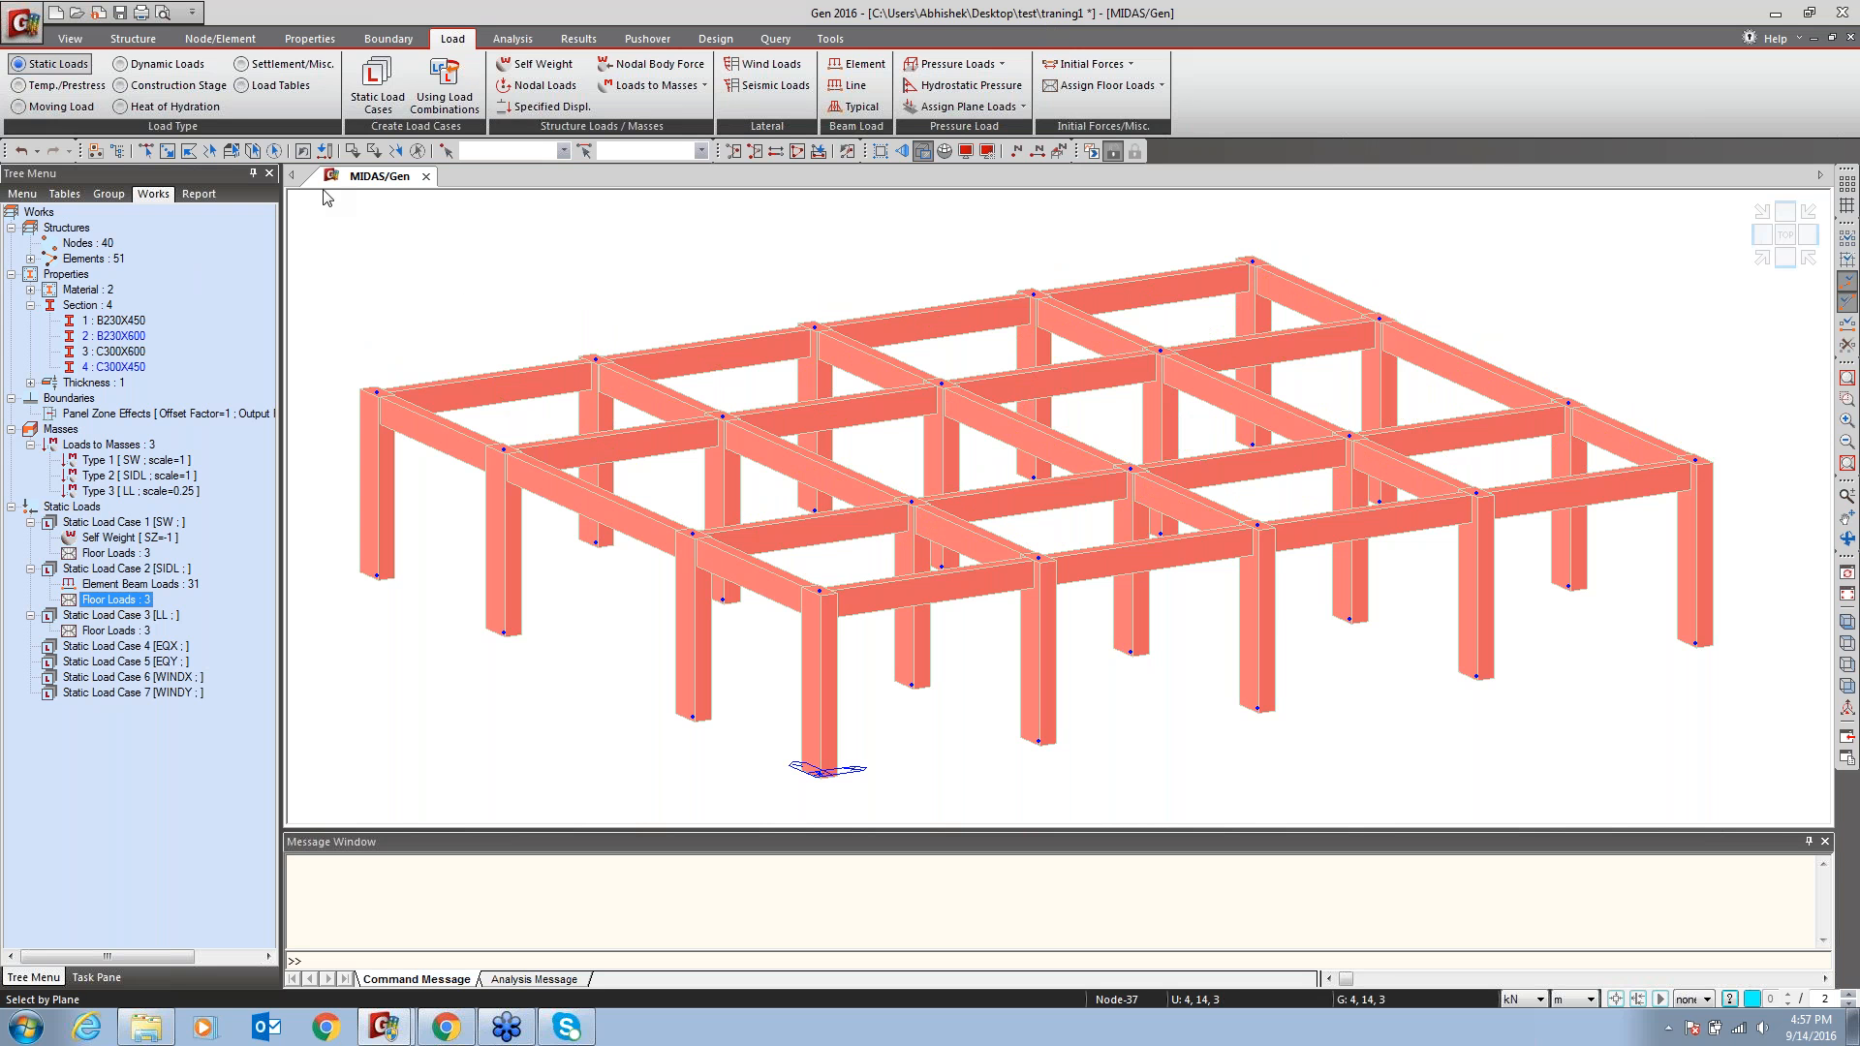
Select the whole frame and add a building generation entry with 5 copies at a 3 m distance in global Z
click(274, 151)
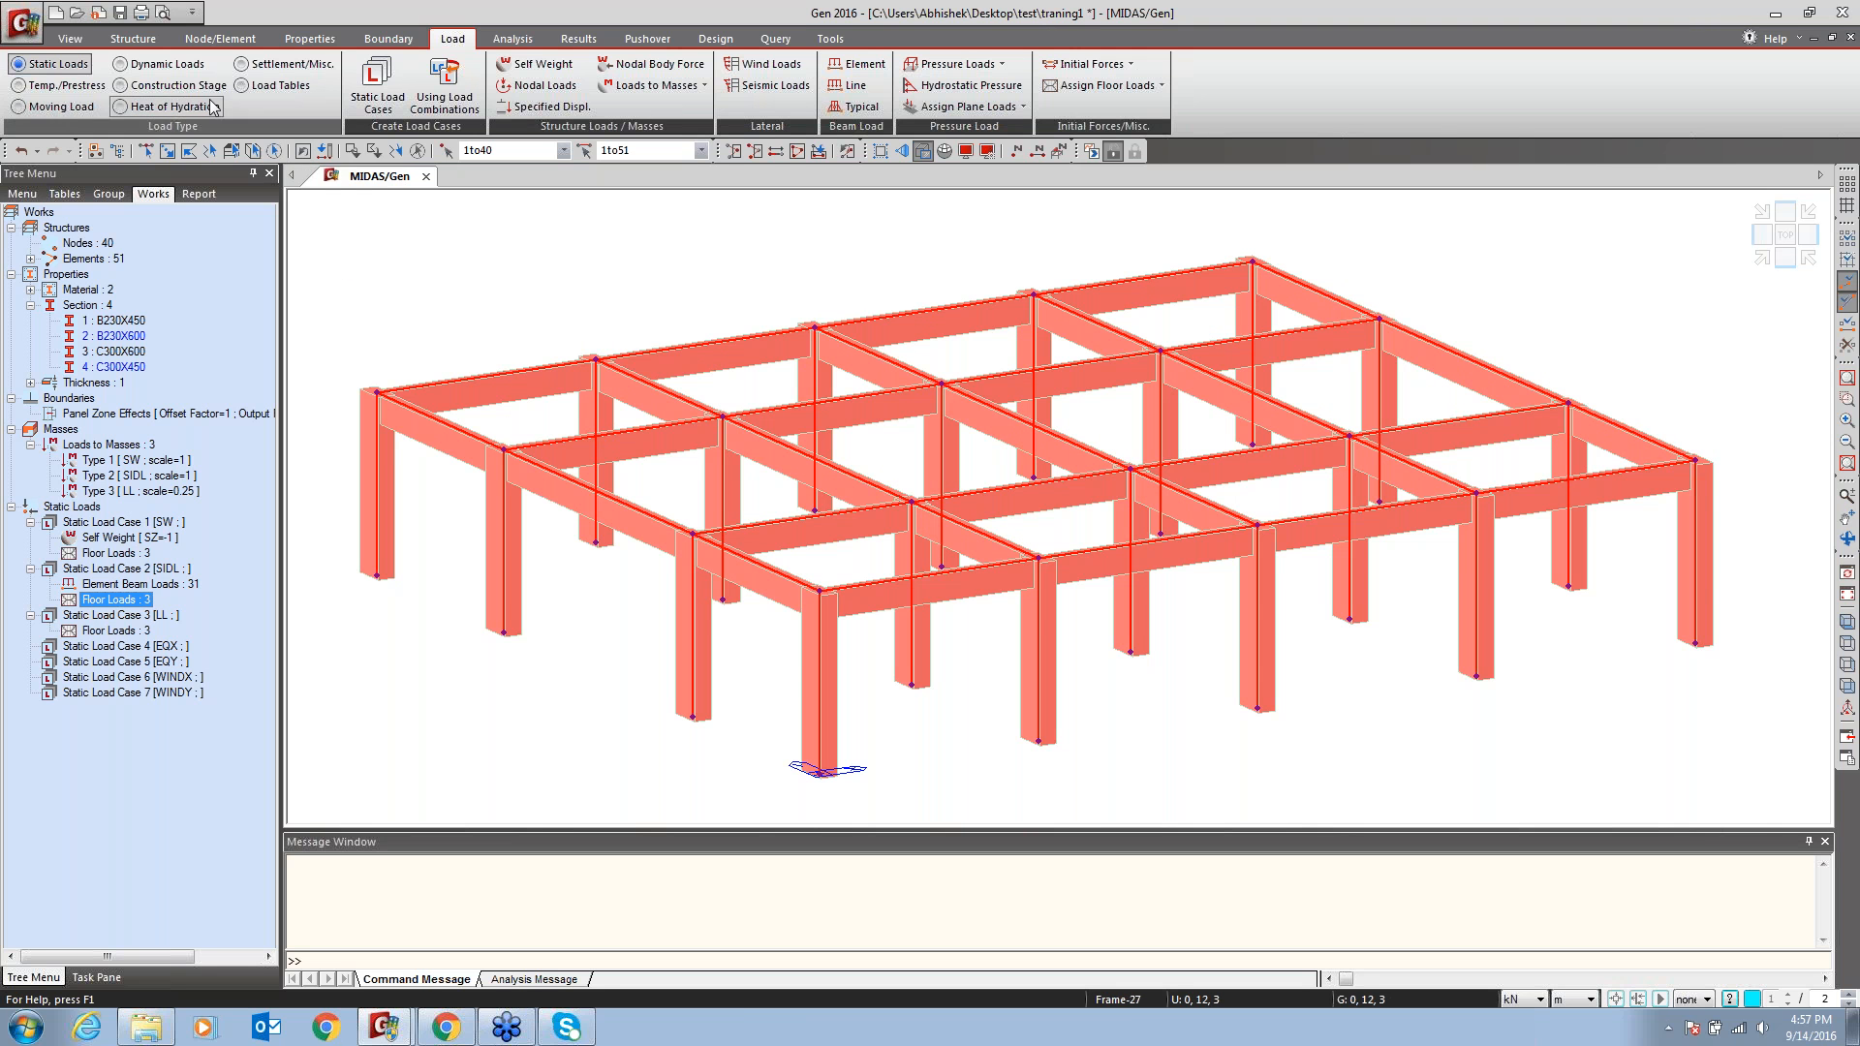
click(140, 41)
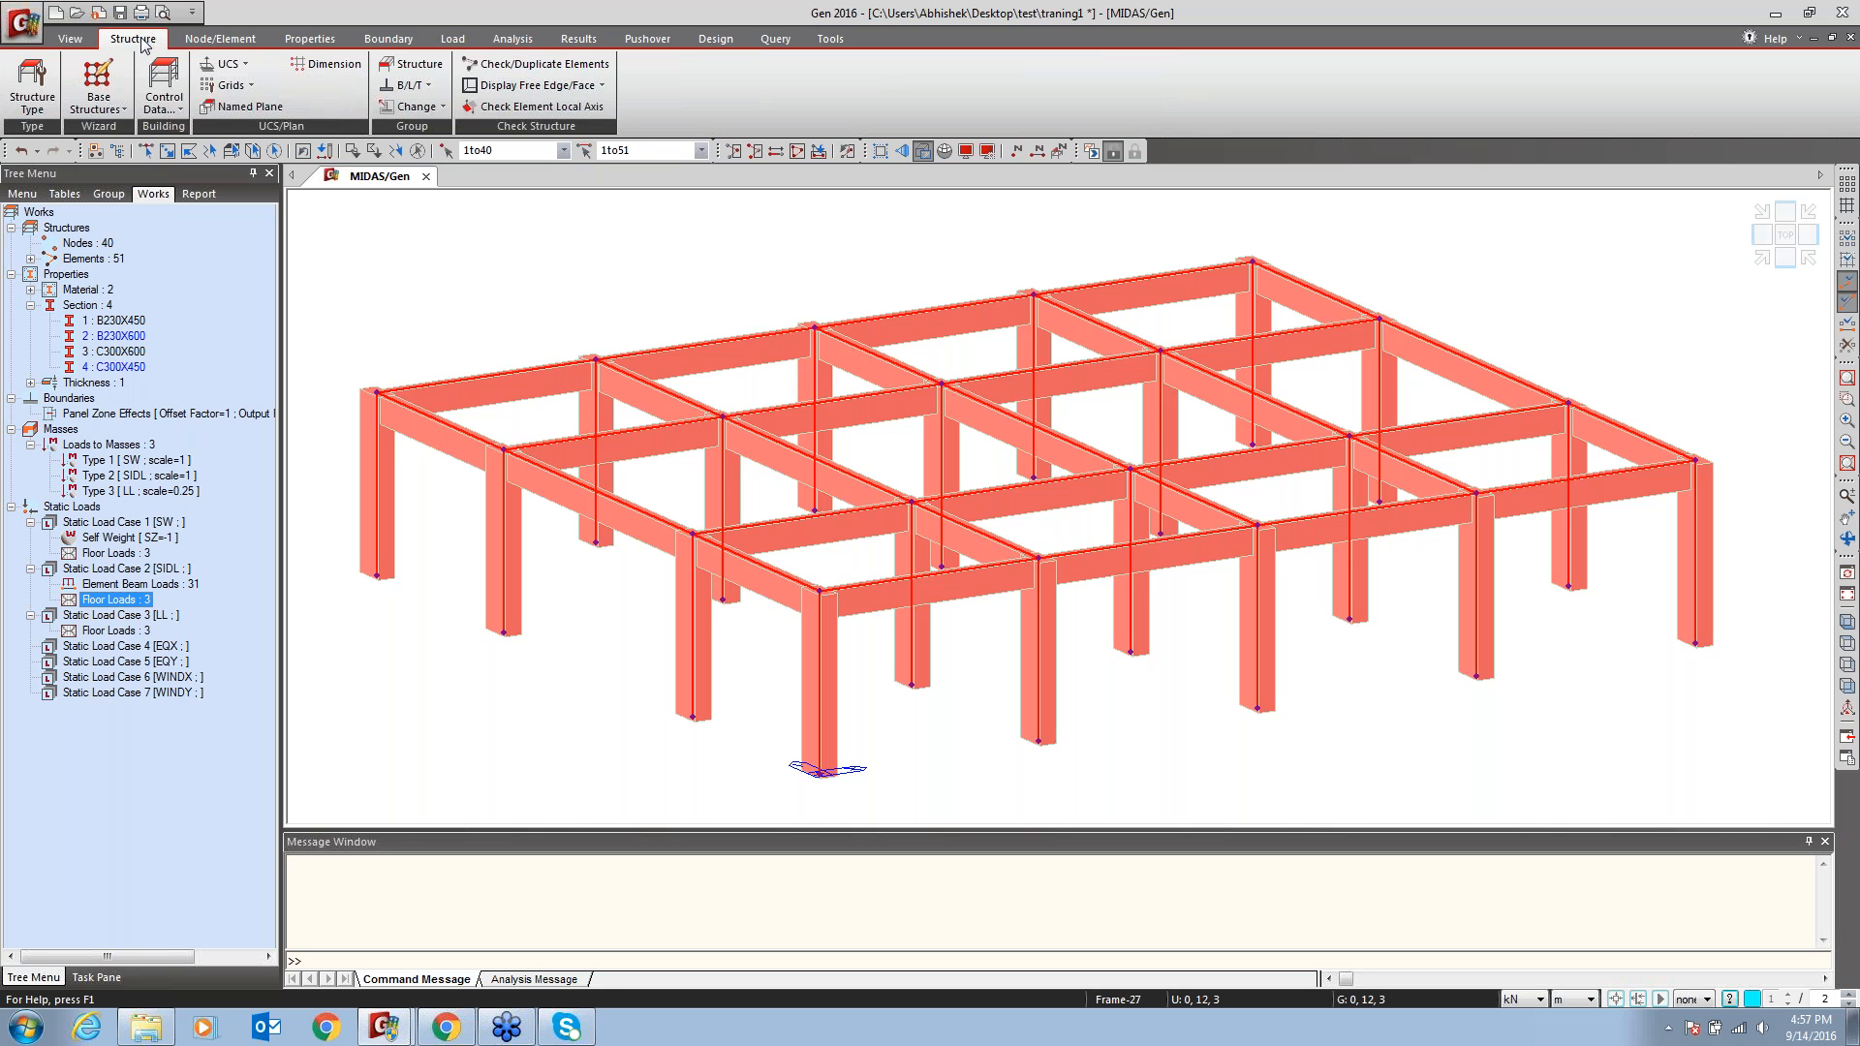
click(170, 109)
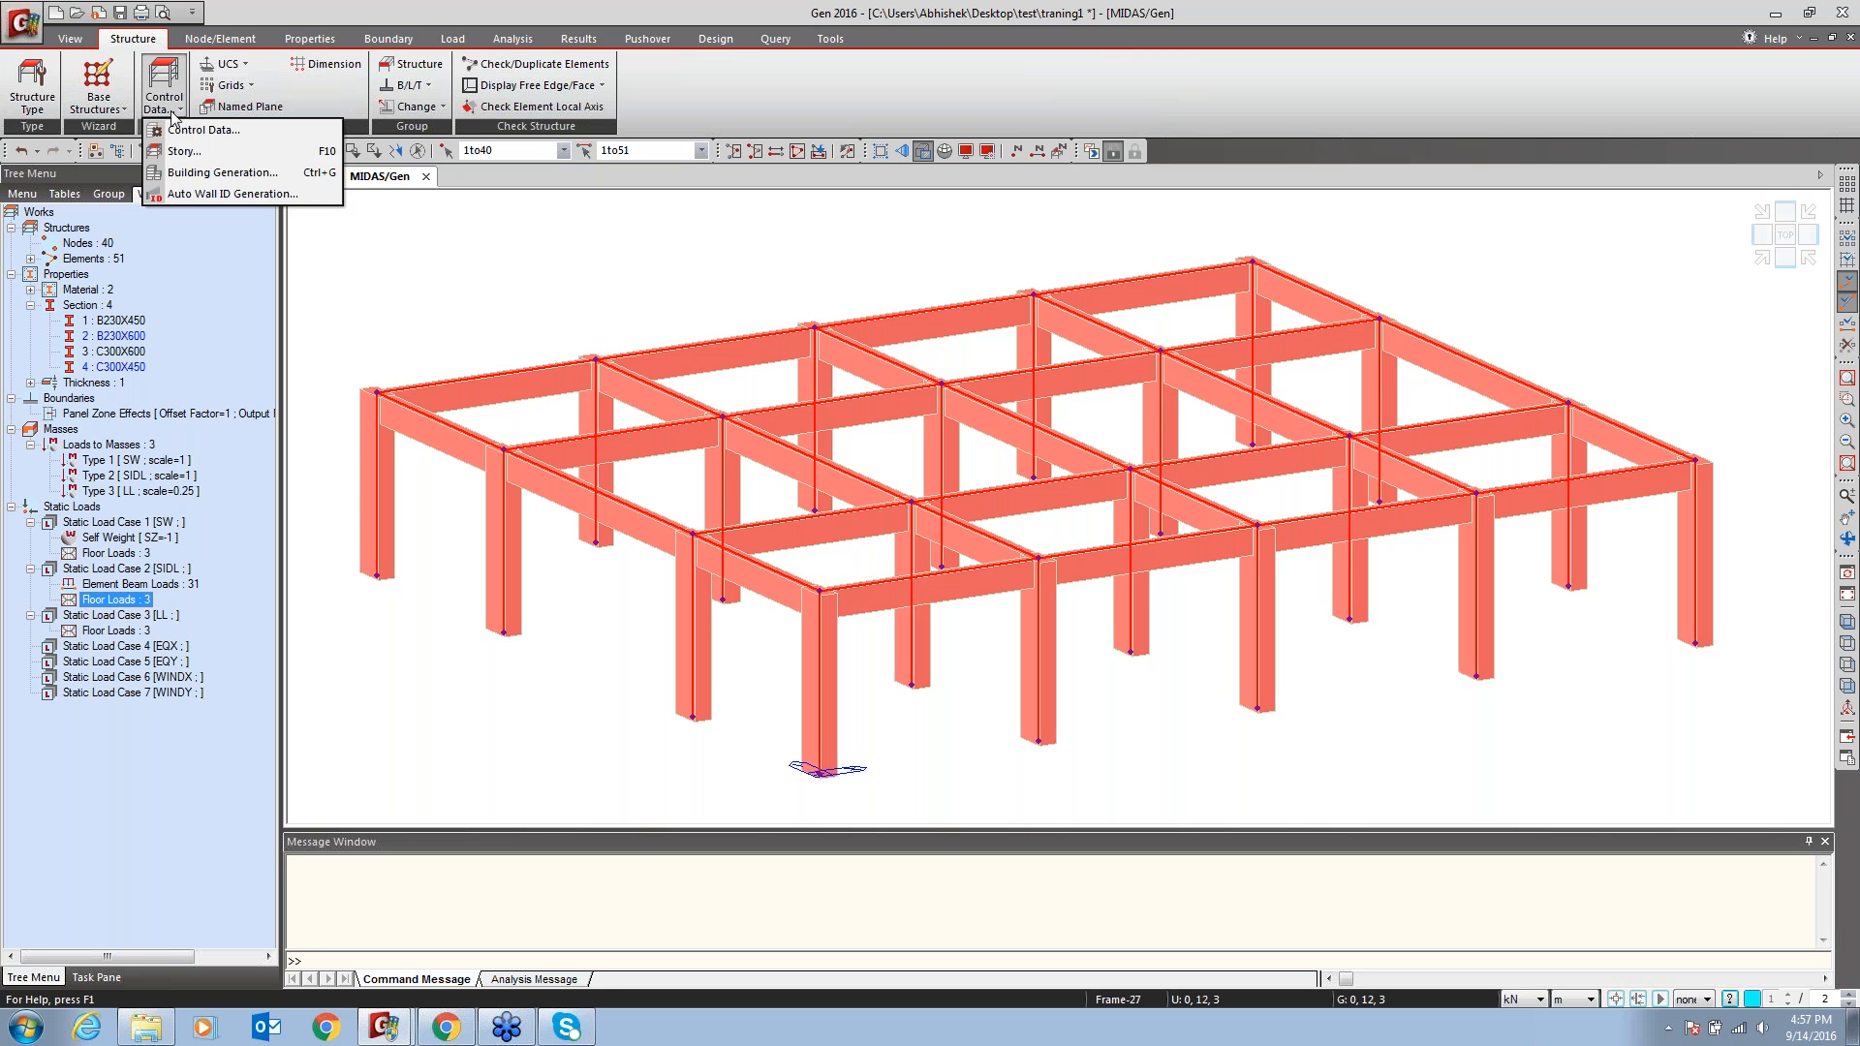
click(199, 174)
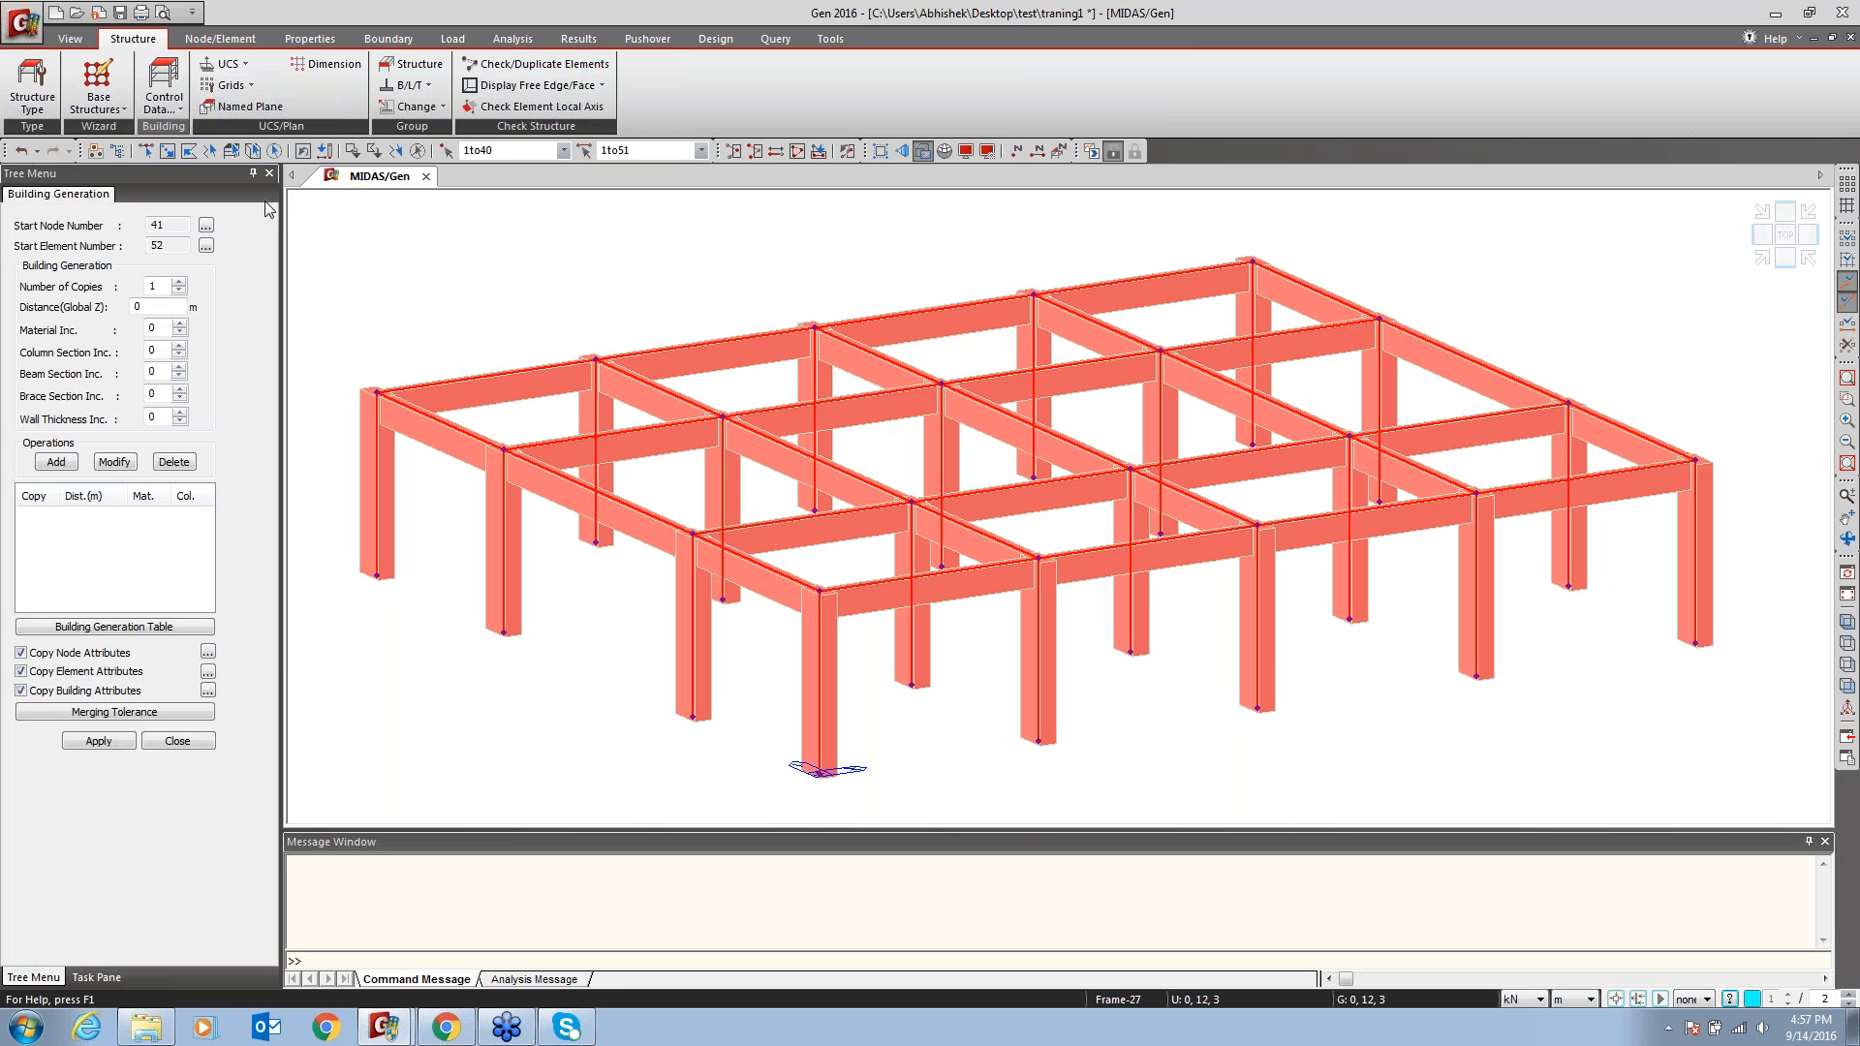
double_click(155, 286)
text(6)
key(BackSpace)
text(5)
key(Tab)
text(3)
click(54, 463)
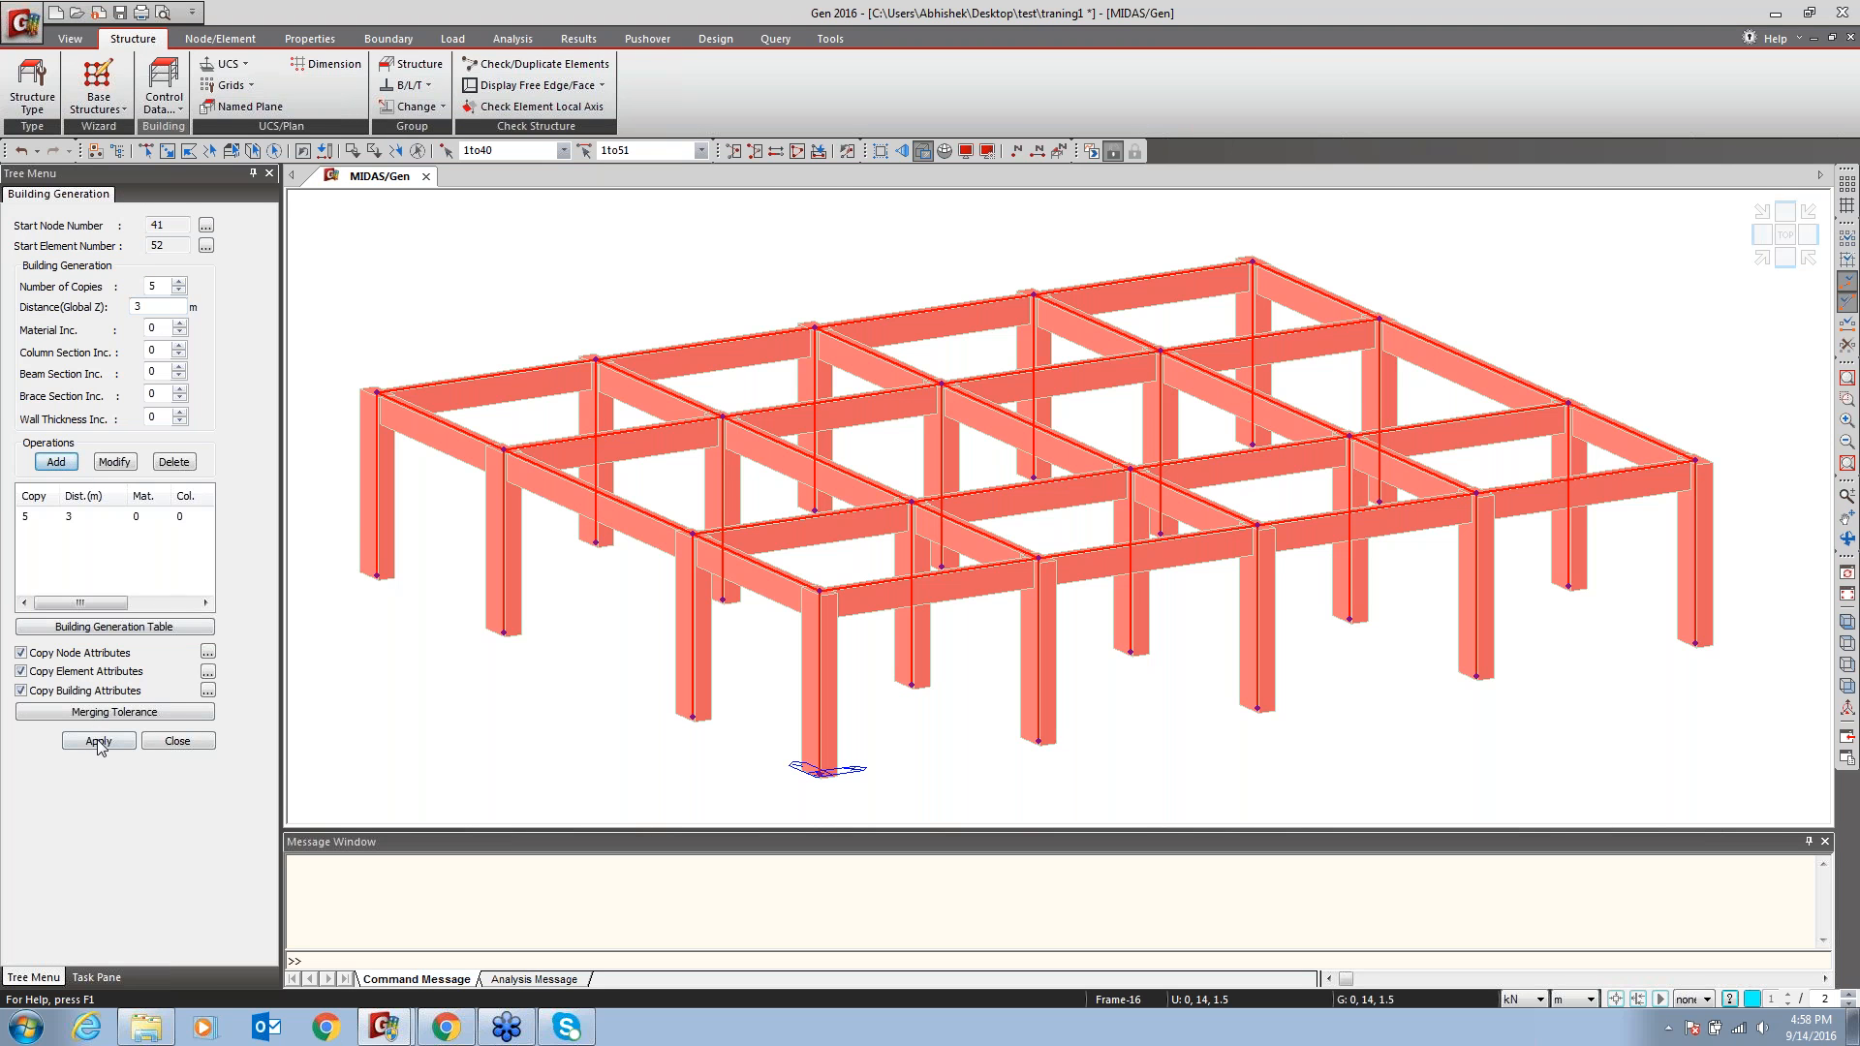
Generate the additional storeys from the building generation list, and close the settings
click(98, 740)
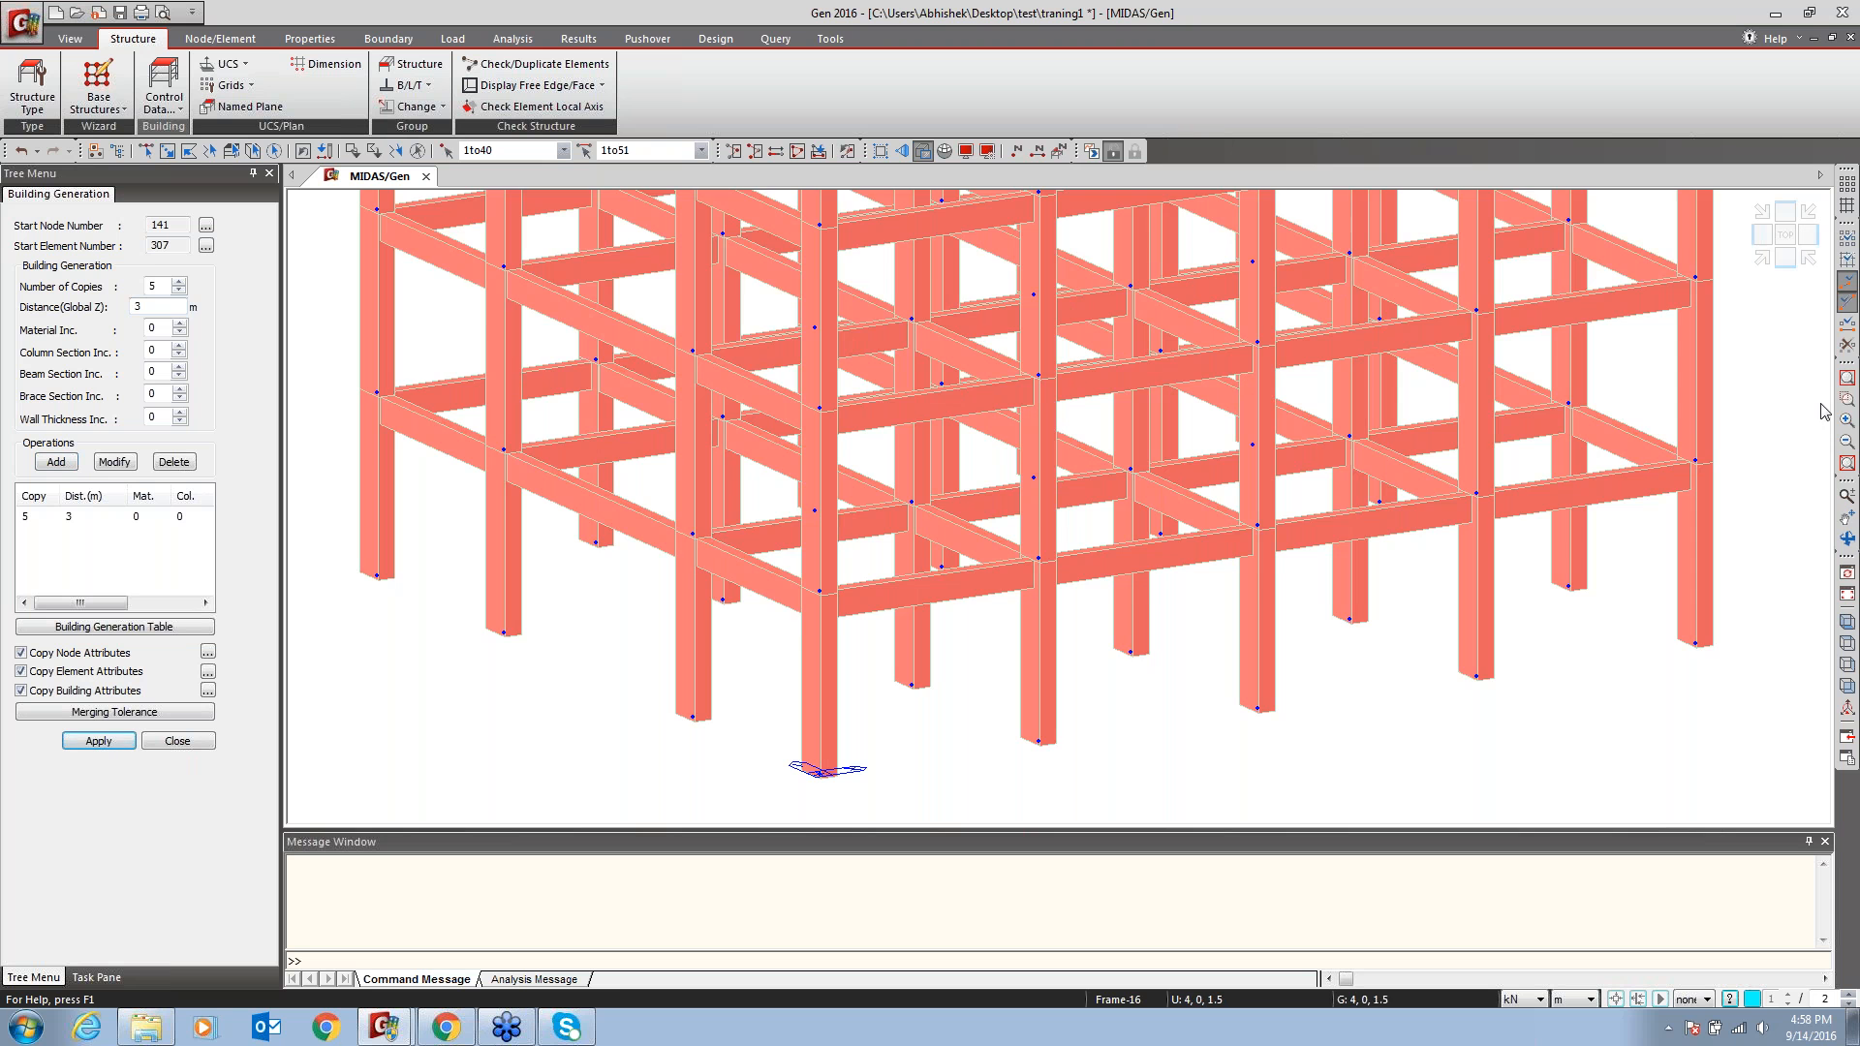
click(1847, 463)
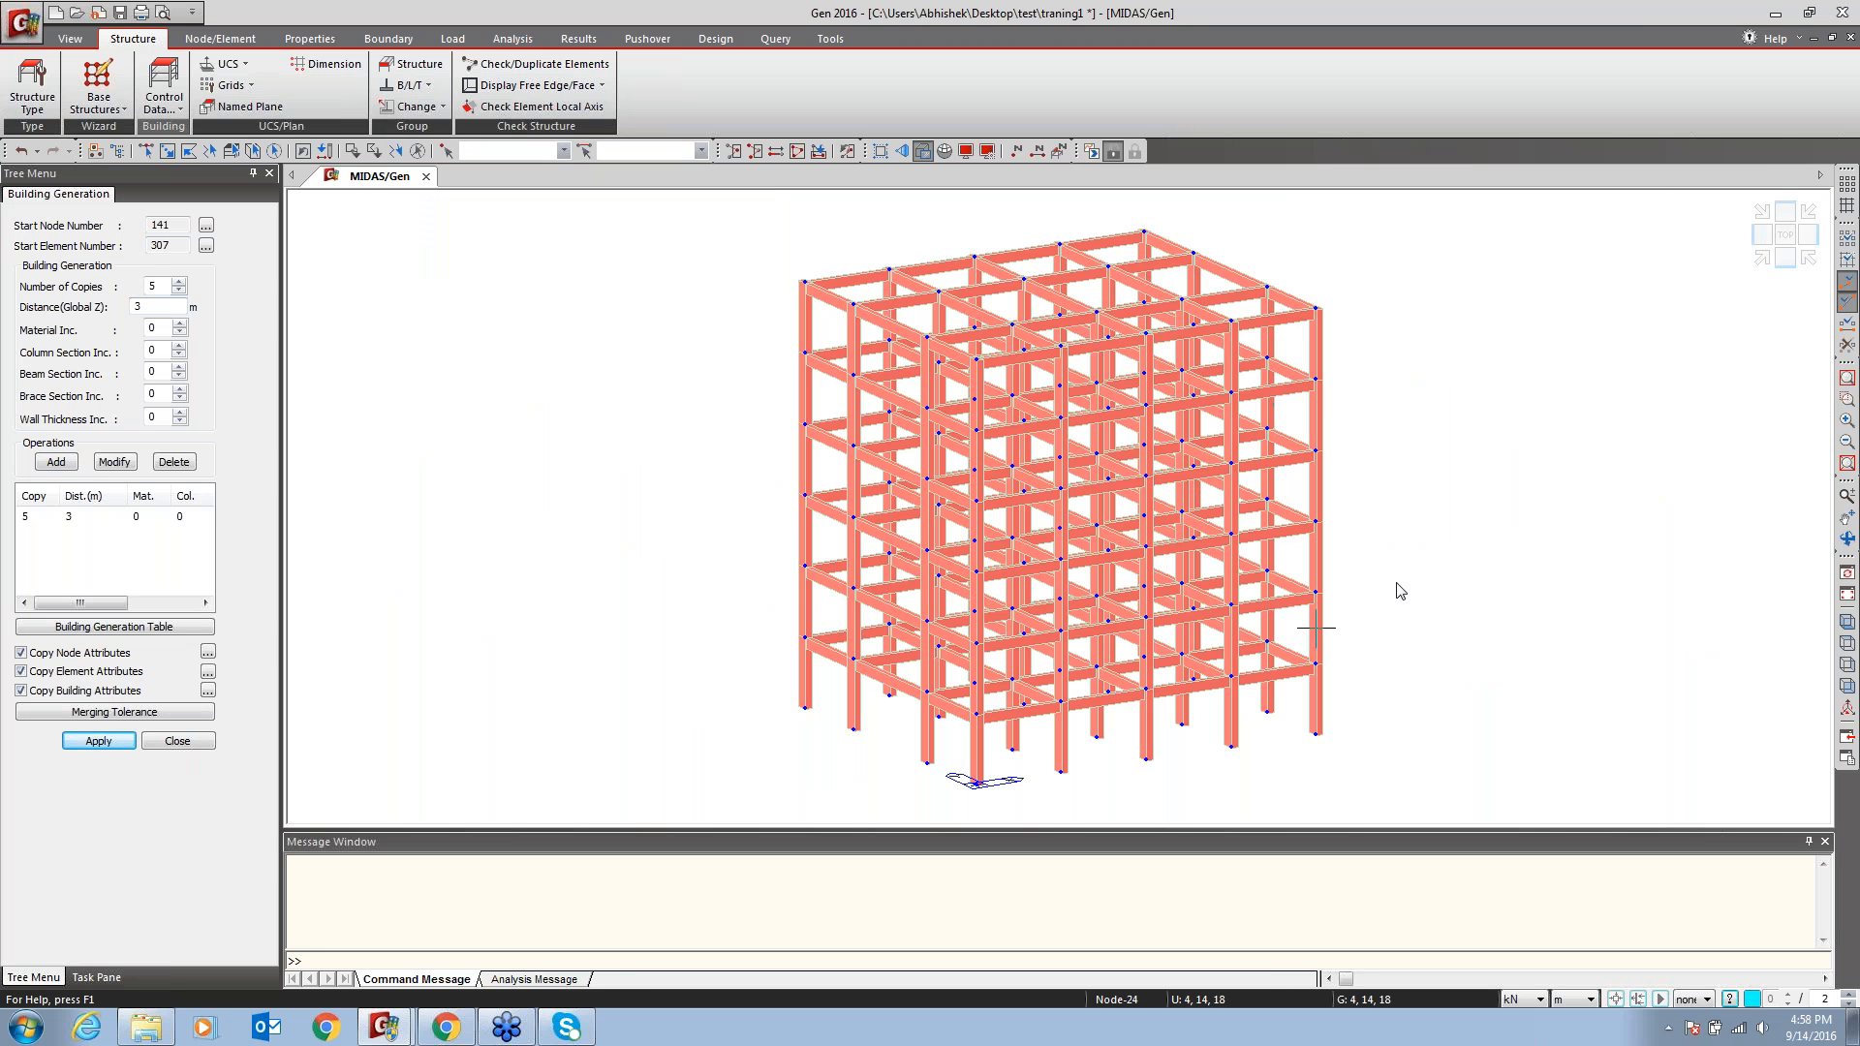
click(177, 740)
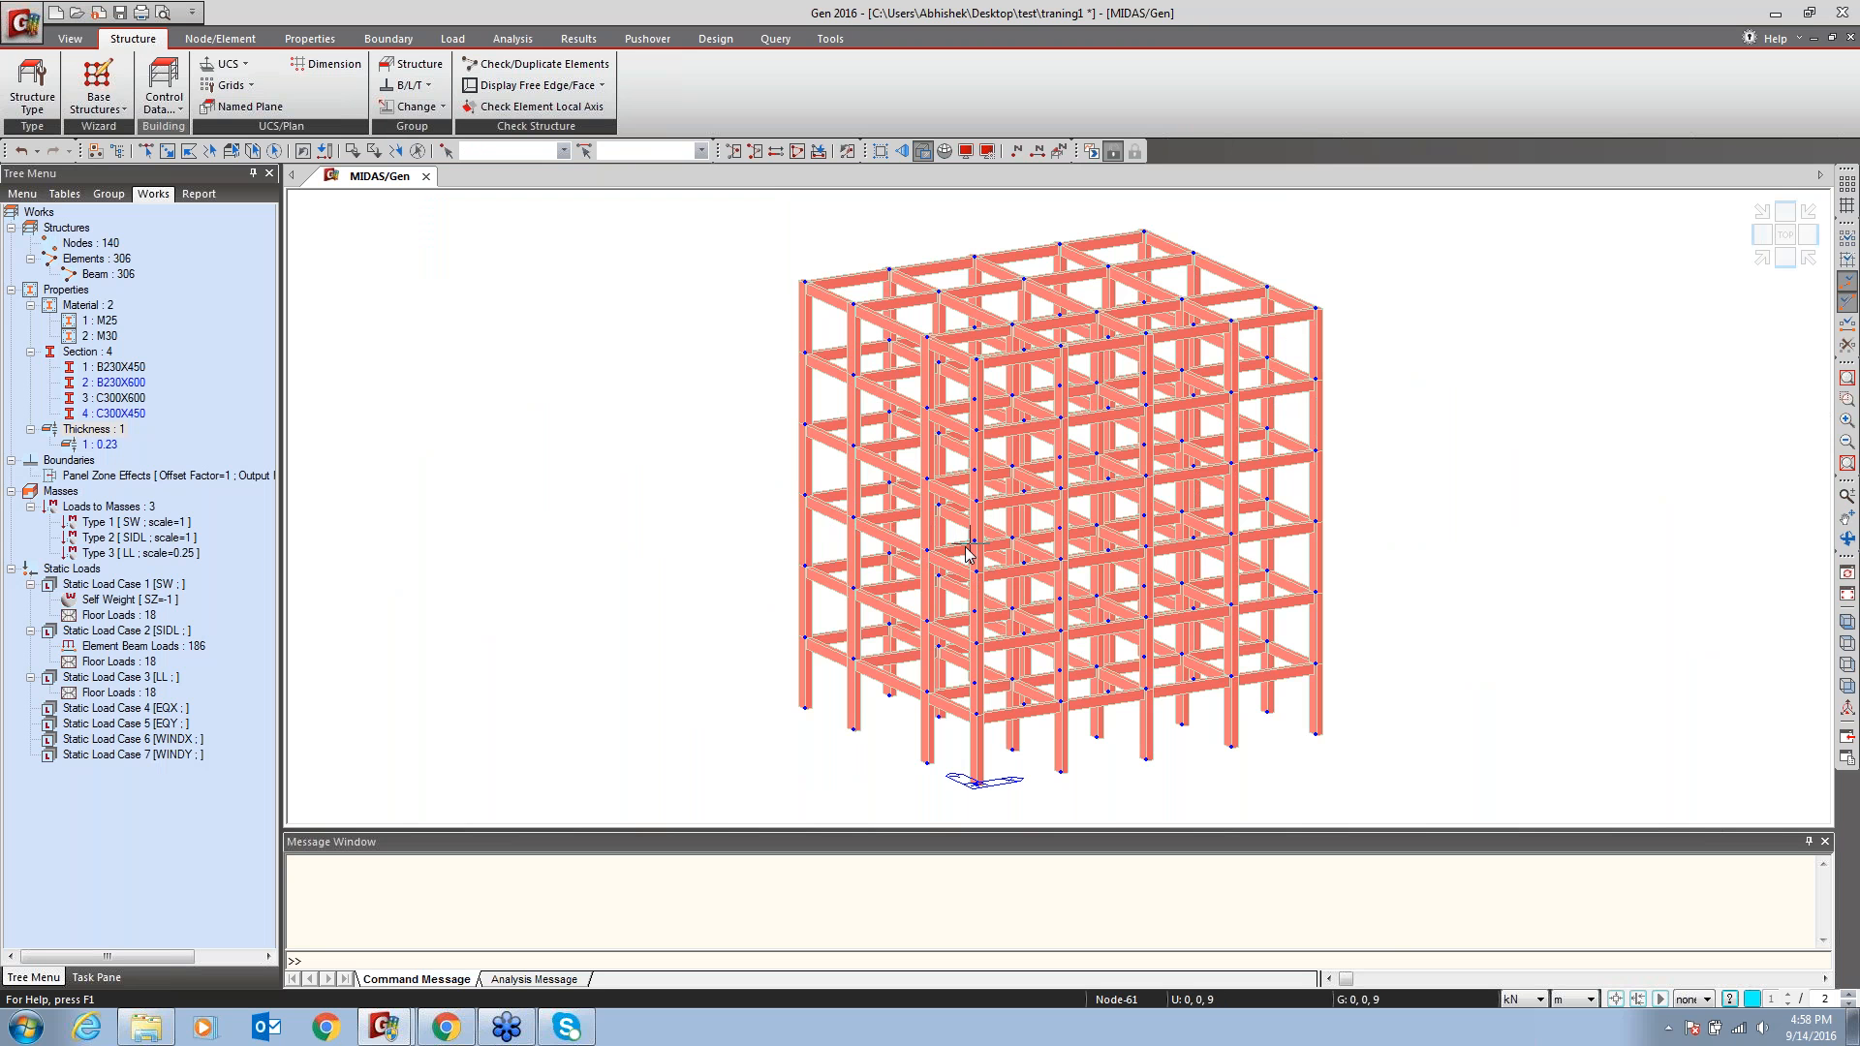
Display the SW floor loads on the multi-storey frame to check them, and hide them again
right_click(102, 616)
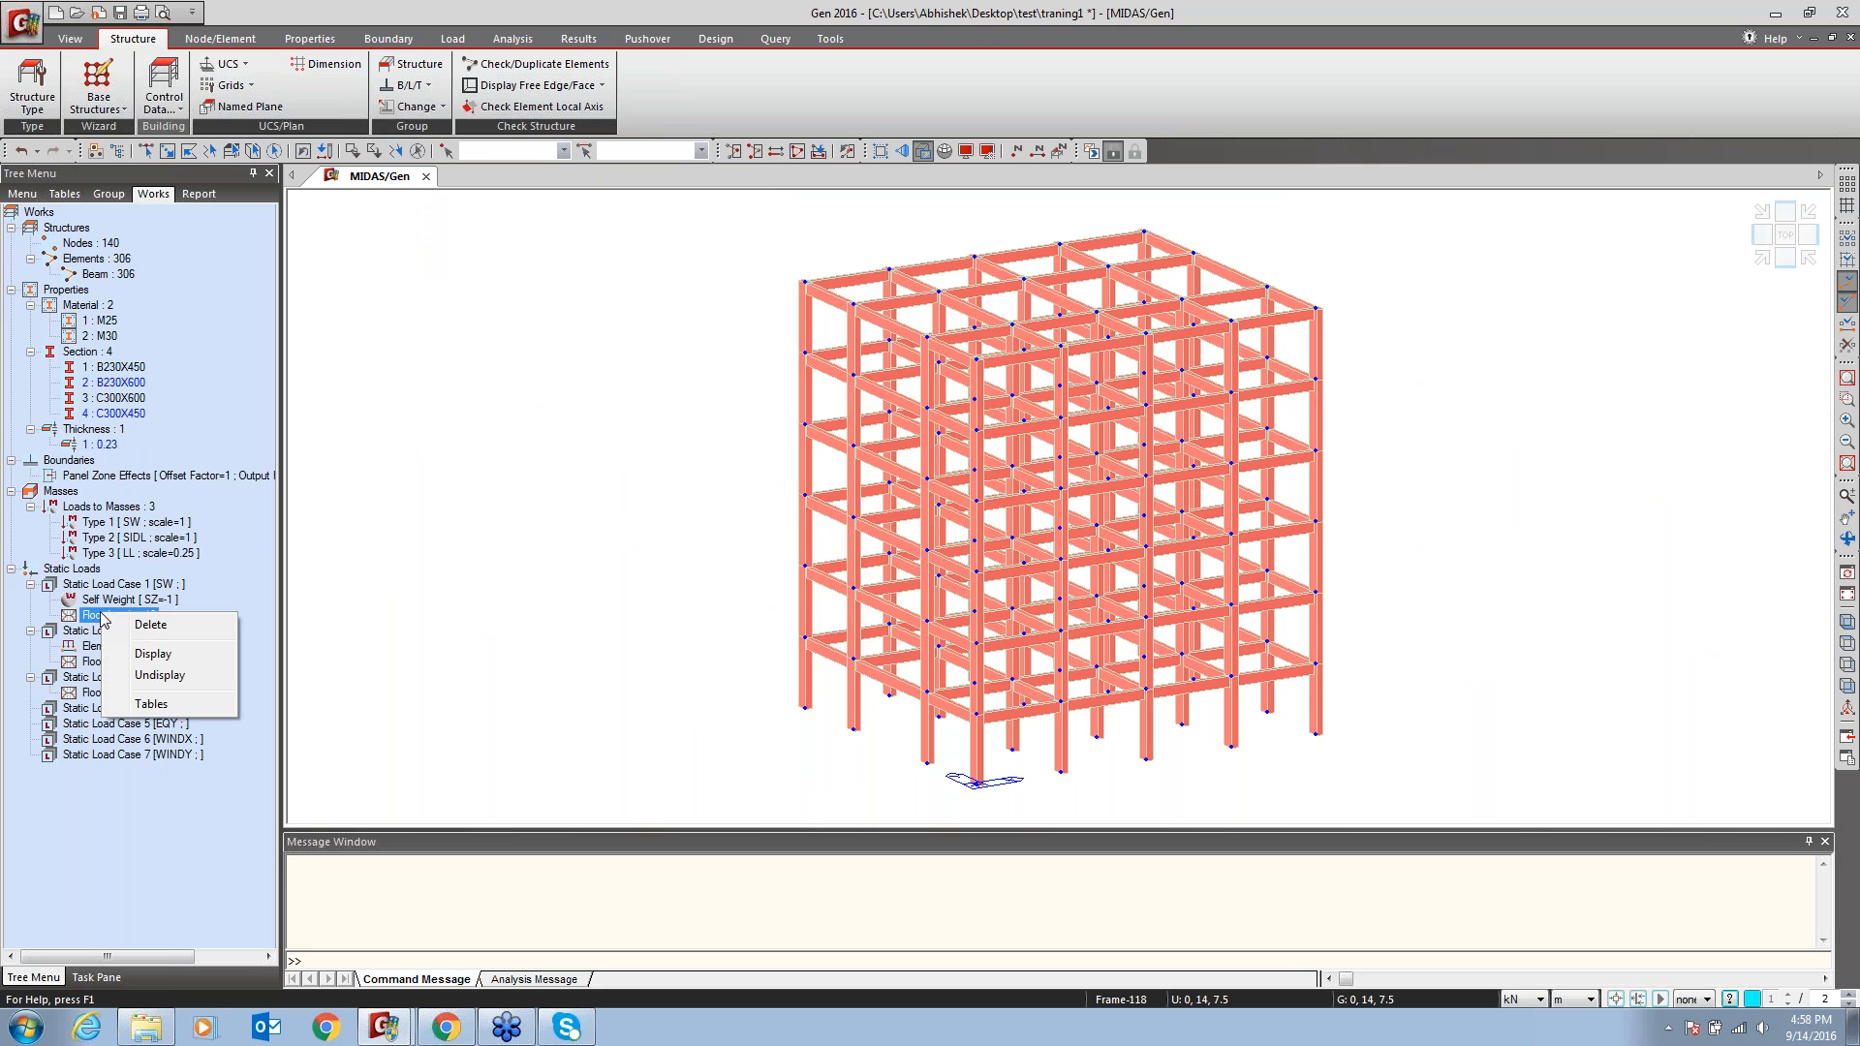
click(153, 654)
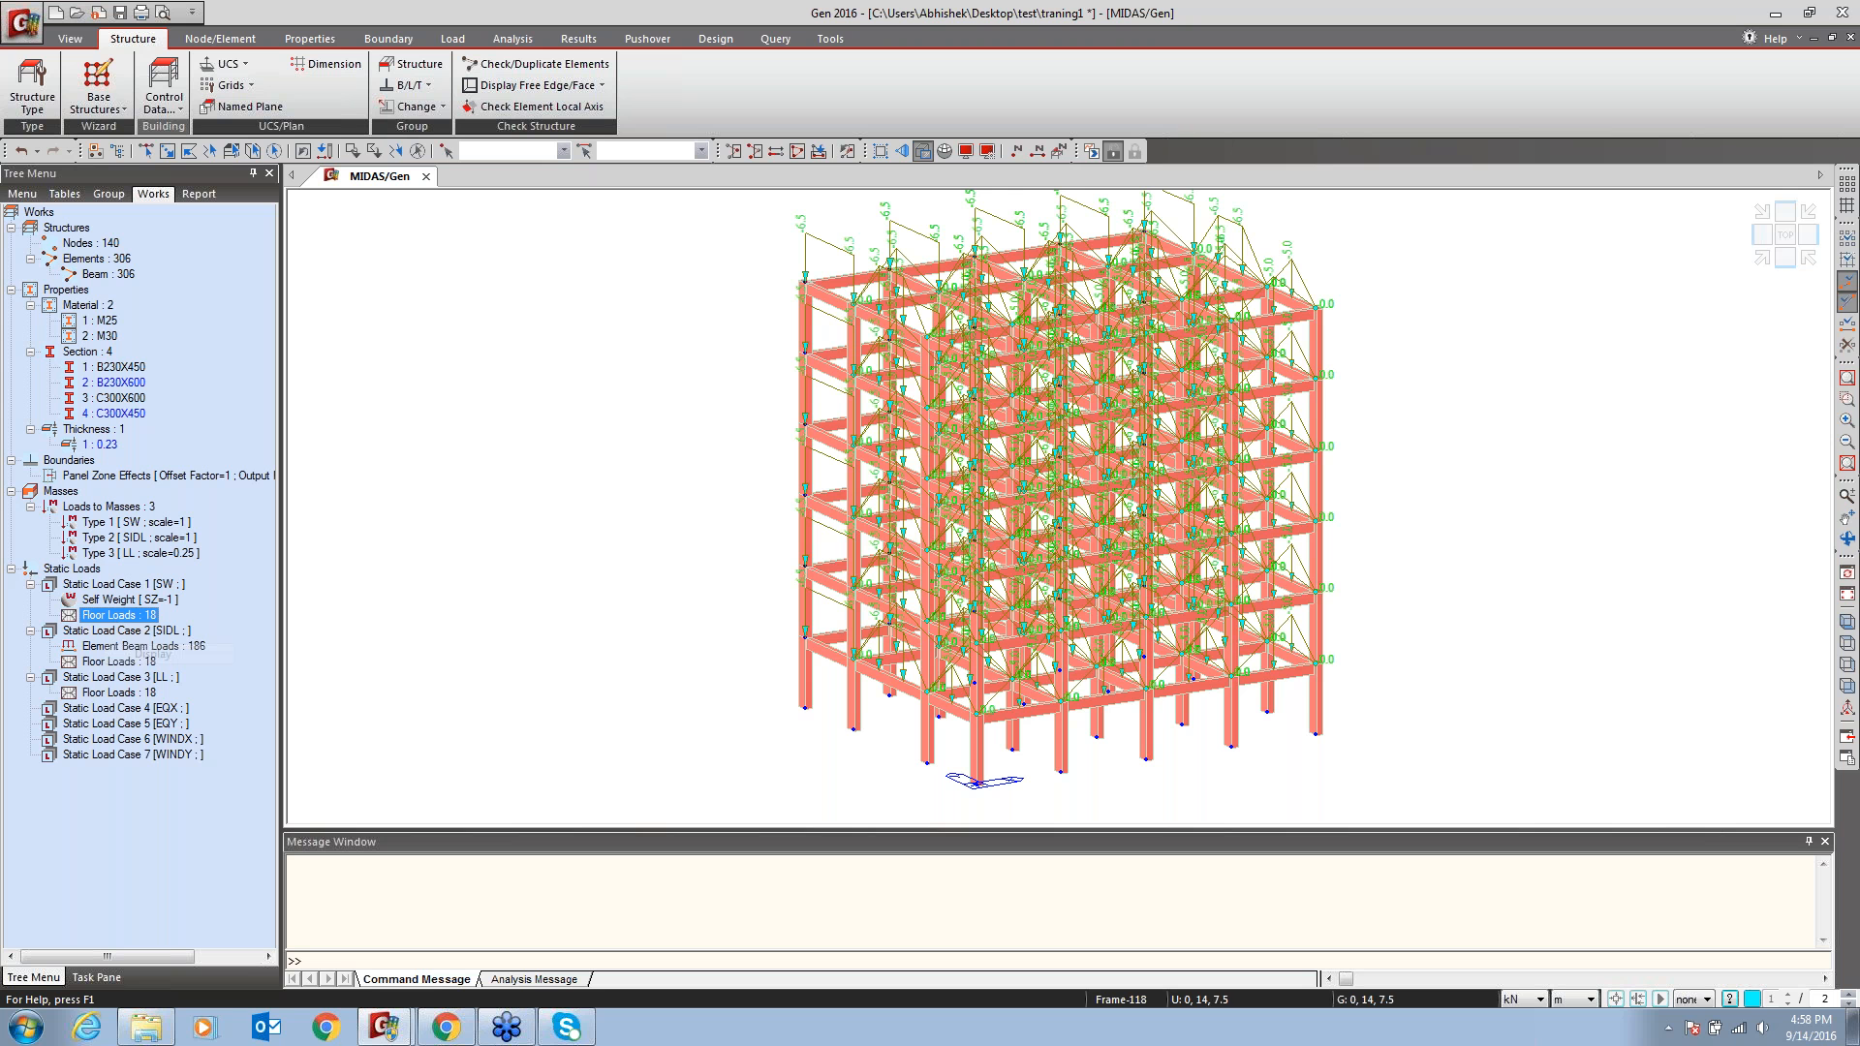
right_click(104, 618)
click(155, 678)
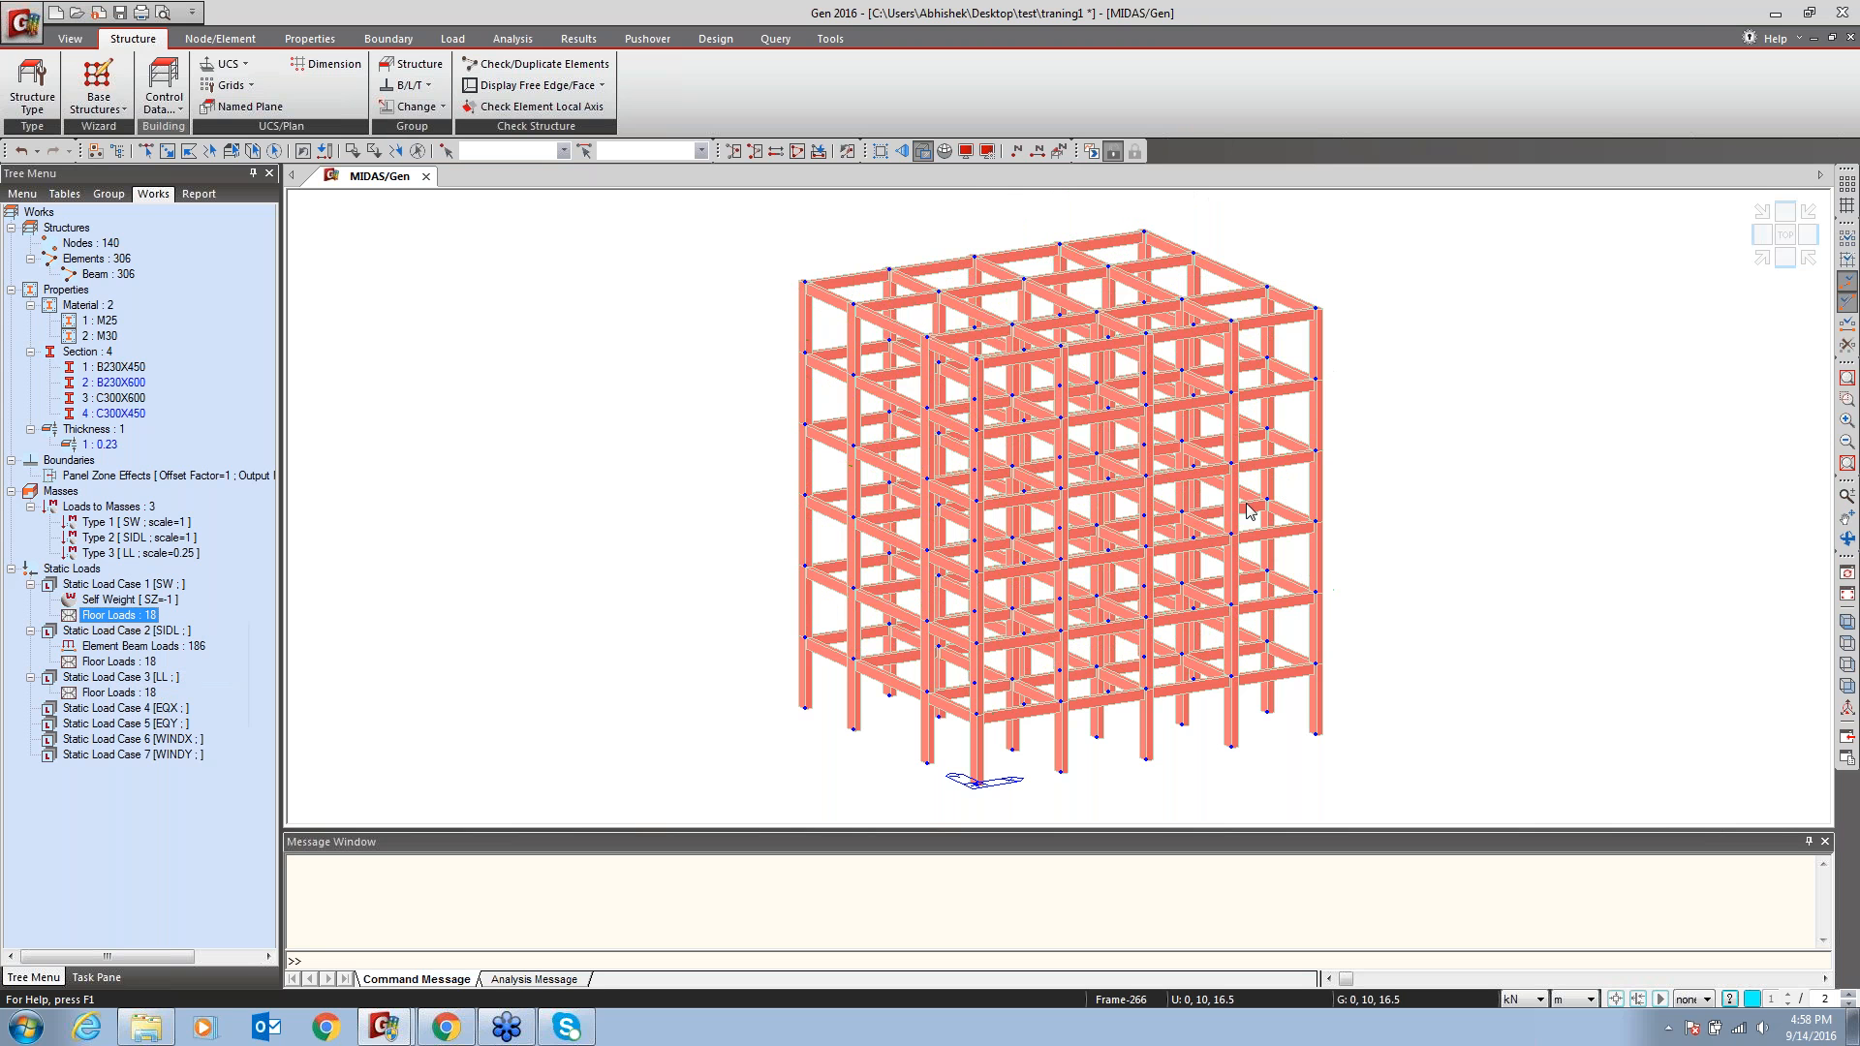
click(664, 714)
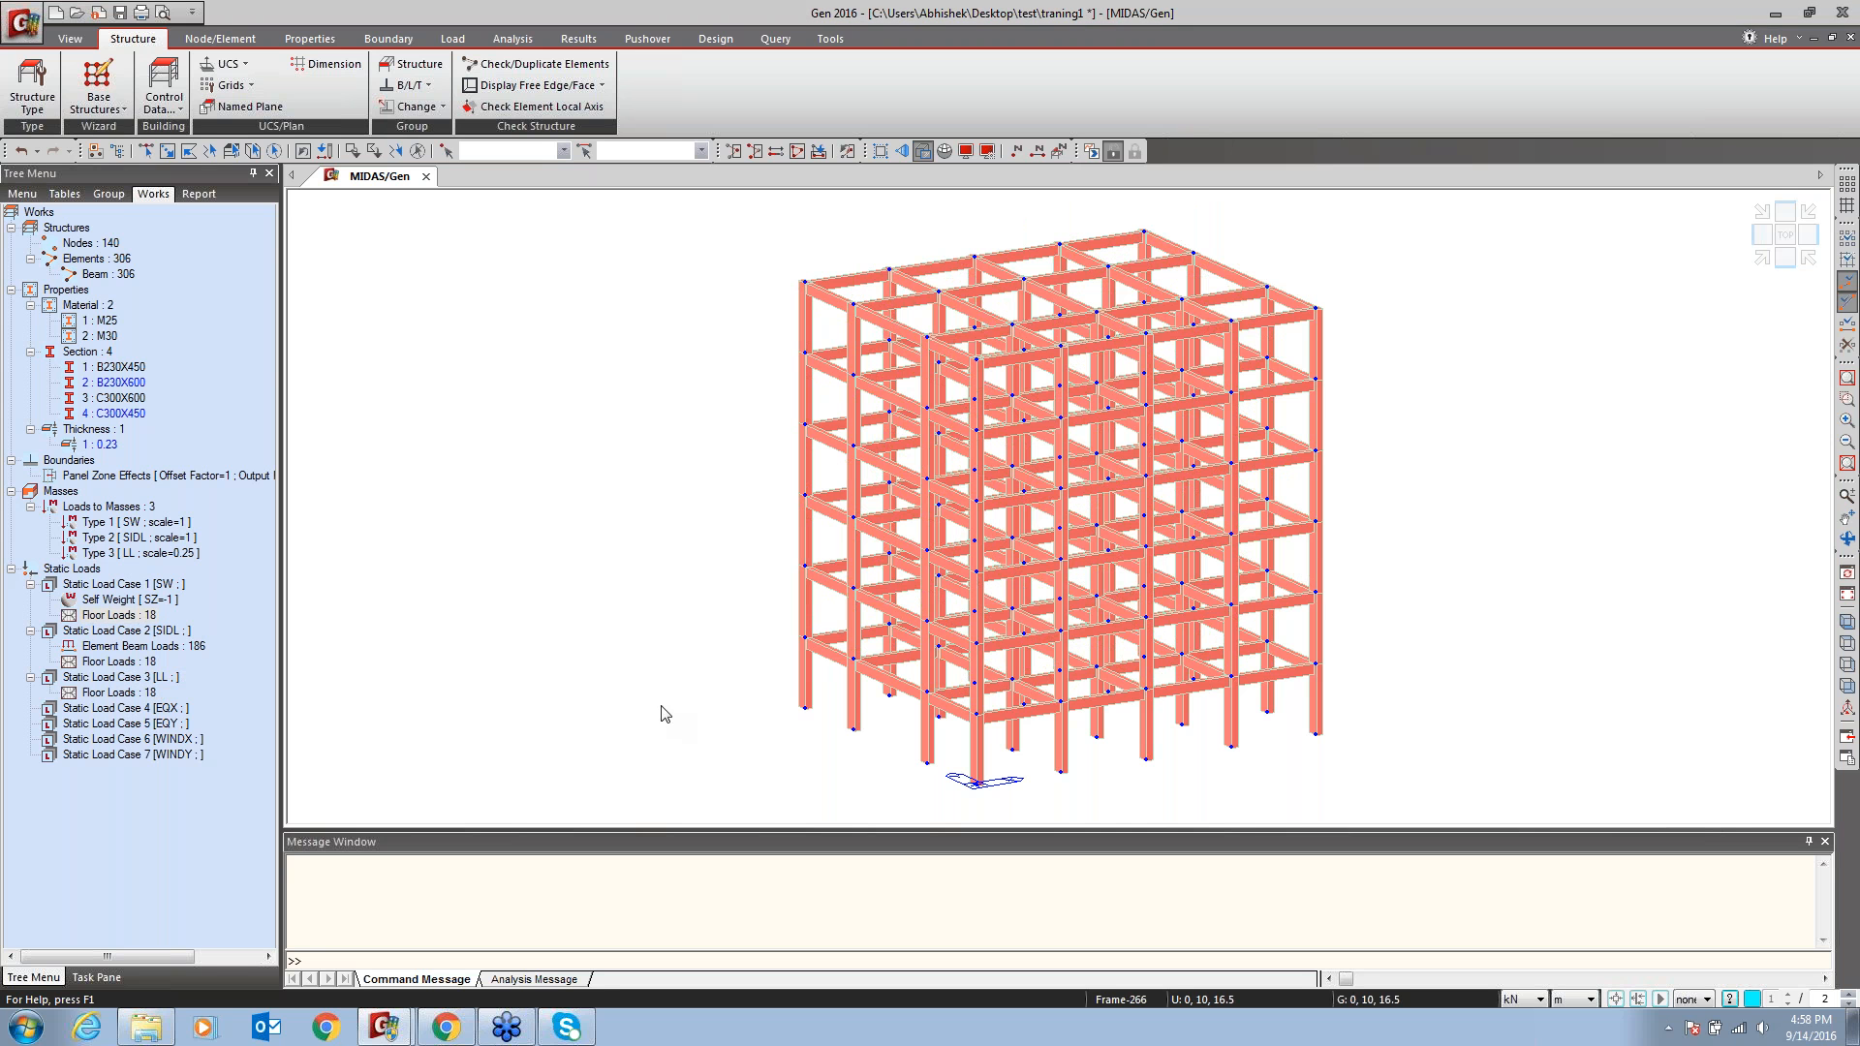
click(100, 653)
right_click(92, 647)
right_click(77, 664)
click(341, 418)
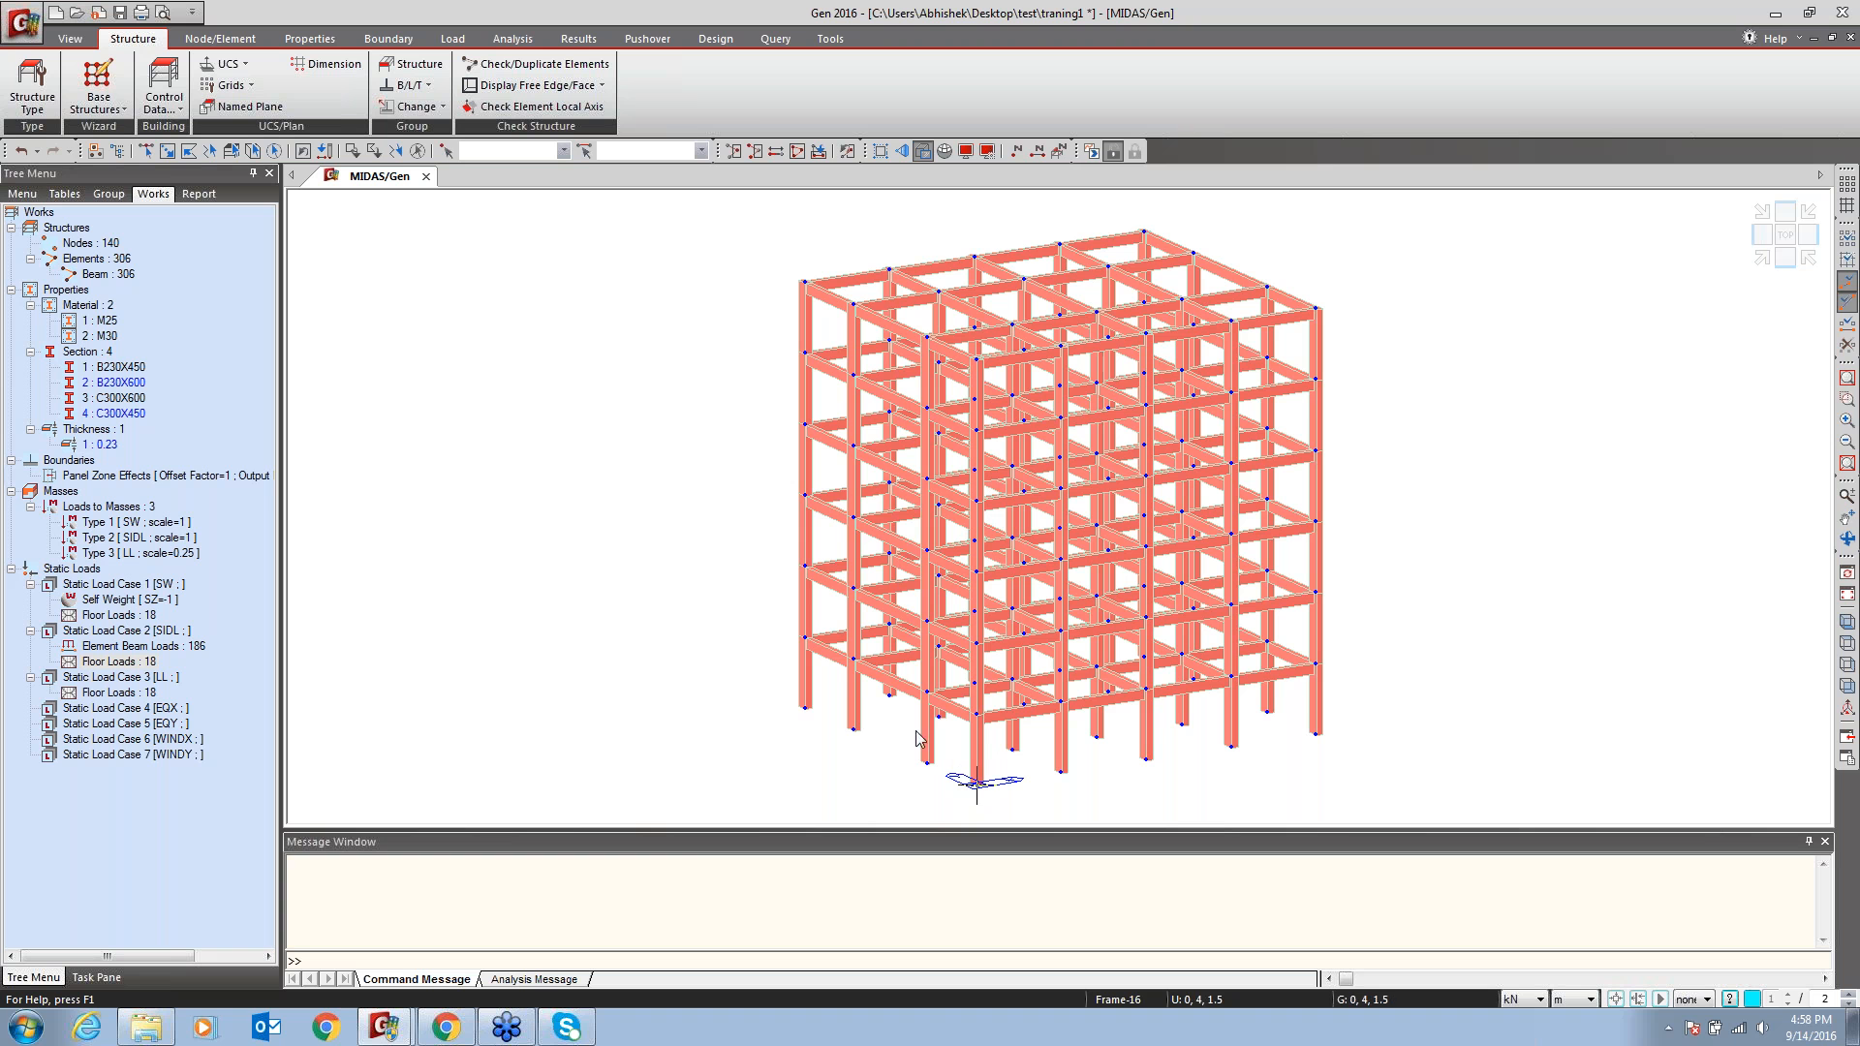
Assign supports with D-ALL and R-ALL restraints to all column base nodes, selected in the front view, and close the support settings
right_click(536, 254)
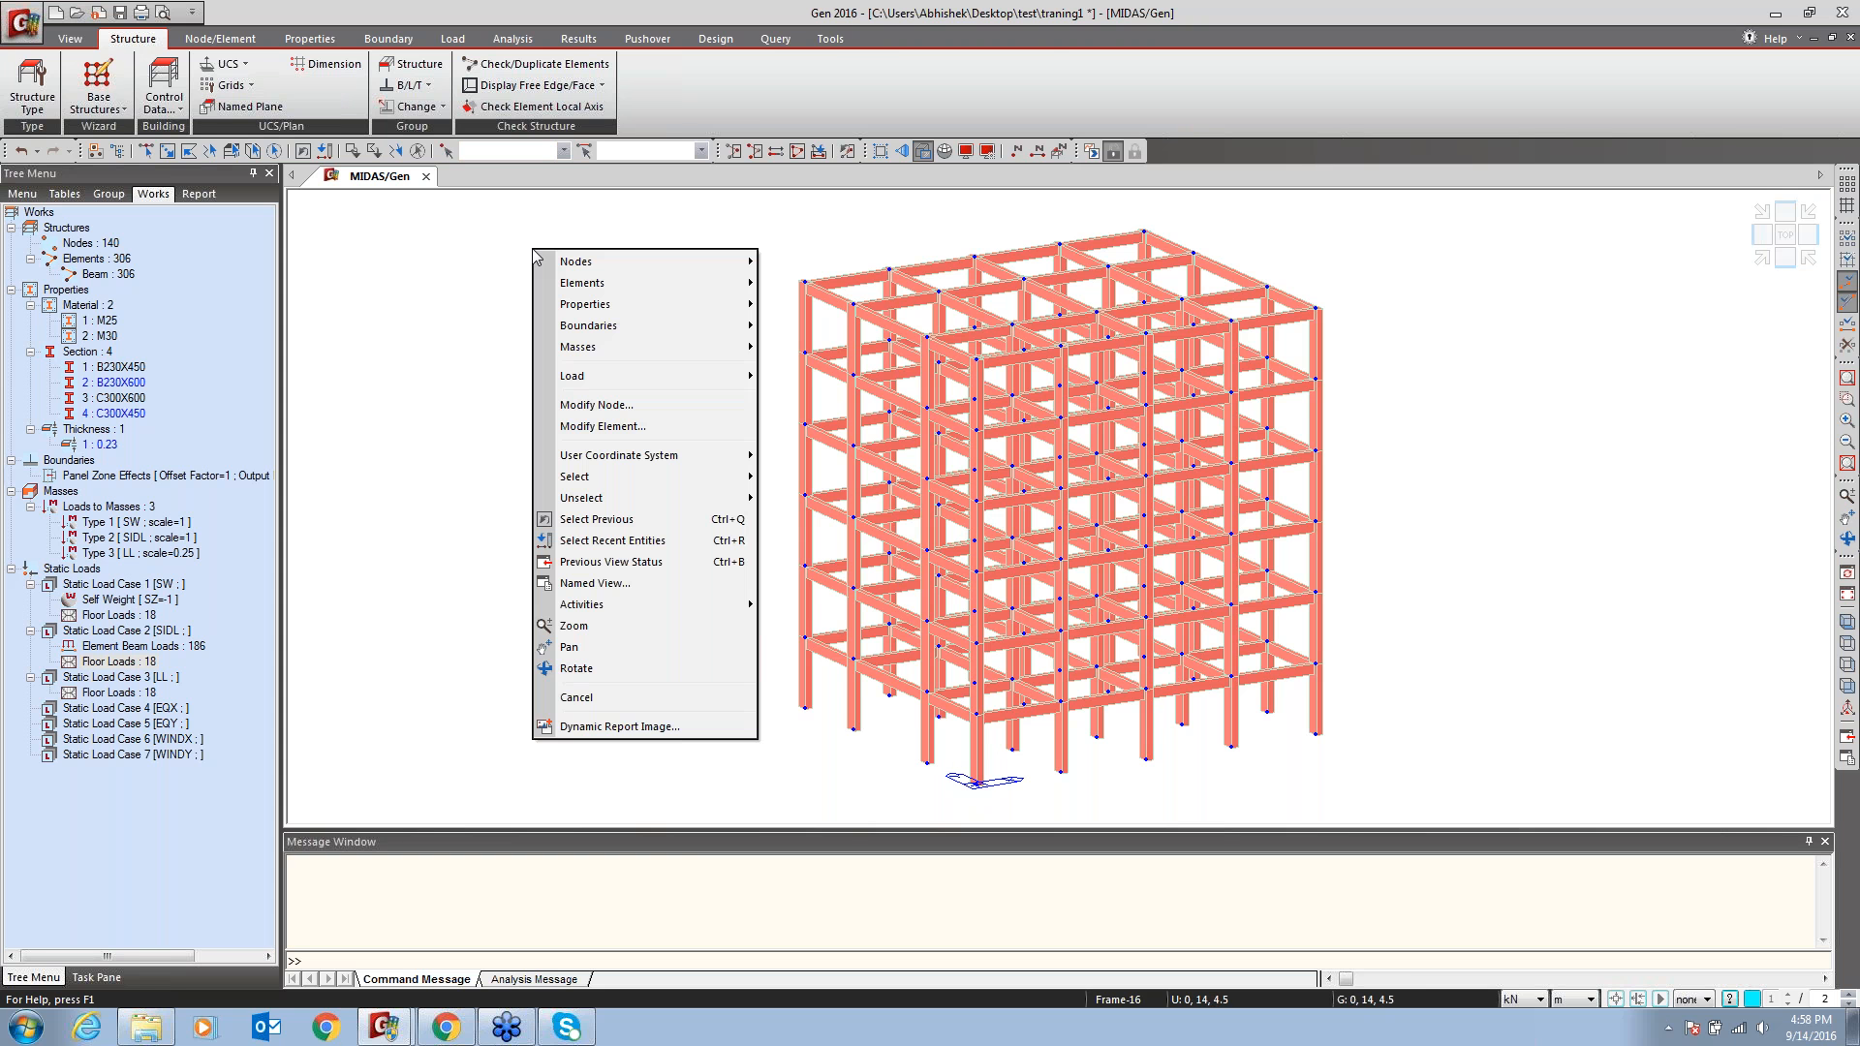
mouse_move(589, 328)
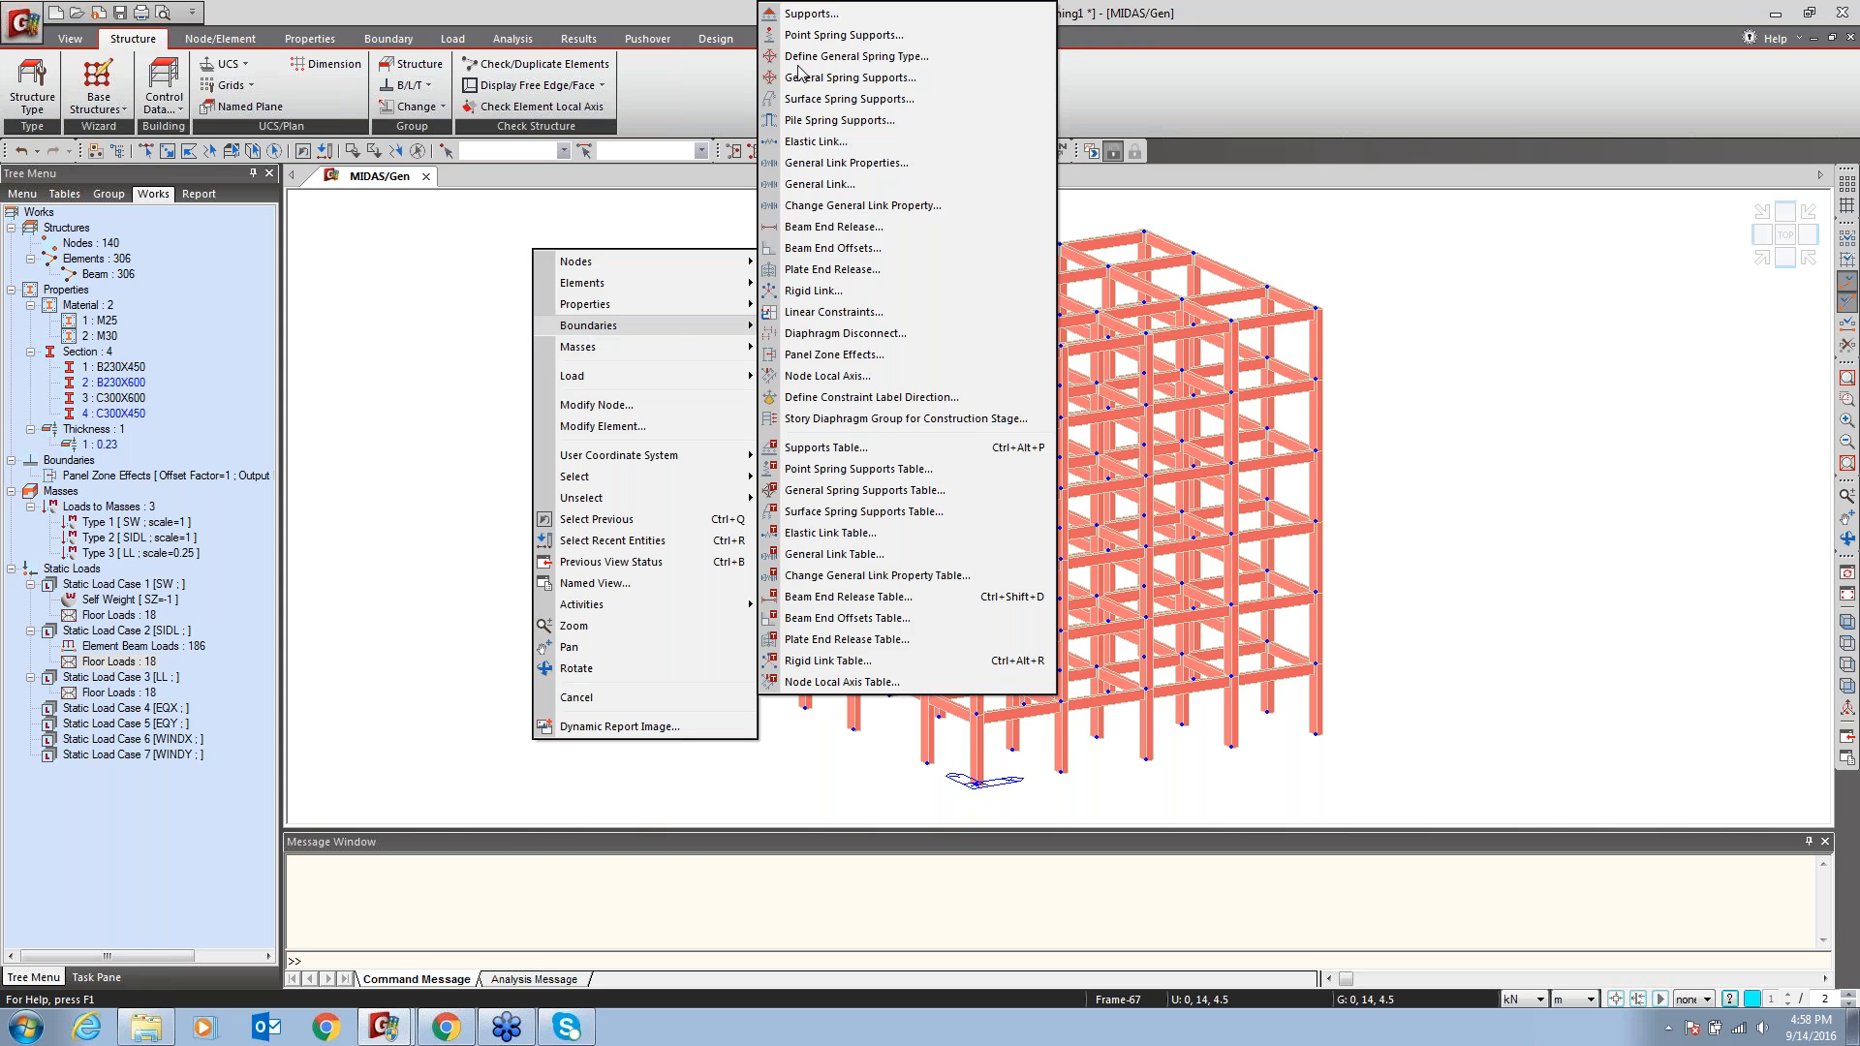
click(810, 14)
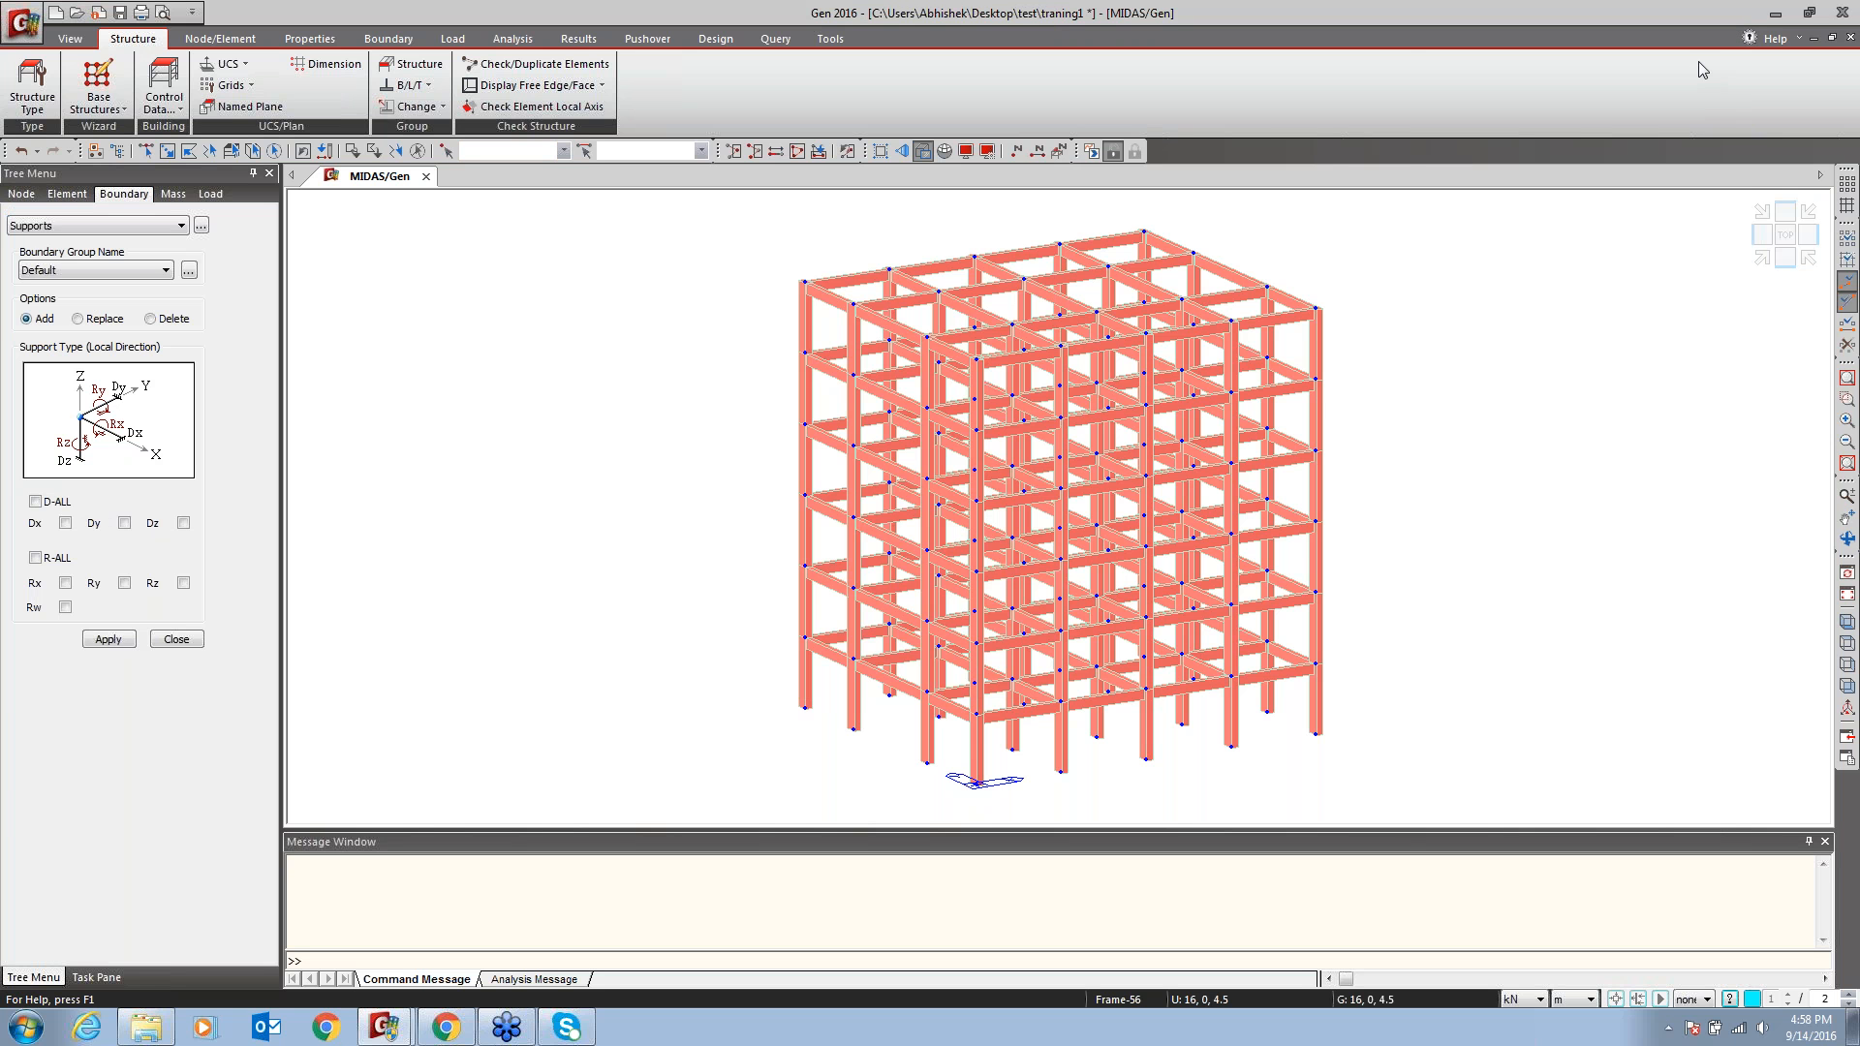
click(1785, 258)
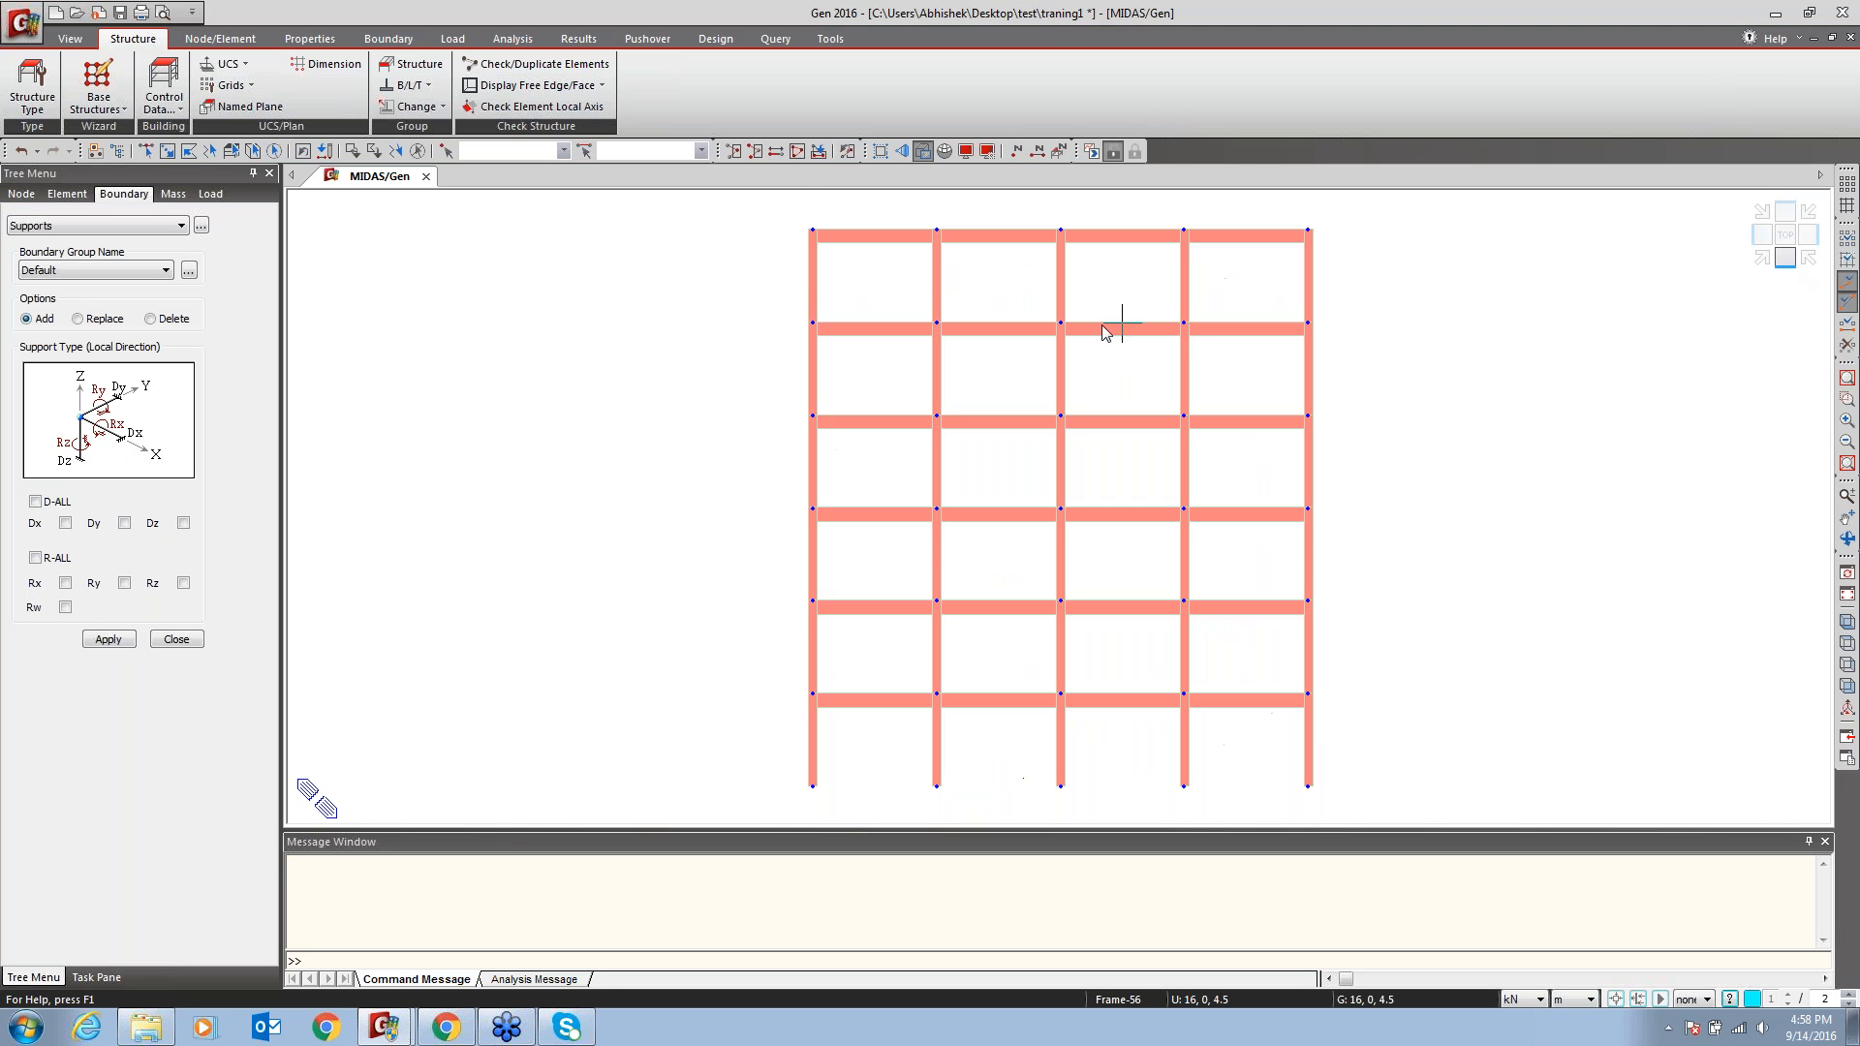
click(146, 150)
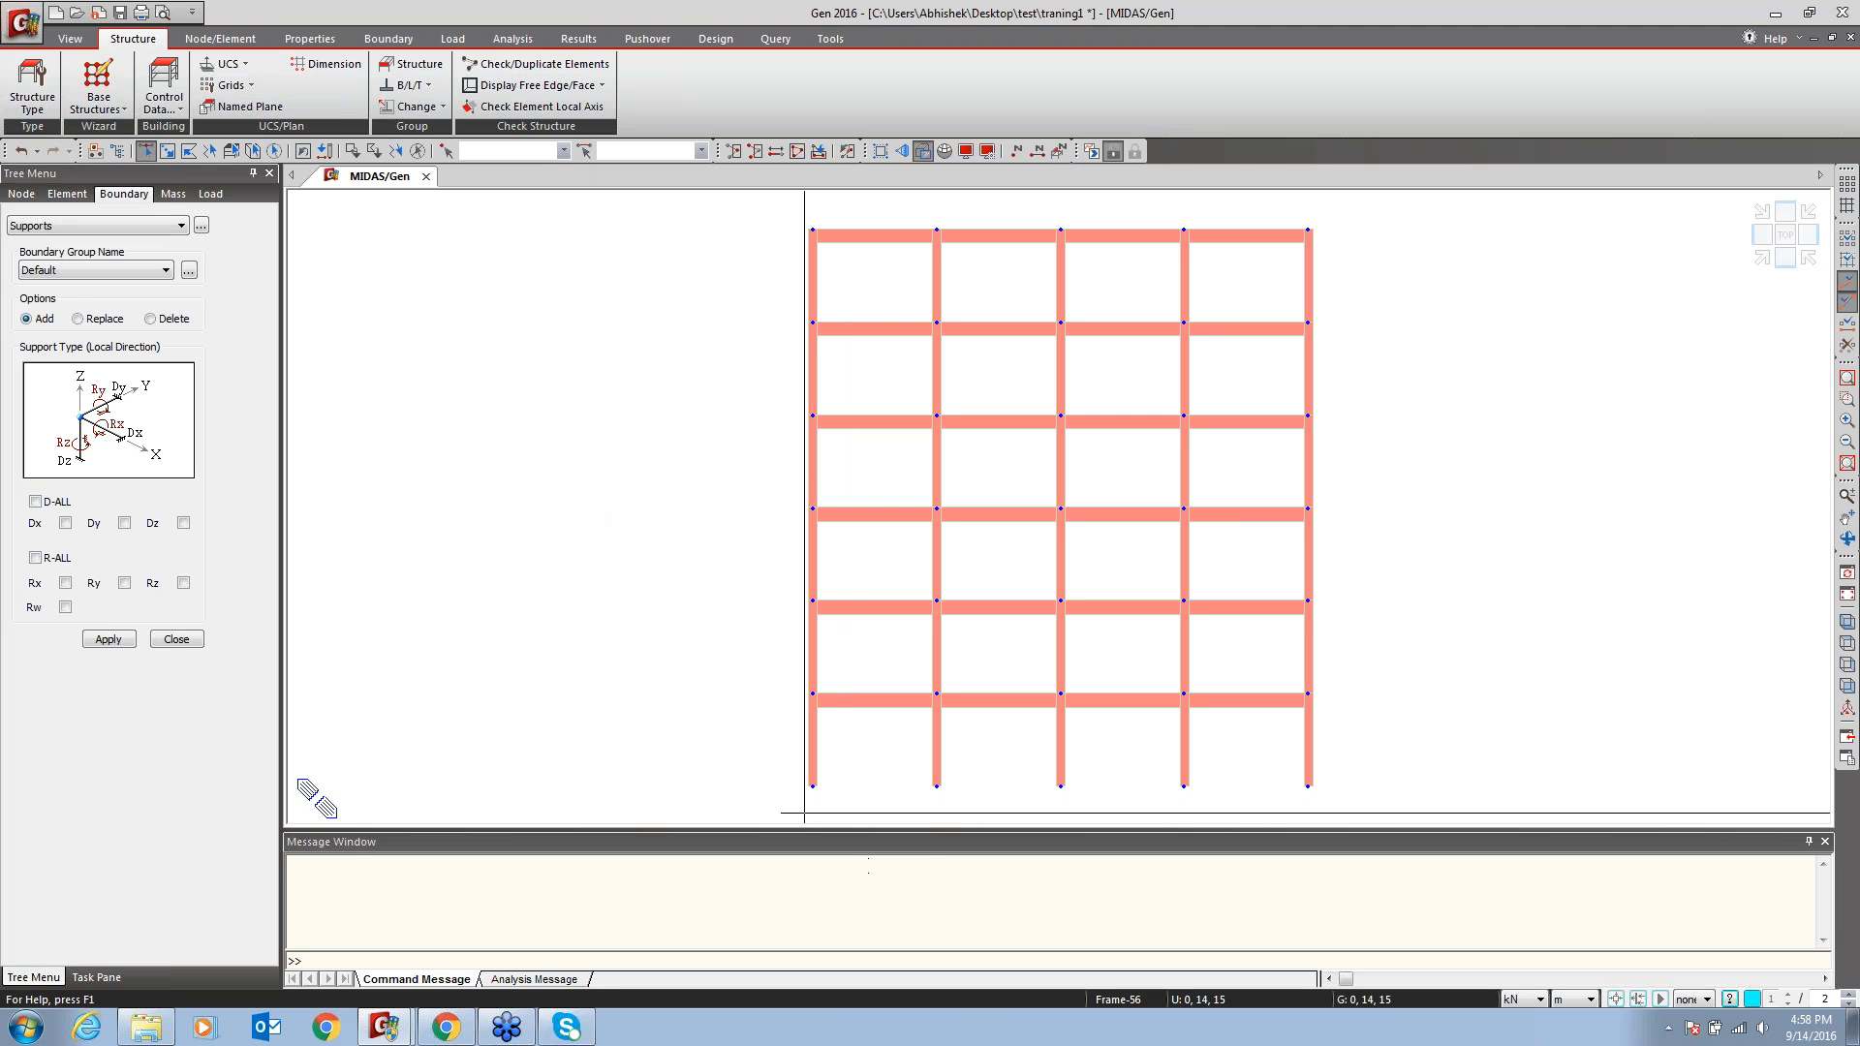
drag(759, 768, 1334, 792)
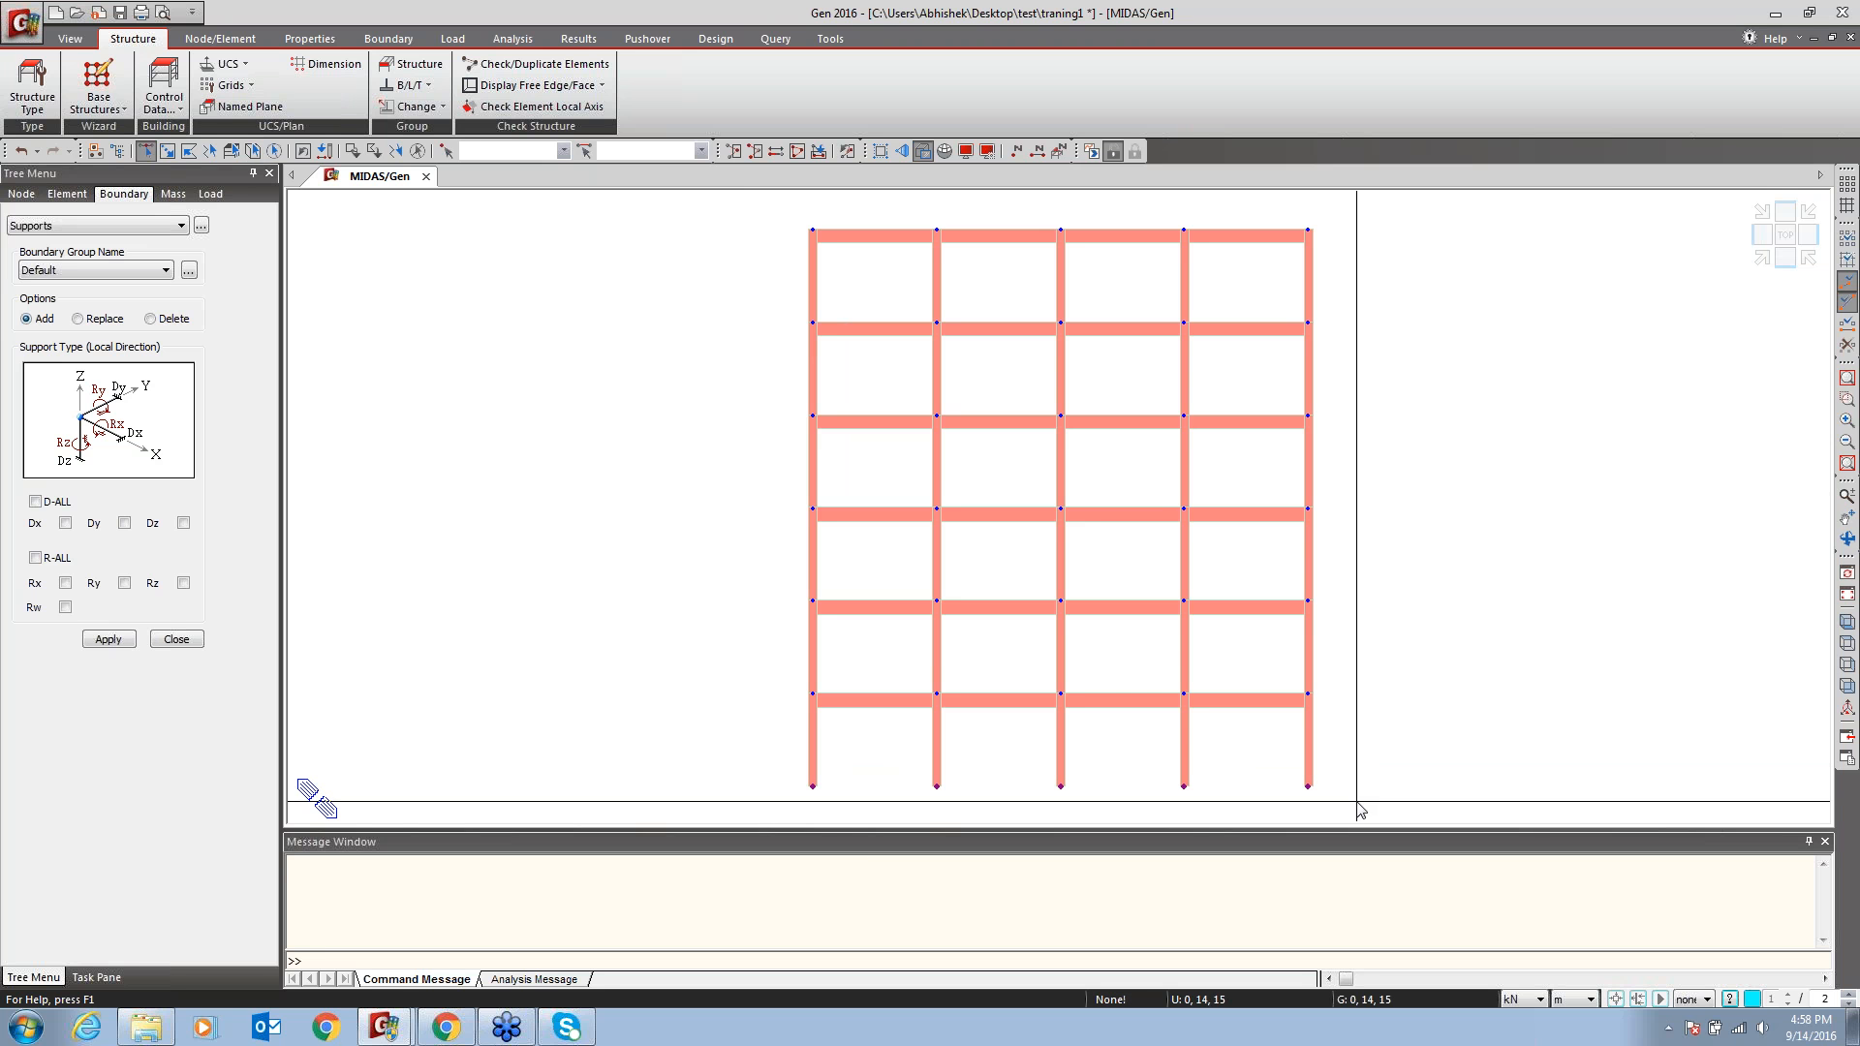
click(36, 501)
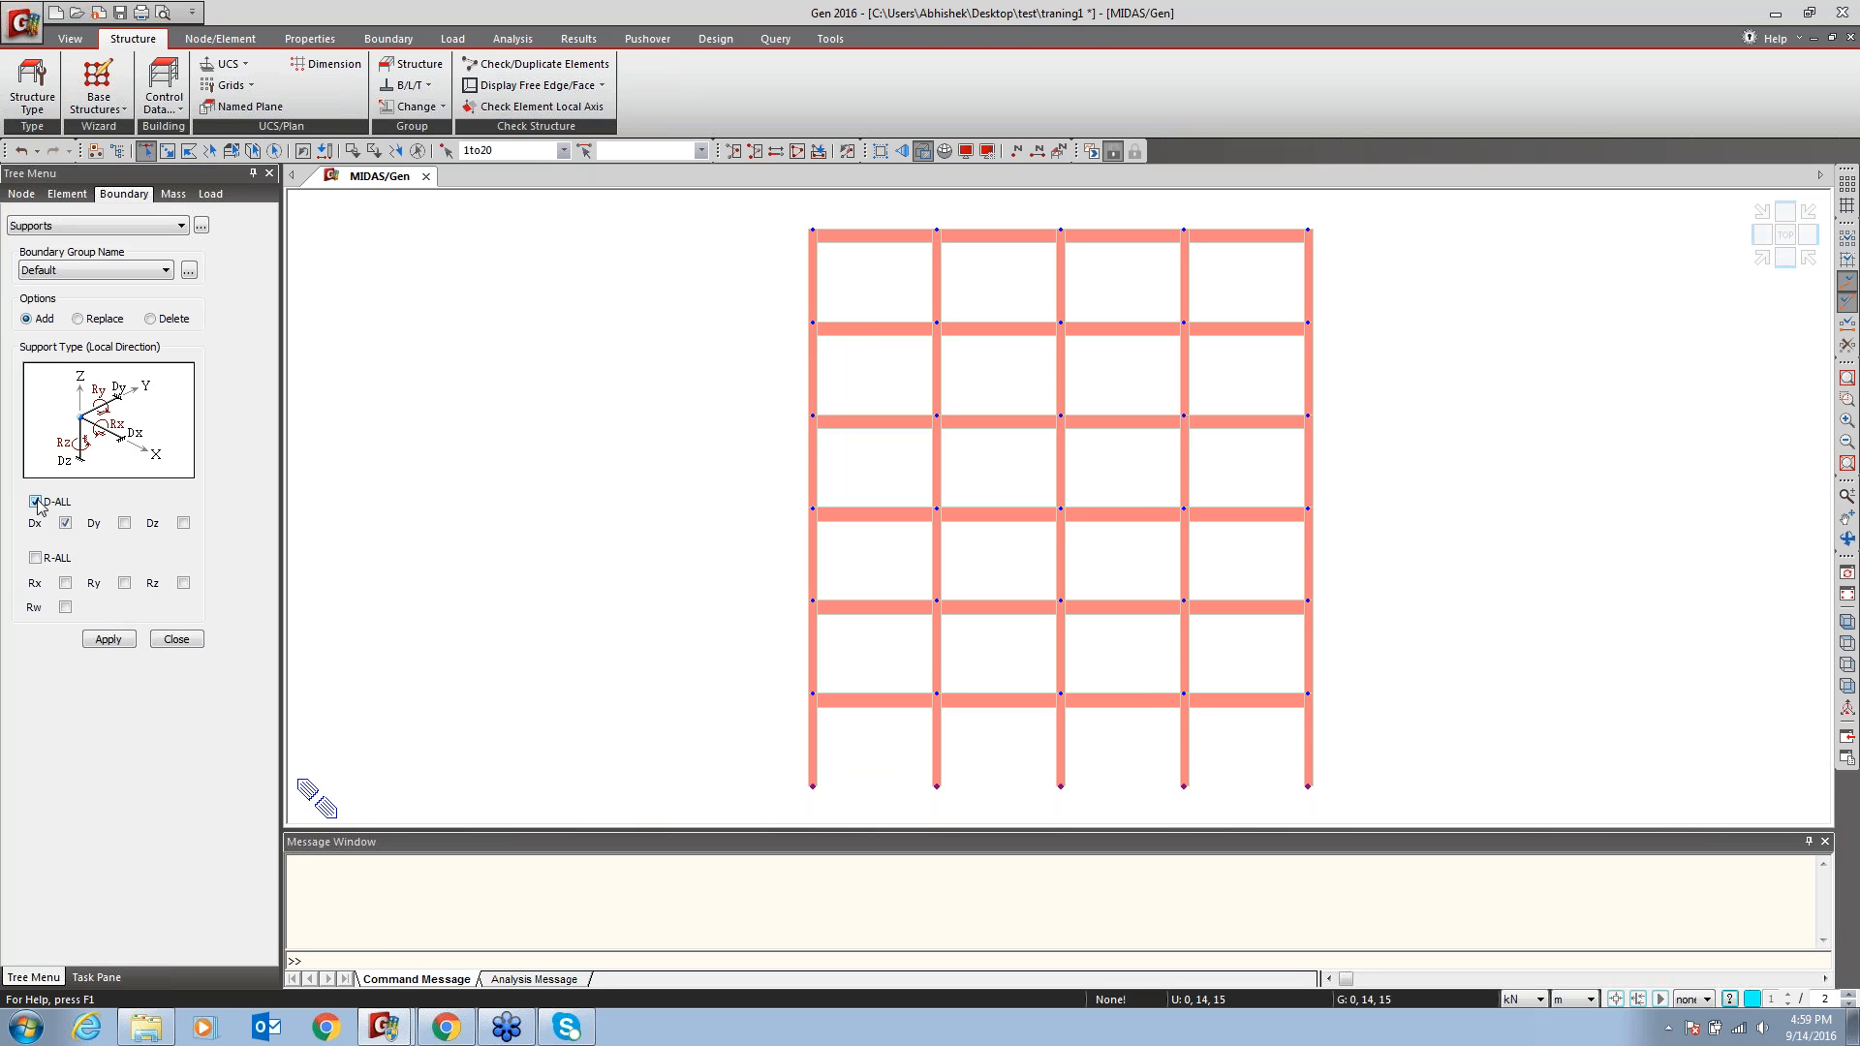
click(35, 559)
click(97, 641)
click(176, 639)
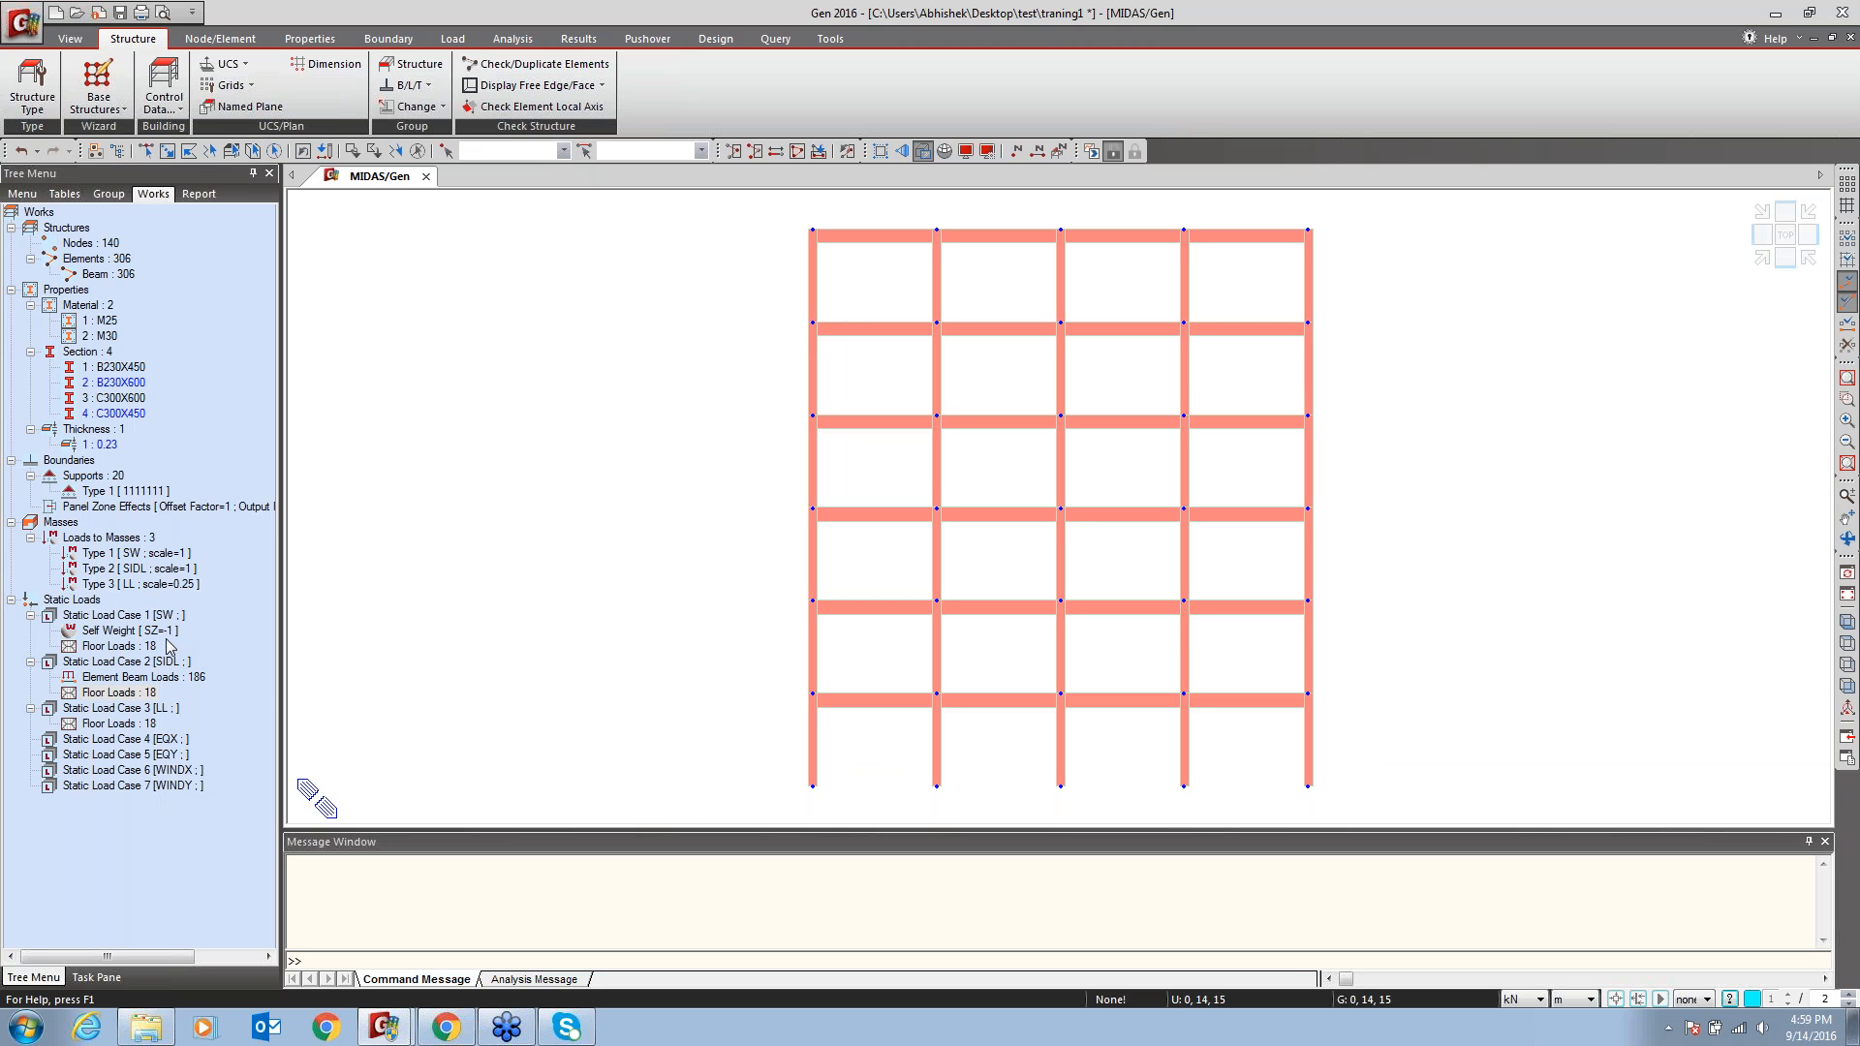
Display the support symbols at the column bases in isometric view, inspect them, and hide them again
right_click(98, 497)
click(175, 753)
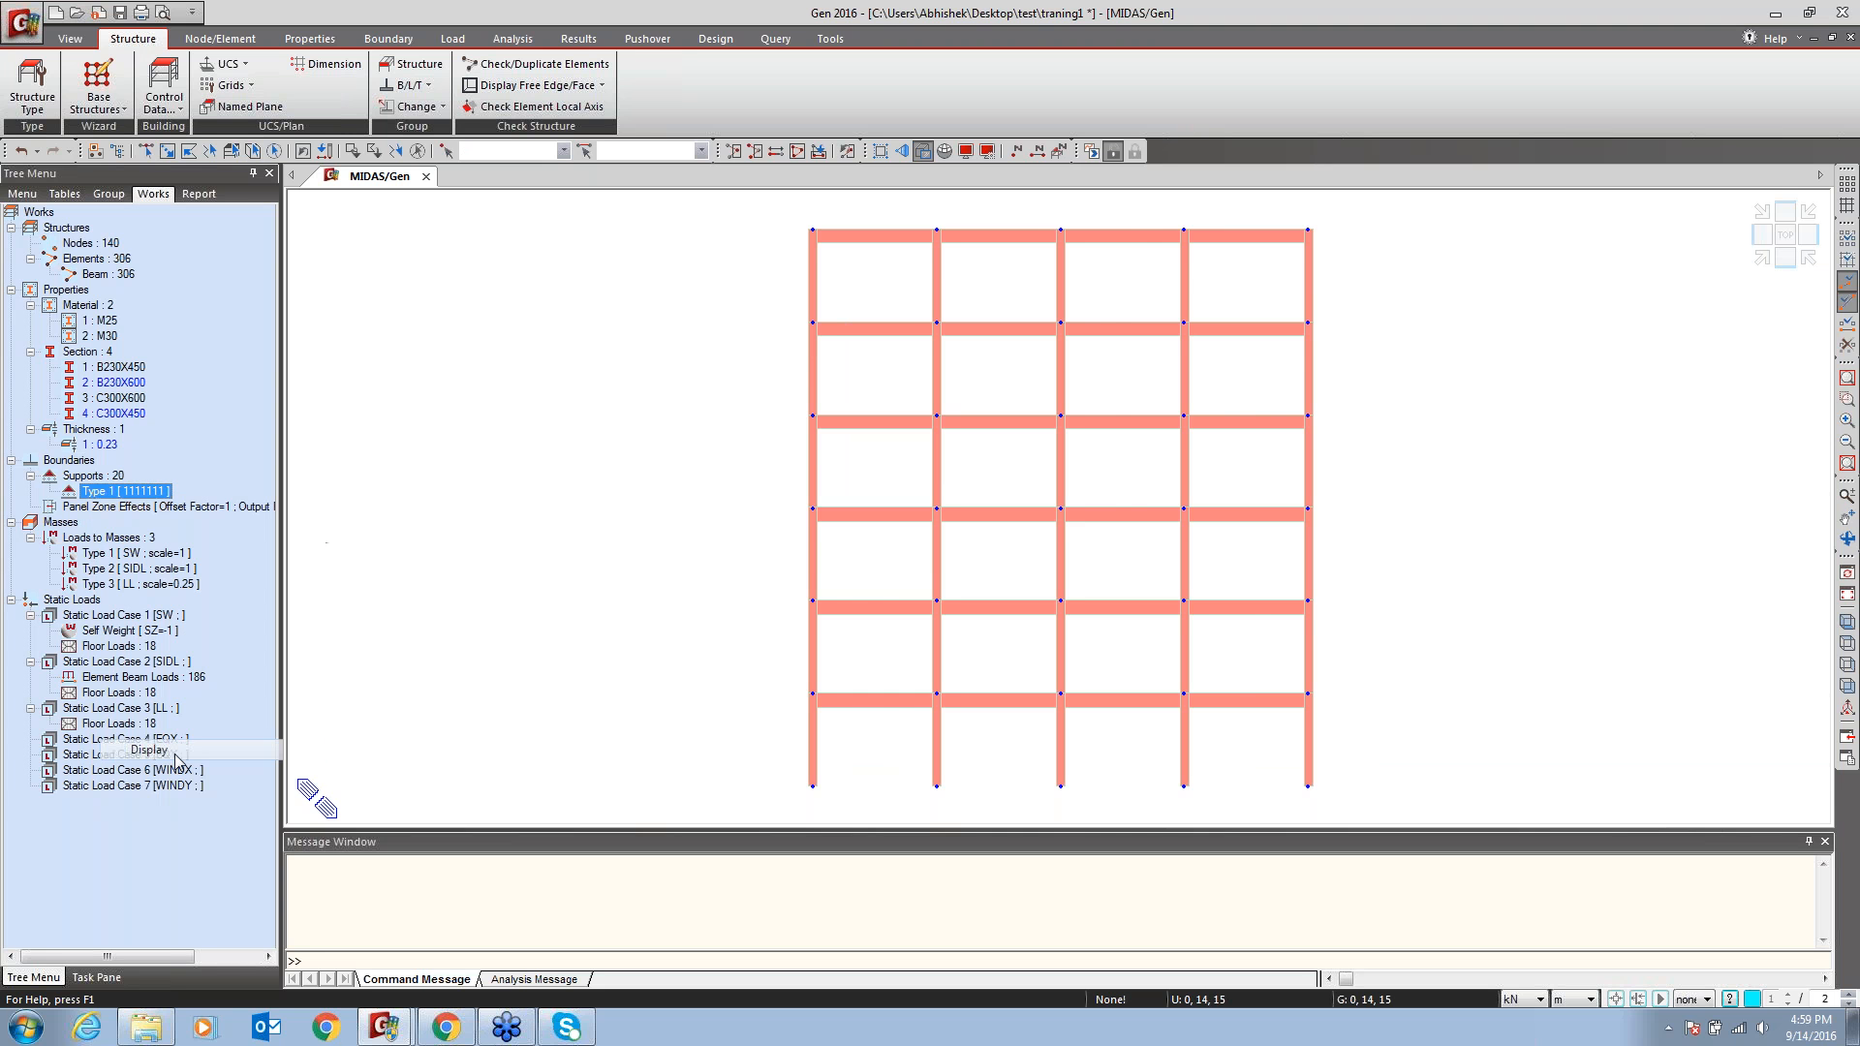
click(1847, 621)
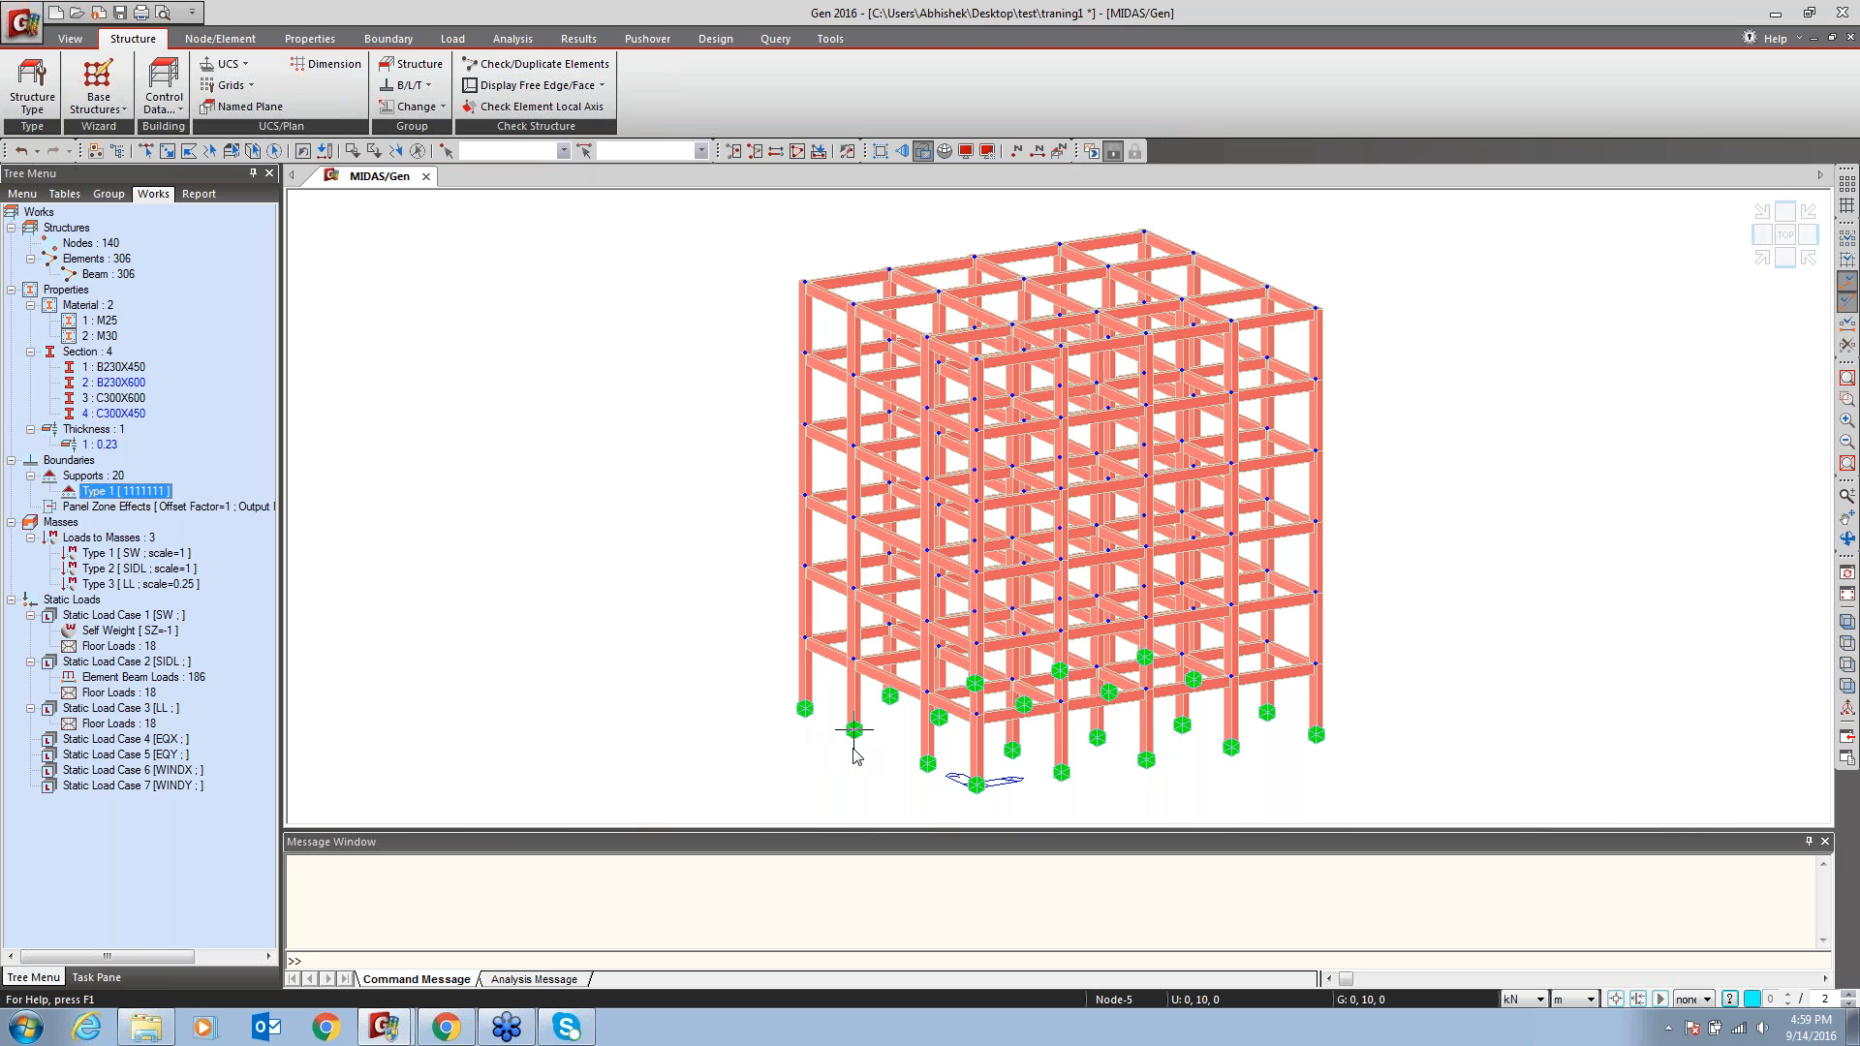
mouse_move(853, 750)
right_click(119, 494)
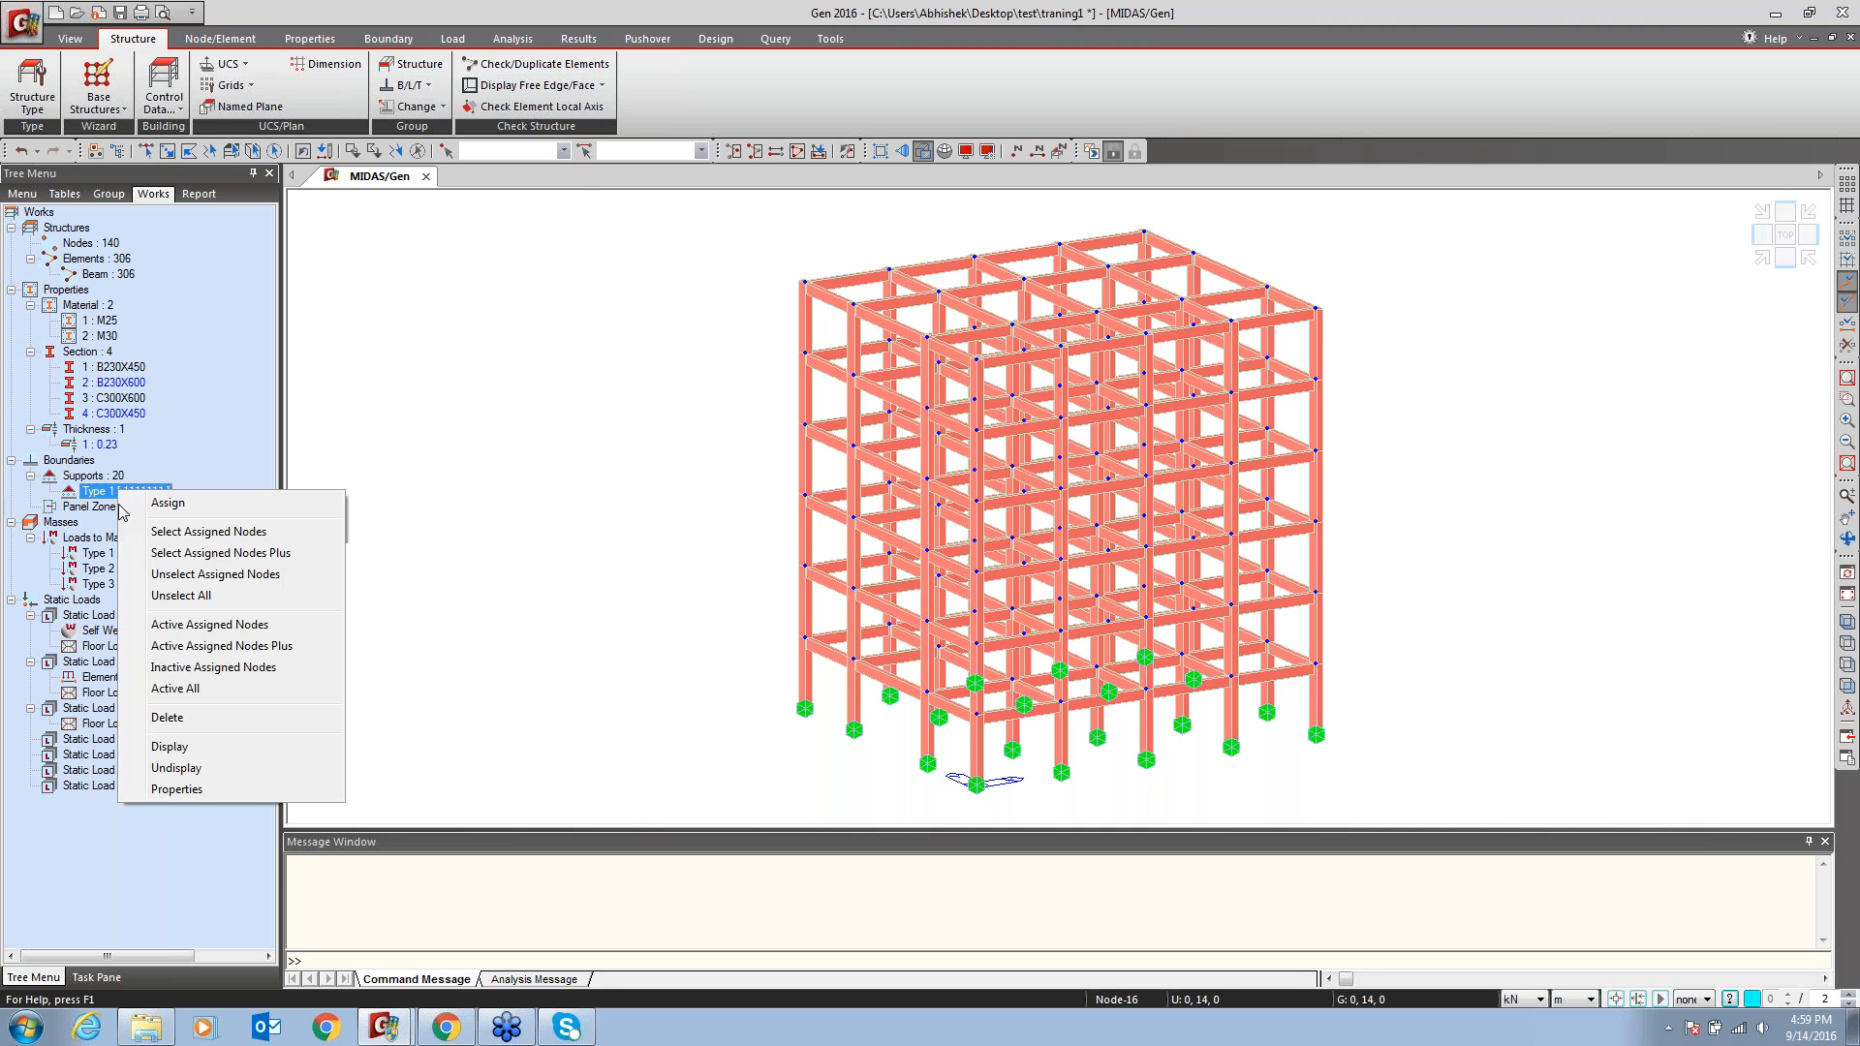
click(176, 768)
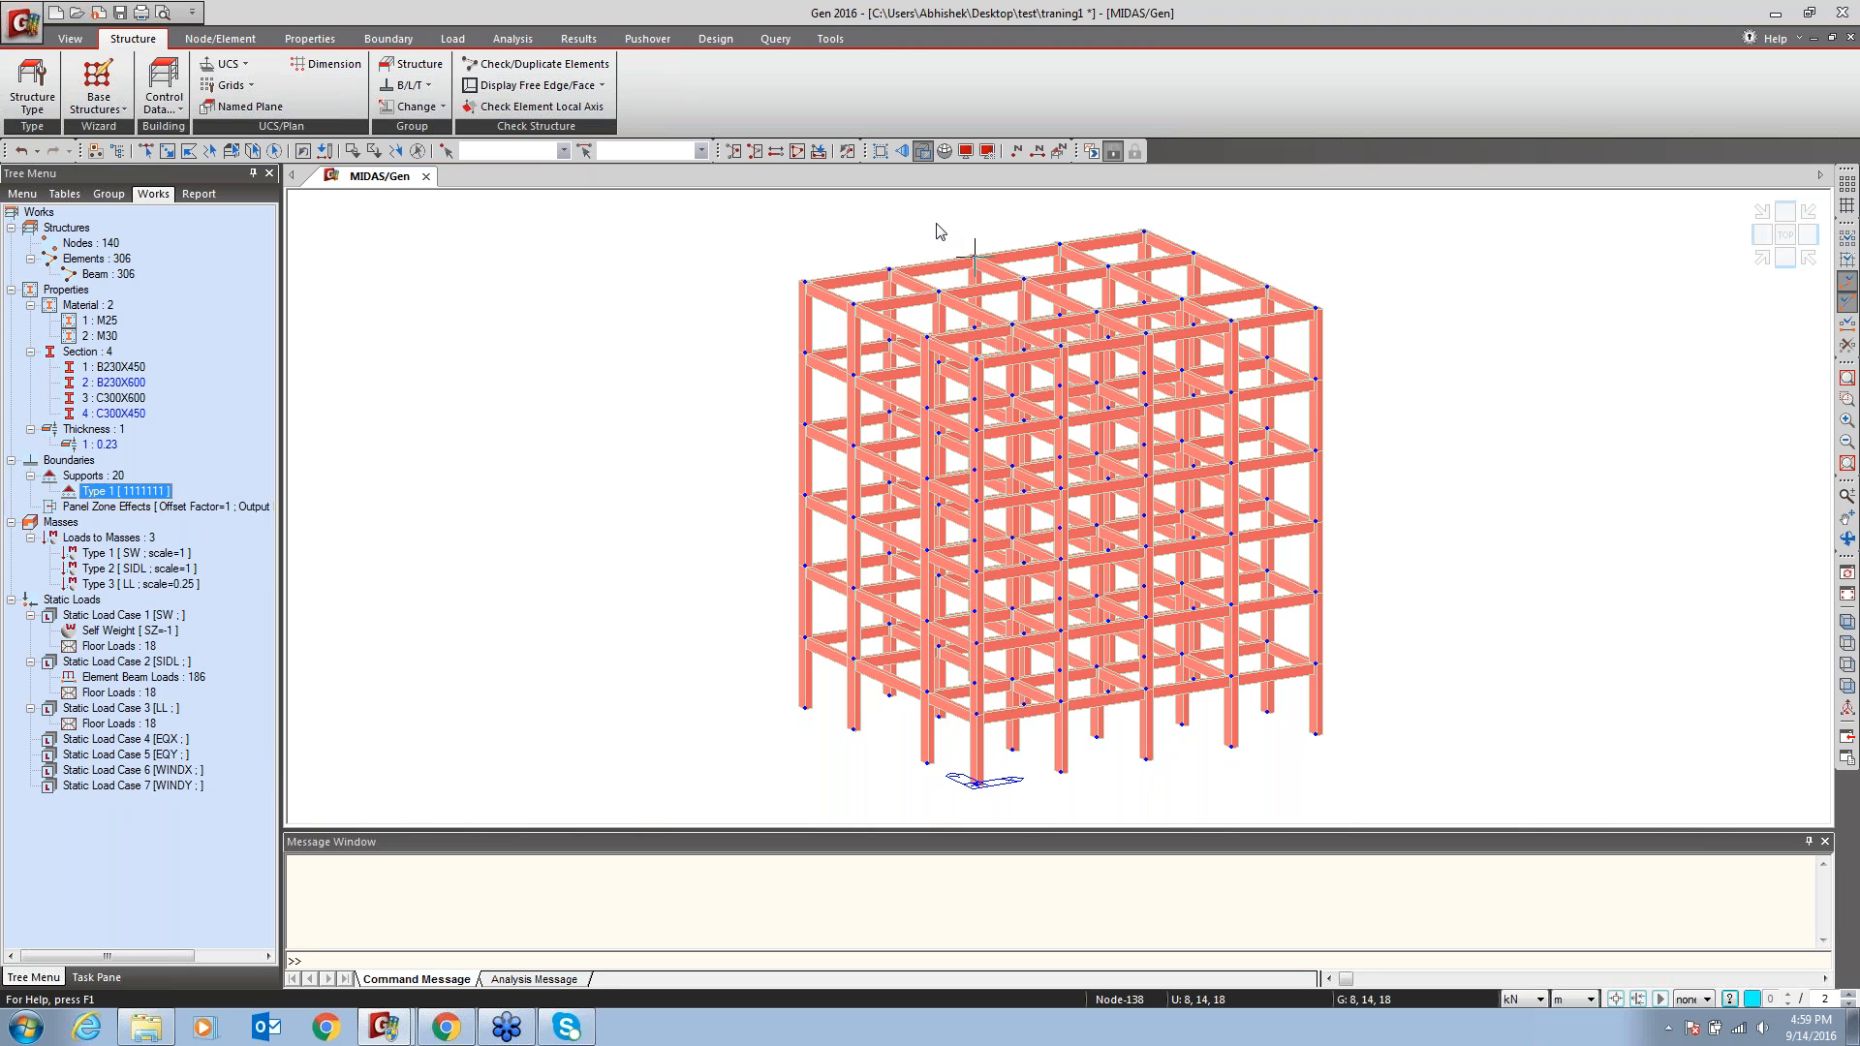
Switch to the load definition commands
click(444, 39)
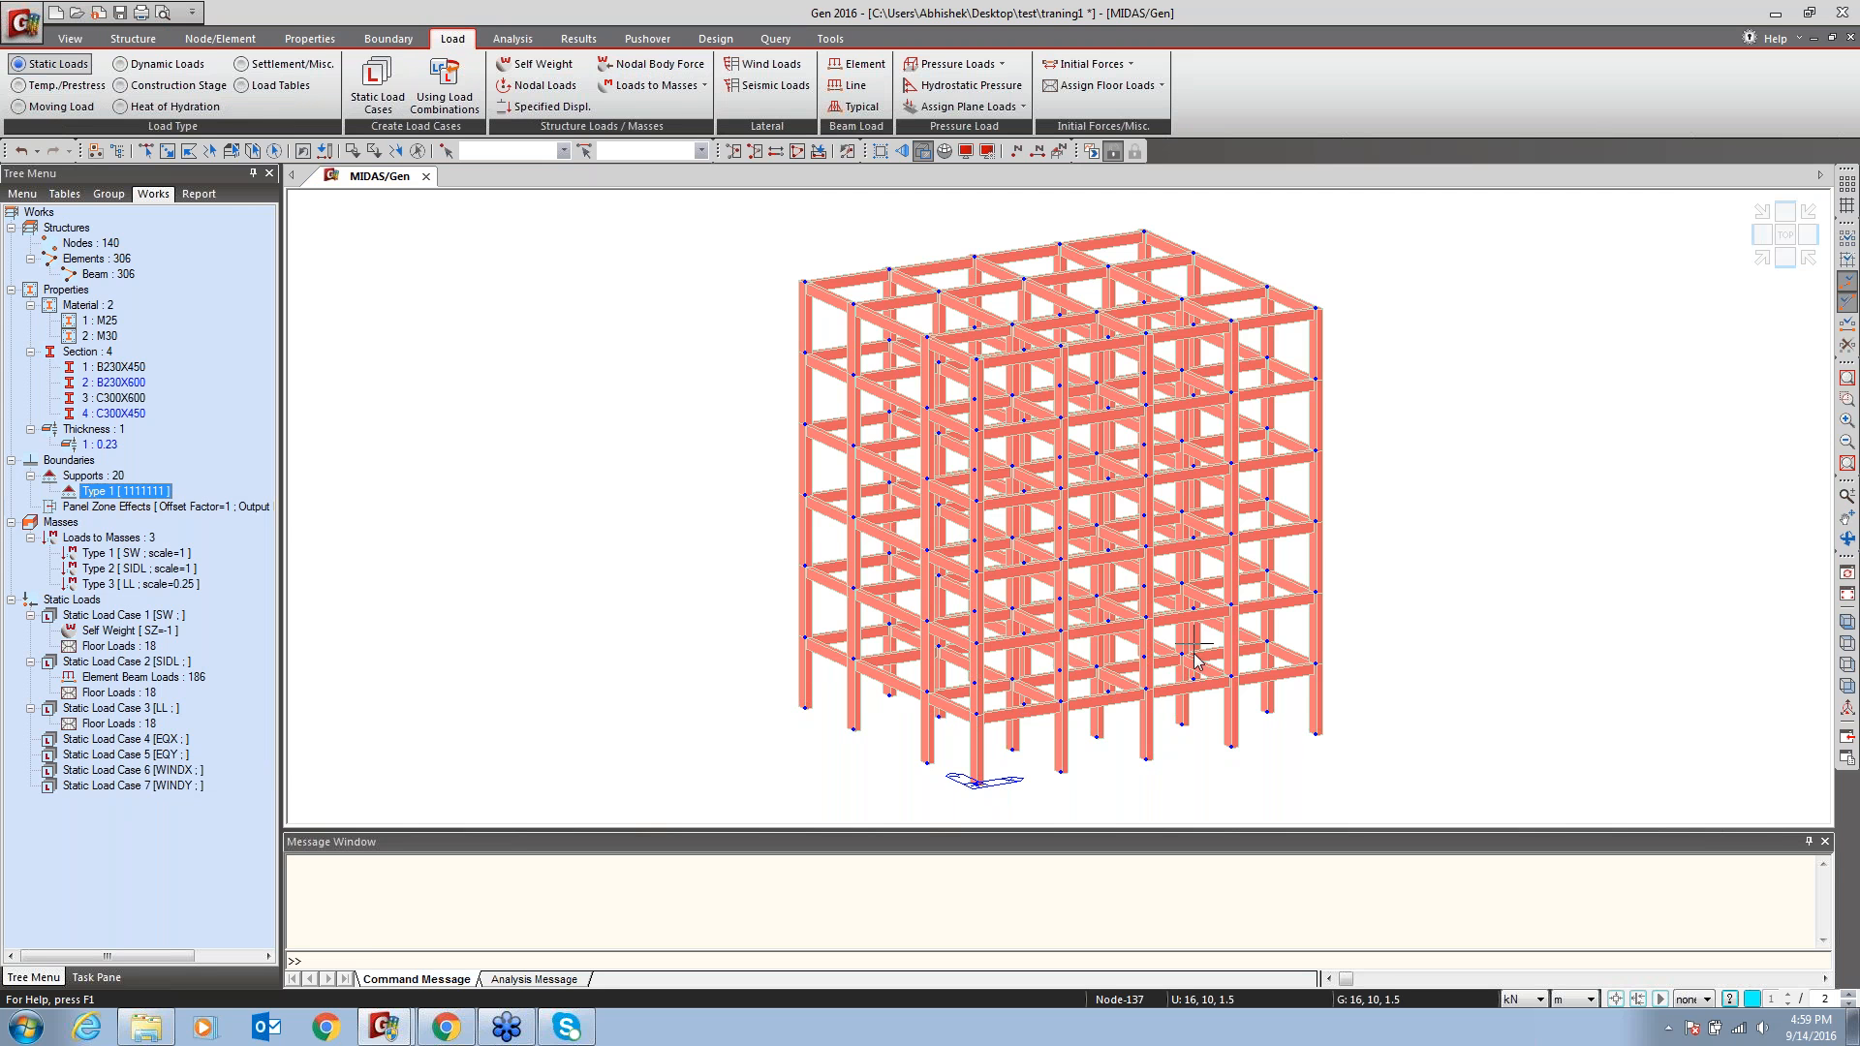
Open the story data and start automatic story generation for the building model
mouse_move(954, 710)
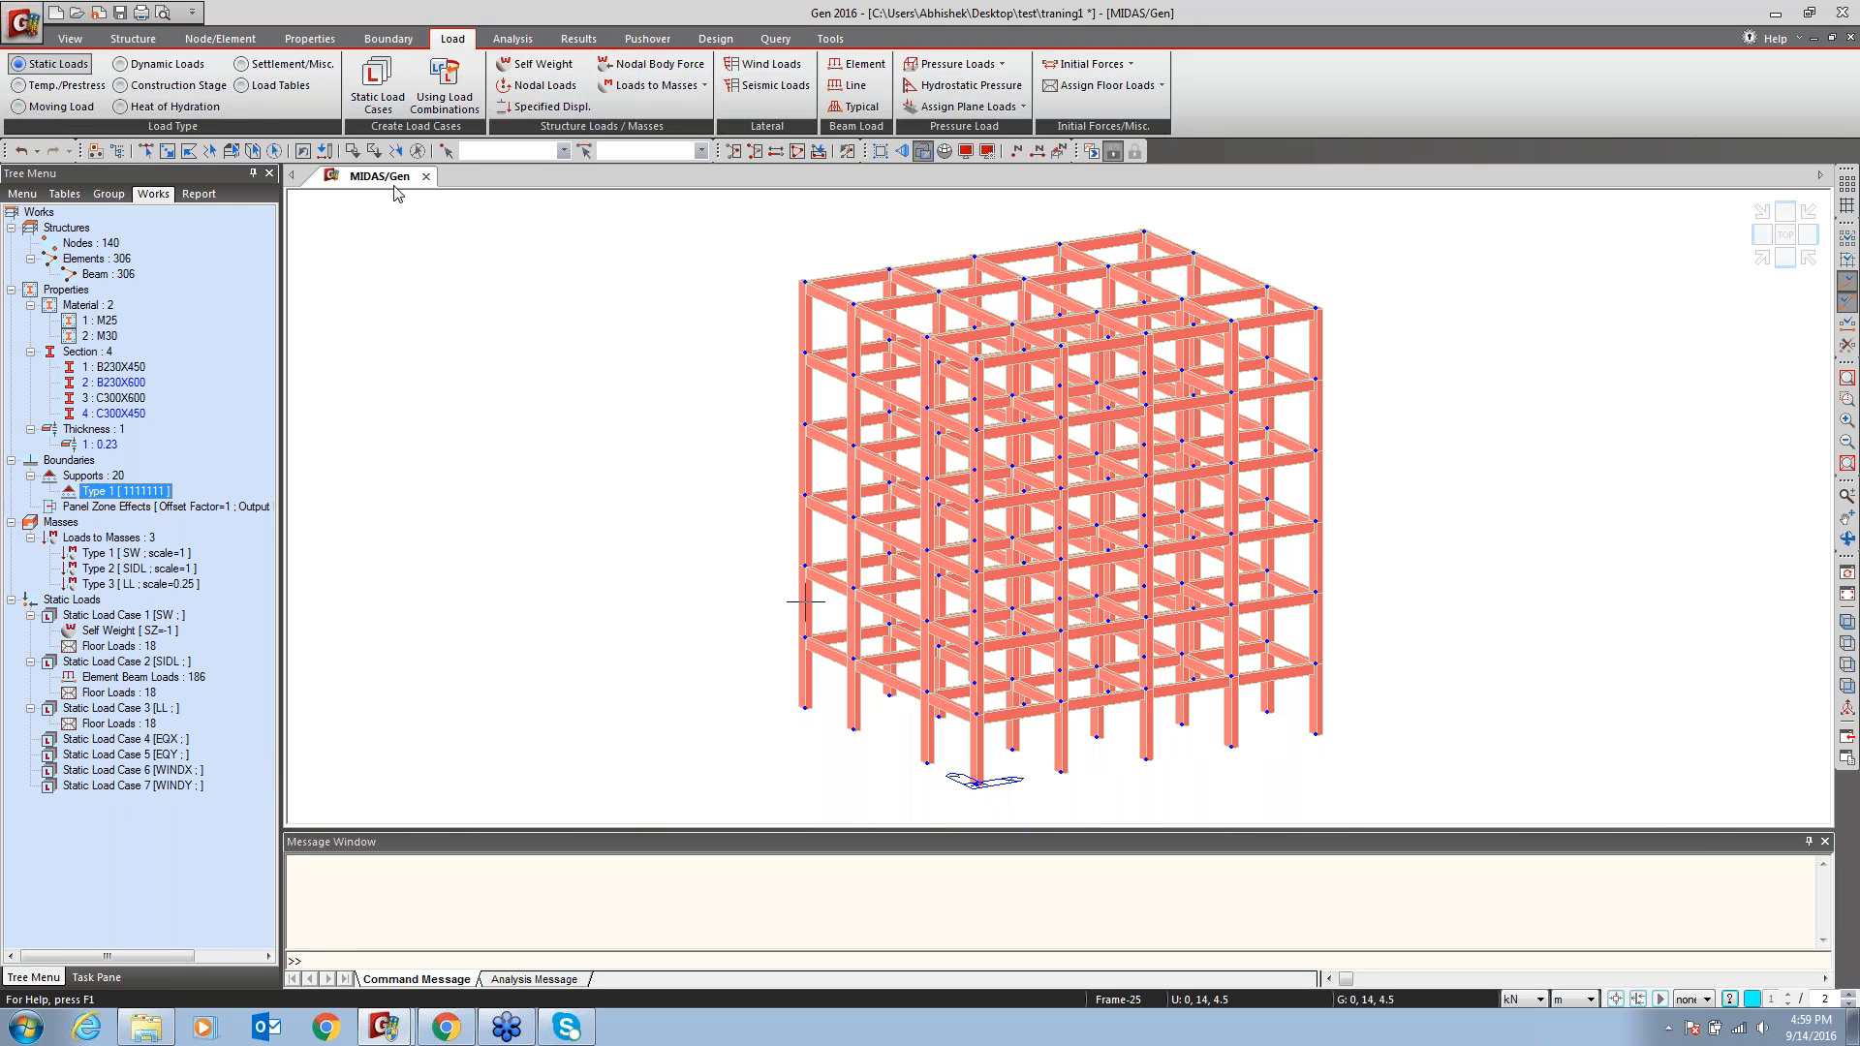
click(130, 42)
click(163, 92)
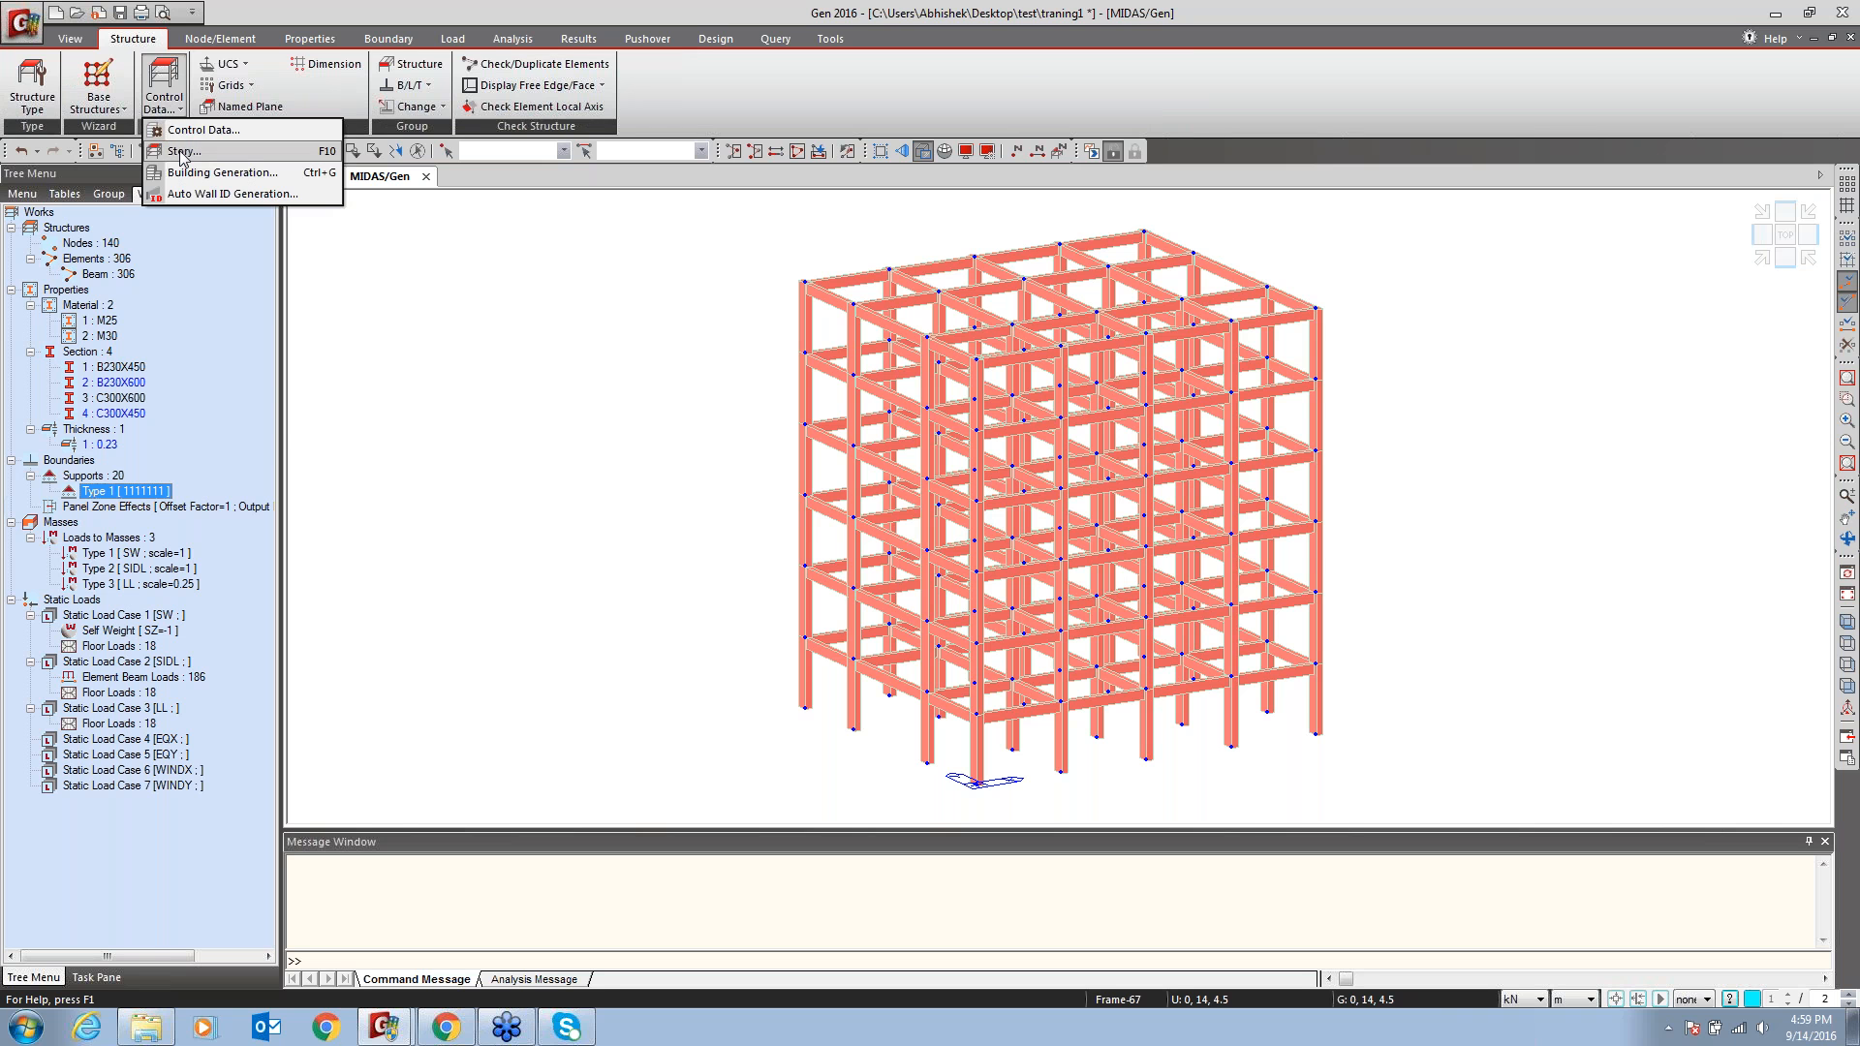
click(182, 151)
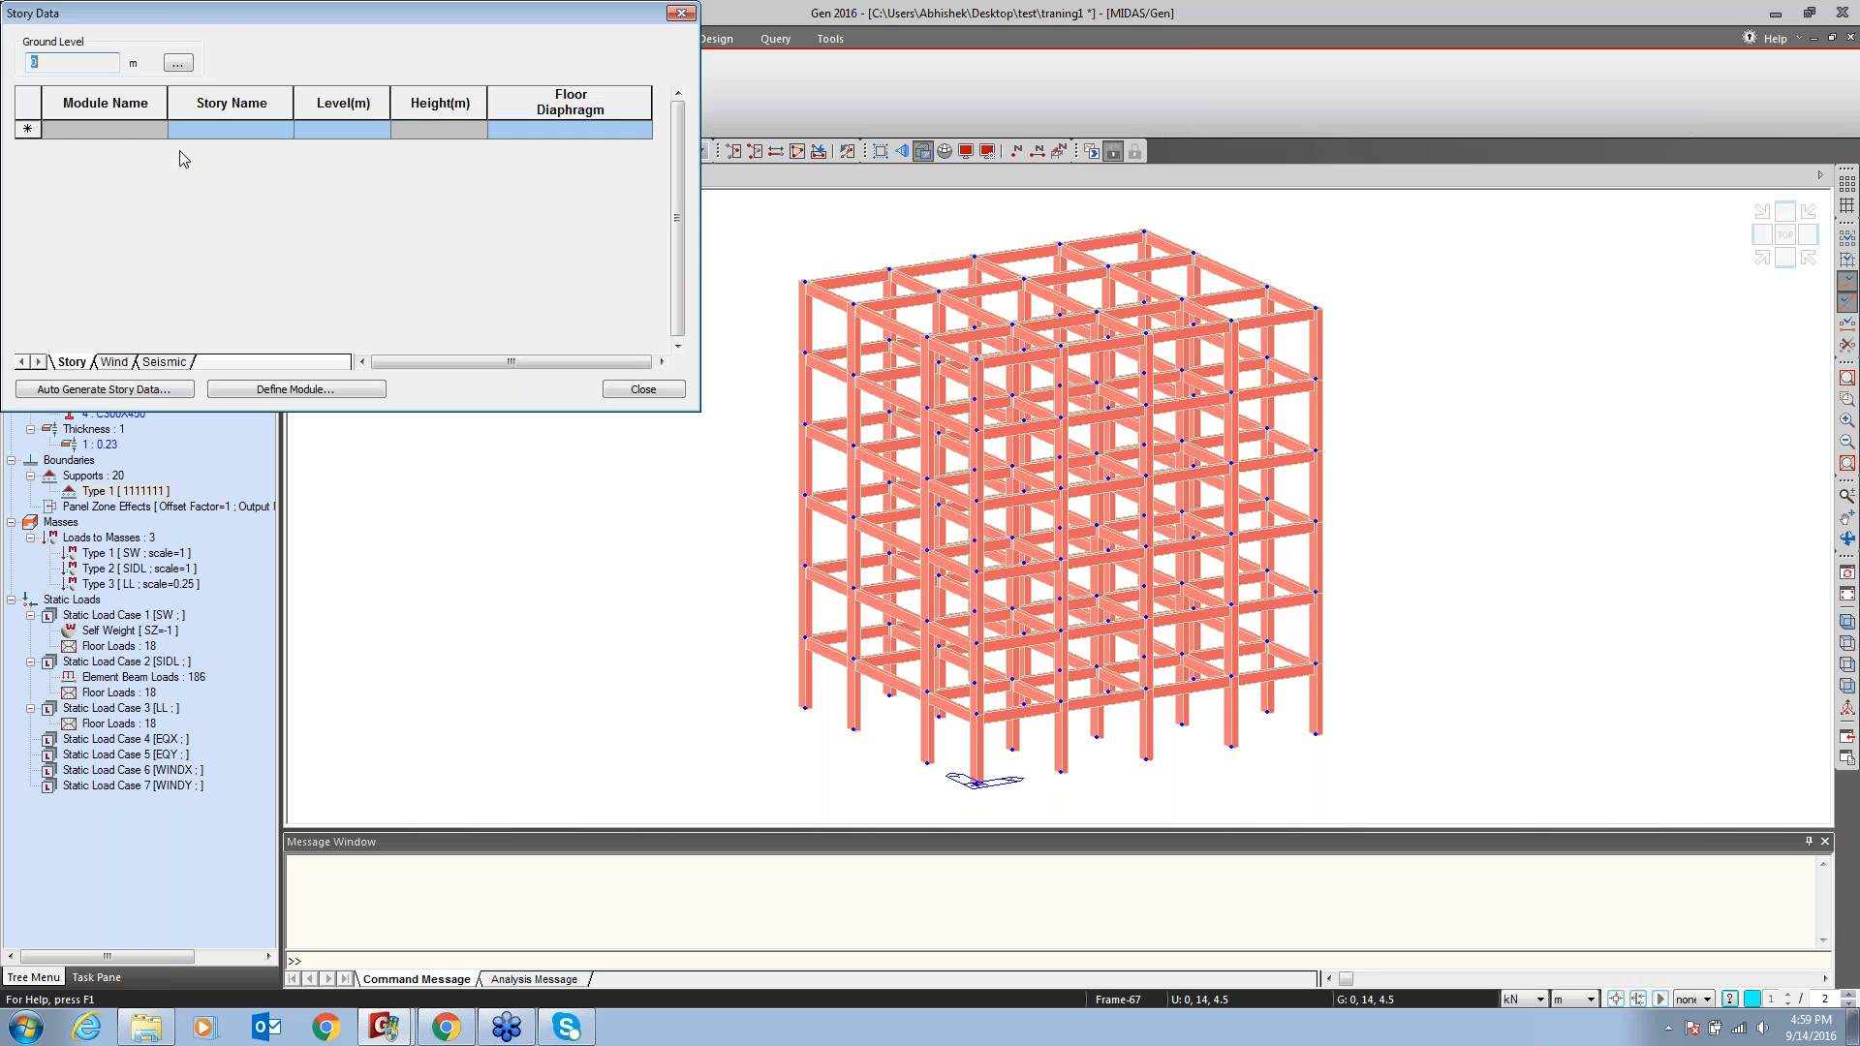
drag(267, 29, 361, 75)
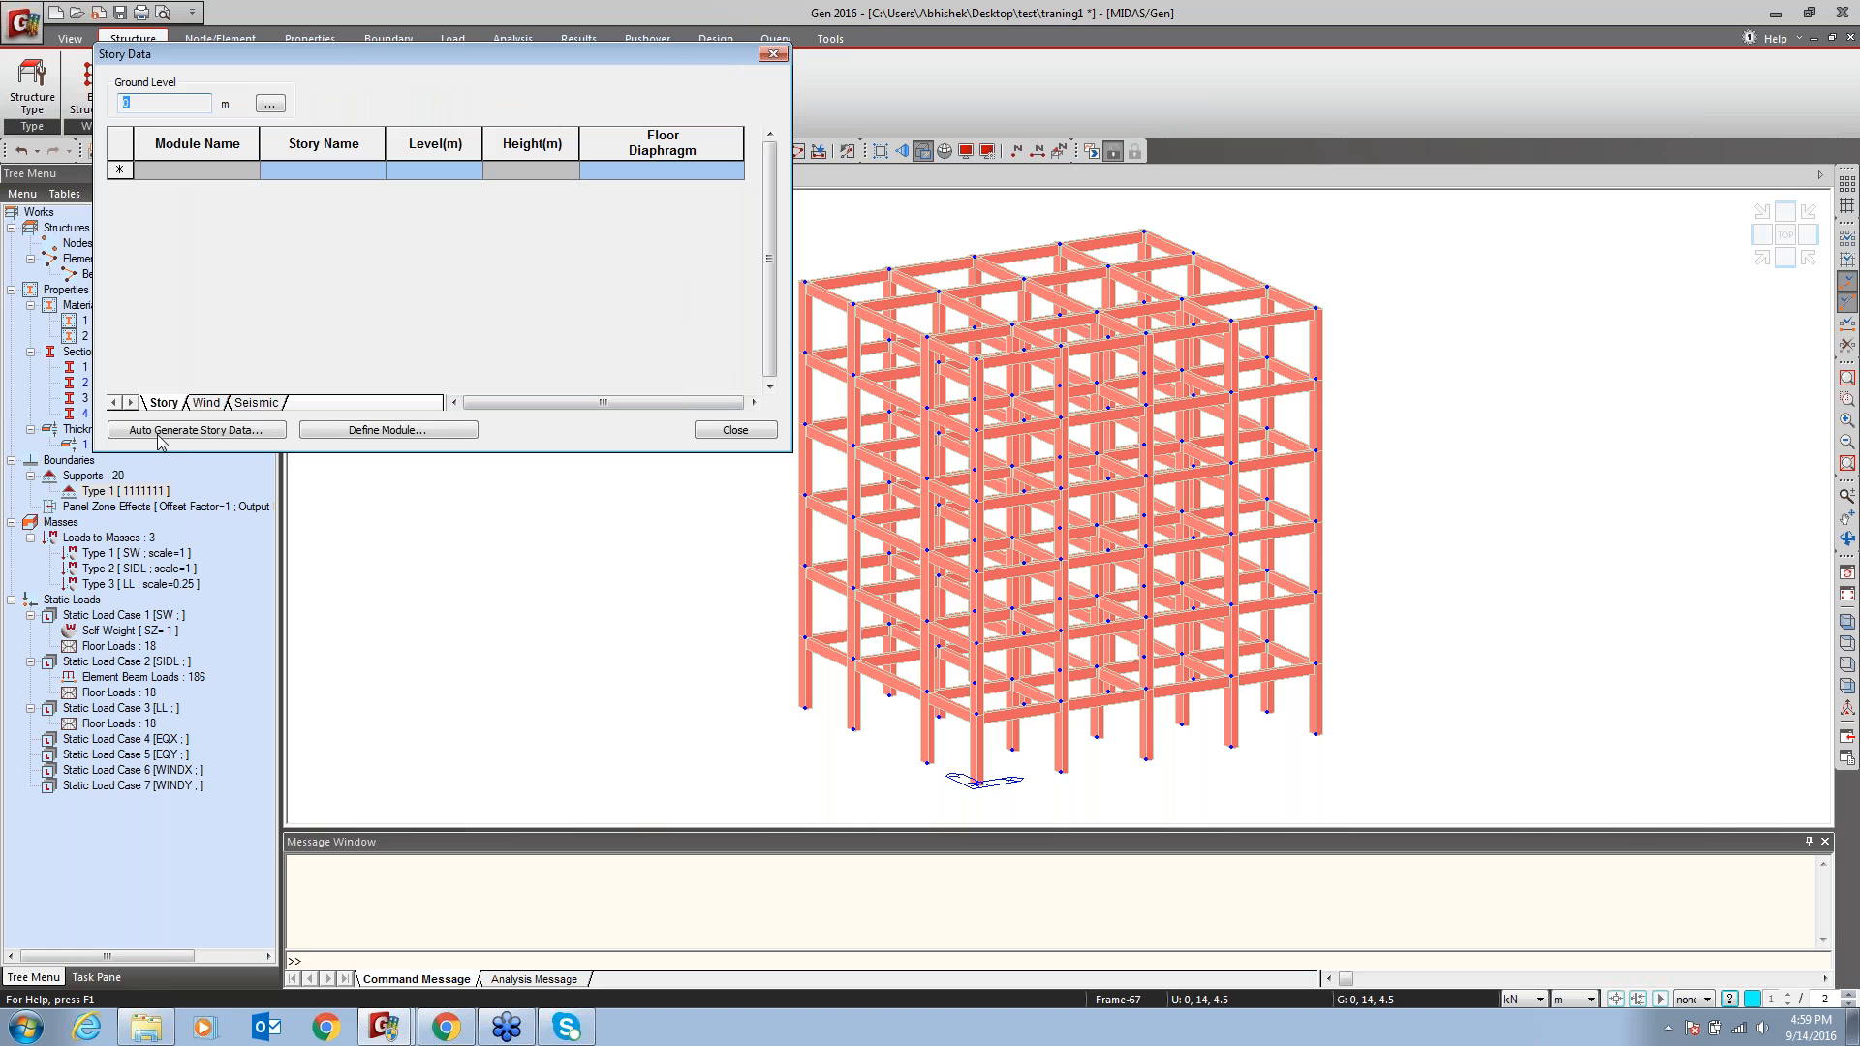
click(247, 435)
drag(533, 94, 909, 232)
Check the names, levels and heights of the stories selected for generation, from the base to the roof
click(962, 387)
click(964, 372)
click(966, 356)
click(968, 290)
click(971, 306)
click(972, 323)
click(966, 339)
click(964, 356)
click(965, 373)
click(964, 389)
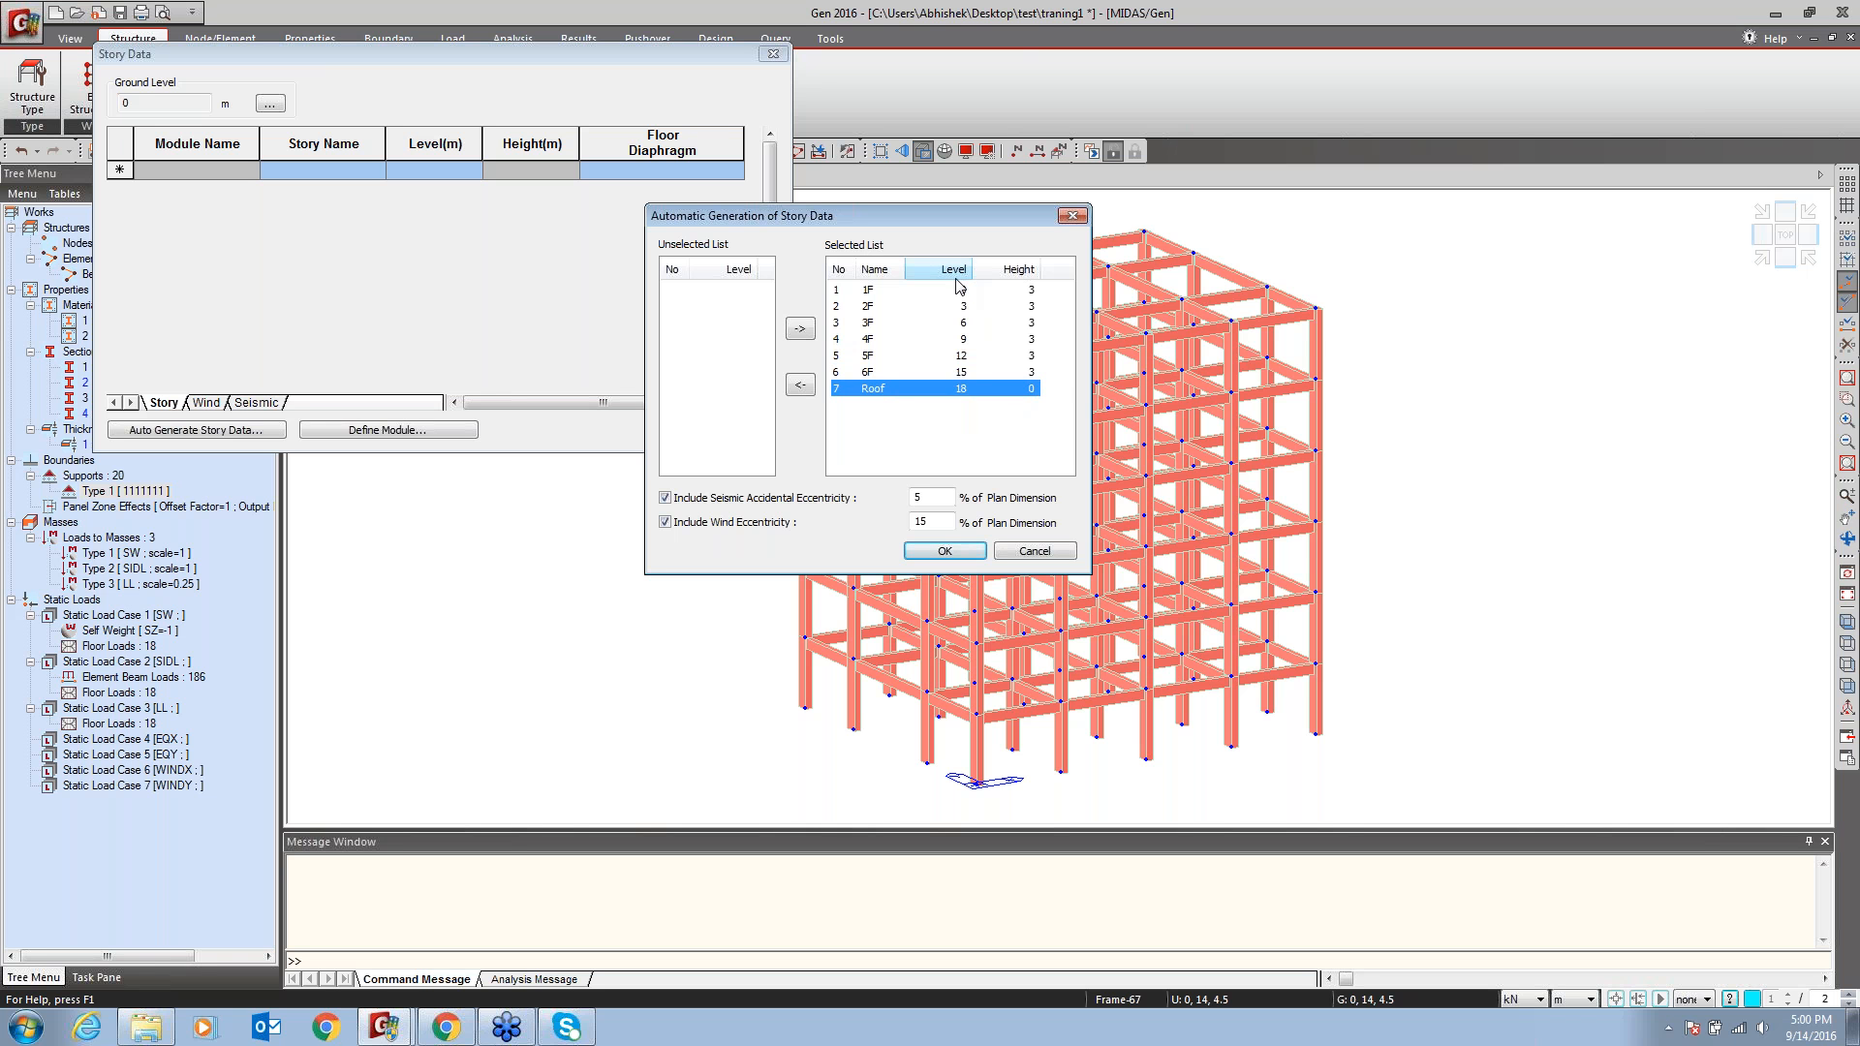
Generate the story data with 5% seismic accidental eccentricity and 15% wind eccentricity of the plan dimension
drag(942, 497, 877, 499)
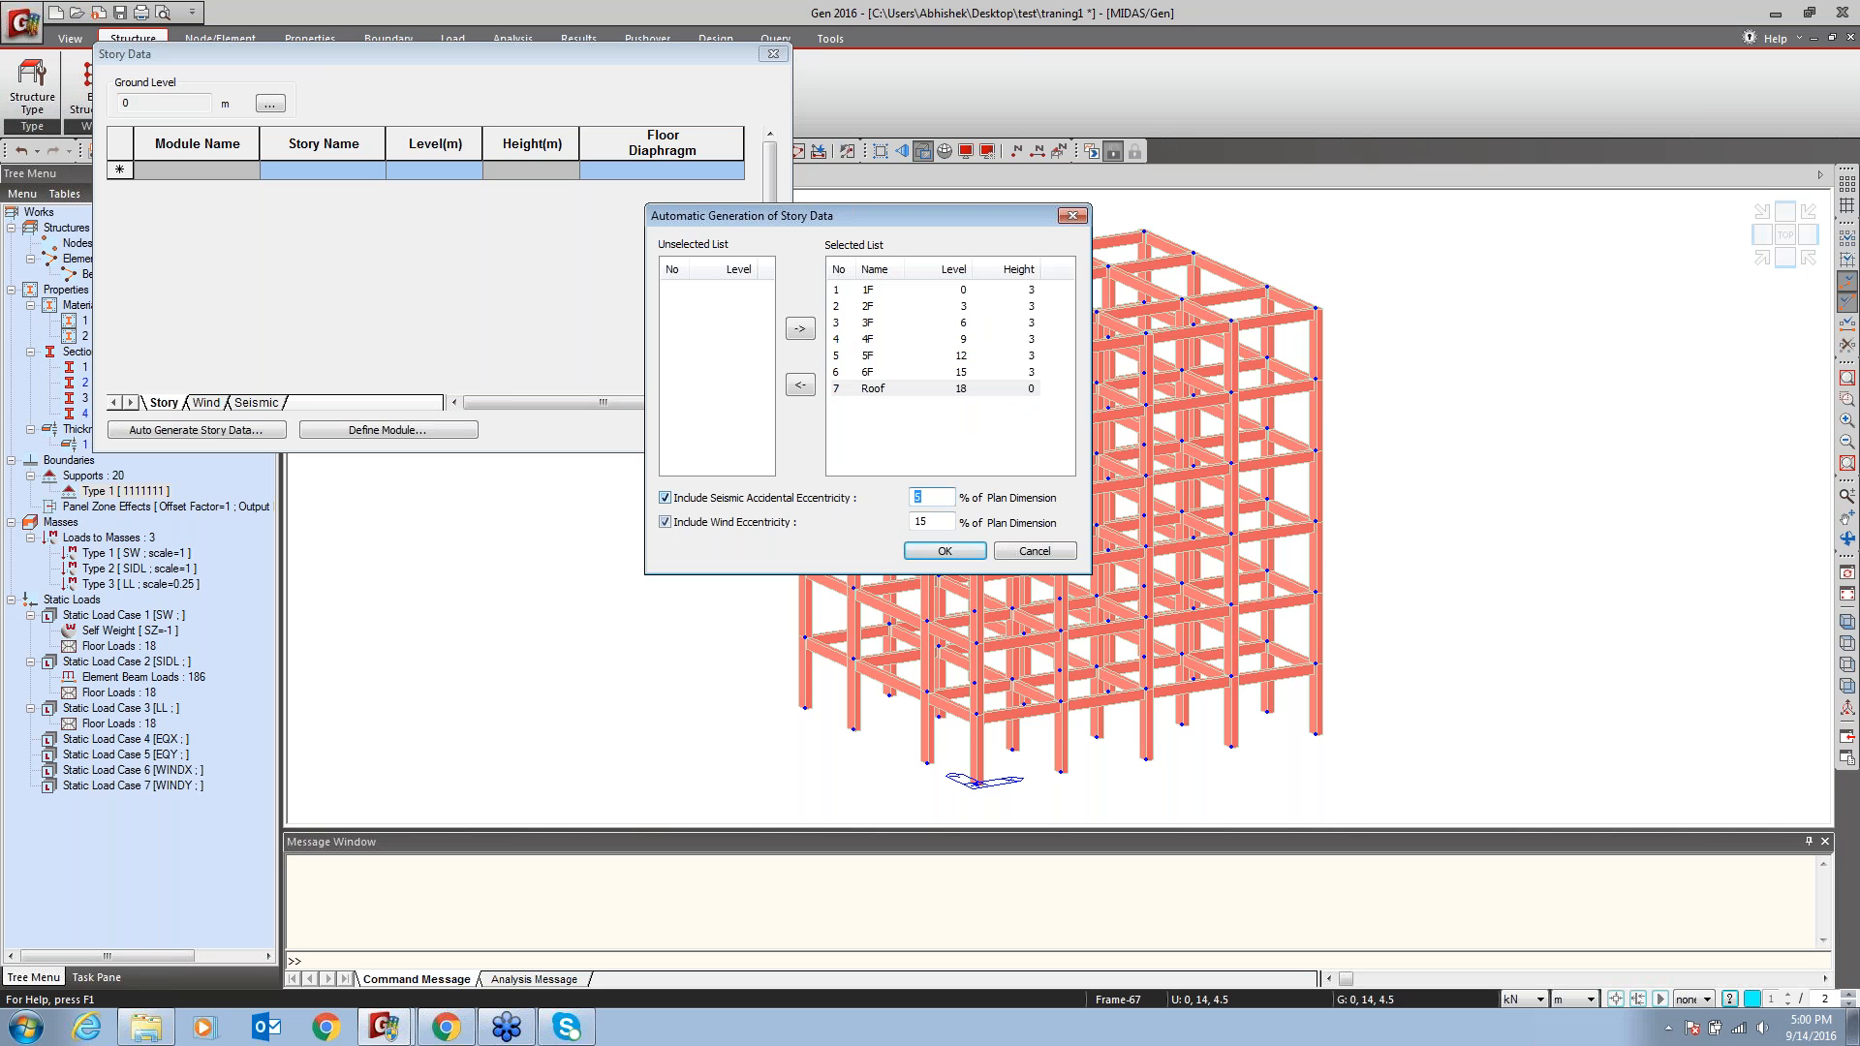
drag(938, 523, 817, 512)
click(937, 553)
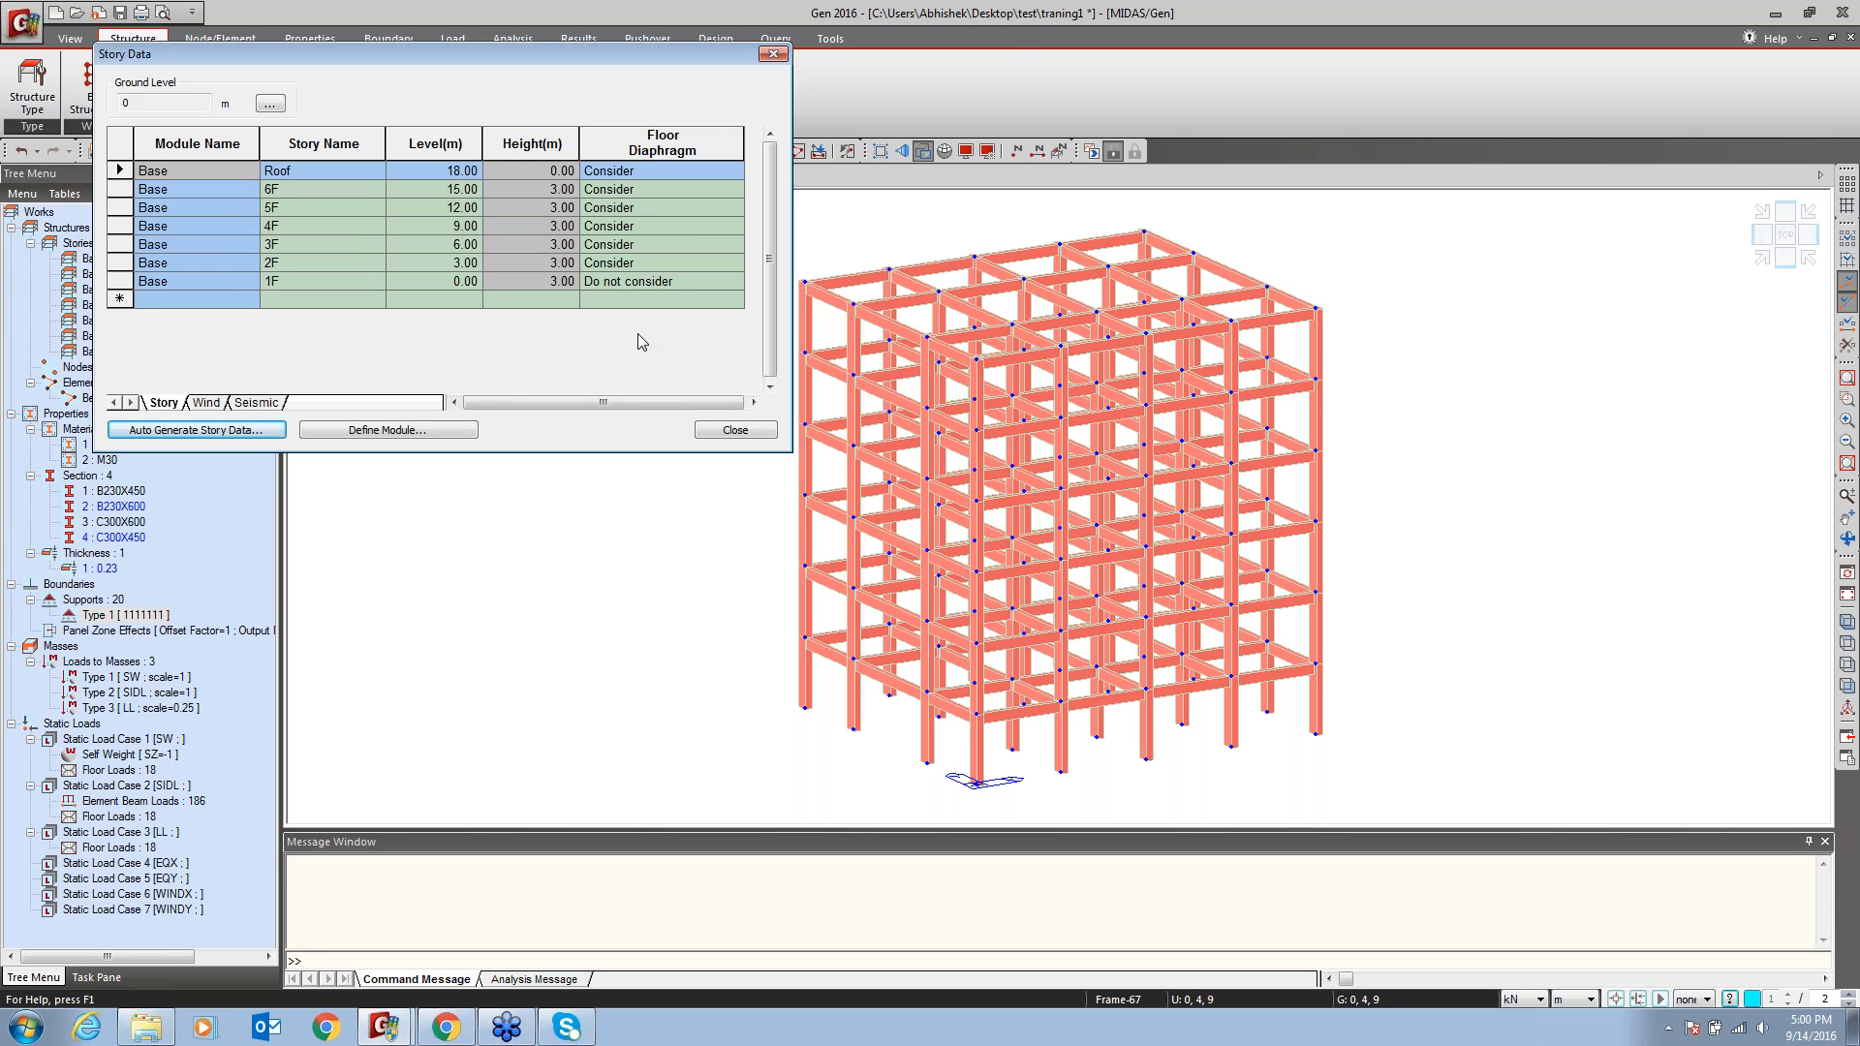
Review the floor diaphragm setting of the generated stories and its available options, and close the story data
click(631, 177)
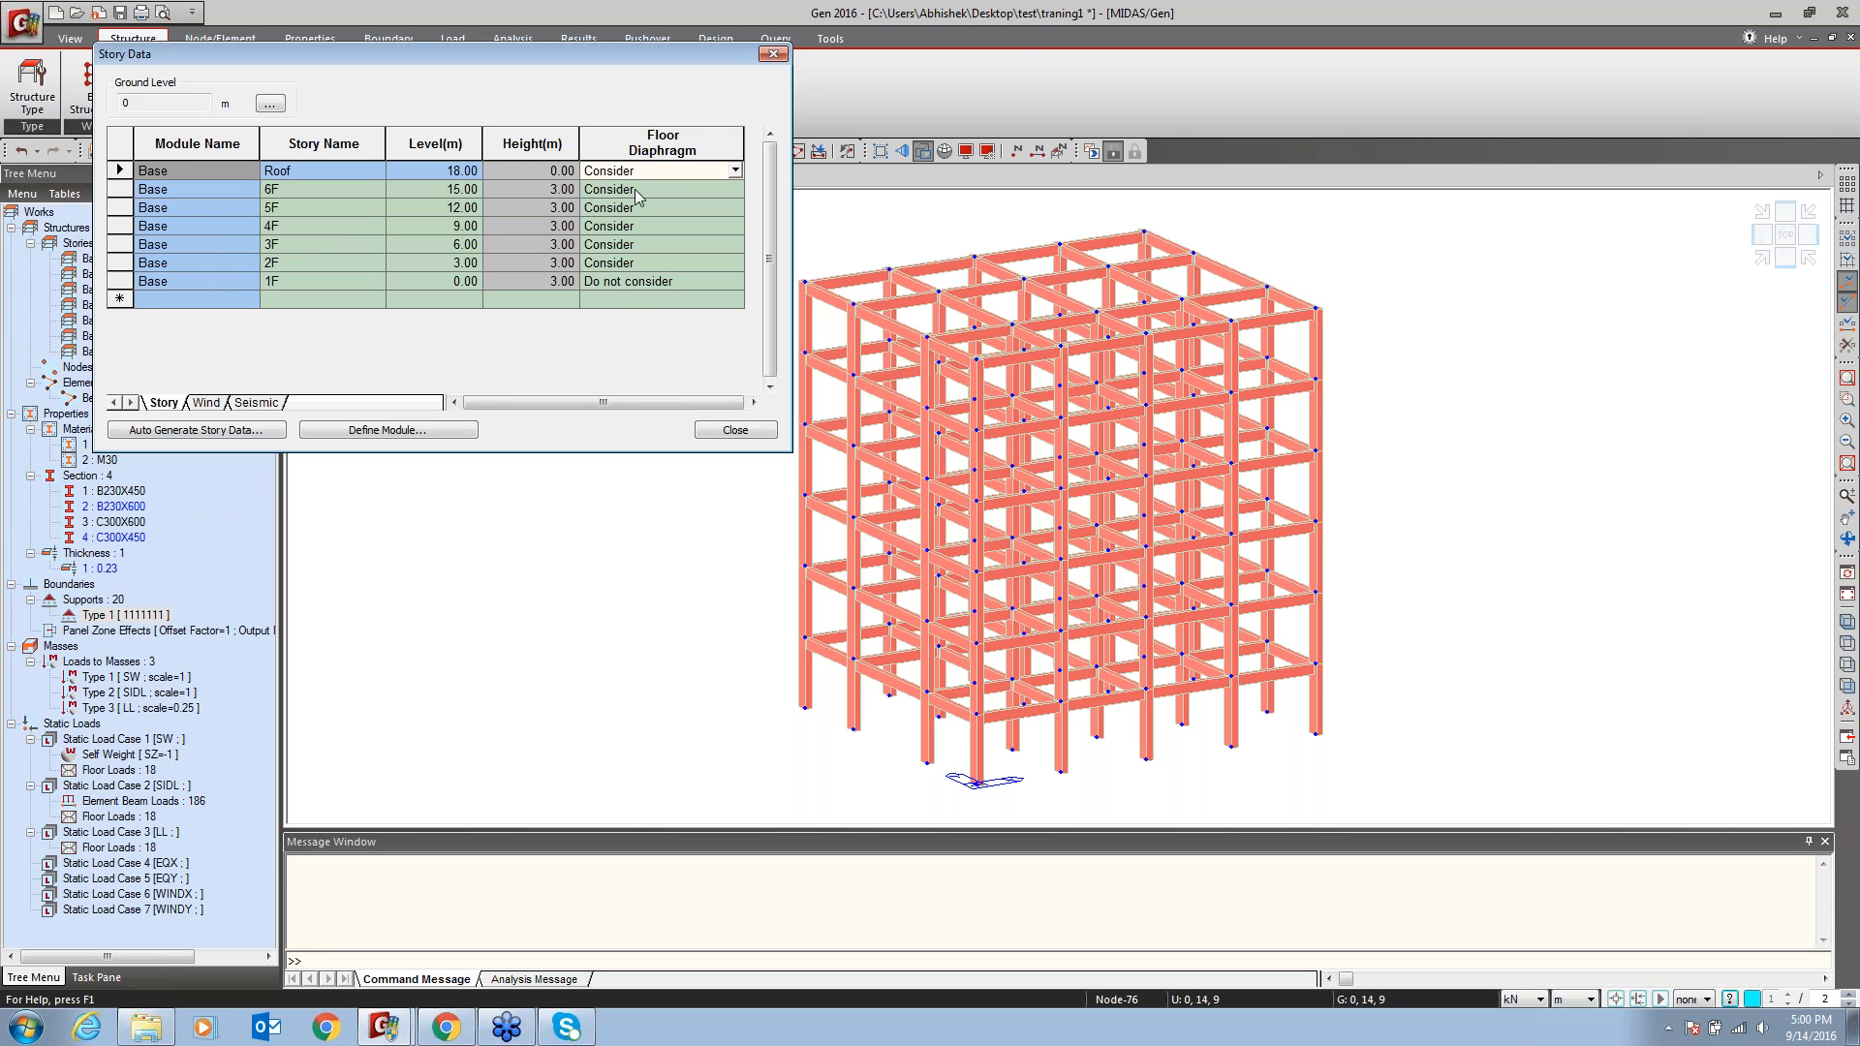
click(631, 191)
click(638, 209)
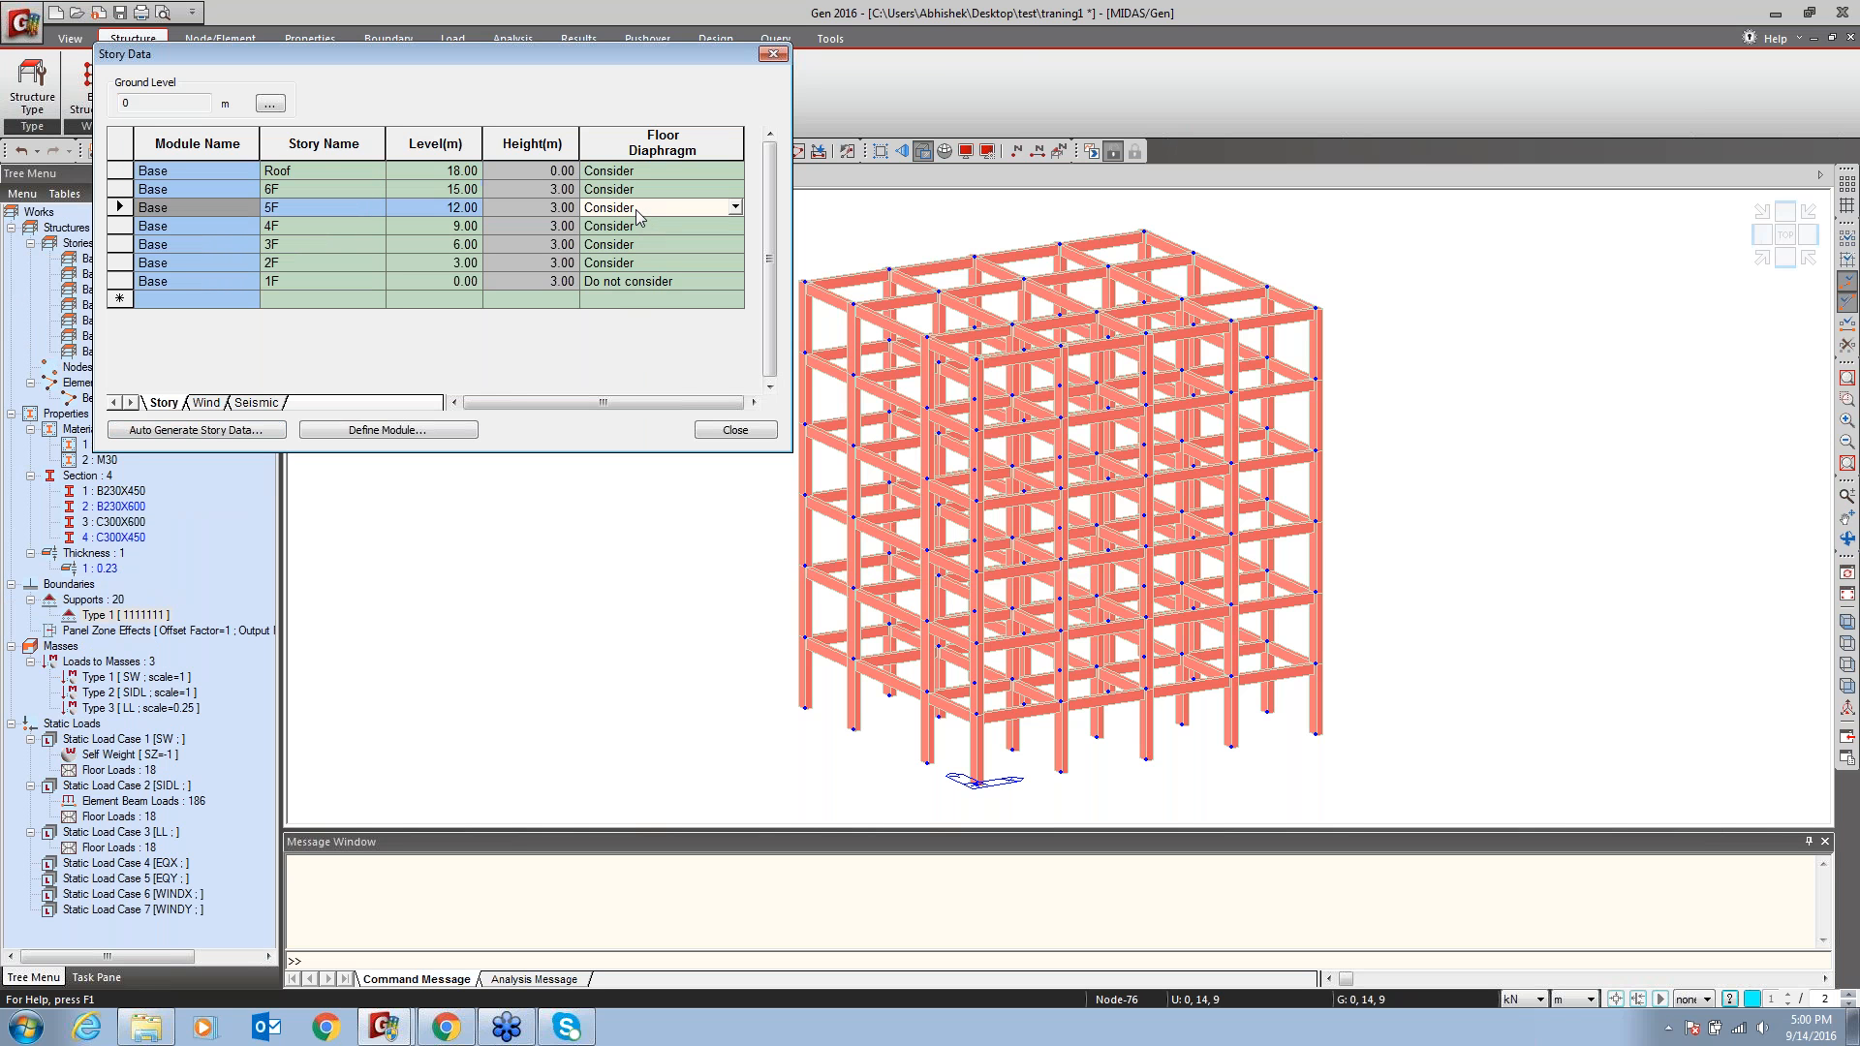
click(735, 207)
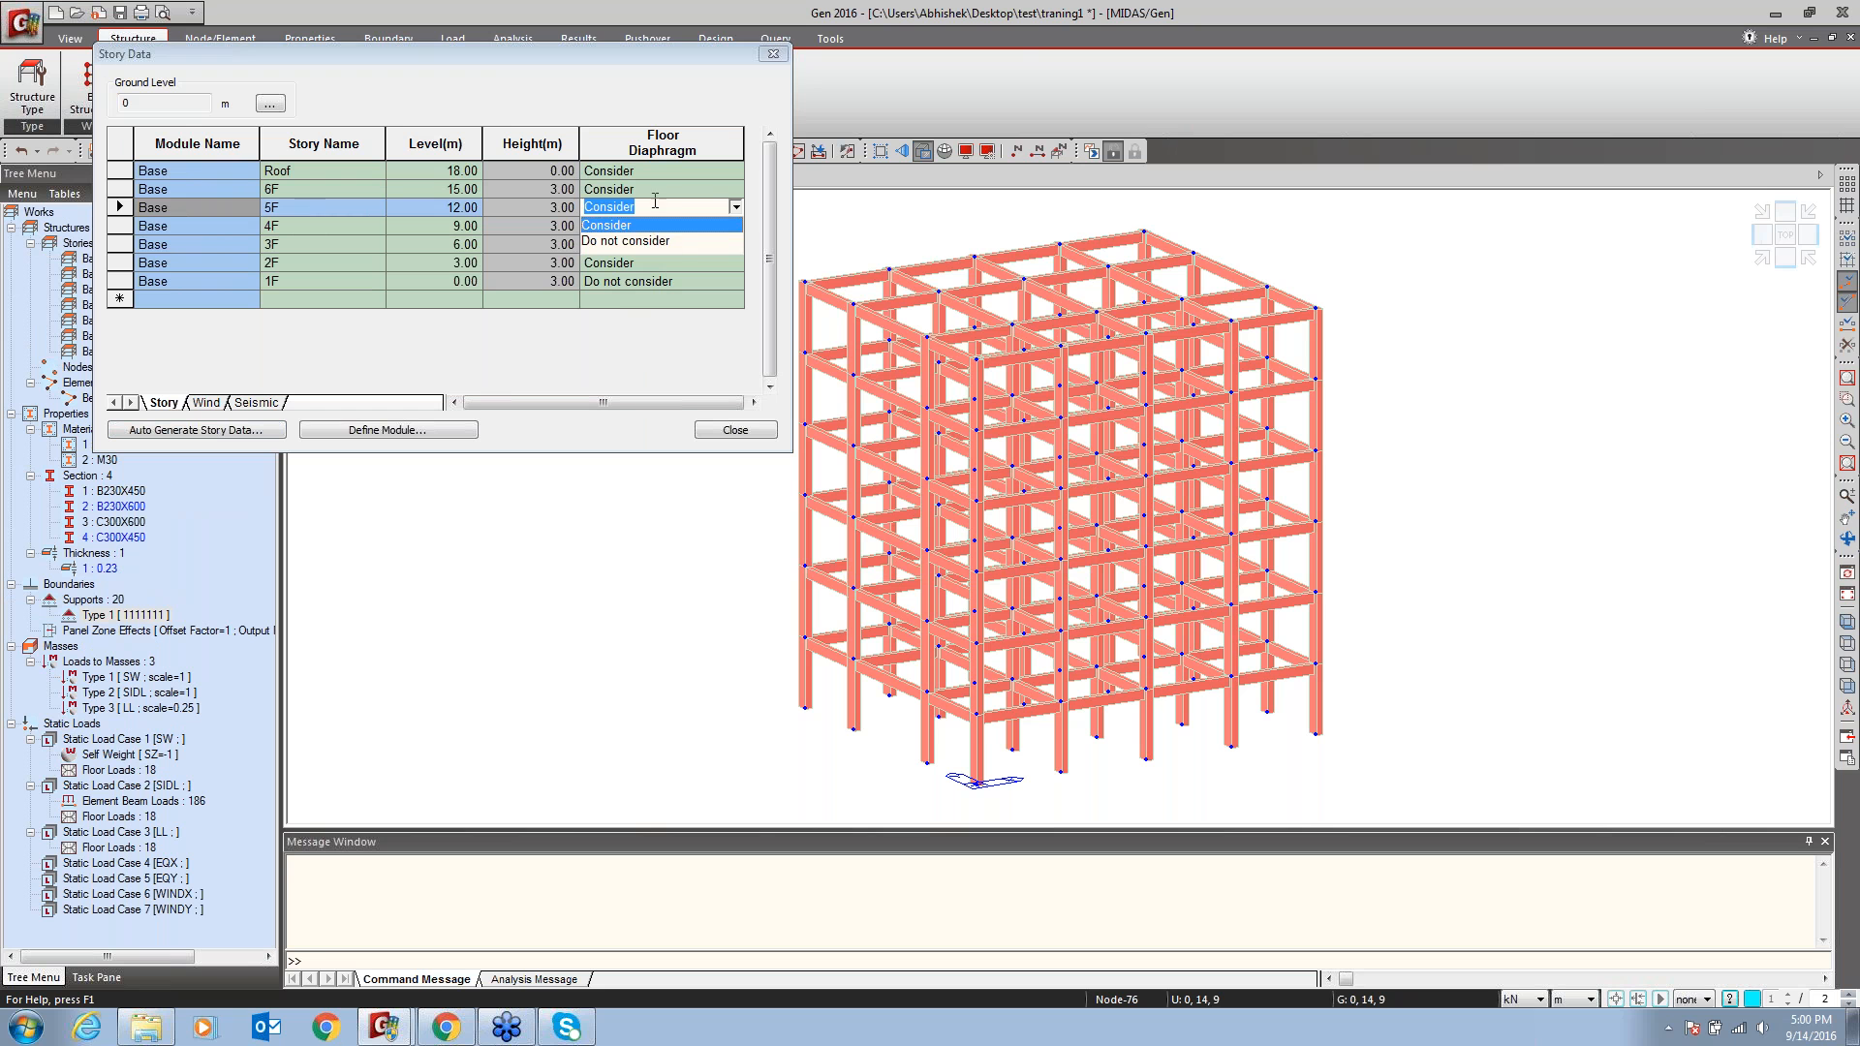
click(657, 198)
click(660, 225)
click(659, 191)
click(662, 174)
click(667, 212)
click(672, 244)
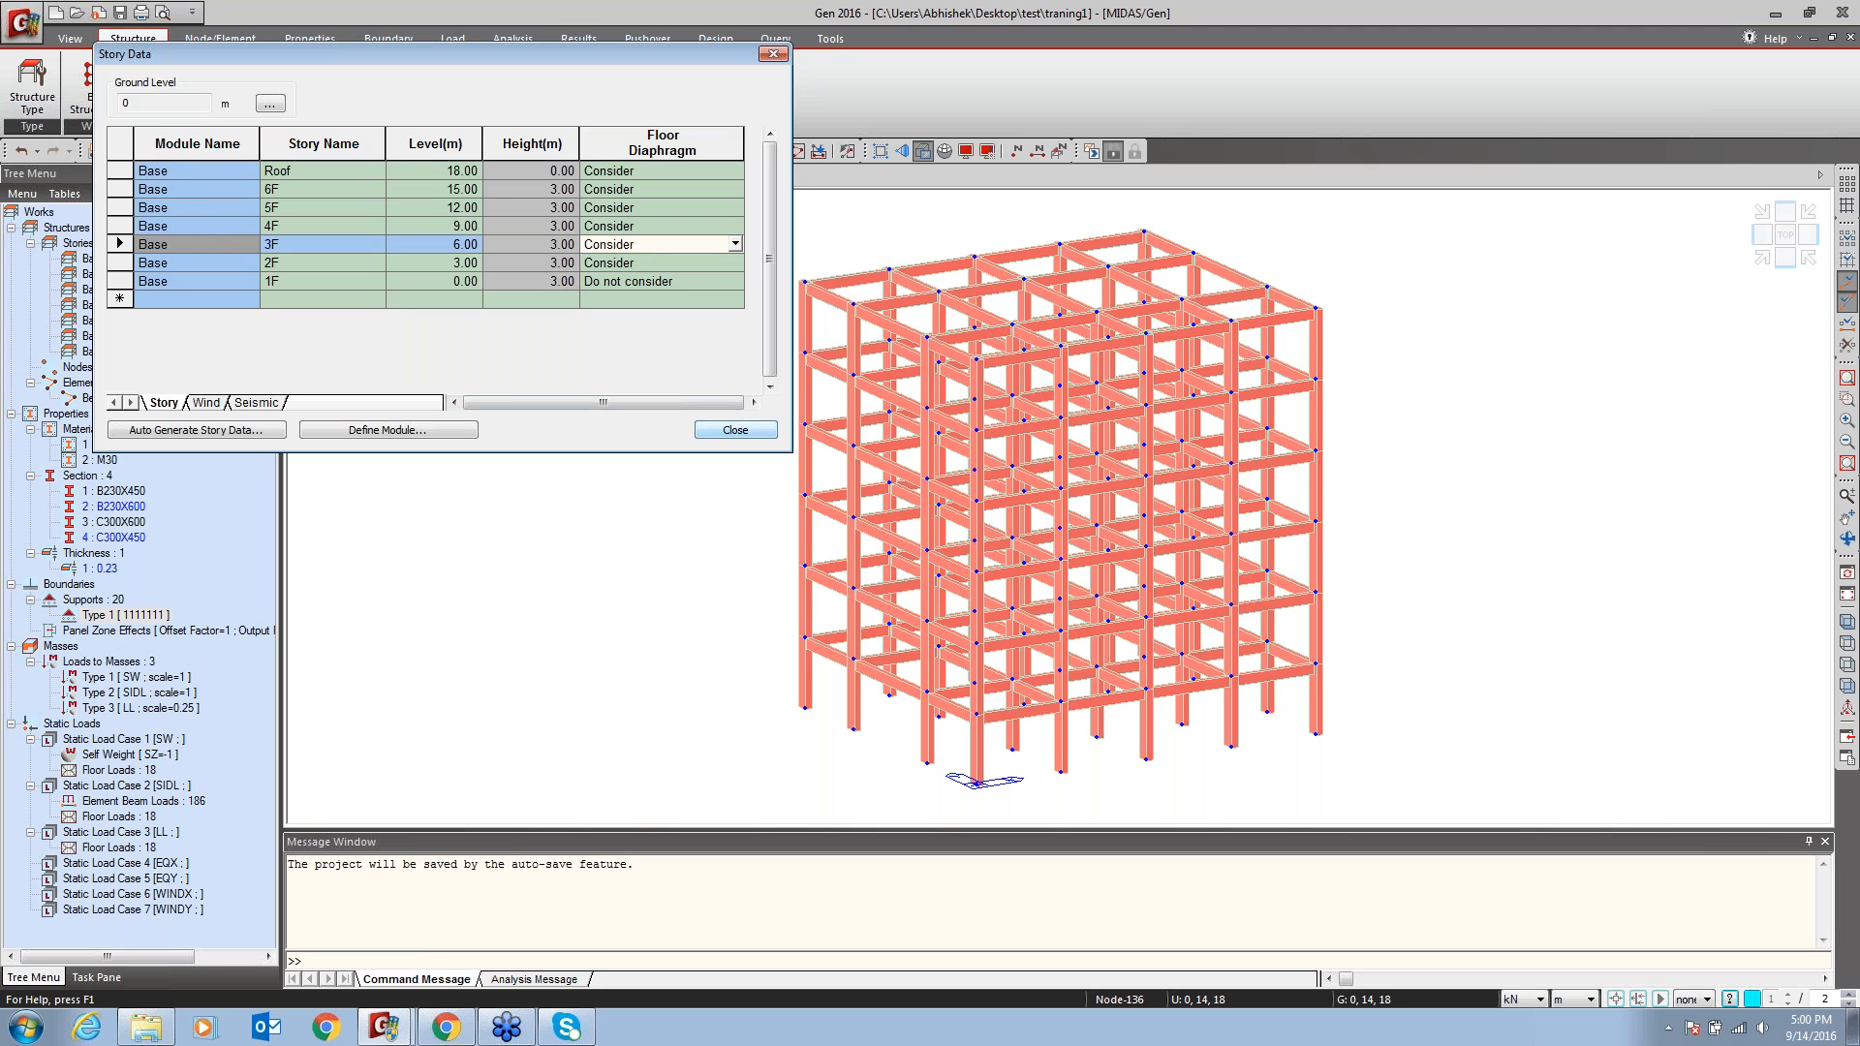
click(736, 429)
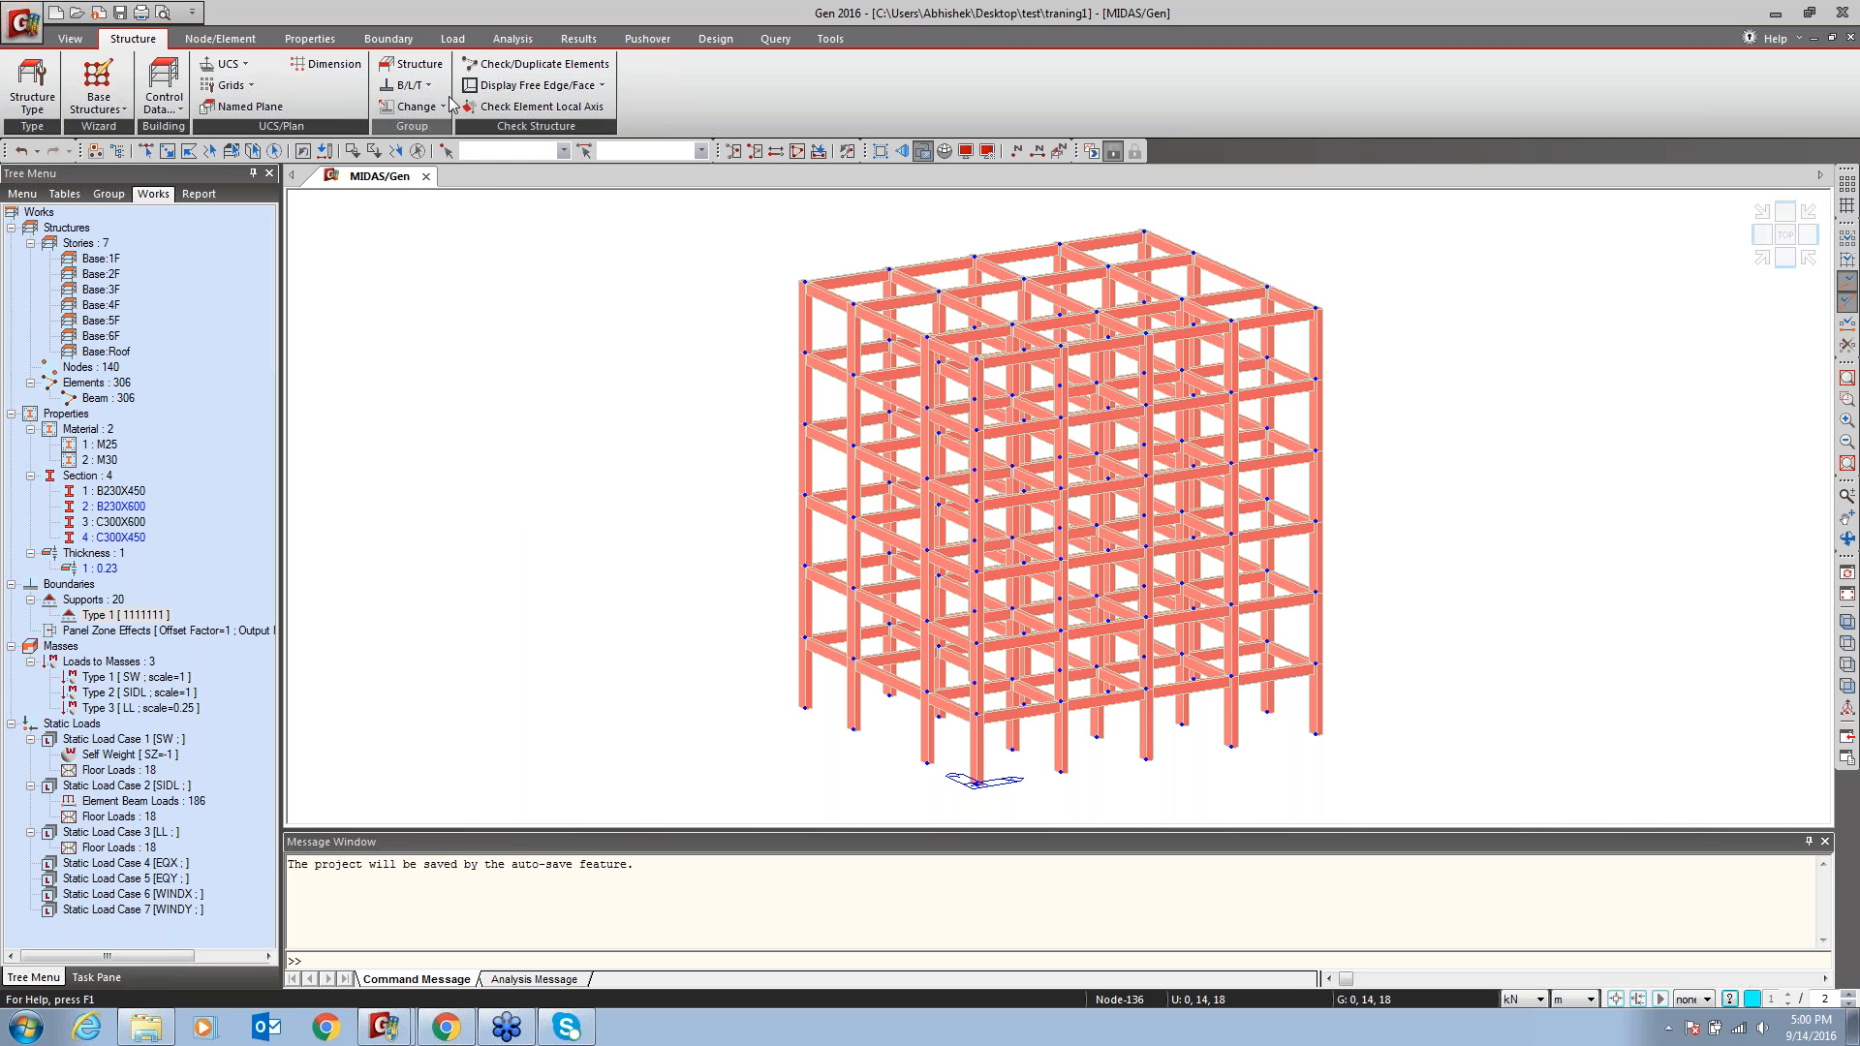
Start a wind load specification for load case WINDX using the IS875(1987) code
click(452, 39)
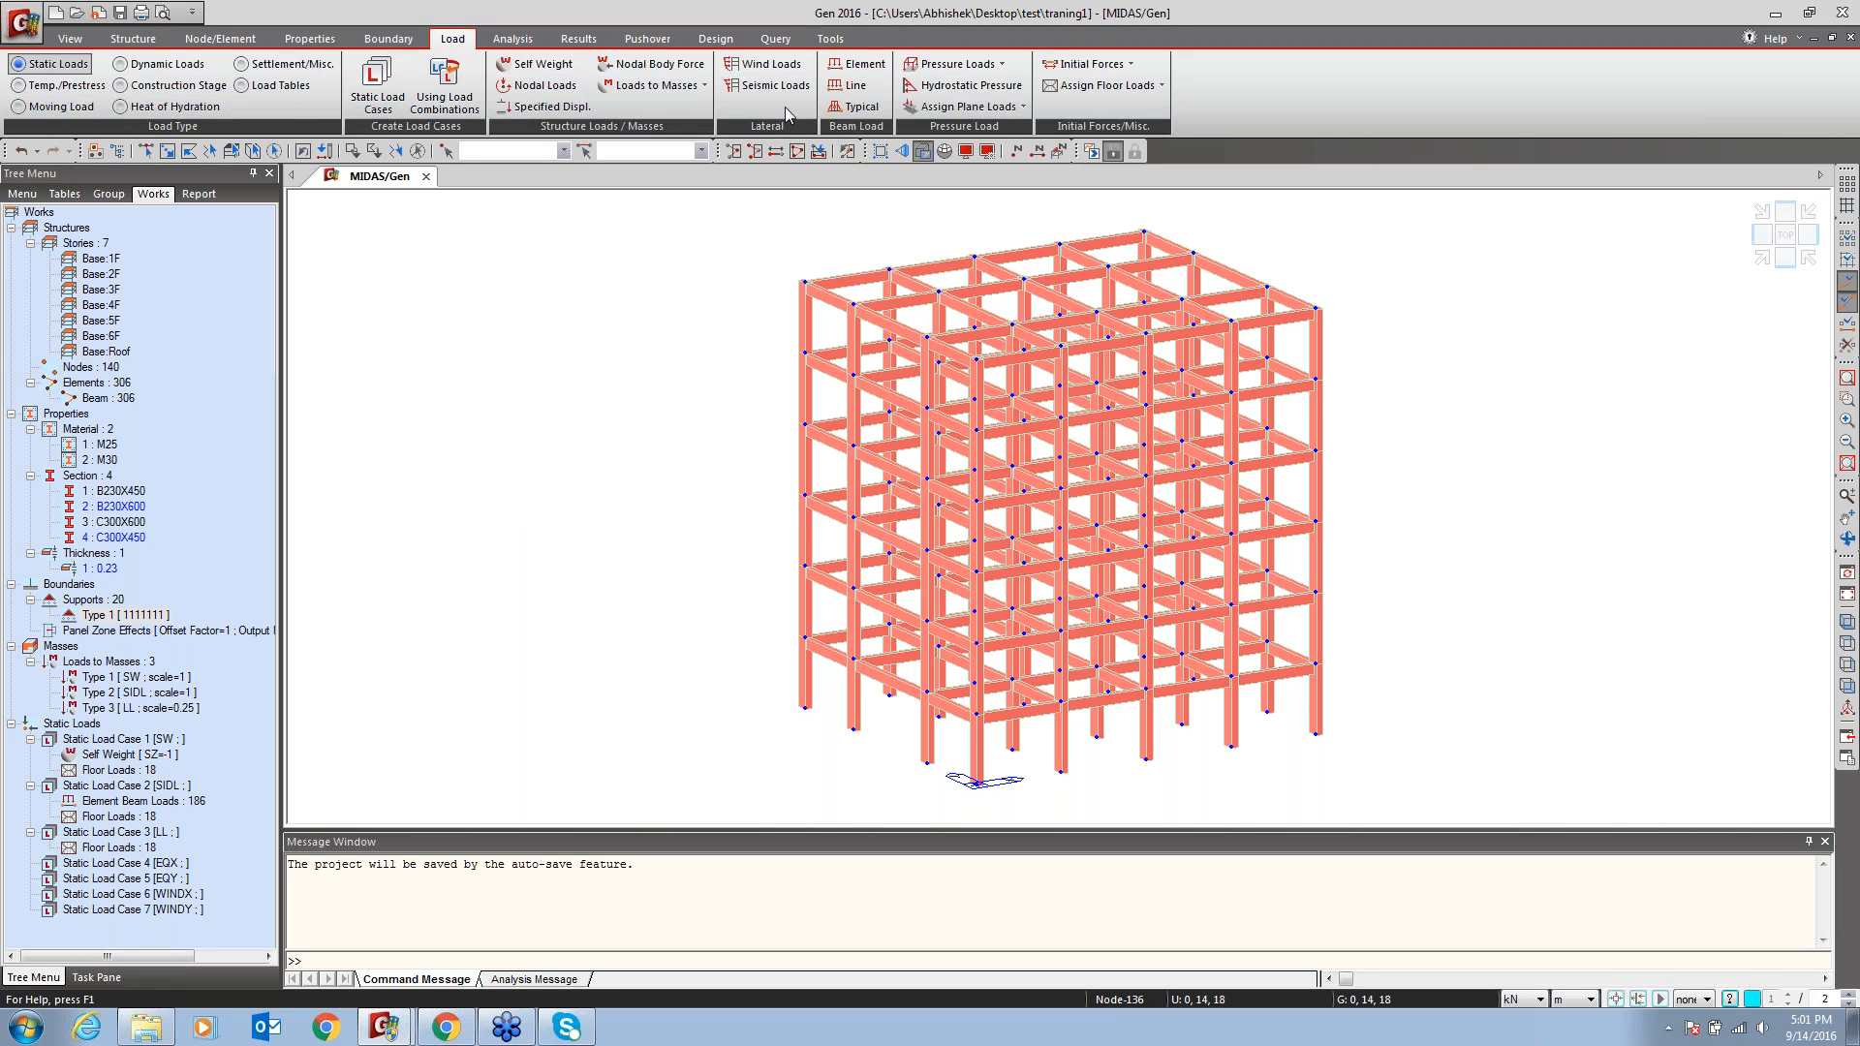
click(772, 66)
click(378, 97)
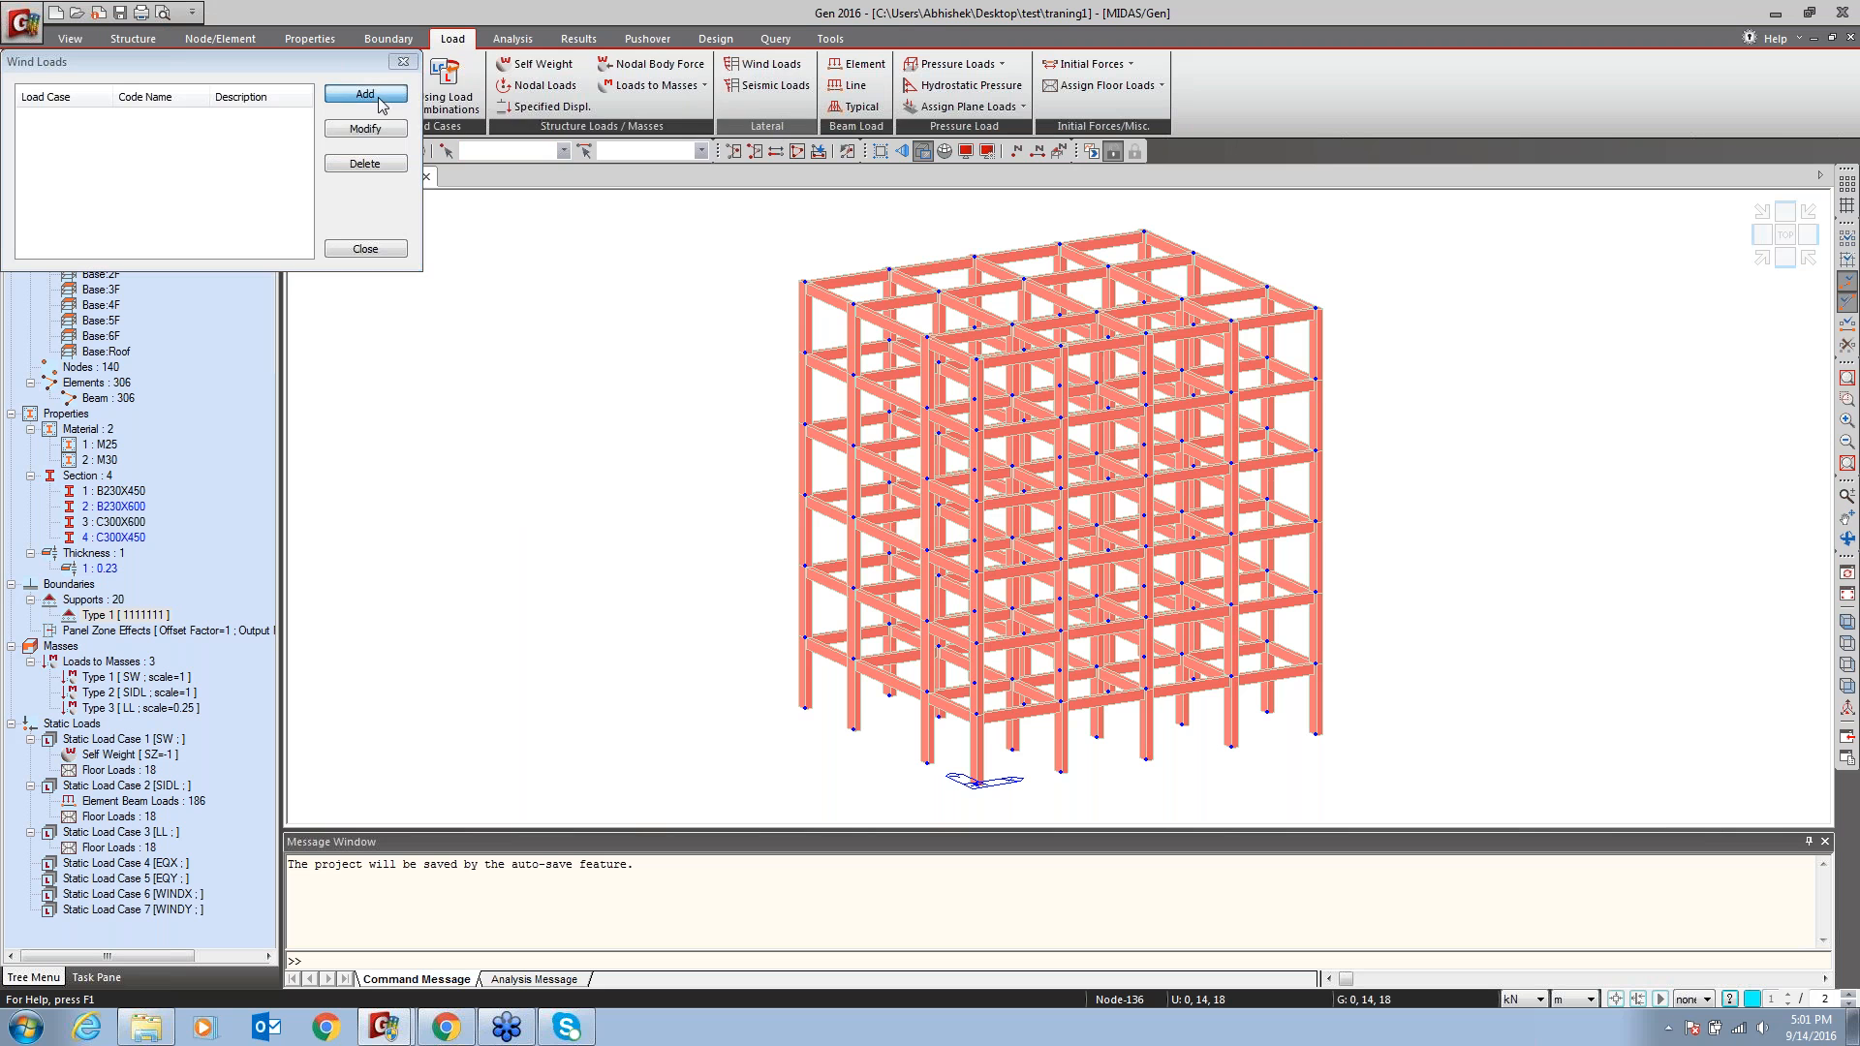
drag(622, 62, 1030, 78)
click(984, 109)
click(998, 108)
click(1034, 130)
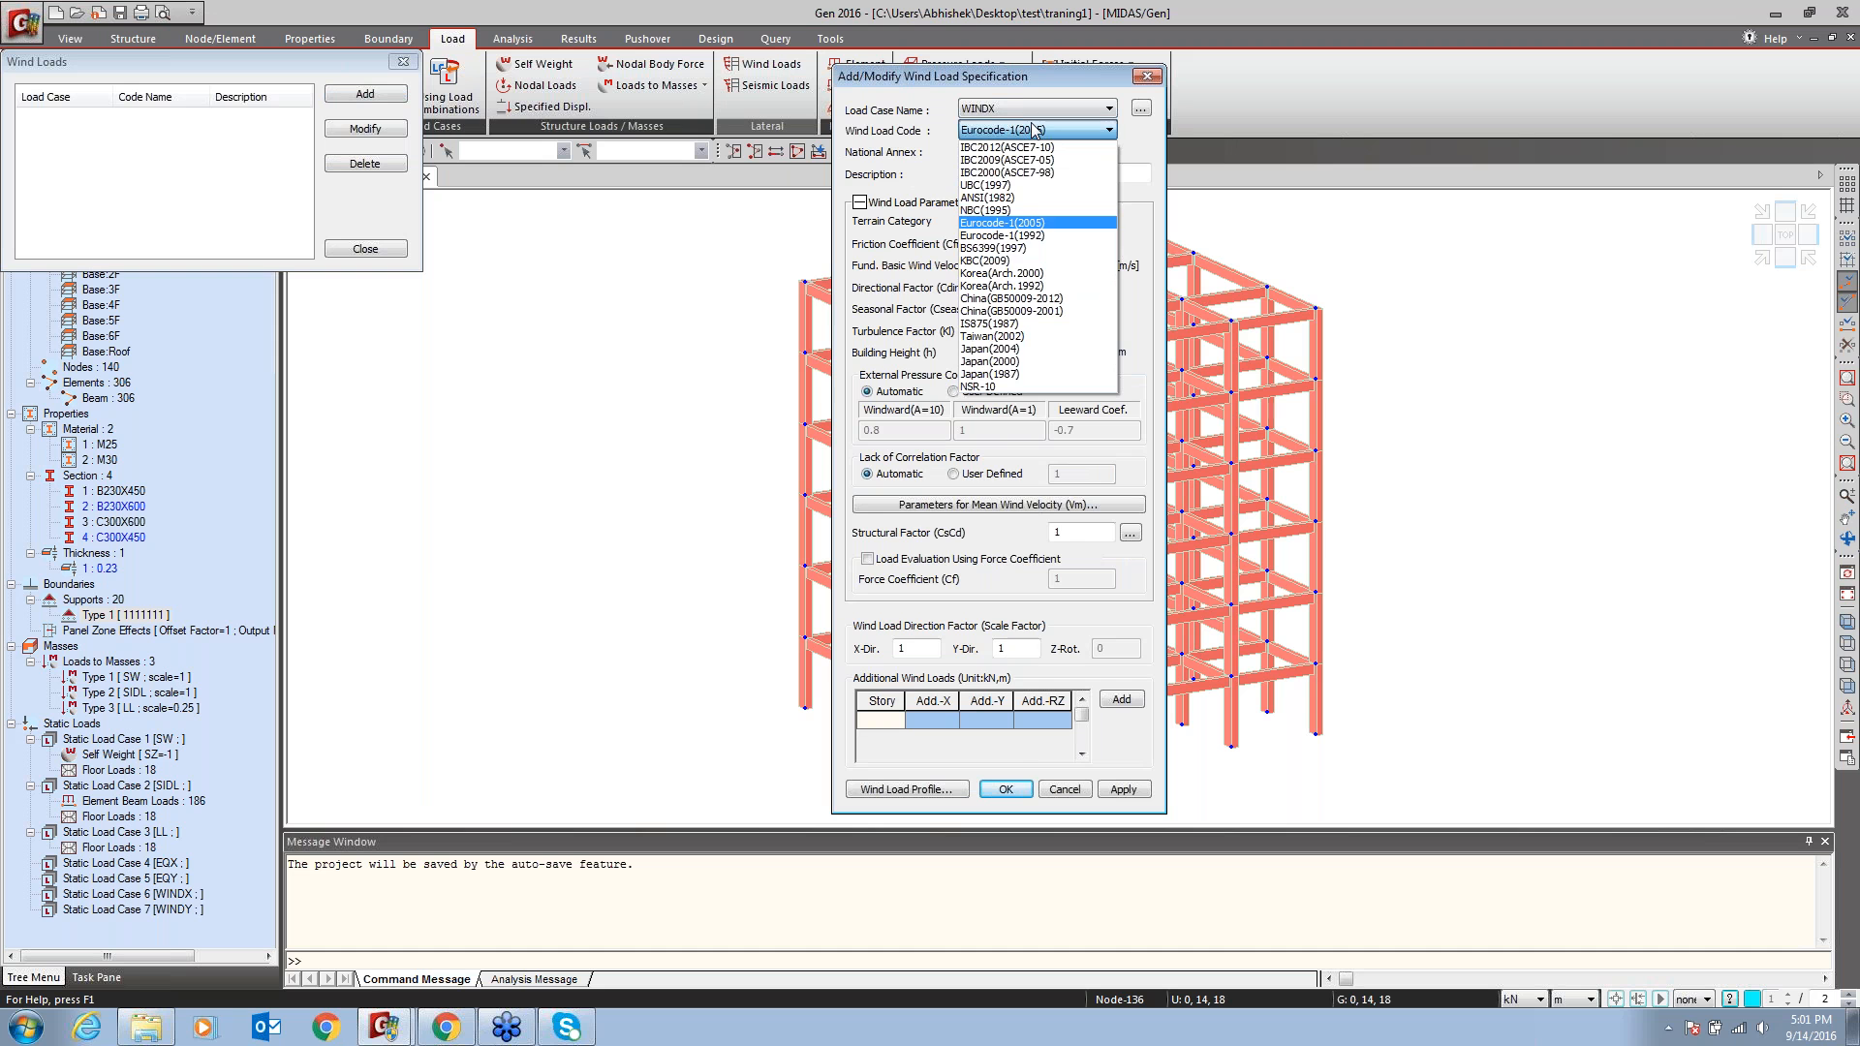
click(1029, 311)
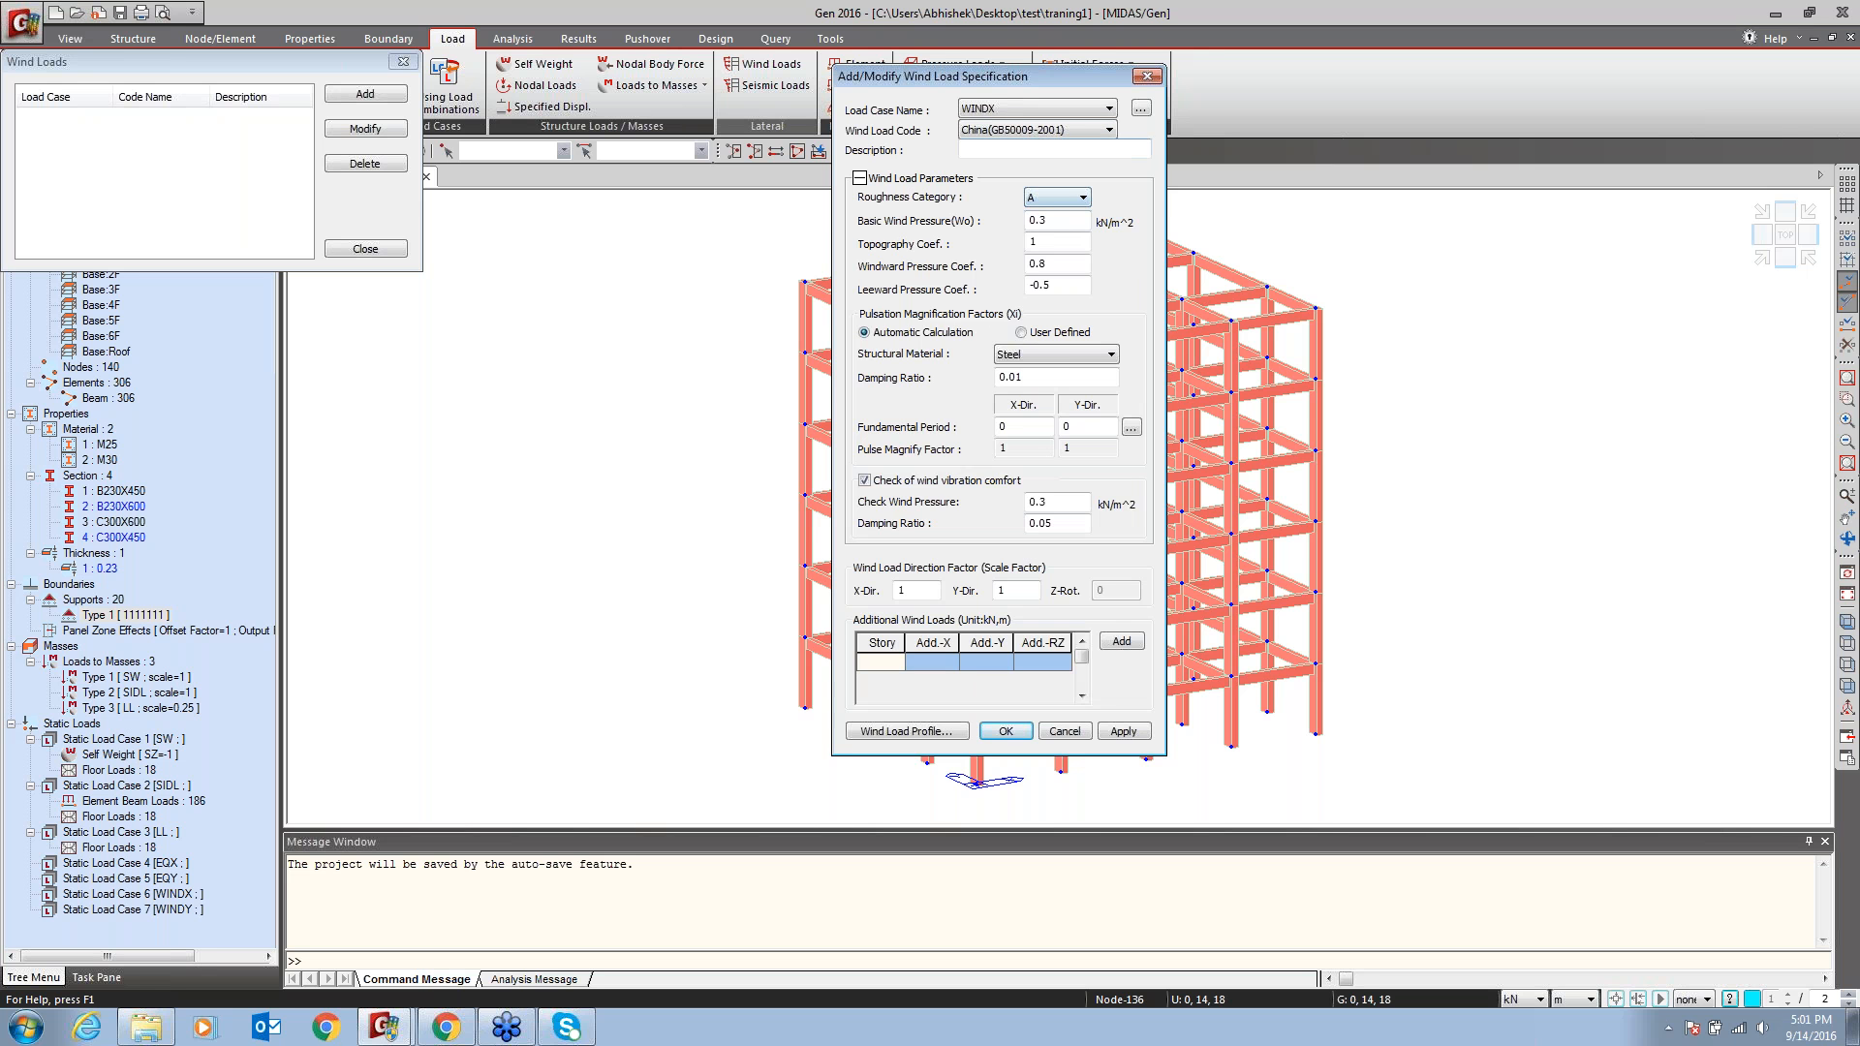
click(1063, 130)
click(1032, 328)
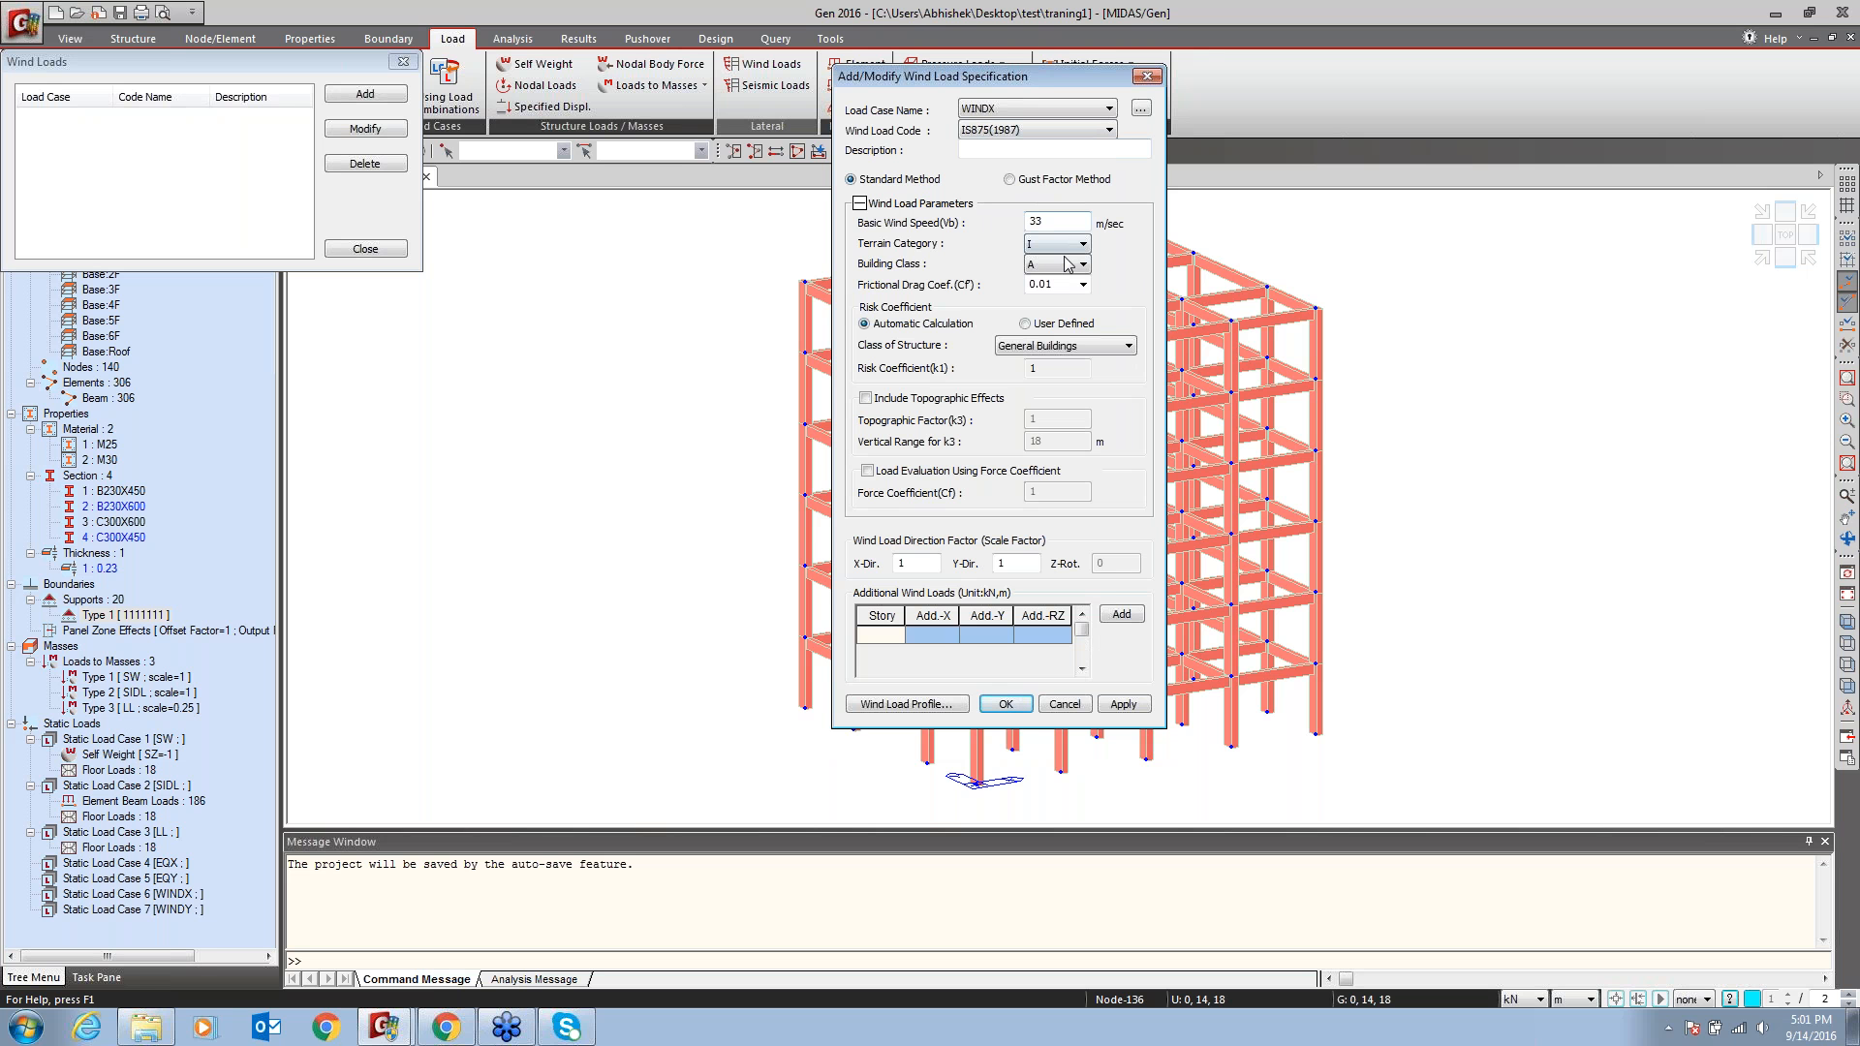
Set the WINDX basic wind speed to 39 m/sec, terrain category II, building class B and structure class General Buildings
double_click(1039, 217)
text(39)
click(1081, 243)
click(1051, 272)
click(1066, 265)
click(1056, 295)
click(1086, 346)
click(1073, 376)
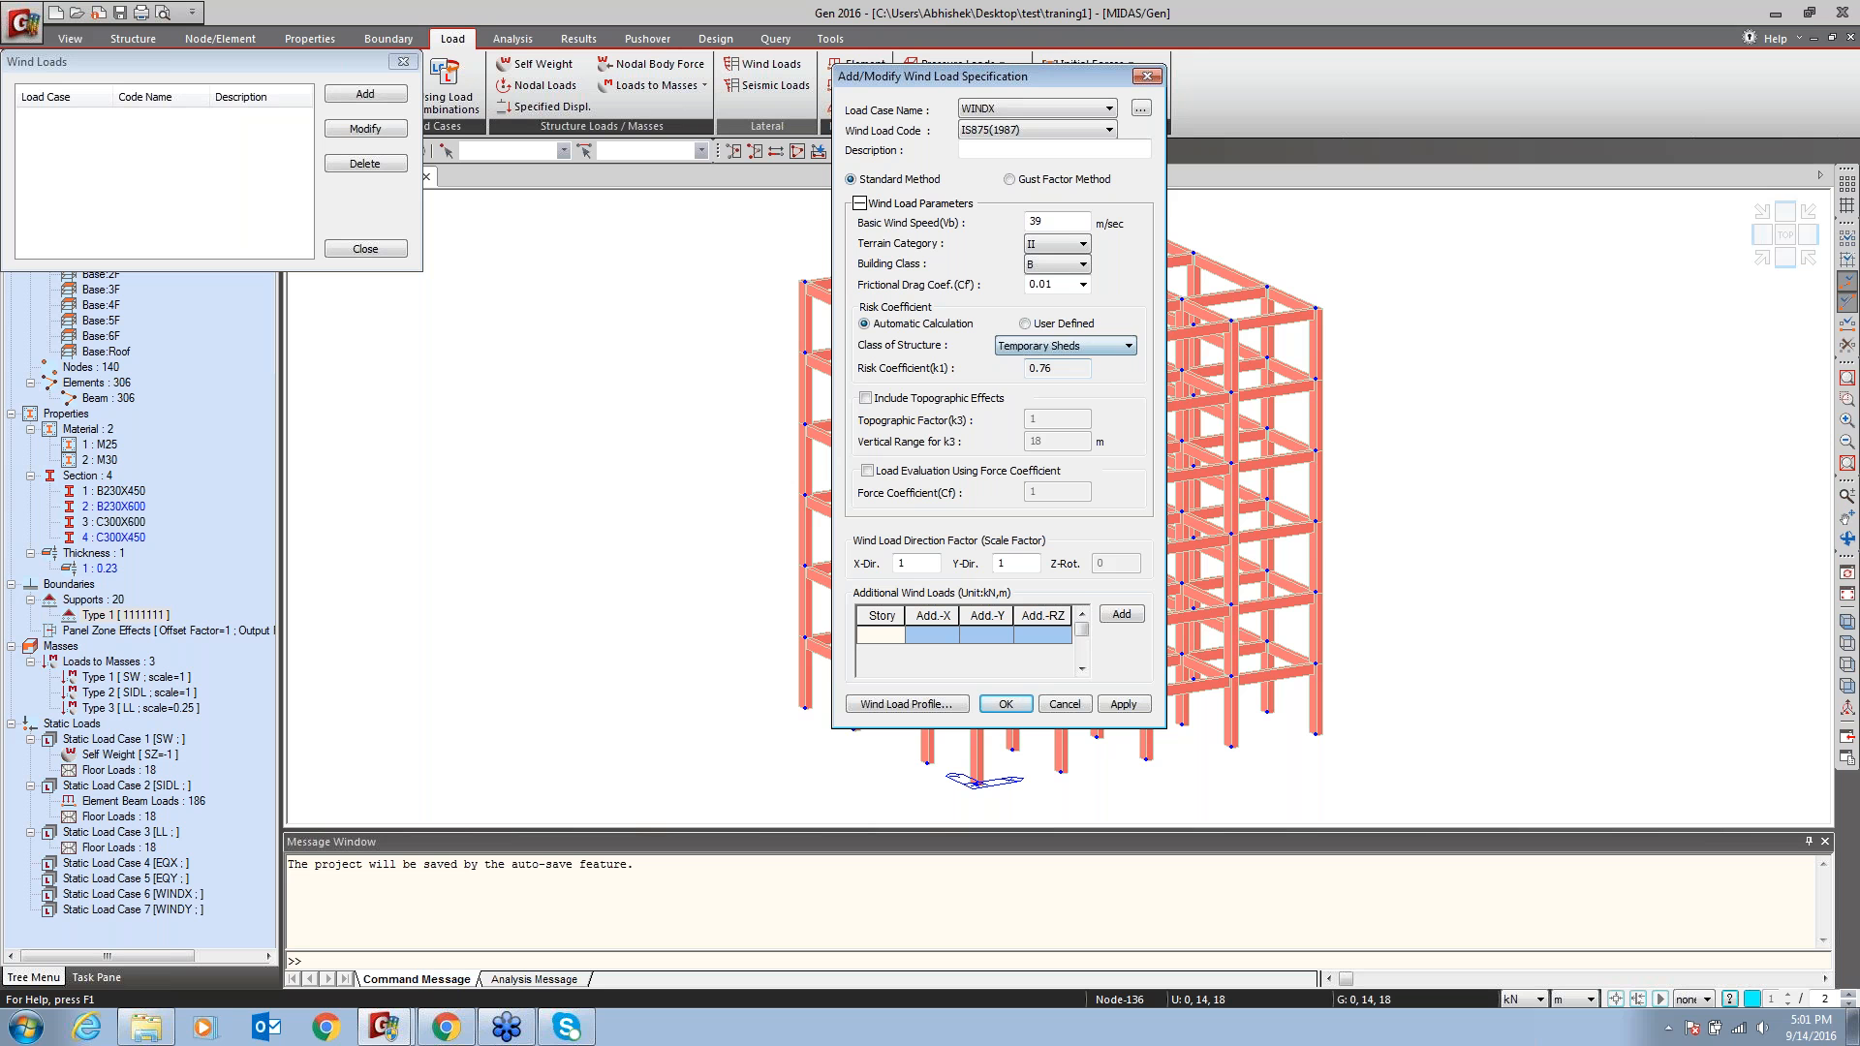
click(1083, 347)
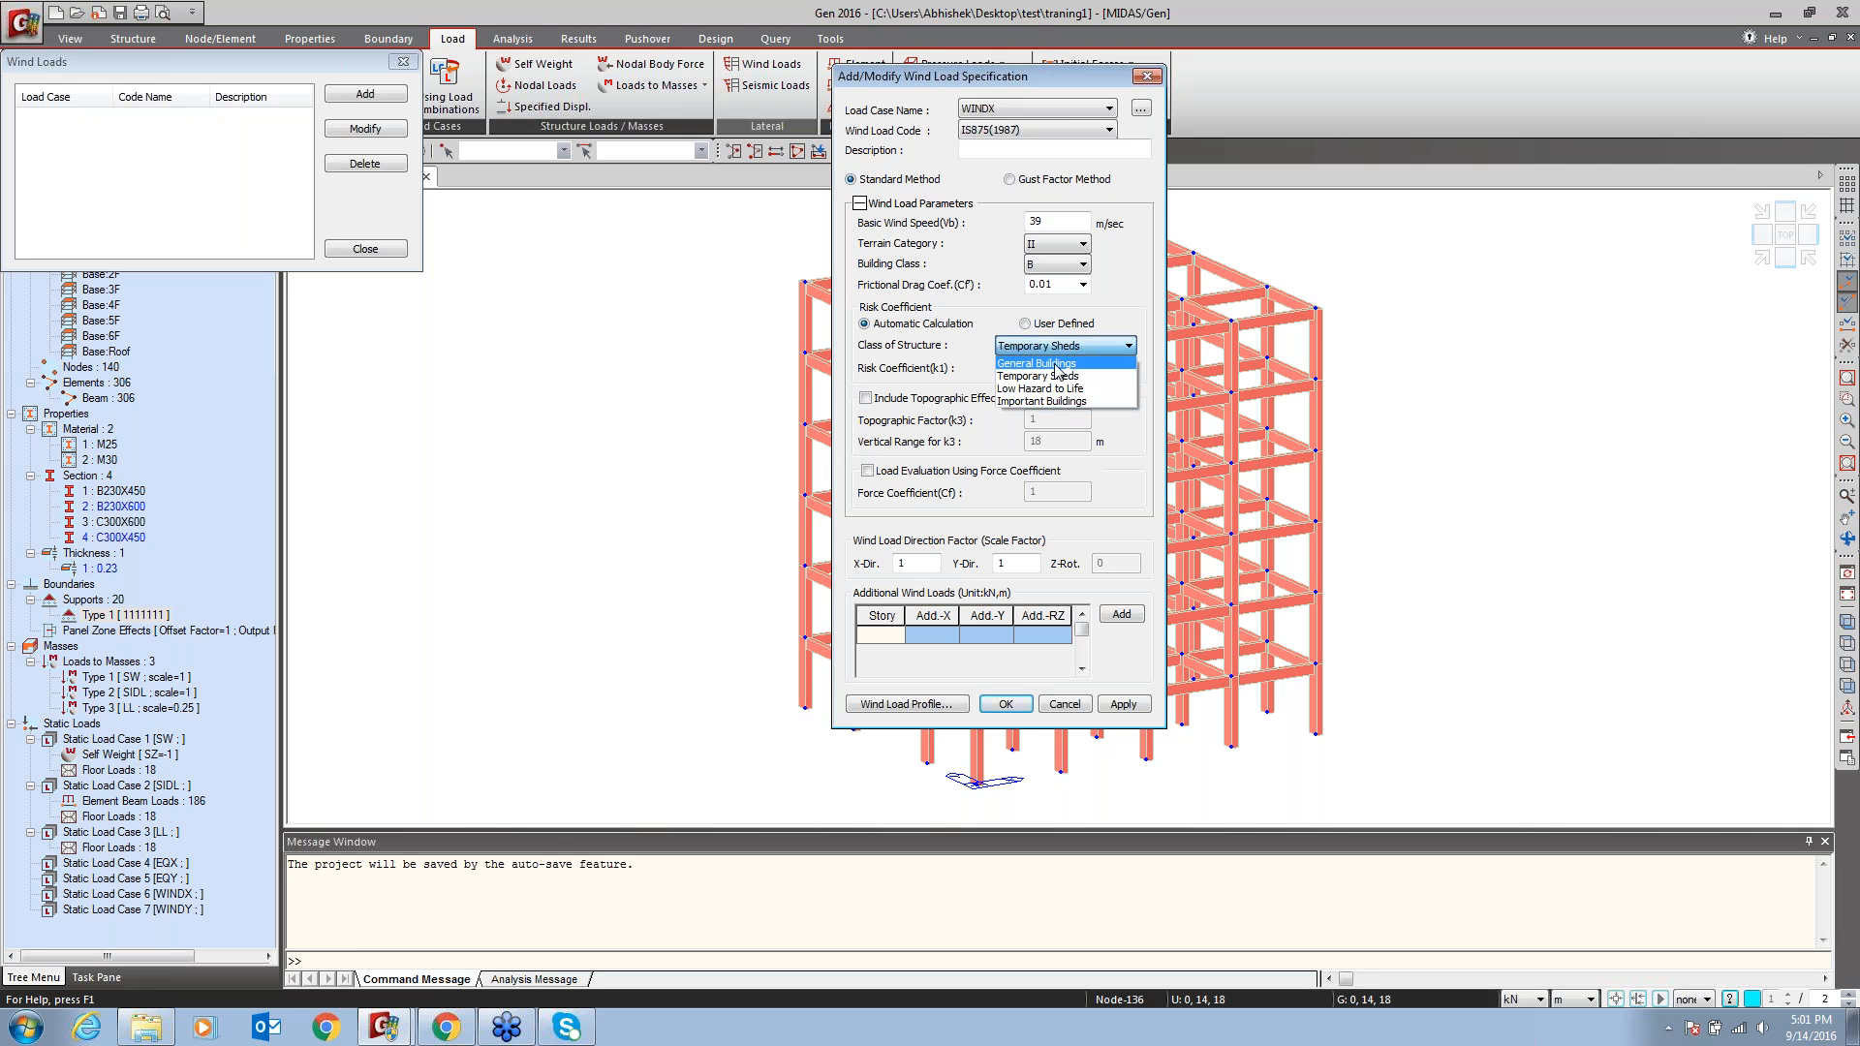
click(1049, 365)
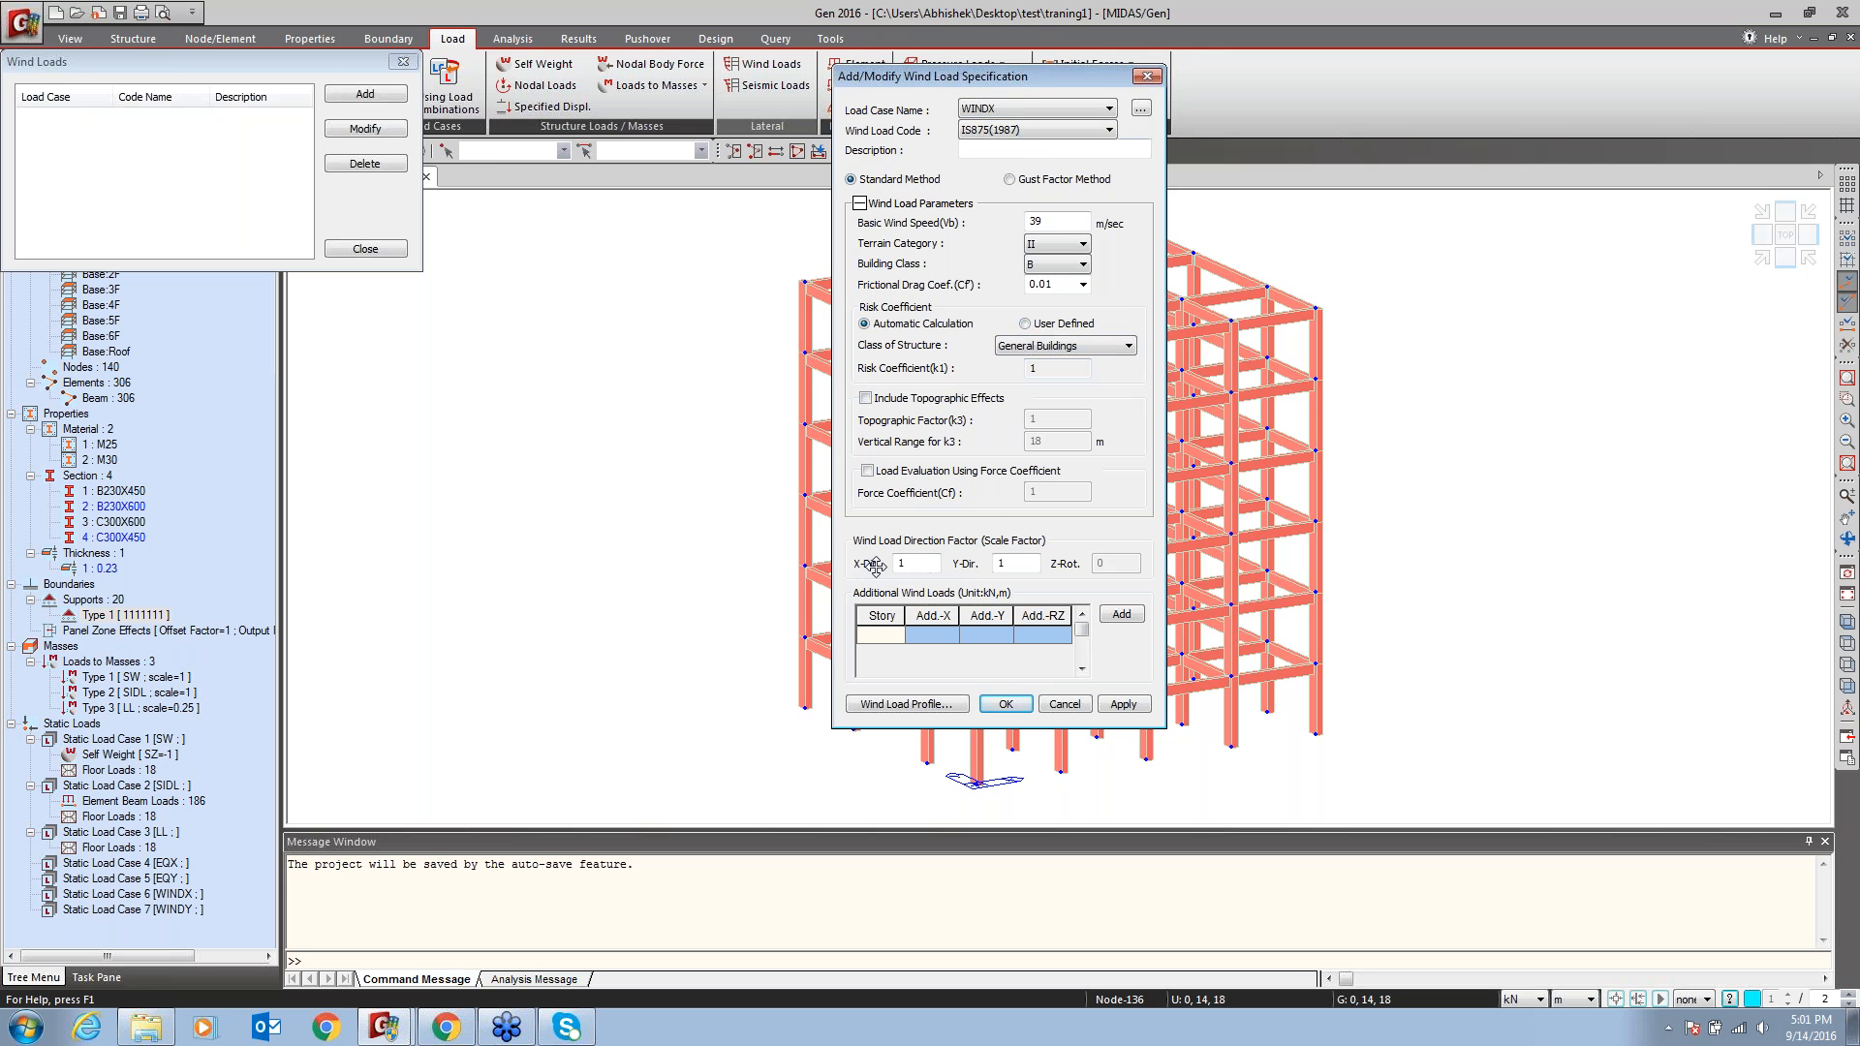
Set the WINDX wind load direction factor to 0 in Y, keeping 1 in X
double_click(1008, 563)
text(0)
click(902, 563)
Examine the X-direction wind load profile, including the story shear chart and the tabulated pressures, forces and overturning moments
click(907, 704)
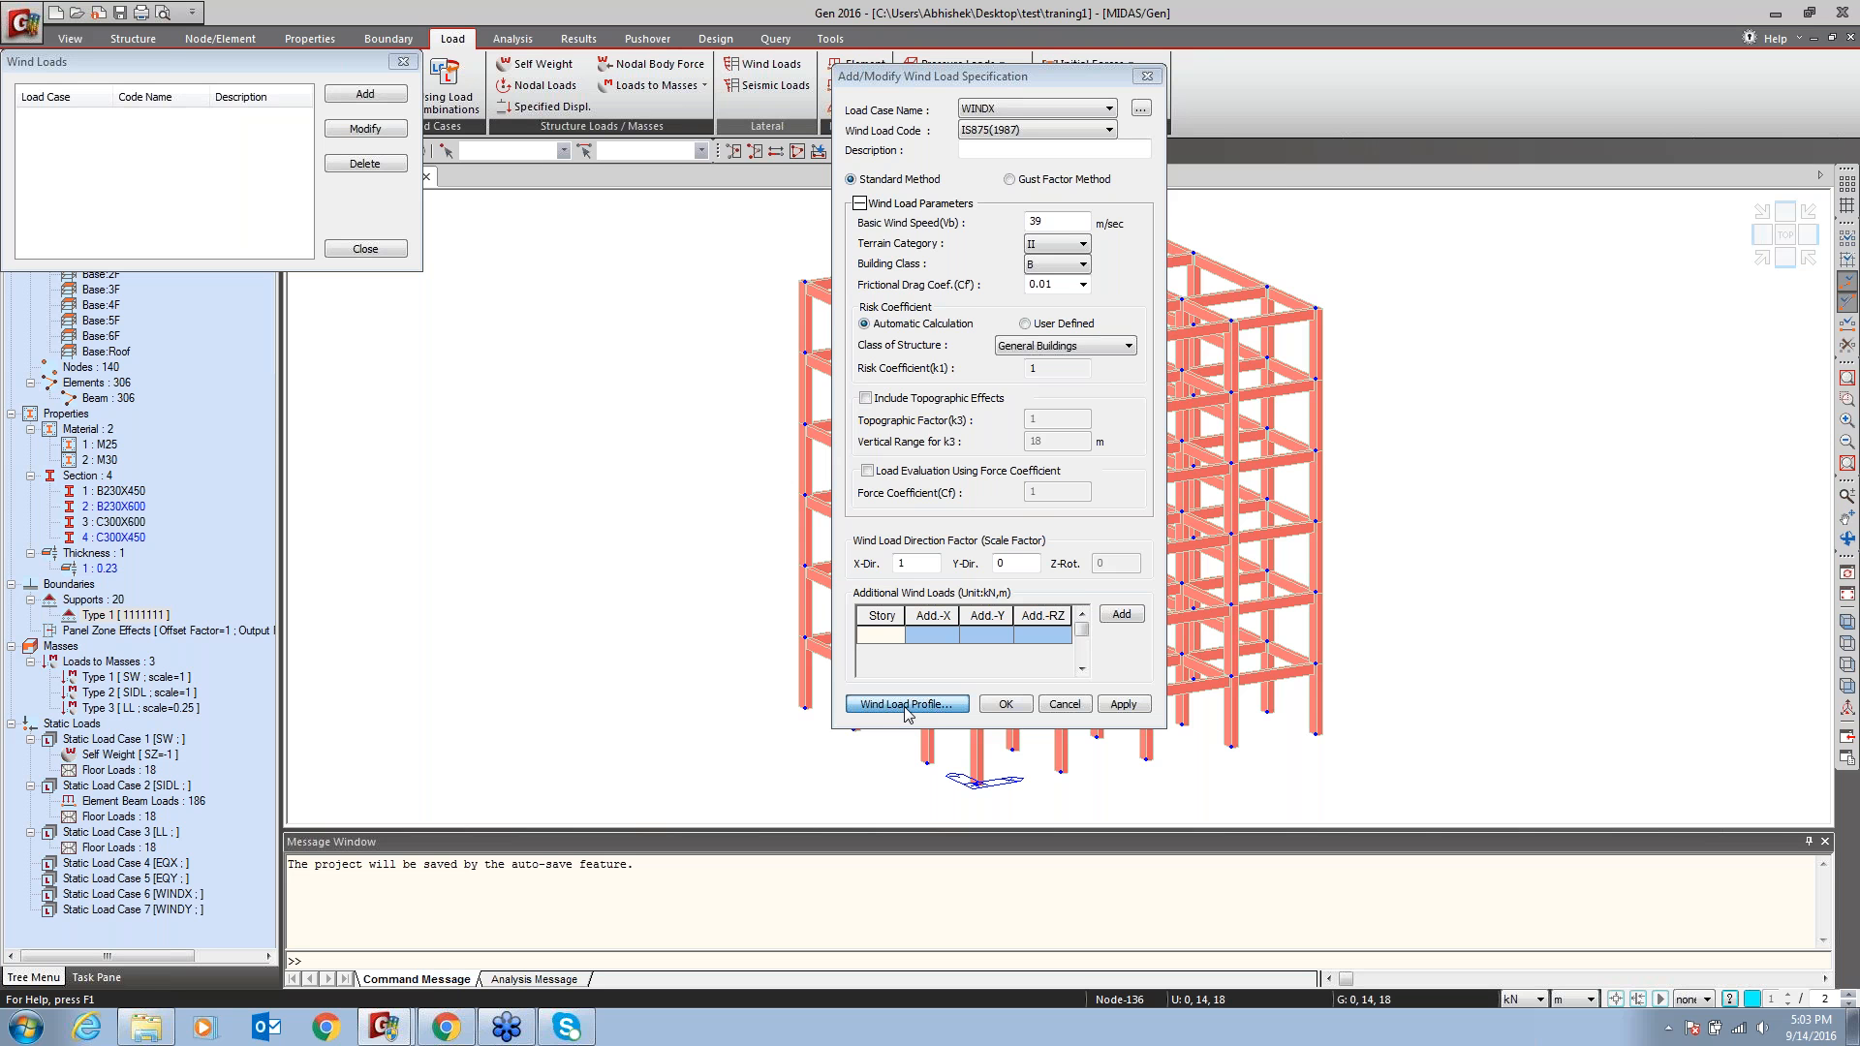
drag(963, 211, 978, 162)
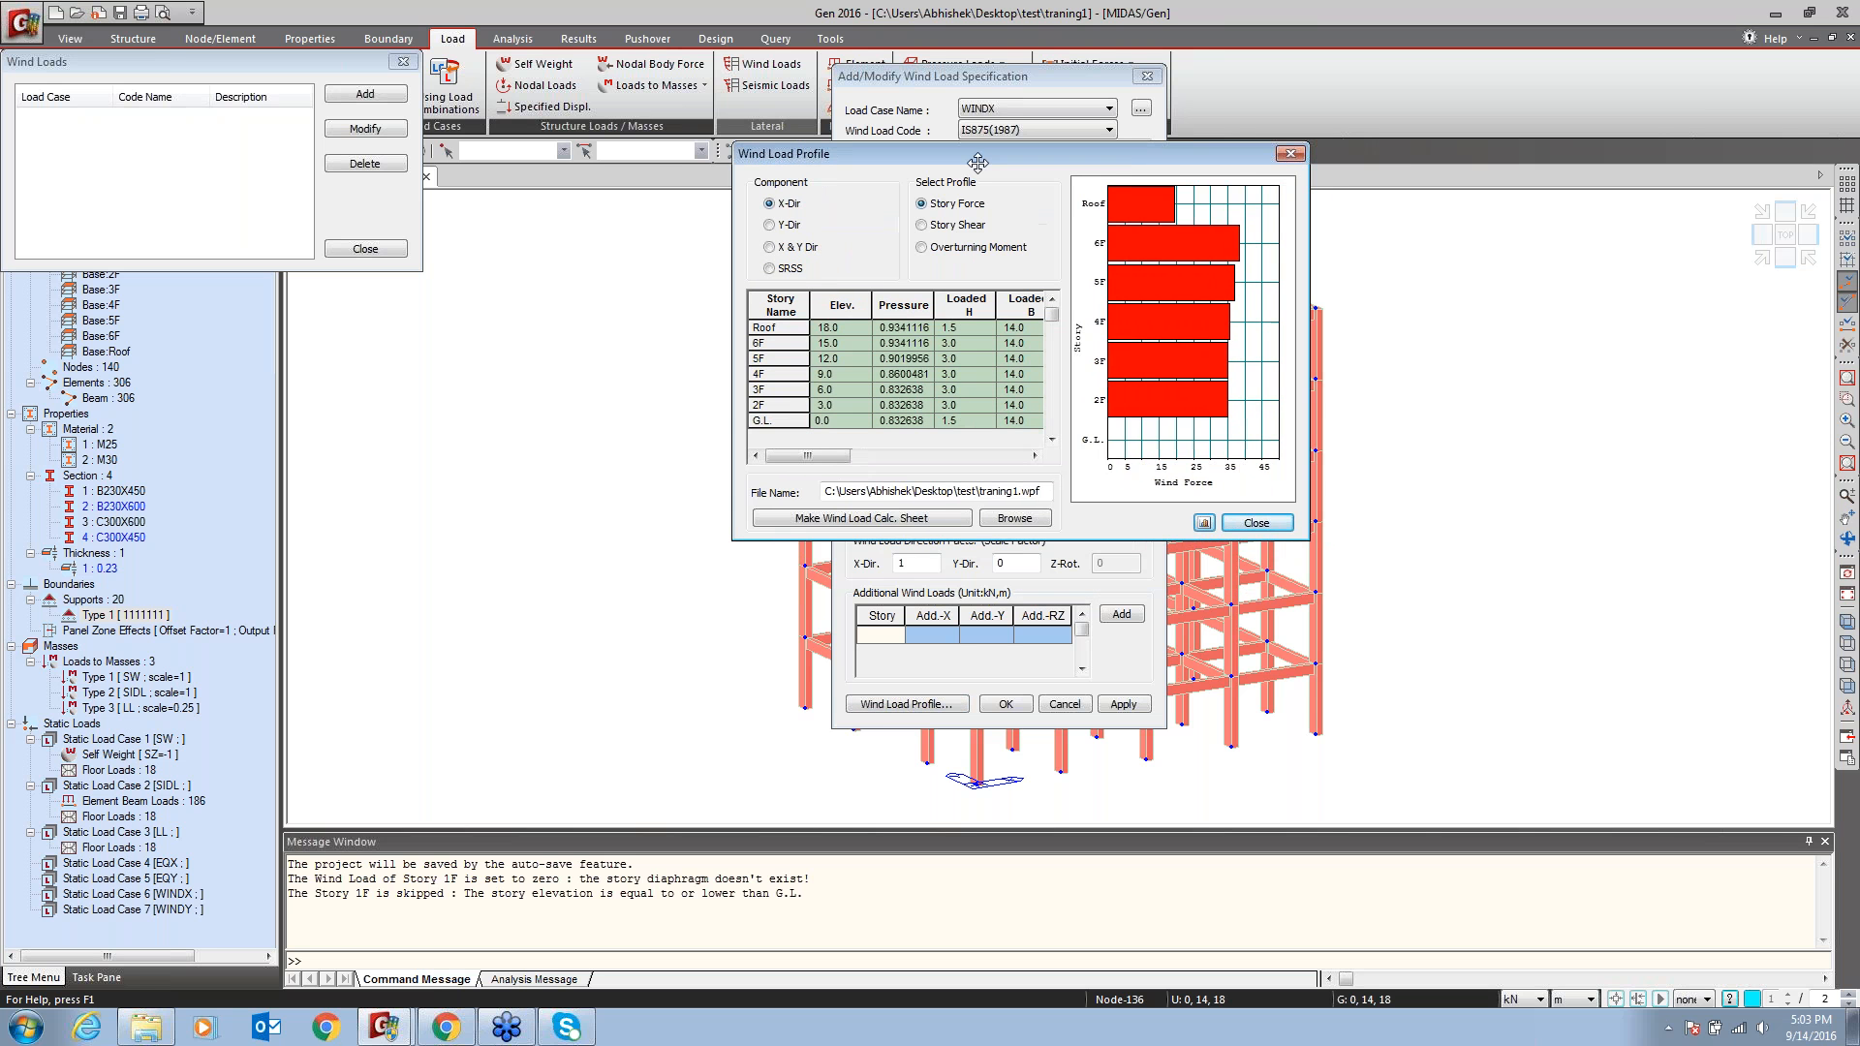
click(967, 225)
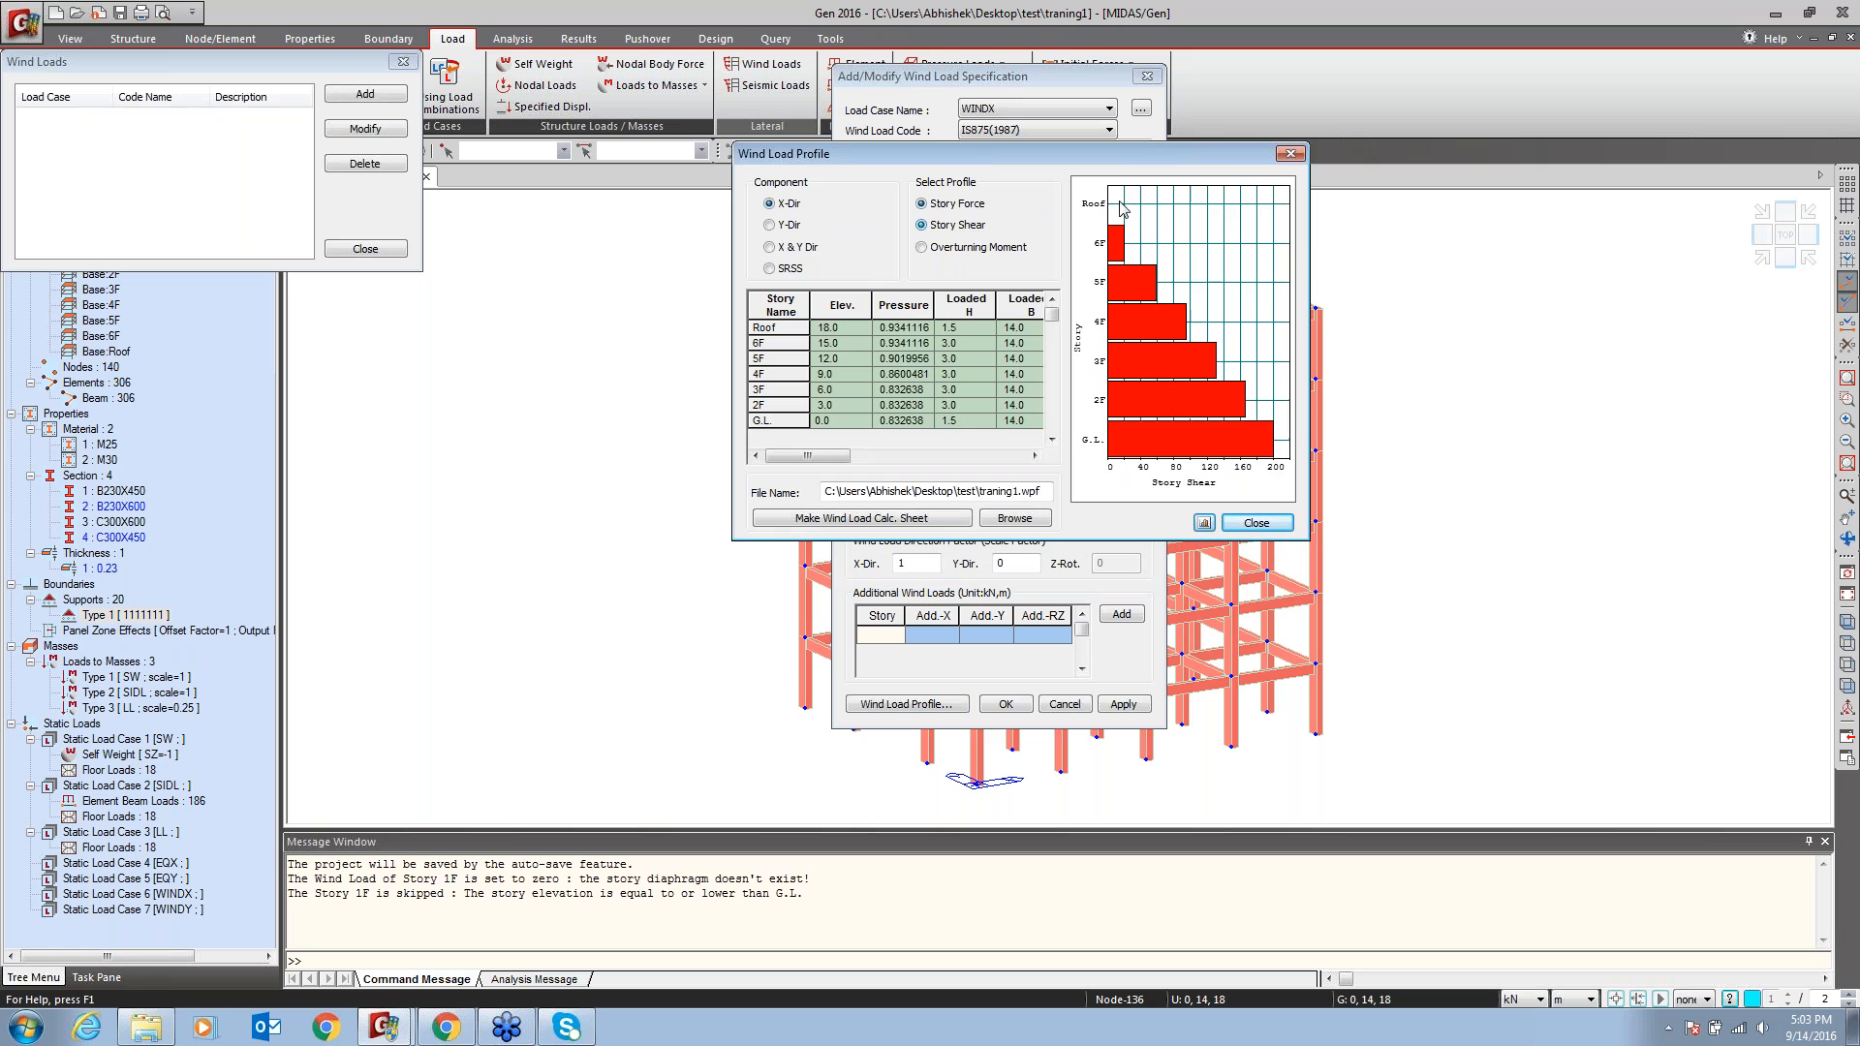
click(969, 248)
click(1034, 456)
click(1035, 456)
click(1035, 456)
click(1034, 456)
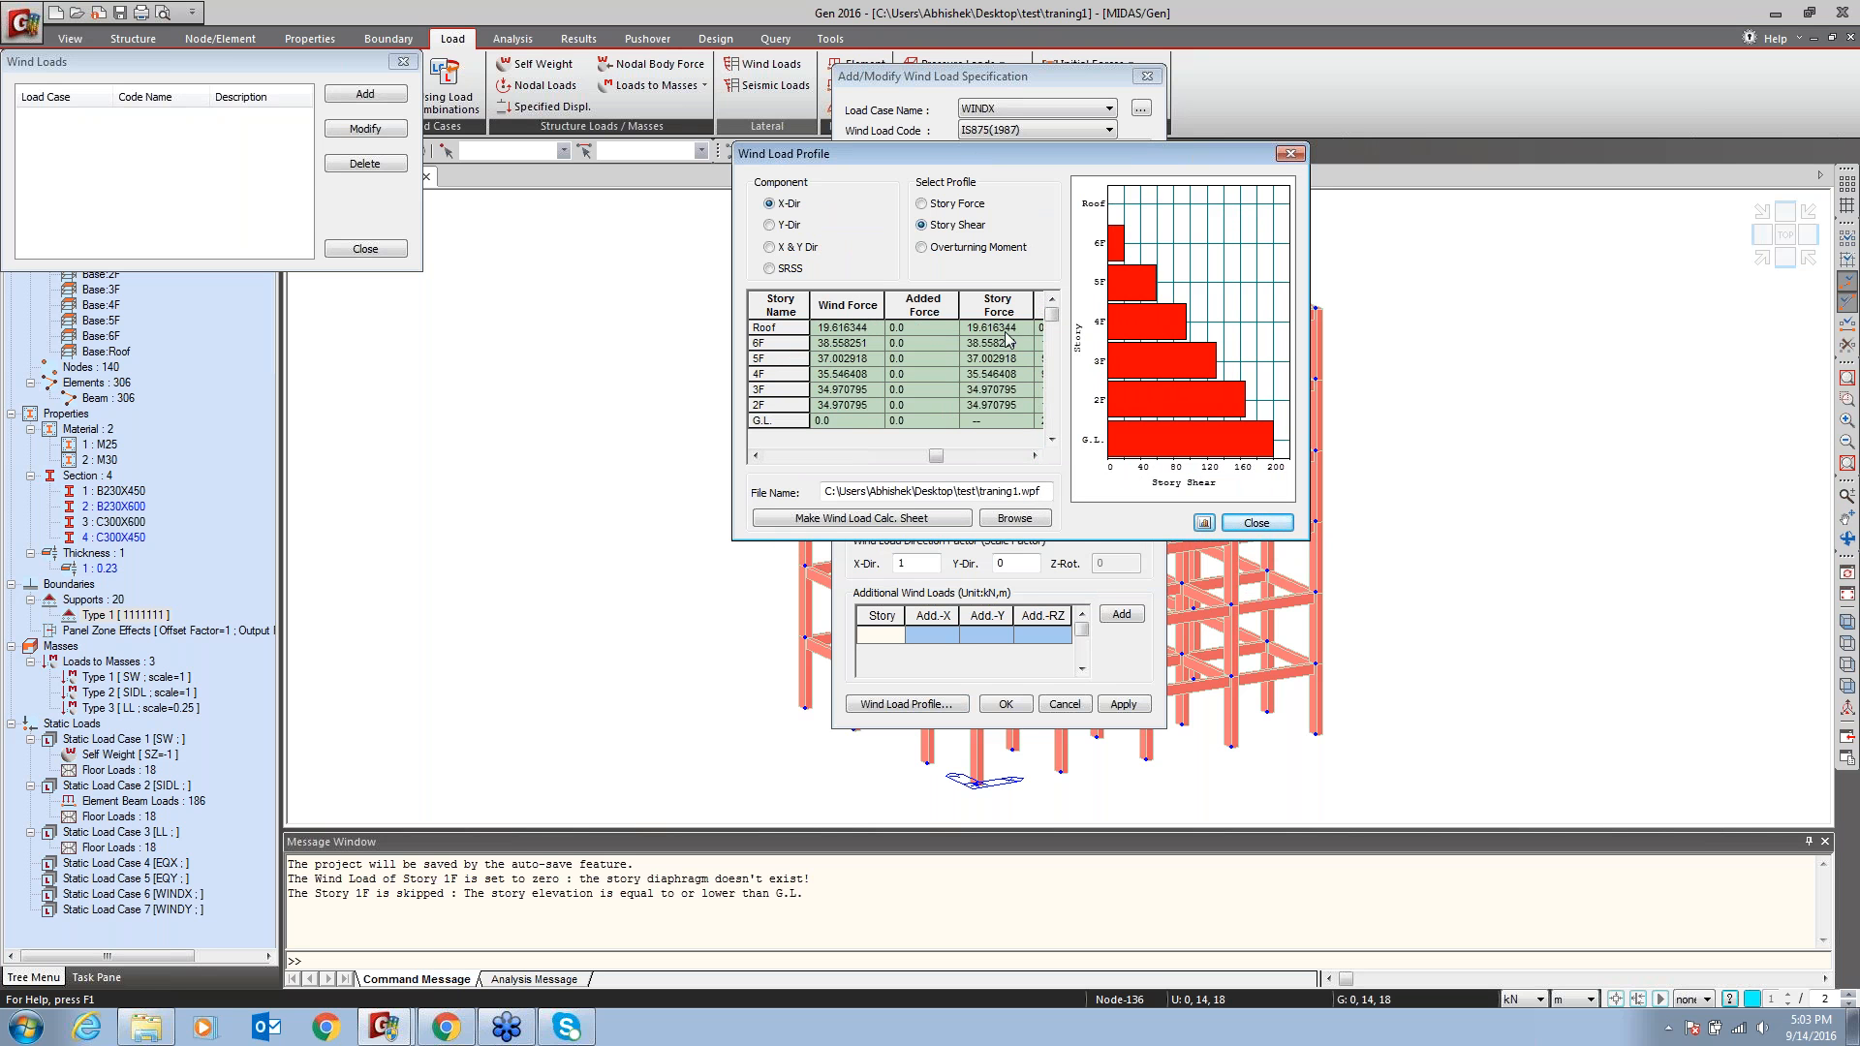
click(1034, 456)
click(1034, 456)
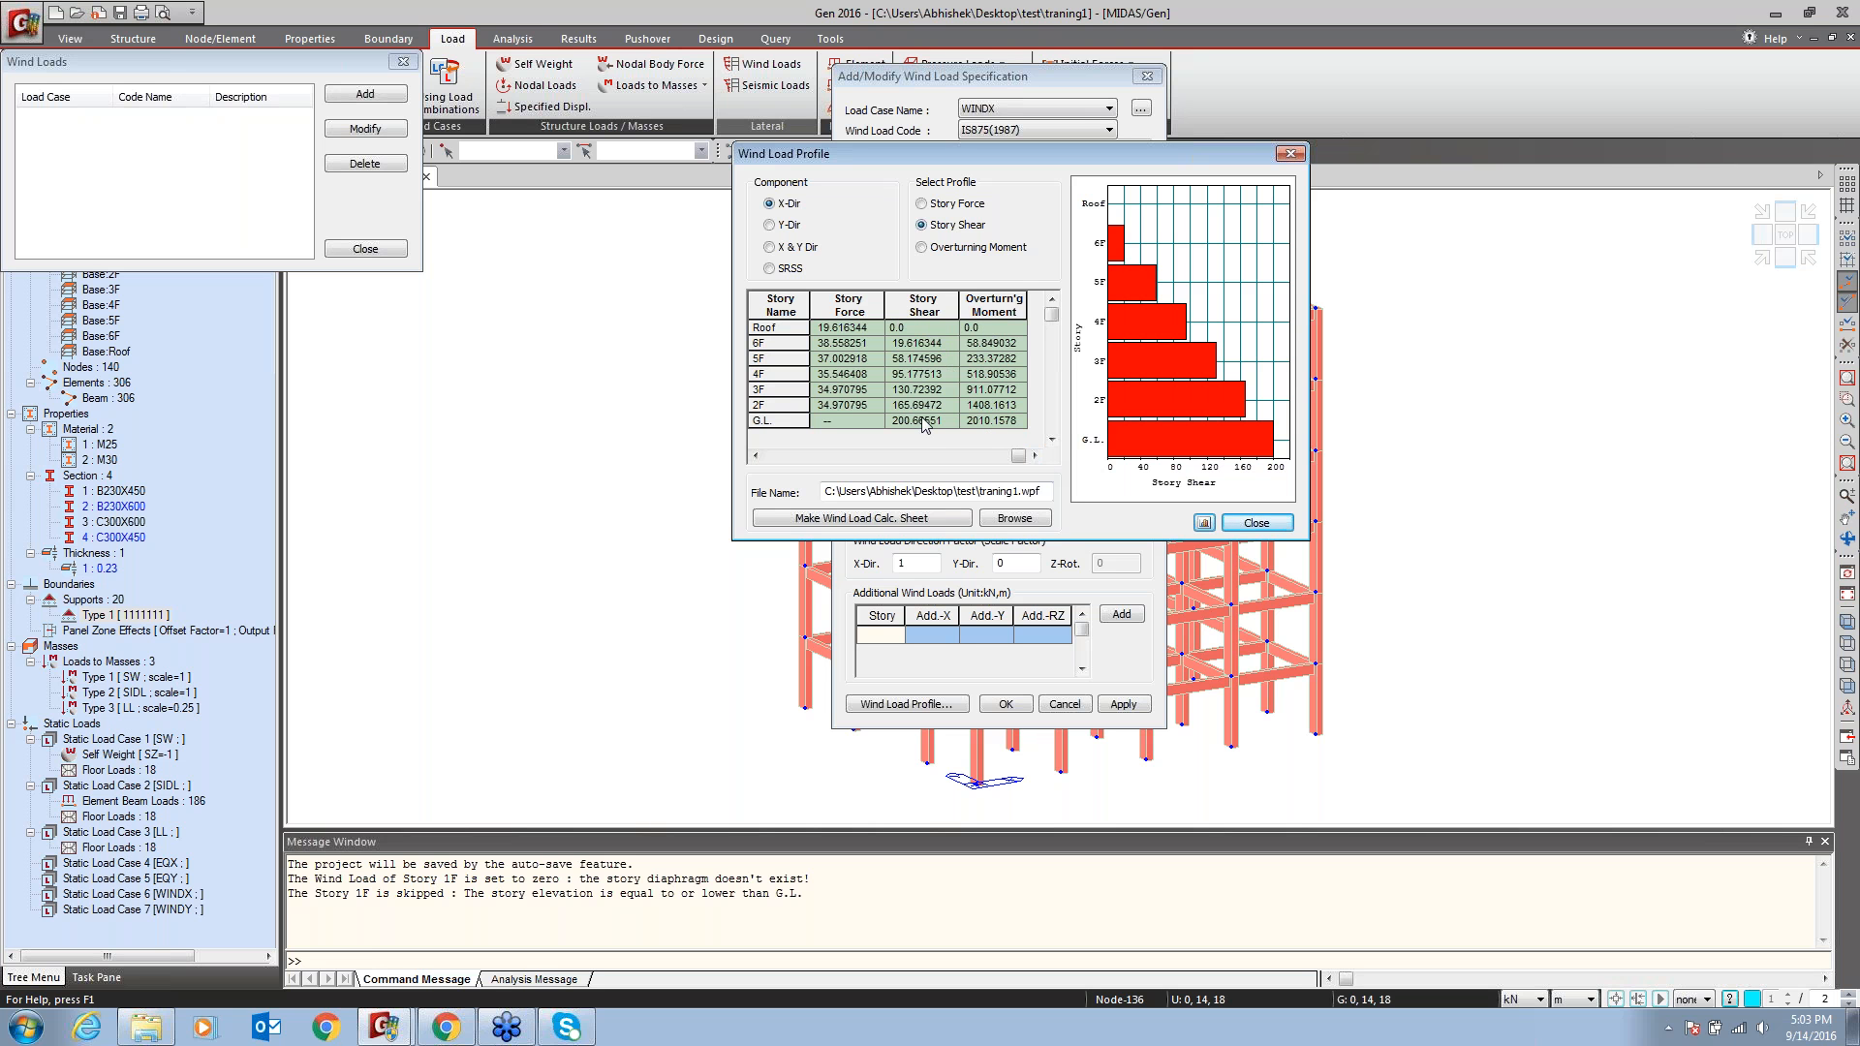
drag(1019, 455, 774, 446)
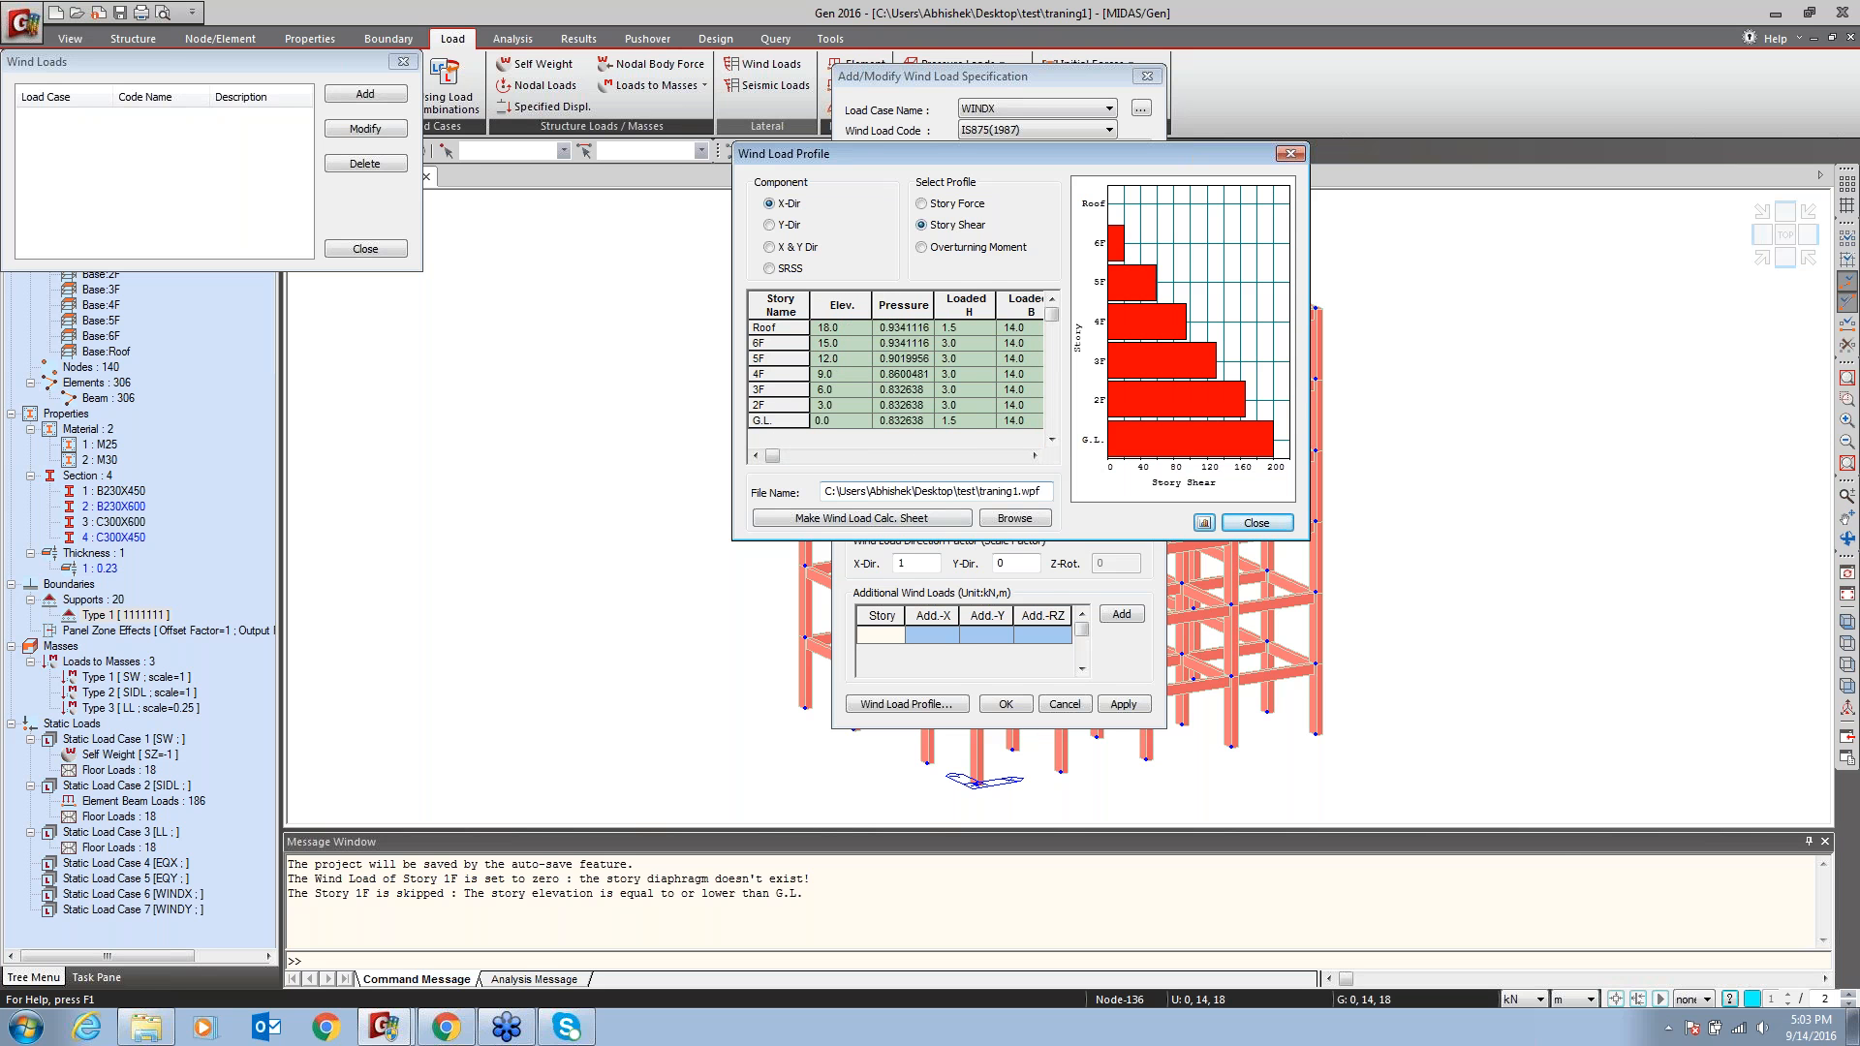
Produce the wind load calculation sheet and examine its pressure coefficients and X-direction load generation data
click(848, 520)
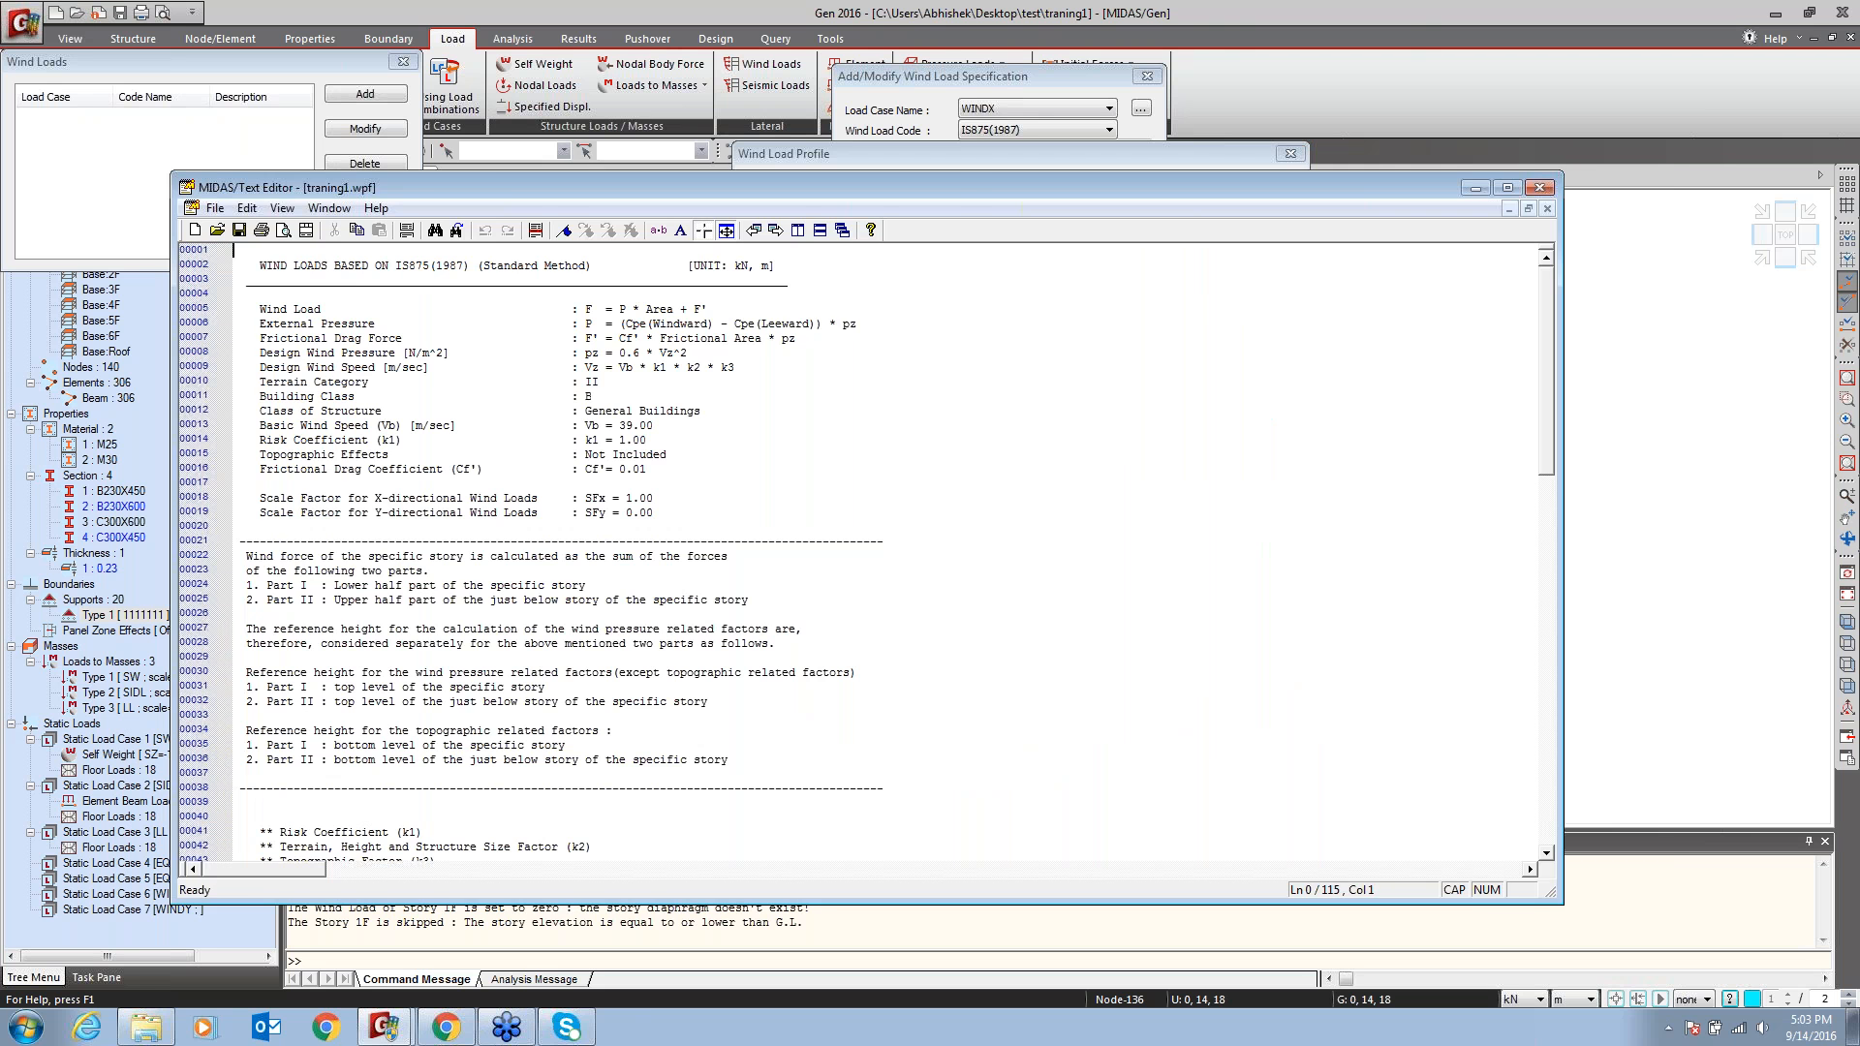
drag(845, 196, 1324, 109)
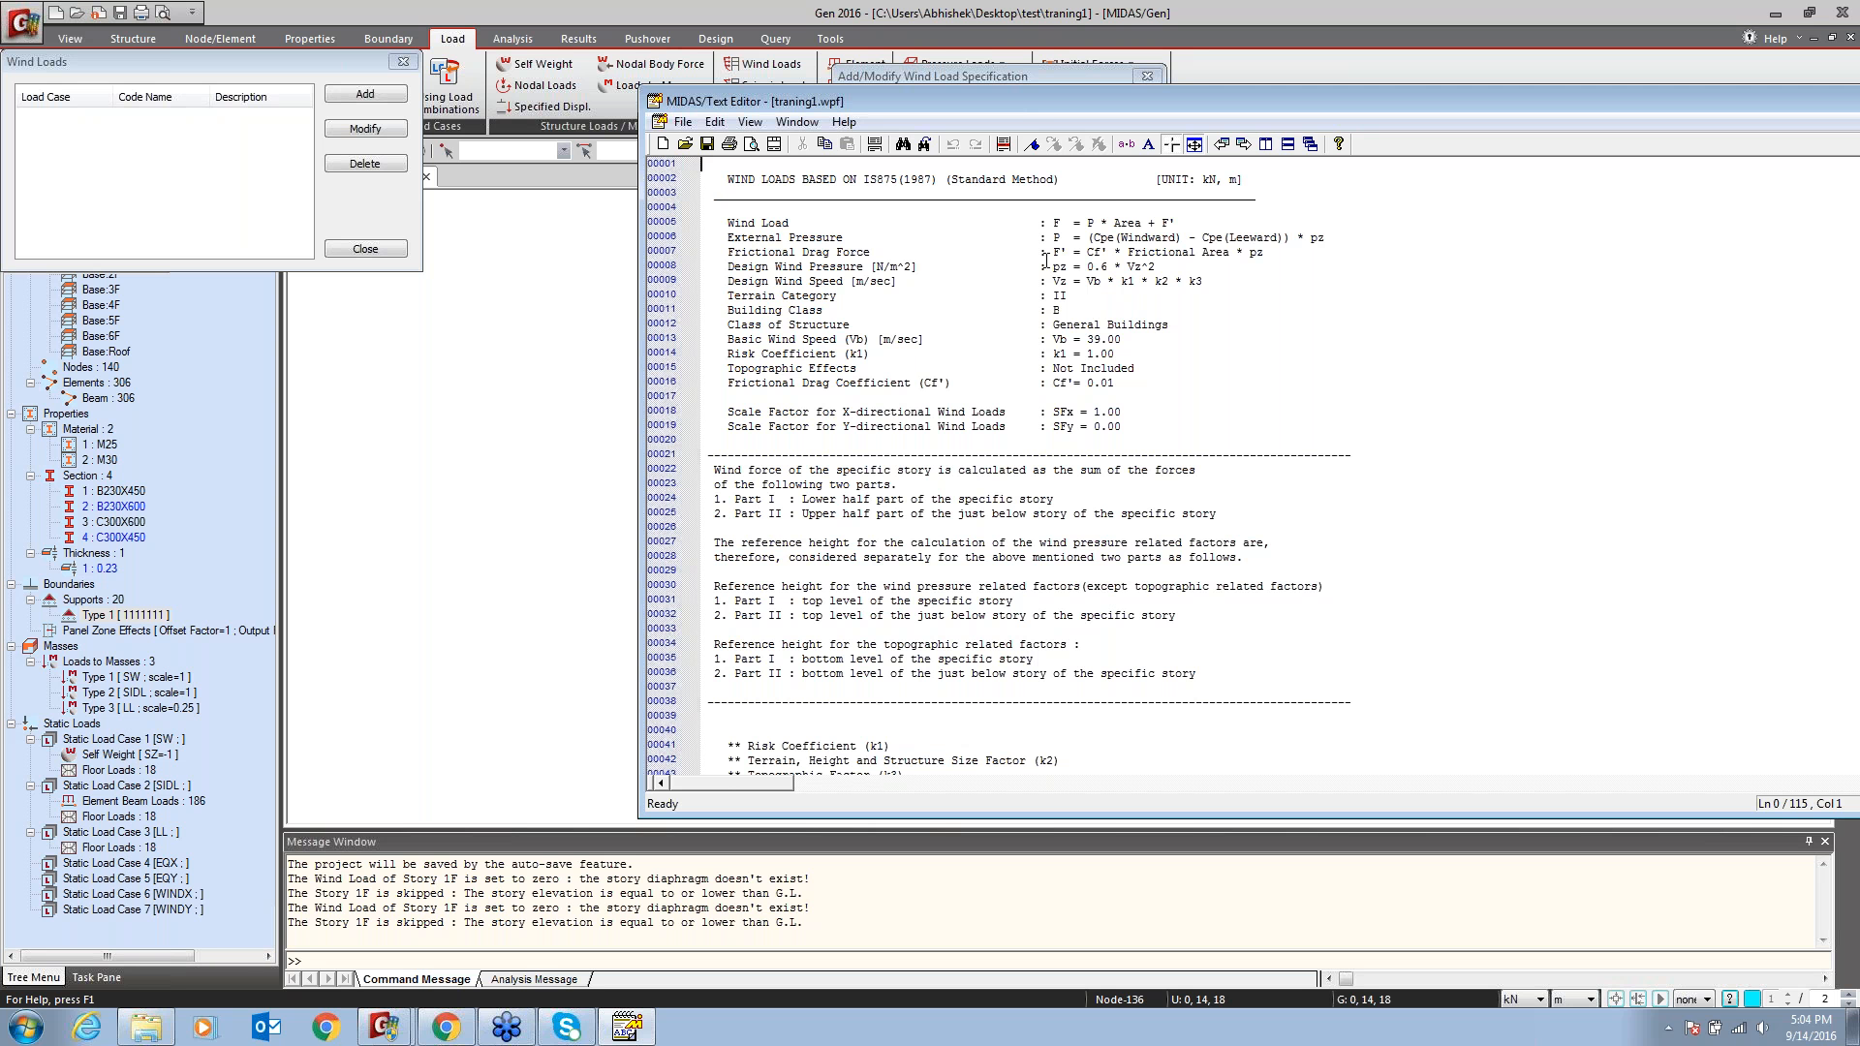
scroll(1121, 513, down, 2)
scroll(1120, 513, down, 17)
drag(733, 470, 1380, 560)
click(1385, 559)
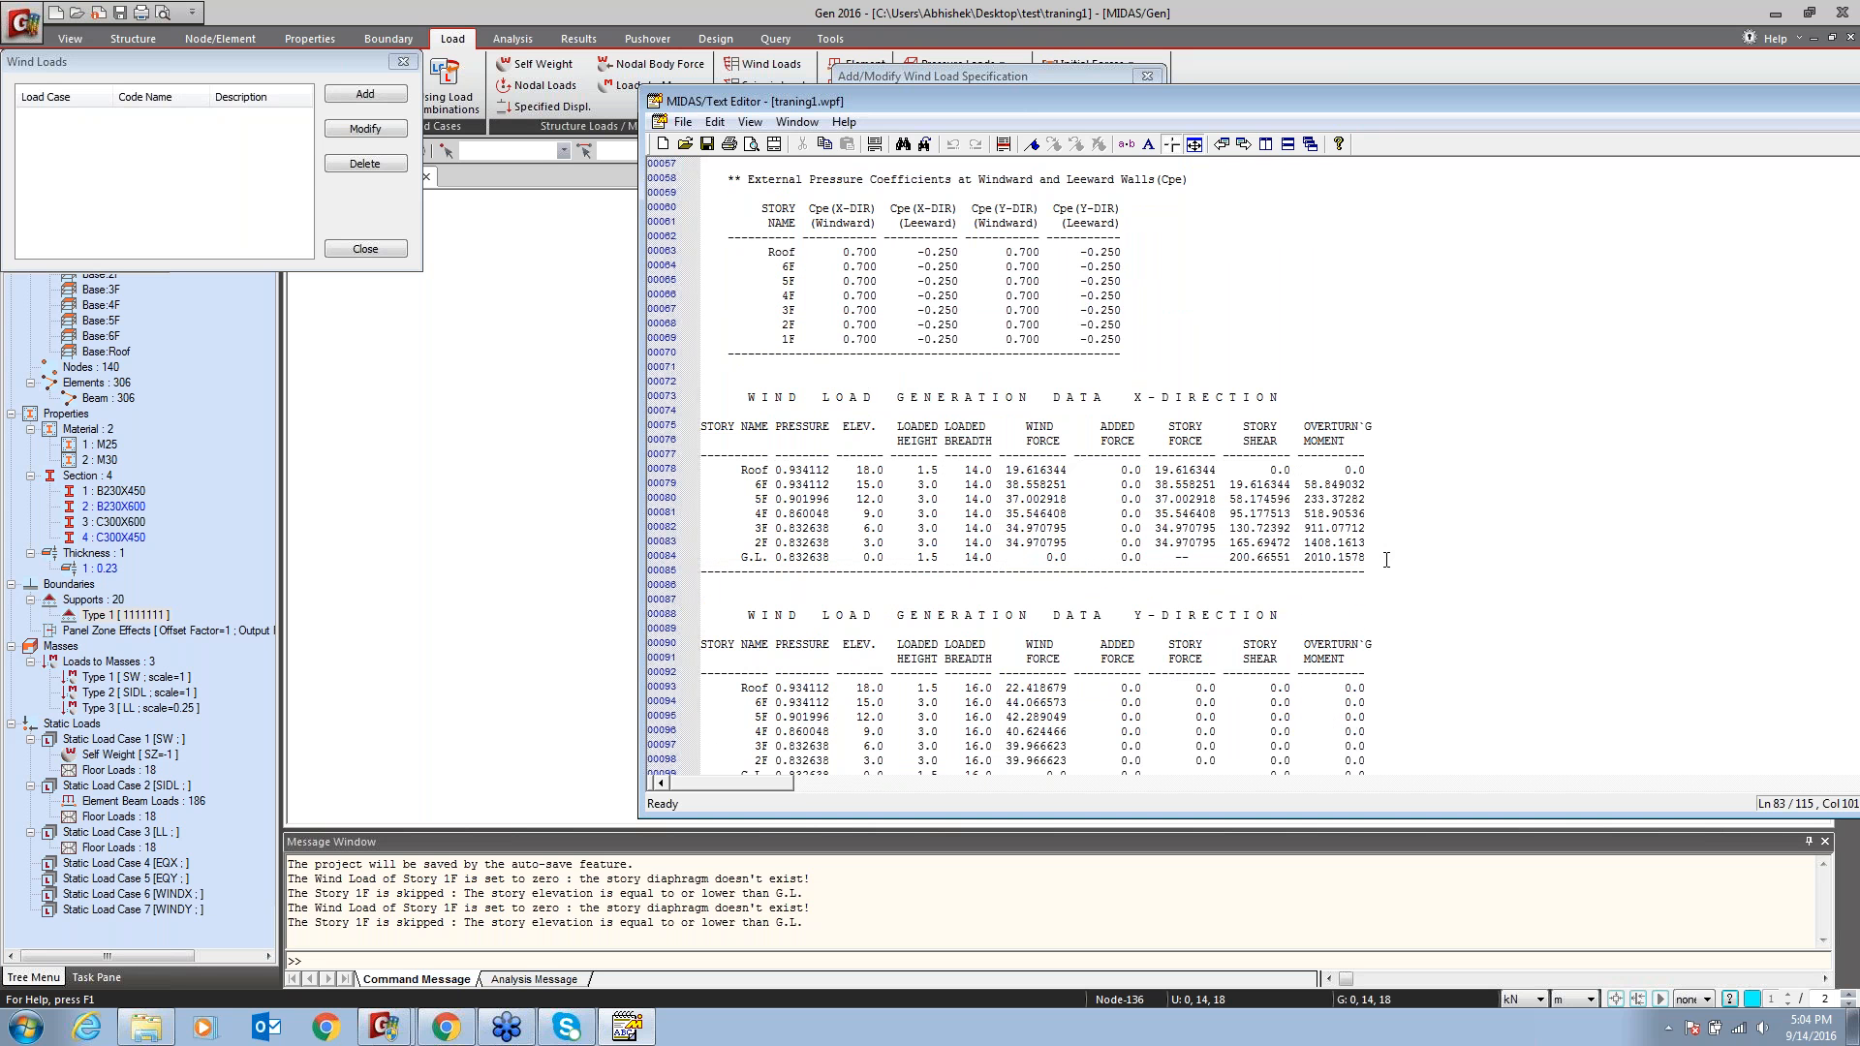
drag(1386, 102, 774, 96)
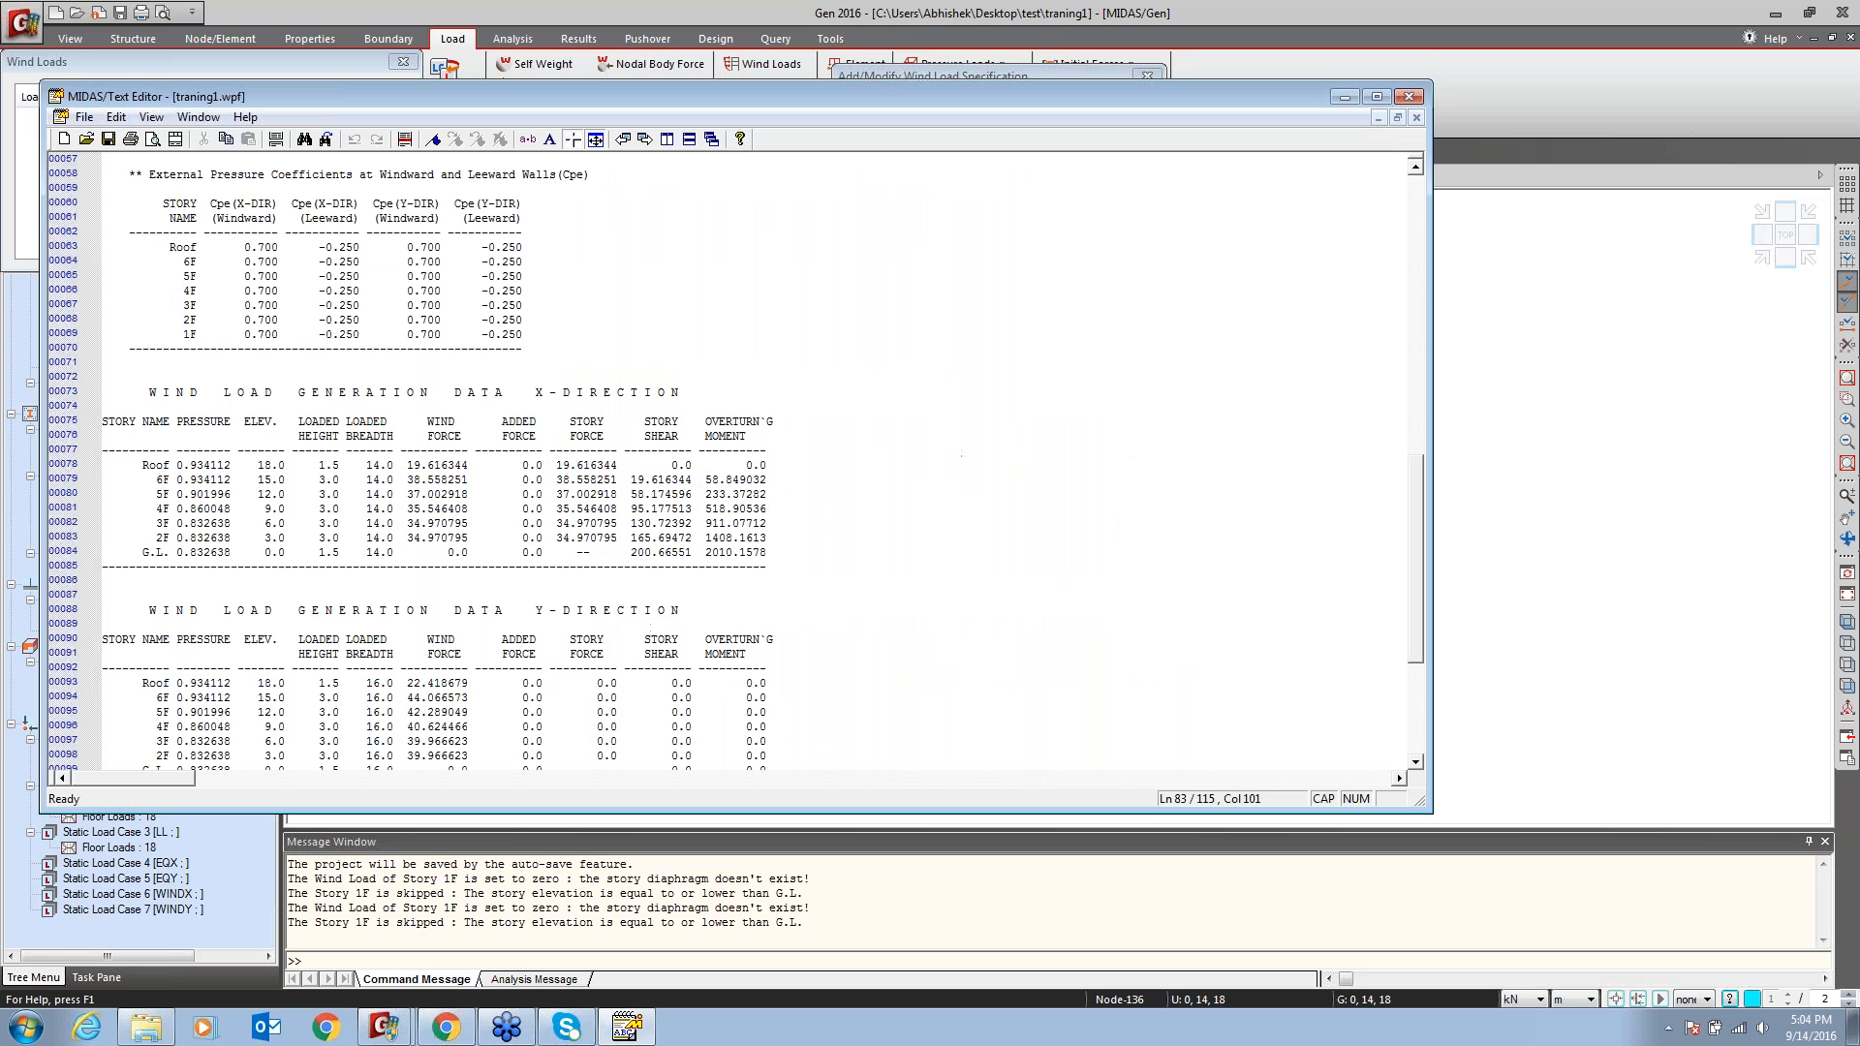
click(1408, 96)
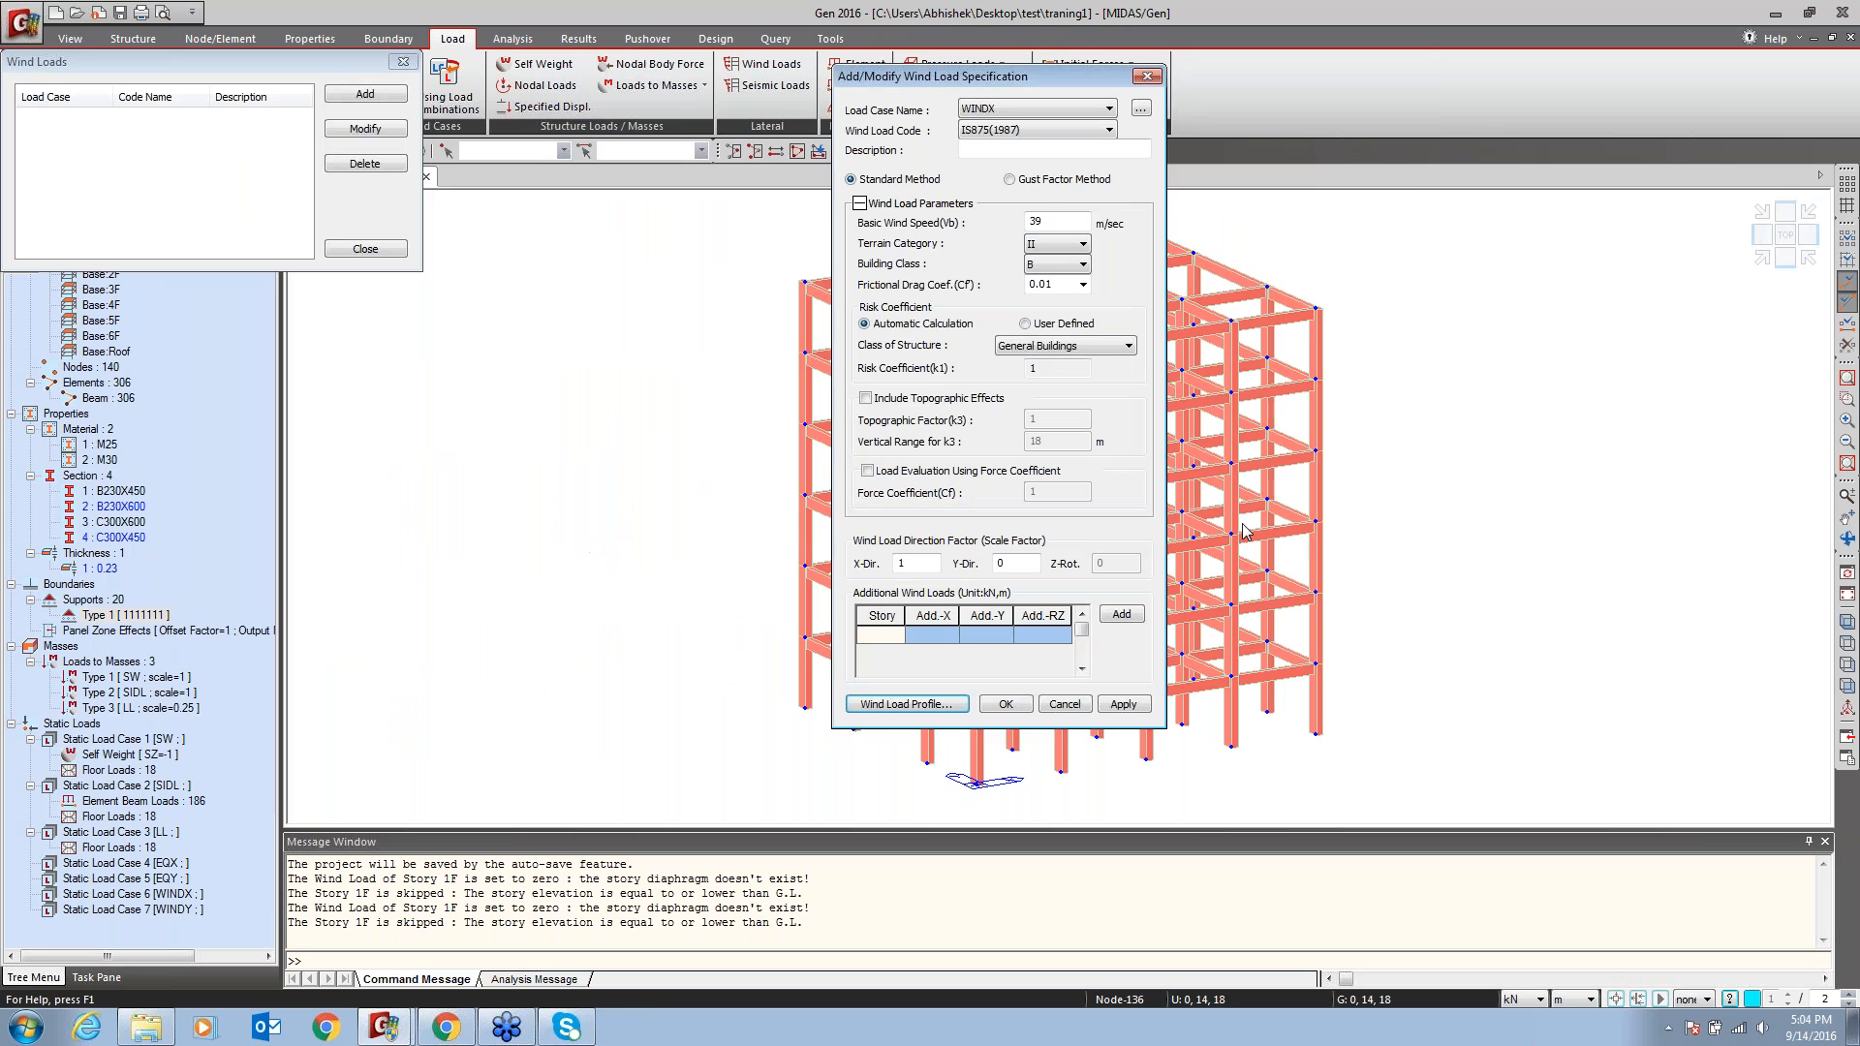
Accept the WINDX specification and start another one for load case WINDY using the IS875(1987) code
click(1010, 707)
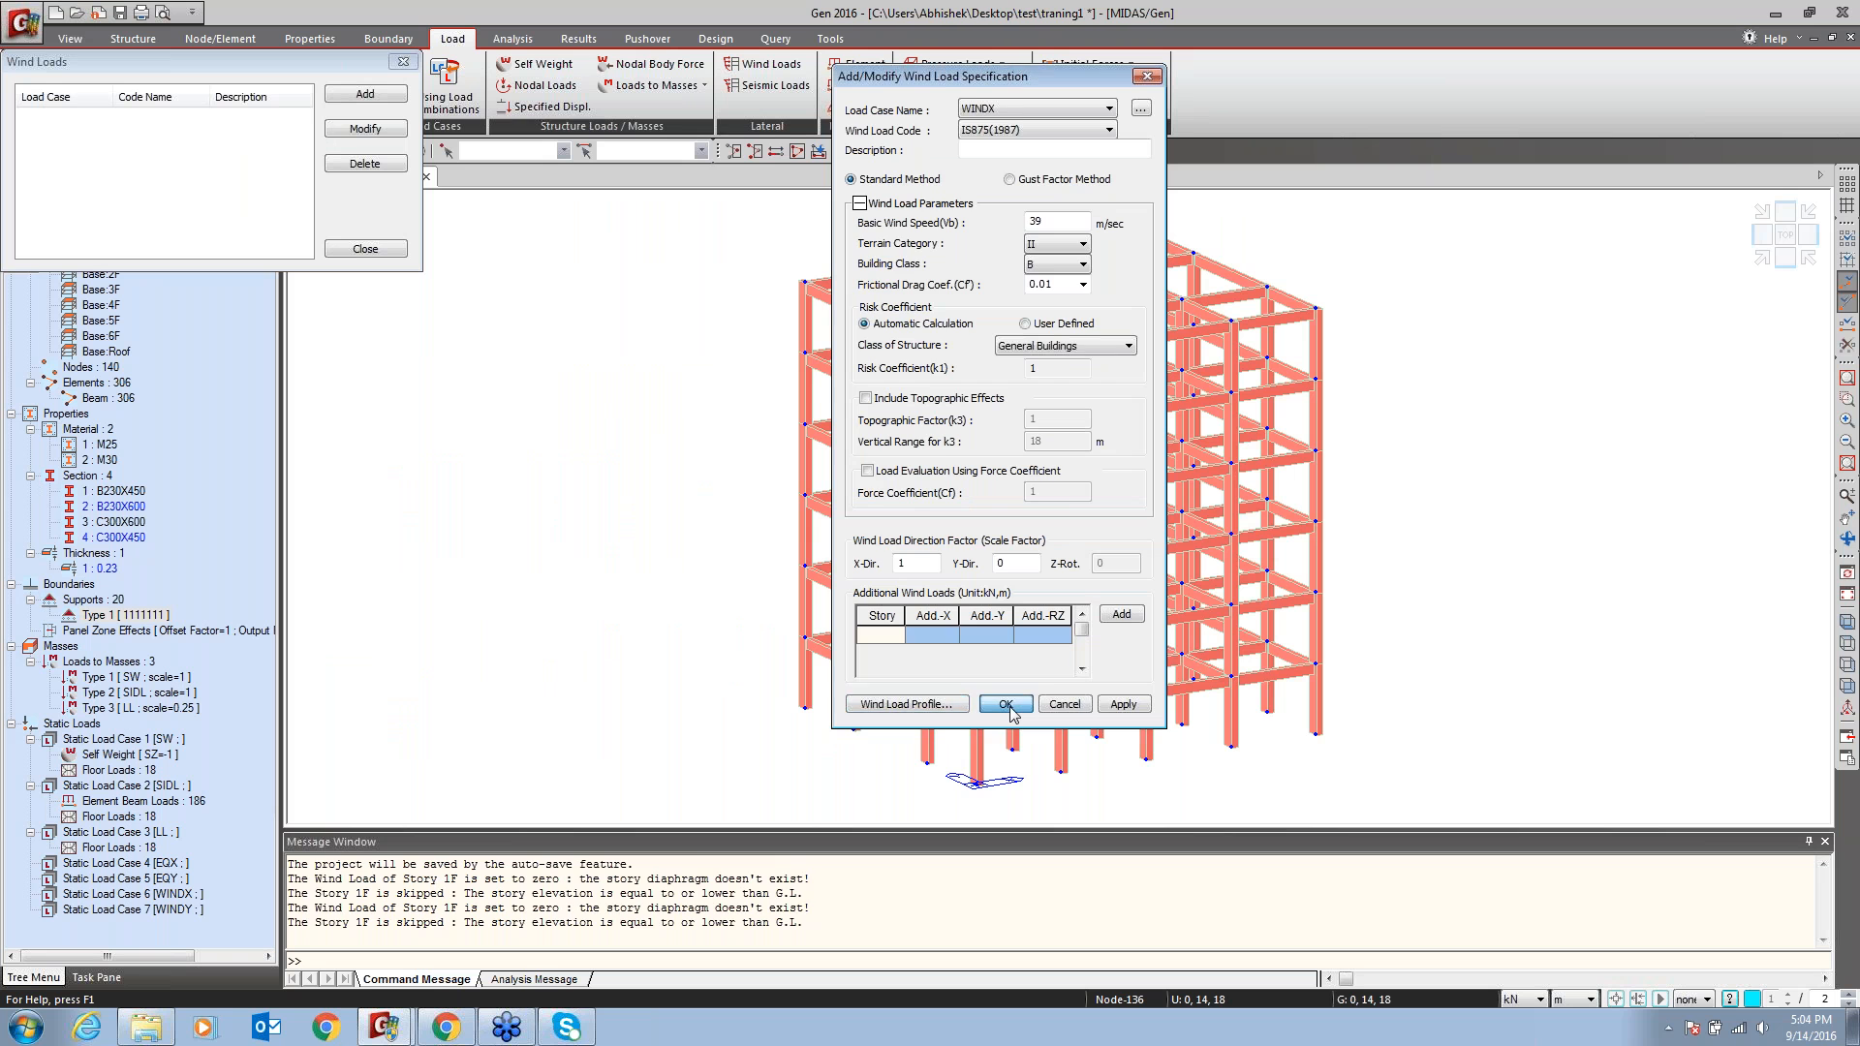
click(393, 95)
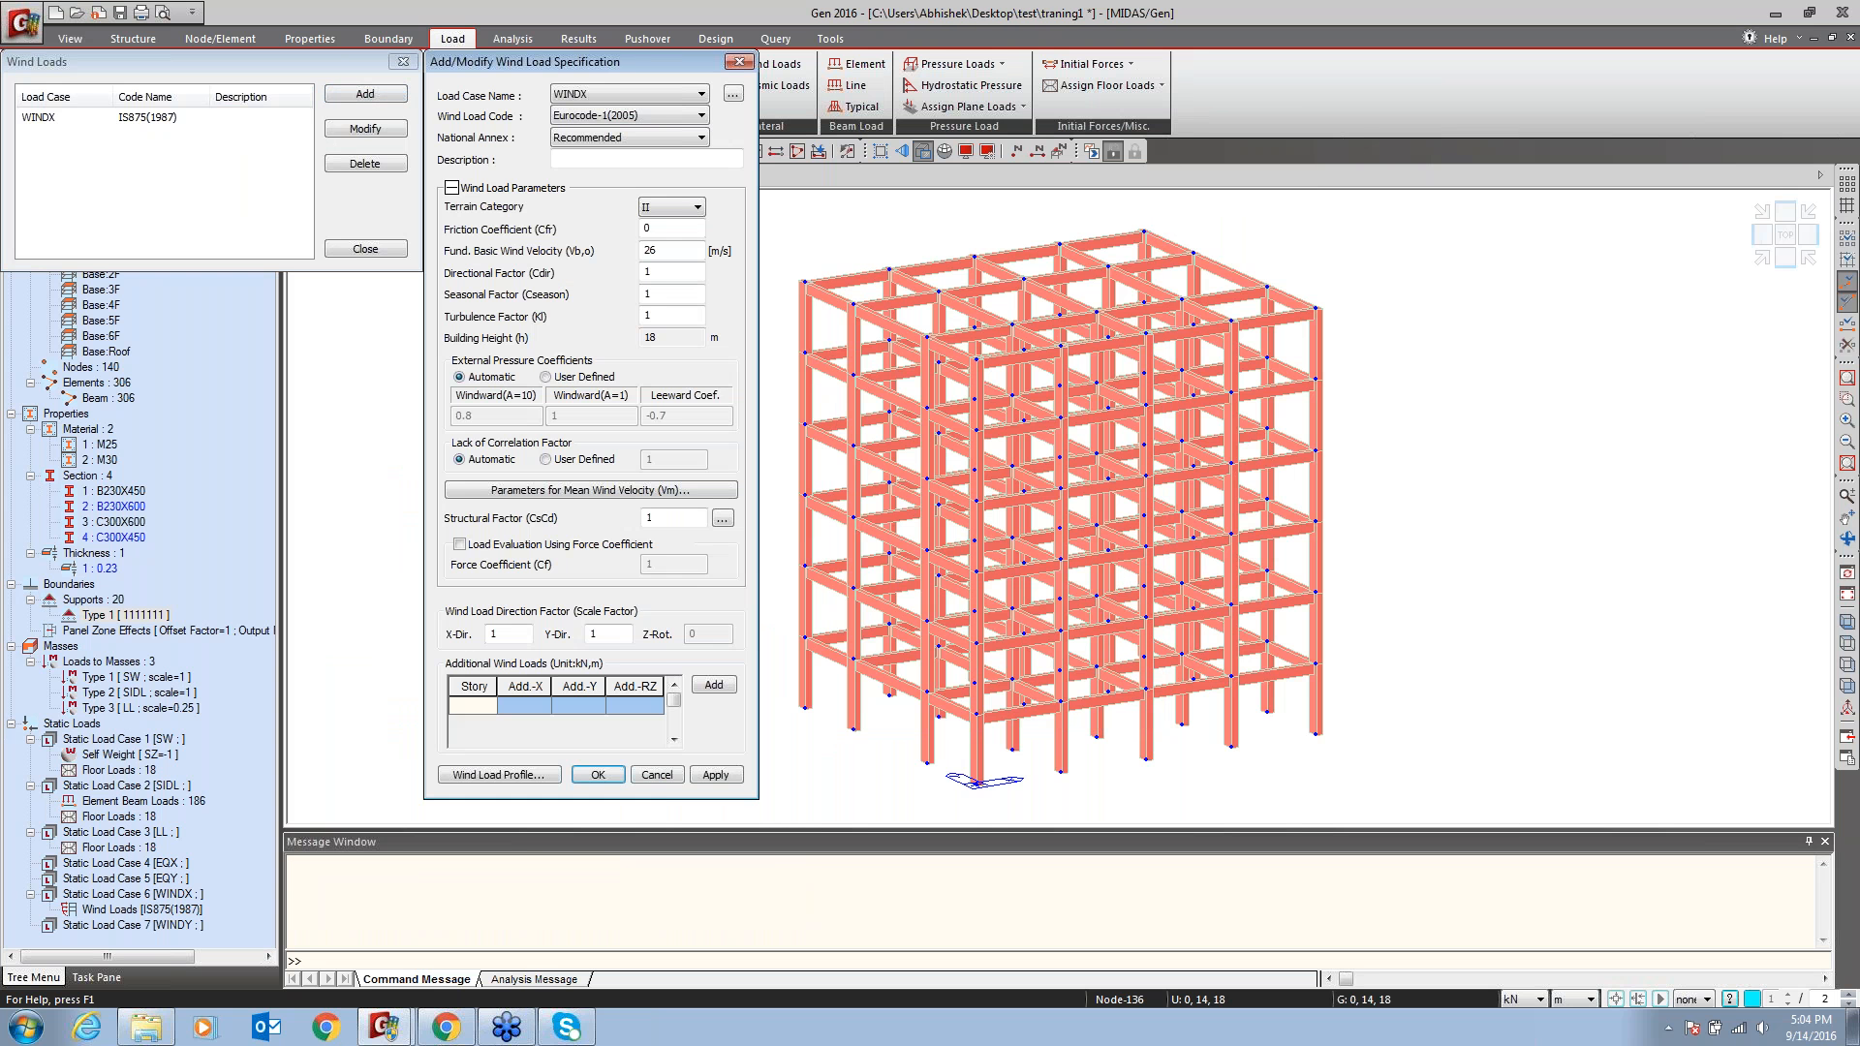
drag(636, 60, 1289, 95)
click(1168, 121)
click(1153, 213)
click(1238, 142)
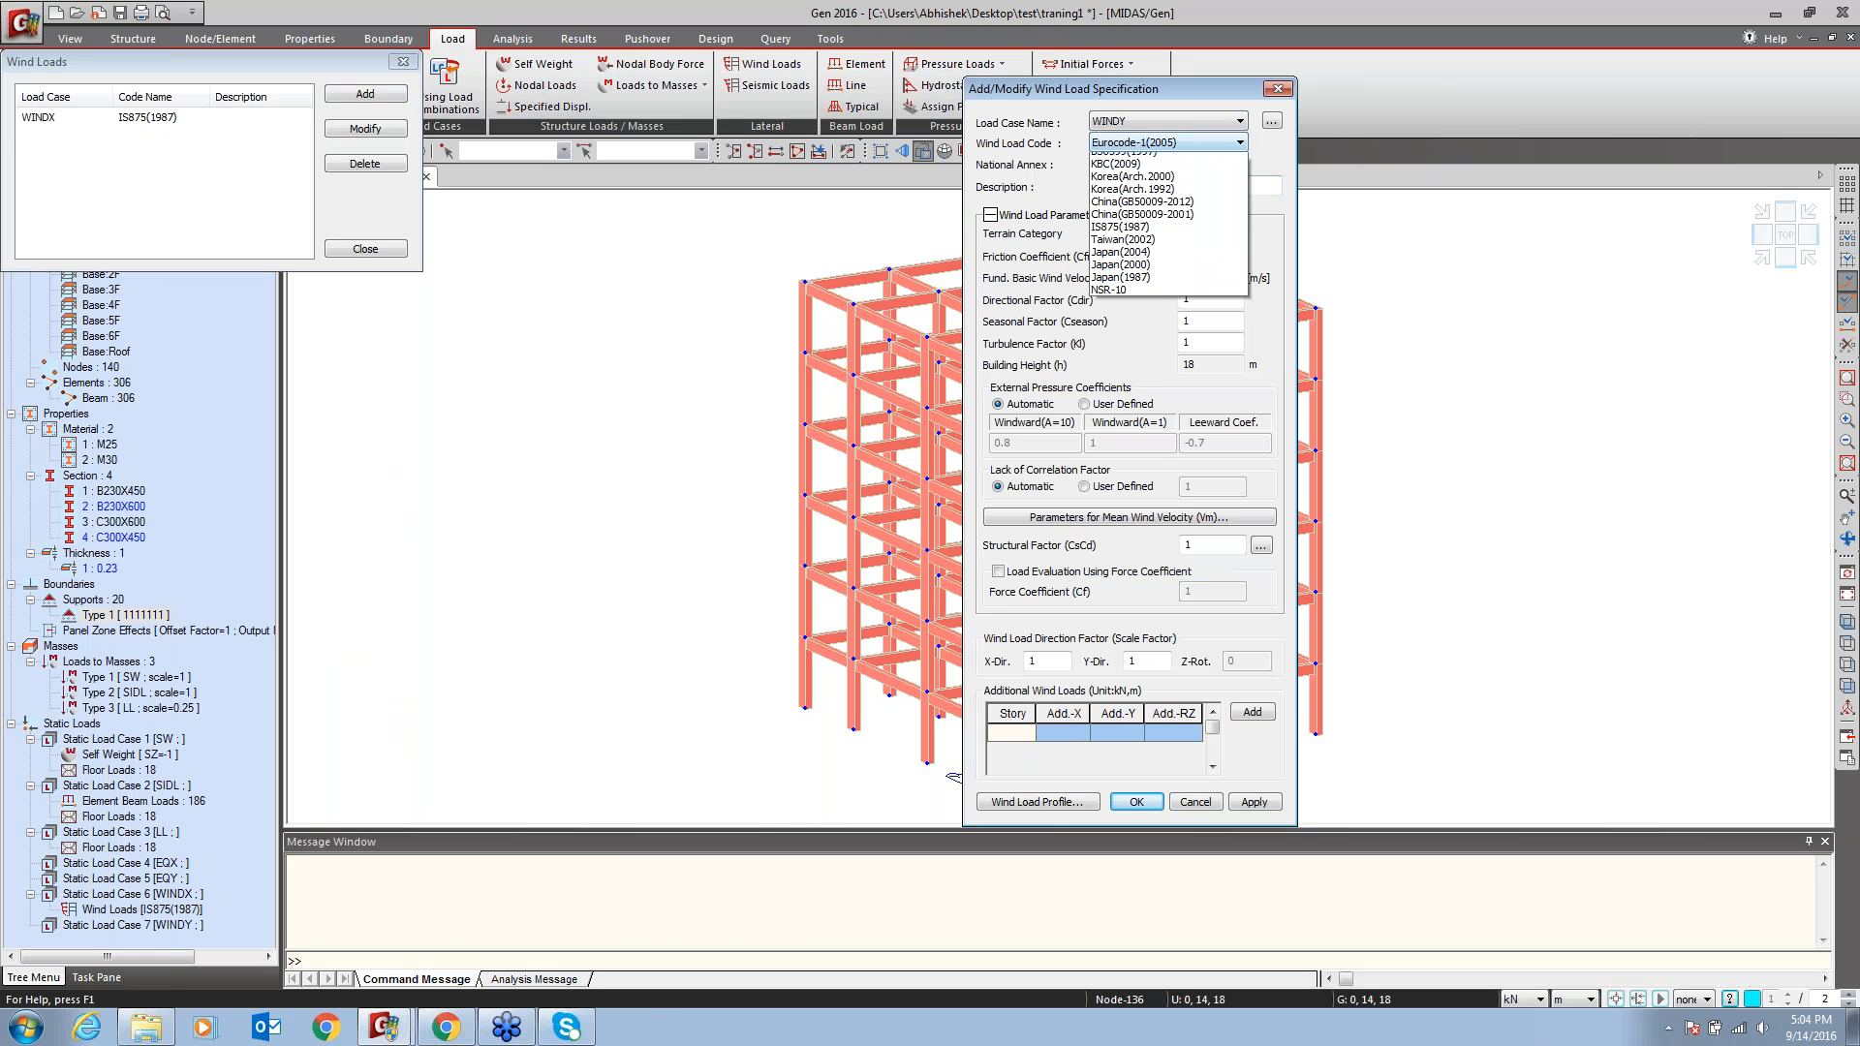
click(1163, 351)
Set WINDY's basic wind speed to 39 m/sec, terrain category II, building class B and X direction factor 0, keeping 1 in Y
double_click(1187, 234)
text(39)
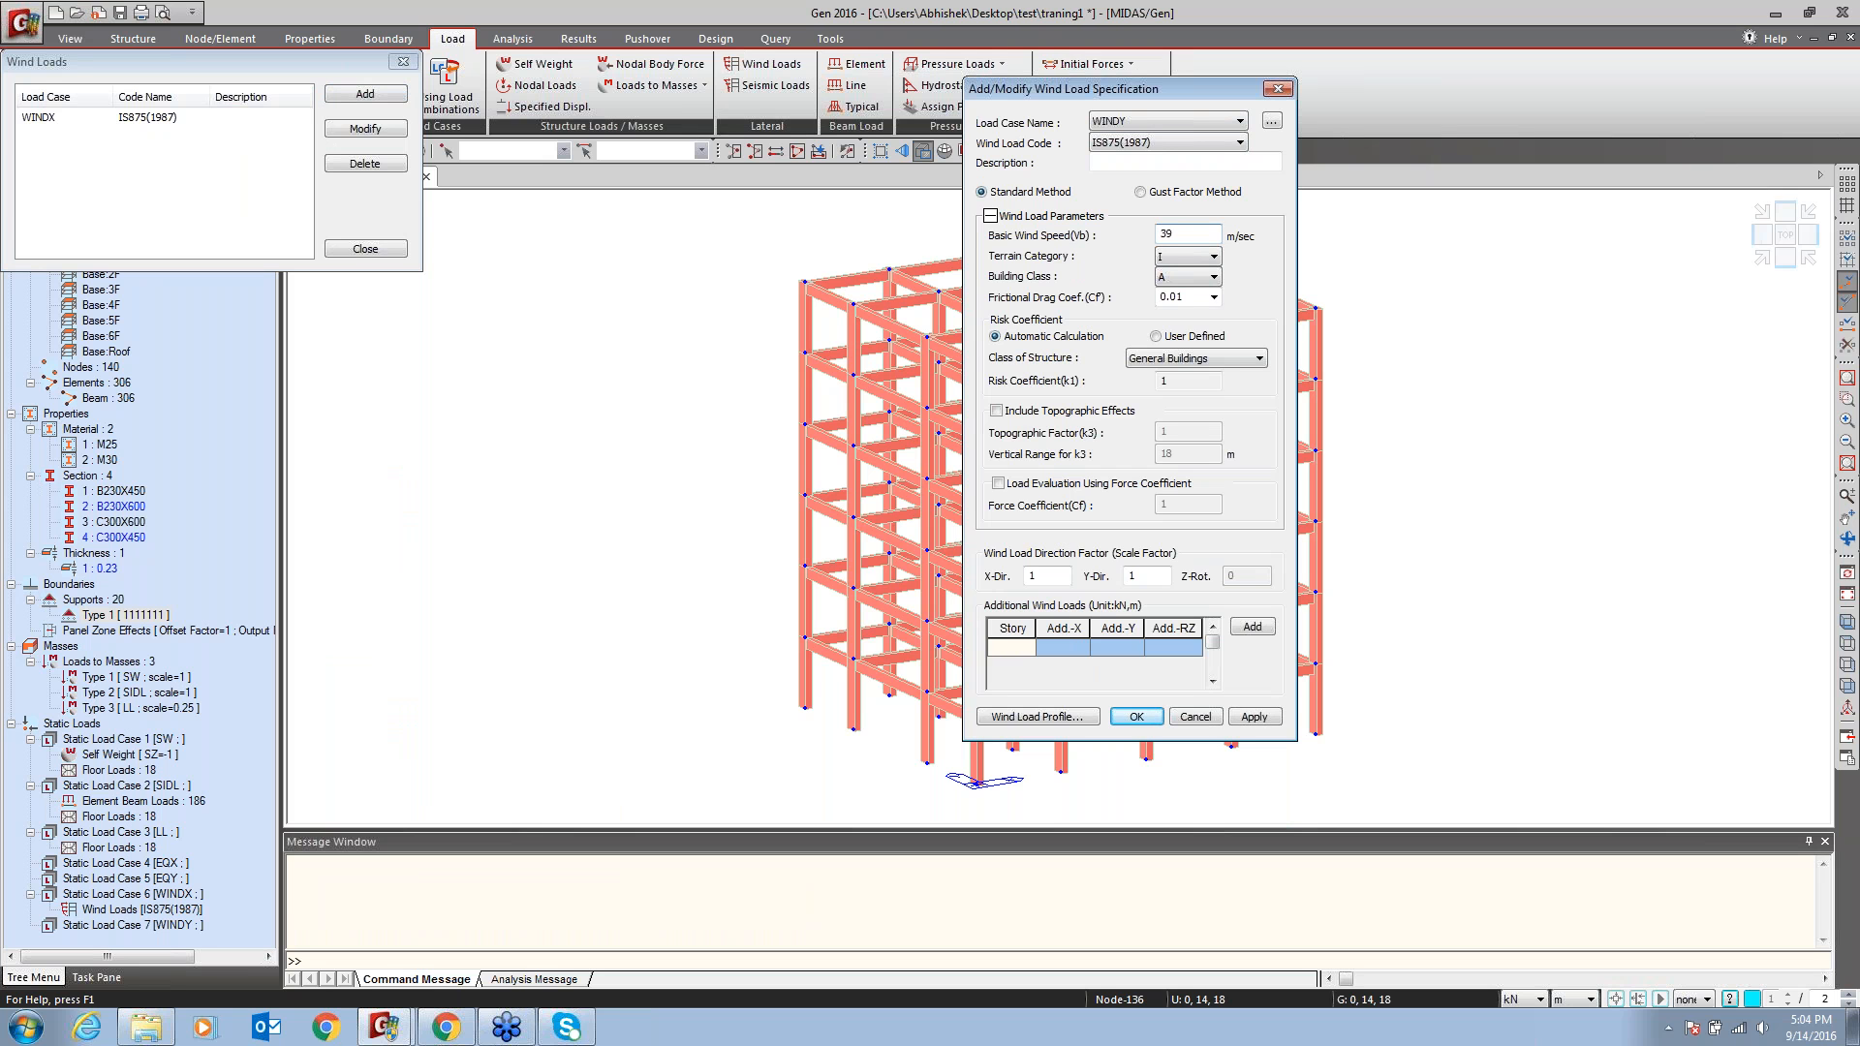
click(1165, 257)
click(1191, 282)
click(1187, 277)
click(1181, 302)
double_click(1033, 575)
text(0)
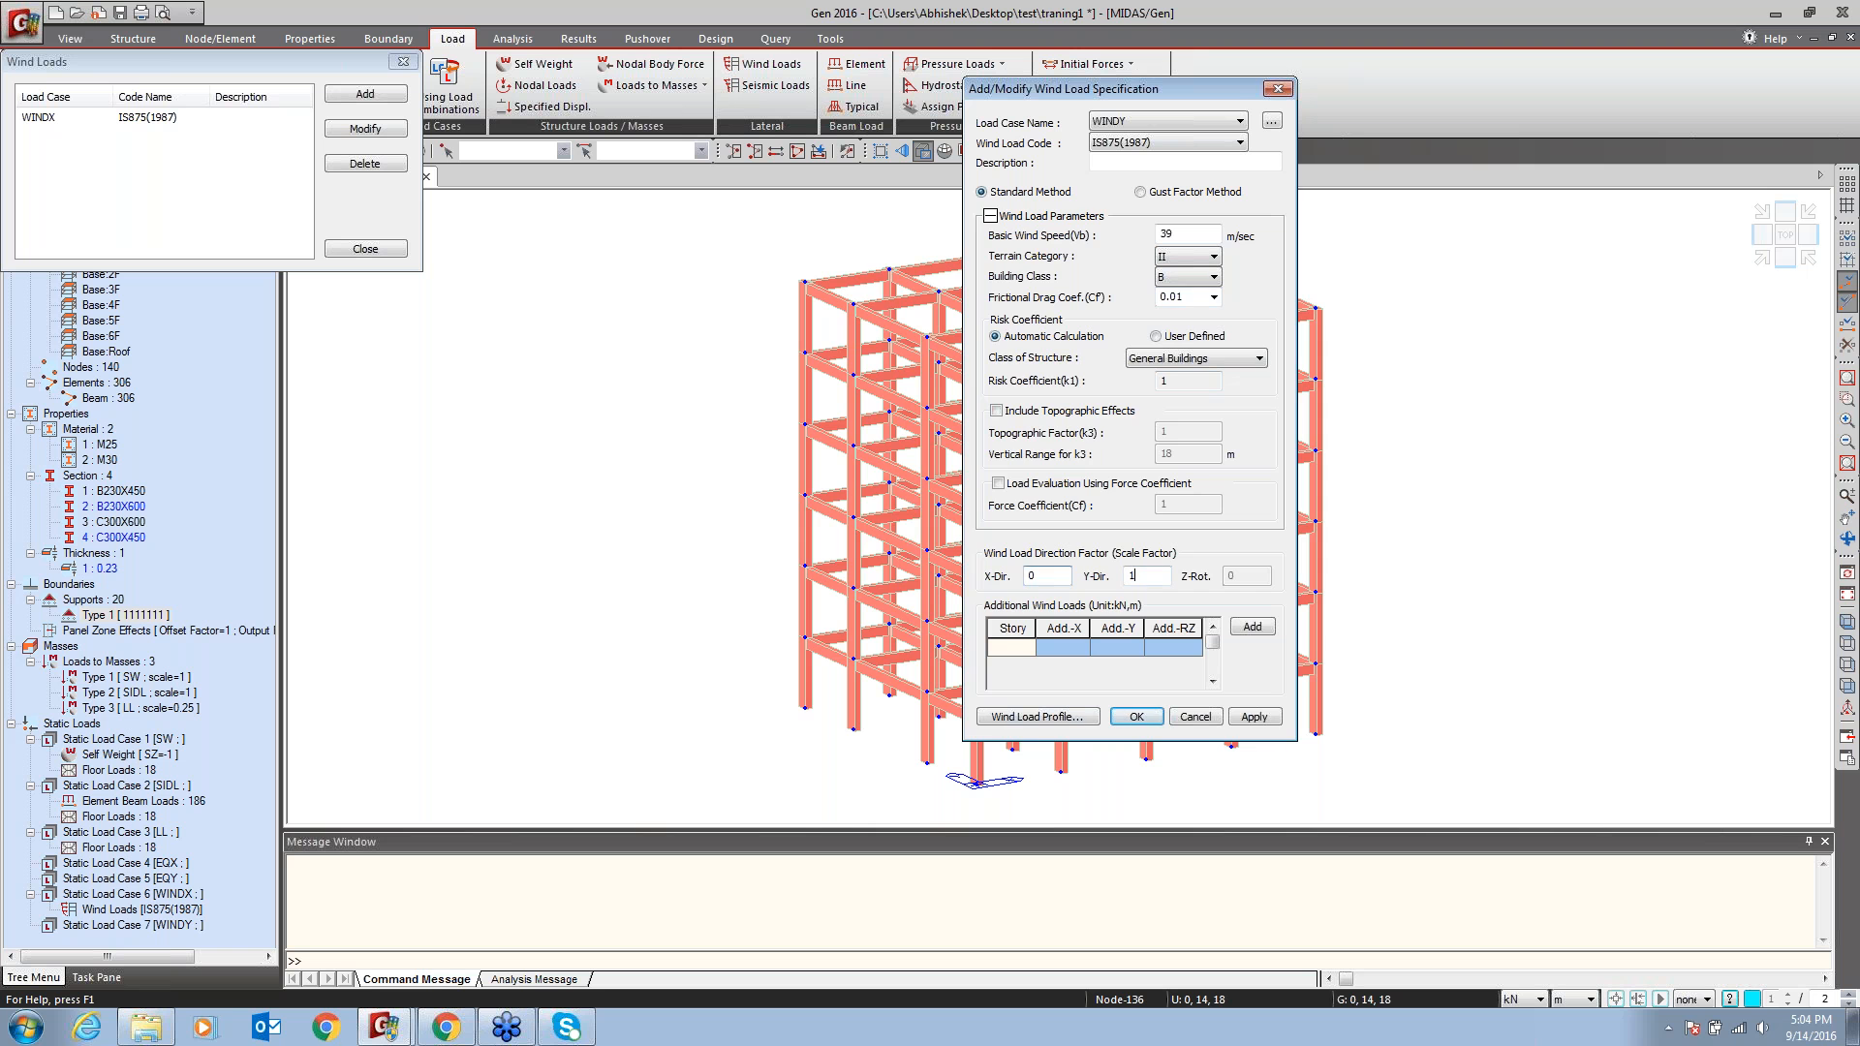
Examine the WINDY wind load profile, comparing the X-direction and Y-direction story forces
click(1029, 719)
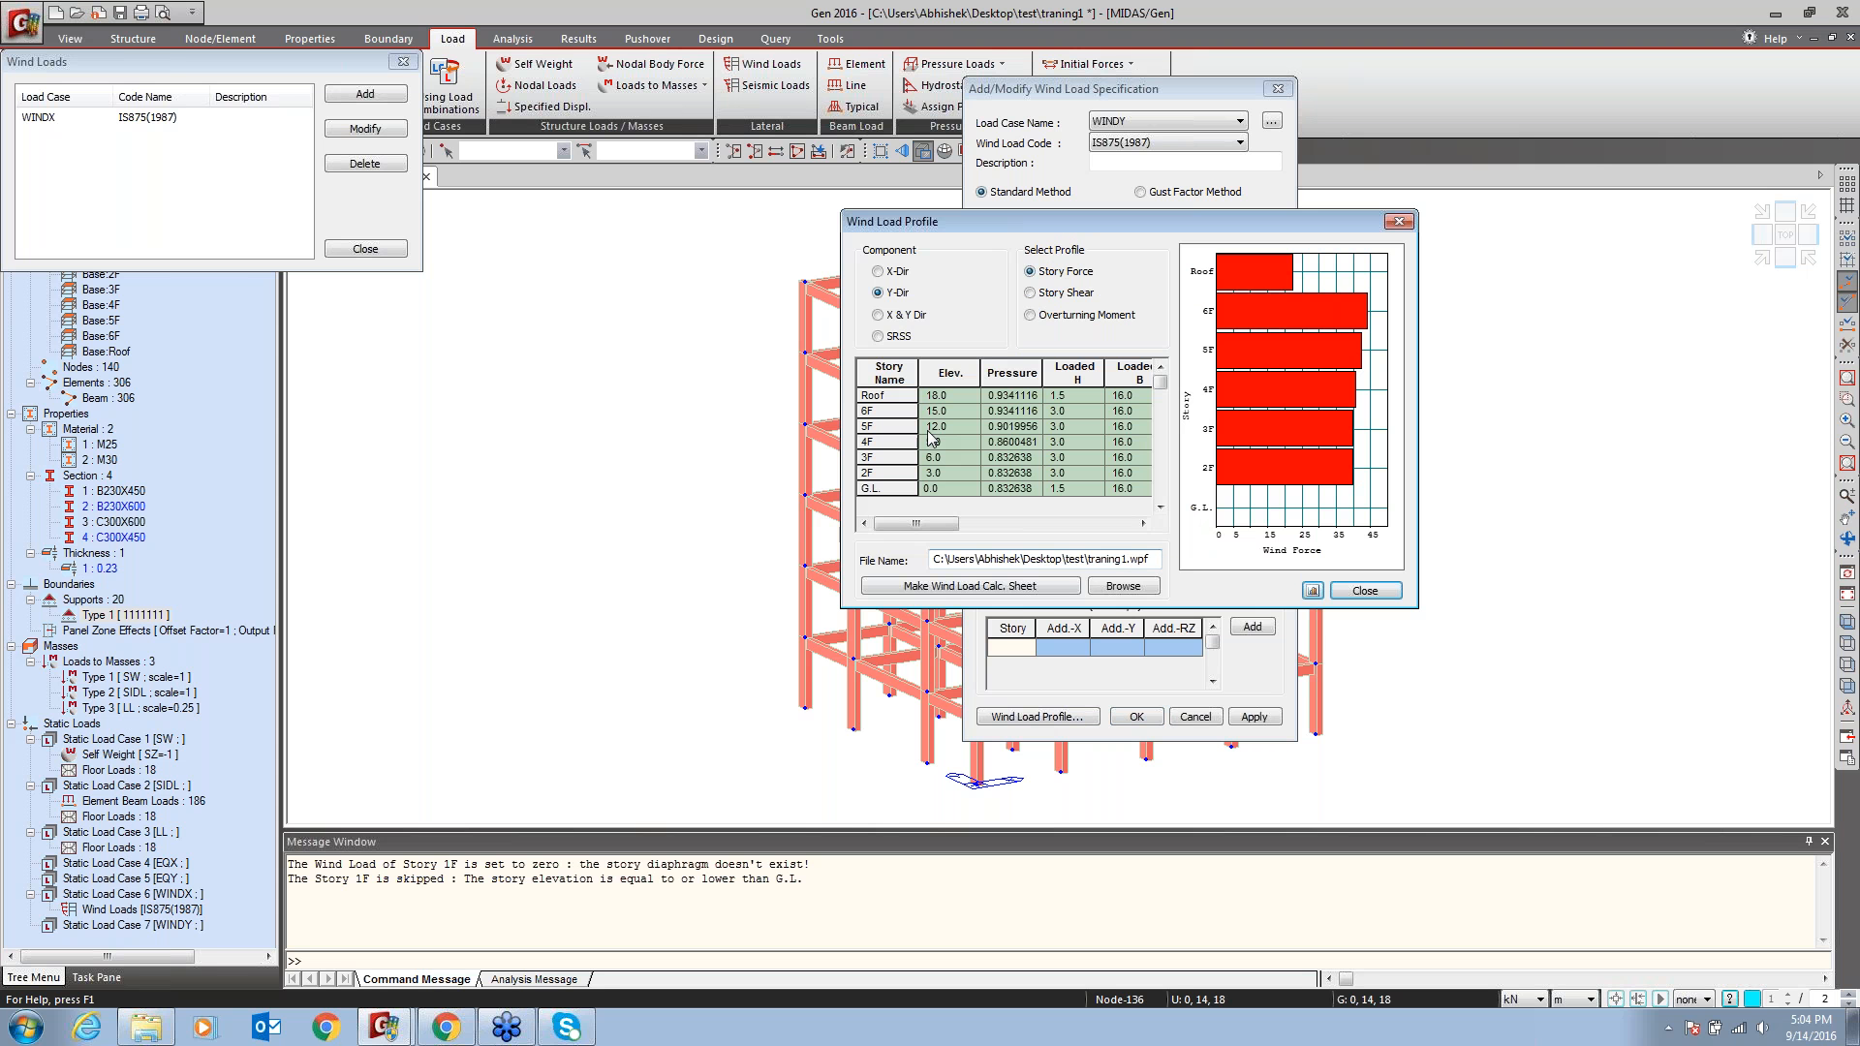
click(883, 273)
click(893, 293)
click(1365, 590)
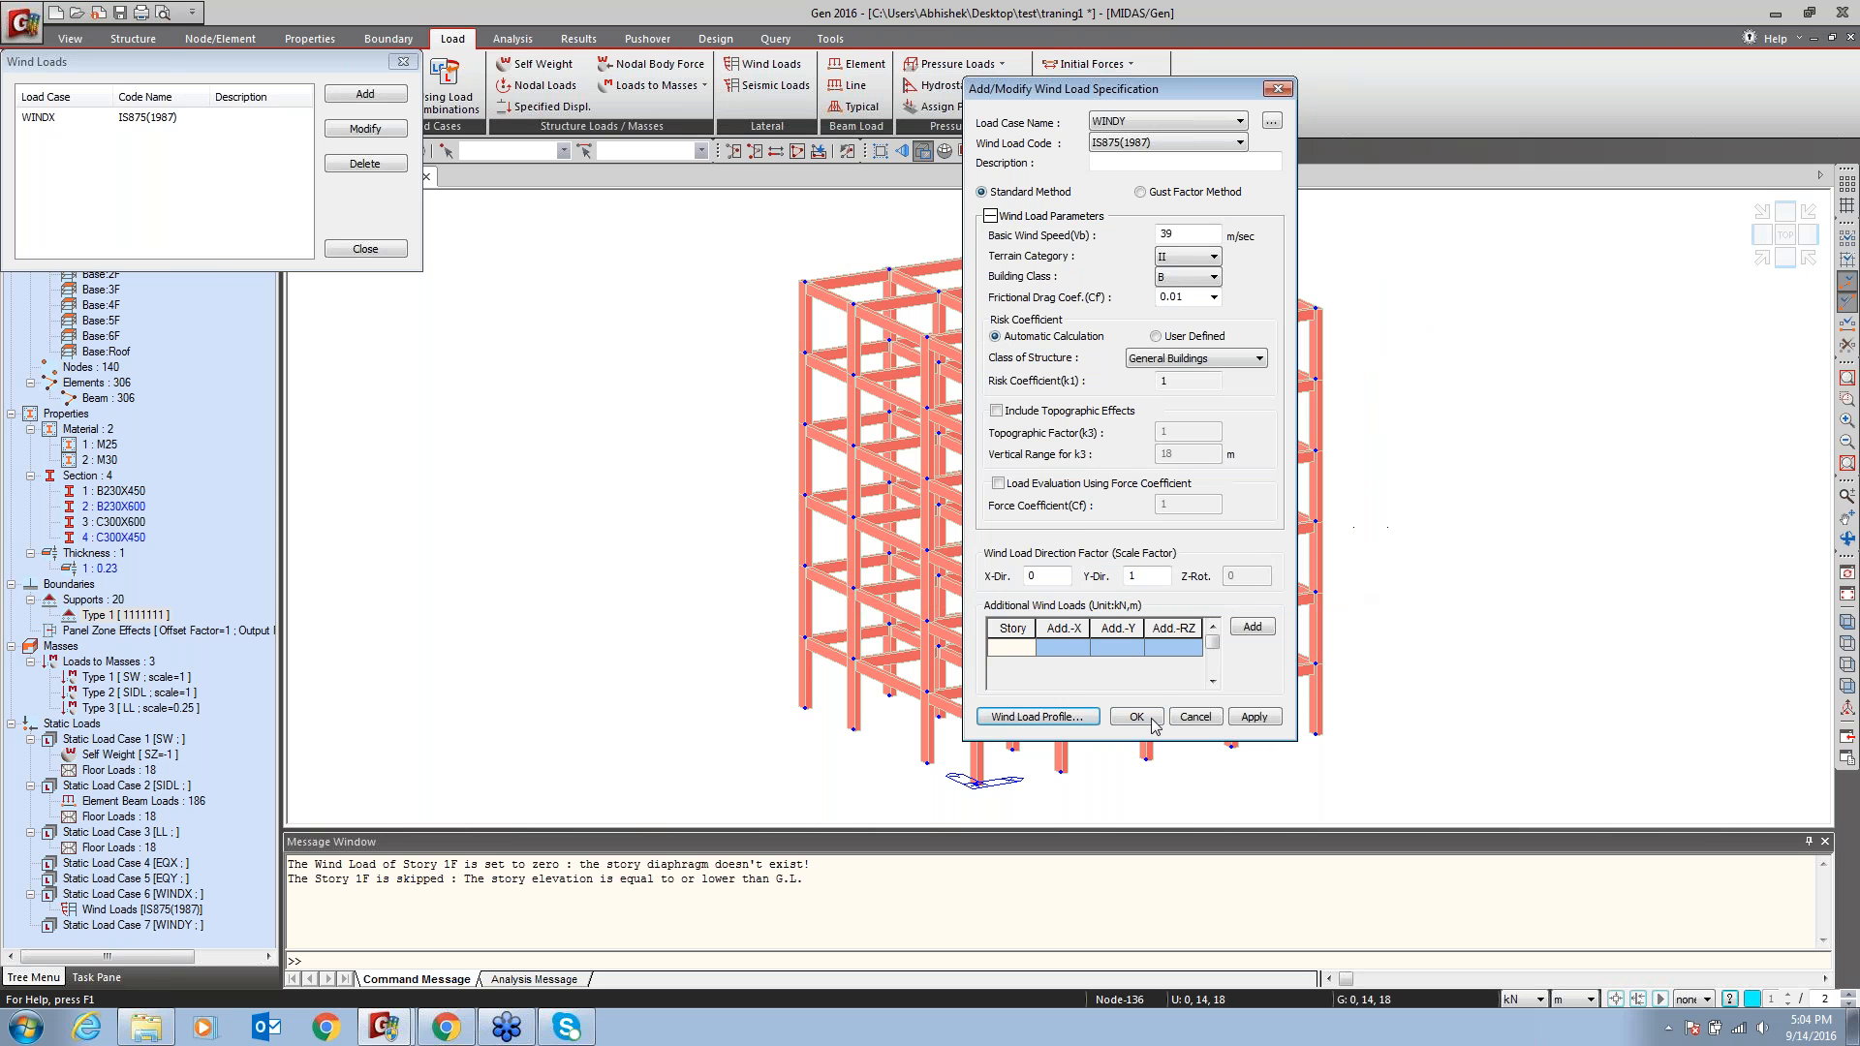
Accept the WINDY wind load specification and close the list of wind loads
click(1136, 717)
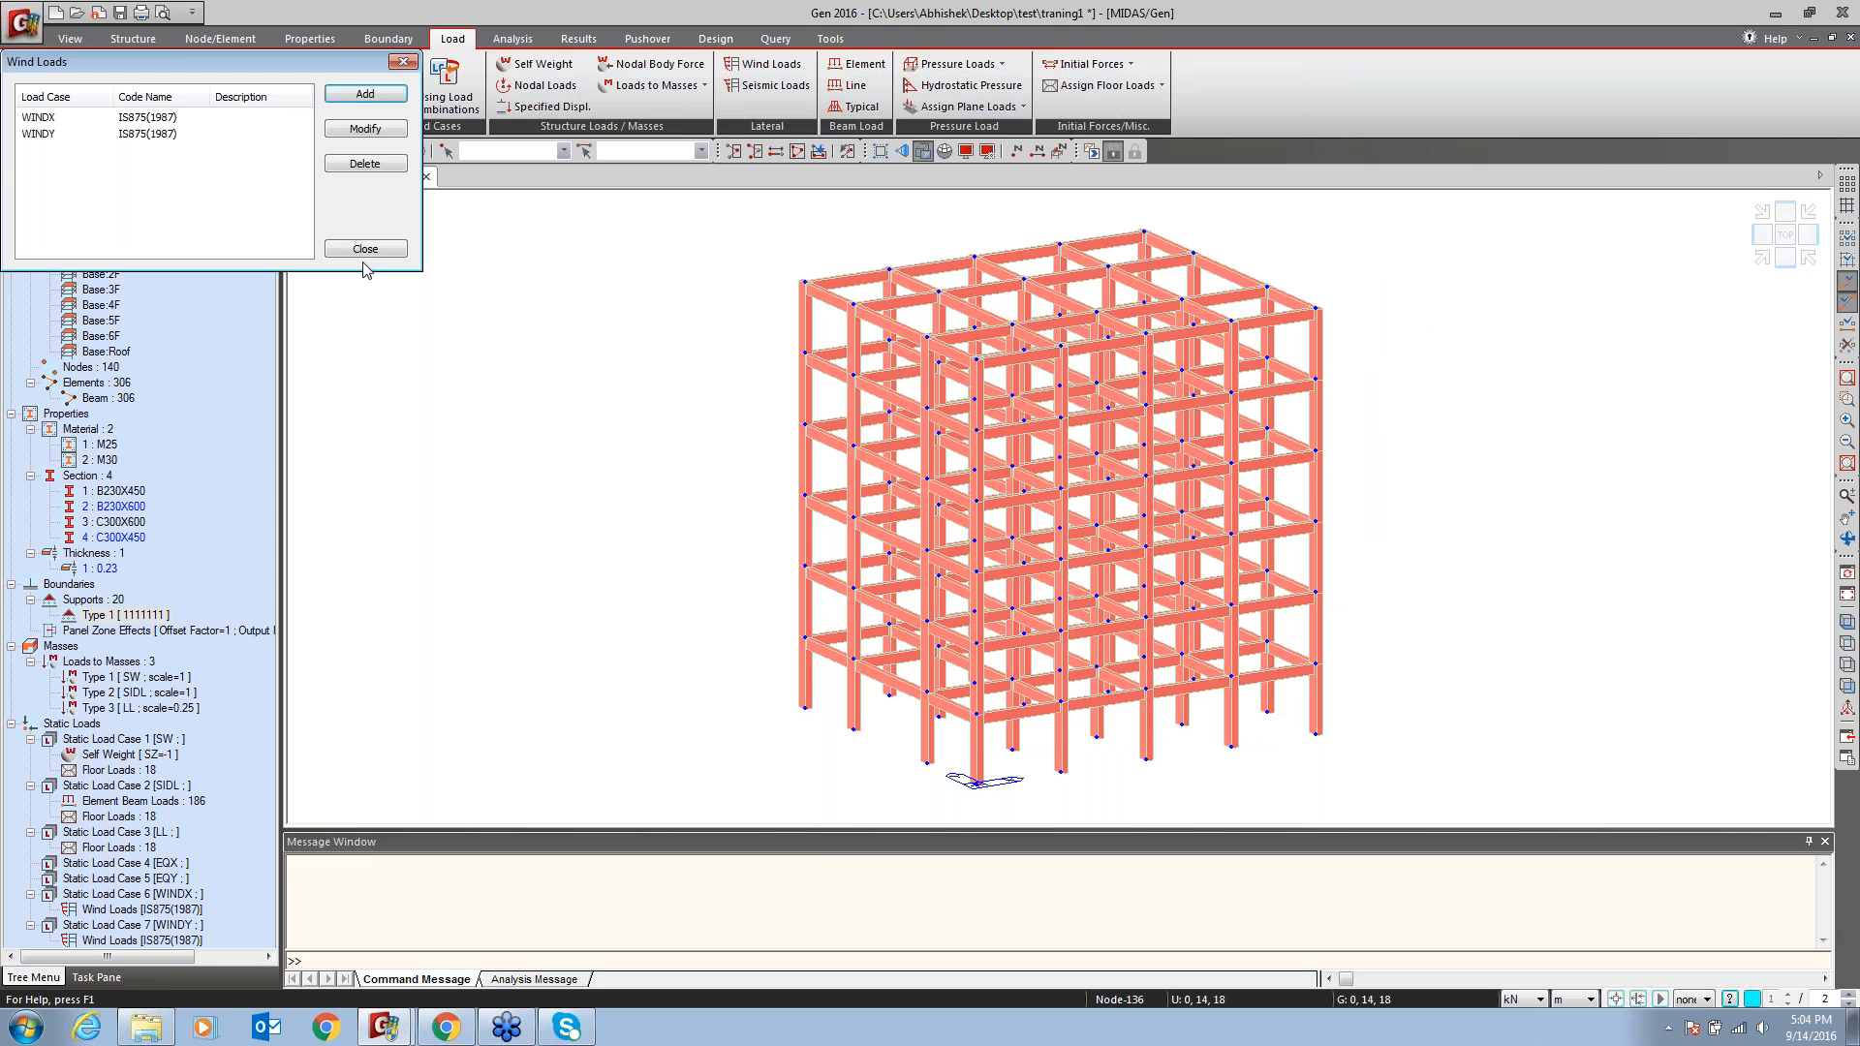
click(53, 135)
click(403, 62)
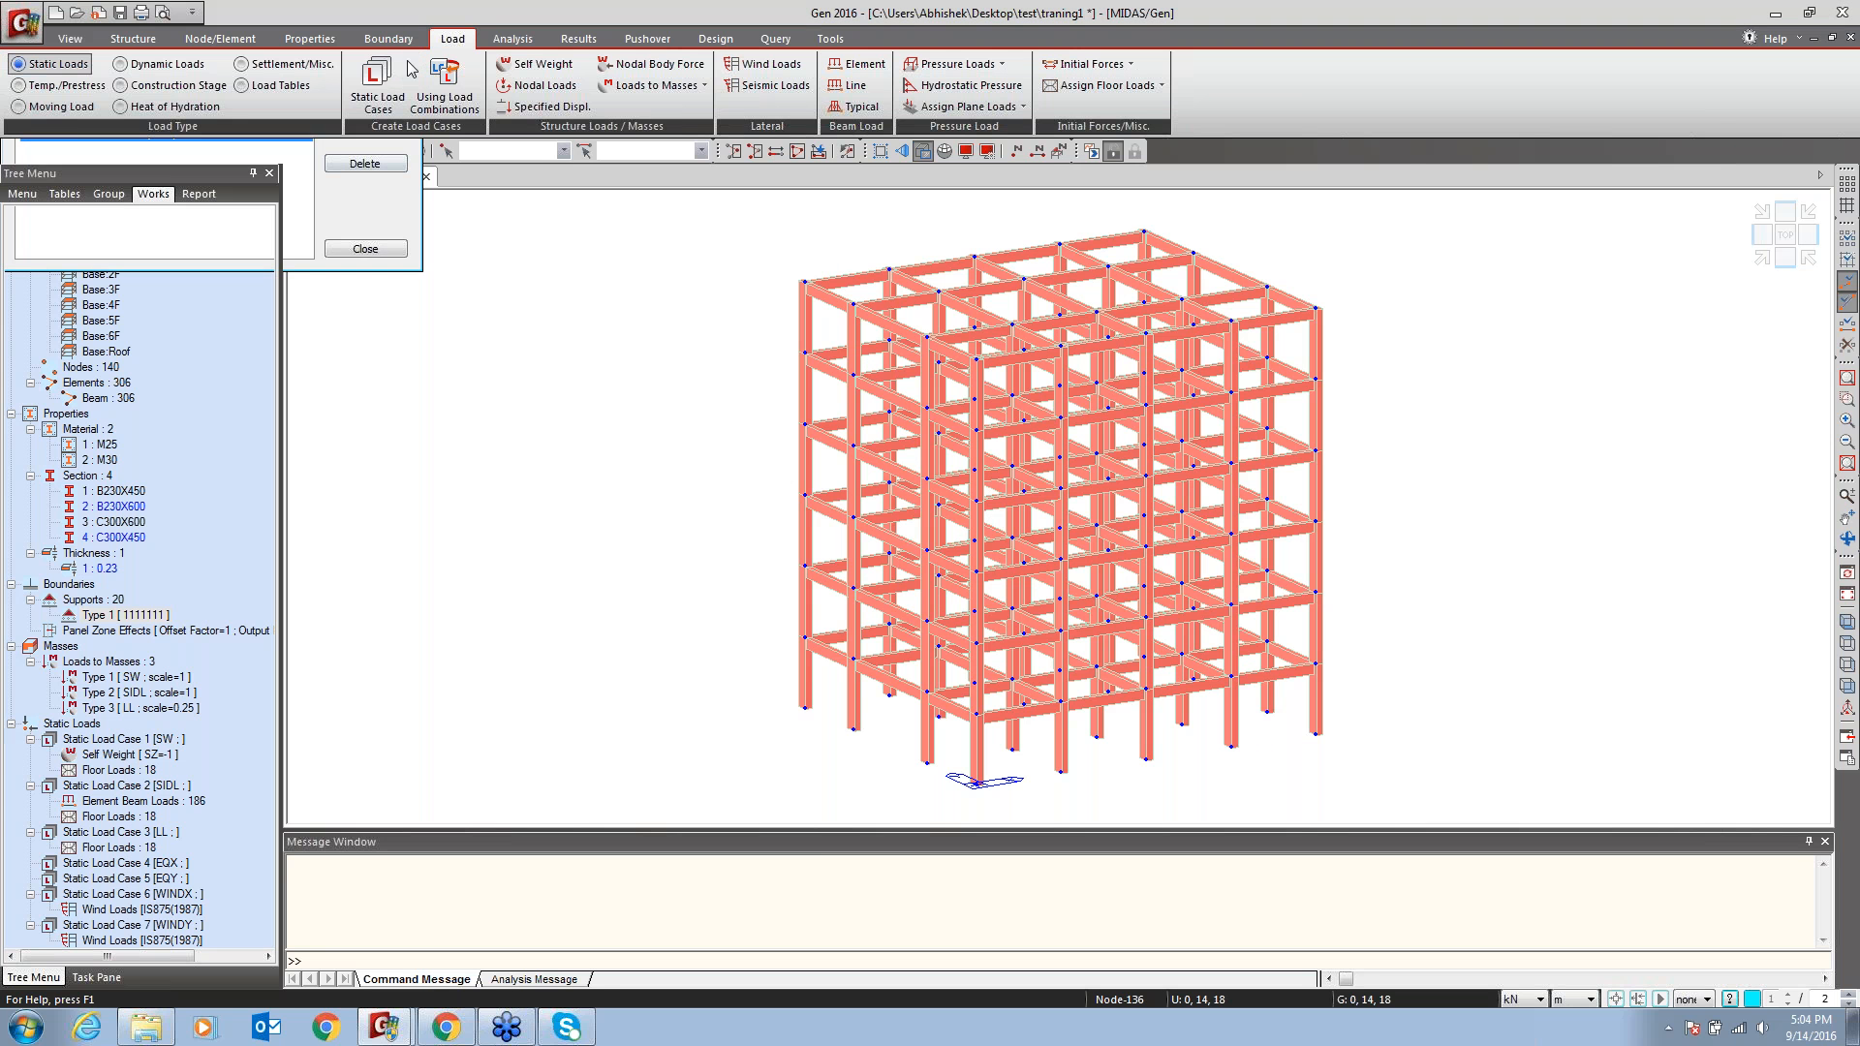
Start a static seismic load specification for load case EQX using the IS1893(2002) code
click(746, 87)
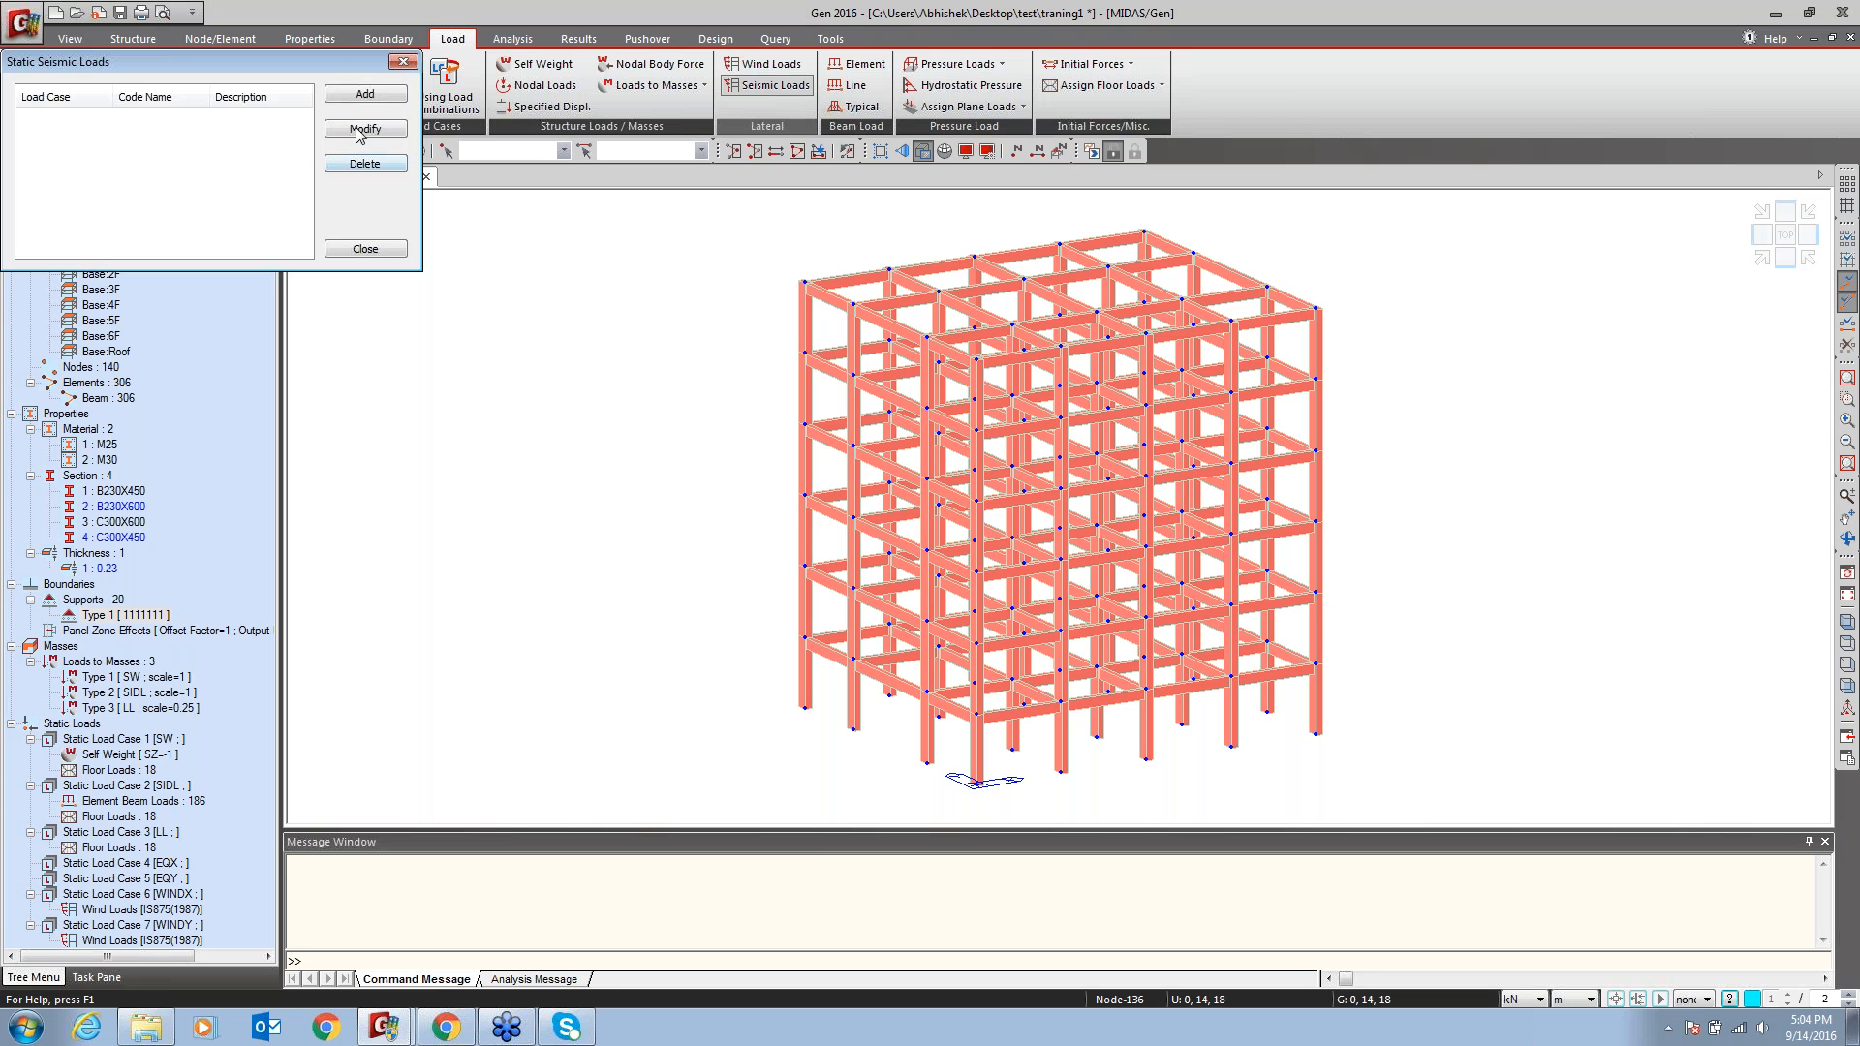
click(365, 94)
drag(644, 80, 1117, 76)
click(1087, 135)
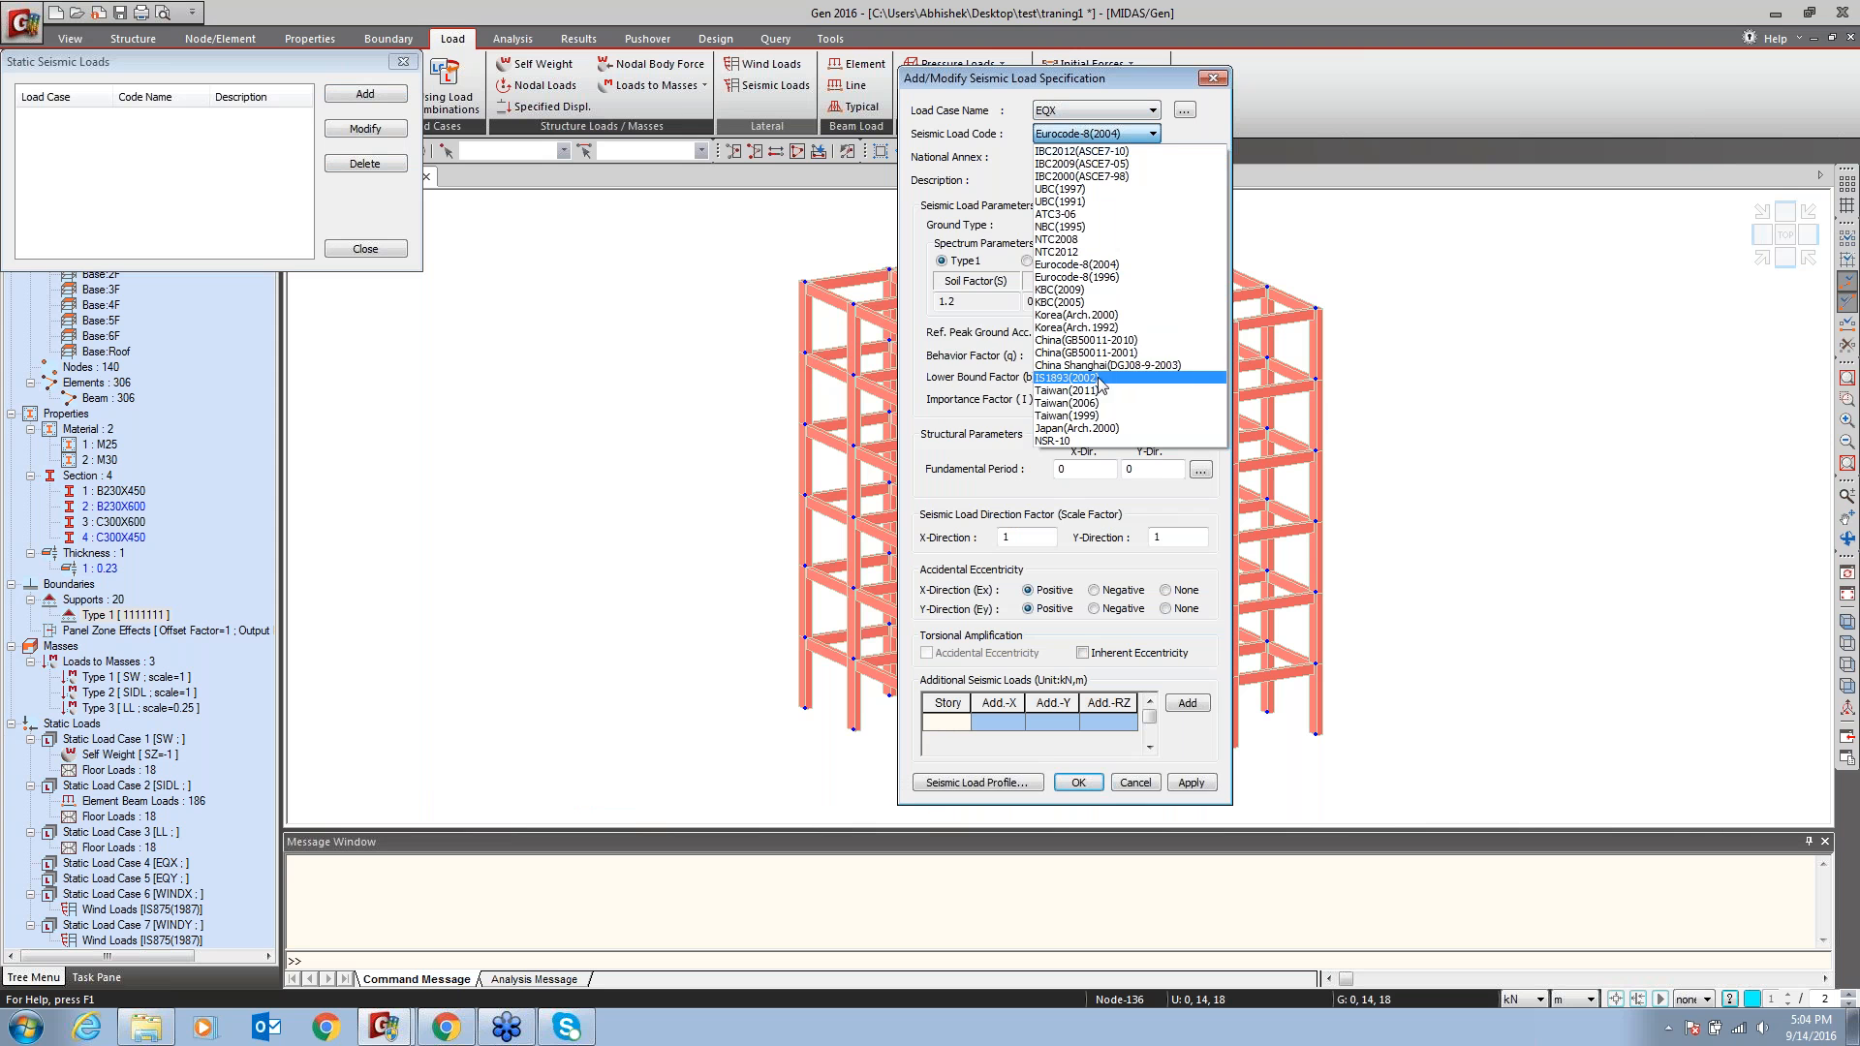
click(1096, 378)
Set the EQX seismic zone to IV (0.24) and the soil type to II (Medium Soil)
click(1154, 199)
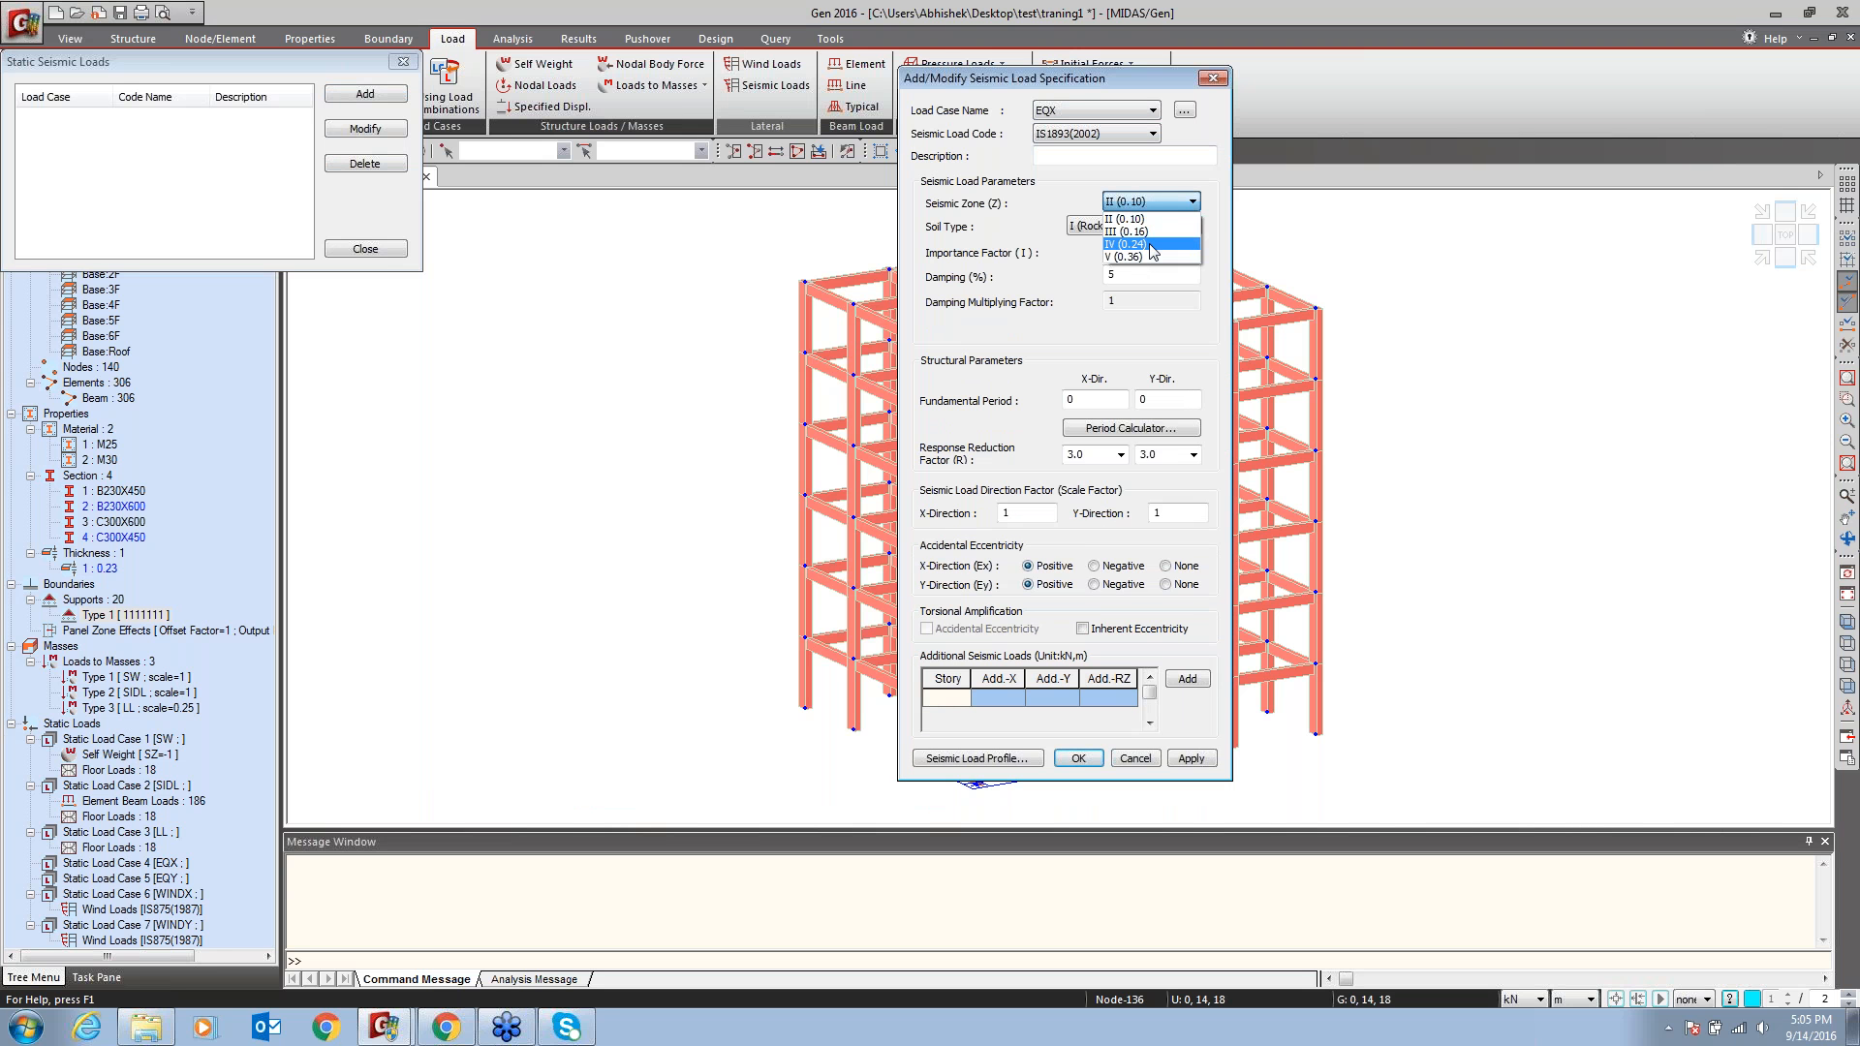
click(1153, 244)
click(1131, 227)
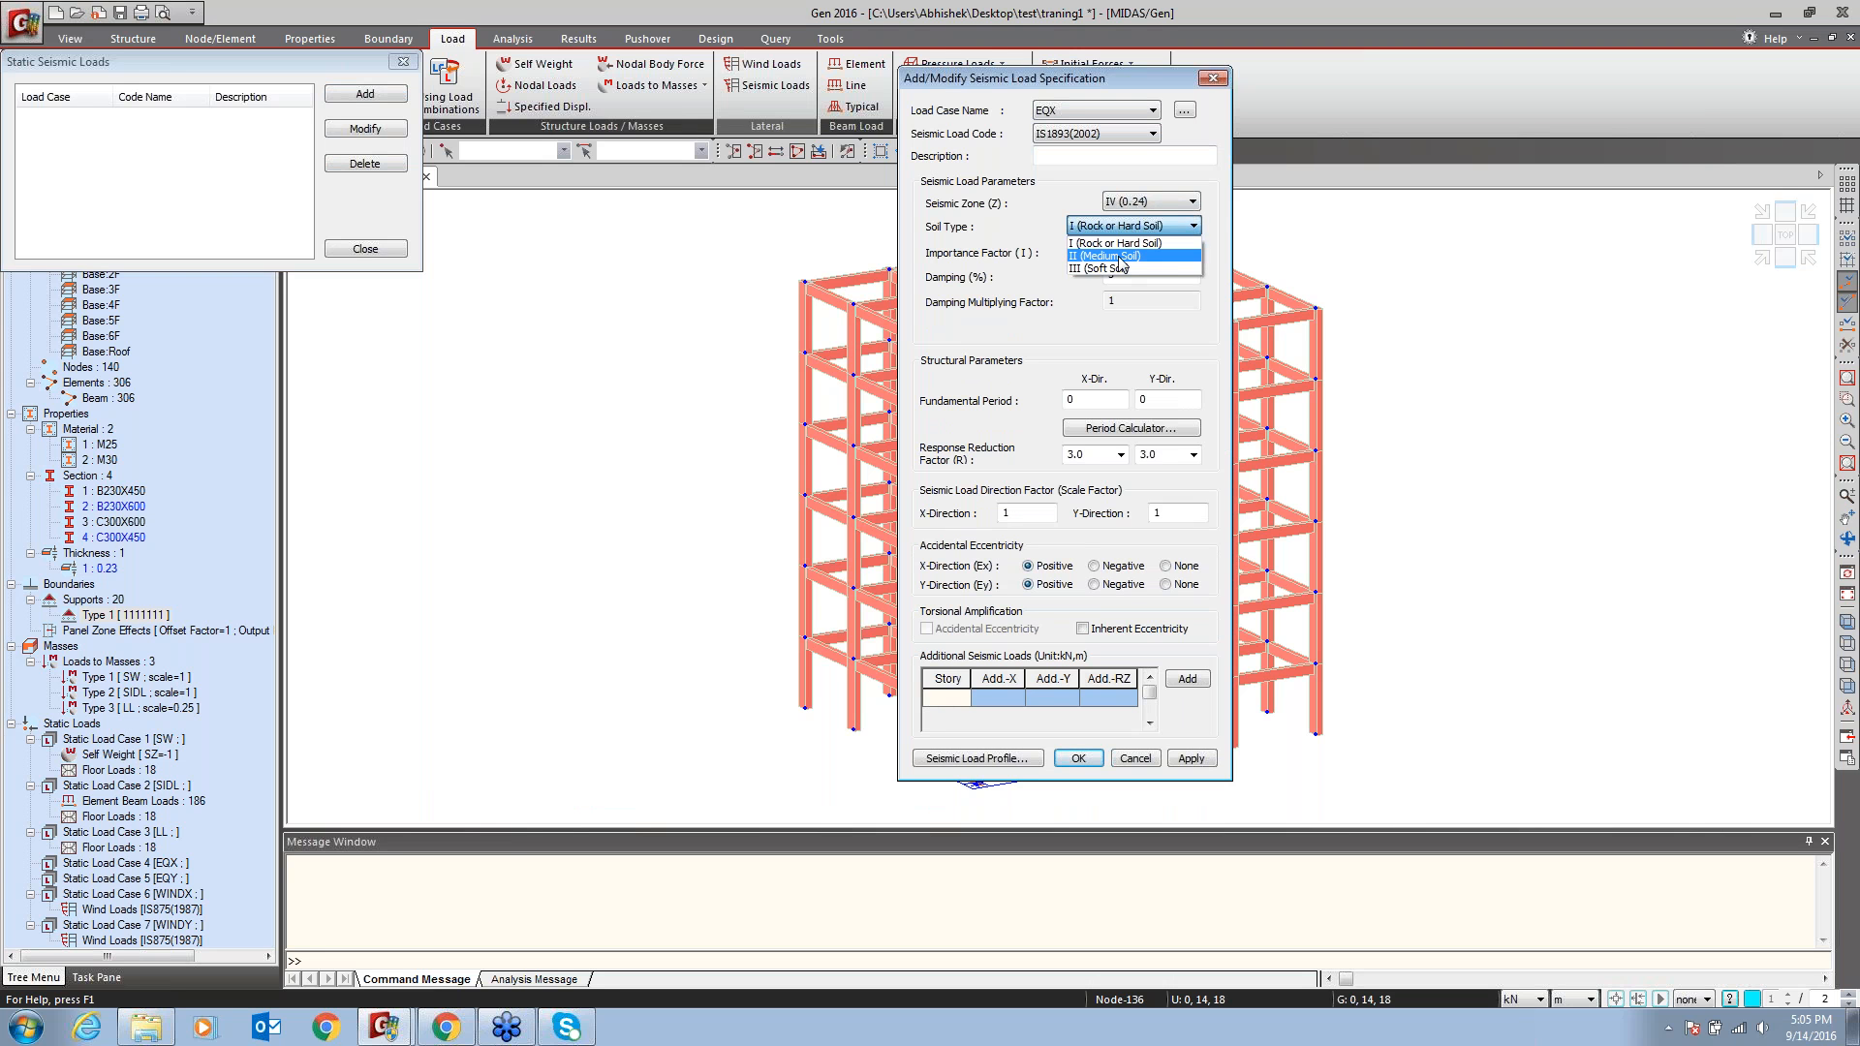
click(1119, 256)
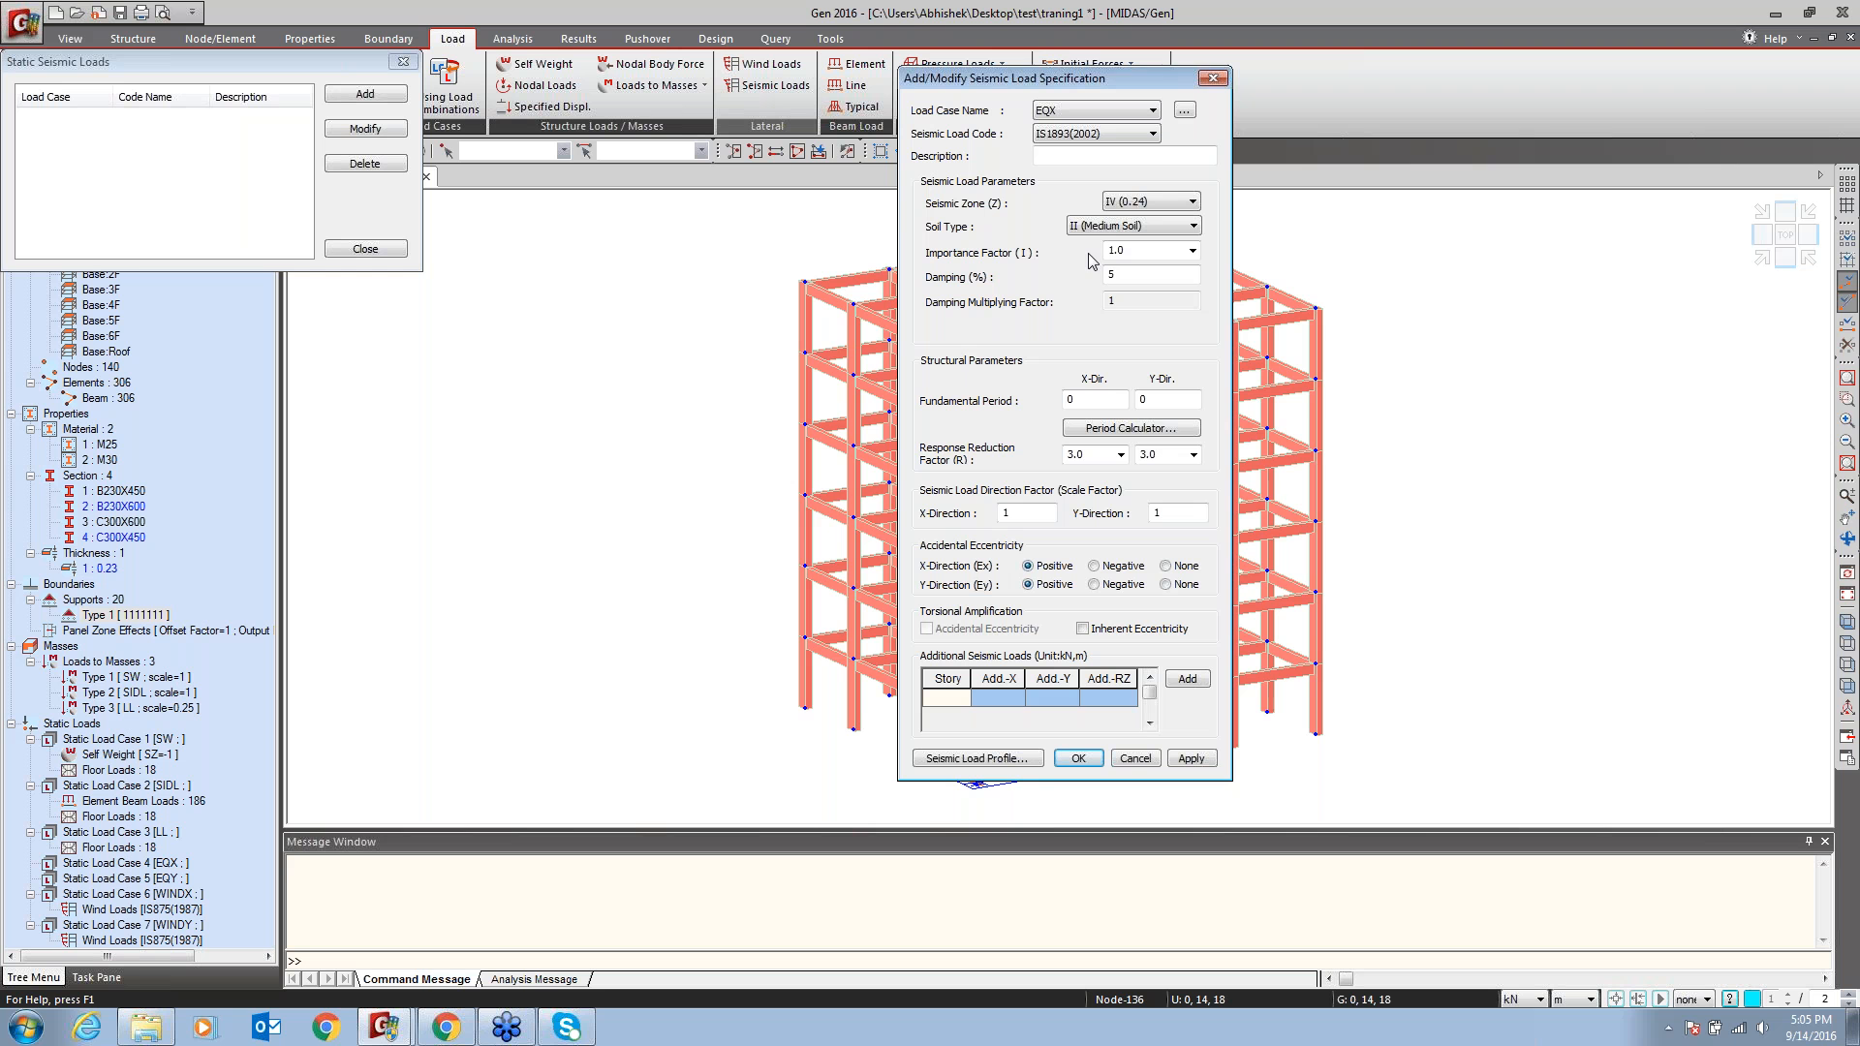
click(692, 365)
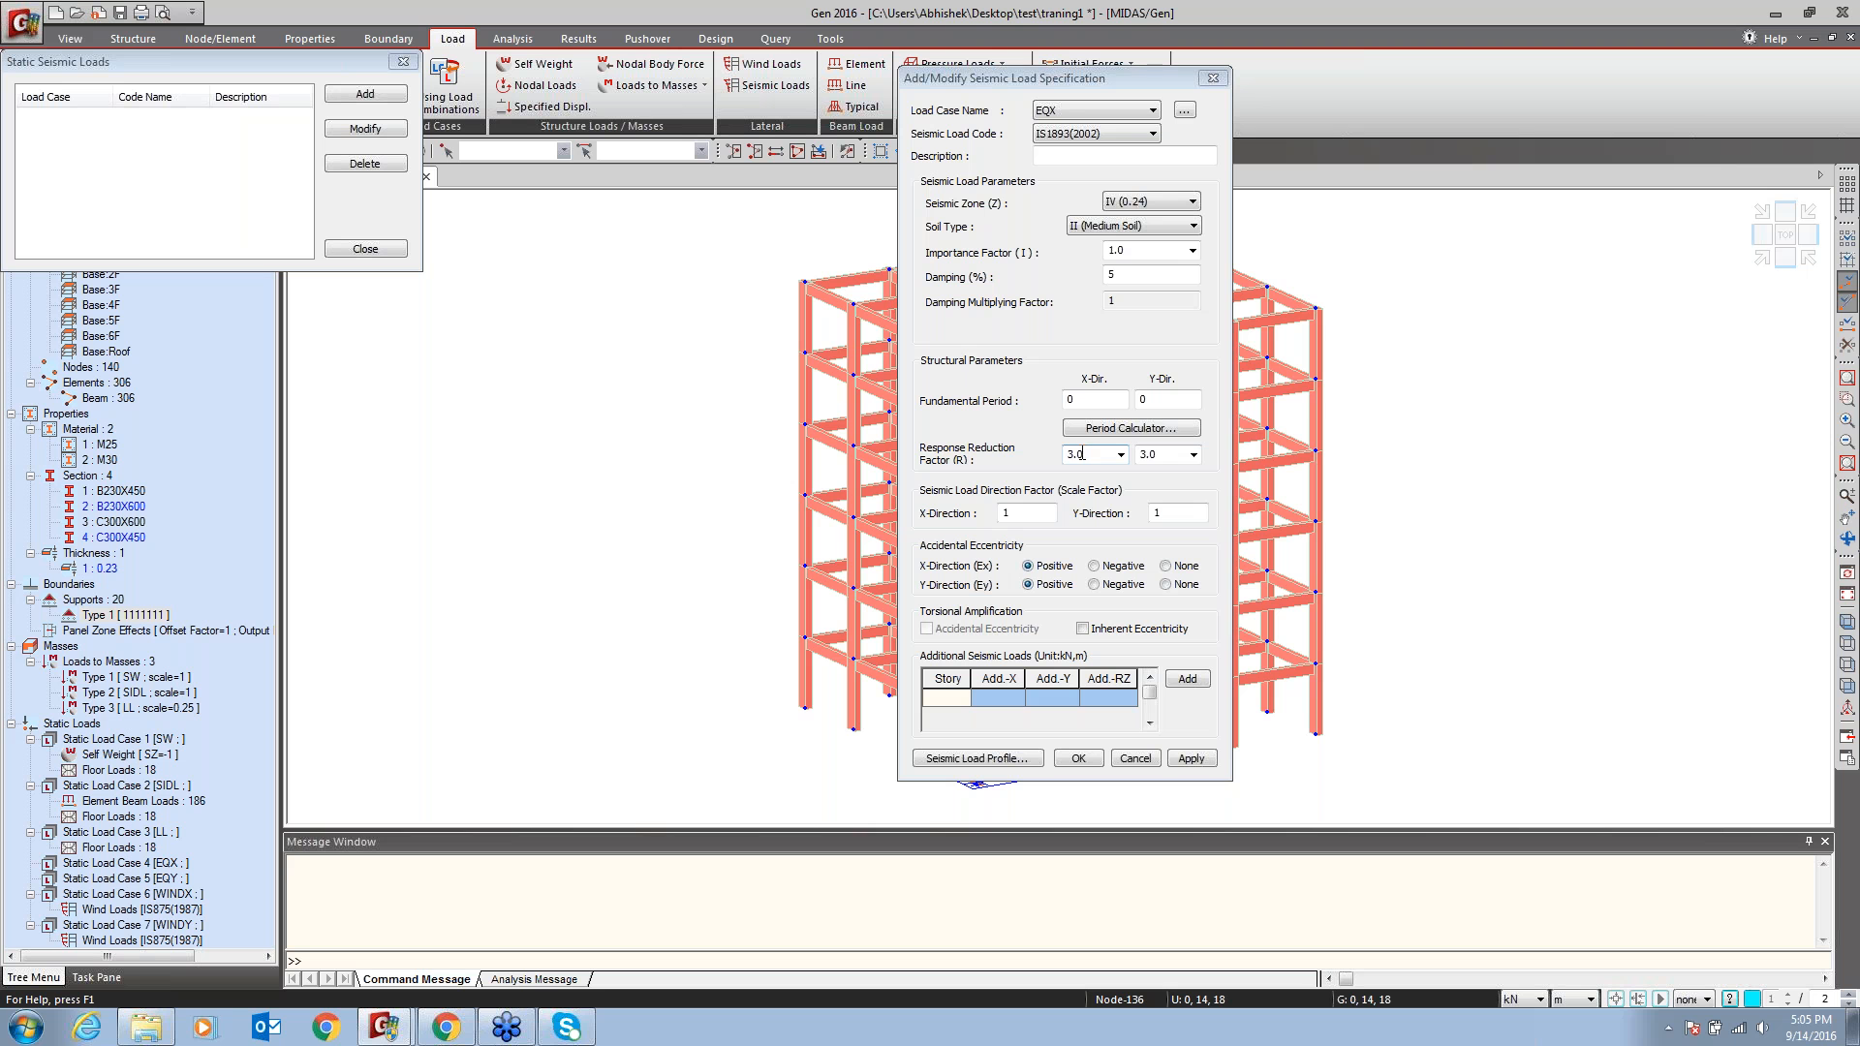
Calculate the fundamental periods in both directions with the formula T = 0.09 h/sqrt(d)
click(1109, 429)
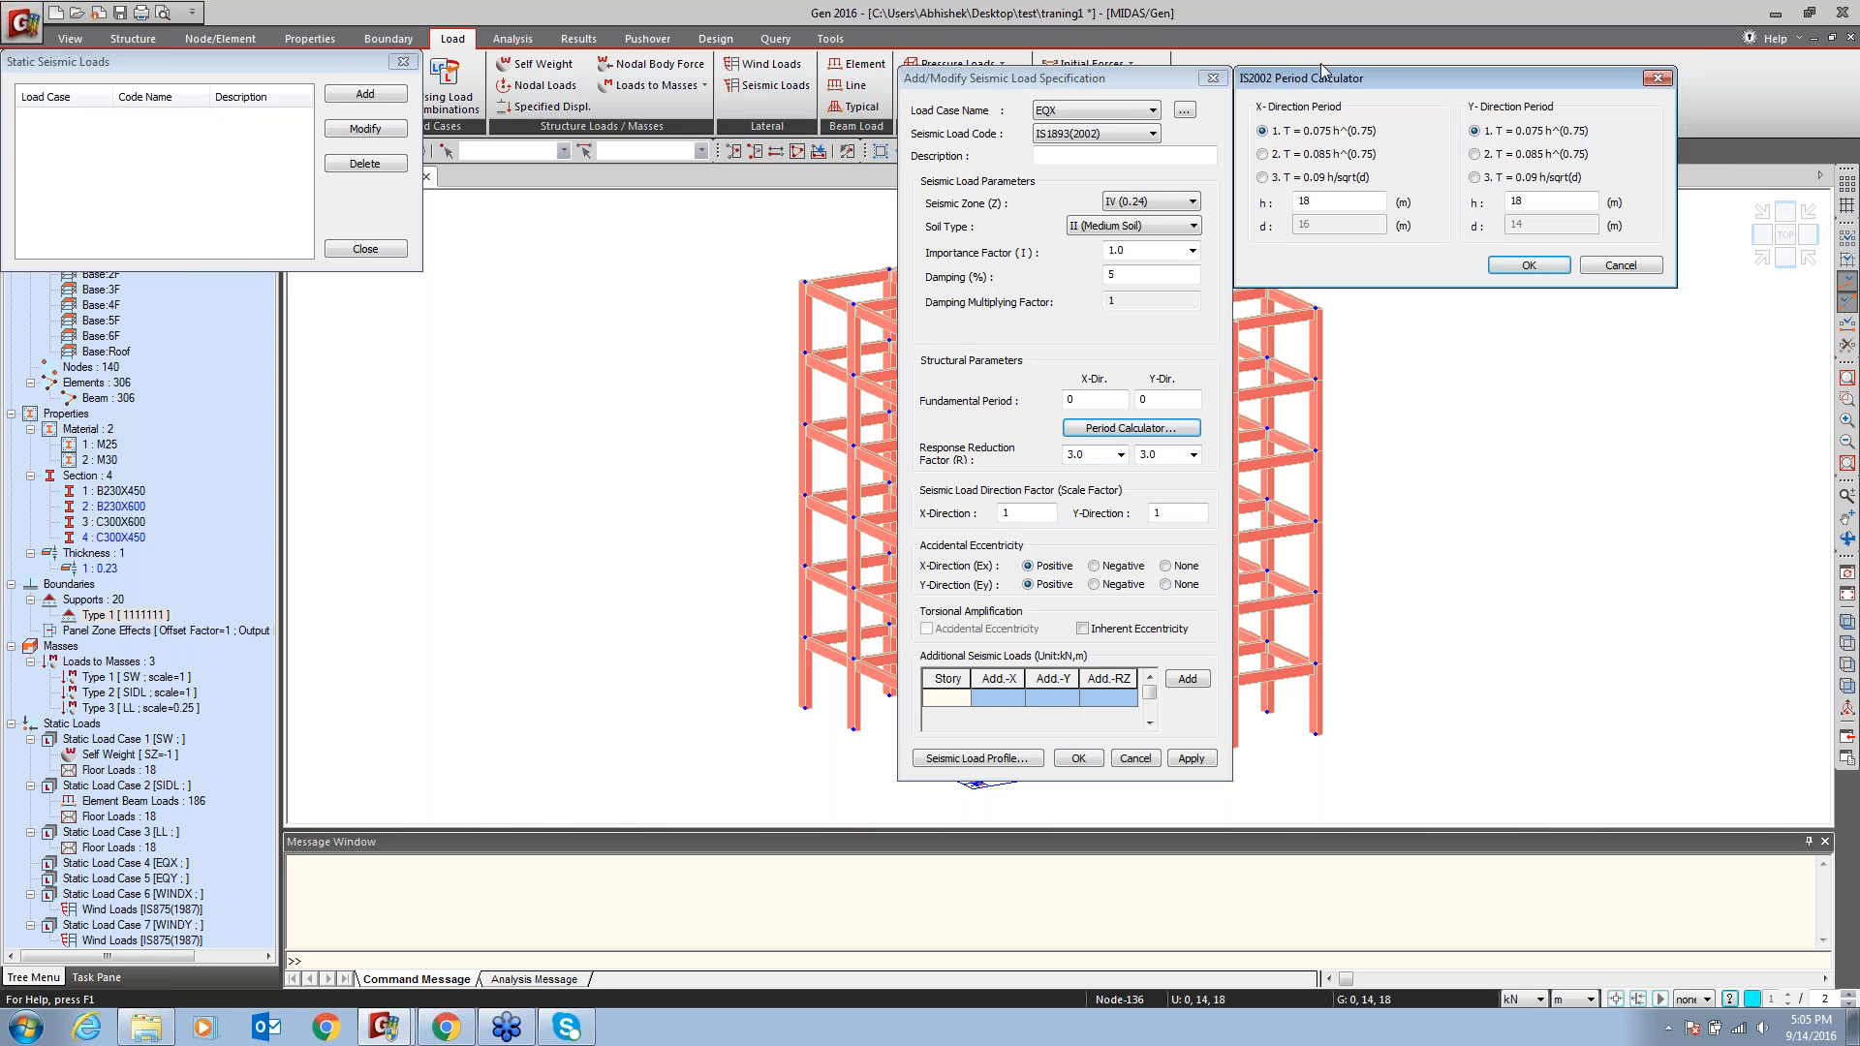
drag(1322, 73, 926, 153)
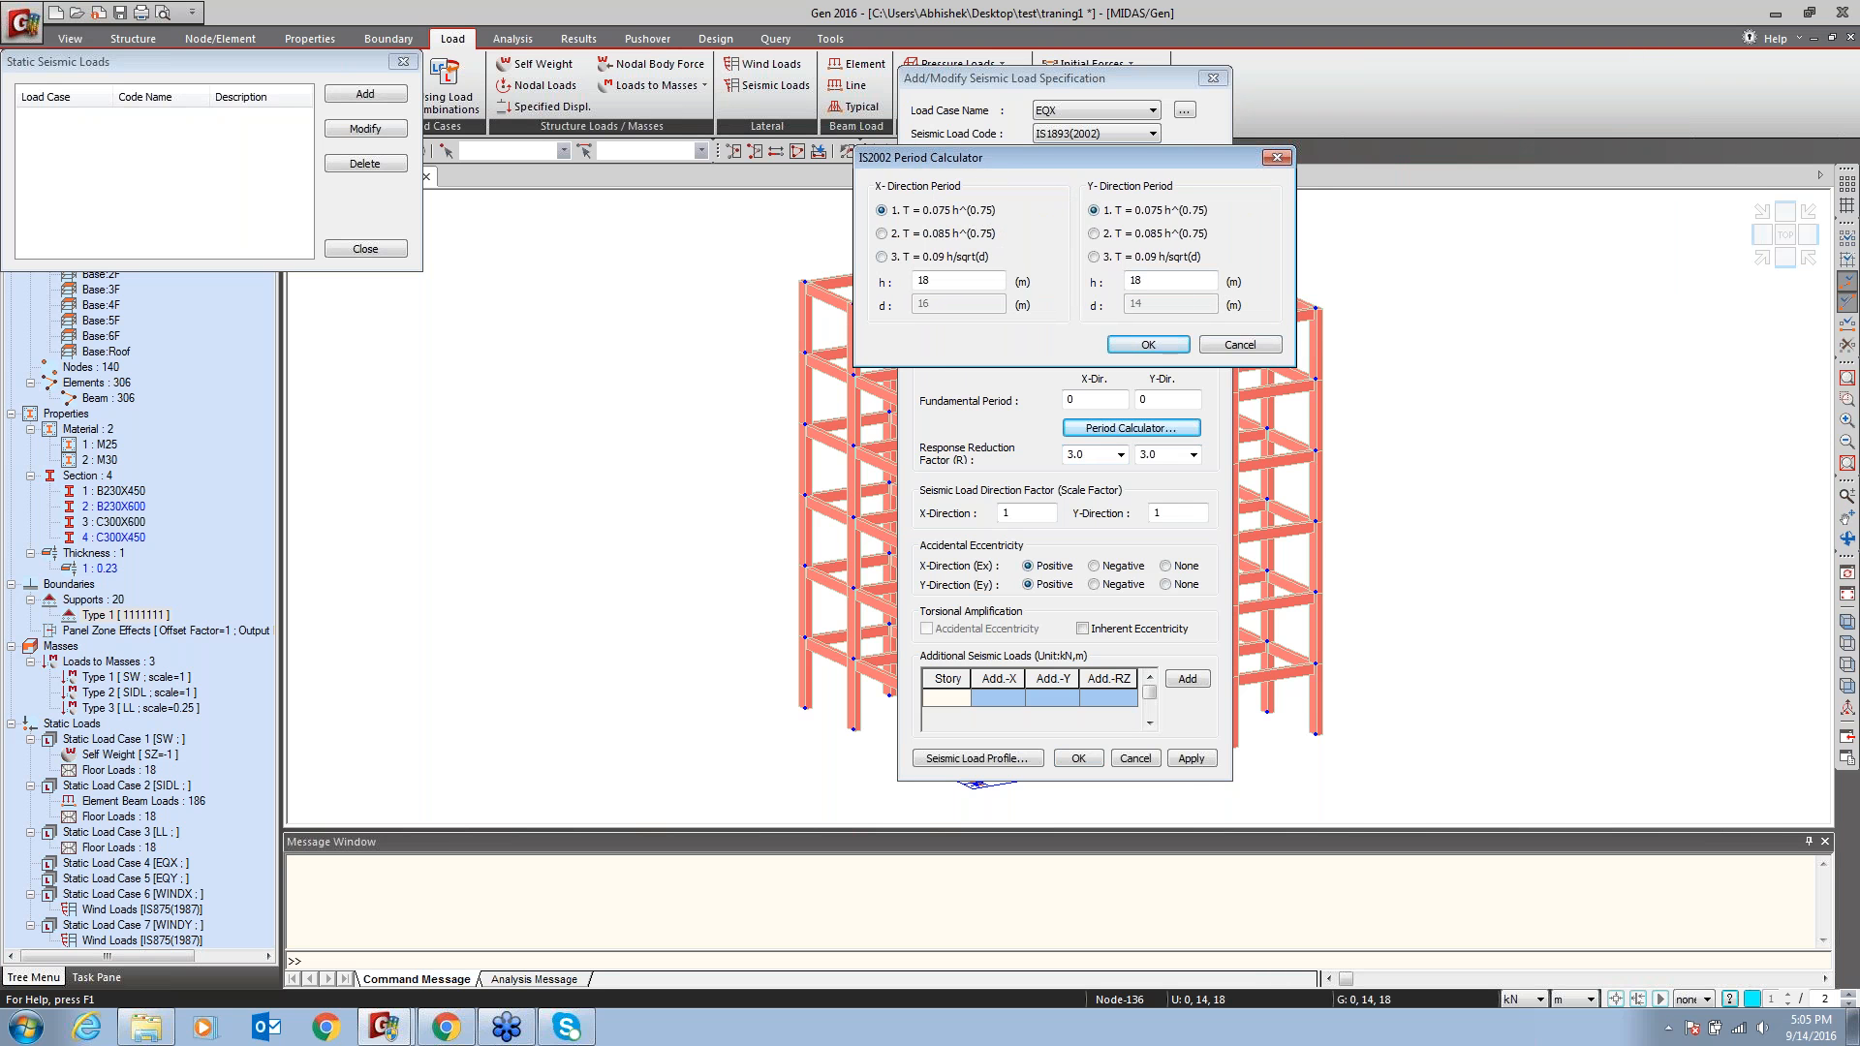
click(881, 256)
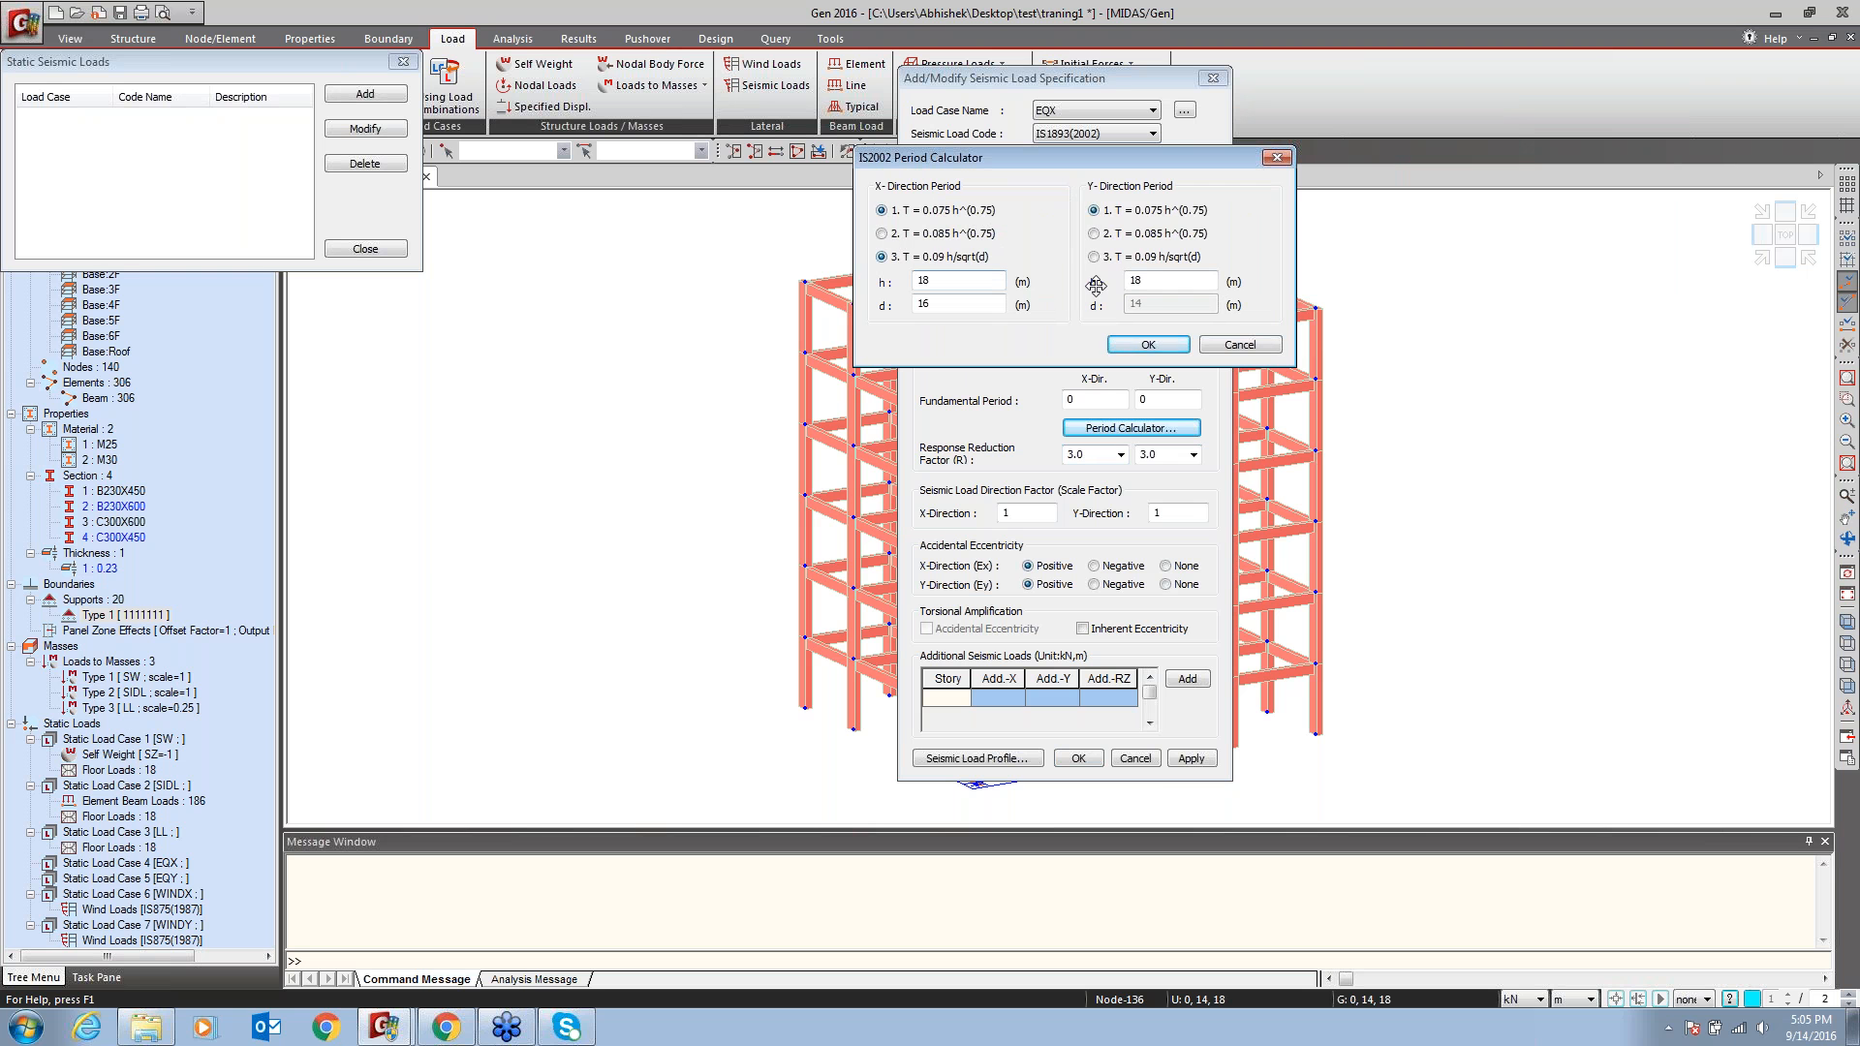
click(1093, 256)
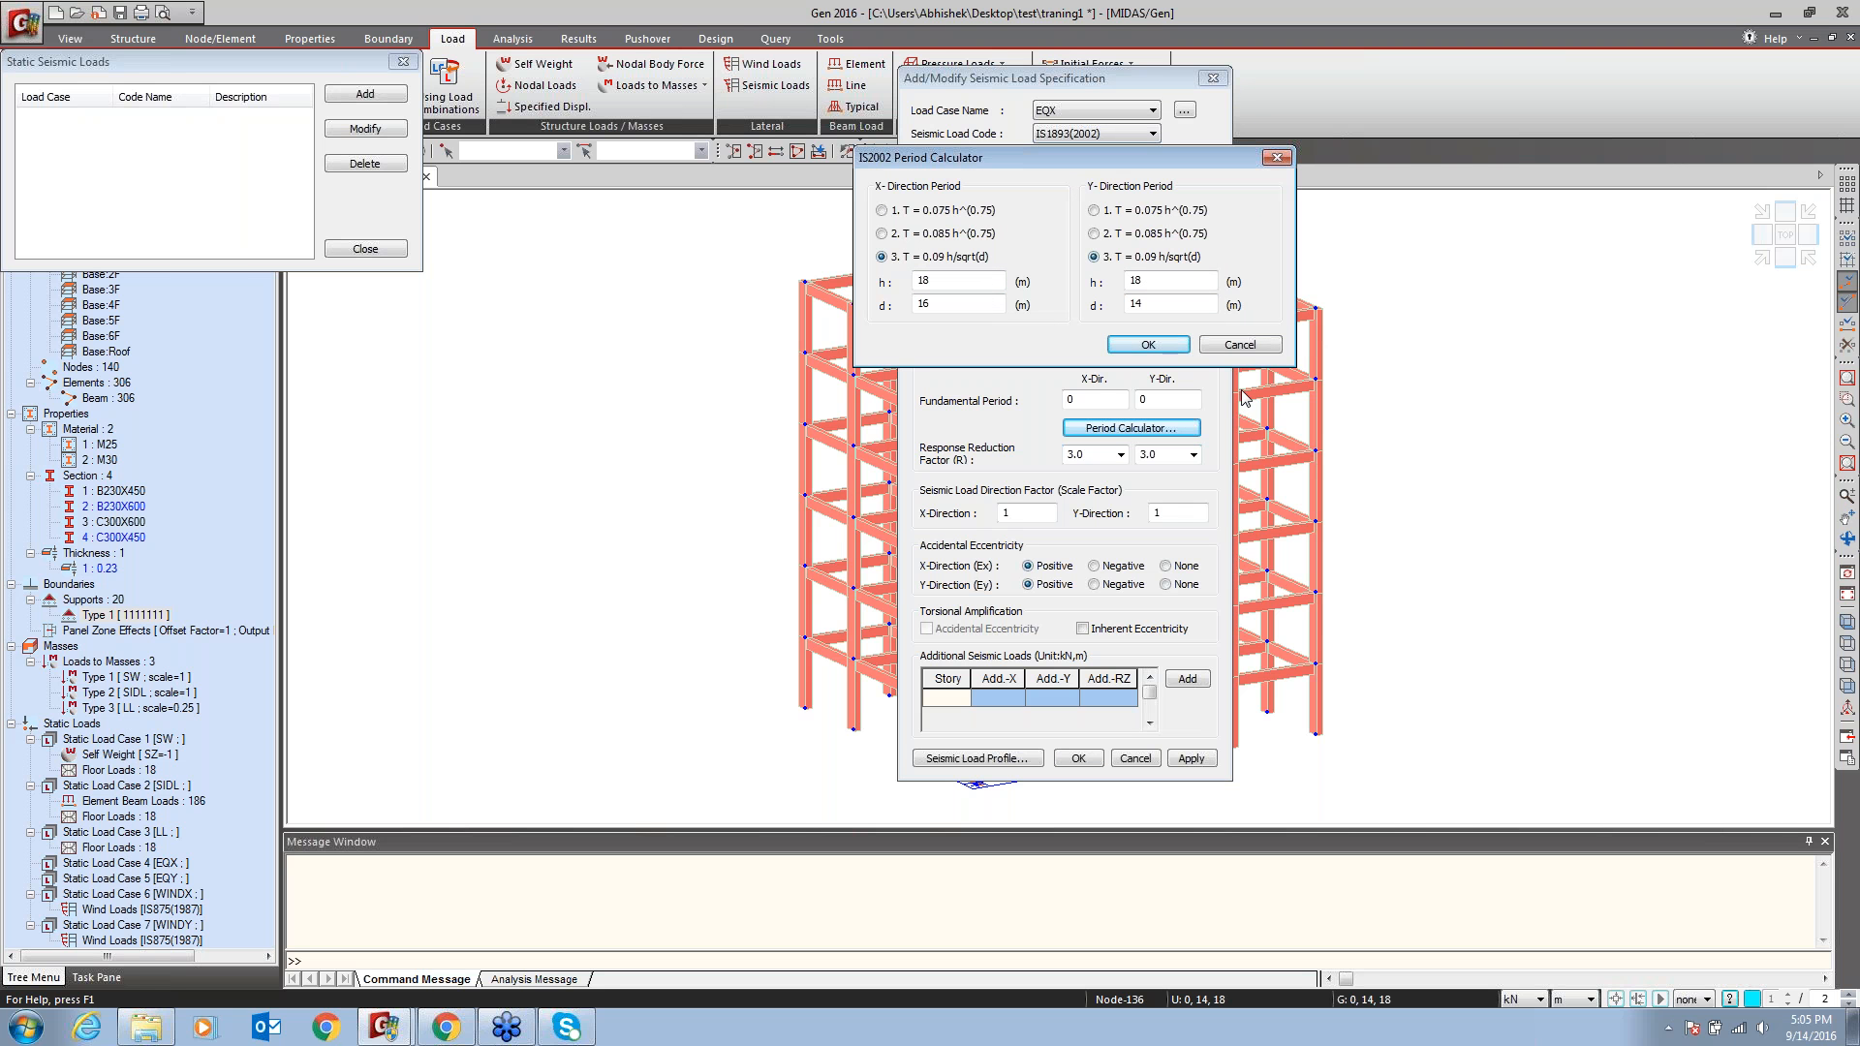
click(1150, 346)
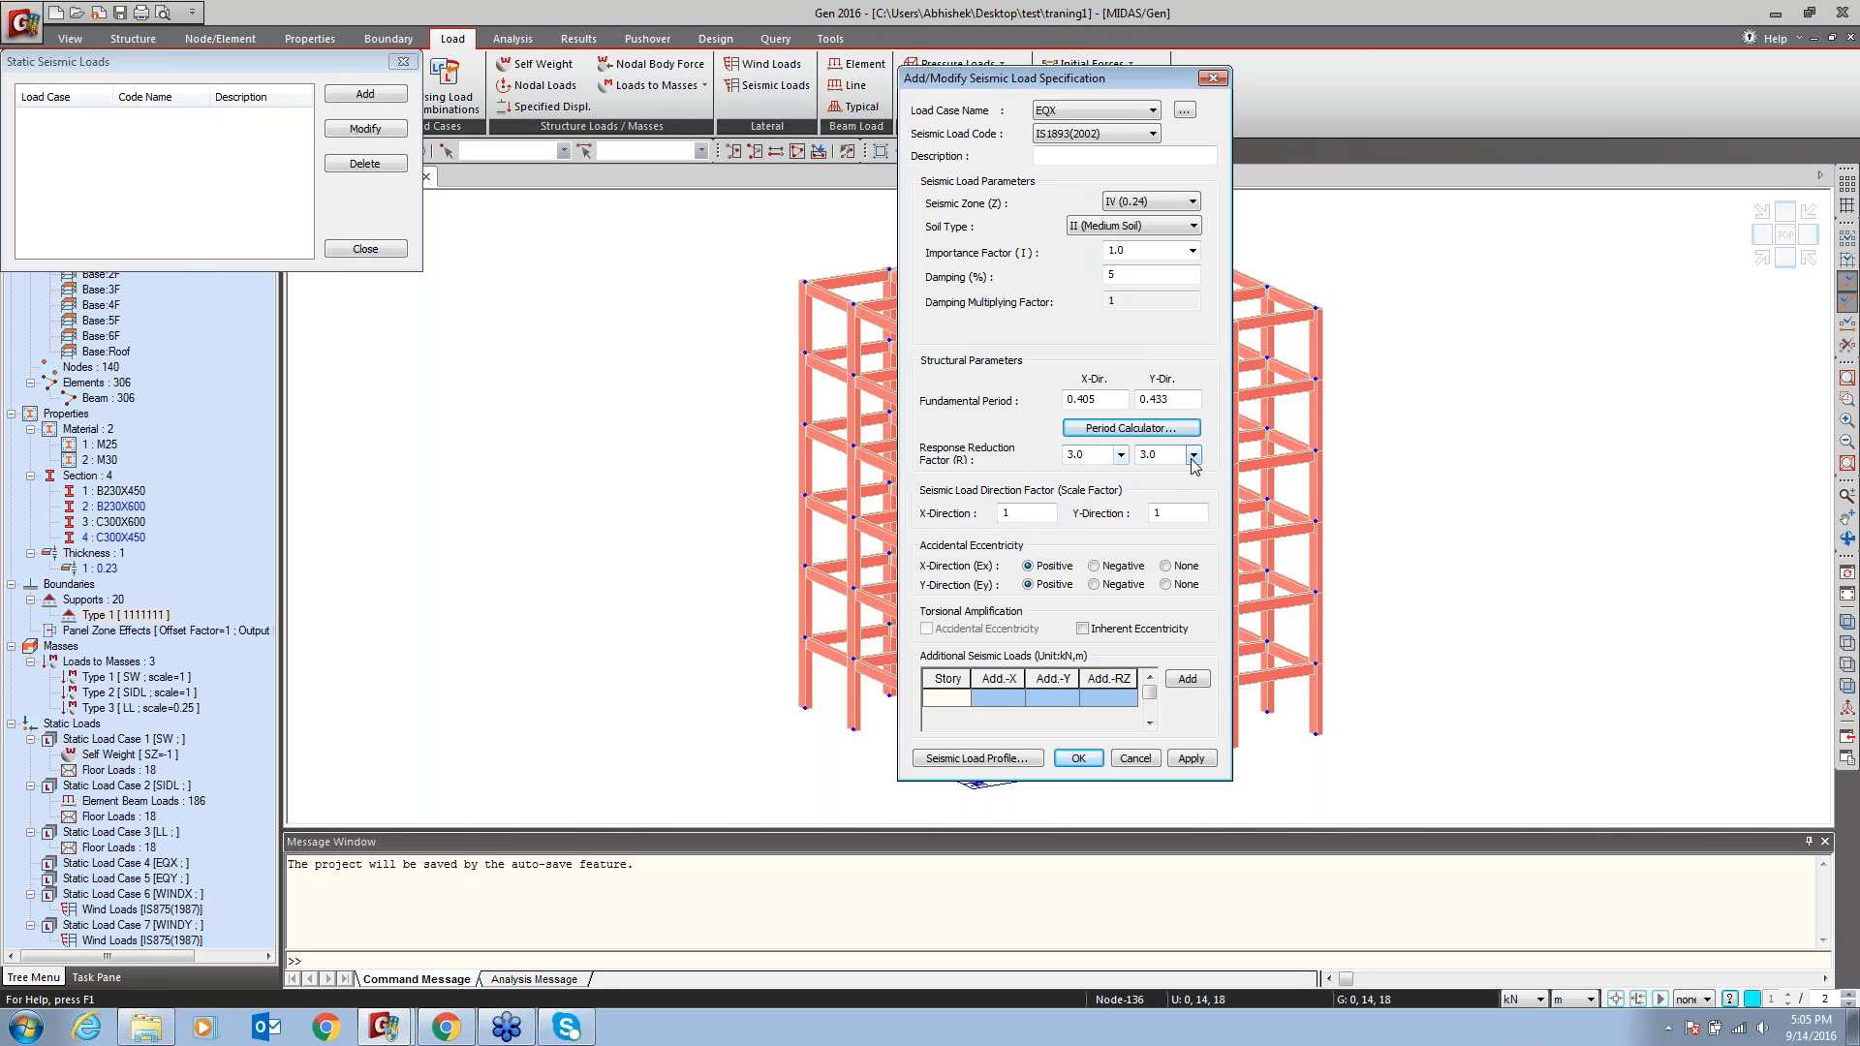
Set the EQX Y-direction scale factor to 0 and the accidental eccentricity to None in both directions
click(1179, 512)
drag(1179, 512, 1082, 505)
click(1187, 566)
click(1167, 585)
Examine the X-direction seismic load profile, including the story force and overturning moment charts and the tabulated story shears
click(993, 760)
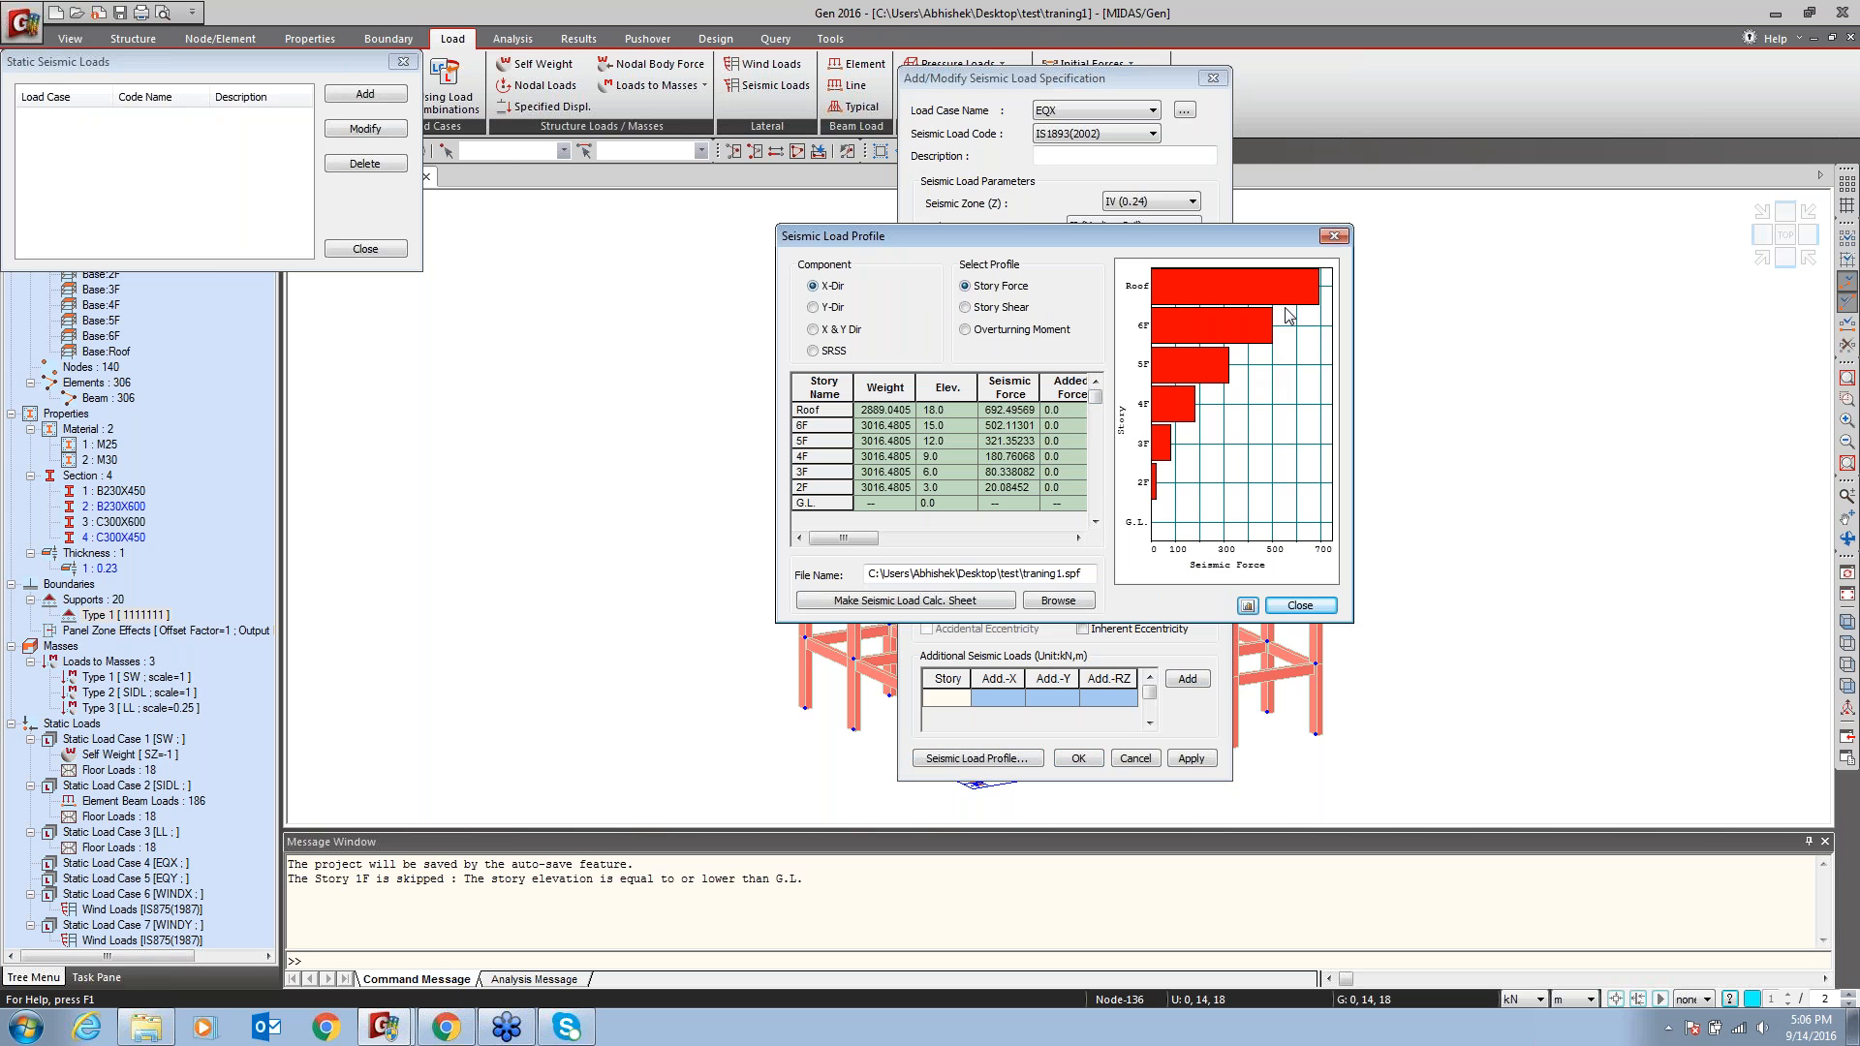
click(992, 310)
click(1019, 332)
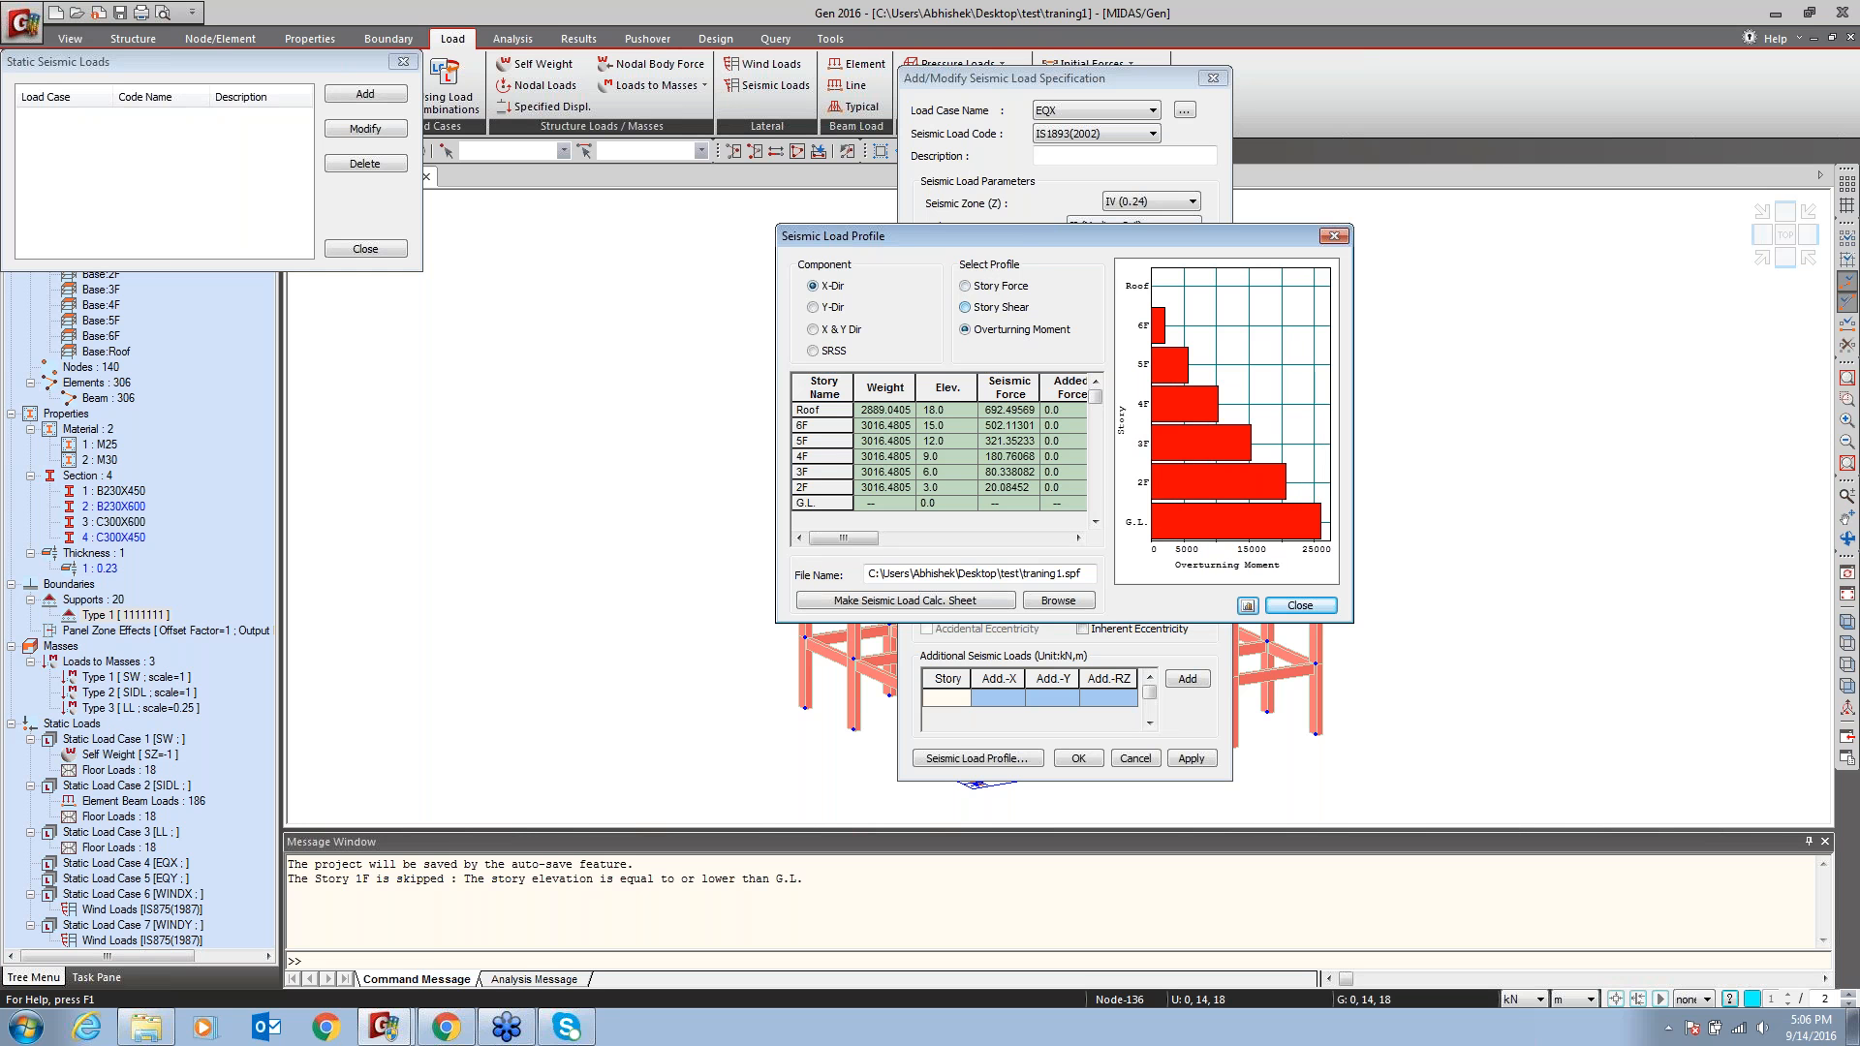
click(998, 285)
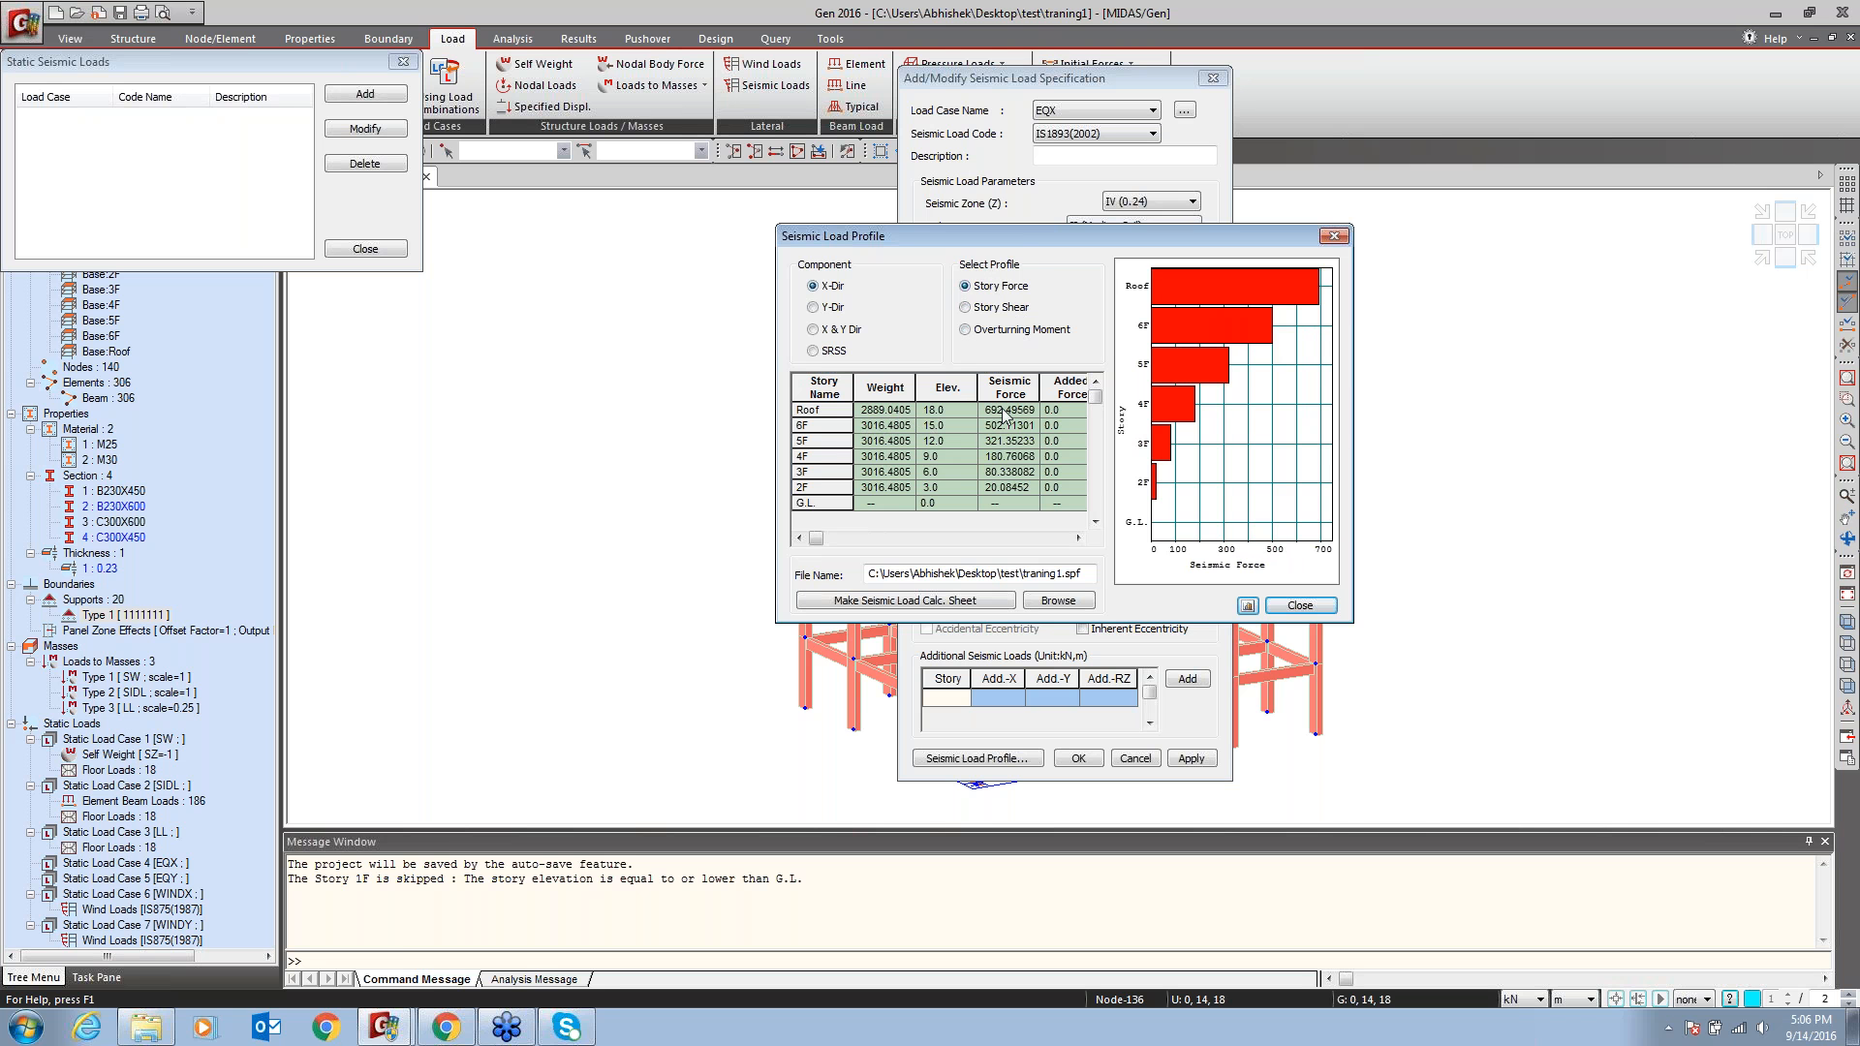
click(1078, 539)
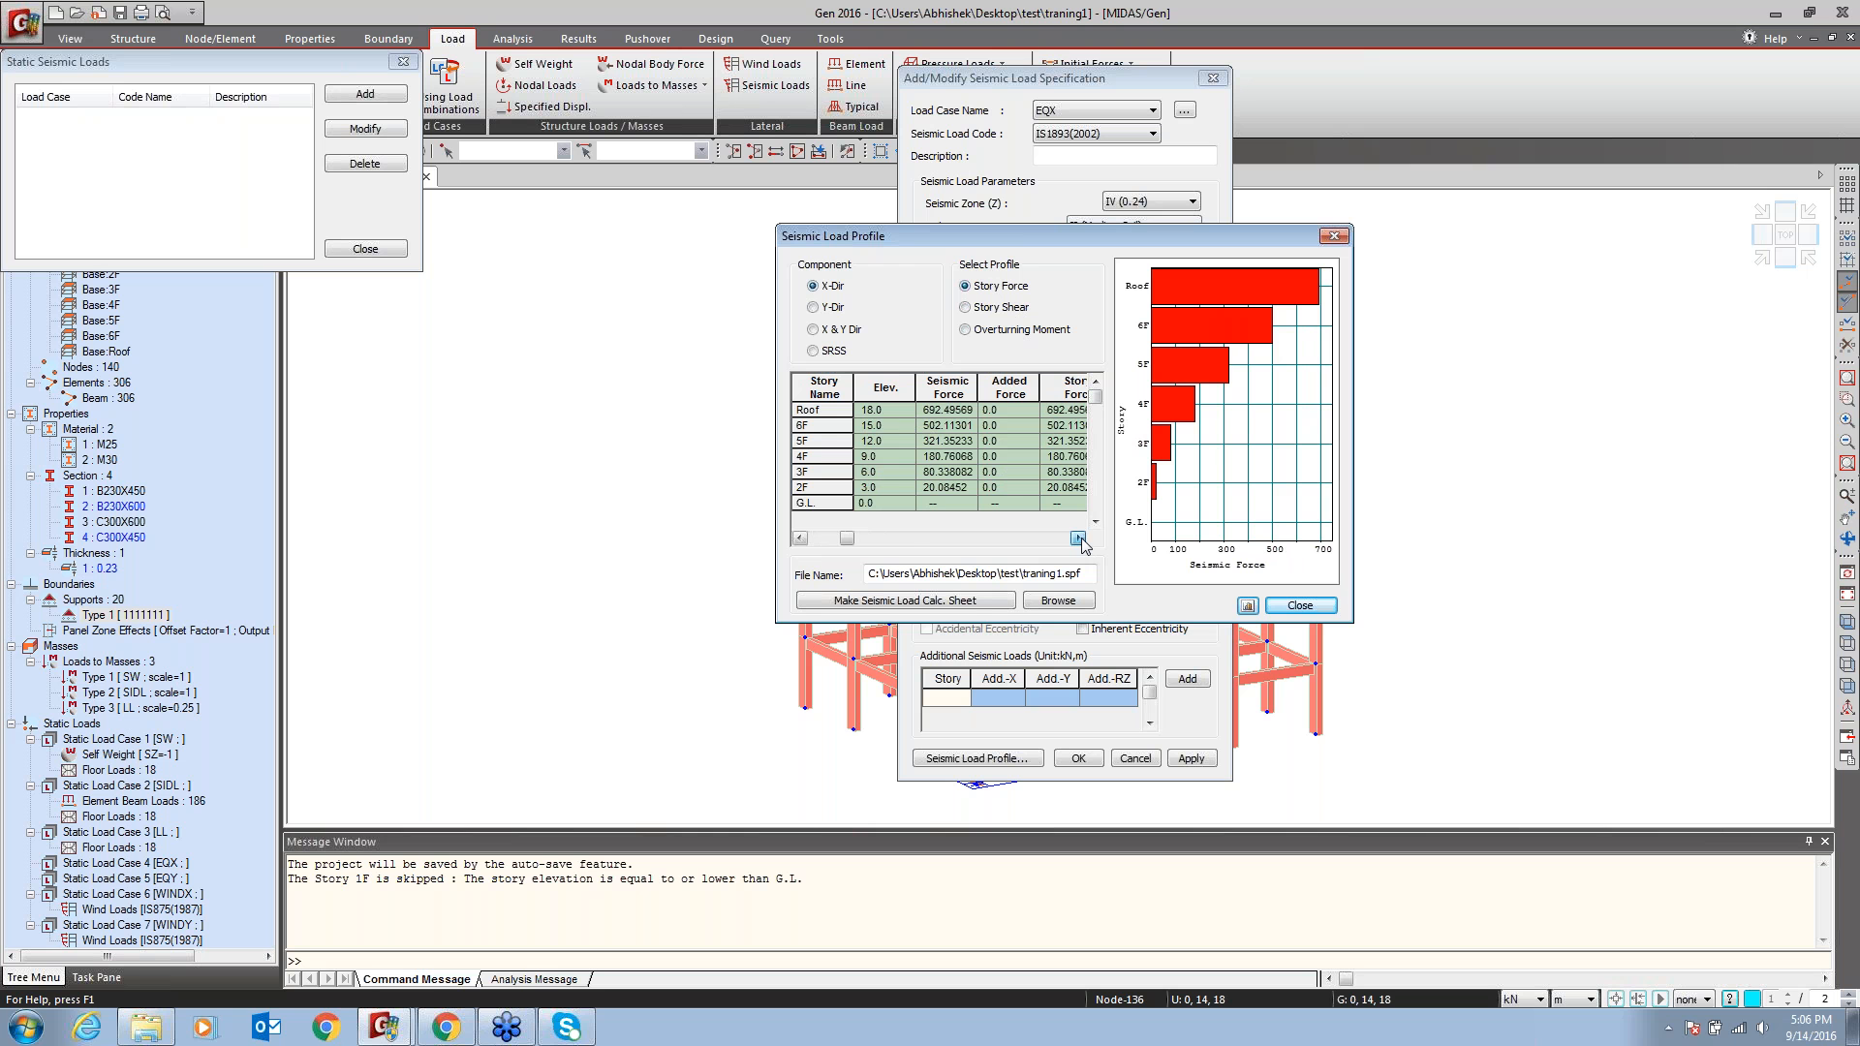
click(1078, 539)
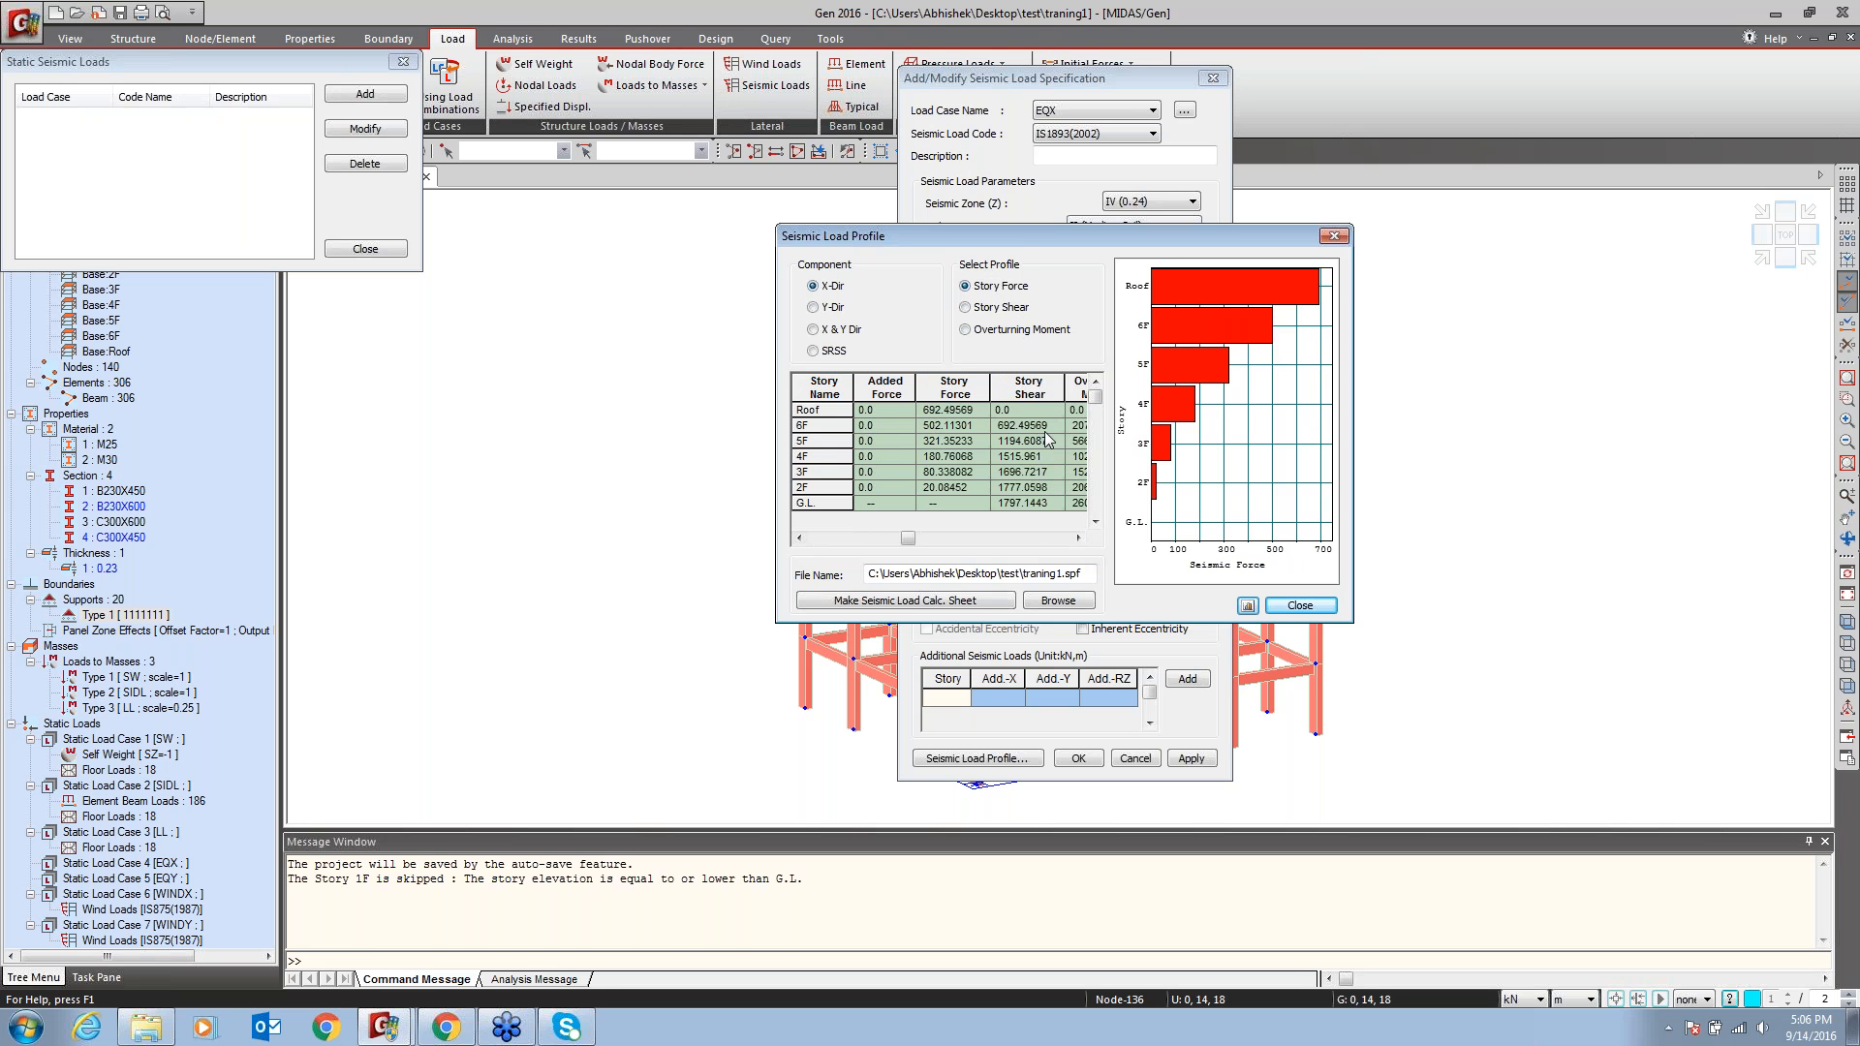
Produce the seismic load calculation sheet and examine its seismic parameters and fundamental periods
click(946, 602)
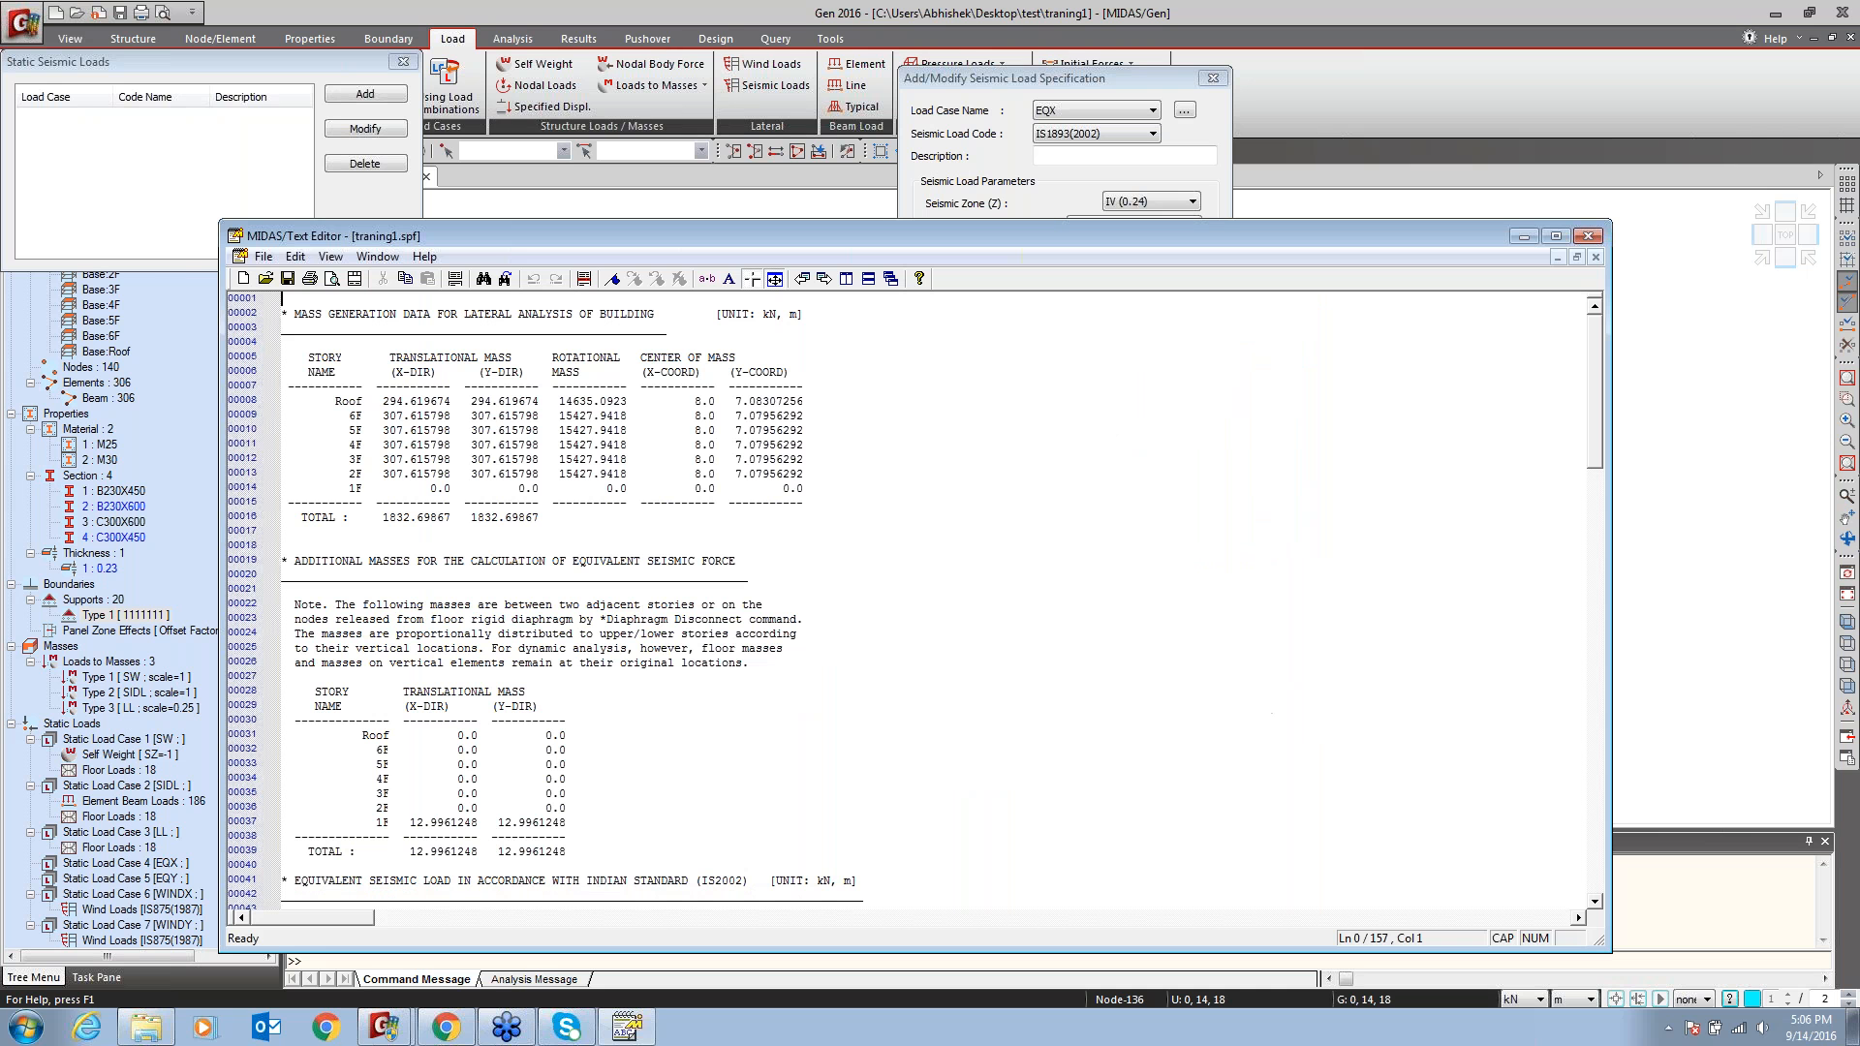
drag(873, 249, 1270, 103)
scroll(1094, 435, down, 5)
click(1094, 435)
scroll(1031, 523, down, 7)
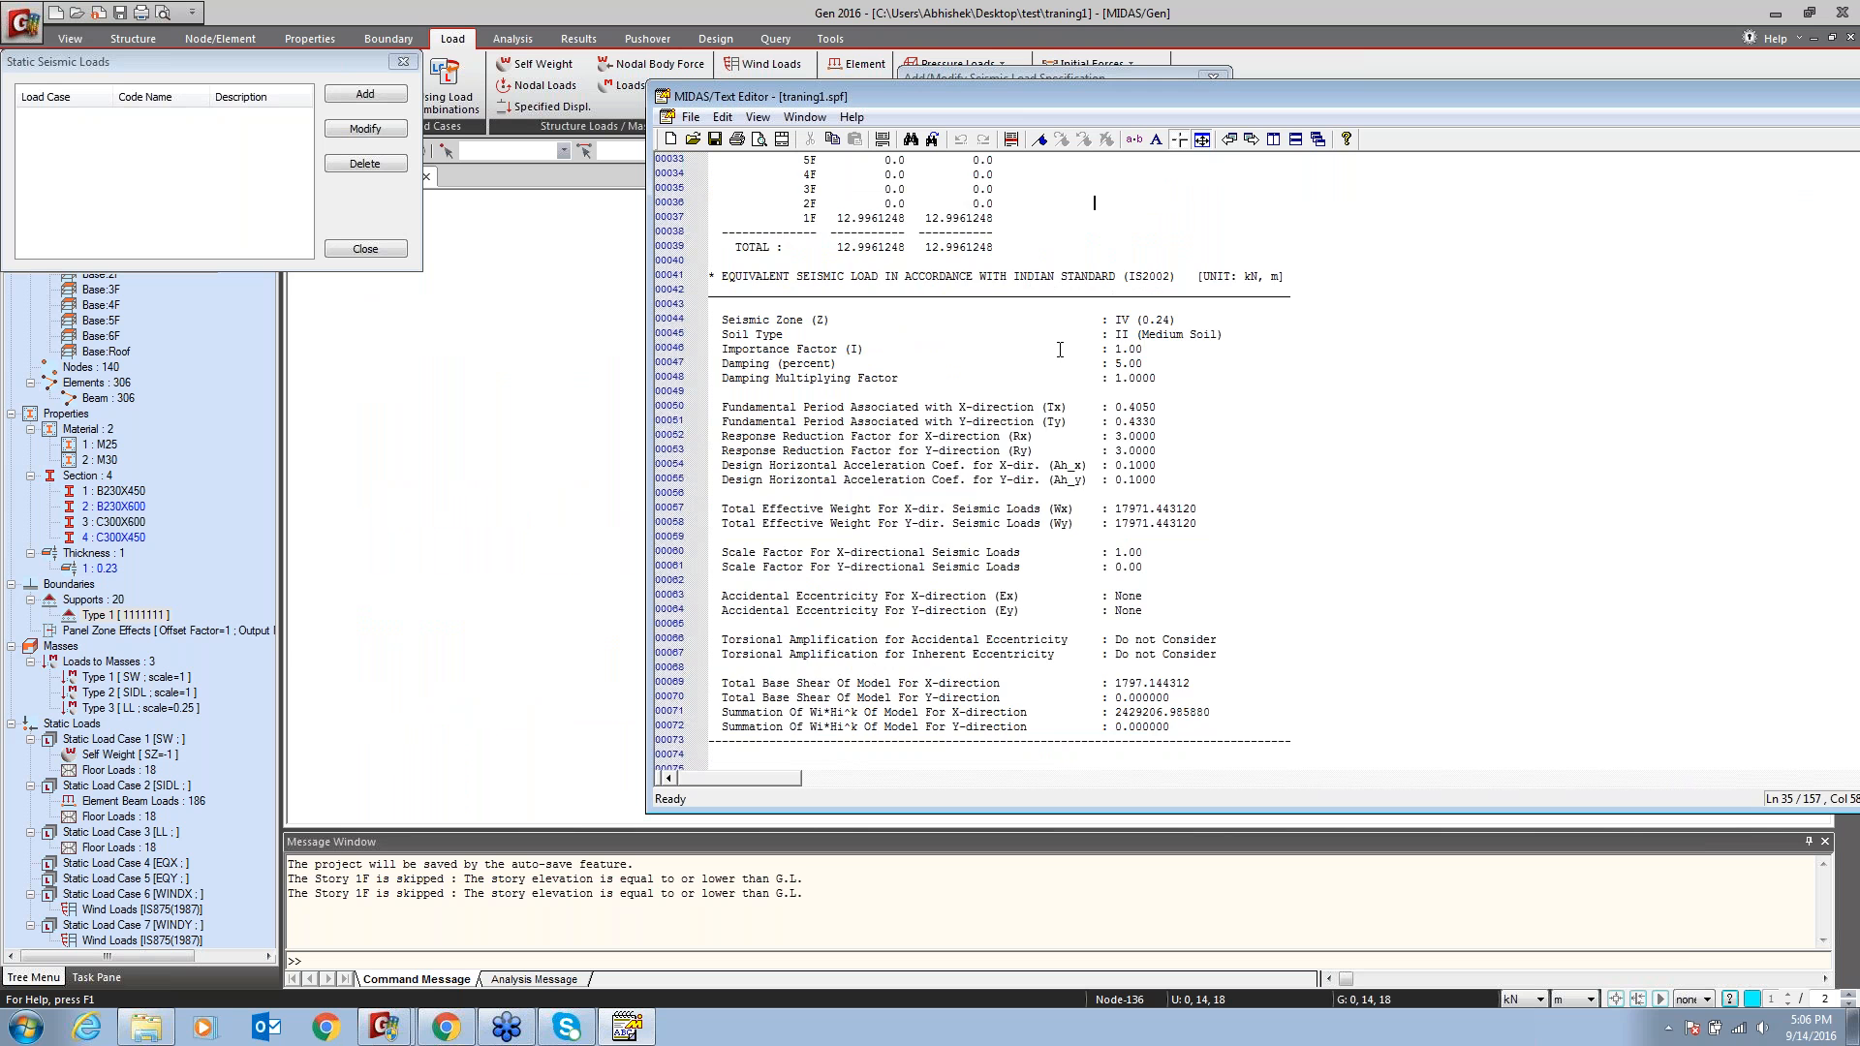
drag(1165, 348, 1115, 347)
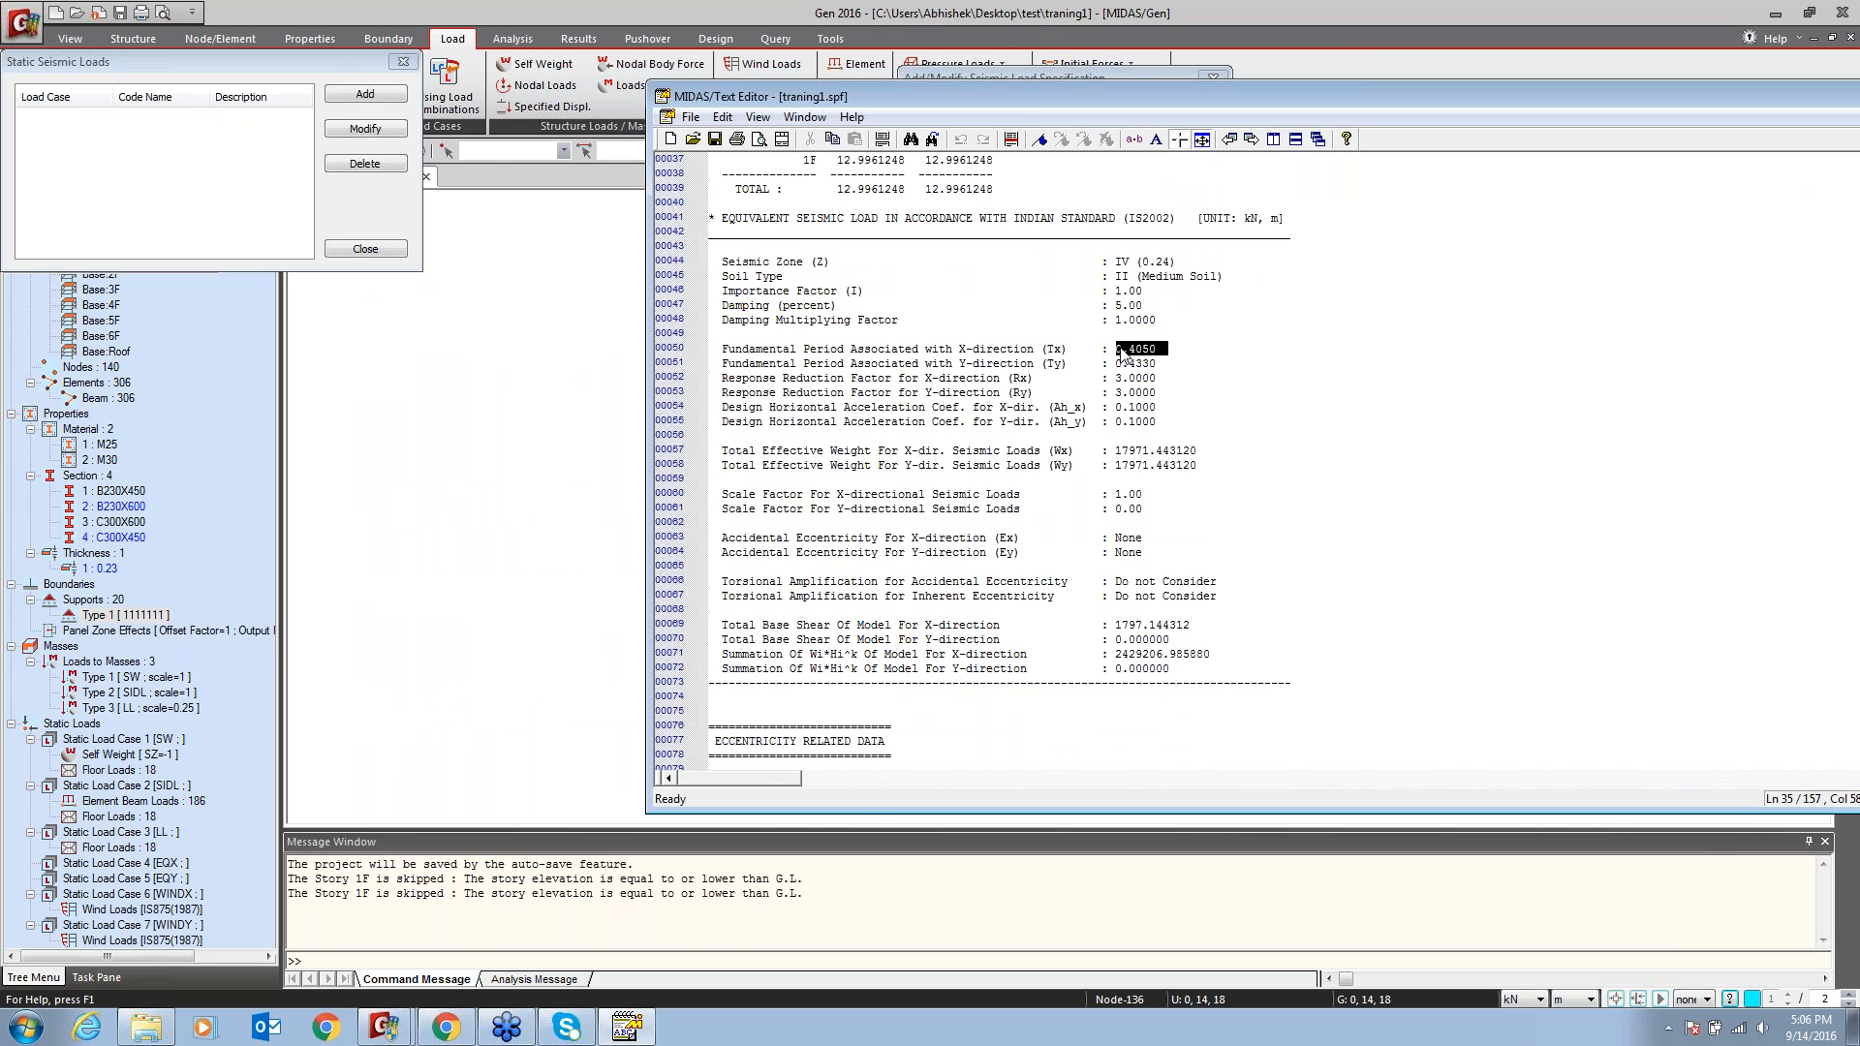
click(1165, 363)
click(1168, 407)
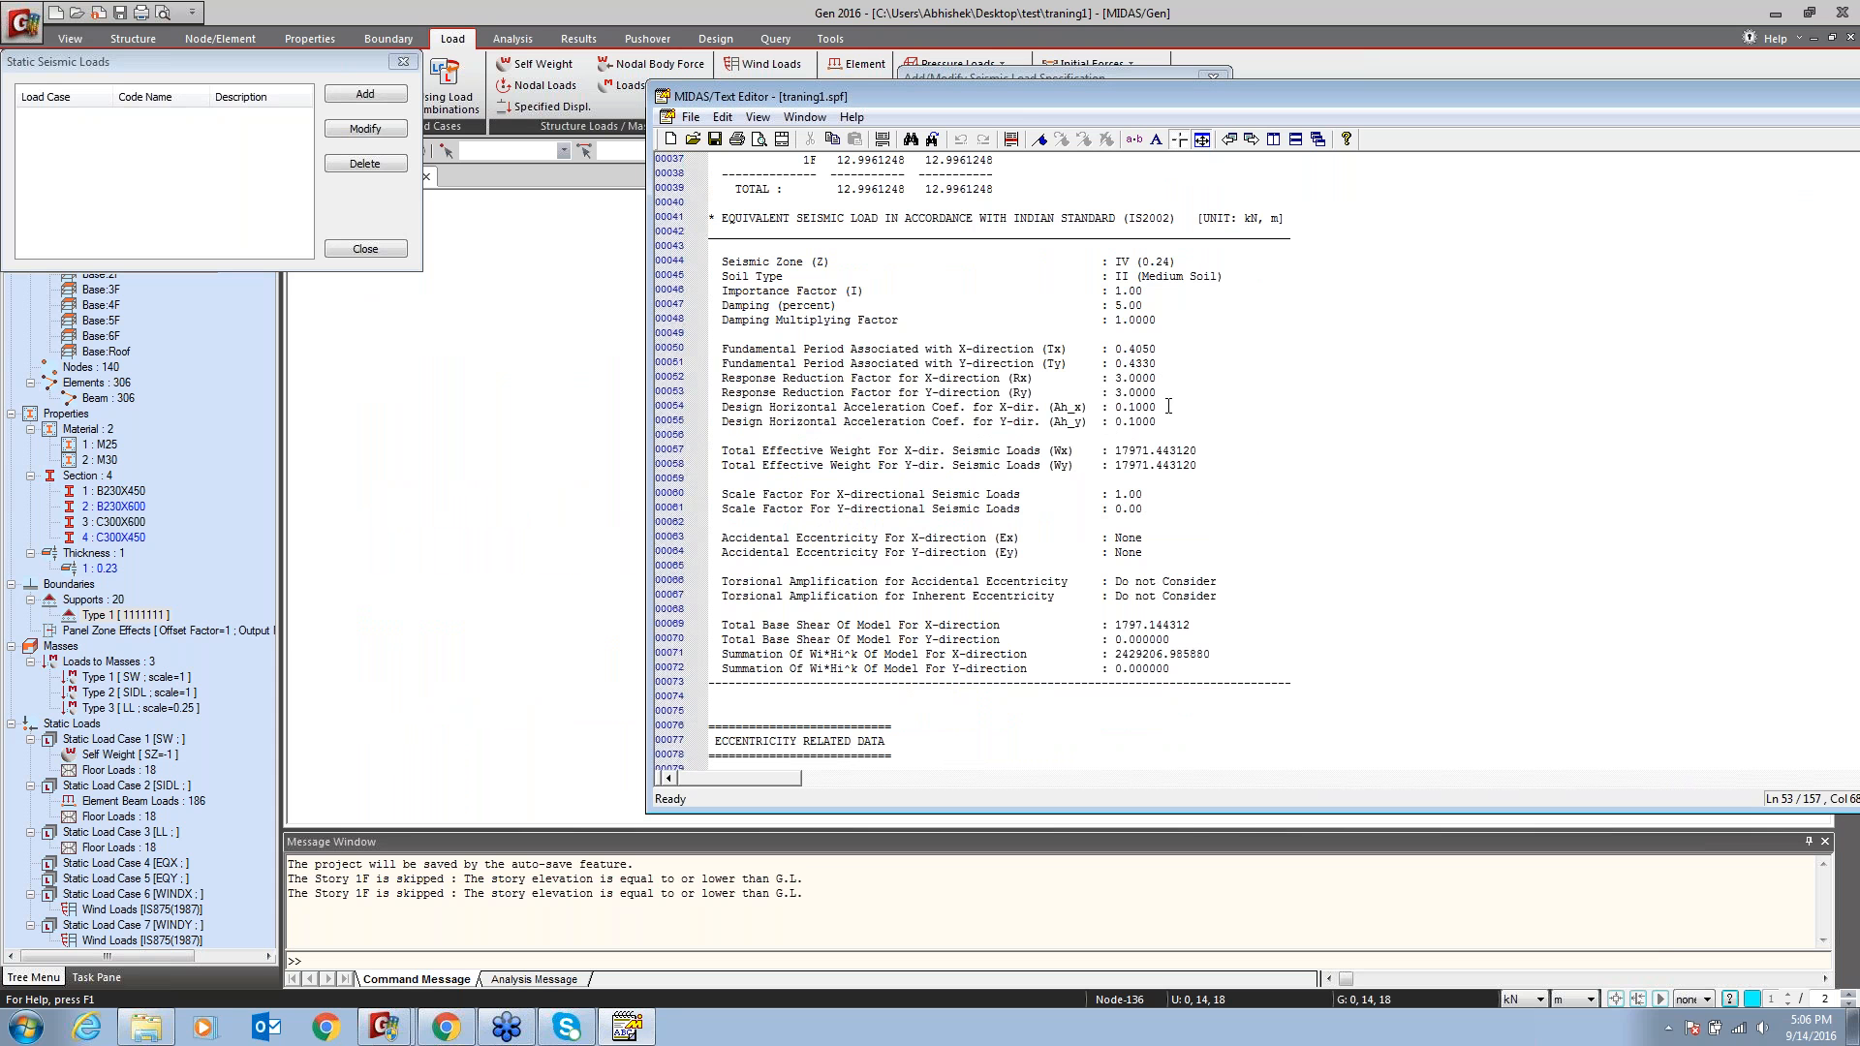
Examine the sheet's design horizontal acceleration coefficients, total effective weight and X-direction total base shear
double_click(1119, 407)
click(1198, 452)
drag(1141, 445, 1118, 449)
click(1152, 421)
double_click(1117, 625)
scroll(1269, 628, down, 2)
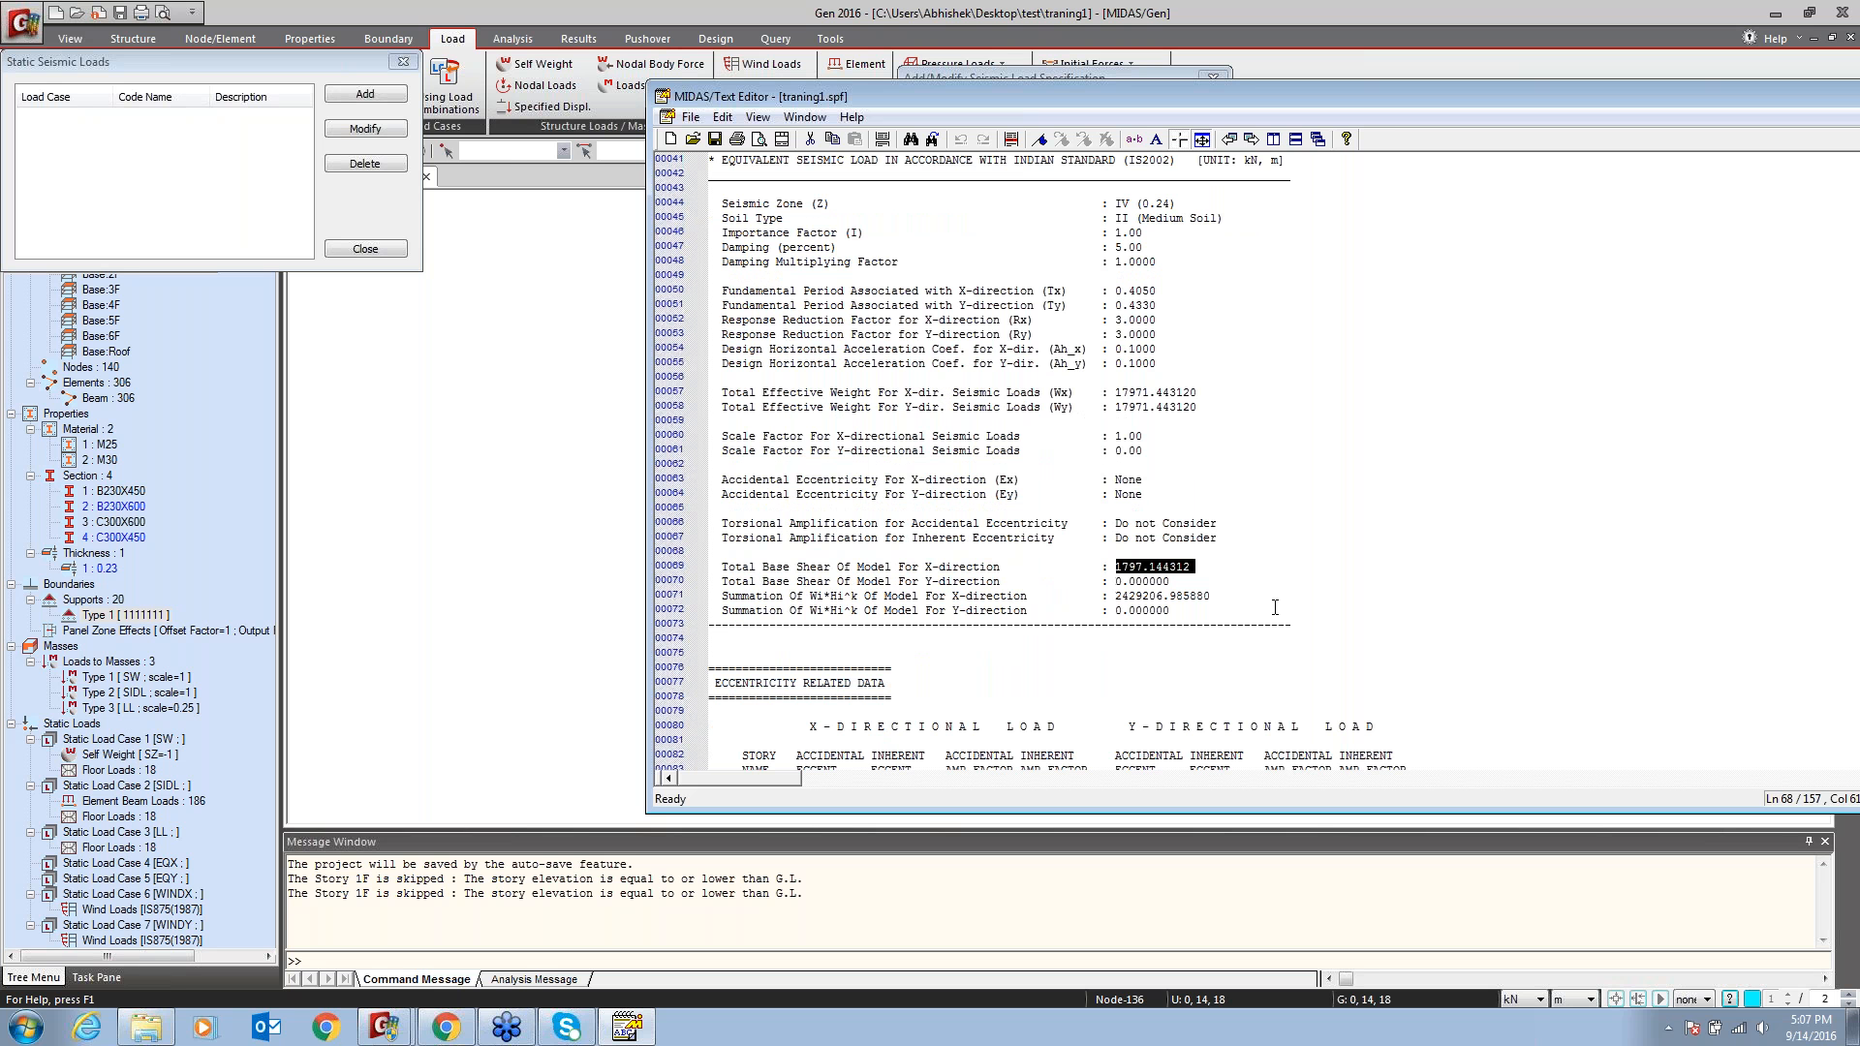
Examine the eccentricity data and the X-direction seismic load generation table, and close the calculation sheet
scroll(1274, 607, down, 7)
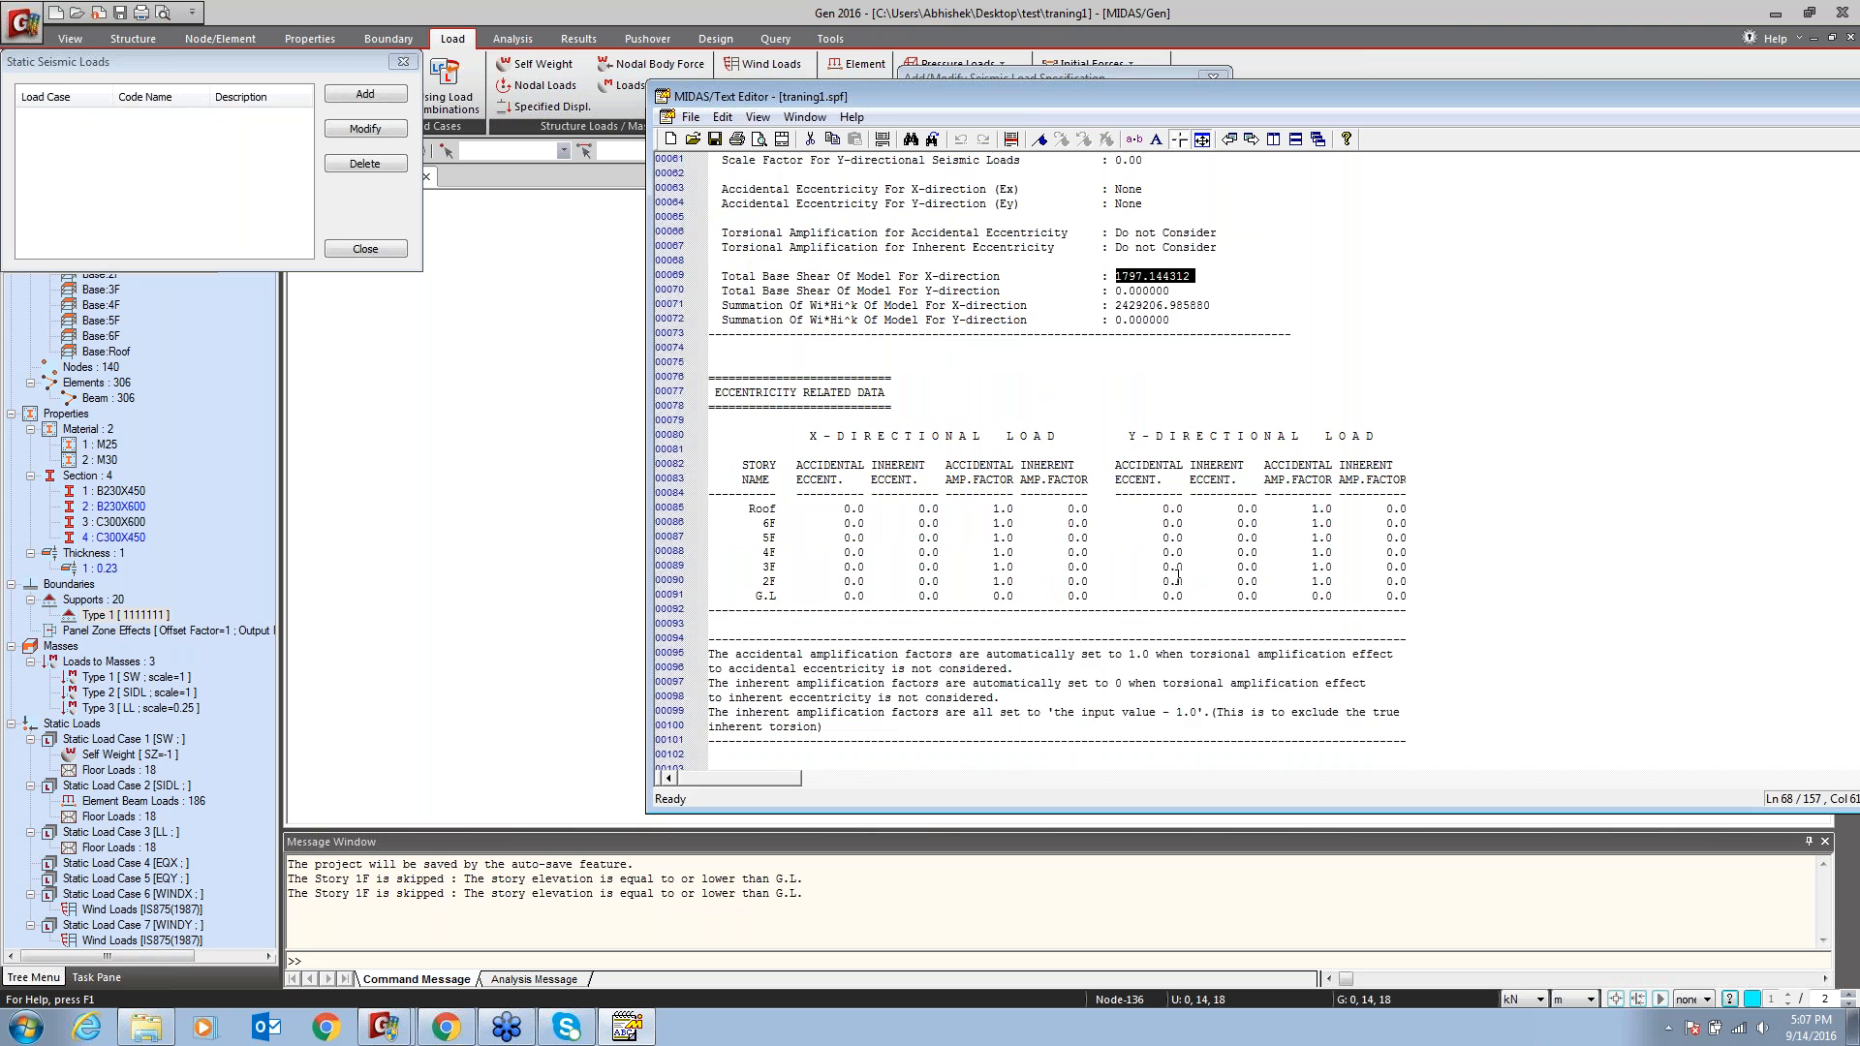
scroll(1178, 578, down, 9)
click(755, 480)
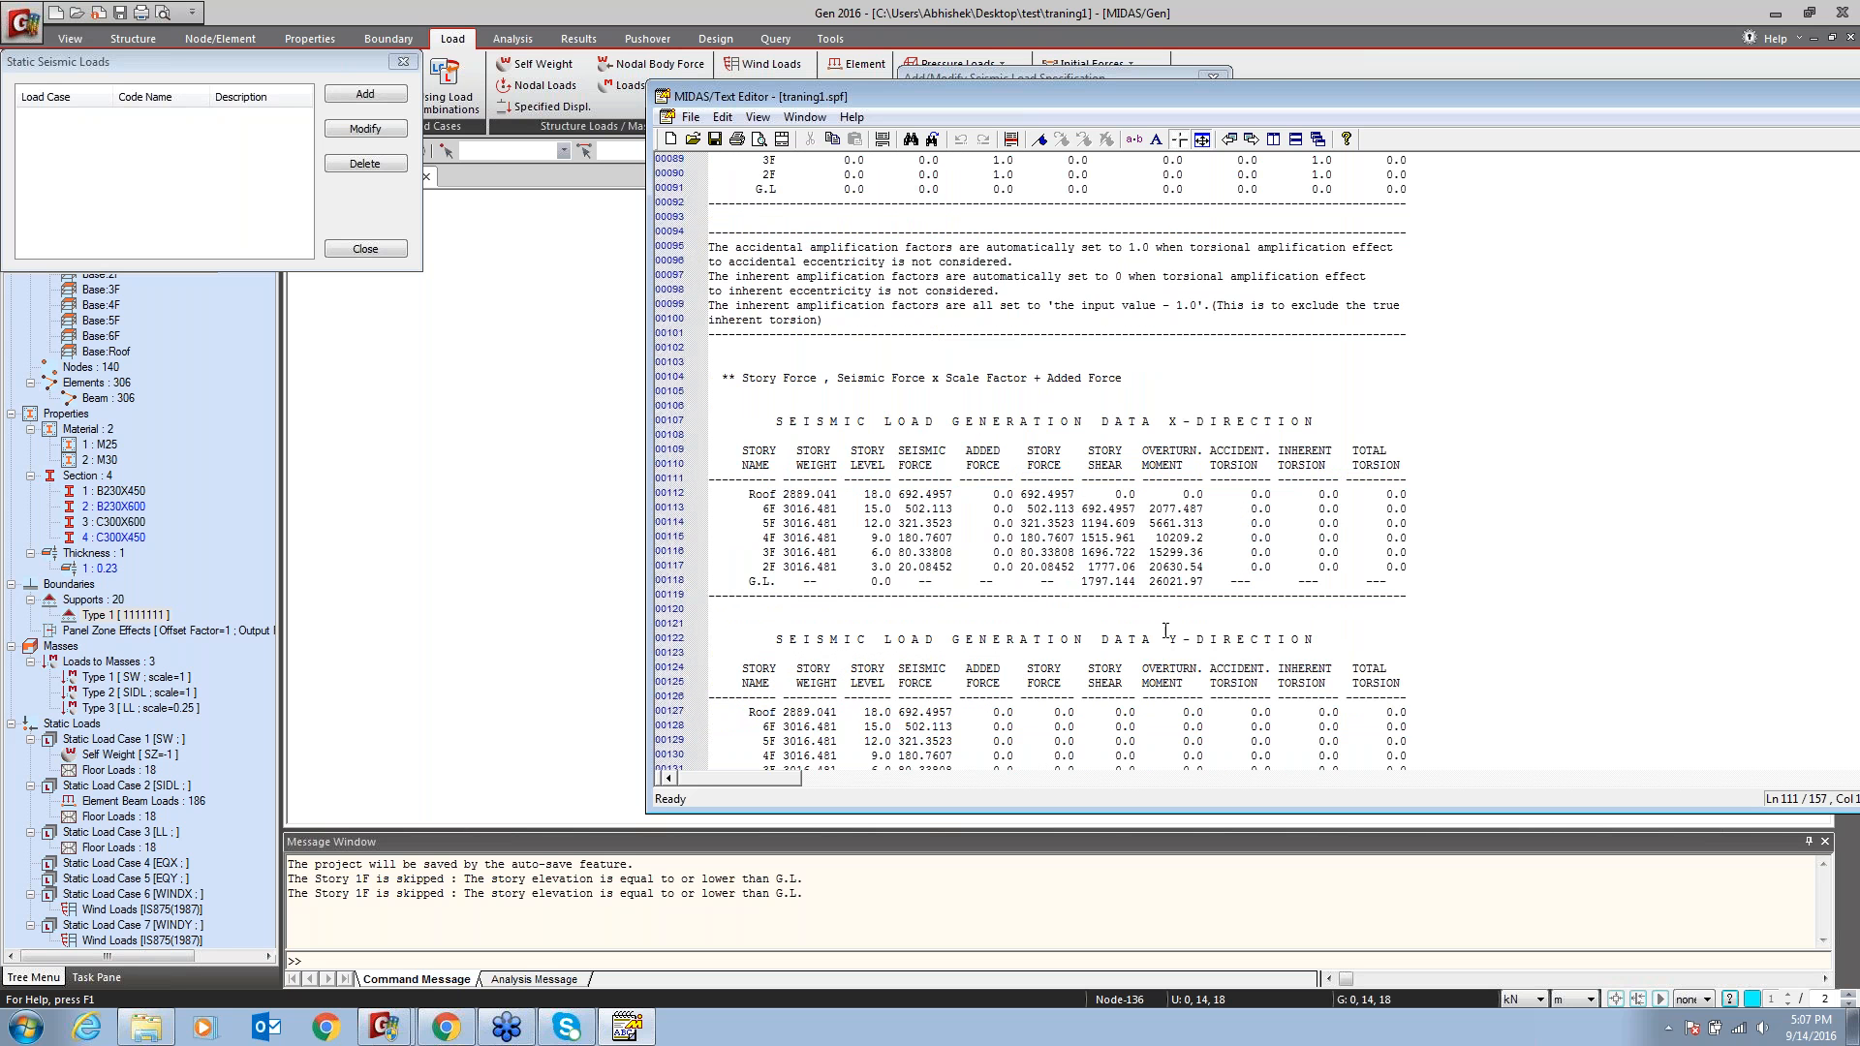
click(1120, 582)
drag(1269, 95, 712, 94)
click(1459, 87)
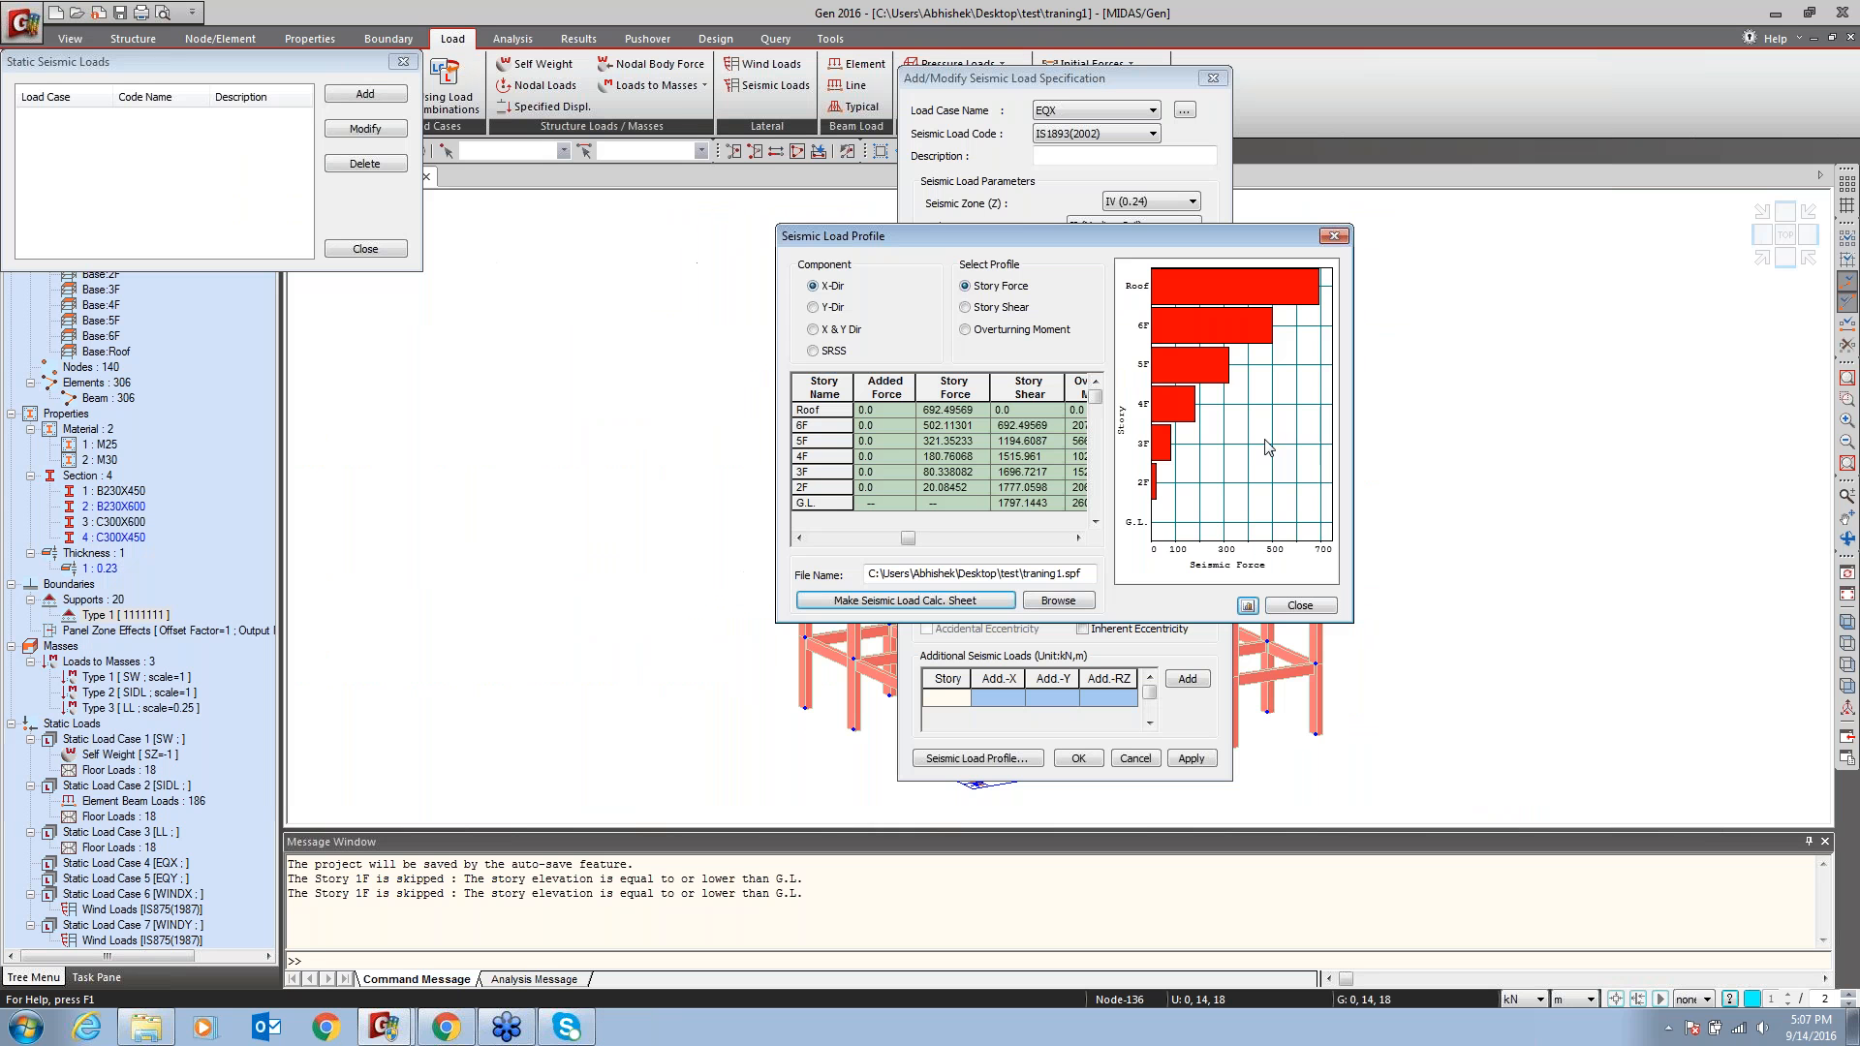
Close the seismic load profile, apply the EQX specification and switch the specification to load case EQY
click(1300, 605)
click(1191, 759)
click(1095, 109)
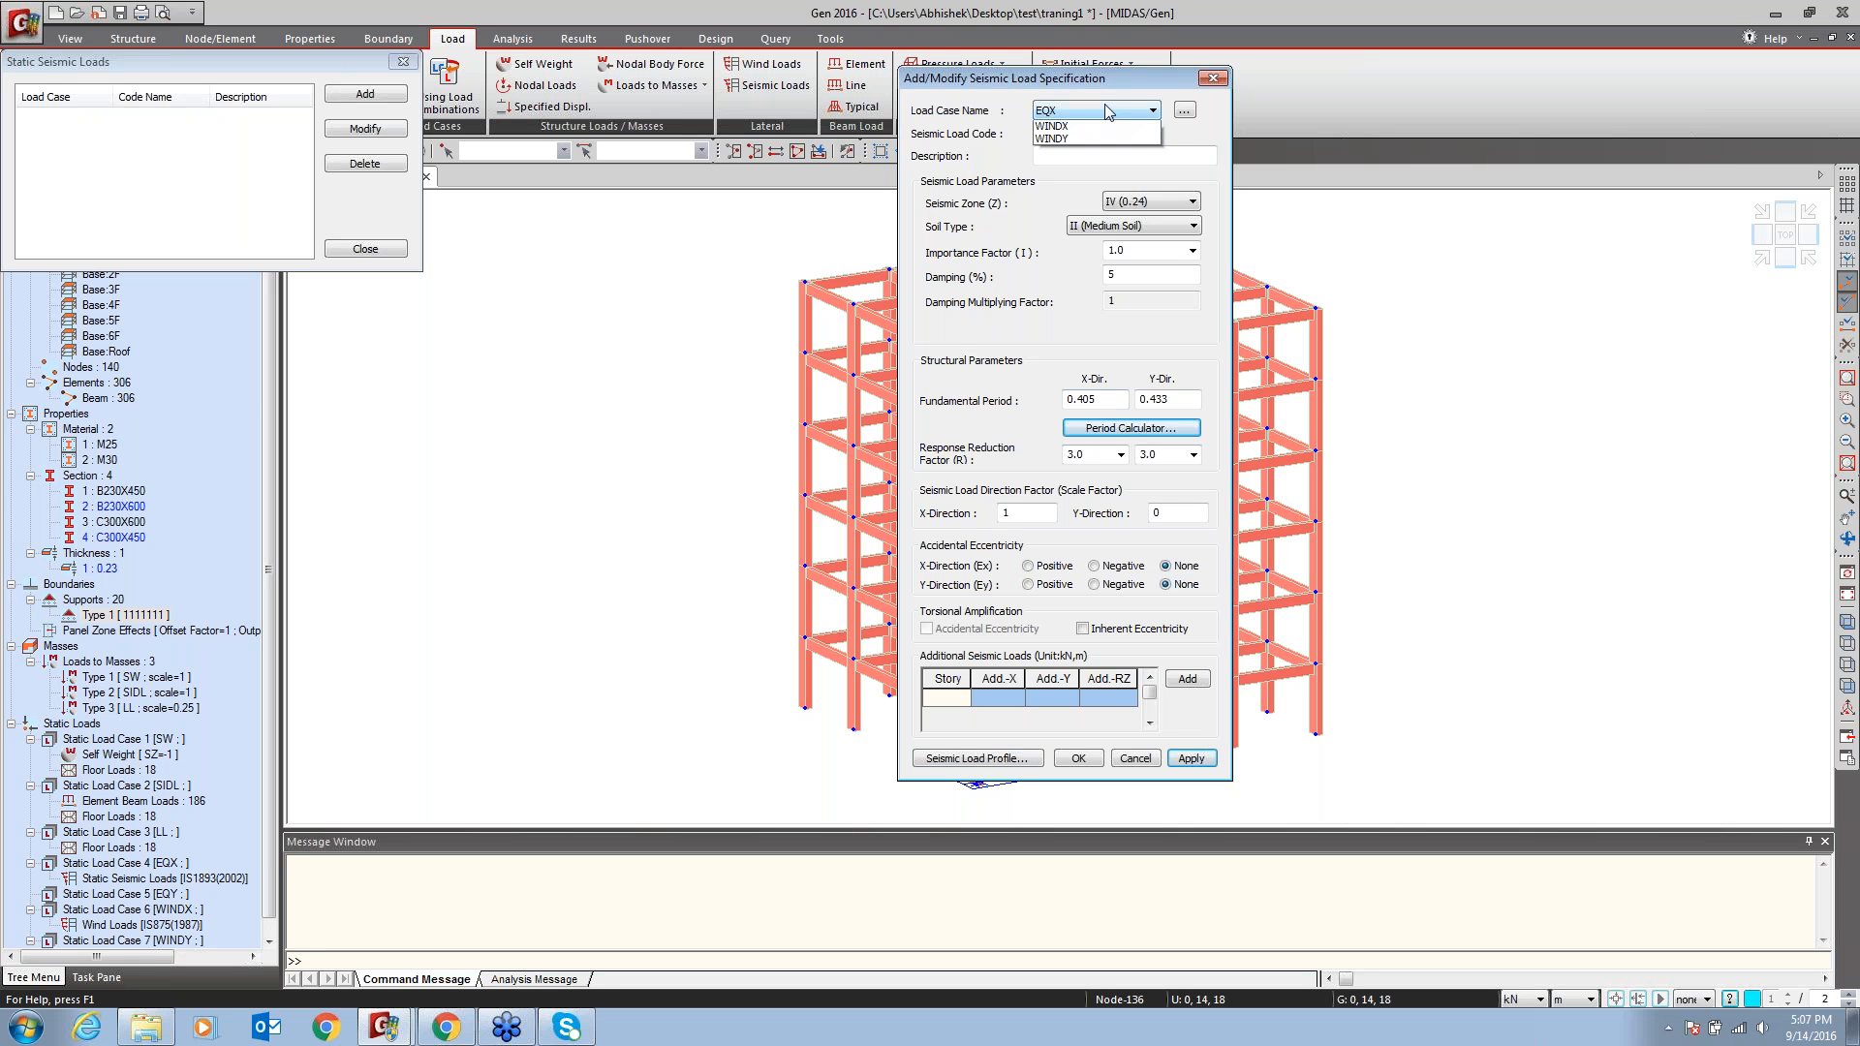
click(1066, 178)
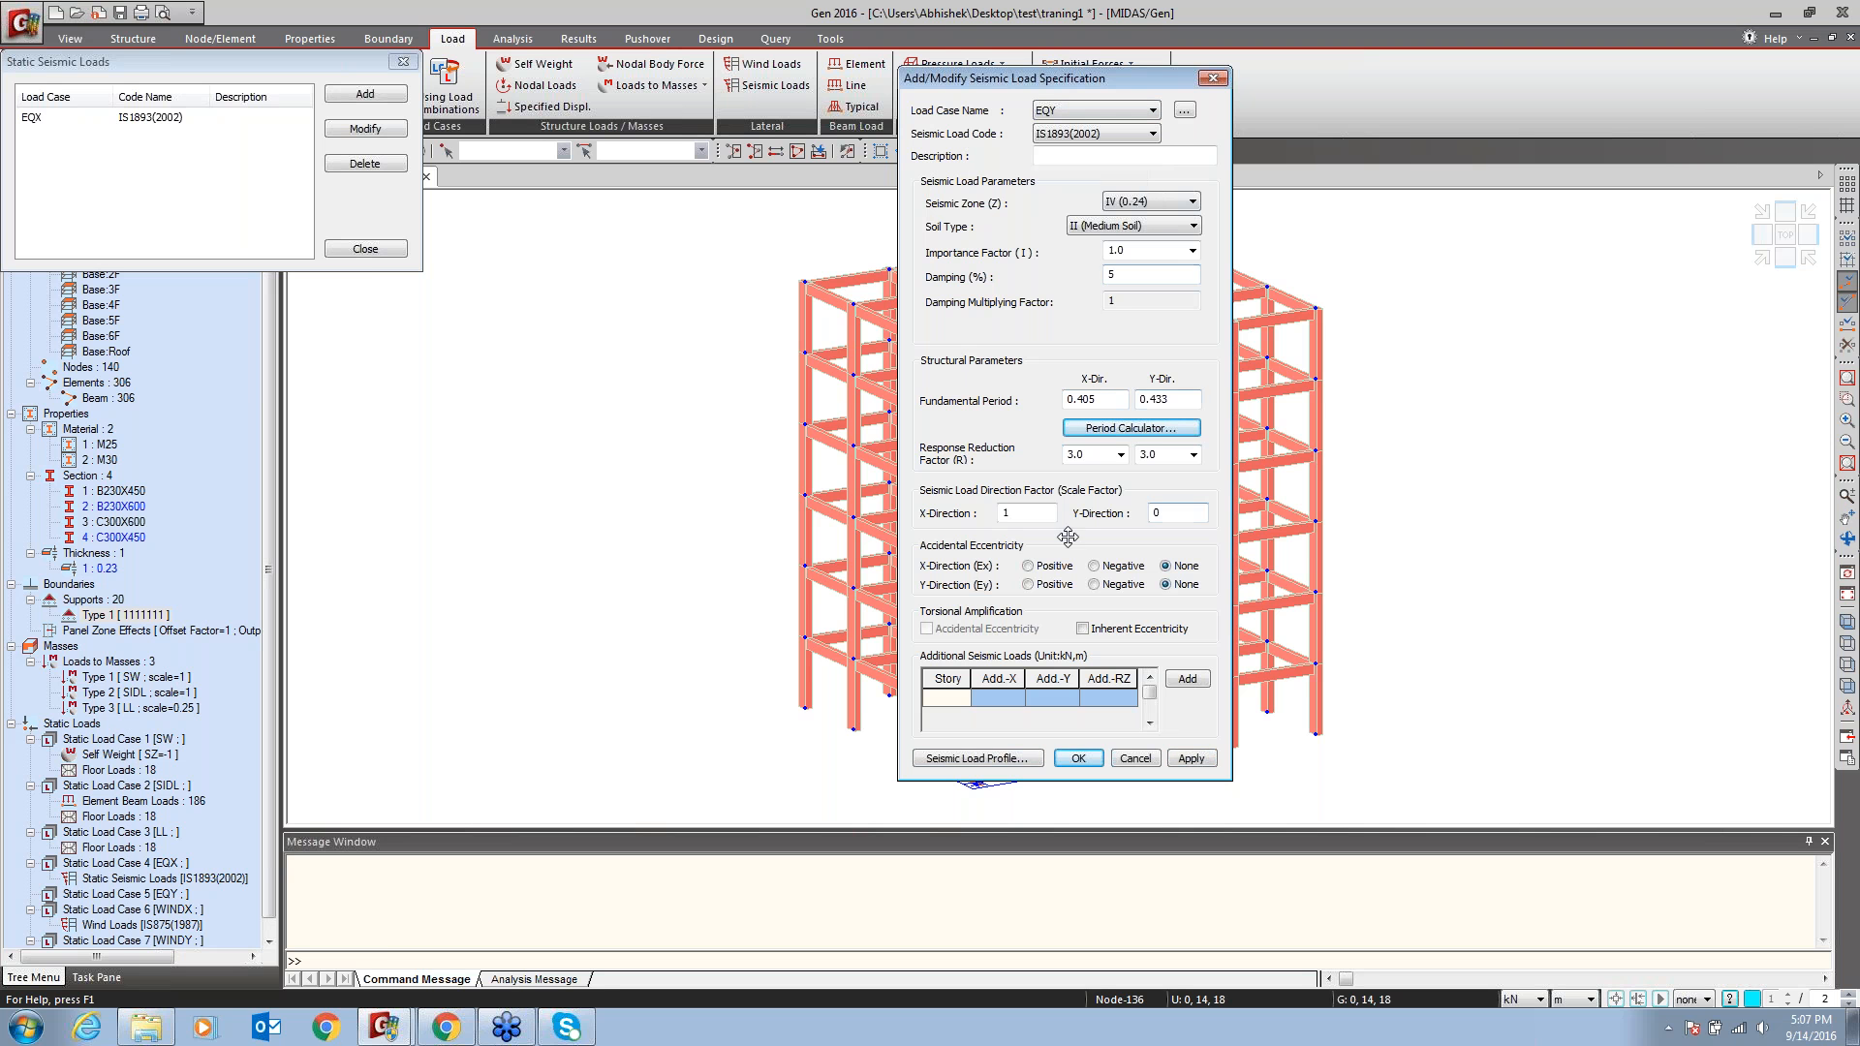
Set the EQY direction scale factors to 0 in X and 1 in Y, and accept the specification
double_click(1010, 513)
text(0)
key(Tab)
text(1)
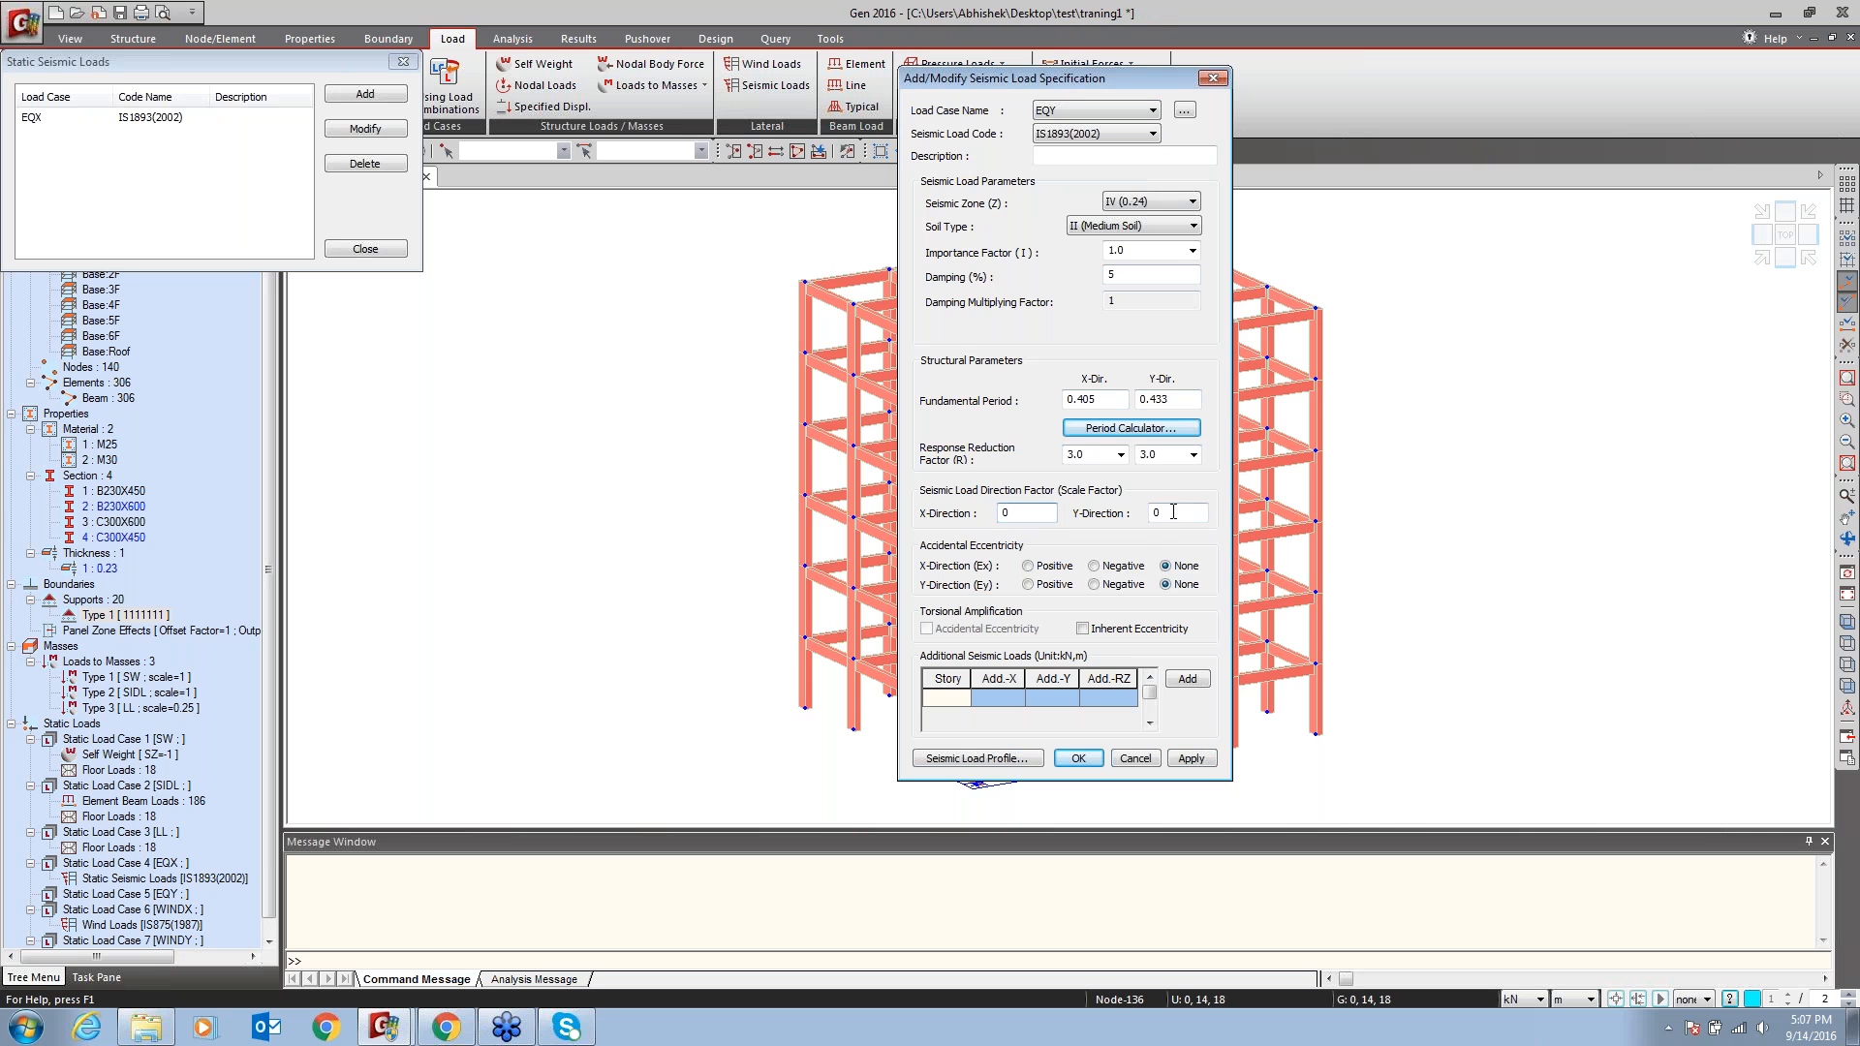
click(1077, 757)
Close the list of static seismic loads and show the frame model in front view
drag(126, 61, 885, 136)
click(1123, 324)
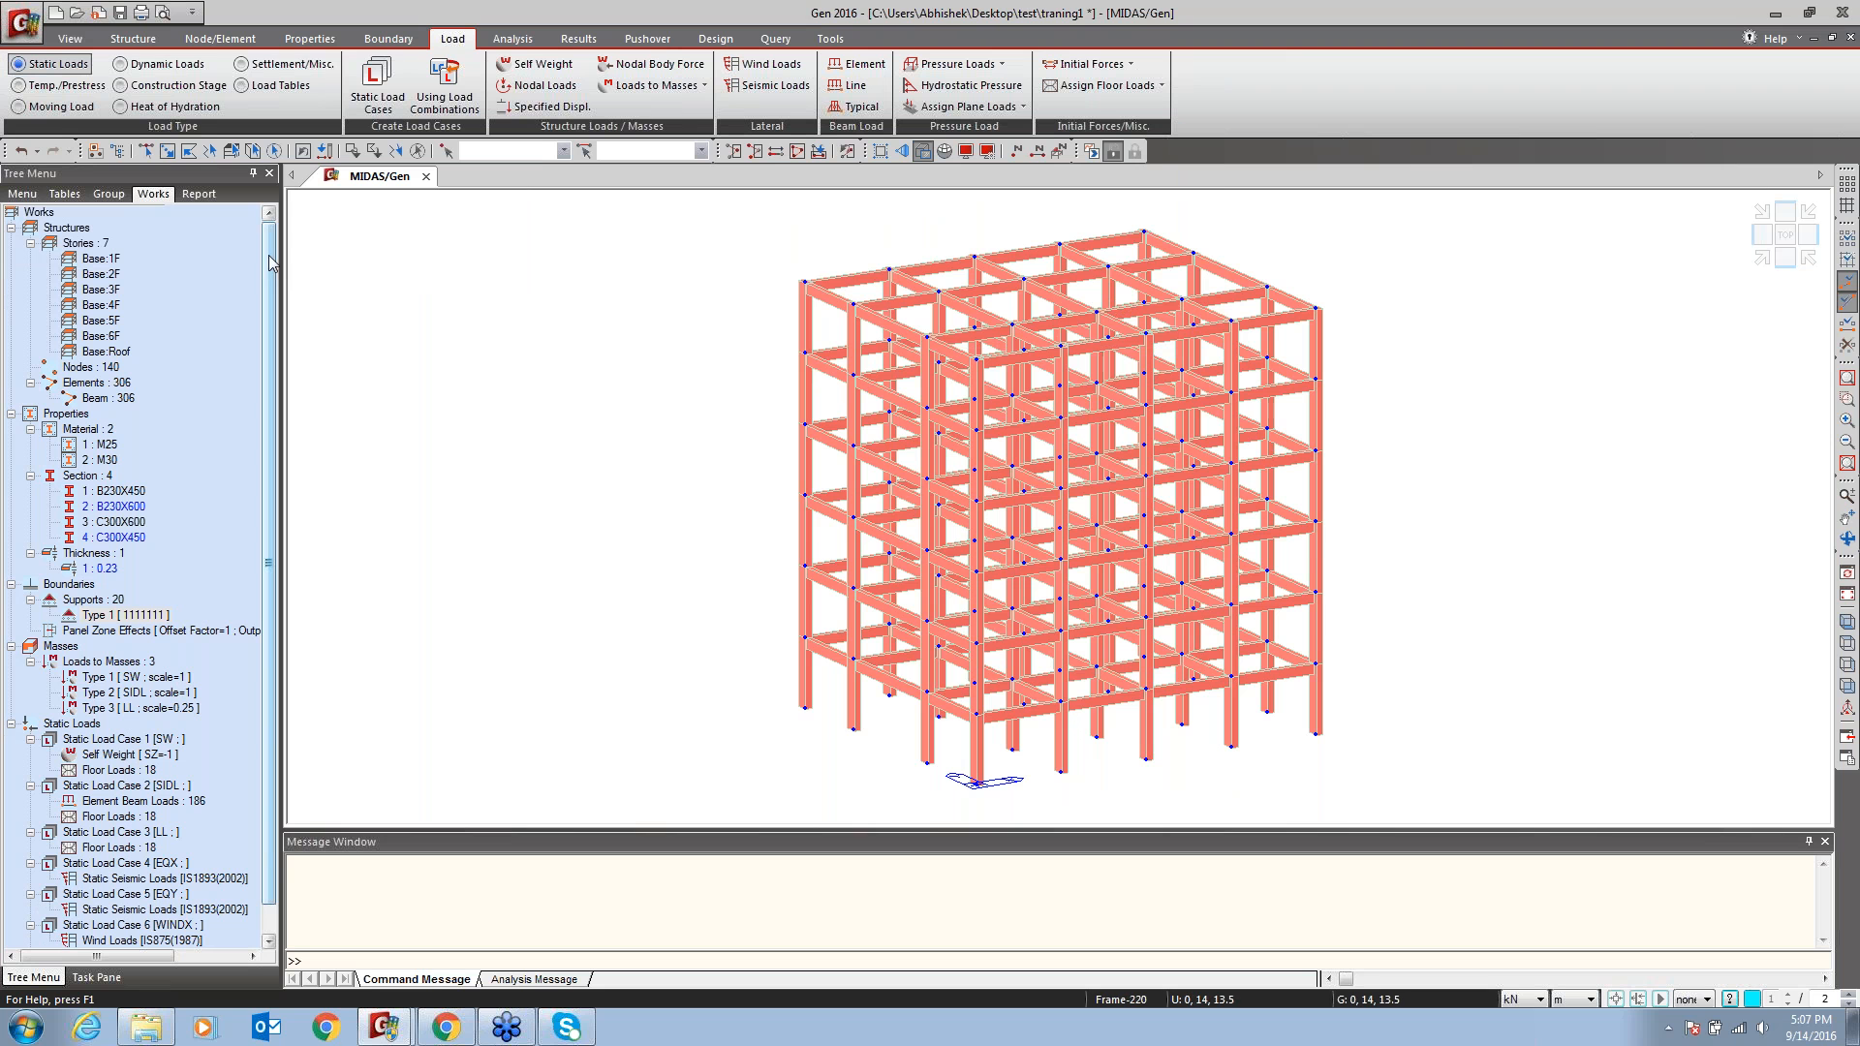
click(1847, 686)
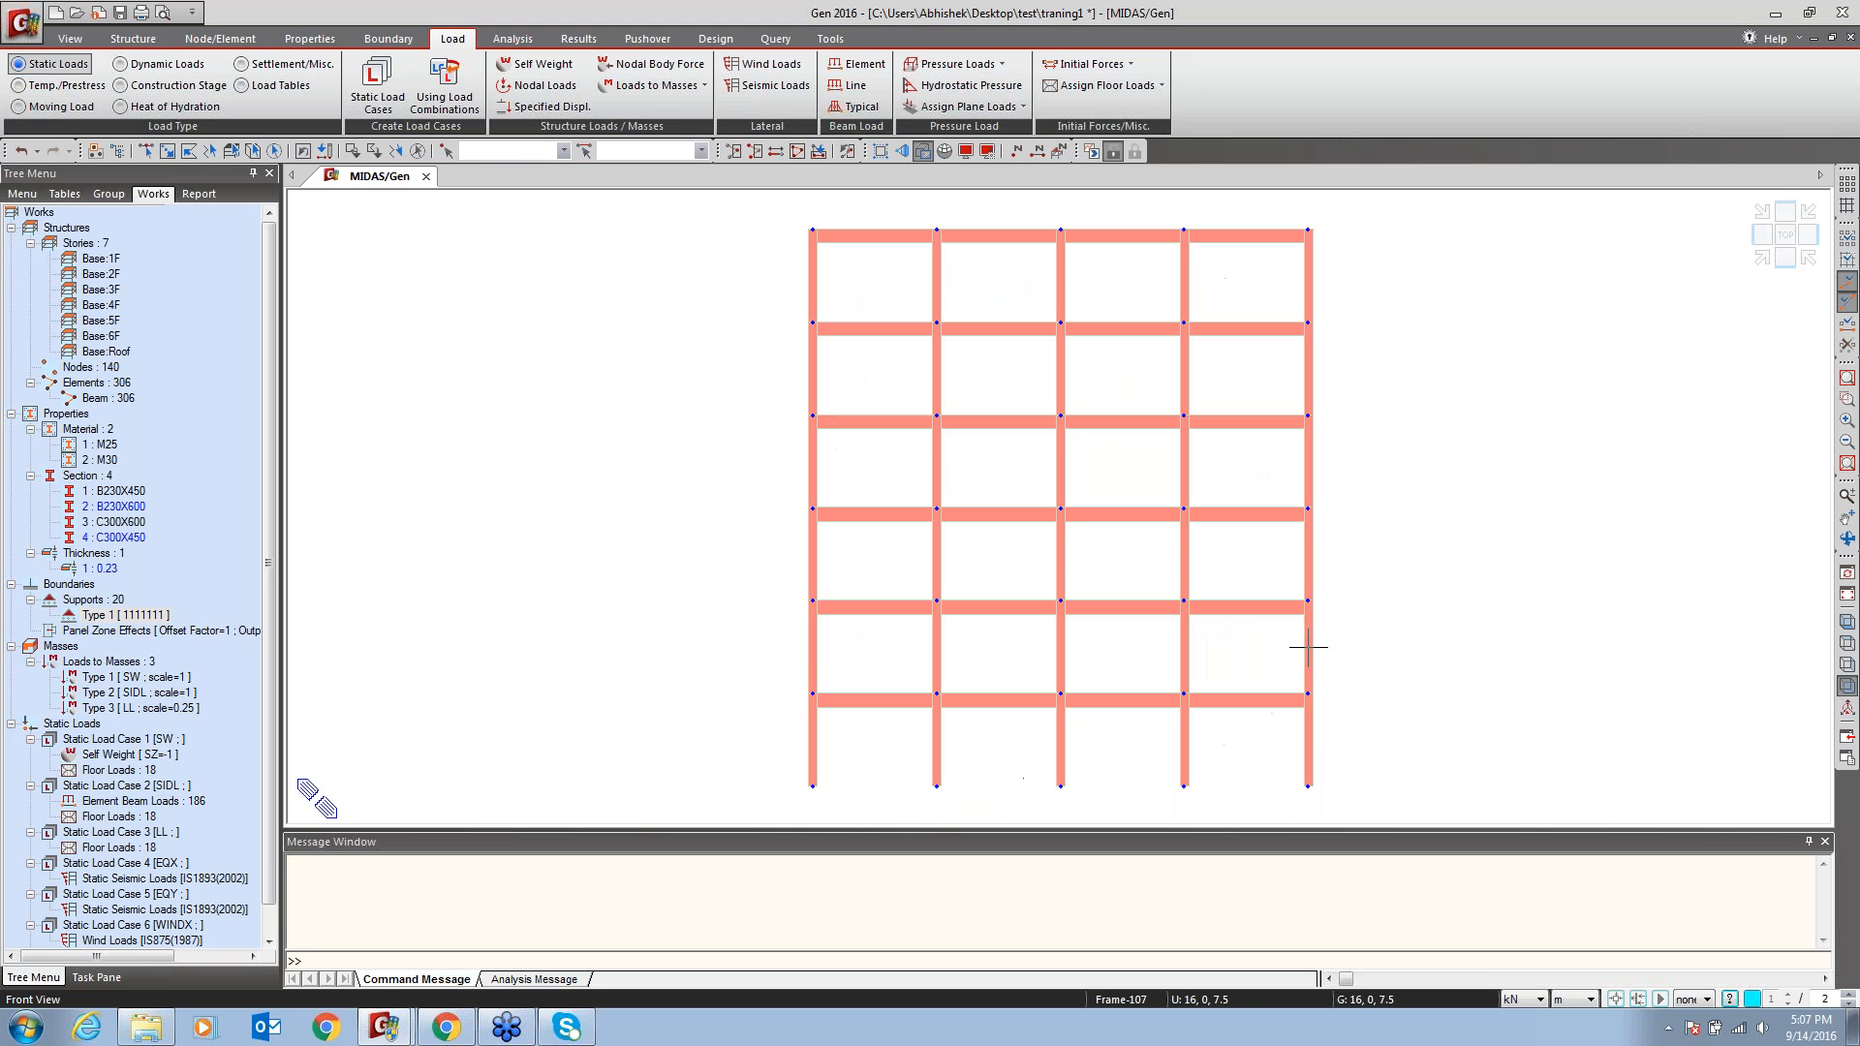
Select the beams of the upper five floor levels in the front view and assign section B230X600 to them
click(148, 151)
drag(792, 215, 1353, 287)
drag(795, 308, 1356, 390)
drag(804, 393, 1362, 445)
drag(793, 465, 1392, 576)
drag(771, 570, 1396, 651)
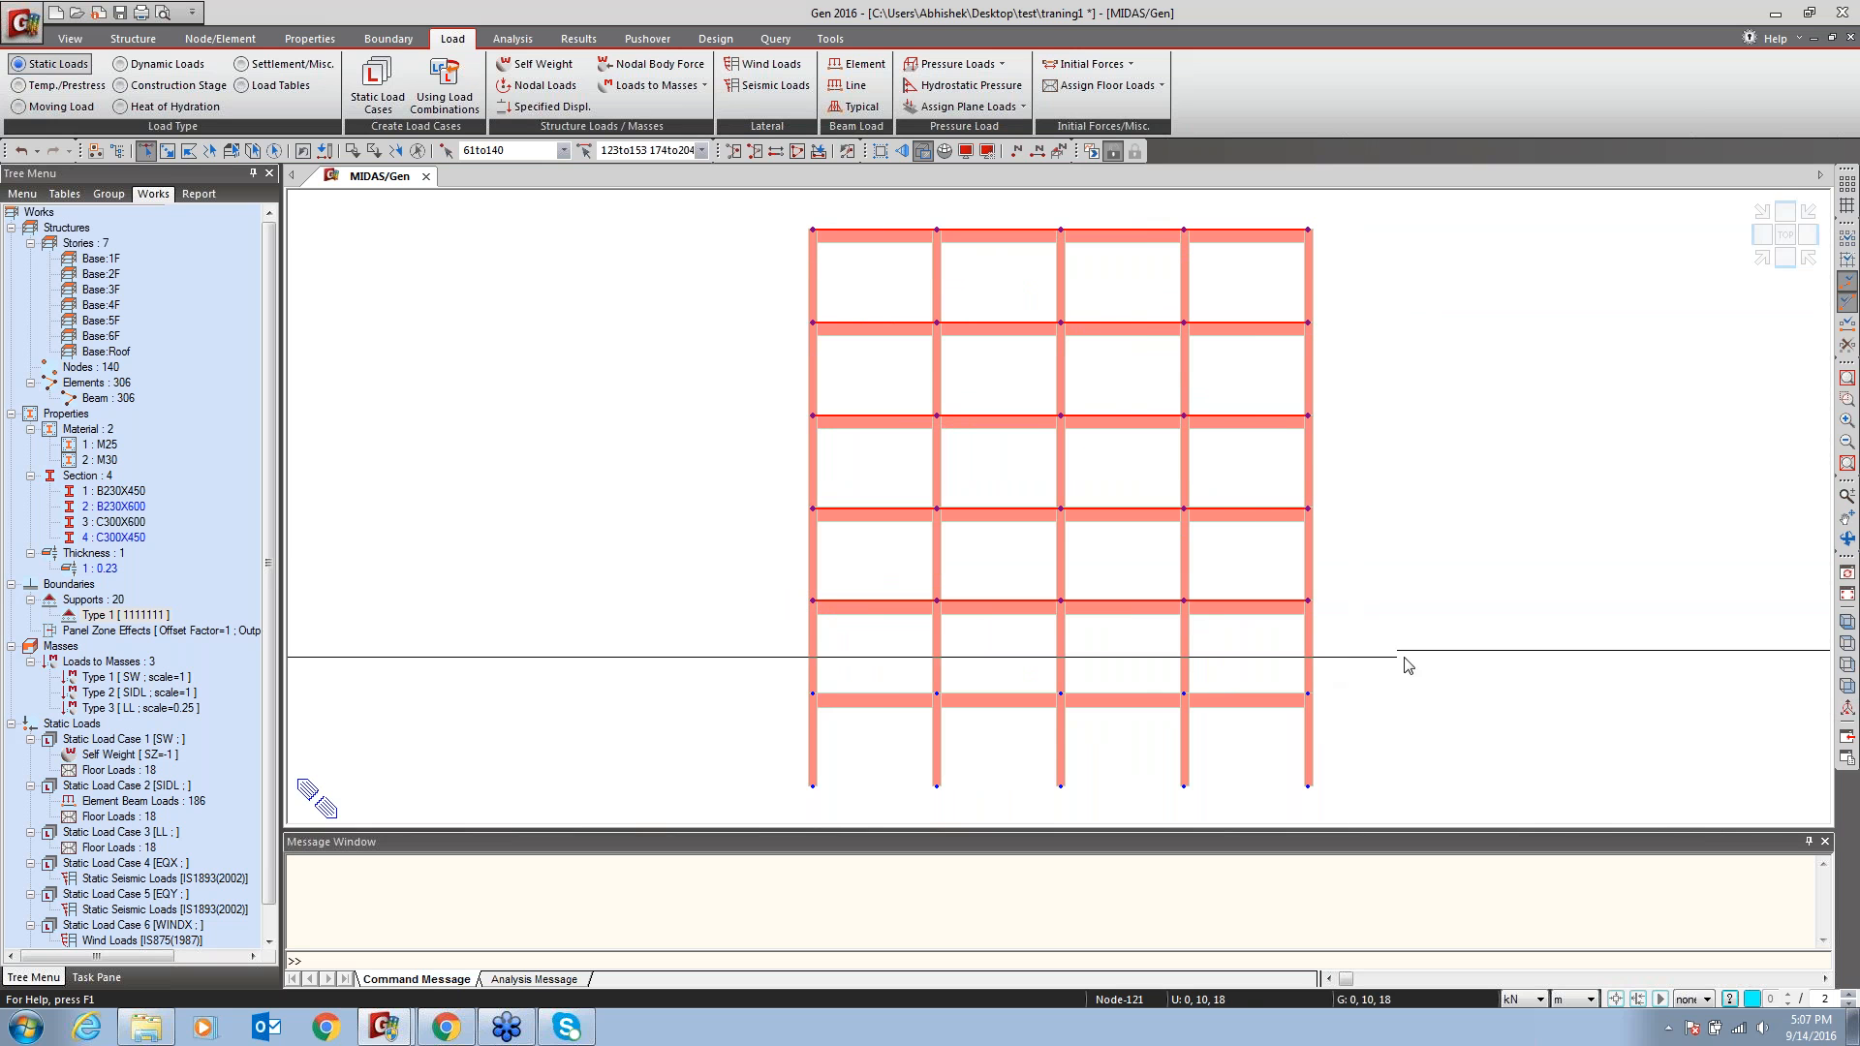
click(1847, 625)
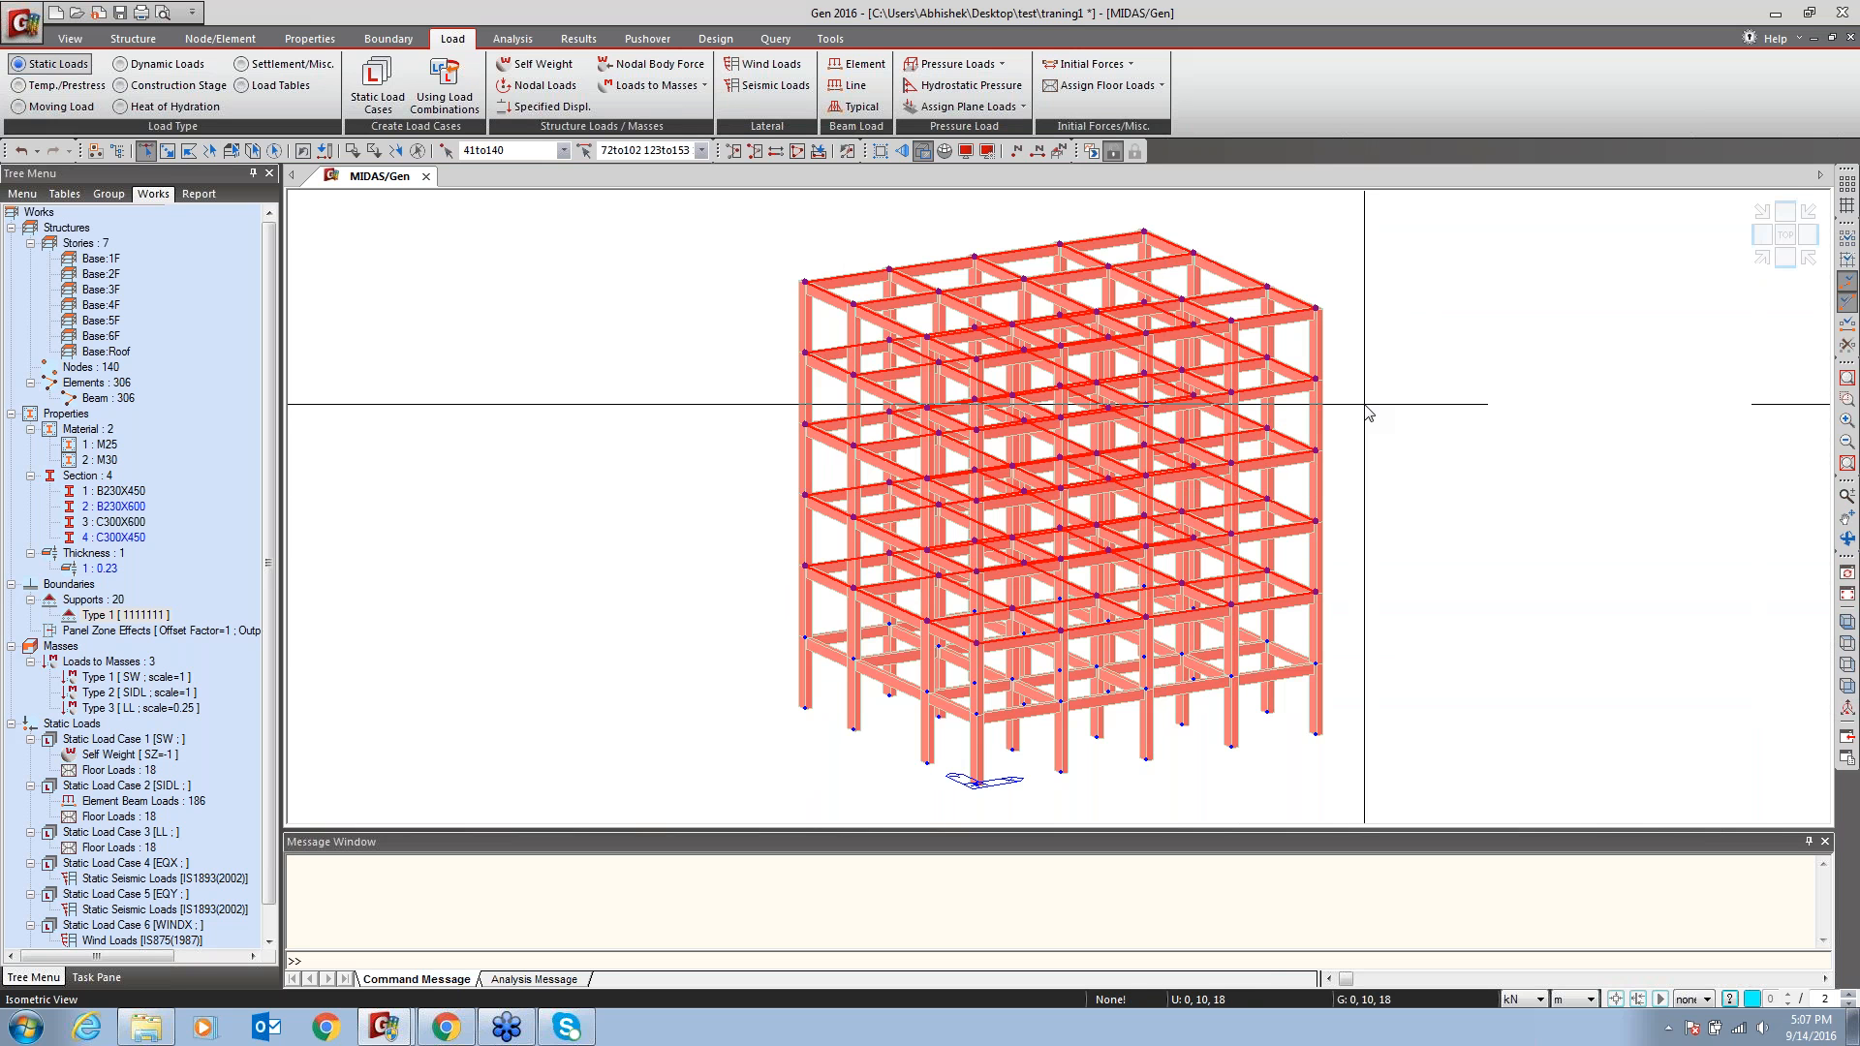
click(1847, 402)
drag(947, 249, 768, 356)
middle_drag(770, 354, 969, 378)
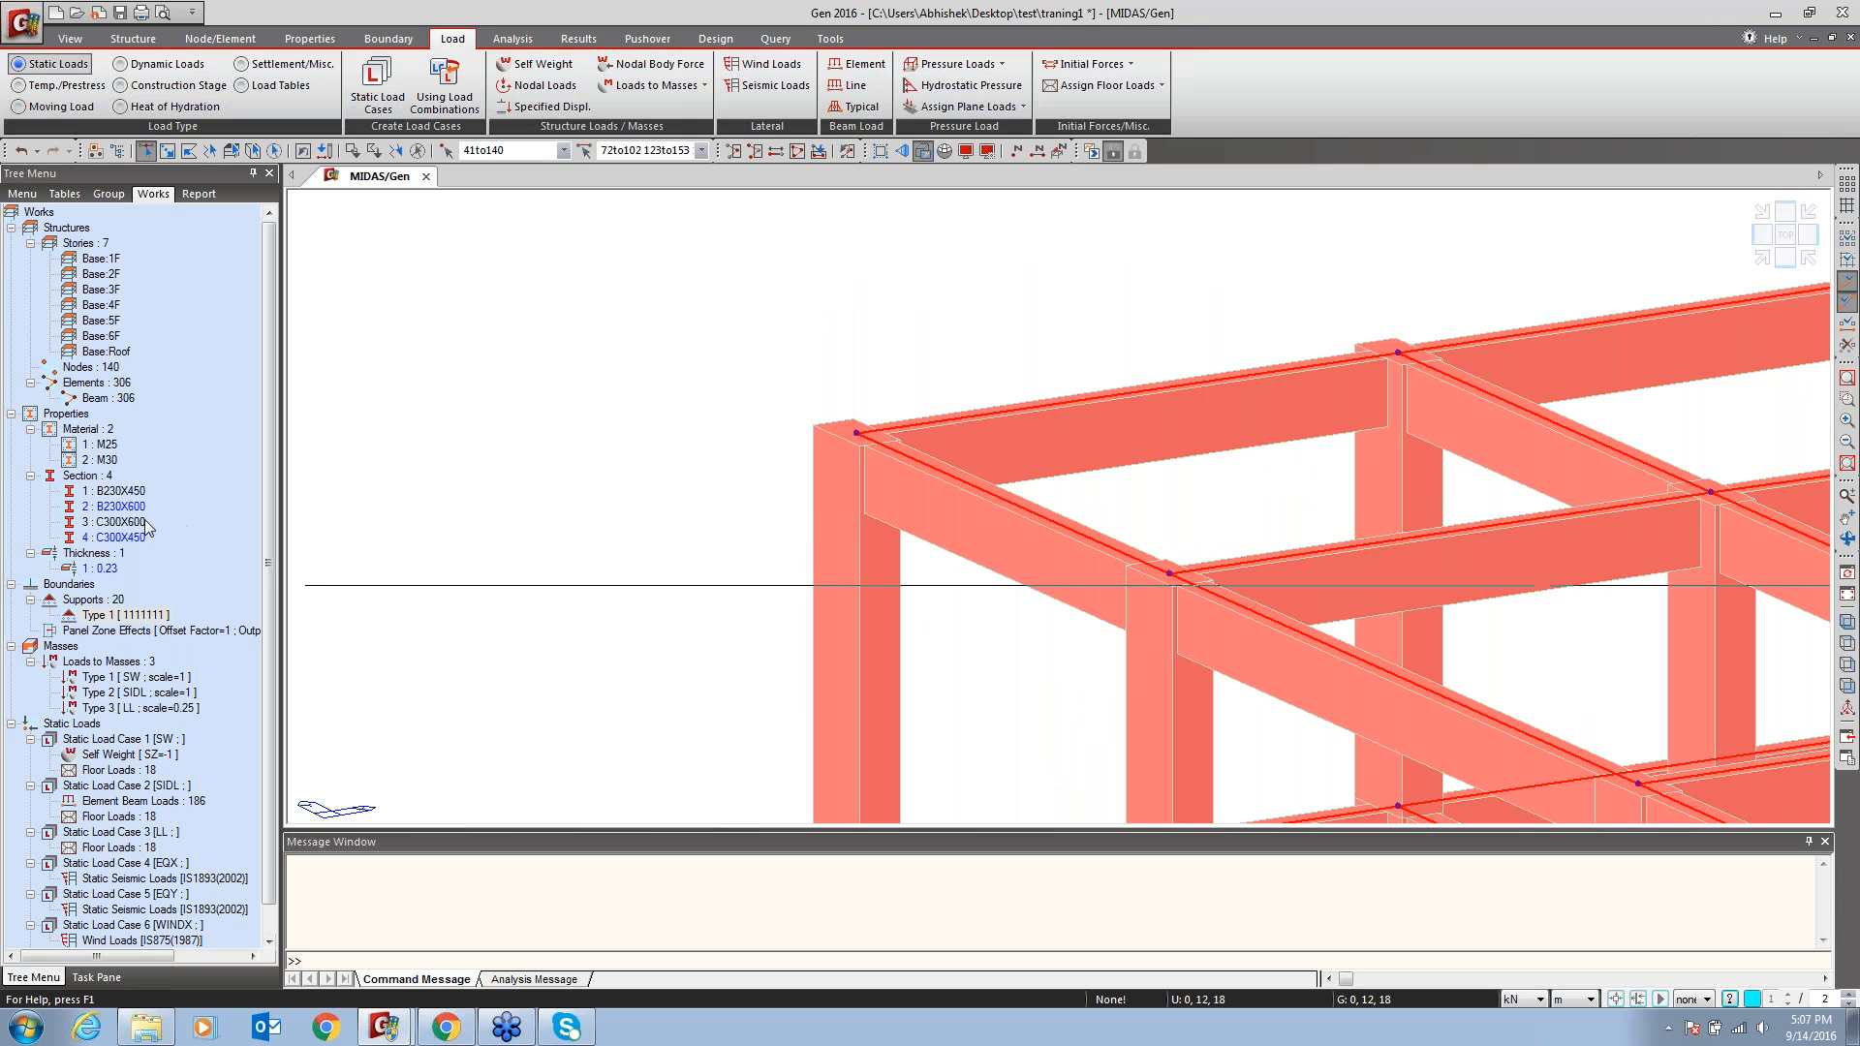
click(118, 514)
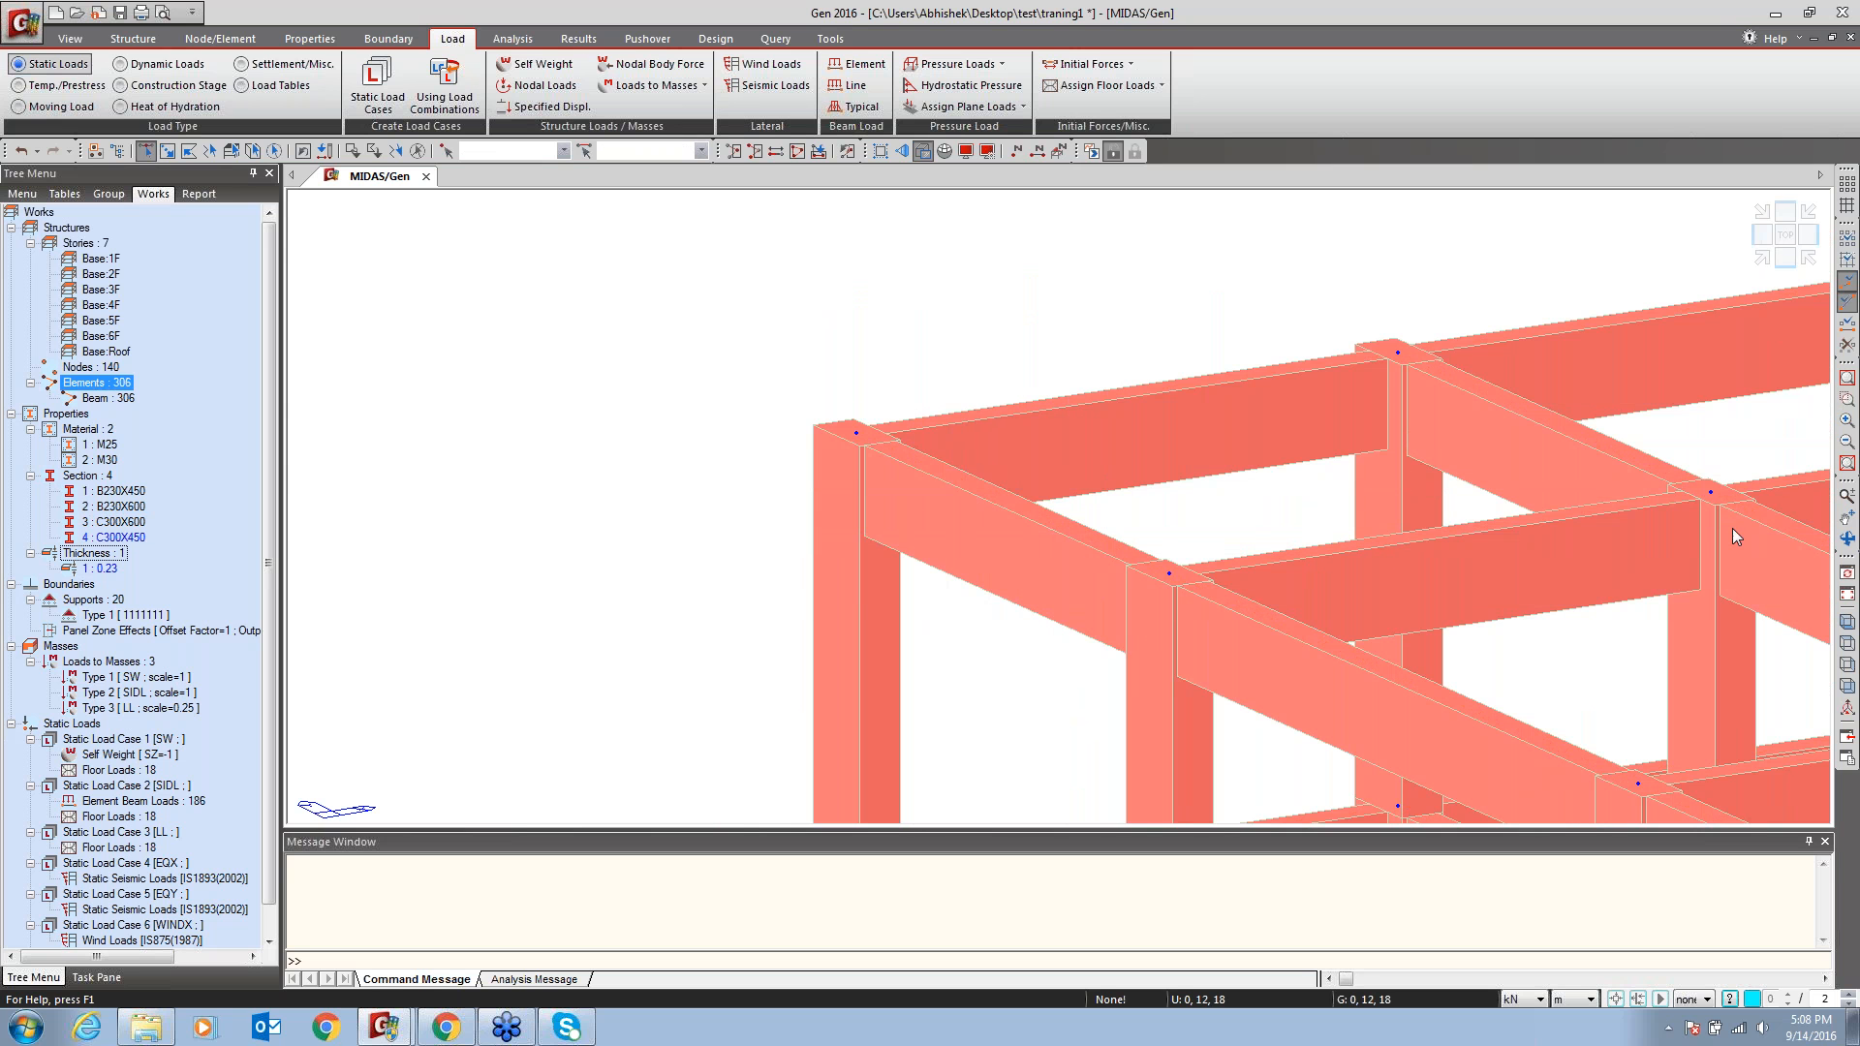
Select the columns of the top two storeys in the front view and assign section C300X450 to them
click(1784, 257)
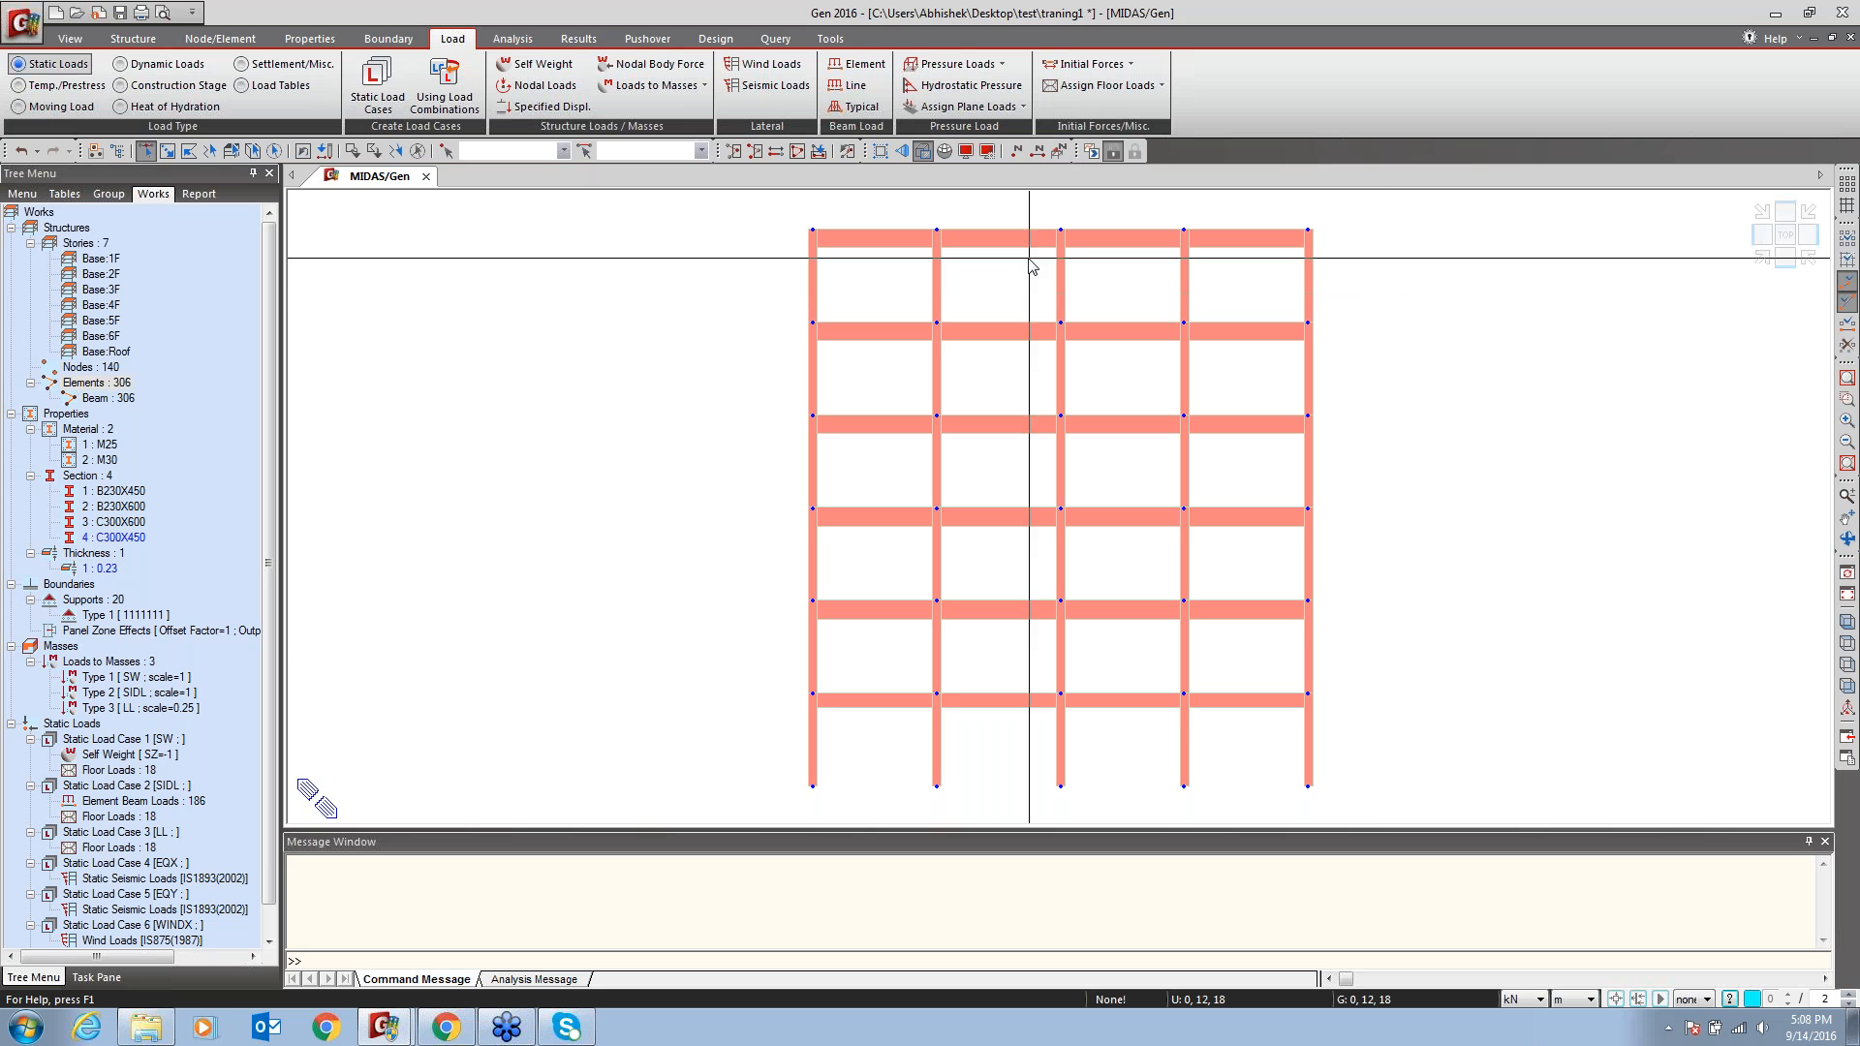
drag(1374, 258, 766, 285)
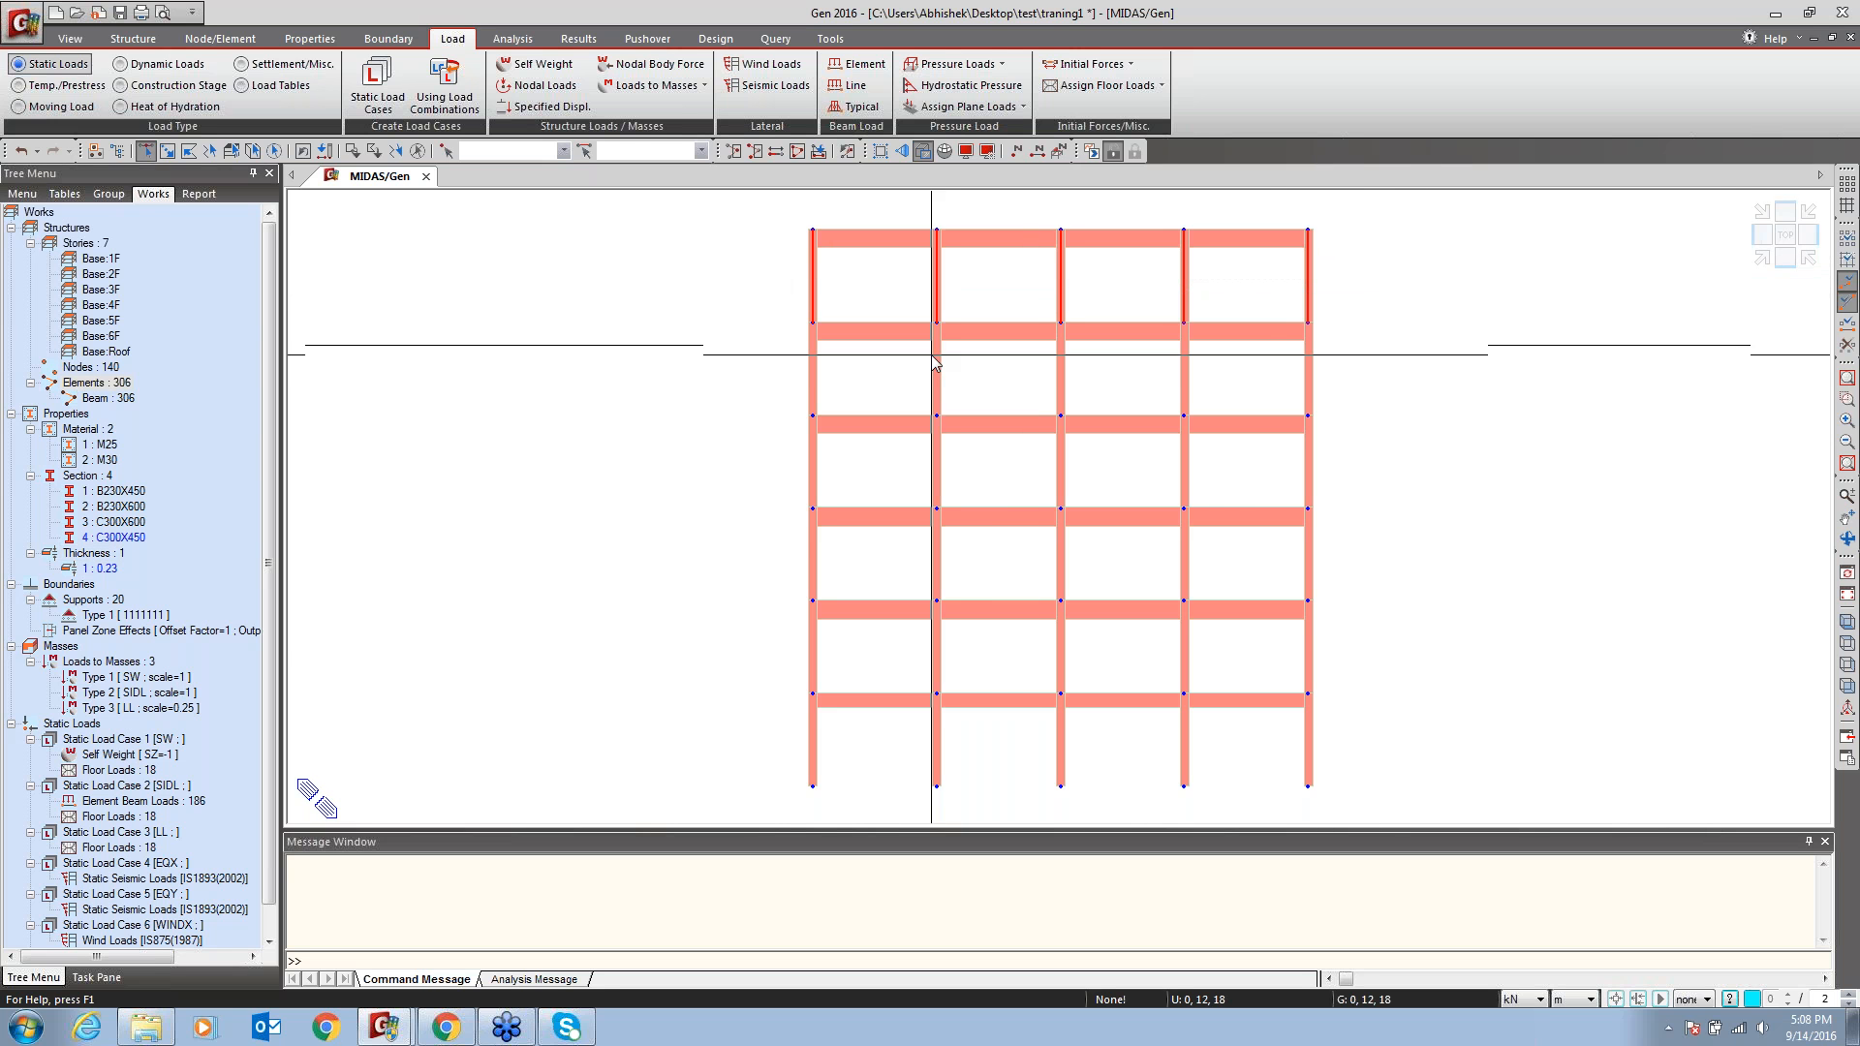
drag(1320, 373, 752, 369)
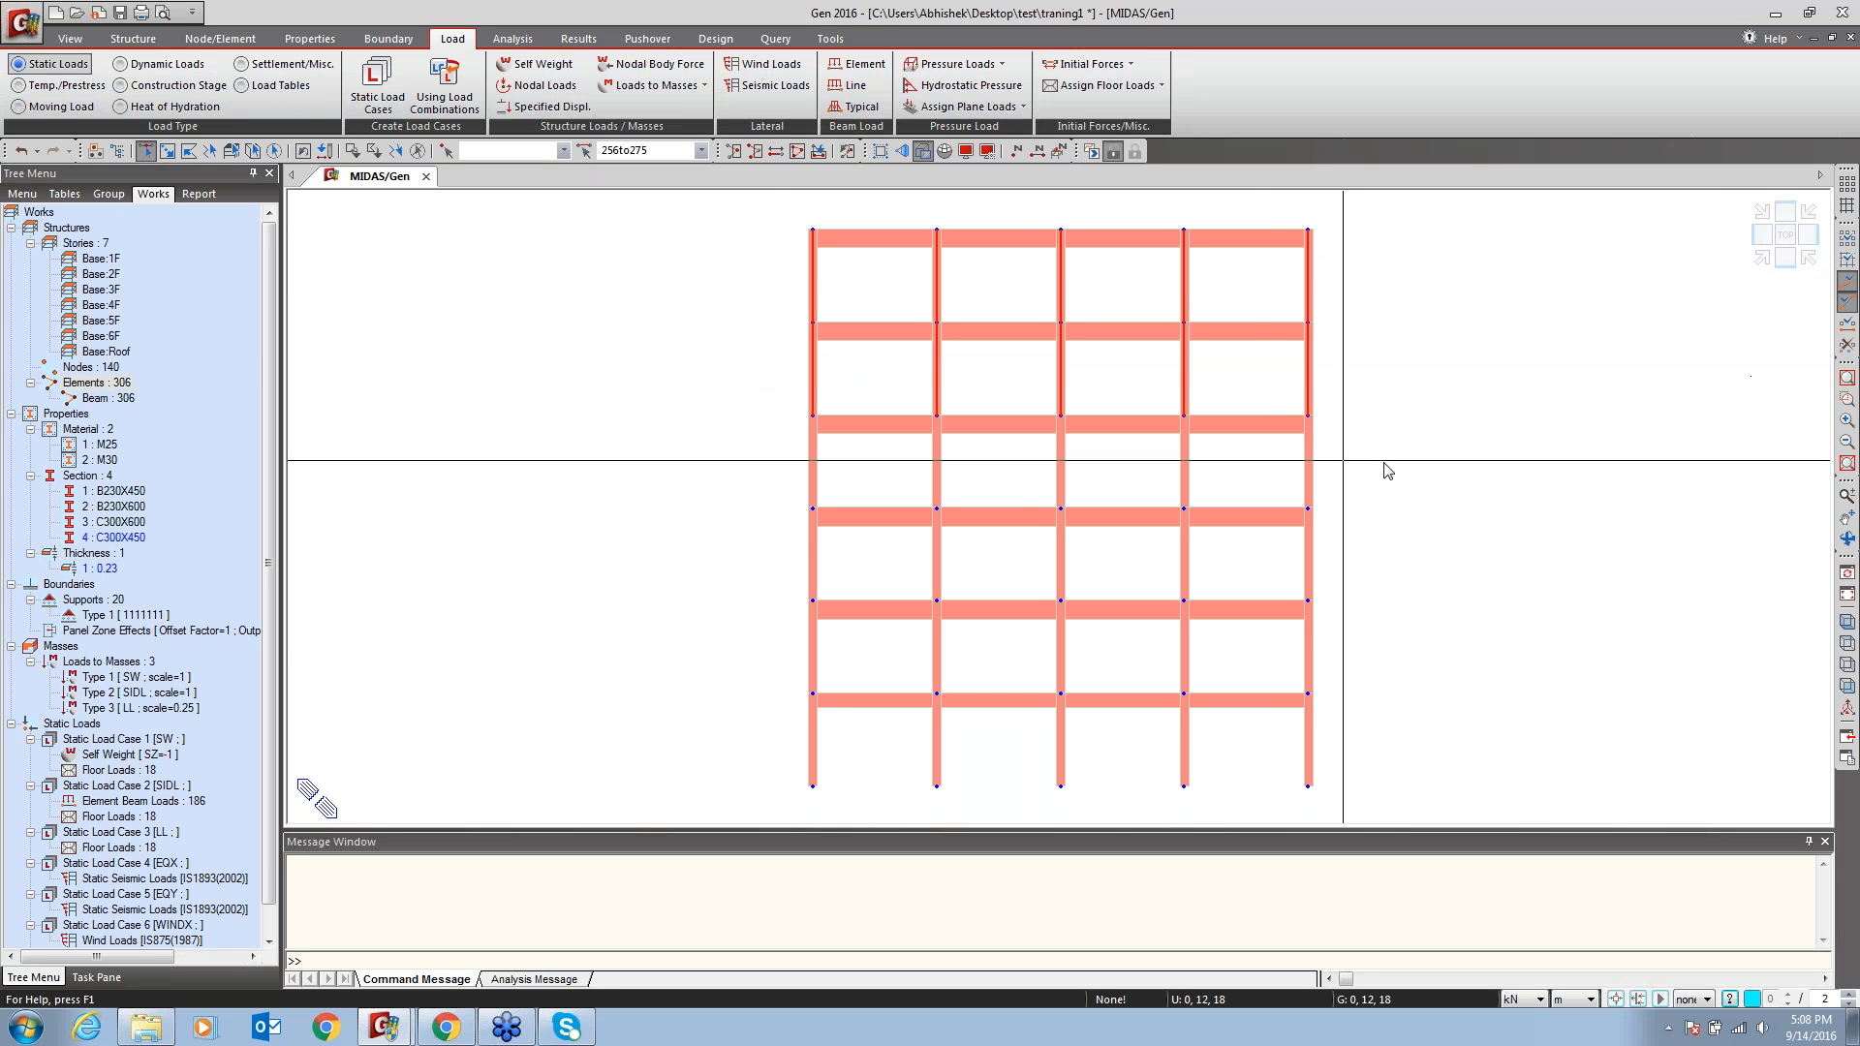
click(1846, 622)
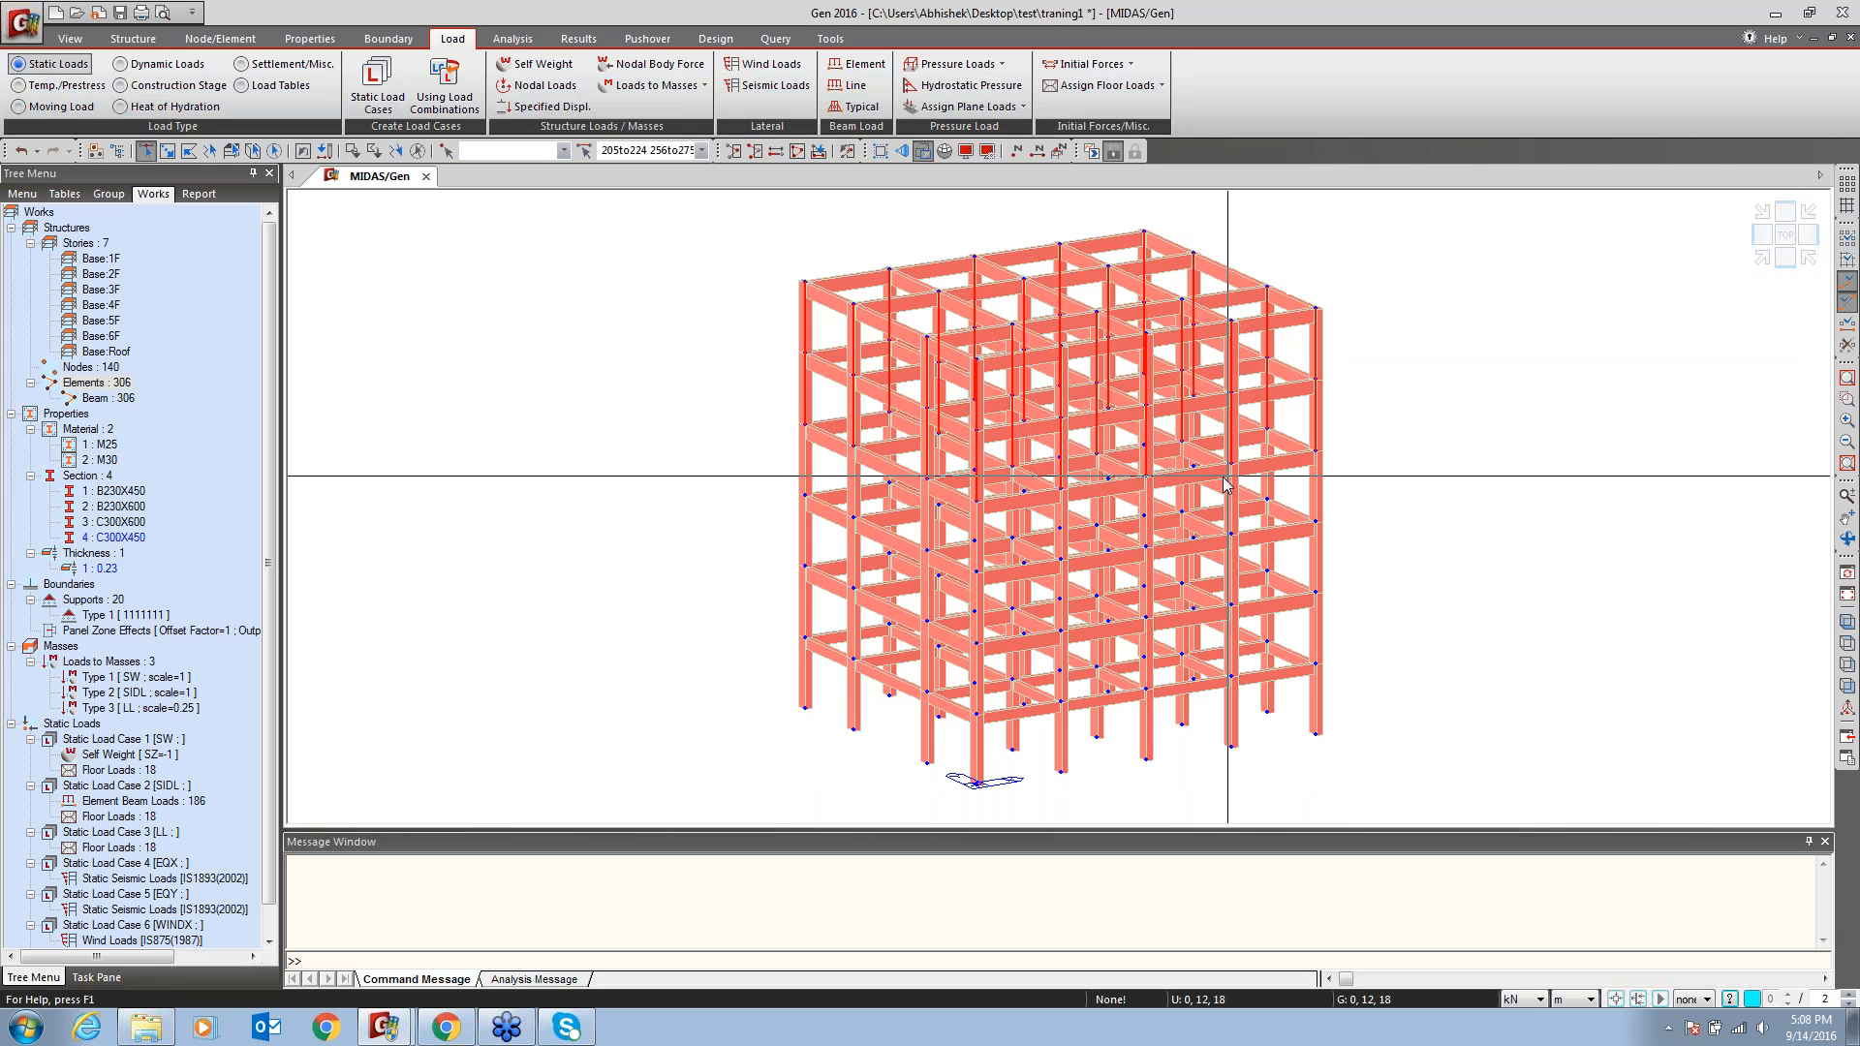
drag(111, 538, 760, 353)
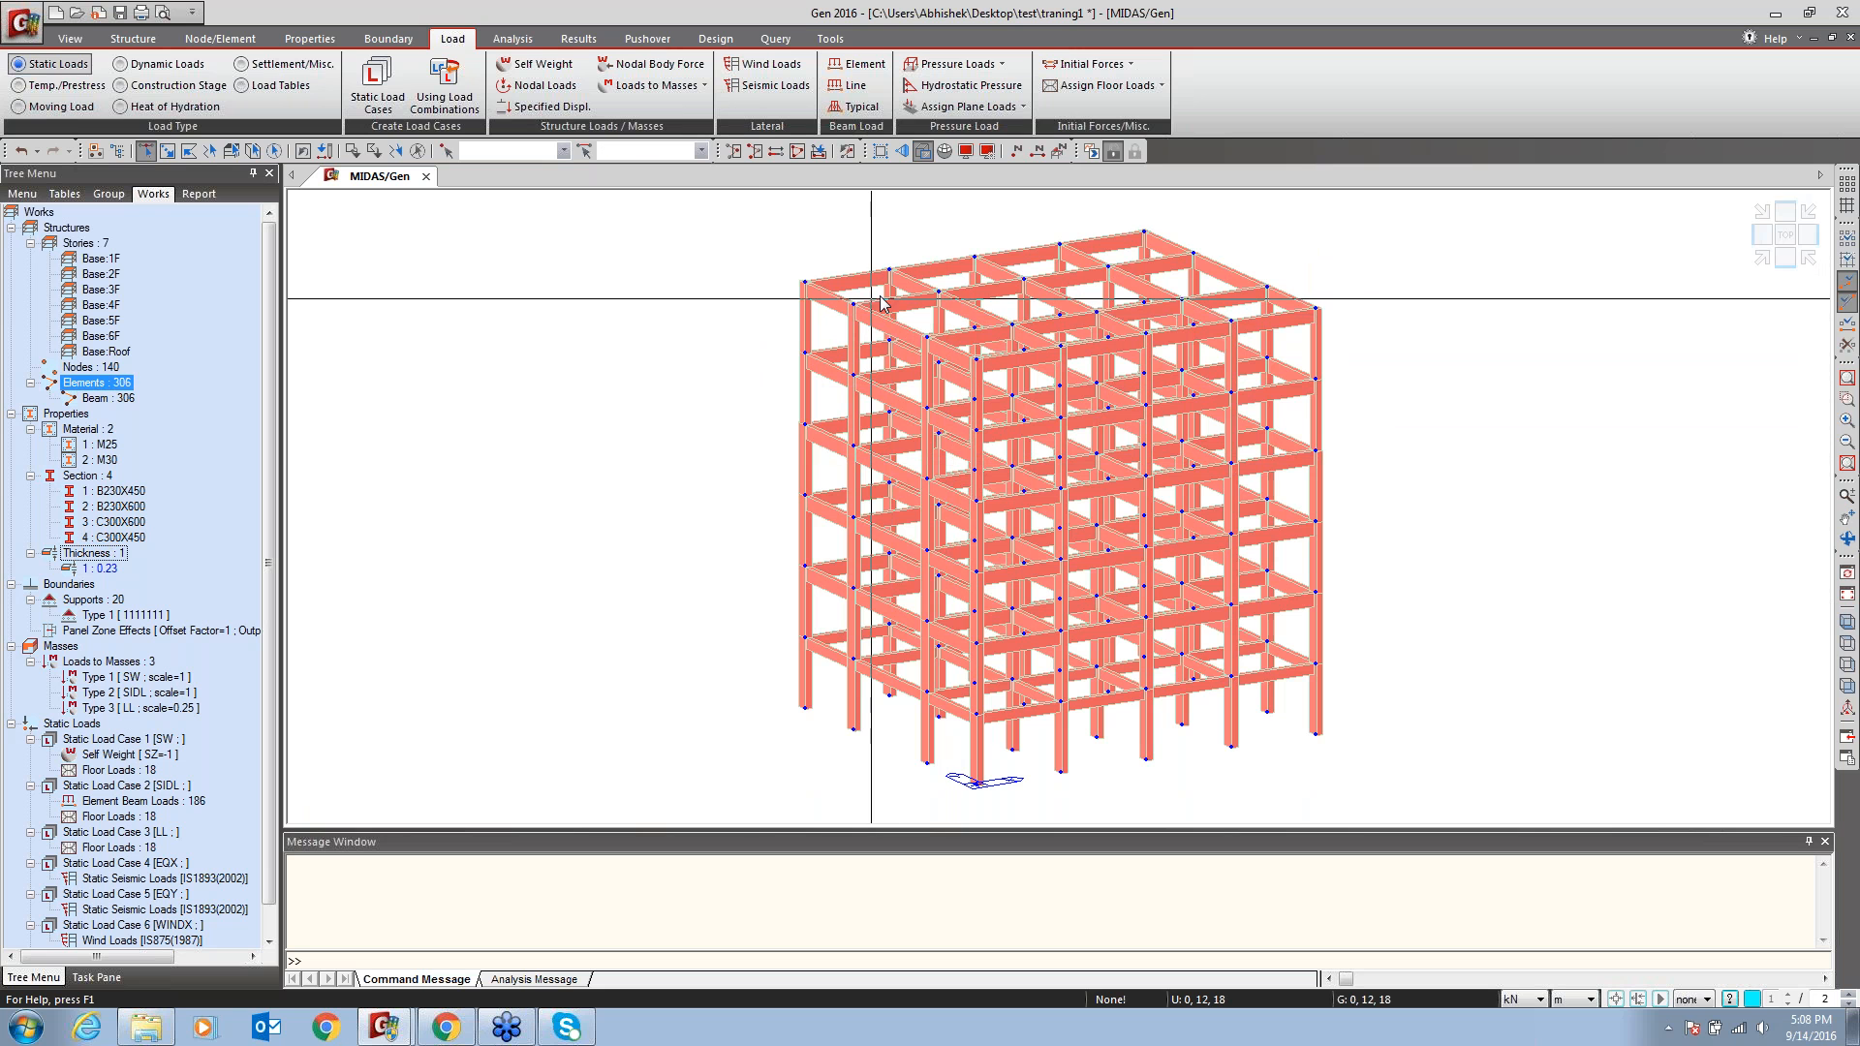
Review the story data table and its automatic generation option, and close the table without changes
click(131, 40)
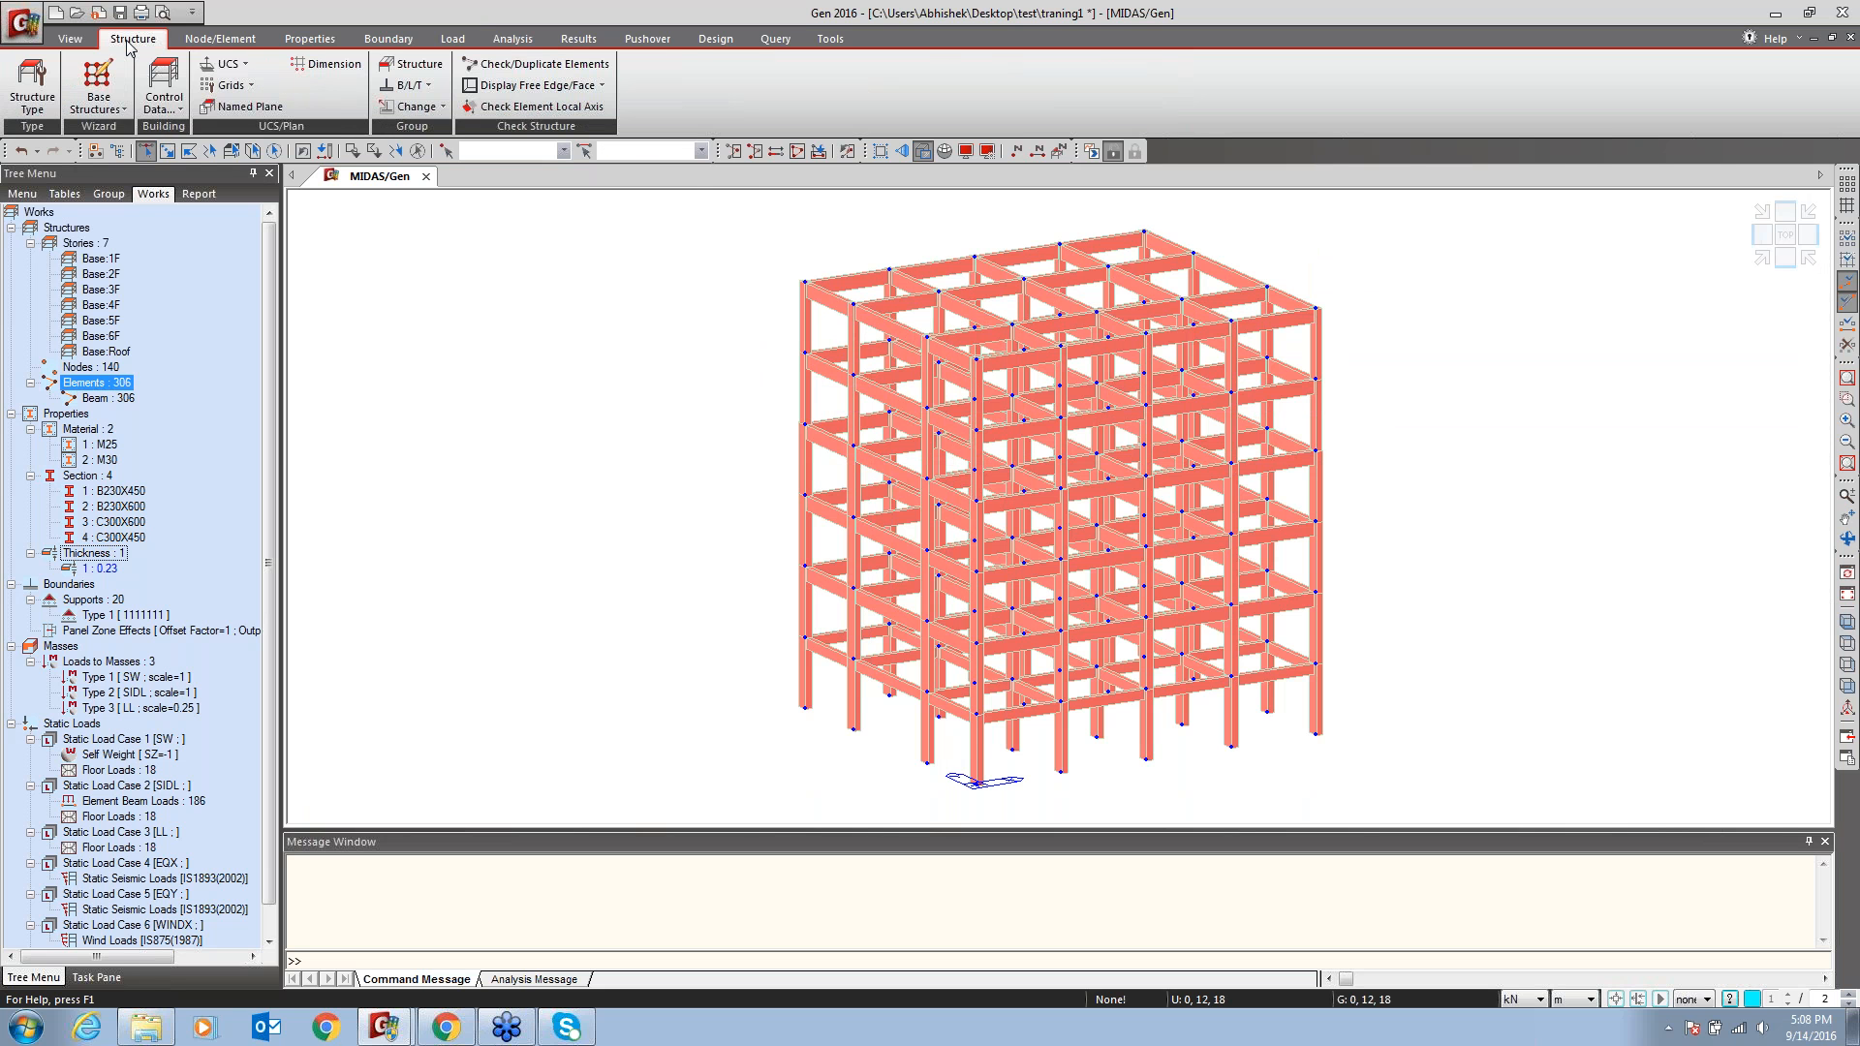
click(167, 100)
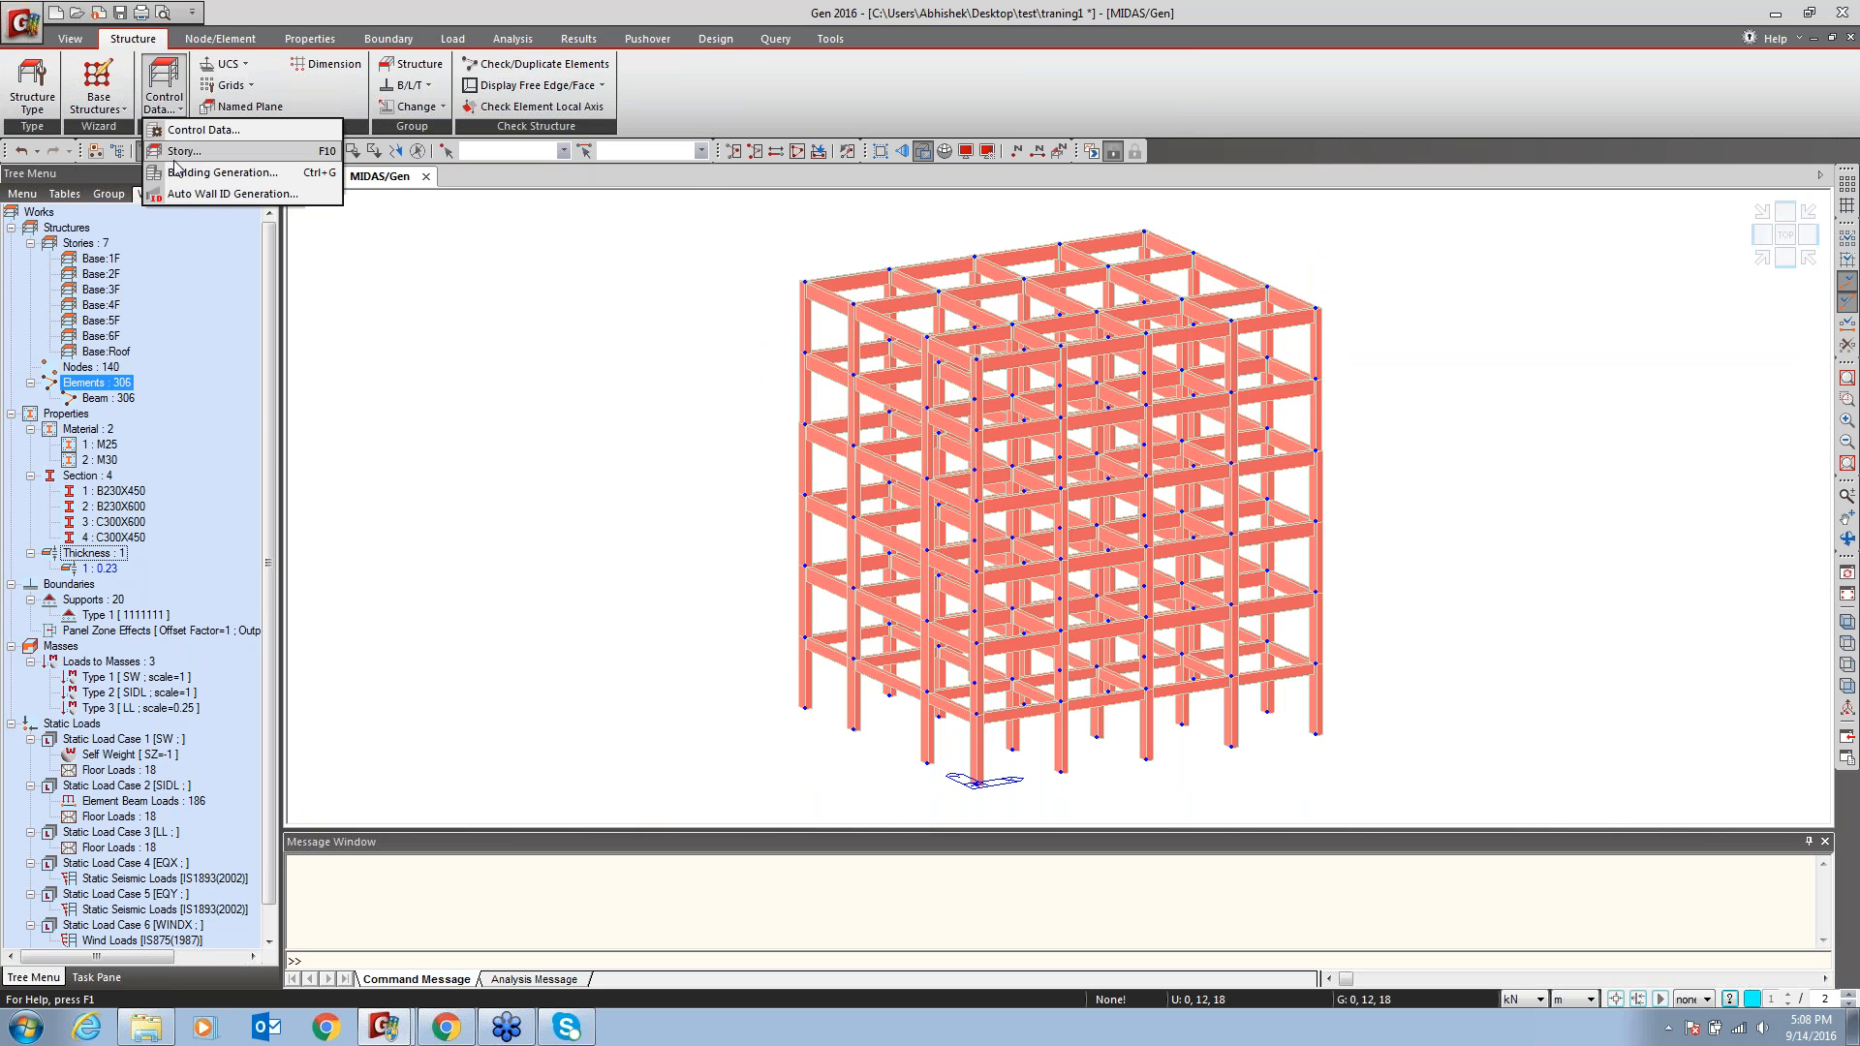
click(181, 153)
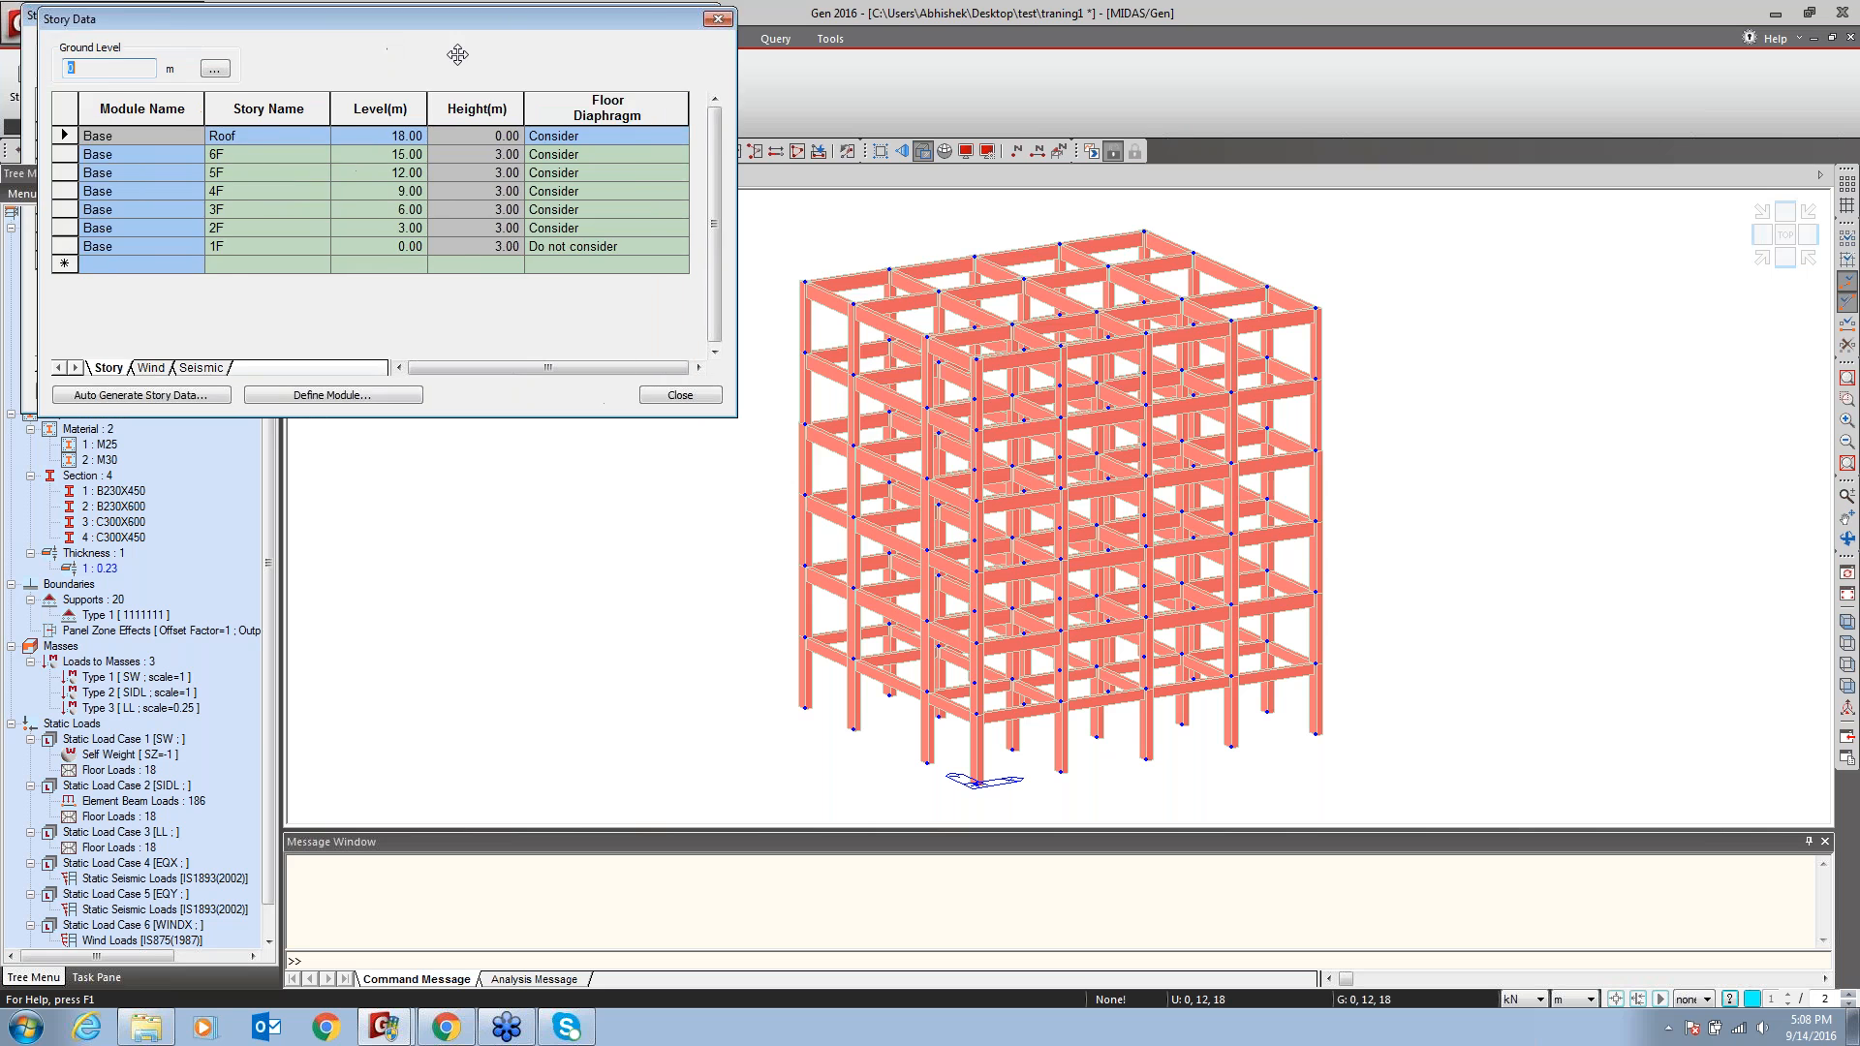
drag(457, 54, 1003, 26)
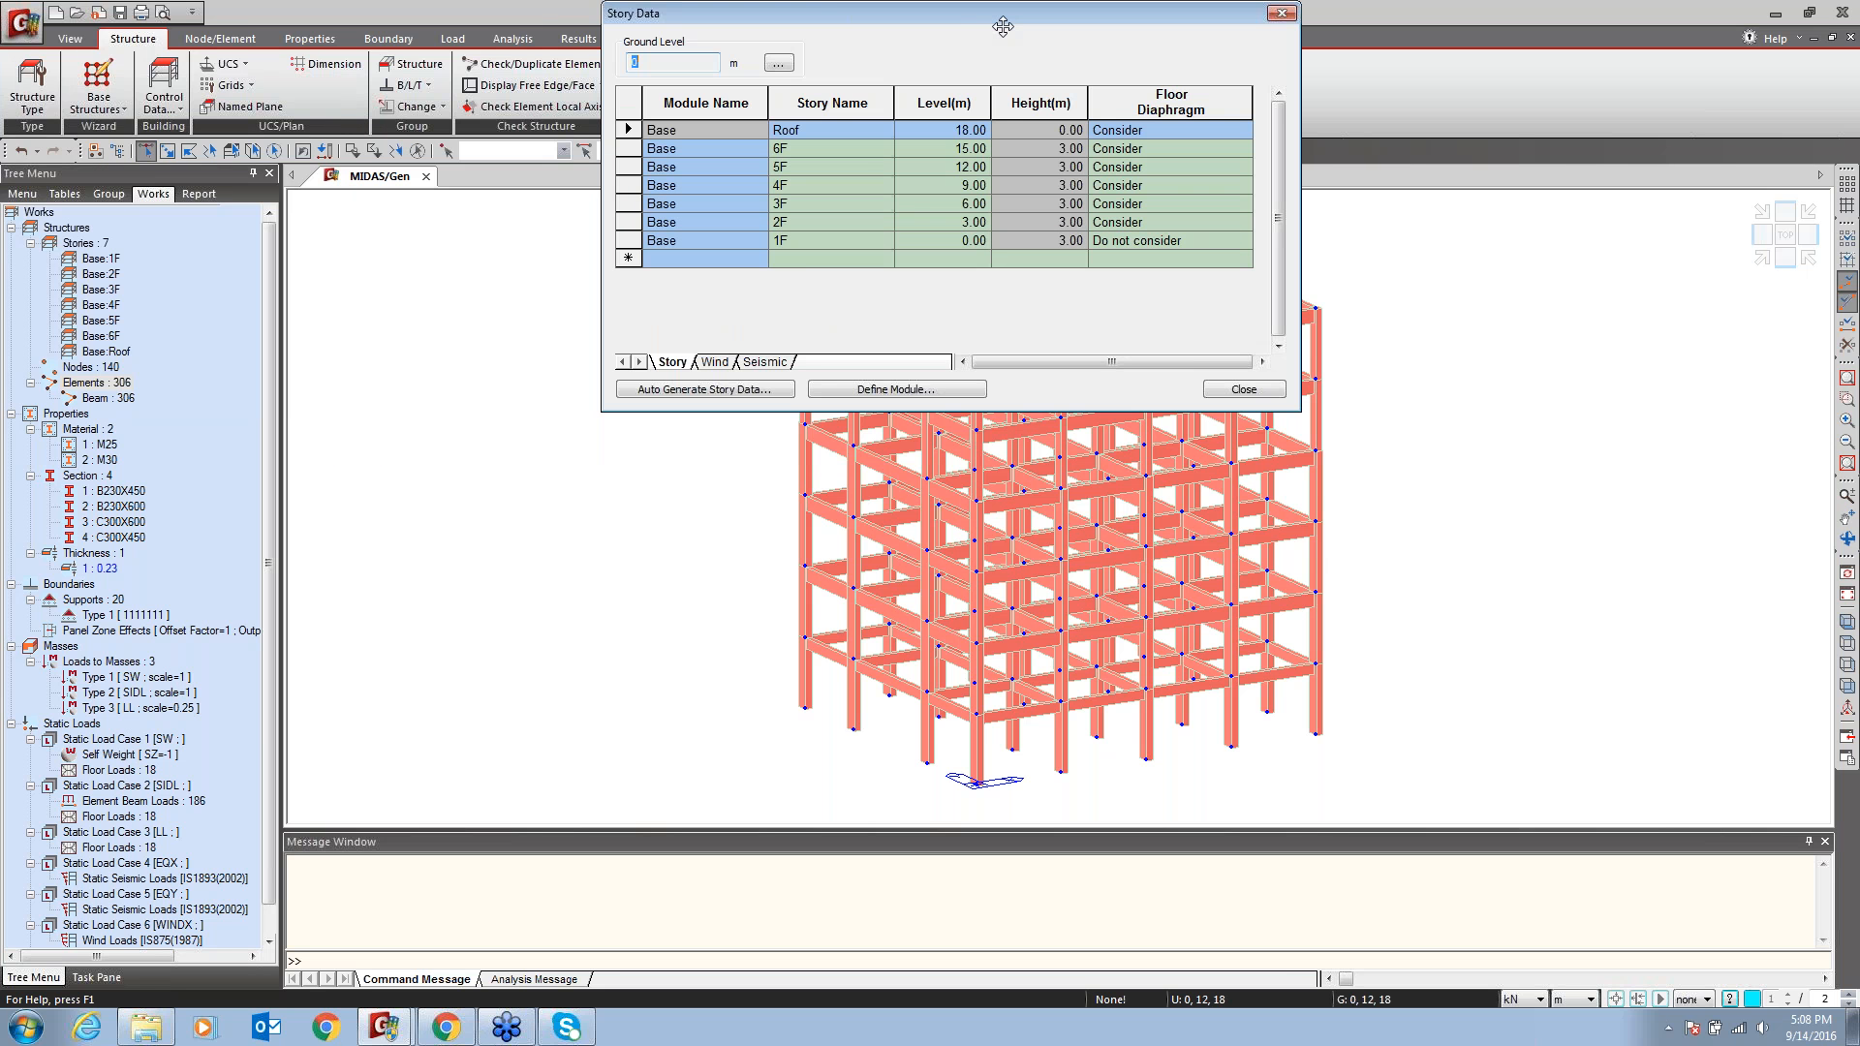
drag(827, 5, 948, 49)
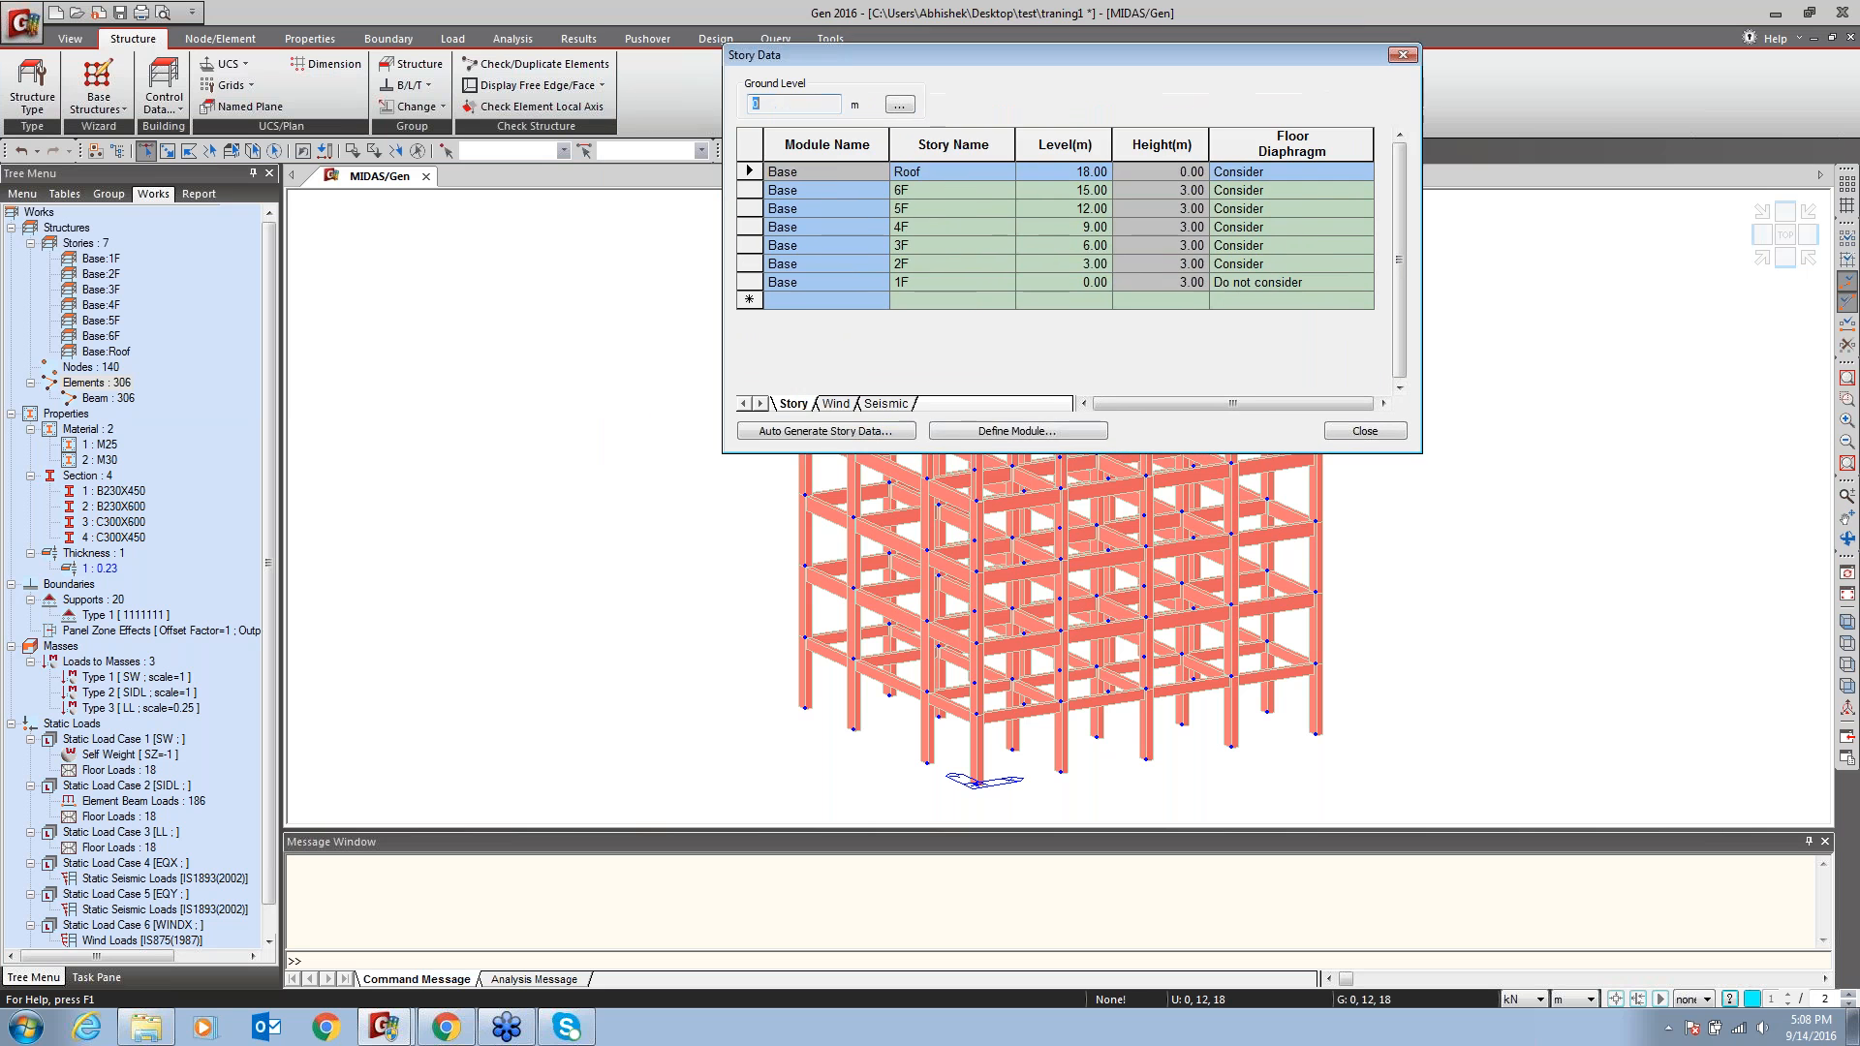
click(827, 435)
click(1169, 415)
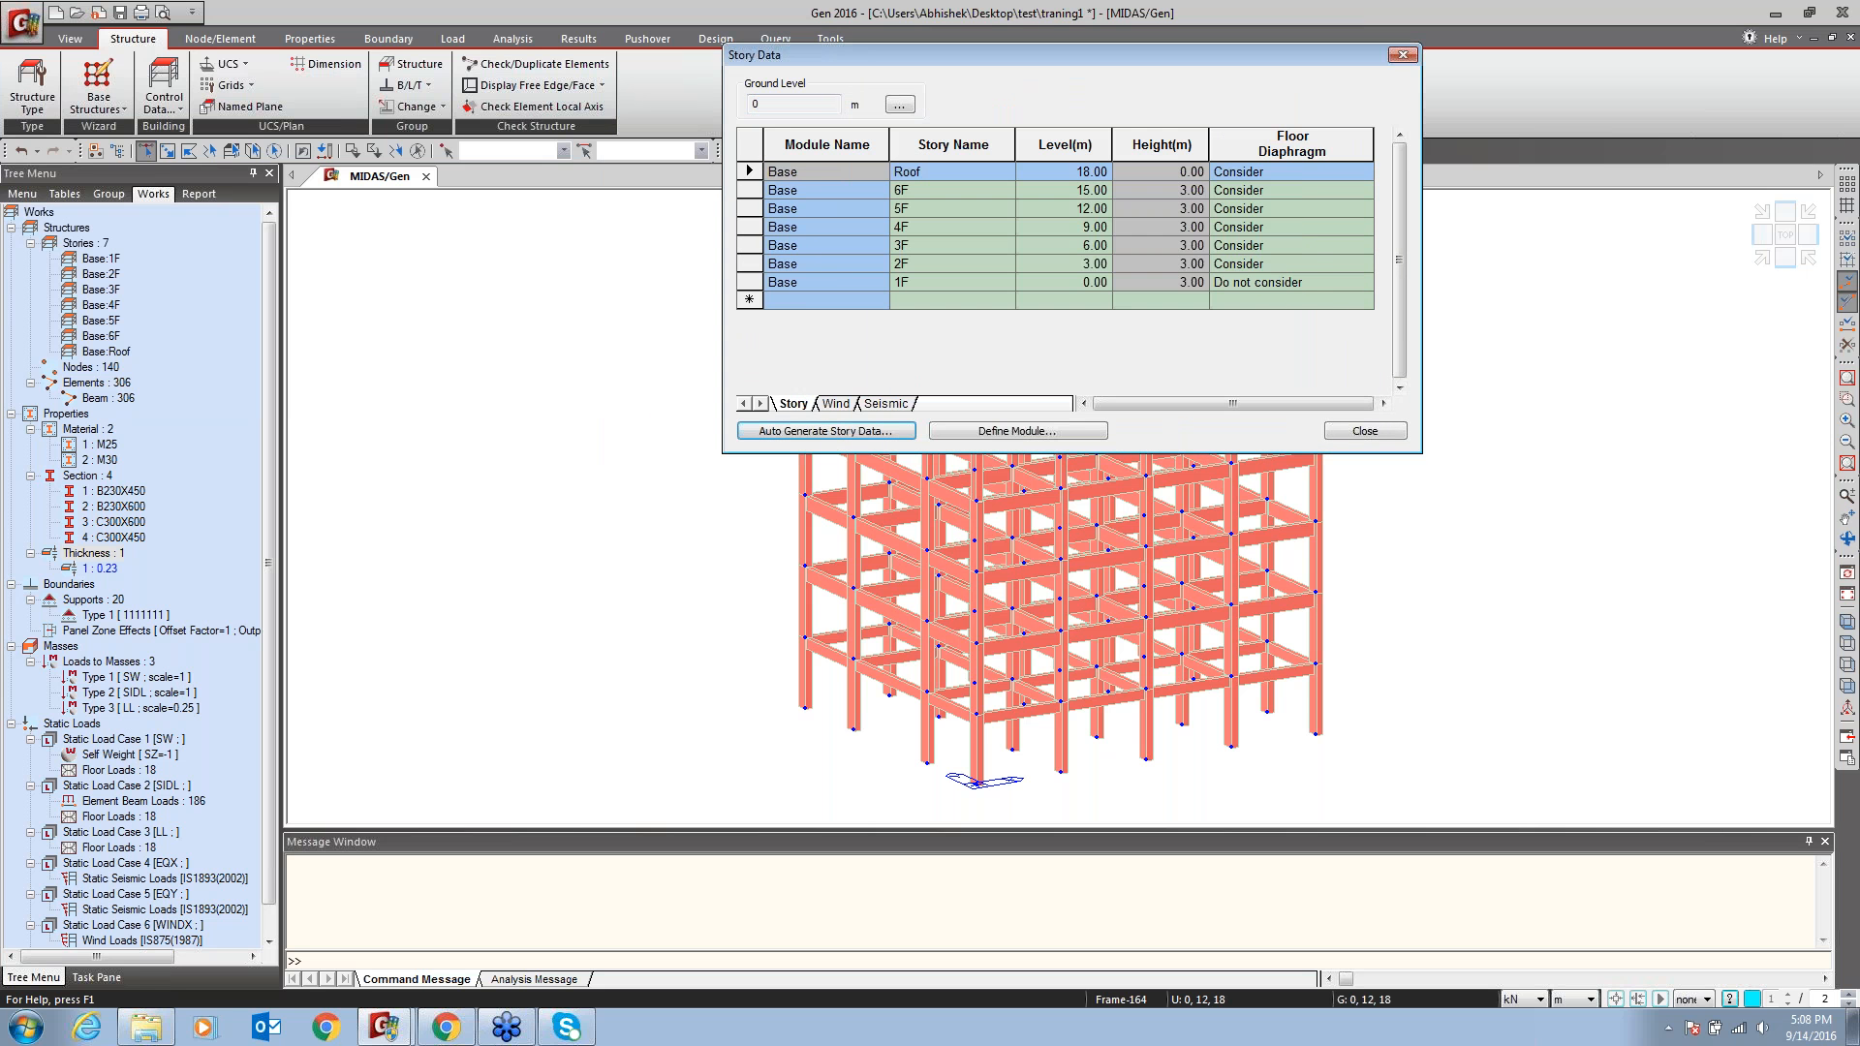
click(1365, 431)
click(1847, 379)
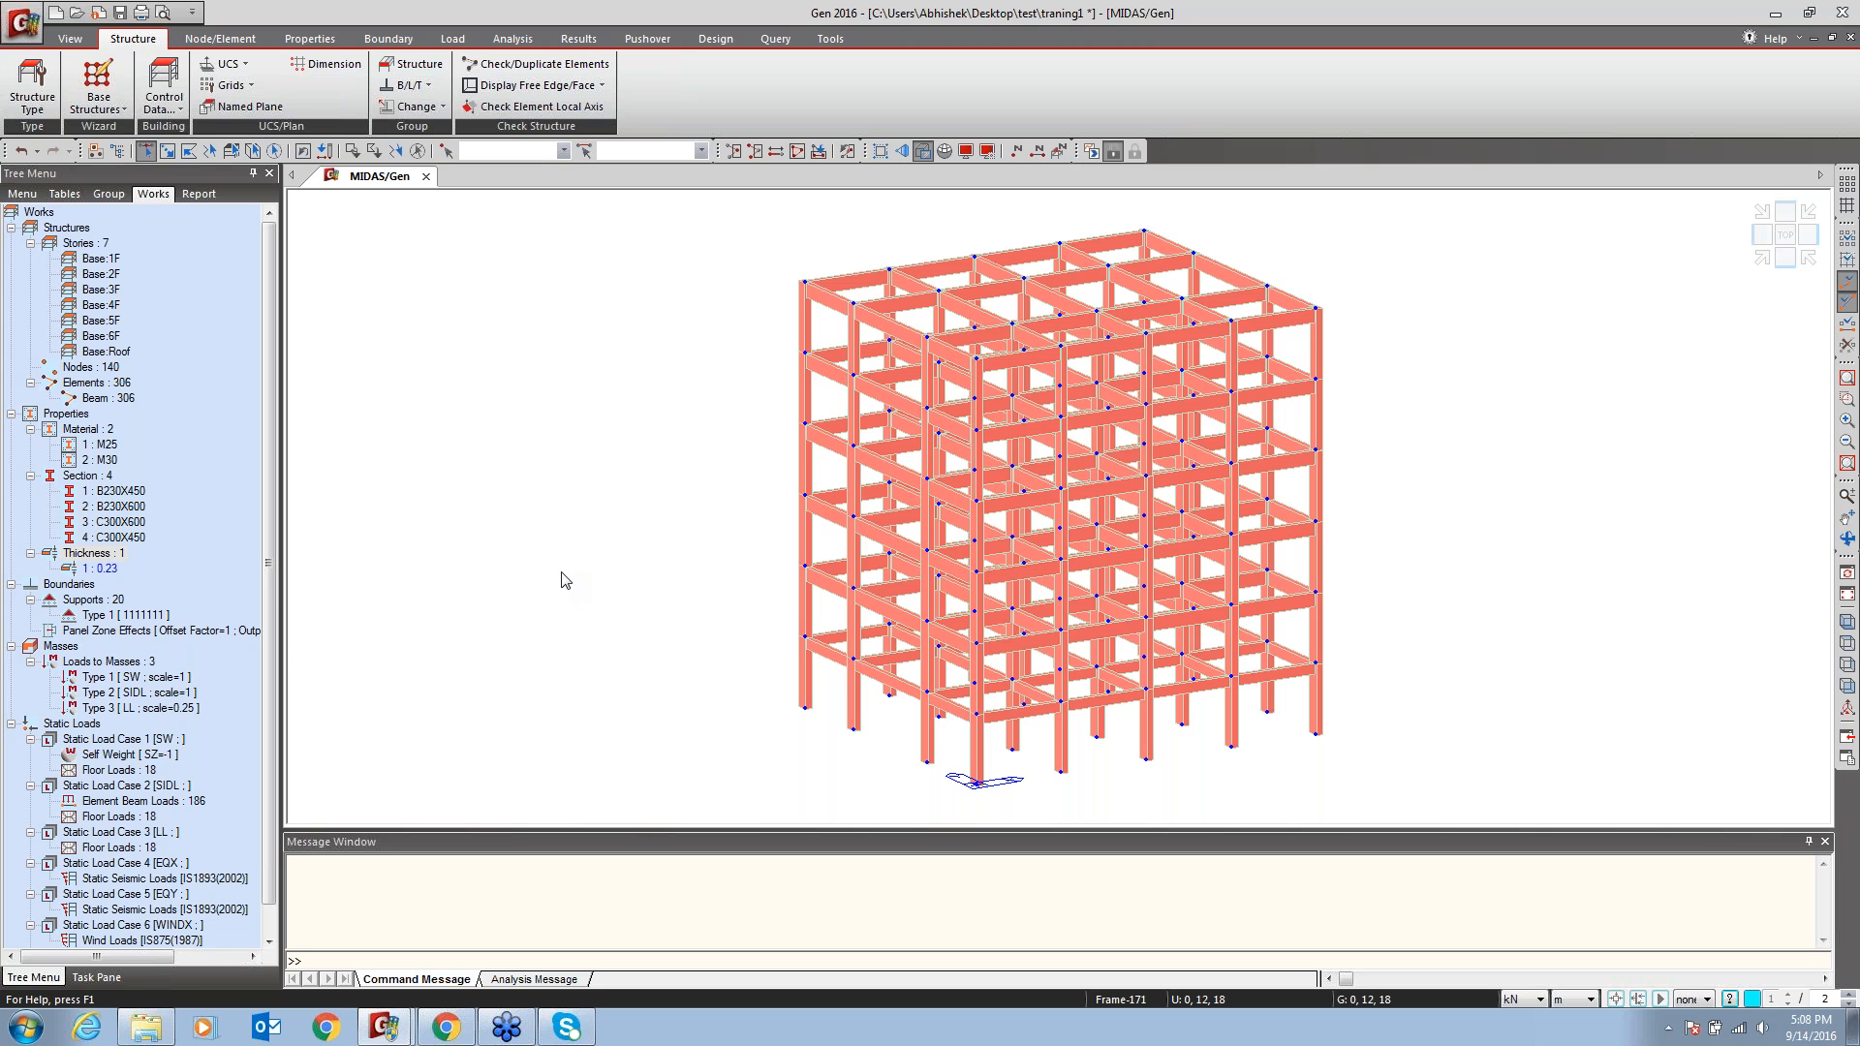
Display the static seismic loads of load case EQX on the model and switch the frame to wireframe
drag(274, 543, 274, 587)
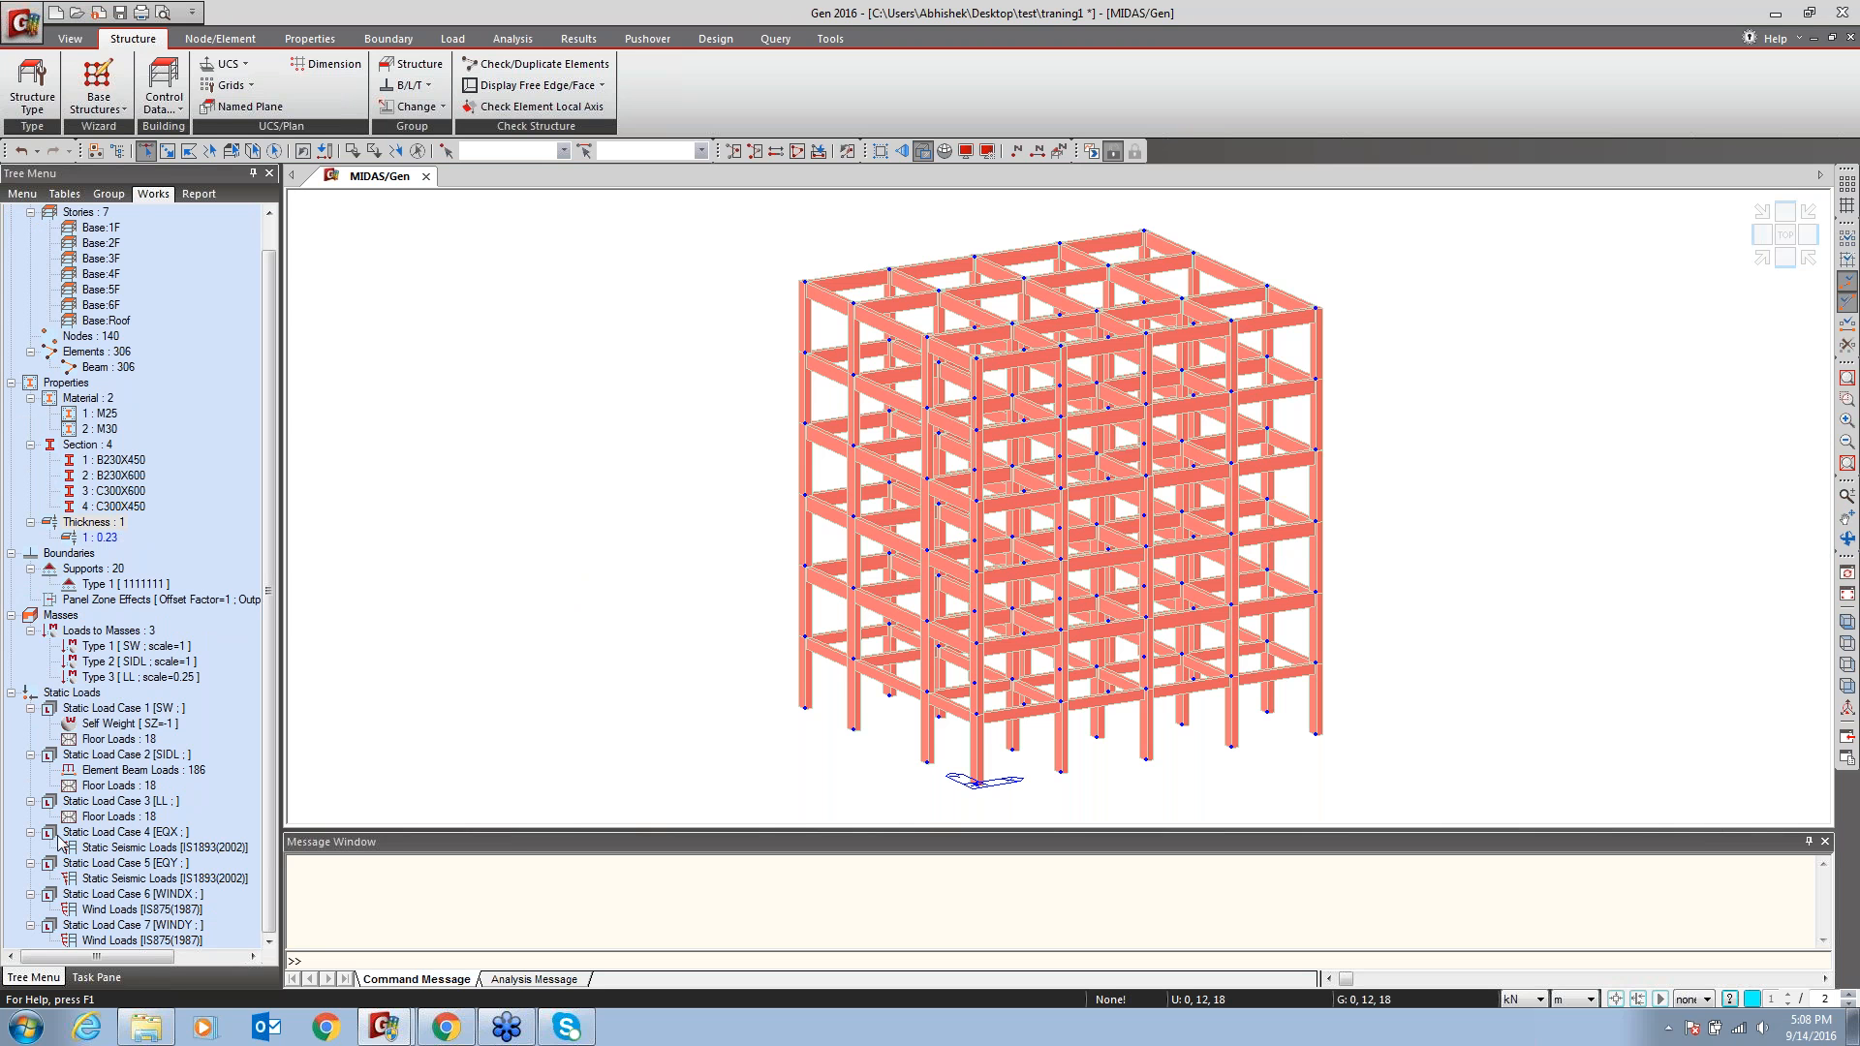
click(128, 850)
right_click(128, 857)
click(165, 887)
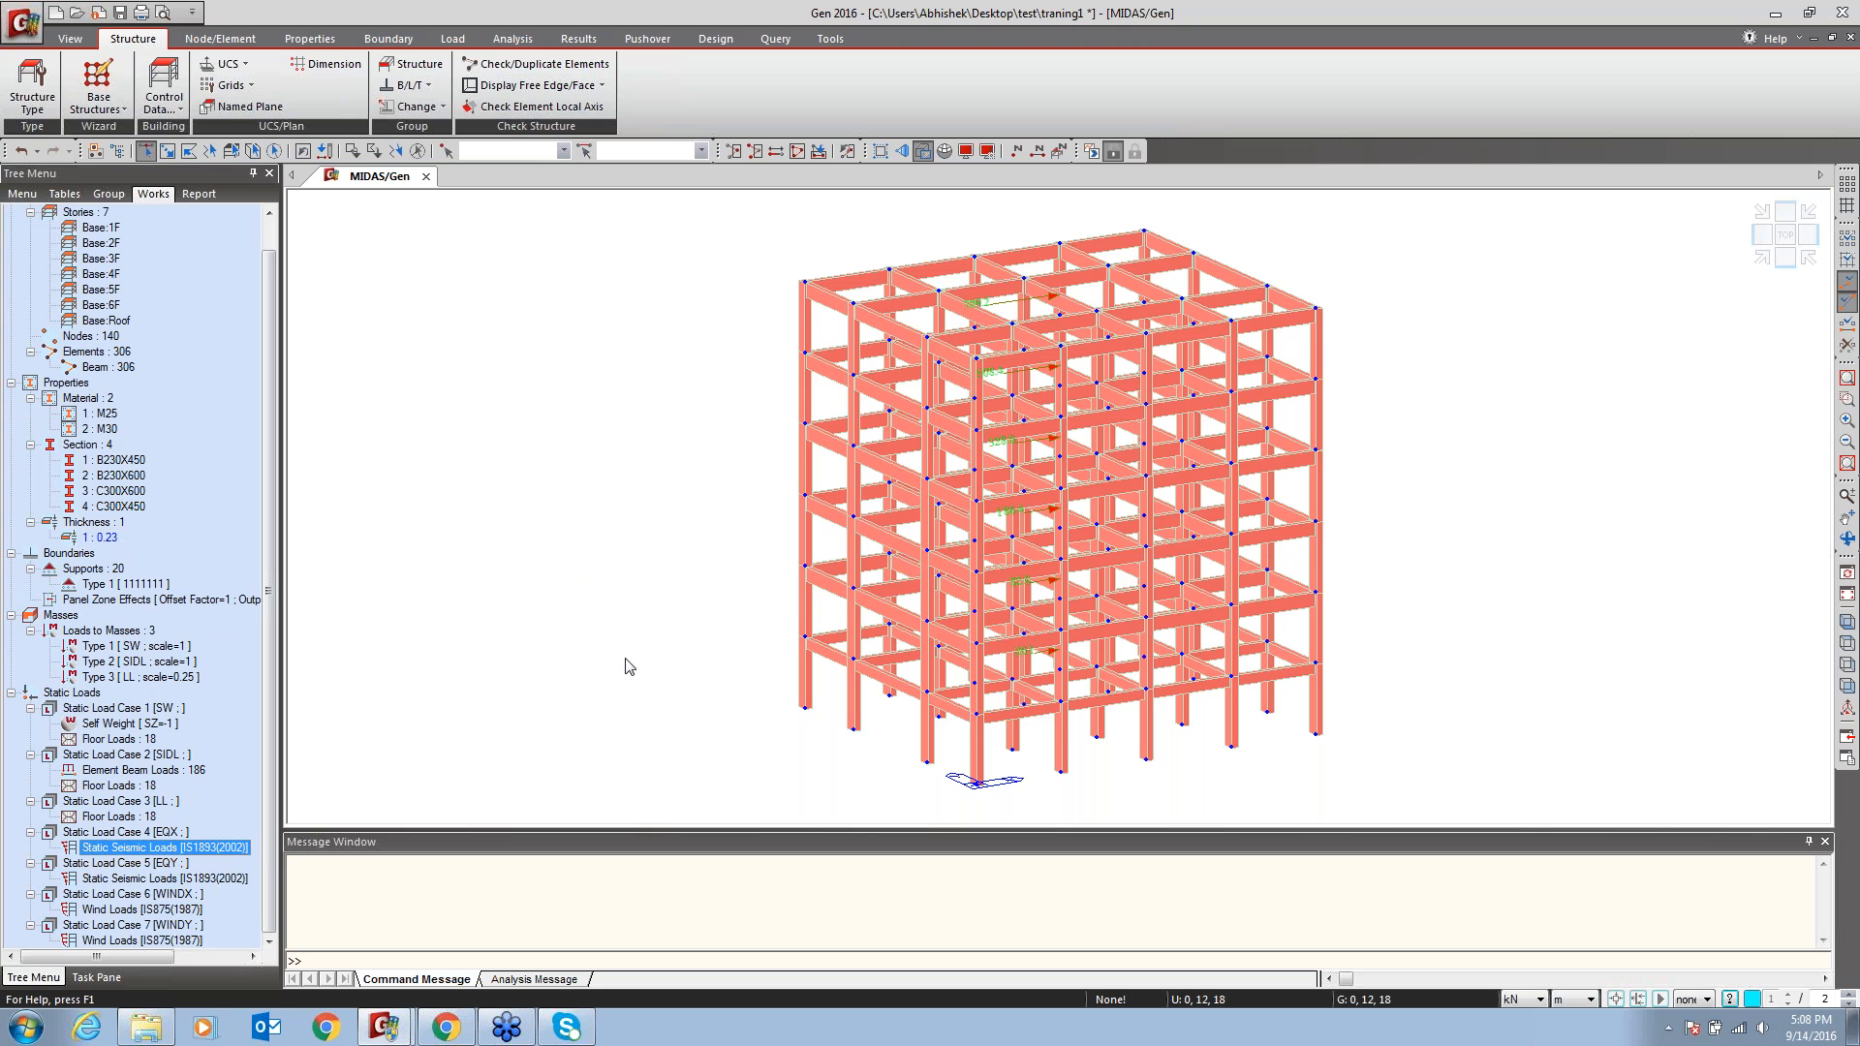
key(ctrl+h)
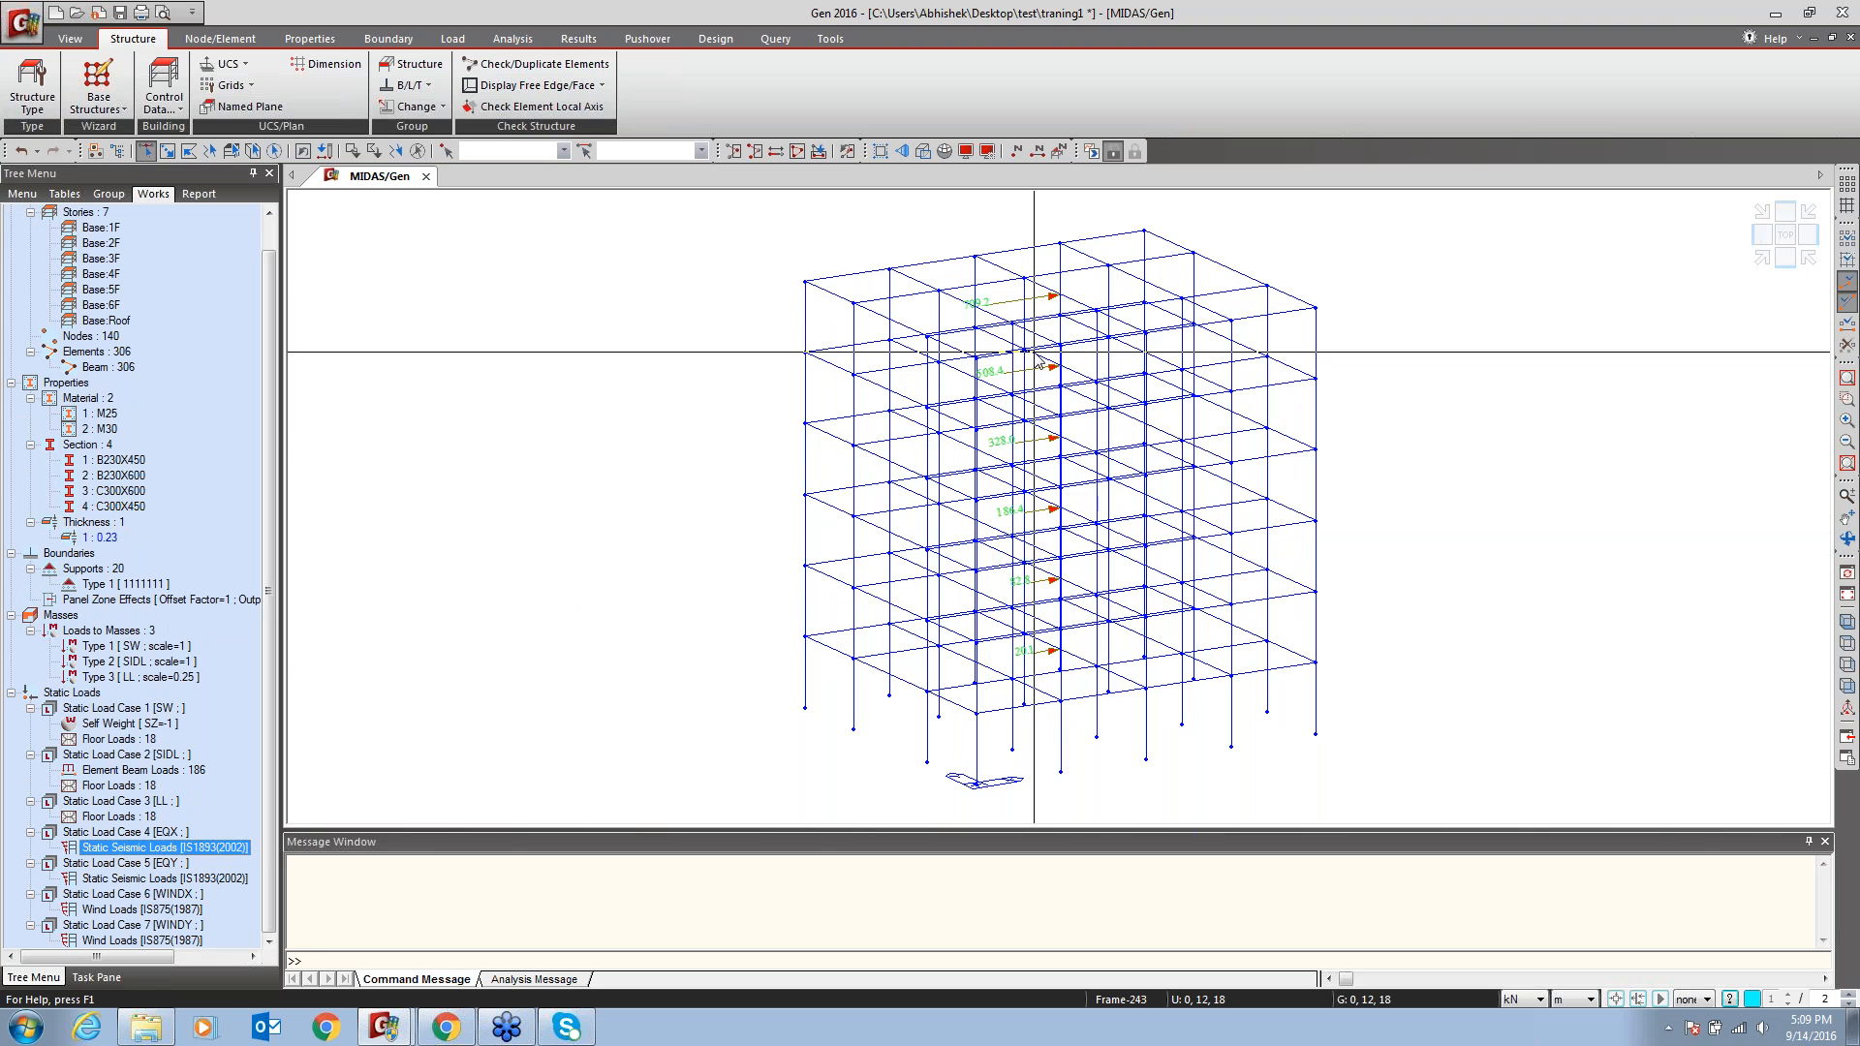
Hide the EQX seismic loads, then display the static seismic loads of load case EQY and hide them again
right_click(126, 848)
click(175, 906)
right_click(146, 878)
click(177, 917)
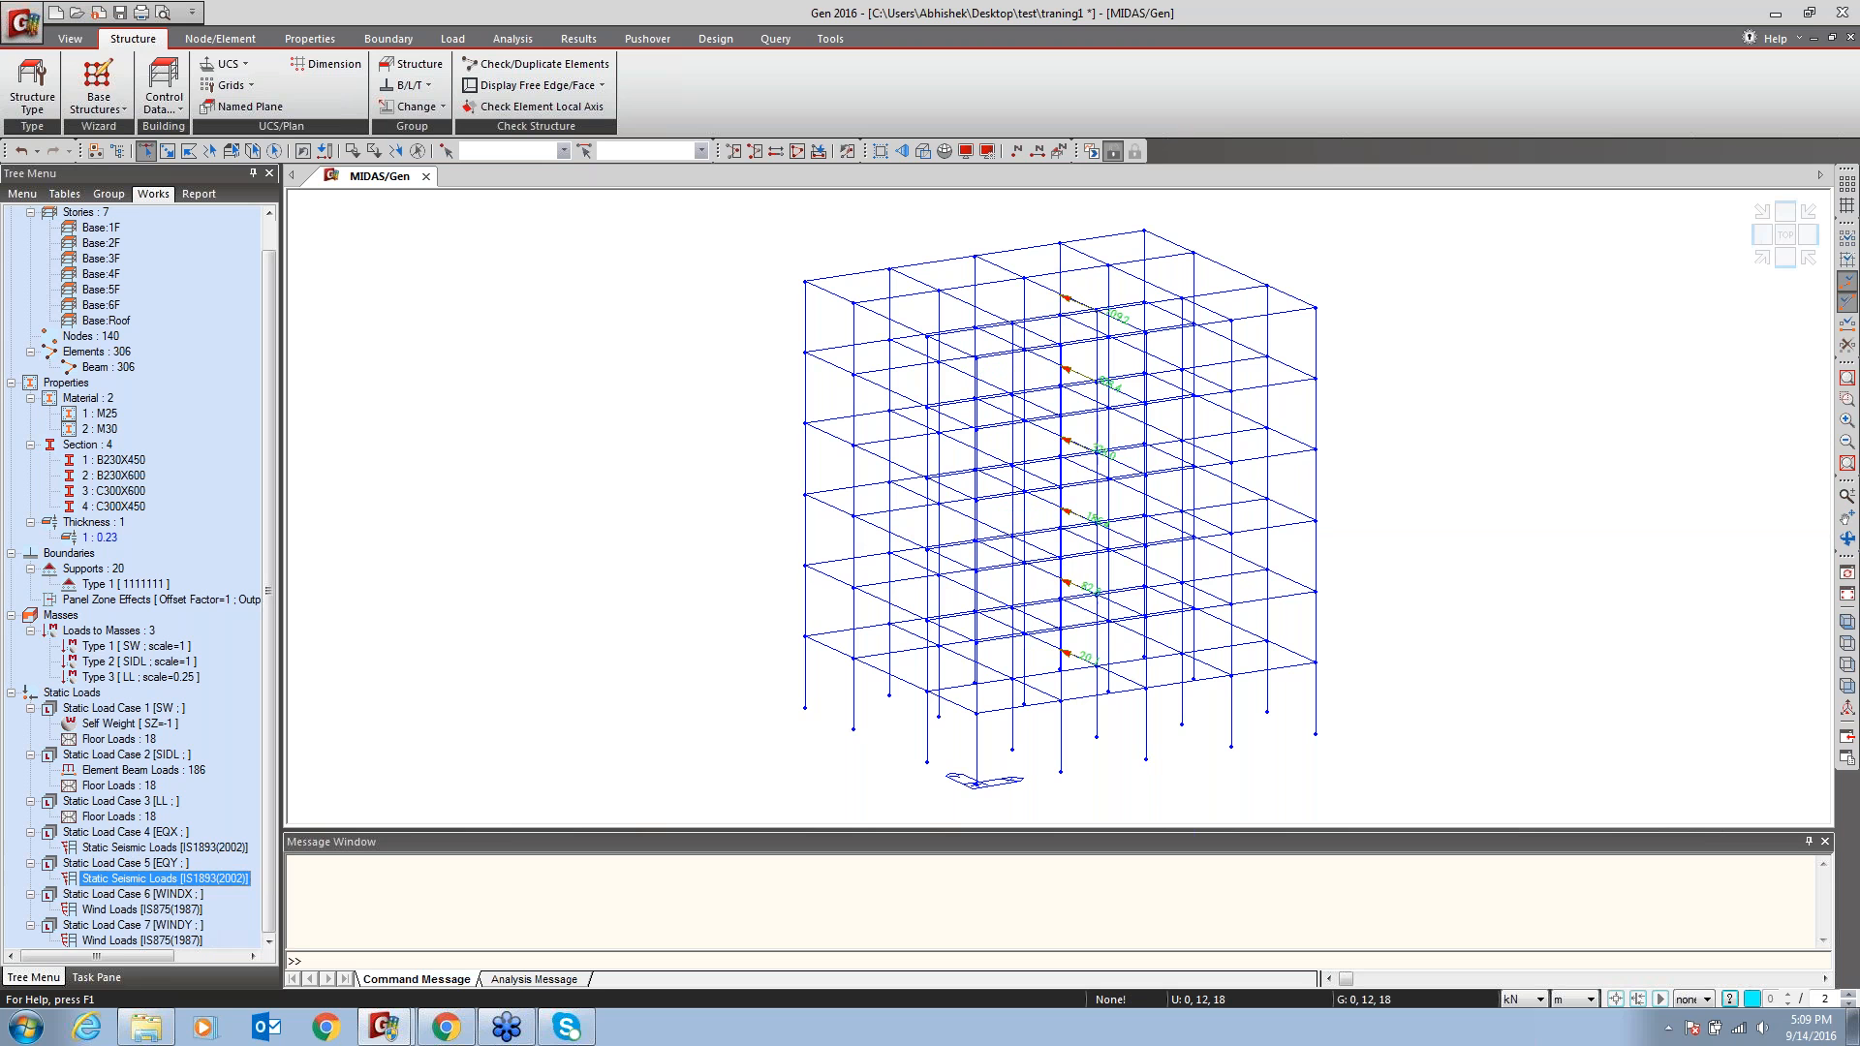
right_click(150, 879)
click(203, 938)
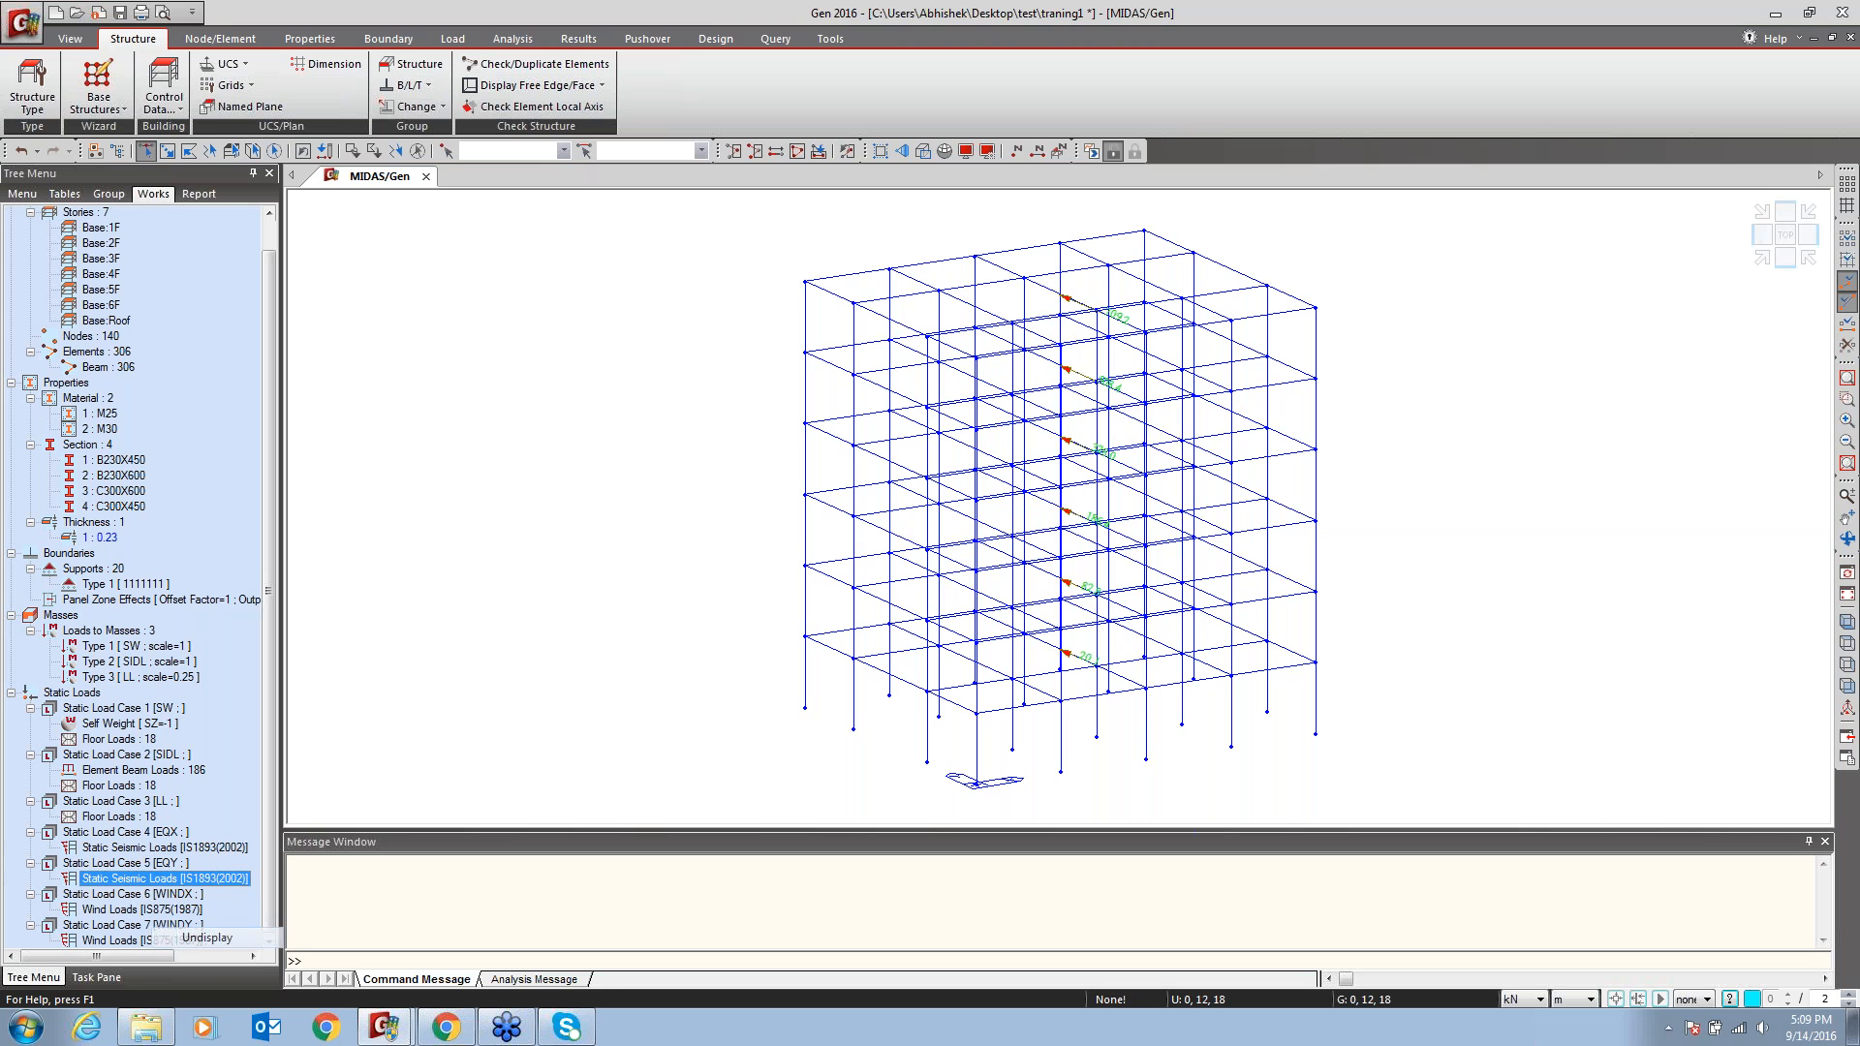
Display the wind loads of load case WINDX on the frame and hide them again
right_click(145, 908)
click(189, 845)
right_click(156, 912)
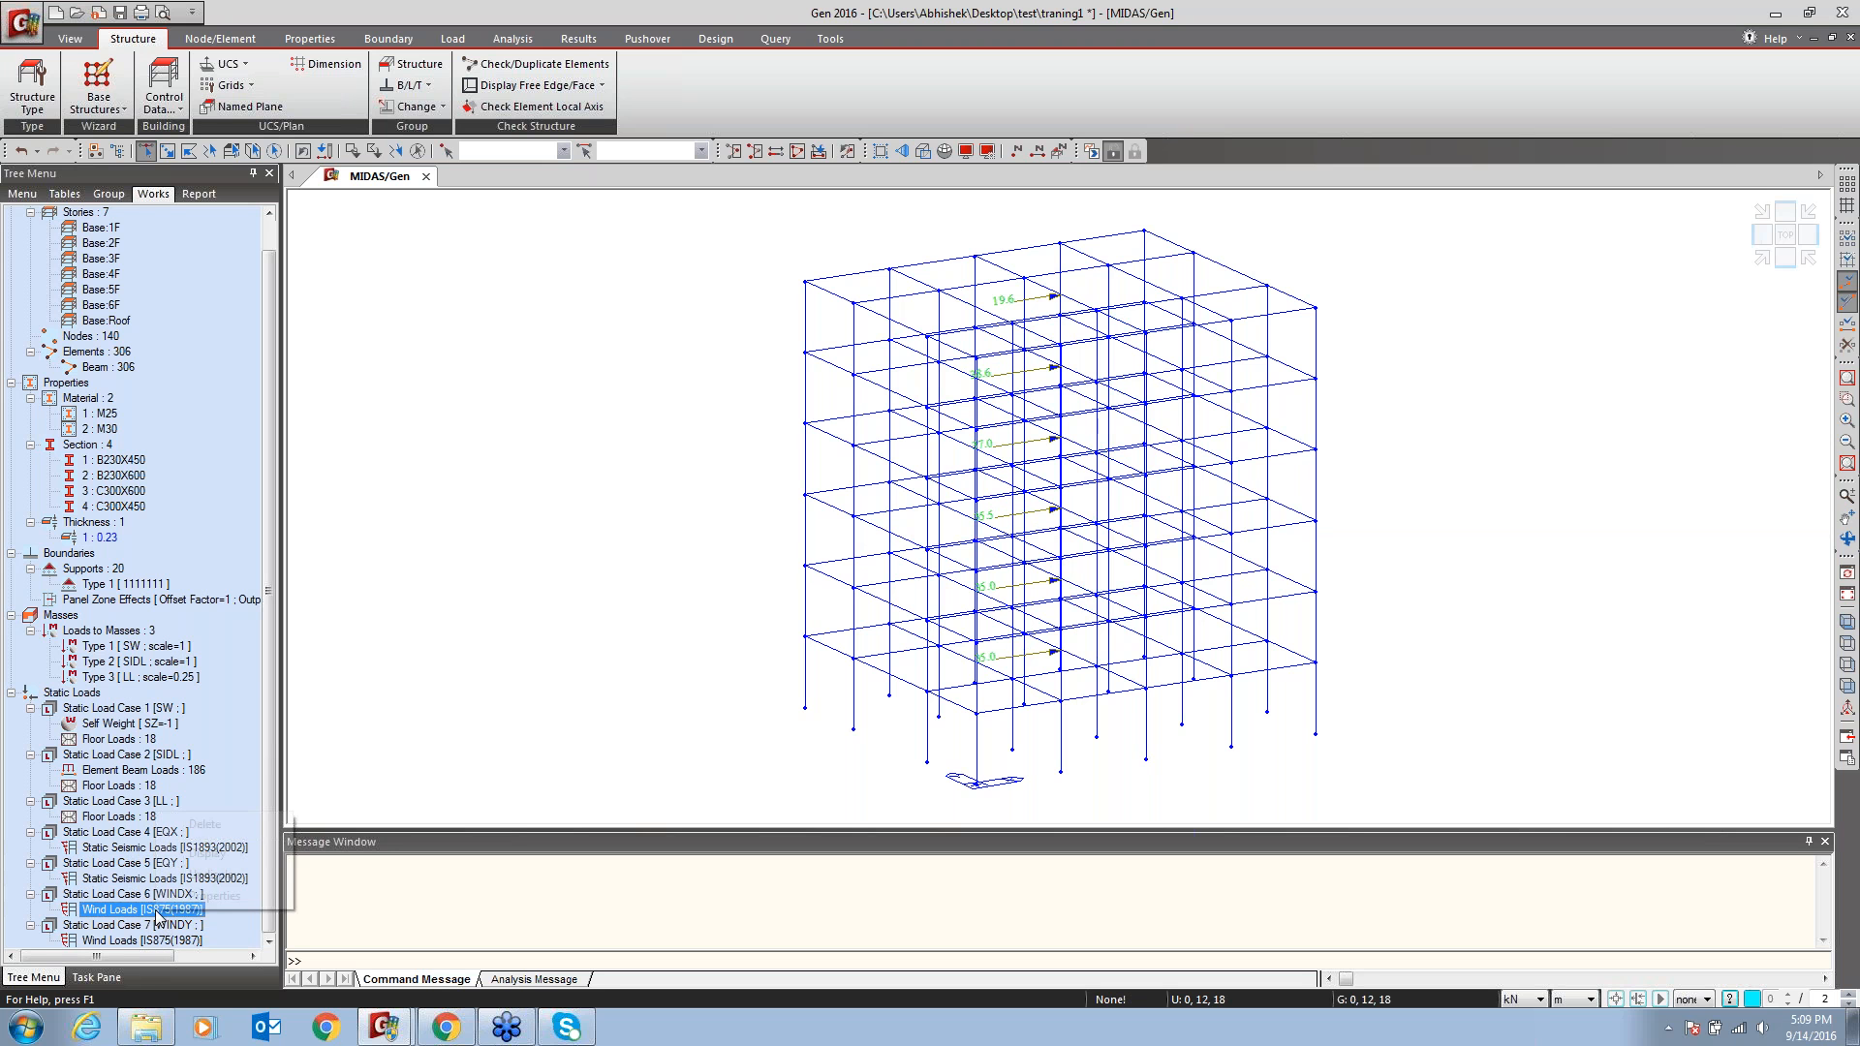
click(221, 874)
Display the wind loads of load case WINDY on the frame and hide them again
right_click(167, 940)
click(218, 887)
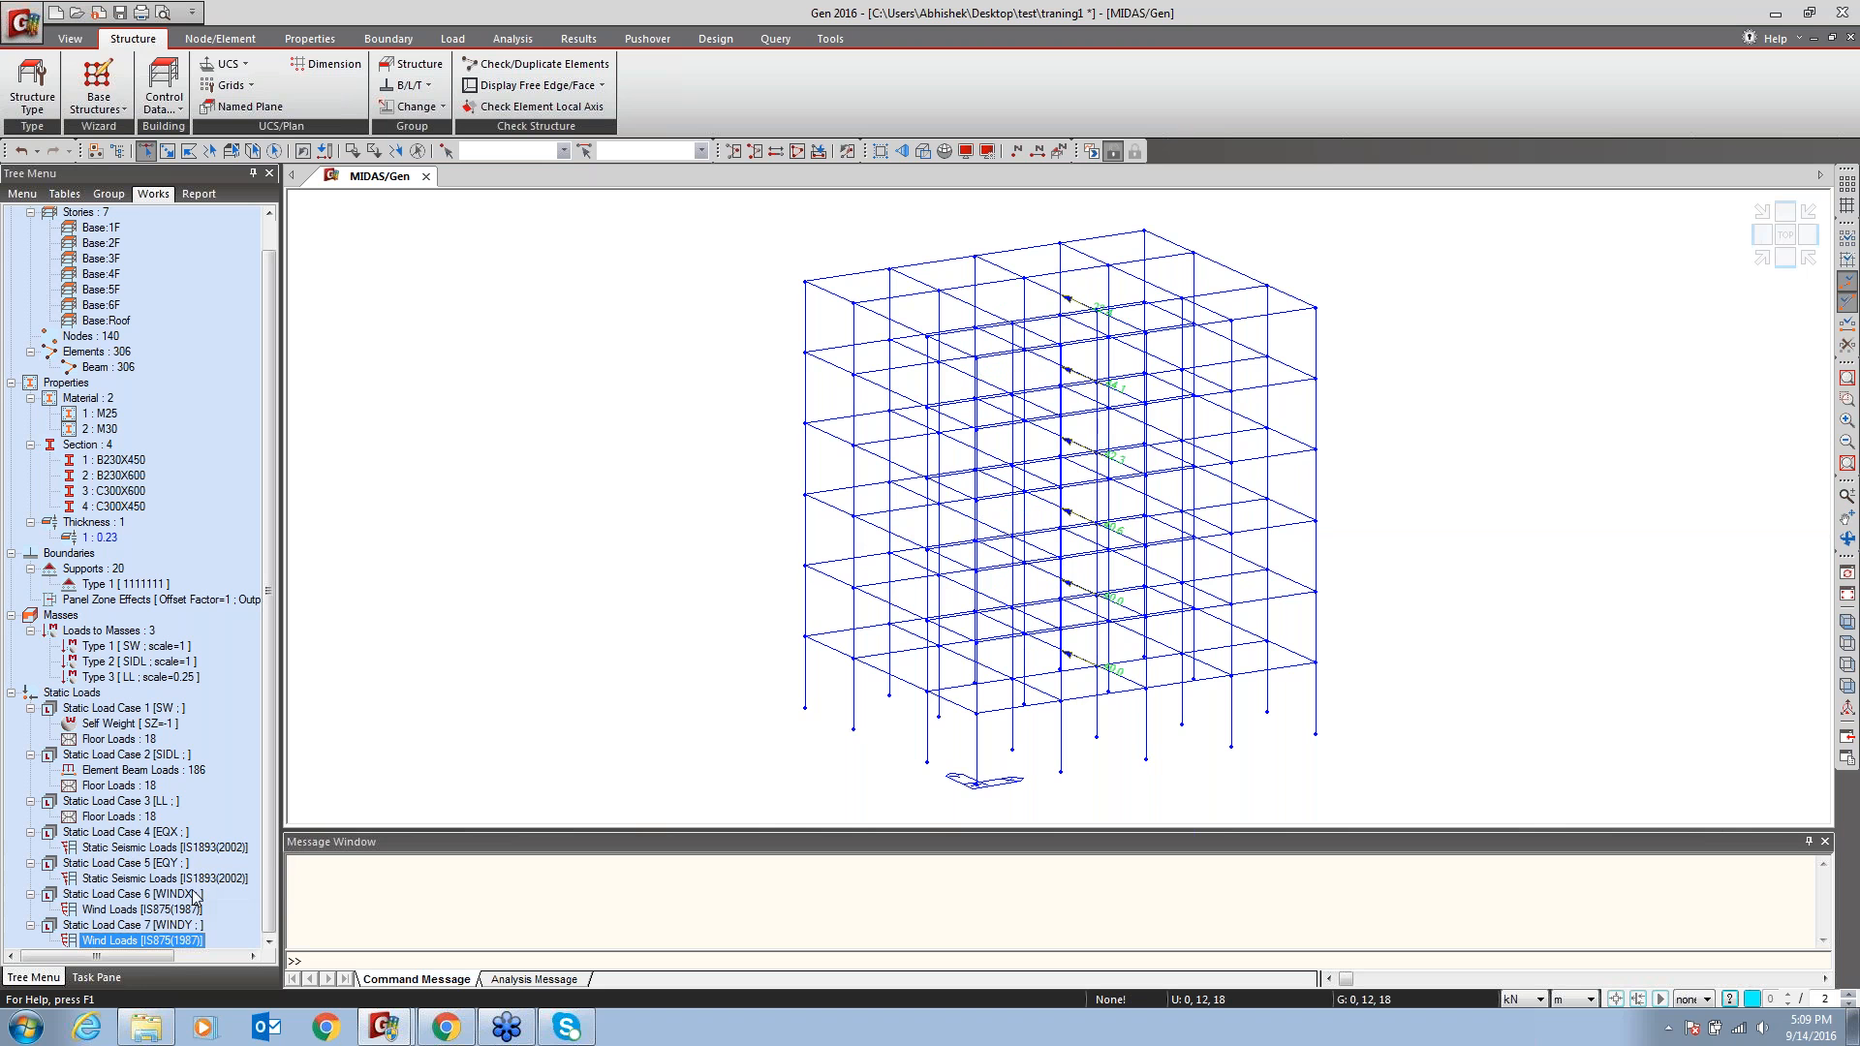
right_click(180, 943)
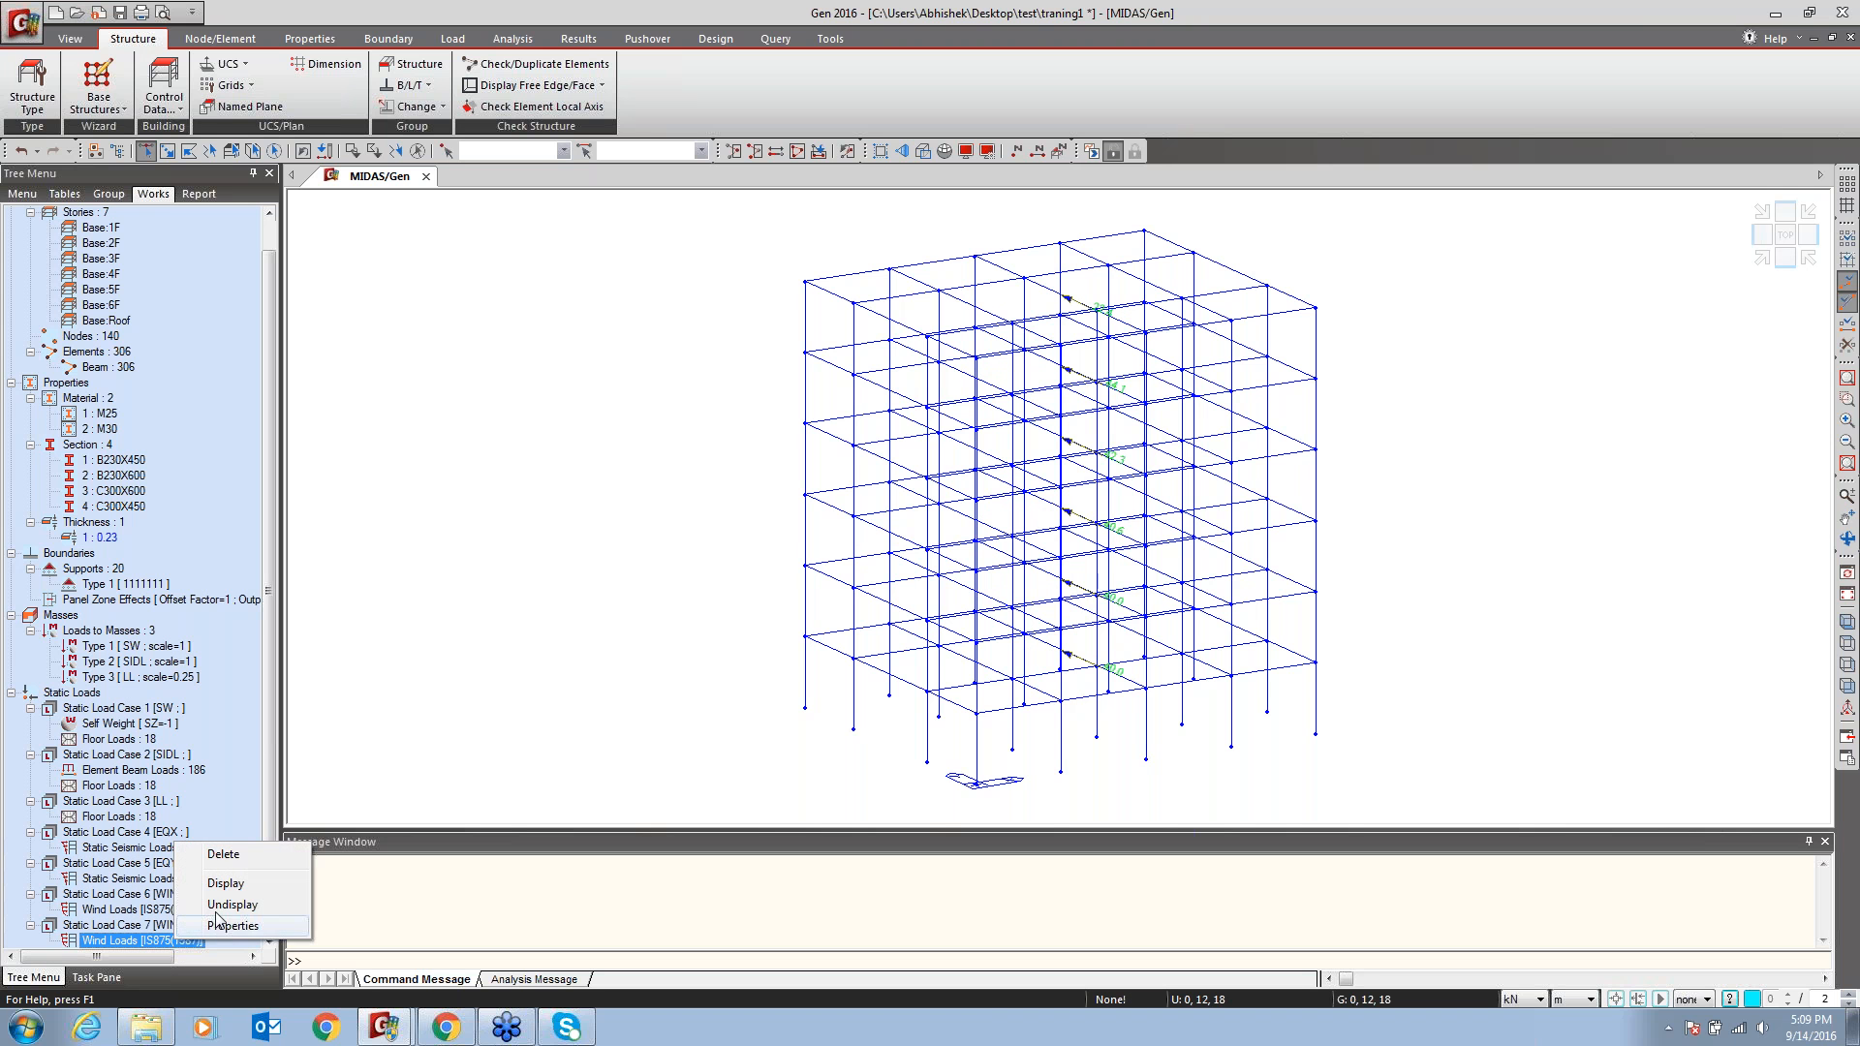
click(220, 905)
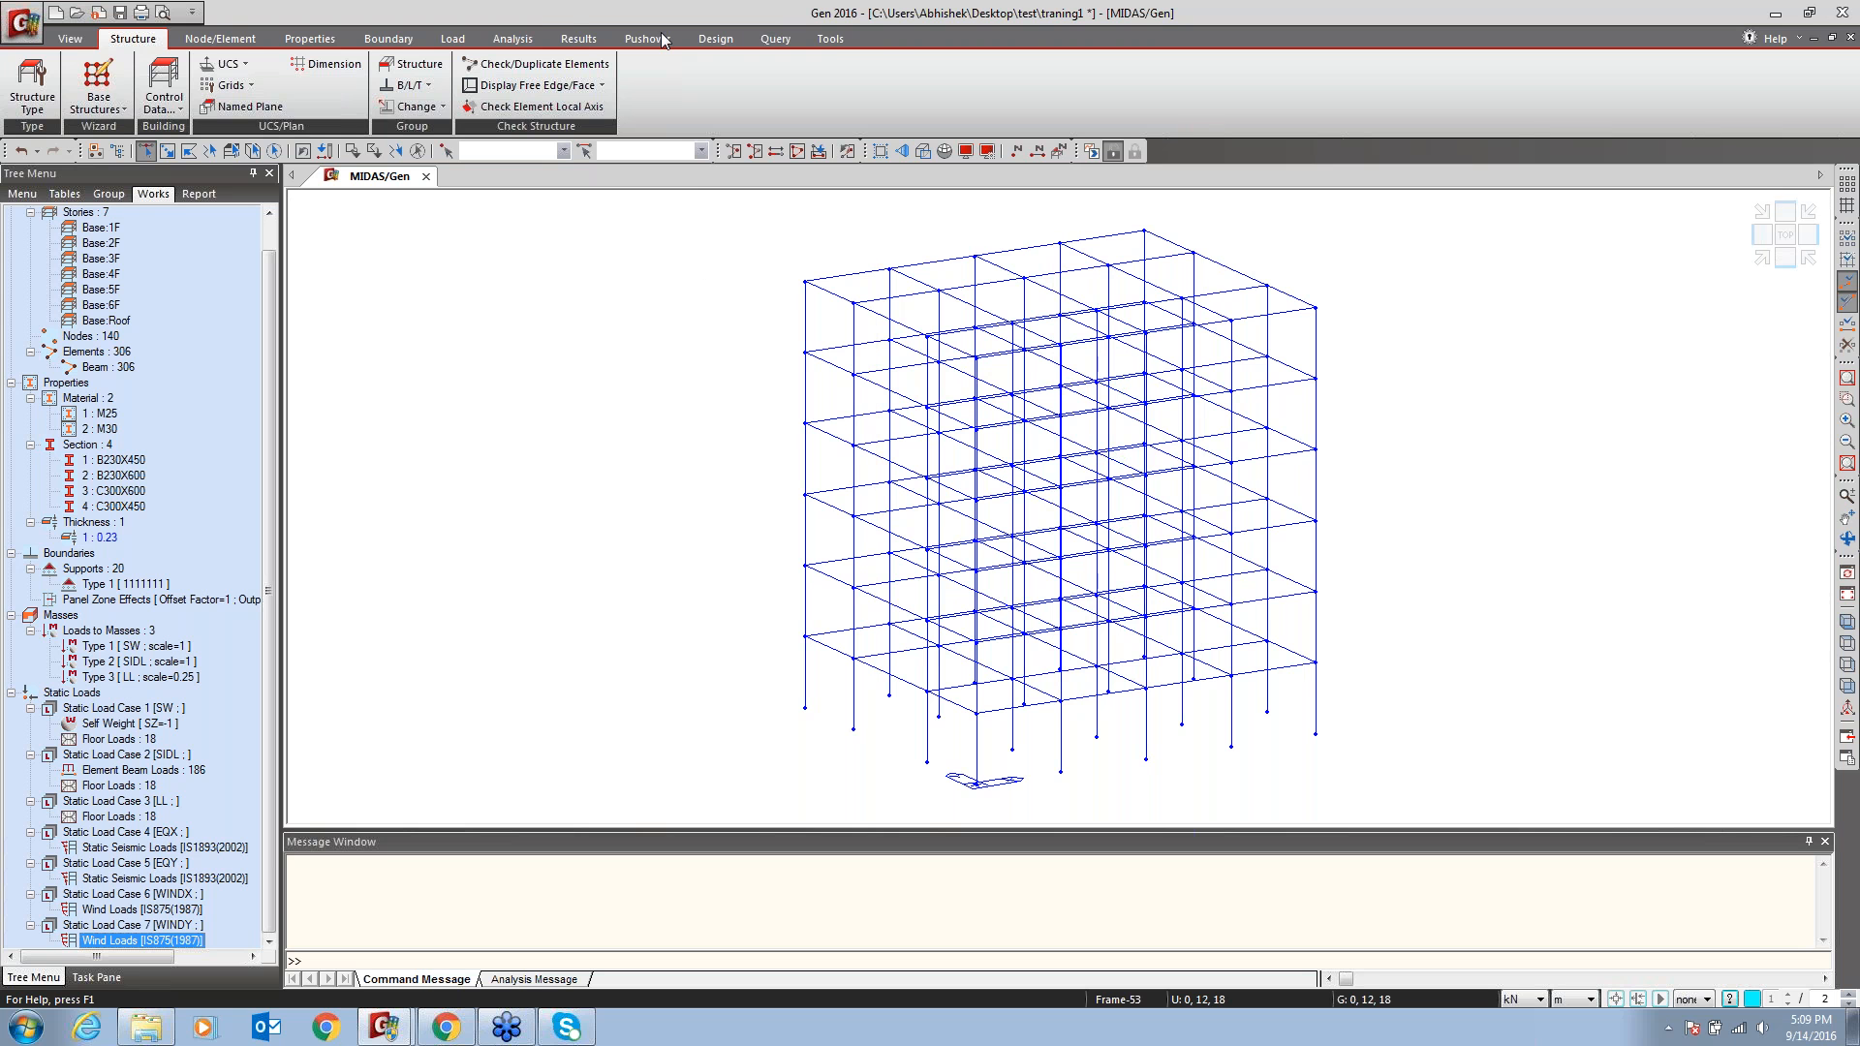
Define an eigenvalue analysis using Lanczos eigenvectors with 10 frequencies, and perform the structural analysis
click(452, 40)
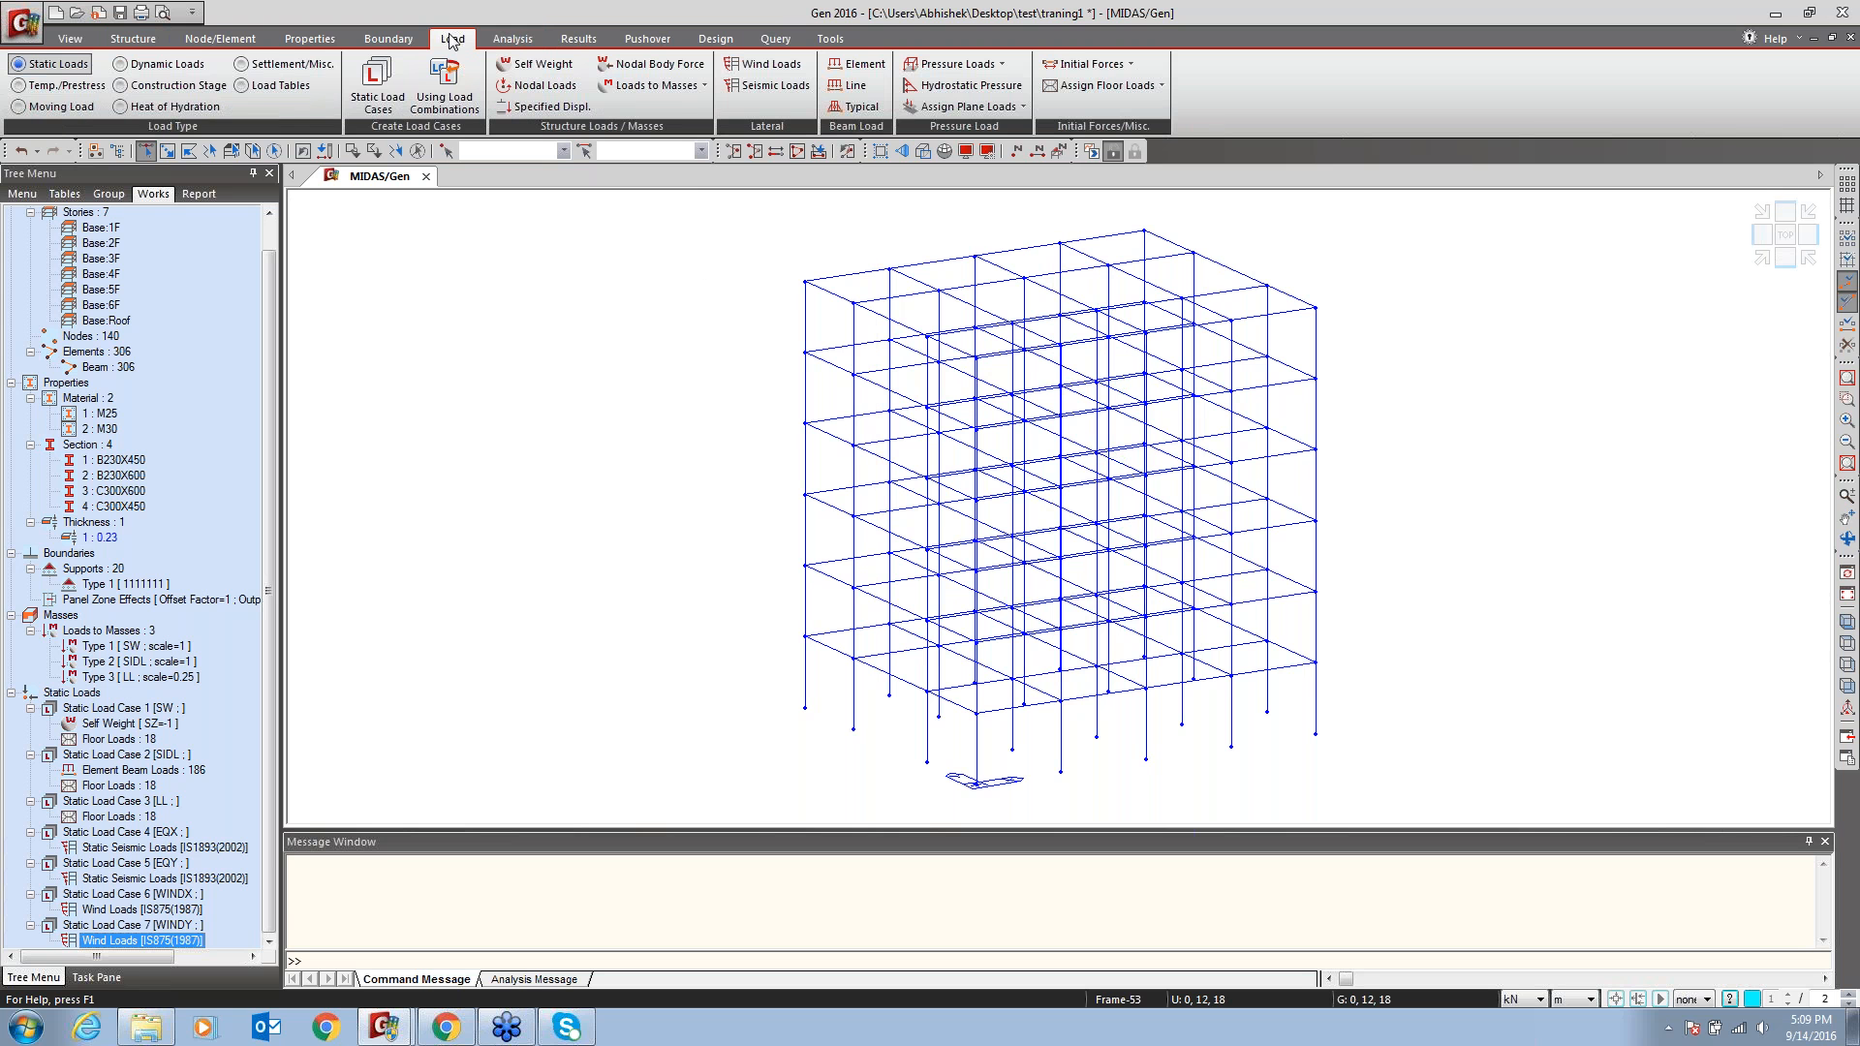
click(137, 68)
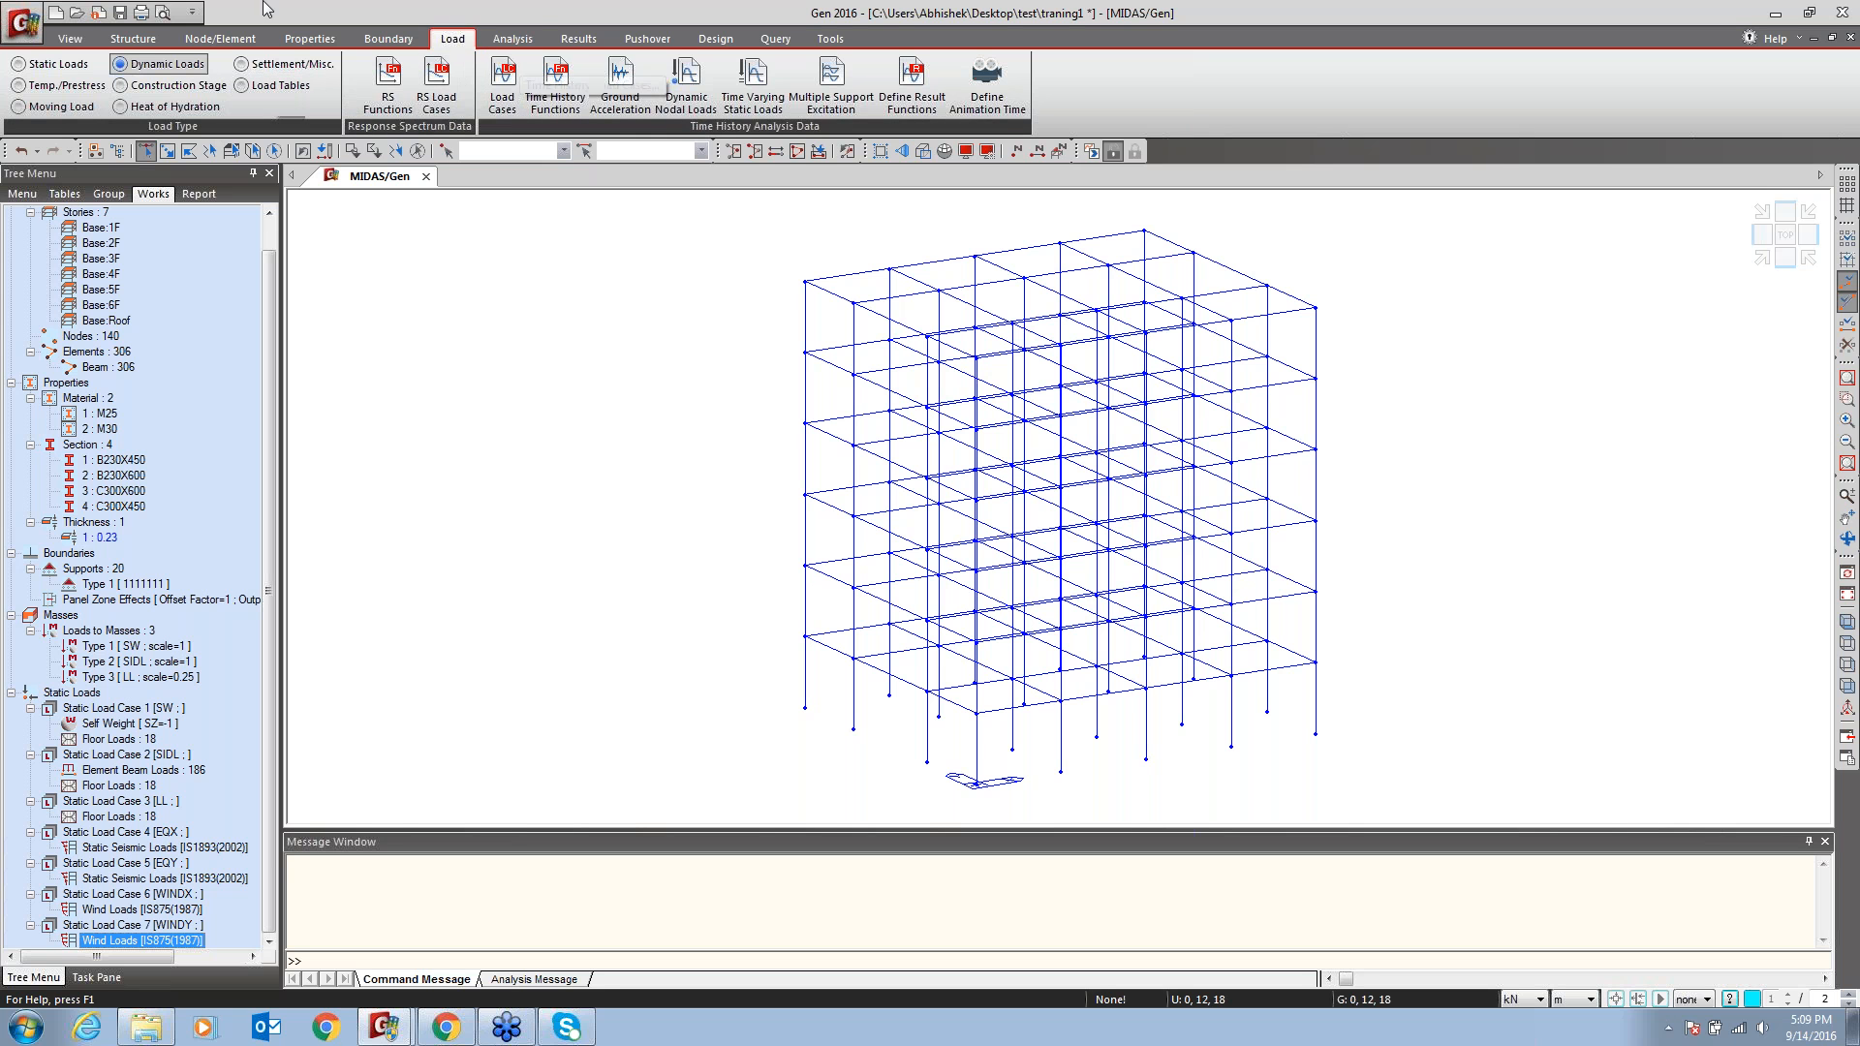
click(512, 45)
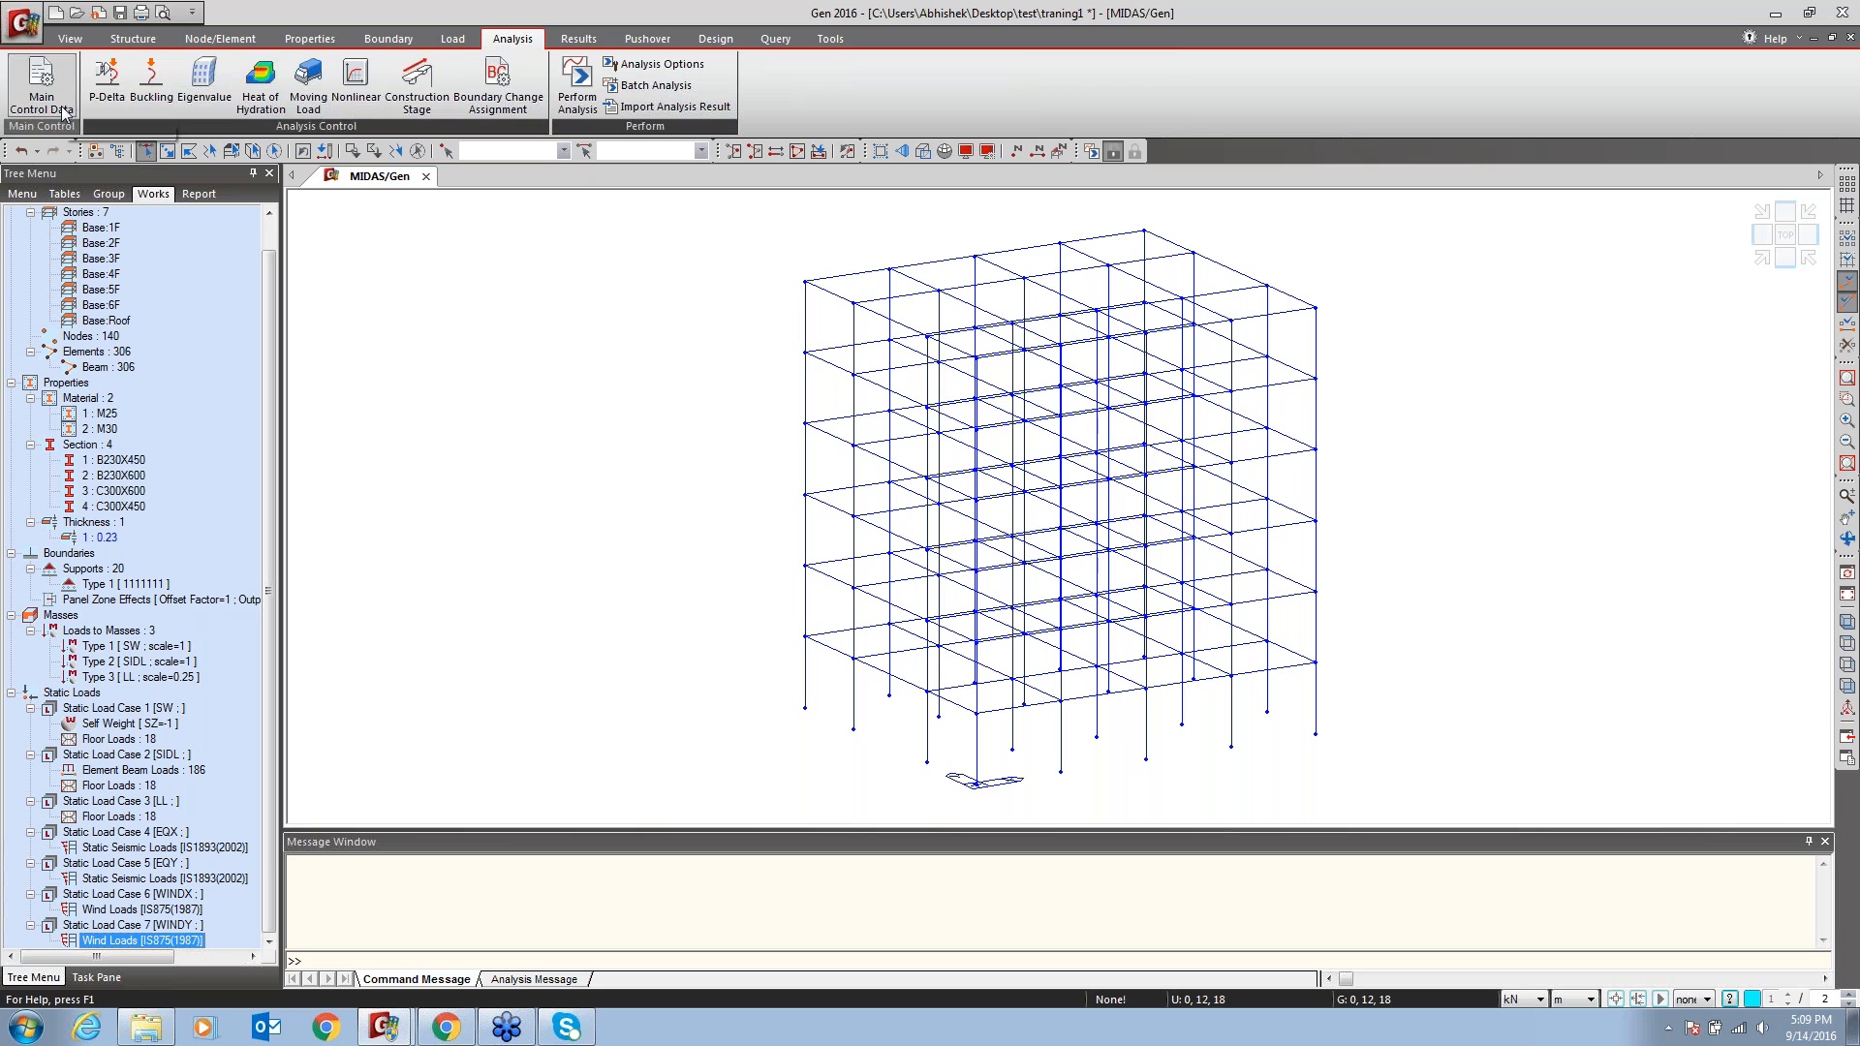
click(200, 92)
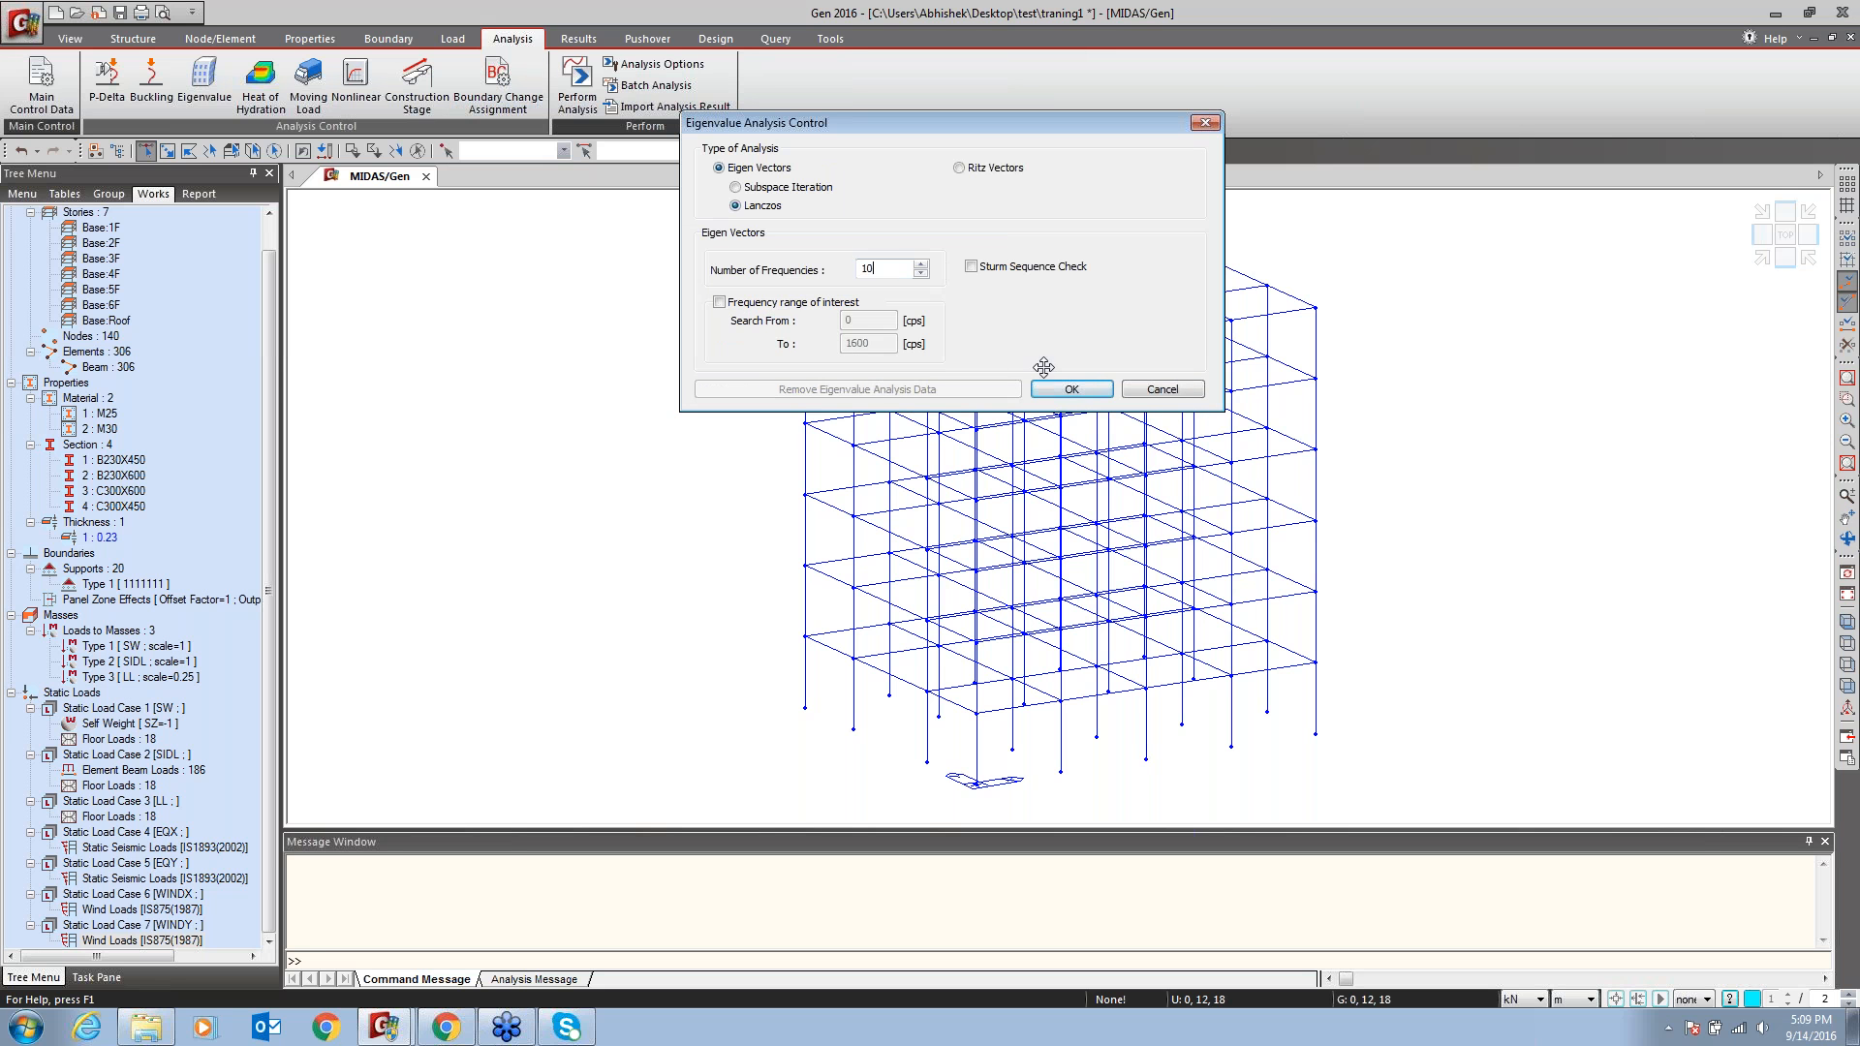
click(1071, 388)
click(160, 211)
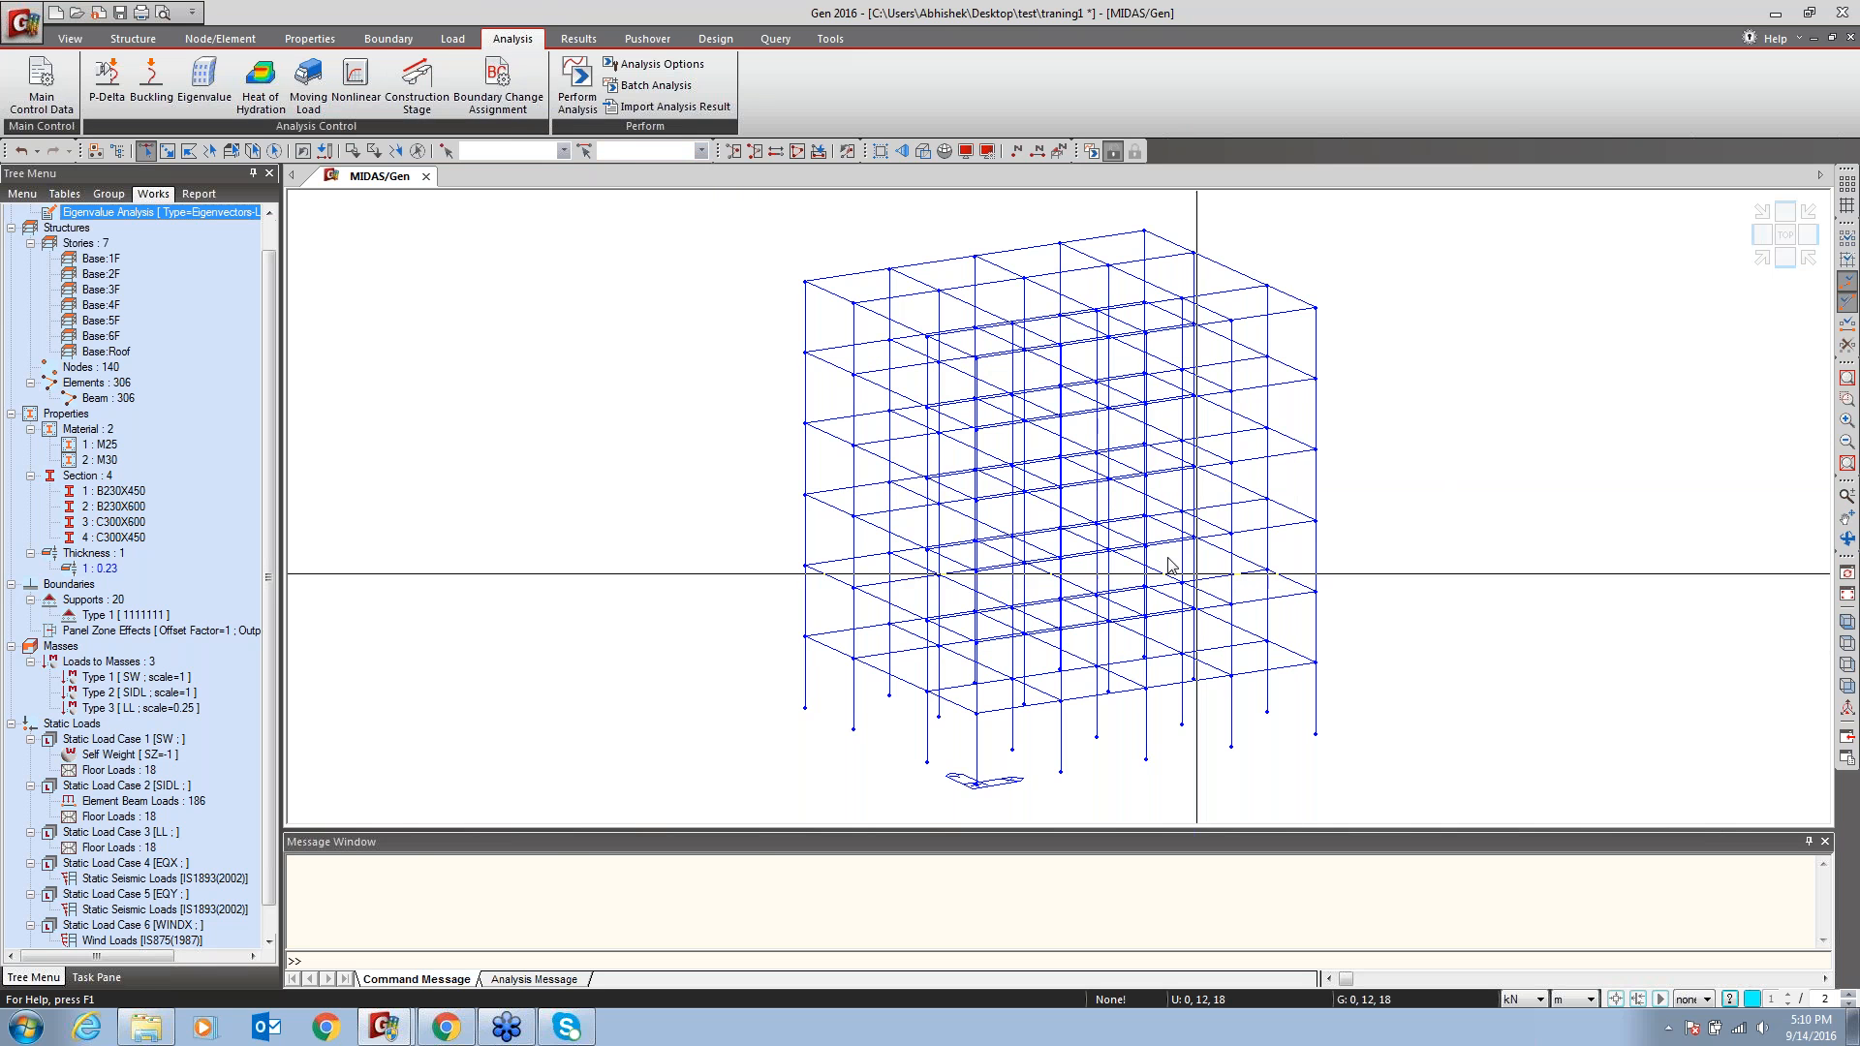
click(578, 83)
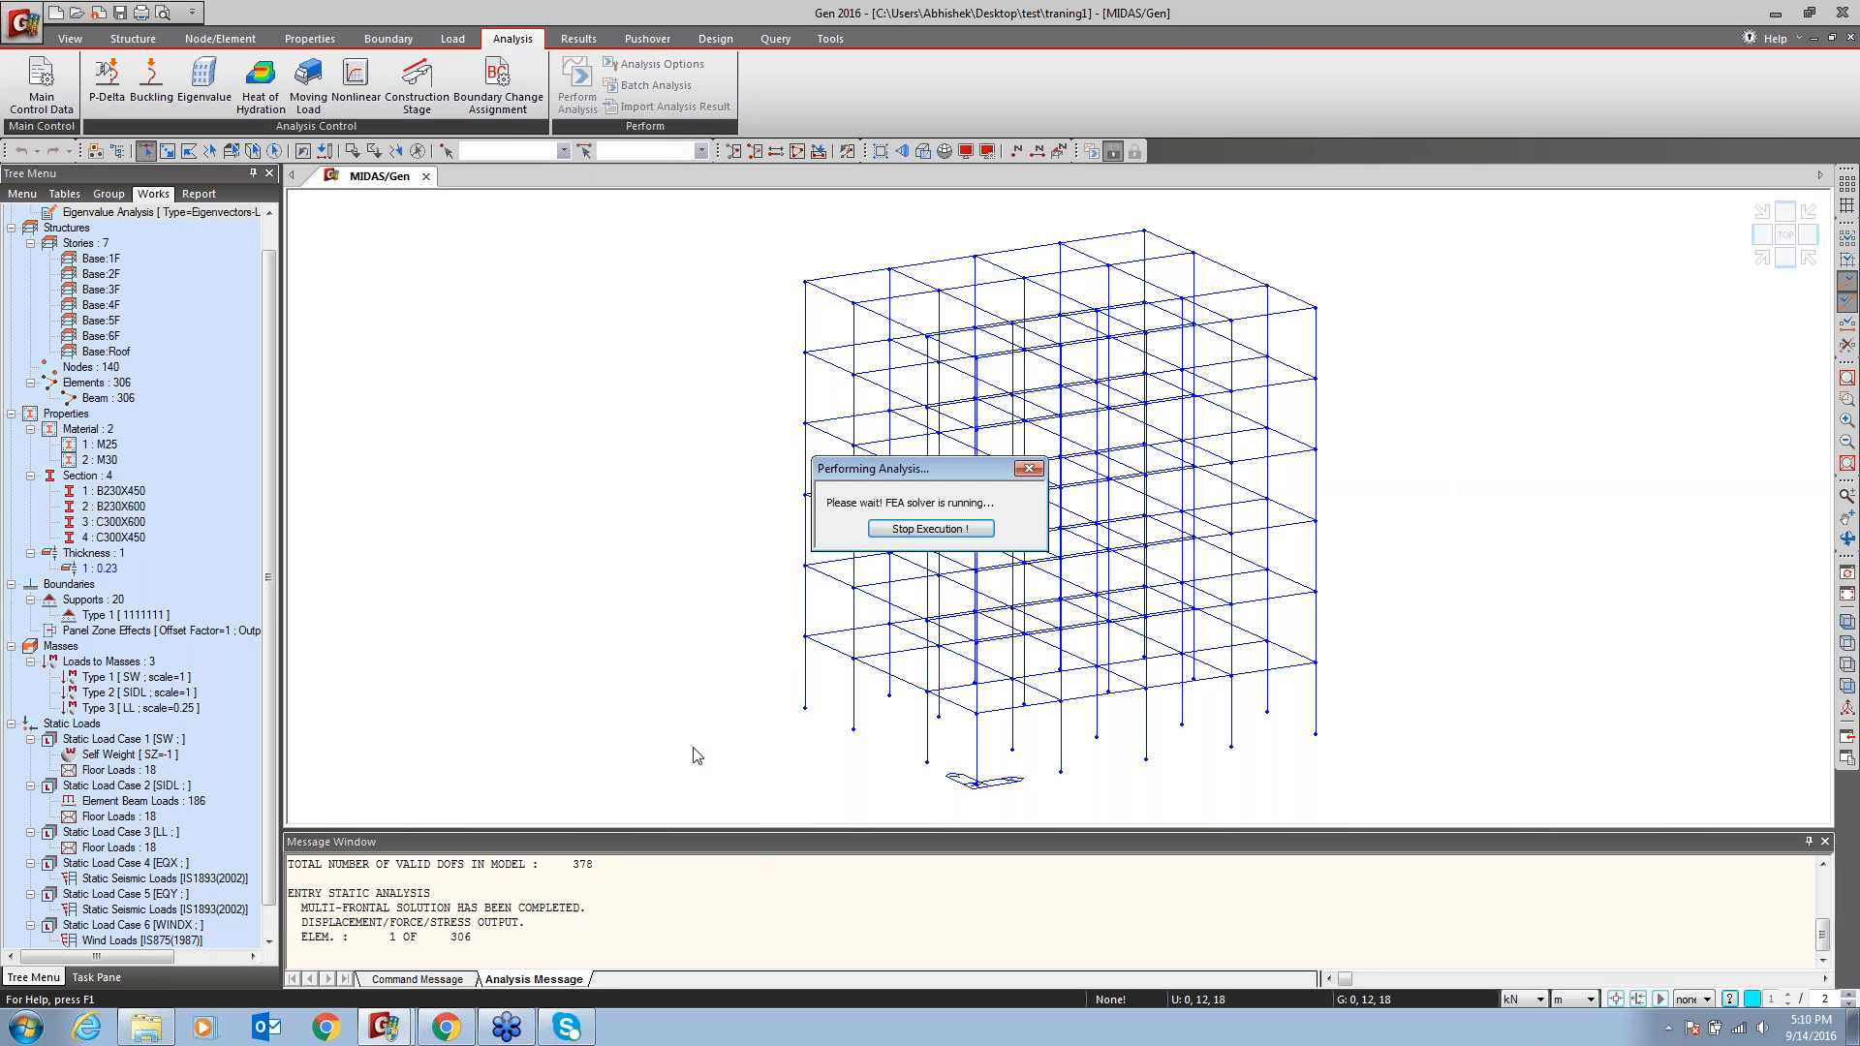
drag(563, 922, 459, 921)
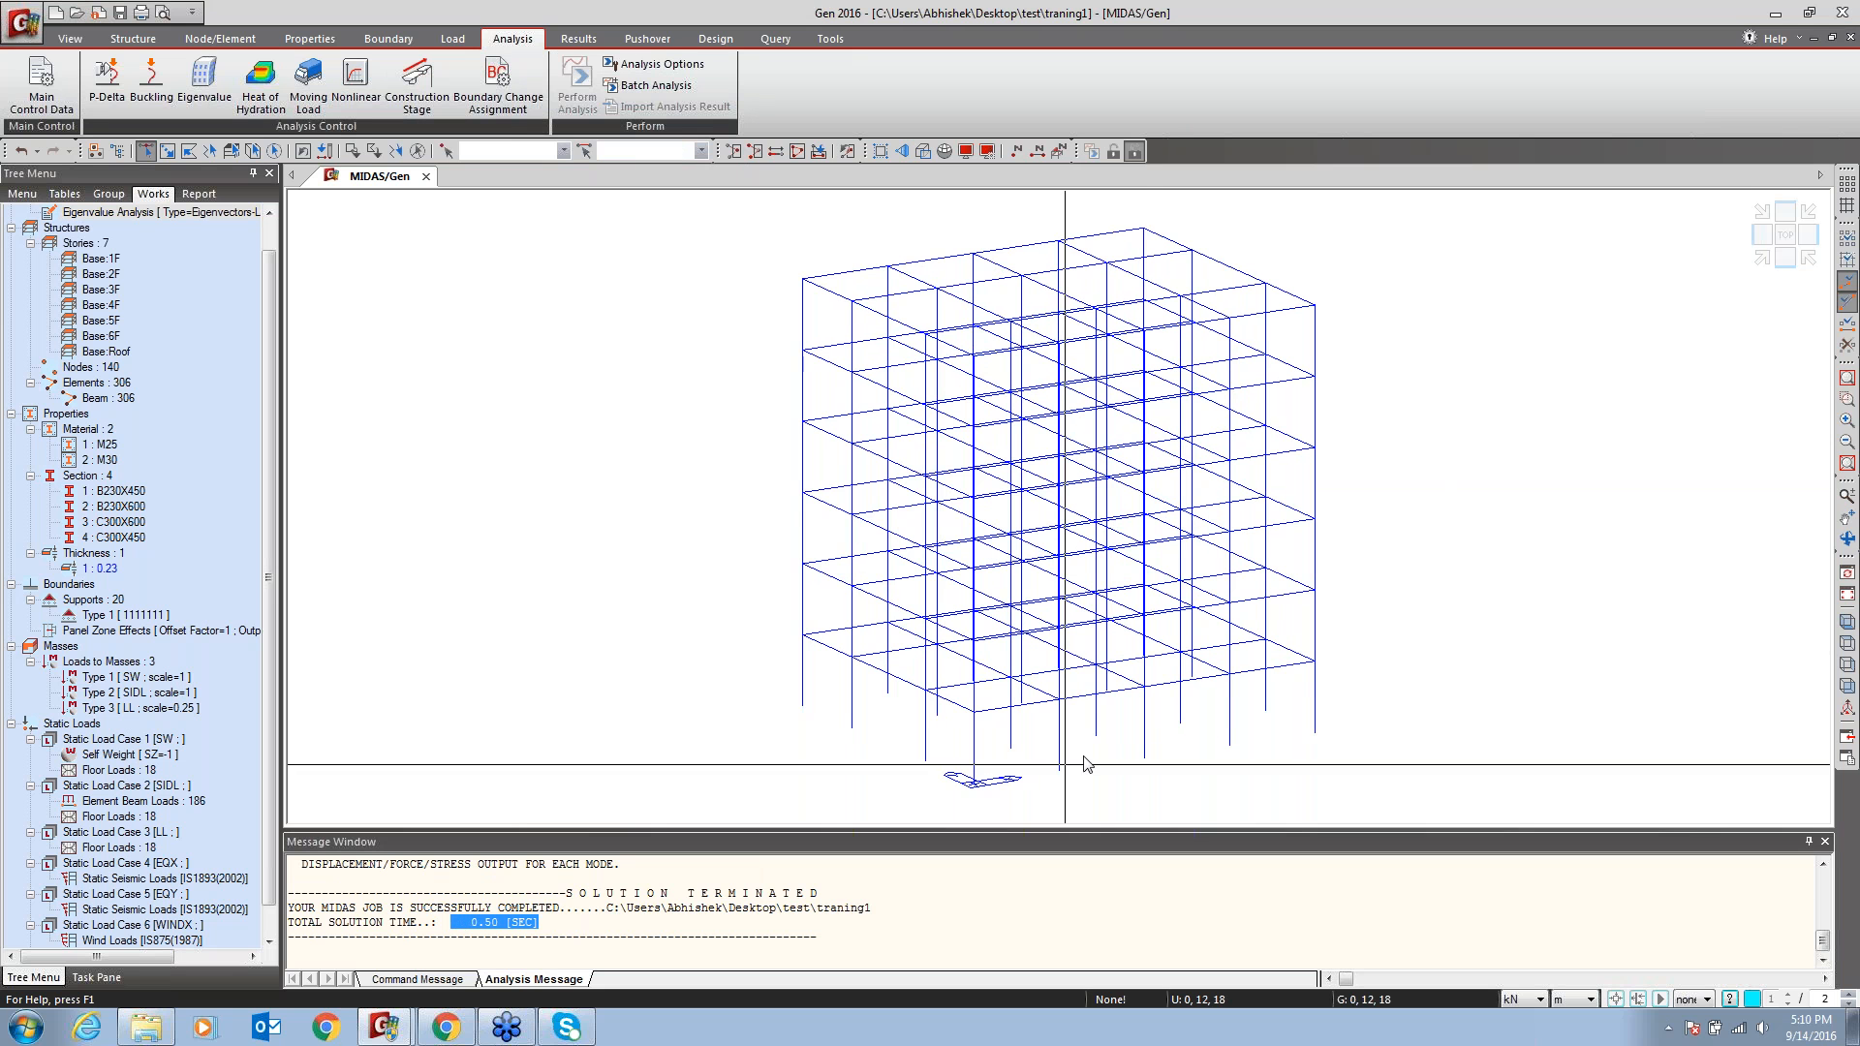
Generate the concrete design load combinations automatically using design code IS456:2000
click(587, 41)
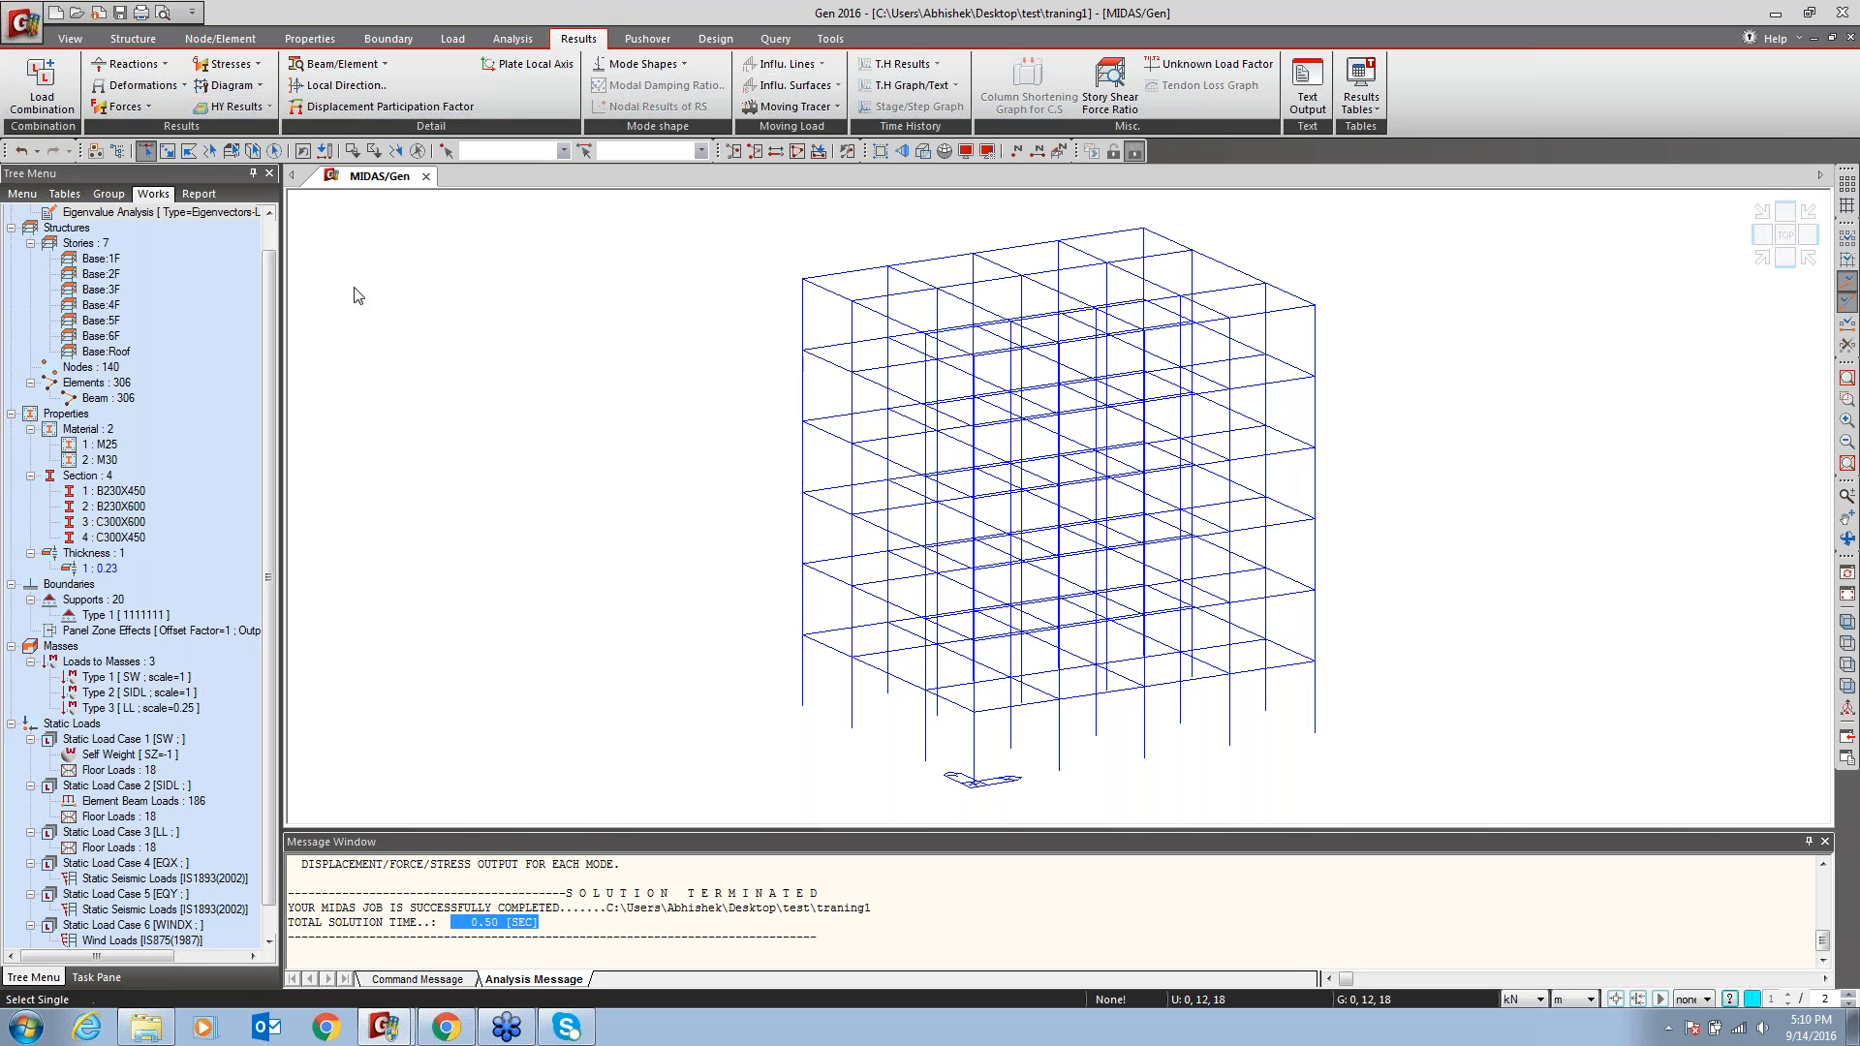
click(40, 85)
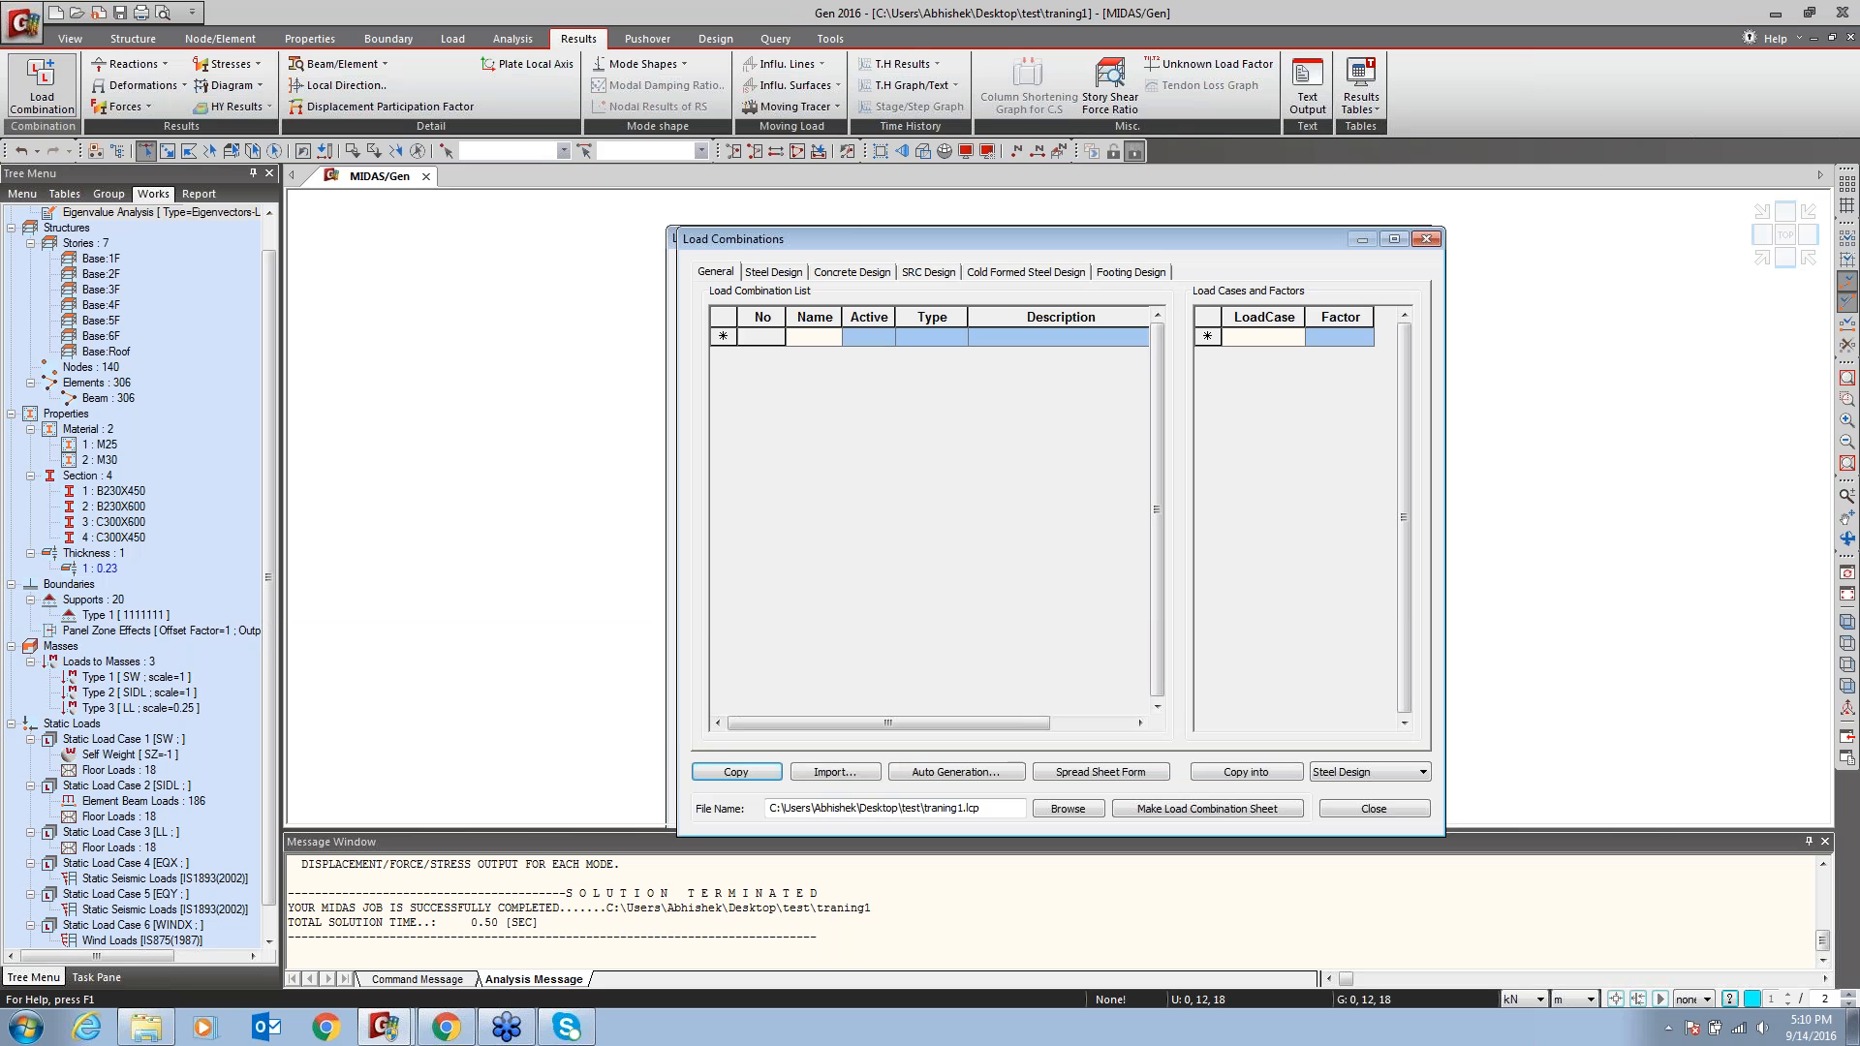
drag(872, 238, 819, 80)
click(795, 113)
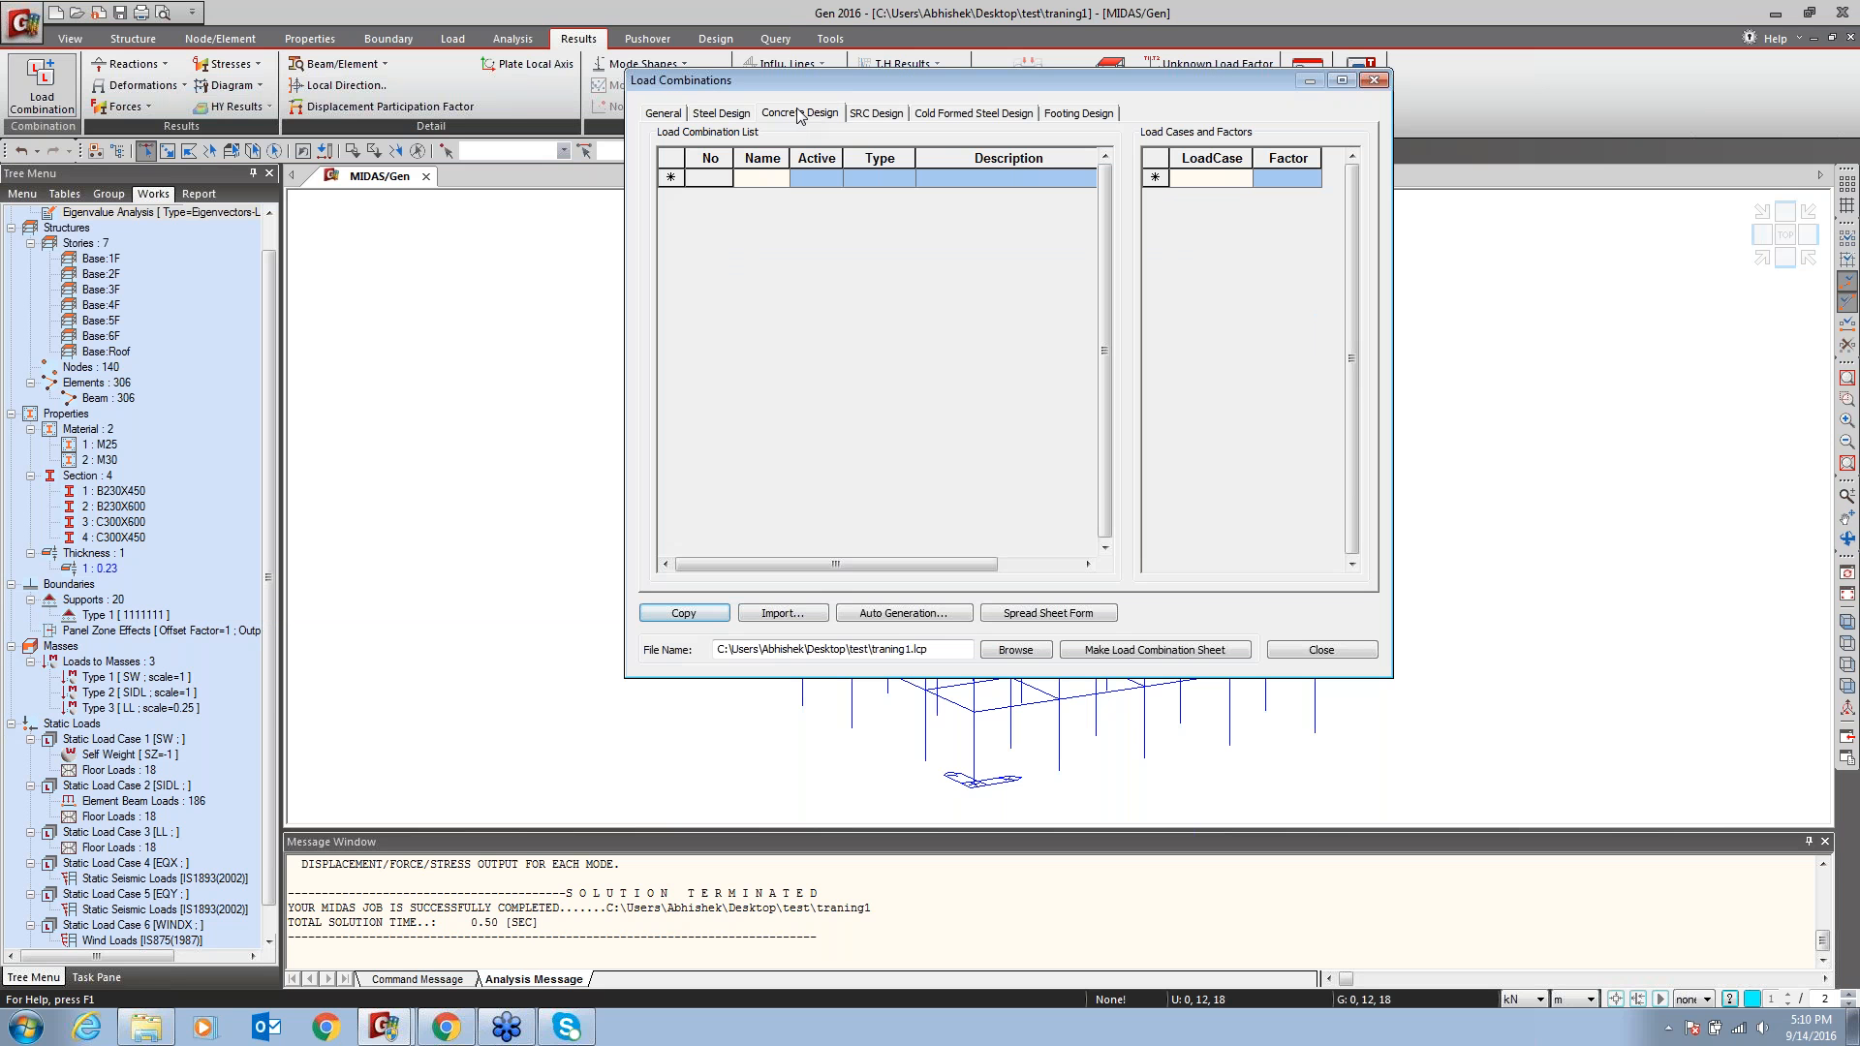
click(906, 614)
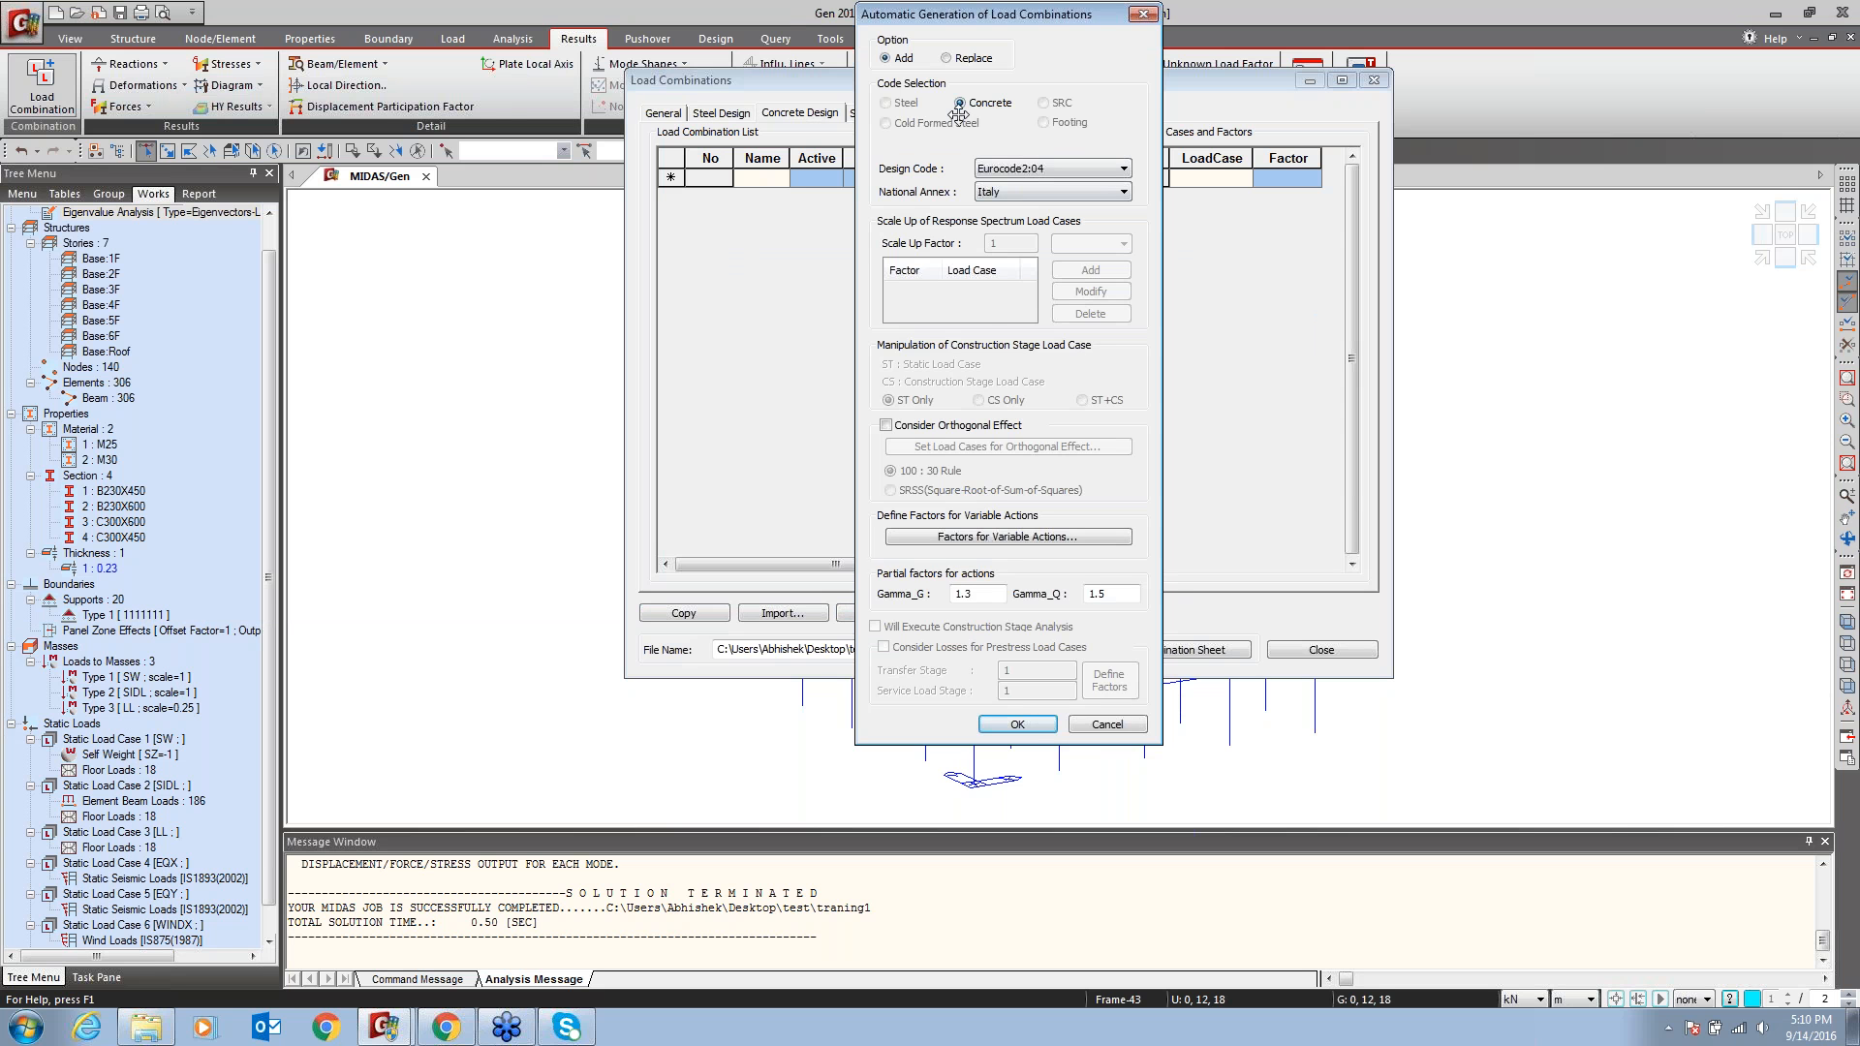
click(1046, 168)
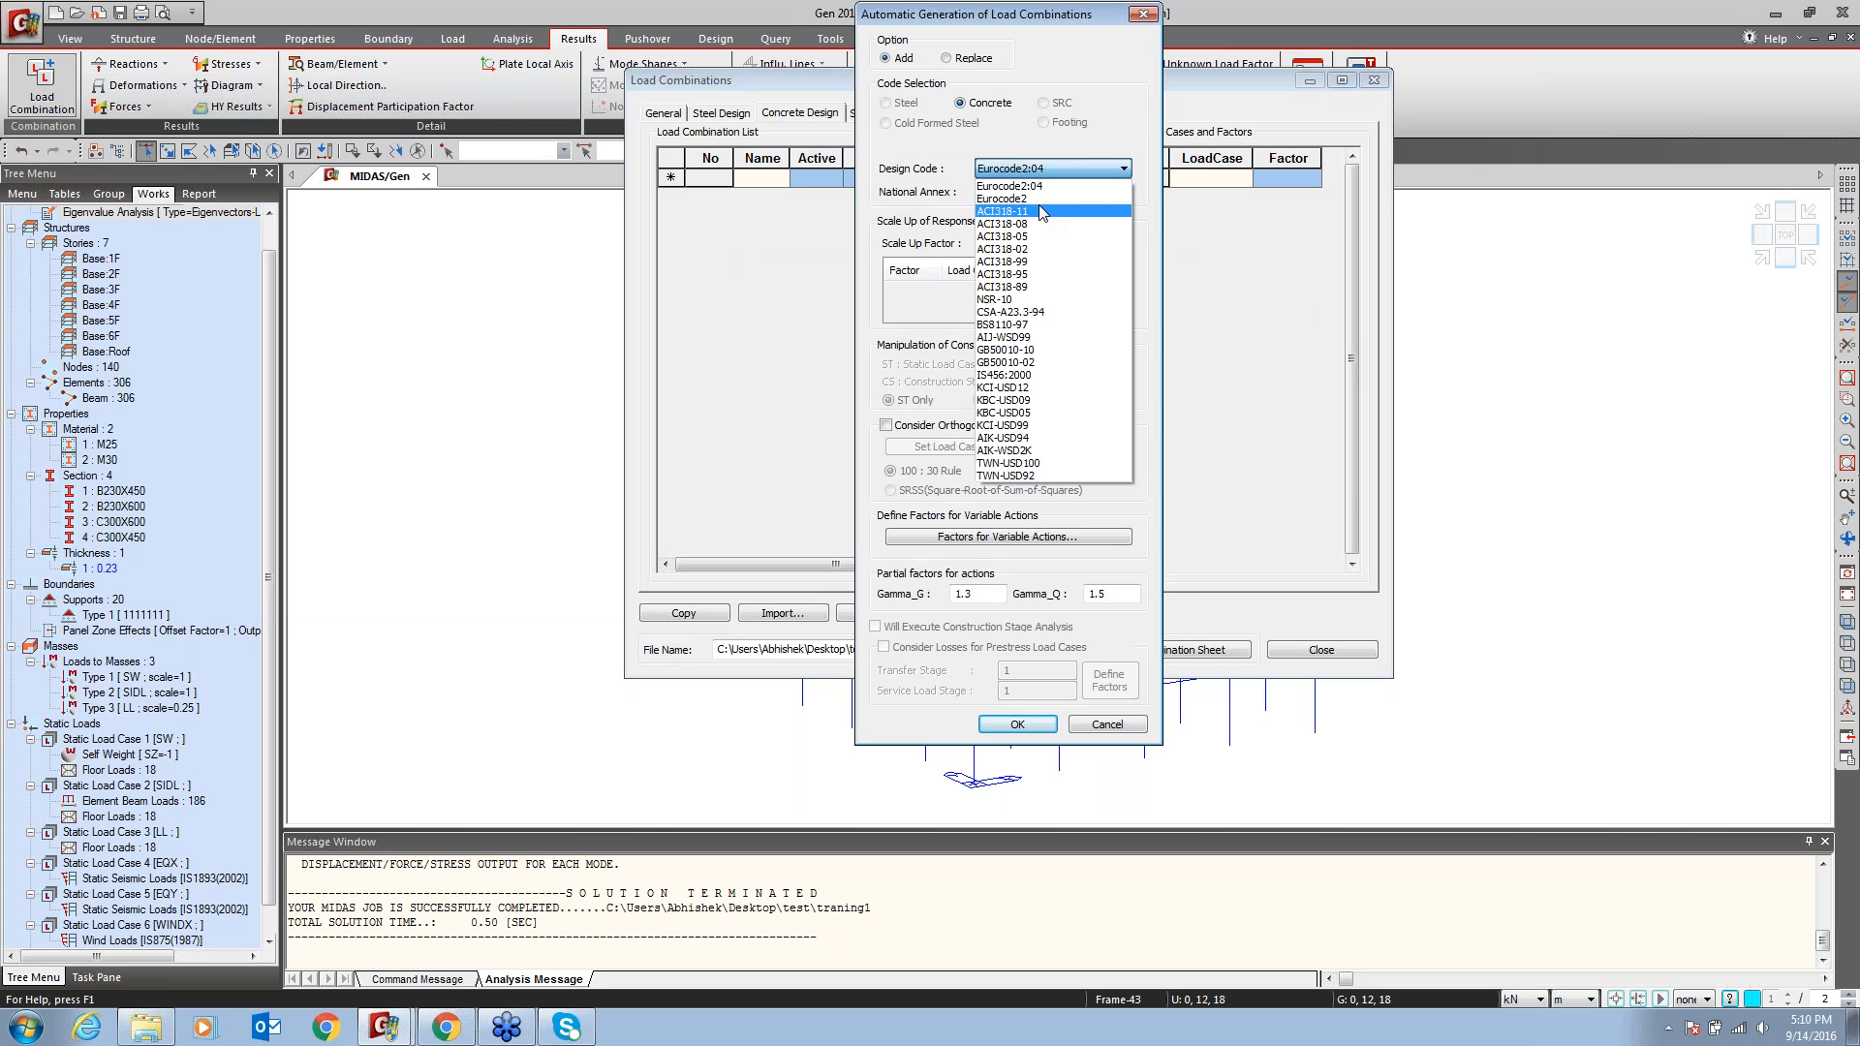
click(1048, 388)
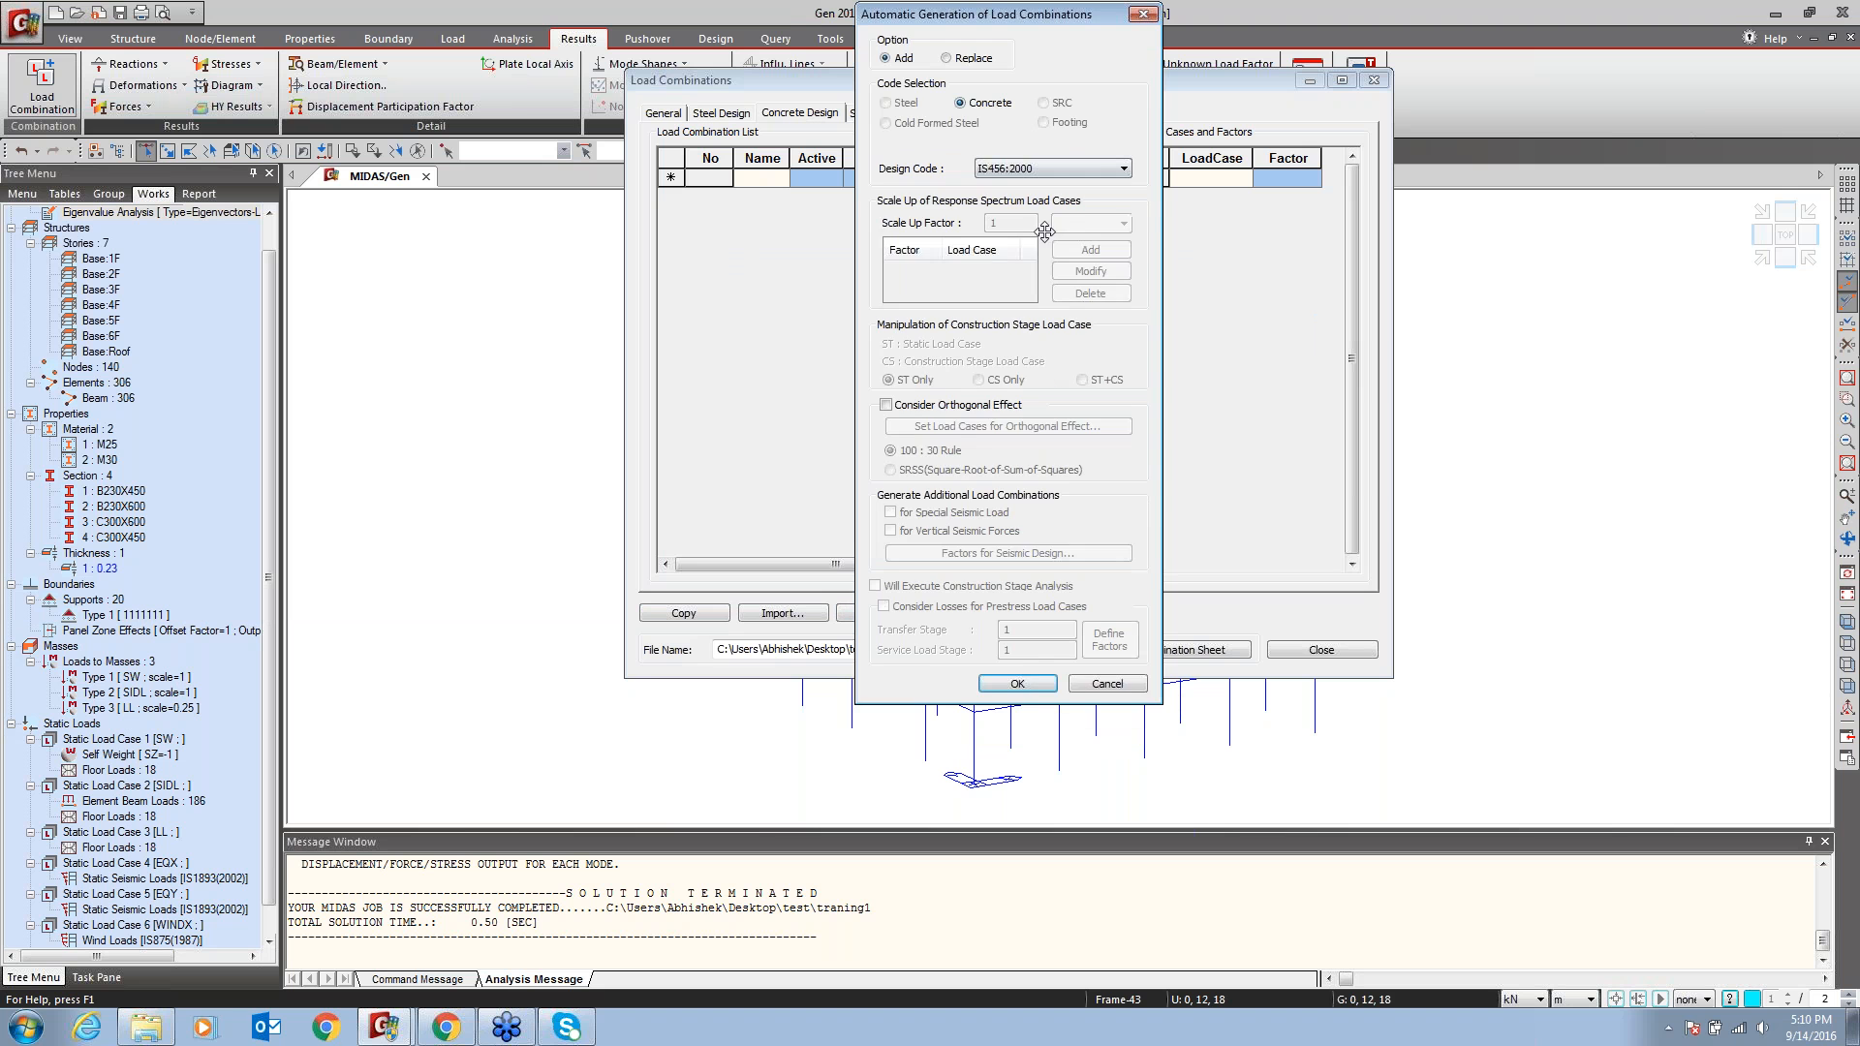
click(1017, 683)
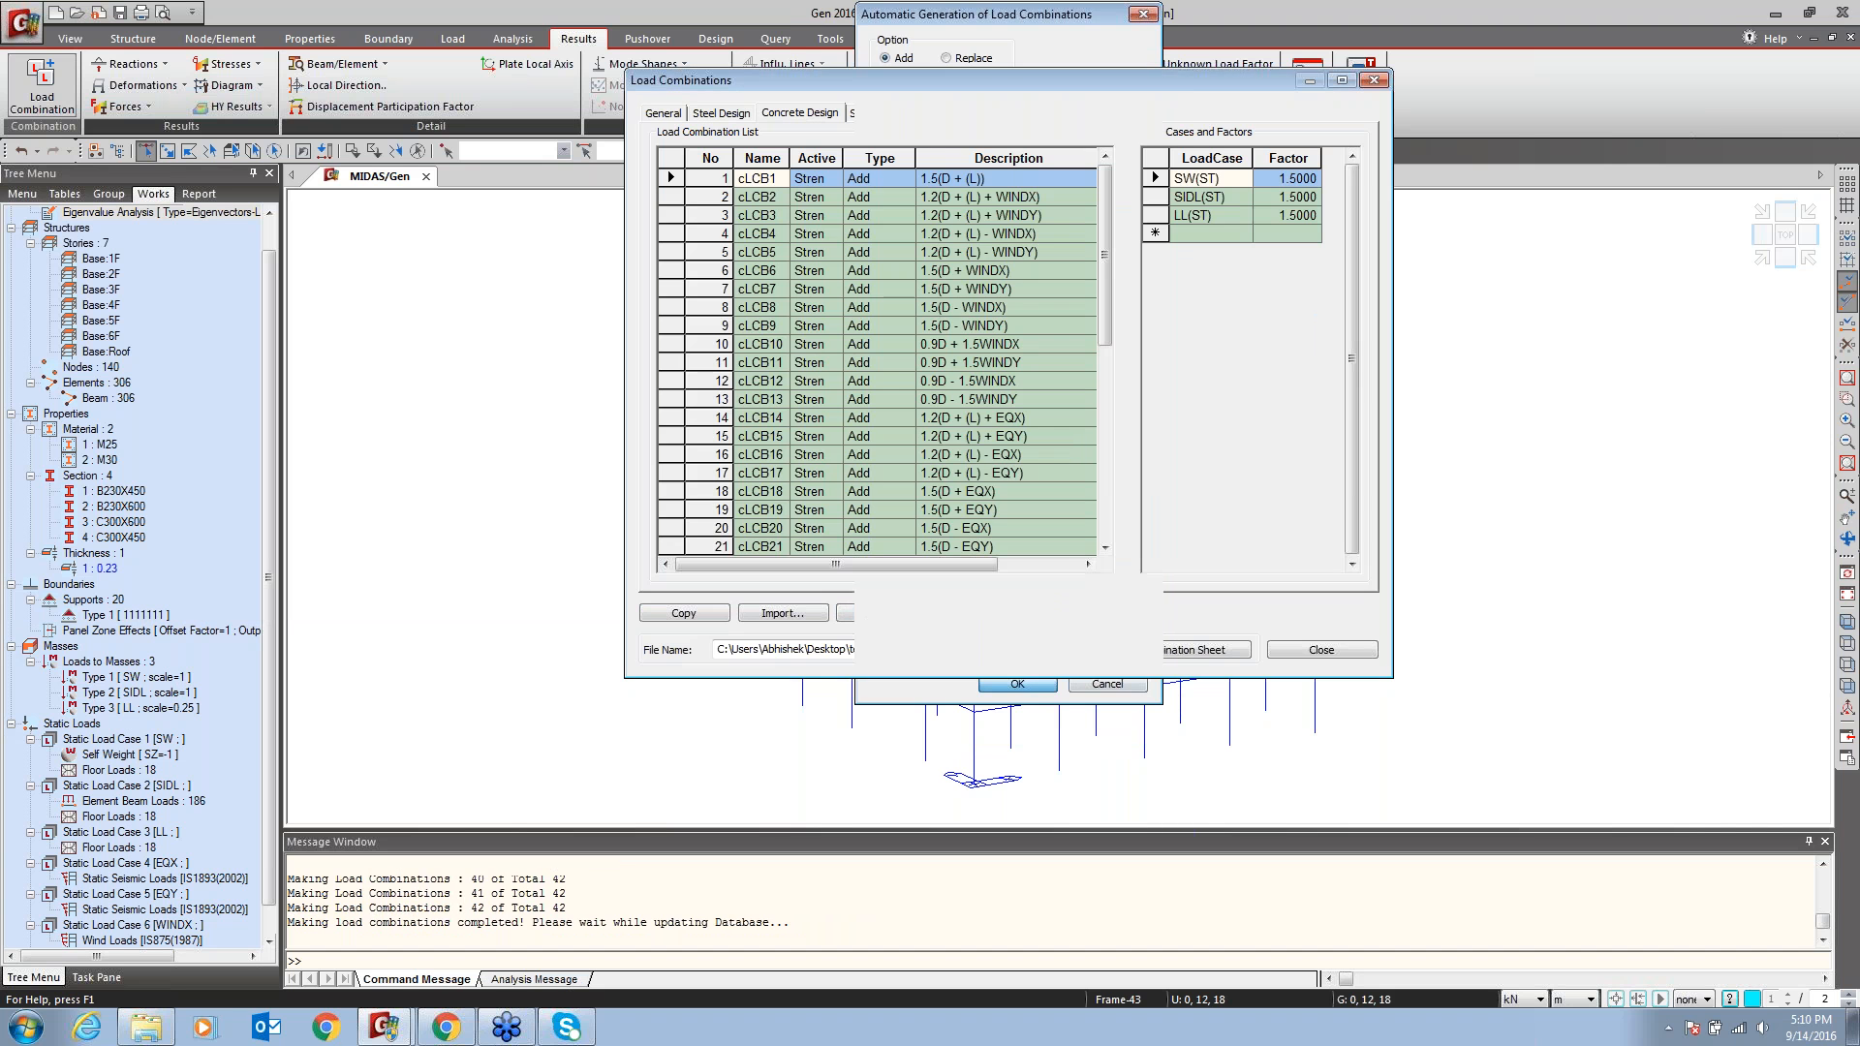
Review the generated combinations through the serviceability ones, check the load factors of cLCB26, and save the project
drag(1101, 221, 1119, 417)
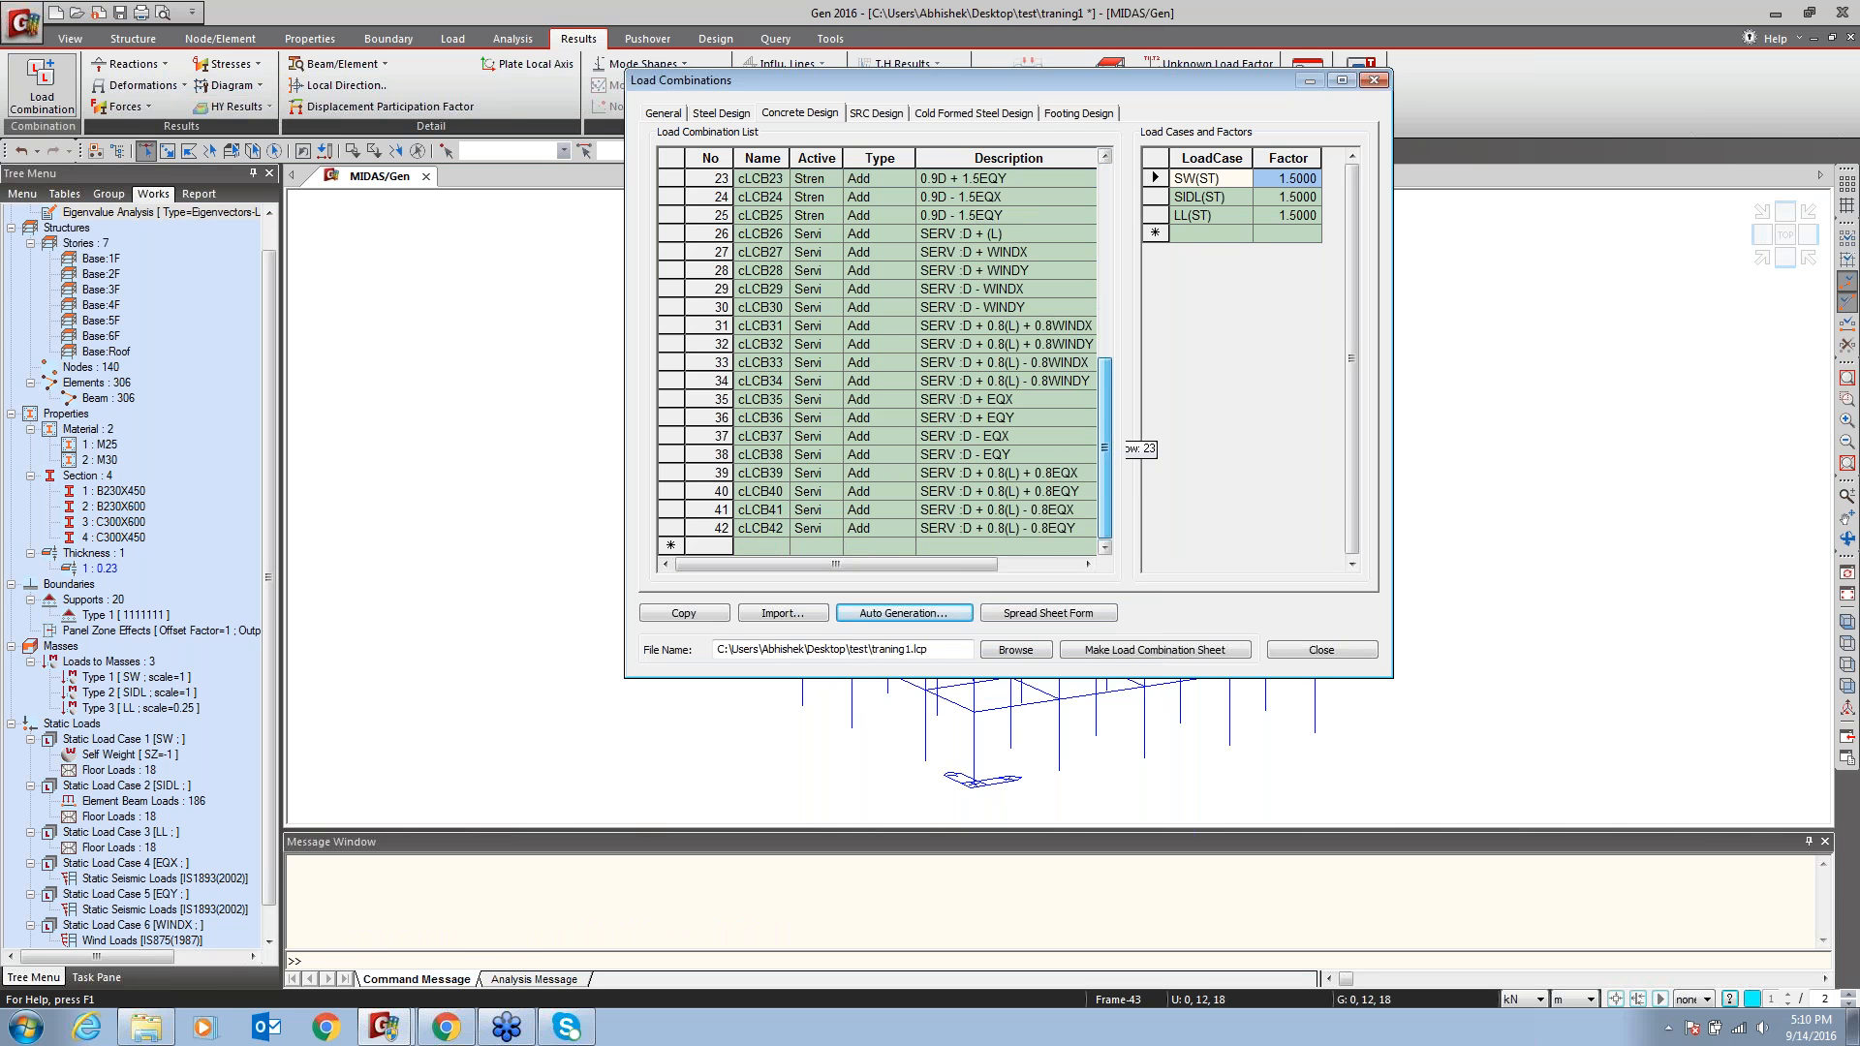
click(951, 239)
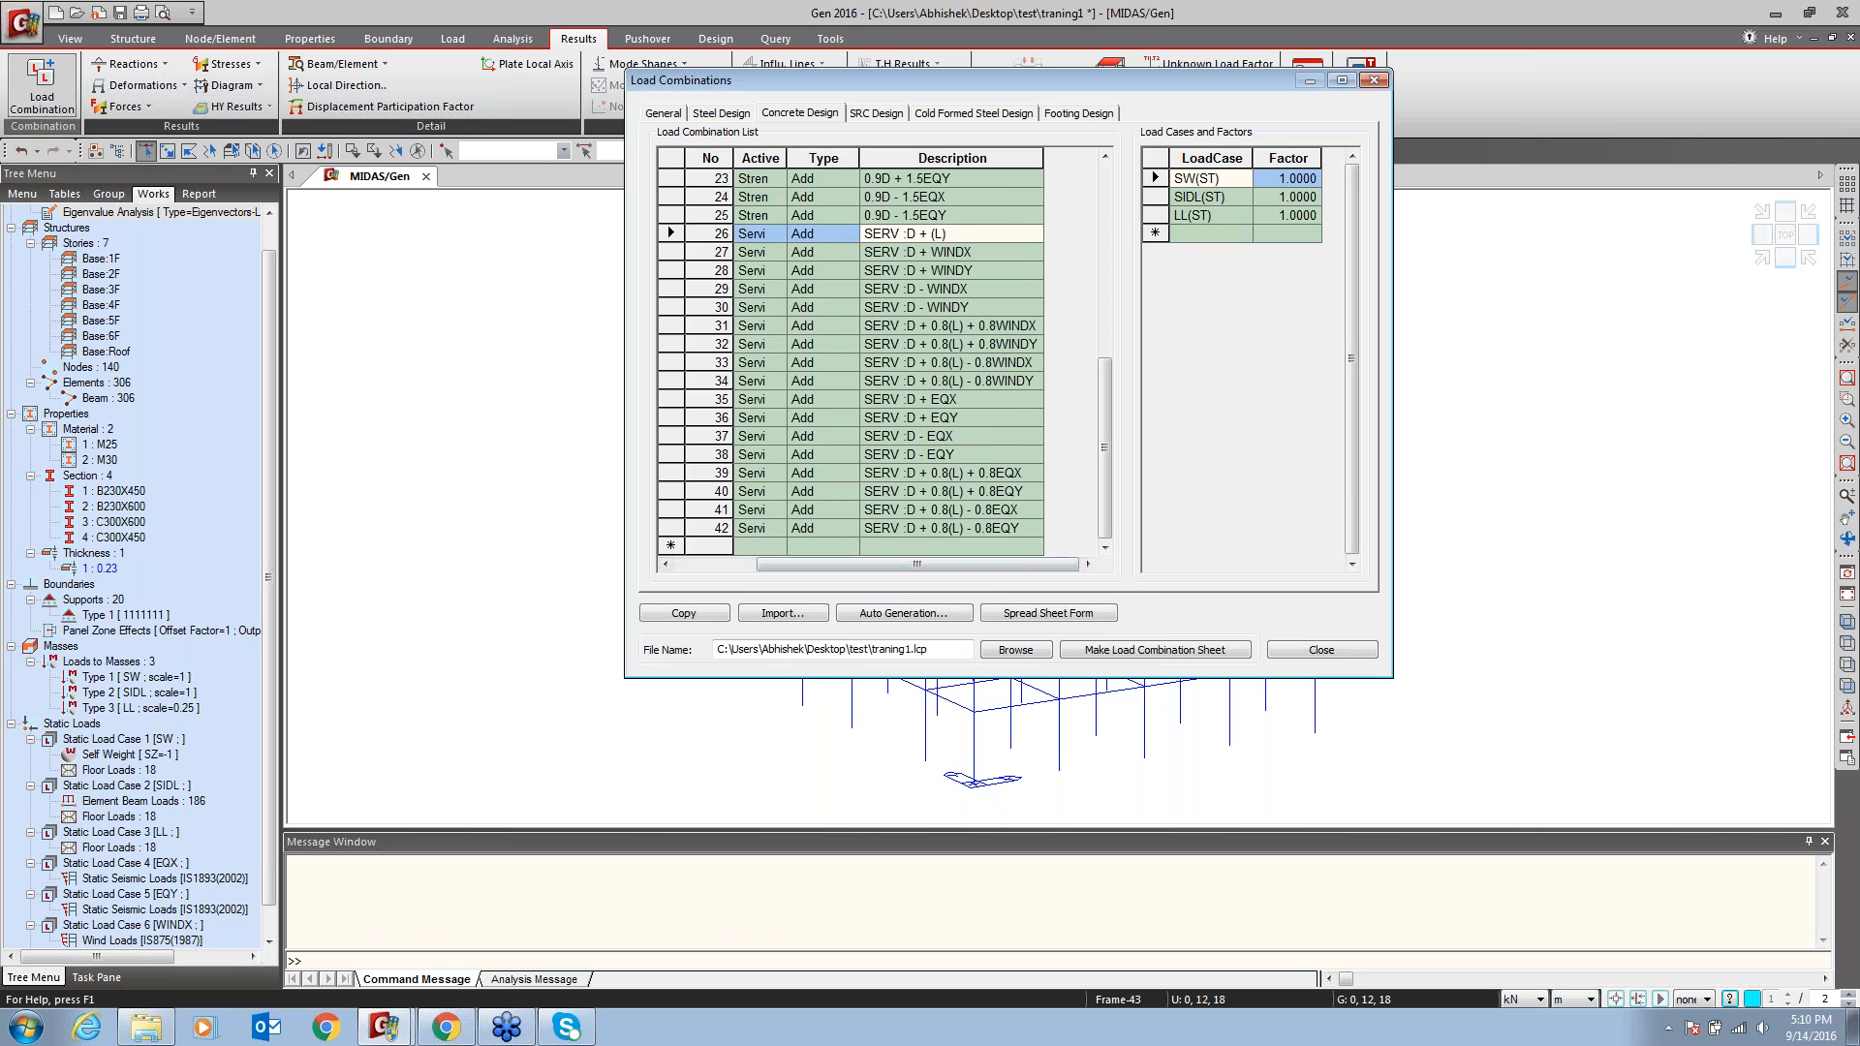
drag(808, 564, 757, 560)
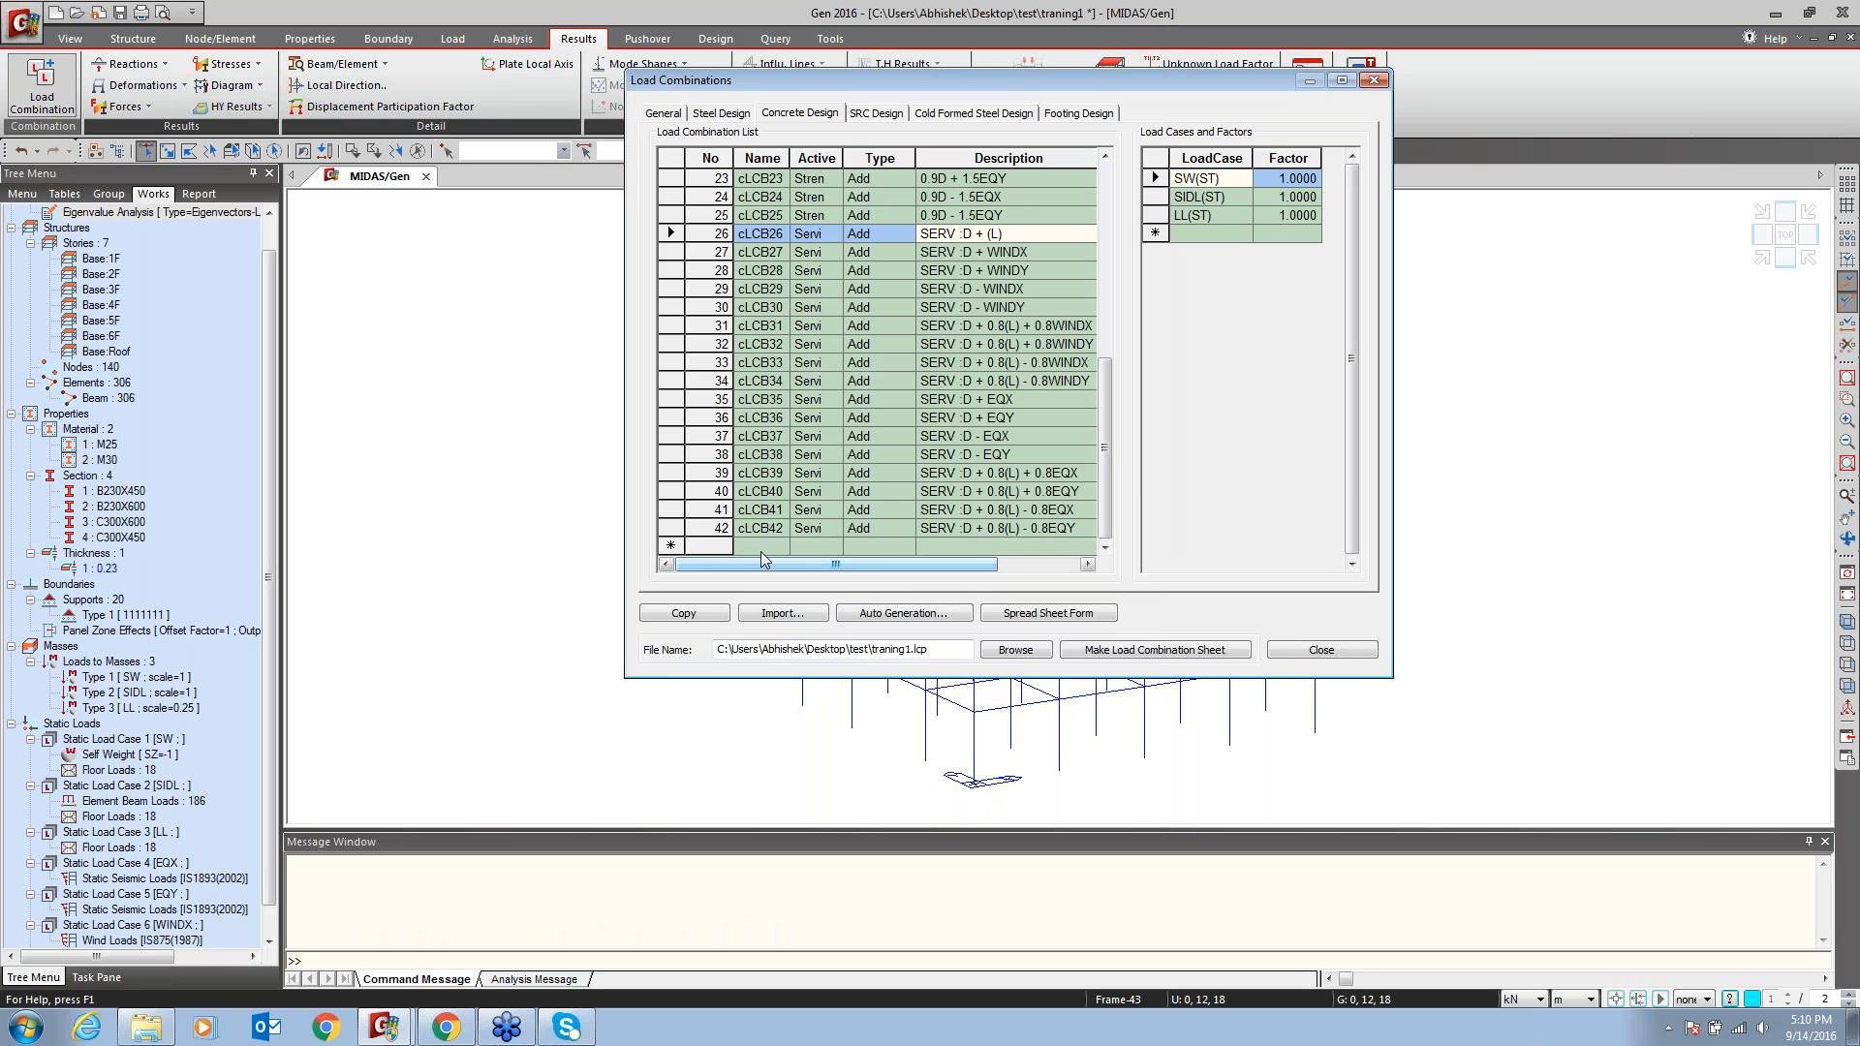
key(ctrl+s)
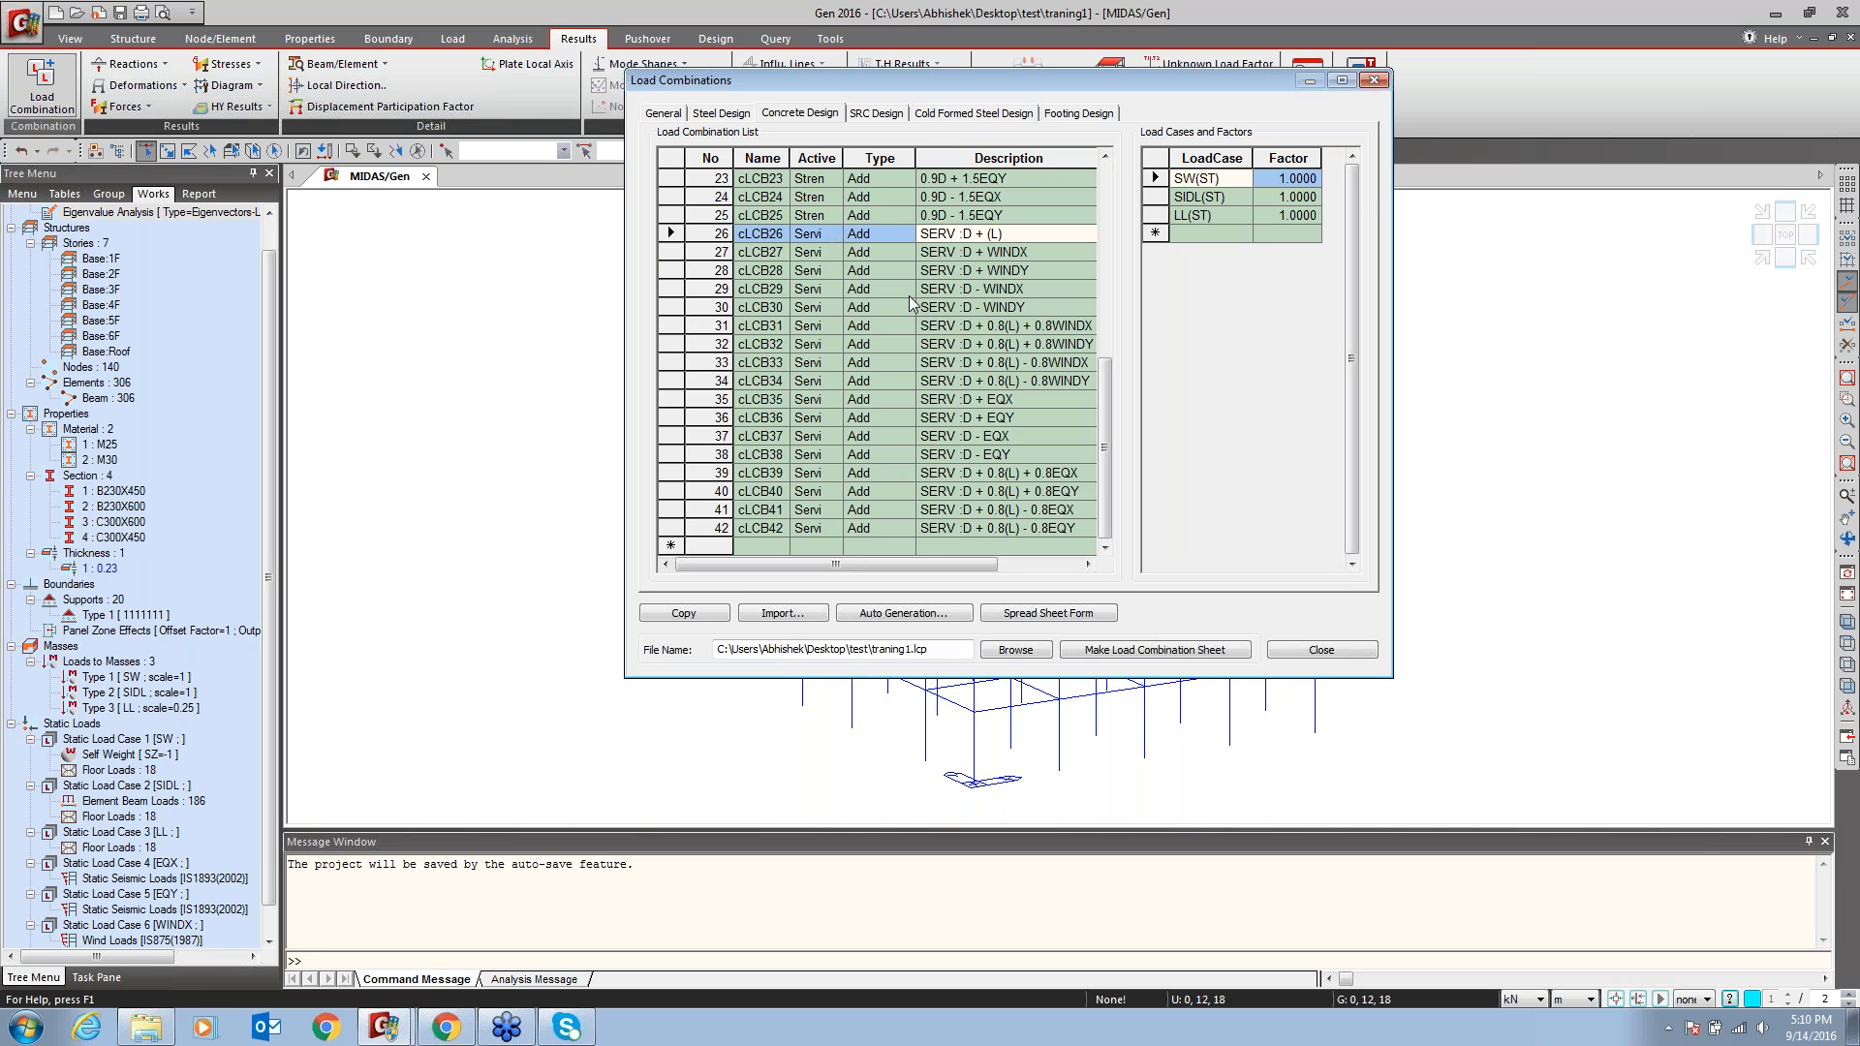
Look at the automatic generation options for general load combinations, cancel them and close the load combinations
click(664, 114)
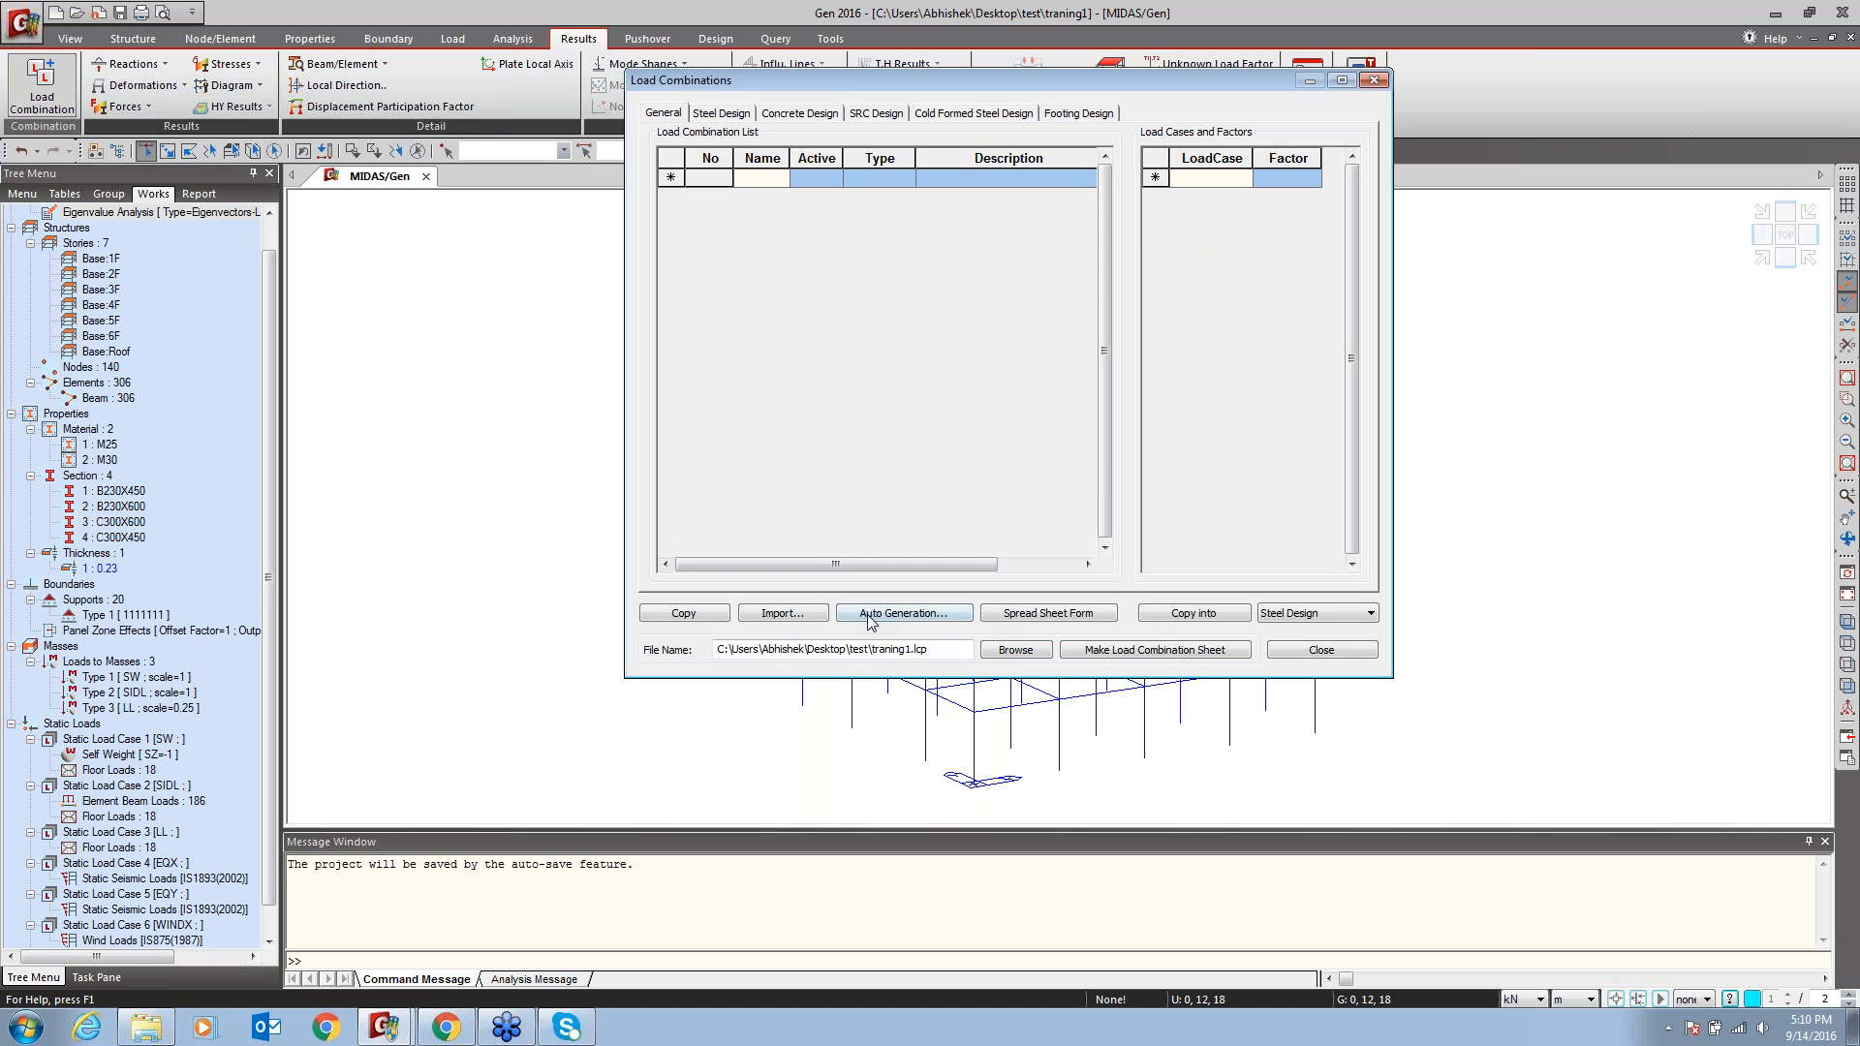
click(903, 614)
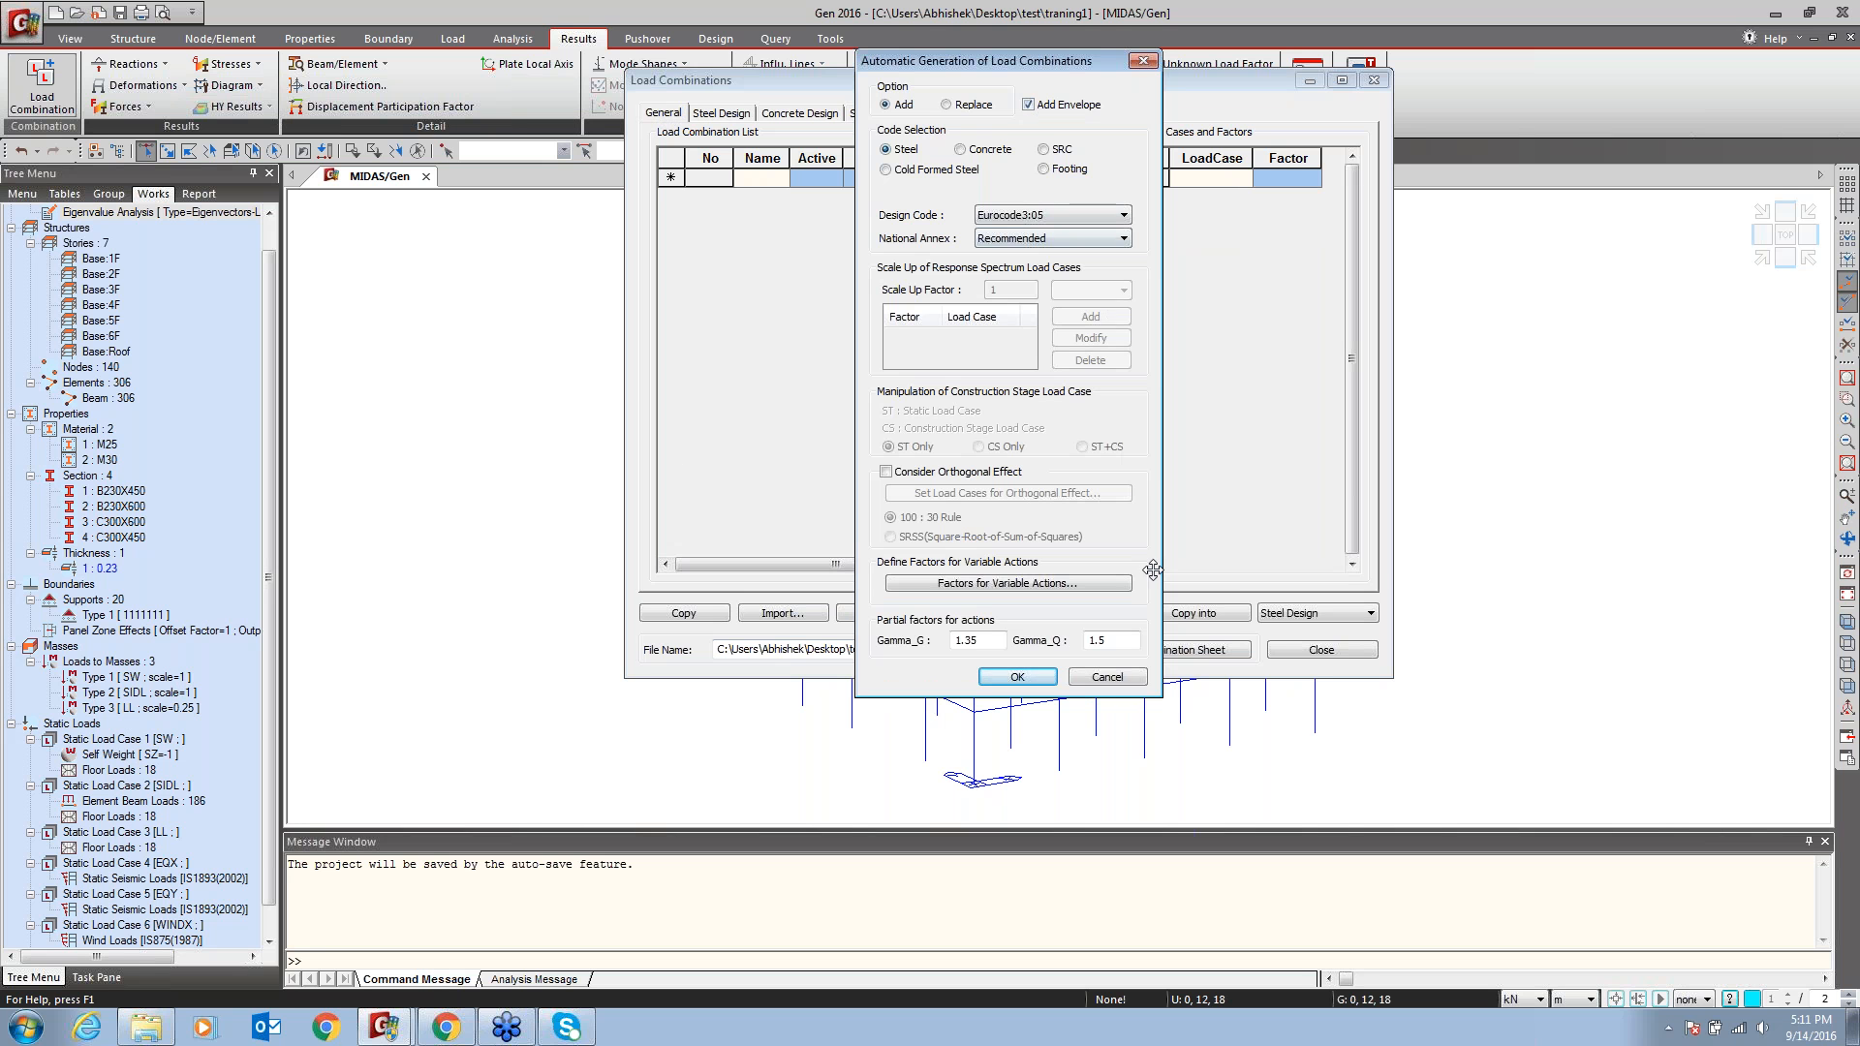
click(1107, 676)
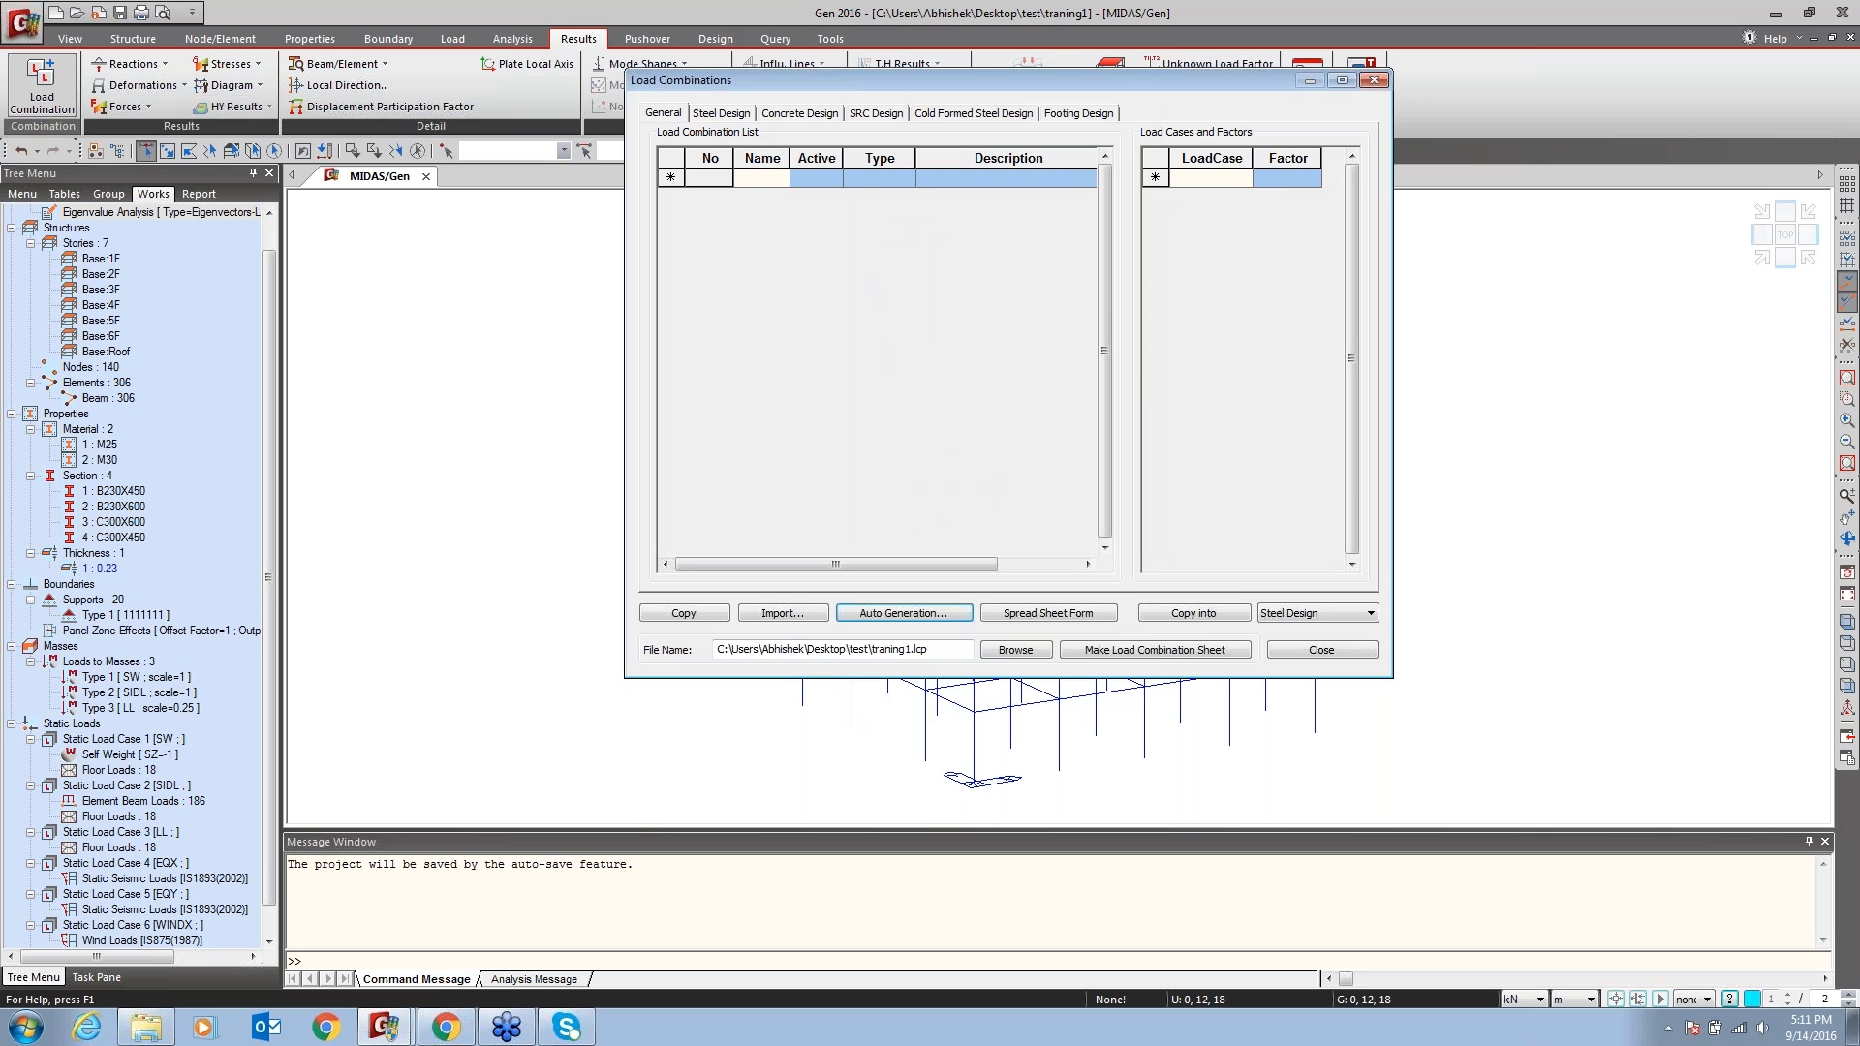
click(1325, 650)
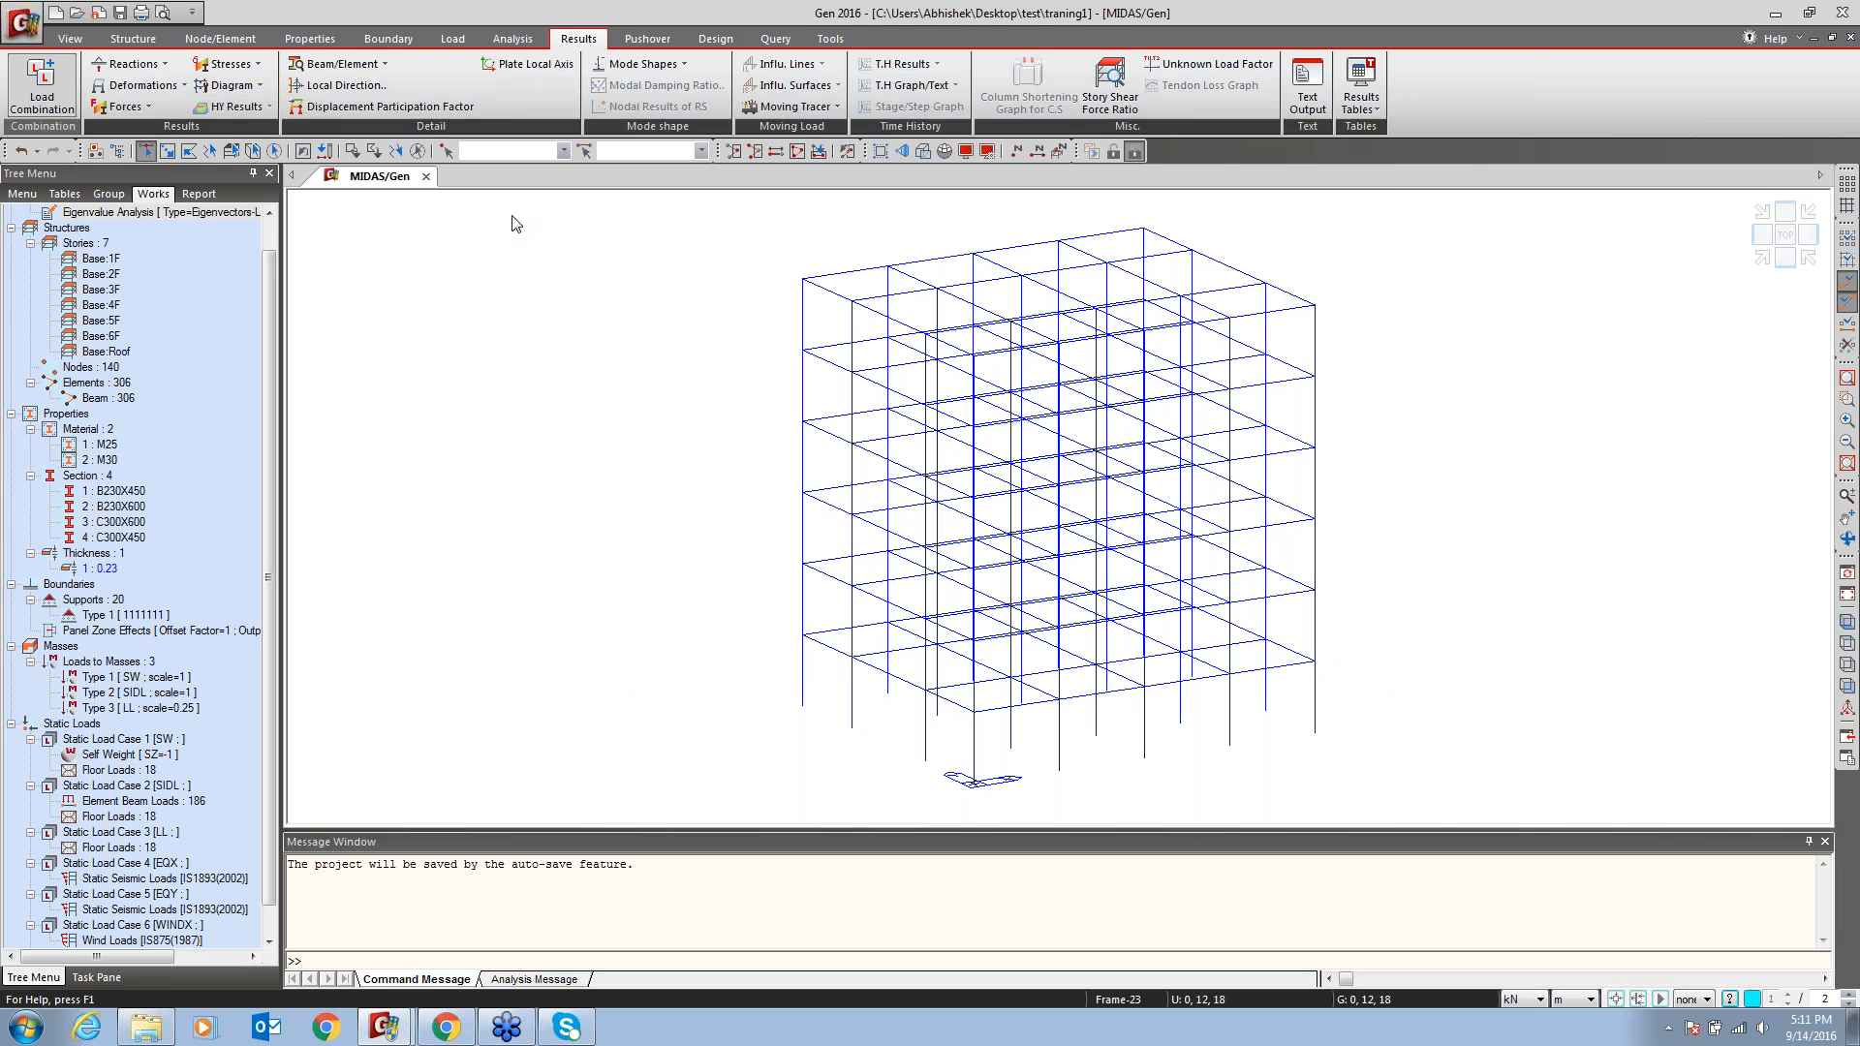
Display the vertical reaction forces FZ with values at the supports for load combination cLCB2
click(163, 65)
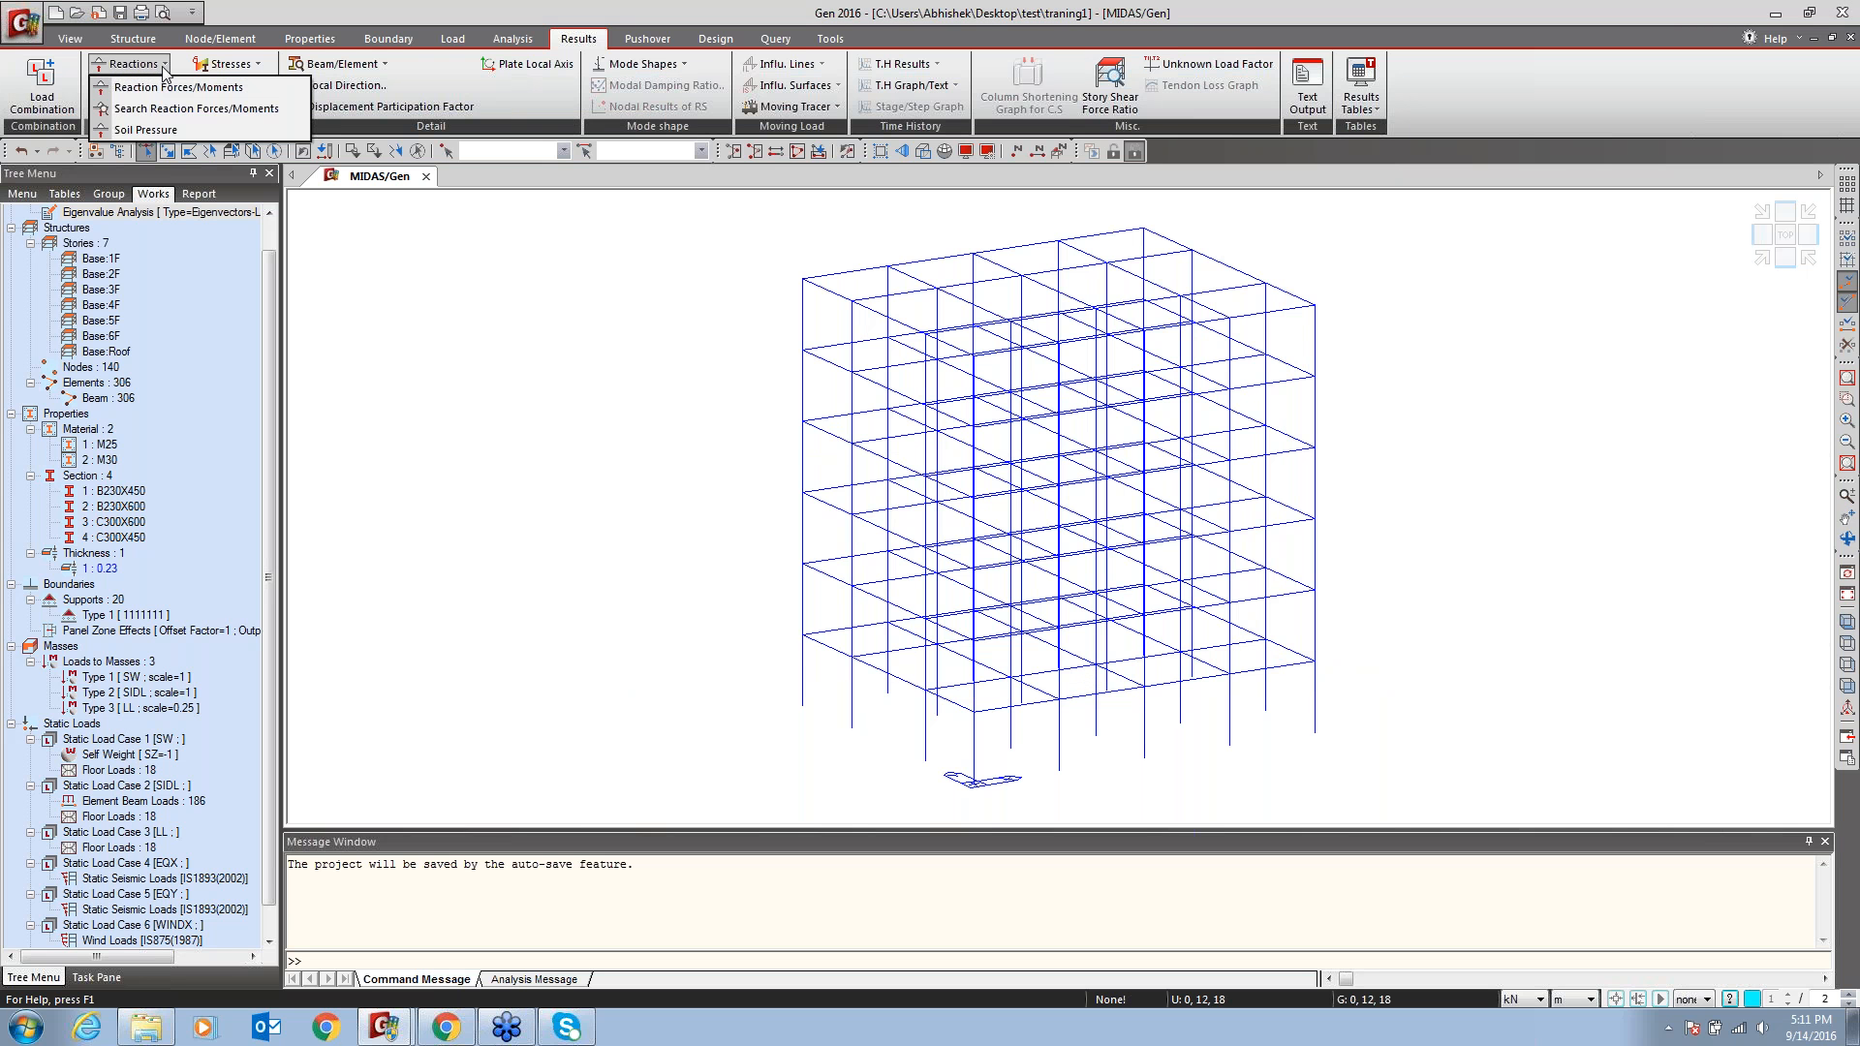
click(156, 91)
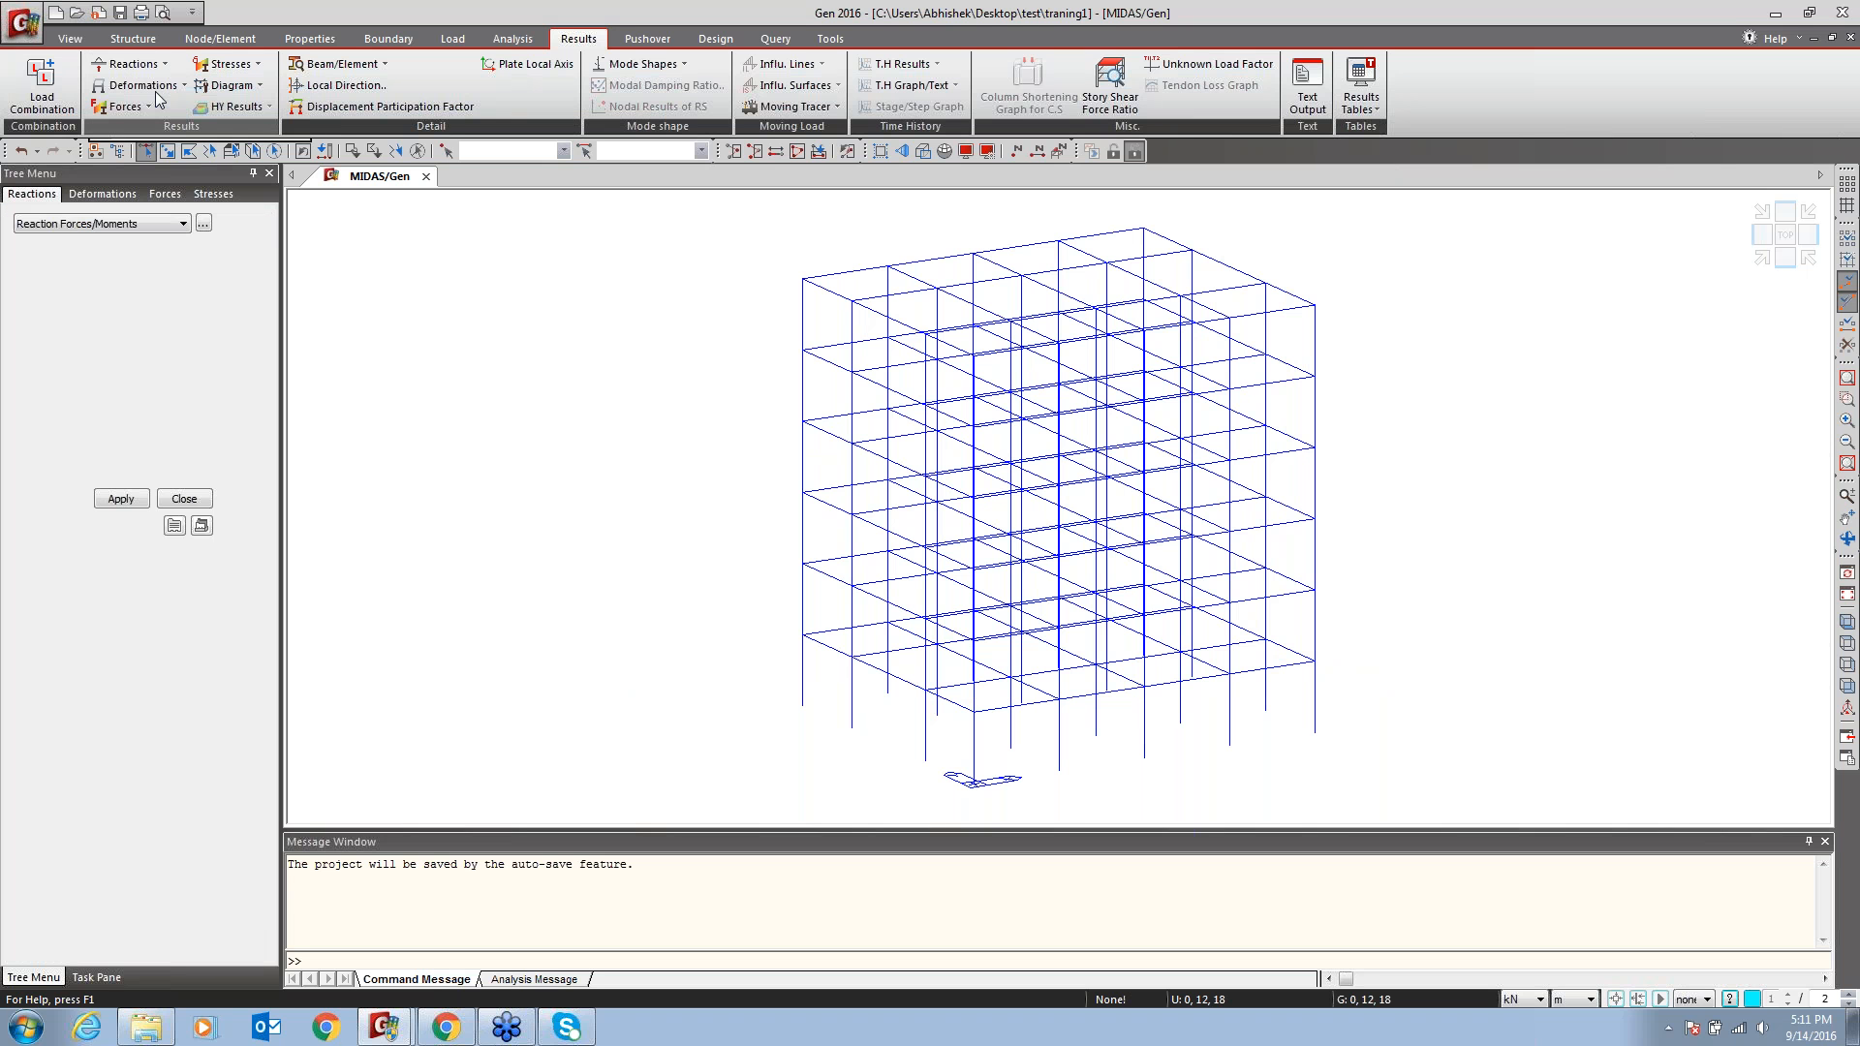
click(146, 271)
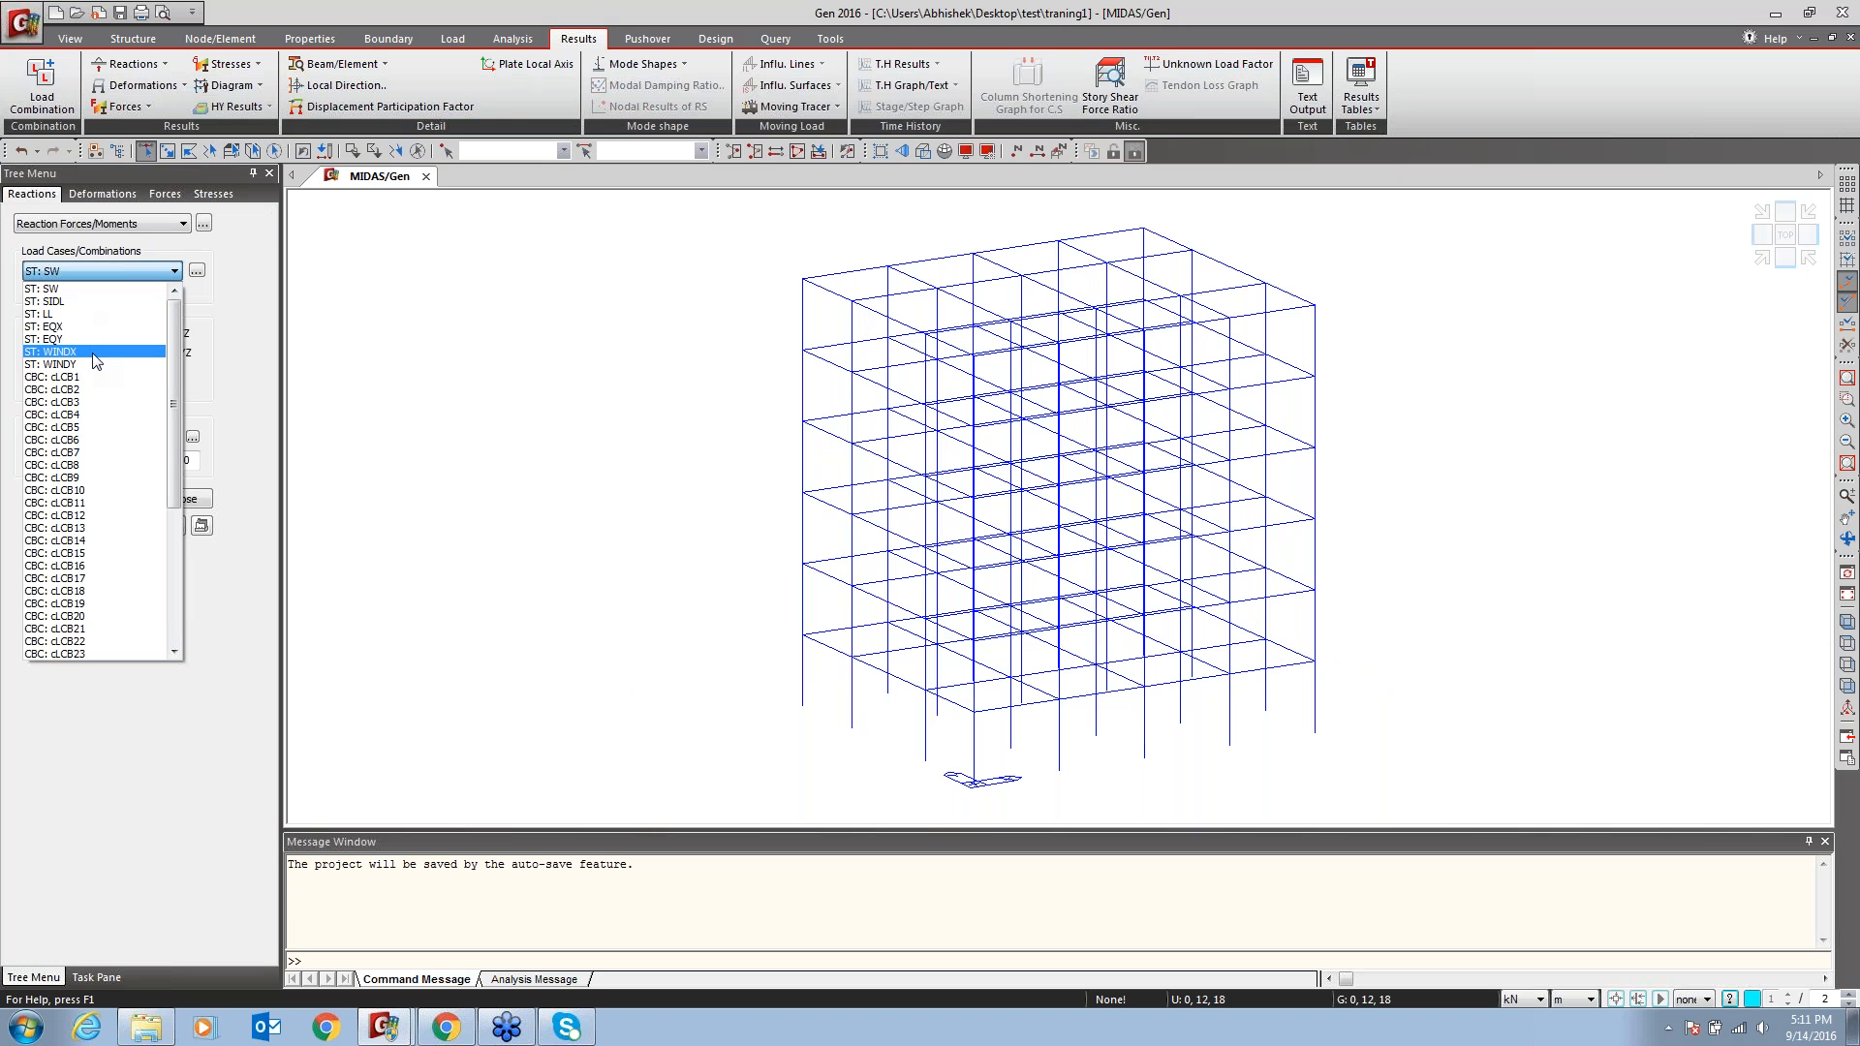
click(96, 388)
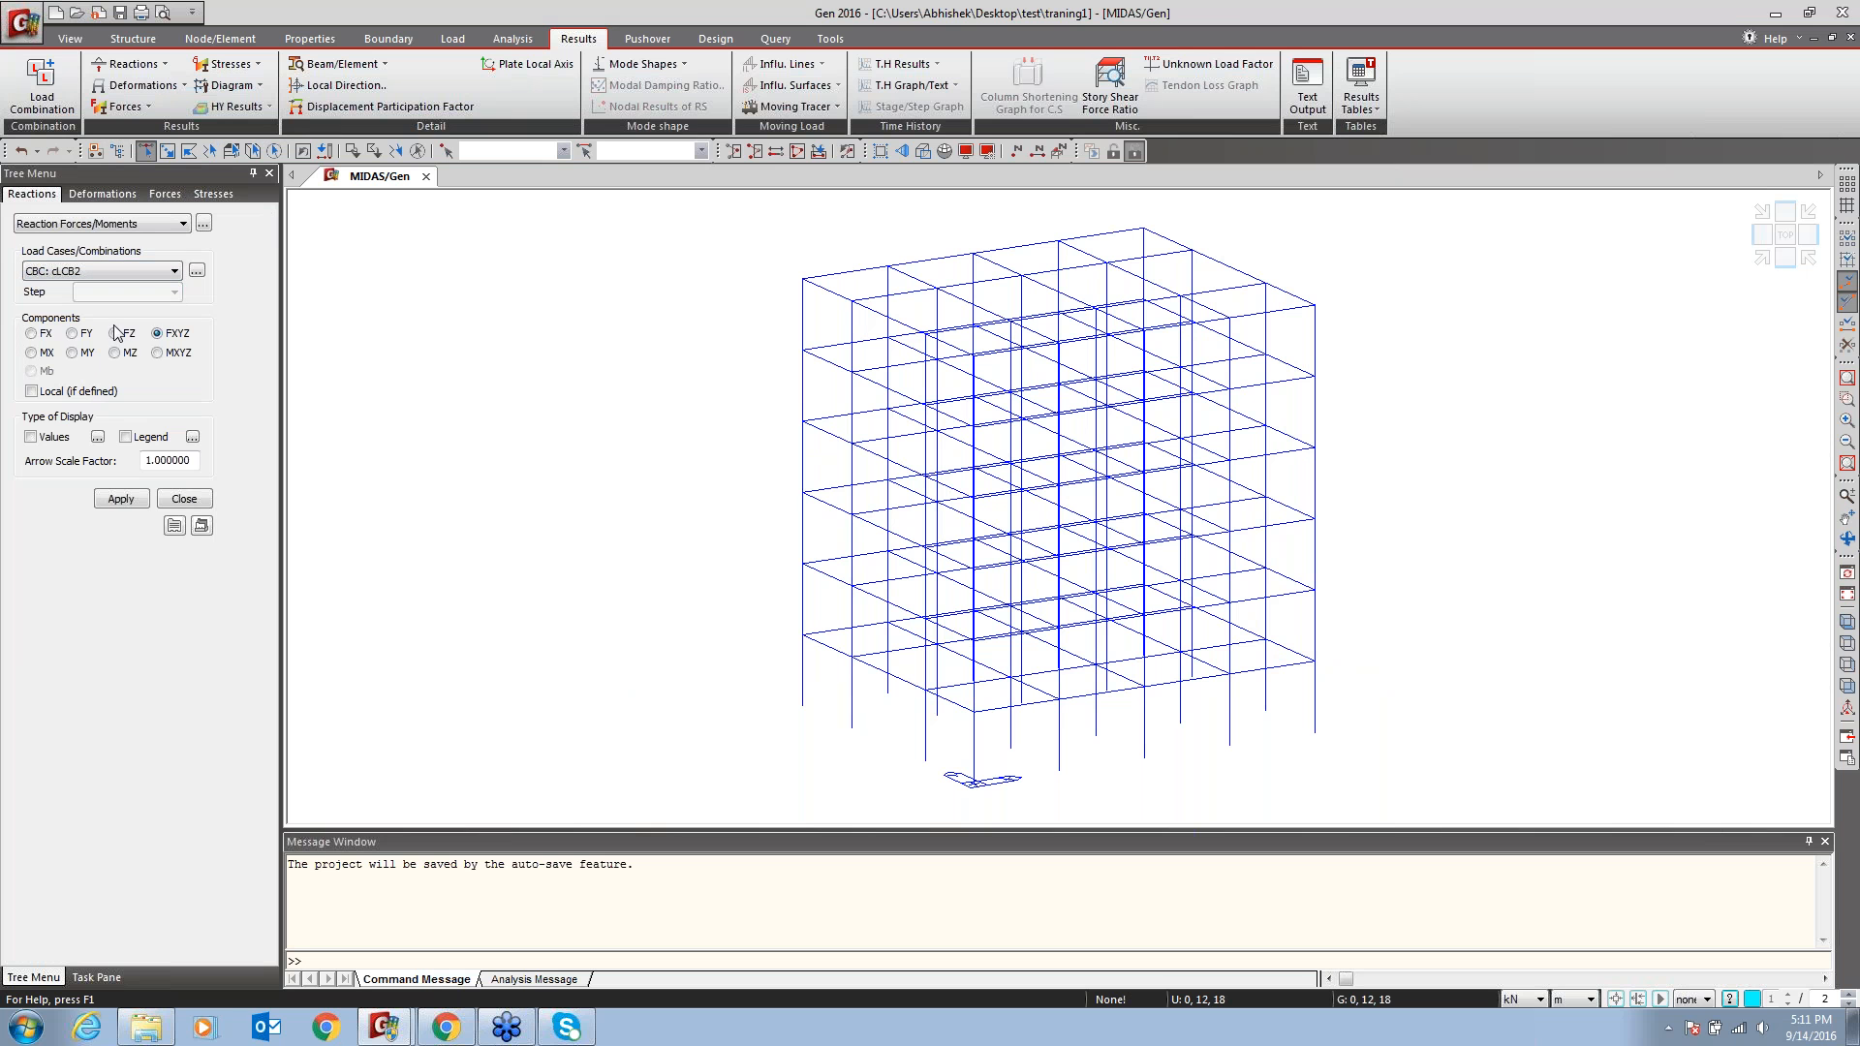
click(124, 334)
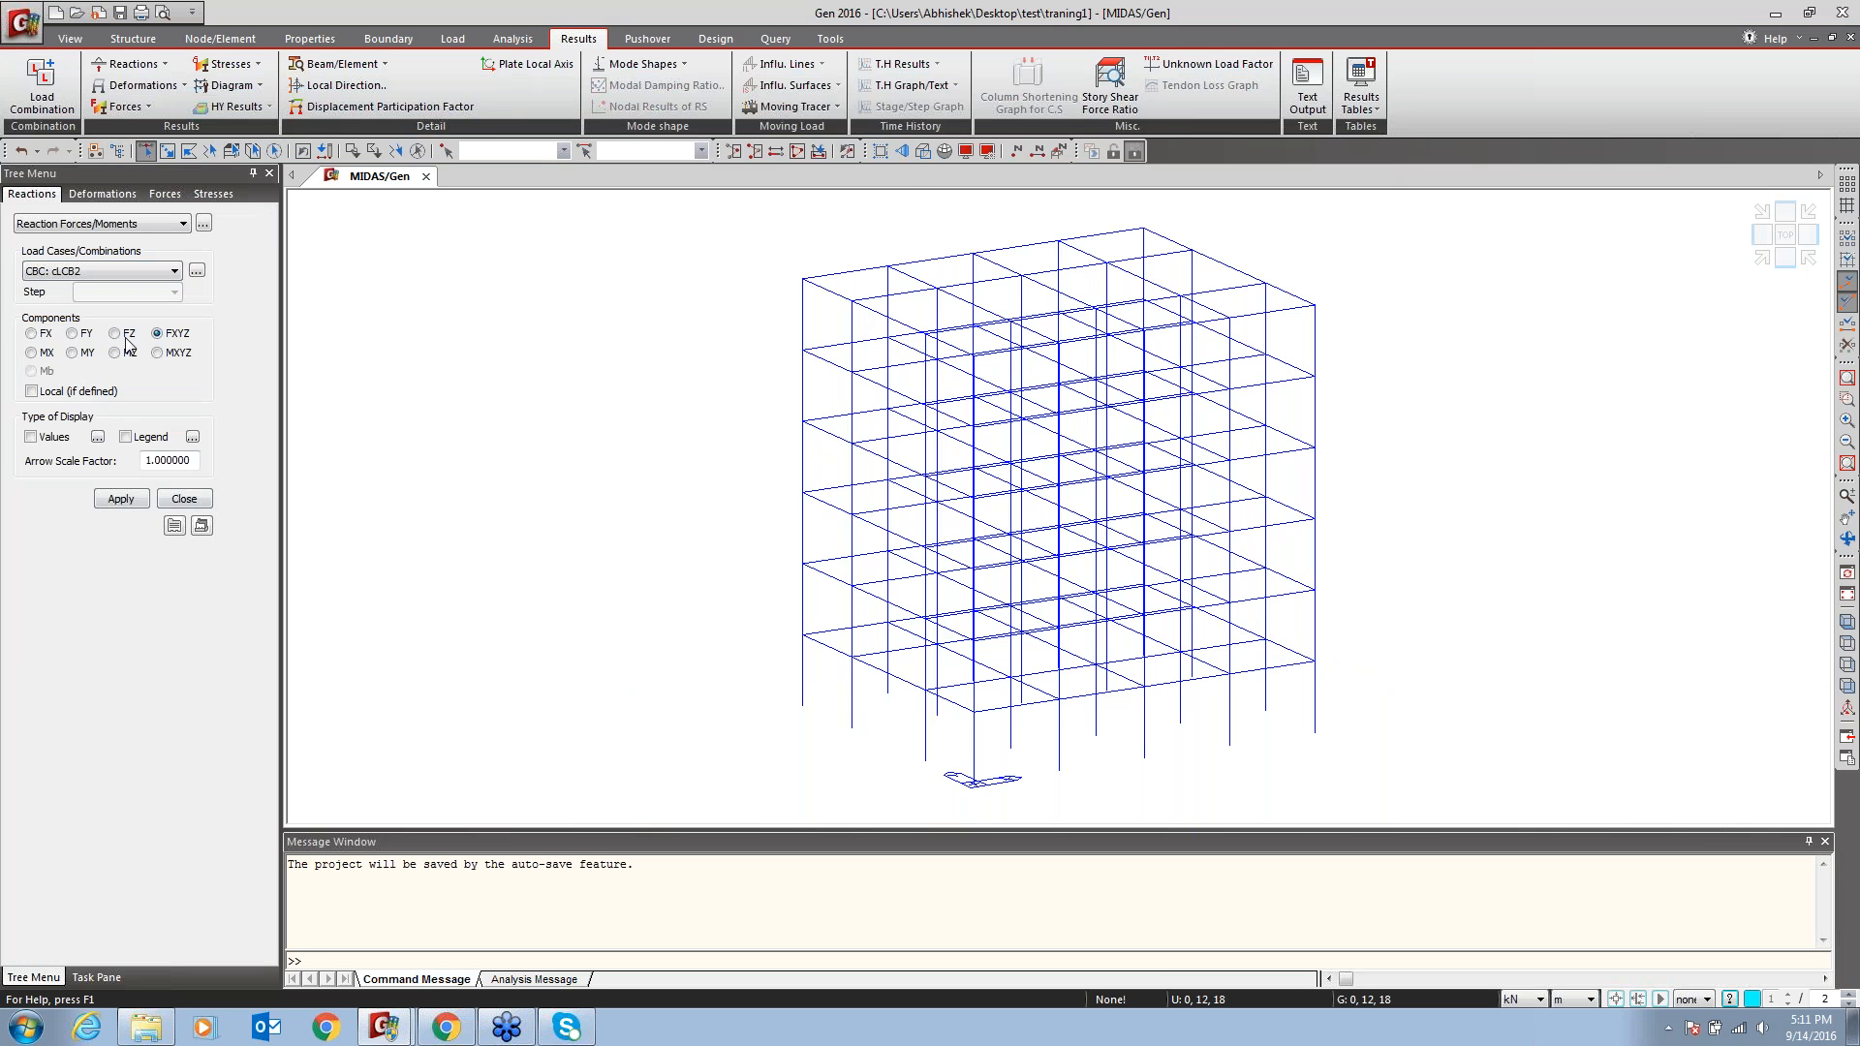
click(121, 499)
middle_drag(1114, 742, 1078, 595)
click(31, 437)
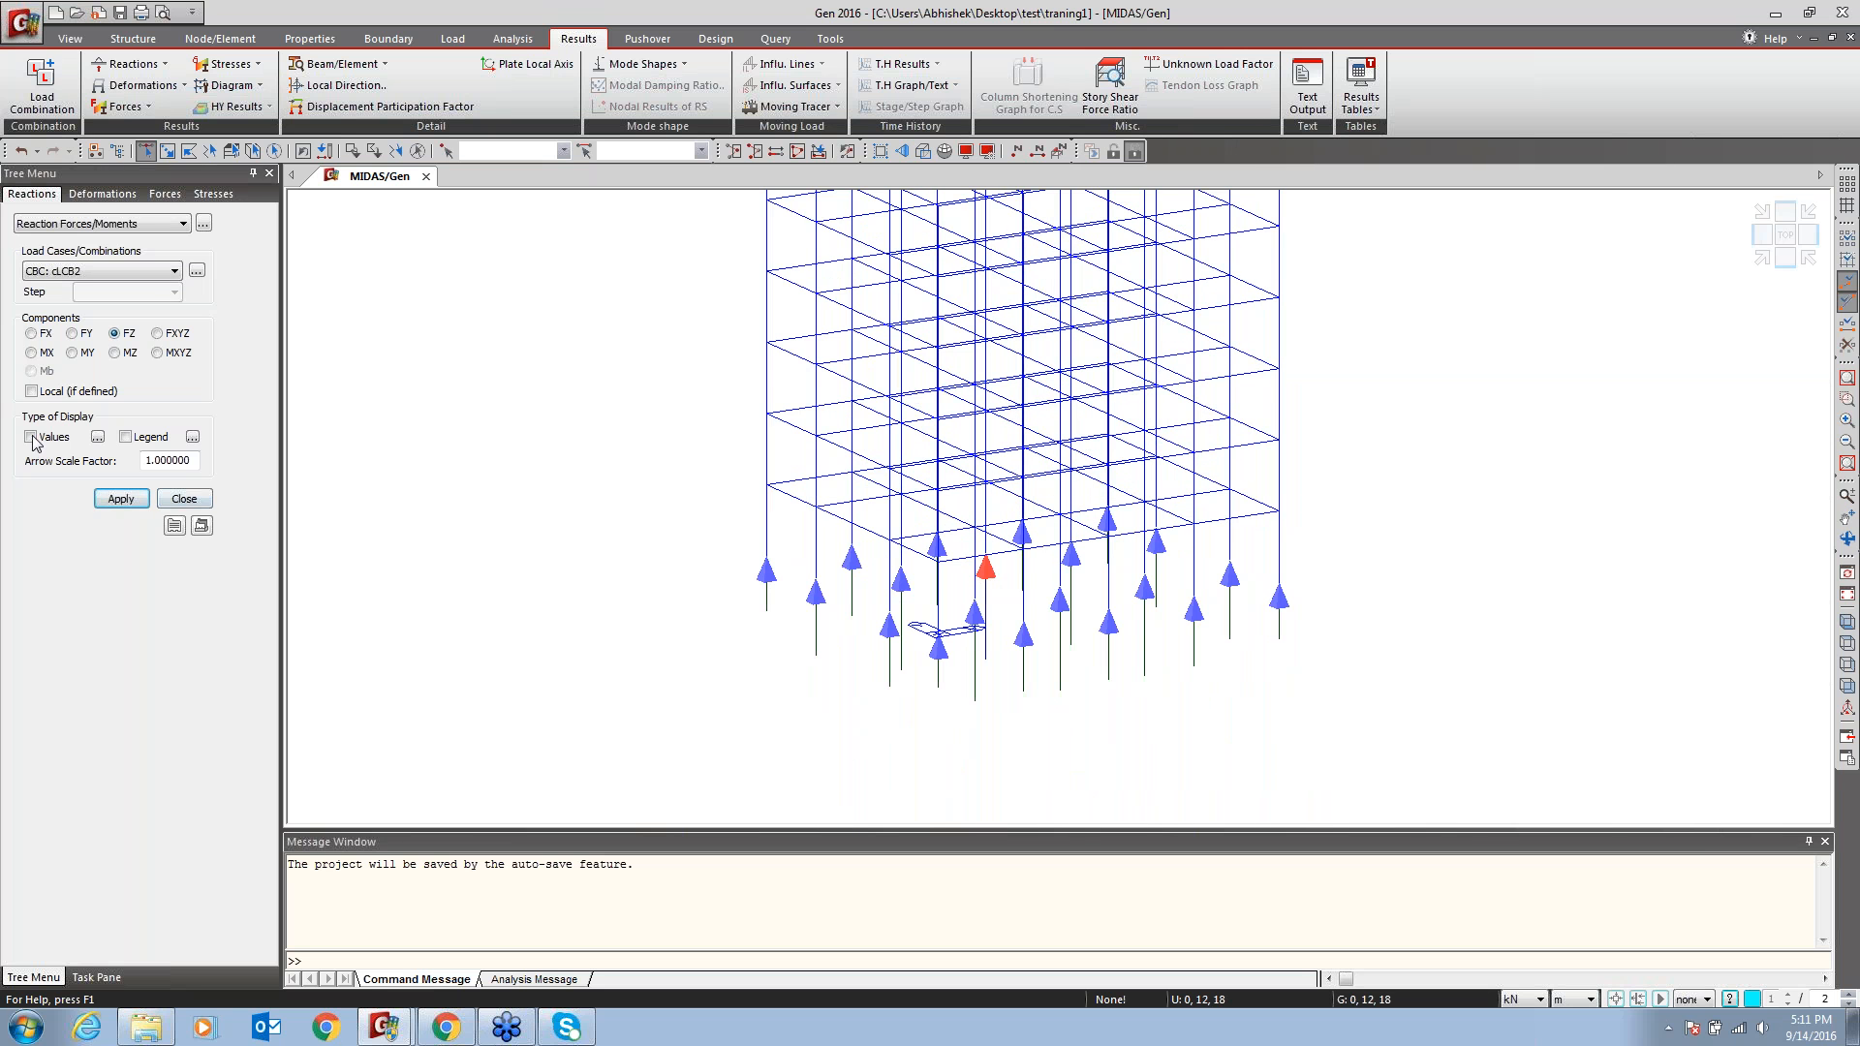
click(121, 498)
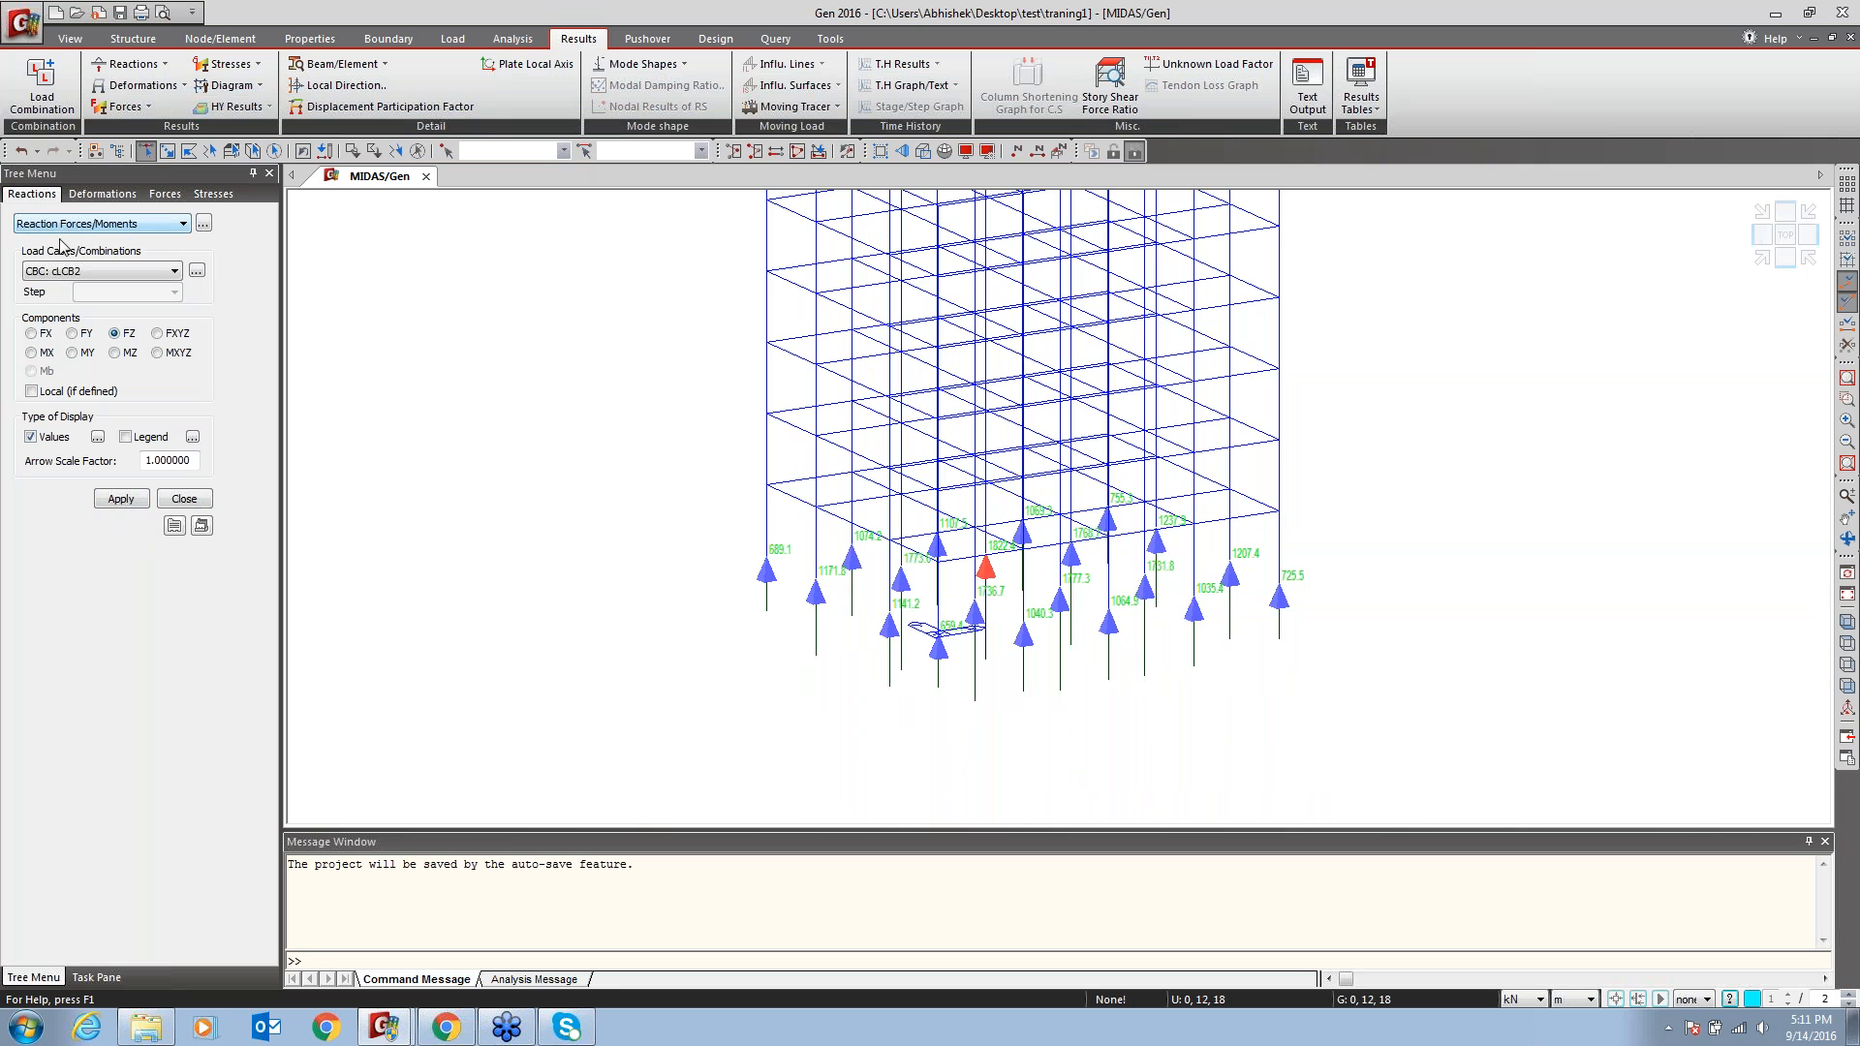
Open the reaction results table for load cases SW and SIDL
click(203, 224)
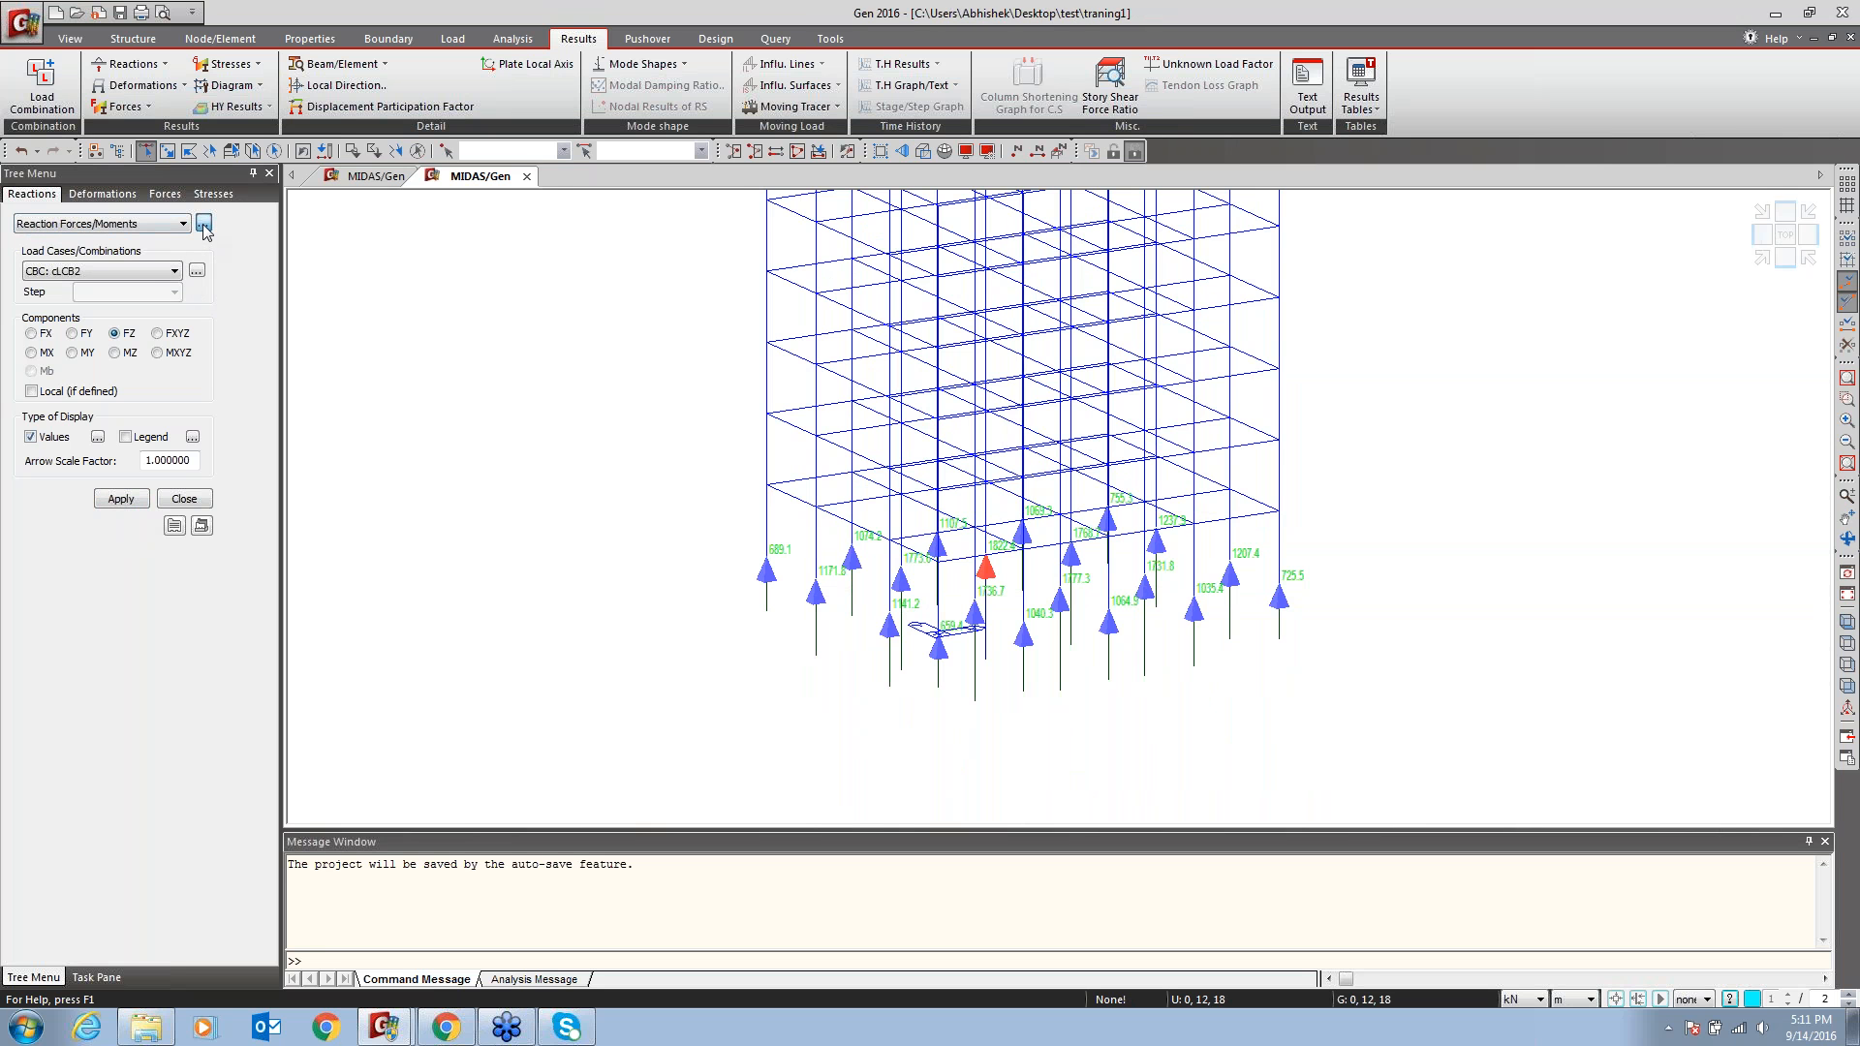
click(963, 418)
click(969, 431)
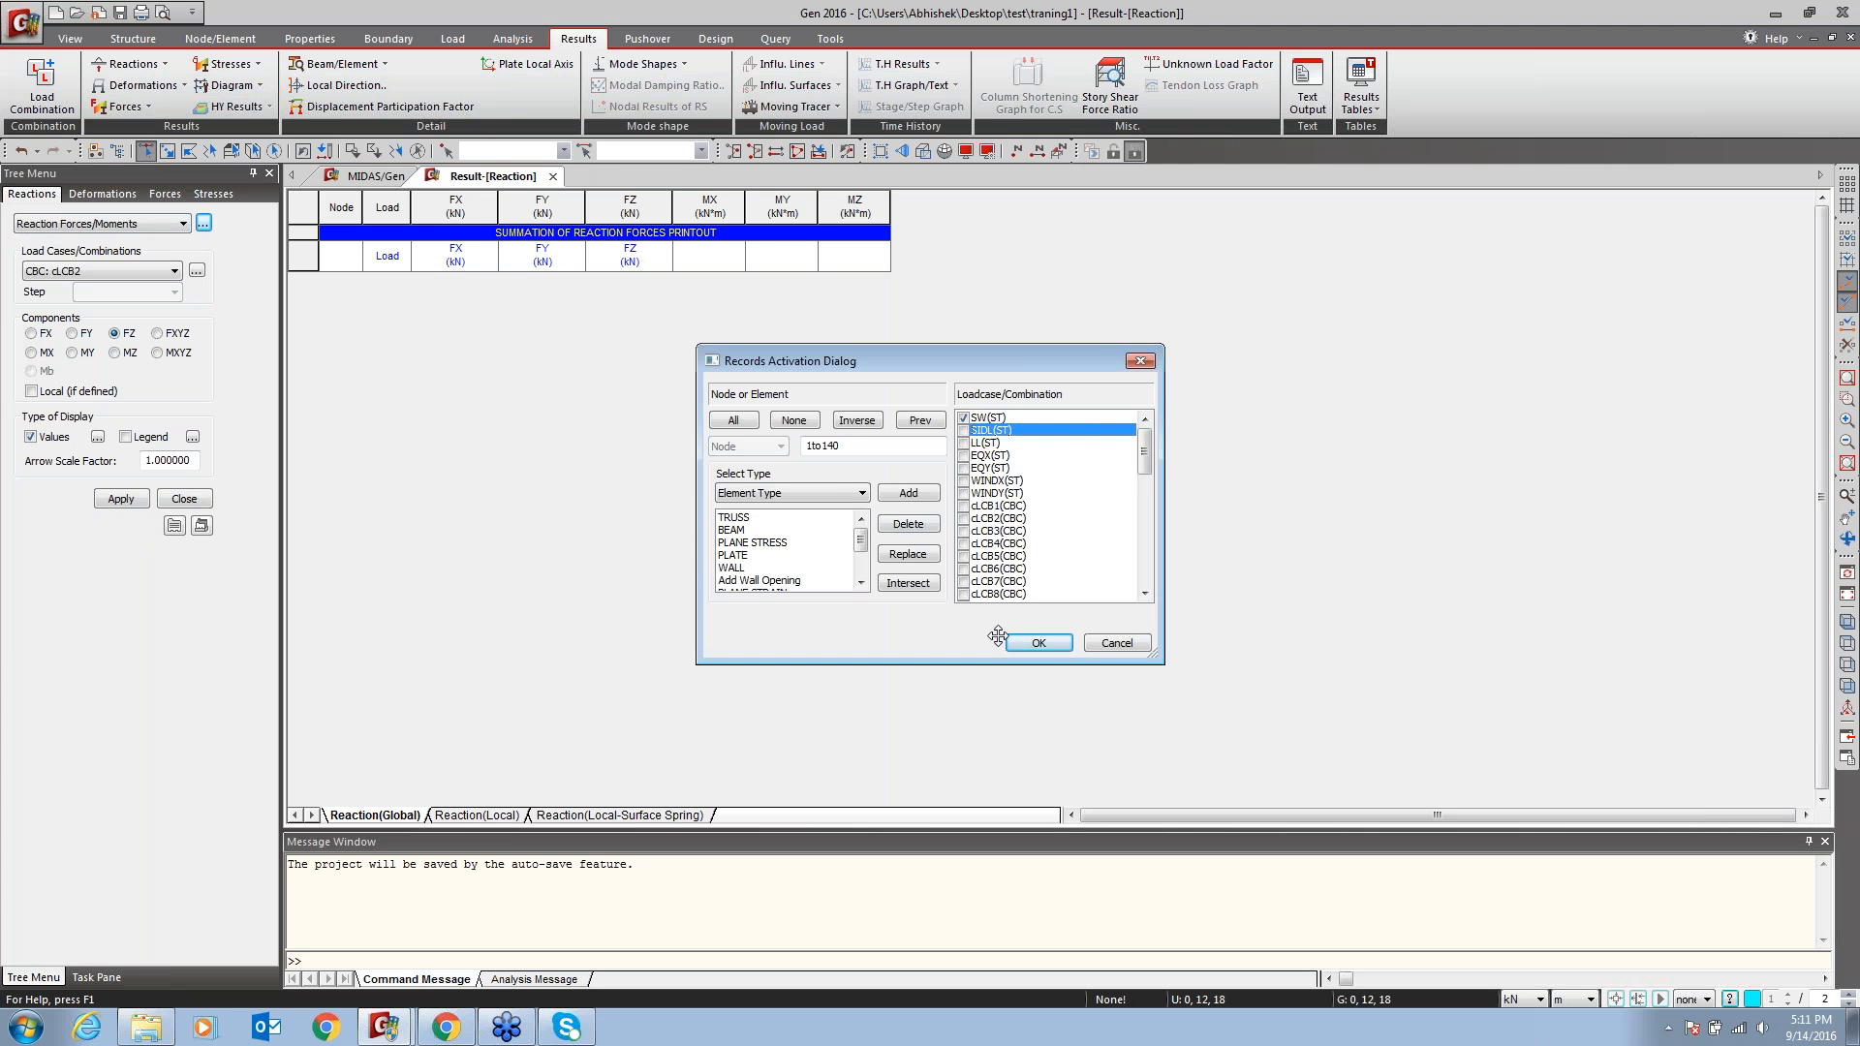
click(1038, 643)
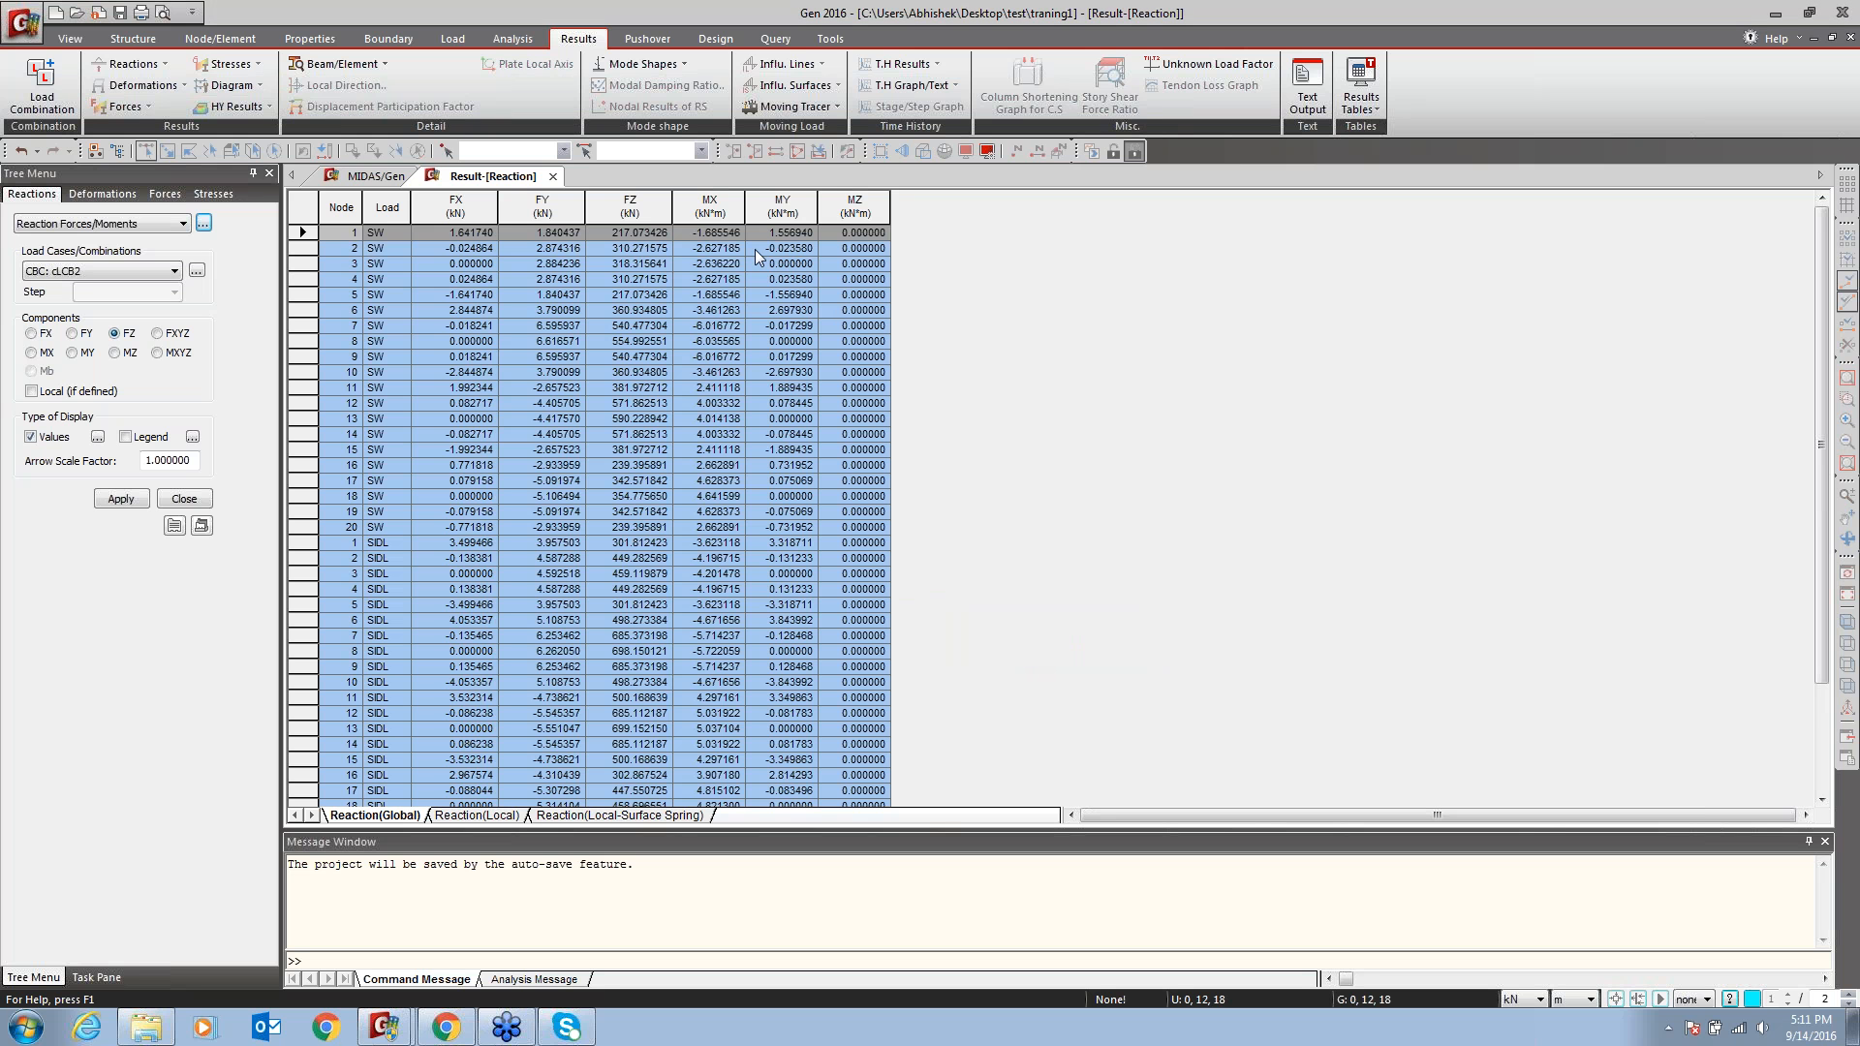
Examine the force and moment columns, individual node rows and available table options in the global reaction table
click(453, 203)
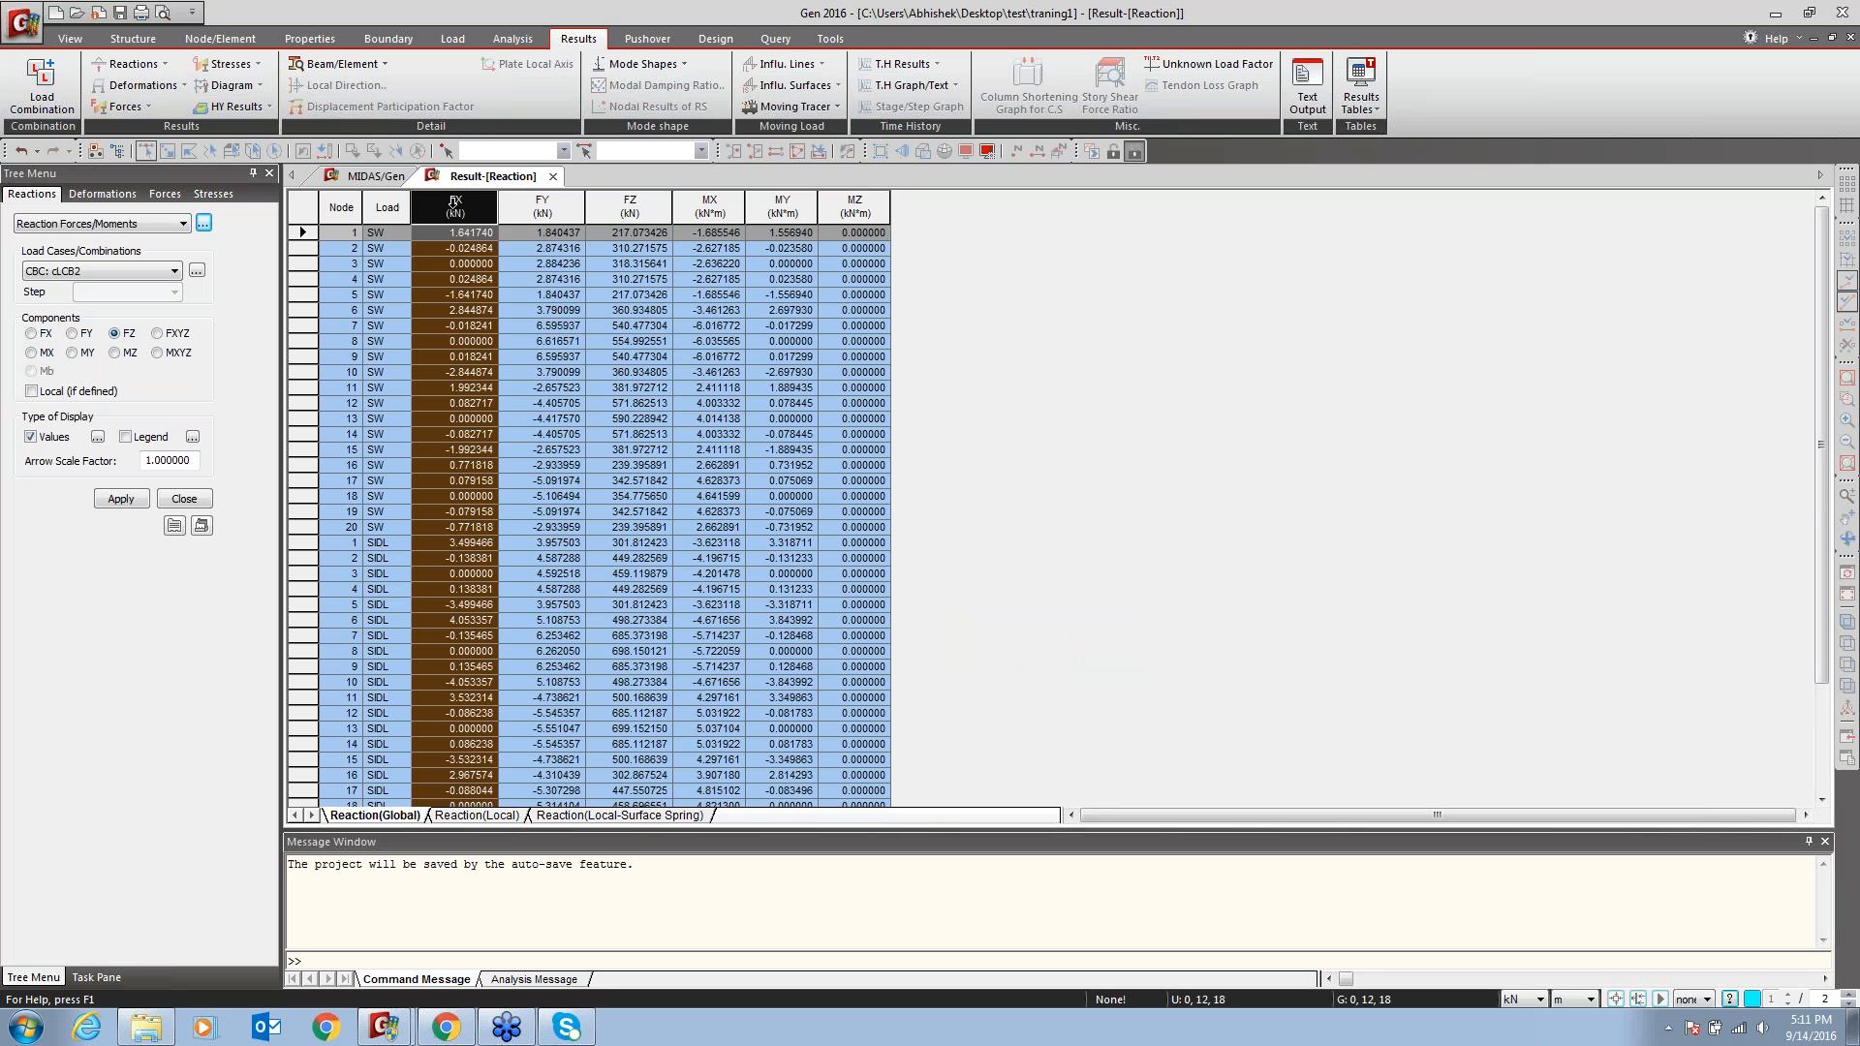
click(542, 204)
click(630, 204)
click(722, 200)
click(840, 205)
click(306, 233)
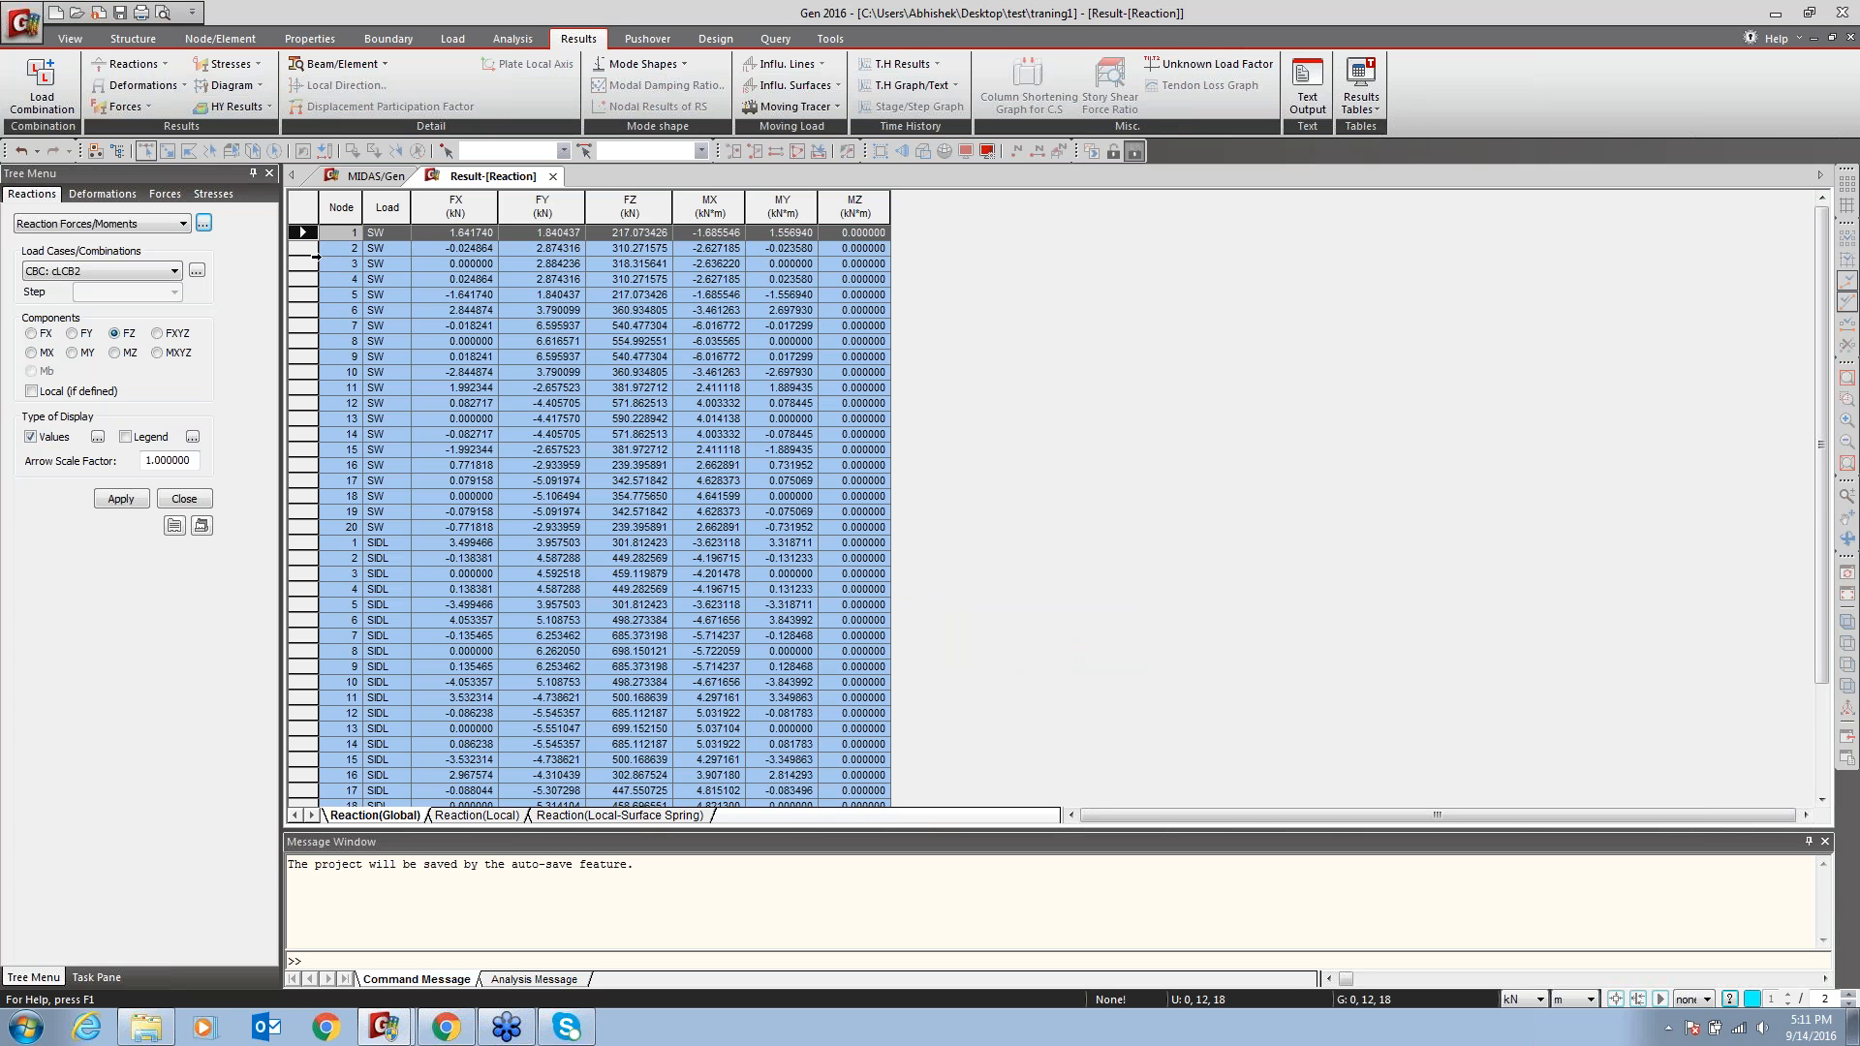
click(306, 308)
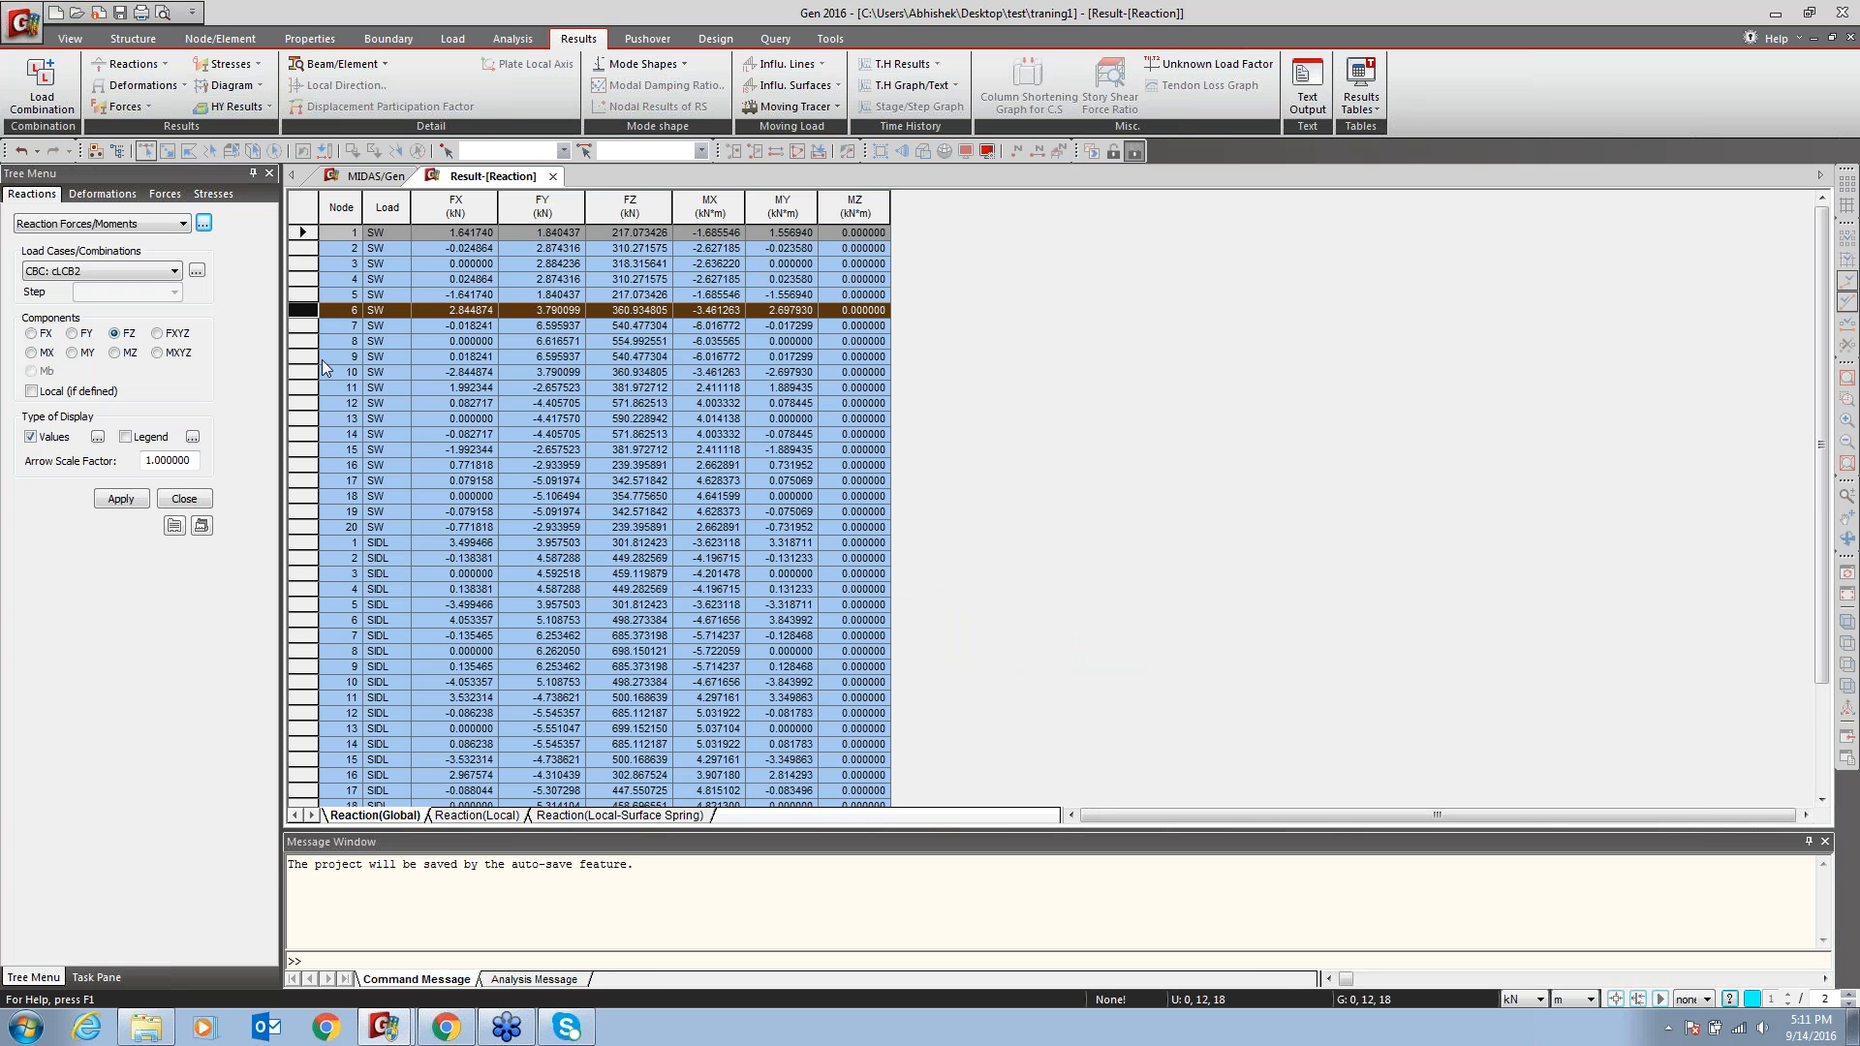
right_click(590, 393)
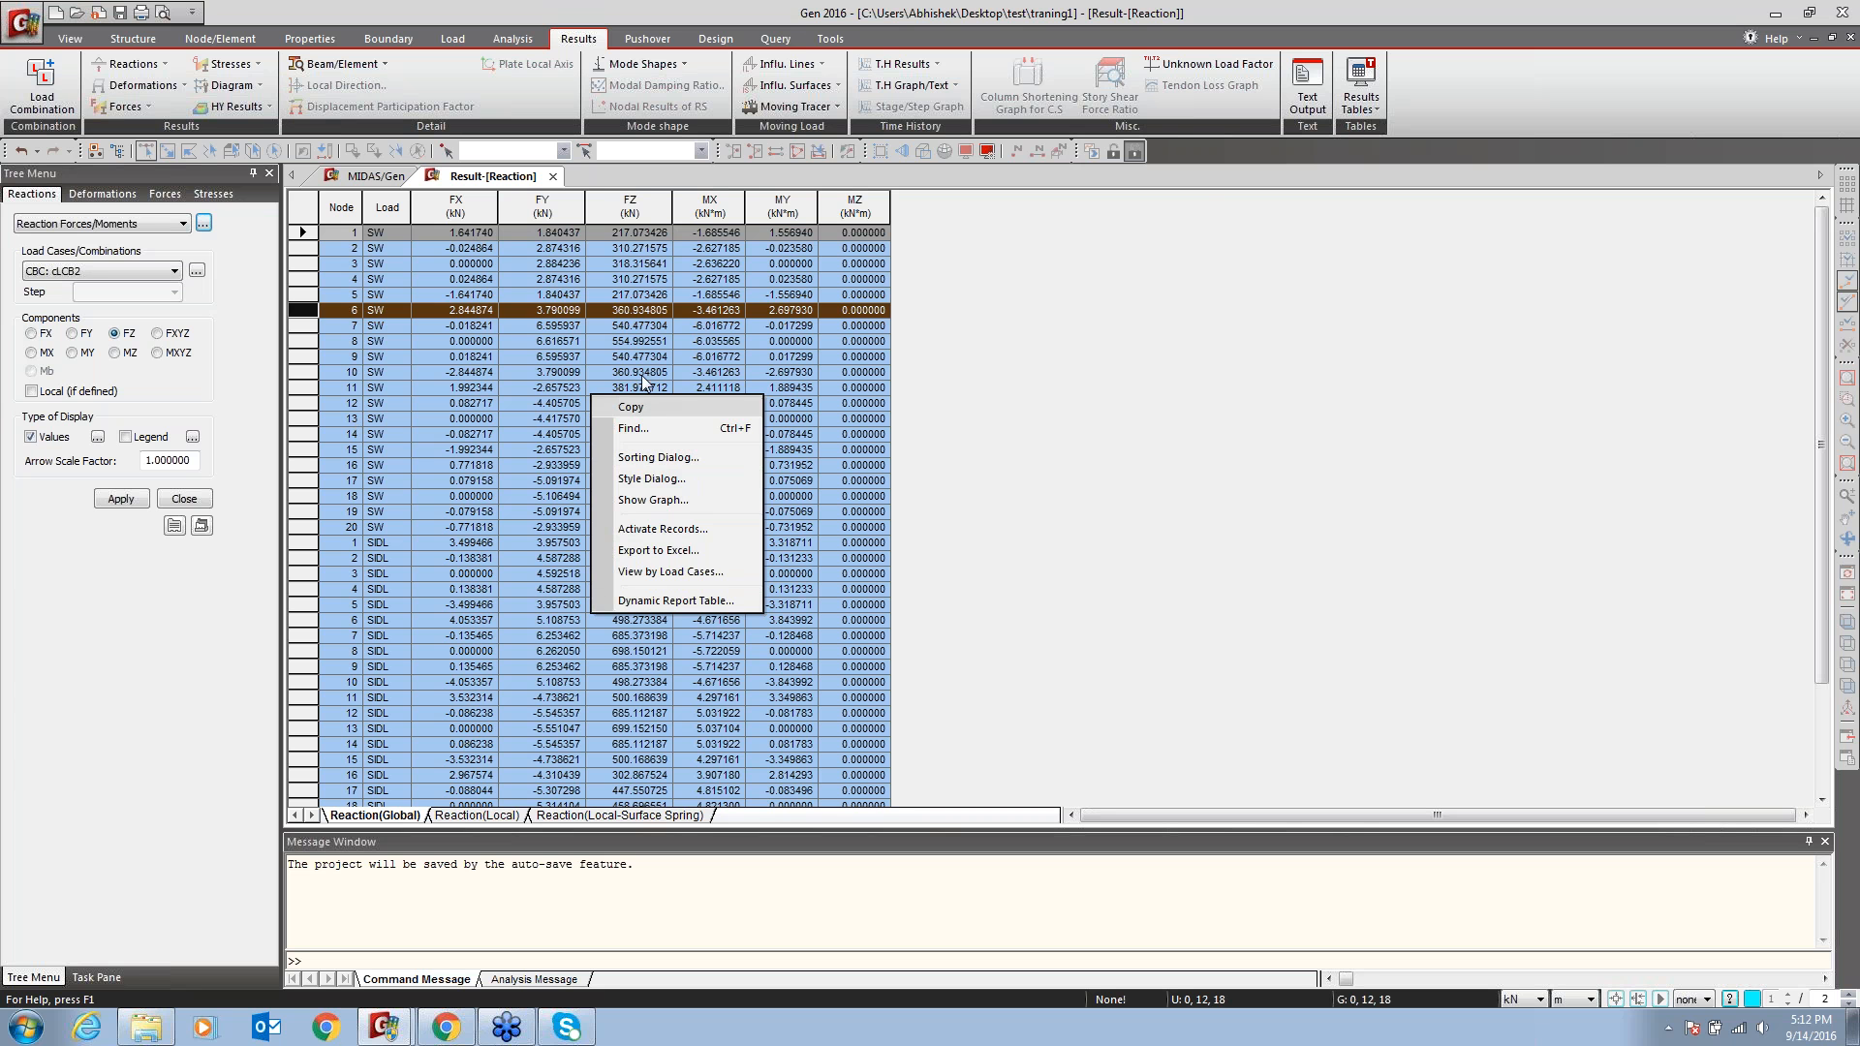
click(650, 241)
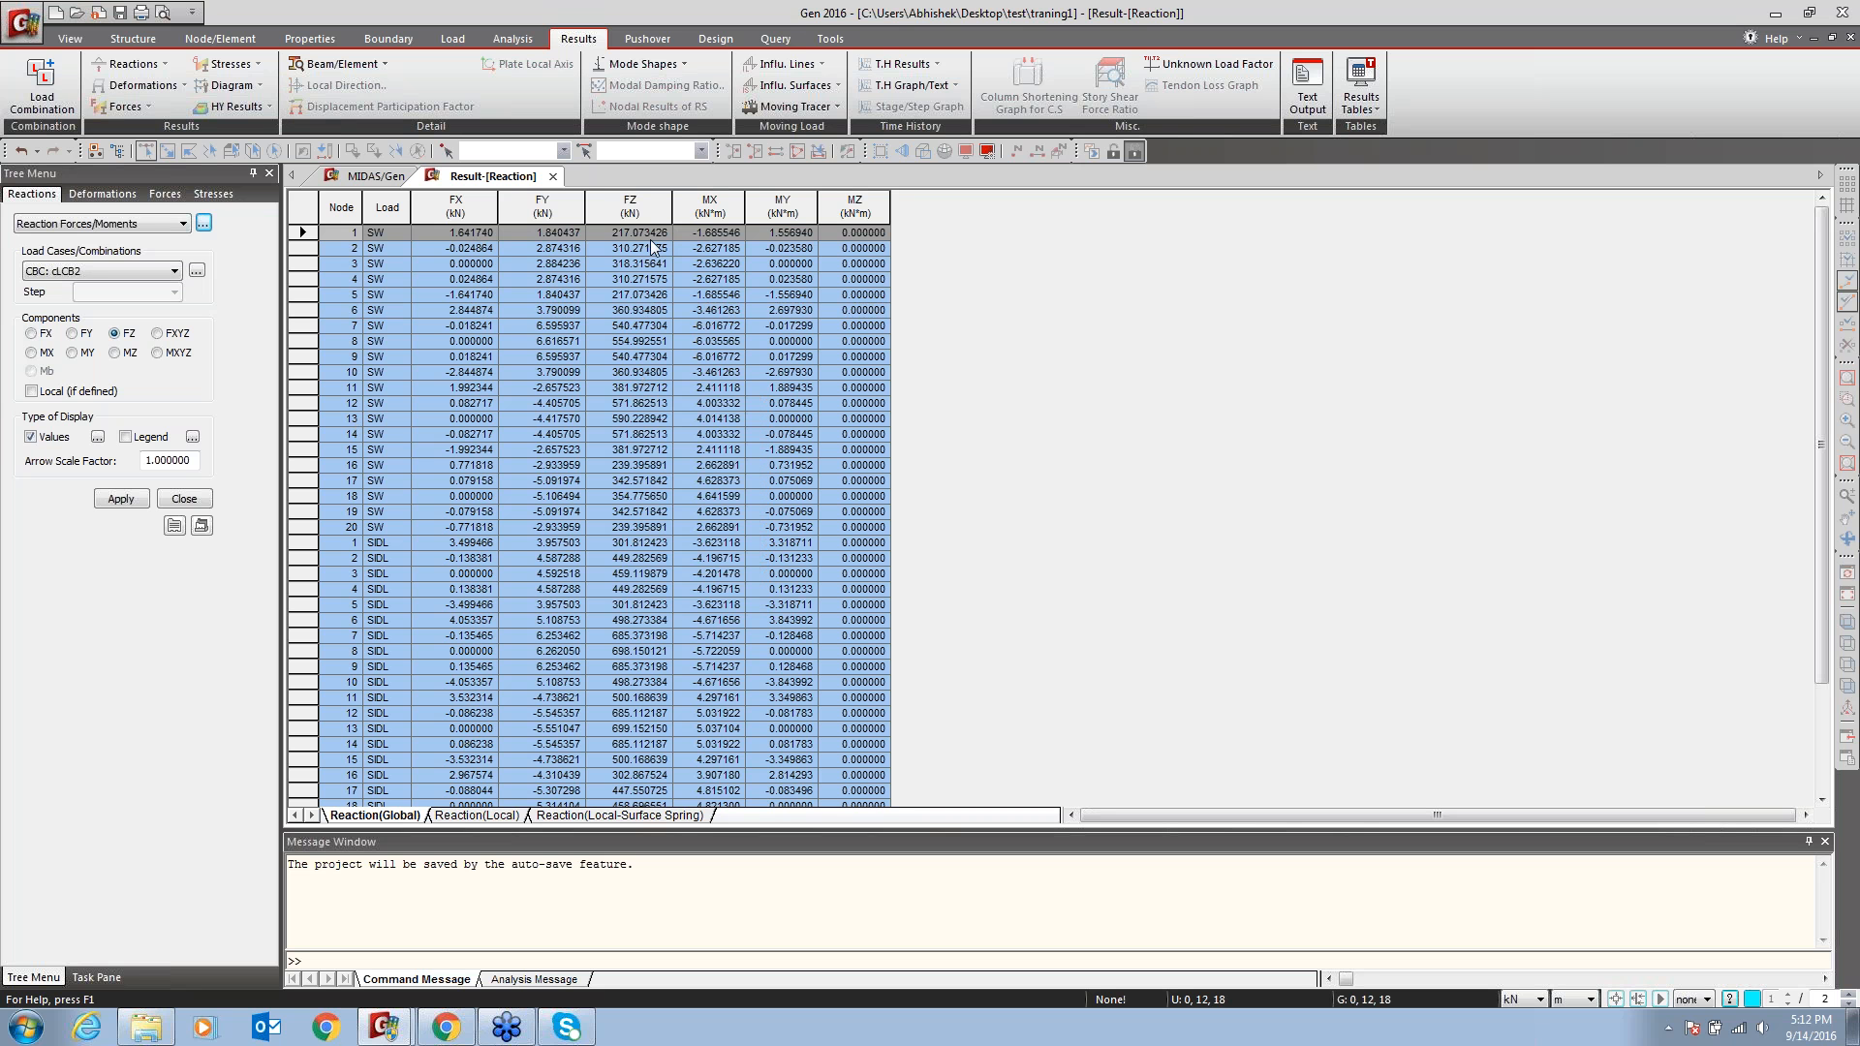
Close the reaction table and reaction settings, and clear the reaction arrows from the model
click(553, 177)
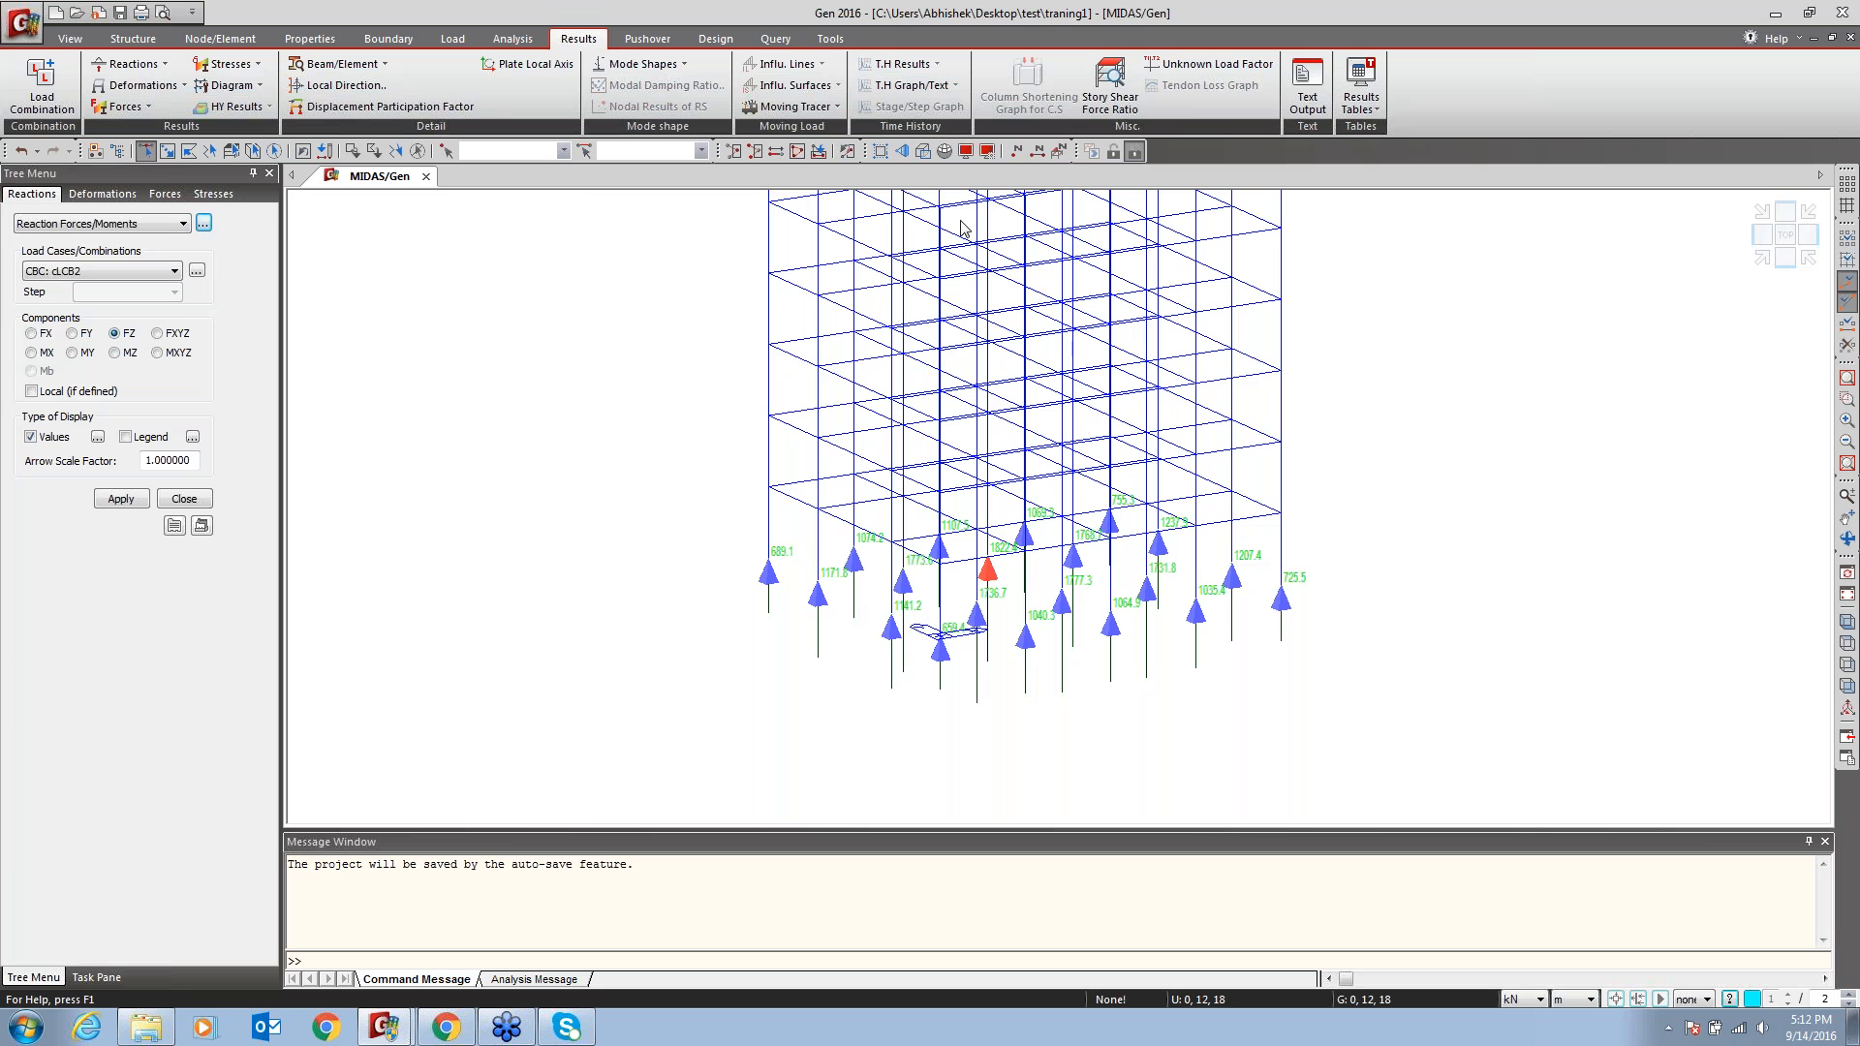
click(184, 498)
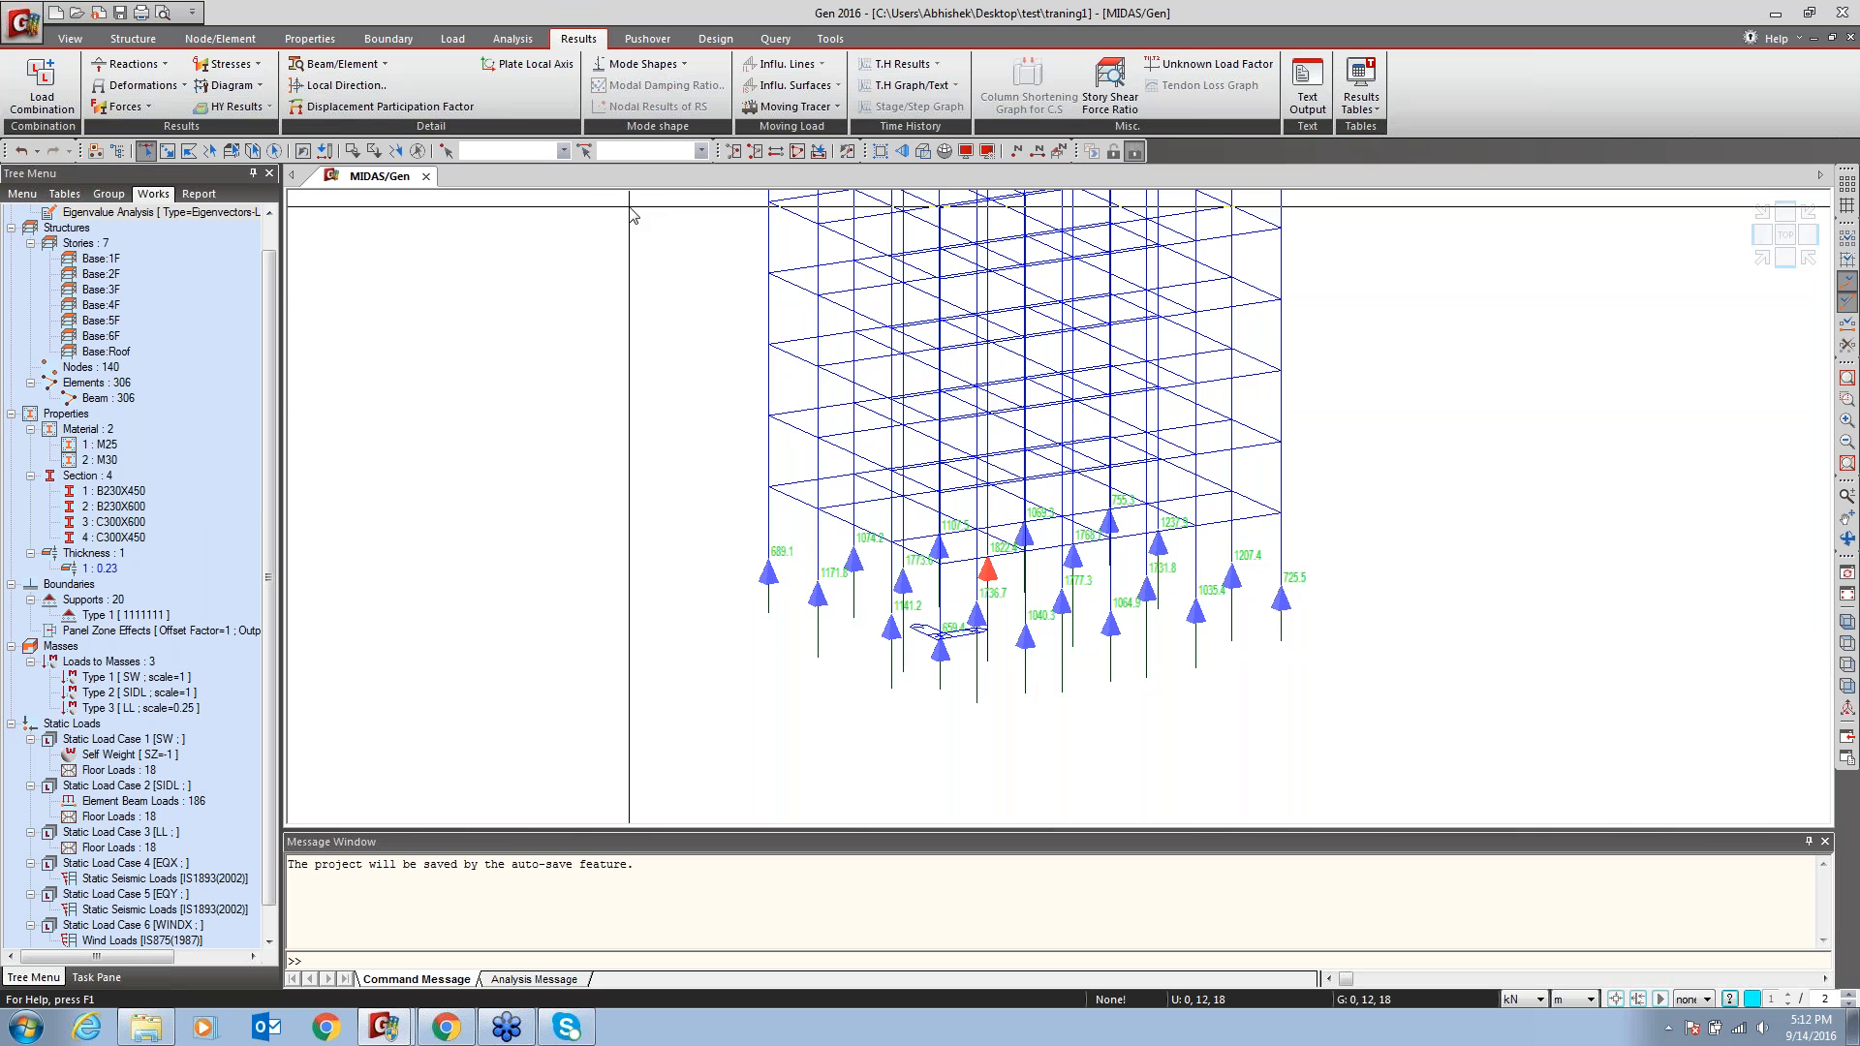
click(1846, 592)
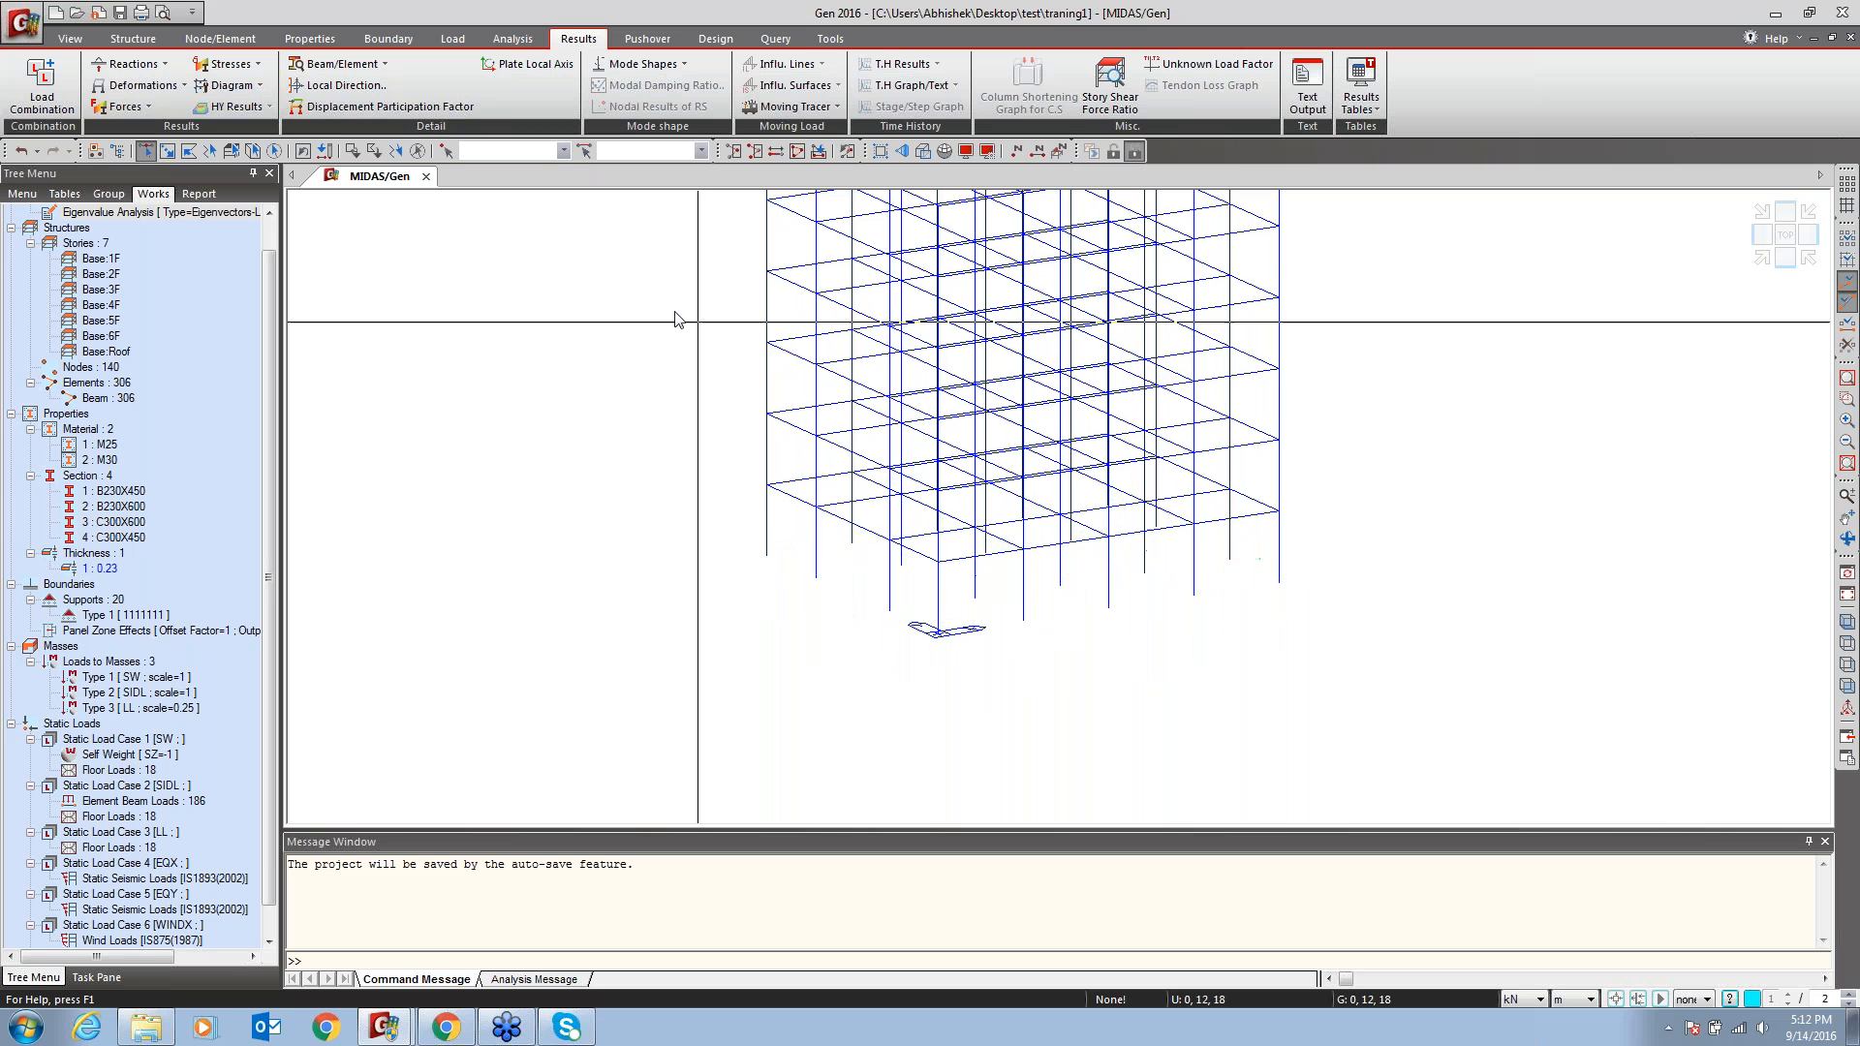
Animate the deformed shape in the DX direction for seismic load case EQX and record the animation
click(141, 86)
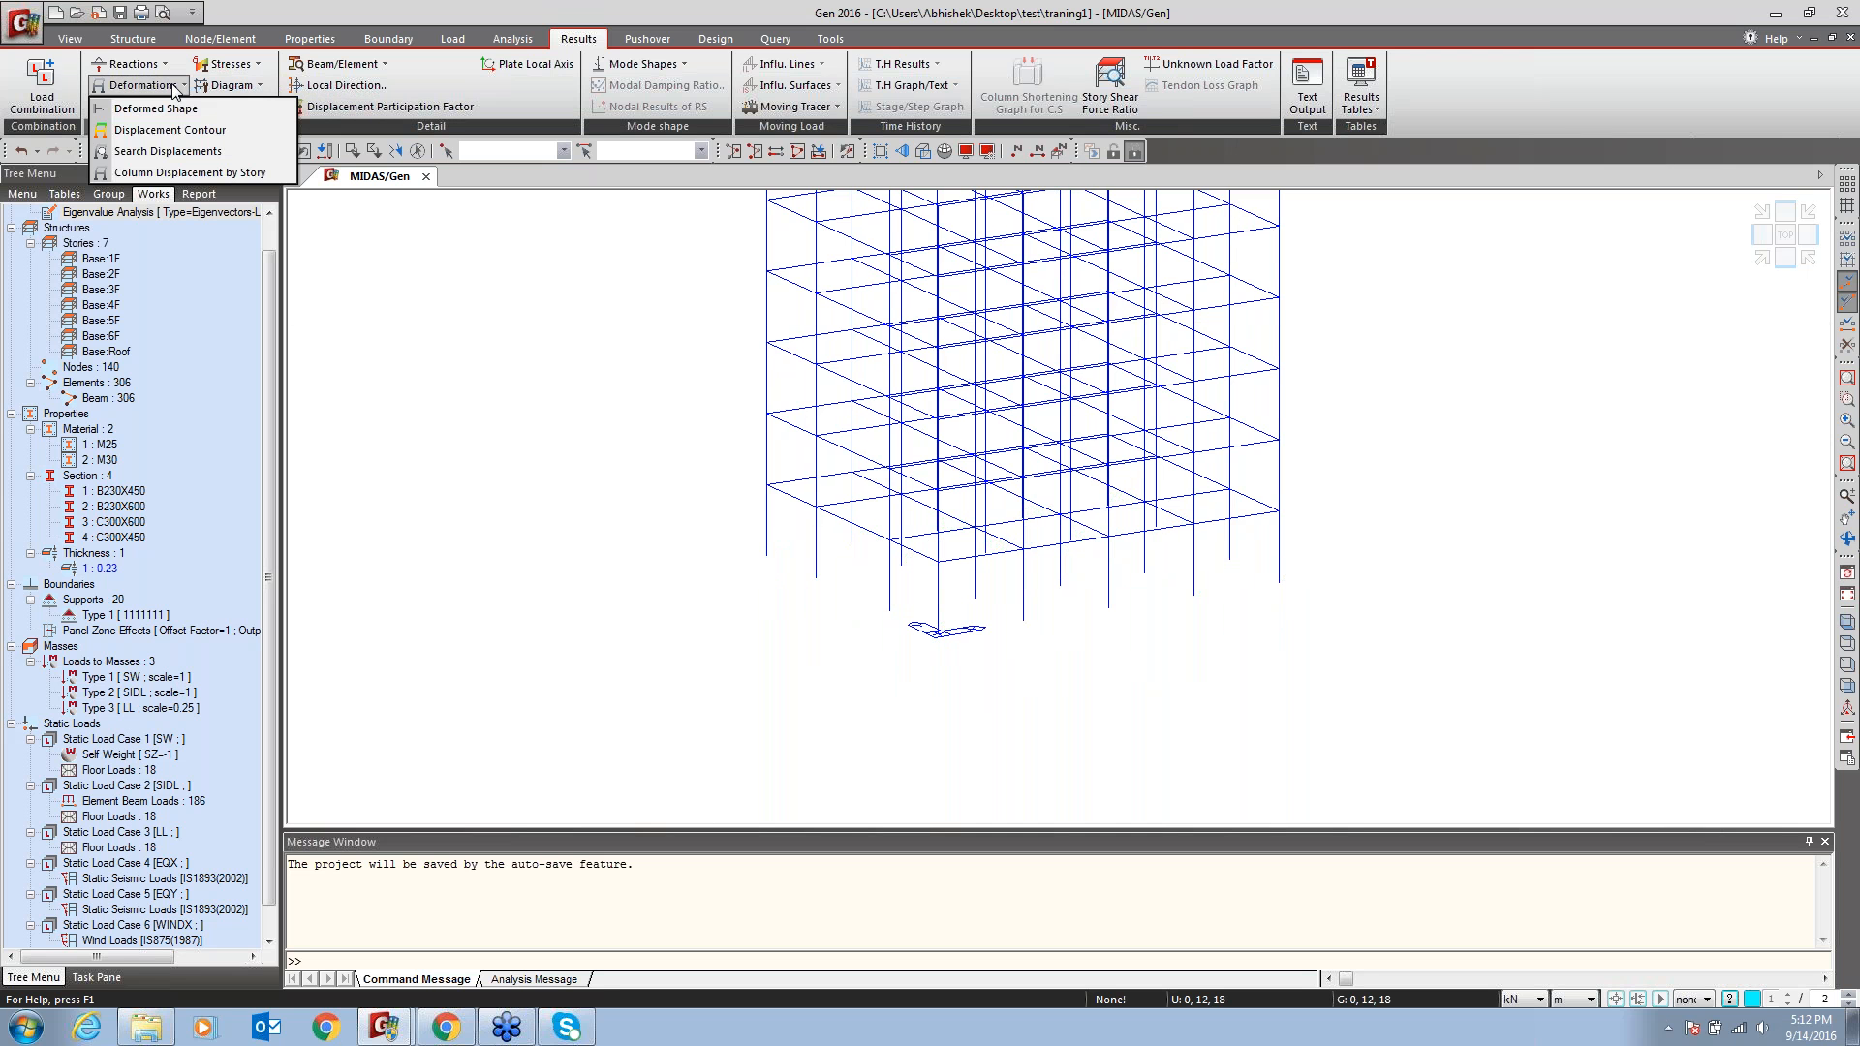
click(124, 112)
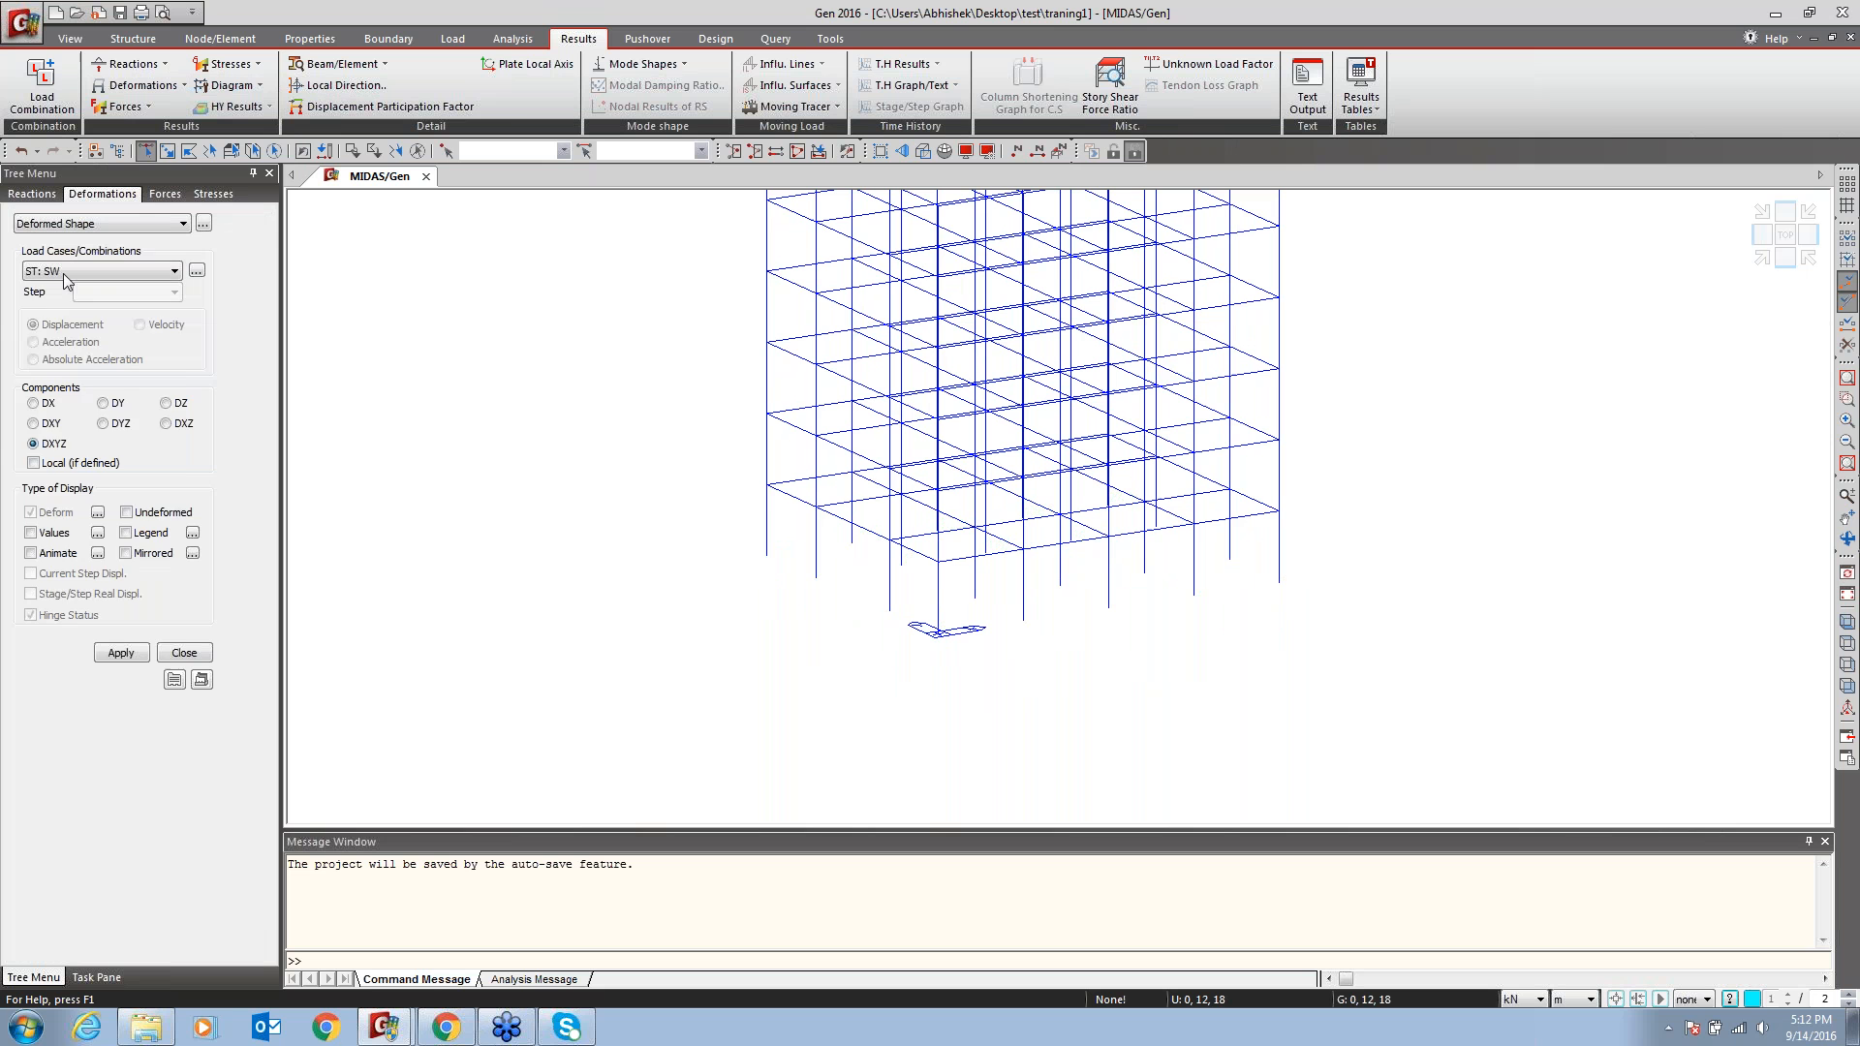
click(61, 272)
click(58, 333)
click(42, 405)
click(31, 554)
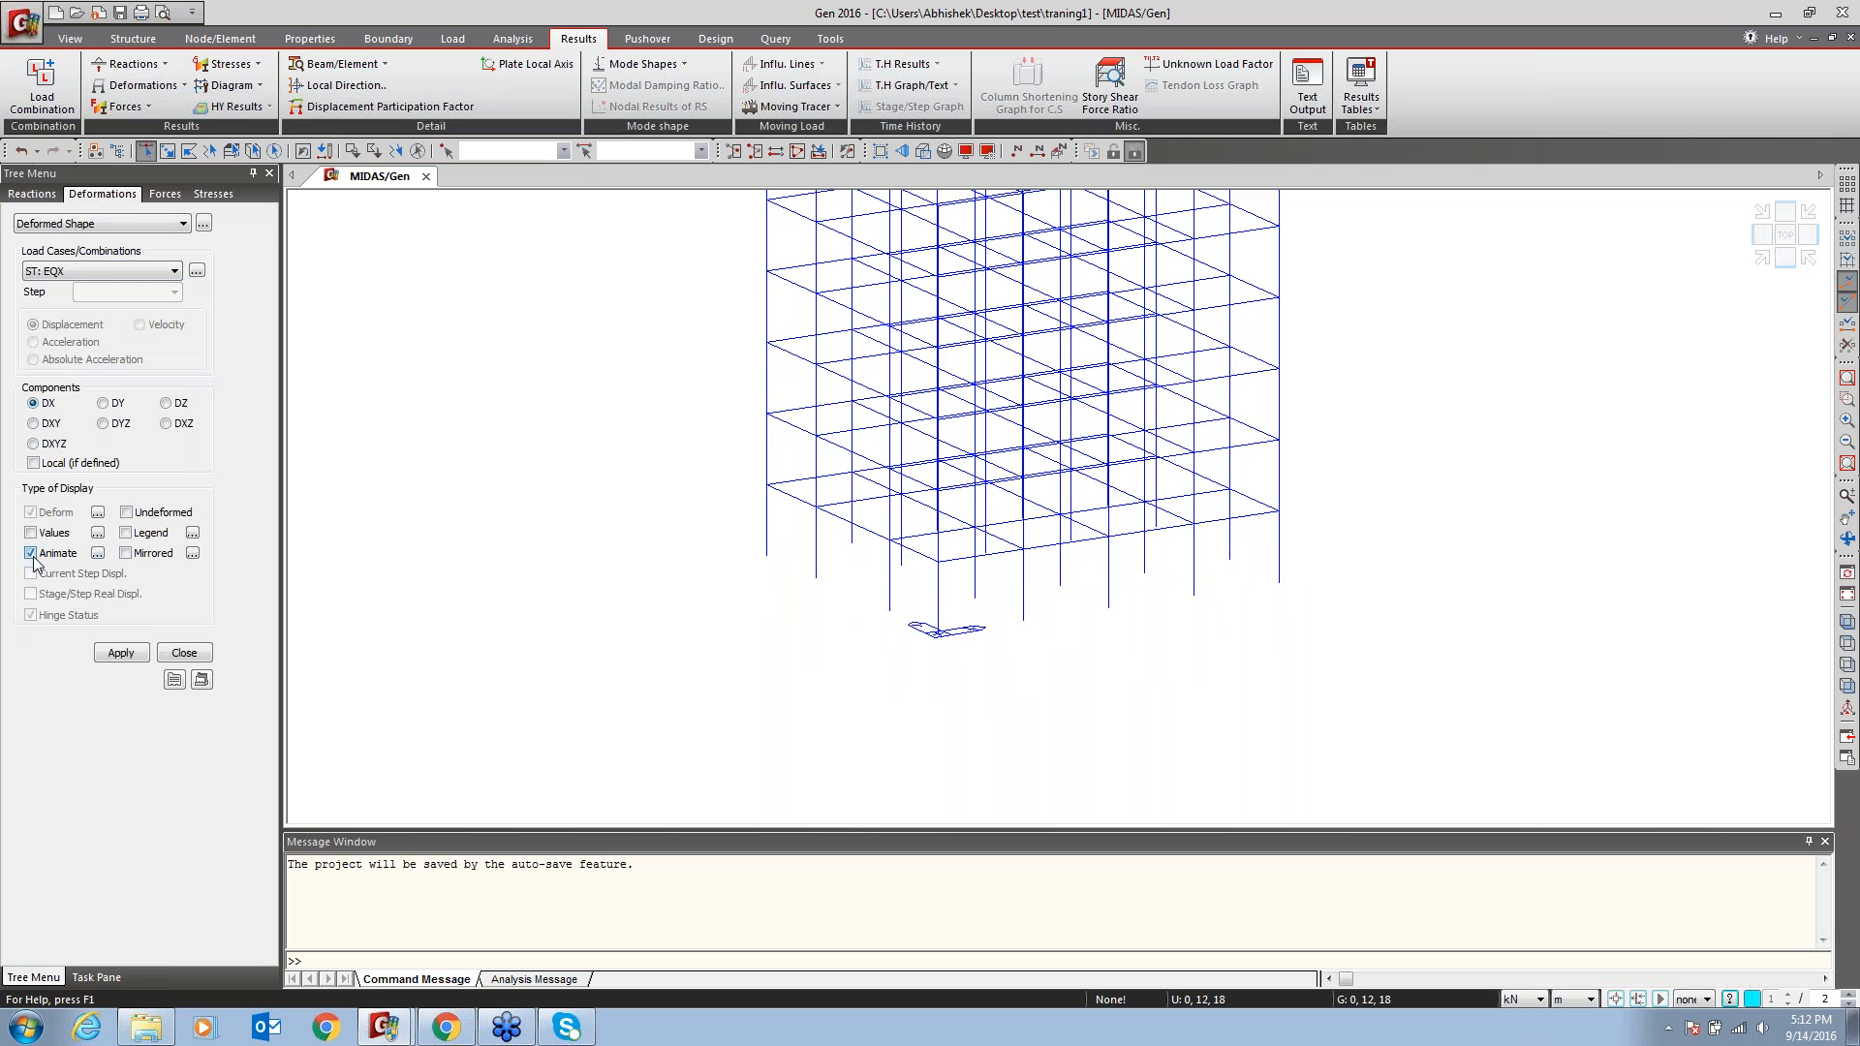
click(132, 654)
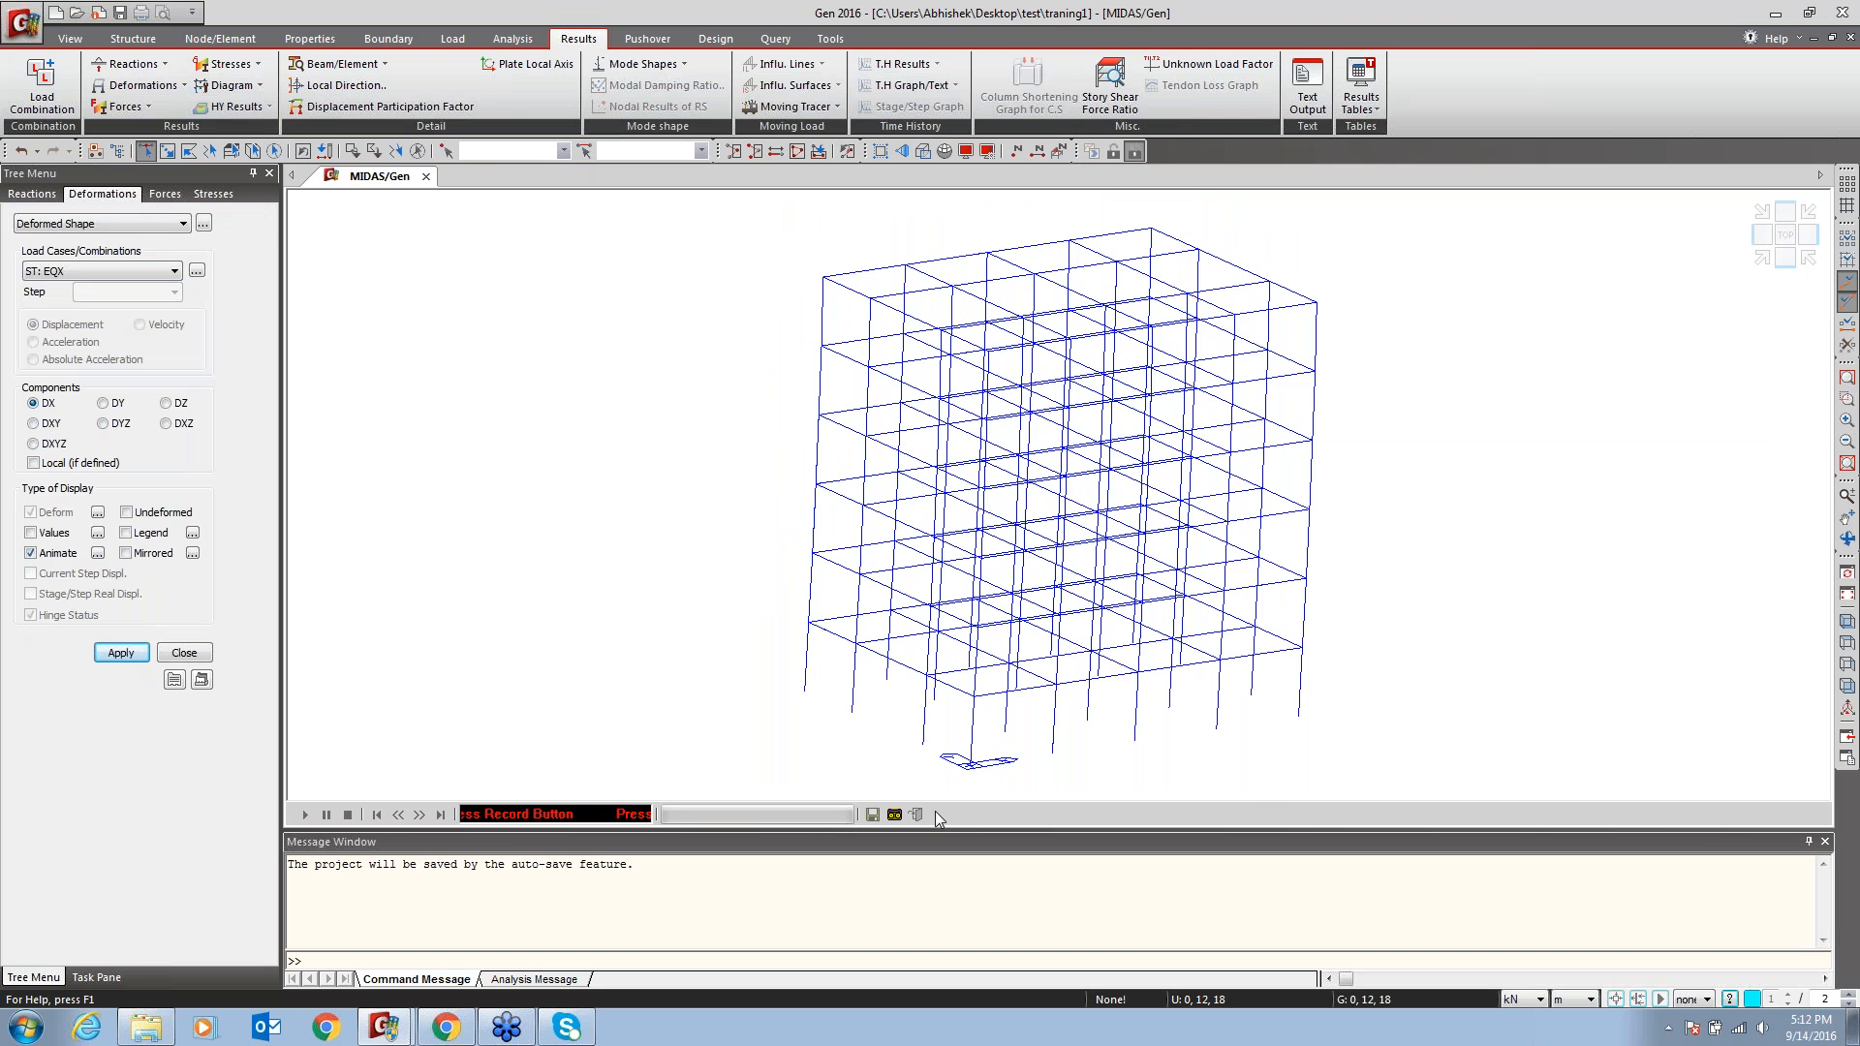
click(873, 815)
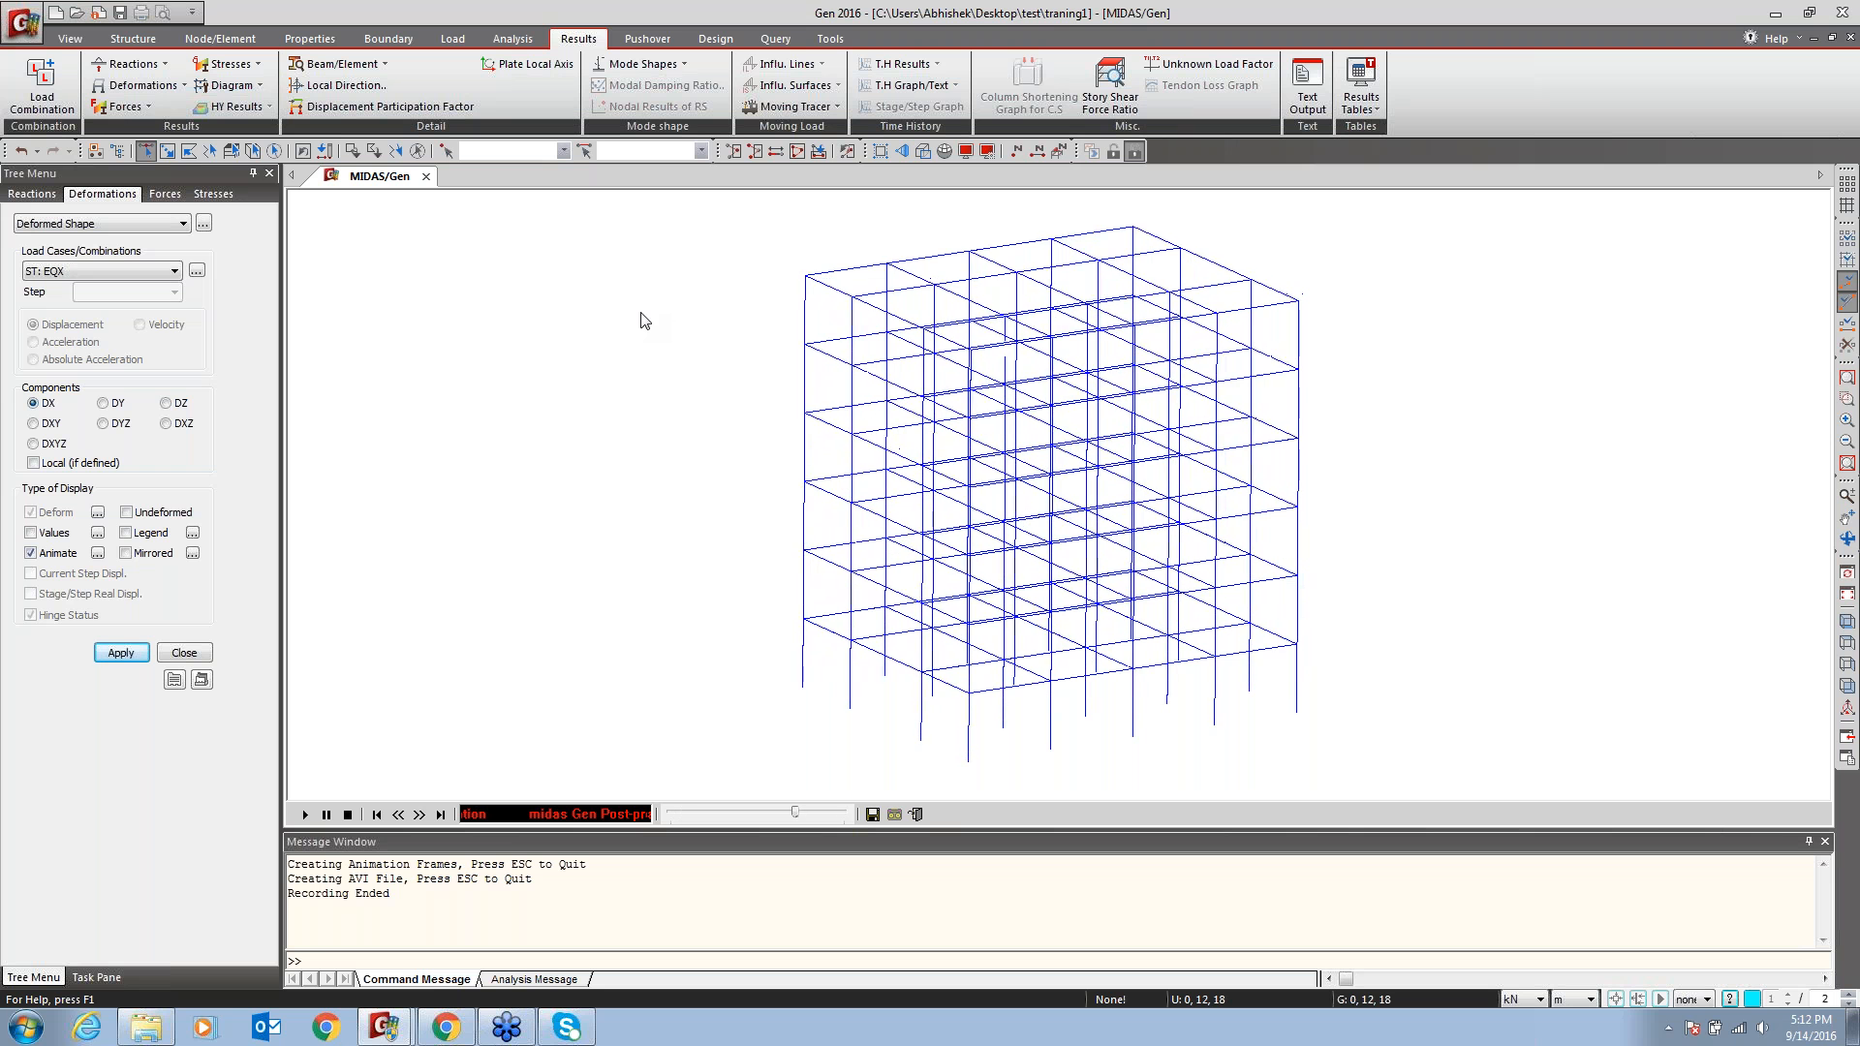
Review the automatic generation options for concrete load combinations with design code IS456:2000, leaving without generating any
click(42, 86)
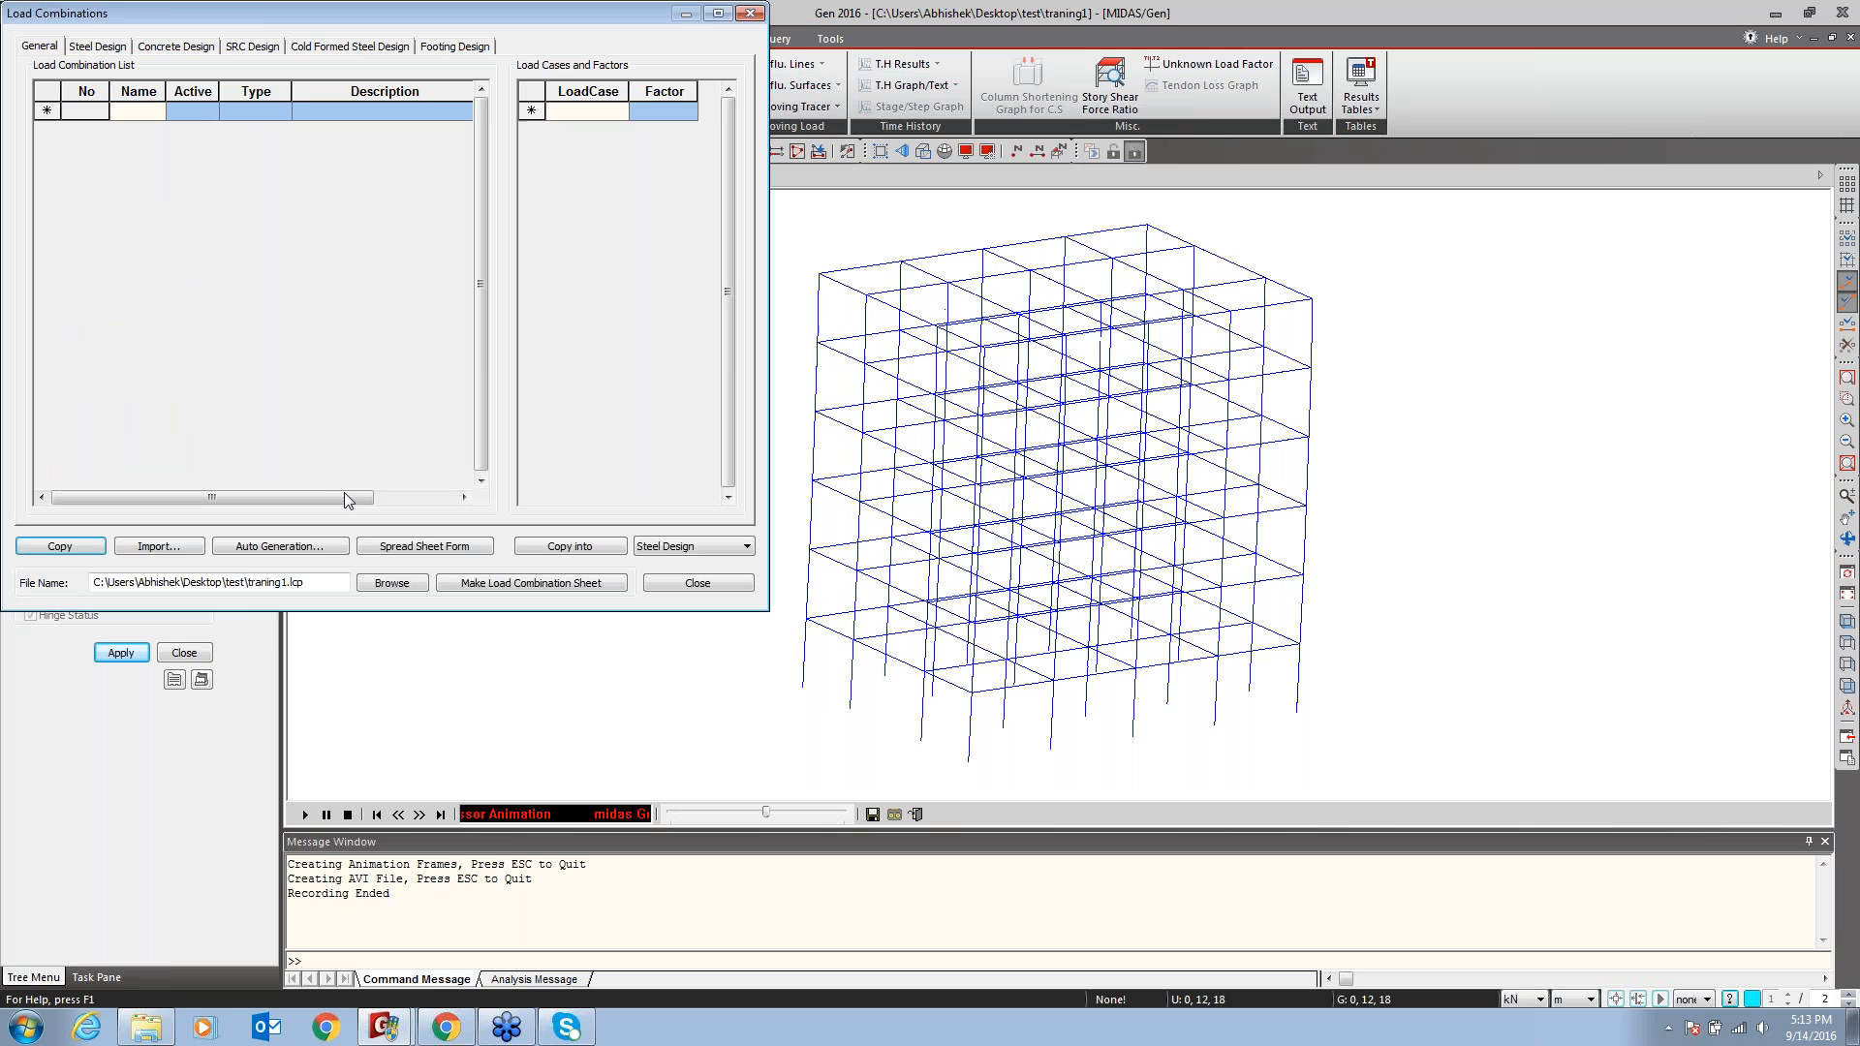
click(300, 548)
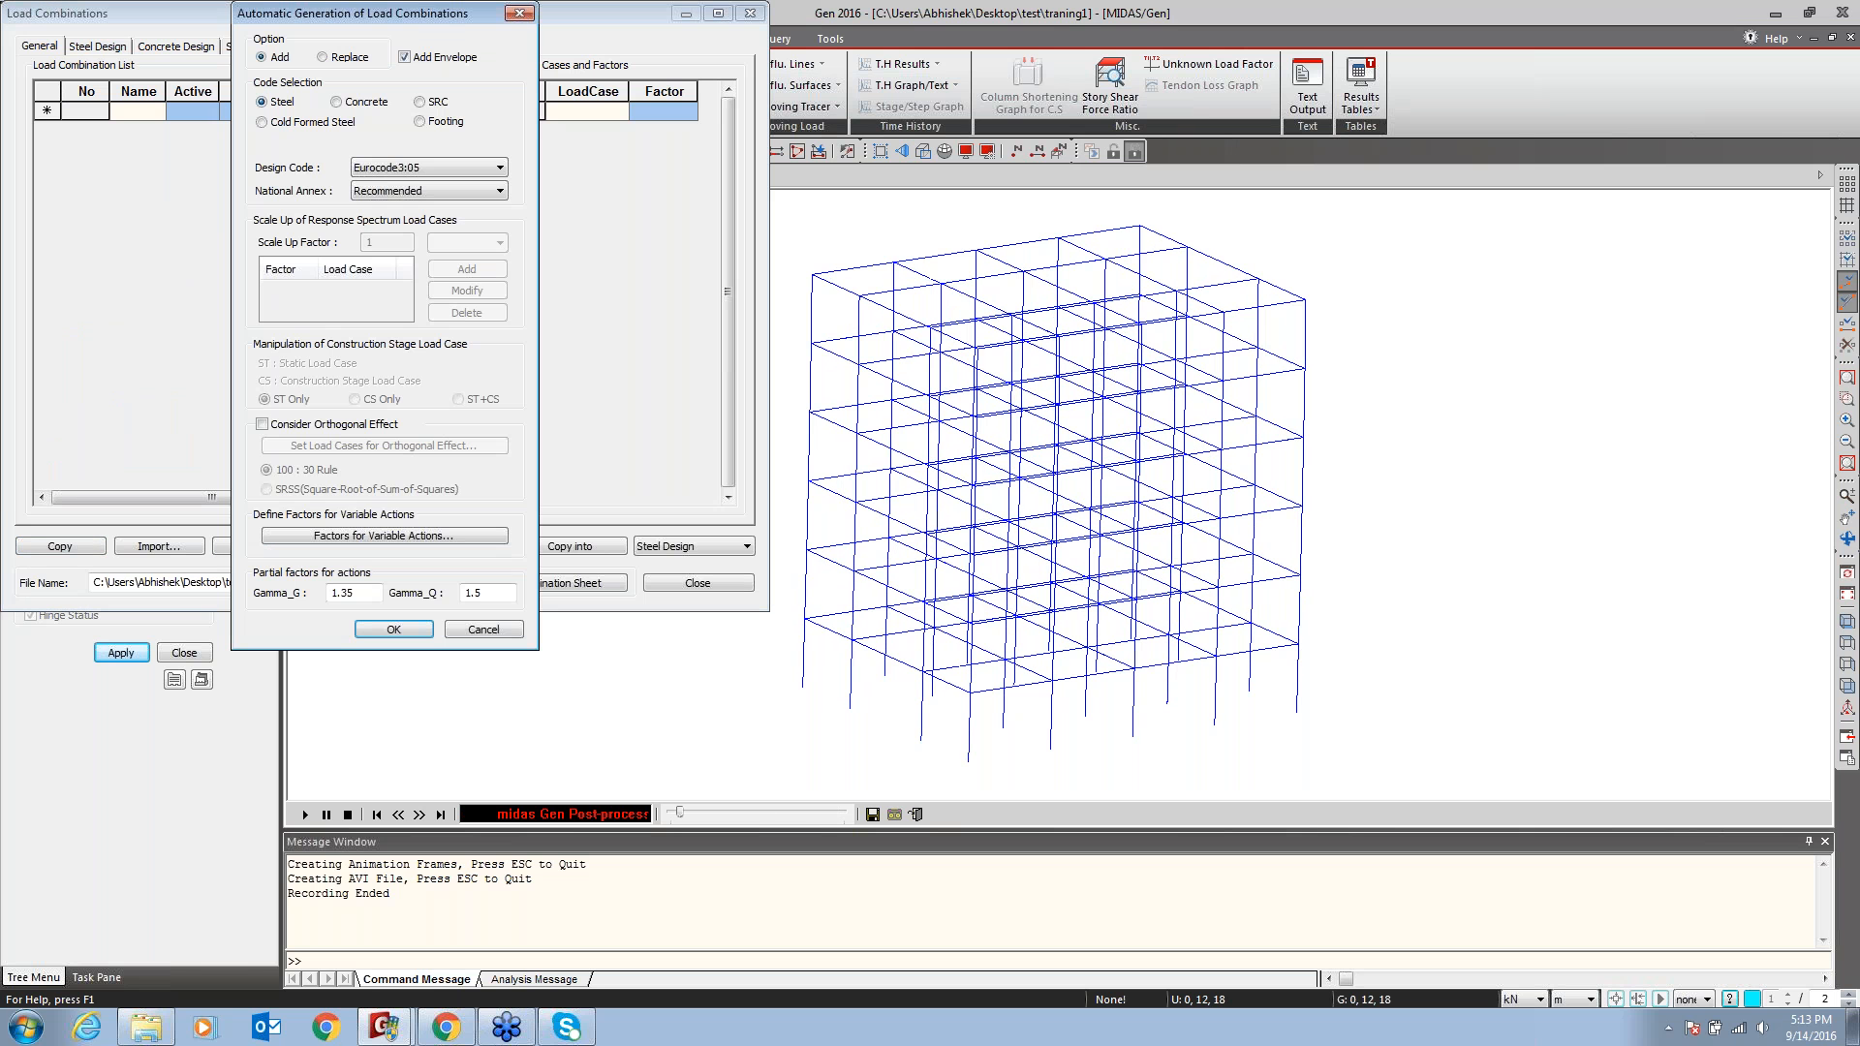
click(426, 168)
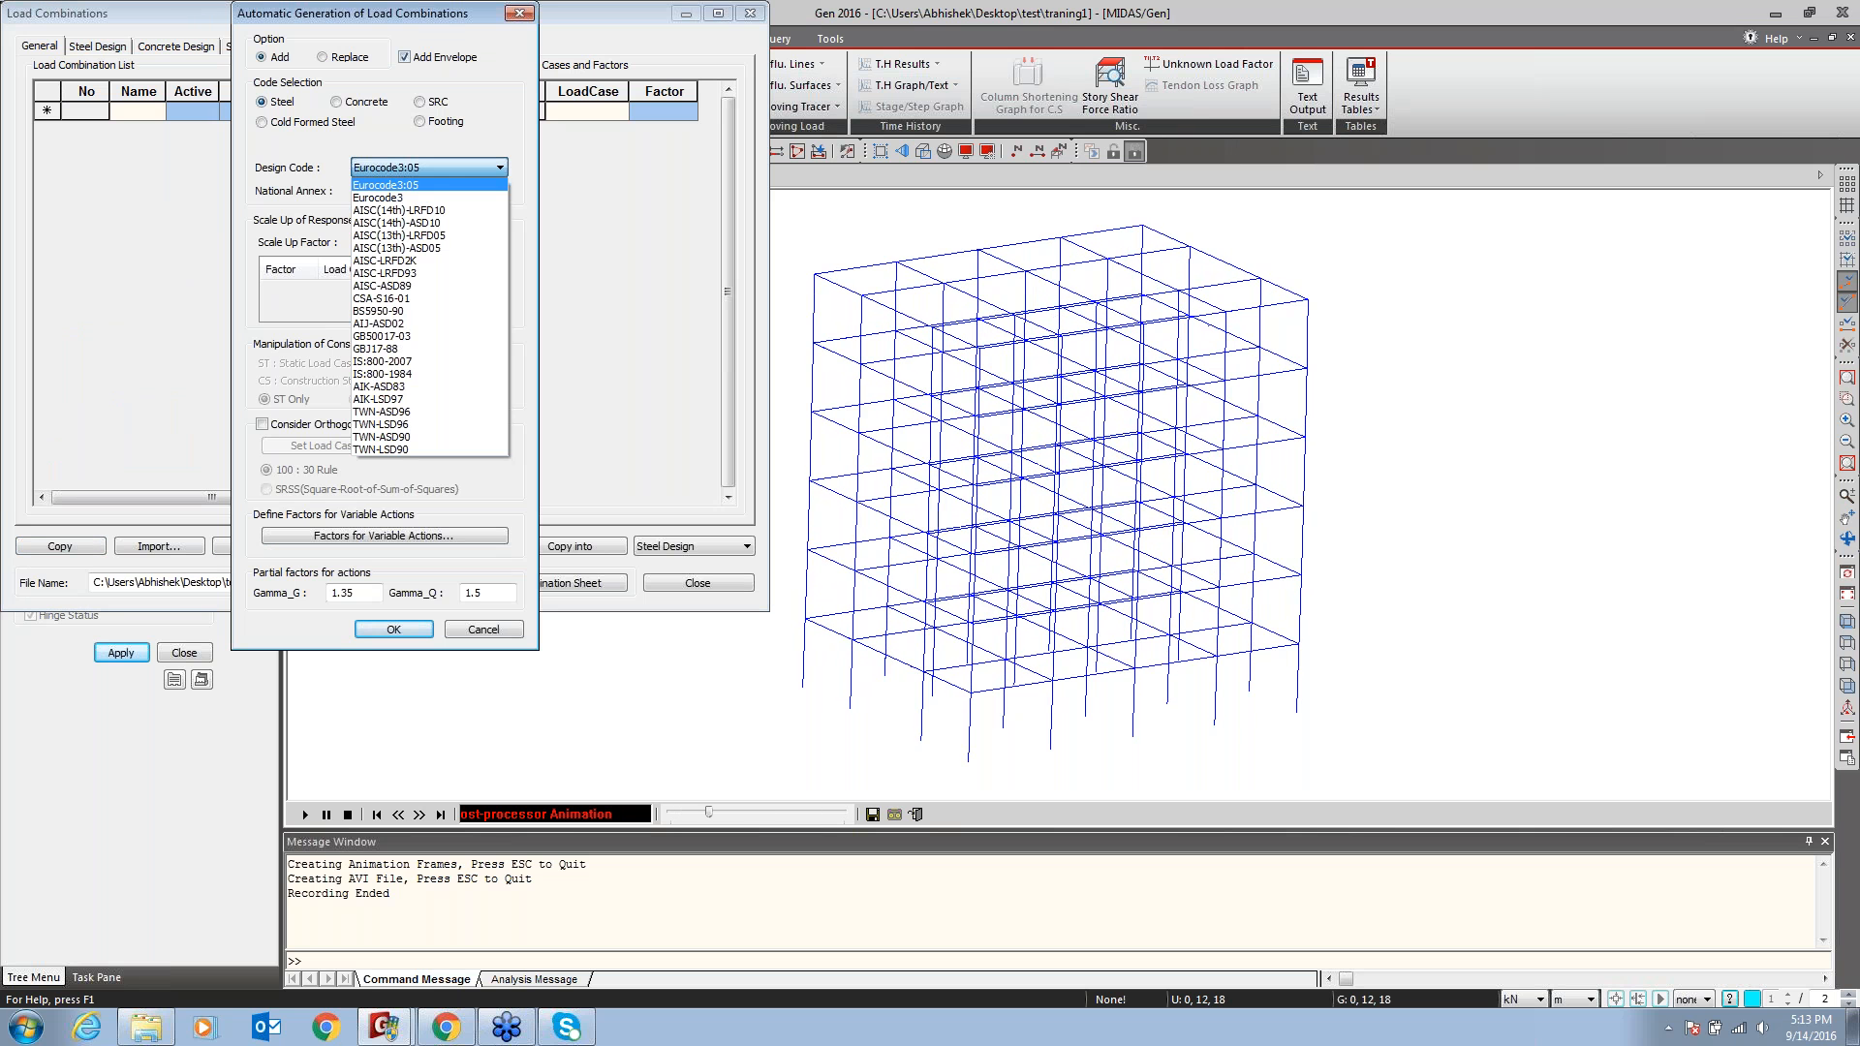
click(336, 101)
click(434, 168)
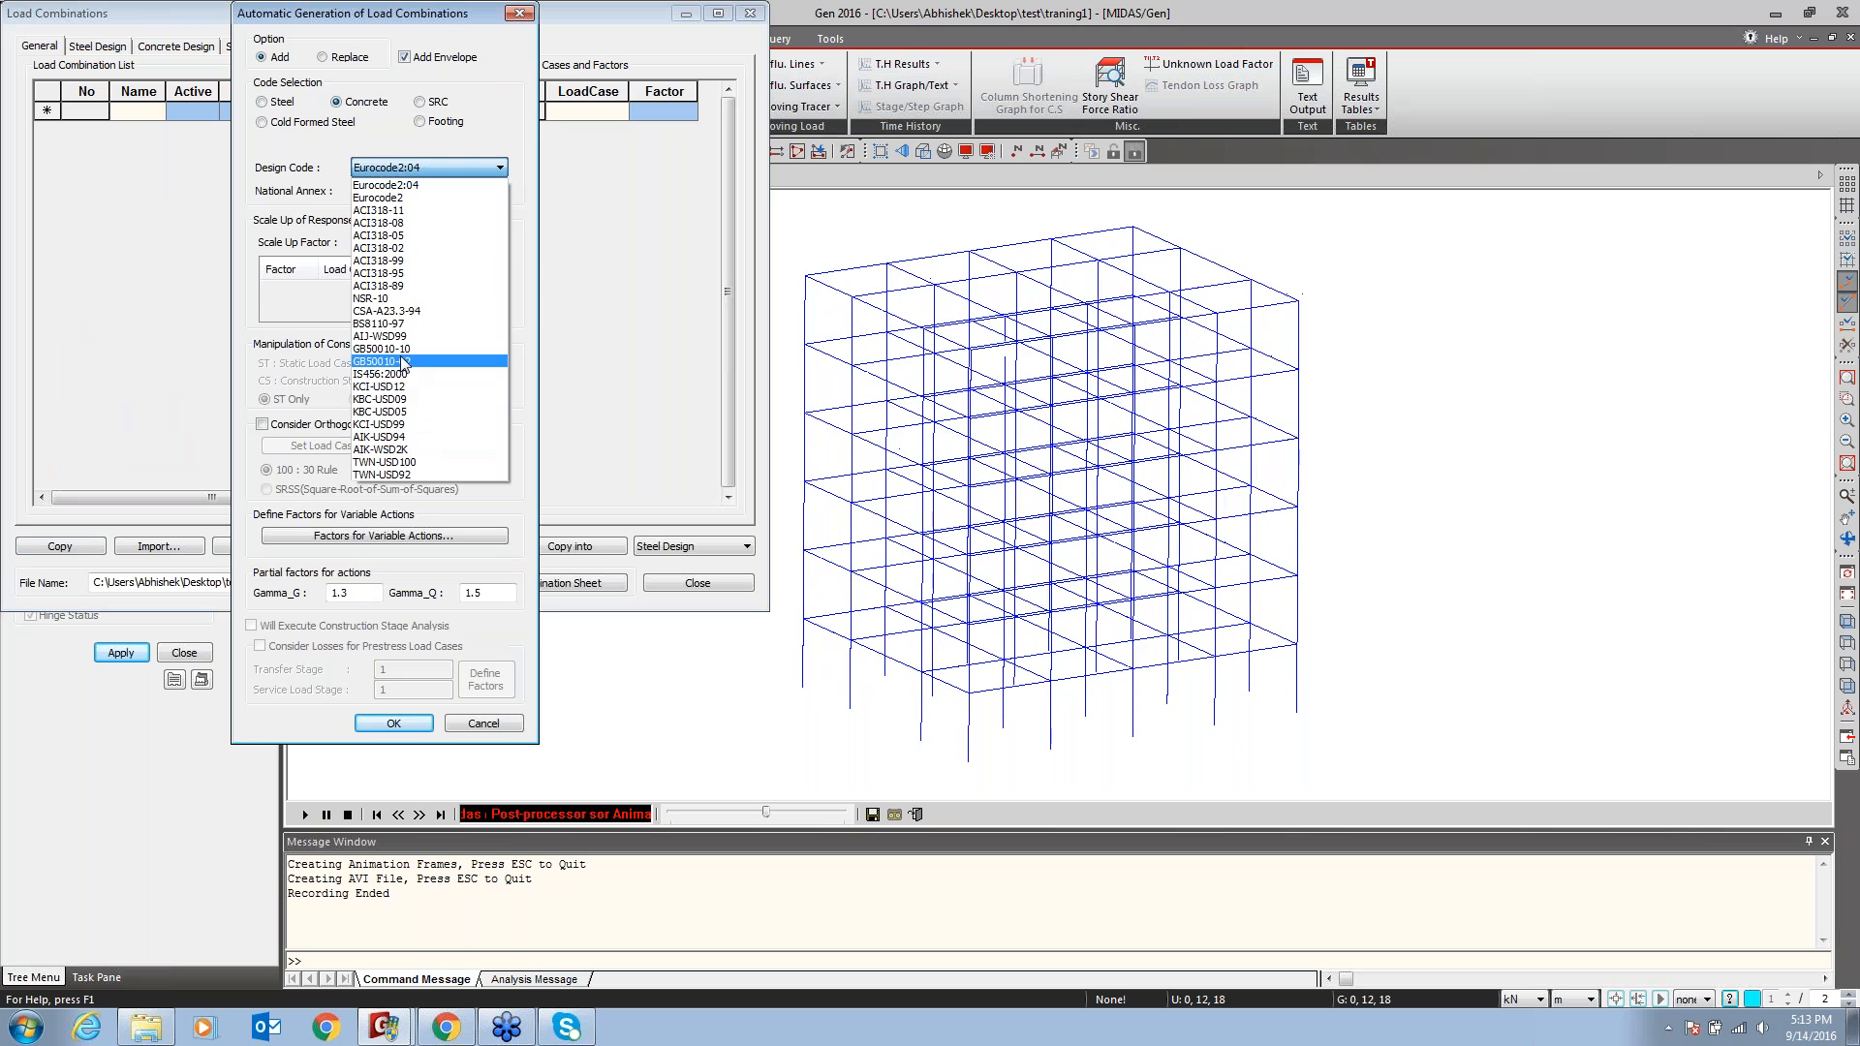
click(408, 374)
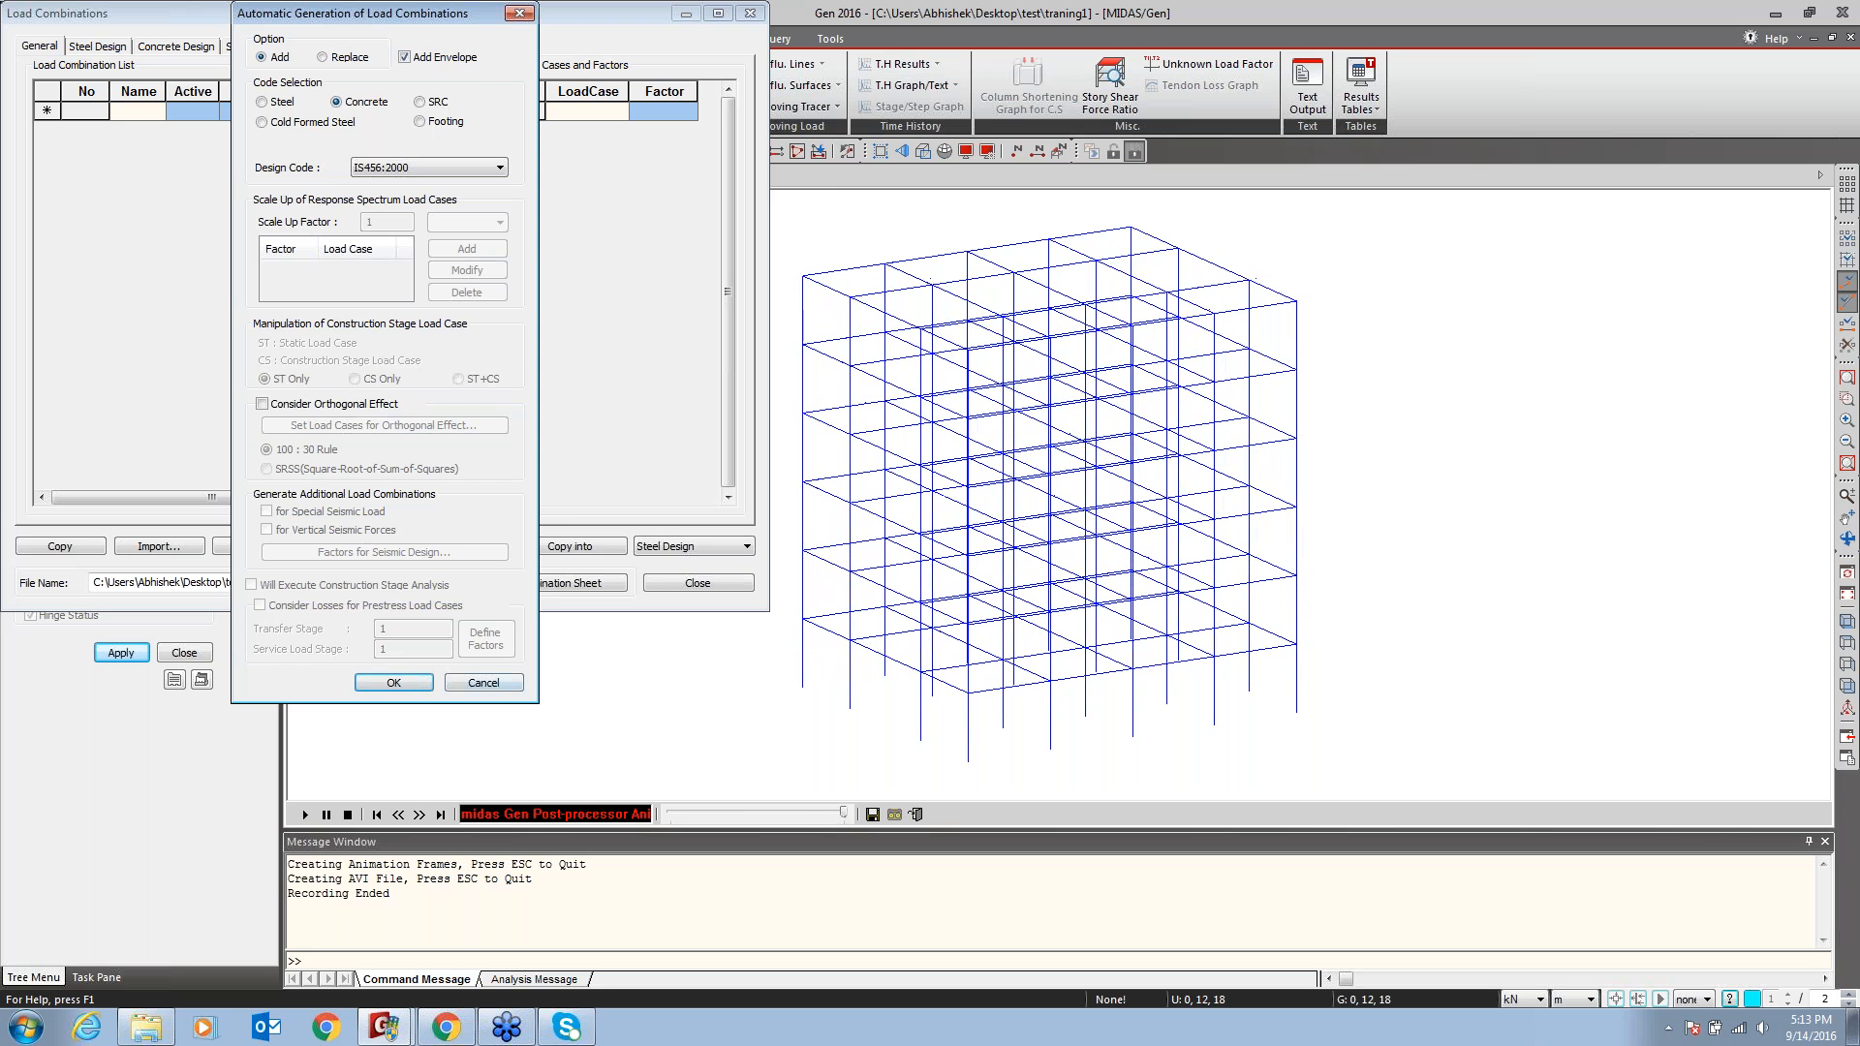
click(483, 683)
Review the automatic load combination options for footing design, leaving without generating any, and close the load combinations
click(438, 46)
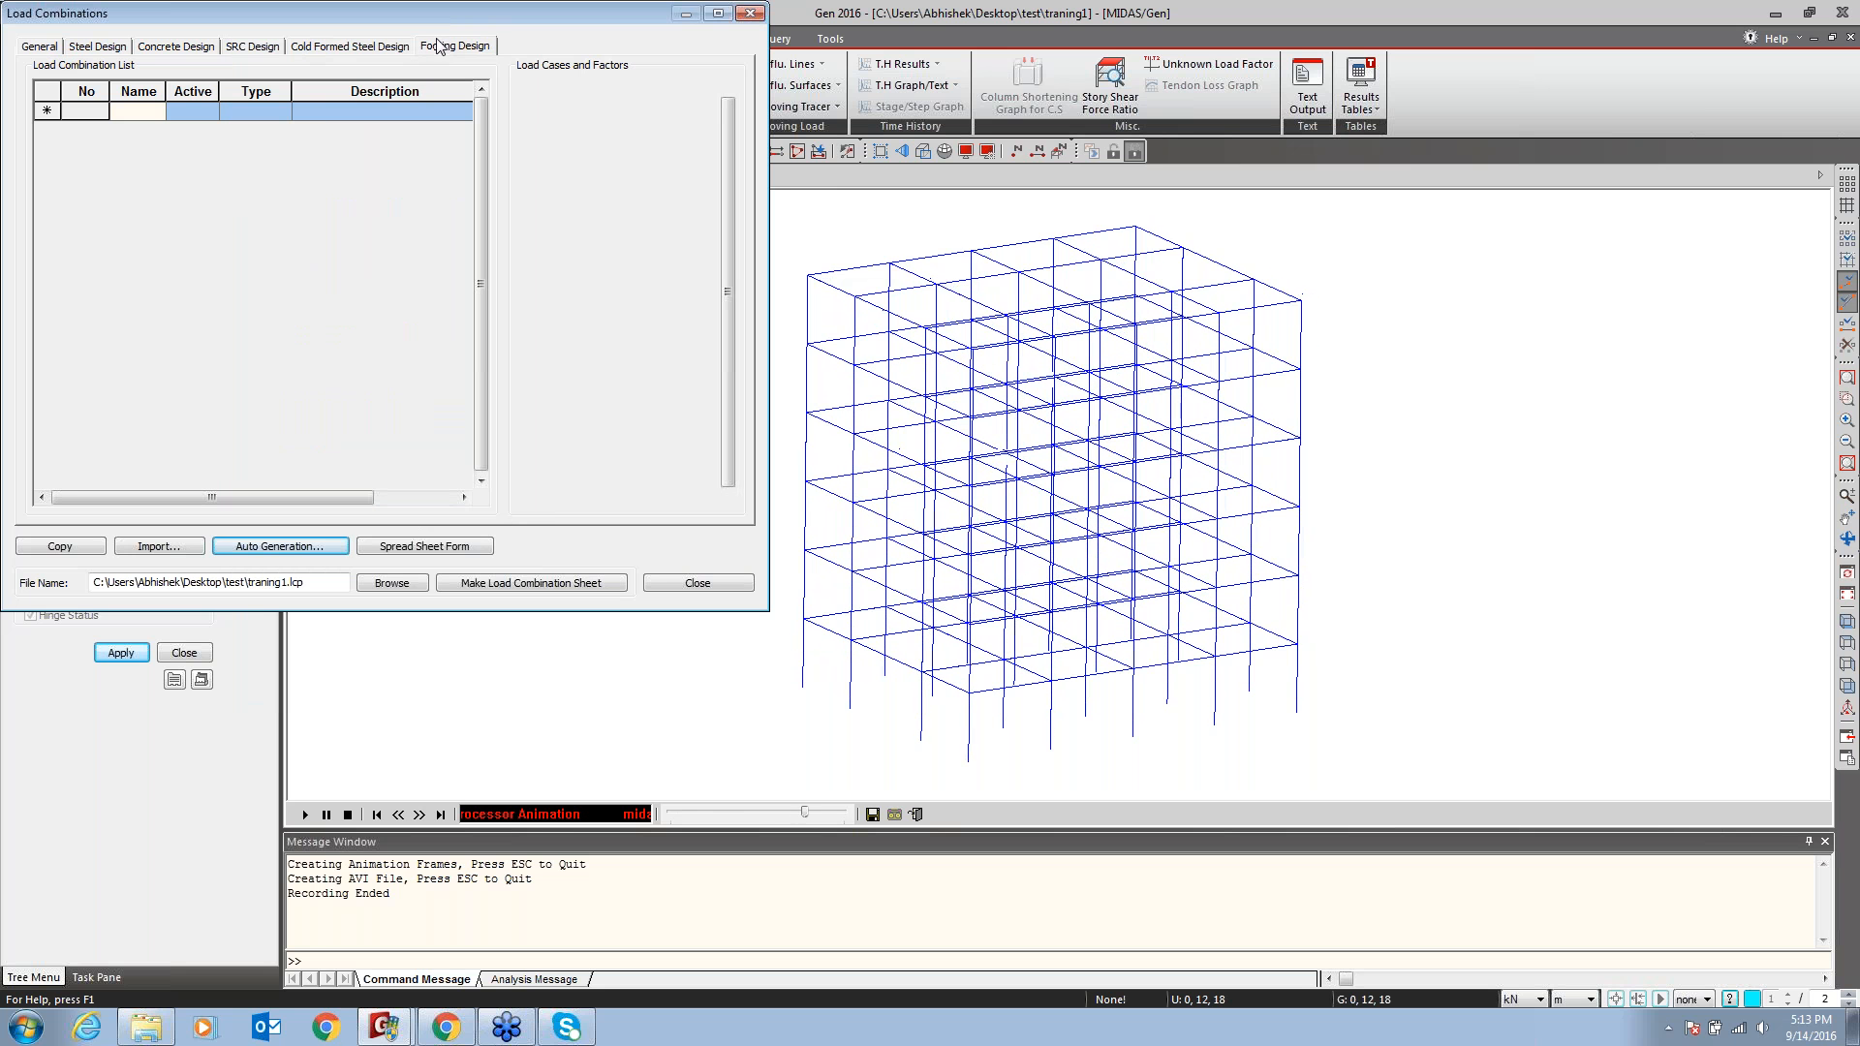
click(333, 548)
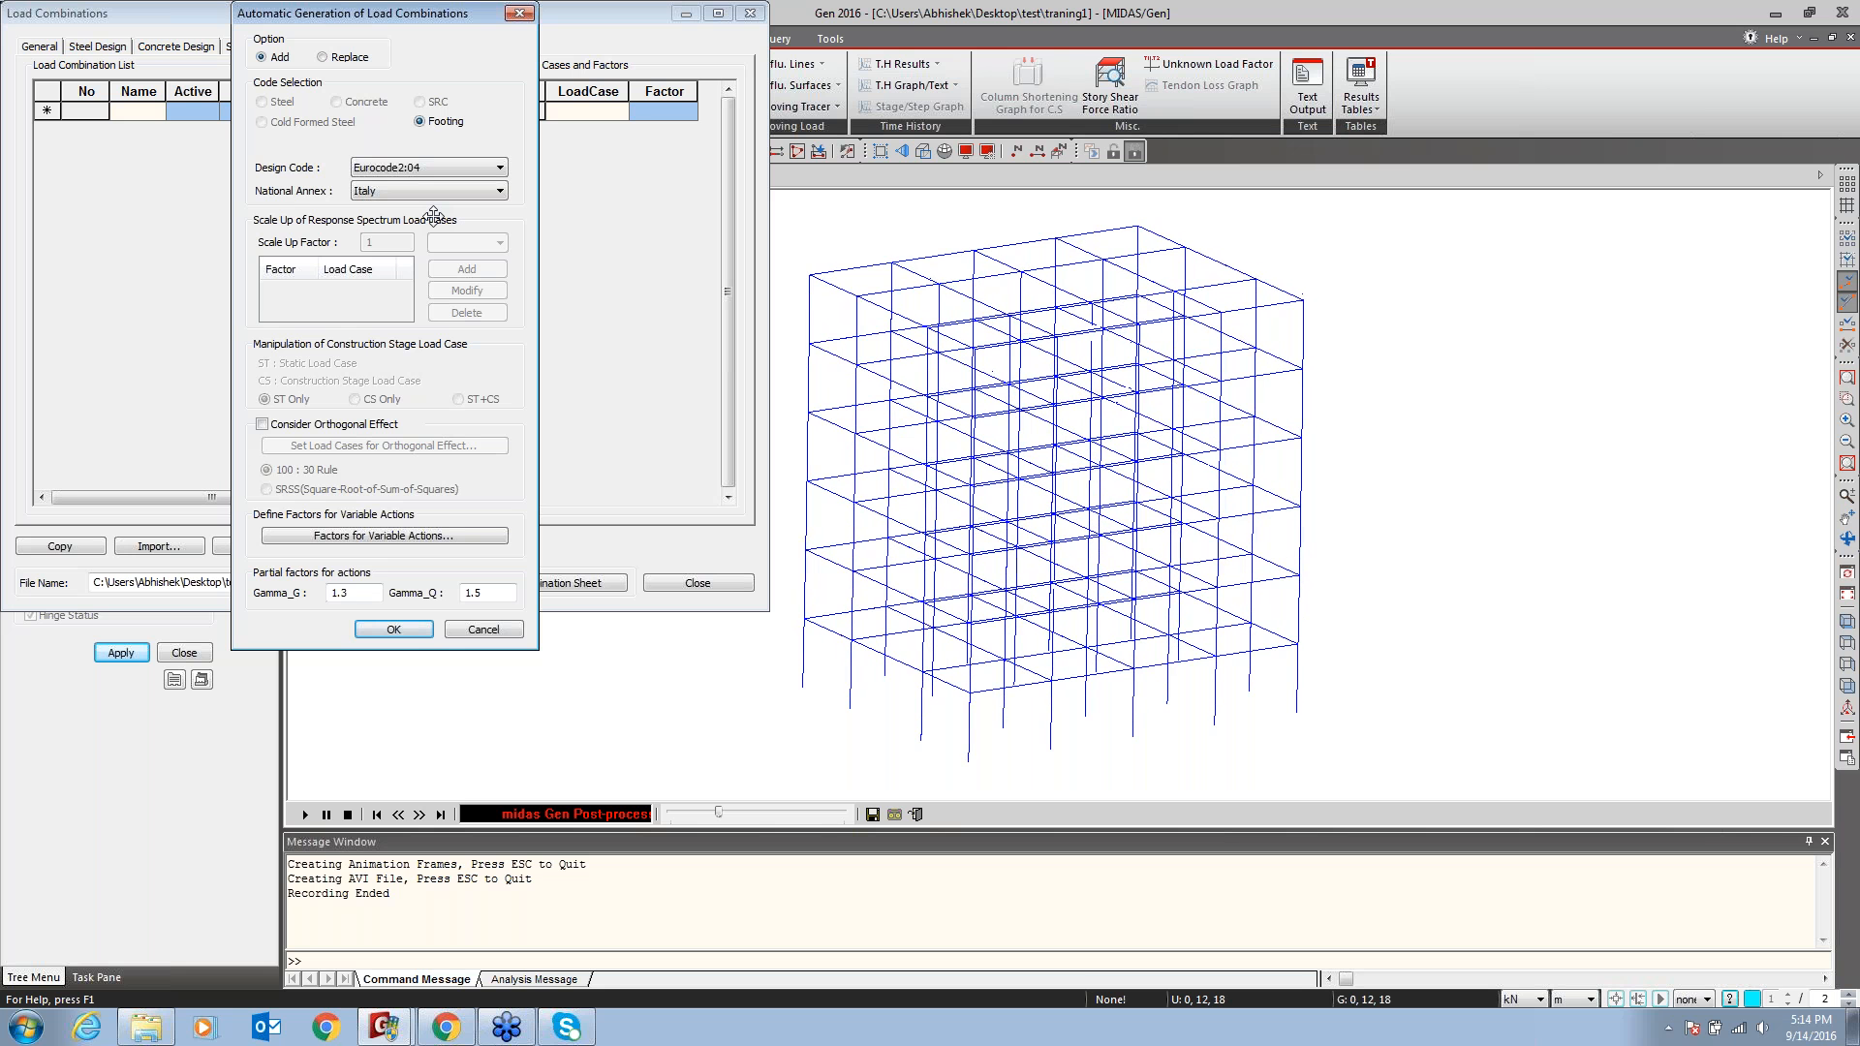
click(487, 629)
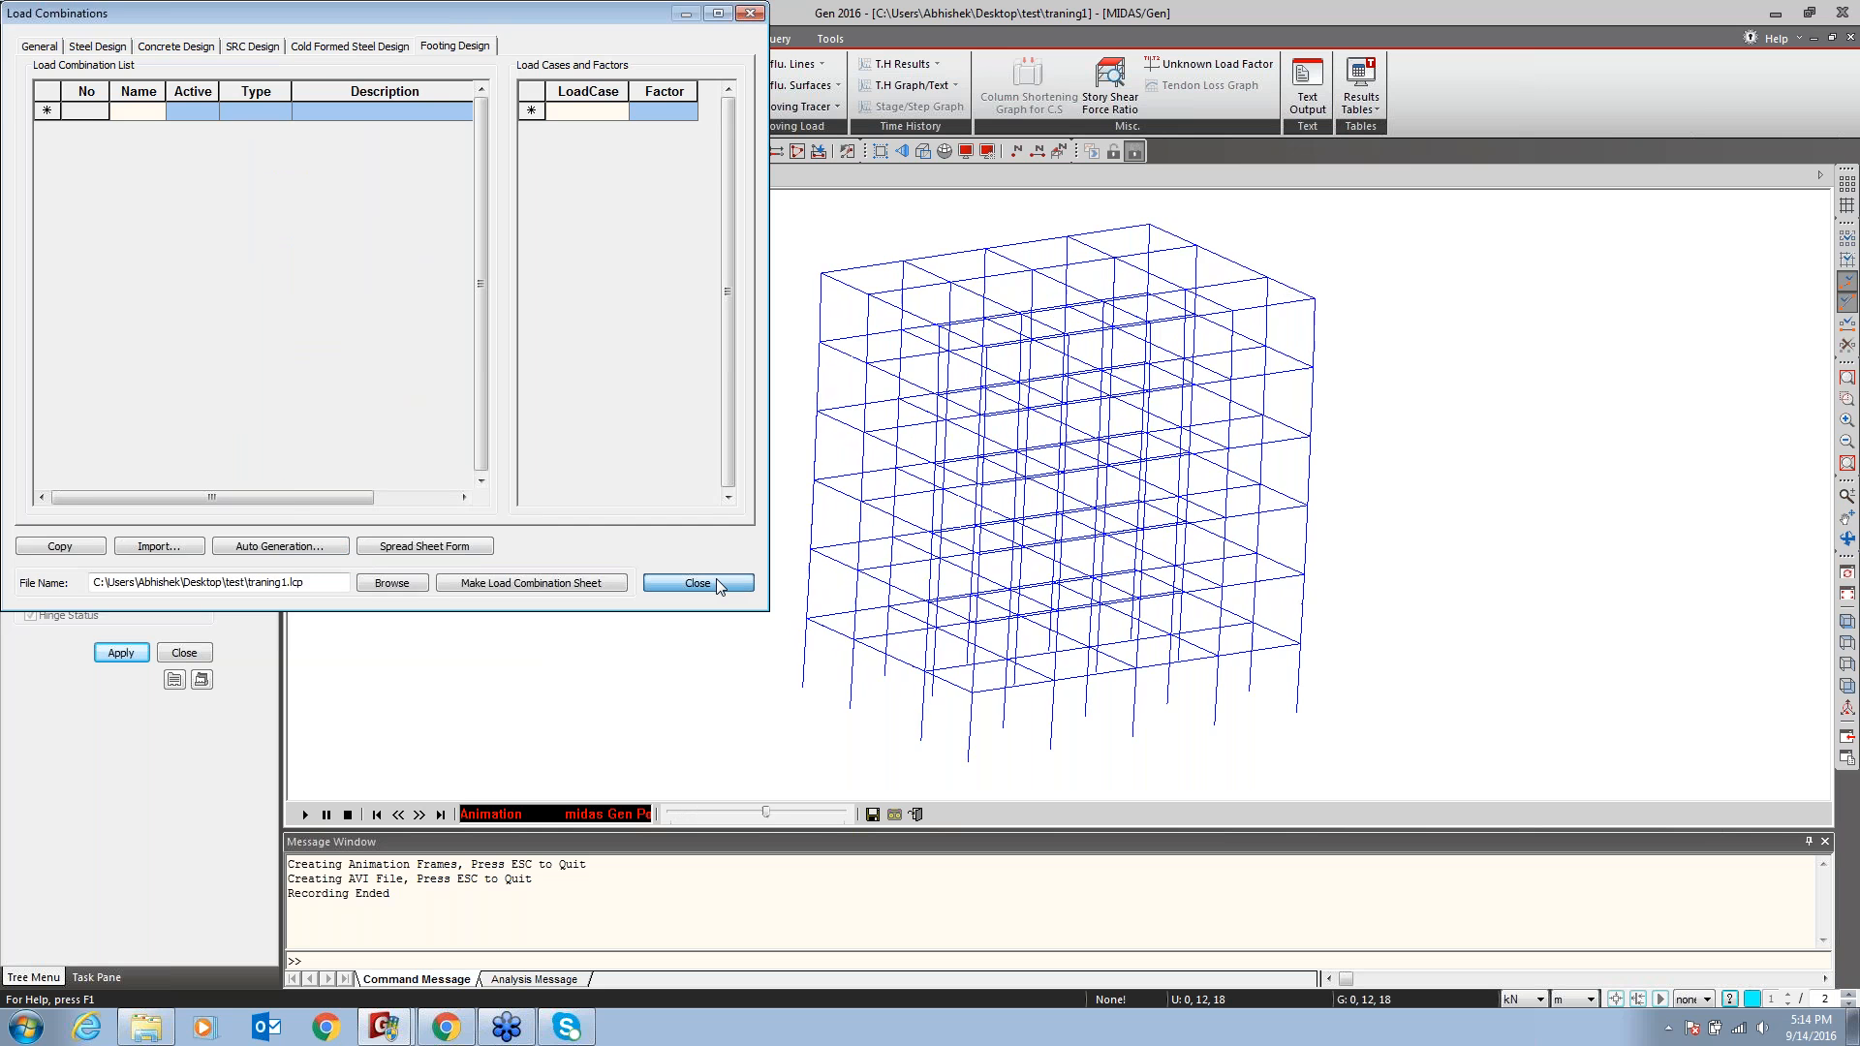
click(717, 583)
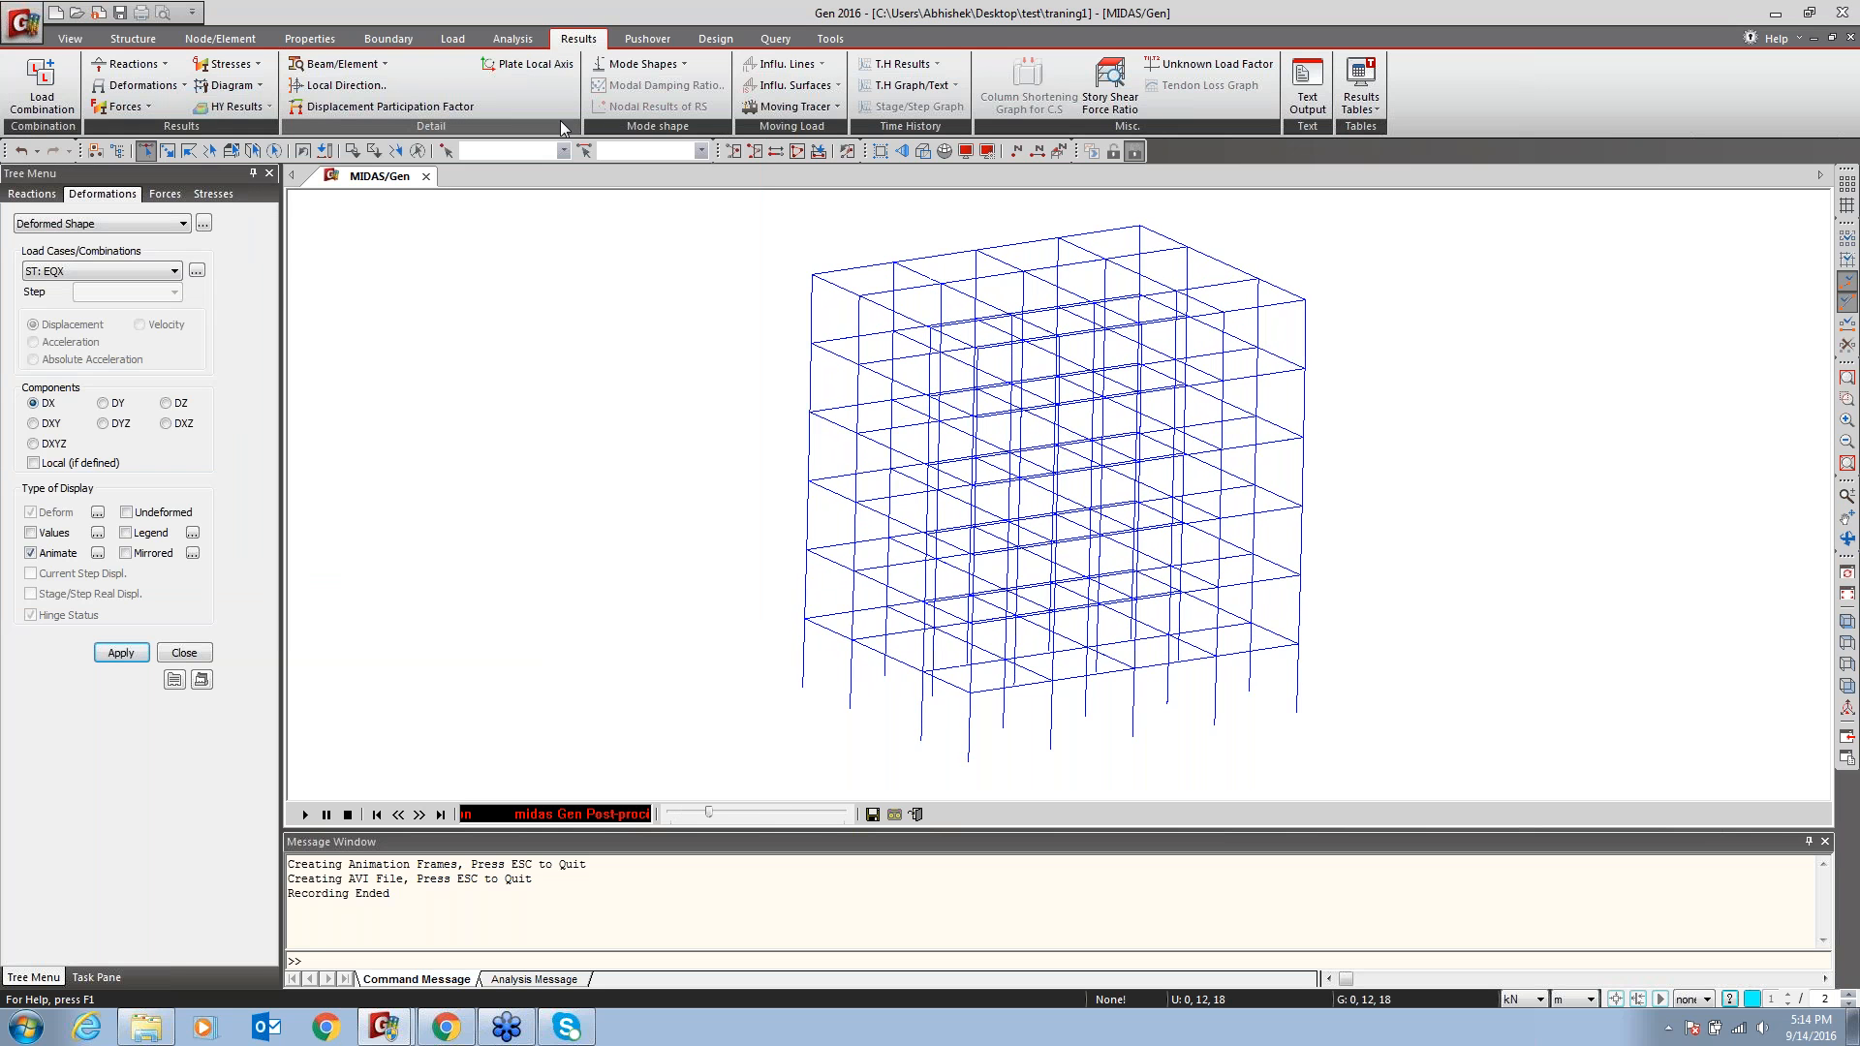
Clear the animation and display My beam diagrams for load combination cLCB1 with values at all output section locations
click(124, 106)
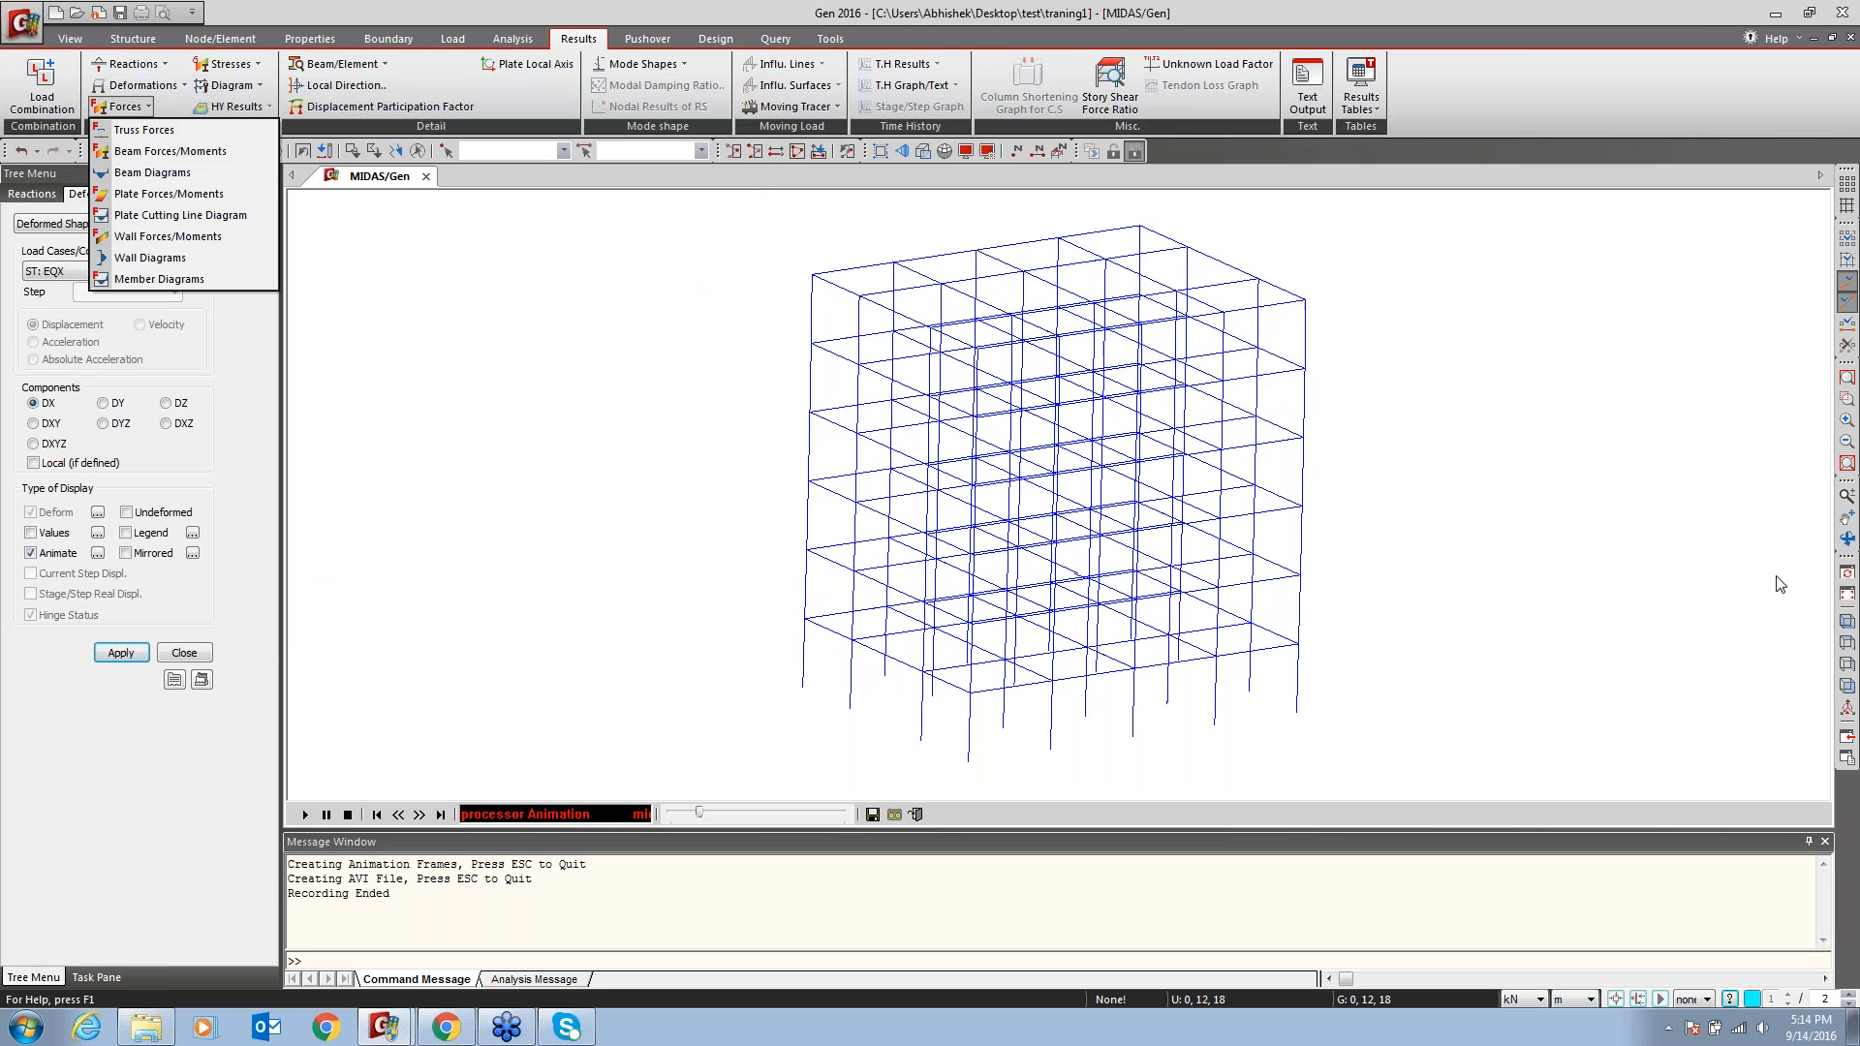
click(1846, 593)
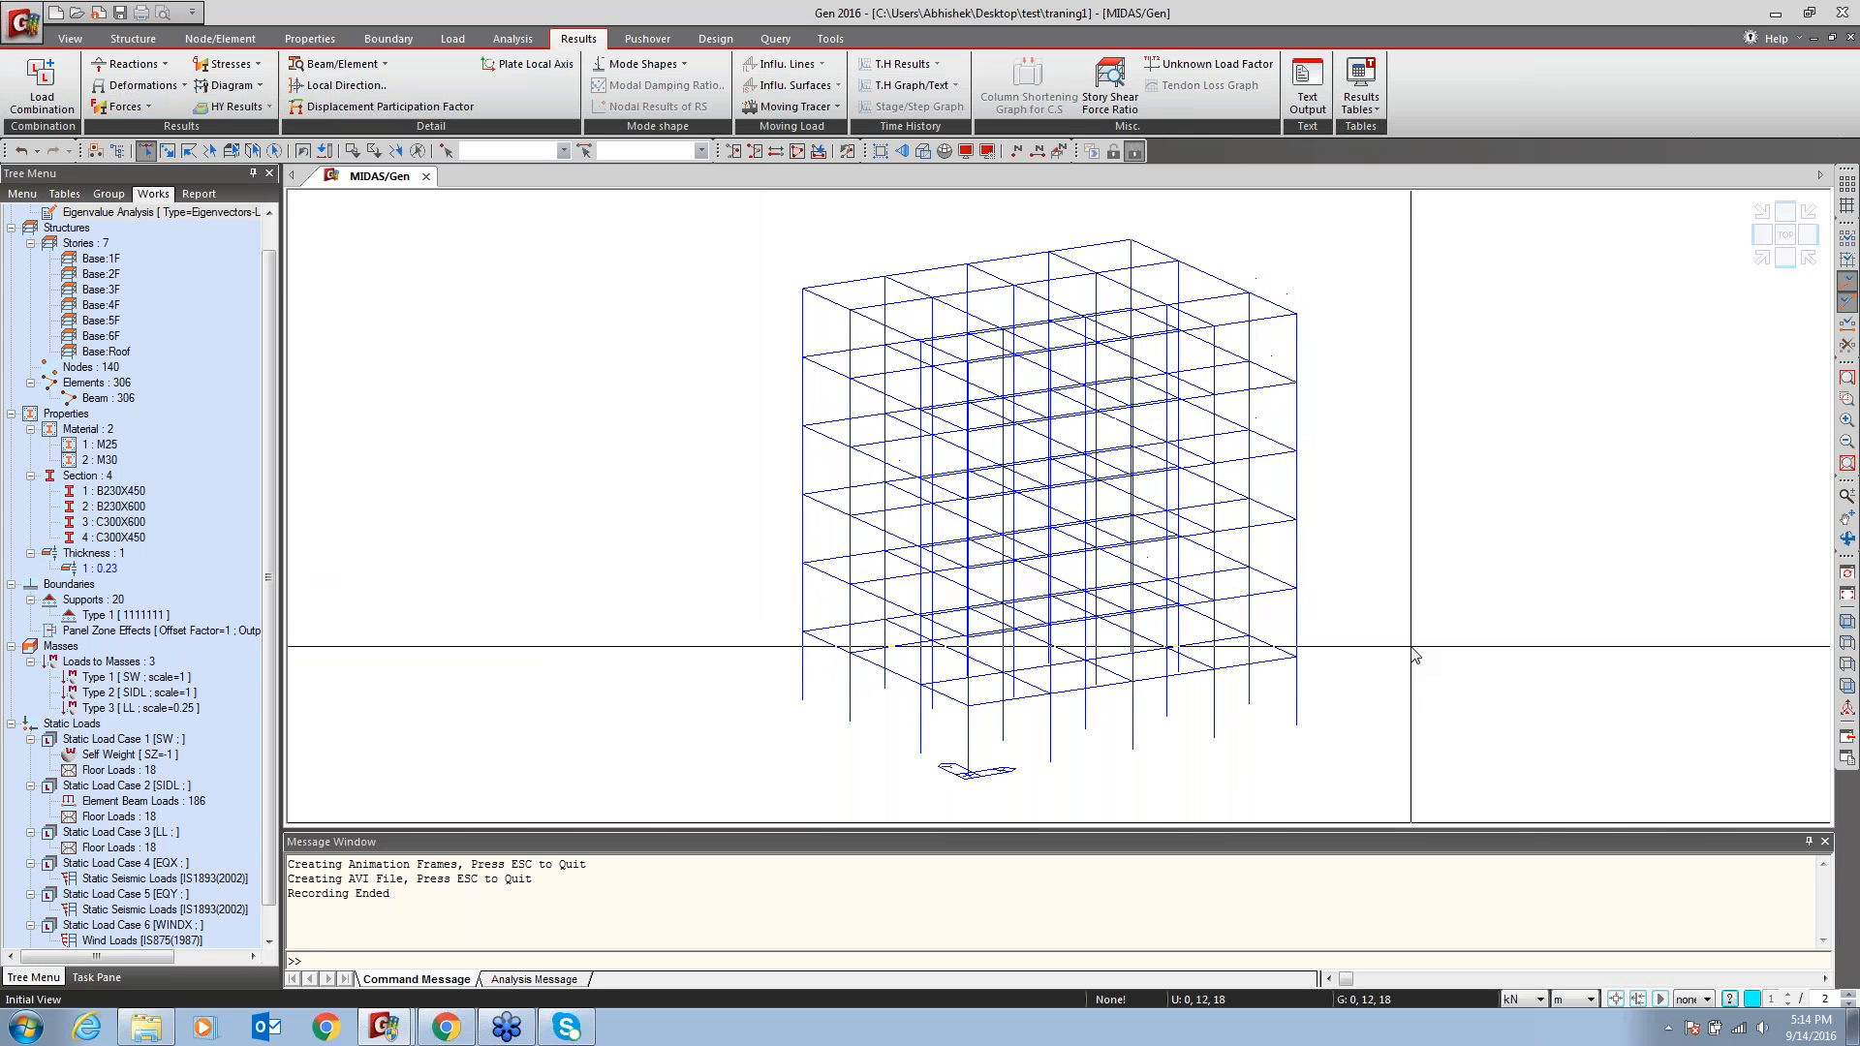
click(148, 107)
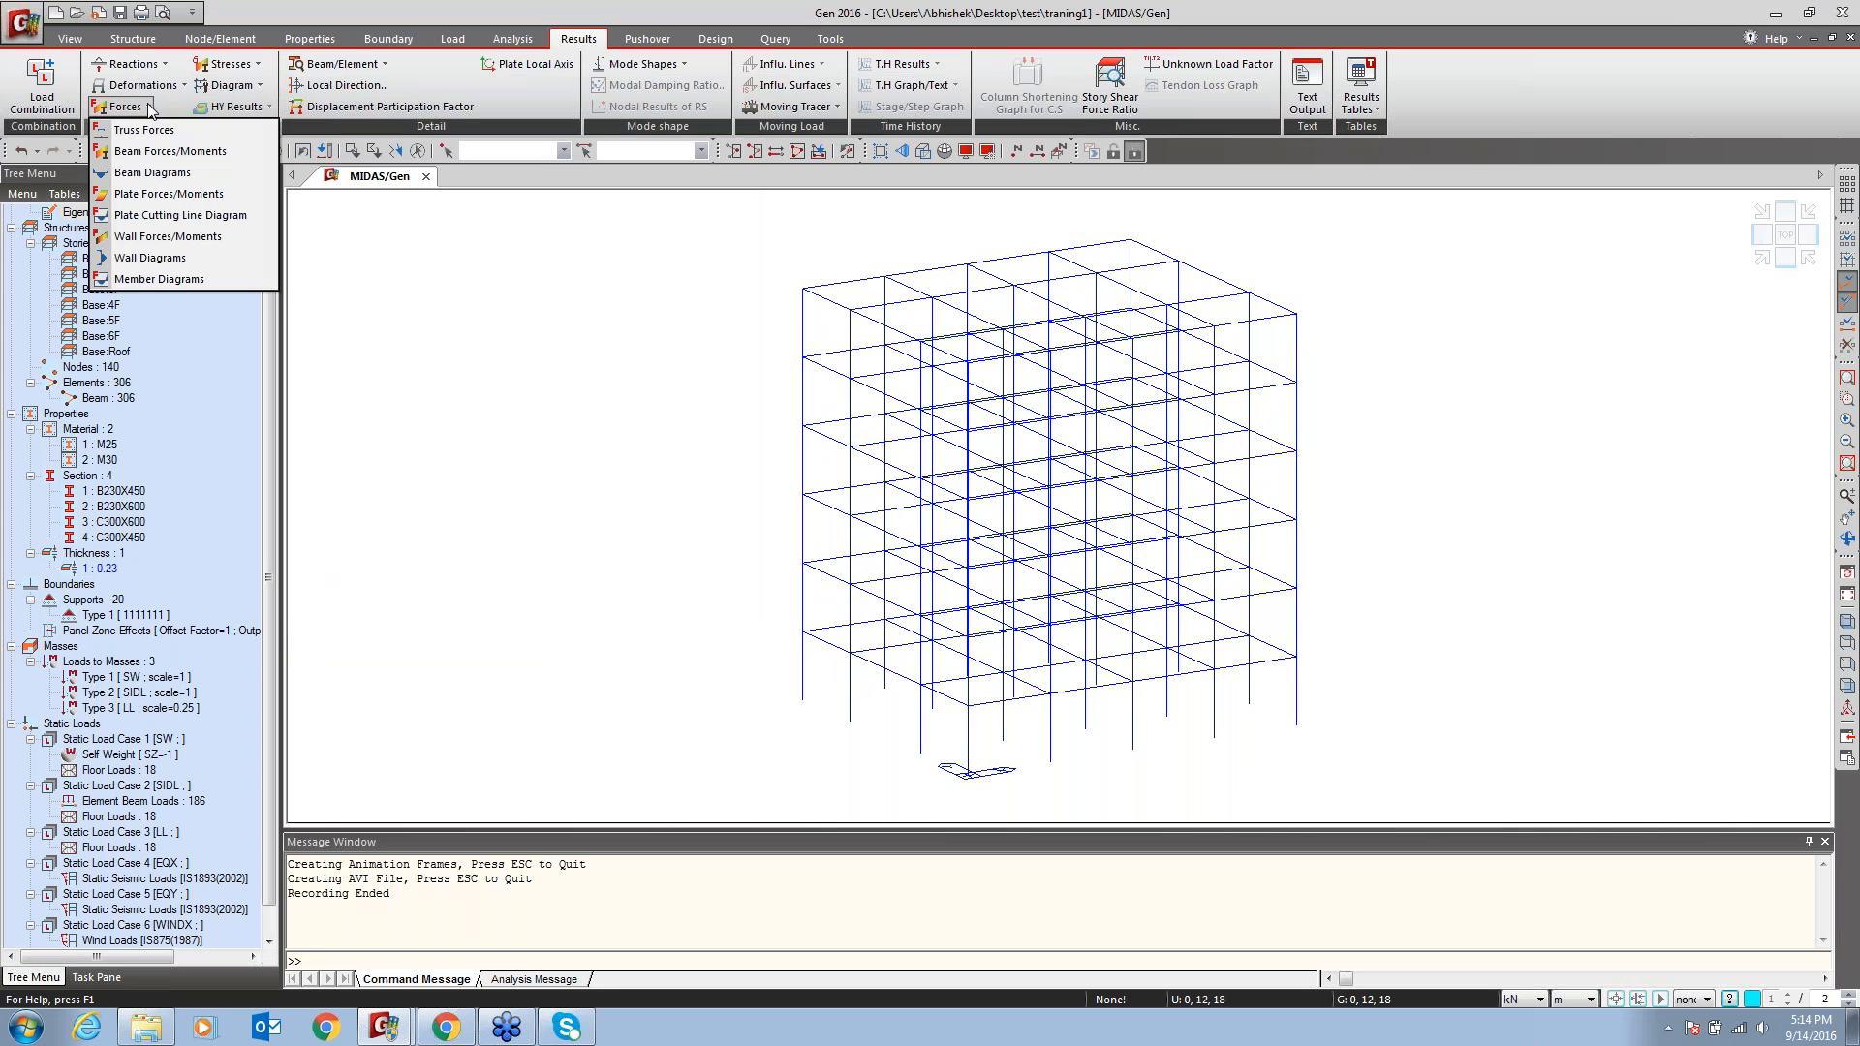
click(140, 174)
click(102, 271)
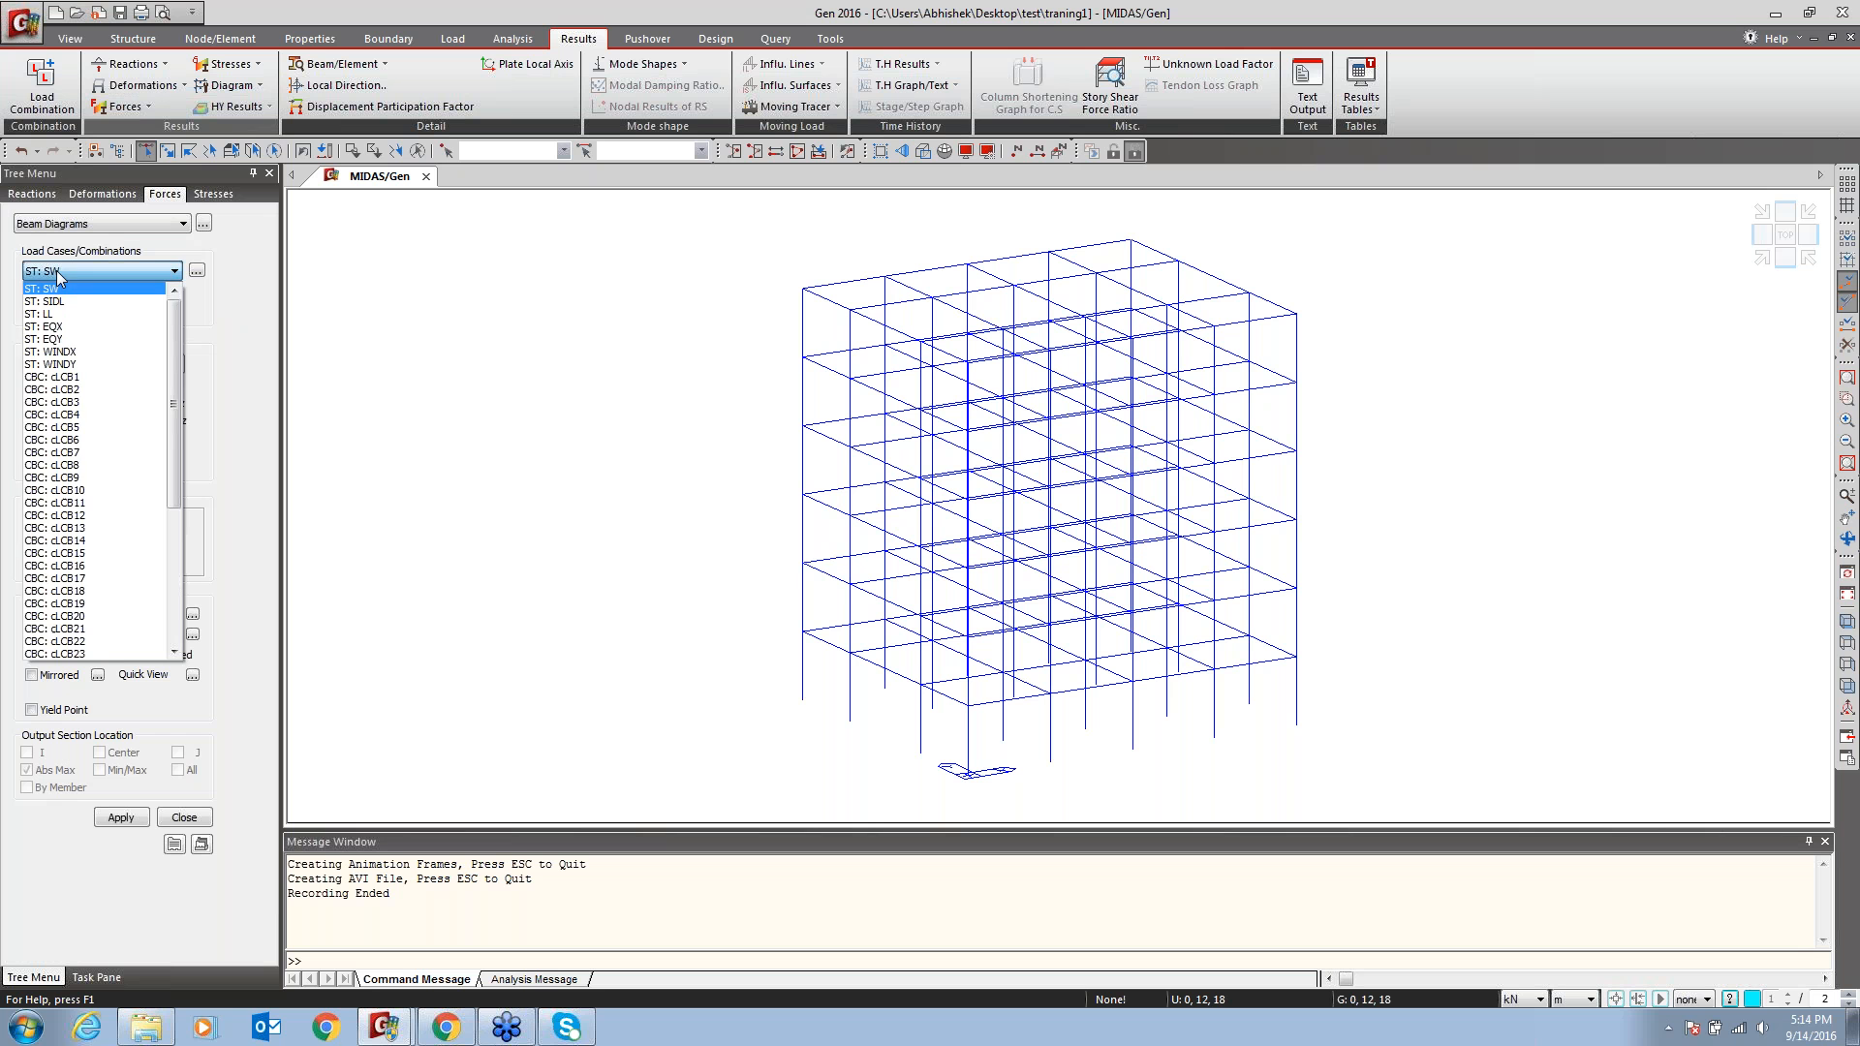
click(98, 376)
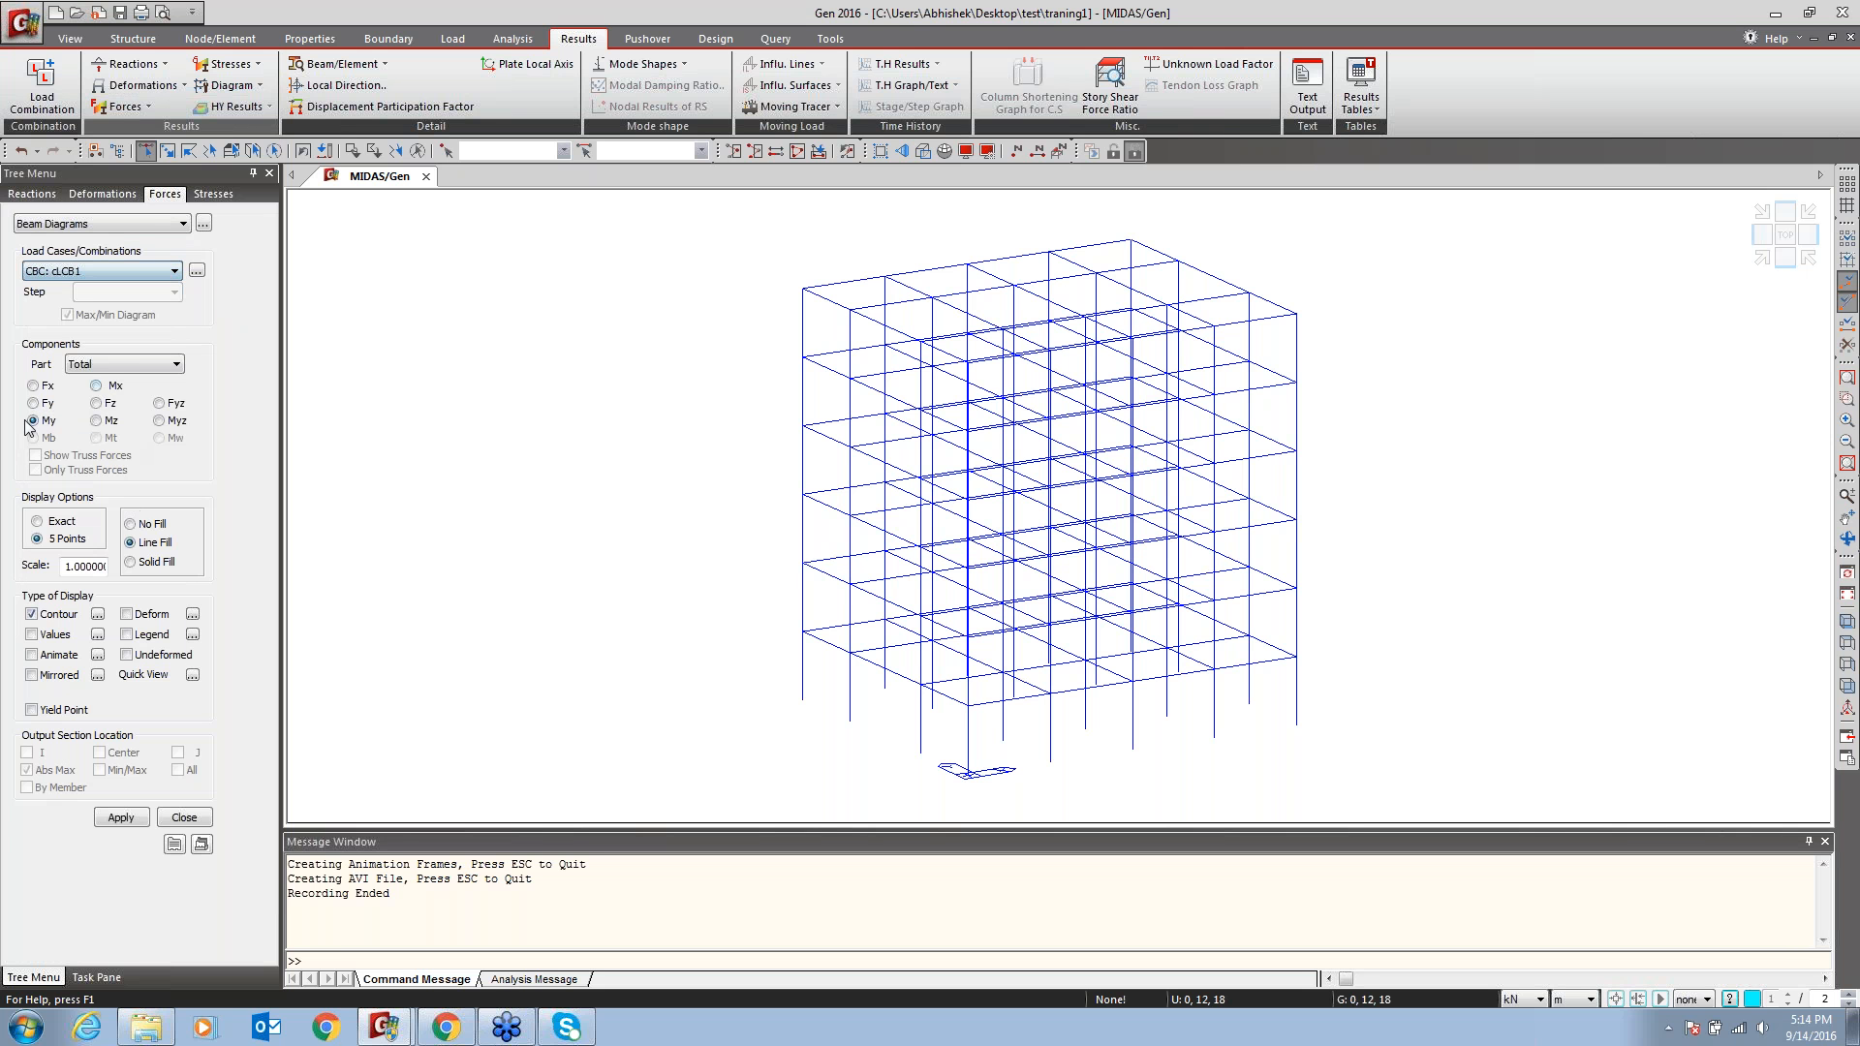
click(32, 635)
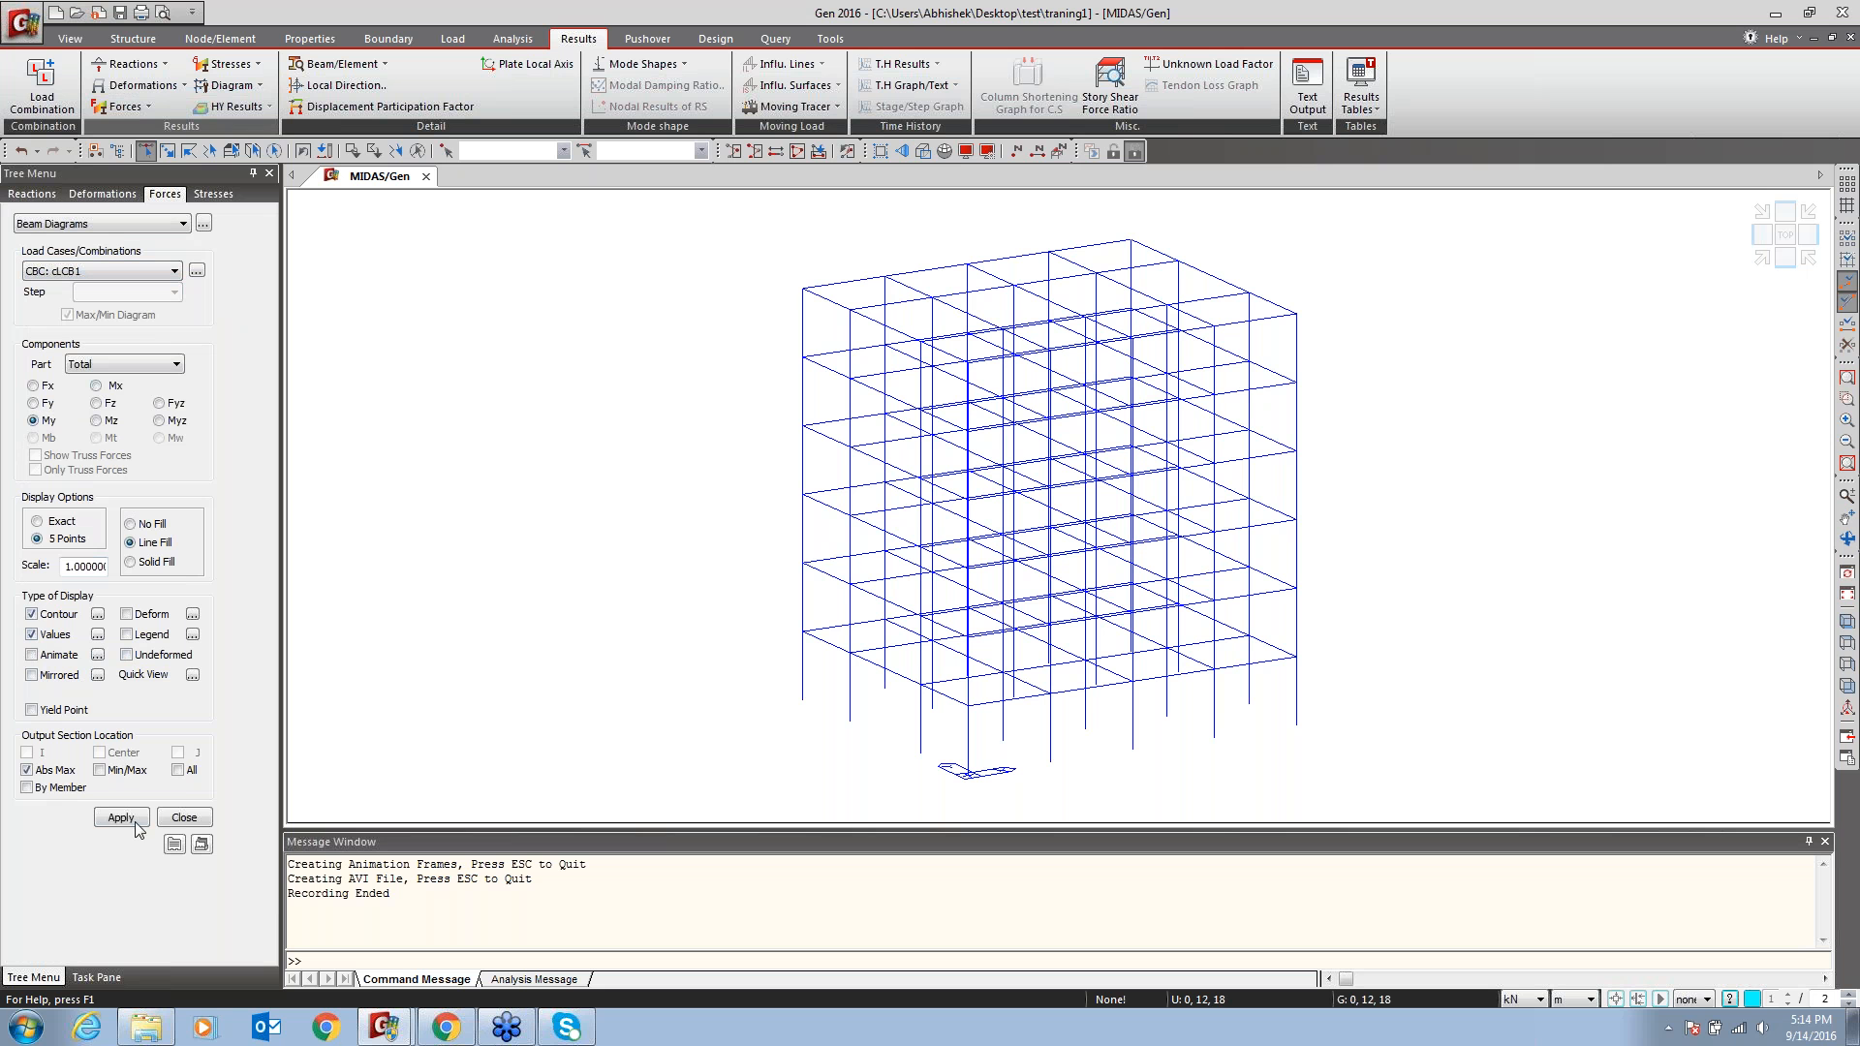
click(177, 771)
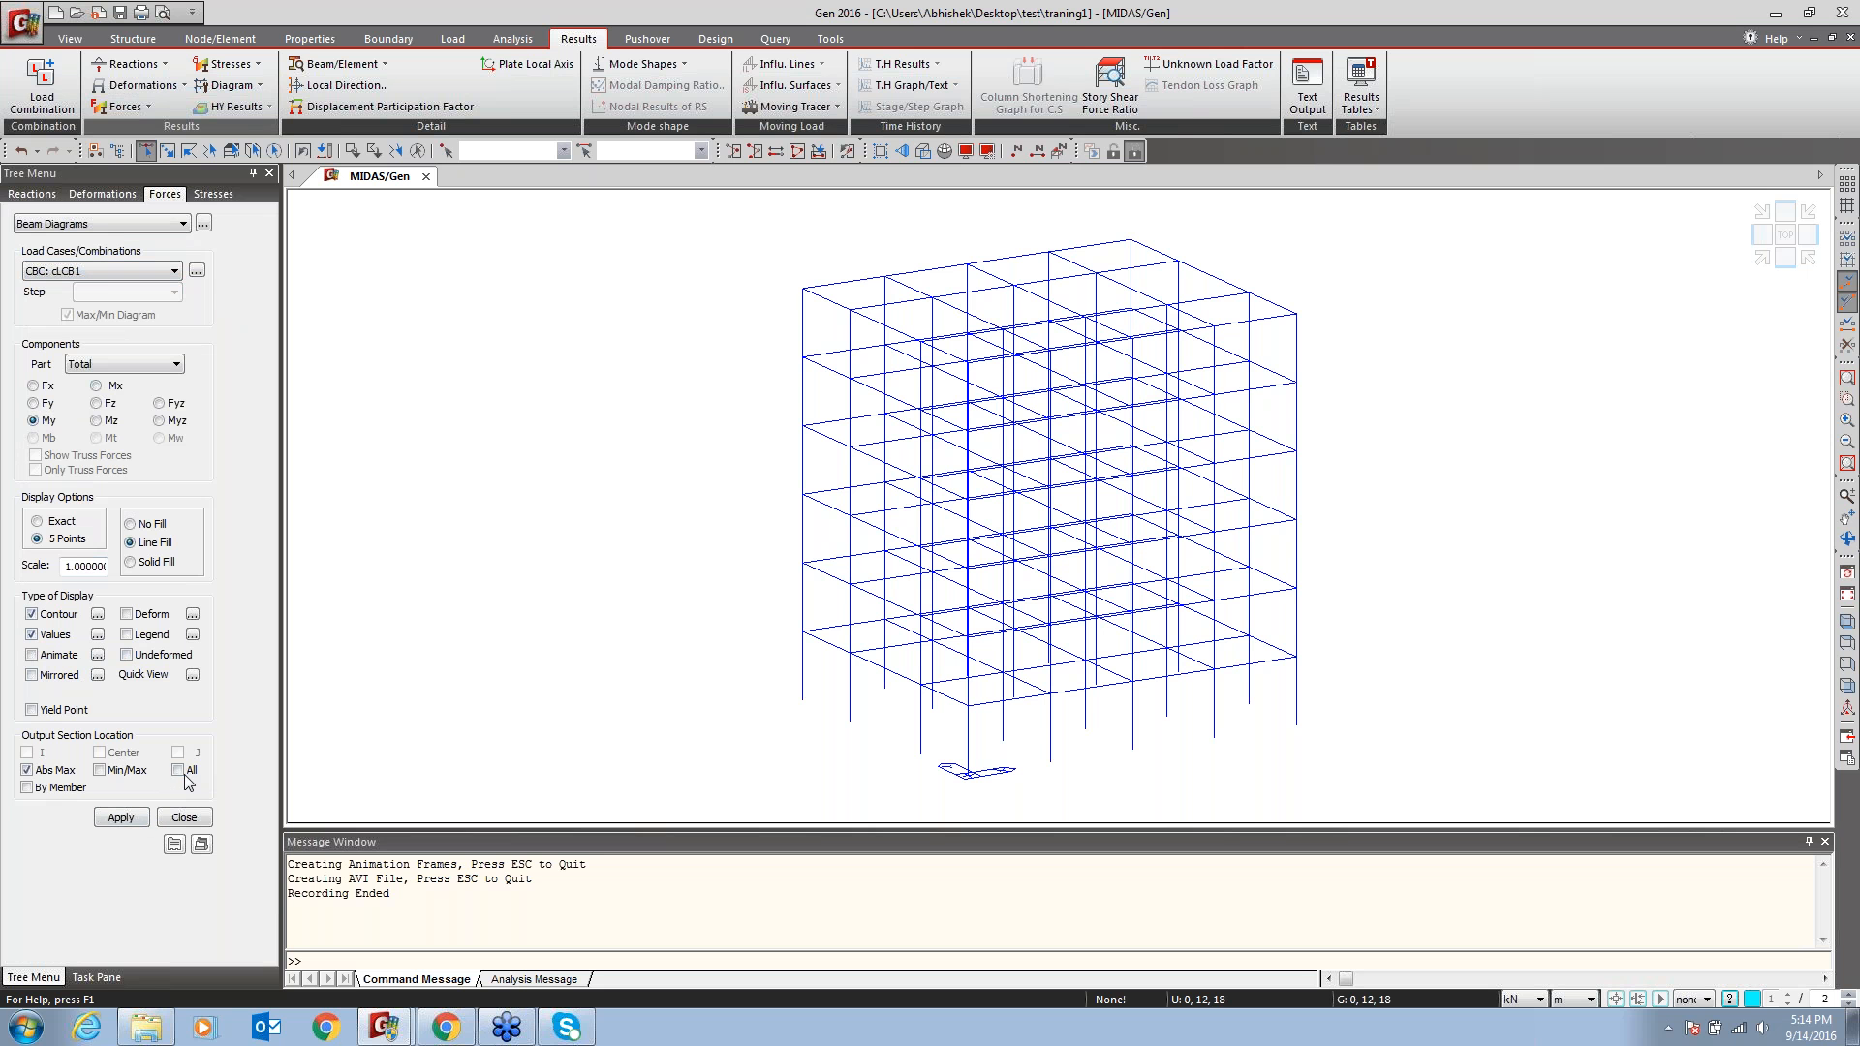
click(120, 818)
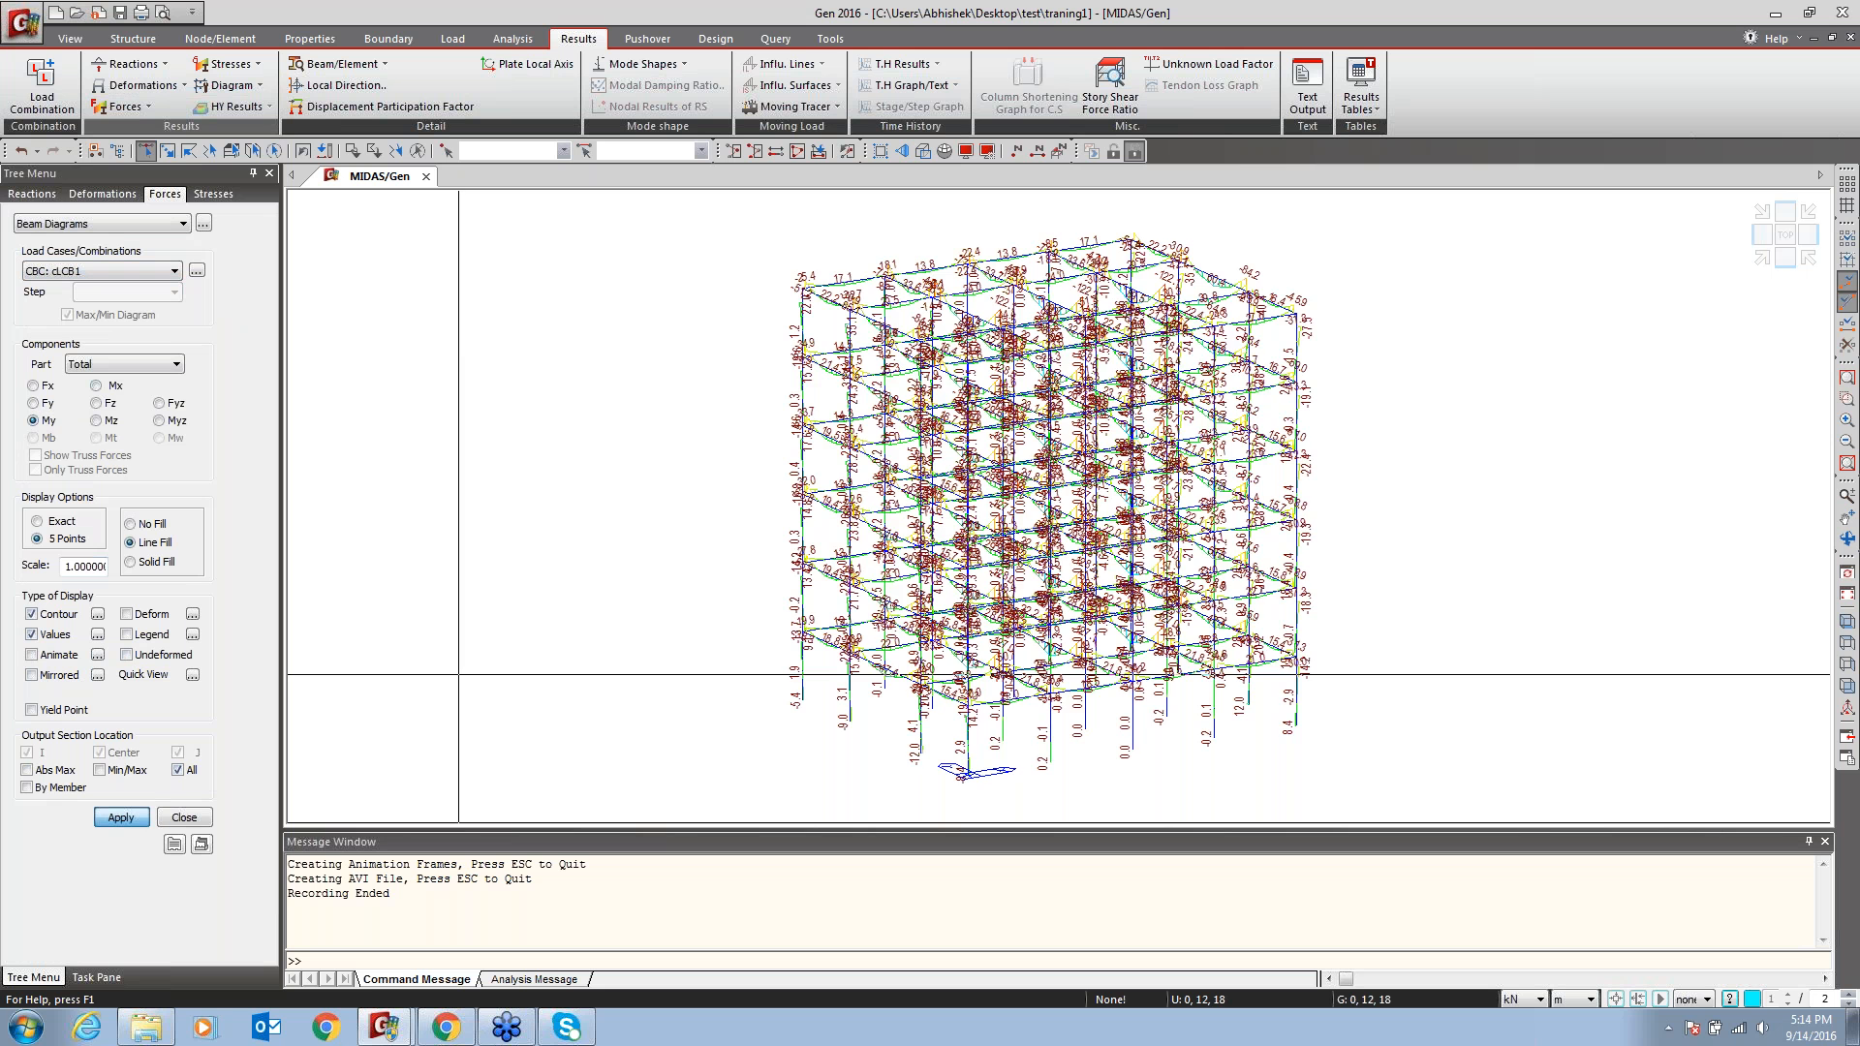
Examine the My diagrams and values on the beams and columns at the roof corner of the frame
middle_drag(862, 403, 431, 469)
click(1847, 380)
click(1846, 397)
drag(713, 267, 477, 382)
drag(872, 338, 445, 706)
middle_drag(815, 596, 683, 571)
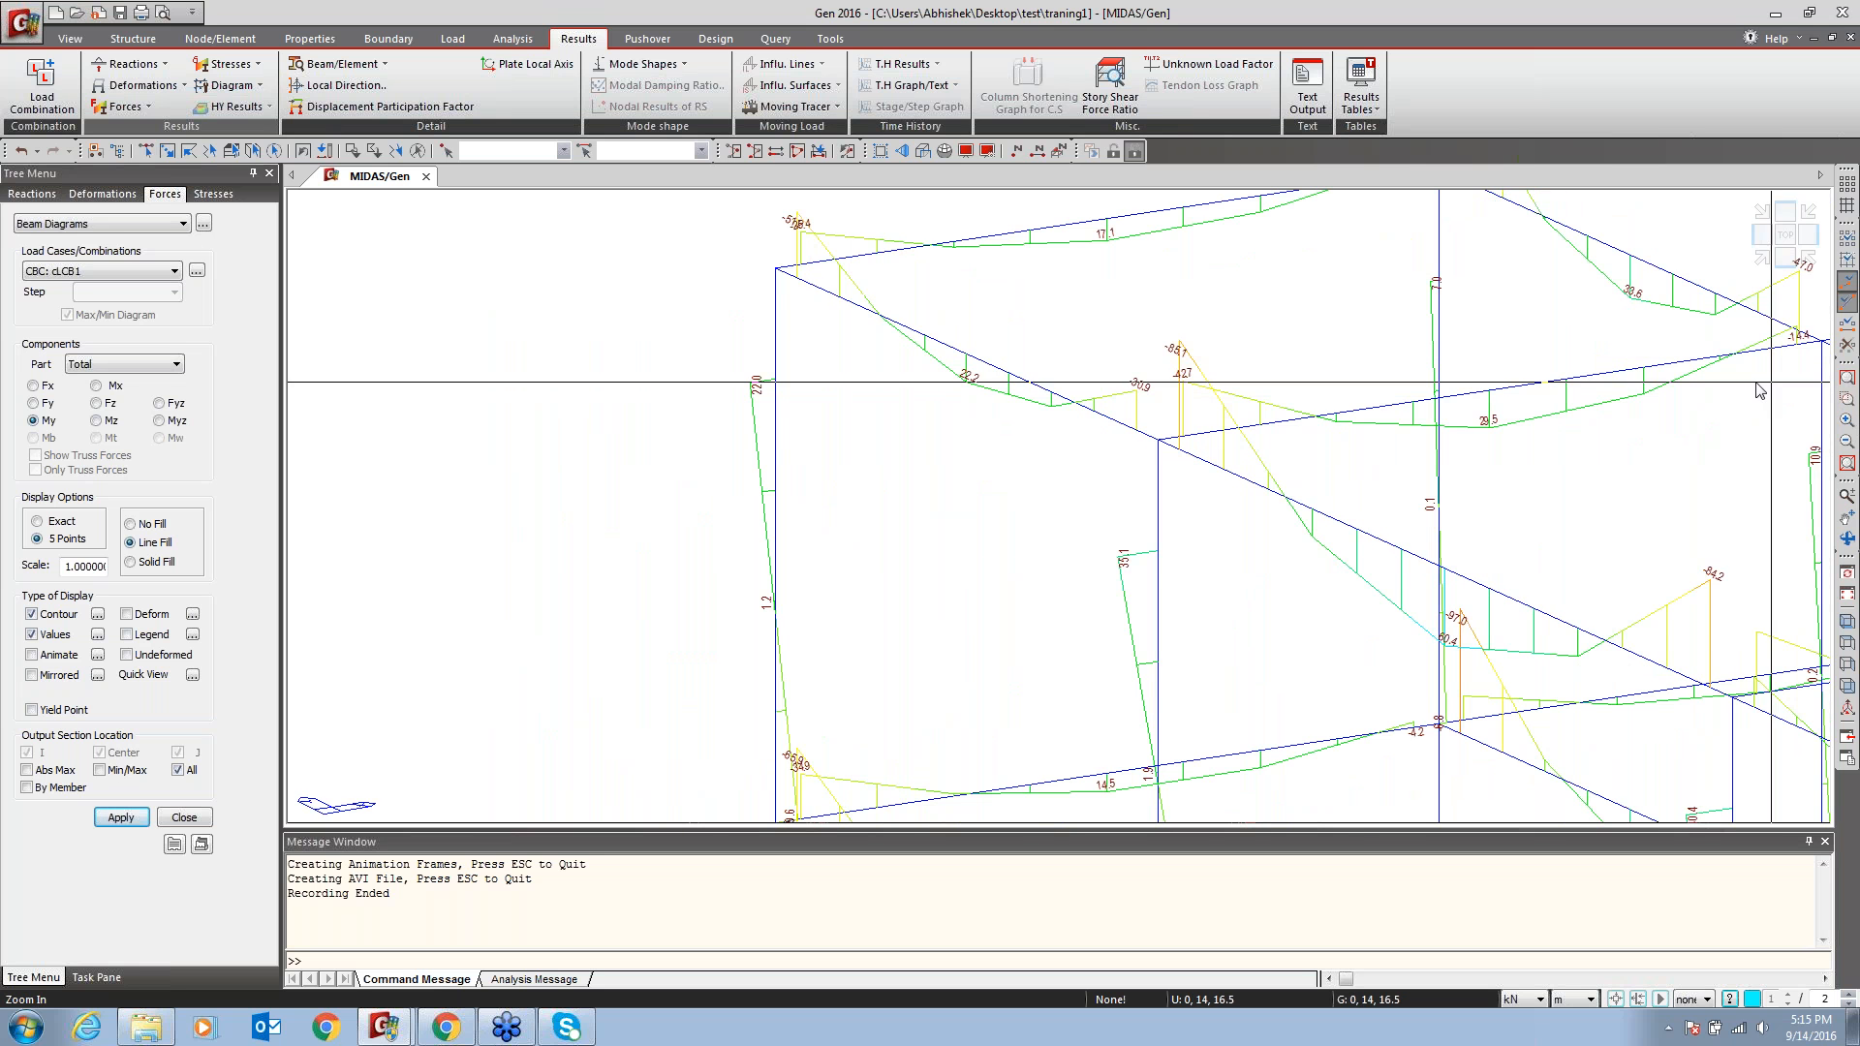
key(Escape)
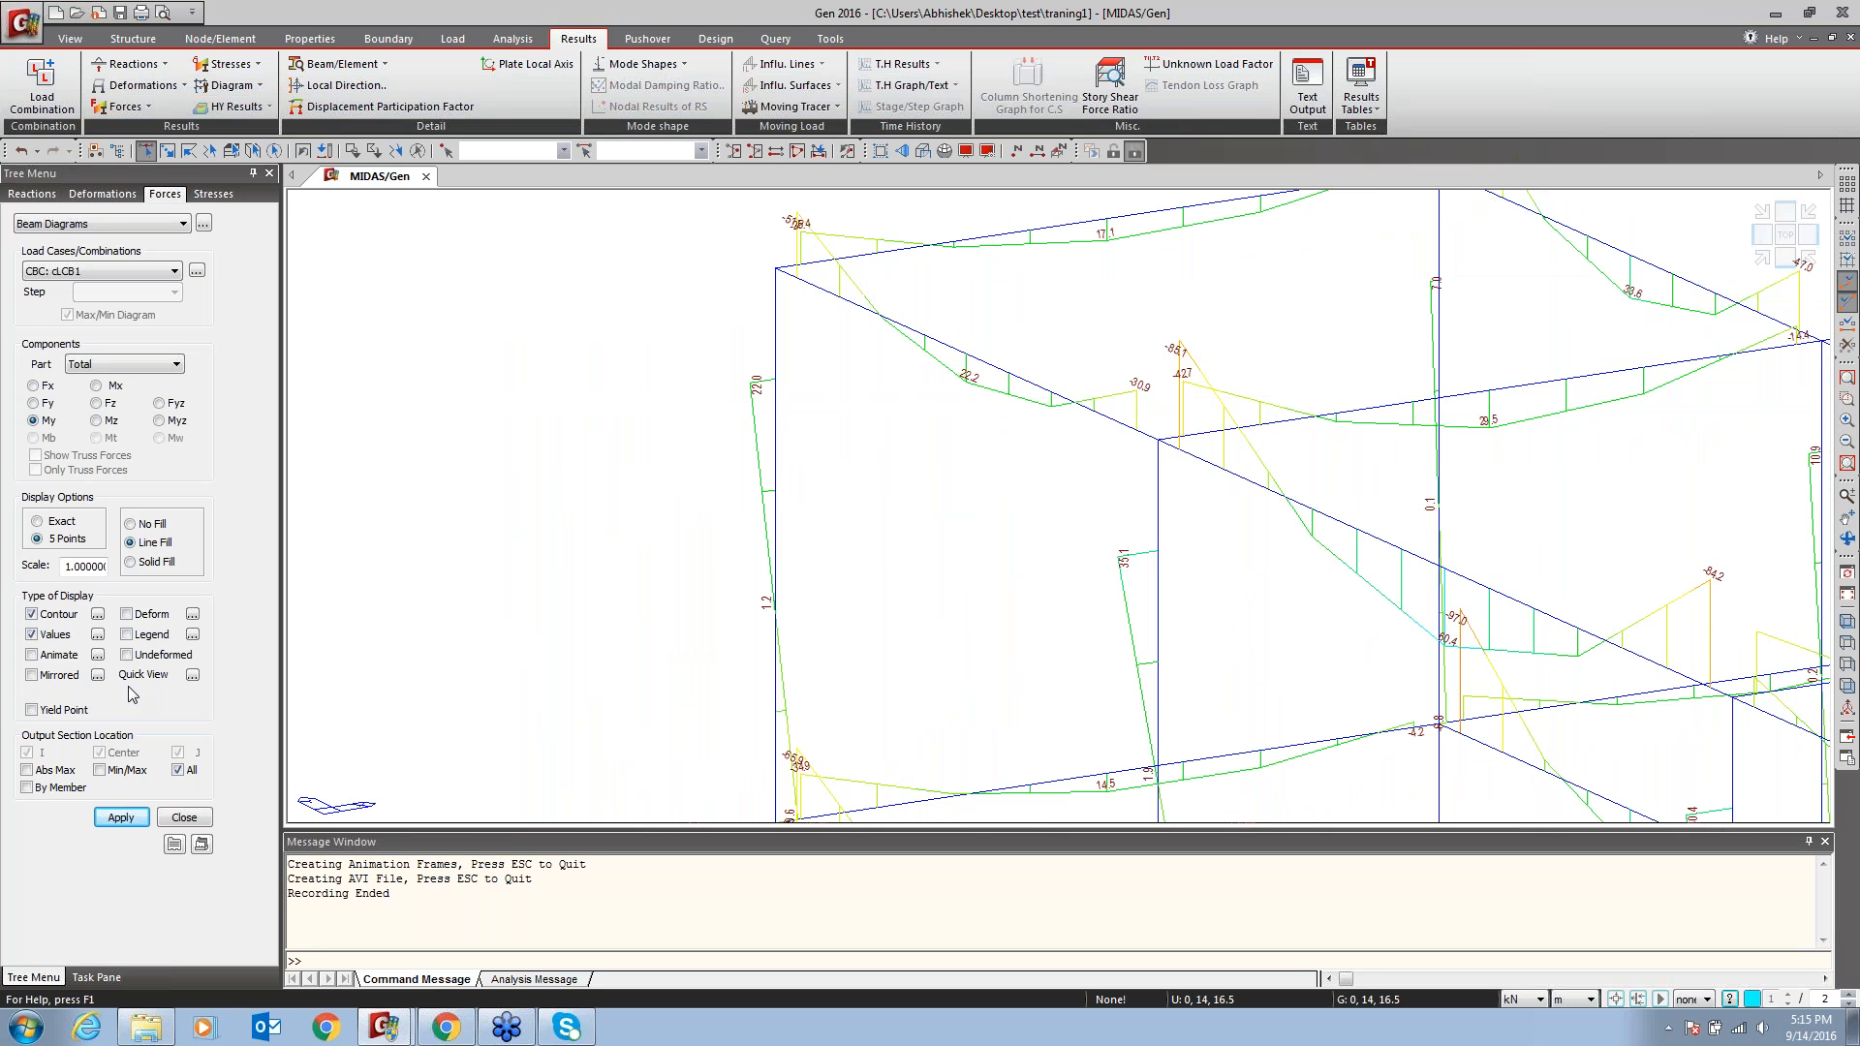
Show the beam force detail diagram of roof edge beam 282 for load combination cLCB1 and component My
click(192, 675)
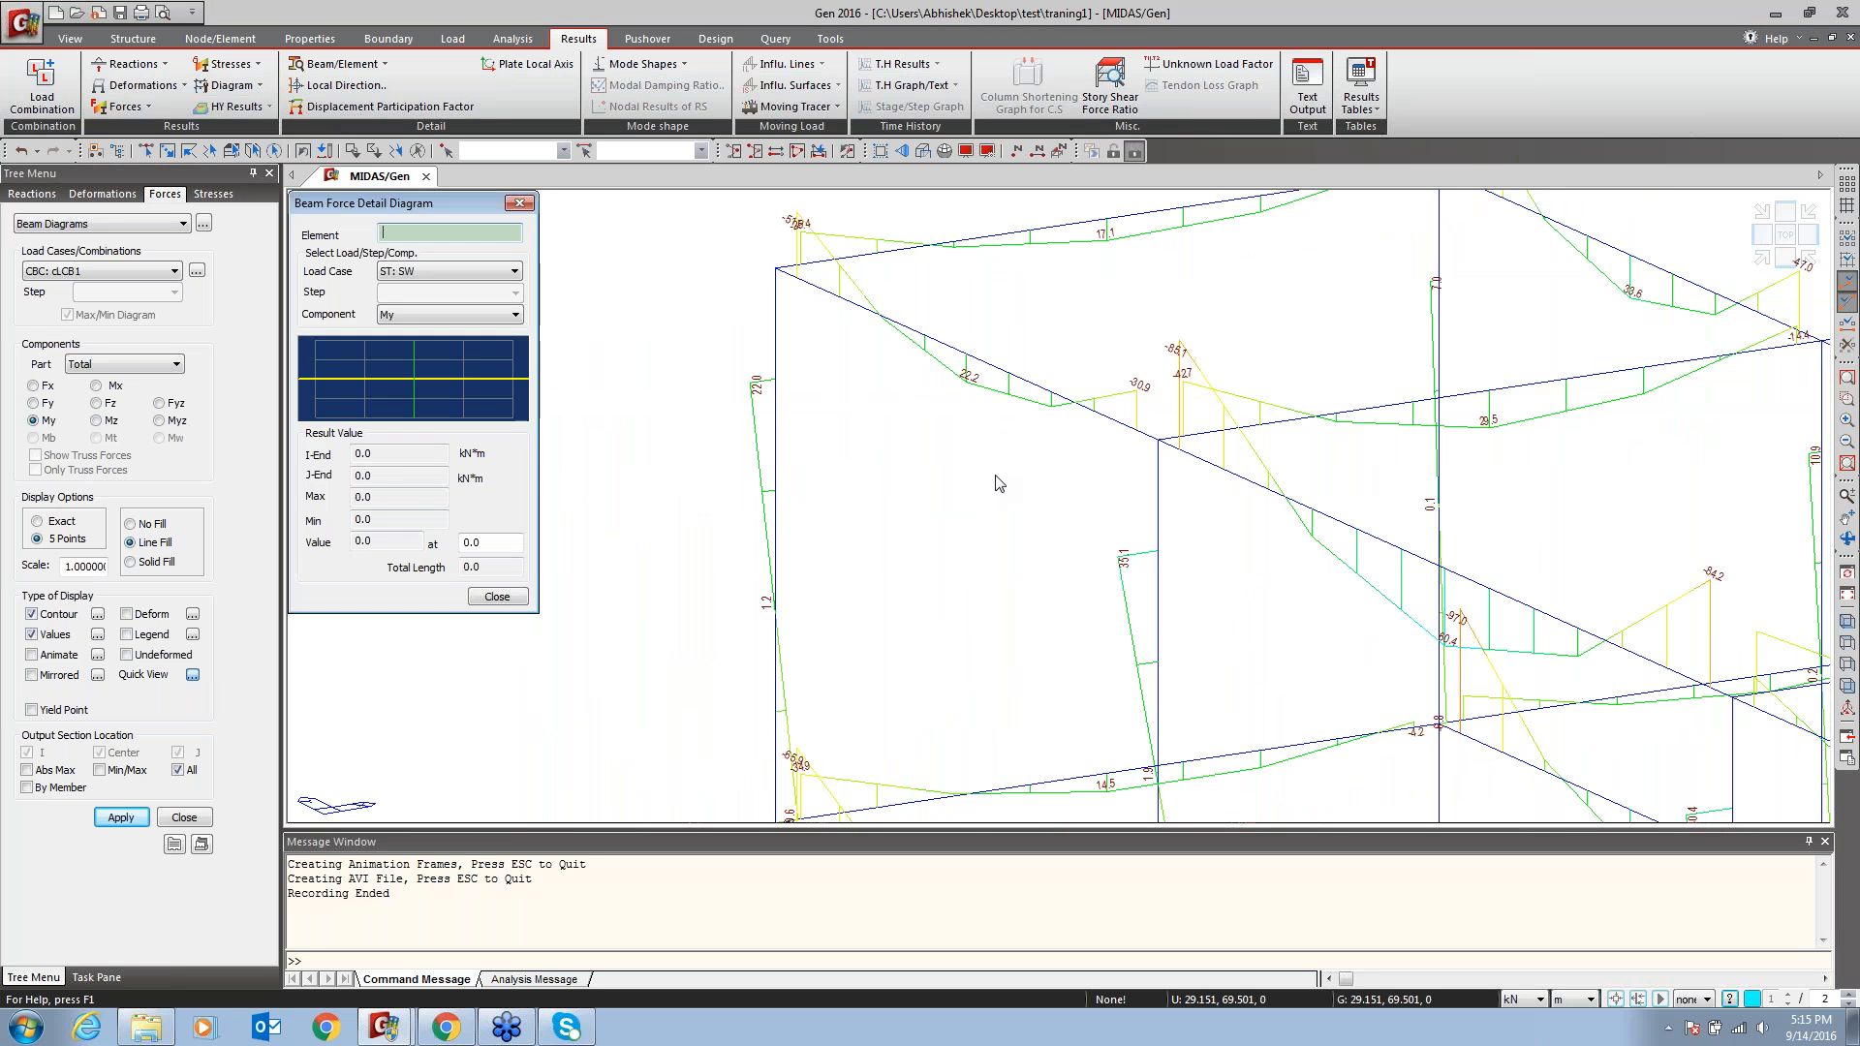
drag(508, 203, 999, 219)
click(961, 286)
click(901, 392)
click(909, 332)
click(908, 333)
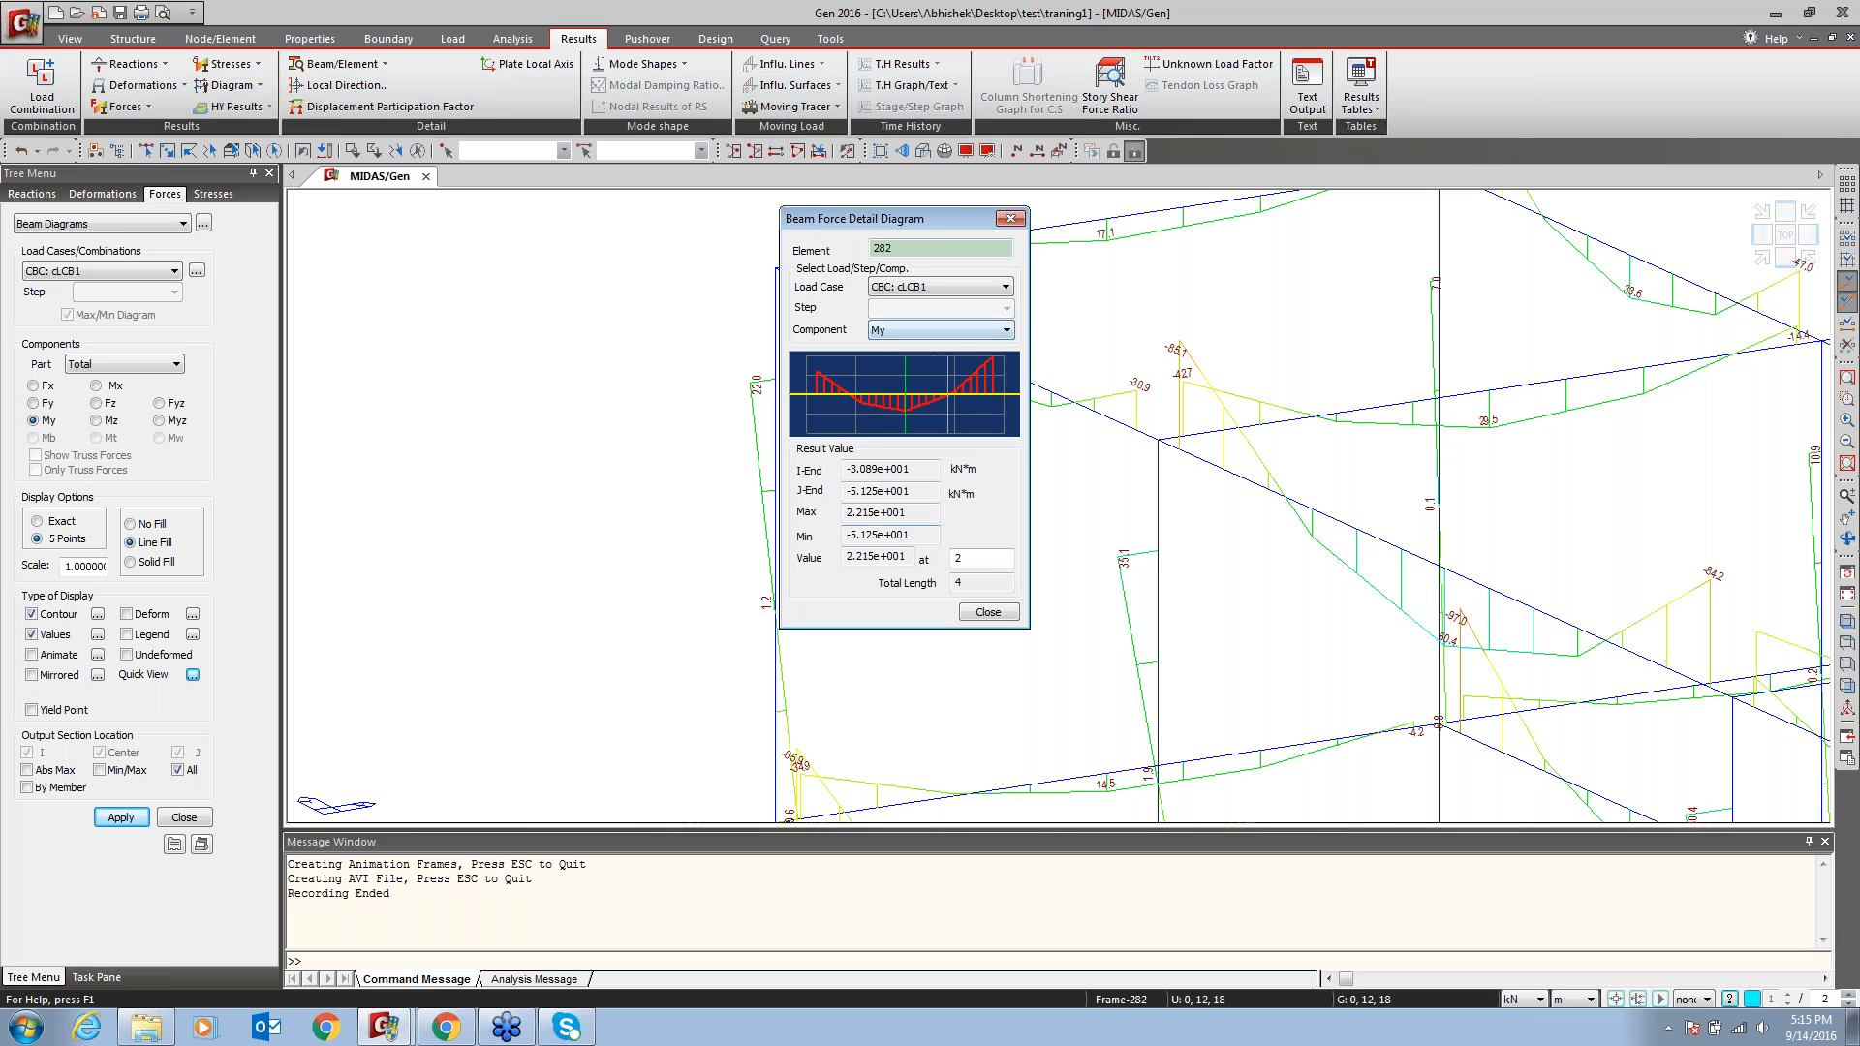
Read the moment at several positions along the beam, and close the detail diagram and the beam diagram display
mouse_move(907, 416)
click(1006, 558)
drag(914, 557, 821, 554)
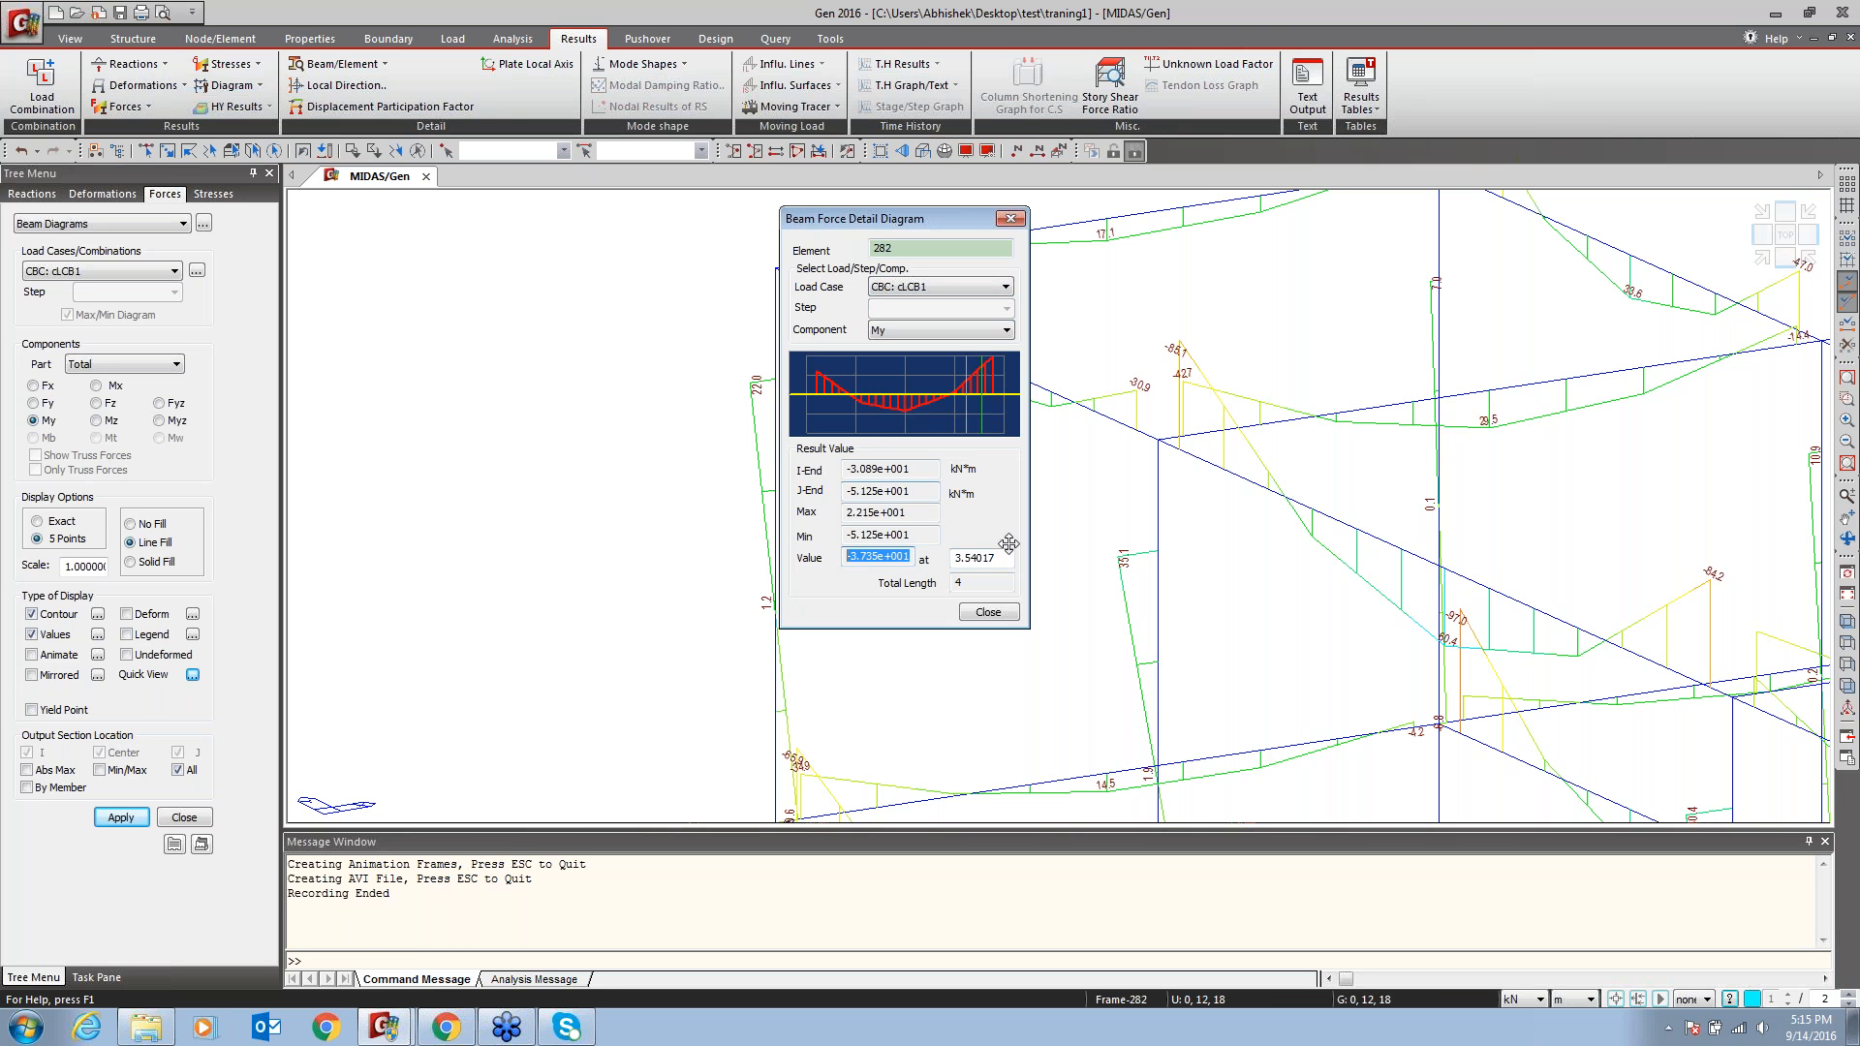
drag(1003, 558, 955, 558)
click(908, 416)
click(950, 417)
click(1000, 418)
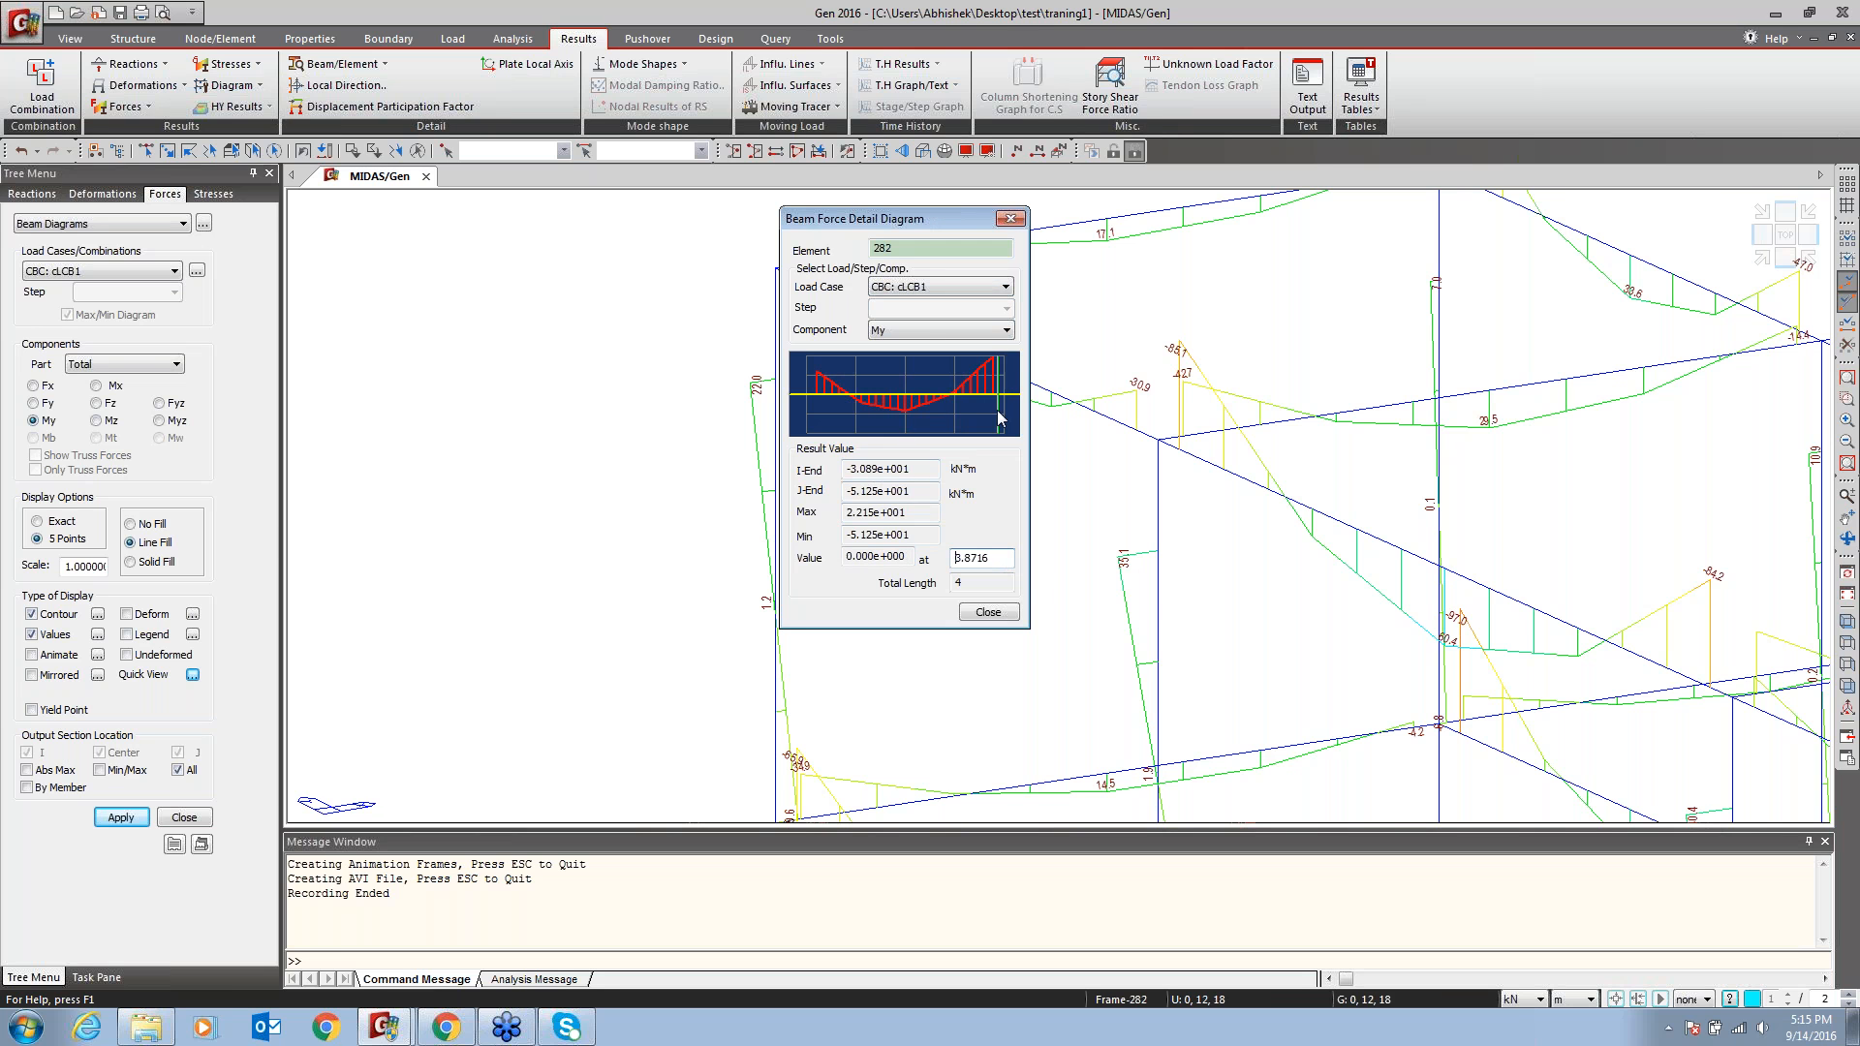
click(997, 614)
click(209, 818)
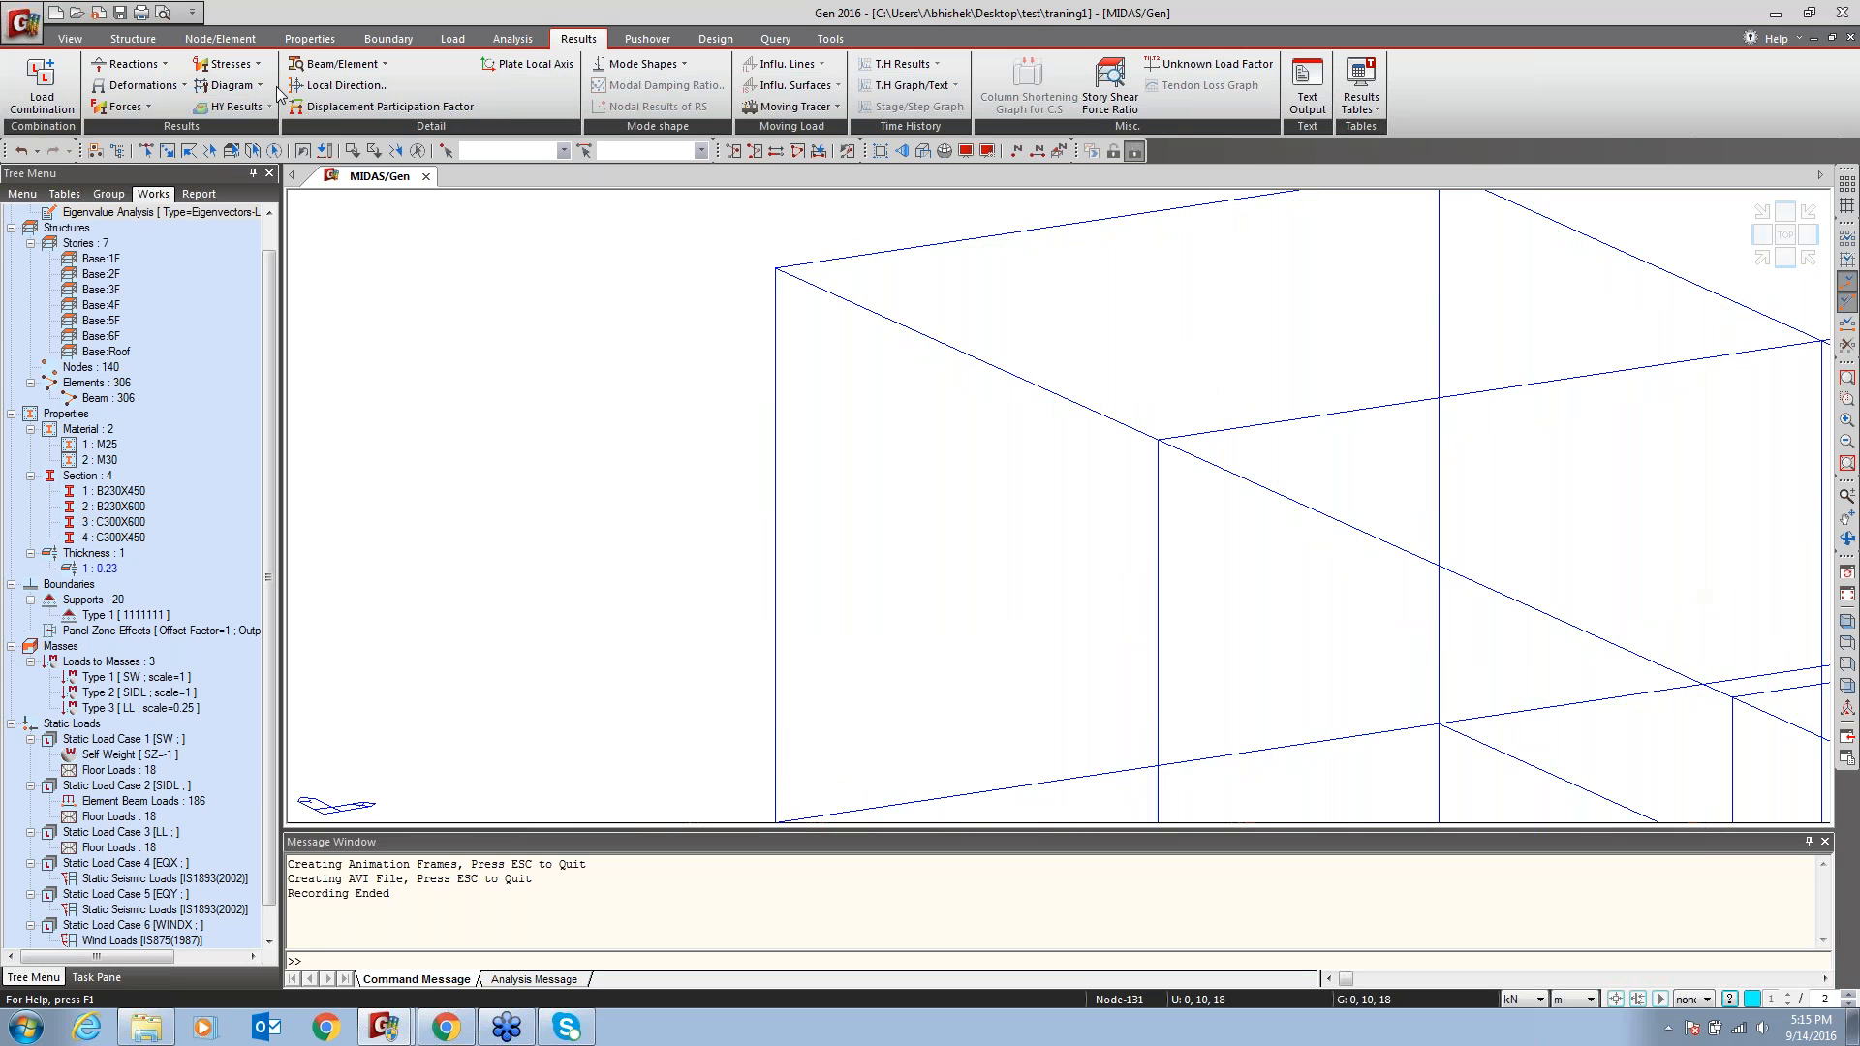
Run the Beam Detail Analysis on roof beam 287 for load combination cLCB1
click(339, 65)
click(353, 88)
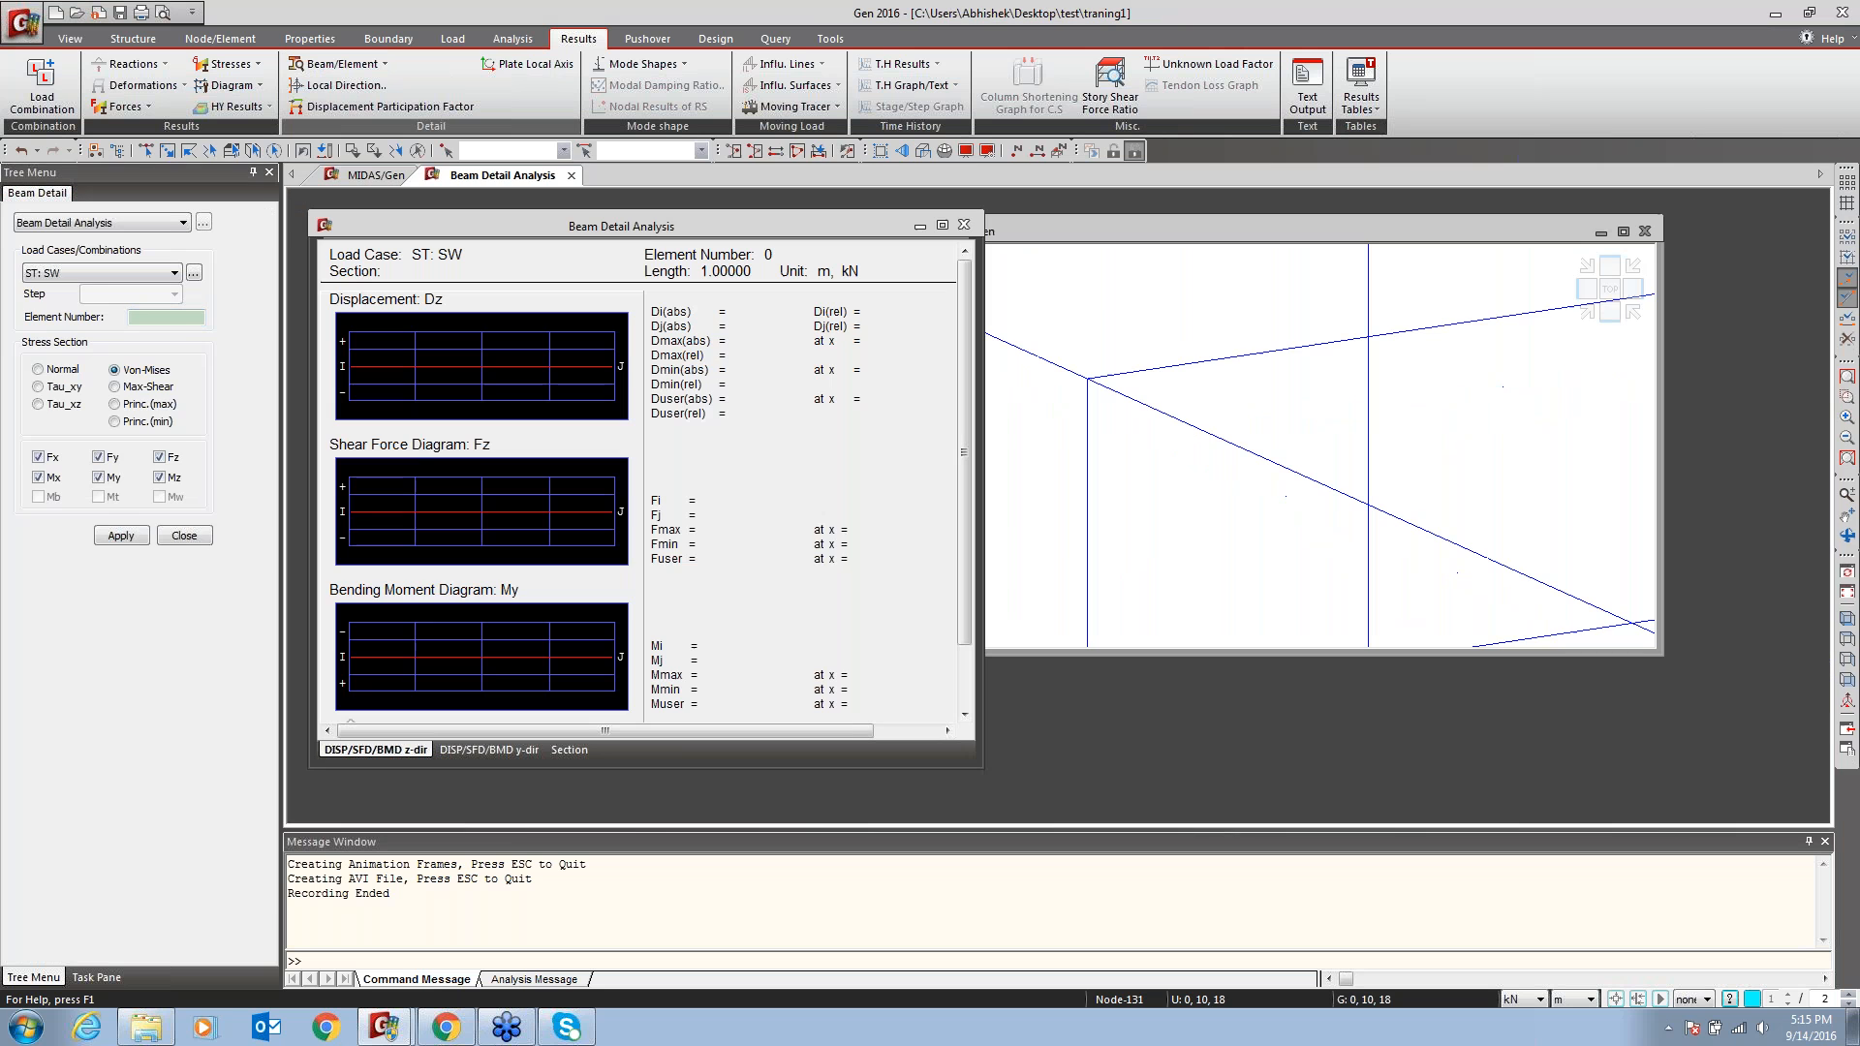
click(100, 273)
click(53, 379)
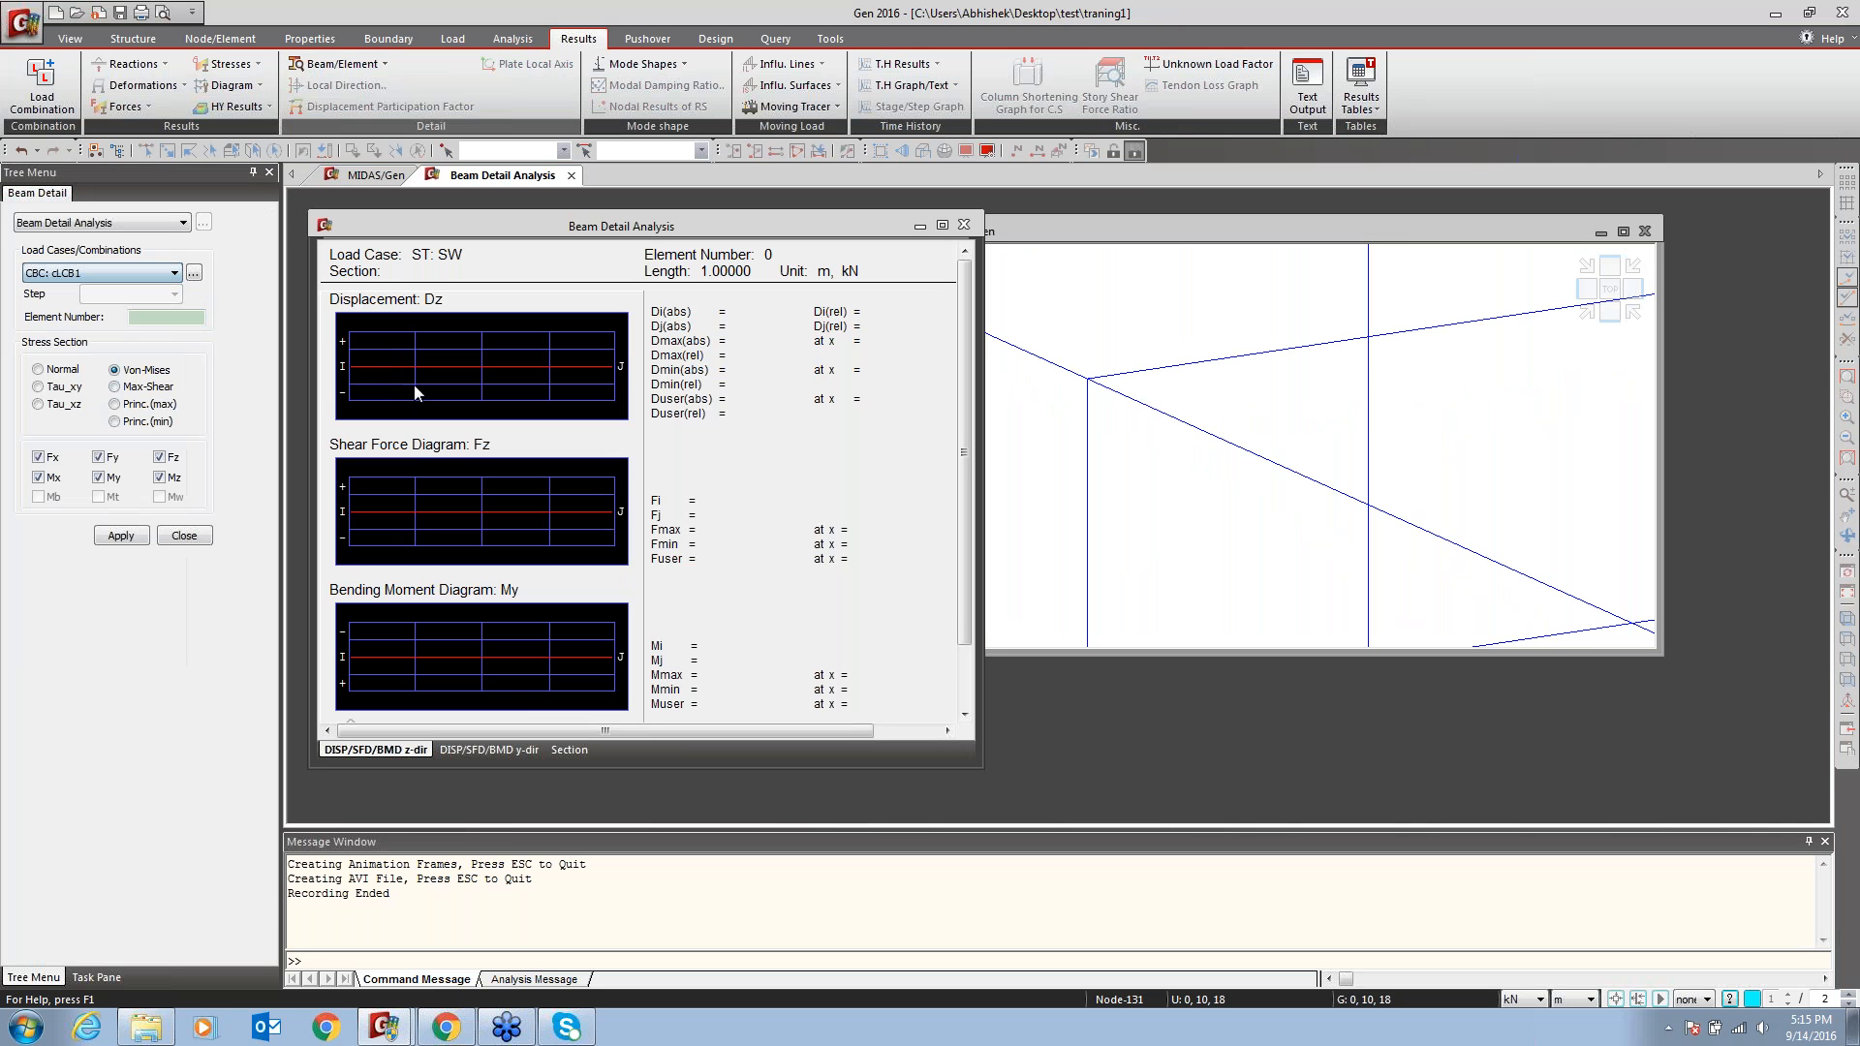
click(1374, 229)
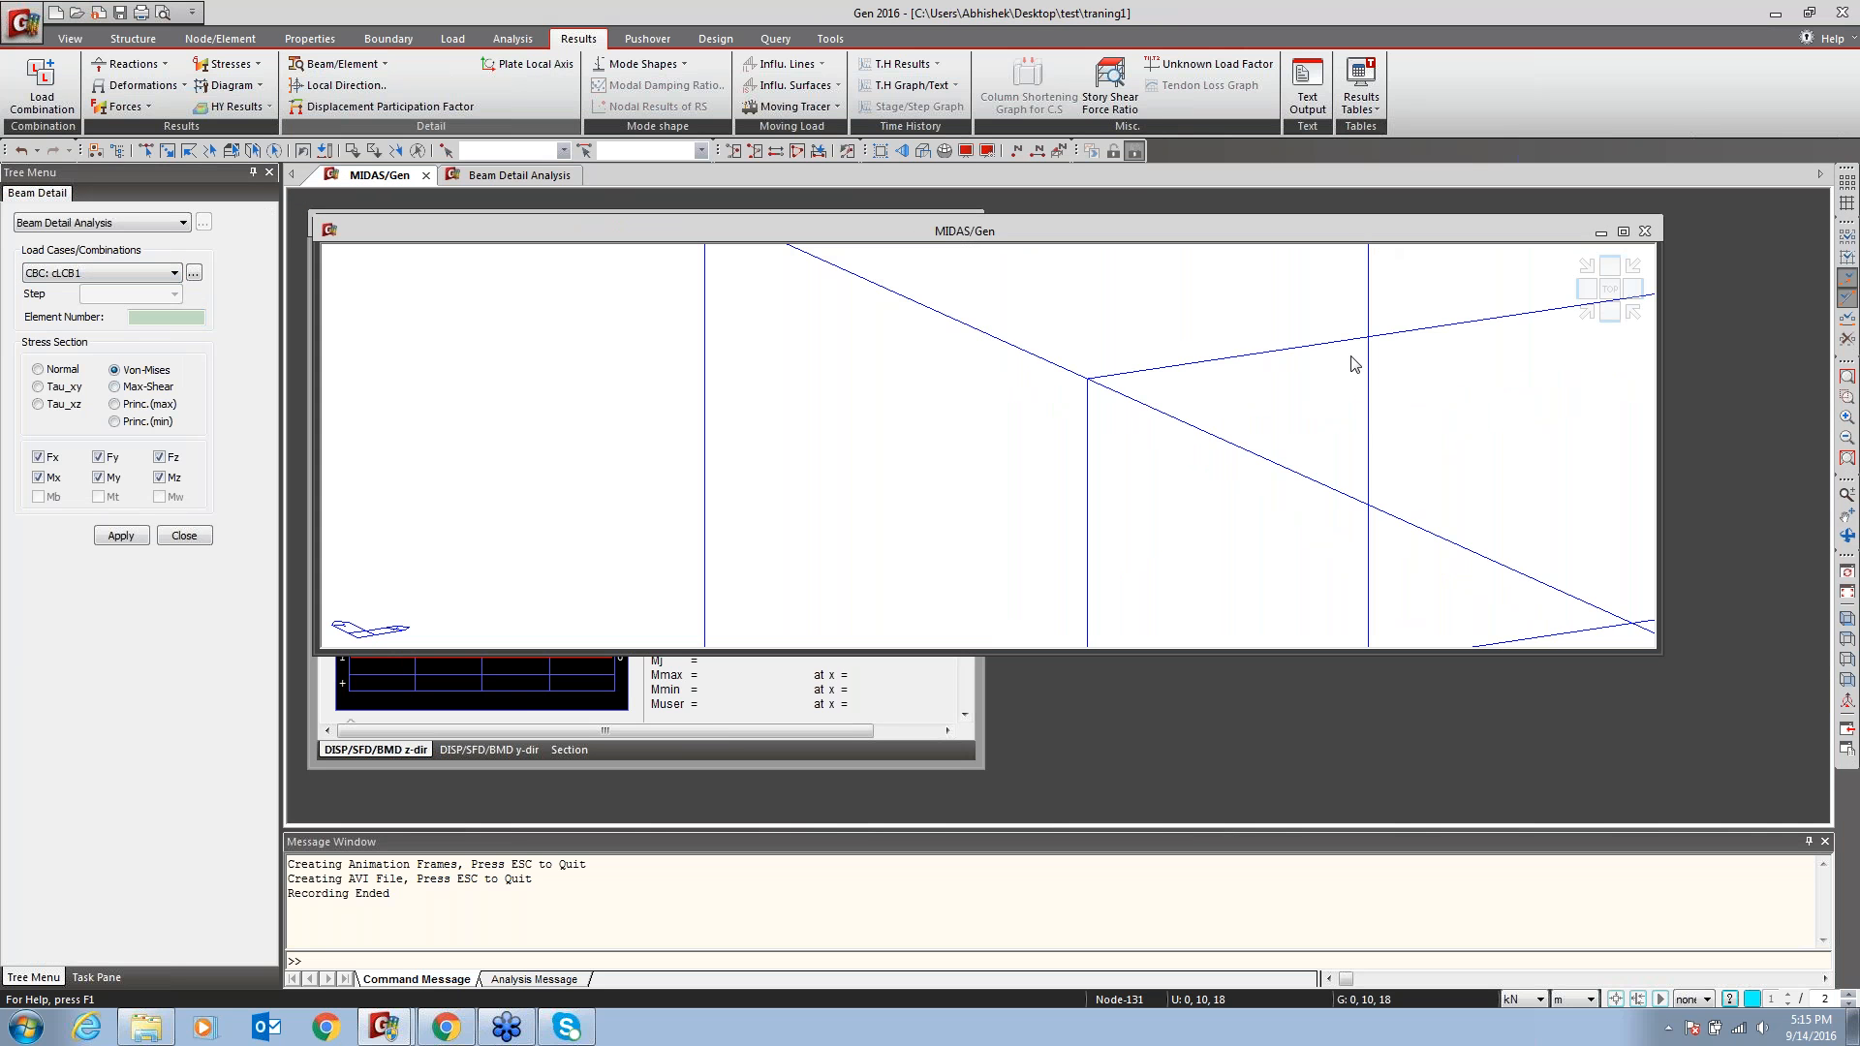
click(1417, 330)
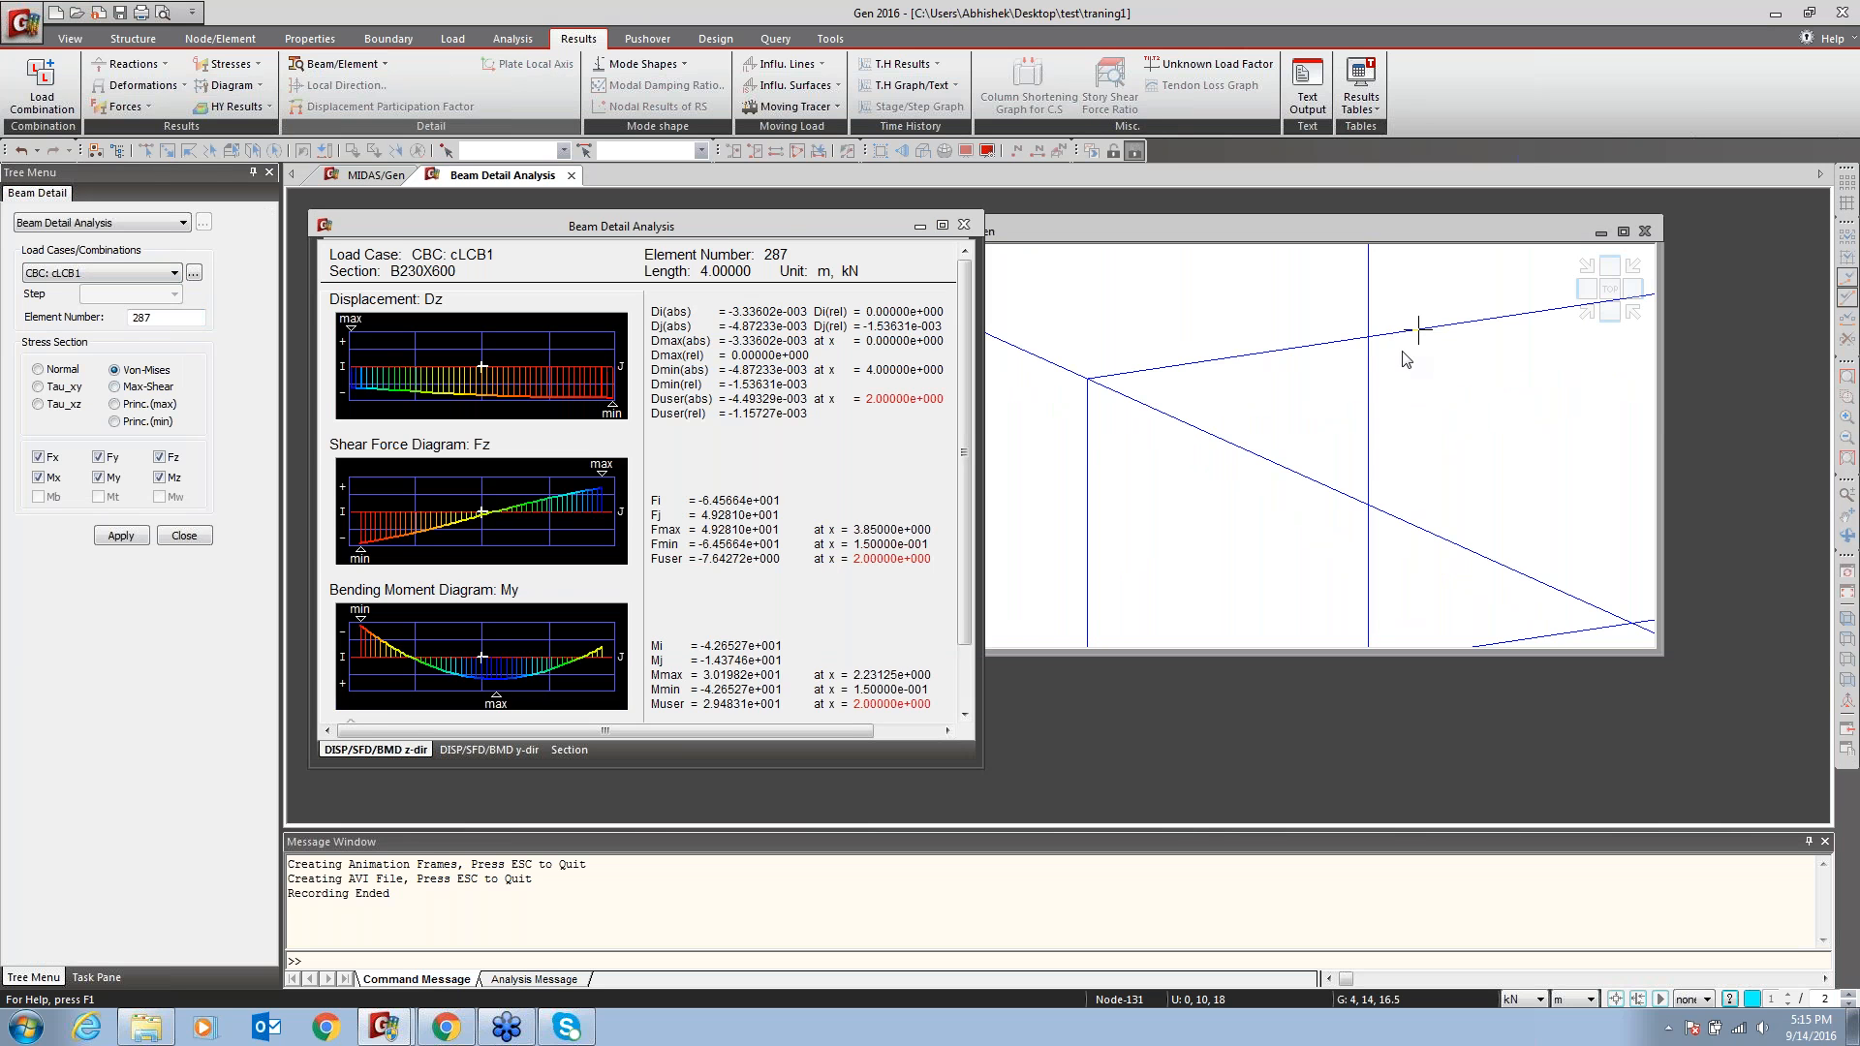
Enlarge the beam detail results and read the shear force and displacement at points about 1 m along the beam
double_click(535, 221)
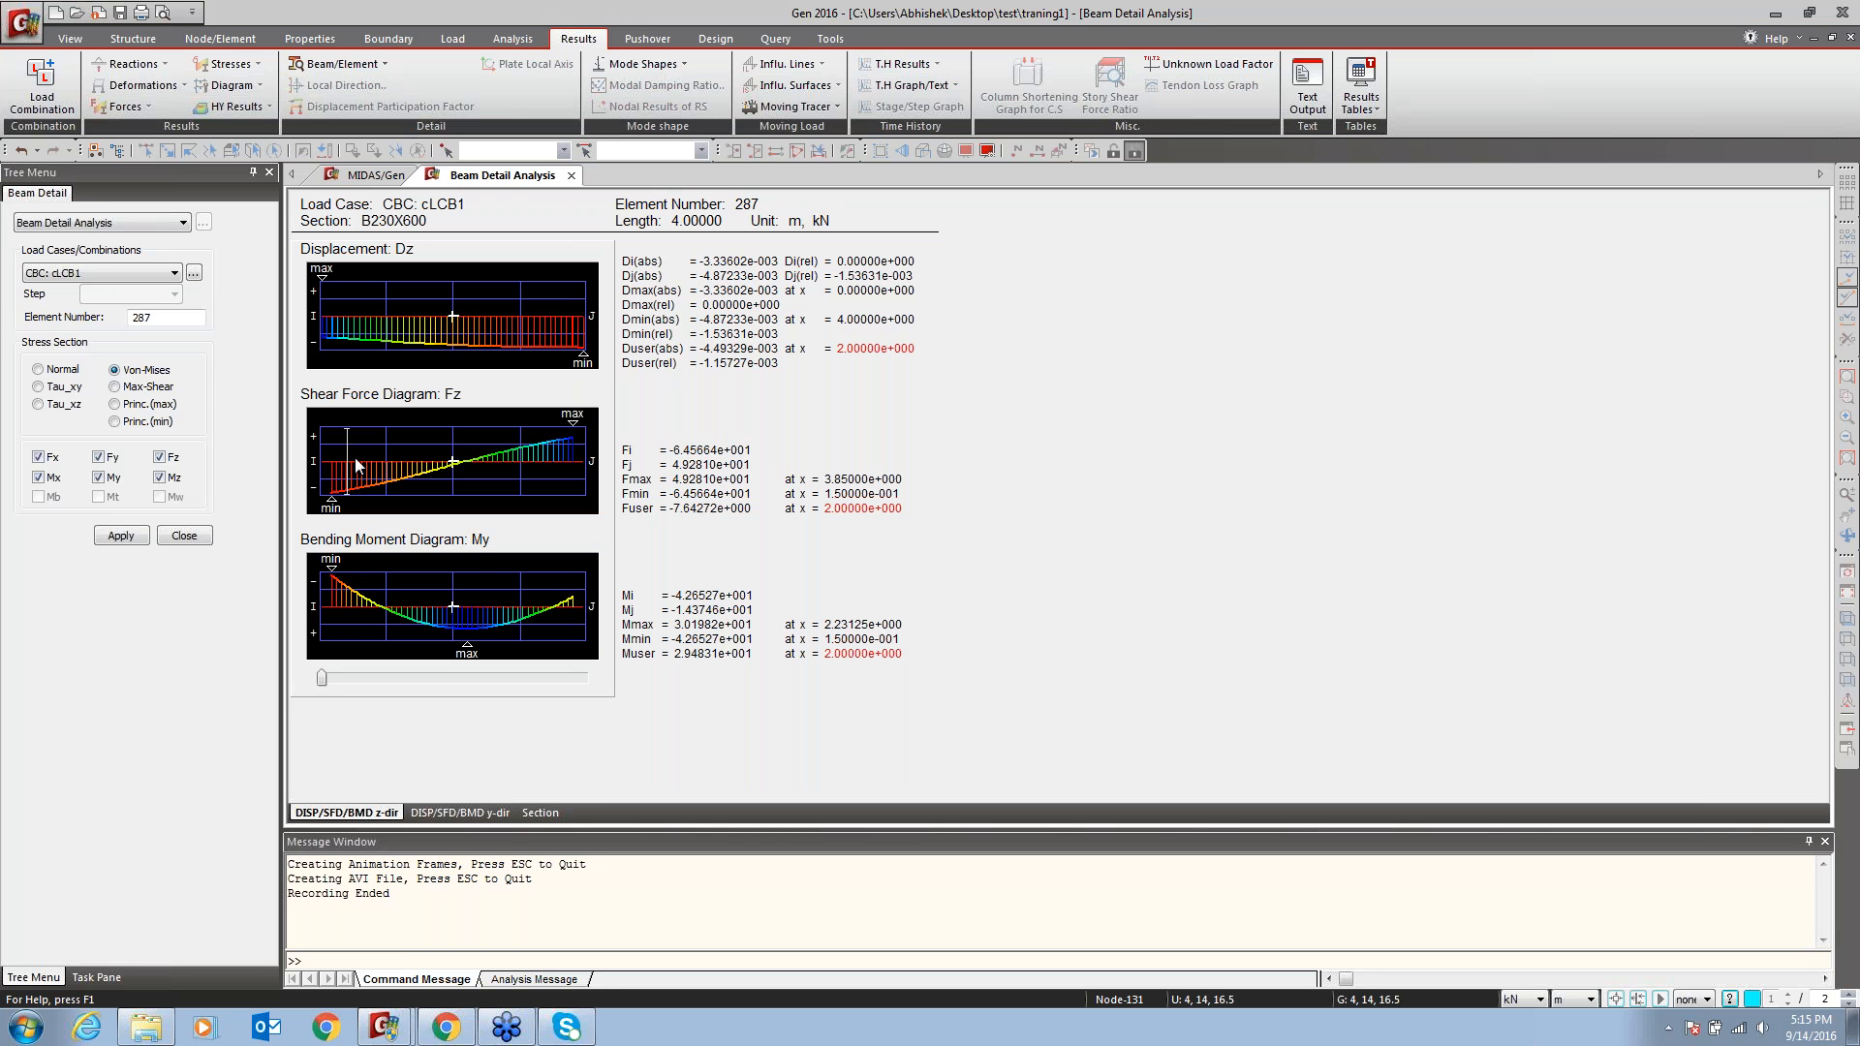
click(401, 463)
click(418, 479)
click(420, 317)
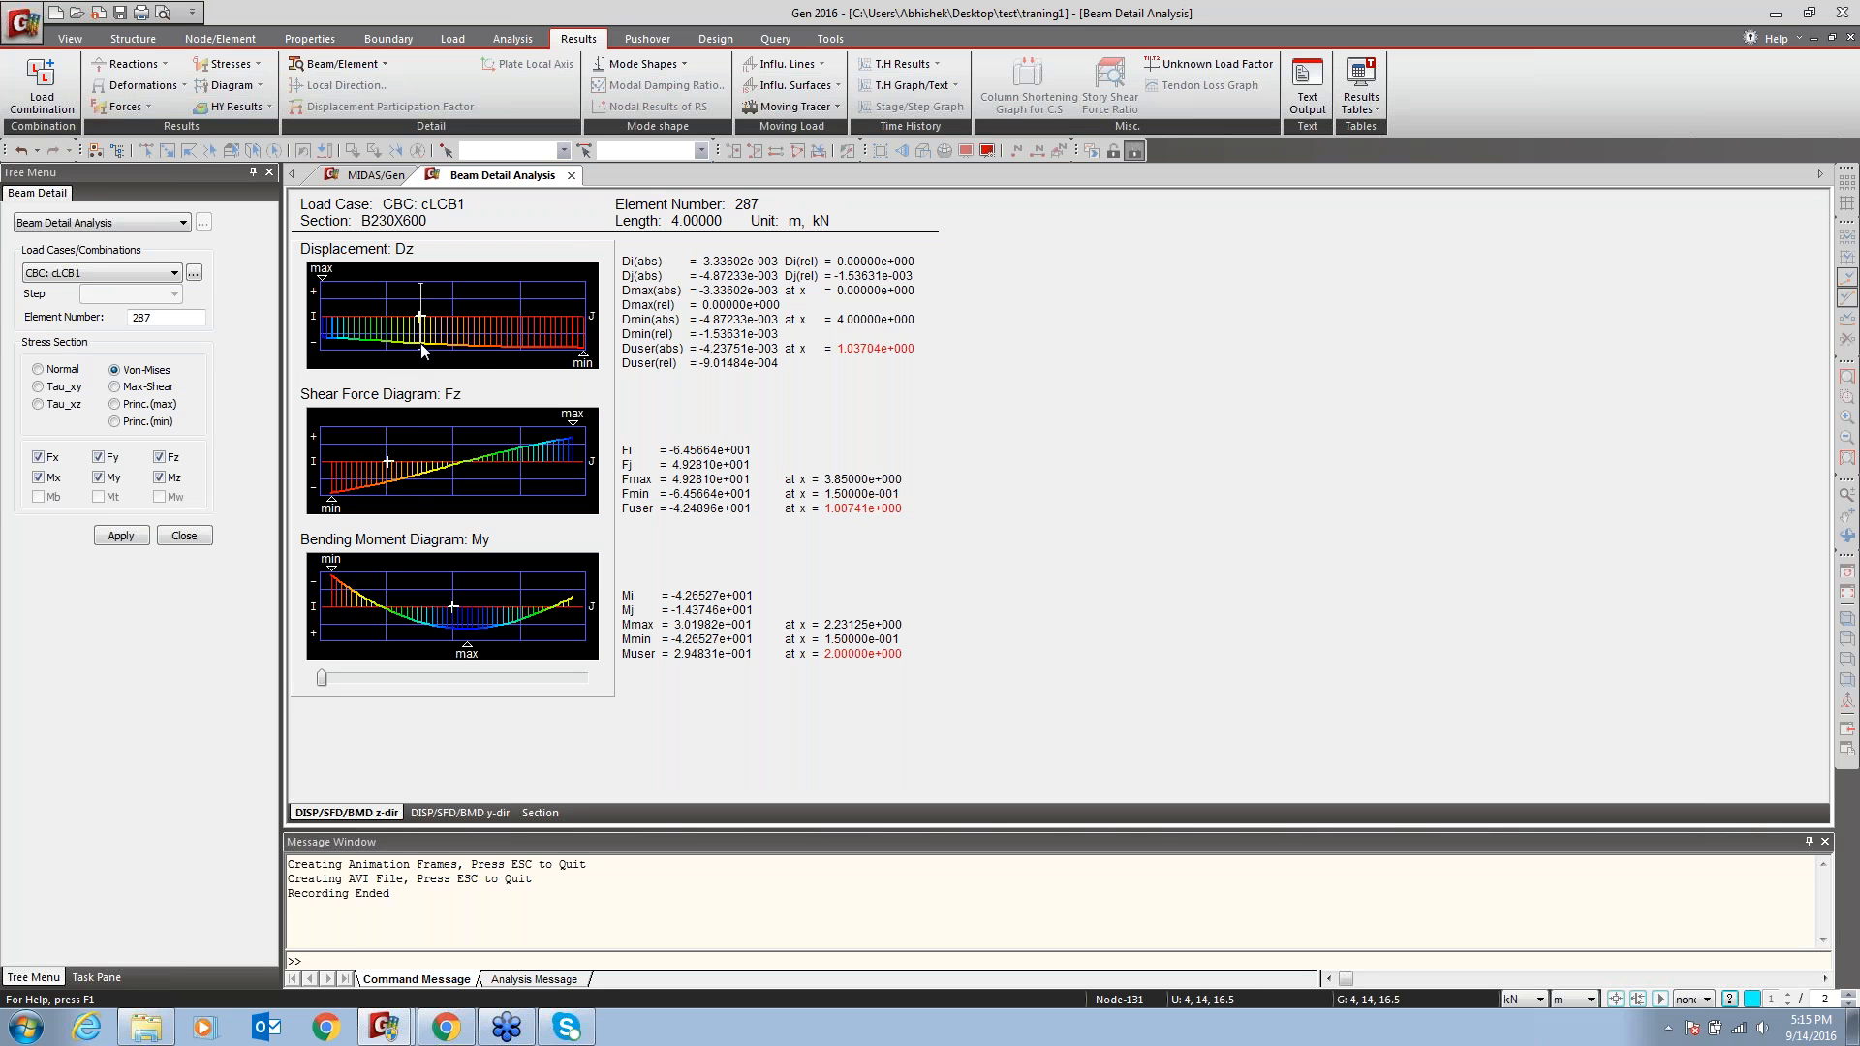
Close the beam detail analysis results for beam 287 together with their settings
click(570, 176)
click(184, 536)
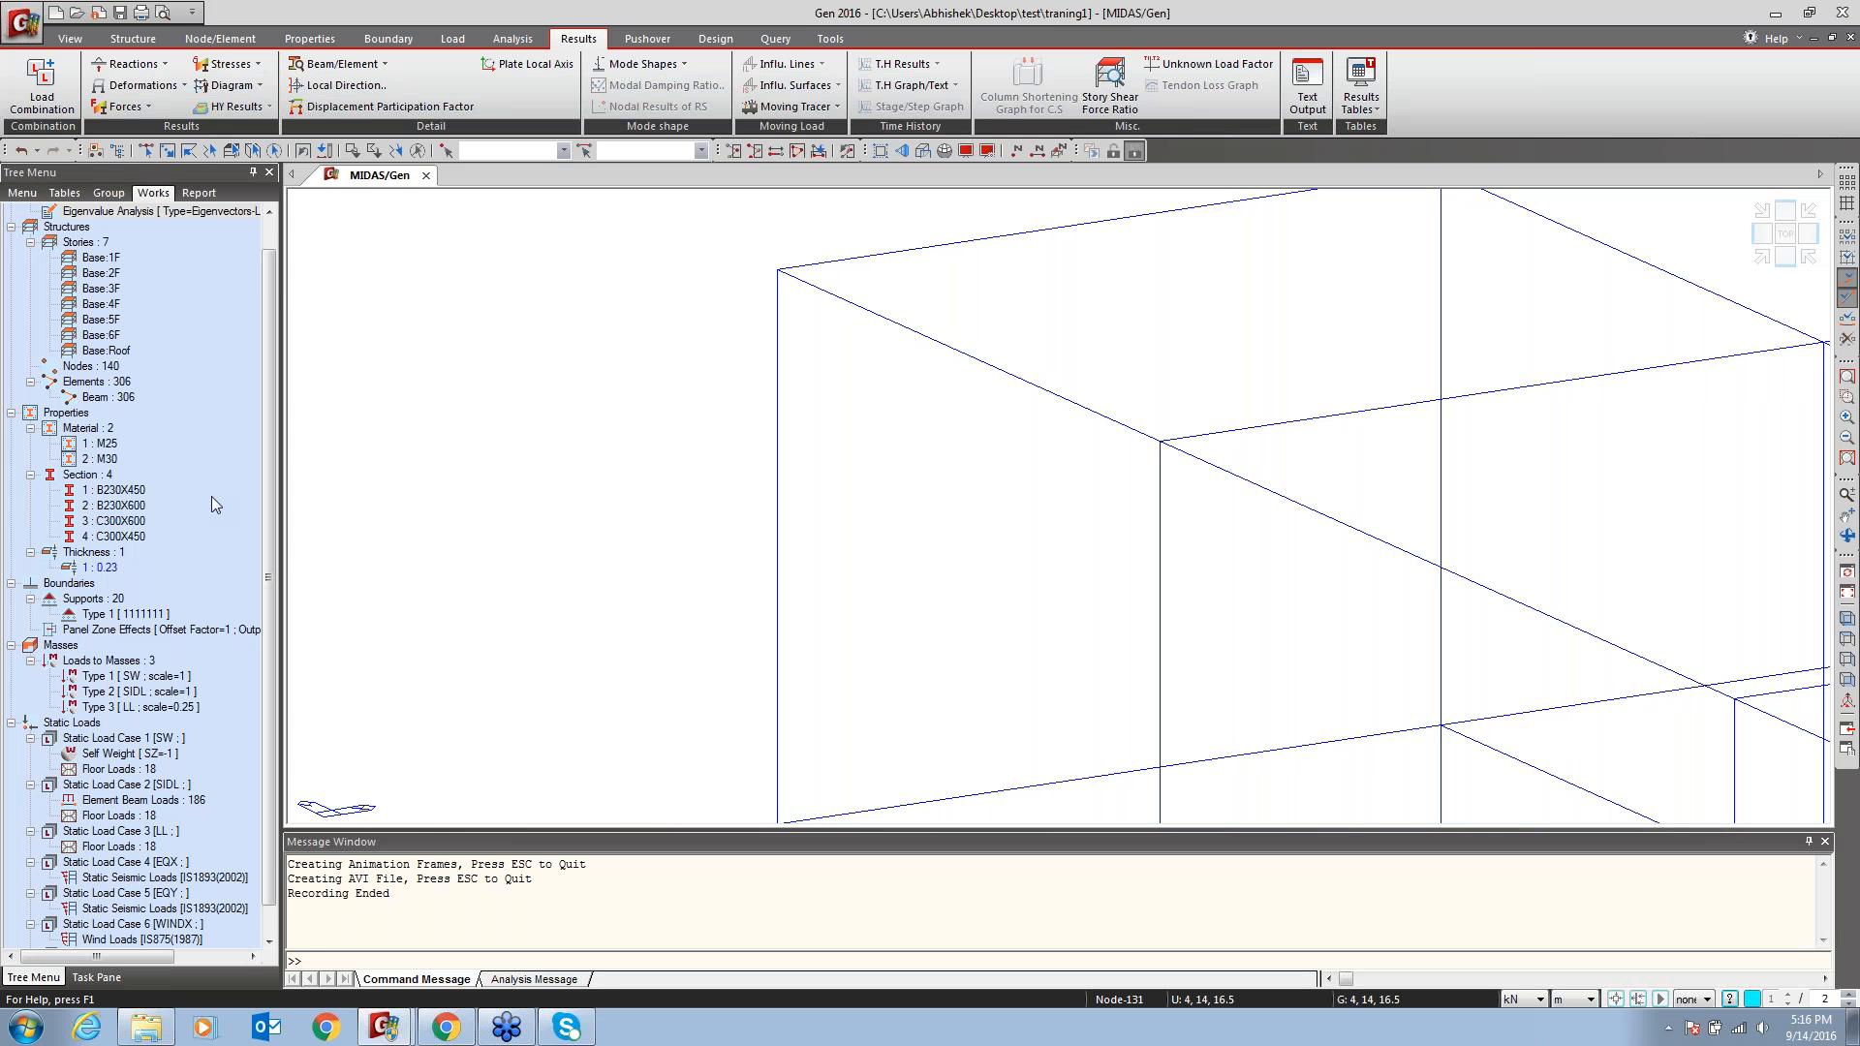
click(148, 106)
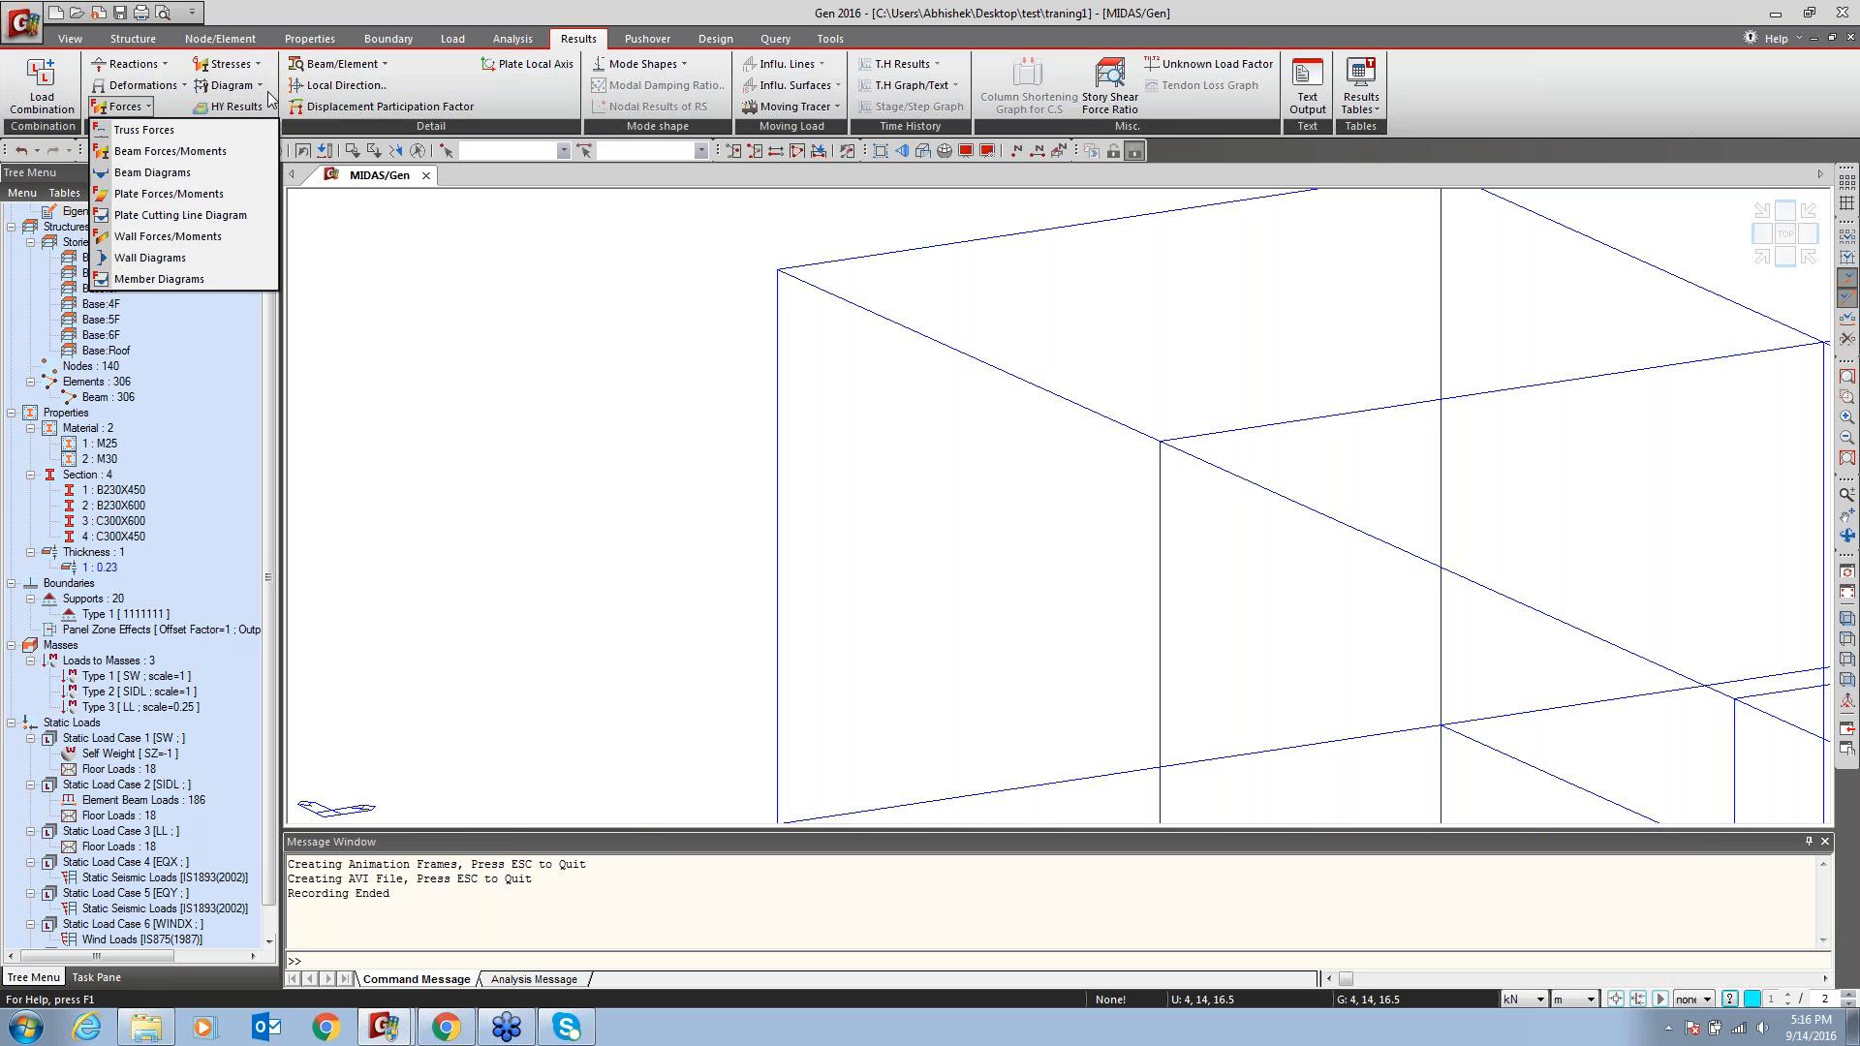
click(225, 85)
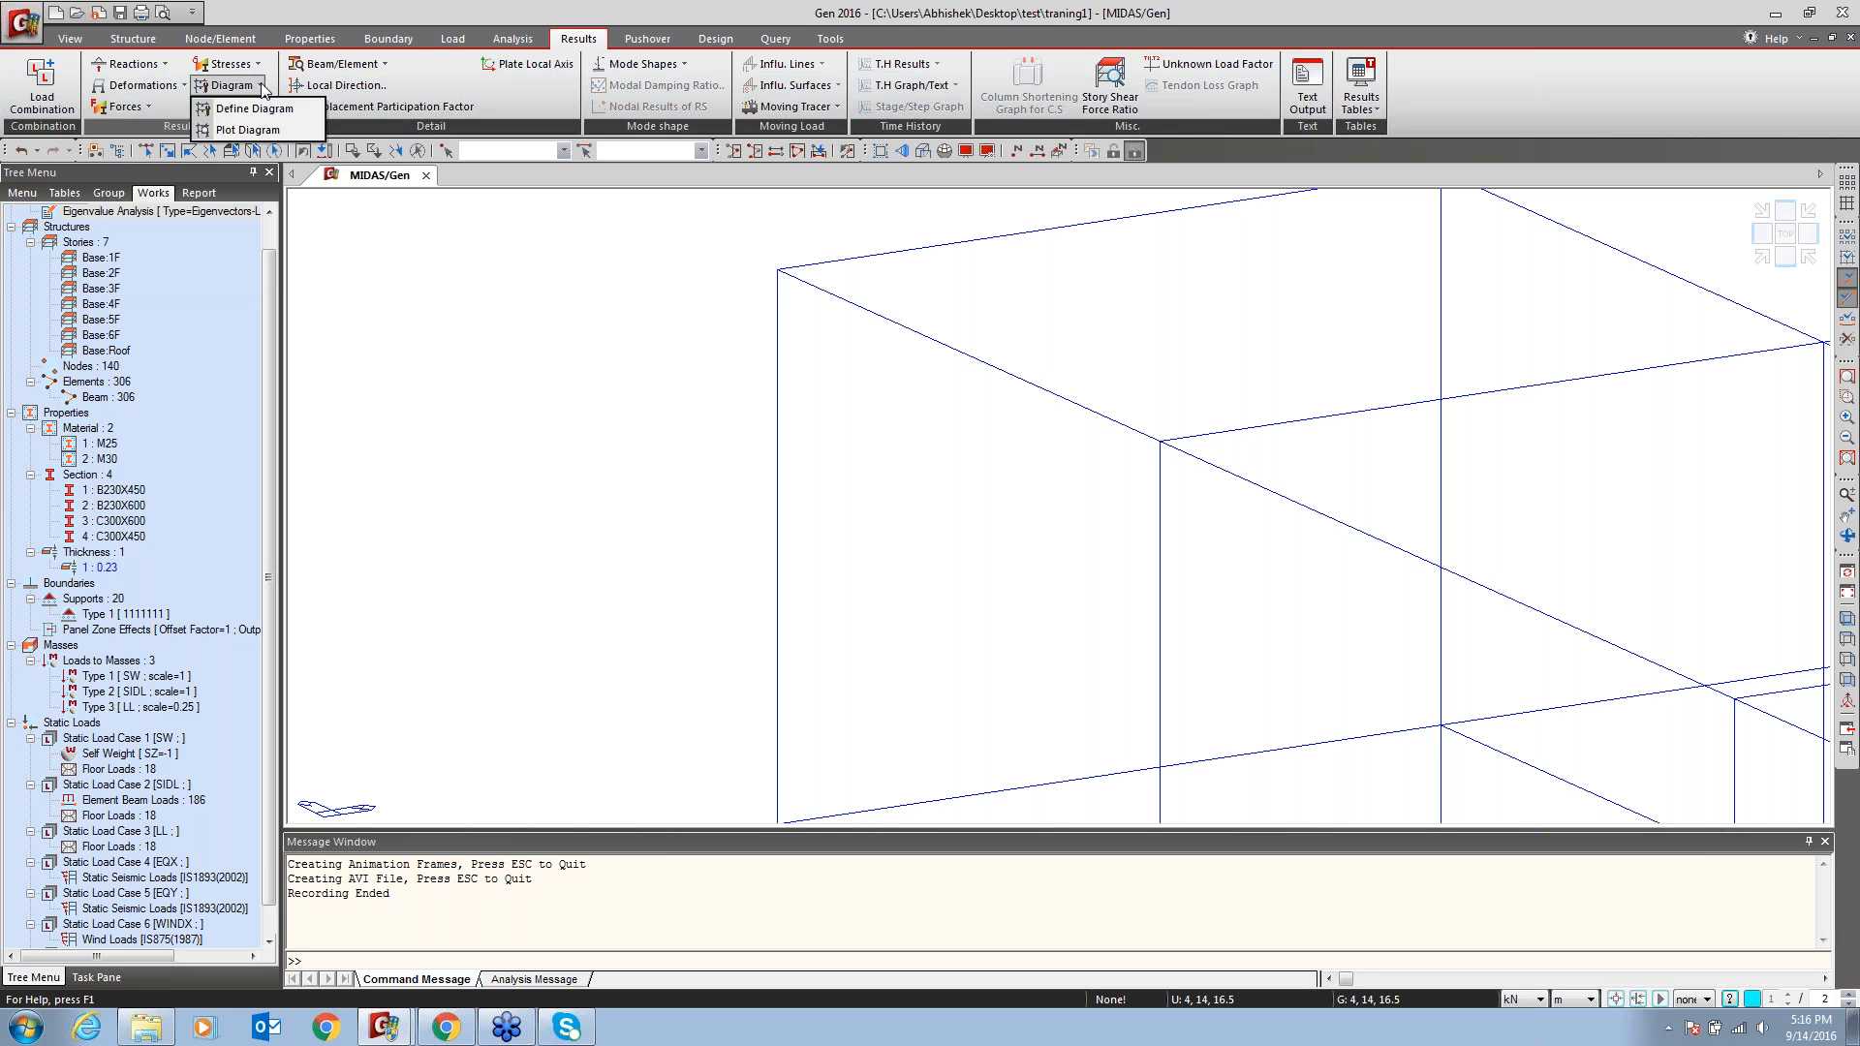
click(407, 18)
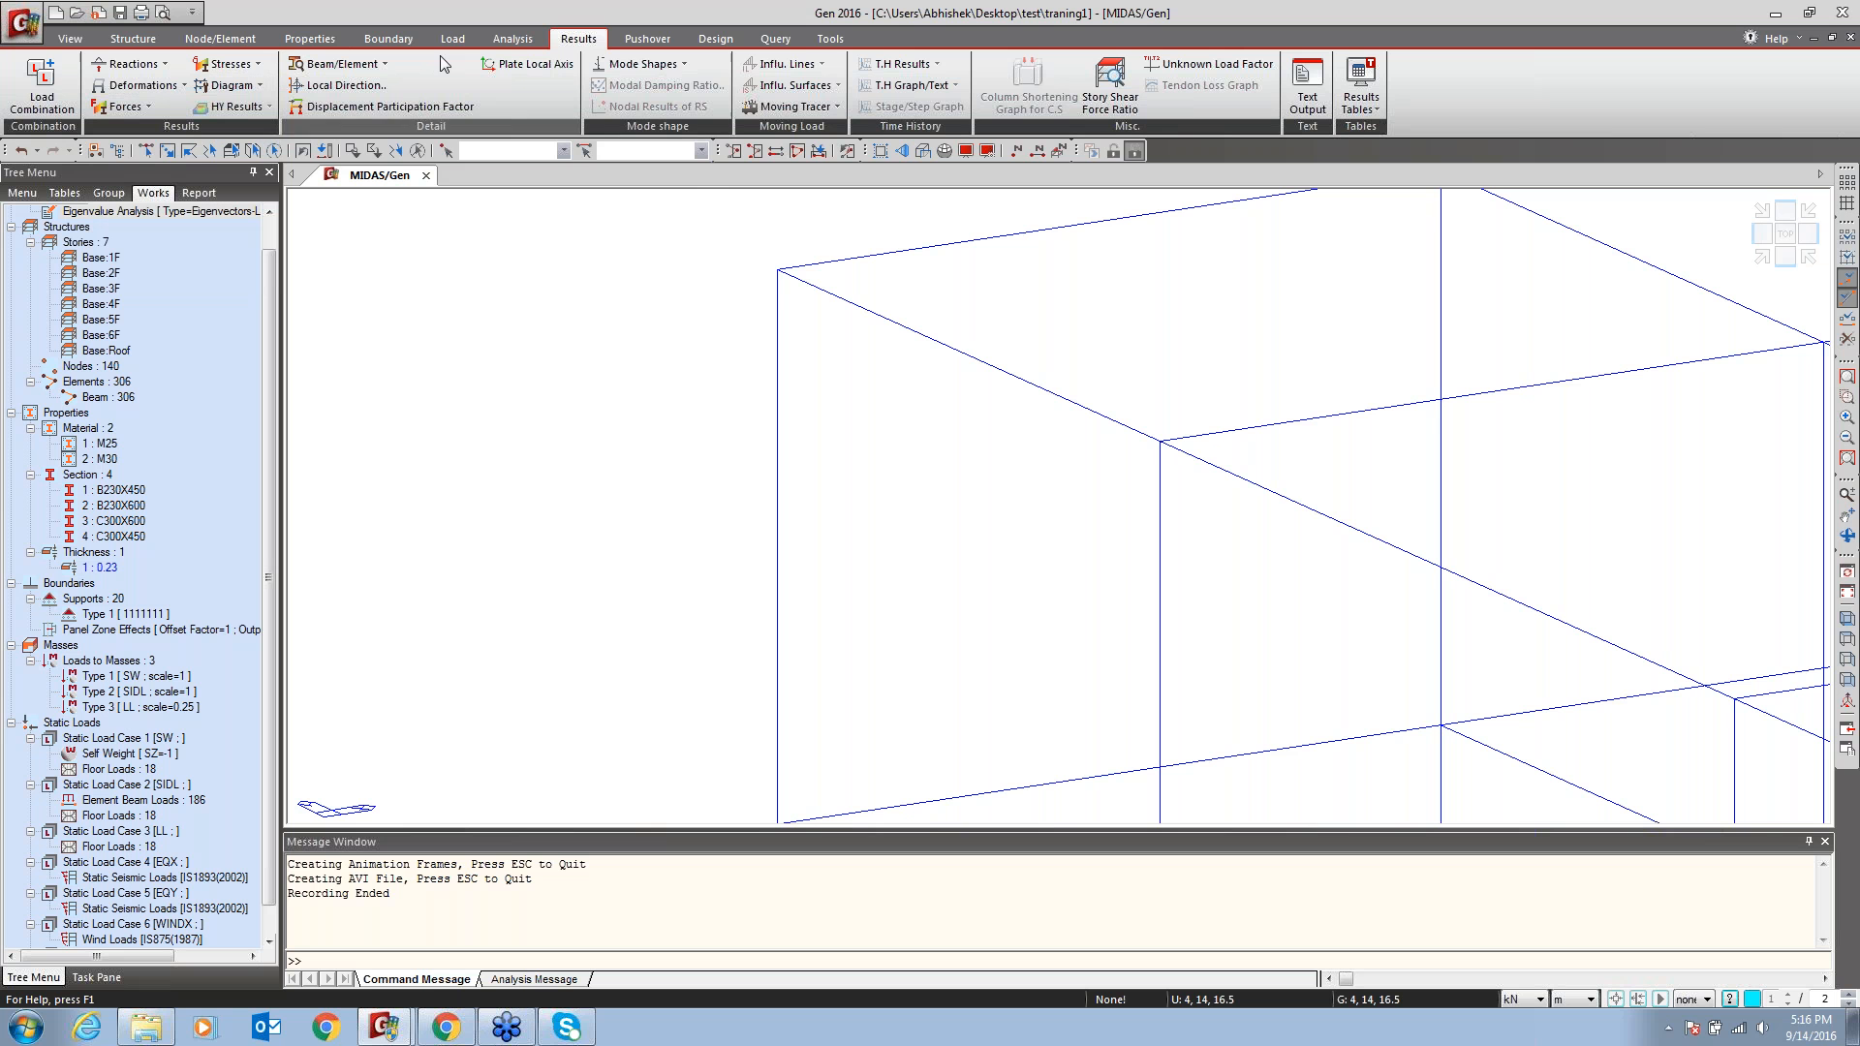
Display the vibration mode shapes of modes 6 to 10 in vertically tiled windows with component Md-XYZ
click(643, 64)
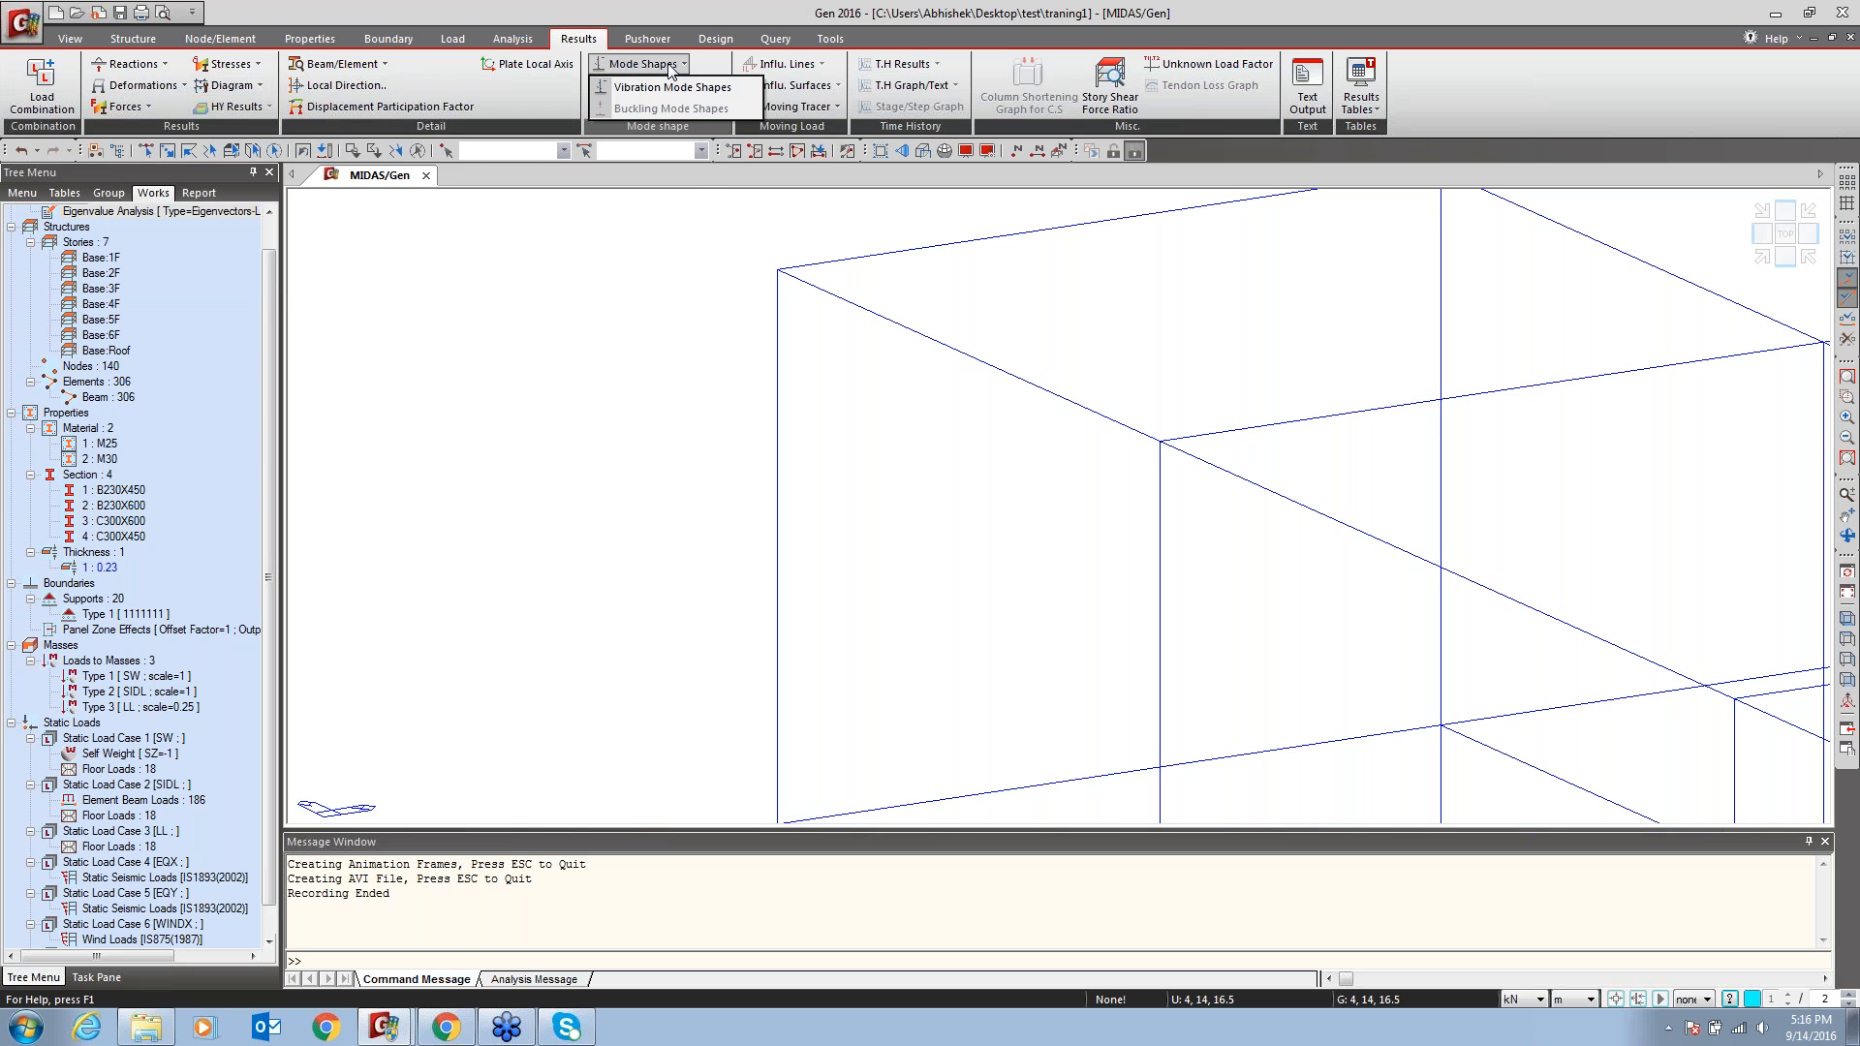
click(670, 89)
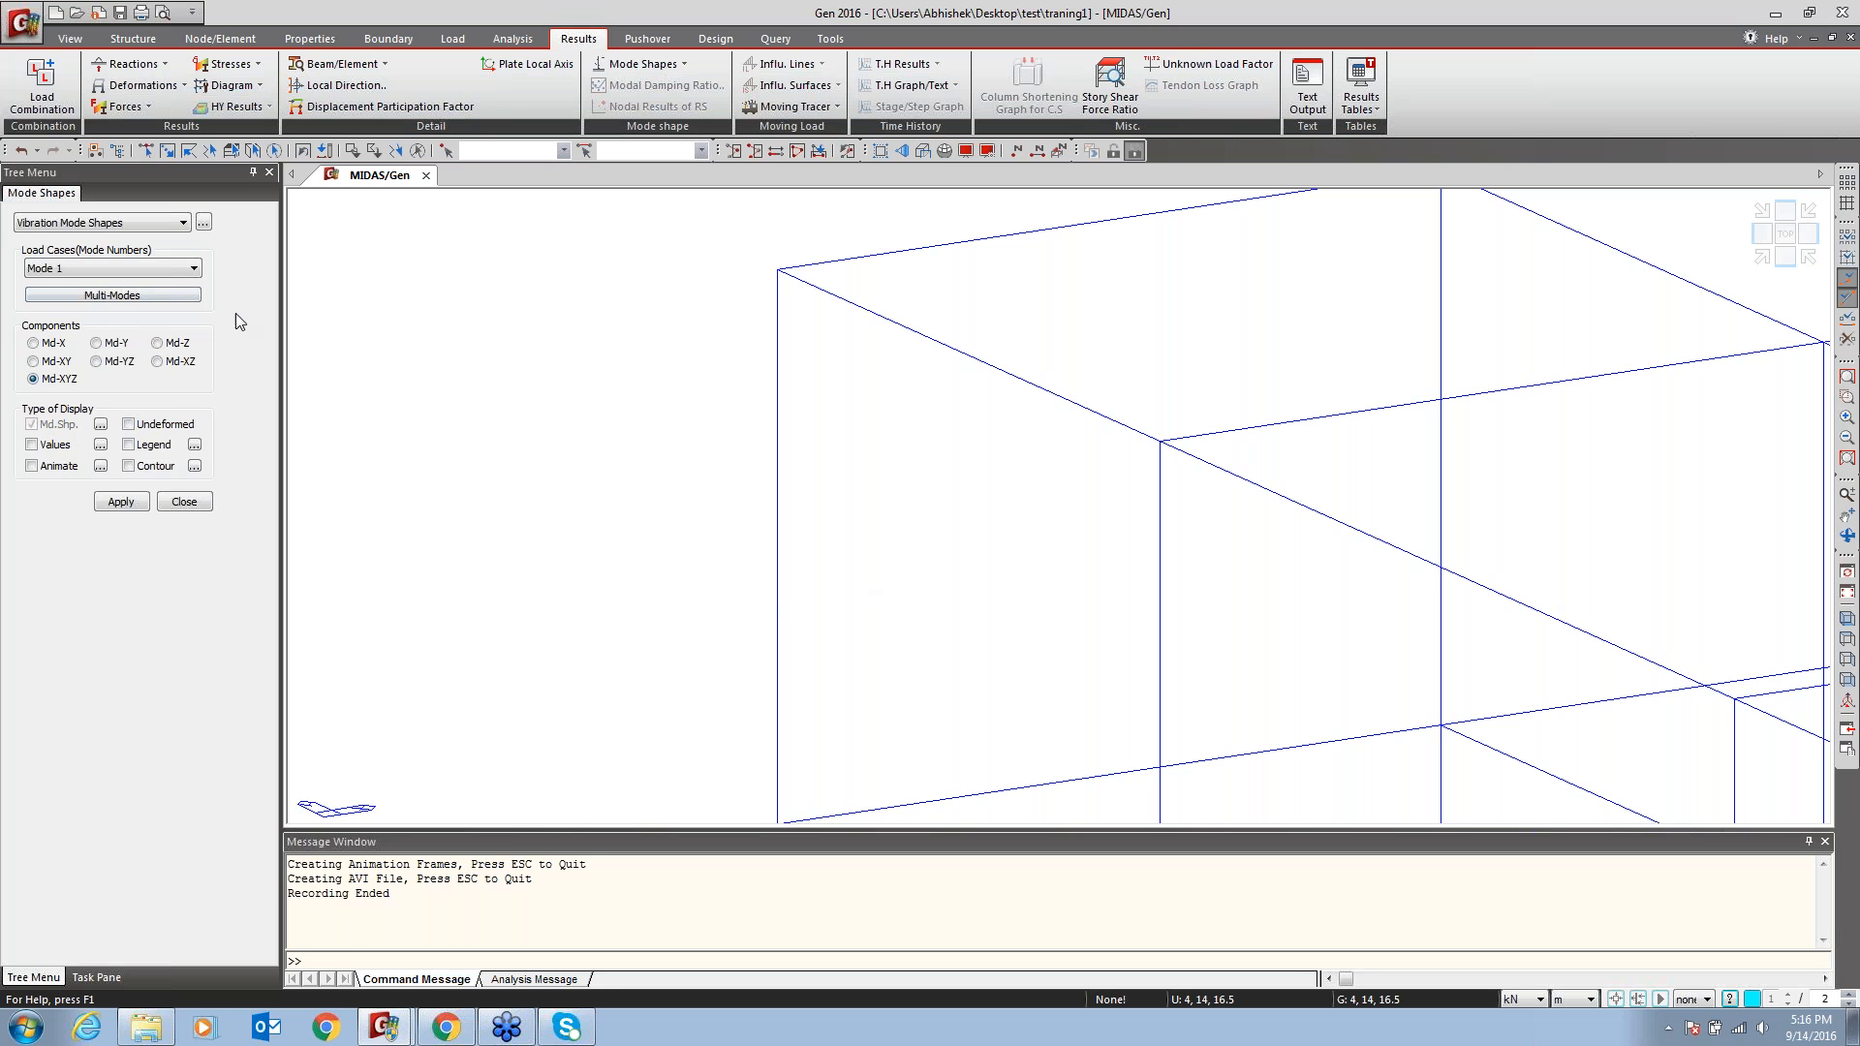
click(145, 295)
drag(982, 421, 1079, 400)
drag(920, 518, 922, 596)
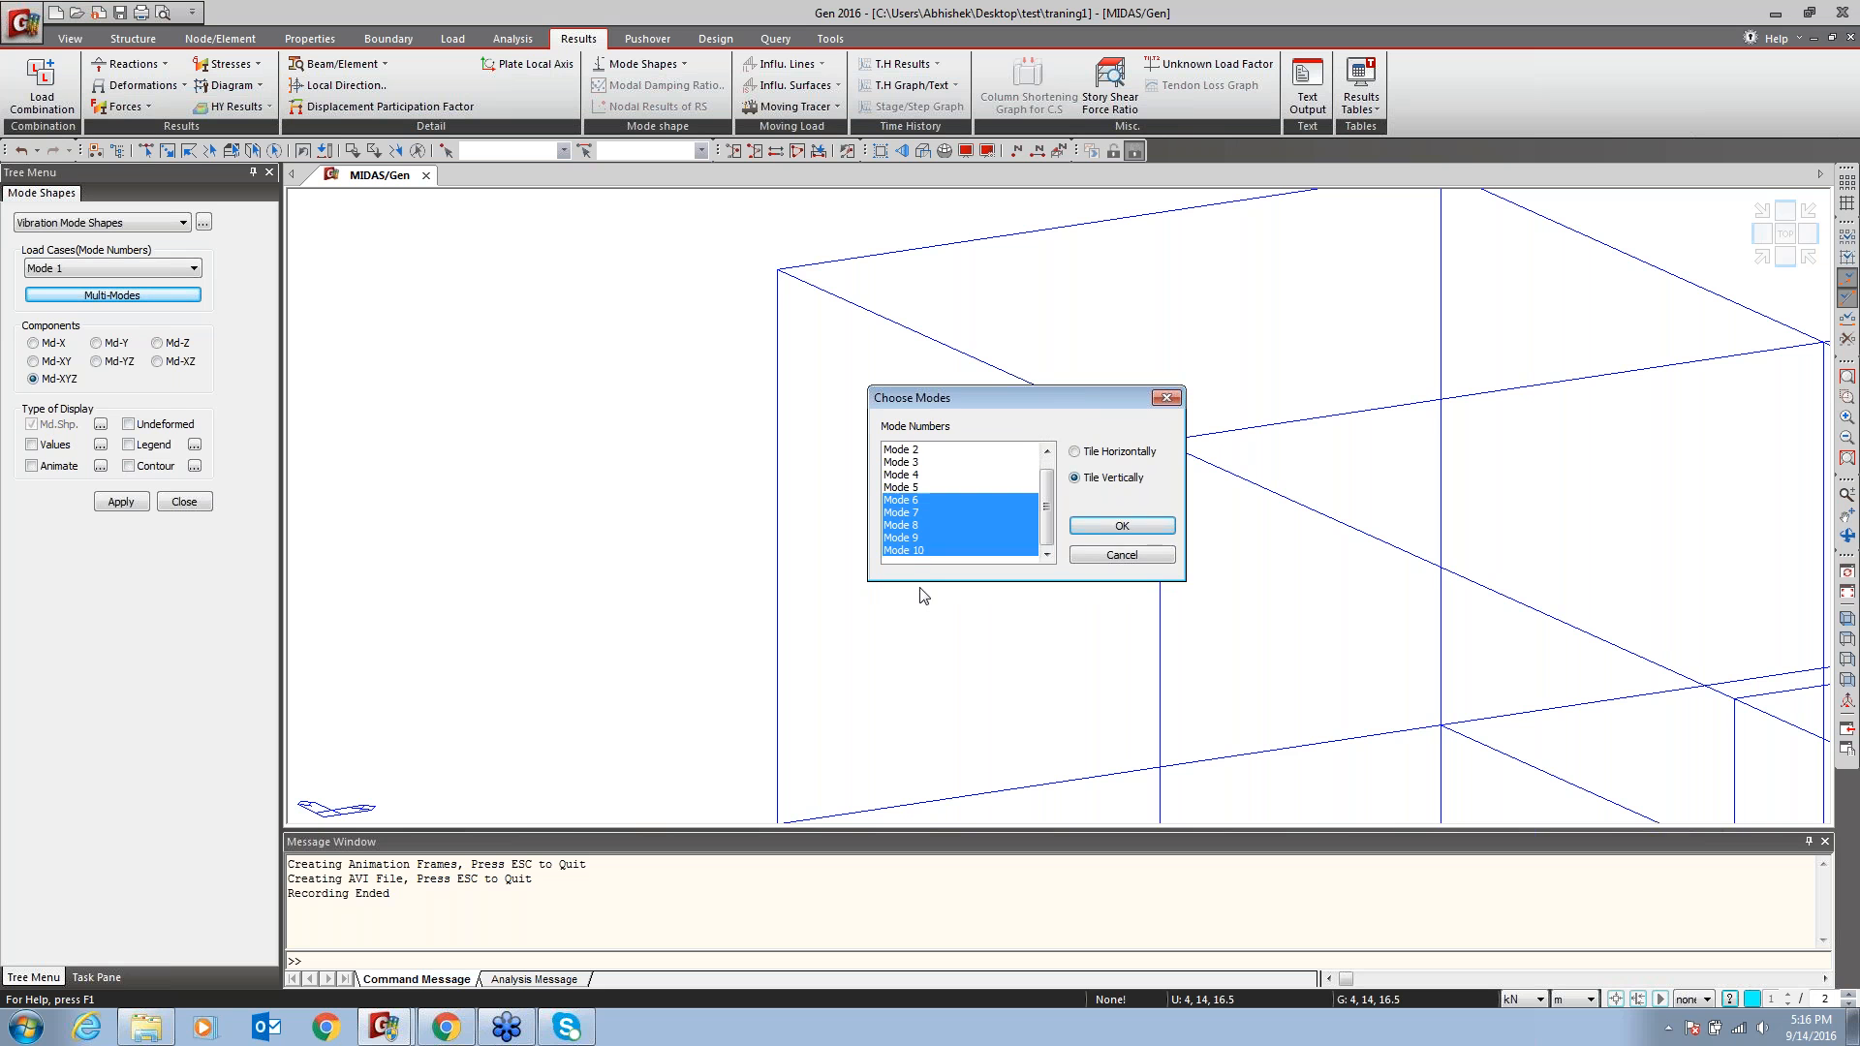
click(1097, 526)
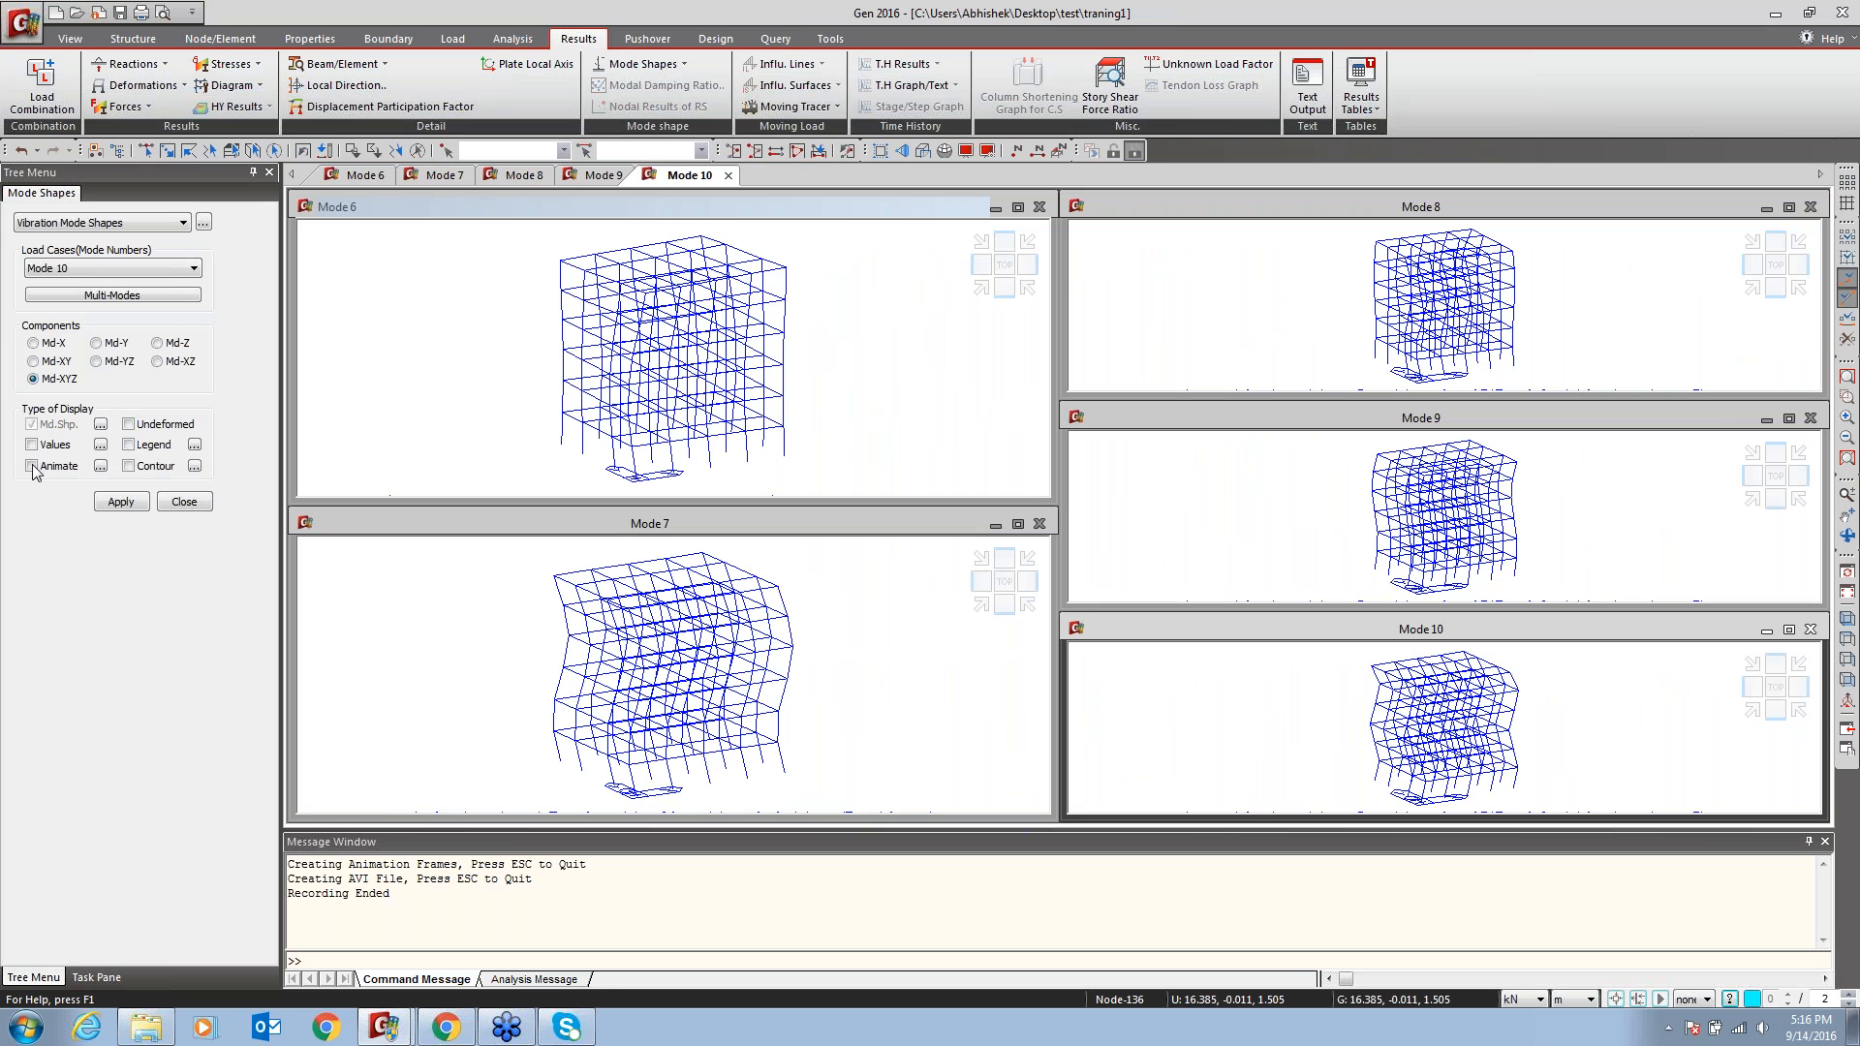
Close the mode 7 to 10 windows, maximize the Mode 6 view and restore the undeformed model display
click(1811, 630)
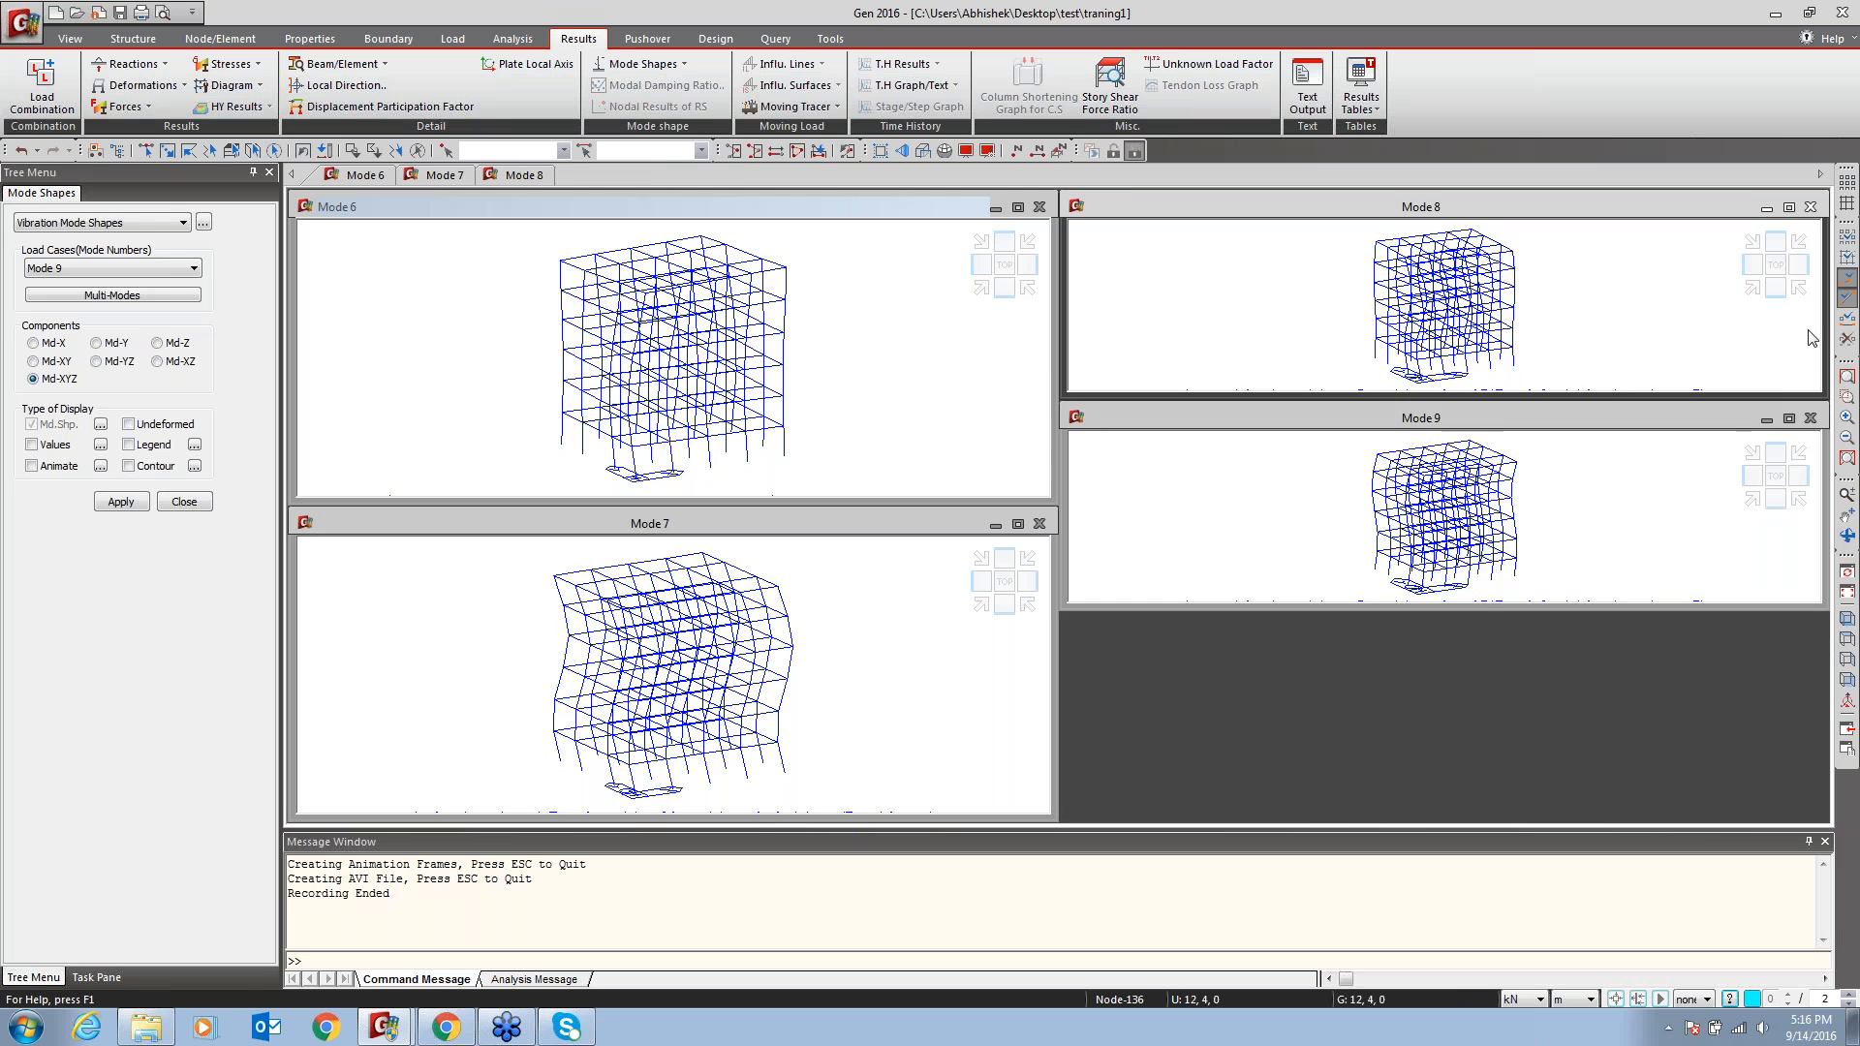
click(1810, 418)
click(1809, 207)
click(1039, 524)
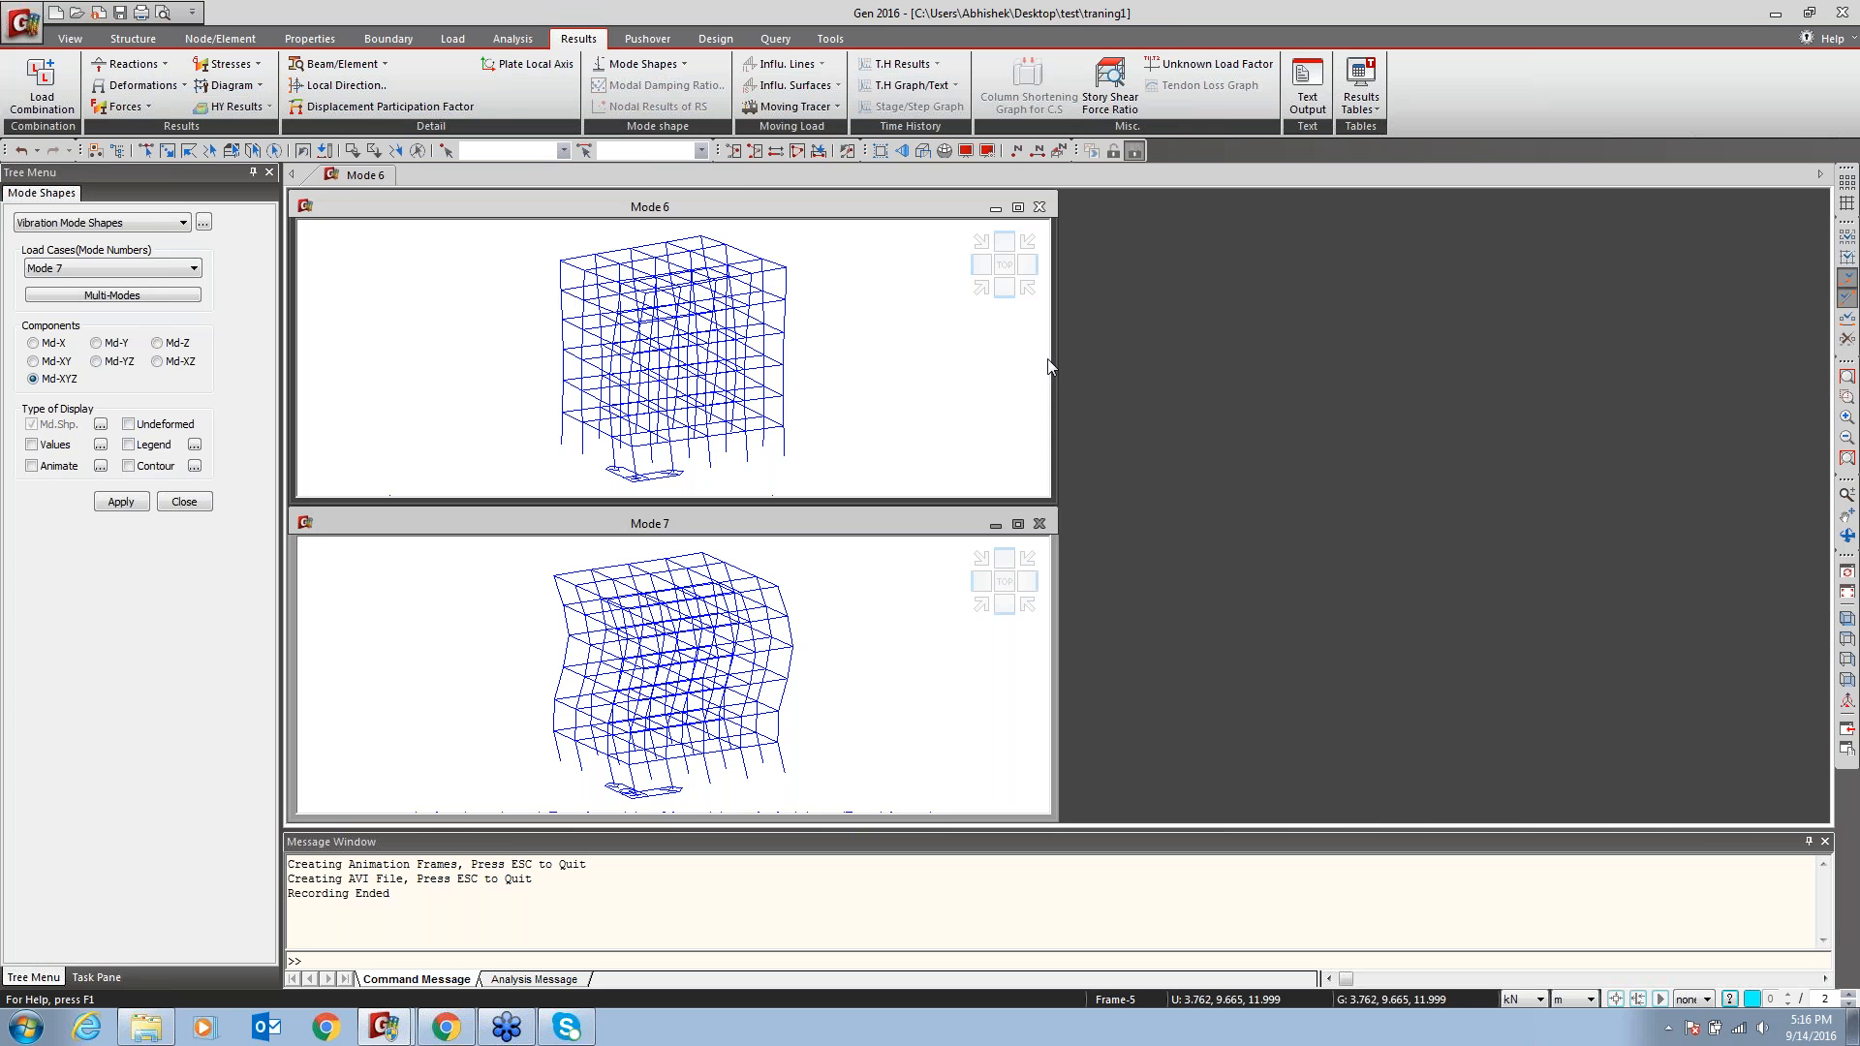
click(1017, 207)
click(1847, 398)
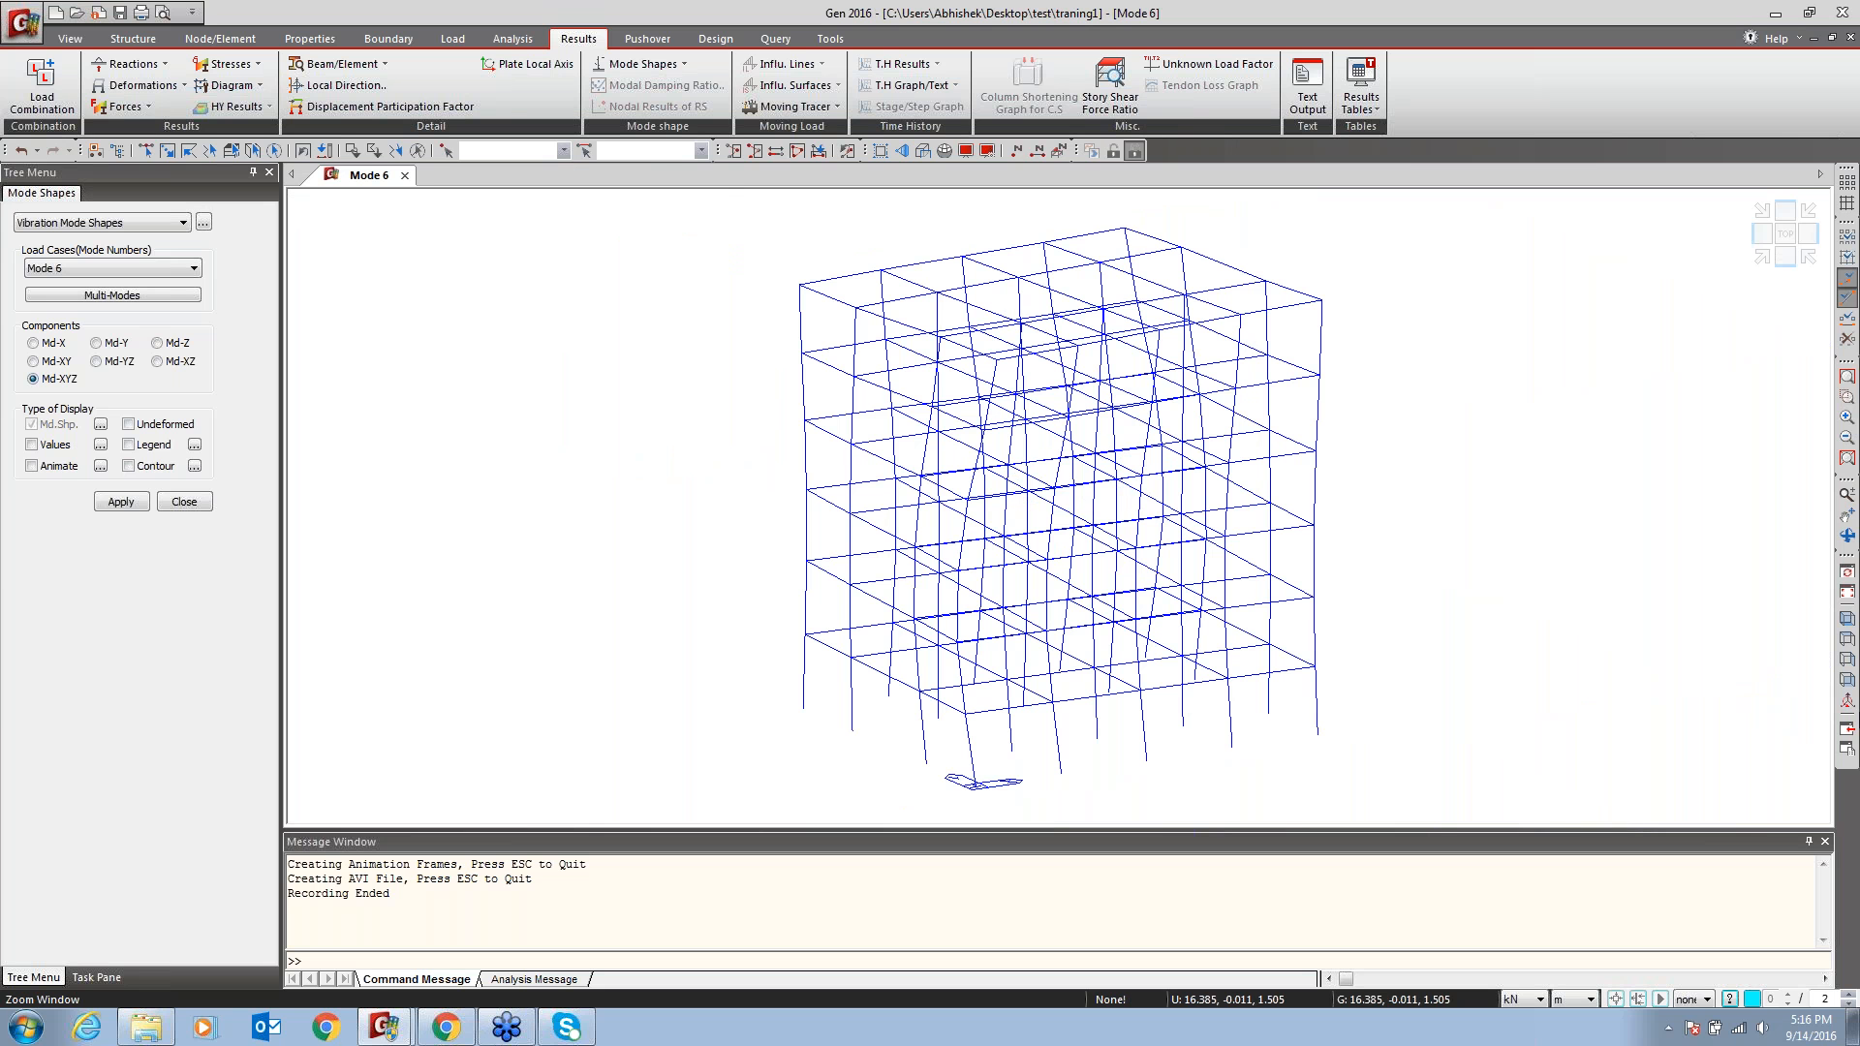
click(1847, 594)
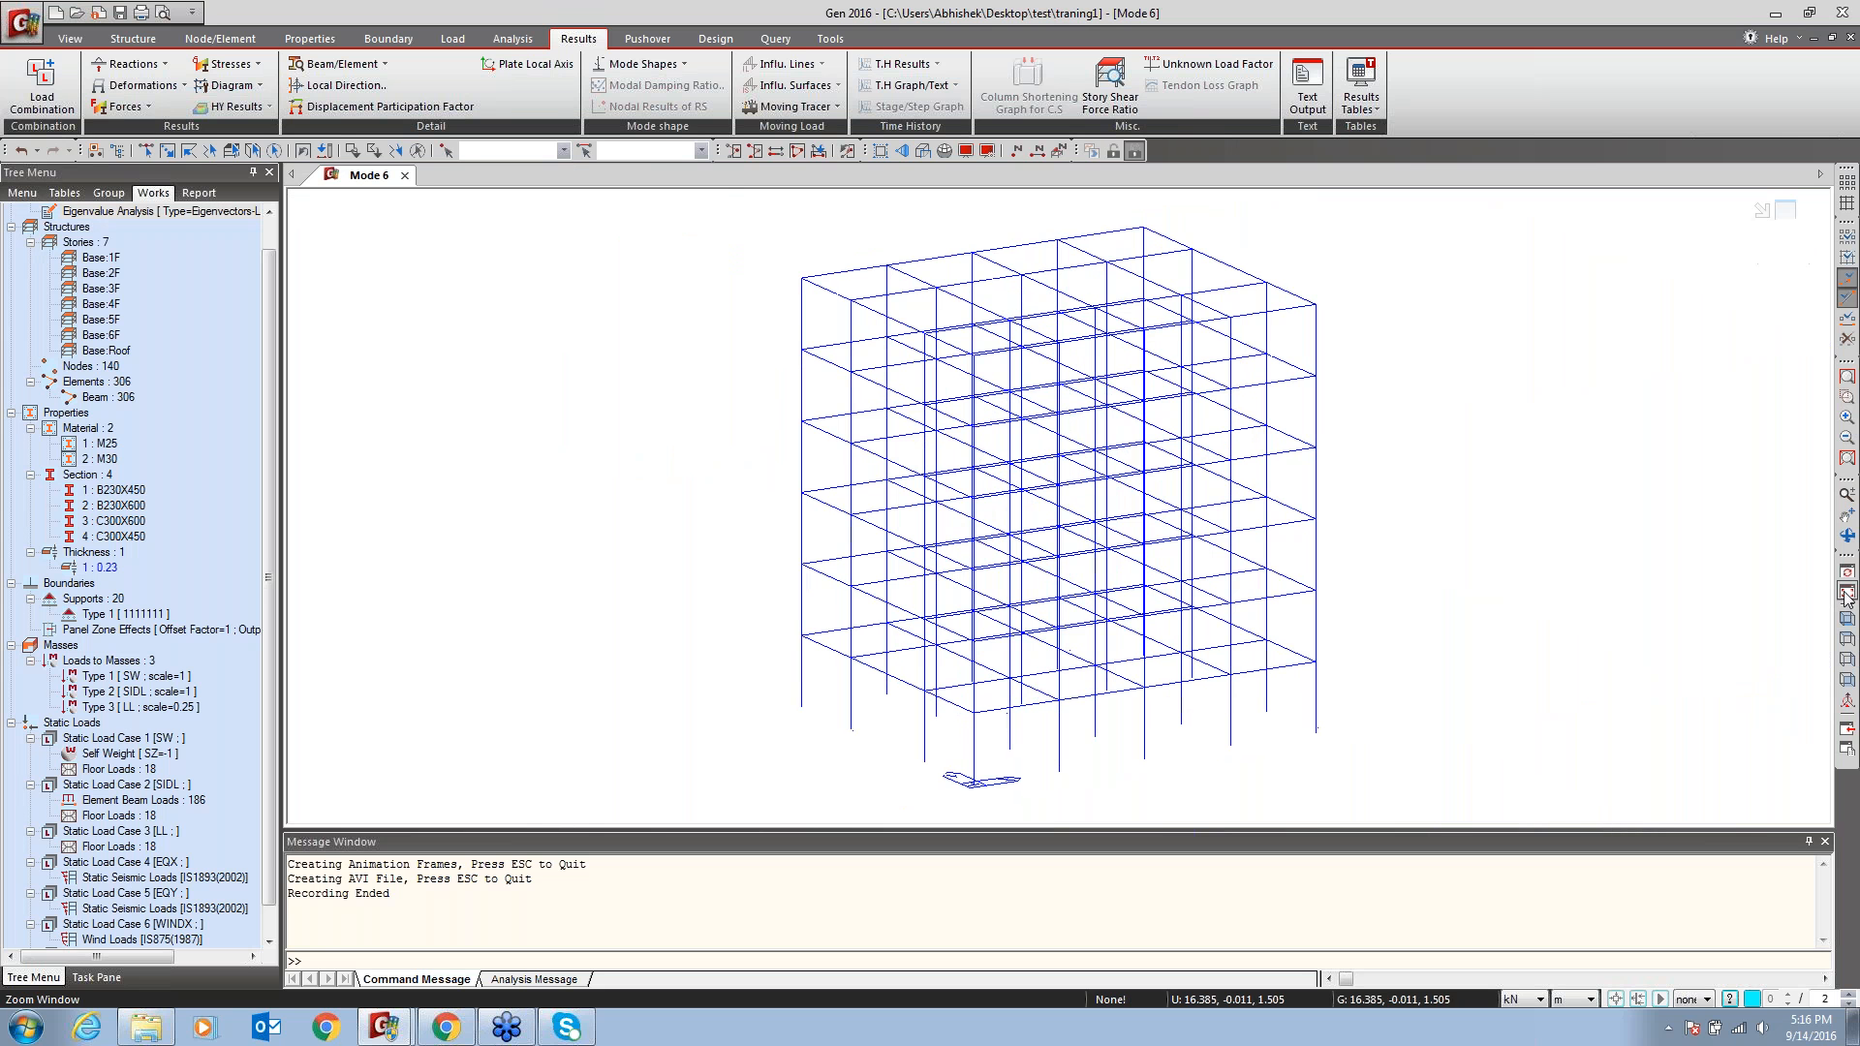
Open the eigenvalue results table for the vibration modes and examine the modal periods
click(641, 64)
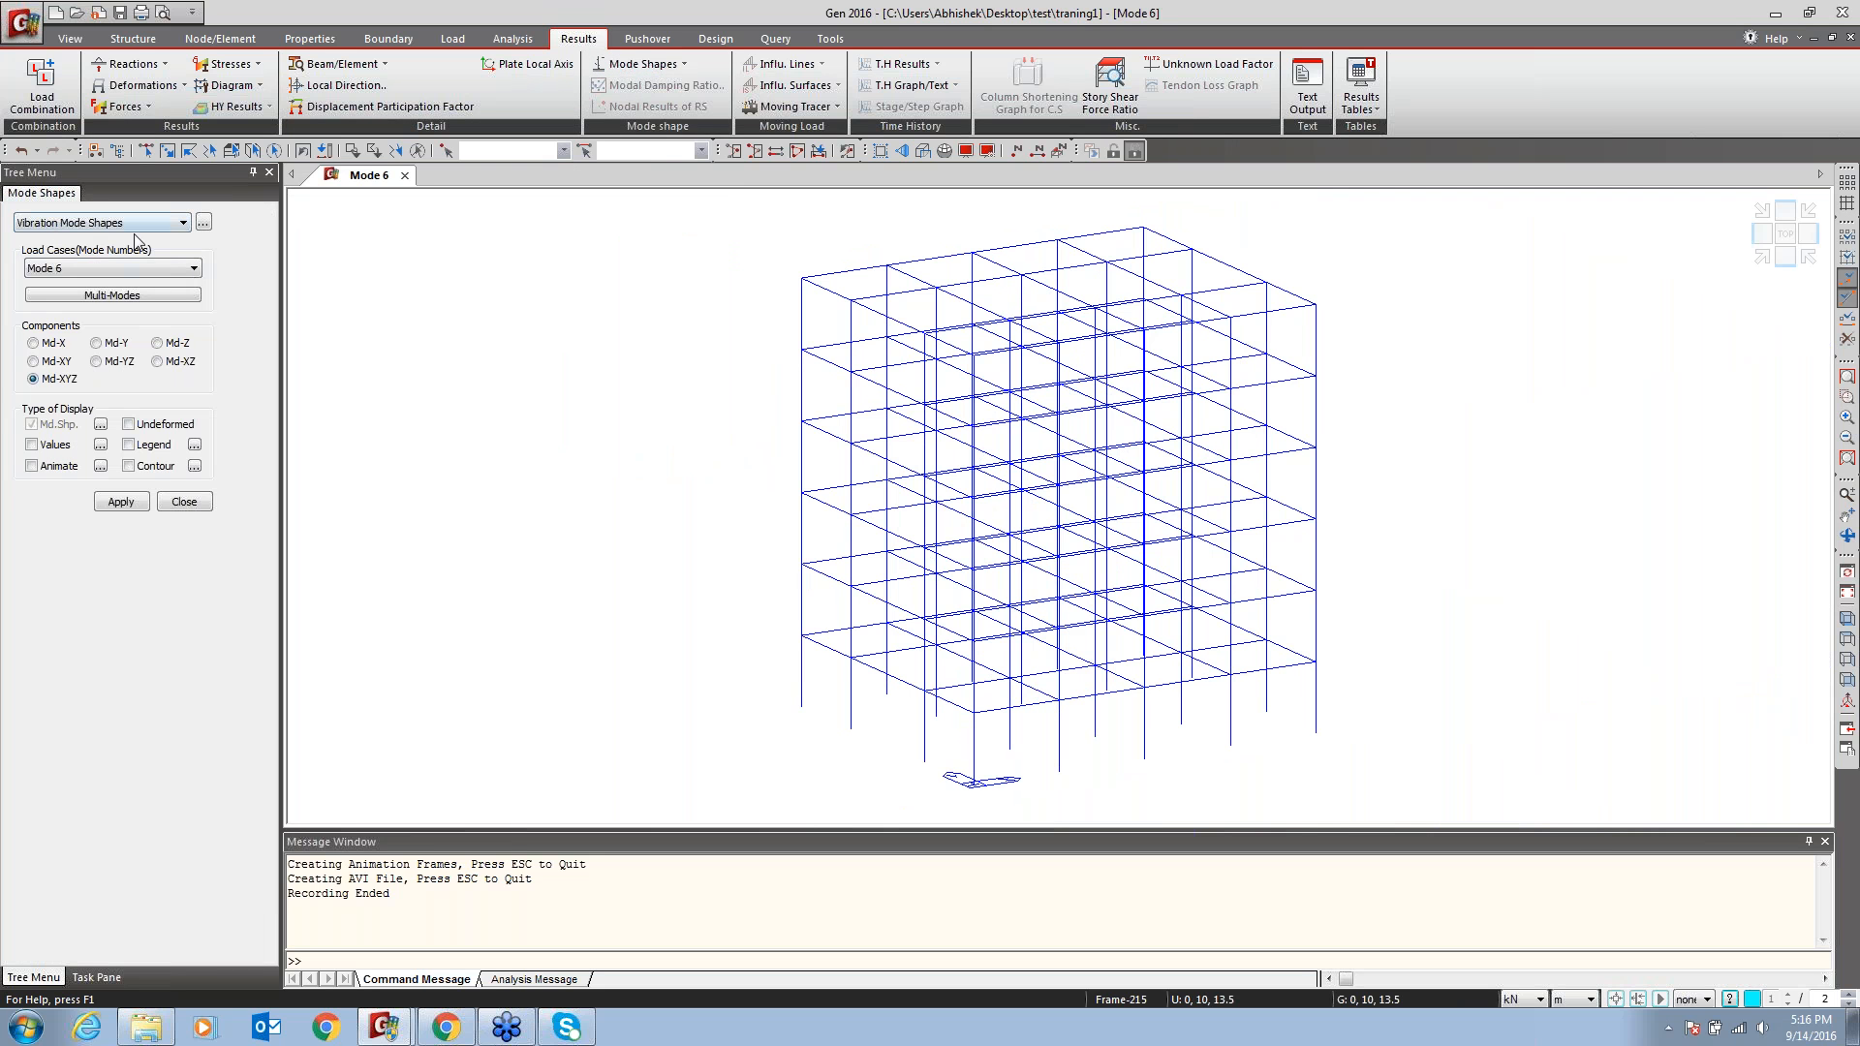
click(201, 223)
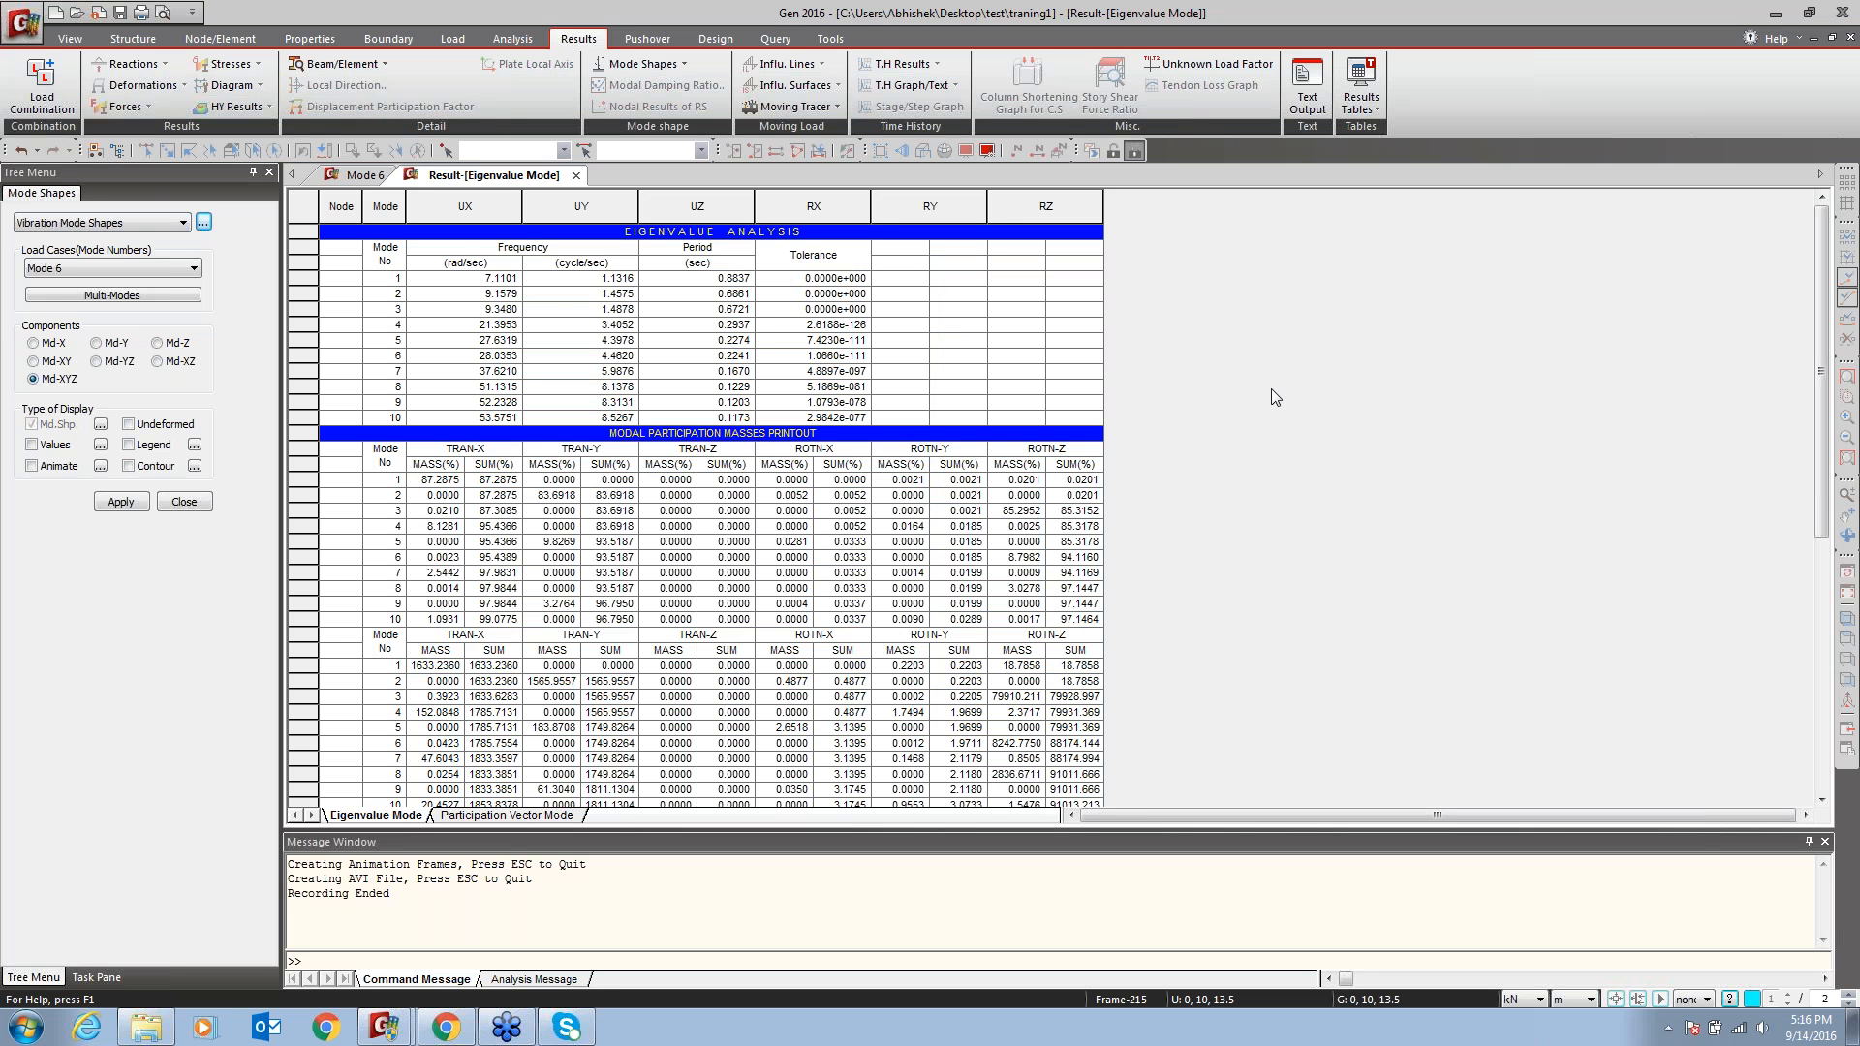
drag(741, 279, 736, 400)
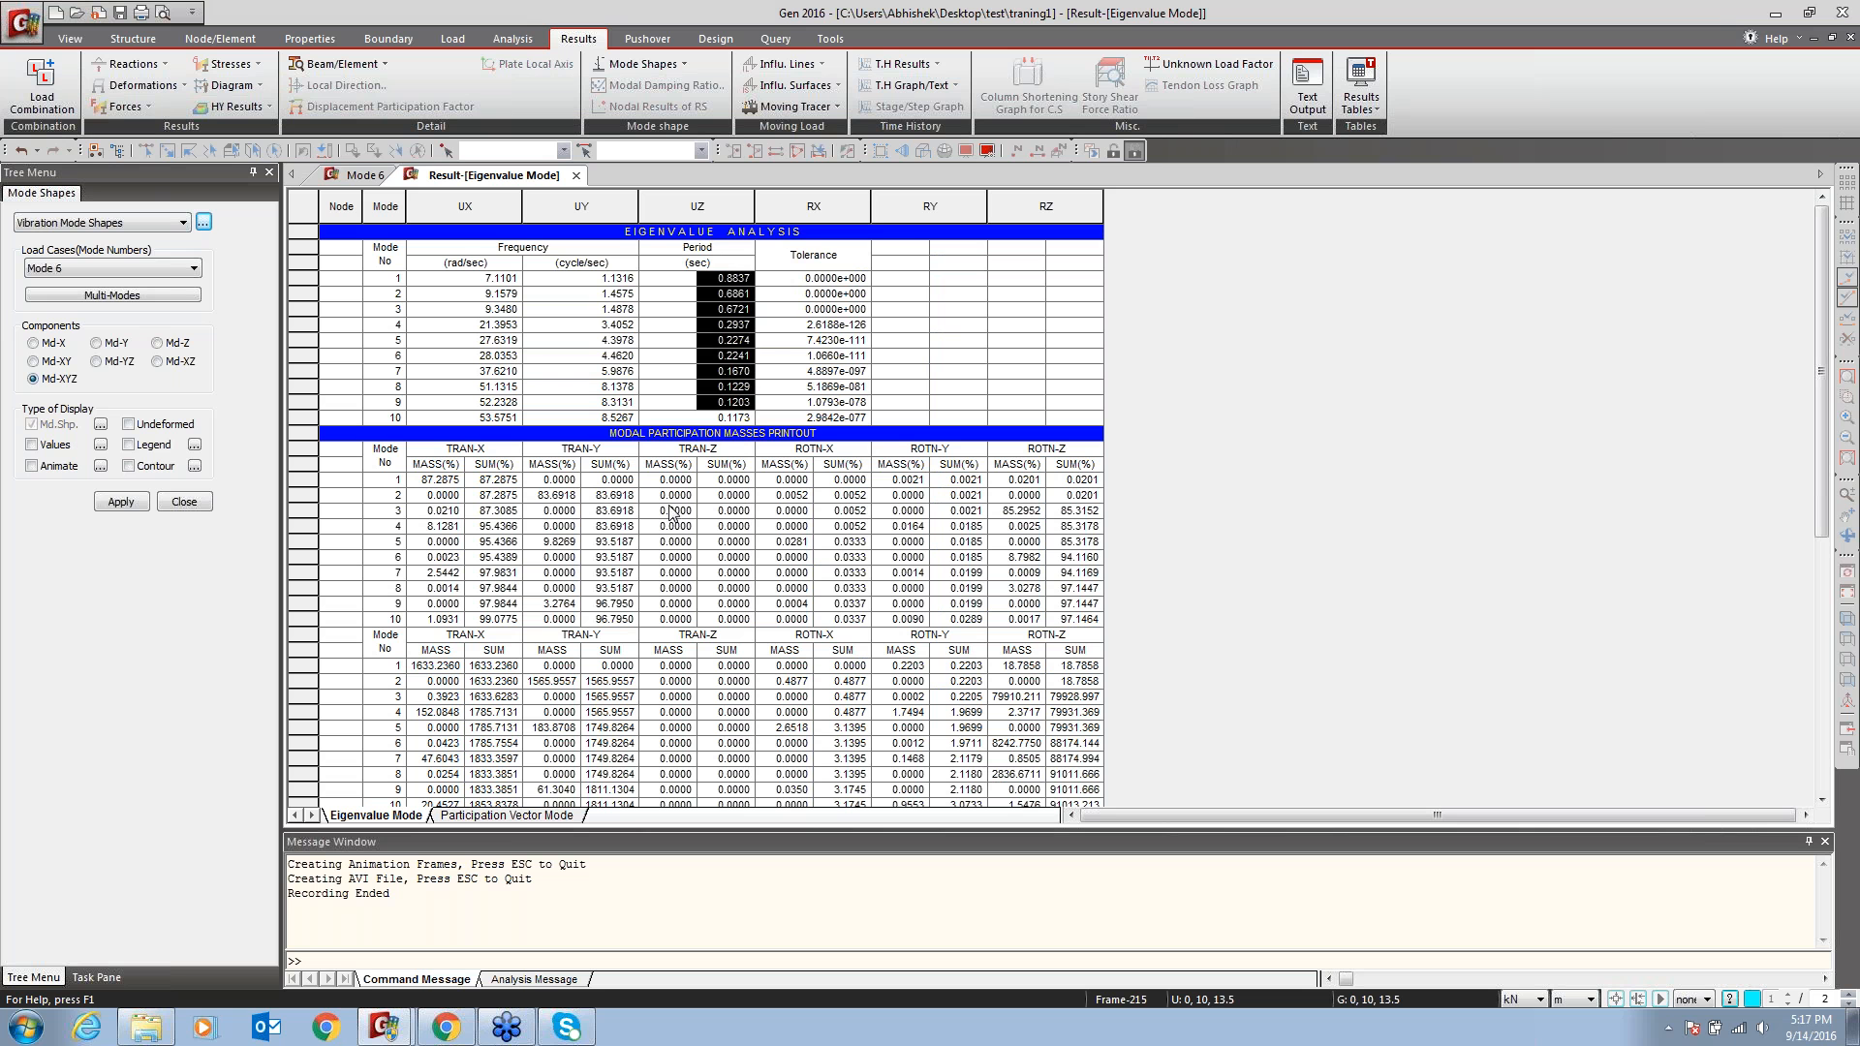
Examine the modal participation mass sums in the X and Y directions up to mode 5, and close the table
click(511, 502)
drag(511, 500, 504, 541)
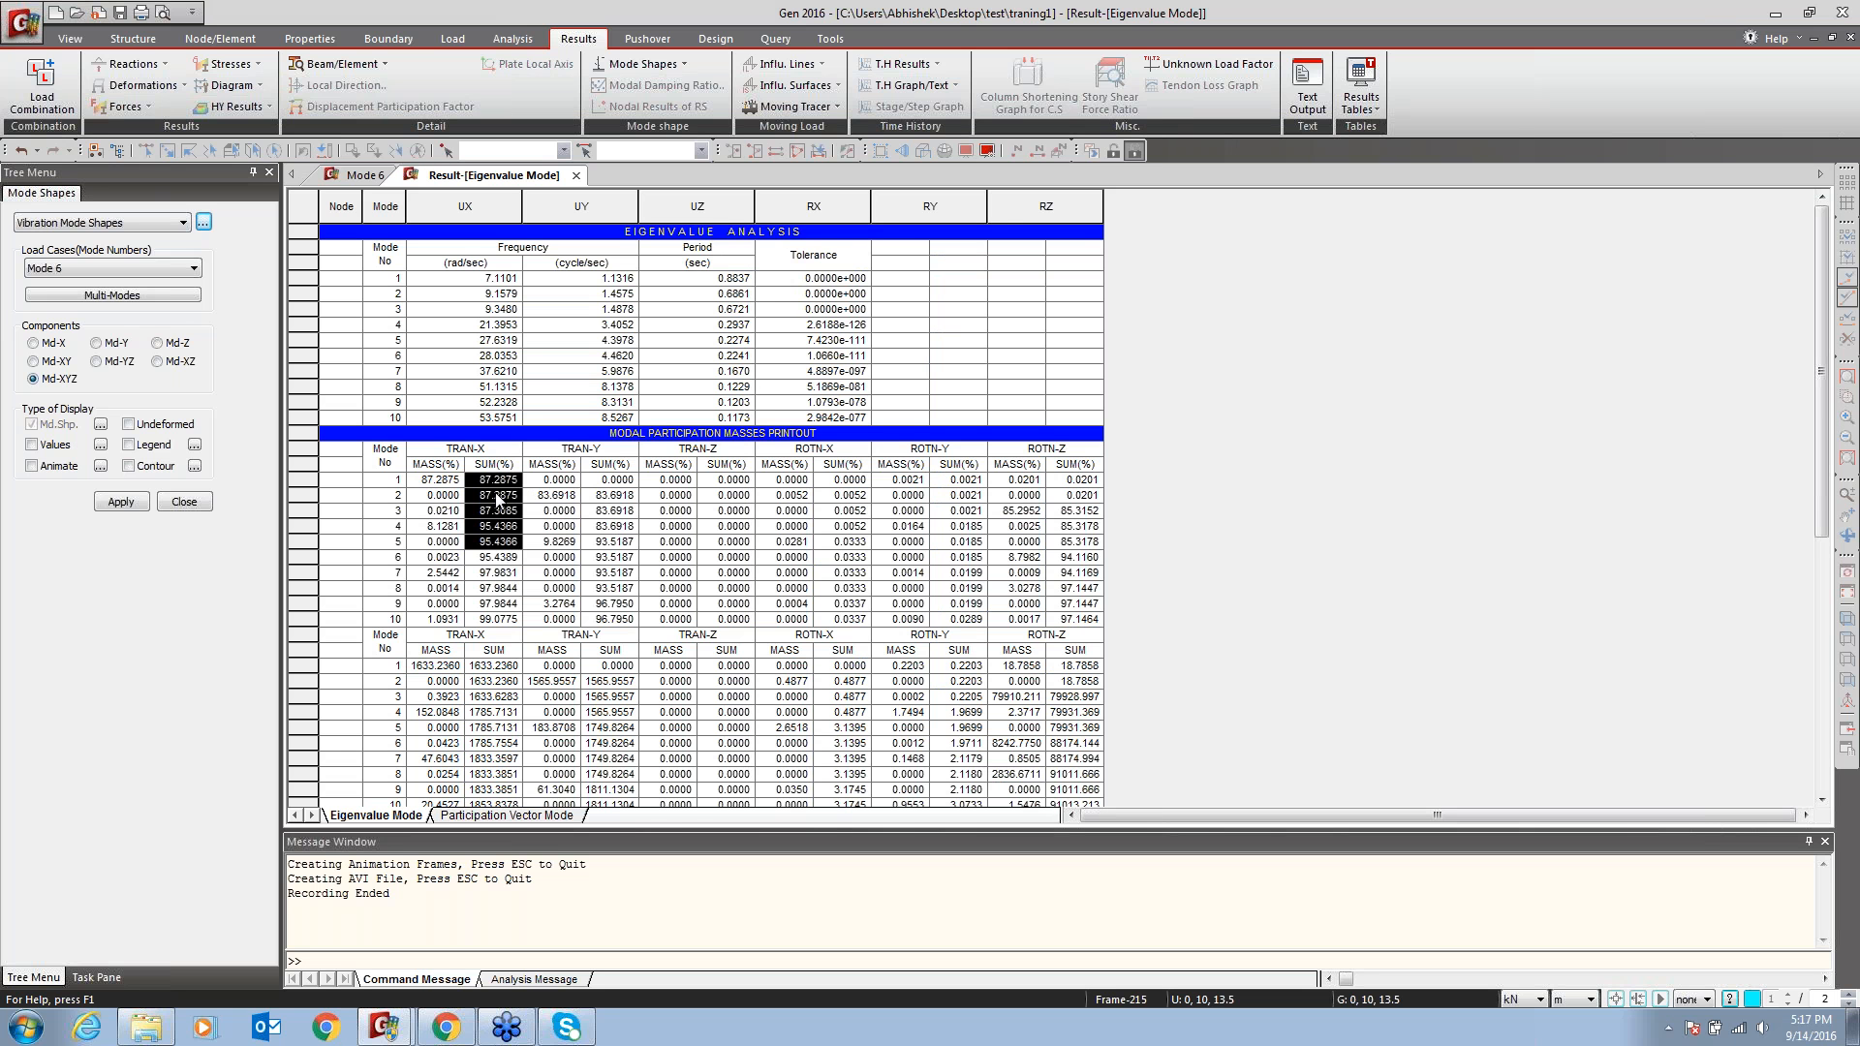
click(493, 534)
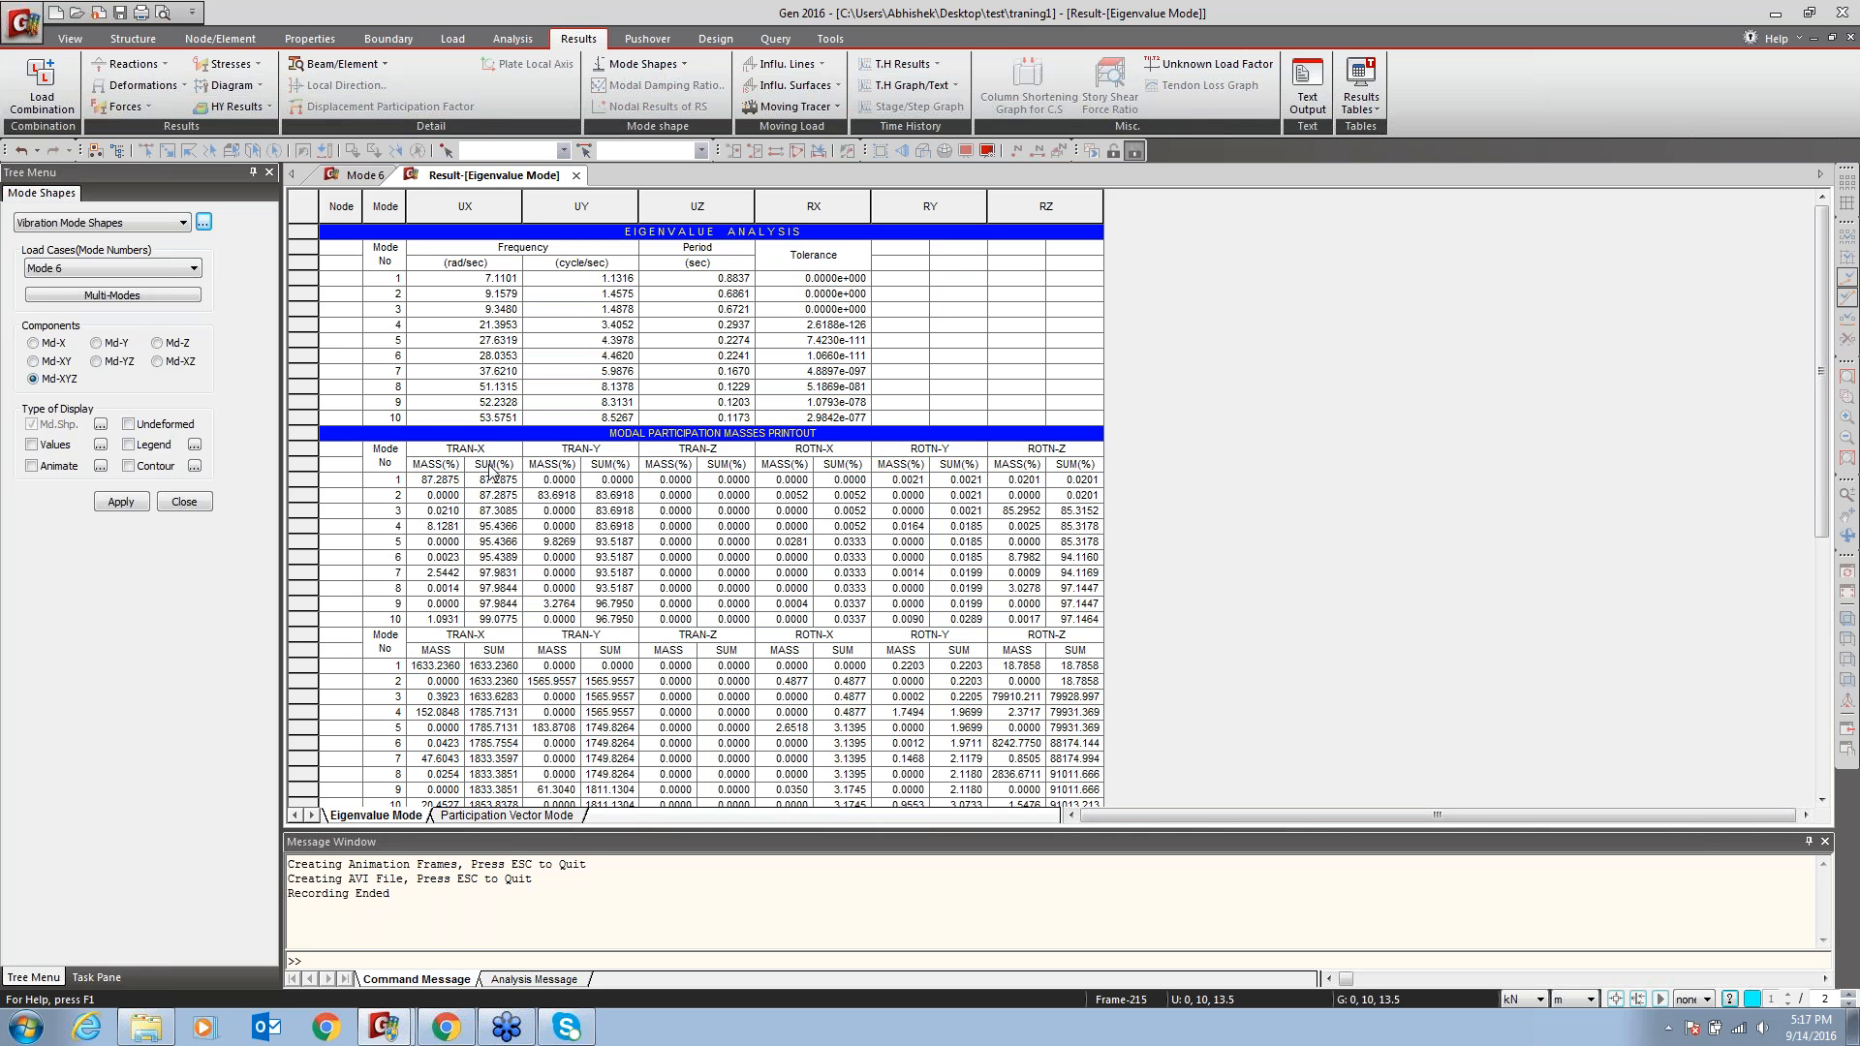
drag(610, 542, 401, 550)
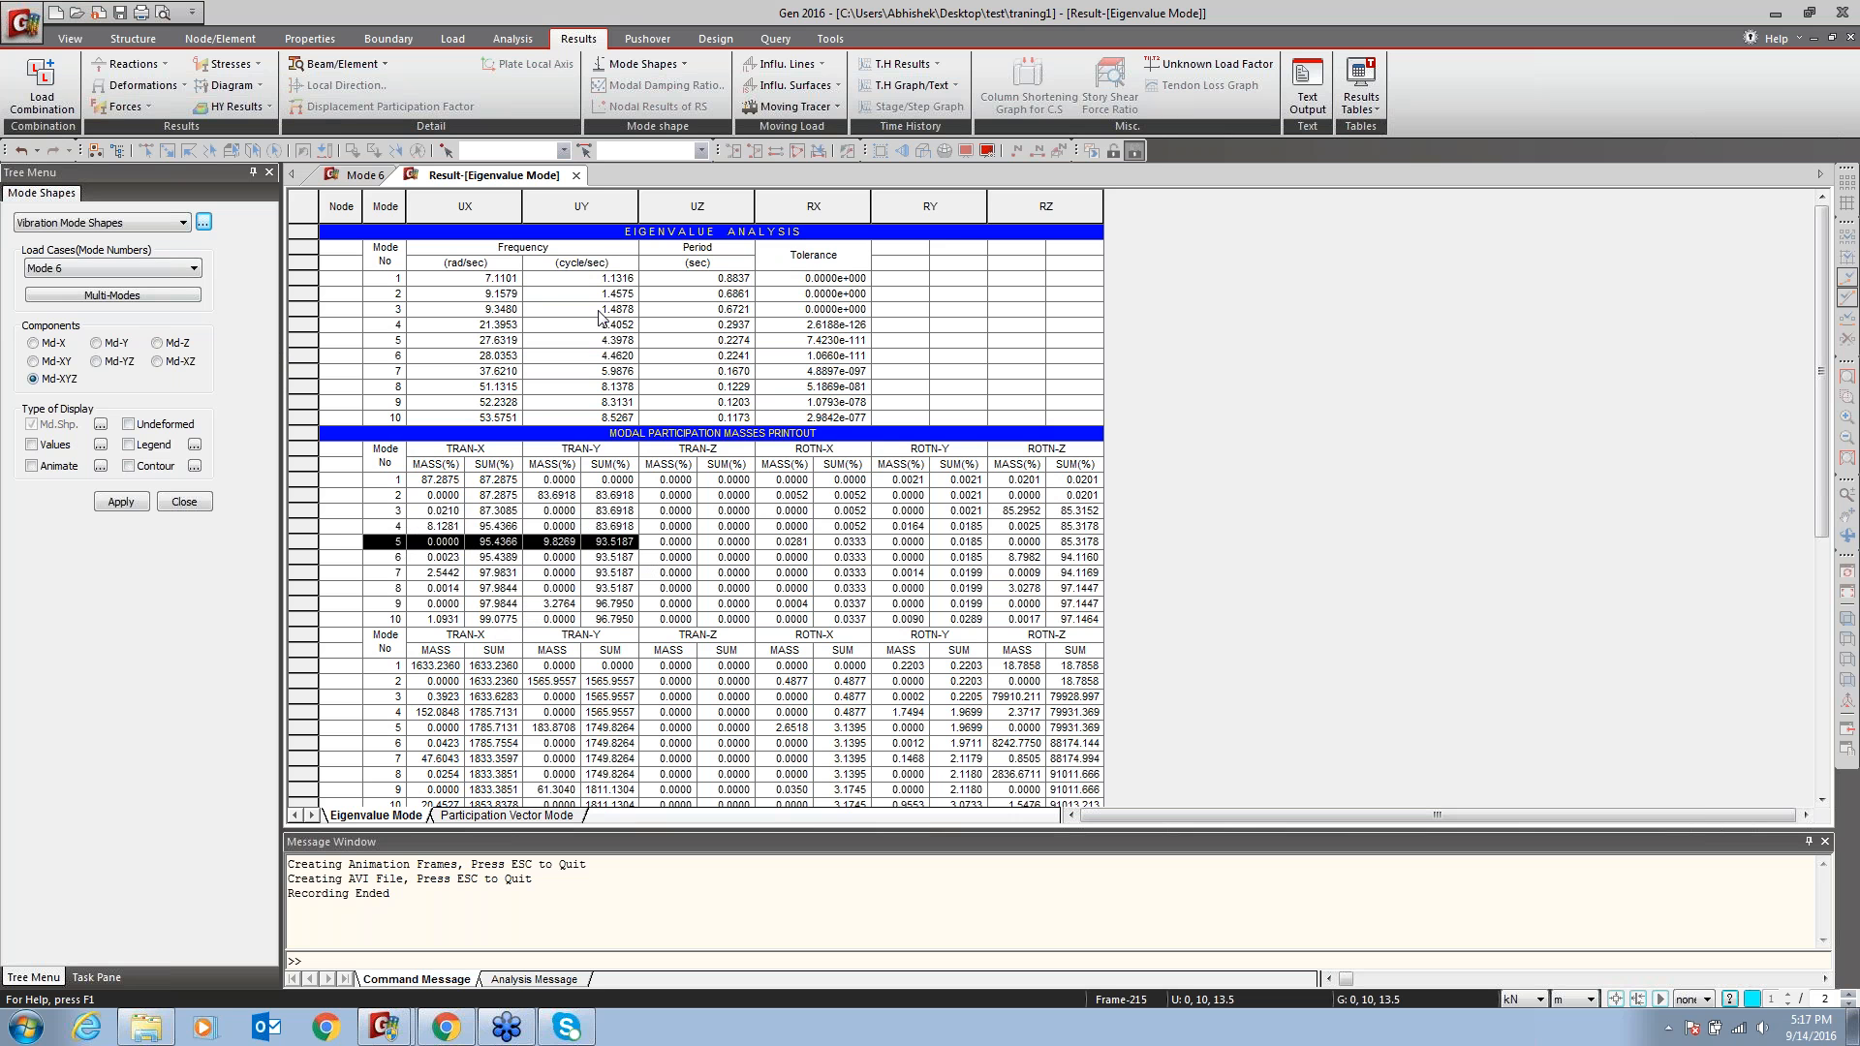
click(576, 176)
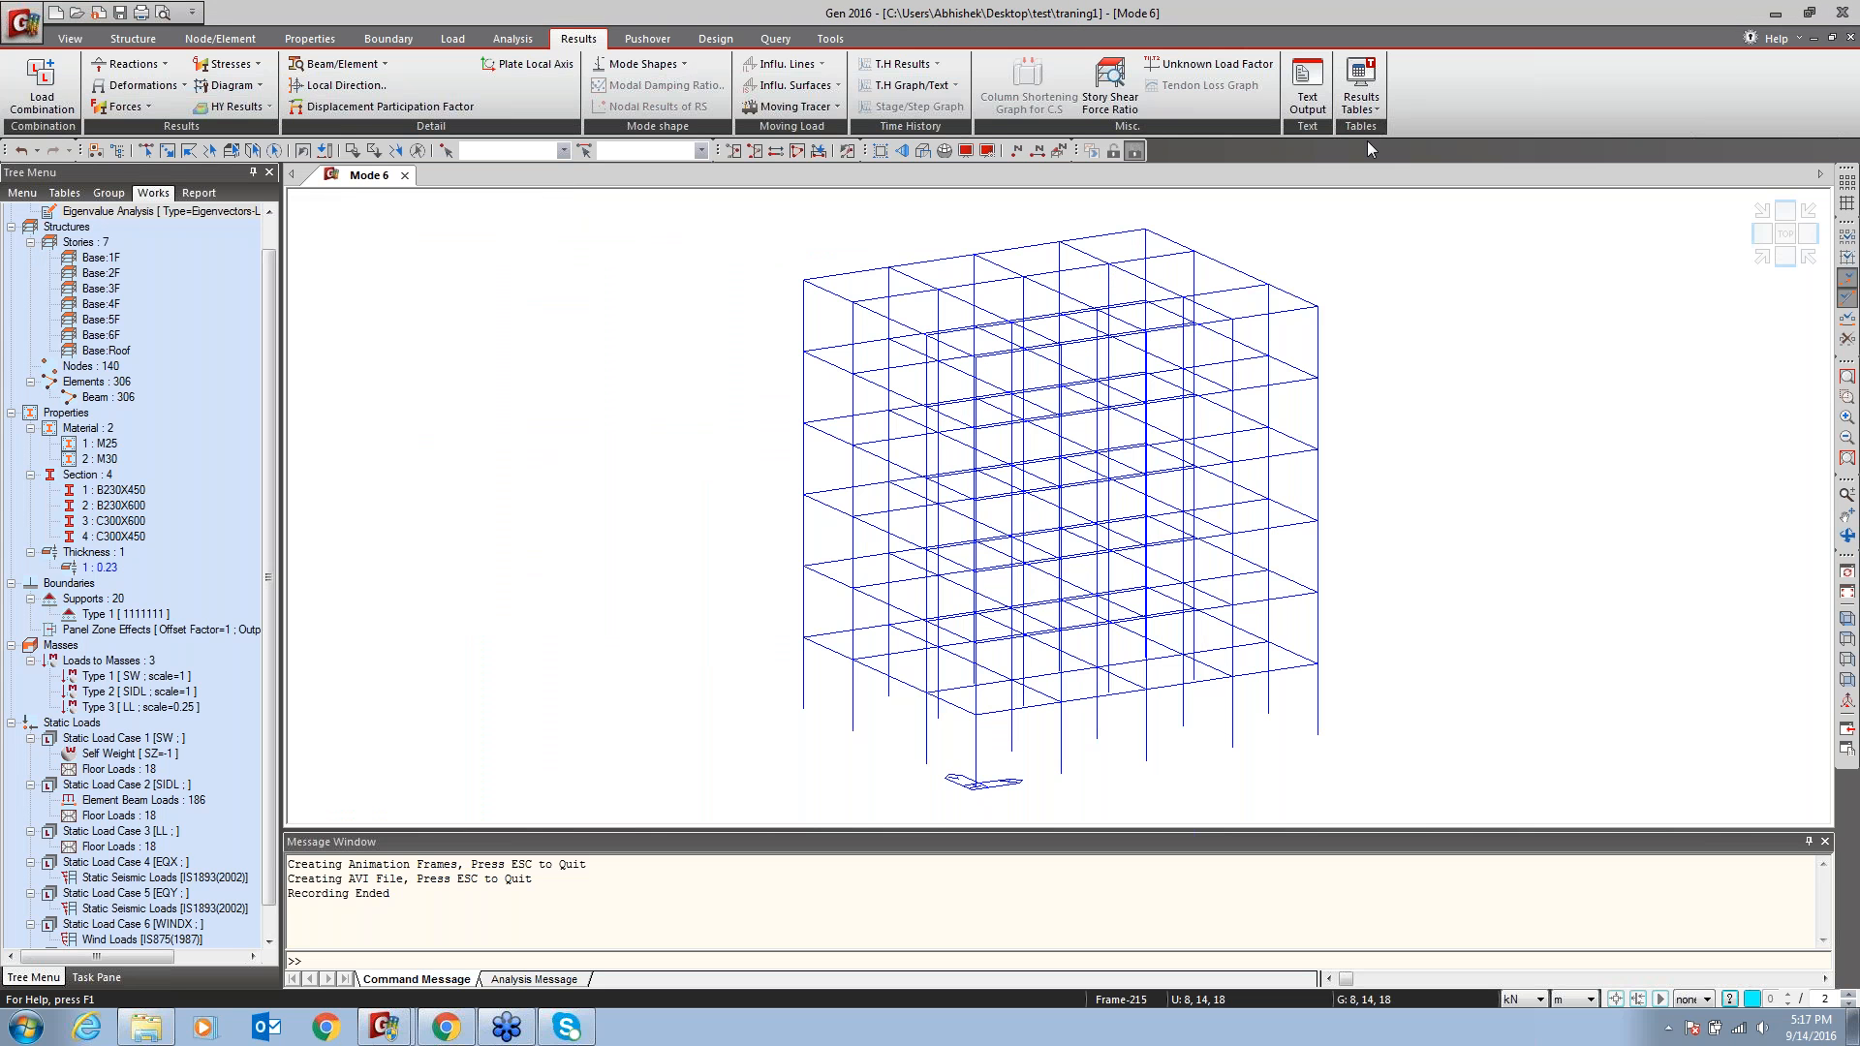
click(1359, 108)
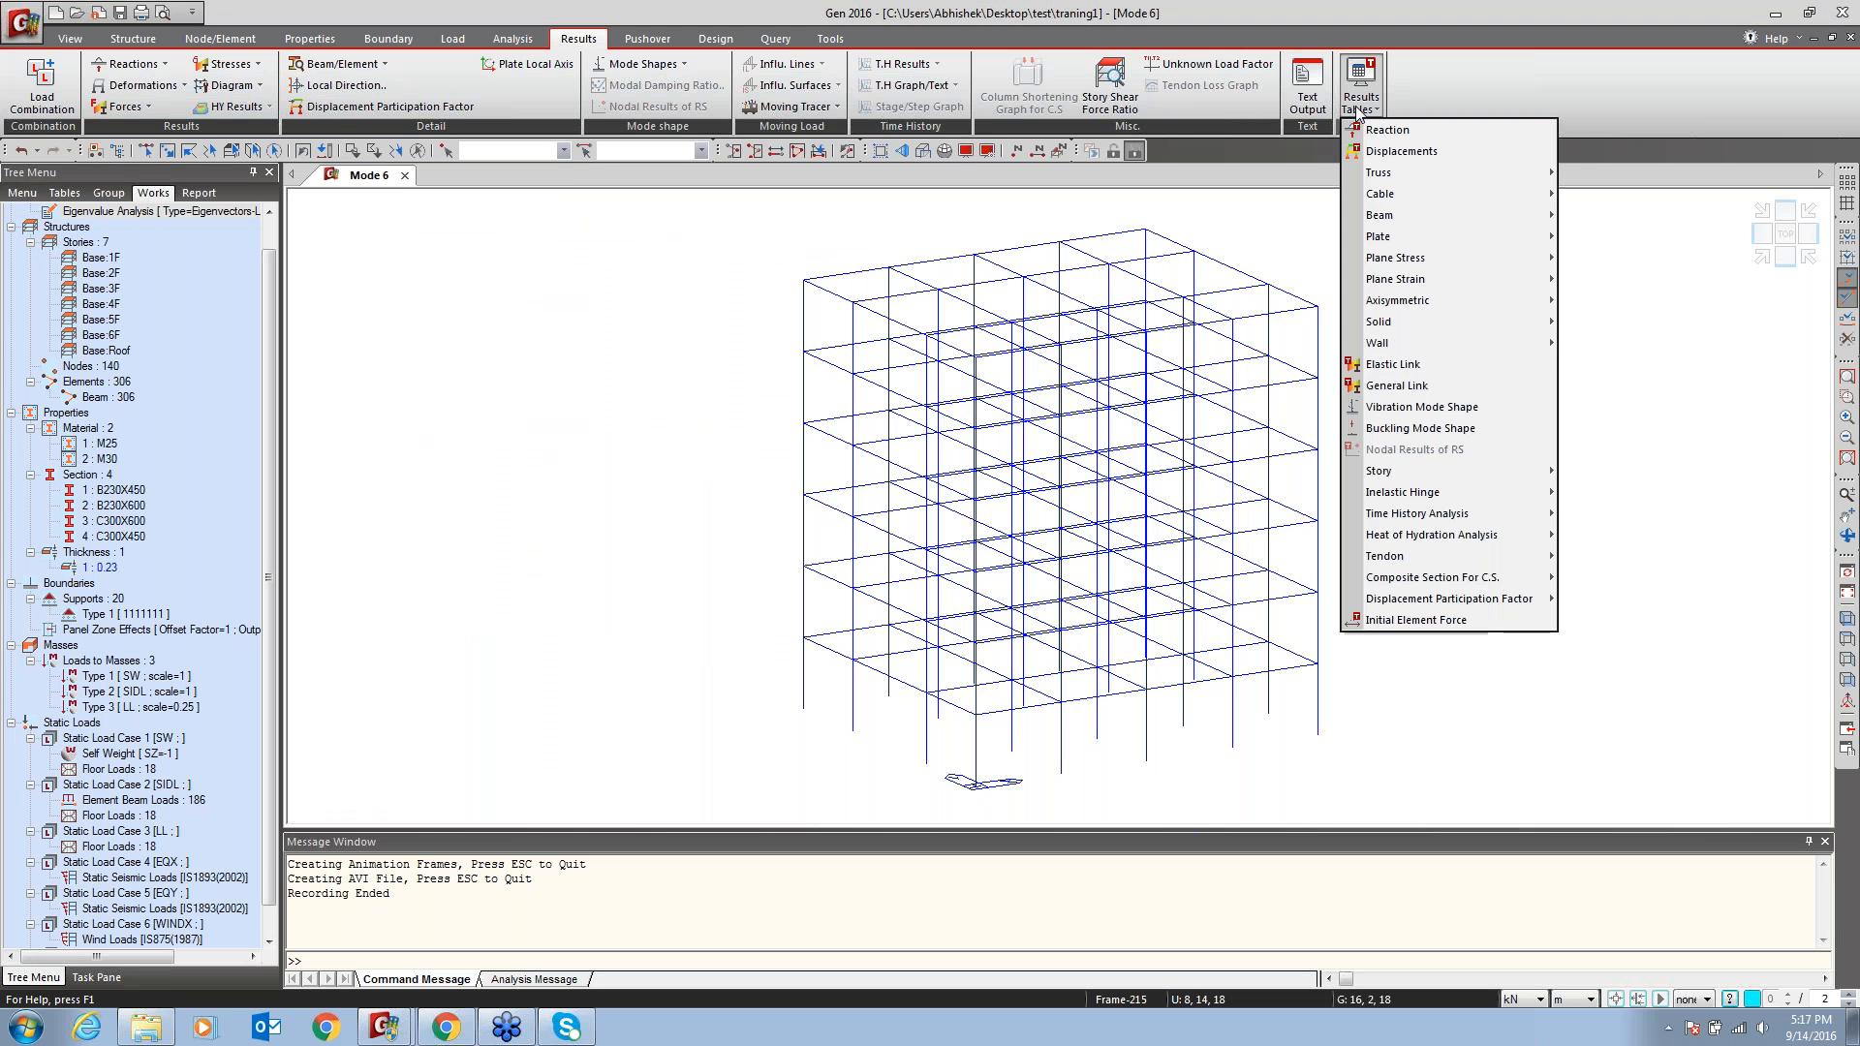
mouse_move(1393, 470)
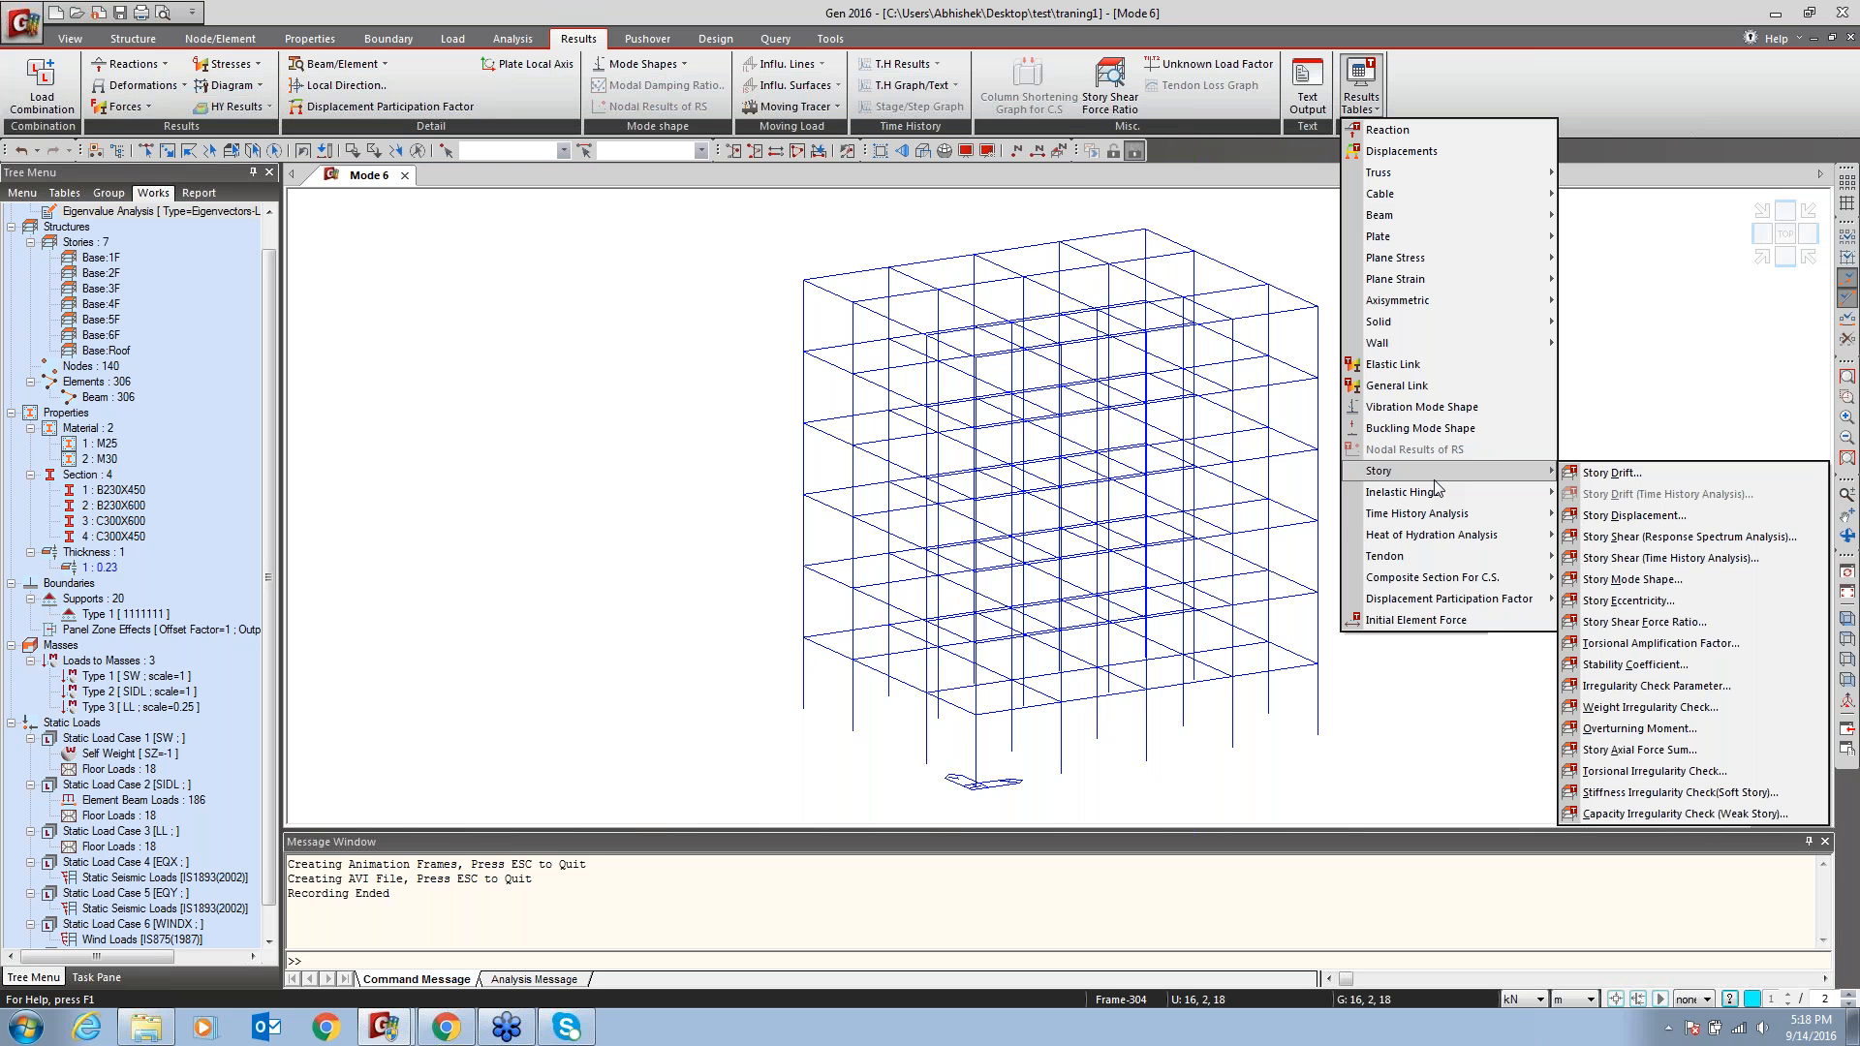
mouse_move(1424, 491)
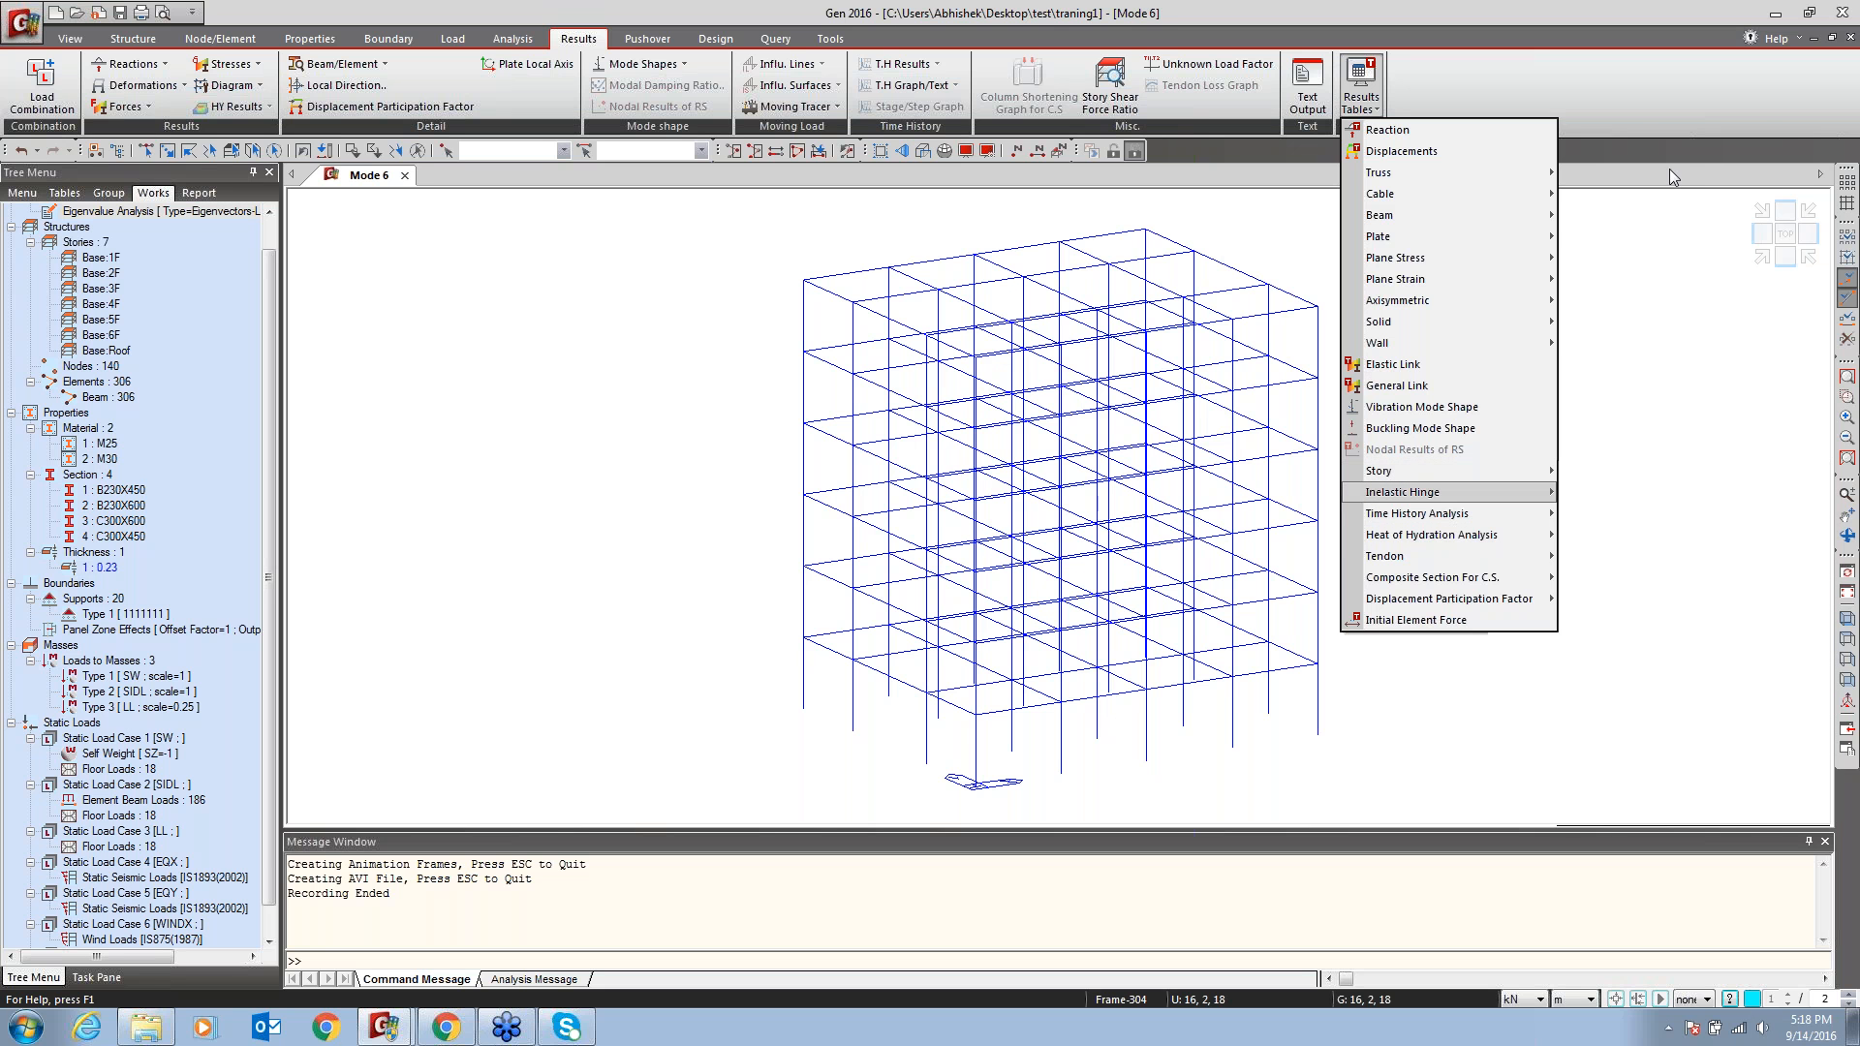
click(1682, 65)
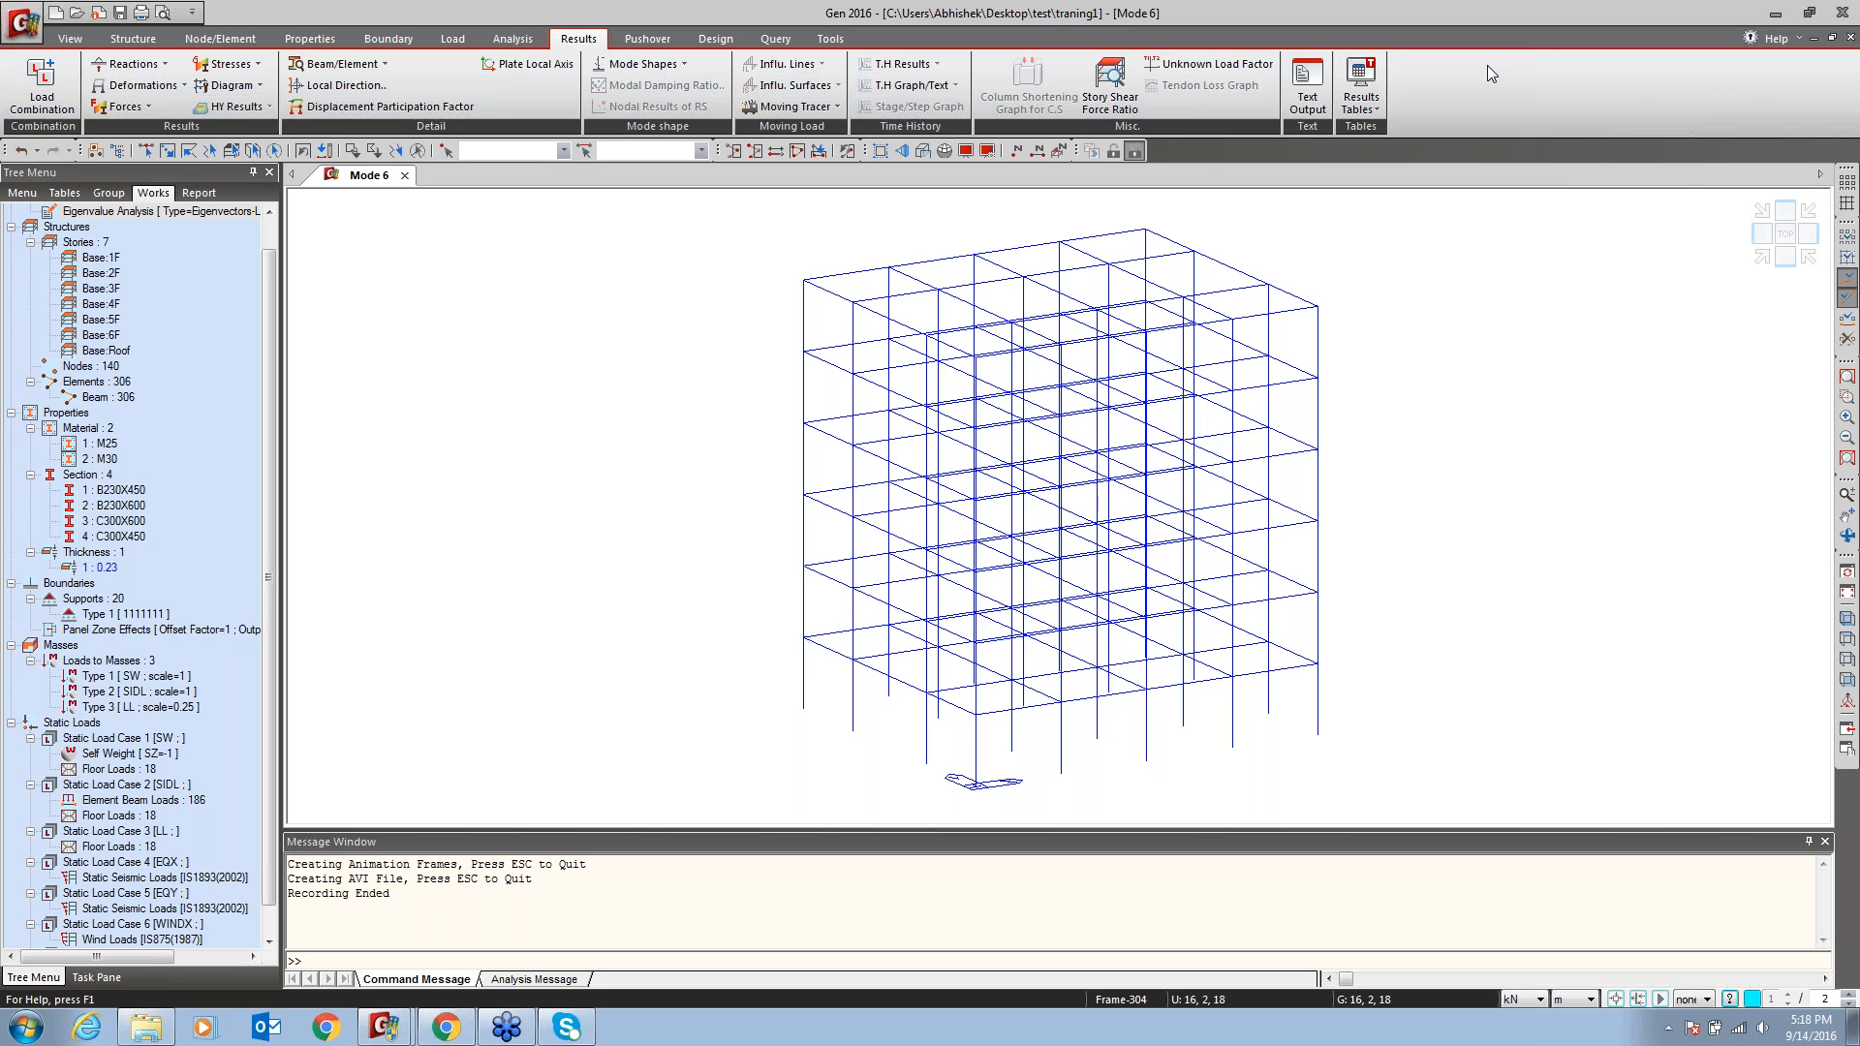
Open the story Capacity Irregularity Check (Weak Story) table, examine the remarks for each story, and close it
click(1377, 103)
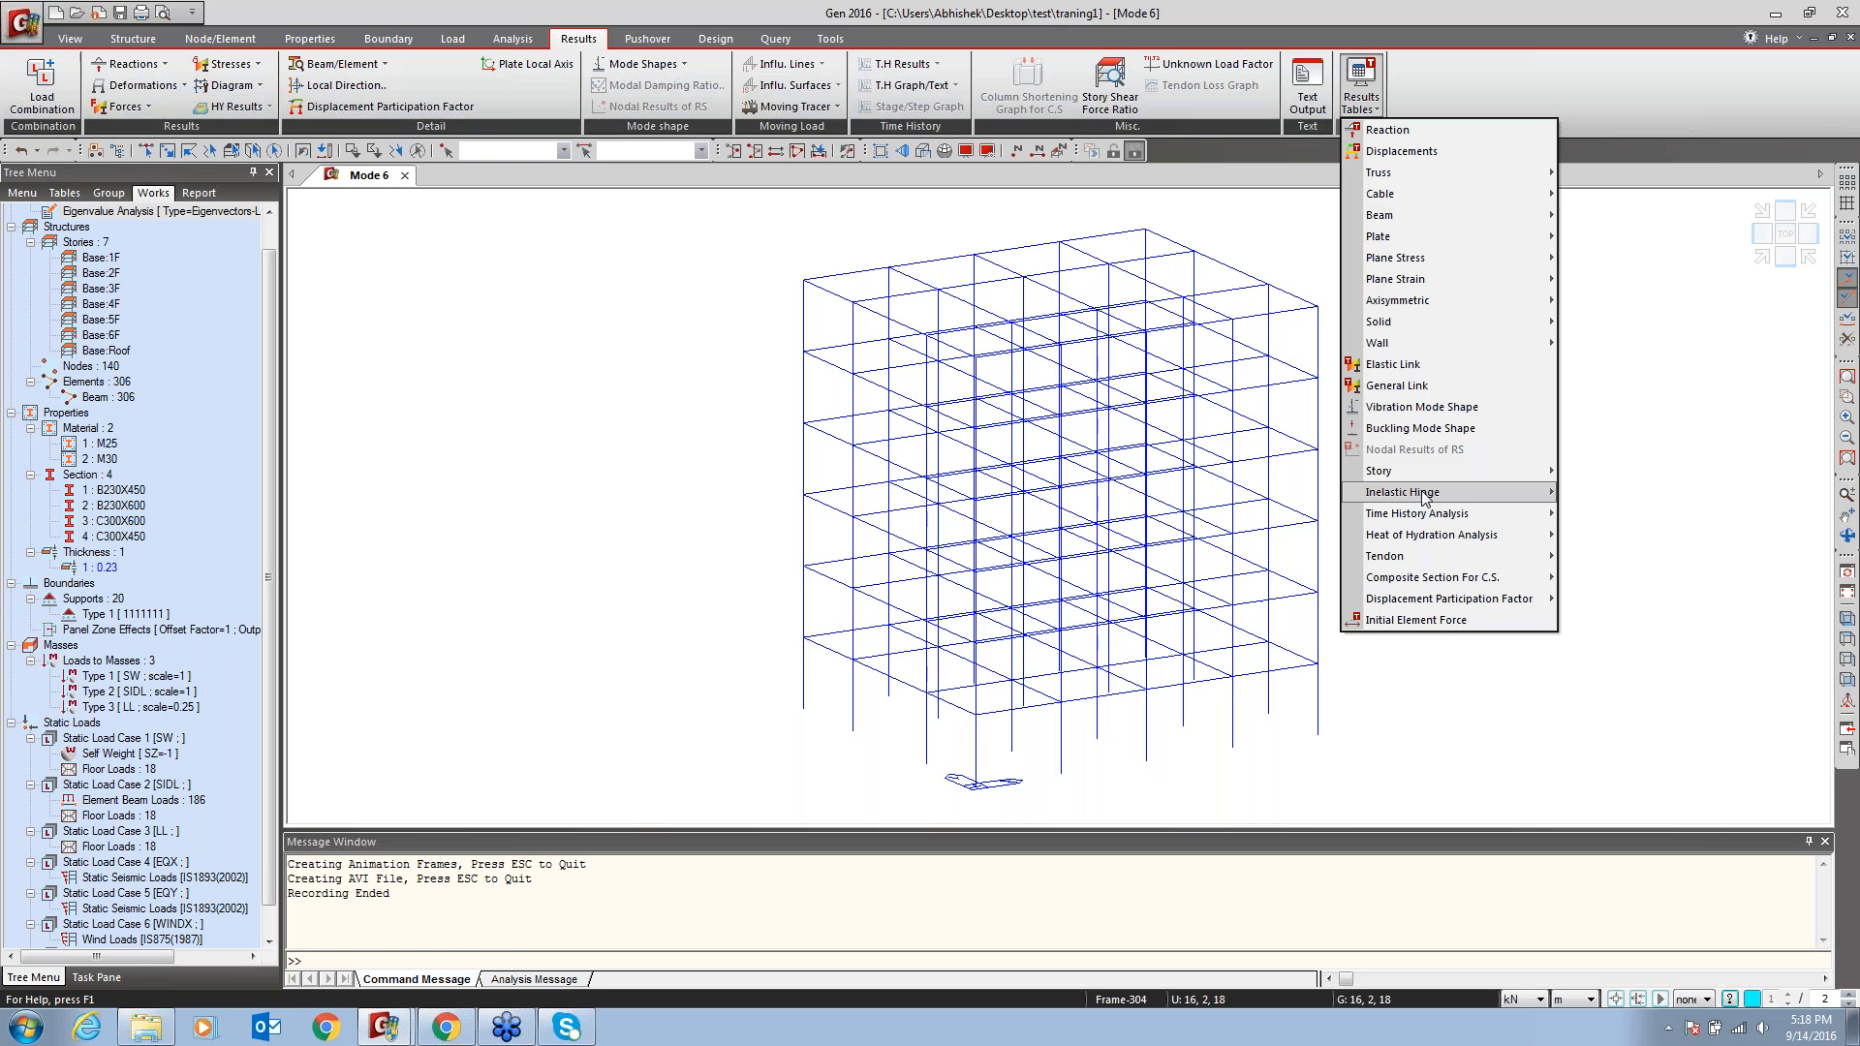
mouse_move(1430, 480)
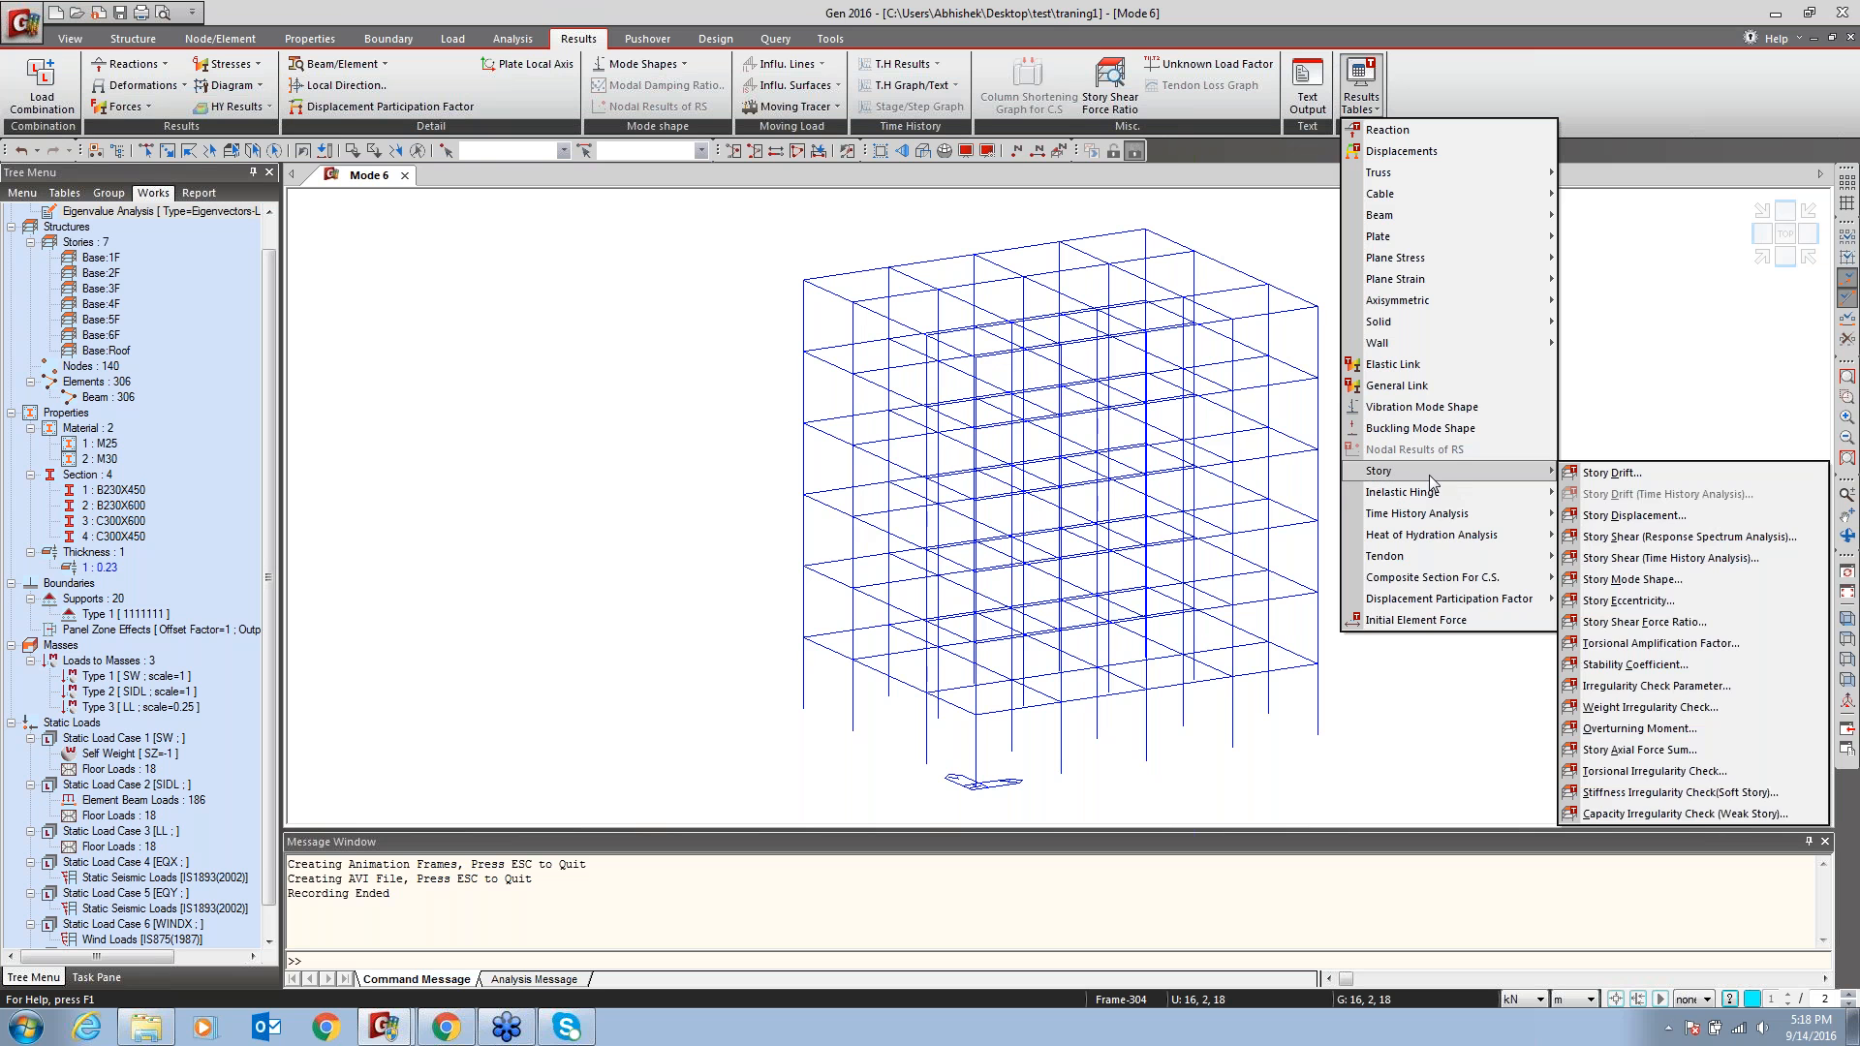
click(1734, 813)
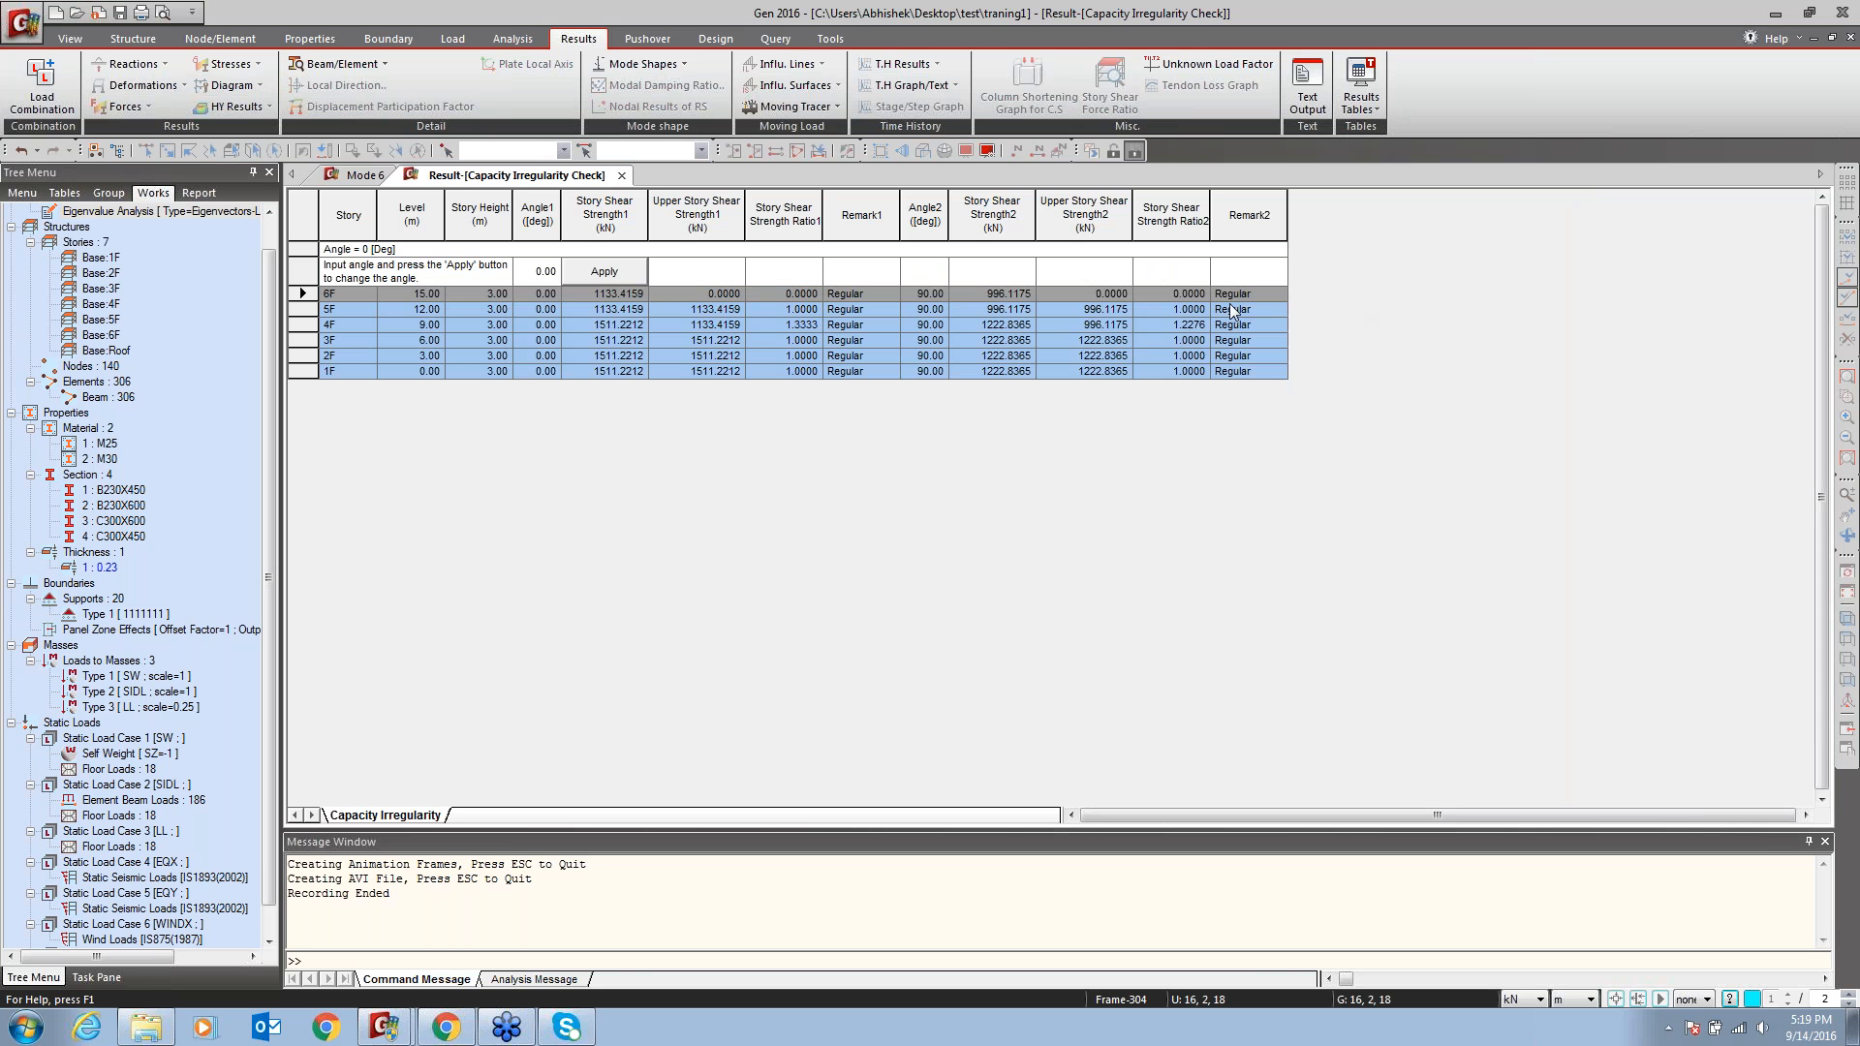
drag(1240, 309, 1243, 380)
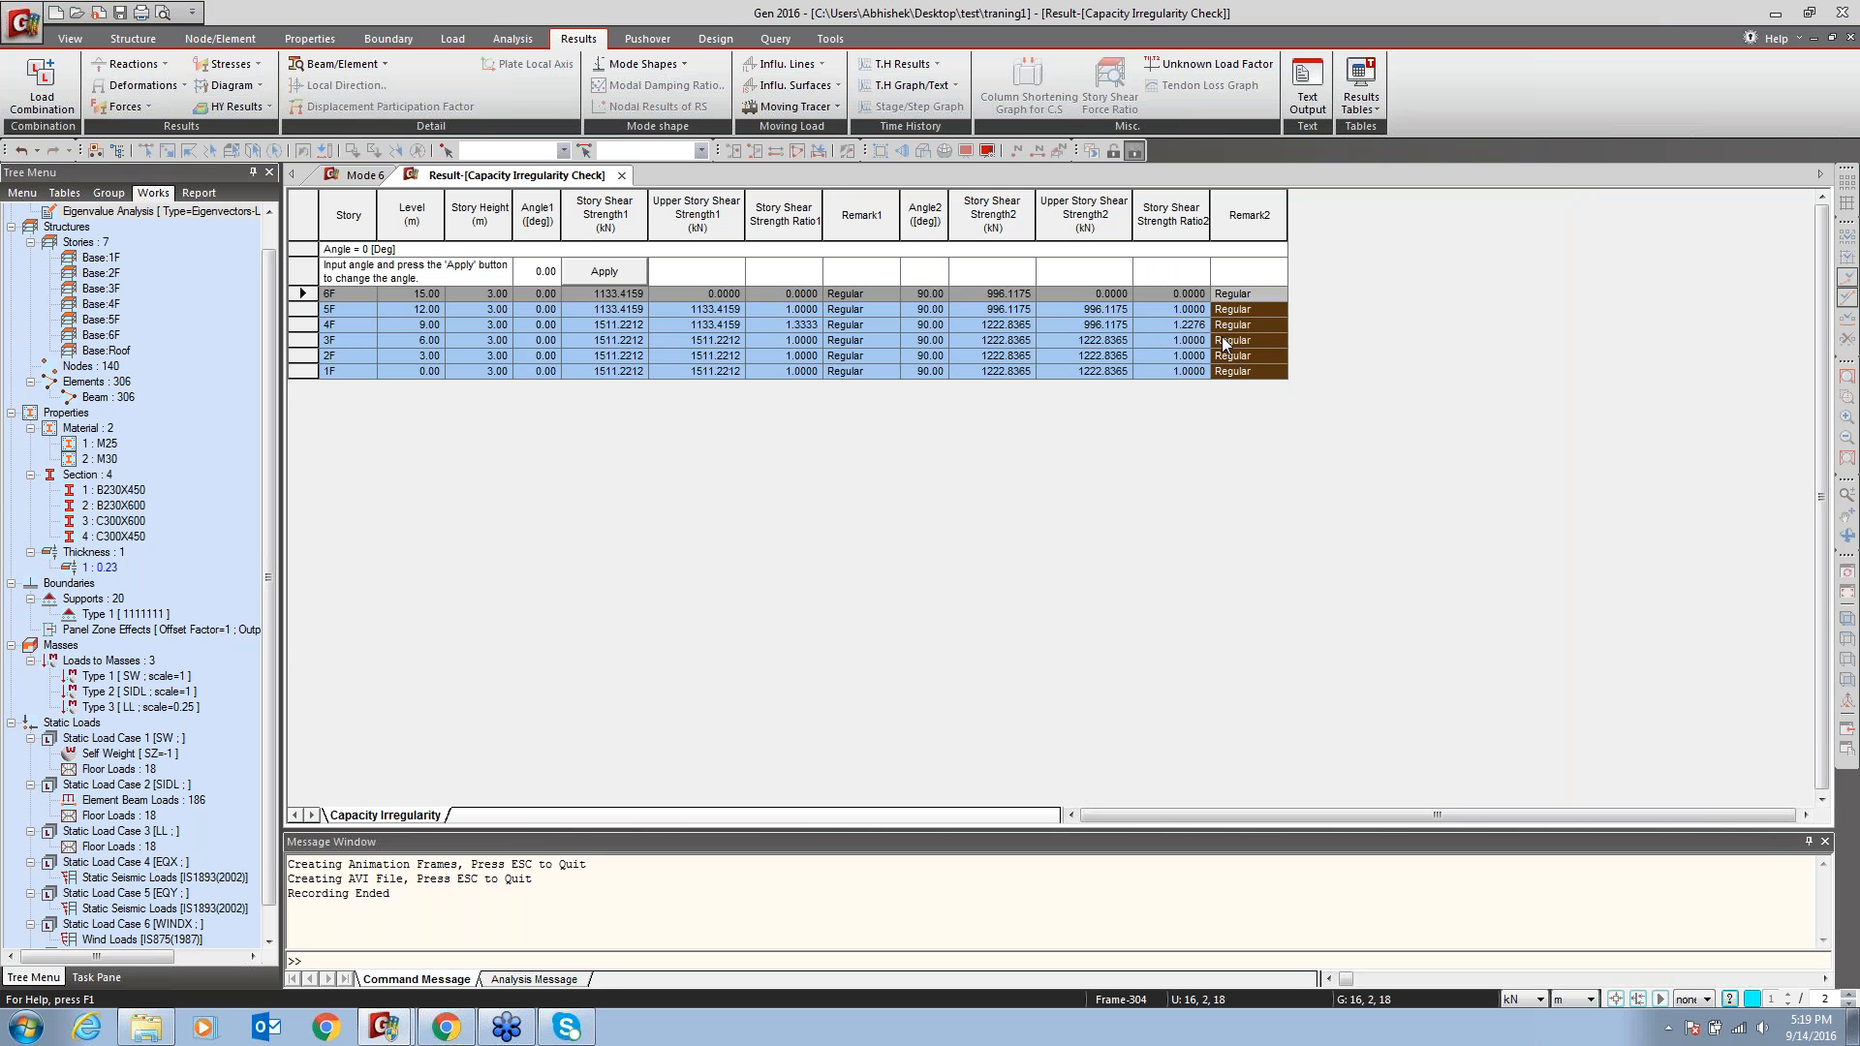
click(620, 176)
click(1361, 104)
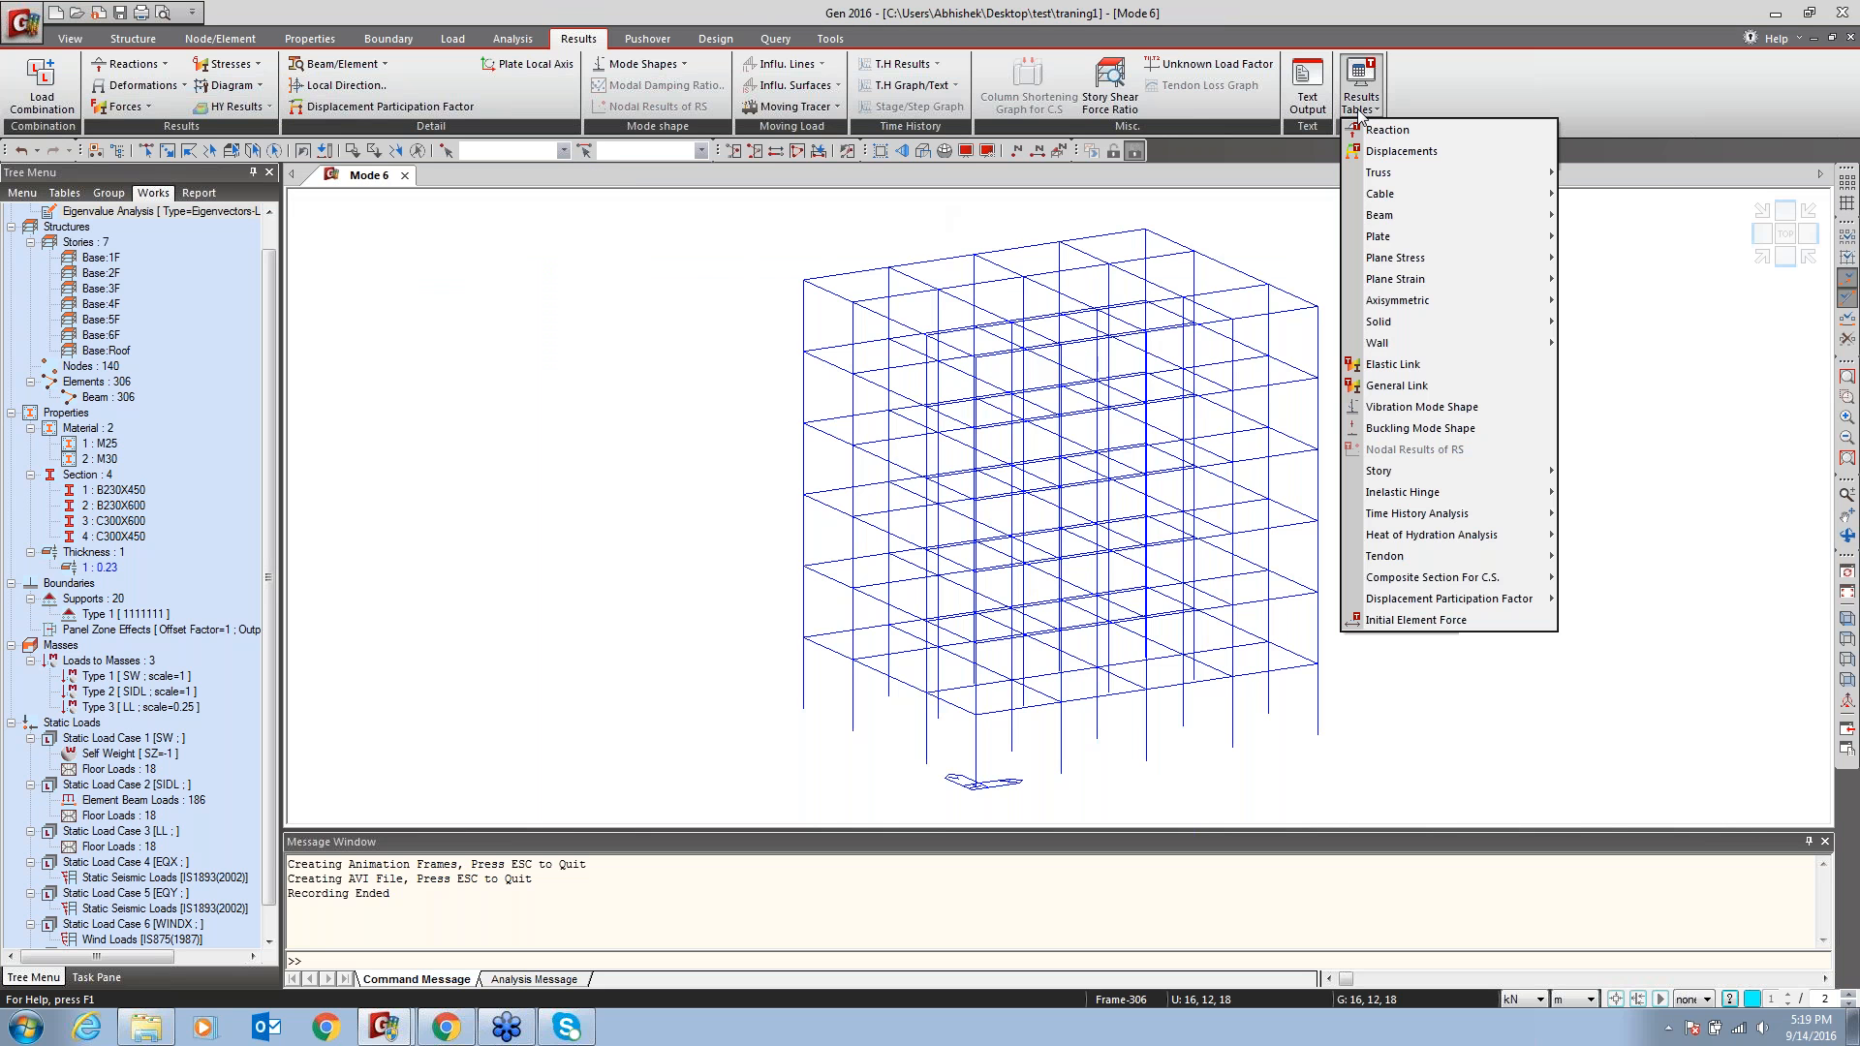
click(1655, 191)
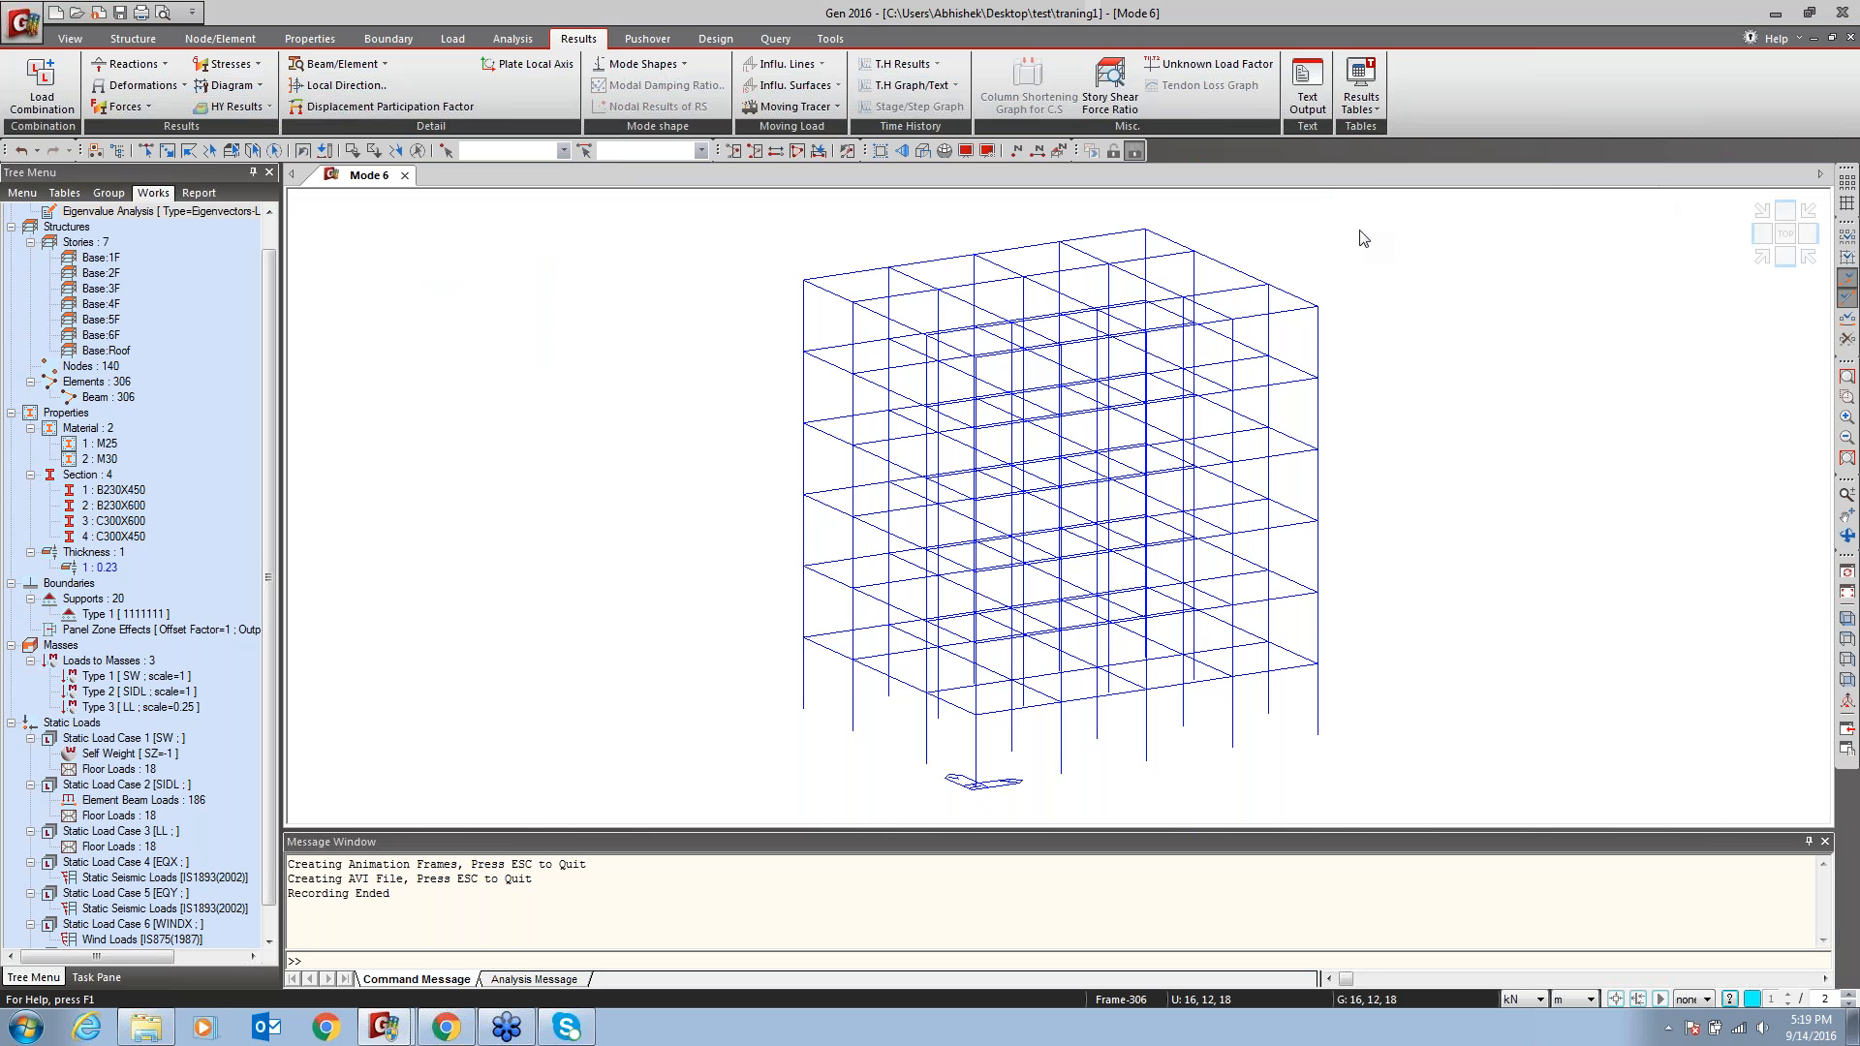
click(1365, 115)
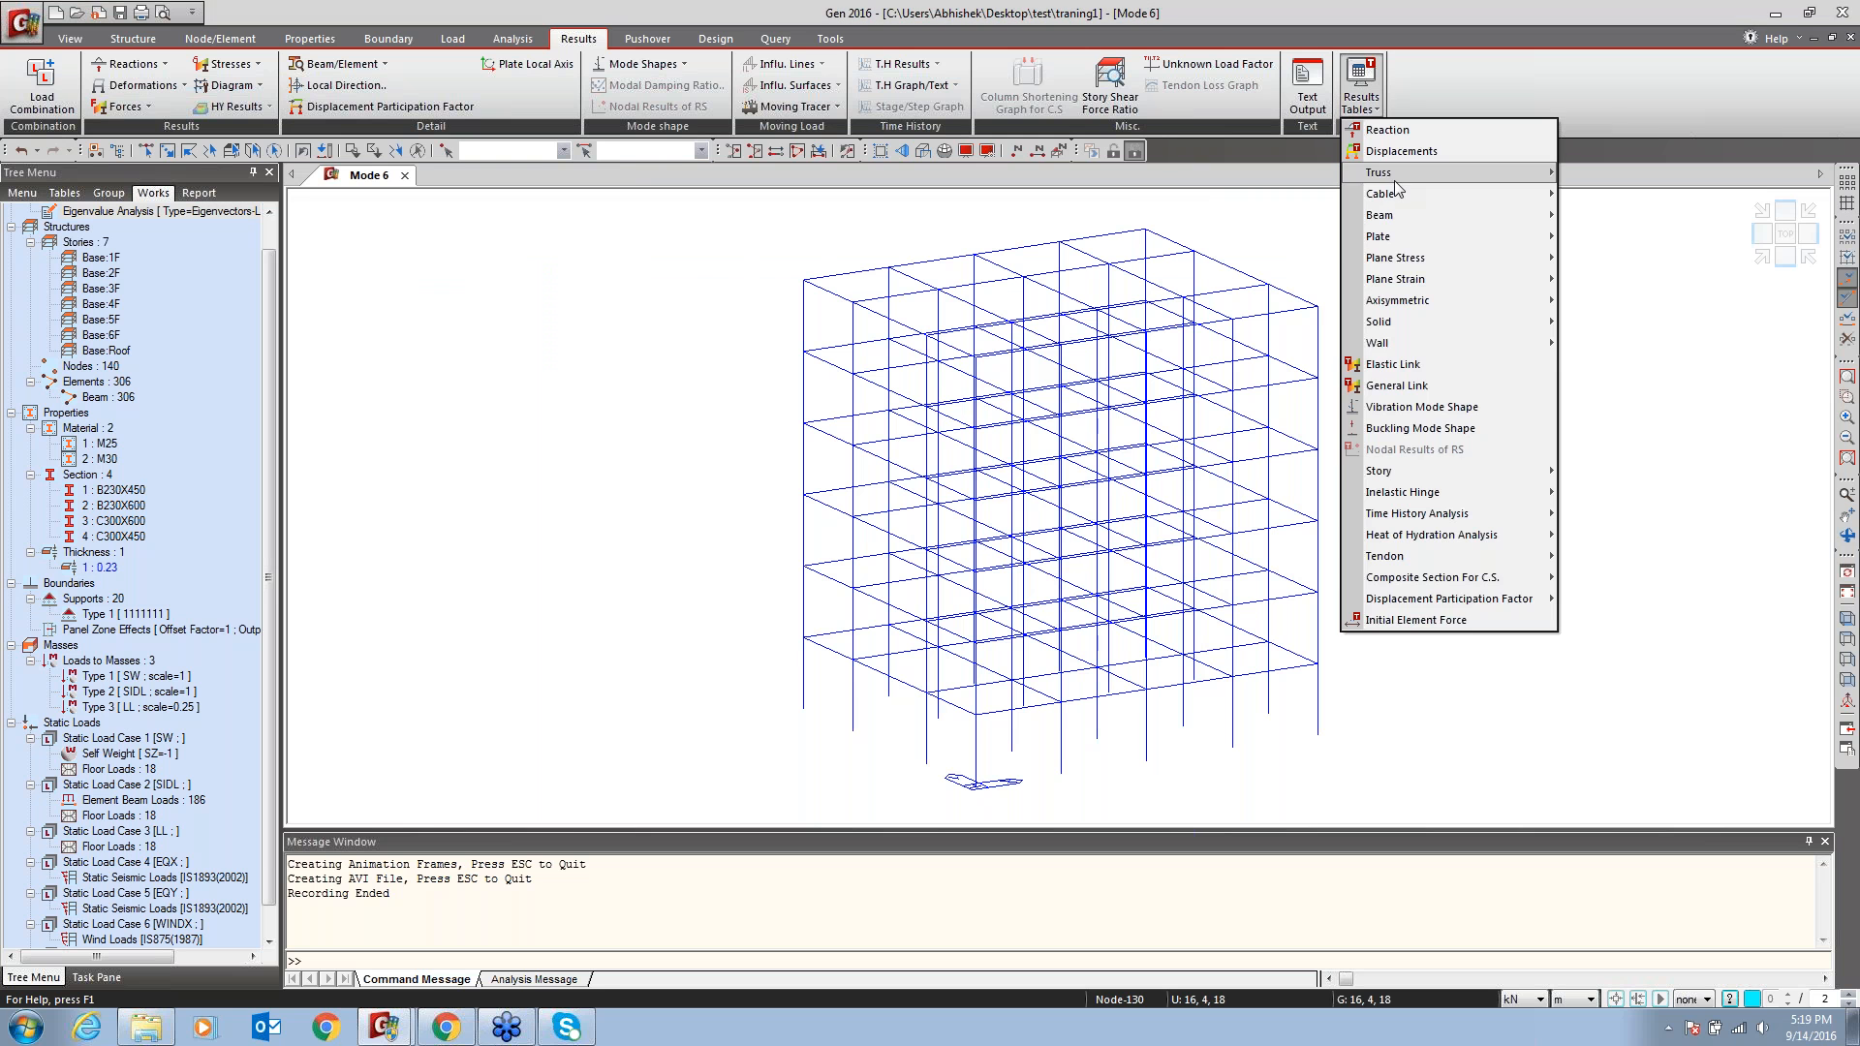
mouse_move(1478, 474)
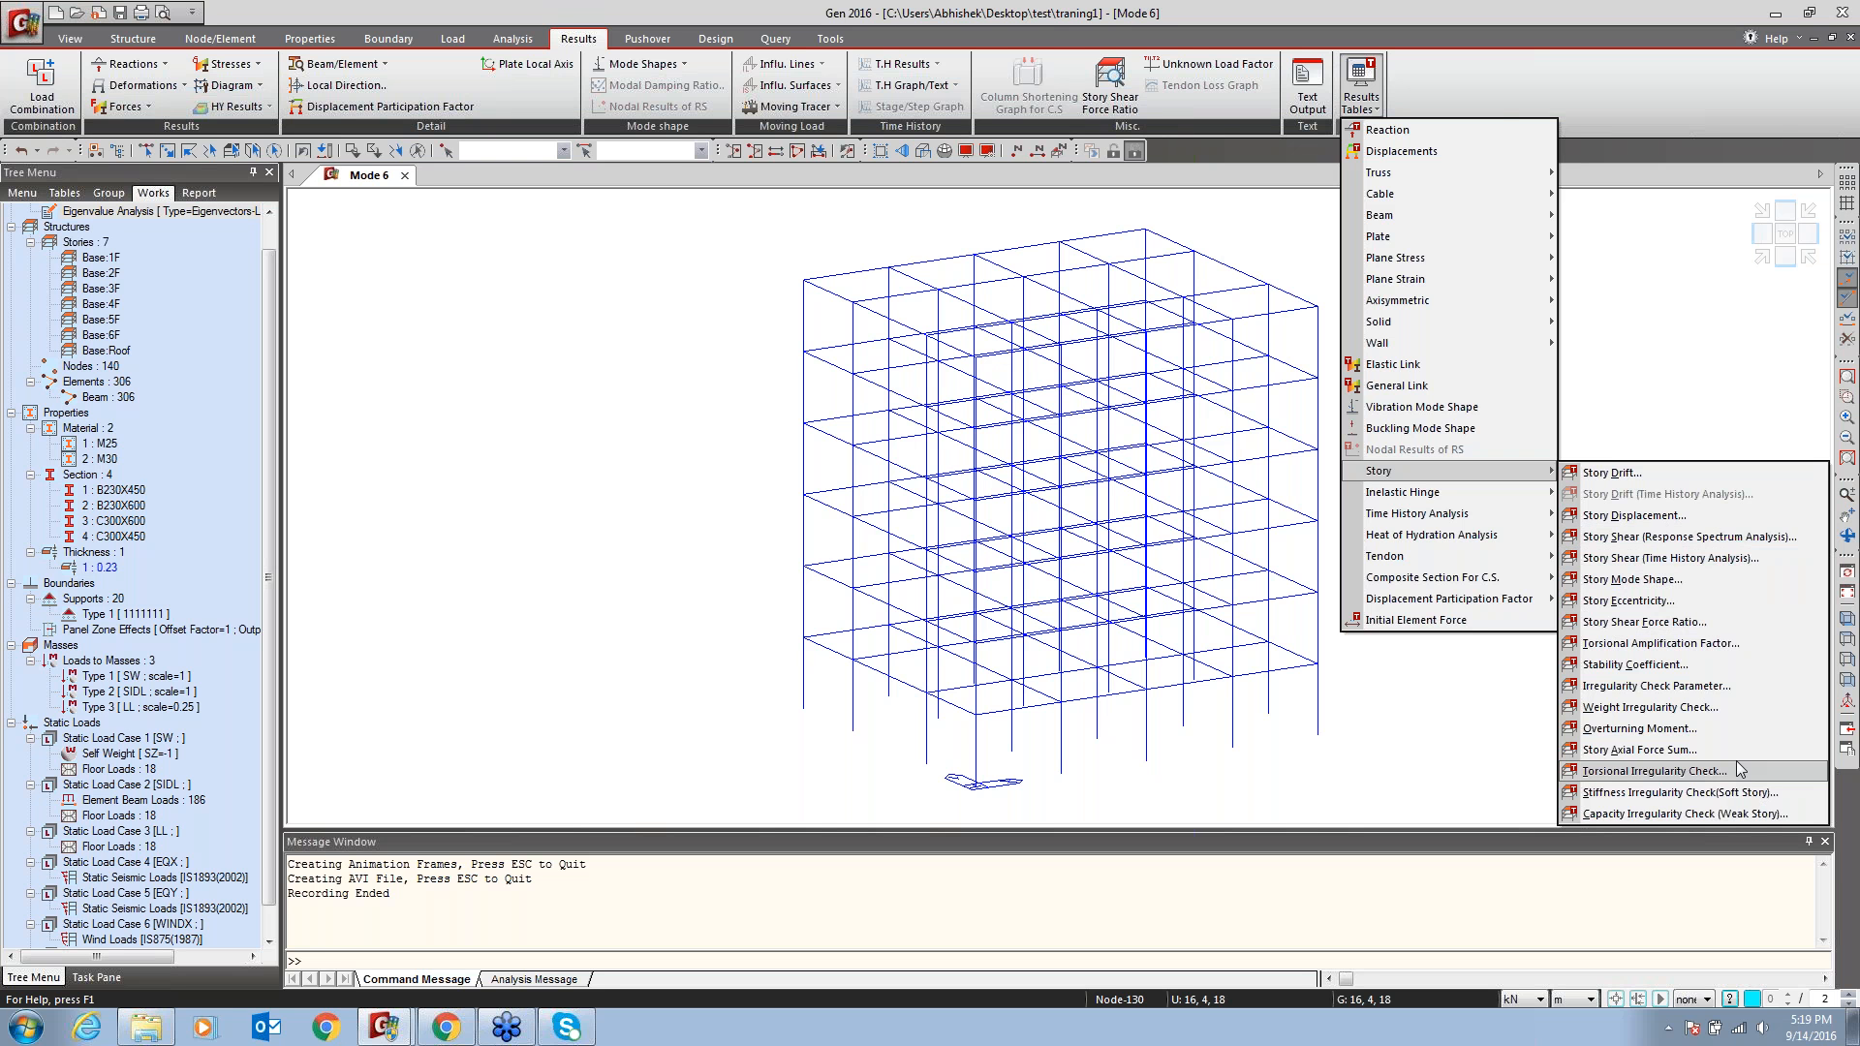
click(1697, 231)
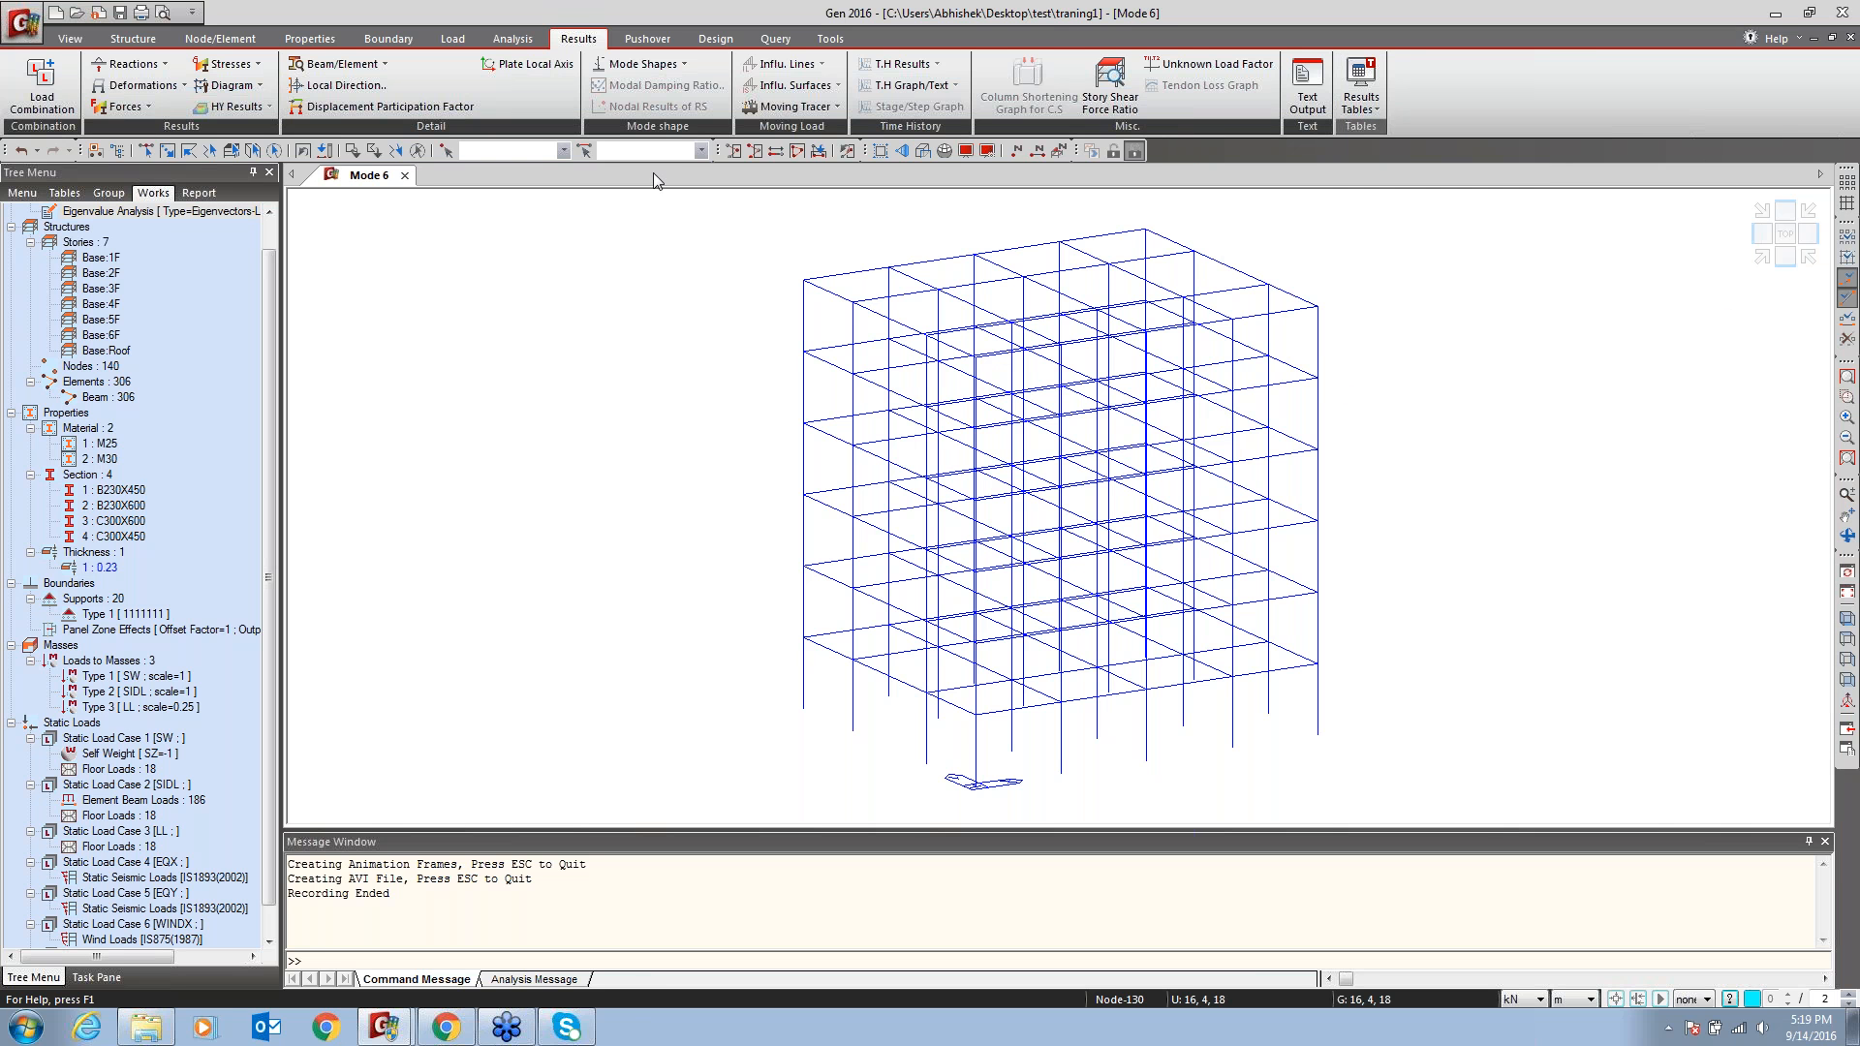
Open the existing IS1893(2002) static seismic load definition of load case EQX for editing
click(455, 39)
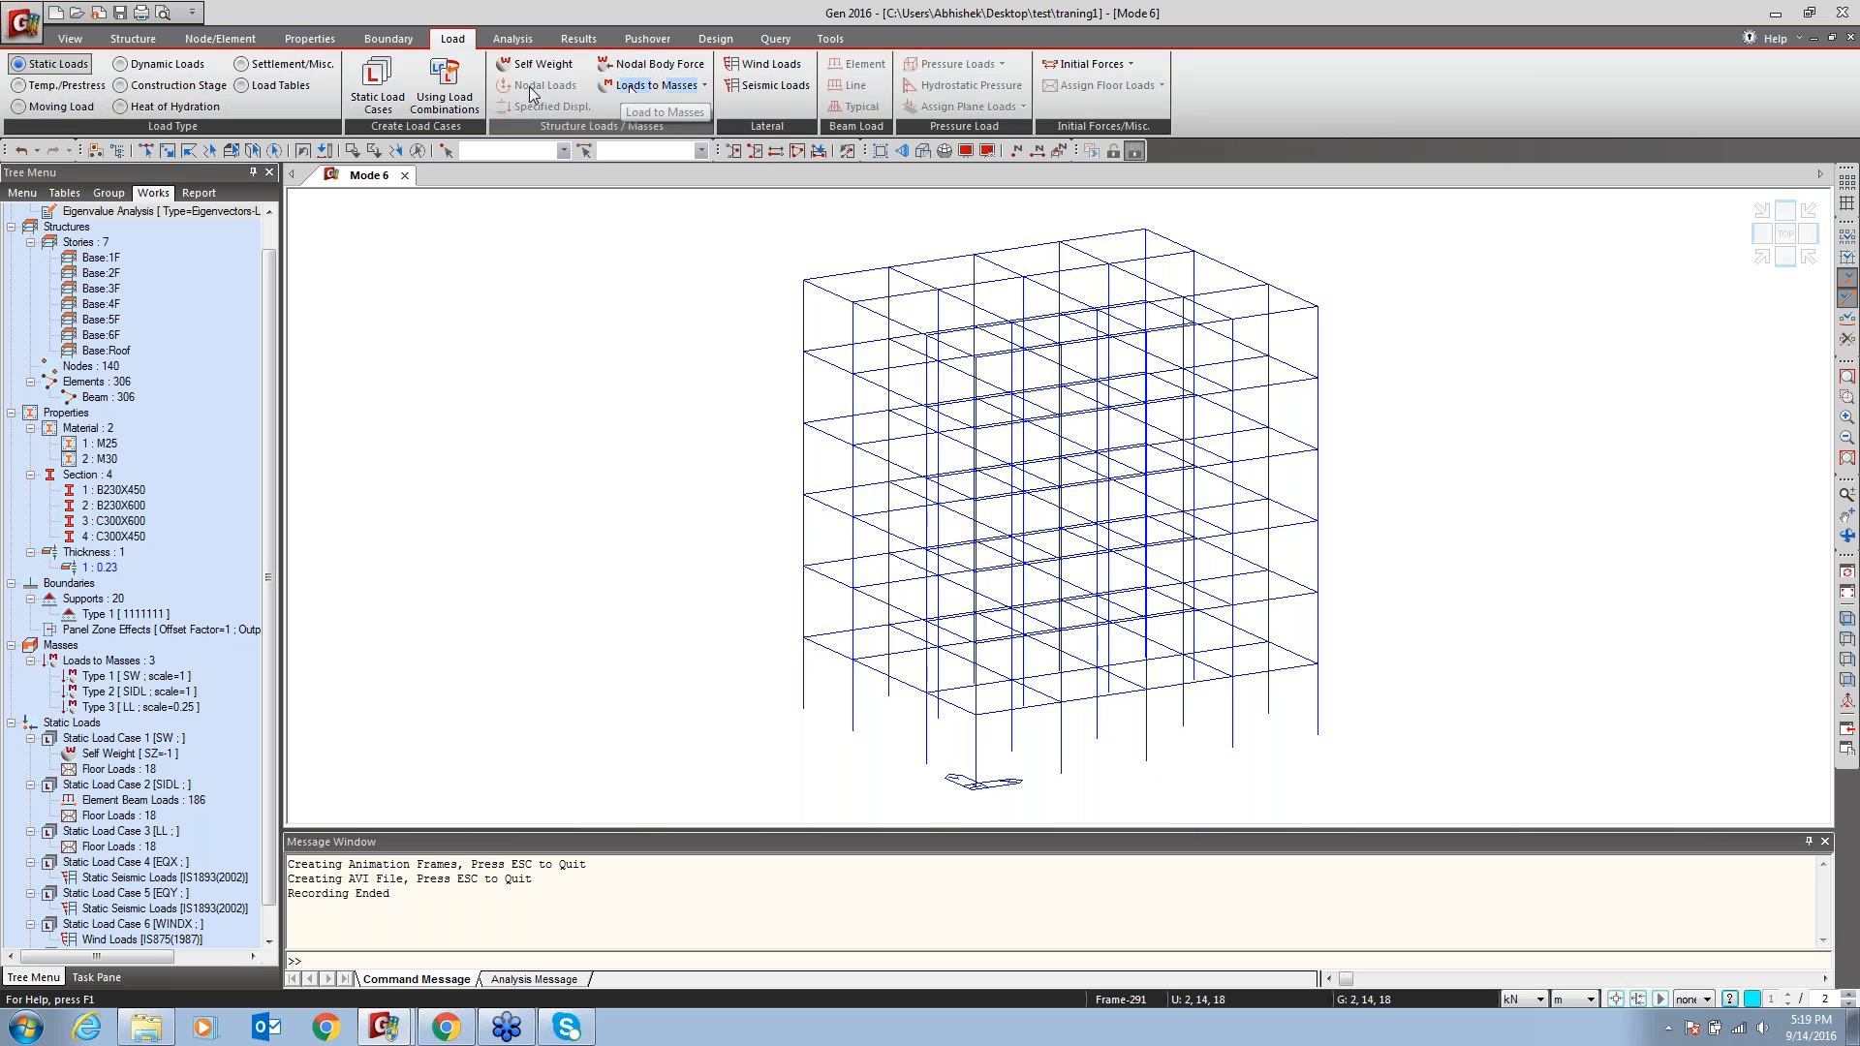
click(704, 85)
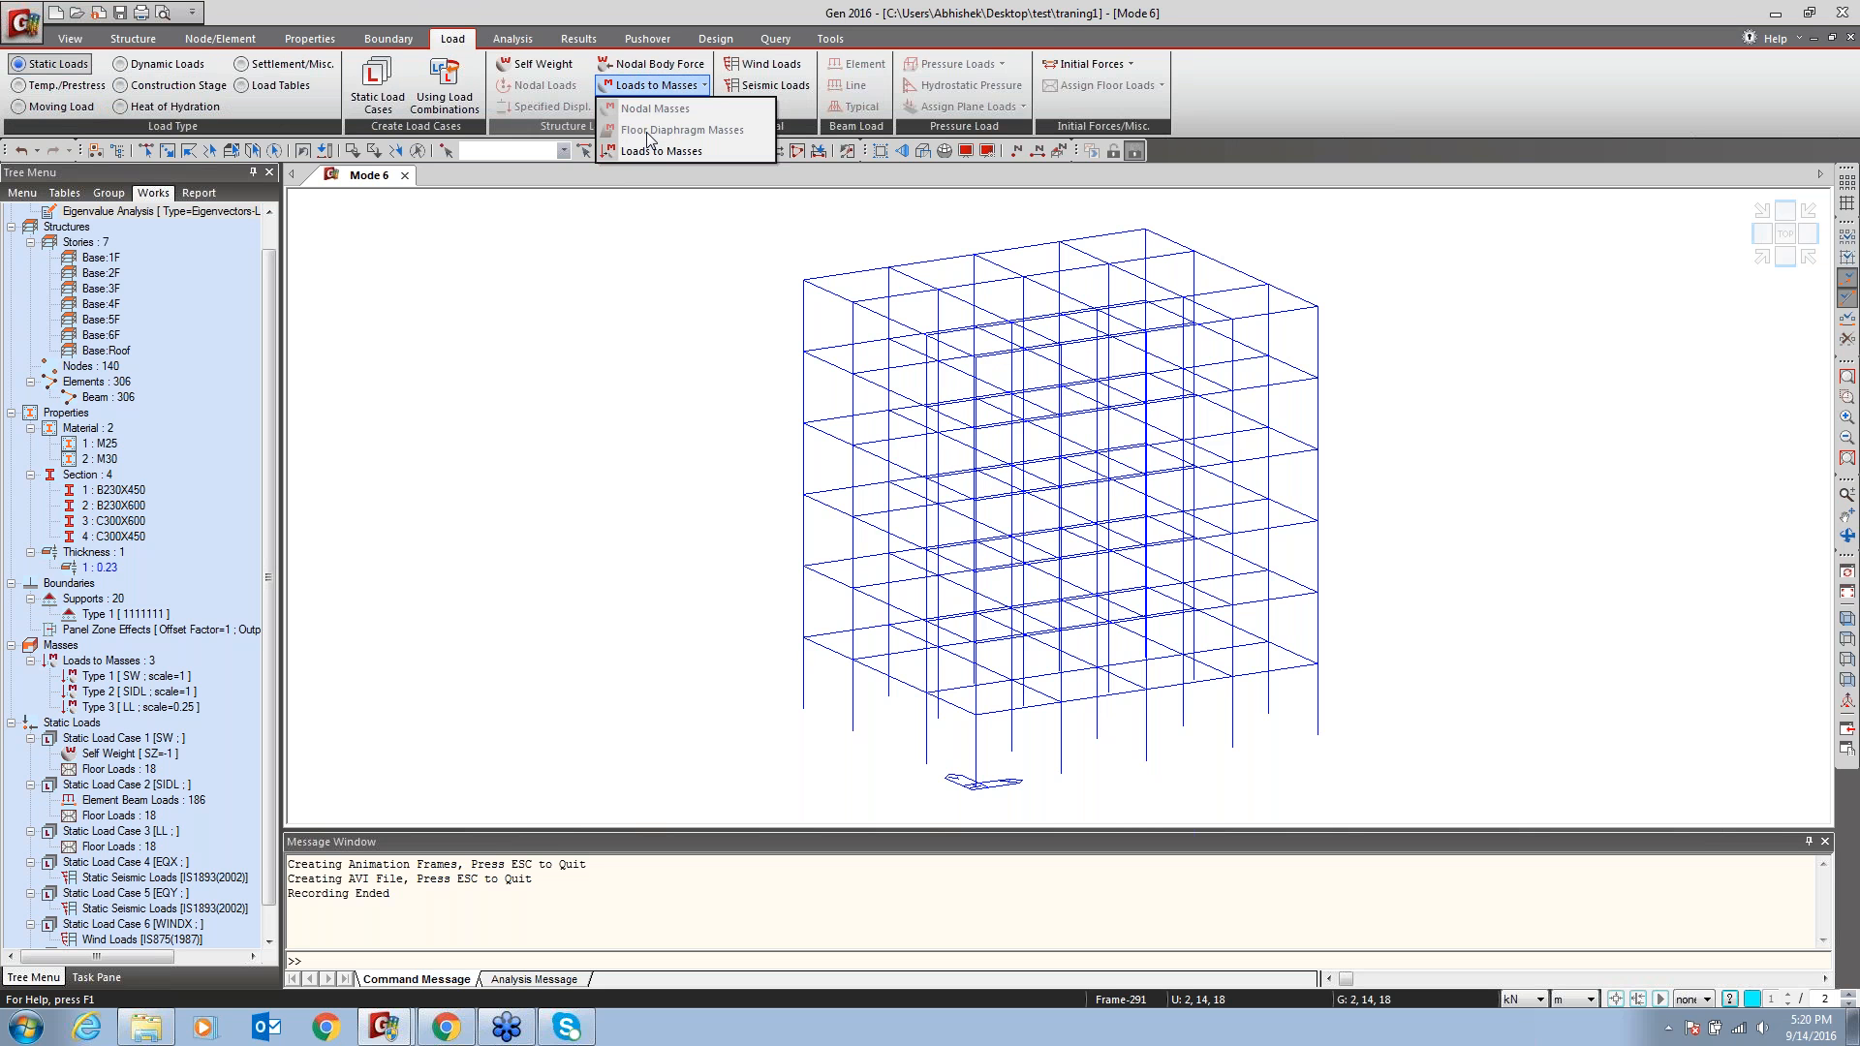
click(773, 87)
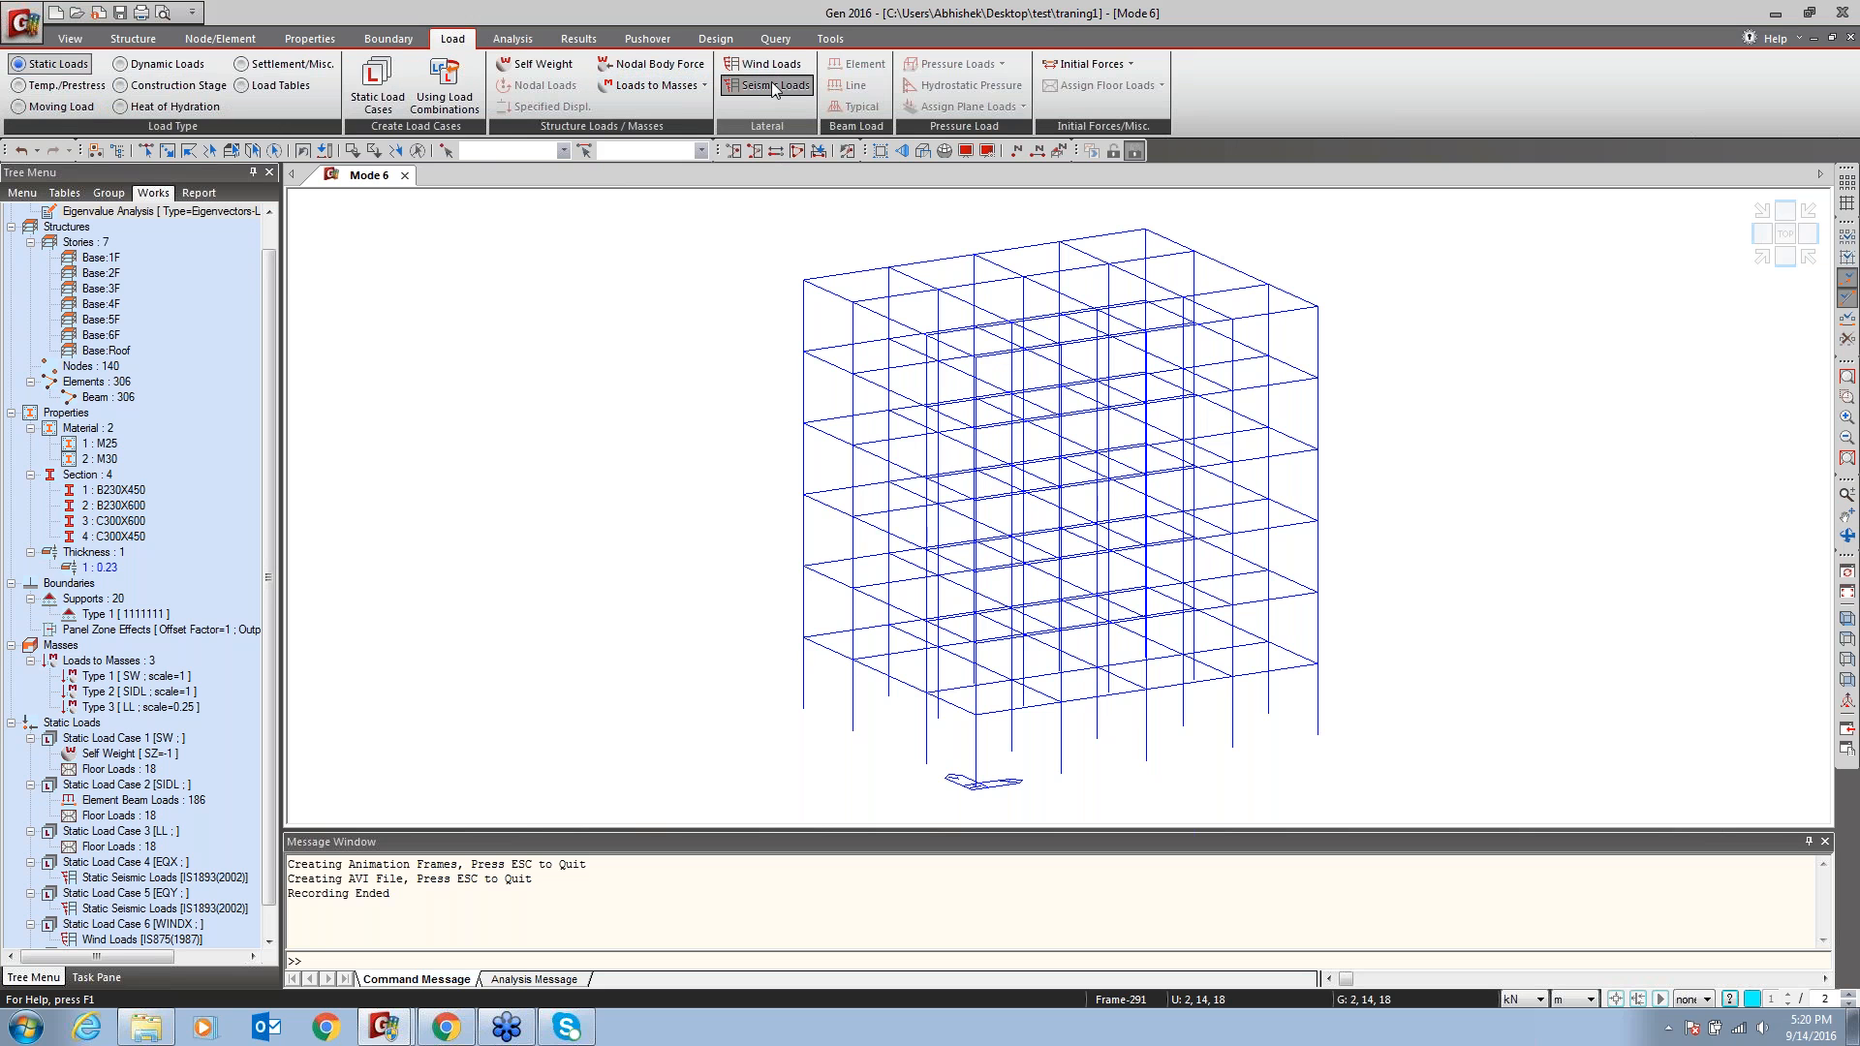
click(281, 117)
click(365, 129)
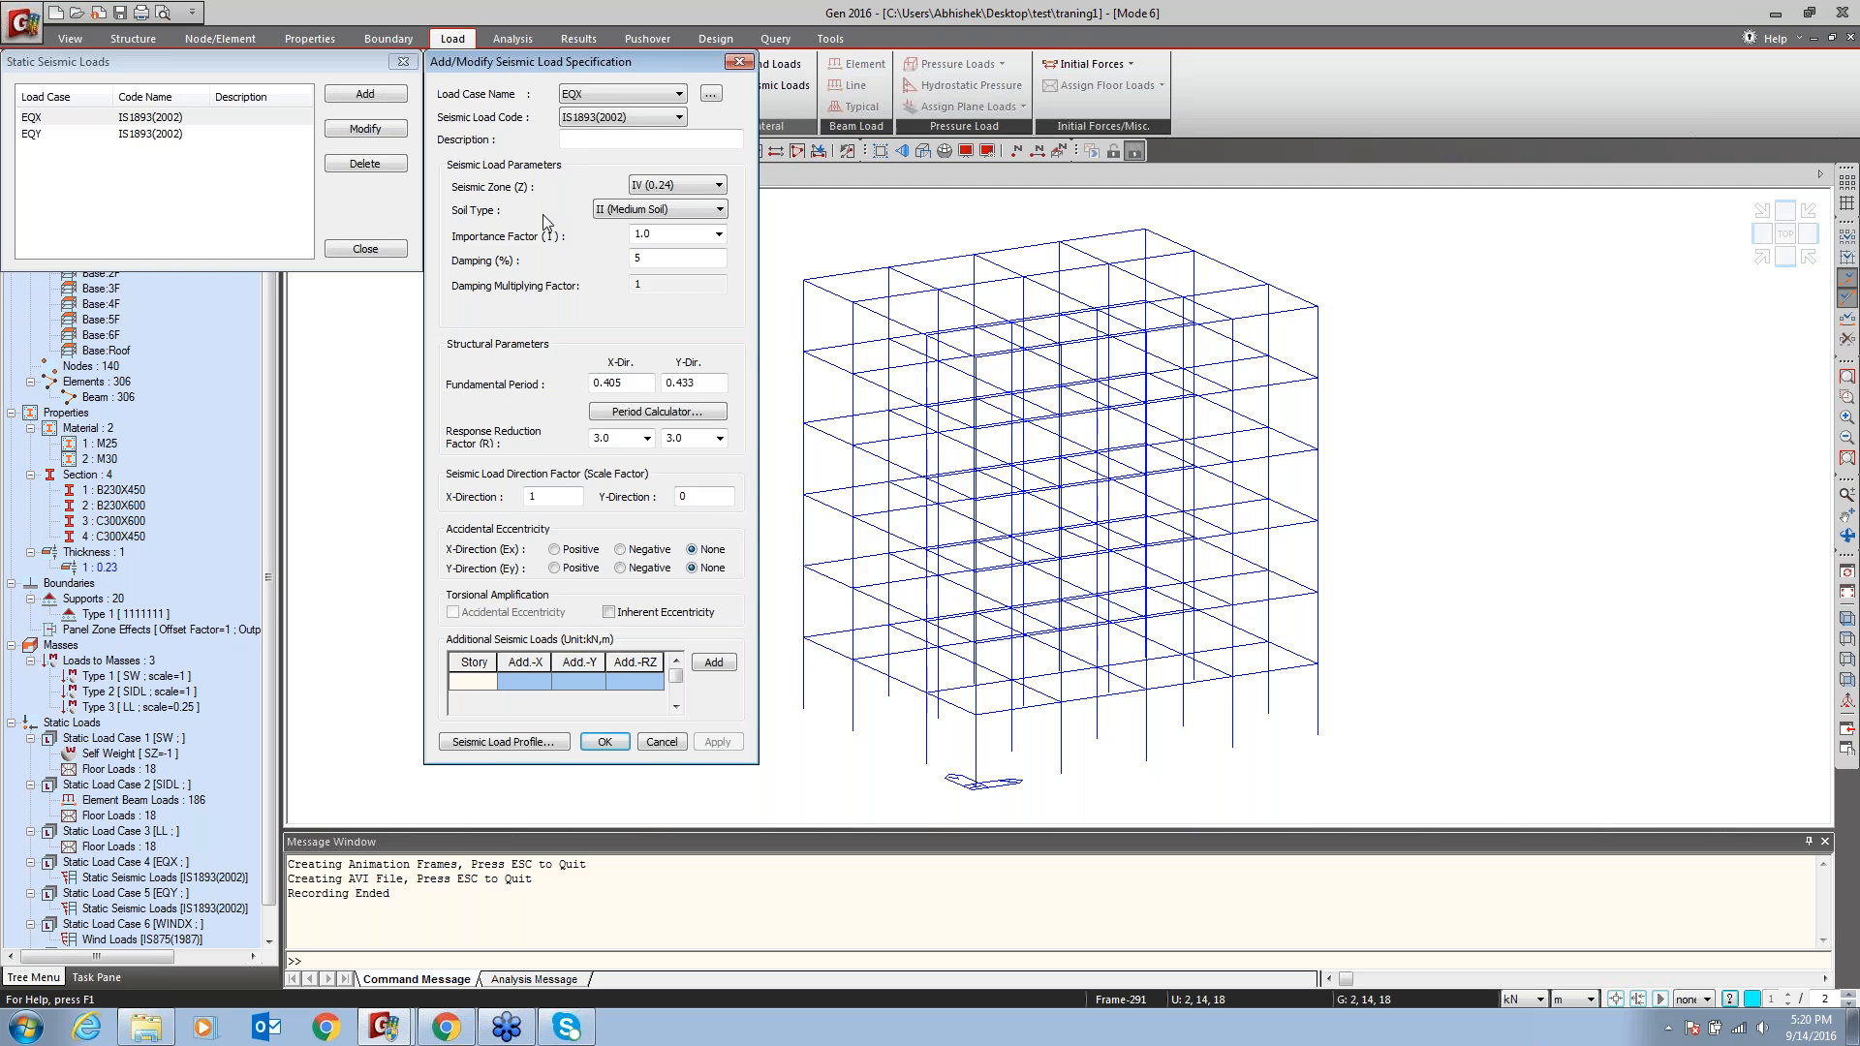
Examine the additional seismic loads per story in the EQX specification, and close the seismic load dialogs without changes
drag(673, 68, 1491, 84)
click(1306, 699)
click(1398, 698)
click(1455, 699)
click(1359, 702)
click(1401, 700)
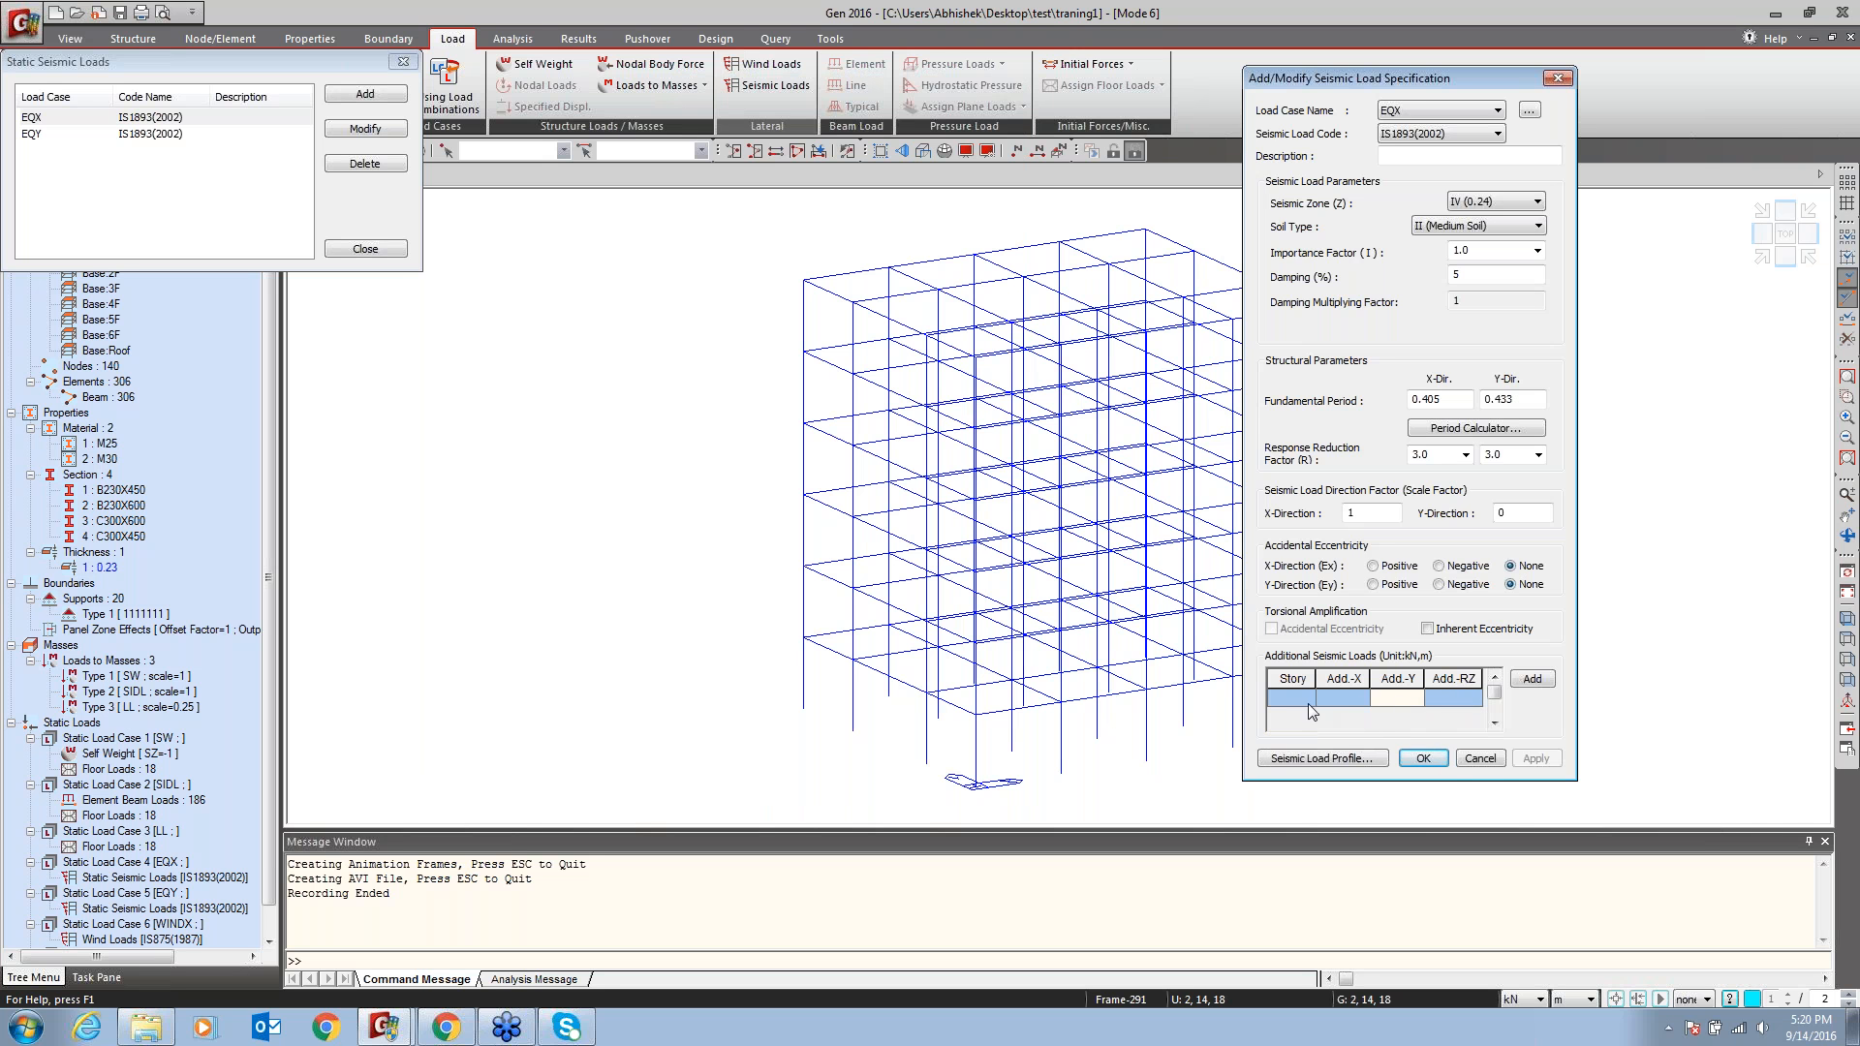
click(1482, 761)
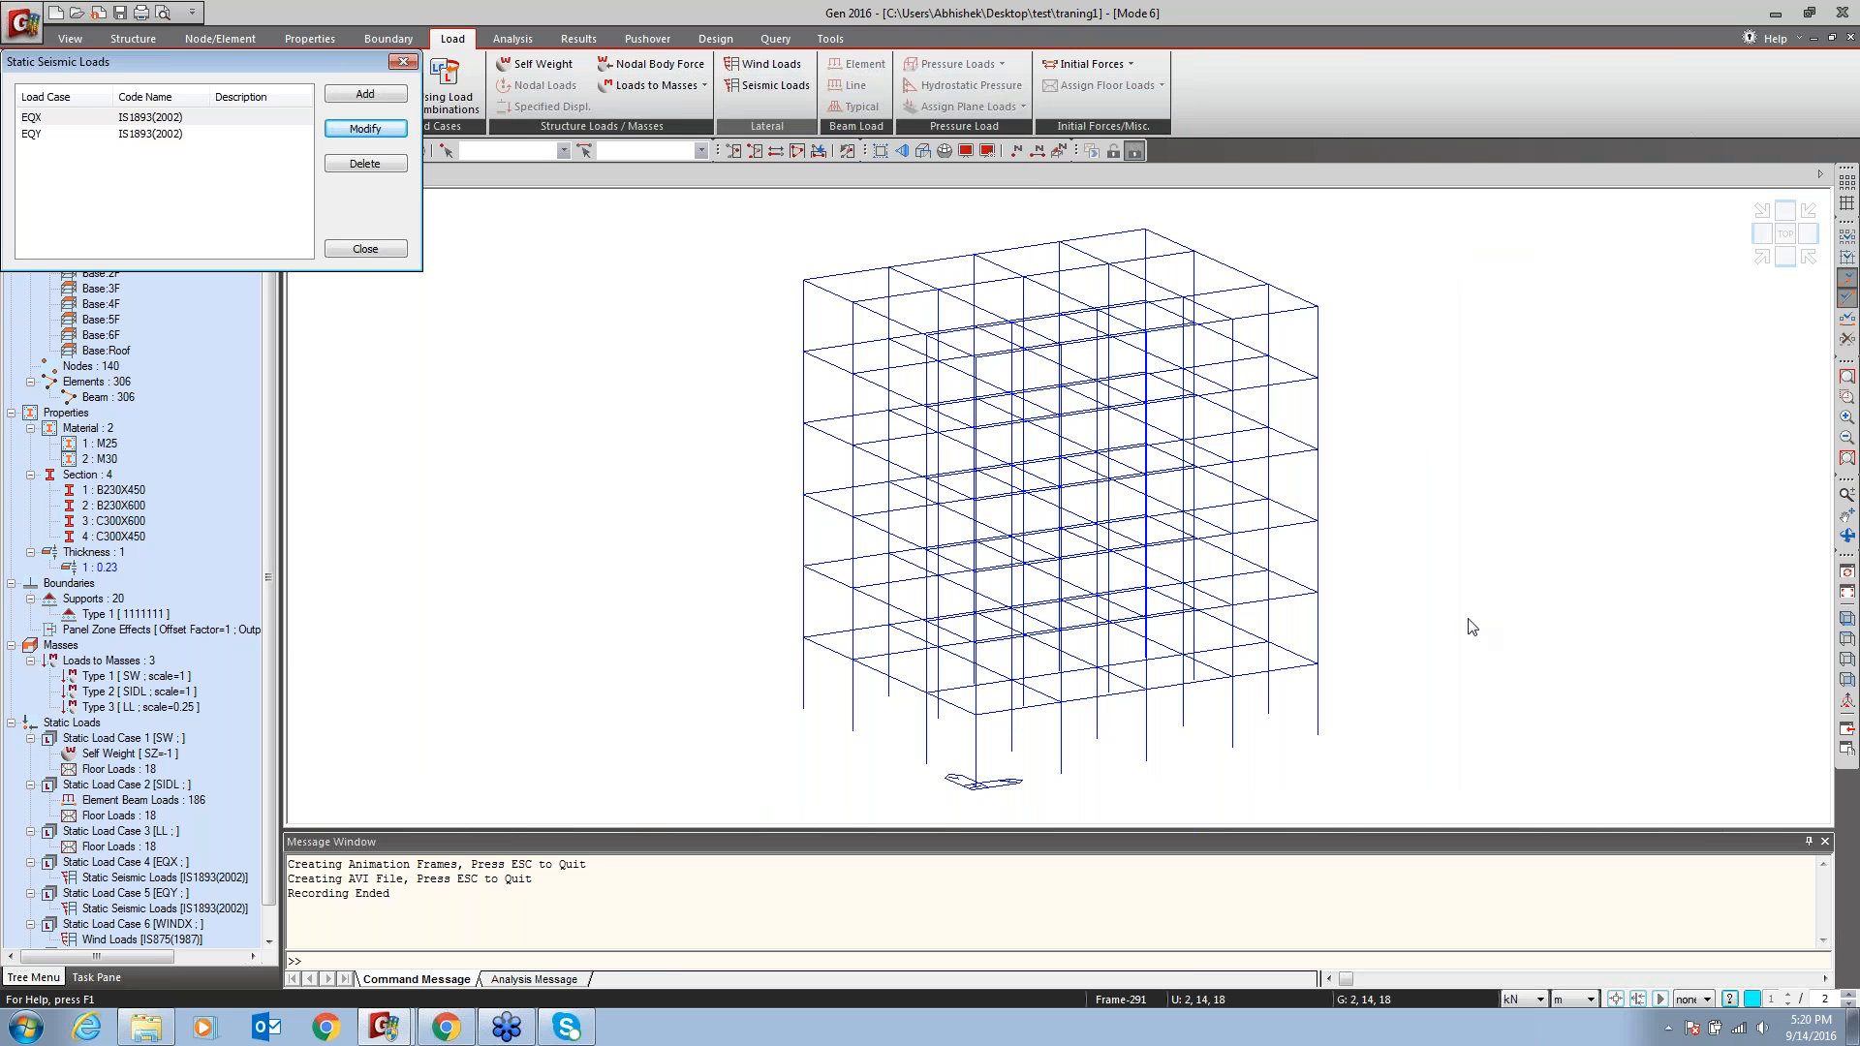
click(1407, 267)
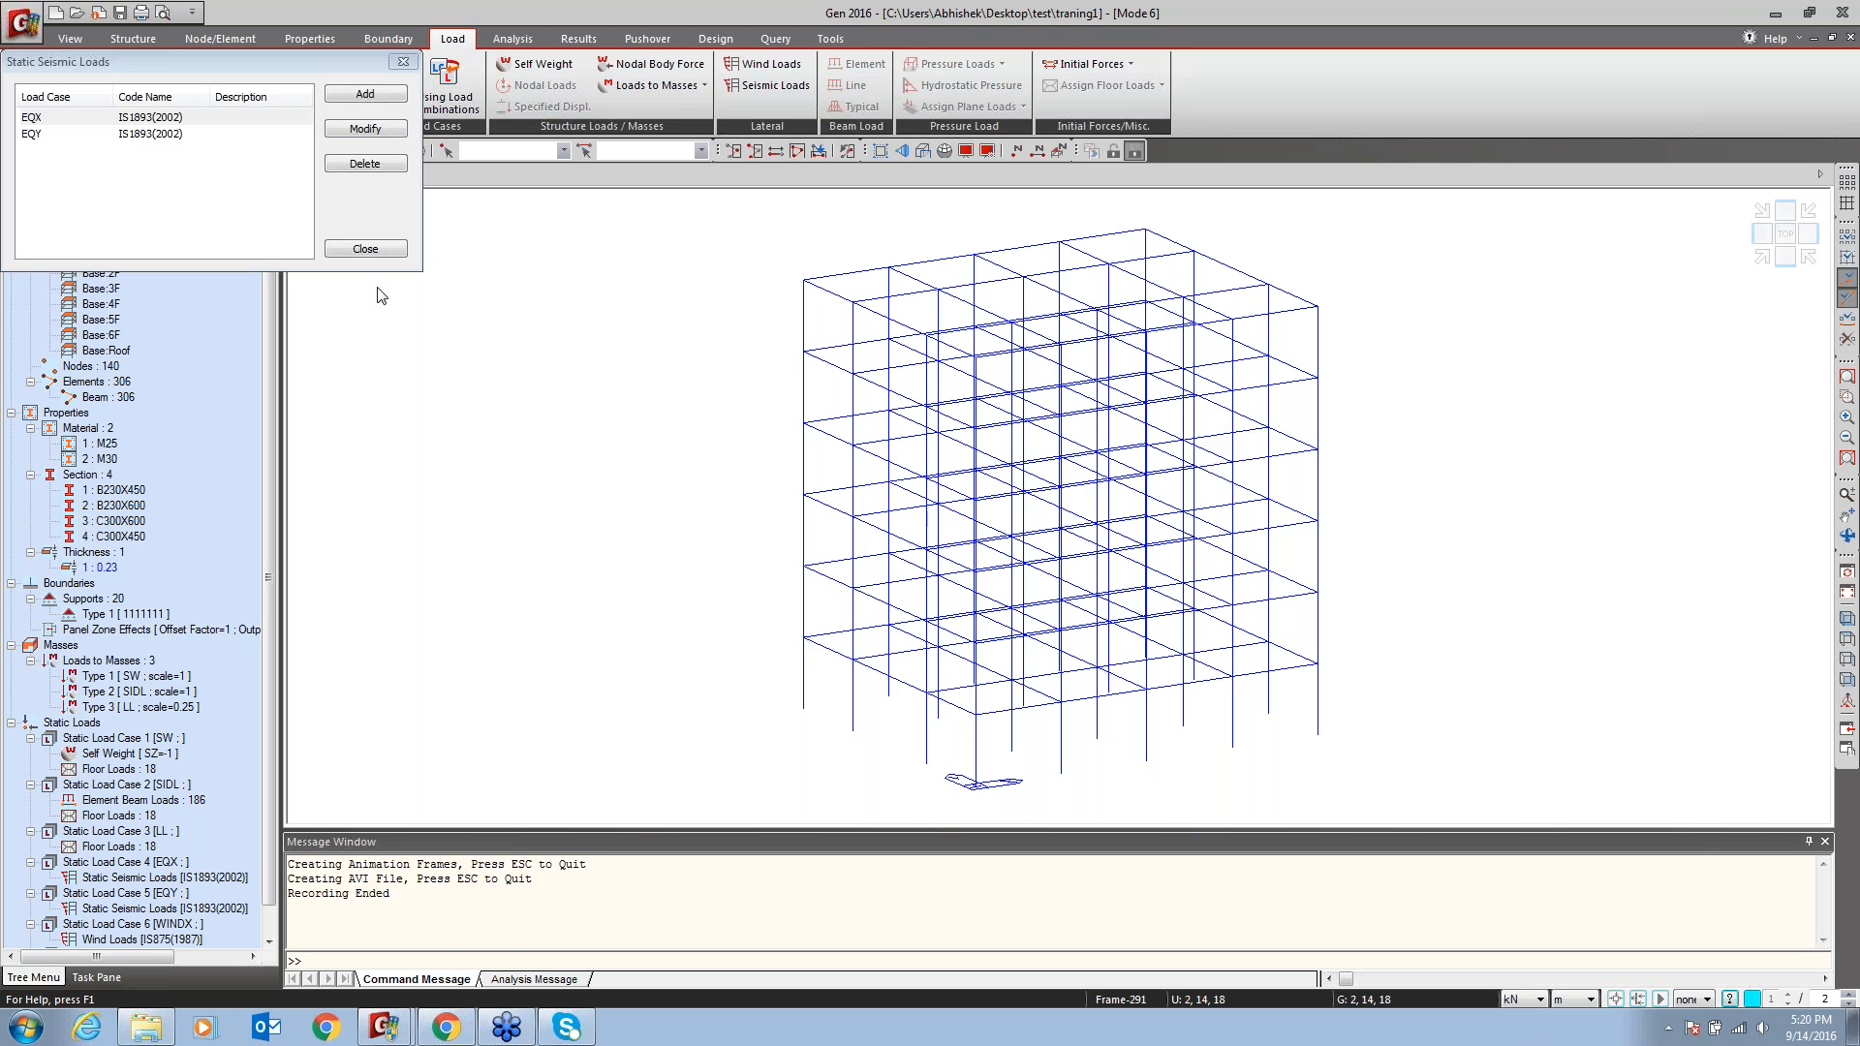
click(363, 250)
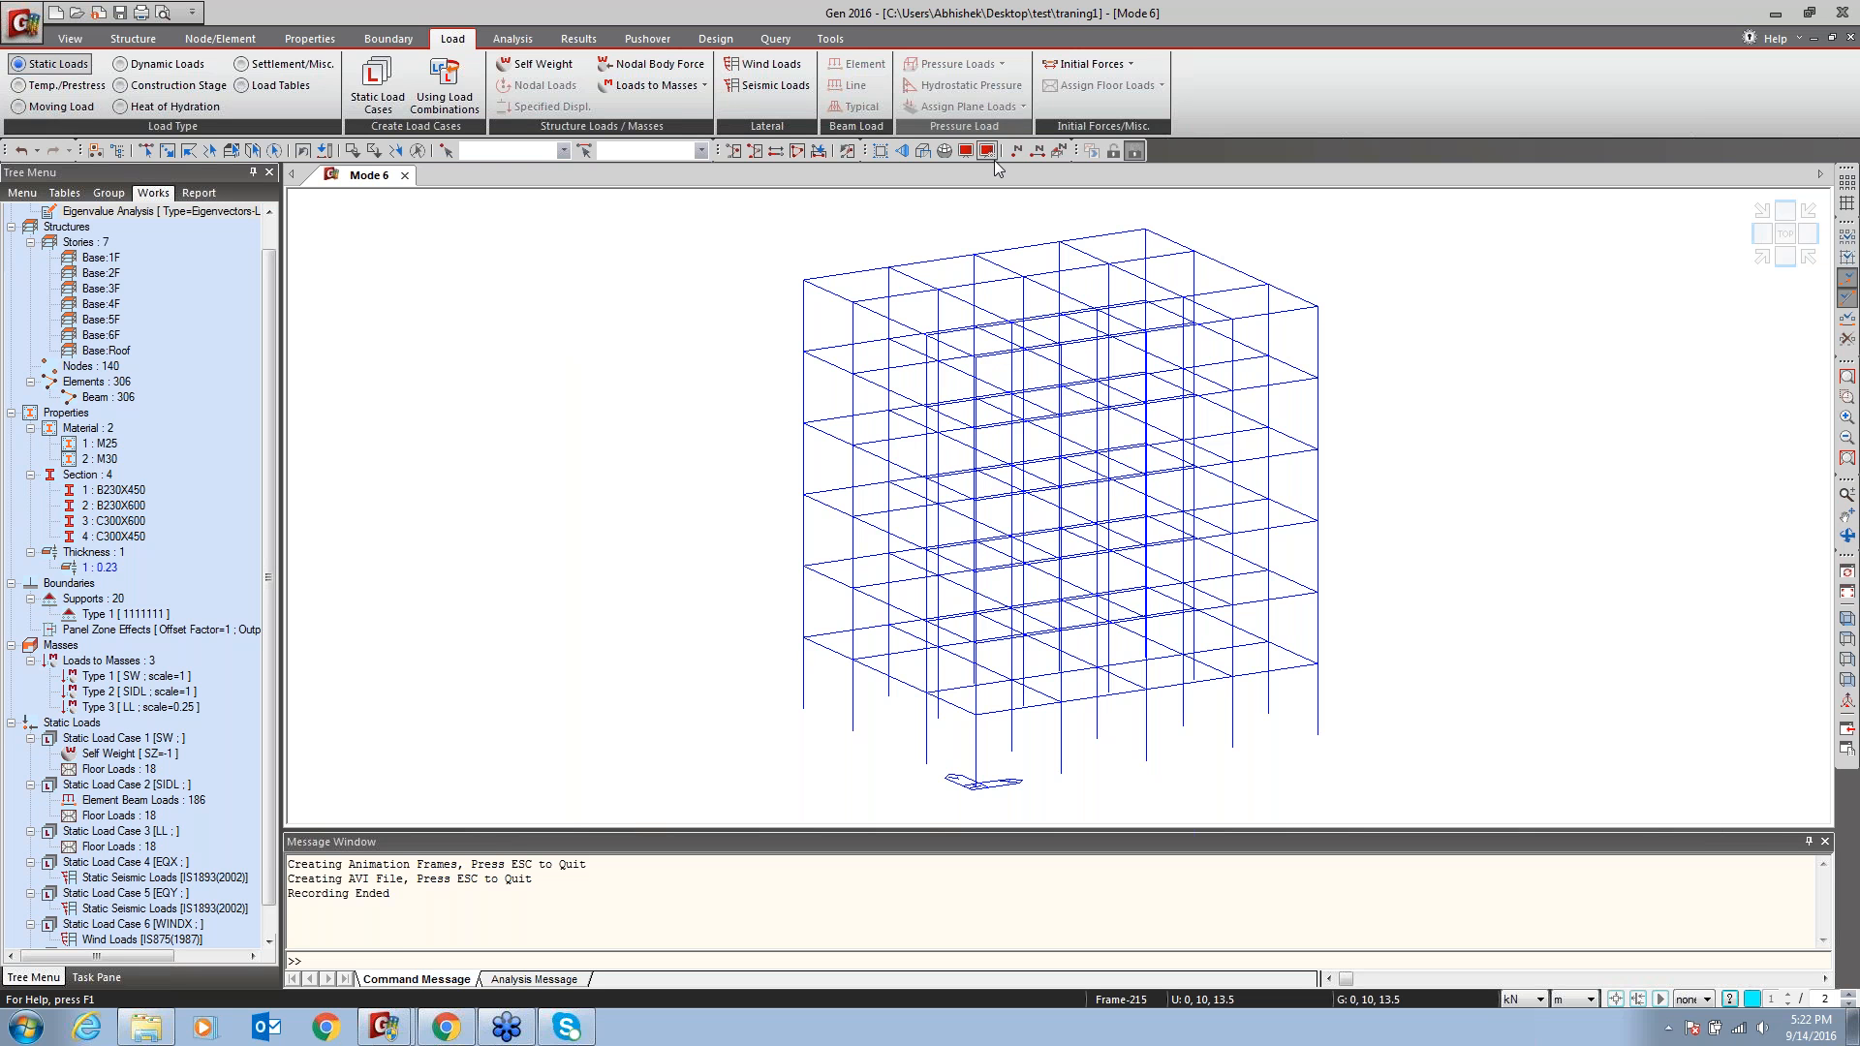
Enable automatic calculation of effective length factors in the frame definition, with braced non-sway X and Y directions and 3-D design type
mouse_move(949, 398)
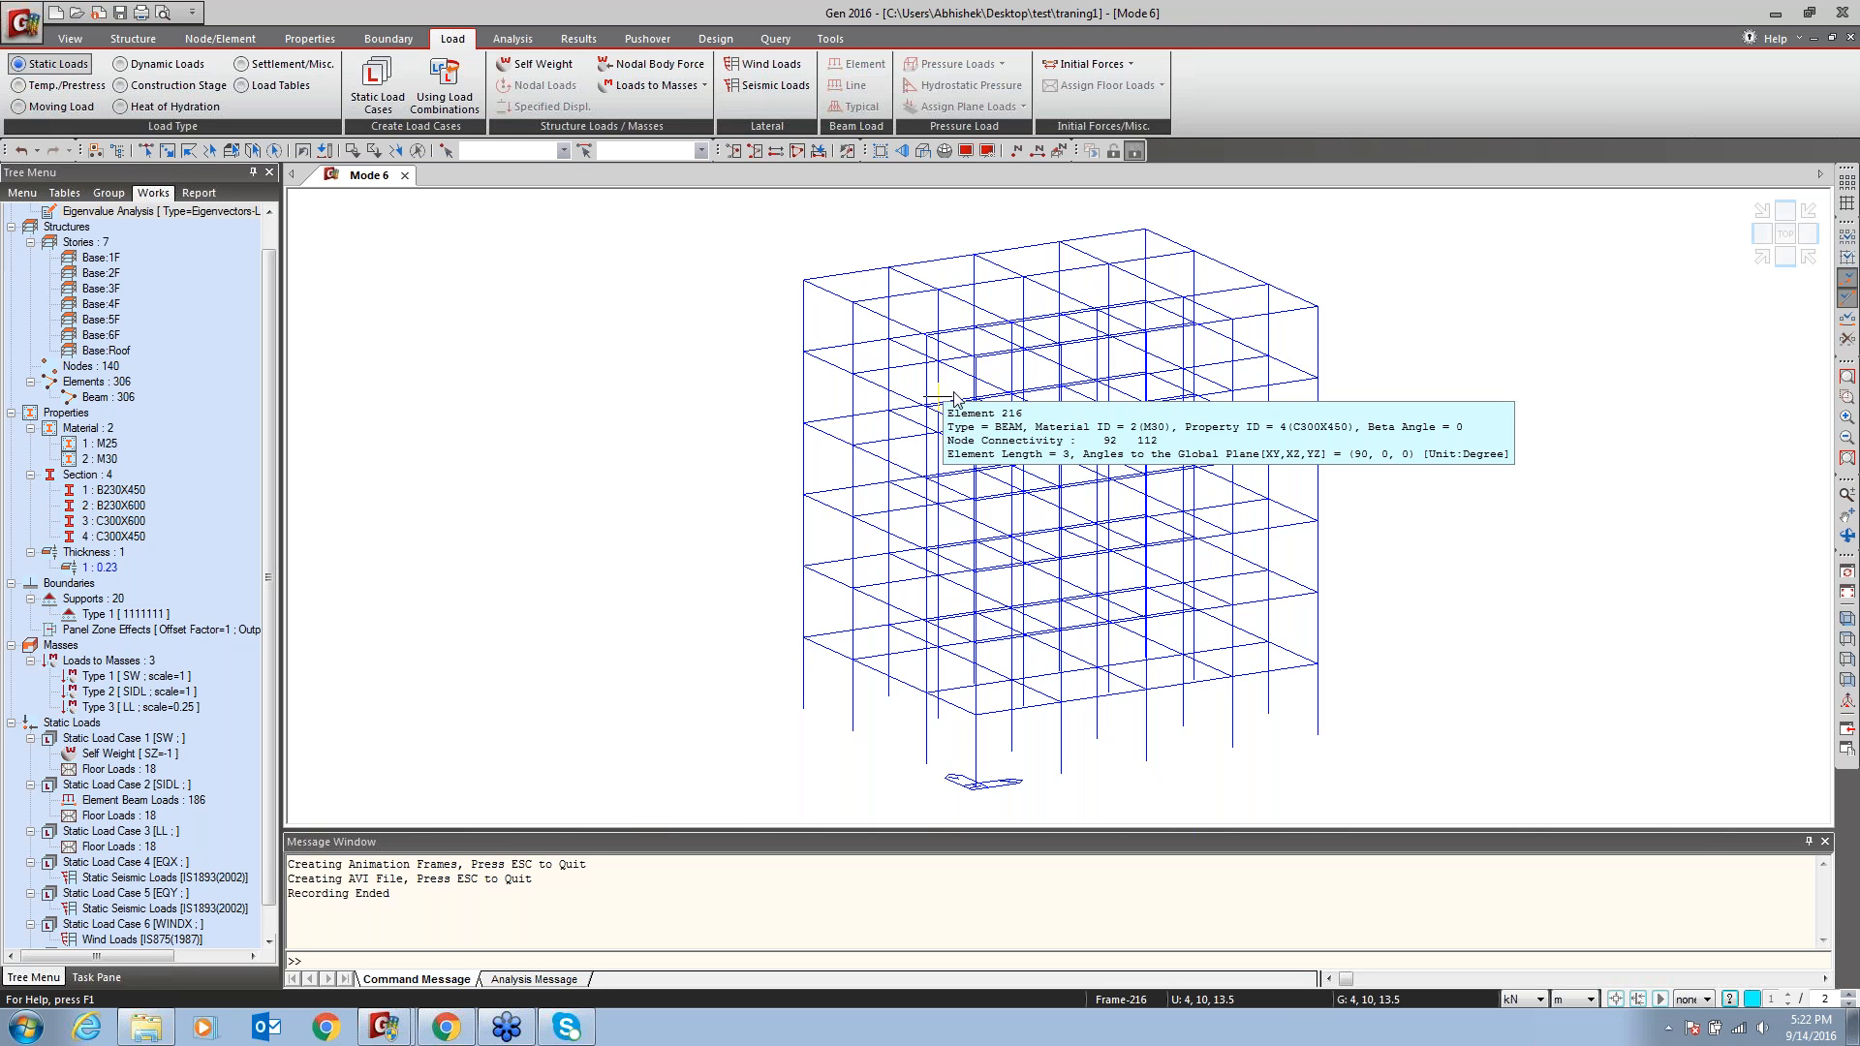
mouse_move(1387, 452)
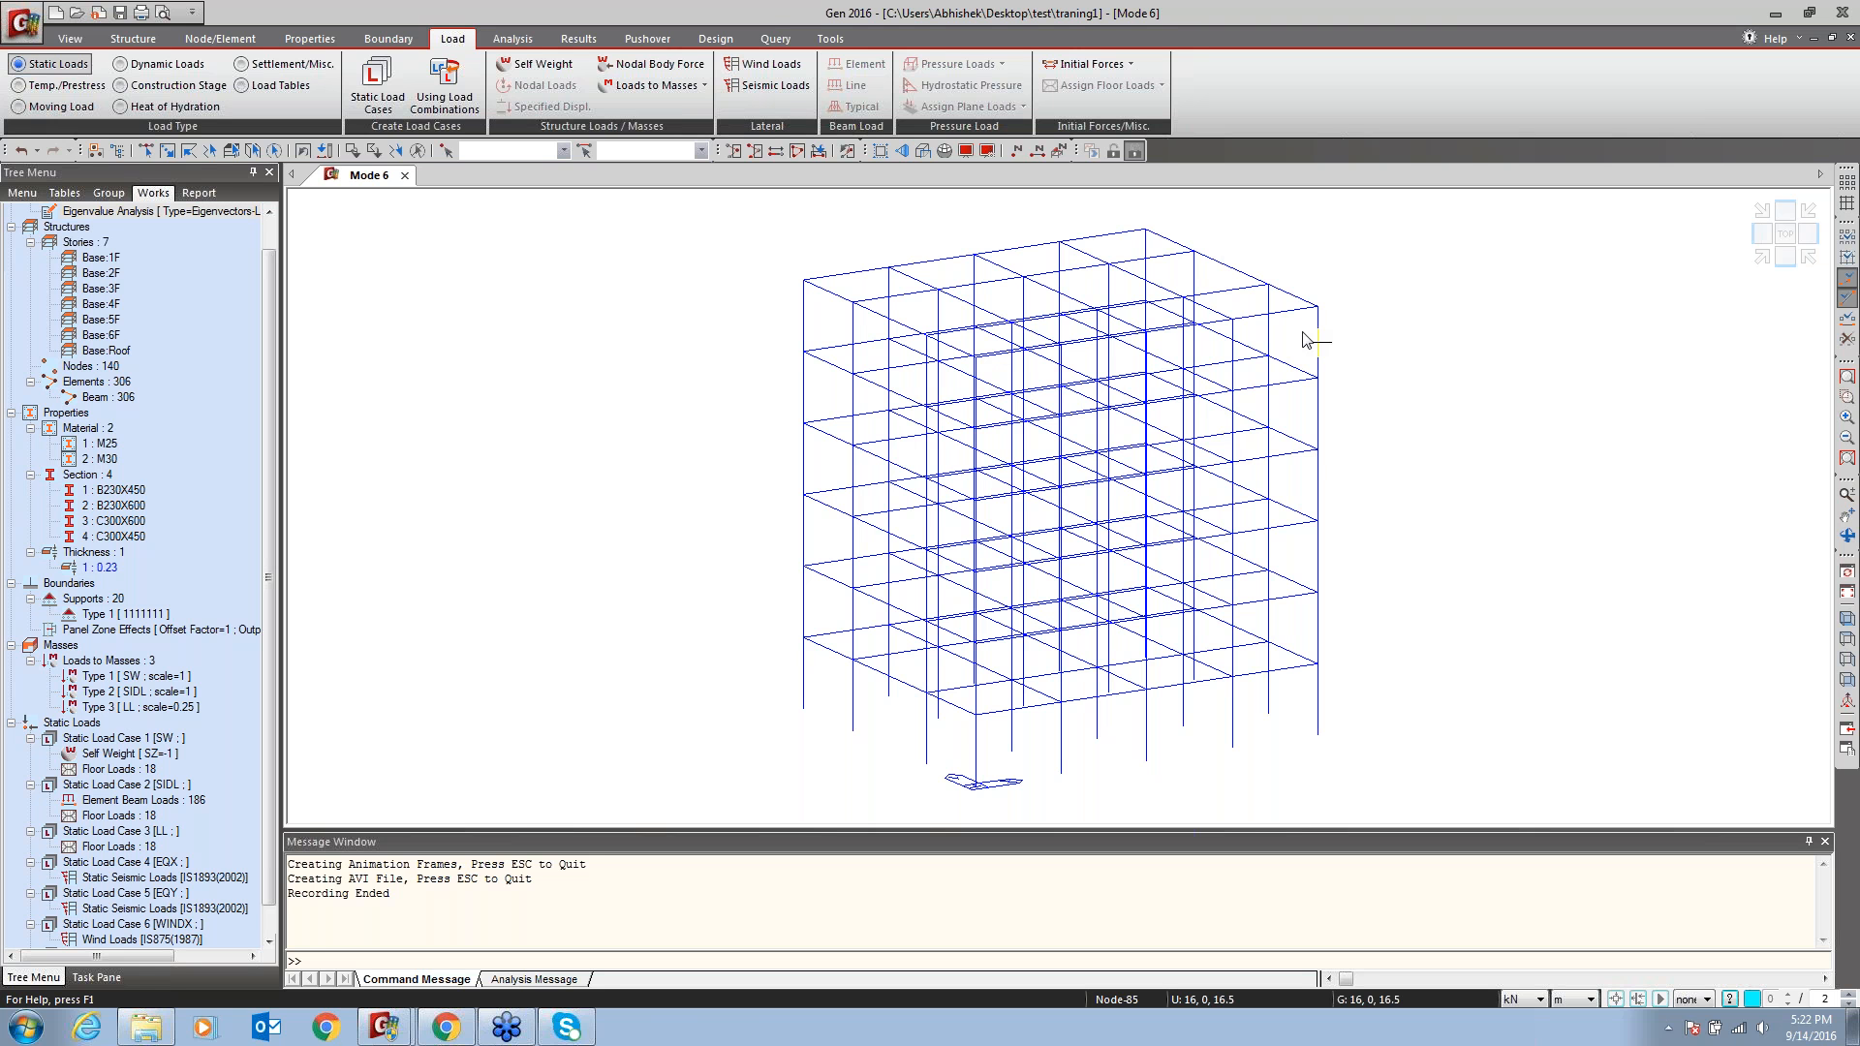
click(725, 45)
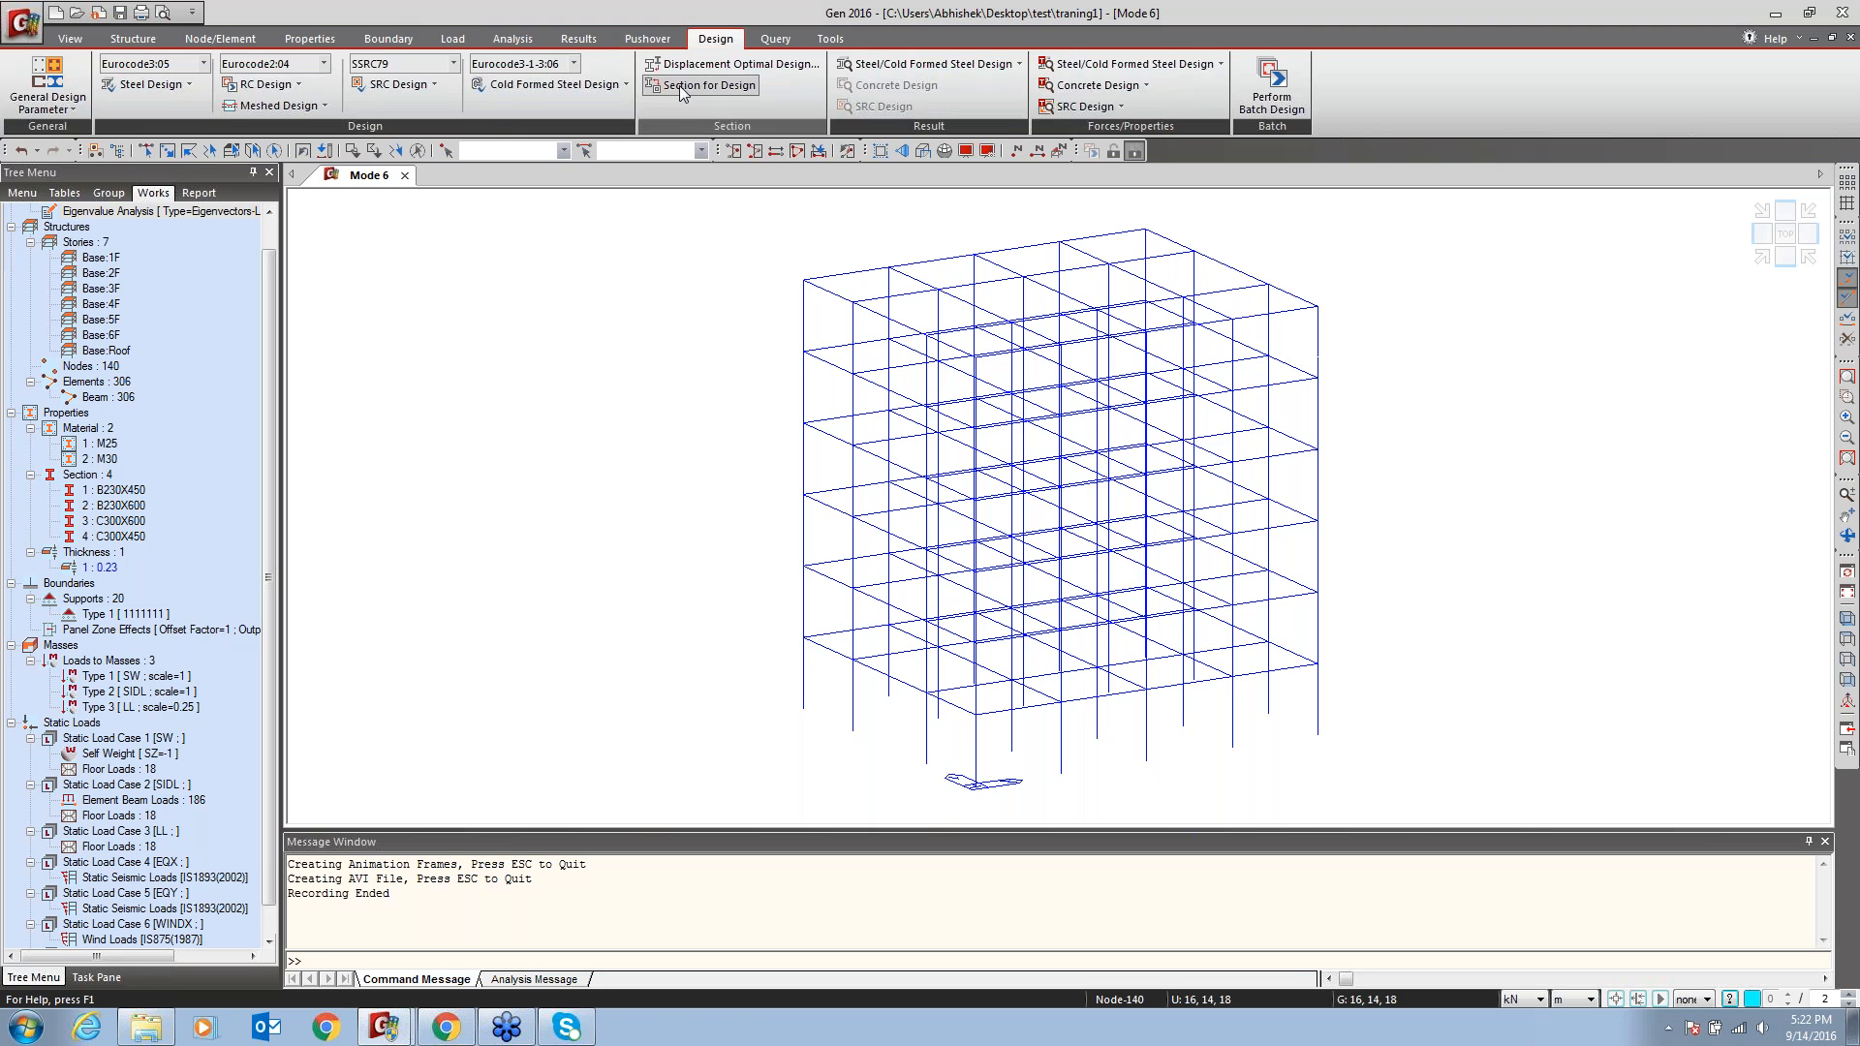
click(72, 116)
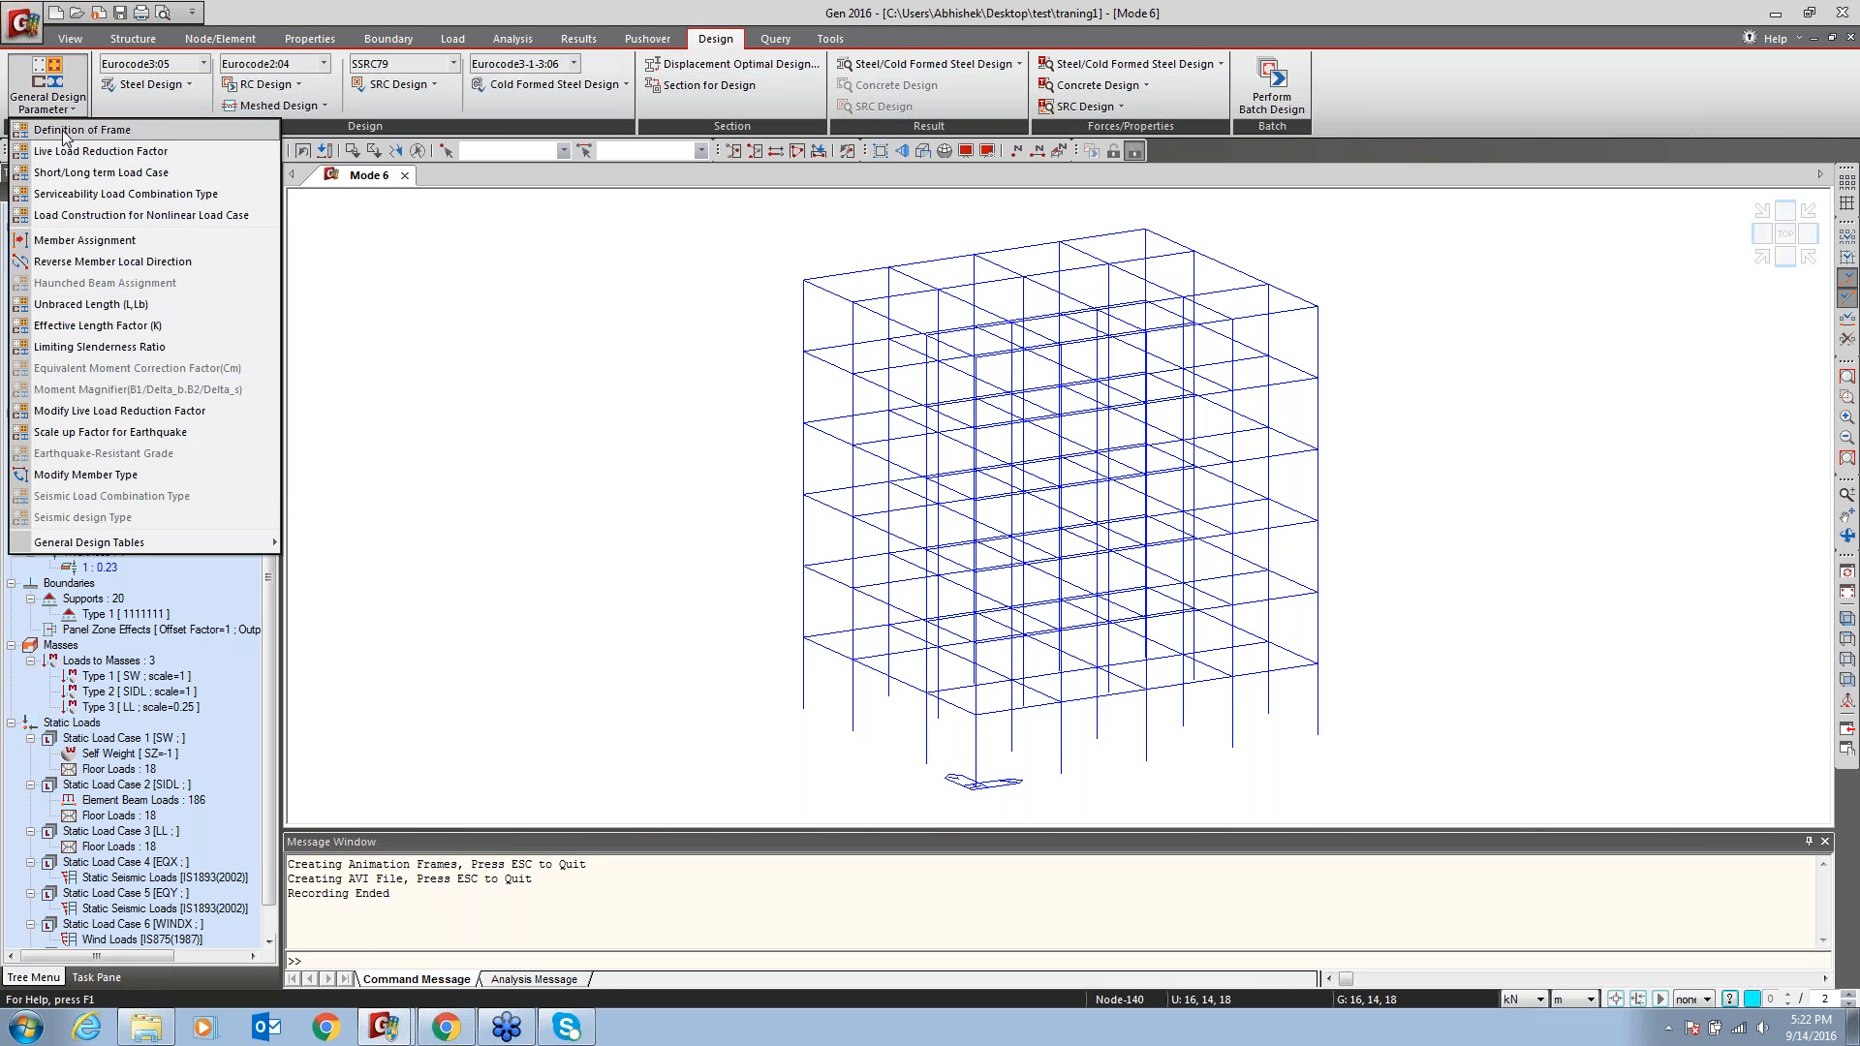
click(65, 132)
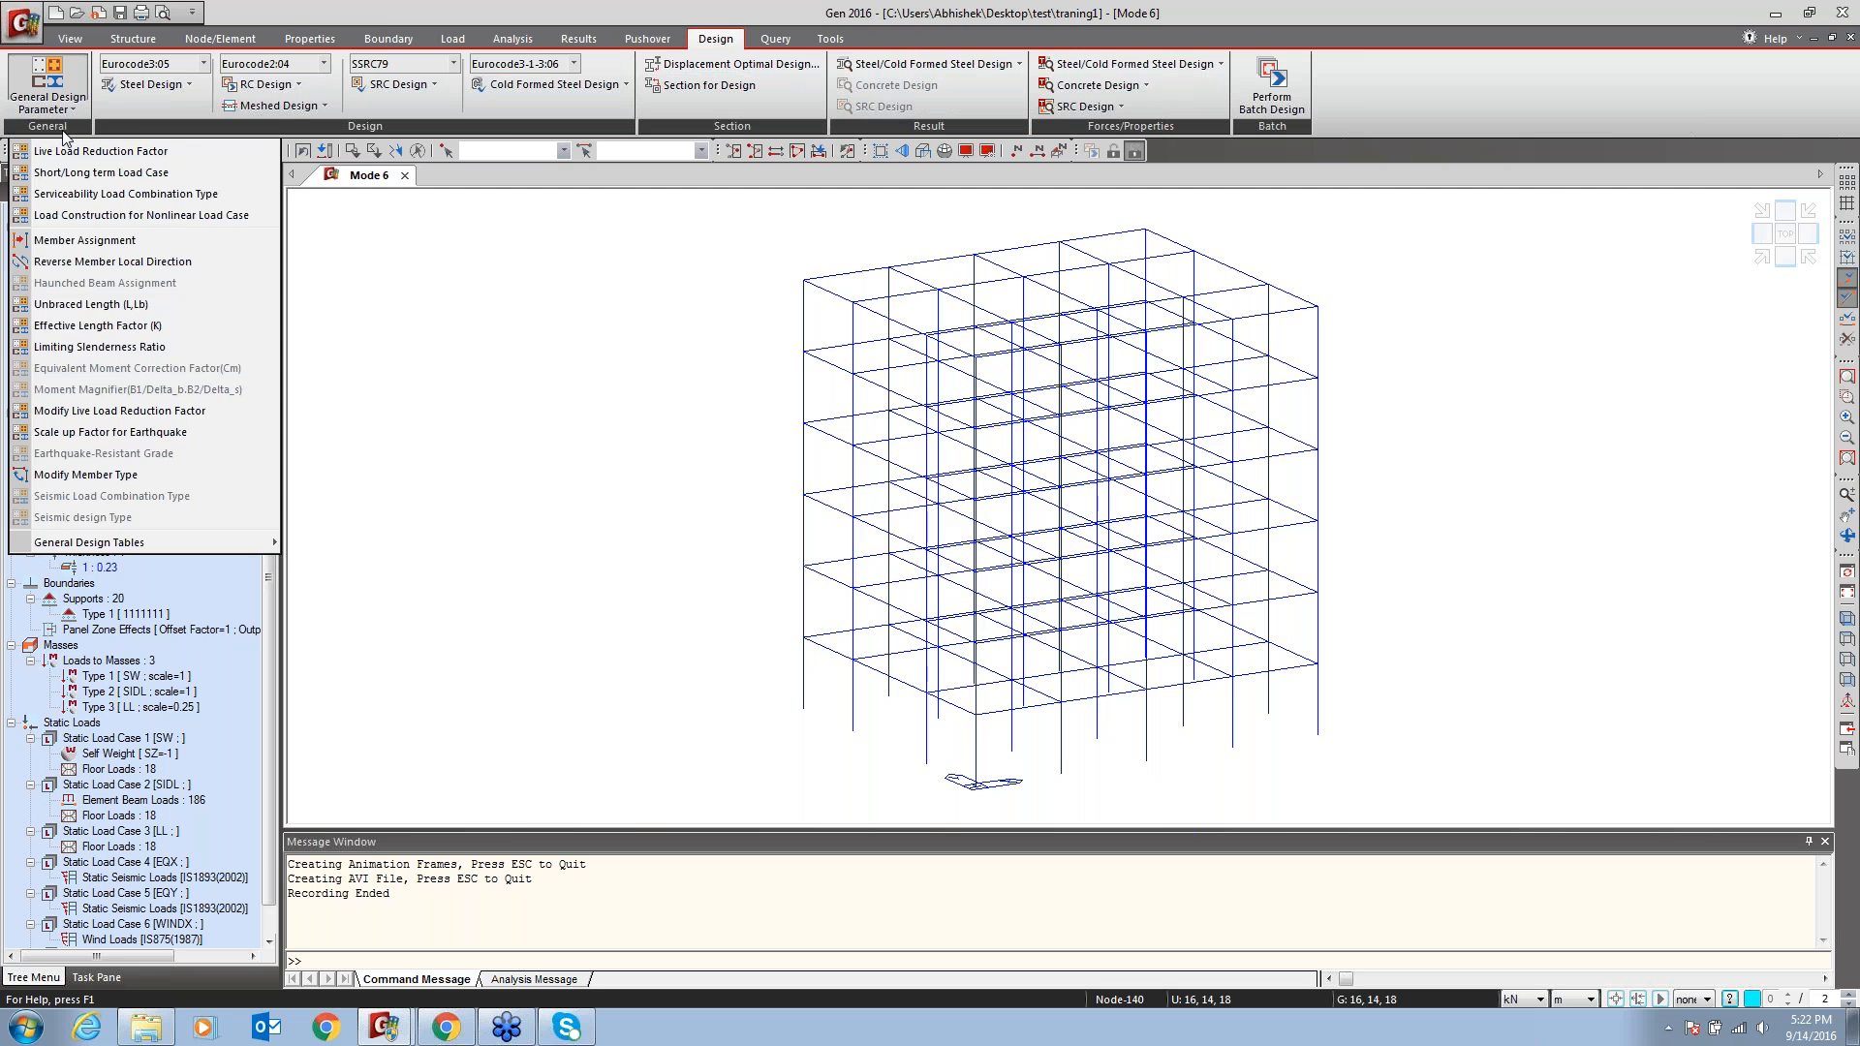
drag(956, 383, 1042, 365)
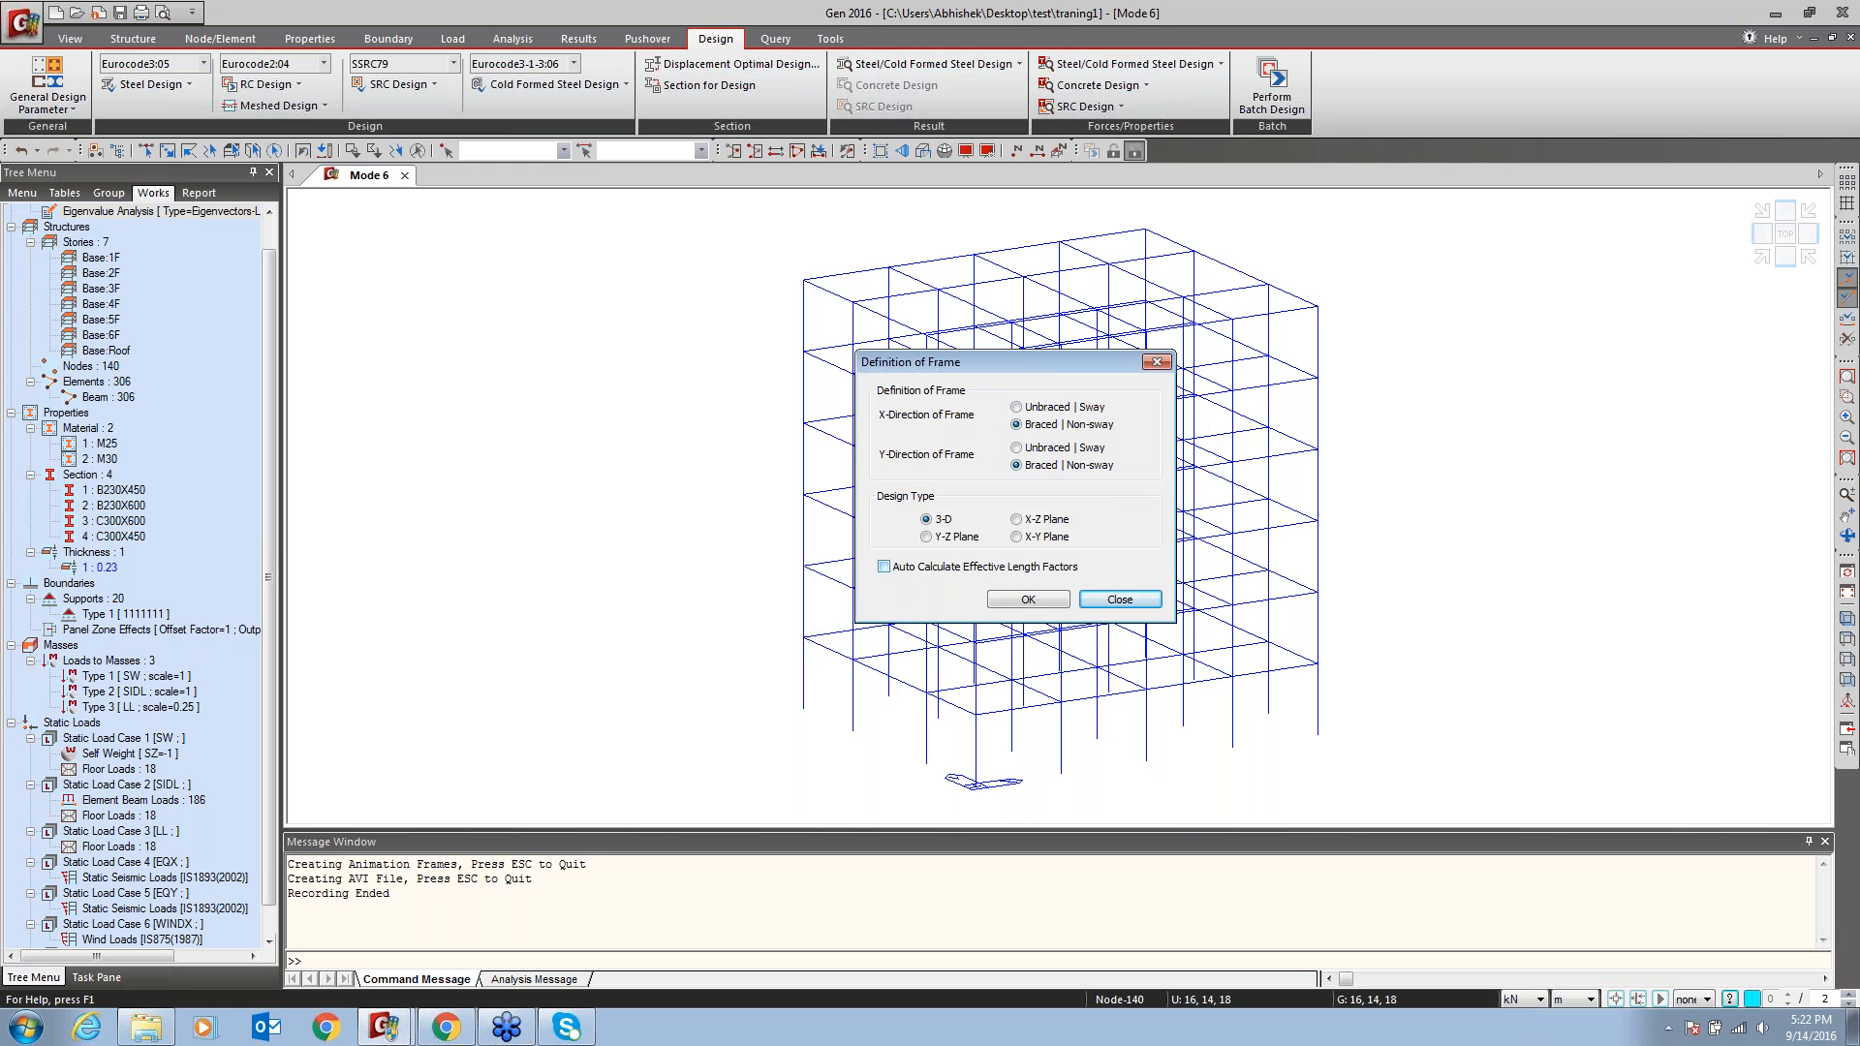
click(883, 567)
click(1030, 602)
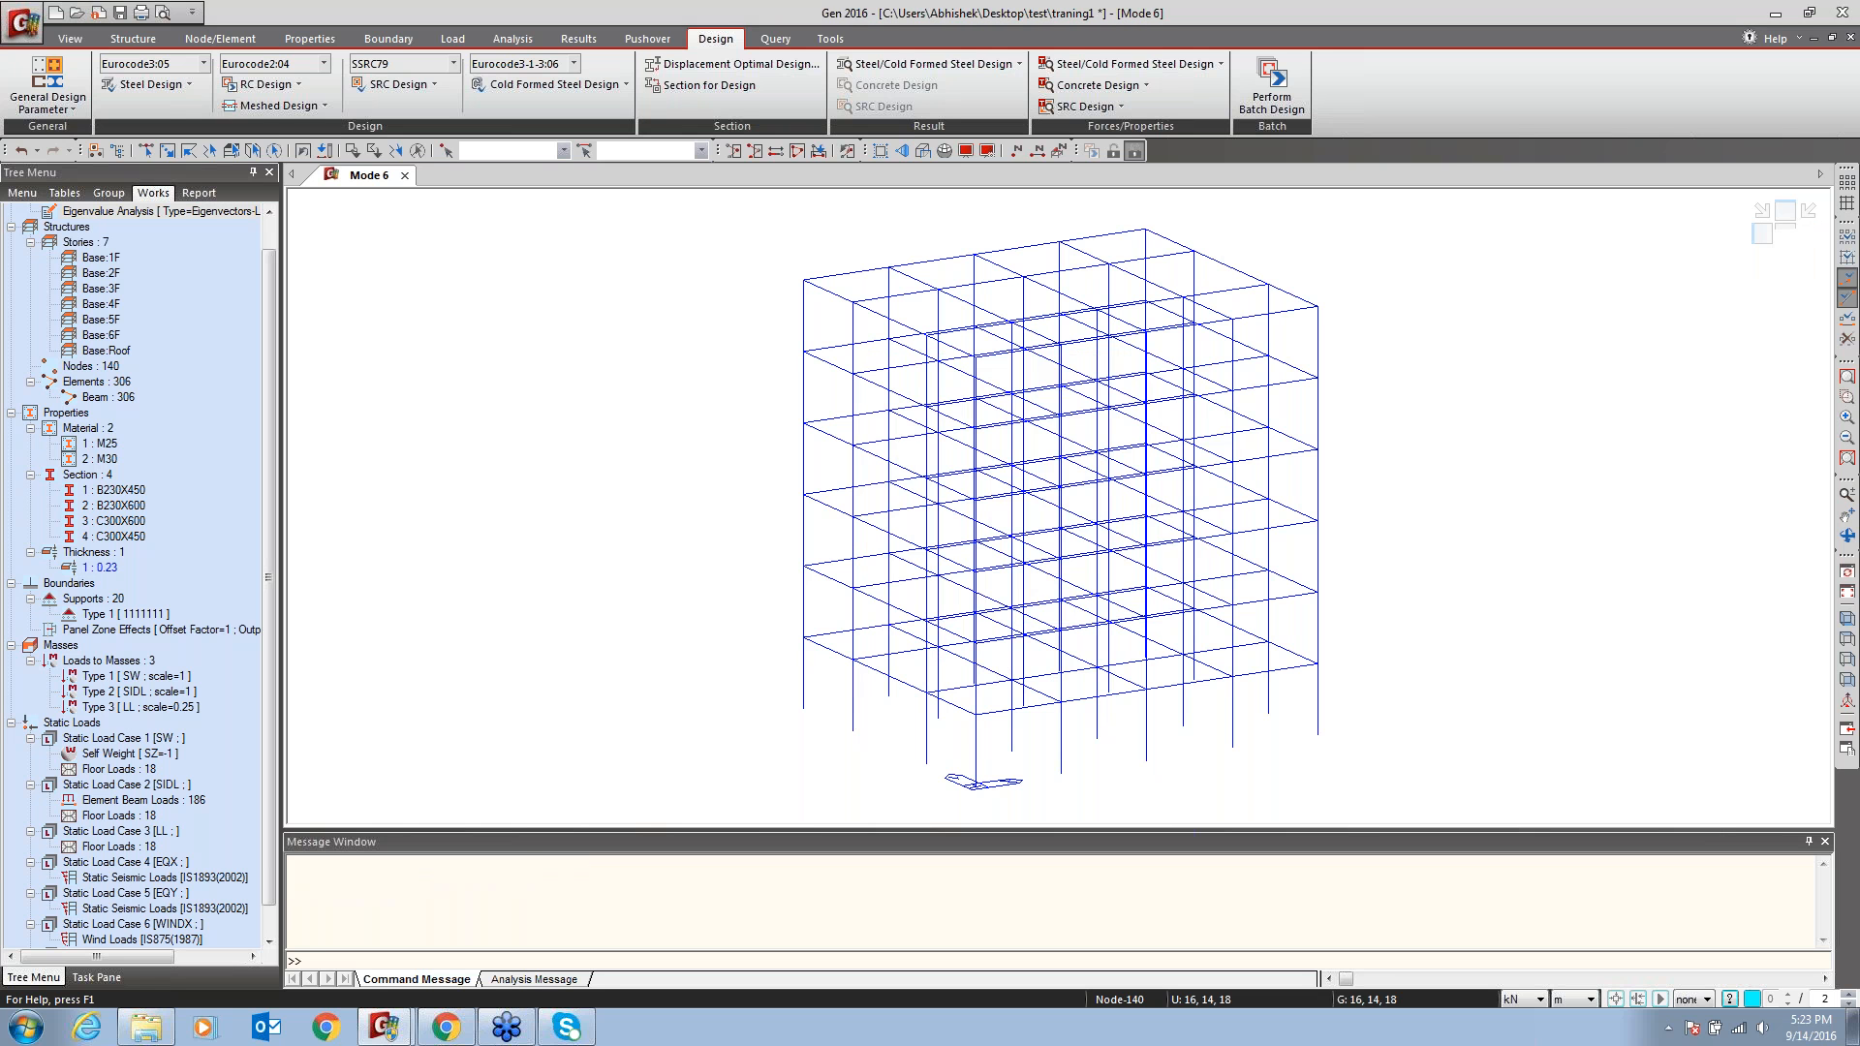
Run automatic member assignment on all elements with the Add/Replace option, and close the member assignment settings
click(41, 102)
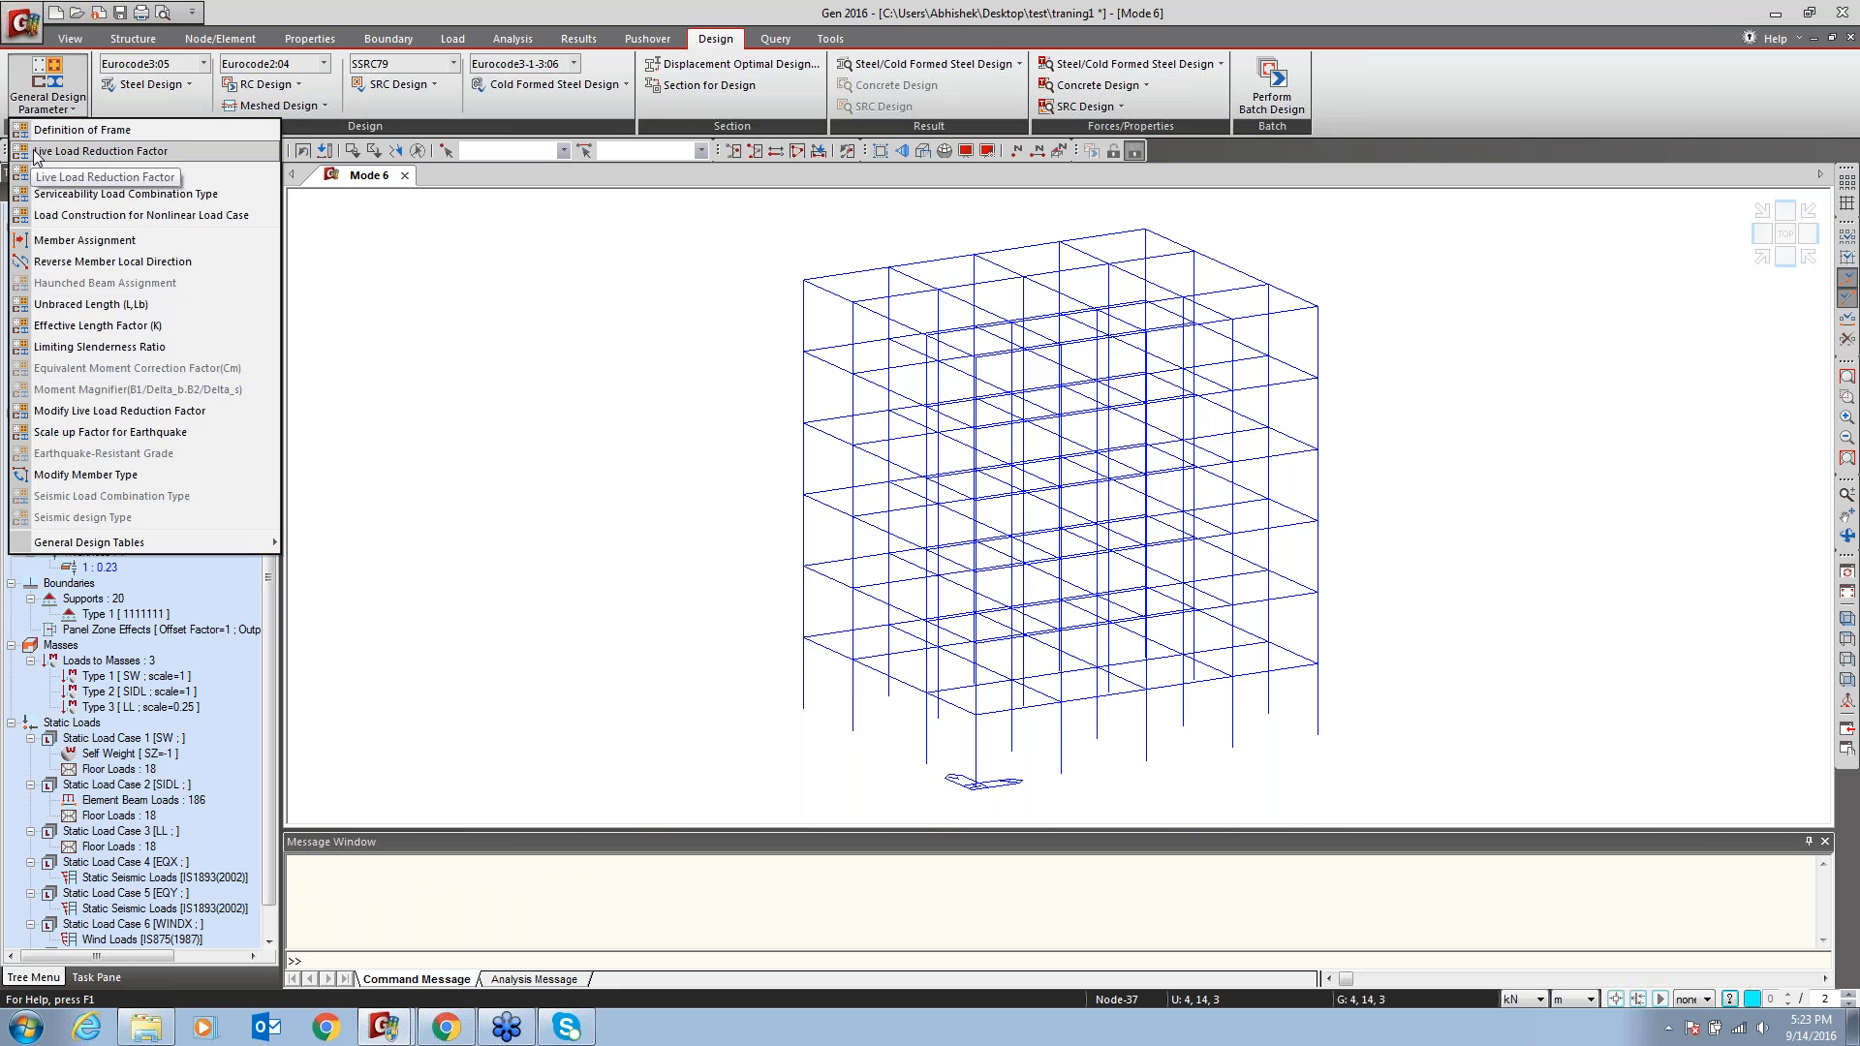
click(91, 242)
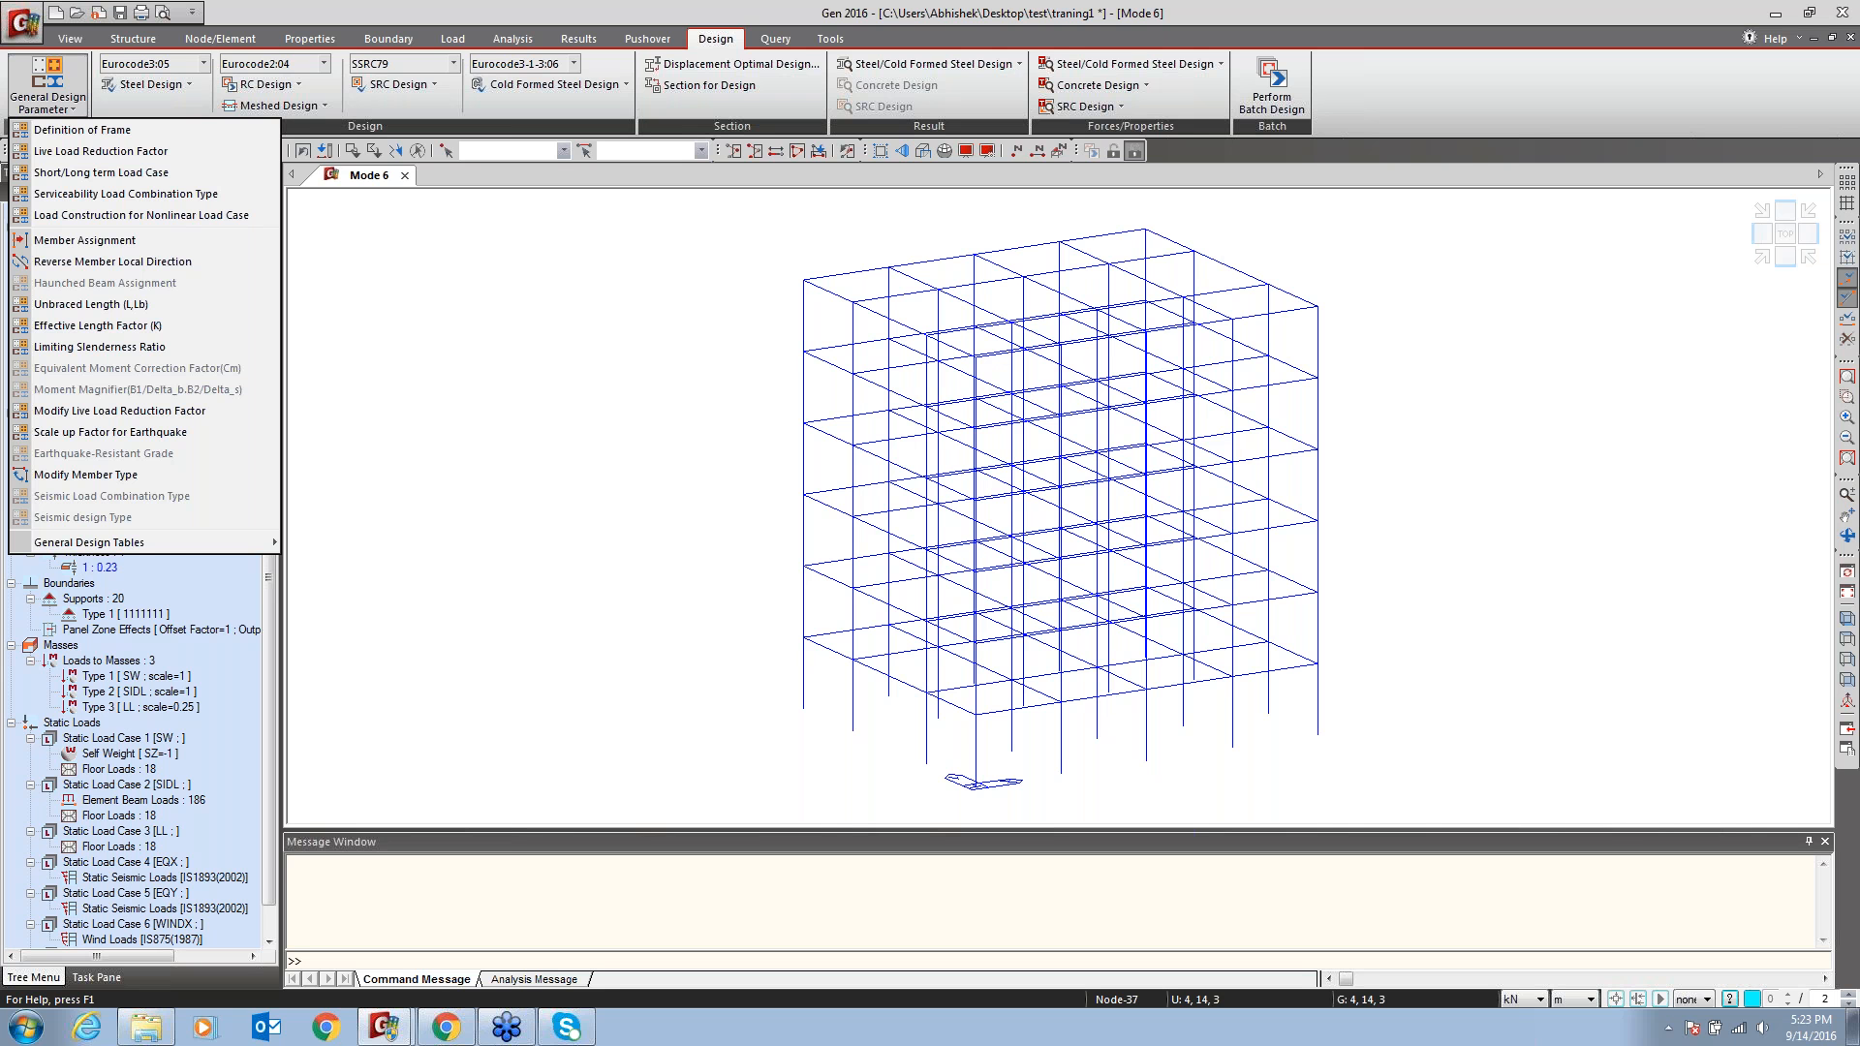
click(85, 239)
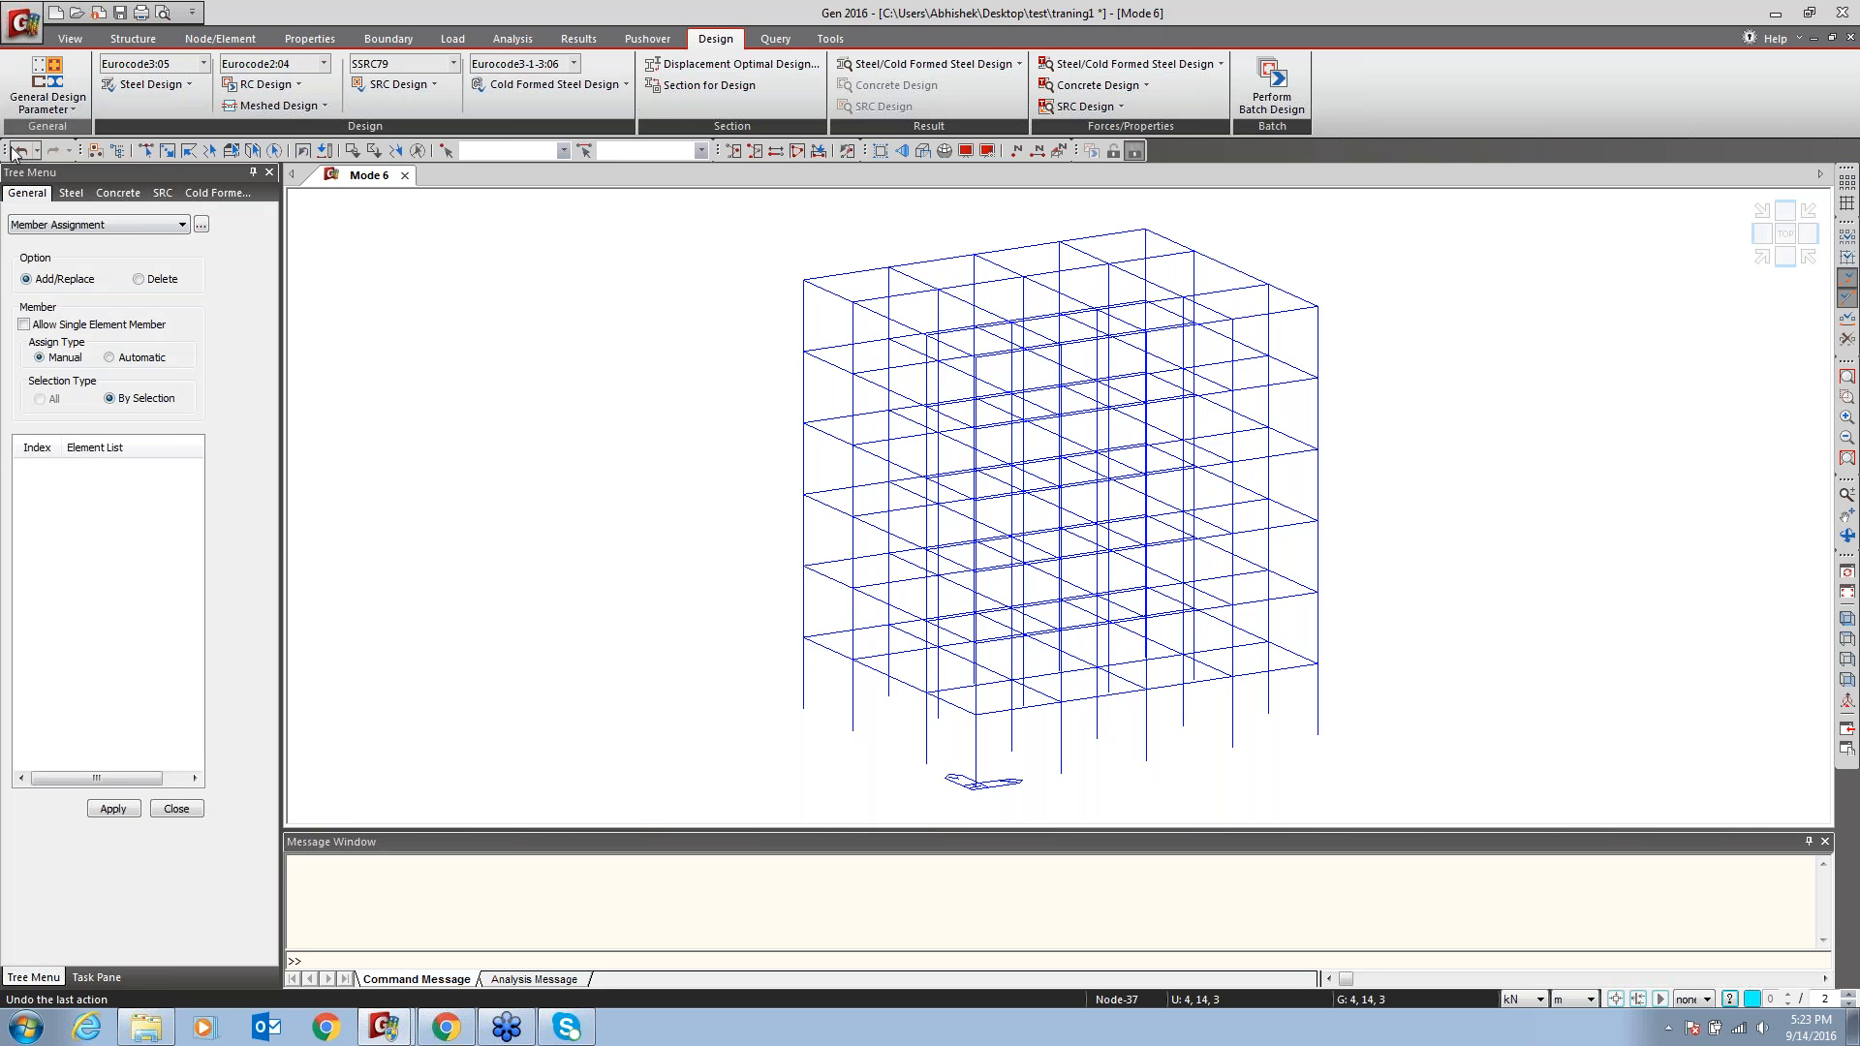
click(126, 360)
click(43, 400)
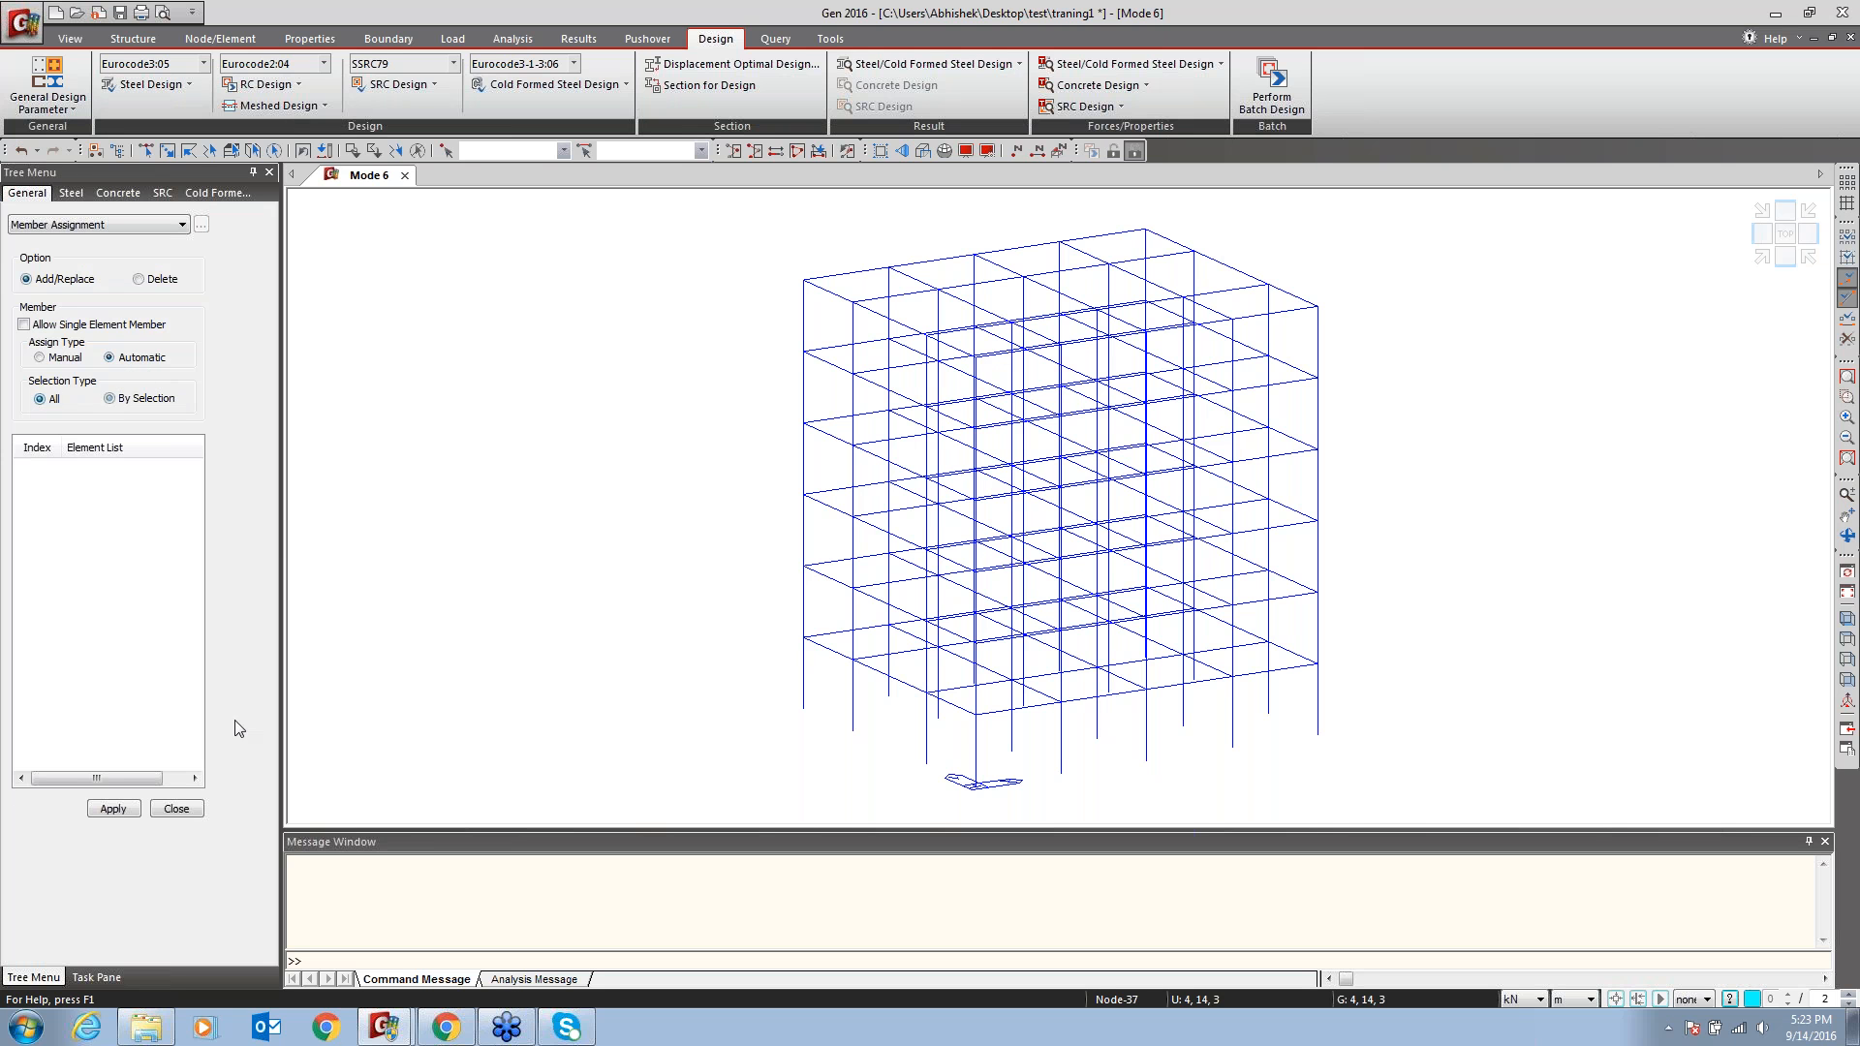
click(112, 808)
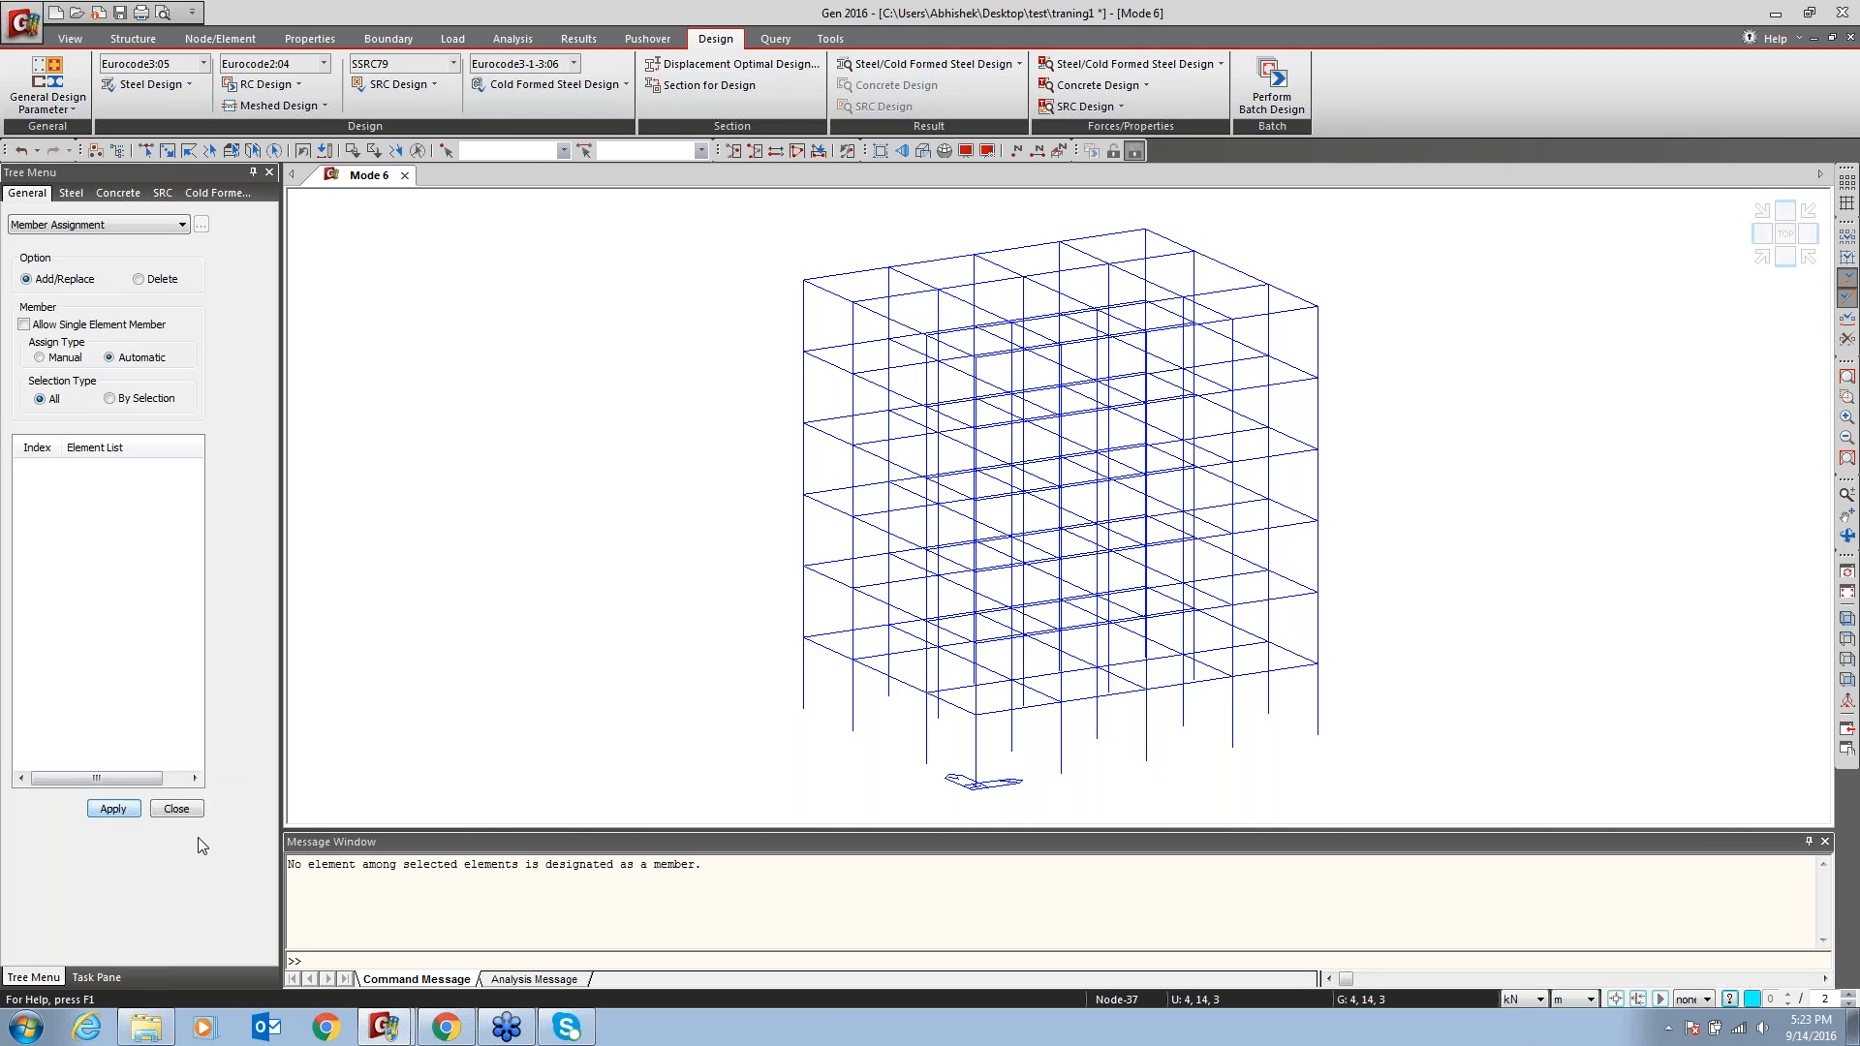
click(177, 812)
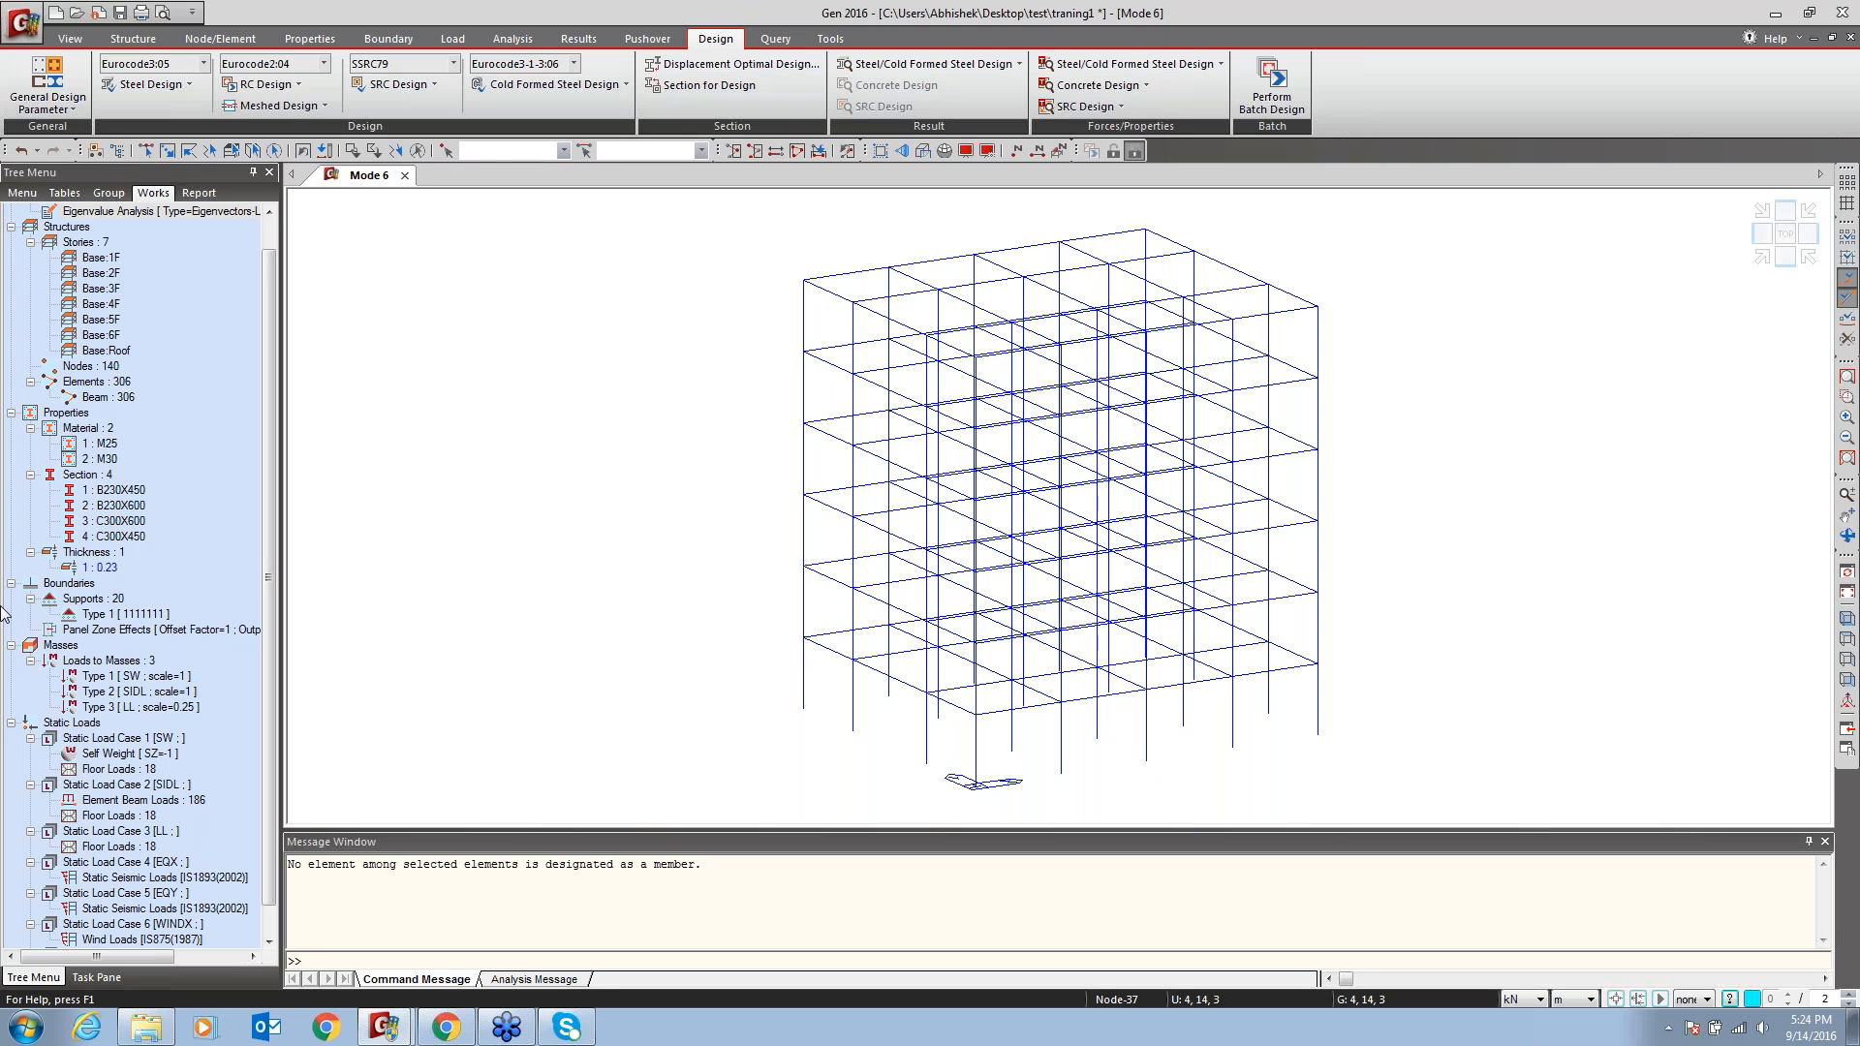
Switch to preprocessing mode, examine the beam end release settings for i-node and j-node, and return to post-processing mode
click(58, 107)
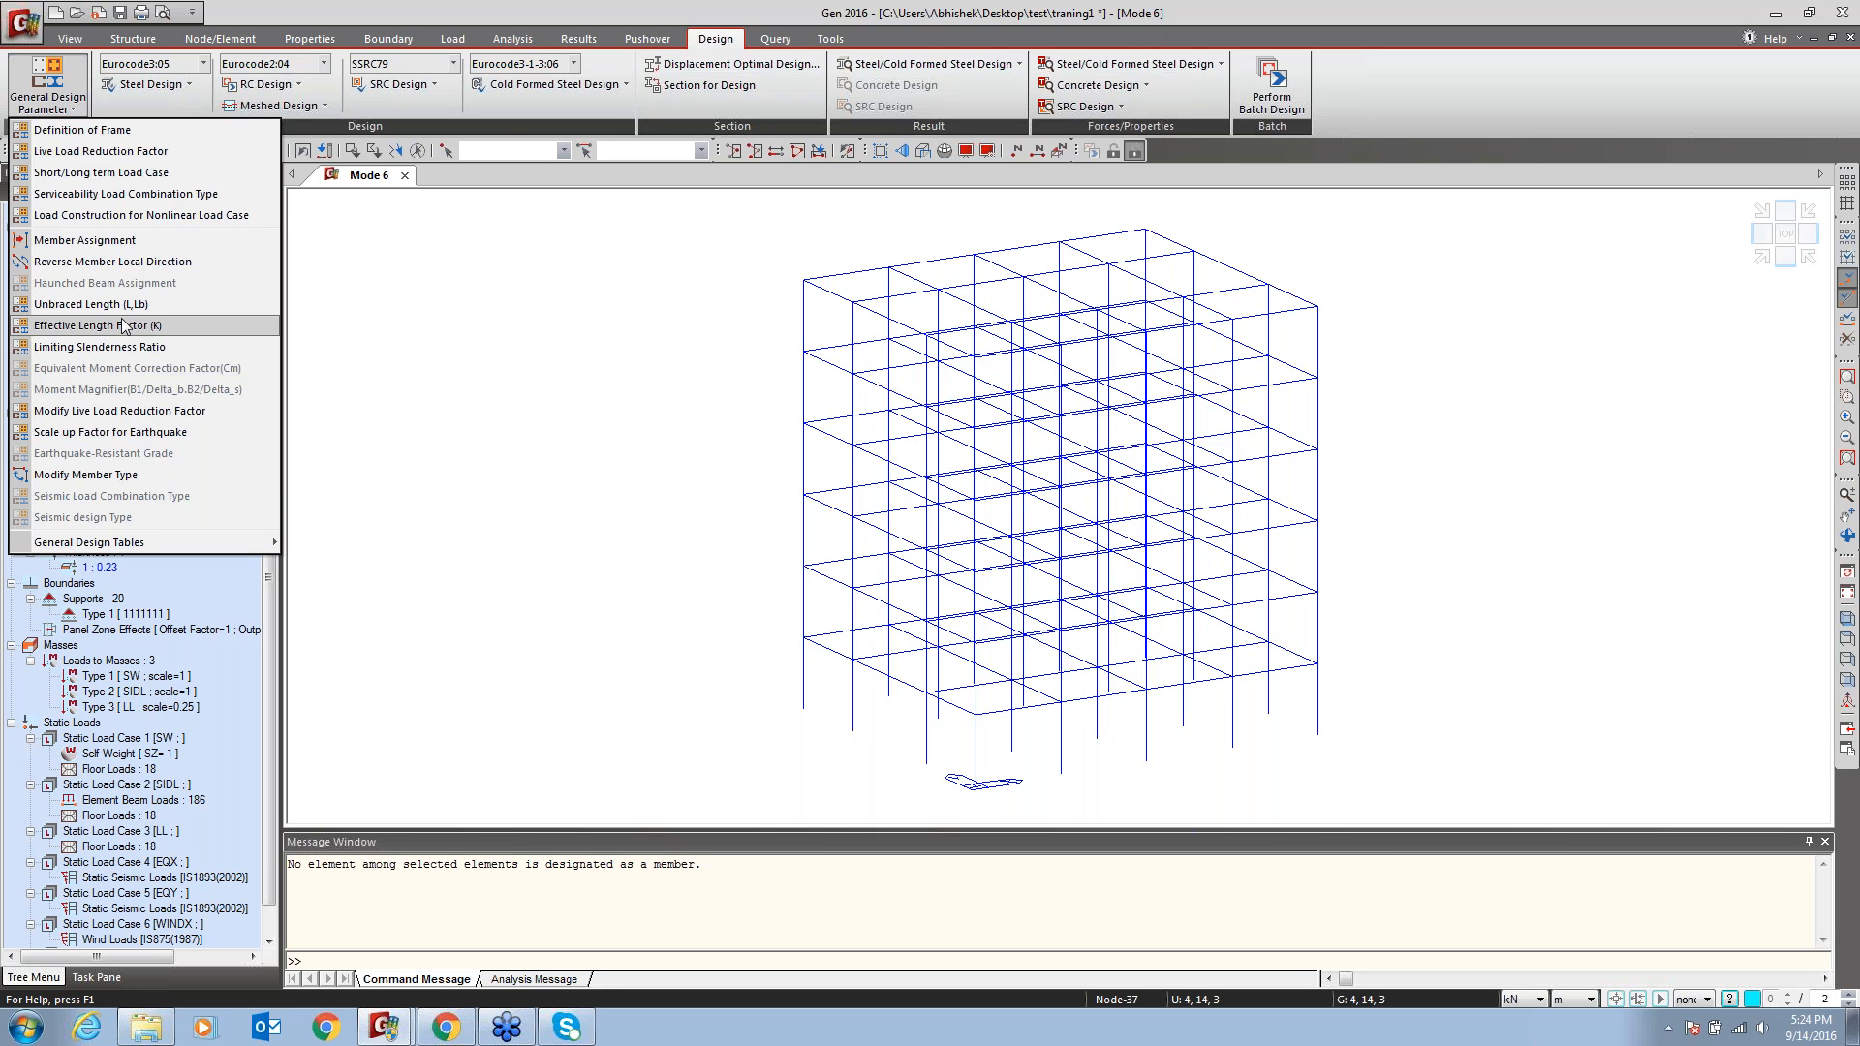
click(394, 42)
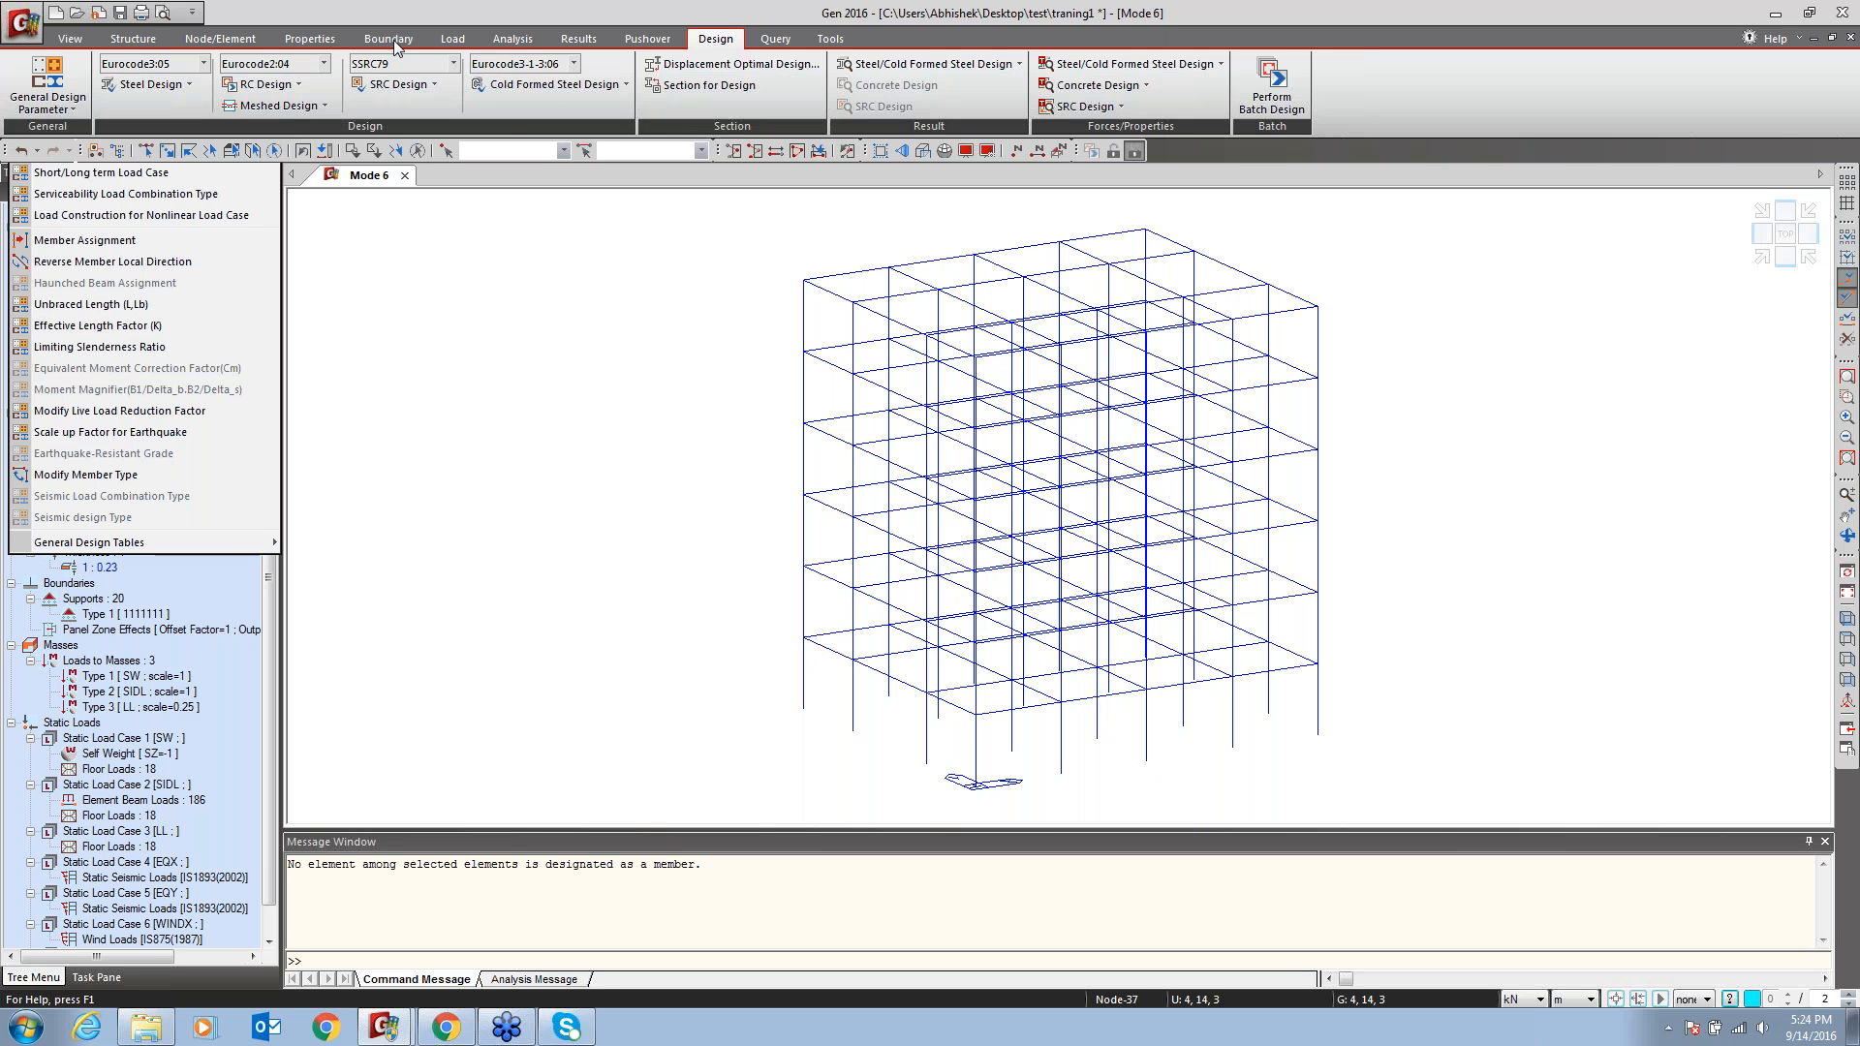
click(395, 44)
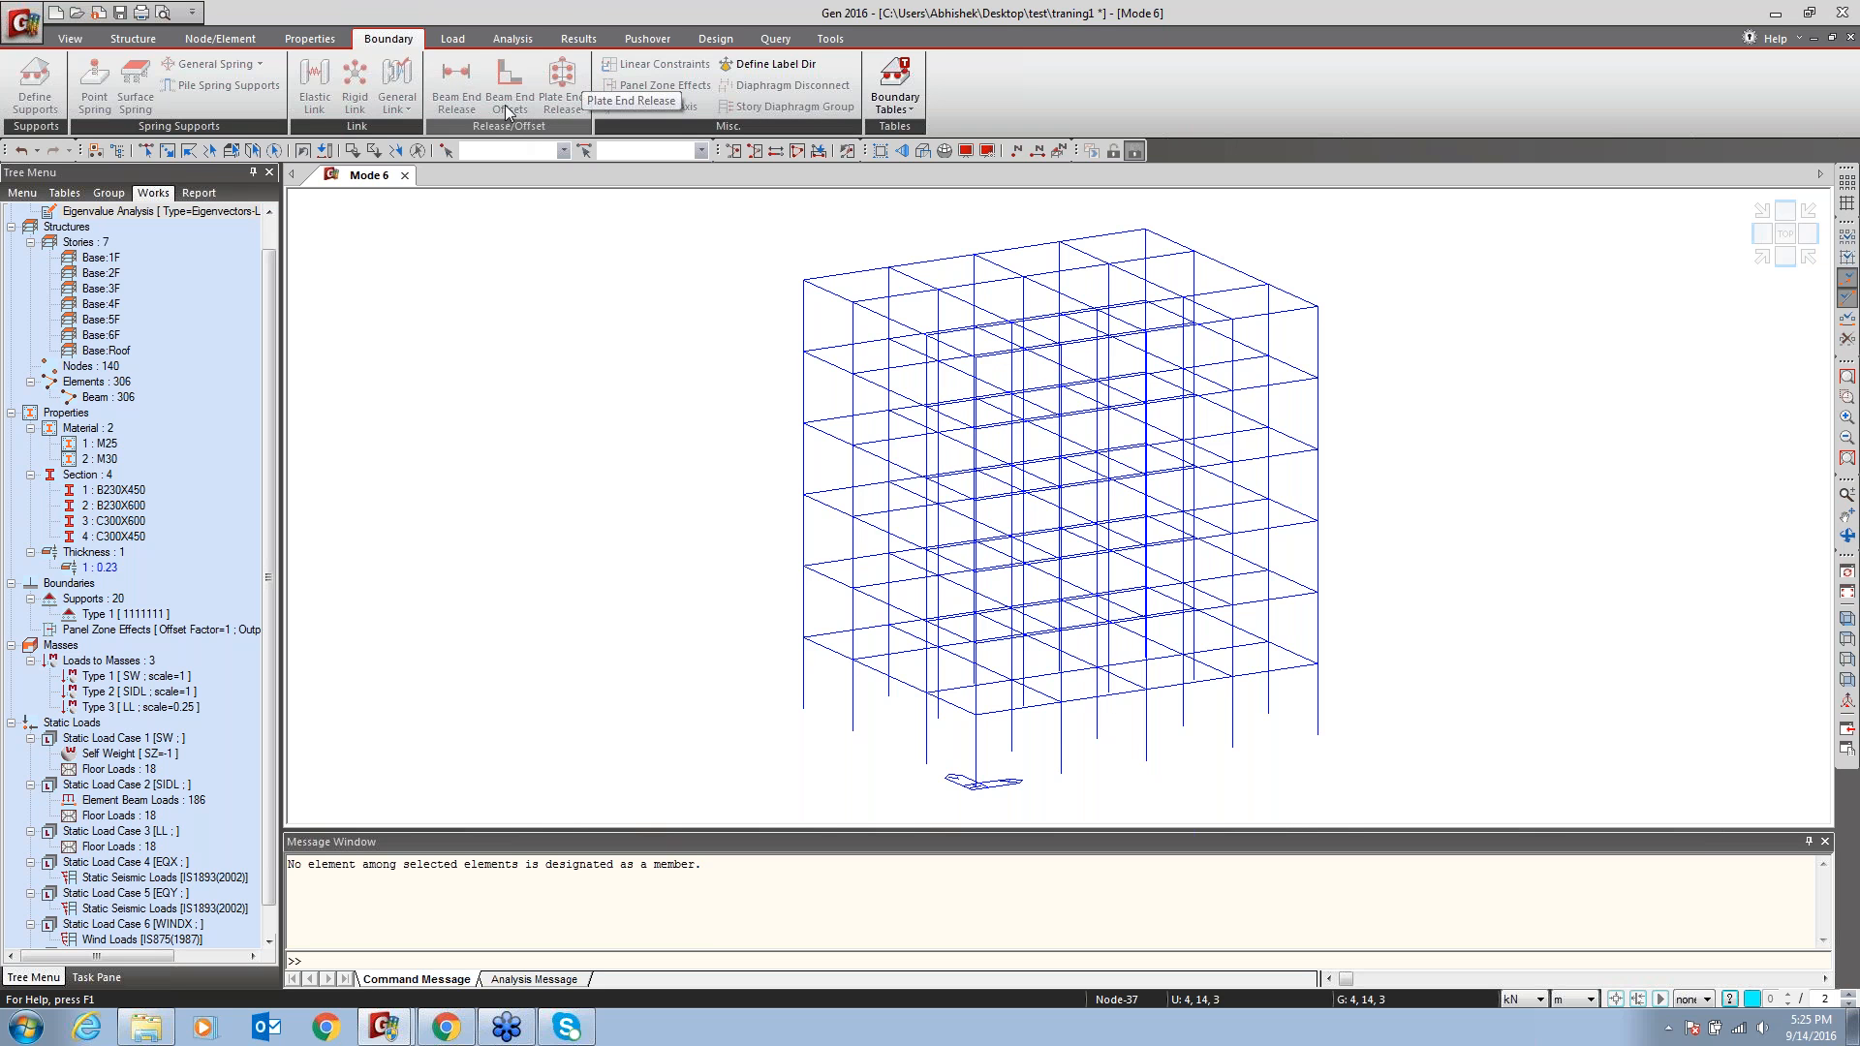
click(453, 41)
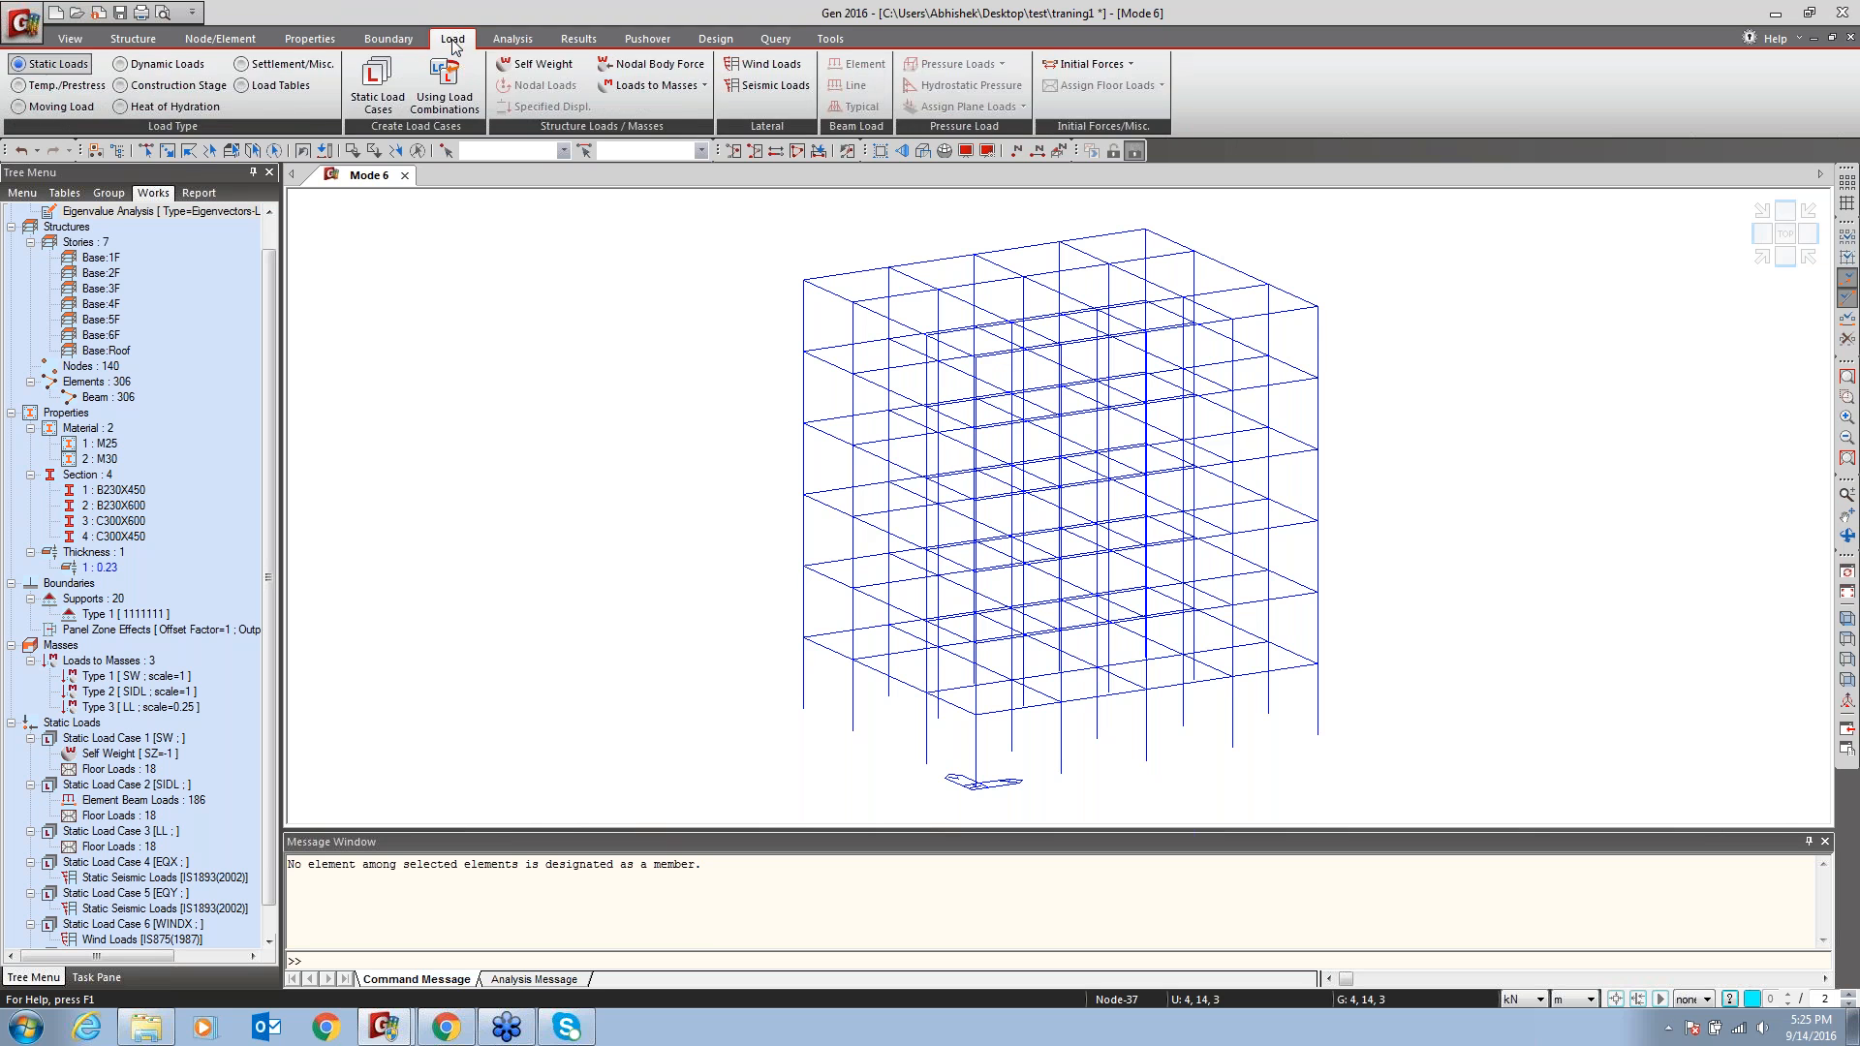
click(399, 40)
click(1114, 155)
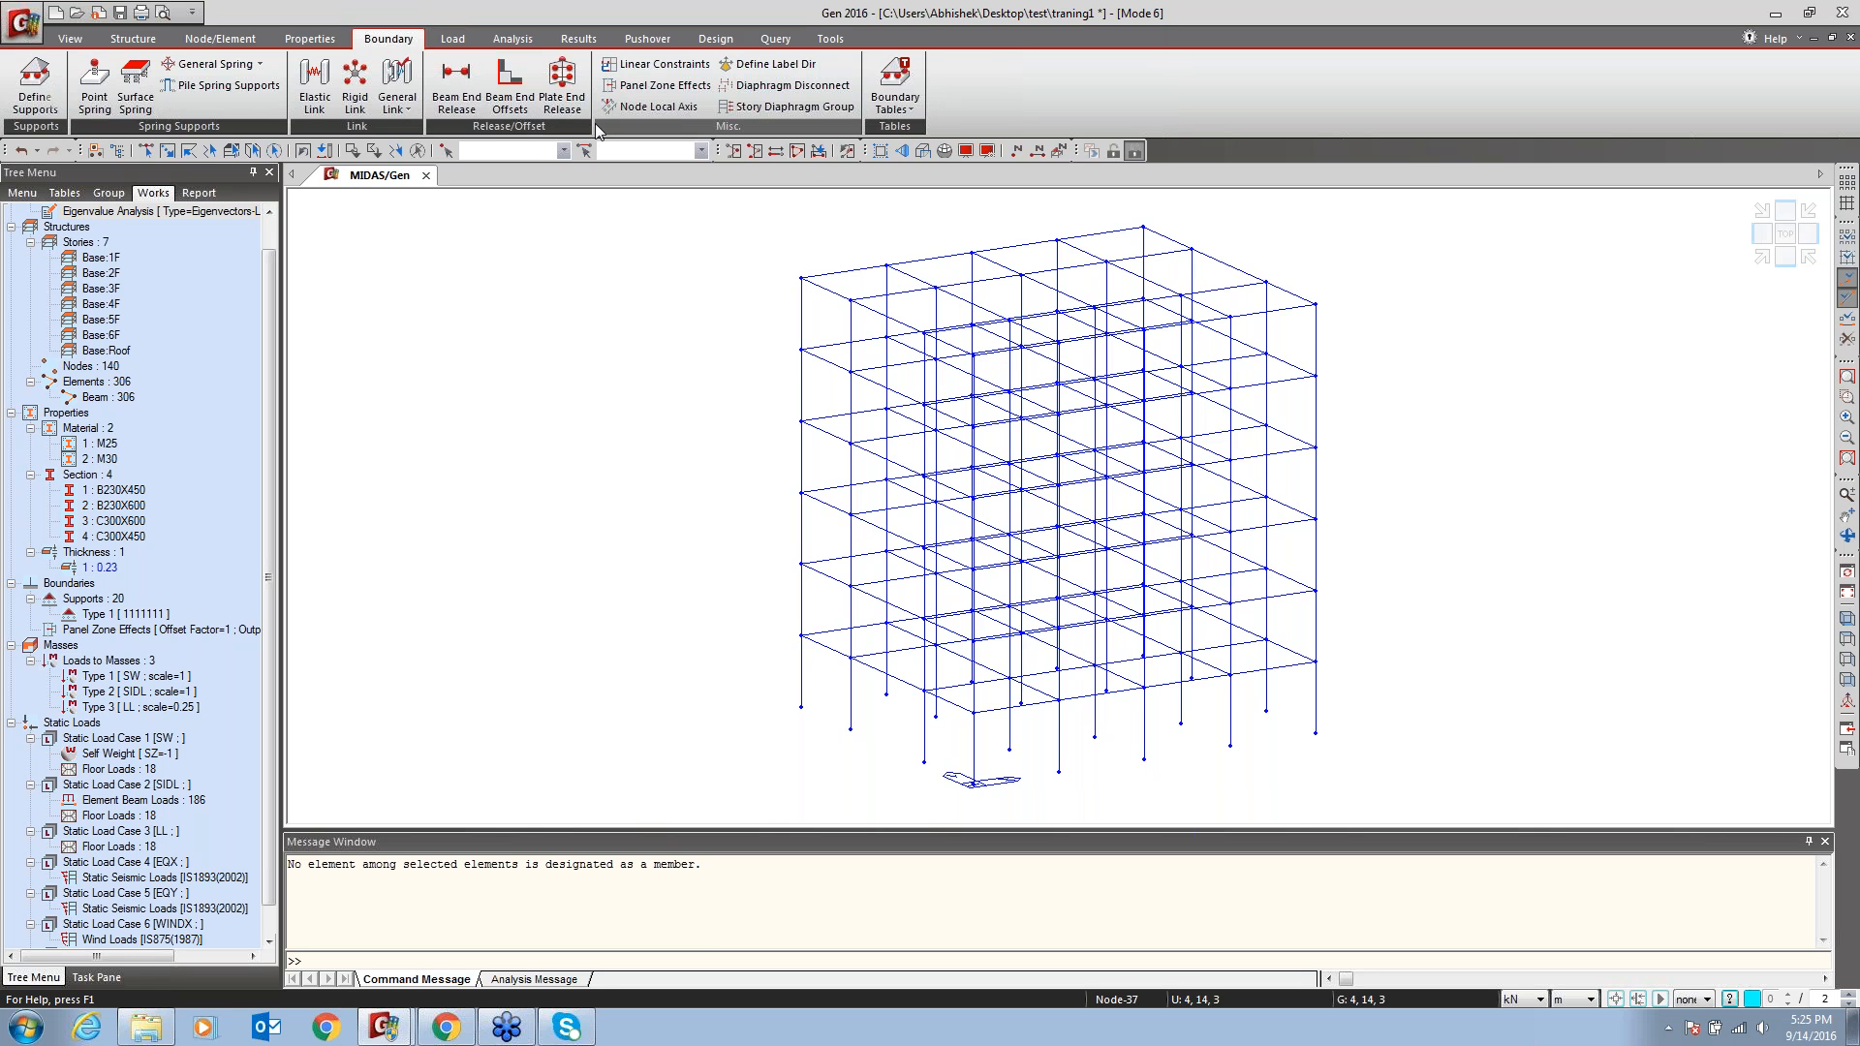
click(459, 87)
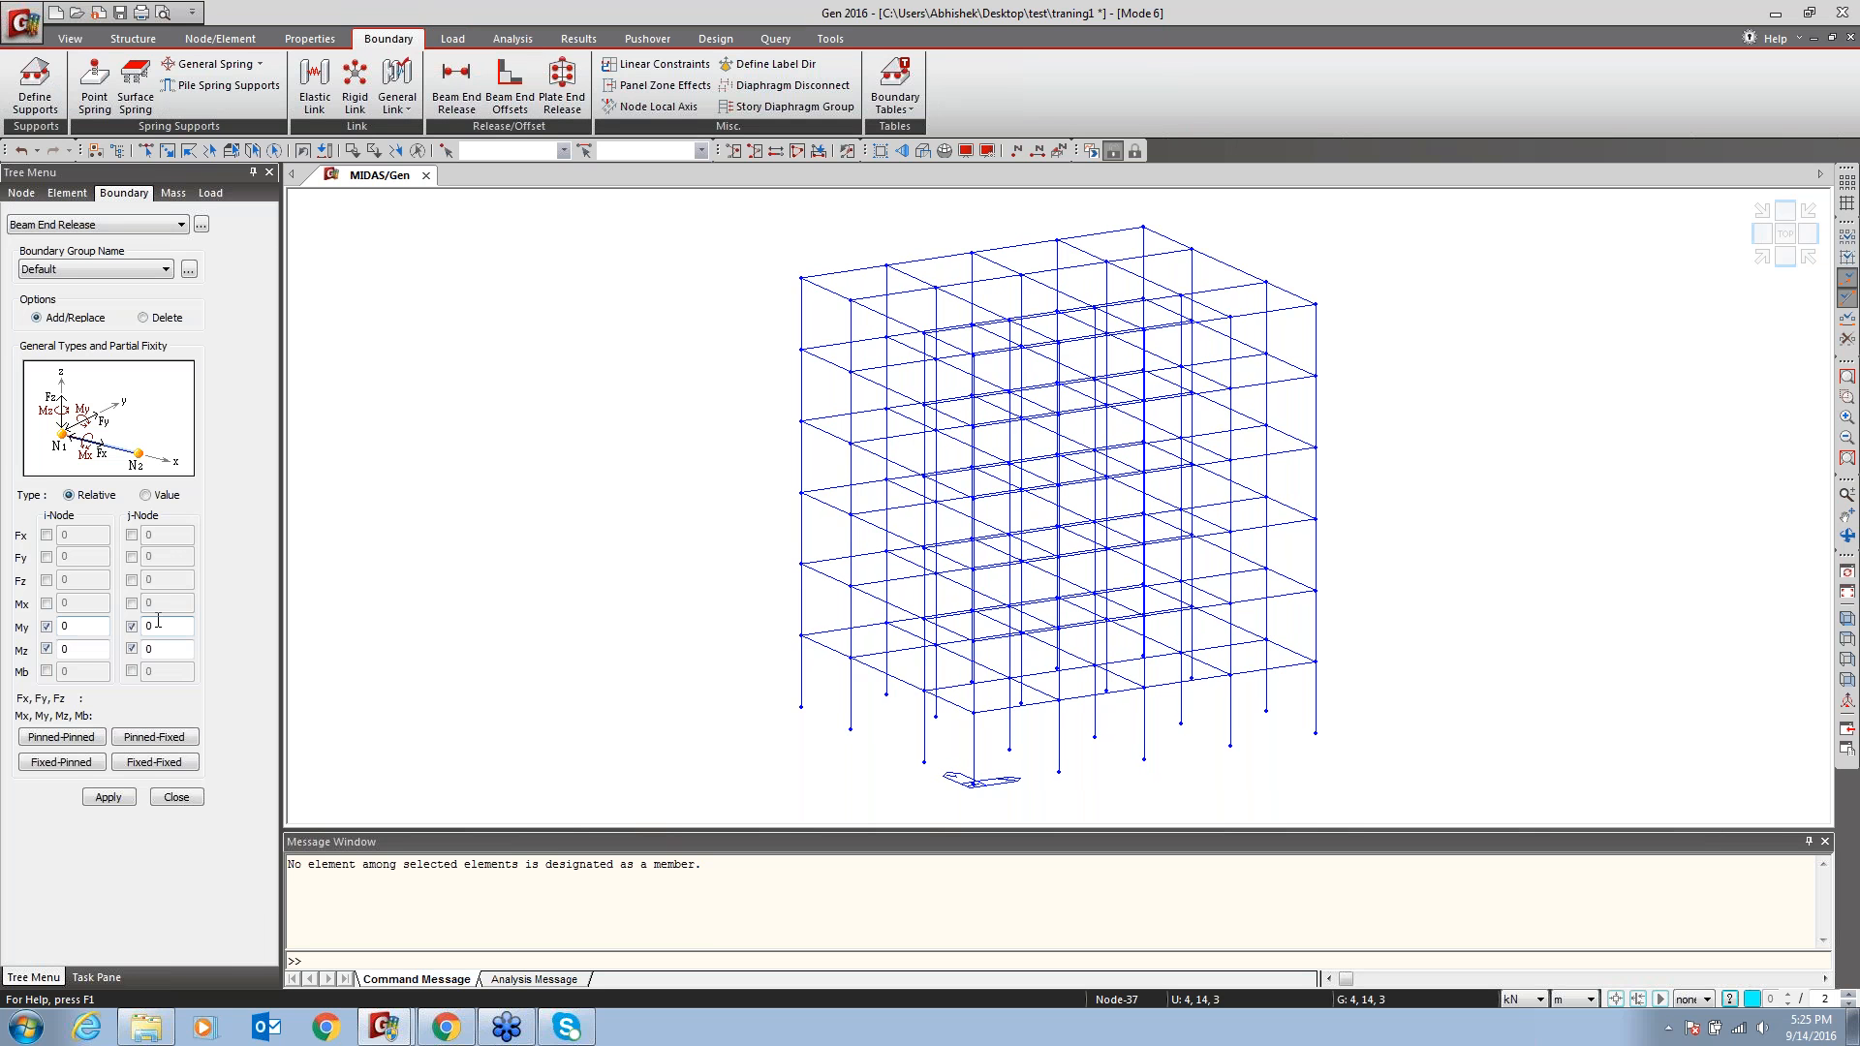
click(179, 800)
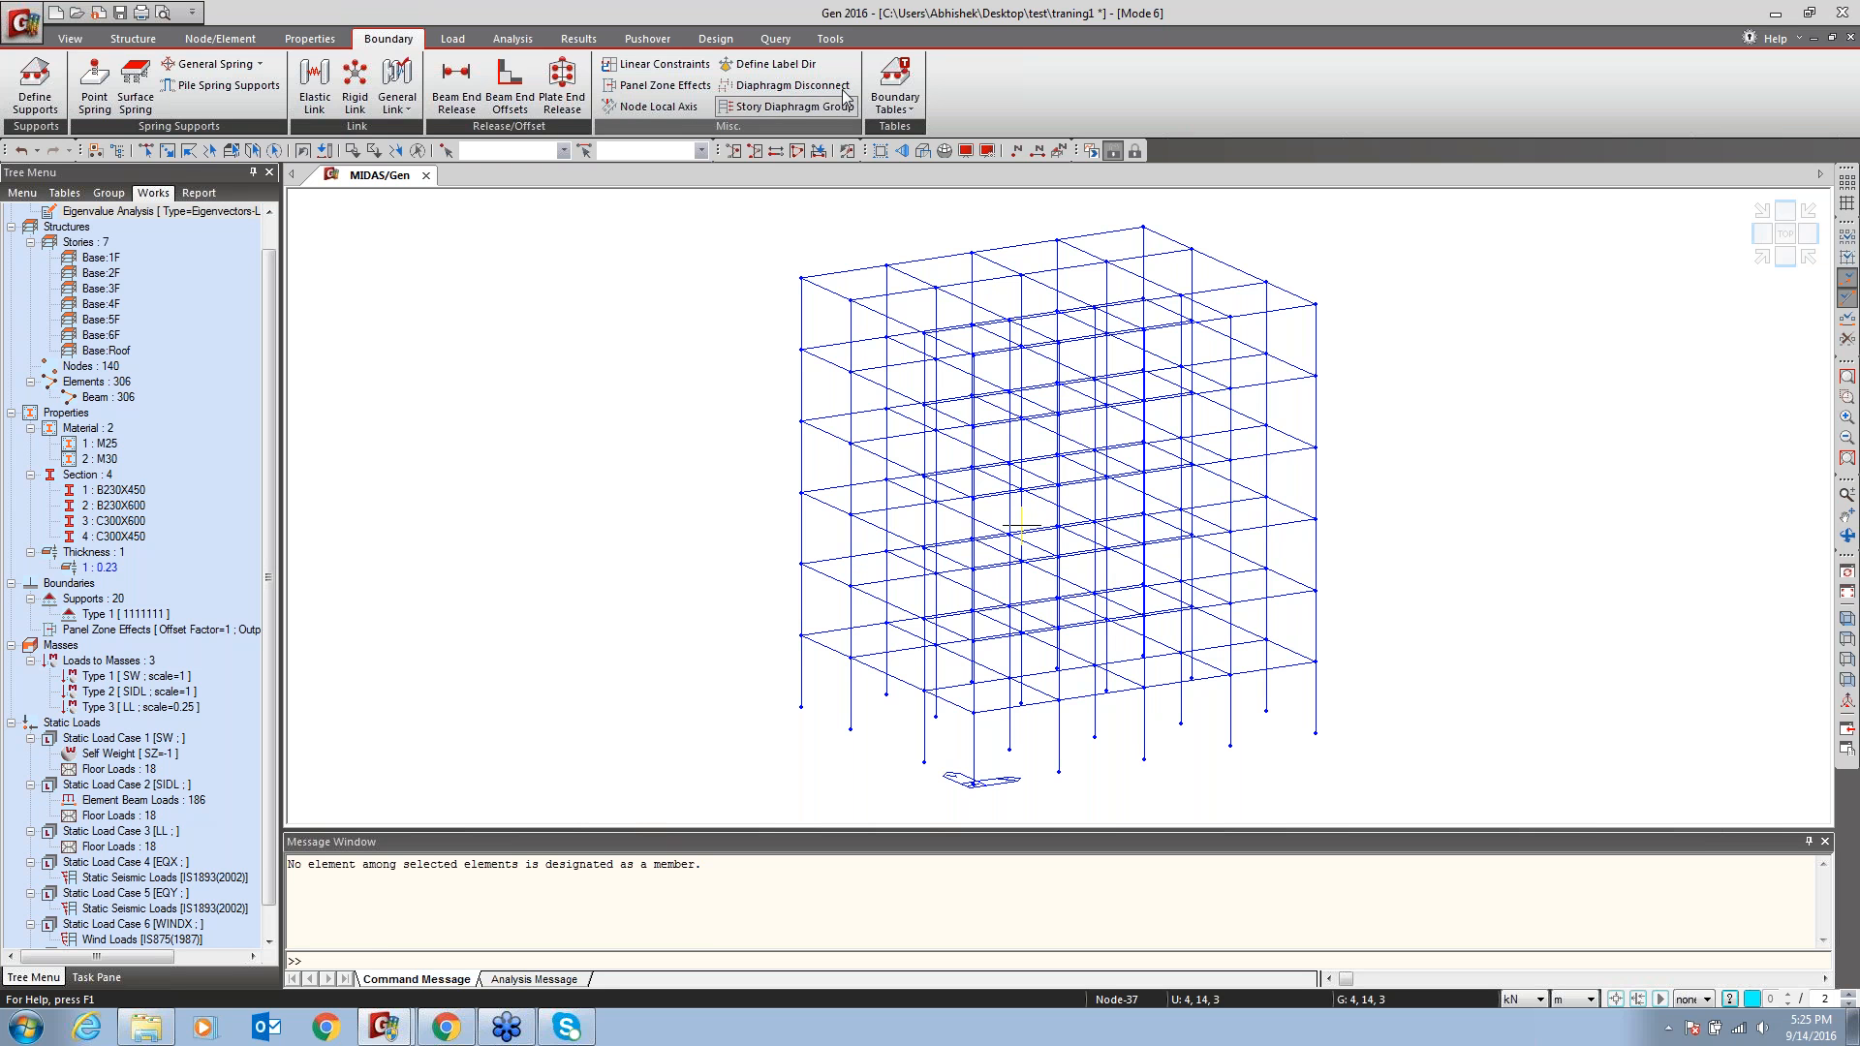
click(770, 65)
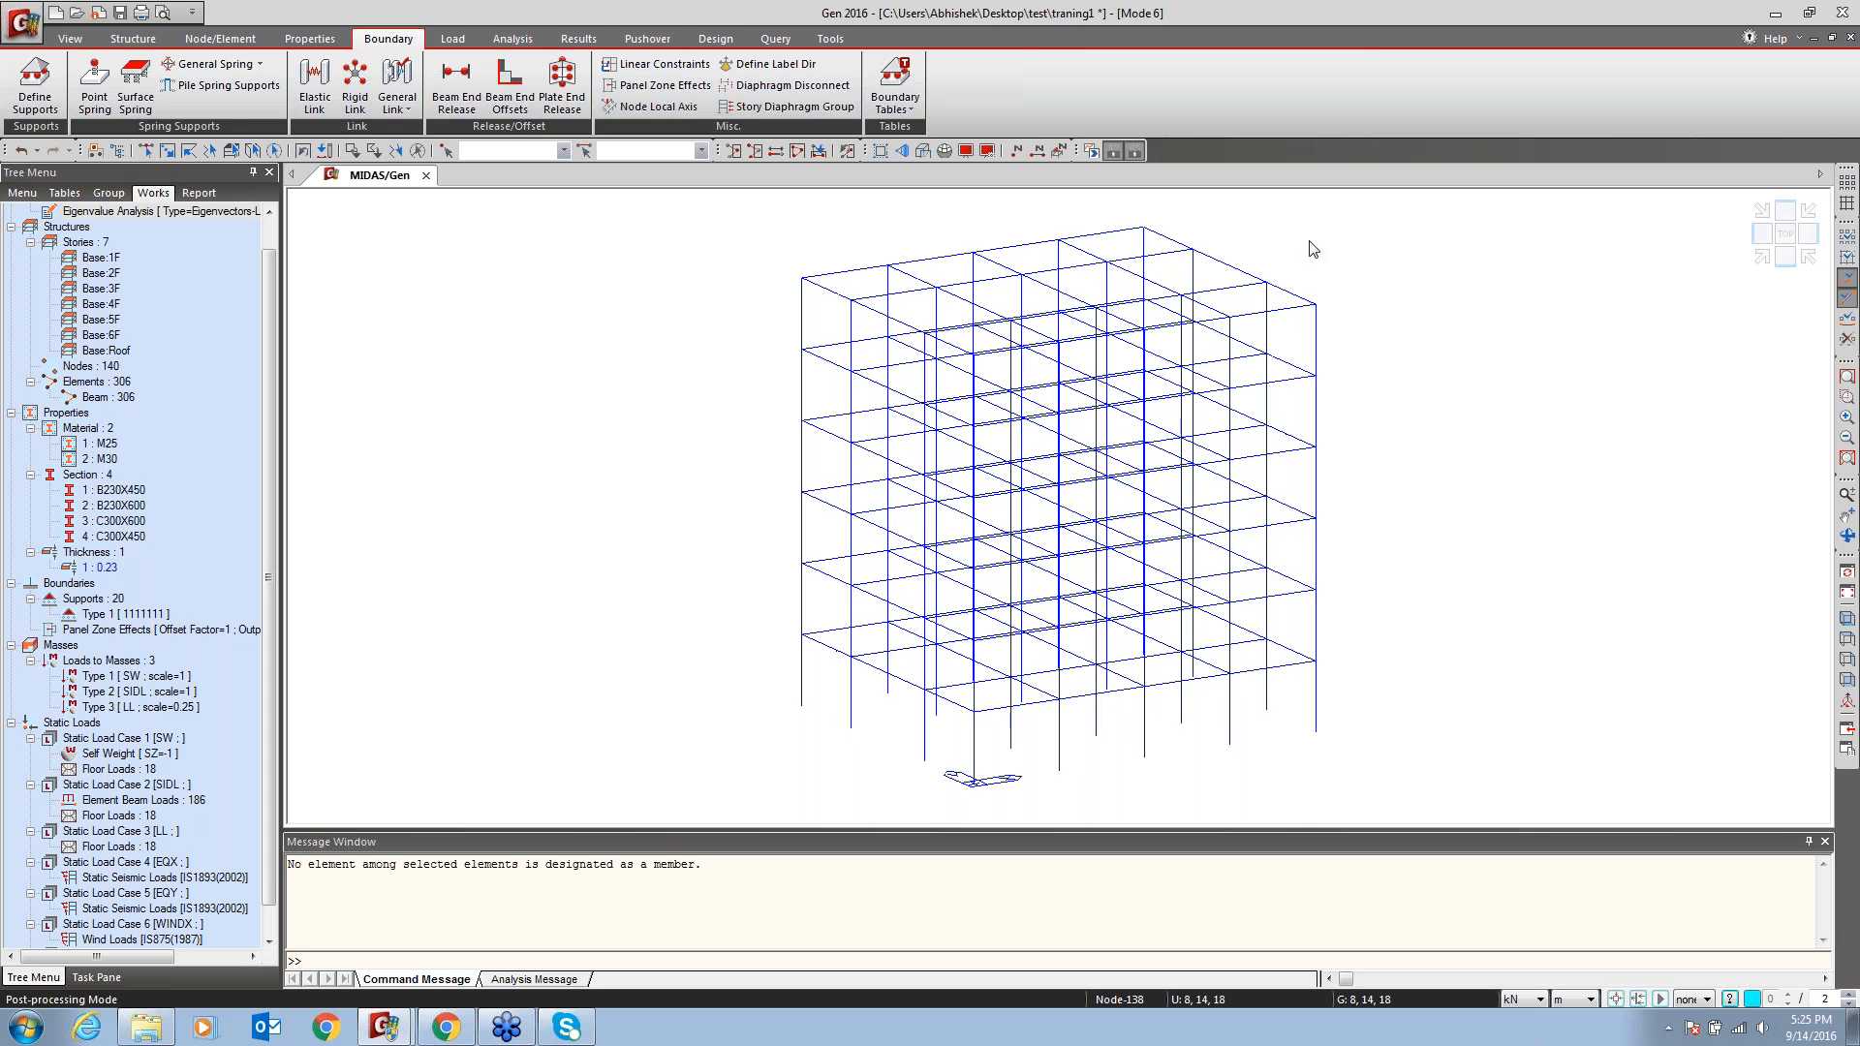
Set the concrete design code to IS456:2000 and open the list of RC design options
click(713, 39)
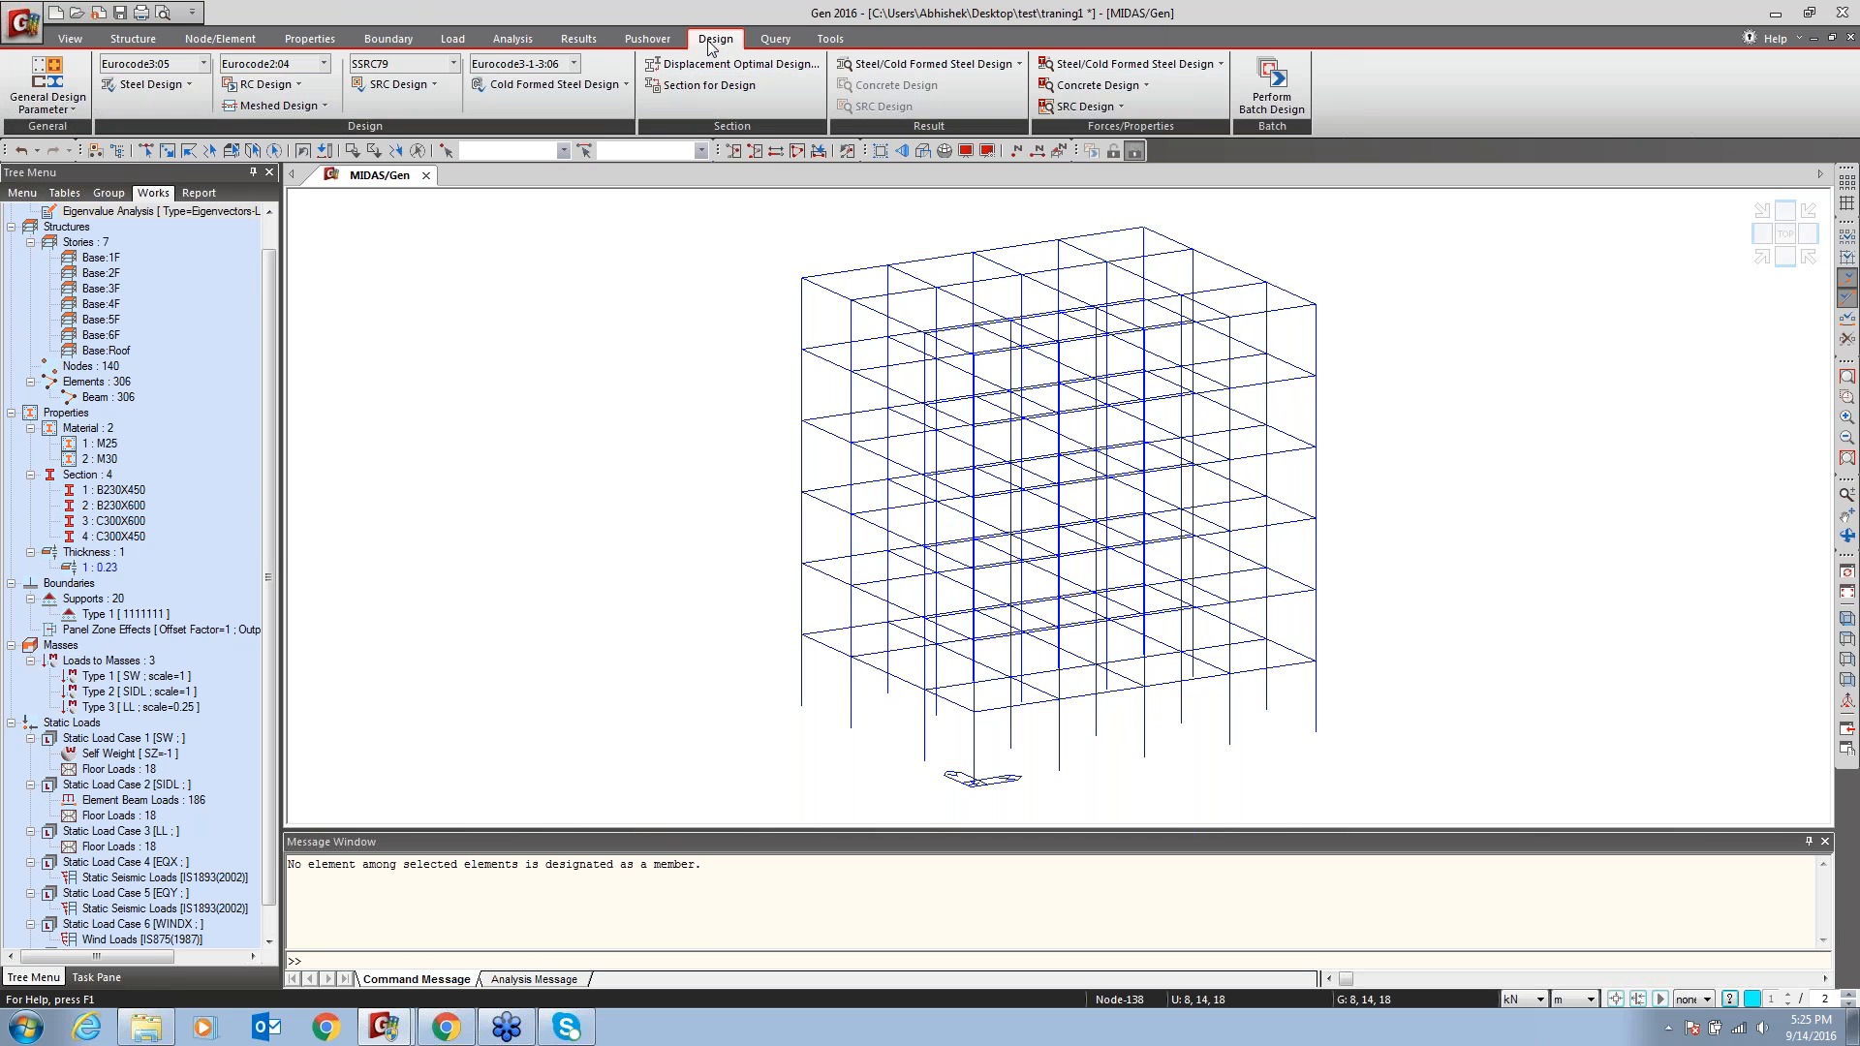
click(43, 103)
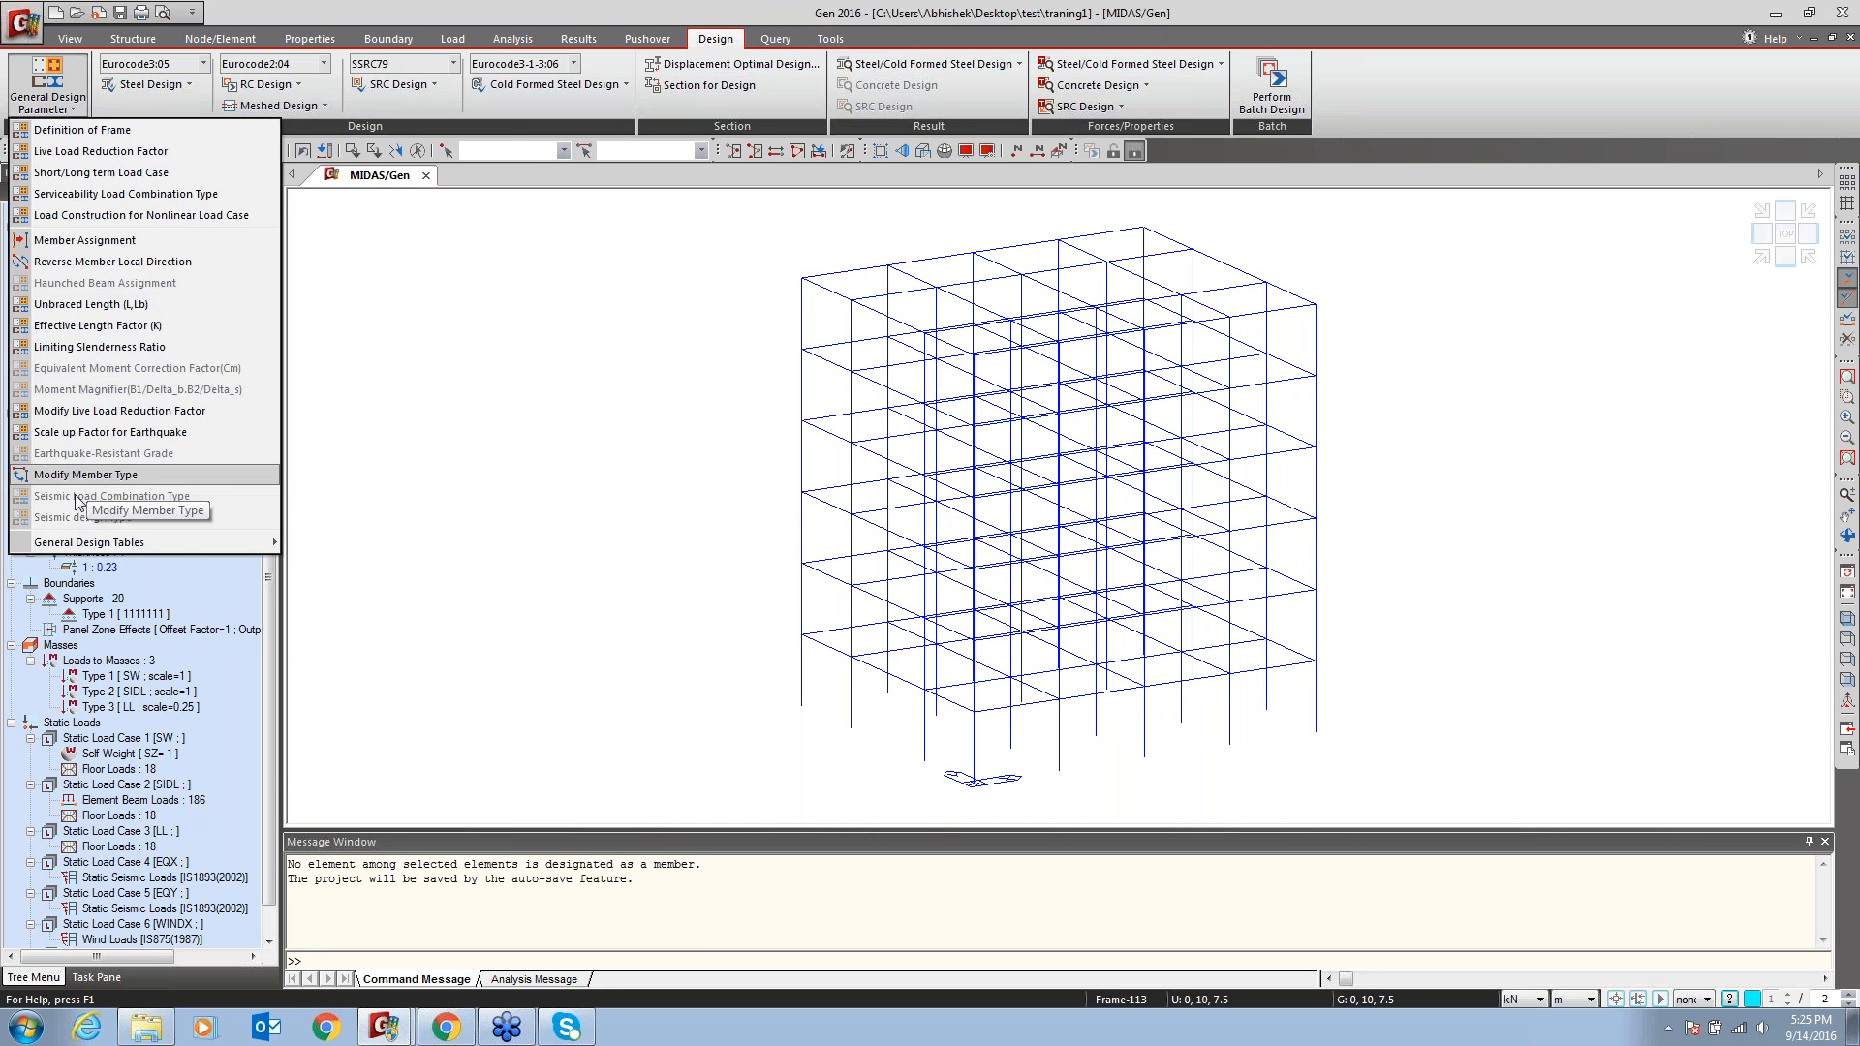
mouse_move(74, 547)
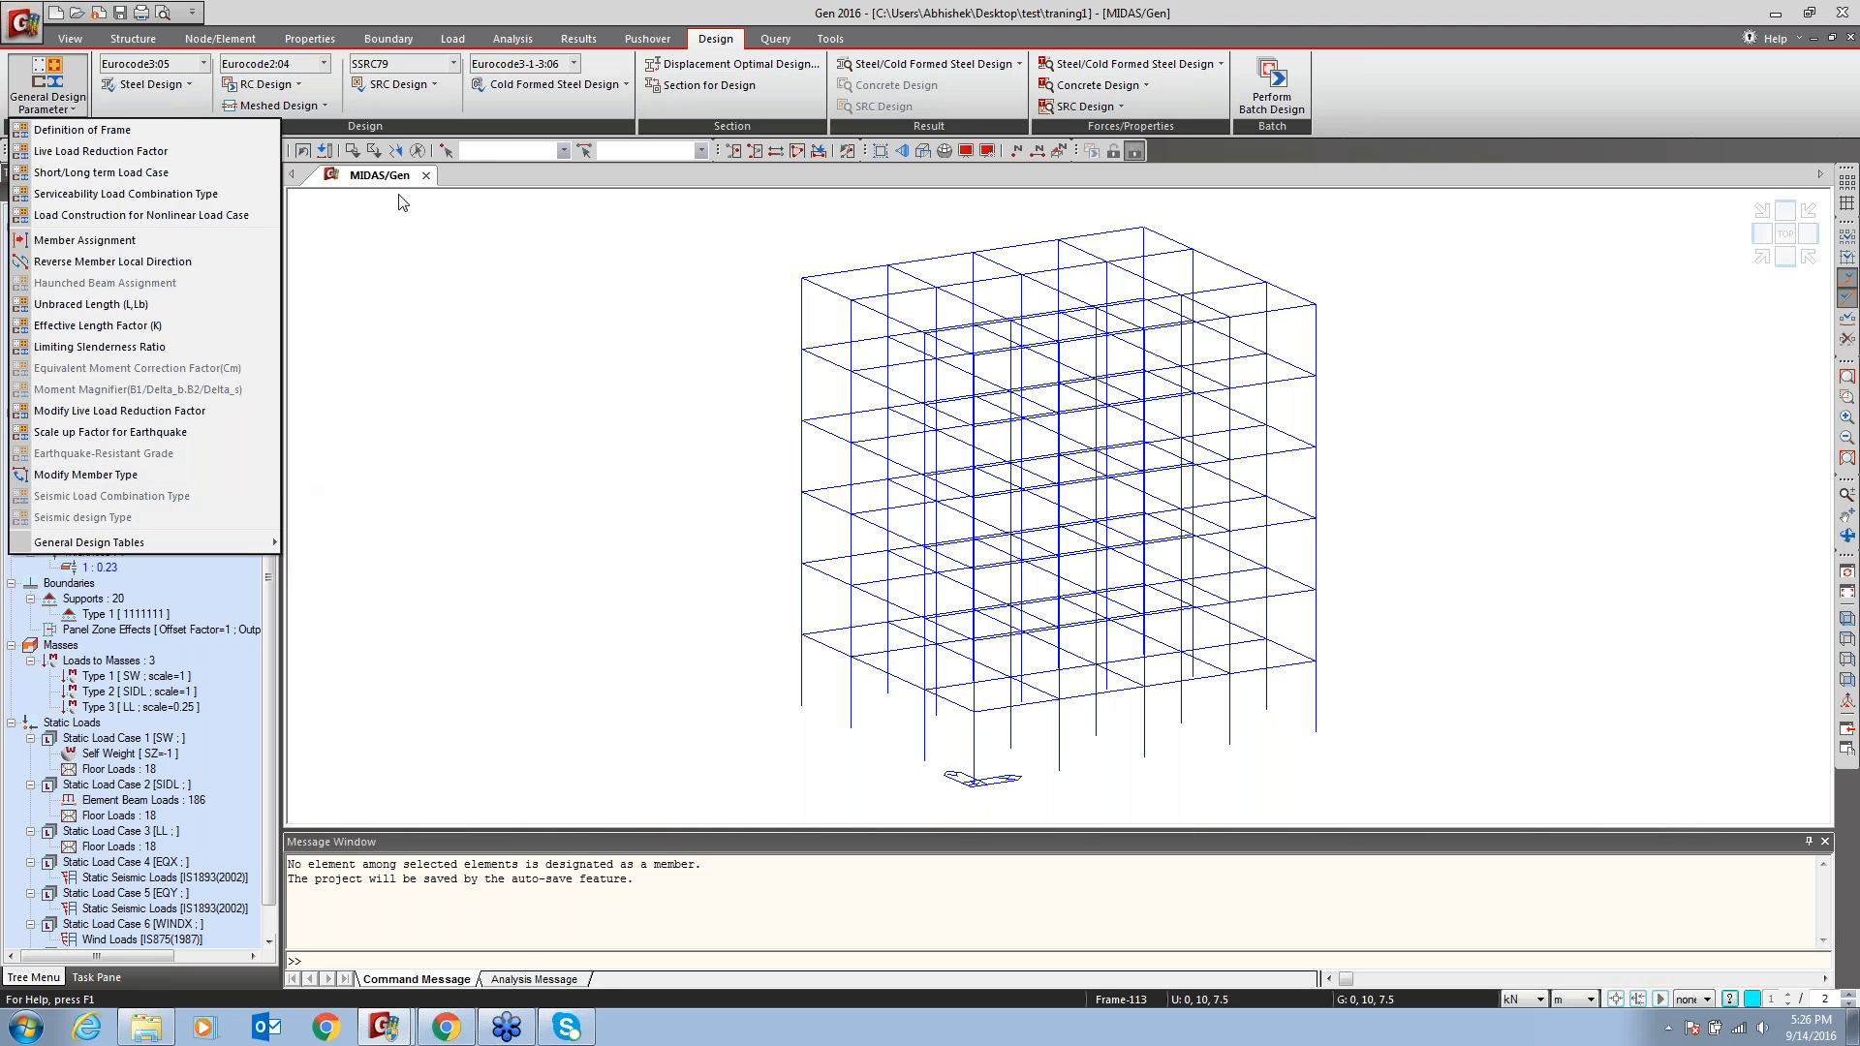
click(479, 170)
click(323, 63)
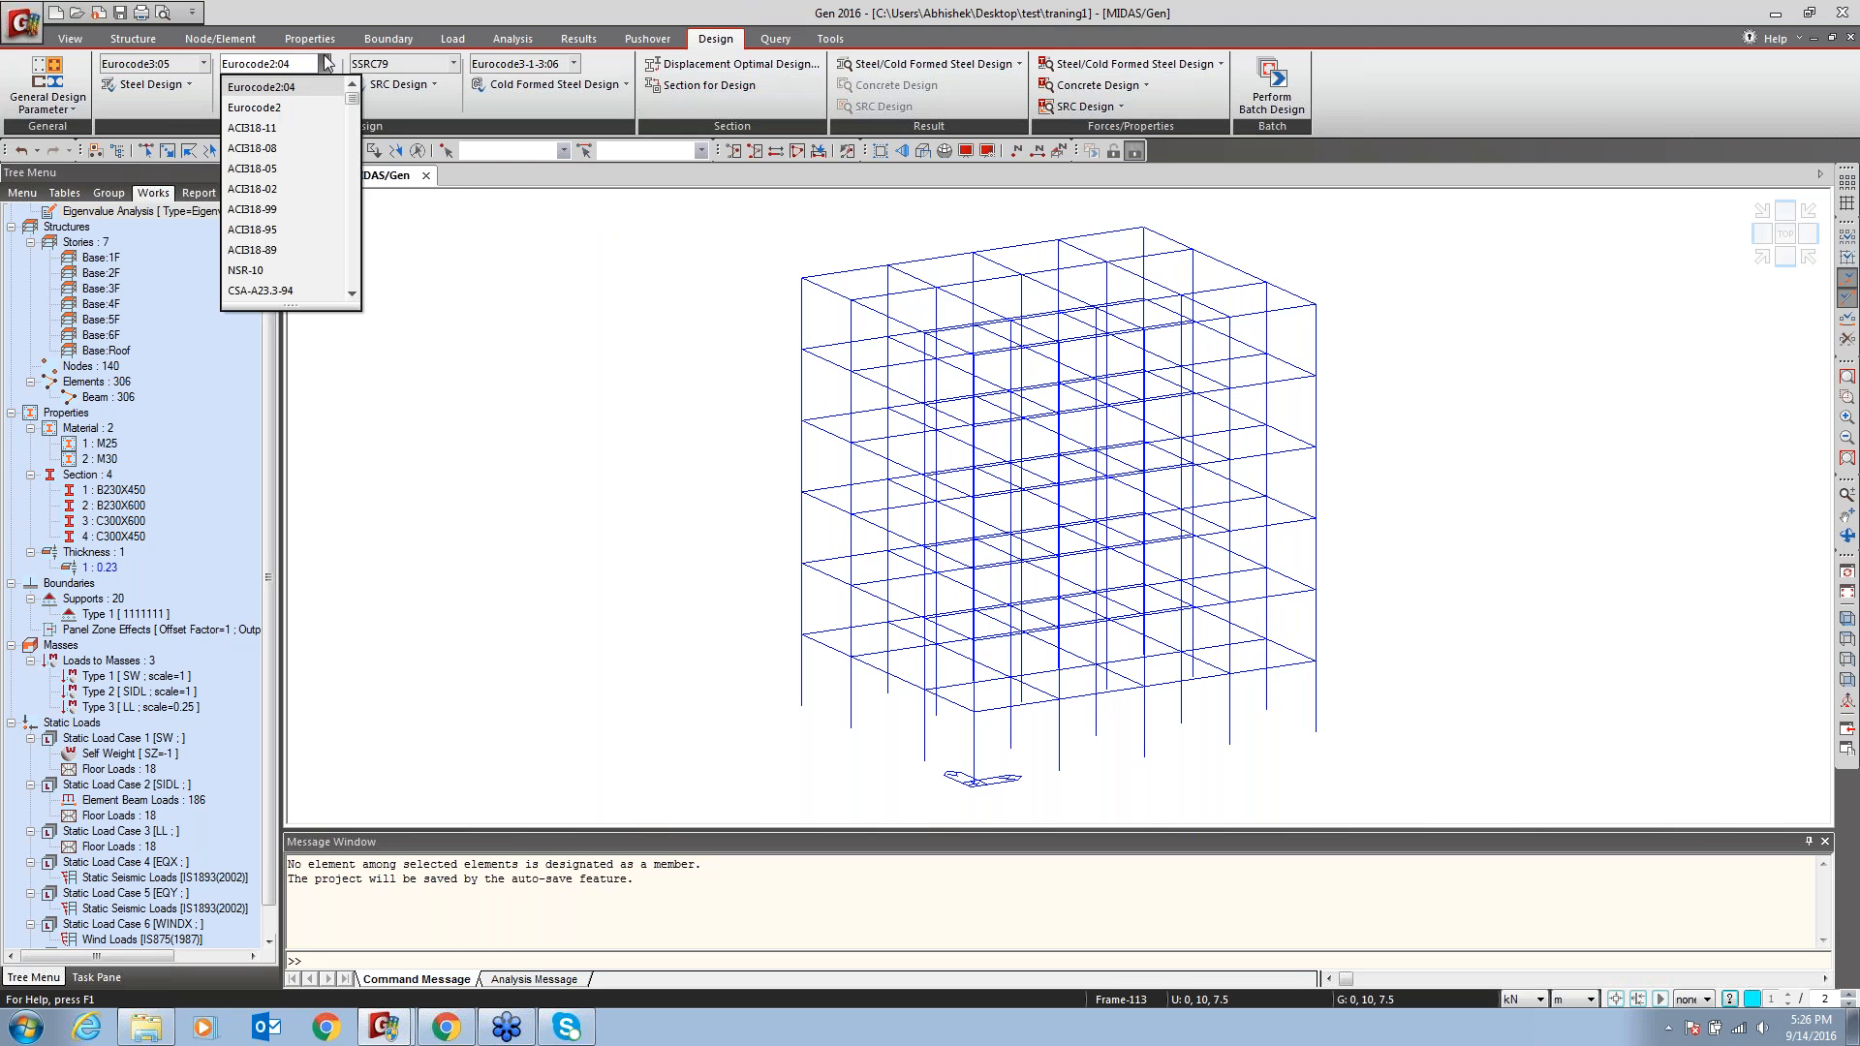
scroll(297, 223, down, 7)
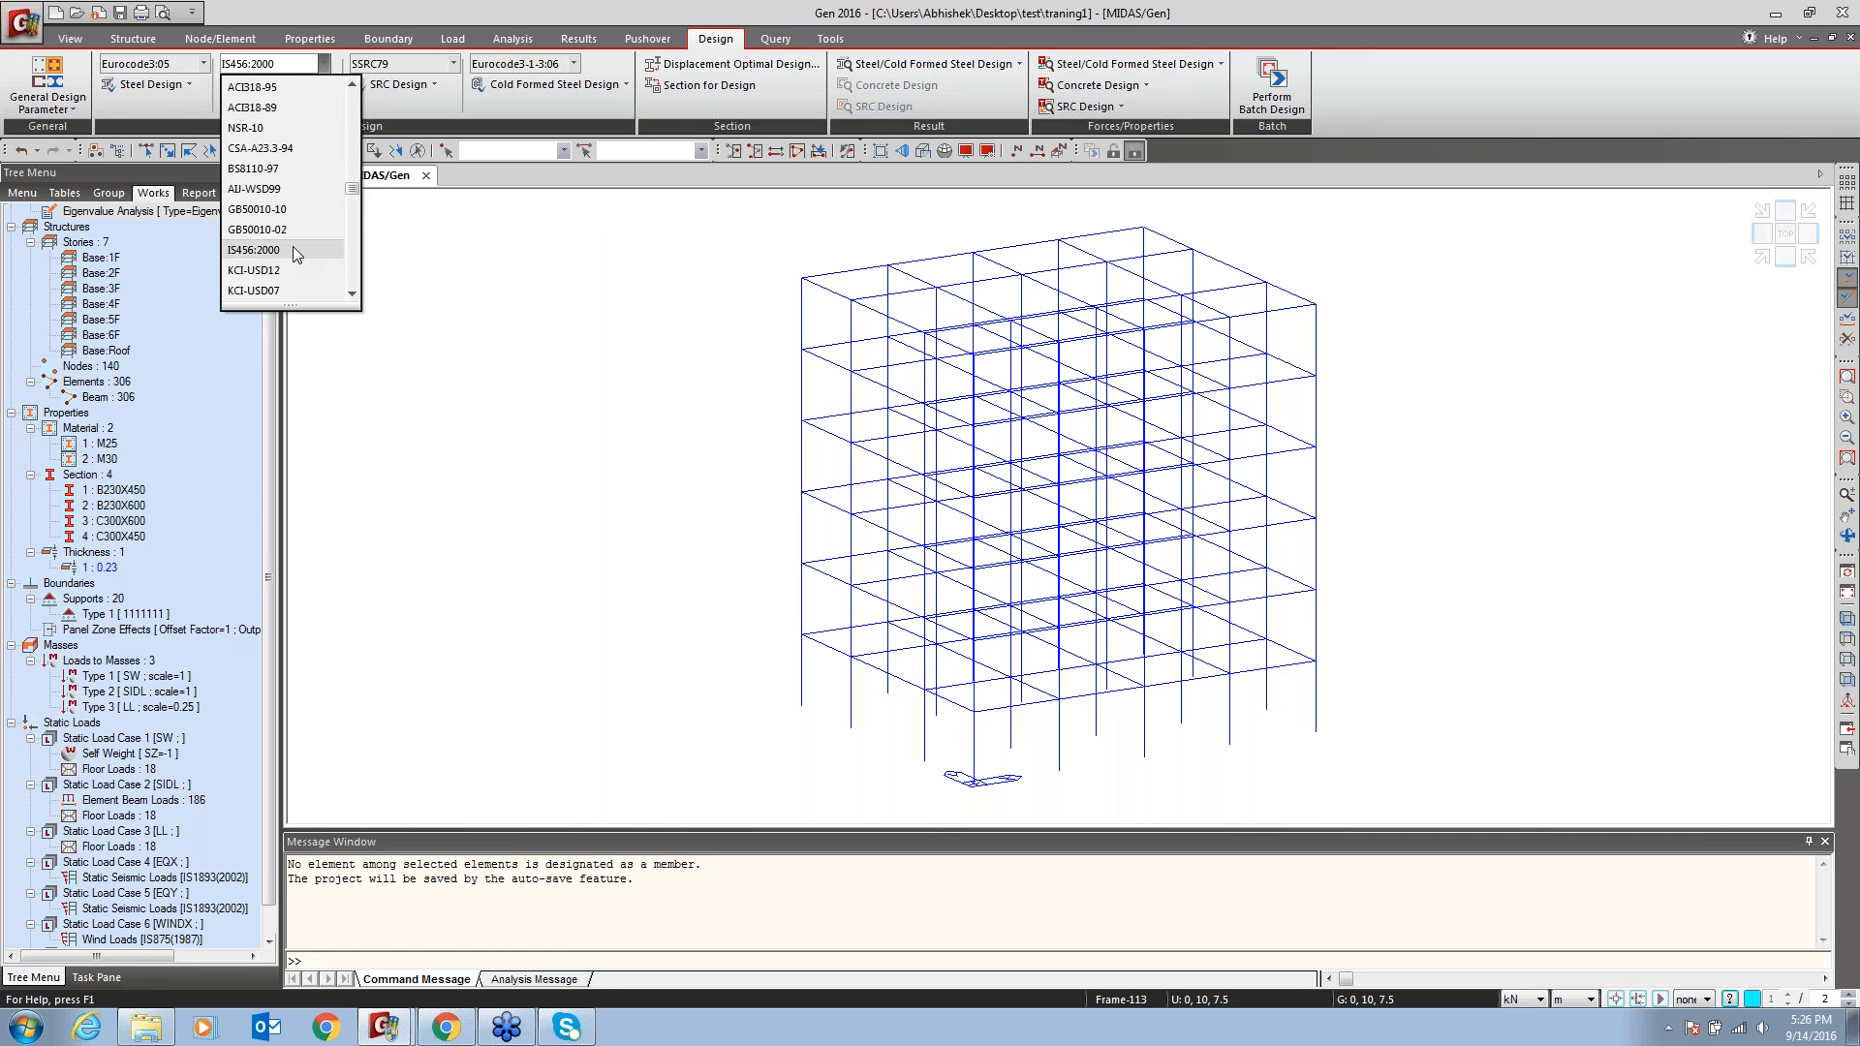
click(293, 248)
click(270, 84)
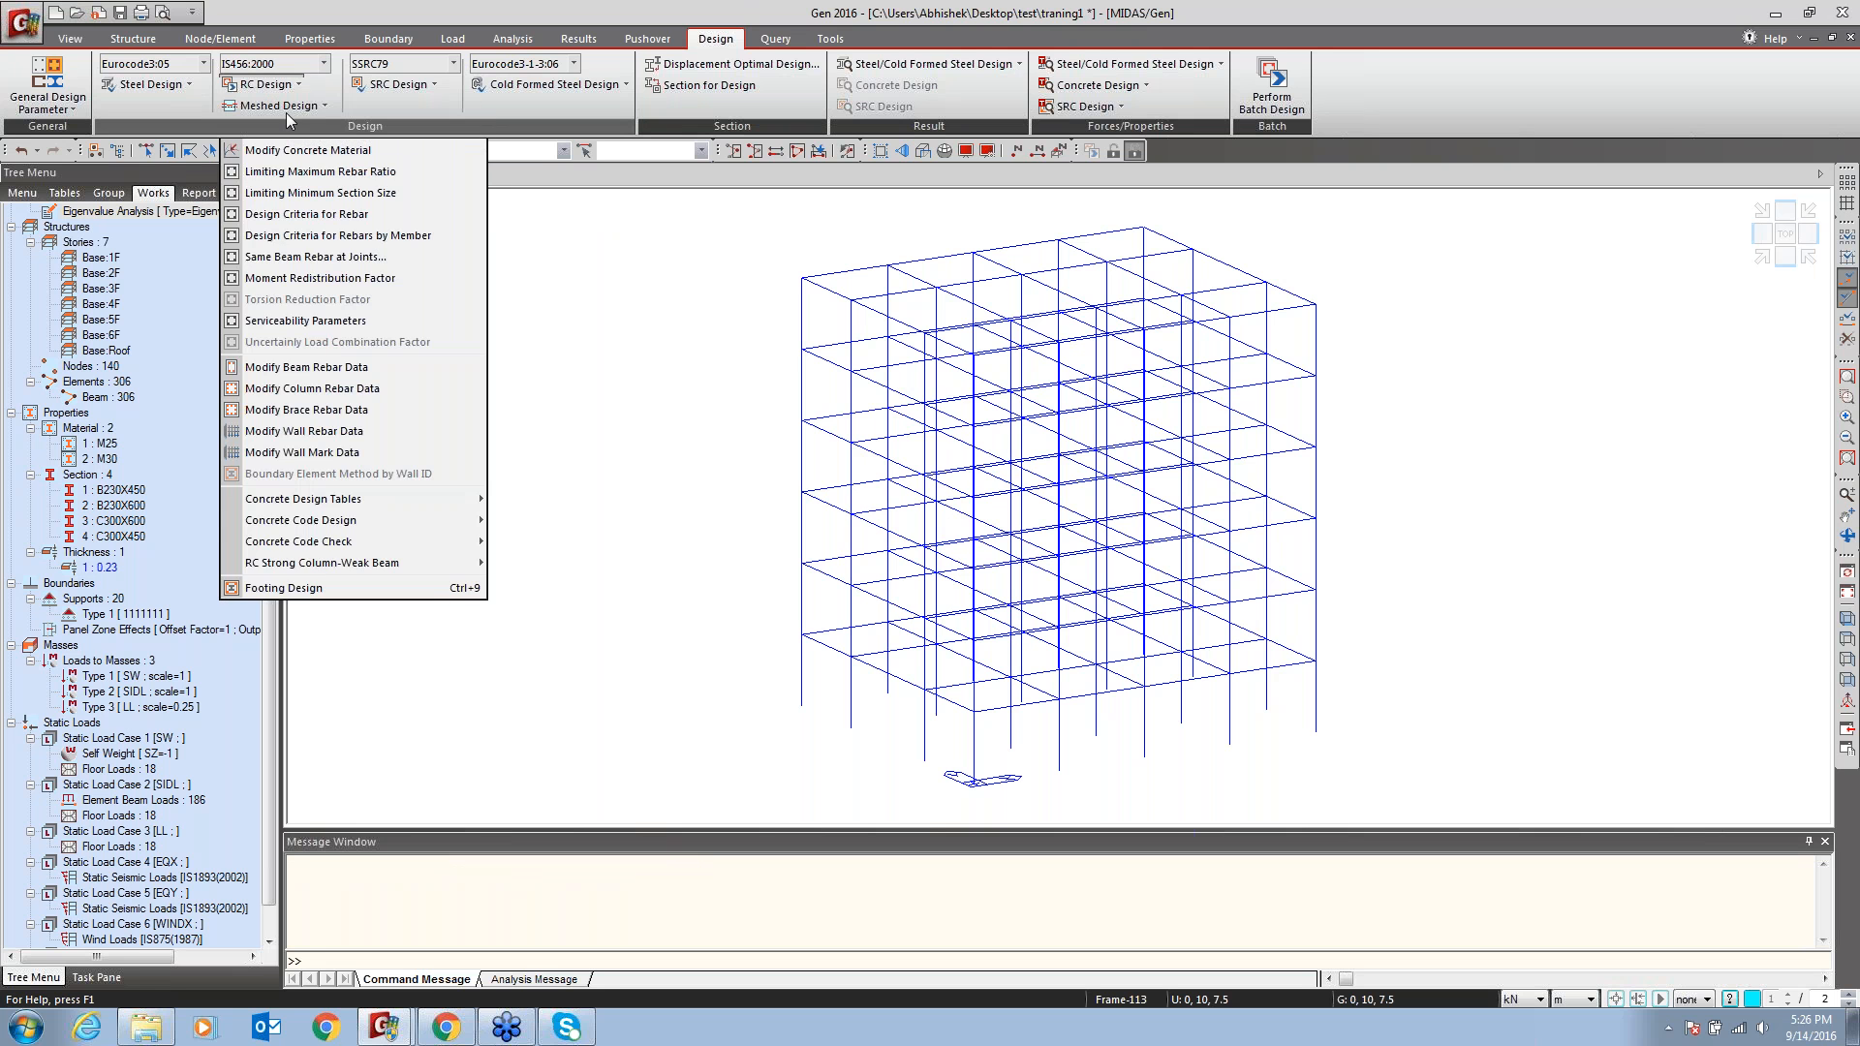
Review the IS13920:1993 seismic option in the concrete design code settings, and confirm IS456:2000 with that option disabled
click(287, 114)
drag(983, 403, 1184, 306)
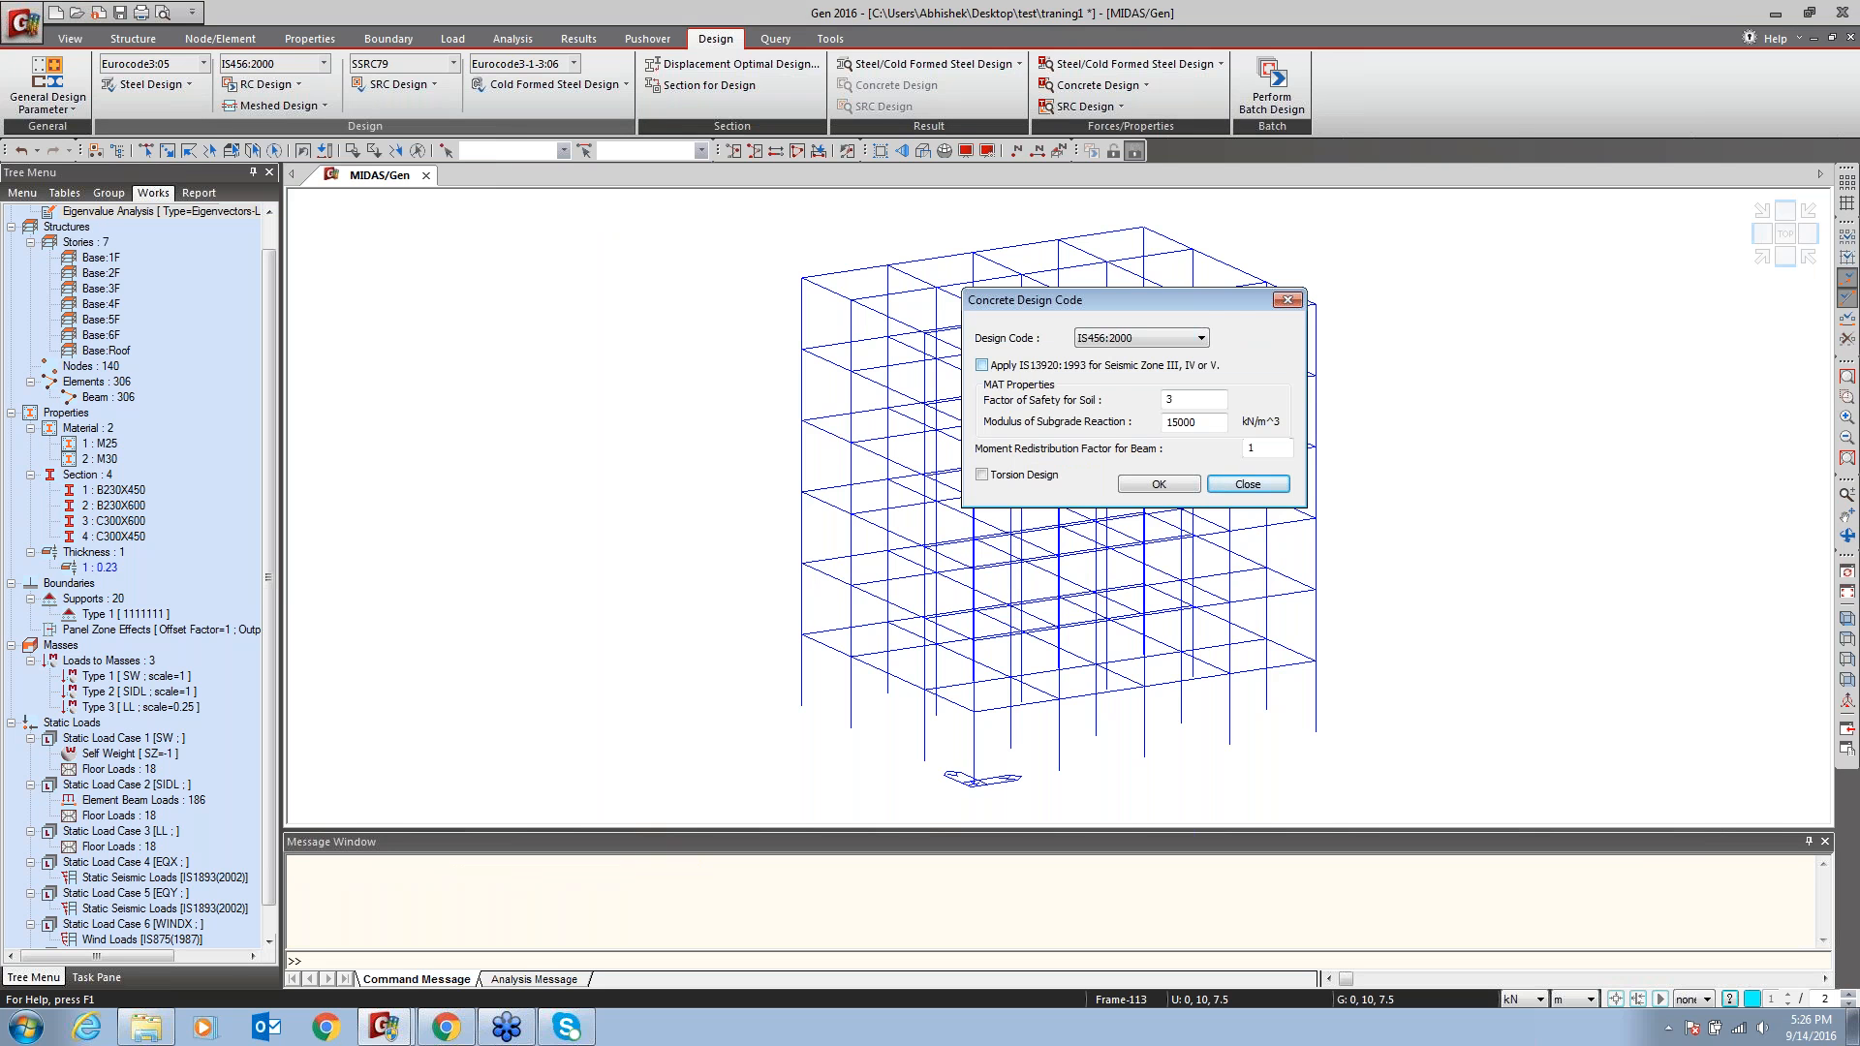
click(981, 366)
drag(1058, 276, 1053, 263)
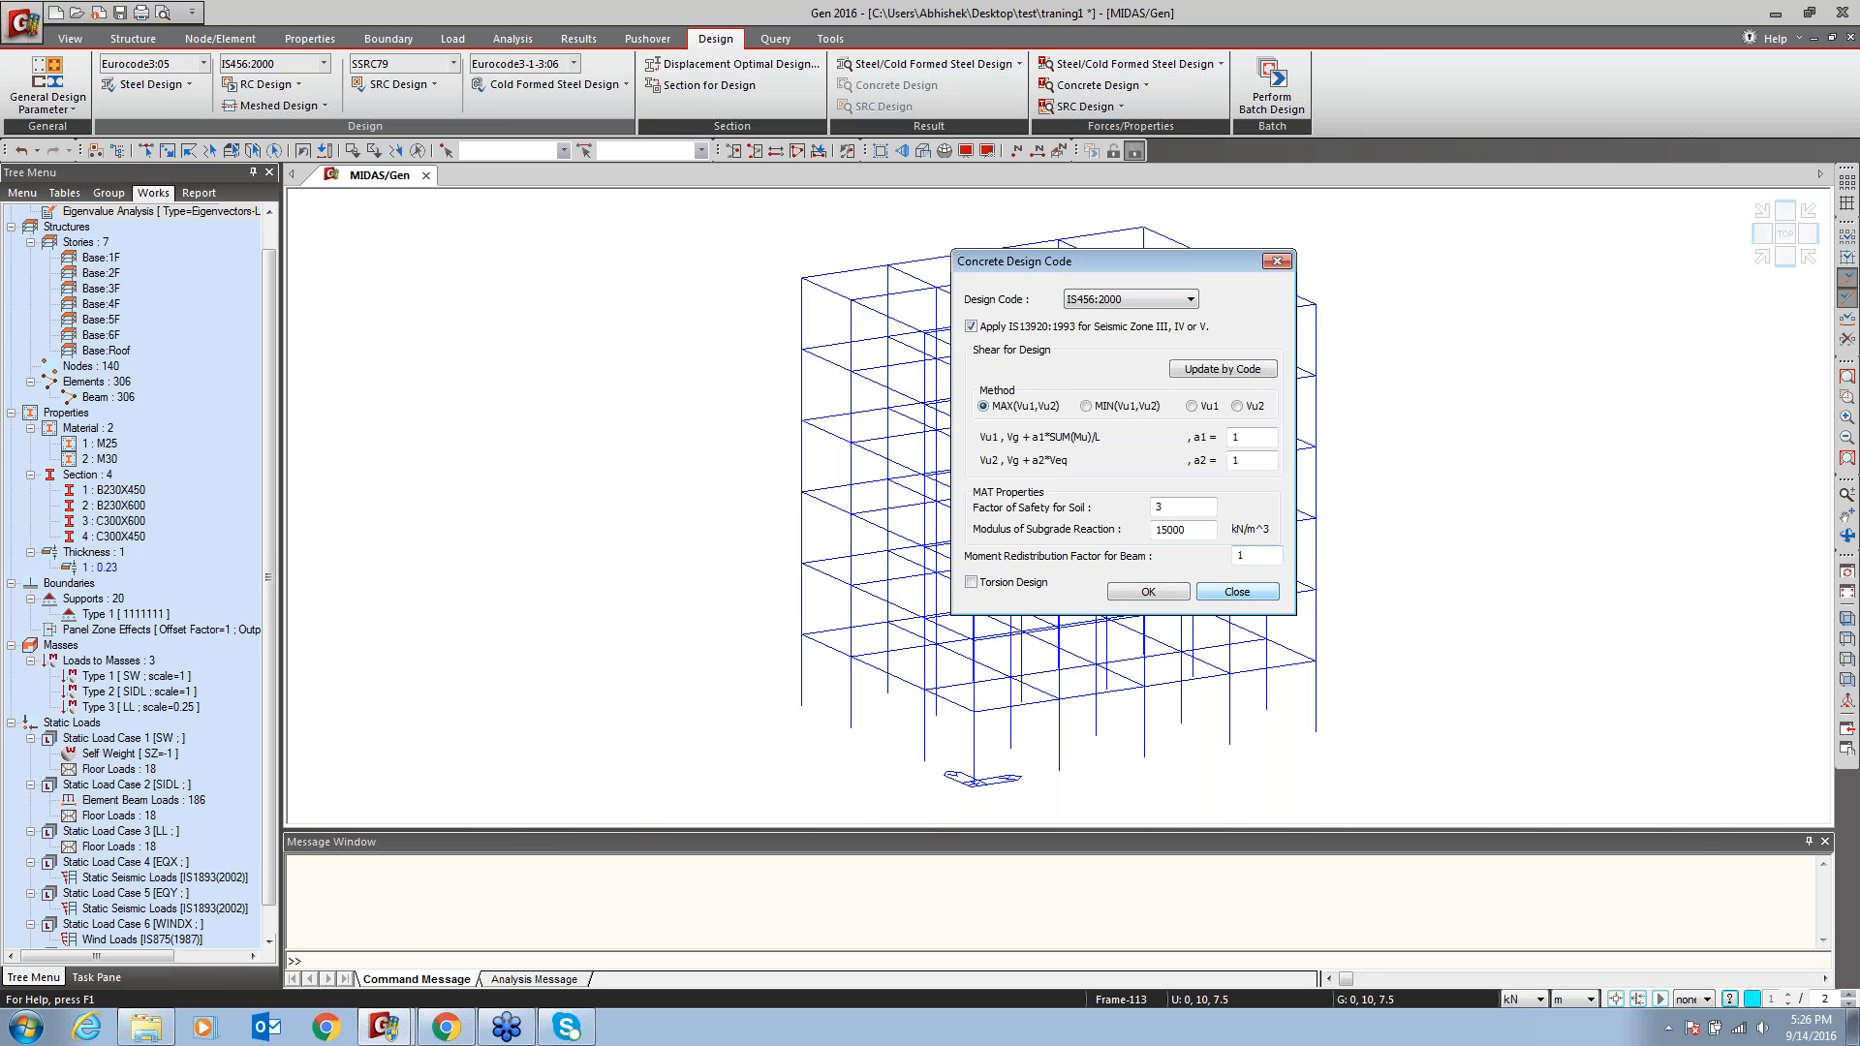
click(972, 326)
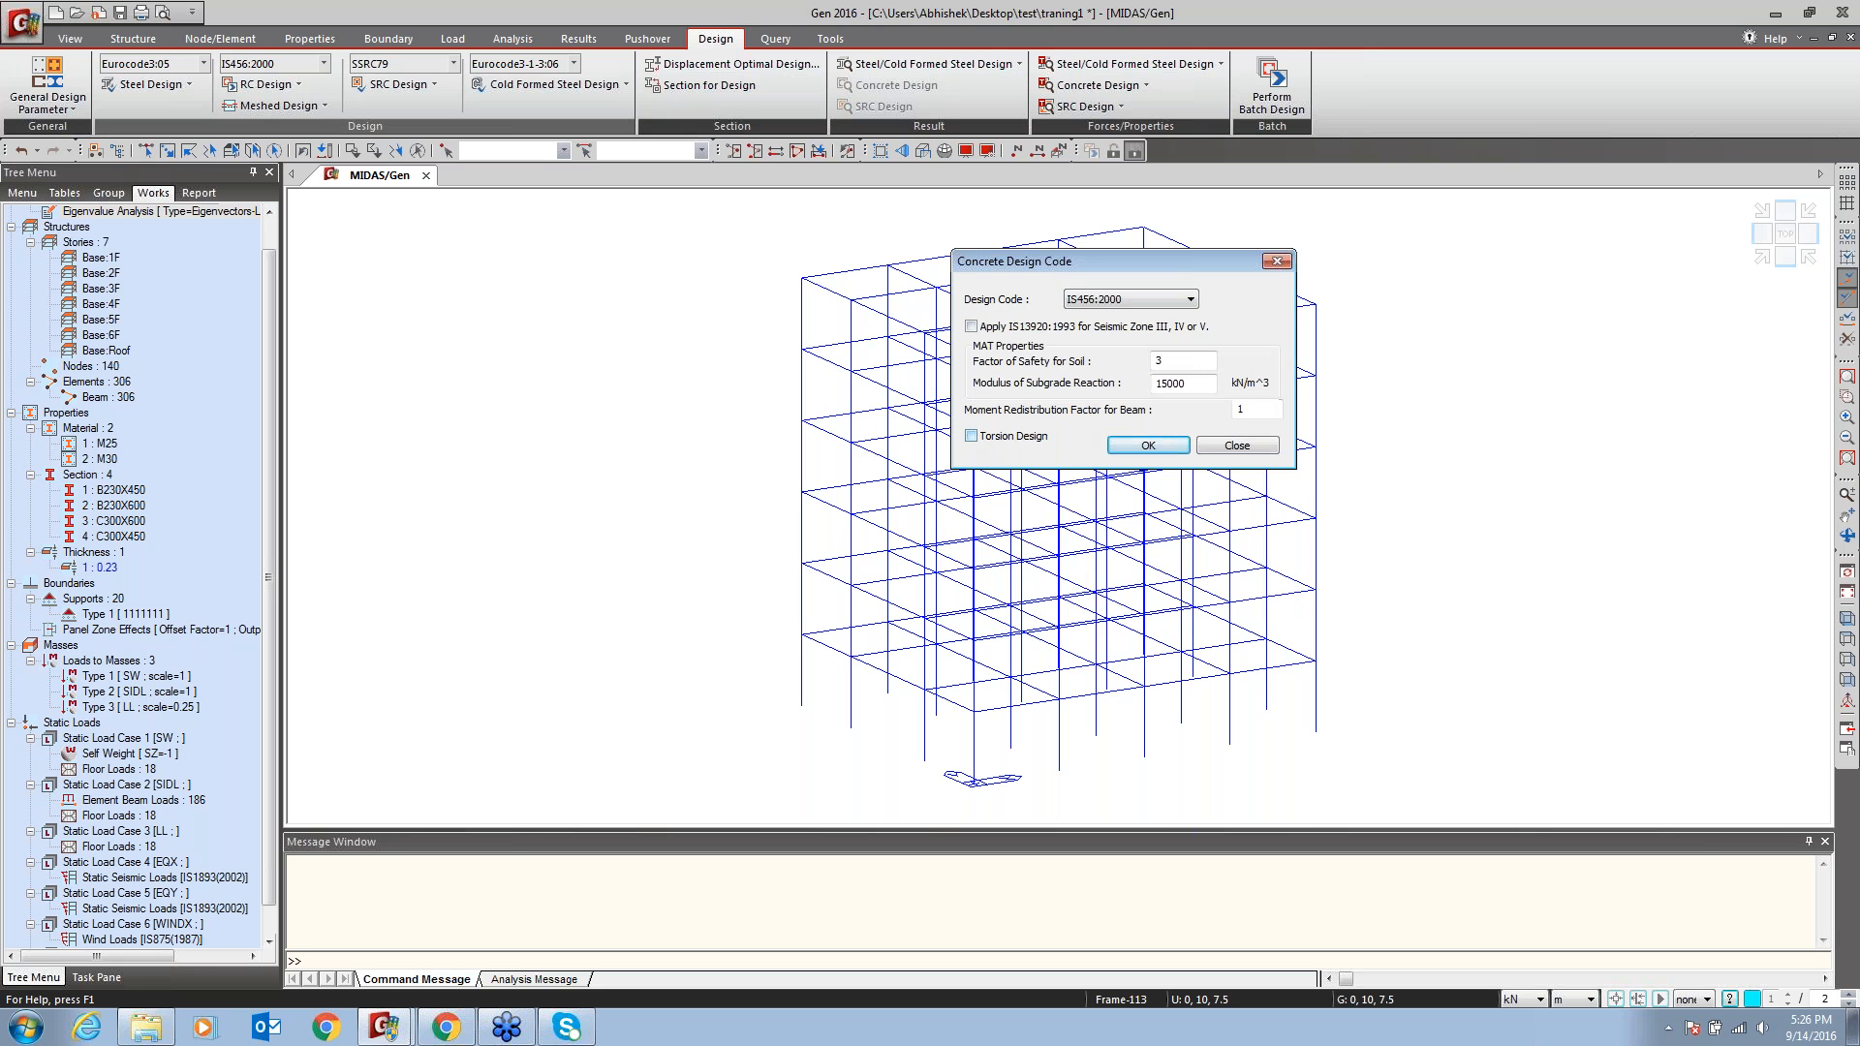
click(1116, 447)
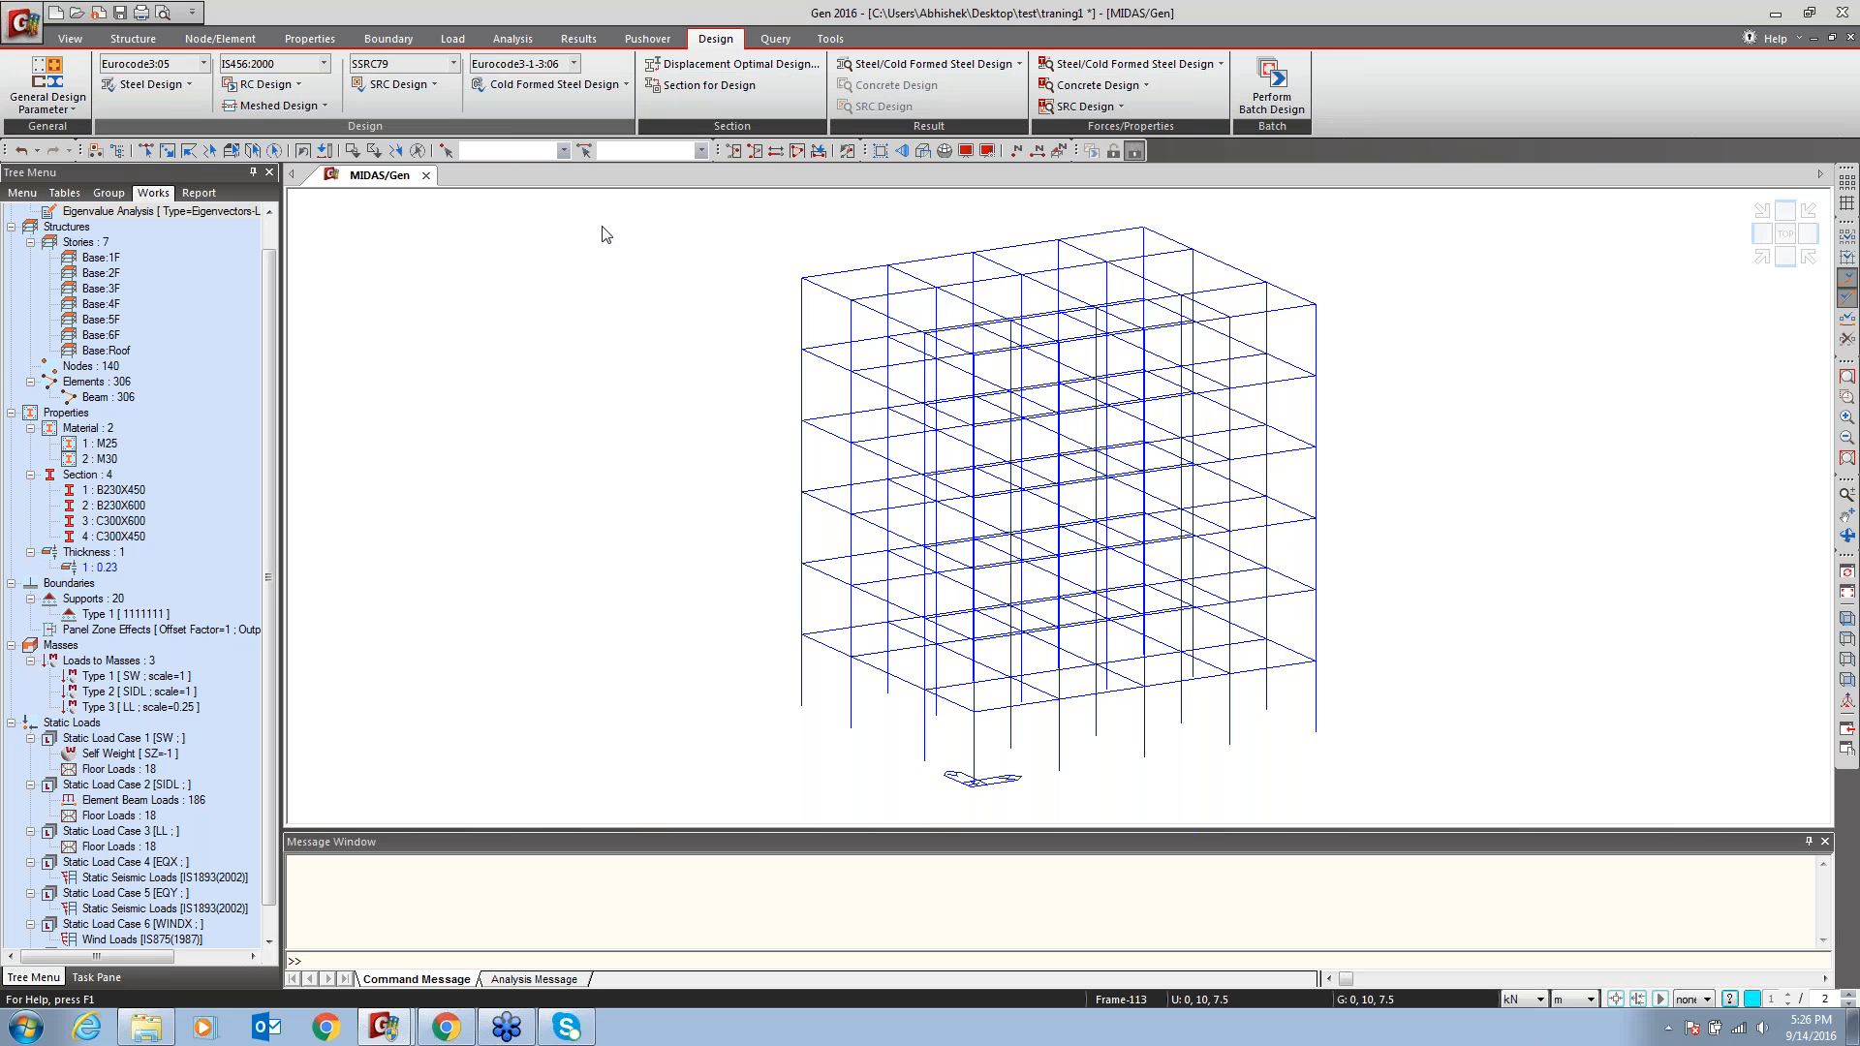
Assign IS(RC) reinforcement to the M25 concrete material, with Fe500 main rebar and Fe415 sub-rebar
click(296, 87)
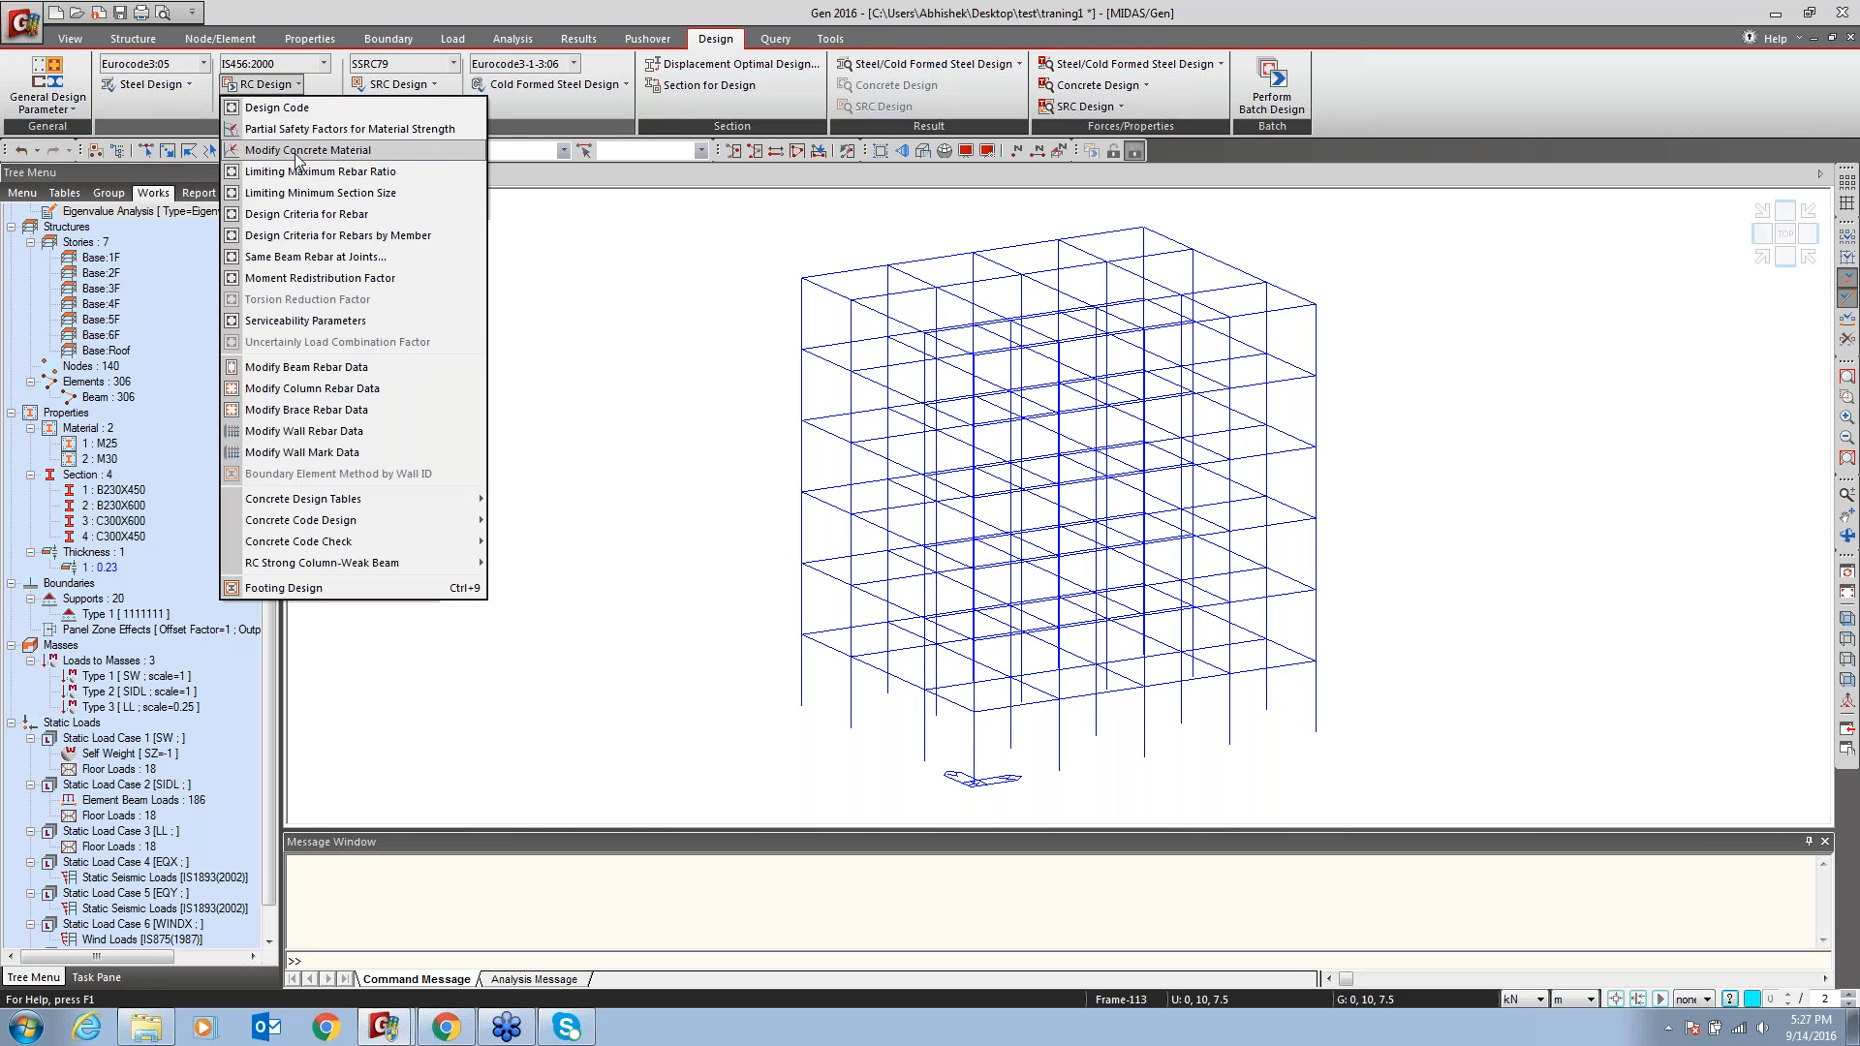
click(297, 150)
drag(969, 310, 1255, 332)
click(1141, 408)
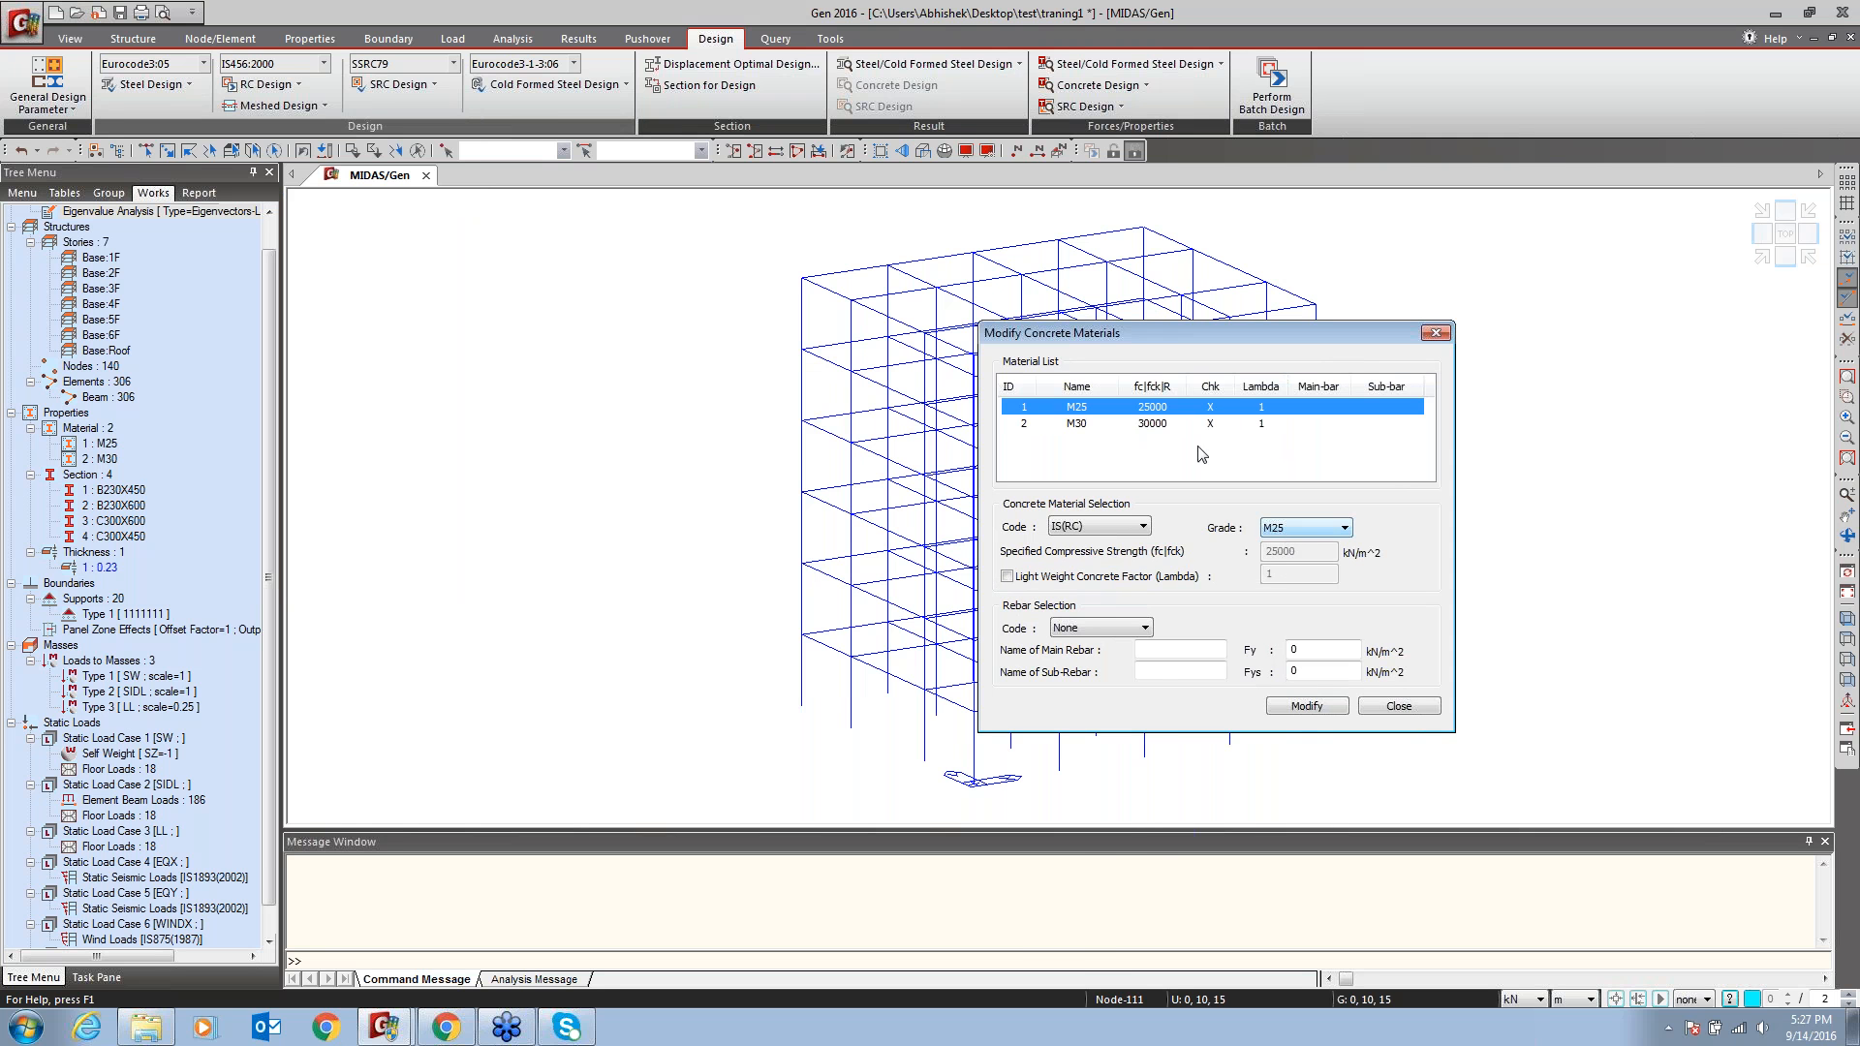
click(1096, 629)
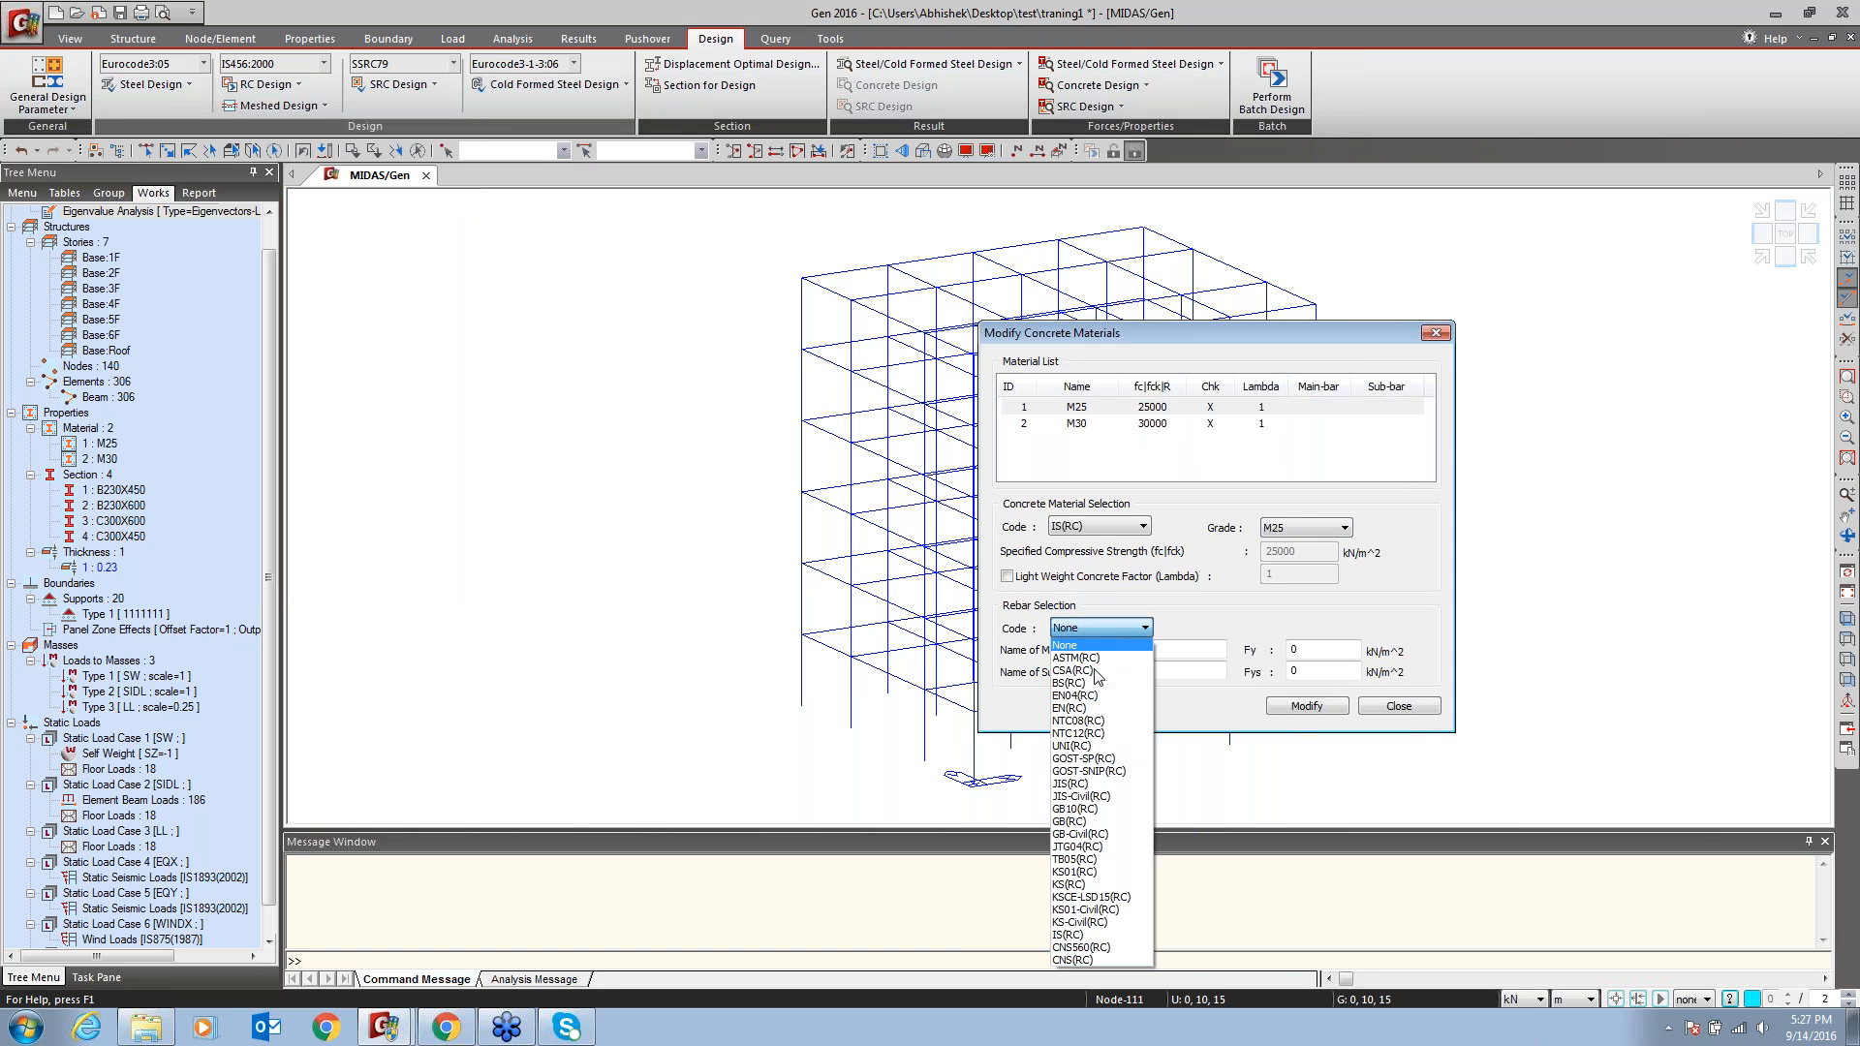
click(1093, 936)
click(1187, 650)
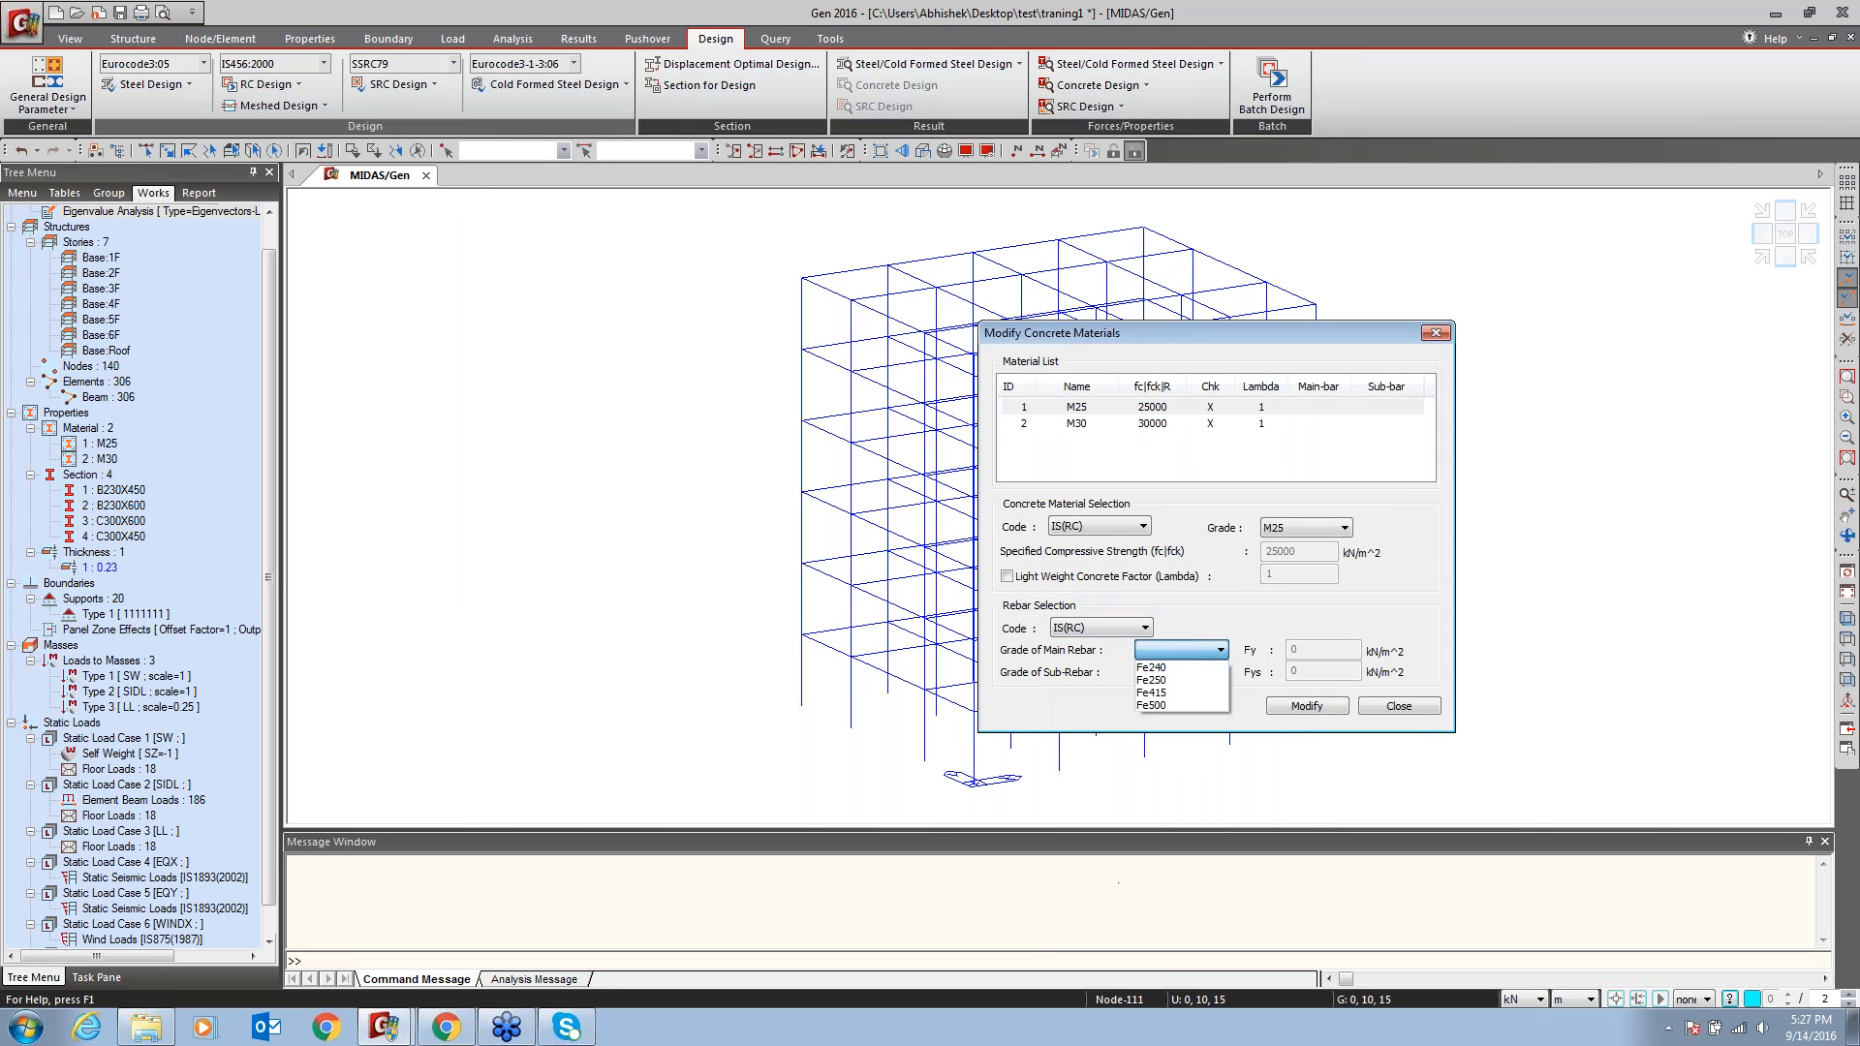
click(1174, 708)
click(1189, 682)
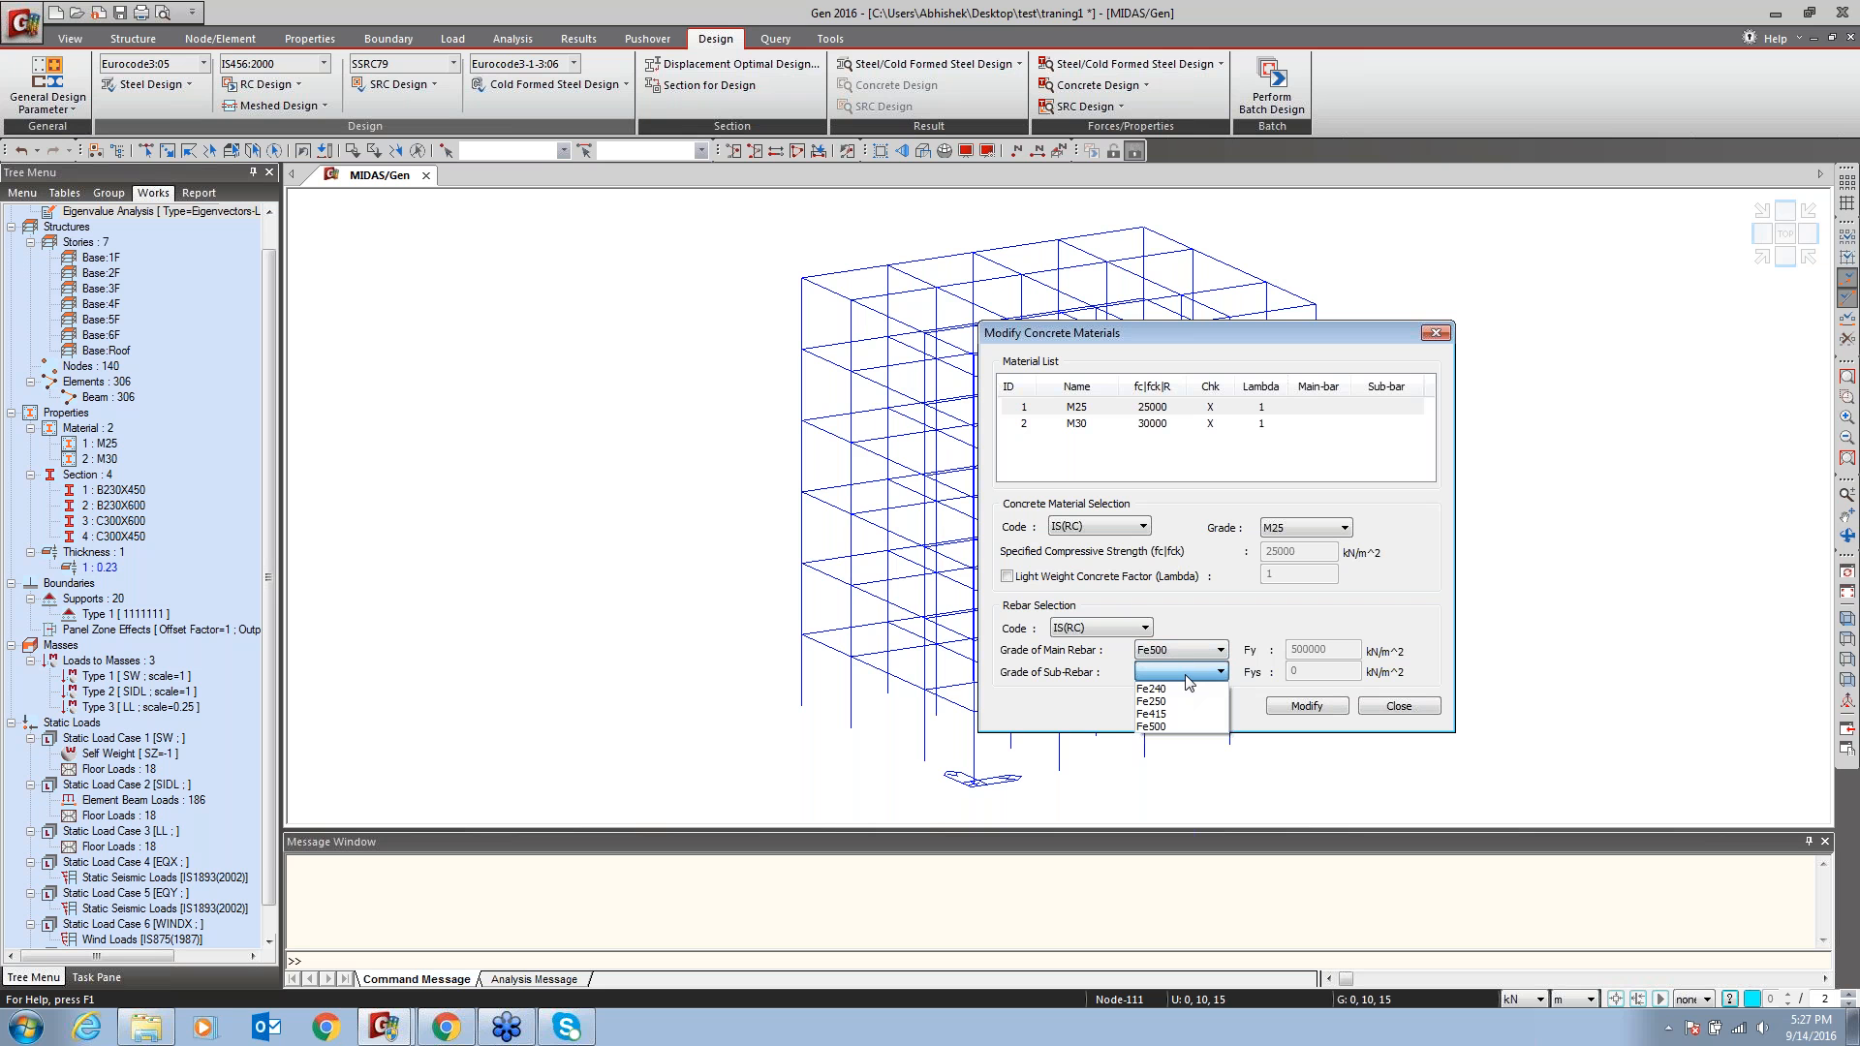
click(1183, 714)
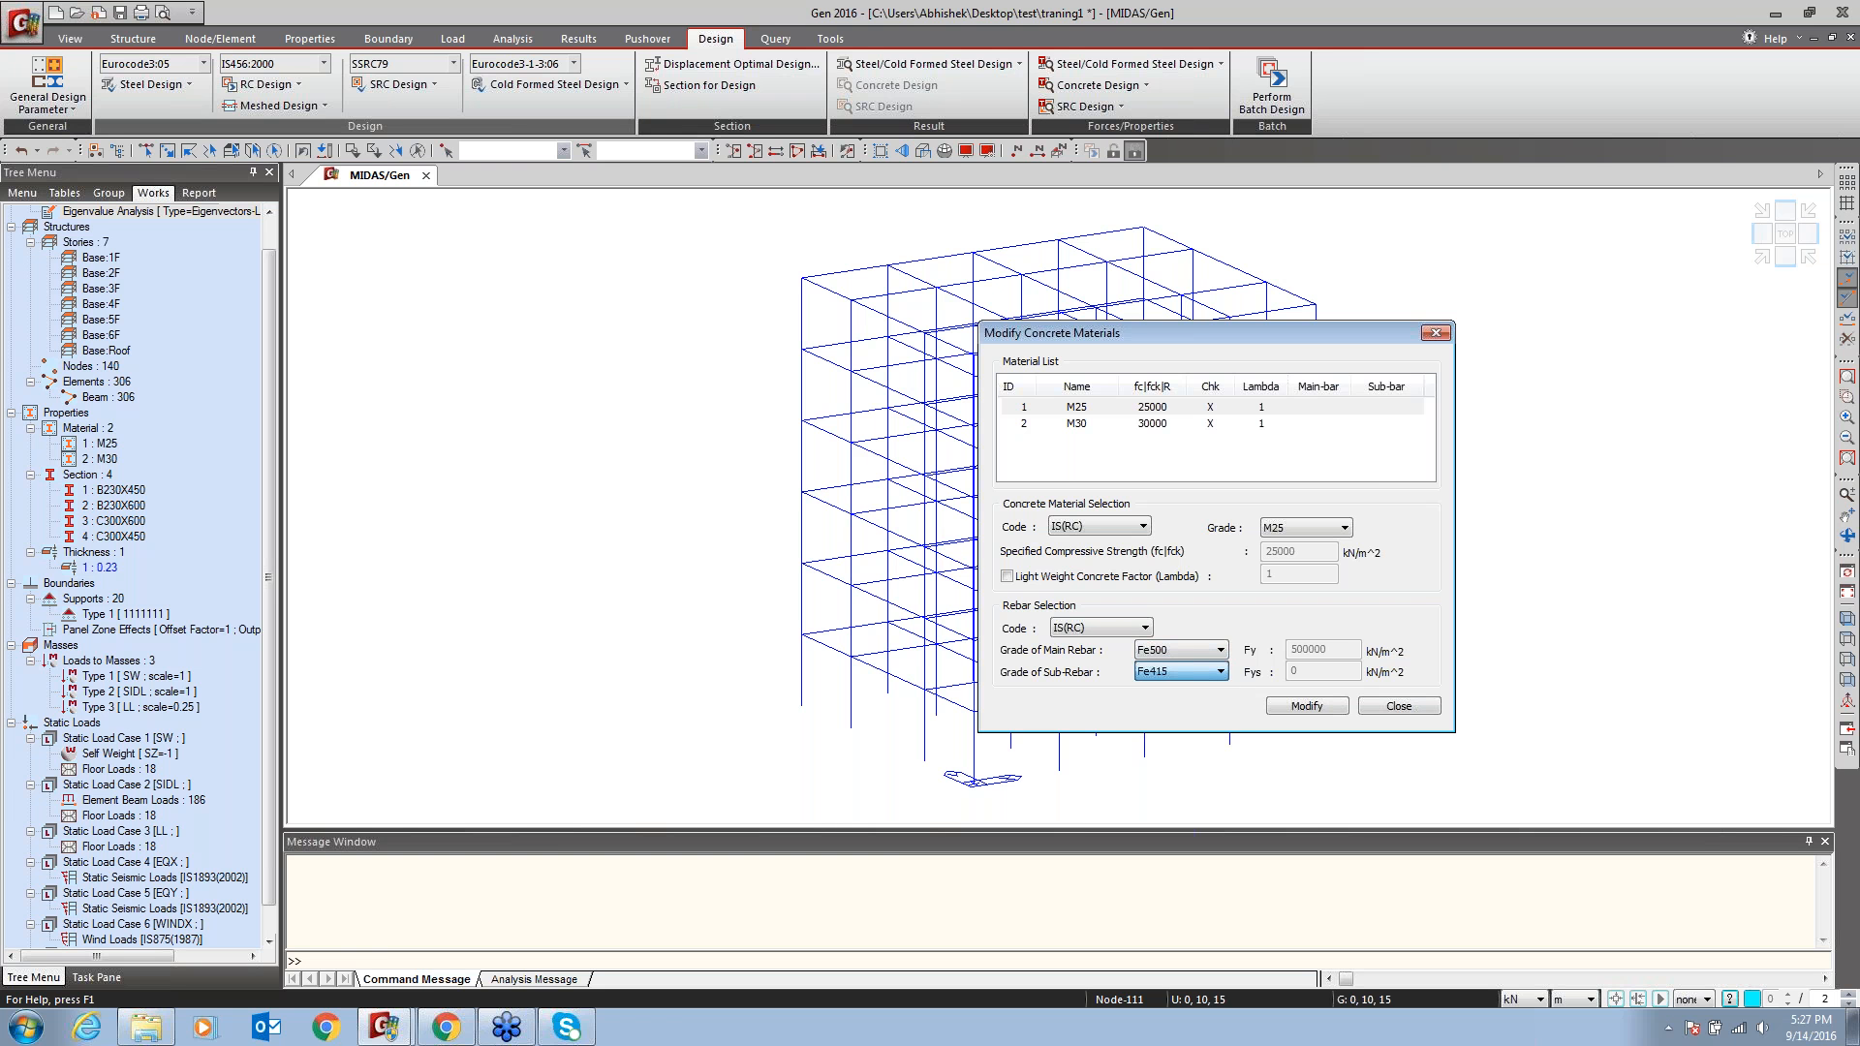
click(1324, 714)
Assign IS(RC) reinforcement with Fe500 main rebar and Fe415 sub-rebar to the M30 material, and close the concrete material settings
click(1190, 423)
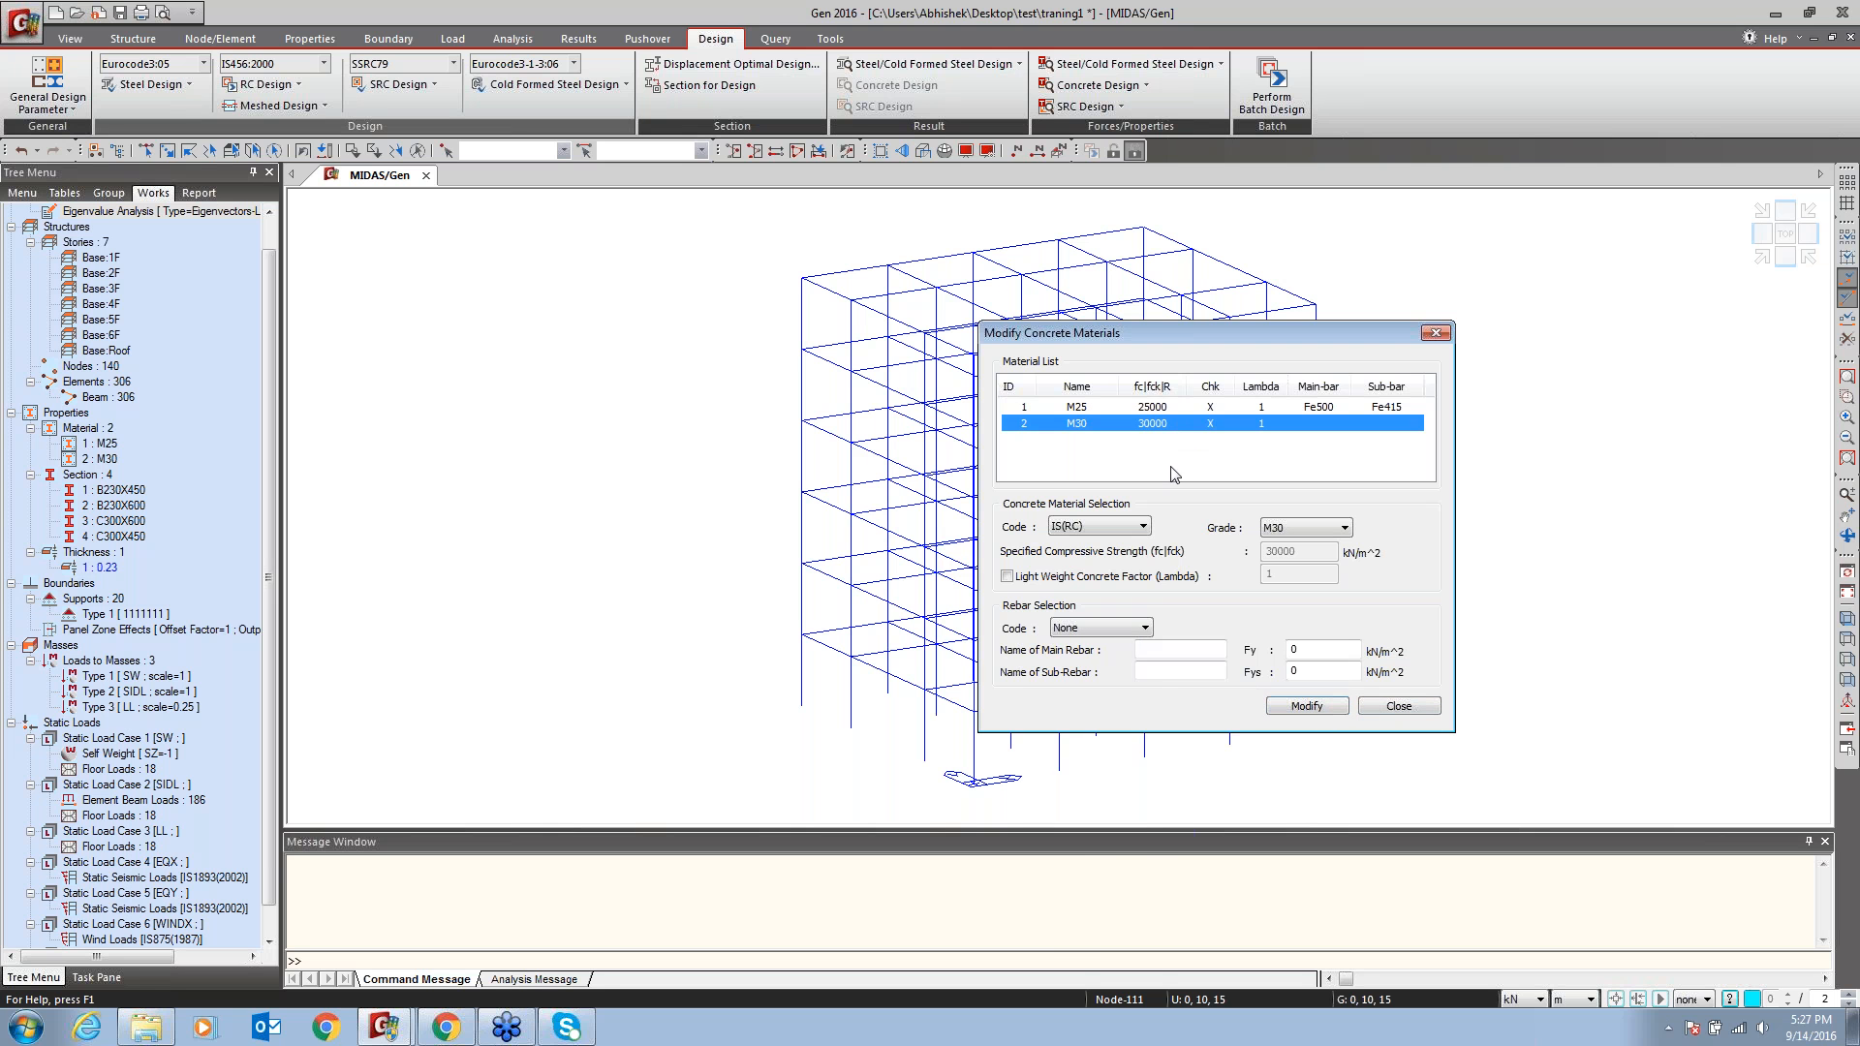
click(1140, 628)
click(1100, 935)
click(1180, 650)
click(1157, 705)
click(1180, 671)
click(1168, 718)
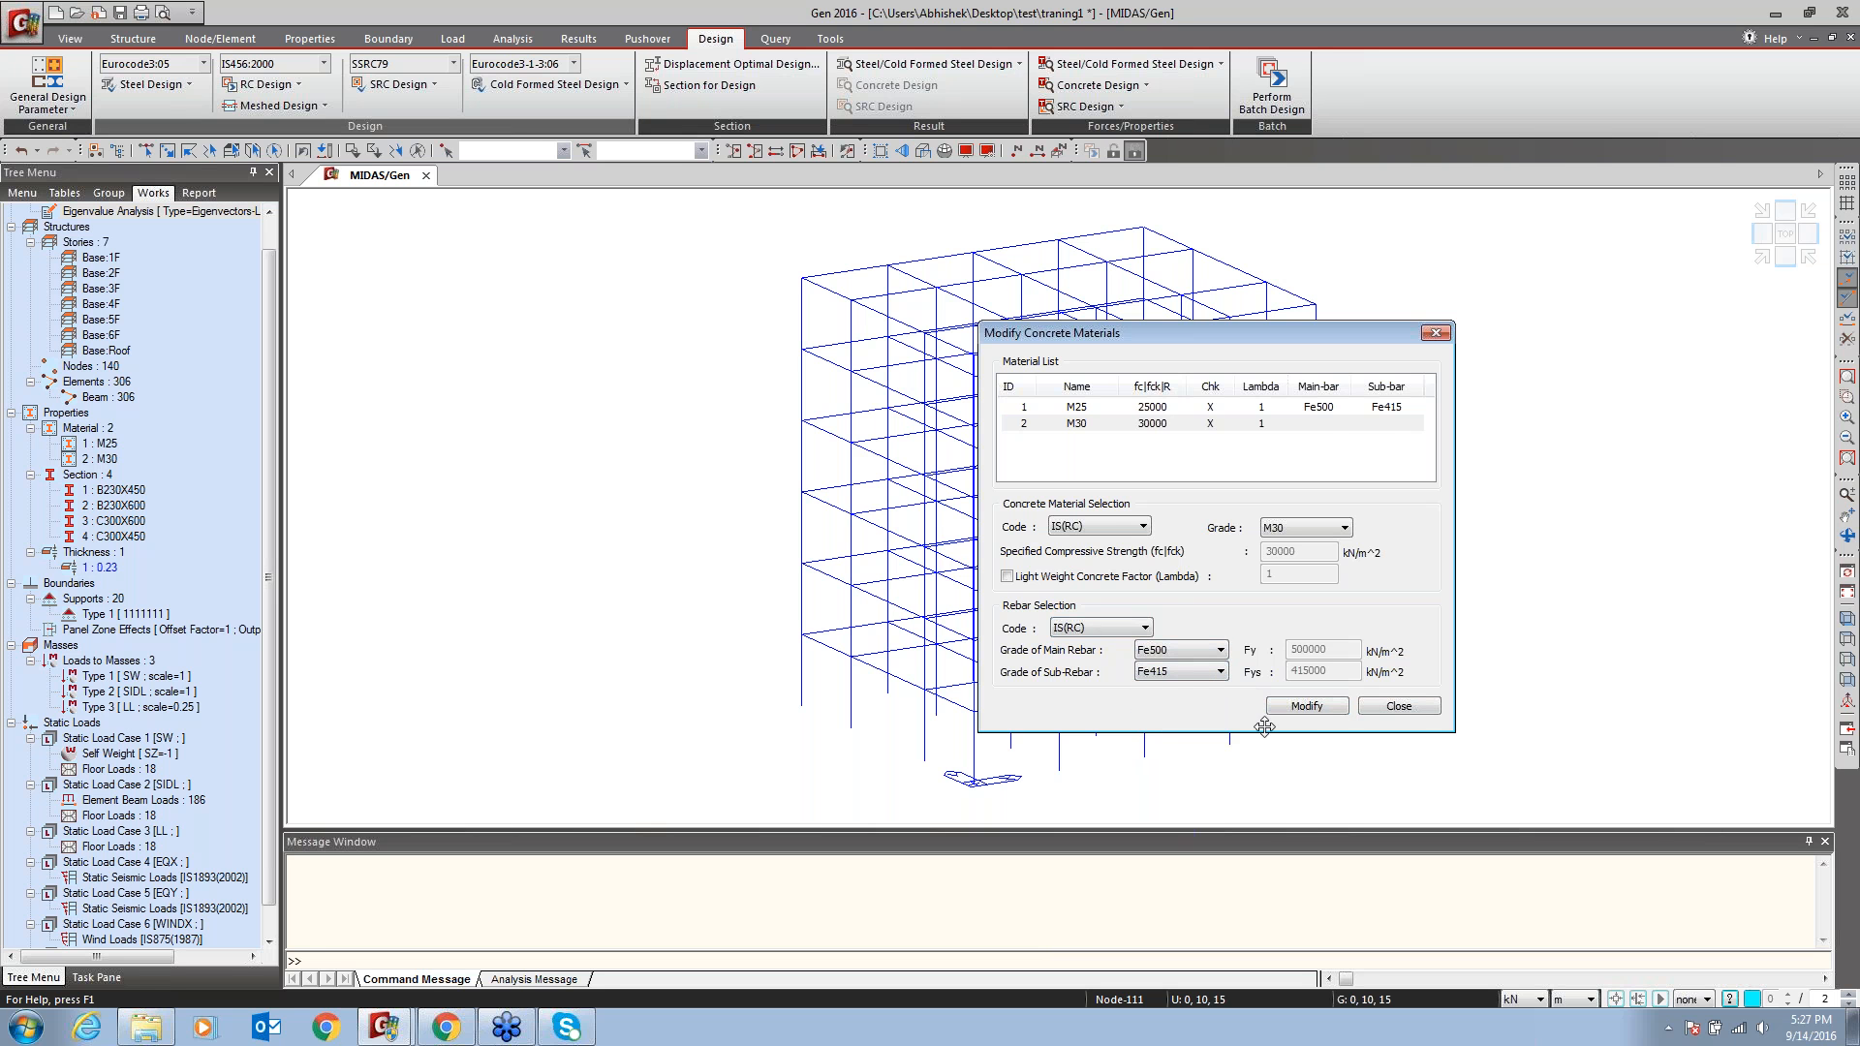
click(1293, 707)
click(1402, 706)
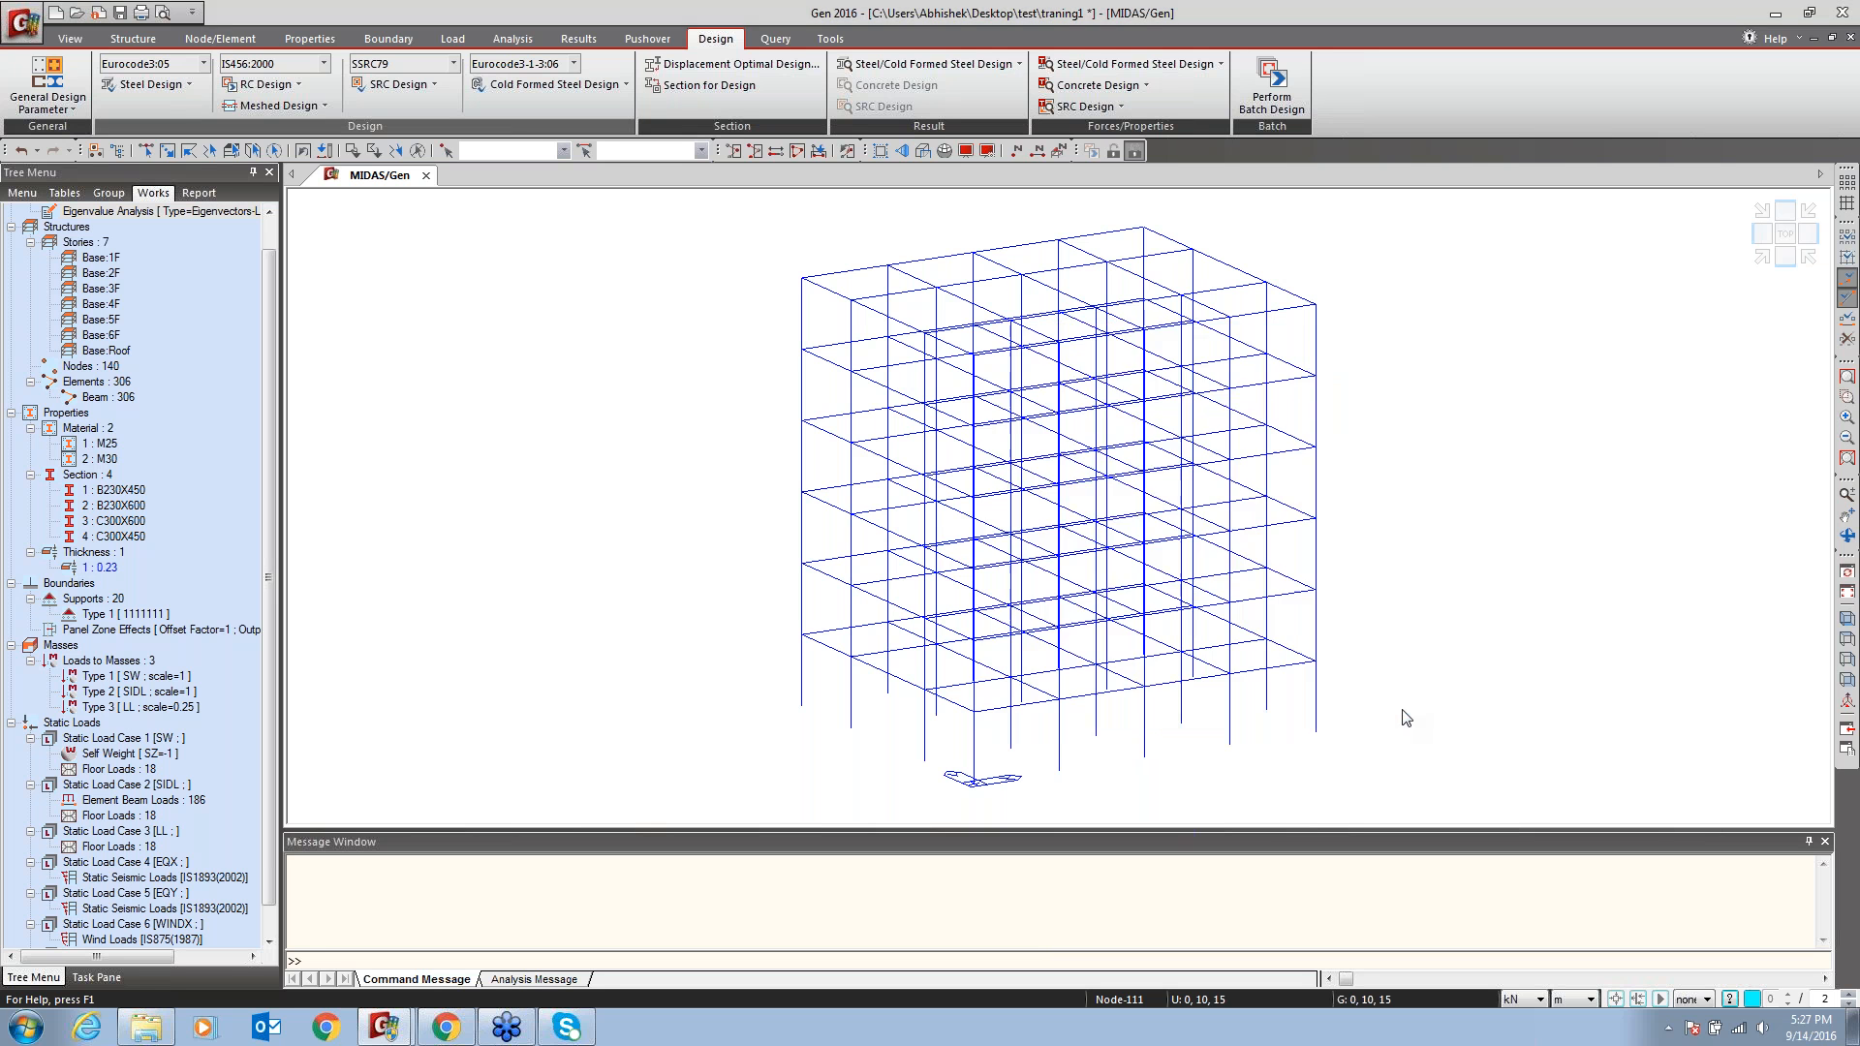
In the rebar design criteria, set beam main rebar to P10 and P12, with dT and dB both 0.035 m
click(300, 89)
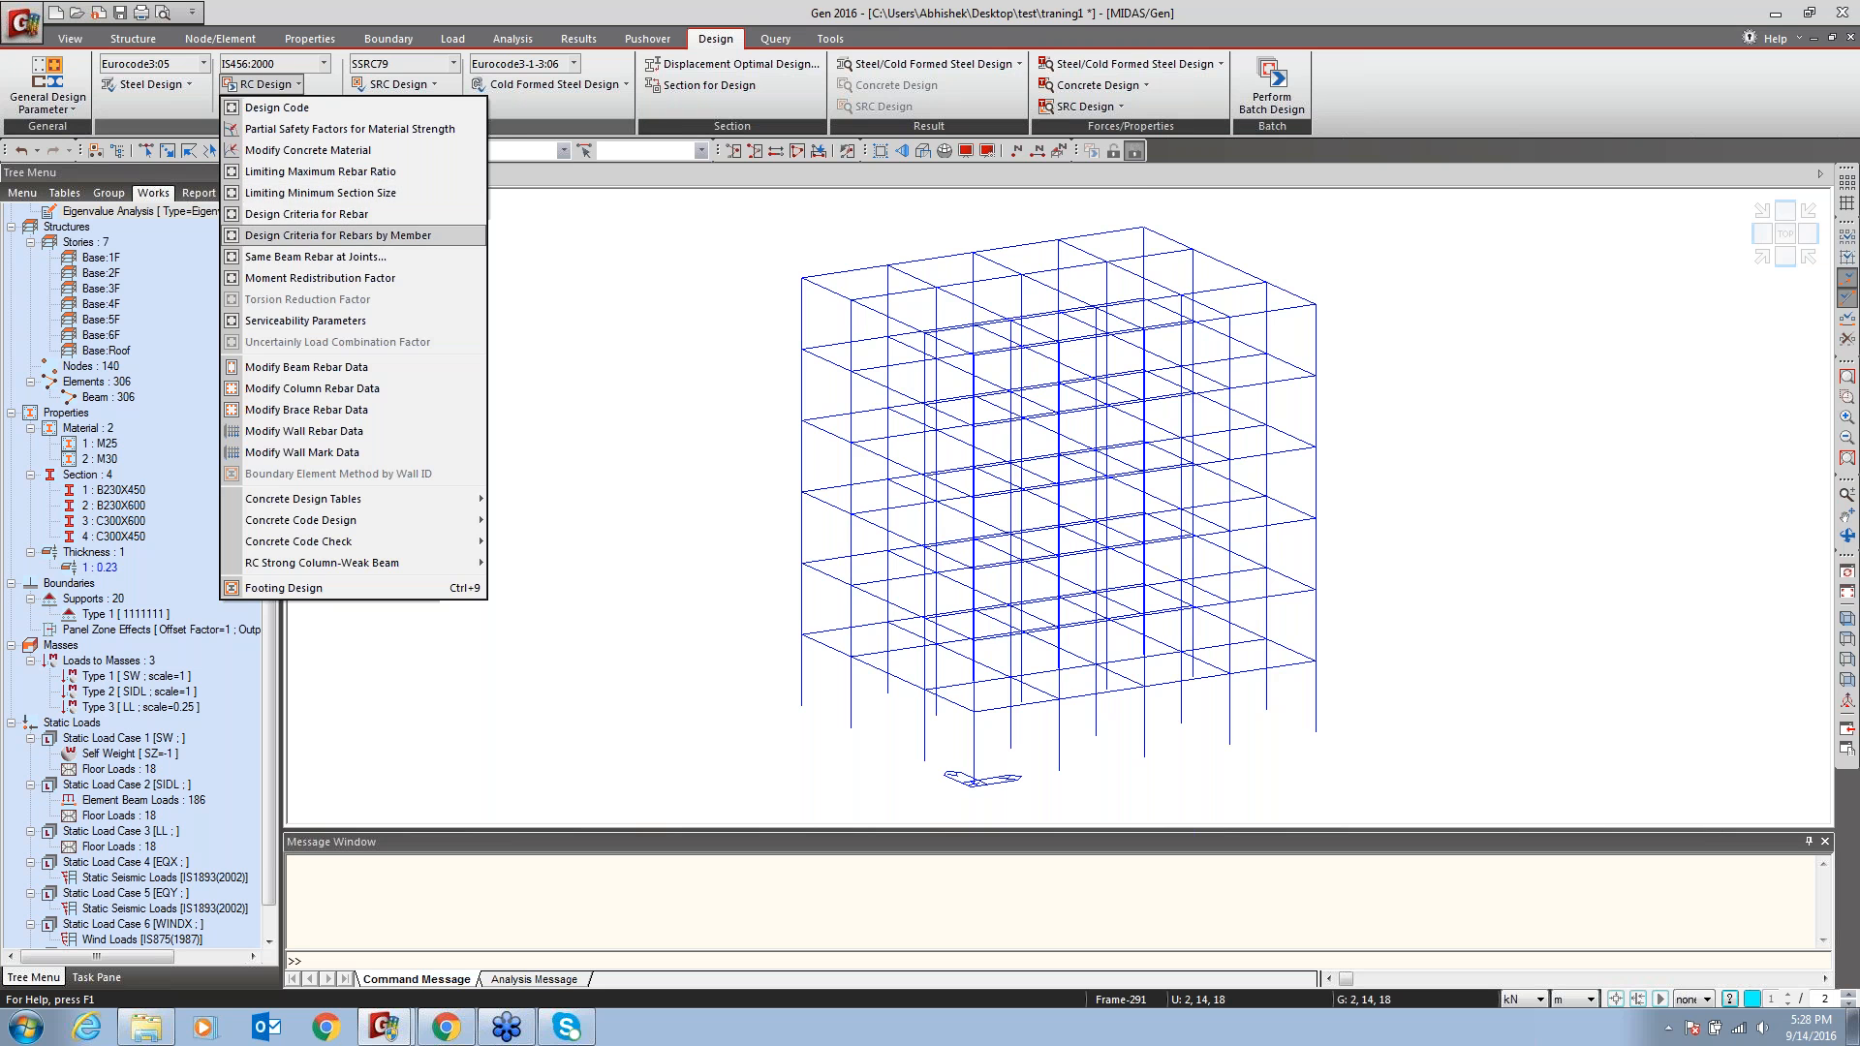
click(274, 219)
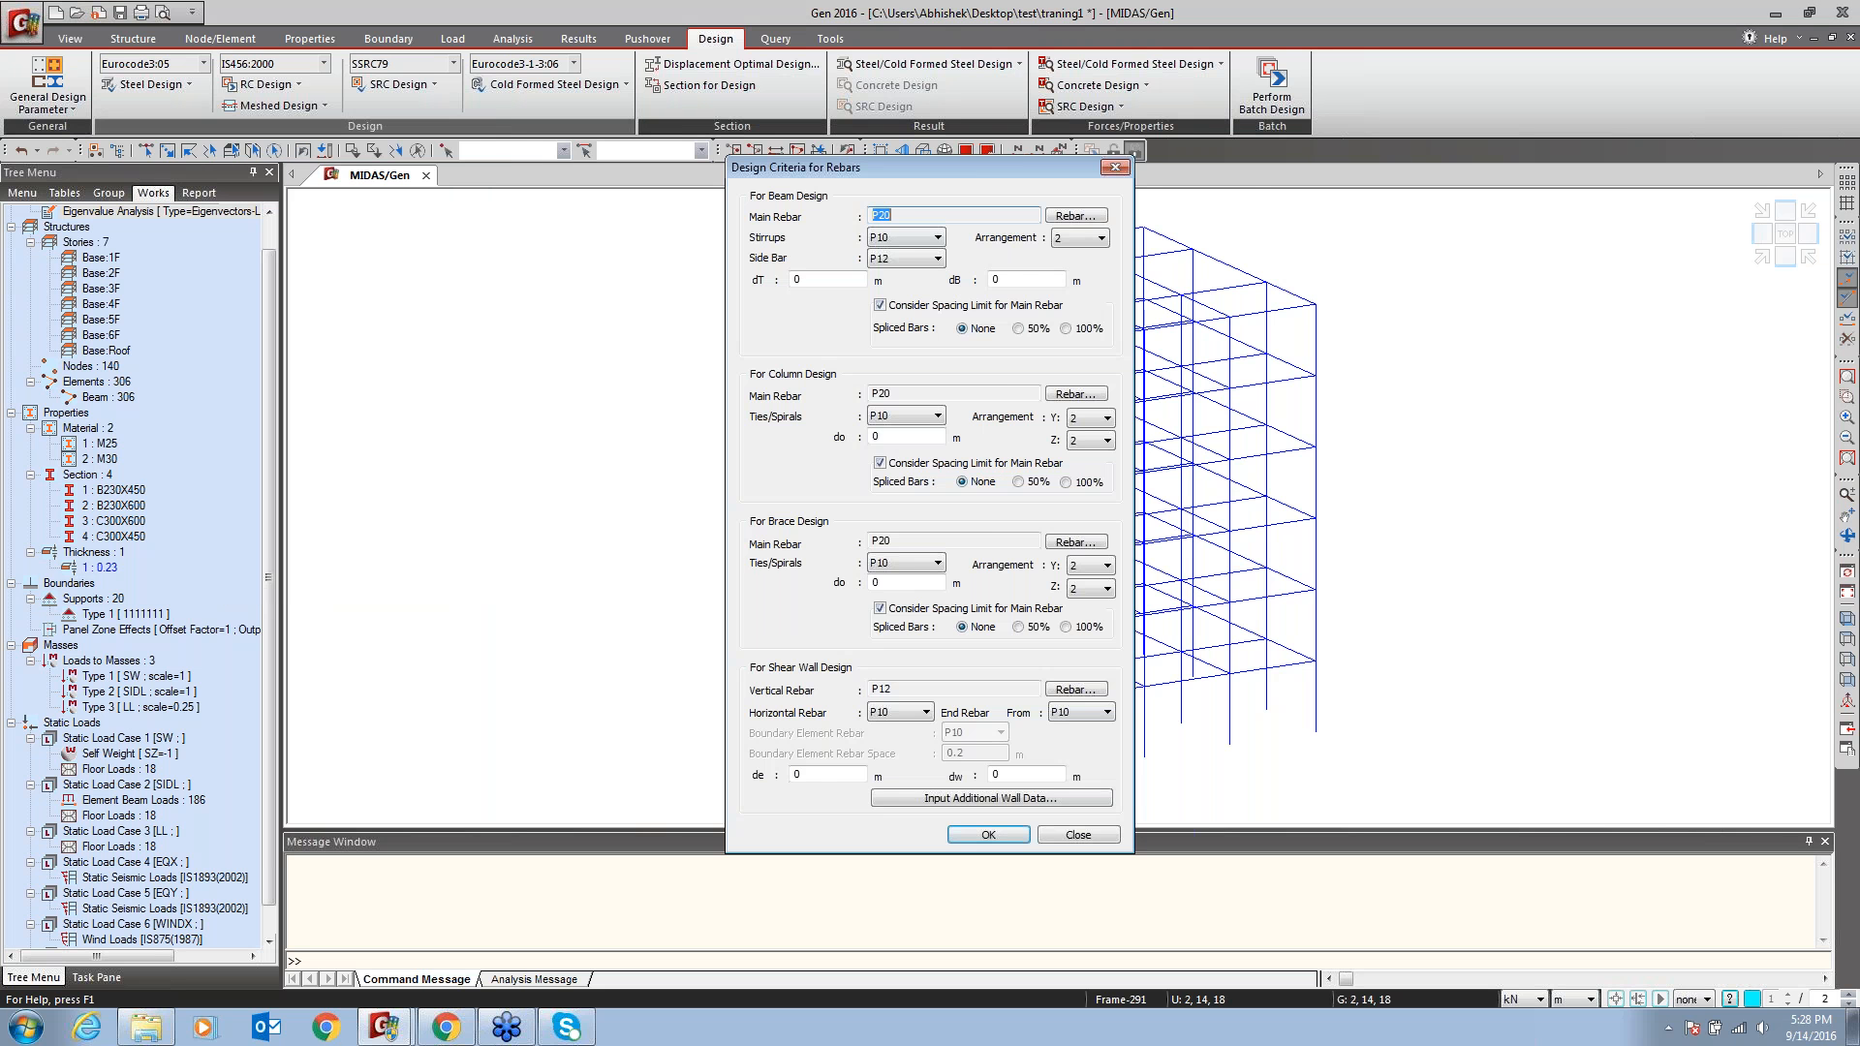
drag(973, 173, 1135, 165)
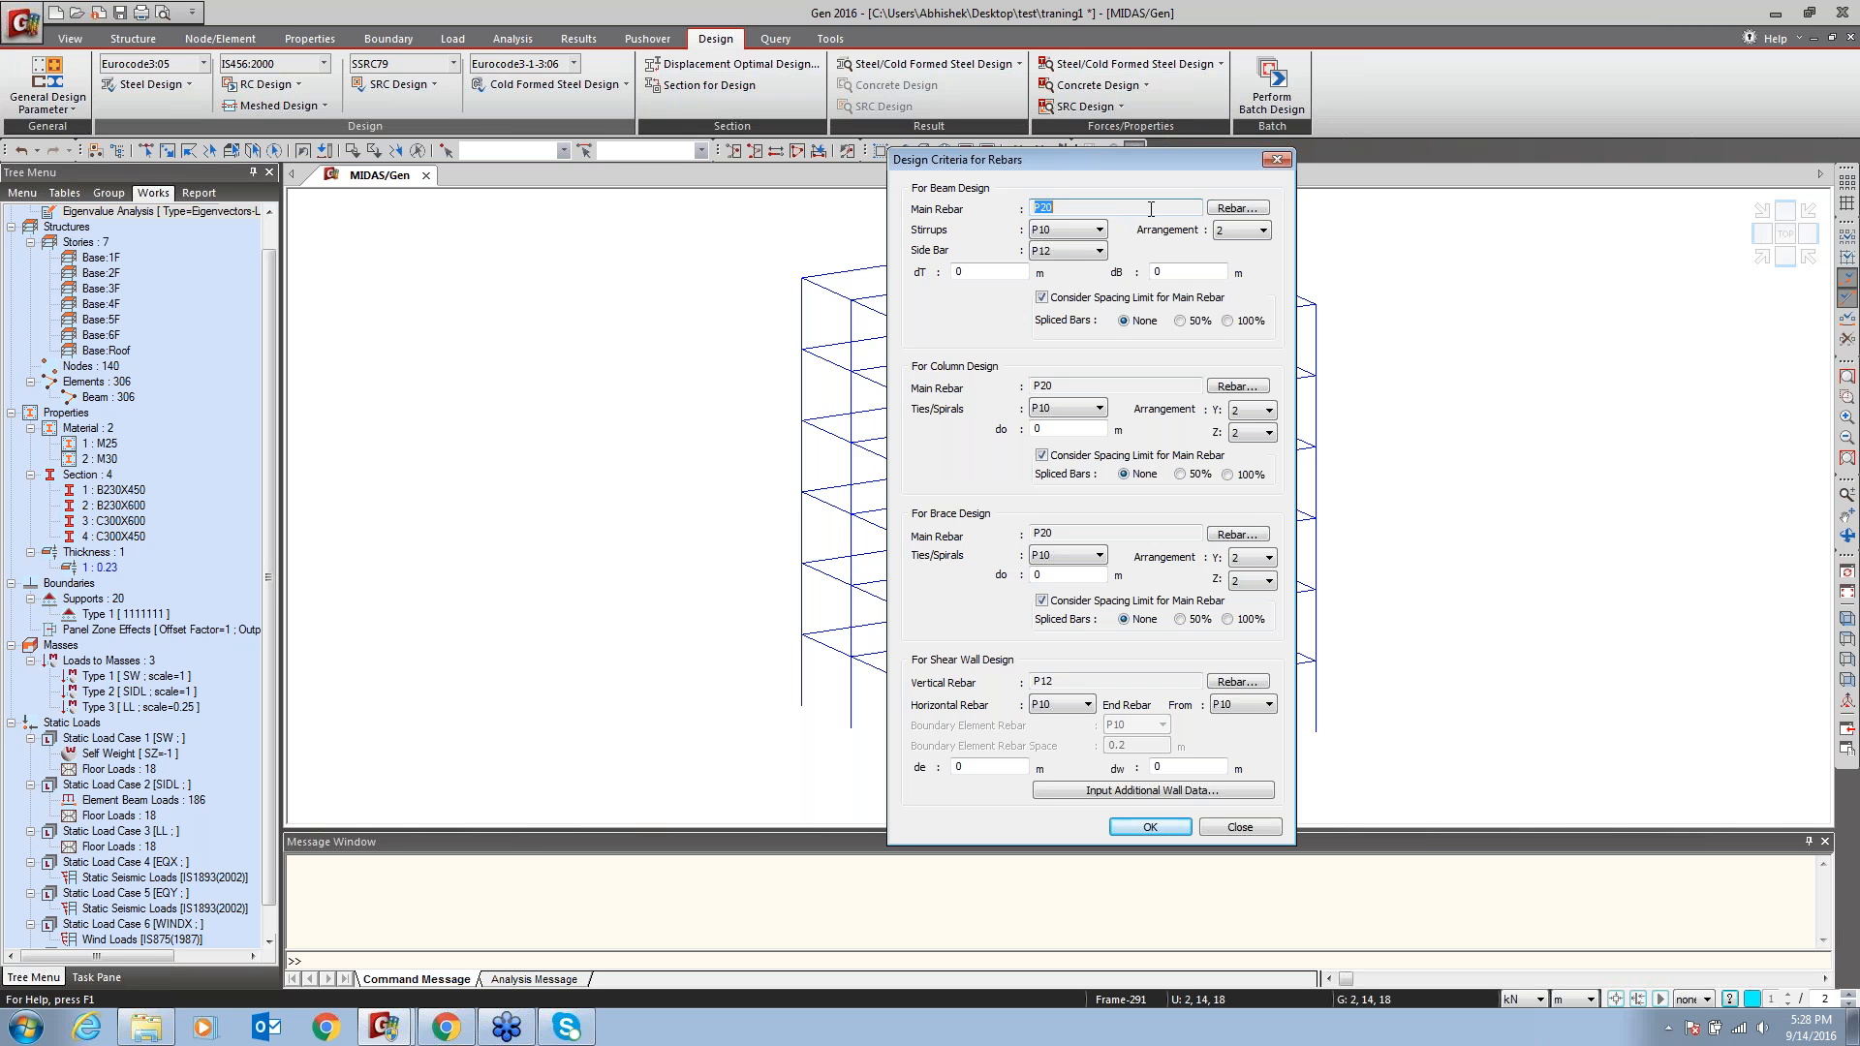
click(1237, 207)
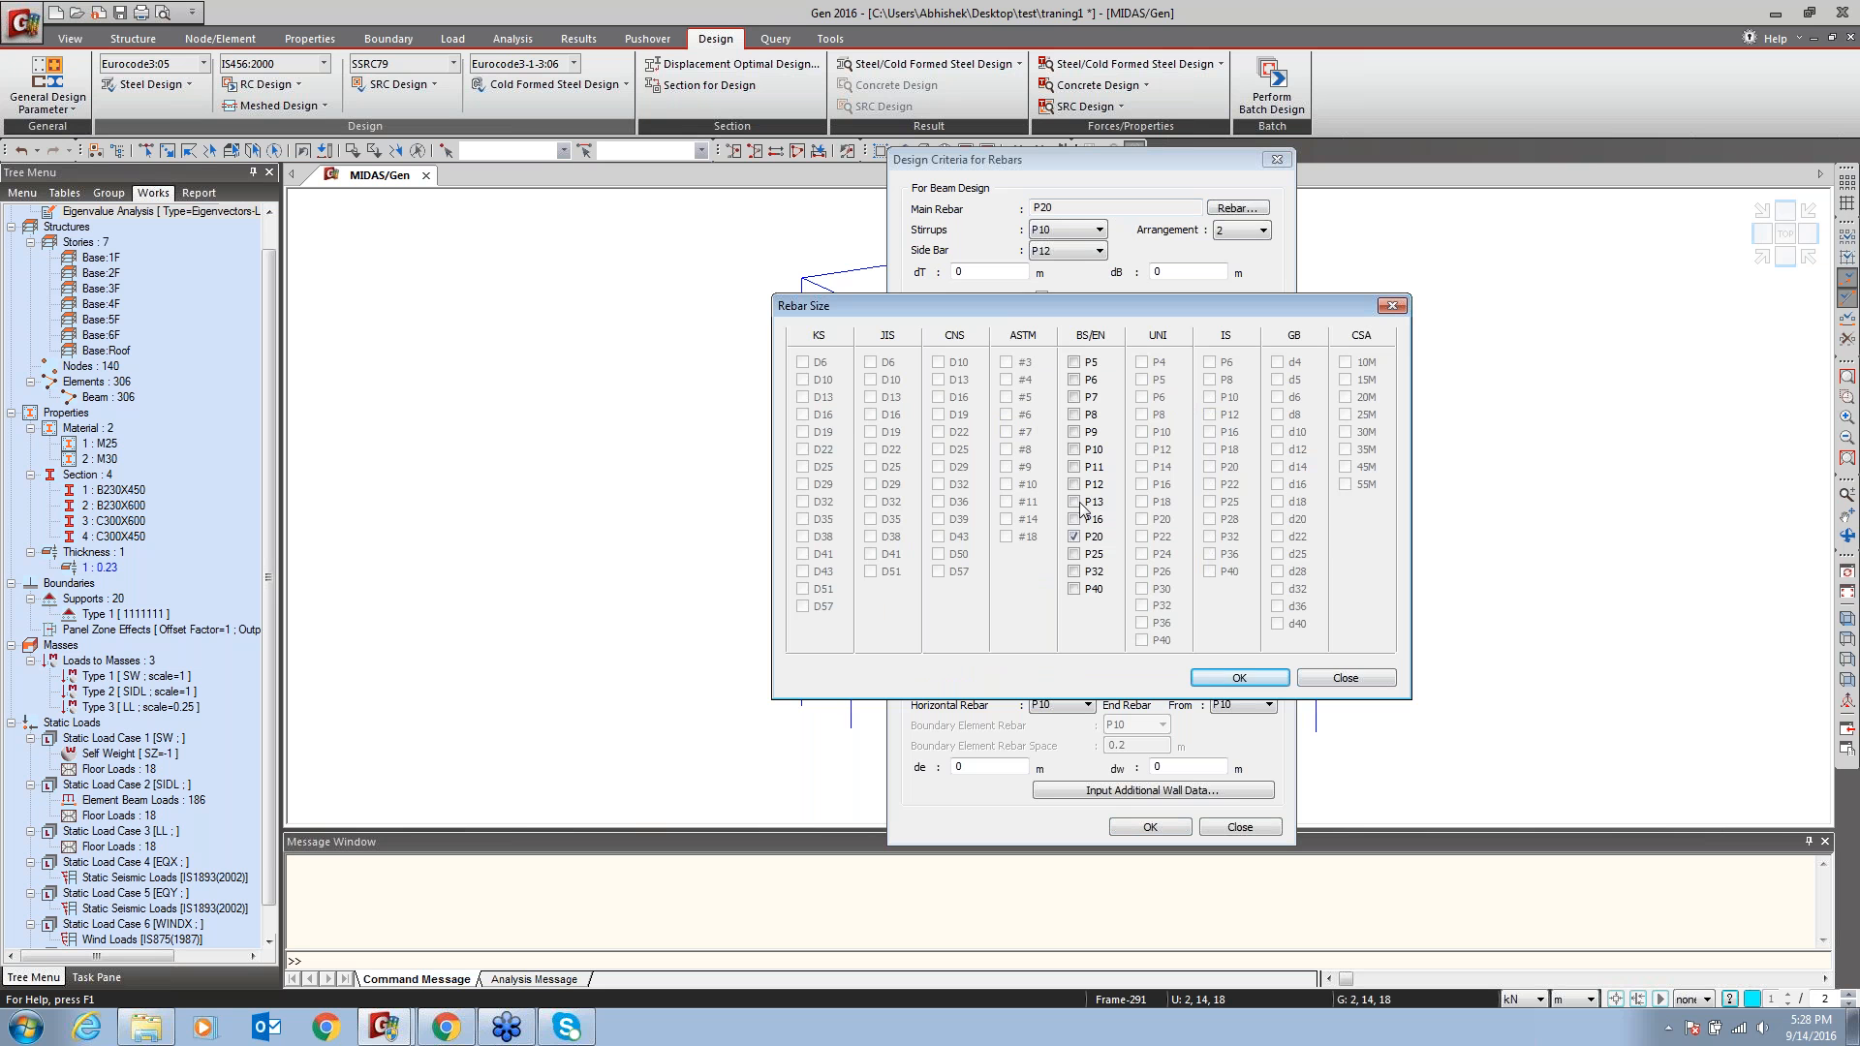
click(1074, 536)
click(1232, 677)
click(996, 274)
text(.)
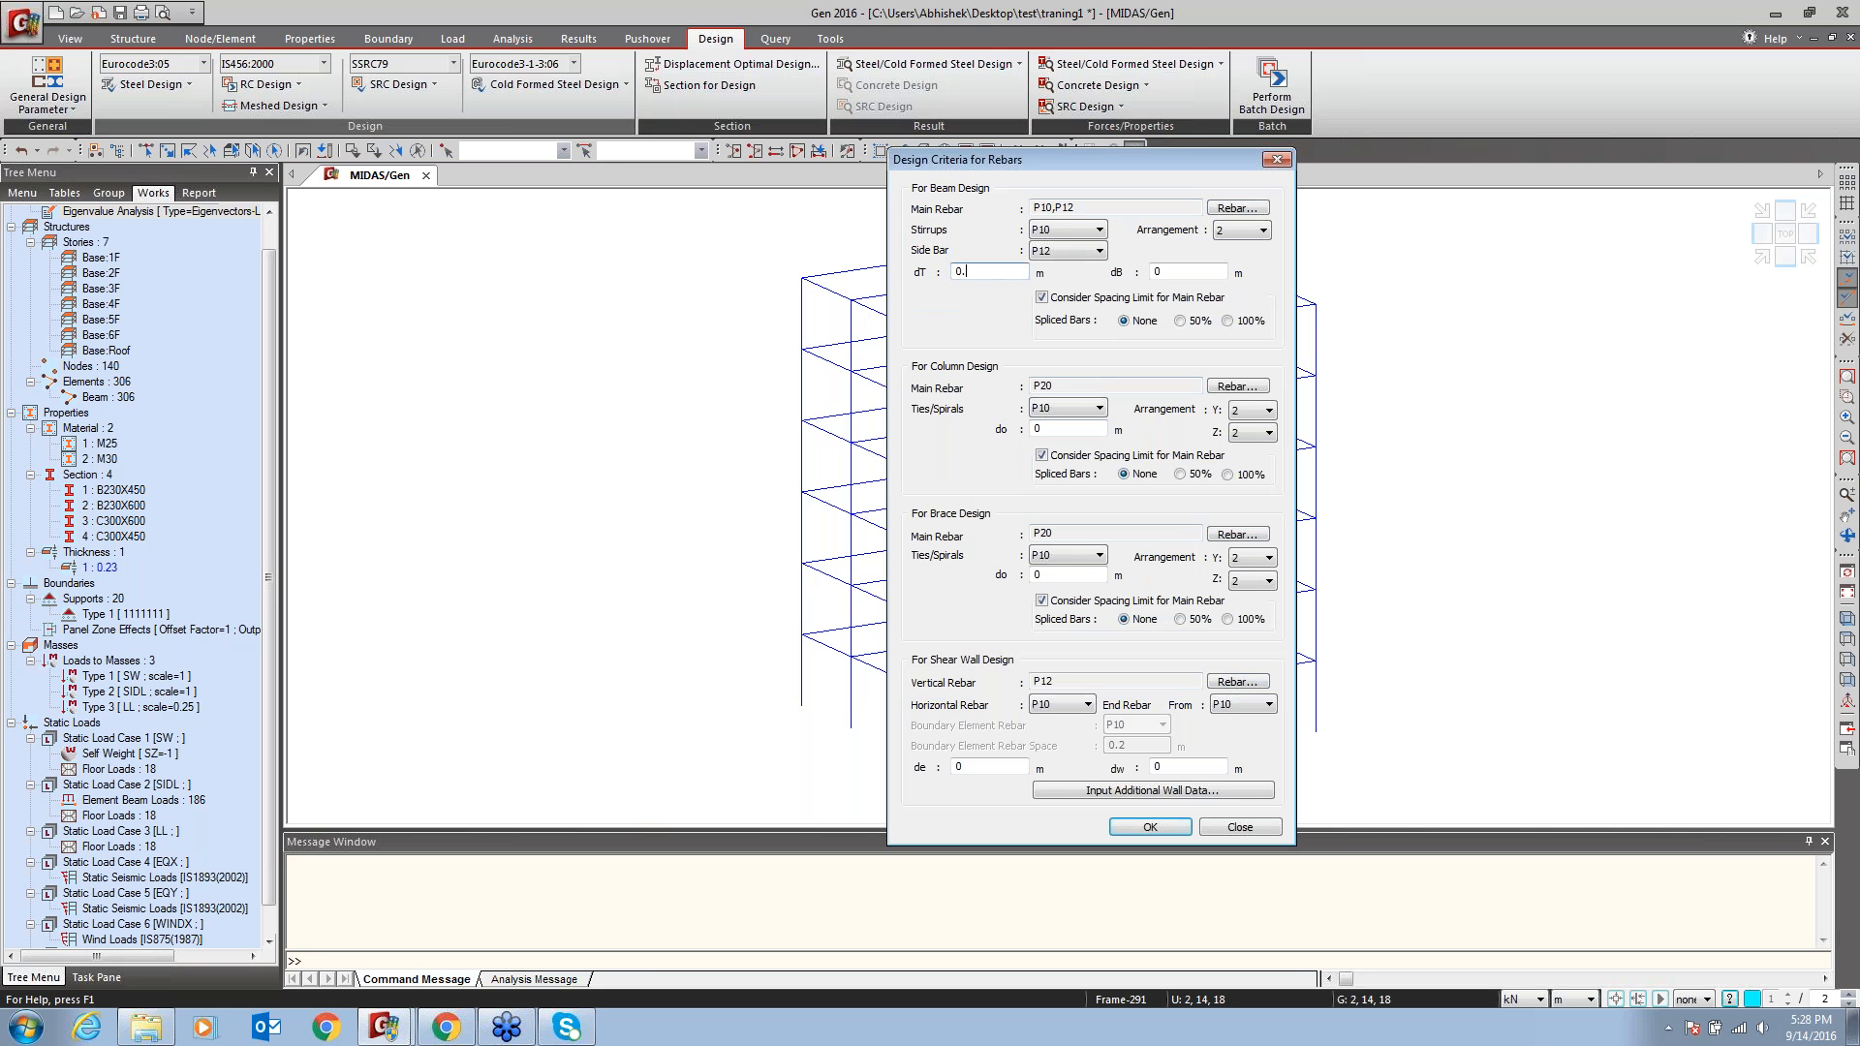
text(025)
key(BackSpace)
key(BackSpace)
text(35)
click(1170, 271)
text(.035)
Set the column rebar criteria to P12 and P16 main bars, P8 ties/spirals and do of 0.04 m
click(1236, 385)
click(1073, 537)
click(1073, 484)
click(1073, 519)
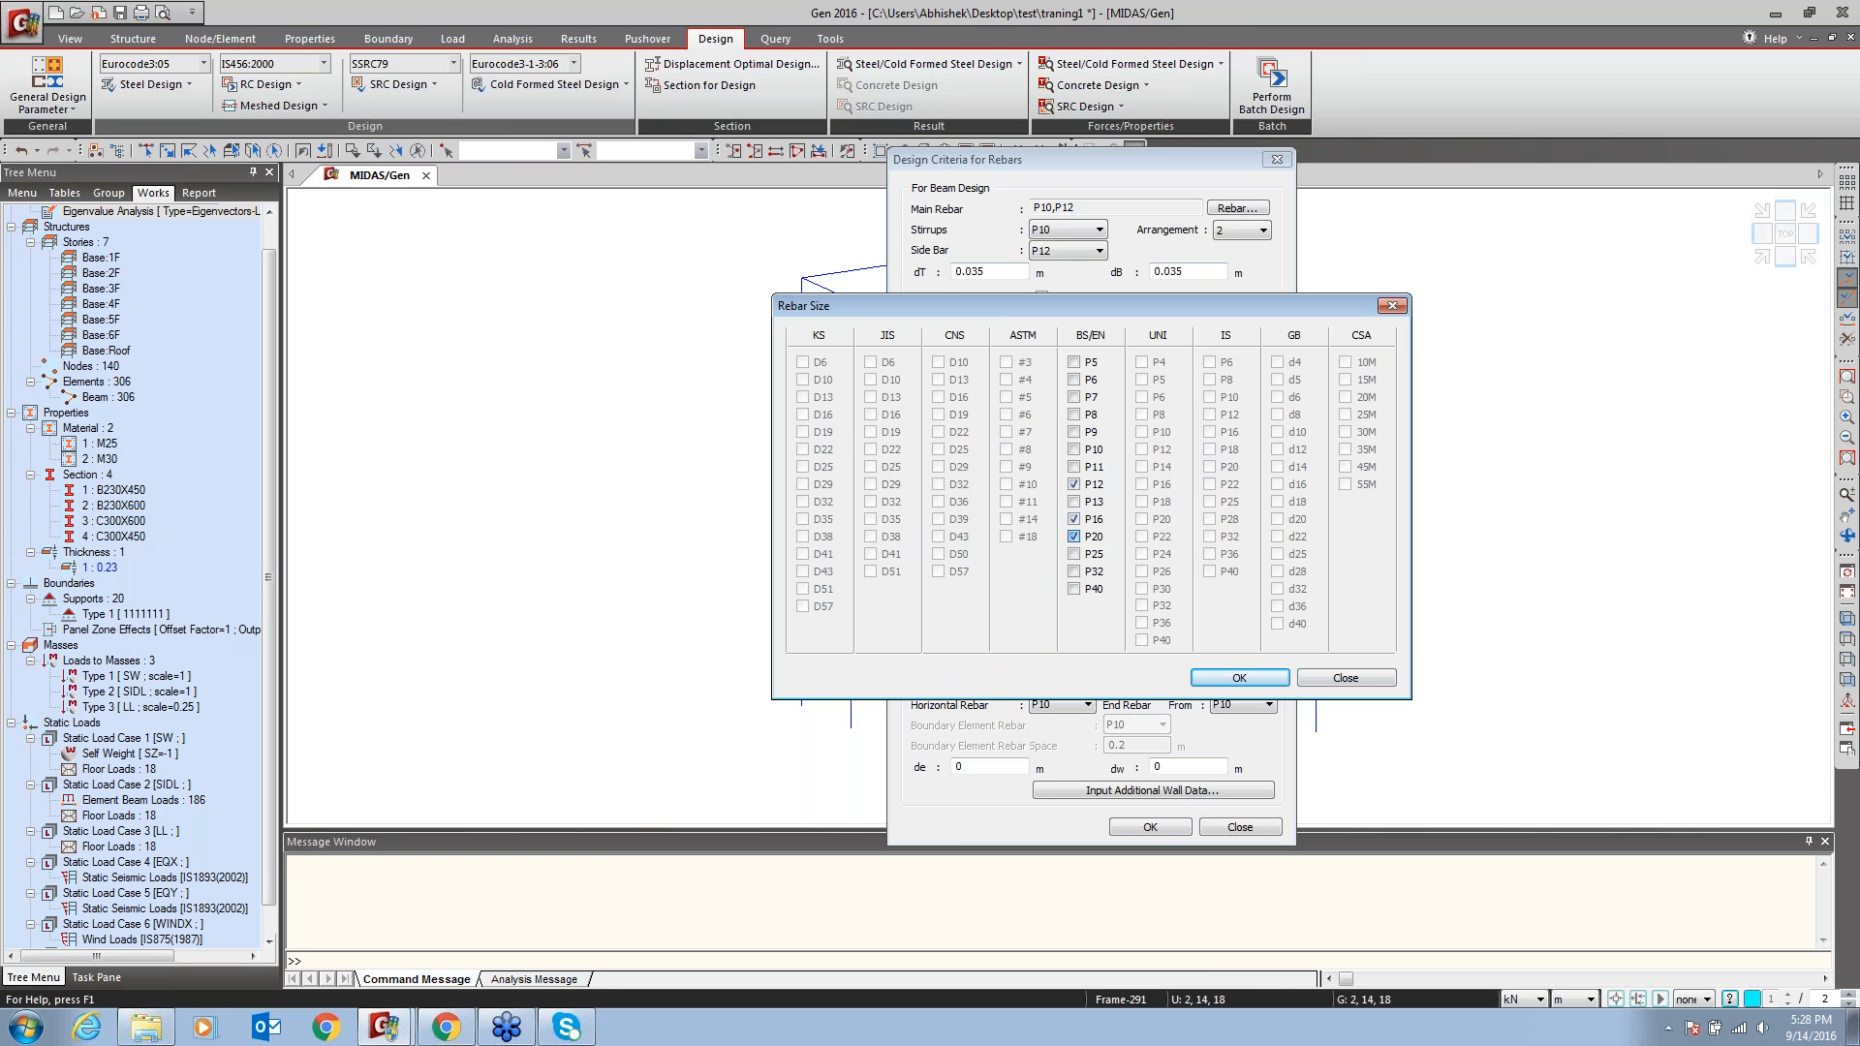
click(1239, 677)
click(1041, 428)
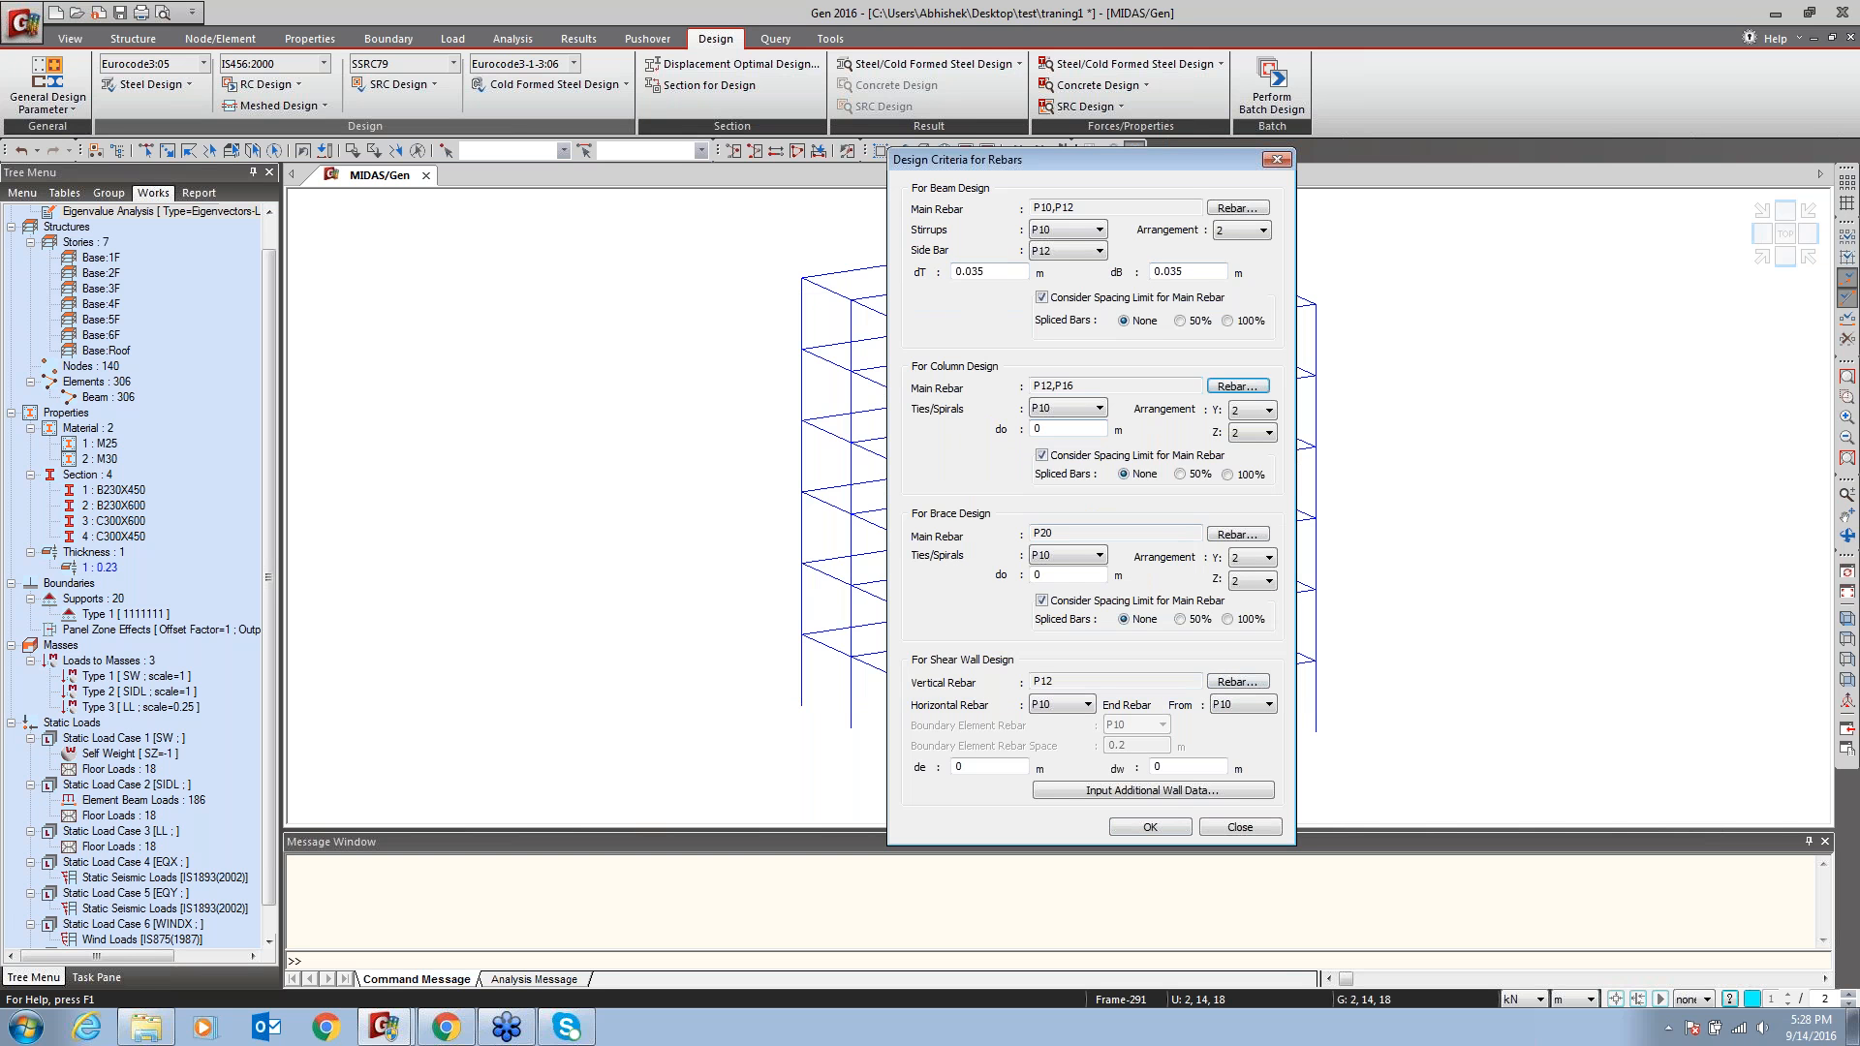
text(.04)
click(1085, 411)
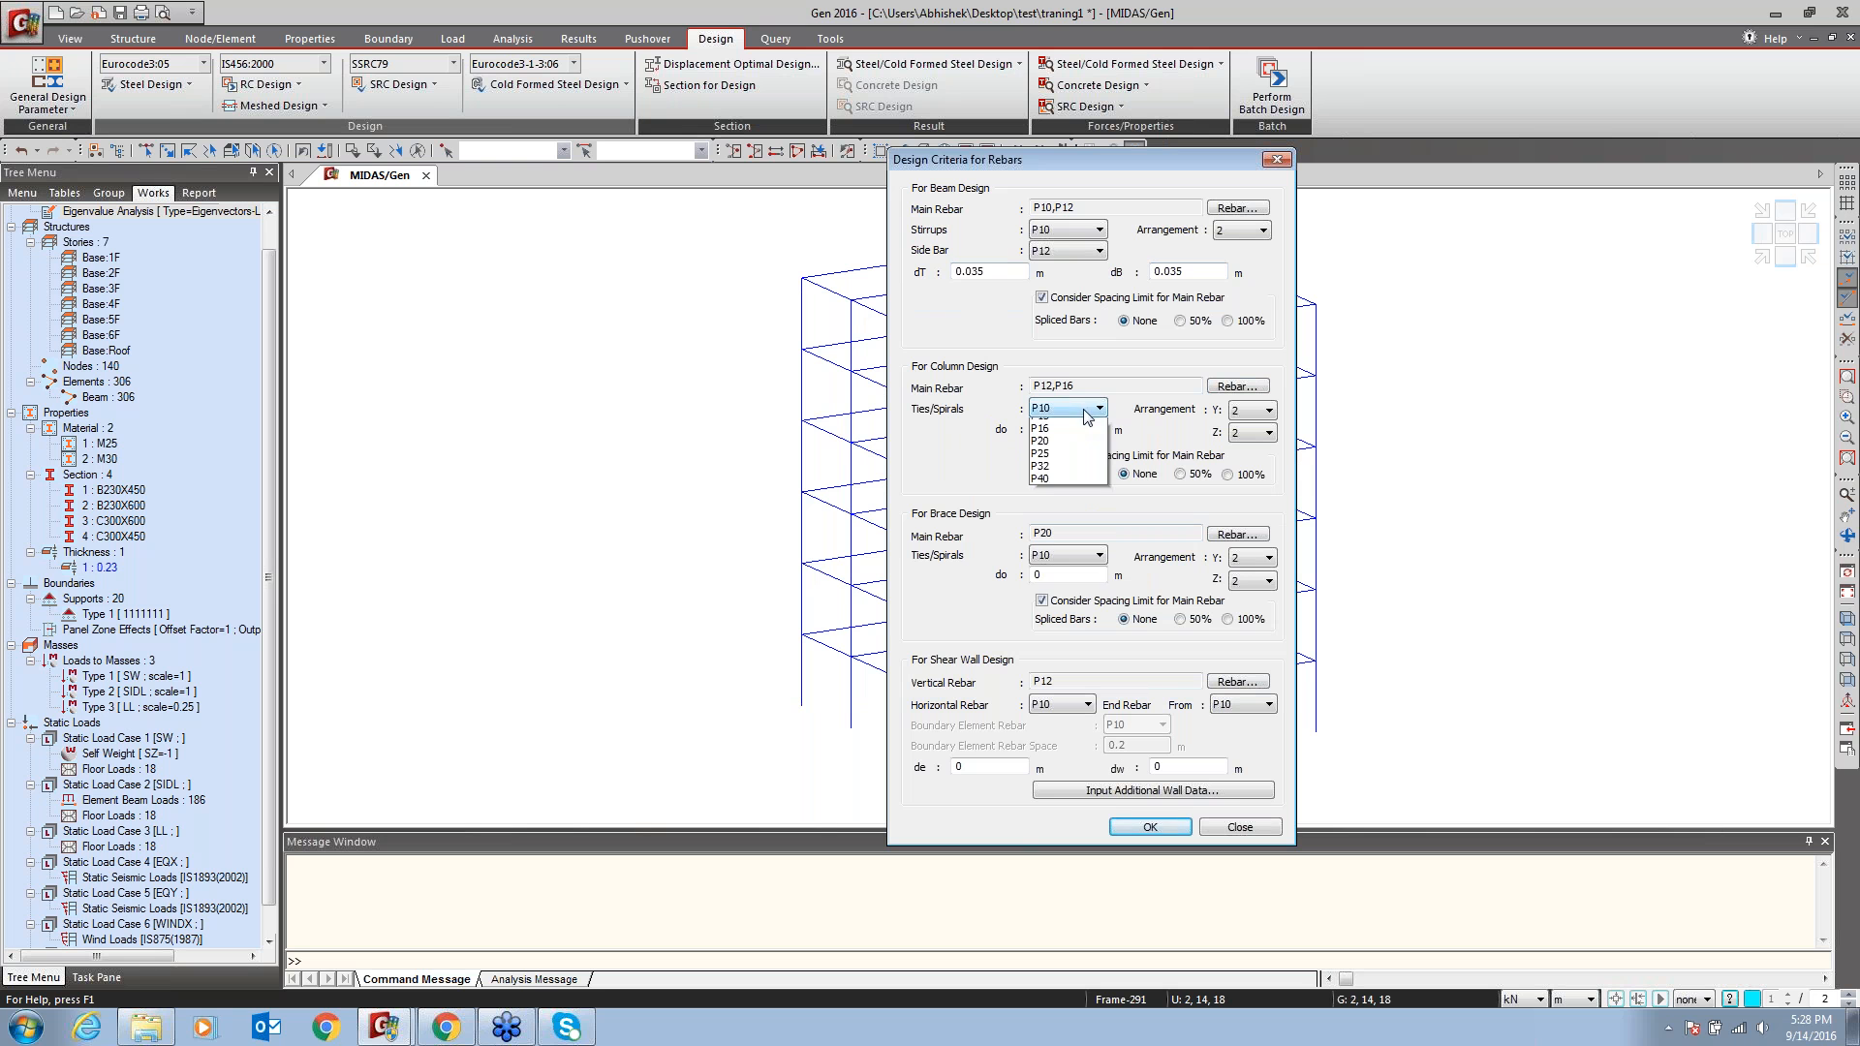
click(1070, 463)
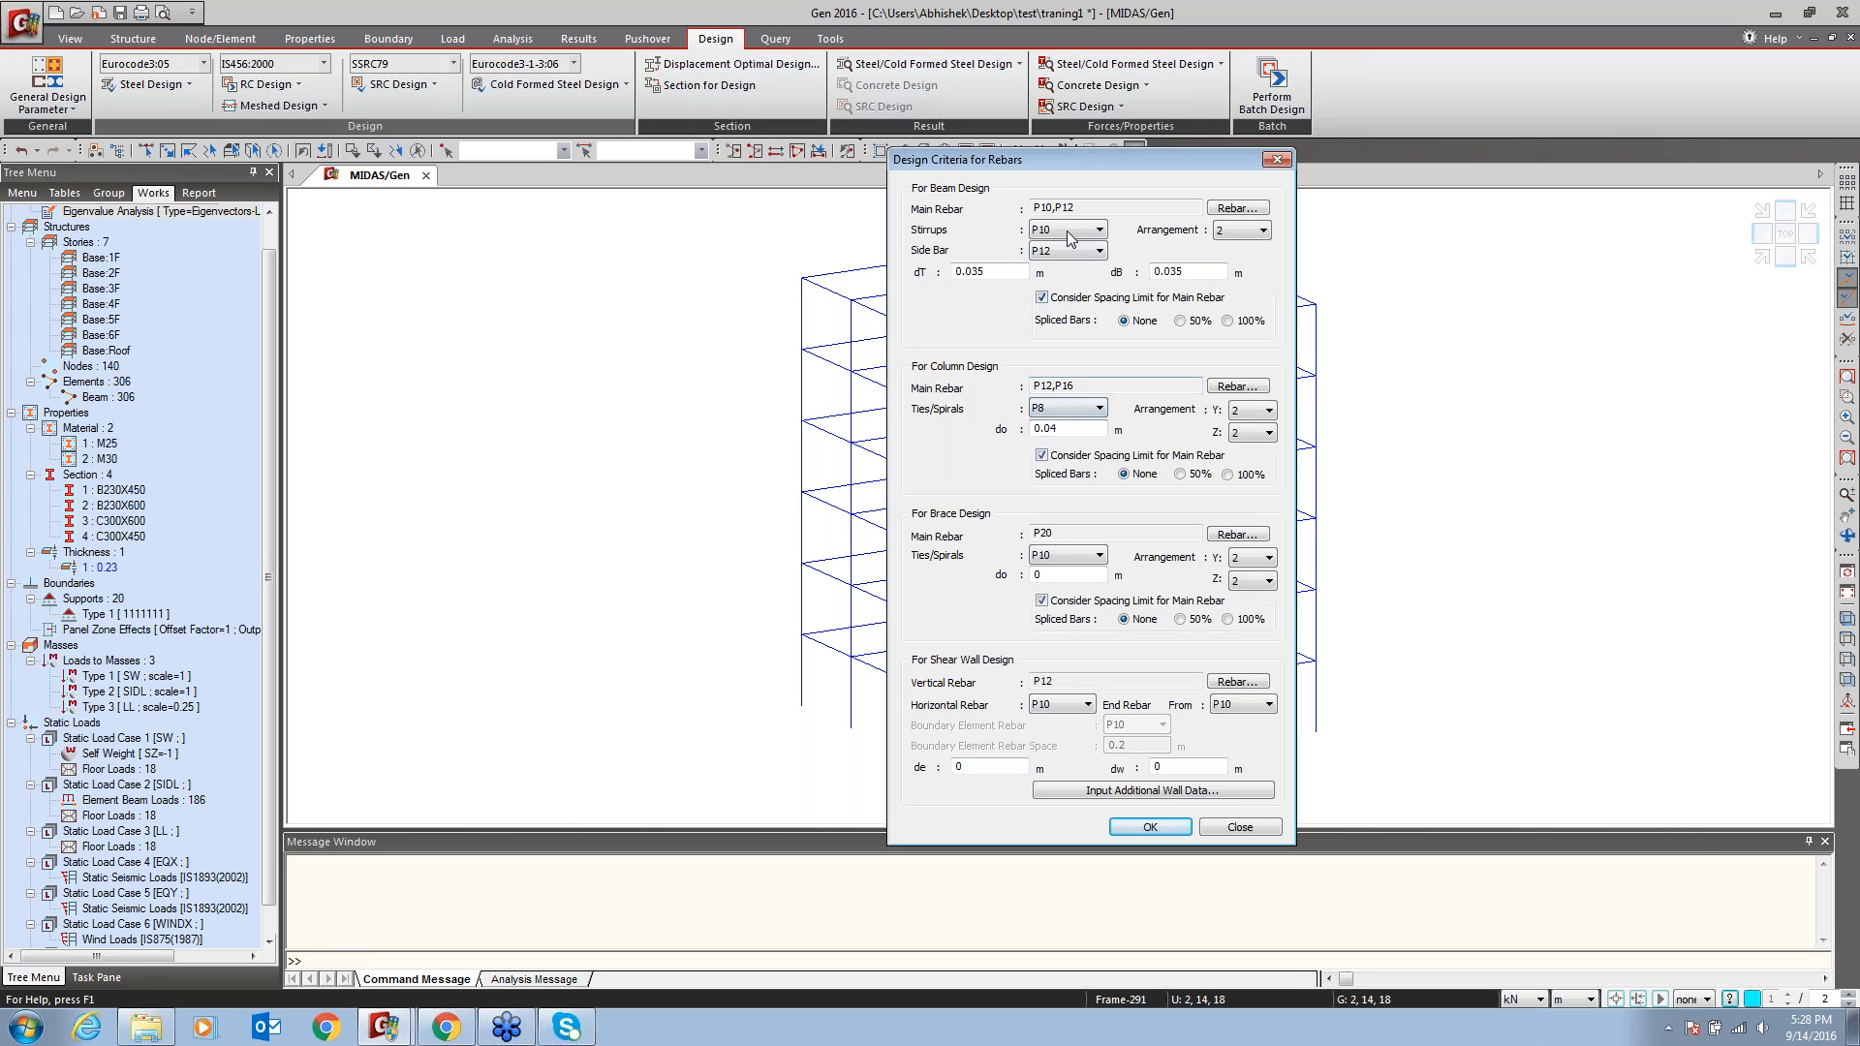
Set the beam stirrups to P8 and apply the rebar design criteria
click(1069, 230)
click(1051, 285)
click(1124, 827)
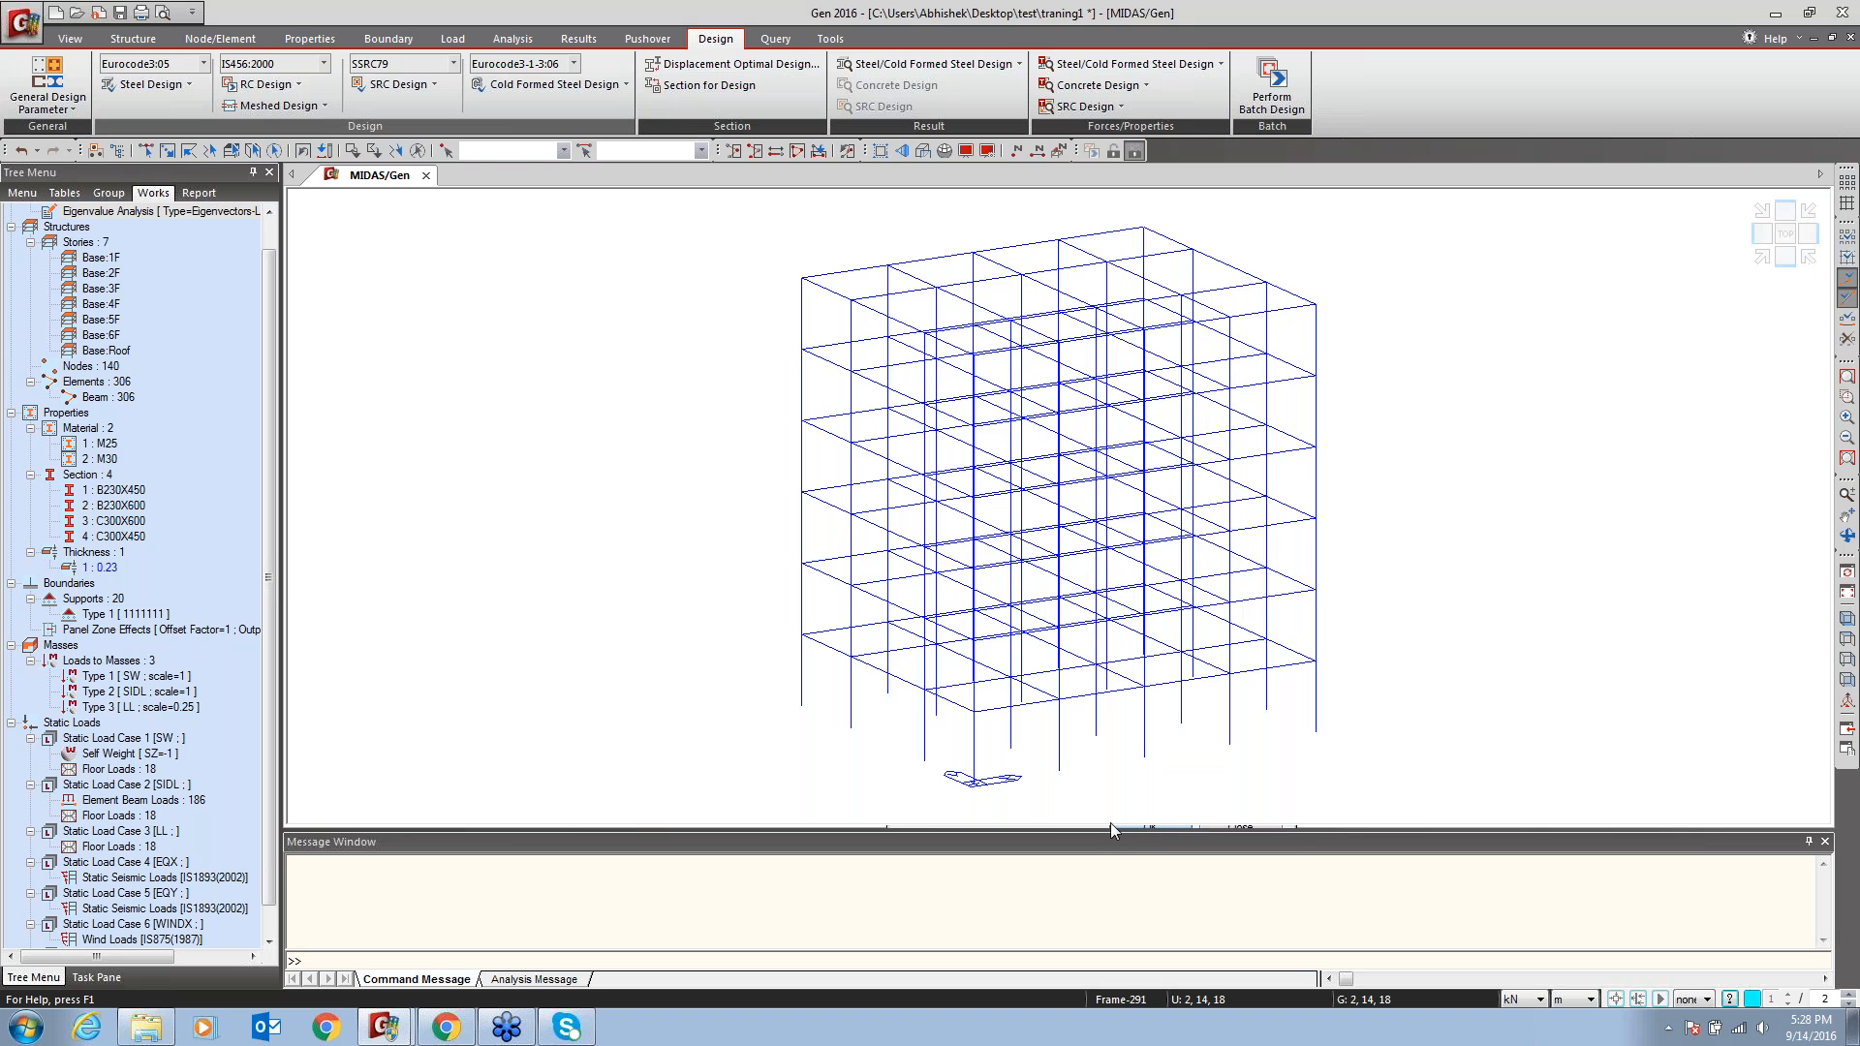
click(301, 85)
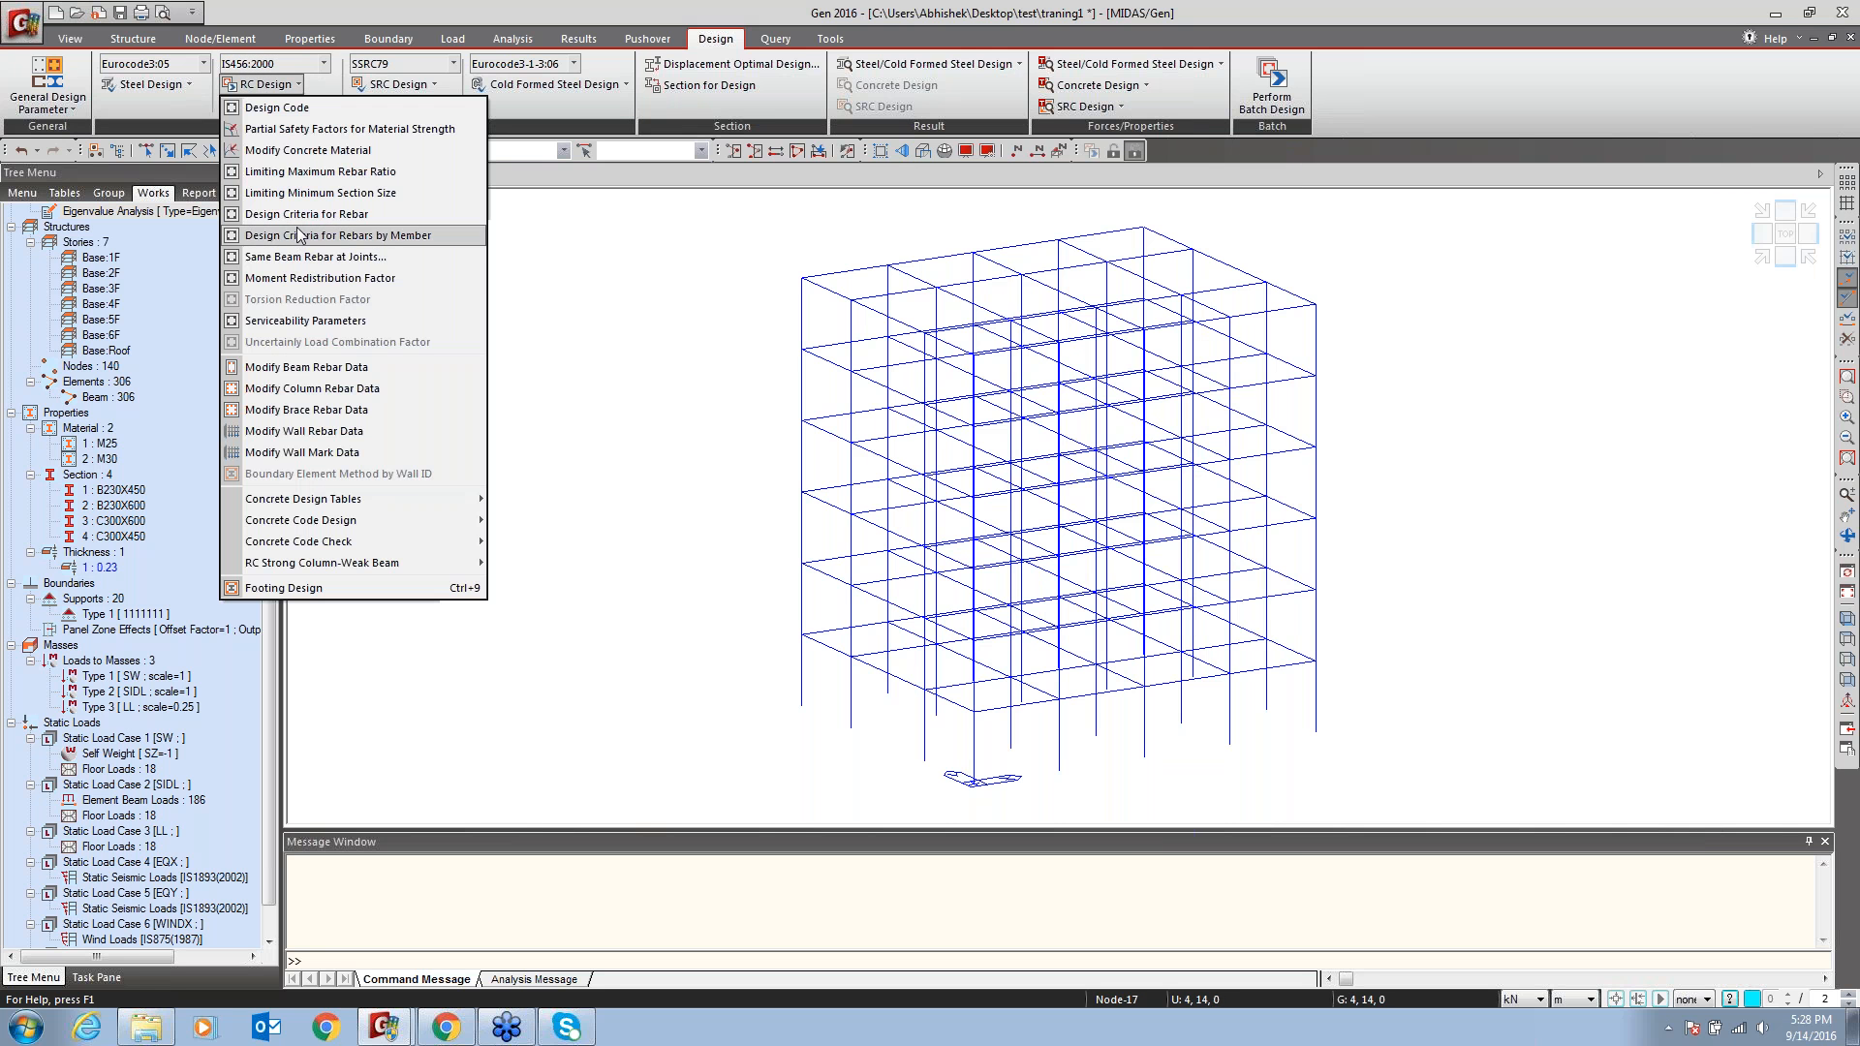
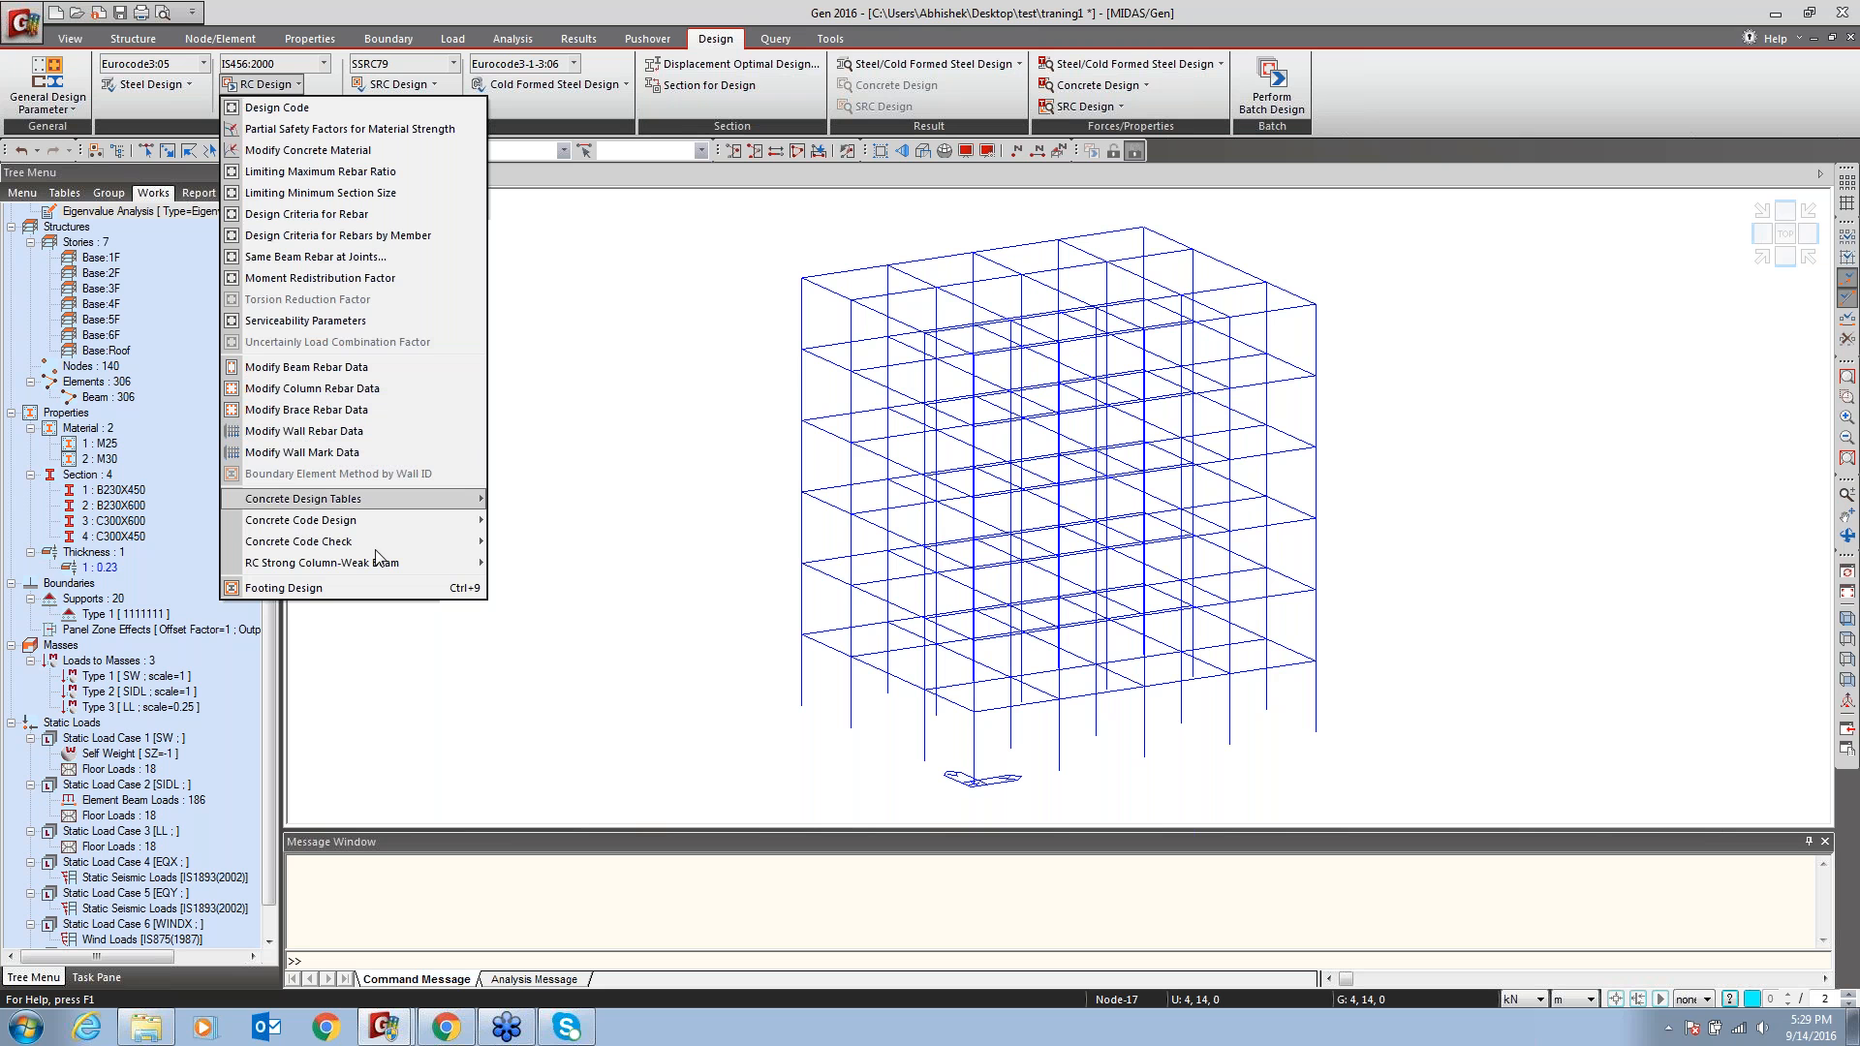
mouse_move(351, 520)
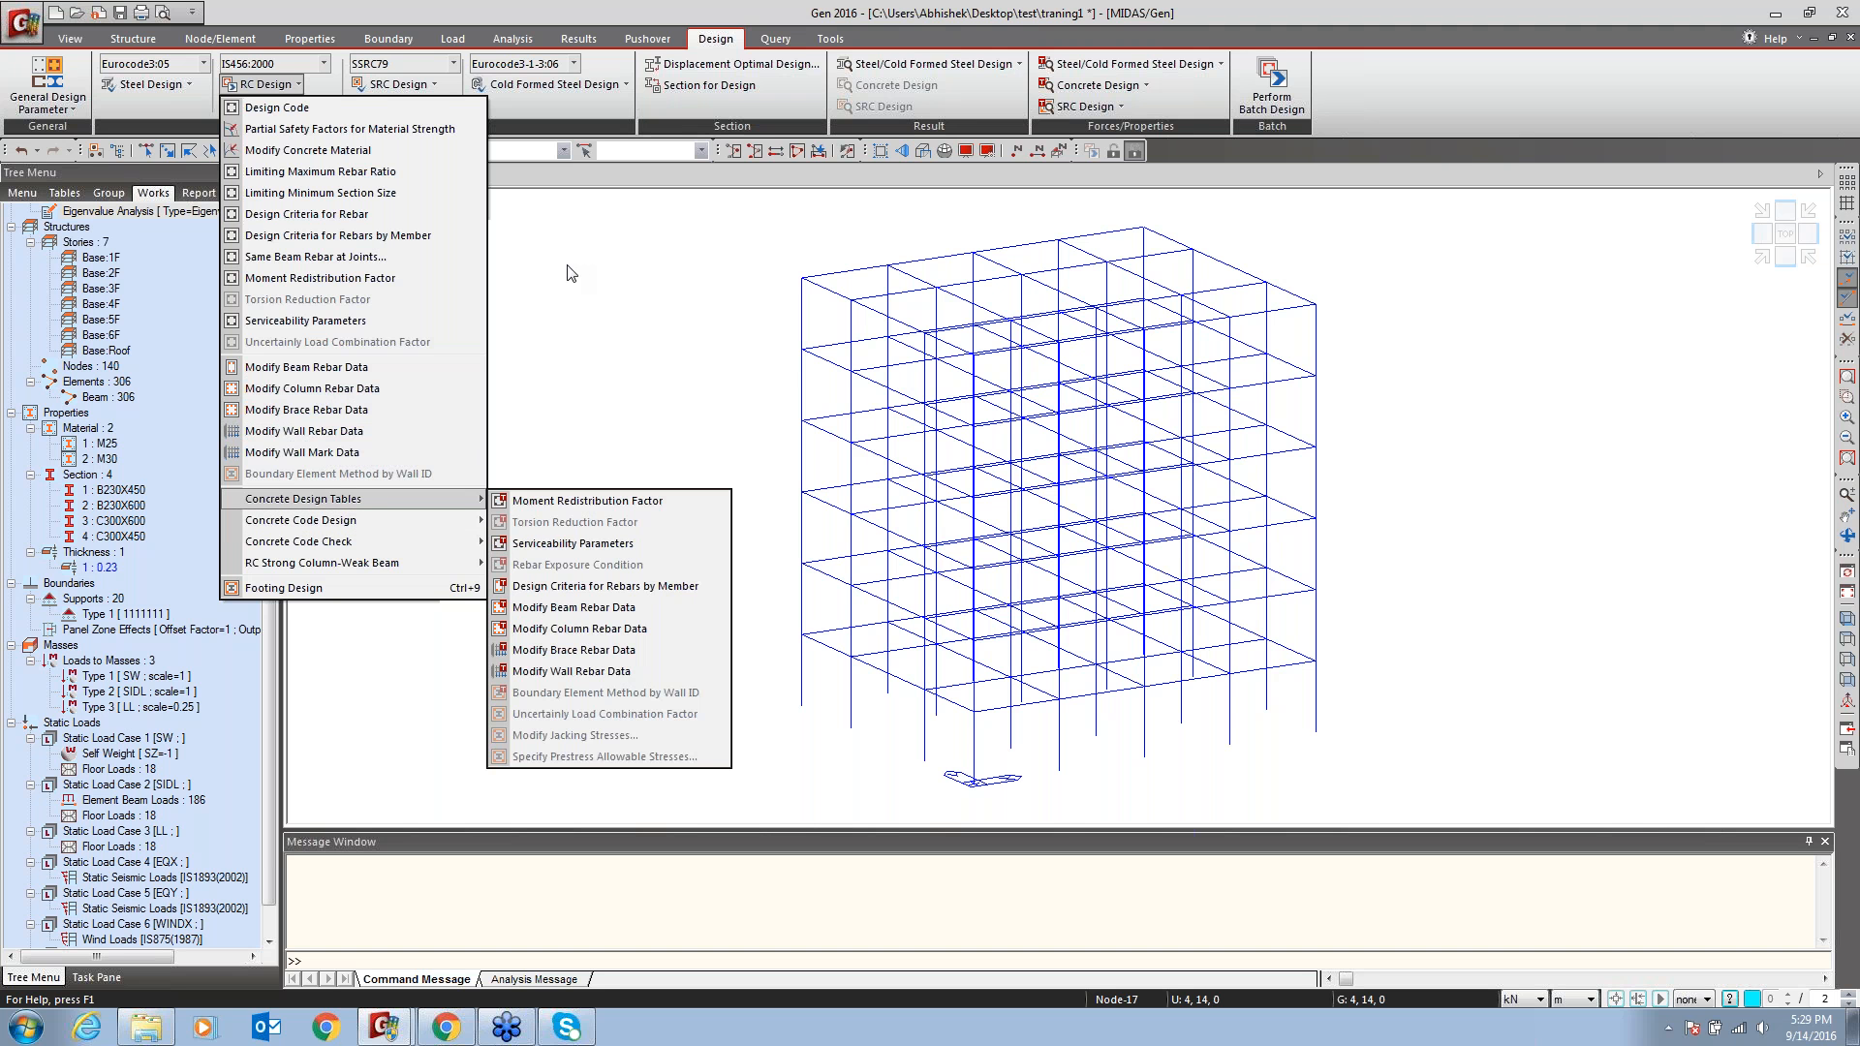
click(637, 244)
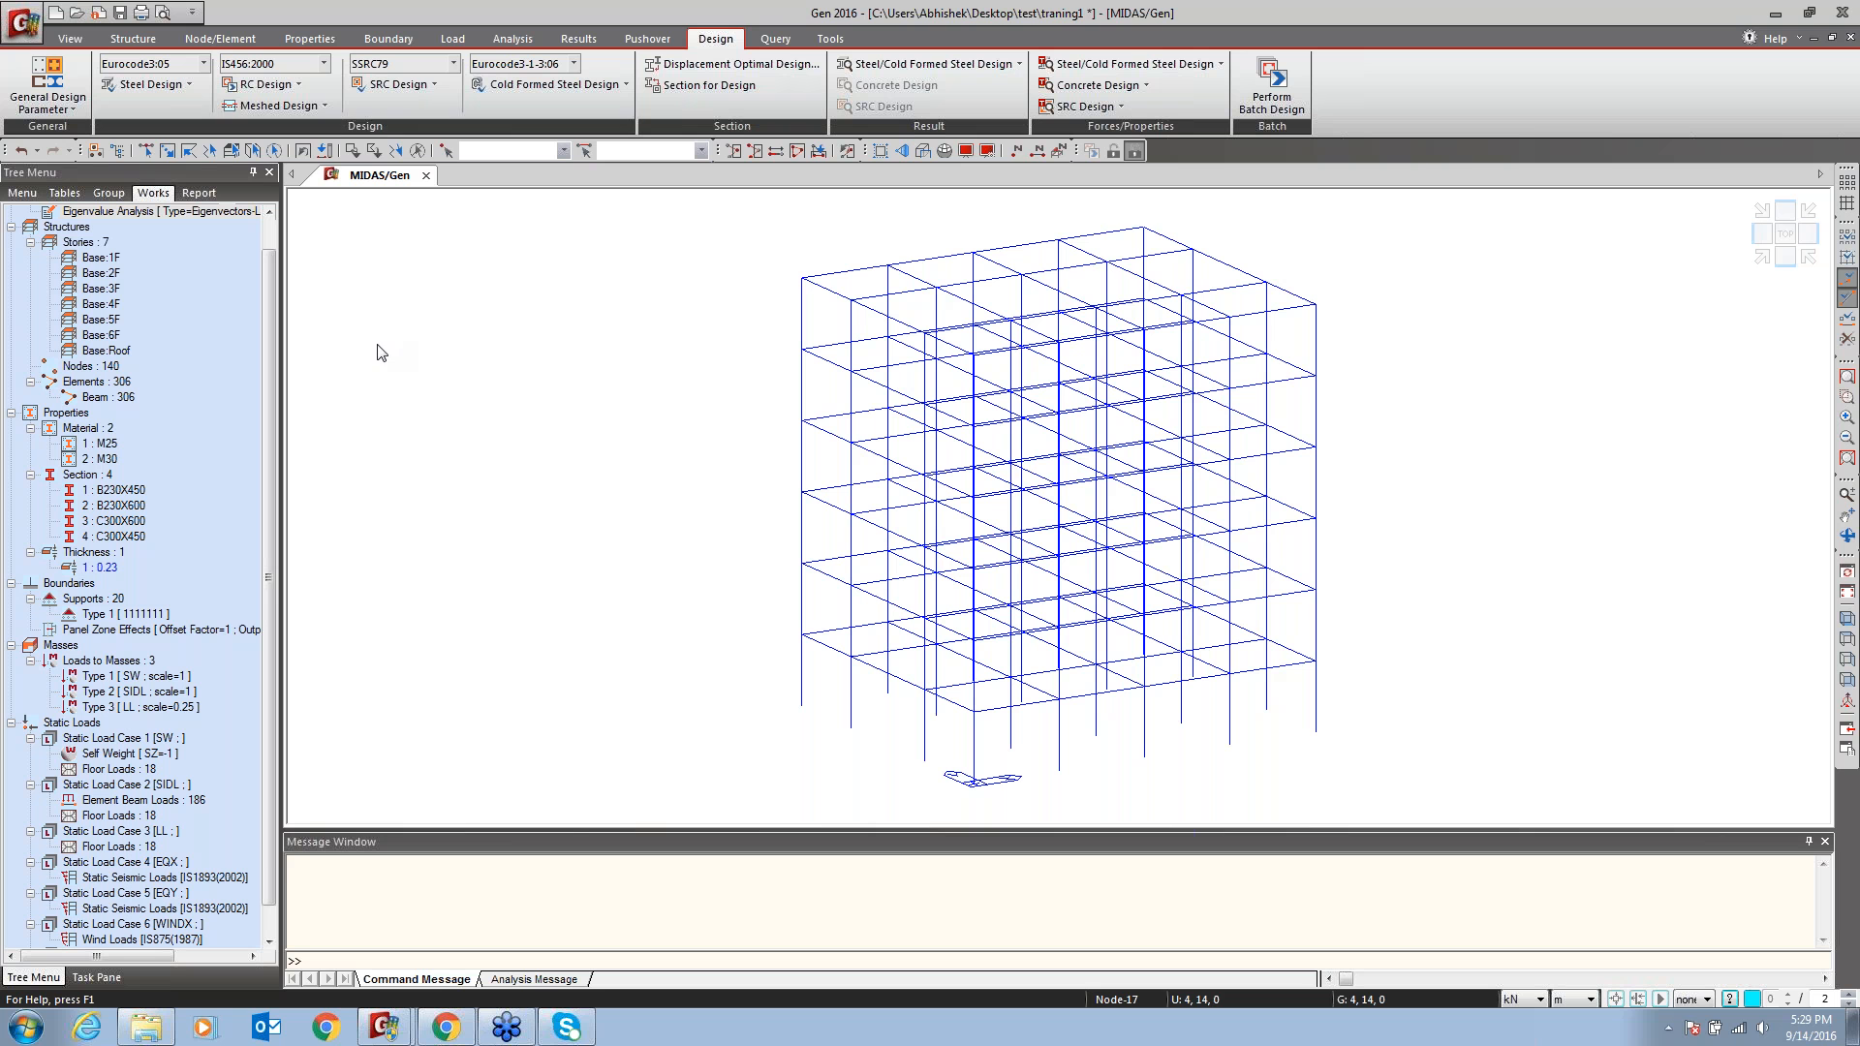
Select the four roof beams 281, 282, 287 and 291 at one corner of the frame
click(146, 150)
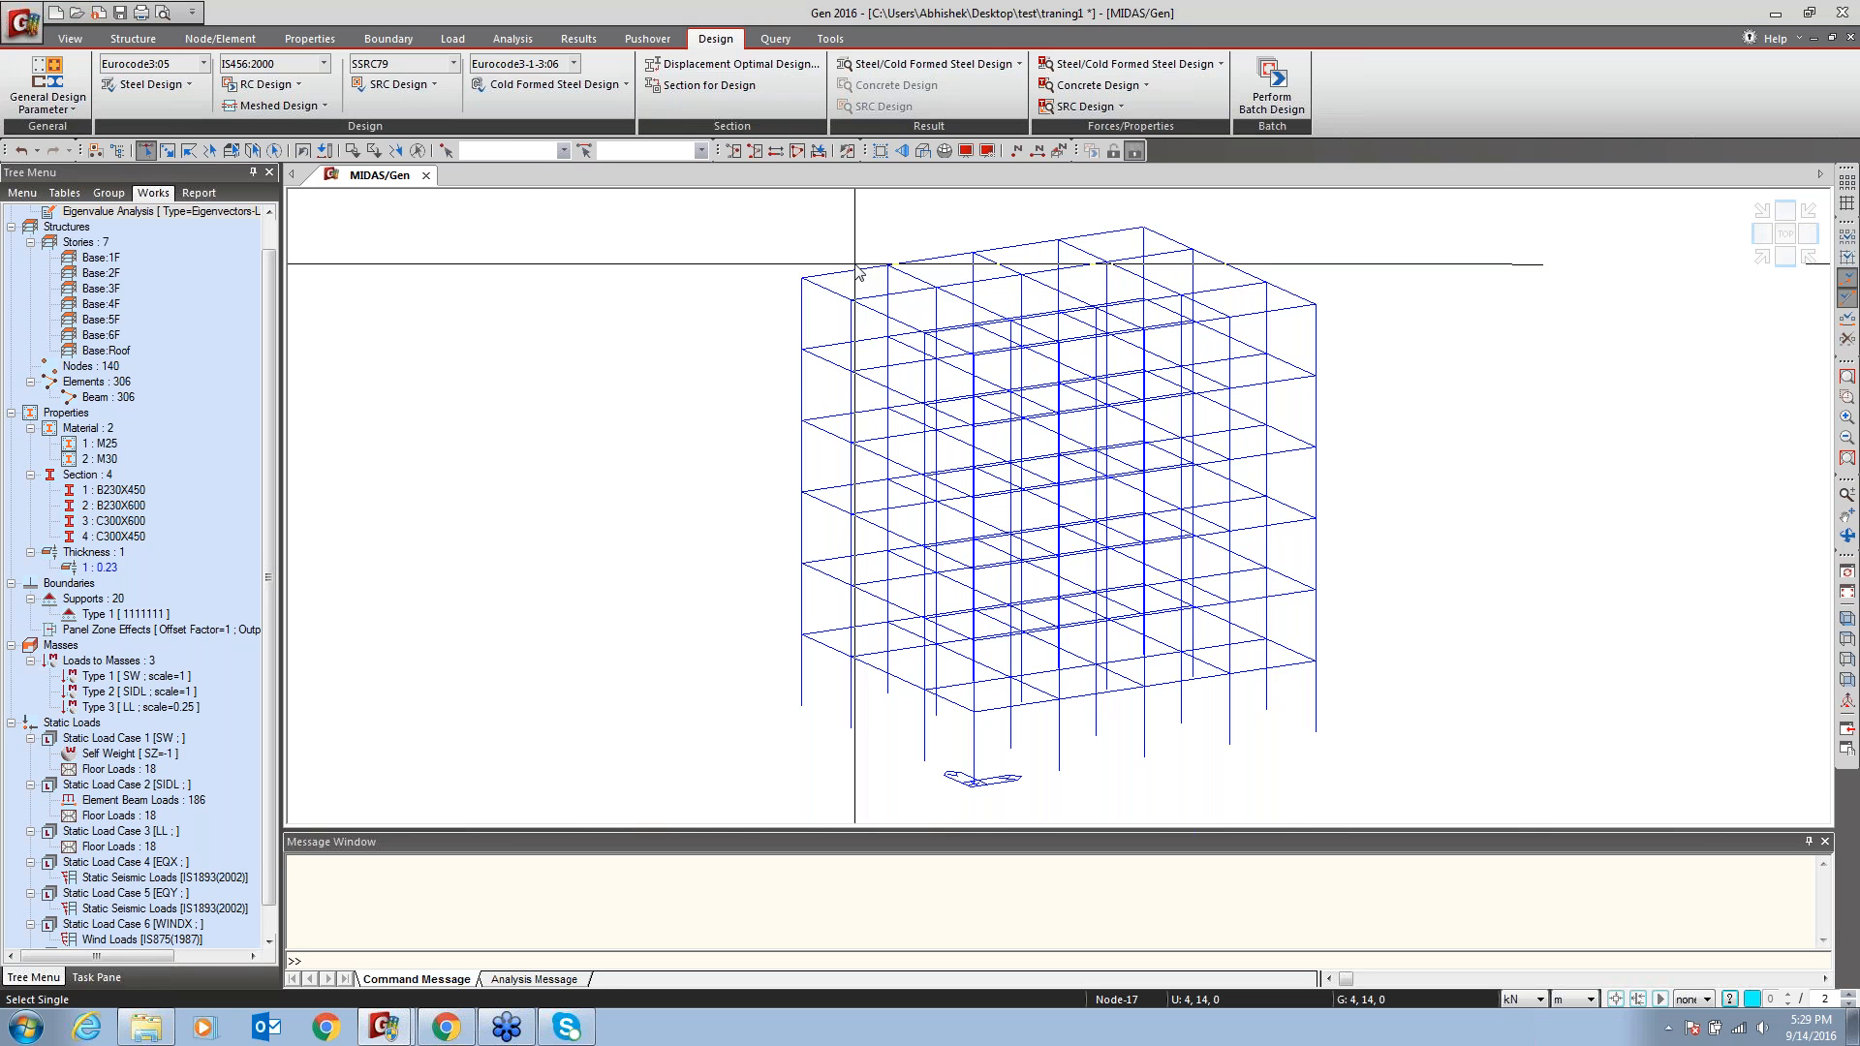
drag(821, 302, 828, 254)
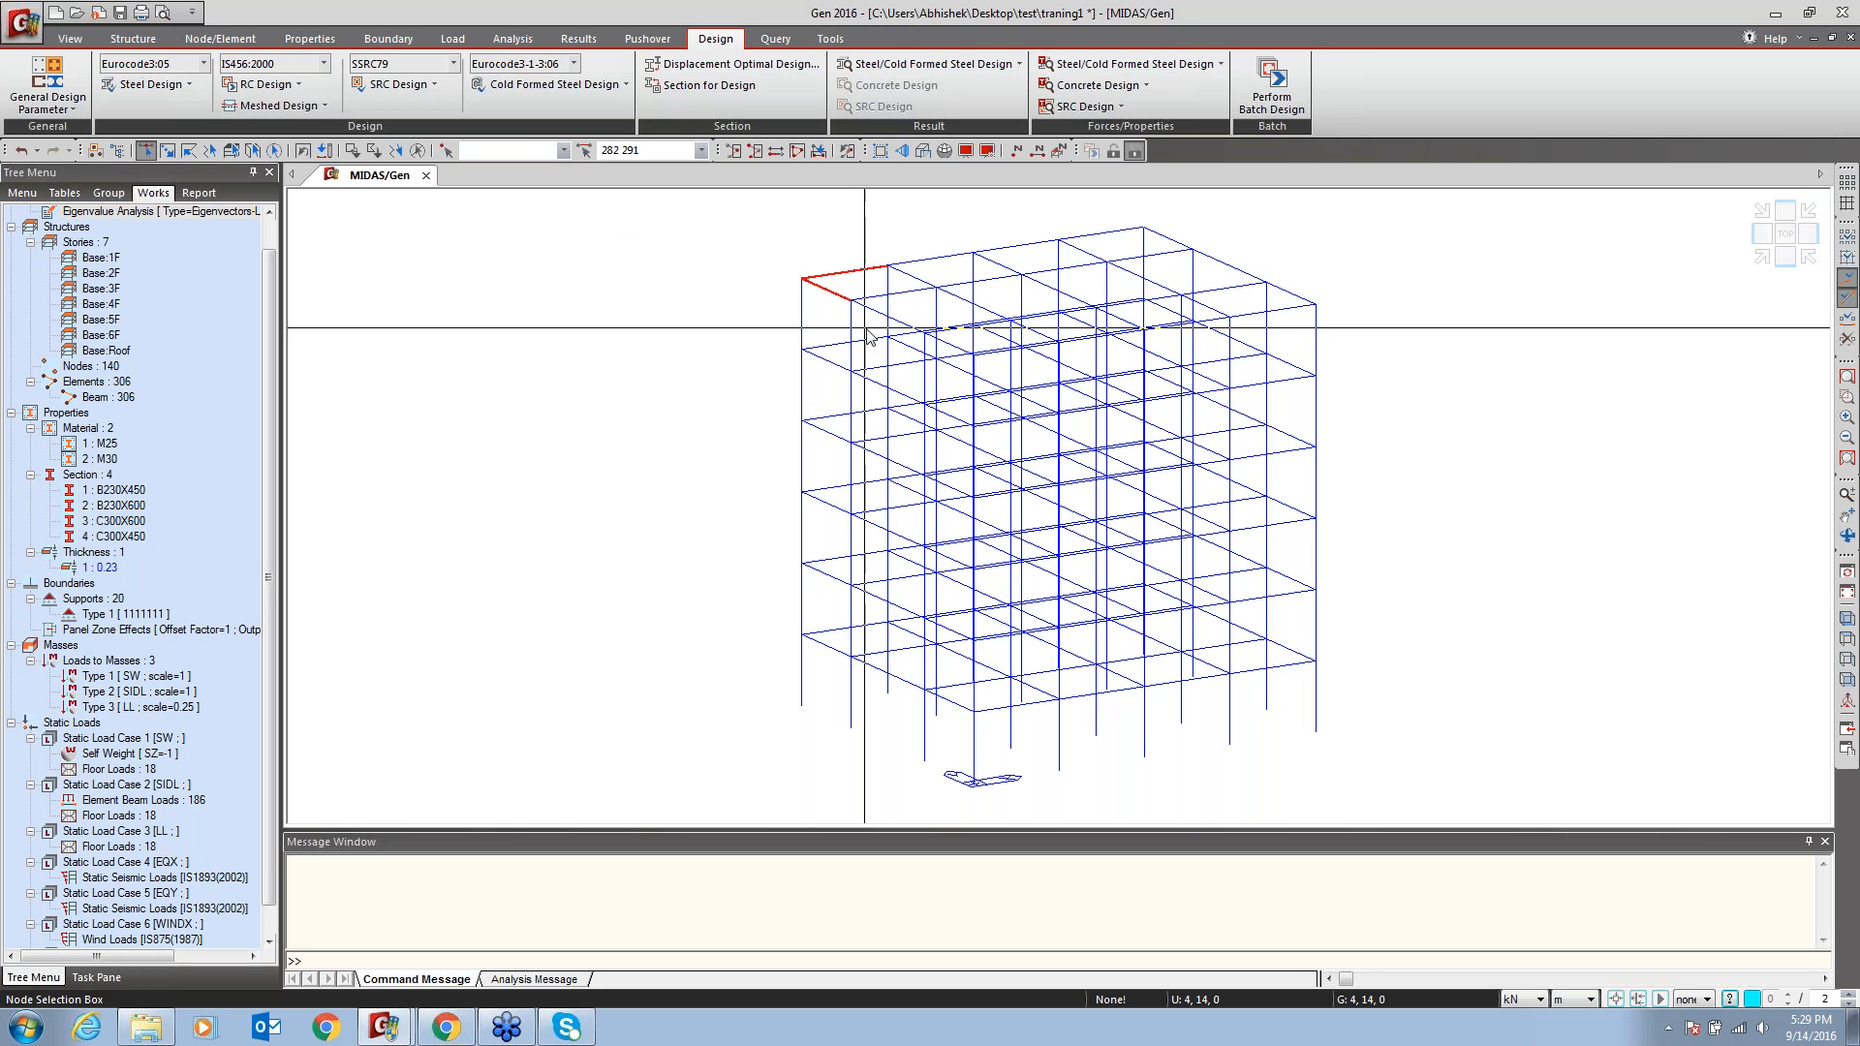
click(841, 296)
click(863, 305)
click(873, 309)
click(842, 298)
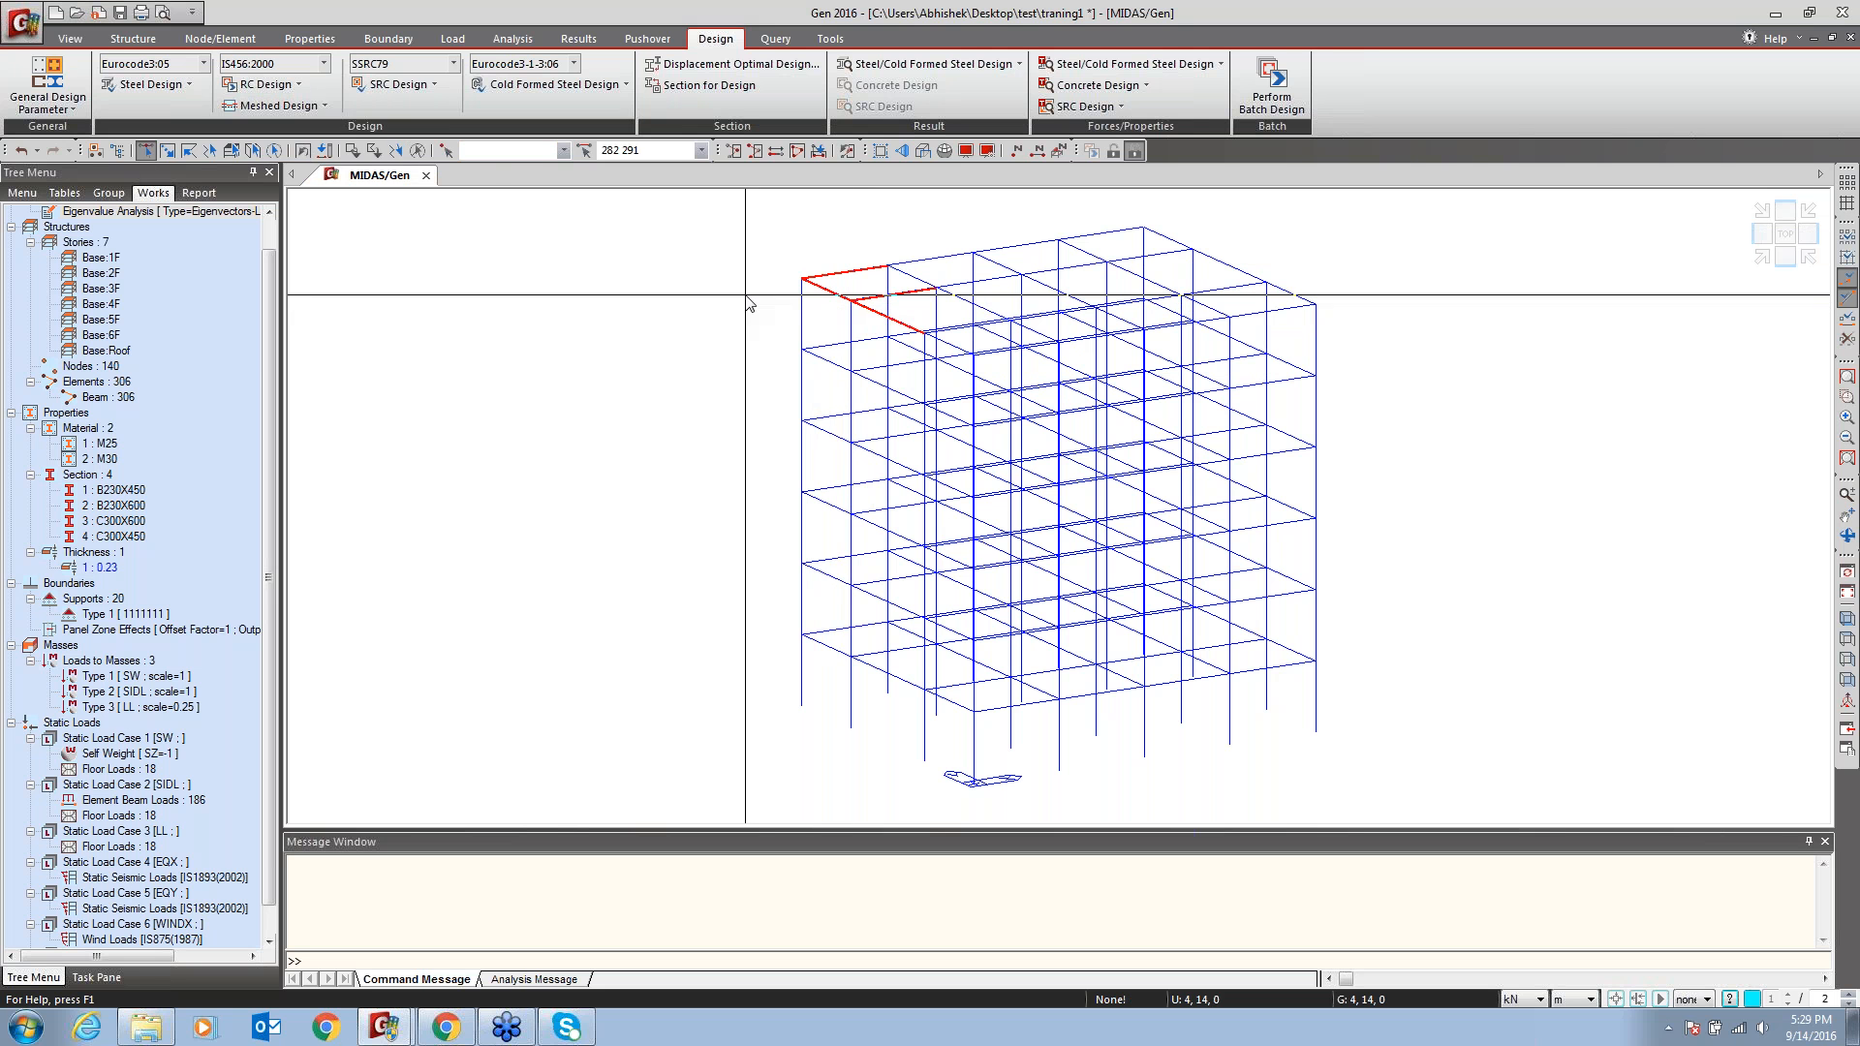
Run the concrete code design for beams on the selected roof beams
click(260, 84)
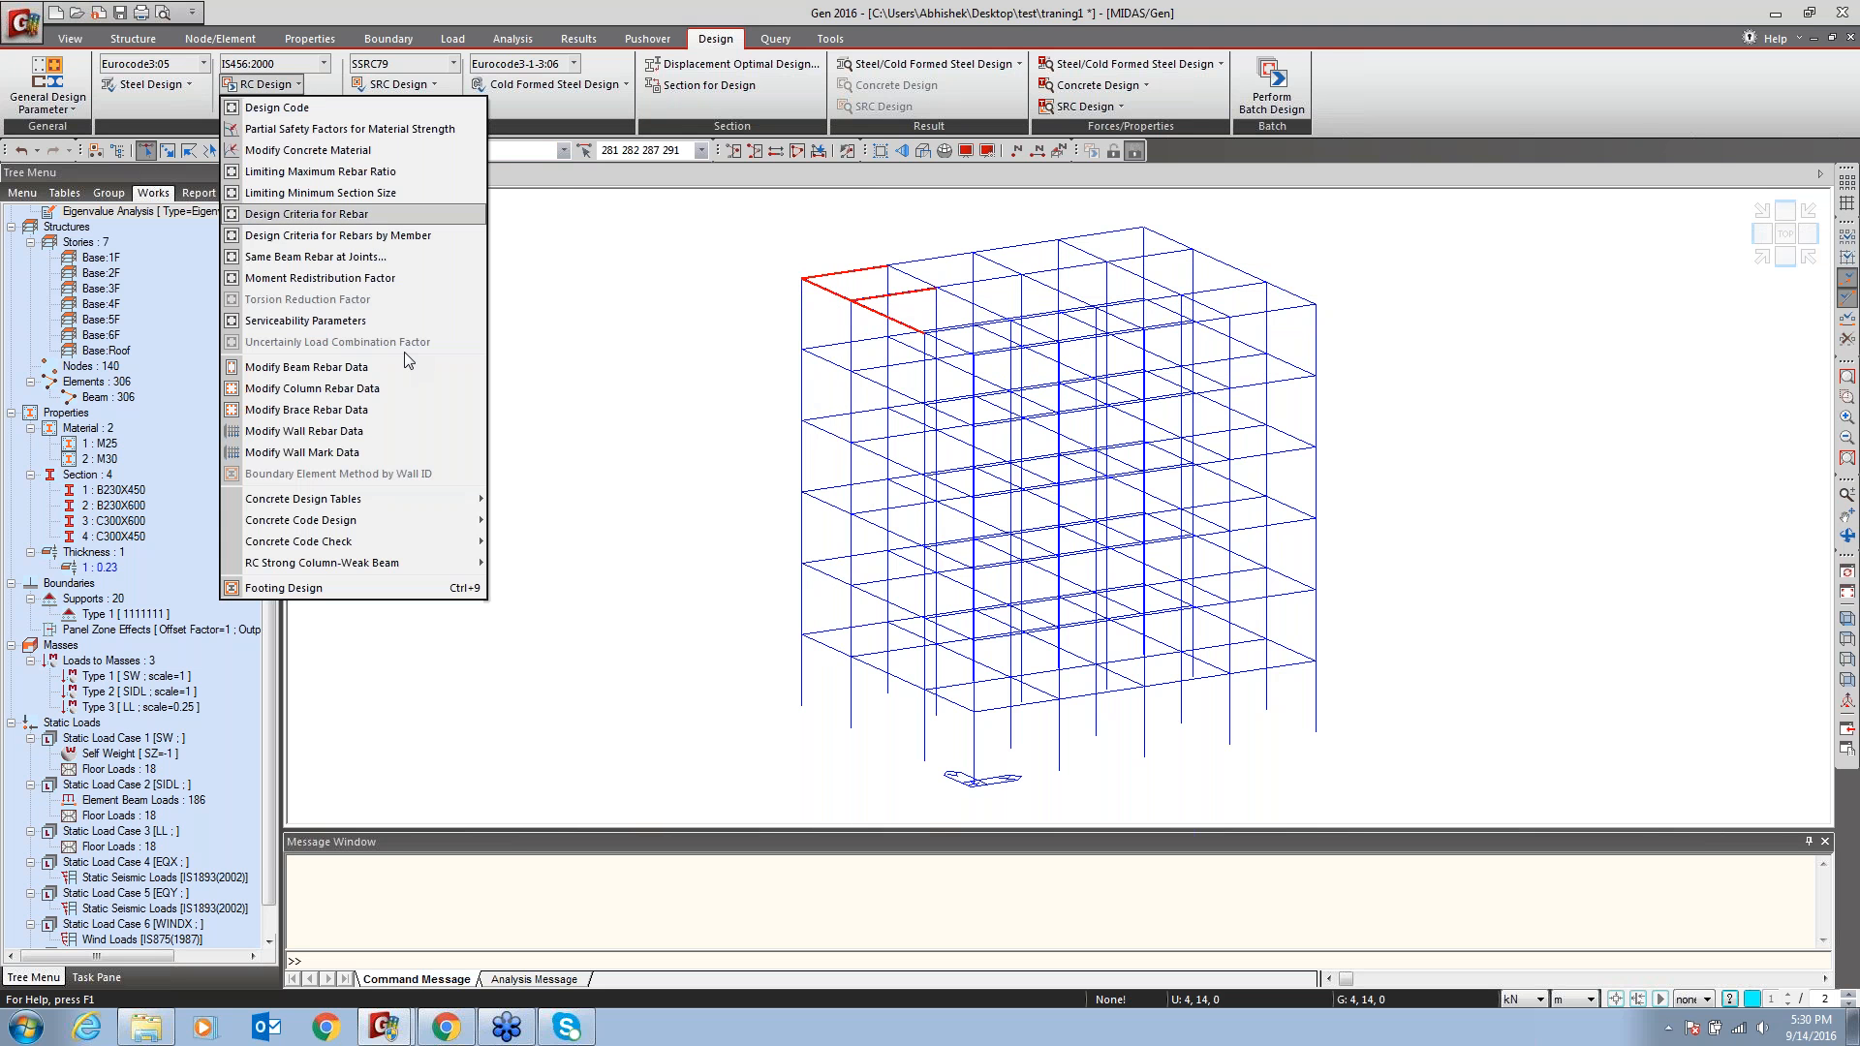
click(289, 591)
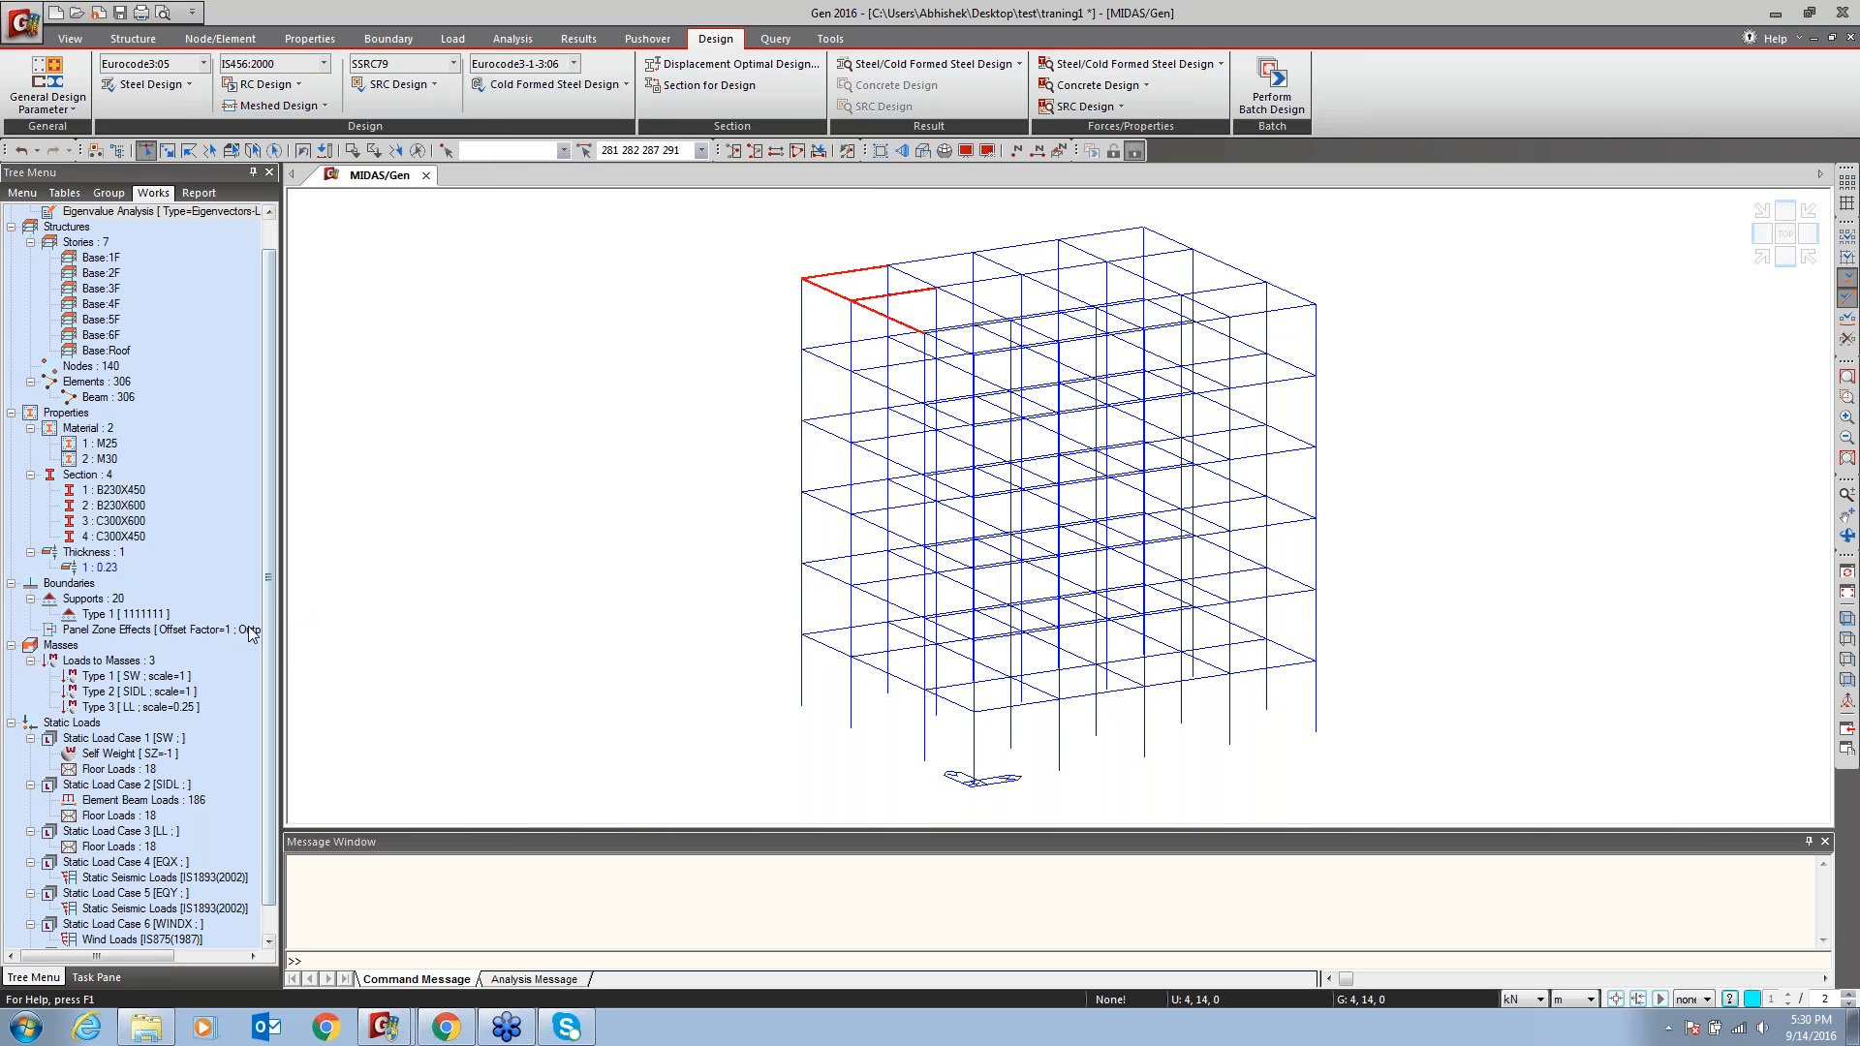
click(294, 87)
mouse_move(356, 523)
click(523, 542)
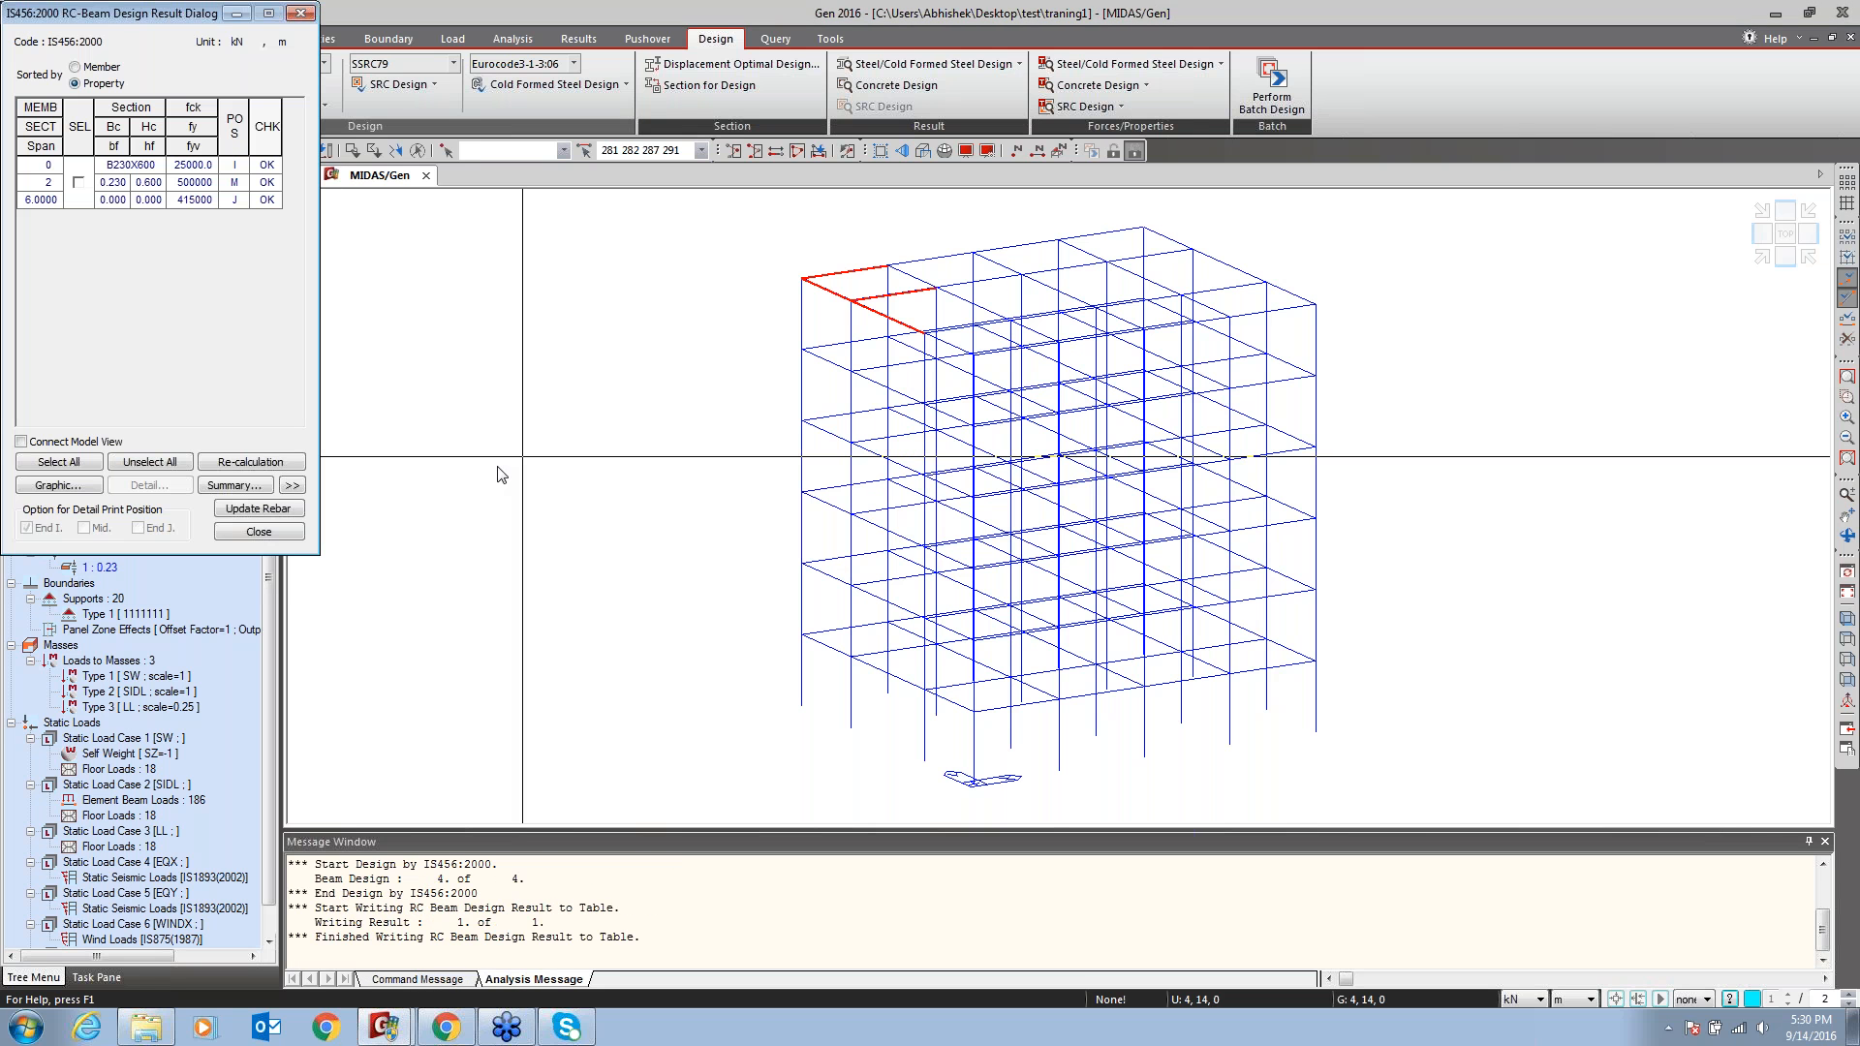
Expand the beam design results to the full table, sort them by member and select member 281
click(291, 484)
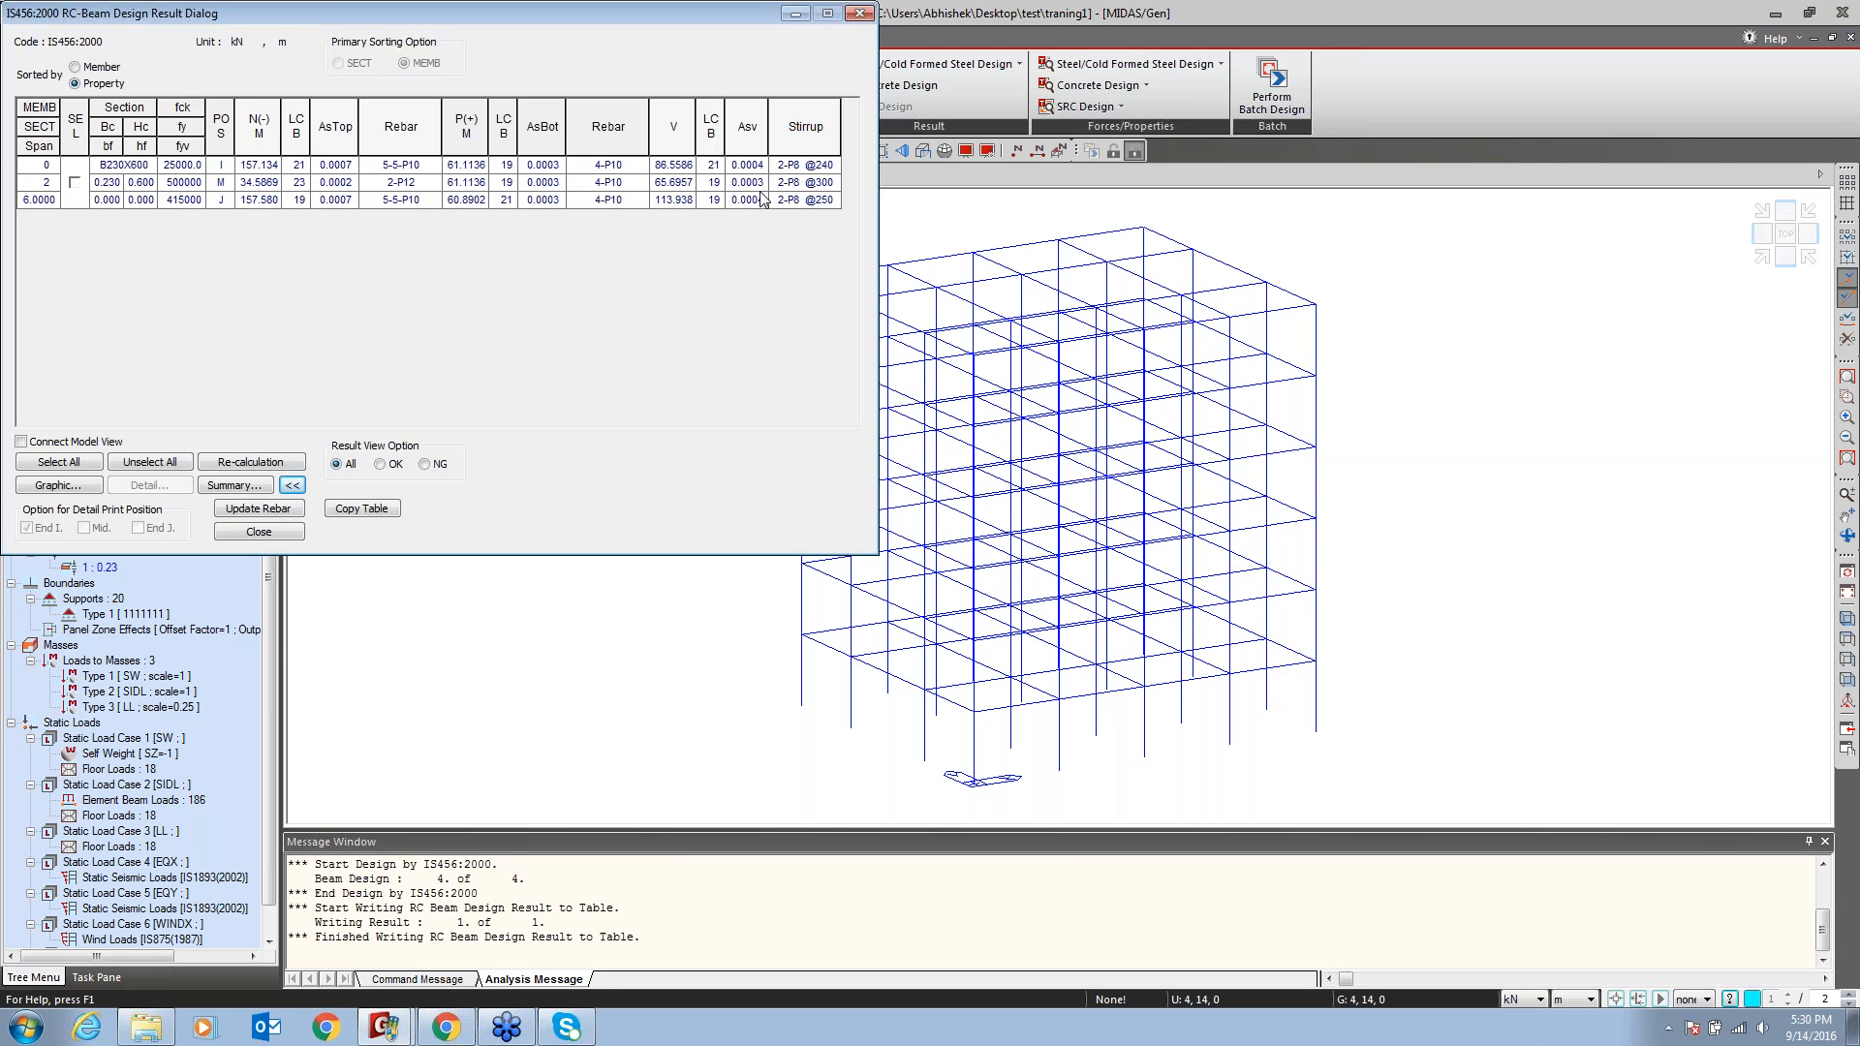
click(75, 67)
click(74, 182)
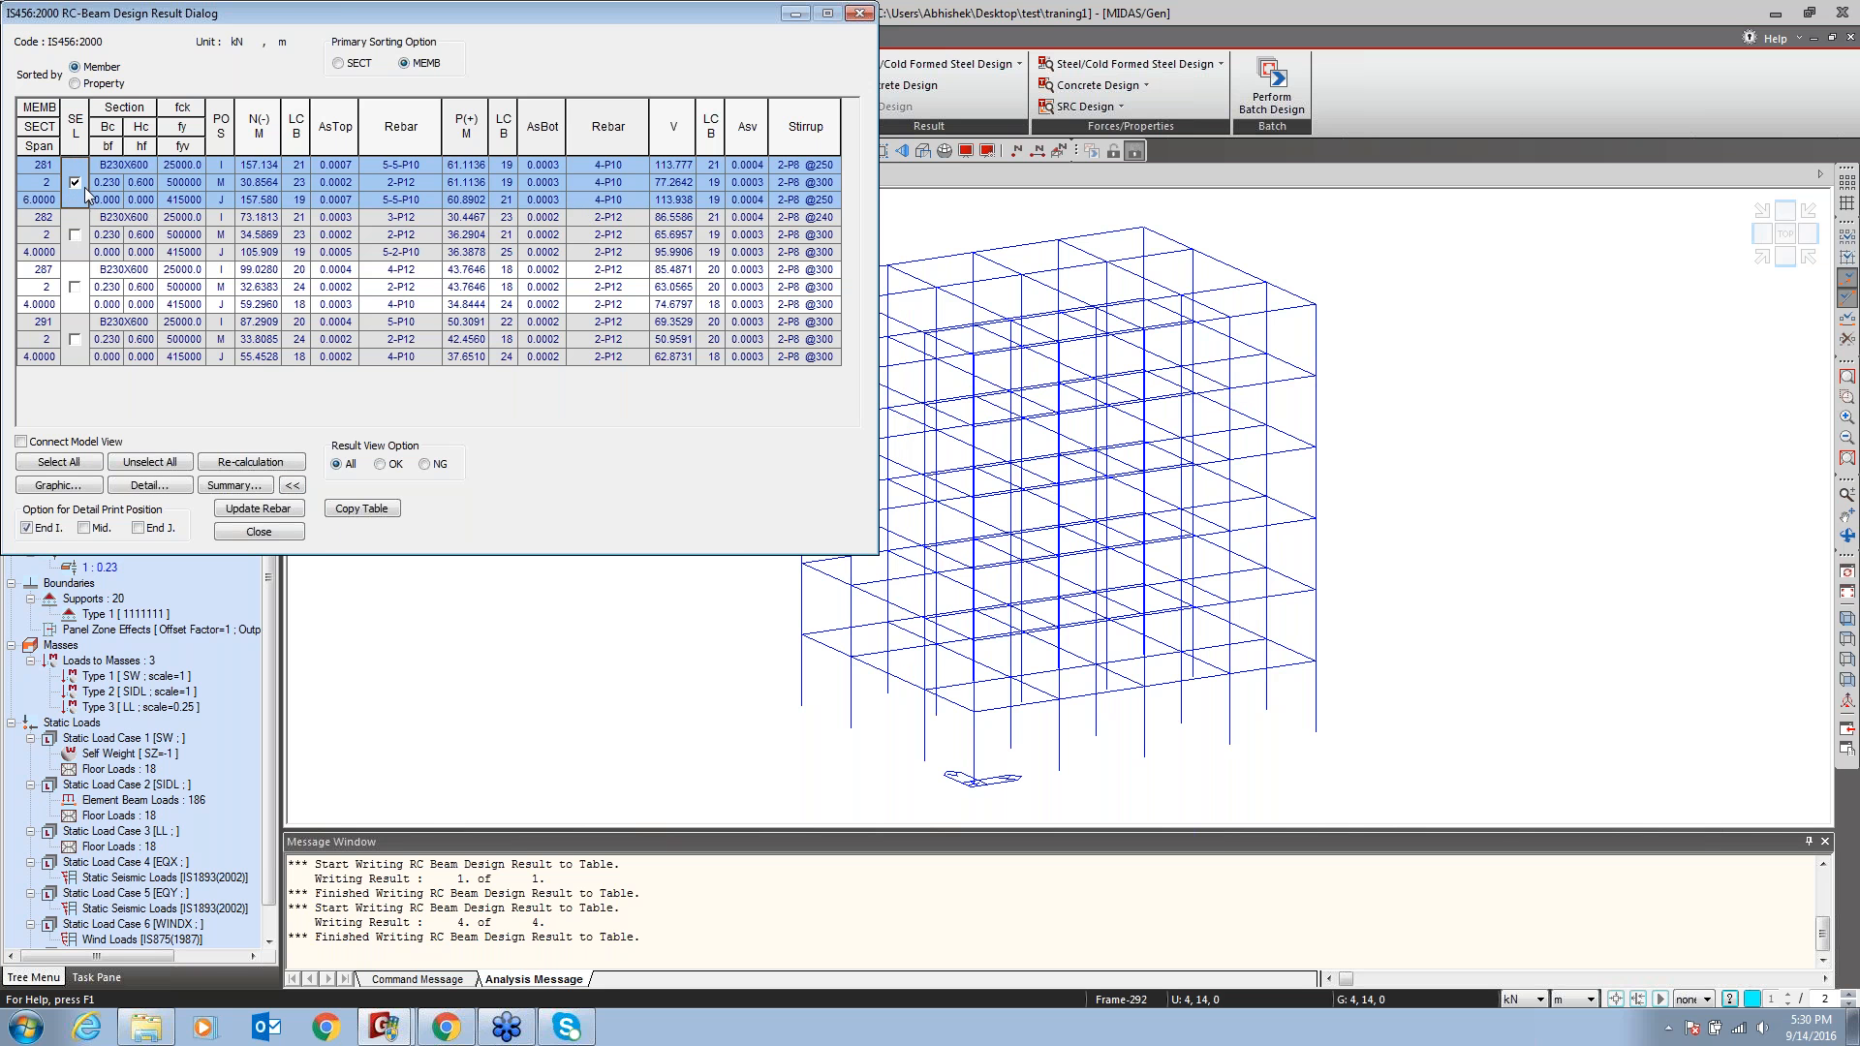
Switch the length unit to mm to read the beams' required top steel areas, and return it to m
click(221, 199)
click(337, 182)
click(1563, 996)
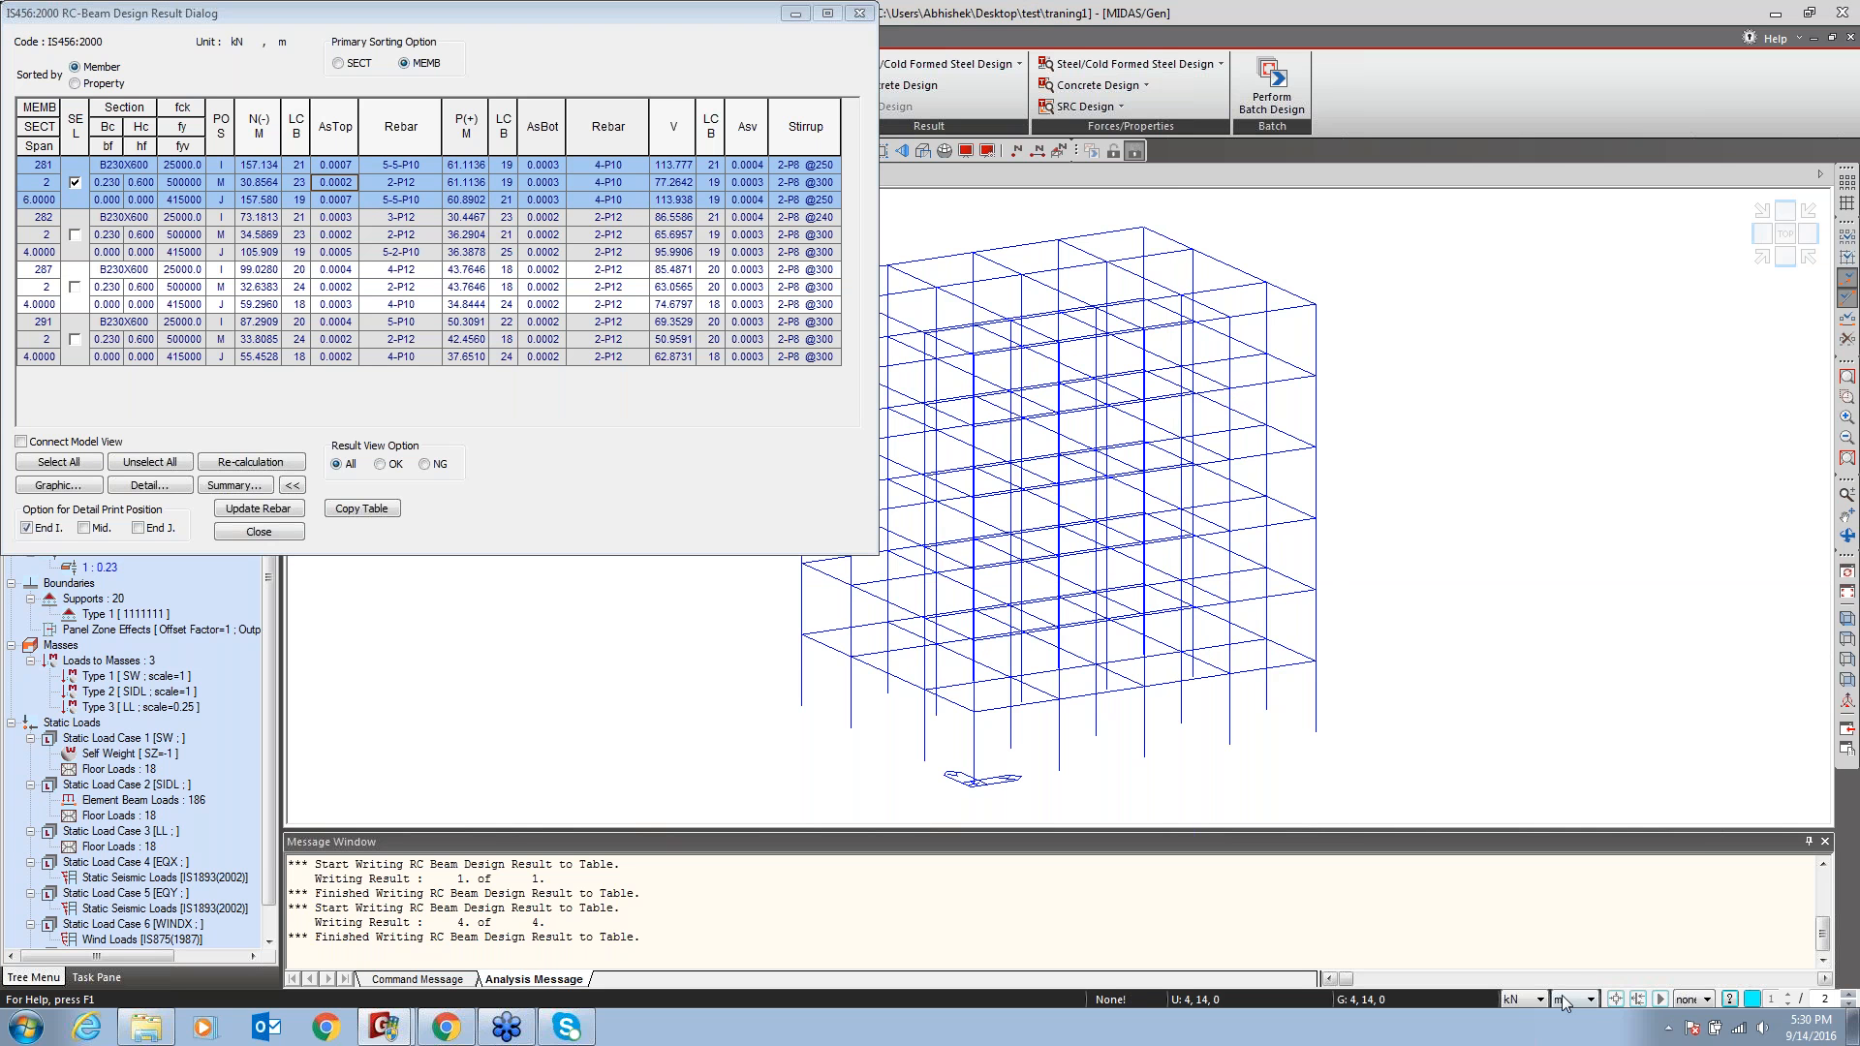
click(1569, 959)
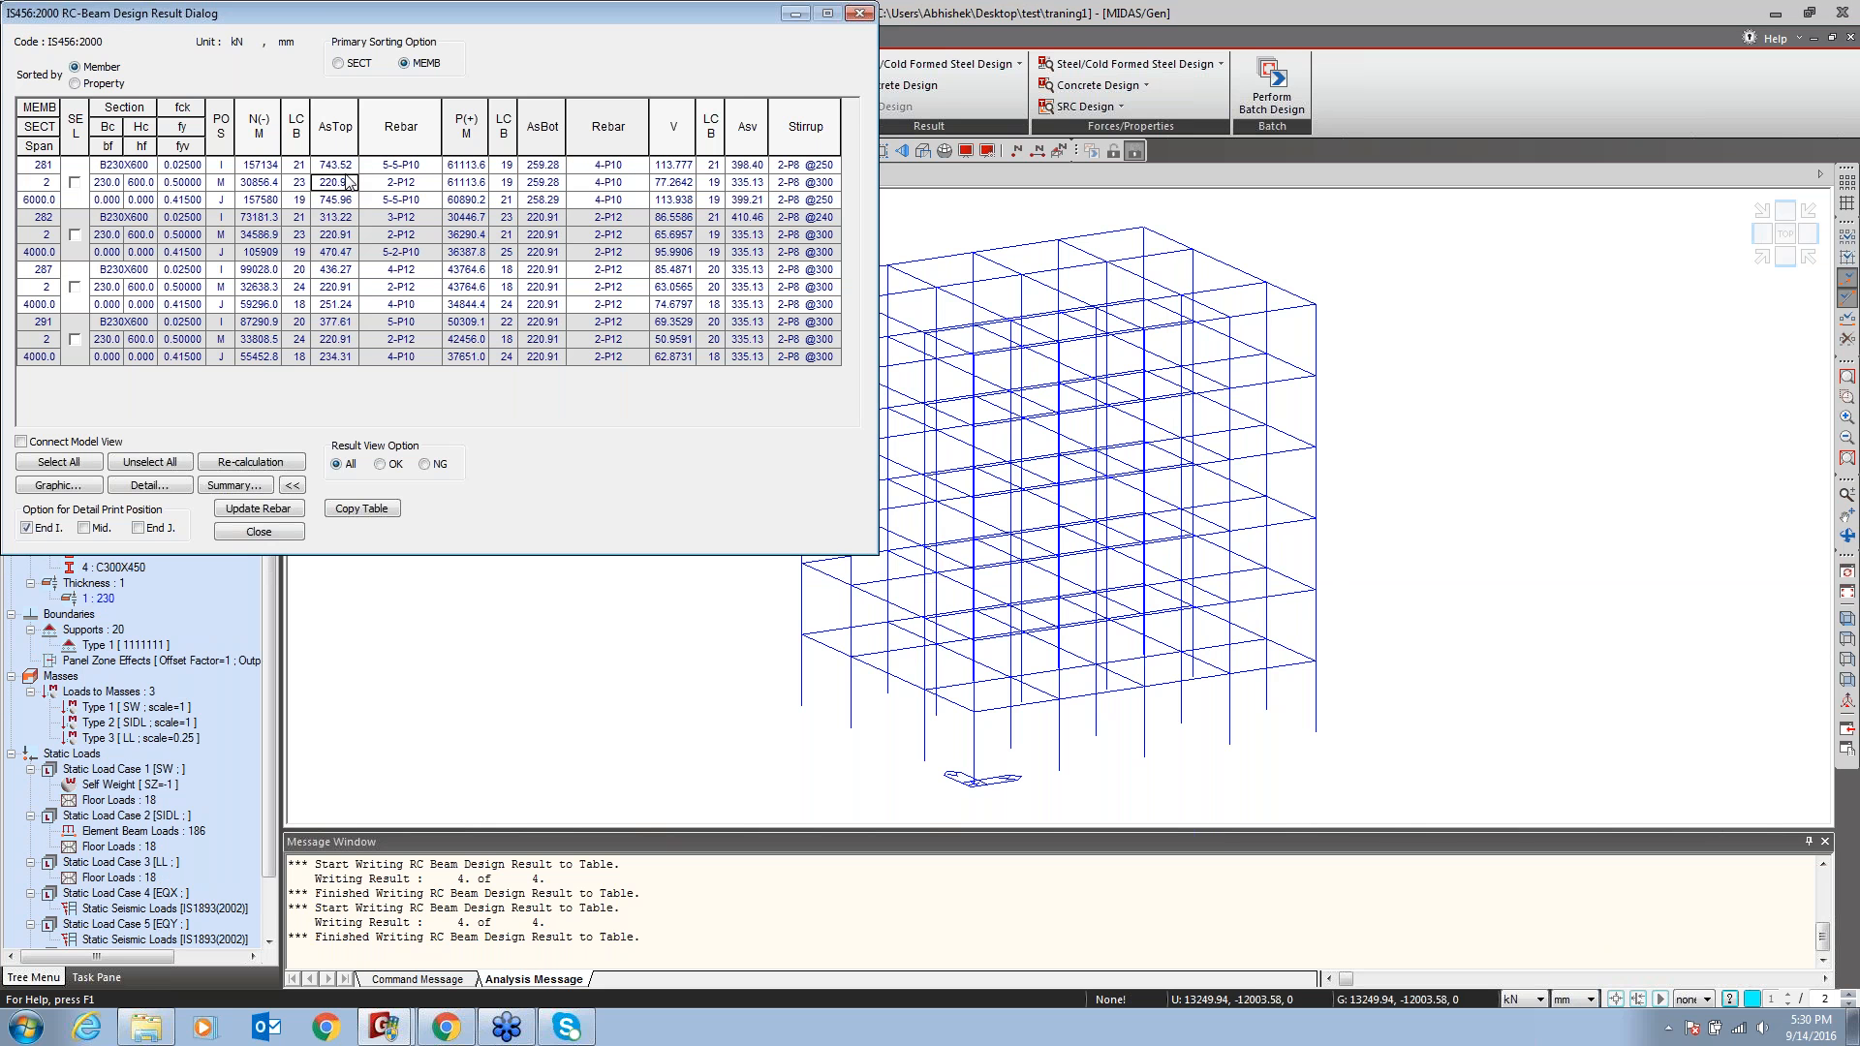
click(1574, 998)
click(1569, 958)
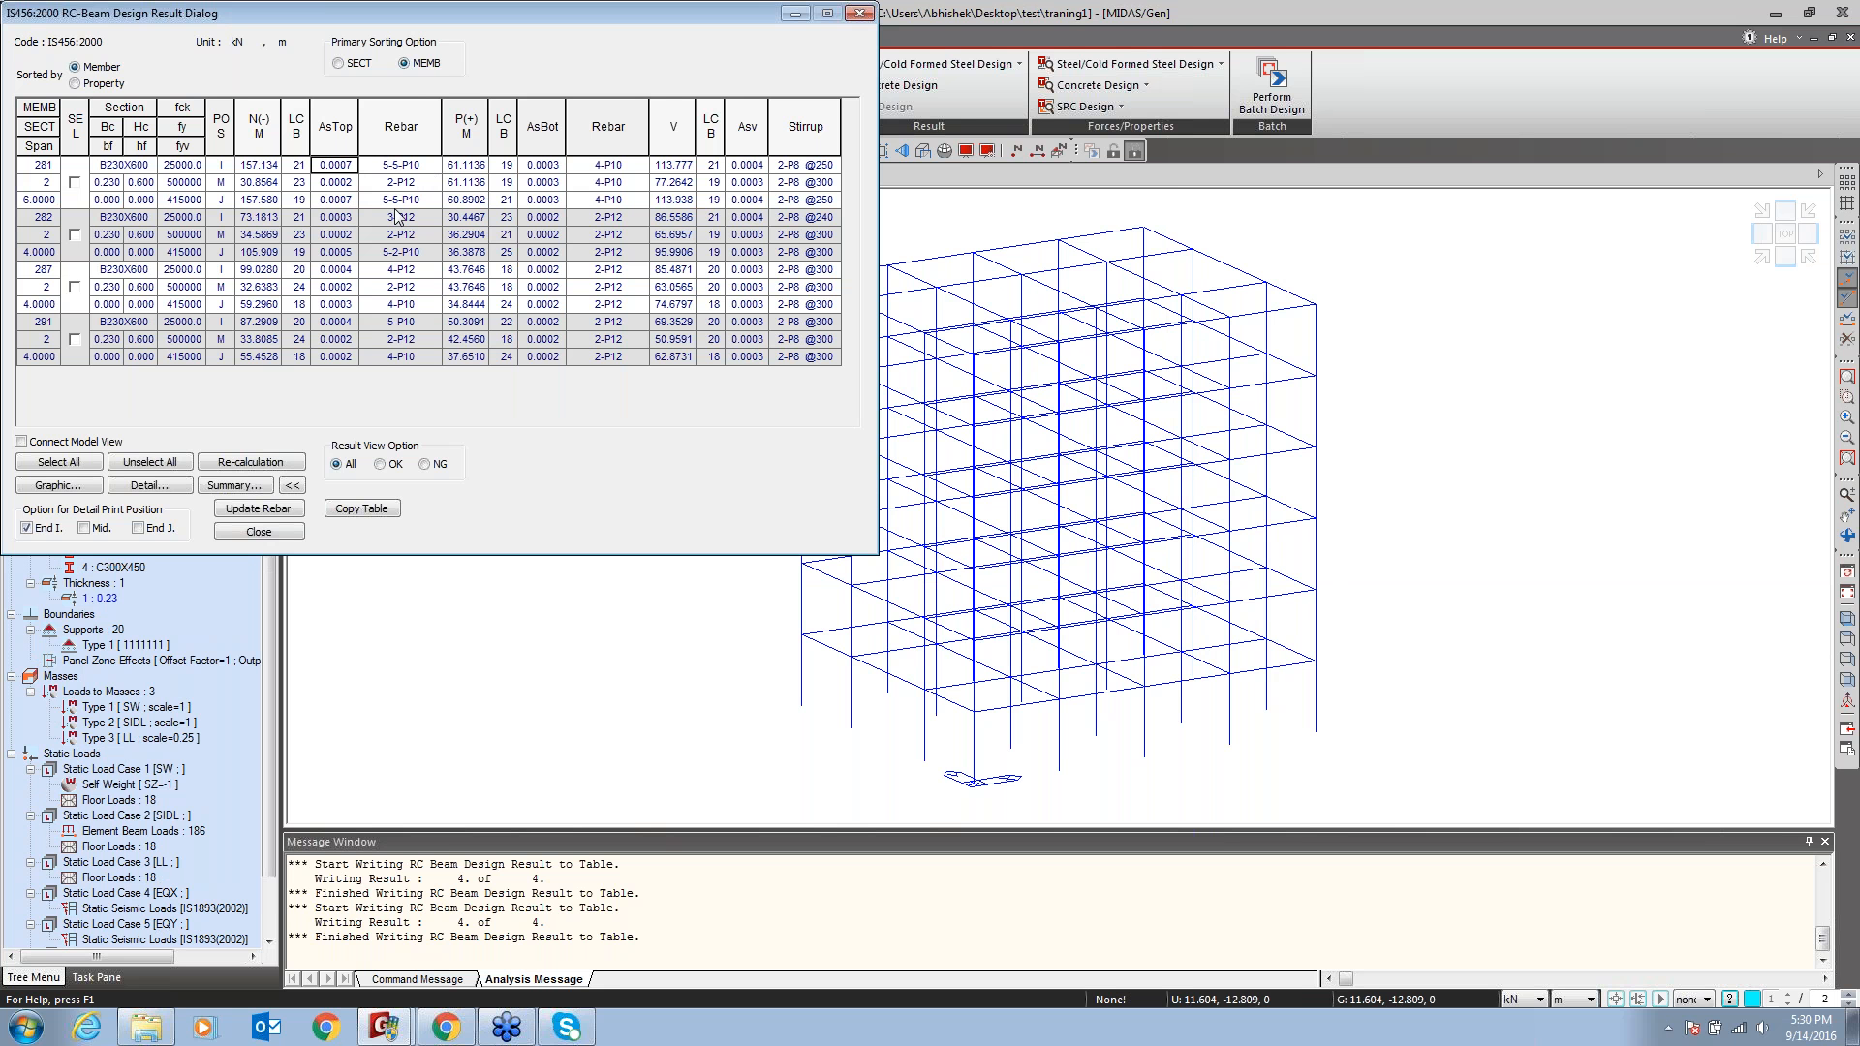
Examine the top and bottom rebar, shear force, load combinations and stirrups of member 281 in the results table
click(409, 184)
click(628, 166)
click(717, 166)
click(716, 200)
click(805, 199)
Open the graphic design report of member 281 and review its section diagrams, bending moment capacity and shear capacity
click(74, 182)
click(85, 486)
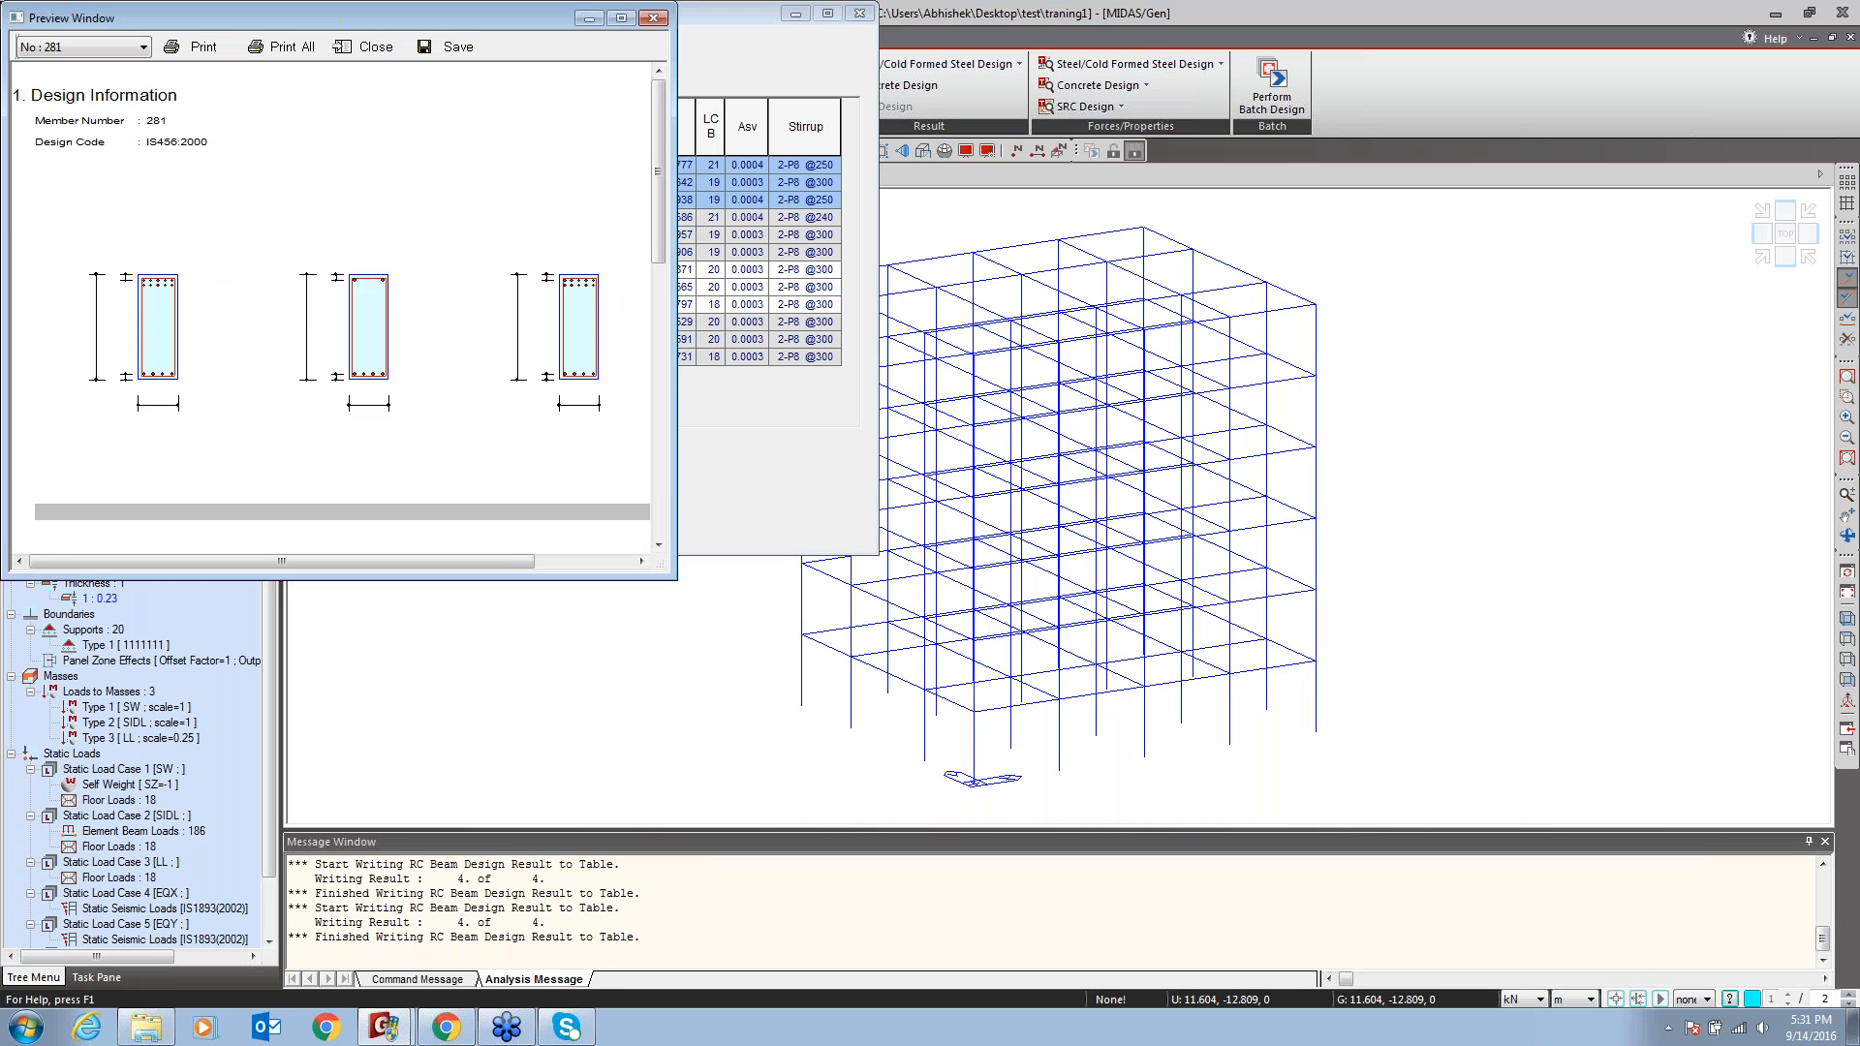
drag(503, 12, 743, 17)
drag(481, 412, 482, 348)
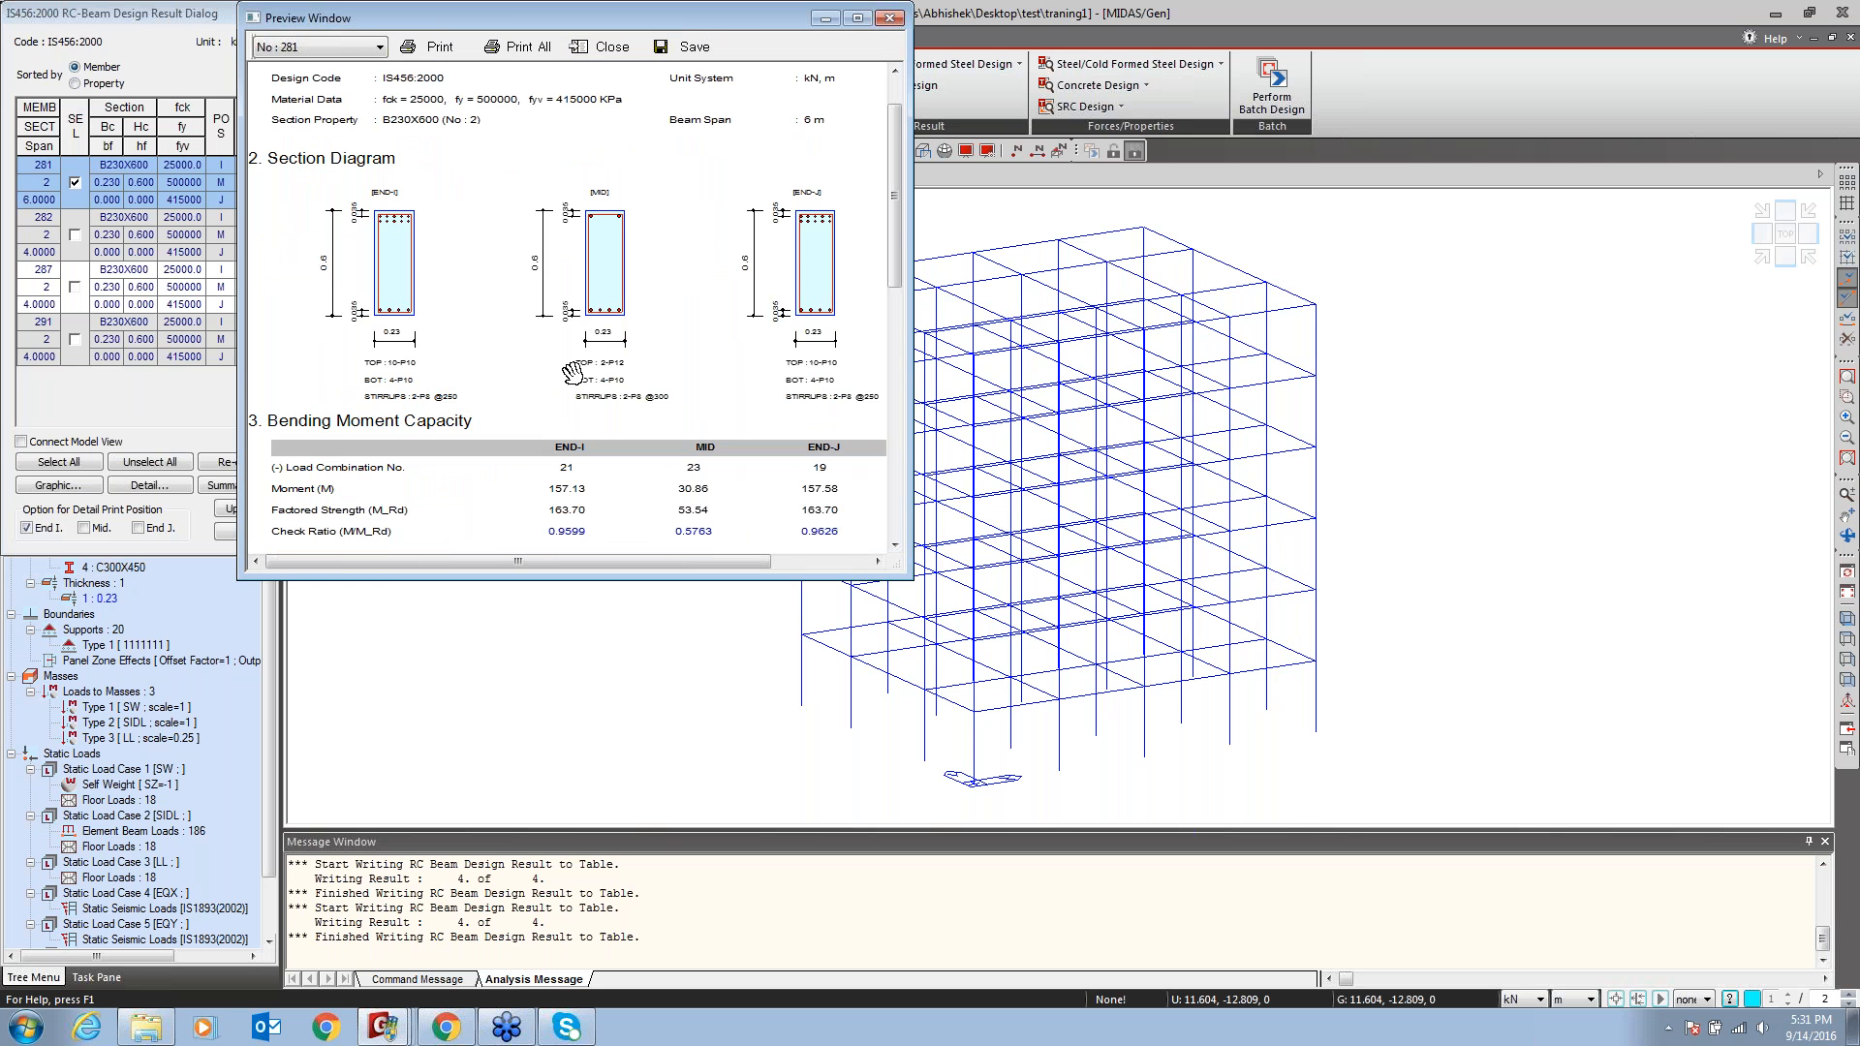
drag(586, 375, 593, 329)
drag(699, 542, 727, 312)
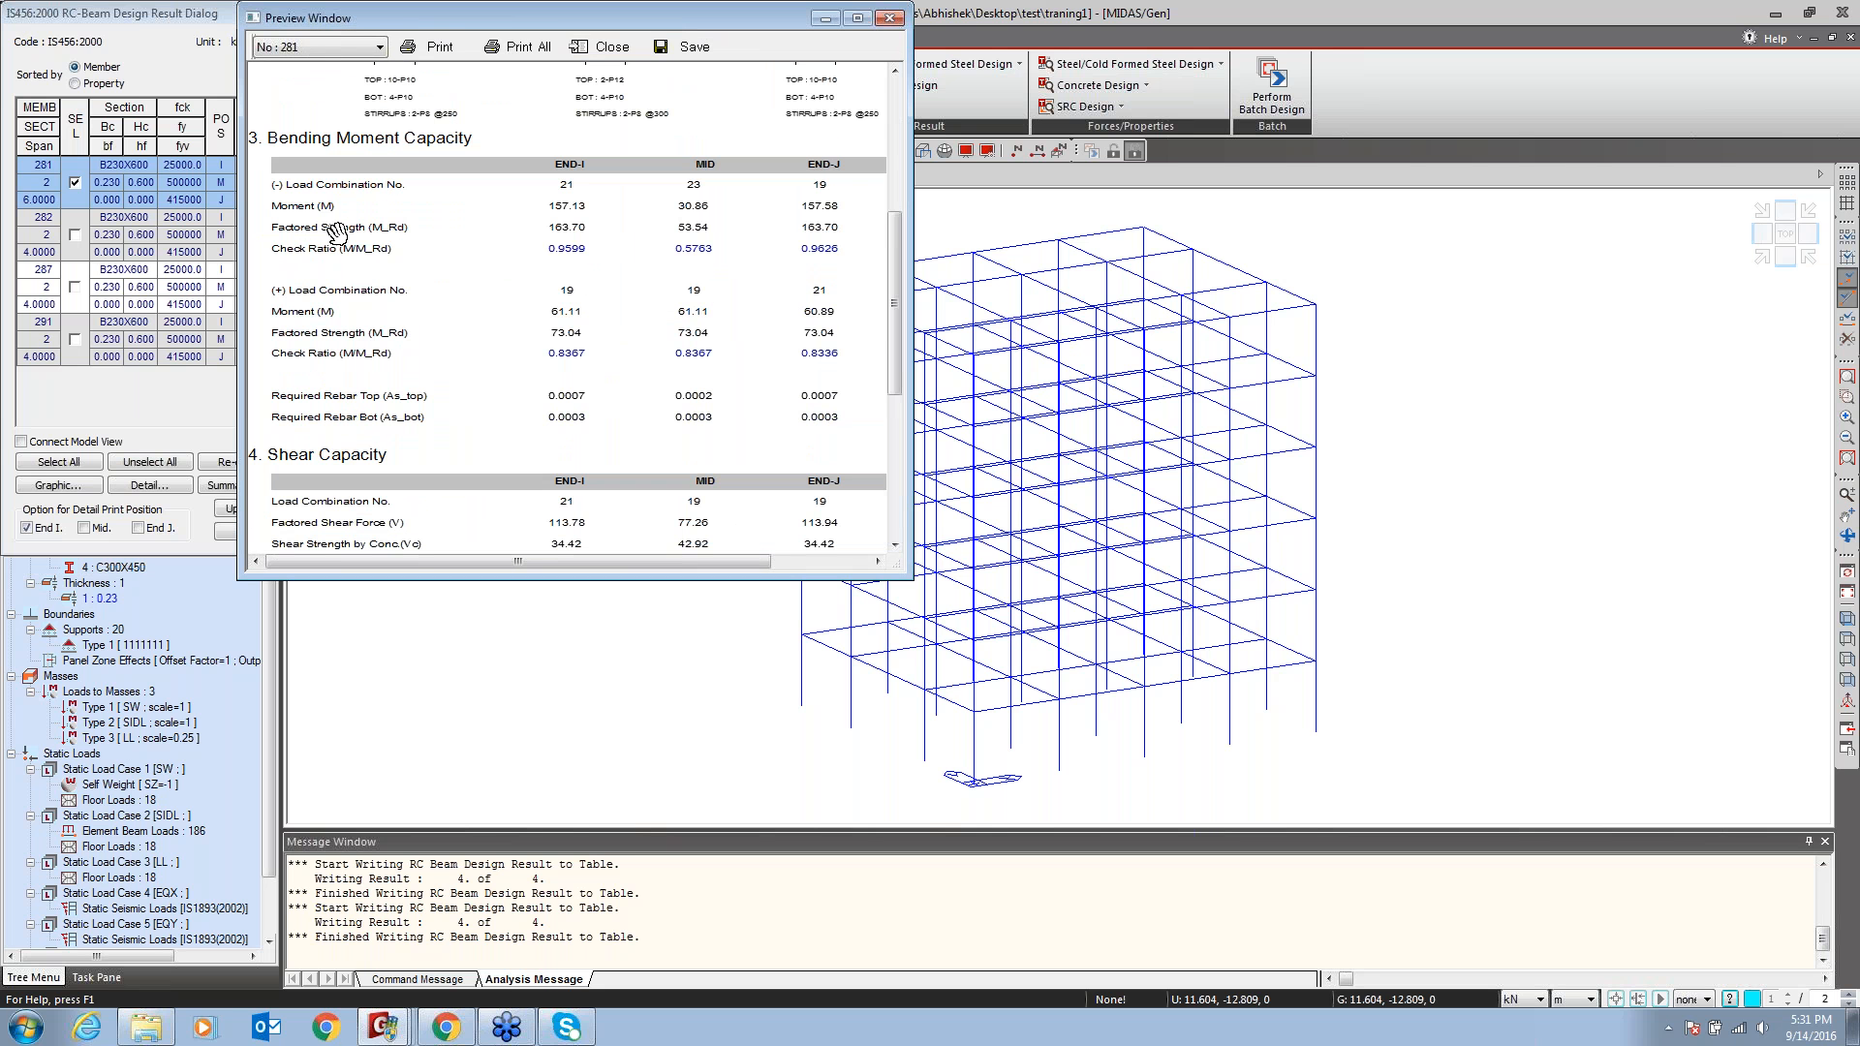
drag(621, 426, 631, 249)
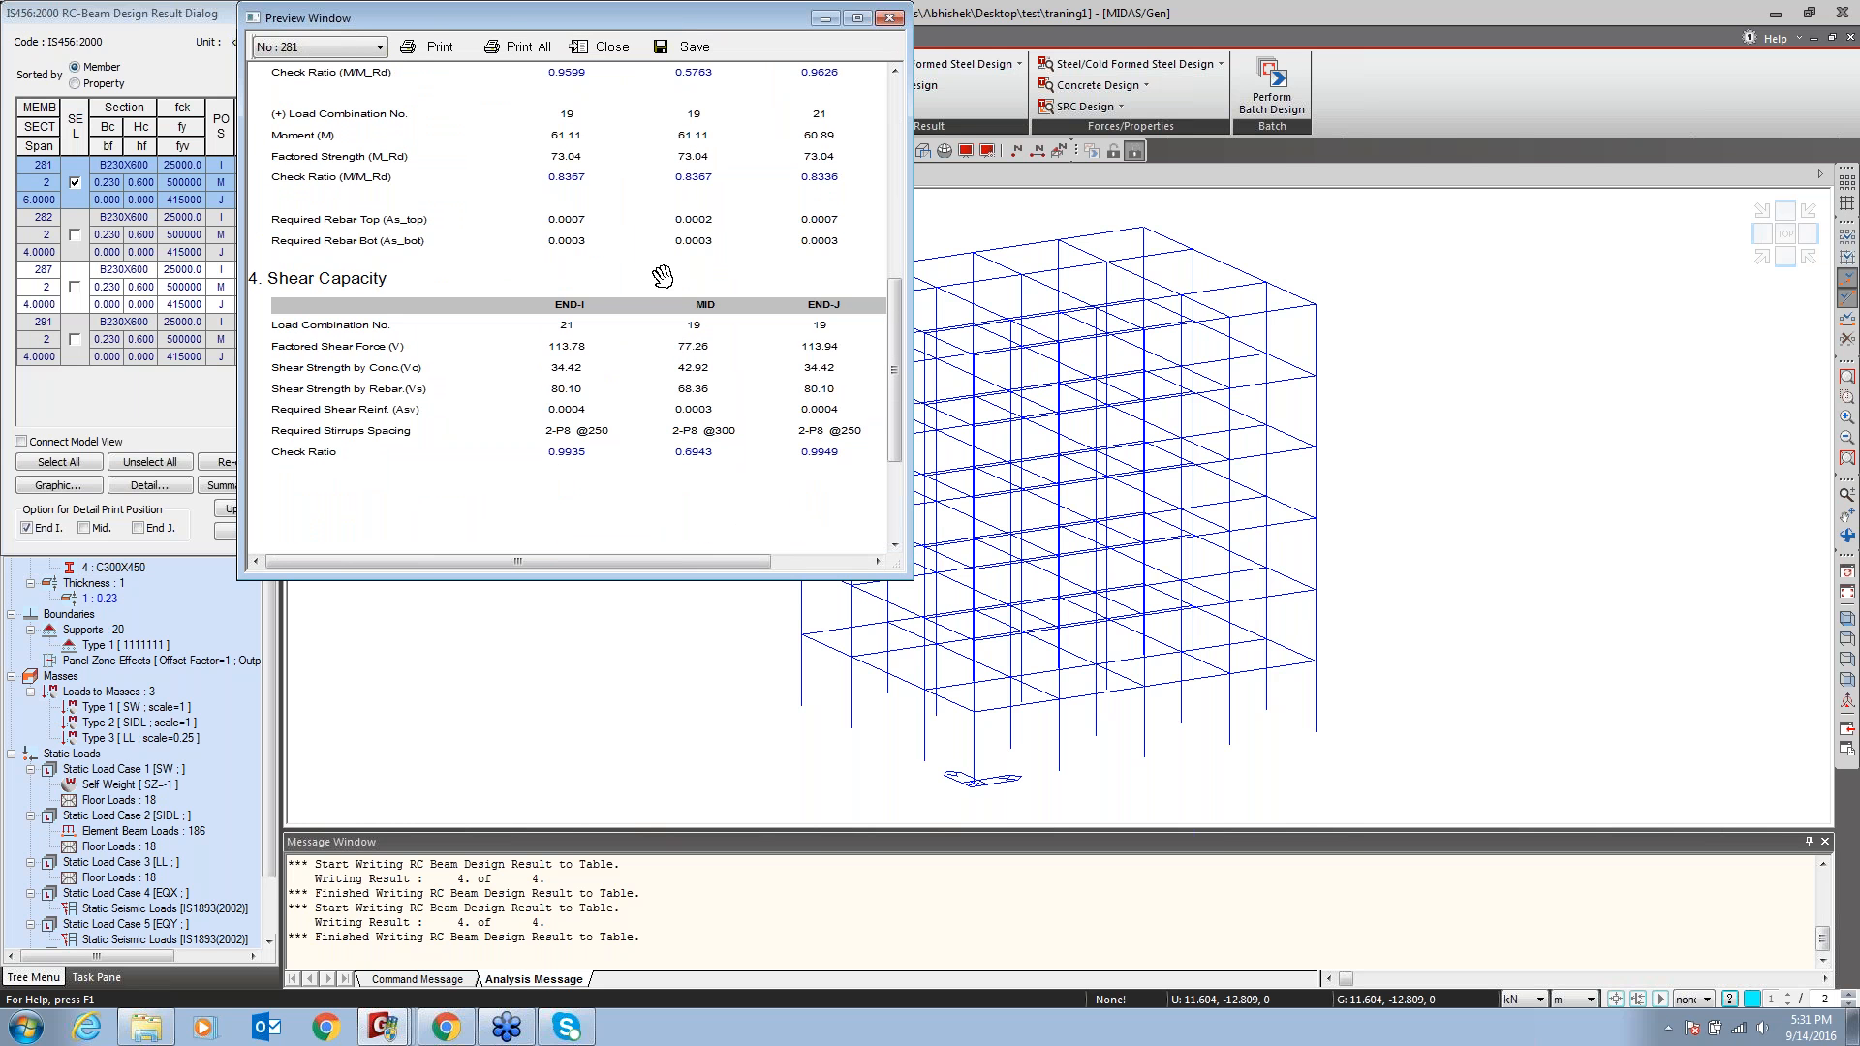
drag(663, 276, 634, 389)
key(Escape)
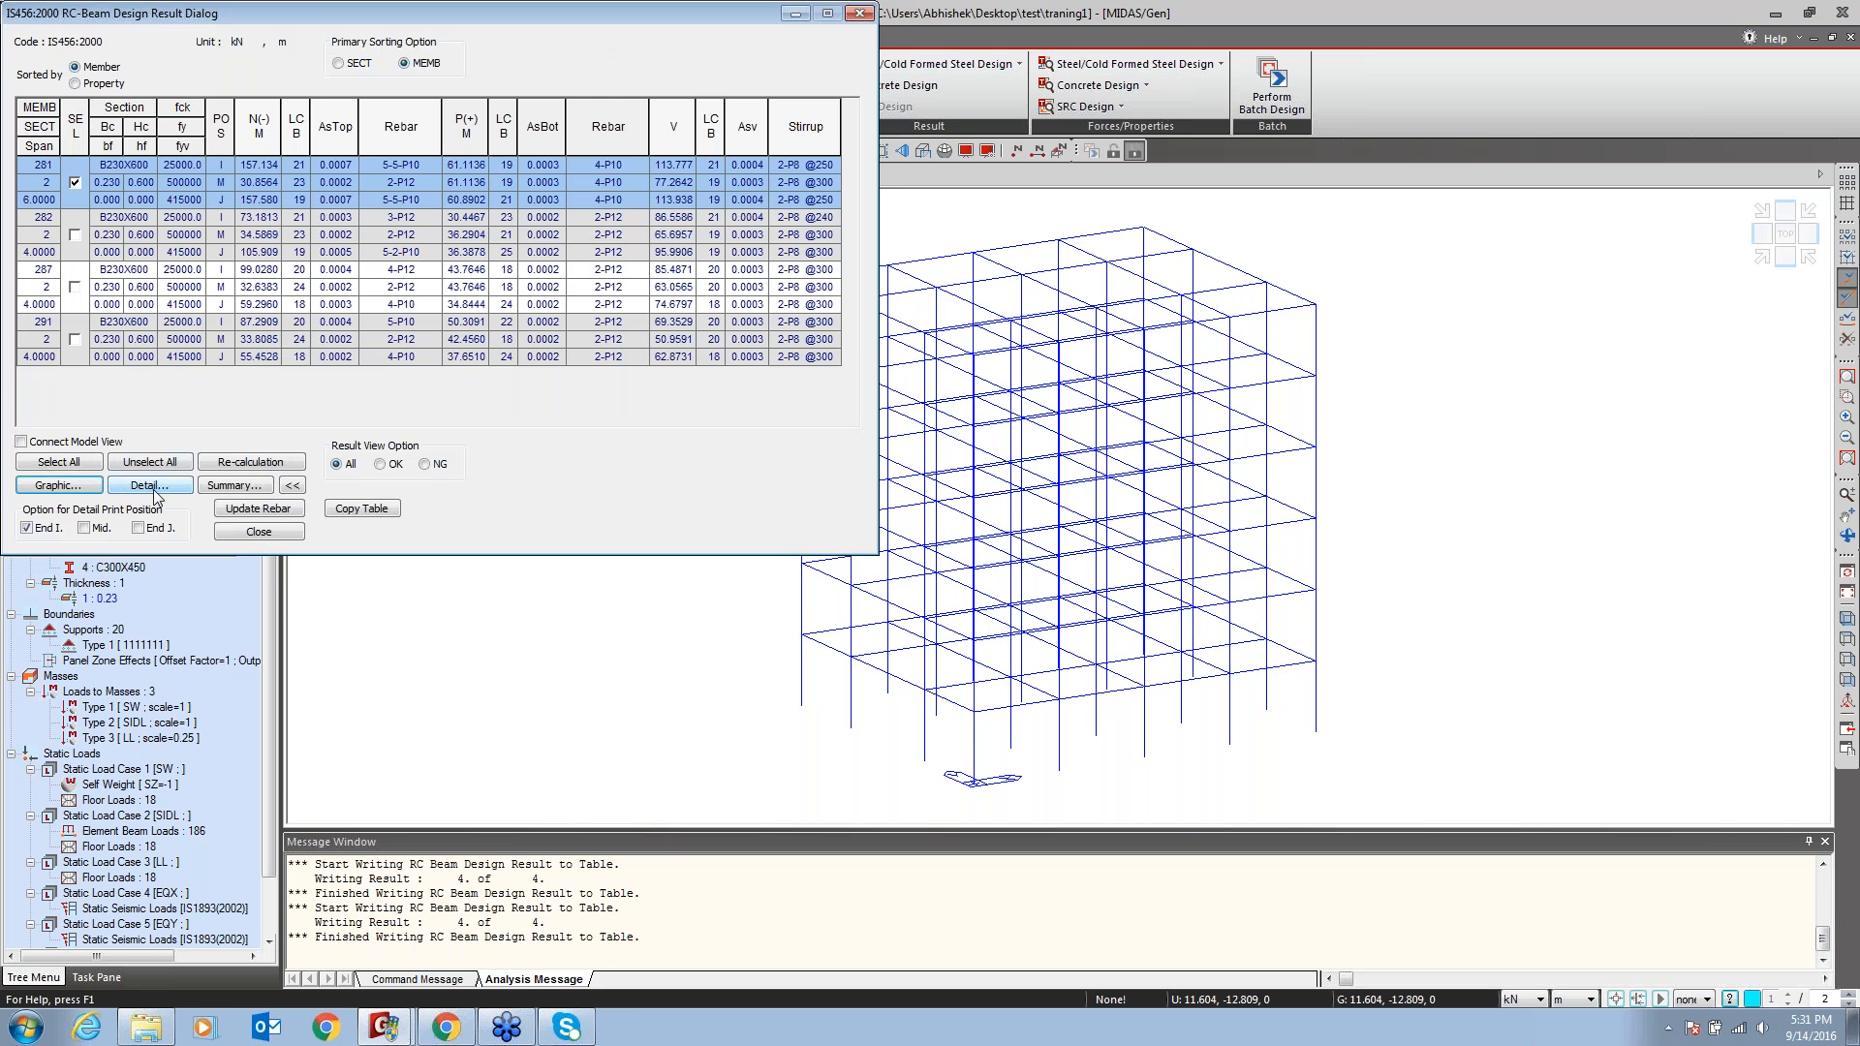
Open the detailed report of member 281 and examine the tensile reinforcement limits in the positive bending moment check
click(147, 486)
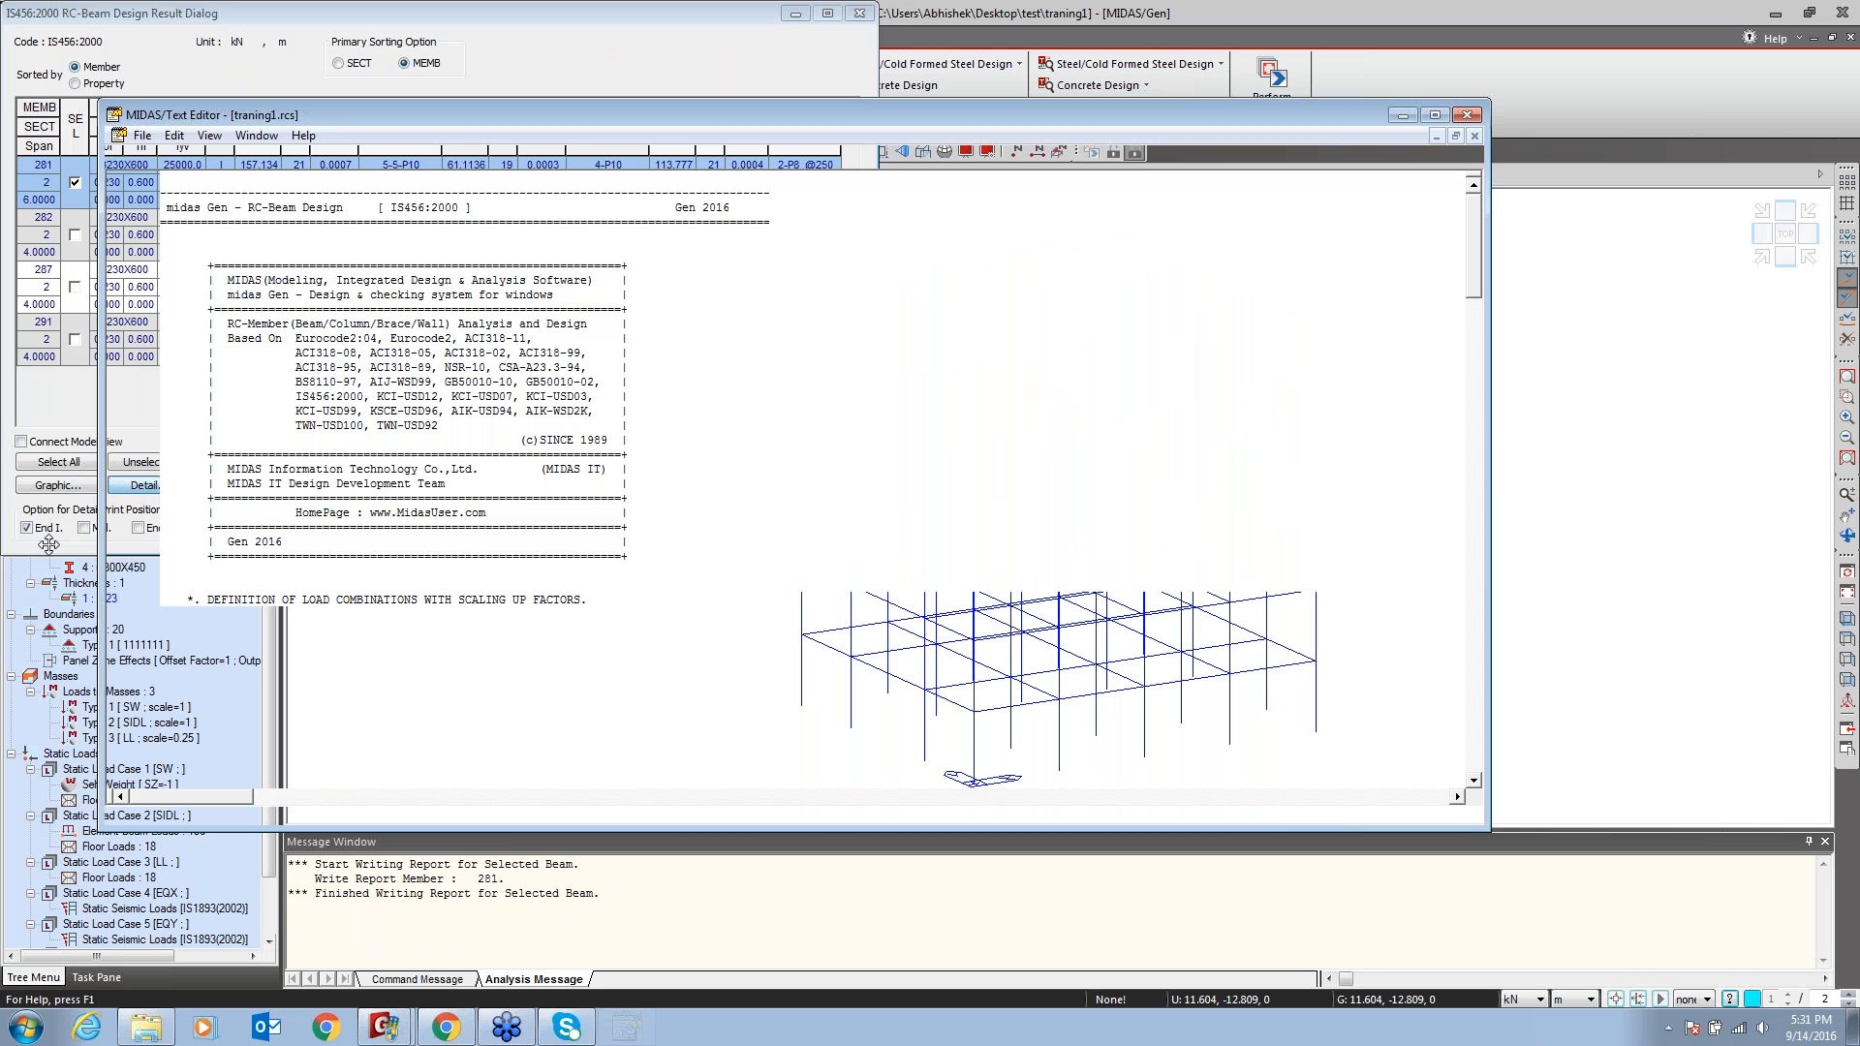
drag(426, 121, 552, 24)
click(630, 547)
scroll(646, 543, down, 6)
scroll(646, 545, down, 20)
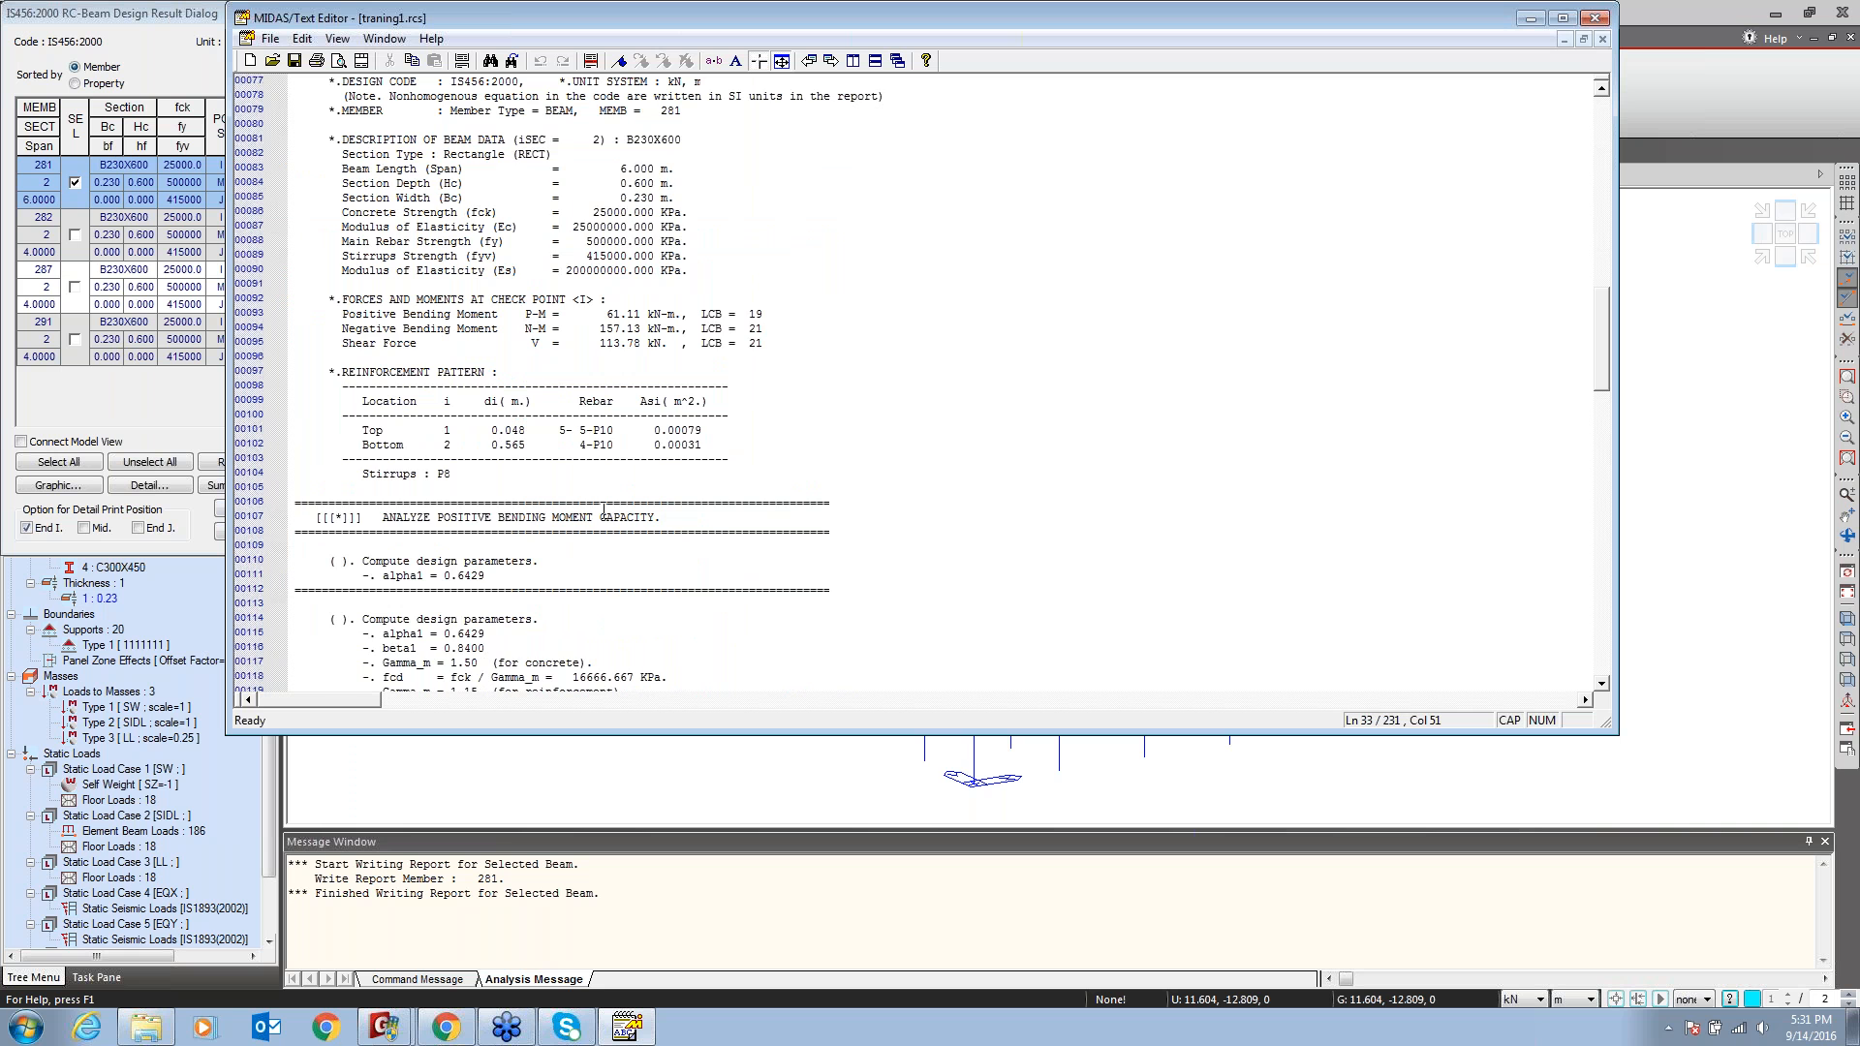
scroll(586, 521, down, 7)
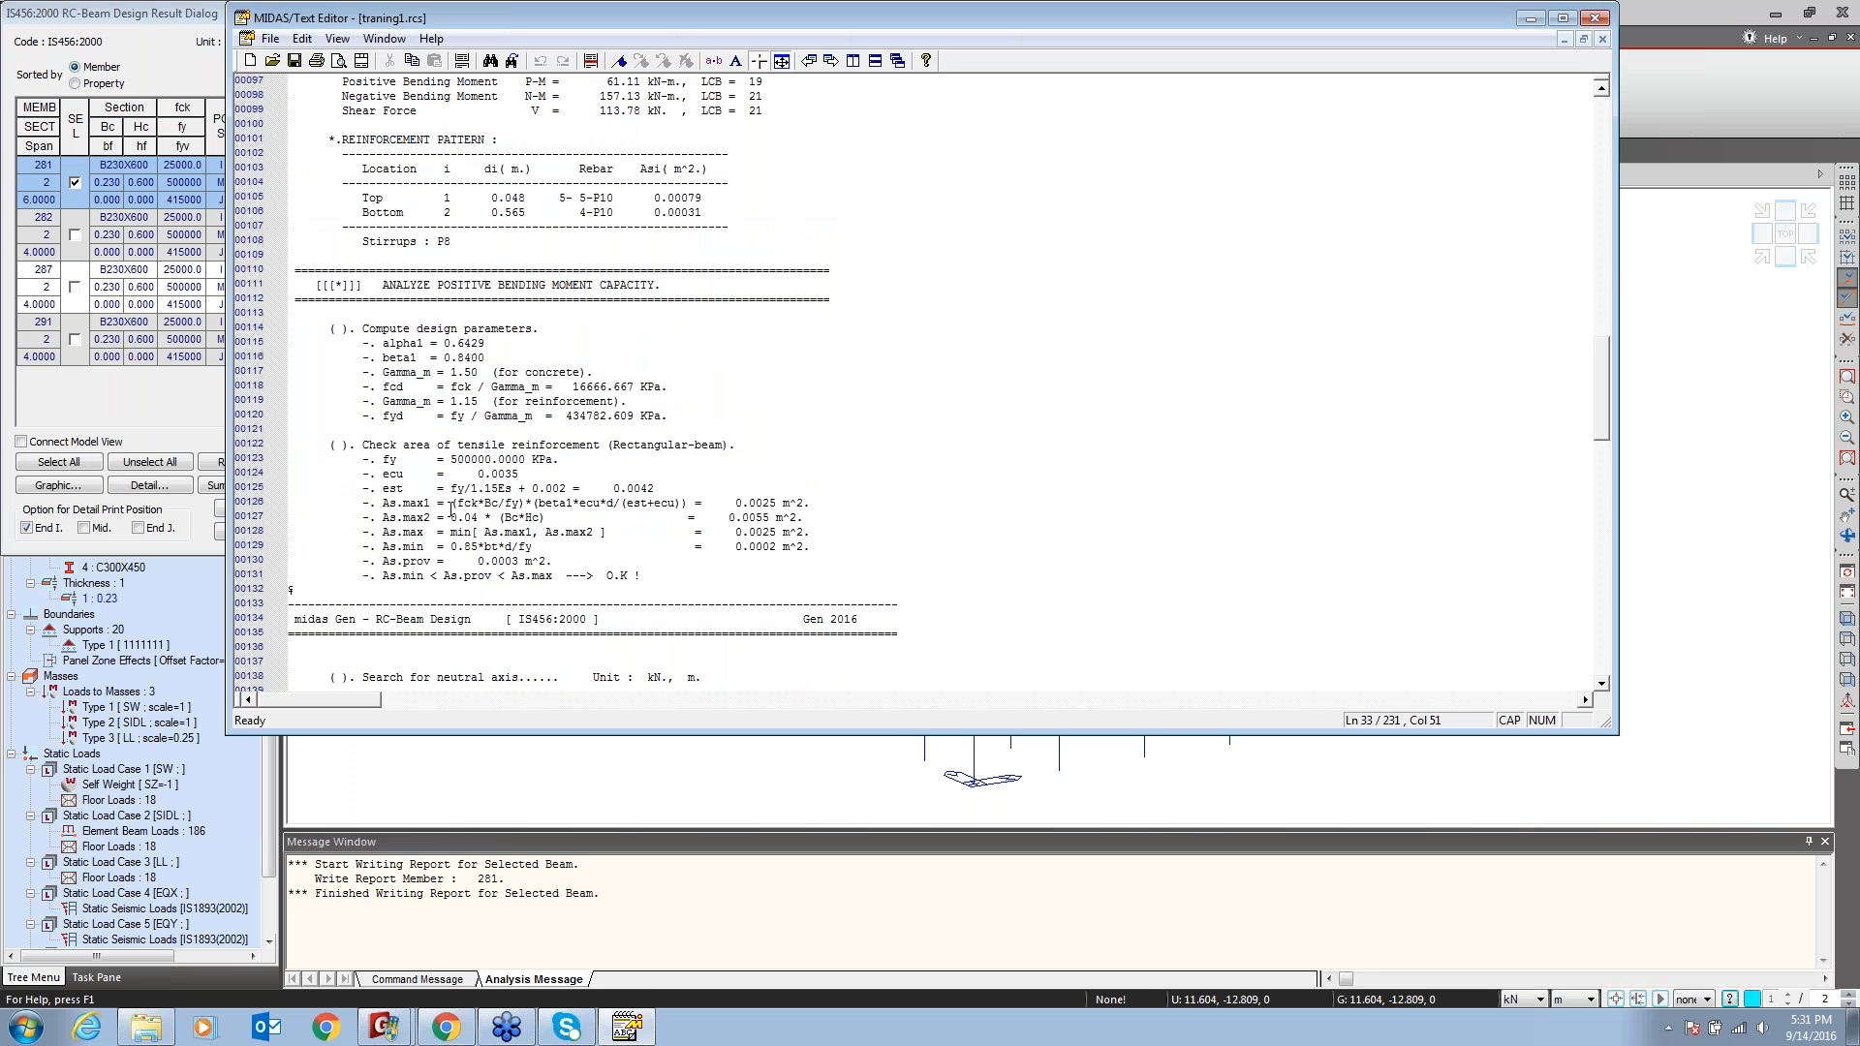
drag(453, 519, 553, 518)
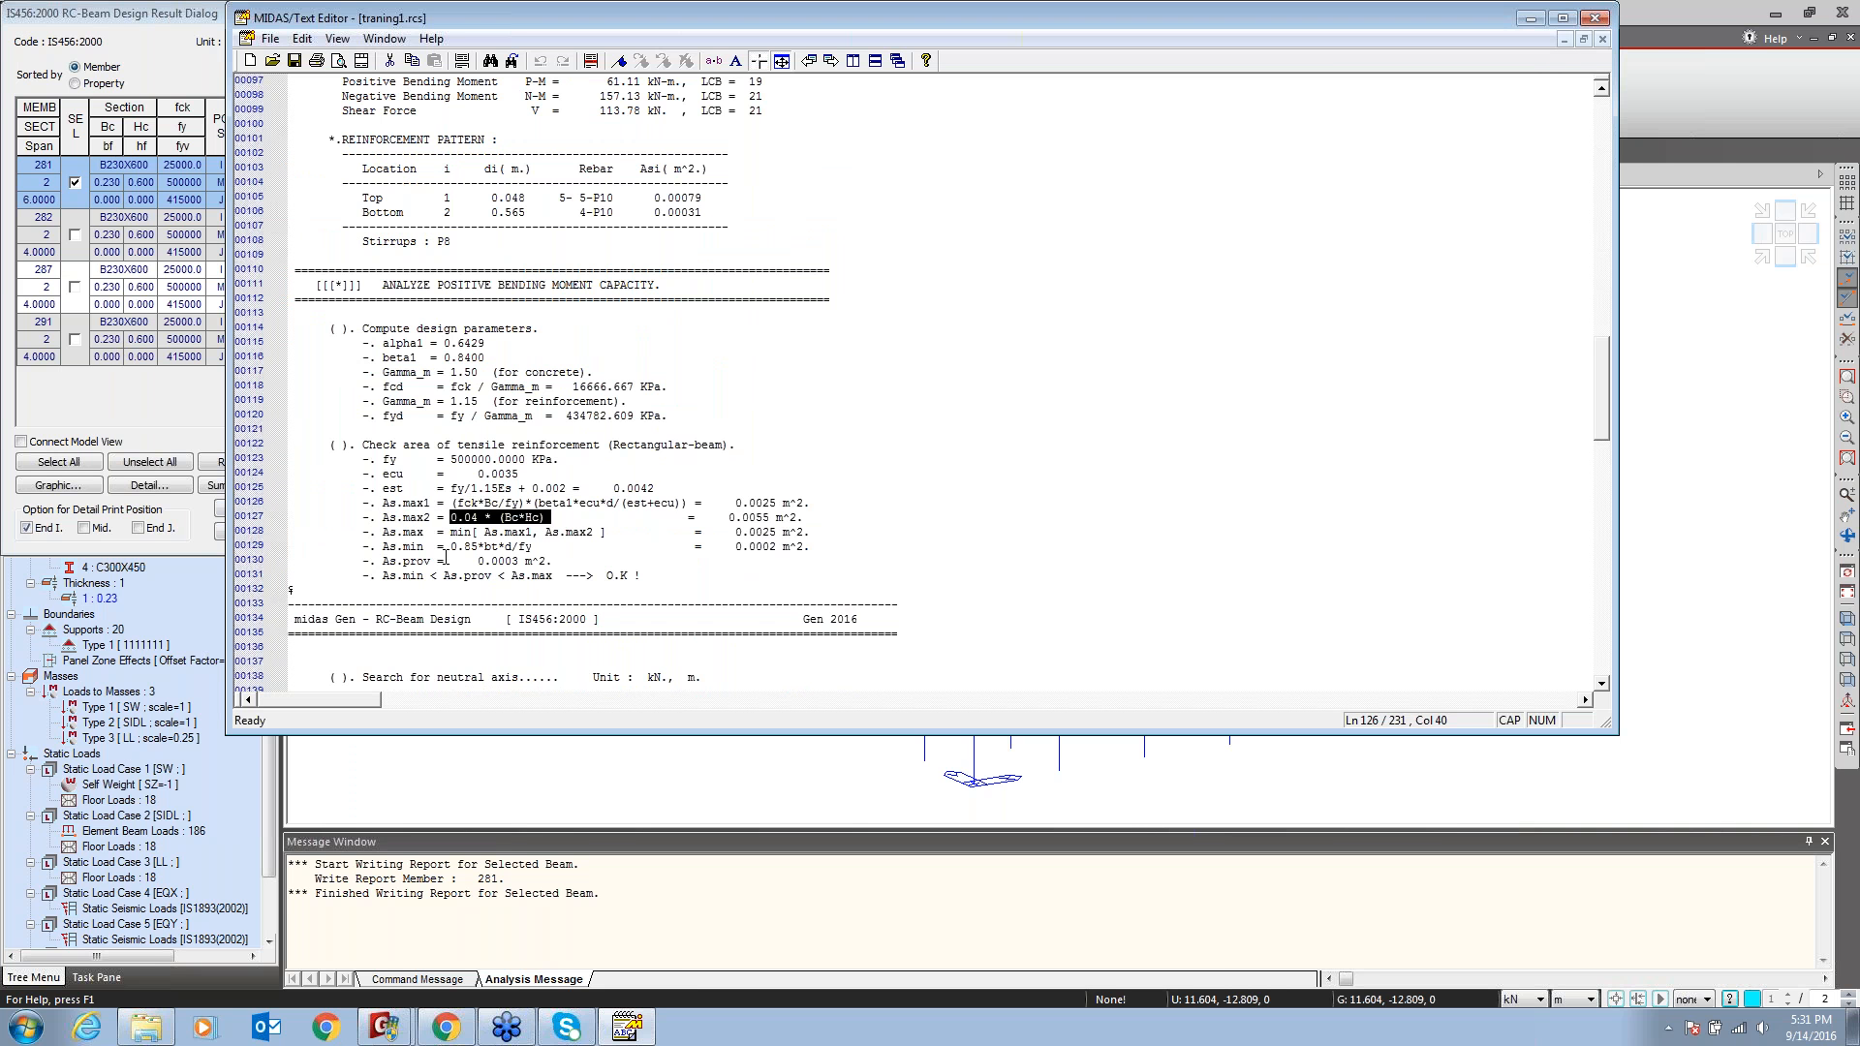
drag(445, 548, 540, 549)
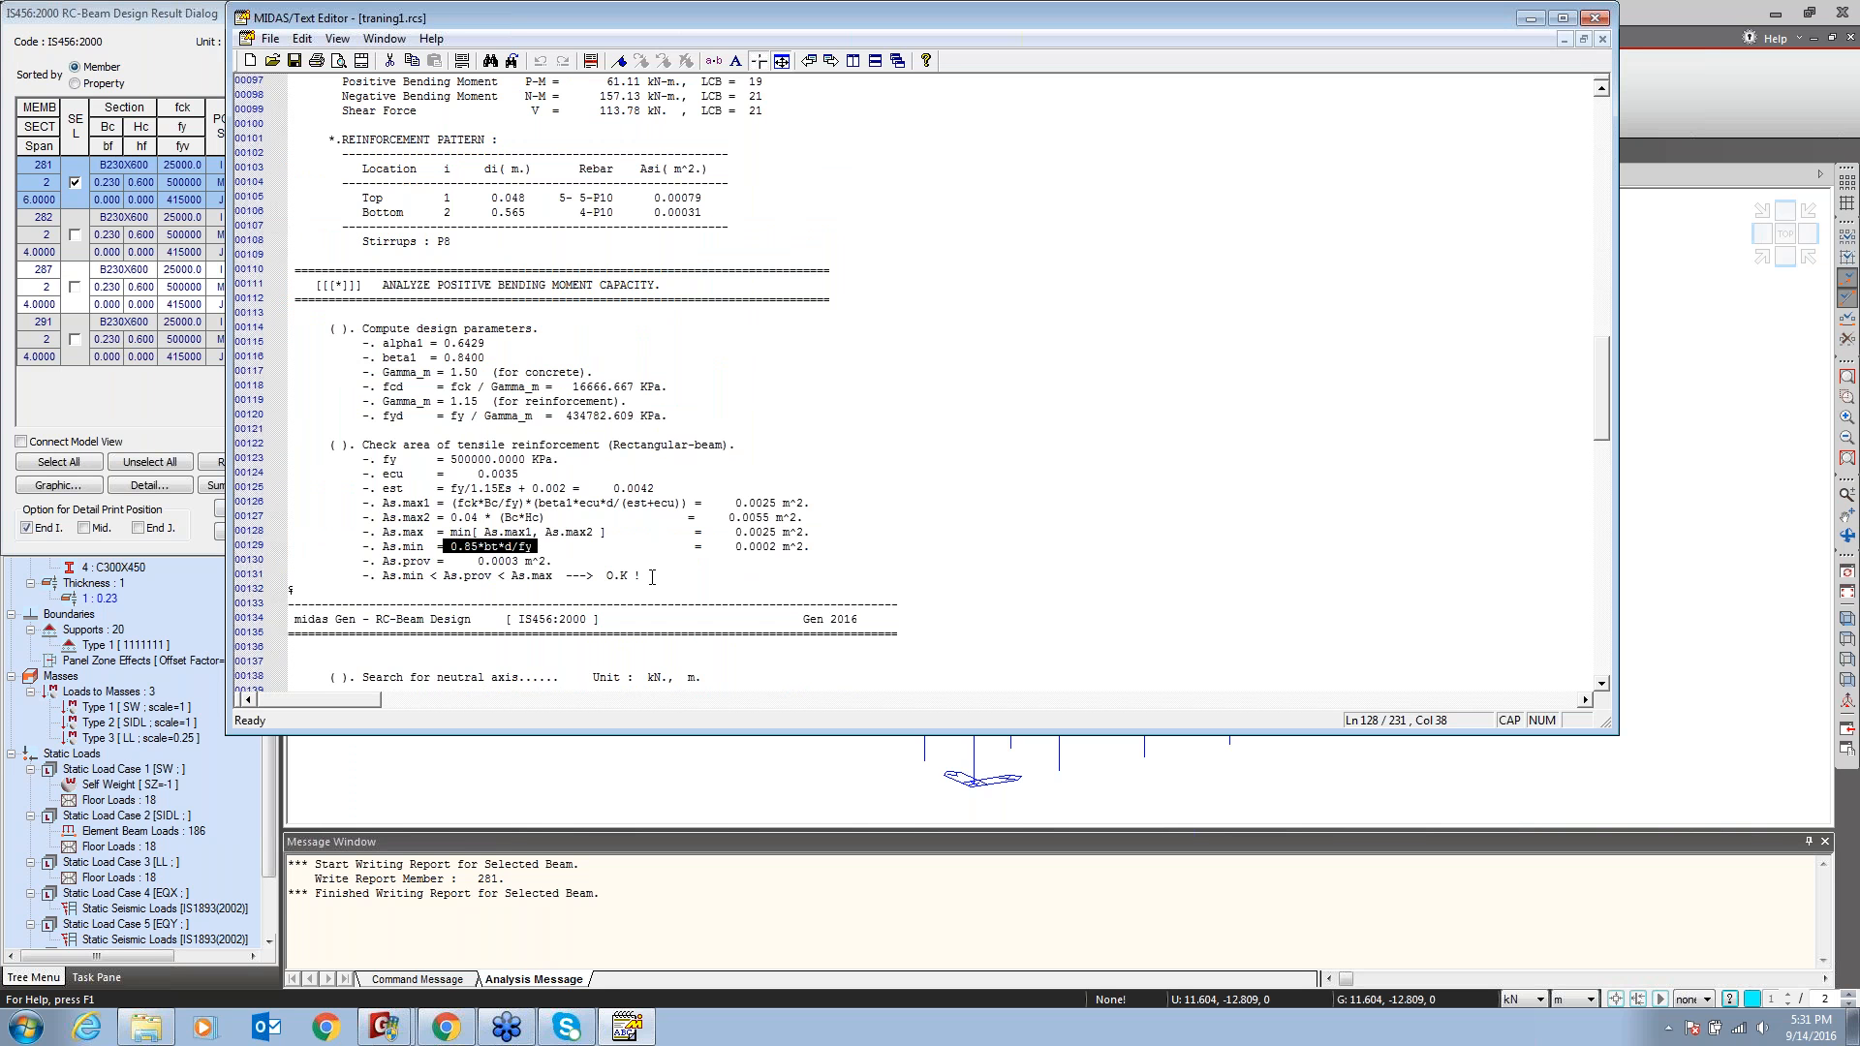
drag(651, 577, 606, 578)
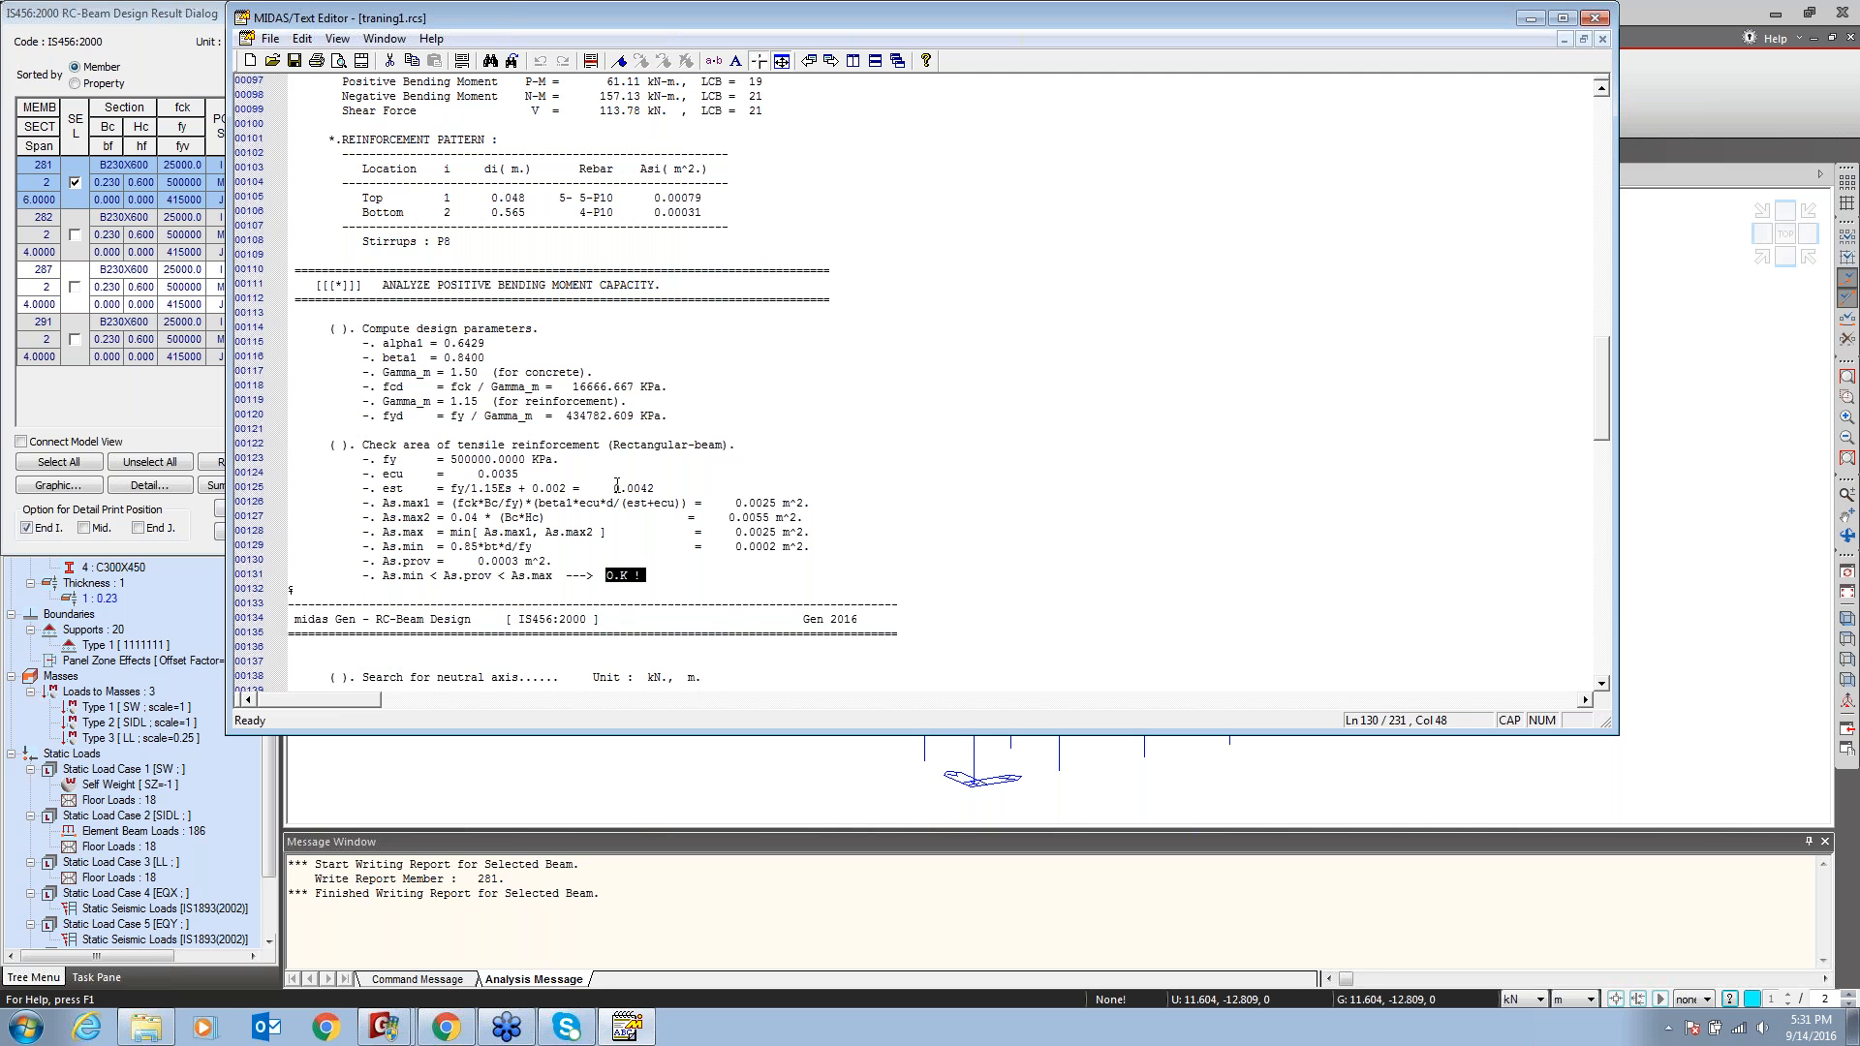
scroll(691, 460, down, 2)
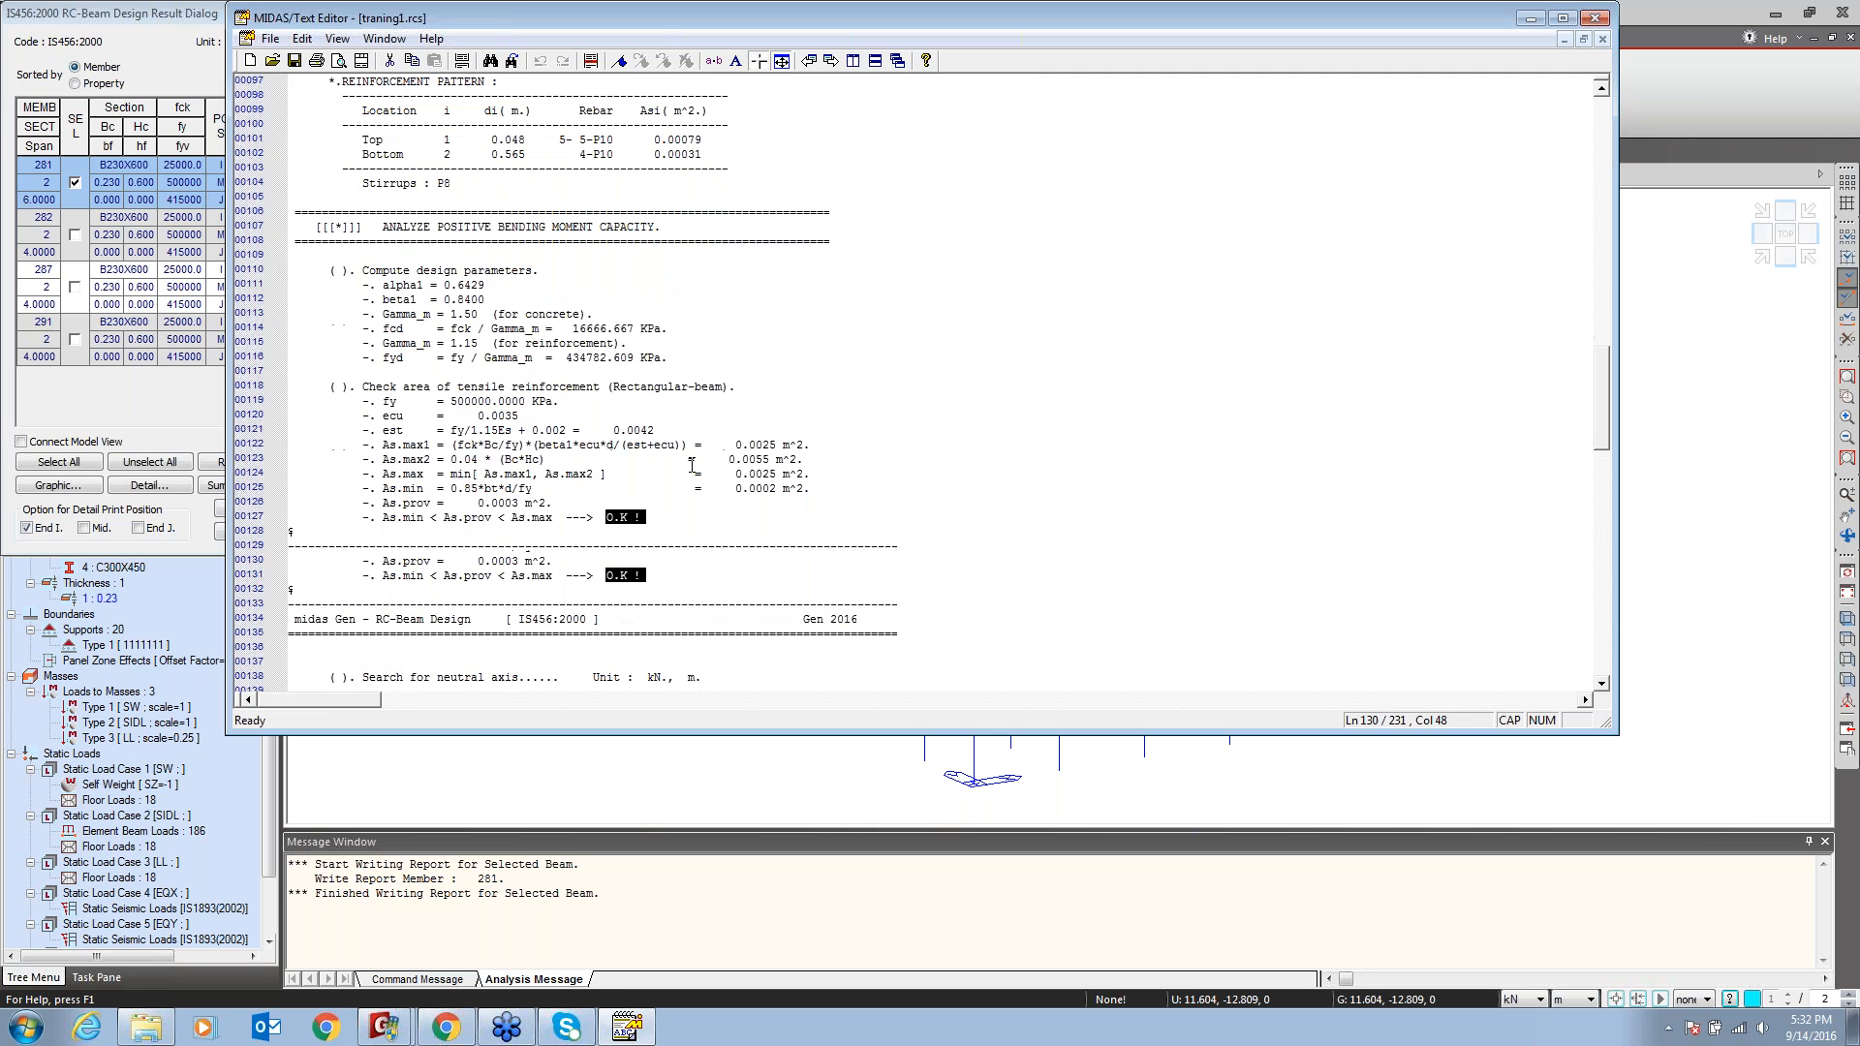
Examine the negative moment resistance and shear capacity calculations of member 281 in the detailed report
scroll(691, 465, down, 15)
scroll(690, 581, down, 13)
scroll(693, 575, down, 3)
drag(449, 518, 528, 516)
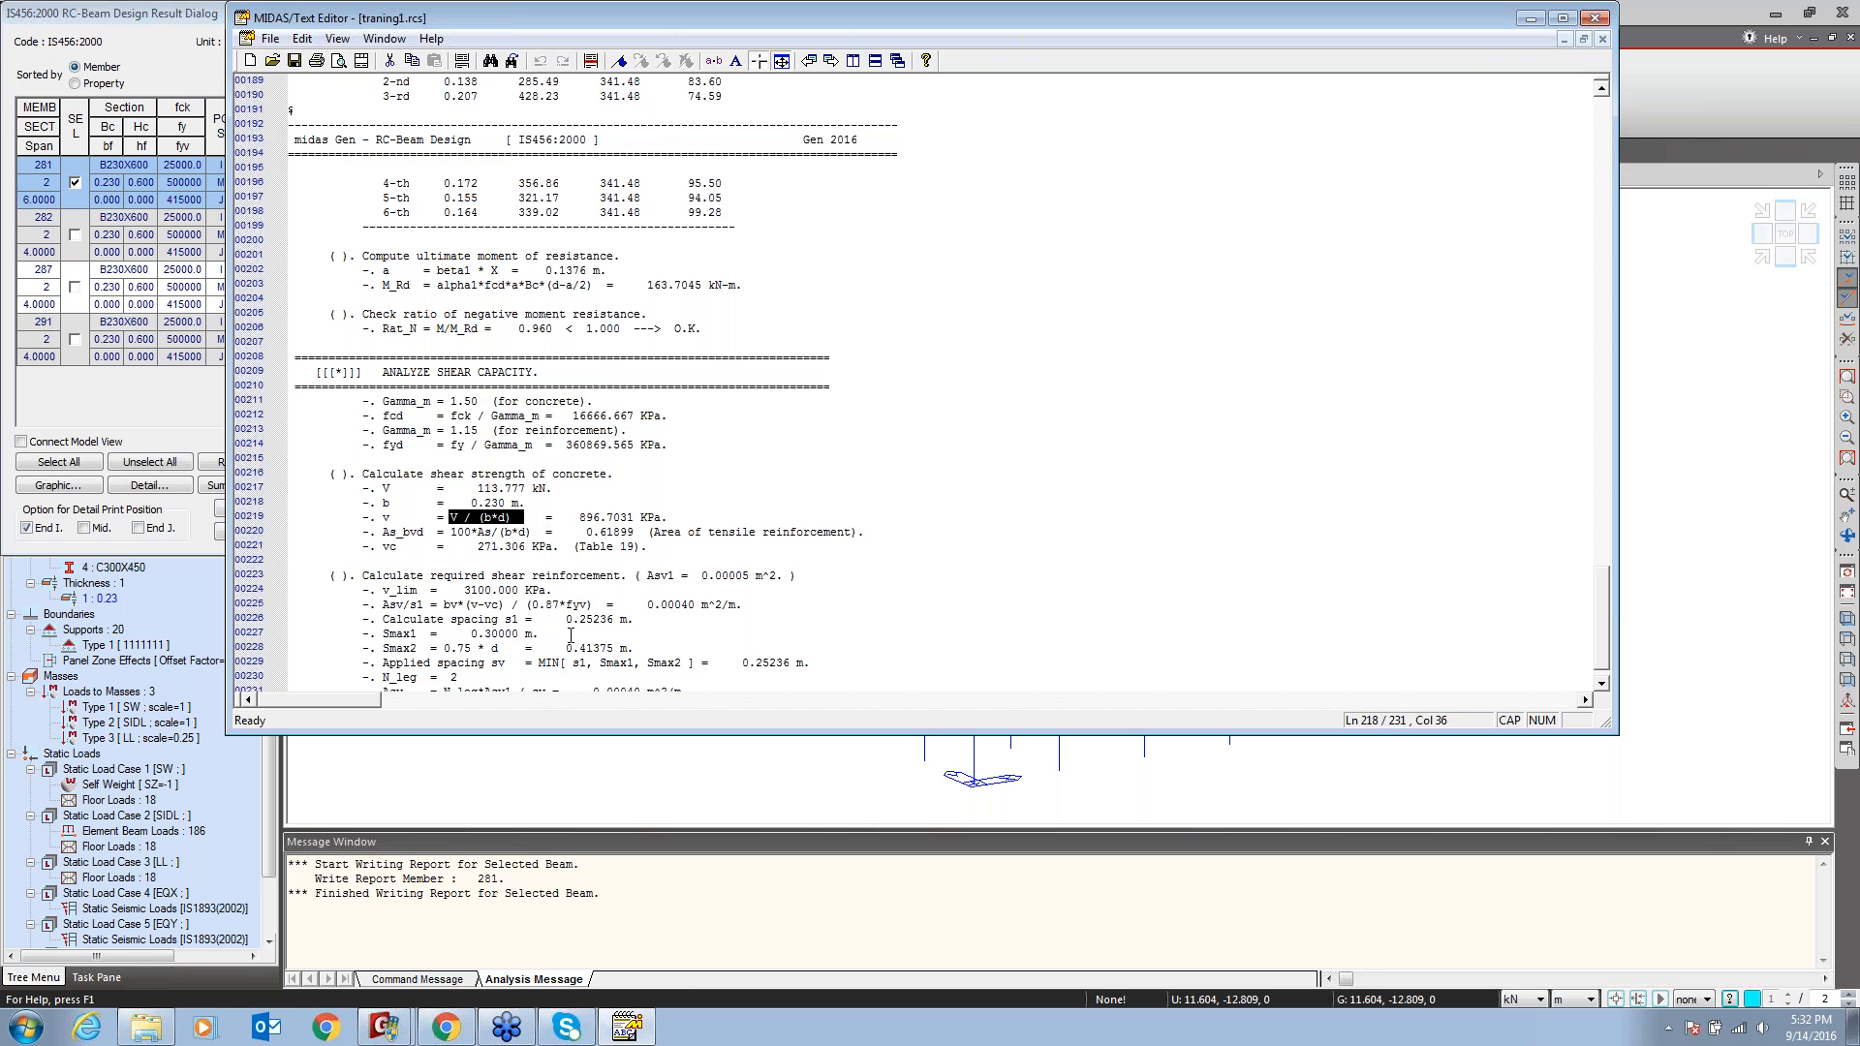
scroll(570, 636, down, 1)
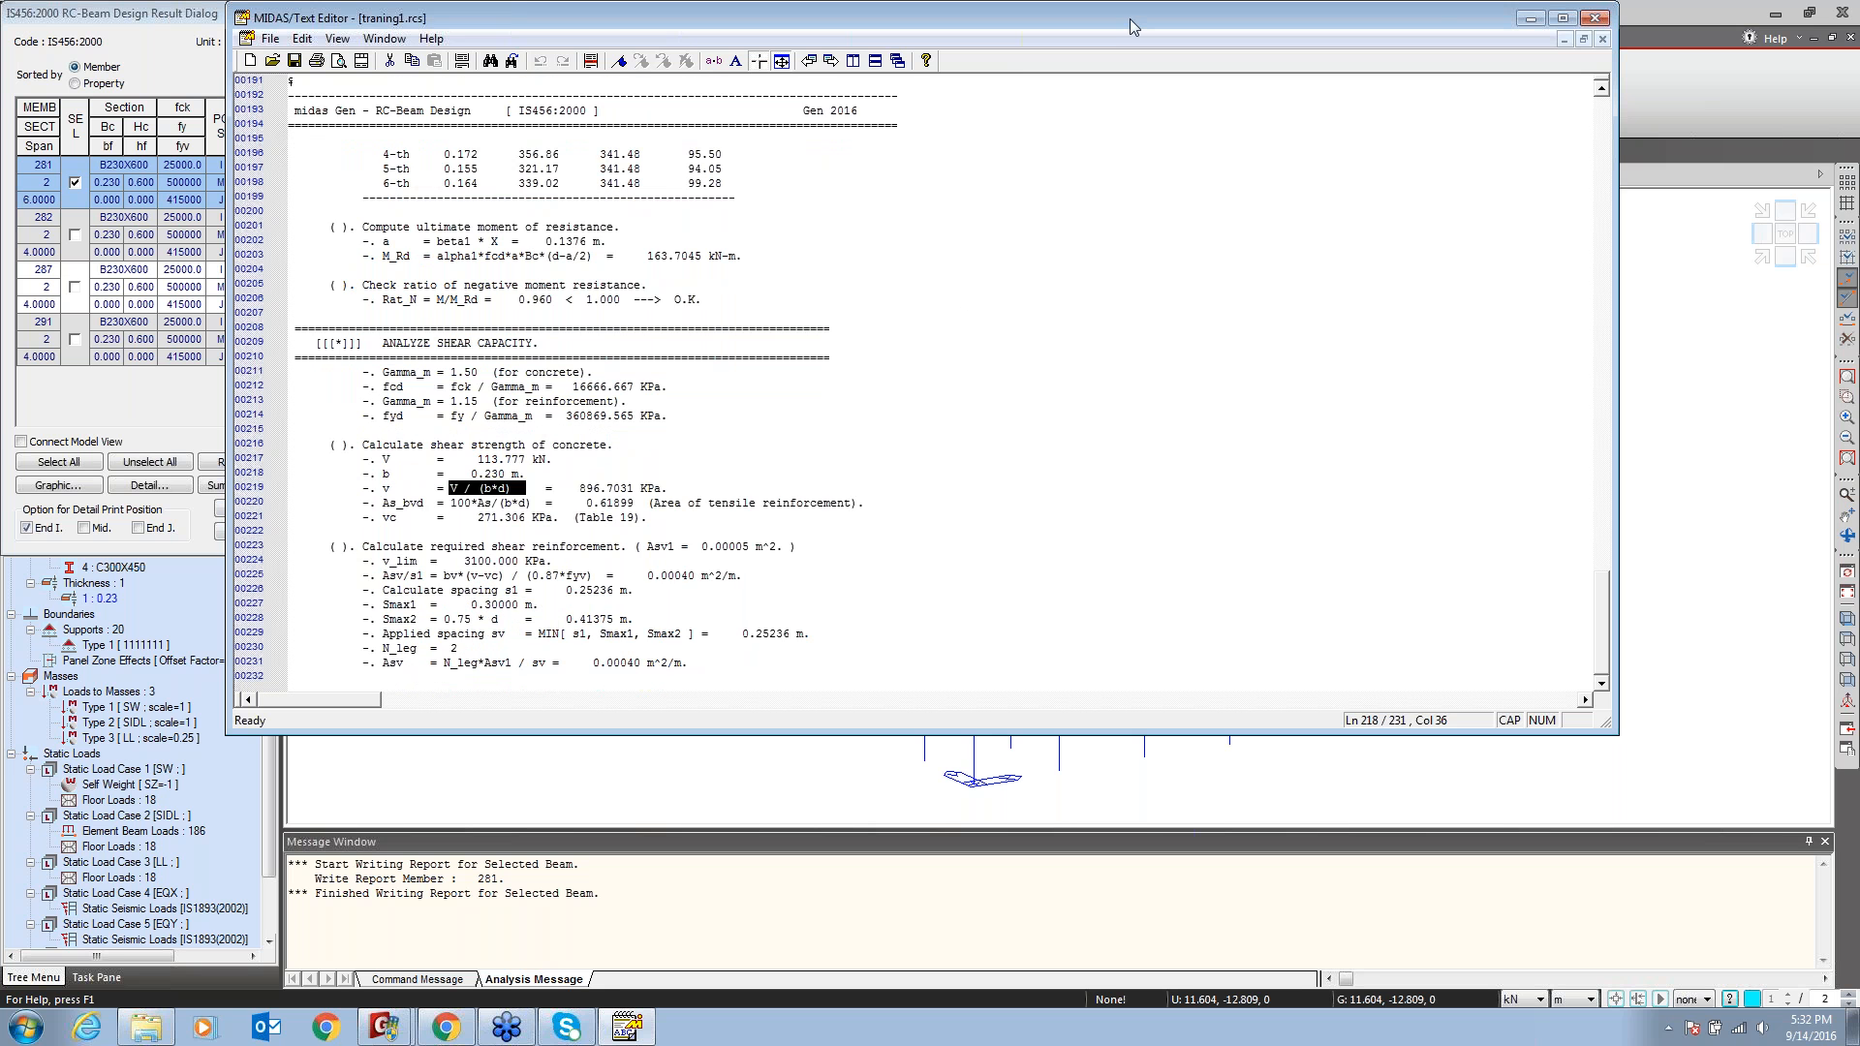
Close the detailed report and the beam design results, and clear the selection in the model
click(1592, 19)
click(1047, 423)
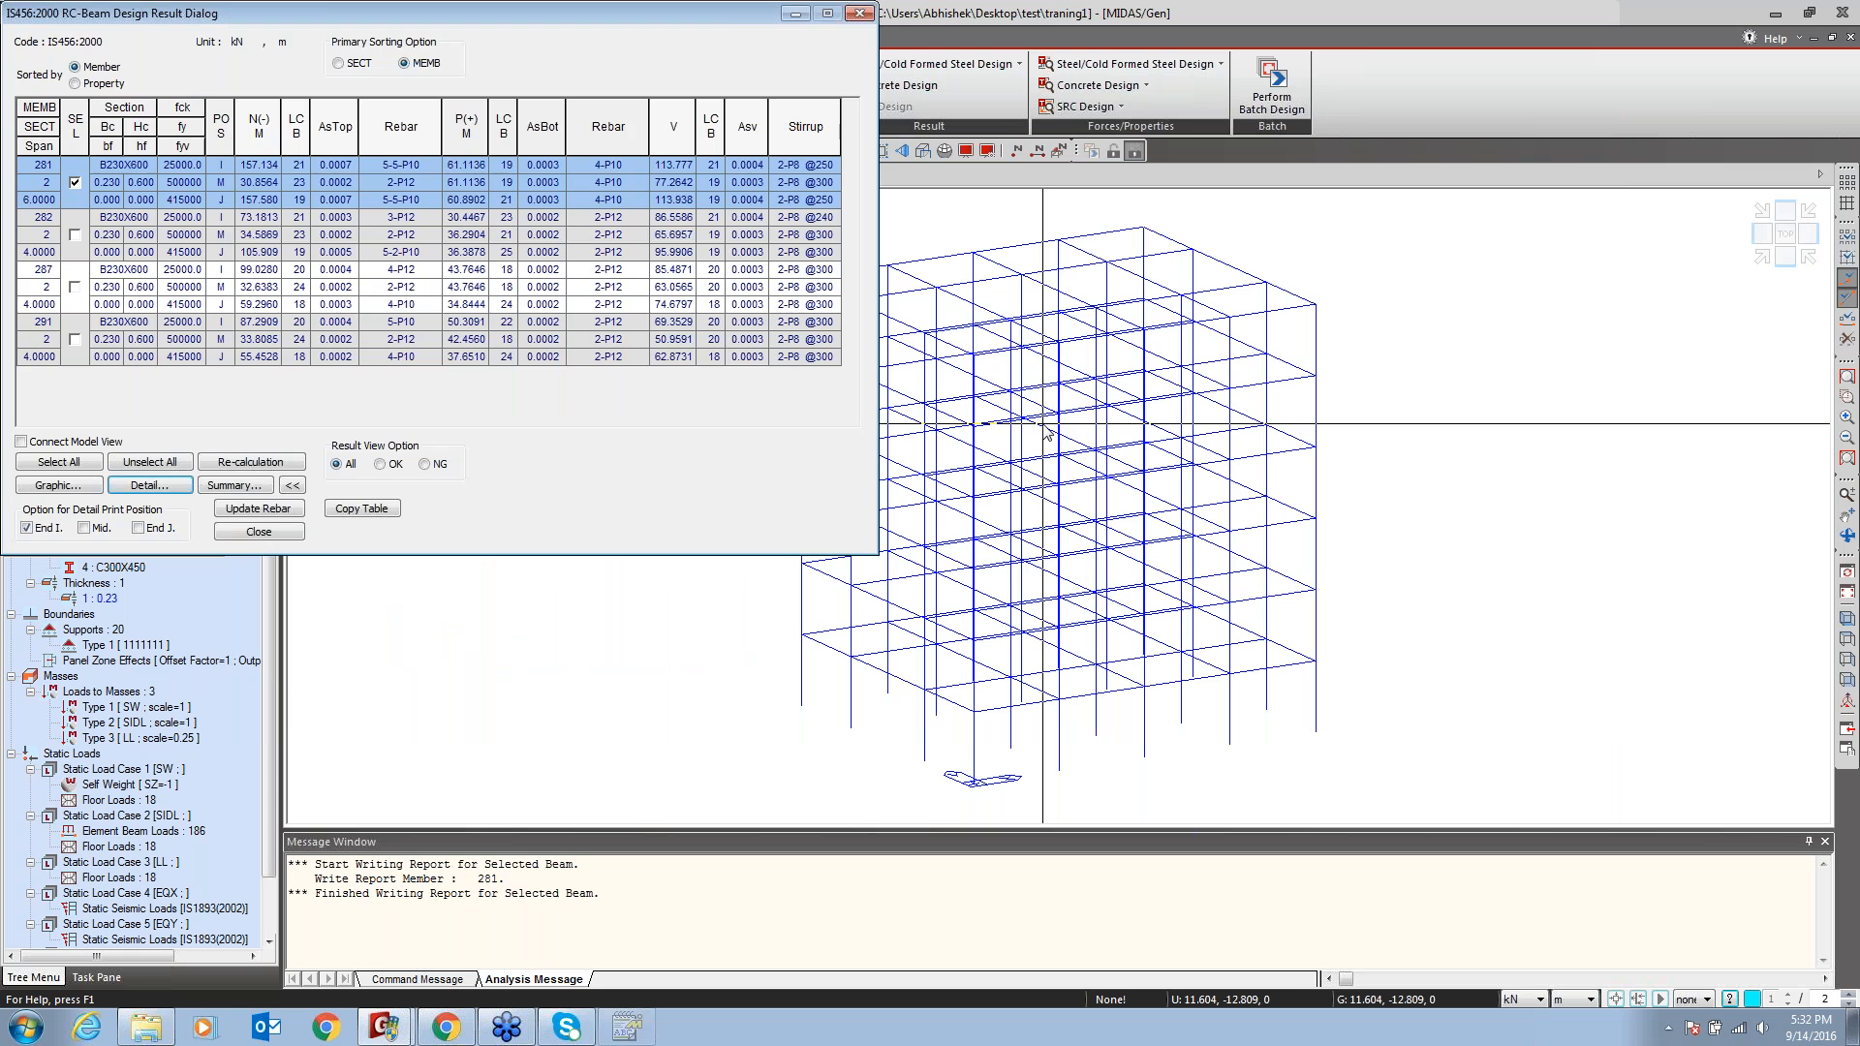
key(Escape)
click(803, 335)
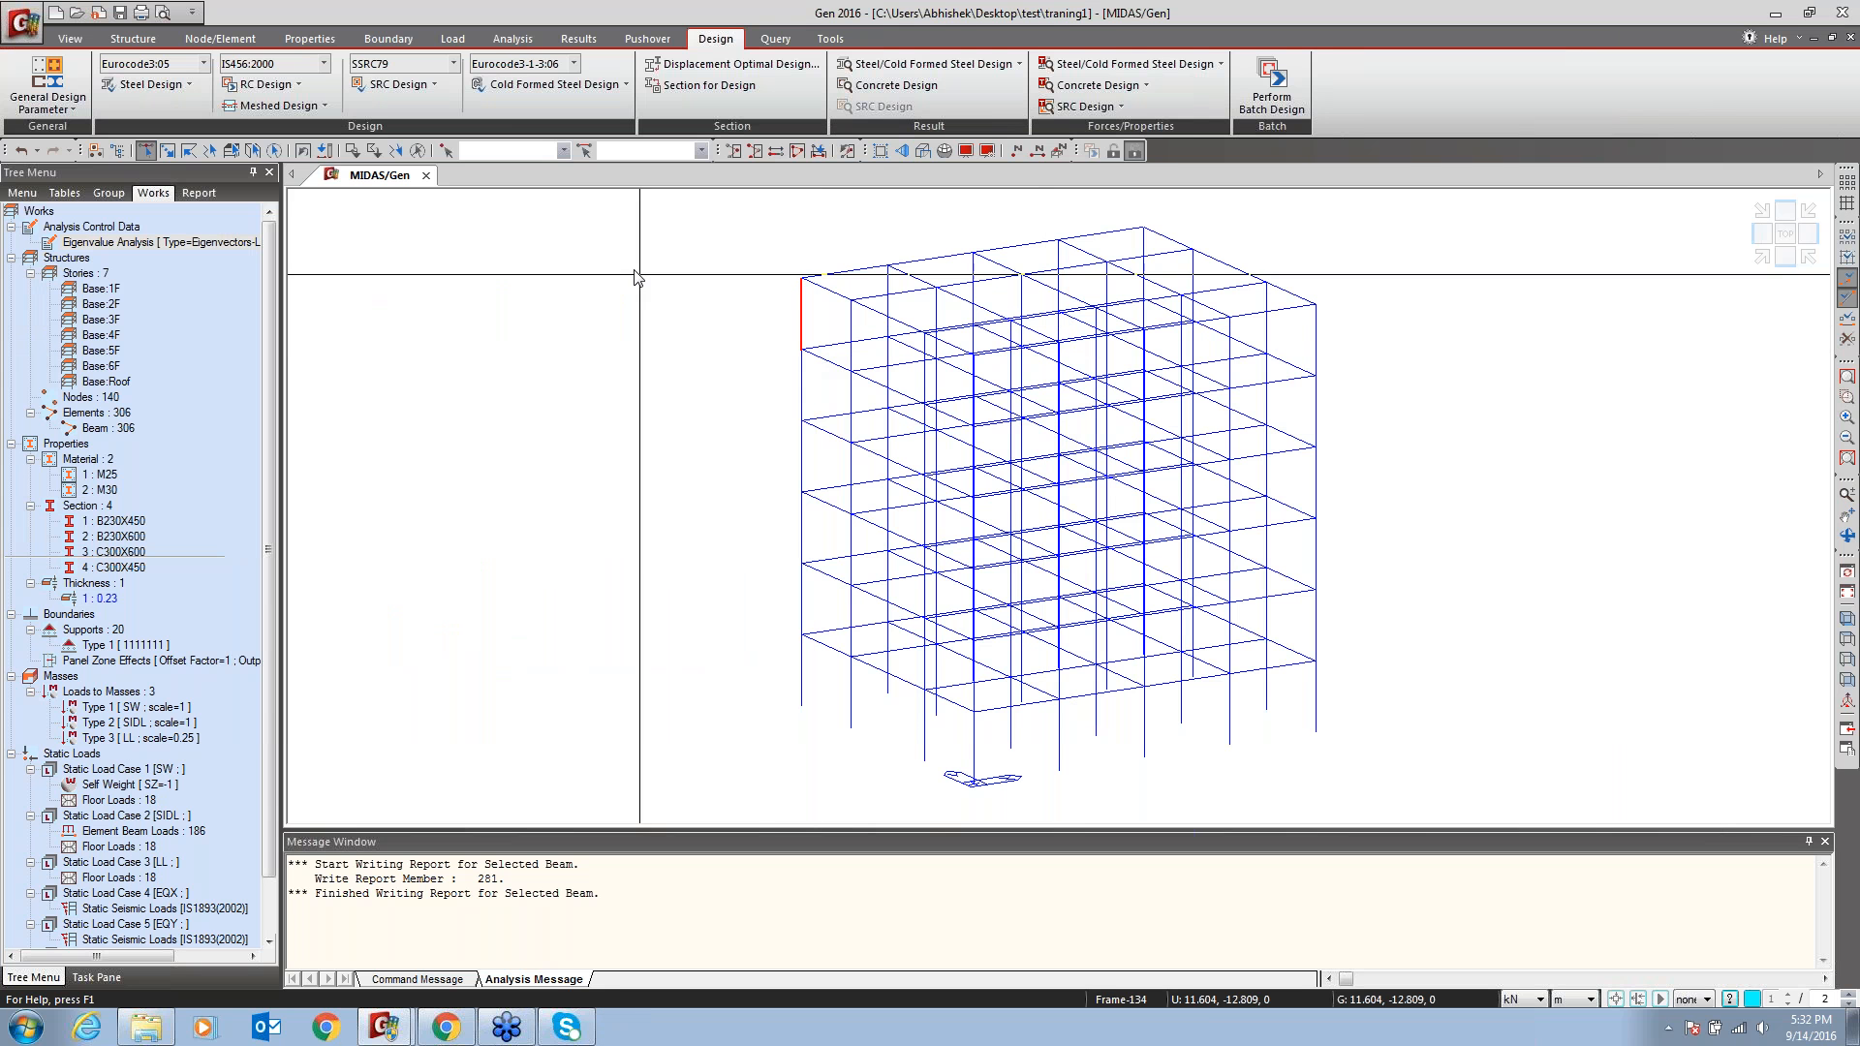
click(420, 153)
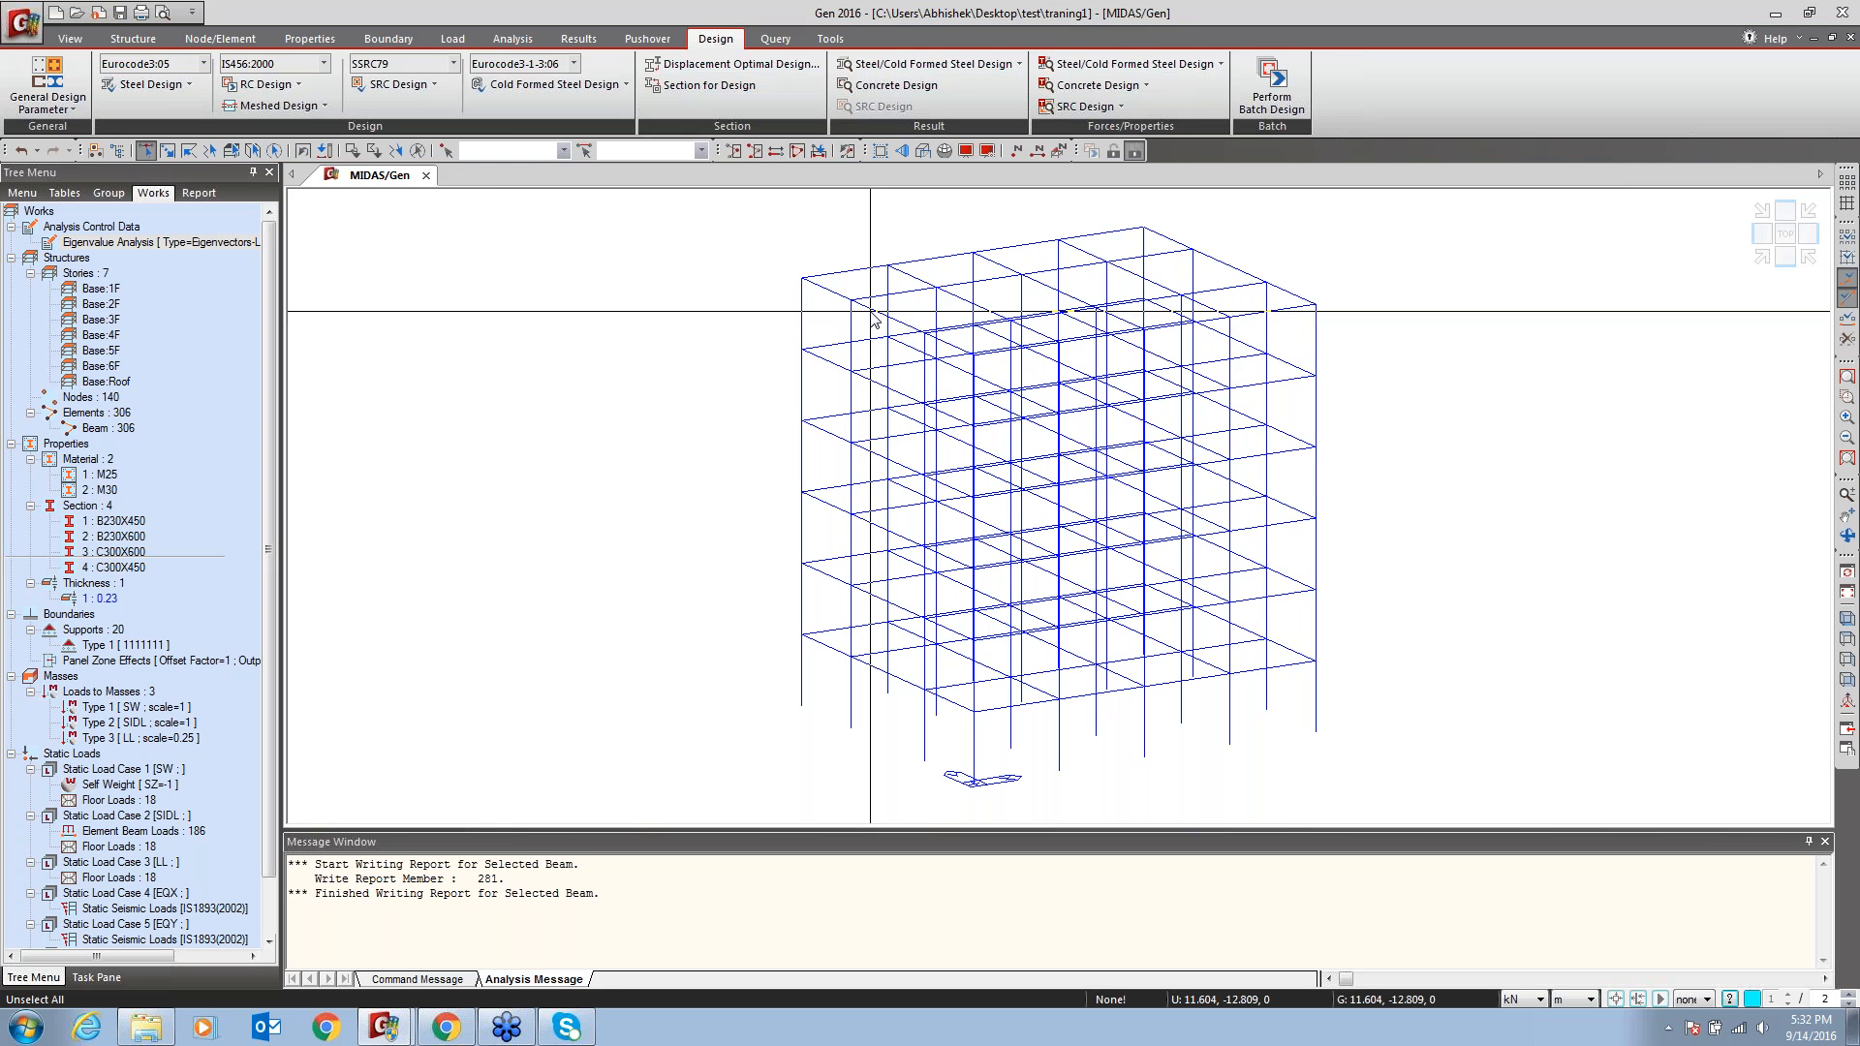
Open the concrete design result display for ALL COMBINATION and switch it to show reinforcement
right_click(491, 401)
click(431, 210)
right_click(431, 210)
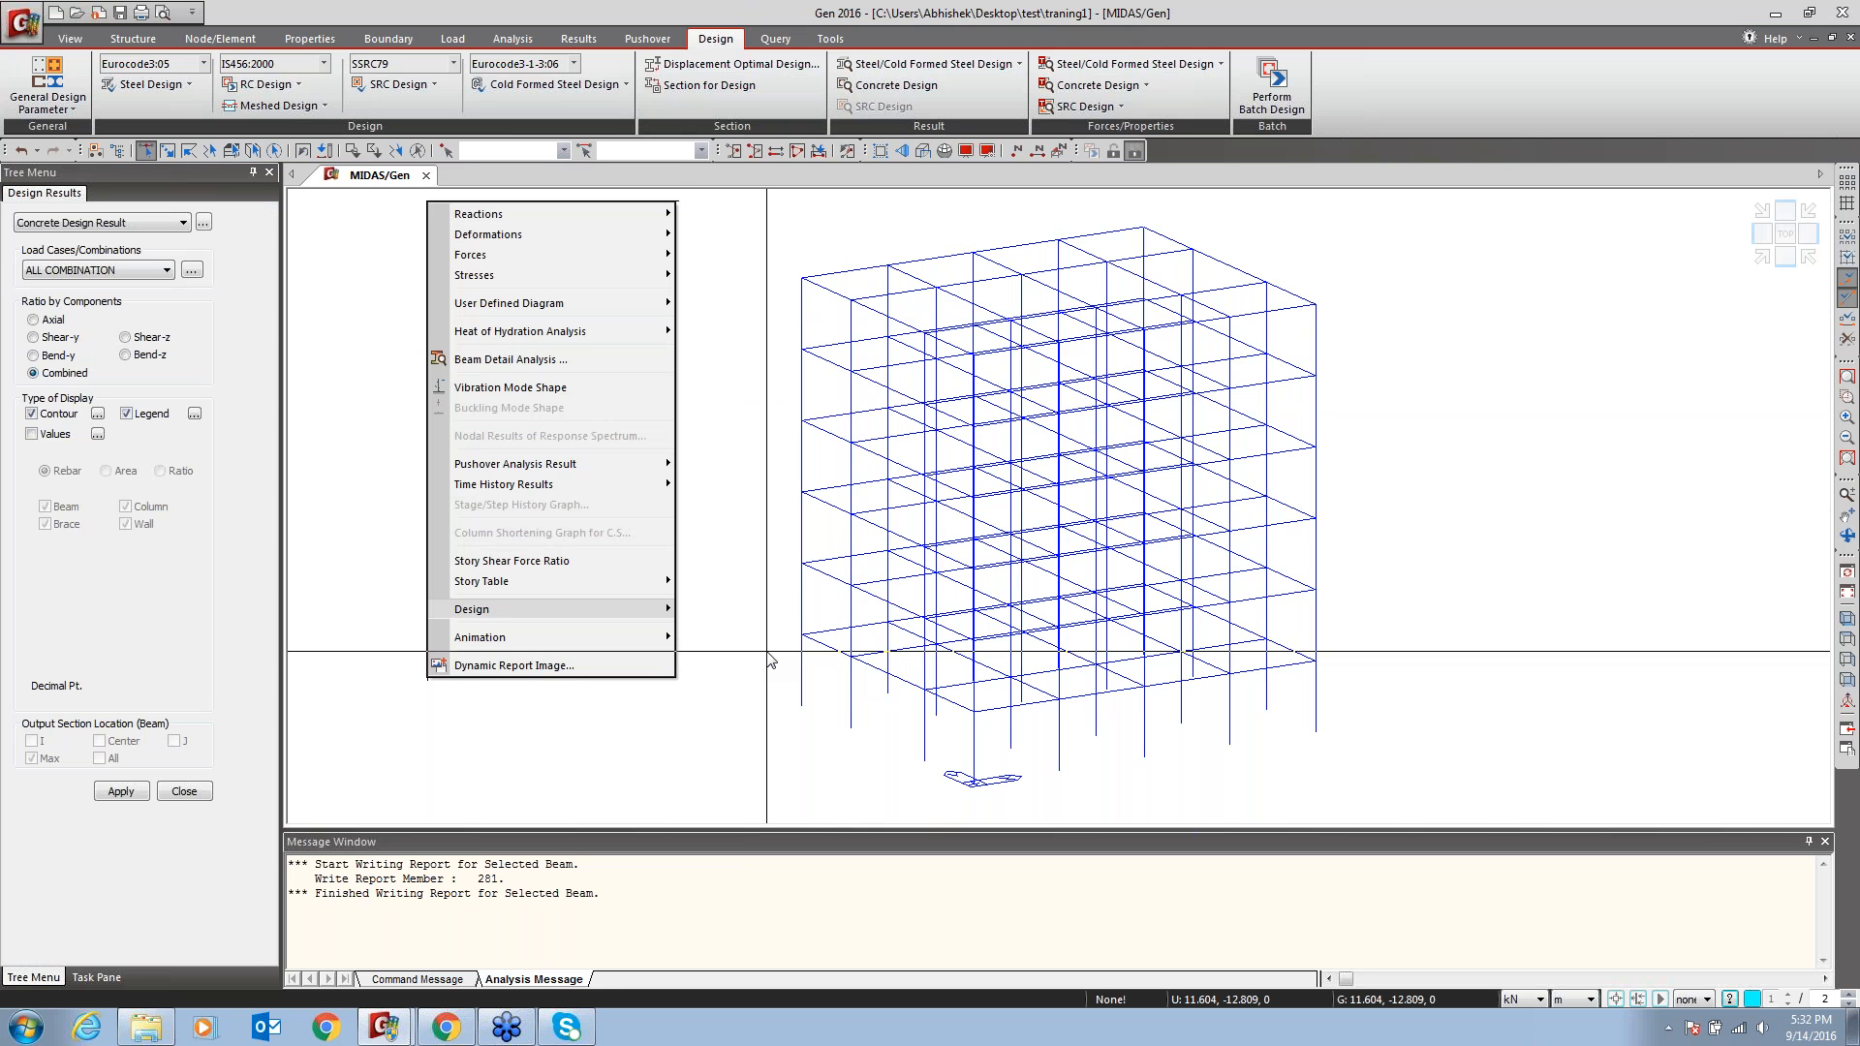
click(771, 660)
click(32, 452)
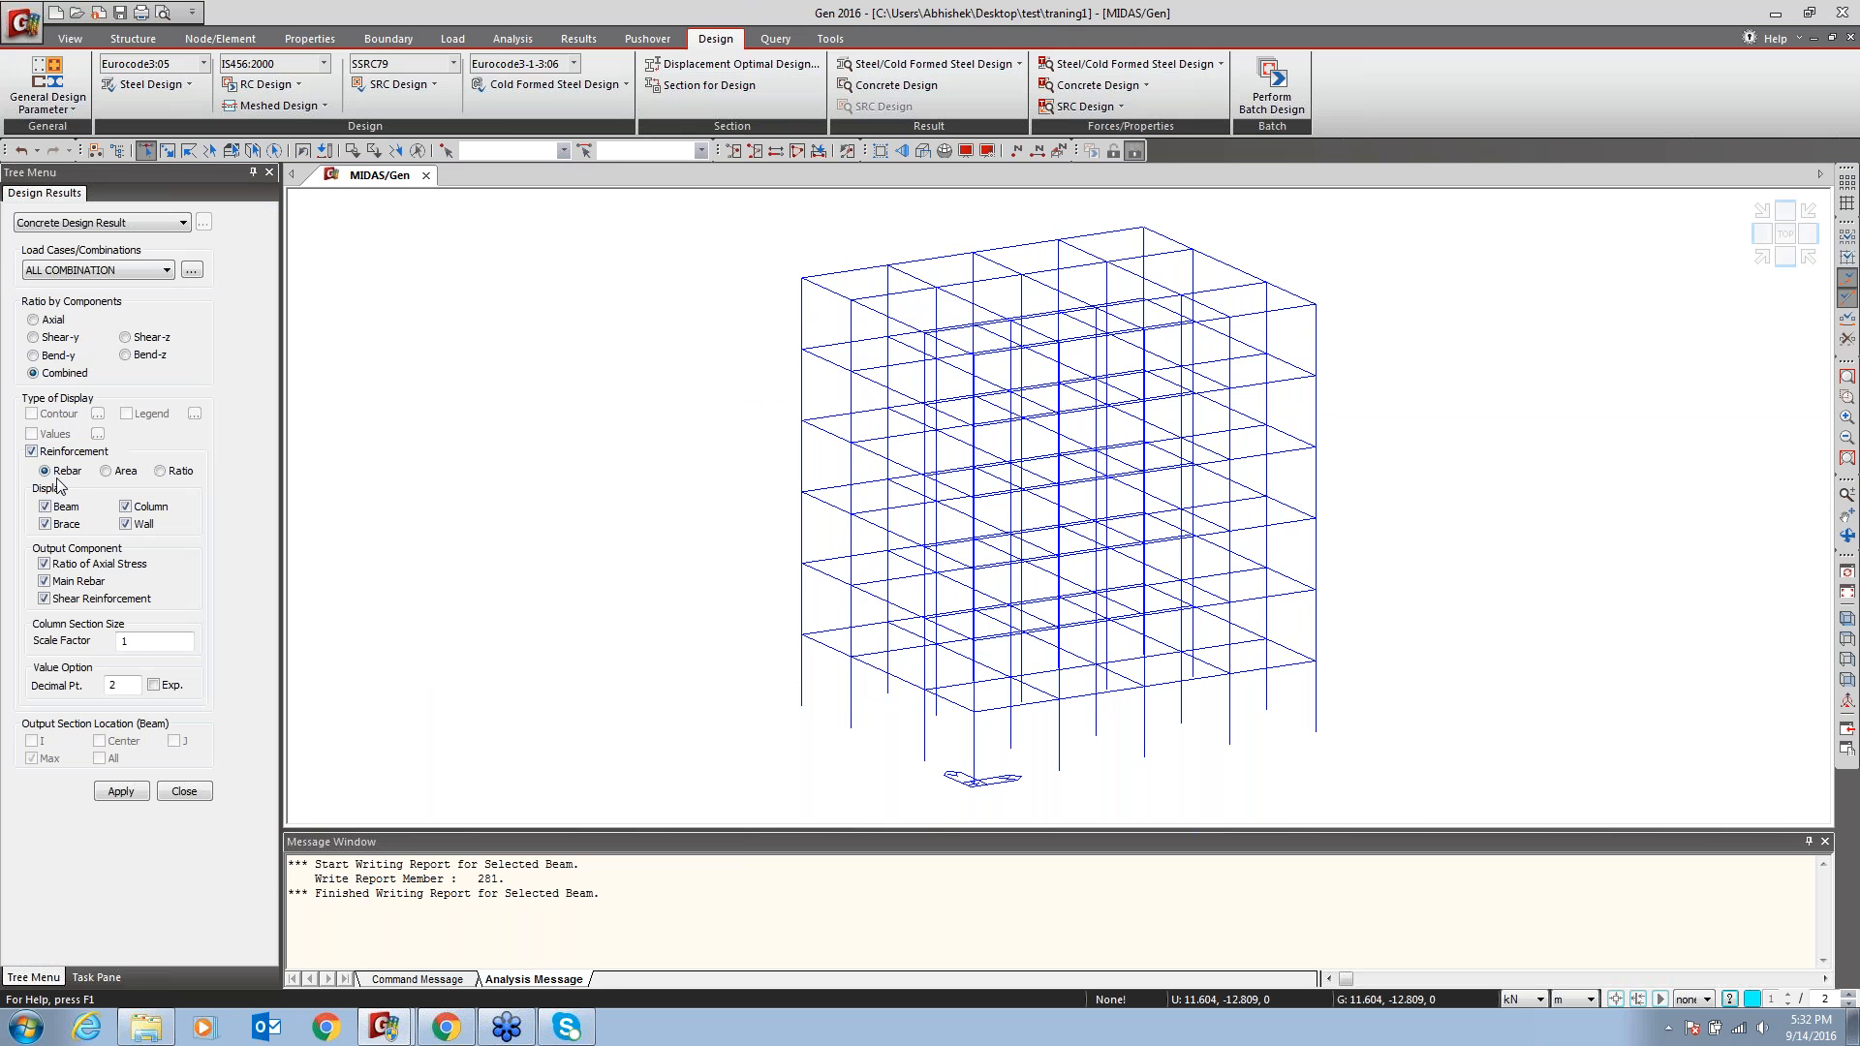
Restrict the reinforcement display to the main rebar of beams and view it on the designed roof beams
click(142, 524)
click(142, 508)
click(45, 524)
click(45, 599)
click(44, 564)
click(121, 791)
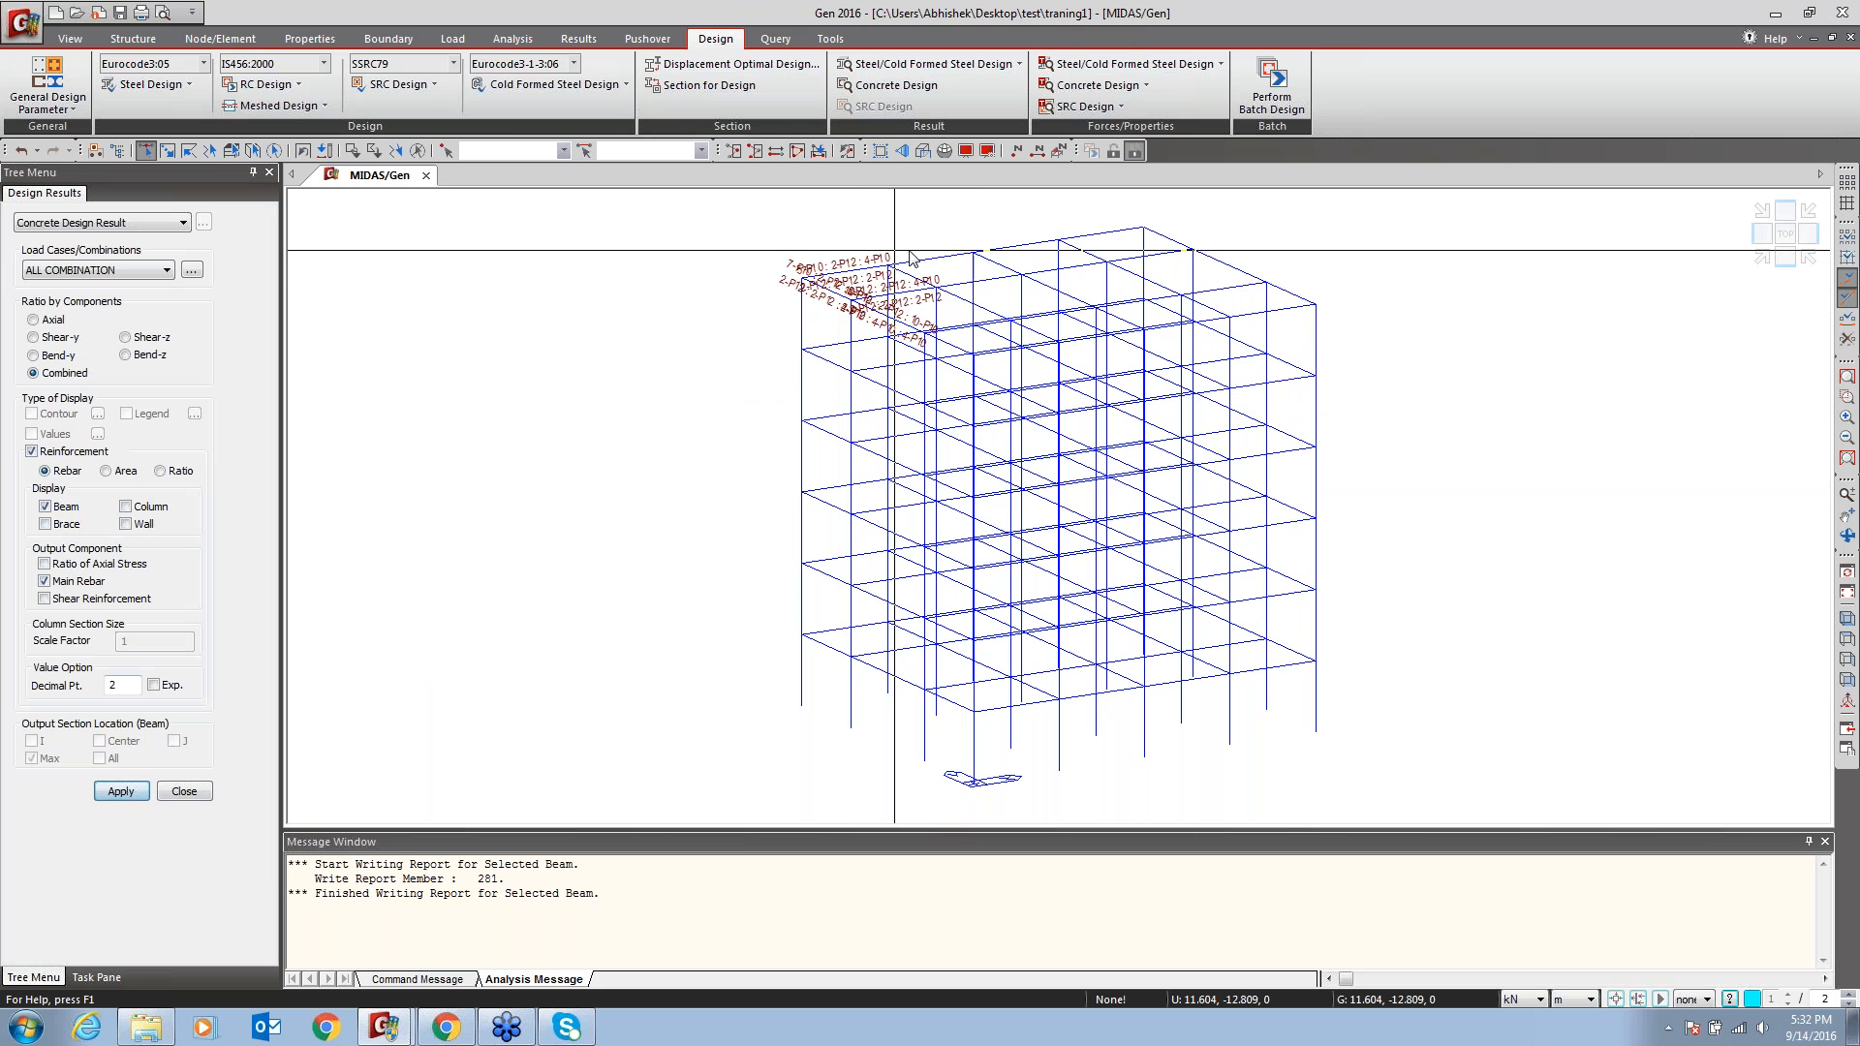
click(1846, 396)
drag(995, 242, 734, 349)
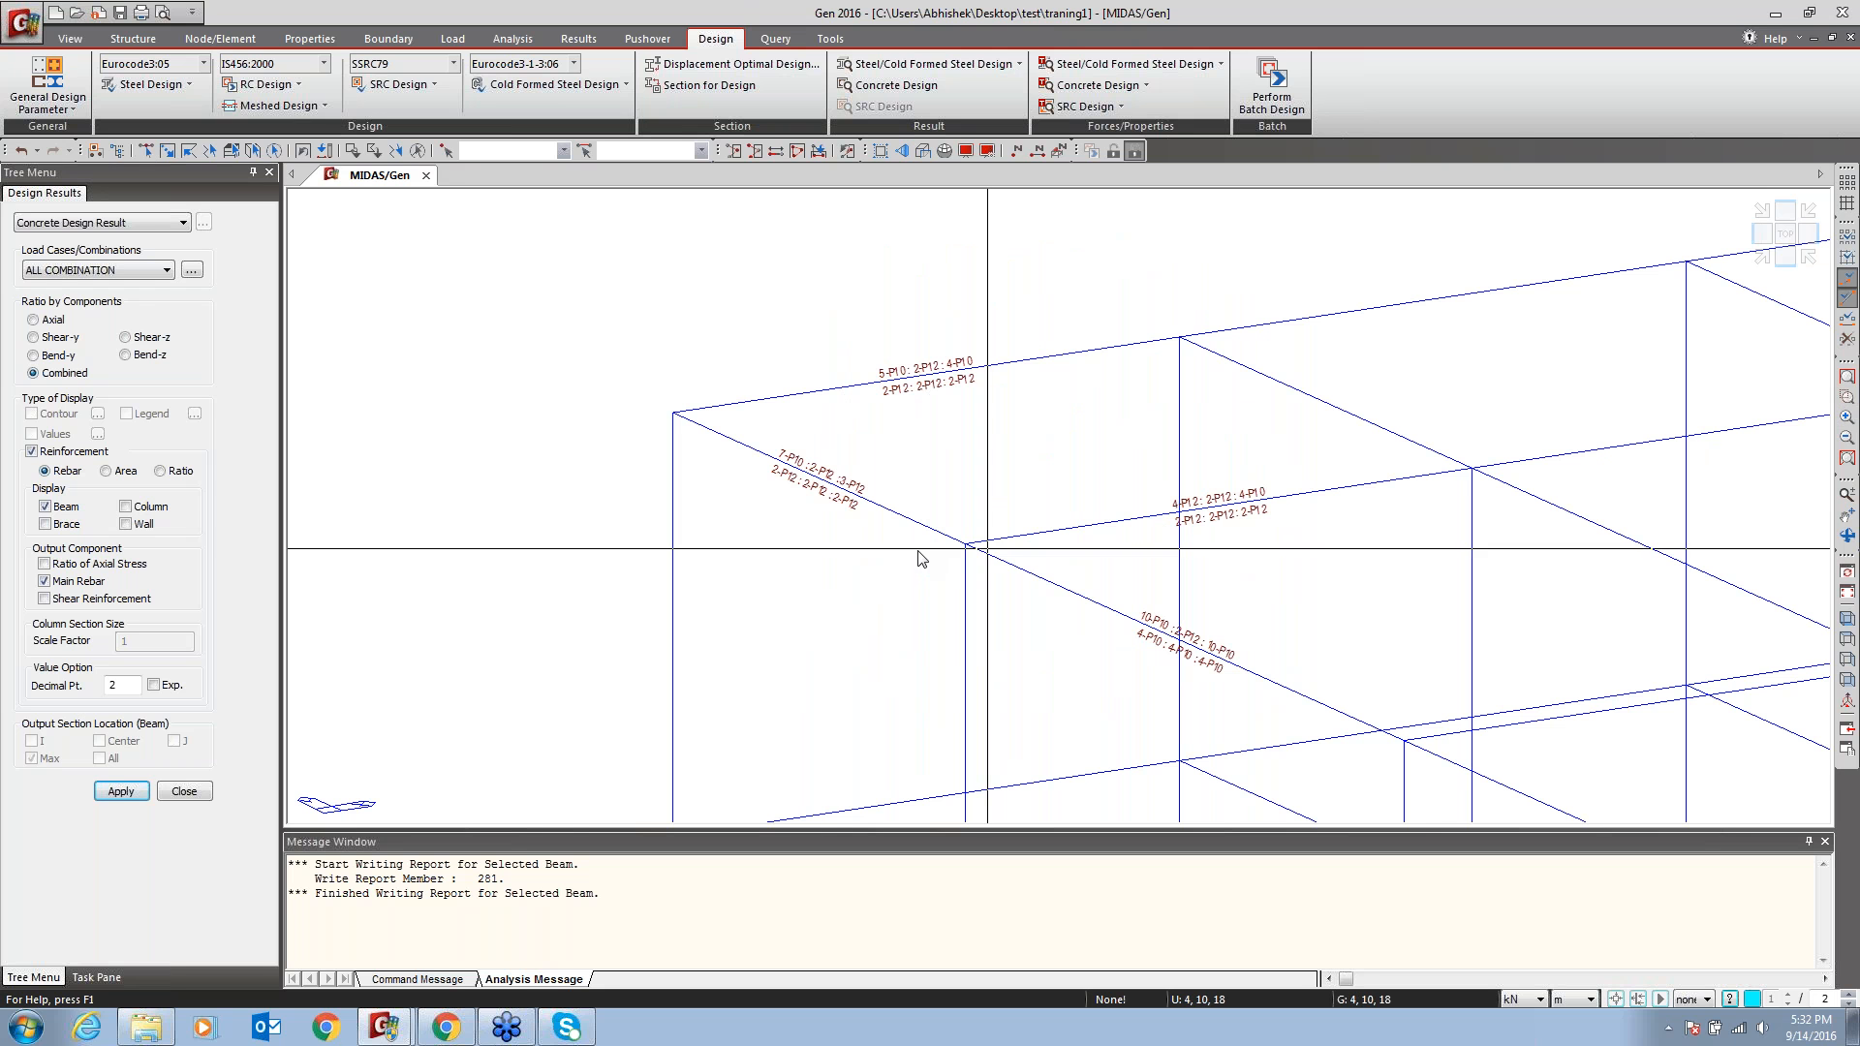
Display the main reinforcement of the beams as area and set the length unit to mm
click(118, 788)
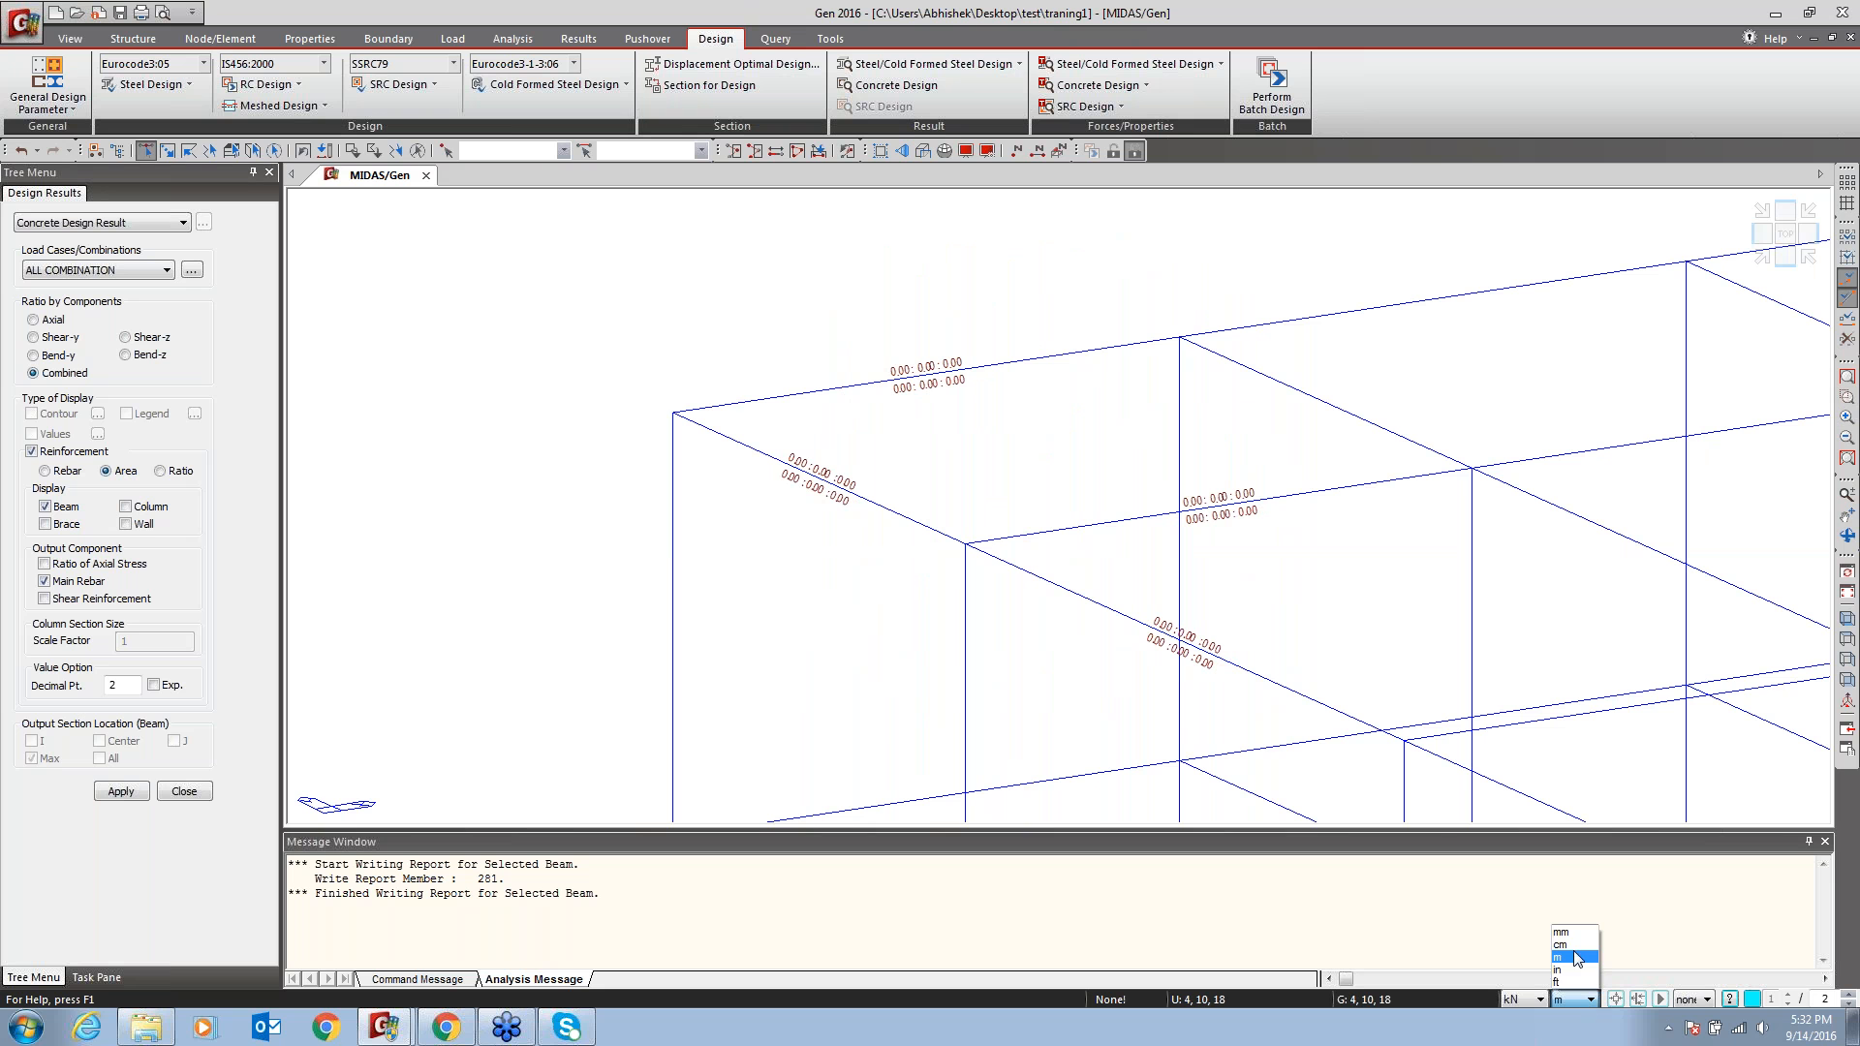
click(1571, 933)
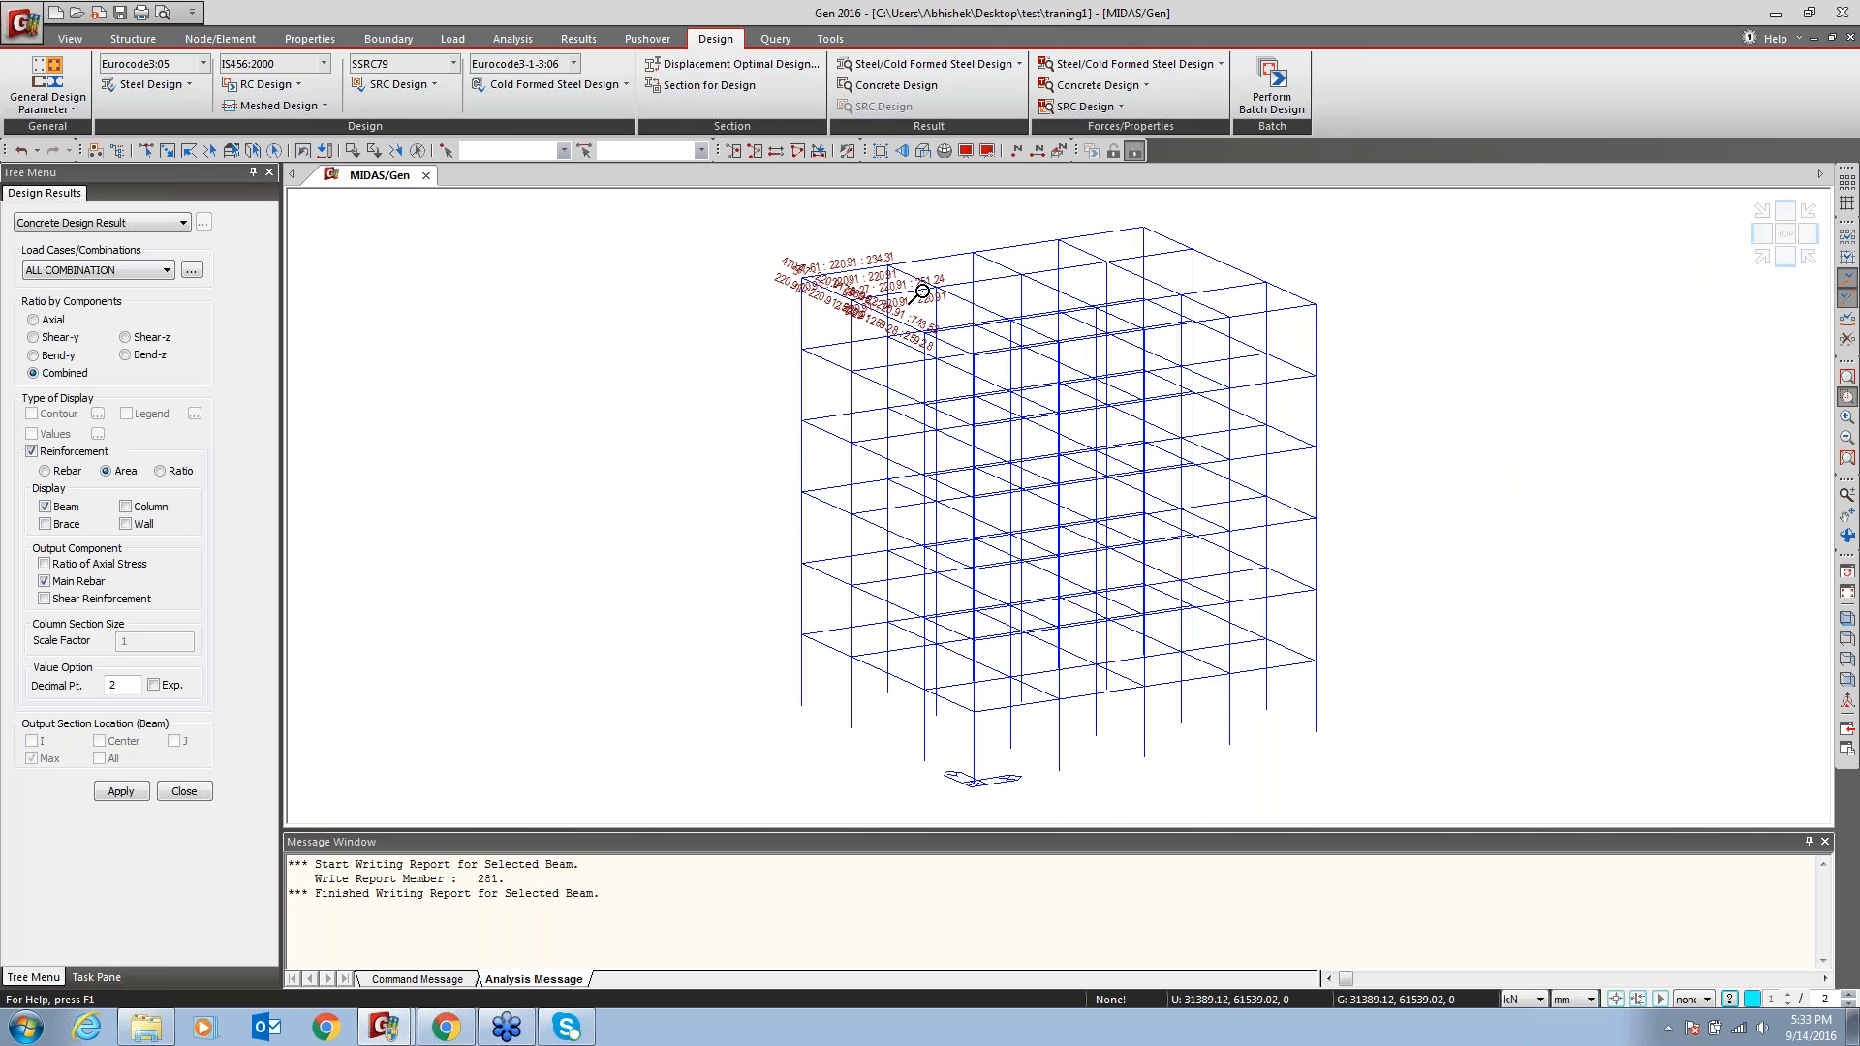
drag(972, 242, 744, 384)
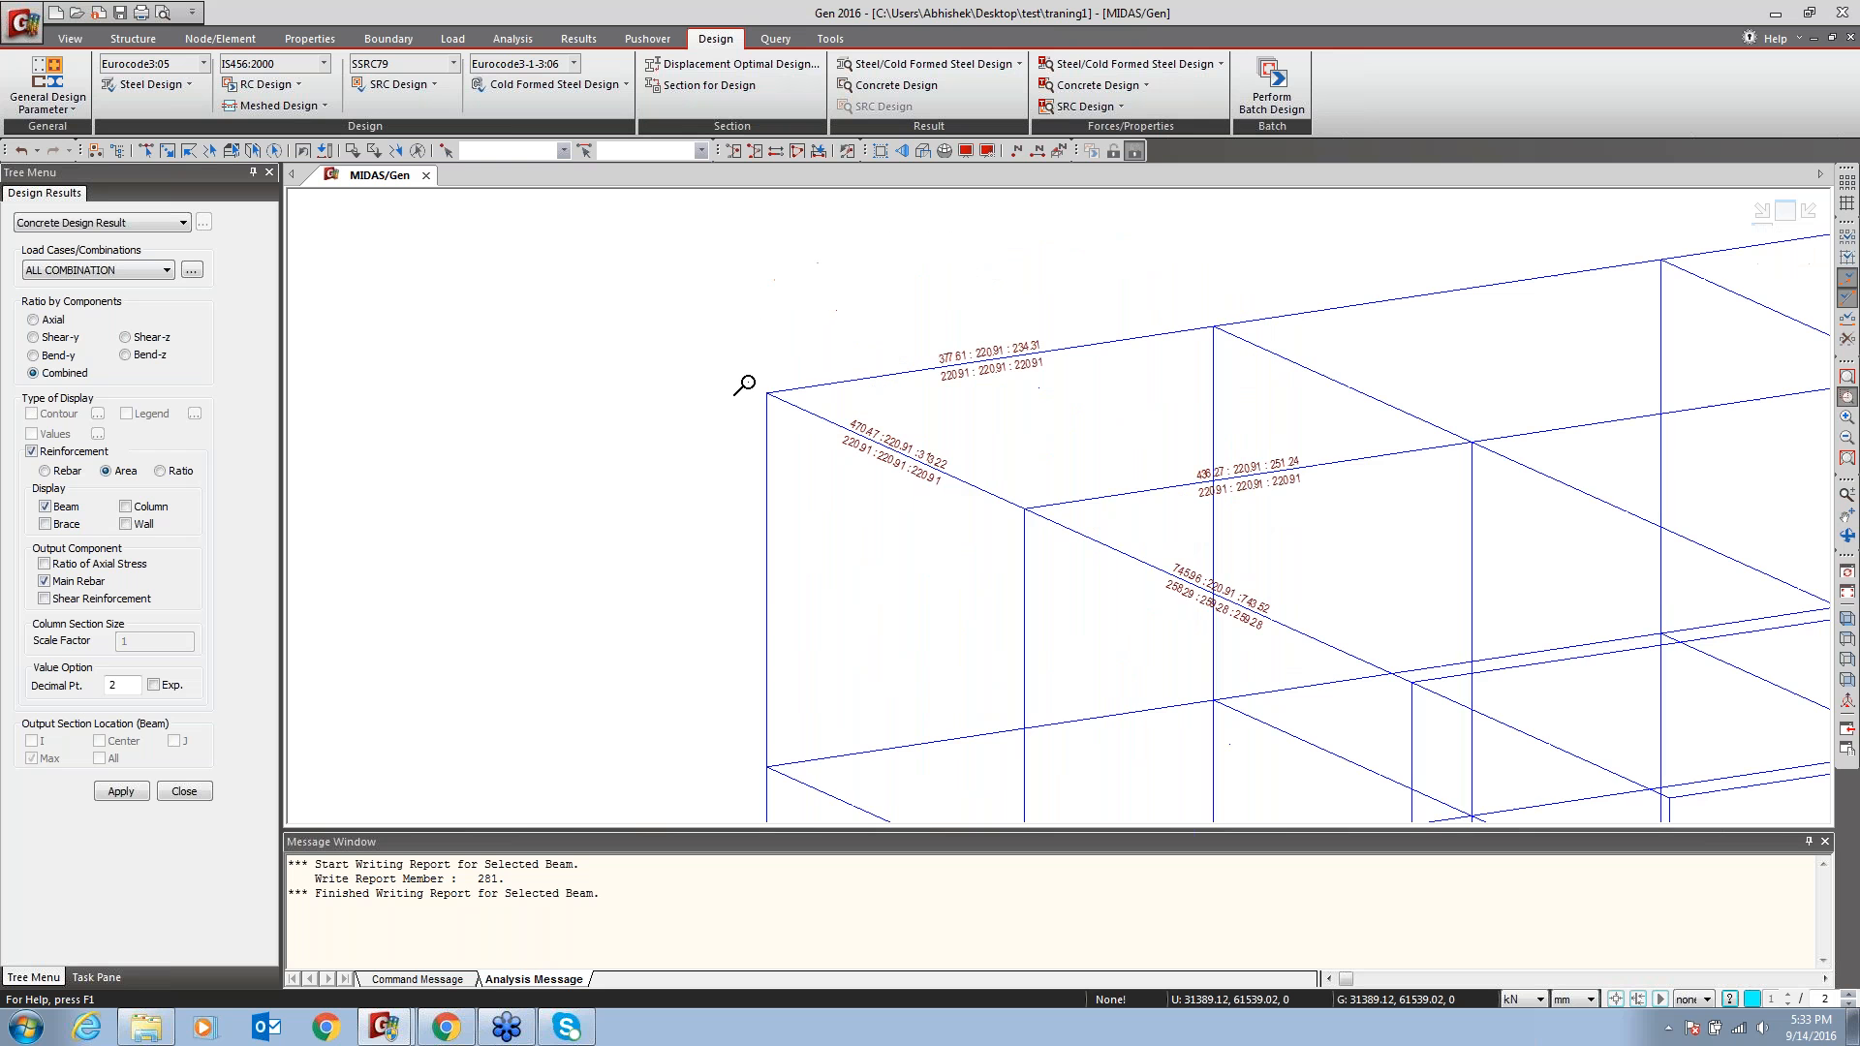
click(1845, 397)
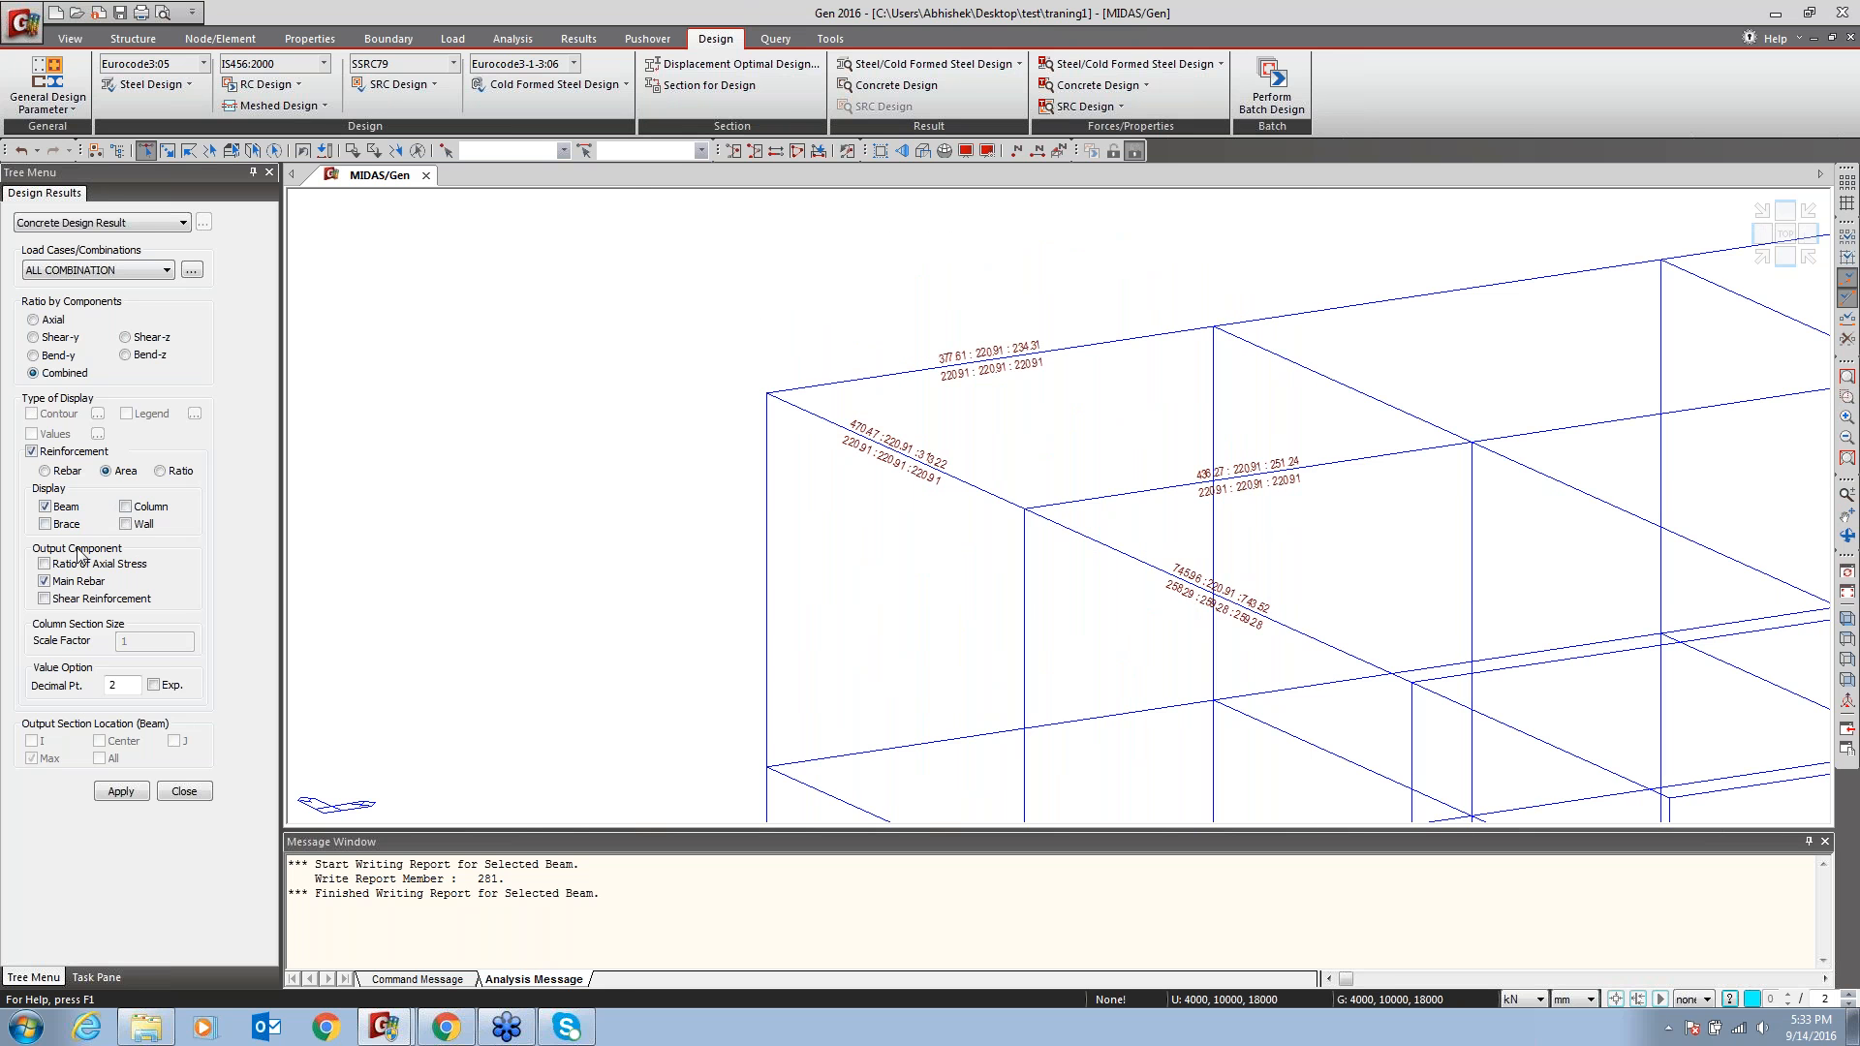
Show only the shear reinforcement of the beams, as area and as rebar callouts
click(43, 598)
click(45, 583)
click(120, 791)
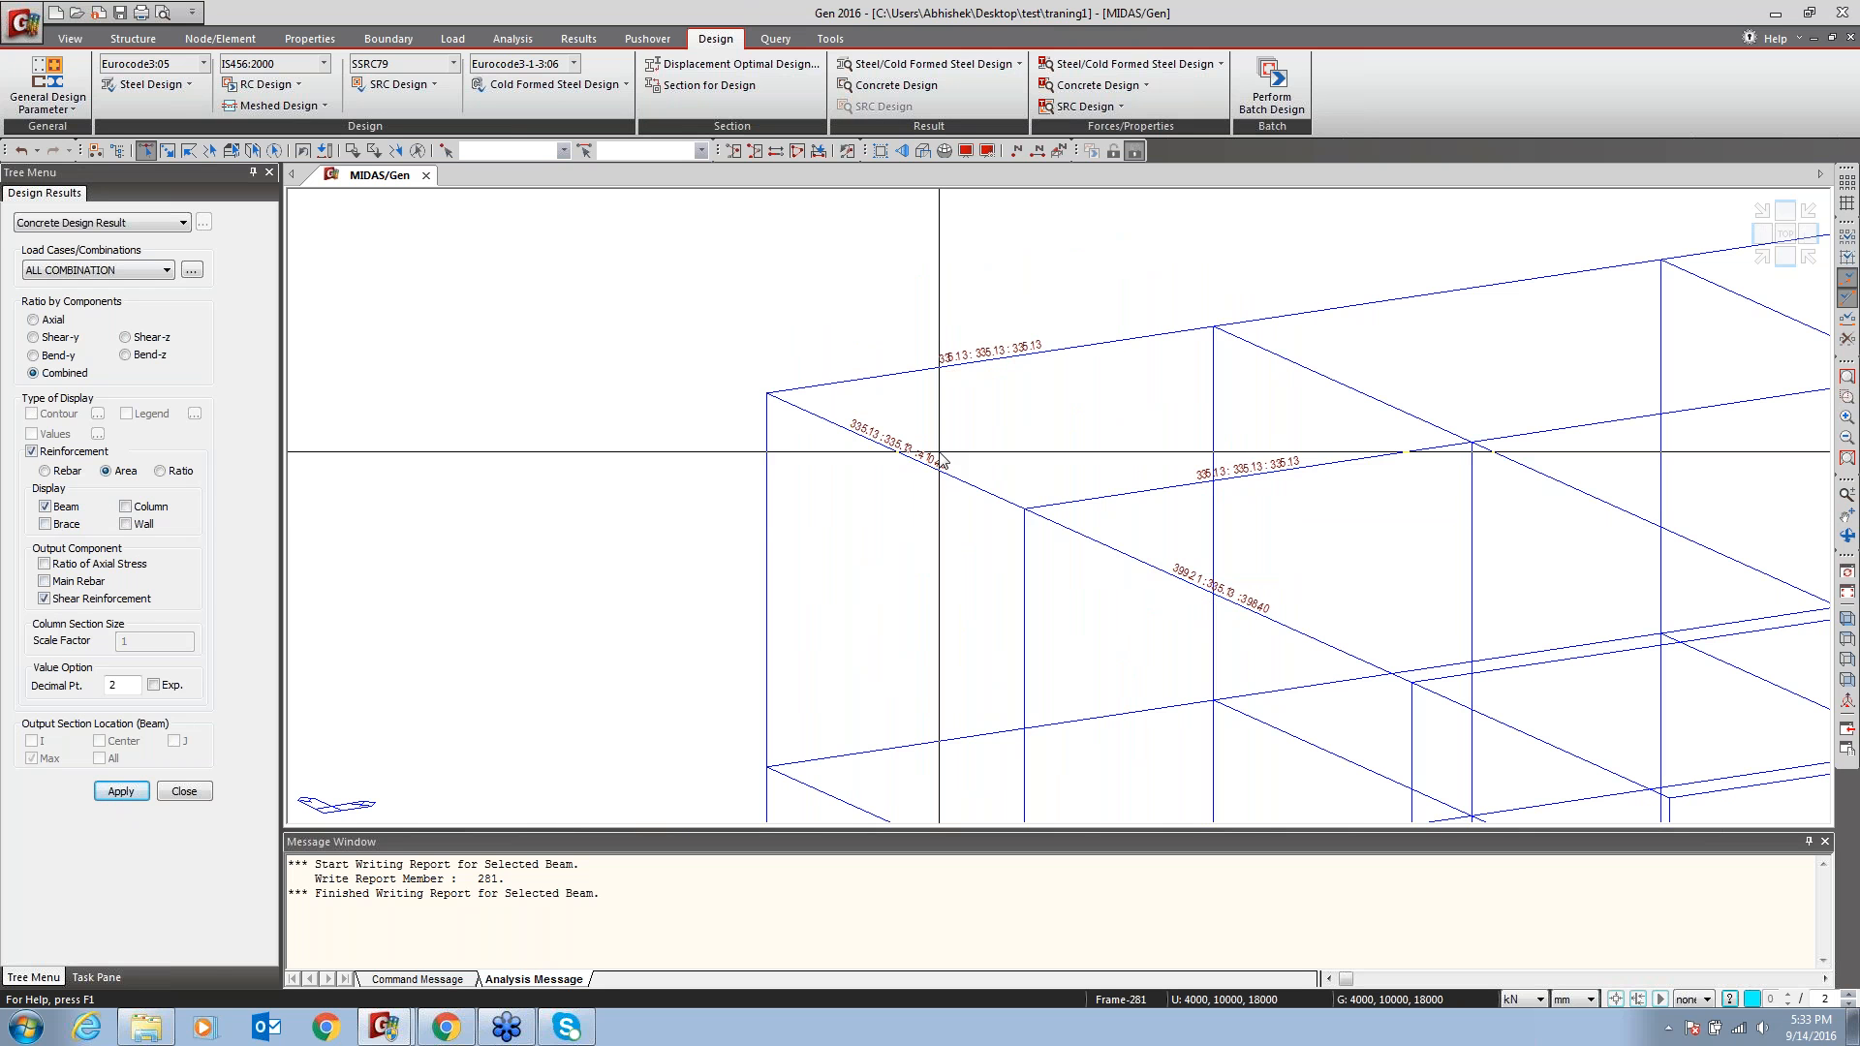
click(45, 471)
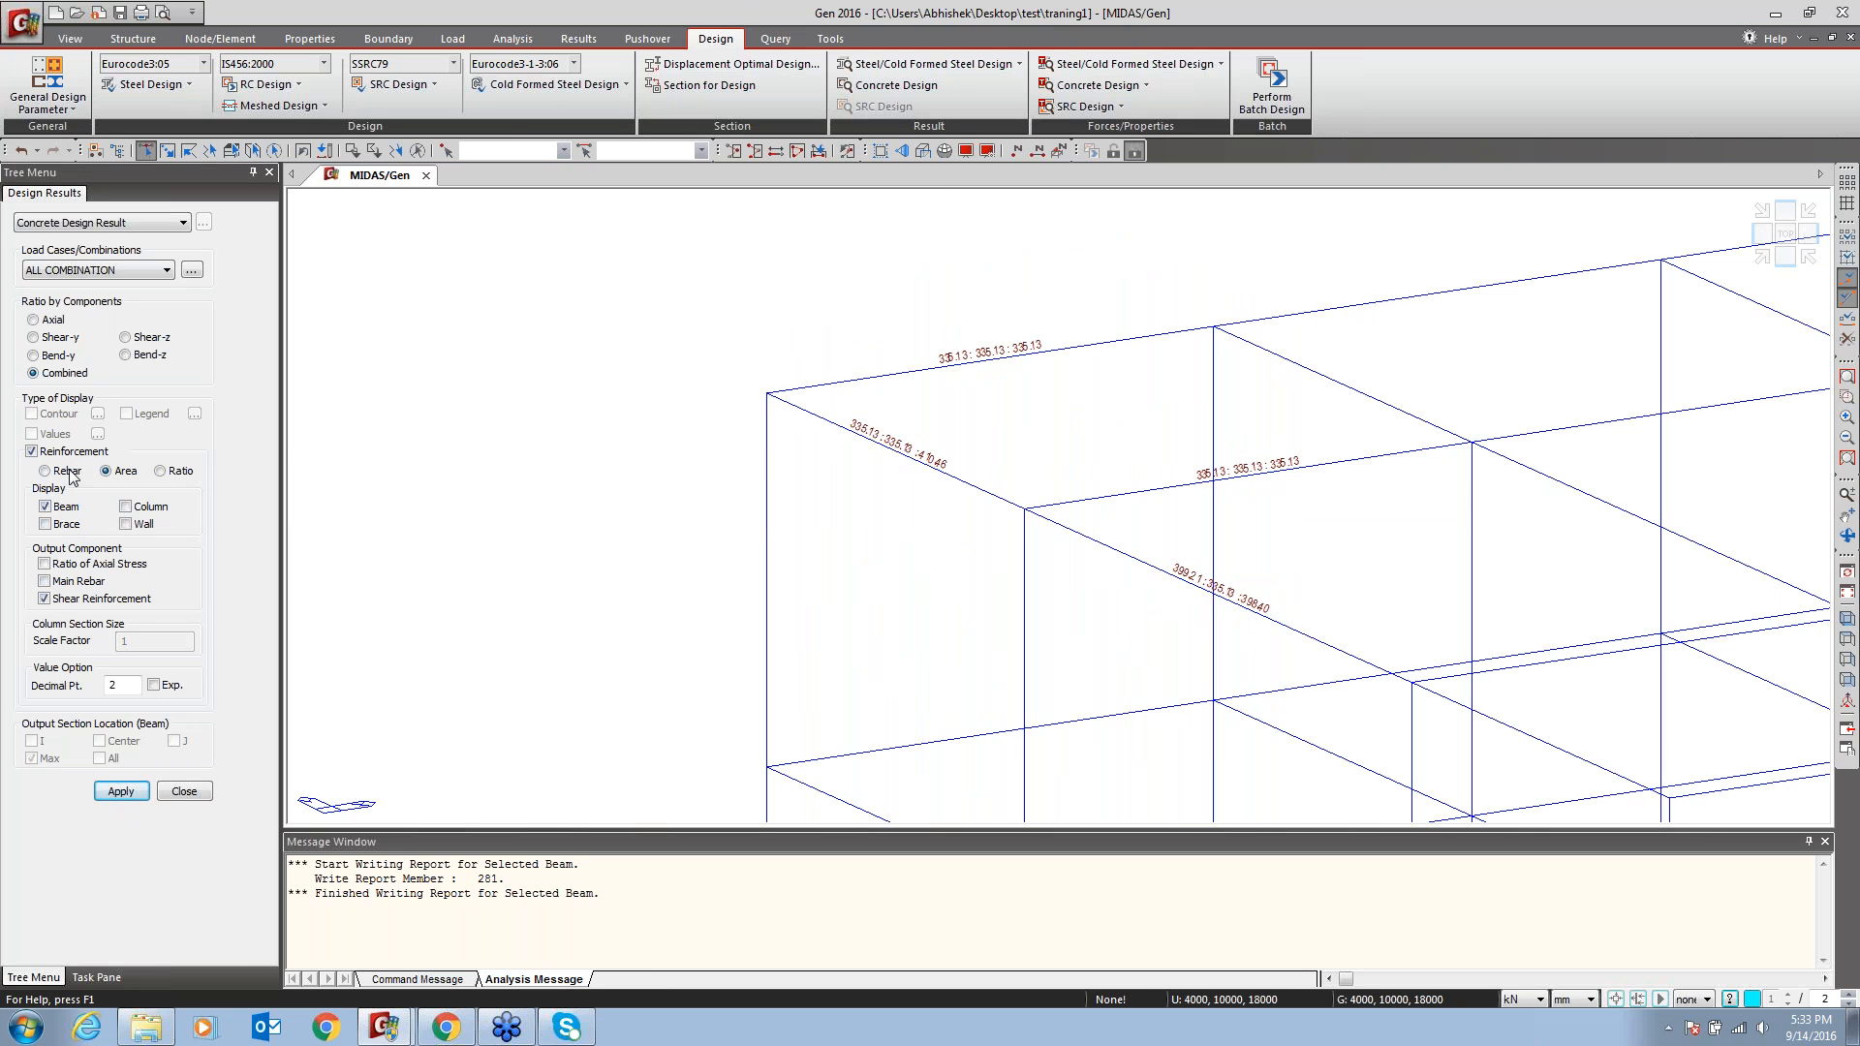
click(120, 791)
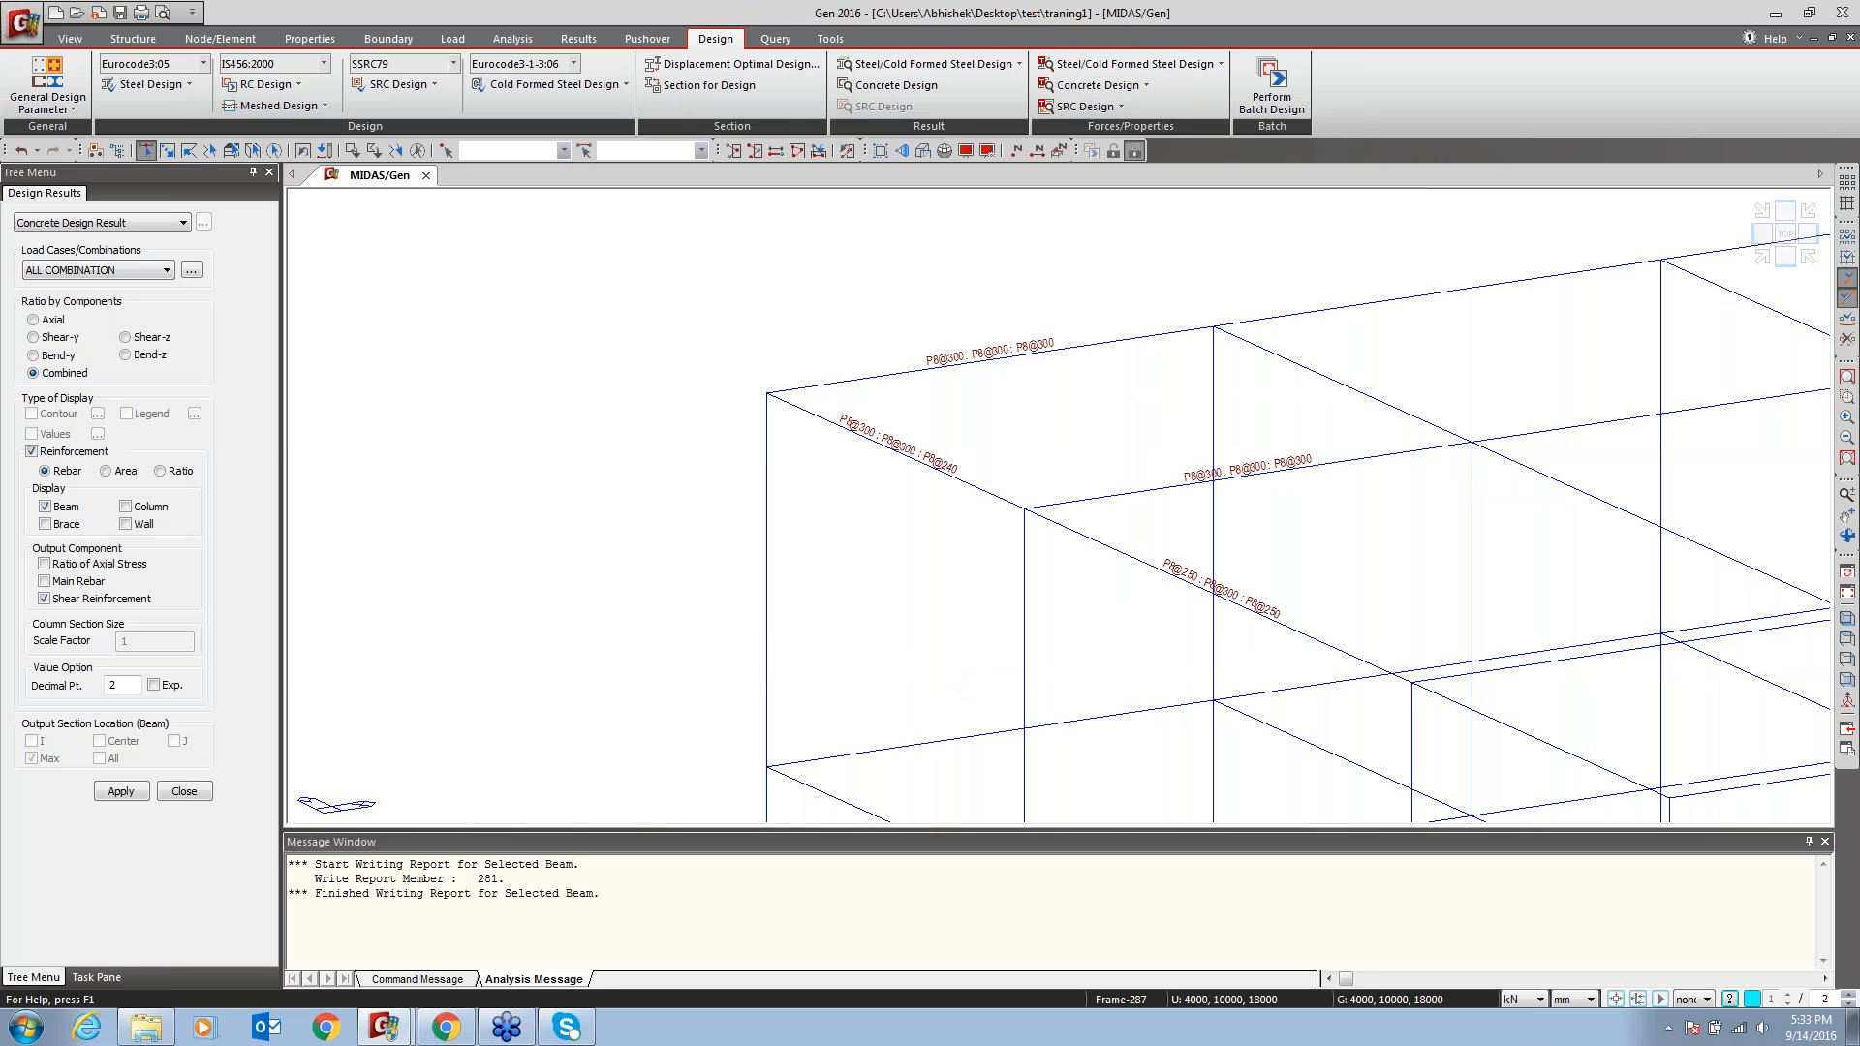
Clear the design results from the model and set the length unit to m
click(1846, 591)
click(1564, 995)
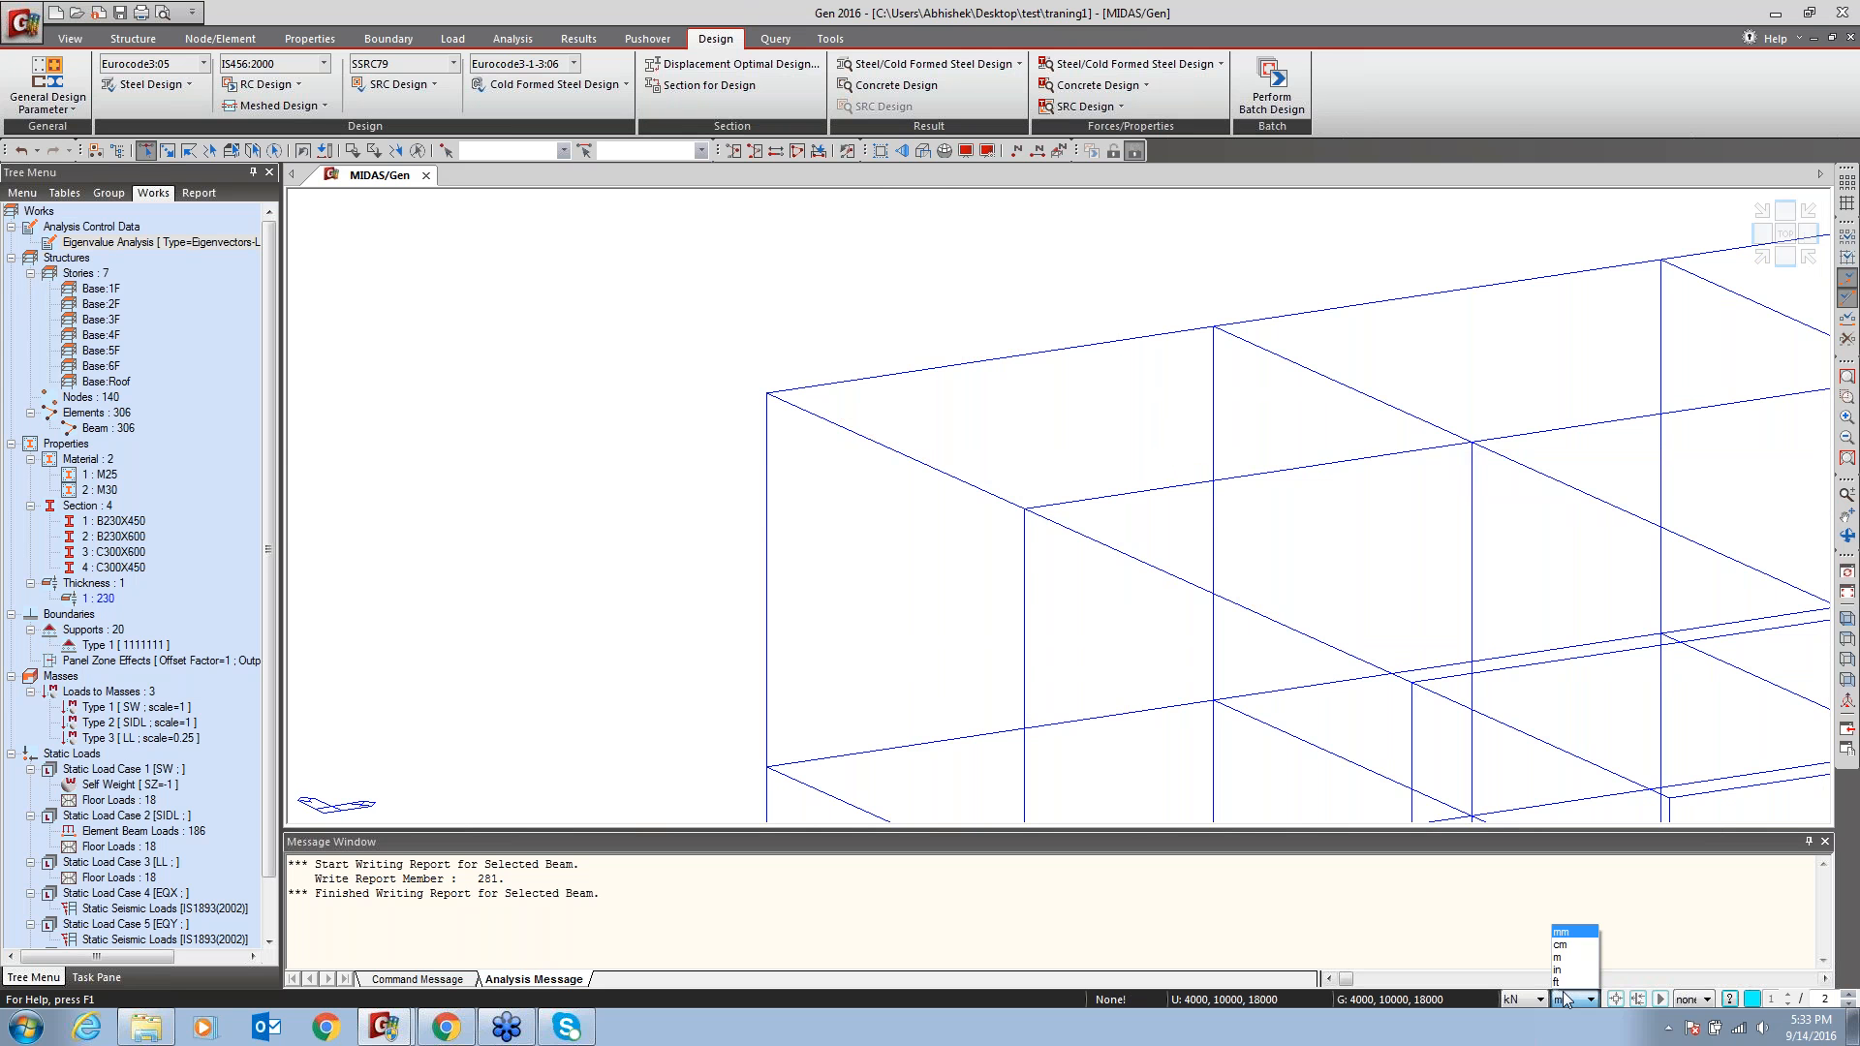
click(1559, 957)
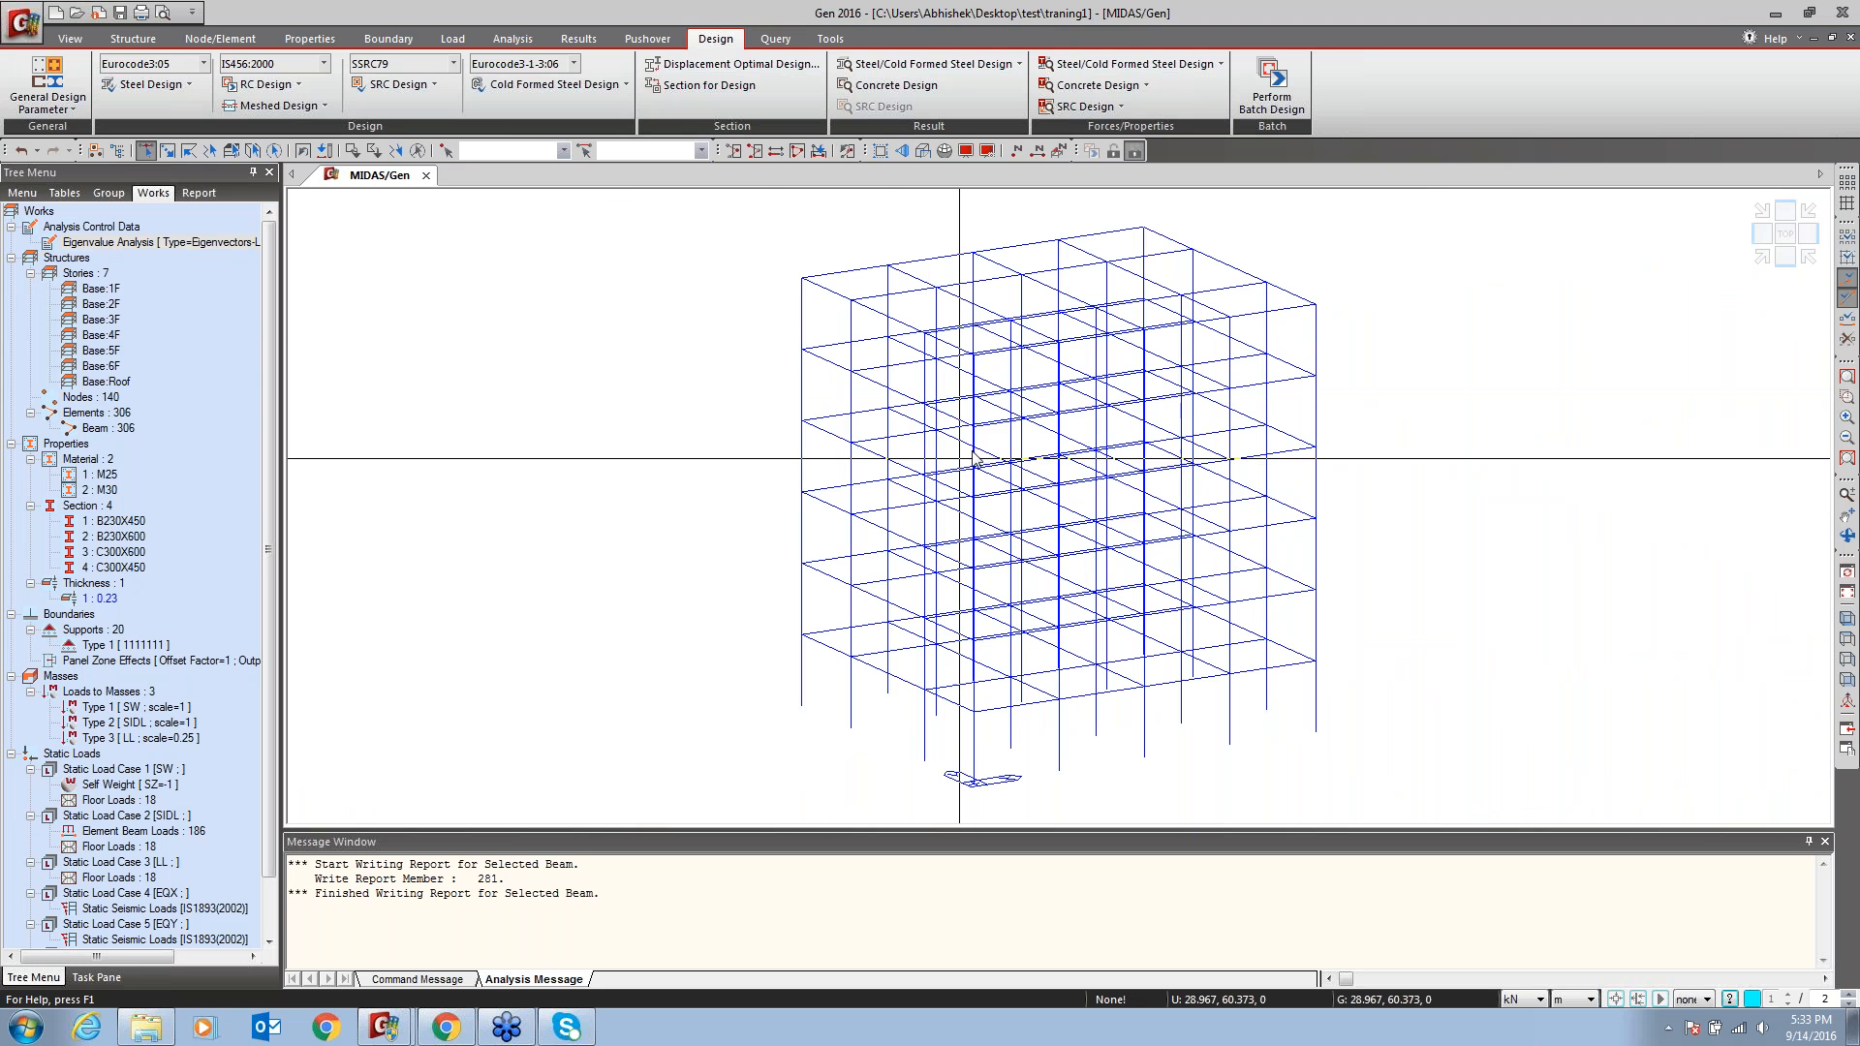
Start a footing design for node 3 and set the rebar size to P12 in the X and Y directions
click(303, 93)
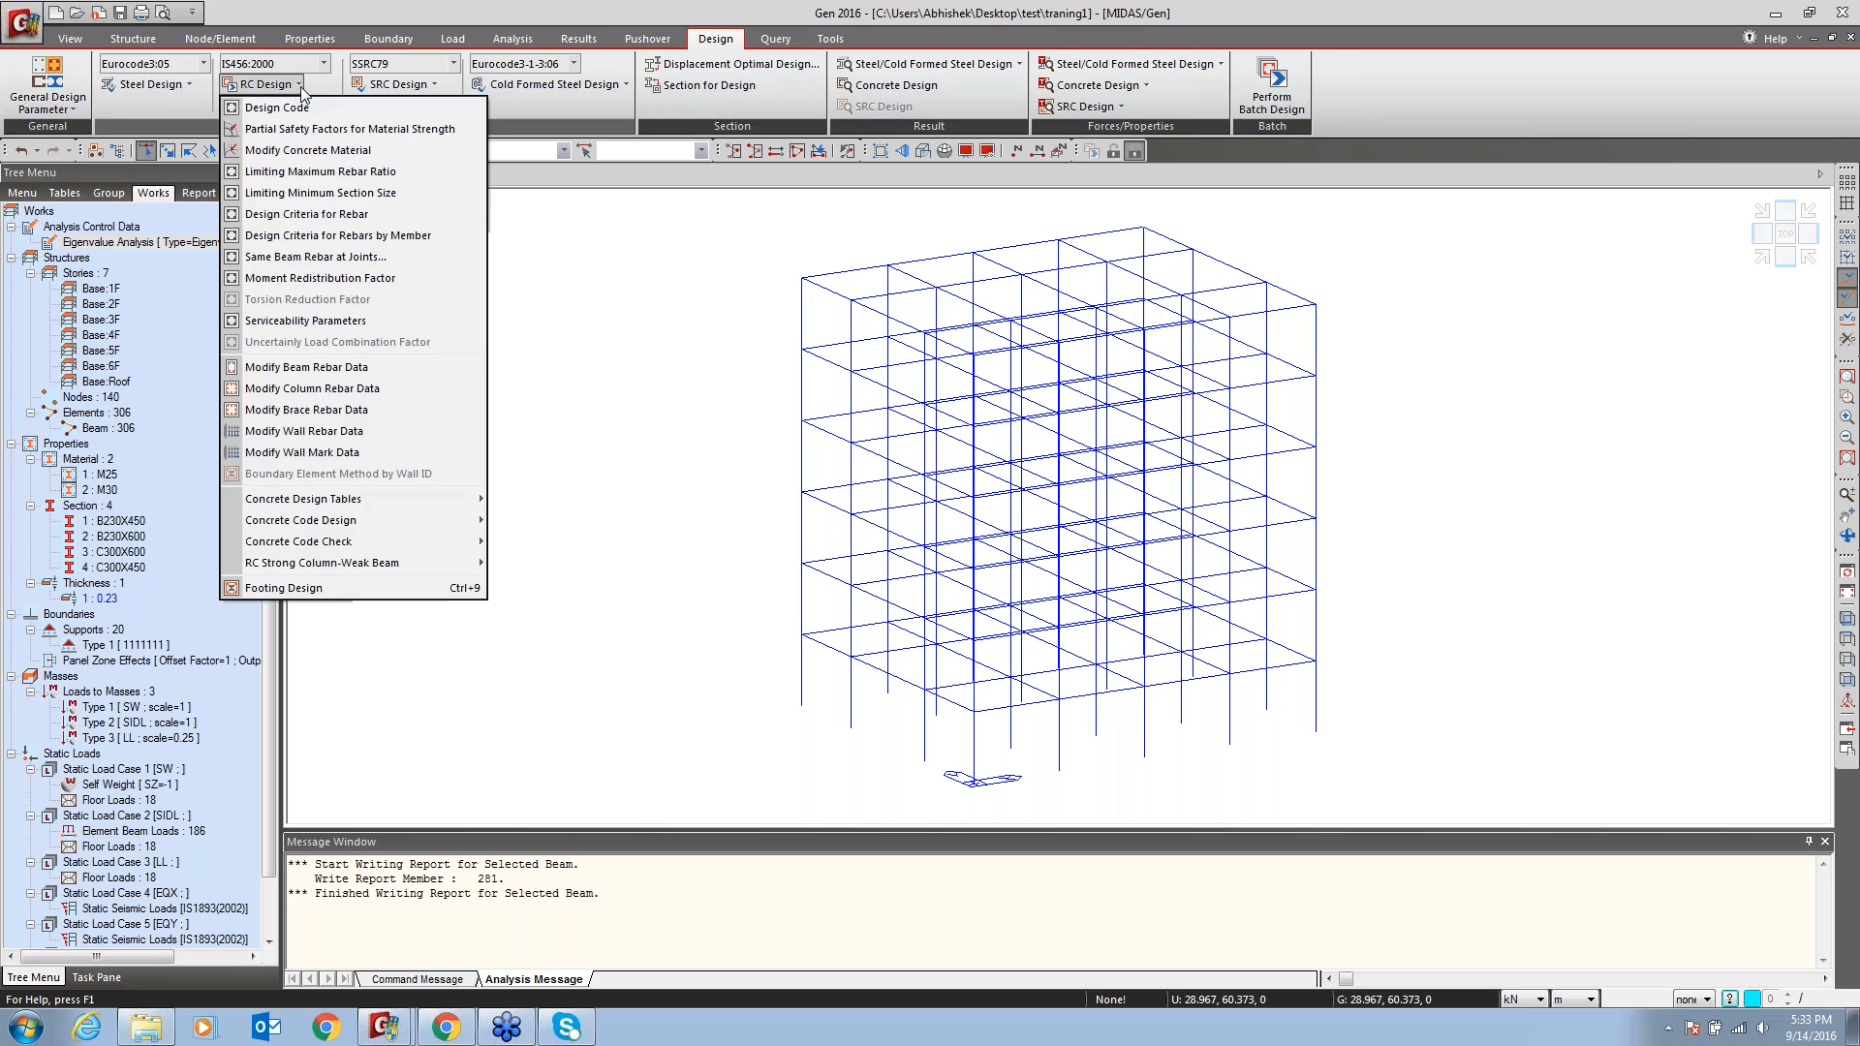
click(279, 585)
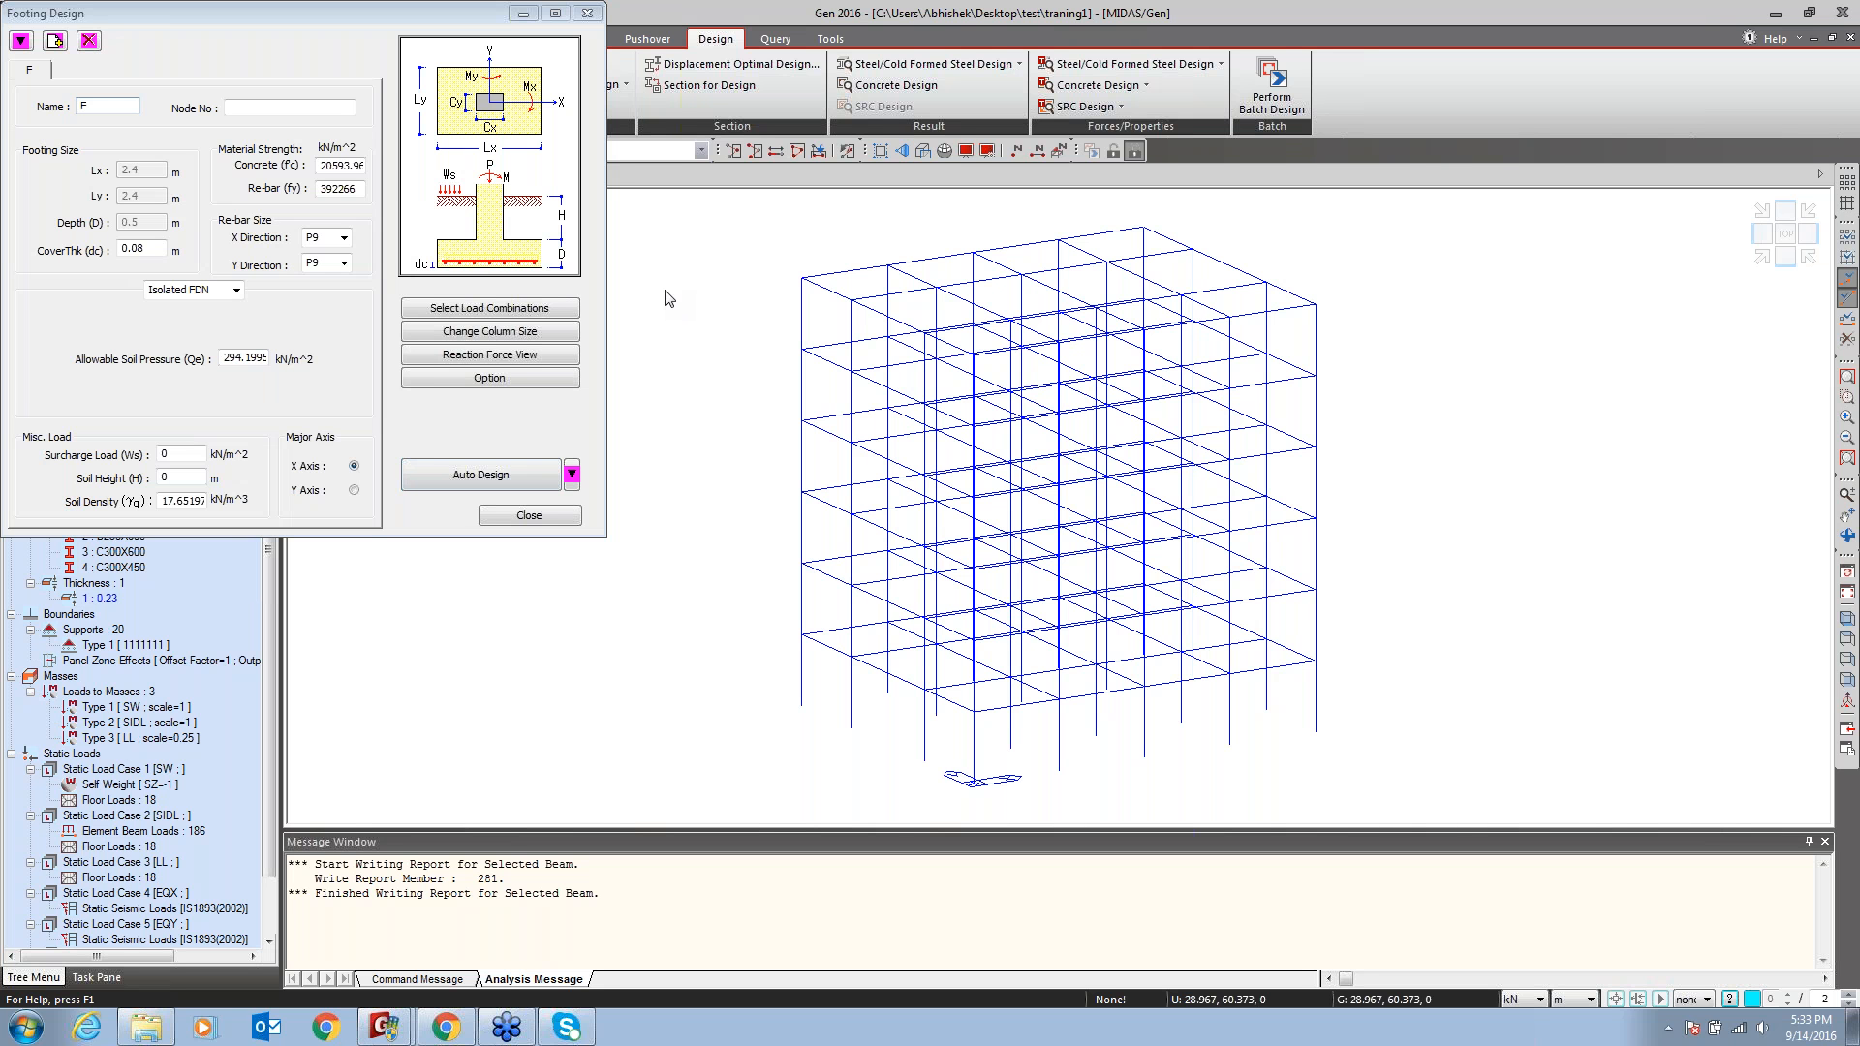
click(1144, 755)
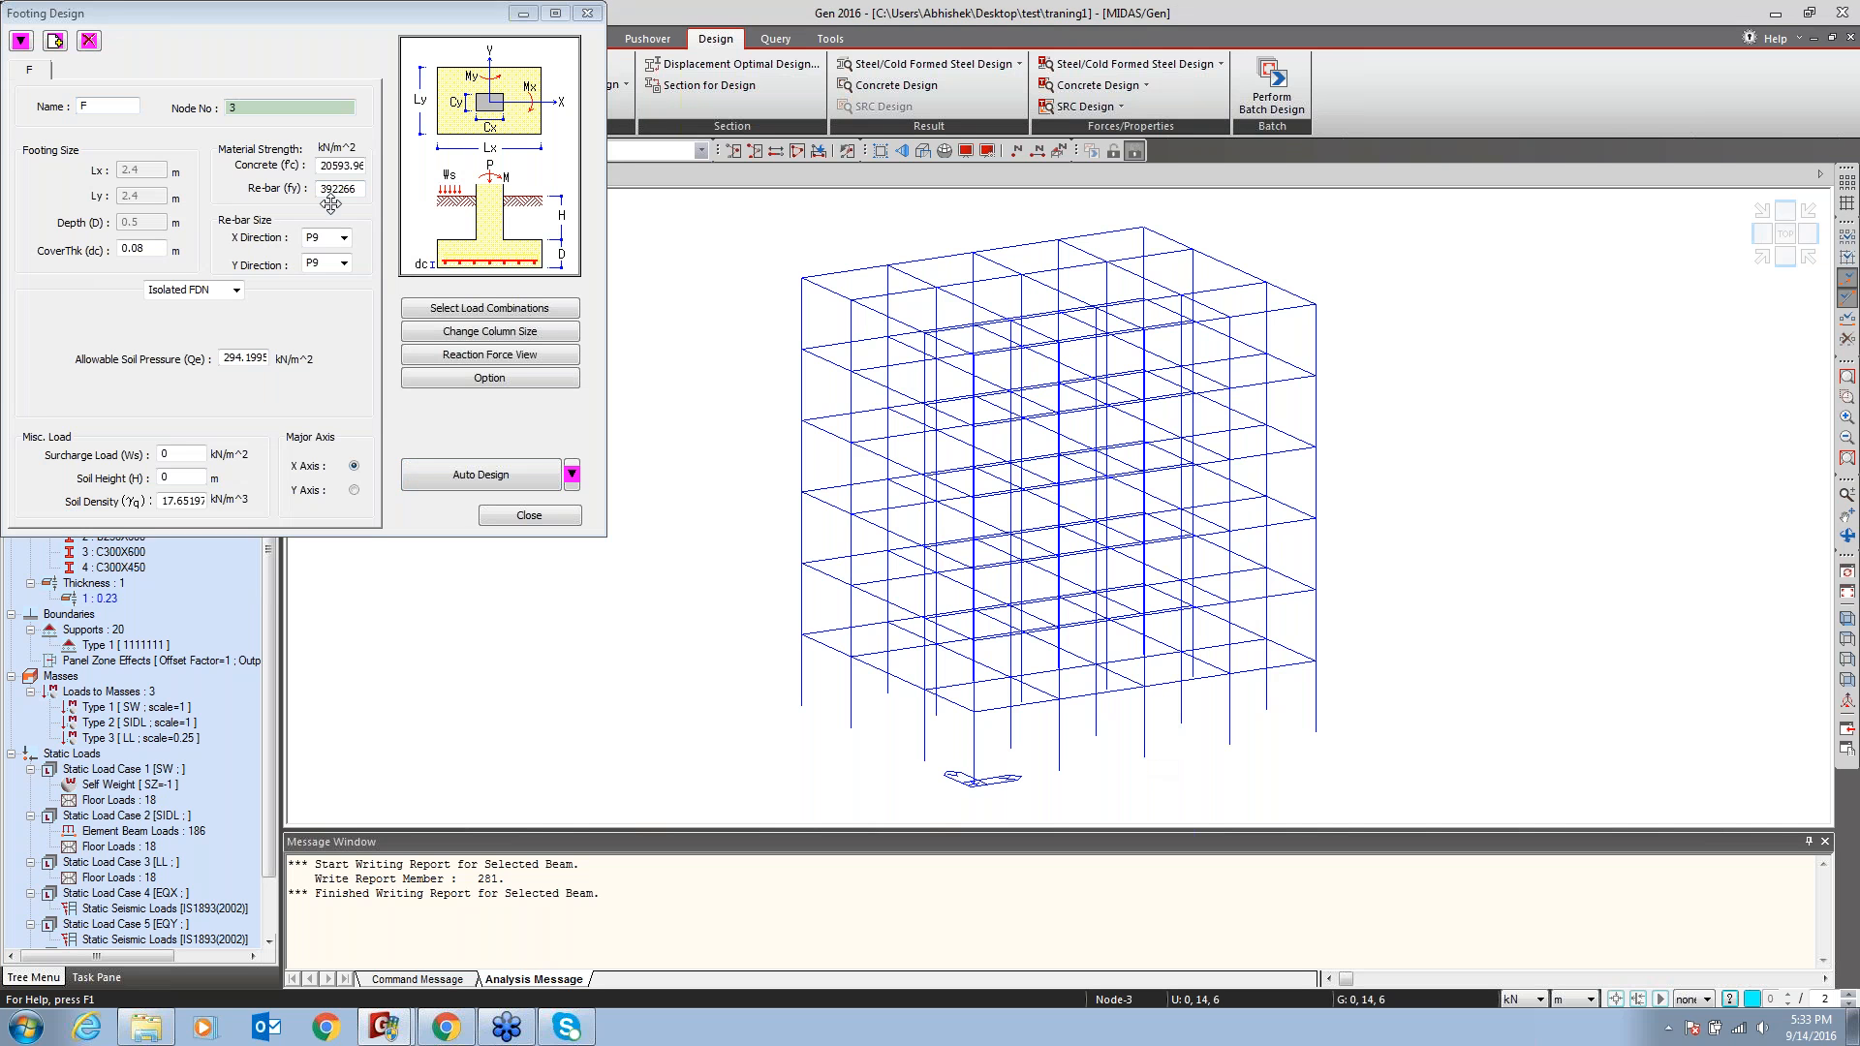
double_click(339, 166)
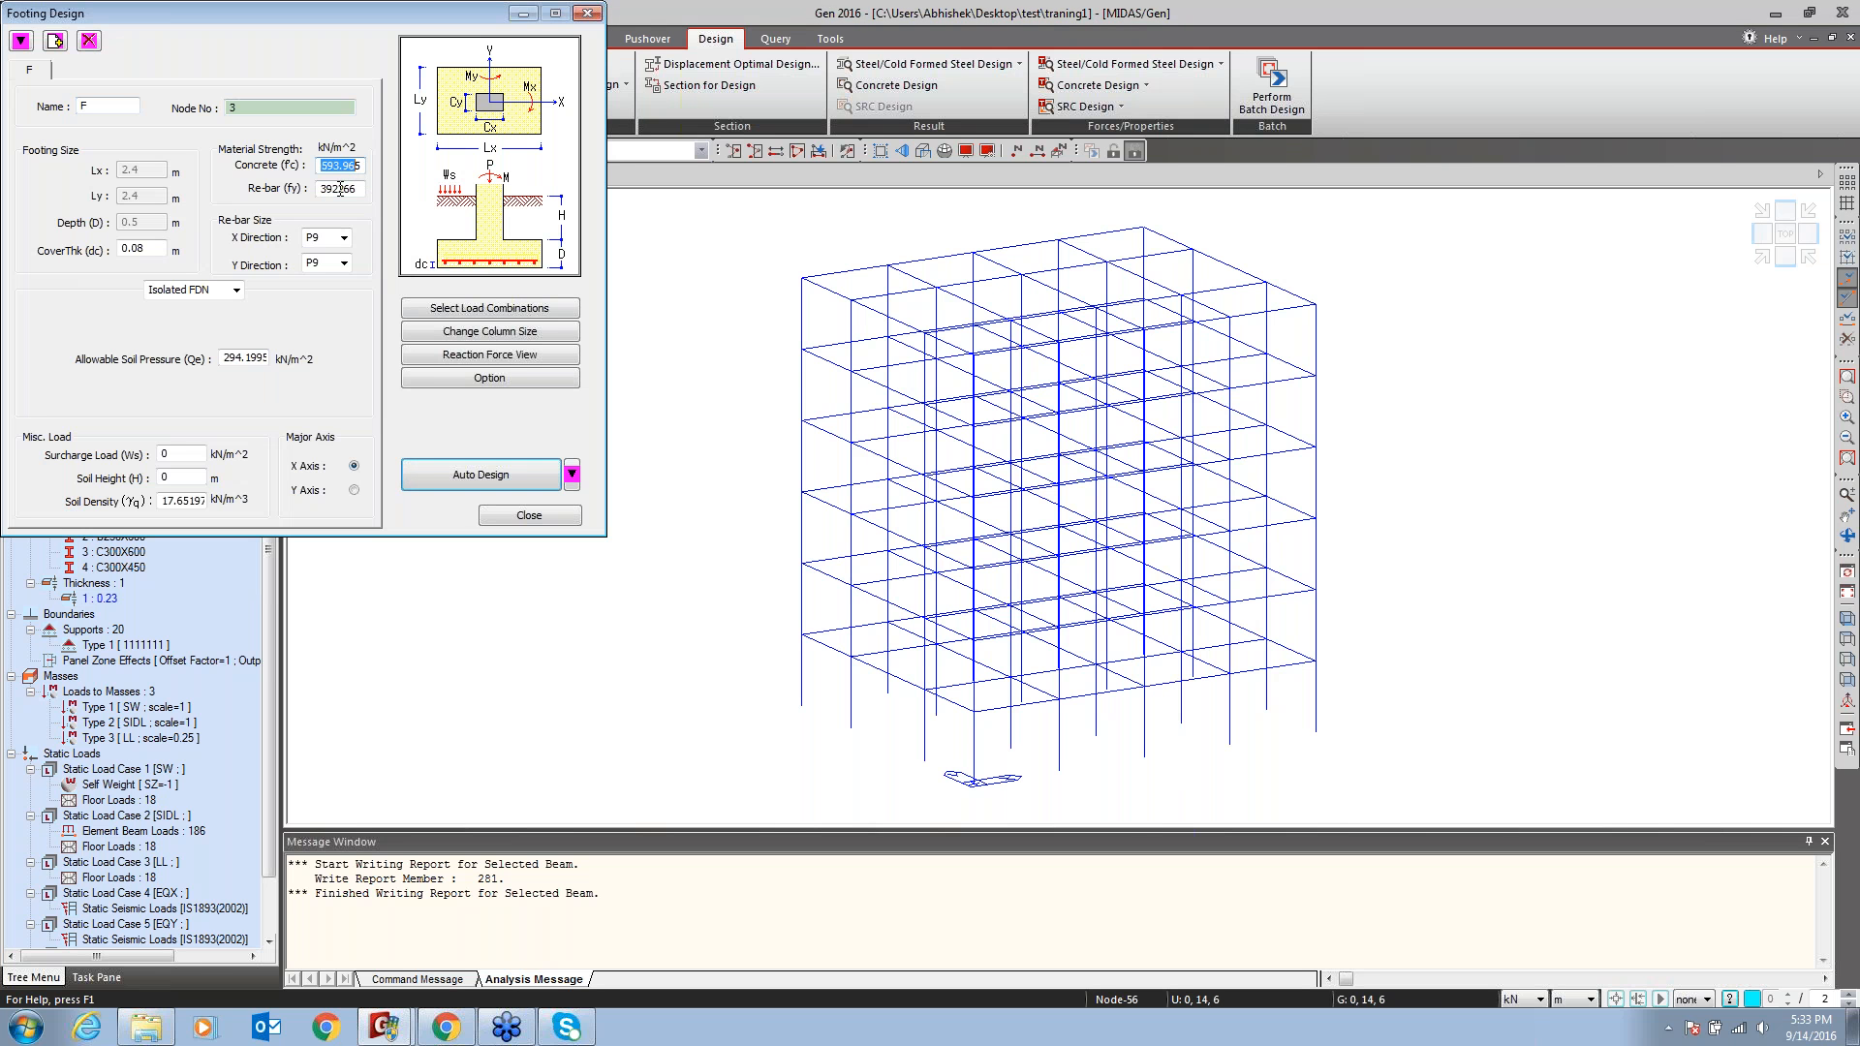
double_click(327, 189)
click(329, 239)
click(333, 344)
click(344, 264)
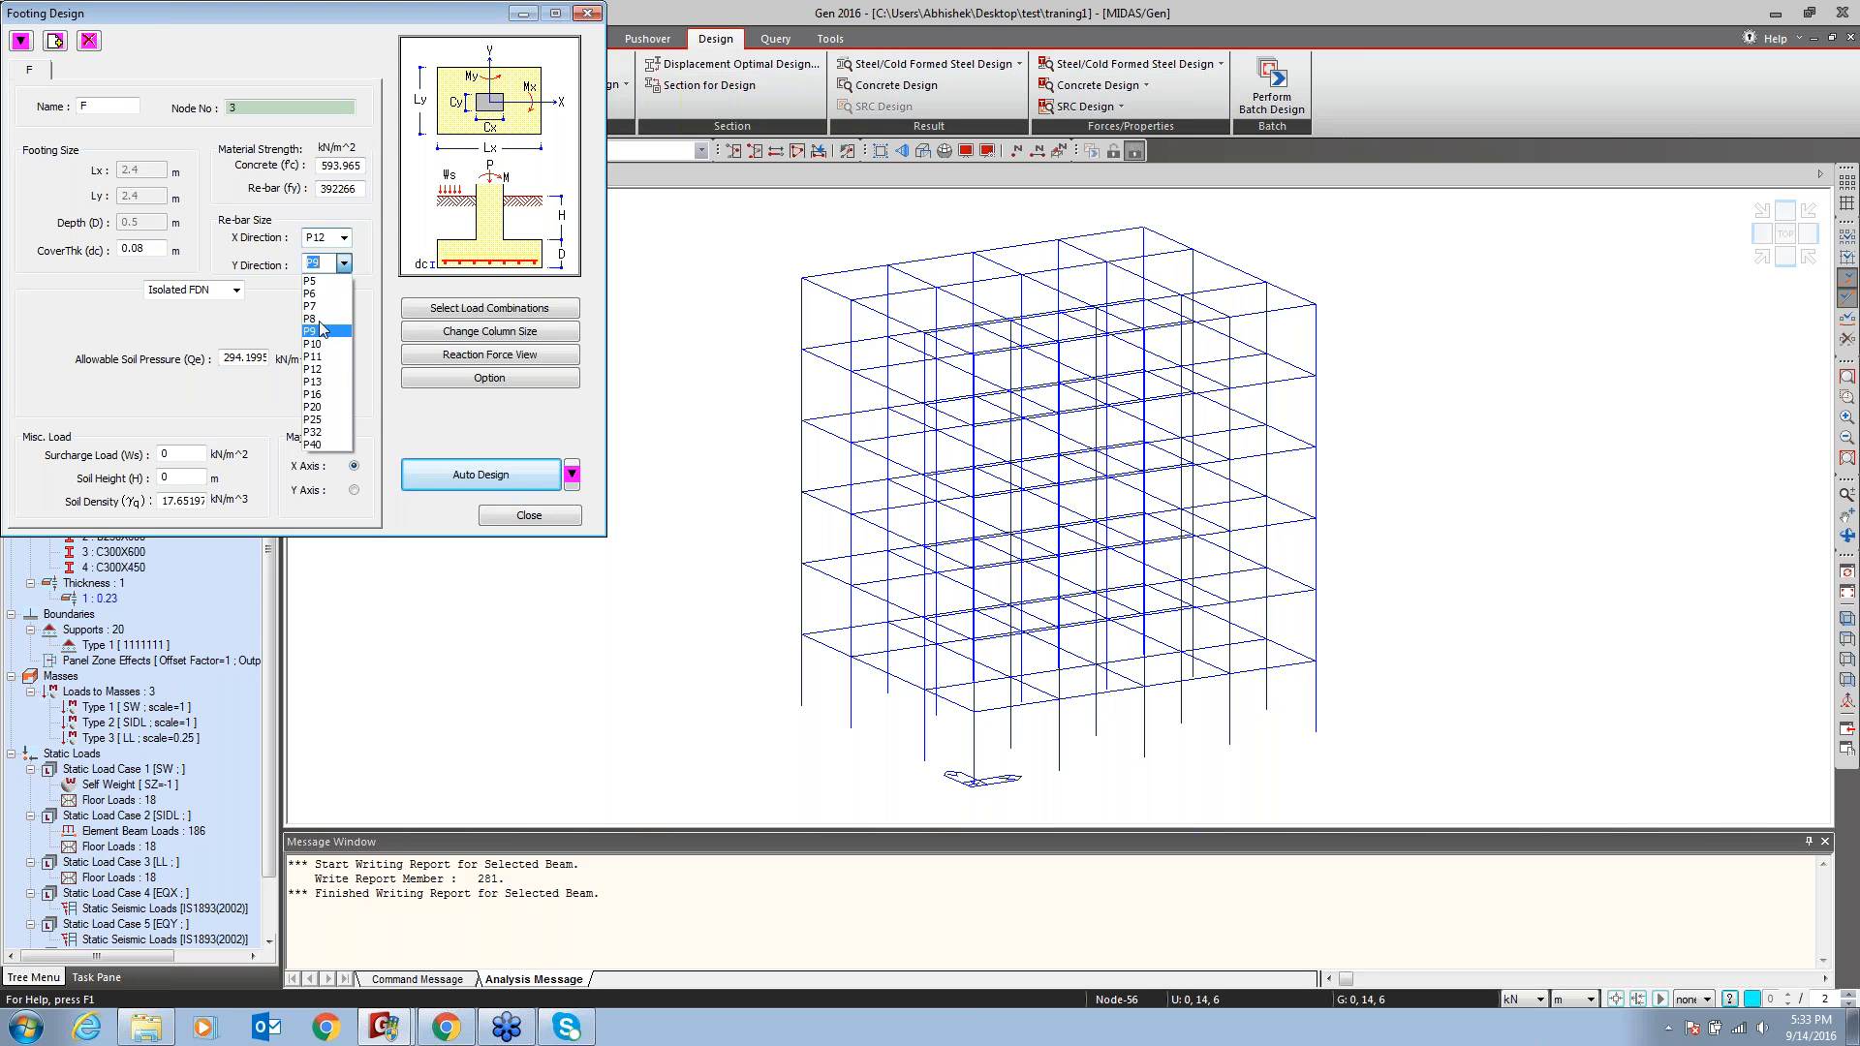
click(332, 370)
Set the footing's allowable soil pressure to 250 kN/m^2 and keep Isolated FDN as the foundation type
drag(267, 358, 225, 359)
text(50)
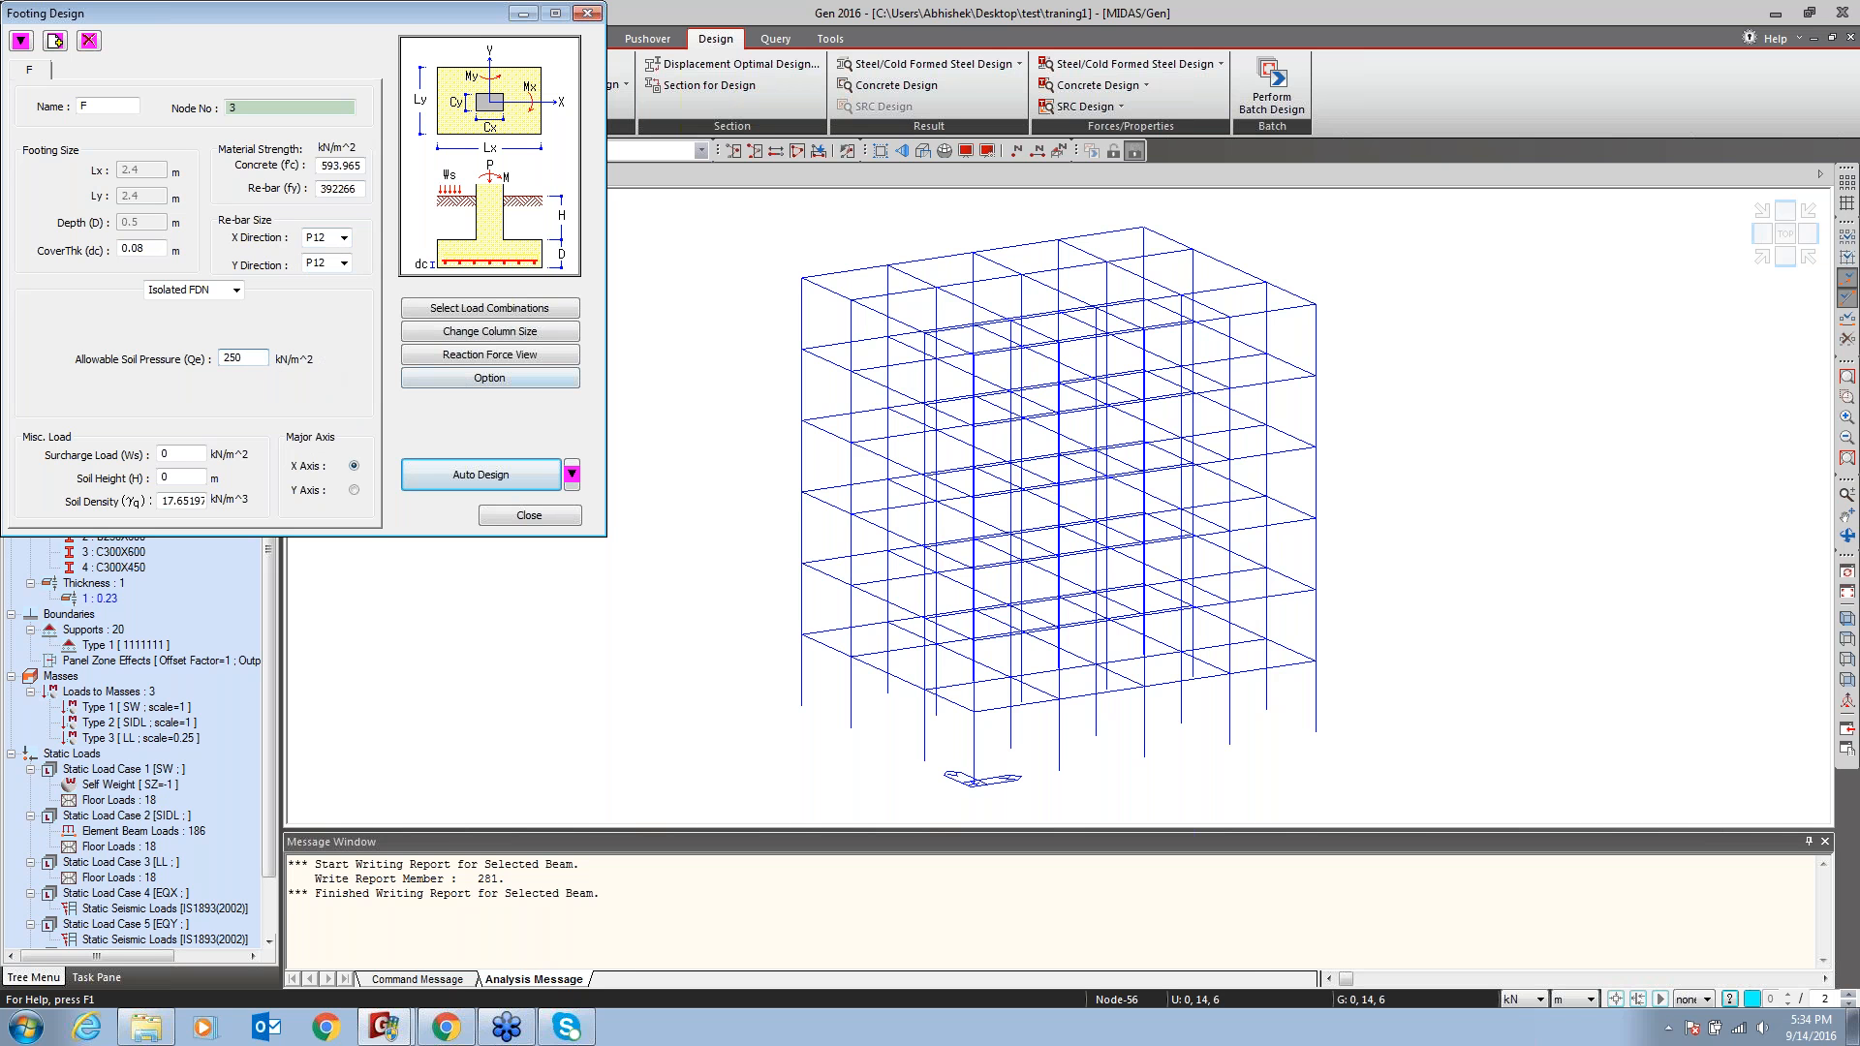
click(236, 290)
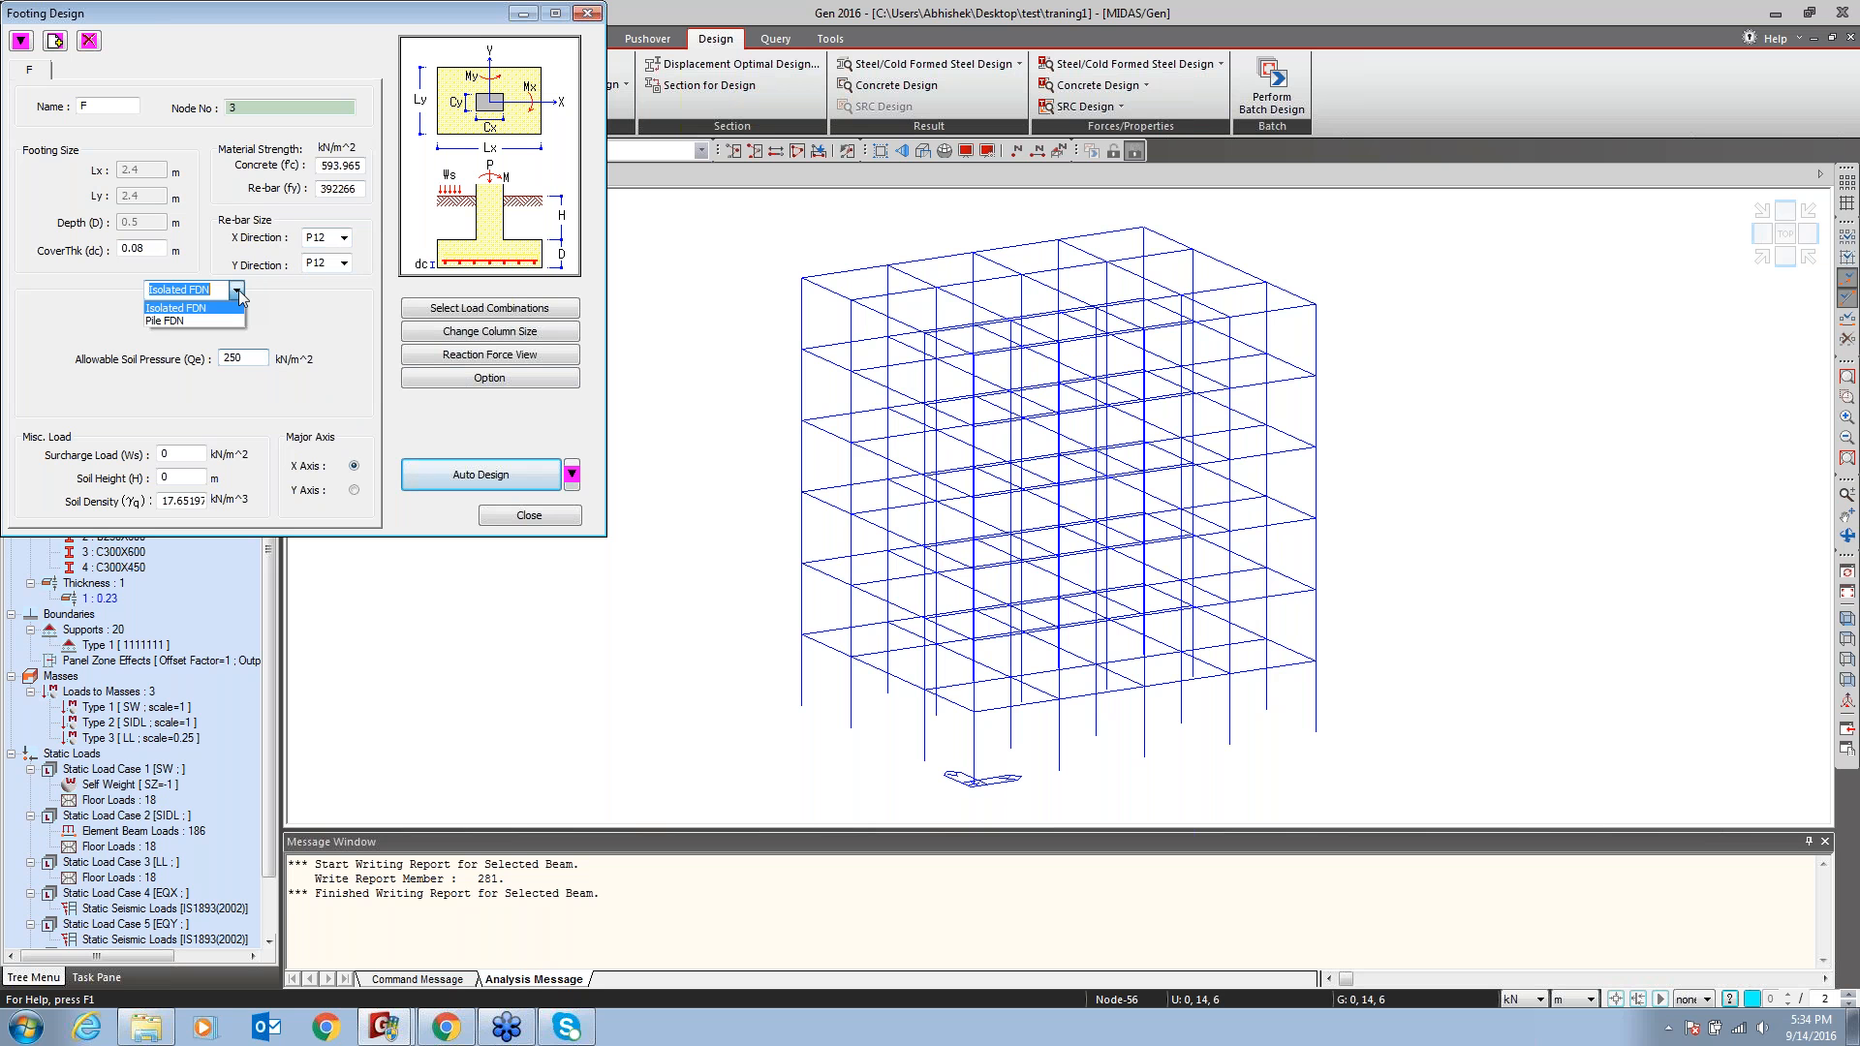
click(238, 292)
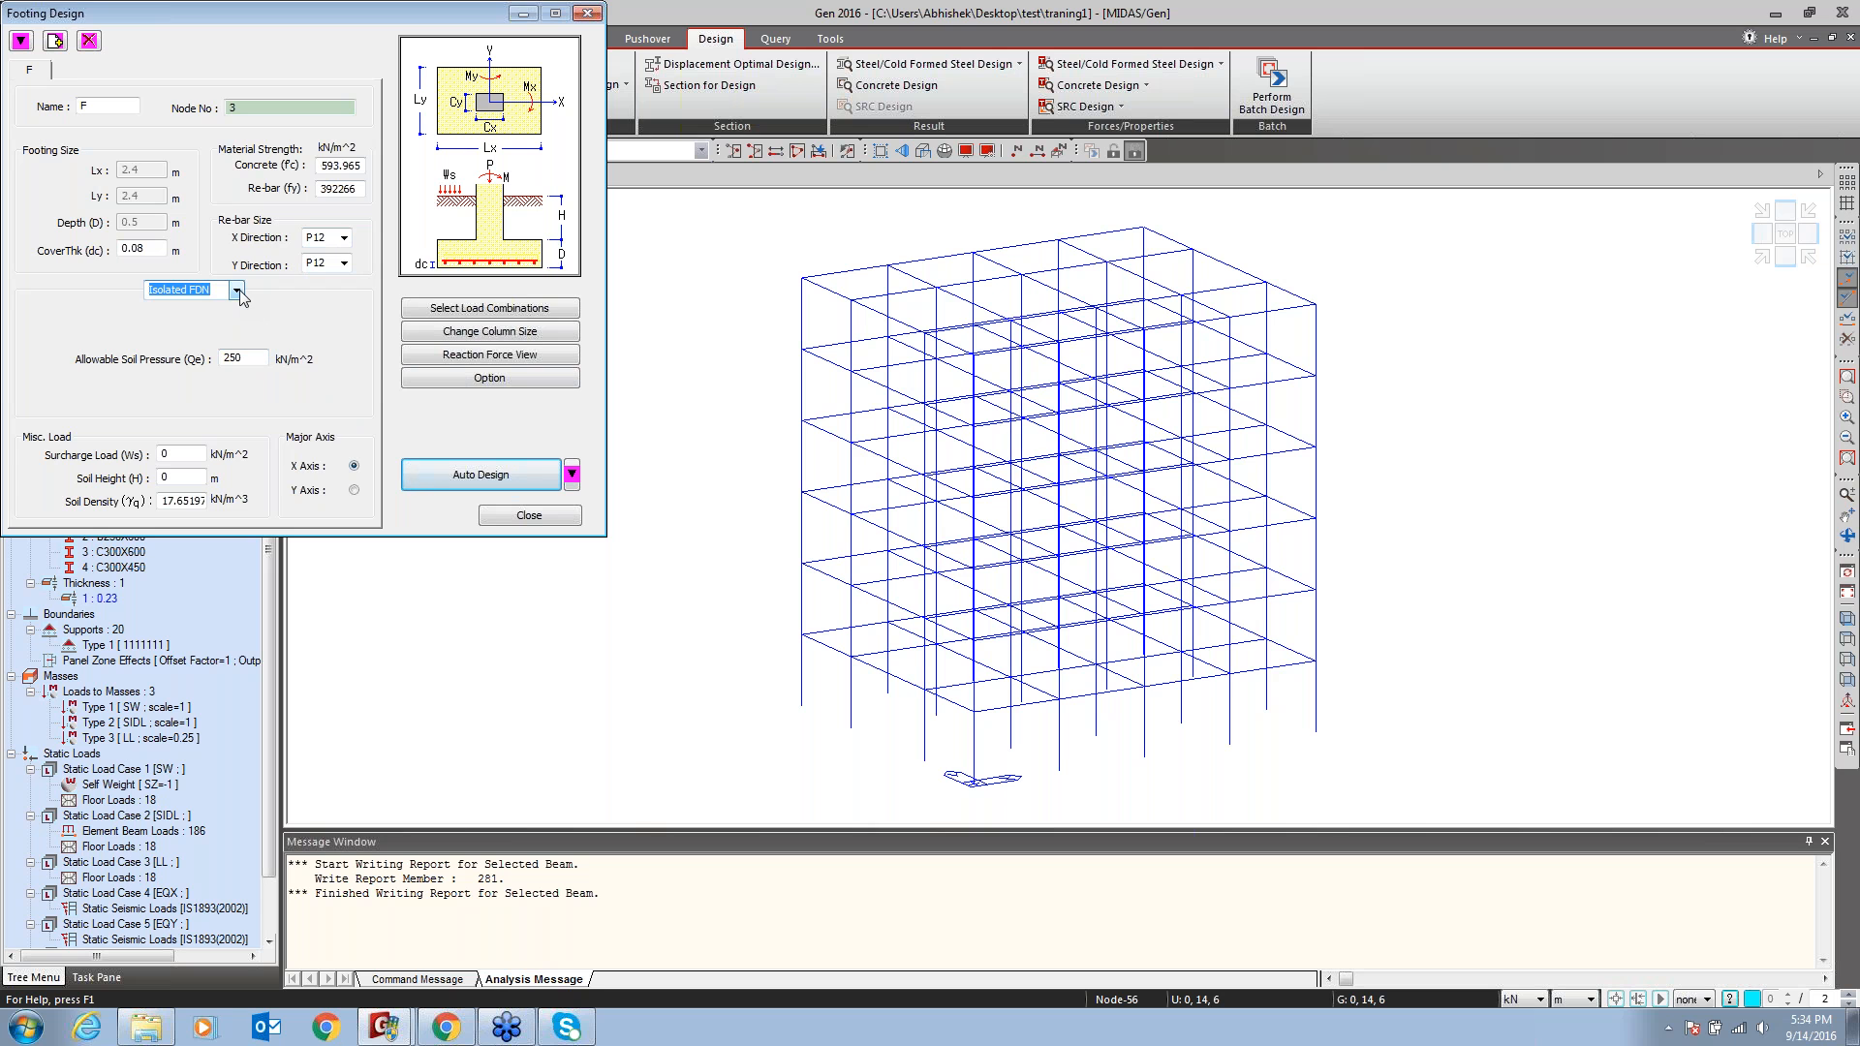
Auto-generate the footing design load combinations to IS456:2000
click(479, 309)
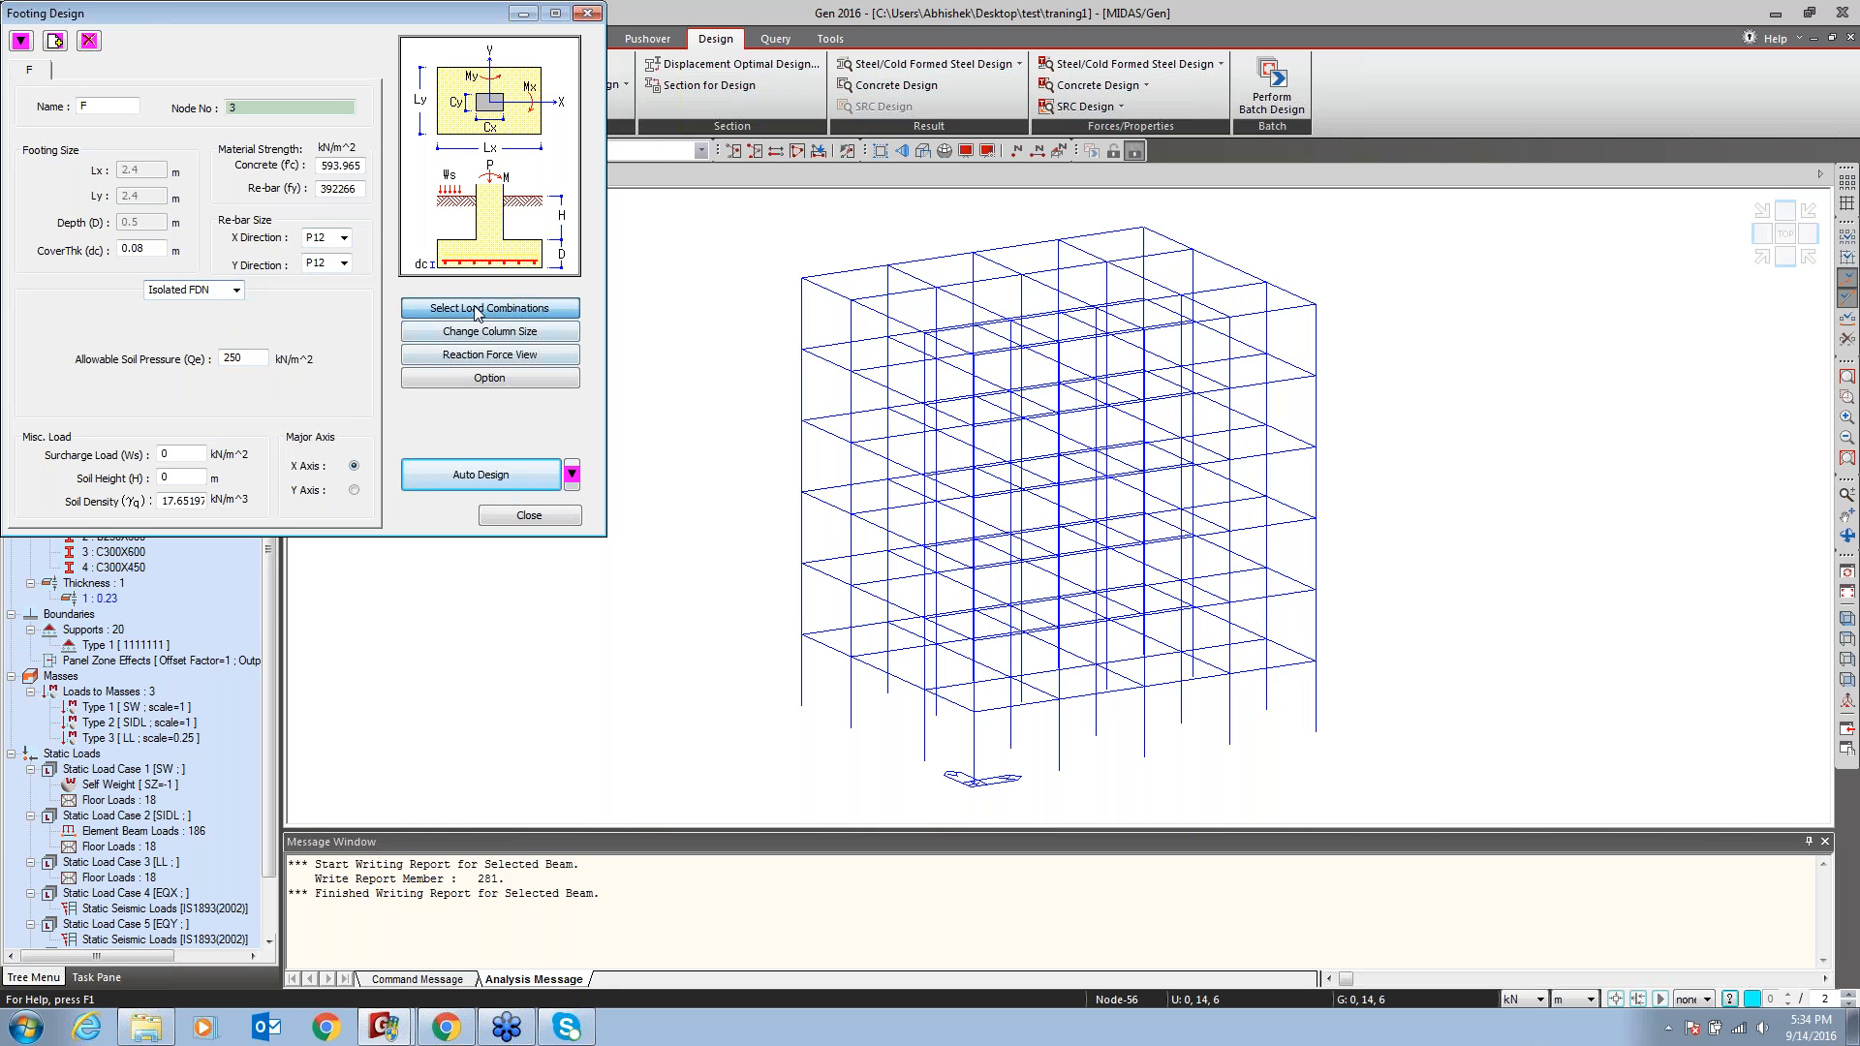
click(111, 447)
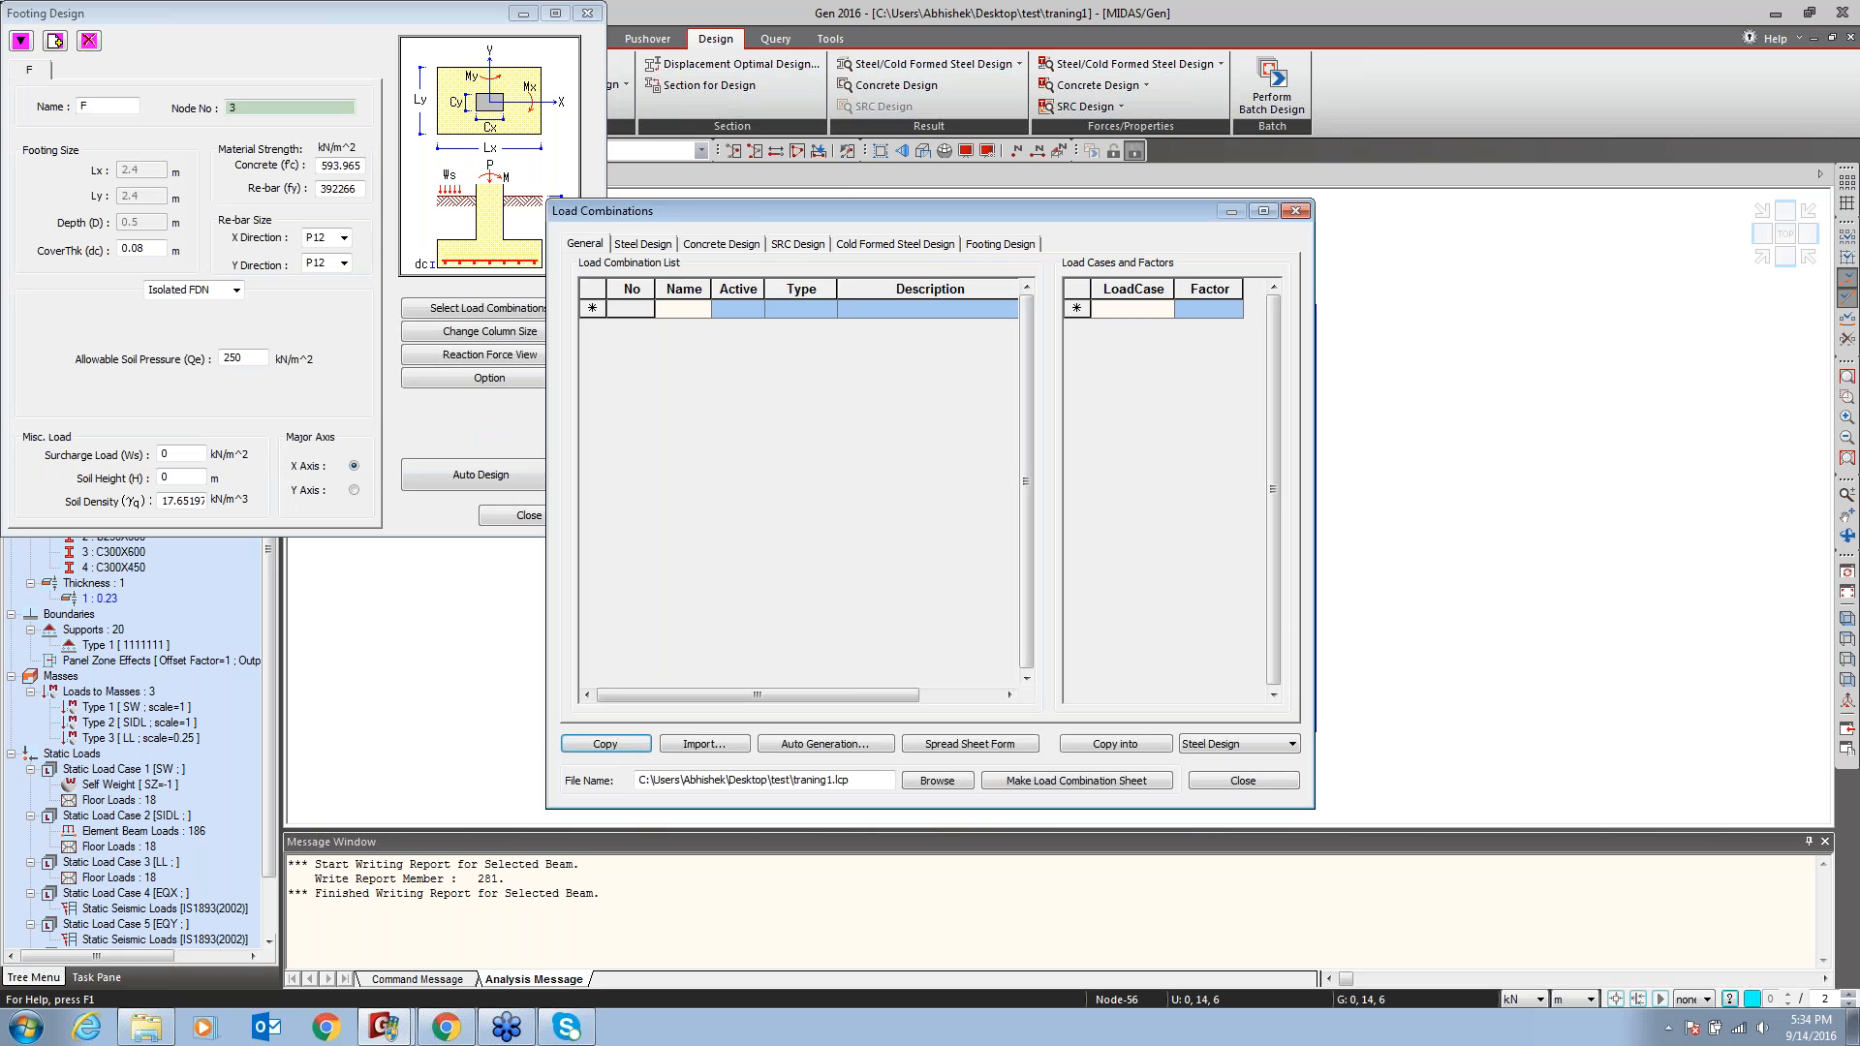
click(1003, 248)
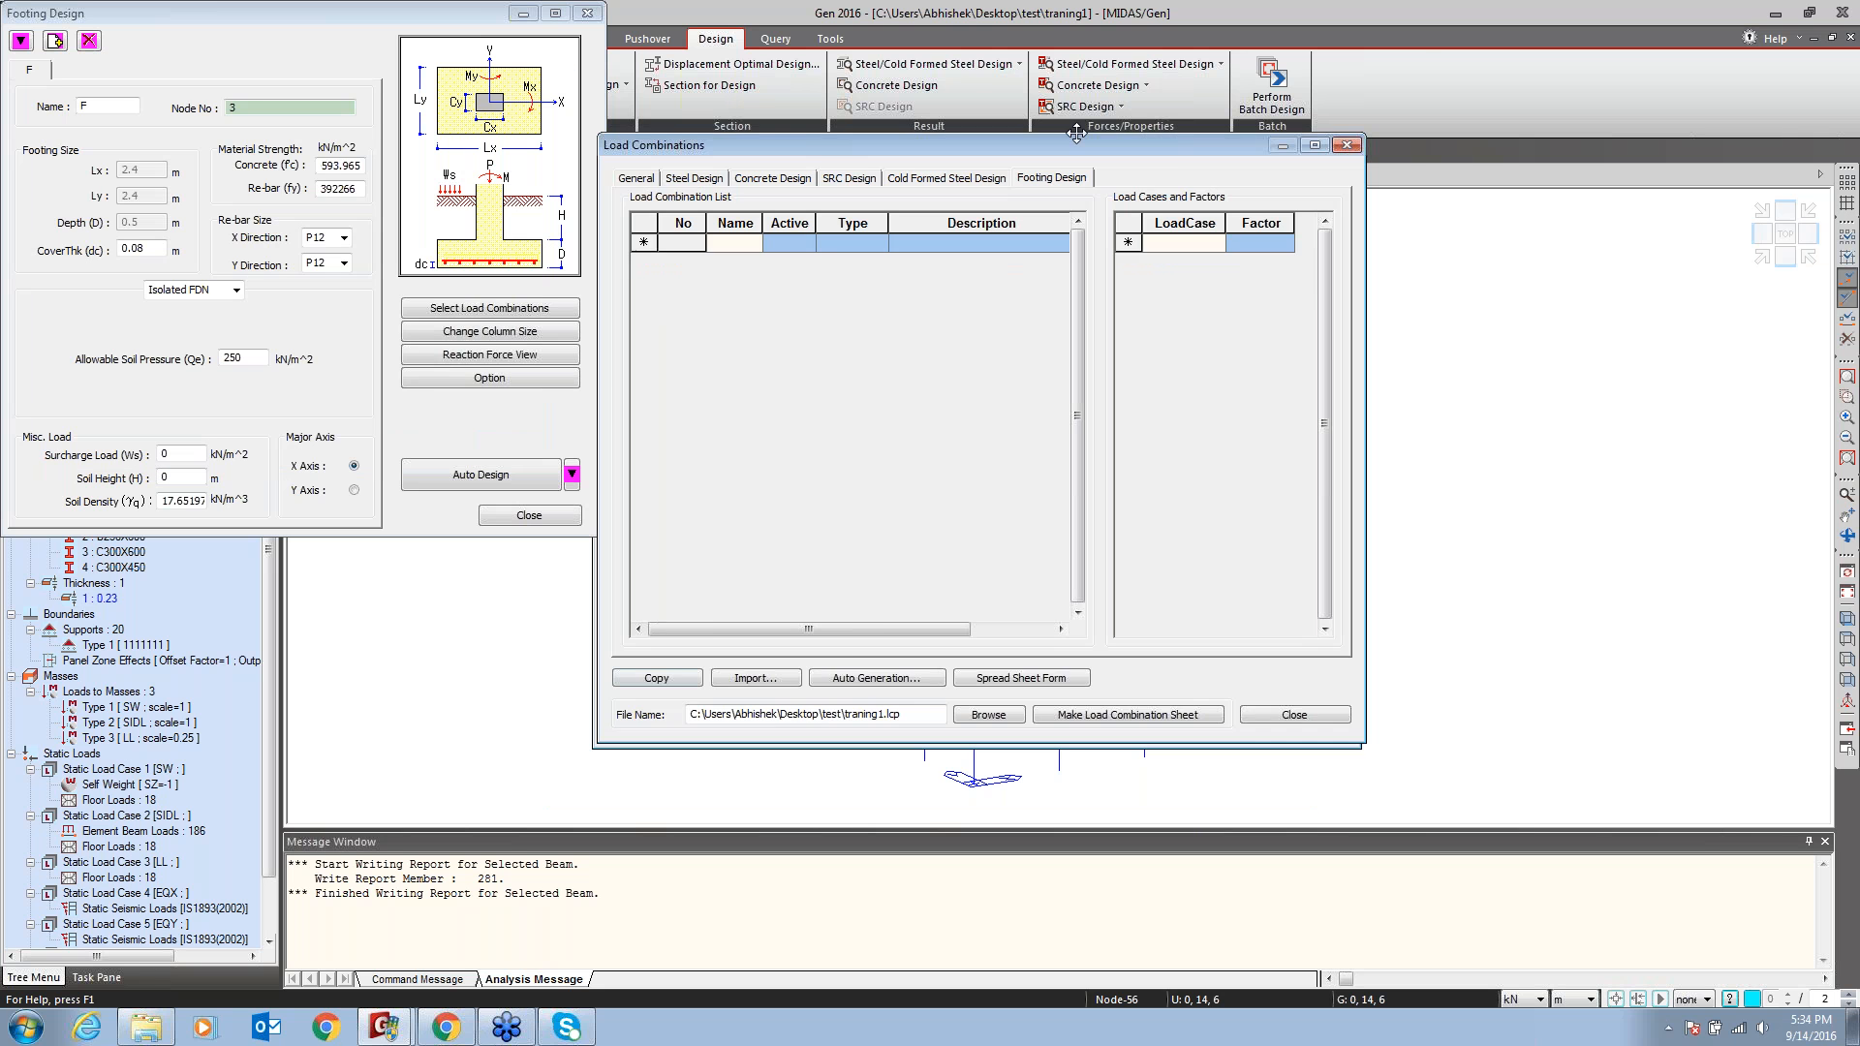
click(915, 587)
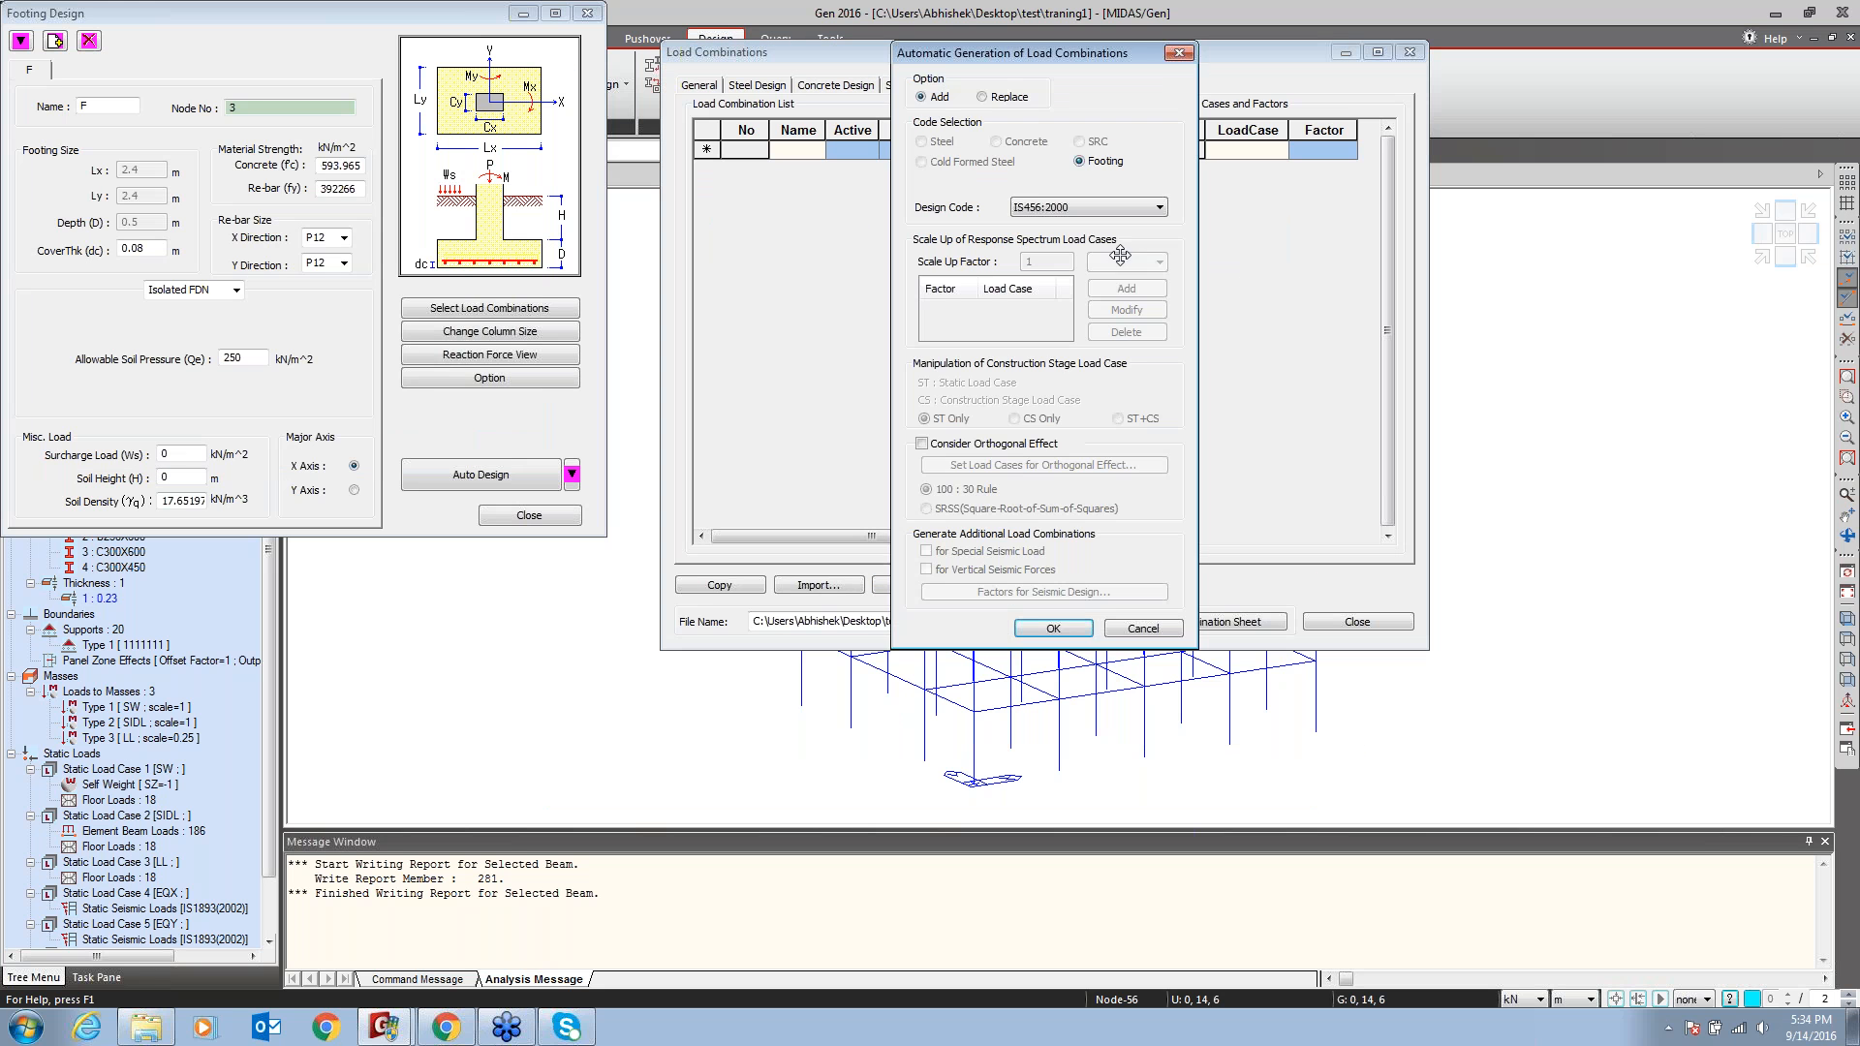
click(1058, 631)
click(1009, 349)
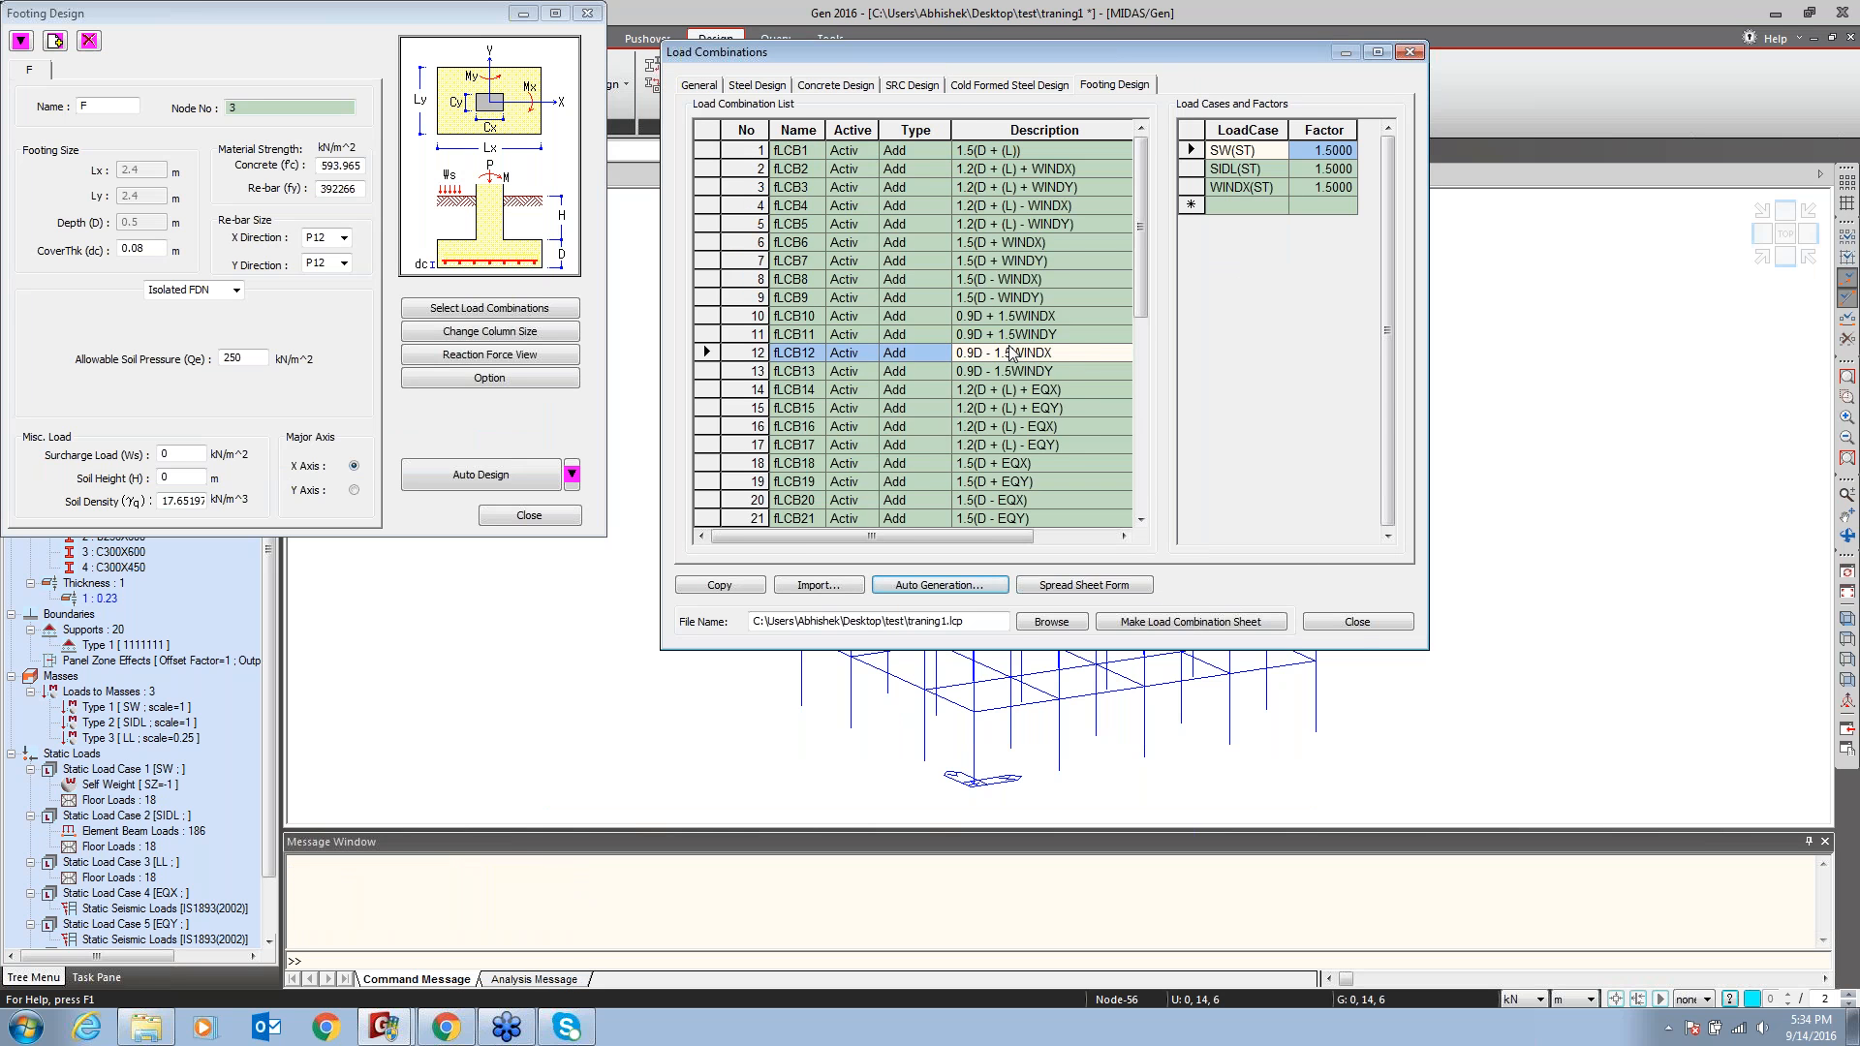
click(1338, 623)
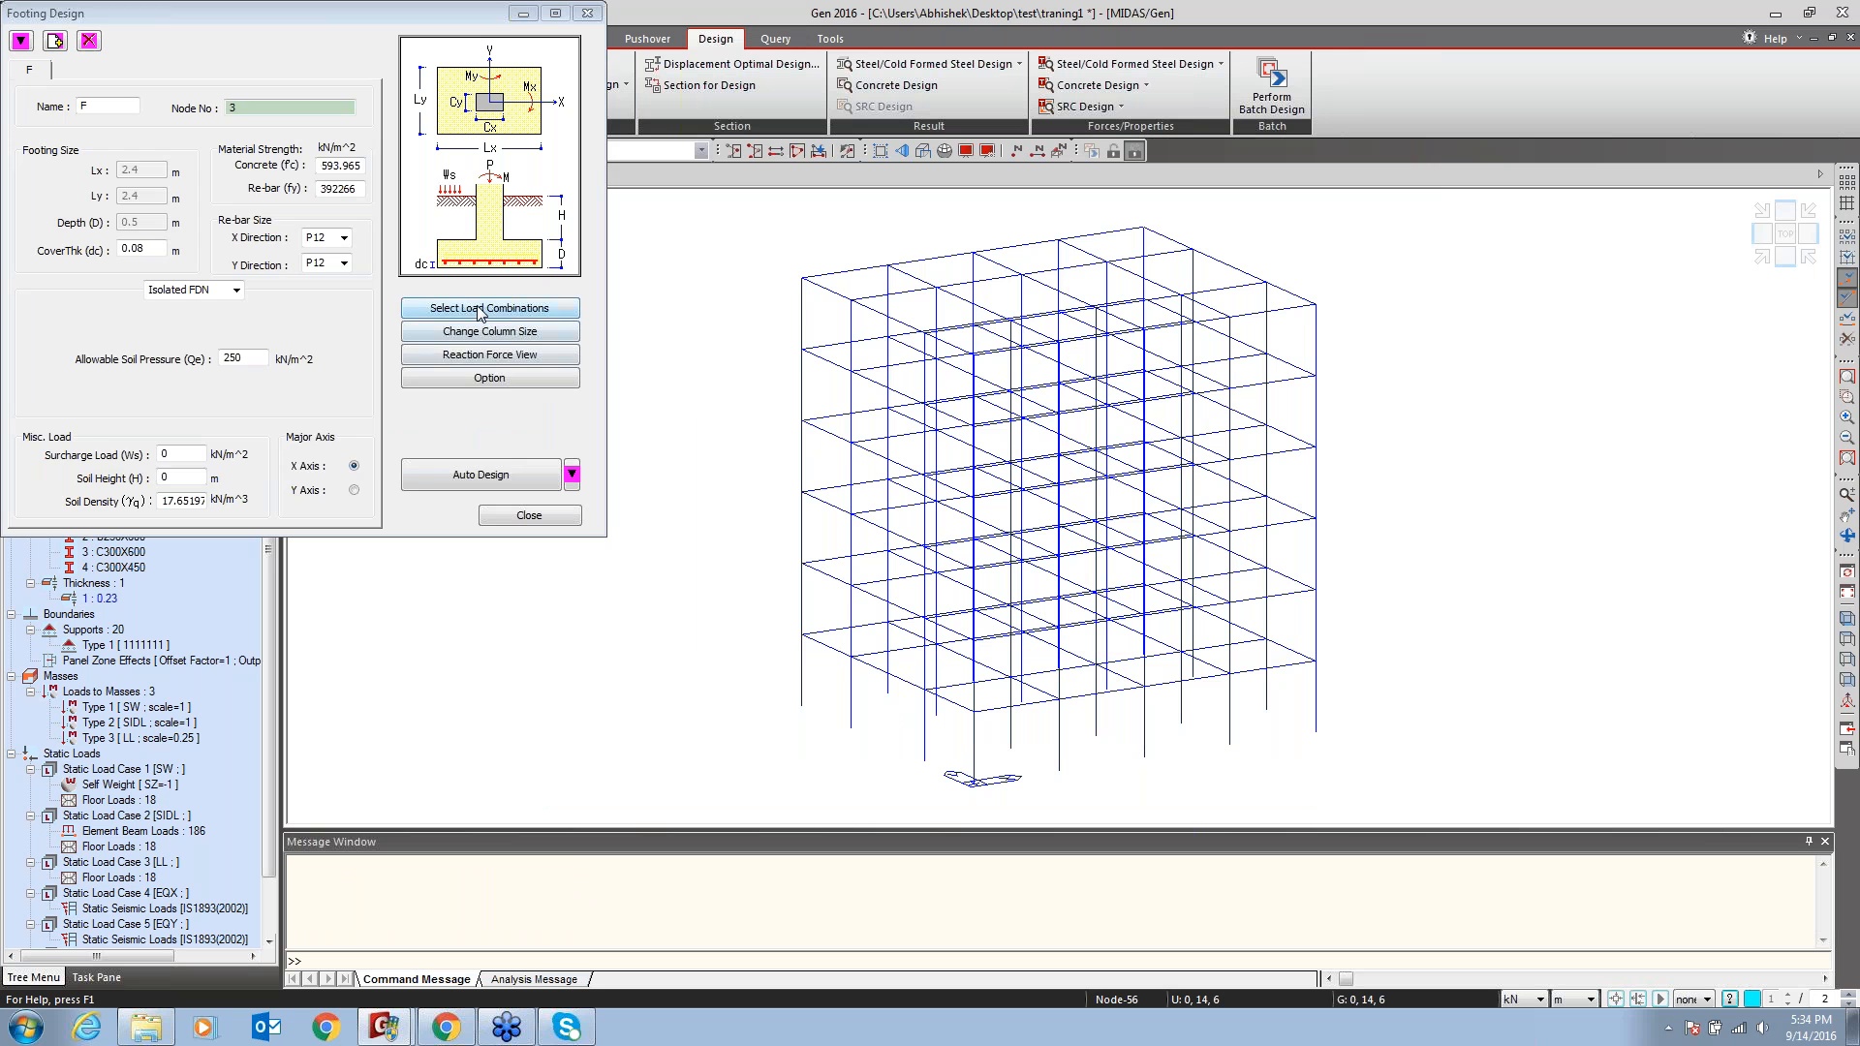
Check the service and factored load combinations selected for the footing design and accept the selection
click(479, 310)
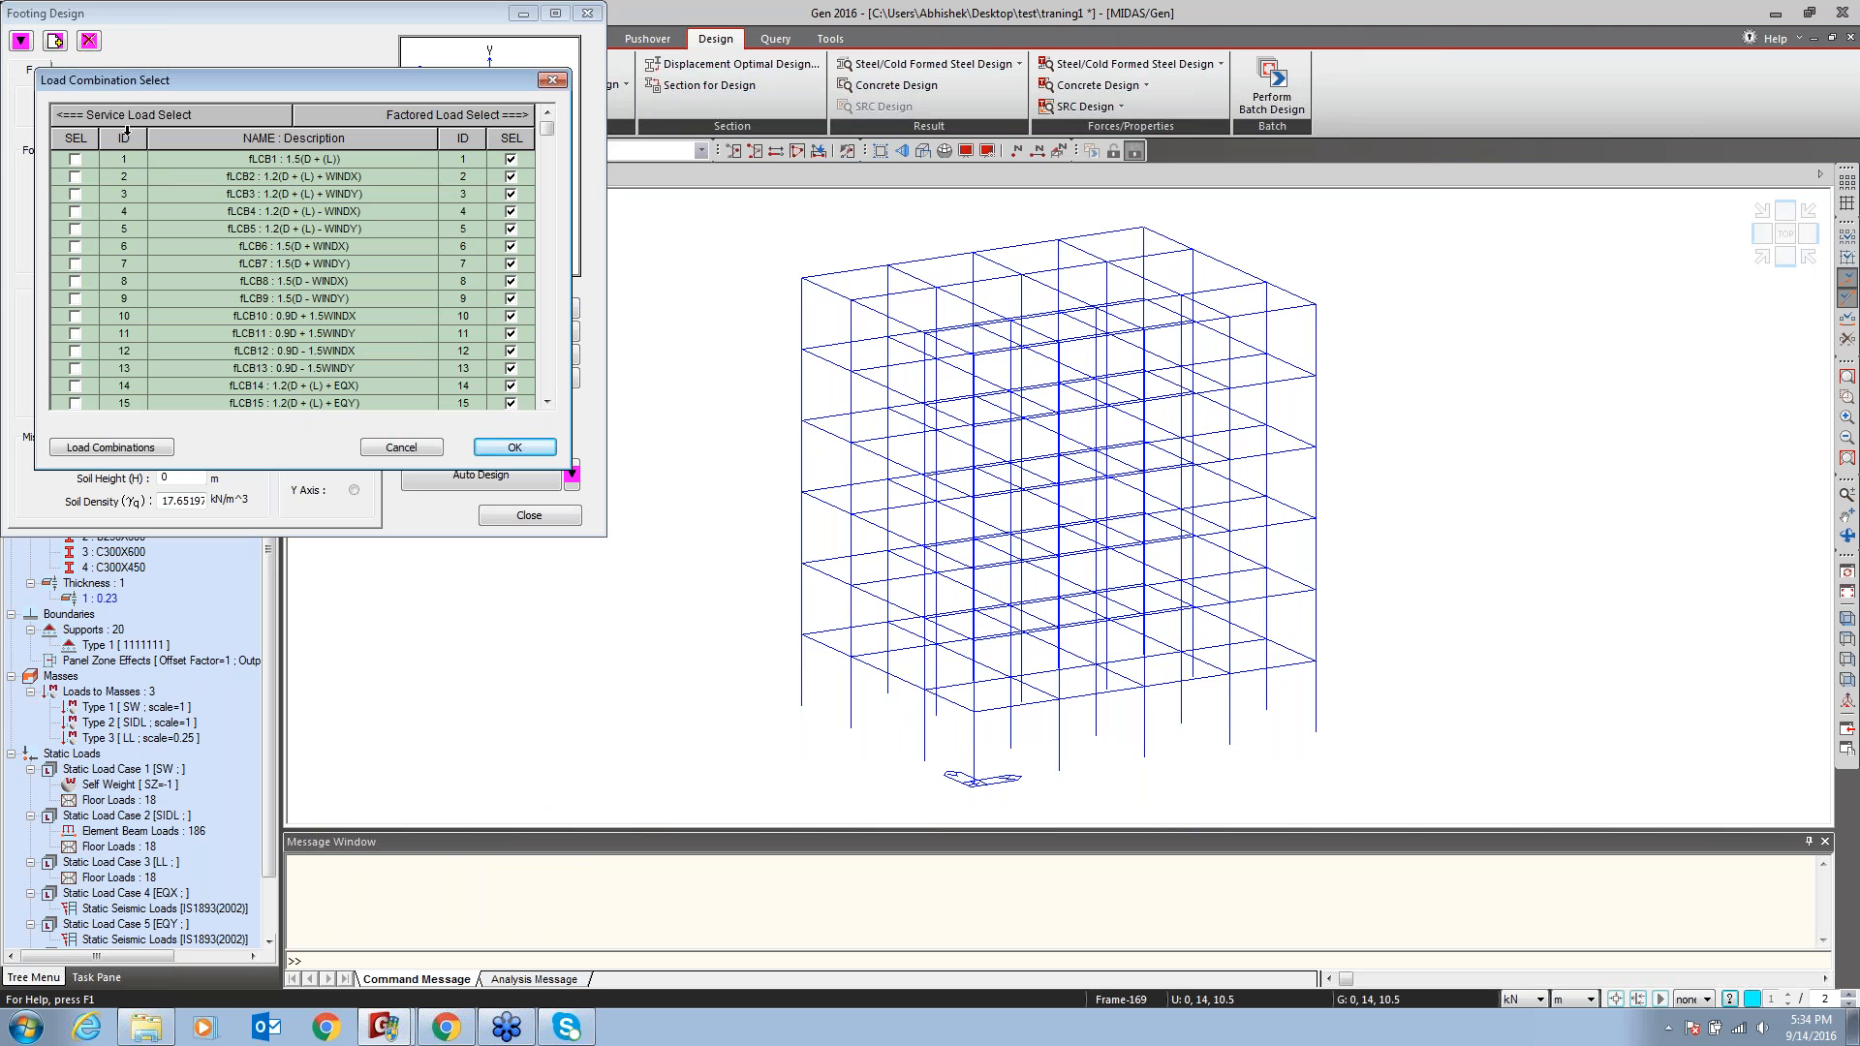
drag(550, 127, 553, 298)
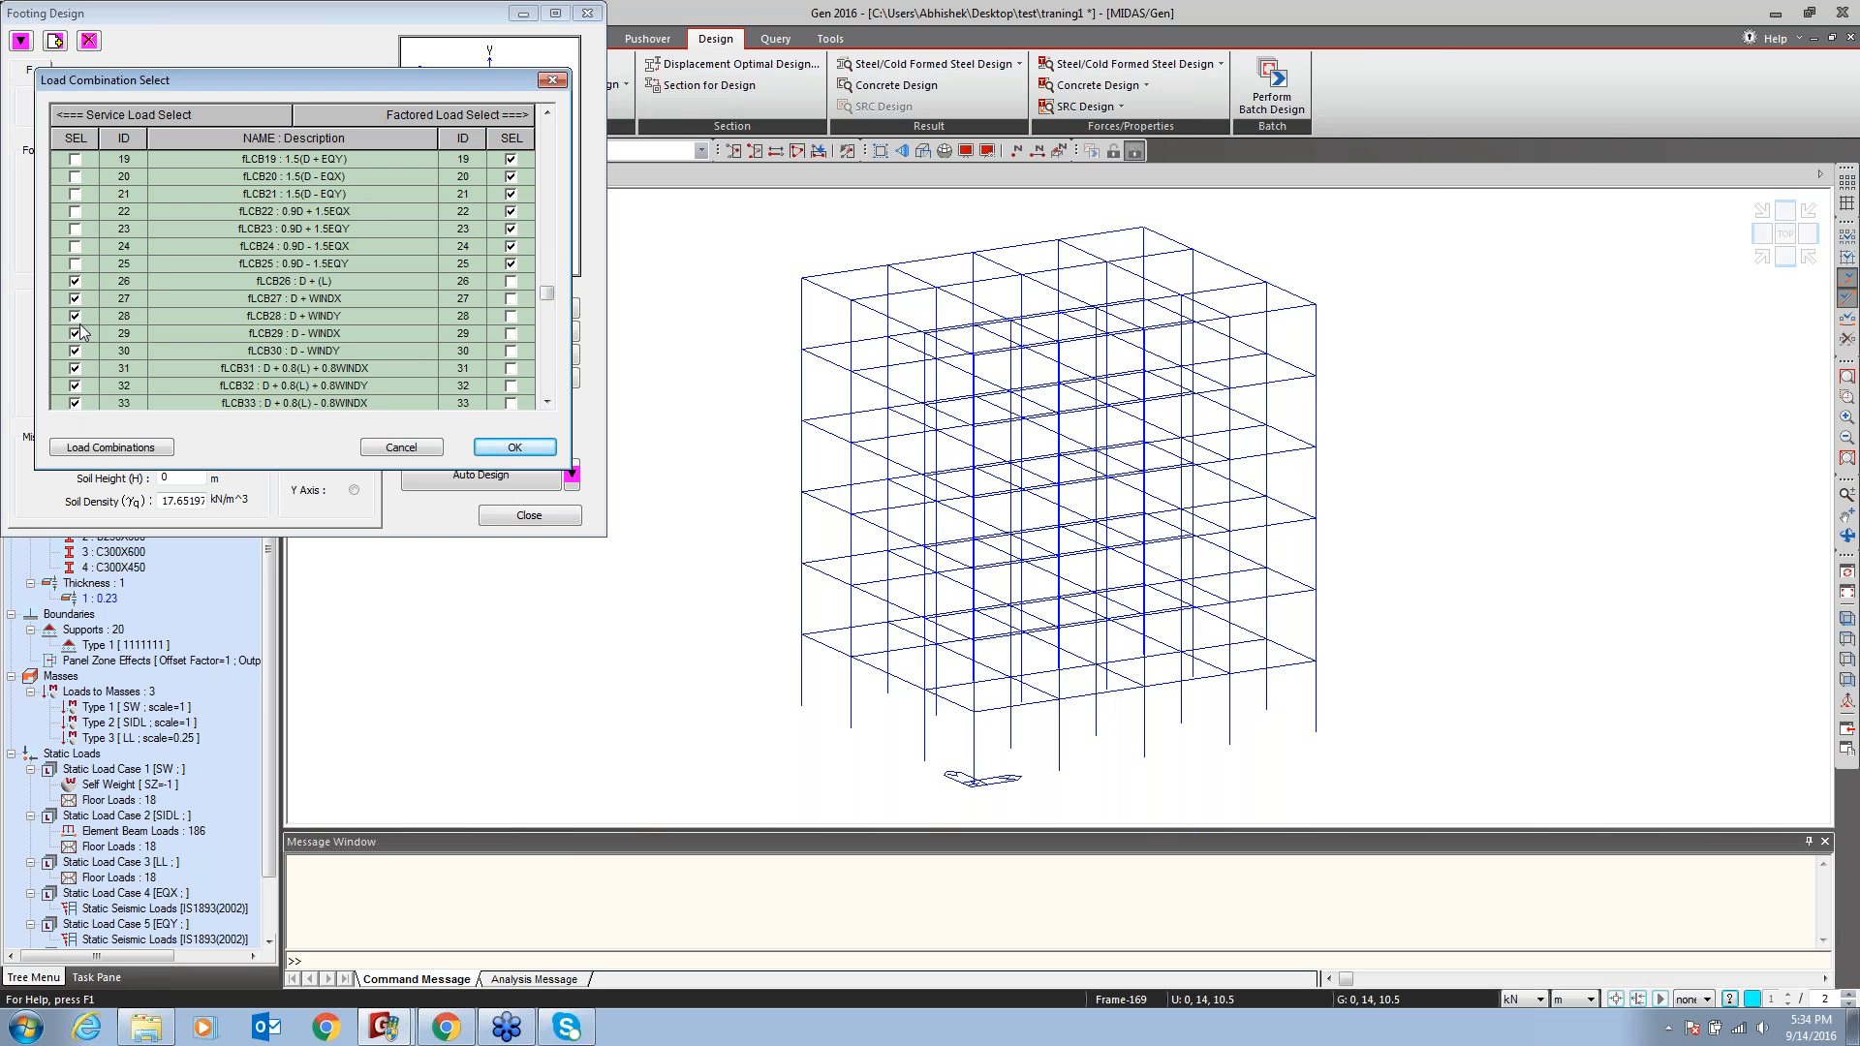
click(514, 447)
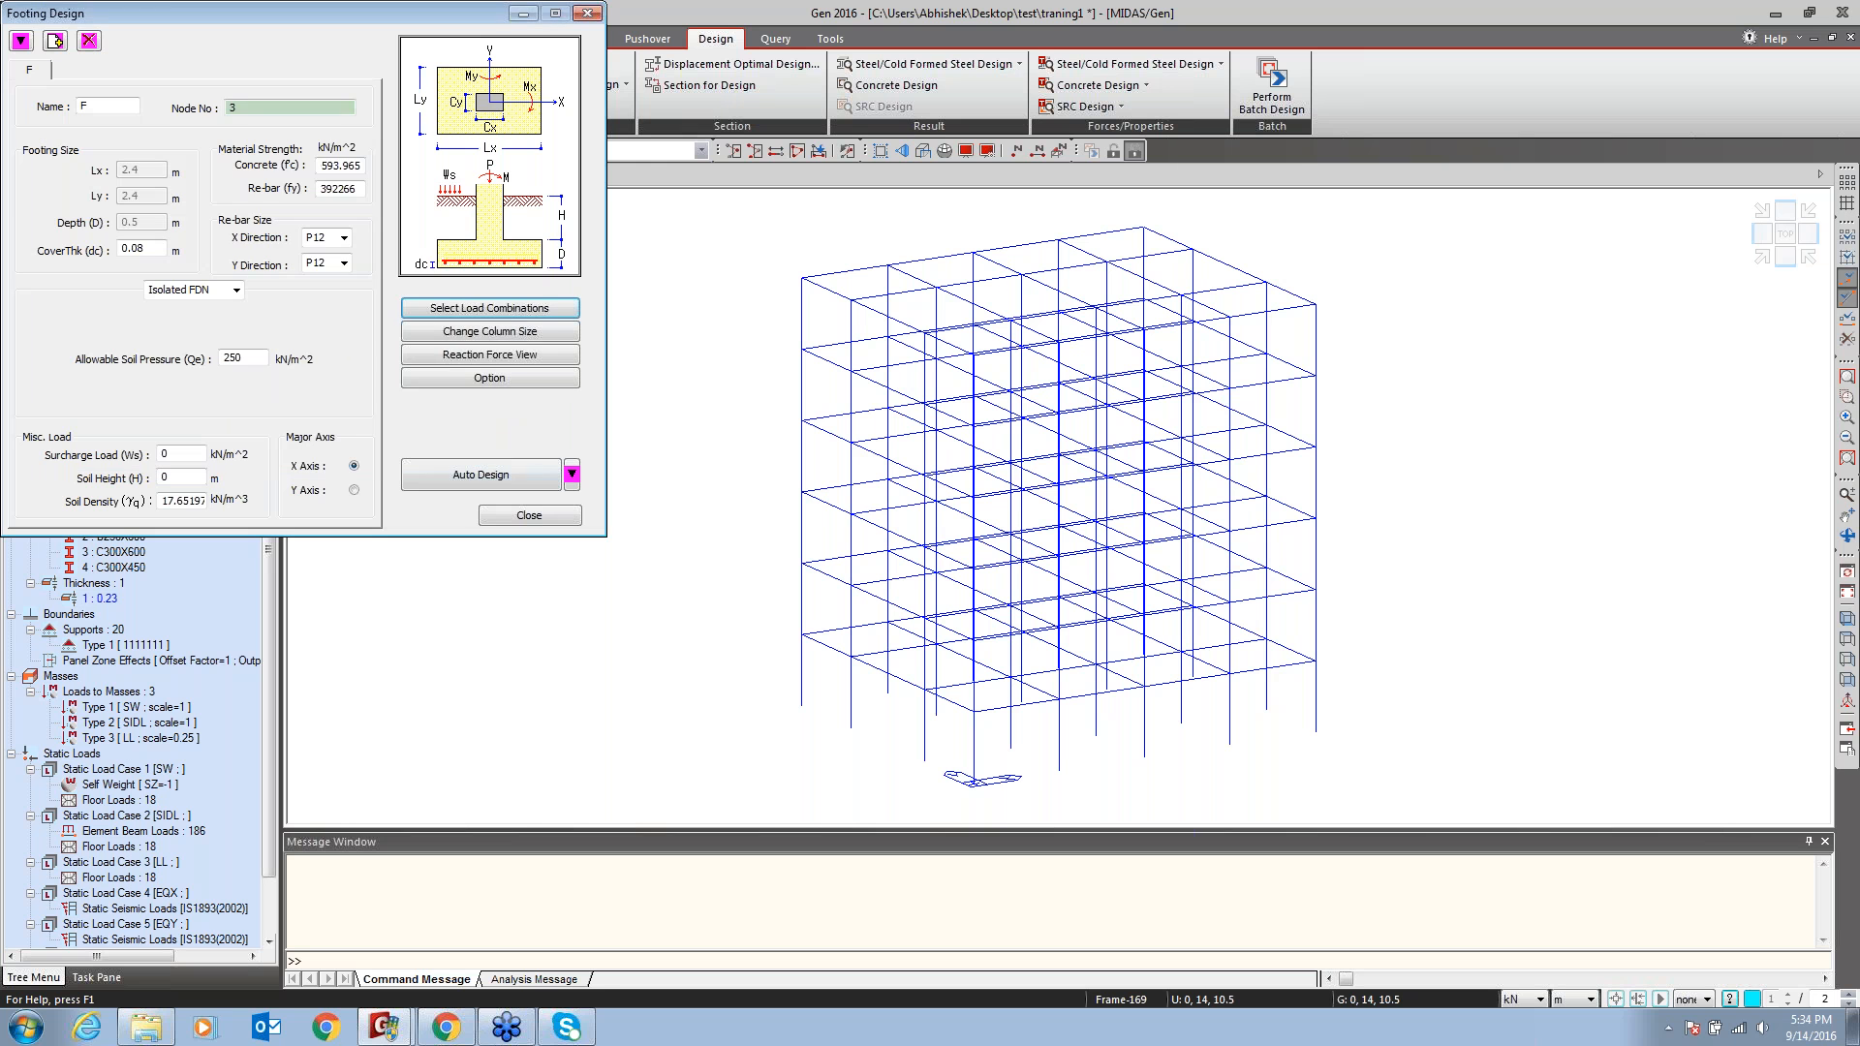
Review the column size and the reaction forces used for the footing at node 3
click(467, 335)
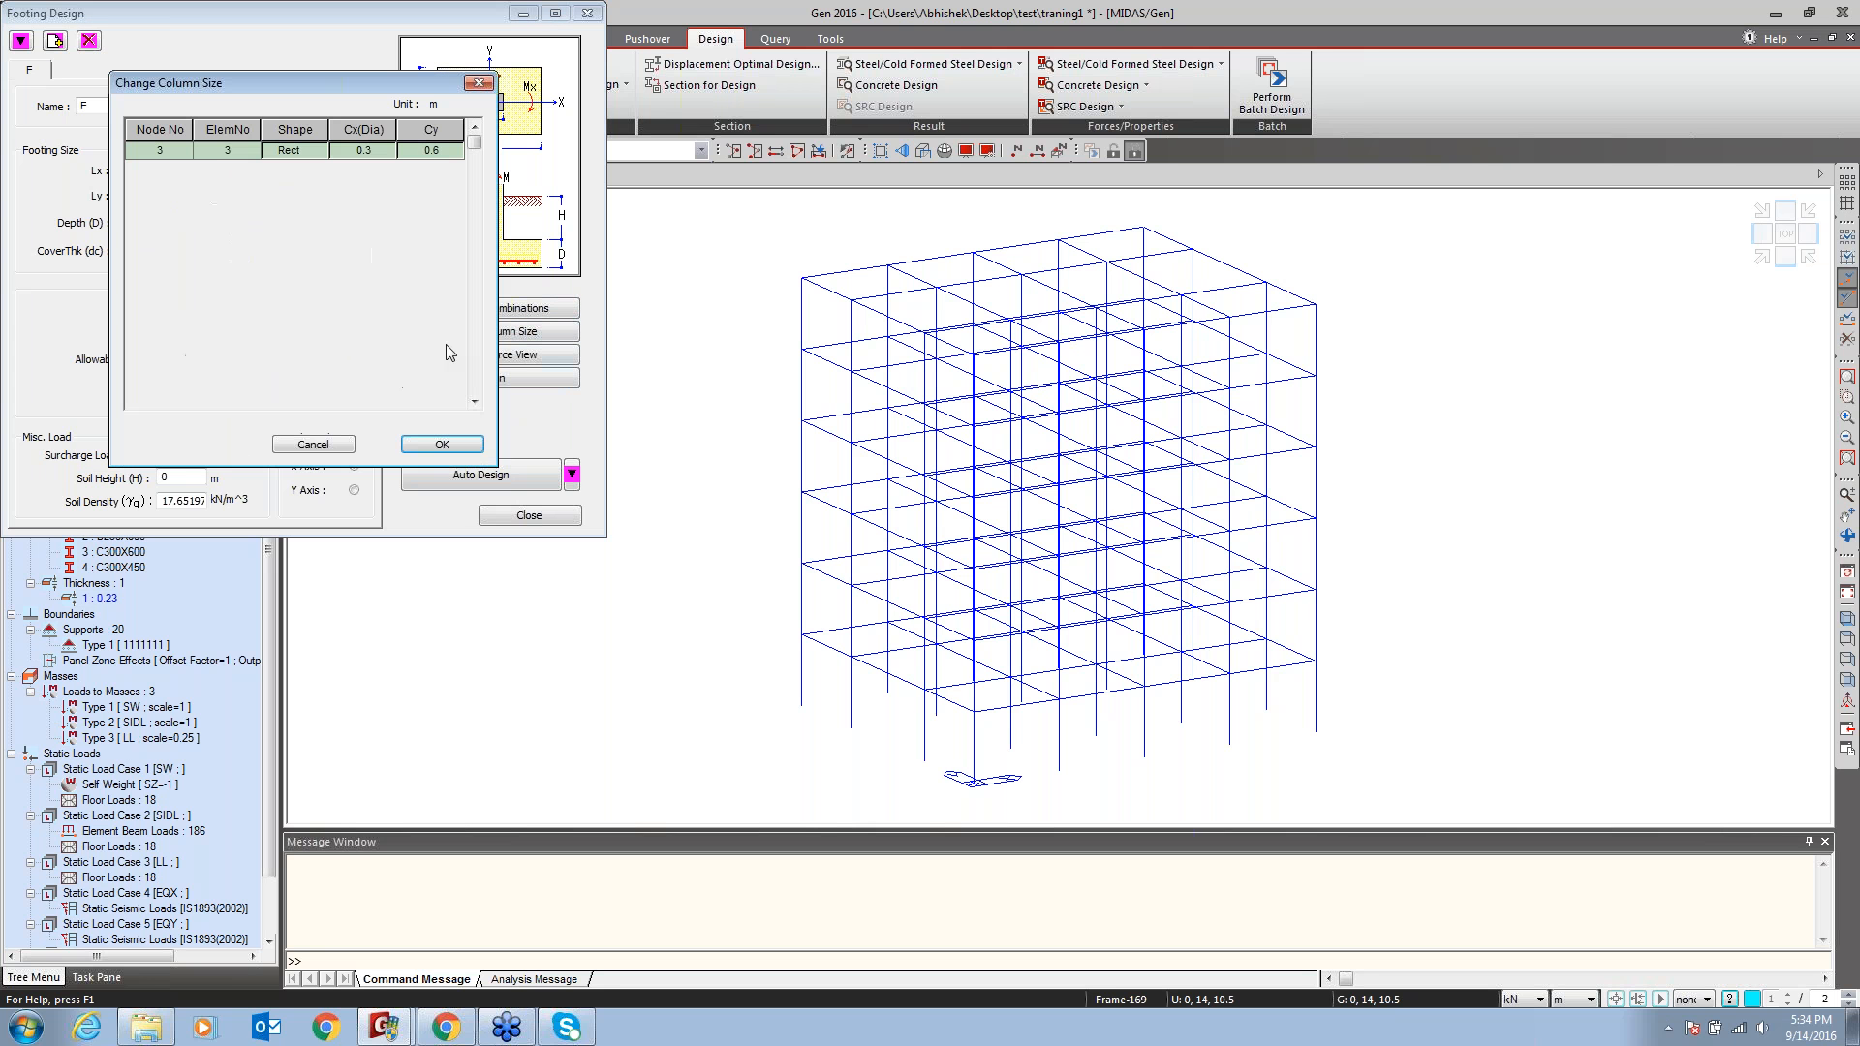
click(450, 446)
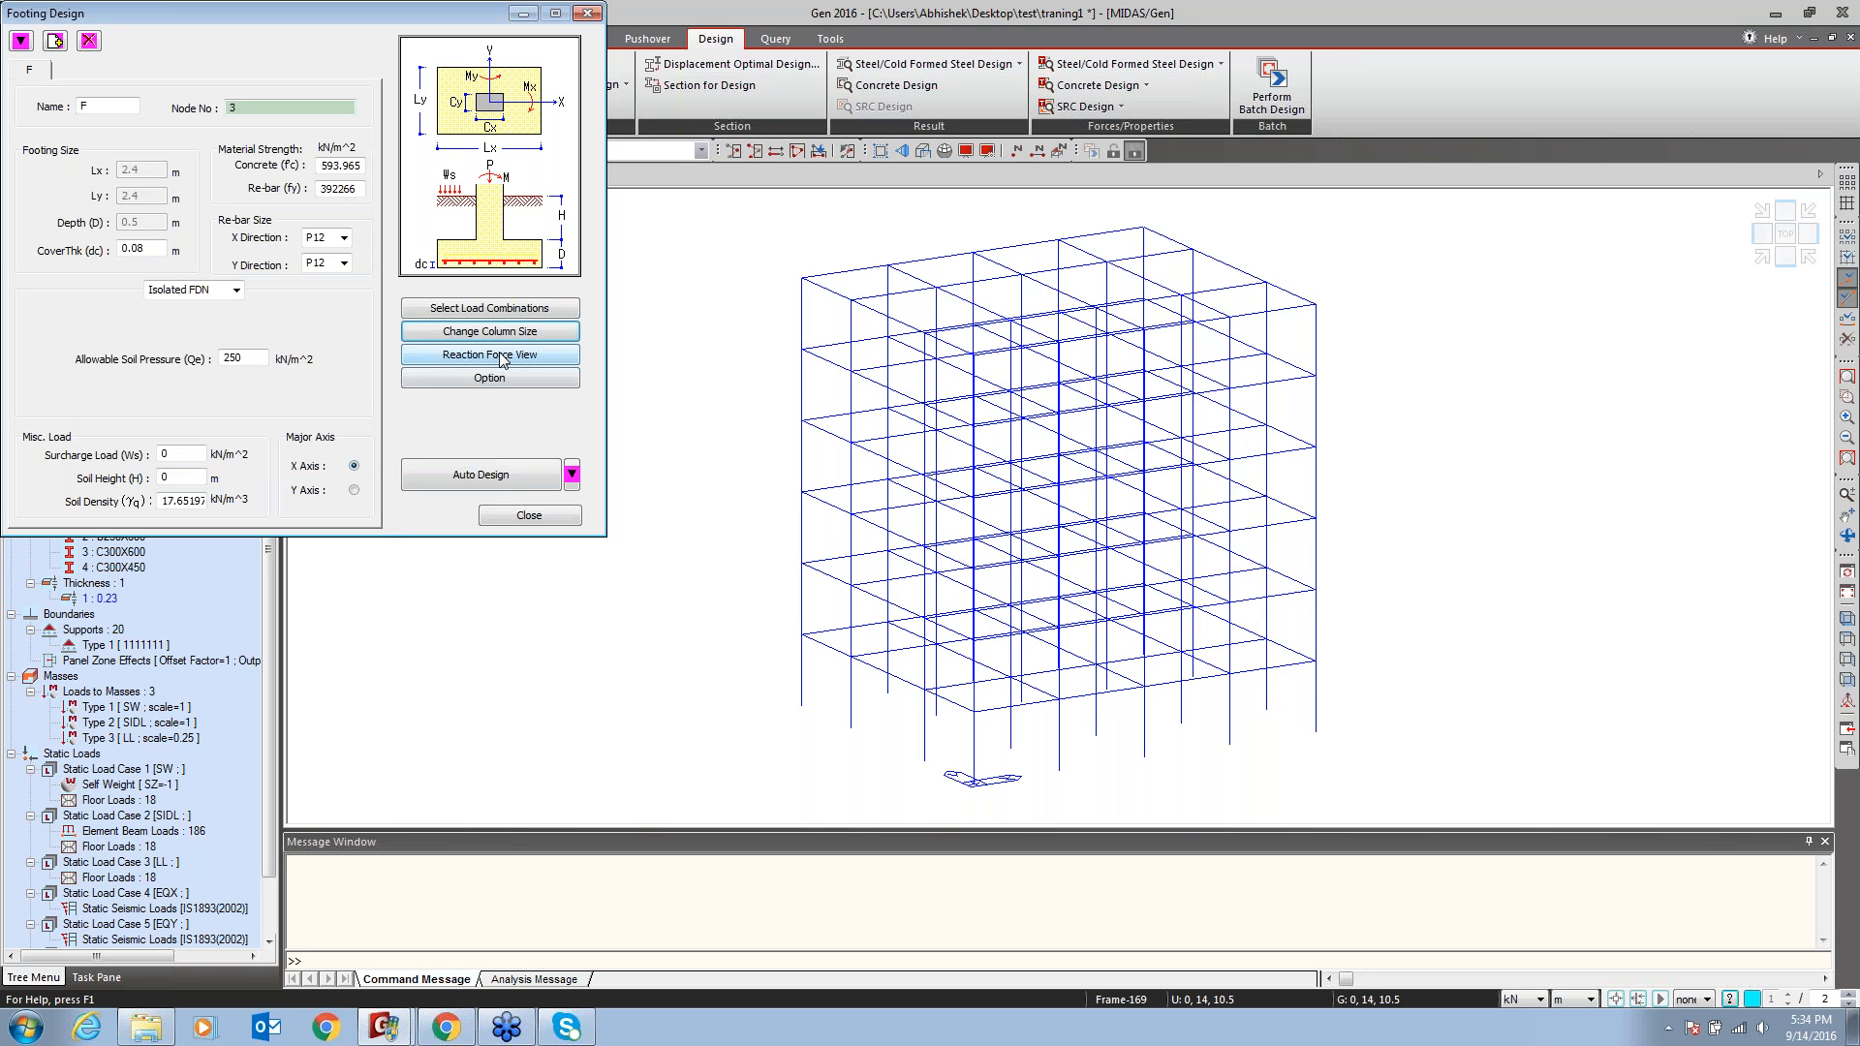
click(501, 355)
key(Escape)
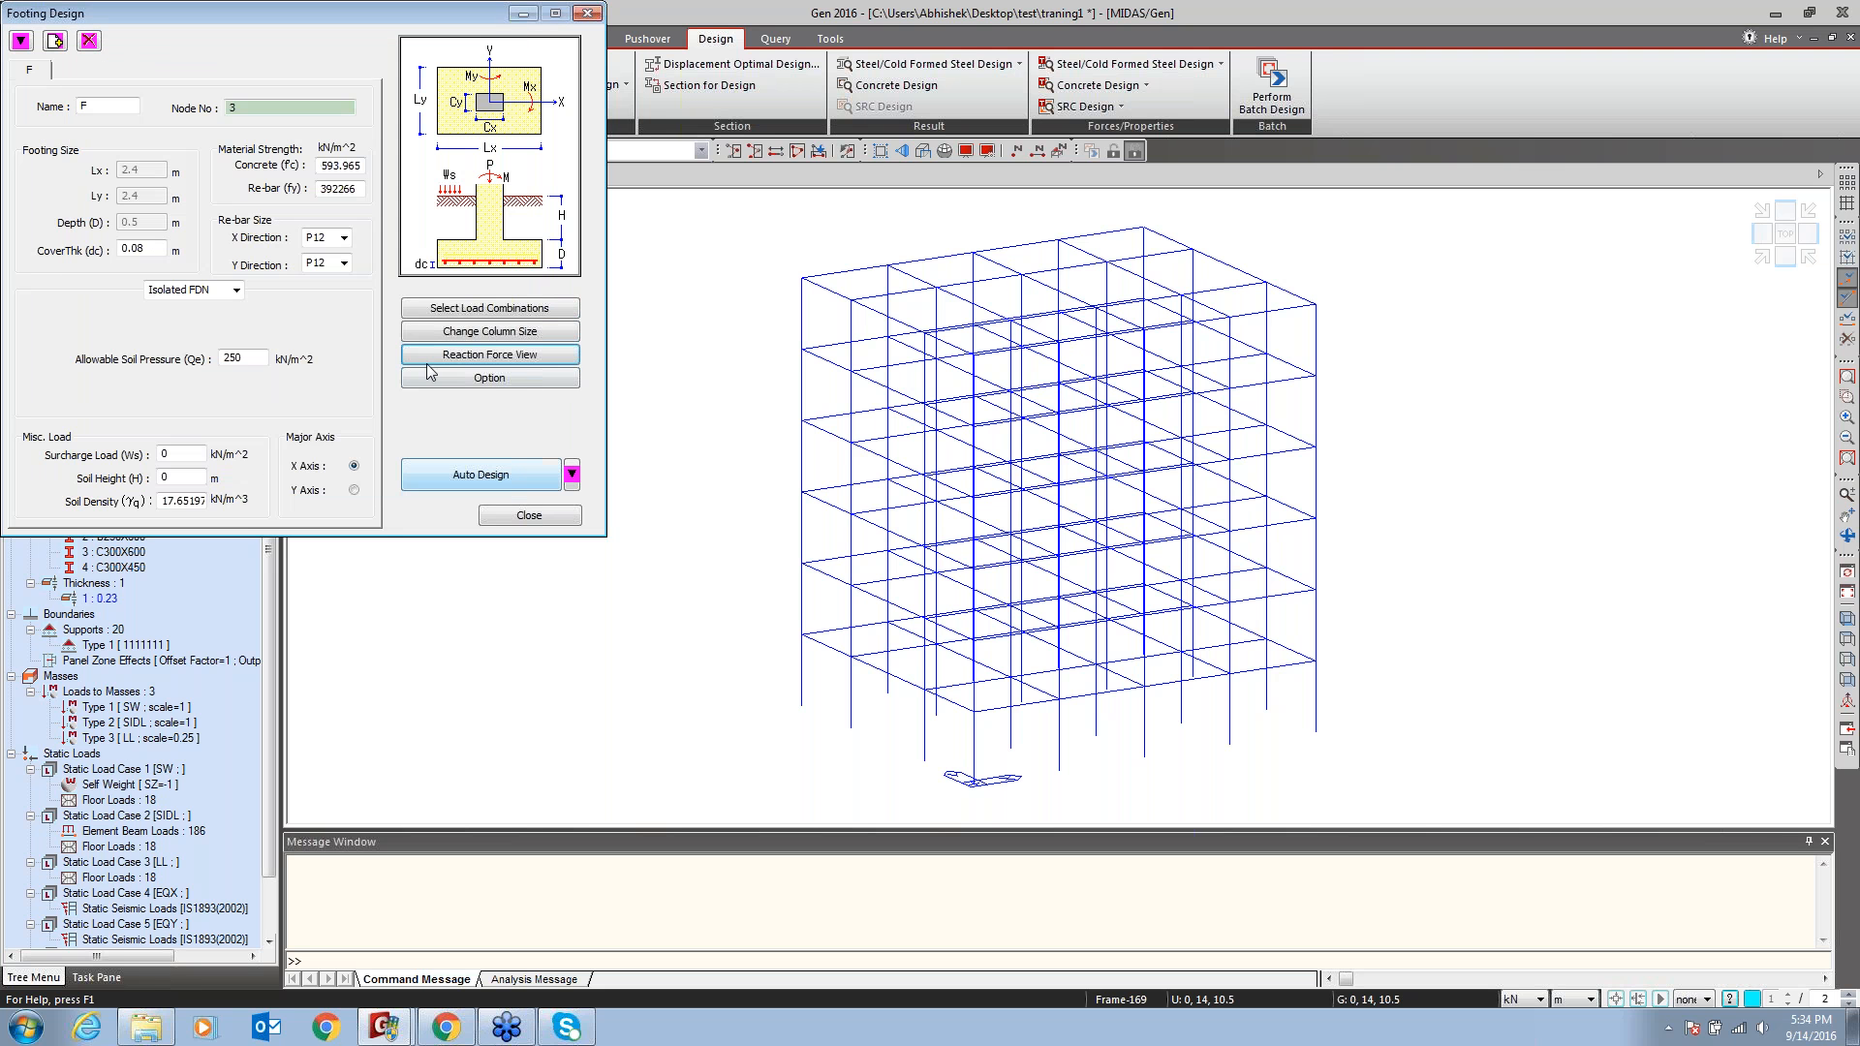
Allow a non-square footing with a footing density of 25 kN/m^3, keep design code ACI318-02, and run the automatic footing design
click(492, 380)
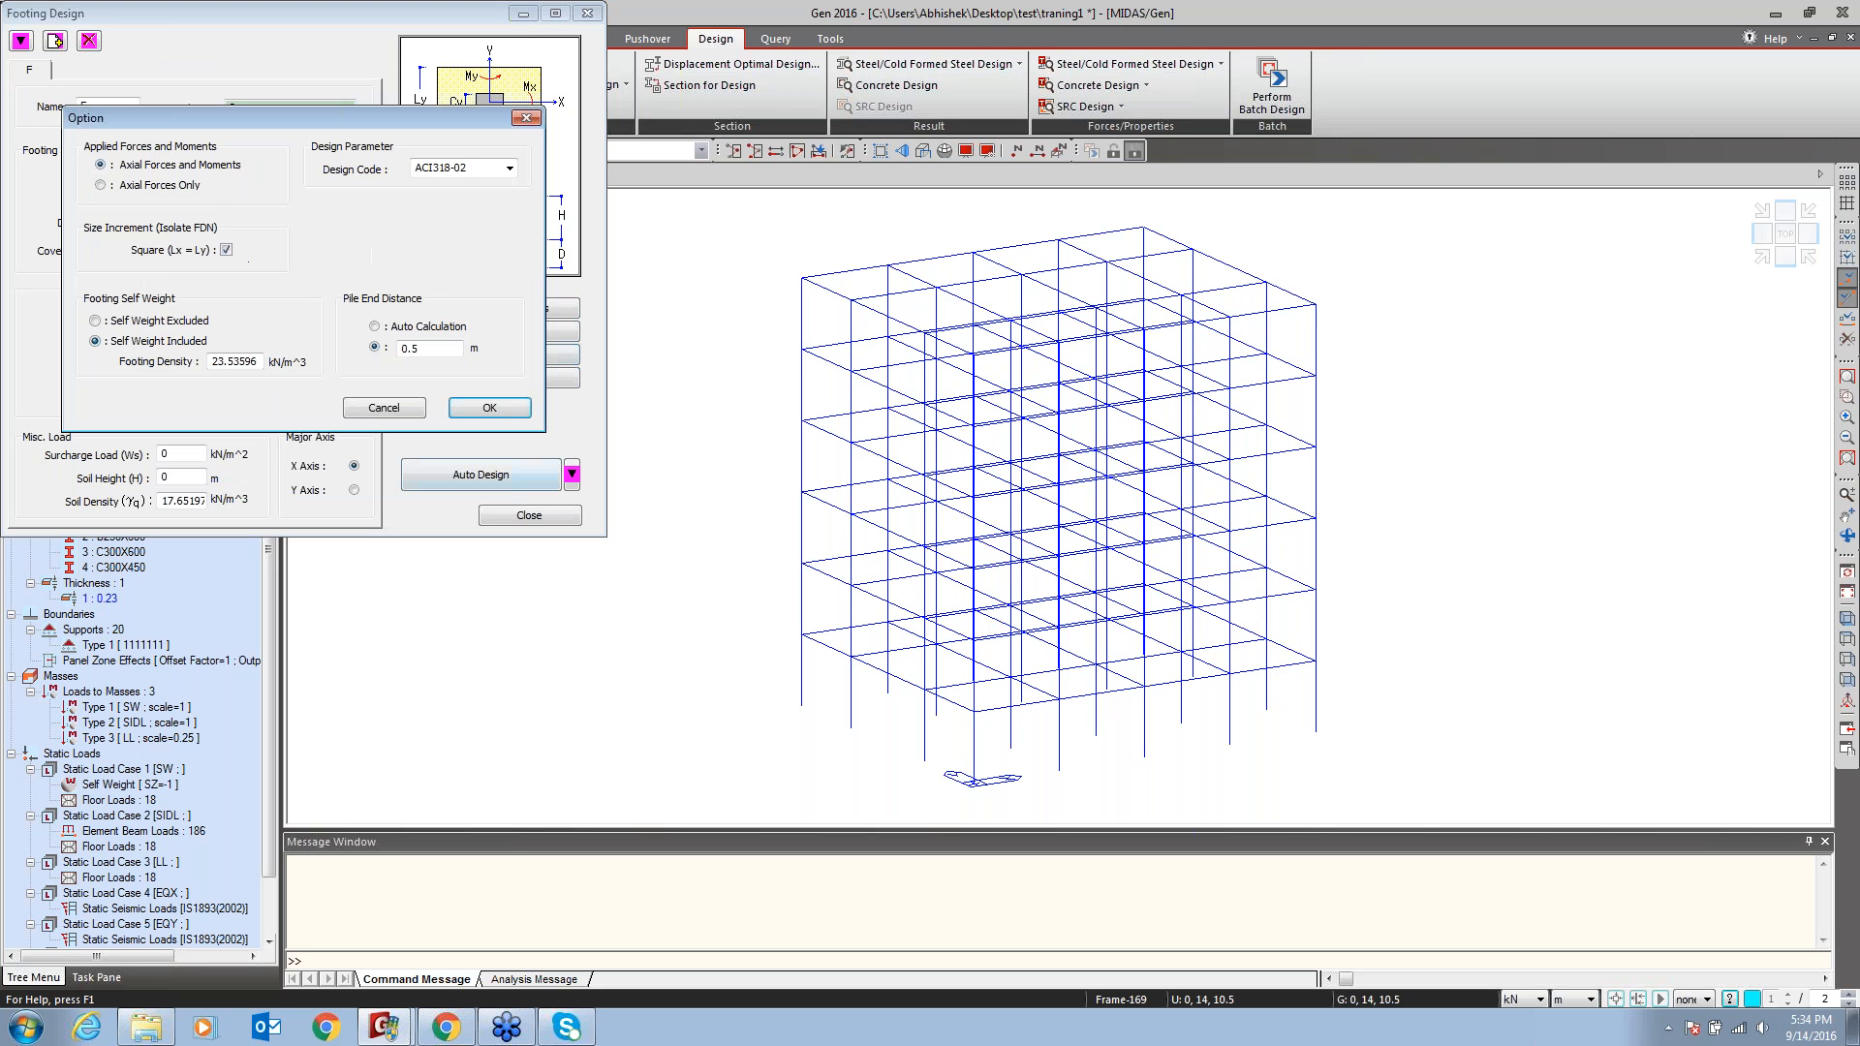
click(511, 168)
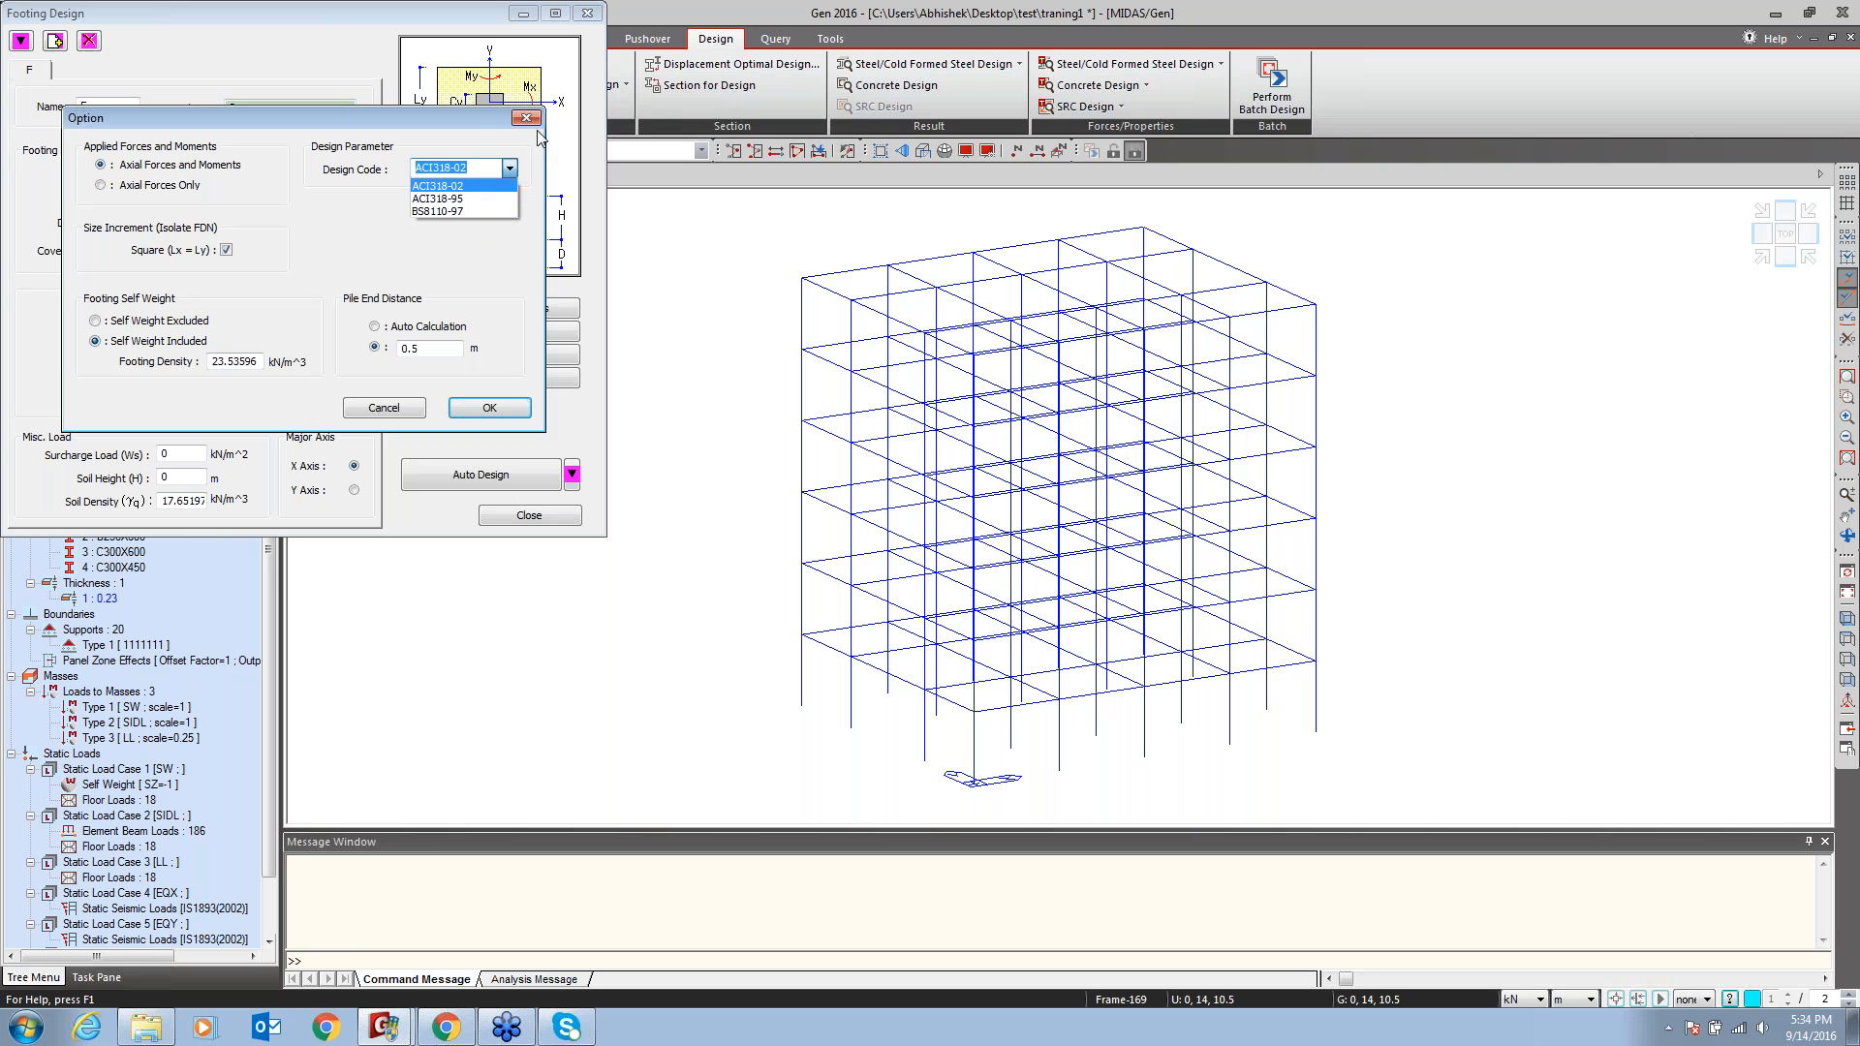
click(511, 116)
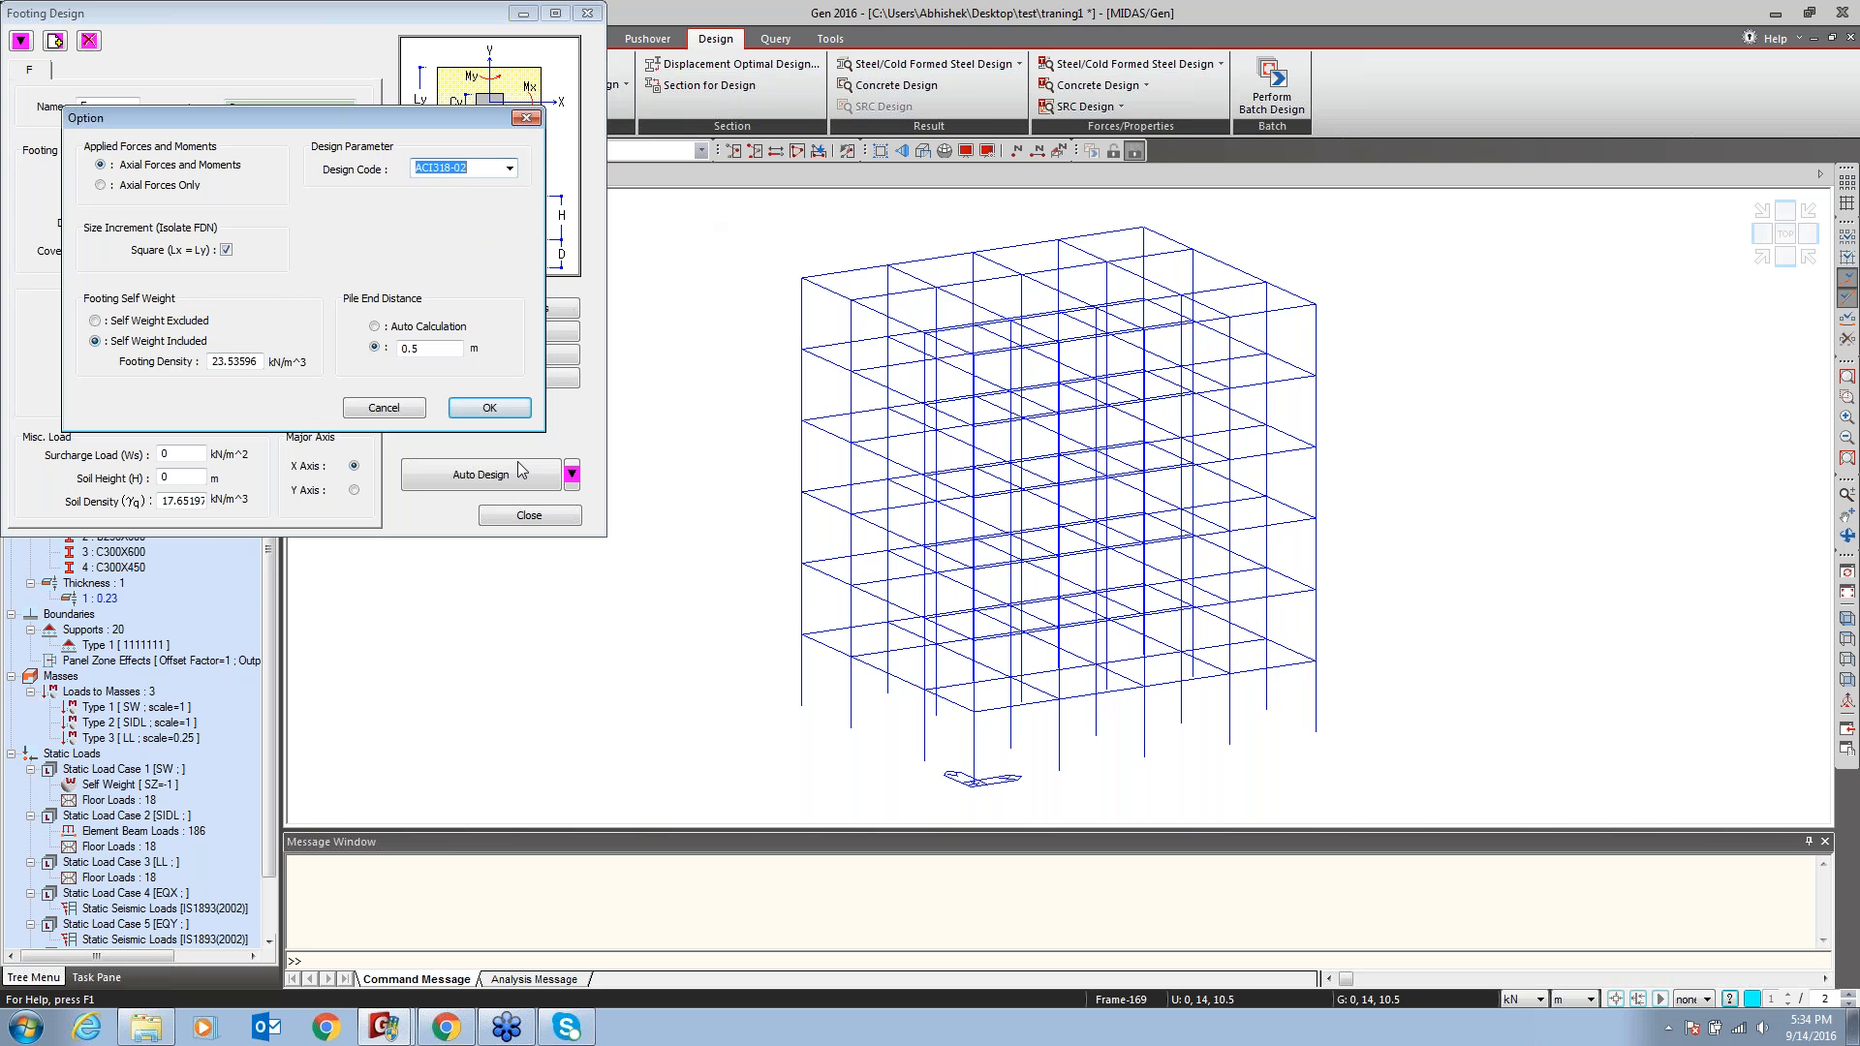
click(225, 251)
double_click(233, 361)
text(25)
click(489, 407)
click(474, 477)
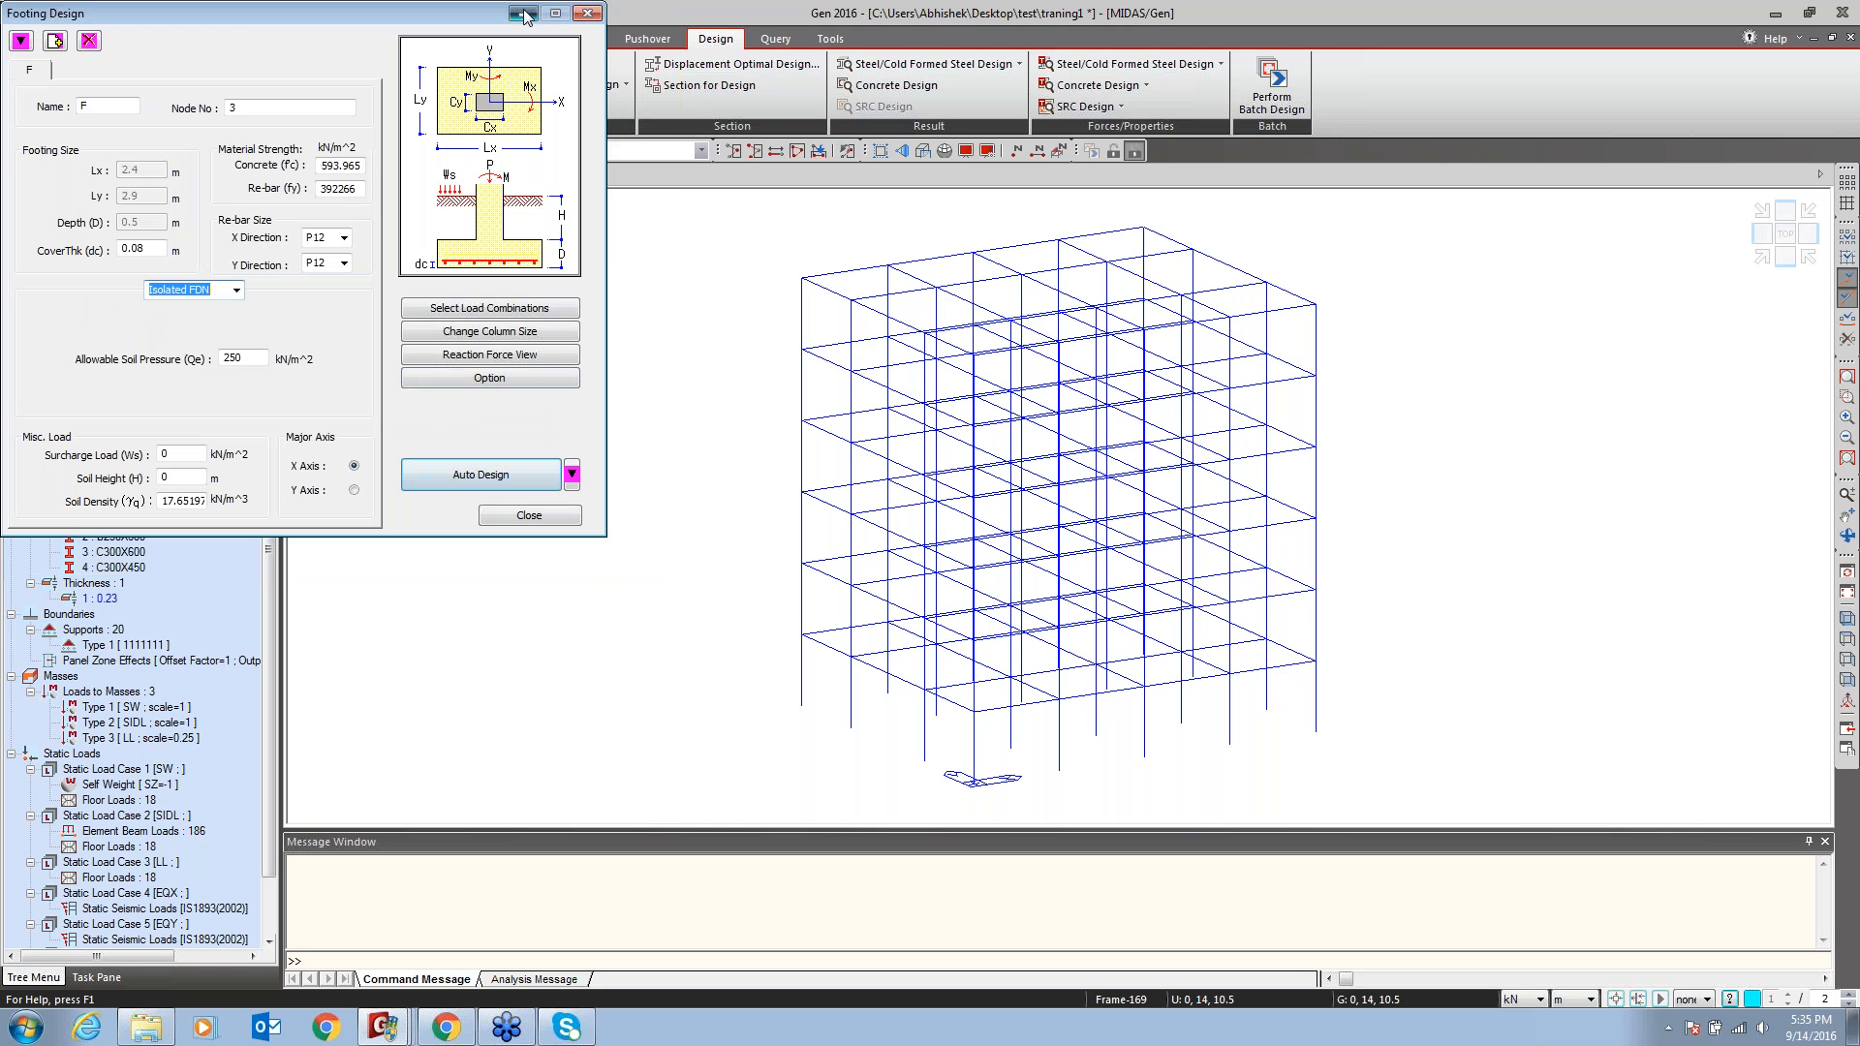
Examine the soil bearing, shear and bending checks in the footing design report, and close the report and the footing design
click(523, 13)
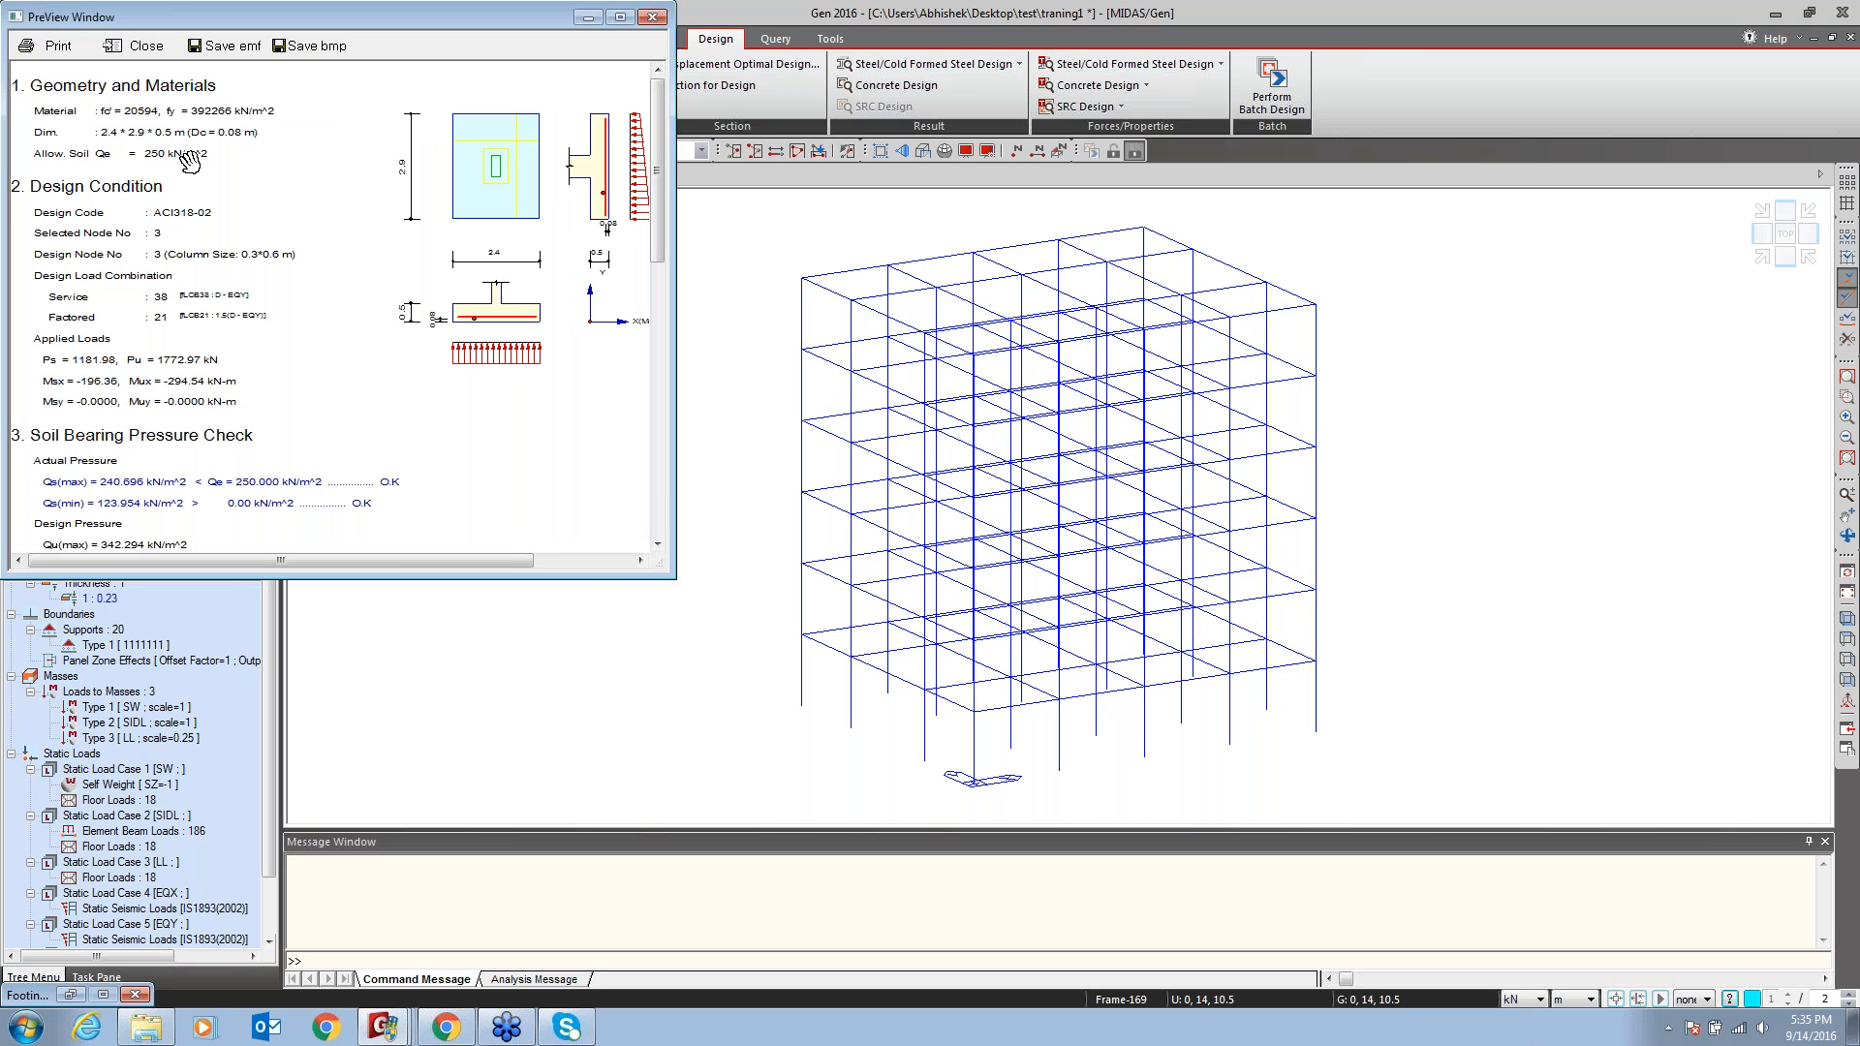
scroll(436, 452, down, 1)
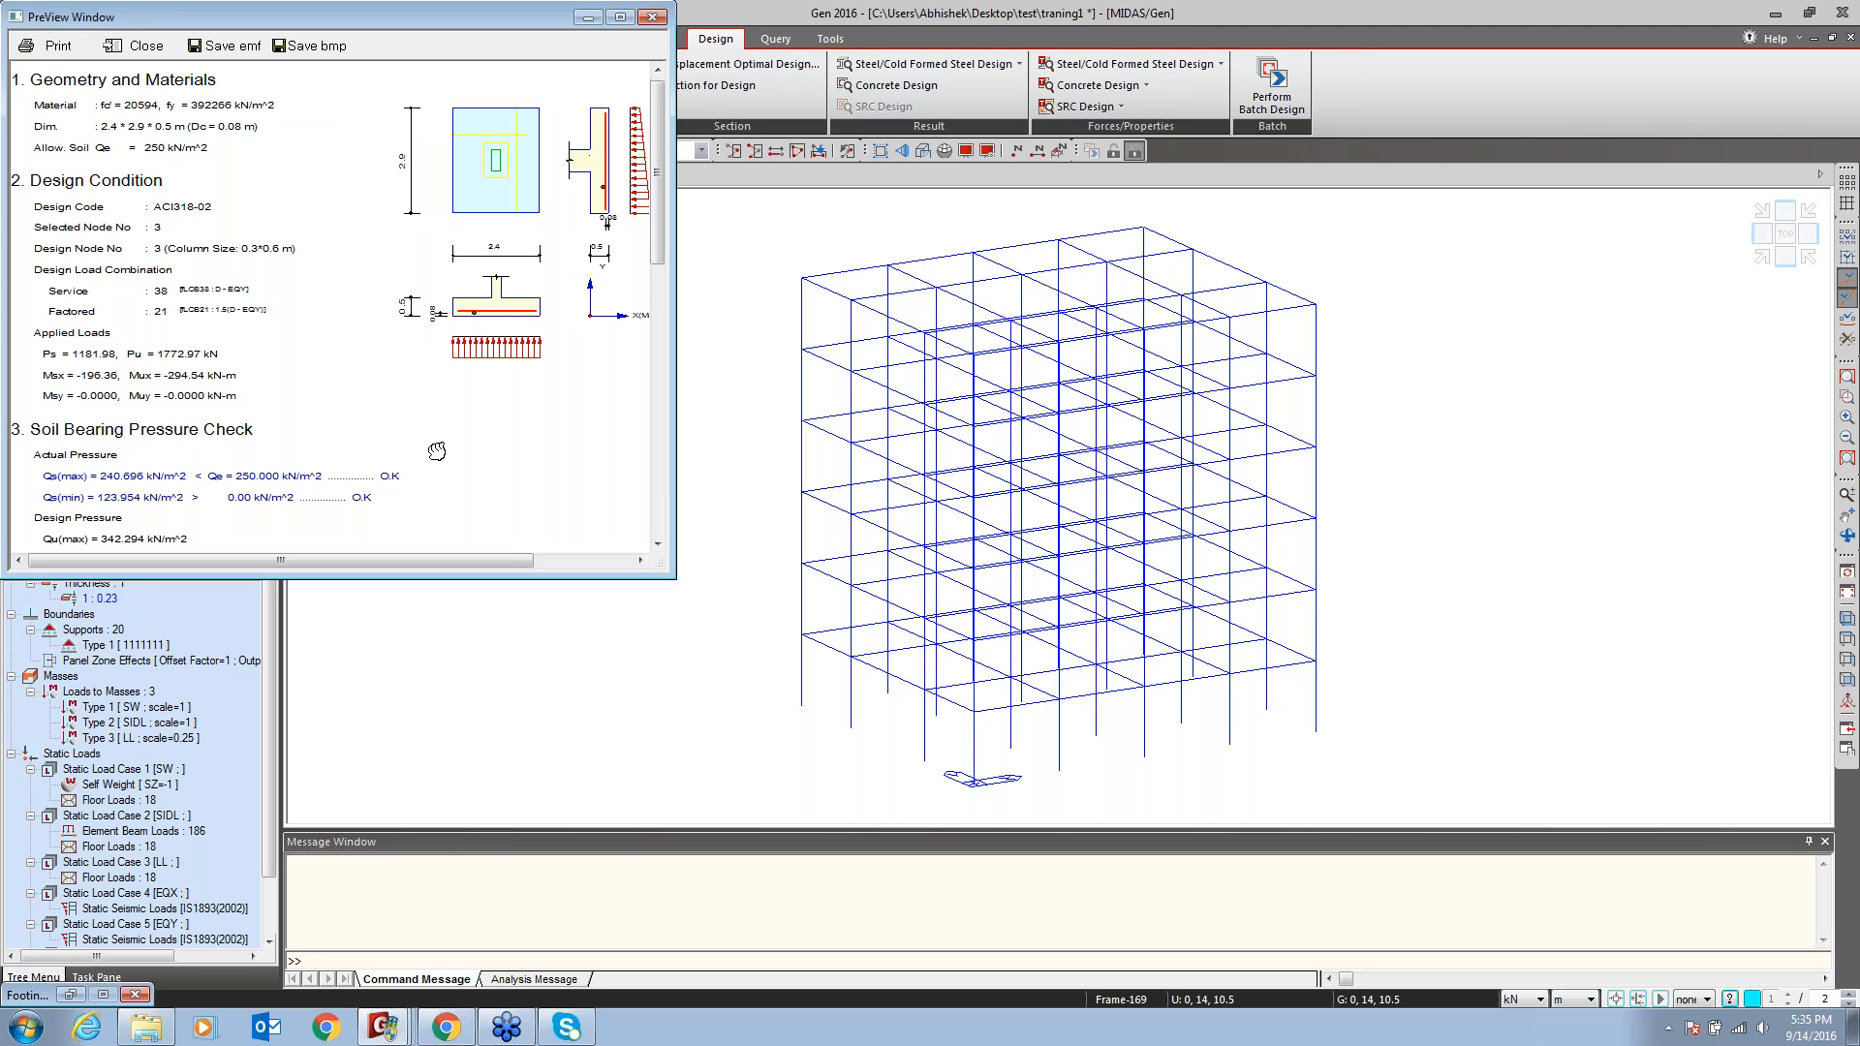
drag(436, 451, 446, 420)
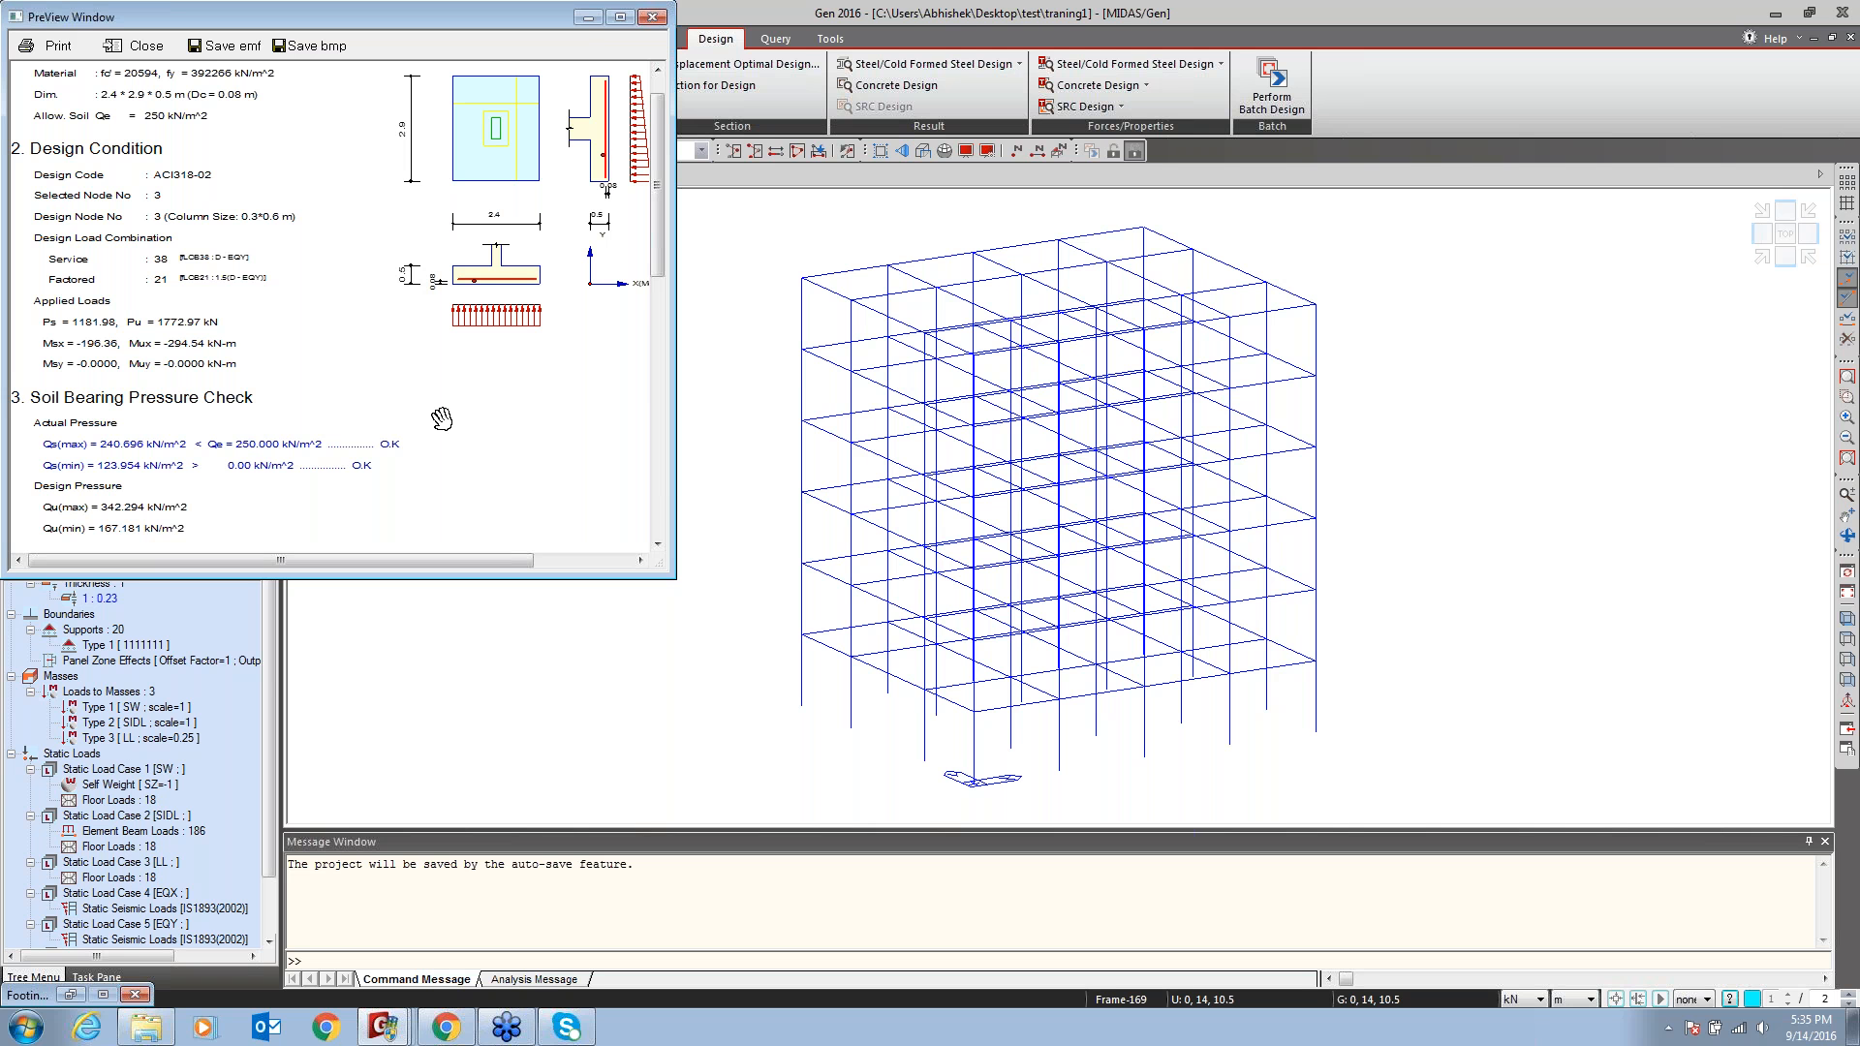
scroll(243, 469, down, 1)
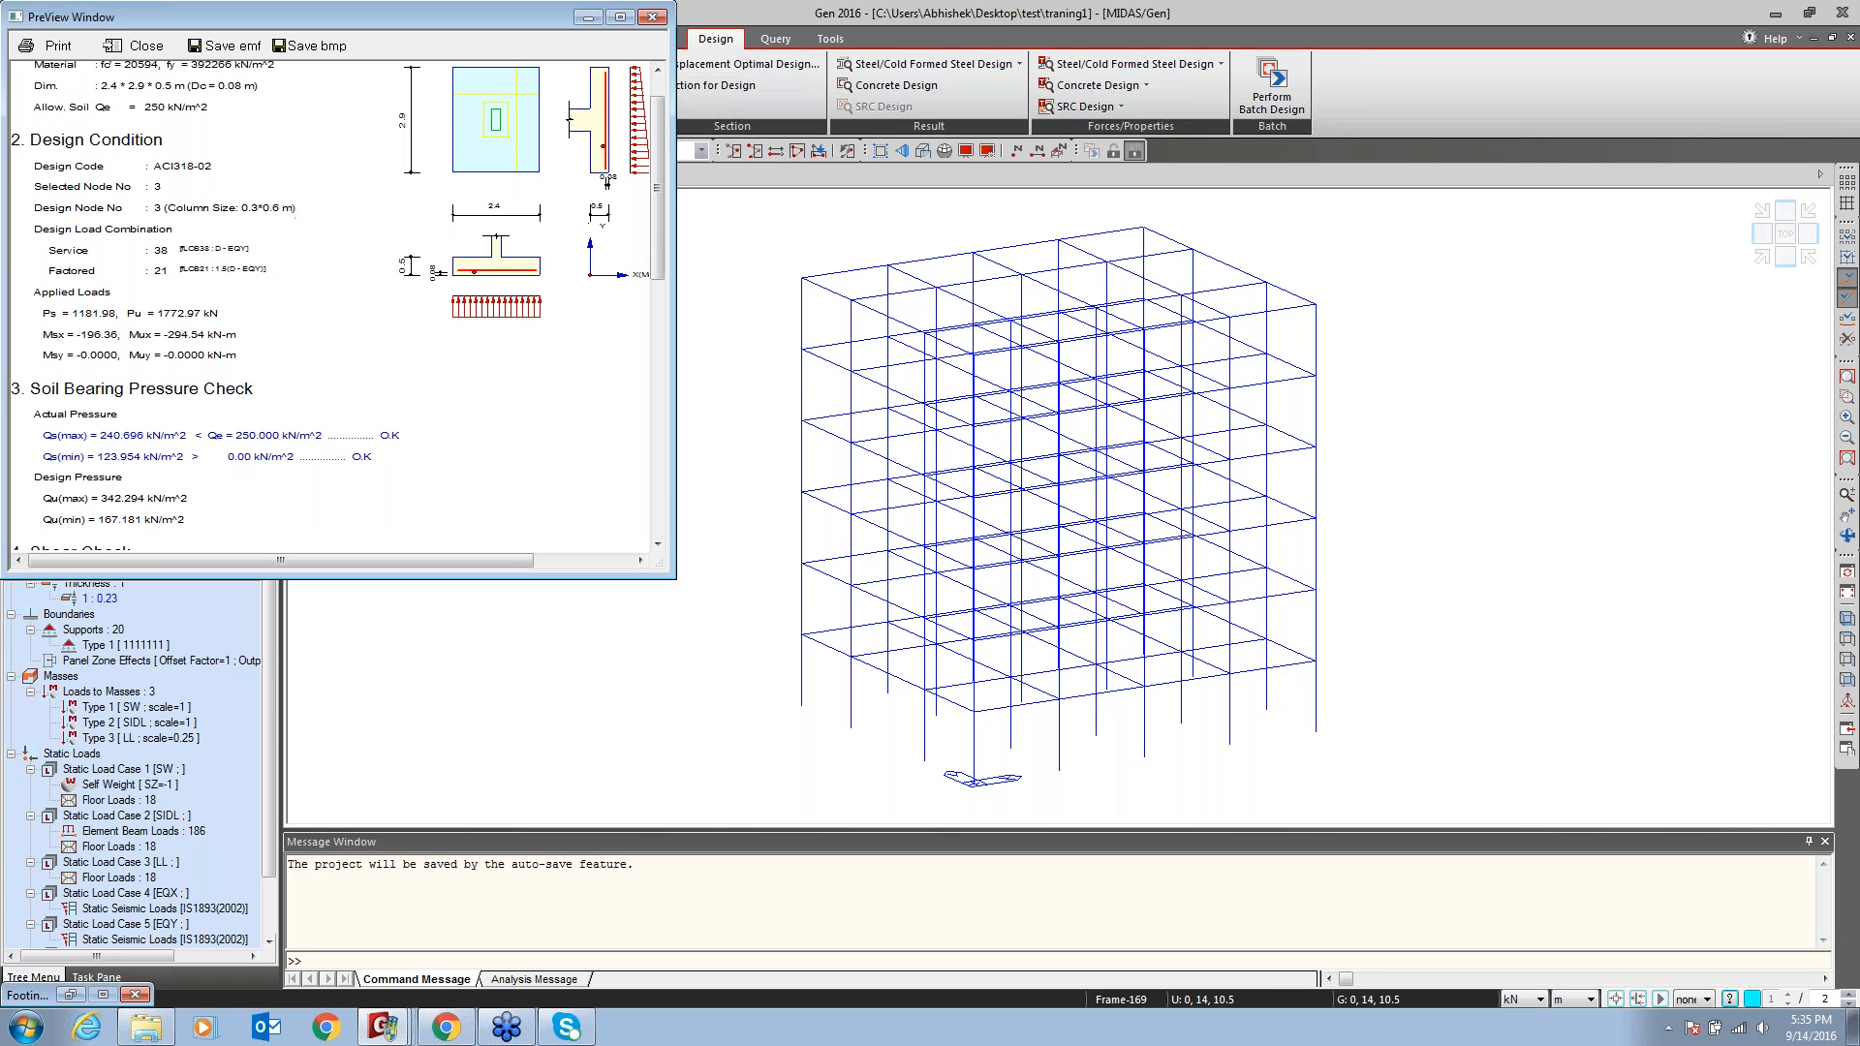
scroll(378, 397, down, 6)
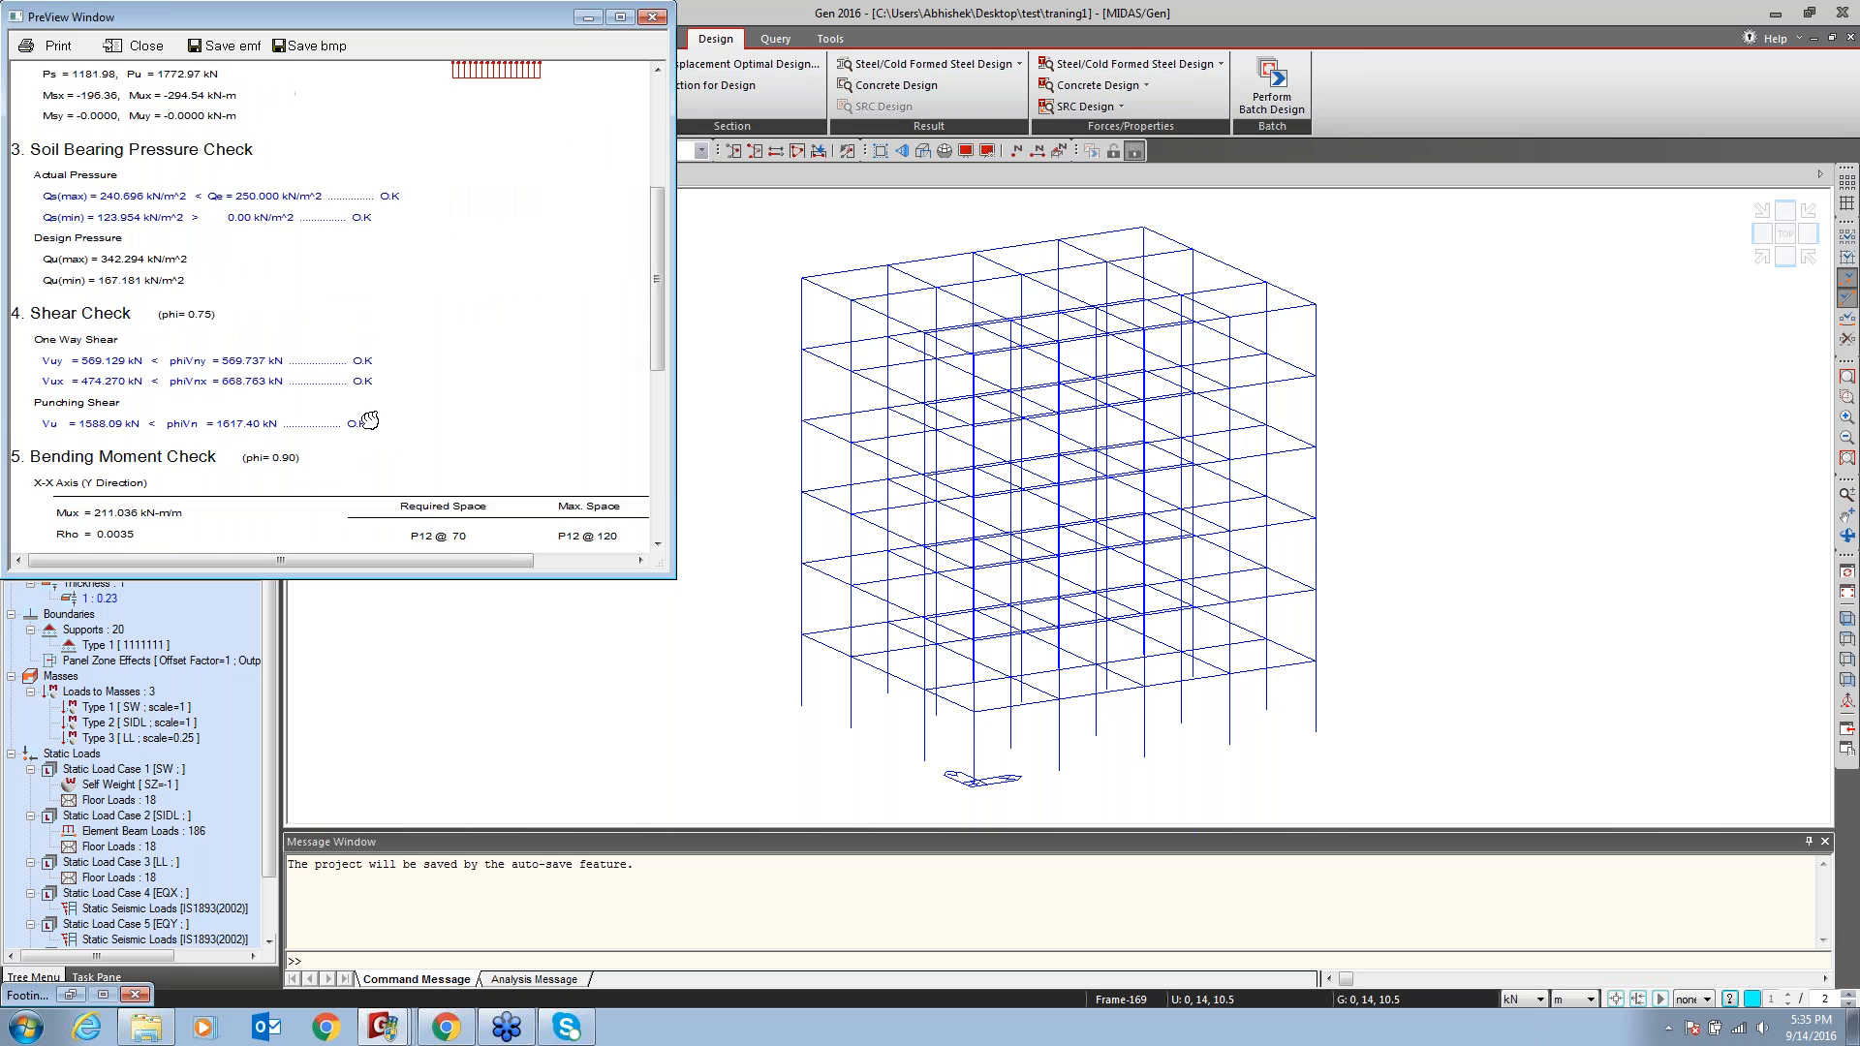
drag(378, 396, 416, 707)
click(647, 16)
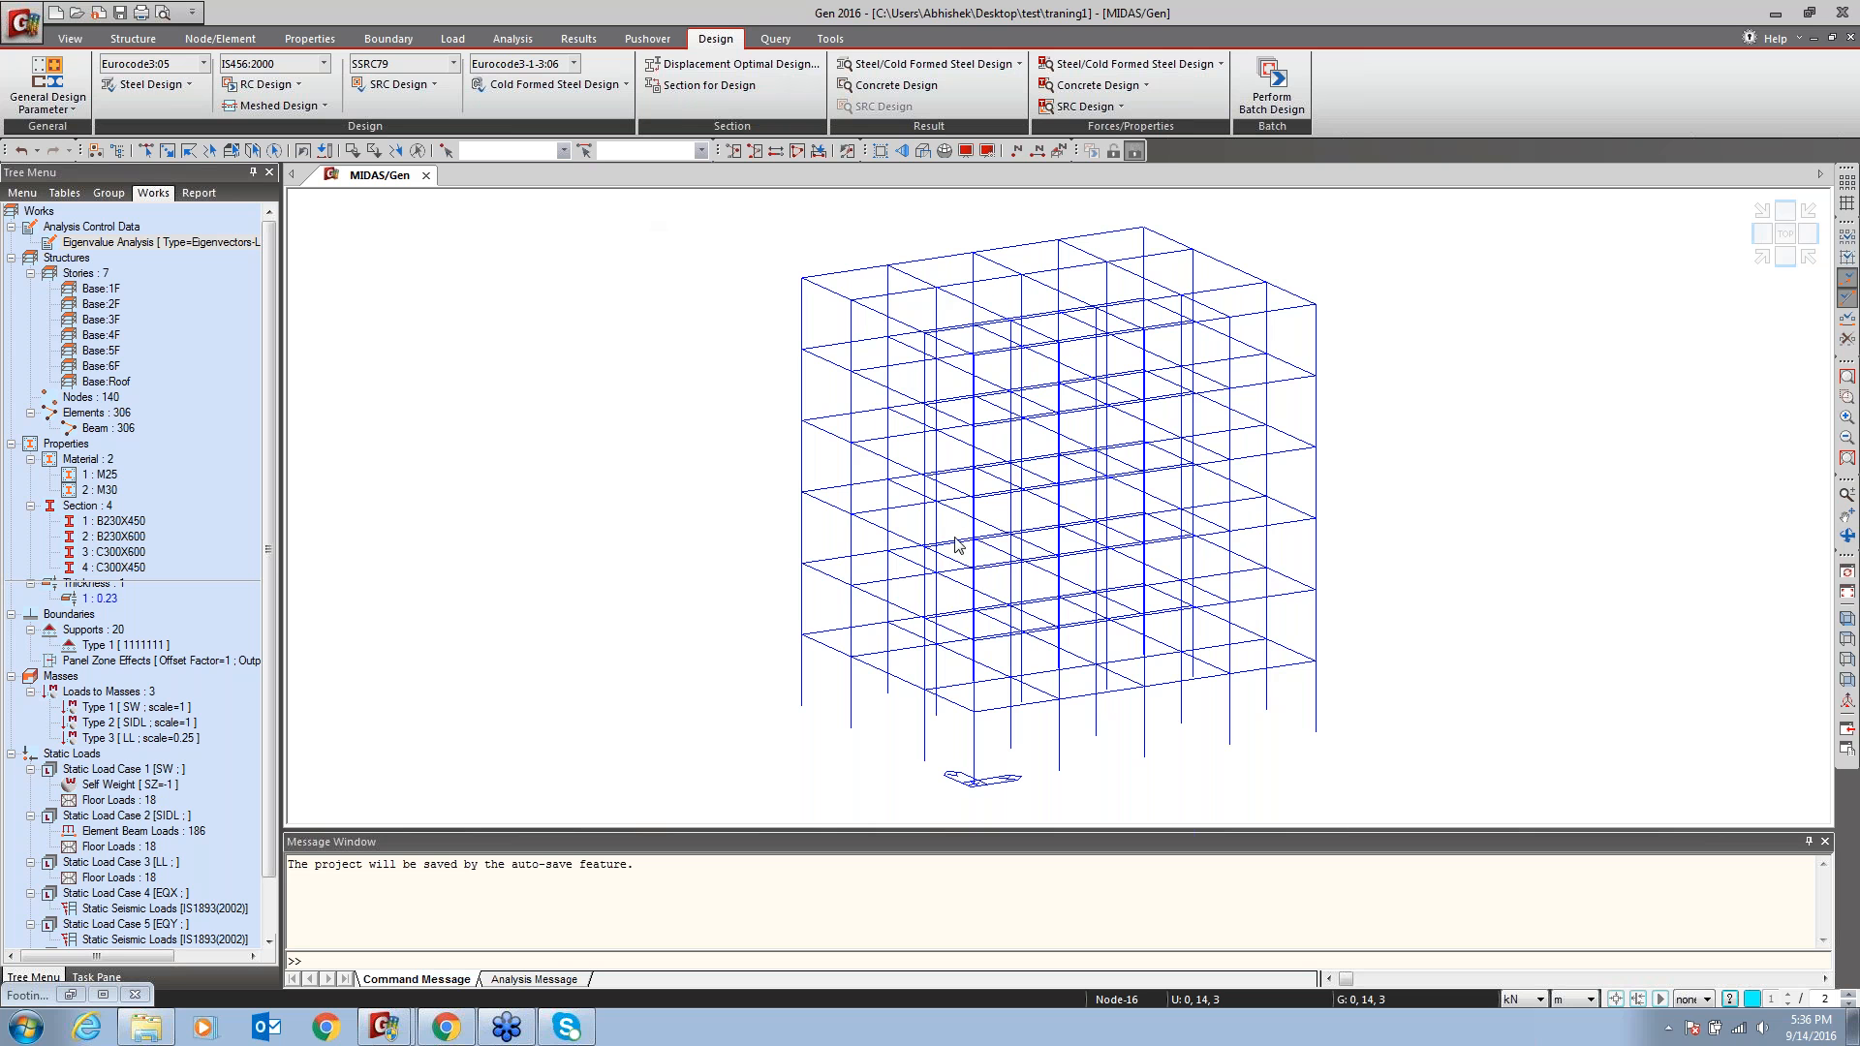
mouse_move(959, 529)
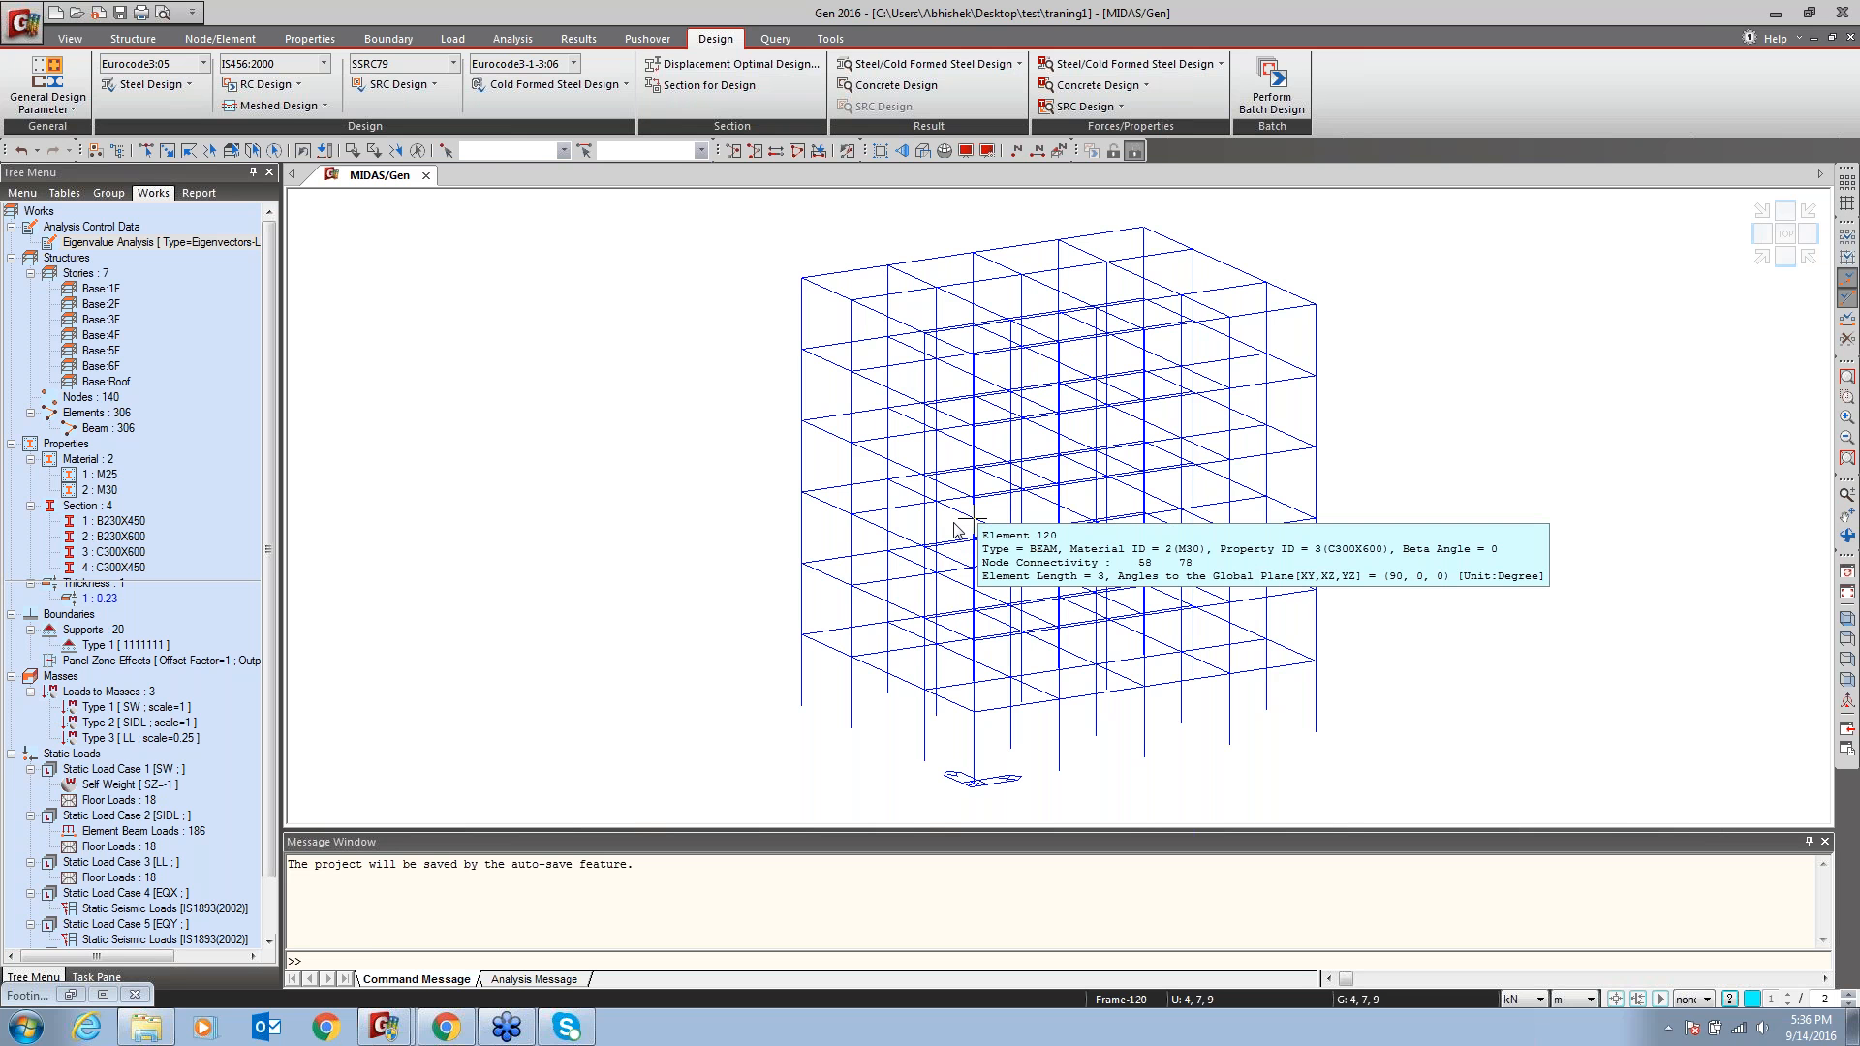
click(72, 995)
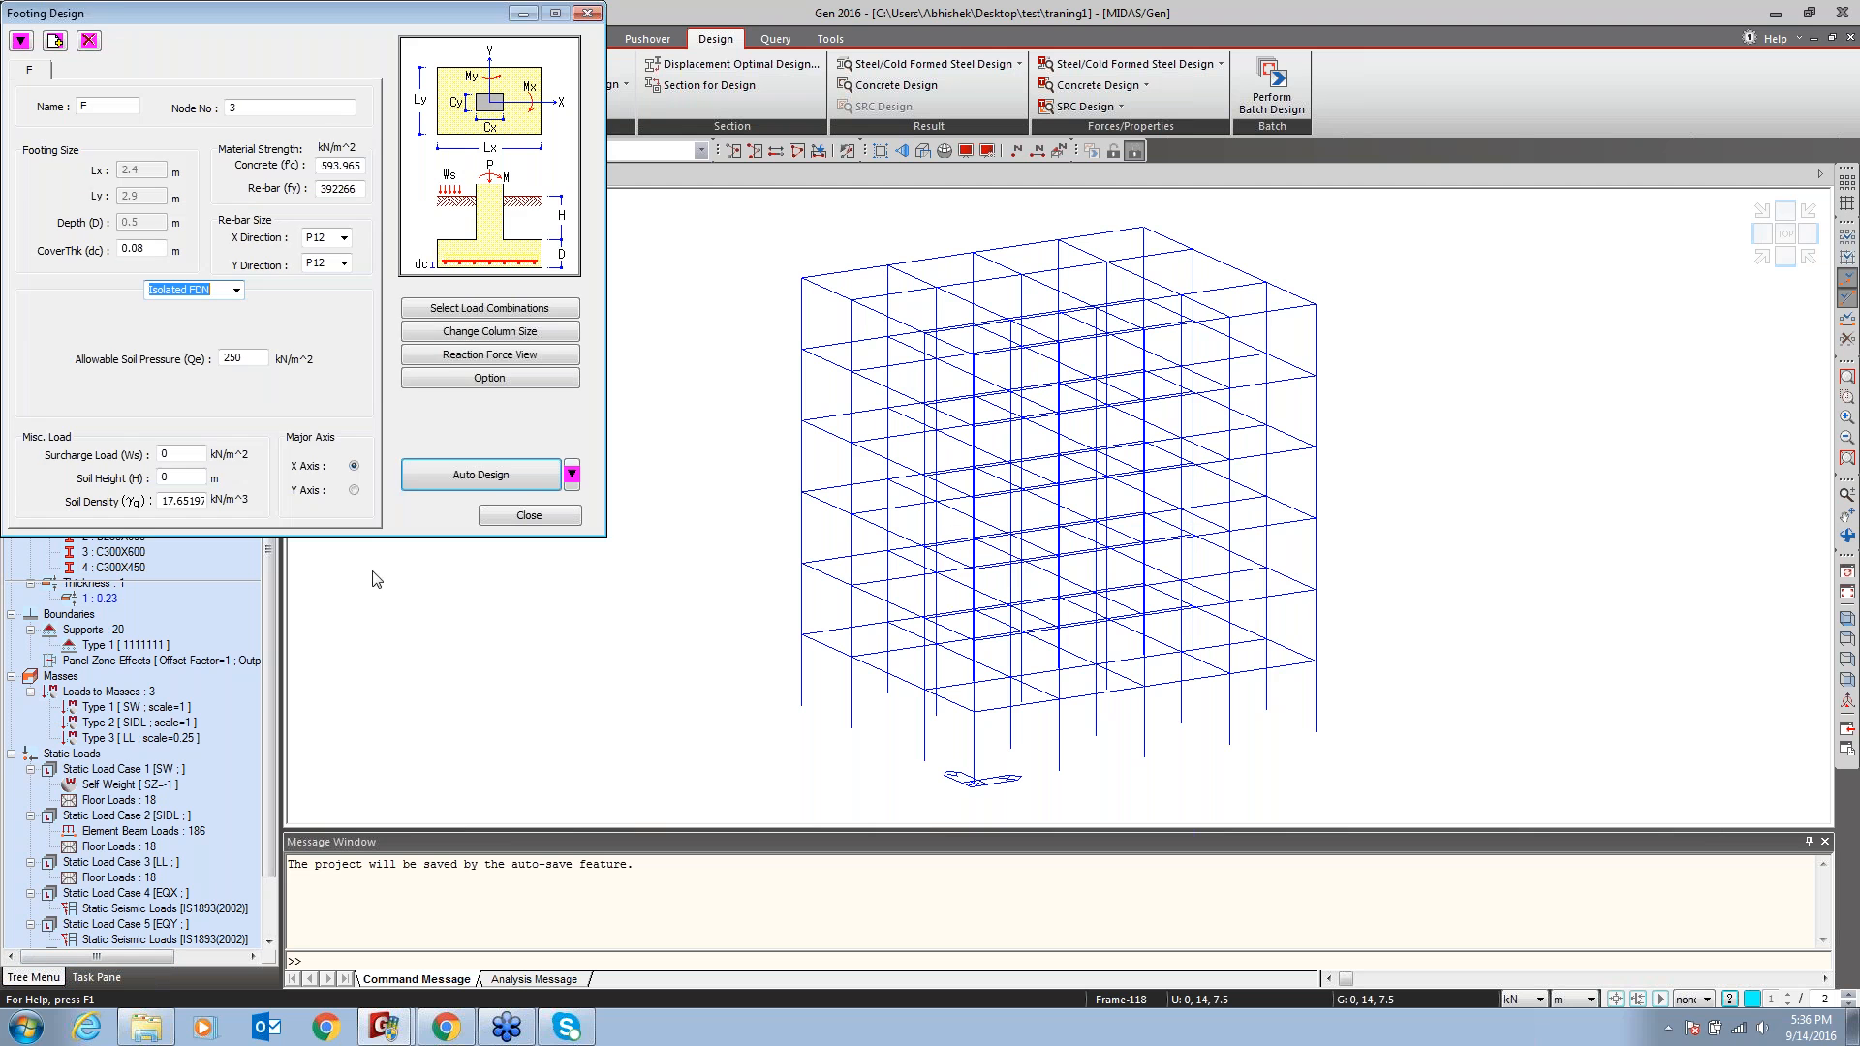
click(583, 18)
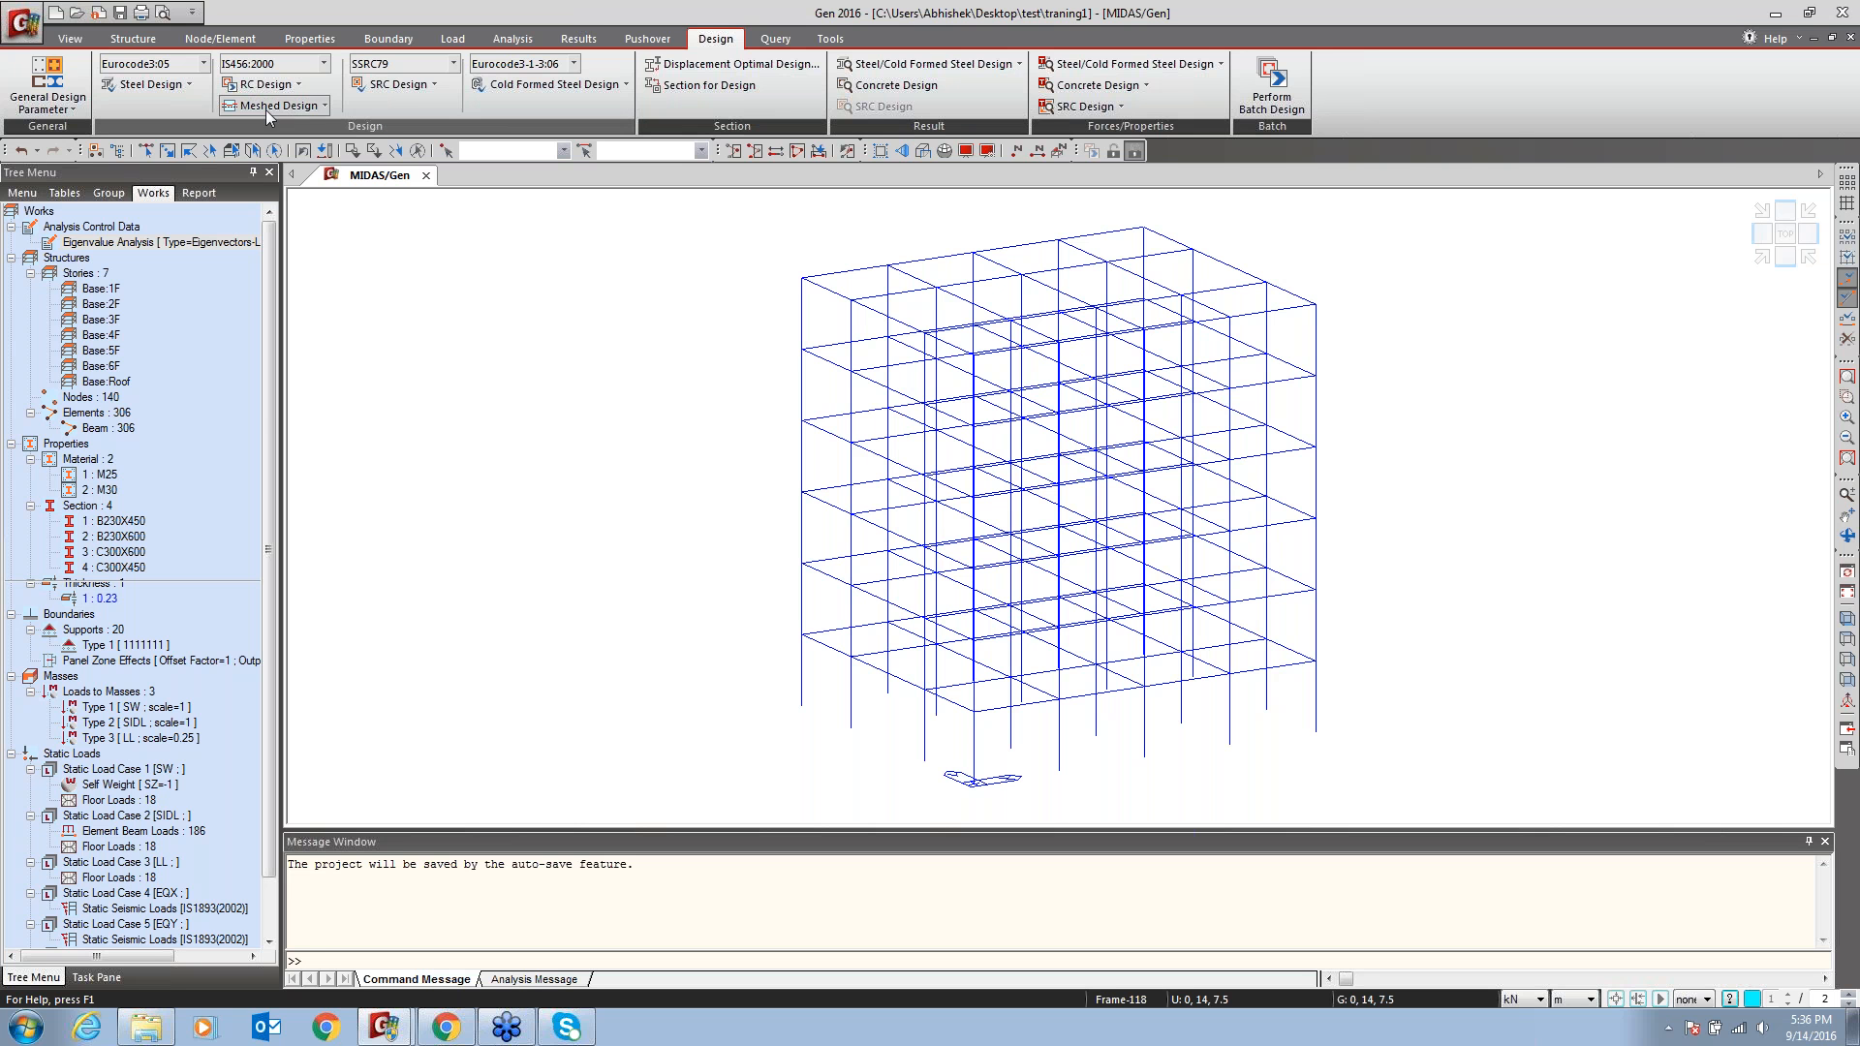
click(325, 105)
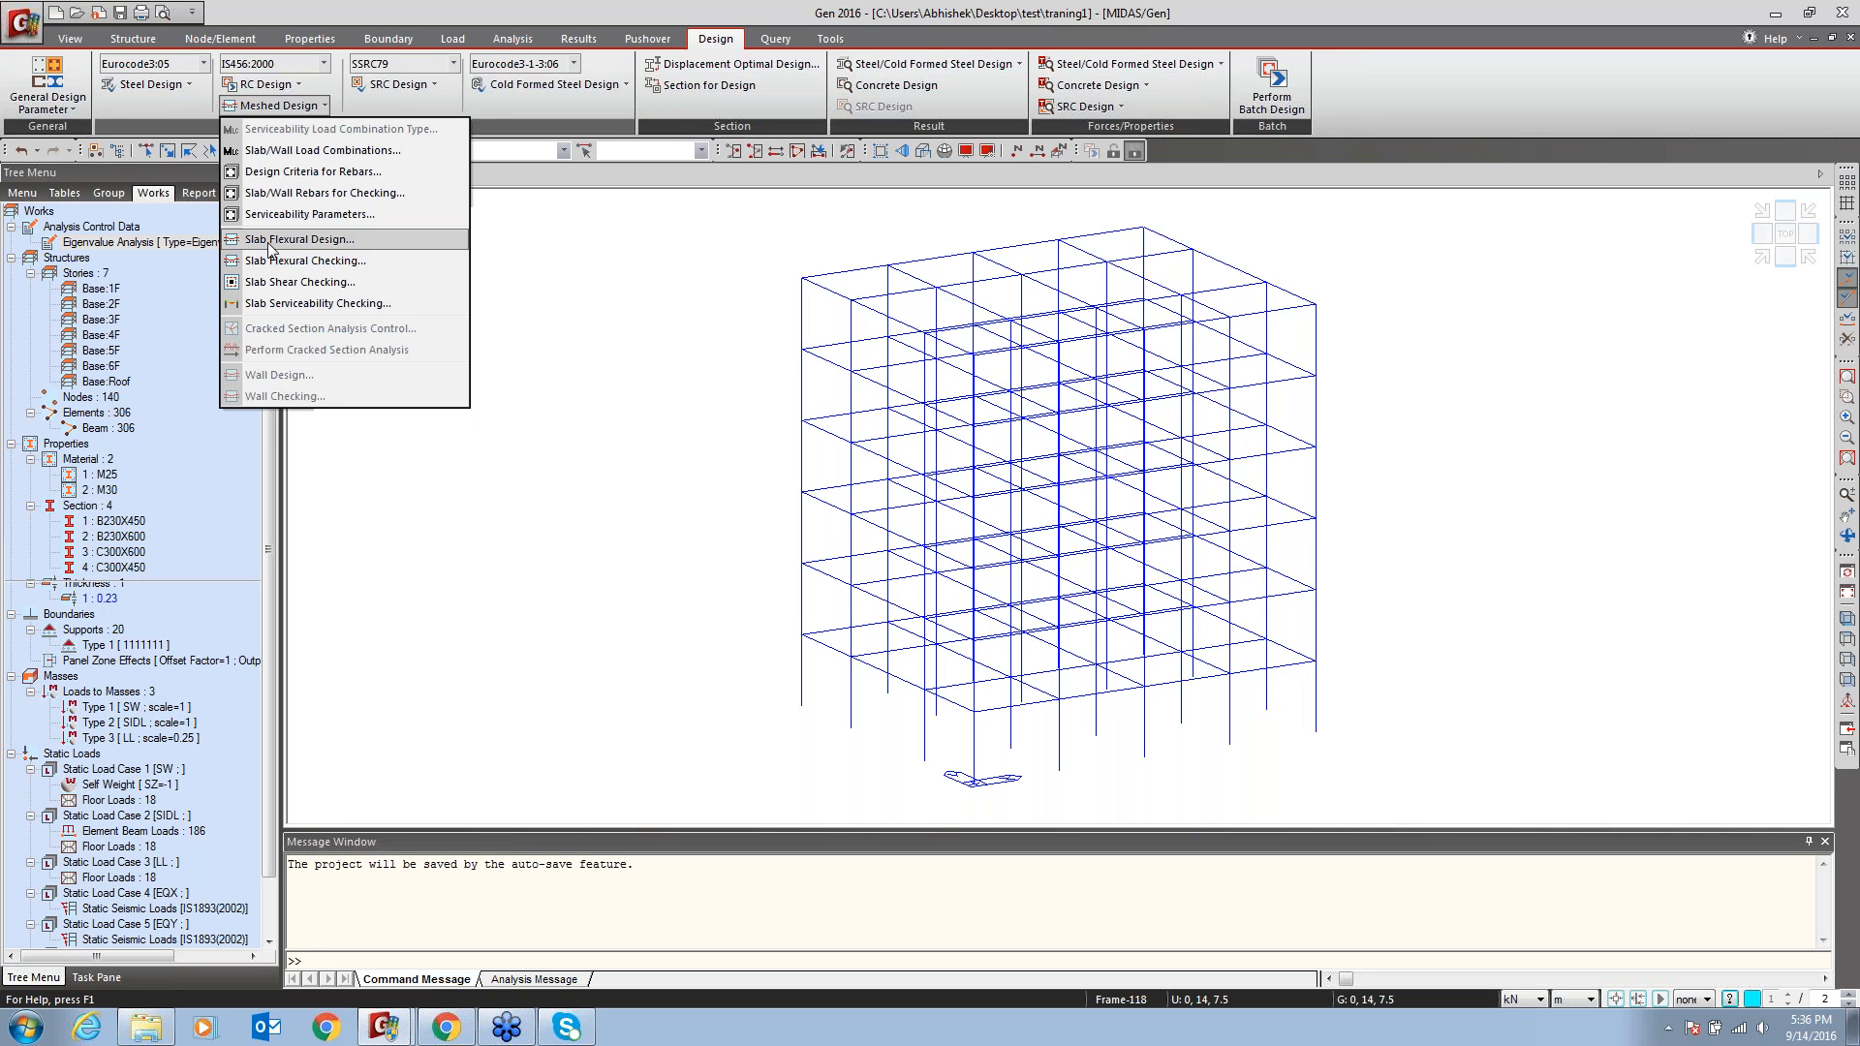
click(697, 374)
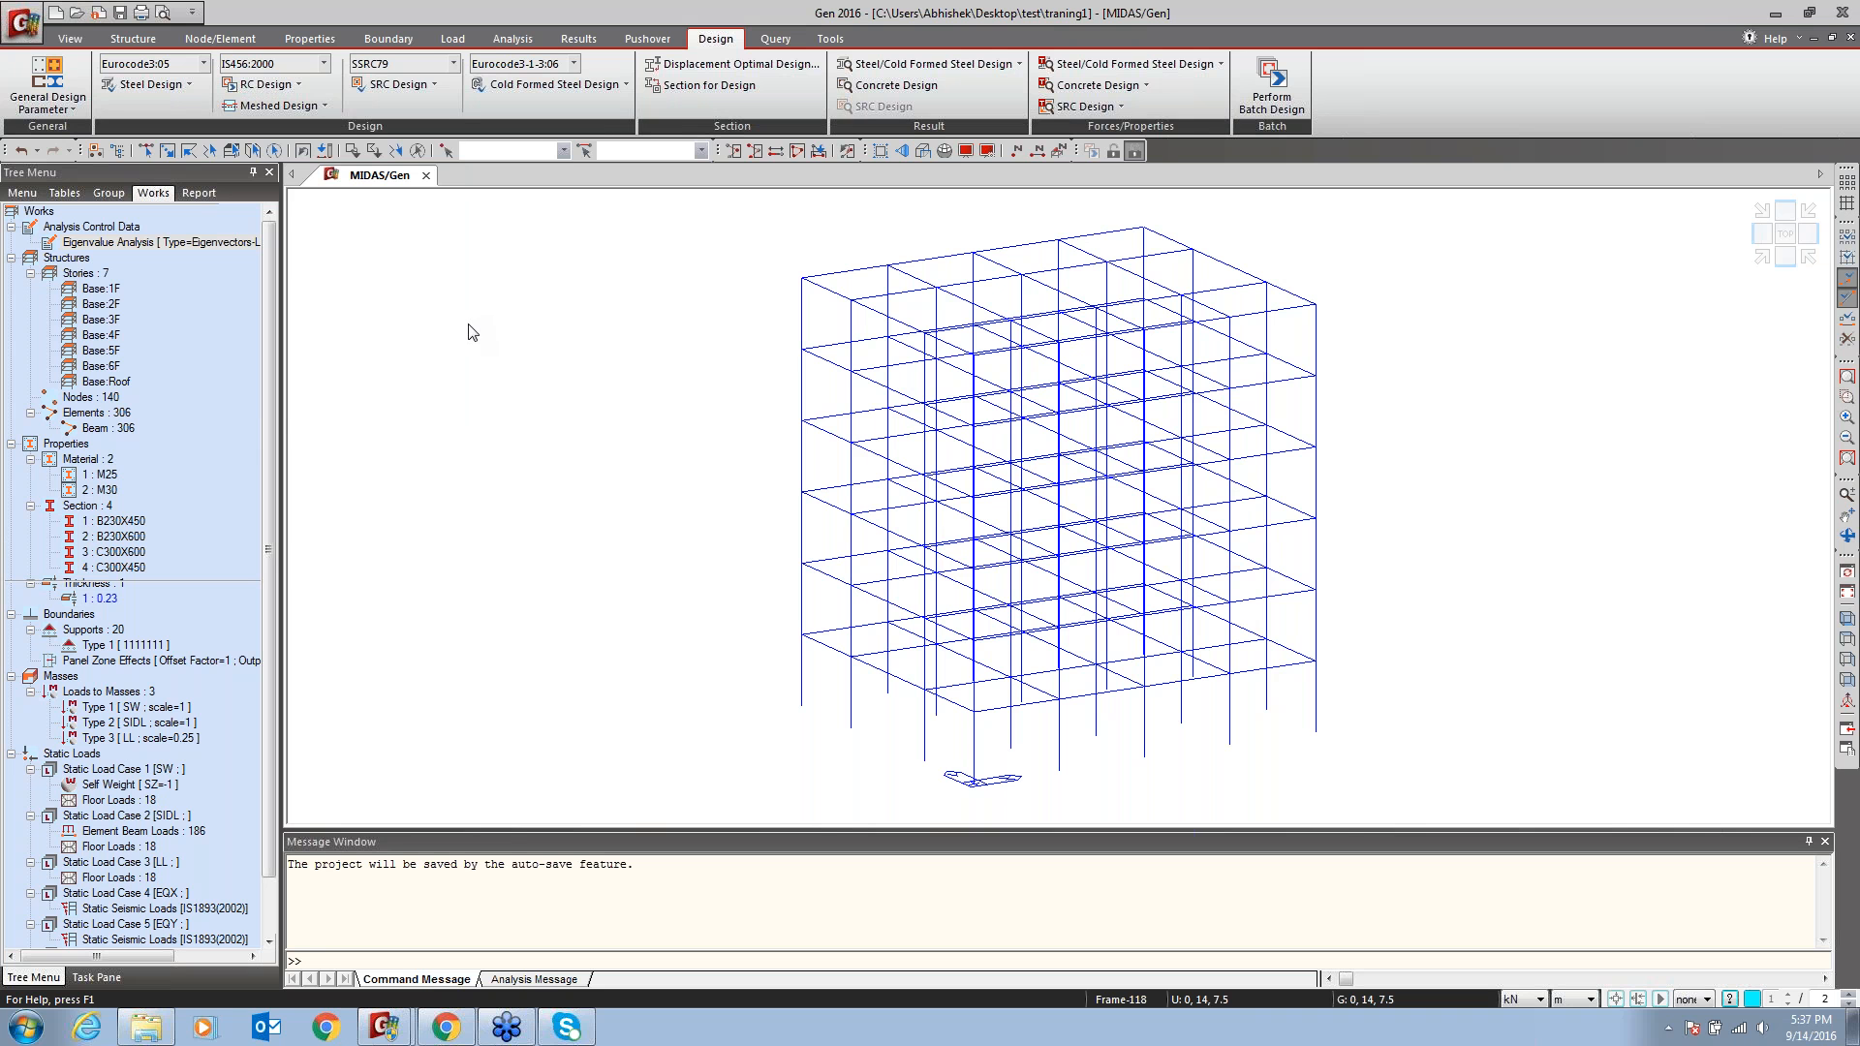